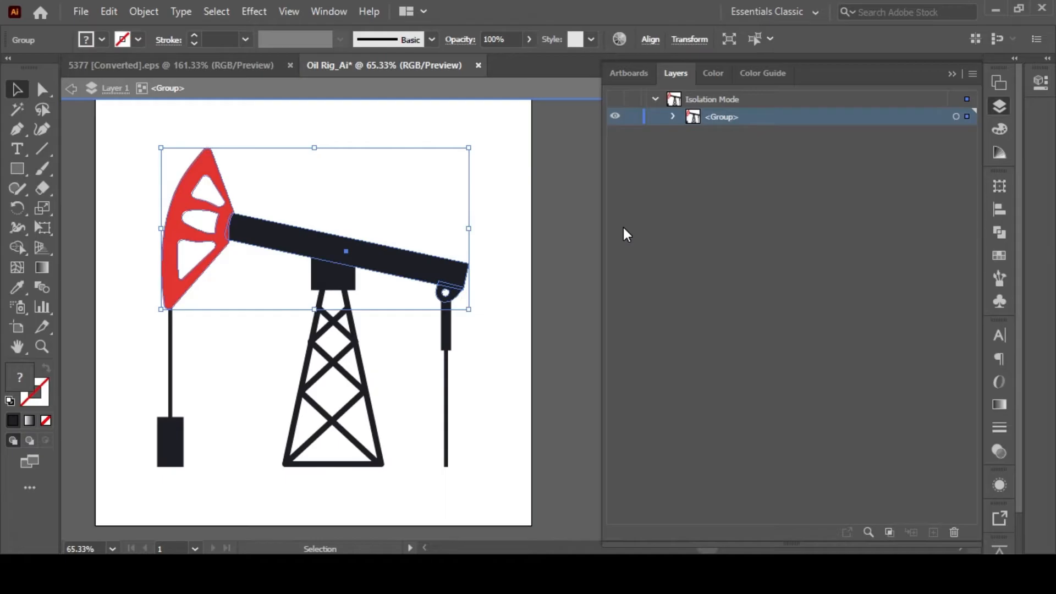
Cut the selected red head and beam group, and paste it in place on a new layer named Top Oil Rig.
{"action": "key", "text": "space"}
{"action": "left_click_drag", "start_coordinate": [301, 231], "coordinate": [264, 227]}
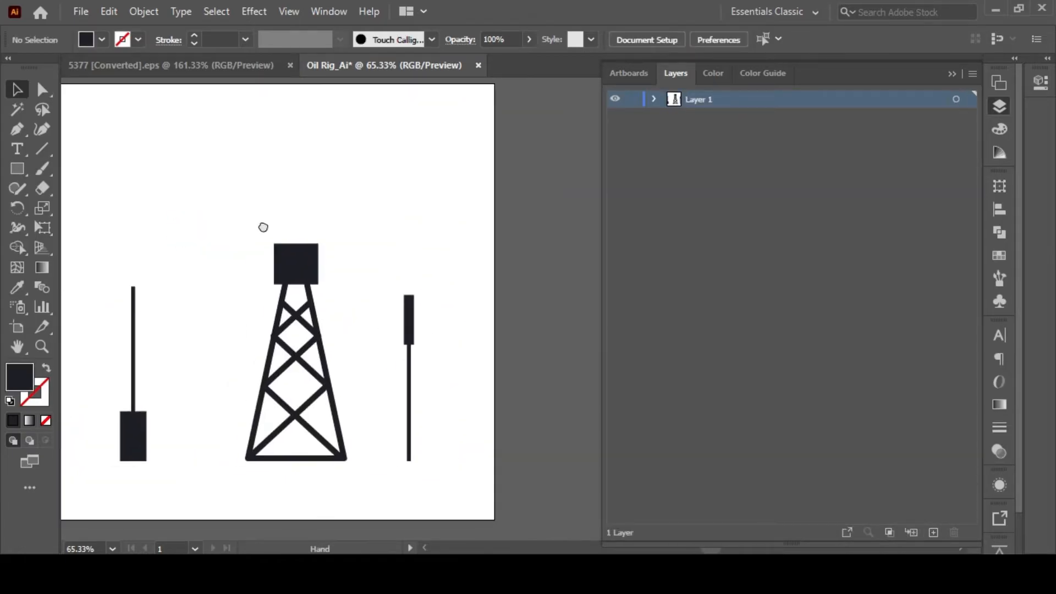
{"action": "left_click", "coordinate": [934, 533]}
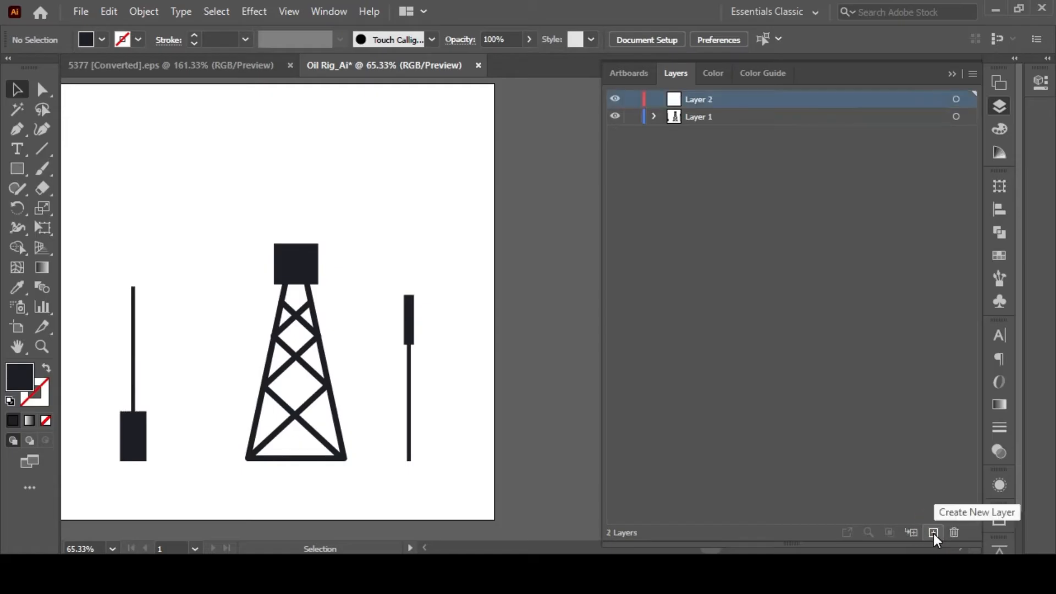
{"action": "double_click", "coordinate": [694, 98]}
{"action": "type", "text": "Top Oil Rig"}
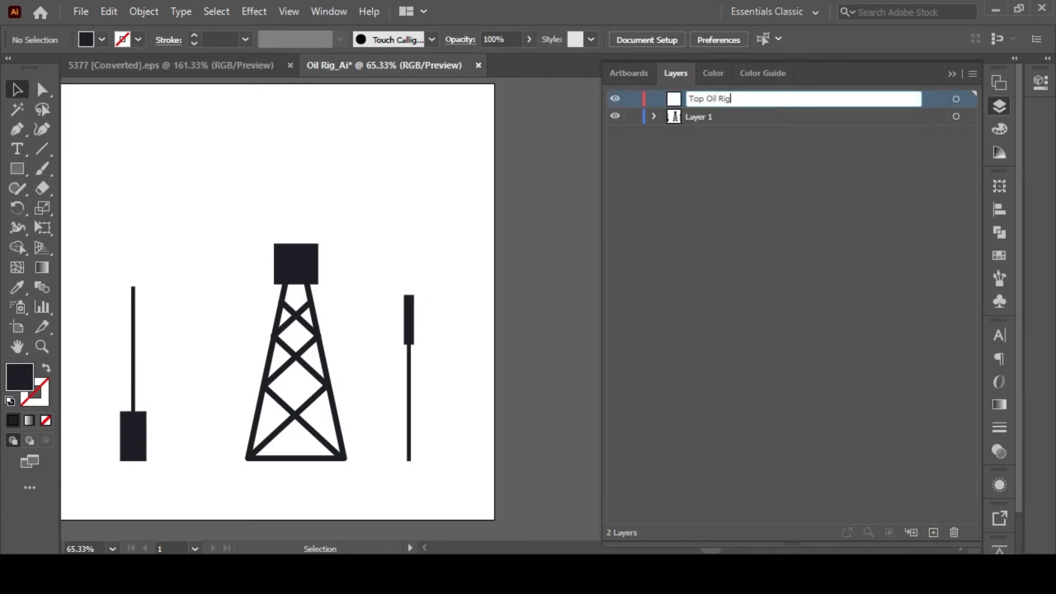
{"action": "key", "text": "Return"}
{"action": "key", "text": "ctrl+shift+v"}
{"action": "double_click", "coordinate": [19, 384]}
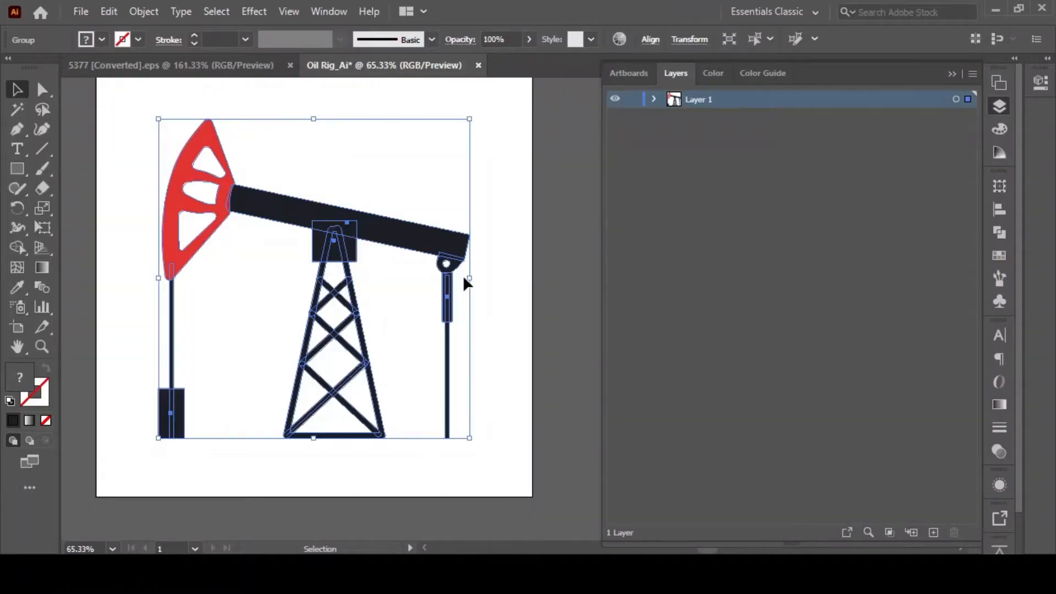
Isolate the group holding the pump jack's red head and beam and cut it out of Layer 1.
{"action": "left_click", "coordinate": [463, 275]}
{"action": "double_click", "coordinate": [275, 239]}
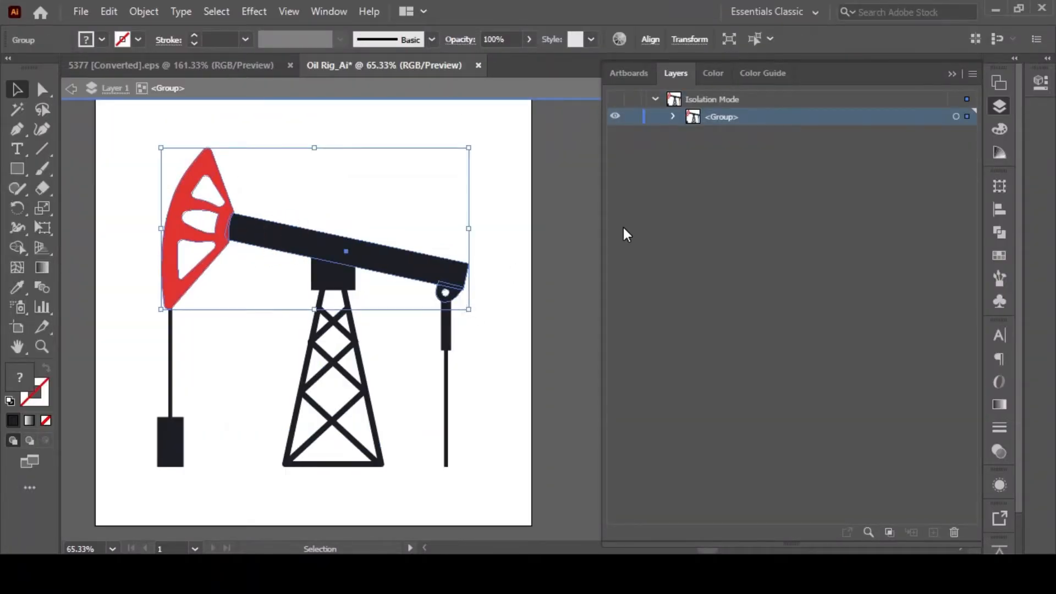
{"action": "key", "text": "ctrl+x"}
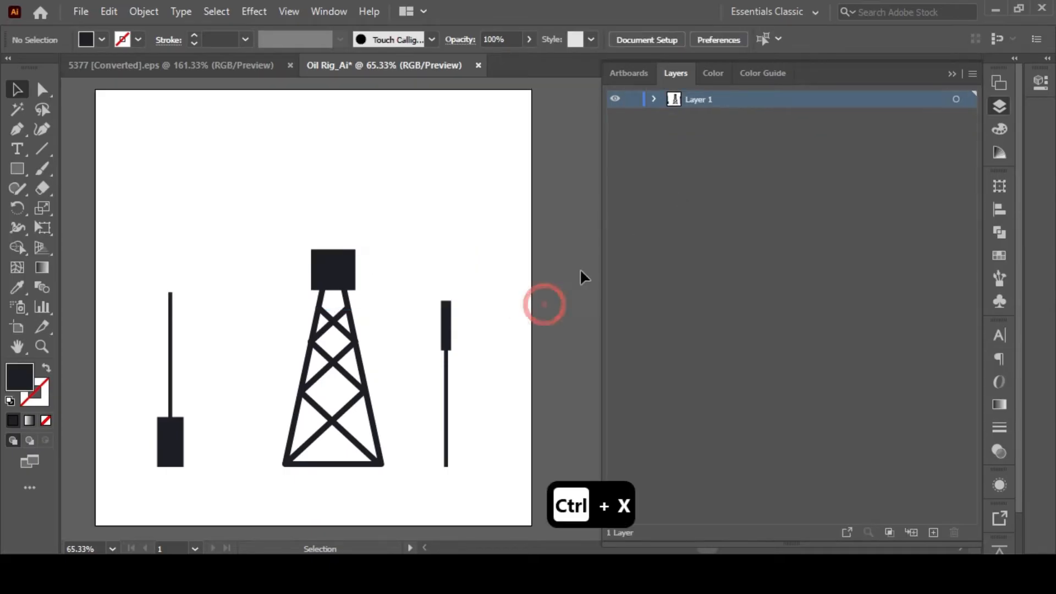
Create a layer named Top Oil Rig above Layer 1 and paste the cut head and beam in place on it.
{"action": "left_click_drag", "start_coordinate": [311, 230], "coordinate": [263, 224]}
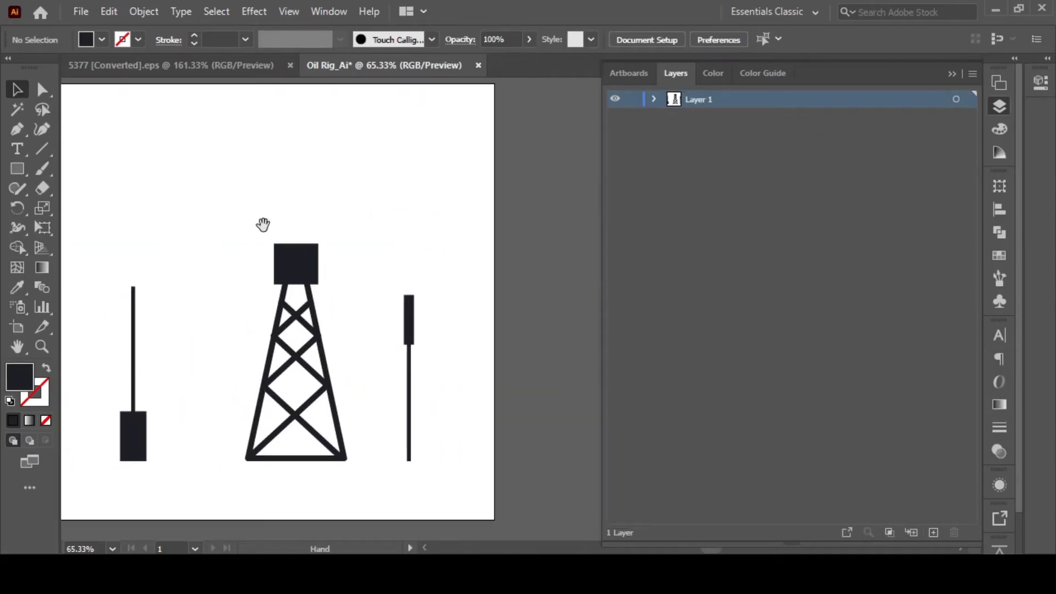
{"action": "left_click", "coordinate": [933, 532]}
{"action": "double_click", "coordinate": [697, 99]}
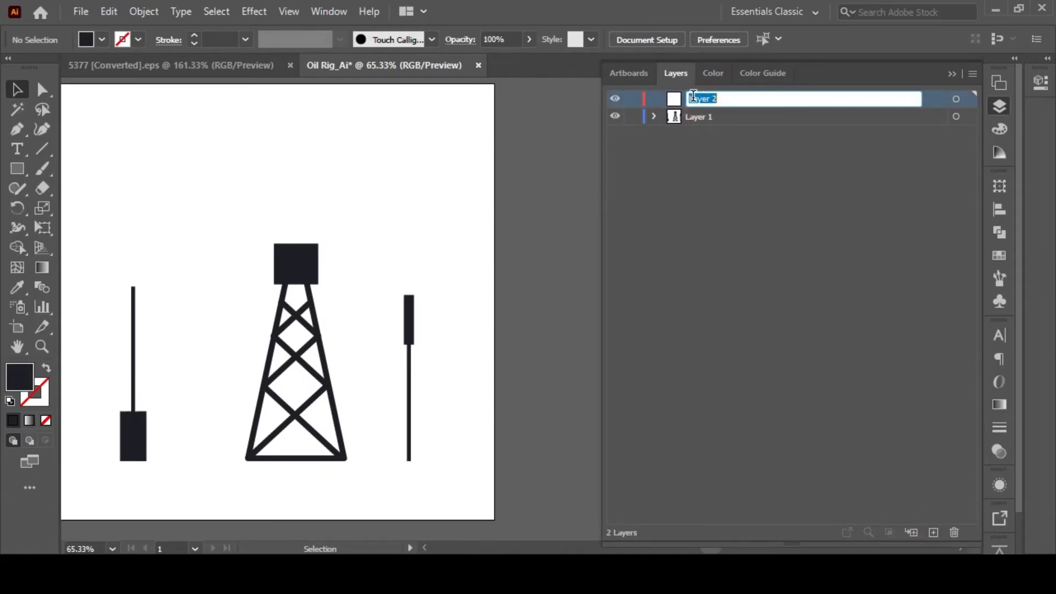
{"action": "type", "text": "Top Oil Rig"}
{"action": "key", "text": "Return"}
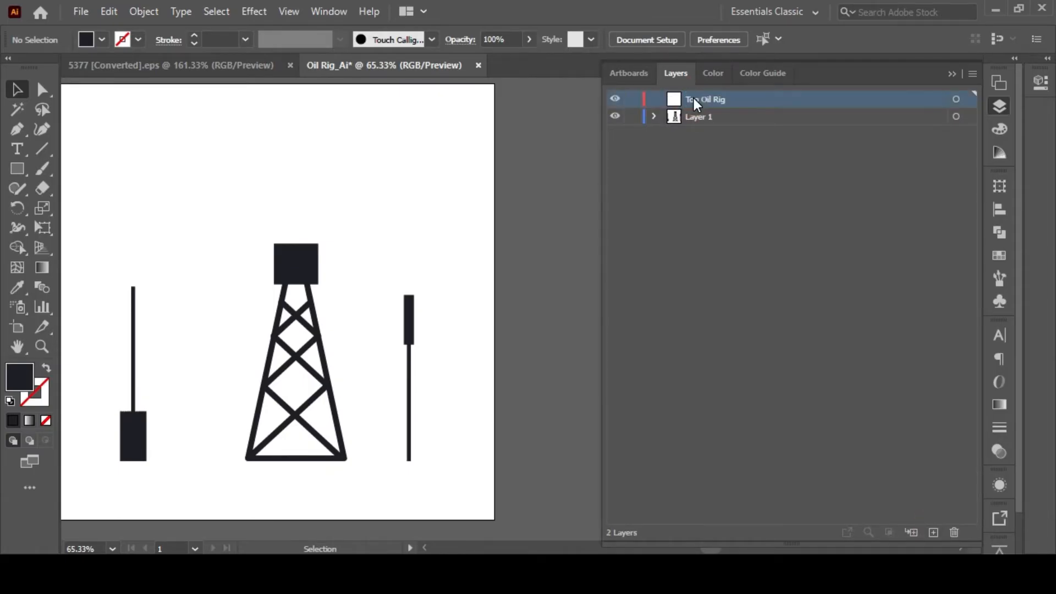
{"action": "key", "text": "ctrl+shift+v"}
{"action": "double_click", "coordinate": [18, 384]}
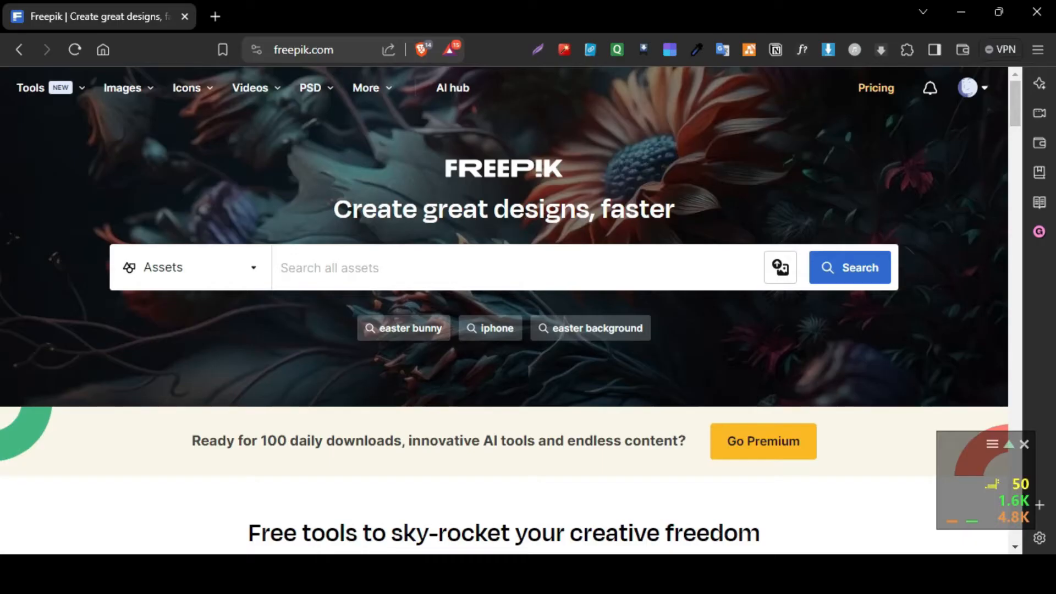
Search all assets on Freepik for "Oil rig".
{"action": "left_click", "coordinate": [836, 497]}
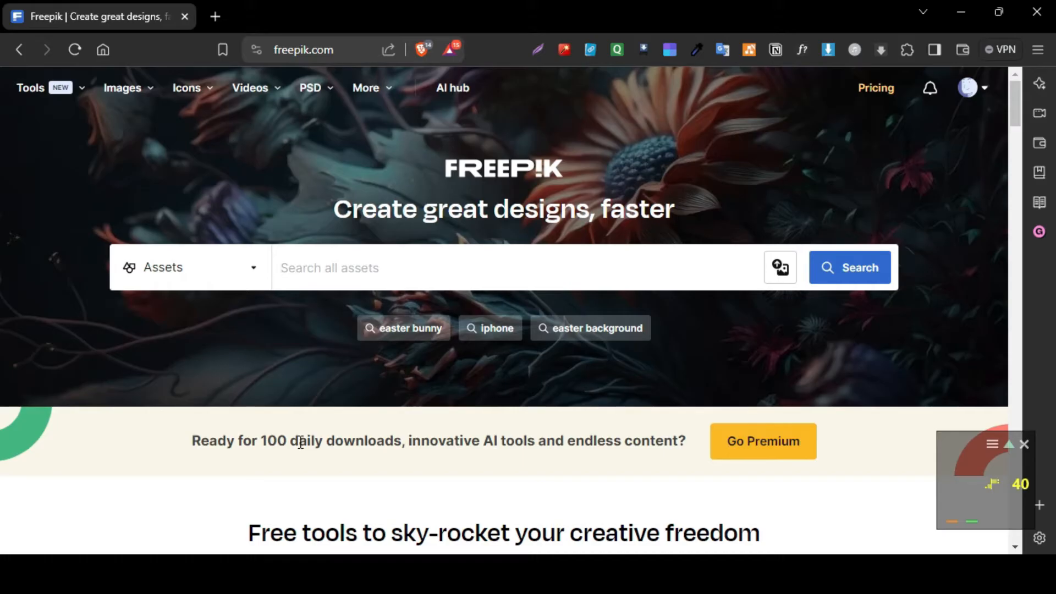
{"action": "type", "text": "Oil rig"}
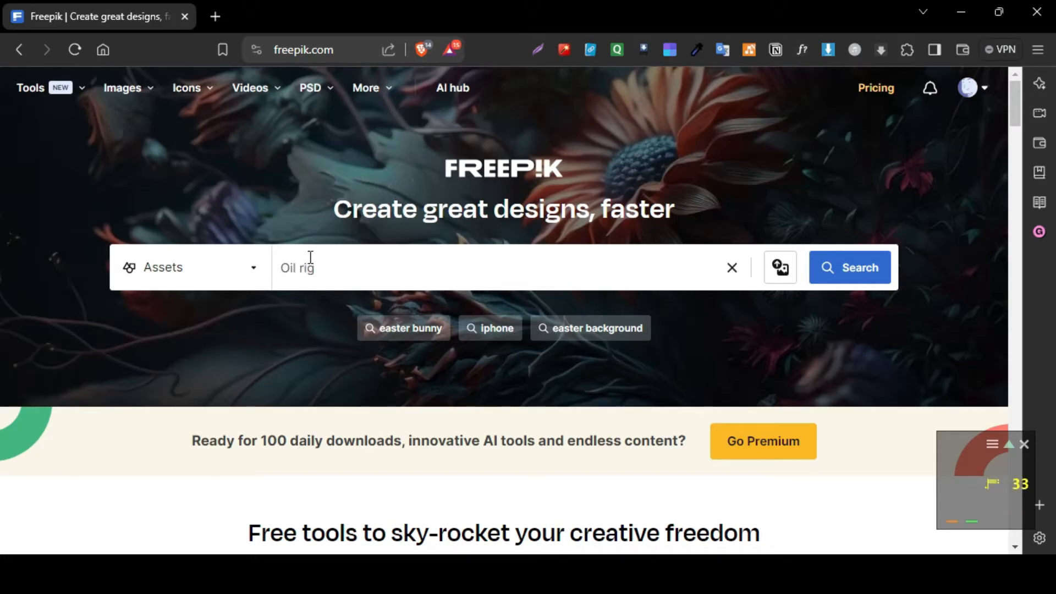
{"action": "left_click", "coordinate": [862, 268]}
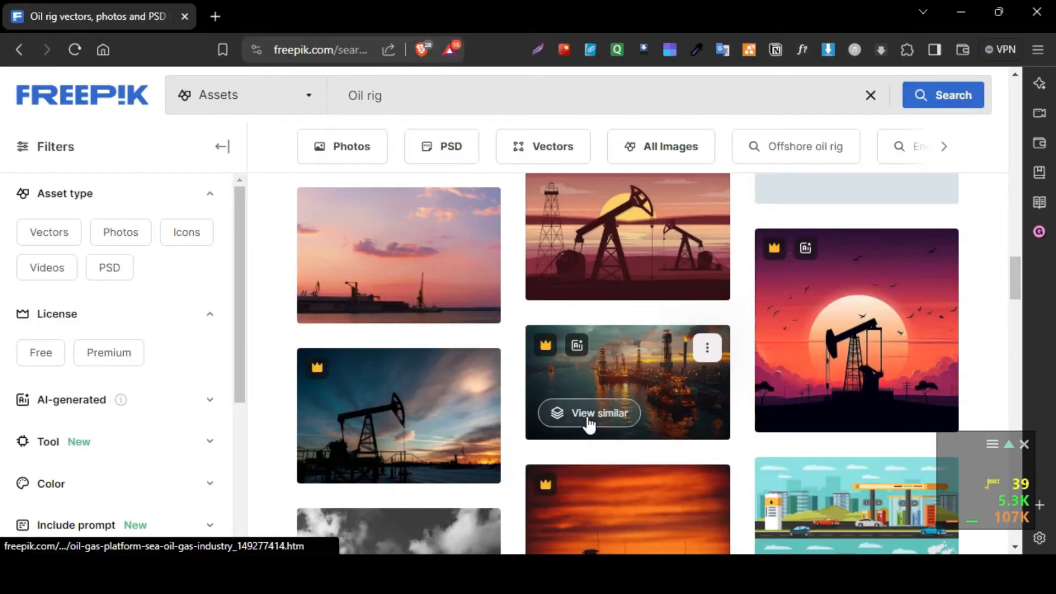
Open the free oil industry drilling and refining icon set from the results, download it, and show the file in its folder.
{"action": "scroll", "coordinate": [503, 398], "scroll_direction": "up", "scroll_amount": 3}
{"action": "scroll", "coordinate": [363, 426], "scroll_direction": "down", "scroll_amount": 4}
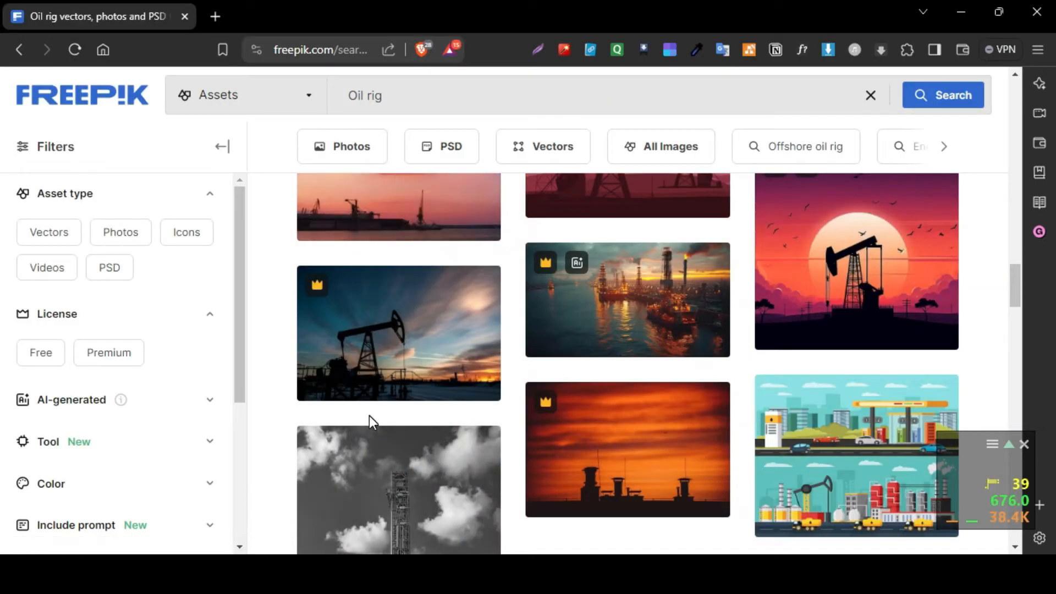
{"action": "scroll", "coordinate": [369, 415], "scroll_direction": "down", "scroll_amount": 7}
{"action": "scroll", "coordinate": [416, 394], "scroll_direction": "up", "scroll_amount": 1}
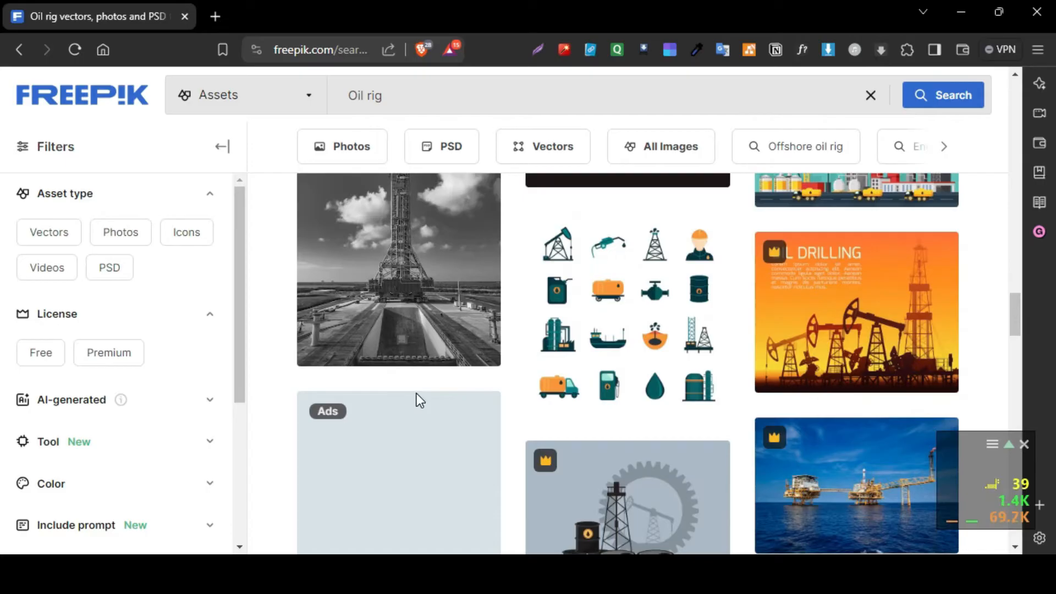
{"action": "mouse_move", "coordinate": [621, 328]}
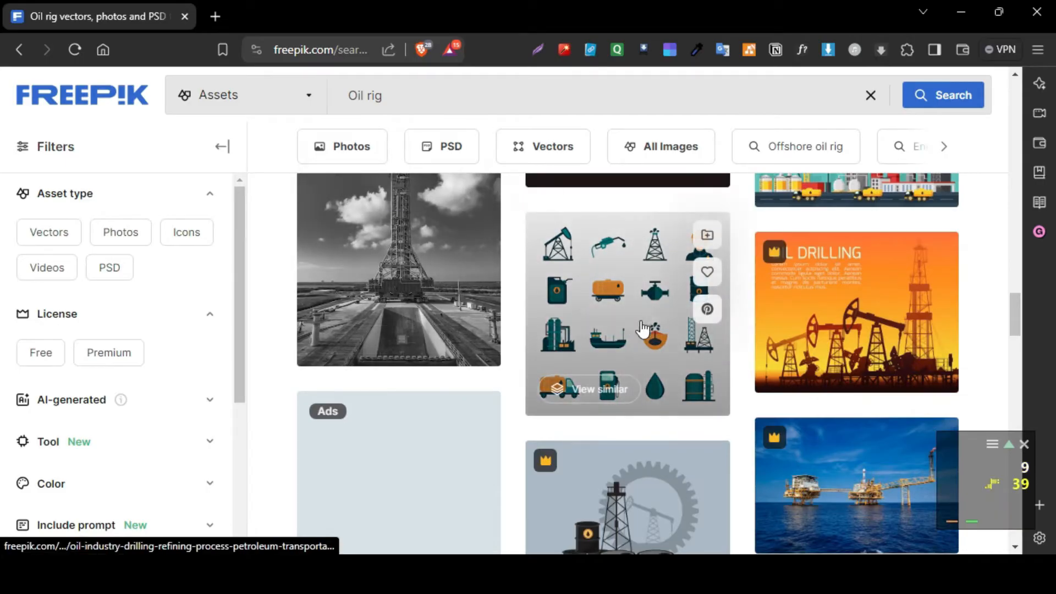
{"action": "left_click", "coordinate": [643, 309]}
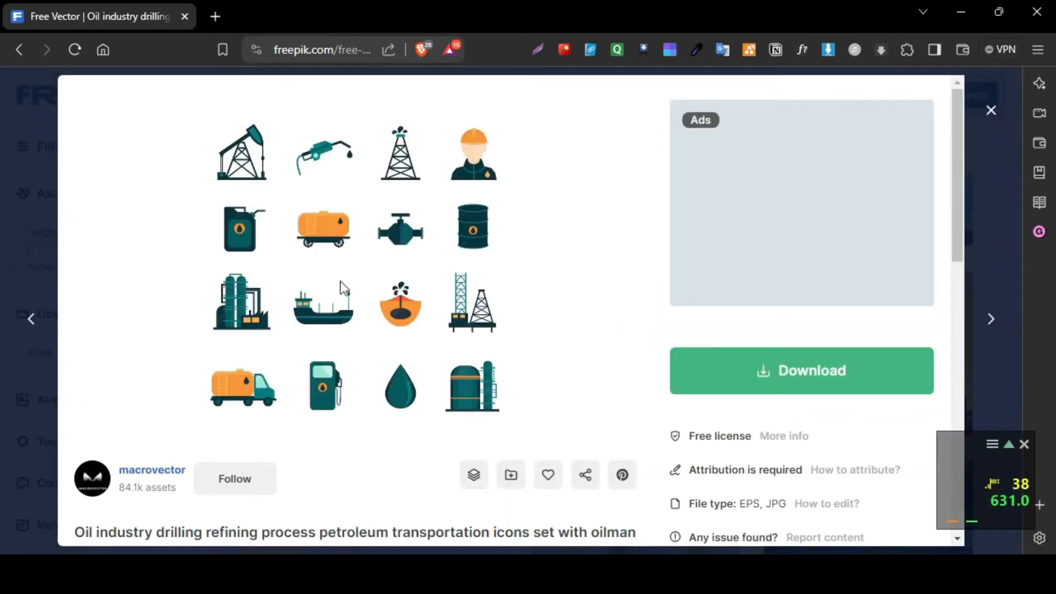
{"action": "left_click", "coordinate": [785, 392]}
{"action": "left_click", "coordinate": [758, 374]}
{"action": "left_click", "coordinate": [977, 523]}
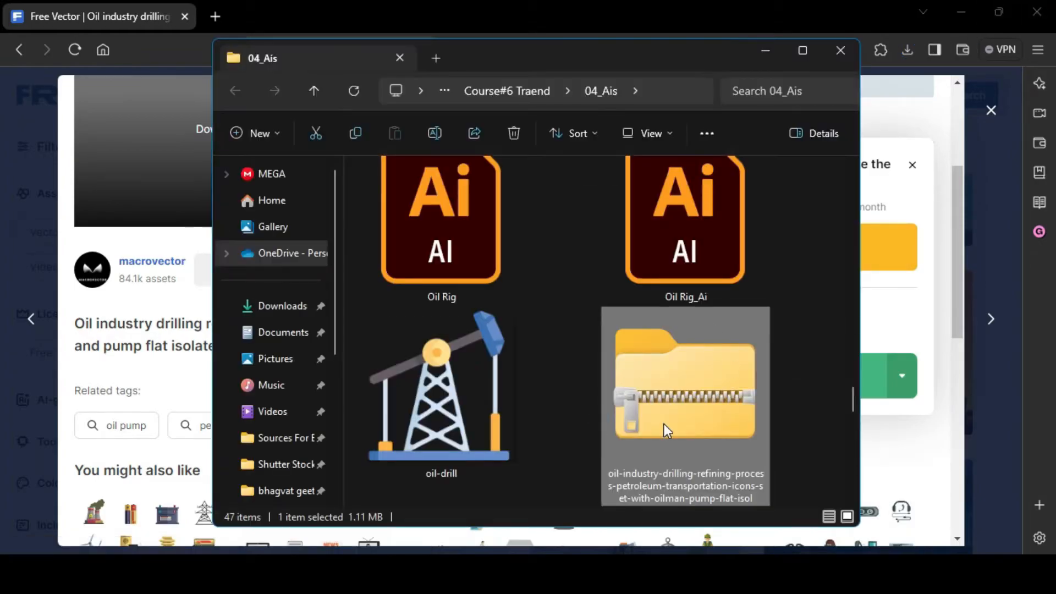
Extract the downloaded oil industry icons archive into its own subfolder and minimize the 04_Ais window.
{"action": "right_click", "coordinate": [664, 424]}
{"action": "left_click", "coordinate": [730, 463]}
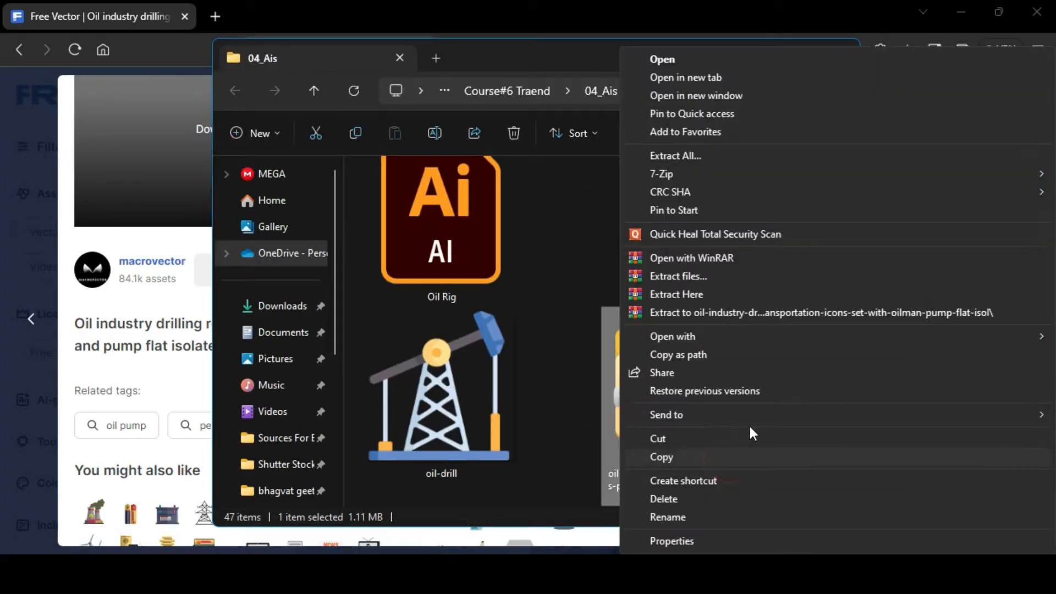
{"action": "left_click", "coordinate": [757, 312]}
{"action": "scroll", "coordinate": [522, 340], "scroll_direction": "up", "scroll_amount": 15}
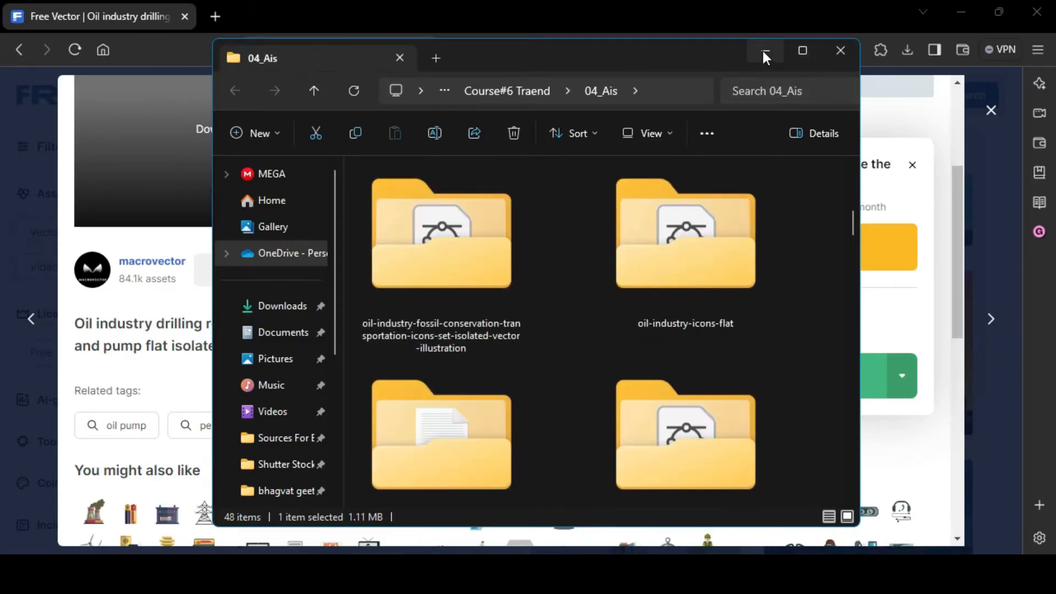
{"action": "left_click", "coordinate": [764, 53]}
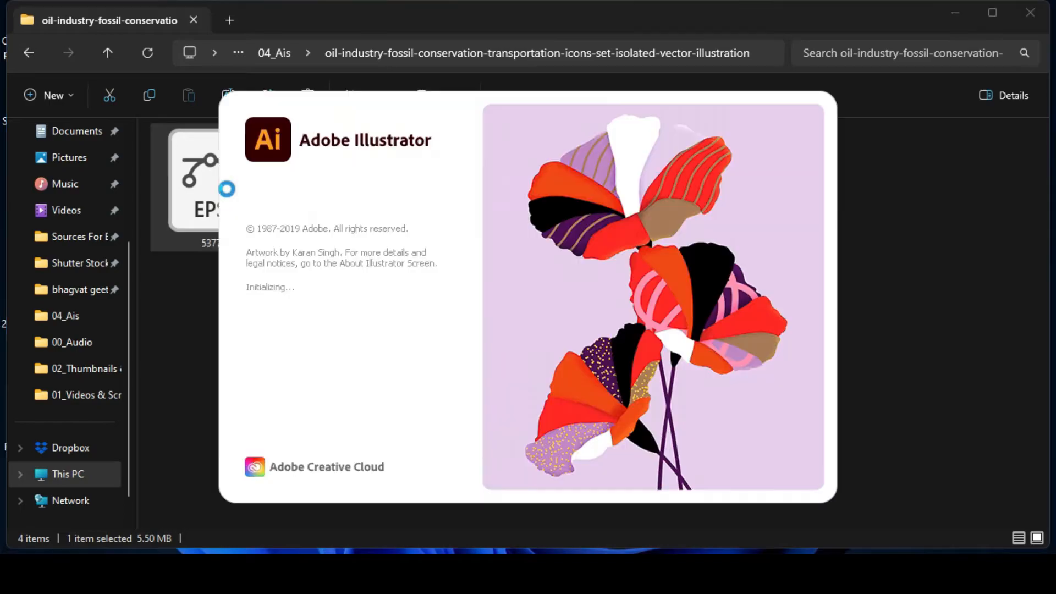
In Illustrator, isolate the red and black pump jack icon in the 5377 EPS file and copy the pump jack artwork without its circle.
{"action": "key", "text": "ctrl+0"}
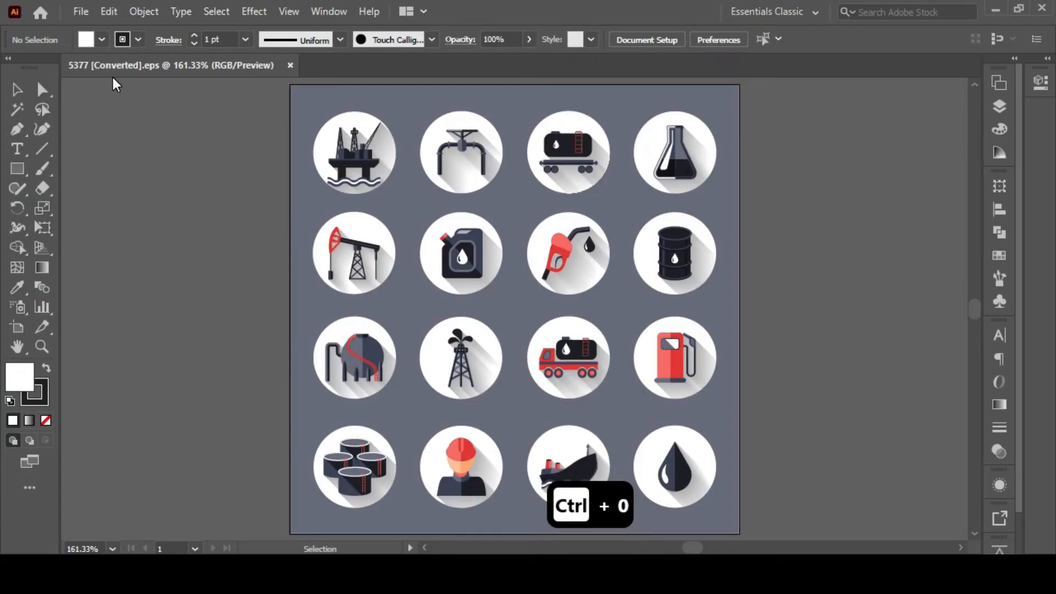
{"action": "left_click", "coordinate": [352, 243]}
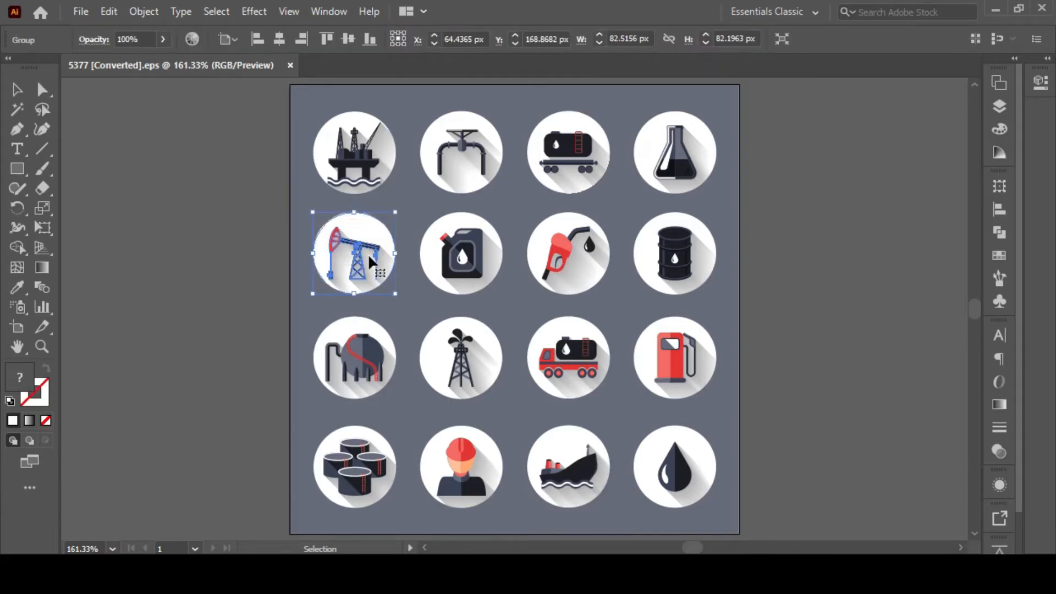
{"action": "left_click", "coordinate": [208, 250]}
{"action": "left_click", "coordinate": [357, 253]}
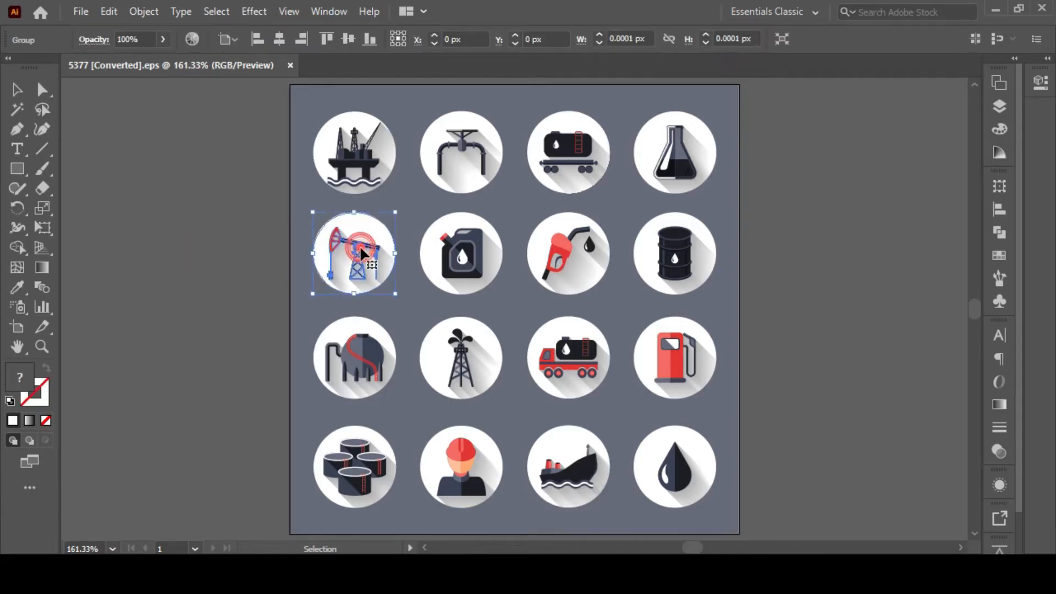
{"action": "double_click", "coordinate": [357, 253]}
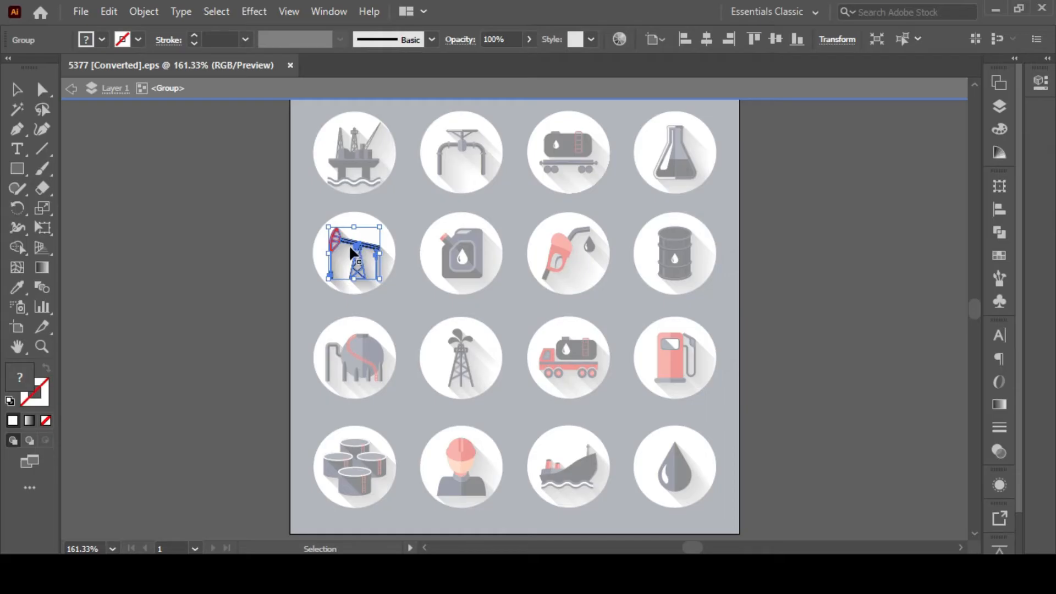
{"action": "left_click", "coordinate": [349, 245]}
{"action": "key", "text": "ctrl+c"}
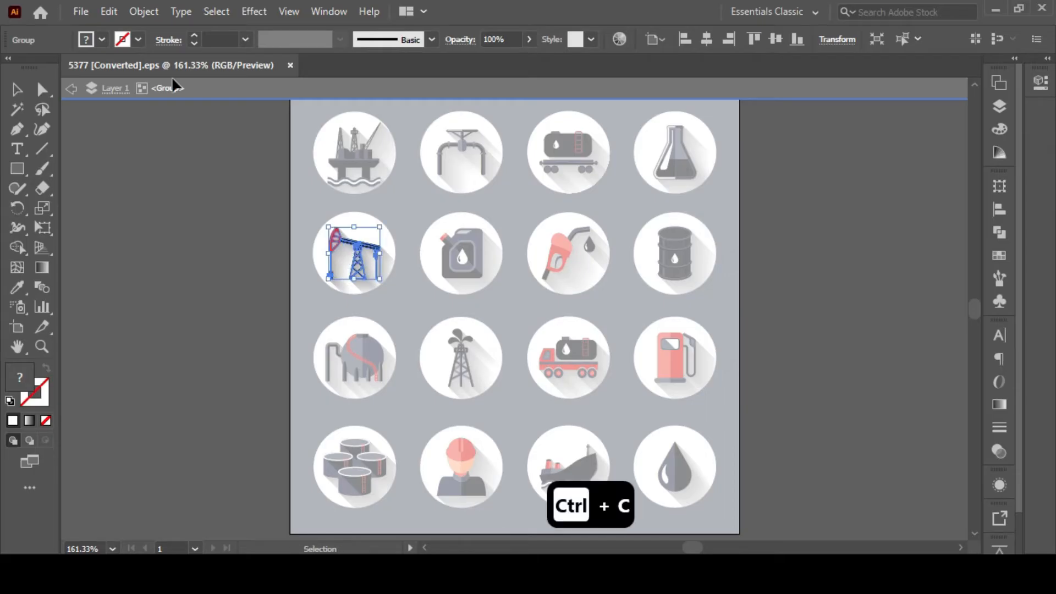
Create a new 1080 x 1080 px RGB document named Oil Rig_Ai.
{"action": "left_click", "coordinate": [81, 11]}
{"action": "left_click", "coordinate": [81, 28]}
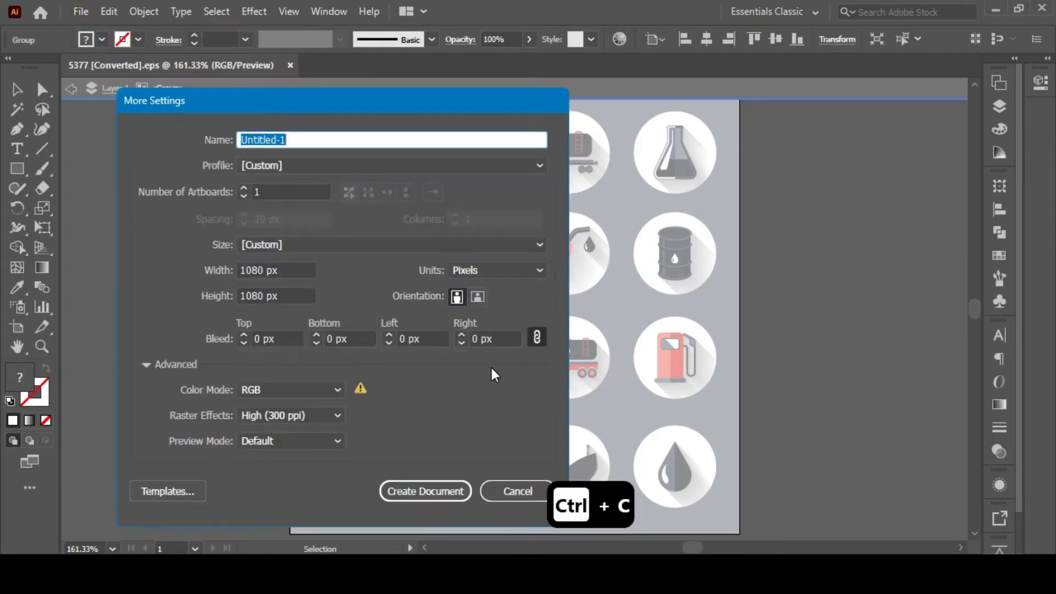
{"action": "type", "text": "Oil Rig_"}
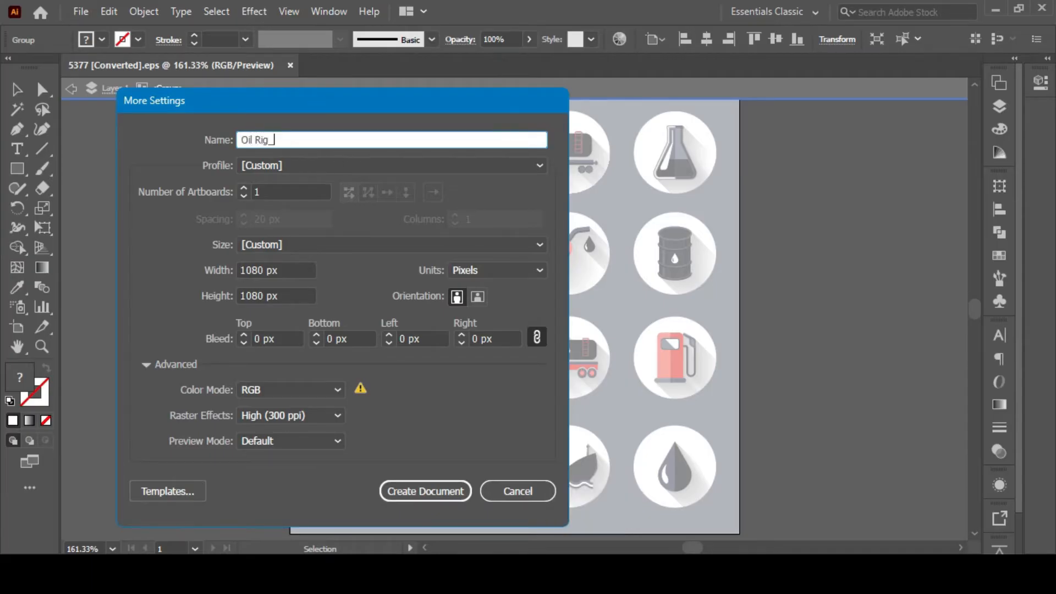
{"action": "left_click", "coordinate": [408, 490]}
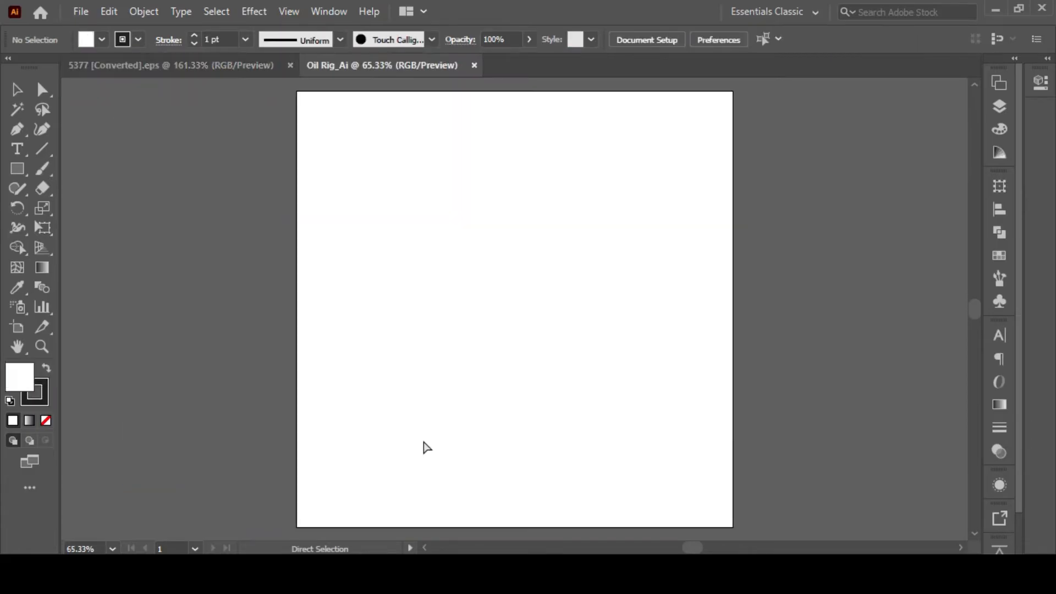
Paste the pump jack artwork into the new document and enlarge it to fill most of the artboard.
{"action": "key", "text": "ctrl+v"}
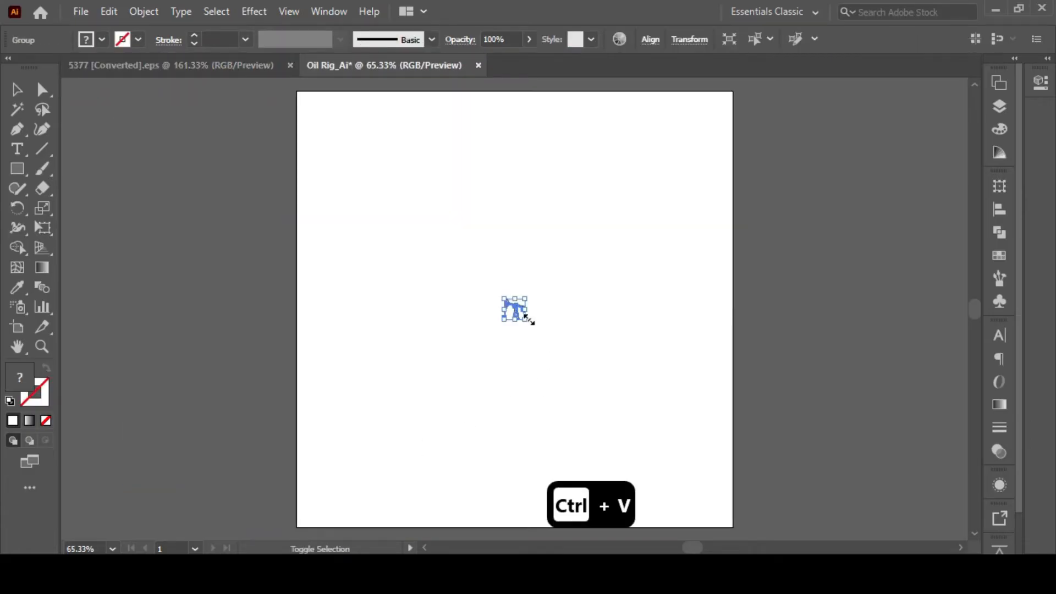
{"action": "left_click_drag", "start_coordinate": [529, 320], "coordinate": [724, 469]}
{"action": "left_click_drag", "start_coordinate": [505, 302], "coordinate": [328, 220]}
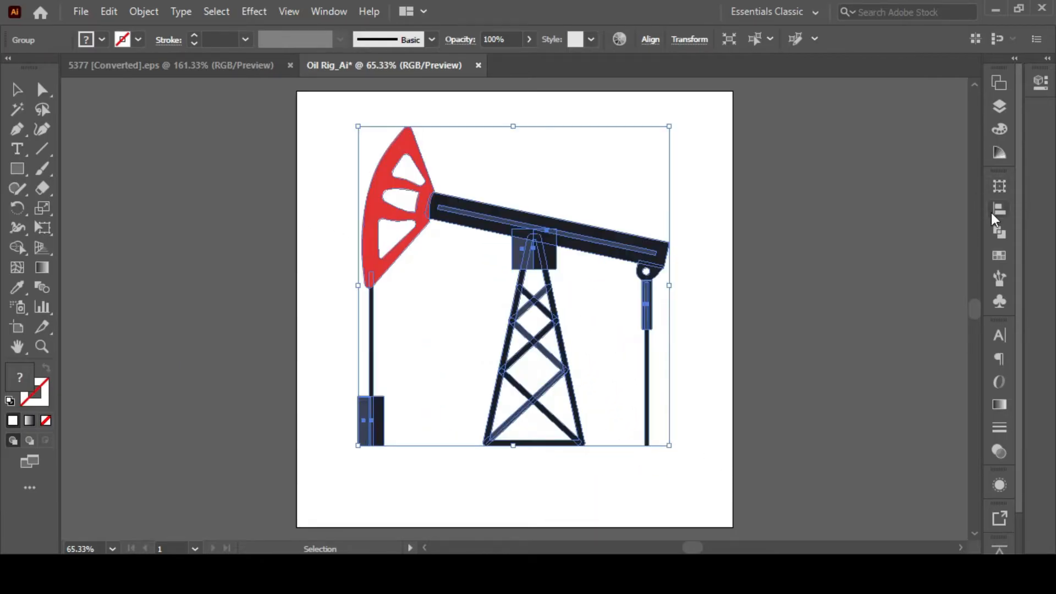
Center the pump jack vertically on the artboard and deselect it.
{"action": "left_click", "coordinate": [997, 209]}
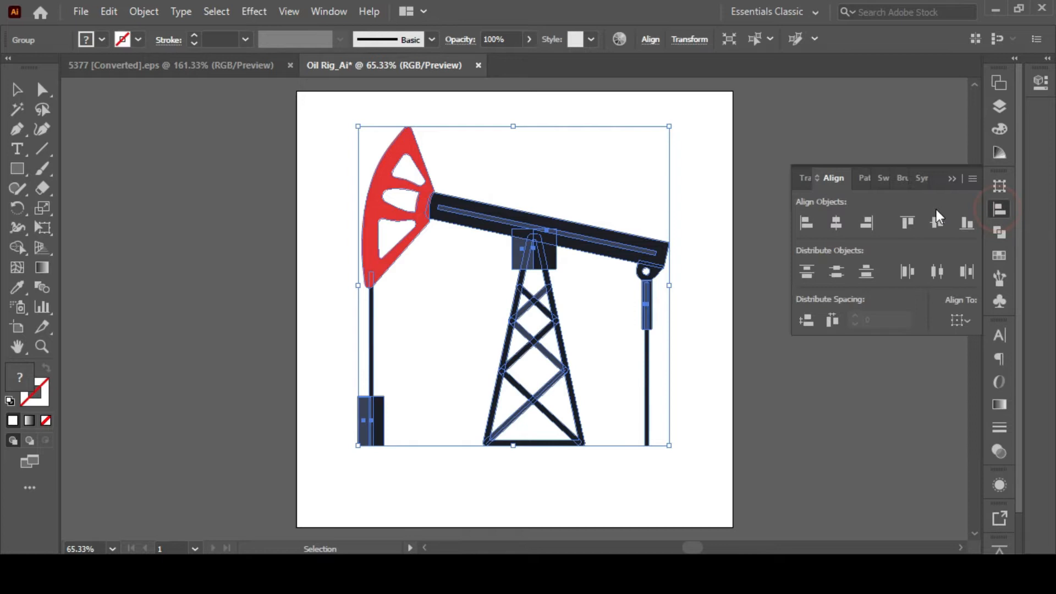
{"action": "left_click", "coordinate": [938, 222]}
{"action": "left_click", "coordinate": [713, 428]}
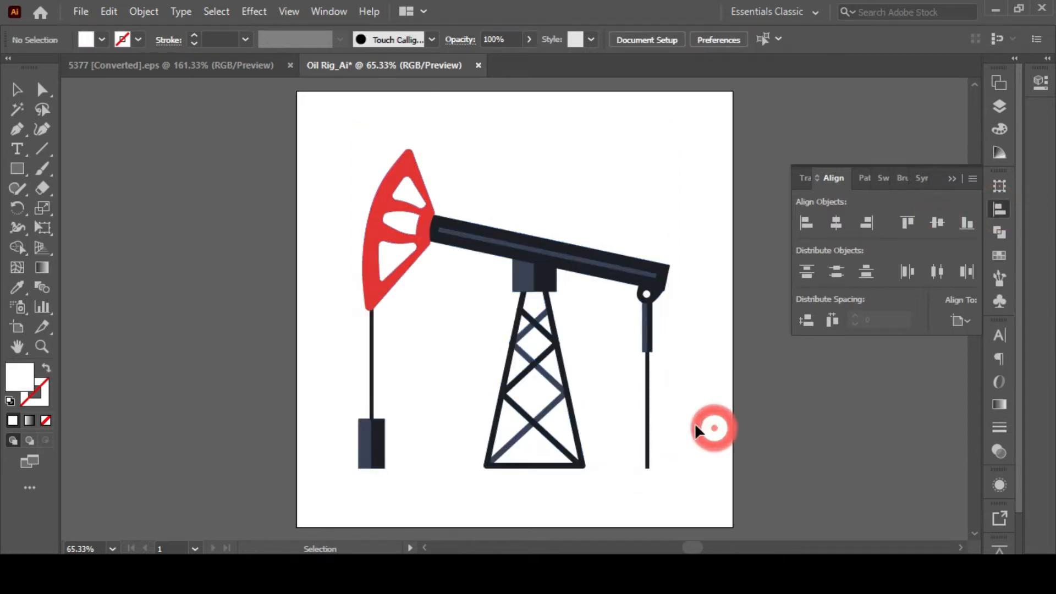
Isolate the counterweight under the pump head and delete its lighter blue half to leave it solid dark.
{"action": "left_click_drag", "start_coordinate": [676, 287], "coordinate": [476, 256]}
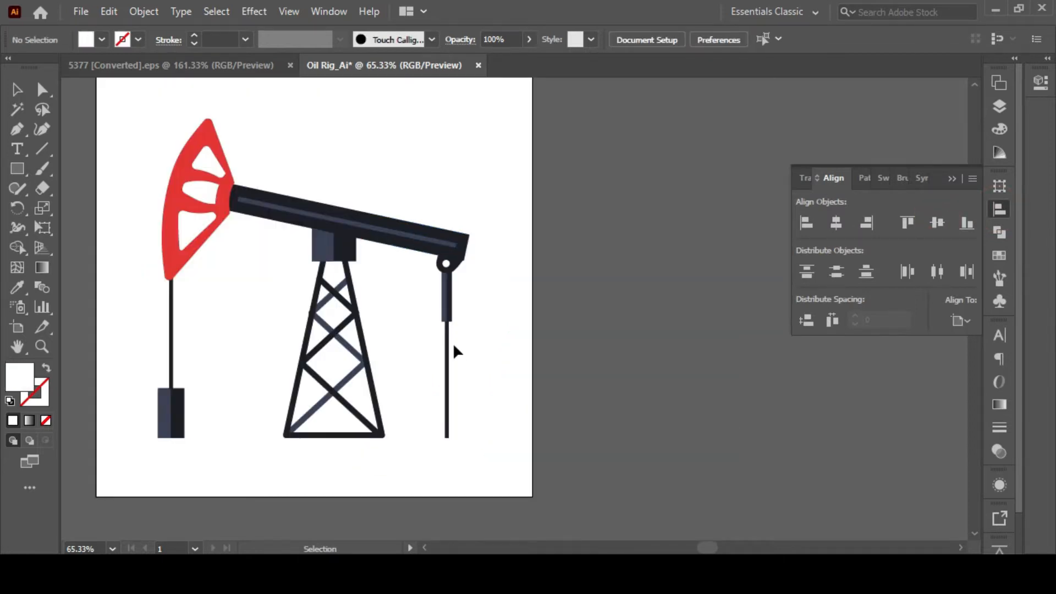
{"action": "double_click", "coordinate": [167, 412]}
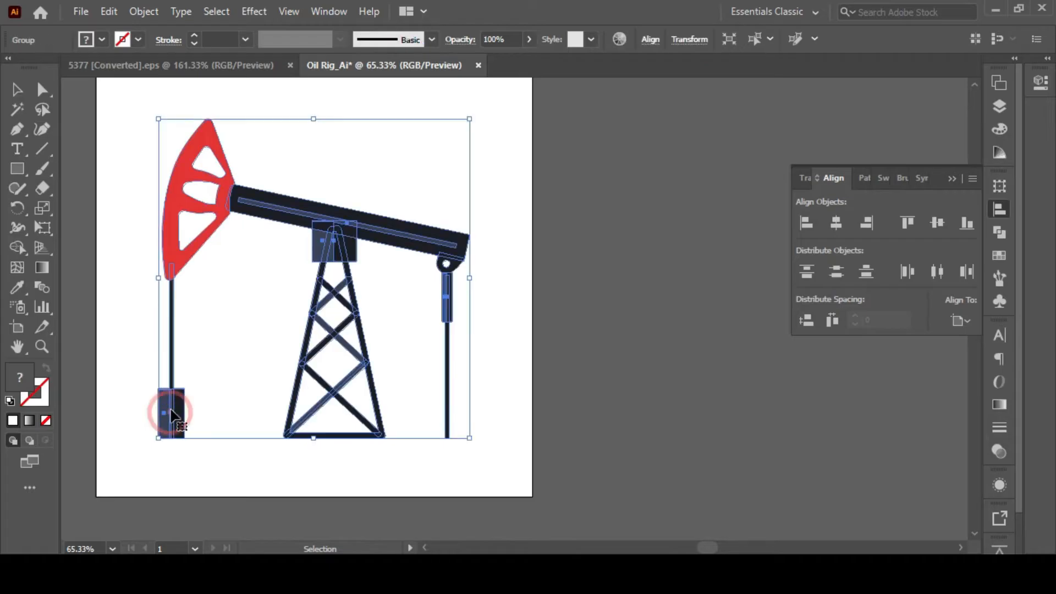
{"action": "double_click", "coordinate": [165, 414]}
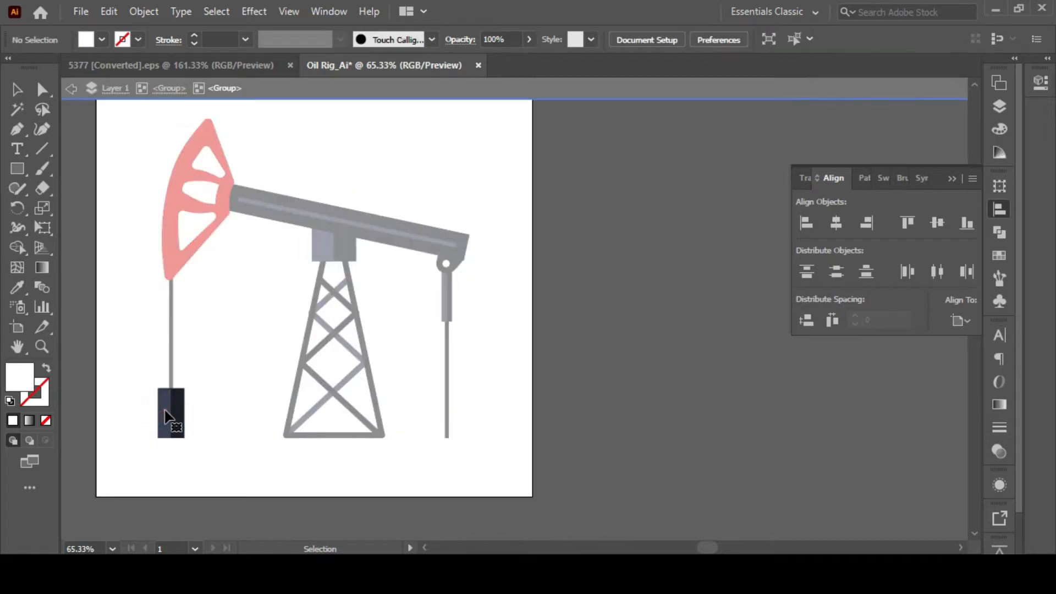
{"action": "left_click", "coordinate": [243, 404]}
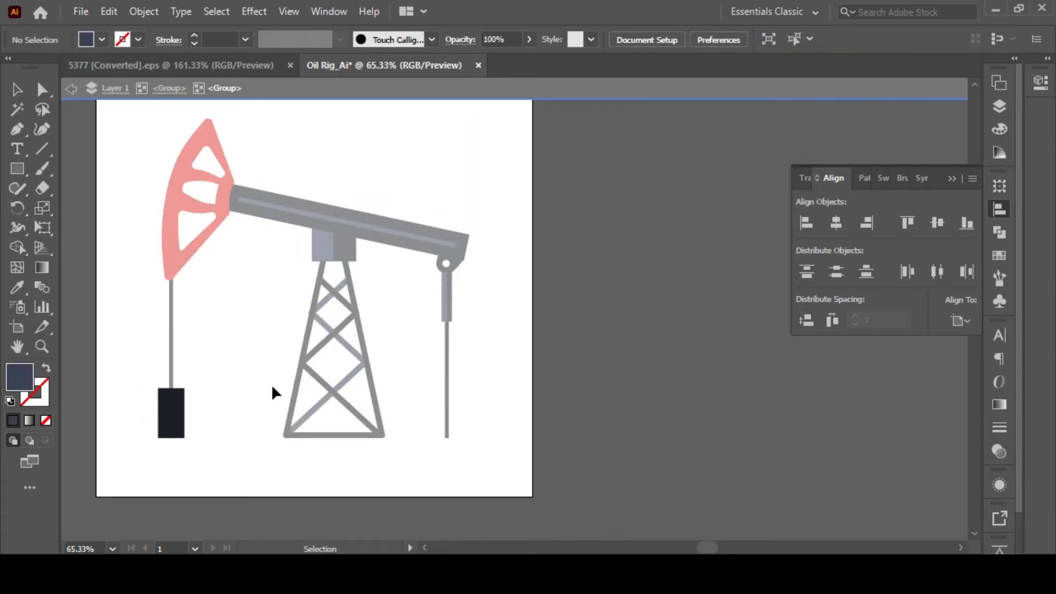
Delete the lighter blue half of the square block on top of the tower and exit isolation.
{"action": "double_click", "coordinate": [229, 305]}
{"action": "double_click", "coordinate": [325, 252]}
{"action": "left_click", "coordinate": [256, 257]}
{"action": "double_click", "coordinate": [252, 259]}
Isolate the beam group and delete the lighter stripe running along the beam.
{"action": "left_click", "coordinate": [337, 225]}
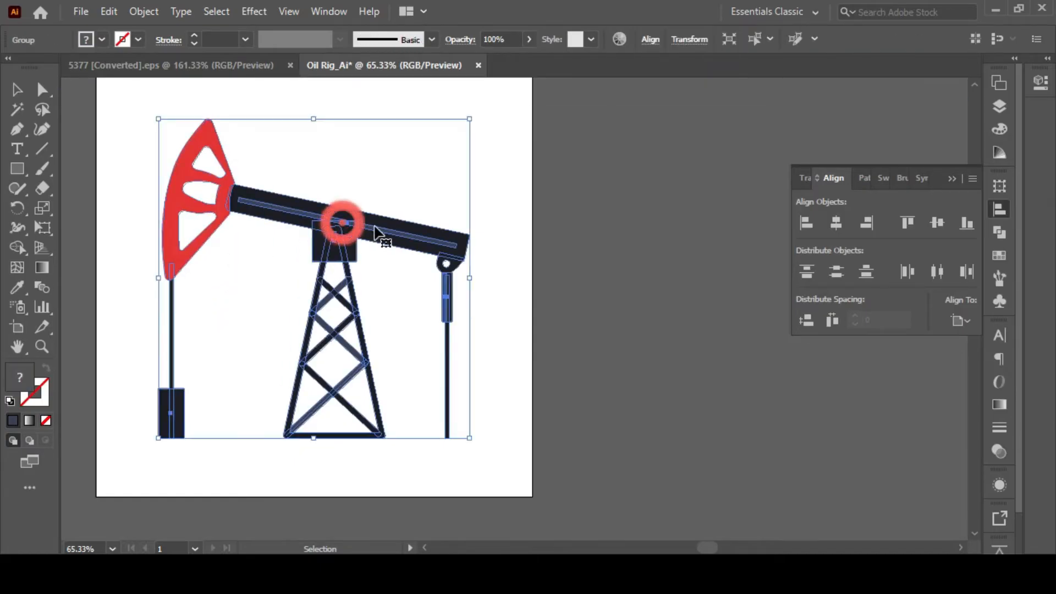
{"action": "double_click", "coordinate": [380, 231]}
{"action": "double_click", "coordinate": [387, 235]}
{"action": "left_click", "coordinate": [389, 234]}
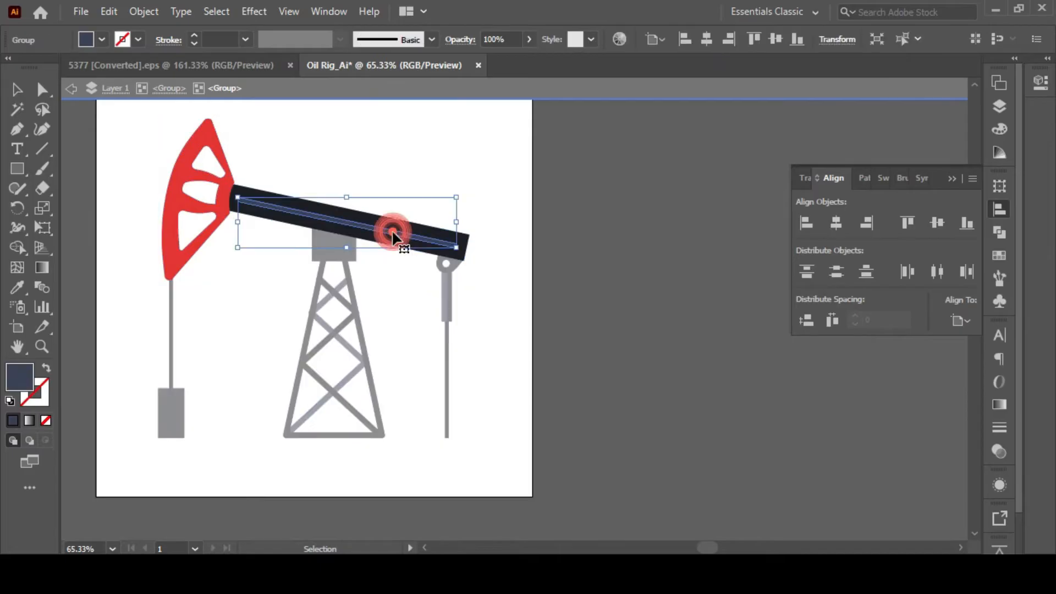
{"action": "key", "text": "Delete"}
{"action": "double_click", "coordinate": [566, 292]}
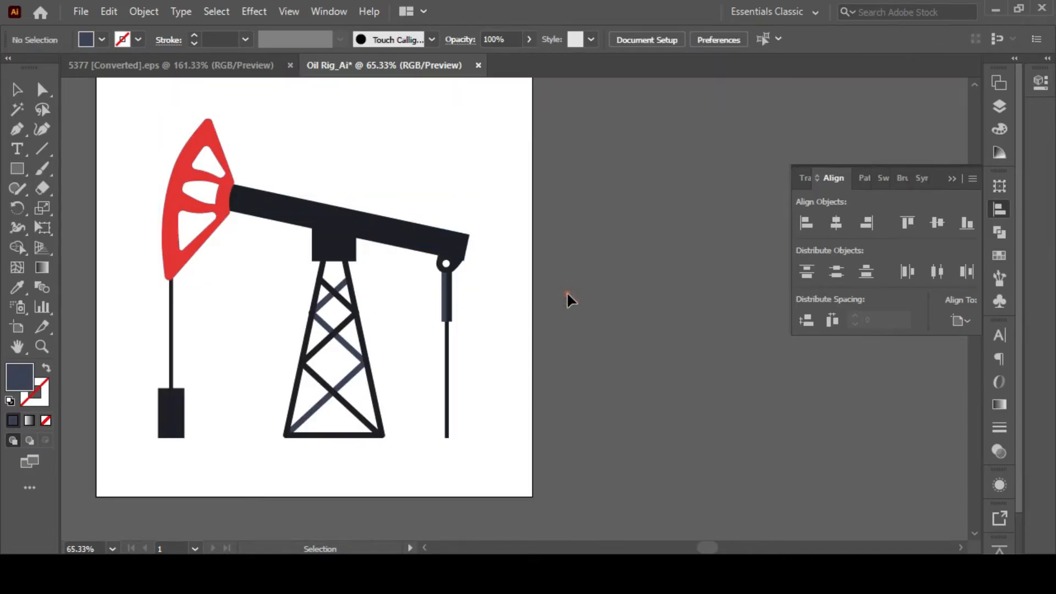
Recolor the whole tower lattice to the beam's dark fill with the Eyedropper.
{"action": "double_click", "coordinate": [329, 297]}
{"action": "left_click", "coordinate": [328, 297]}
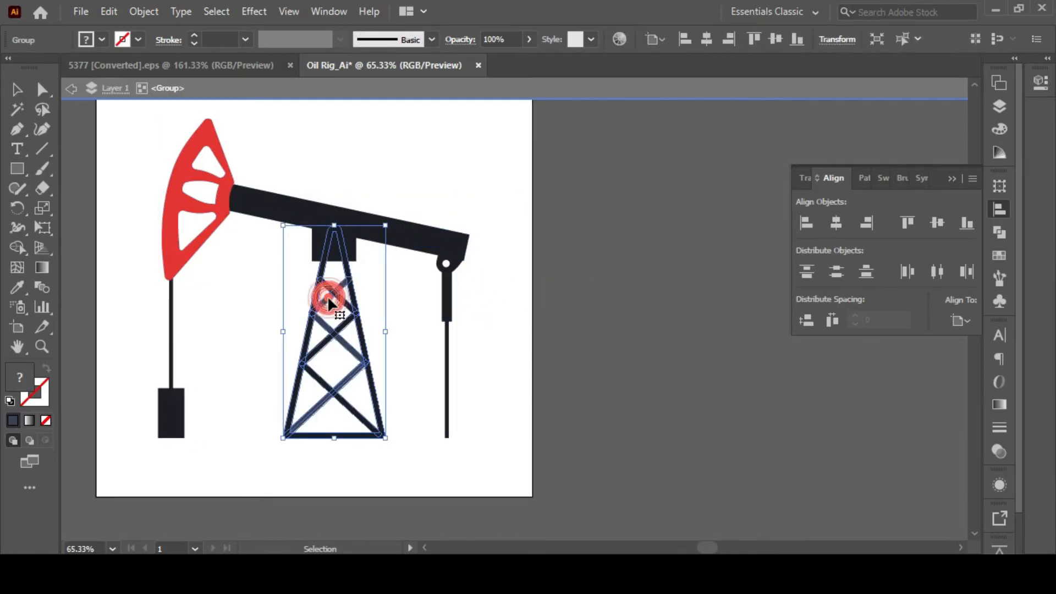
{"action": "key", "text": "i"}
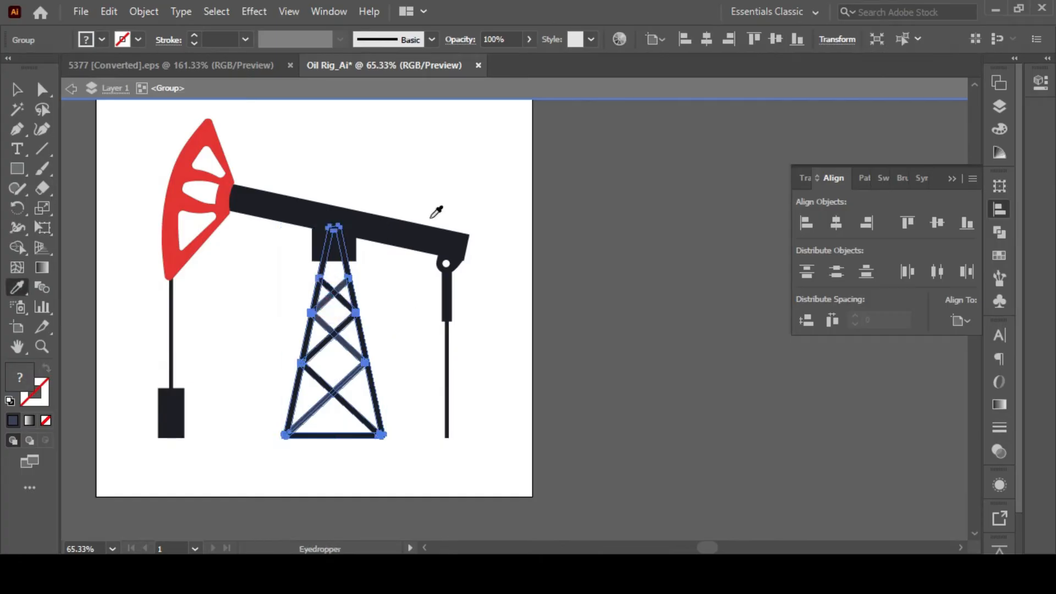
{"action": "left_click", "coordinate": [416, 230]}
{"action": "key", "text": "v"}
{"action": "left_click", "coordinate": [436, 187]}
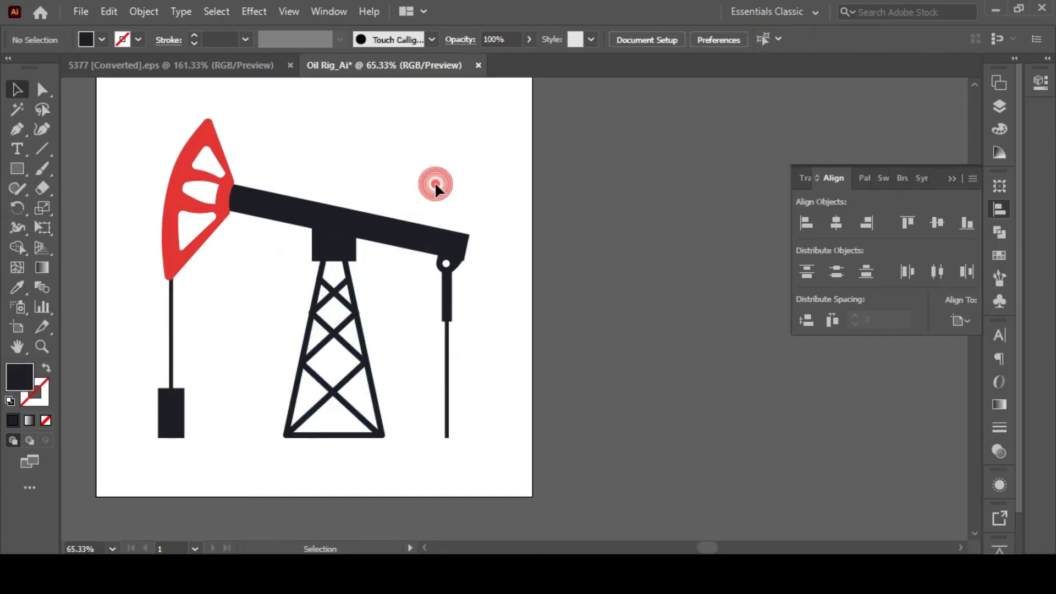
{"action": "left_click", "coordinate": [350, 280]}
{"action": "left_click", "coordinate": [350, 282]}
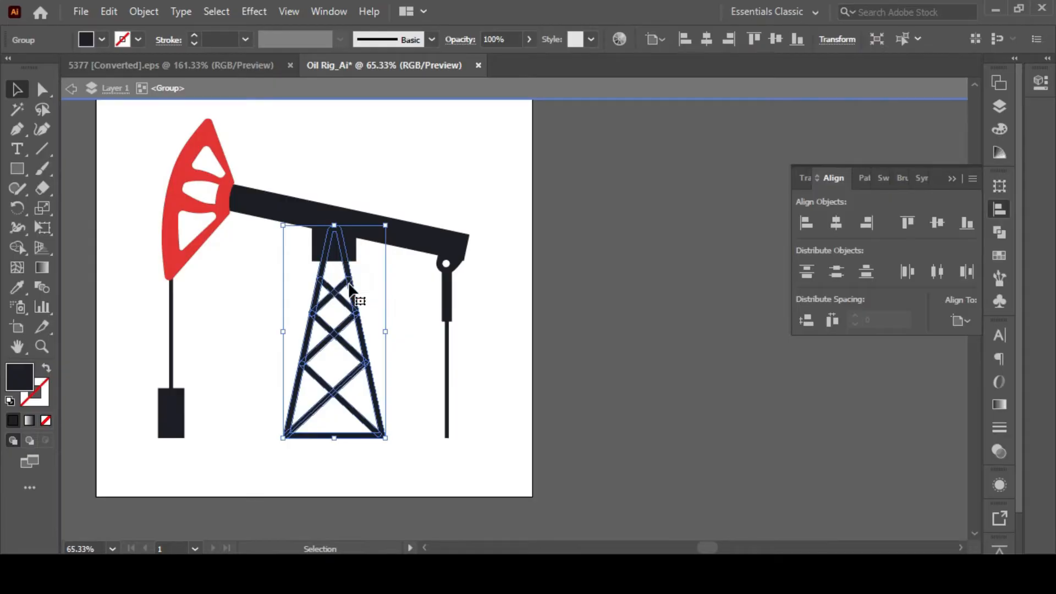
{"action": "key", "text": "i"}
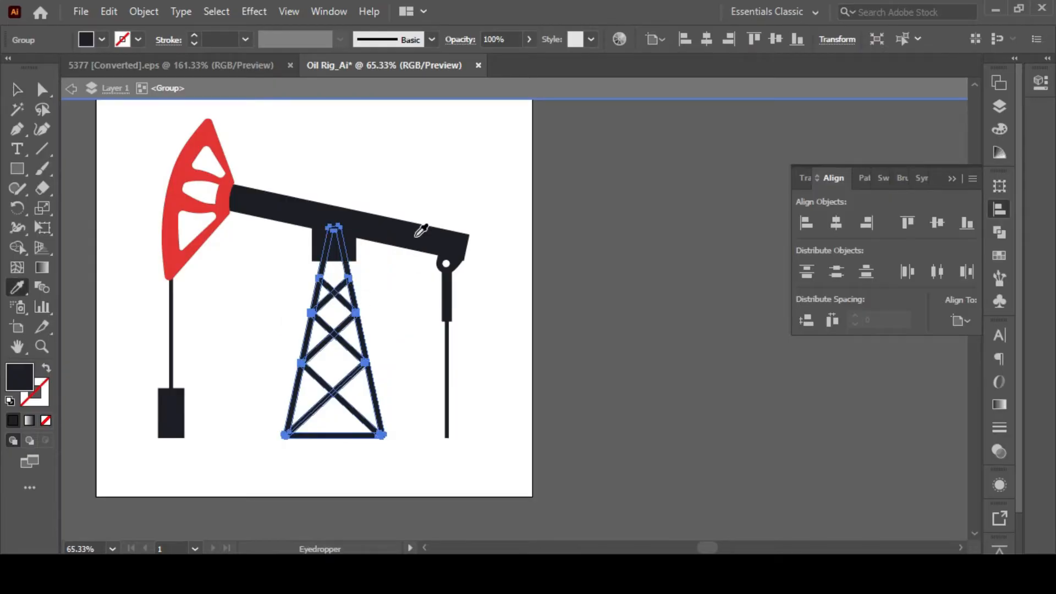
{"action": "left_click", "coordinate": [395, 225]}
{"action": "key", "text": "v"}
Isolate the pump jack group and cut the beam with its red head and the small round joint.
{"action": "left_click", "coordinate": [182, 264]}
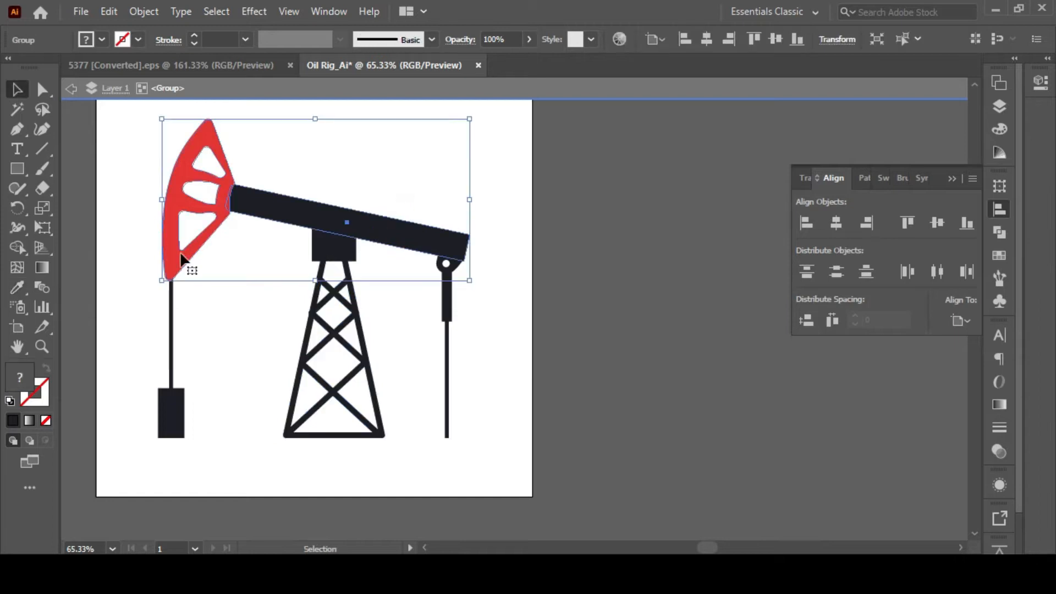
{"action": "left_click", "coordinate": [546, 258]}
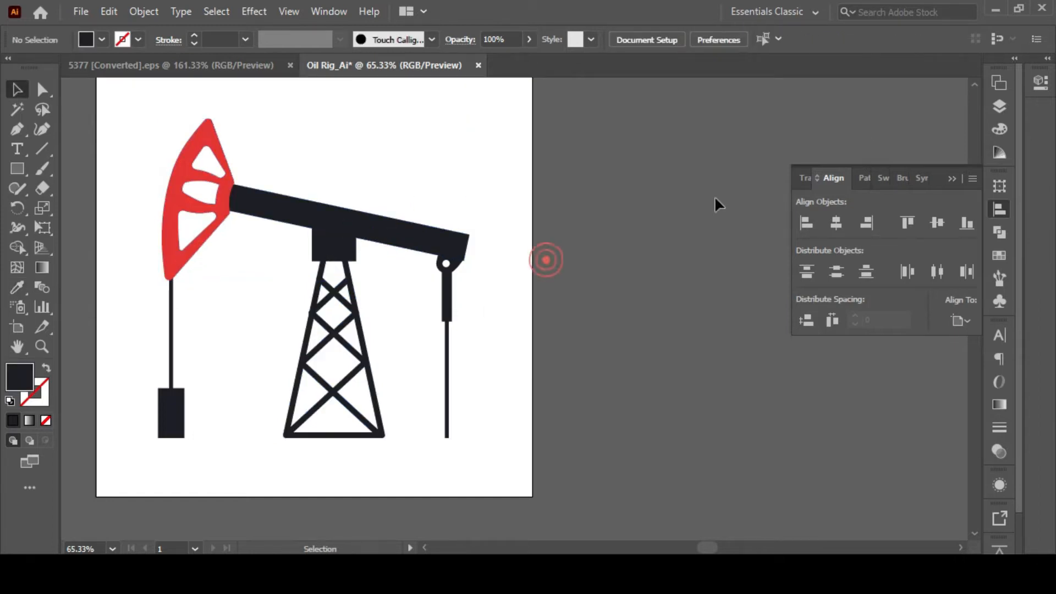
{"action": "left_click", "coordinate": [998, 107]}
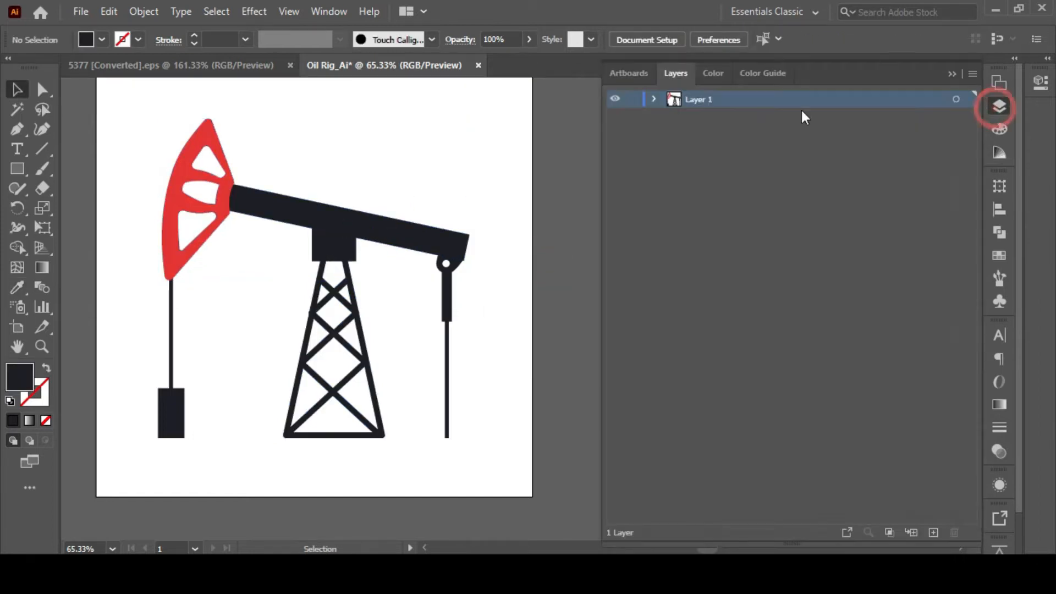
{"action": "left_click", "coordinate": [242, 207]}
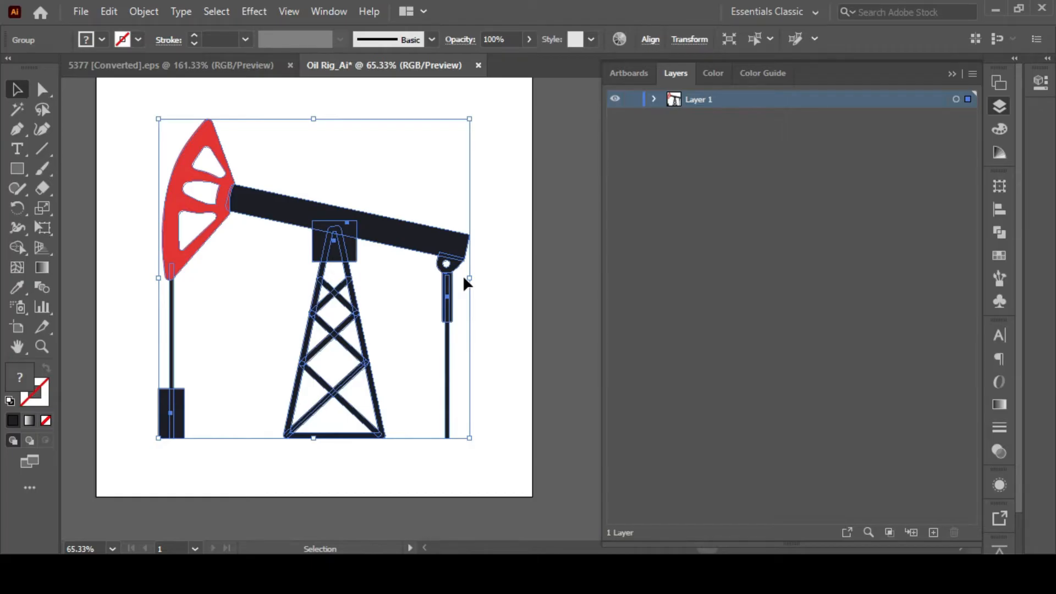
{"action": "left_click", "coordinate": [493, 270]}
{"action": "double_click", "coordinate": [286, 240]}
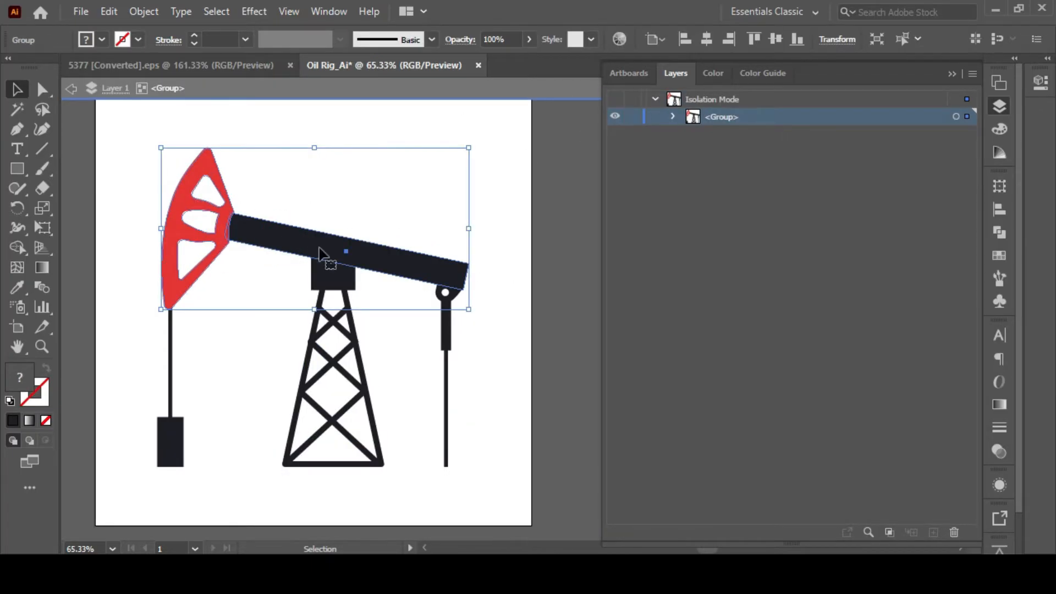
{"action": "left_click", "coordinate": [453, 296], "text": "shift"}
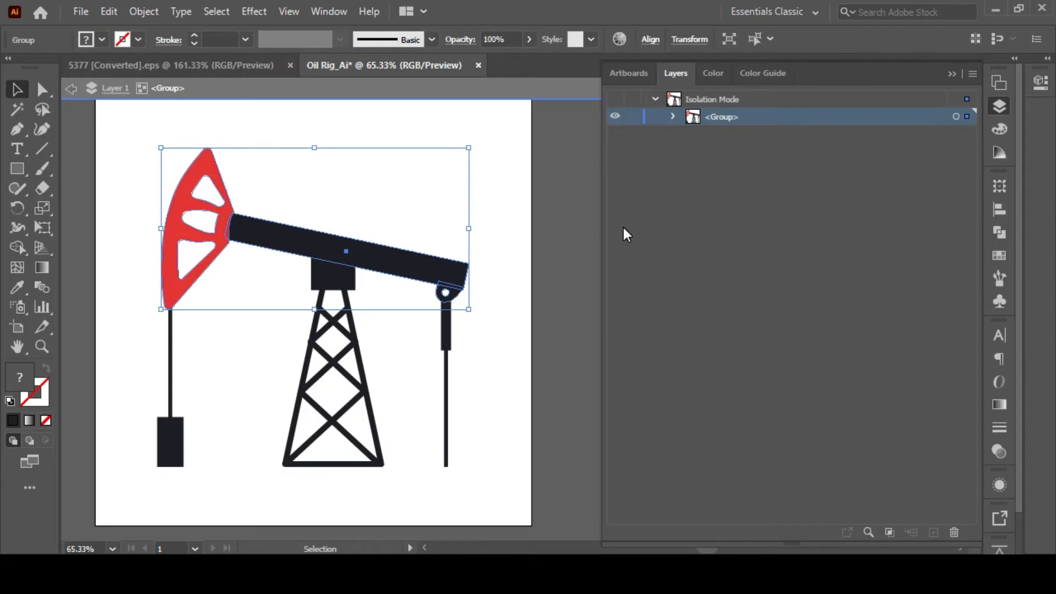
{"action": "key", "text": "ctrl+x"}
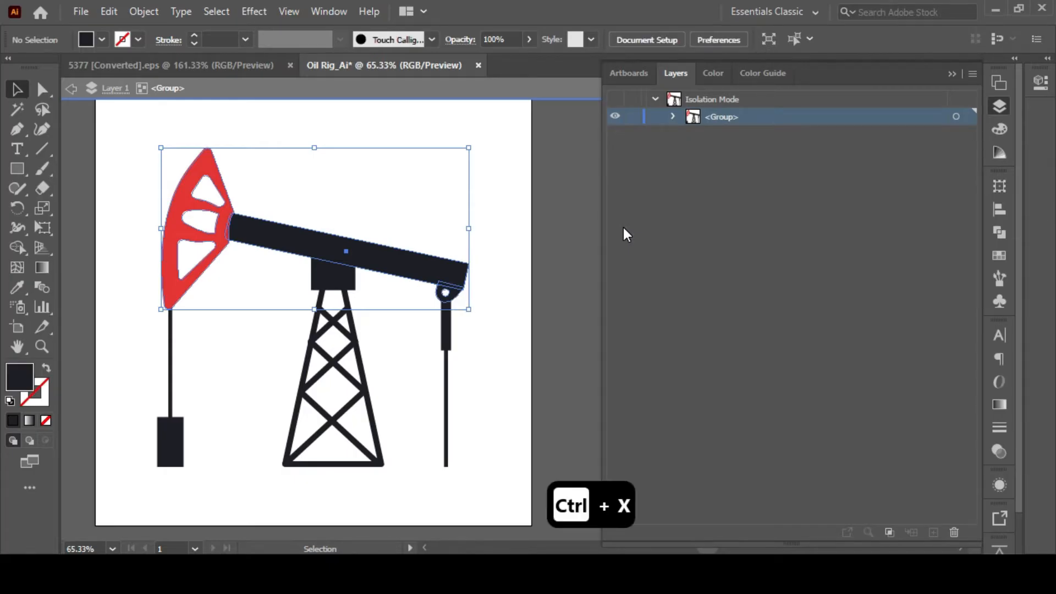
{"action": "double_click", "coordinate": [539, 309]}
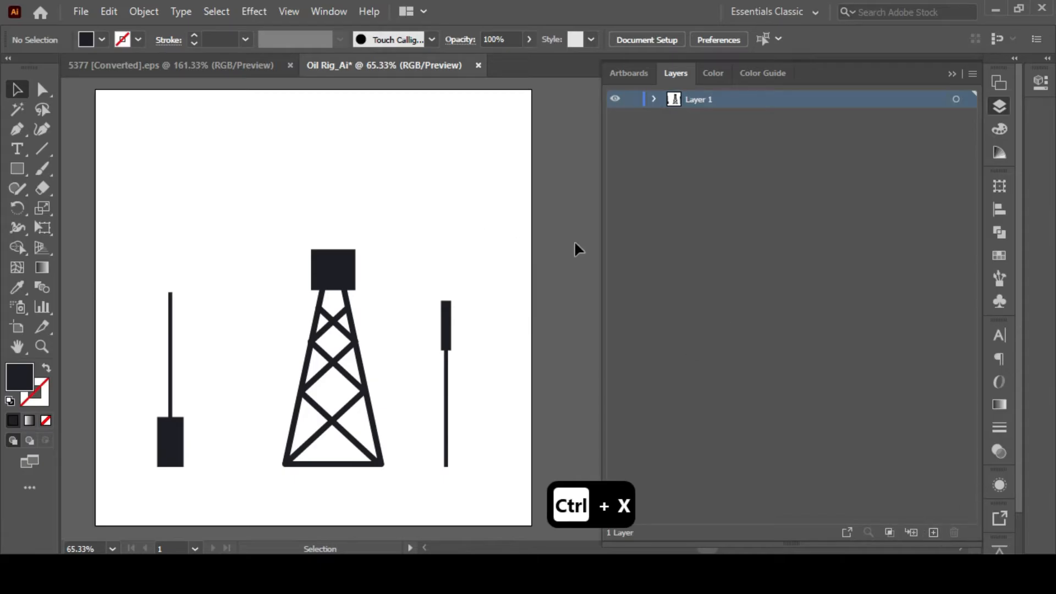
Create a new layer named Top Oil Rig and paste the cut beam and joint in place on it.
{"action": "left_click_drag", "start_coordinate": [187, 209], "coordinate": [293, 204]}
{"action": "left_click", "coordinate": [134, 254]}
{"action": "left_click_drag", "start_coordinate": [417, 224], "coordinate": [266, 229]}
{"action": "left_click", "coordinate": [902, 500]}
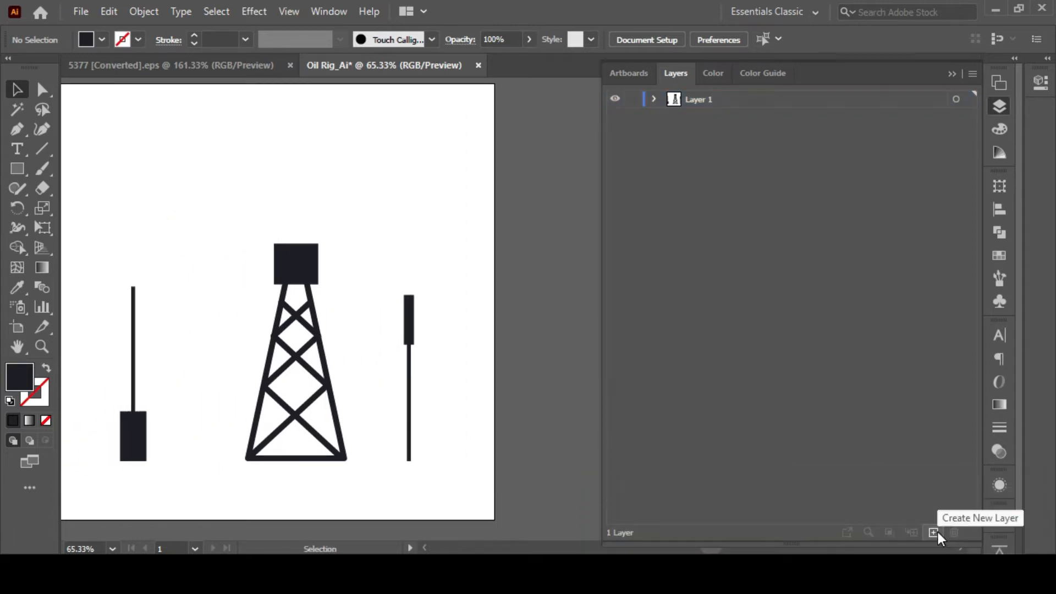
{"action": "left_click", "coordinate": [934, 532]}
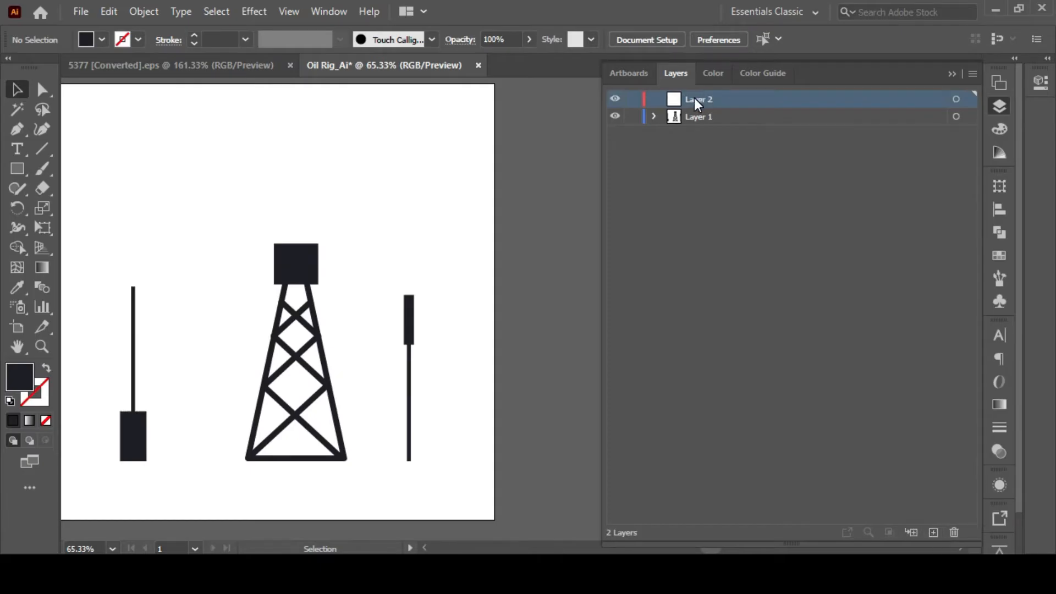
{"action": "double_click", "coordinate": [696, 99]}
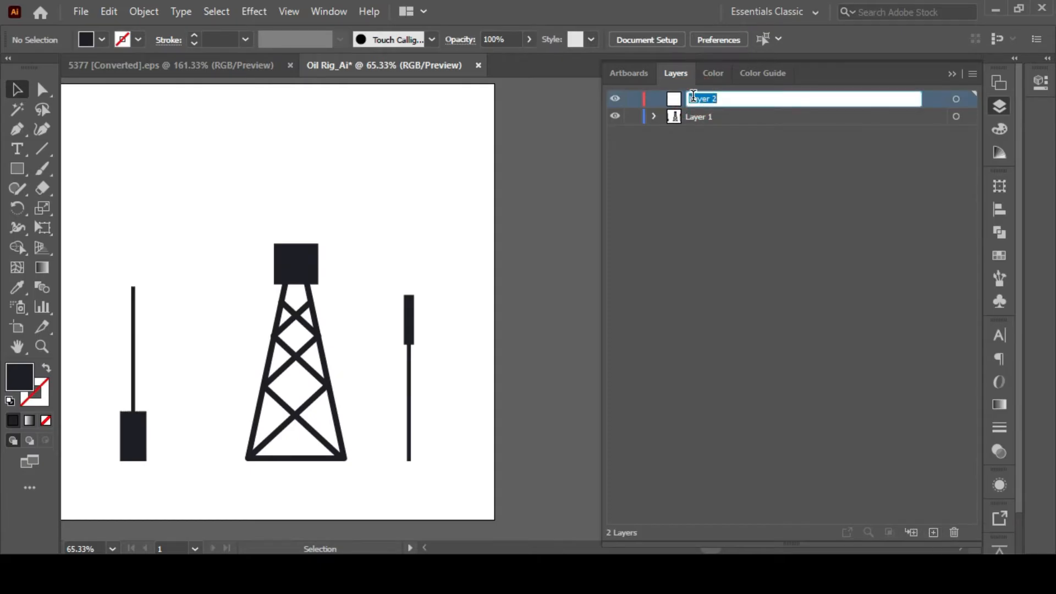
{"action": "type", "text": "Top Oil Rig"}
{"action": "key", "text": "Return"}
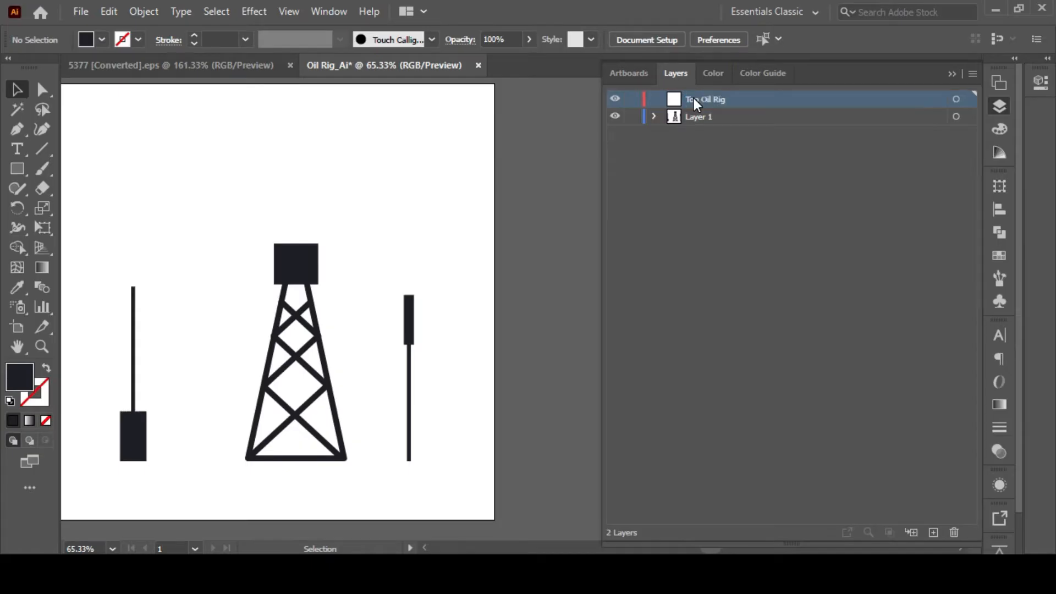
{"action": "key", "text": "ctrl+shift+v"}
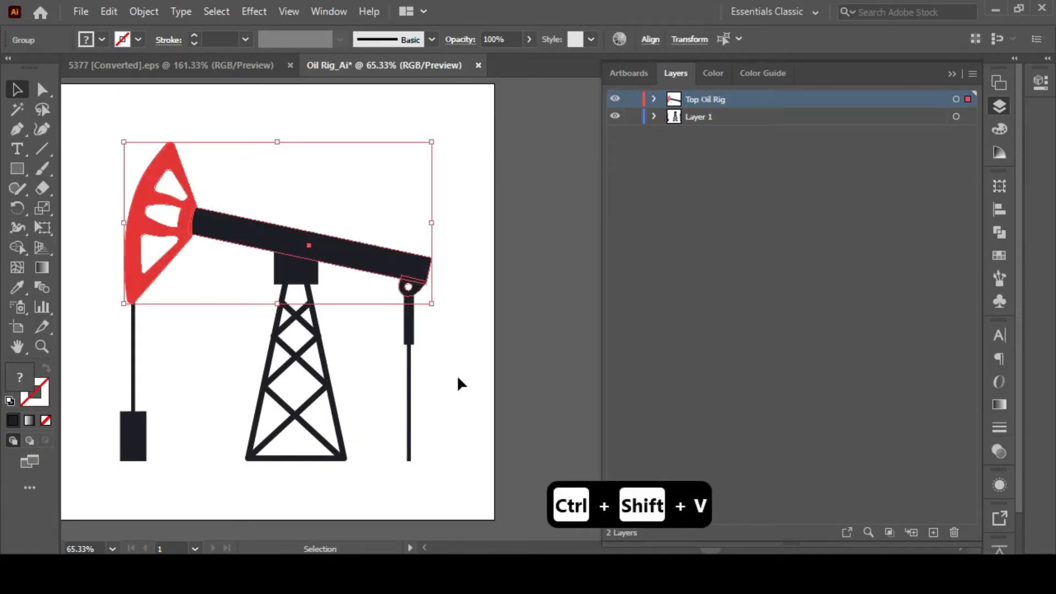
Set the fill of the pasted beam, head and joint to black 000000.
{"action": "double_click", "coordinate": [21, 383]}
{"action": "left_click_drag", "start_coordinate": [370, 267], "coordinate": [284, 424]}
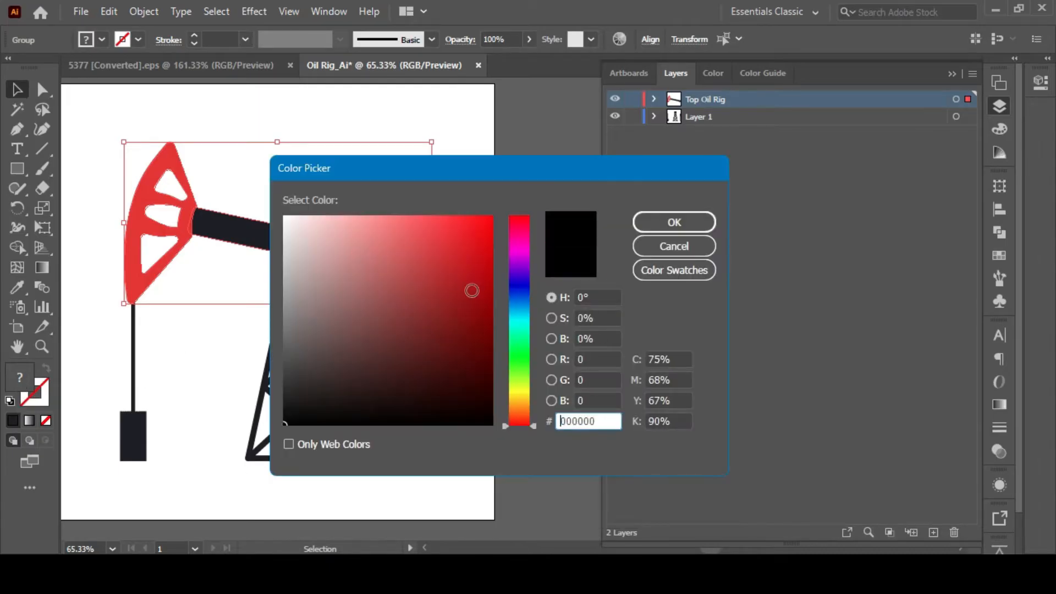
{"action": "left_click", "coordinate": [681, 216]}
Isolate the remaining group, cut both pieces of the right-hand rod and leave isolation.
{"action": "left_click", "coordinate": [283, 252]}
{"action": "double_click", "coordinate": [302, 266]}
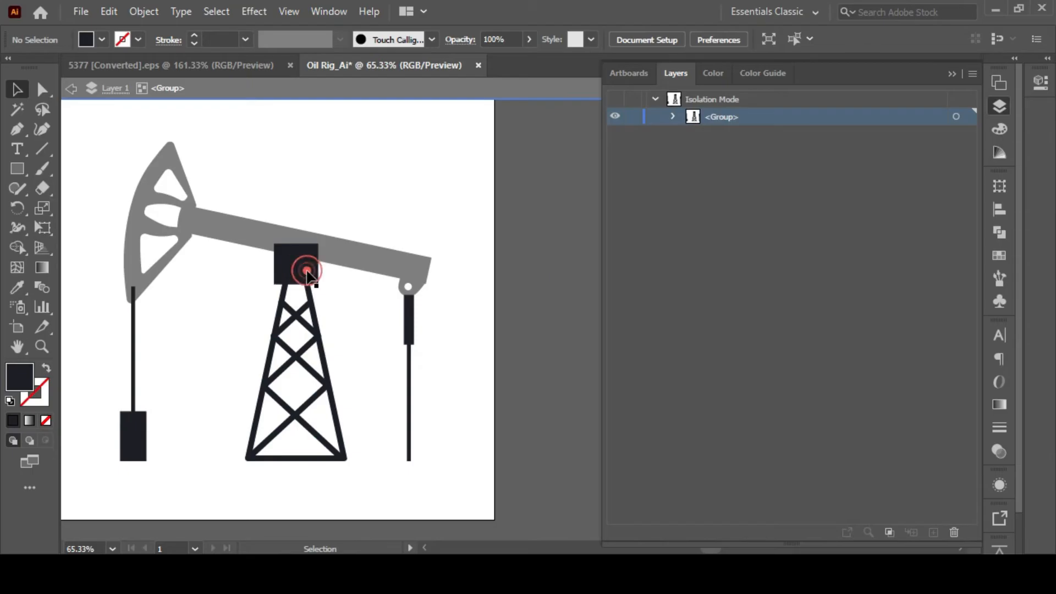
{"action": "left_click", "coordinate": [305, 266]}
{"action": "double_click", "coordinate": [353, 317]}
{"action": "double_click", "coordinate": [411, 321]}
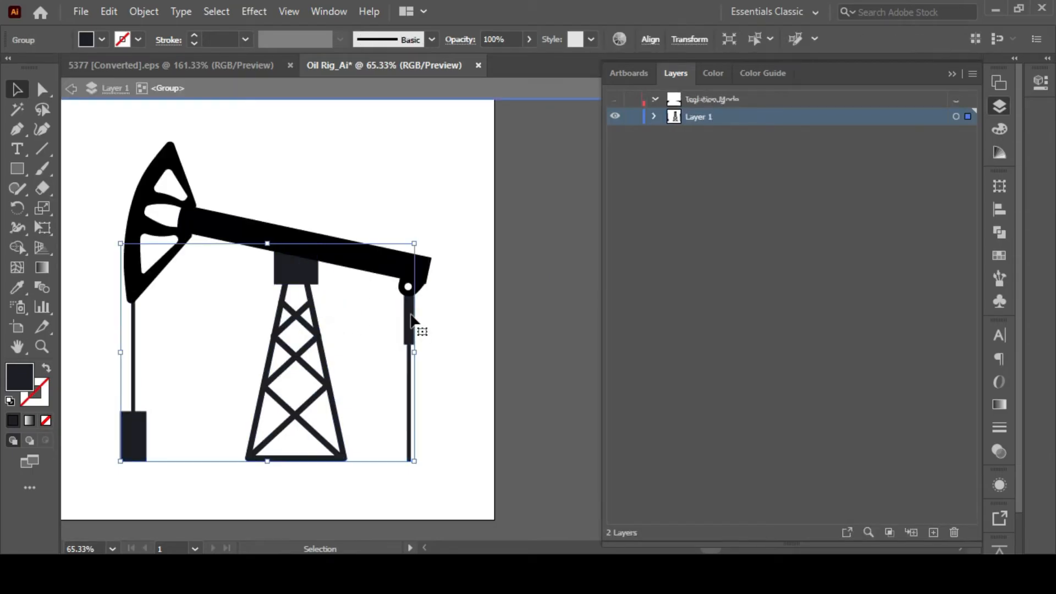
{"action": "left_click", "coordinate": [409, 315]}
{"action": "left_click", "coordinate": [409, 354], "text": "shift"}
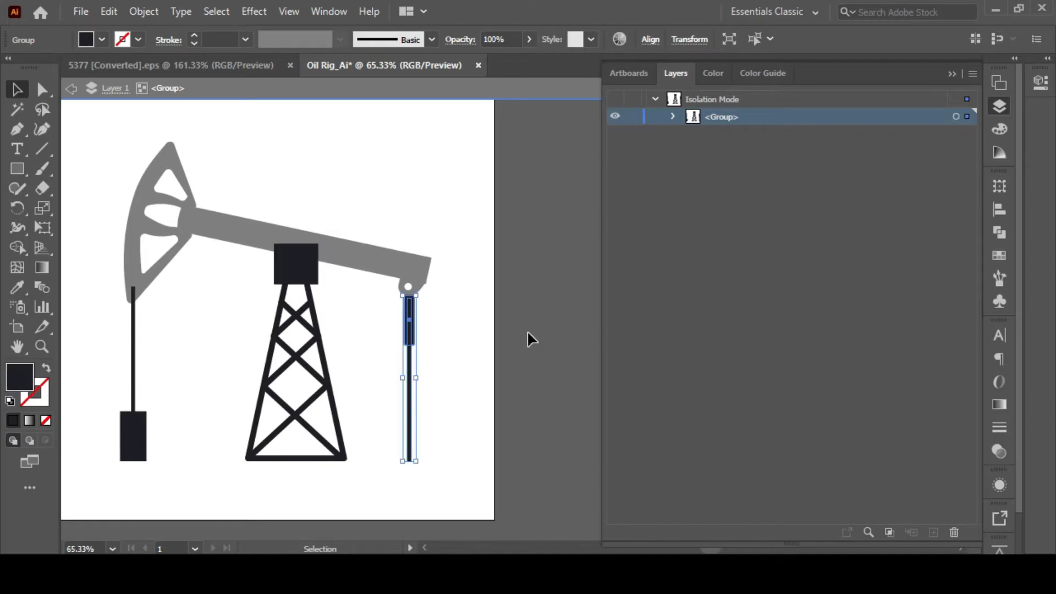
{"action": "key", "text": "ctrl+x"}
{"action": "double_click", "coordinate": [520, 317]}
Paste the rod in place on a new layer above Layer 1 and name that layer Oil Rig_Right part.
{"action": "left_click", "coordinate": [934, 531]}
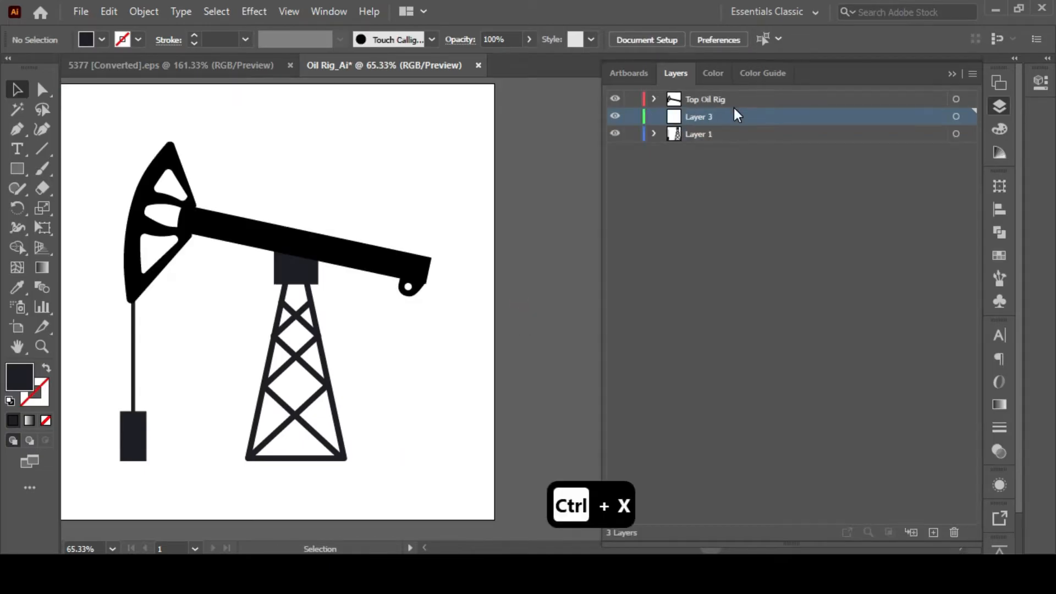
{"action": "key", "text": "ctrl+shift+v"}
{"action": "double_click", "coordinate": [736, 115]}
{"action": "type", "text": "Oil Rig_R"}
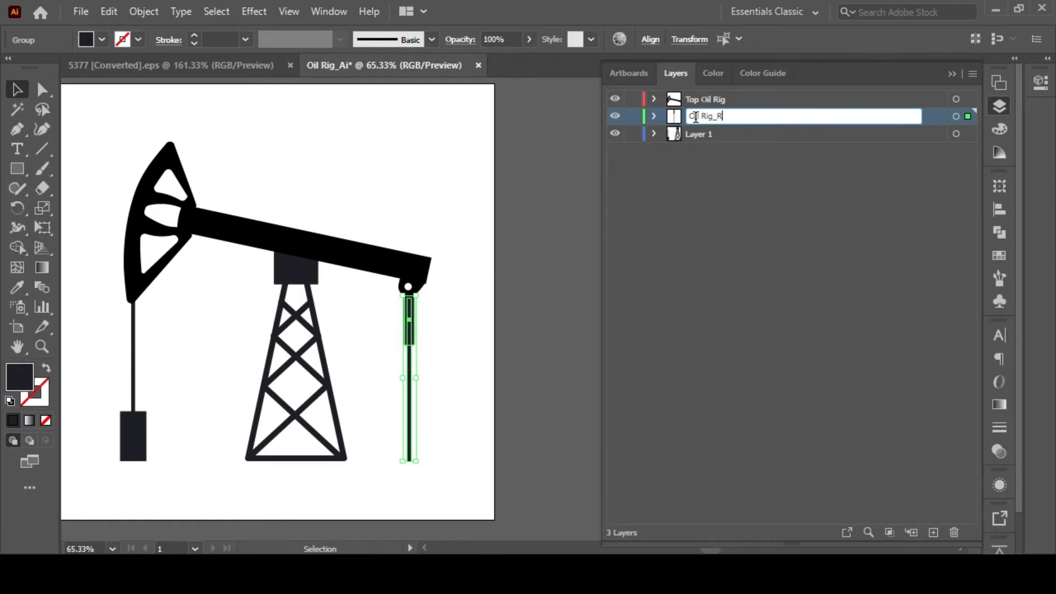
{"action": "type", "text": "ight part"}
{"action": "left_click", "coordinate": [509, 146]}
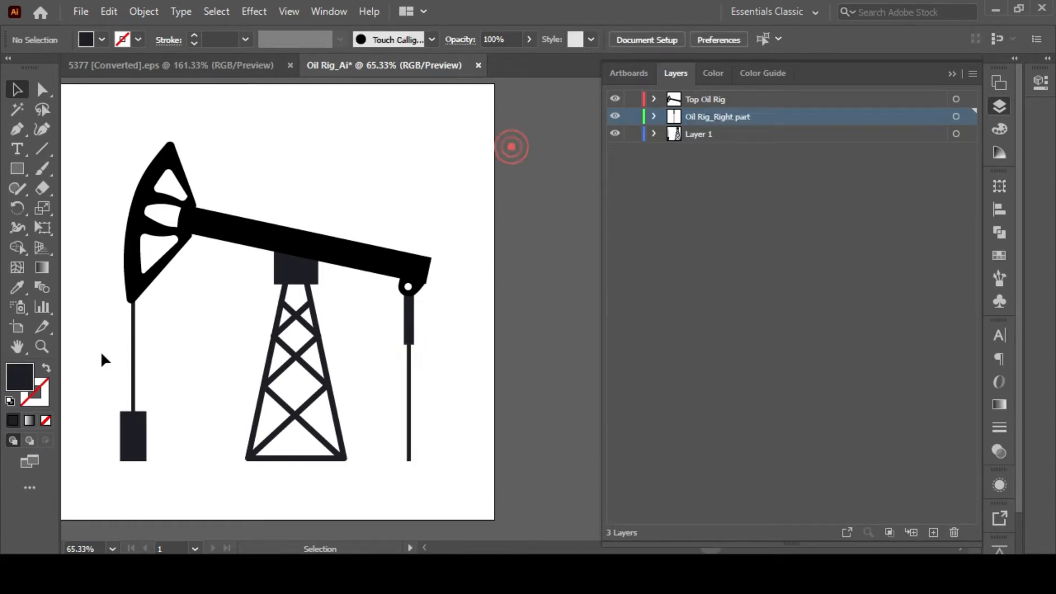
Isolate the remaining group and cut the left cable together with its counterweight.
{"action": "left_click", "coordinate": [134, 370]}
{"action": "double_click", "coordinate": [135, 396]}
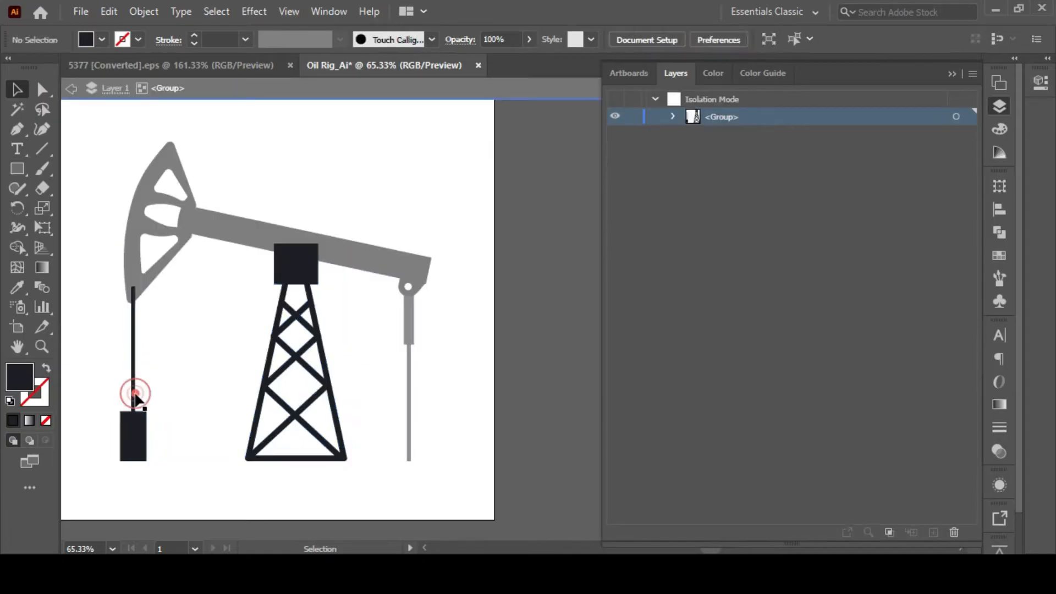
{"action": "left_click", "coordinate": [135, 393]}
{"action": "left_click", "coordinate": [125, 437], "text": "ctrl"}
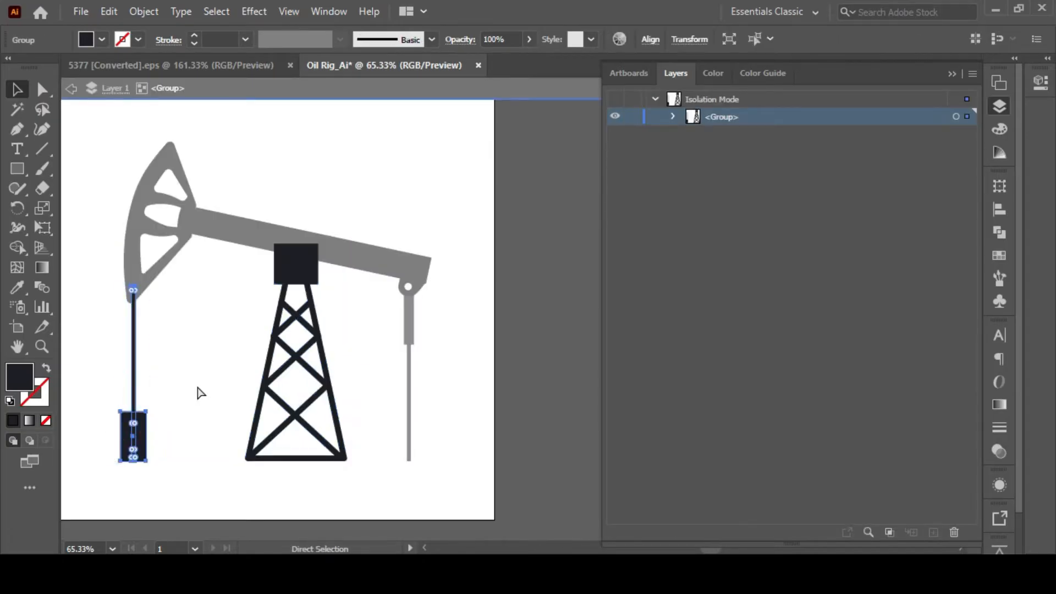
{"action": "key", "text": "ctrl+x"}
Paste the cable and counterweight in place on a new layer and name that layer Oil Rig_Left Part.
{"action": "key", "text": "ctrl+shift+v"}
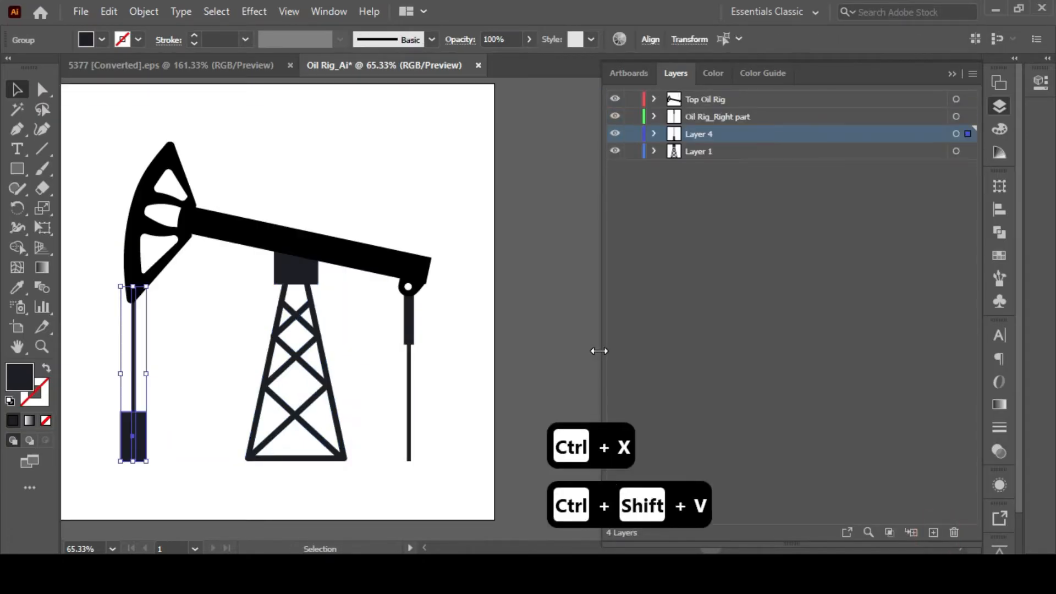
{"action": "double_click", "coordinate": [699, 134]}
{"action": "type", "text": "Oil Rig_Left Pa"}
Save the layered pump jack artwork as a new Illustrator file named Oil Rig_Ai2.
{"action": "mouse_move", "coordinate": [353, 212]}
{"action": "left_mouse_down"}
{"action": "mouse_move", "coordinate": [394, 171]}
{"action": "mouse_move", "coordinate": [356, 209]}
{"action": "left_mouse_up"}
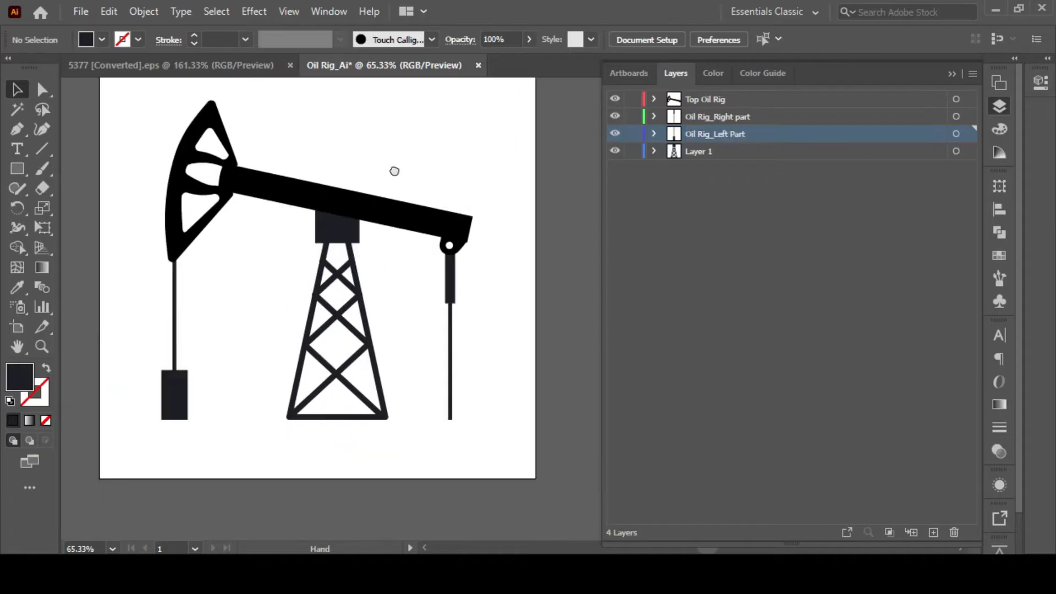
{"action": "left_click_drag", "start_coordinate": [316, 144], "coordinate": [270, 156]}
{"action": "key", "text": "ctrl+s"}
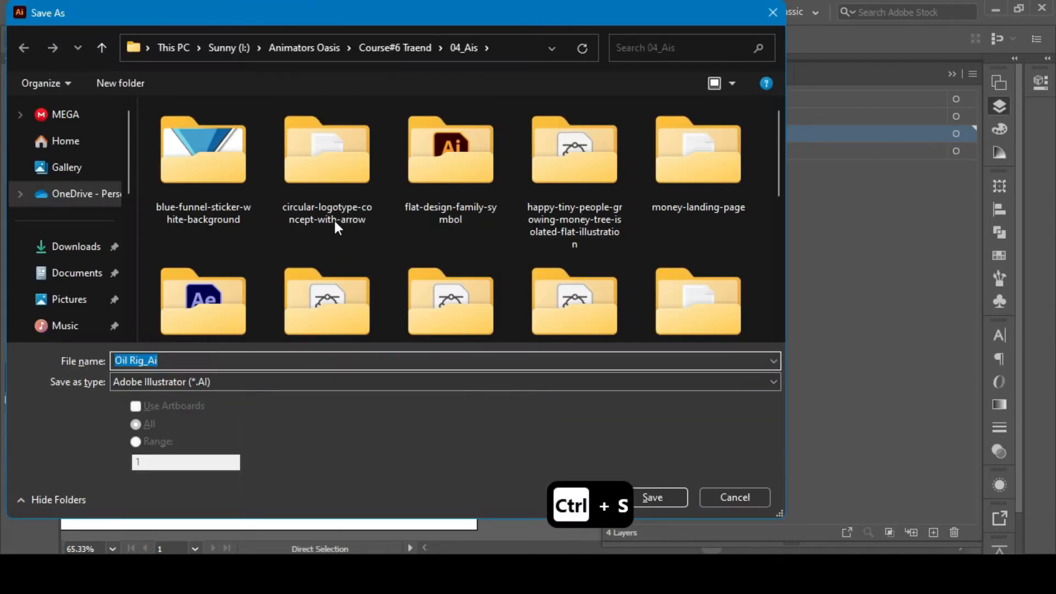
{"action": "left_click", "coordinate": [242, 358]}
{"action": "type", "text": "2"}
{"action": "key", "text": "Return"}
{"action": "left_click_drag", "start_coordinate": [205, 205], "coordinate": [251, 184]}
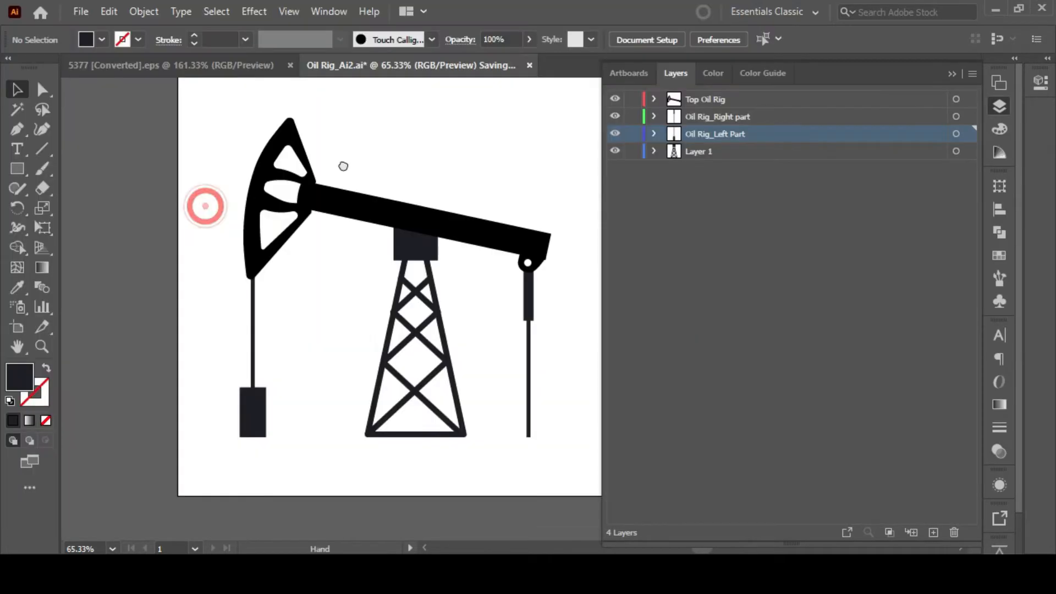
{"action": "left_click", "coordinate": [333, 235]}
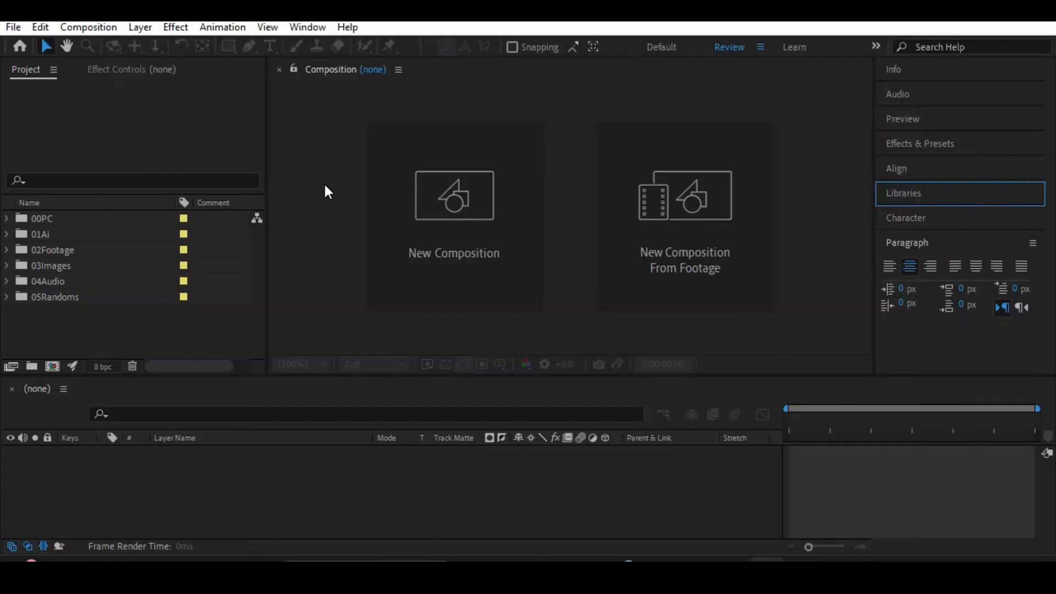
In After Effects, dock the Composition panel along the workspace's left edge at full height and narrow it.
{"action": "left_click", "coordinate": [161, 71]}
{"action": "left_click", "coordinate": [21, 70]}
{"action": "left_click", "coordinate": [114, 72]}
{"action": "left_click", "coordinate": [330, 72]}
{"action": "left_click_drag", "start_coordinate": [339, 68], "coordinate": [5, 220]}
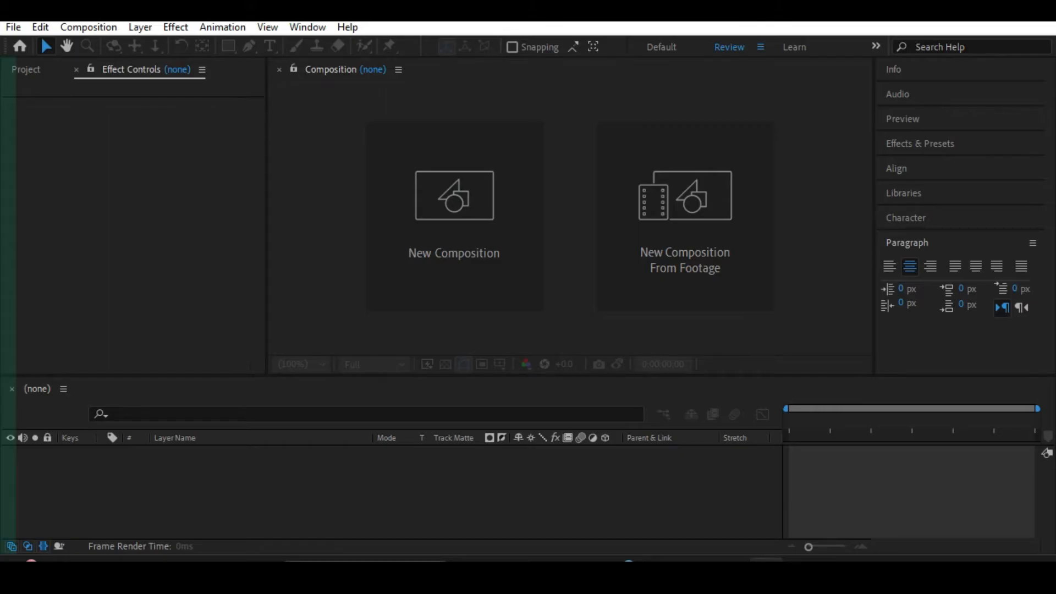
{"action": "left_click_drag", "start_coordinate": [4, 220], "coordinate": [5, 218]}
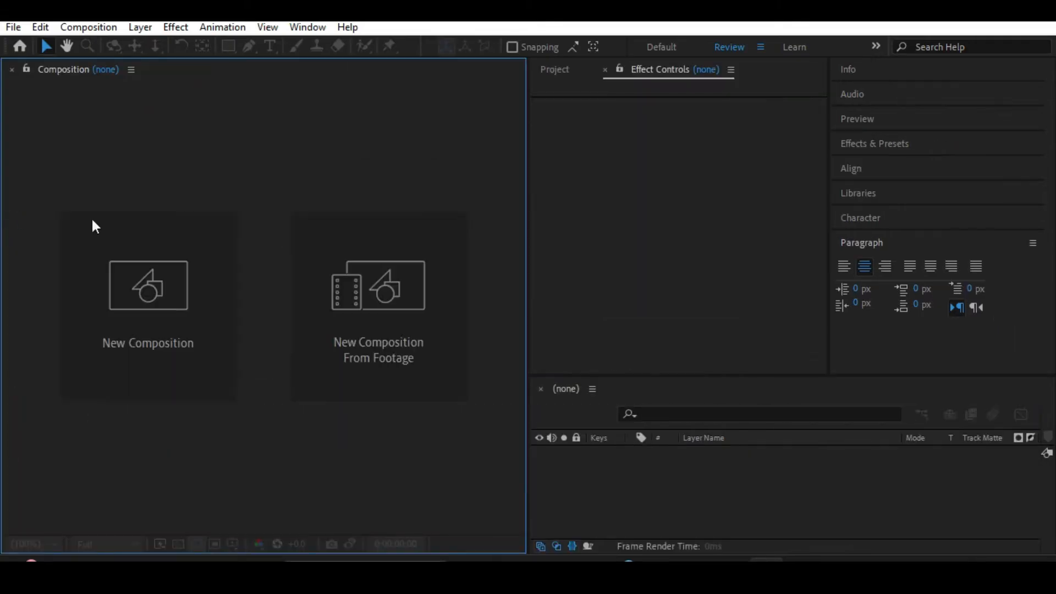
{"action": "left_click_drag", "start_coordinate": [528, 245], "coordinate": [368, 243]}
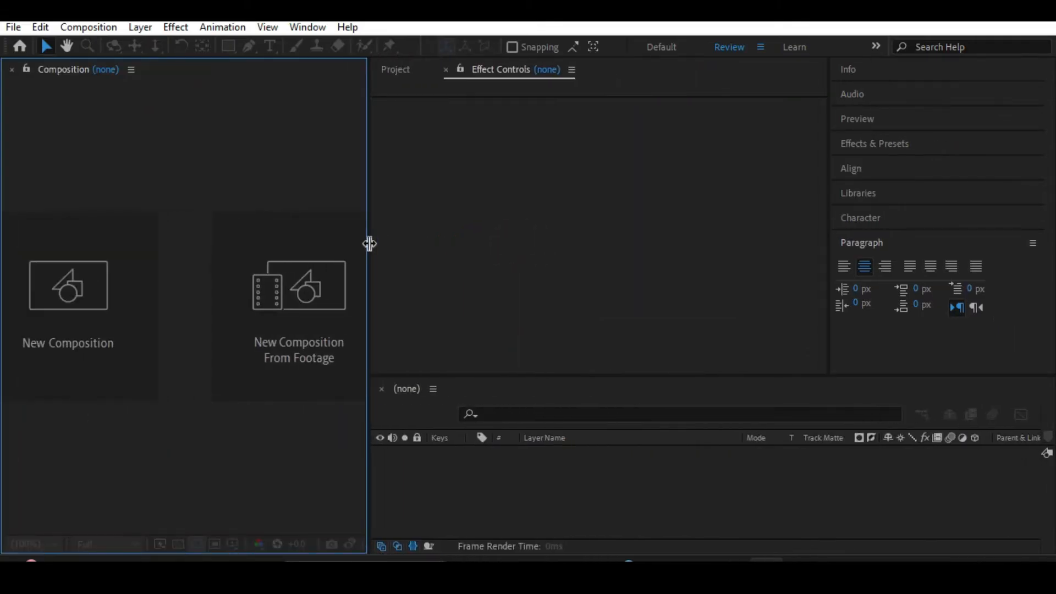
Review the project's folders from 00PC to 05Randoms by expanding and collapsing them, and return to Effect Controls.
{"action": "left_click", "coordinate": [402, 69]}
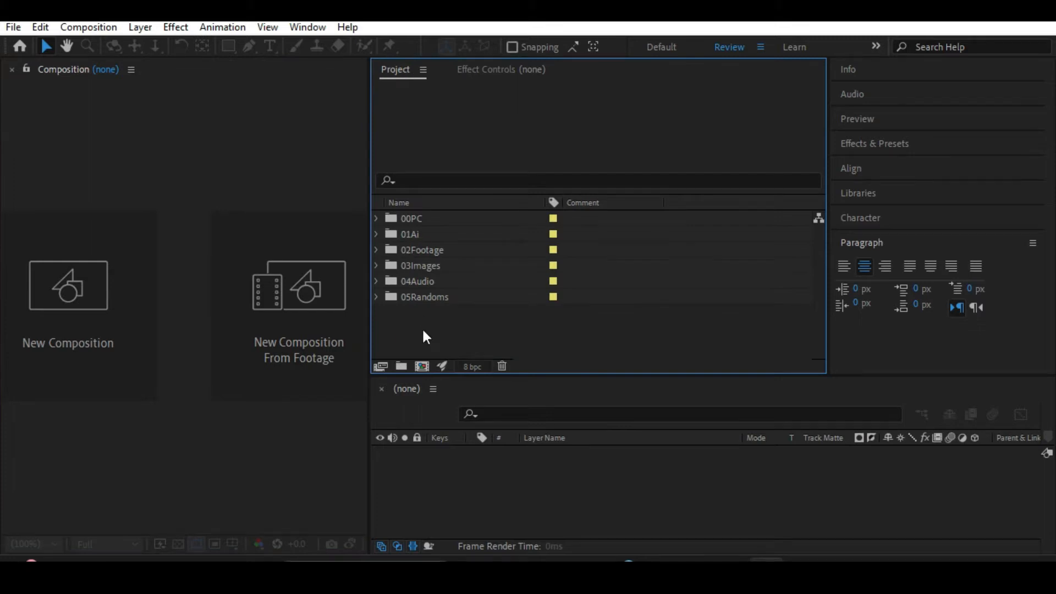
{"action": "left_click", "coordinate": [413, 218]}
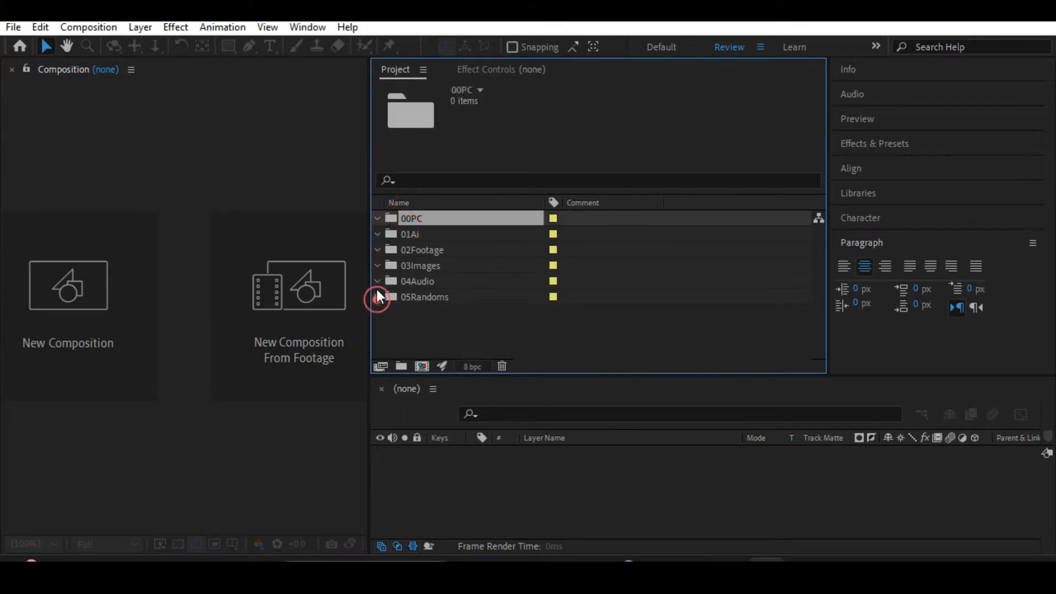
{"action": "left_click", "coordinate": [375, 265]}
{"action": "left_click", "coordinate": [376, 250]}
{"action": "left_click", "coordinate": [378, 218]}
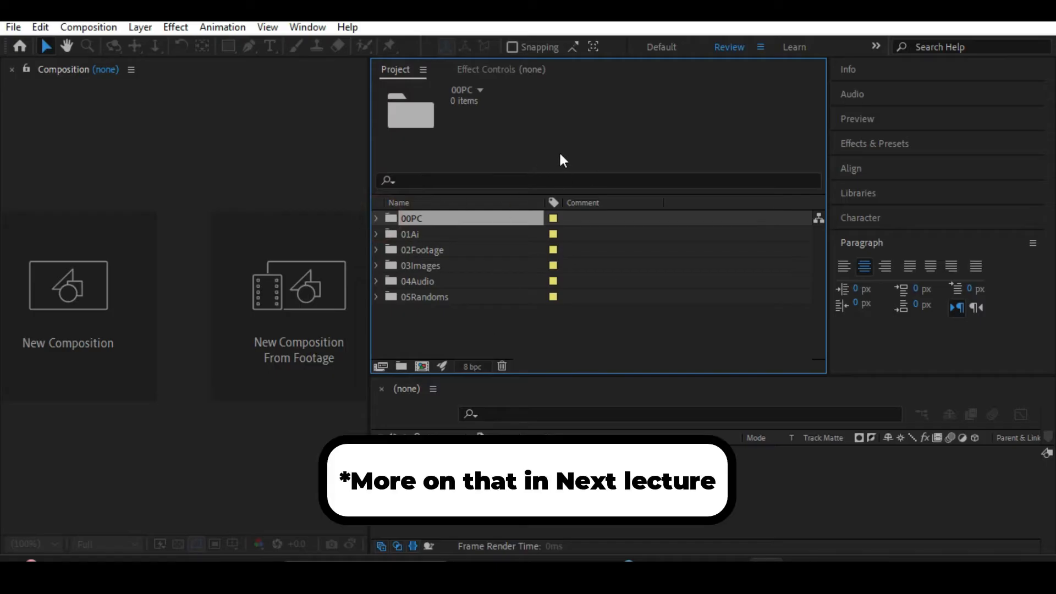
{"action": "left_click", "coordinate": [513, 70]}
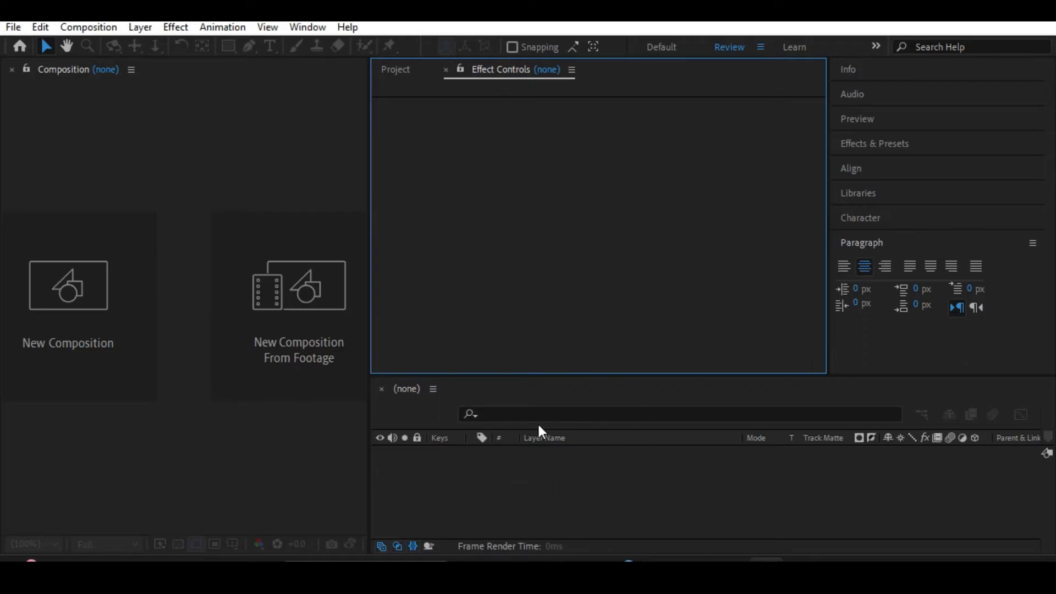
Collapse the Paragraph panel and remove the Libraries panel from the side stack.
{"action": "left_click", "coordinate": [870, 241]}
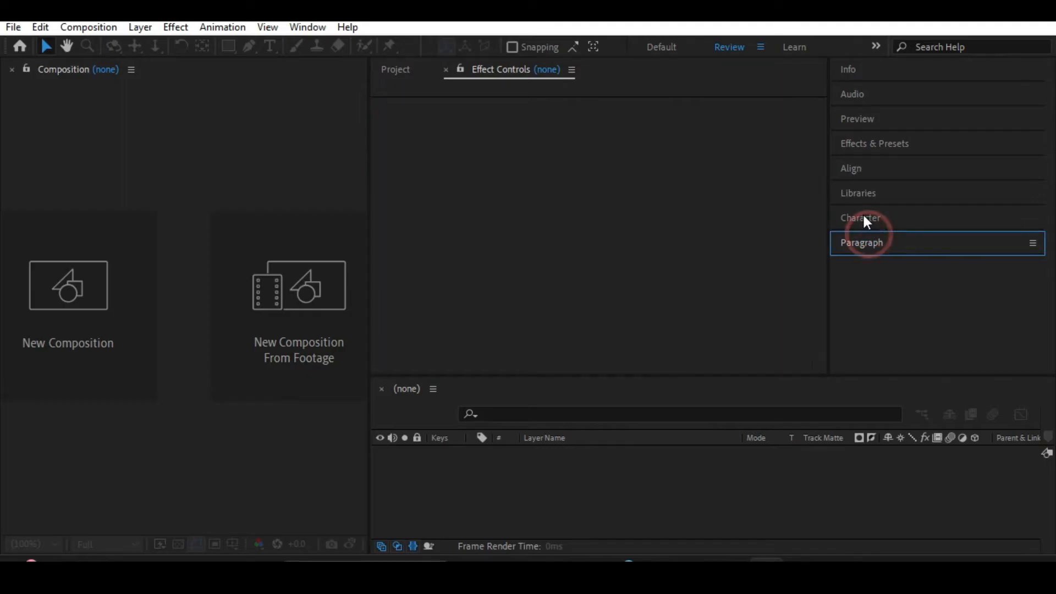
{"action": "left_click", "coordinate": [861, 218]}
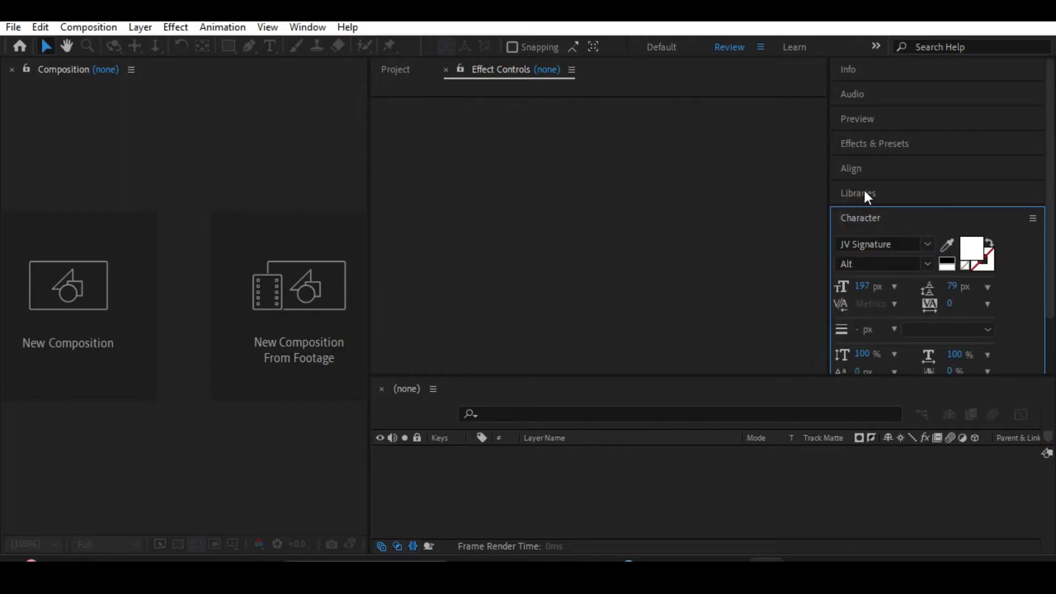
{"action": "left_click", "coordinate": [863, 191]}
{"action": "left_click", "coordinate": [1030, 193]}
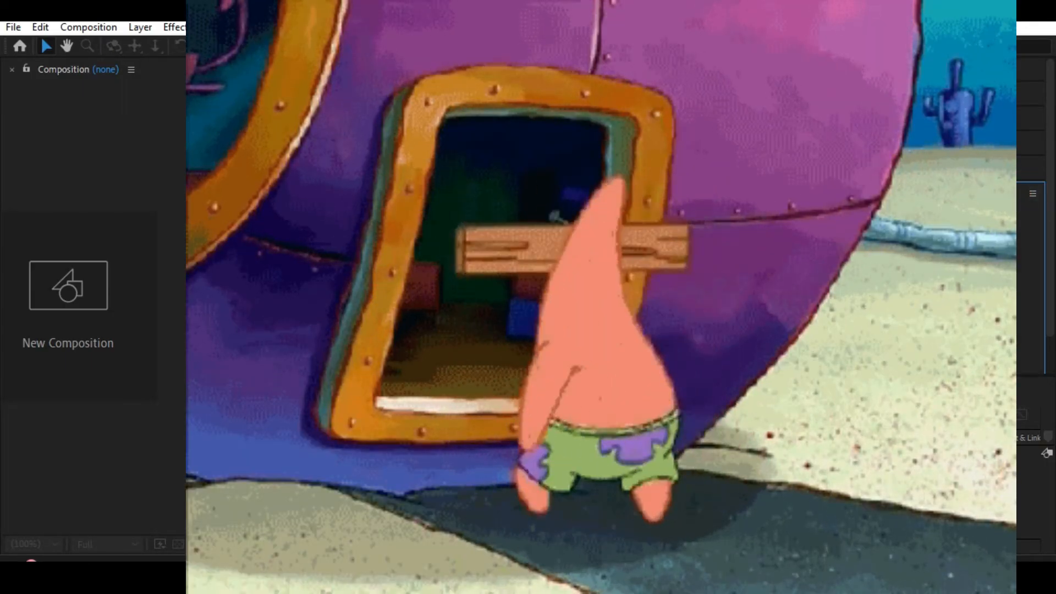
{"action": "left_click", "coordinate": [857, 190]}
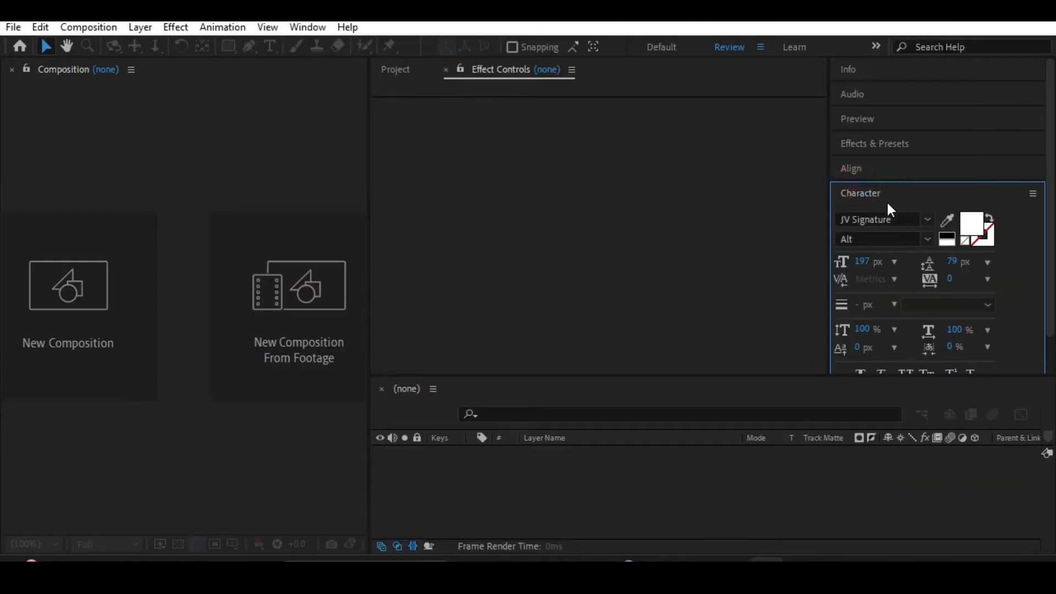
Look into the Align and Effects & Presets panels, and remove the Preview panel from the side stack.
{"action": "left_click", "coordinate": [859, 171]}
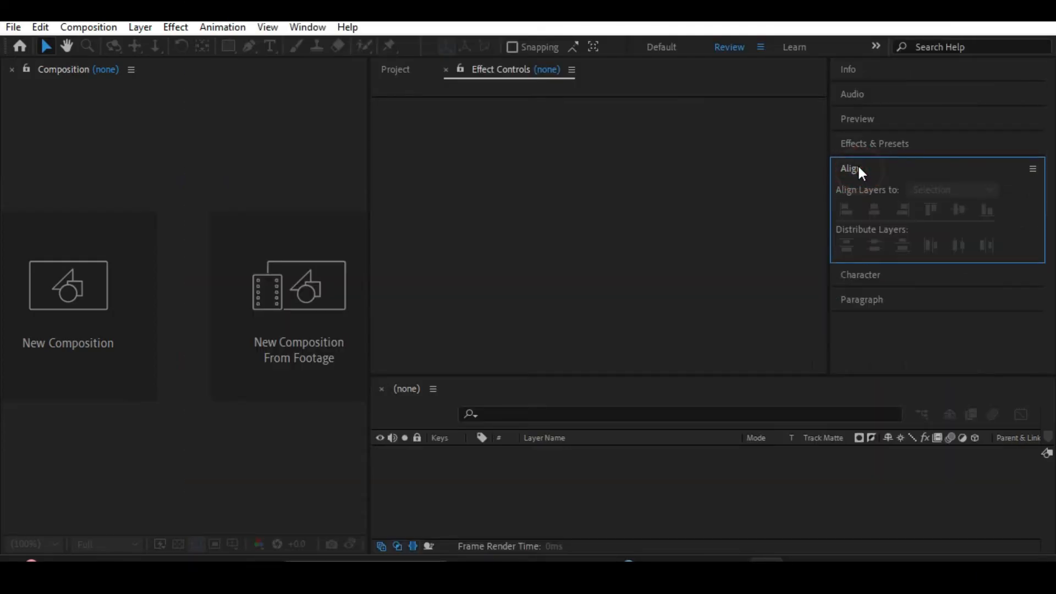
{"action": "left_click", "coordinate": [858, 144]}
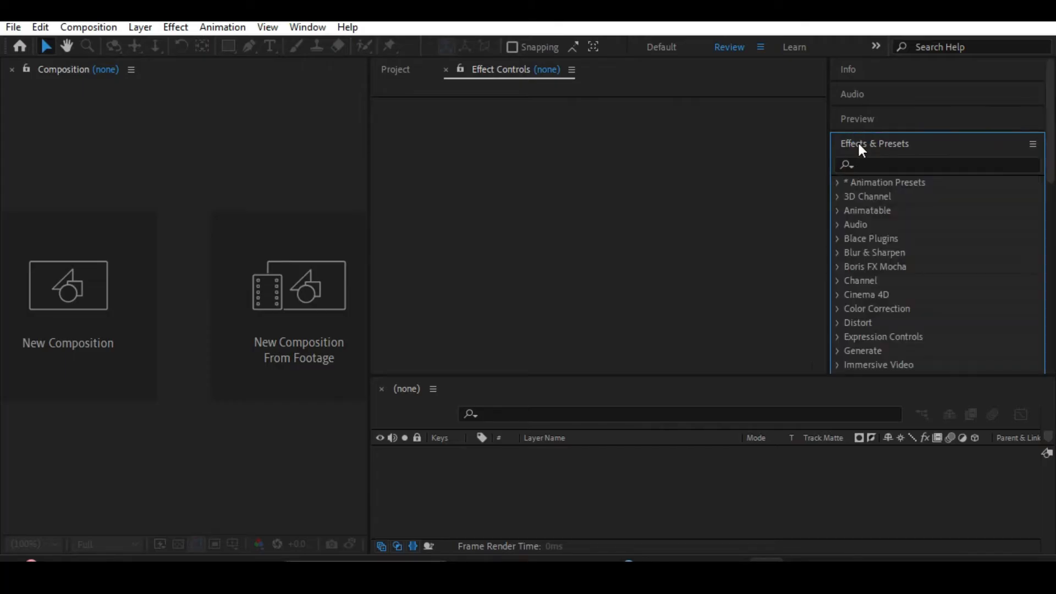
{"action": "left_click", "coordinate": [859, 144]}
{"action": "left_click", "coordinate": [980, 117]}
{"action": "left_click", "coordinate": [1028, 118]}
{"action": "left_click", "coordinate": [896, 121]}
Remove the Audio and Info panels from the side stack and widen the Composition panel.
{"action": "left_click", "coordinate": [853, 94]}
{"action": "left_click", "coordinate": [1030, 97]}
{"action": "left_click", "coordinate": [969, 99]}
{"action": "left_click", "coordinate": [941, 68]}
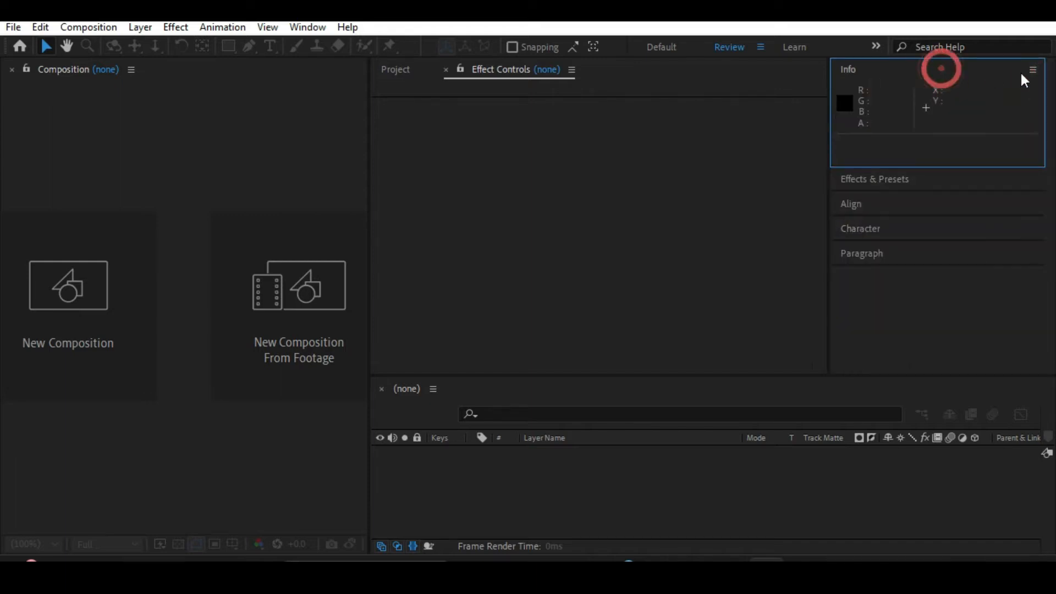
{"action": "left_click", "coordinate": [1033, 70]}
{"action": "left_click", "coordinate": [924, 75]}
{"action": "left_click", "coordinate": [863, 77]}
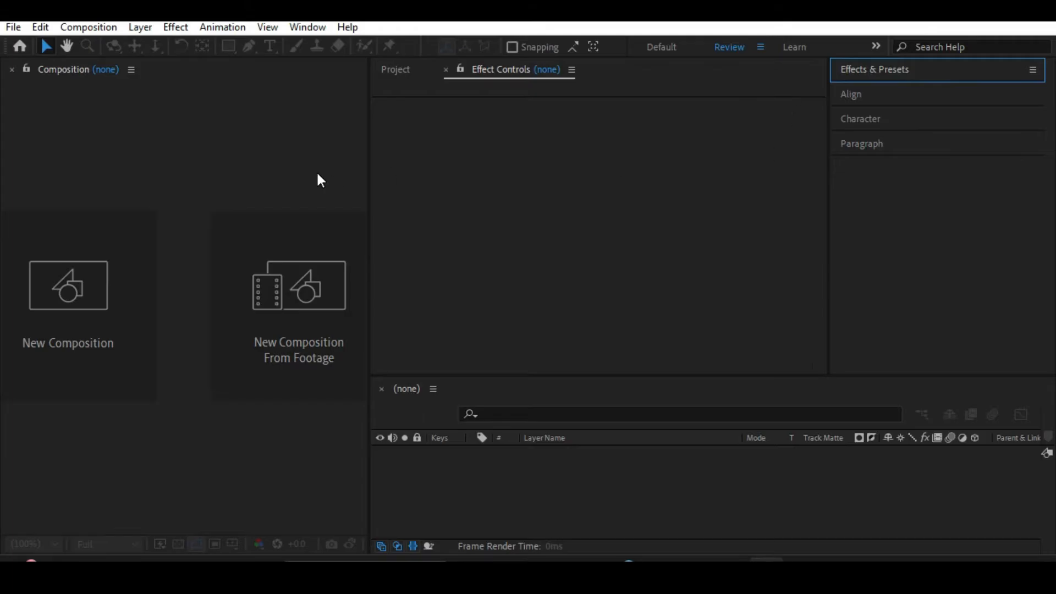
{"action": "left_click_drag", "start_coordinate": [363, 180], "coordinate": [411, 182]}
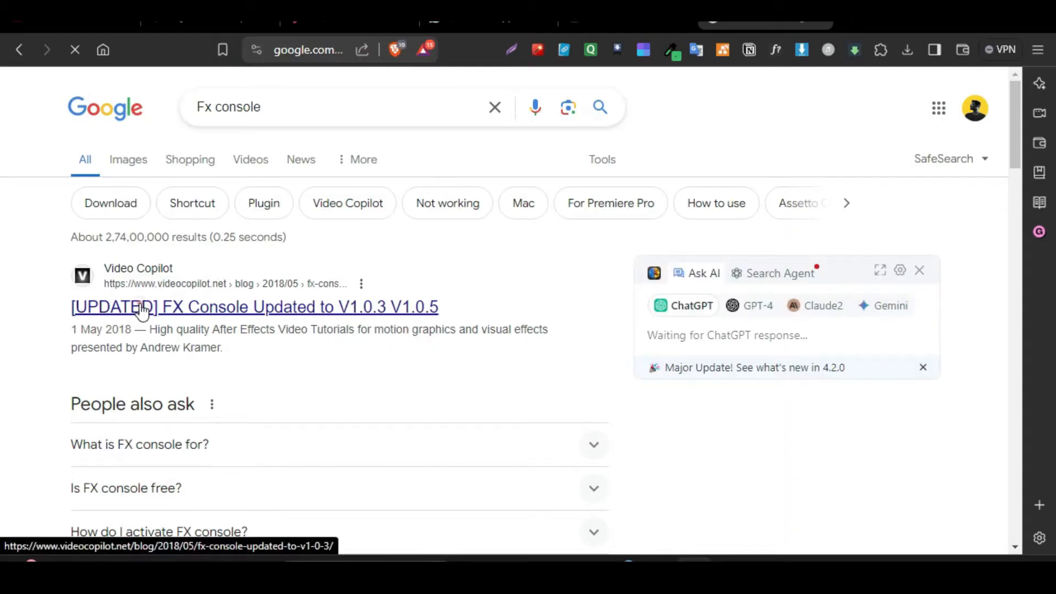
In the browser, open Video Copilot's FX Console update page from the search results and look through its download section.
{"action": "left_click", "coordinate": [142, 309]}
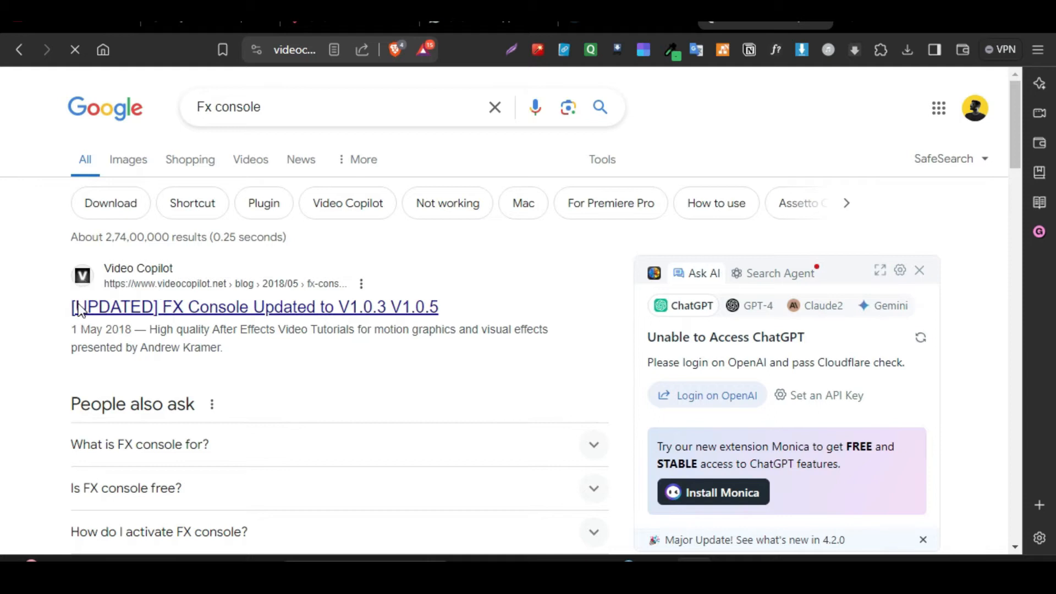
{"action": "left_click", "coordinate": [142, 308]}
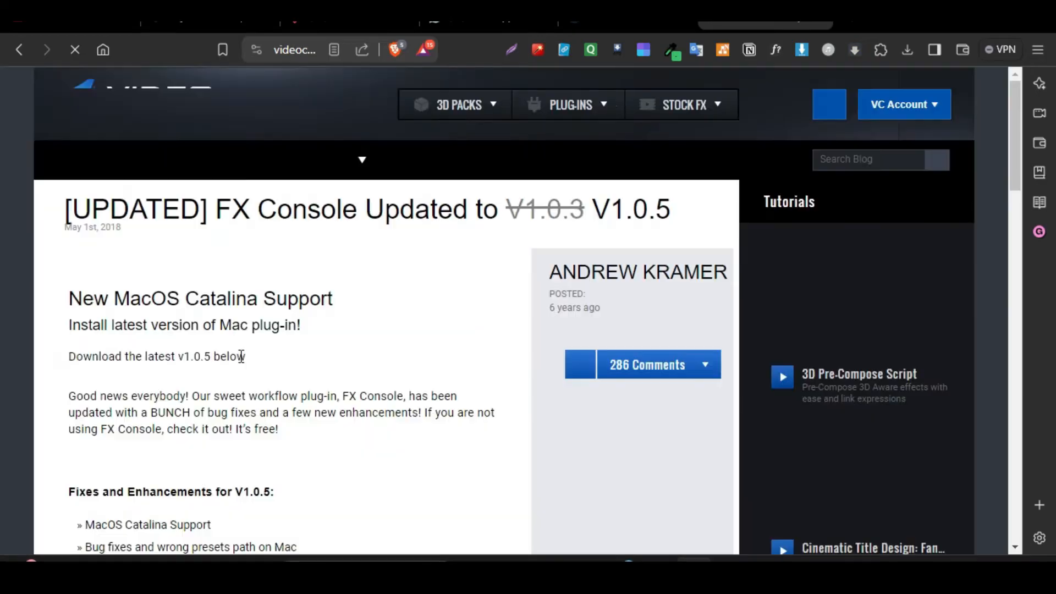
{"action": "scroll", "coordinate": [241, 356], "scroll_direction": "down", "scroll_amount": 10}
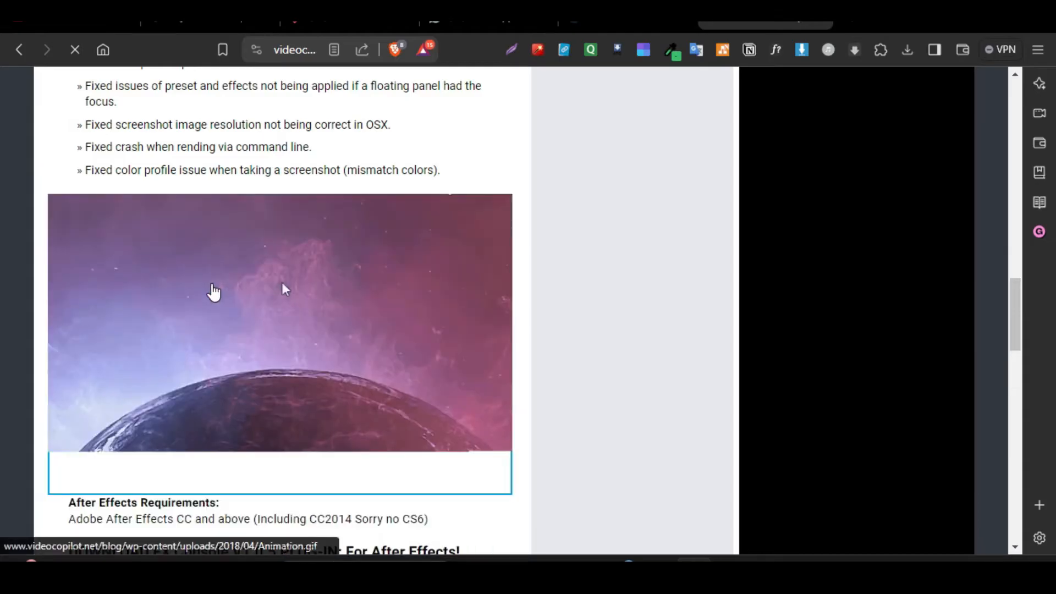
{"action": "scroll", "coordinate": [214, 292], "scroll_direction": "down", "scroll_amount": 8}
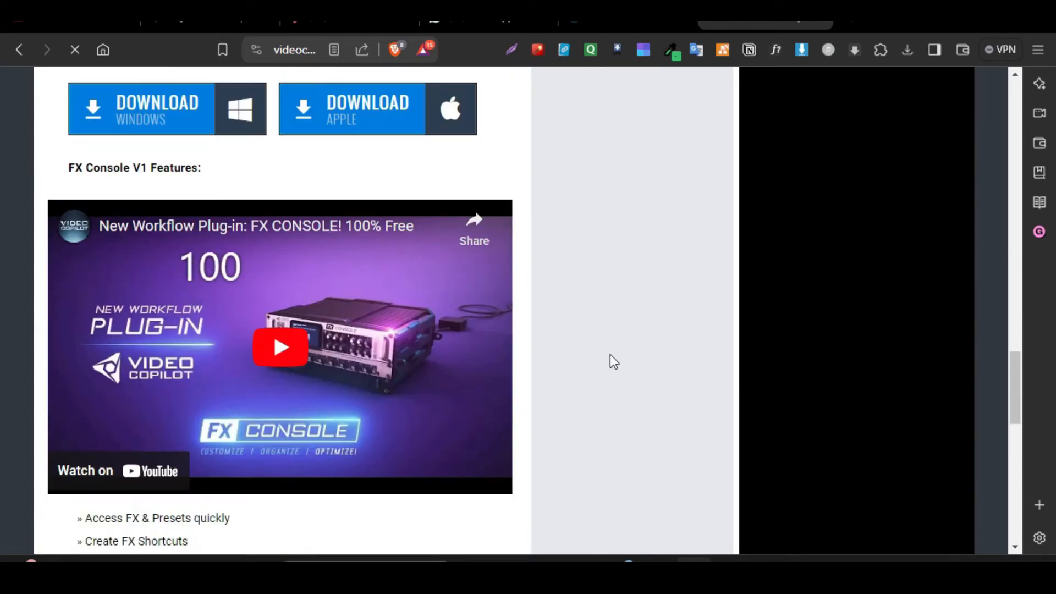
{"action": "scroll", "coordinate": [616, 358], "scroll_direction": "up", "scroll_amount": 3}
{"action": "scroll", "coordinate": [623, 362], "scroll_direction": "down", "scroll_amount": 1}
{"action": "scroll", "coordinate": [472, 396], "scroll_direction": "down", "scroll_amount": 3}
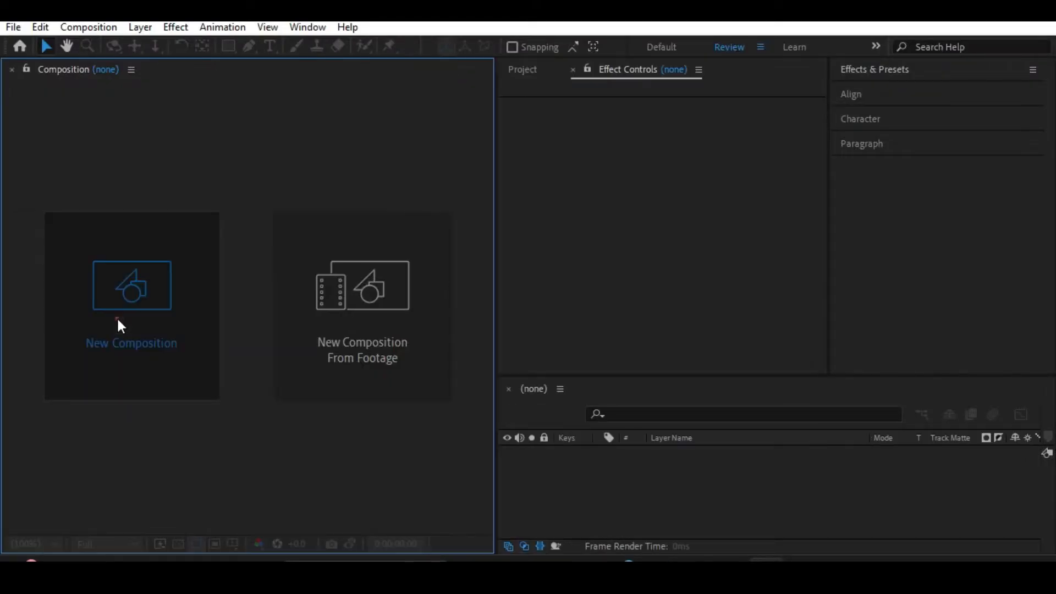
Create a 1080x1920, 30 fps composition with the Social Media Portrait HD preset and add a comp-size dark gray solid.
{"action": "left_click", "coordinate": [119, 325]}
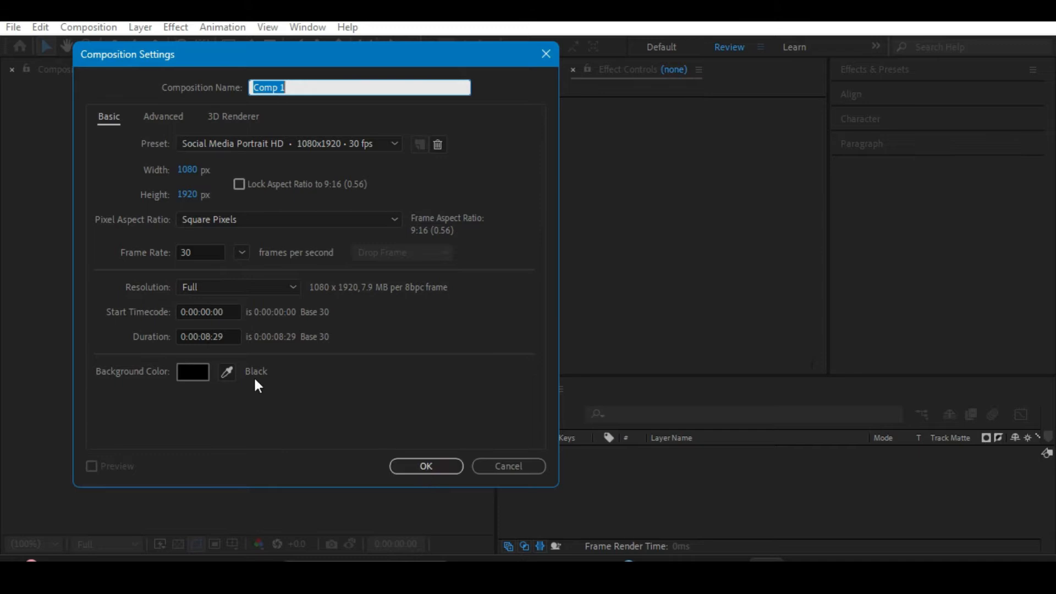
{"action": "left_click", "coordinate": [426, 465]}
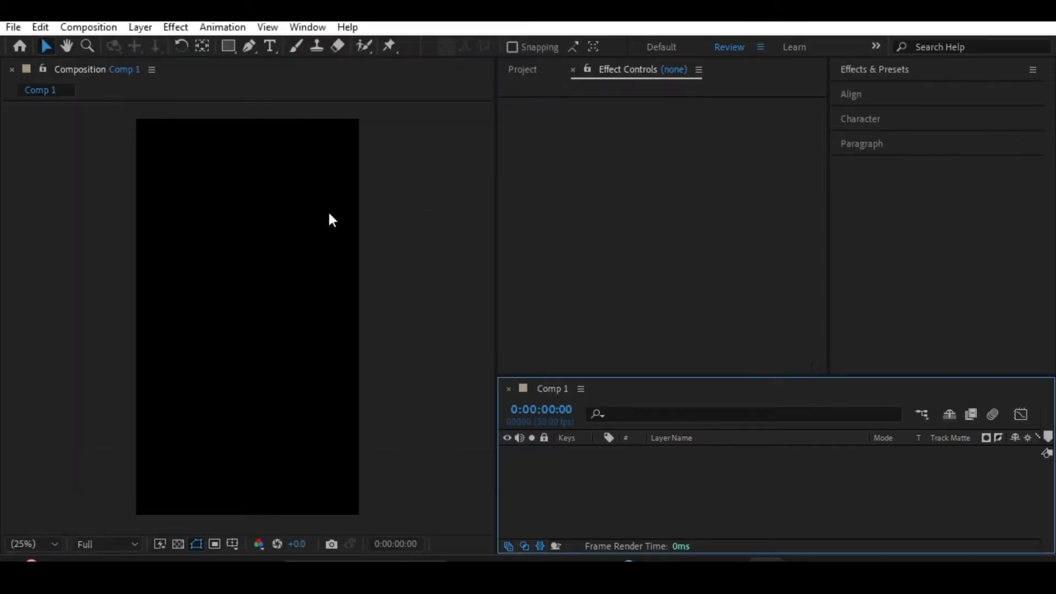
{"action": "key", "text": "ctrl+y"}
{"action": "left_click_drag", "start_coordinate": [882, 115], "coordinate": [540, 115]}
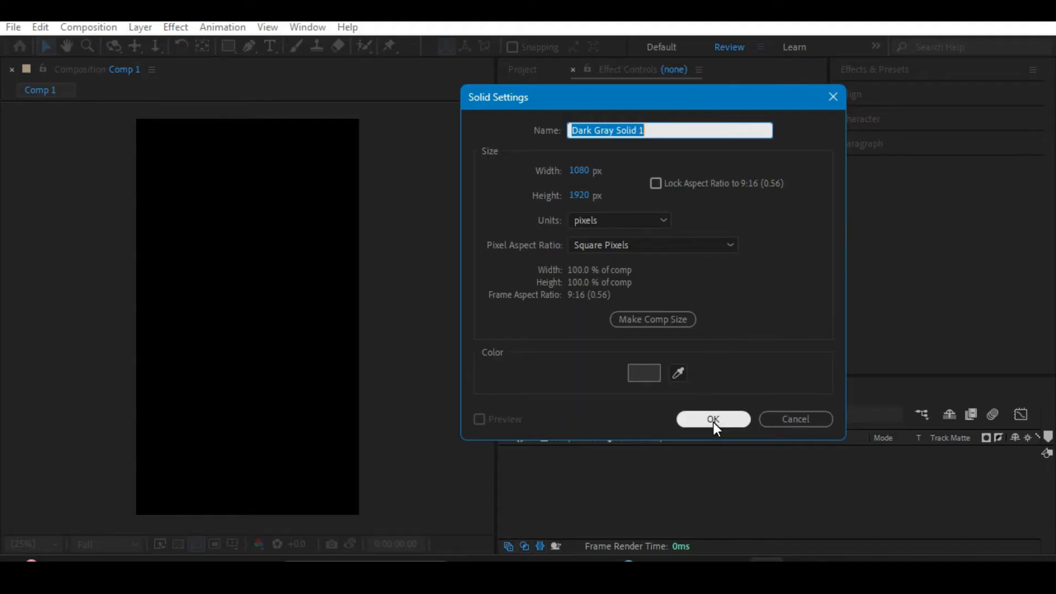
{"action": "left_click", "coordinate": [713, 420]}
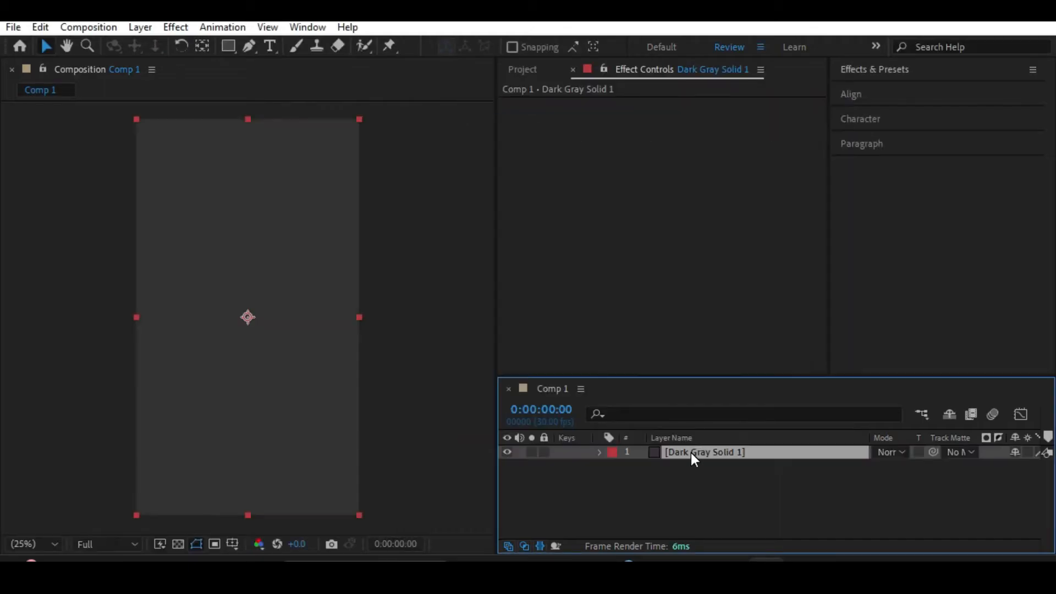
Bring up the FX Console effect search for the dark gray solid twice, dismissing it each time.
{"action": "key", "text": "ctrl+space"}
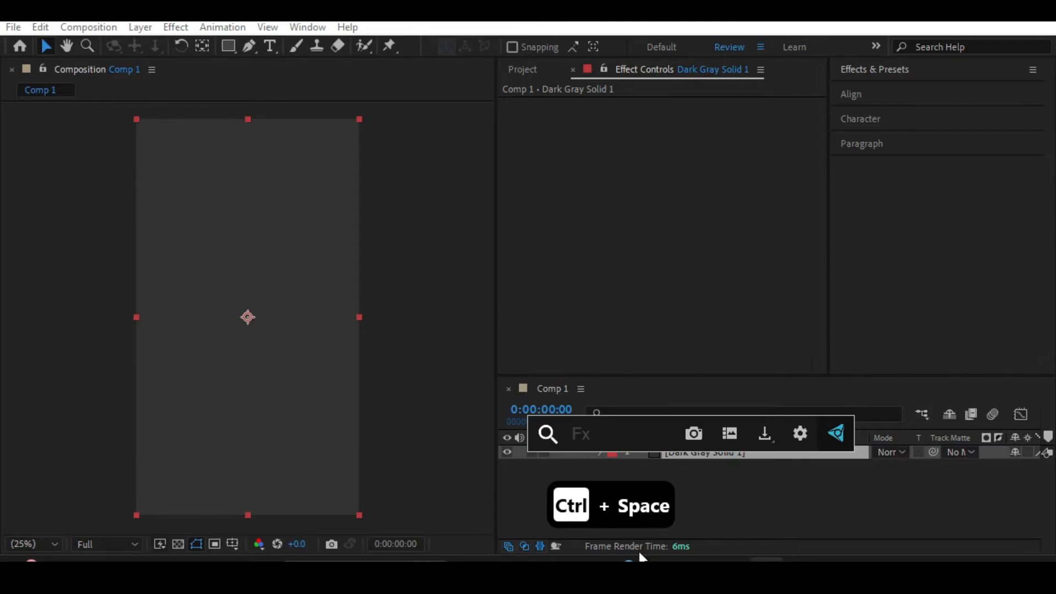
{"action": "left_click", "coordinate": [659, 494]}
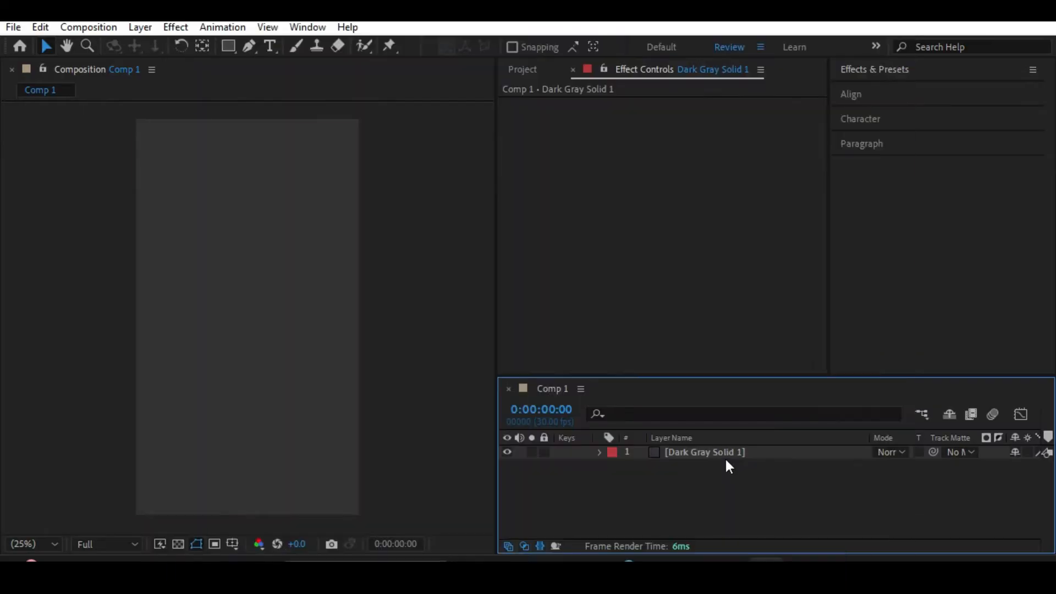
{"action": "left_click", "coordinate": [726, 456]}
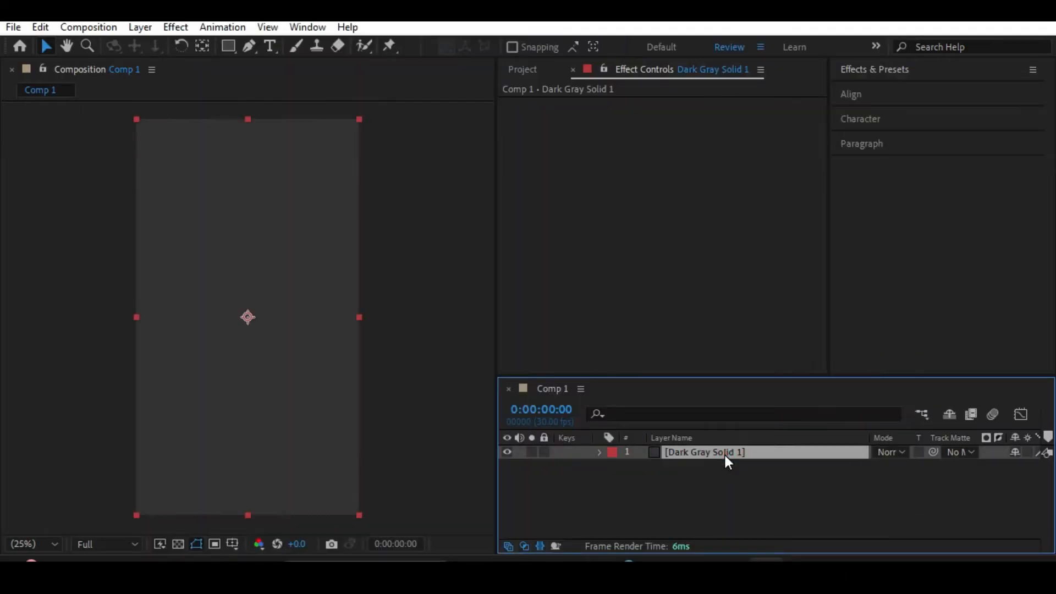
{"action": "key", "text": "ctrl+space"}
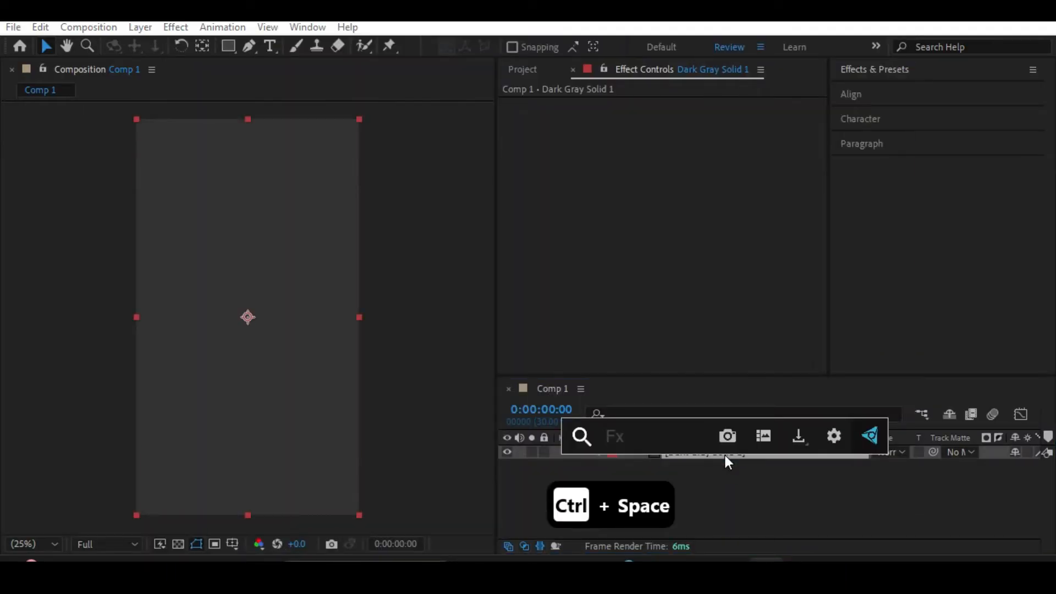
{"action": "left_click", "coordinate": [703, 478]}
Search Effects & Presets for grid, clear the search, browse the effect categories and collapse the panel.
{"action": "left_click", "coordinate": [694, 453]}
{"action": "left_click", "coordinate": [896, 66]}
{"action": "left_click", "coordinate": [884, 88]}
{"action": "type", "text": "grid"}
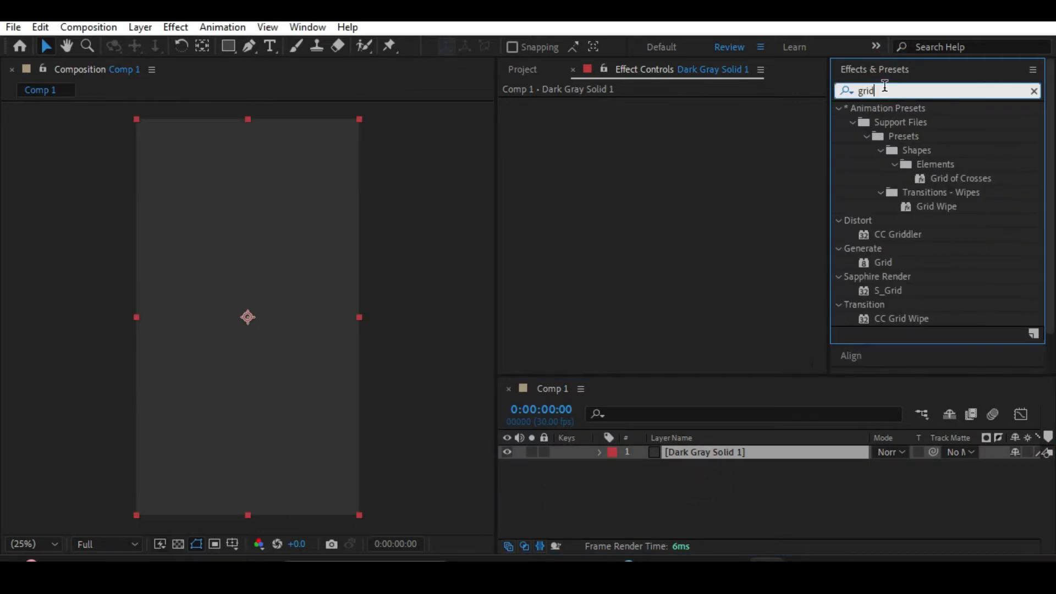
{"action": "key", "text": "BackSpace"}
{"action": "key", "text": "BackSpace"}
{"action": "key", "text": "BackSpace"}
{"action": "key", "text": "BackSpace"}
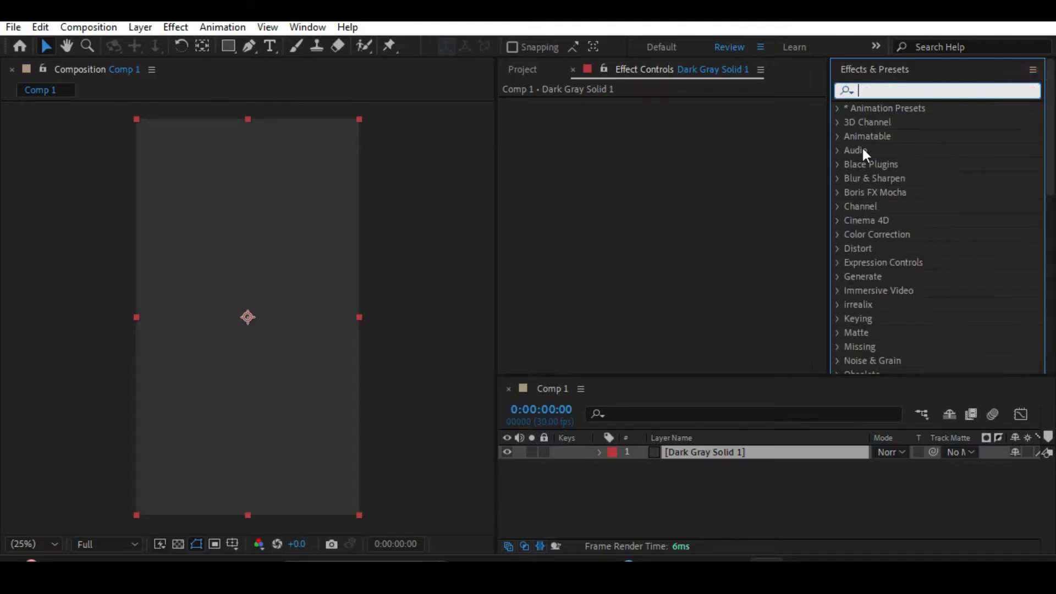
{"action": "scroll", "coordinate": [853, 183], "scroll_direction": "down", "scroll_amount": 3}
{"action": "scroll", "coordinate": [866, 163], "scroll_direction": "down", "scroll_amount": 3}
{"action": "scroll", "coordinate": [892, 268], "scroll_direction": "up", "scroll_amount": 6}
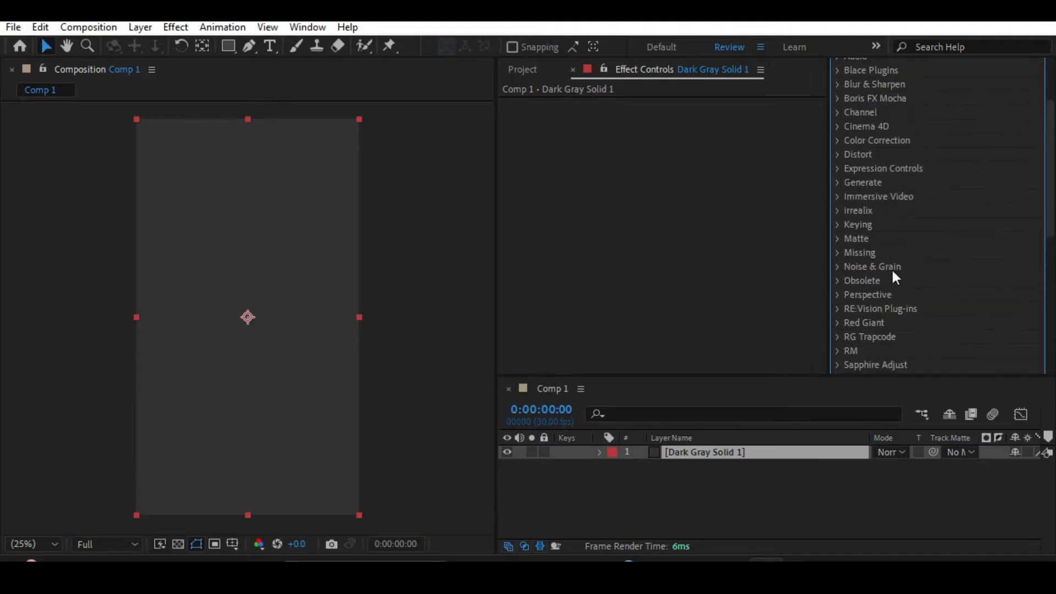
{"action": "left_click", "coordinate": [884, 72]}
Apply the Grid effect to the dark gray solid through the FX Console search.
{"action": "left_click", "coordinate": [696, 453]}
{"action": "key", "text": "ctrl+space"}
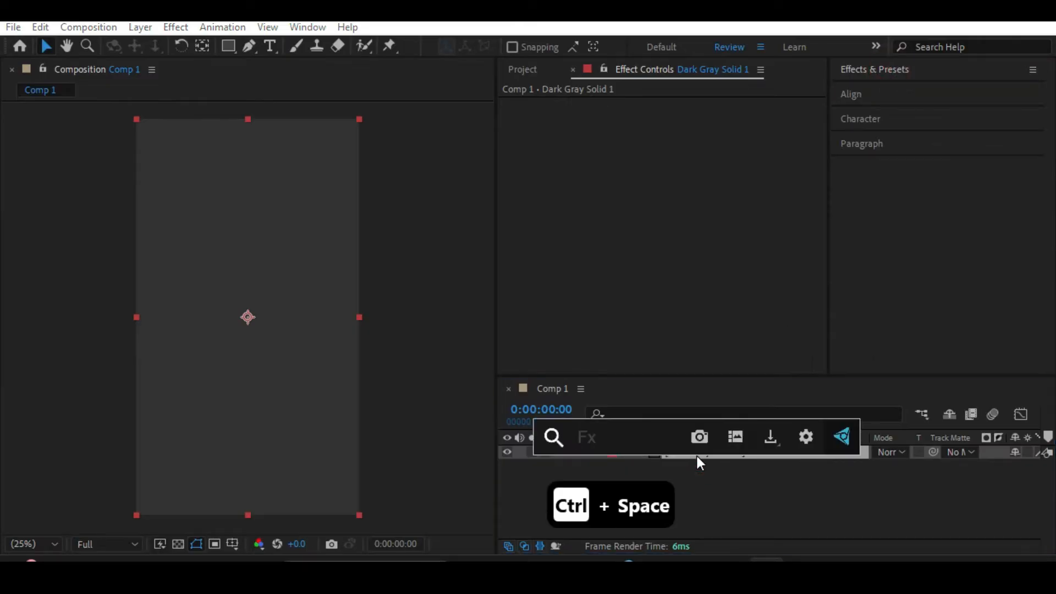
{"action": "type", "text": "grid"}
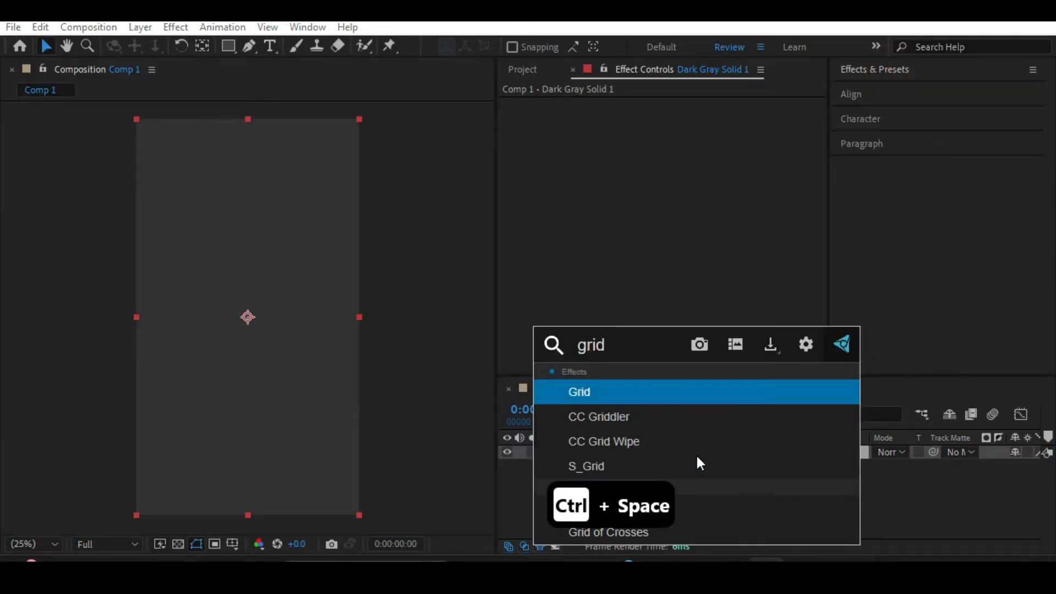
{"action": "key", "text": "Return"}
{"action": "left_click_drag", "start_coordinate": [270, 356], "coordinate": [267, 326]}
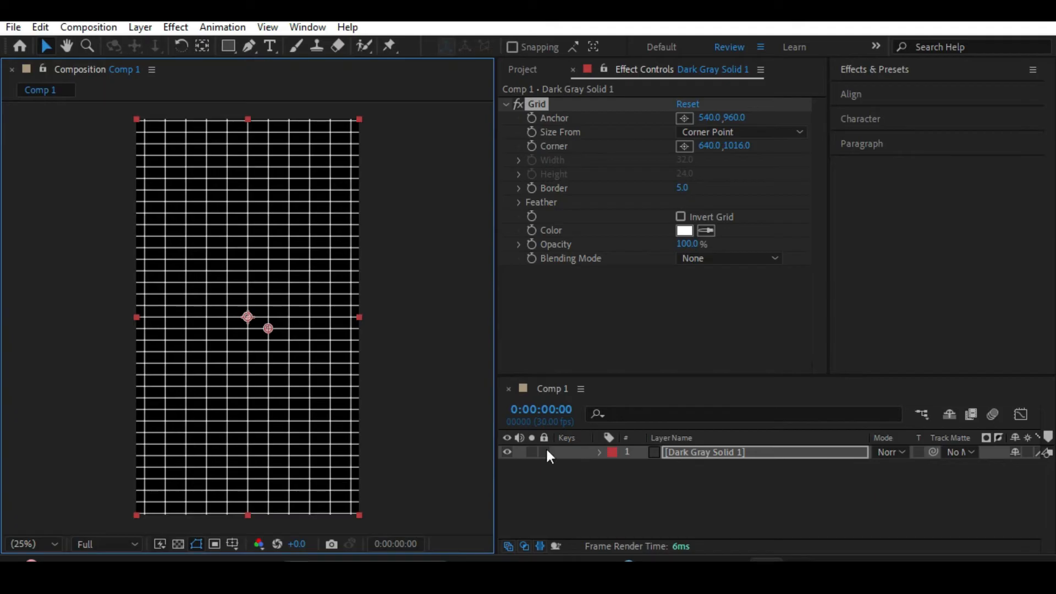
{"action": "left_click", "coordinate": [732, 466]}
{"action": "left_click", "coordinate": [684, 455]}
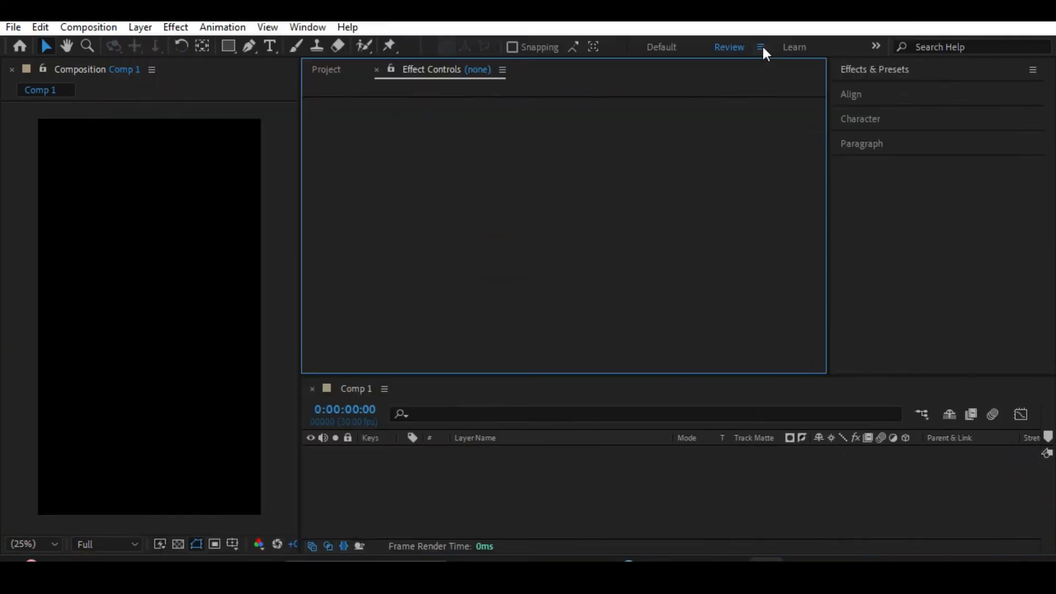
Save the current panel layout as a new workspace named Instagram.
{"action": "left_click", "coordinate": [761, 47]}
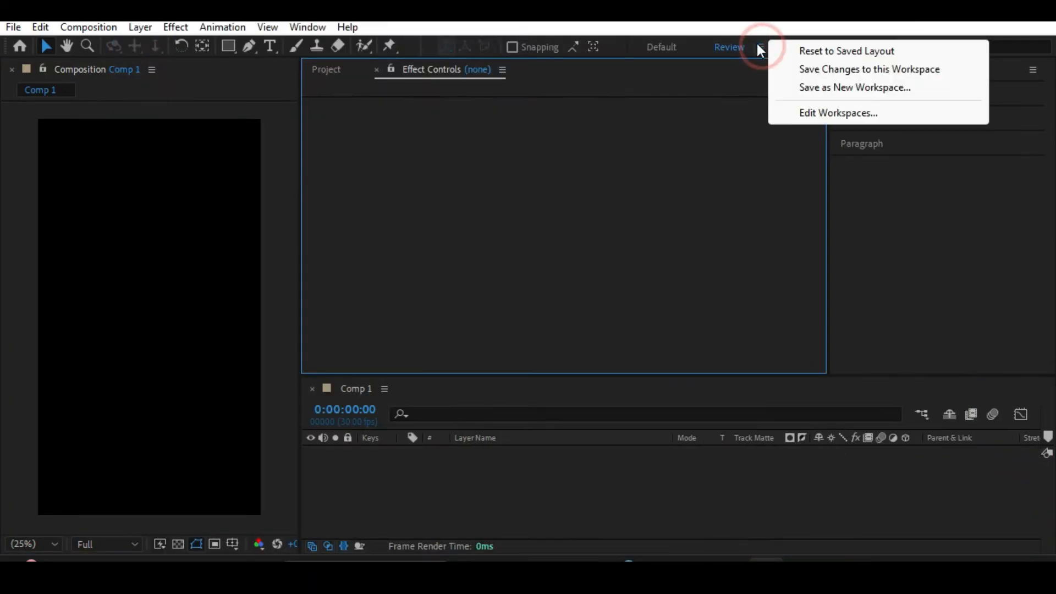
{"action": "left_click", "coordinate": [816, 86]}
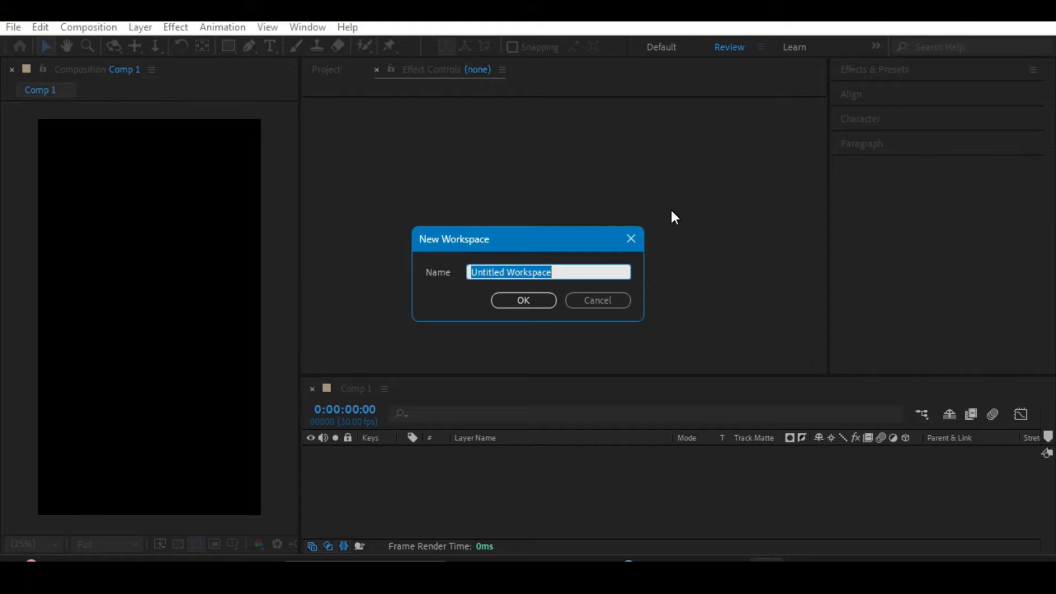
{"action": "type", "text": "Instagram"}
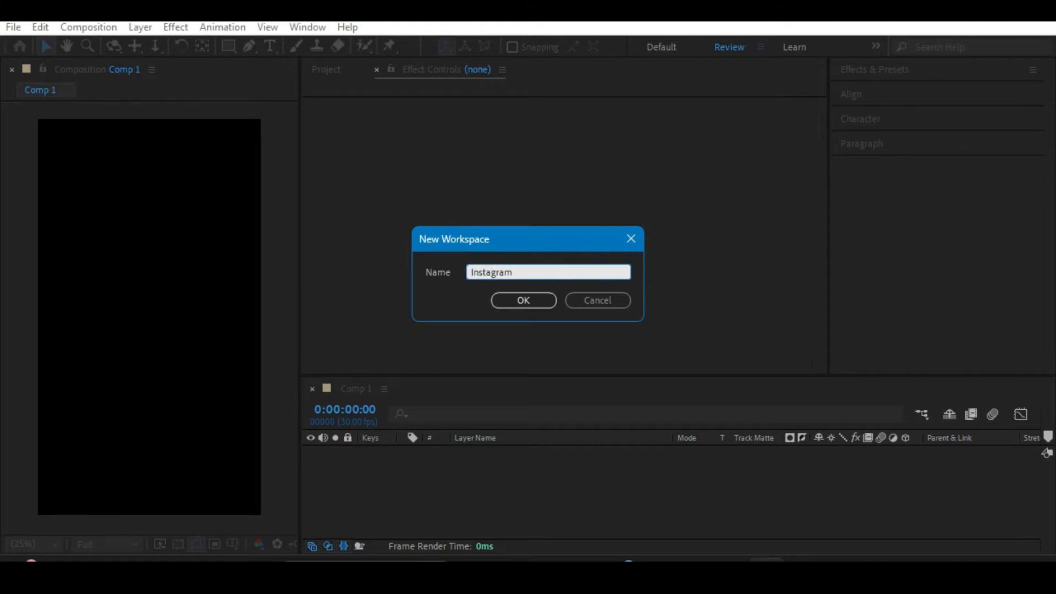
{"action": "key", "text": "Return"}
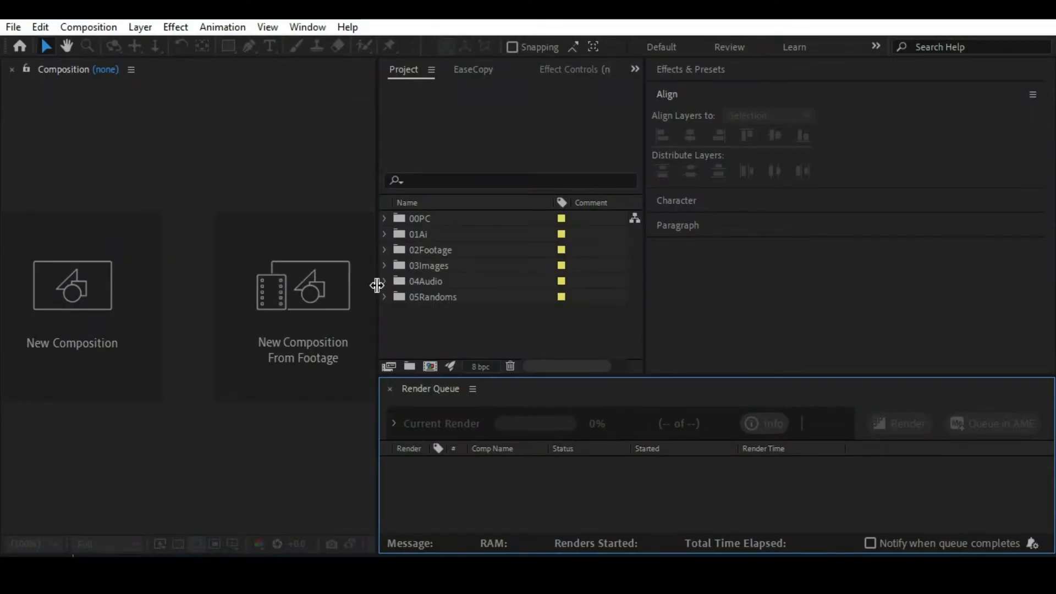
Widen the Composition panel and look through the project folders from 00PC to 05Randoms.
{"action": "left_click_drag", "start_coordinate": [376, 285], "coordinate": [427, 258]}
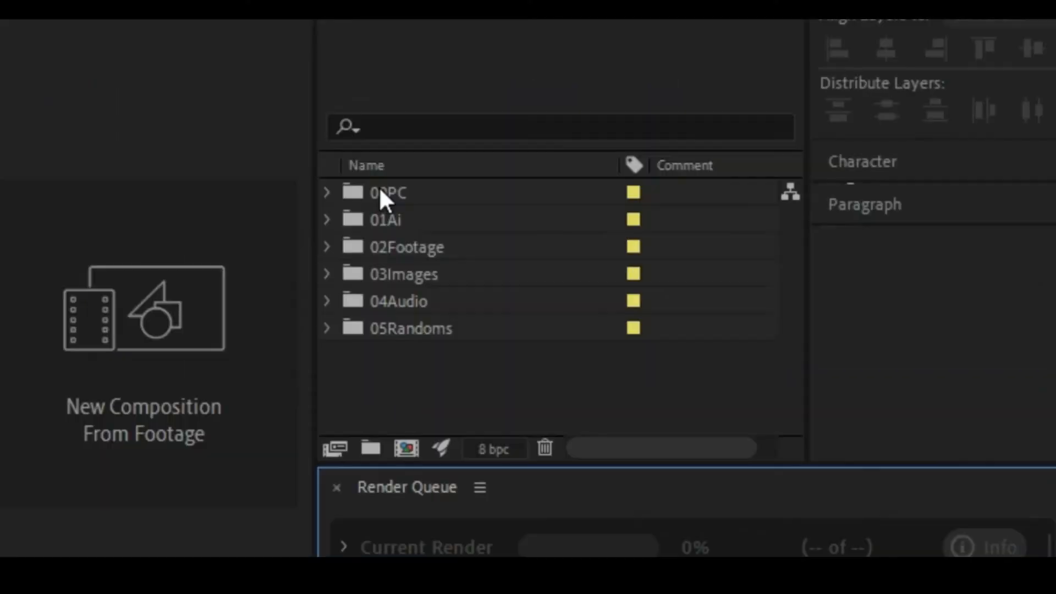
{"action": "left_click", "coordinate": [328, 190]}
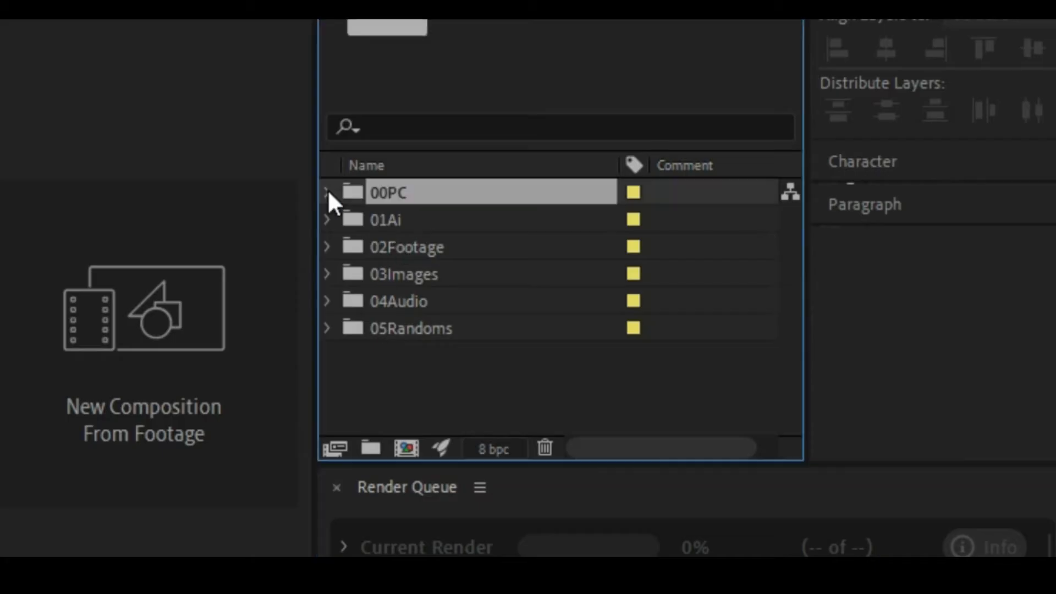
{"action": "left_click", "coordinate": [328, 193]}
{"action": "left_click", "coordinate": [328, 192]}
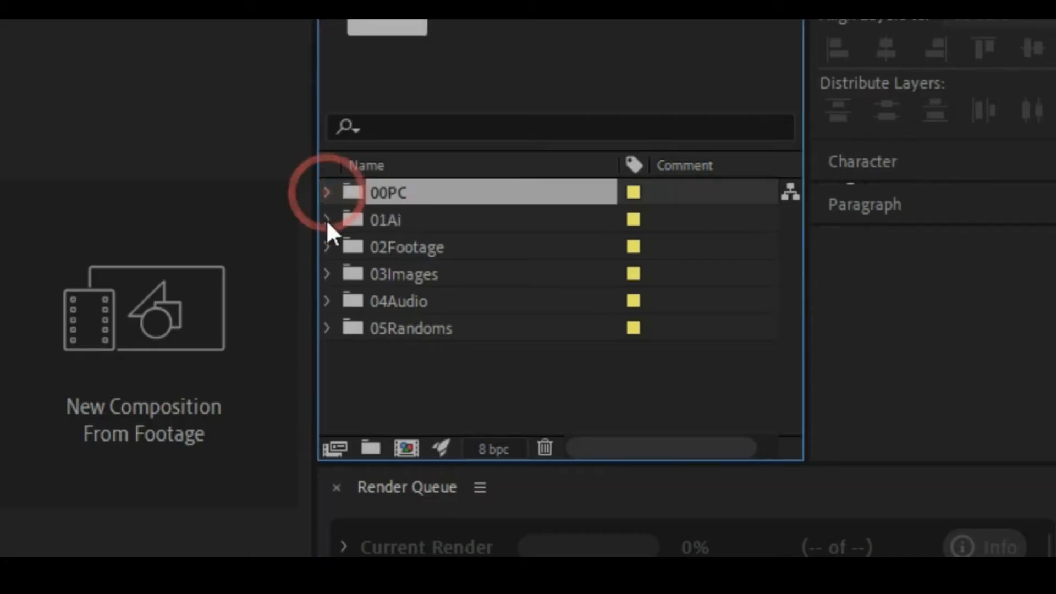
{"action": "left_click", "coordinate": [399, 219]}
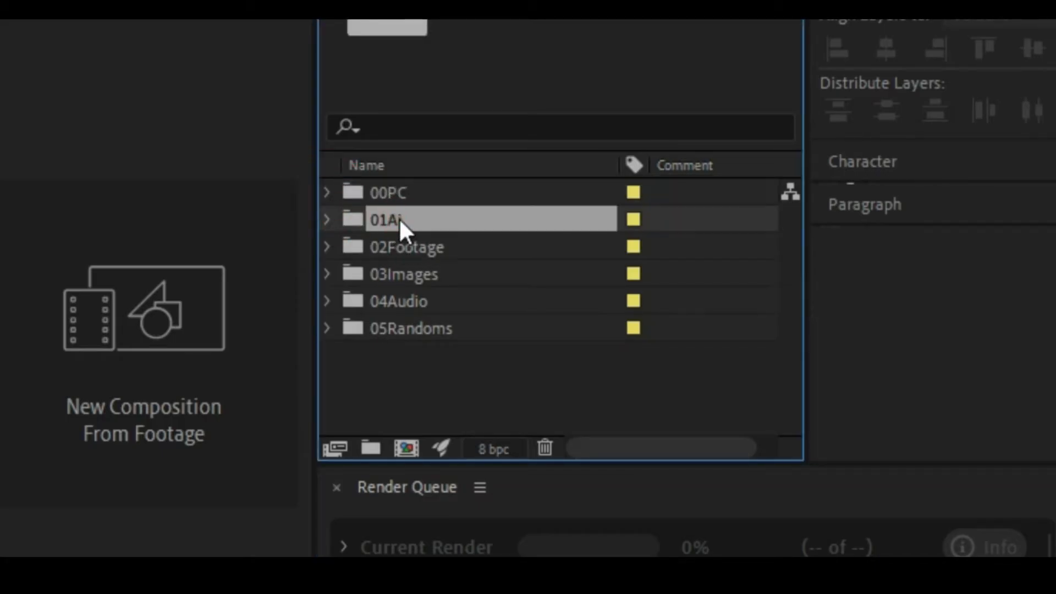
{"action": "left_click", "coordinate": [410, 251]}
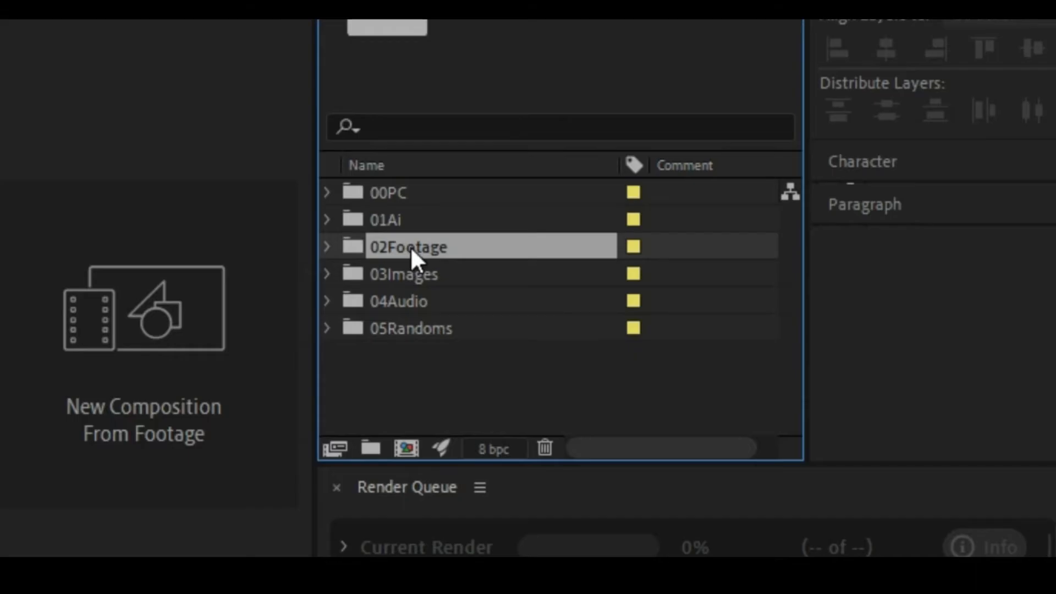
{"action": "left_click", "coordinate": [399, 276]}
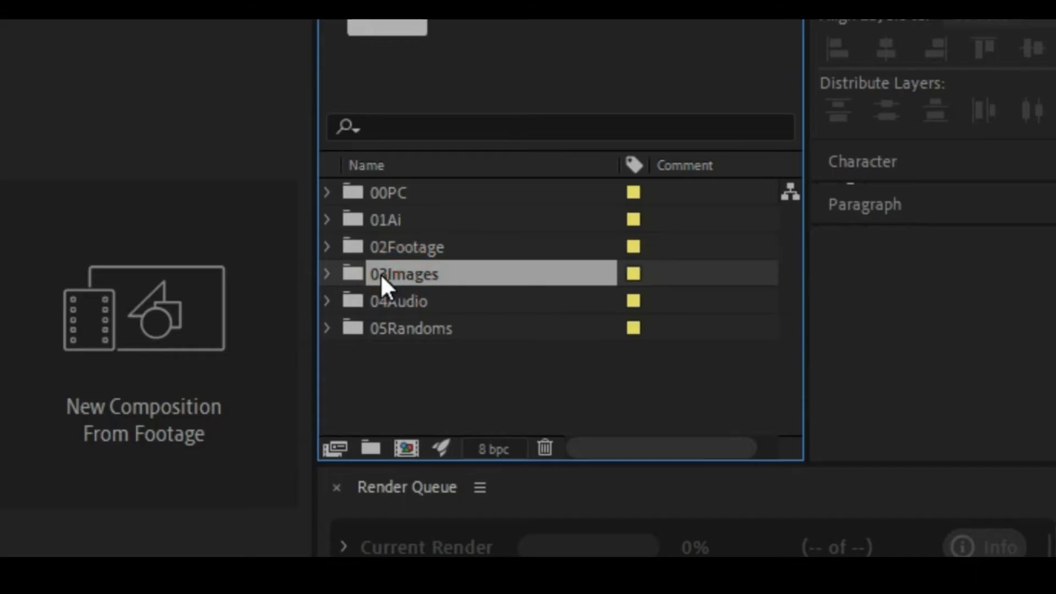
{"action": "left_click", "coordinate": [399, 308]}
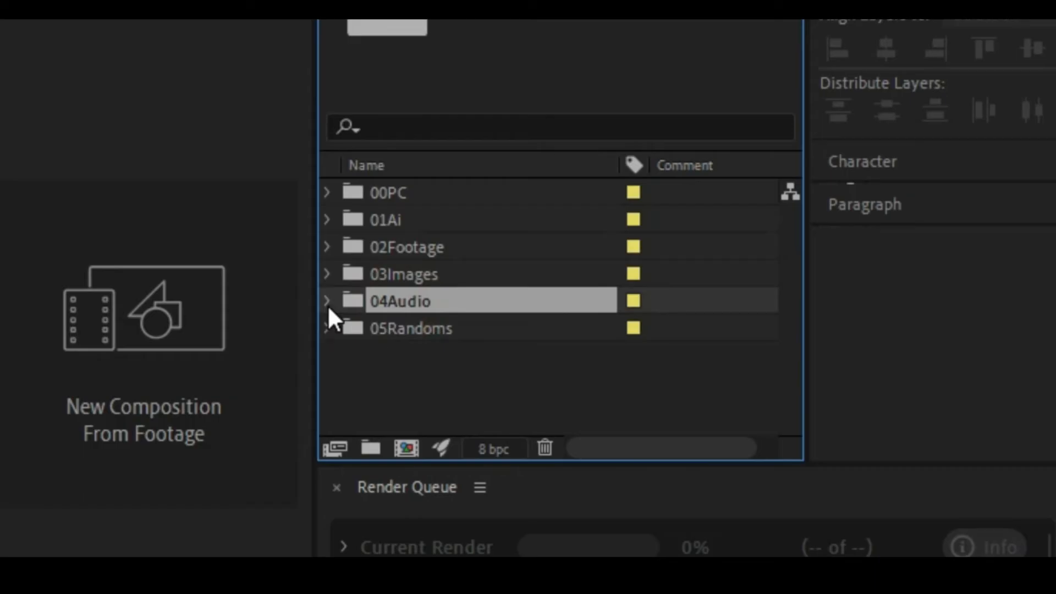
{"action": "left_click", "coordinate": [351, 328]}
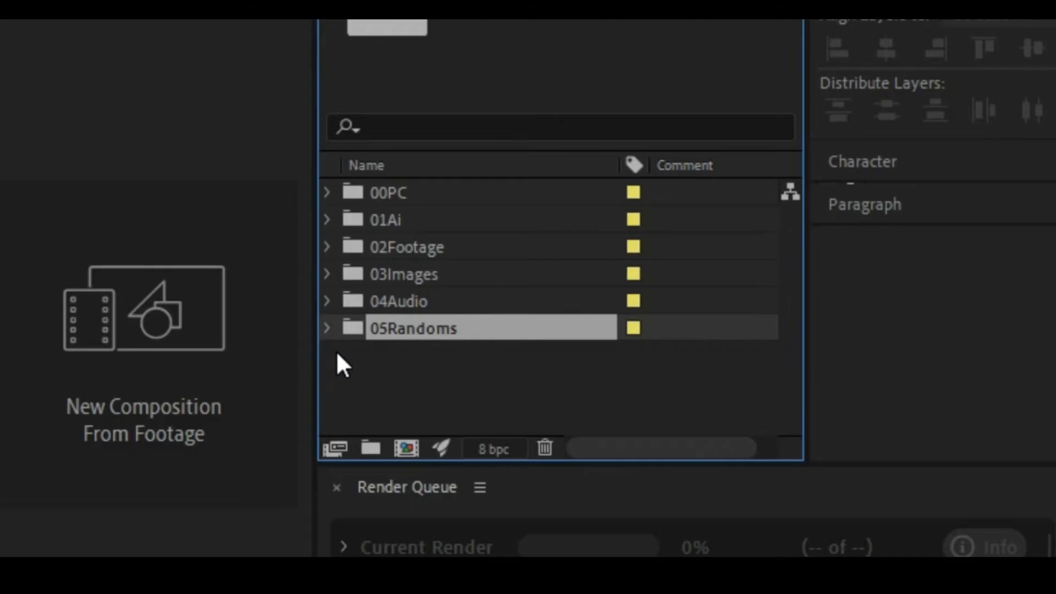
{"action": "left_click", "coordinate": [326, 328]}
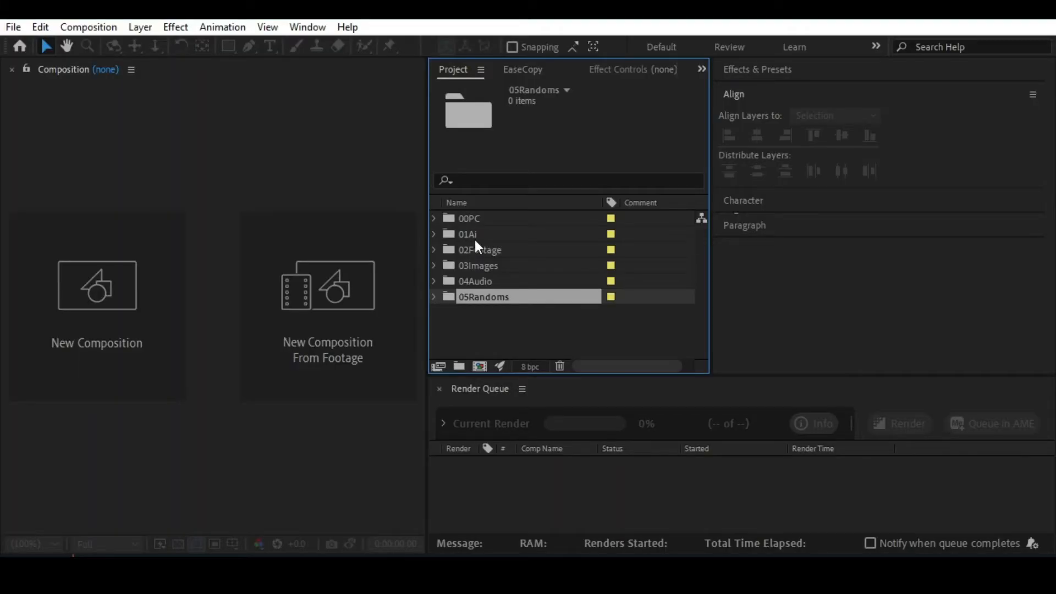
{"action": "left_click", "coordinate": [473, 234]}
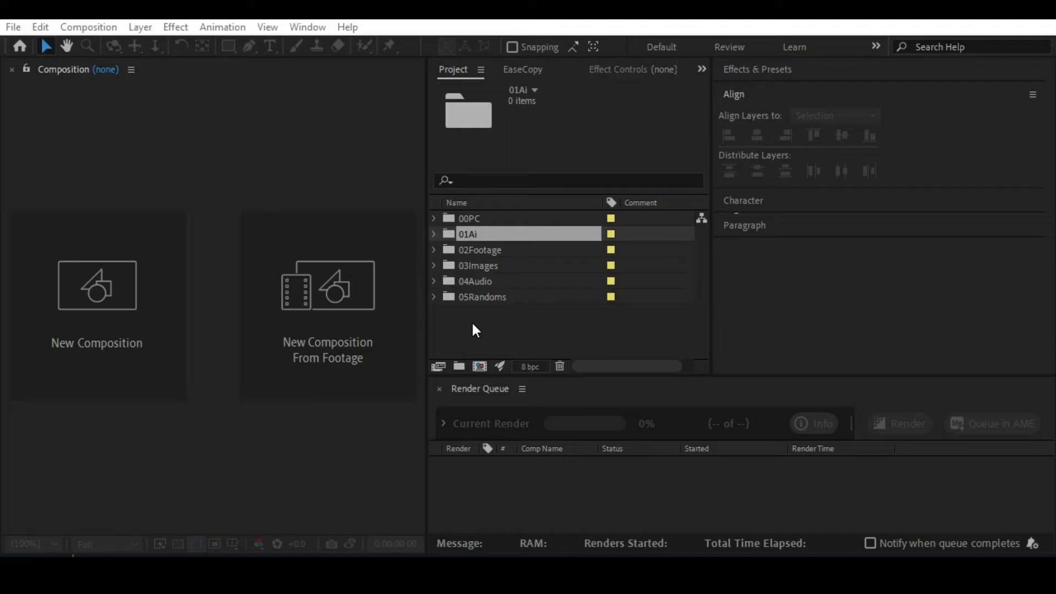
{"action": "double_click", "coordinate": [493, 325]}
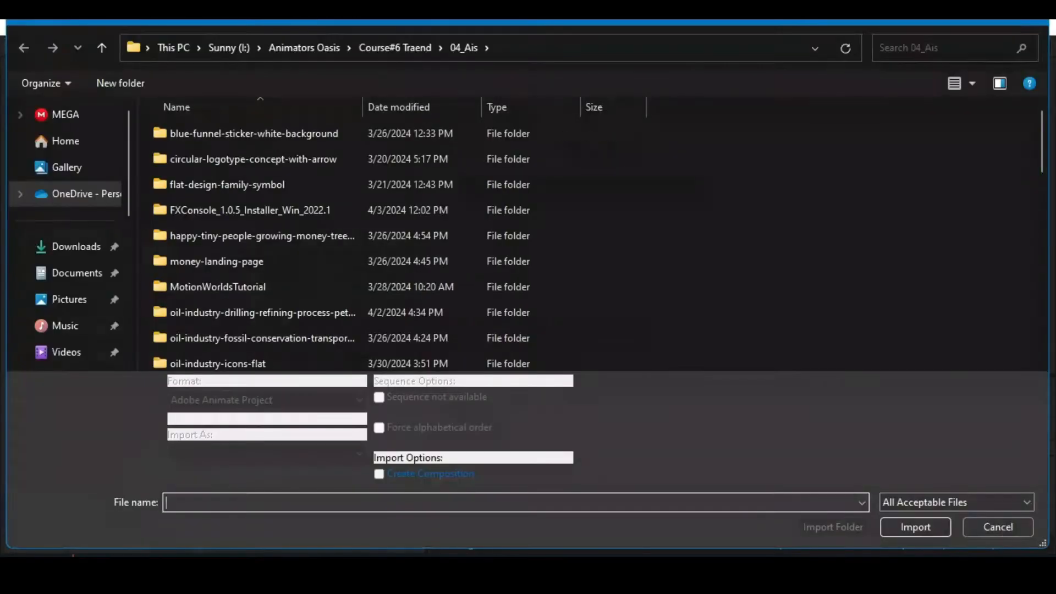
{"action": "left_click", "coordinate": [998, 527]}
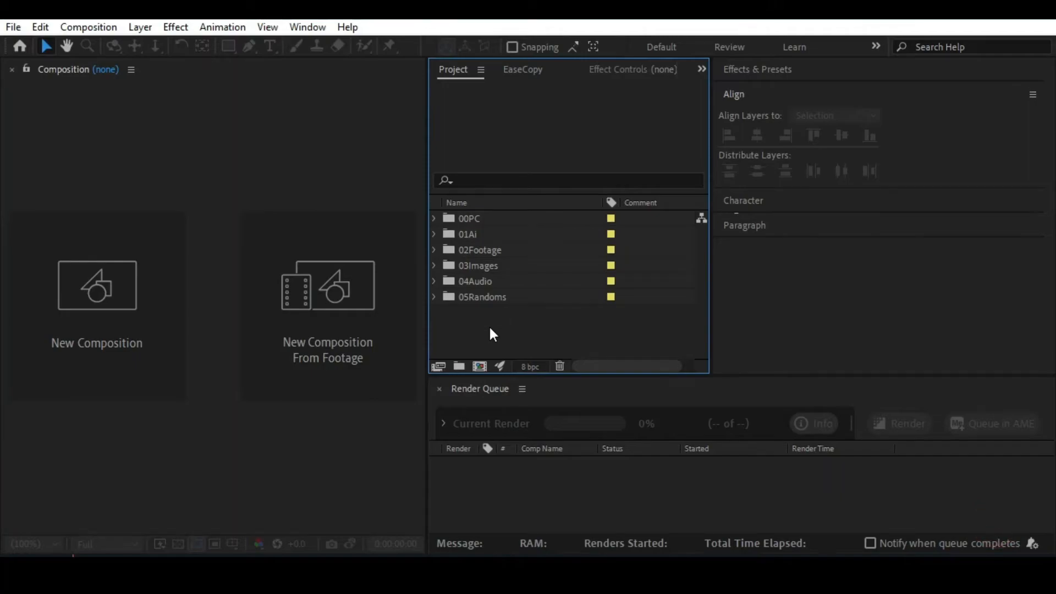
Choose the Illustrator file Oil Rig_Ai2 from the 04_Ais folder for import.
{"action": "key", "text": "ctrl+i"}
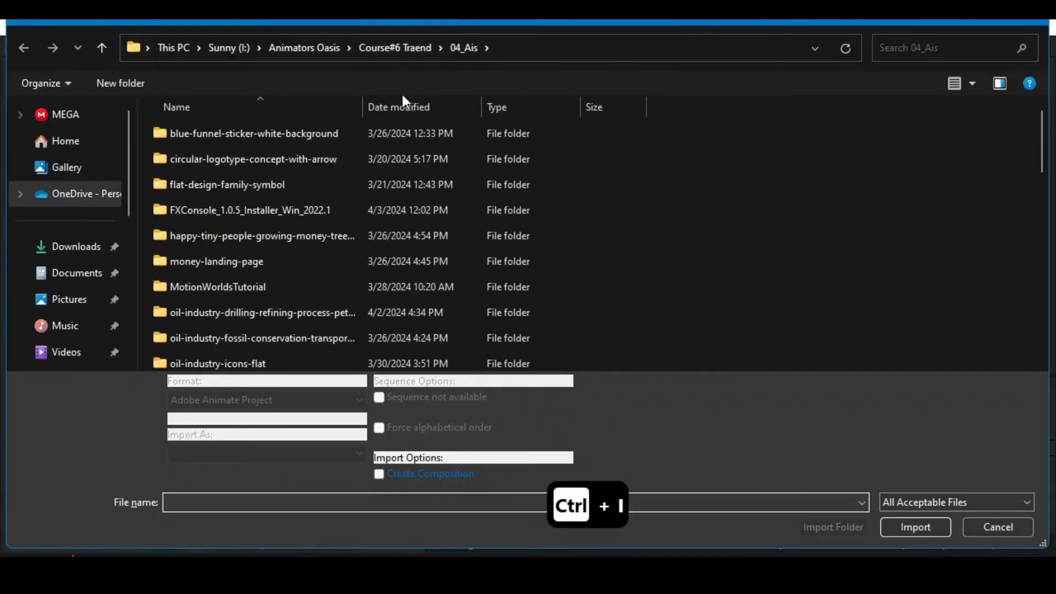
{"action": "scroll", "coordinate": [330, 259], "scroll_direction": "down", "scroll_amount": 3}
{"action": "scroll", "coordinate": [332, 266], "scroll_direction": "down", "scroll_amount": 4}
{"action": "scroll", "coordinate": [333, 266], "scroll_direction": "up", "scroll_amount": 4}
{"action": "scroll", "coordinate": [332, 267], "scroll_direction": "down", "scroll_amount": 4}
{"action": "scroll", "coordinate": [330, 264], "scroll_direction": "down", "scroll_amount": 3}
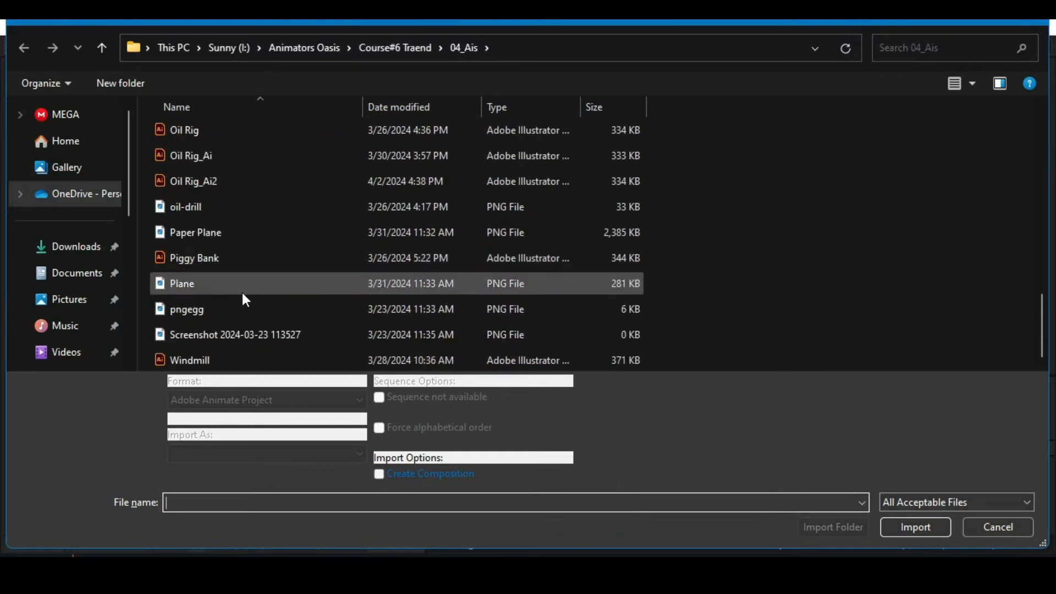
{"action": "left_click", "coordinate": [213, 180]}
{"action": "left_click", "coordinate": [915, 527]}
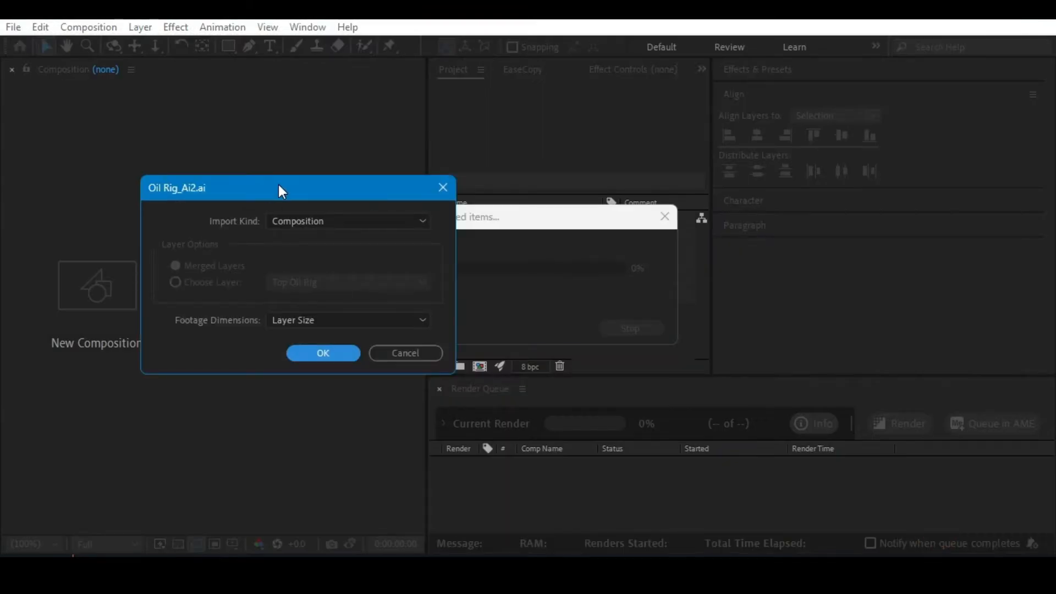
Import Oil Rig_Ai2.ai as a Composition with footage dimensions set to Layer Size.
{"action": "left_click_drag", "start_coordinate": [281, 189], "coordinate": [356, 163]}
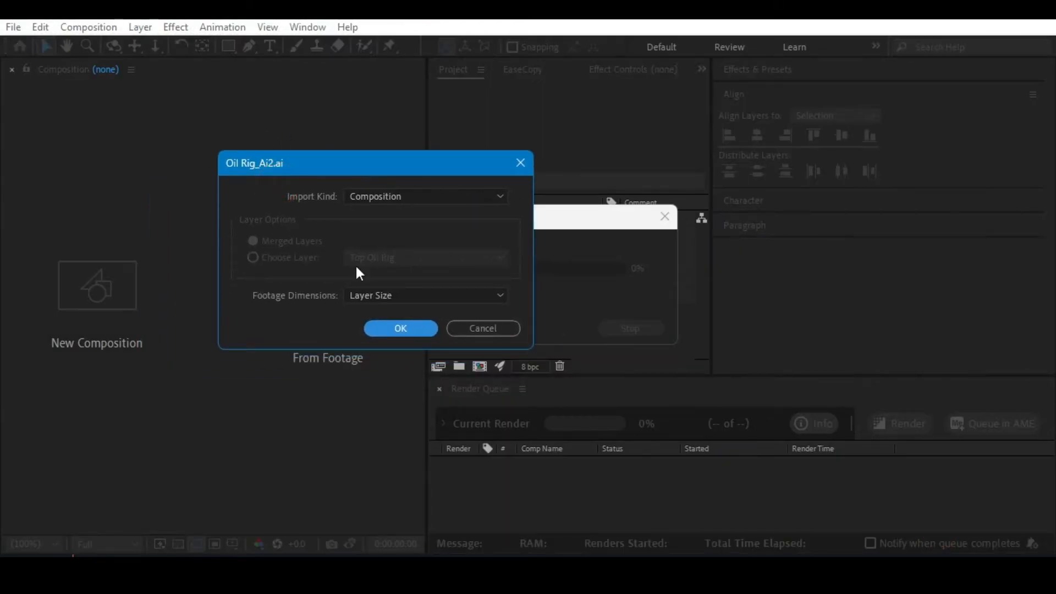
{"action": "left_click", "coordinate": [395, 197]}
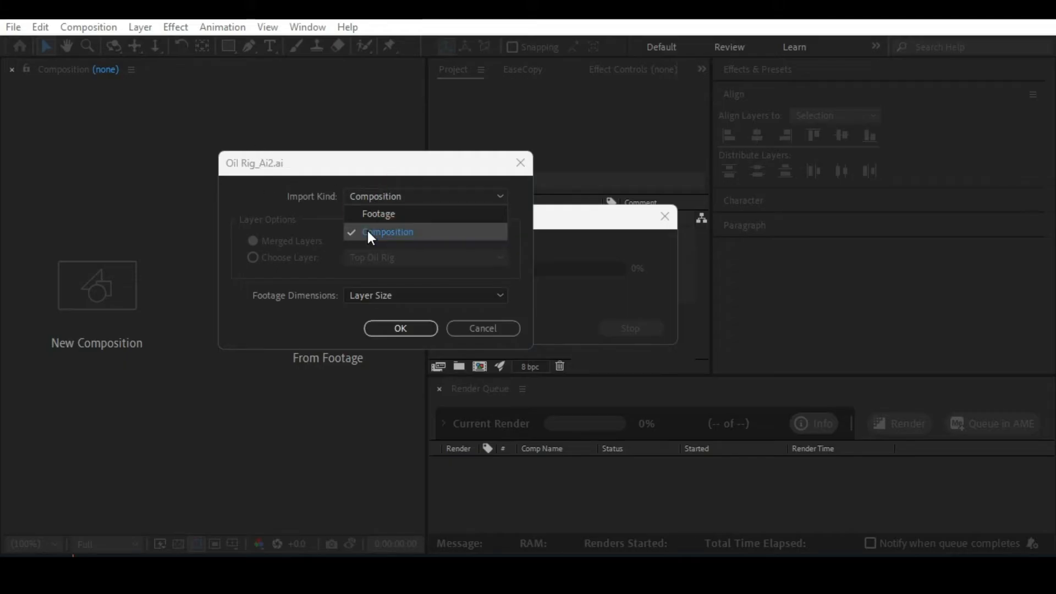
{"action": "left_click", "coordinate": [288, 200]}
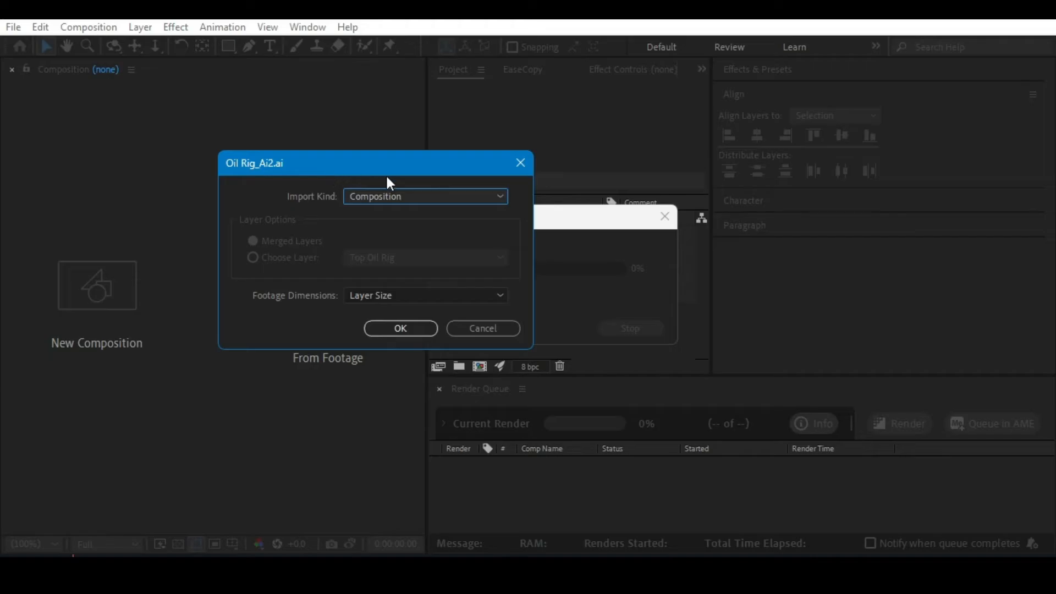
{"action": "left_click", "coordinate": [391, 296]}
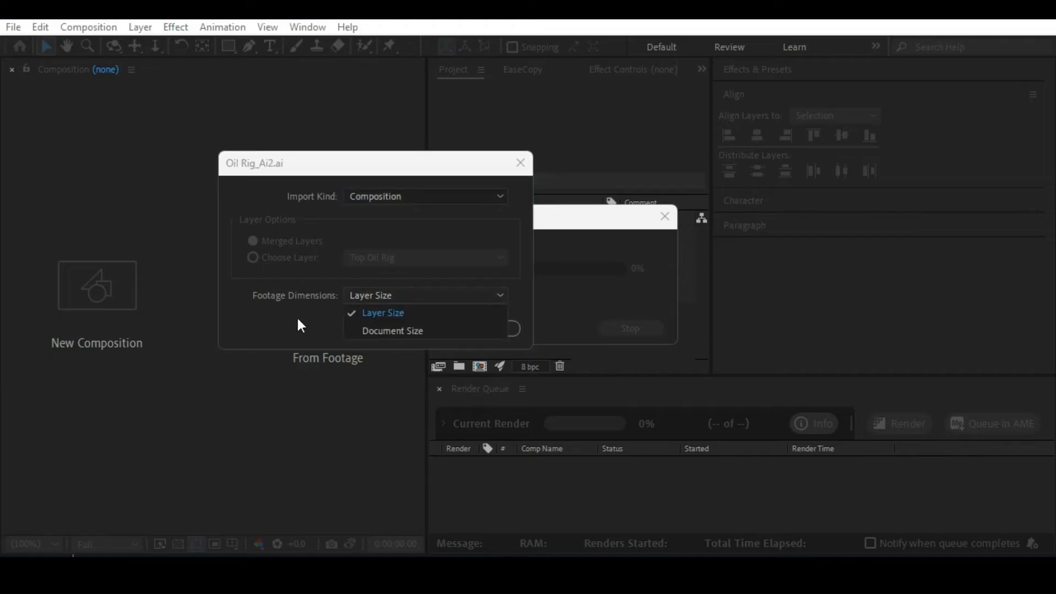
{"action": "left_click", "coordinate": [367, 312]}
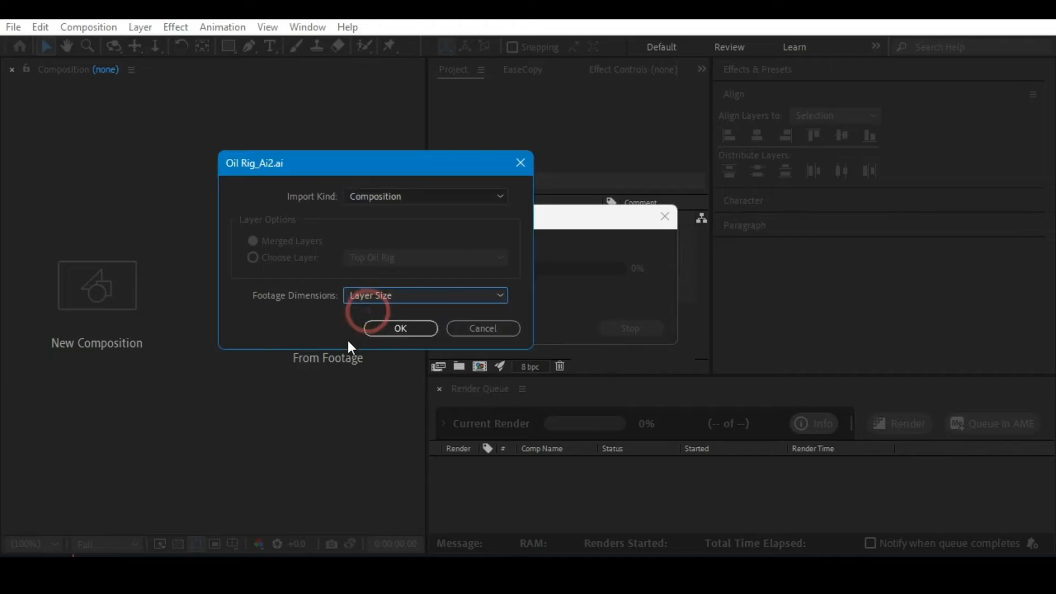
{"action": "left_click", "coordinate": [407, 327]}
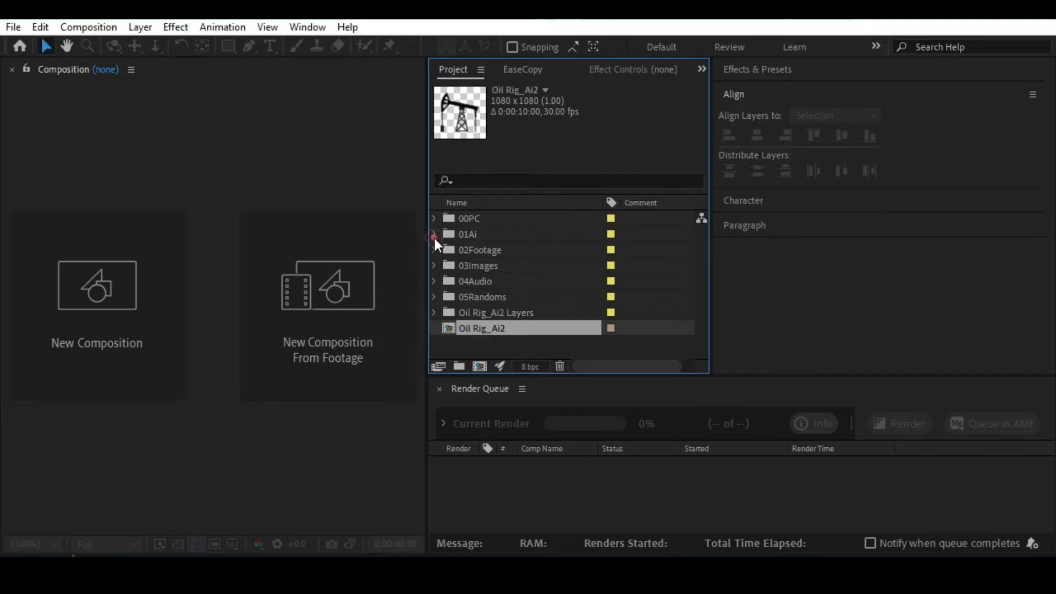
Check the contents of the Oil Rig_Ai2 Layers folder and move it into the 01Ai folder.
{"action": "left_click", "coordinate": [481, 312]}
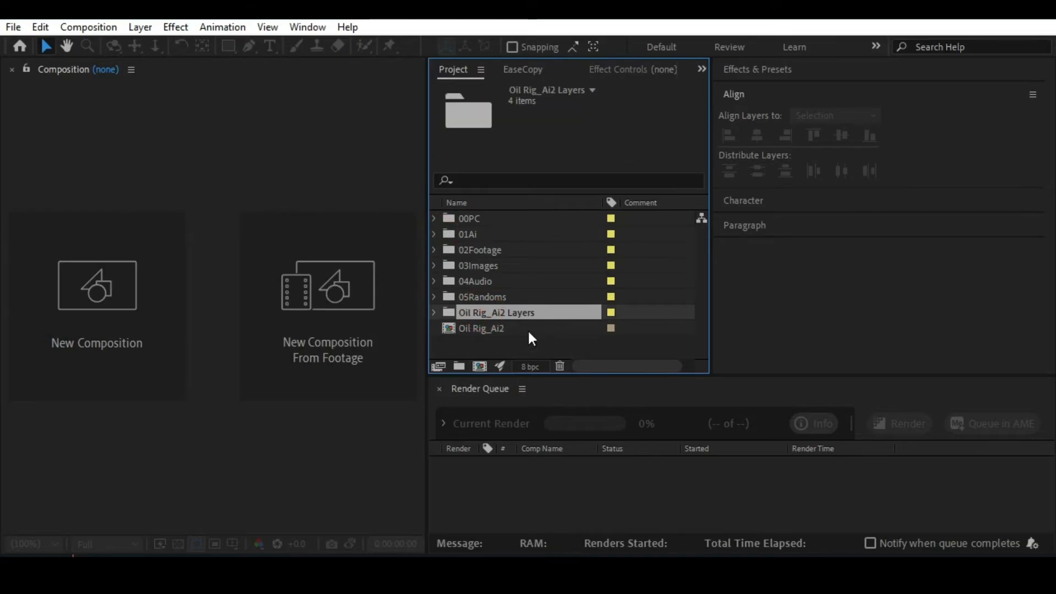
{"action": "left_click", "coordinate": [434, 311]}
{"action": "left_click", "coordinate": [503, 296]}
{"action": "left_click", "coordinate": [500, 313]}
{"action": "left_click", "coordinate": [498, 343]}
{"action": "left_click", "coordinate": [434, 281]}
{"action": "left_click_drag", "start_coordinate": [483, 312], "coordinate": [478, 233]}
Give the Oil Rig_Ai2 Layers folder inside 01Ai a Red label and collapse 01Ai.
{"action": "left_click", "coordinate": [433, 233]}
{"action": "left_click", "coordinate": [626, 250]}
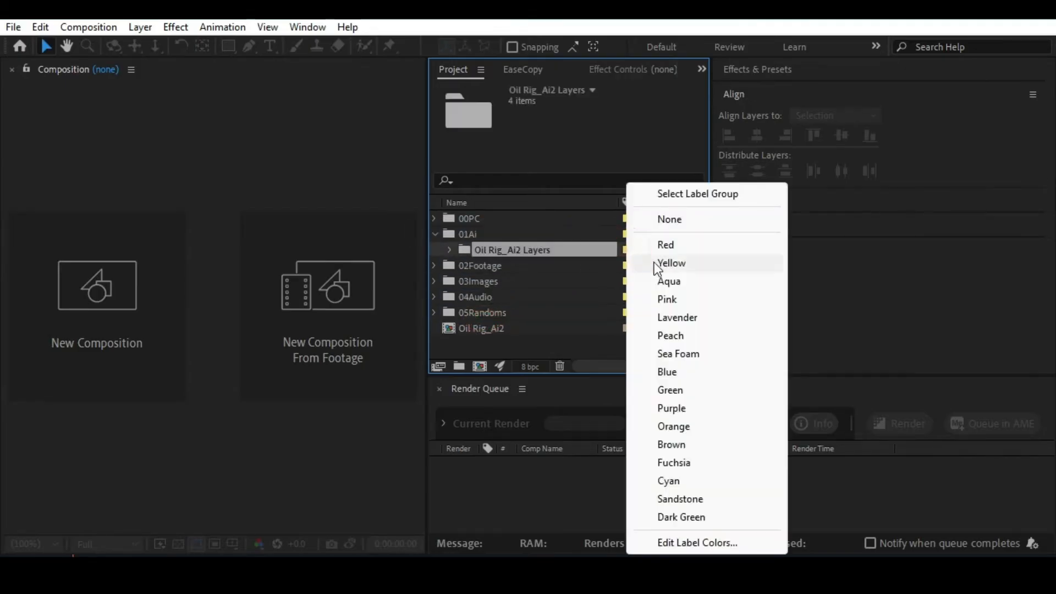
{"action": "left_click", "coordinate": [666, 245]}
{"action": "left_click", "coordinate": [435, 233]}
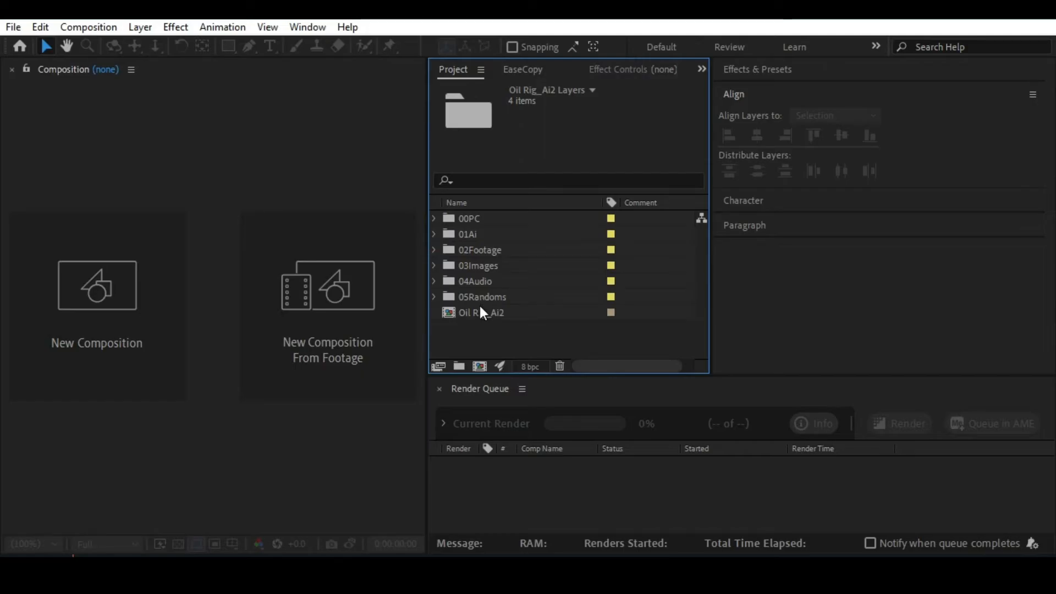
Save the project as Oil Rig2_ in the 05_Project FIles folder.
{"action": "key", "text": "ctrl+s"}
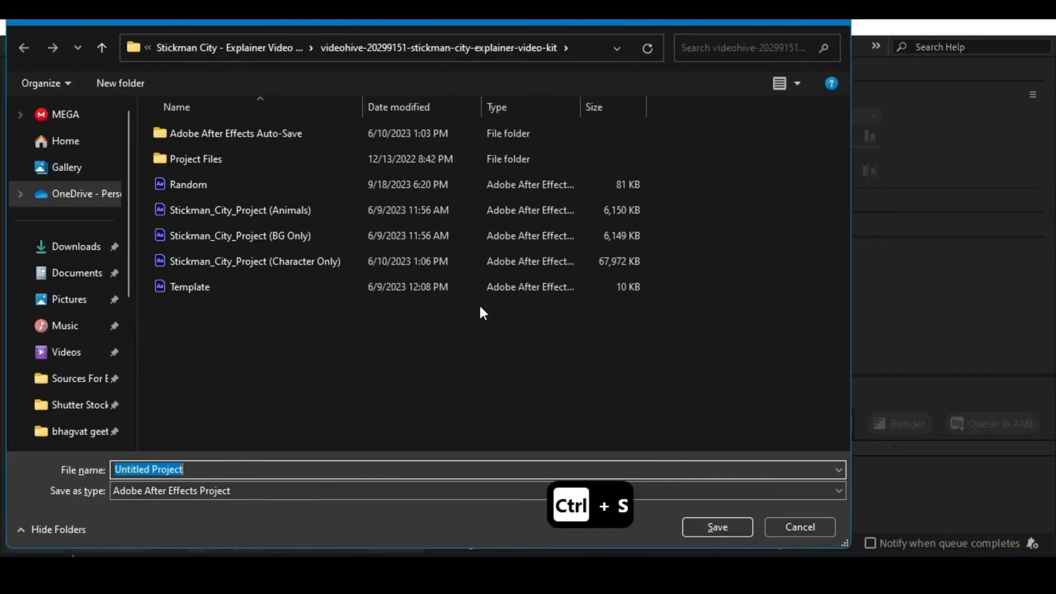
{"action": "scroll", "coordinate": [83, 429], "scroll_direction": "down", "scroll_amount": 3}
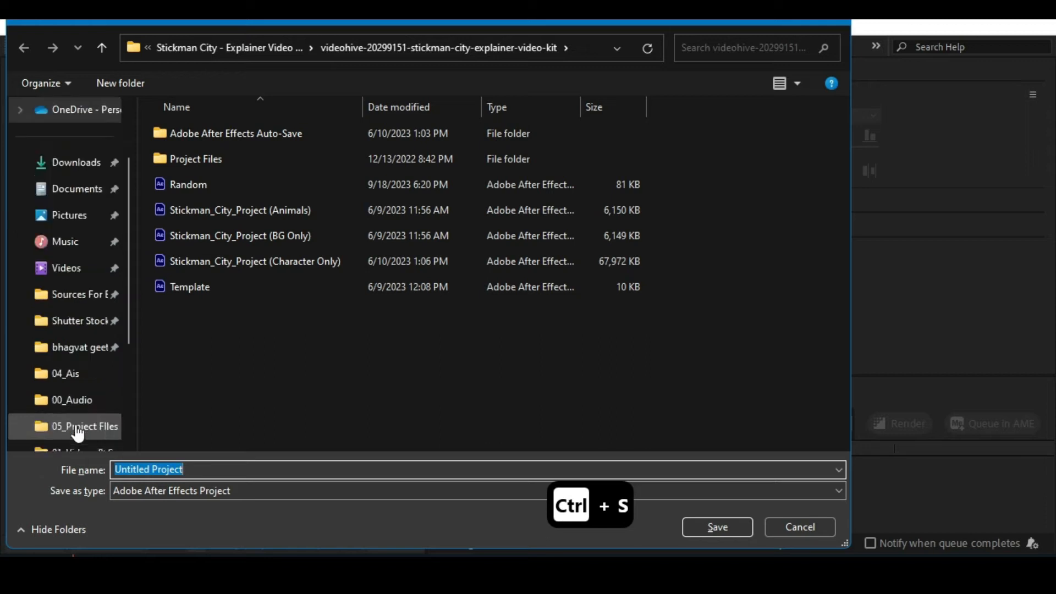
{"action": "left_click", "coordinate": [83, 274]}
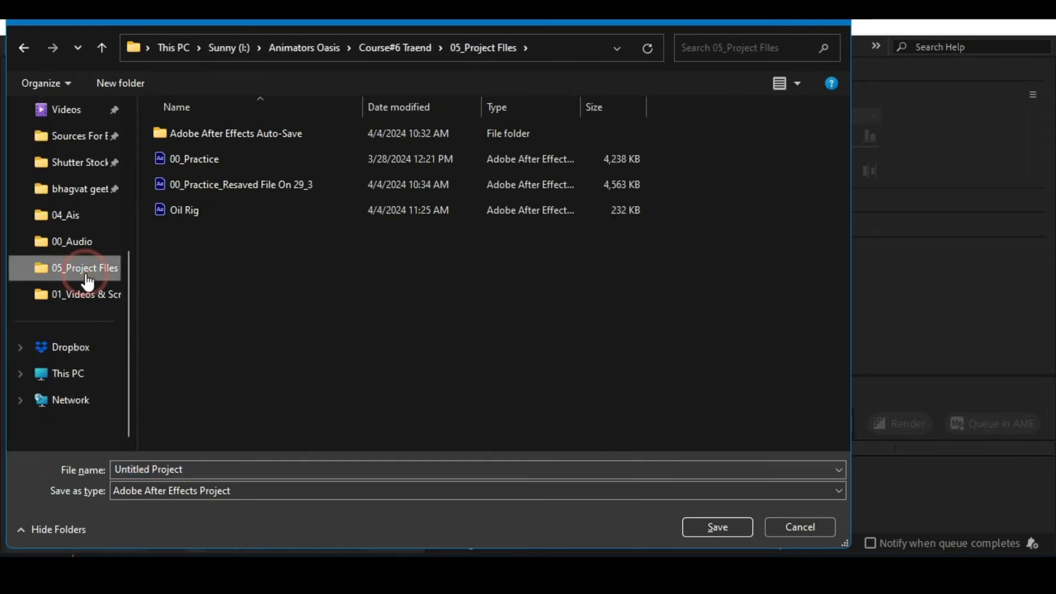
{"action": "left_click", "coordinate": [187, 471]}
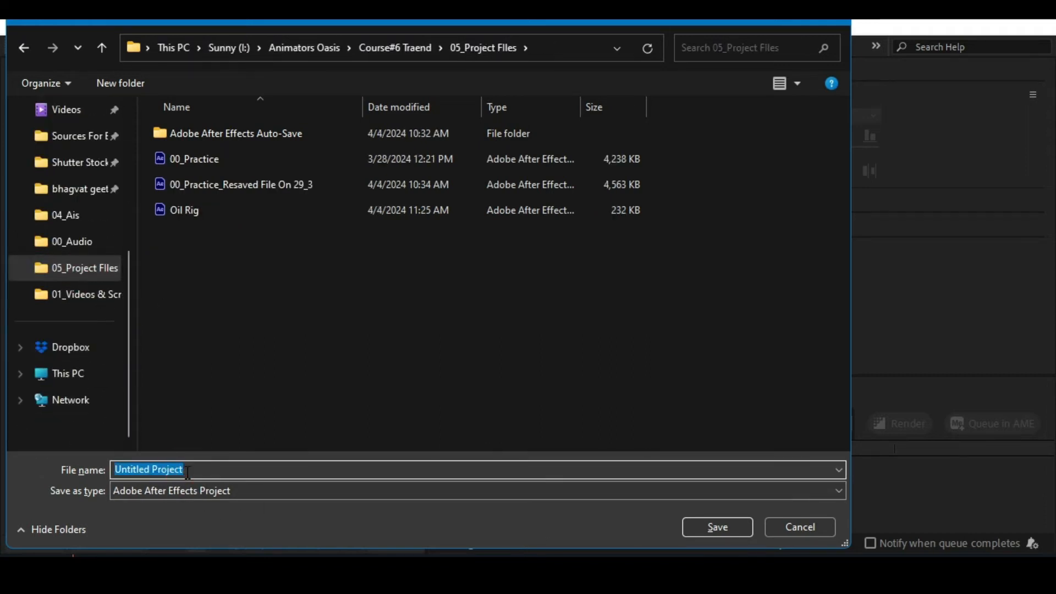
{"action": "type", "text": "Oil Rig"}
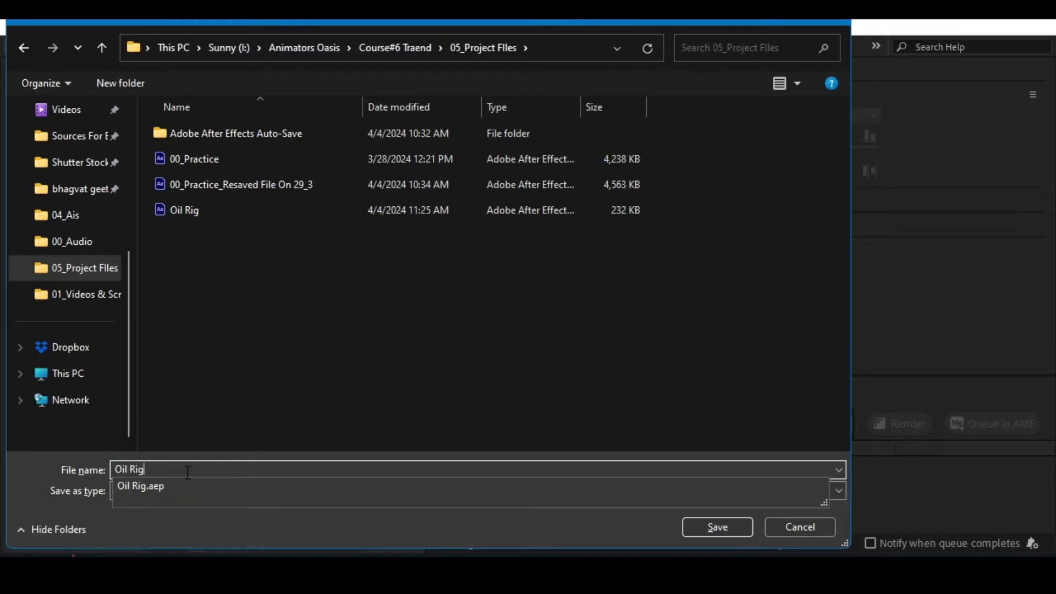
{"action": "type", "text": "2"}
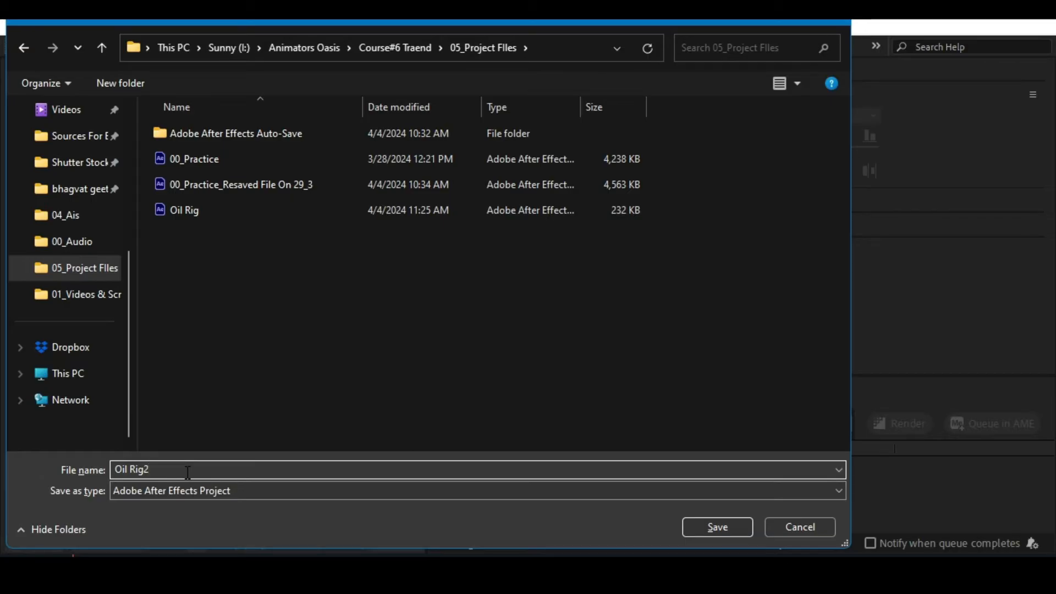
{"action": "type", "text": "_"}
{"action": "key", "text": "Return"}
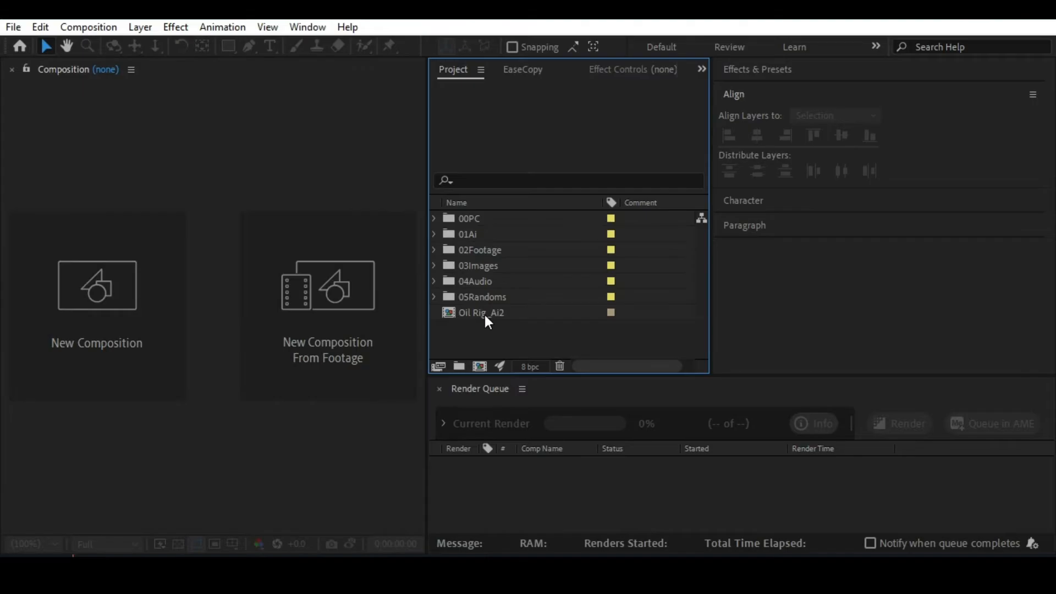
Create a composition named Oil Rig_Main with the Social Media Portrait HD preset, 1080x1920 at 30 fps, lasting 10 seconds.
{"action": "left_click", "coordinate": [484, 315]}
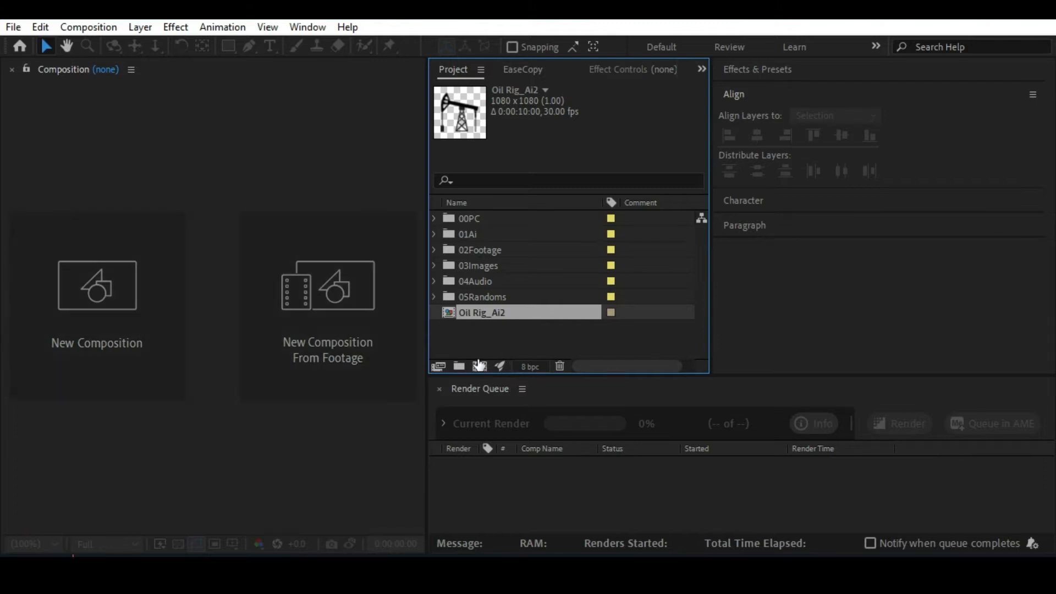
{"action": "left_click", "coordinate": [477, 363]}
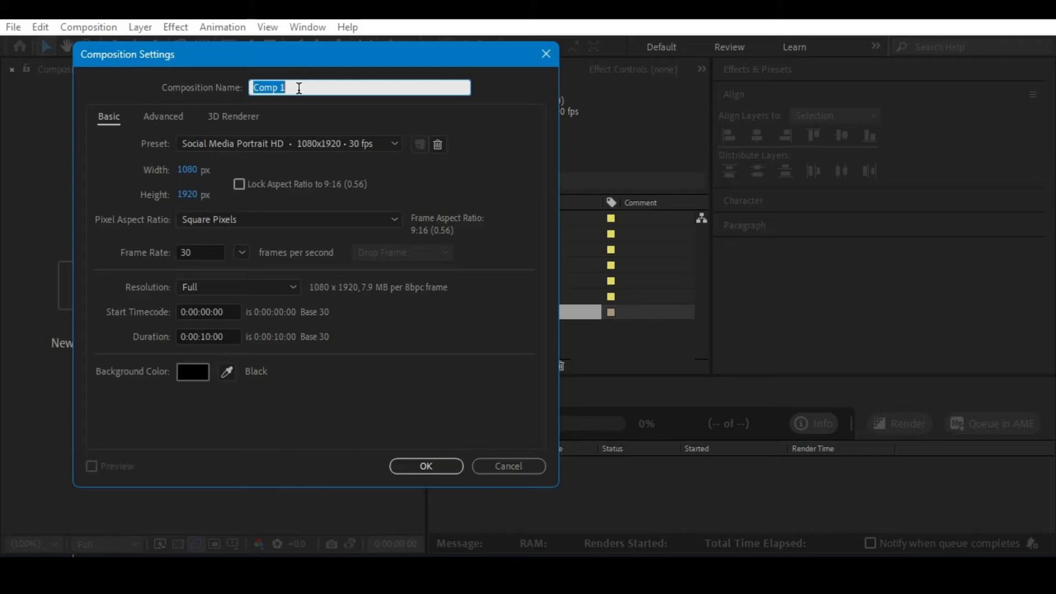
{"action": "type", "text": "Oil Rig_Main"}
{"action": "left_click", "coordinate": [408, 471]}
Rename the imported Oil Rig_Ai2 composition as Oil Rig_PC.
{"action": "left_click", "coordinate": [483, 313]}
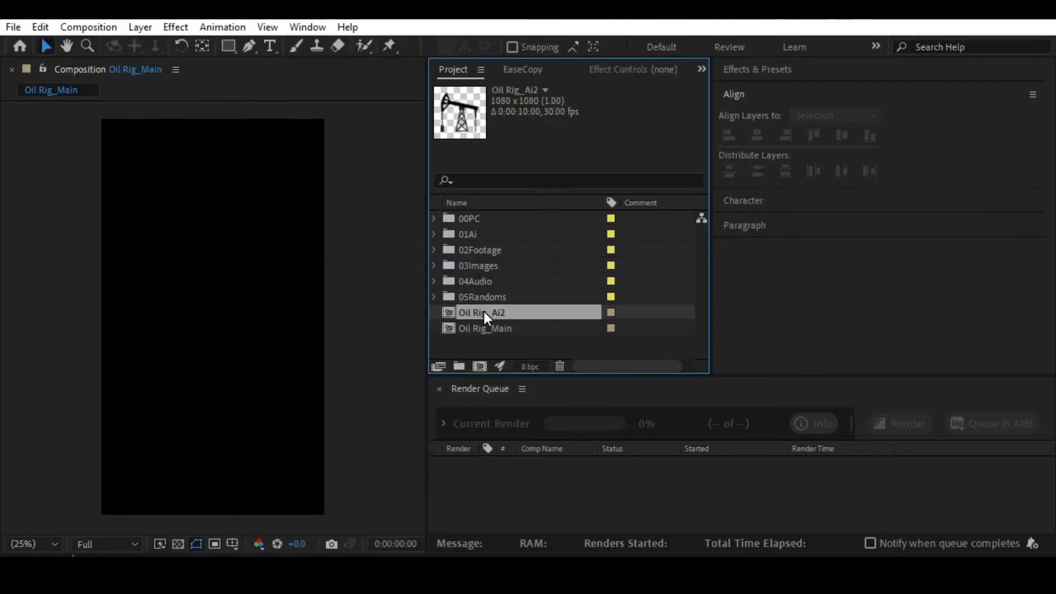
{"action": "key", "text": "Return"}
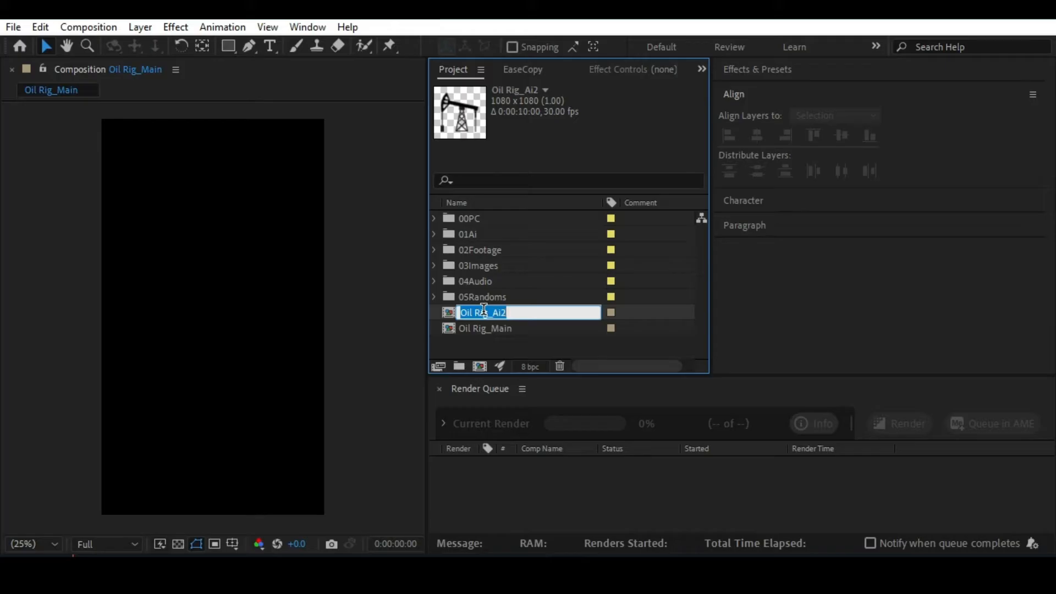
{"action": "key", "text": "Right"}
{"action": "key", "text": "BackSpace"}
{"action": "key", "text": "BackSpace"}
{"action": "key", "text": "BackSpace"}
{"action": "type", "text": "PC"}
{"action": "key", "text": "Return"}
Move the Oil Rig_PC composition into the 00PC folder and open it.
{"action": "left_click_drag", "start_coordinate": [483, 327], "coordinate": [484, 217]}
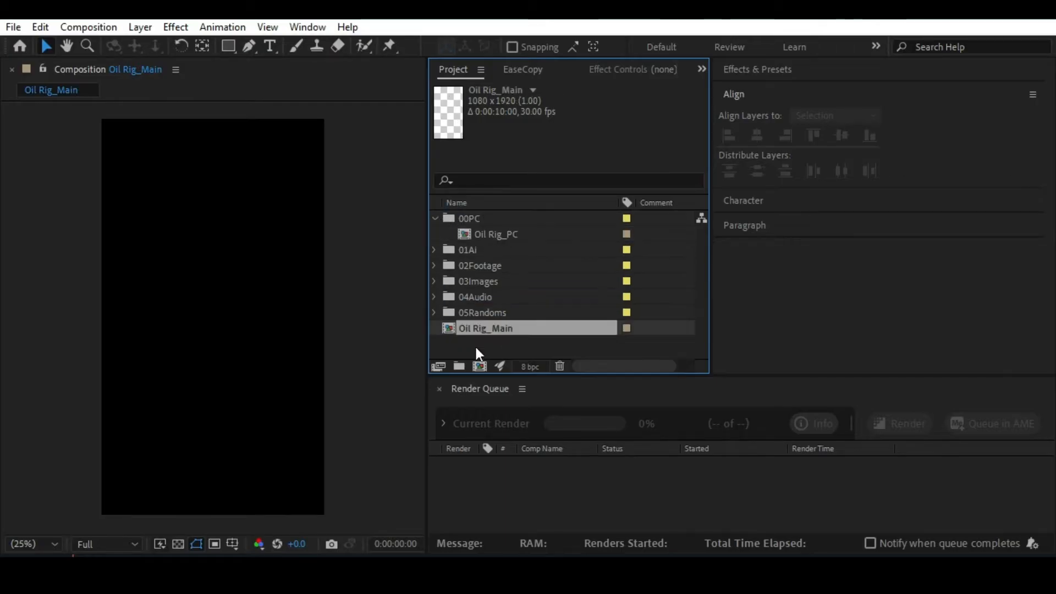
{"action": "left_click", "coordinate": [474, 347]}
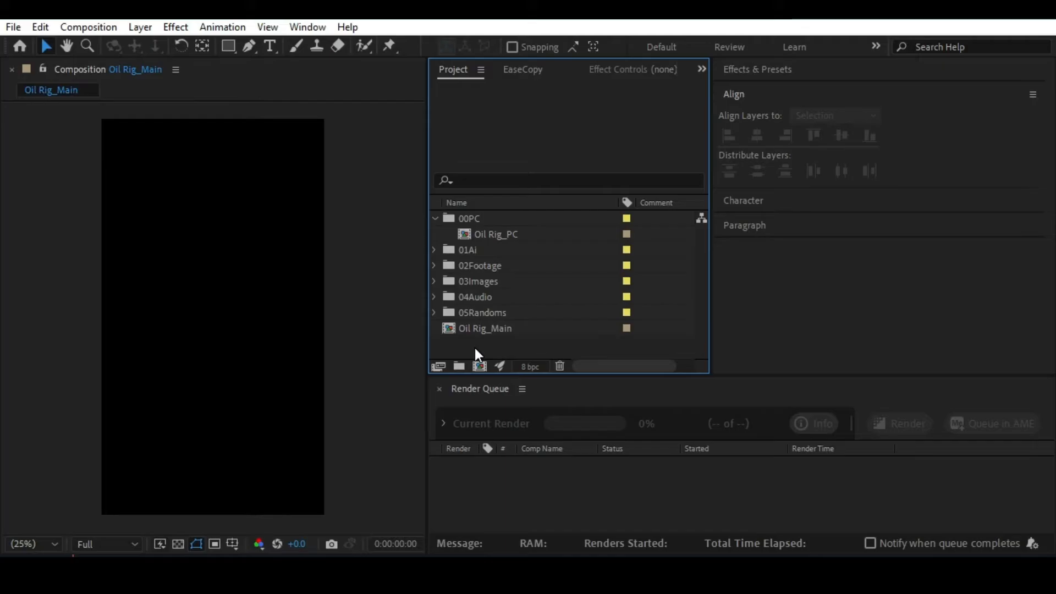
{"action": "double_click", "coordinate": [496, 235]}
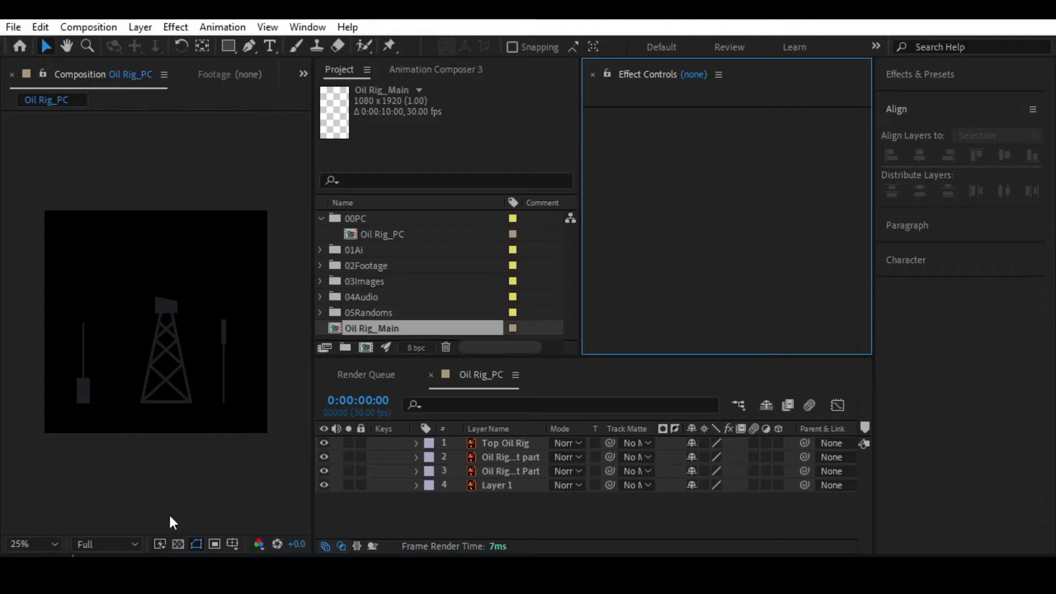
Check the Oil Rig_PC composition settings, including its background color, and leave them without changes.
{"action": "left_click", "coordinate": [178, 544]}
{"action": "left_click", "coordinate": [178, 544]}
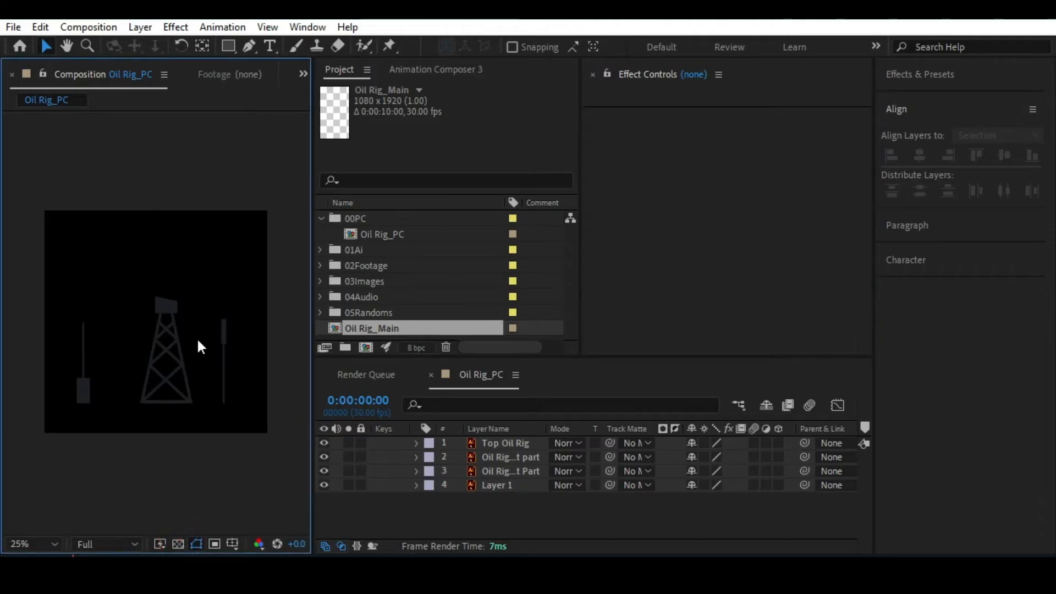
{"action": "key", "text": "ctrl+k"}
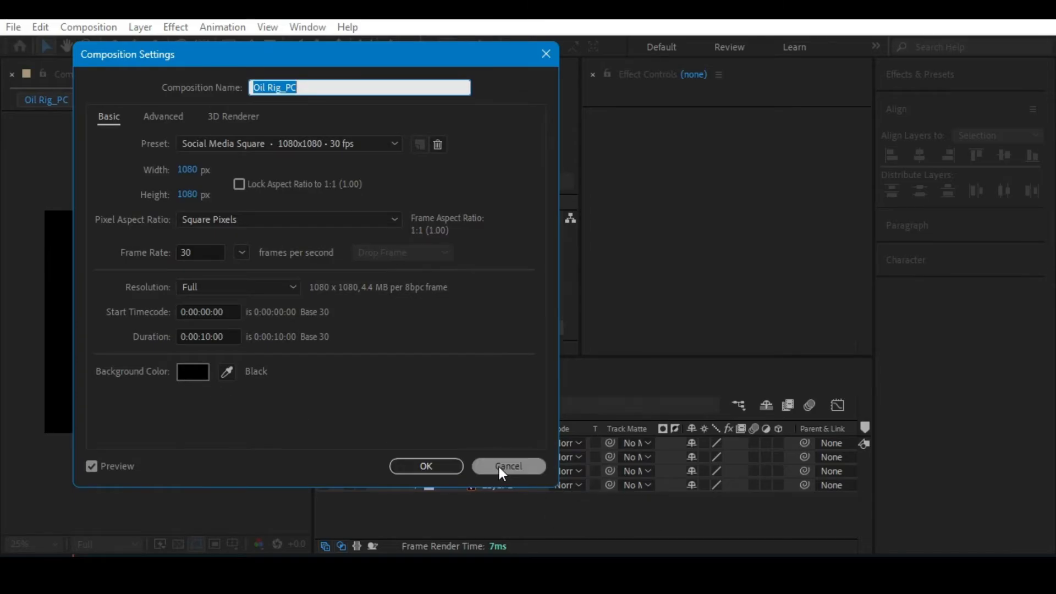
{"action": "left_click", "coordinate": [532, 468]}
{"action": "left_click", "coordinate": [40, 28]}
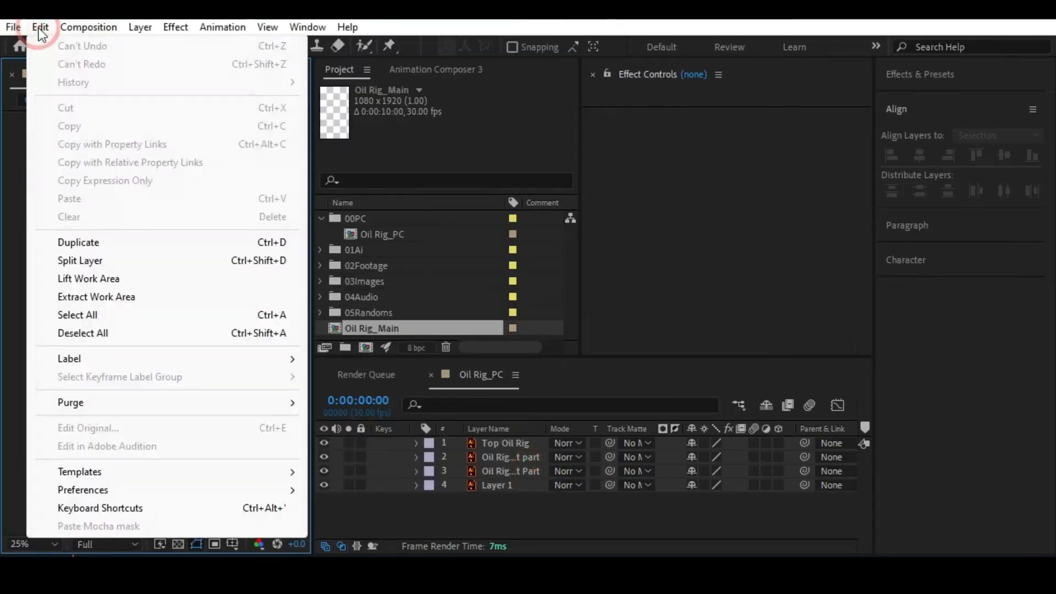
{"action": "left_click", "coordinate": [40, 29]}
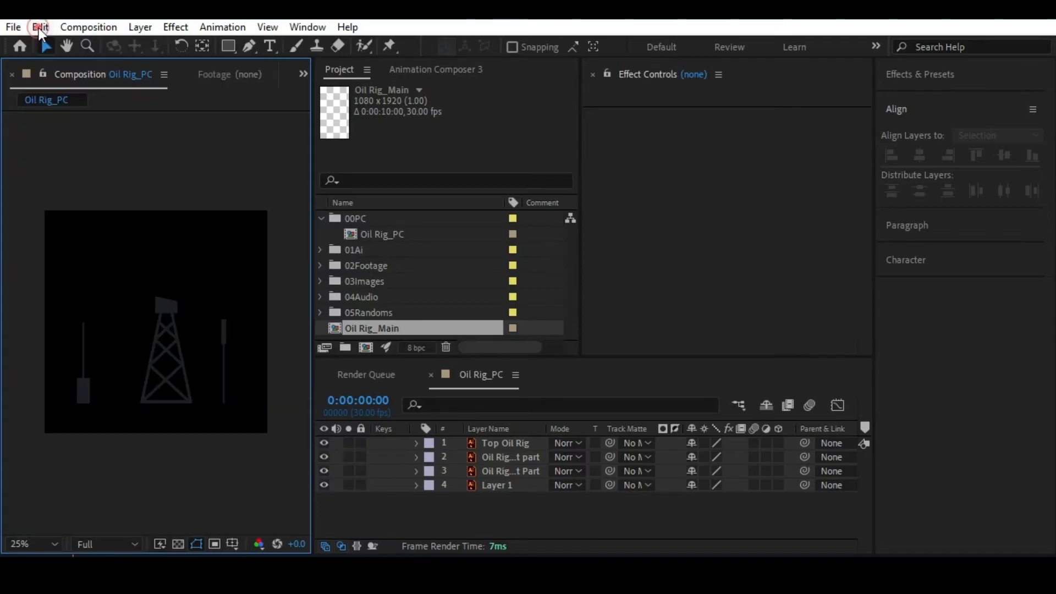
{"action": "left_click", "coordinate": [516, 374]}
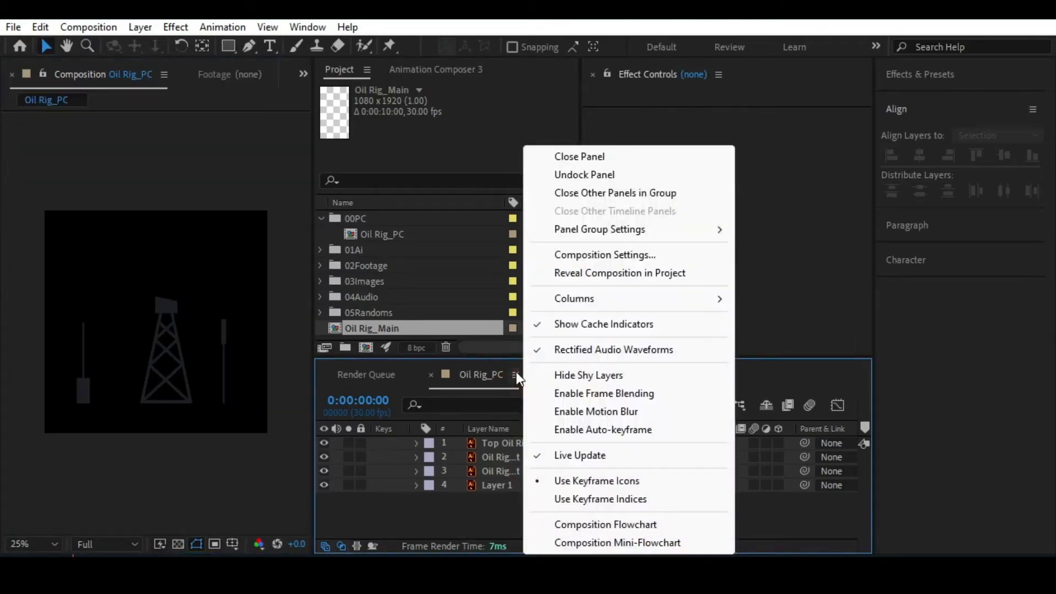
{"action": "left_click", "coordinate": [430, 508]}
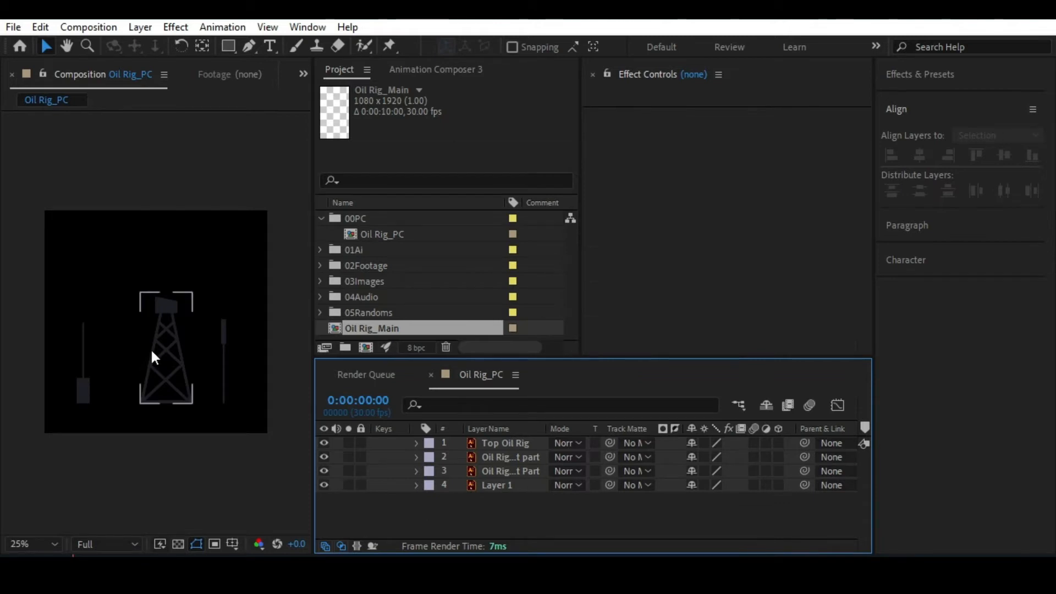
Turn on the transparency grid and arrange the workspace with a wider Composition panel and a collapsed Align panel.
{"action": "left_click", "coordinate": [178, 545]}
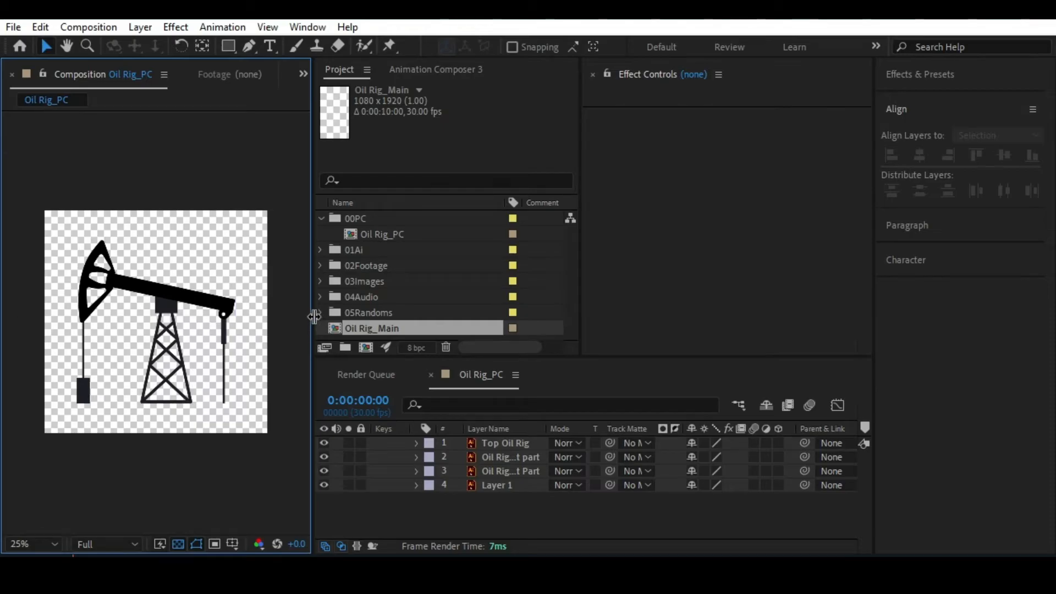
{"action": "left_click_drag", "start_coordinate": [314, 316], "coordinate": [369, 316]}
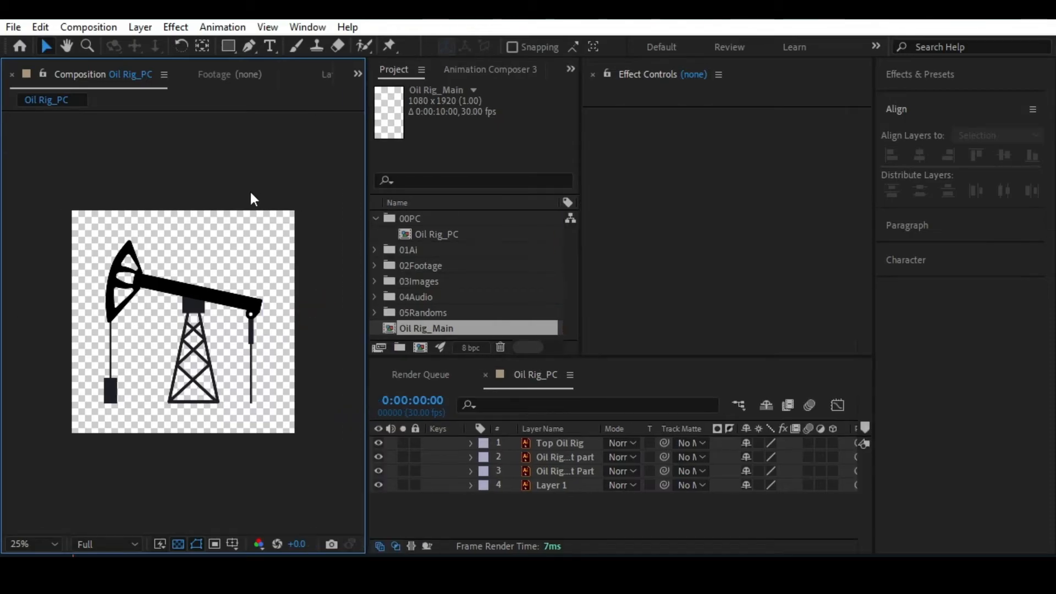
{"action": "key", "text": "alt+slash"}
{"action": "left_click", "coordinate": [897, 109]}
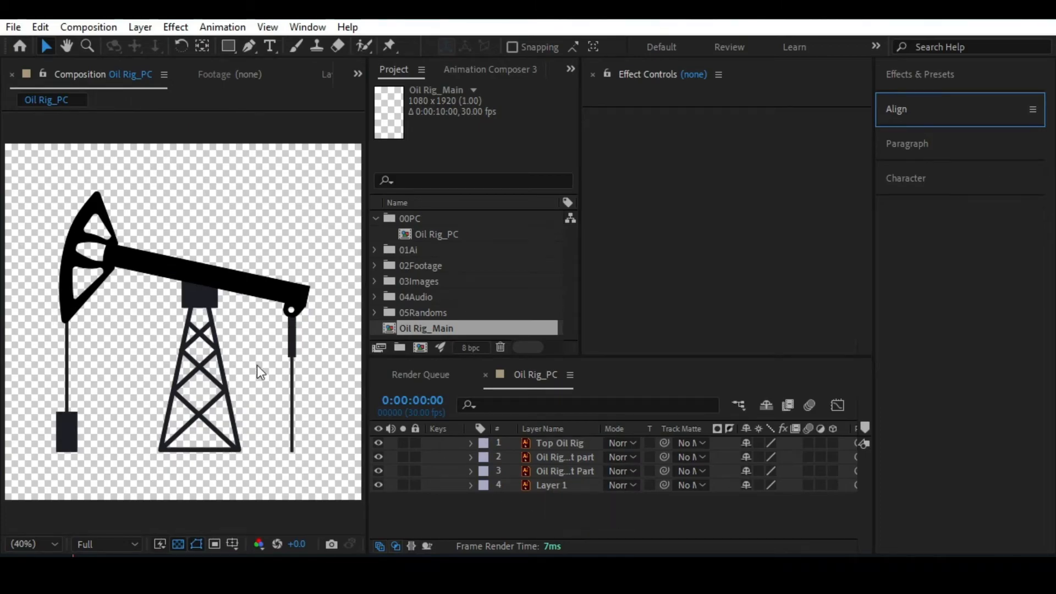
Inspect the pump jack artwork in Oil Rig_PC at several zoom levels and return to the fitted view.
{"action": "key", "text": "comma"}
{"action": "key", "text": "comma"}
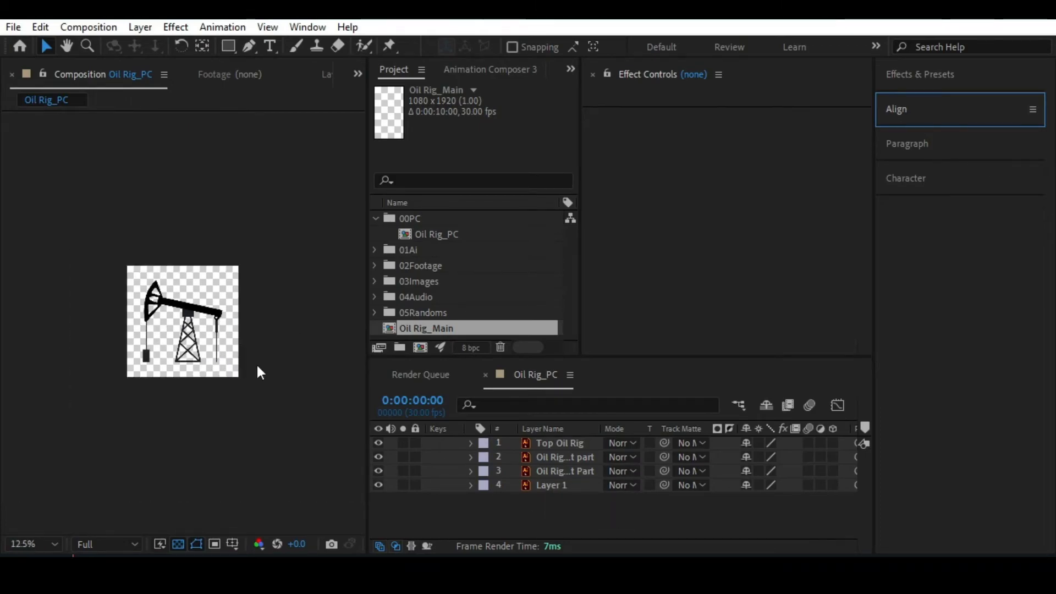
{"action": "key", "text": "period"}
{"action": "key", "text": "period"}
{"action": "key", "text": "period"}
{"action": "scroll", "coordinate": [281, 276], "scroll_direction": "up", "scroll_amount": 4}
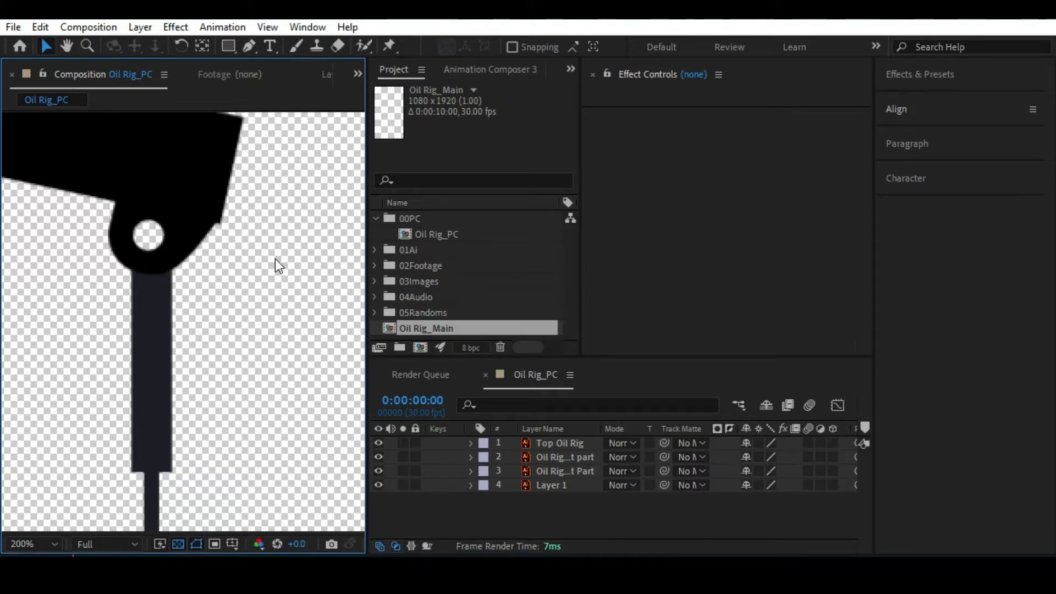
{"action": "key", "text": "alt+slash"}
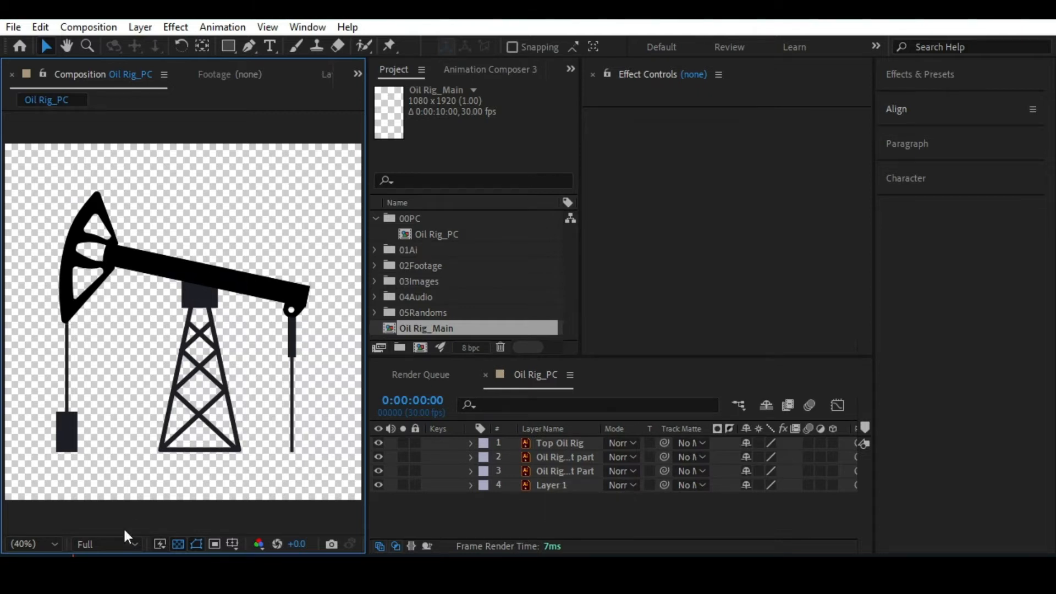
{"action": "left_click", "coordinate": [42, 544]}
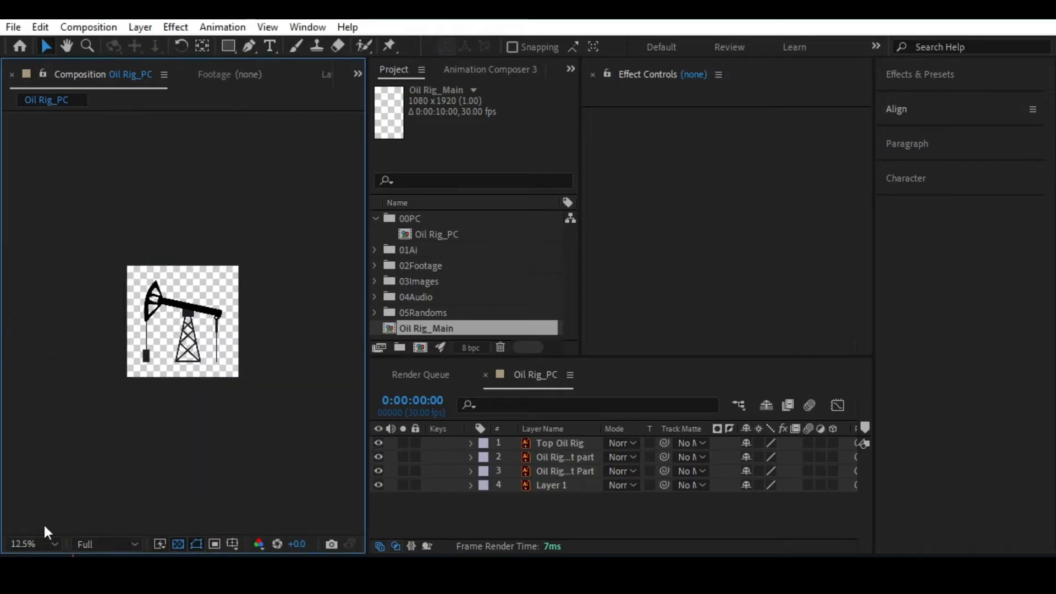
{"action": "scroll", "coordinate": [42, 519], "scroll_direction": "up", "scroll_amount": 6}
{"action": "left_click", "coordinate": [25, 541]}
{"action": "left_click", "coordinate": [55, 271]}
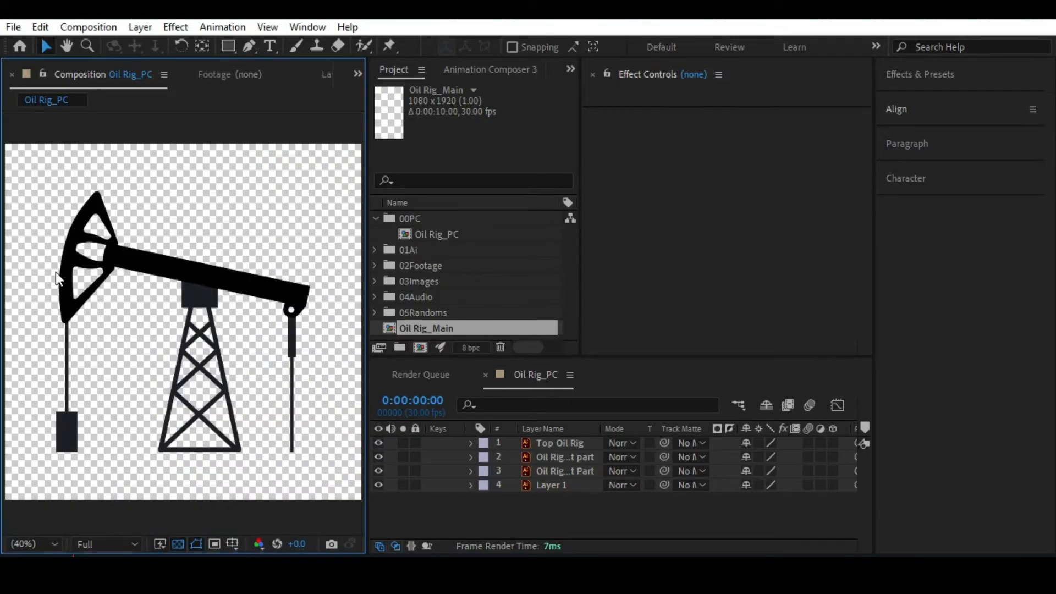
Save the project and check the save interval and maximum project versions in the Auto-Save preferences.
{"action": "left_click", "coordinate": [195, 261]}
{"action": "key", "text": "ctrl+s"}
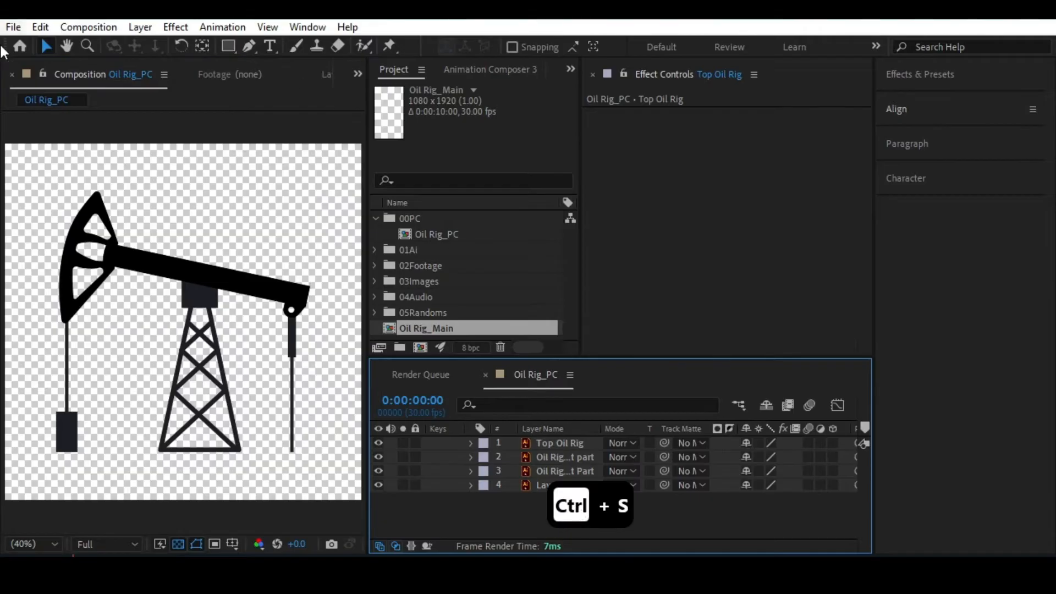
{"action": "left_click", "coordinate": [43, 27]}
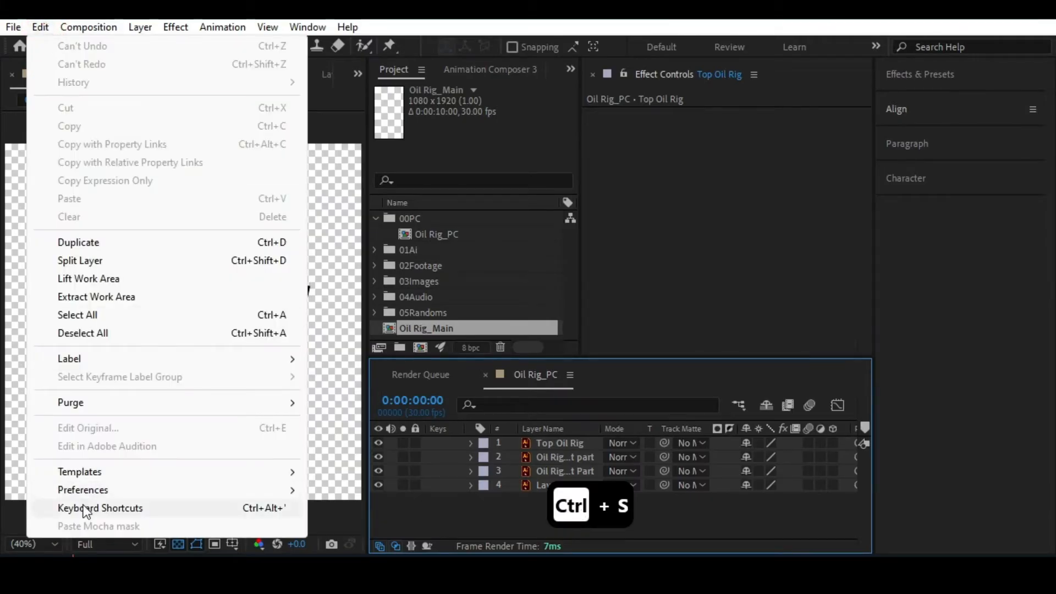
{"action": "mouse_move", "coordinate": [90, 491]}
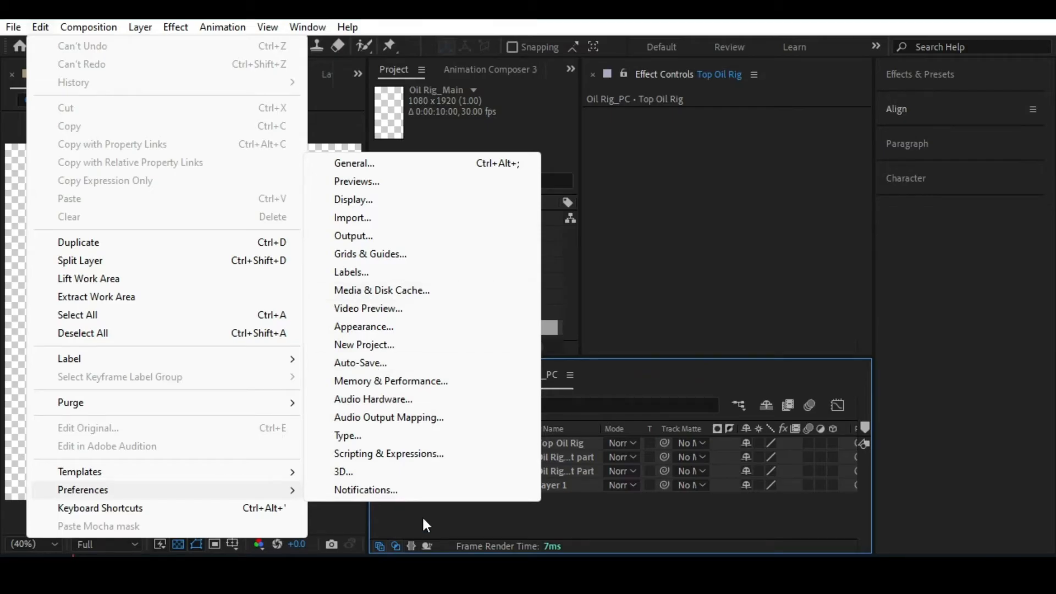
{"action": "left_click", "coordinate": [375, 363]}
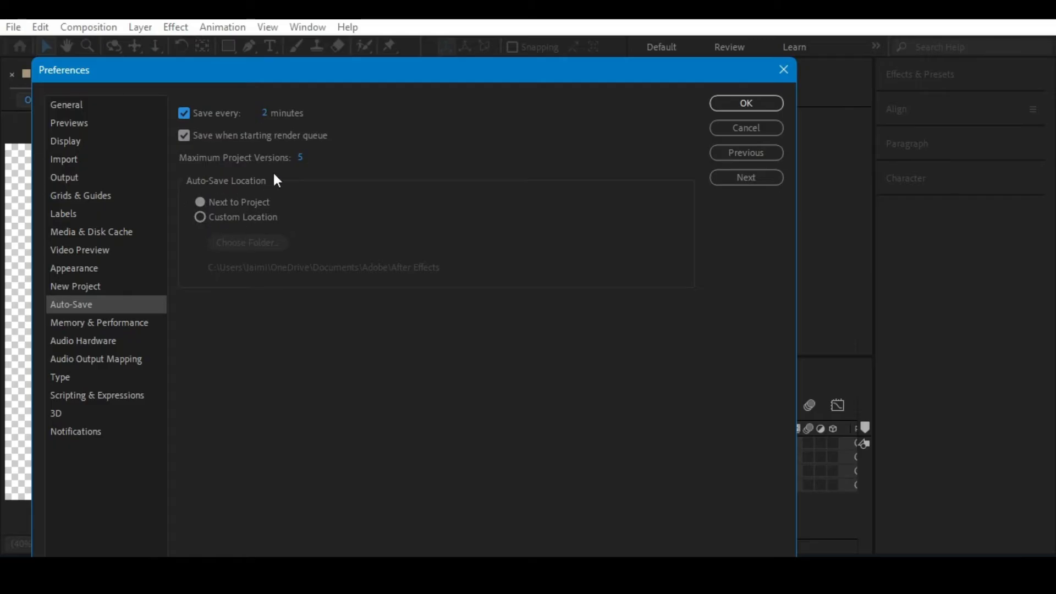
{"action": "left_click", "coordinate": [747, 103]}
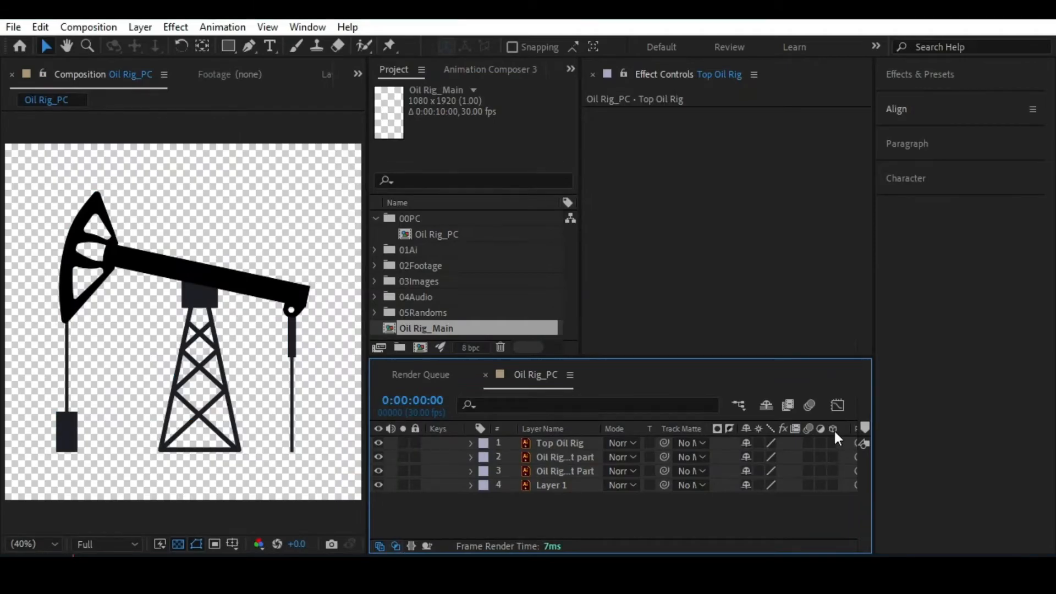
Widen the Timeline and Effect Controls panels and select the Top Oil Rig layer in the composition.
{"action": "left_click_drag", "start_coordinate": [873, 426], "coordinate": [1052, 425]}
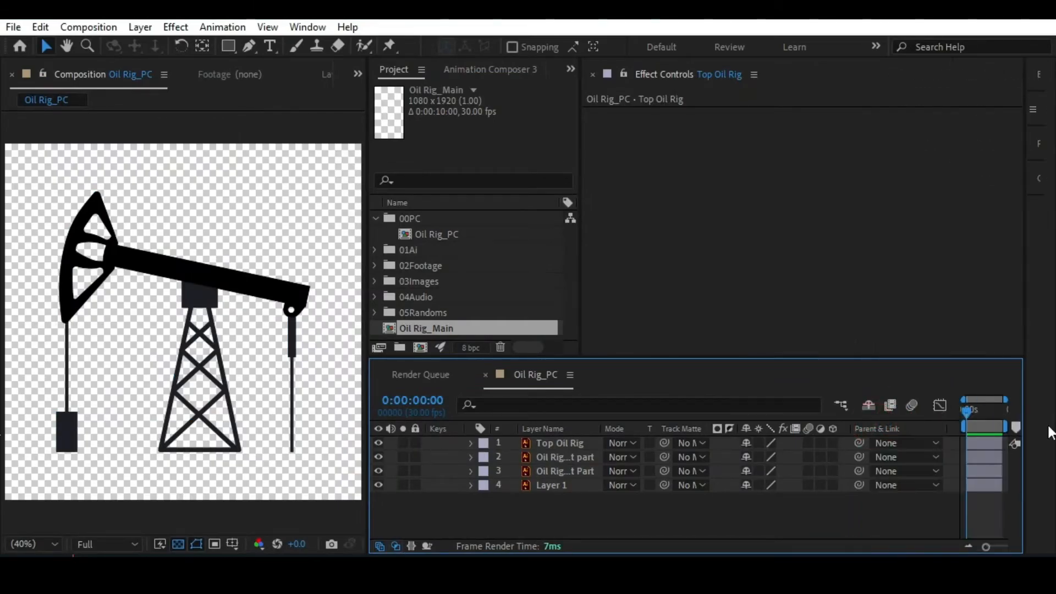
{"action": "left_click_drag", "start_coordinate": [580, 220], "coordinate": [512, 220]}
{"action": "left_click", "coordinate": [146, 263]}
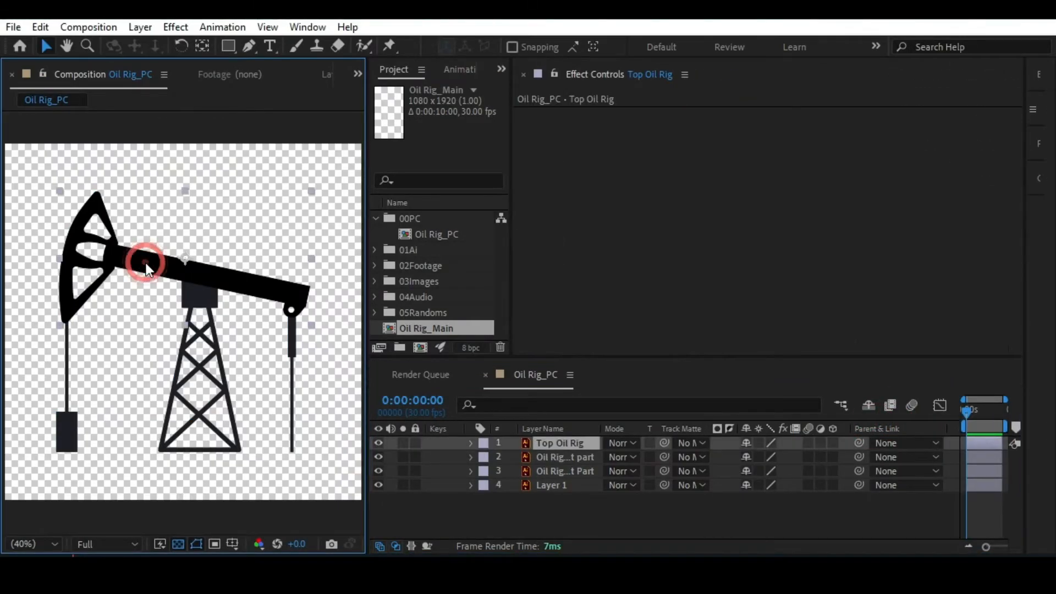
Place the Top Oil Rig anchor point over the beam's middle, reveal Rotation, test-rotate the beam and undo the rotation.
{"action": "key", "text": "y"}
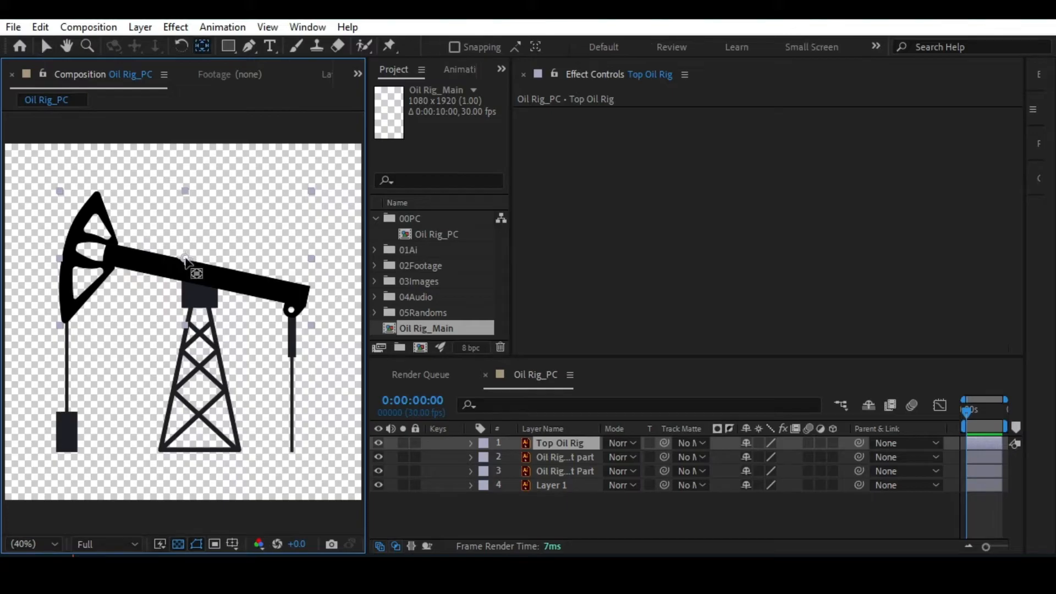
{"action": "left_click_drag", "start_coordinate": [196, 265], "coordinate": [200, 274]}
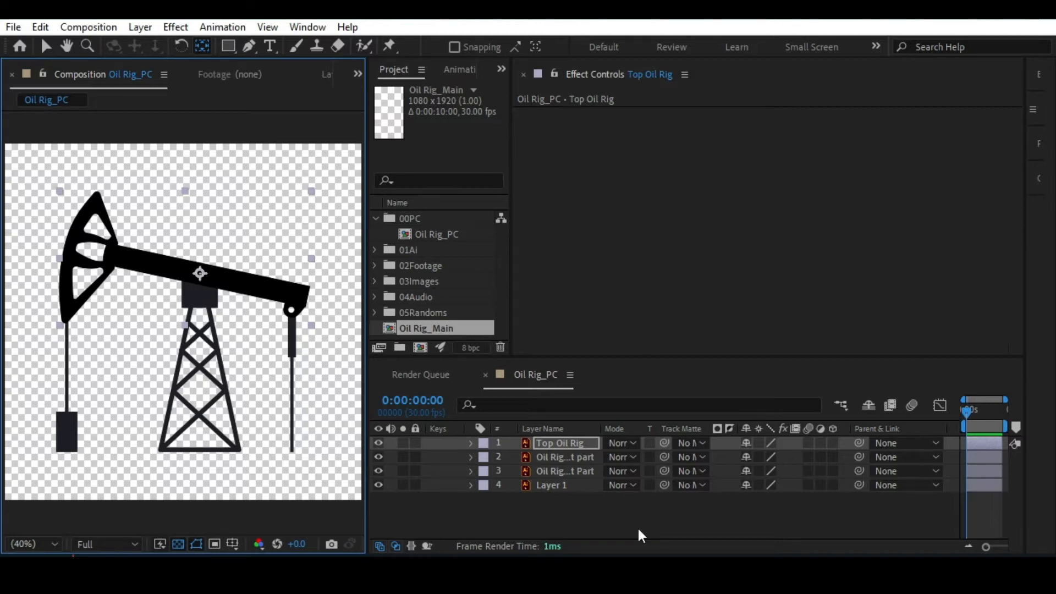
{"action": "key", "text": "r"}
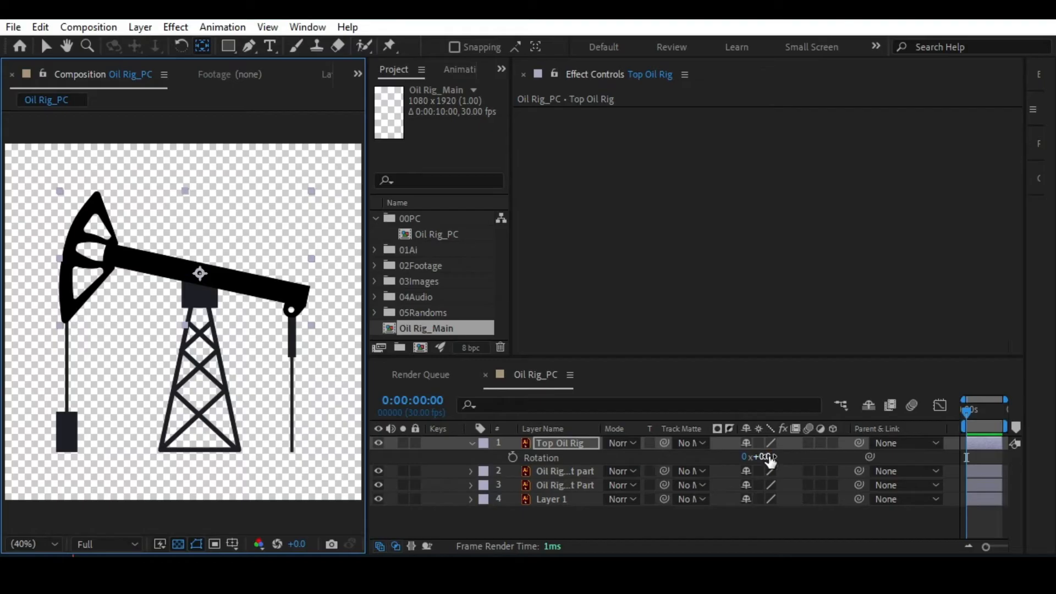
{"action": "left_click_drag", "start_coordinate": [760, 454], "coordinate": [758, 456]}
{"action": "key", "text": "ctrl+z"}
{"action": "key", "text": "ctrl+z"}
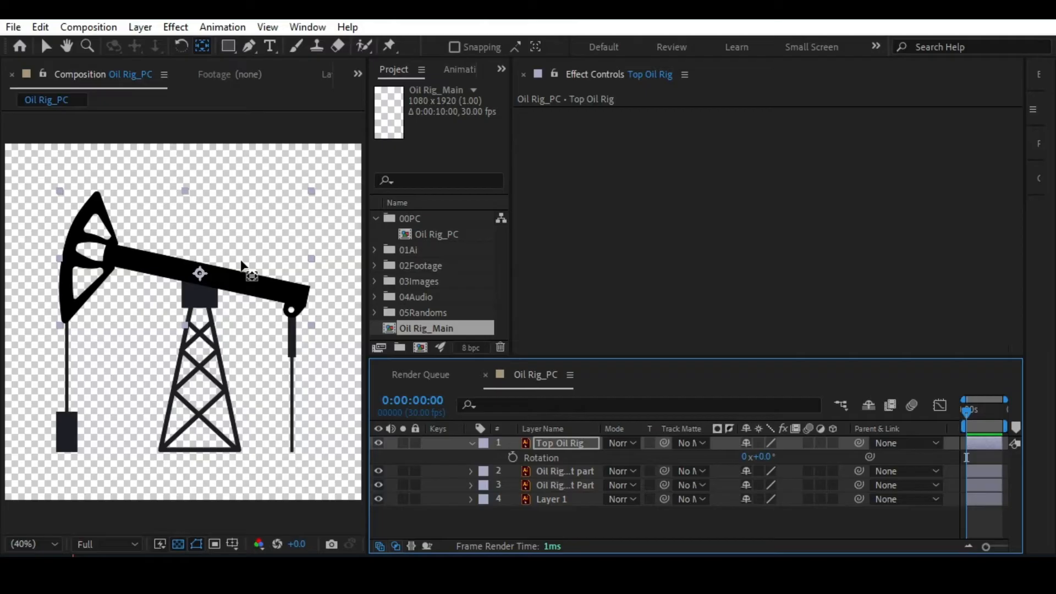
Try the Top Oil Rig anchor point at several edges of the layer's bounding box and above the beam.
{"action": "key", "text": "v"}
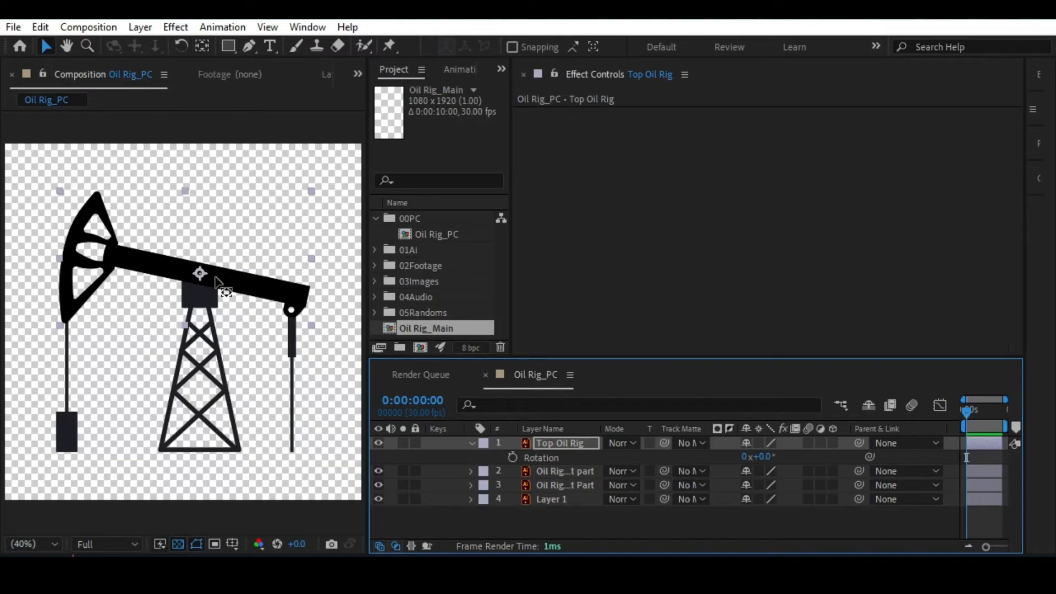
{"action": "key", "text": "y"}
{"action": "left_click", "coordinate": [199, 275]}
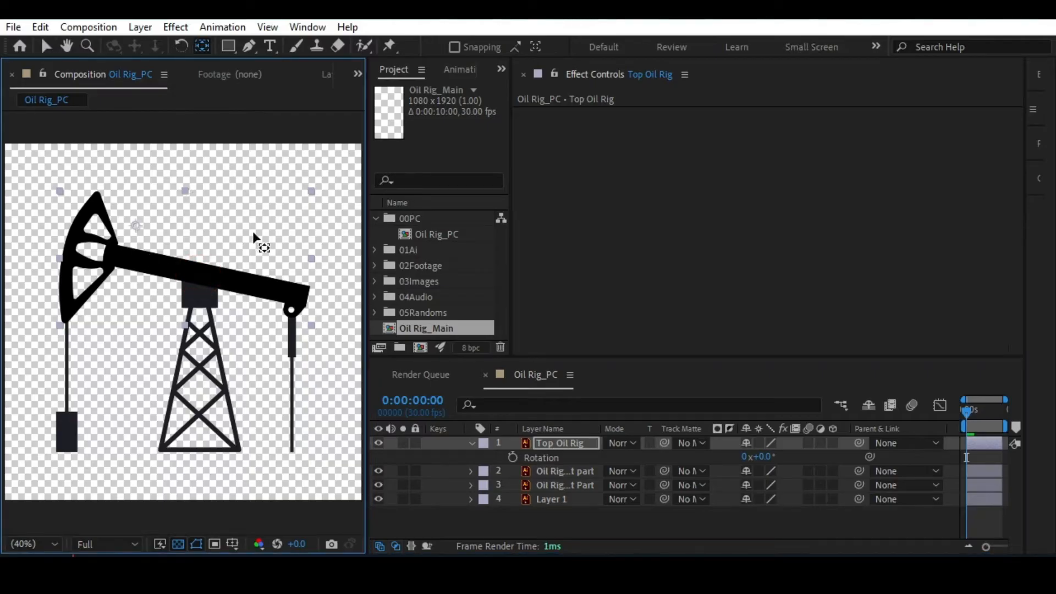
{"action": "left_click", "coordinate": [184, 193]}
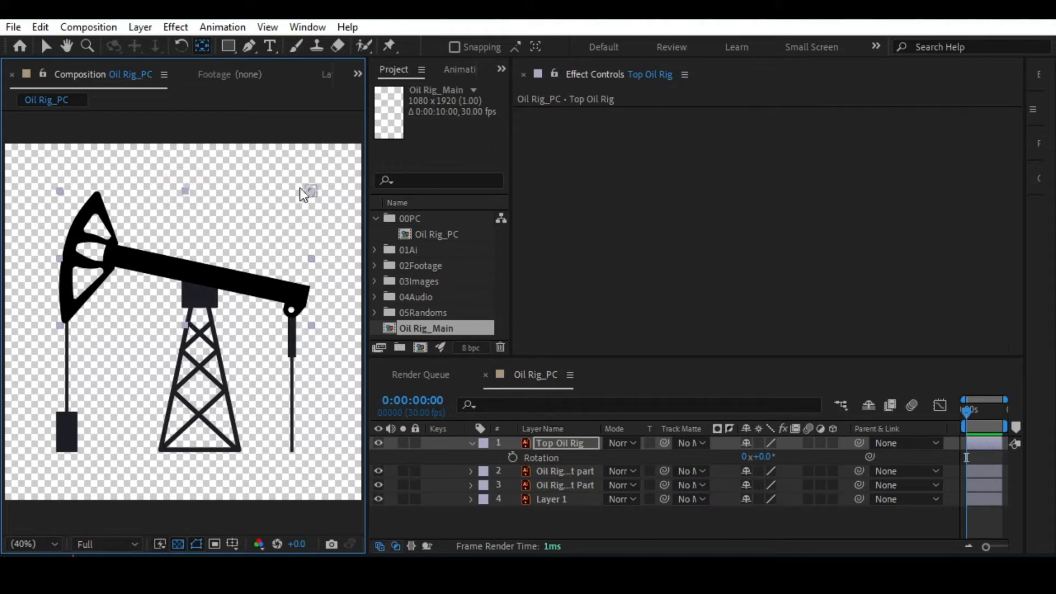
{"action": "left_click", "coordinate": [312, 258]}
{"action": "left_click", "coordinate": [60, 258]}
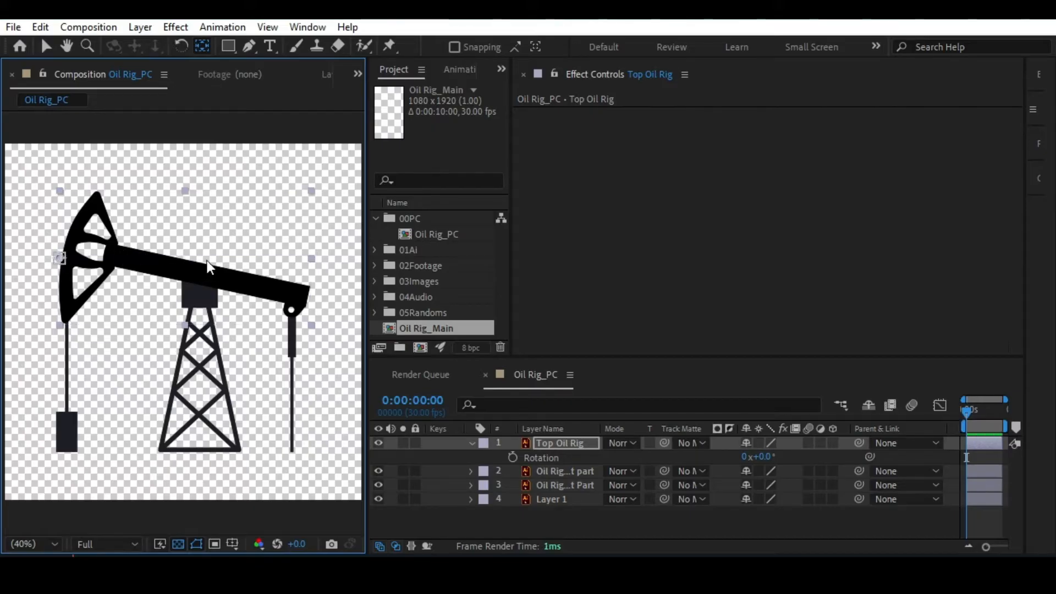
{"action": "left_click", "coordinate": [311, 259]}
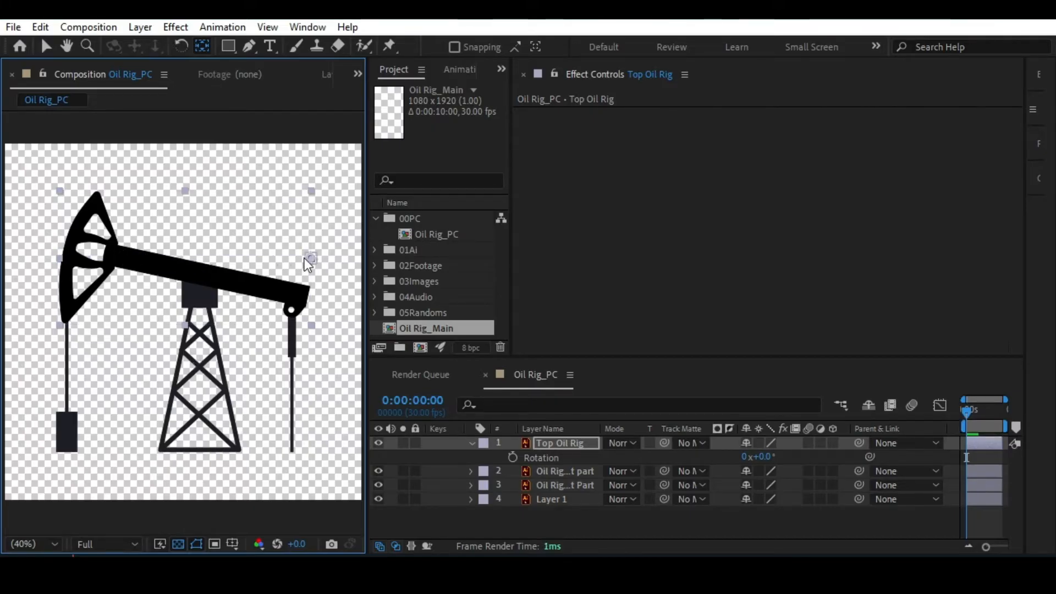
{"action": "left_click_drag", "start_coordinate": [308, 264], "coordinate": [185, 231]}
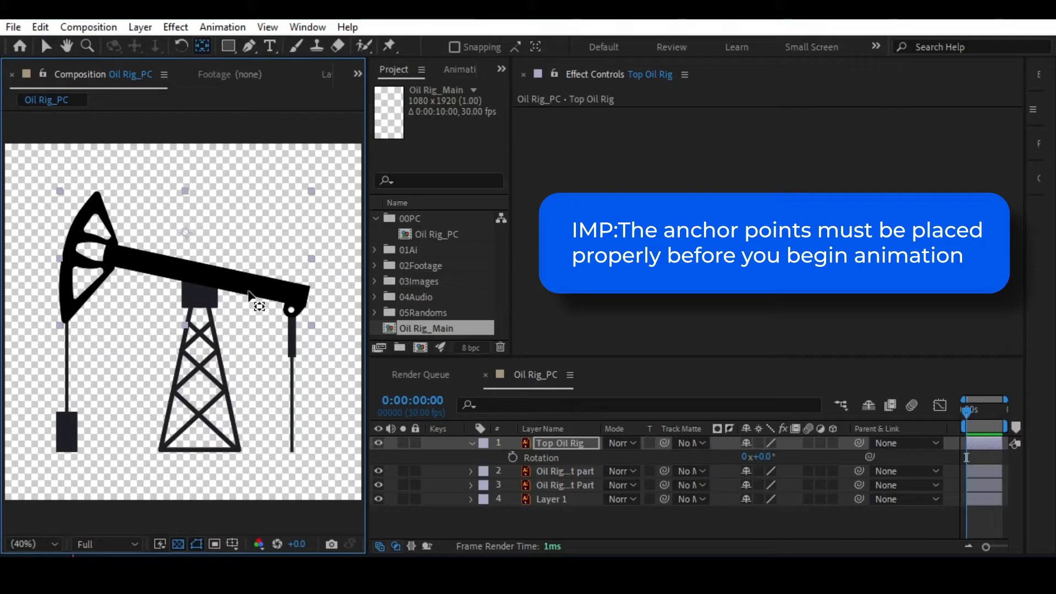
Place the Top Oil Rig anchor point where the beam meets the tower's top block, test its rotation and undo the rotation.
{"action": "left_click_drag", "start_coordinate": [184, 233], "coordinate": [199, 284]}
{"action": "left_click", "coordinate": [774, 456]}
{"action": "left_click_drag", "start_coordinate": [774, 455], "coordinate": [763, 456]}
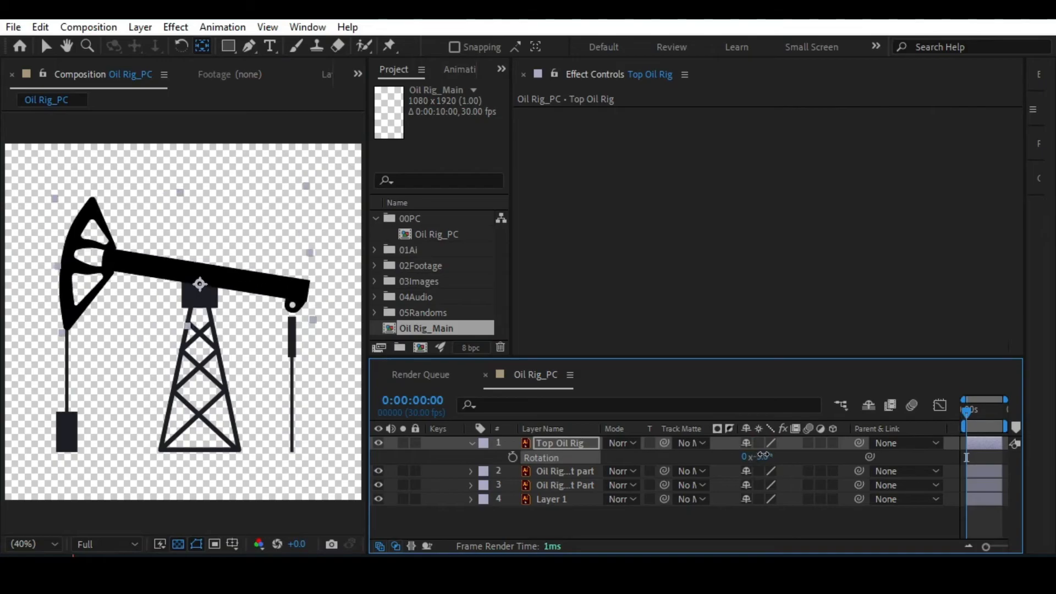
{"action": "key", "text": "ctrl+z"}
Enlarge the Timeline panel by narrowing the Composition panel and shortening the Project and Effect Controls panels.
{"action": "left_click_drag", "start_coordinate": [368, 325], "coordinate": [319, 316]}
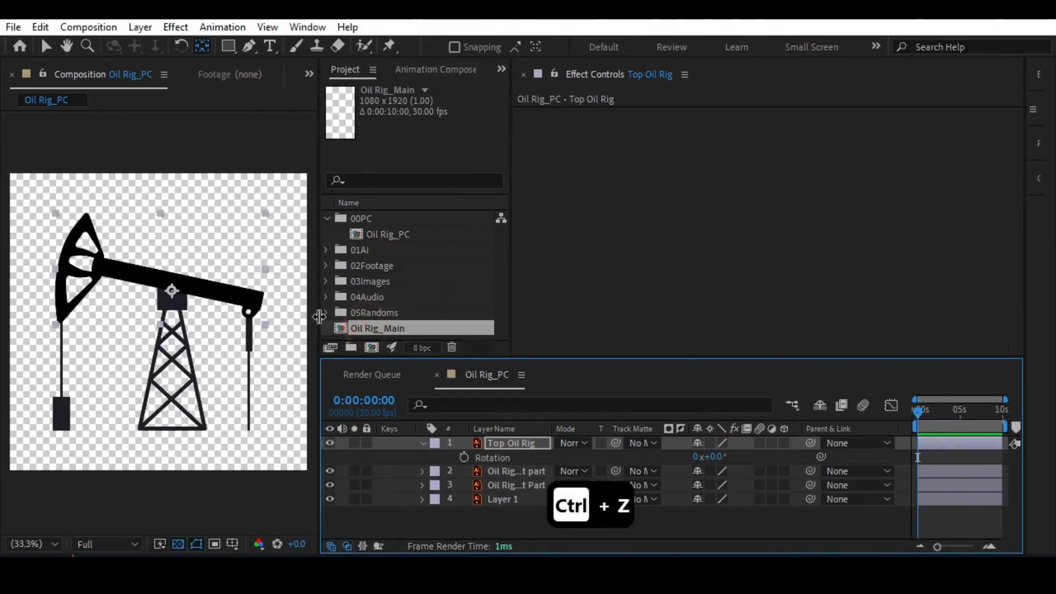
{"action": "left_click_drag", "start_coordinate": [568, 358], "coordinate": [577, 278]}
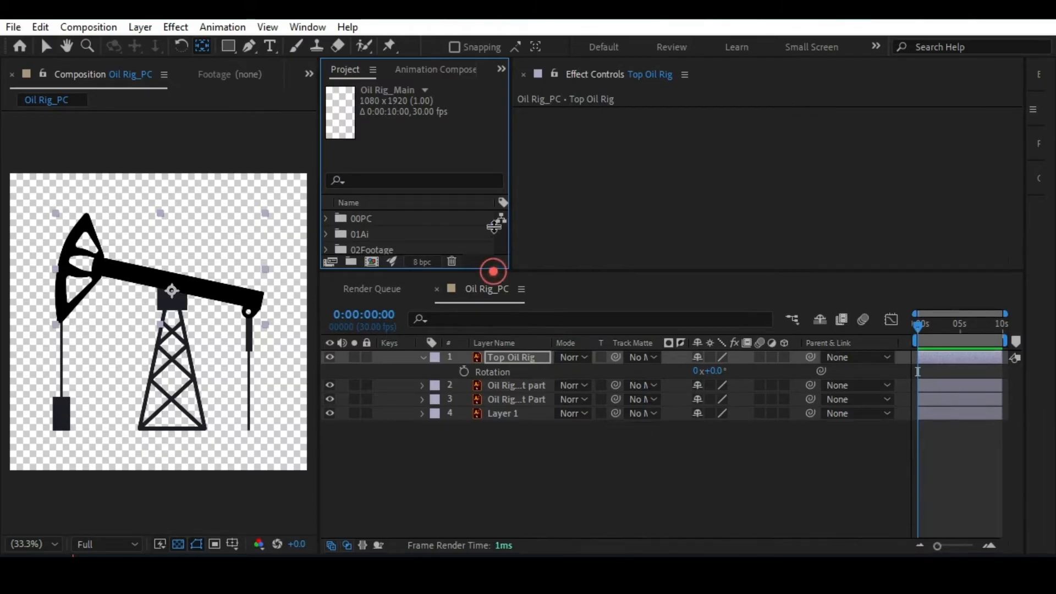
{"action": "left_click_drag", "start_coordinate": [492, 272], "coordinate": [488, 179]}
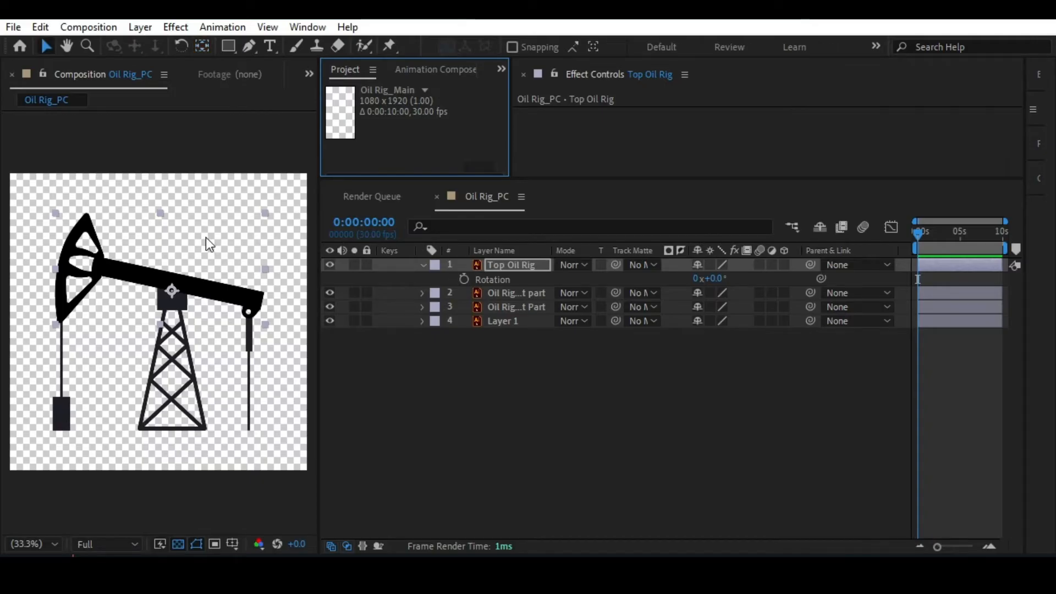
Collapse the Top Oil Rig properties and create a shape layer from the Oil Rig_Right part vector layer.
{"action": "left_click", "coordinate": [46, 46]}
{"action": "left_click", "coordinate": [251, 335]}
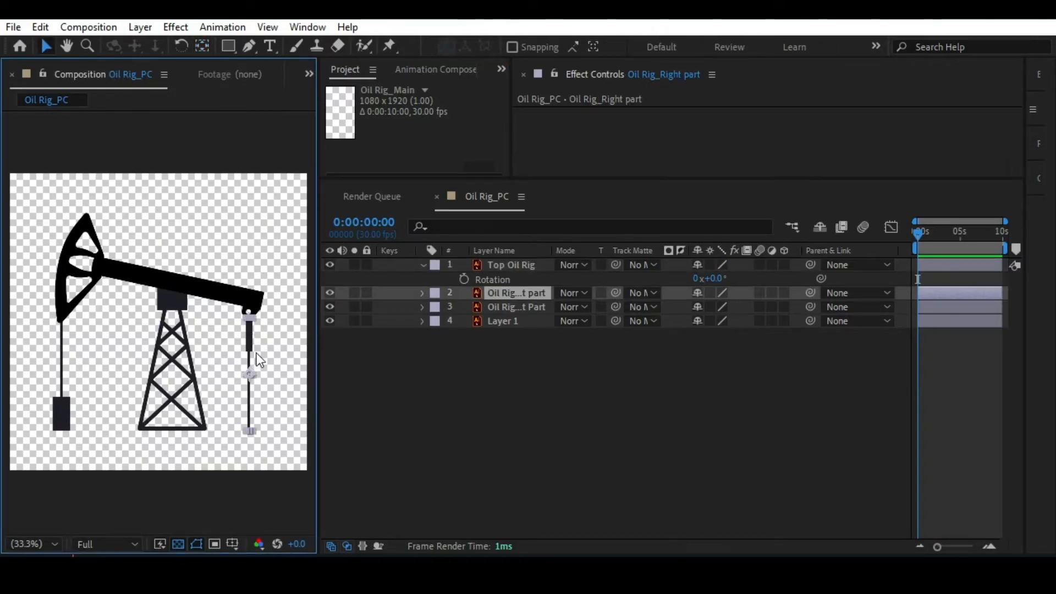
{"action": "left_click", "coordinate": [422, 265]}
{"action": "scroll", "coordinate": [252, 331], "scroll_direction": "up", "scroll_amount": 2}
{"action": "key", "text": "space"}
{"action": "left_click_drag", "start_coordinate": [260, 325], "coordinate": [68, 290]}
{"action": "left_click_drag", "start_coordinate": [171, 296], "coordinate": [86, 261]}
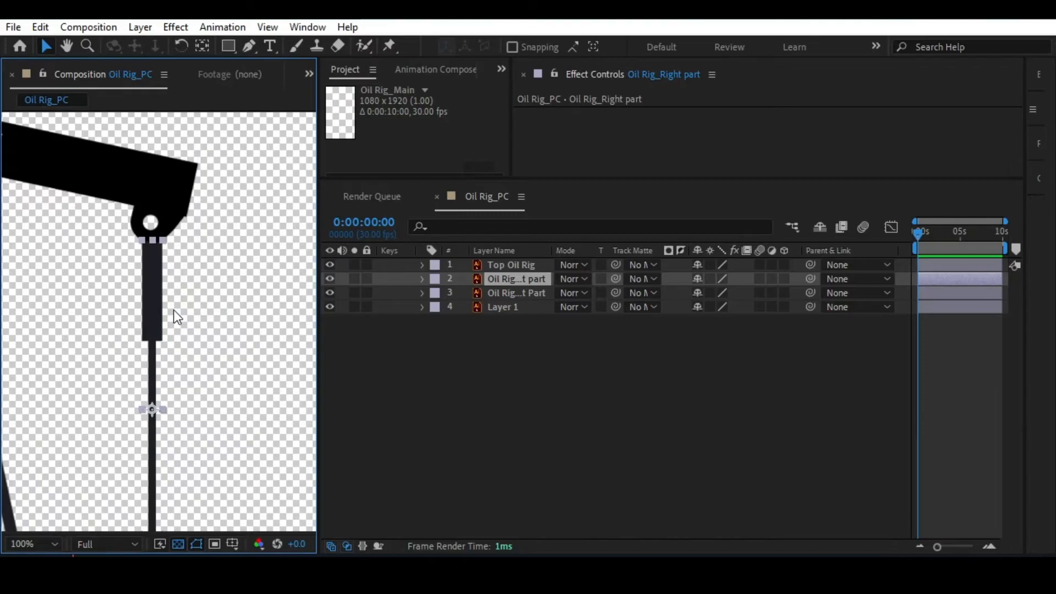
{"action": "right_click", "coordinate": [510, 282]}
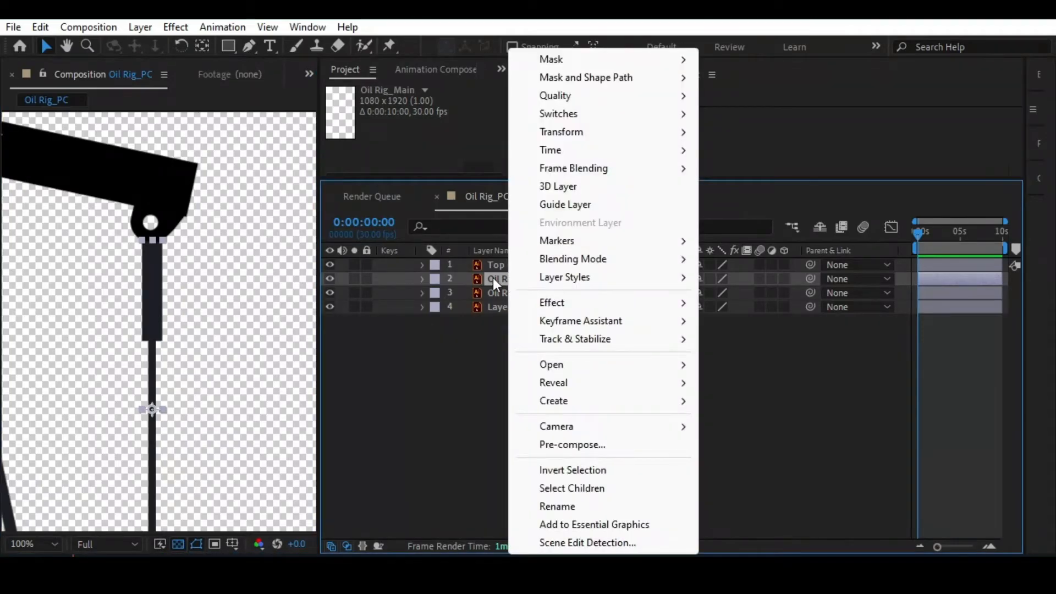
{"action": "left_click", "coordinate": [492, 278]}
{"action": "right_click", "coordinate": [494, 280]}
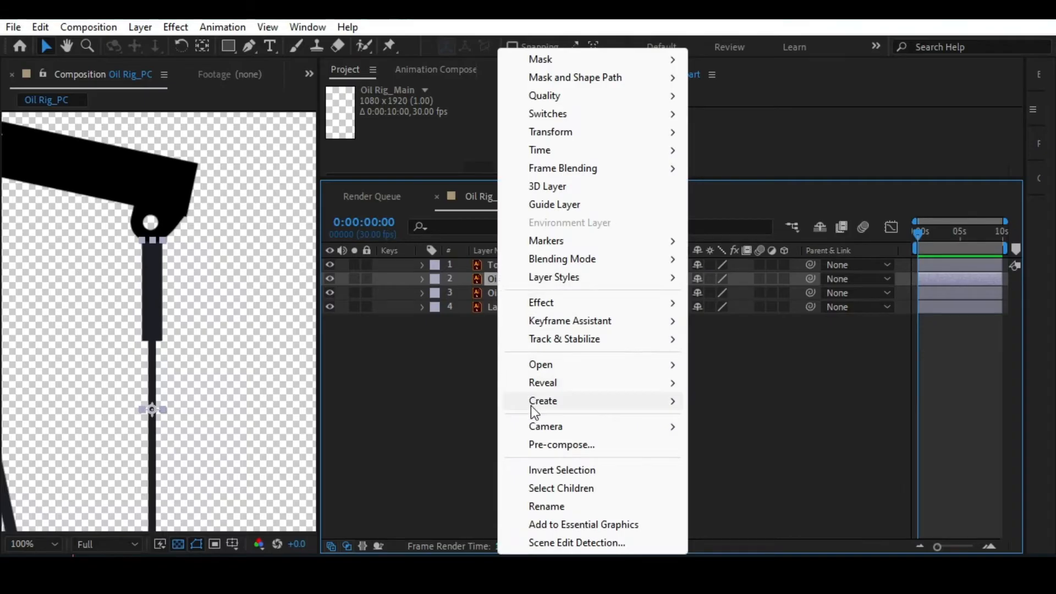
{"action": "mouse_move", "coordinate": [543, 401]}
{"action": "left_click", "coordinate": [786, 456]}
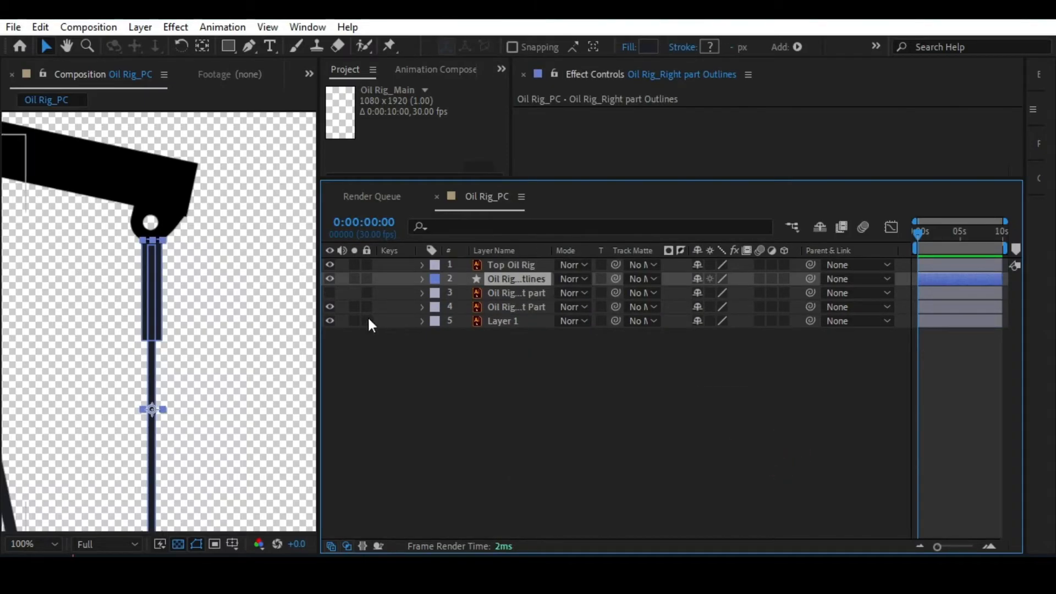
Expand the contents of the Oil Rig_Right part Outlines layer and examine which shapes its two groups hold.
{"action": "left_click", "coordinate": [501, 292]}
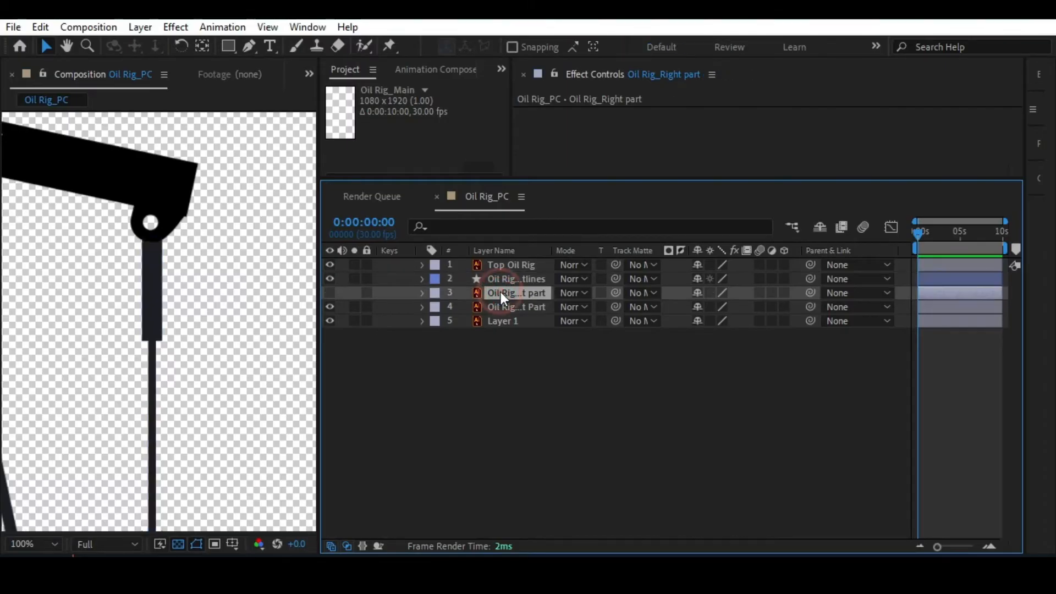
{"action": "left_click", "coordinate": [506, 280]}
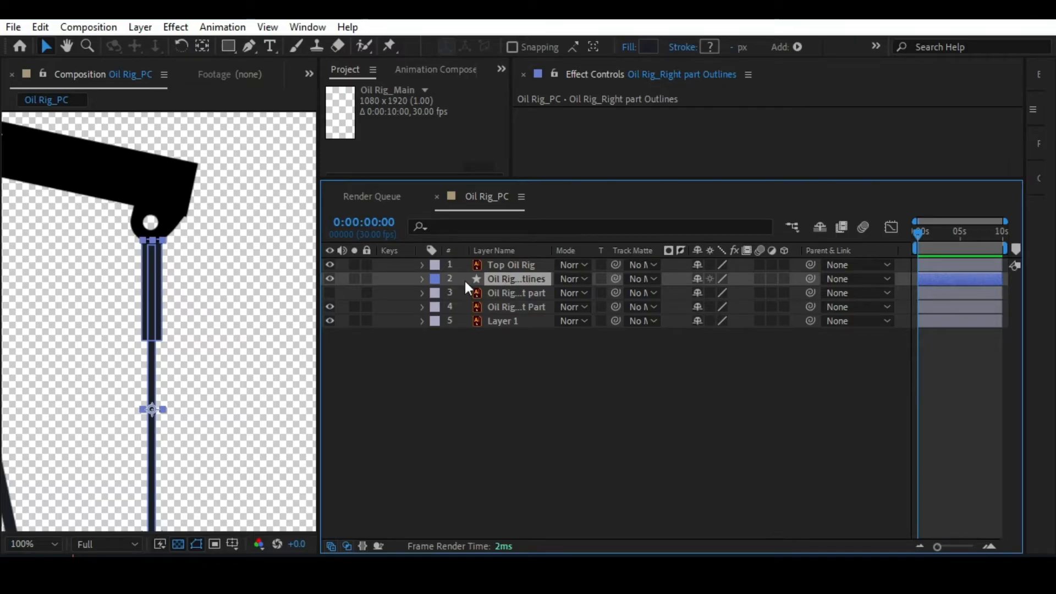
{"action": "left_click", "coordinate": [421, 279]}
{"action": "left_click", "coordinate": [435, 292]}
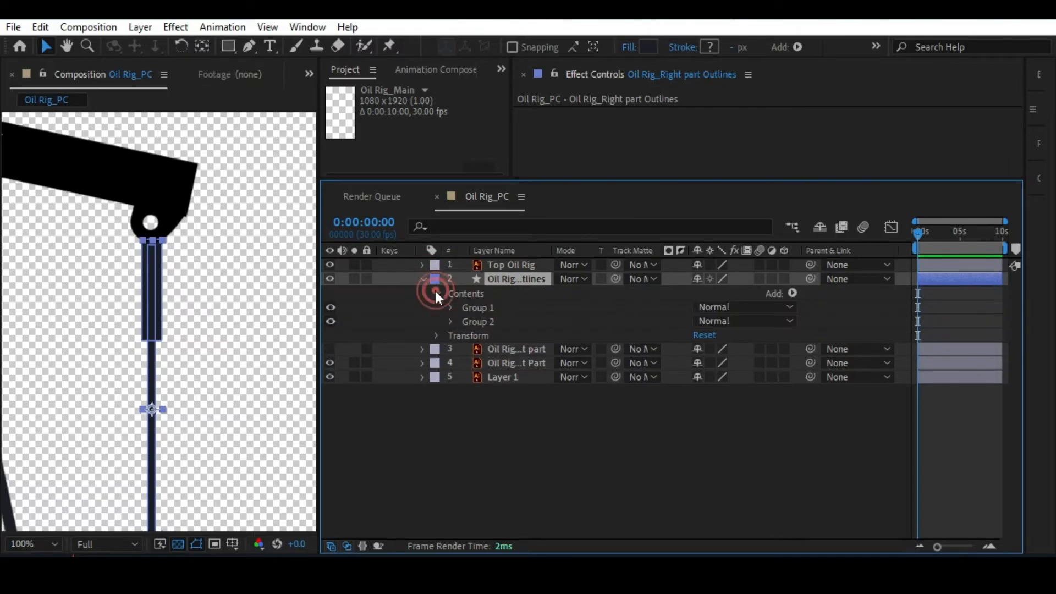
{"action": "left_click", "coordinate": [435, 292]}
{"action": "left_click", "coordinate": [421, 280]}
{"action": "left_click", "coordinate": [421, 280]}
{"action": "left_click", "coordinate": [435, 292]}
{"action": "left_click", "coordinate": [476, 308]}
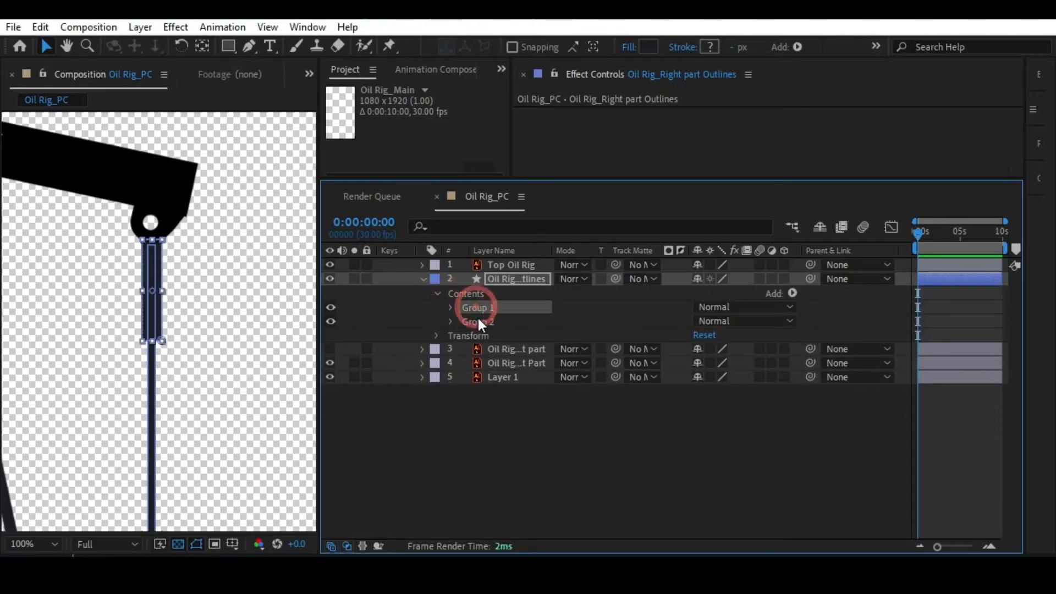
{"action": "left_click", "coordinate": [477, 321]}
Check both groups of the Oil Rig_Right part Outlines layer by toggling their visibility, and delete Group 1, the thick upper rod section.
{"action": "left_click", "coordinate": [482, 307]}
{"action": "key", "text": "h"}
{"action": "mouse_move", "coordinate": [219, 278]}
{"action": "left_mouse_down"}
{"action": "mouse_move", "coordinate": [169, 190]}
{"action": "mouse_move", "coordinate": [170, 202]}
{"action": "left_mouse_up"}
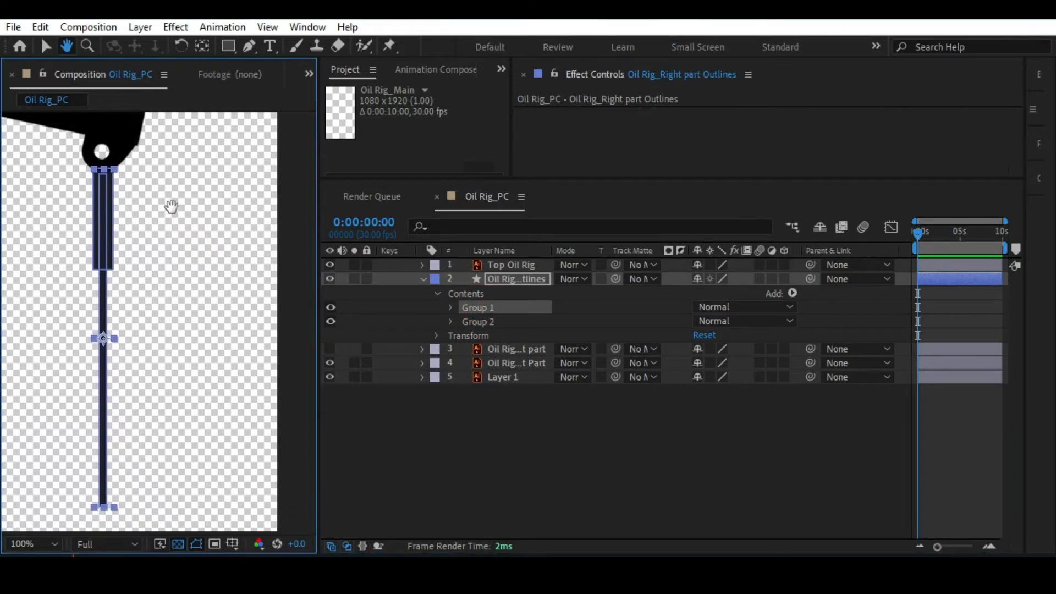
{"action": "key", "text": "v"}
{"action": "left_click", "coordinate": [330, 307]}
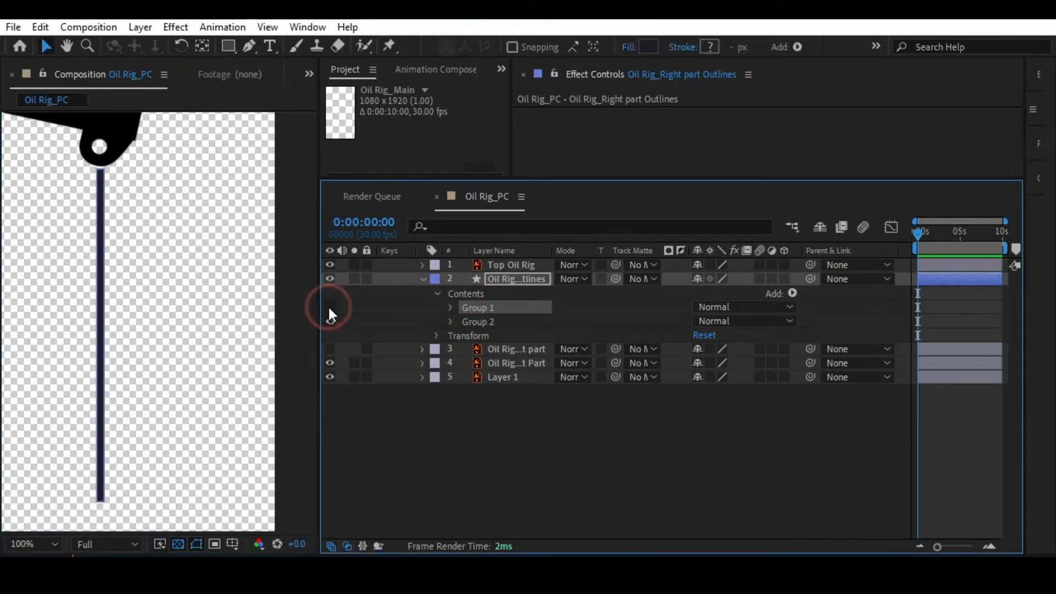
{"action": "left_click", "coordinate": [330, 322]}
{"action": "left_click", "coordinate": [331, 321]}
{"action": "left_click", "coordinate": [330, 307]}
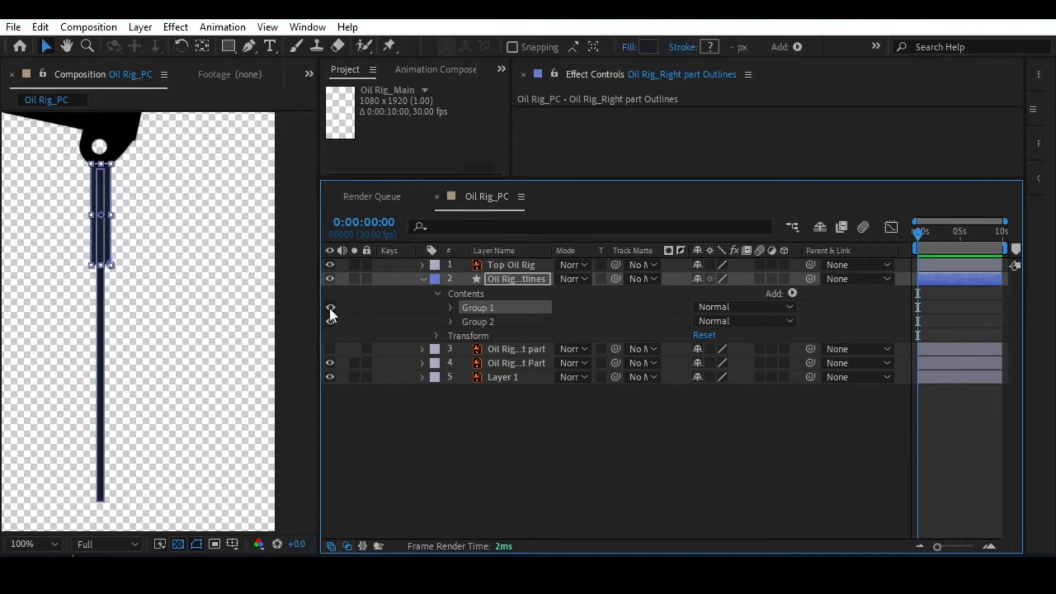
{"action": "key", "text": "Delete"}
Extend the top edge of the thin rod in Group 2 upward with the Pen tool until it meets the beam's rounded end.
{"action": "left_click", "coordinate": [470, 308]}
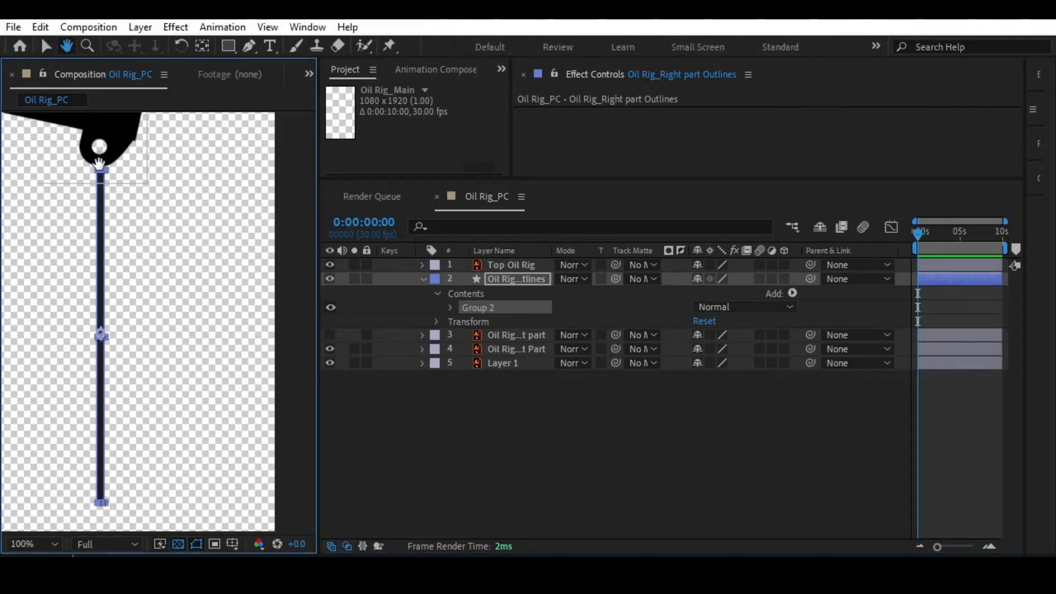
{"action": "left_click_drag", "start_coordinate": [105, 147], "coordinate": [110, 253]}
{"action": "key", "text": "period"}
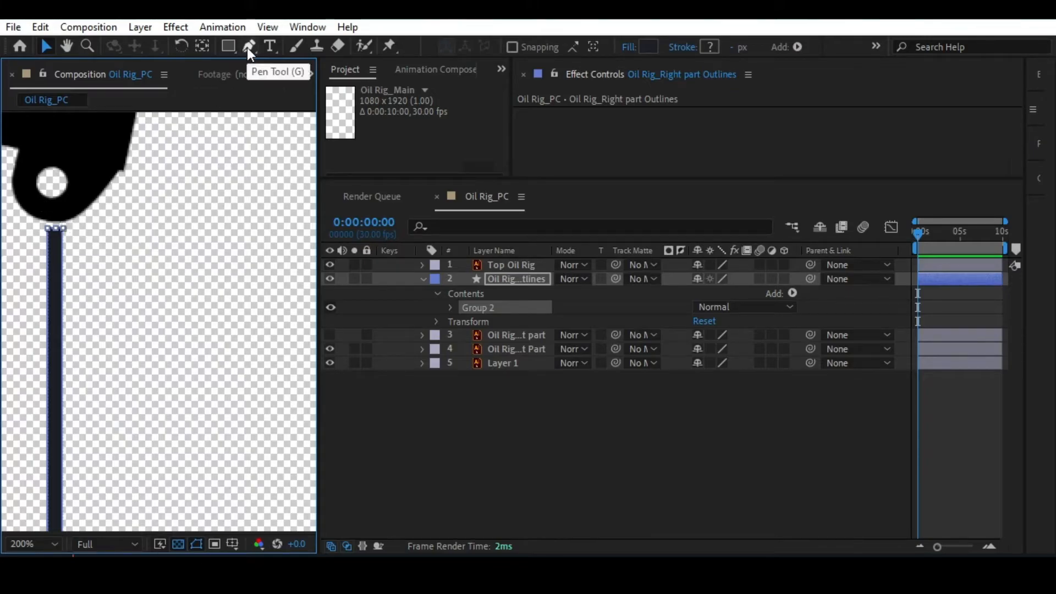
{"action": "key", "text": "g"}
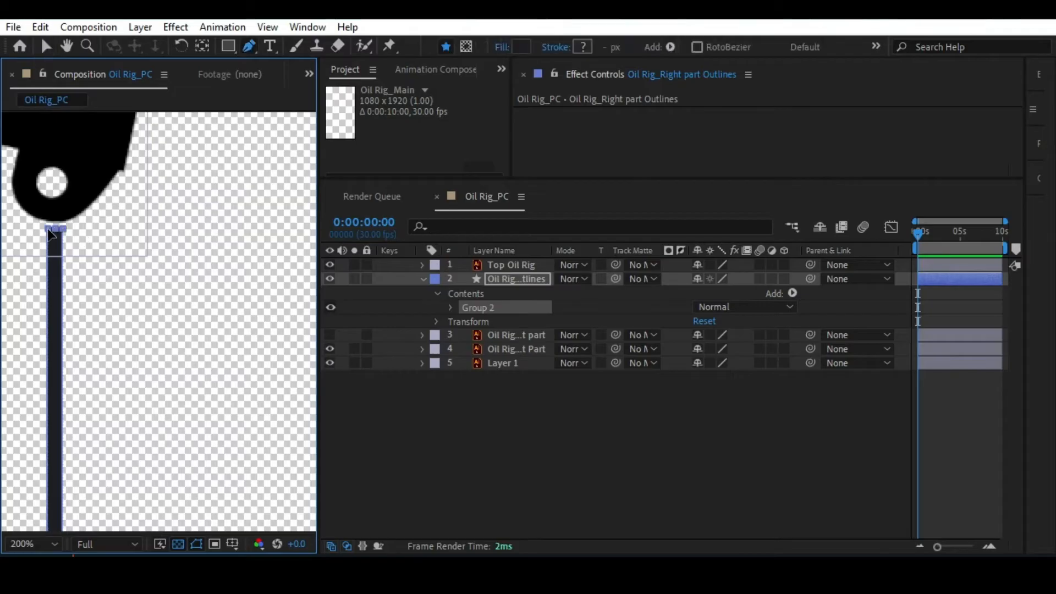
{"action": "left_click_drag", "start_coordinate": [52, 232], "coordinate": [151, 231]}
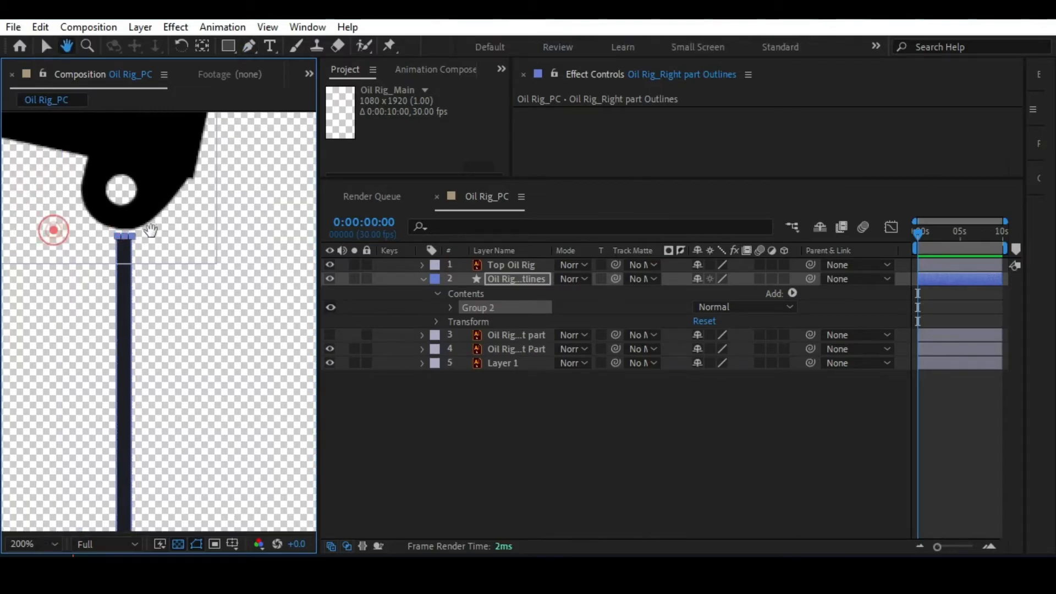
{"action": "scroll", "coordinate": [152, 232], "scroll_direction": "up", "scroll_amount": 1}
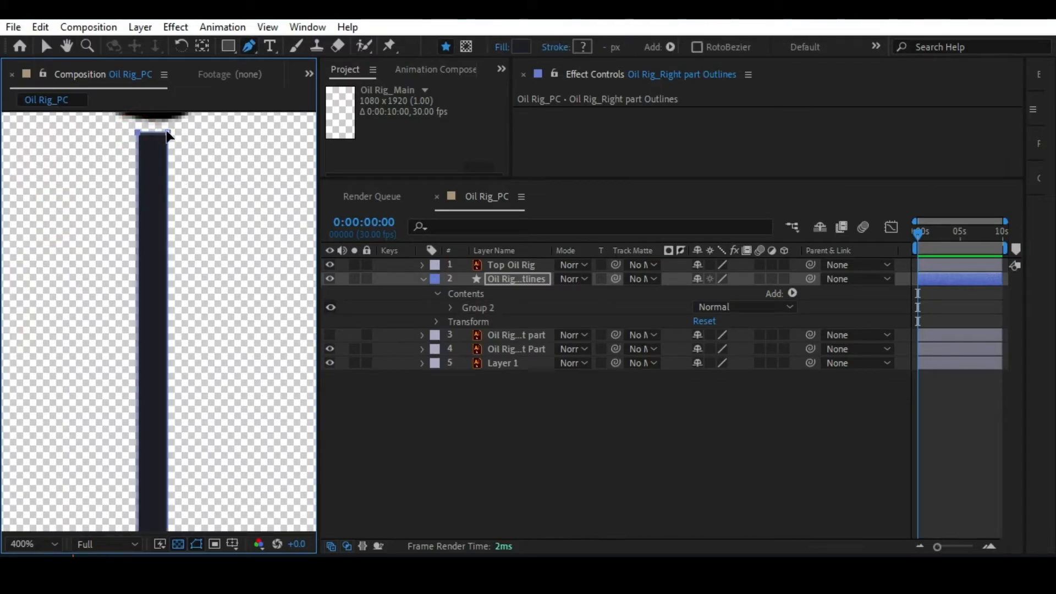
{"action": "key", "text": "space"}
{"action": "left_click_drag", "start_coordinate": [161, 122], "coordinate": [176, 231]}
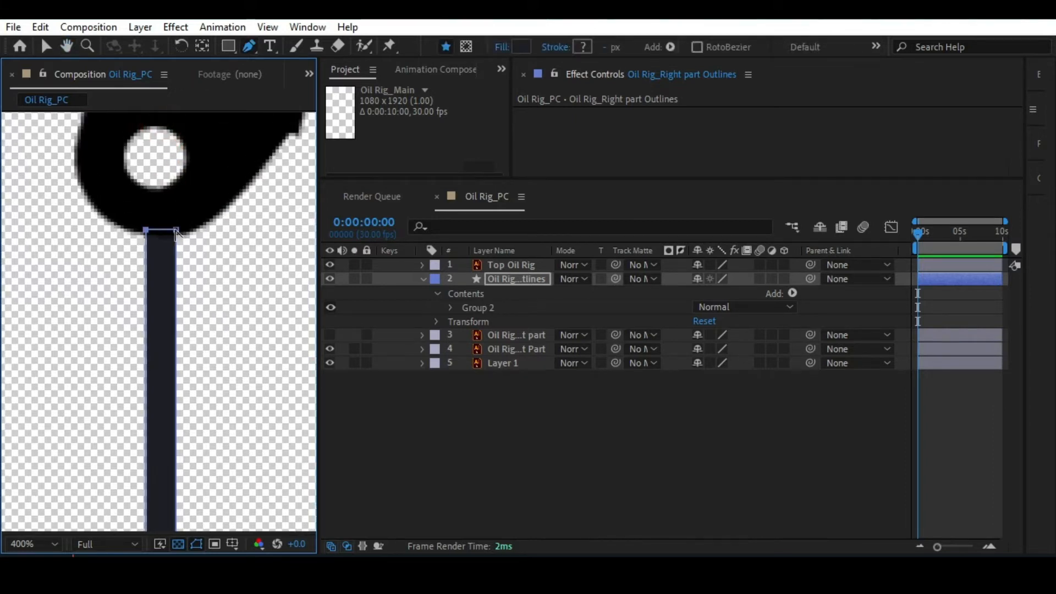
{"action": "key", "text": "alt+slash"}
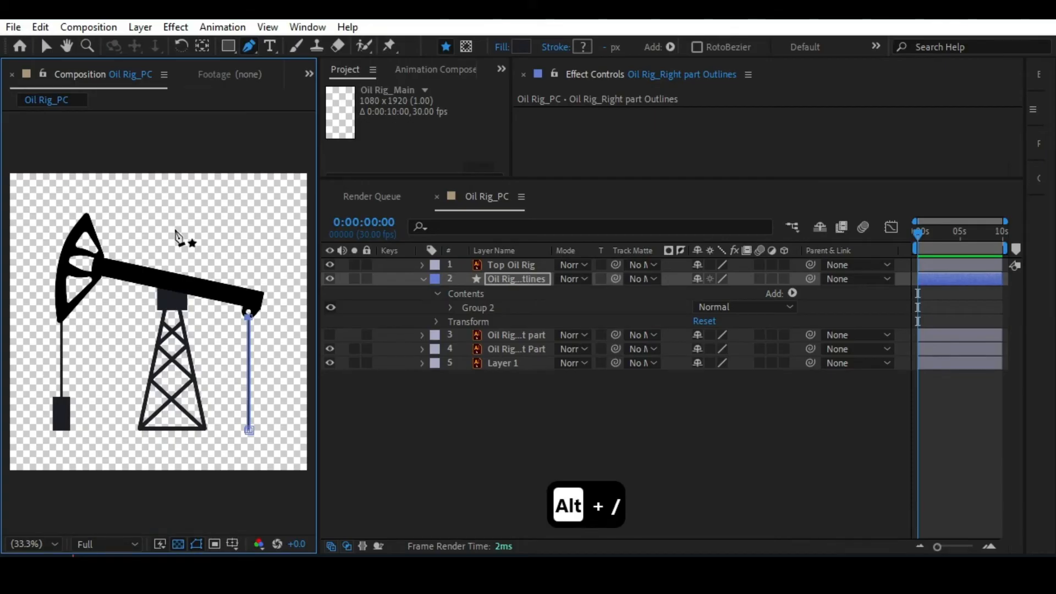
{"action": "key", "text": "v"}
{"action": "double_click", "coordinate": [176, 234]}
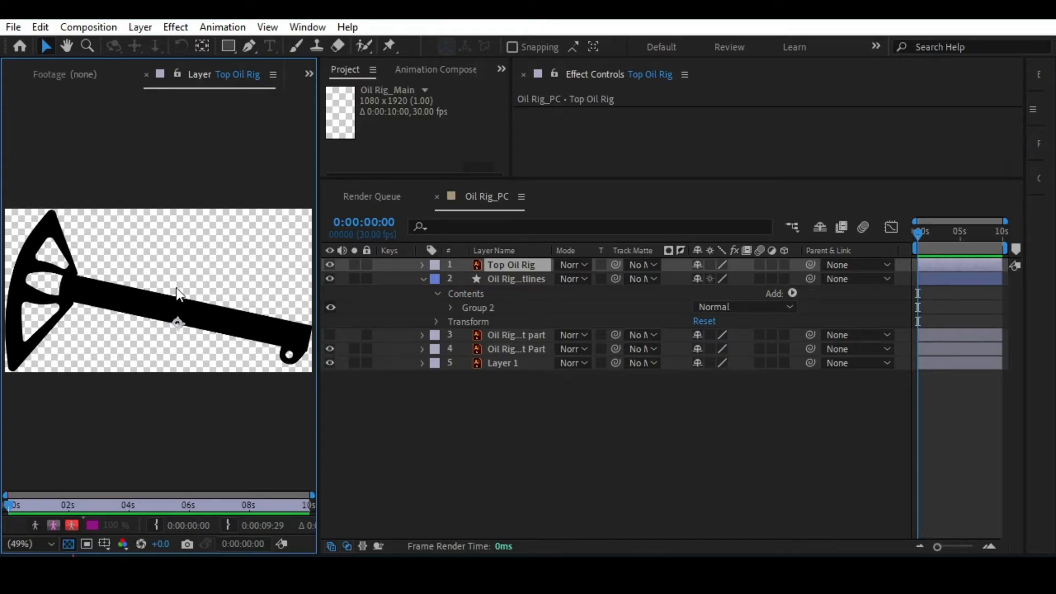
{"action": "left_click", "coordinate": [74, 75]}
{"action": "left_click", "coordinate": [14, 76]}
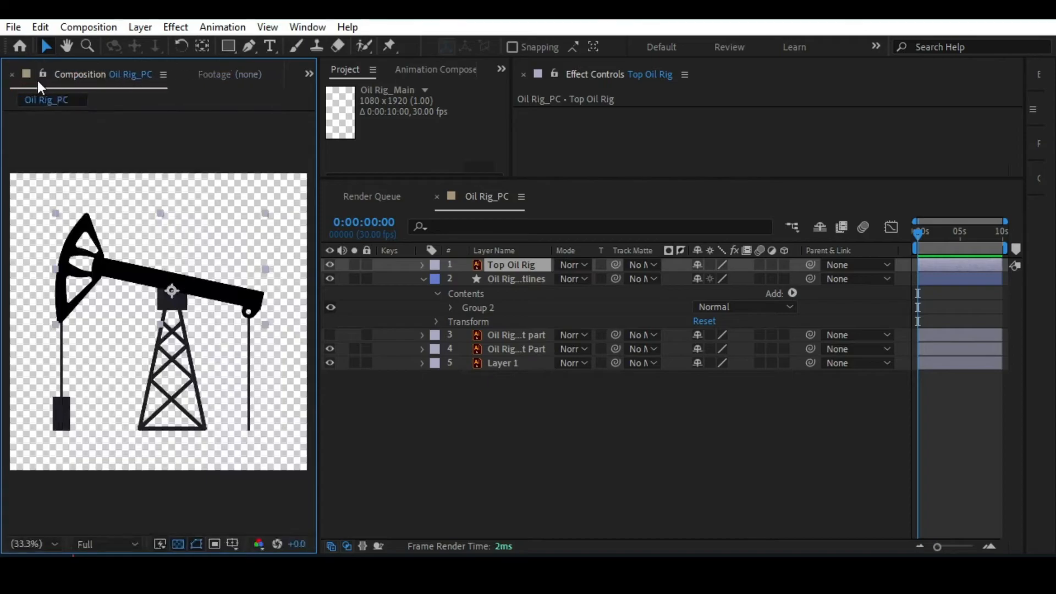
{"action": "left_click", "coordinate": [185, 74]}
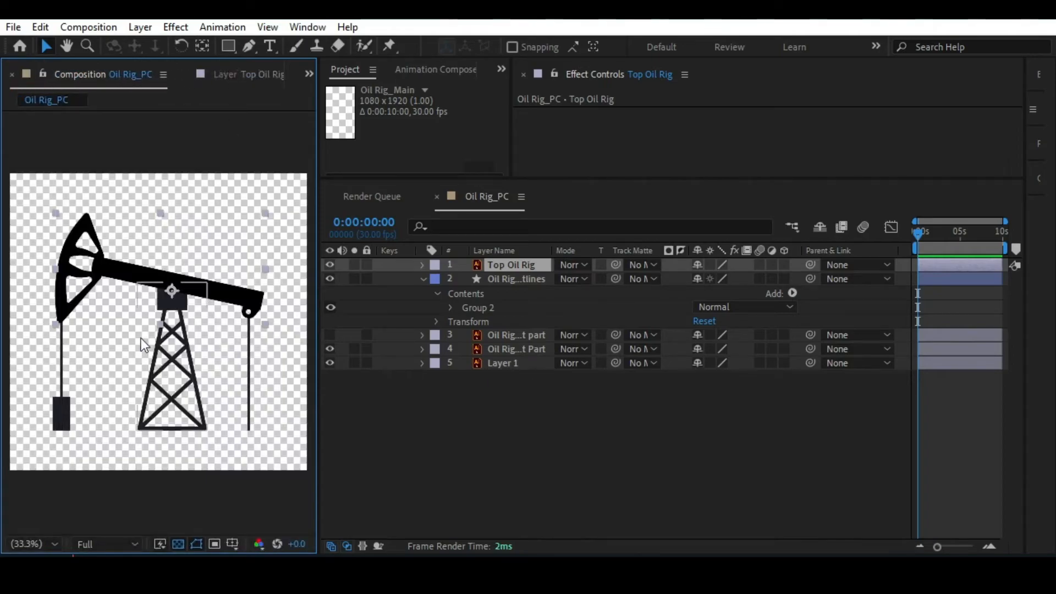
{"action": "left_click", "coordinate": [250, 74]}
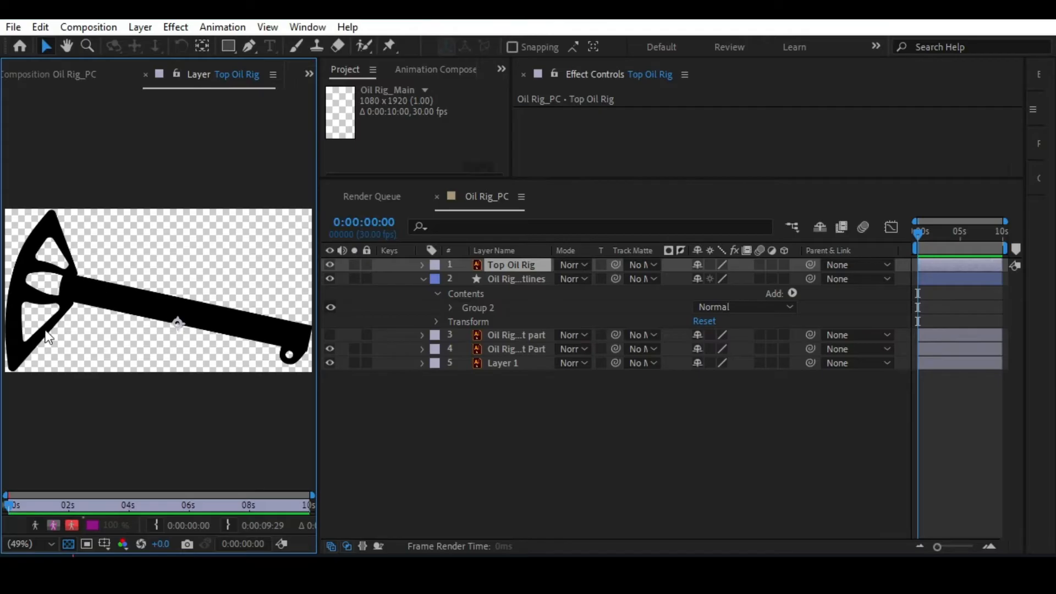
{"action": "left_click", "coordinate": [87, 72]}
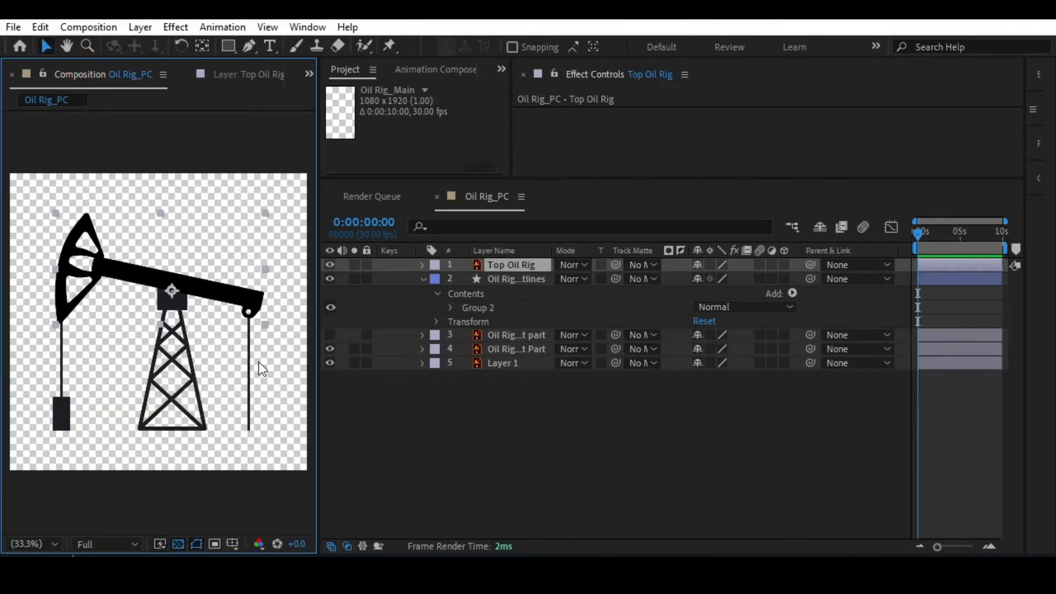
Draw a rectangle about 195 px wide and 115 px tall around the lower end of the right rod.
{"action": "left_click_drag", "start_coordinate": [270, 391], "coordinate": [180, 333]}
{"action": "scroll", "coordinate": [245, 368], "scroll_direction": "up", "scroll_amount": 2}
{"action": "left_click", "coordinate": [466, 409]}
{"action": "left_click_drag", "start_coordinate": [264, 345], "coordinate": [201, 142]}
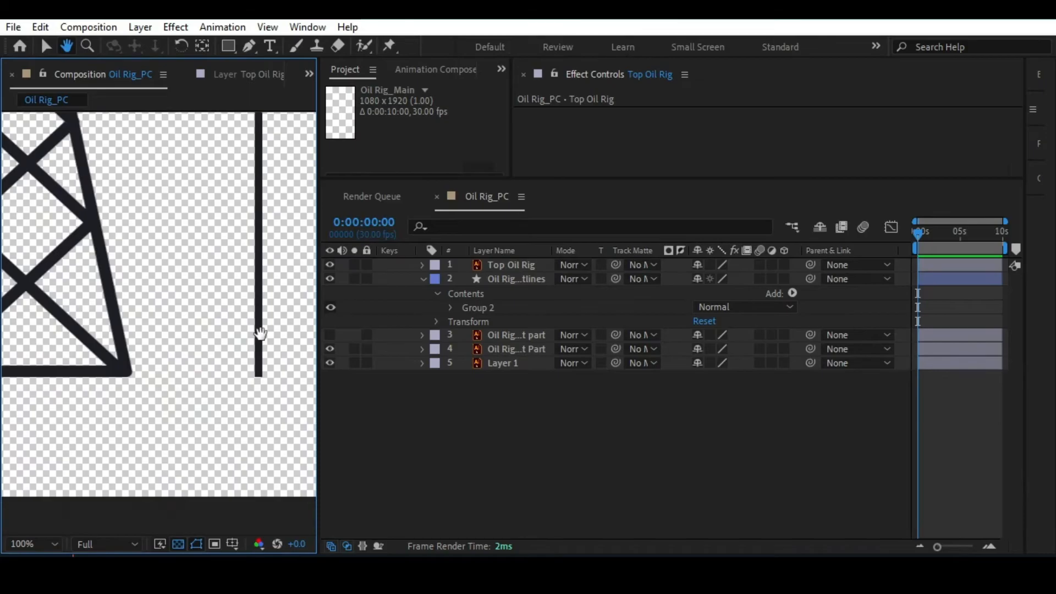
{"action": "left_click", "coordinate": [232, 44]}
{"action": "left_click_drag", "start_coordinate": [231, 250], "coordinate": [166, 236]}
{"action": "left_click_drag", "start_coordinate": [115, 266], "coordinate": [276, 363]}
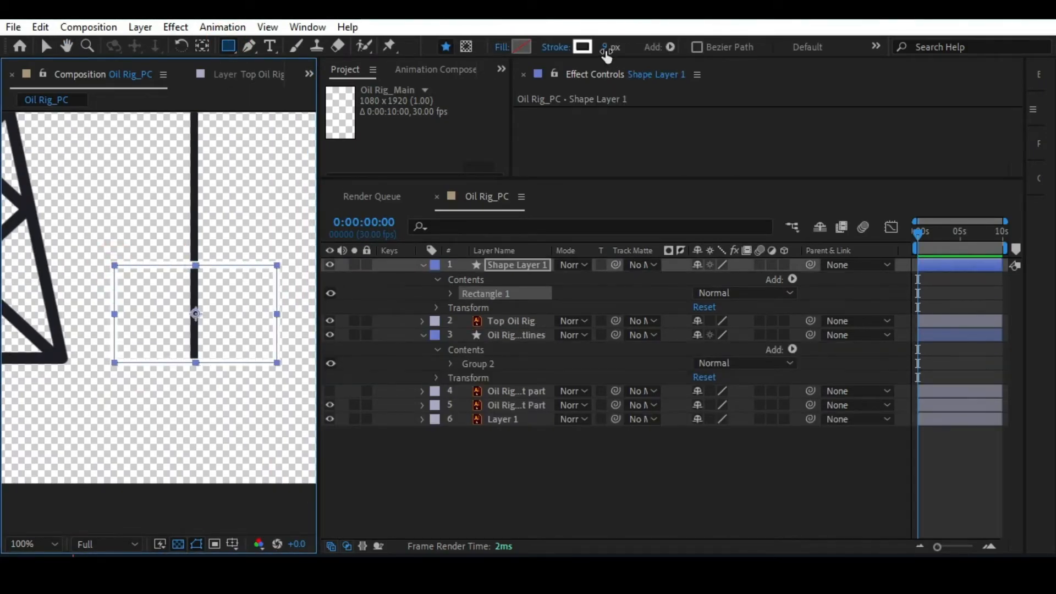
Set the new rectangle's fill colour by sampling the dark colour of the rod with the eyedropper.
{"action": "left_click", "coordinate": [520, 46]}
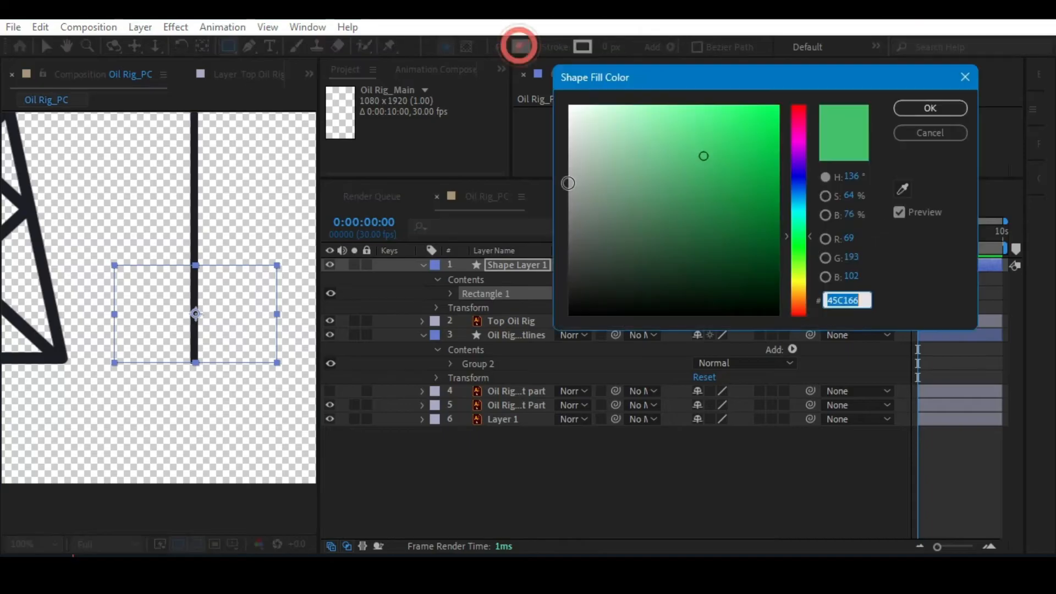
{"action": "left_click", "coordinate": [903, 189]}
{"action": "left_click", "coordinate": [196, 192]}
{"action": "key", "text": "space"}
{"action": "left_click_drag", "start_coordinate": [158, 327], "coordinate": [283, 234]}
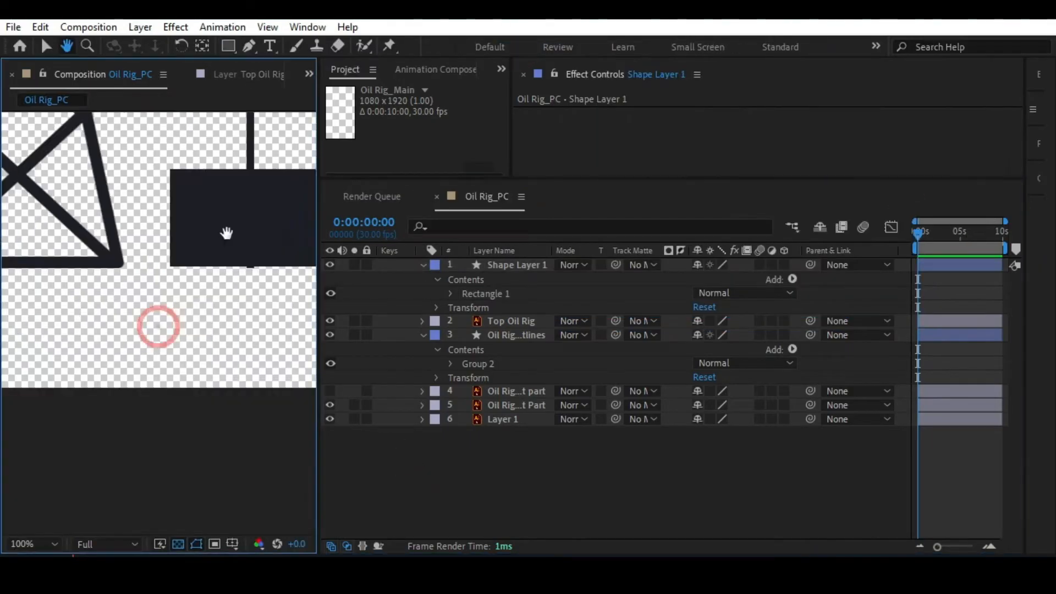
{"action": "key", "text": "alt+slash"}
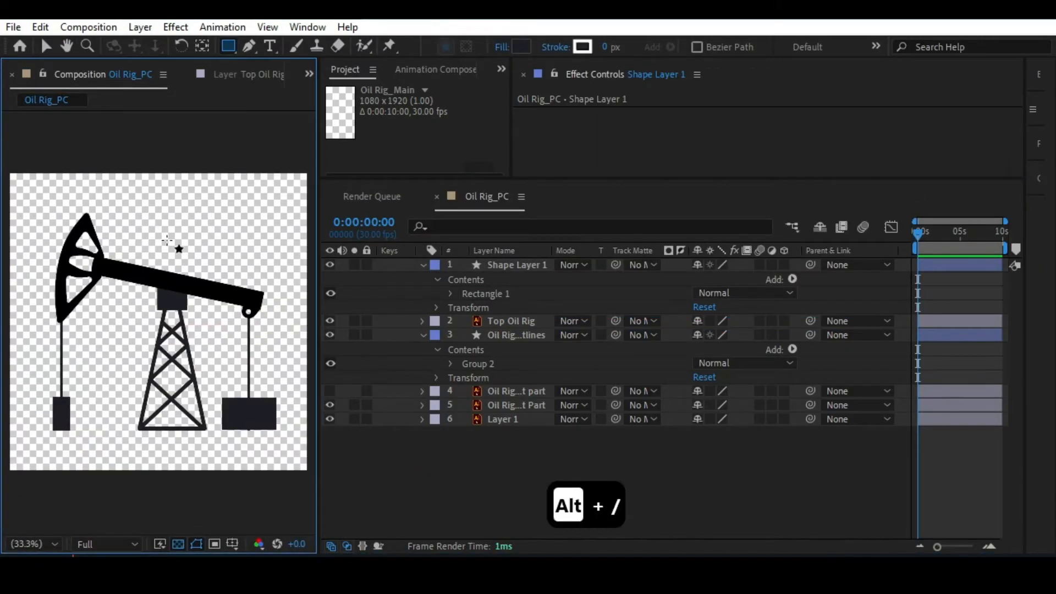
Show the rulers and place a horizontal guide along the base of the oil rig tower.
{"action": "scroll", "coordinate": [176, 401], "scroll_direction": "up", "scroll_amount": 2}
{"action": "key", "text": "space"}
{"action": "left_click_drag", "start_coordinate": [163, 411], "coordinate": [134, 205]}
{"action": "left_click_drag", "start_coordinate": [170, 330], "coordinate": [64, 216]}
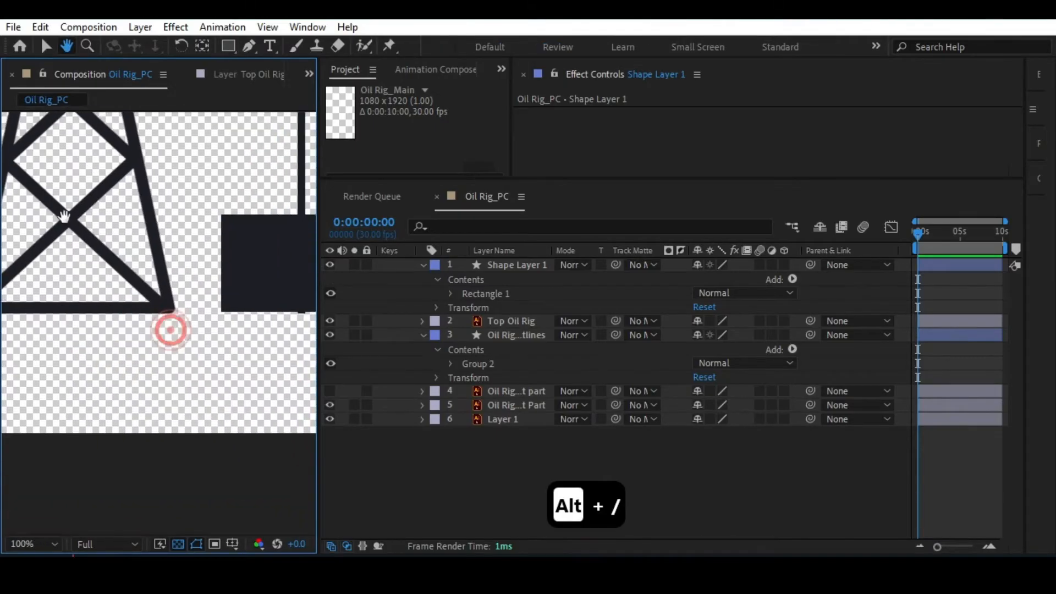
{"action": "left_click_drag", "start_coordinate": [169, 253], "coordinate": [197, 246]}
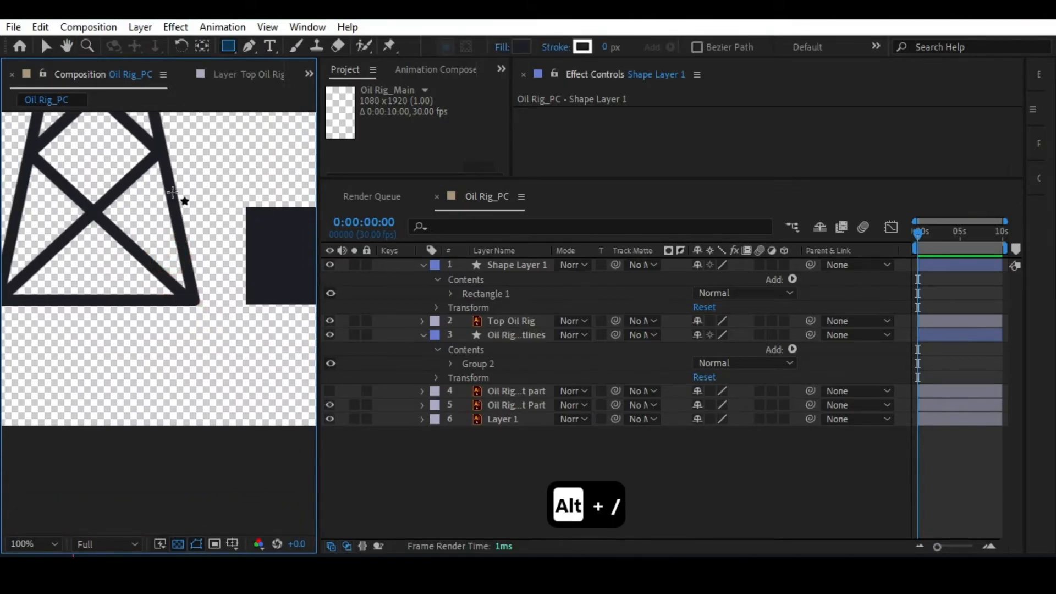
{"action": "left_click", "coordinate": [268, 28]}
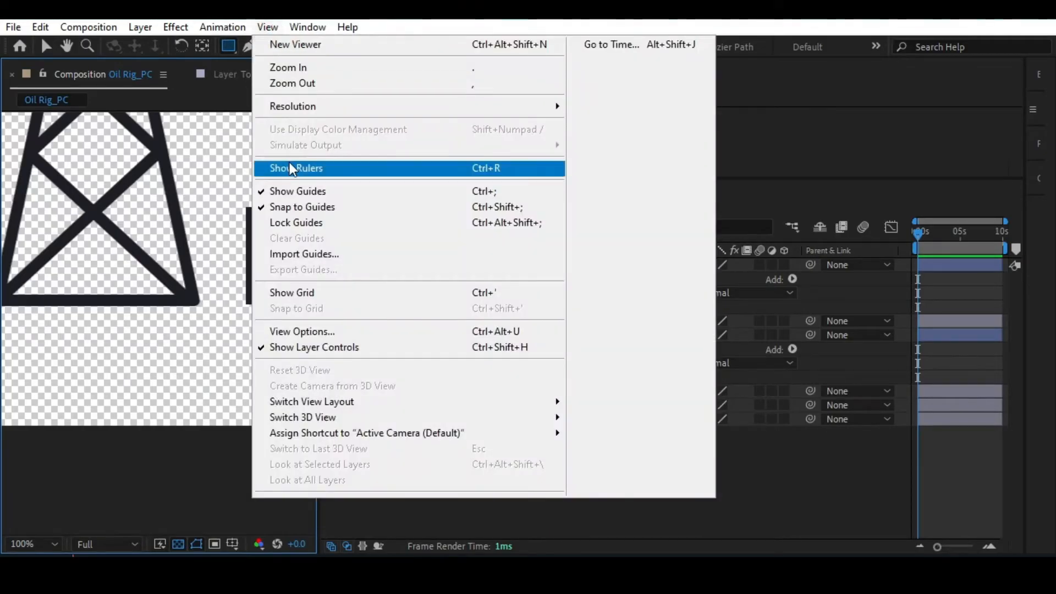
{"action": "left_click", "coordinate": [145, 390]}
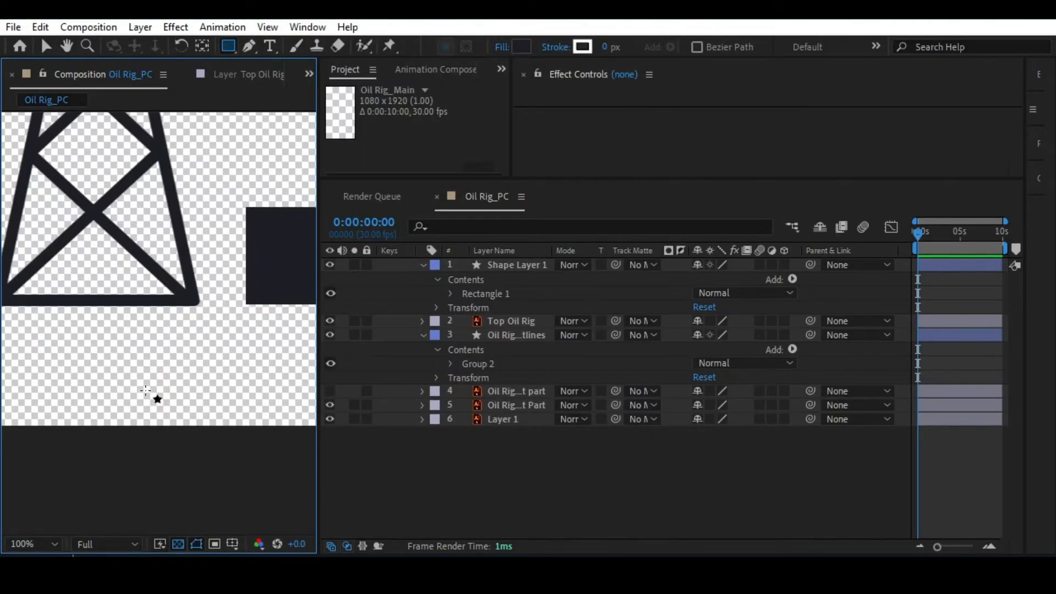
{"action": "key", "text": "ctrl+r"}
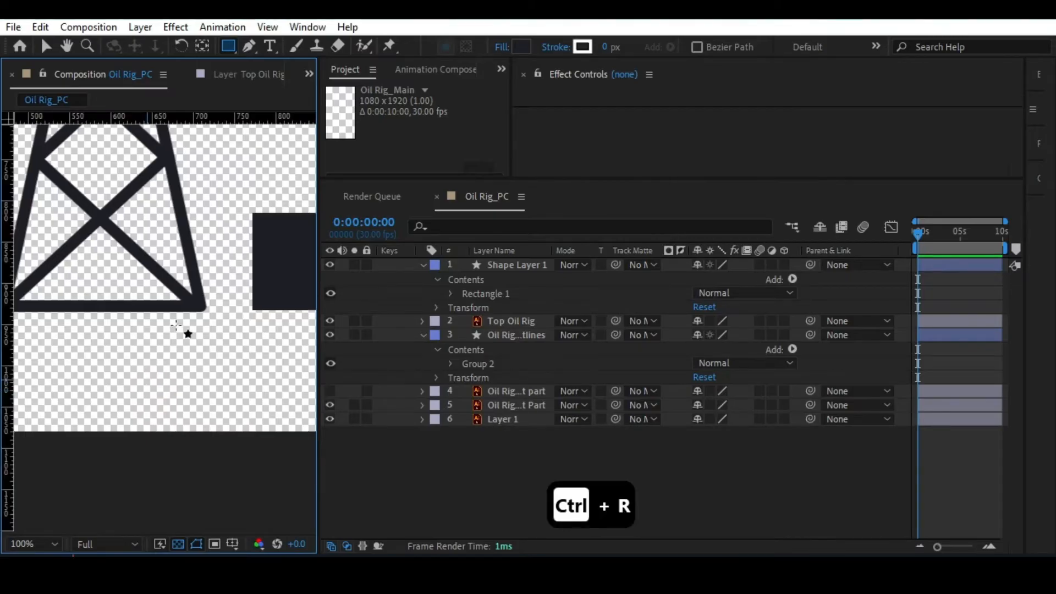
{"action": "key", "text": "alt+slash"}
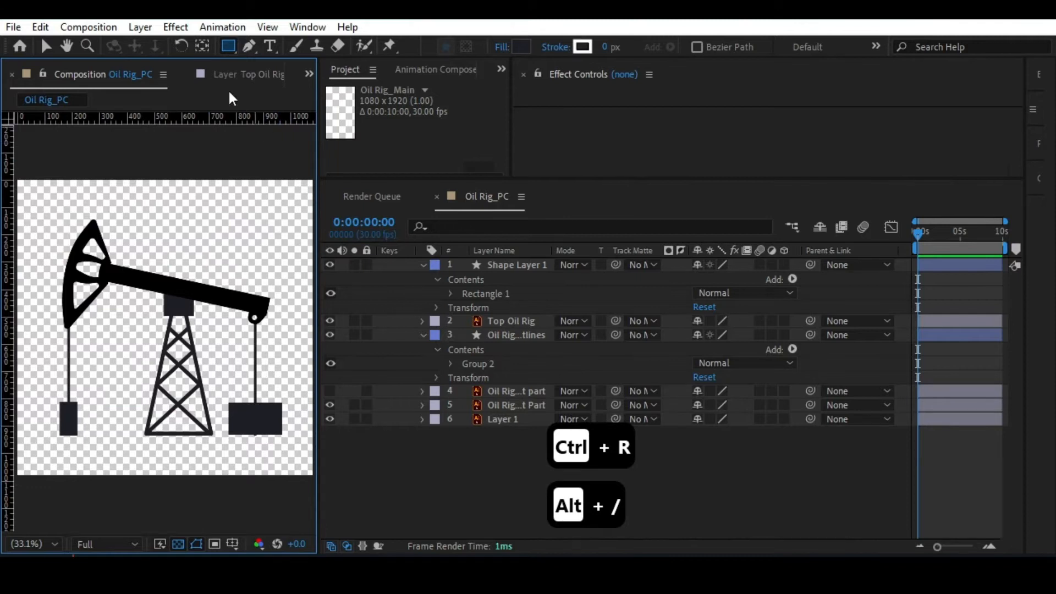
{"action": "left_click_drag", "start_coordinate": [217, 120], "coordinate": [238, 435]}
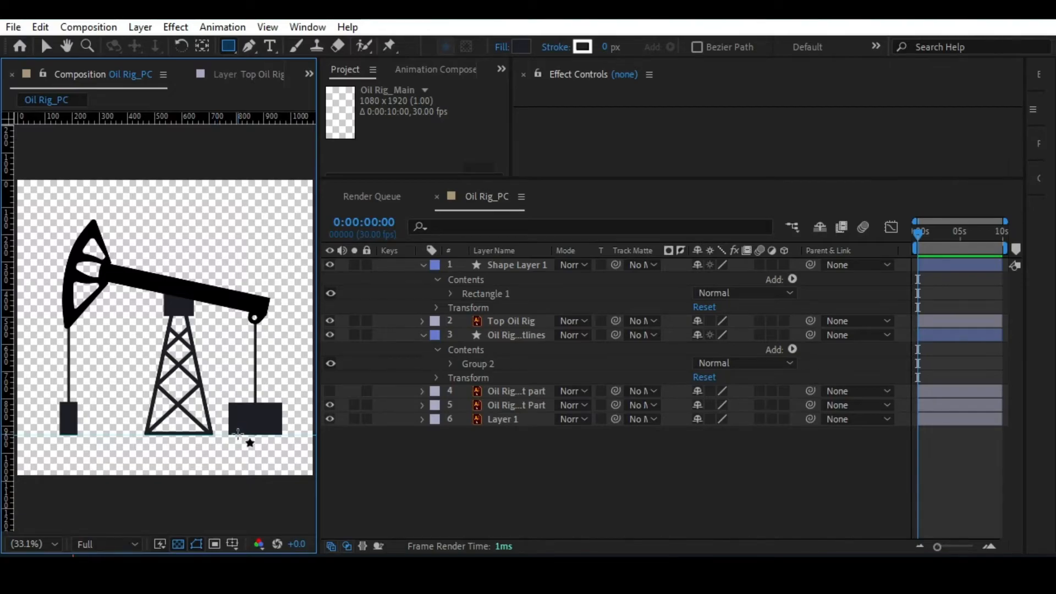
Check the guide against the bottoms of the right rod, tower and left weight, and line it up with their base.
{"action": "left_click_drag", "start_coordinate": [217, 398], "coordinate": [130, 275]}
{"action": "scroll", "coordinate": [165, 269], "scroll_direction": "up", "scroll_amount": 3}
{"action": "key", "text": "v"}
{"action": "left_click_drag", "start_coordinate": [173, 152], "coordinate": [184, 259]}
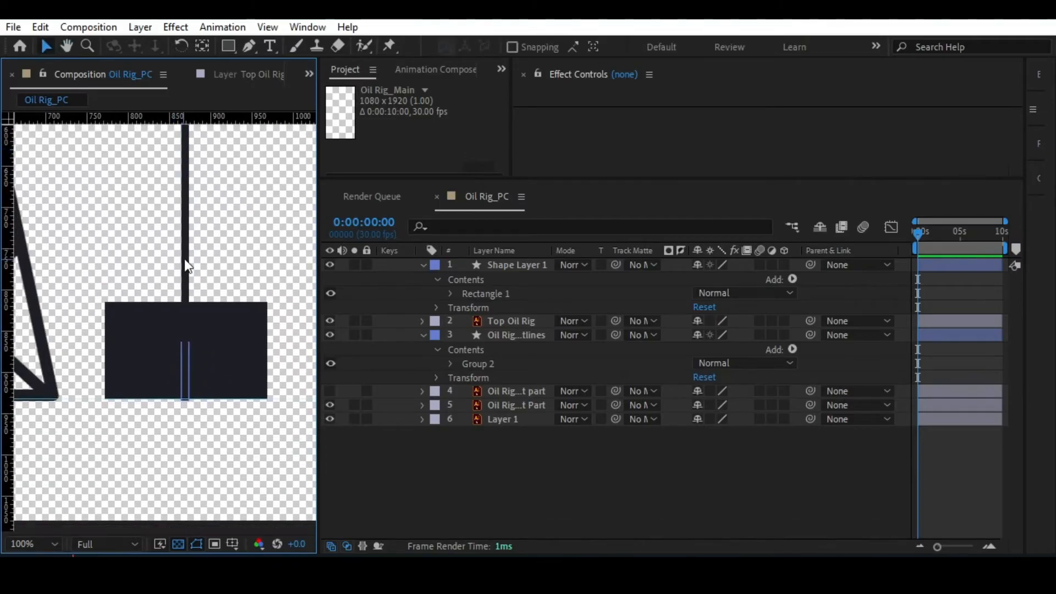
{"action": "left_click", "coordinate": [184, 258]}
{"action": "left_click_drag", "start_coordinate": [176, 419], "coordinate": [193, 245]}
{"action": "scroll", "coordinate": [195, 220], "scroll_direction": "up", "scroll_amount": 1}
{"action": "left_click_drag", "start_coordinate": [198, 183], "coordinate": [185, 353]}
{"action": "left_click_drag", "start_coordinate": [99, 319], "coordinate": [289, 247]}
{"action": "left_click_drag", "start_coordinate": [150, 252], "coordinate": [306, 242]}
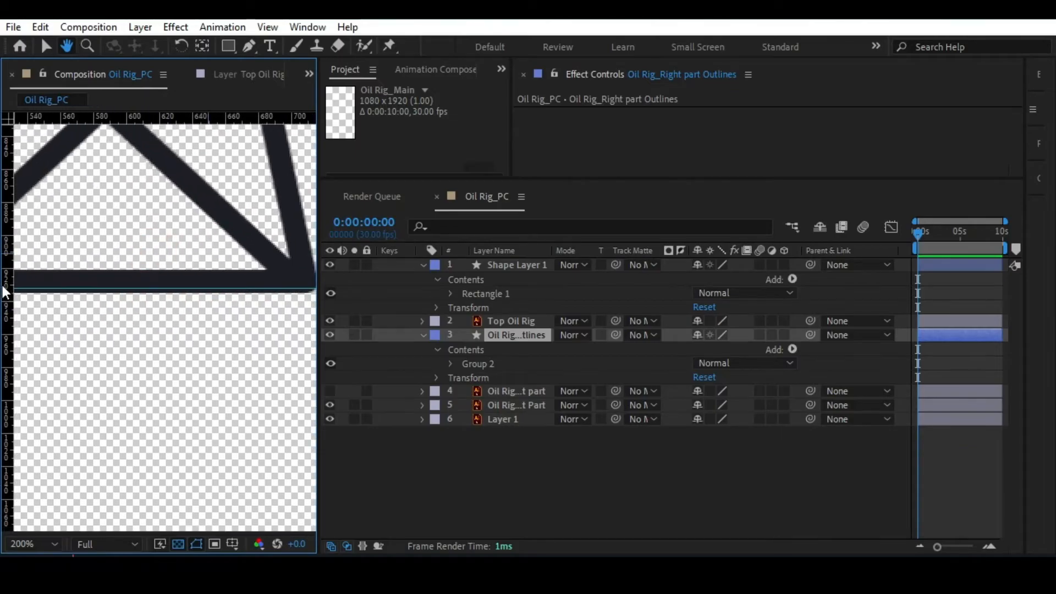
{"action": "left_click_drag", "start_coordinate": [140, 293], "coordinate": [175, 276]}
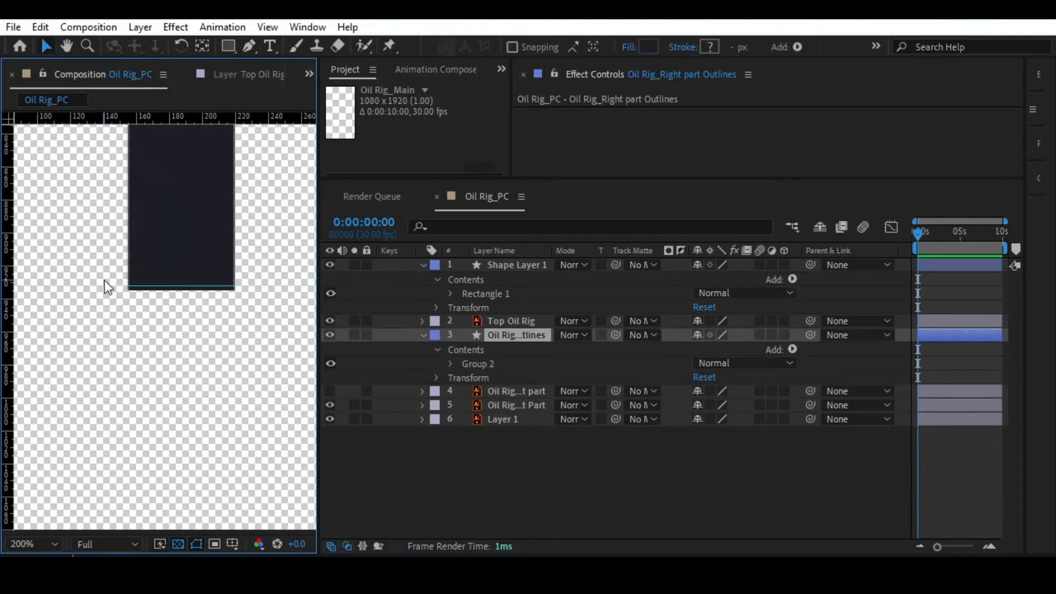
{"action": "left_click_drag", "start_coordinate": [110, 288], "coordinate": [25, 283]}
{"action": "left_click_drag", "start_coordinate": [292, 299], "coordinate": [33, 285]}
{"action": "left_click_drag", "start_coordinate": [292, 258], "coordinate": [33, 275]}
{"action": "left_click_drag", "start_coordinate": [297, 264], "coordinate": [208, 275]}
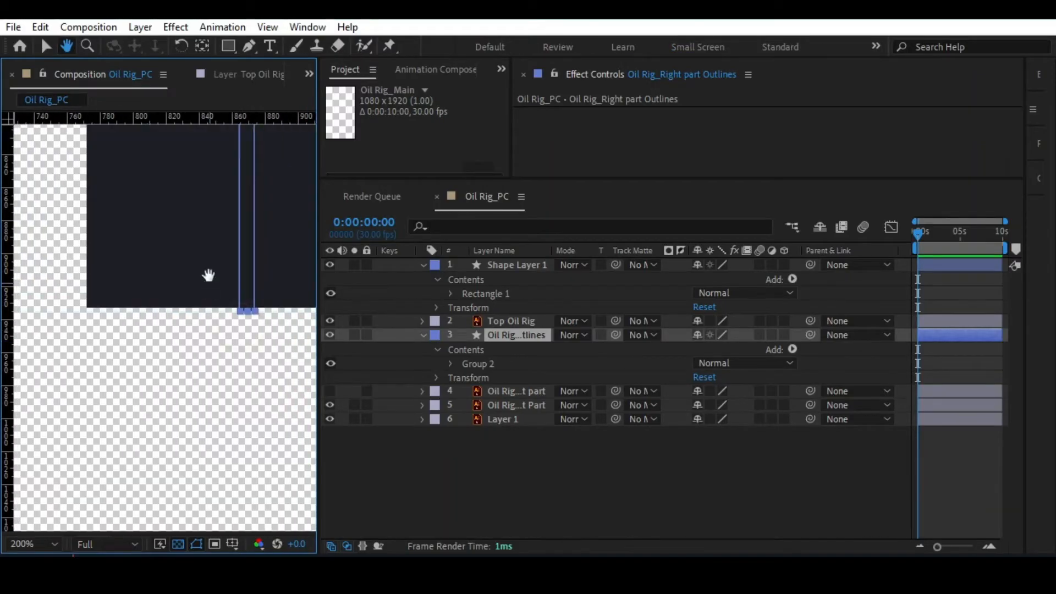
Move the rectangle down slightly until its bottom edge meets the guide.
{"action": "left_click", "coordinate": [180, 246]}
{"action": "left_click_drag", "start_coordinate": [204, 224], "coordinate": [203, 227]}
{"action": "left_click", "coordinate": [201, 327]}
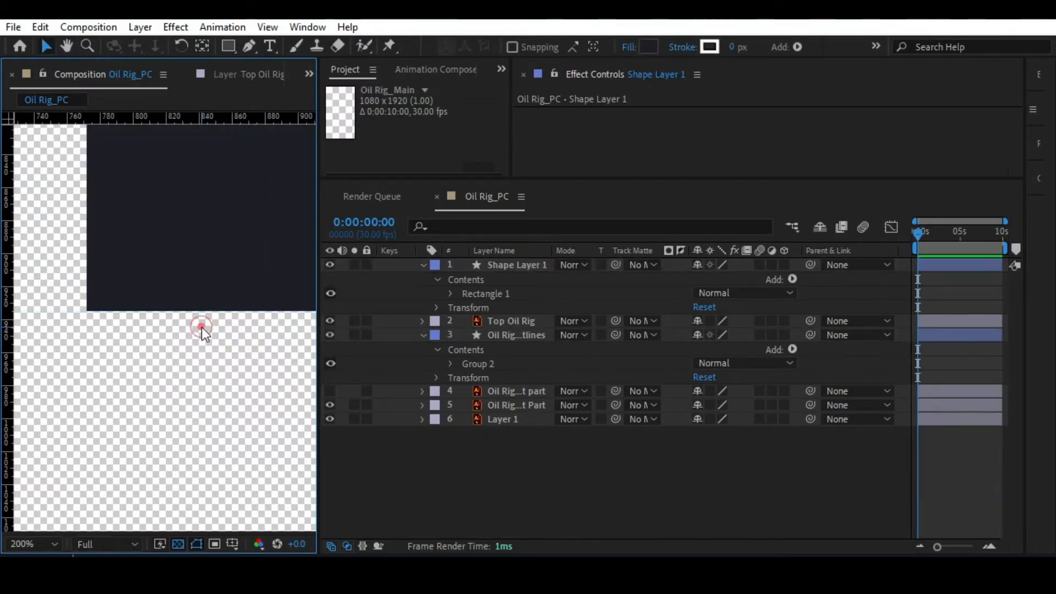
Rename the rectangle's shape layer to Box and collapse its properties and those of the Oil Rig_Right part Outlines layer.
{"action": "left_click", "coordinate": [422, 264]}
{"action": "left_click", "coordinate": [423, 265]}
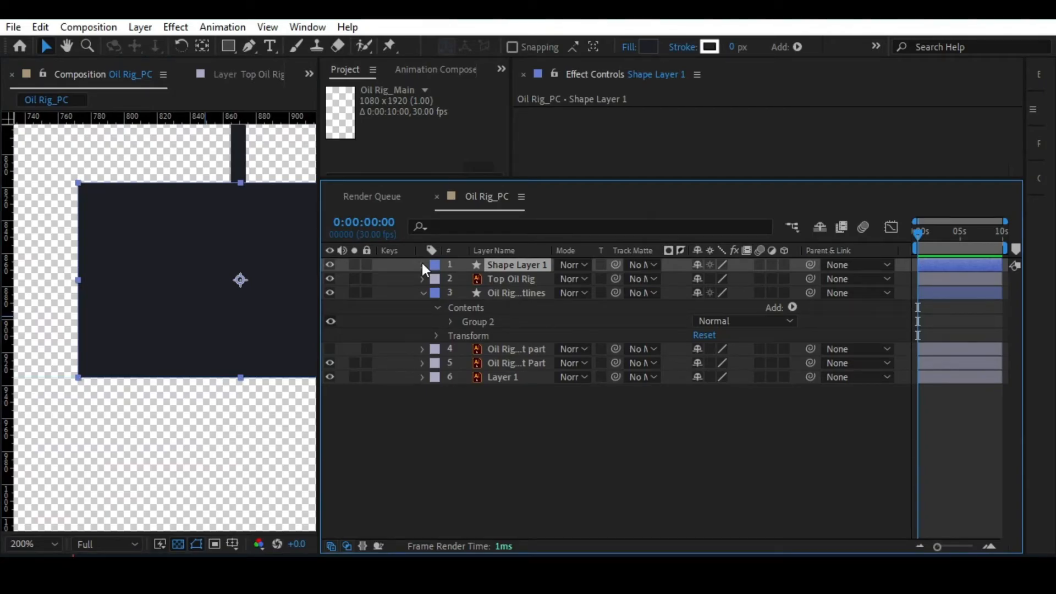
{"action": "key", "text": "alt+slash"}
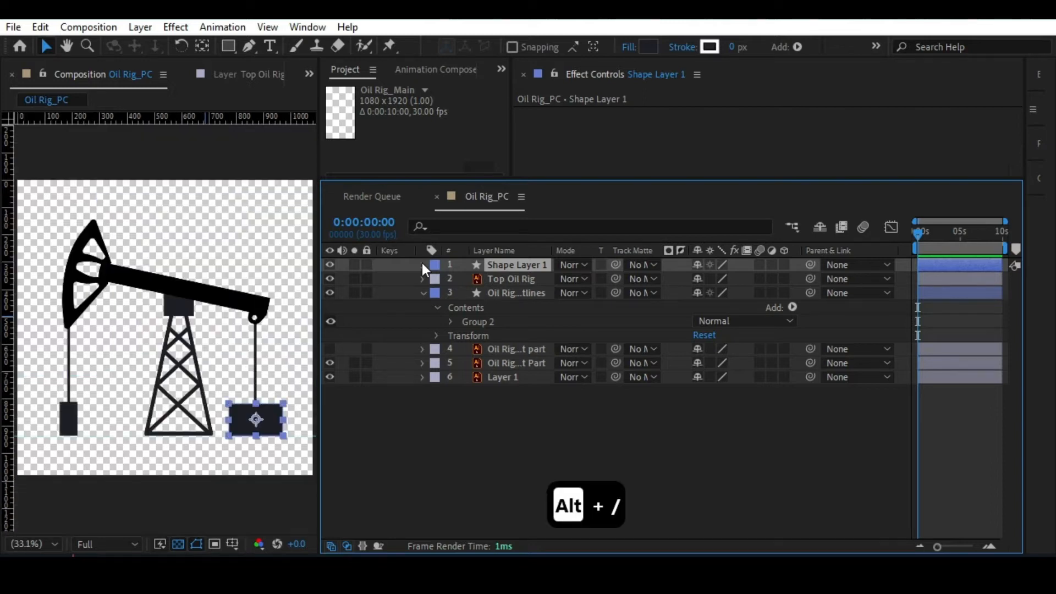
{"action": "key", "text": "Return"}
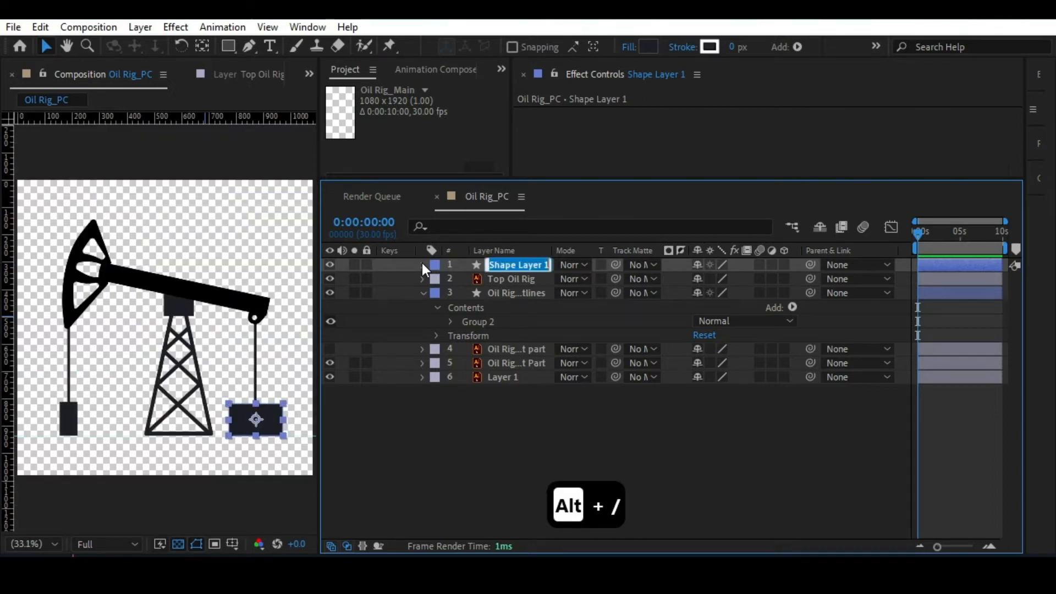
{"action": "type", "text": "B"}
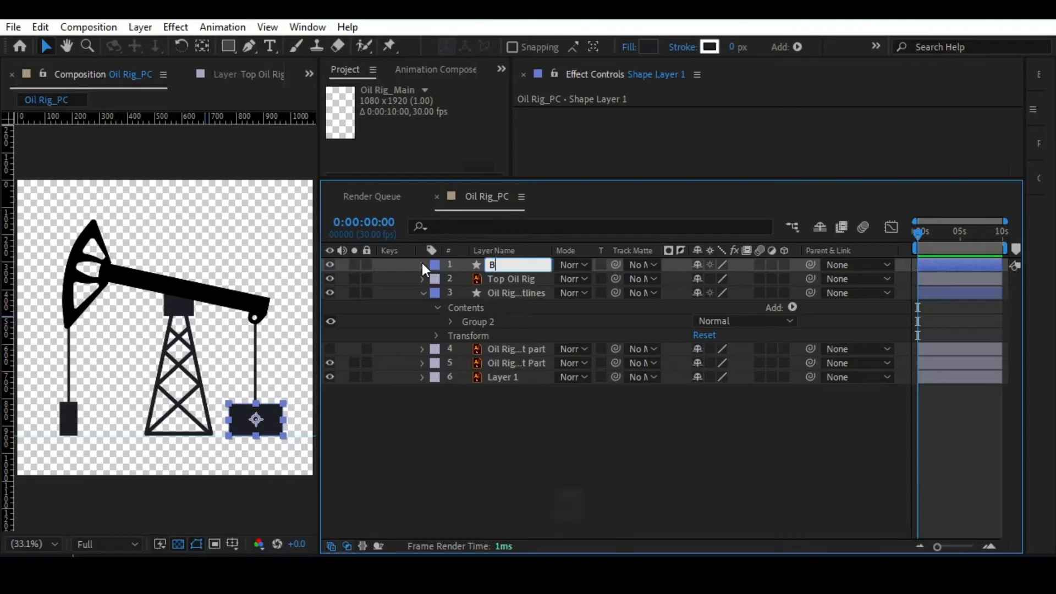
{"action": "type", "text": "ox"}
{"action": "key", "text": "Return"}
{"action": "left_click", "coordinate": [423, 292]}
Narrow the box evenly on both sides to about 135 px wide and save the project.
{"action": "left_click", "coordinate": [230, 420]}
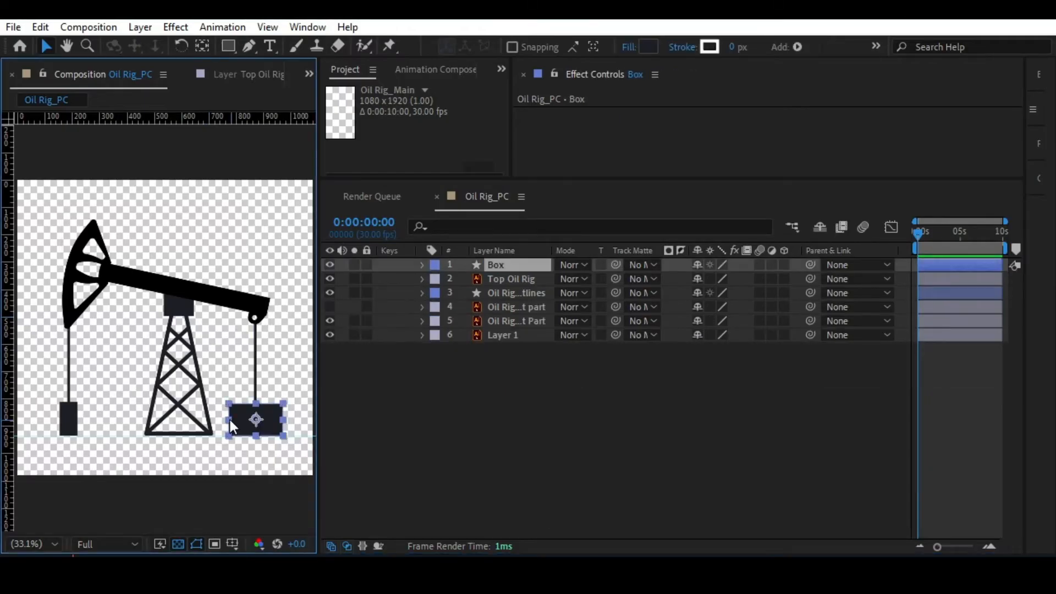
{"action": "left_click_drag", "start_coordinate": [230, 420], "coordinate": [236, 420]}
{"action": "left_click", "coordinate": [239, 488]}
{"action": "key", "text": "ctrl+s"}
Move the Box layer directly below the Oil Rig_Right part Outlines layer in the stack.
{"action": "left_click", "coordinate": [491, 267]}
{"action": "left_click", "coordinate": [502, 294]}
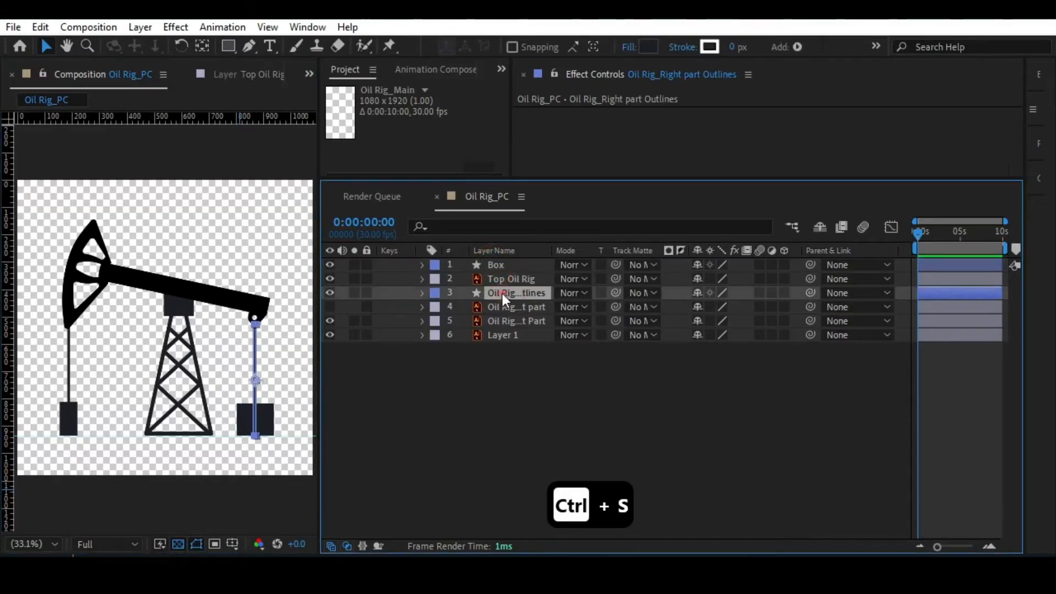
{"action": "left_click_drag", "start_coordinate": [504, 266], "coordinate": [505, 291]}
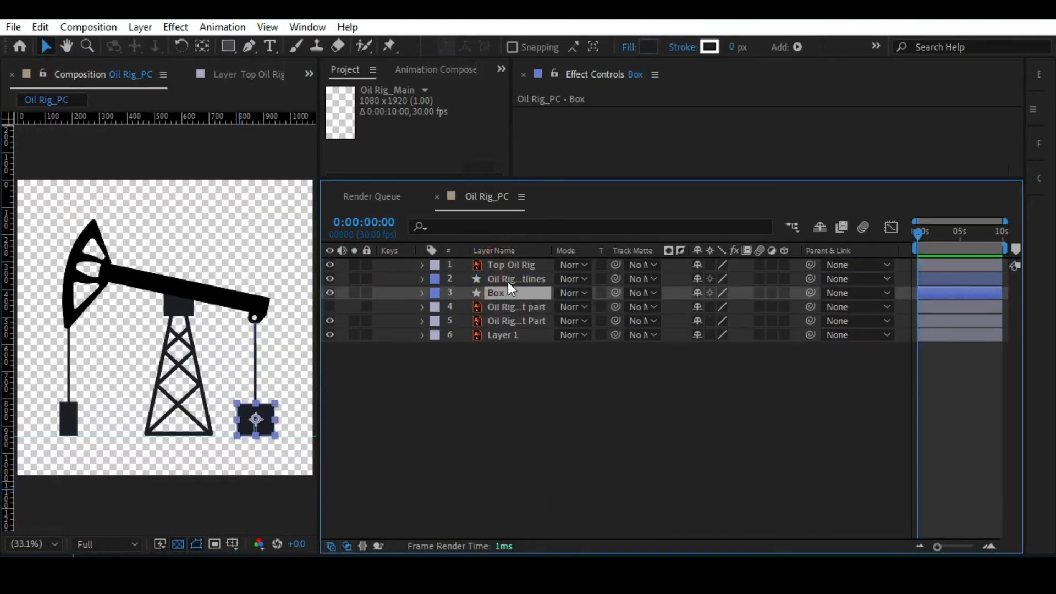
Give the Oil Rig_Right part Outlines and Box layers a pink label colour and save the project.
{"action": "left_click", "coordinate": [500, 278], "text": "ctrl"}
{"action": "left_click", "coordinate": [434, 279]}
{"action": "left_click", "coordinate": [454, 303]}
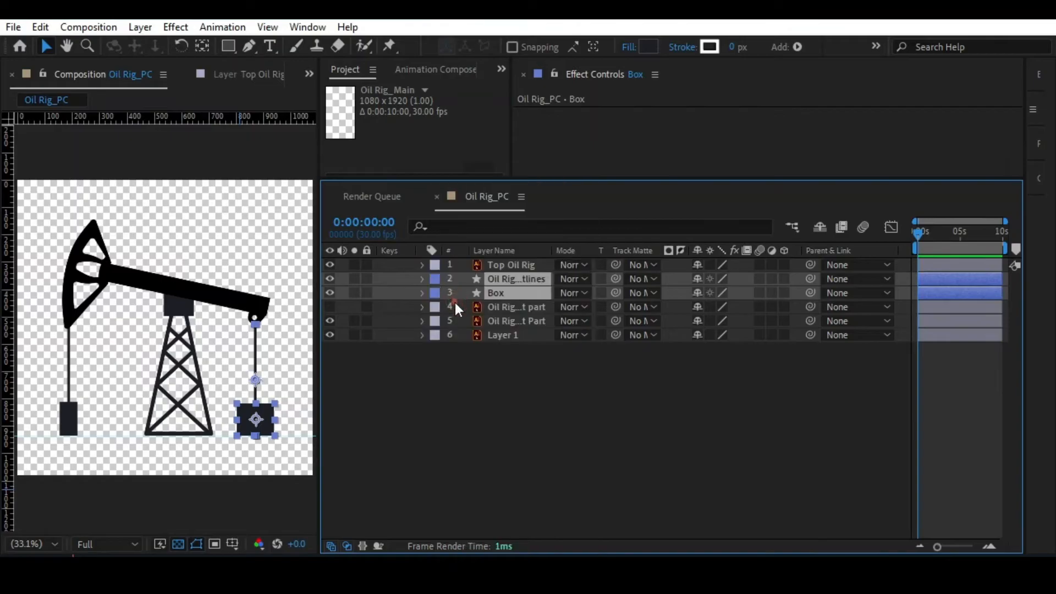
{"action": "left_click", "coordinate": [443, 403]}
{"action": "key", "text": "ctrl+s"}
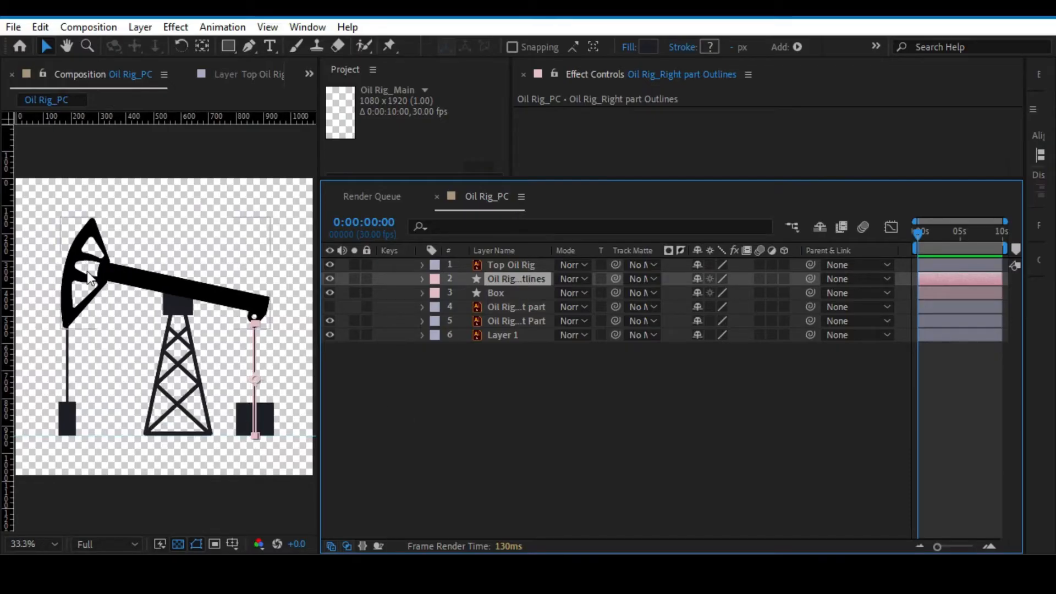
Move the anchor point of the right rod's outlines layer to the rod's bottom end with the Pan Behind tool.
{"action": "left_click", "coordinate": [87, 272]}
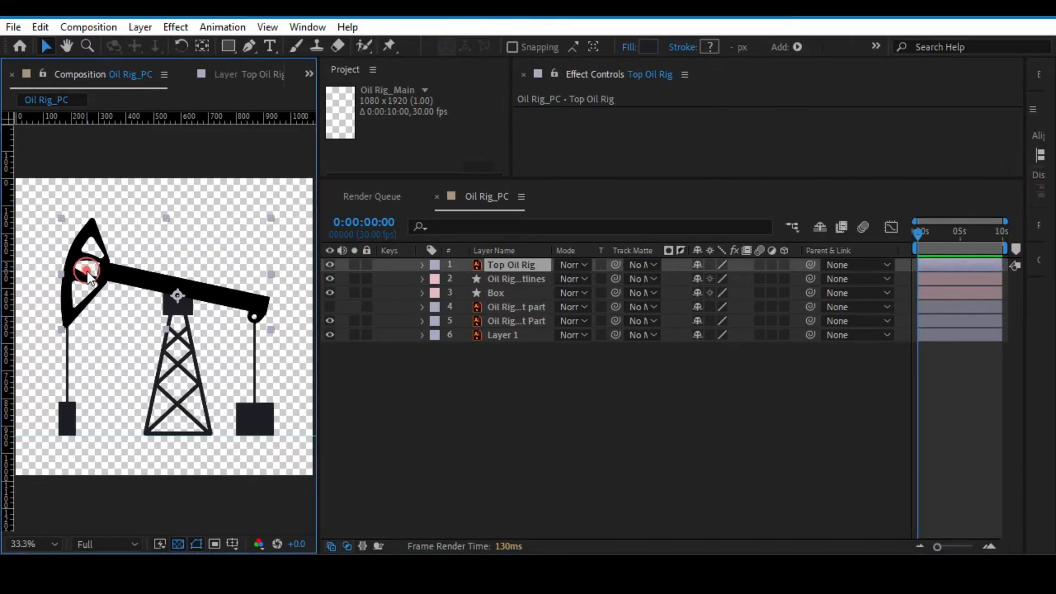
{"action": "left_click", "coordinate": [258, 414]}
{"action": "left_click", "coordinate": [254, 335]}
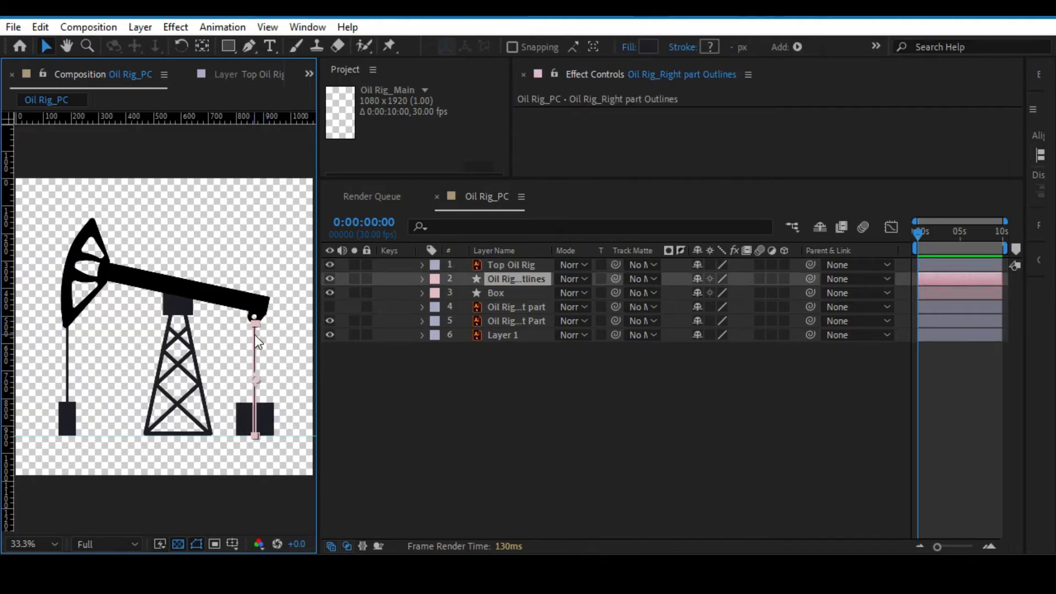
{"action": "scroll", "coordinate": [279, 352], "scroll_direction": "up", "scroll_amount": 3}
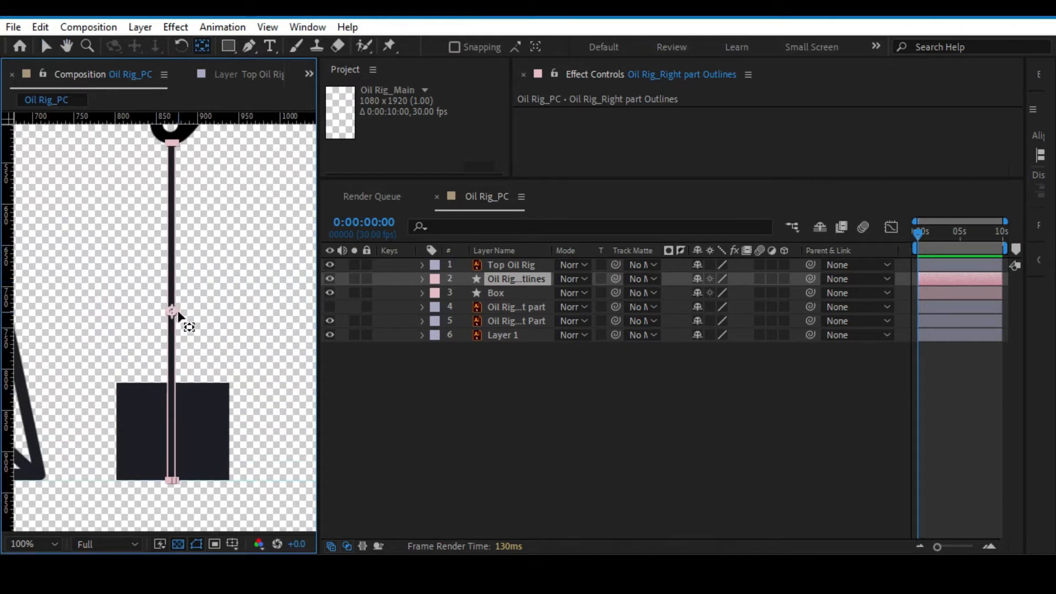
{"action": "key", "text": "v"}
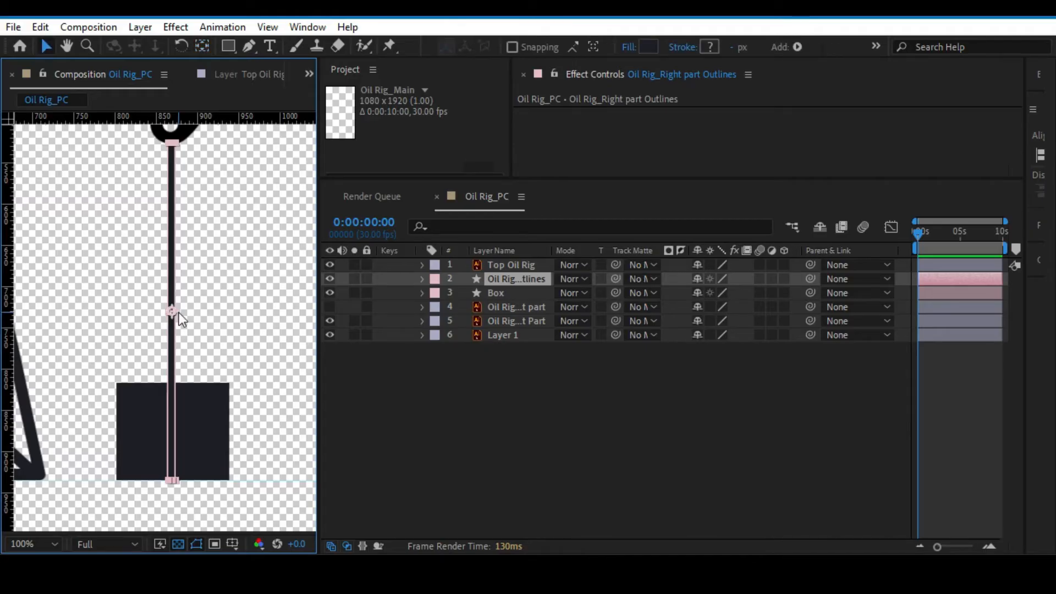
{"action": "key", "text": "y"}
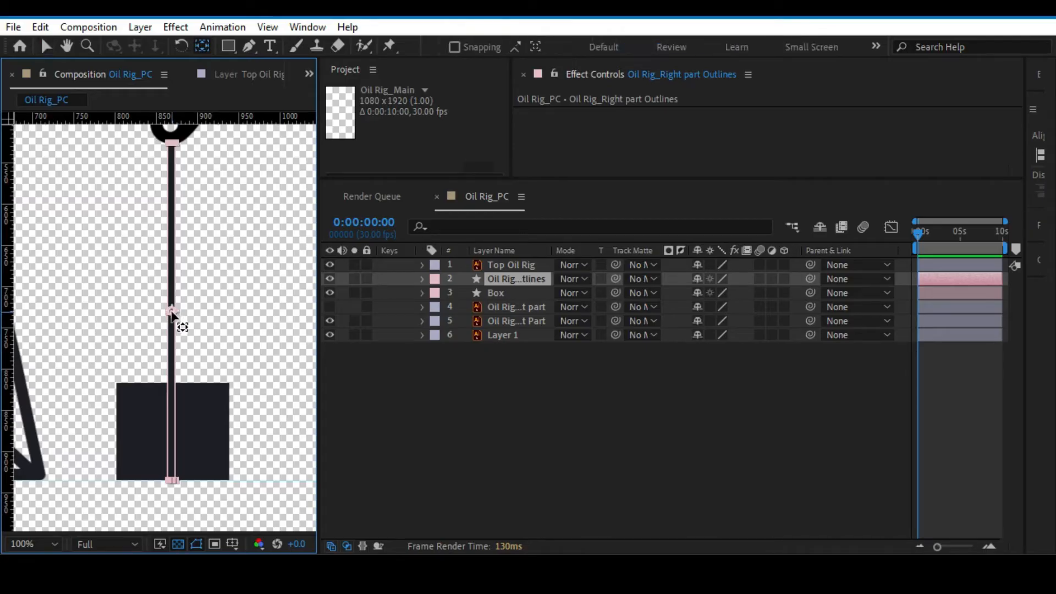
{"action": "left_click_drag", "start_coordinate": [171, 315], "coordinate": [174, 479]}
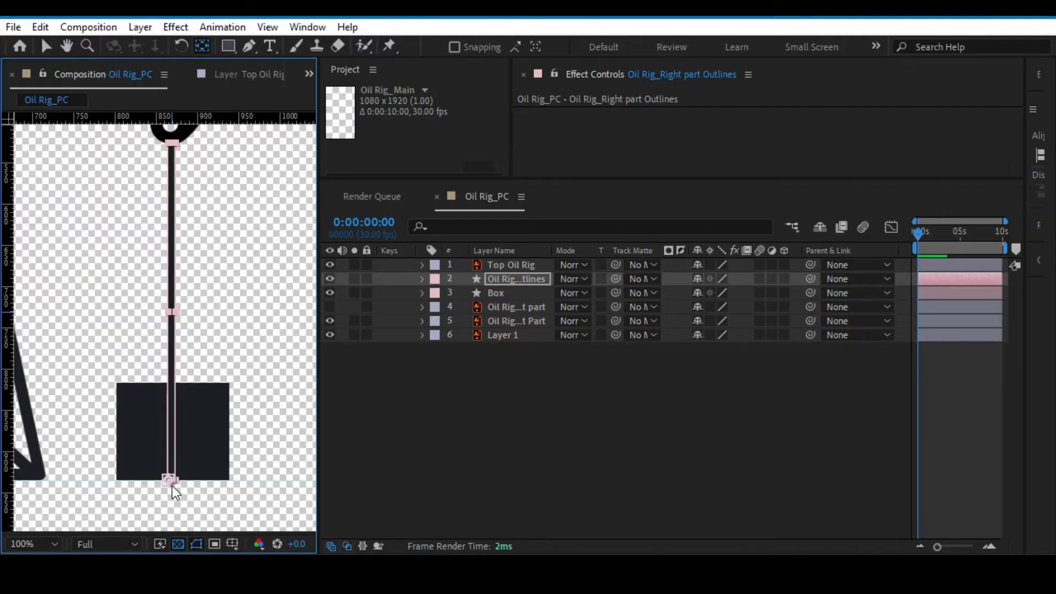
Move the Oil Rig_Left Part layer directly below the Box layer in the stack.
{"action": "left_click", "coordinate": [199, 437]}
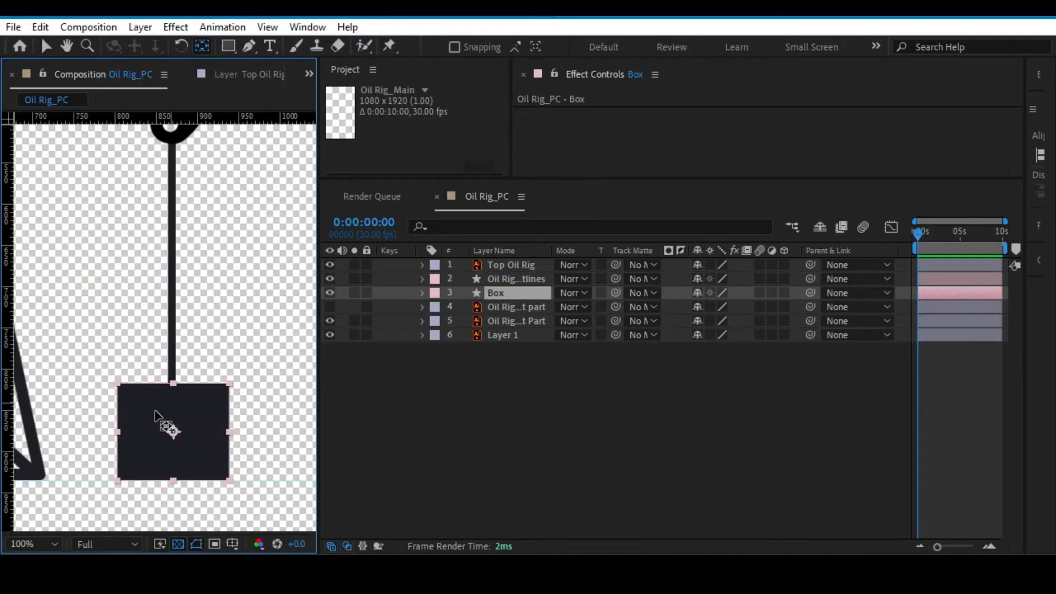
{"action": "key", "text": "space"}
{"action": "left_click_drag", "start_coordinate": [137, 305], "coordinate": [174, 303]}
{"action": "left_click_drag", "start_coordinate": [80, 290], "coordinate": [253, 283]}
{"action": "left_click_drag", "start_coordinate": [133, 292], "coordinate": [137, 462]}
{"action": "key", "text": "space"}
{"action": "left_click_drag", "start_coordinate": [131, 331], "coordinate": [305, 247]}
{"action": "left_click_drag", "start_coordinate": [108, 278], "coordinate": [271, 238]}
{"action": "left_click_drag", "start_coordinate": [147, 280], "coordinate": [128, 241]}
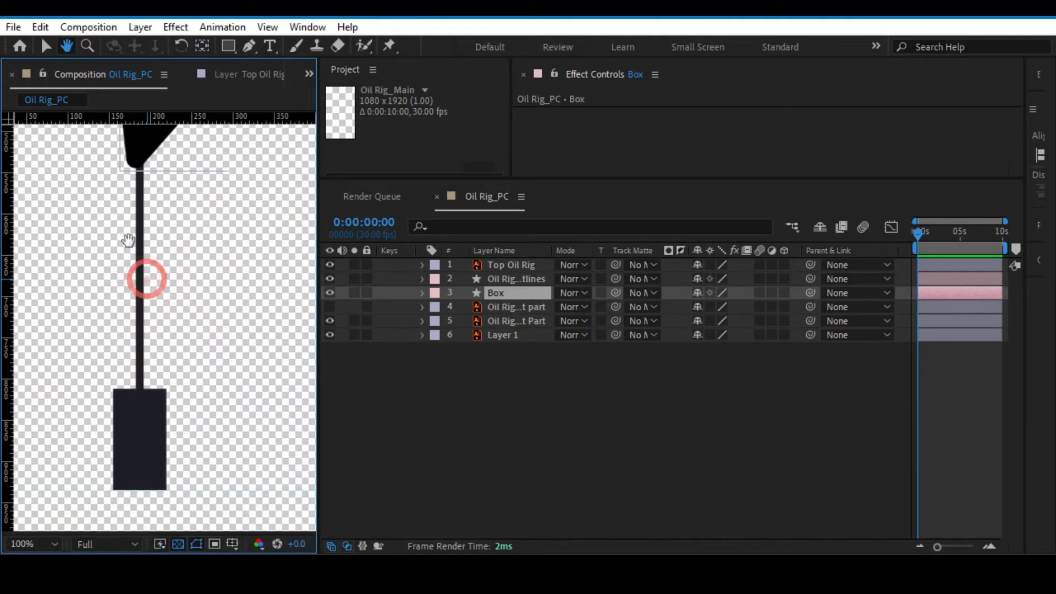
{"action": "key", "text": "comma"}
{"action": "left_click", "coordinate": [148, 302]}
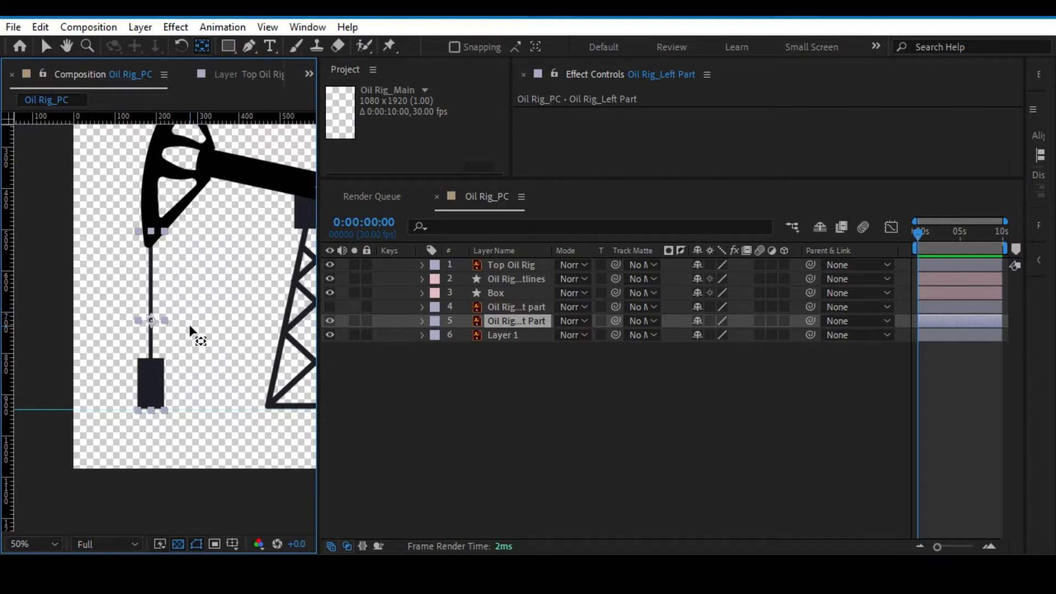
{"action": "key", "text": "v"}
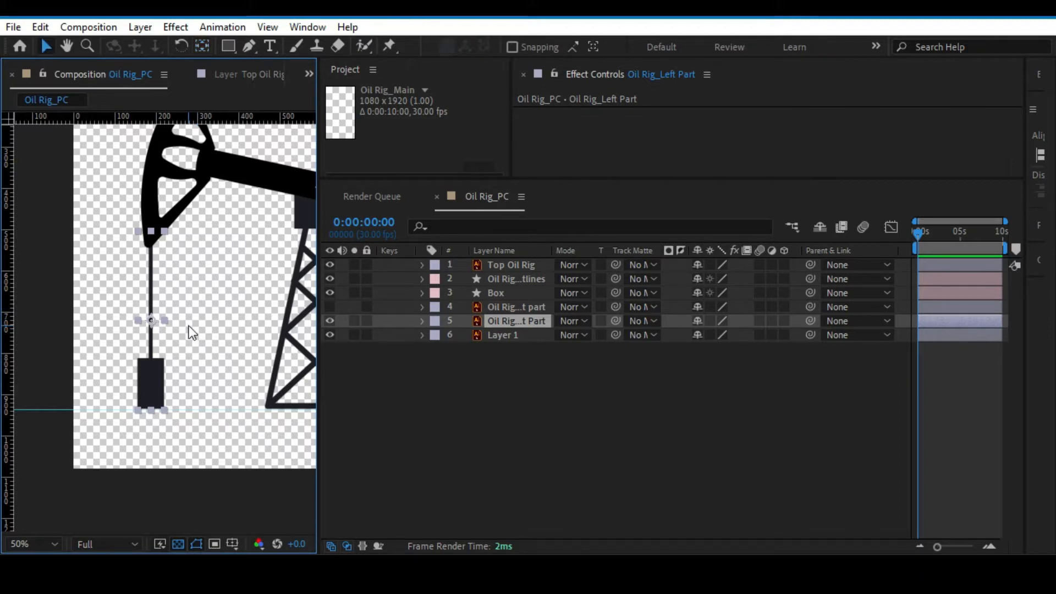
{"action": "left_click", "coordinate": [504, 306]}
{"action": "left_click_drag", "start_coordinate": [503, 306], "coordinate": [504, 327]}
{"action": "left_click", "coordinate": [502, 306]}
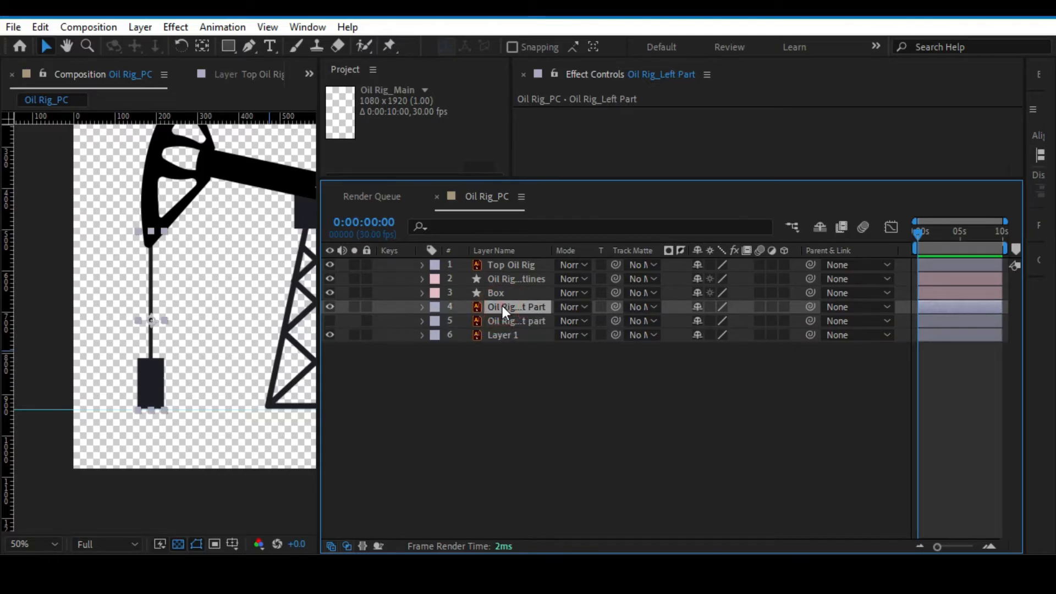
Create editable shapes from the Oil Rig_Left Part vector layer.
{"action": "right_click", "coordinate": [503, 307]}
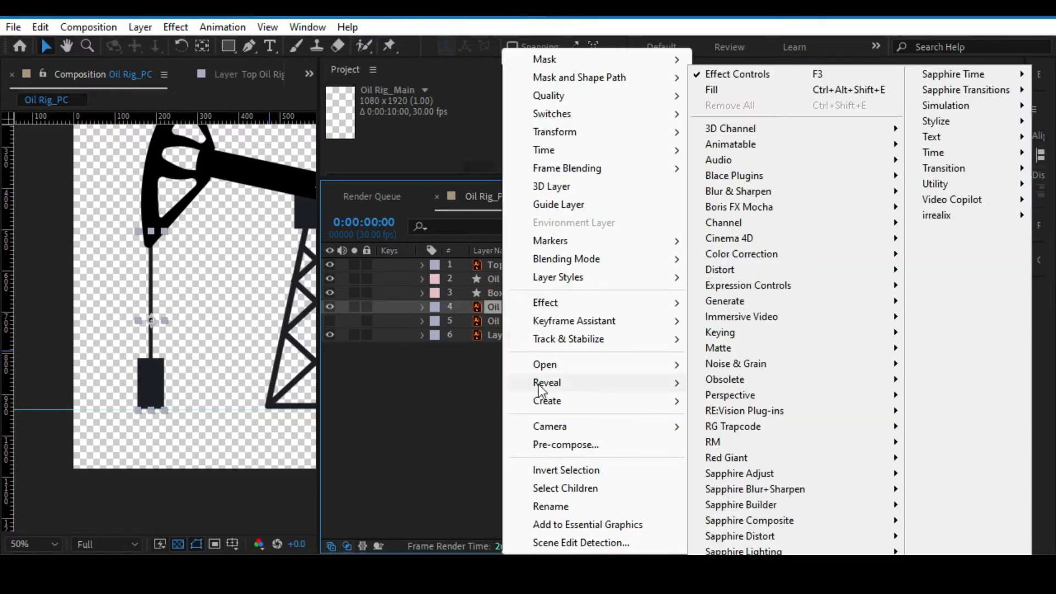
{"action": "mouse_move", "coordinate": [543, 403]}
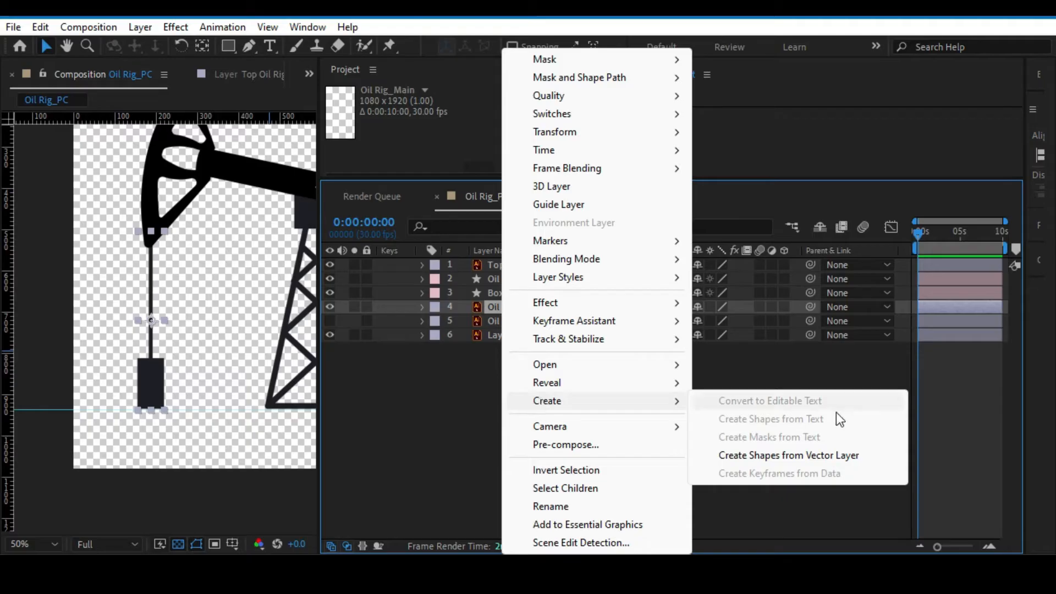
{"action": "left_click", "coordinate": [781, 456]}
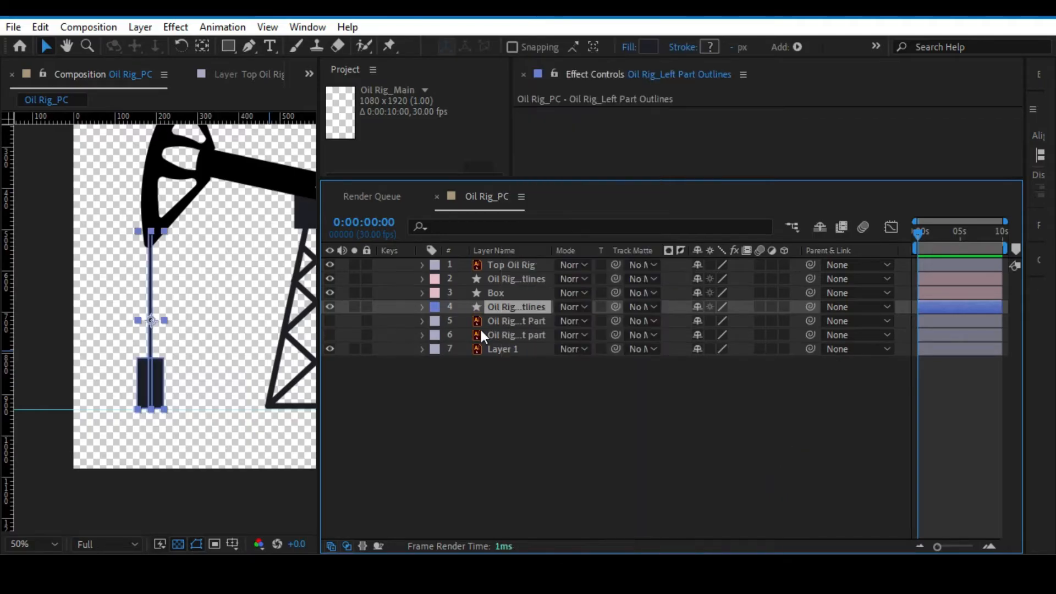
Give the hidden original Oil Rig_Left Part and Oil Rig_Right part layers a tan label colour.
{"action": "left_click", "coordinate": [494, 322]}
{"action": "left_click", "coordinate": [494, 334], "text": "shift"}
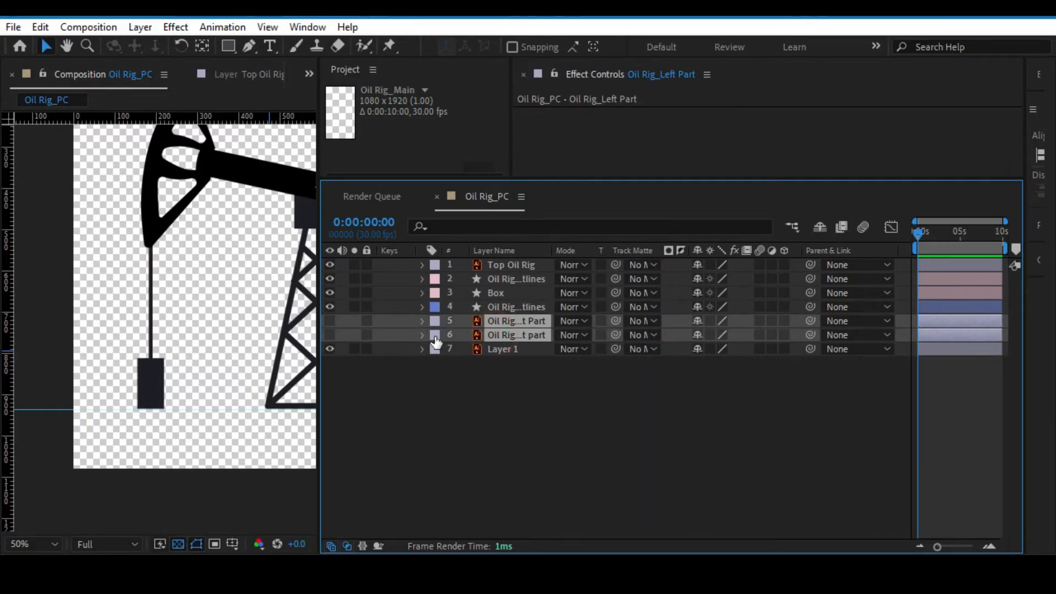
{"action": "left_click", "coordinate": [435, 337]}
{"action": "left_click", "coordinate": [469, 499]}
Fit the view and move the anchor point of Oil Rig_Left Part Outlines to the bottom of its box with the Pan Behind tool.
{"action": "key", "text": "alt+slash"}
{"action": "left_click", "coordinate": [72, 378]}
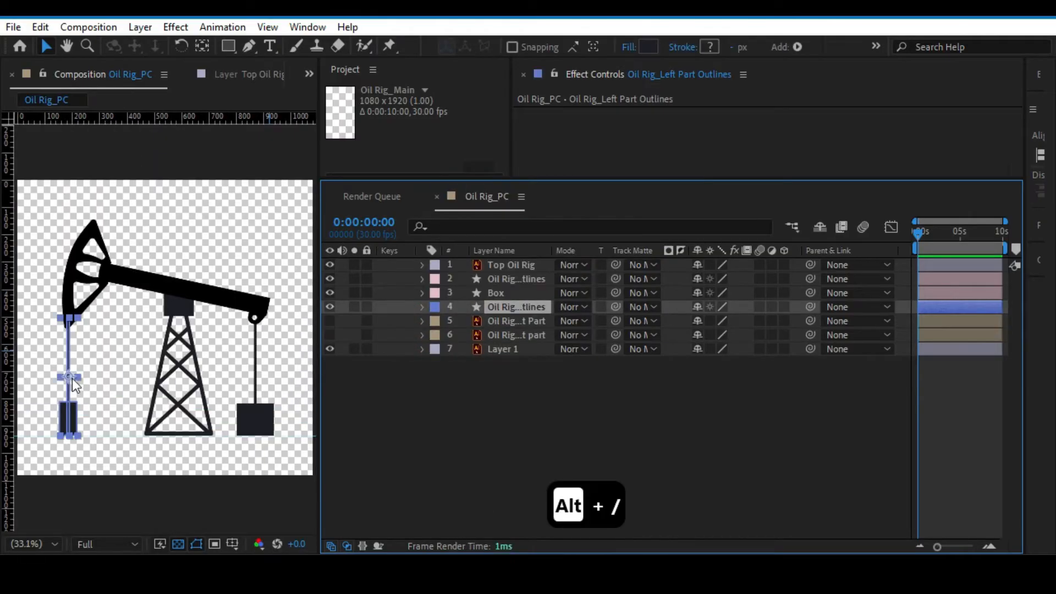
{"action": "key", "text": "y"}
{"action": "left_click_drag", "start_coordinate": [71, 379], "coordinate": [67, 440]}
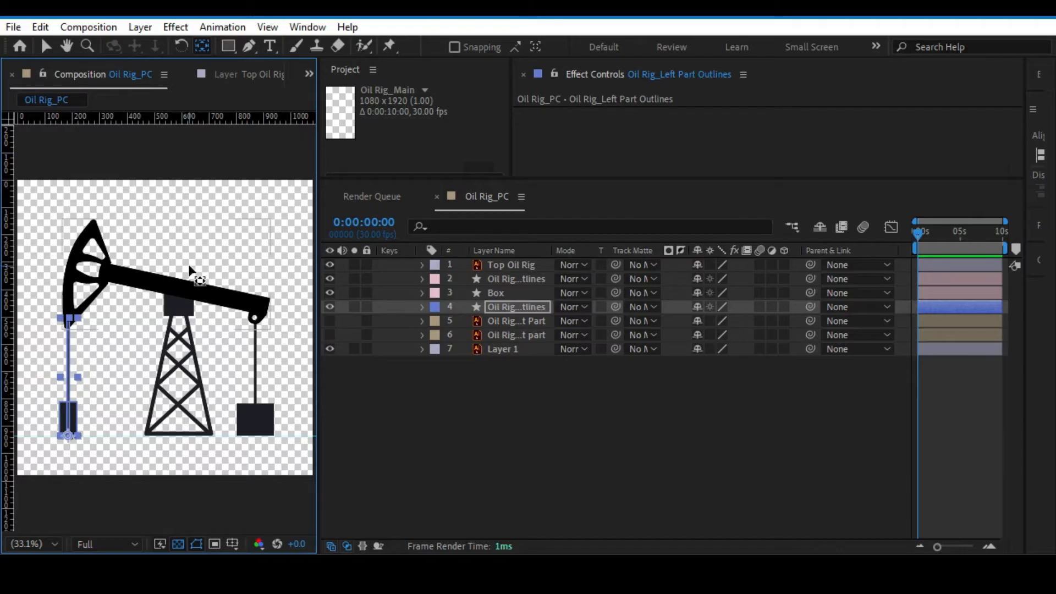
{"action": "key", "text": "v"}
Check which layers hold the beam and rods, and examine Group 1 and Group 2 inside Oil Rig_Left Part Outlines.
{"action": "left_click", "coordinate": [165, 282]}
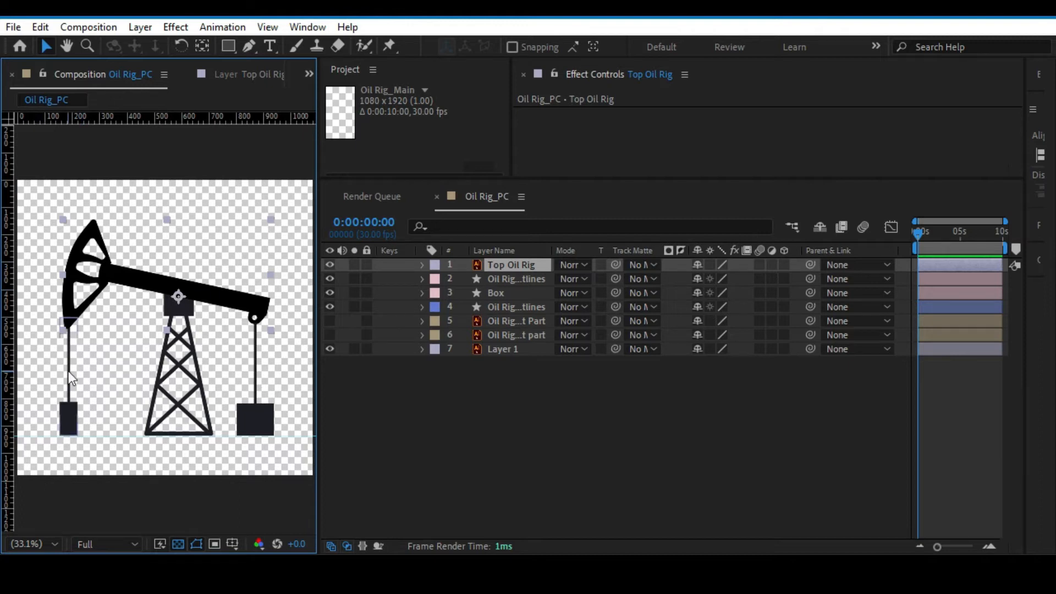
{"action": "left_click", "coordinate": [254, 385]}
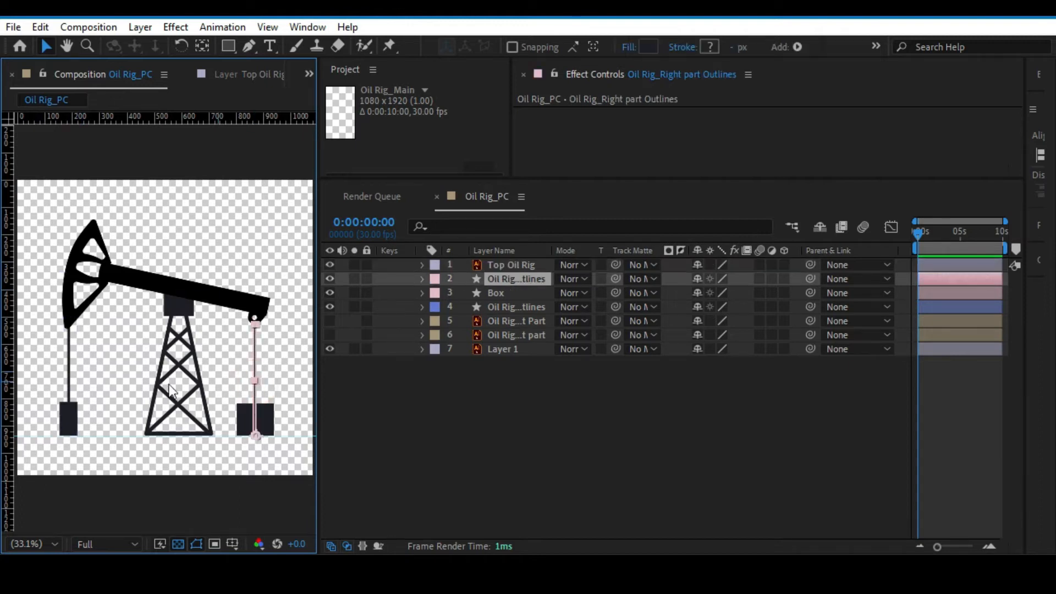
{"action": "left_click", "coordinate": [67, 387]}
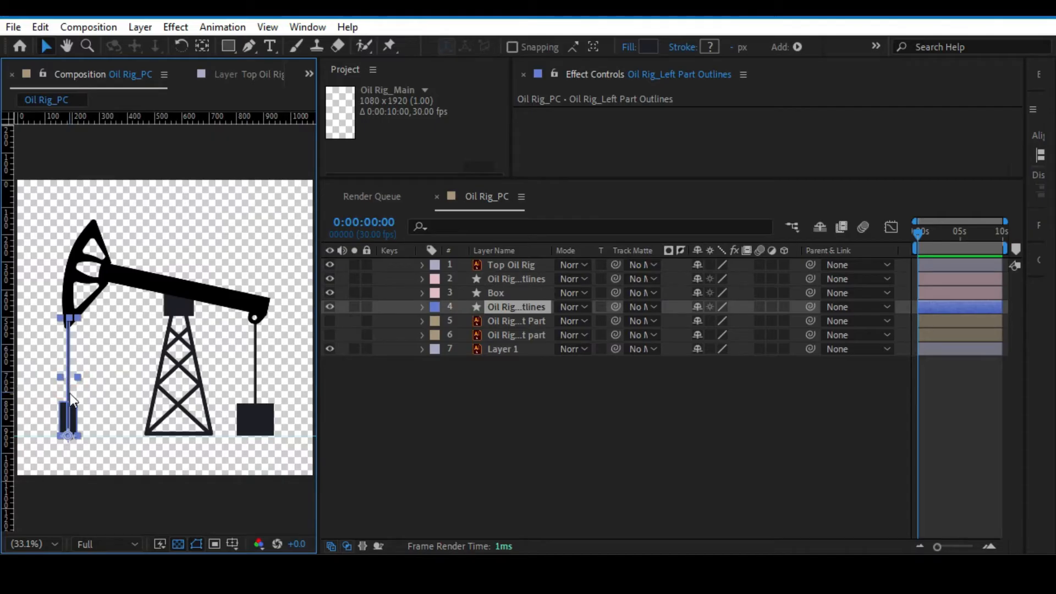
{"action": "double_click", "coordinate": [78, 416]}
{"action": "left_click", "coordinate": [422, 307]}
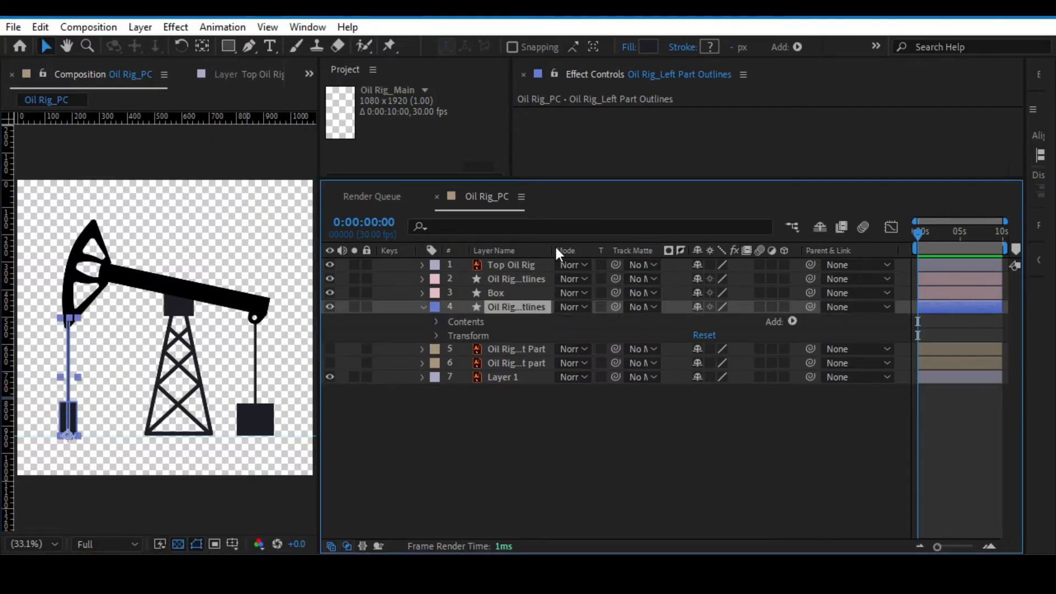
{"action": "left_click_drag", "start_coordinate": [553, 248], "coordinate": [612, 241]}
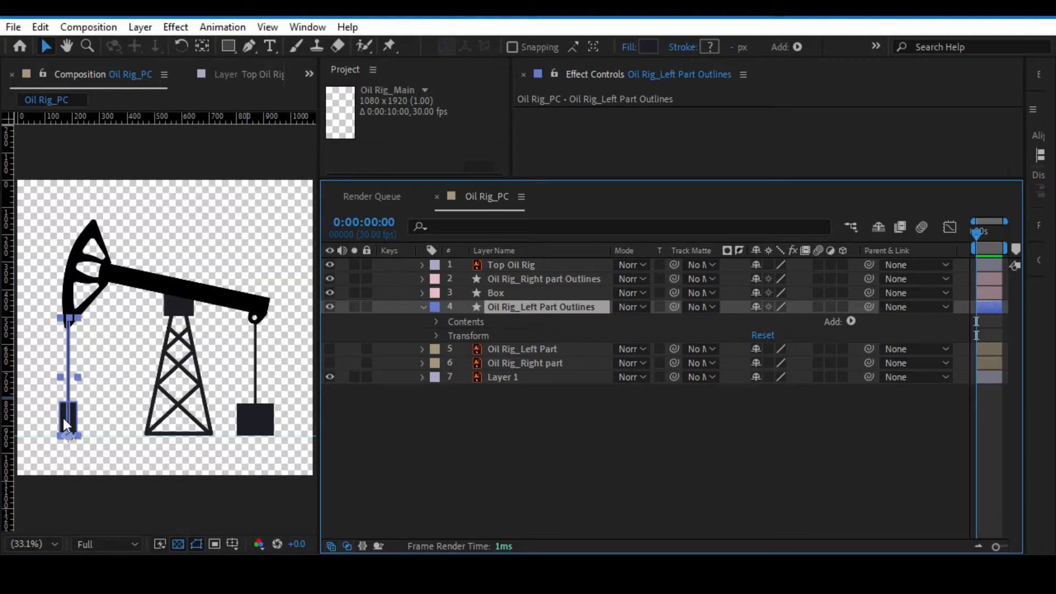
{"action": "left_click", "coordinate": [435, 323]}
{"action": "left_click", "coordinate": [479, 335]}
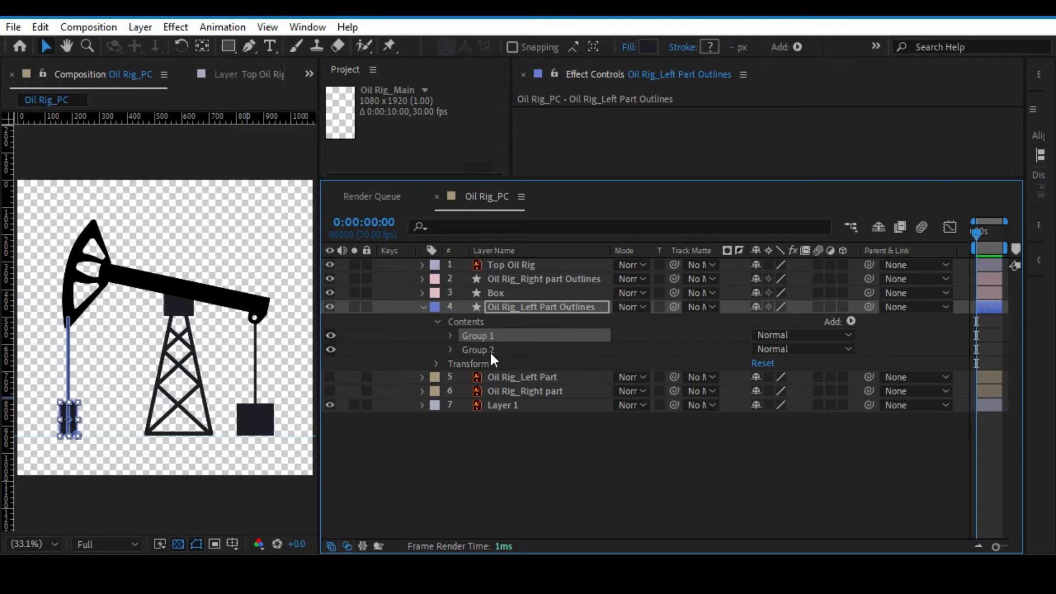
{"action": "left_click", "coordinate": [490, 351]}
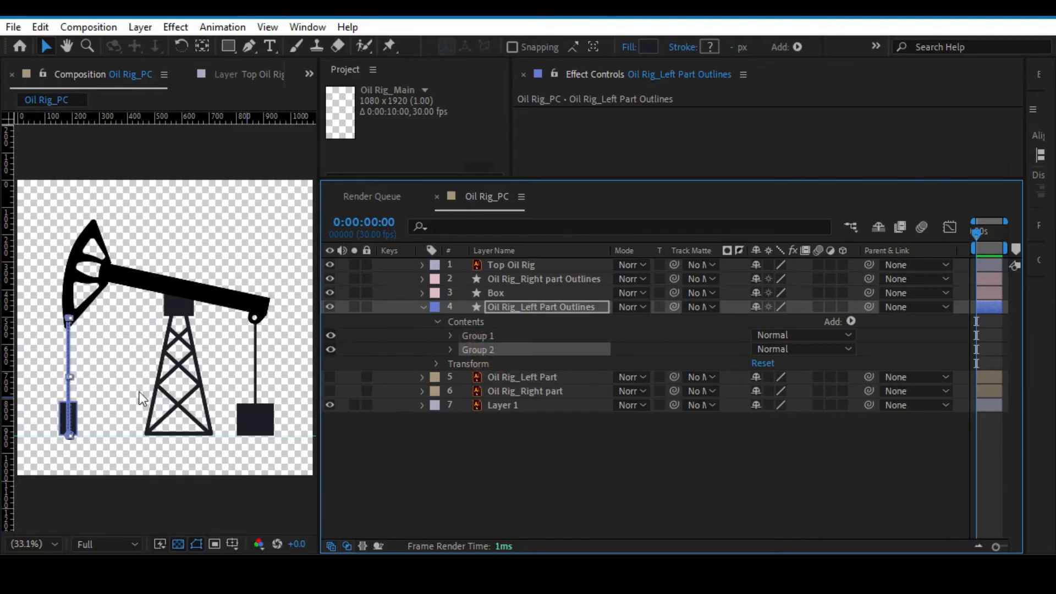
{"action": "left_click", "coordinate": [255, 374]}
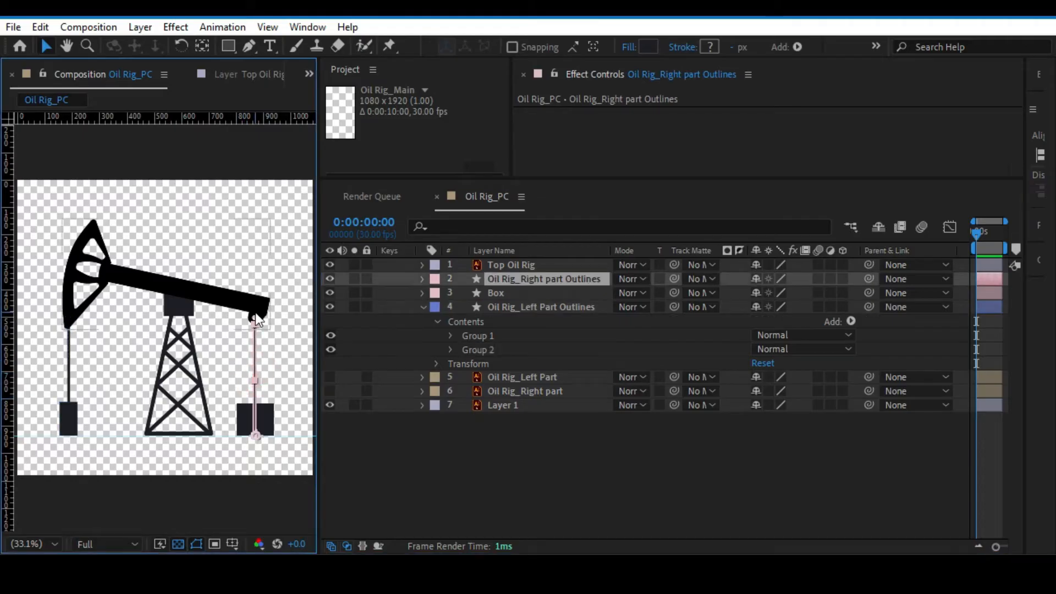
Collapse the Oil Rig_Left Part Outlines layer with Top Oil Rig selected, and save the project.
{"action": "left_click", "coordinate": [446, 455]}
{"action": "key", "text": "ctrl+s"}
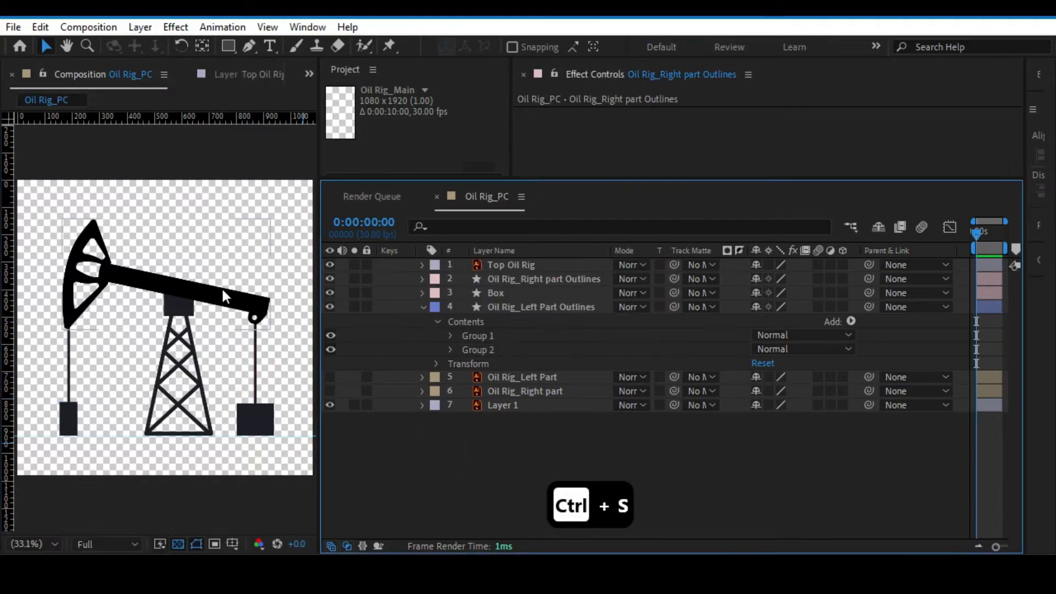
{"action": "left_click", "coordinate": [222, 290]}
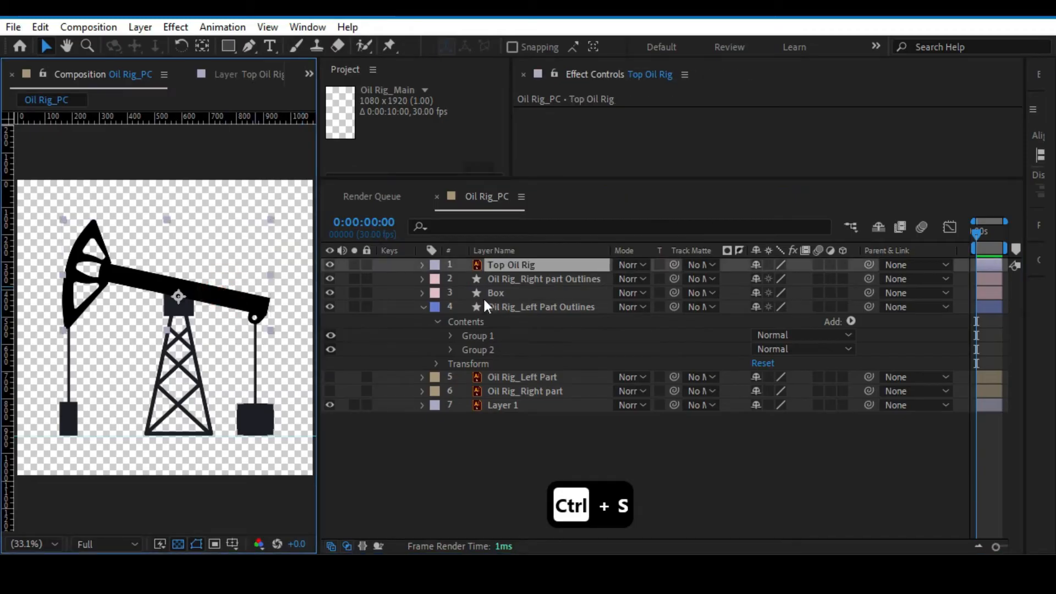
{"action": "left_click", "coordinate": [423, 307]}
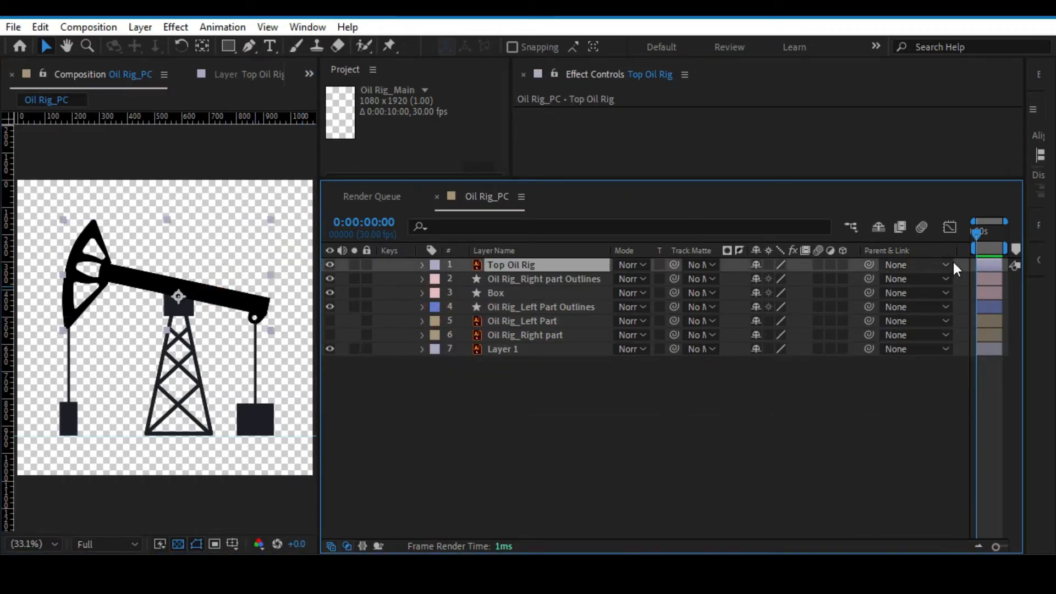
{"action": "left_click_drag", "start_coordinate": [608, 250], "coordinate": [353, 250]}
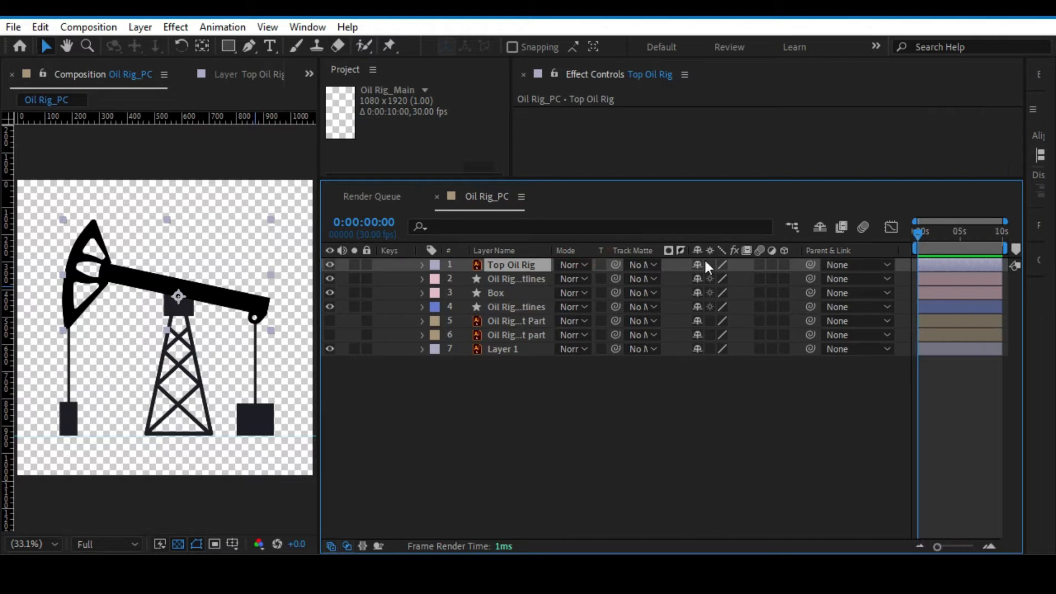
{"action": "left_click_drag", "start_coordinate": [938, 547], "coordinate": [966, 546]}
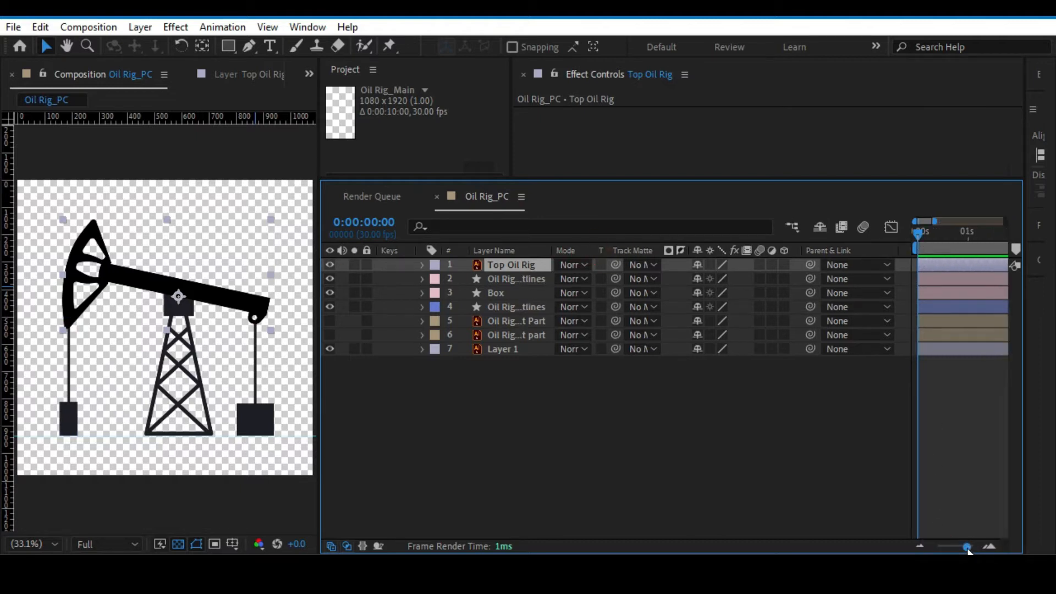
{"action": "mouse_move", "coordinate": [916, 234]}
{"action": "left_mouse_down"}
{"action": "mouse_move", "coordinate": [971, 237]}
{"action": "mouse_move", "coordinate": [917, 233]}
{"action": "left_mouse_up"}
{"action": "key", "text": "ctrl+s"}
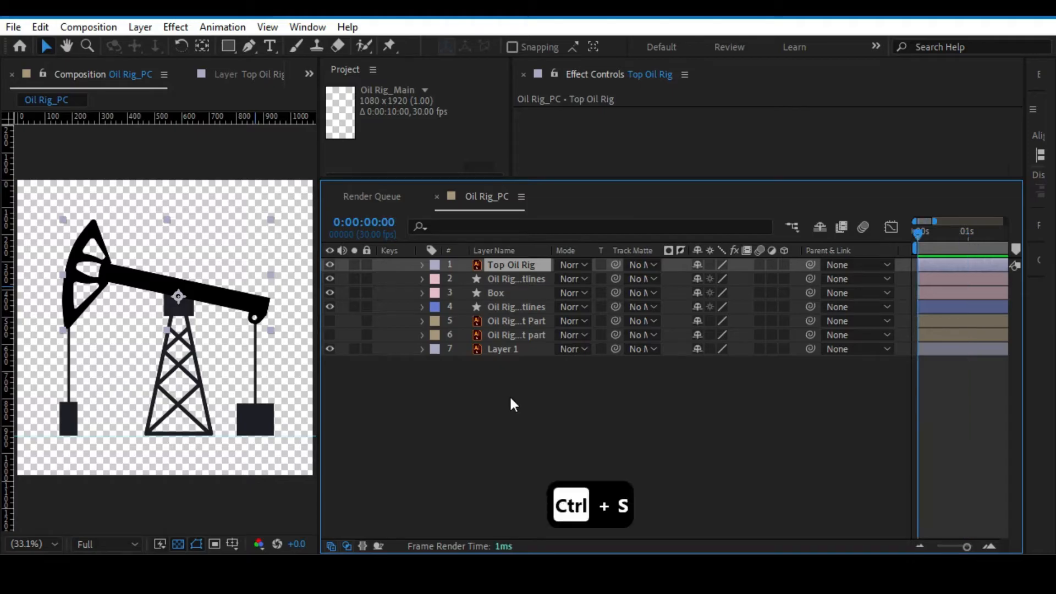
Reveal the Rotation, Position, Scale and Opacity properties of the Top Oil Rig layer one after another.
{"action": "left_click", "coordinate": [422, 265]}
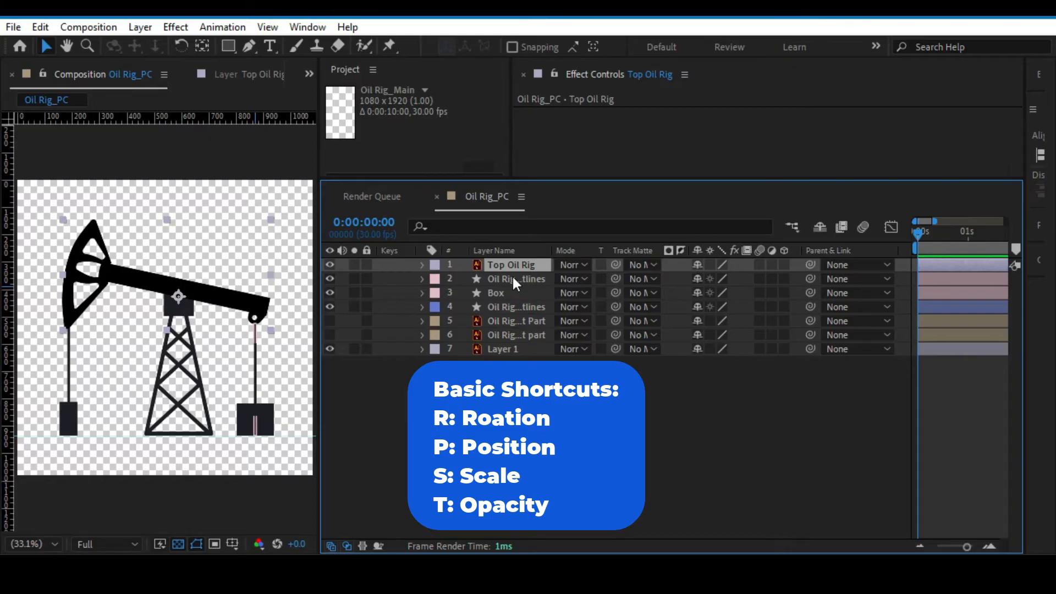
{"action": "key", "text": "r"}
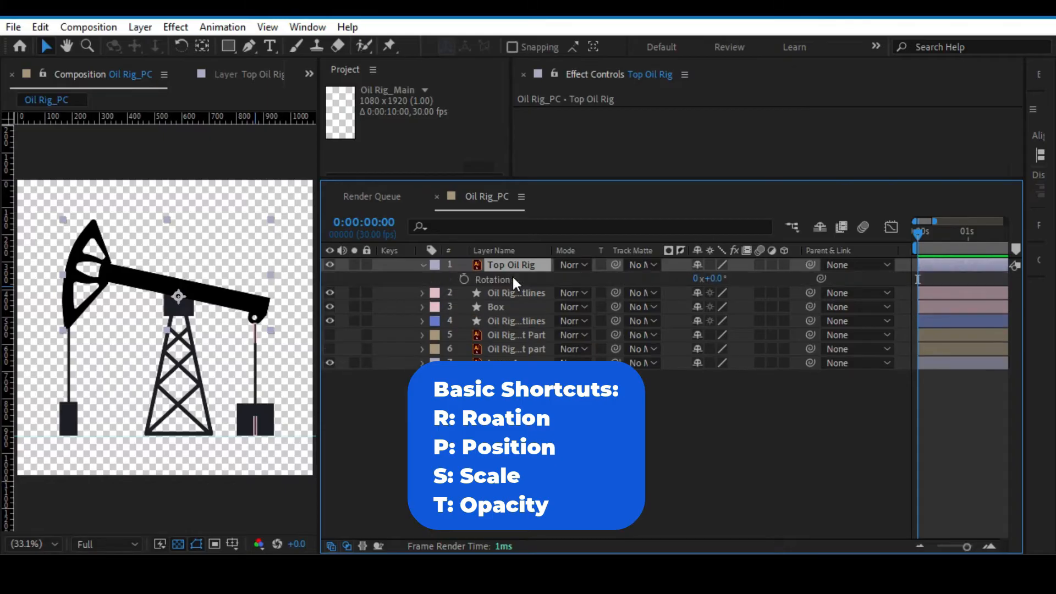
{"action": "key", "text": "p"}
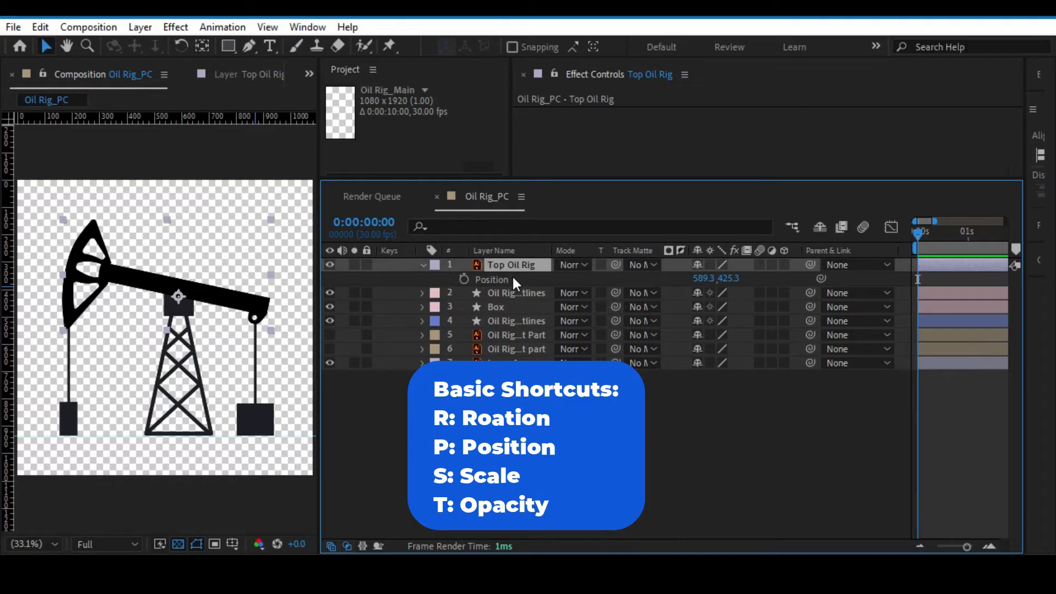
{"action": "key", "text": "s"}
{"action": "key", "text": "t"}
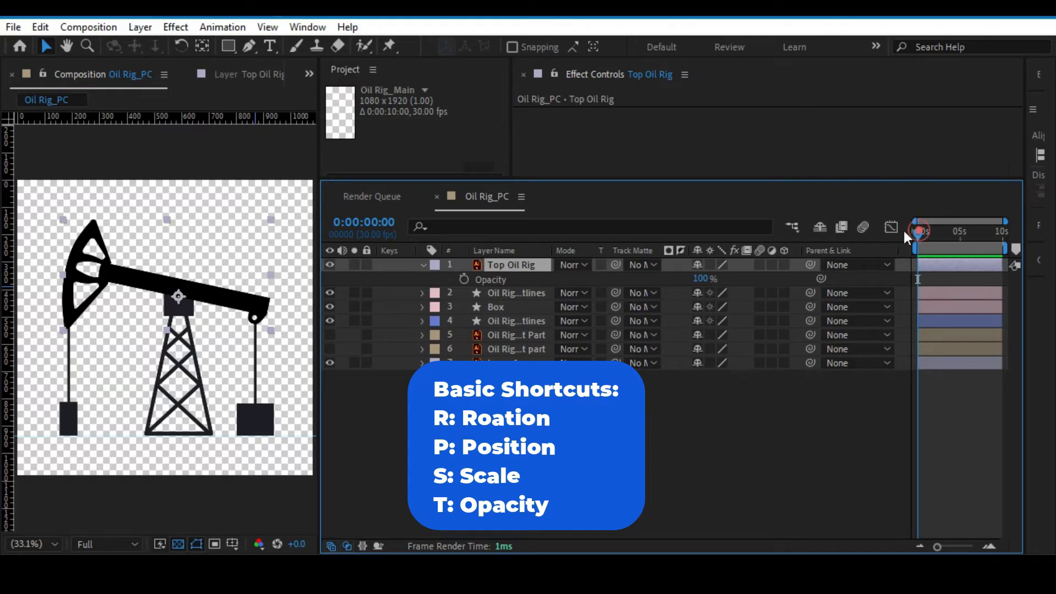
Start keyframing the Top Oil Rig layer's Rotation at 0:00:00:00.
{"action": "key", "text": "r"}
{"action": "left_click", "coordinate": [464, 279]}
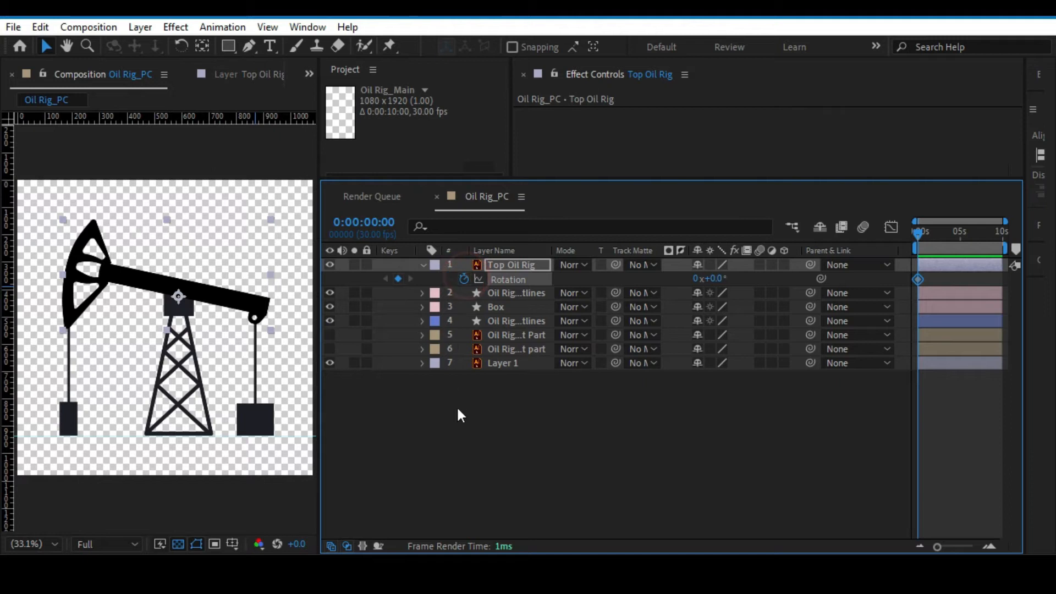
{"action": "left_click", "coordinate": [605, 439]}
Step the playhead ten frames and one frame forward, and return it to the start of the composition.
{"action": "left_click_drag", "start_coordinate": [937, 546], "coordinate": [959, 544]}
{"action": "key", "text": "shift+Page_Down"}
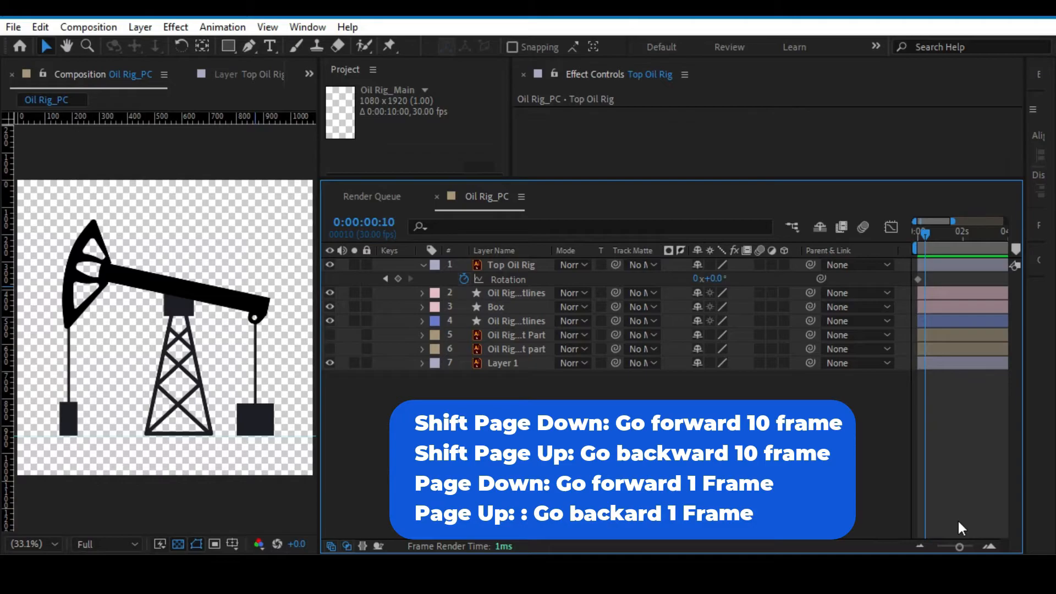
{"action": "key", "text": "Page_Down"}
{"action": "key", "text": "Page_Up"}
{"action": "key", "text": "shift+Page_Up"}
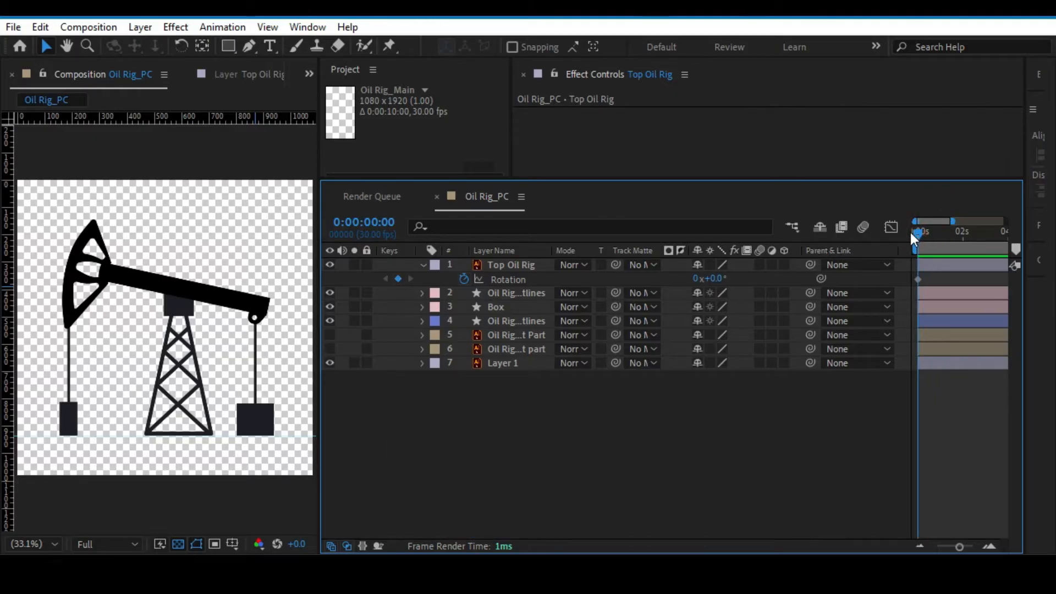
Set the Top Oil Rig layer's Rotation to -14° at 0:00:00:20.
{"action": "key", "text": "shift+Page_Down"}
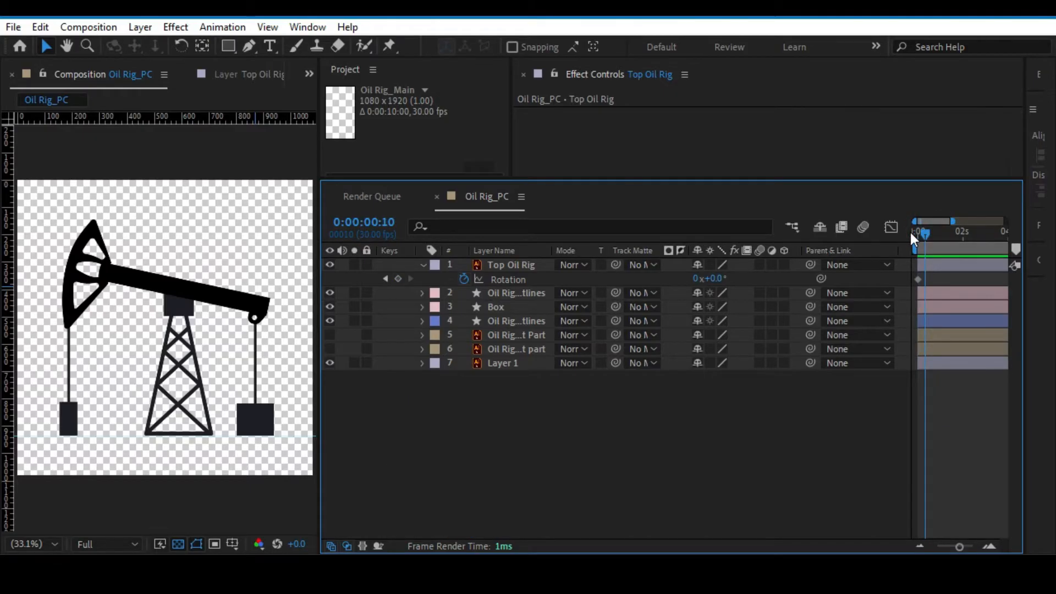
{"action": "key", "text": "shift+Page_Down"}
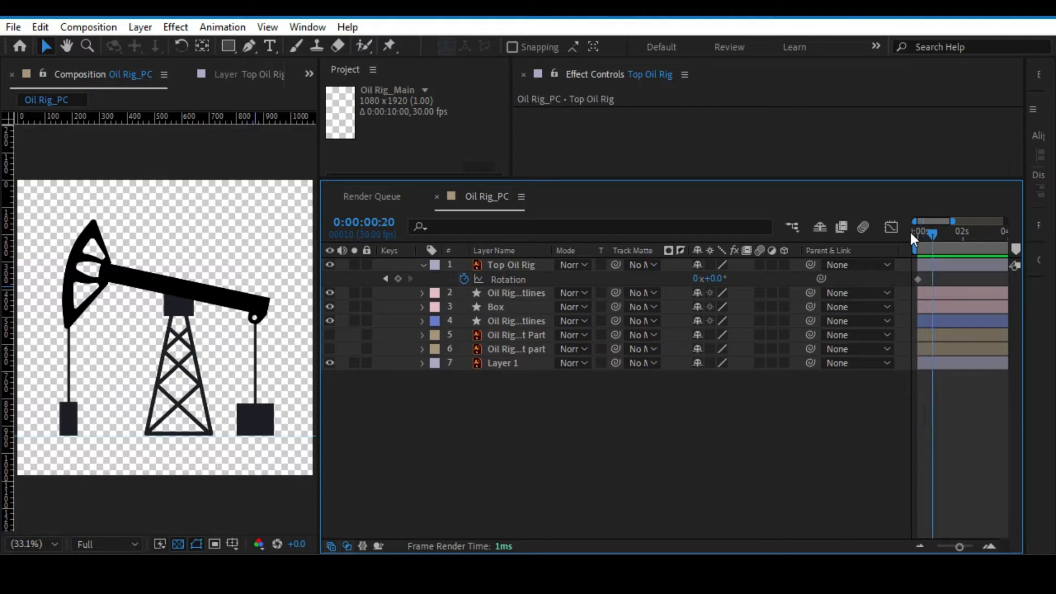
{"action": "left_click_drag", "start_coordinate": [713, 279], "coordinate": [704, 275]}
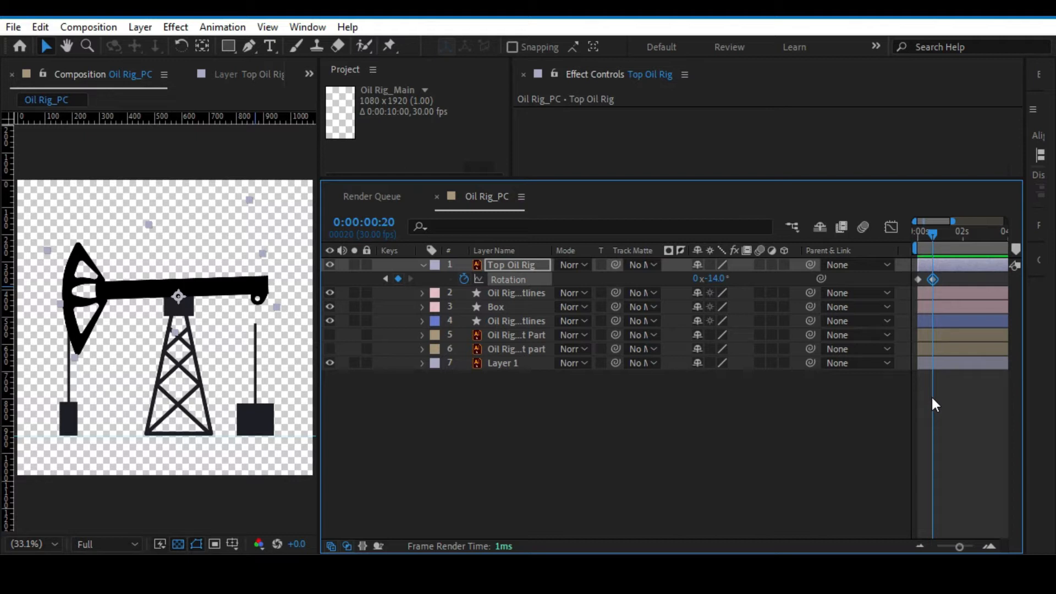
Copy the Top Oil Rig layer's first Rotation keyframe and paste it at 0:00:01:10.
{"action": "key", "text": "shift+Page_Down"}
{"action": "key", "text": "shift+Page_Down"}
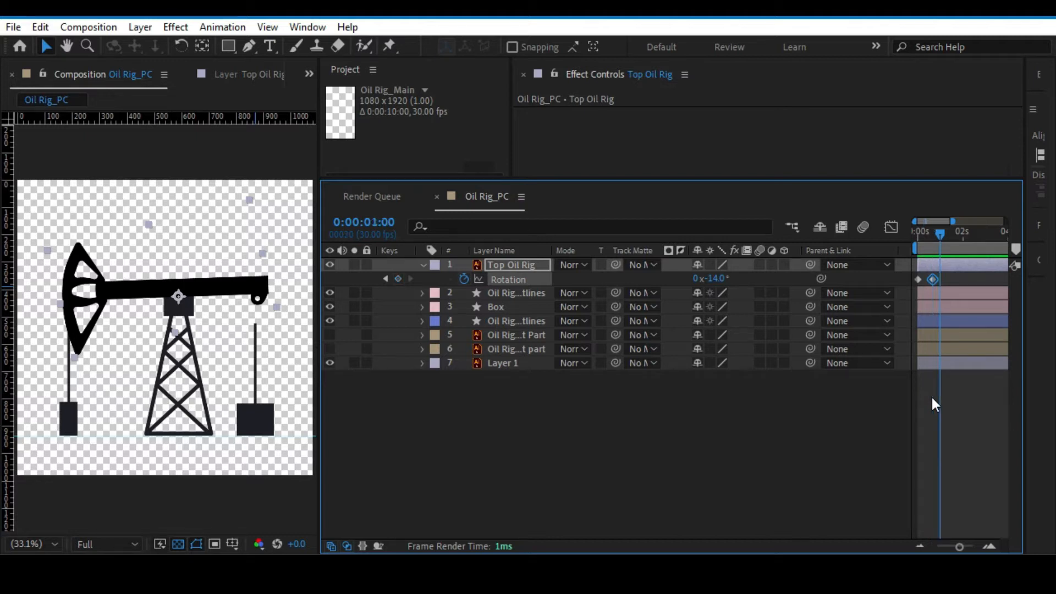
{"action": "left_click", "coordinate": [918, 279]}
{"action": "key", "text": "ctrl+c"}
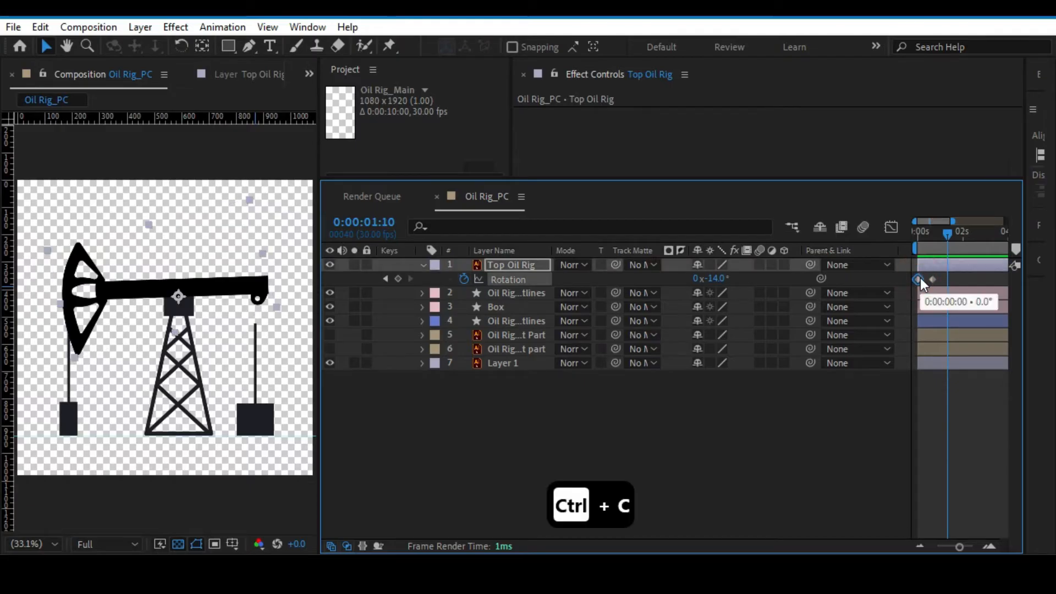
{"action": "key", "text": "ctrl+v"}
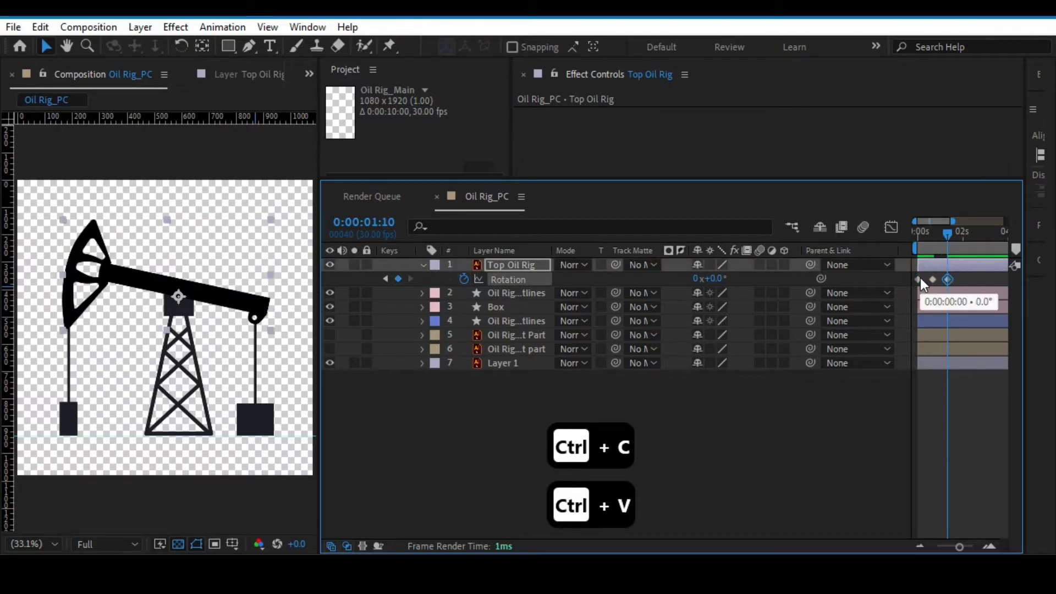
Compress the timing of all three Top Oil Rig Rotation keyframes proportionally so the last one falls at about 0:00:01:00.
{"action": "mouse_move", "coordinate": [959, 547]}
{"action": "left_mouse_down"}
{"action": "mouse_move", "coordinate": [969, 550]}
{"action": "mouse_move", "coordinate": [965, 542]}
{"action": "left_mouse_up"}
{"action": "key", "text": "h"}
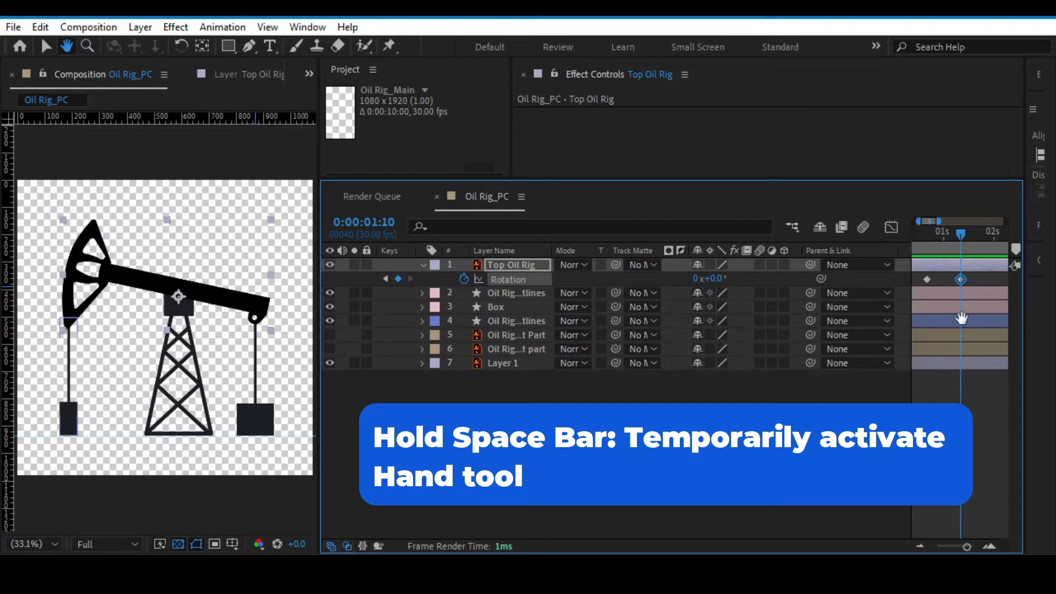
{"action": "left_click_drag", "start_coordinate": [937, 317], "coordinate": [962, 316]}
{"action": "mouse_move", "coordinate": [154, 352]}
{"action": "left_mouse_down"}
{"action": "mouse_move", "coordinate": [152, 332]}
{"action": "mouse_move", "coordinate": [145, 341]}
{"action": "left_mouse_up"}
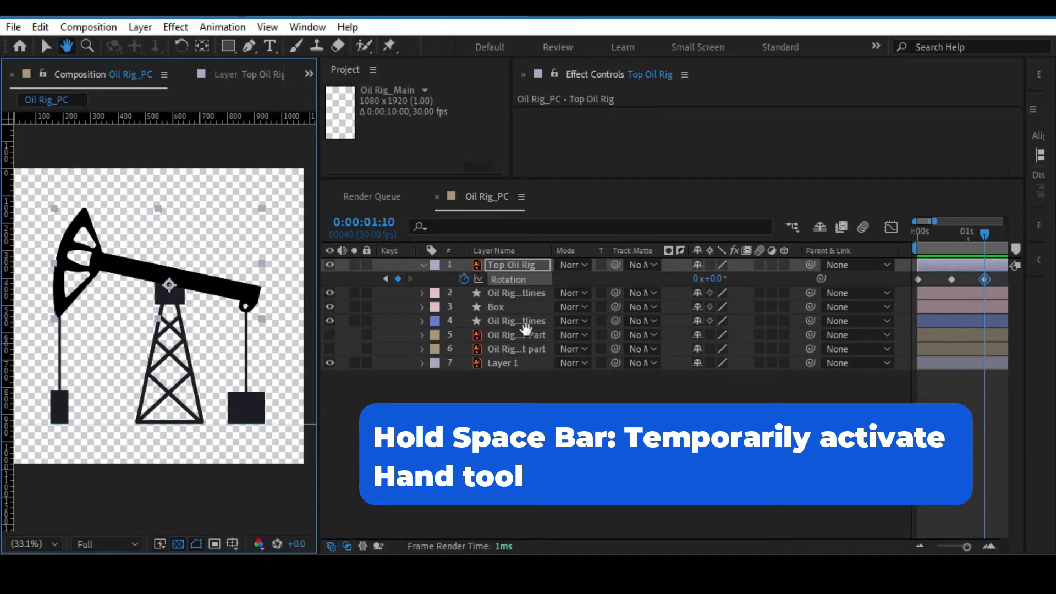
{"action": "left_click_drag", "start_coordinate": [985, 232], "coordinate": [969, 232]}
{"action": "left_click_drag", "start_coordinate": [995, 276], "coordinate": [910, 286]}
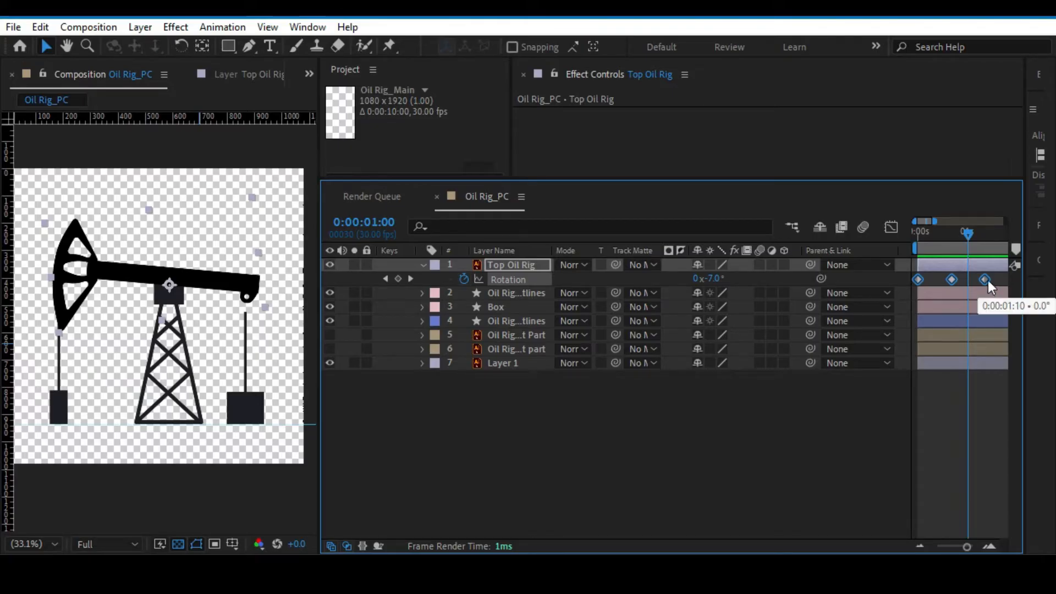
{"action": "left_click_drag", "start_coordinate": [988, 280], "coordinate": [968, 279]}
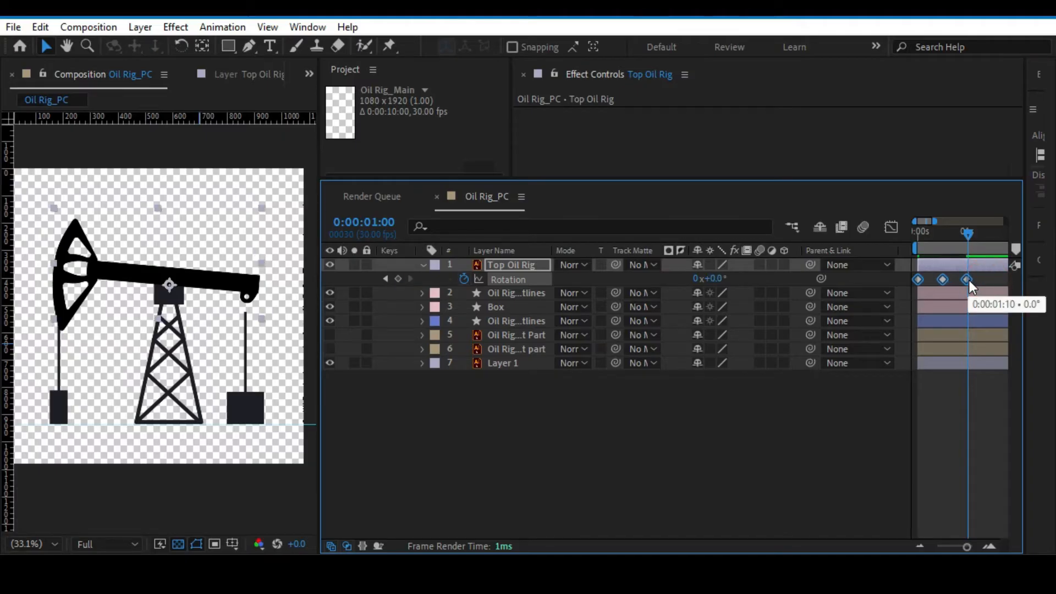
{"action": "left_click_drag", "start_coordinate": [968, 232], "coordinate": [968, 234]}
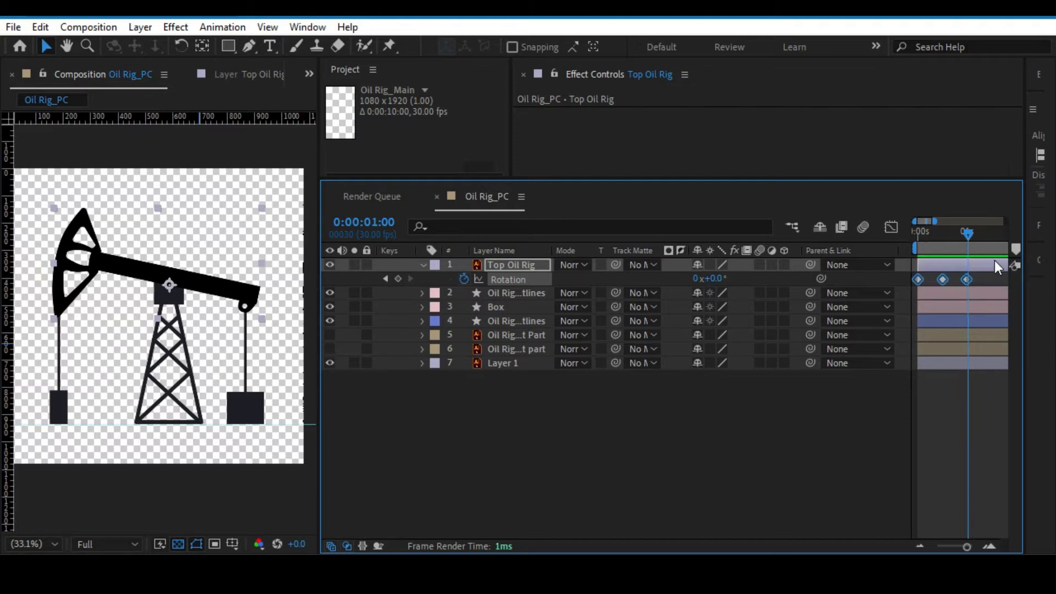
Trim the end of the work area to about 0:00:01:00 and return the playhead to the start.
{"action": "left_click_drag", "start_coordinate": [1008, 248], "coordinate": [976, 247]}
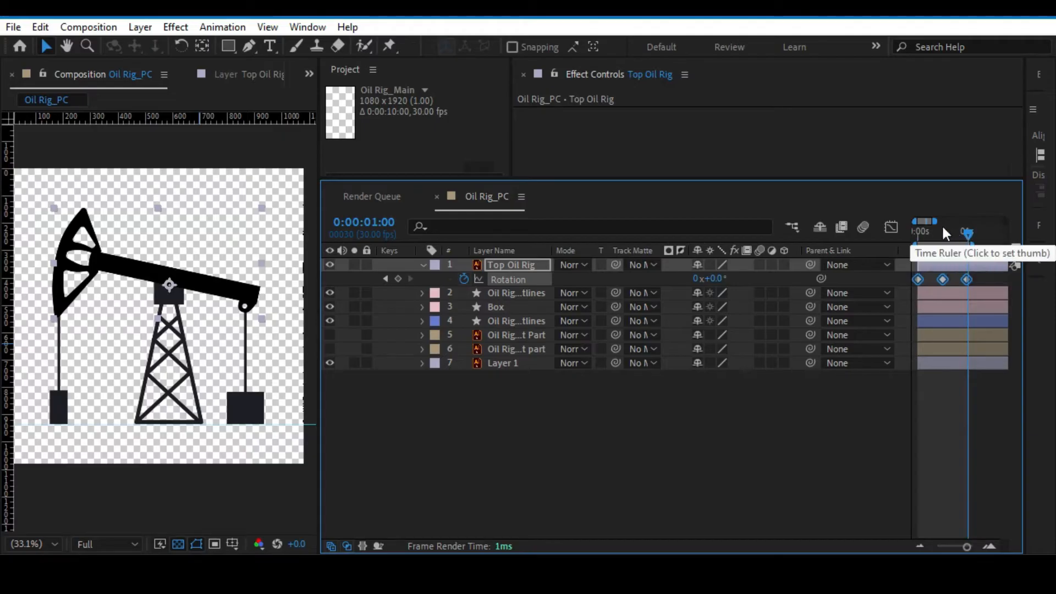
{"action": "left_click_drag", "start_coordinate": [962, 233], "coordinate": [901, 230]}
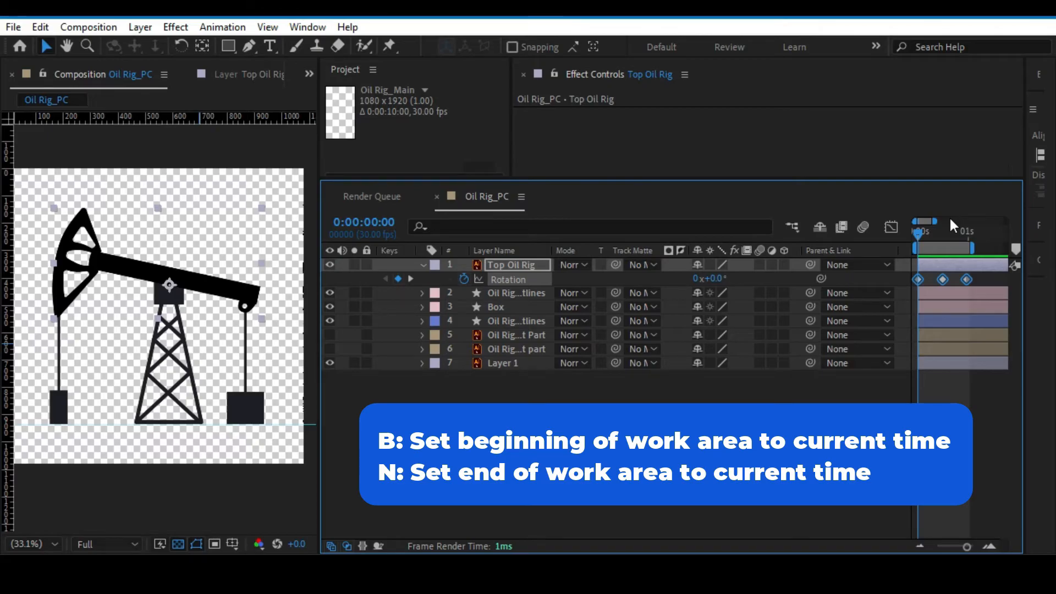
Try setting the beginning of the work area at 0:00:00:09, and undo it.
{"action": "left_click_drag", "start_coordinate": [916, 235], "coordinate": [933, 236]}
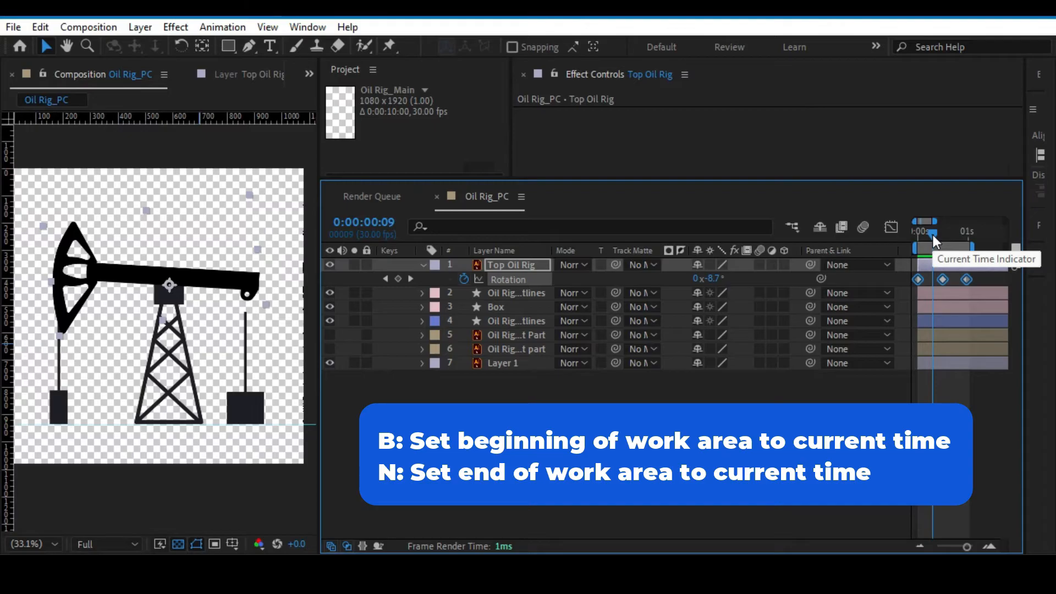
{"action": "key", "text": "b"}
{"action": "key", "text": "ctrl+z"}
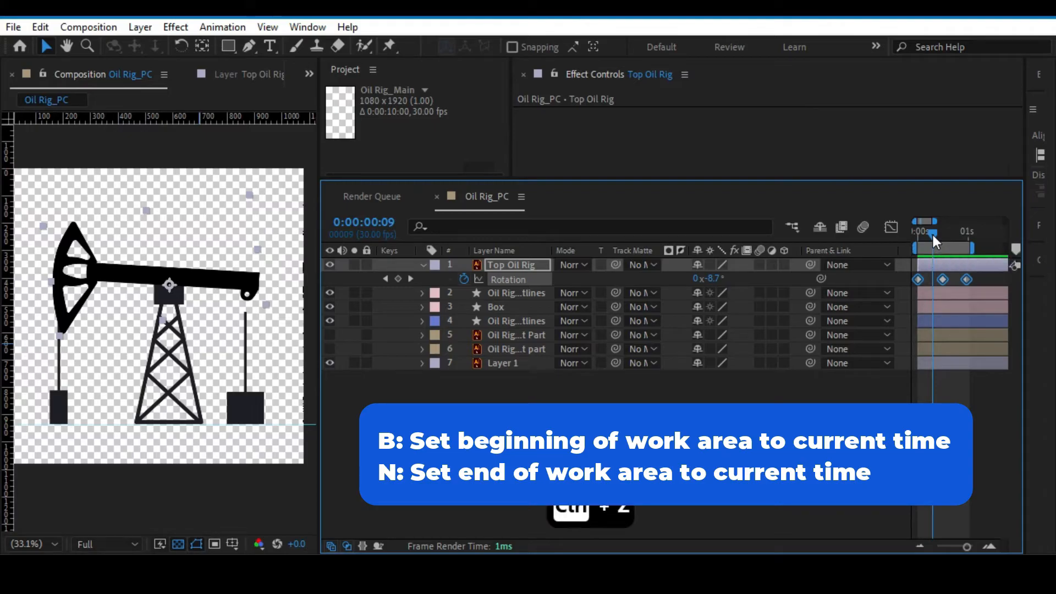
{"action": "key", "text": "ctrl+z"}
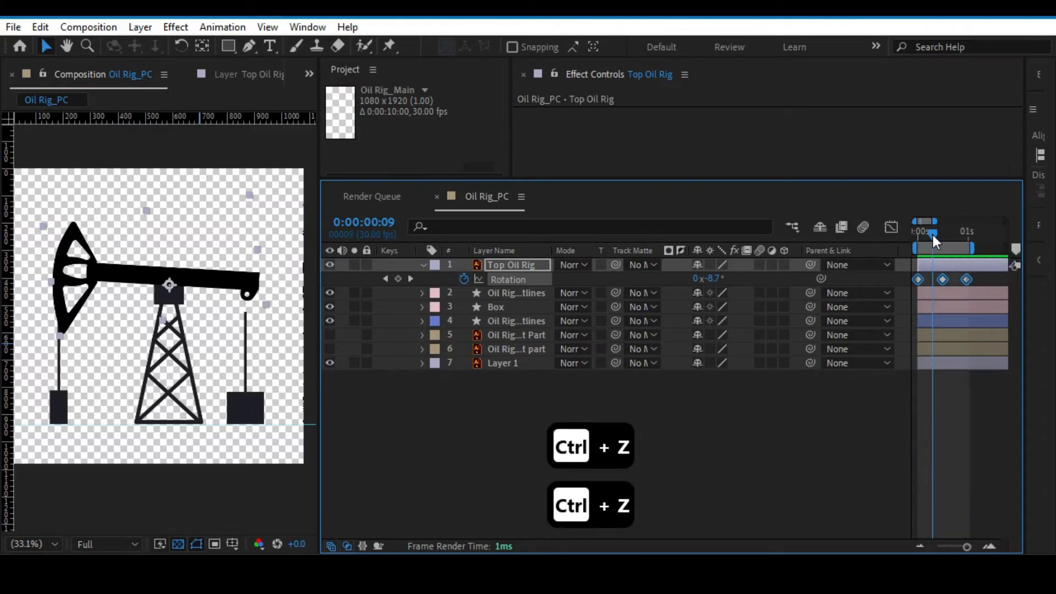
Preview the beam's rotation from the start of the composition and save the project.
{"action": "key", "text": "ctrl+s"}
{"action": "mouse_move", "coordinate": [932, 235]}
{"action": "left_mouse_down"}
{"action": "mouse_move", "coordinate": [945, 235]}
{"action": "mouse_move", "coordinate": [935, 237]}
{"action": "left_mouse_up"}
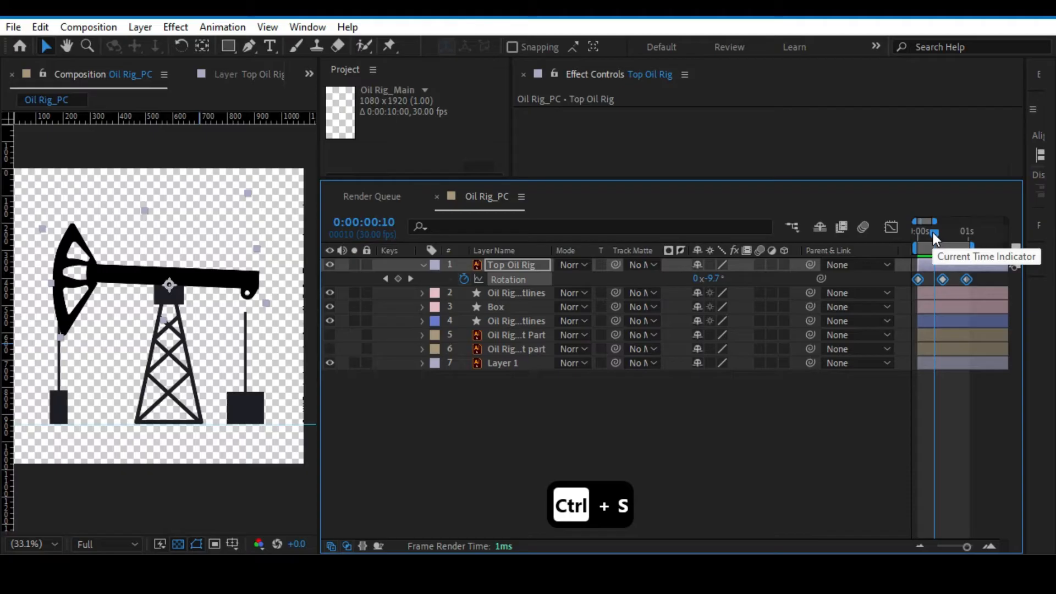
{"action": "left_click_drag", "start_coordinate": [933, 232], "coordinate": [889, 238]}
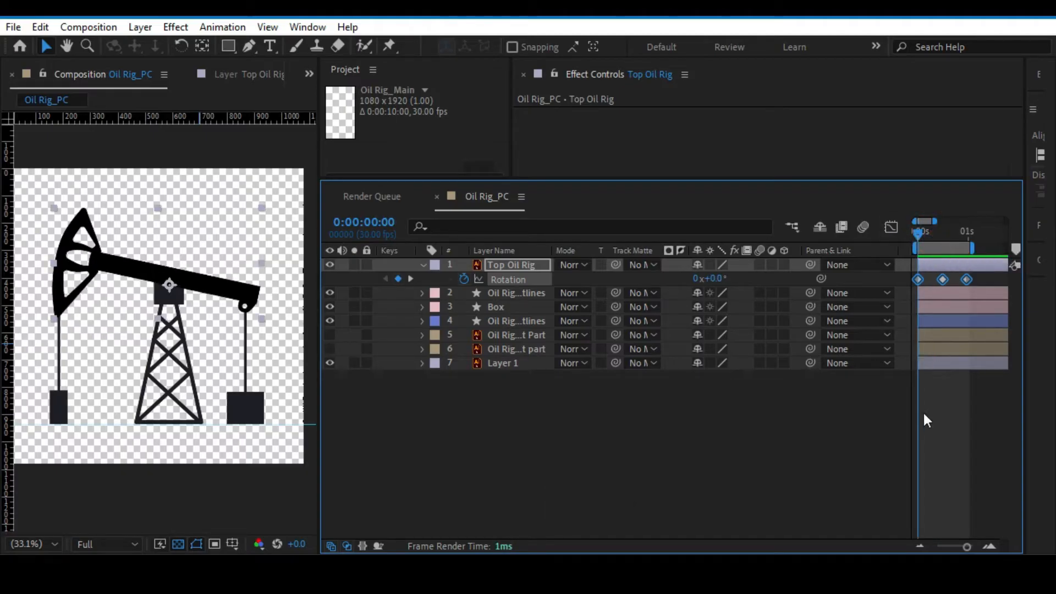
{"action": "key", "text": "space"}
{"action": "key", "text": "space"}
{"action": "left_click", "coordinate": [432, 437]}
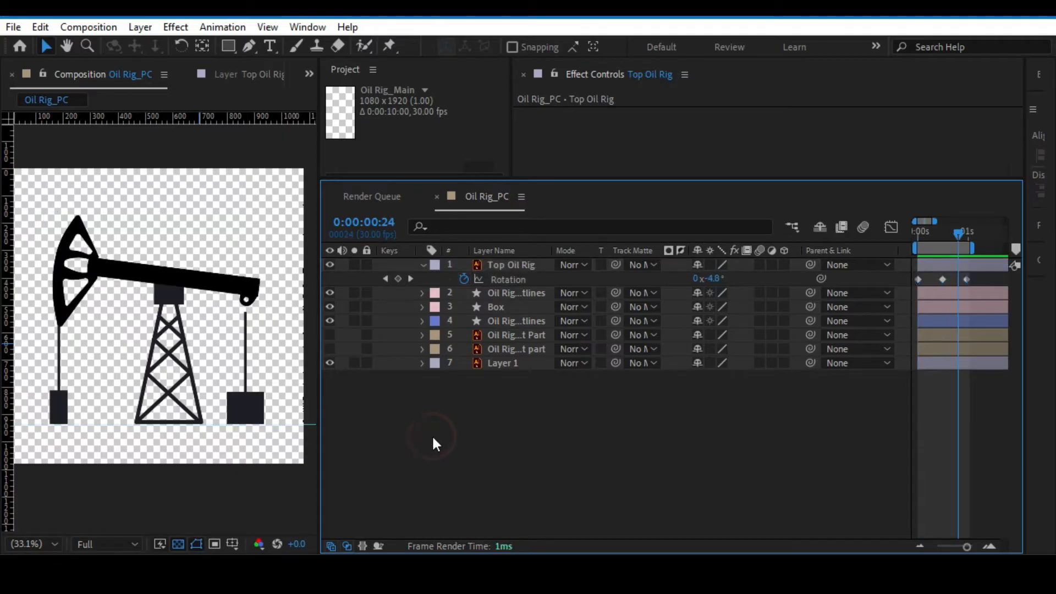
{"action": "key", "text": "ctrl+s"}
Apply Easy Ease to all three Rotation keyframes of the Top Oil Rig layer.
{"action": "left_click", "coordinate": [505, 264]}
{"action": "key", "text": "Home"}
{"action": "left_click_drag", "start_coordinate": [993, 269], "coordinate": [921, 287]}
{"action": "key", "text": "ctrl+z"}
{"action": "left_click_drag", "start_coordinate": [983, 276], "coordinate": [900, 286]}
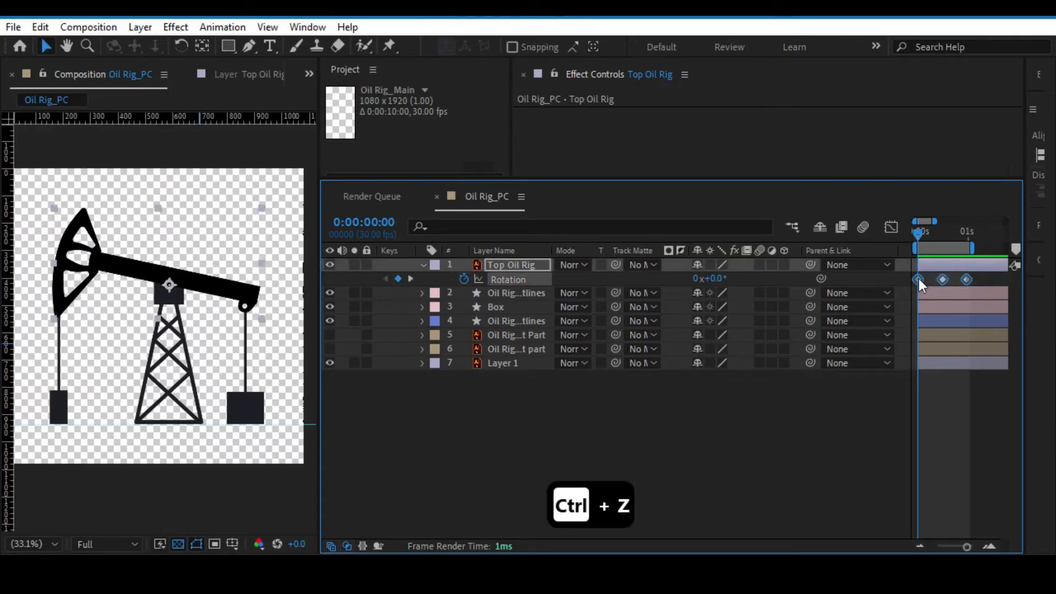
{"action": "right_click", "coordinate": [919, 278]}
{"action": "mouse_move", "coordinate": [908, 525]}
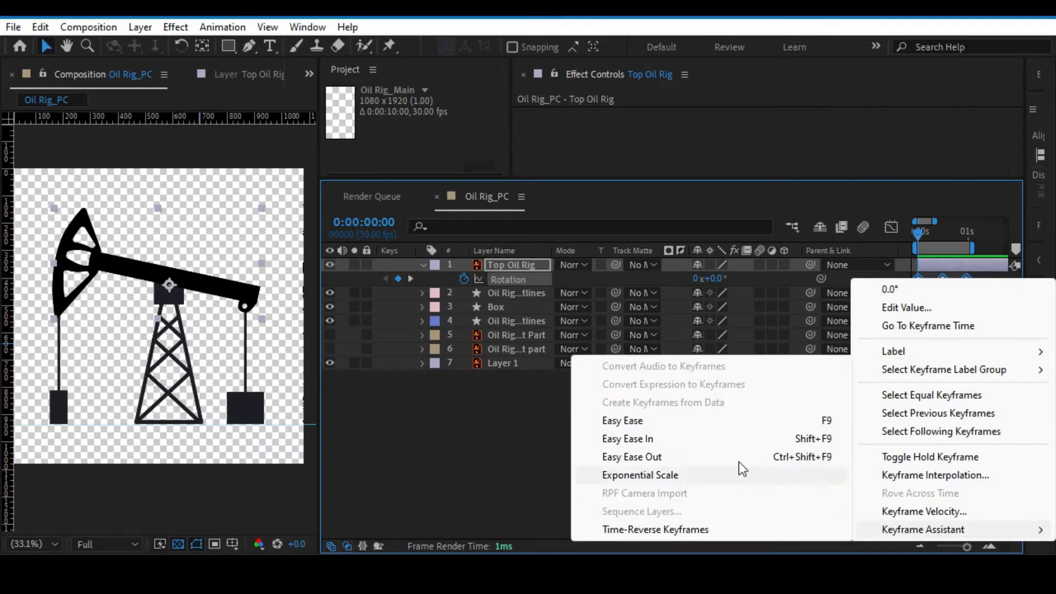
{"action": "left_click", "coordinate": [638, 420]}
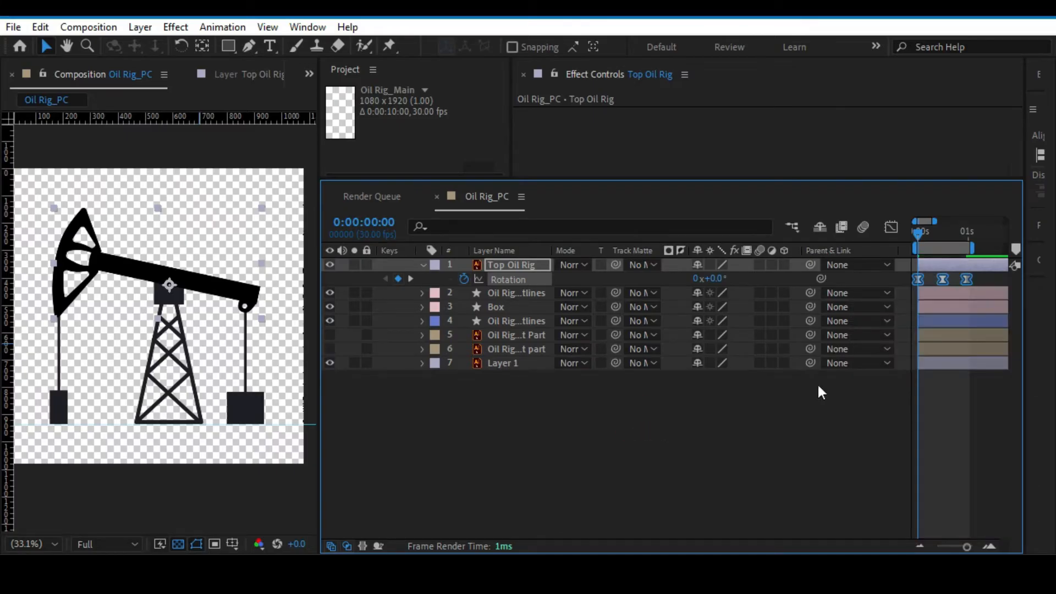
Preview the eased beam rotation, replaying it from the start of the composition.
{"action": "key", "text": "space"}
{"action": "key", "text": "space"}
{"action": "left_click_drag", "start_coordinate": [935, 230], "coordinate": [880, 233]}
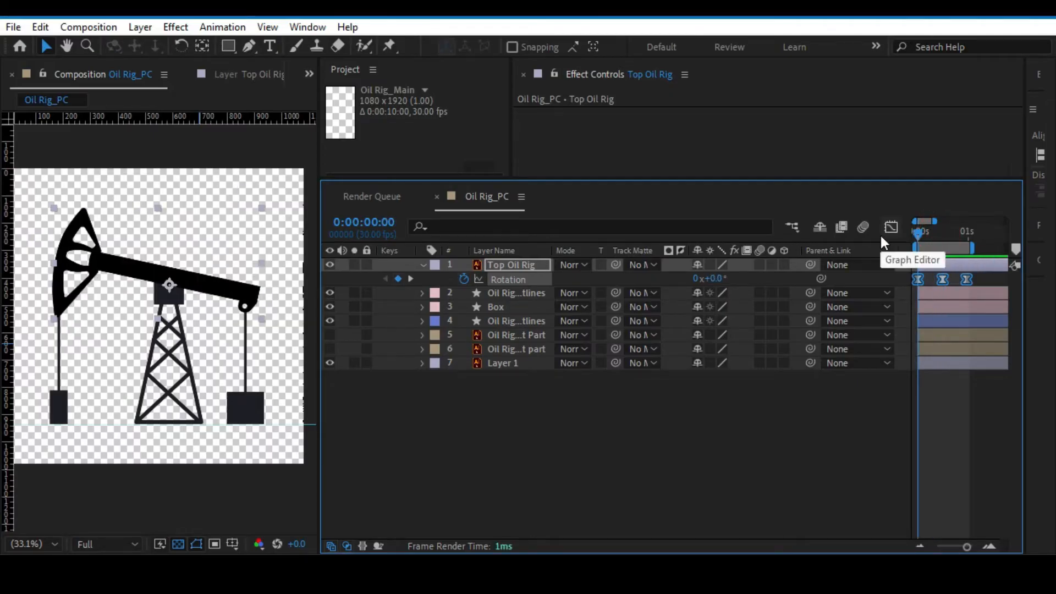
{"action": "key", "text": "space"}
{"action": "key", "text": "space"}
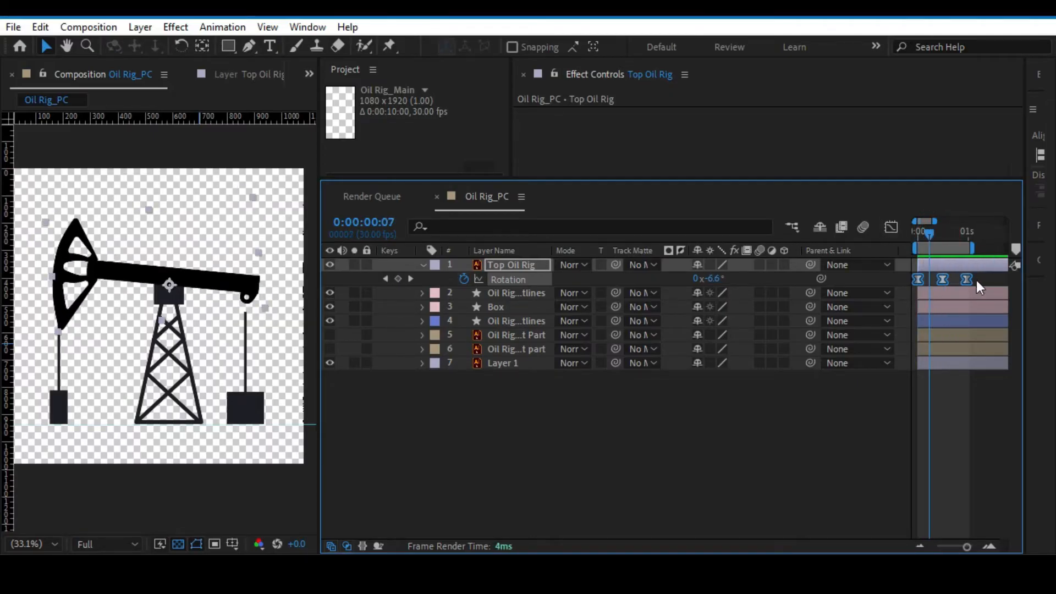
Open the Top Oil Rig Rotation curve in the Graph Editor, view its value graph and return to the speed graph.
{"action": "left_click", "coordinate": [891, 227]}
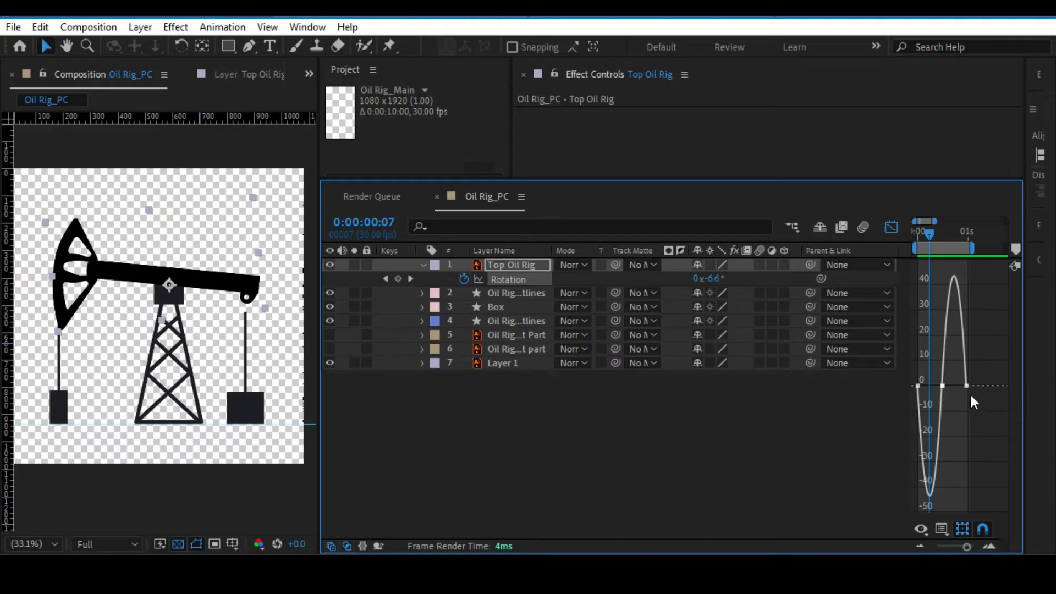
{"action": "left_click_drag", "start_coordinate": [966, 546], "coordinate": [968, 547]}
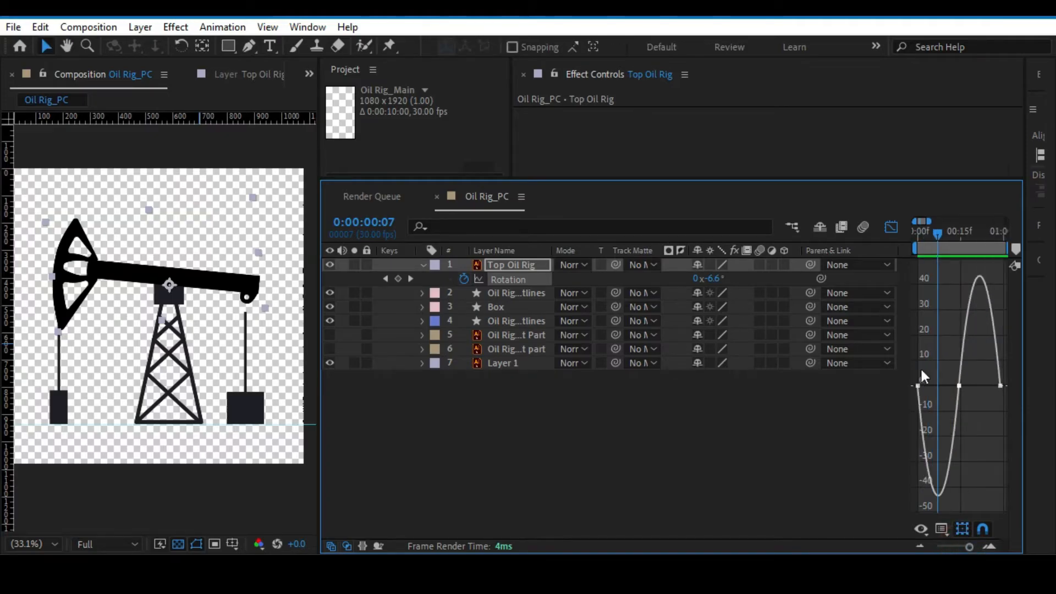
{"action": "left_click", "coordinate": [940, 530]}
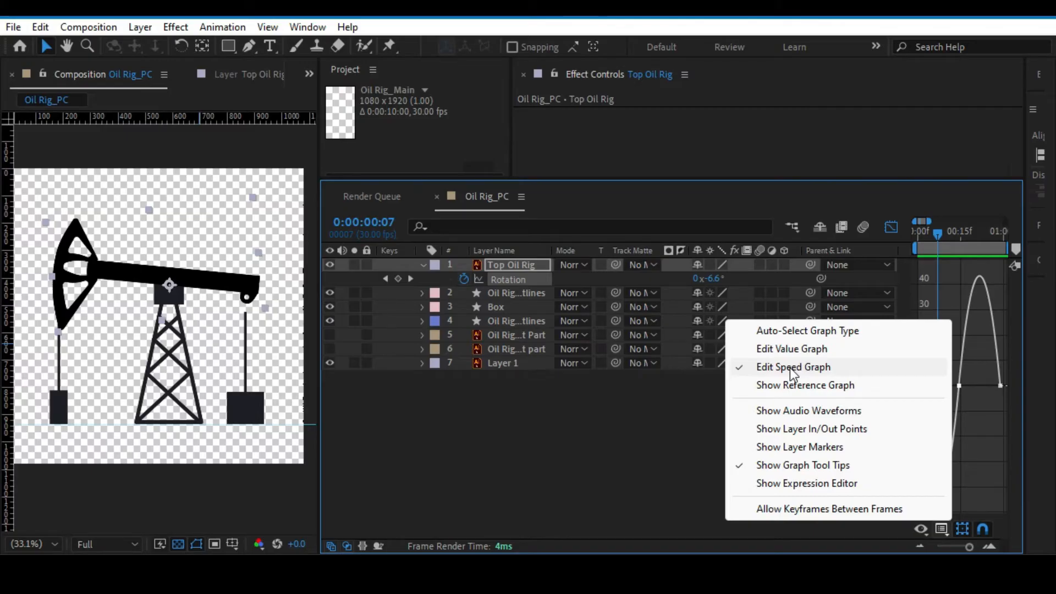
{"action": "left_click", "coordinate": [792, 349]}
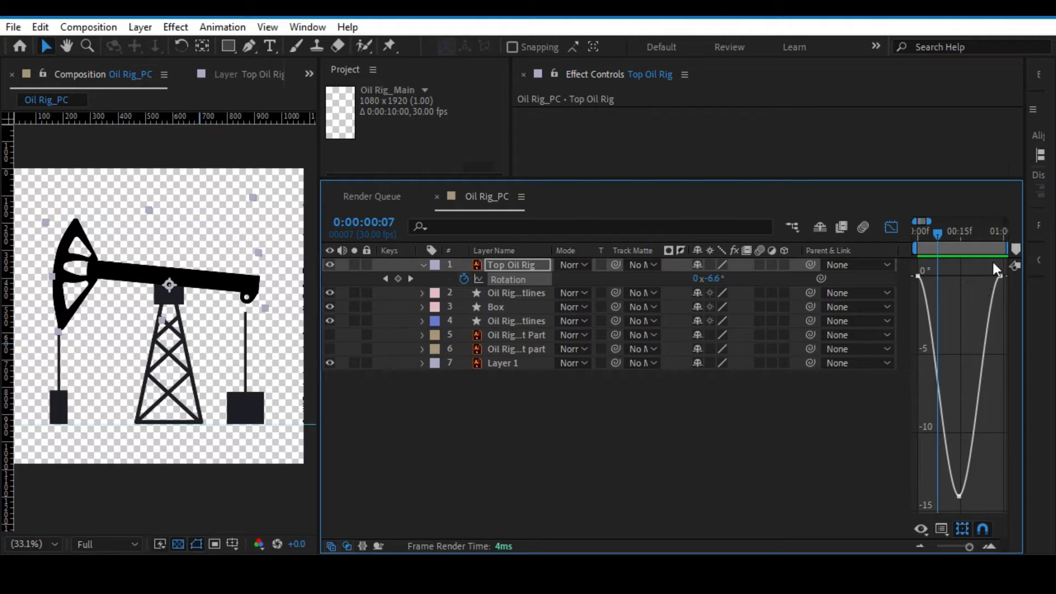
{"action": "left_click", "coordinate": [942, 529]}
{"action": "left_click", "coordinate": [793, 367]}
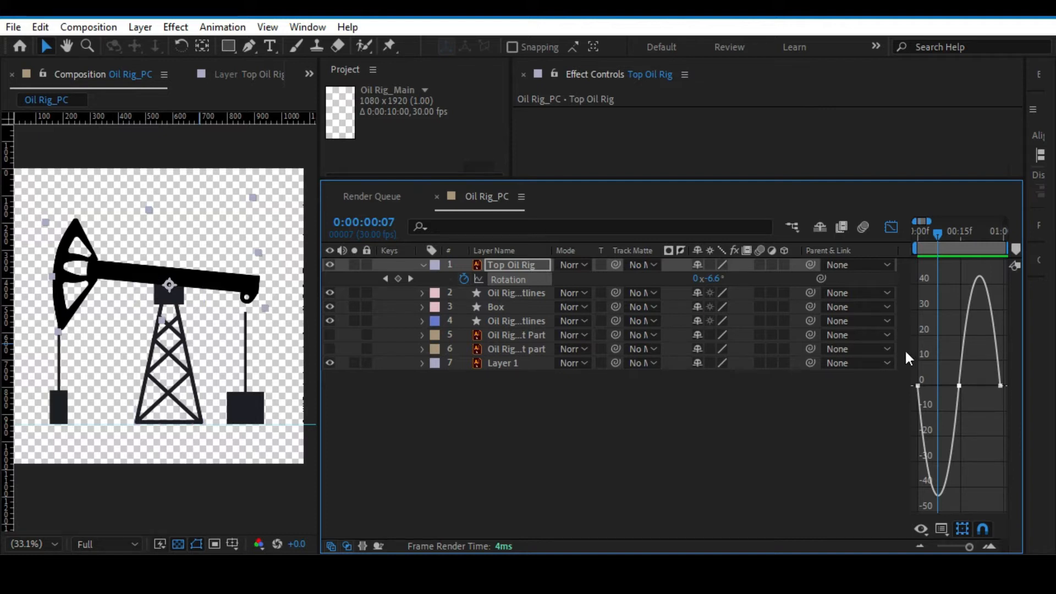
Slightly lengthen the middle Rotation keyframe's incoming and outgoing influence handles in the speed graph.
{"action": "key", "text": "ctrl+a"}
{"action": "left_click", "coordinate": [959, 386]}
{"action": "left_click_drag", "start_coordinate": [952, 385], "coordinate": [946, 362]}
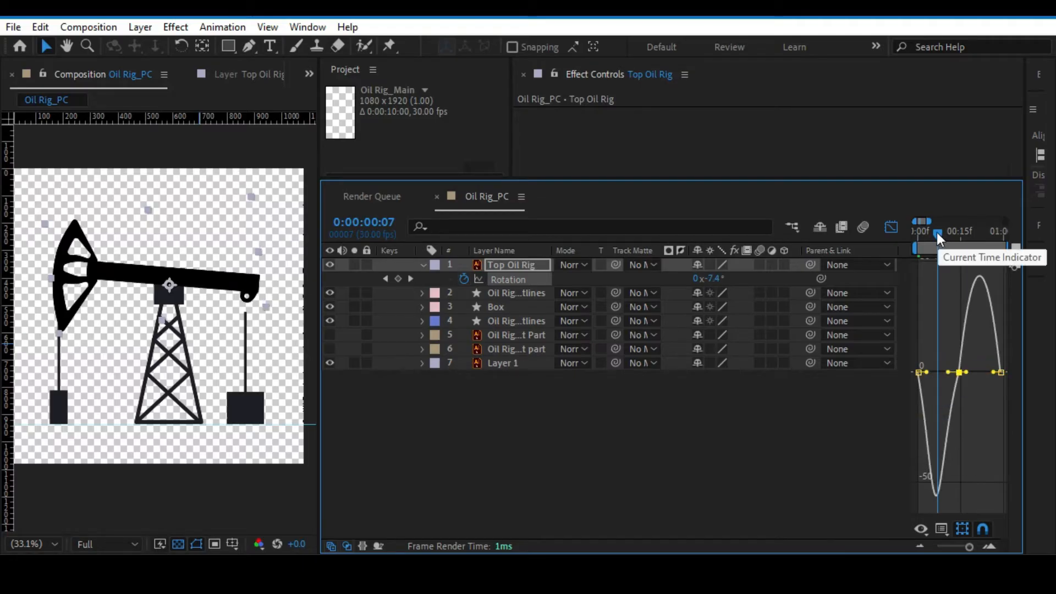
{"action": "mouse_move", "coordinate": [936, 232]}
{"action": "left_mouse_down"}
{"action": "mouse_move", "coordinate": [921, 233]}
{"action": "mouse_move", "coordinate": [936, 240]}
{"action": "left_mouse_up"}
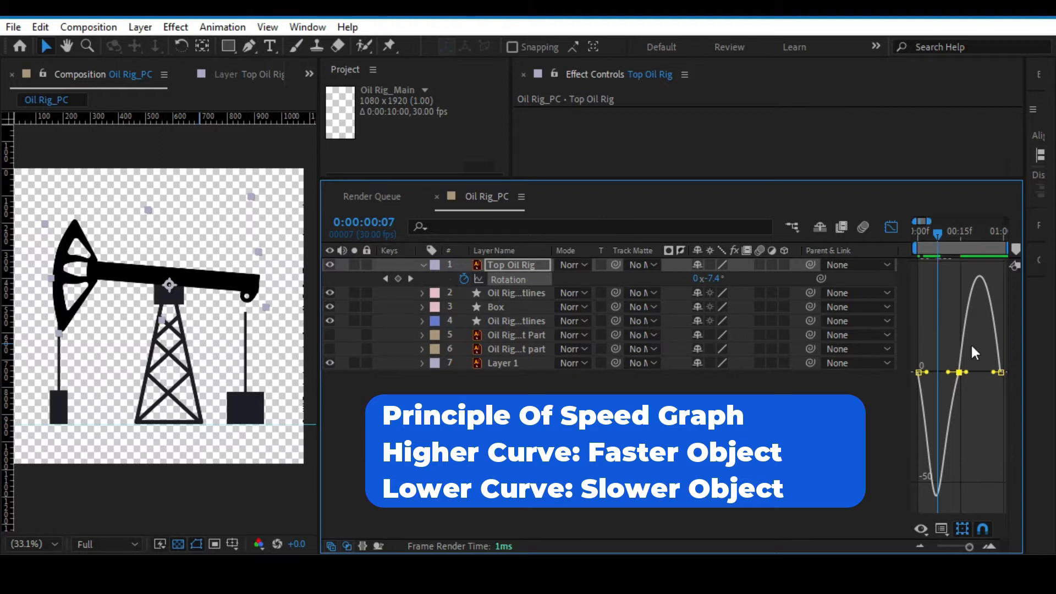
{"action": "left_click_drag", "start_coordinate": [968, 371], "coordinate": [979, 372]}
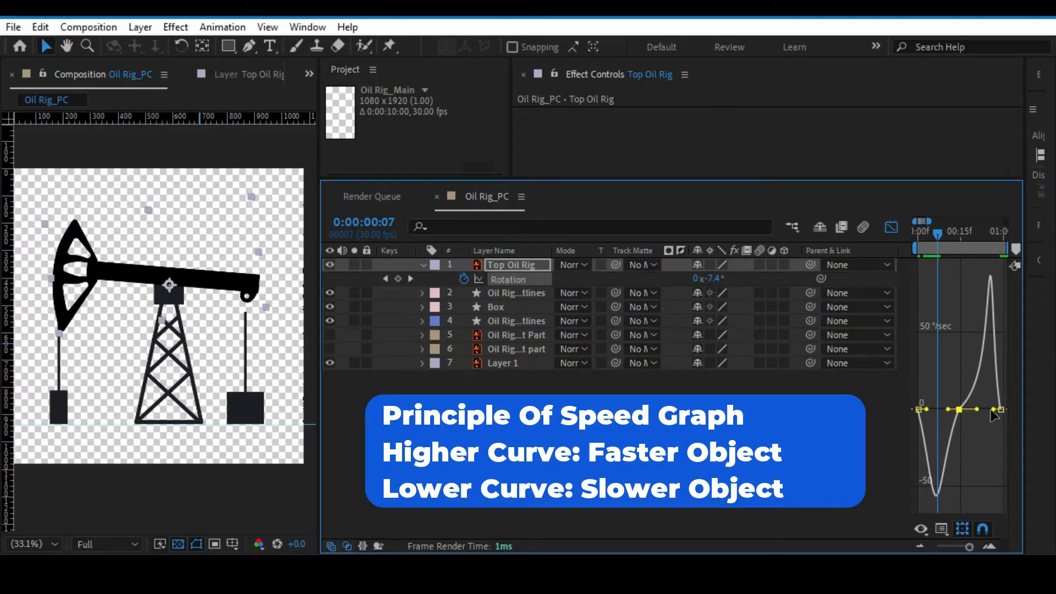
{"action": "left_click_drag", "start_coordinate": [978, 411], "coordinate": [972, 406]}
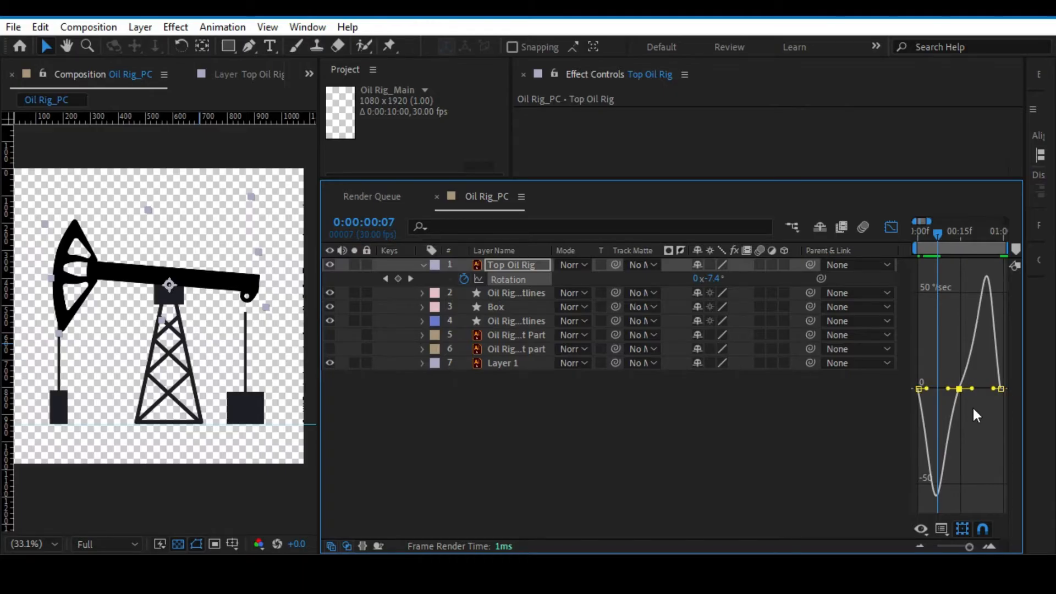
Try stretching the middle Rotation keyframe's incoming handle much further towards the first keyframe, preview the motion, and undo the stretch.
{"action": "left_click_drag", "start_coordinate": [942, 233], "coordinate": [936, 388]}
{"action": "left_click_drag", "start_coordinate": [936, 231], "coordinate": [905, 235]}
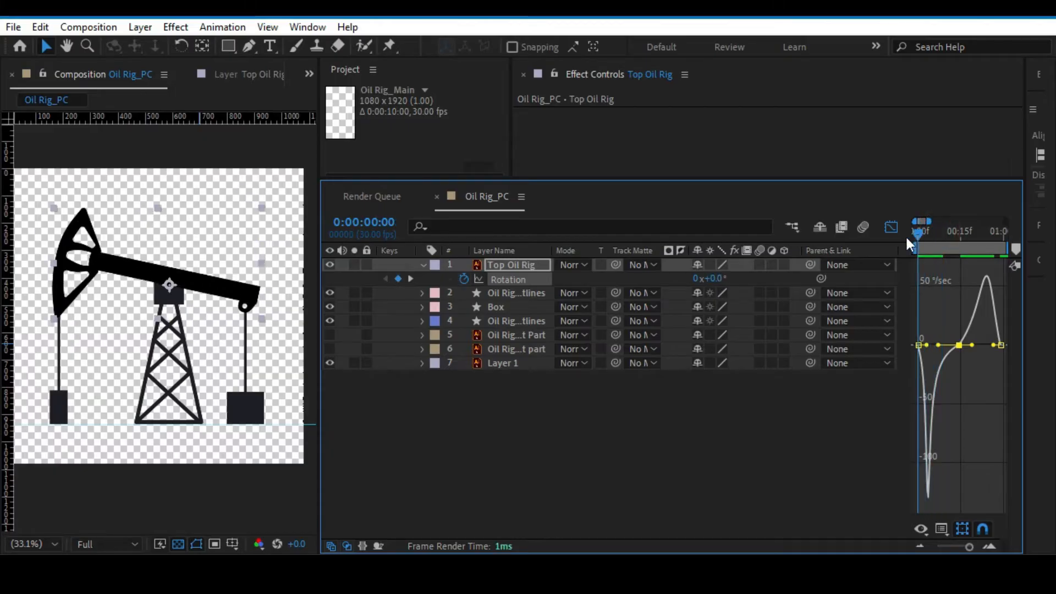
{"action": "key", "text": "space"}
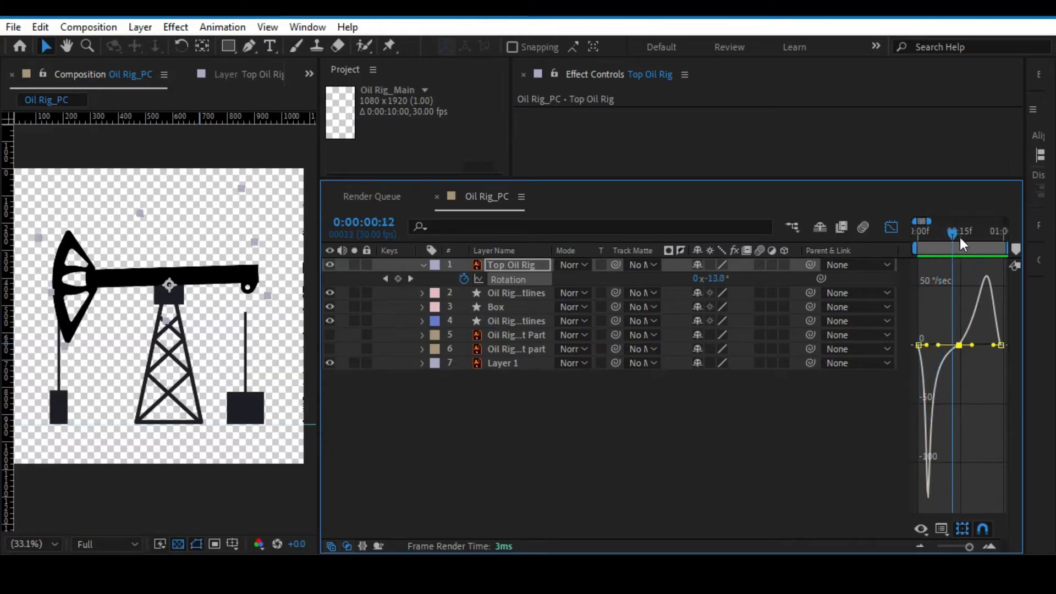
{"action": "left_click_drag", "start_coordinate": [942, 239], "coordinate": [929, 236]}
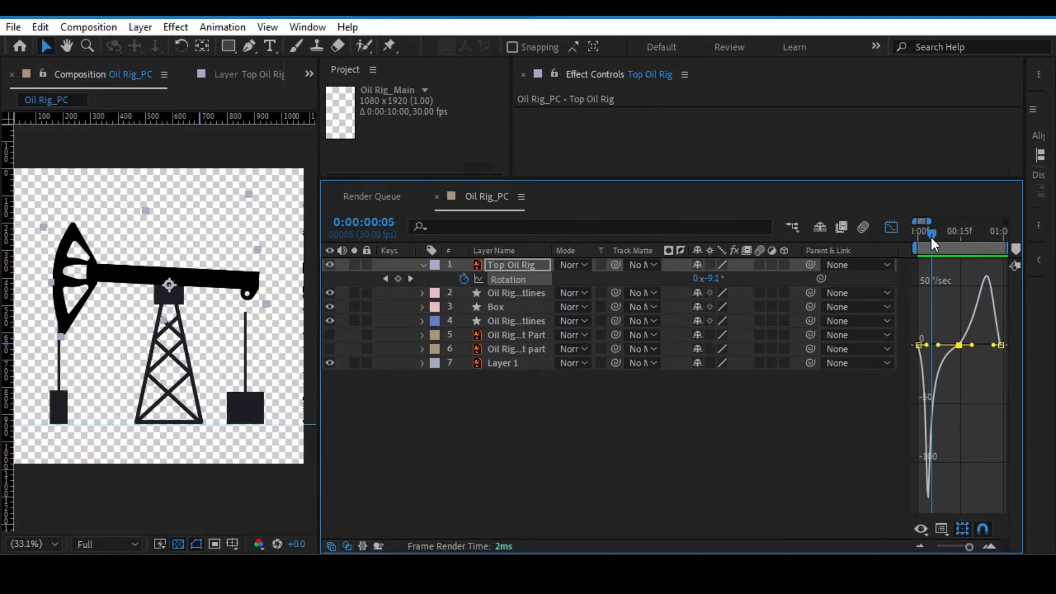
{"action": "key", "text": "ctrl+z"}
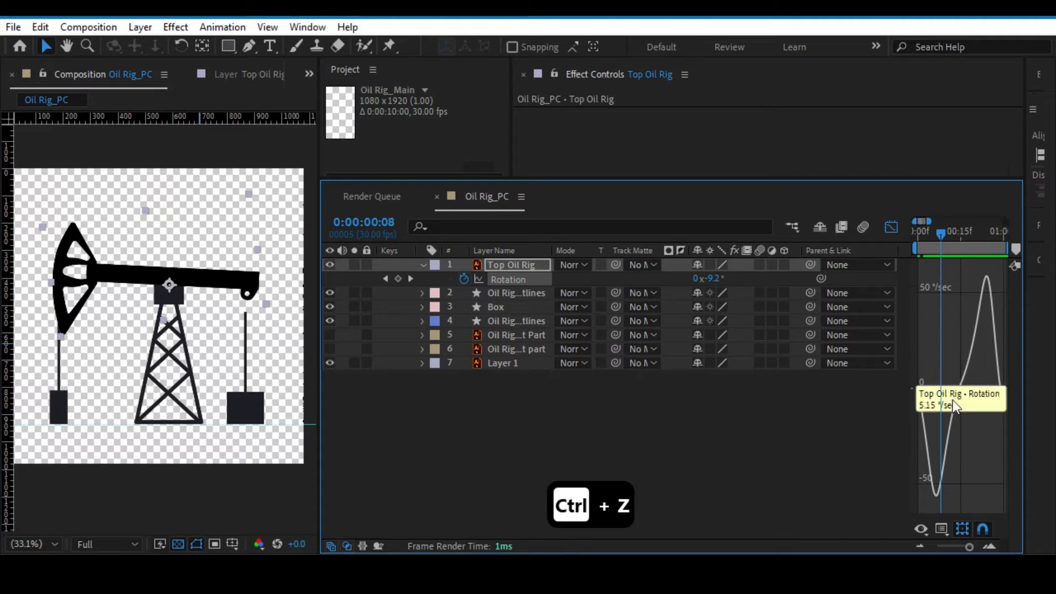
Lengthen both influence handles of the middle Rotation keyframe so the beam slows around it, and check the motion from the start.
{"action": "left_click_drag", "start_coordinate": [940, 236], "coordinate": [988, 237]}
{"action": "left_click_drag", "start_coordinate": [948, 388], "coordinate": [977, 371]}
{"action": "left_click_drag", "start_coordinate": [919, 236], "coordinate": [907, 233]}
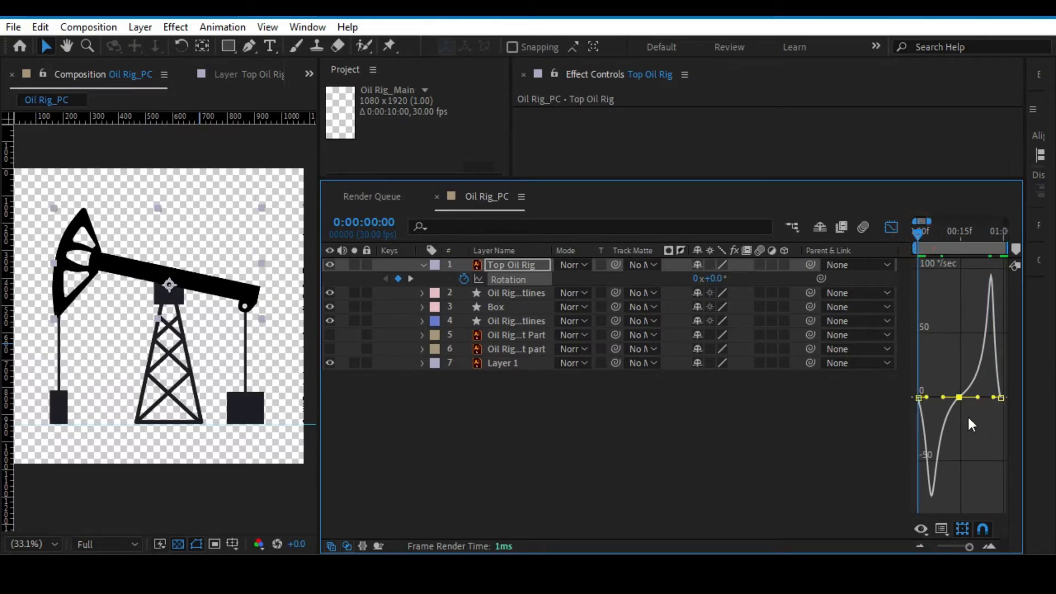
{"action": "left_click", "coordinate": [984, 447]}
{"action": "left_click_drag", "start_coordinate": [923, 230], "coordinate": [942, 229]}
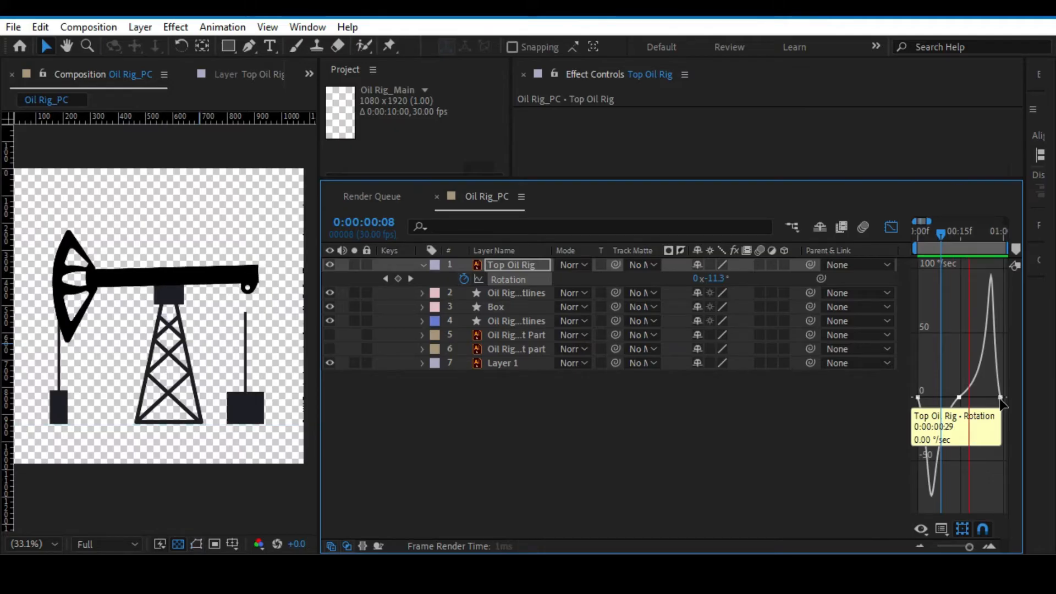
Close the Graph Editor, return the playhead to 0:00:00:00 and deselect the Top Oil Rig layer.
{"action": "left_click", "coordinate": [891, 226]}
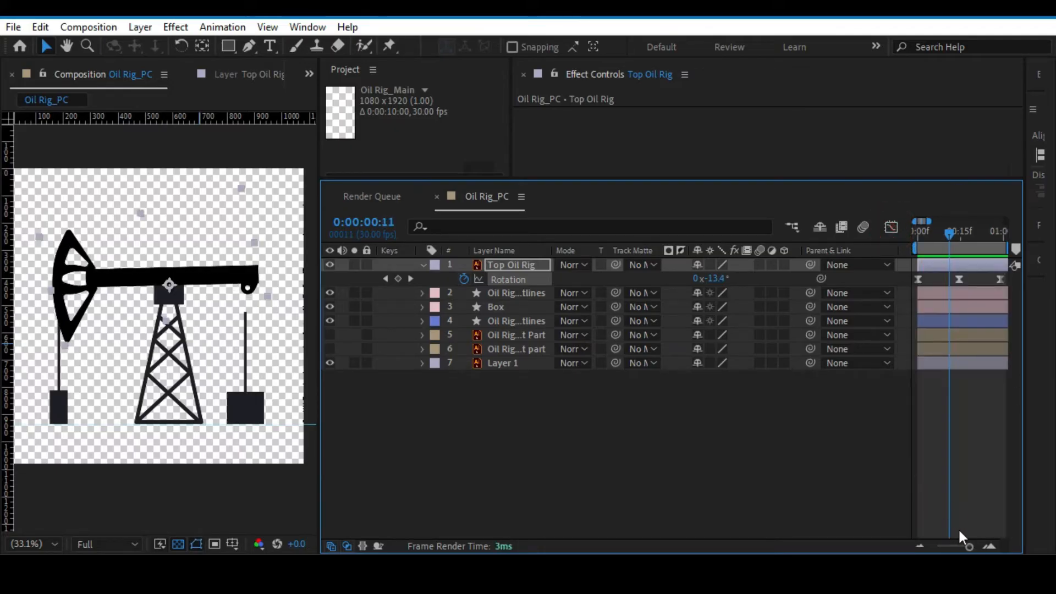
{"action": "left_click", "coordinate": [947, 235]}
{"action": "left_click_drag", "start_coordinate": [946, 235], "coordinate": [913, 241]}
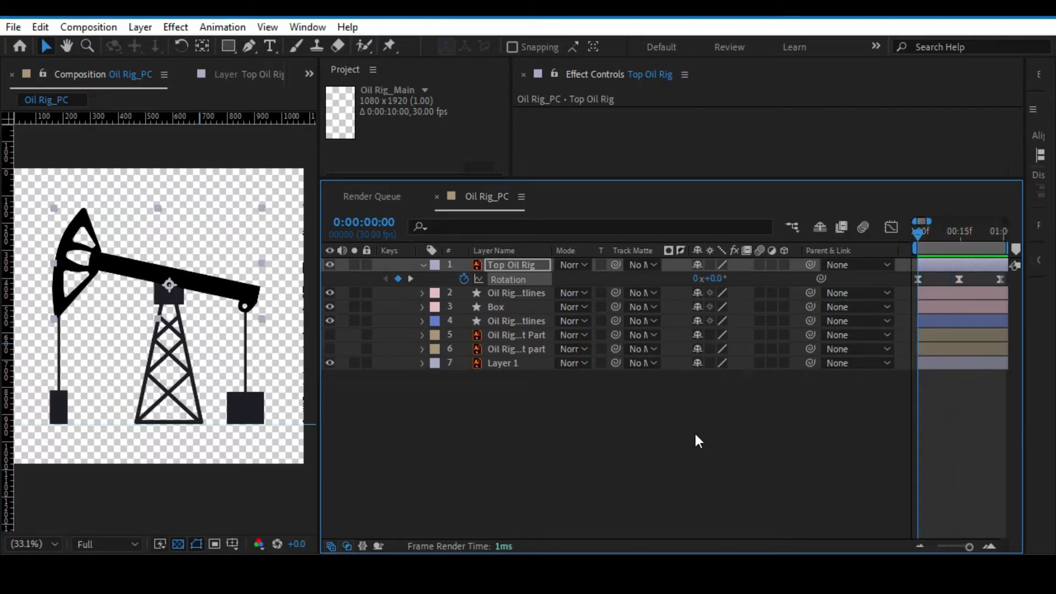
{"action": "left_click", "coordinate": [625, 434]}
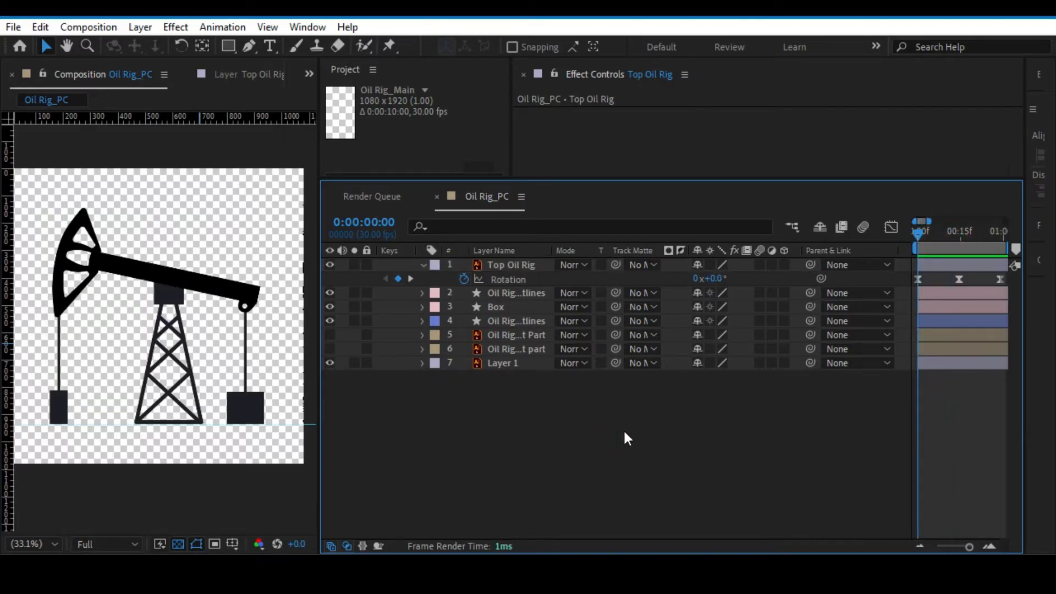
{"action": "left_click", "coordinate": [954, 545]}
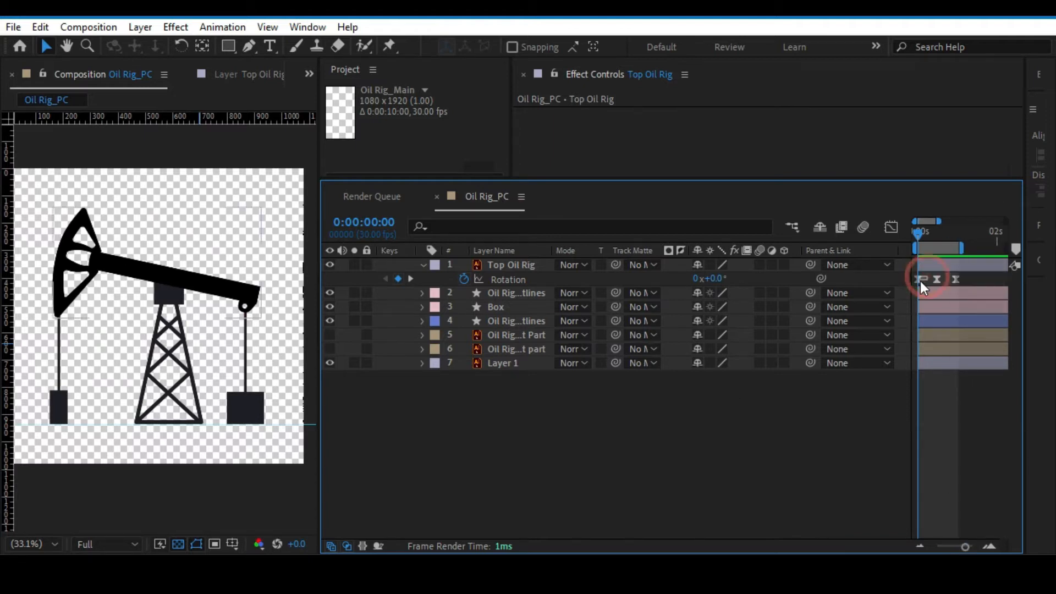
Compare the first and last Rotation keyframes of the Top Oil Rig layer, and inspect the middle keyframe at 0:00:00:15.
{"action": "left_click", "coordinate": [920, 280]}
{"action": "left_click_drag", "start_coordinate": [965, 279], "coordinate": [900, 291]}
{"action": "left_click", "coordinate": [926, 276]}
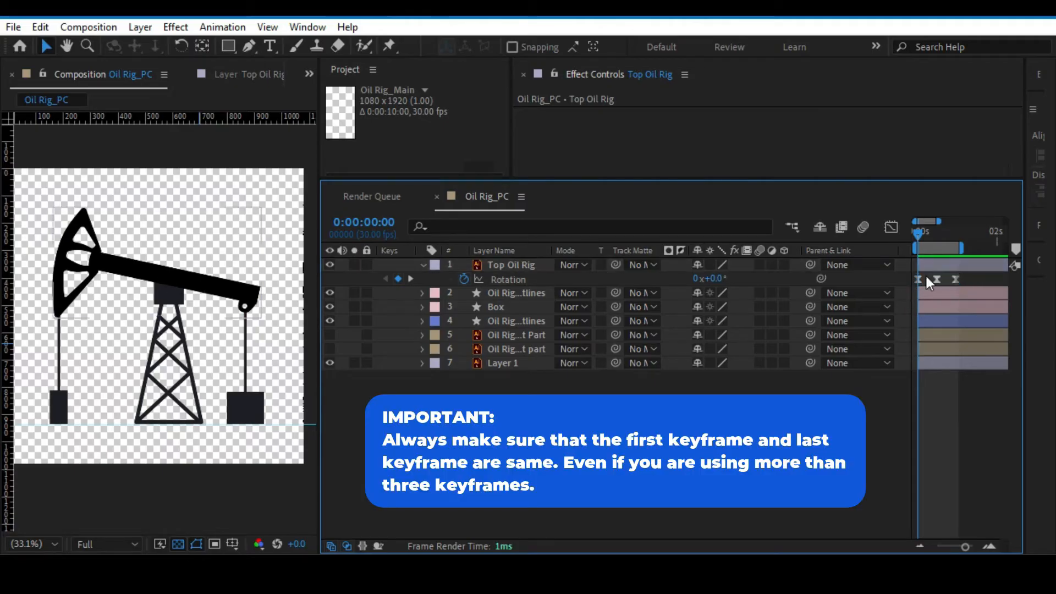
{"action": "left_click", "coordinate": [918, 279]}
{"action": "left_click", "coordinate": [955, 280], "text": "shift"}
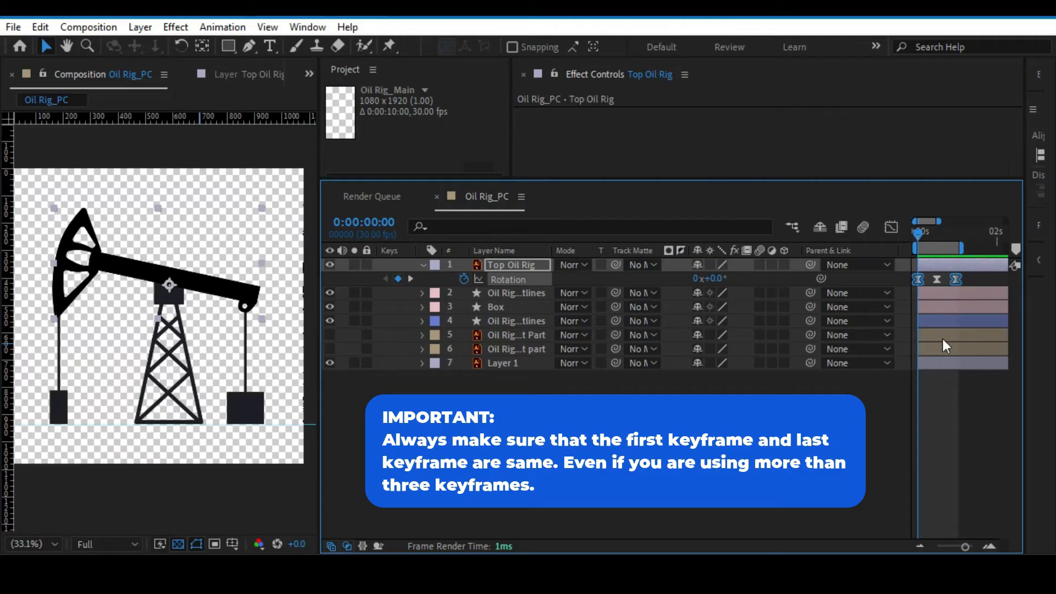
{"action": "left_click", "coordinate": [933, 400]}
{"action": "left_click", "coordinate": [956, 280]}
{"action": "left_click", "coordinate": [947, 417]}
{"action": "left_click", "coordinate": [938, 232]}
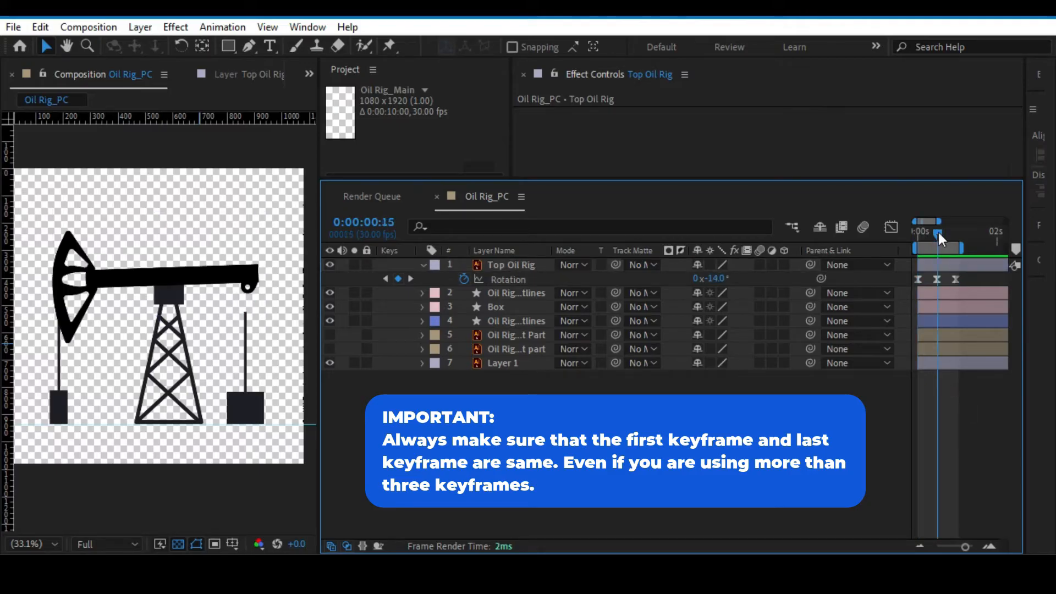
Preview the beam's rotation and inspect the gap between the beam's end and the rod in the Oil Rig_Right part Outlines layer.
{"action": "key", "text": "space"}
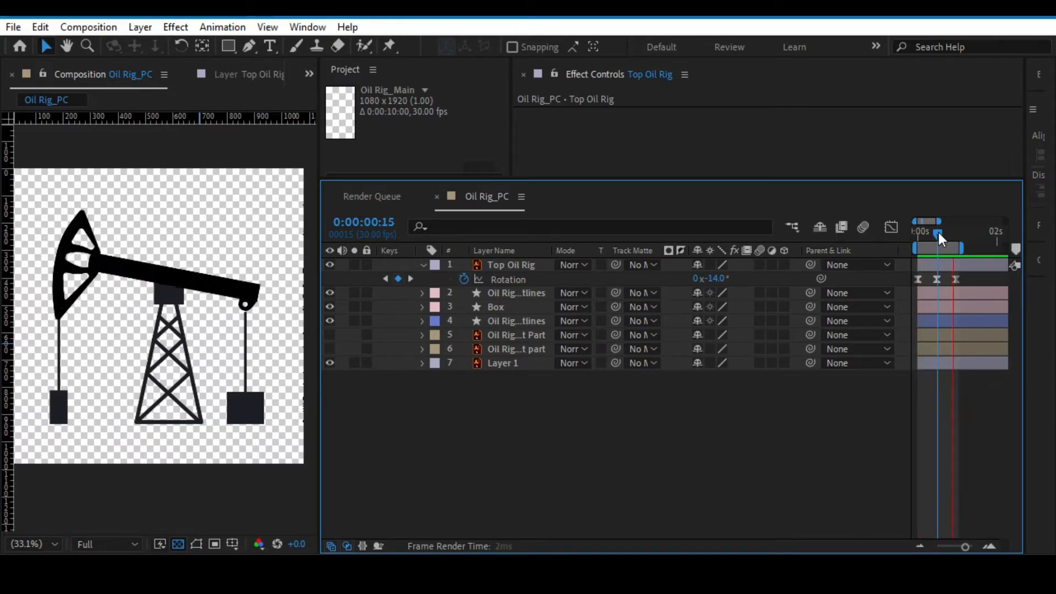
{"action": "key", "text": "space"}
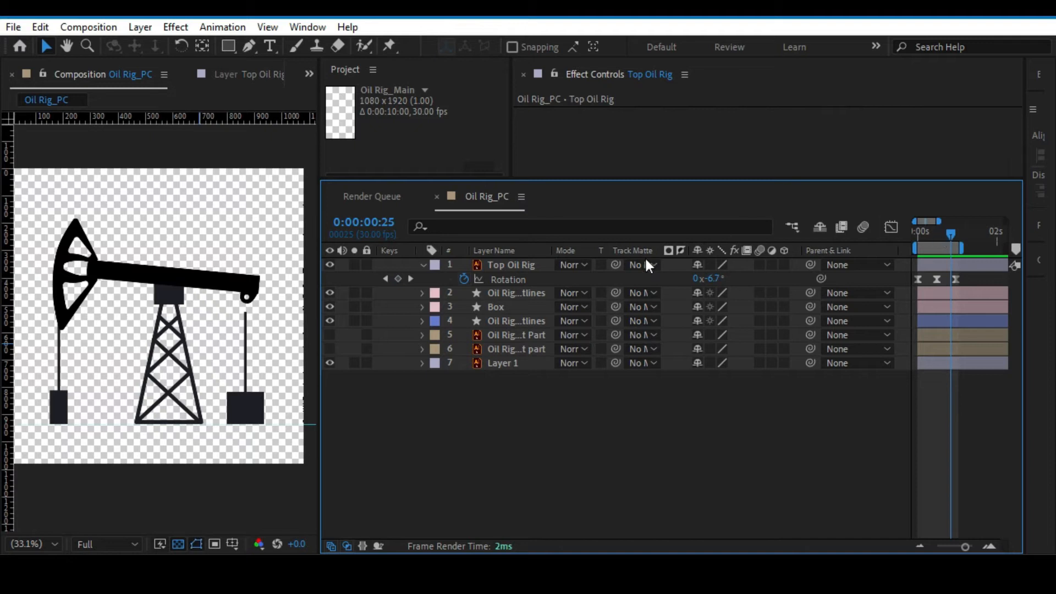
{"action": "left_click", "coordinate": [517, 293]}
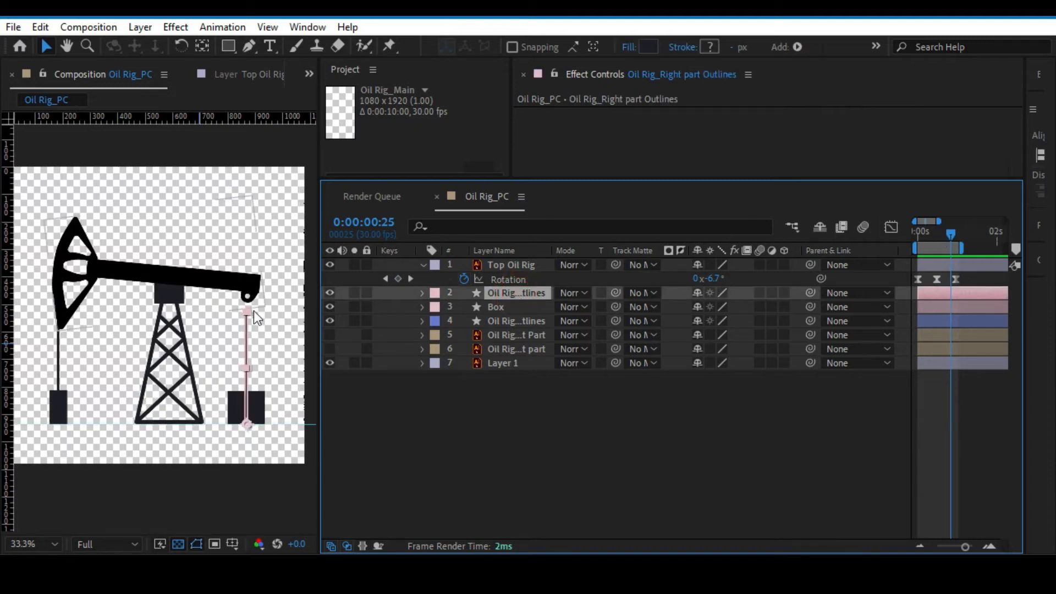
{"action": "scroll", "coordinate": [253, 311], "scroll_direction": "up", "scroll_amount": 3}
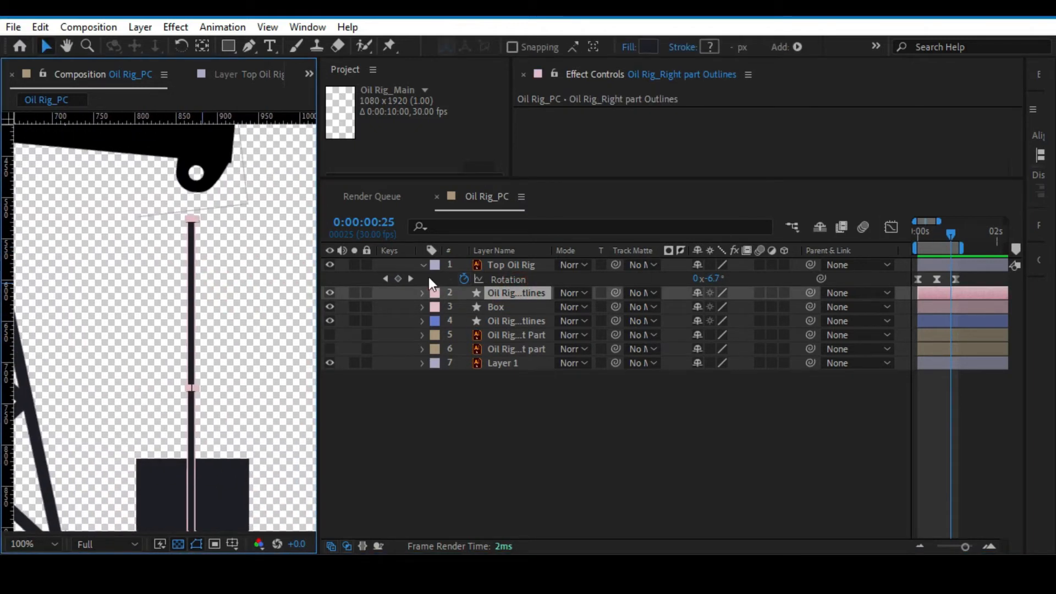
Reveal Path 1 inside Group 2 of the Oil Rig_Right part Outlines layer and set a Path keyframe at 0:00:00:00.
{"action": "left_click", "coordinate": [421, 292]}
{"action": "left_click", "coordinate": [437, 307]}
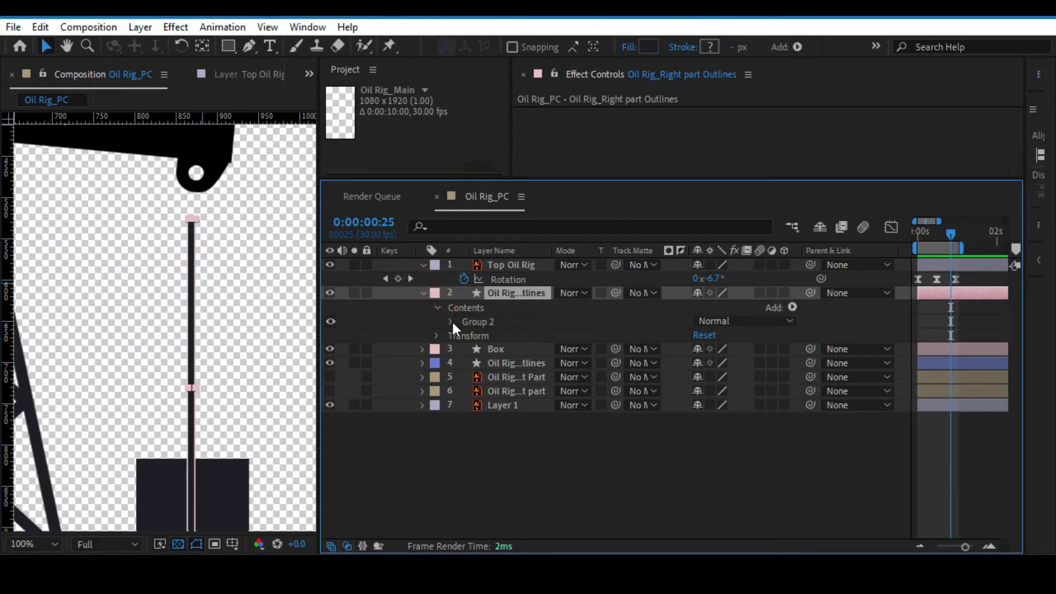
{"action": "left_click", "coordinate": [450, 321]}
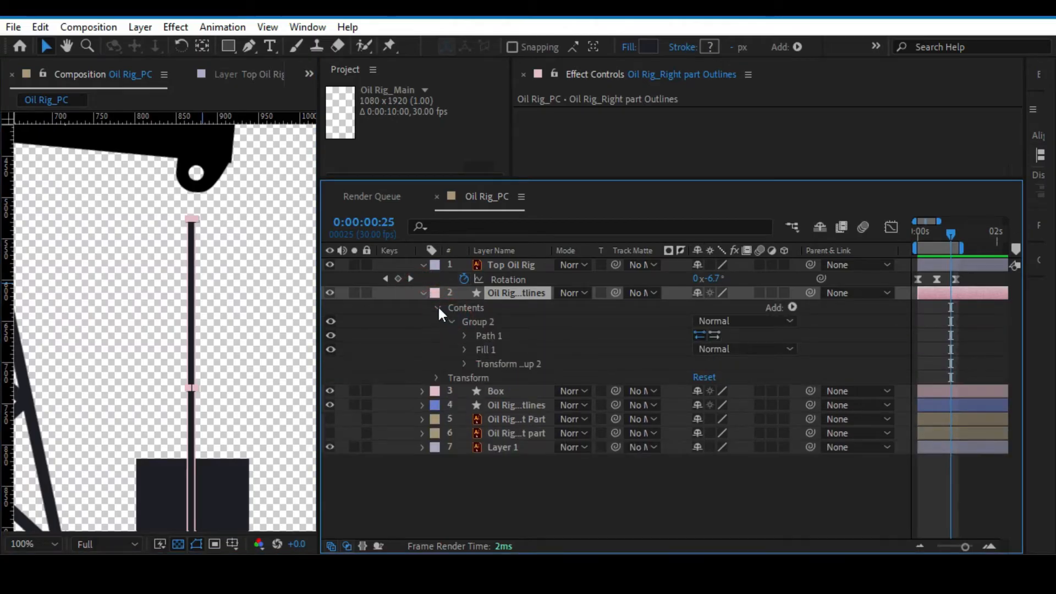
{"action": "left_click", "coordinate": [421, 292]}
{"action": "left_click", "coordinate": [422, 293]}
{"action": "left_click", "coordinate": [452, 321]}
{"action": "left_click", "coordinate": [452, 322]}
{"action": "left_click", "coordinate": [463, 336]}
{"action": "left_click_drag", "start_coordinate": [952, 232], "coordinate": [922, 230]}
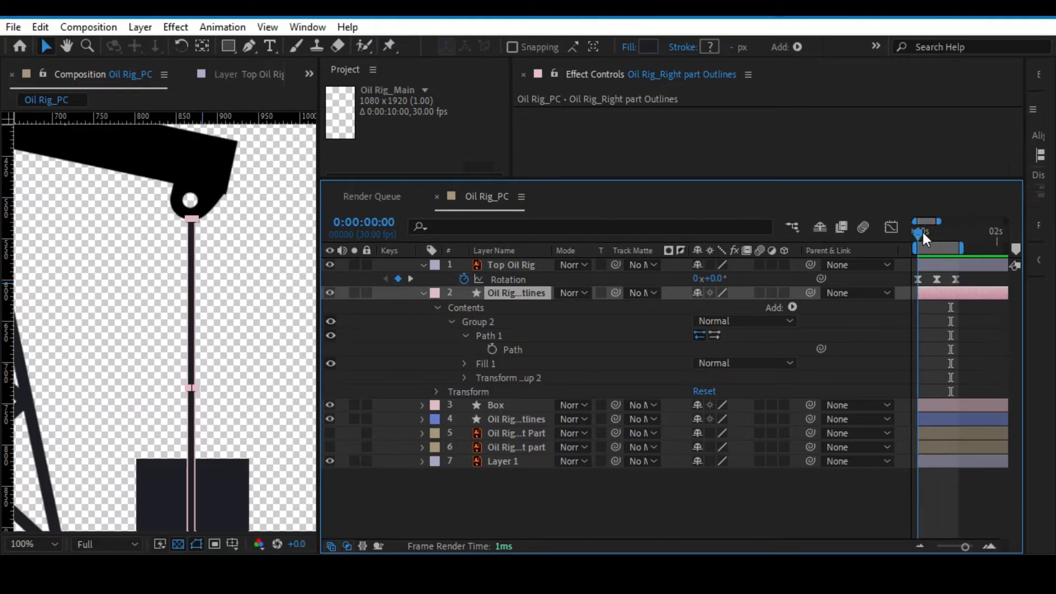
{"action": "left_click", "coordinate": [492, 349]}
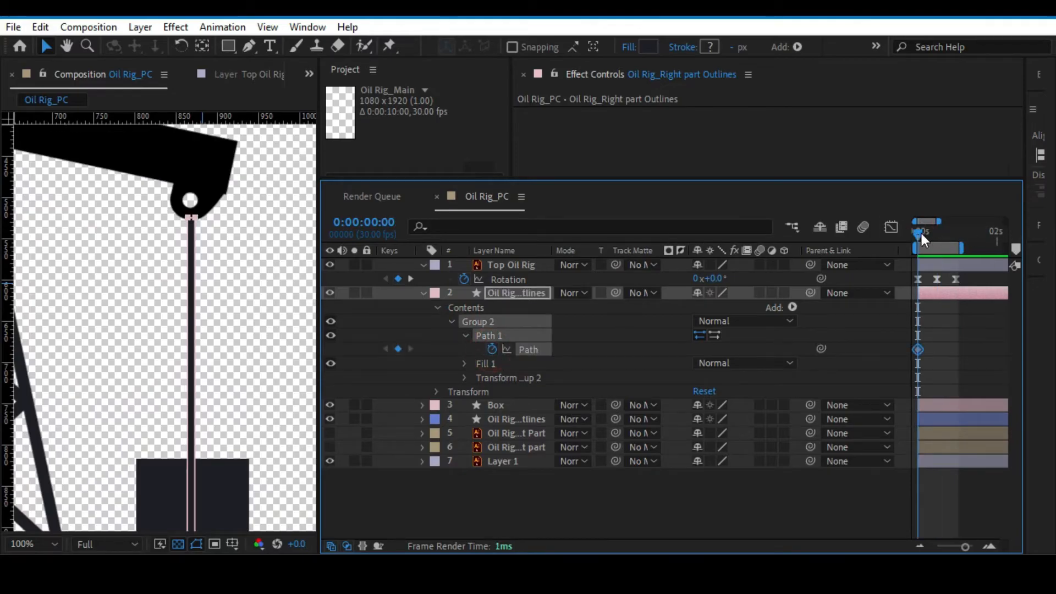
Align the middle Rotation keyframe of Top Oil Rig with 0:00:00:15 and add a Path keyframe for the right rod there.
{"action": "left_click_drag", "start_coordinate": [922, 233], "coordinate": [938, 235]}
{"action": "left_click", "coordinate": [511, 266]}
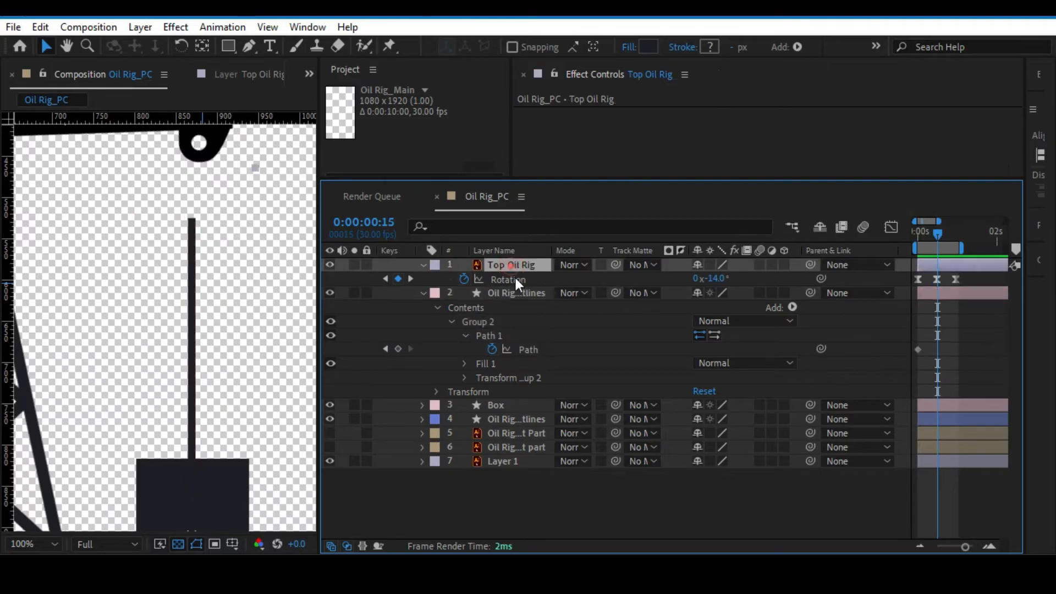
{"action": "left_click", "coordinate": [509, 280]}
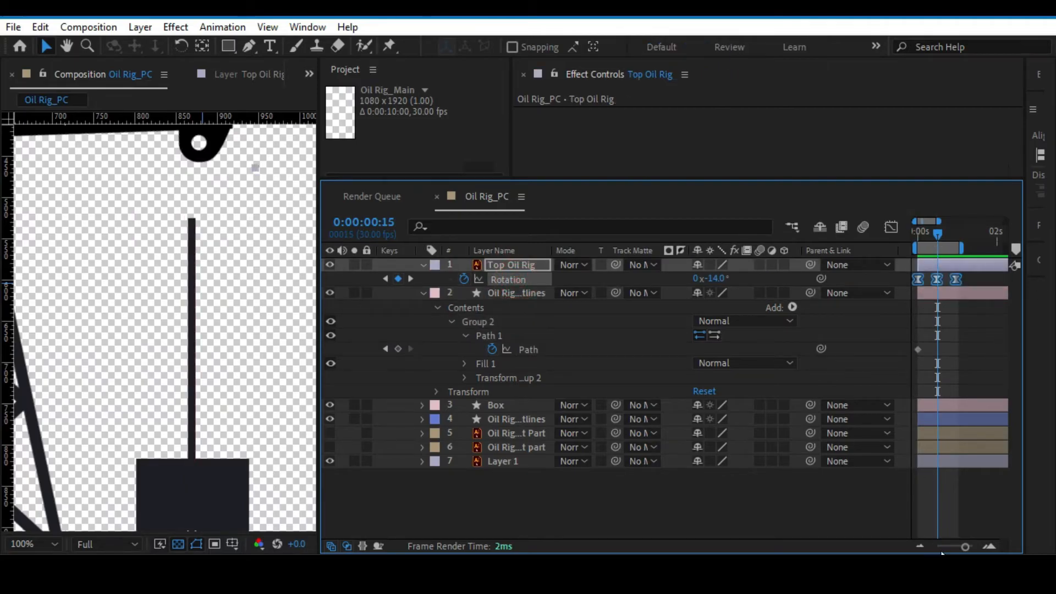
{"action": "left_click_drag", "start_coordinate": [965, 546], "coordinate": [972, 547]}
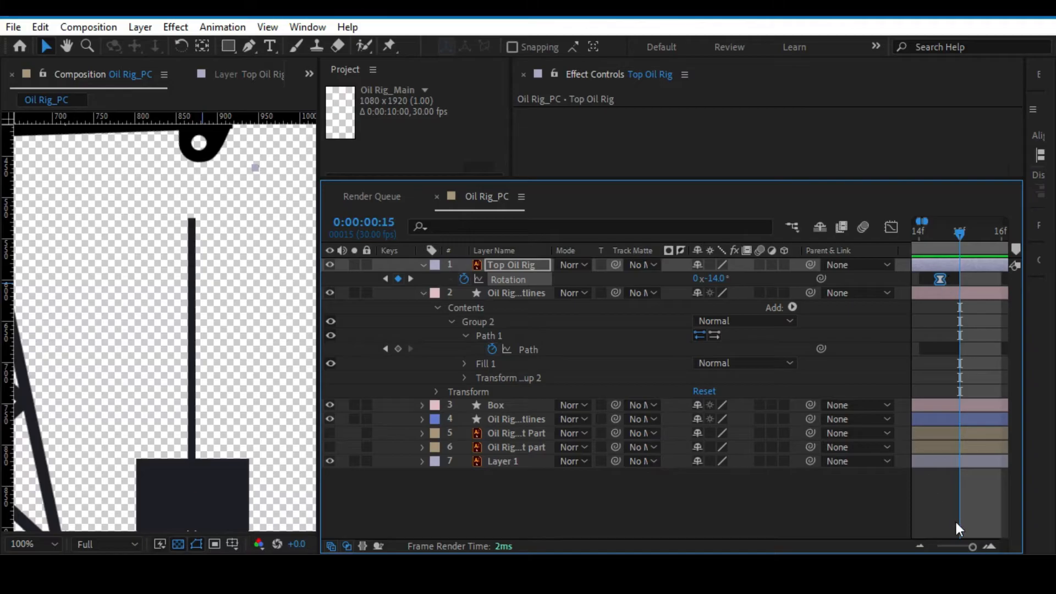
{"action": "left_click_drag", "start_coordinate": [972, 548], "coordinate": [974, 550]}
{"action": "mouse_move", "coordinate": [958, 236]}
{"action": "left_mouse_down"}
{"action": "mouse_move", "coordinate": [926, 237]}
{"action": "mouse_move", "coordinate": [949, 239]}
{"action": "left_mouse_up"}
{"action": "left_click_drag", "start_coordinate": [962, 546], "coordinate": [974, 547]}
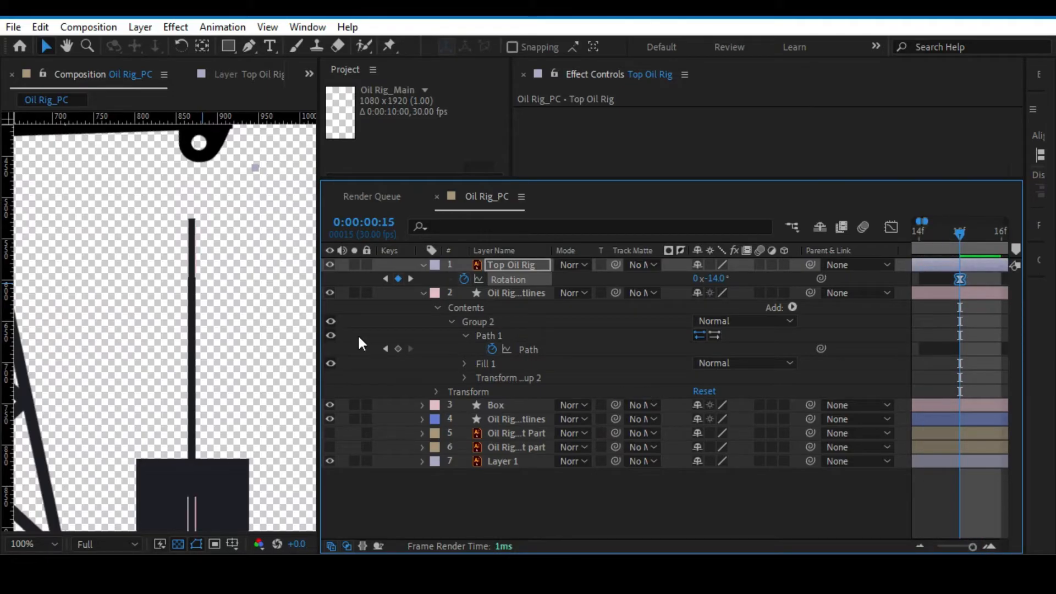
{"action": "left_click", "coordinate": [397, 348]}
Add a Path keyframe for the right rod at 0:00:00:29, in line with the last Rotation keyframe.
{"action": "left_click_drag", "start_coordinate": [972, 546], "coordinate": [970, 546]}
{"action": "left_click", "coordinate": [966, 229]}
{"action": "left_click", "coordinate": [398, 349]}
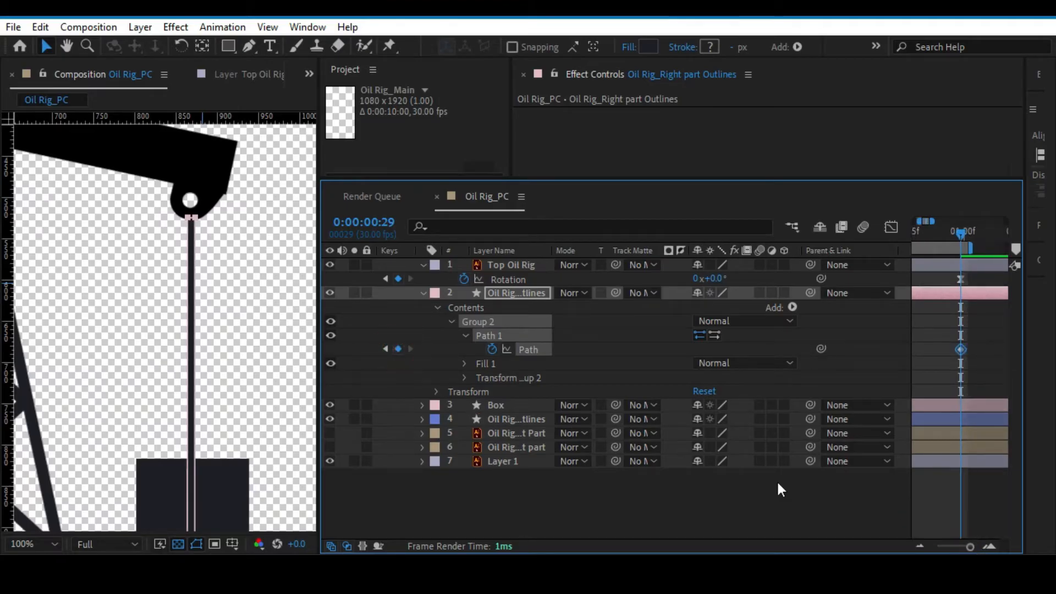
{"action": "left_click", "coordinate": [987, 545]}
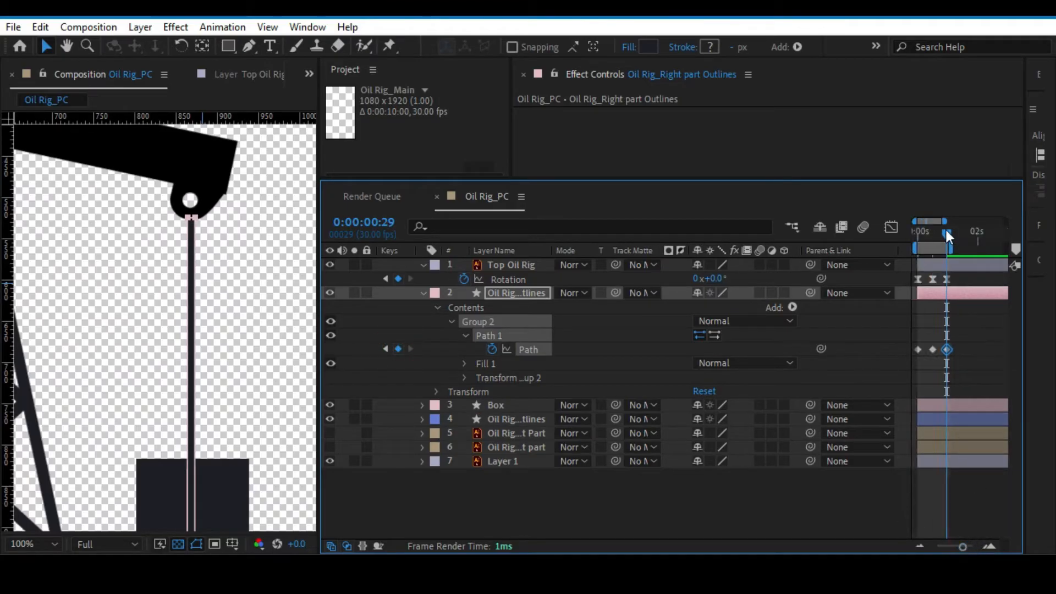
At 0:00:00:15, move the right rod's two upper path points up to the beam's eyelet and check the full cycle.
{"action": "left_click_drag", "start_coordinate": [946, 230], "coordinate": [932, 230]}
{"action": "left_click", "coordinate": [971, 546]}
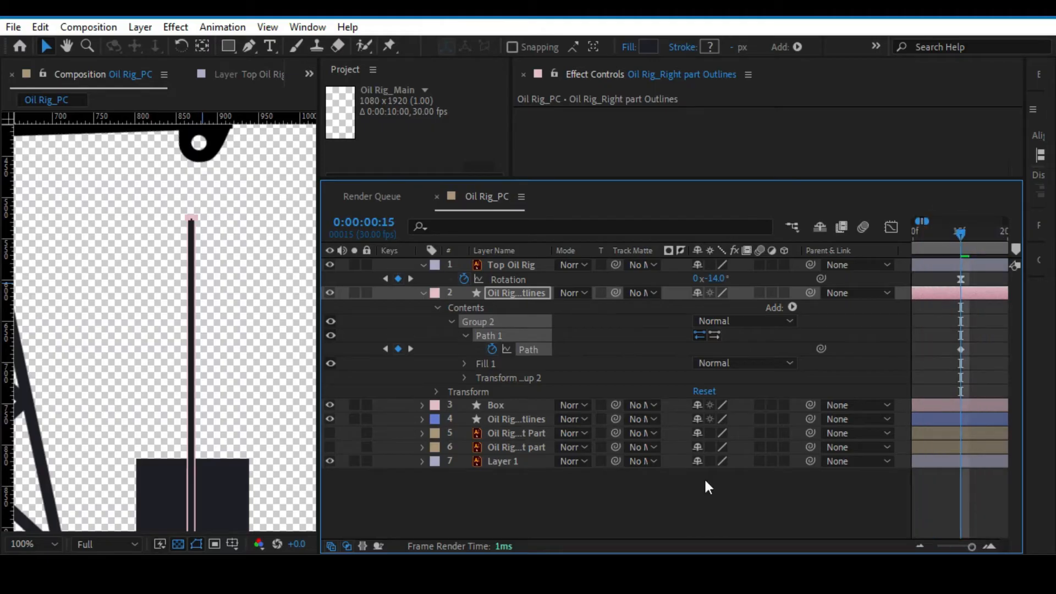
{"action": "left_click_drag", "start_coordinate": [164, 198], "coordinate": [223, 234]}
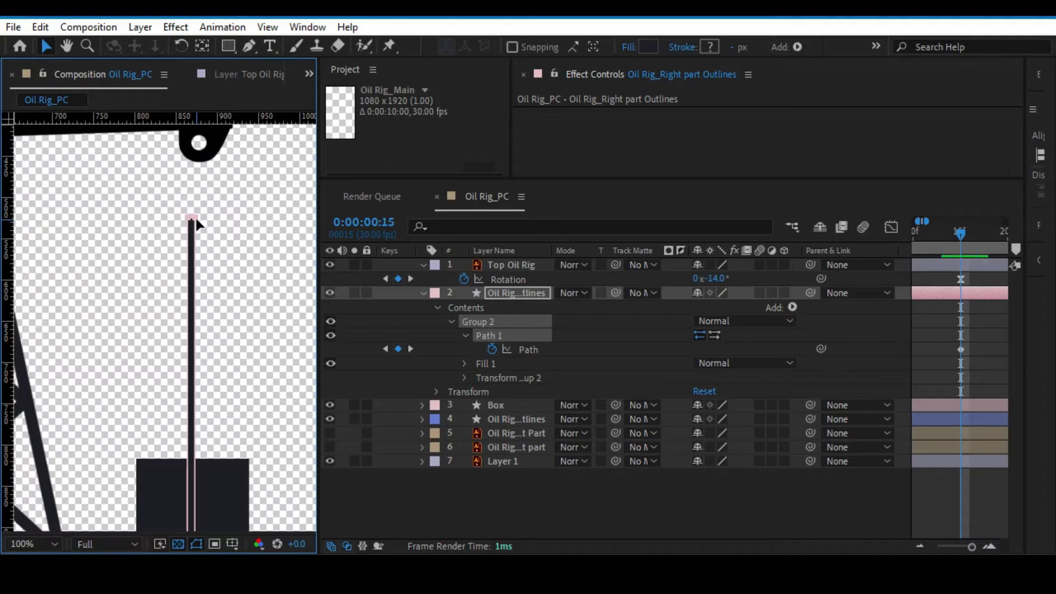
{"action": "left_click", "coordinate": [536, 467]}
{"action": "left_click", "coordinate": [496, 337]}
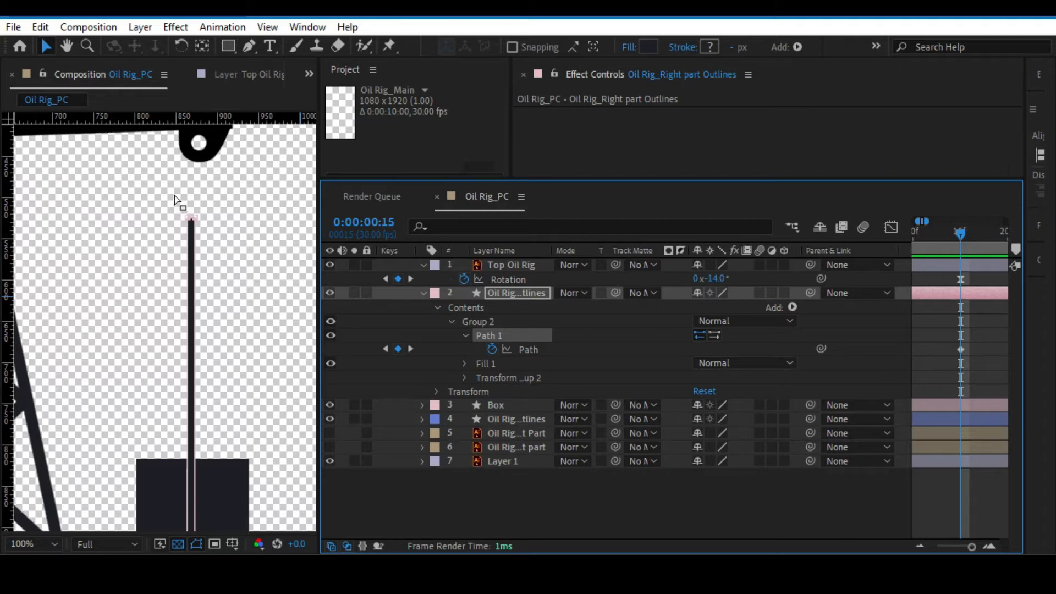
{"action": "left_click_drag", "start_coordinate": [174, 195], "coordinate": [201, 161]}
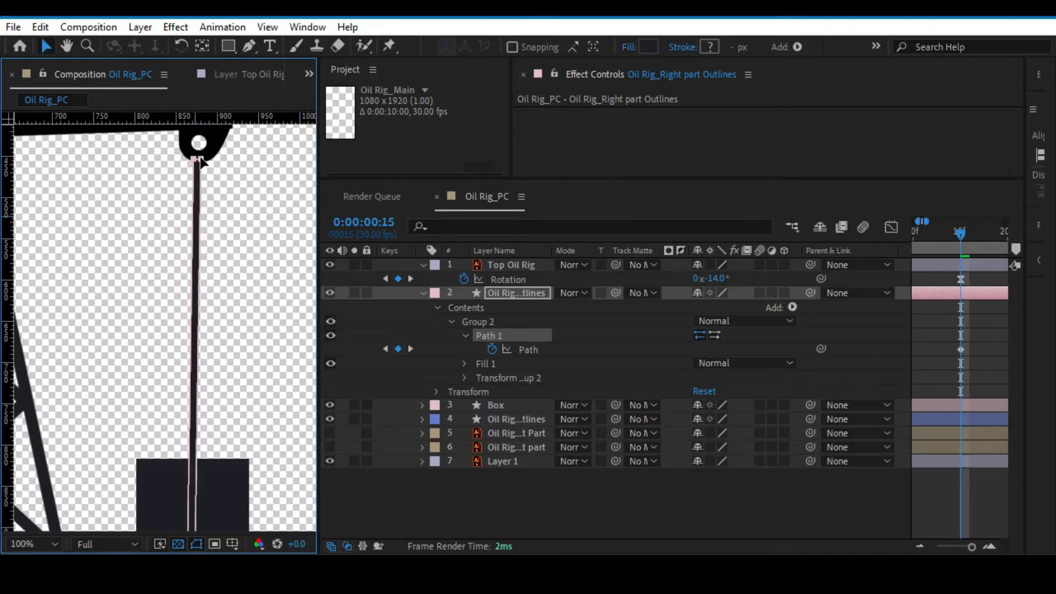
{"action": "left_click", "coordinate": [568, 485]}
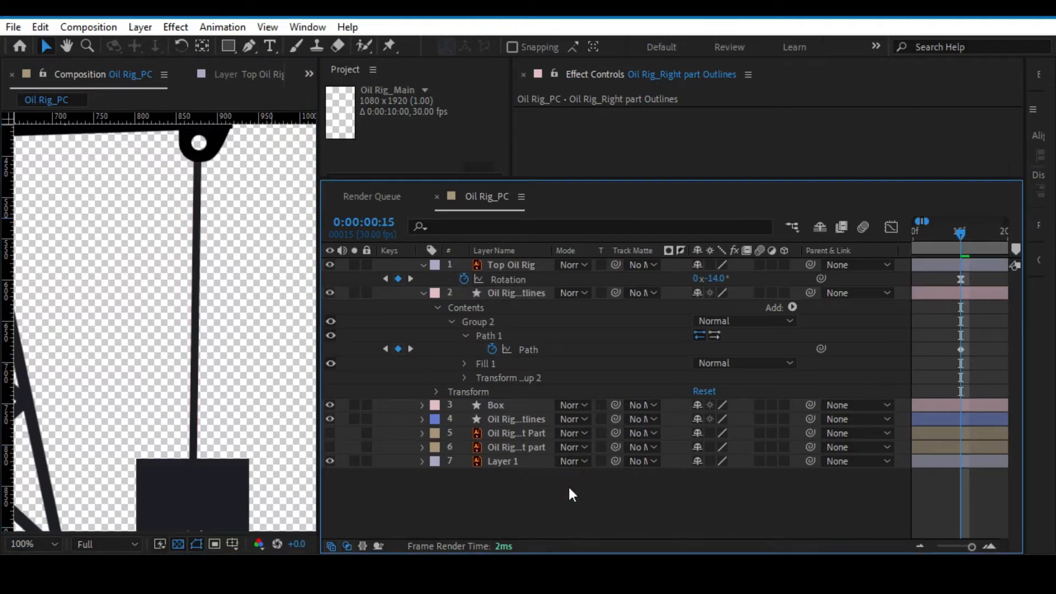
{"action": "key", "text": "alt+slash"}
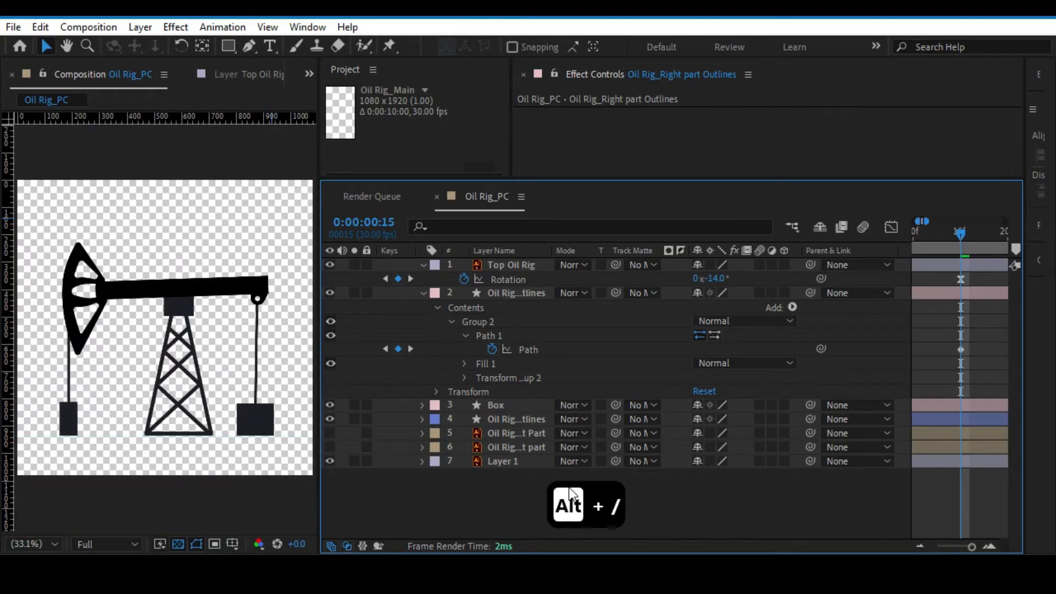
{"action": "left_click_drag", "start_coordinate": [971, 546], "coordinate": [963, 549]}
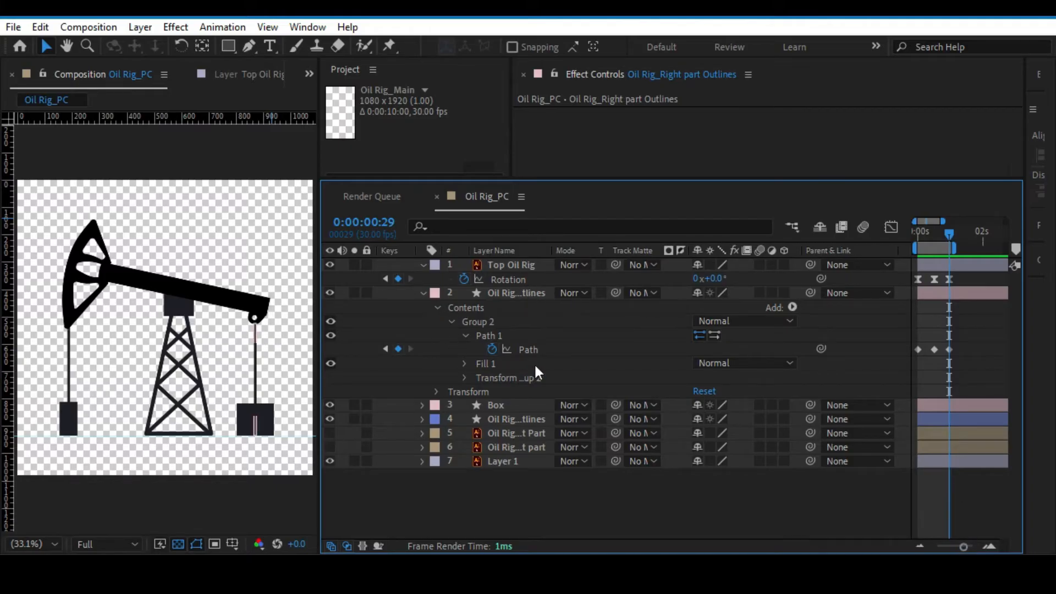
{"action": "left_click", "coordinate": [450, 498]}
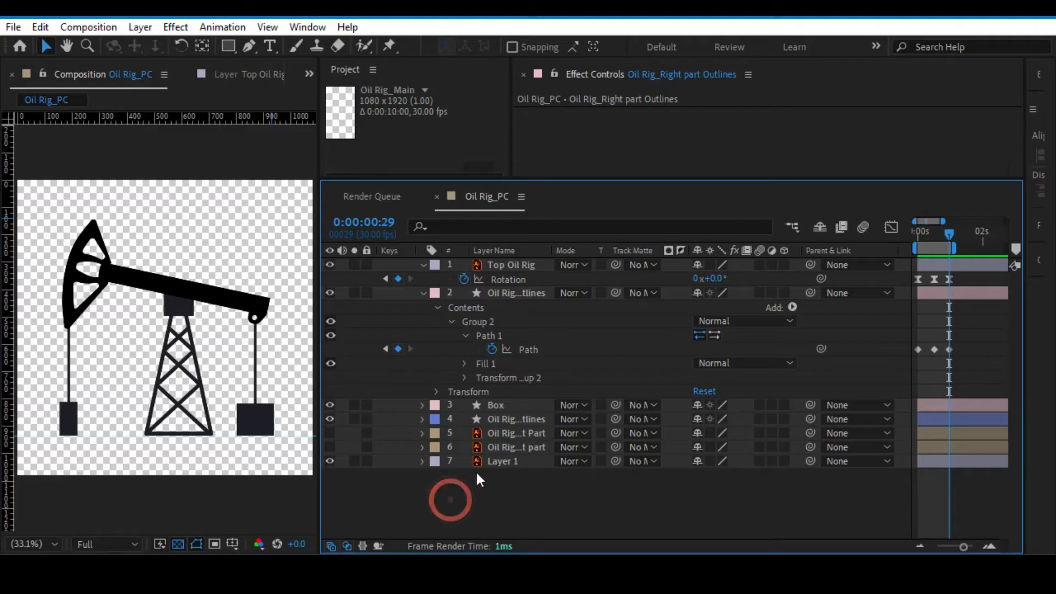
Compare the speed graphs of the beam's Rotation and the right rod's Path in the Graph Editor.
{"action": "left_click", "coordinate": [512, 278]}
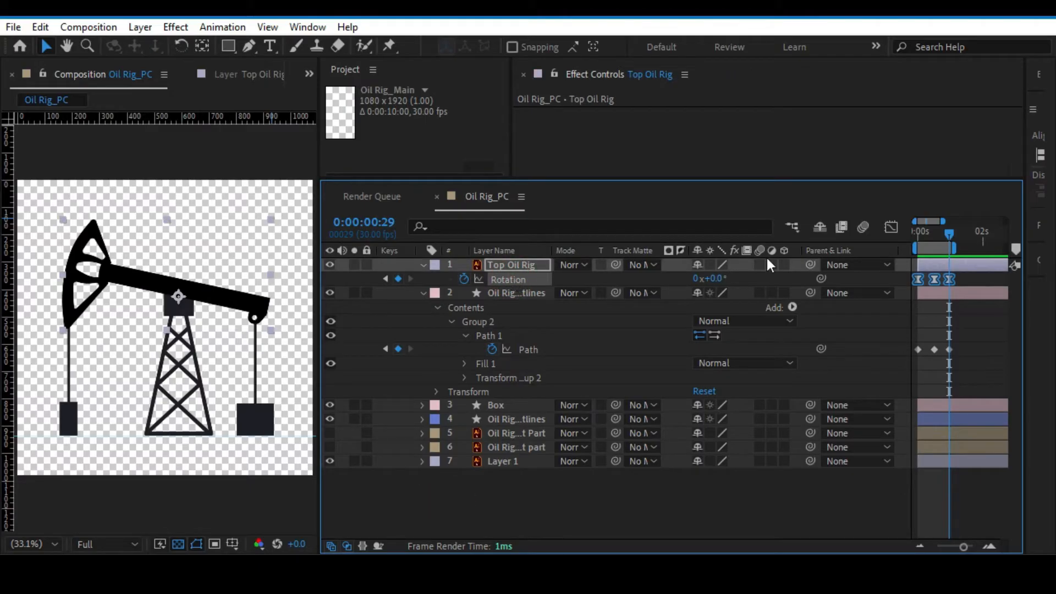
{"action": "left_click", "coordinate": [889, 228]}
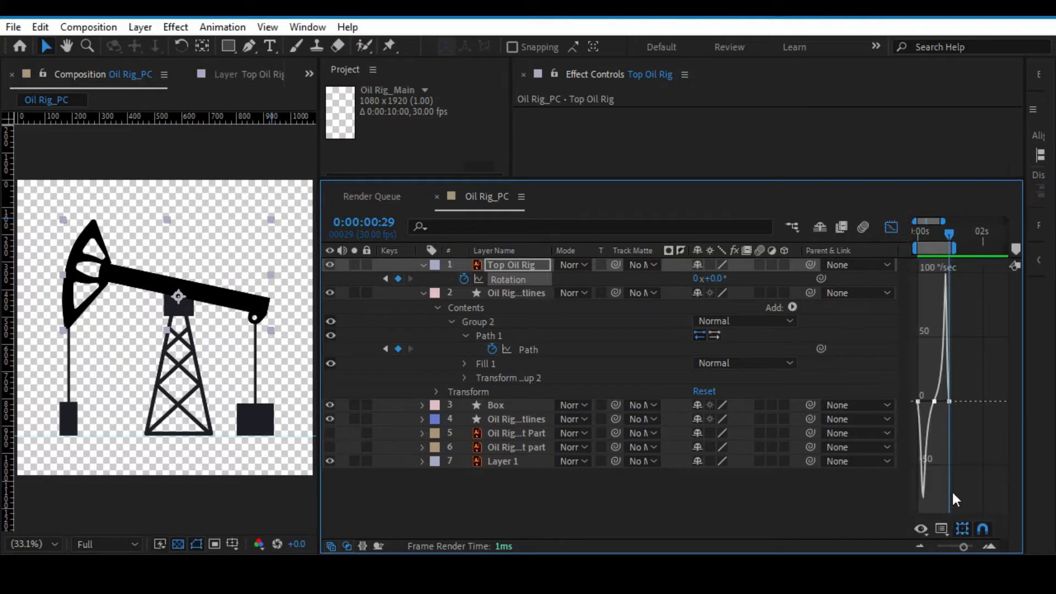
{"action": "left_click_drag", "start_coordinate": [957, 552], "coordinate": [961, 552]}
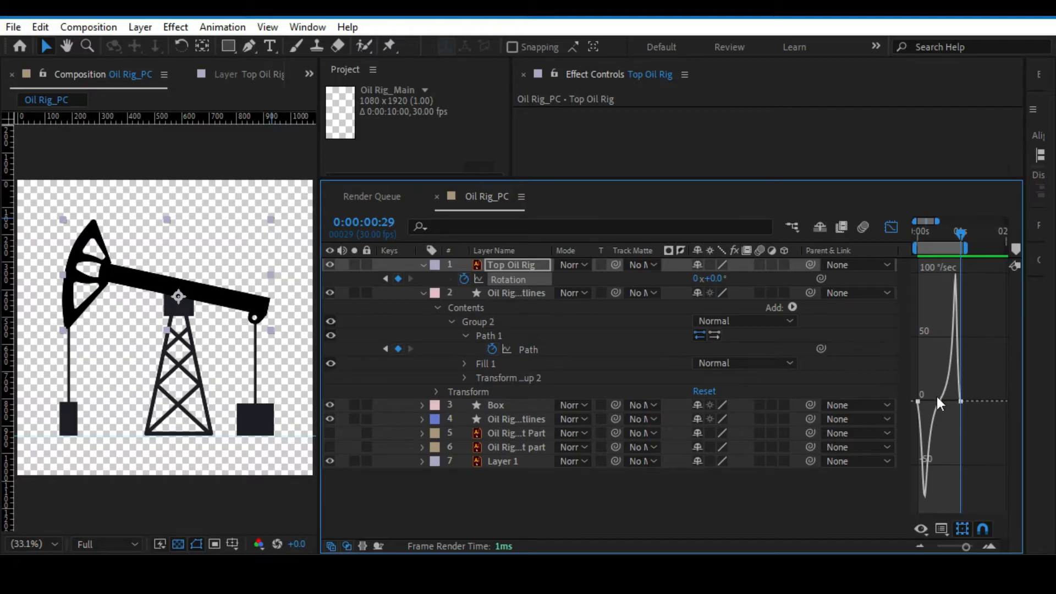
{"action": "left_click", "coordinate": [531, 350]}
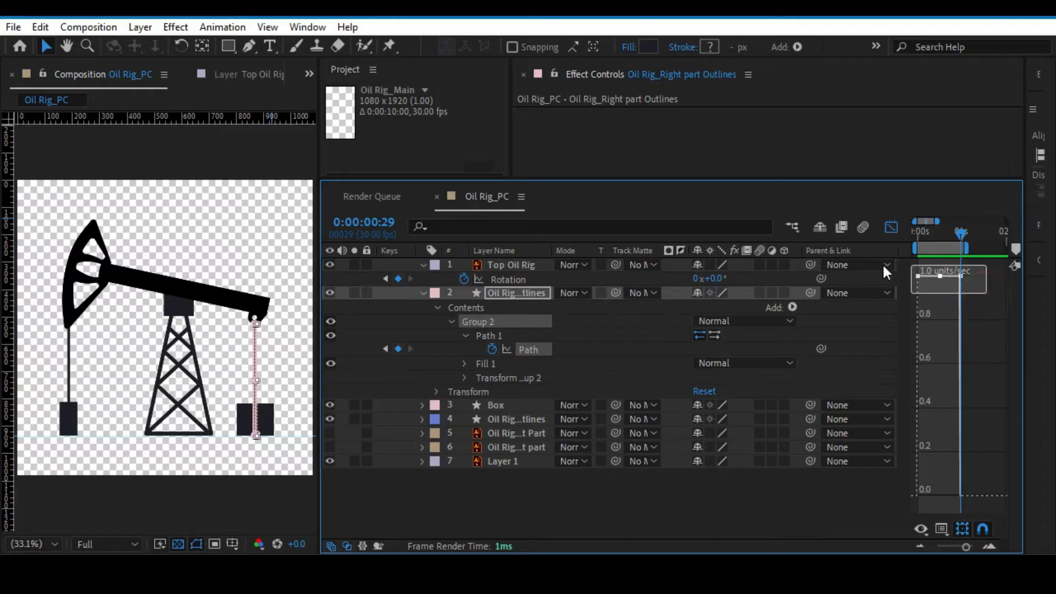
Leave the Graph Editor and apply Easy Ease to all three Path keyframes of the right rod.
{"action": "left_click", "coordinate": [892, 226]}
{"action": "left_click_drag", "start_coordinate": [981, 346], "coordinate": [909, 358]}
{"action": "right_click", "coordinate": [913, 348]}
{"action": "mouse_move", "coordinate": [921, 336]}
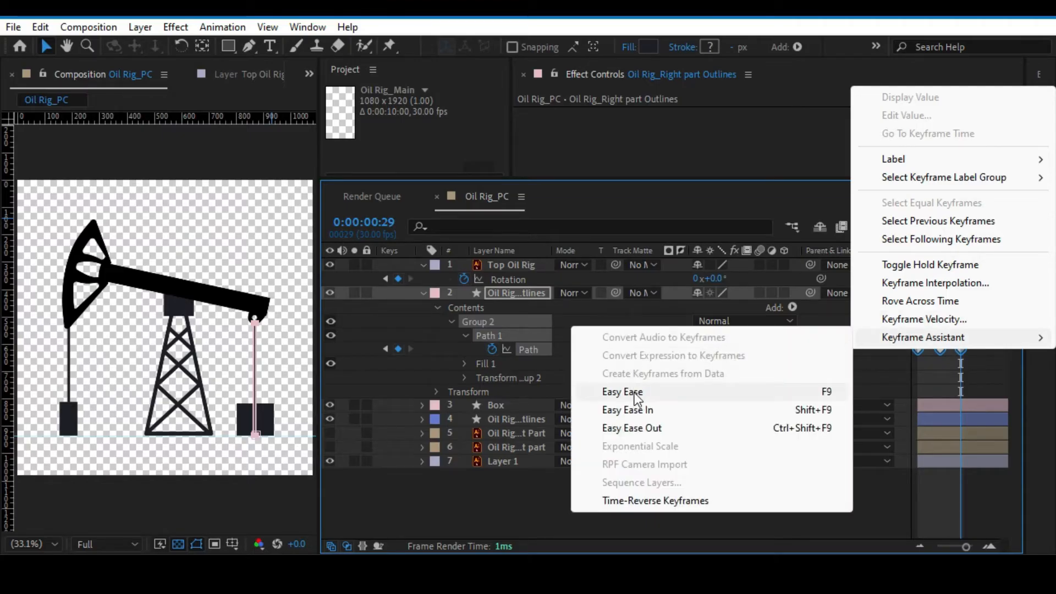
{"action": "left_click", "coordinate": [635, 392]}
In the Path speed graph, stretch the middle keyframe's incoming handle towards the first keyframe to imitate the Rotation curve.
{"action": "left_click", "coordinate": [893, 229]}
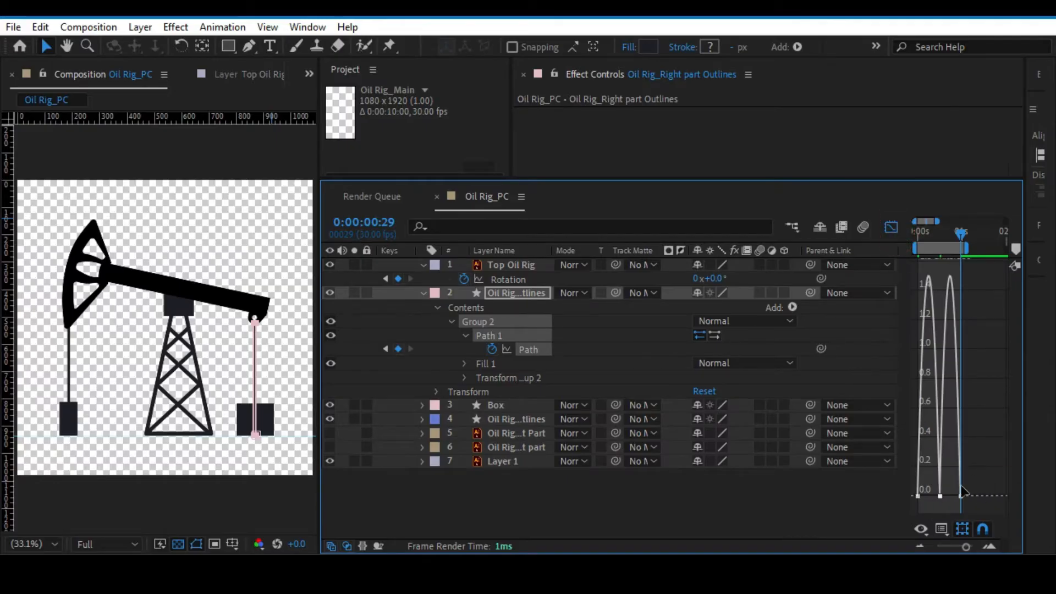
{"action": "left_click_drag", "start_coordinate": [935, 485], "coordinate": [946, 500]}
{"action": "mouse_move", "coordinate": [966, 547]}
{"action": "left_mouse_down"}
{"action": "mouse_move", "coordinate": [979, 548]}
{"action": "mouse_move", "coordinate": [970, 547]}
{"action": "left_mouse_up"}
{"action": "key", "text": "h"}
{"action": "left_click_drag", "start_coordinate": [943, 414], "coordinate": [1021, 413]}
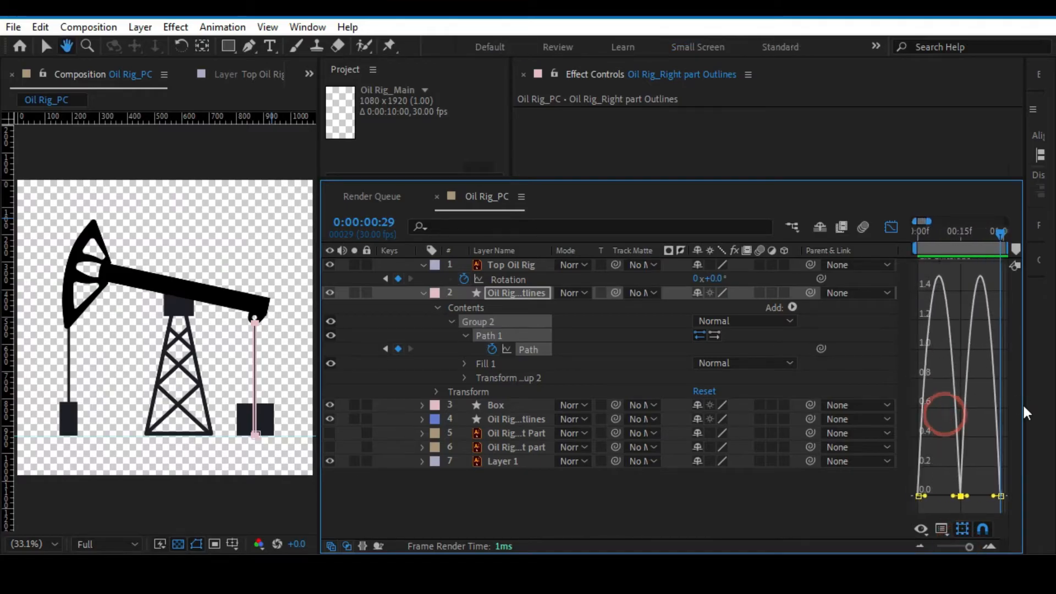
{"action": "key", "text": "v"}
{"action": "left_click", "coordinate": [516, 280]}
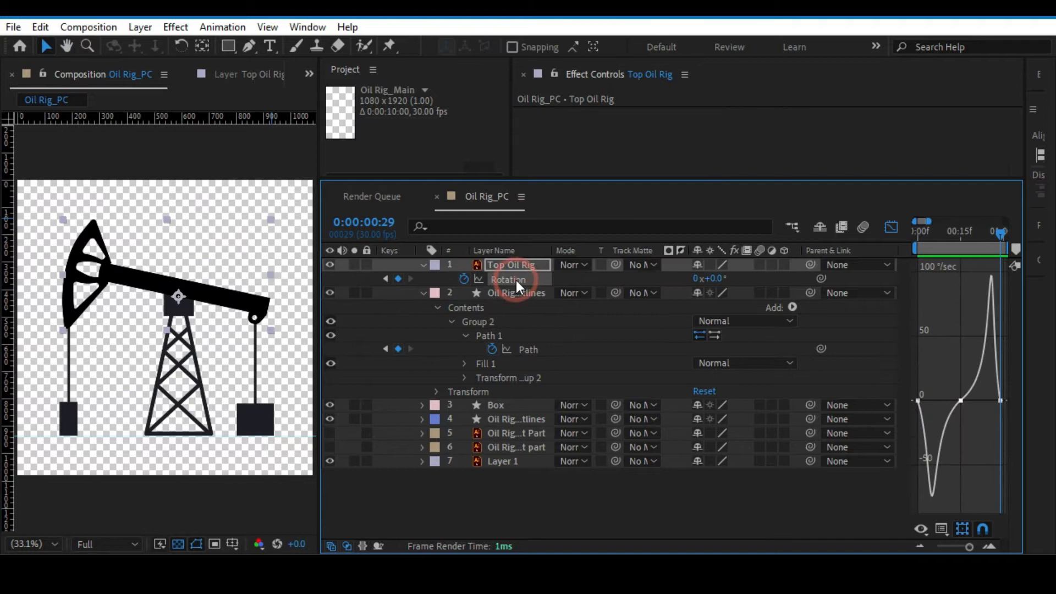
{"action": "left_click", "coordinate": [526, 349]}
{"action": "left_click_drag", "start_coordinate": [950, 484], "coordinate": [927, 496]}
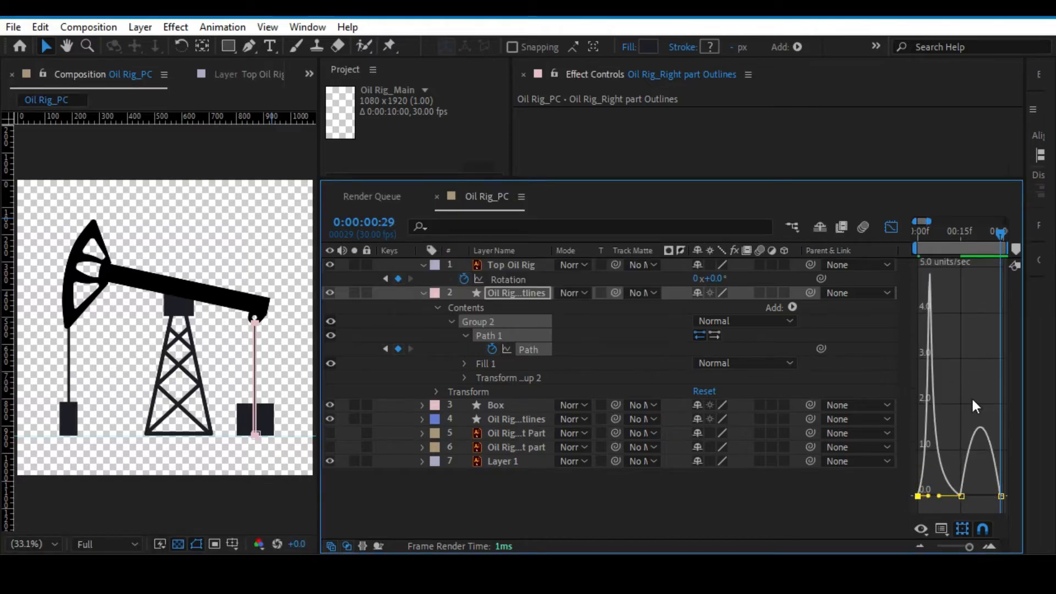
Compare the speed graphs of the beam's Rotation and the right rod's Path once more, and leave the Graph Editor.
{"action": "left_click", "coordinate": [513, 280]}
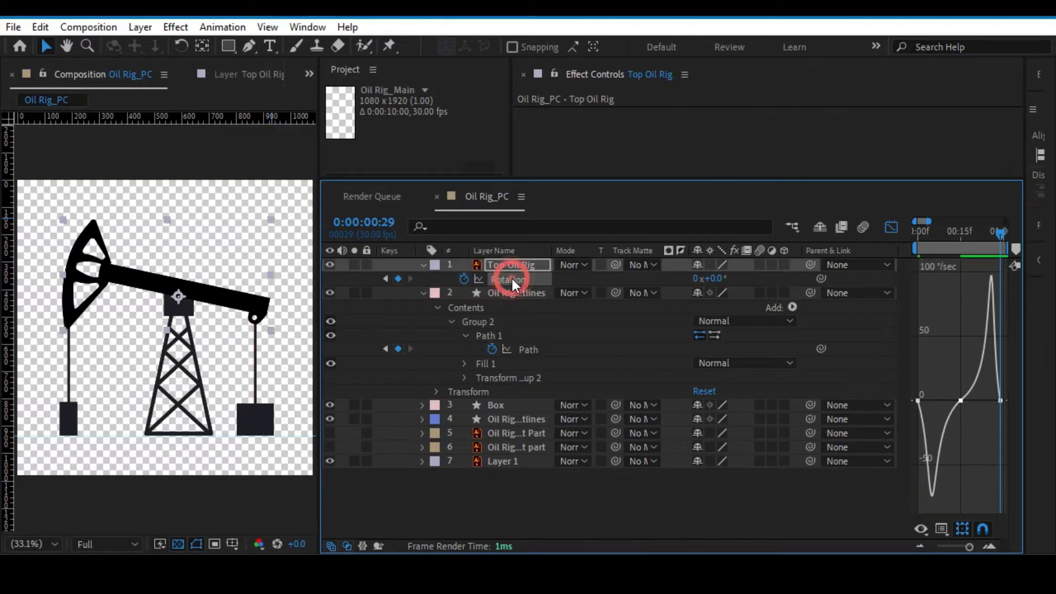
{"action": "left_click", "coordinate": [524, 350]}
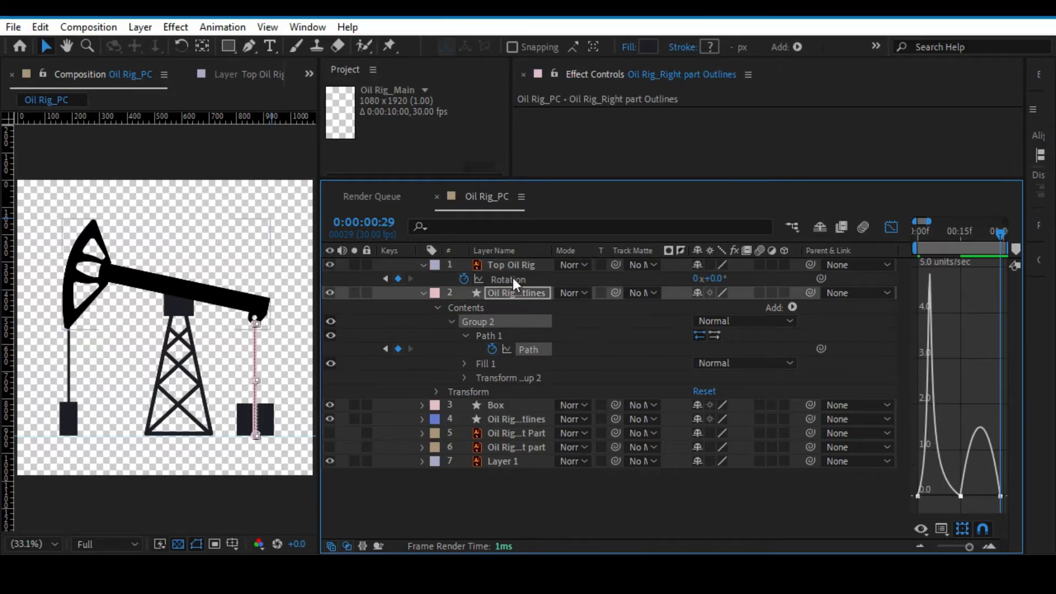
{"action": "left_click", "coordinate": [887, 229]}
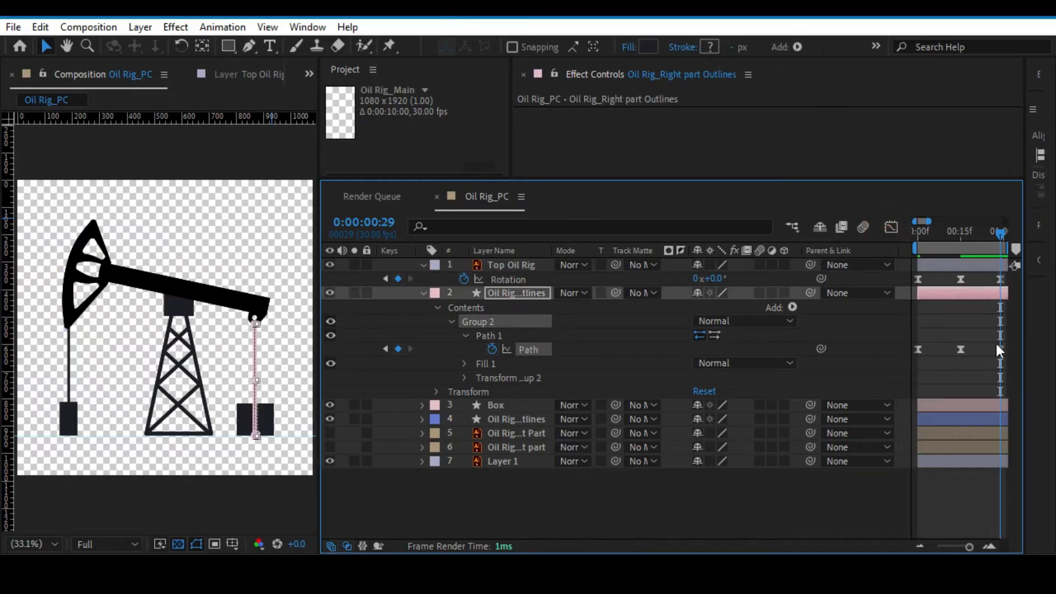
Return the right rod's three Path keyframes to linear interpolation and save the project.
{"action": "left_click_drag", "start_coordinate": [913, 331], "coordinate": [1027, 363]}
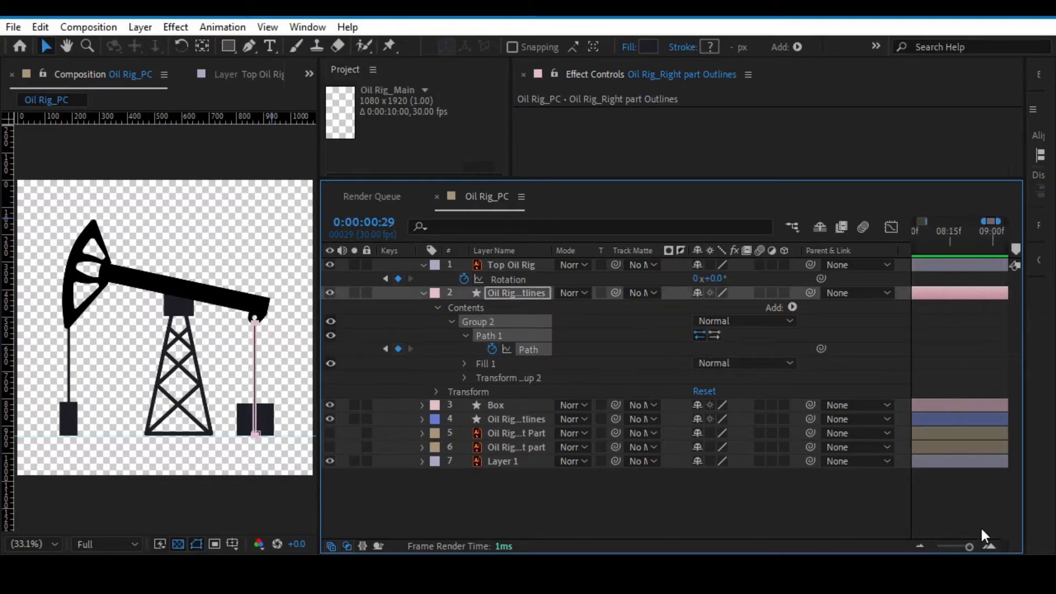
{"action": "left_click_drag", "start_coordinate": [969, 546], "coordinate": [935, 547]}
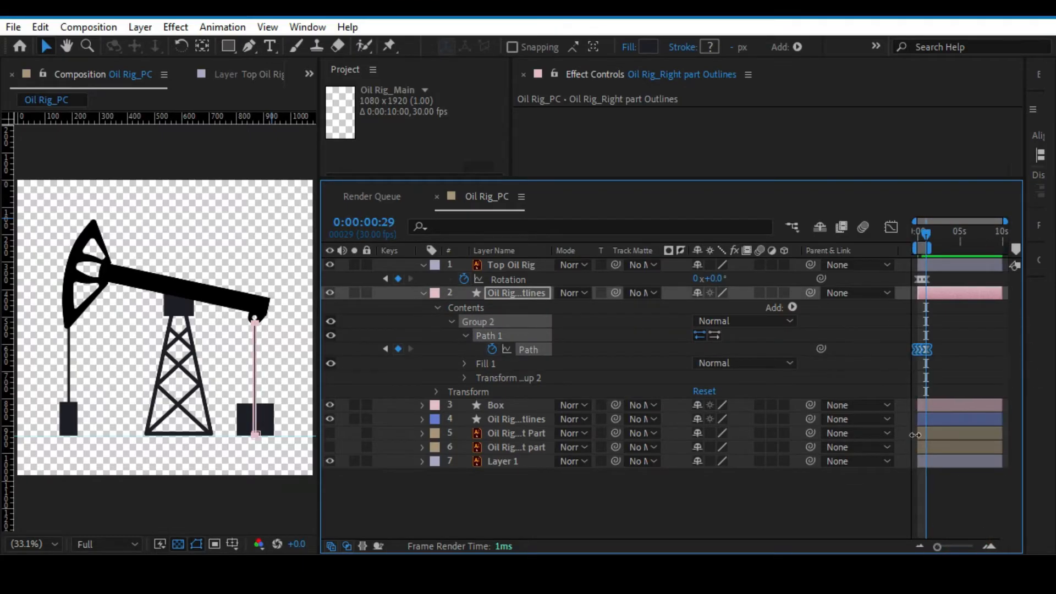
{"action": "mouse_move", "coordinate": [927, 356]}
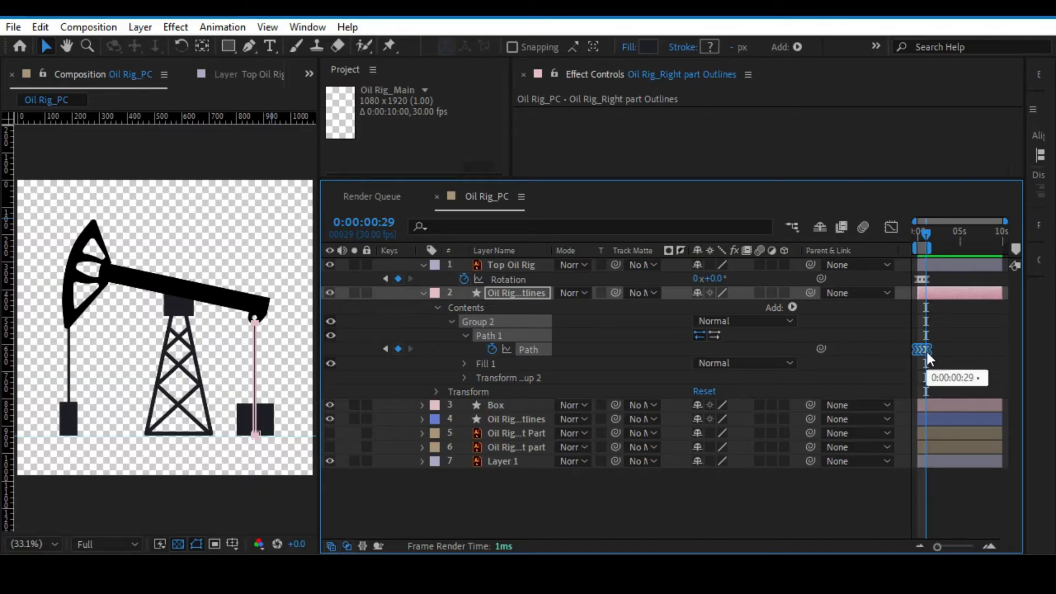
{"action": "key", "text": "ctrl+s"}
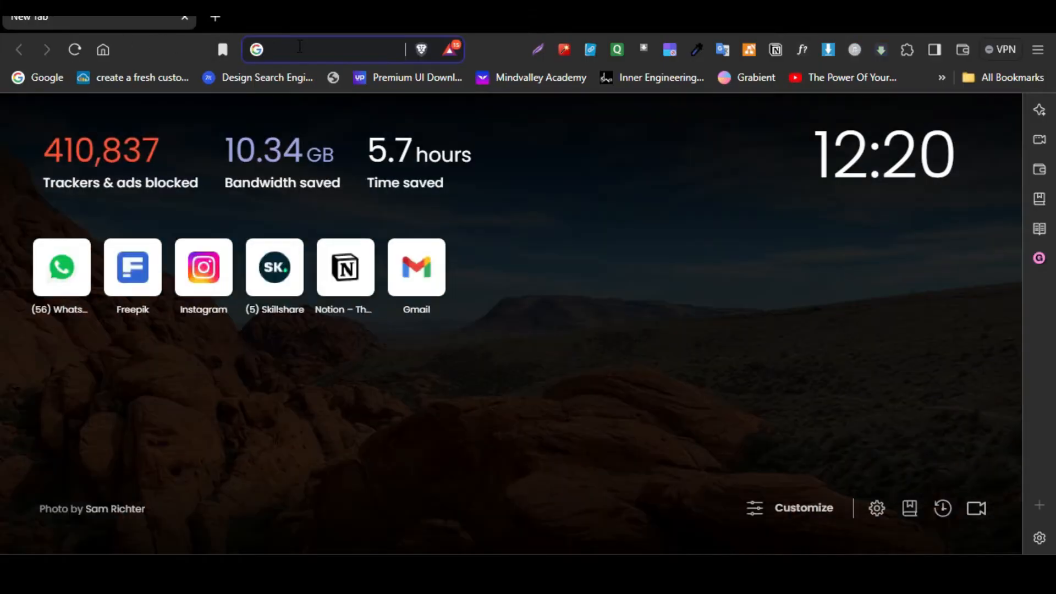
Switch to the web browser, search for Easecopy and open the EaseCopy product page on aescripts.com.
{"action": "left_click", "coordinate": [299, 46]}
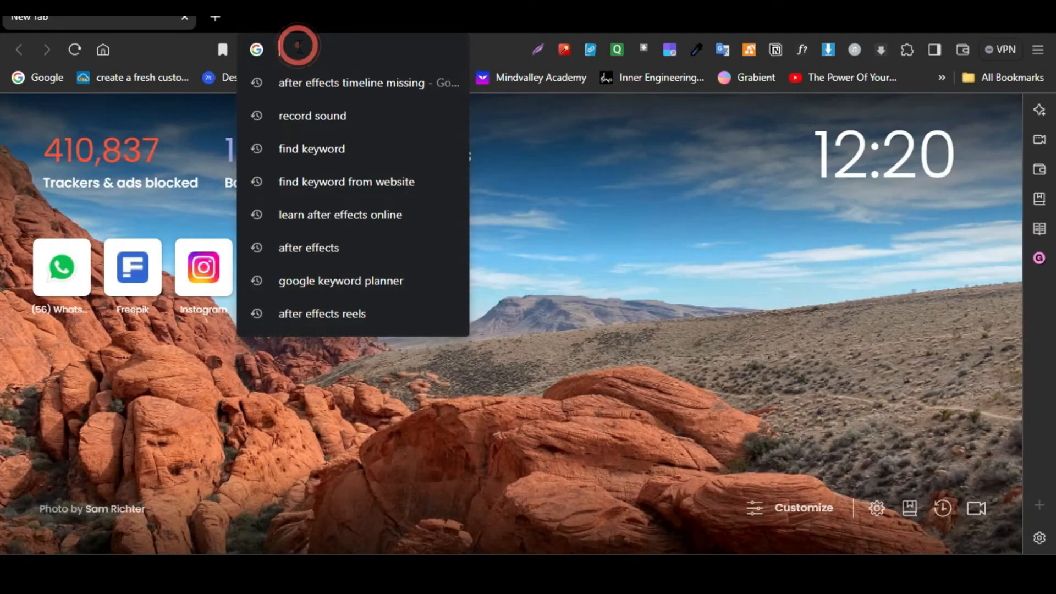
{"action": "type", "text": "eas"}
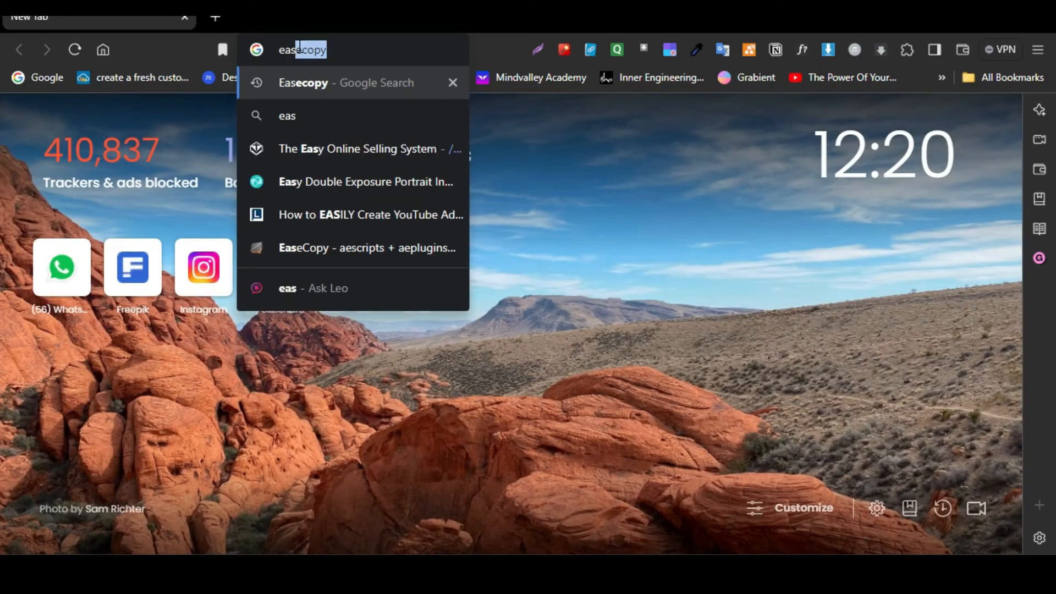
{"action": "key", "text": "Return"}
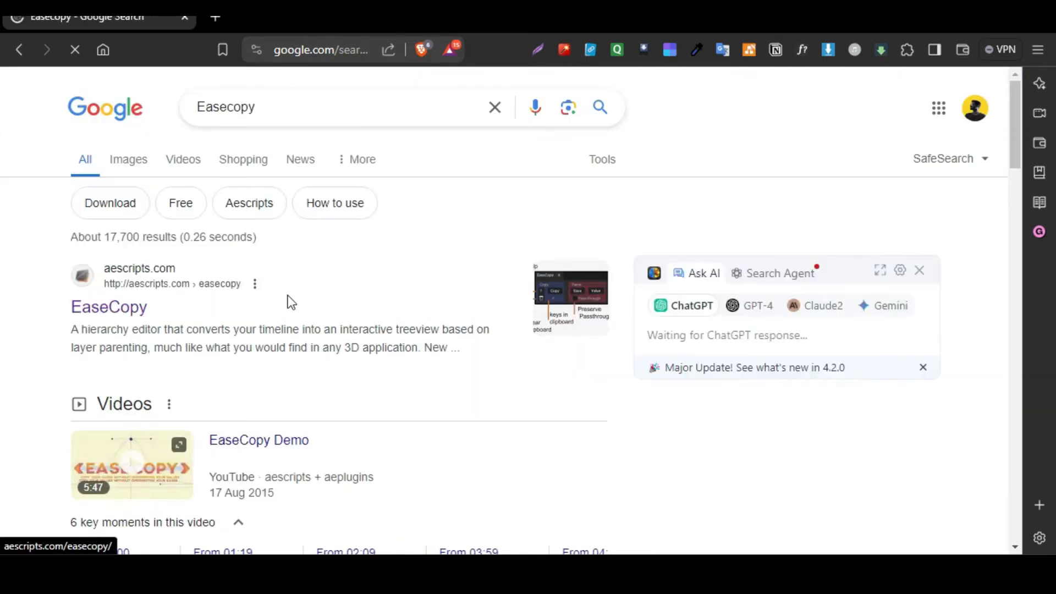
{"action": "left_click", "coordinate": [117, 309]}
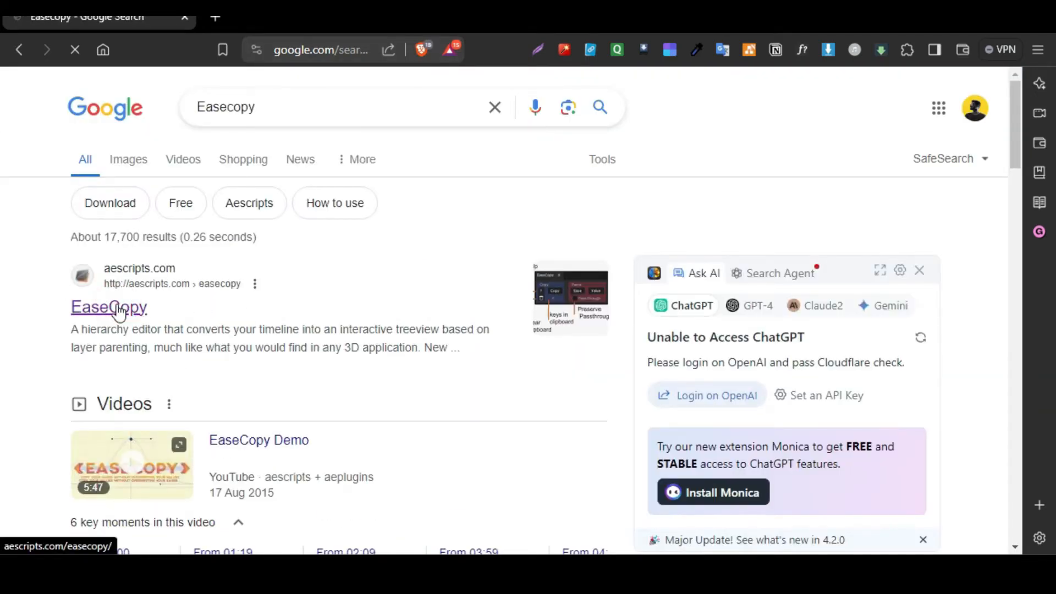
Enter 00 as the Name Your Own Price amount for EaseCopy and look through the product description.
{"action": "scroll", "coordinate": [600, 405], "scroll_direction": "down", "scroll_amount": 2}
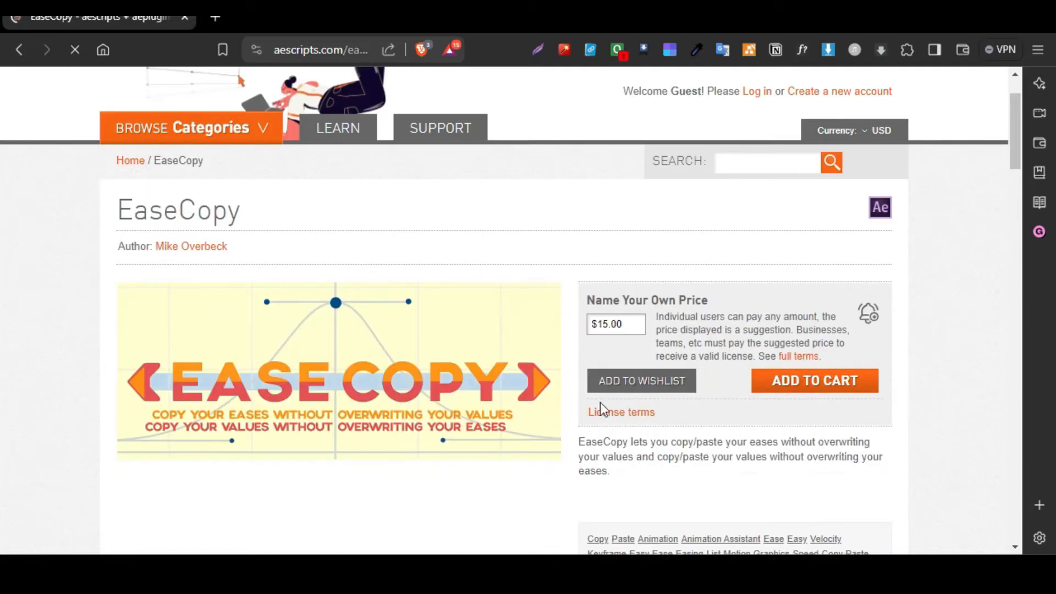
{"action": "left_click", "coordinate": [644, 324]}
{"action": "type", "text": "00"}
{"action": "left_click", "coordinate": [606, 223]}
{"action": "scroll", "coordinate": [443, 457], "scroll_direction": "down", "scroll_amount": 5}
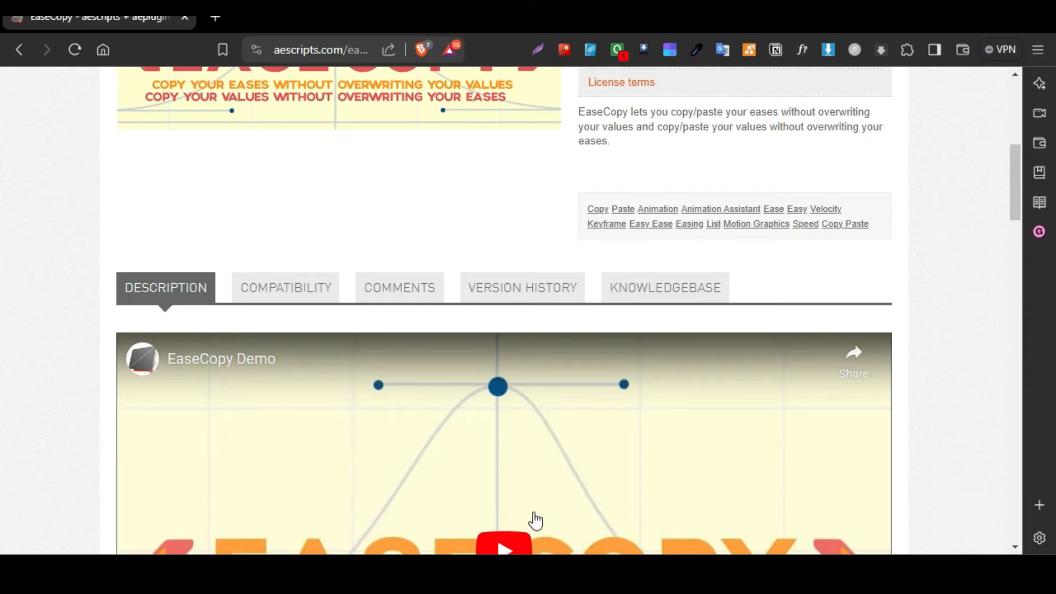
{"action": "mouse_move", "coordinate": [747, 574]}
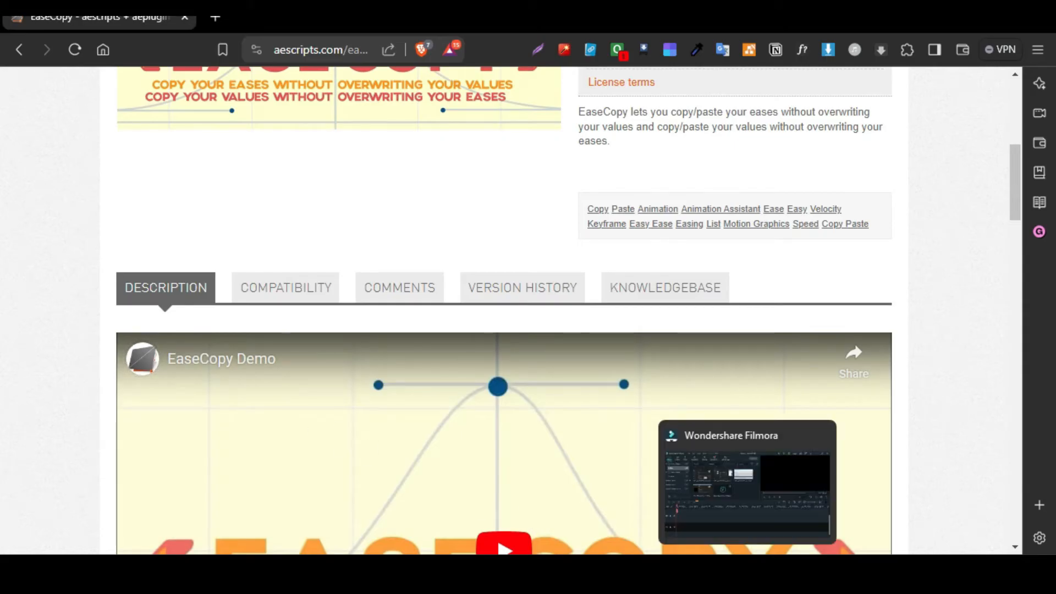
{"action": "scroll", "coordinate": [869, 427], "scroll_direction": "down", "scroll_amount": 4}
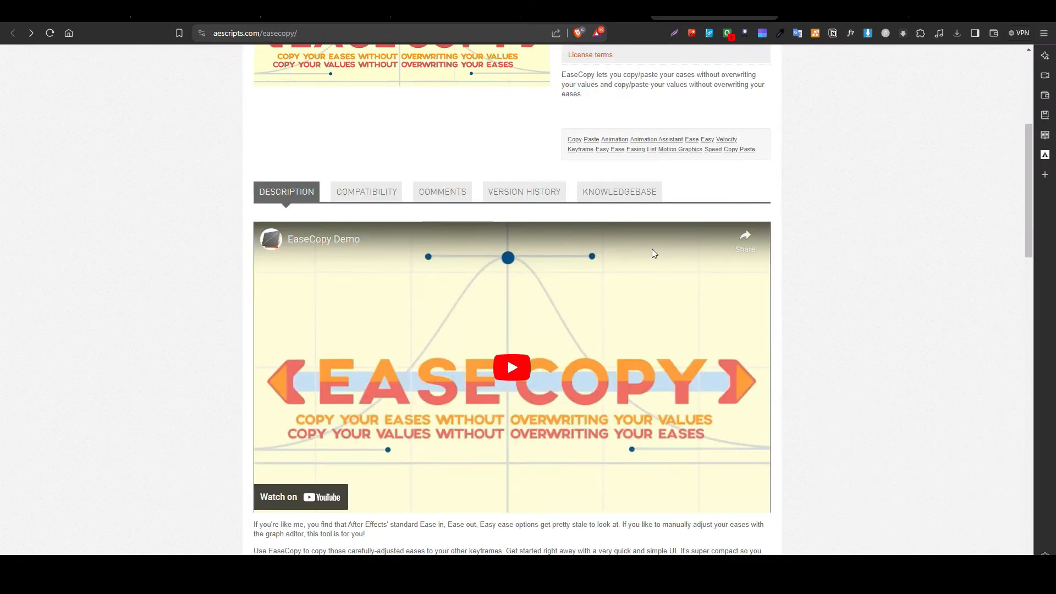
Open the knowledge base article "How to install and run scripts" and examine the macOS and Windows ScriptUI Panels folder paths.
{"action": "left_click", "coordinate": [611, 193]}
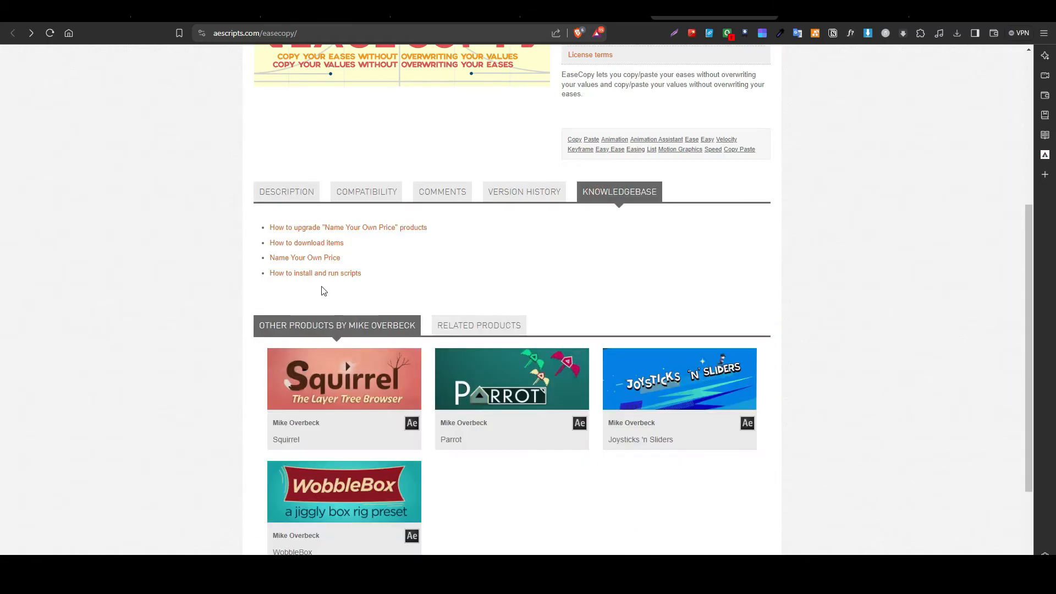
{"action": "left_click", "coordinate": [301, 274]}
{"action": "scroll", "coordinate": [249, 342], "scroll_direction": "down", "scroll_amount": 1}
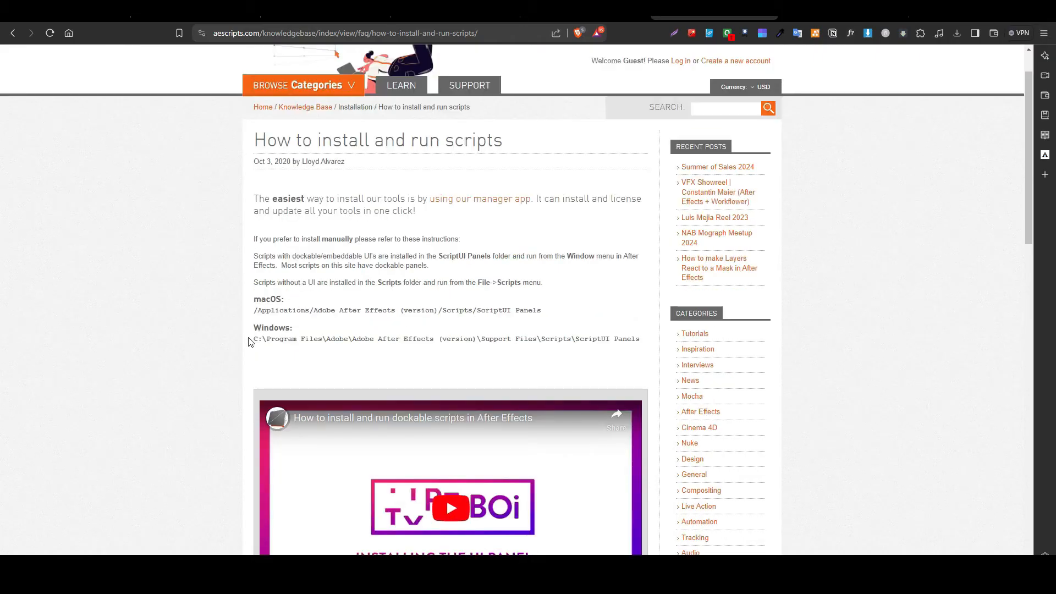
{"action": "scroll", "coordinate": [249, 341], "scroll_direction": "down", "scroll_amount": 1}
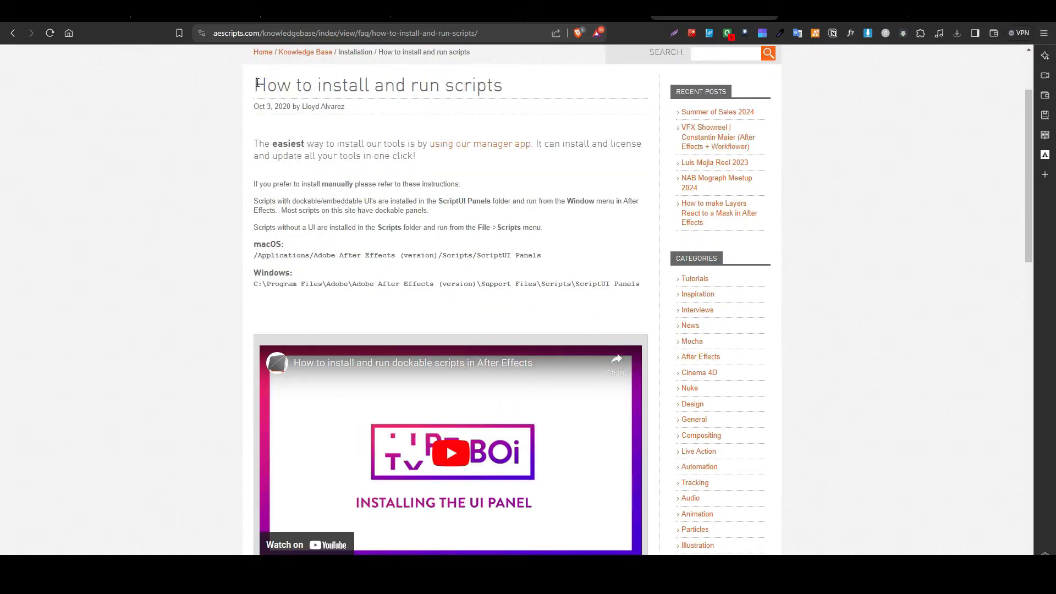
{"action": "left_click_drag", "start_coordinate": [256, 83], "coordinate": [544, 85]}
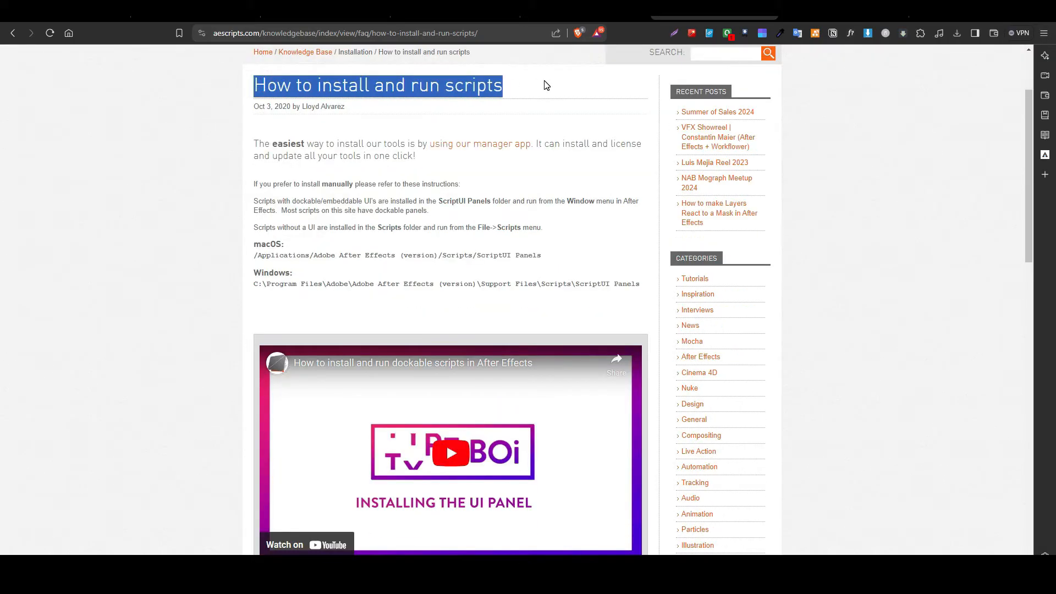
{"action": "left_click_drag", "start_coordinate": [256, 248], "coordinate": [639, 284]}
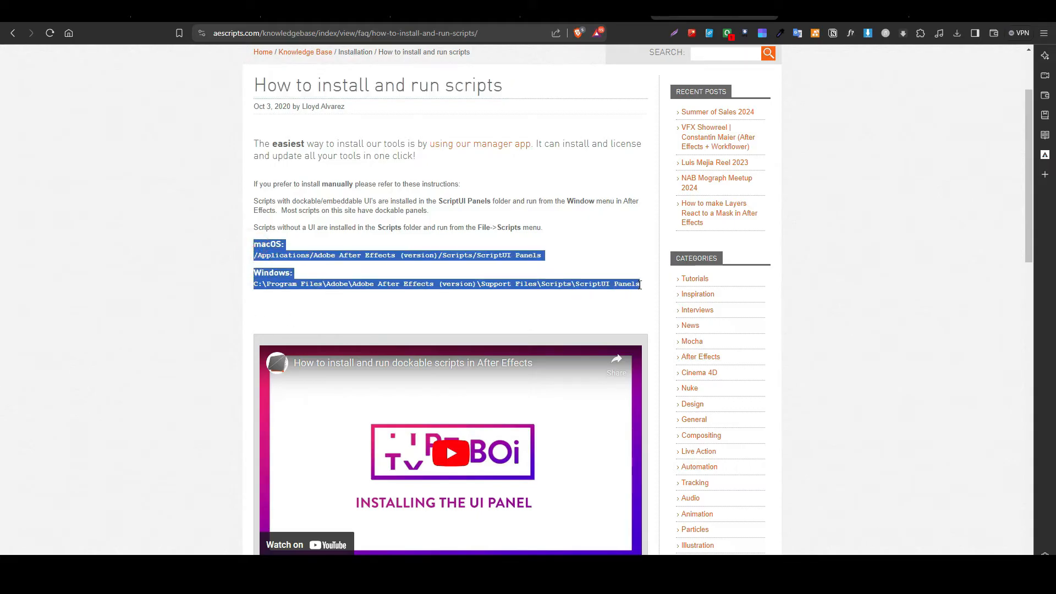
{"action": "left_click", "coordinate": [601, 249]}
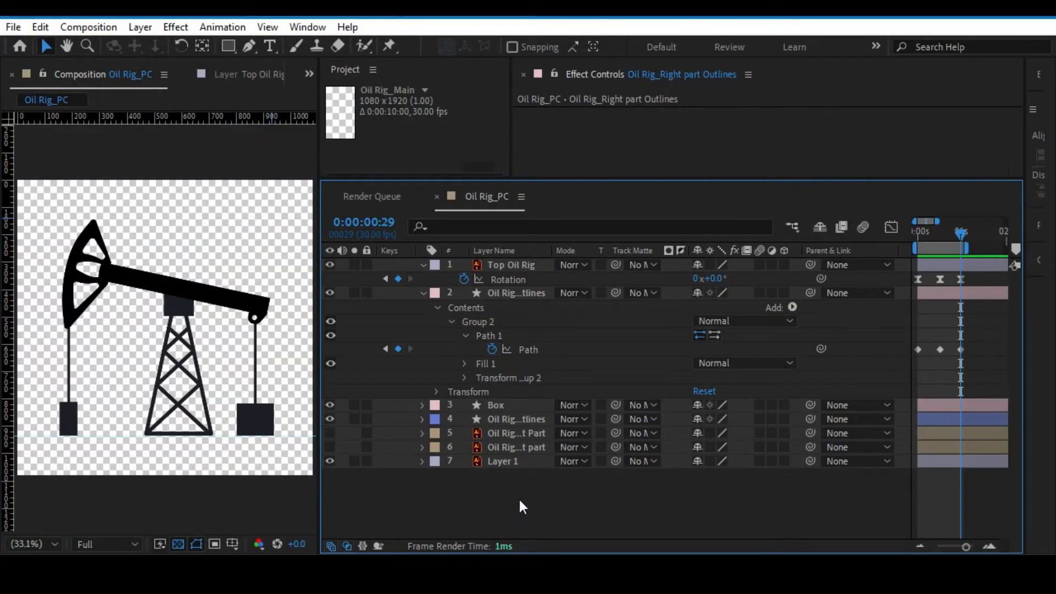
Back in After Effects, save the project, open the EaseCopy script panel and make its panel area taller.
{"action": "key", "text": "ctrl+s"}
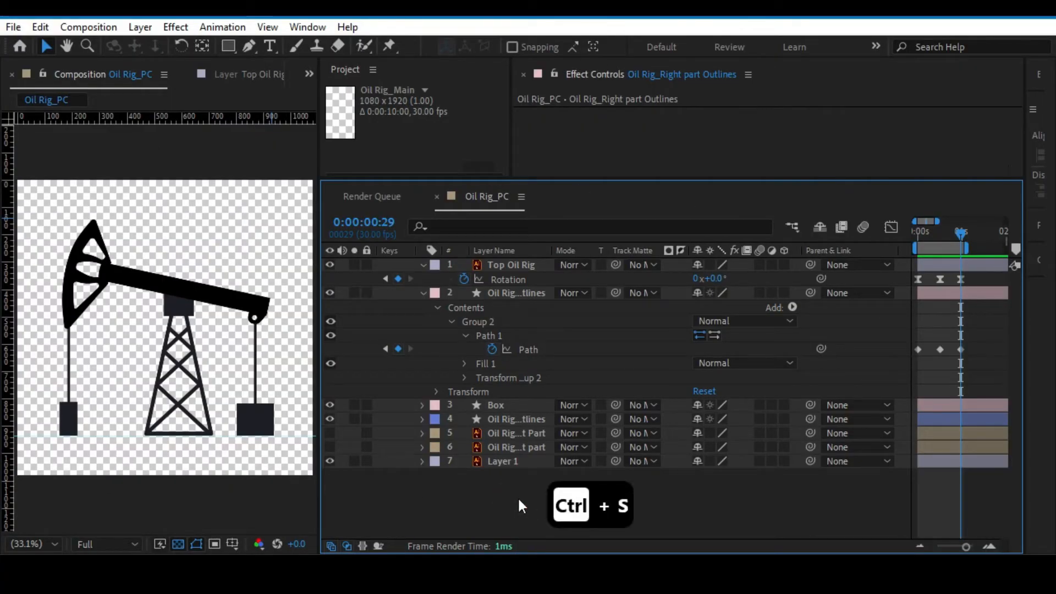
{"action": "left_click", "coordinate": [306, 29]}
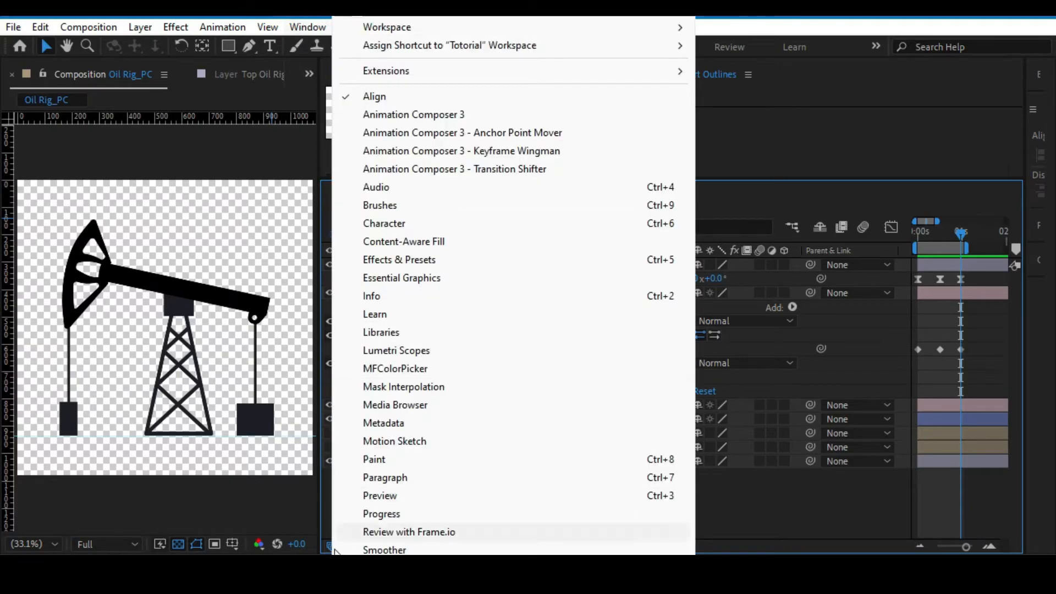
{"action": "scroll", "coordinate": [513, 286], "scroll_direction": "down", "scroll_amount": 1}
{"action": "scroll", "coordinate": [513, 286], "scroll_direction": "down", "scroll_amount": 15}
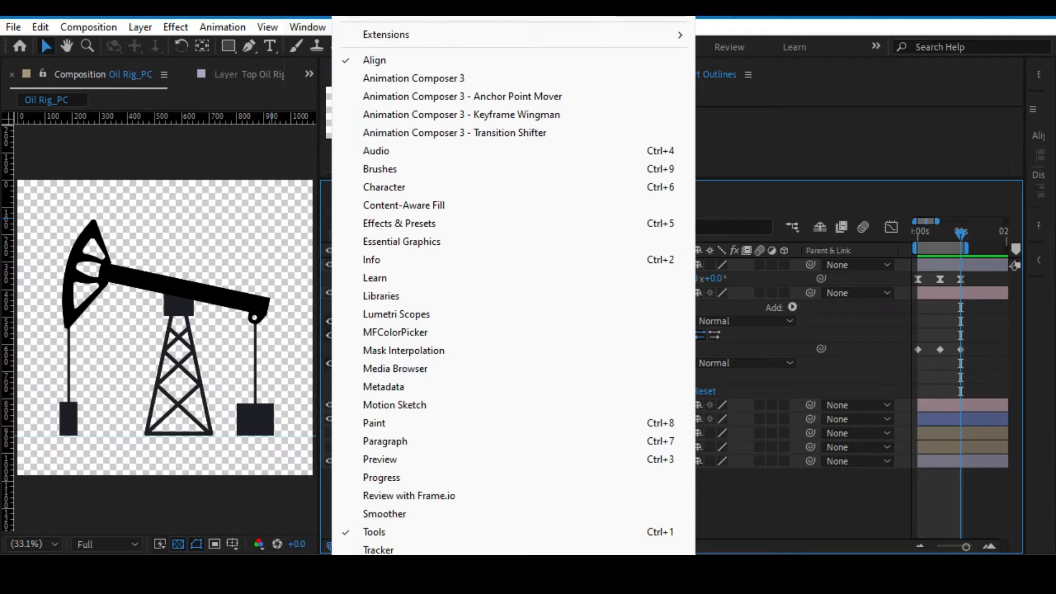
{"action": "scroll", "coordinate": [513, 286], "scroll_direction": "down", "scroll_amount": 10}
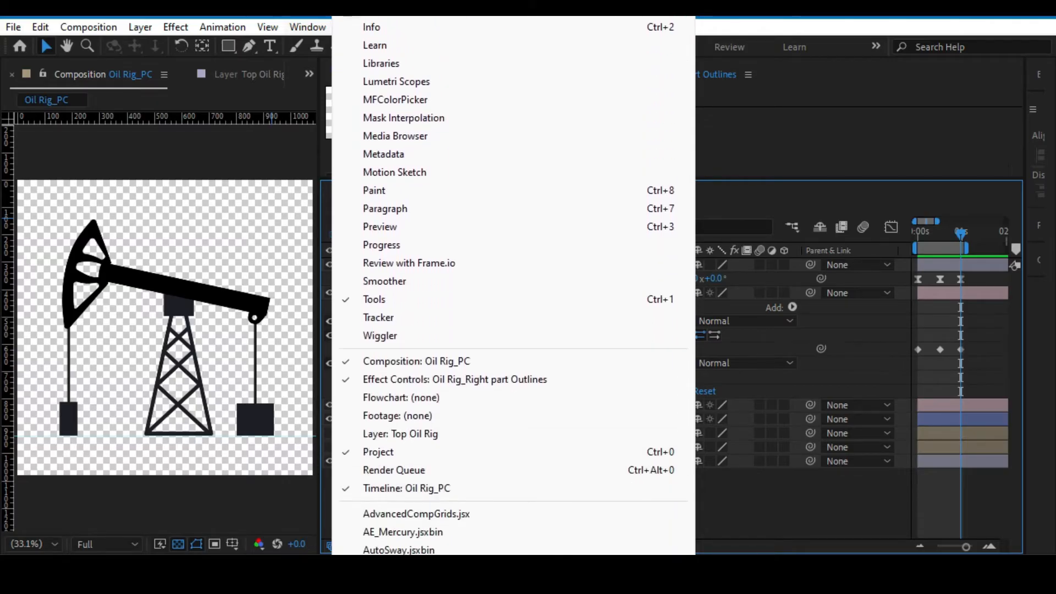
{"action": "scroll", "coordinate": [378, 516], "scroll_direction": "down", "scroll_amount": 10}
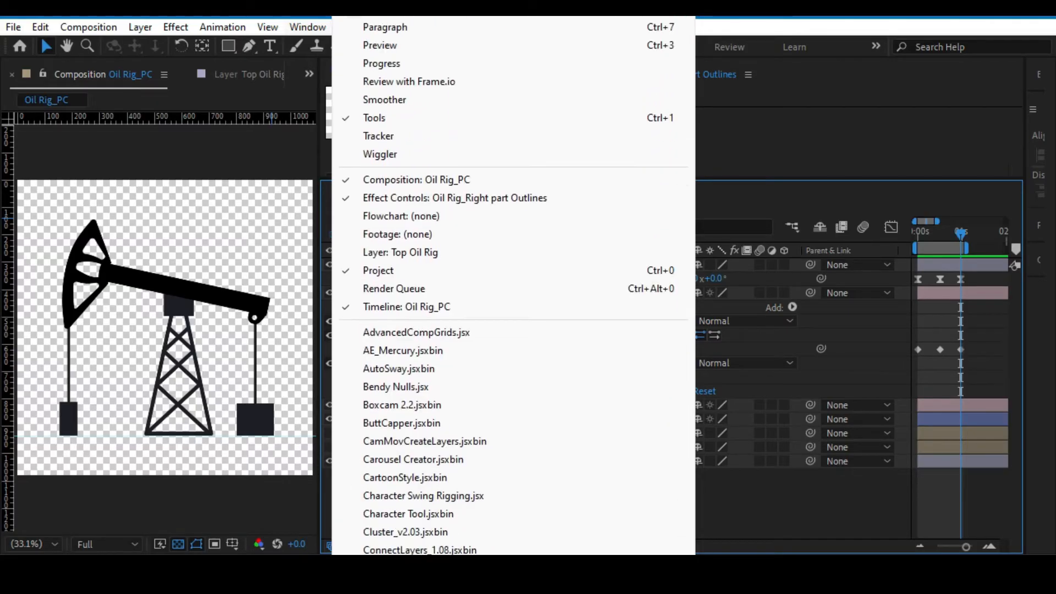
{"action": "left_click", "coordinate": [378, 514]}
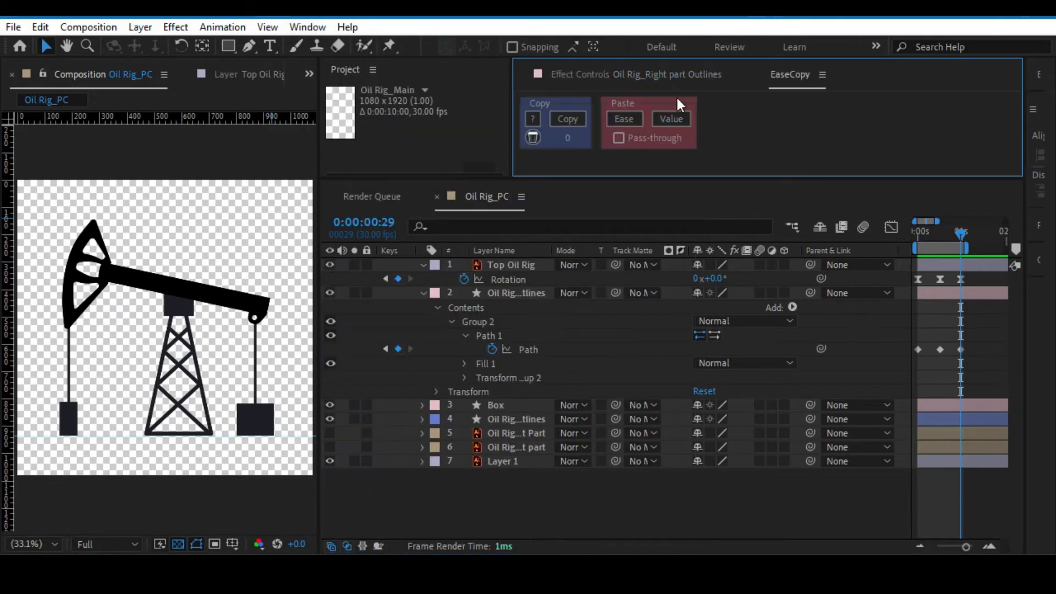
{"action": "left_click_drag", "start_coordinate": [593, 177], "coordinate": [591, 219]}
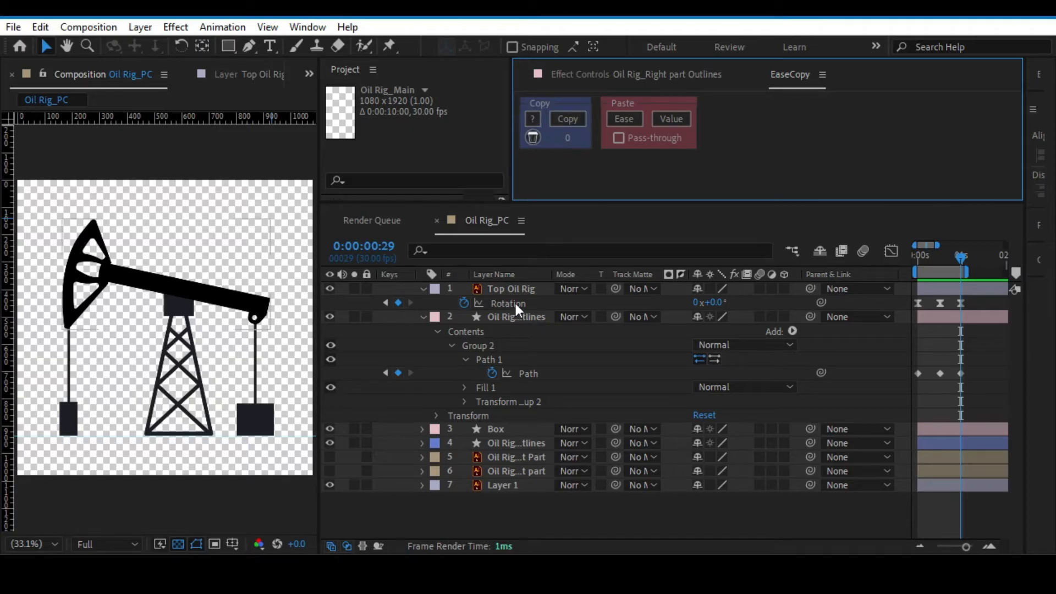
{"action": "left_click_drag", "start_coordinate": [963, 293], "coordinate": [913, 305]}
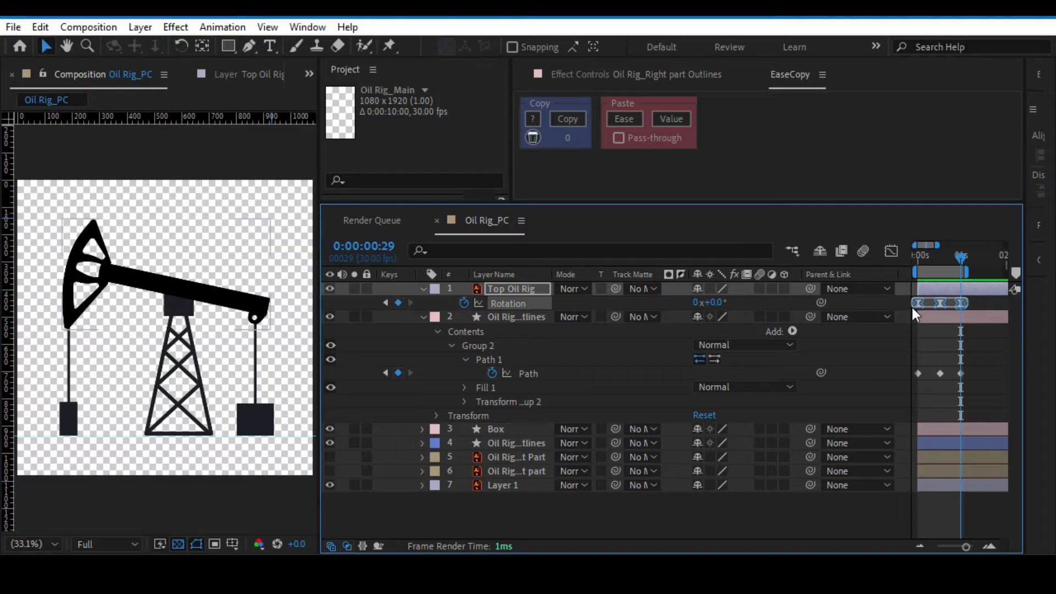
{"action": "left_click_drag", "start_coordinate": [988, 360], "coordinate": [892, 385]}
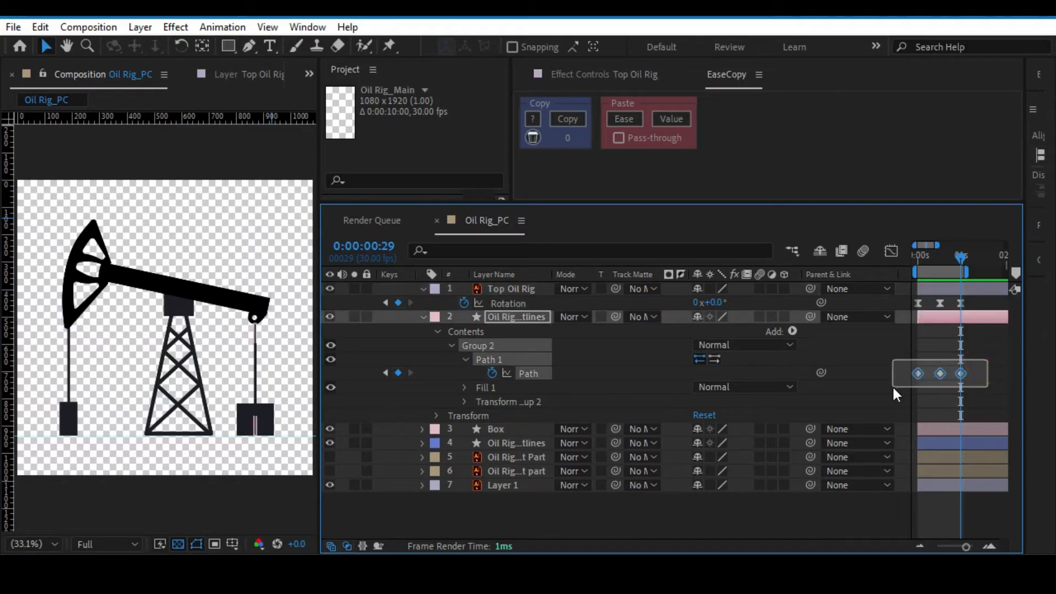
{"action": "left_click", "coordinate": [968, 337]}
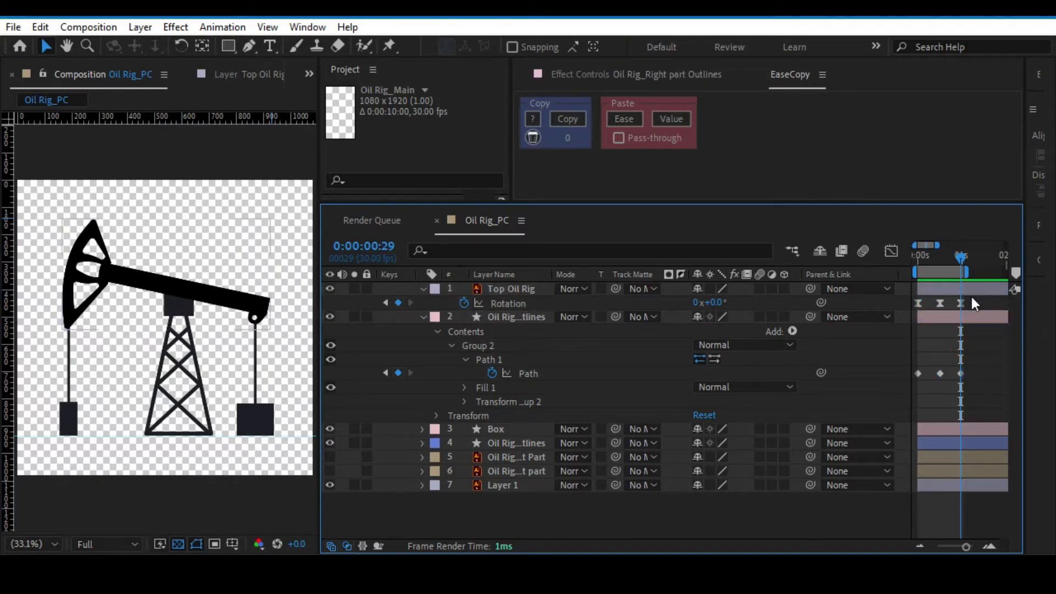
{"action": "left_click_drag", "start_coordinate": [971, 296], "coordinate": [906, 300]}
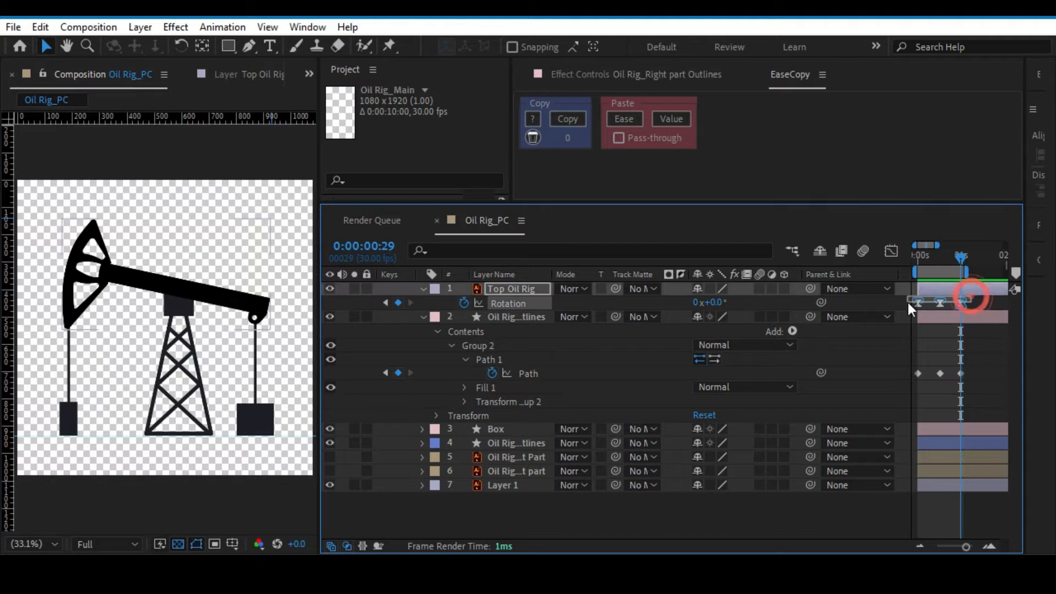
{"action": "left_click", "coordinate": [945, 302]}
{"action": "left_click_drag", "start_coordinate": [948, 302], "coordinate": [912, 308]}
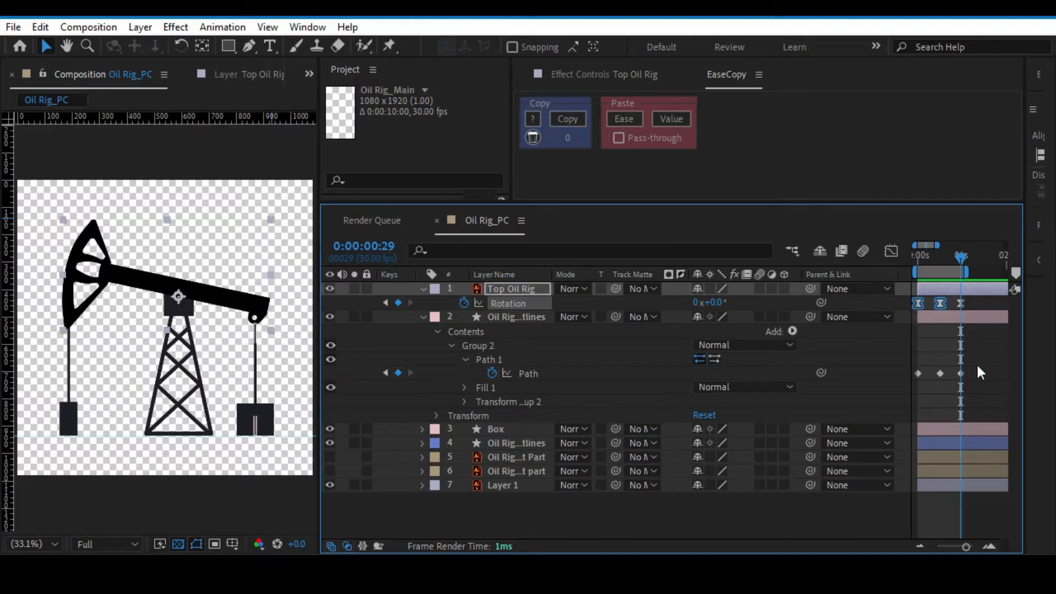
{"action": "left_click_drag", "start_coordinate": [975, 362], "coordinate": [900, 380]}
{"action": "left_click_drag", "start_coordinate": [977, 301], "coordinate": [908, 306]}
{"action": "left_click_drag", "start_coordinate": [982, 361], "coordinate": [912, 378]}
Copy the easing of the beam's three Rotation keyframes with EaseCopy and paste only the ease onto the right rod's three Path keyframes.
{"action": "left_click_drag", "start_coordinate": [969, 298], "coordinate": [901, 309]}
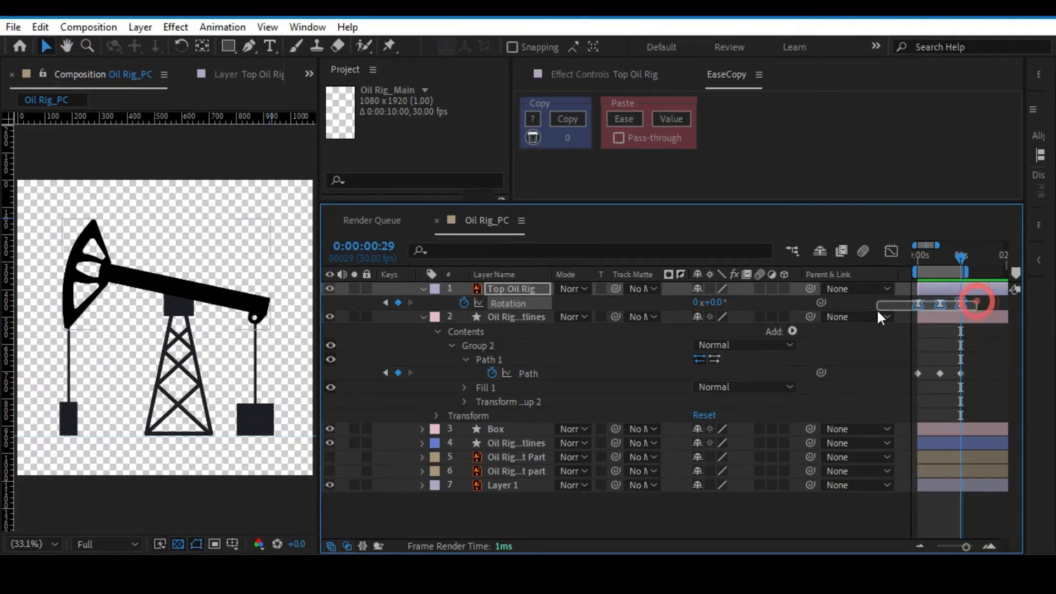
{"action": "left_click", "coordinate": [566, 120]}
{"action": "left_click_drag", "start_coordinate": [977, 372], "coordinate": [908, 379]}
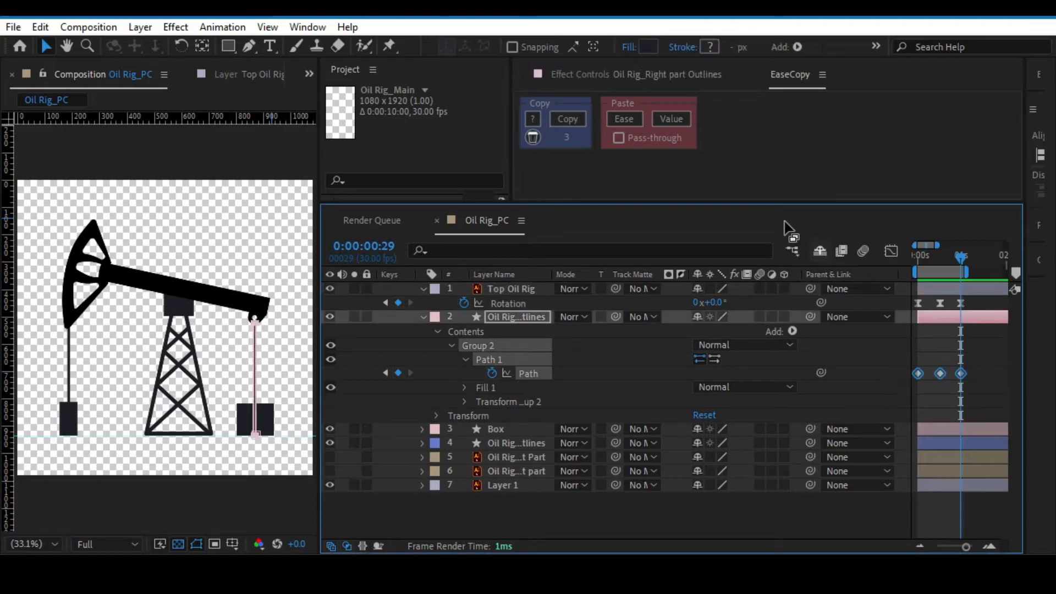
{"action": "left_click", "coordinate": [616, 120]}
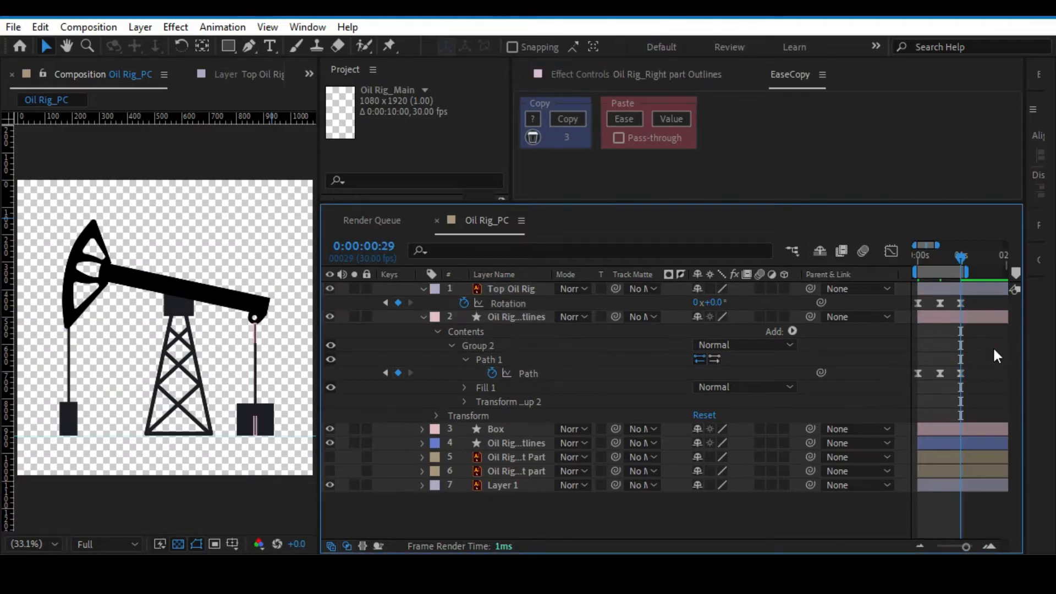
Preview the pump jack animation and collapse the right rod layer's properties.
{"action": "key", "text": "space"}
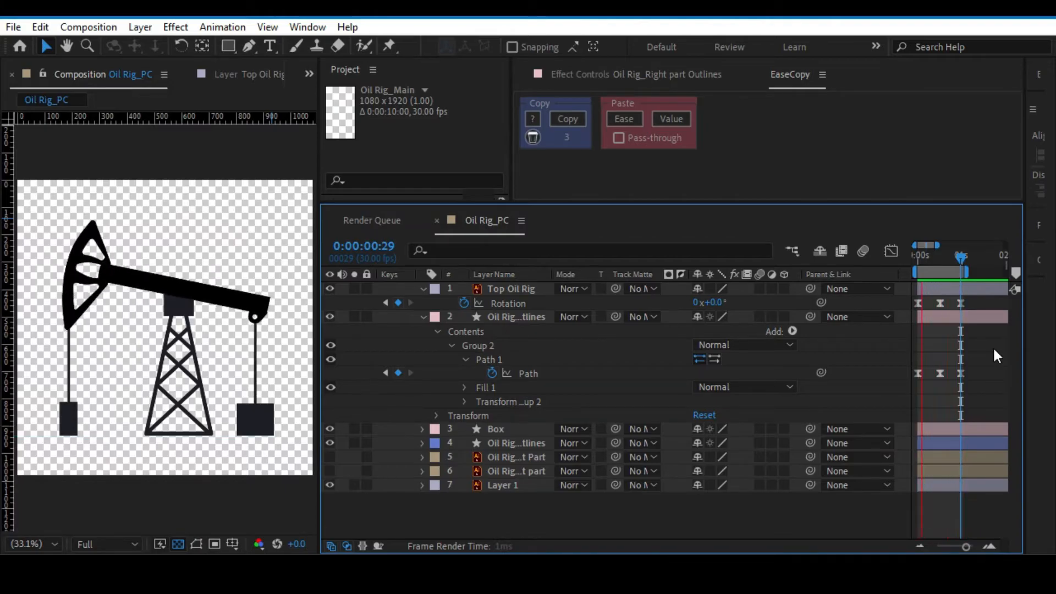
{"action": "left_click", "coordinate": [423, 318]}
{"action": "left_click", "coordinate": [500, 331]}
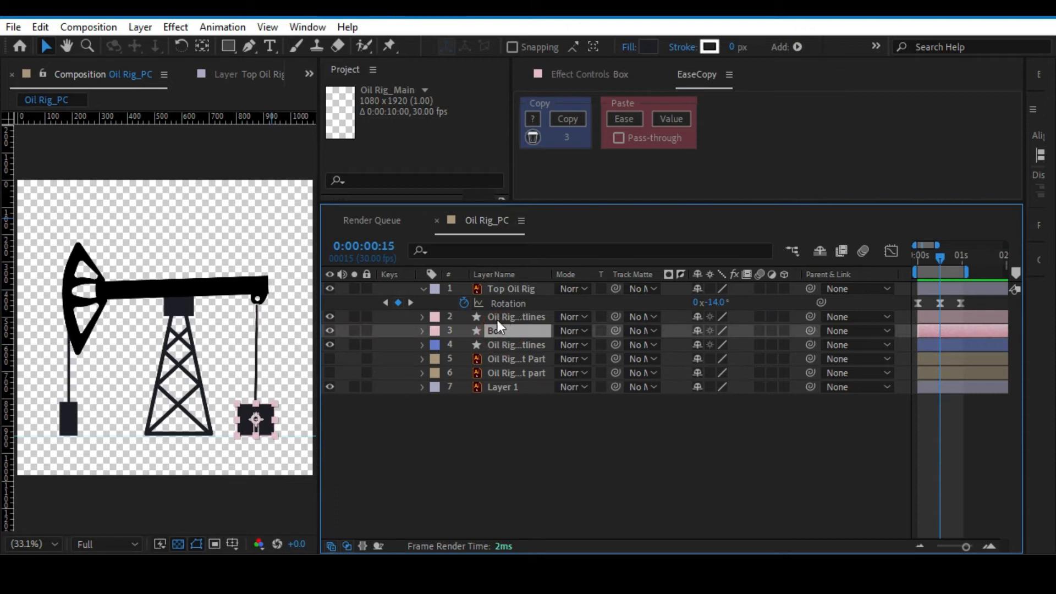
Start Path keyframing for Group 1, the left weight box in the left part outlines layer, at 0:00:00:00.
{"action": "left_click", "coordinate": [491, 344]}
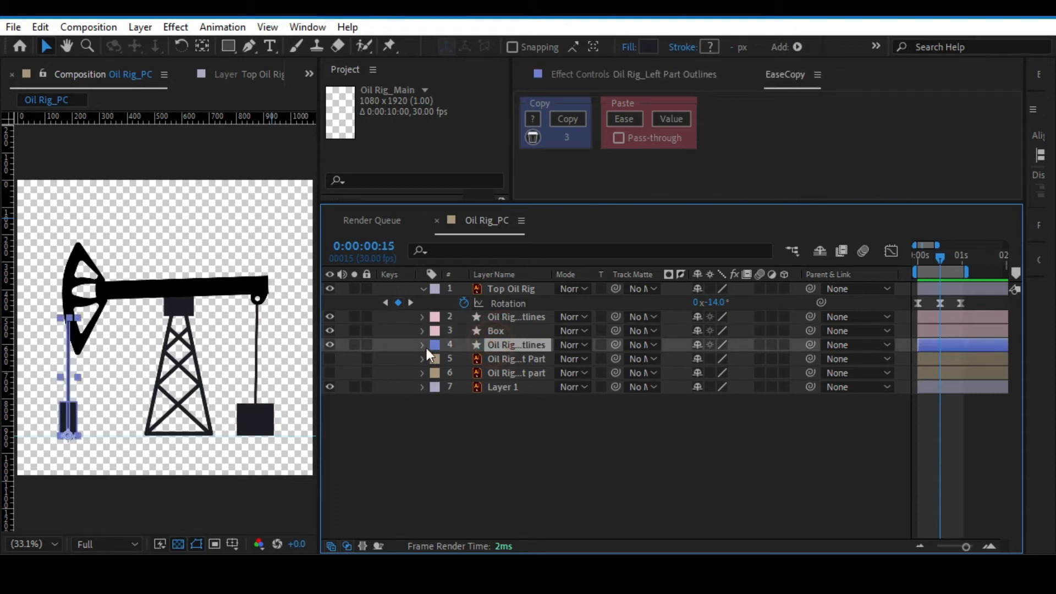
{"action": "left_click_drag", "start_coordinate": [941, 255], "coordinate": [910, 256]}
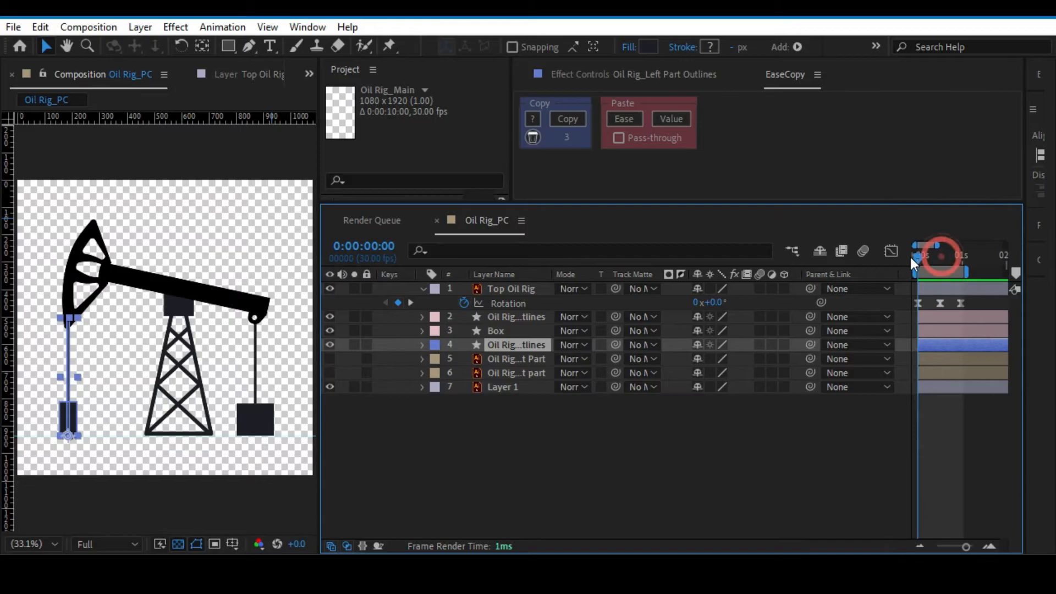
{"action": "left_click", "coordinate": [421, 344]}
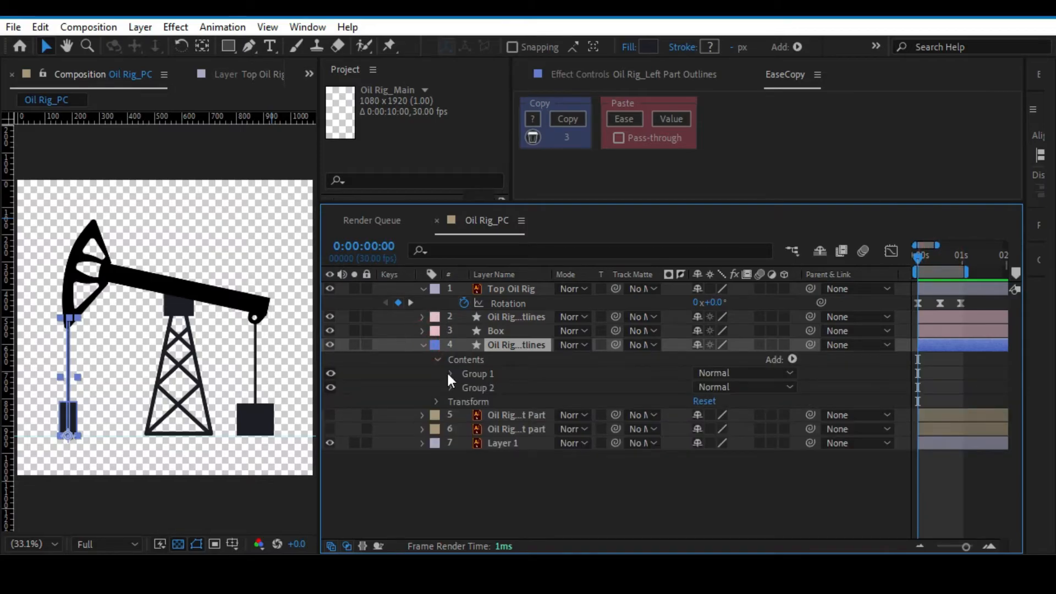
{"action": "left_click", "coordinate": [478, 374]}
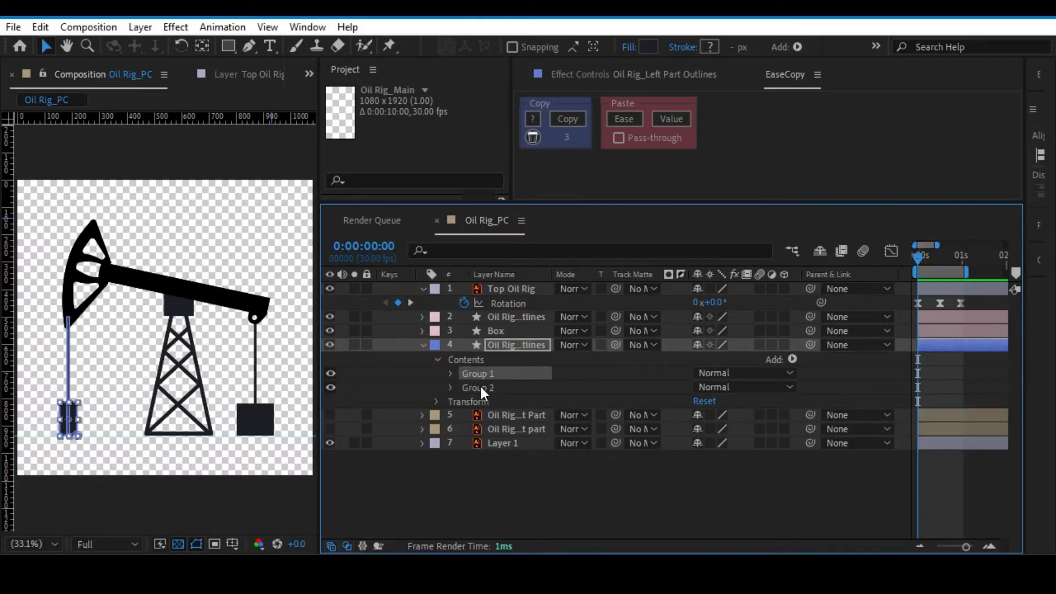
{"action": "left_click", "coordinate": [481, 388]}
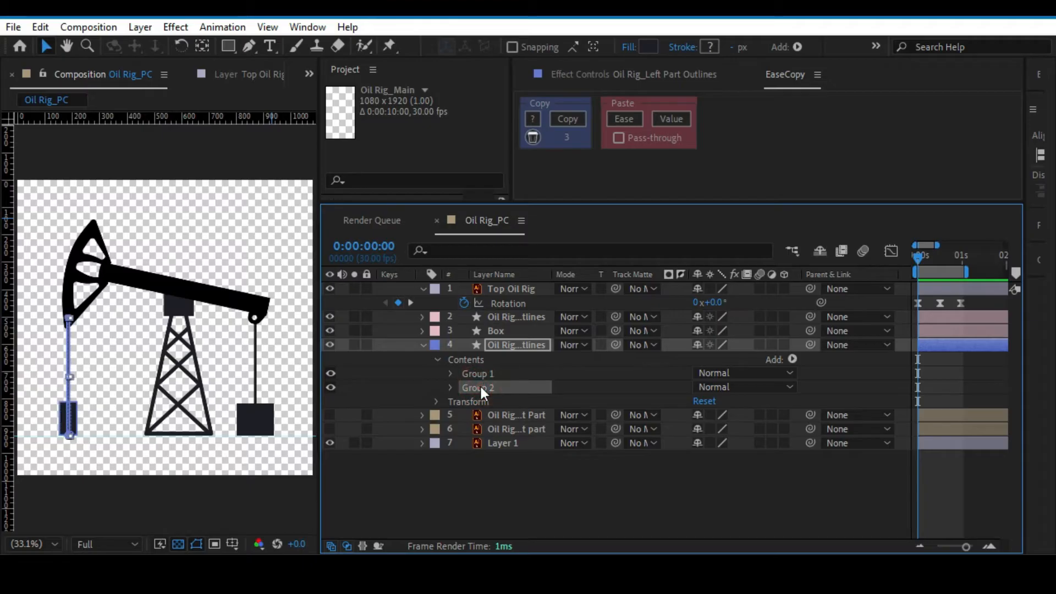
{"action": "left_click", "coordinate": [476, 374]}
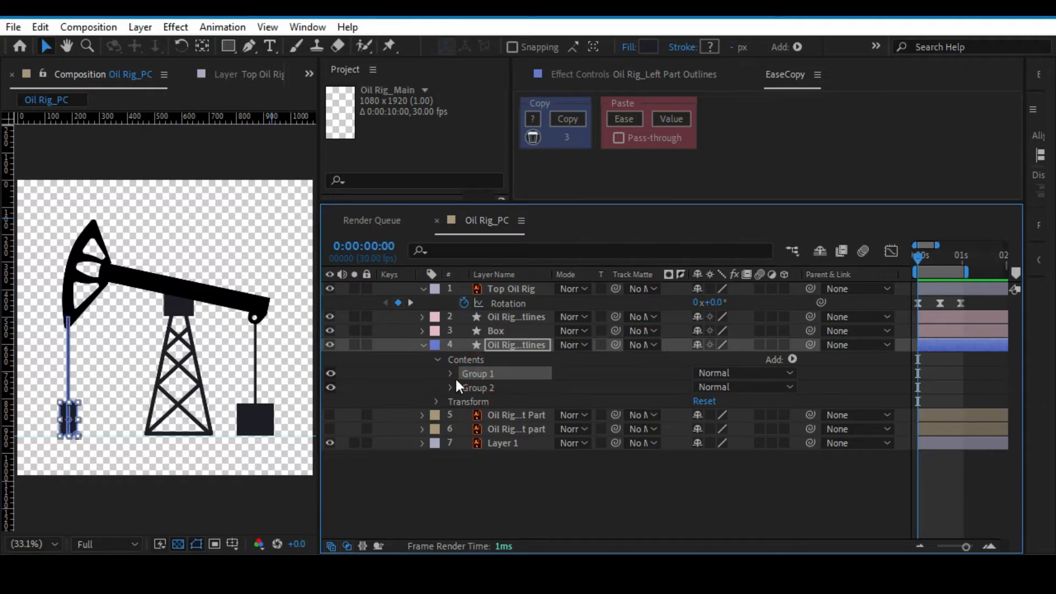
{"action": "left_click", "coordinate": [449, 373]}
{"action": "left_click", "coordinate": [463, 387]}
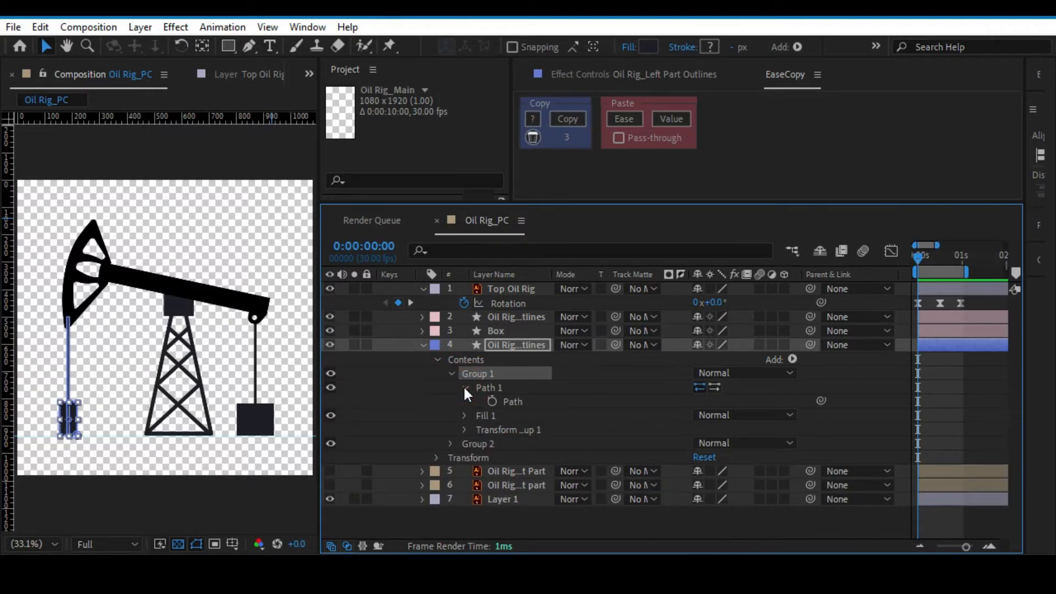
{"action": "left_click", "coordinate": [493, 402]}
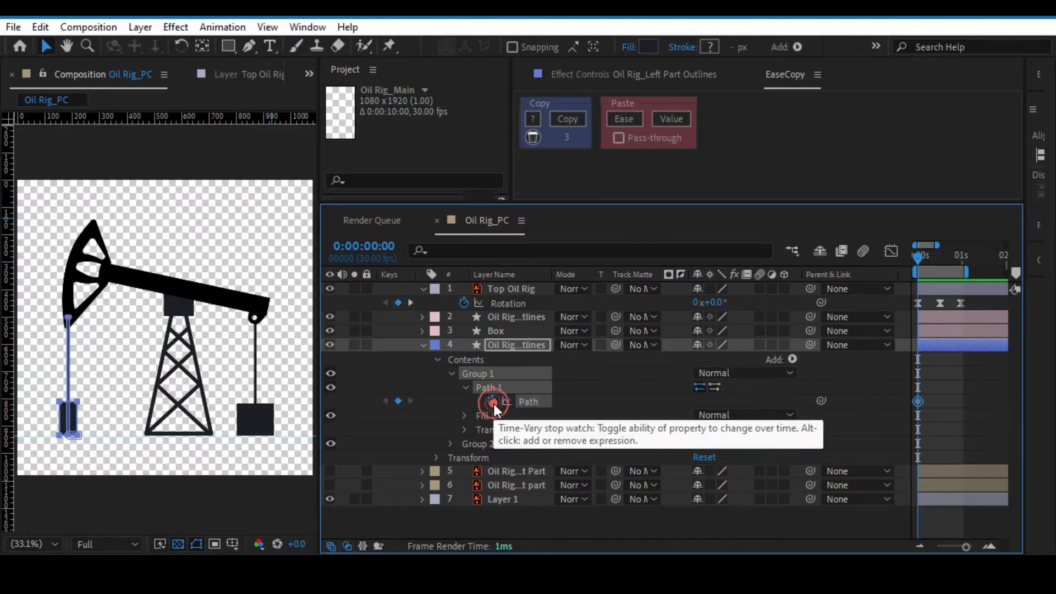
Show only the keyframed properties of the left part outlines layer, checking the right rod's keyframes and folding that layer again.
{"action": "left_click", "coordinate": [518, 345]}
{"action": "key", "text": "u"}
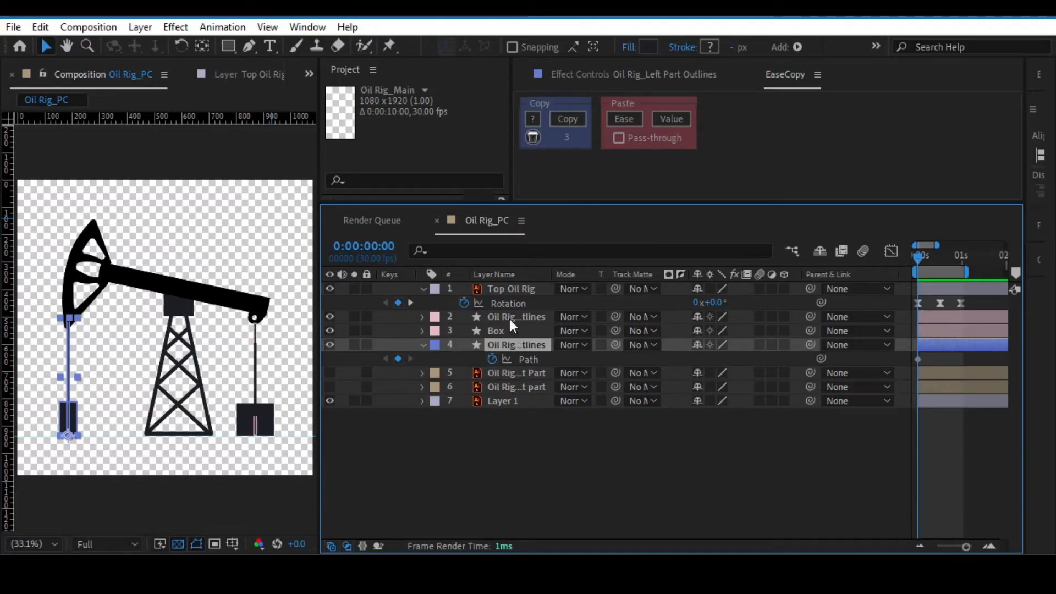
{"action": "left_click", "coordinate": [509, 317]}
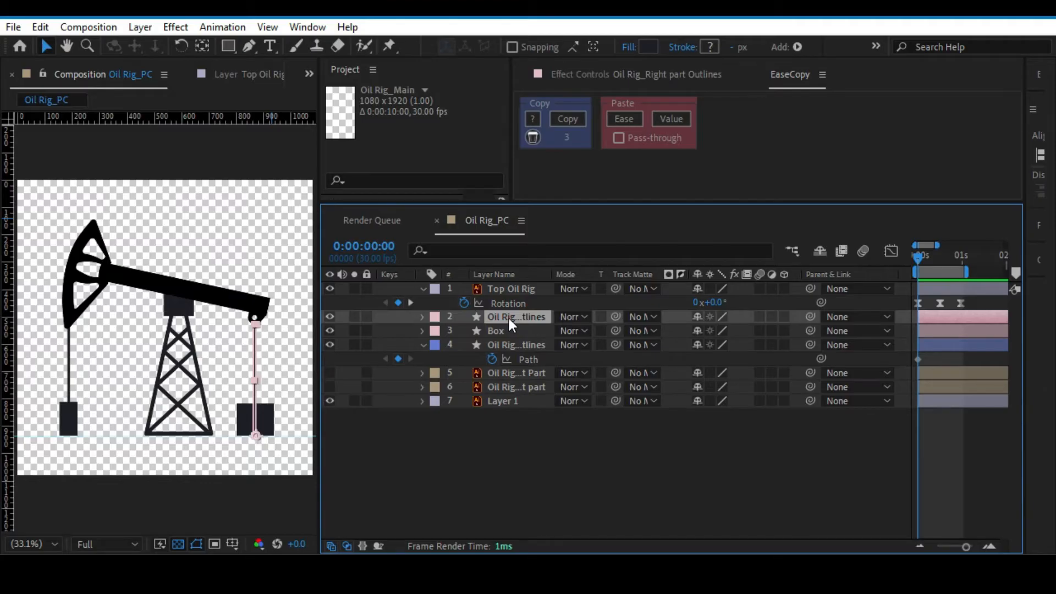
{"action": "key", "text": "u"}
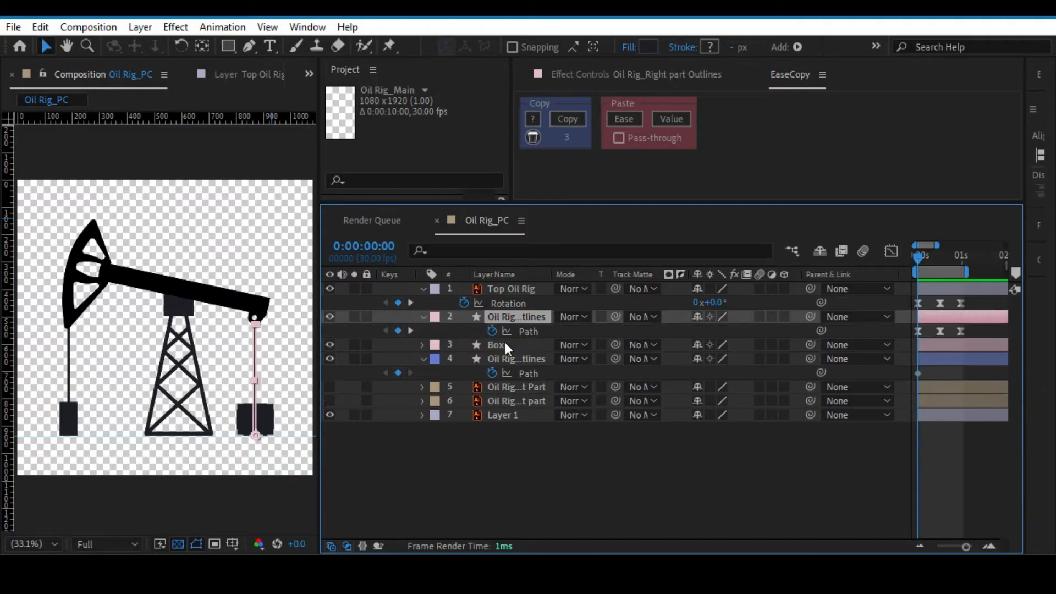
{"action": "left_click", "coordinate": [505, 346]}
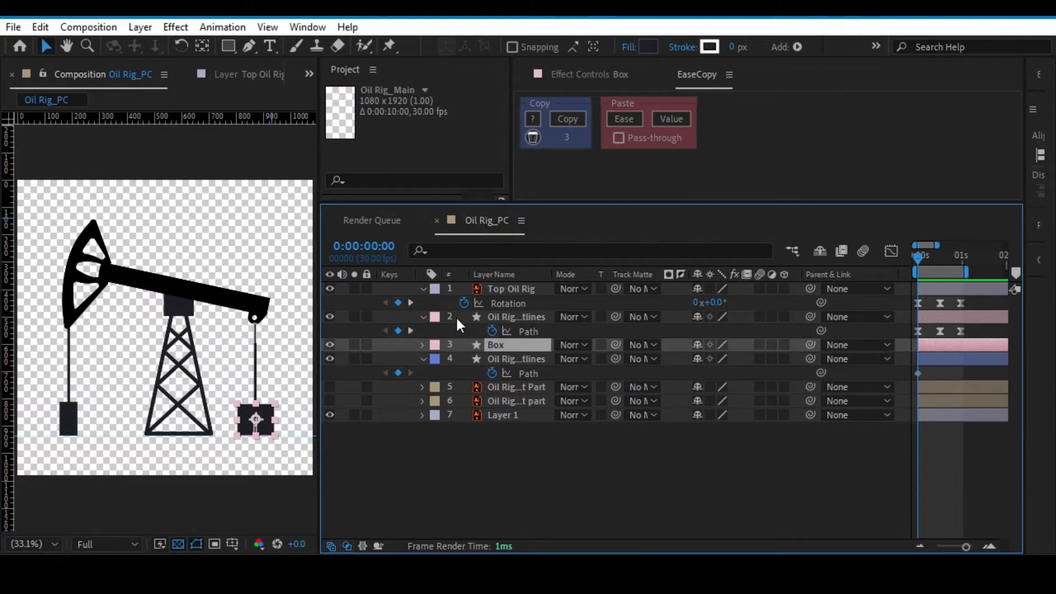
{"action": "left_click", "coordinate": [423, 317]}
{"action": "left_click", "coordinate": [515, 345]}
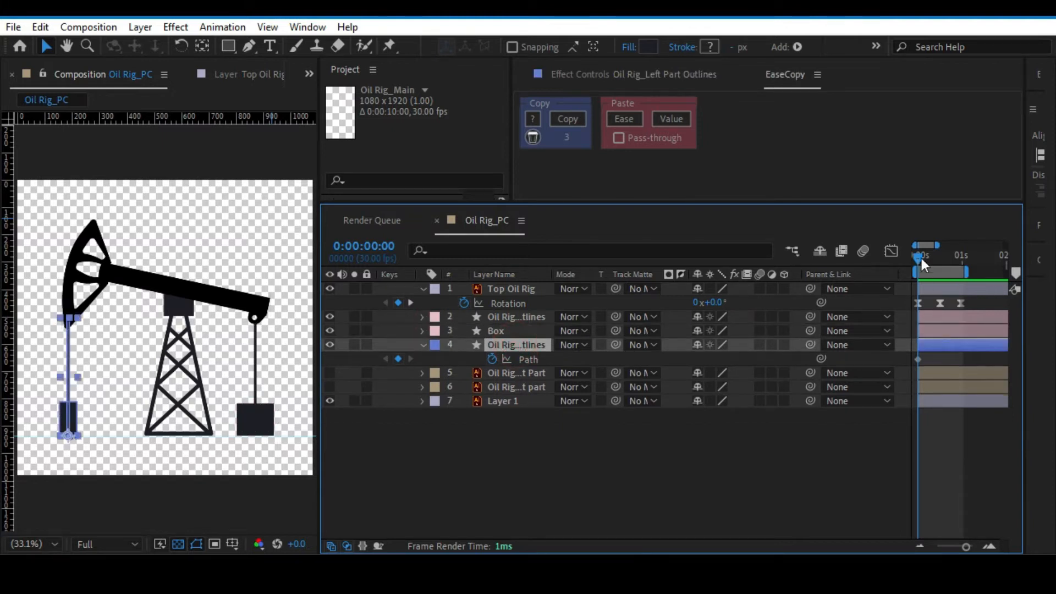
Add Path keyframes for the left box at 0:00:00:15 and 0:00:00:29.
{"action": "left_click_drag", "start_coordinate": [922, 258], "coordinate": [940, 259]}
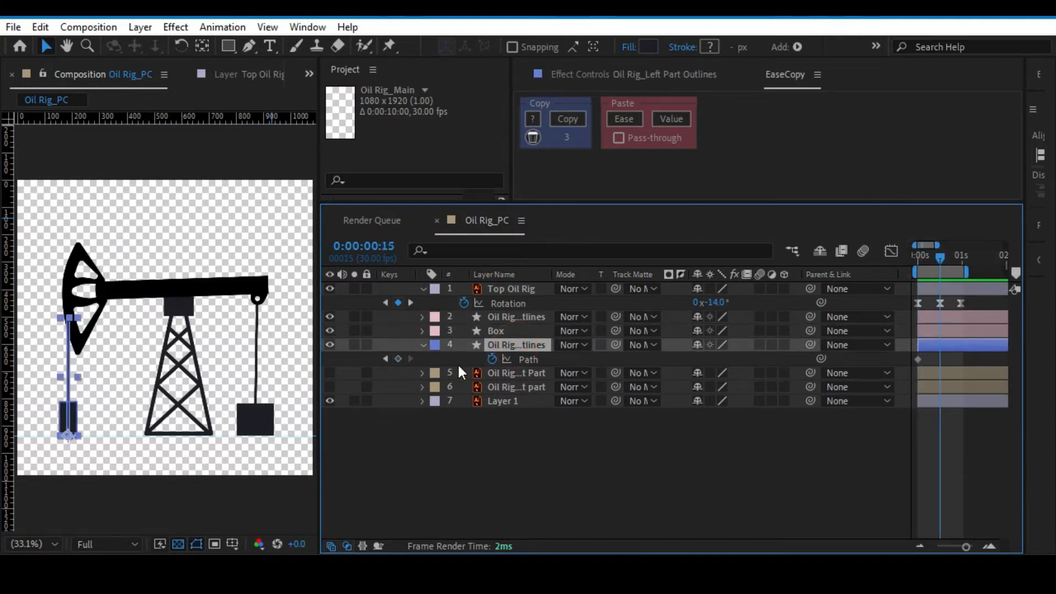
{"action": "left_click", "coordinate": [398, 358]}
{"action": "key", "text": "k"}
{"action": "left_click", "coordinate": [398, 359]}
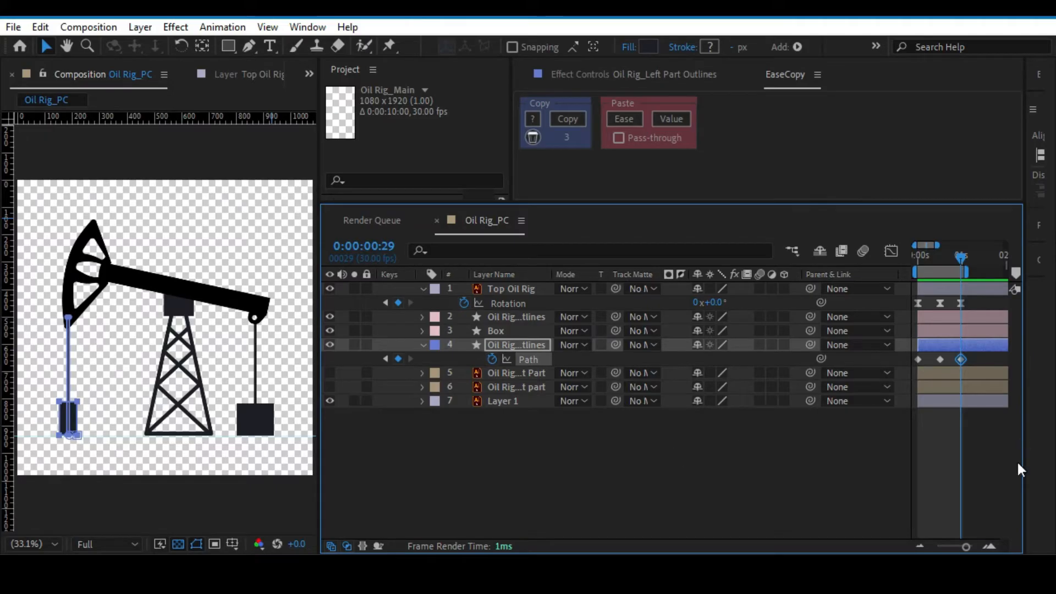
At 0:00:00:00, raise the top edge of the left box's path so the box is taller.
{"action": "left_click", "coordinate": [917, 257]}
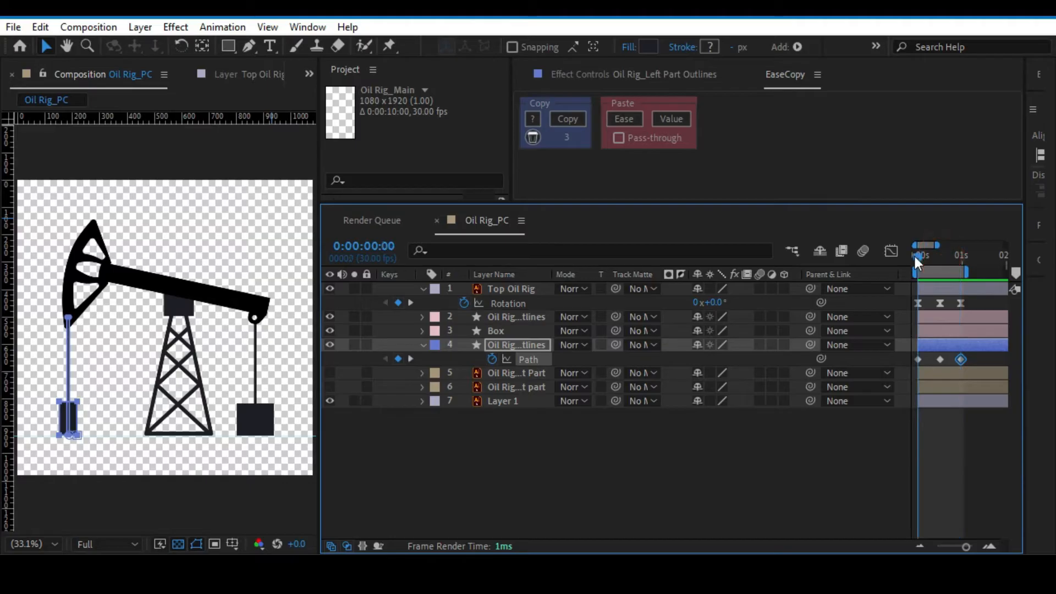
{"action": "left_click", "coordinate": [77, 401]}
{"action": "key", "text": "ctrl+z"}
{"action": "left_click", "coordinate": [94, 378]}
{"action": "left_click", "coordinate": [79, 402]}
{"action": "left_click_drag", "start_coordinate": [79, 402], "coordinate": [80, 388]}
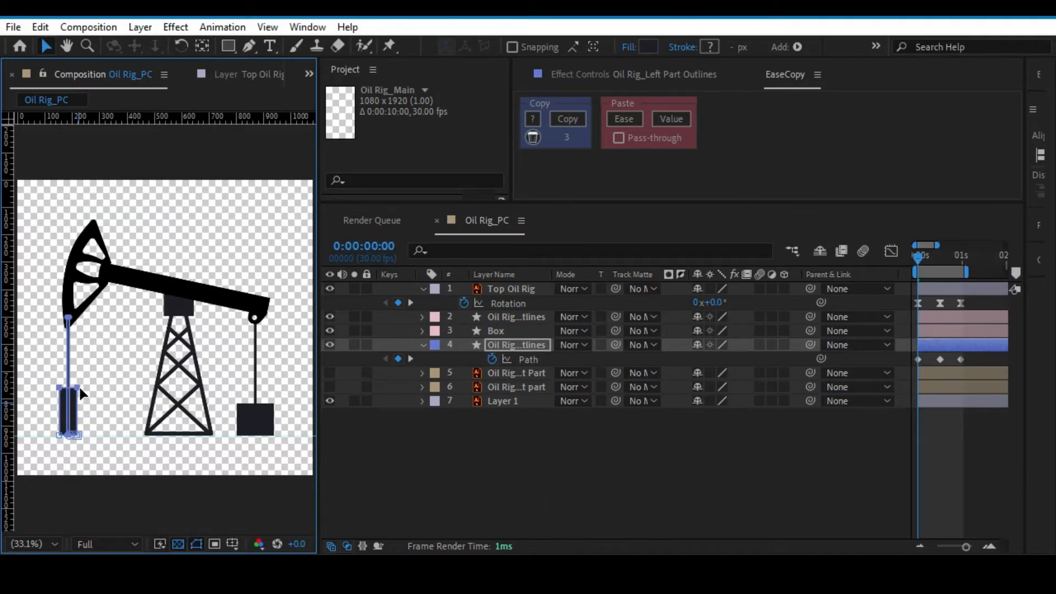
{"action": "left_click_drag", "start_coordinate": [78, 390], "coordinate": [78, 386]}
Copy the left box's first Path keyframe to 0:00:00:29 and scrub back to the start.
{"action": "left_click", "coordinate": [919, 359]}
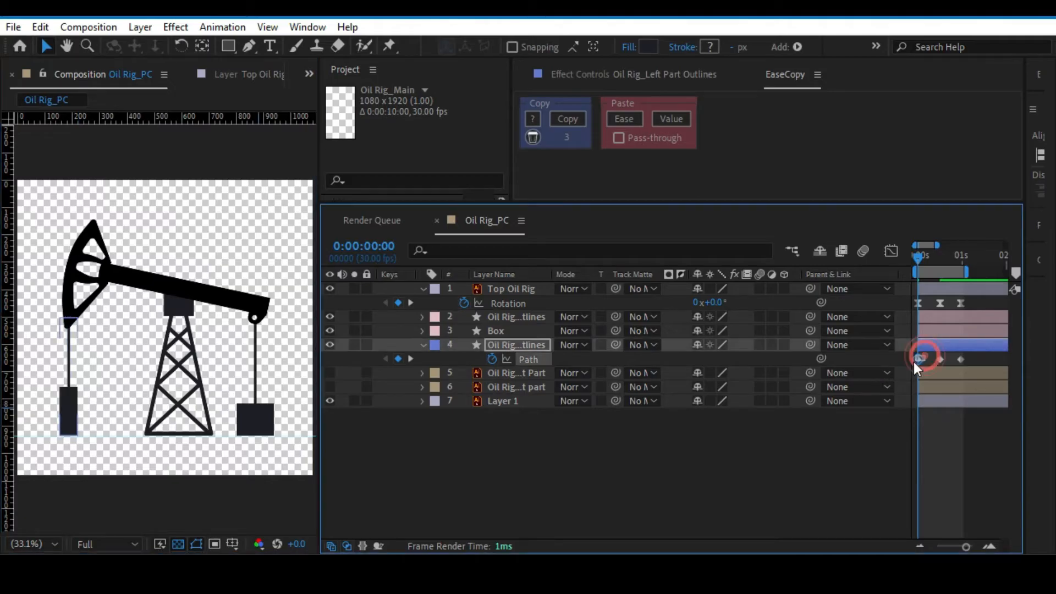
{"action": "key", "text": "ctrl+c"}
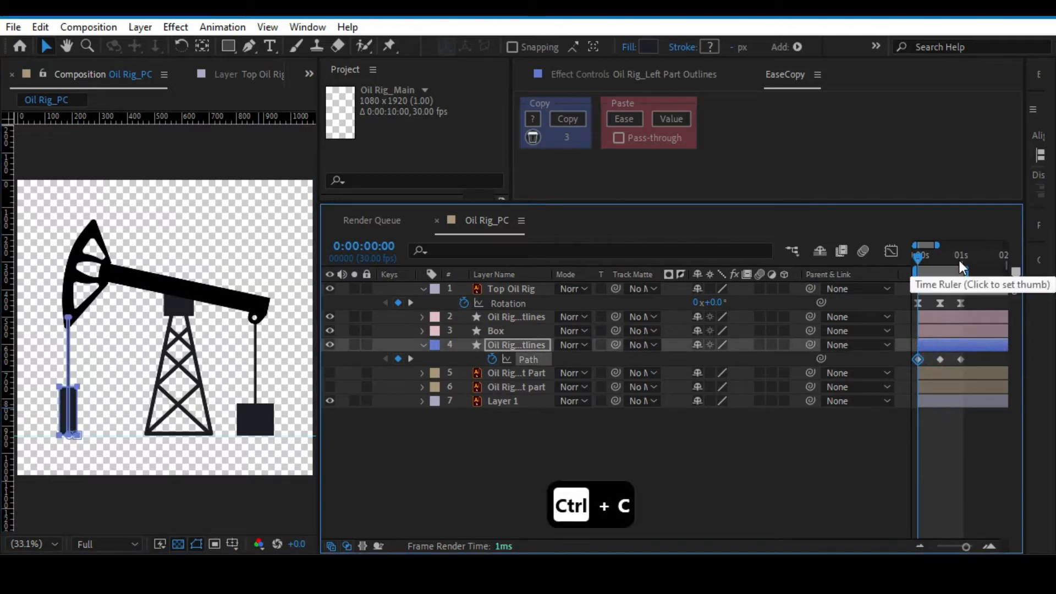
{"action": "left_click", "coordinate": [960, 259]}
{"action": "key", "text": "ctrl+v"}
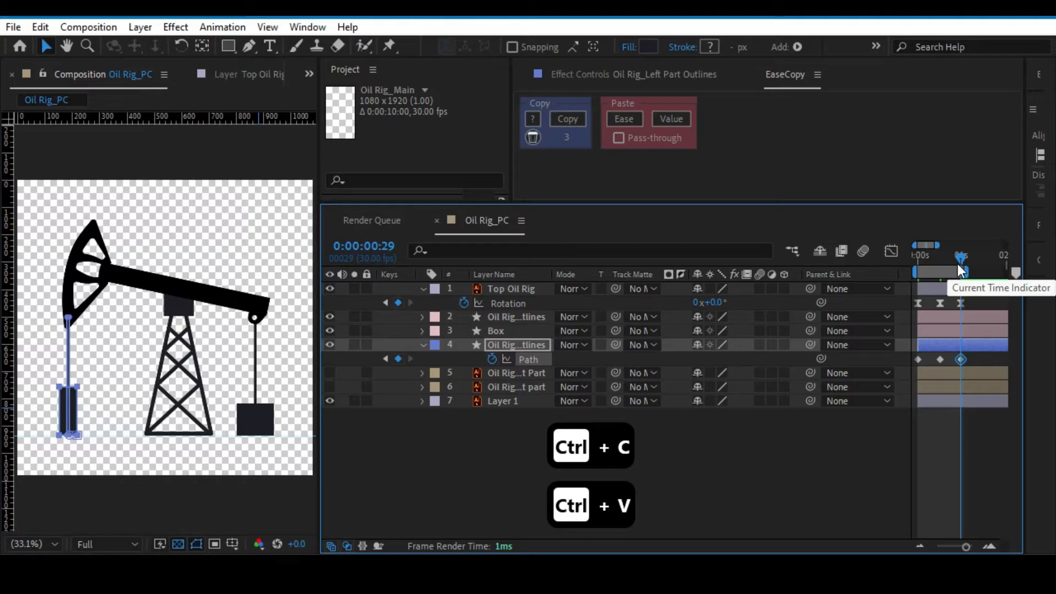
{"action": "left_click_drag", "start_coordinate": [945, 261], "coordinate": [888, 259]}
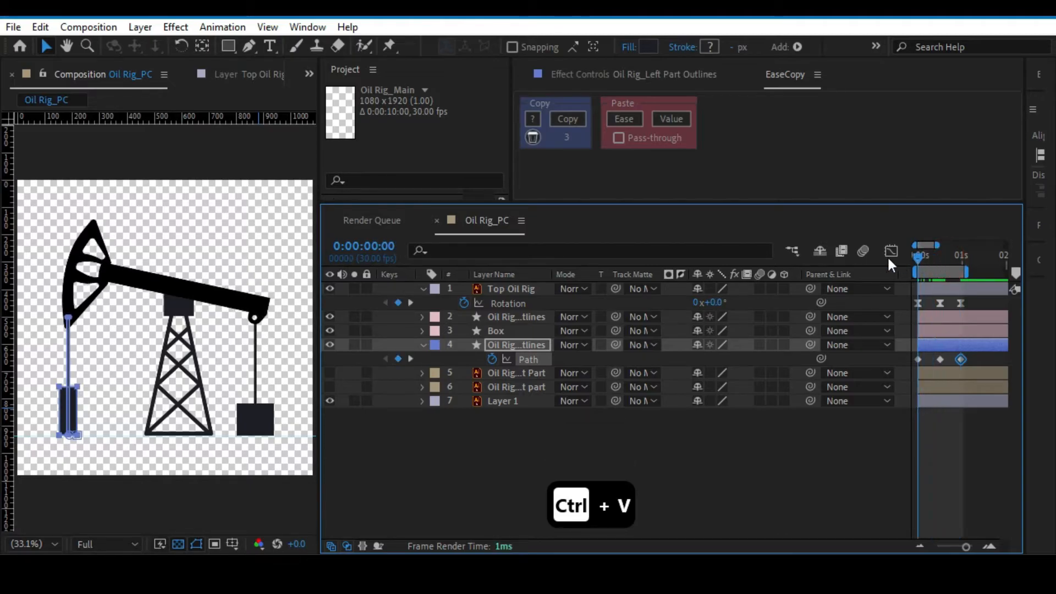
Paste only the copied ease onto the left box's three Path keyframes with EaseCopy.
{"action": "left_click", "coordinate": [967, 451]}
{"action": "key", "text": "Page_Down"}
{"action": "left_click_drag", "start_coordinate": [970, 355], "coordinate": [912, 364]}
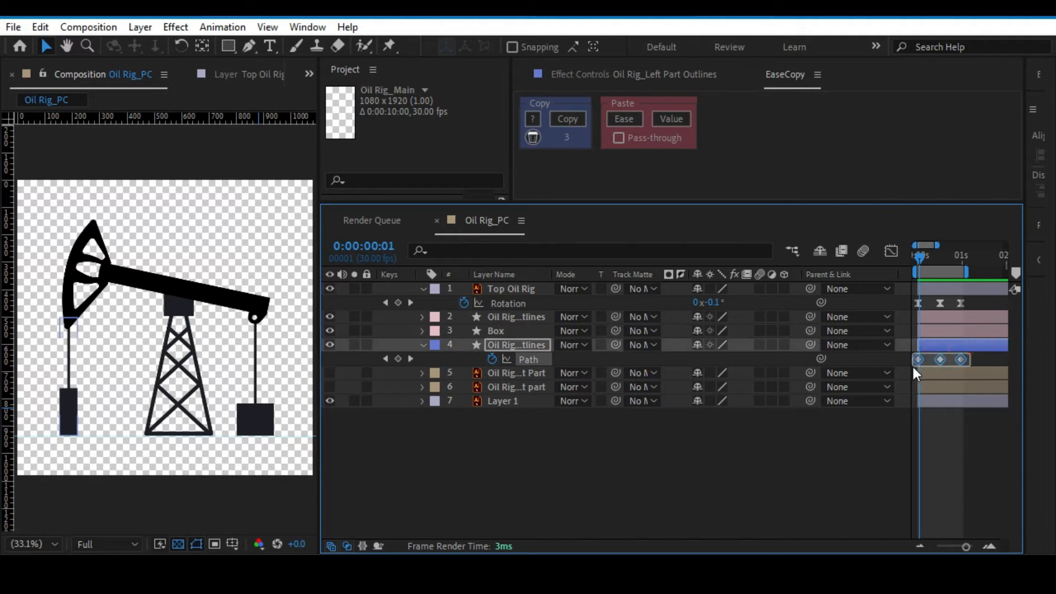
{"action": "left_click", "coordinate": [635, 117]}
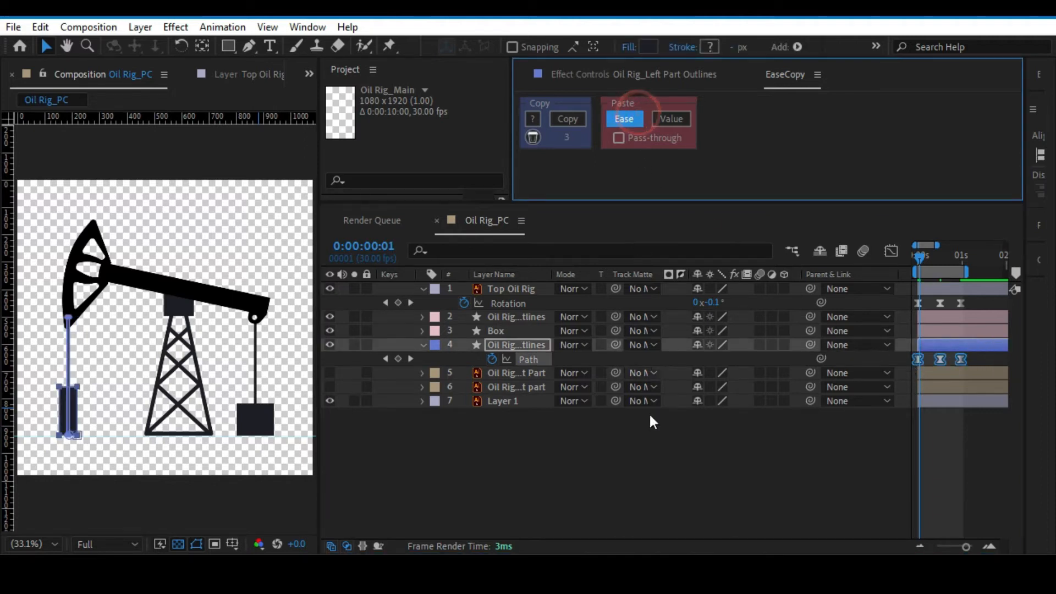
Preview the left box's eased motion and save the project.
{"action": "left_click", "coordinate": [600, 477]}
{"action": "key", "text": "space"}
{"action": "key", "text": "ctrl+s"}
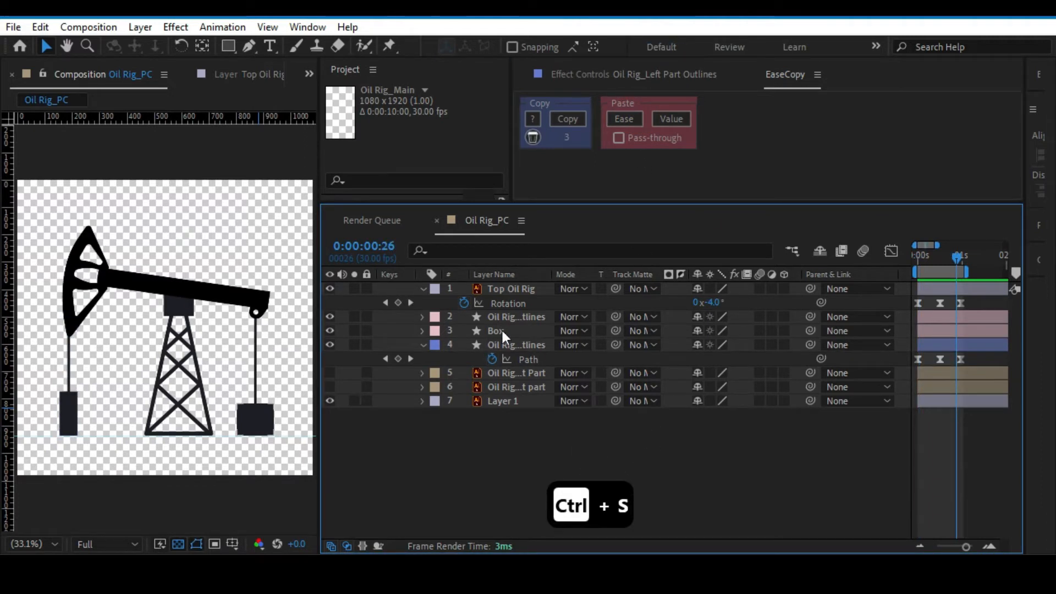
Start Path keyframing for Group 2, the left rod, at 0:00:00:00 and show only the layer's keyframed properties.
{"action": "left_click", "coordinate": [498, 345]}
{"action": "left_click", "coordinate": [421, 345]}
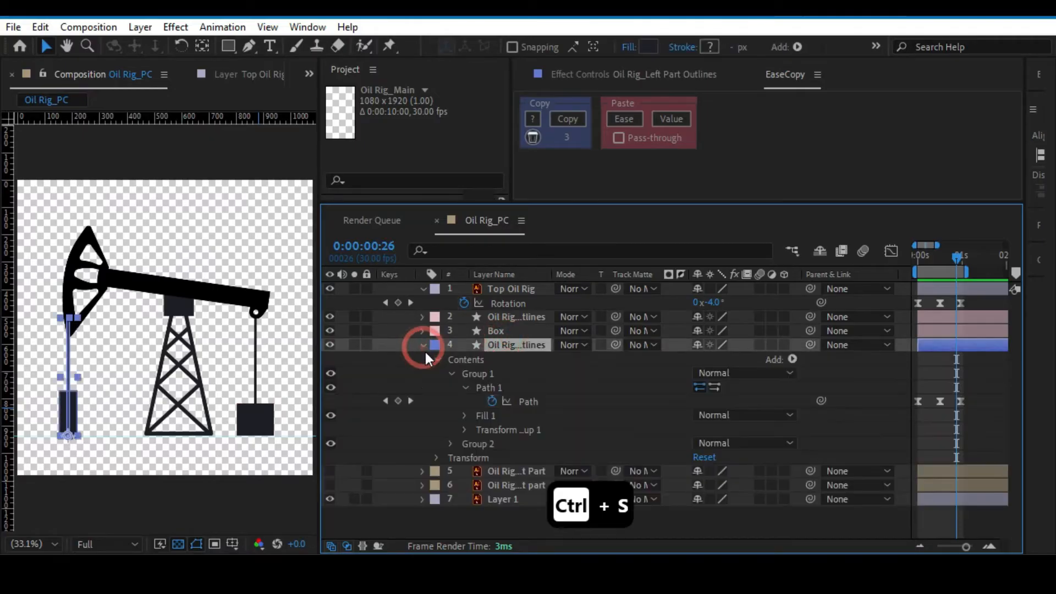
{"action": "left_click", "coordinate": [450, 373]}
{"action": "left_click", "coordinate": [468, 388]}
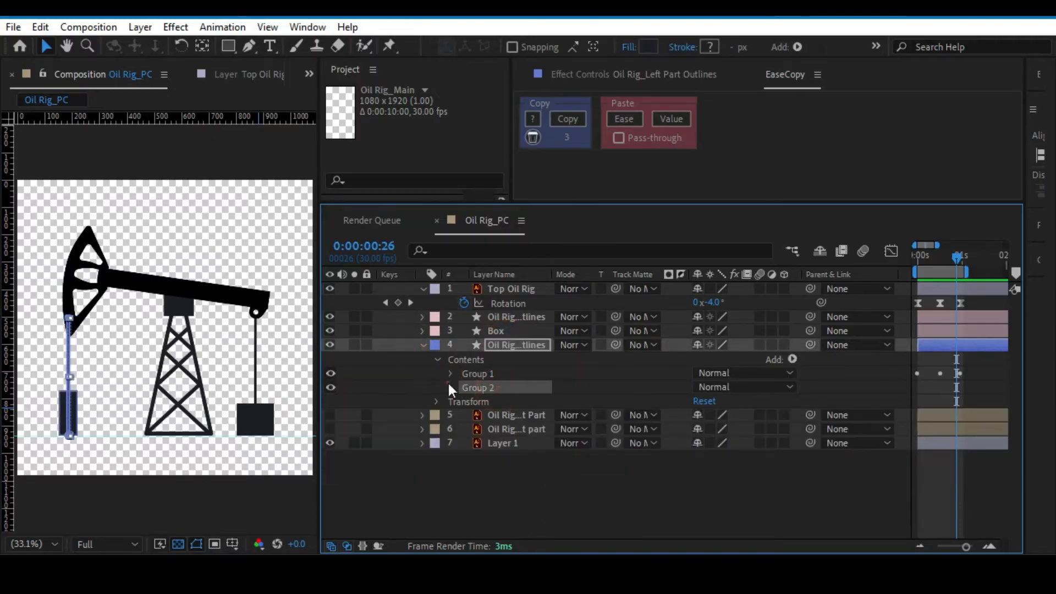
{"action": "left_click", "coordinate": [450, 387]}
{"action": "left_click", "coordinate": [464, 402]}
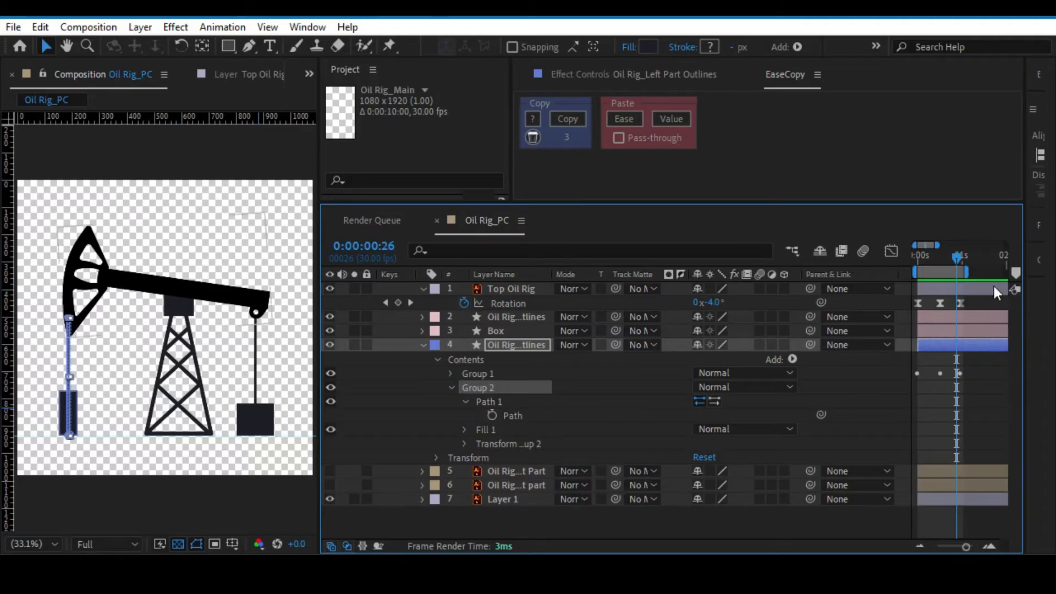
{"action": "left_click_drag", "start_coordinate": [959, 258], "coordinate": [917, 257]}
{"action": "left_click", "coordinate": [493, 415]}
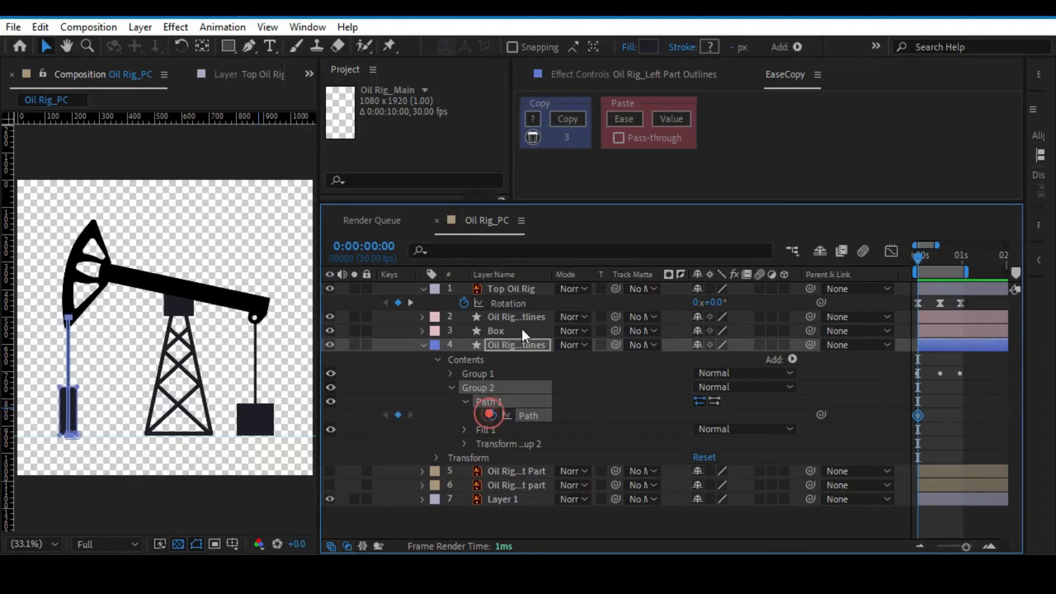
{"action": "left_click", "coordinate": [509, 345]}
{"action": "key", "text": "u"}
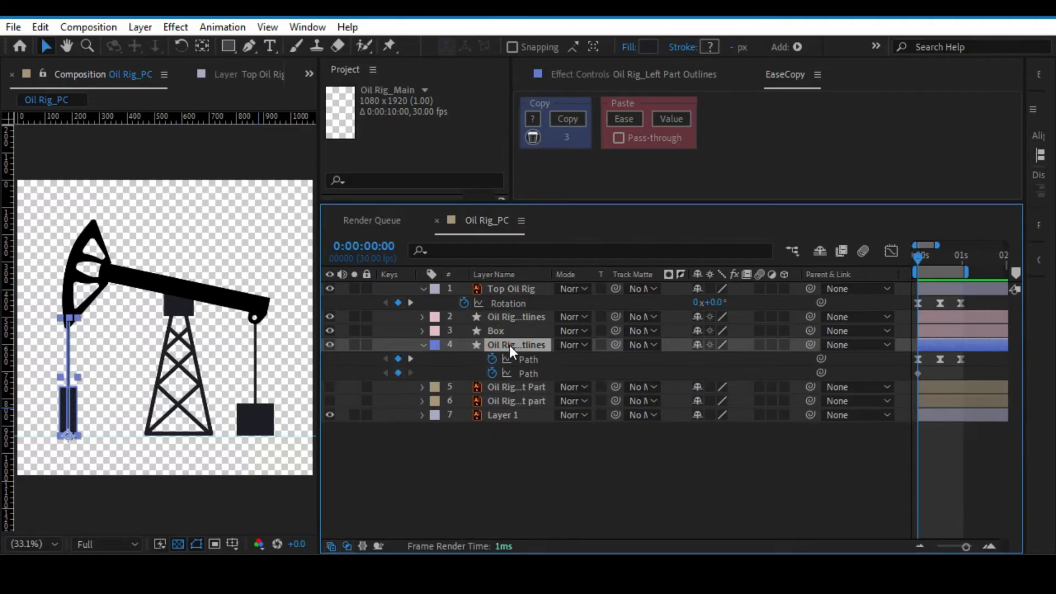
At 0:00:00:15, shift the top end of the left rod's path slightly up and left along the pump head's edge.
{"action": "left_click_drag", "start_coordinate": [921, 257], "coordinate": [938, 256]}
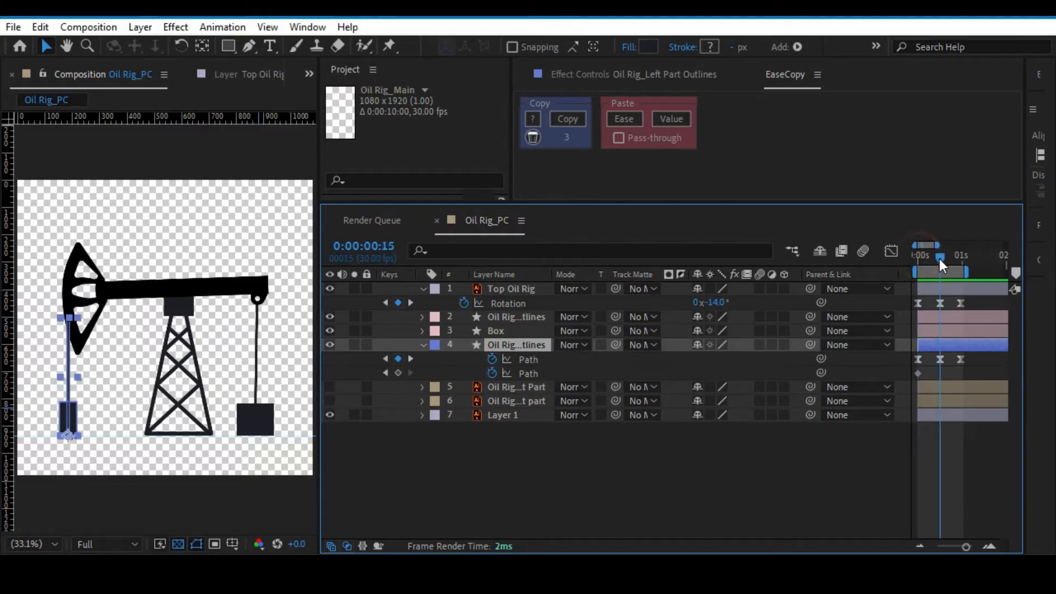
{"action": "scroll", "coordinate": [99, 308], "scroll_direction": "up", "scroll_amount": 3}
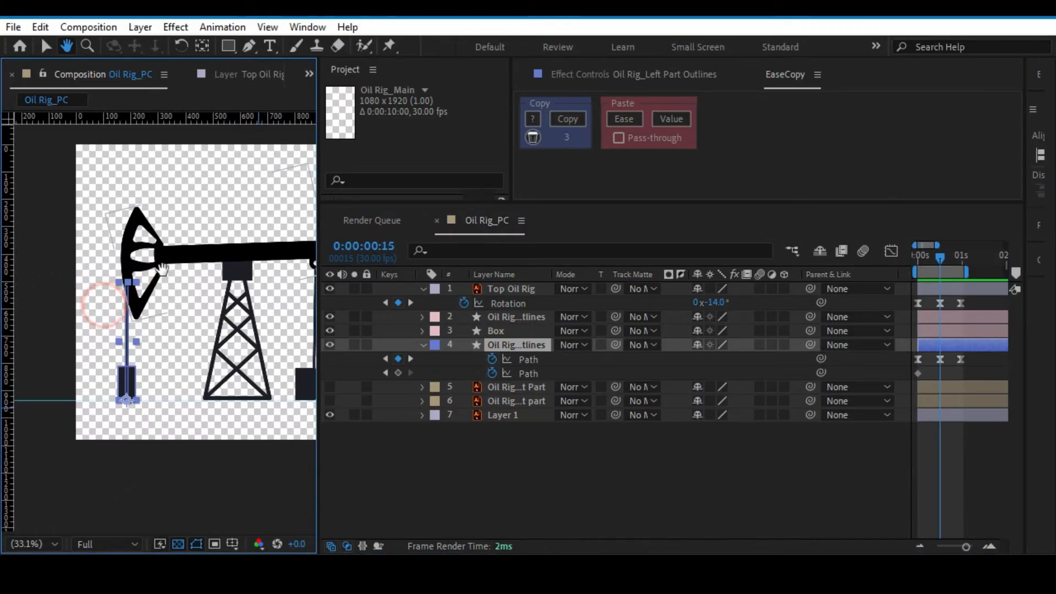
{"action": "left_click_drag", "start_coordinate": [136, 285], "coordinate": [249, 270]}
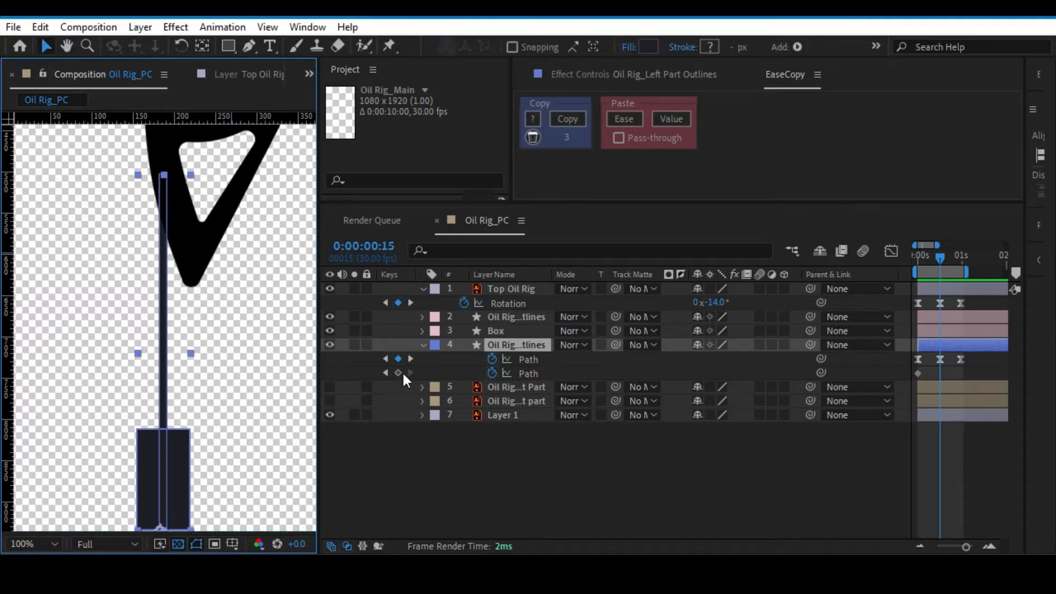
{"action": "key", "text": "g"}
{"action": "left_click_drag", "start_coordinate": [169, 175], "coordinate": [160, 163]}
Copy the left rod's first Path keyframe to 0:00:00:29 and paste the stored ease onto the rod's Path keyframes with EaseCopy.
{"action": "left_click_drag", "start_coordinate": [940, 253], "coordinate": [959, 259]}
{"action": "left_click", "coordinate": [918, 373]}
{"action": "key", "text": "ctrl+c"}
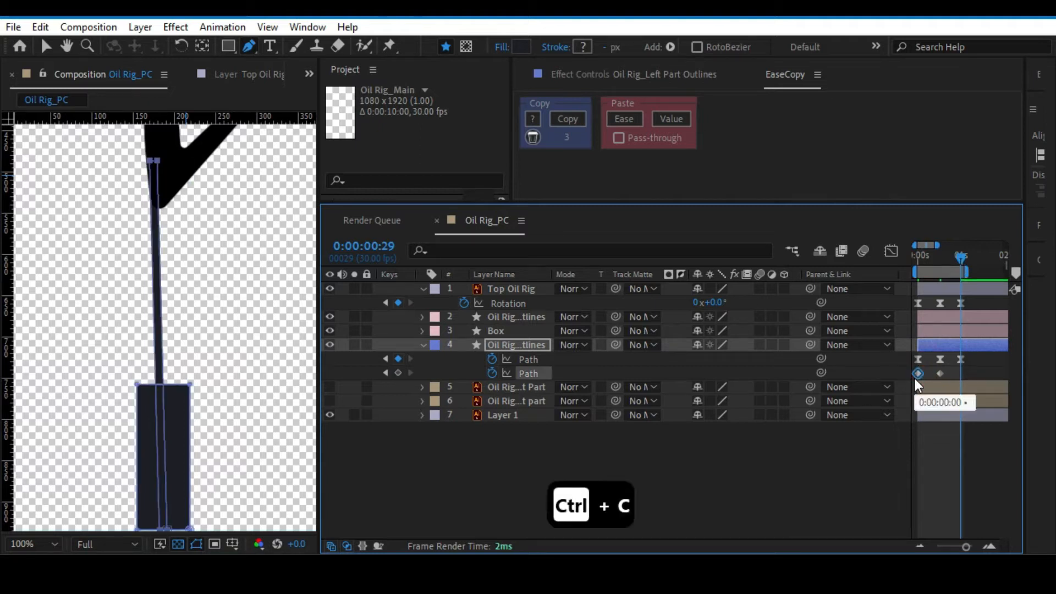
{"action": "key", "text": "ctrl+v"}
{"action": "left_click", "coordinate": [629, 120]}
{"action": "key", "text": "alt+slash"}
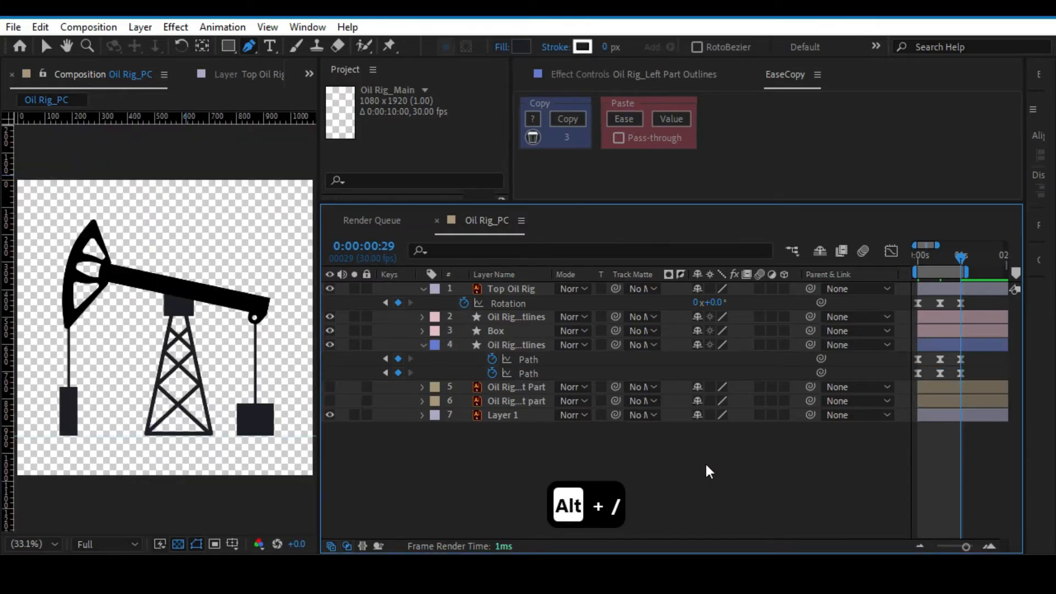
At 0:00:00:15, lower the top two points of the left rod's path along the outer edge of the pump head.
{"action": "left_click", "coordinate": [939, 260]}
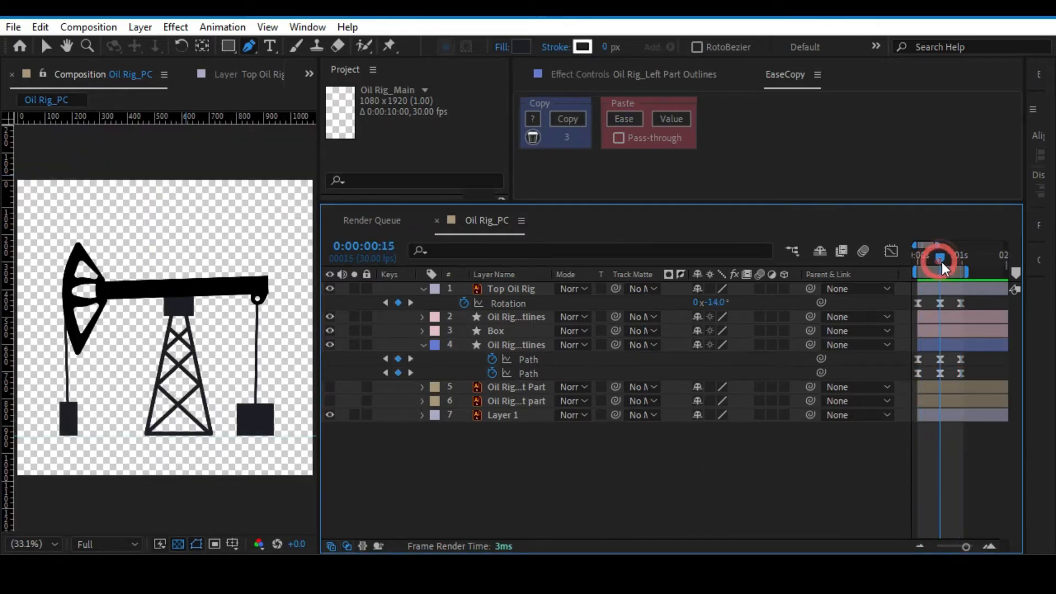
{"action": "left_click", "coordinate": [536, 375]}
{"action": "key", "text": "/"}
{"action": "left_click_drag", "start_coordinate": [56, 283], "coordinate": [205, 285]}
{"action": "key", "text": "."}
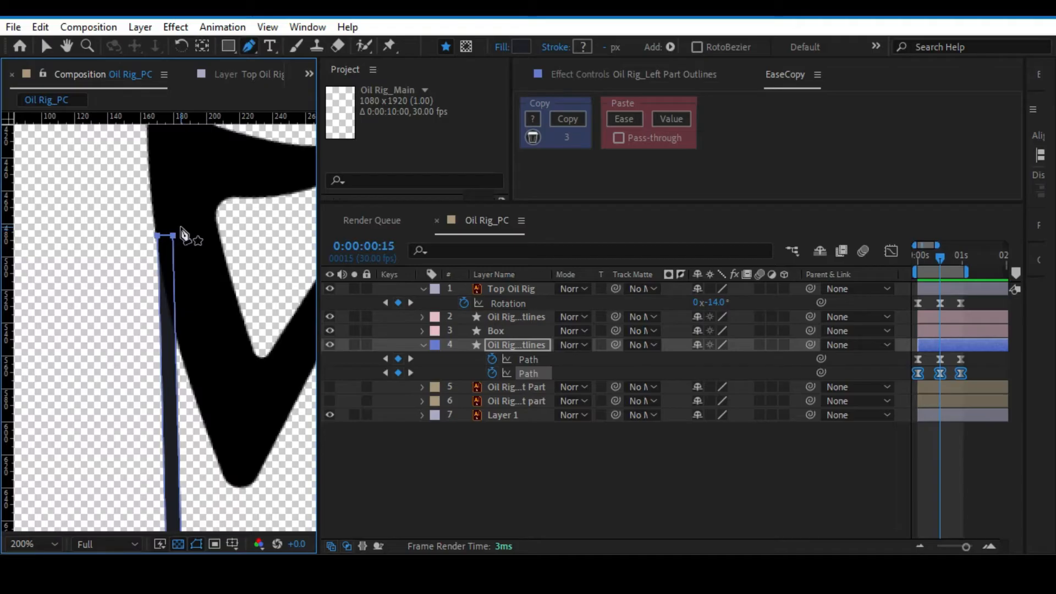
{"action": "key", "text": "v"}
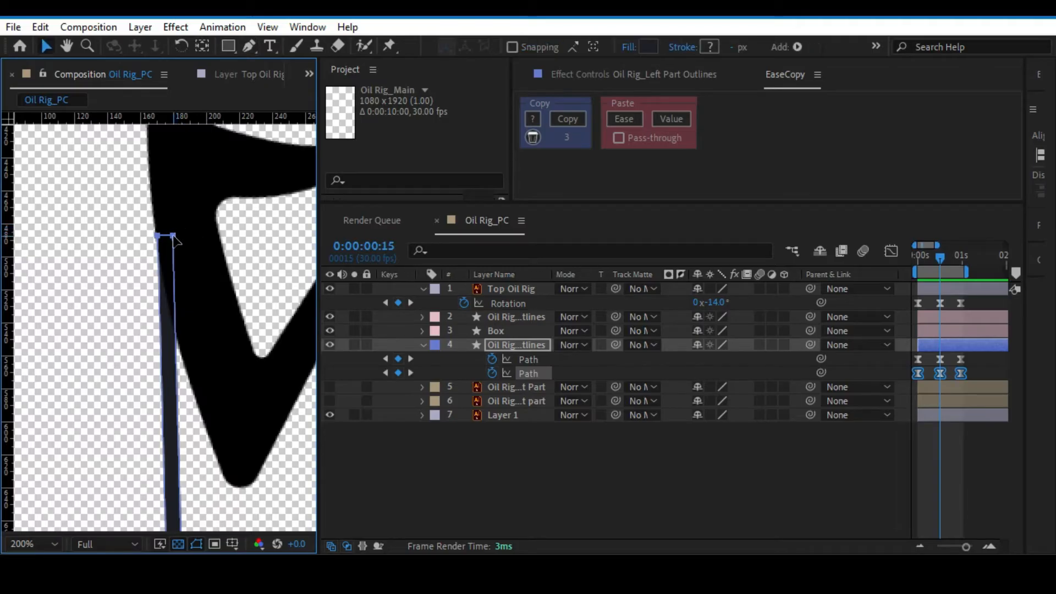
{"action": "left_click_drag", "start_coordinate": [114, 223], "coordinate": [189, 247]}
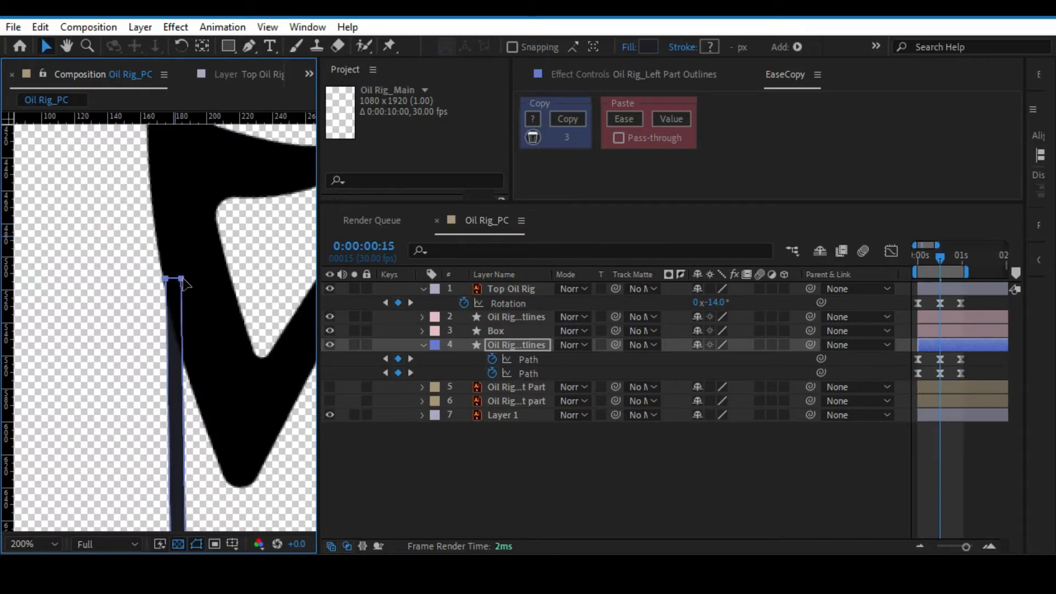
Preview the left rod's adjusted motion with the whole pump jack in view and save the project.
{"action": "left_click", "coordinate": [474, 464]}
{"action": "key", "text": "alt+slash"}
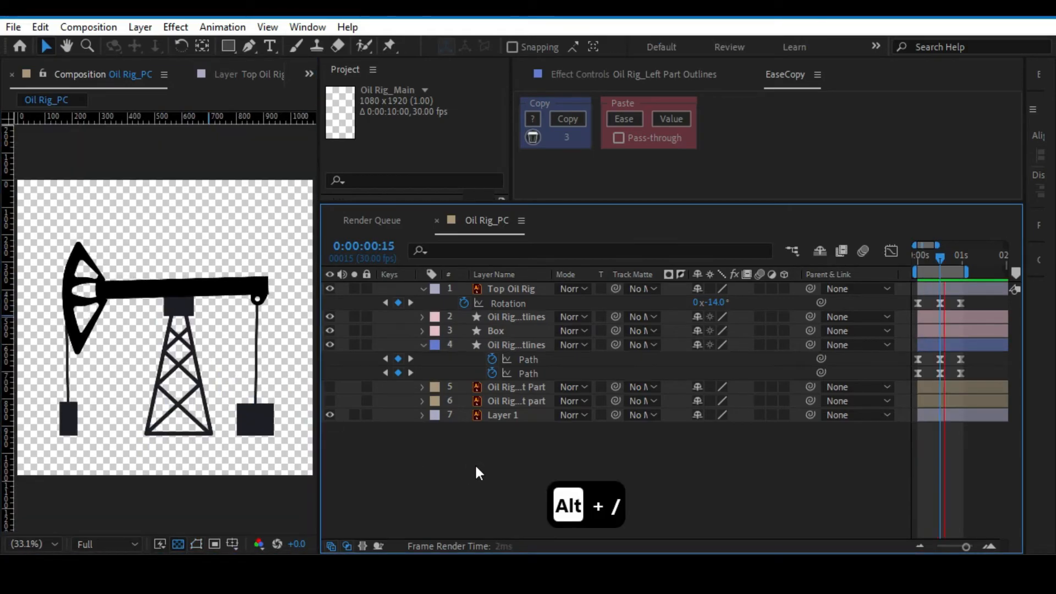
{"action": "key", "text": "ctrl+s"}
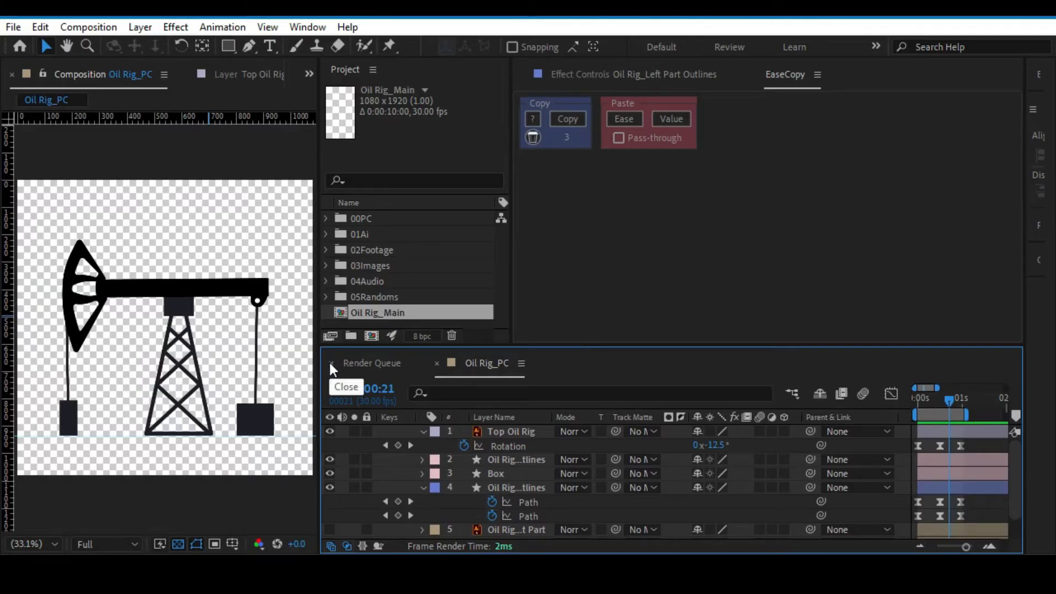
Open the Oil Rig_Main composition and place Oil Rig_PC from the 00PC folder into it.
{"action": "left_click", "coordinate": [331, 363]}
{"action": "double_click", "coordinate": [372, 312]}
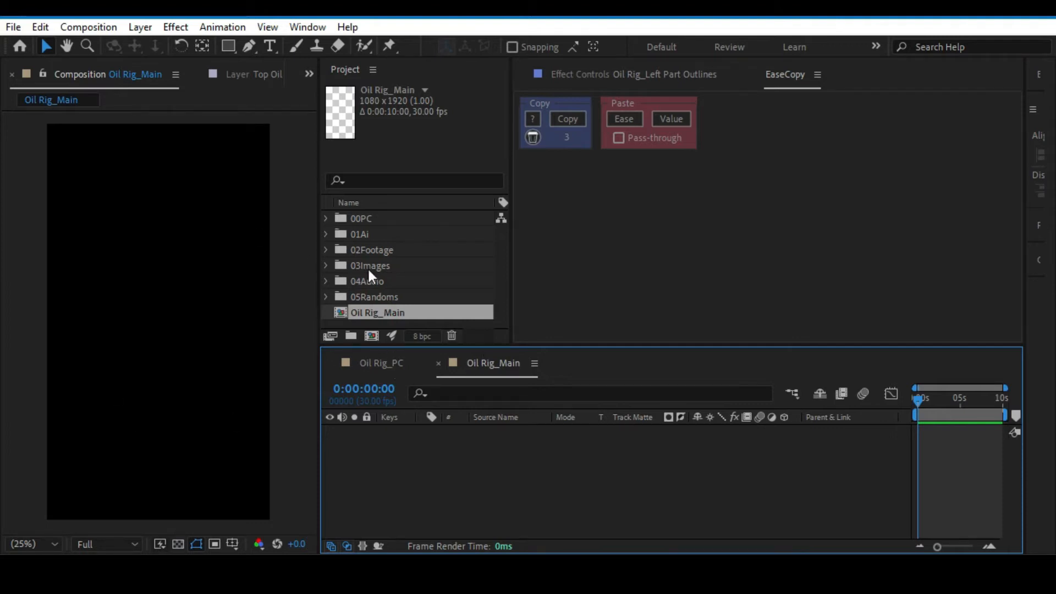
{"action": "left_click", "coordinate": [325, 219]}
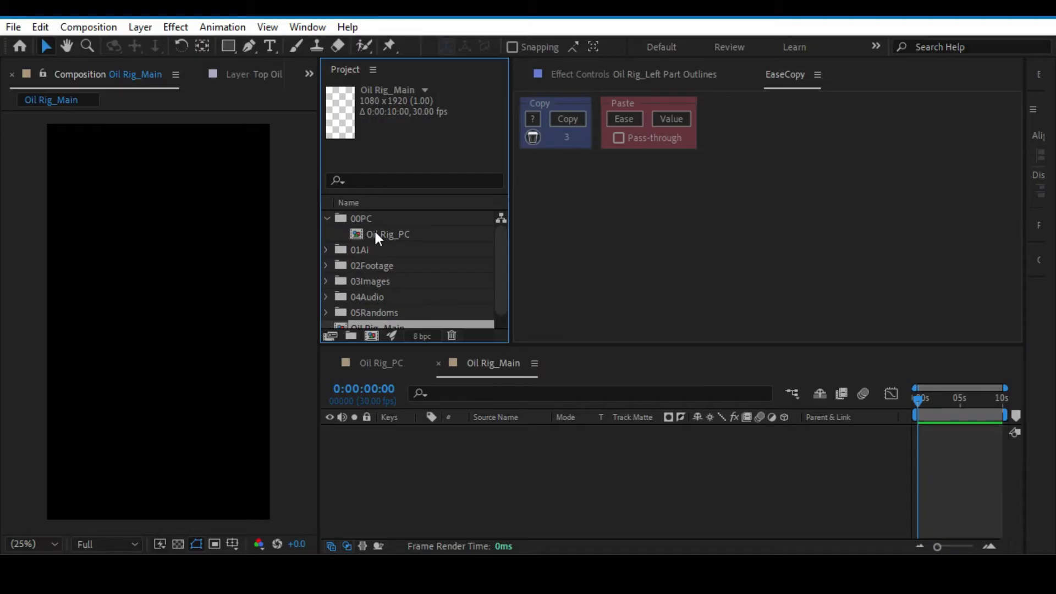
{"action": "left_click", "coordinate": [420, 232]}
{"action": "left_click_drag", "start_coordinate": [418, 232], "coordinate": [183, 255]}
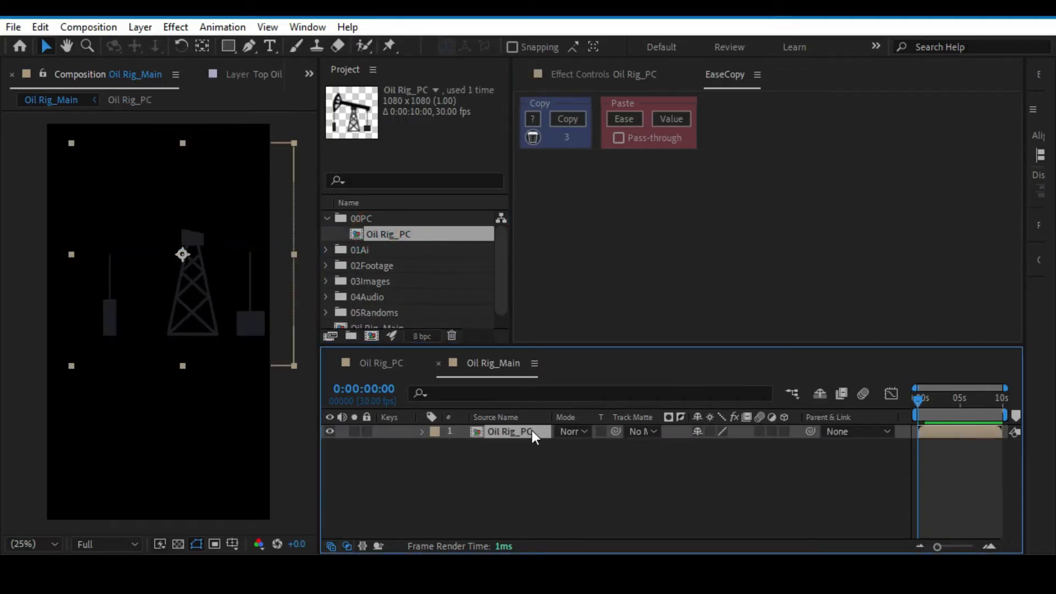
Apply the Fill effect to the Oil Rig_PC layer and set its color to white (FFFFFF).
{"action": "key", "text": "ctrl+space"}
{"action": "type", "text": "f"}
{"action": "left_click", "coordinate": [421, 434]}
{"action": "left_click", "coordinate": [792, 155]}
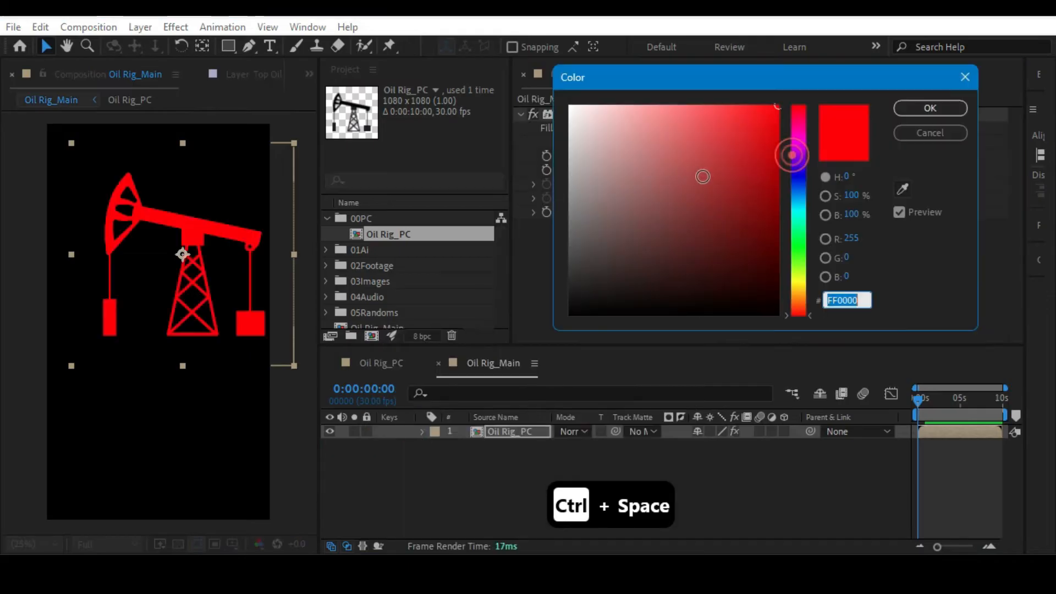
{"action": "left_click_drag", "start_coordinate": [572, 143], "coordinate": [570, 105]}
{"action": "left_click", "coordinate": [905, 106]}
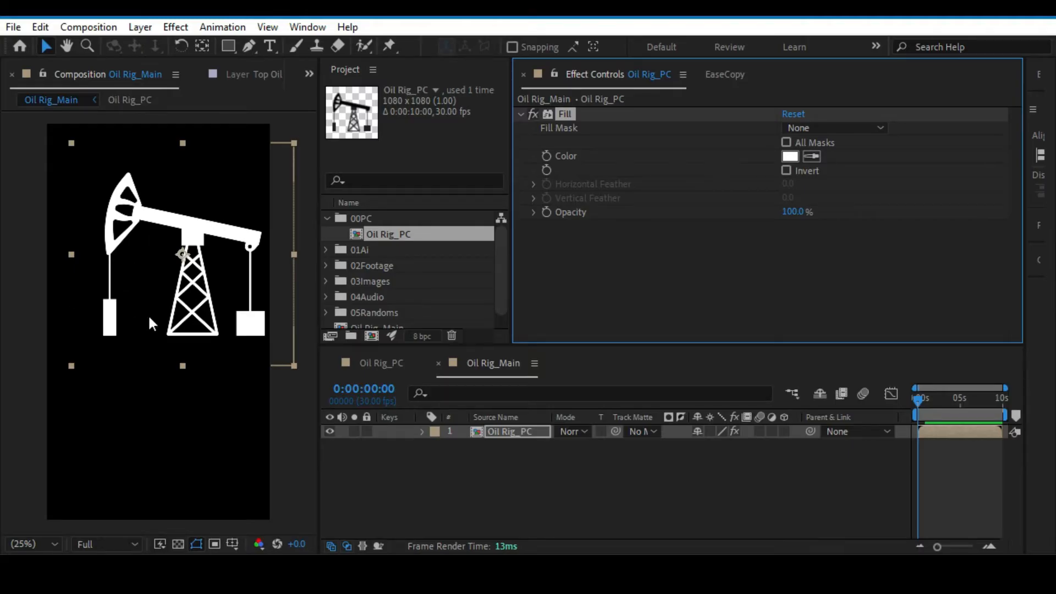
Shift the Oil Rig_PC layer left and slightly down so it sits horizontally centred in the frame.
{"action": "left_click_drag", "start_coordinate": [203, 262], "coordinate": [180, 285]}
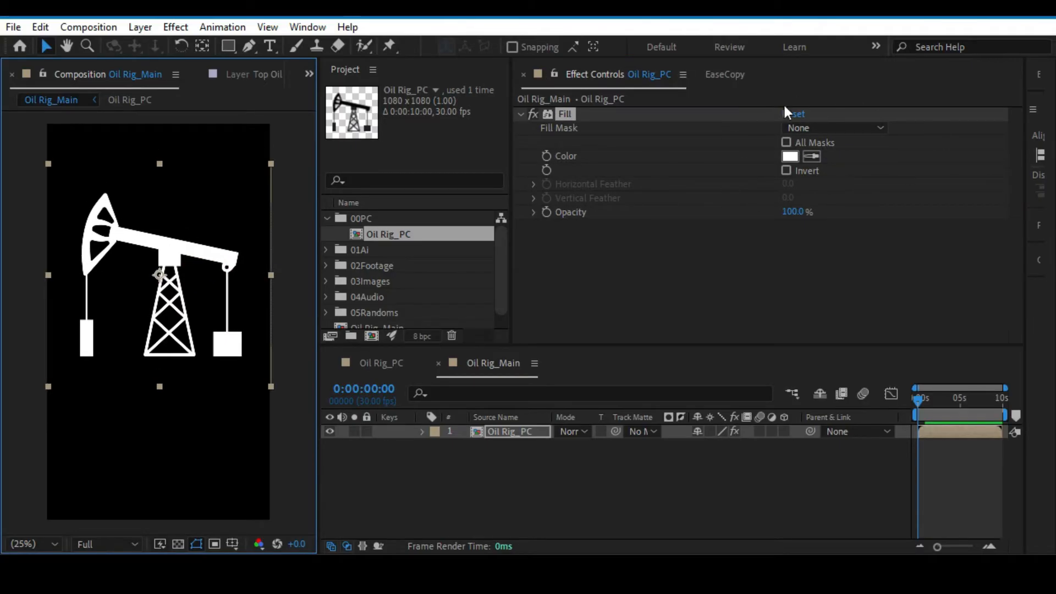
{"action": "left_click", "coordinate": [789, 157]}
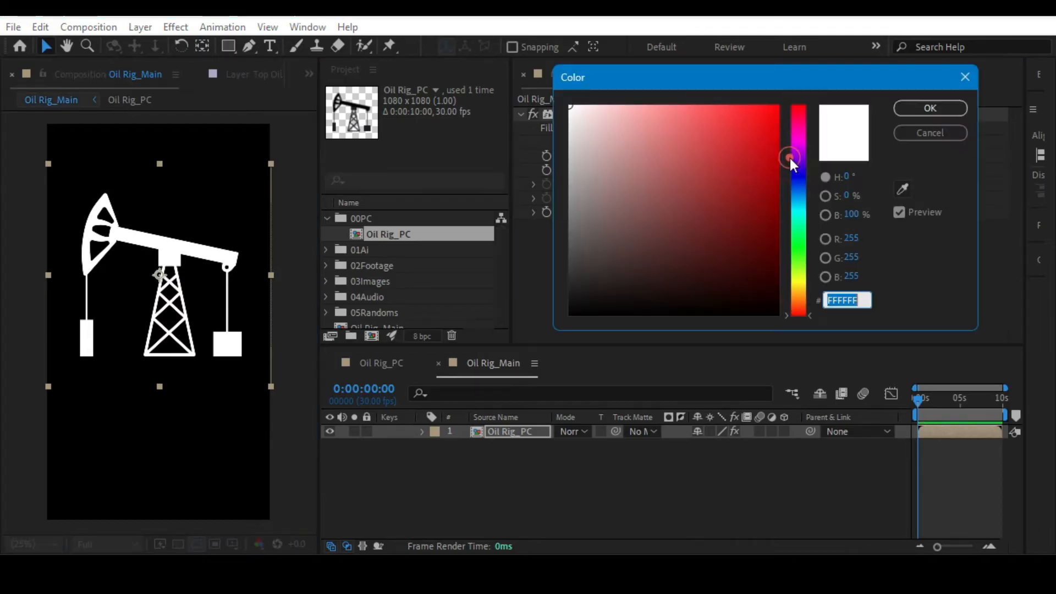
{"action": "left_click", "coordinate": [928, 132]}
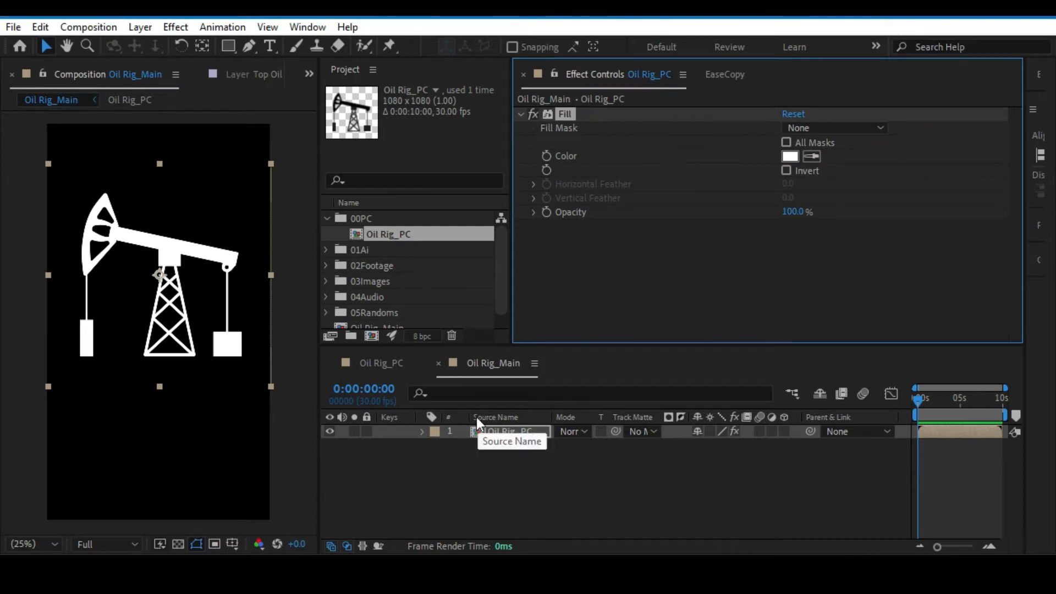
Reduce the Oil Rig_PC layer's Scale to 74.3%.
{"action": "left_click", "coordinate": [493, 431]}
{"action": "key", "text": "s"}
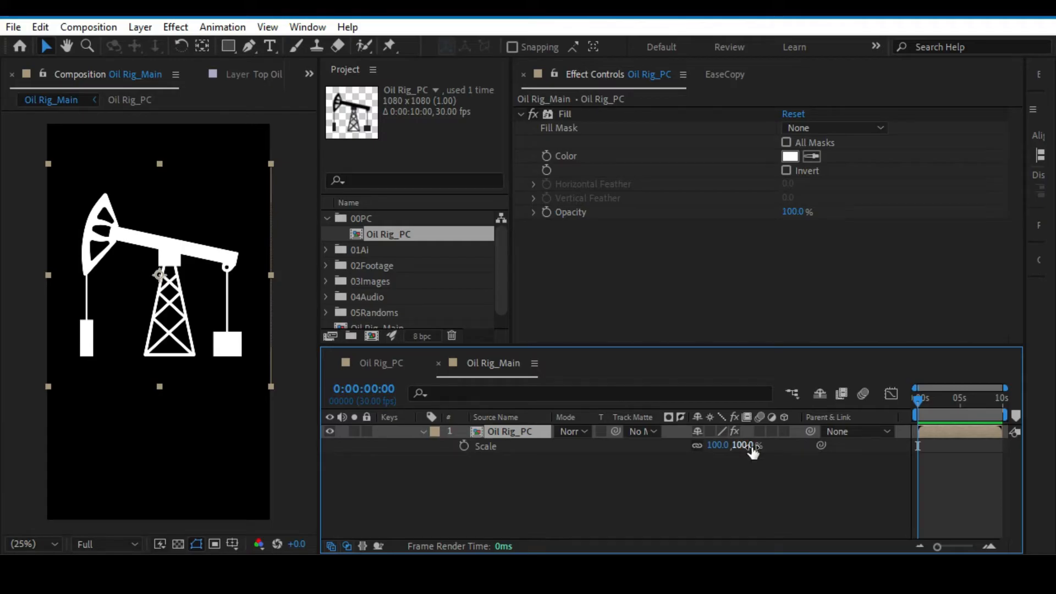
{"action": "left_click_drag", "start_coordinate": [751, 447], "coordinate": [724, 446]}
{"action": "left_click_drag", "start_coordinate": [580, 454], "coordinate": [461, 476]}
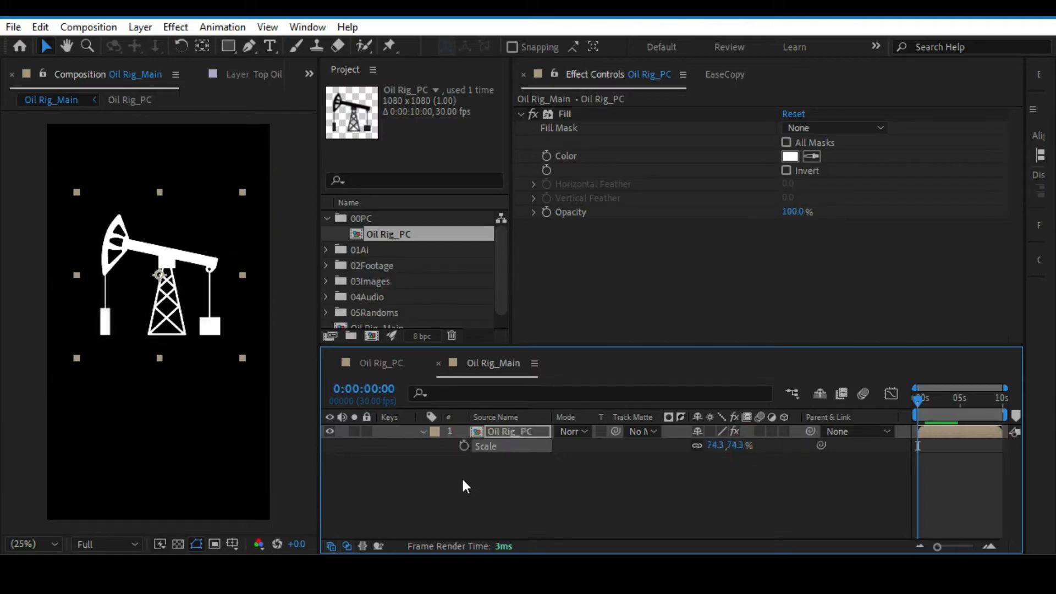
{"action": "left_click", "coordinate": [462, 474]}
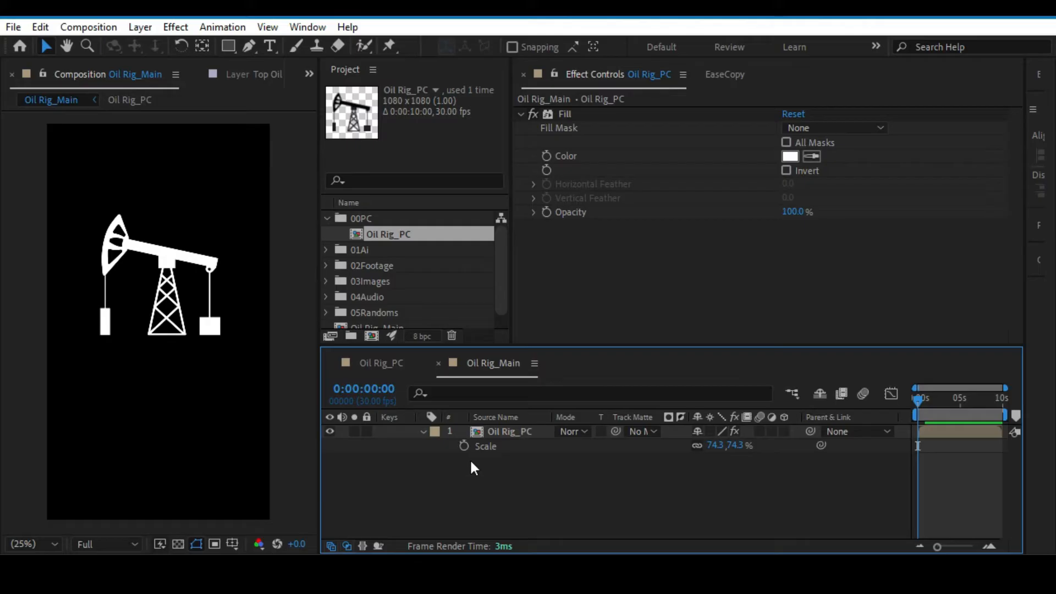
Turn on the Title/Action Safe overlay in the Oil Rig_Main composition view.
{"action": "key", "text": "apostrophe"}
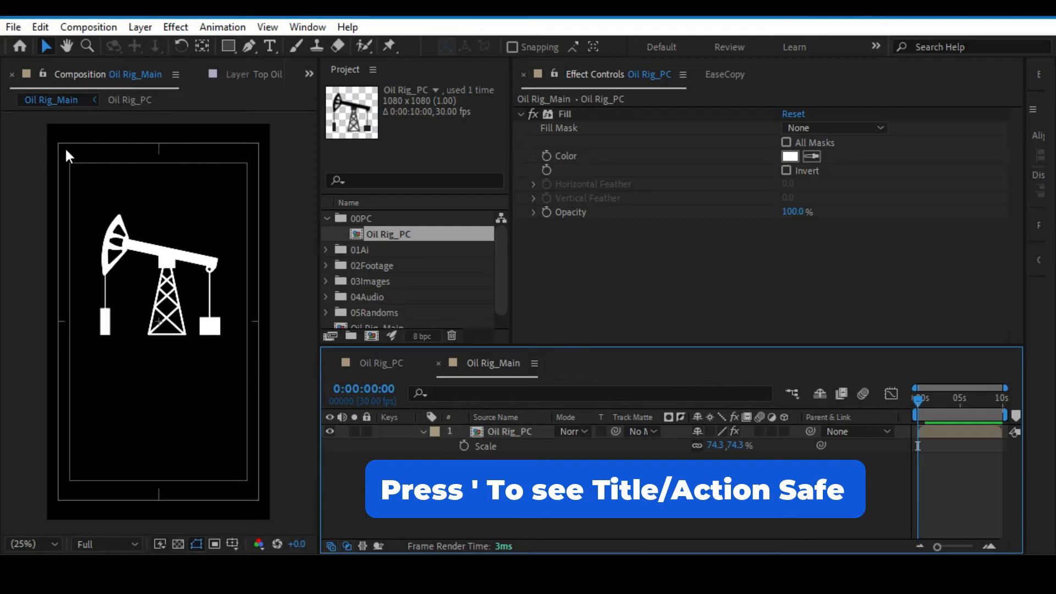
{"action": "key", "text": "apostrophe"}
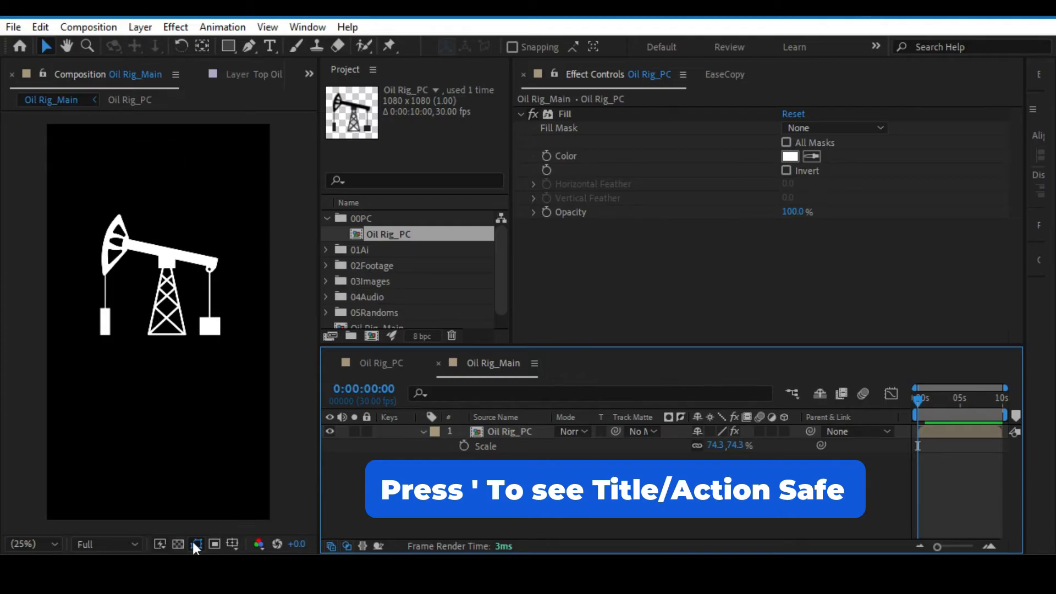
{"action": "left_click", "coordinate": [163, 541]}
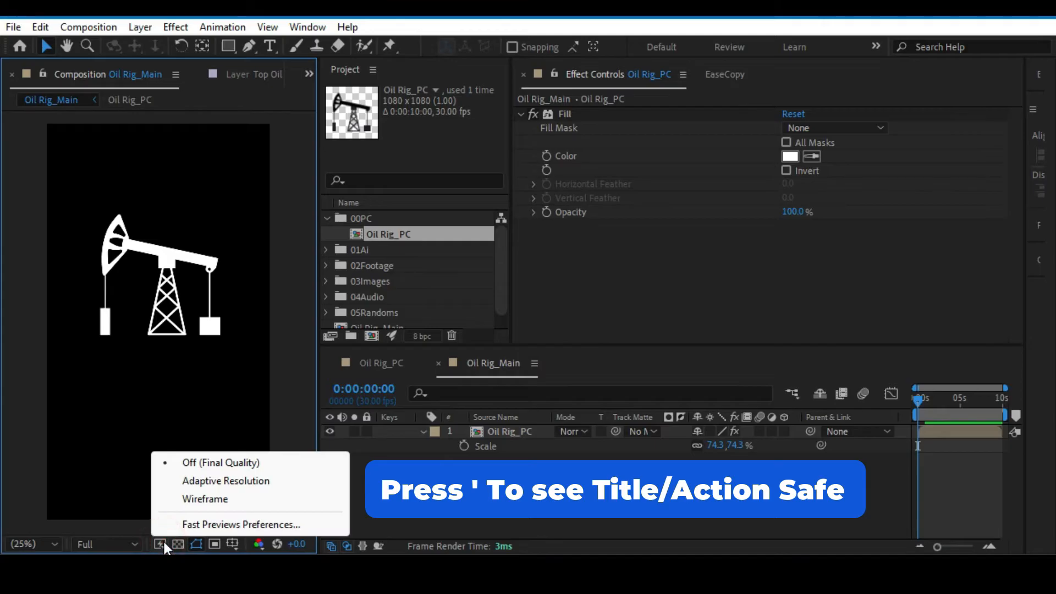
{"action": "left_click", "coordinate": [164, 542]}
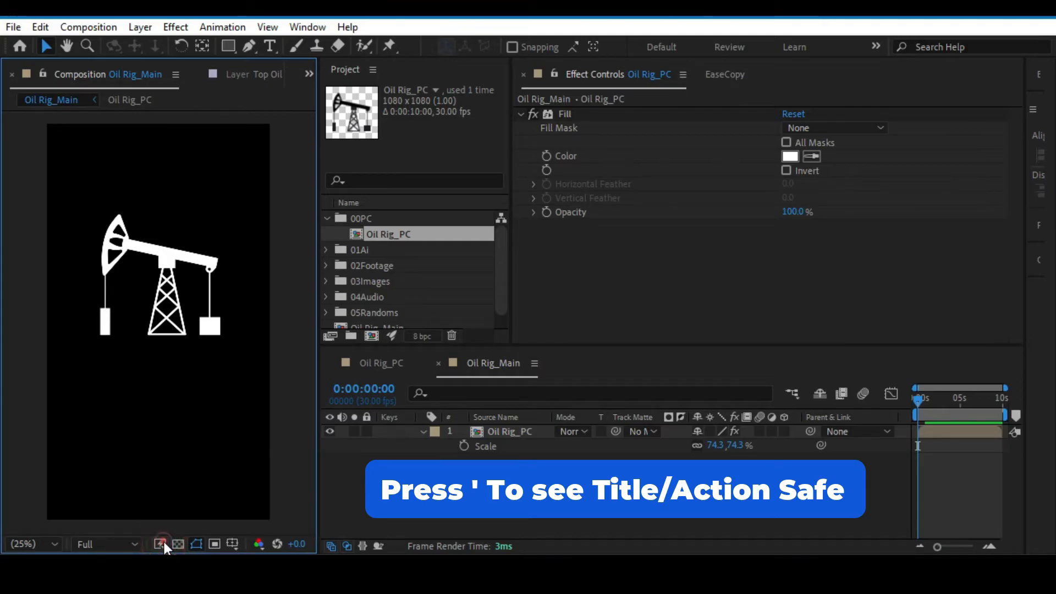
{"action": "left_click", "coordinate": [236, 542]}
{"action": "left_click", "coordinate": [235, 543]}
{"action": "left_click", "coordinate": [234, 544]}
{"action": "left_click", "coordinate": [298, 418]}
Position the pump jack with its base just above the frame's centre and reduce its Scale to 61.3%.
{"action": "left_click", "coordinate": [176, 301]}
{"action": "key", "text": "period"}
{"action": "key", "text": "period"}
{"action": "key", "text": "alt+slash"}
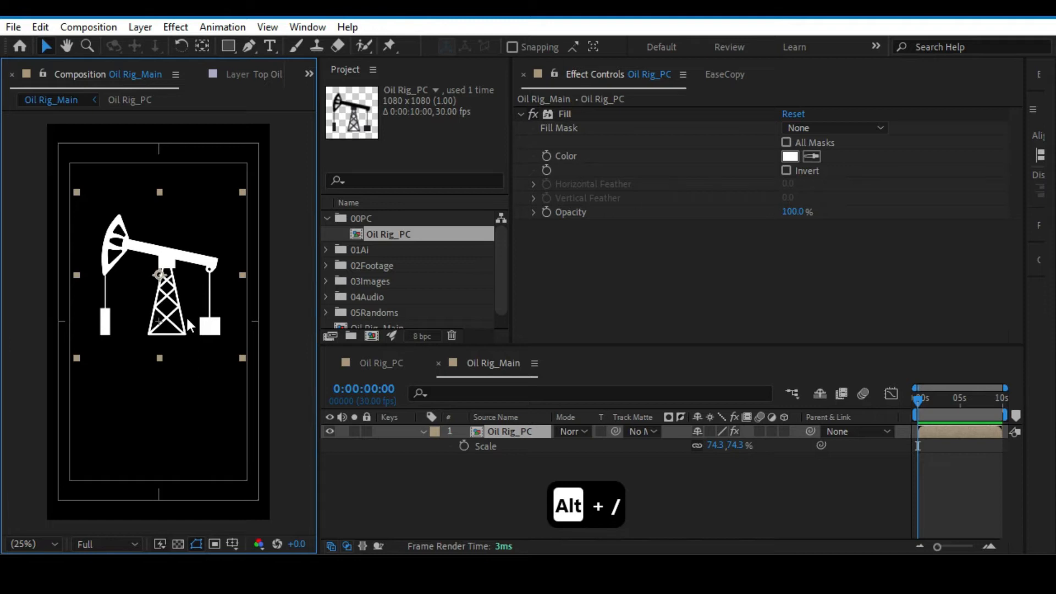
{"action": "left_click_drag", "start_coordinate": [189, 324], "coordinate": [189, 308]}
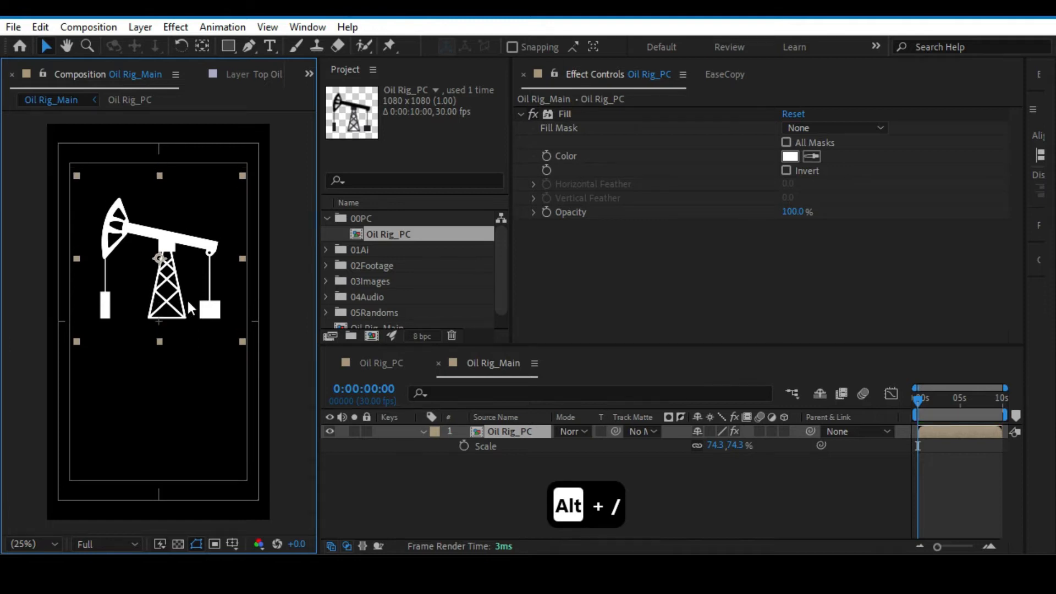
{"action": "left_click_drag", "start_coordinate": [741, 451], "coordinate": [734, 451]}
{"action": "left_click", "coordinate": [427, 463]}
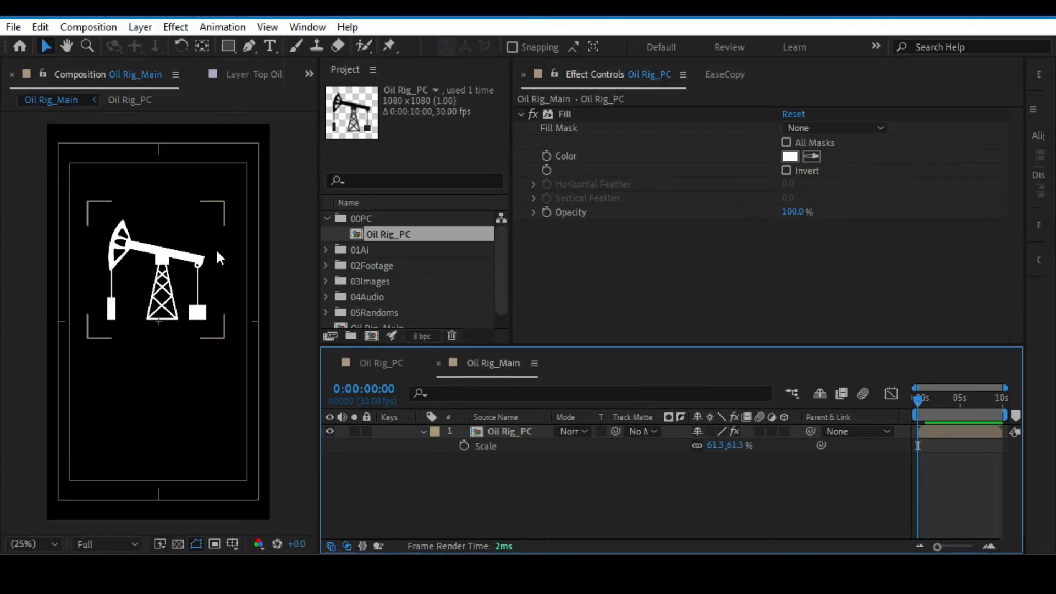
Show the rulers in the Oil Rig_Main composition view.
{"action": "left_click", "coordinate": [268, 27]}
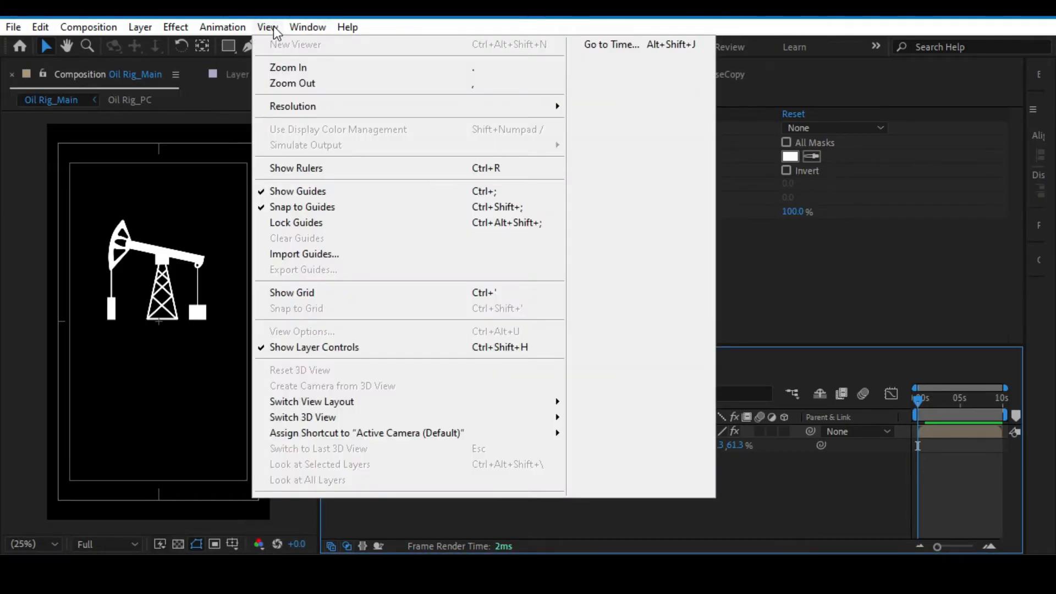
{"action": "left_click", "coordinate": [77, 169]}
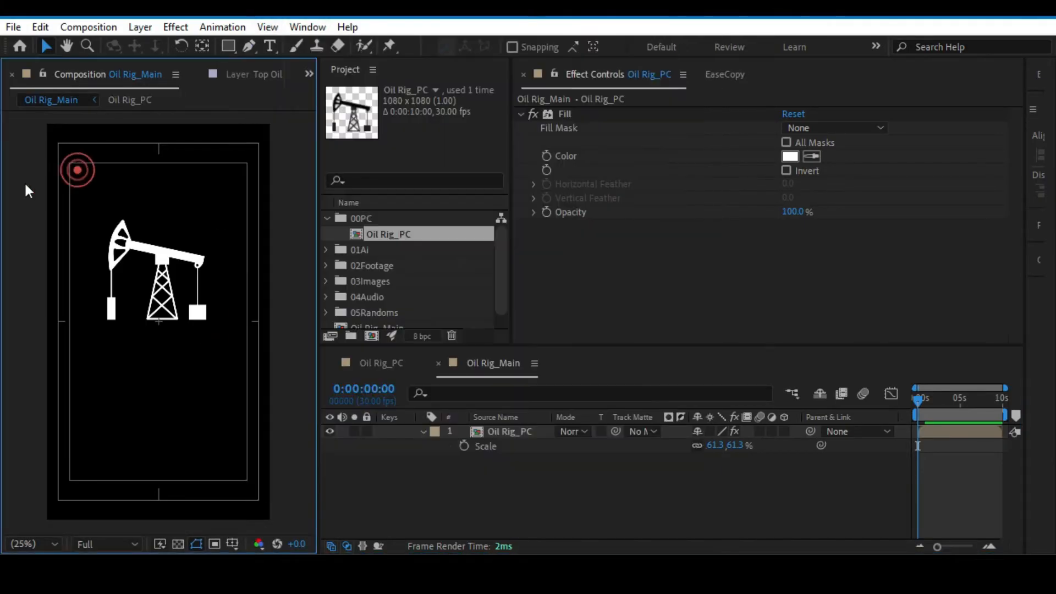
{"action": "left_click", "coordinate": [267, 27]}
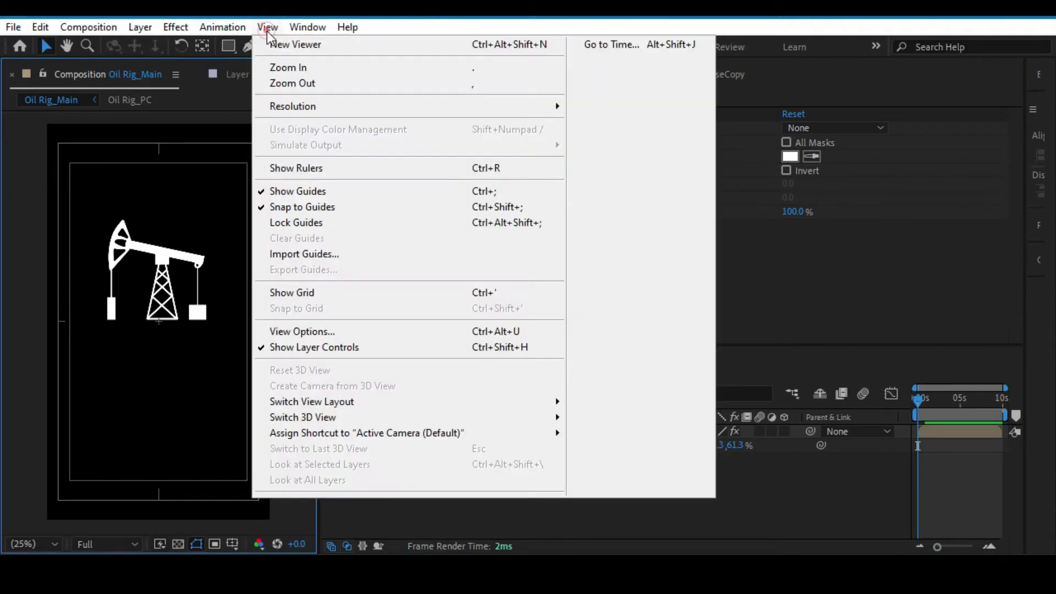
{"action": "left_click", "coordinate": [31, 252]}
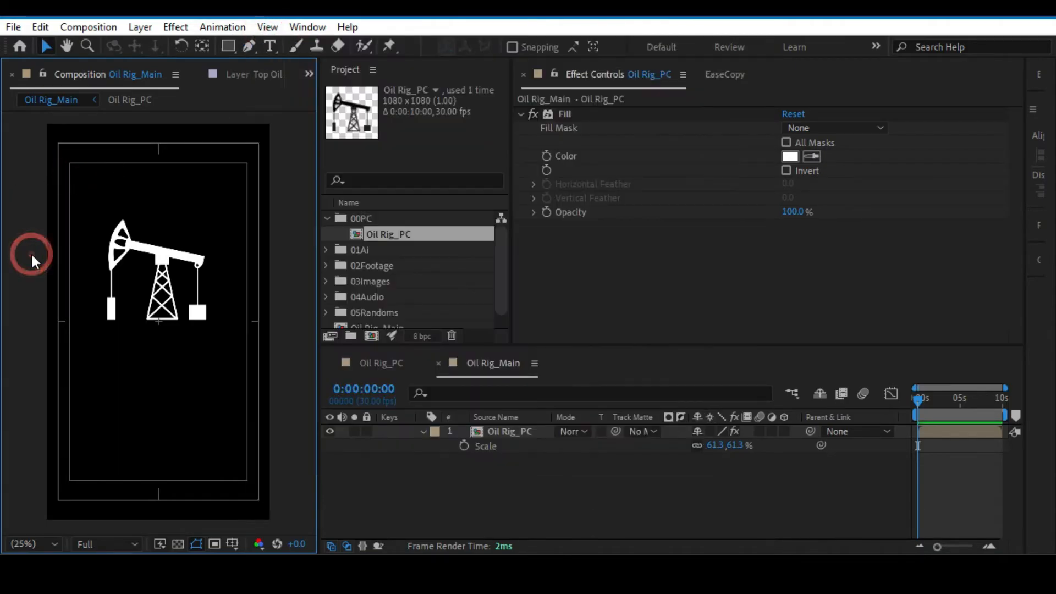
{"action": "key", "text": "ctrl+r"}
Place a horizontal and a vertical guide crossing at the composition's centre mark, and save the project.
{"action": "scroll", "coordinate": [138, 253], "scroll_direction": "up", "scroll_amount": 2}
{"action": "scroll", "coordinate": [160, 272], "scroll_direction": "up", "scroll_amount": 5}
{"action": "left_click_drag", "start_coordinate": [191, 119], "coordinate": [143, 321]}
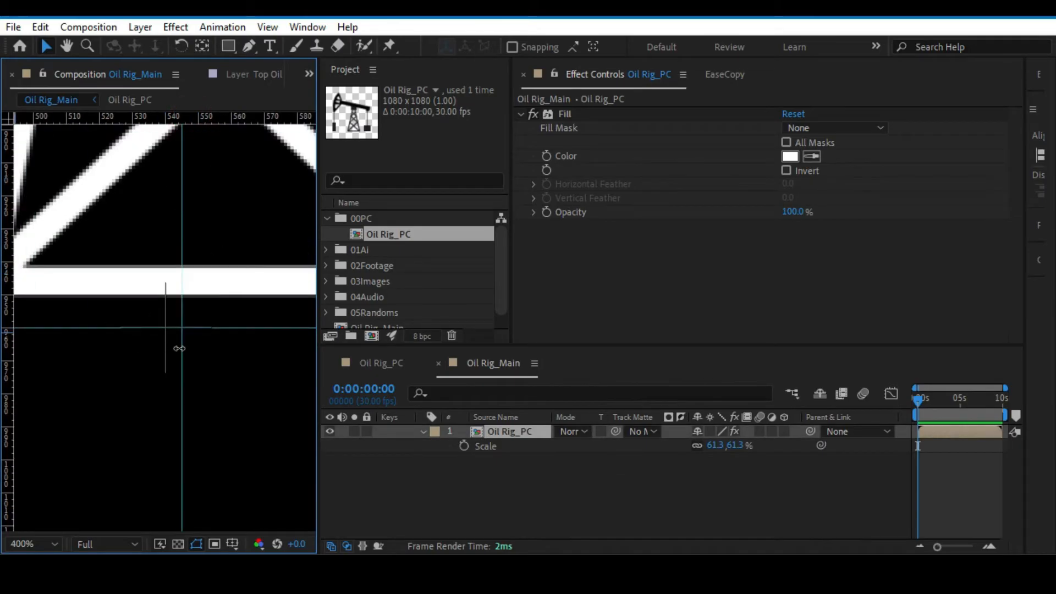
{"action": "scroll", "coordinate": [194, 294], "scroll_direction": "down", "scroll_amount": 8}
{"action": "scroll", "coordinate": [192, 284], "scroll_direction": "down", "scroll_amount": 3}
{"action": "key", "text": "alt+slash"}
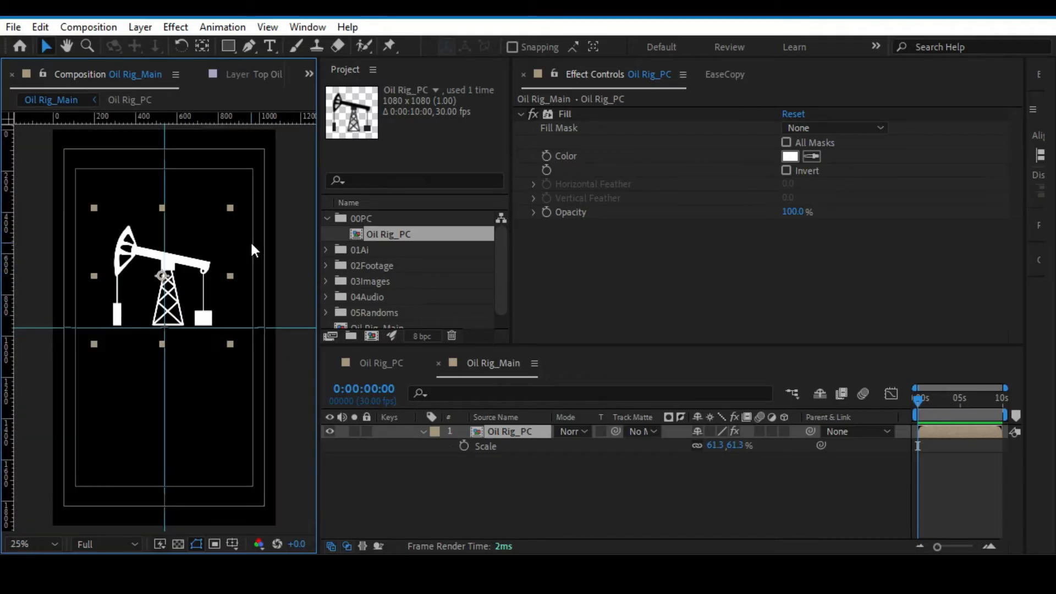
{"action": "left_click", "coordinate": [444, 490]}
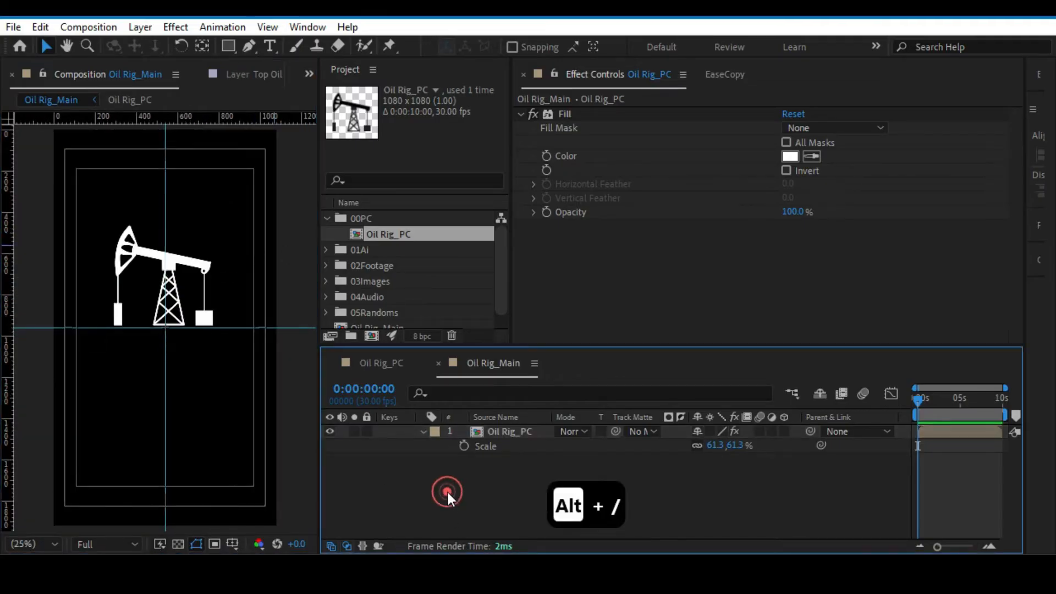
{"action": "key", "text": "ctrl+s"}
Flip the Oil Rig_PC layer horizontally in the Oil Rig_Main composition.
{"action": "scroll", "coordinate": [212, 190], "scroll_direction": "up", "scroll_amount": 2}
{"action": "left_click", "coordinate": [211, 271]}
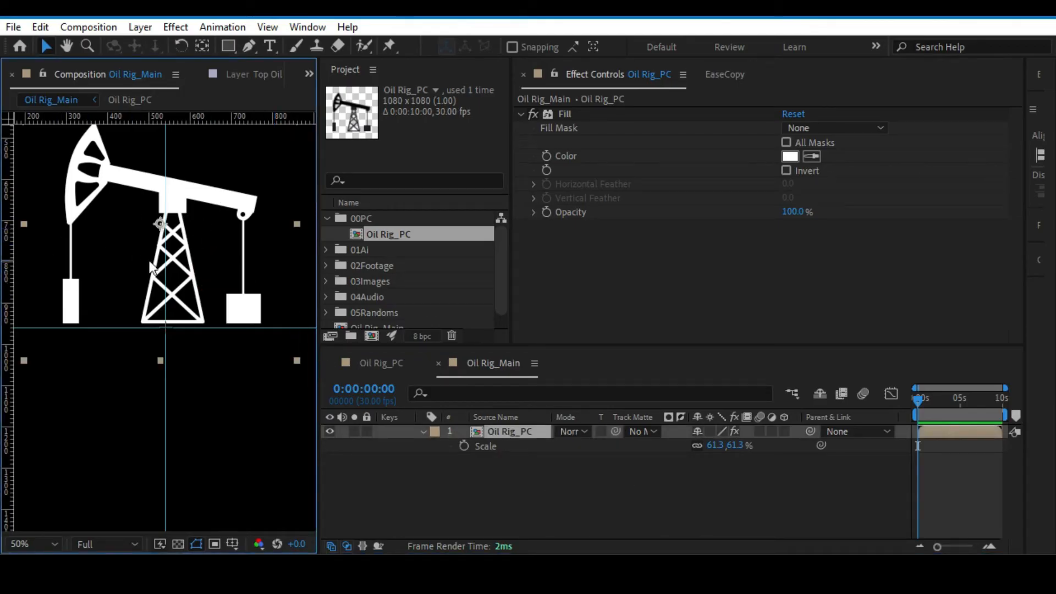
{"action": "right_click", "coordinate": [512, 438]}
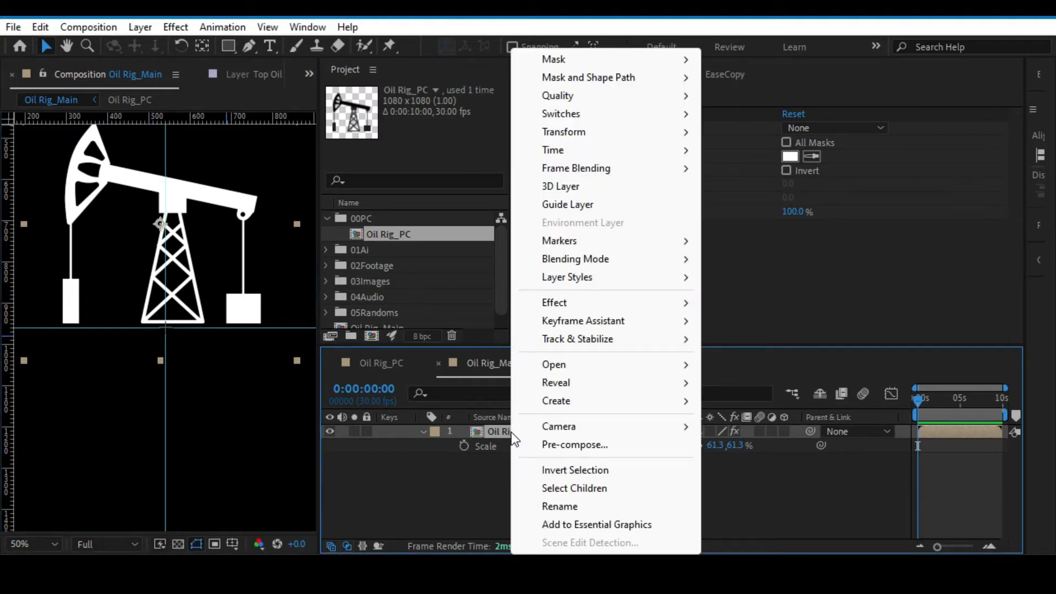
{"action": "mouse_move", "coordinate": [595, 136]}
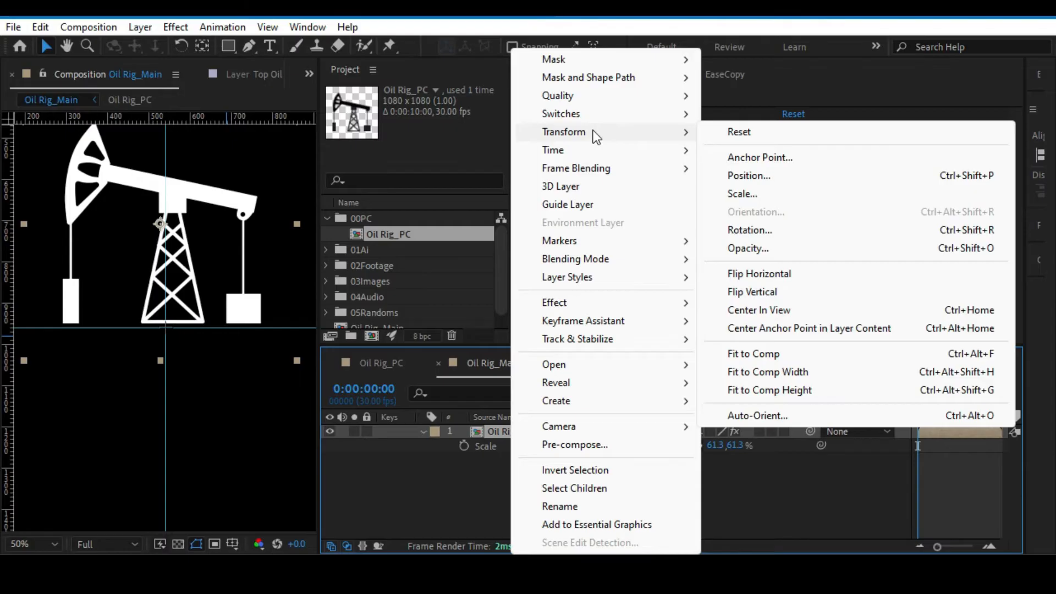
{"action": "left_click", "coordinate": [740, 273]}
{"action": "key", "text": "comma"}
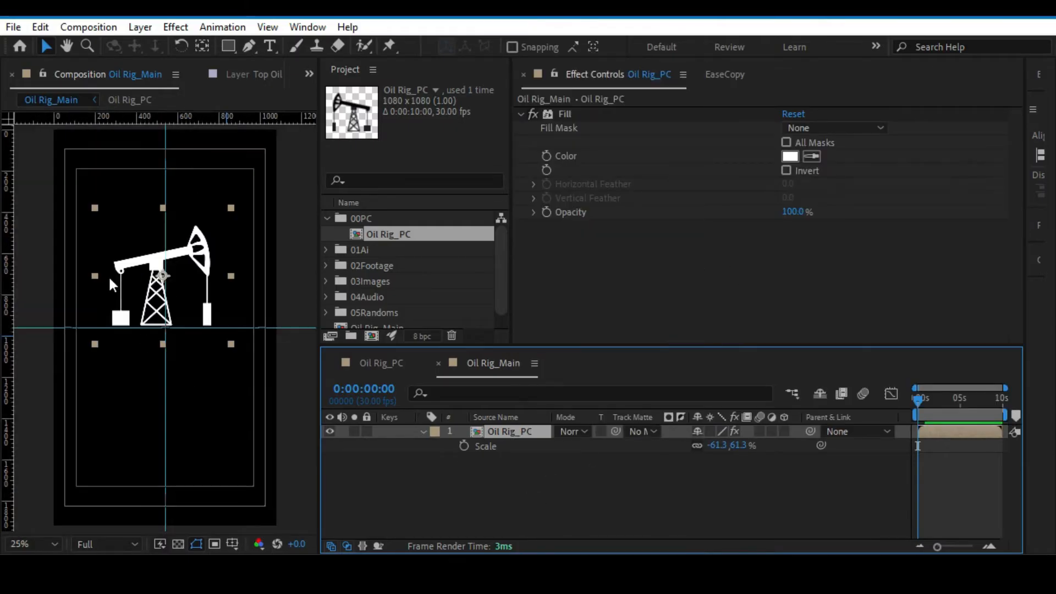
Reduce the flipped pump jack's Scale to 48.8% and reposition it so its base sits just above the horizontal guide.
{"action": "left_click_drag", "start_coordinate": [738, 446], "coordinate": [729, 446]}
{"action": "left_click_drag", "start_coordinate": [156, 289], "coordinate": [159, 300]}
{"action": "key", "text": "period"}
{"action": "key", "text": "comma"}
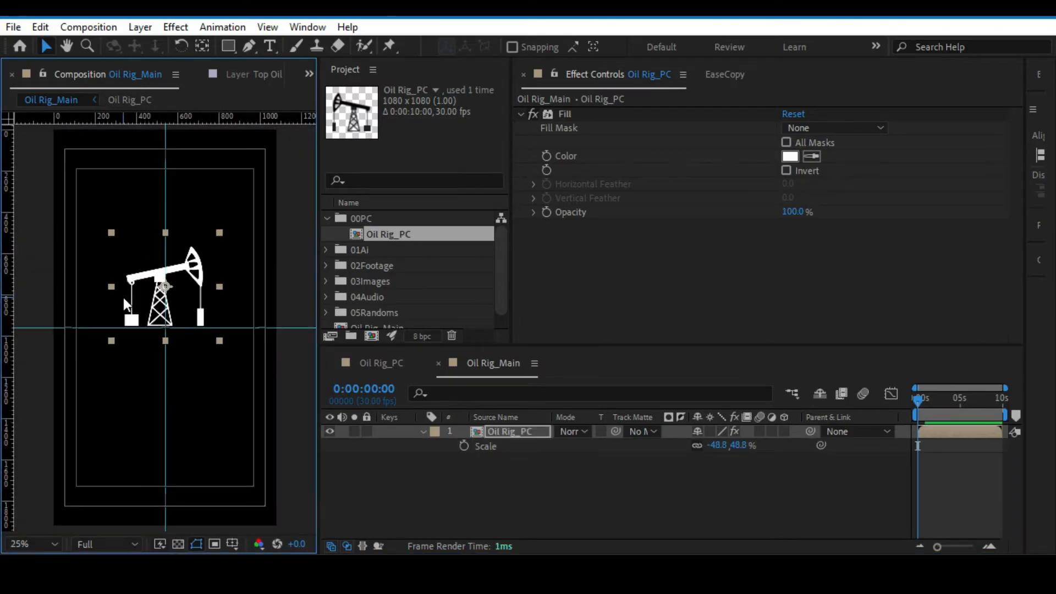
{"action": "left_click", "coordinate": [26, 237]}
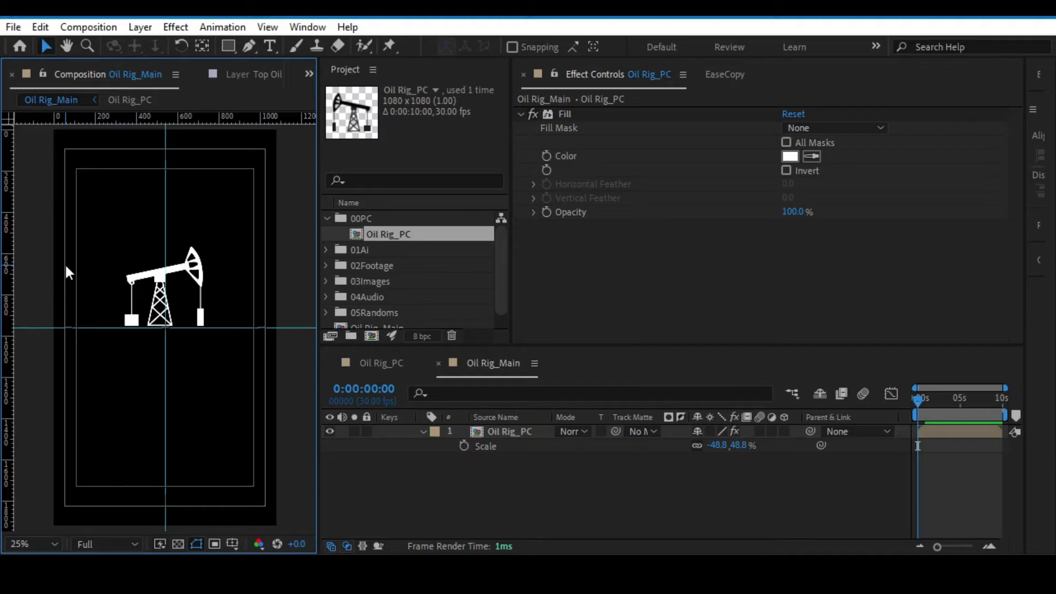
Activate the Pen tool and lock the guides in the composition view.
{"action": "scroll", "coordinate": [66, 260], "scroll_direction": "up", "scroll_amount": 2}
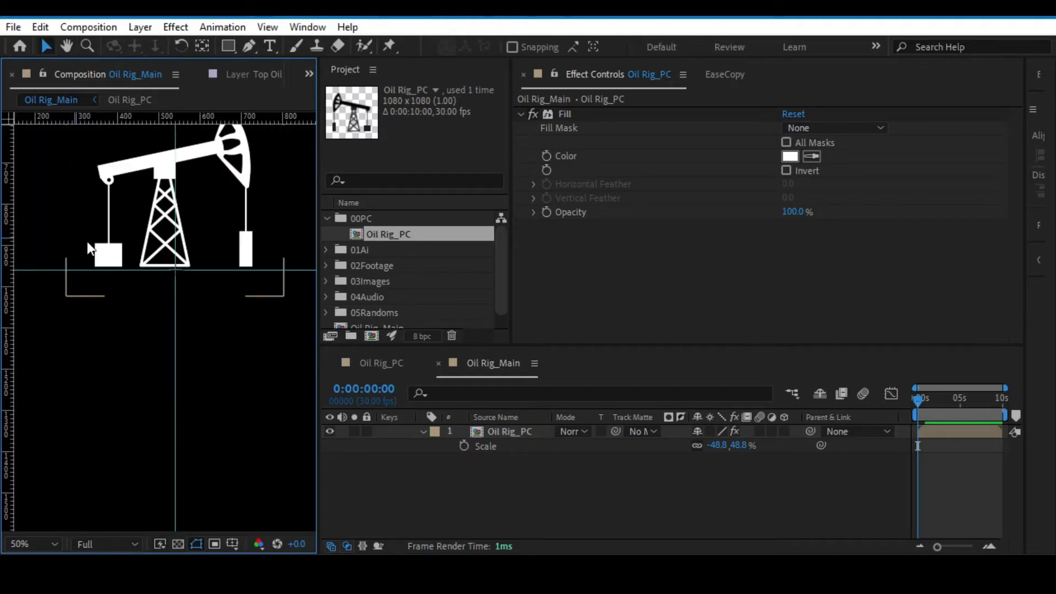
{"action": "left_click", "coordinate": [248, 47]}
{"action": "key", "text": "alt+slash"}
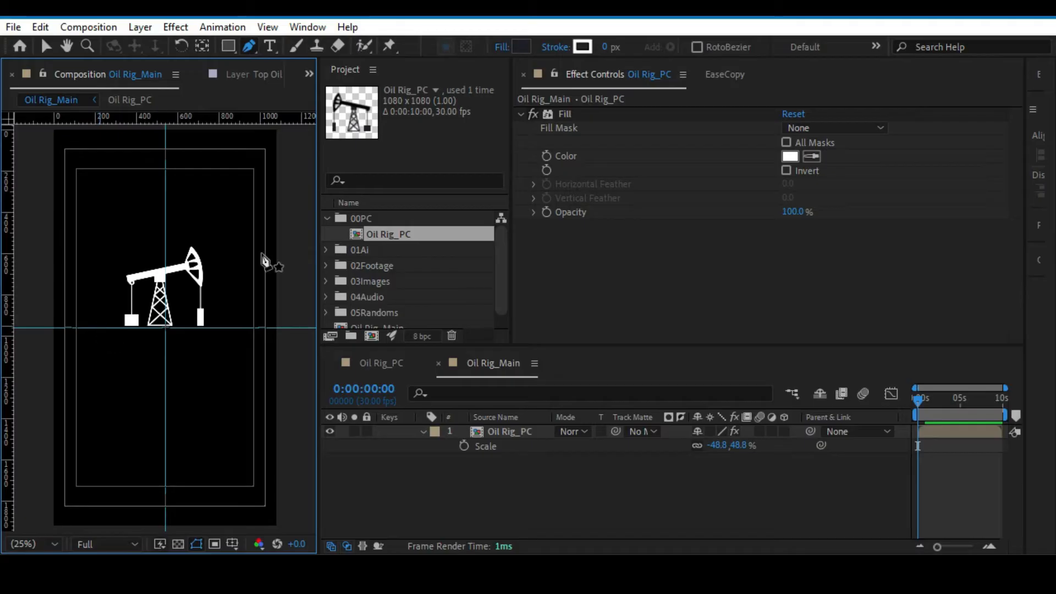
{"action": "left_click", "coordinate": [267, 27]}
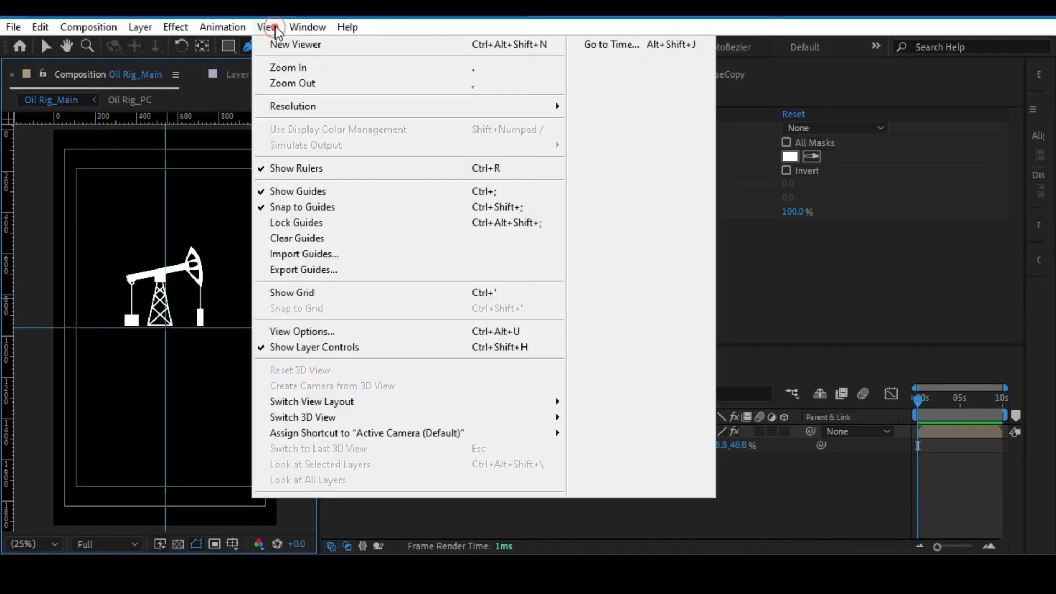
{"action": "left_click", "coordinate": [308, 223]}
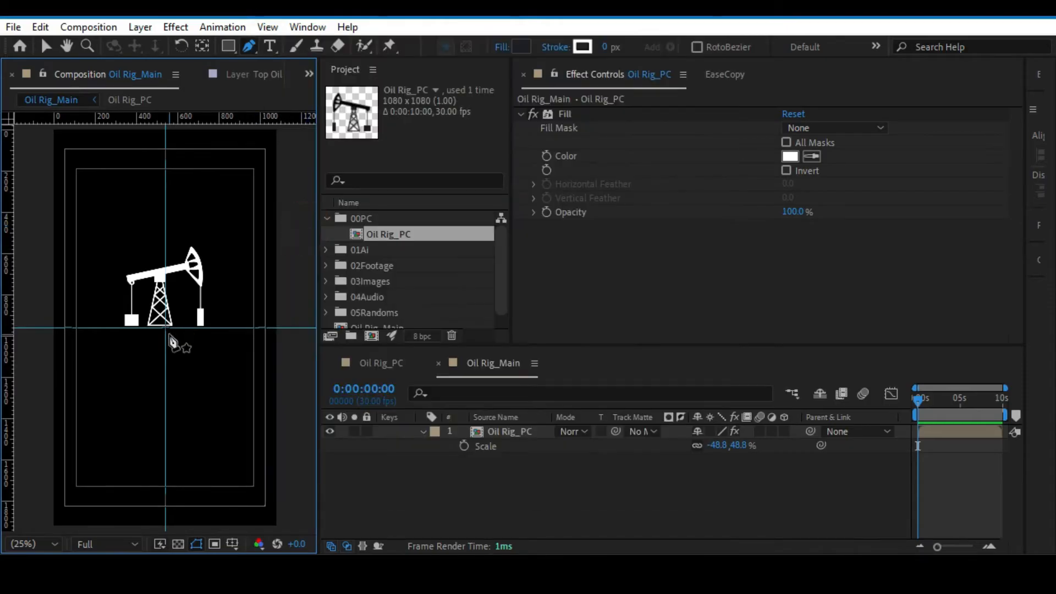
Draw a straight line along the horizontal guide across the title-safe width and set its stroke to 11 px.
{"action": "key", "text": "period"}
{"action": "key", "text": "period"}
{"action": "left_click_drag", "start_coordinate": [56, 313], "coordinate": [106, 287]}
{"action": "scroll", "coordinate": [139, 293], "scroll_direction": "down", "scroll_amount": 2}
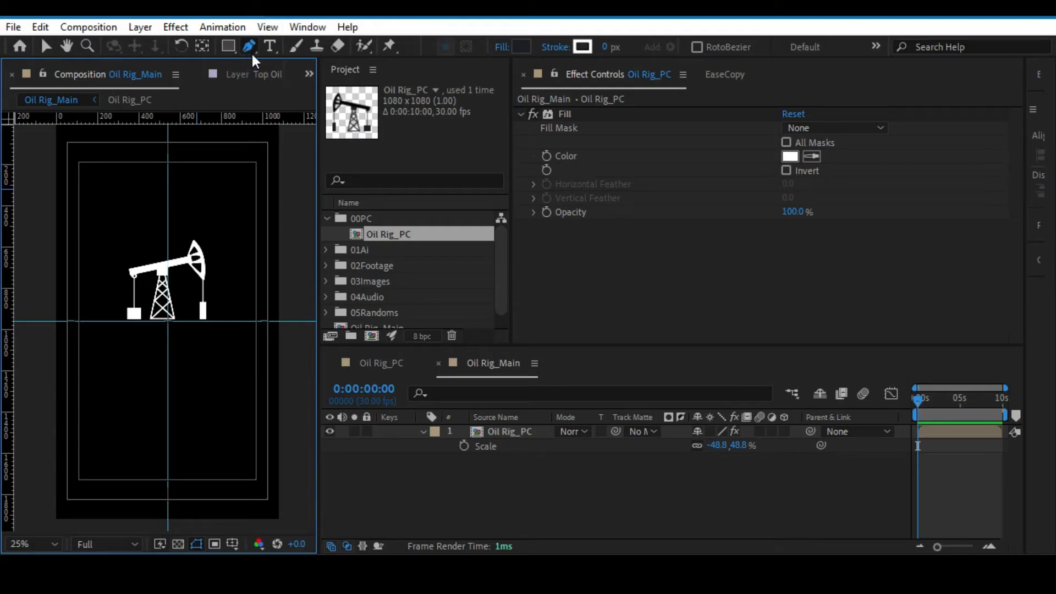
{"action": "left_click", "coordinate": [80, 321]}
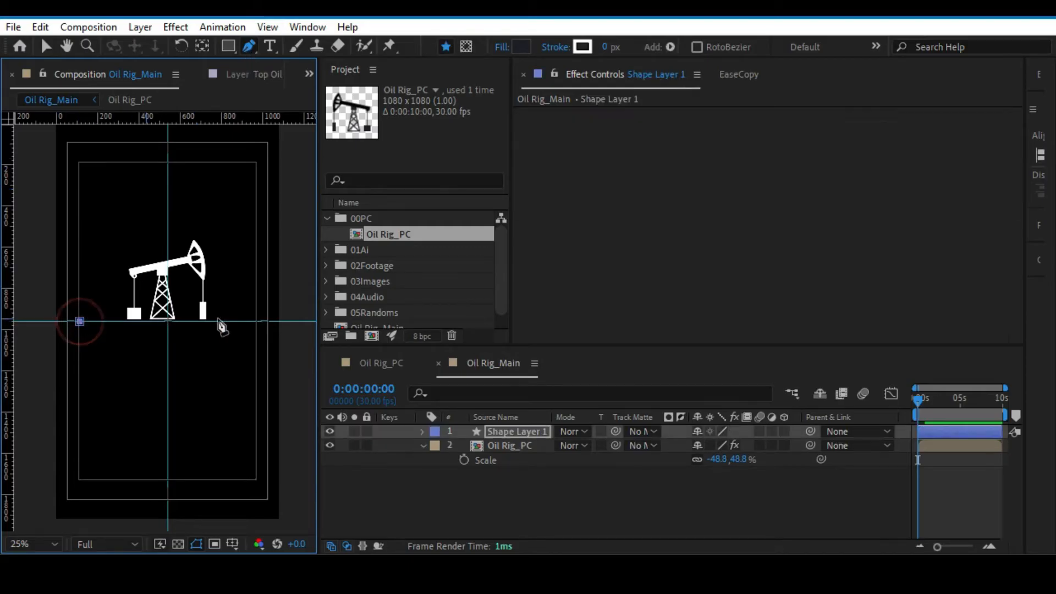
{"action": "left_click", "coordinate": [256, 321]}
{"action": "left_click_drag", "start_coordinate": [606, 47], "coordinate": [622, 48]}
Rename the line's shape layer as Base and move it below the Oil Rig_PC layer.
{"action": "left_click", "coordinate": [500, 430]}
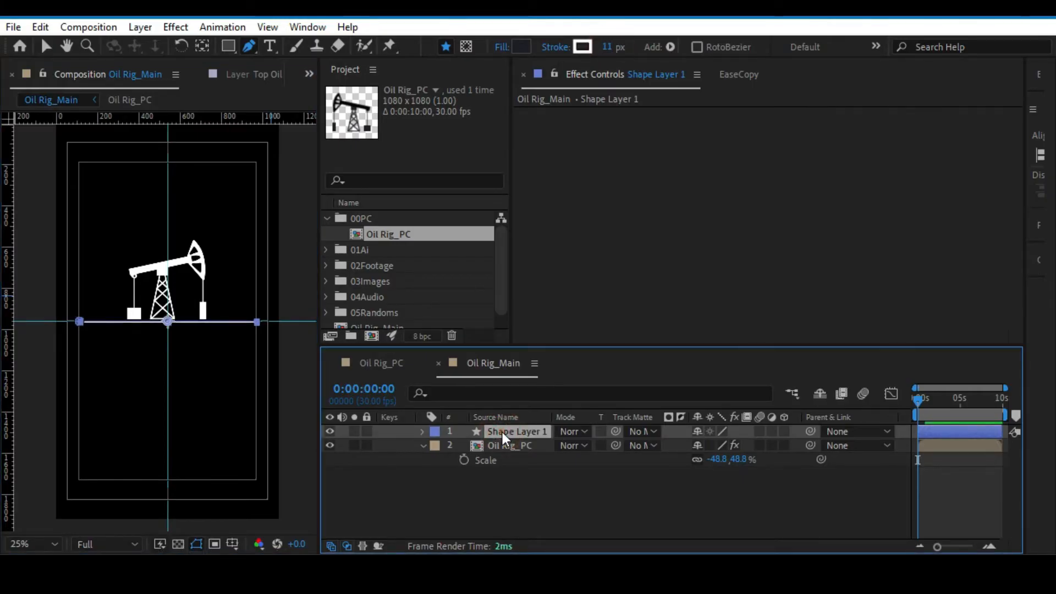
{"action": "key", "text": "Return"}
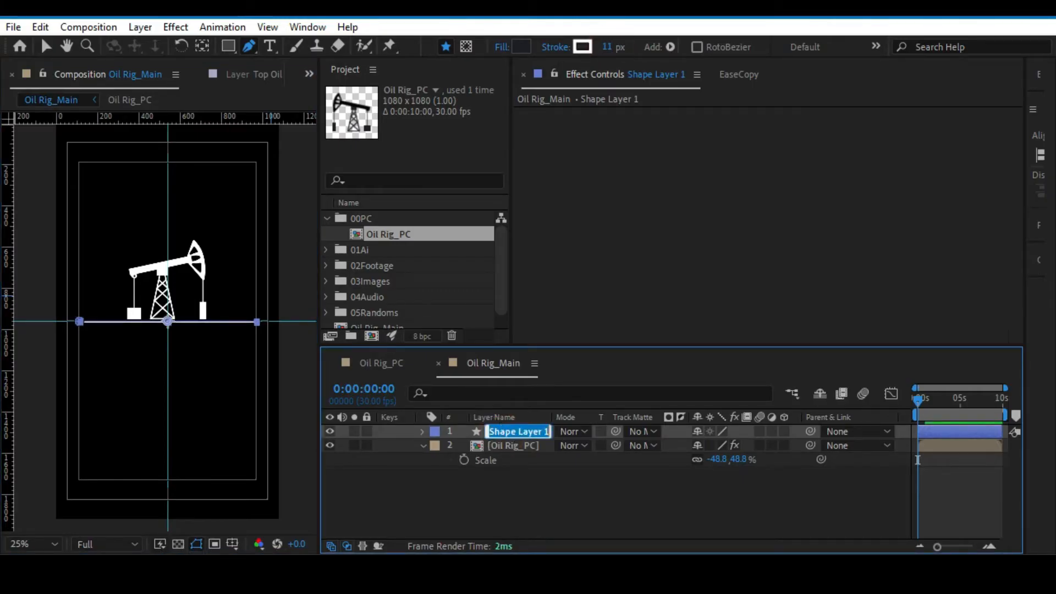
{"action": "type", "text": "Base"}
{"action": "key", "text": "Return"}
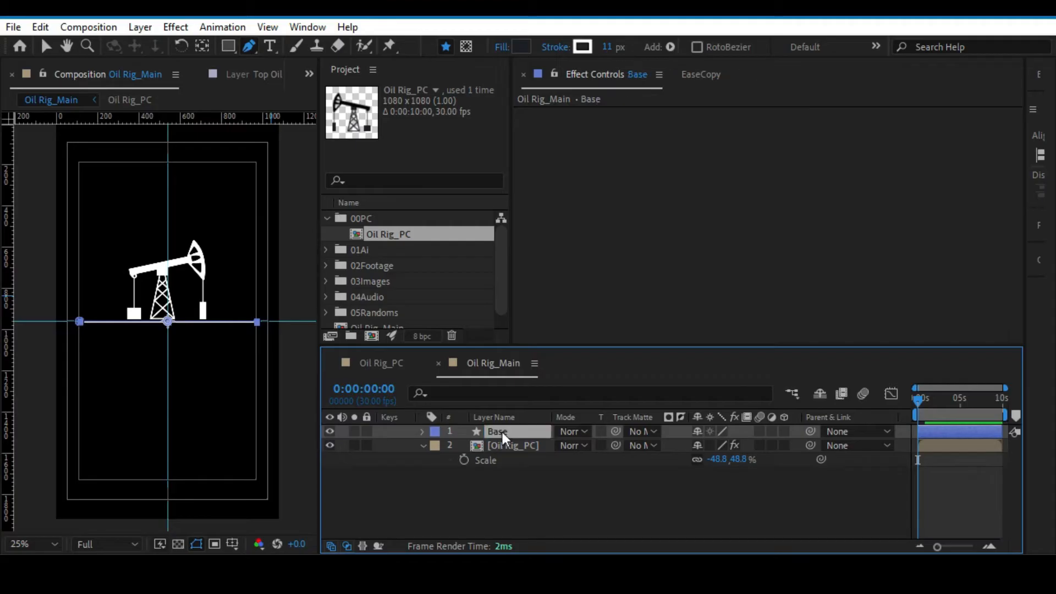
{"action": "left_click", "coordinate": [424, 445]}
{"action": "left_click_drag", "start_coordinate": [495, 432], "coordinate": [477, 471]}
{"action": "left_click", "coordinate": [478, 471]}
Move the pump jack slightly down so that its base rests on the Base line.
{"action": "key", "text": "v"}
{"action": "scroll", "coordinate": [165, 235], "scroll_direction": "up", "scroll_amount": 2}
{"action": "left_click", "coordinate": [147, 227]}
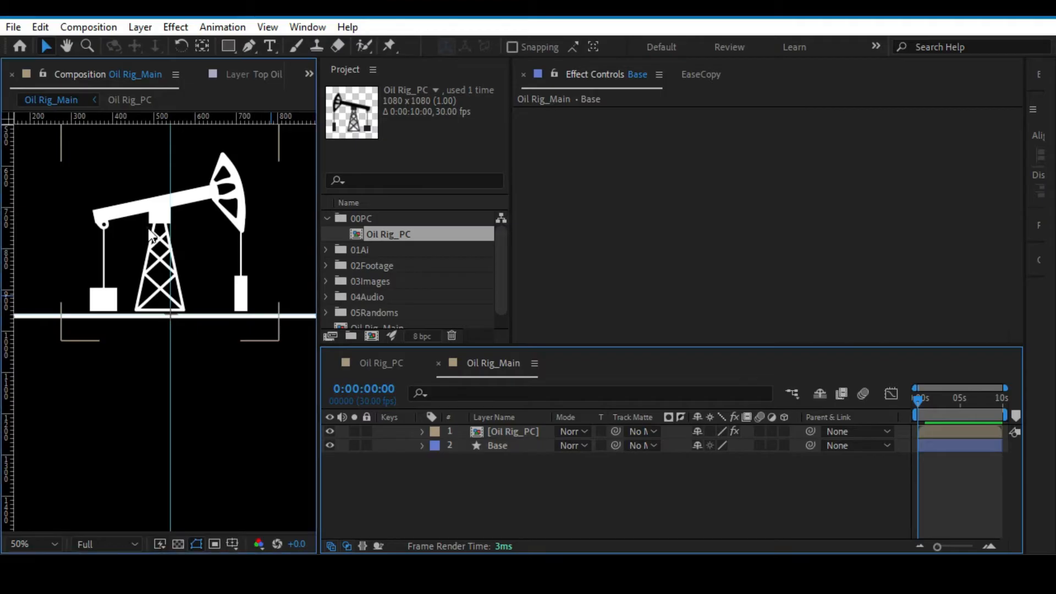
{"action": "left_click_drag", "start_coordinate": [150, 230], "coordinate": [150, 234]}
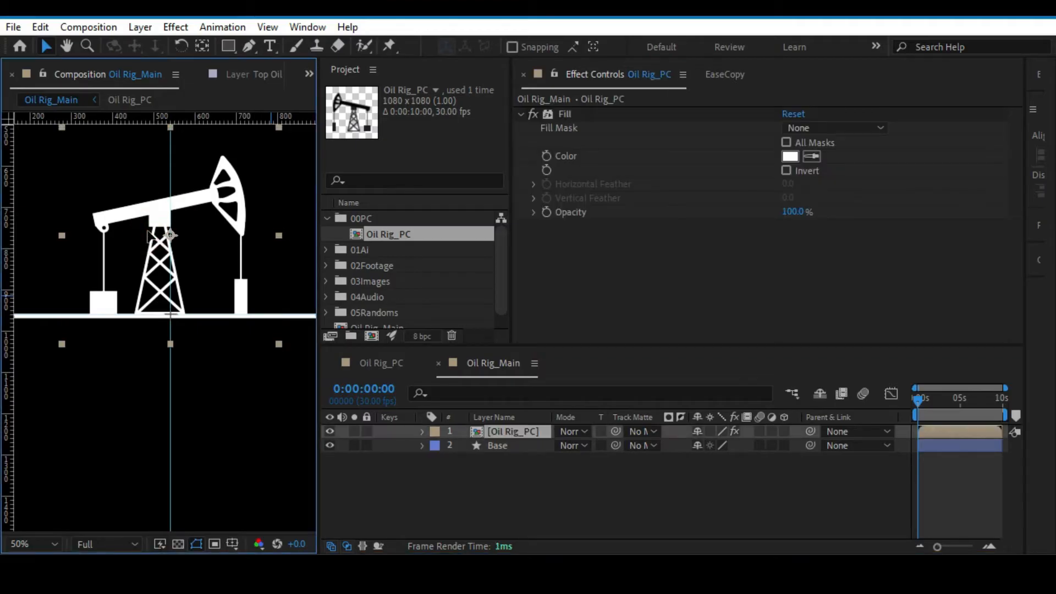
{"action": "key", "text": "alt+slash"}
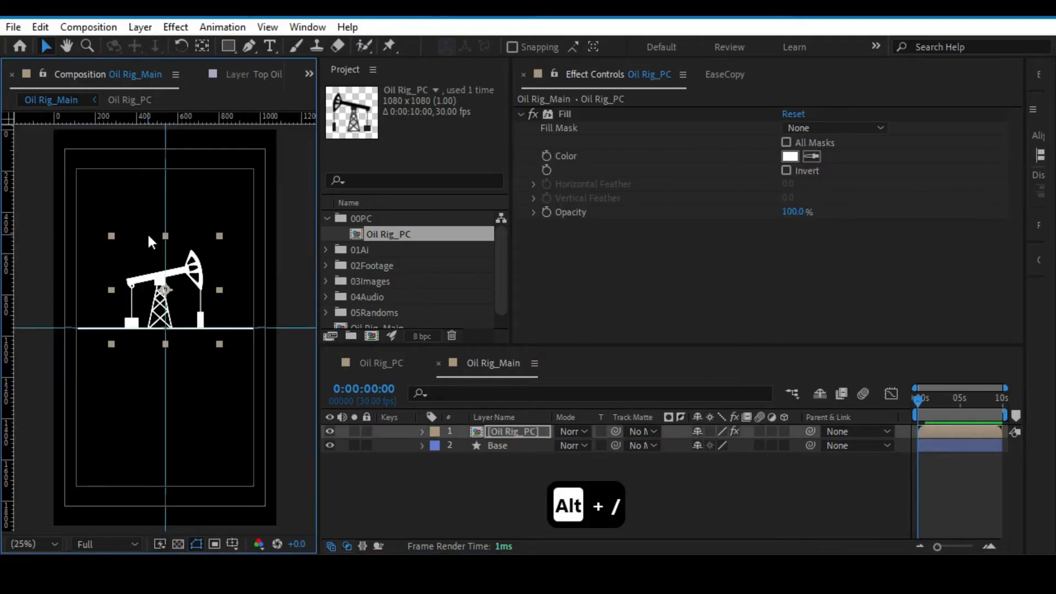
Widen the Effect Controls area, then save the project and briefly preview the Oil Rig_Main animation.
{"action": "left_click_drag", "start_coordinate": [1022, 174], "coordinate": [896, 155]}
{"action": "left_click", "coordinate": [444, 492]}
{"action": "key", "text": "ctrl+s"}
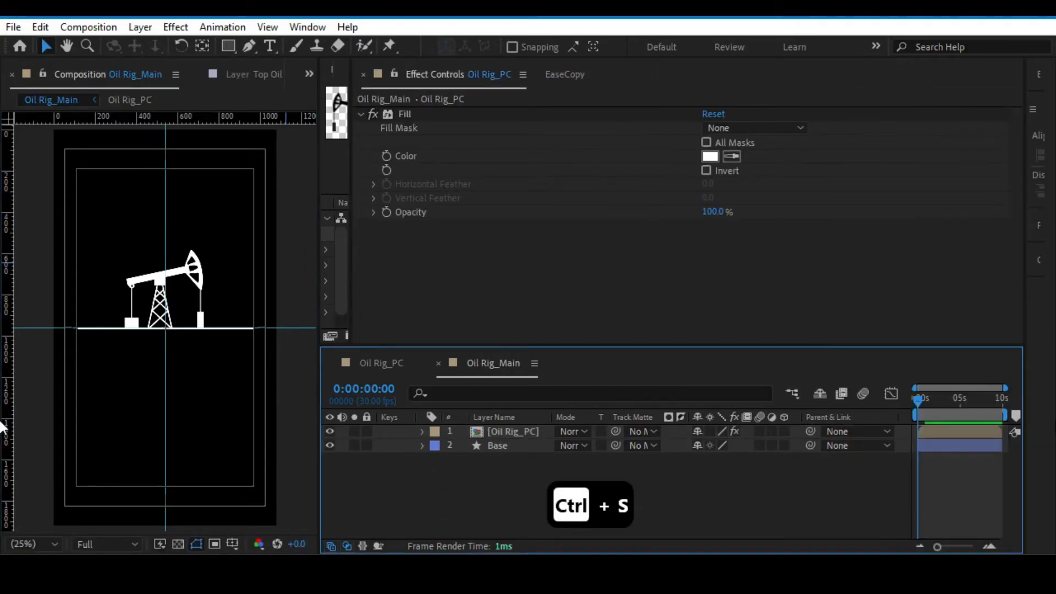
{"action": "key", "text": "space"}
{"action": "key", "text": "space"}
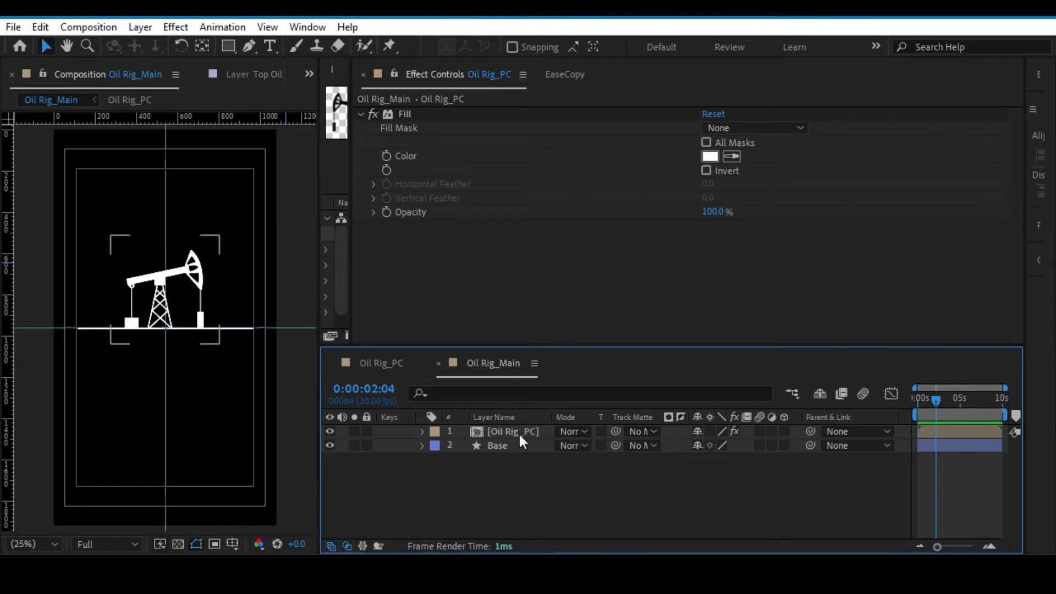
Open the Oil Rig_PC composition and return the current time to its first frame.
{"action": "double_click", "coordinate": [519, 432]}
{"action": "left_click", "coordinate": [512, 431]}
{"action": "left_click_drag", "start_coordinate": [932, 397], "coordinate": [895, 395]}
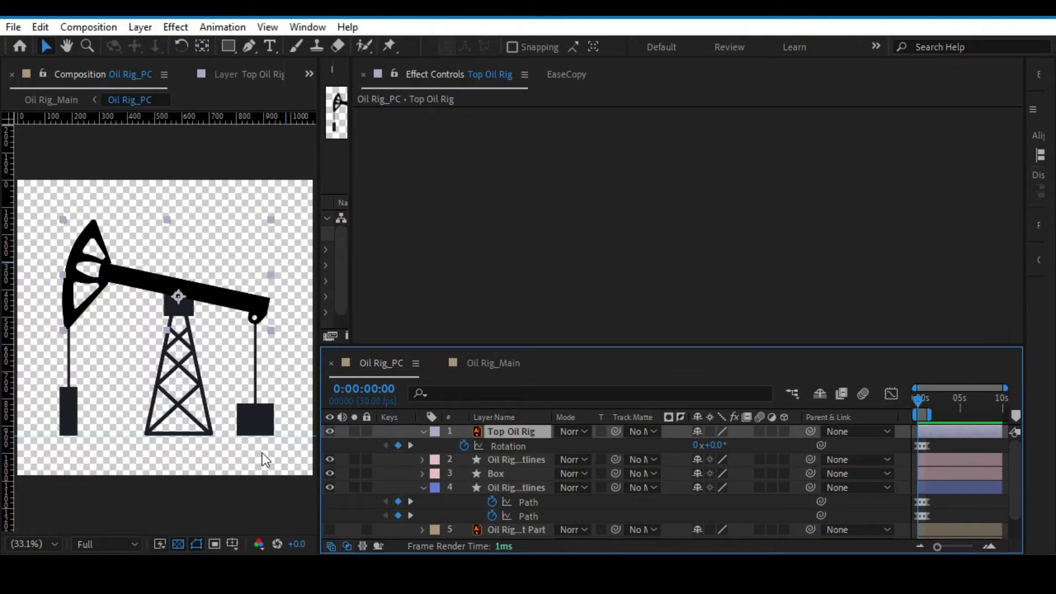
Scrub through the Rotation keyframes of the Top Oil Rig layer to review one pumping cycle.
{"action": "left_click", "coordinate": [515, 447]}
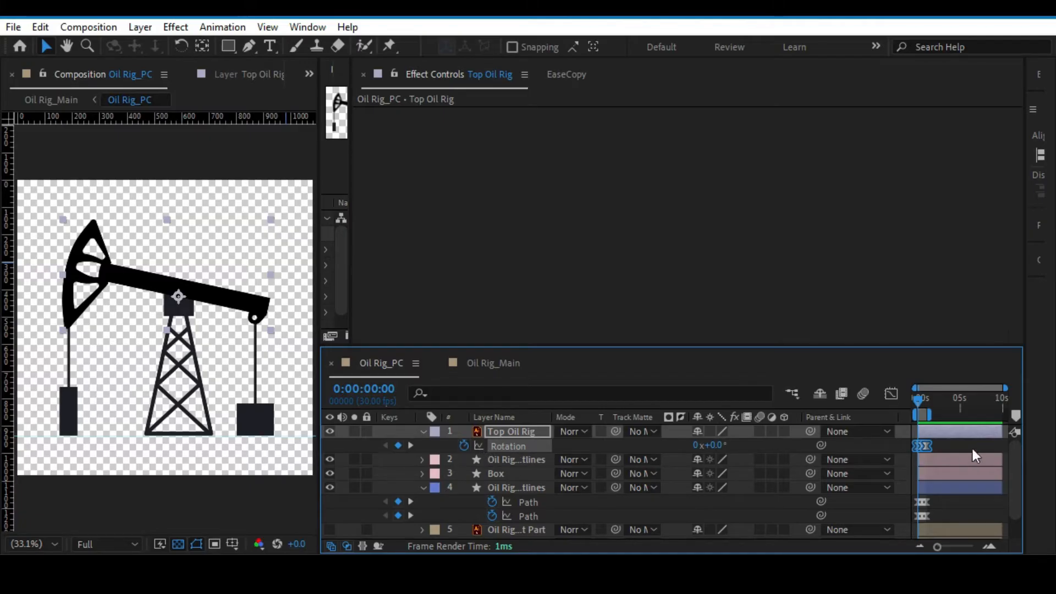
{"action": "left_click_drag", "start_coordinate": [956, 544], "coordinate": [963, 543]}
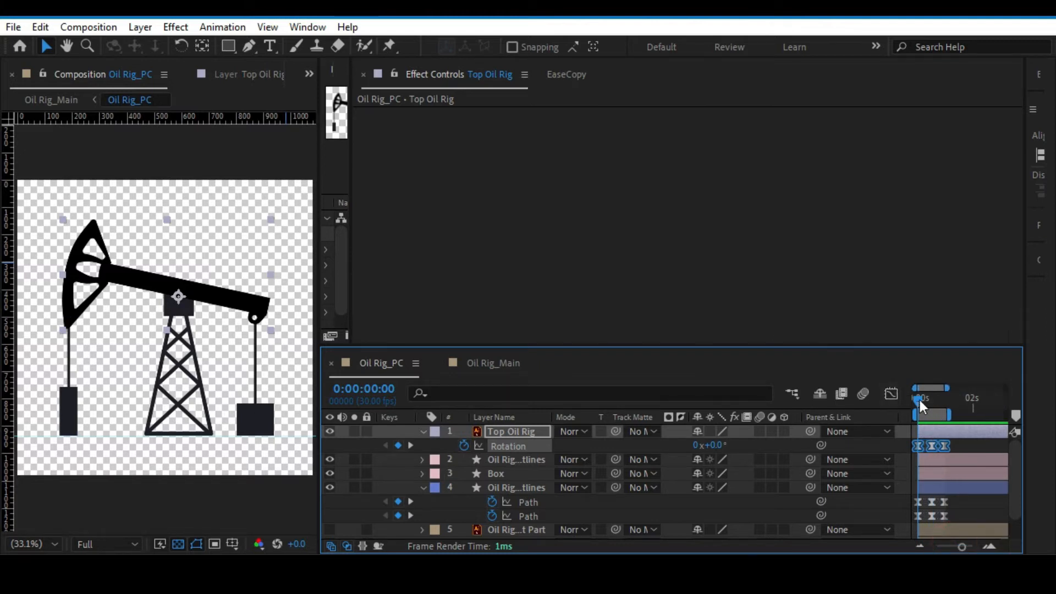
{"action": "left_click_drag", "start_coordinate": [920, 400], "coordinate": [946, 405]}
{"action": "mouse_move", "coordinate": [961, 547]}
{"action": "left_mouse_down"}
{"action": "mouse_move", "coordinate": [937, 547]}
{"action": "mouse_move", "coordinate": [967, 546]}
{"action": "left_mouse_up"}
{"action": "left_click_drag", "start_coordinate": [963, 397], "coordinate": [909, 396]}
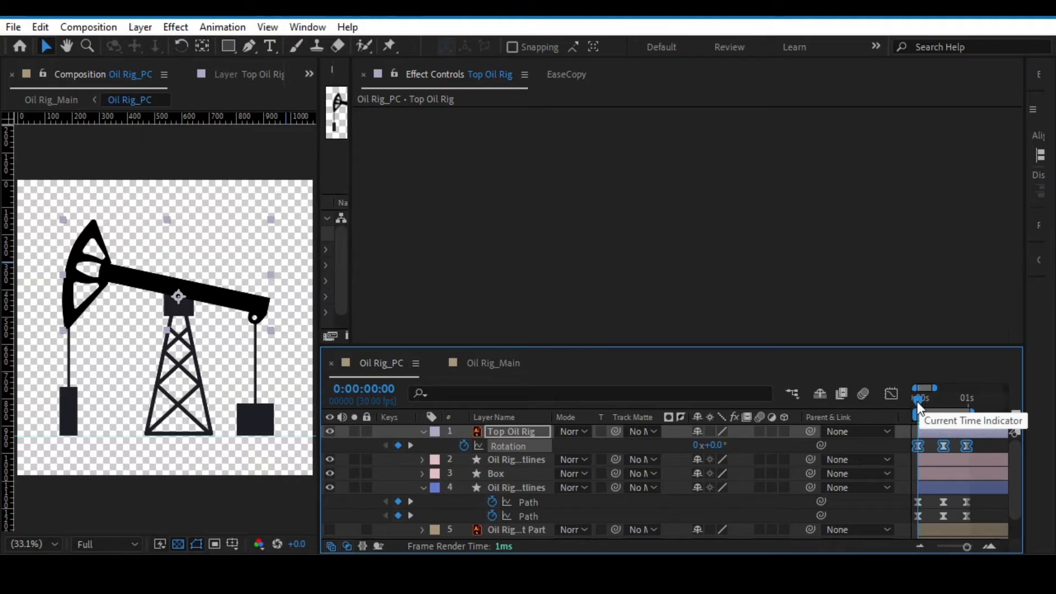
Add the expression loopOut() to the Rotation of the Top Oil Rig layer.
{"action": "left_click", "coordinate": [464, 445], "text": "alt"}
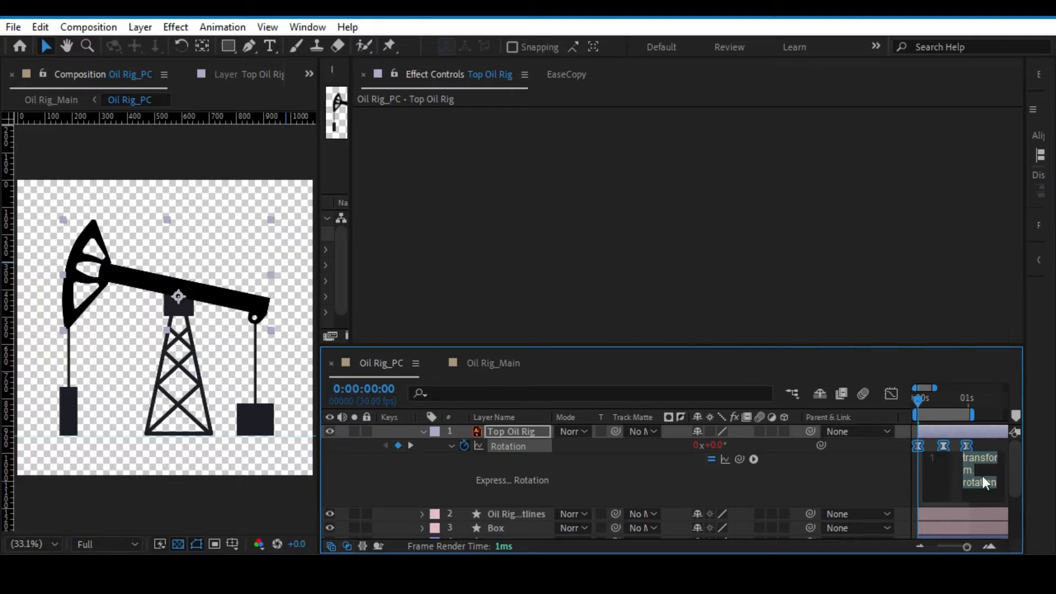
{"action": "type", "text": "l"}
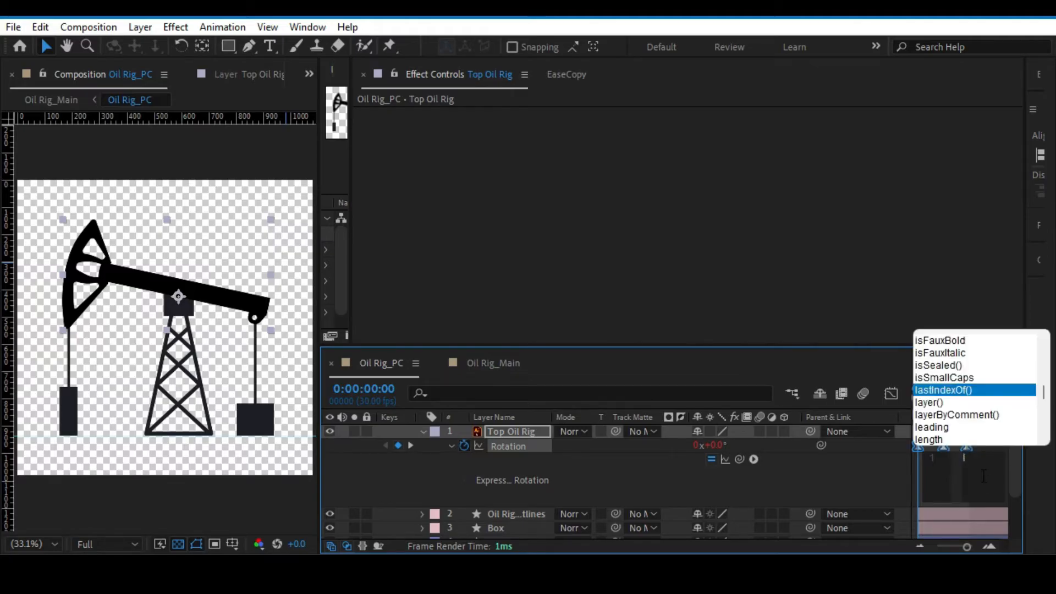
{"action": "type", "text": "oo"}
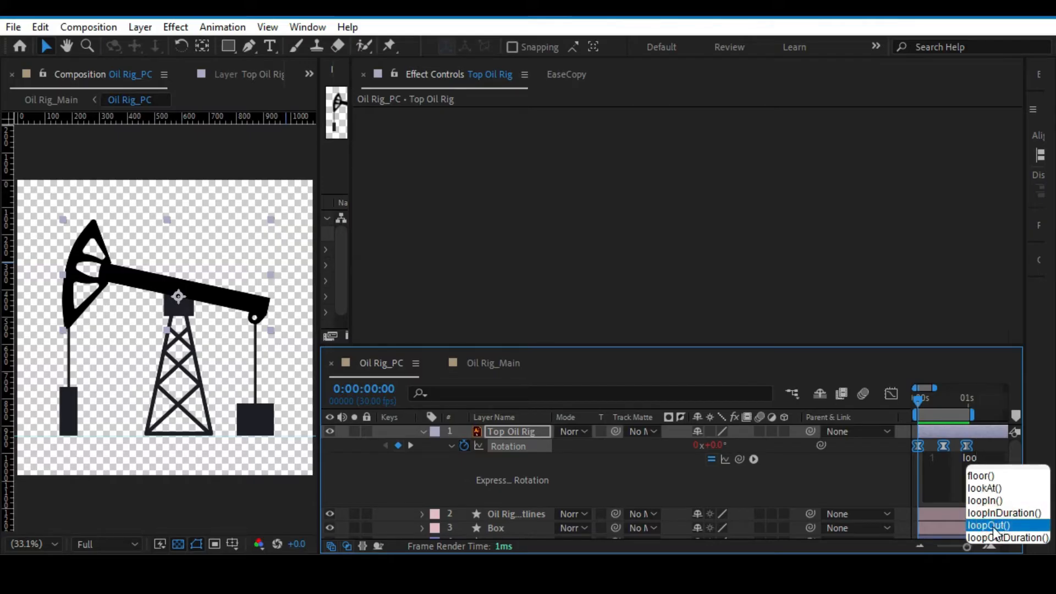
{"action": "left_click", "coordinate": [993, 526]}
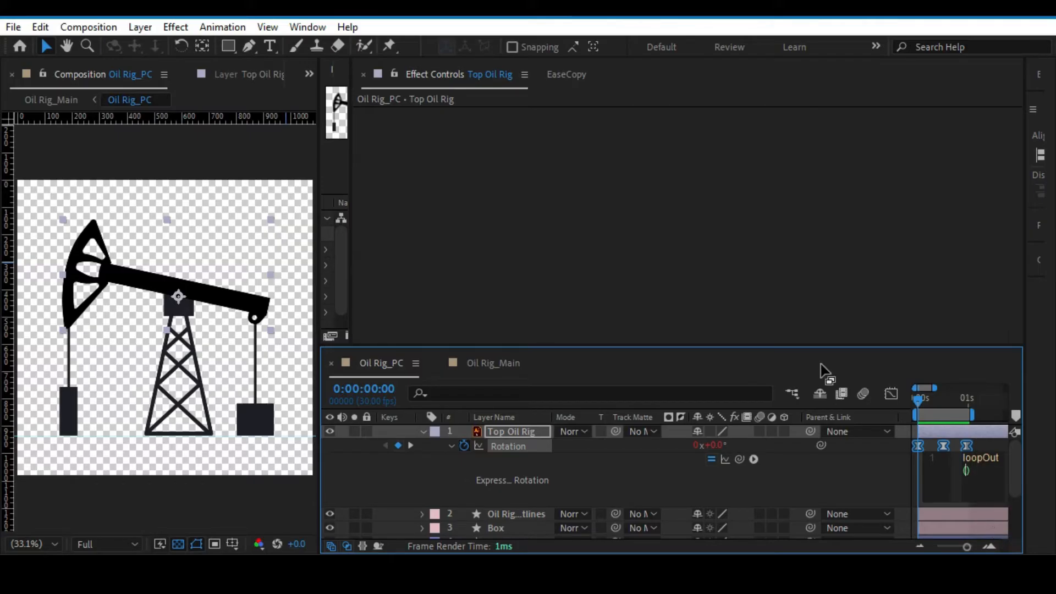
{"action": "left_click", "coordinate": [778, 323]}
Inspect the Path keyframes of the Oil Rig_Left Part Outlines layer.
{"action": "left_click_drag", "start_coordinate": [967, 546], "coordinate": [953, 547]}
{"action": "scroll", "coordinate": [426, 480], "scroll_direction": "down", "scroll_amount": 3}
{"action": "scroll", "coordinate": [428, 471], "scroll_direction": "up", "scroll_amount": 2}
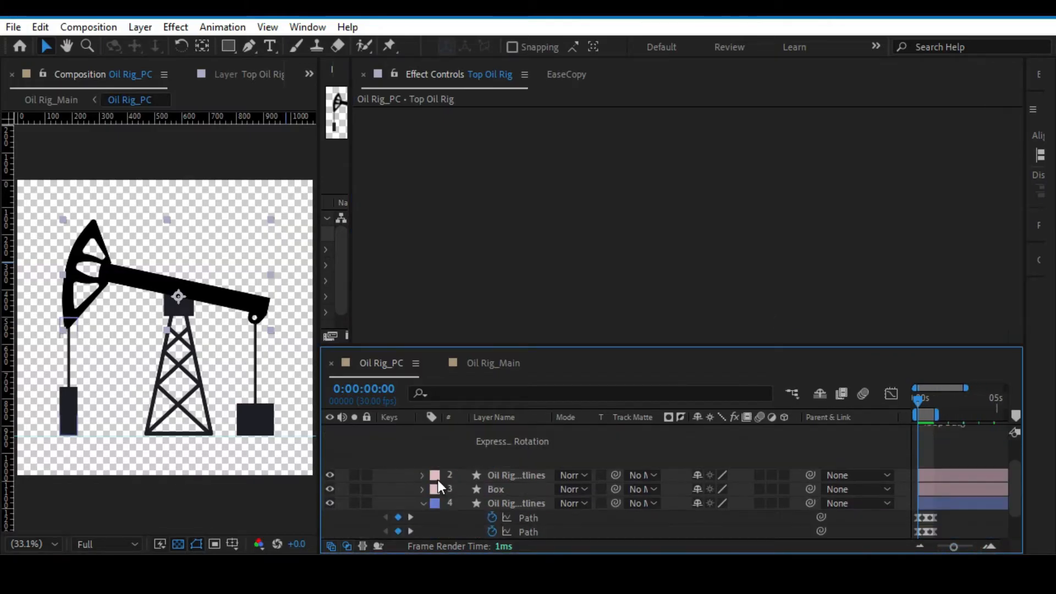
{"action": "scroll", "coordinate": [438, 480], "scroll_direction": "up", "scroll_amount": 3}
{"action": "left_click", "coordinate": [421, 433]}
{"action": "left_click", "coordinate": [528, 488]}
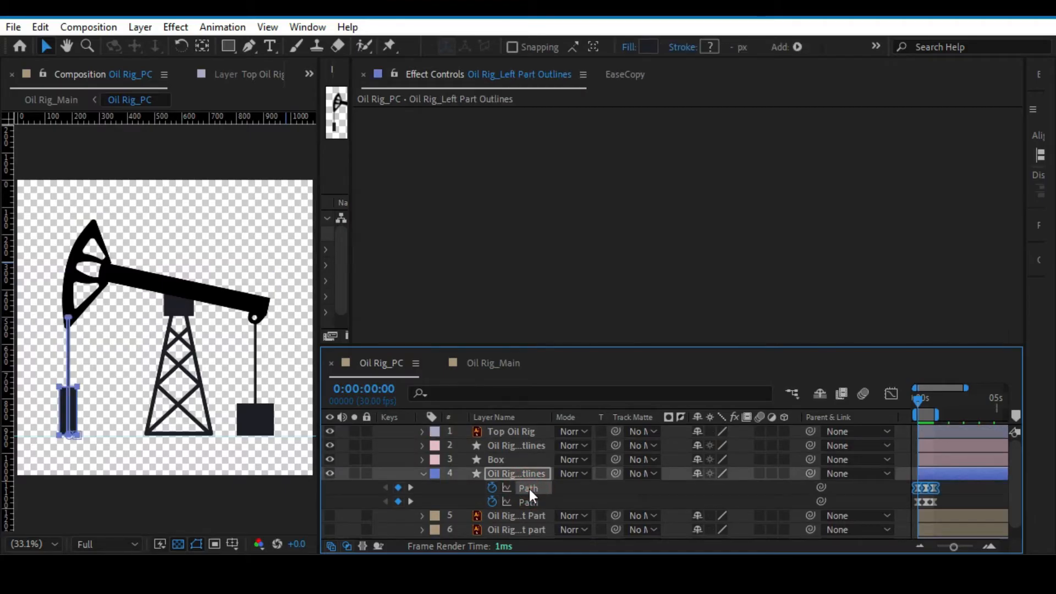
{"action": "left_click_drag", "start_coordinate": [954, 547], "coordinate": [964, 548]}
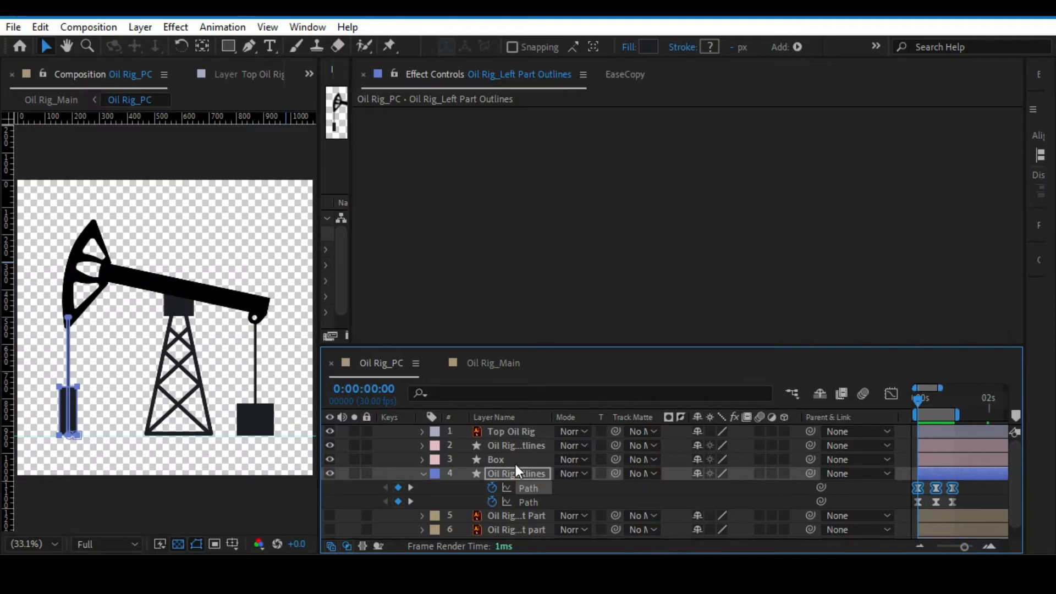
Reveal the Rotation expression of the Top Oil Rig layer and disable it.
{"action": "left_click", "coordinate": [523, 430]}
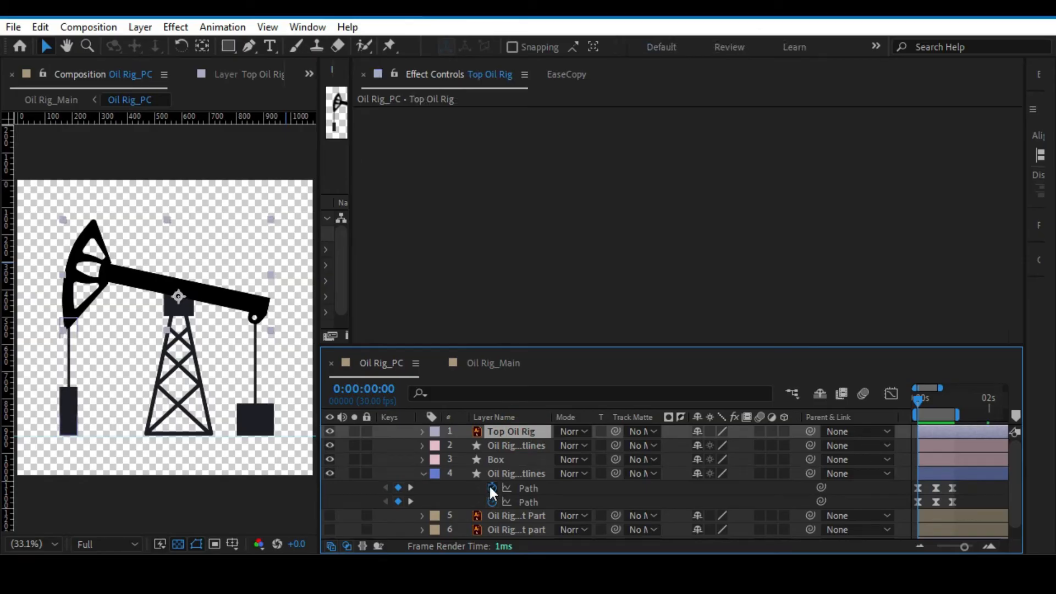
{"action": "key", "text": "u"}
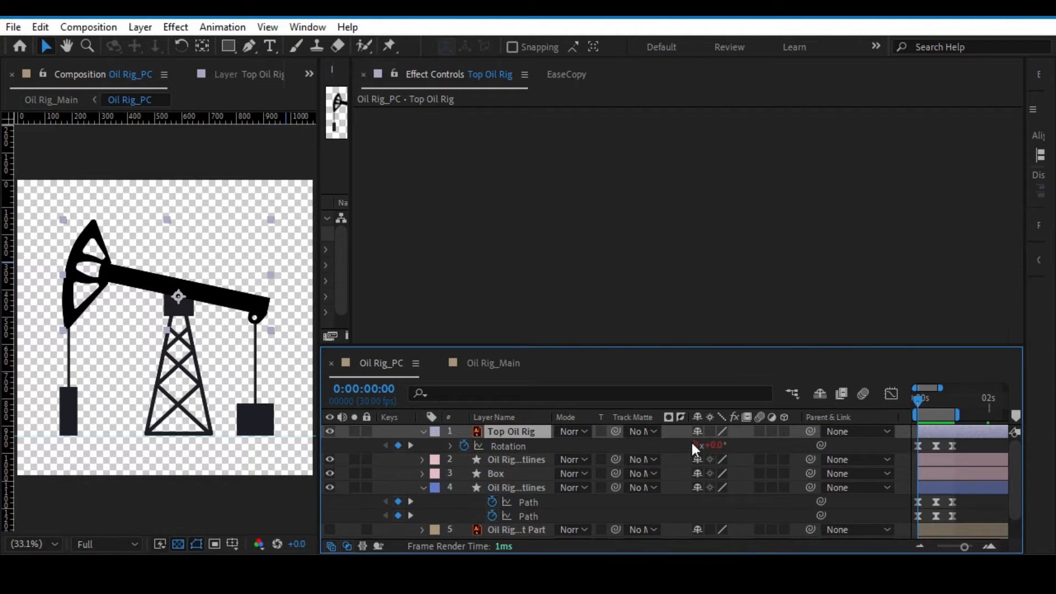
{"action": "left_click", "coordinate": [450, 446]}
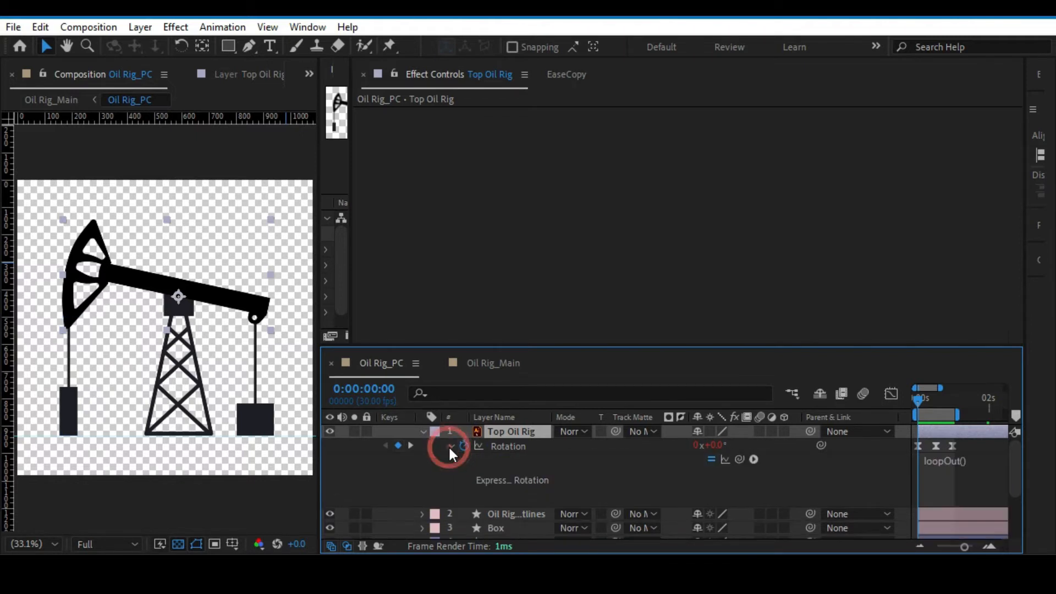
{"action": "left_click", "coordinate": [712, 460]}
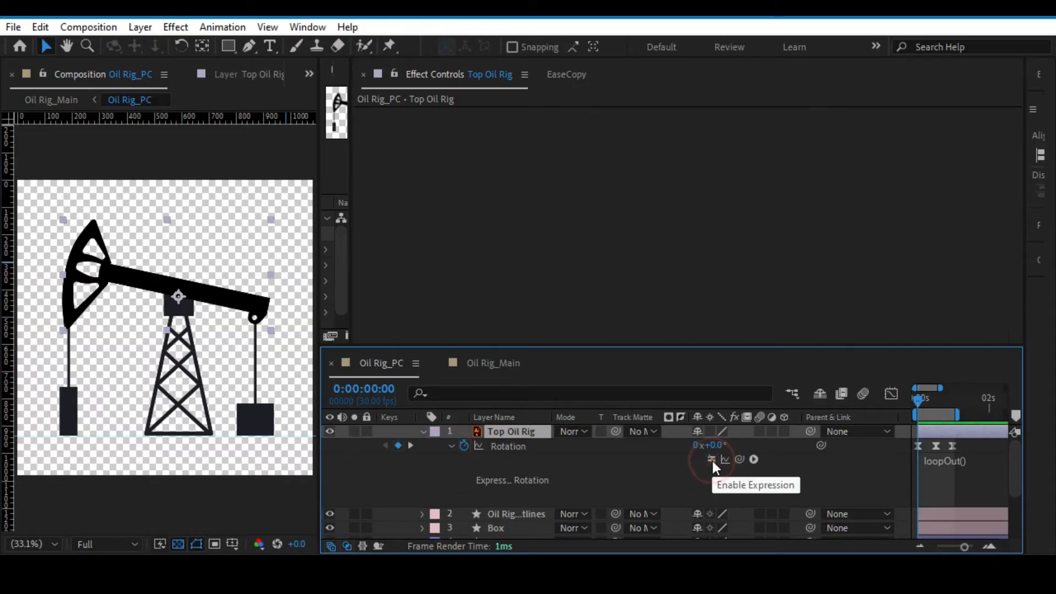
Try to add the expression loopOut() to the first Path of the Oil Rig_Left Part Outlines layer.
{"action": "scroll", "coordinate": [503, 471], "scroll_direction": "down", "scroll_amount": 3}
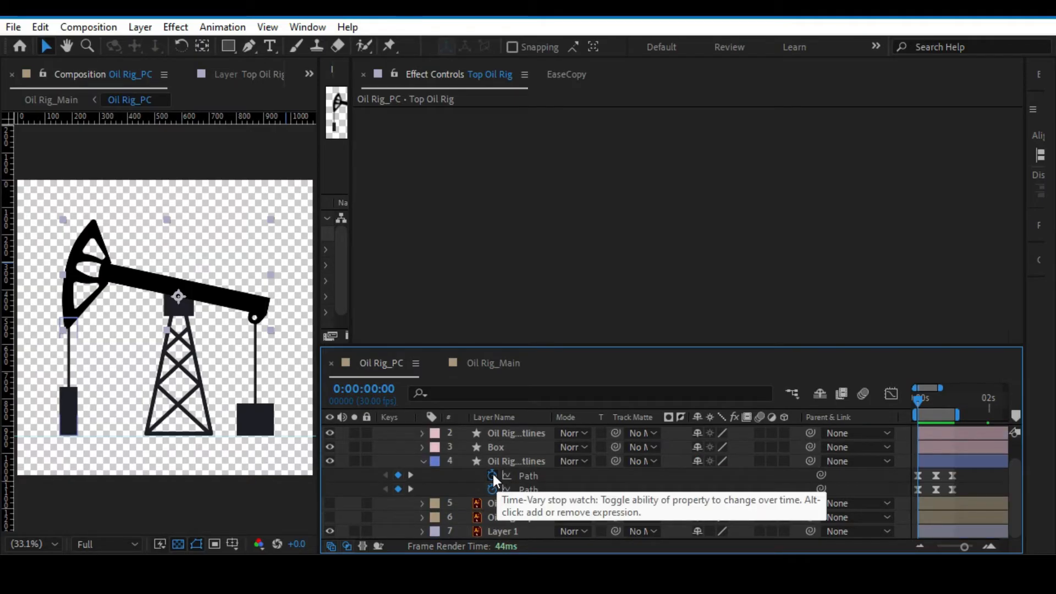
{"action": "left_click", "coordinate": [493, 474], "text": "alt"}
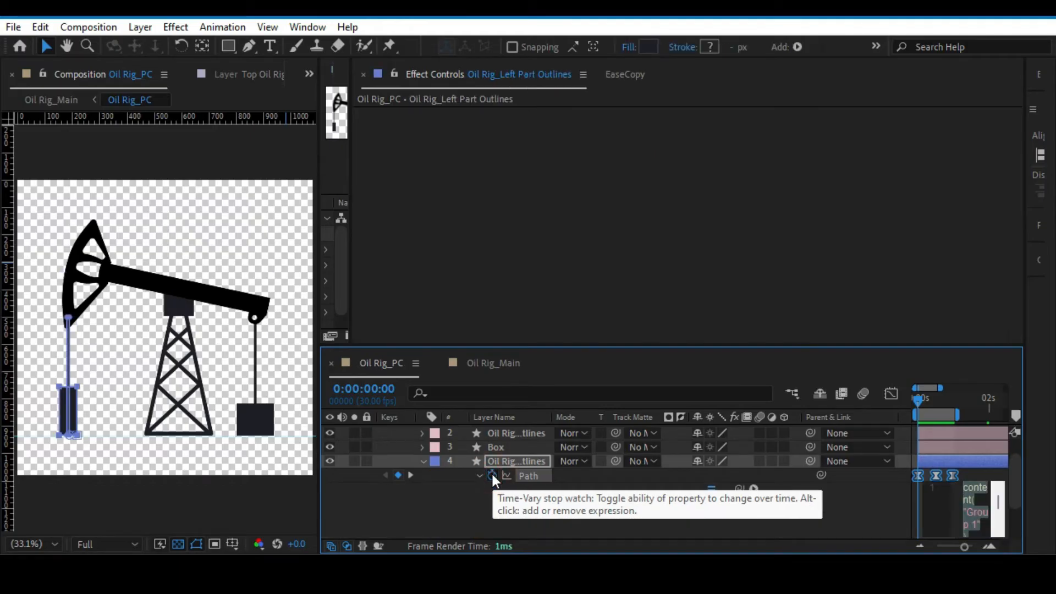
{"action": "type", "text": "loo"}
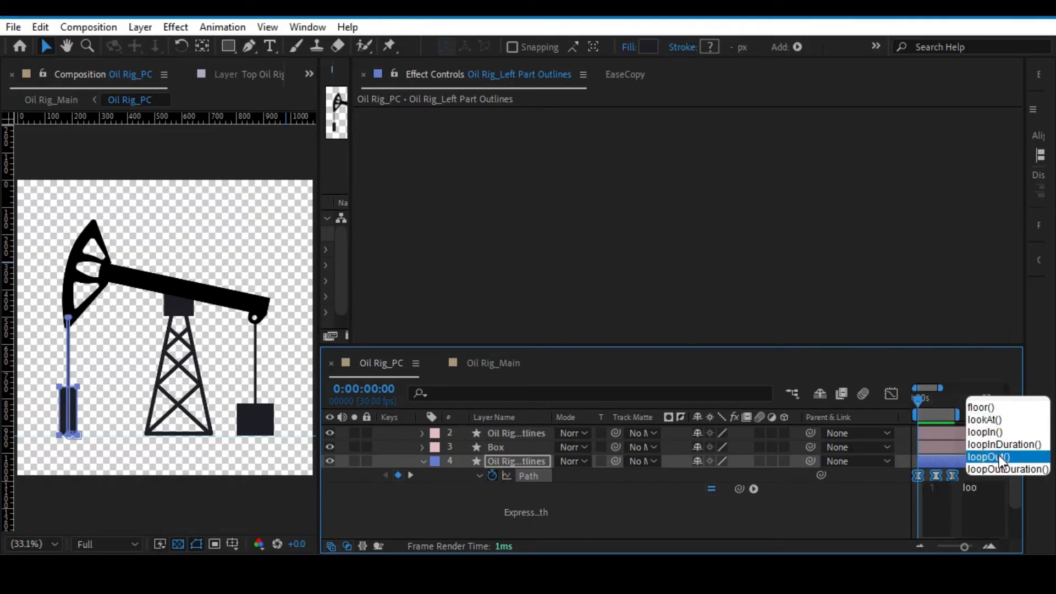
{"action": "left_click", "coordinate": [1001, 457]}
{"action": "left_click", "coordinate": [584, 315]}
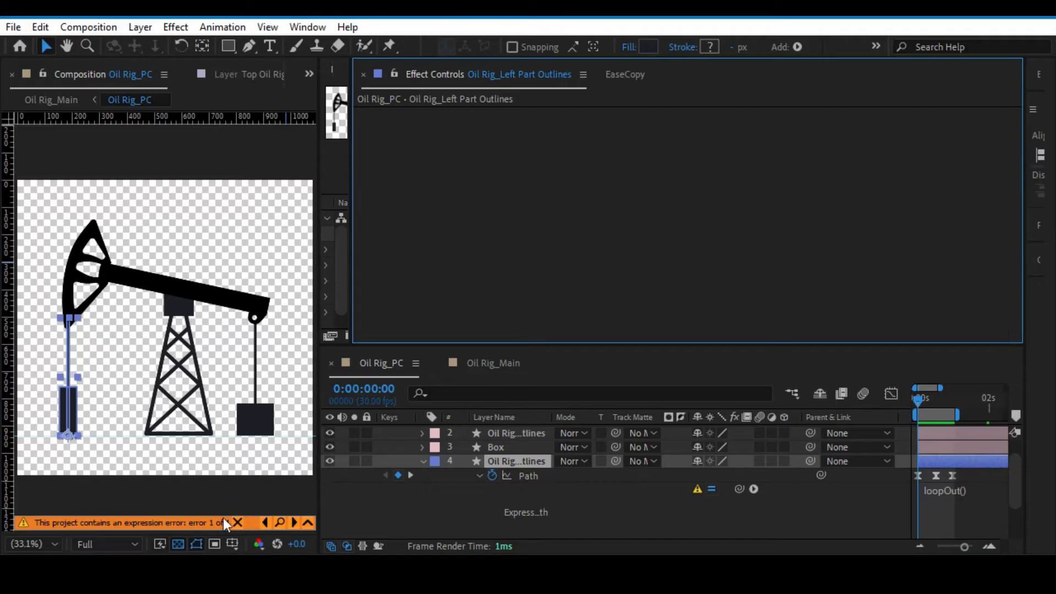
Read the expression error on the Oil Rig_Left Part Outlines Path and remove the loopOut() expression from it.
{"action": "scroll", "coordinate": [562, 500], "scroll_direction": "down", "scroll_amount": 2}
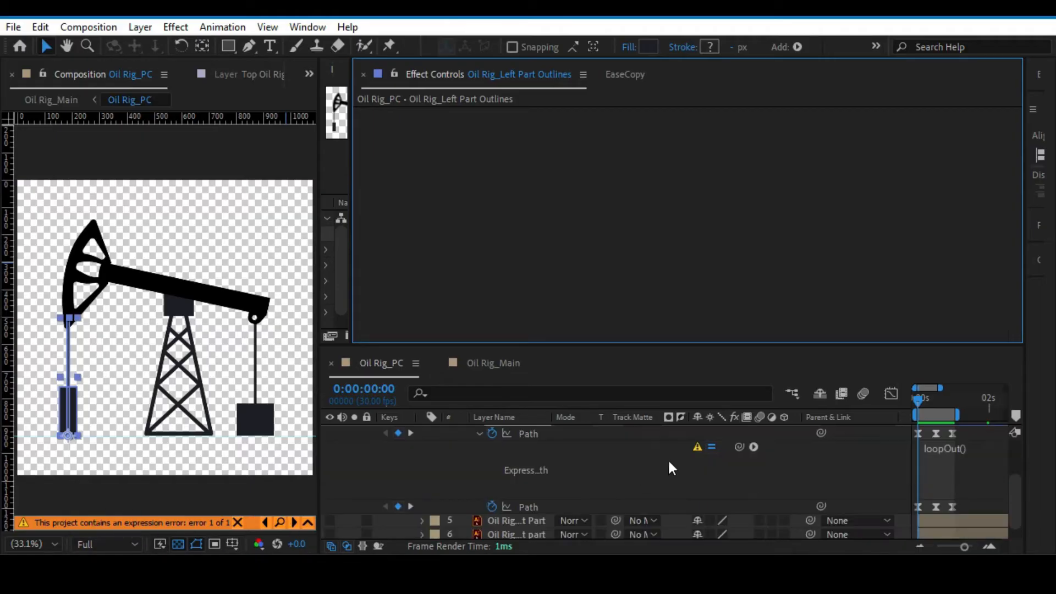
{"action": "left_click", "coordinate": [697, 445]}
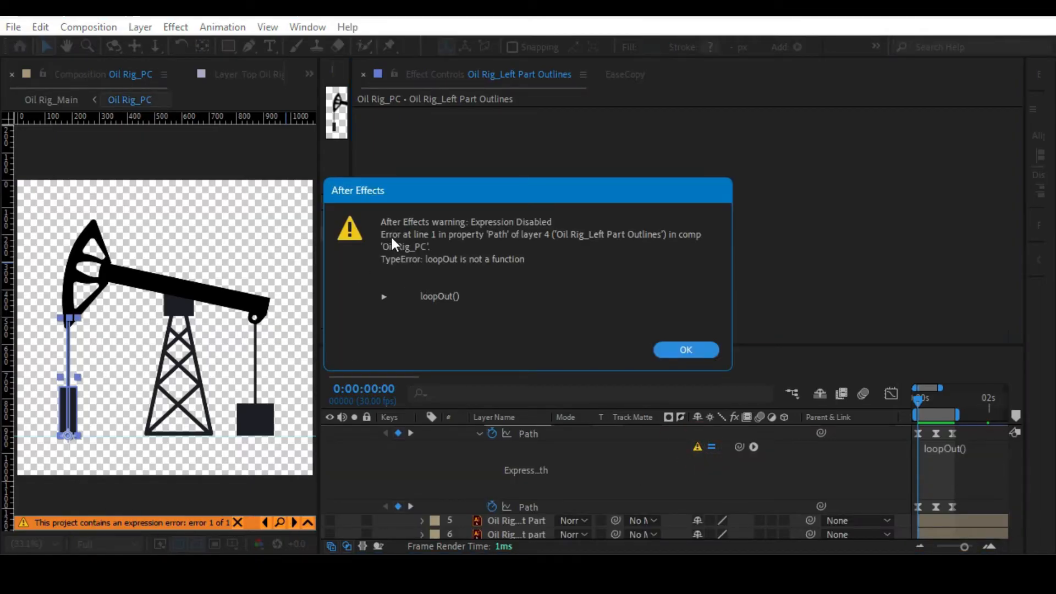
{"action": "left_click", "coordinate": [682, 350]}
{"action": "scroll", "coordinate": [502, 461], "scroll_direction": "up", "scroll_amount": 2}
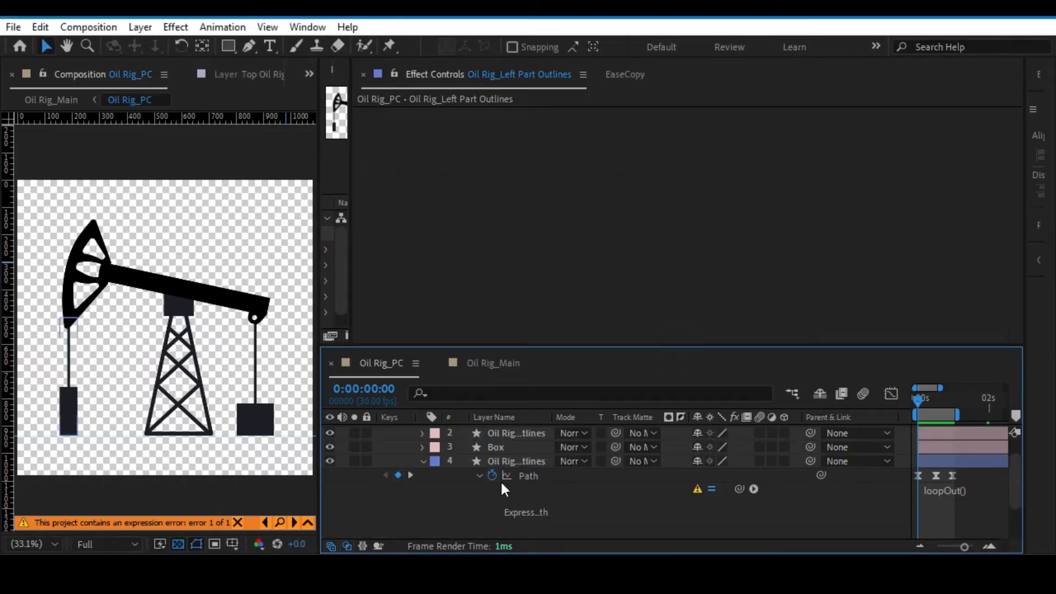
{"action": "left_click", "coordinate": [495, 477]}
Remove the expression from the Rotation of the Top Oil Rig layer and collapse the expanded layer properties.
{"action": "left_click", "coordinate": [501, 433]}
{"action": "scroll", "coordinate": [500, 434], "scroll_direction": "up", "scroll_amount": 1}
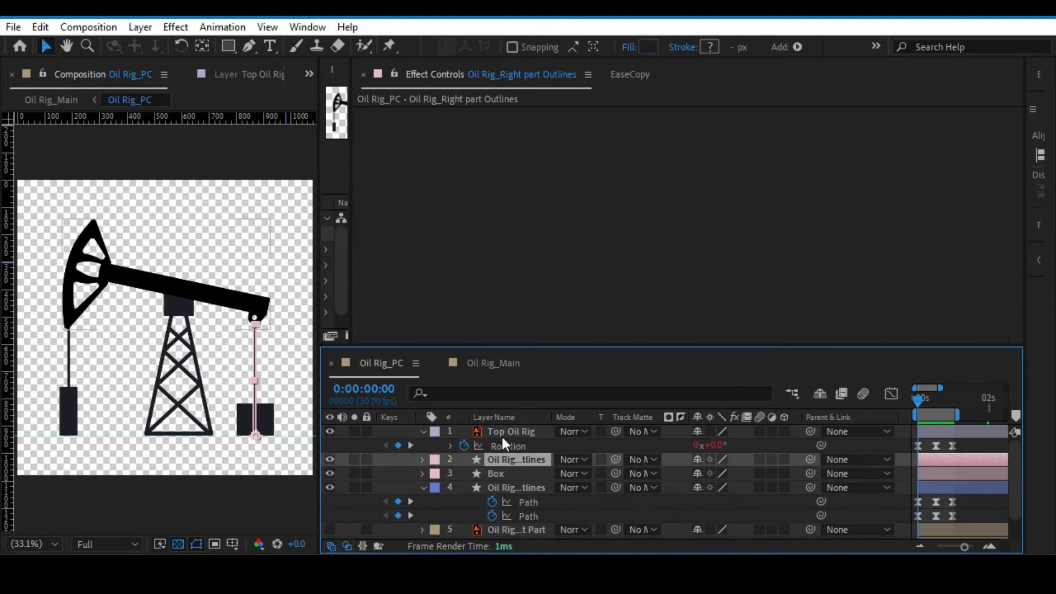
{"action": "left_click", "coordinate": [463, 446], "text": "alt"}
{"action": "left_click", "coordinate": [423, 432]}
{"action": "left_click", "coordinate": [423, 472]}
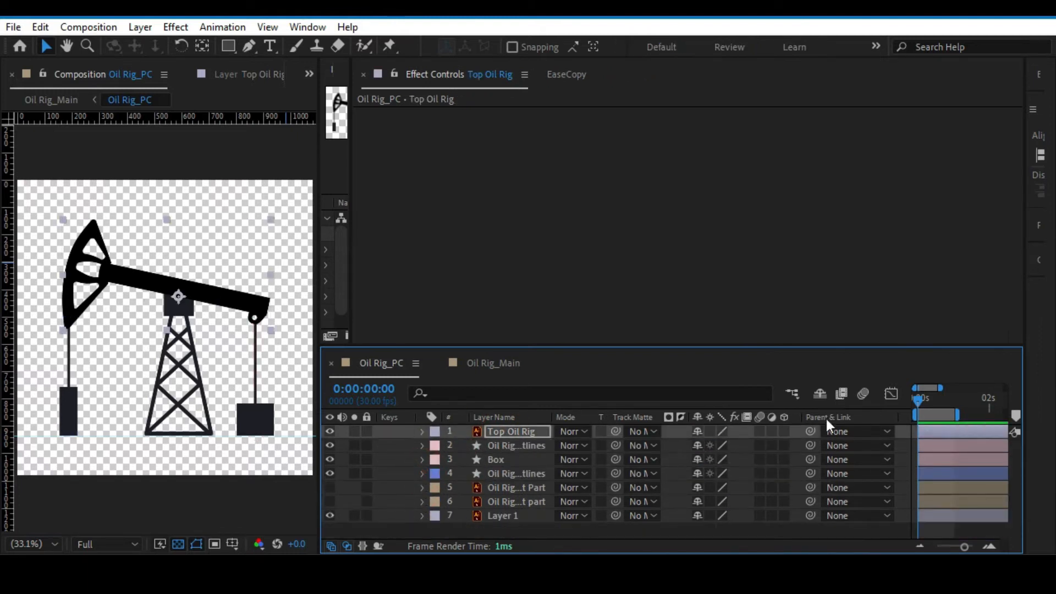
Check the Rotation keyframes of the Top Oil Rig layer at the end of the pumping cycle, at 0:00:00:29.
{"action": "left_click_drag", "start_coordinate": [919, 397], "coordinate": [952, 397]}
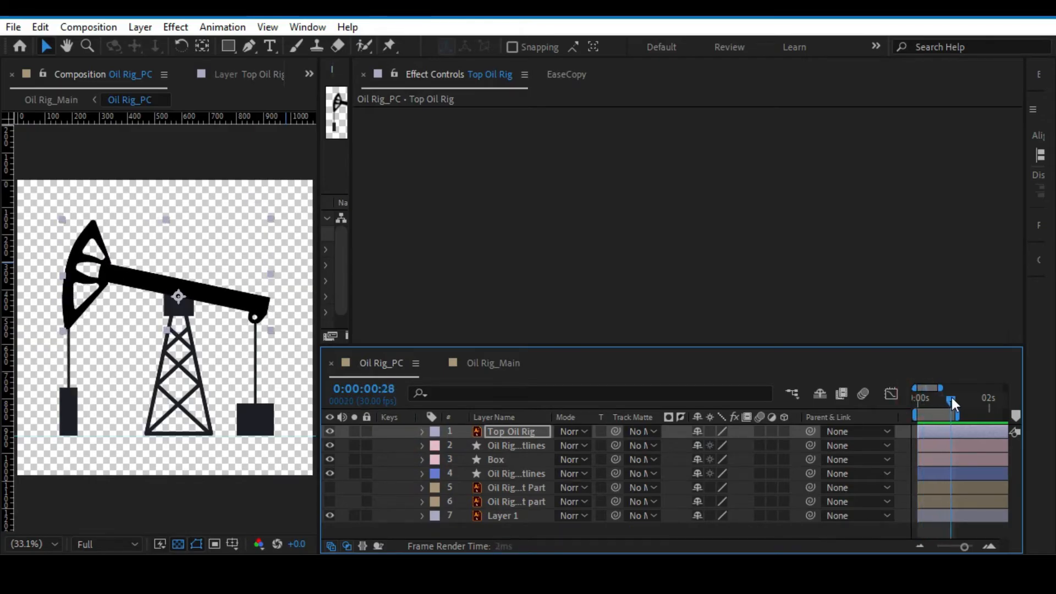
{"action": "key", "text": "u"}
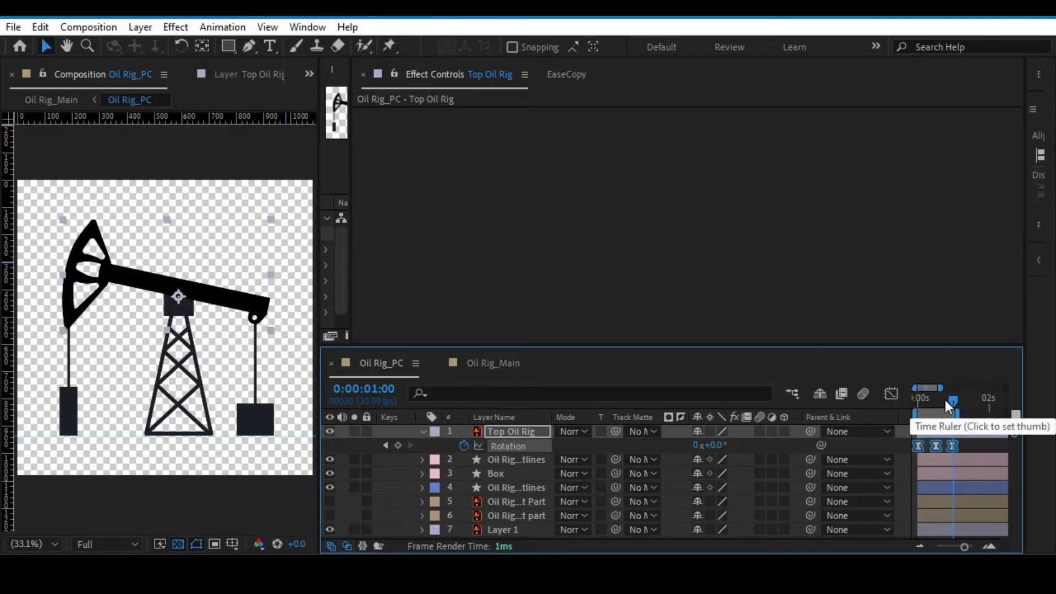
{"action": "left_click", "coordinate": [947, 397]}
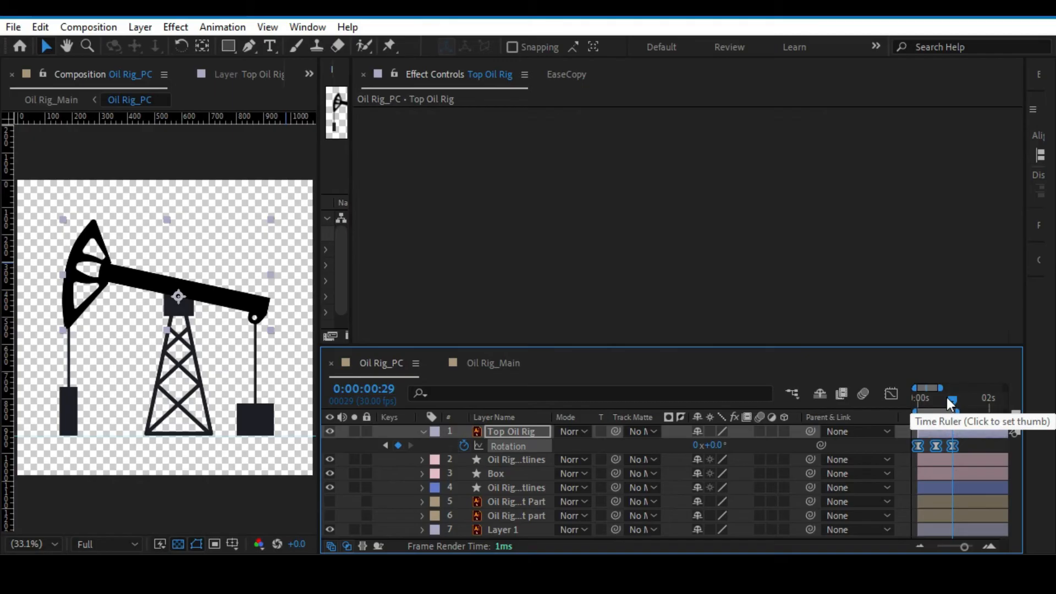
{"action": "left_click", "coordinate": [422, 432]}
Return to the first frame and trim the Oil Rig_PC composition to its work area.
{"action": "left_click", "coordinate": [87, 27]}
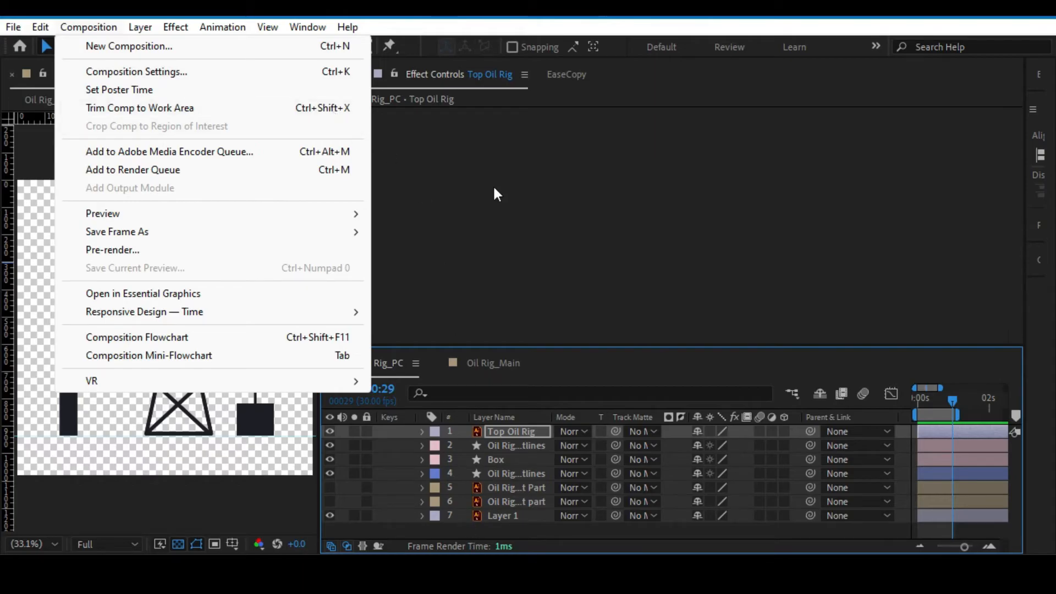
{"action": "key", "text": "ctrl+shift+x"}
{"action": "left_click", "coordinate": [774, 536]}
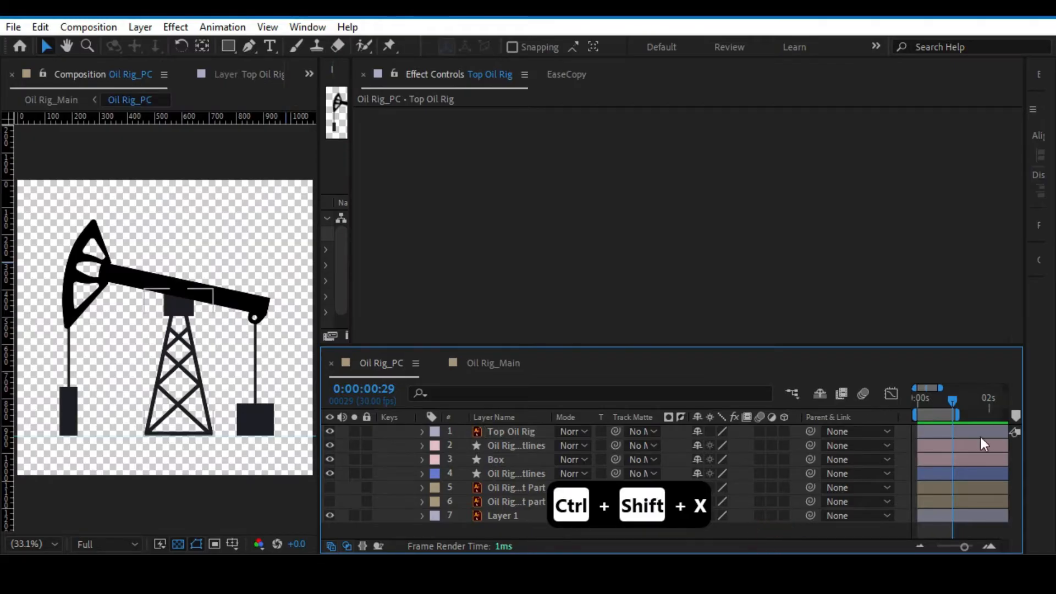
{"action": "left_click_drag", "start_coordinate": [948, 394], "coordinate": [923, 399]}
{"action": "left_click", "coordinate": [589, 363]}
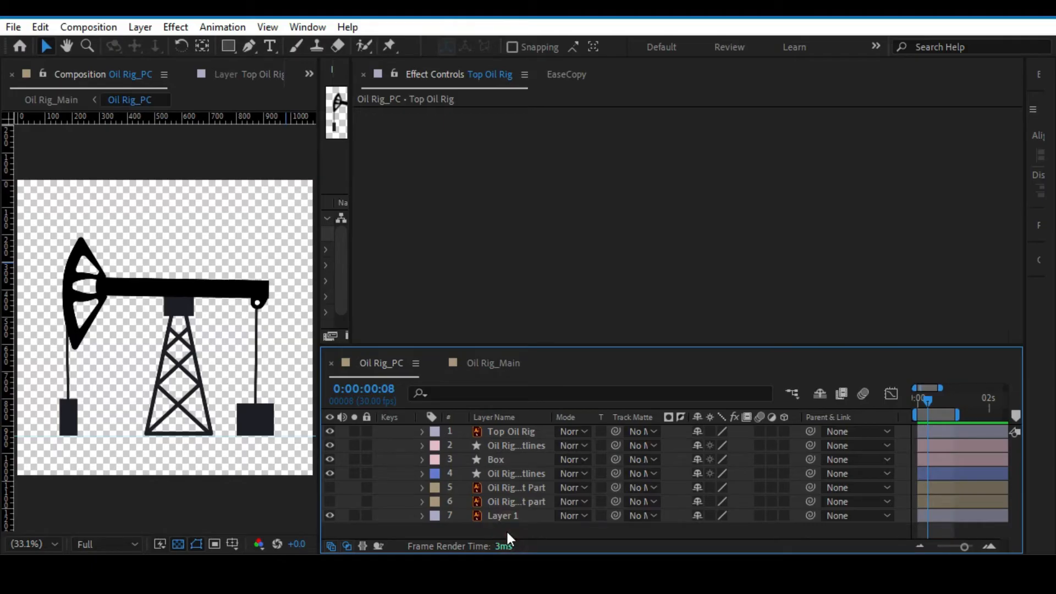
{"action": "left_click", "coordinate": [919, 397]}
{"action": "left_click", "coordinate": [89, 27]}
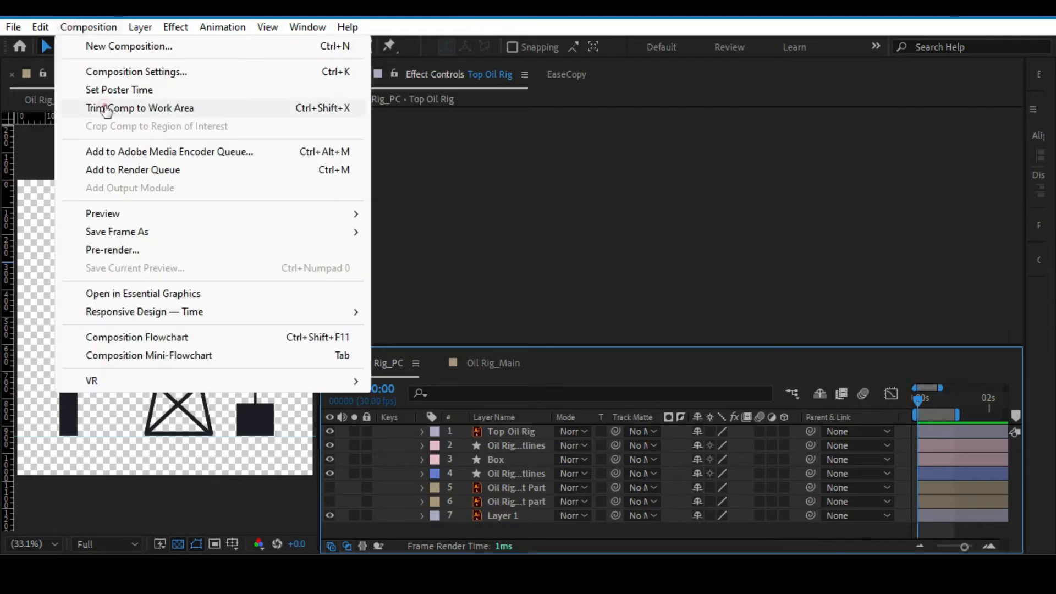
{"action": "left_click", "coordinate": [107, 106]}
Preview the trimmed pumping cycle of Oil Rig_PC and switch to the start of the Oil Rig_Main composition.
{"action": "left_click_drag", "start_coordinate": [916, 400], "coordinate": [717, 374]}
{"action": "key", "text": "space"}
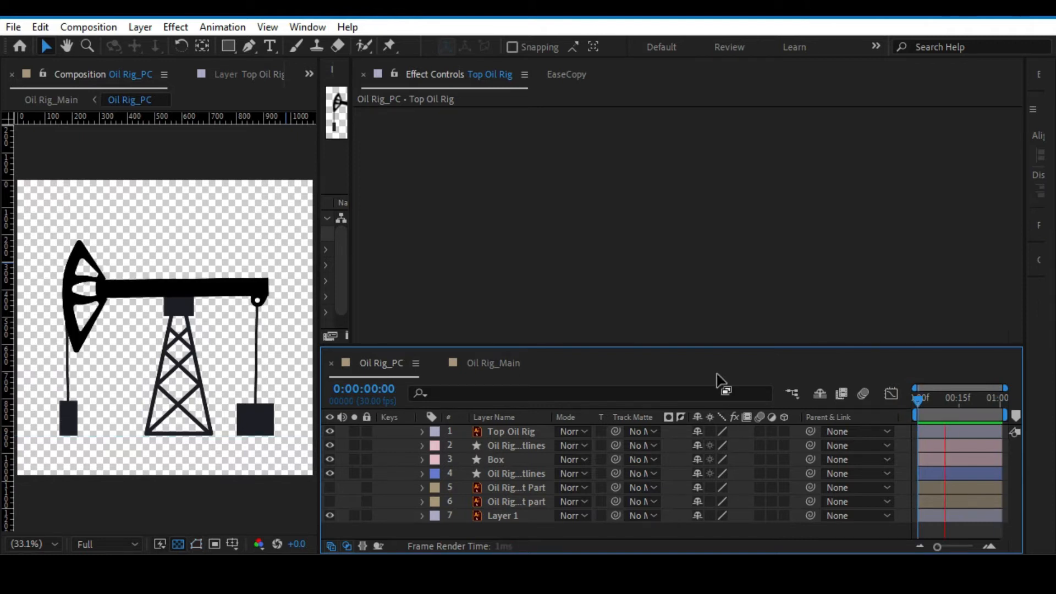
{"action": "key", "text": "space"}
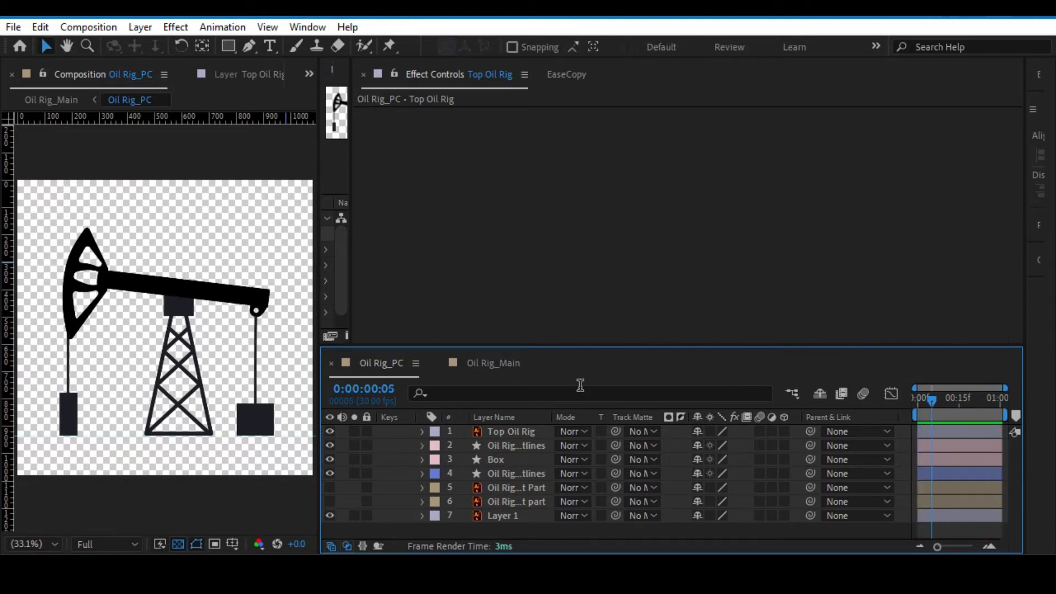
{"action": "left_click", "coordinate": [488, 363]}
{"action": "left_click_drag", "start_coordinate": [920, 399], "coordinate": [909, 395]}
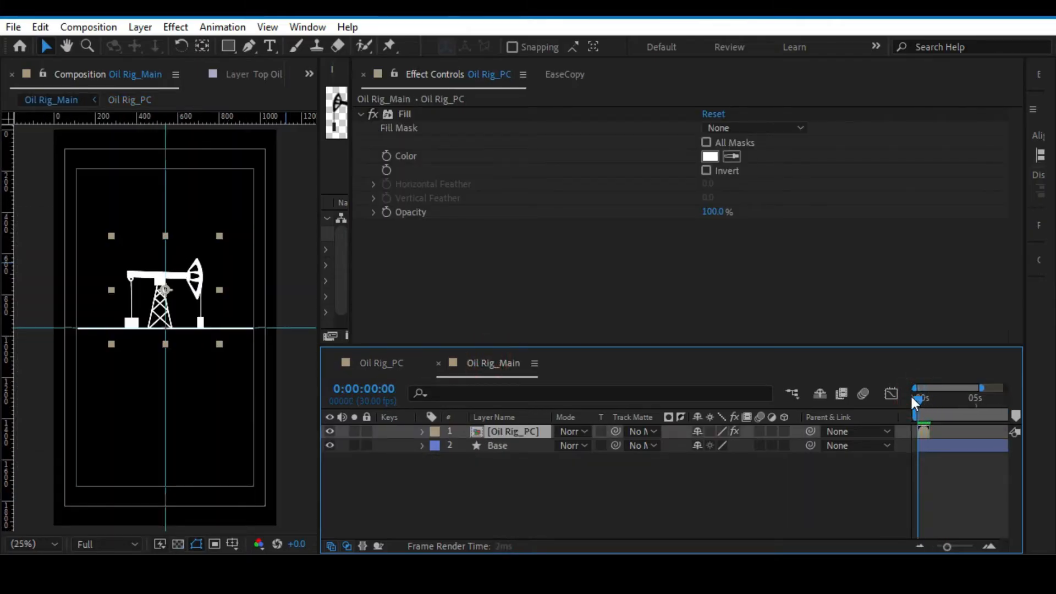
Enable time remapping on the Oil Rig_PC layer in Oil Rig_Main.
{"action": "right_click", "coordinate": [496, 430]}
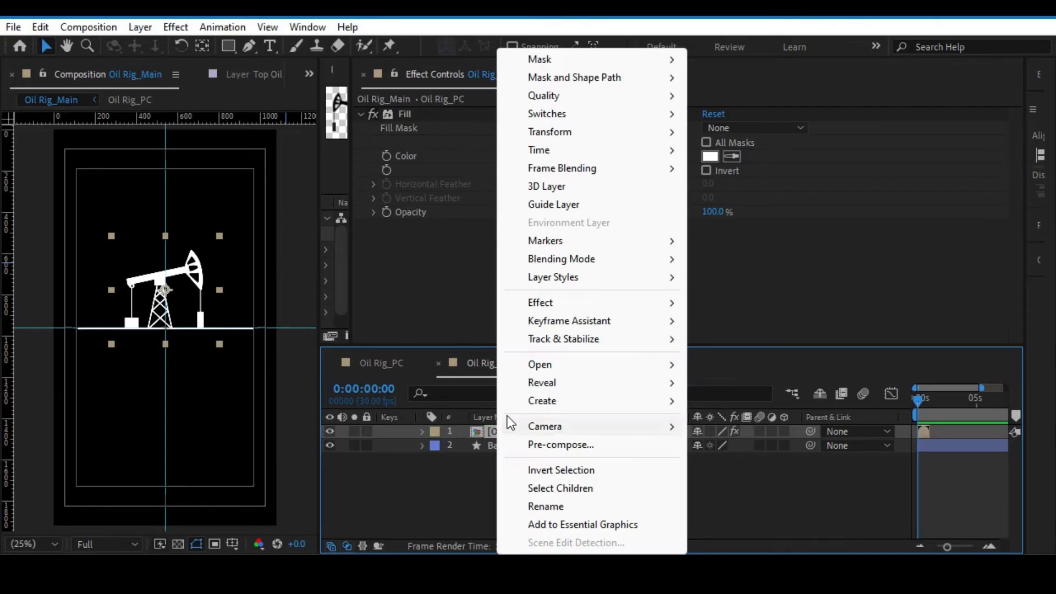
{"action": "mouse_move", "coordinate": [550, 150]}
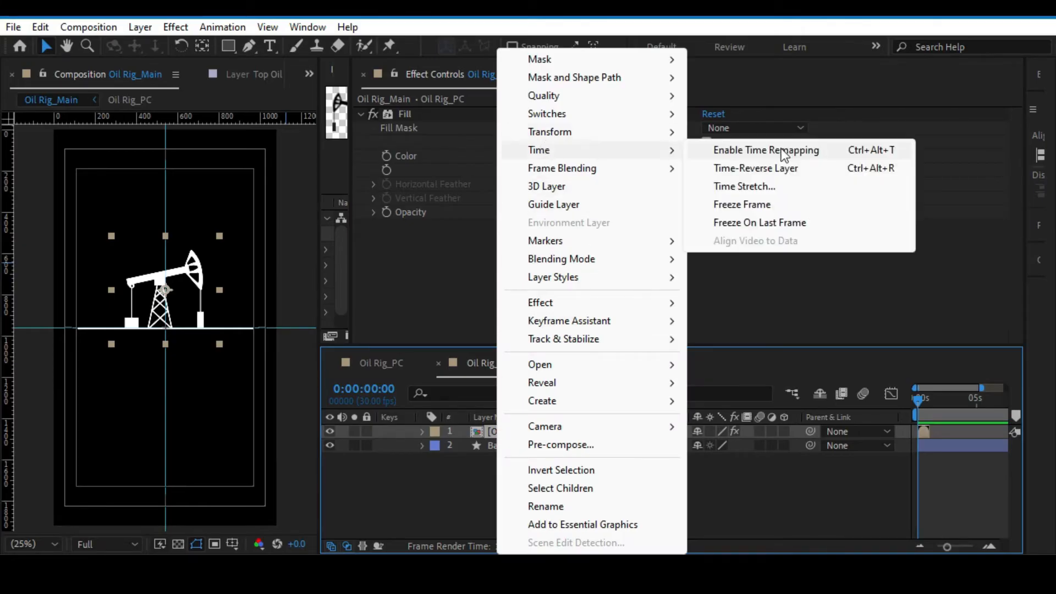
{"action": "left_click", "coordinate": [816, 154]}
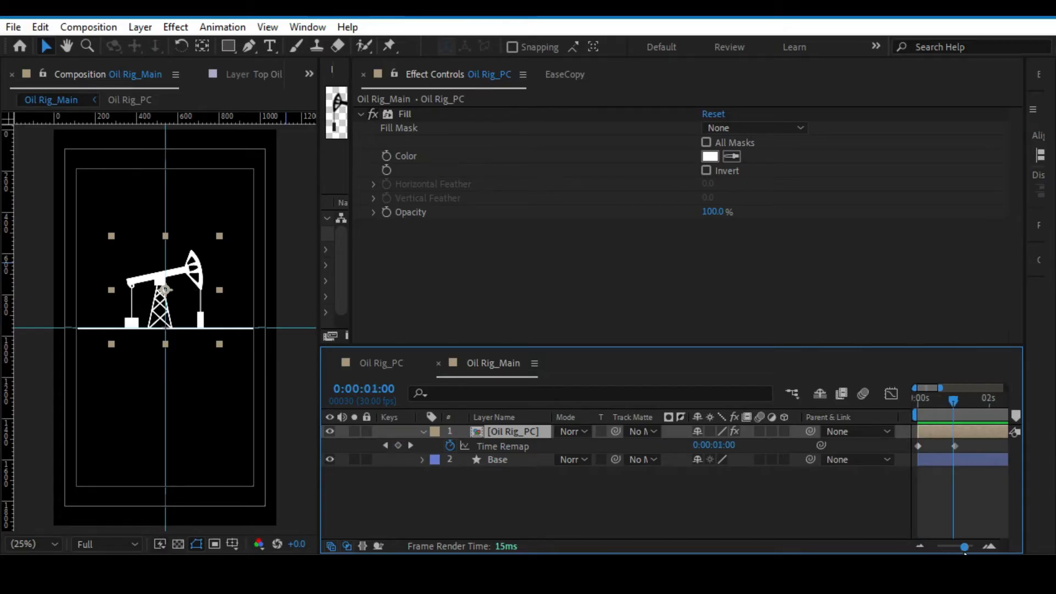
Remove the Time Remap from the Oil Rig_PC layer at the first frame of Oil Rig_Main.
{"action": "left_click_drag", "start_coordinate": [962, 549], "coordinate": [919, 551]}
{"action": "mouse_move", "coordinate": [927, 402]}
{"action": "left_mouse_down"}
{"action": "mouse_move", "coordinate": [1003, 404]}
{"action": "mouse_move", "coordinate": [875, 405]}
{"action": "mouse_move", "coordinate": [923, 405]}
{"action": "mouse_move", "coordinate": [888, 395]}
{"action": "mouse_move", "coordinate": [923, 402]}
{"action": "mouse_move", "coordinate": [912, 402]}
{"action": "left_mouse_up"}
{"action": "left_click", "coordinate": [450, 445], "text": "alt"}
{"action": "left_click", "coordinate": [451, 446]}
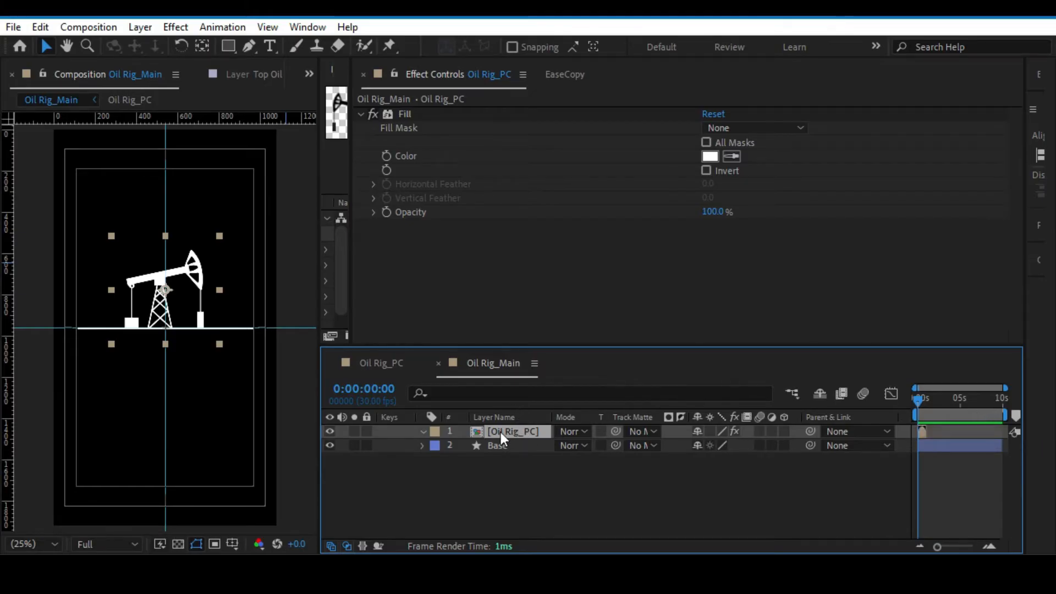
Enable time remapping on the Oil Rig_PC layer, loop it with the expression loopOut(), and preview the result.
{"action": "key", "text": "ctrl+alt+t"}
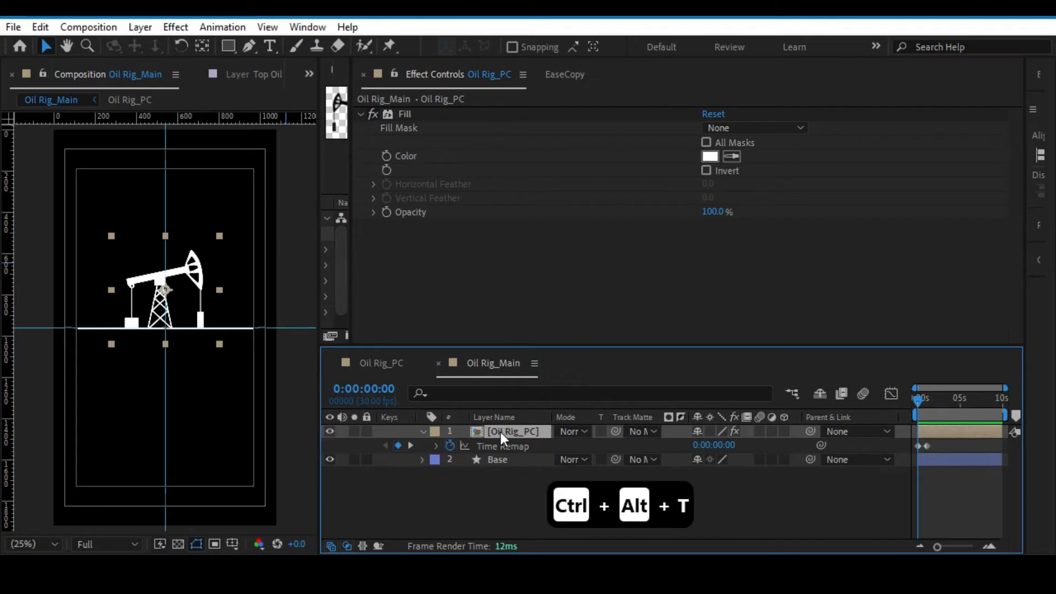
{"action": "left_click", "coordinate": [448, 446], "text": "alt"}
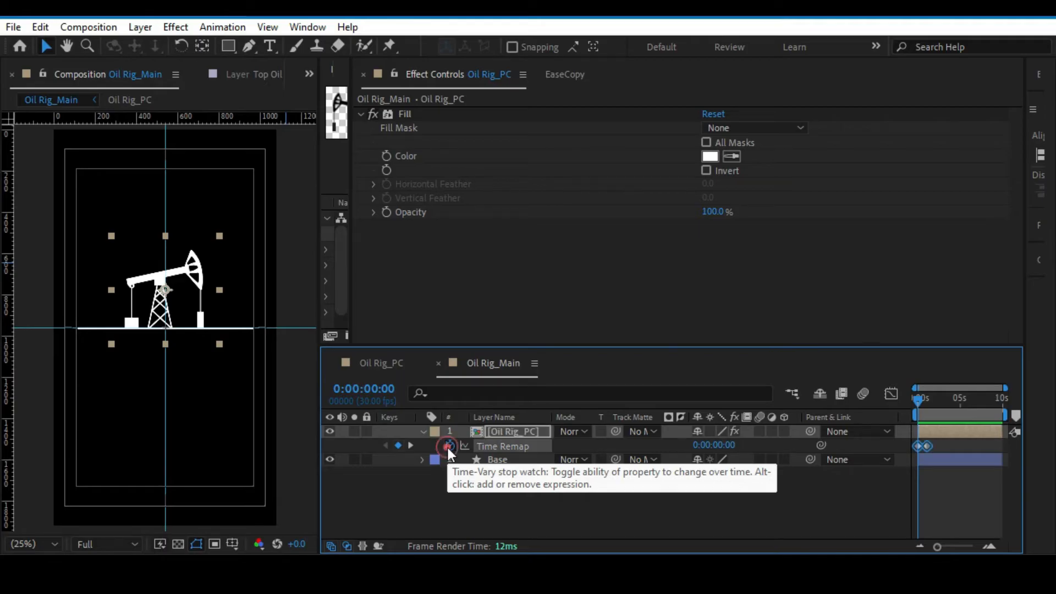
{"action": "type", "text": "loo"}
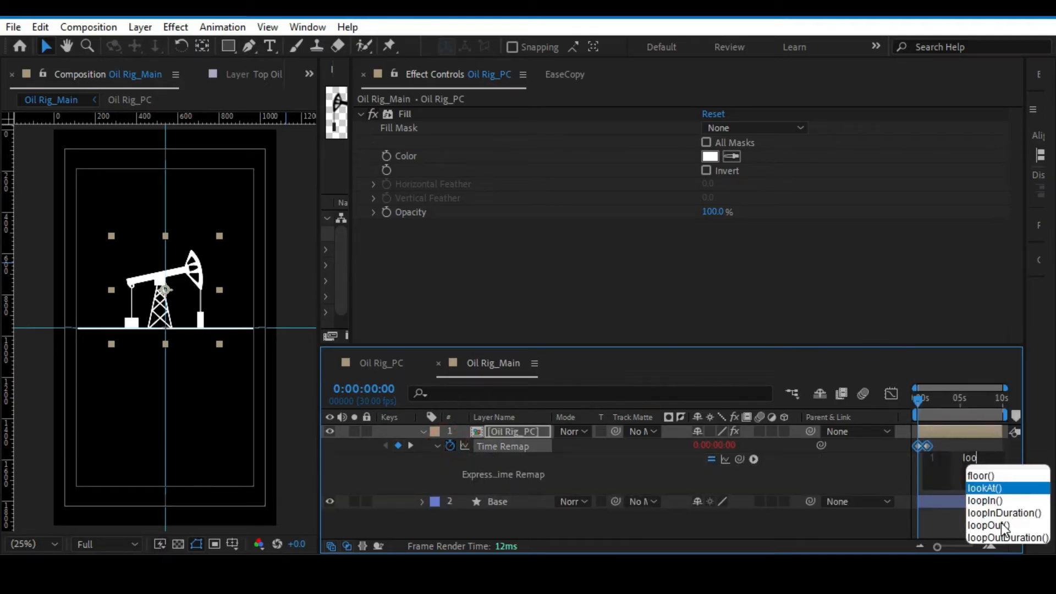
{"action": "double_click", "coordinate": [1004, 527]}
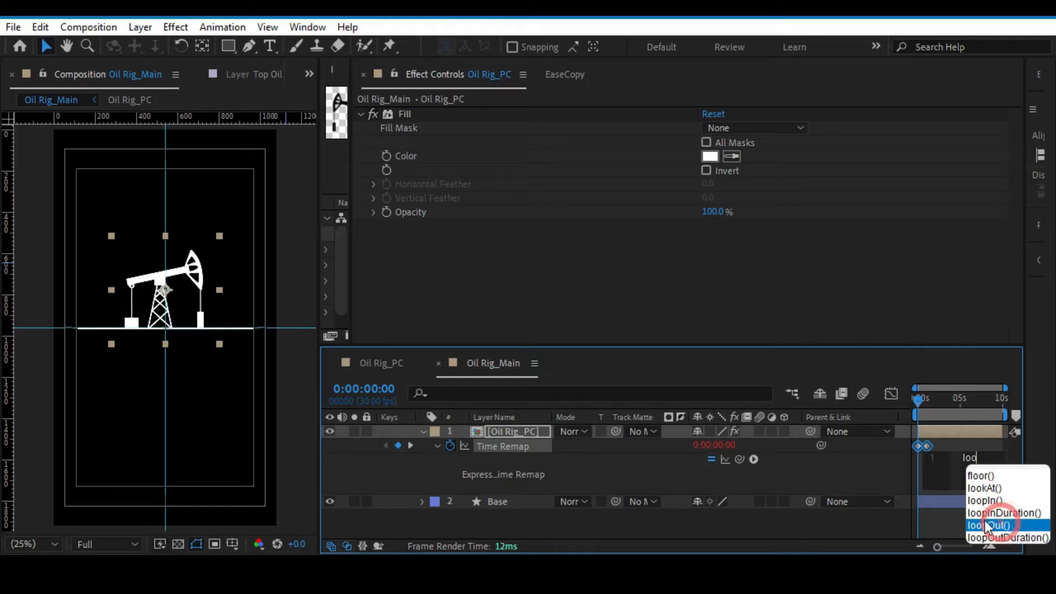
{"action": "left_click", "coordinate": [940, 522]}
{"action": "key", "text": "space"}
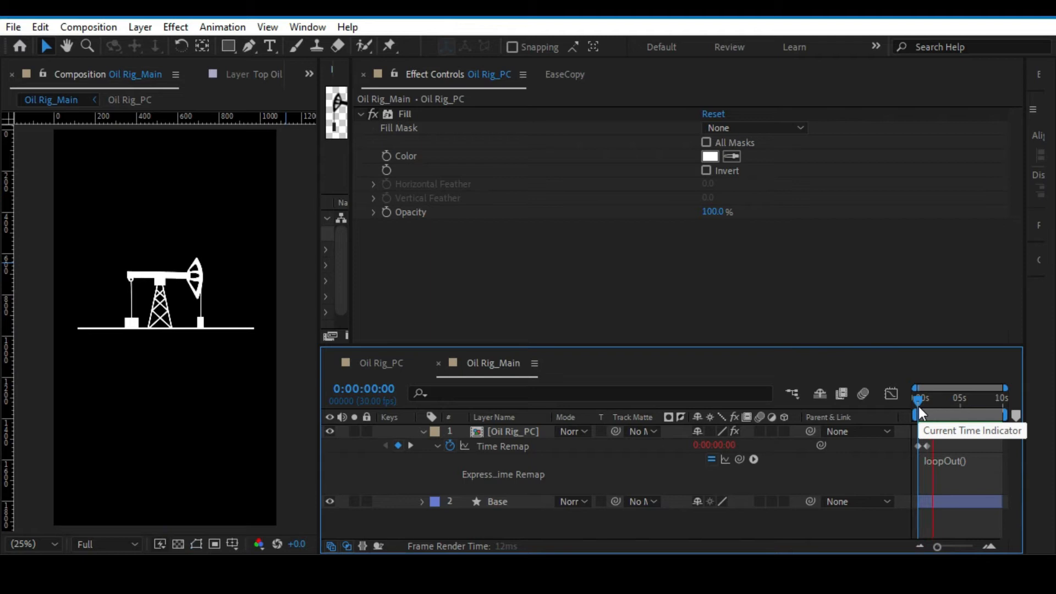
{"action": "key", "text": "space"}
Add a Time Remap keyframe at 0:00:01:00 on Oil Rig_PC and delete the original end keyframe at 0:00:01:01.
{"action": "left_click_drag", "start_coordinate": [947, 547], "coordinate": [967, 547]}
{"action": "left_click_drag", "start_coordinate": [941, 455], "coordinate": [988, 455]}
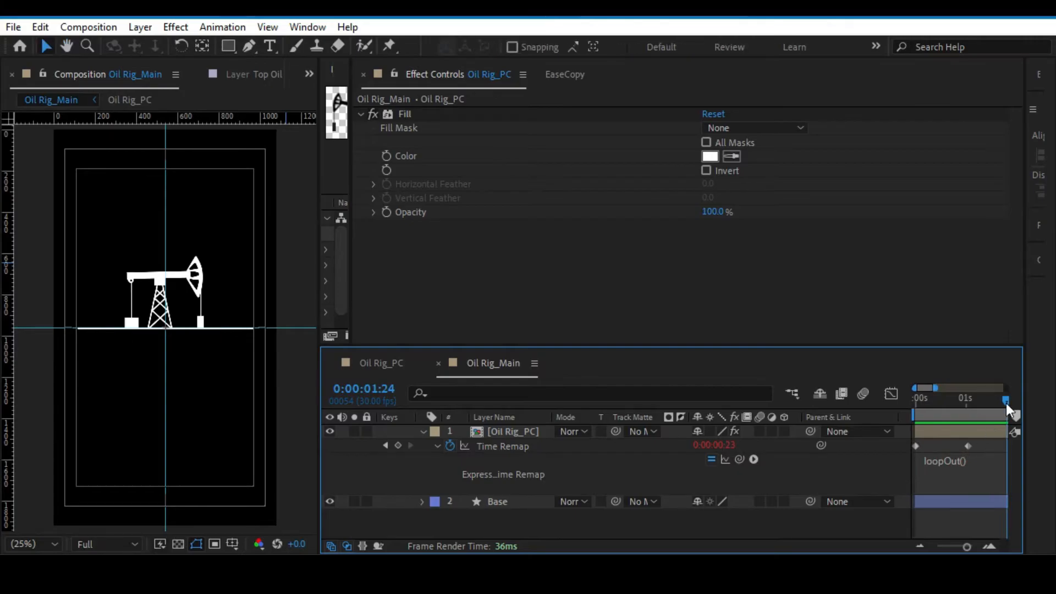
{"action": "left_click_drag", "start_coordinate": [1005, 404], "coordinate": [958, 405]}
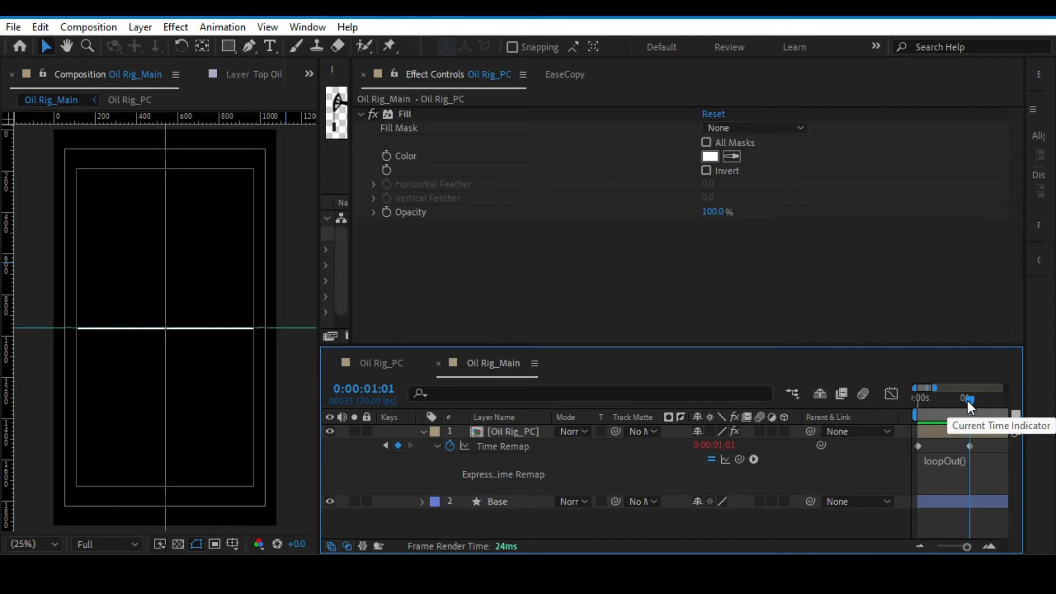
{"action": "left_click_drag", "start_coordinate": [971, 400], "coordinate": [969, 400]}
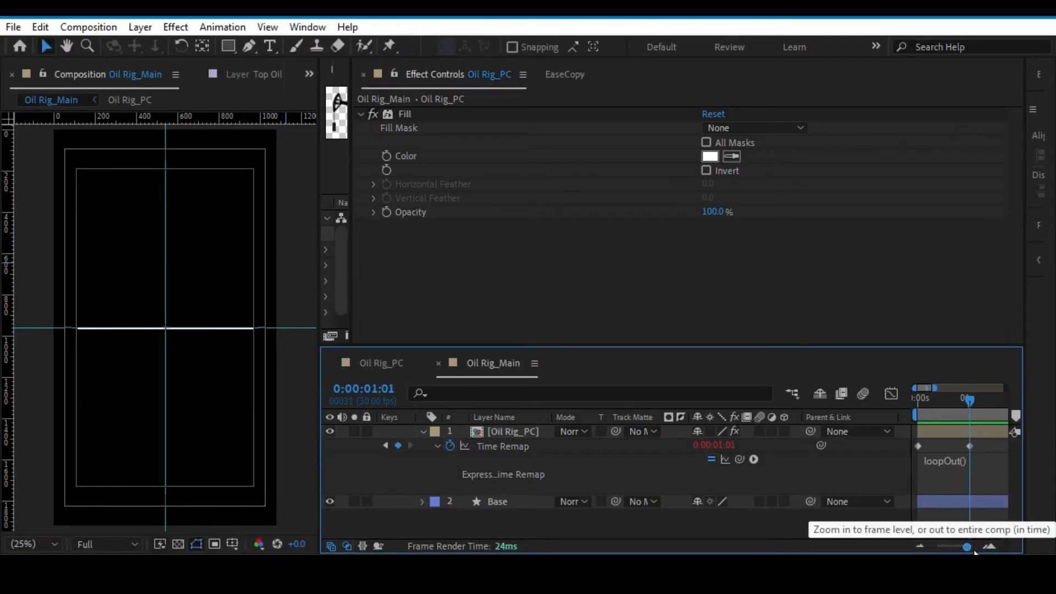
{"action": "left_click_drag", "start_coordinate": [966, 546], "coordinate": [969, 546]}
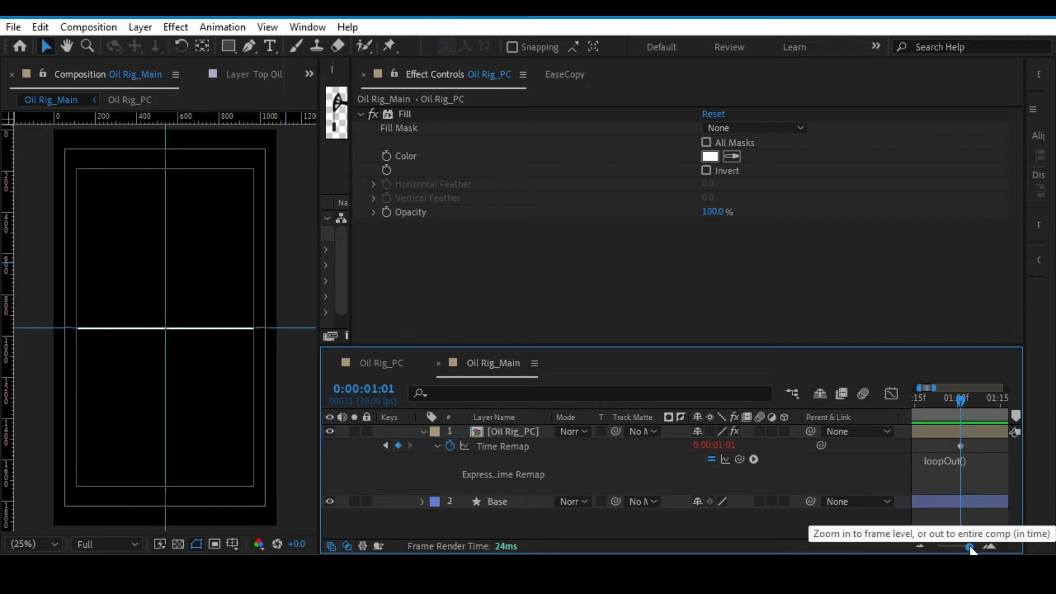
{"action": "key", "text": "Page_Up"}
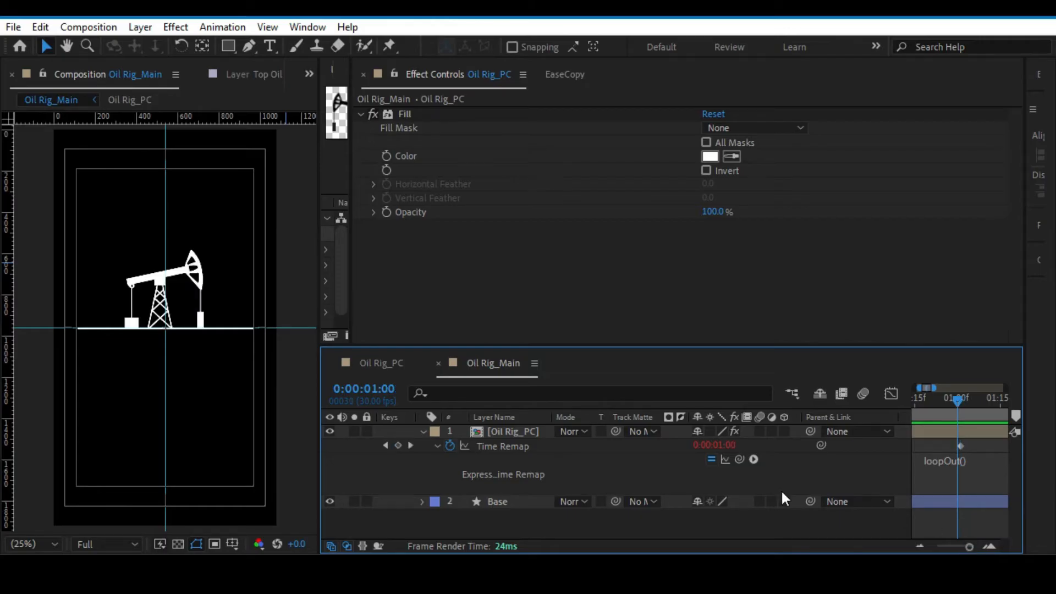
{"action": "left_click", "coordinate": [397, 446]}
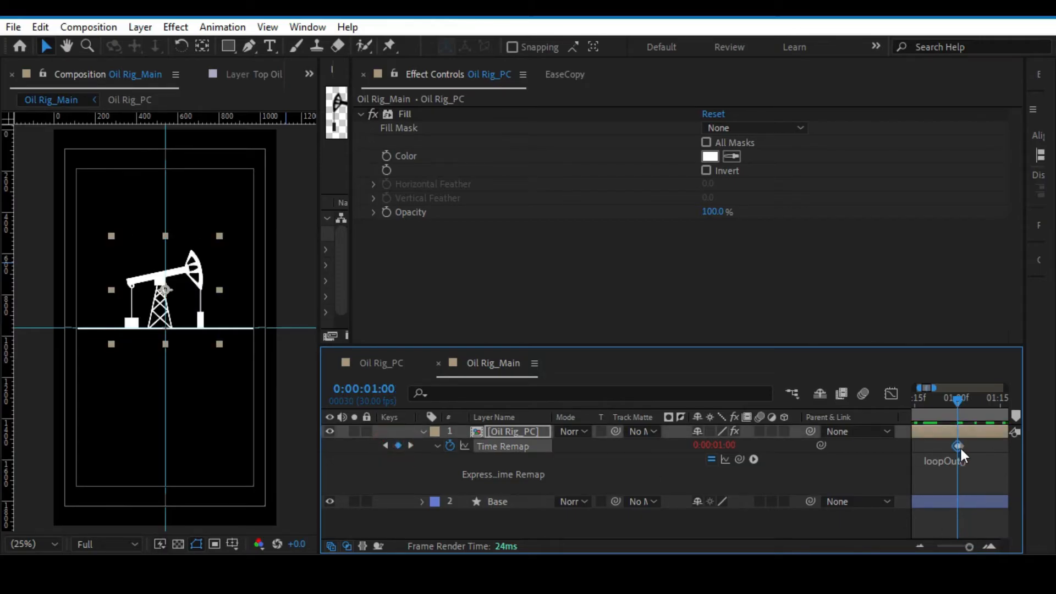
{"action": "key", "text": "Delete"}
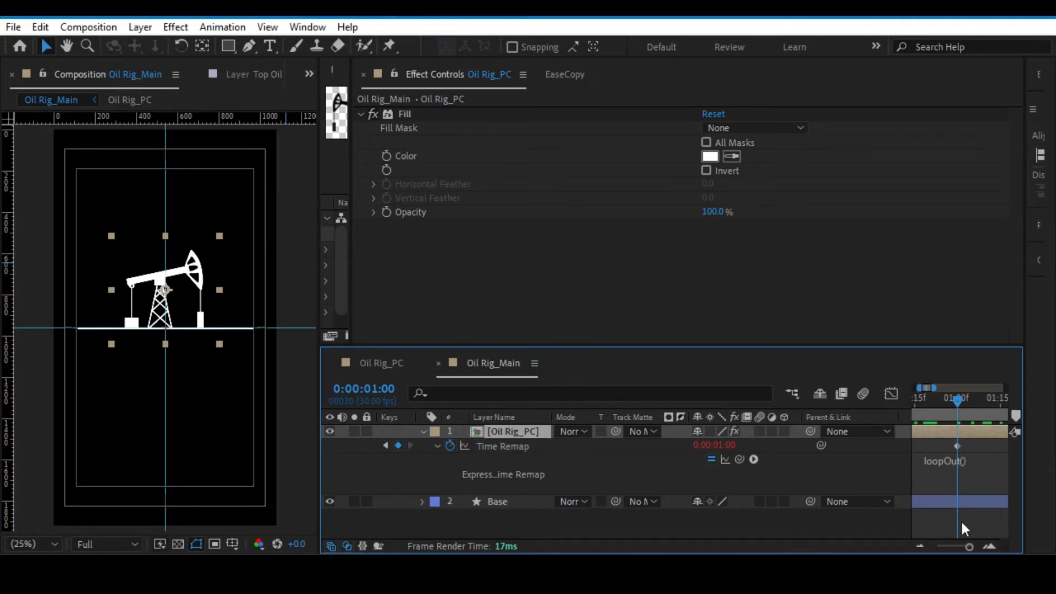
Preview the corrected pump jack loop, collapse the Oil Rig_PC layer's properties, and save the project.
{"action": "left_click_drag", "start_coordinate": [966, 549], "coordinate": [945, 543]}
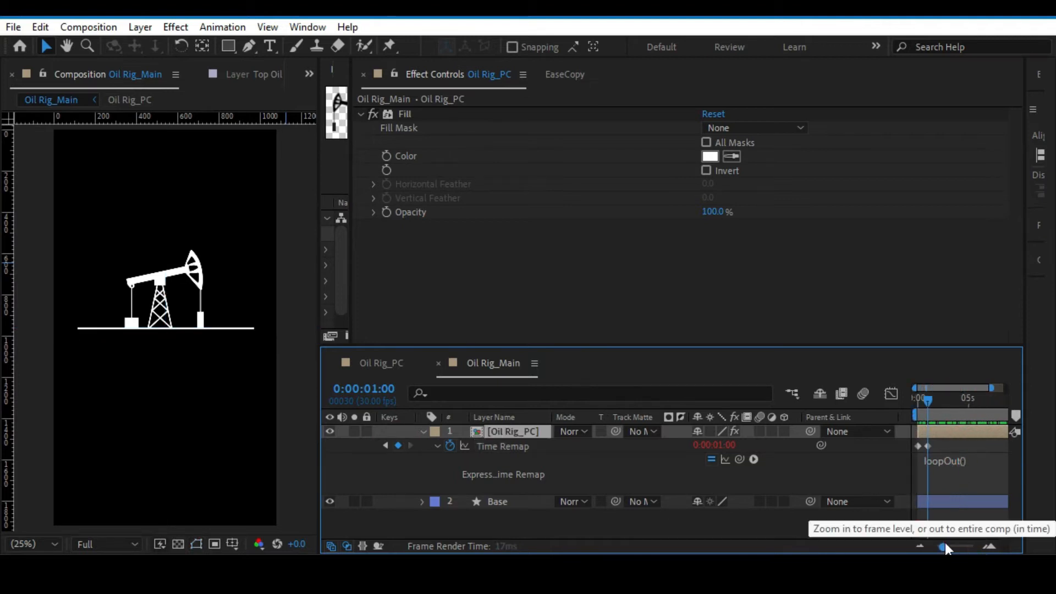
{"action": "key", "text": "space"}
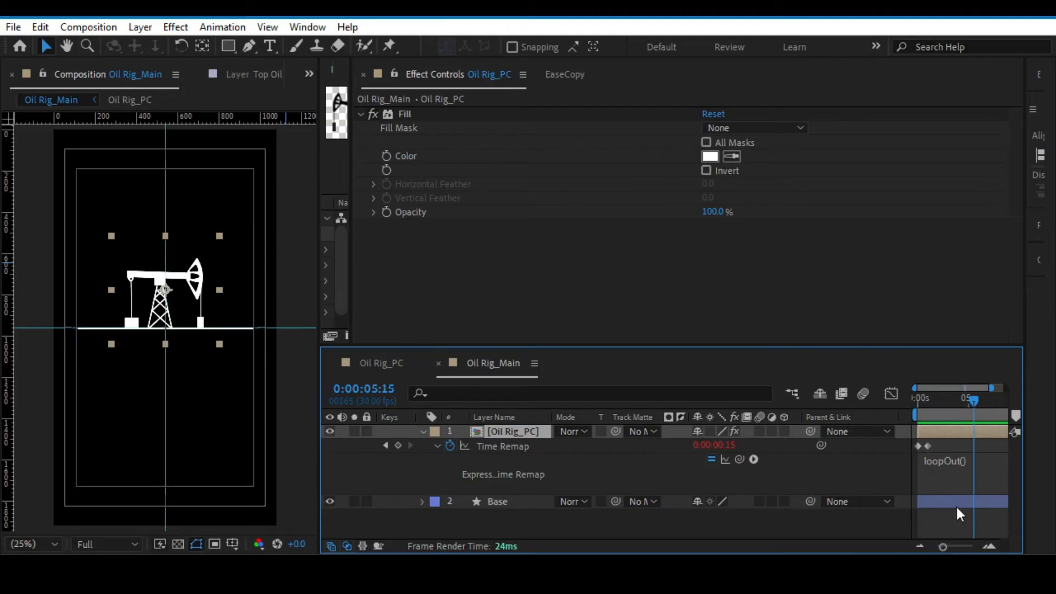
{"action": "left_click", "coordinate": [421, 431]}
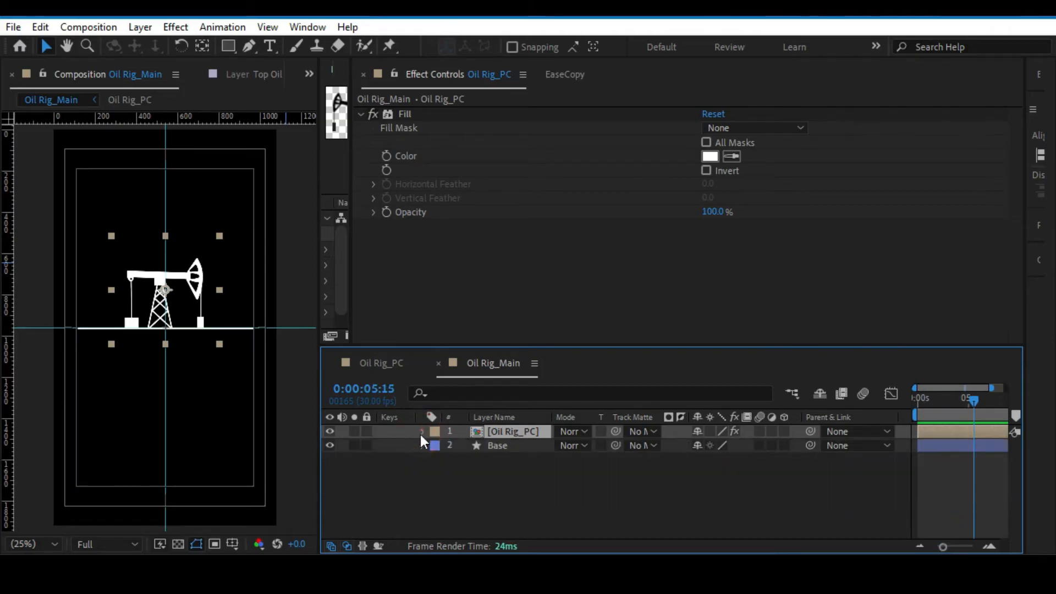
{"action": "left_click", "coordinate": [460, 478]}
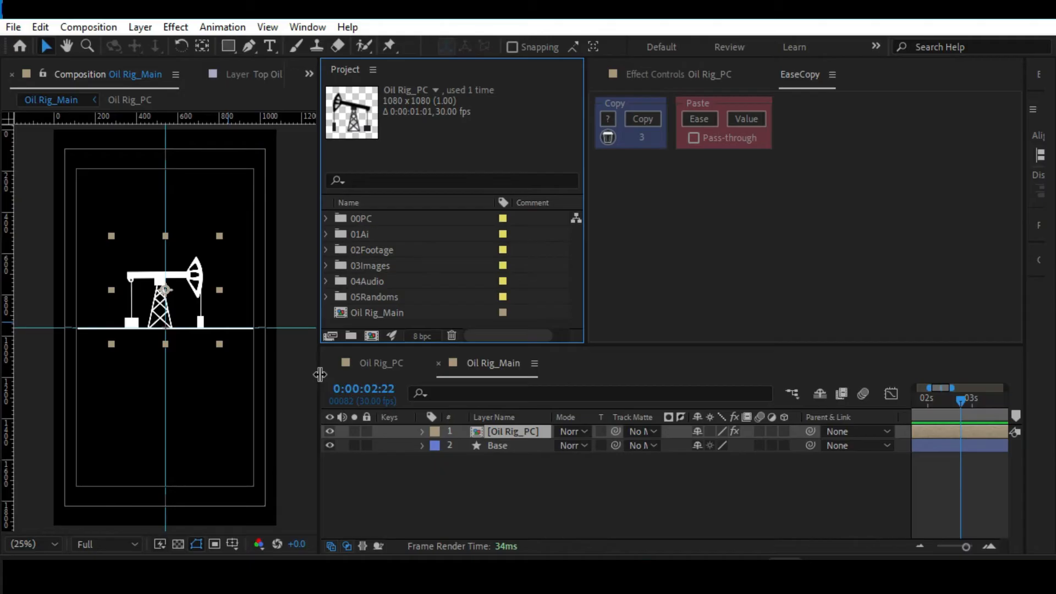
{"action": "left_click", "coordinate": [299, 365]}
{"action": "key", "text": "ctrl+s"}
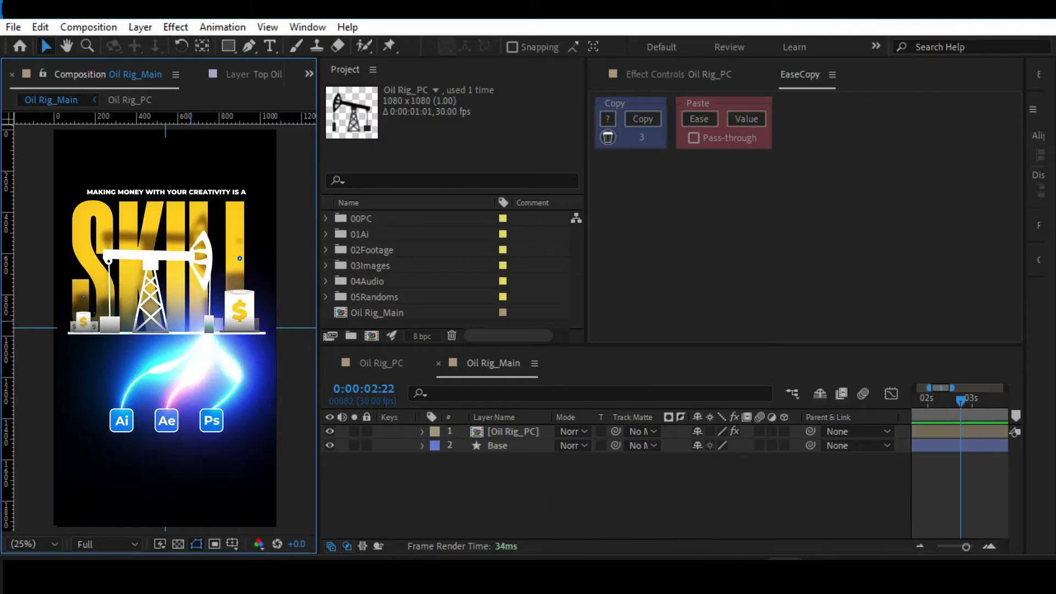
Create a black 1080 x 1920 px solid named BG and place it beneath the Base layer.
{"action": "key", "text": "semicolon"}
{"action": "left_click_drag", "start_coordinate": [938, 400], "coordinate": [855, 408]}
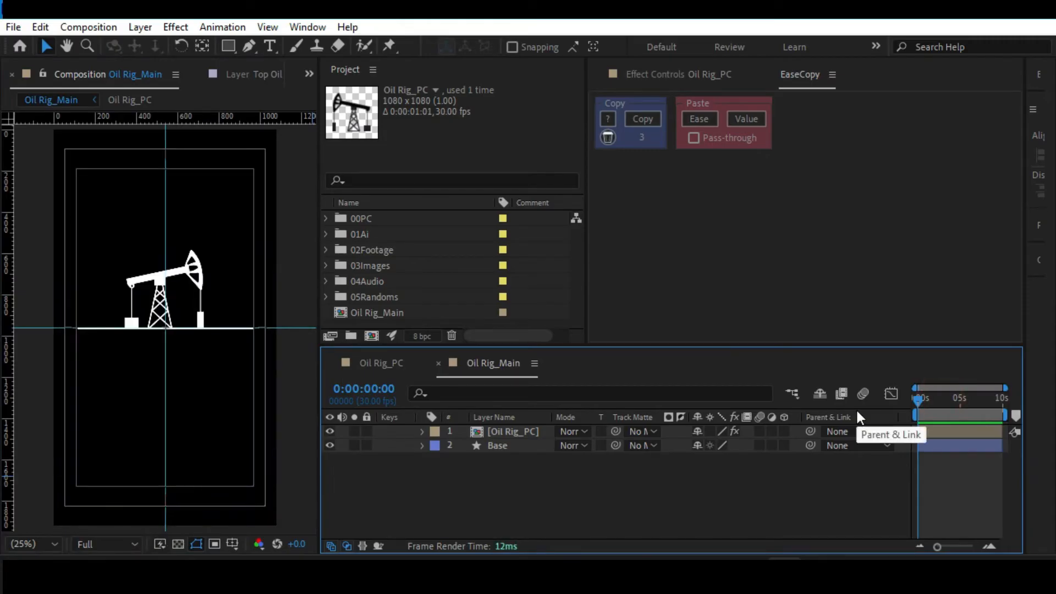
{"action": "key", "text": "ctrl+y"}
{"action": "left_click", "coordinate": [642, 372]}
{"action": "left_click_drag", "start_coordinate": [571, 291], "coordinate": [569, 313]}
{"action": "left_click", "coordinate": [955, 110]}
{"action": "left_click", "coordinate": [631, 131]}
{"action": "key", "text": "ctrl+a"}
{"action": "type", "text": "BG"}
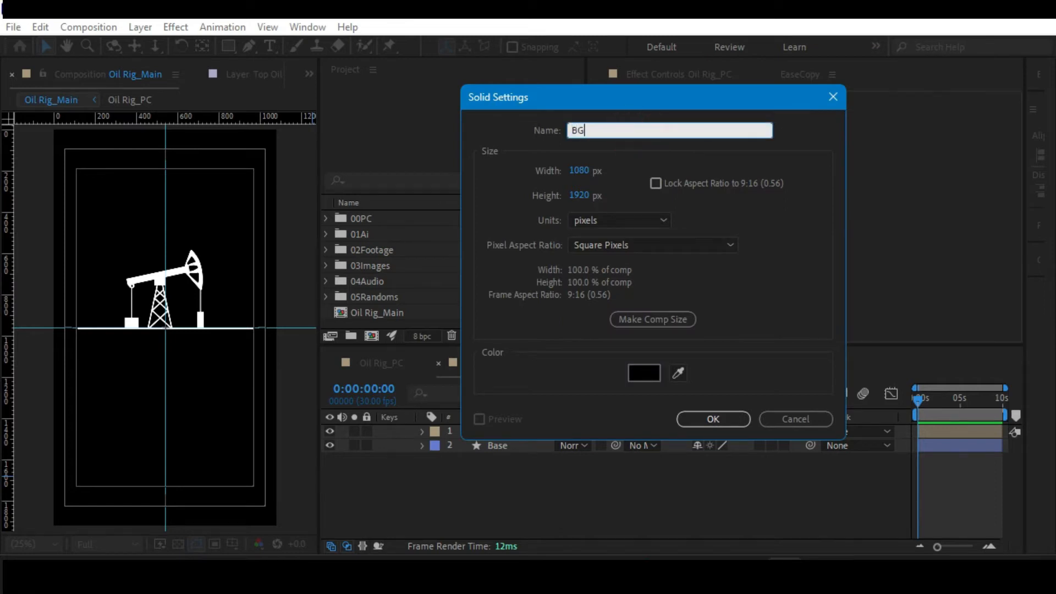
{"action": "left_click", "coordinate": [705, 421]}
{"action": "left_click_drag", "start_coordinate": [490, 431], "coordinate": [483, 478]}
{"action": "right_click", "coordinate": [426, 486]}
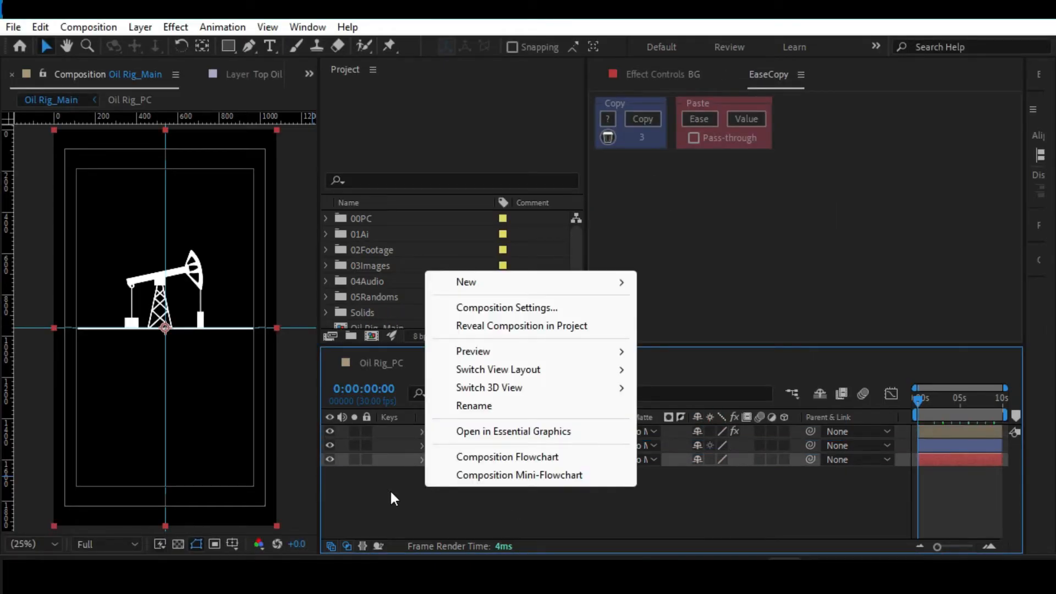
{"action": "mouse_move", "coordinate": [484, 281]}
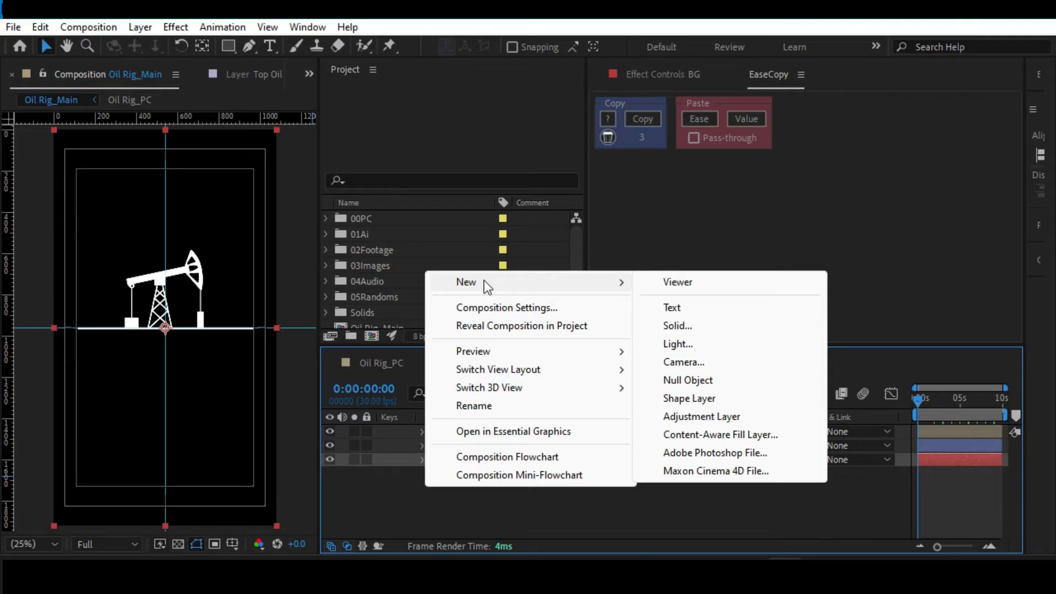
{"action": "left_click", "coordinate": [701, 325]}
{"action": "left_click", "coordinate": [796, 418]}
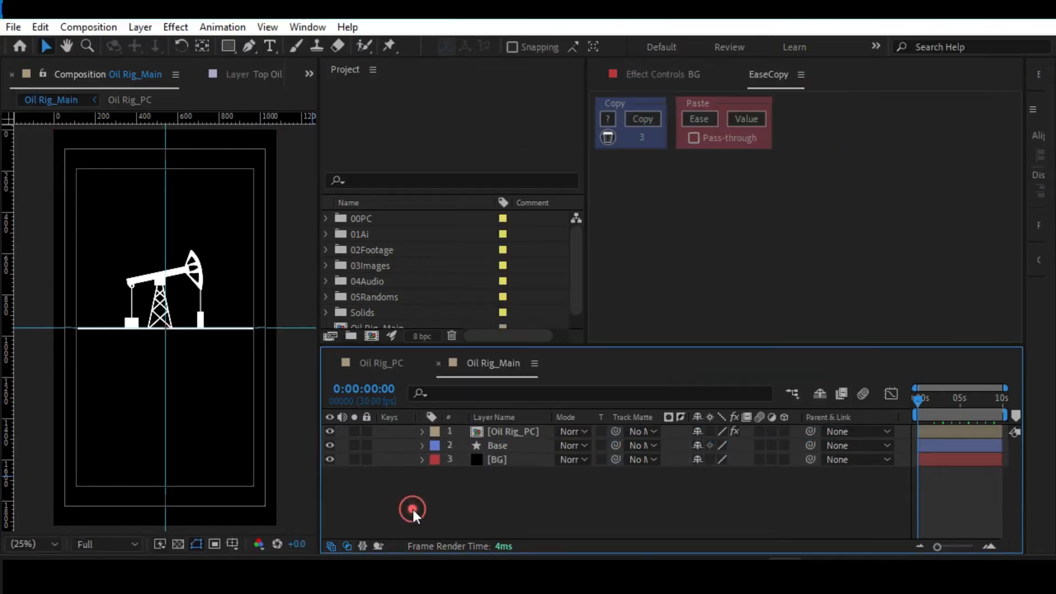
Save the project and preview the Oil Rig_Main animation with the whole frame in view.
{"action": "key", "text": "ctrl+s"}
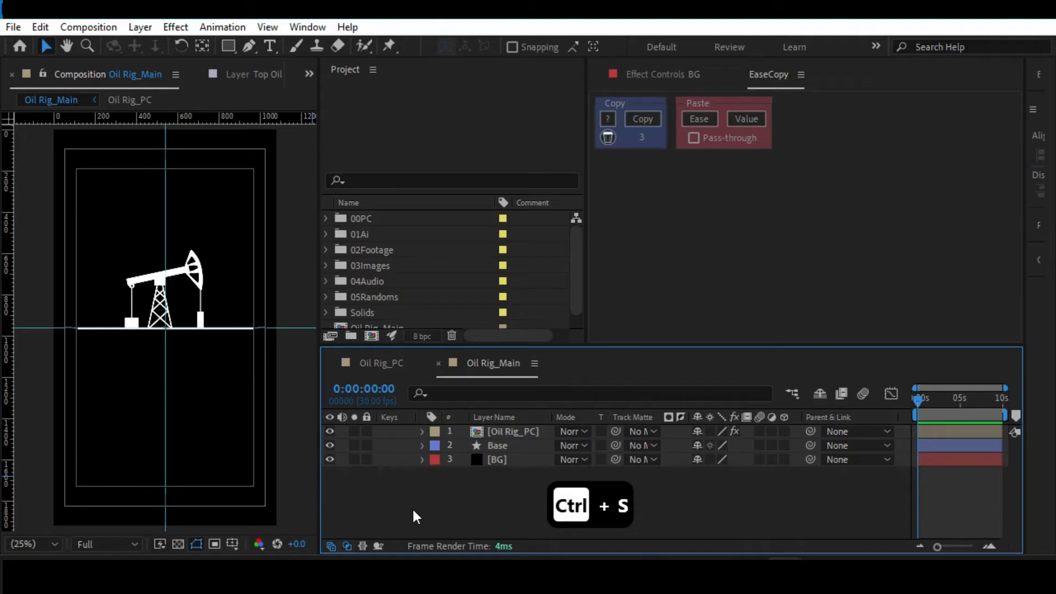
{"action": "key", "text": "alt+slash"}
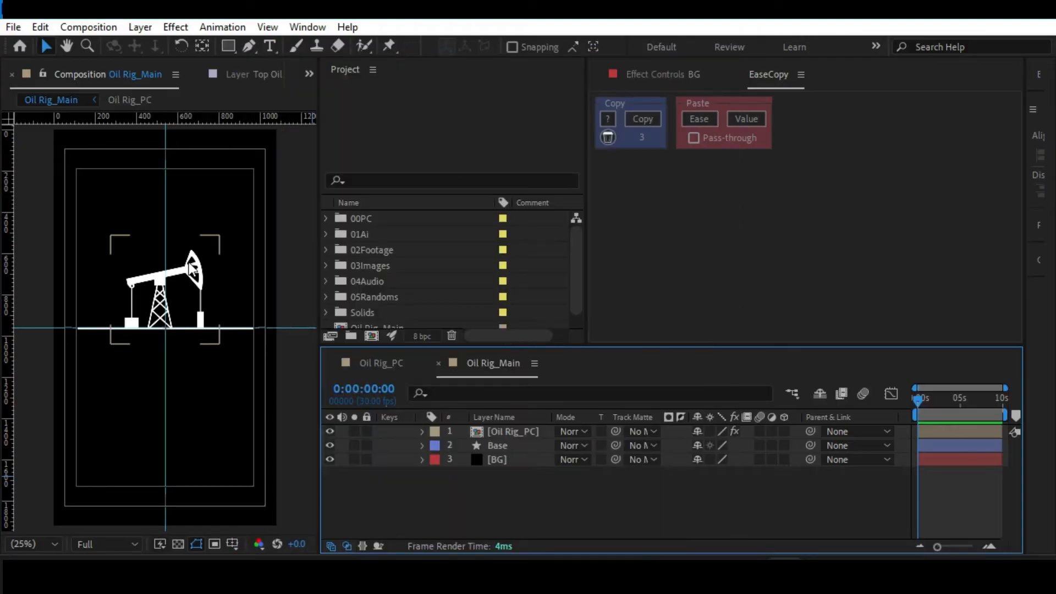
{"action": "key", "text": "space"}
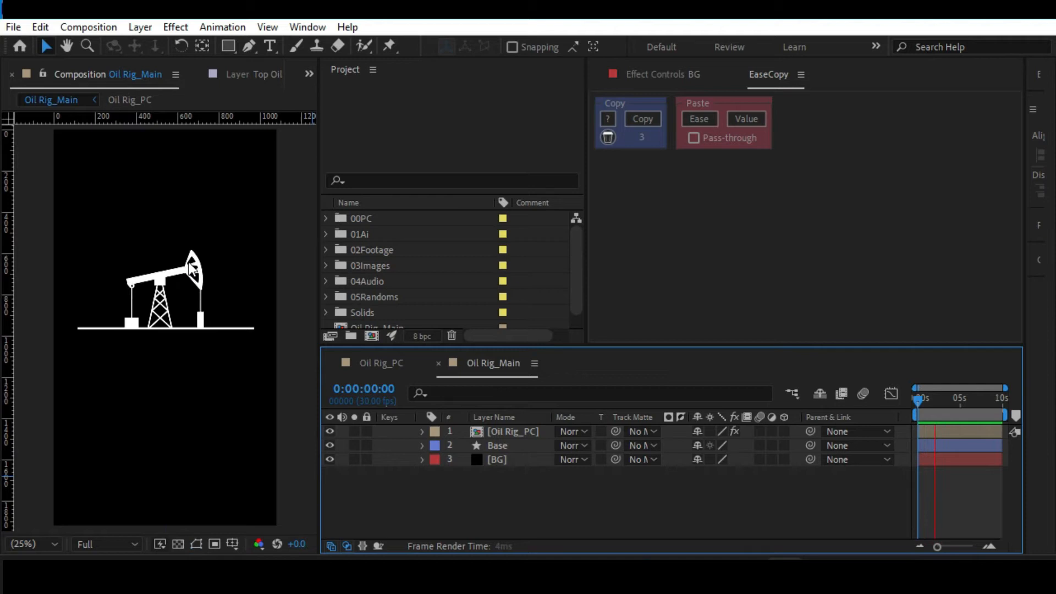
{"action": "key", "text": "space"}
Centre the Base layer horizontally in the composition.
{"action": "left_click", "coordinate": [498, 446]}
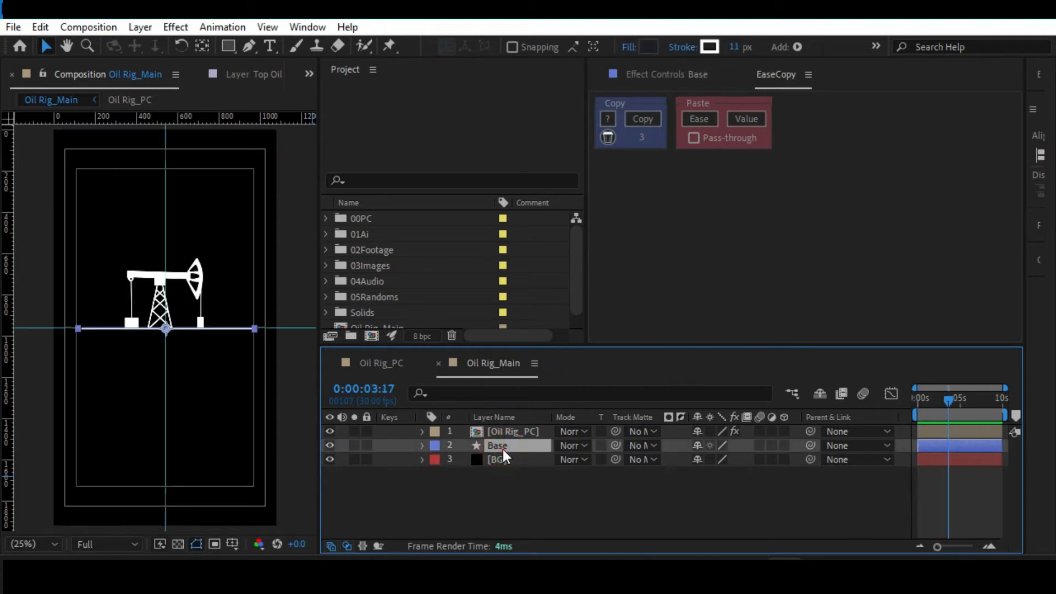
{"action": "left_click_drag", "start_coordinate": [1025, 162], "coordinate": [753, 162]}
{"action": "left_click", "coordinate": [800, 156]}
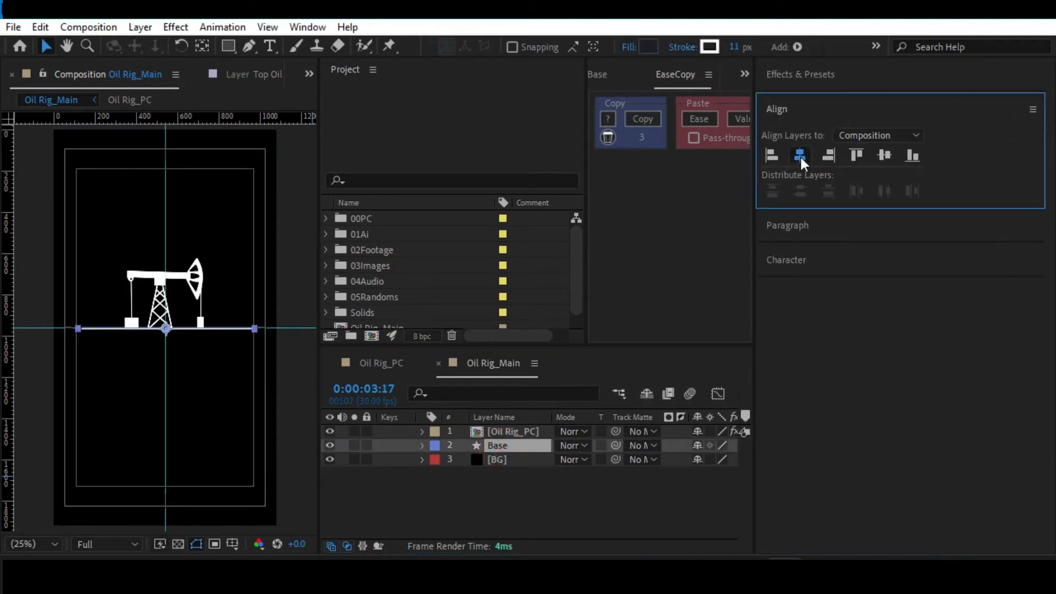
{"action": "left_click", "coordinate": [419, 497]}
Lock the Oil Rig_PC, Base and BG layers.
{"action": "scroll", "coordinate": [135, 367], "scroll_direction": "up", "scroll_amount": 2}
{"action": "key", "text": "space"}
{"action": "left_click_drag", "start_coordinate": [136, 366], "coordinate": [165, 232]}
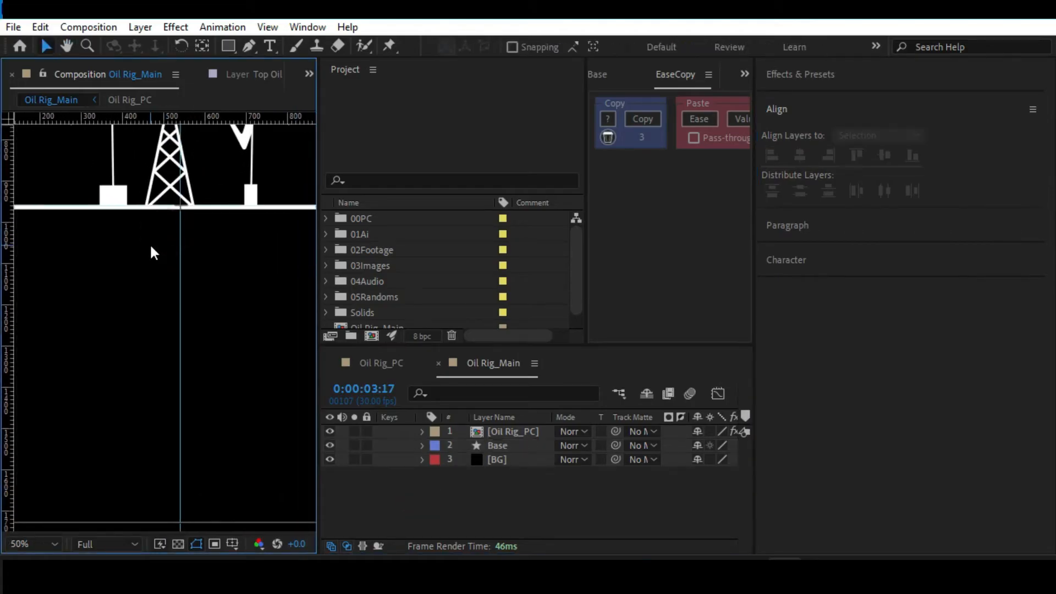
{"action": "key", "text": "alt+slash"}
{"action": "scroll", "coordinate": [87, 295], "scroll_direction": "up", "scroll_amount": 2}
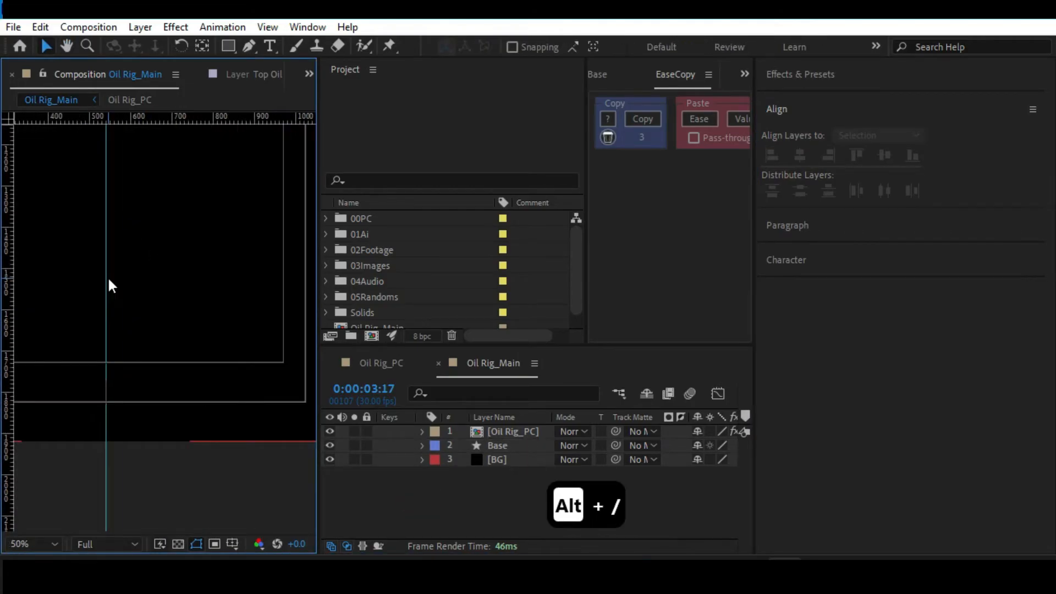
{"action": "key", "text": "space"}
{"action": "left_click_drag", "start_coordinate": [89, 278], "coordinate": [142, 332]}
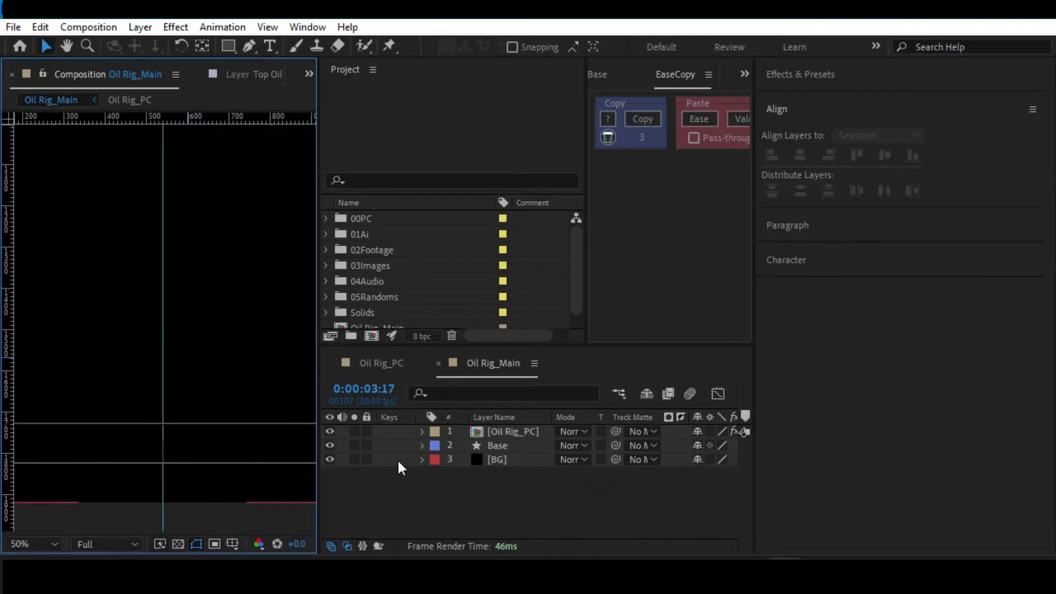
{"action": "left_click_drag", "start_coordinate": [367, 460], "coordinate": [367, 431]}
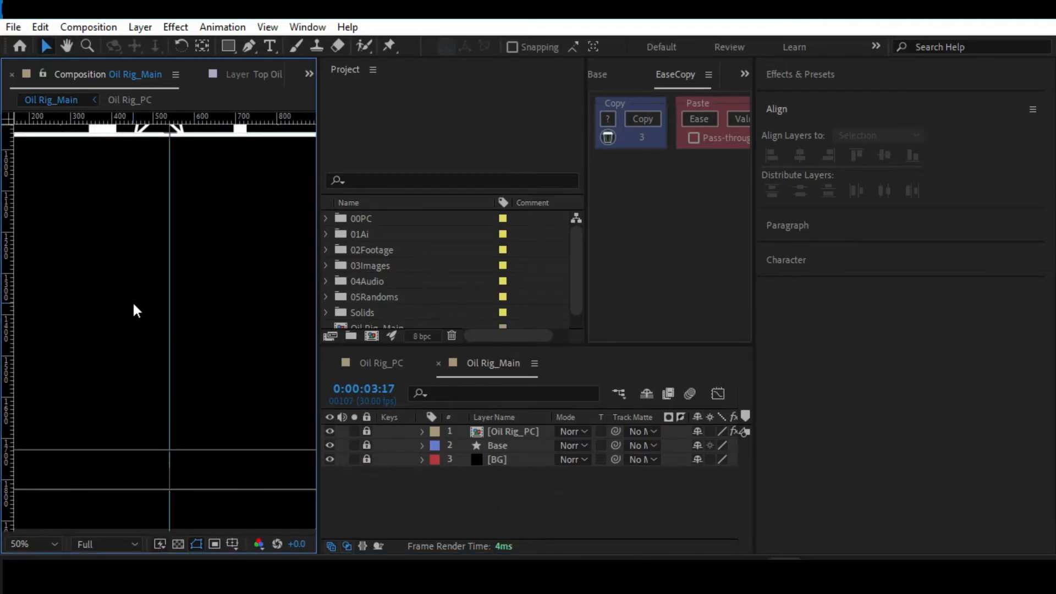
{"action": "key", "text": "alt+slash"}
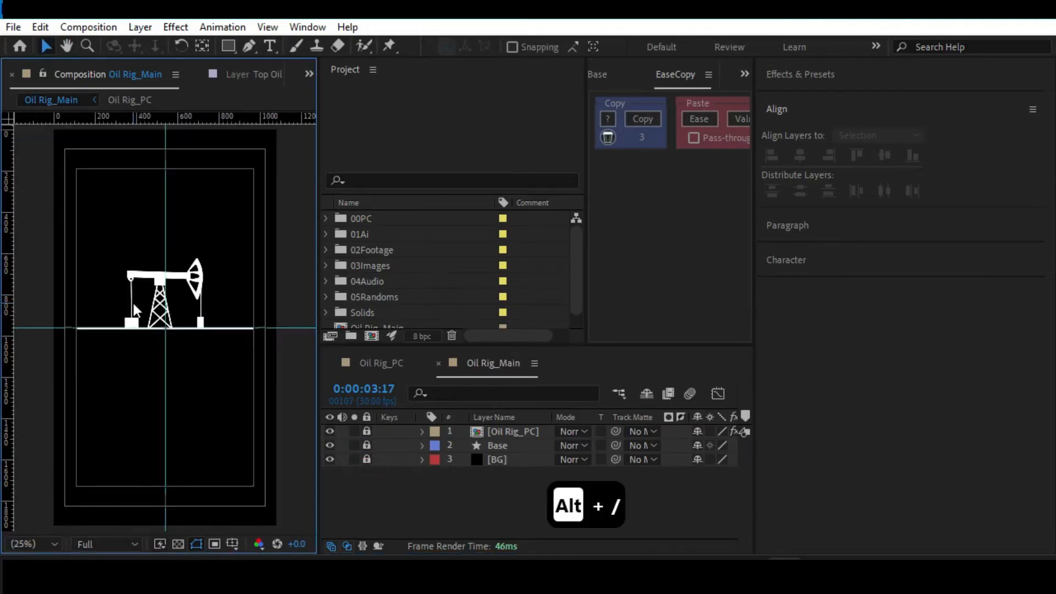
Draw a small square with an 11 px white stroke on a new shape layer below the base line, left of the vertical guide.
{"action": "left_click", "coordinate": [229, 47]}
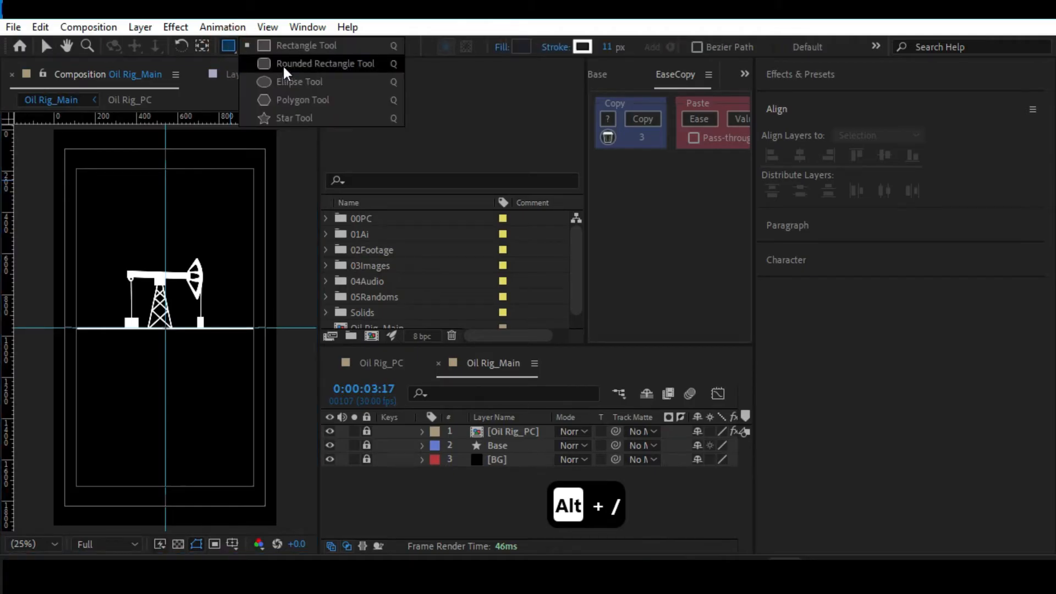
{"action": "left_click", "coordinate": [289, 46]}
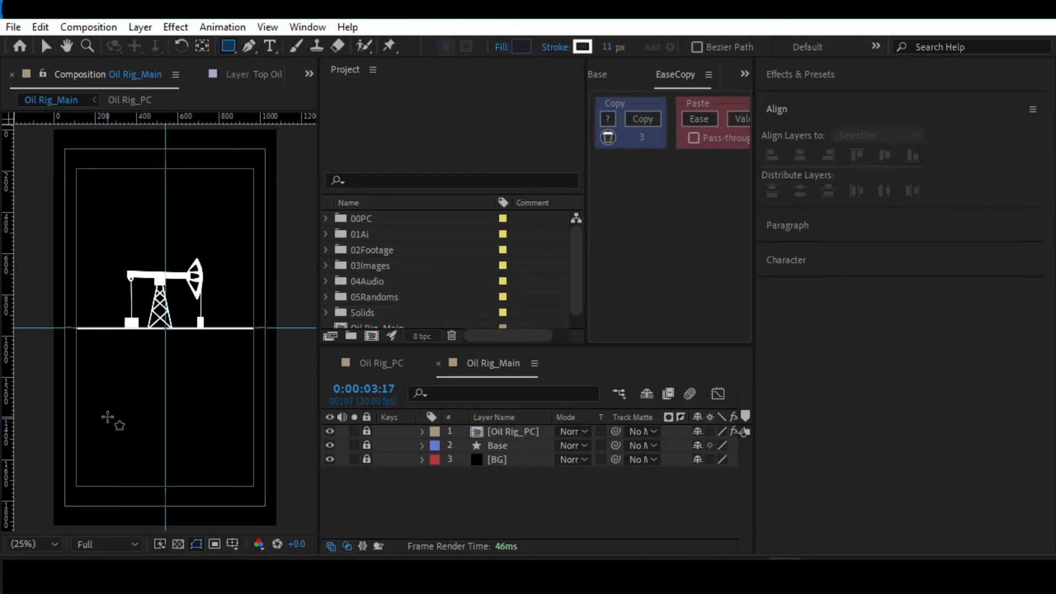
{"action": "key", "text": "period"}
{"action": "key", "text": "space"}
{"action": "left_click_drag", "start_coordinate": [97, 415], "coordinate": [154, 355]}
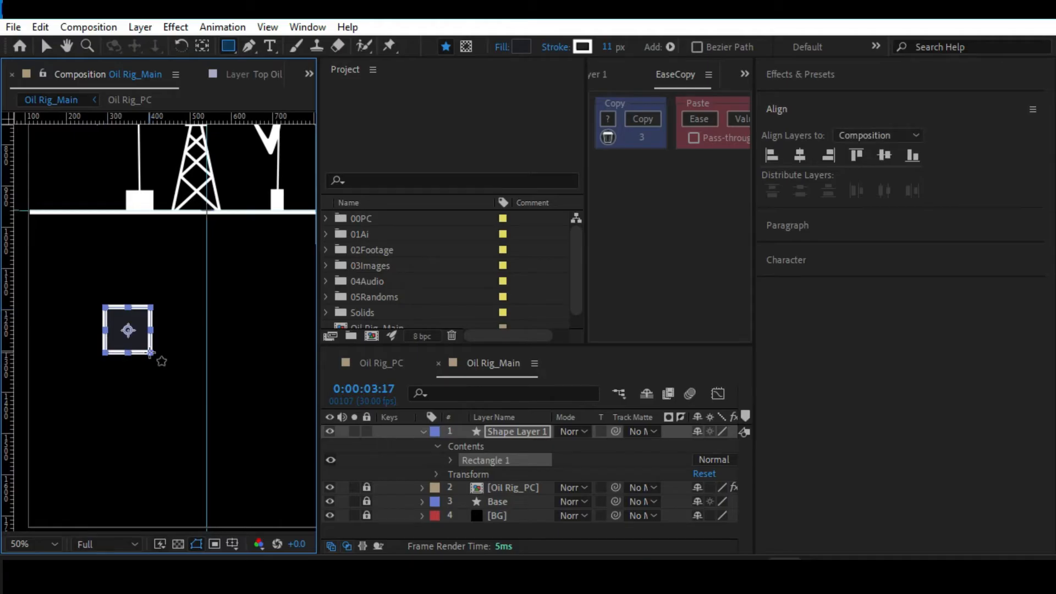
Delete the square's shape layer and redraw a square about 110 px wide slightly lower beneath the base line.
{"action": "left_click", "coordinate": [510, 434]}
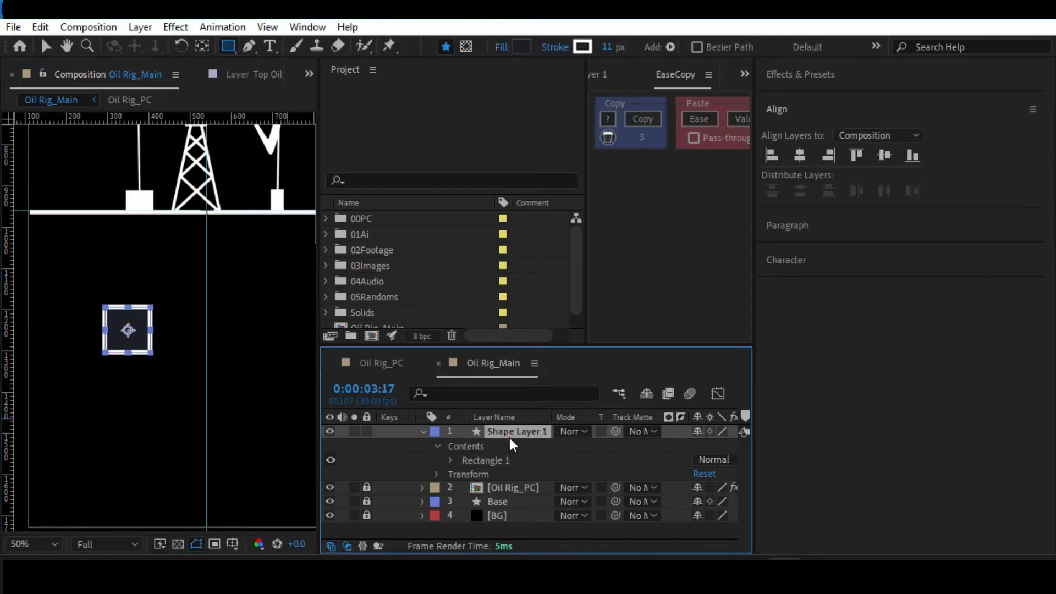
{"action": "key", "text": "Delete"}
{"action": "left_click_drag", "start_coordinate": [103, 324], "coordinate": [149, 362]}
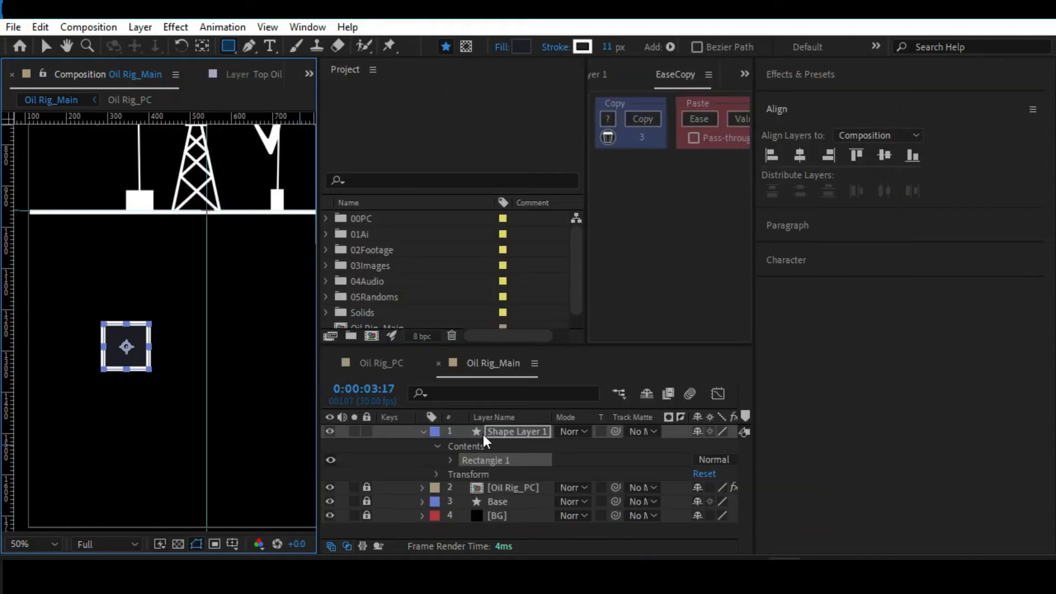
Reduce the new square's stroke width to 5 px and change its fill to blue 005AFF.
{"action": "left_click", "coordinate": [491, 430]}
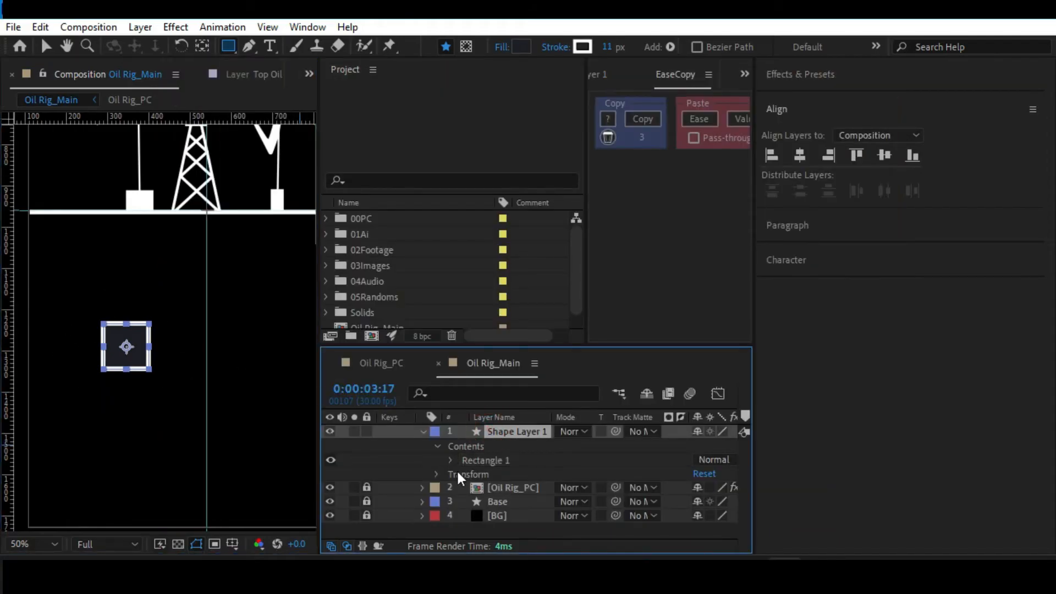
{"action": "left_click", "coordinate": [612, 49]}
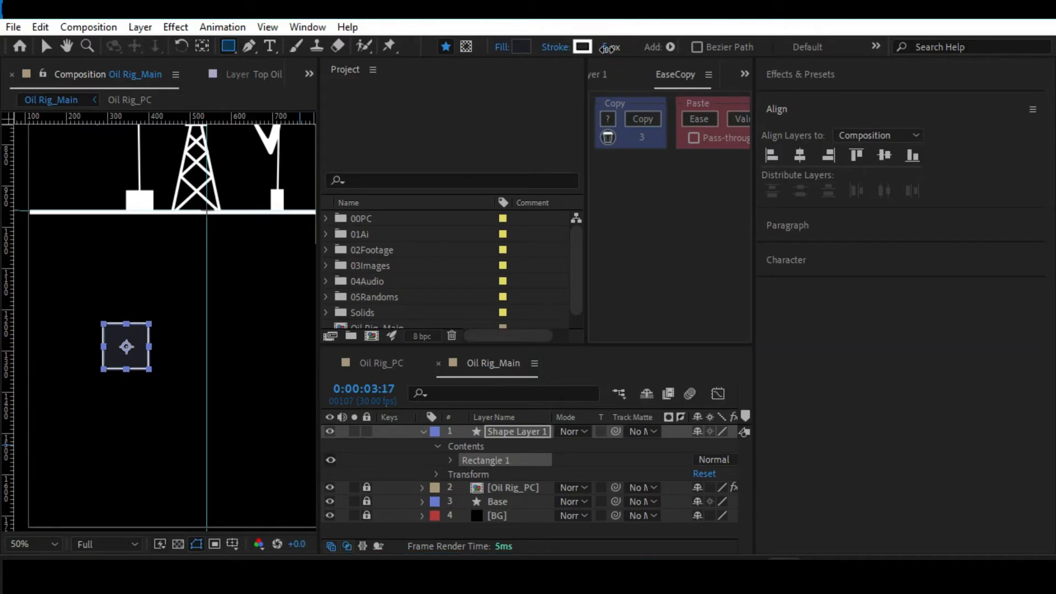
{"action": "left_click", "coordinate": [523, 46]}
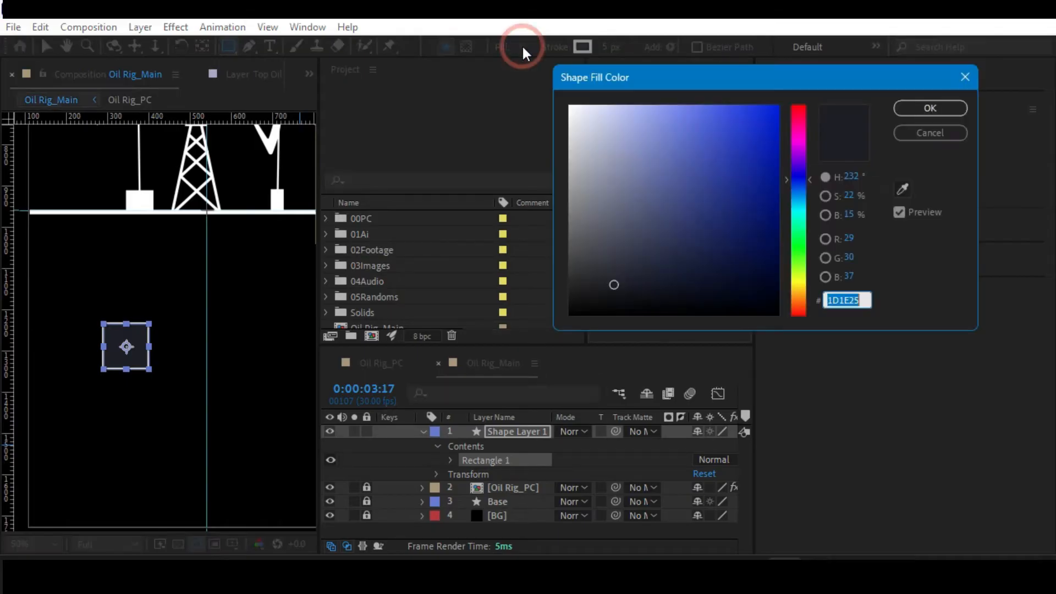
{"action": "left_click_drag", "start_coordinate": [735, 133], "coordinate": [796, 100]}
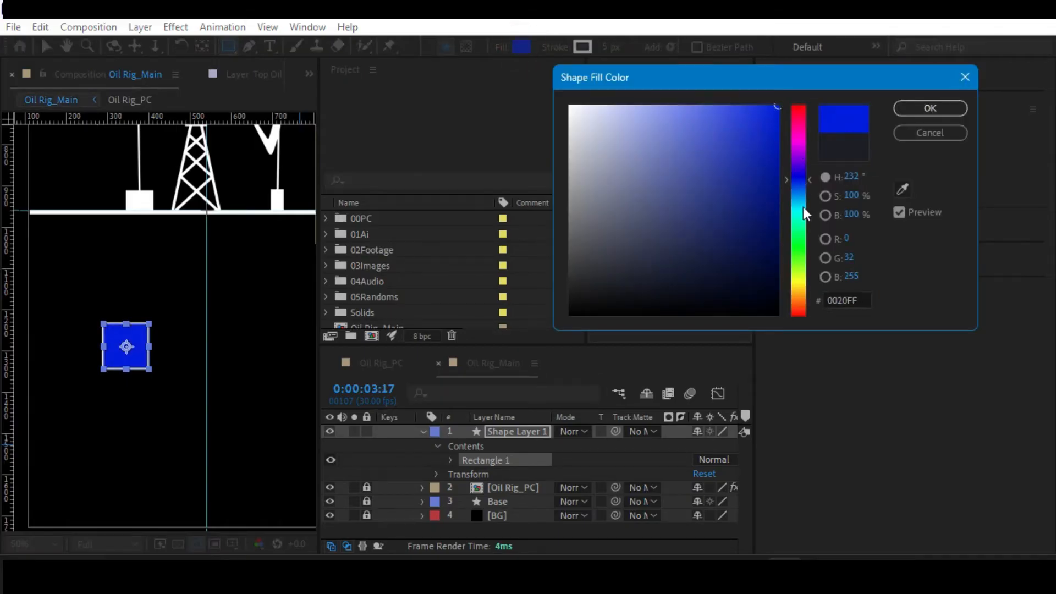
{"action": "left_click_drag", "start_coordinate": [795, 177], "coordinate": [799, 194]}
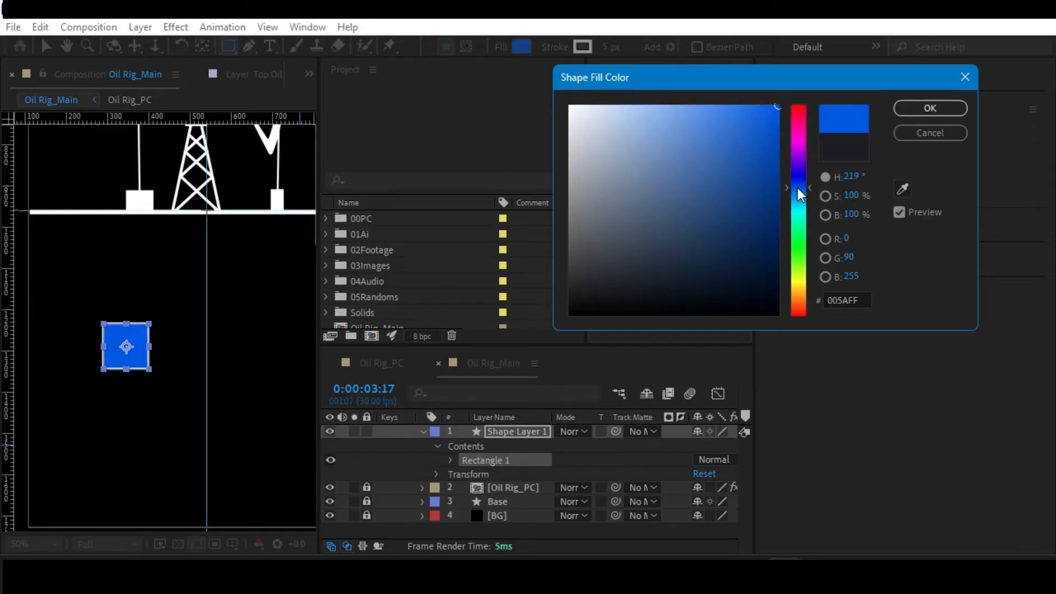
{"action": "left_click", "coordinate": [914, 112]}
Collapse the new square's layer properties and rename the layer to Ai_Box.
{"action": "left_click", "coordinate": [421, 434]}
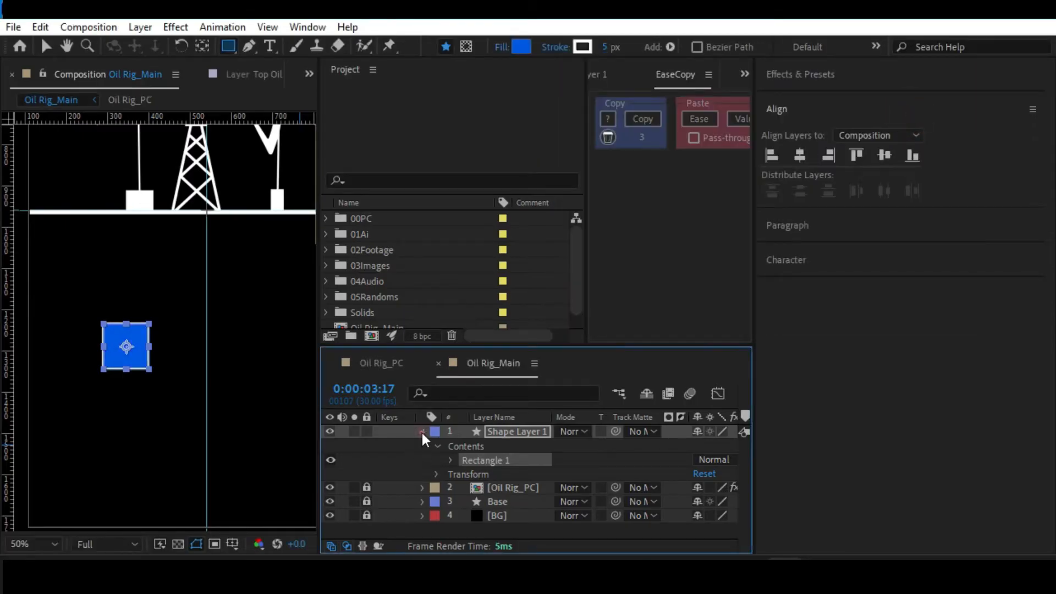
{"action": "left_click", "coordinate": [421, 431]}
{"action": "key", "text": "Return"}
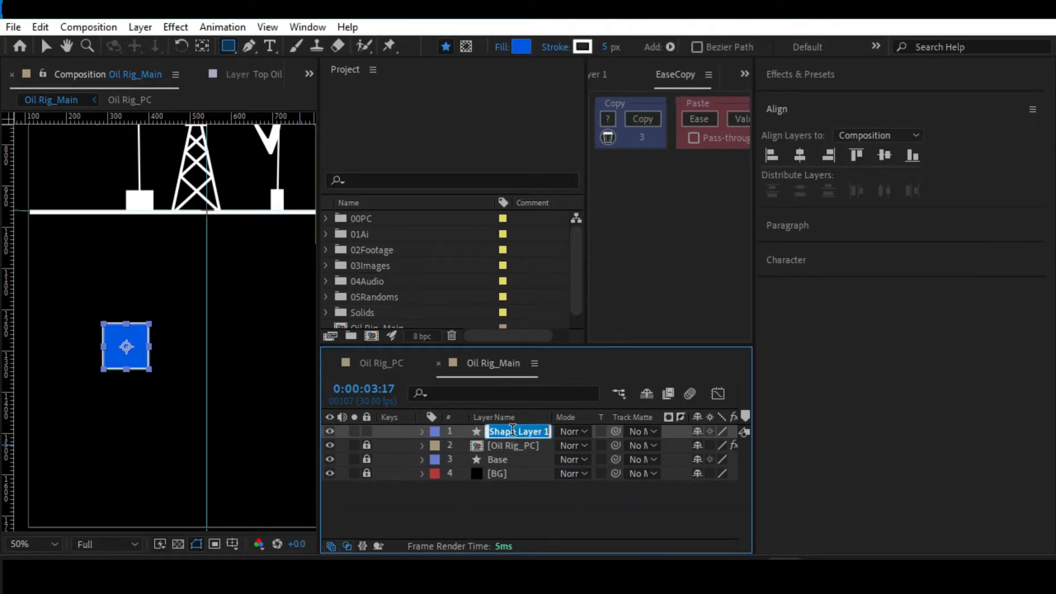
{"action": "type", "text": "Ai_Box"}
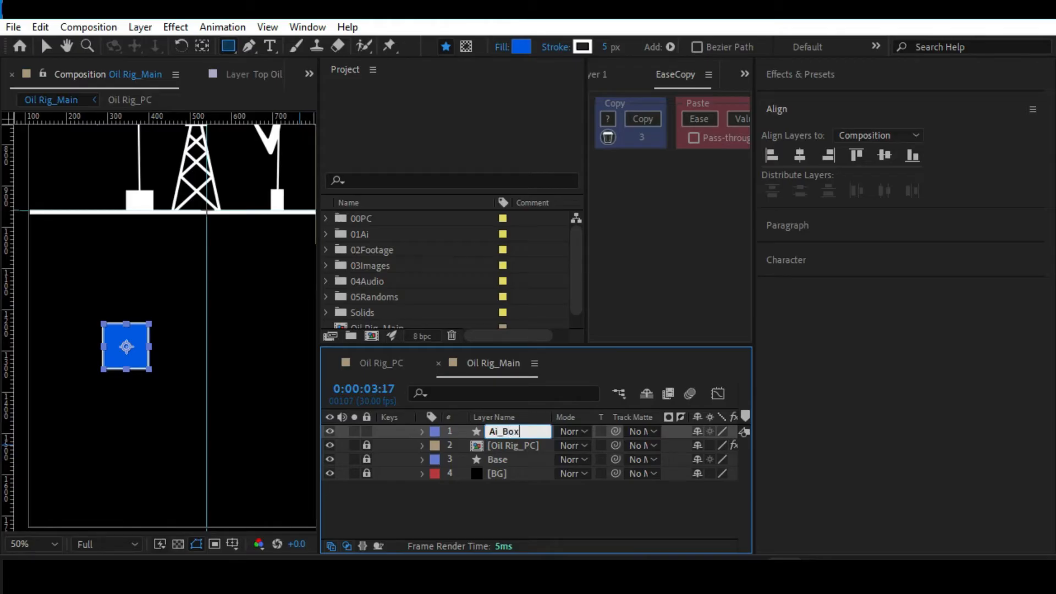
{"action": "key", "text": "Return"}
Round the corners of the Ai_Box rectangle path by setting its roundness to 20.
{"action": "left_click", "coordinate": [423, 431]}
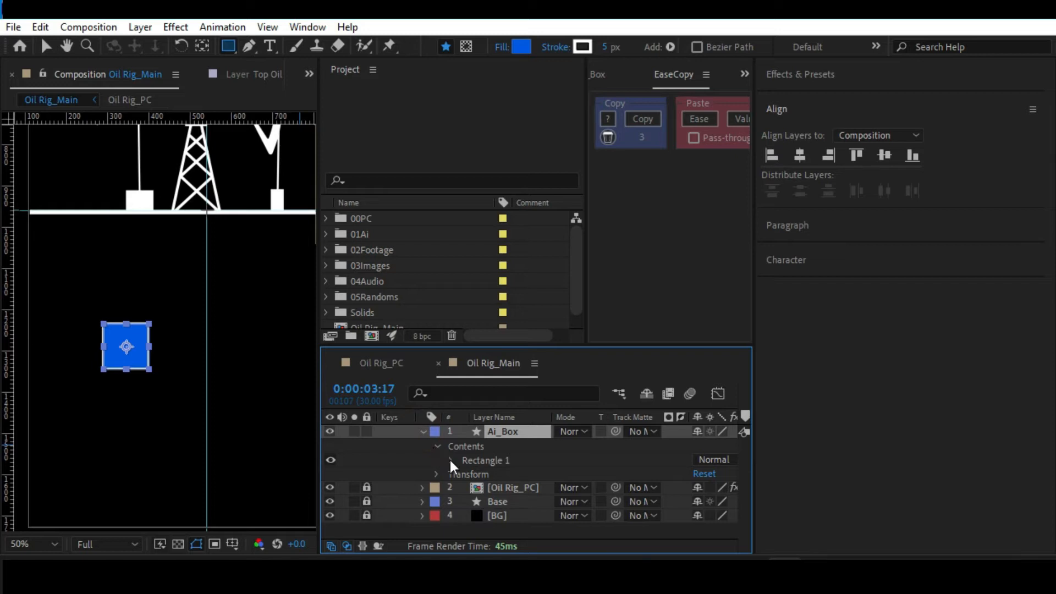
{"action": "left_click", "coordinate": [450, 459]}
{"action": "left_click", "coordinate": [465, 474]}
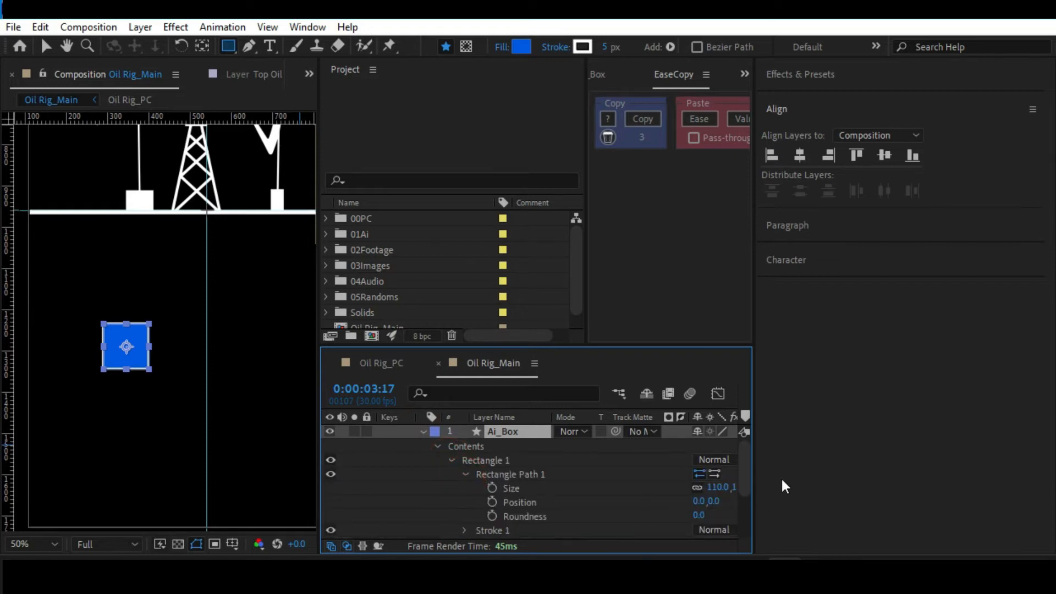
{"action": "left_click_drag", "start_coordinate": [753, 474], "coordinate": [983, 440]}
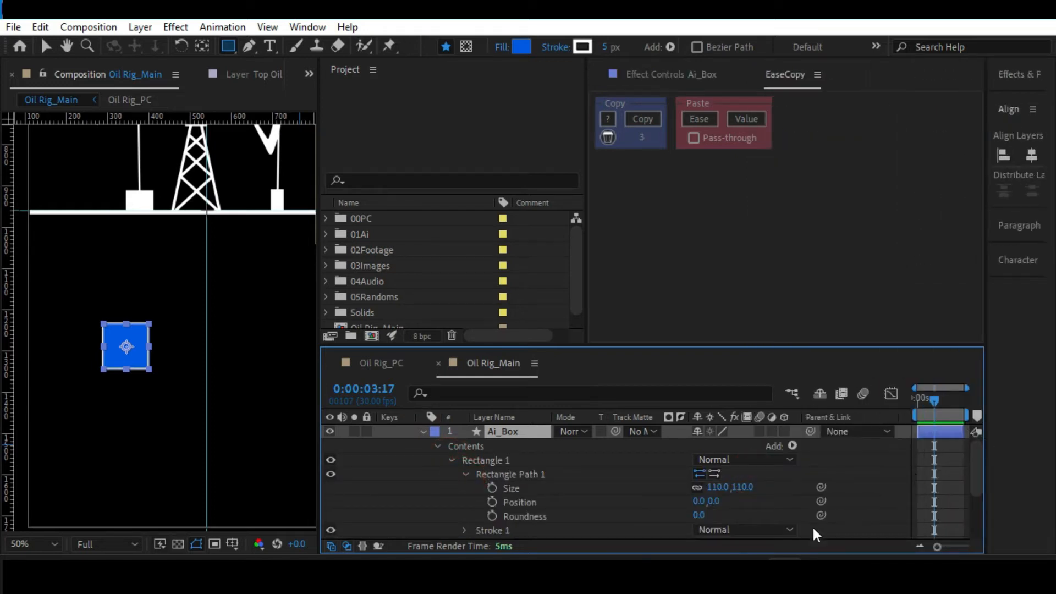
{"action": "mouse_move", "coordinate": [699, 517]}
{"action": "left_mouse_down"}
{"action": "mouse_move", "coordinate": [727, 517]}
{"action": "mouse_move", "coordinate": [710, 514]}
{"action": "left_mouse_up"}
Move the Ai_Box square slightly farther down from the base line, keeping its horizontal position.
{"action": "scroll", "coordinate": [92, 344], "scroll_direction": "down", "scroll_amount": 2}
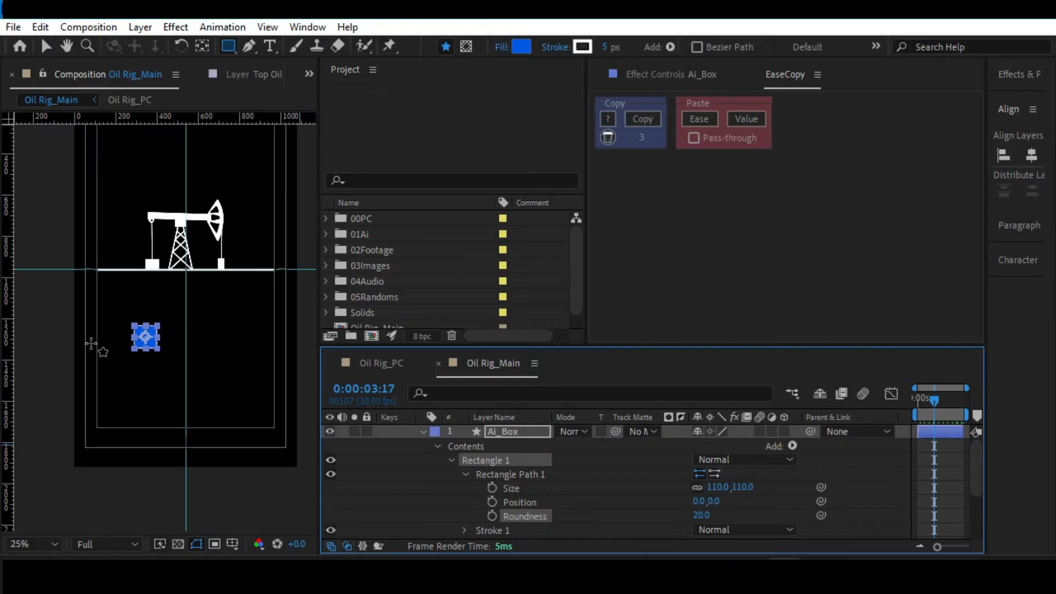
{"action": "key", "text": "v"}
{"action": "left_click", "coordinate": [48, 351]}
{"action": "scroll", "coordinate": [71, 352], "scroll_direction": "up", "scroll_amount": 3}
{"action": "key", "text": "alt+slash"}
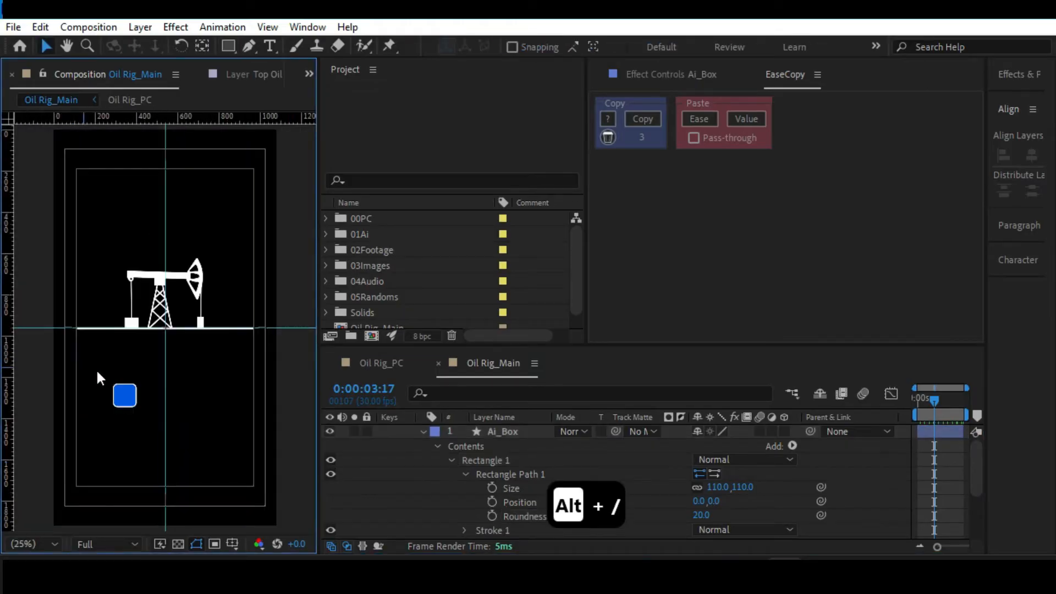
{"action": "scroll", "coordinate": [110, 381], "scroll_direction": "up", "scroll_amount": 2}
{"action": "left_click_drag", "start_coordinate": [122, 396], "coordinate": [134, 312]}
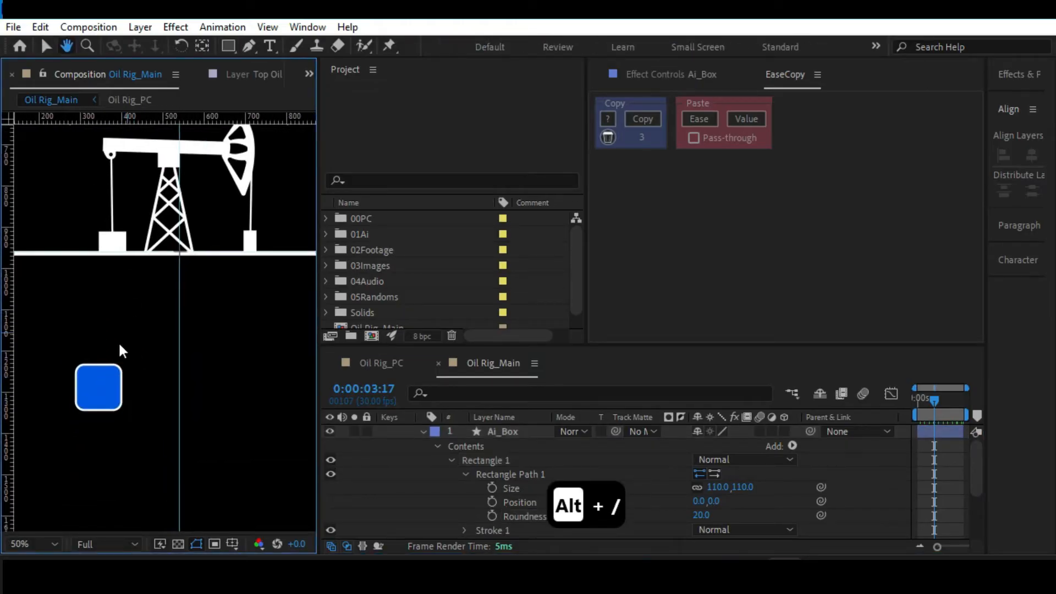
{"action": "left_click_drag", "start_coordinate": [98, 377], "coordinate": [98, 401]}
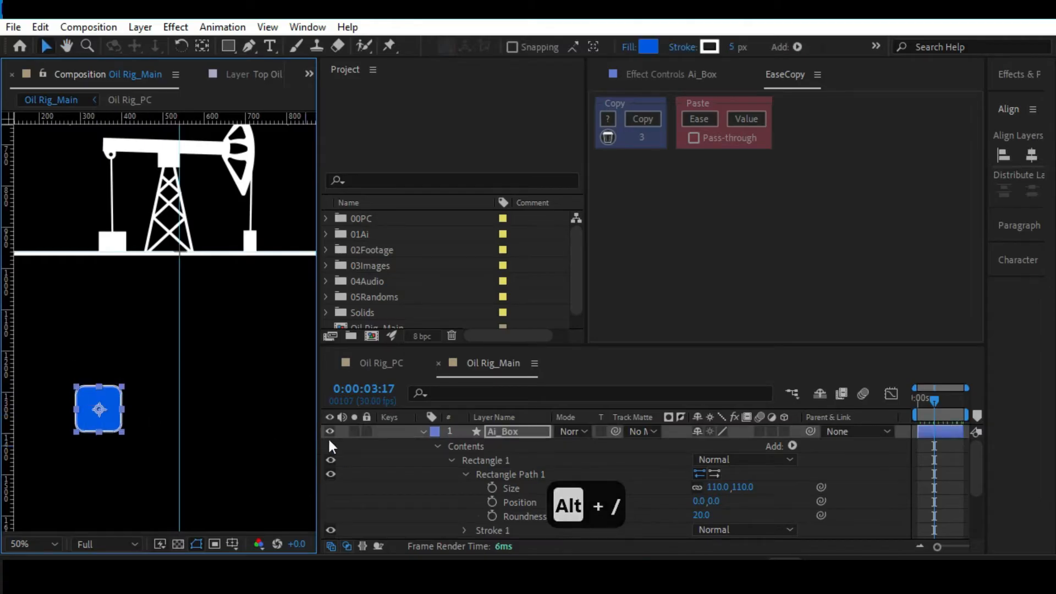
Scale the Ai_Box layer down to 89.6% and check it with the whole frame in view.
{"action": "key", "text": "s"}
{"action": "left_click_drag", "start_coordinate": [740, 445], "coordinate": [665, 446]}
{"action": "left_click", "coordinate": [227, 379]}
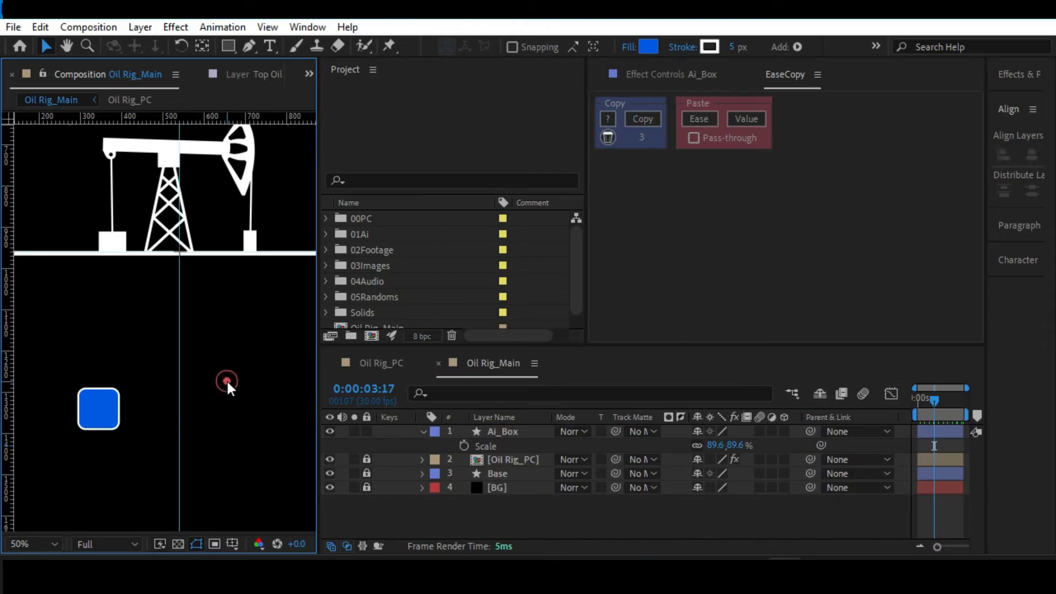
{"action": "key", "text": "alt+slash"}
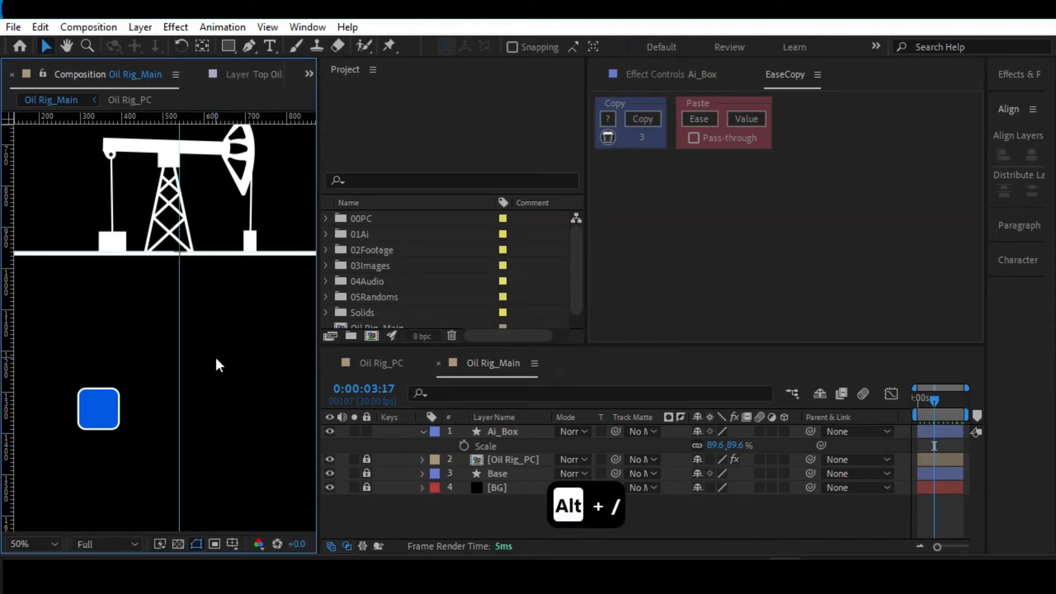
{"action": "key", "text": "alt+slash"}
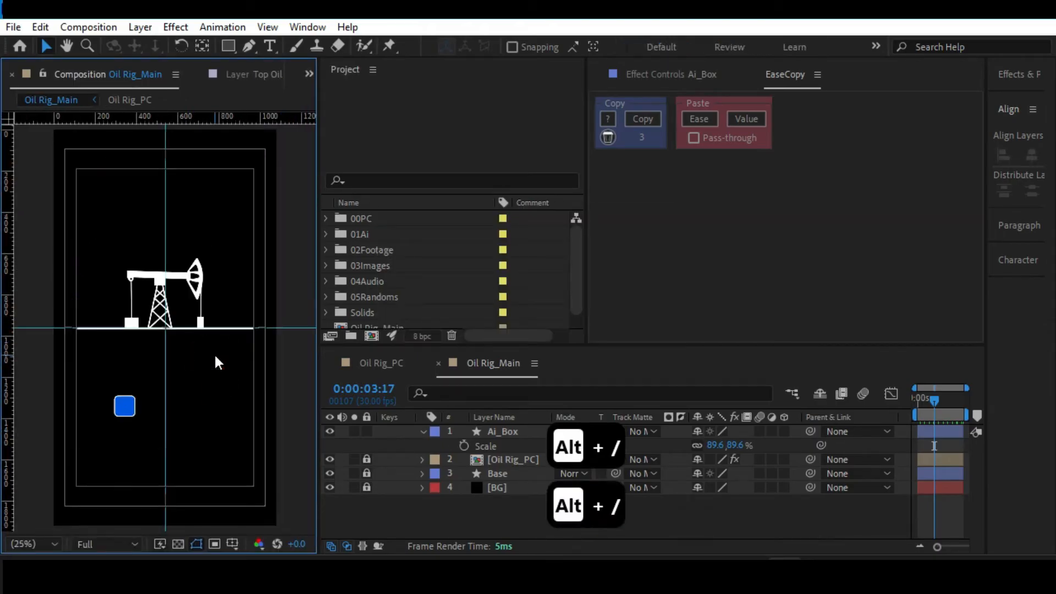
Duplicate Ai_Box twice and place the copies in a row to its right, the middle one on the vertical guide.
{"action": "left_click_drag", "start_coordinate": [176, 389], "coordinate": [192, 253]}
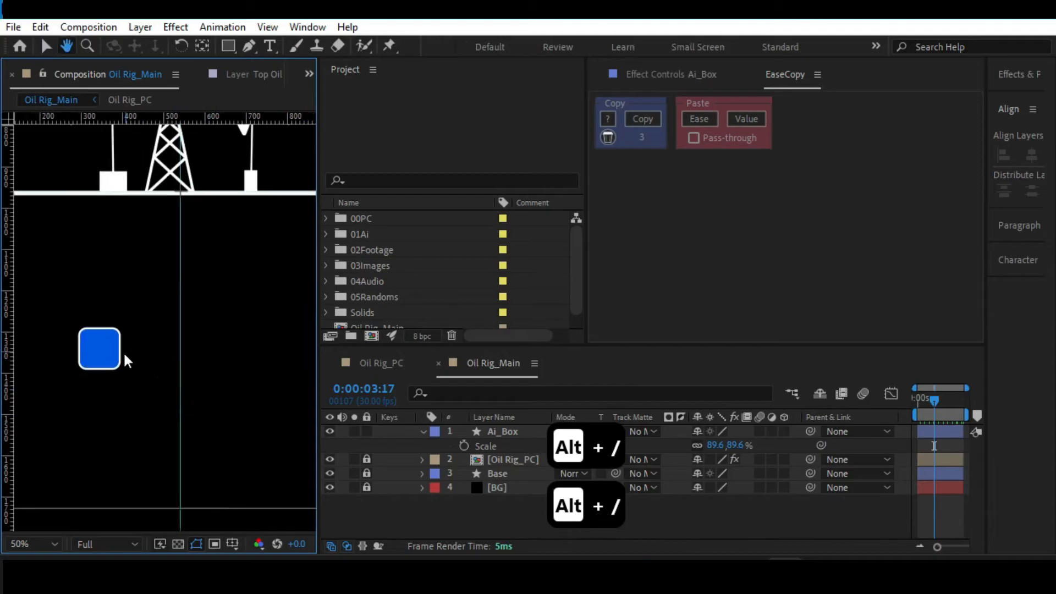
{"action": "left_click", "coordinate": [100, 357]}
{"action": "key", "text": "ctrl+d"}
{"action": "left_click_drag", "start_coordinate": [97, 354], "coordinate": [172, 355]}
{"action": "left_click_drag", "start_coordinate": [231, 330], "coordinate": [197, 348]}
{"action": "key", "text": "ctrl+d"}
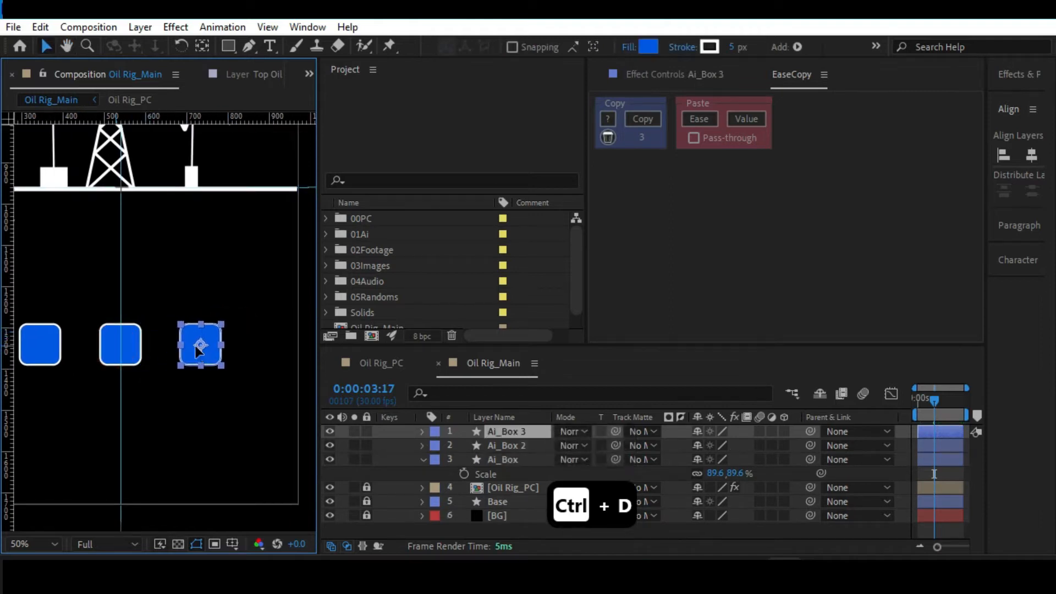
Select all three boxes and distribute them evenly by their vertical and horizontal centres.
{"action": "left_click", "coordinate": [135, 346], "text": "shift"}
{"action": "left_click", "coordinate": [47, 346], "text": "shift"}
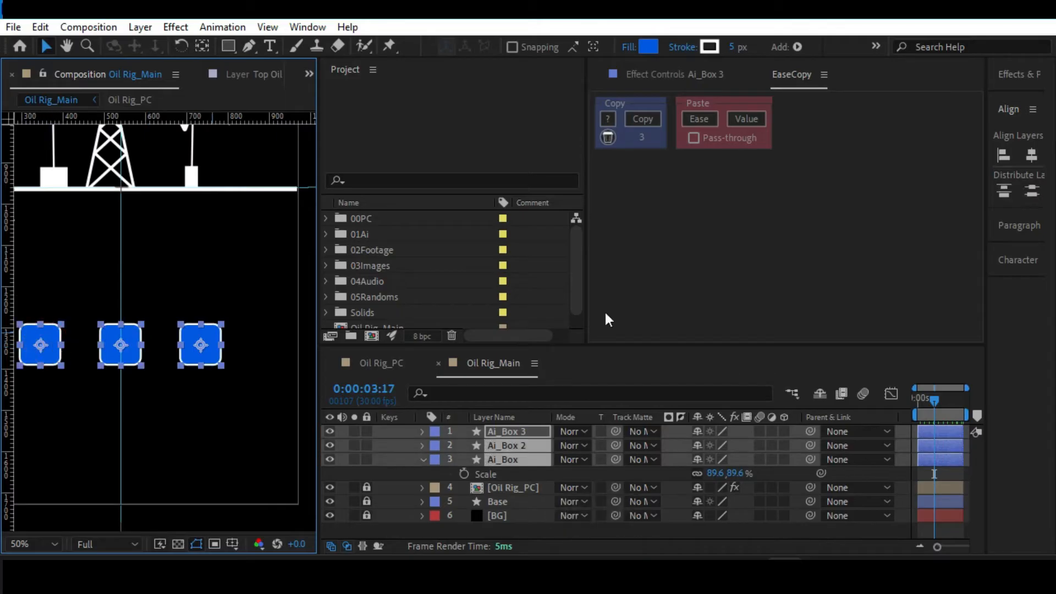
{"action": "left_click_drag", "start_coordinate": [984, 266], "coordinate": [869, 264]}
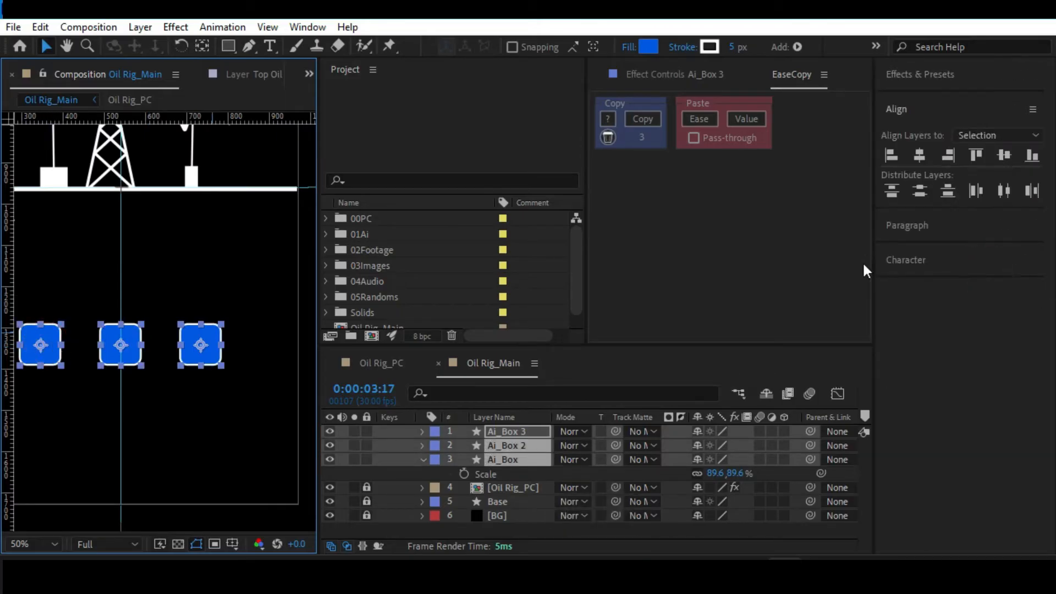
{"action": "left_click", "coordinate": [41, 27]}
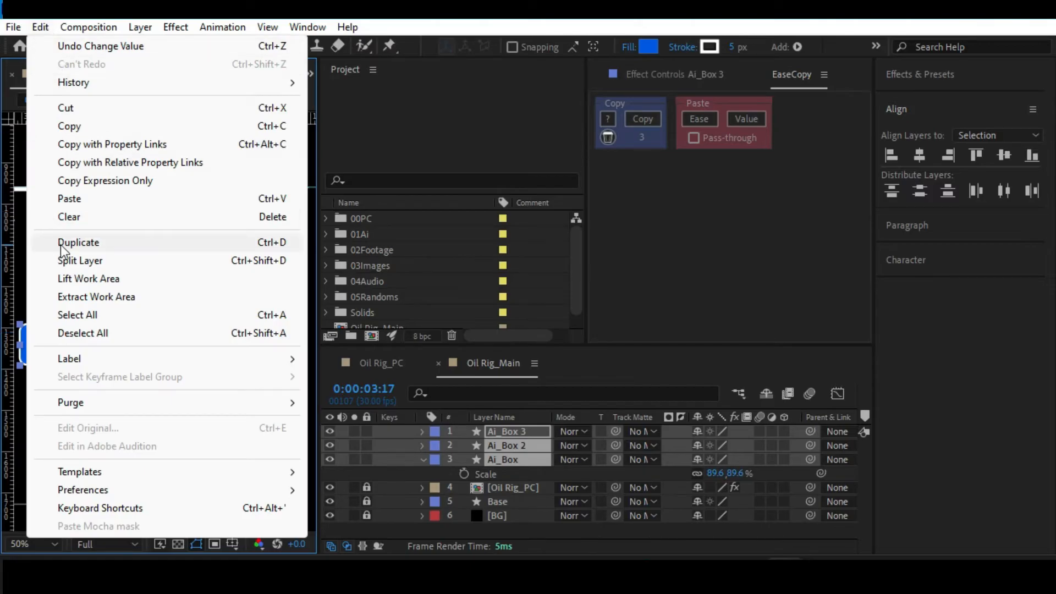
{"action": "left_click", "coordinate": [506, 460]}
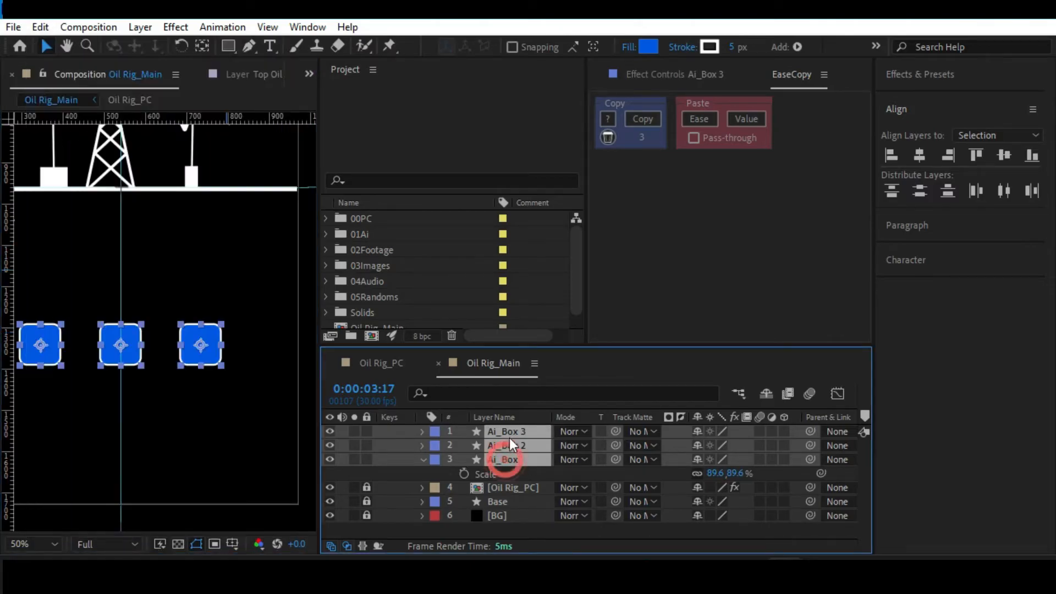
{"action": "left_click", "coordinate": [922, 190]}
{"action": "left_click", "coordinate": [1003, 191]}
{"action": "scroll", "coordinate": [201, 346], "scroll_direction": "down", "scroll_amount": 2}
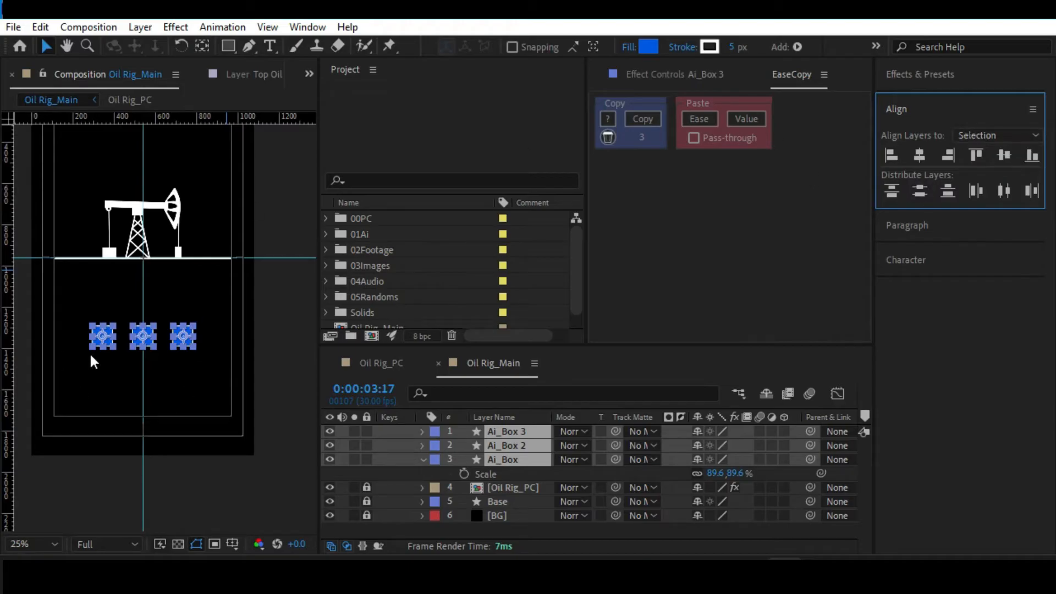
Set layer alignment to use the composition as reference, deselect the boxes and save the project.
{"action": "left_click", "coordinate": [970, 134]}
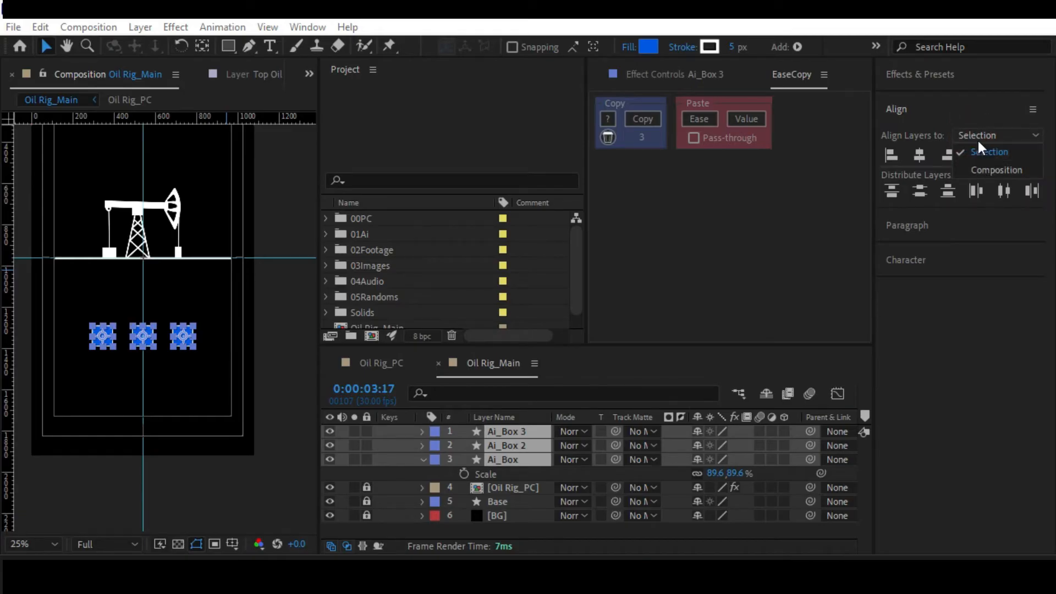
{"action": "left_click", "coordinate": [978, 167]}
{"action": "left_click", "coordinate": [187, 487]}
{"action": "key", "text": "ctrl+s"}
Rename the middle box's layer, Ai_Box 2, to Ae_Box.
{"action": "key", "text": "period"}
{"action": "left_click", "coordinate": [506, 446]}
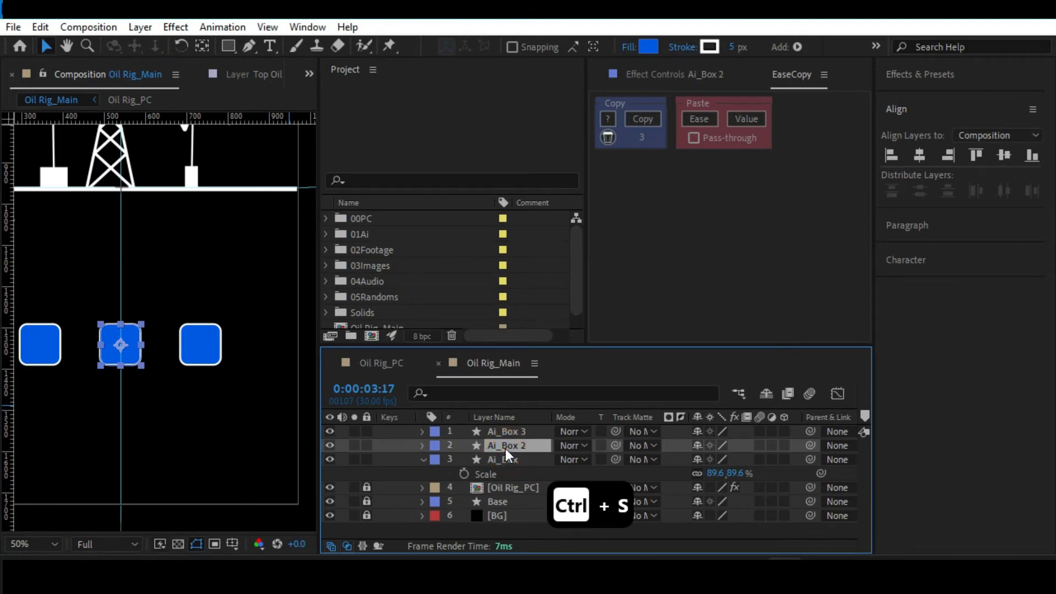
{"action": "key", "text": "Return"}
{"action": "key", "text": "Right"}
{"action": "key", "text": "BackSpace"}
{"action": "left_click", "coordinate": [498, 445]}
{"action": "key", "text": "BackSpace"}
{"action": "type", "text": "e"}
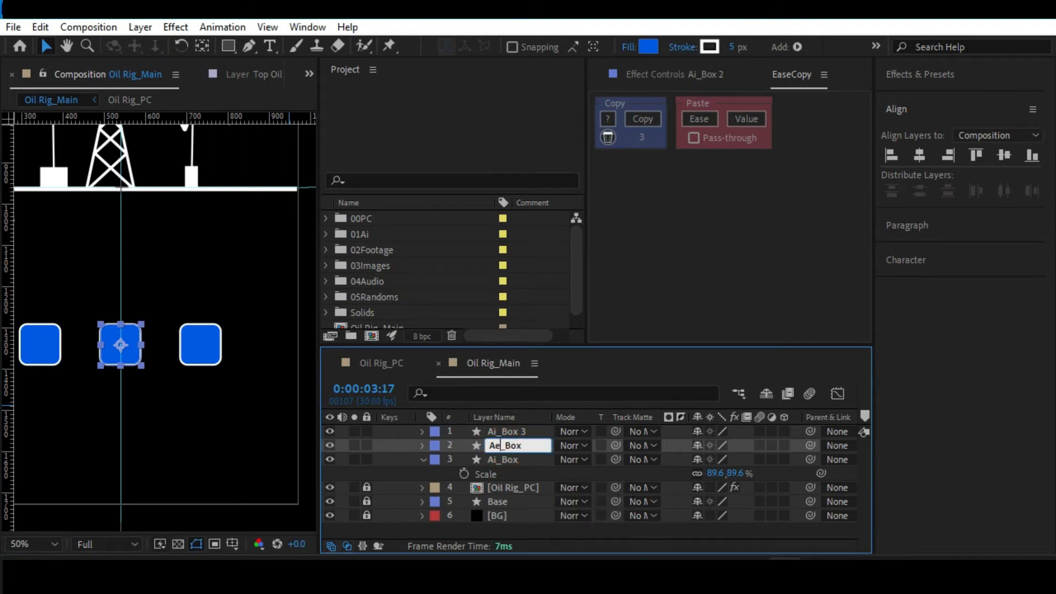
Rename the Ai_Box 3 layer to Ps_Box and deselect it.
{"action": "left_click", "coordinate": [497, 432]}
{"action": "key", "text": "Return"}
{"action": "key", "text": "ctrl+z"}
{"action": "key", "text": "Right"}
{"action": "left_click", "coordinate": [497, 430]}
{"action": "key", "text": "BackSpace"}
{"action": "key", "text": "BackSpace"}
{"action": "type", "text": "Ps"}
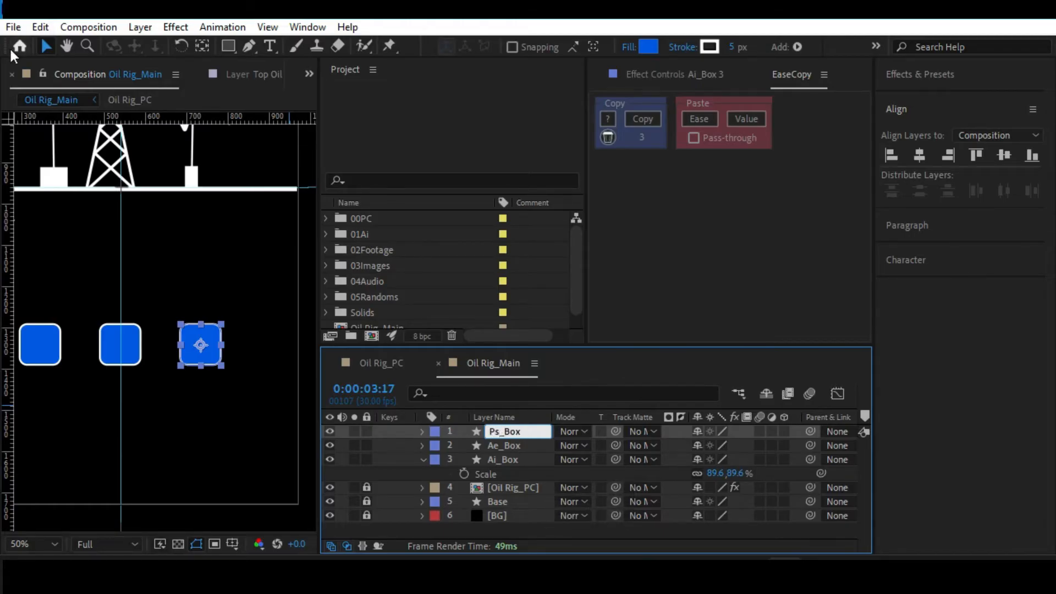
{"action": "left_click", "coordinate": [179, 258]}
Zoom in on the boxes, activate the Type tool and set the text font to Montserrat Bold.
{"action": "key", "text": "alt+slash"}
{"action": "left_click_drag", "start_coordinate": [110, 292], "coordinate": [129, 219]}
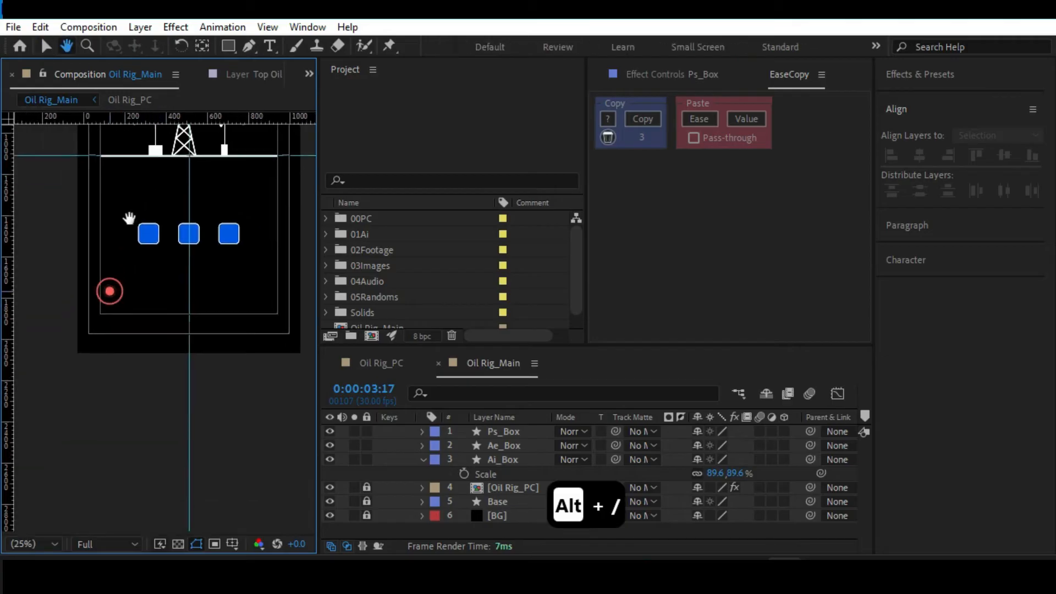
{"action": "key", "text": "slash"}
{"action": "key", "text": "ctrl+t"}
{"action": "left_click", "coordinate": [897, 209]}
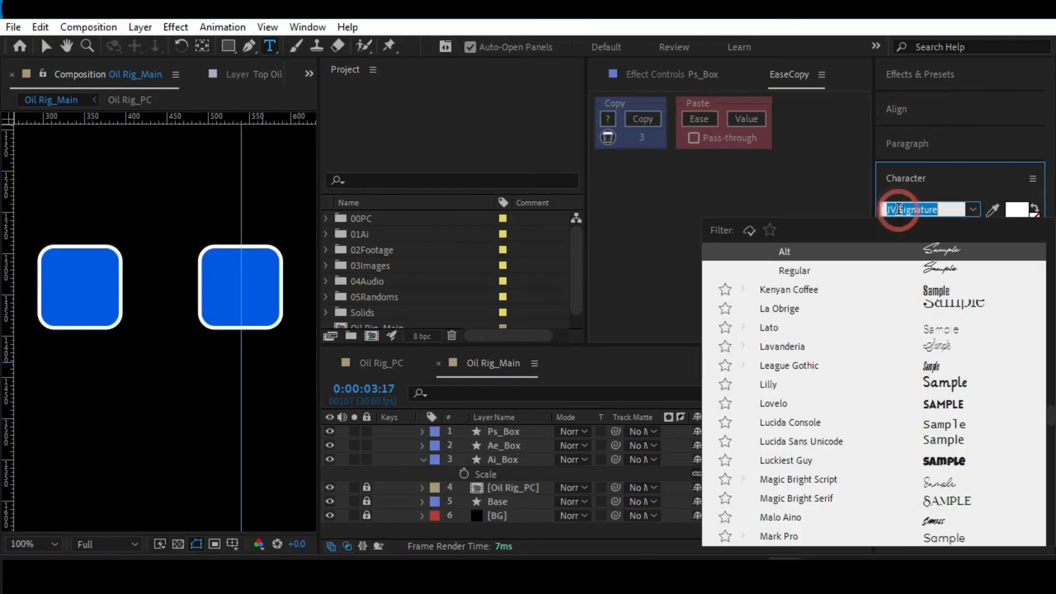
{"action": "type", "text": "monts"}
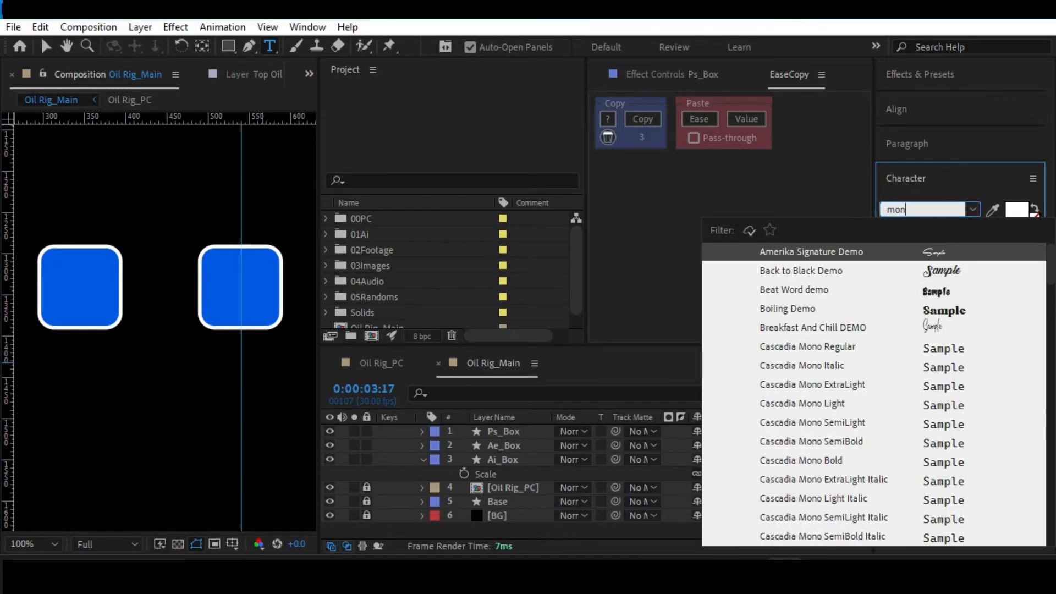
{"action": "left_click", "coordinate": [803, 479]}
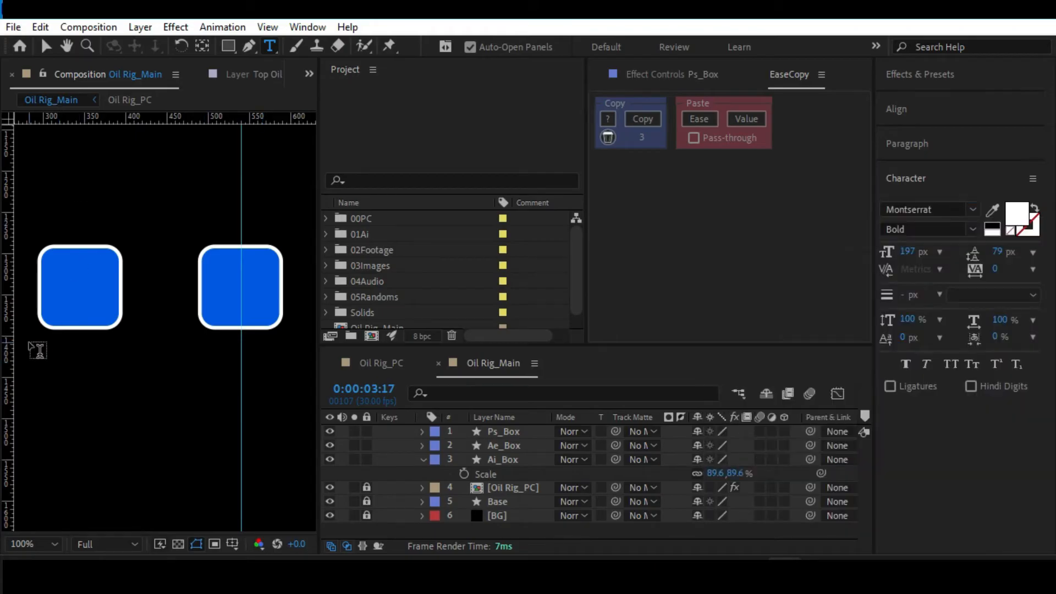
Add the text Ai at 50 px and place it inside the first box.
{"action": "left_click", "coordinate": [68, 334]}
{"action": "type", "text": "Ai"}
{"action": "key", "text": "ctrl+a"}
{"action": "left_click_drag", "start_coordinate": [905, 251], "coordinate": [776, 244]}
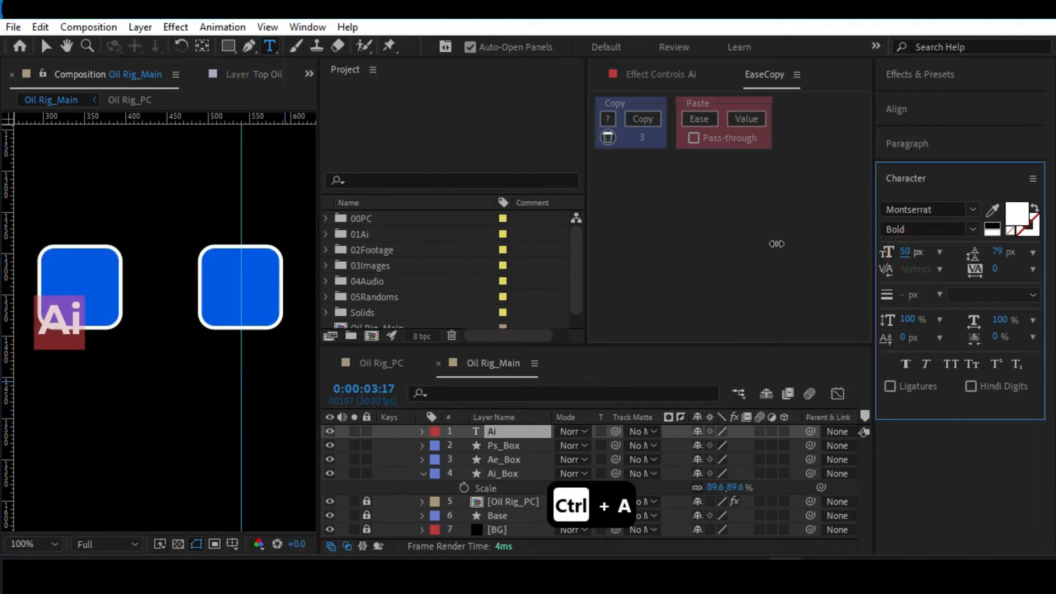
{"action": "left_click", "coordinate": [46, 46]}
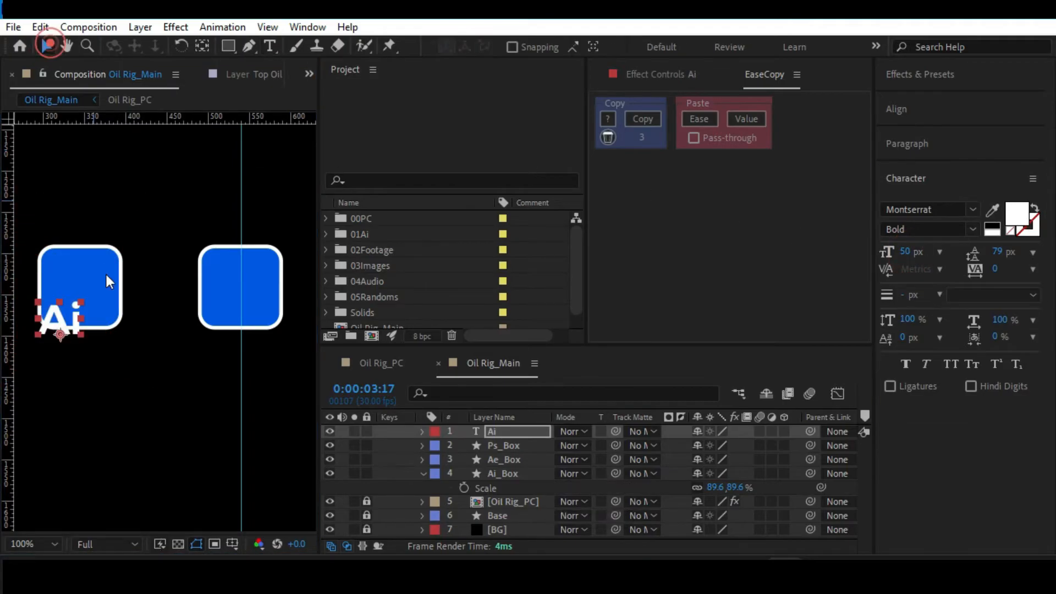
{"action": "left_click_drag", "start_coordinate": [61, 328], "coordinate": [80, 294]}
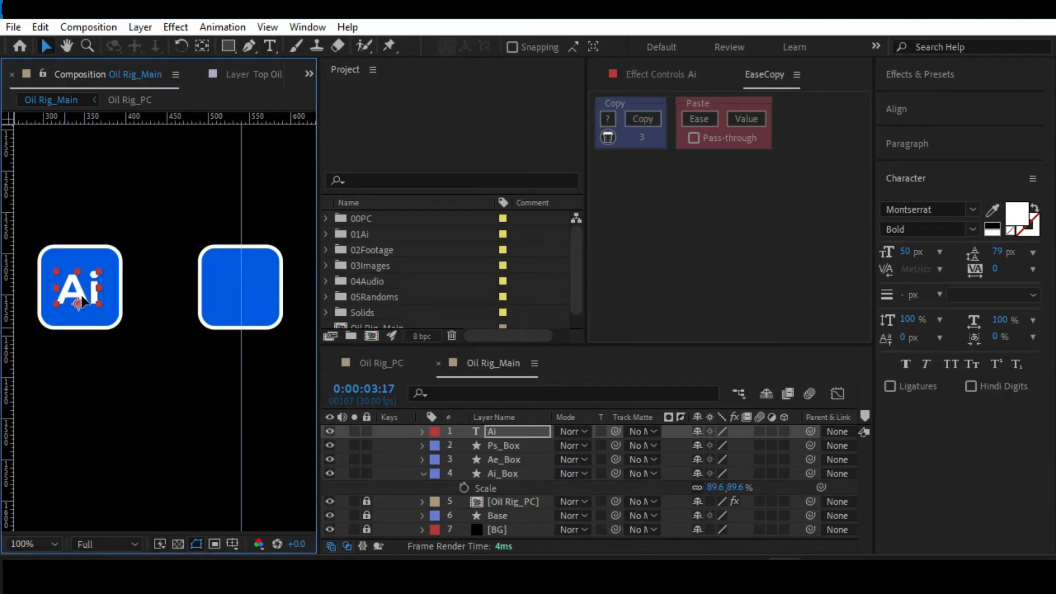
Place the Ai text layer directly above Ai_Box and centre its anchor point in the text.
{"action": "left_click_drag", "start_coordinate": [511, 431], "coordinate": [515, 468]}
{"action": "key", "text": "ctrl+alt+Home"}
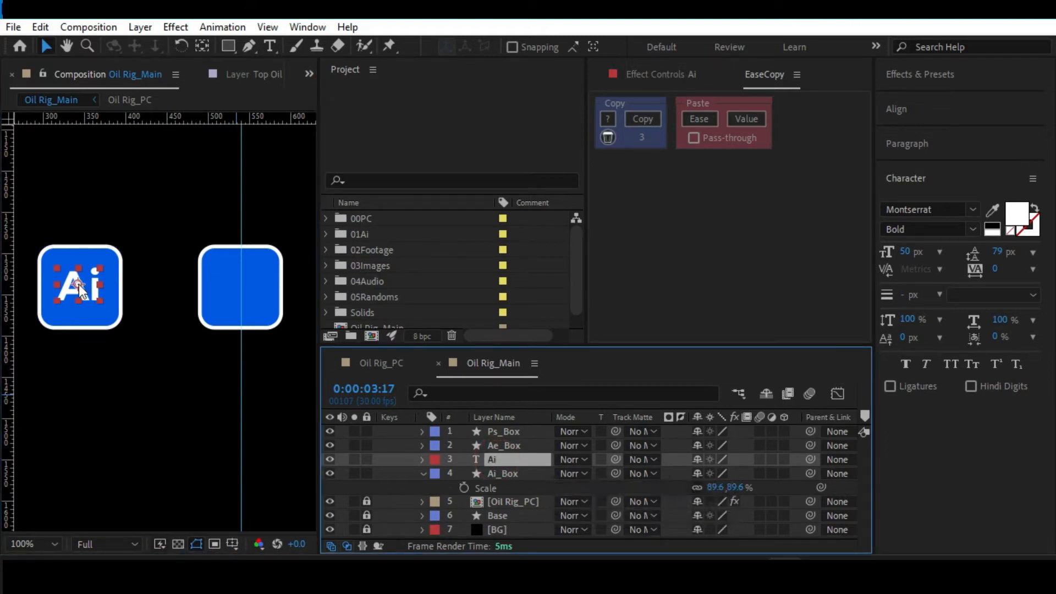
Shift the Ai text's anchor point off-centre with the Pan Behind tool, then centre it in the text again.
{"action": "key", "text": "y"}
{"action": "left_click_drag", "start_coordinate": [78, 283], "coordinate": [99, 332]}
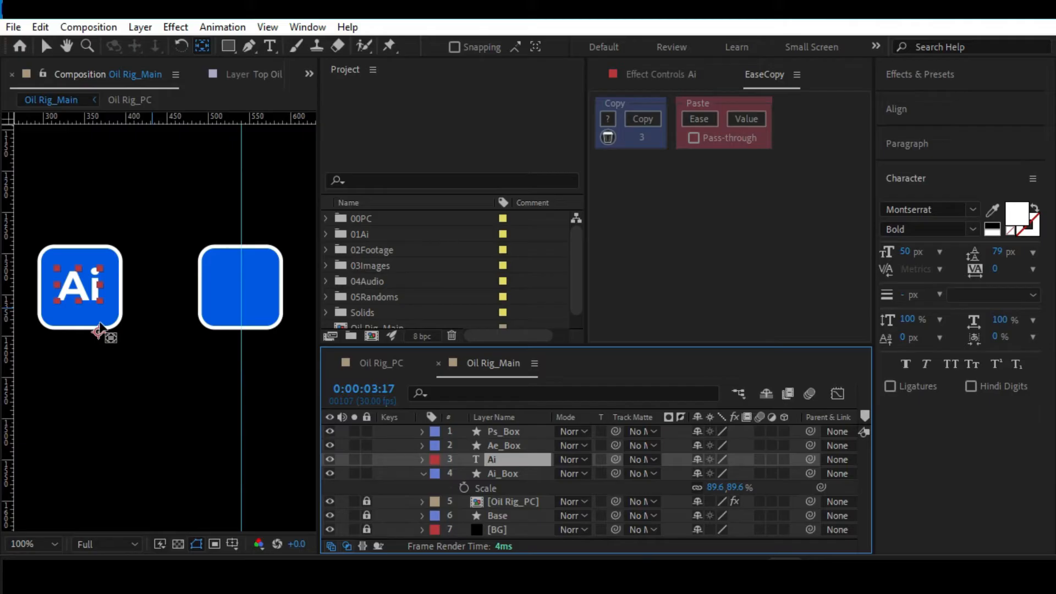
{"action": "left_click_drag", "start_coordinate": [100, 330], "coordinate": [81, 284]}
{"action": "left_click", "coordinate": [500, 461]}
{"action": "key", "text": "ctrl+alt+Home"}
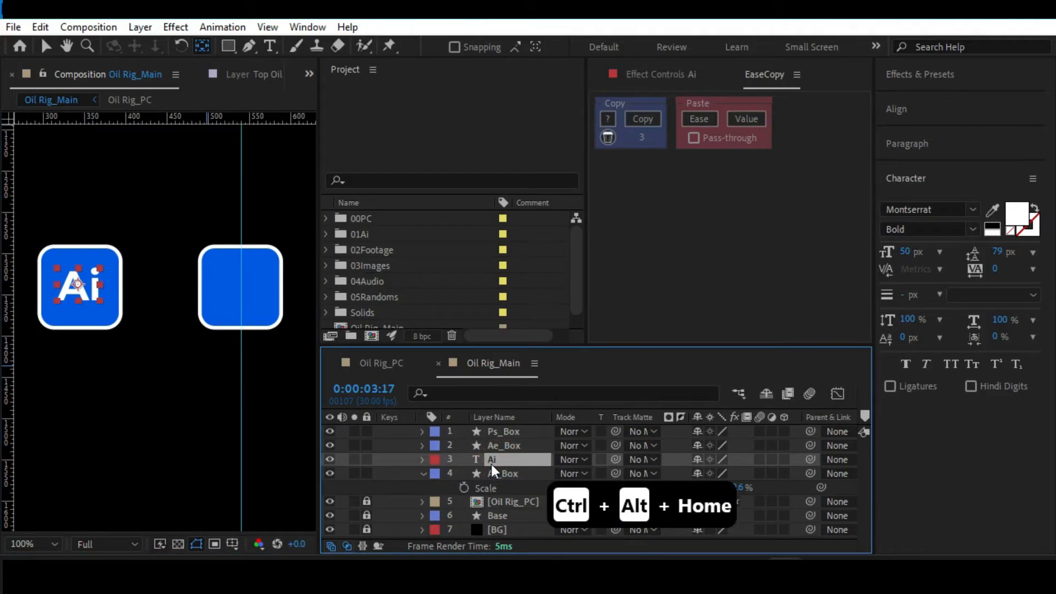
Snap the Ai text to the centre of its box and scale it to 108%.
{"action": "key", "text": "v"}
{"action": "left_click_drag", "start_coordinate": [85, 292], "coordinate": [88, 295]}
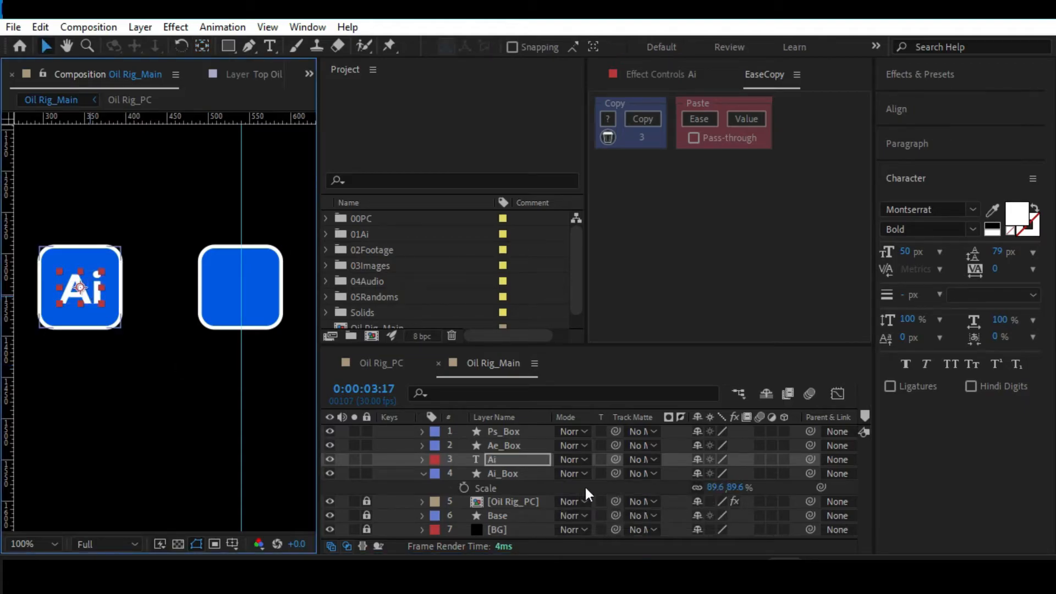
{"action": "key", "text": "s"}
{"action": "left_click_drag", "start_coordinate": [743, 474], "coordinate": [748, 474]}
Duplicate the Ai text into the middle box and place the copy's layer directly above Ae_Box.
{"action": "left_click_drag", "start_coordinate": [244, 290], "coordinate": [191, 292]}
{"action": "key", "text": "ctrl+d"}
{"action": "left_click_drag", "start_coordinate": [512, 459], "coordinate": [508, 440]}
Change the middle box's text to Ae and return to the Selection tool.
{"action": "double_click", "coordinate": [248, 283]}
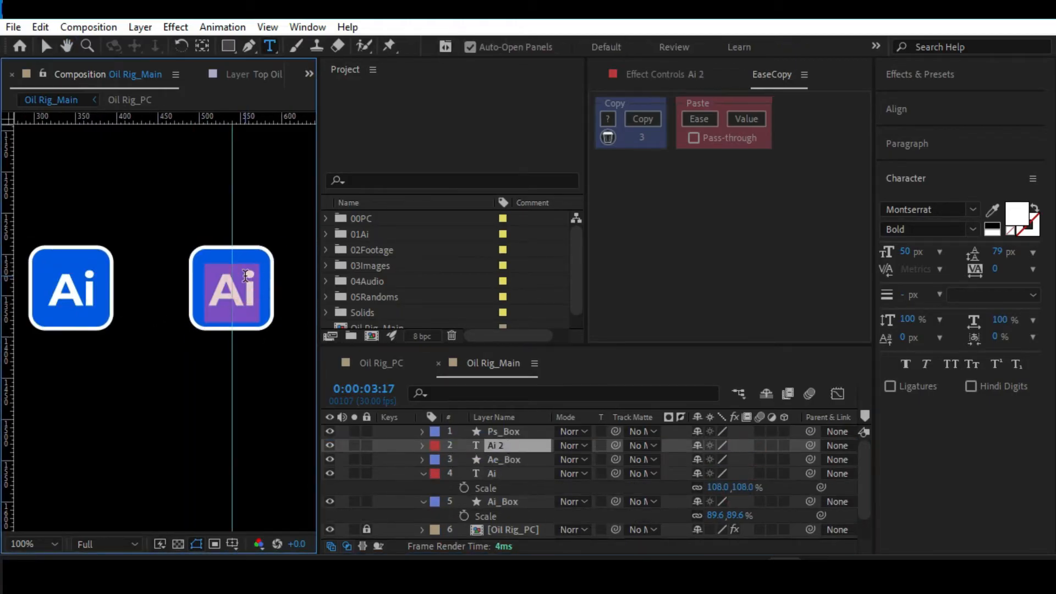
{"action": "left_click", "coordinate": [246, 276]}
{"action": "left_click_drag", "start_coordinate": [246, 279], "coordinate": [254, 280]}
{"action": "type", "text": "e"}
{"action": "left_click", "coordinate": [47, 46]}
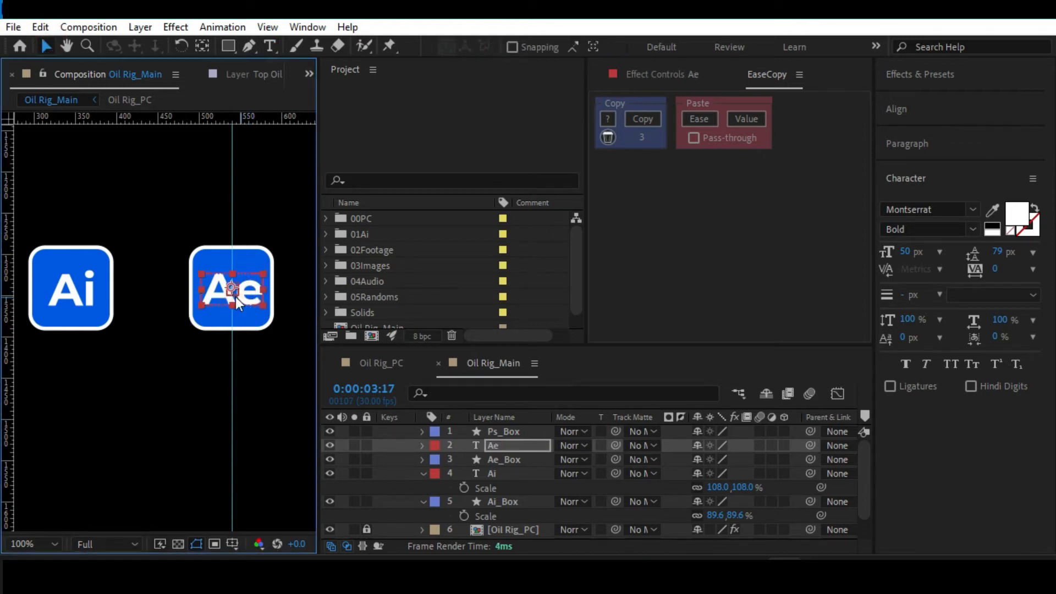
Duplicate the Ae text into the third box and place the copy's layer directly above Ps_Box.
{"action": "key", "text": "h"}
{"action": "left_click_drag", "start_coordinate": [266, 286], "coordinate": [128, 286]}
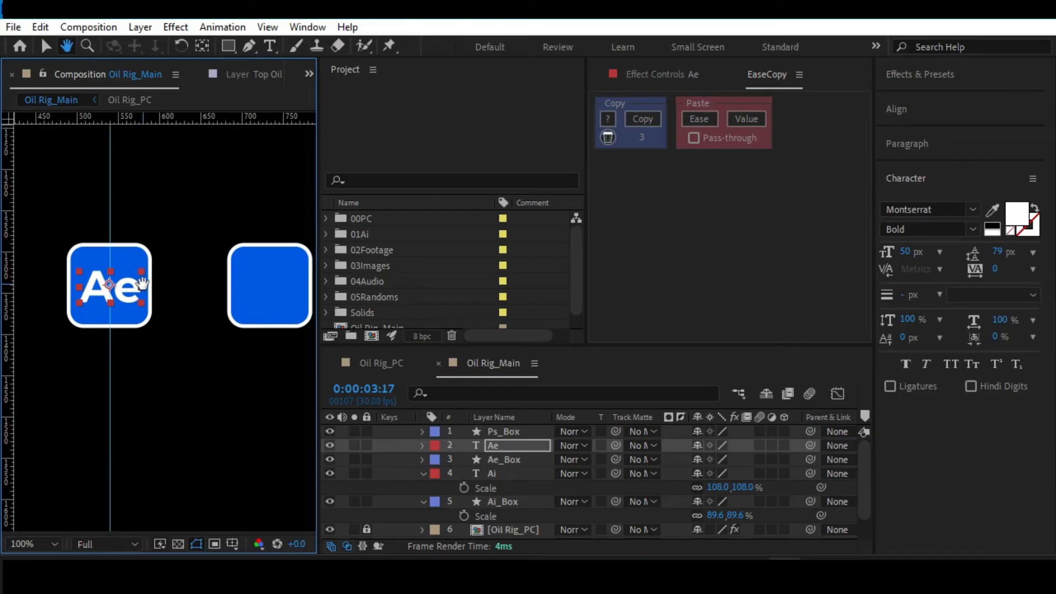
{"action": "key", "text": "v"}
{"action": "key", "text": "ctrl+d"}
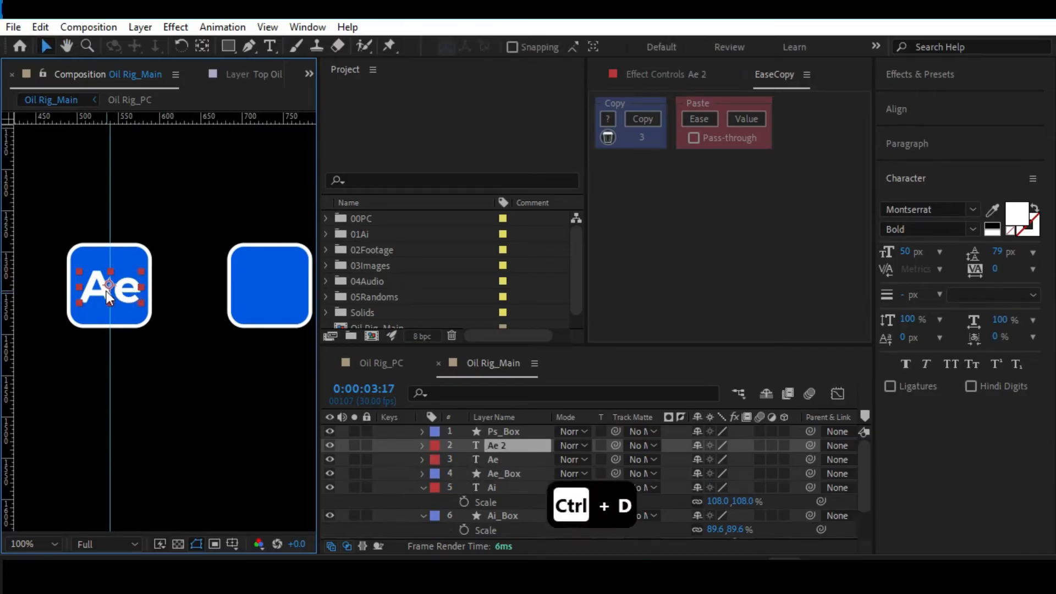
{"action": "left_click_drag", "start_coordinate": [144, 293], "coordinate": [248, 289]}
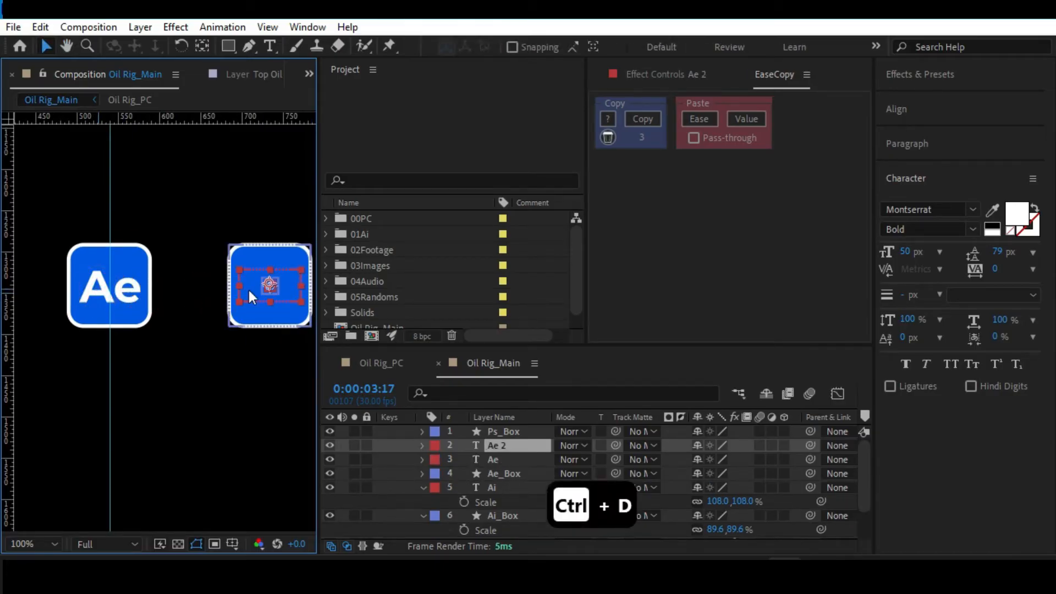
{"action": "left_click_drag", "start_coordinate": [504, 438], "coordinate": [506, 428]}
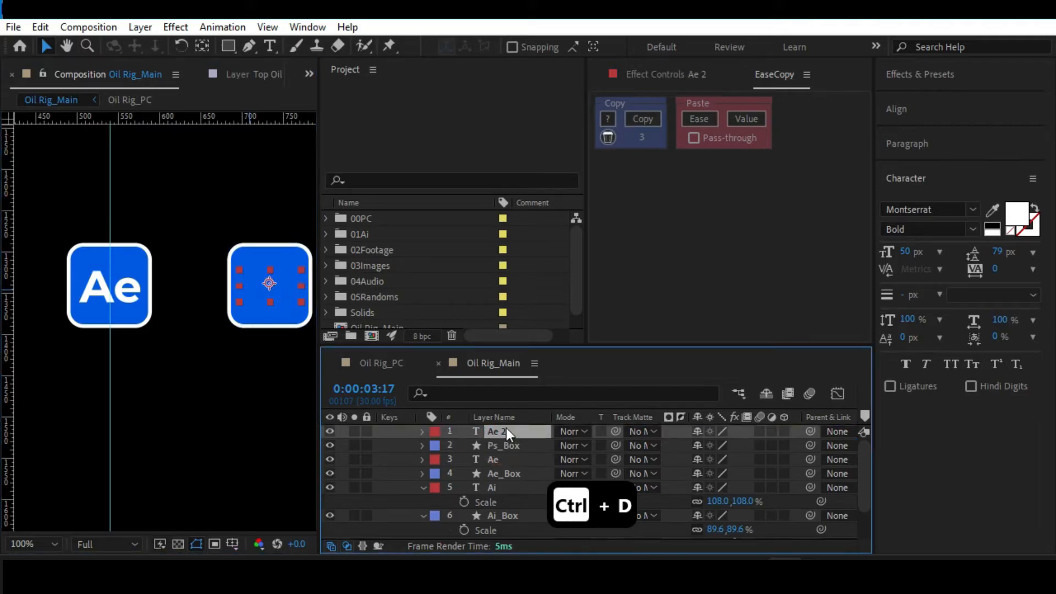
Change the third box's text to Ps, fit the whole composition in view and save the project.
{"action": "double_click", "coordinate": [262, 291]}
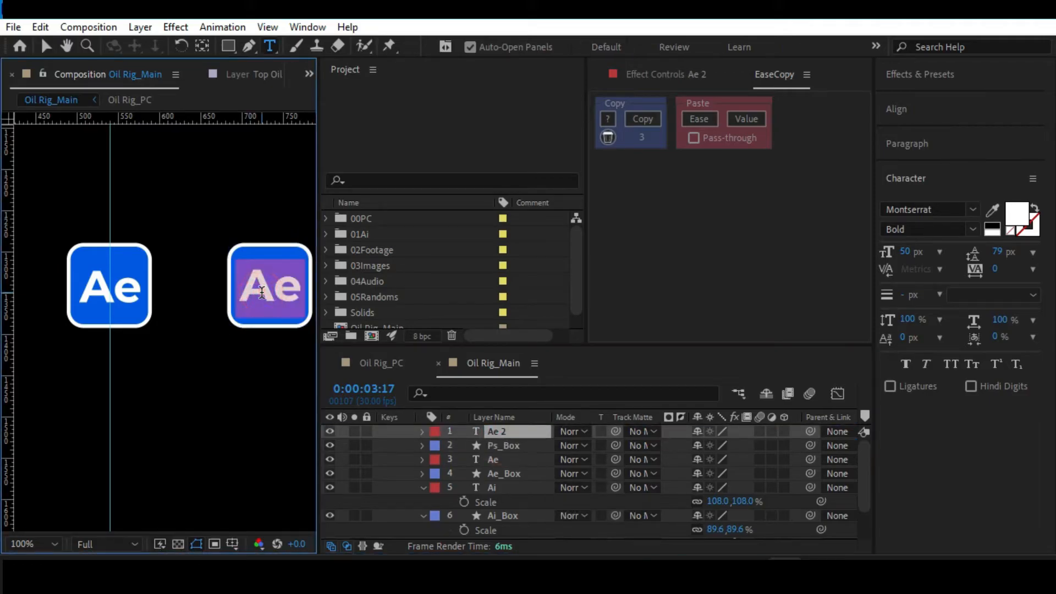
{"action": "type", "text": "Ps"}
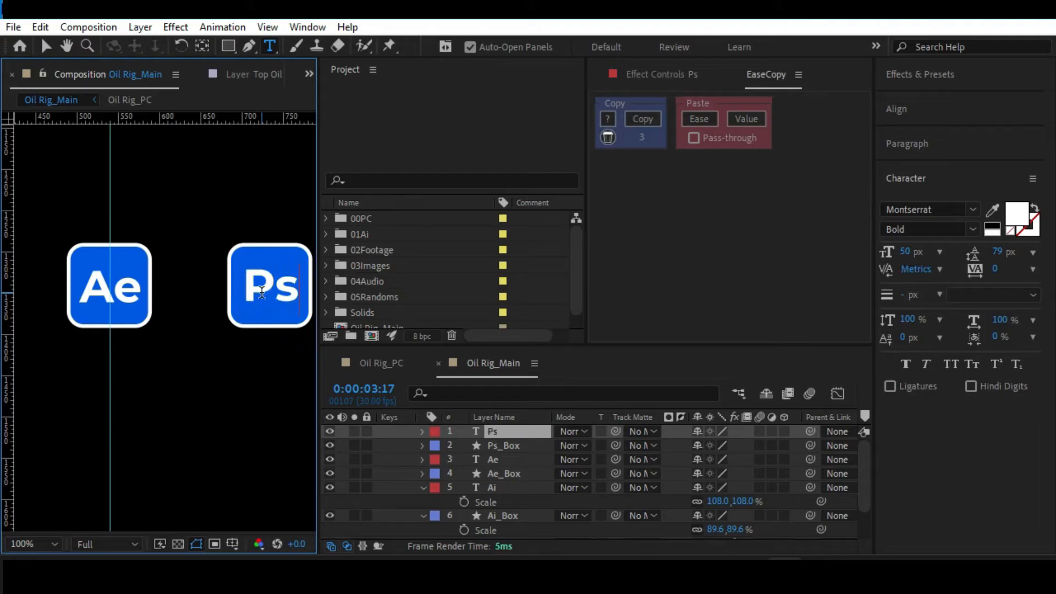
{"action": "left_click", "coordinate": [46, 46]}
{"action": "key", "text": "alt+slash"}
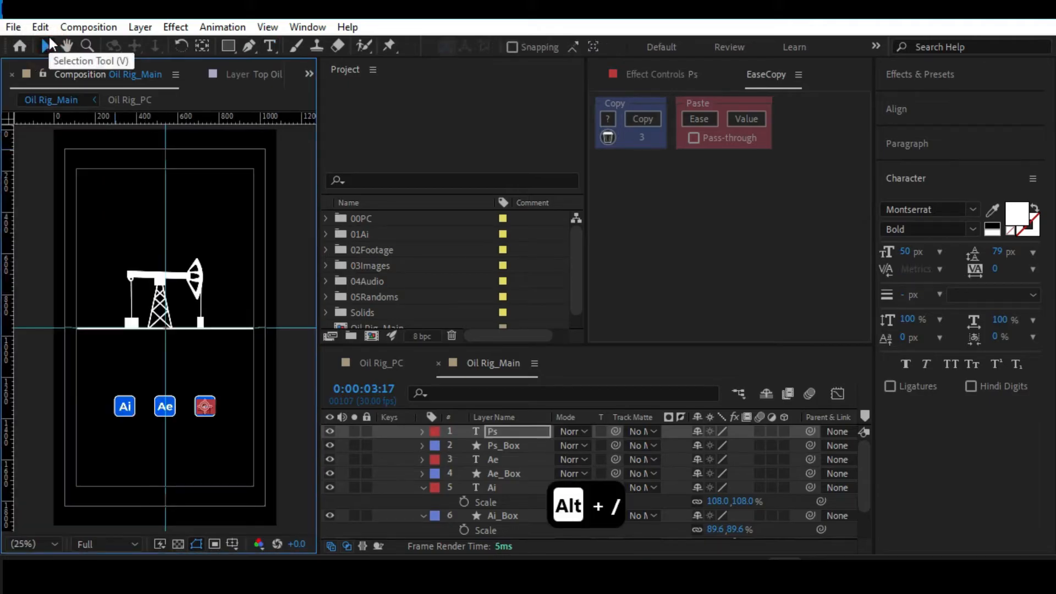
{"action": "key", "text": "ctrl+s"}
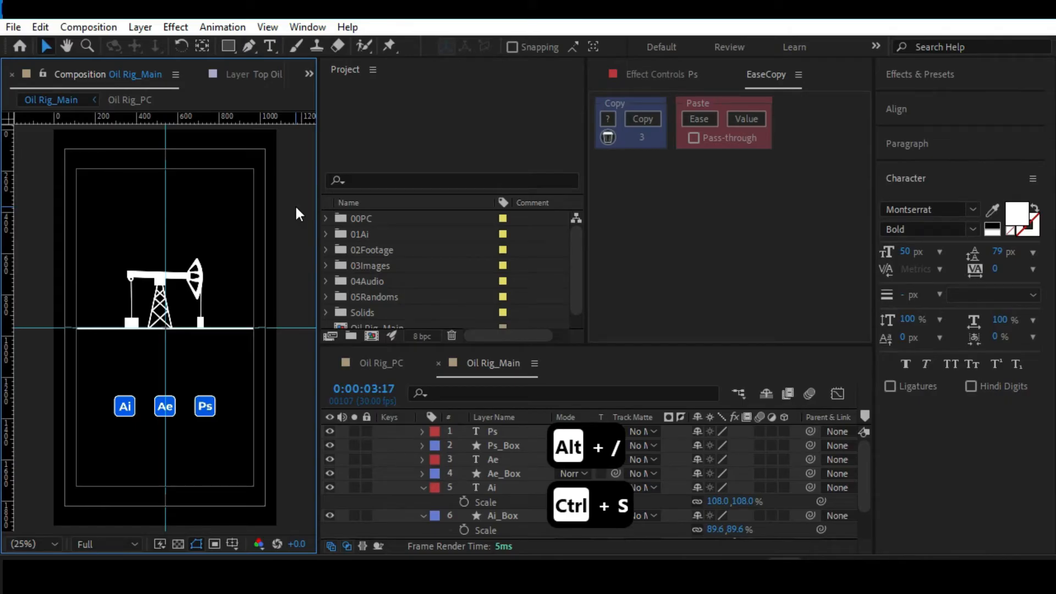
{"action": "key", "text": "alt+slash"}
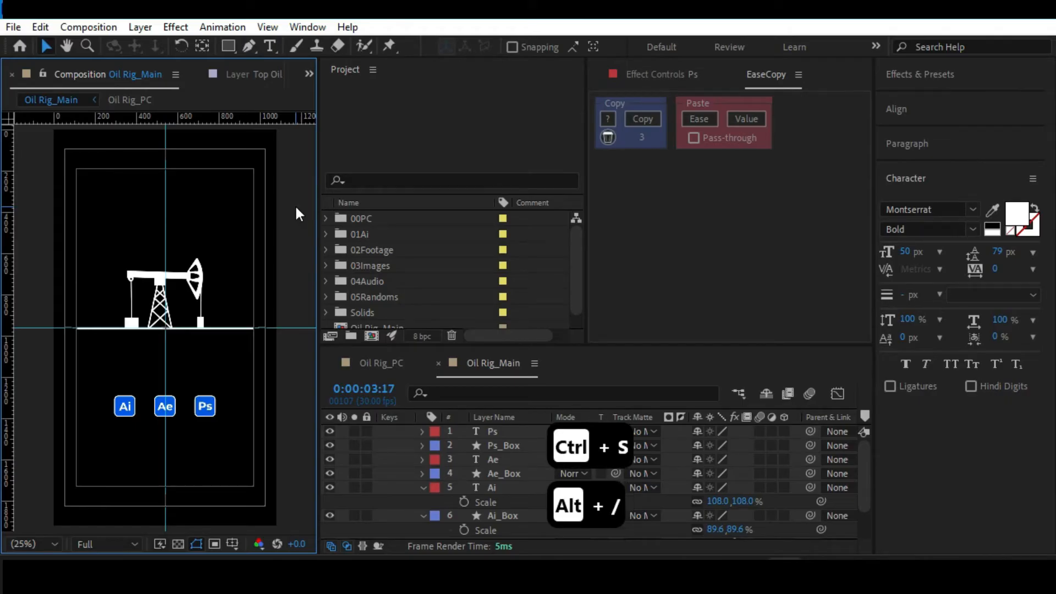
{"action": "key", "text": "ctrl+s"}
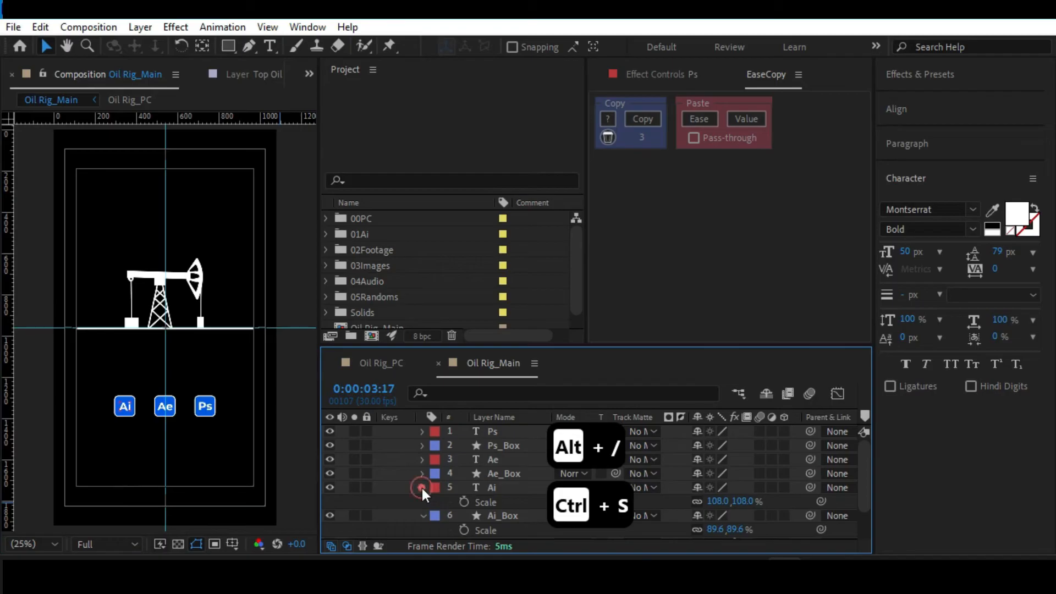
Collapse the Ai and Ai_Box layers' properties and give both layers a dark green label colour.
{"action": "left_click", "coordinate": [422, 487]}
{"action": "left_click", "coordinate": [421, 499]}
{"action": "left_click", "coordinate": [497, 502]}
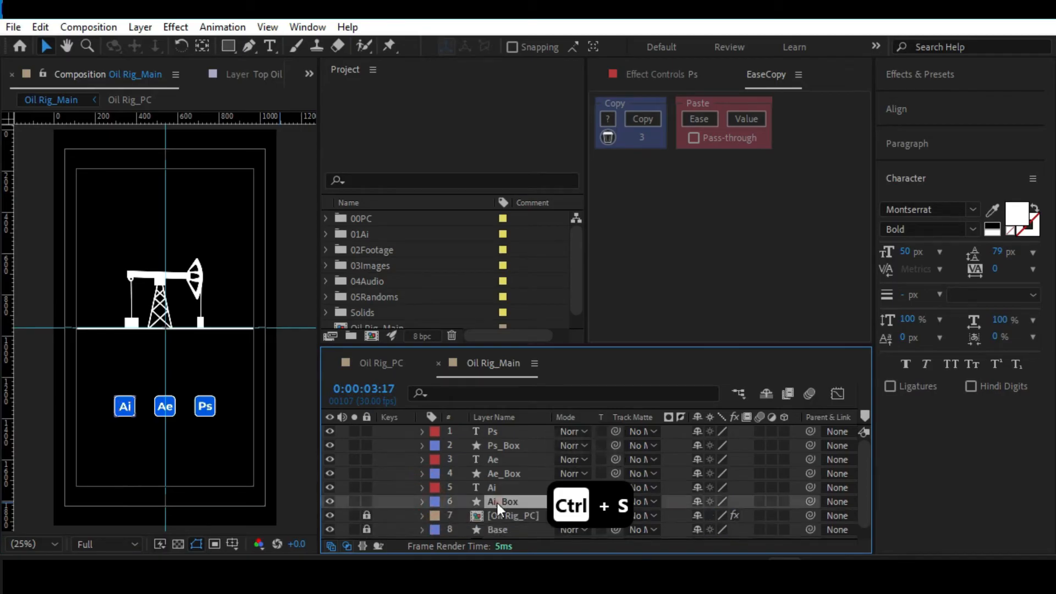
{"action": "left_click", "coordinate": [500, 487], "text": "shift"}
{"action": "left_click", "coordinate": [428, 487]}
Label the Ae and Ae_Box layers cyan and the Ps and Ps_Box layers brown, then save the project.
{"action": "left_click", "coordinate": [483, 458]}
{"action": "left_click", "coordinate": [497, 474]}
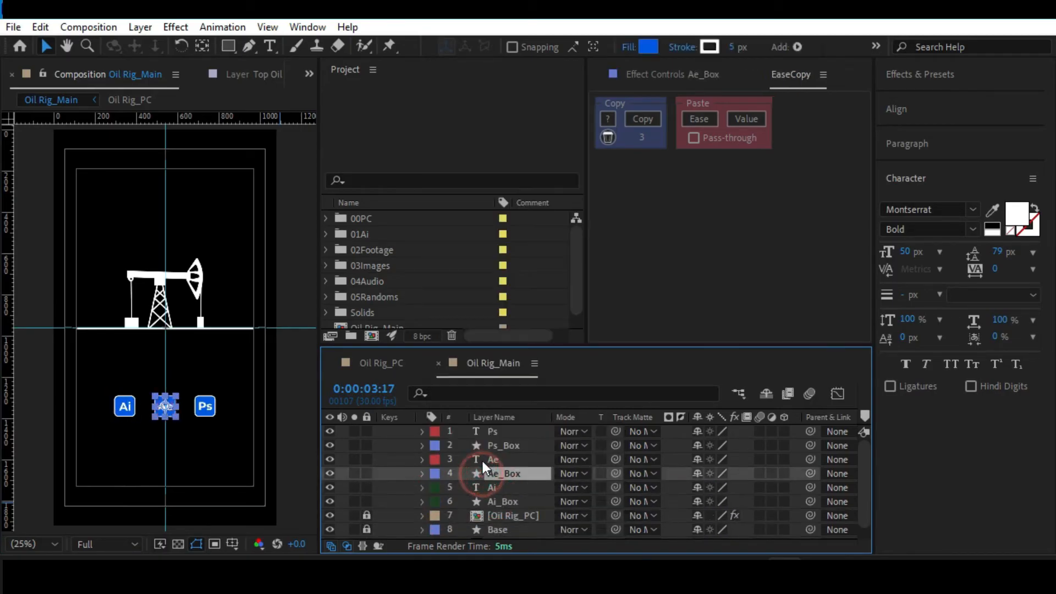
{"action": "left_click", "coordinate": [437, 459]}
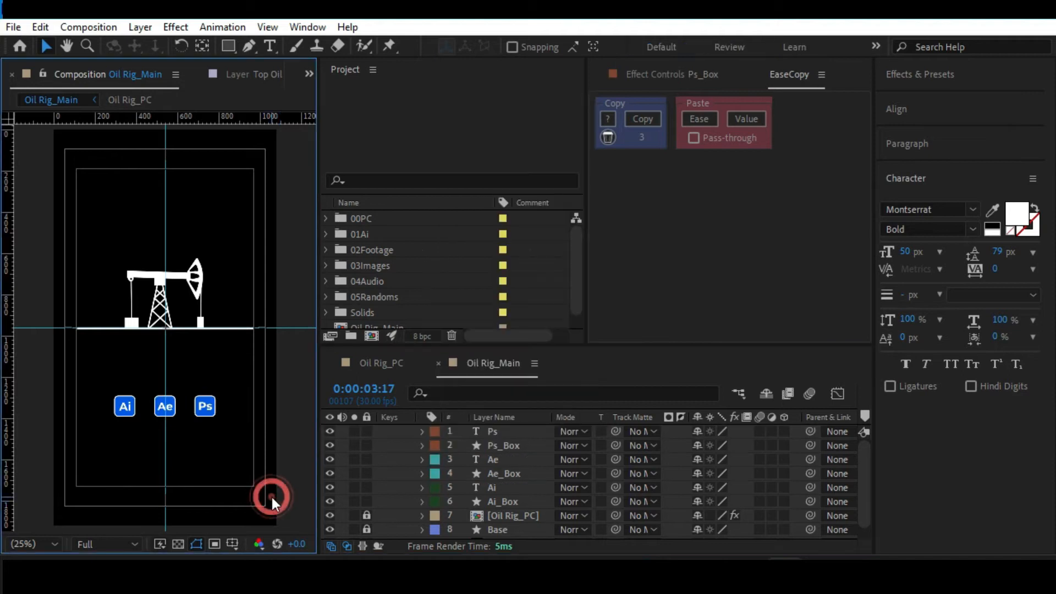
{"action": "key", "text": "ctrl+s"}
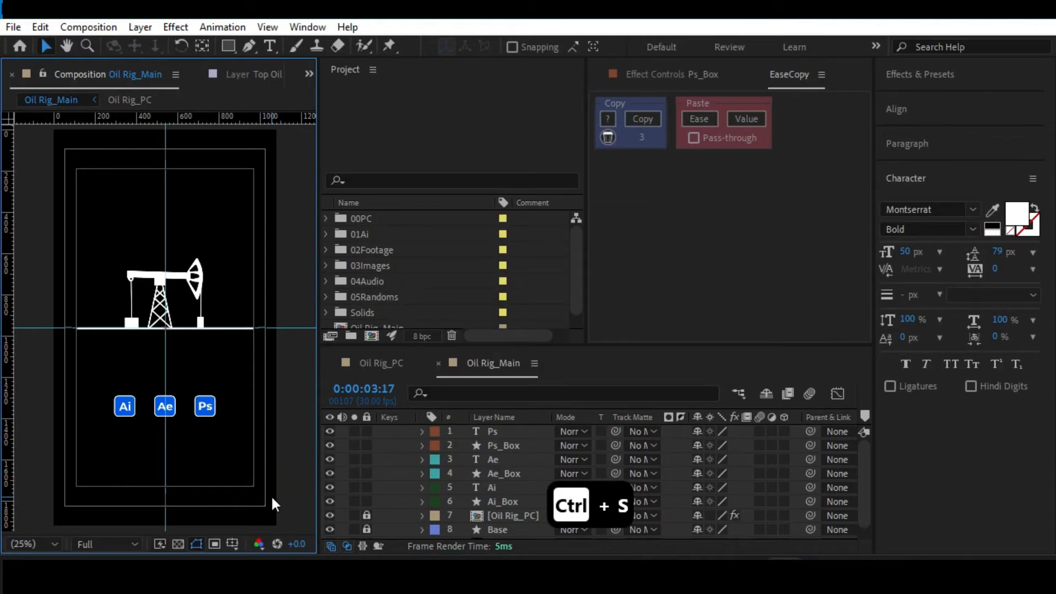
{"action": "key", "text": "alt+slash"}
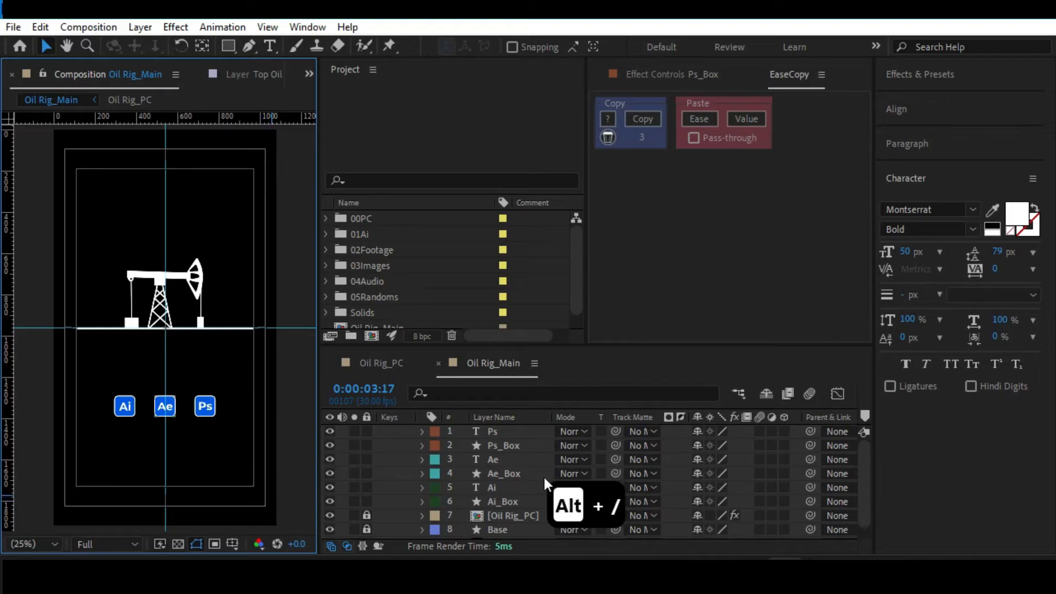
Switch to the web browser, search for "saber plugin" in a new tab and open Video Copilot's SABER plug-in page.
{"action": "scroll", "coordinate": [498, 480], "scroll_direction": "down", "scroll_amount": 1}
{"action": "scroll", "coordinate": [498, 474], "scroll_direction": "up", "scroll_amount": 1}
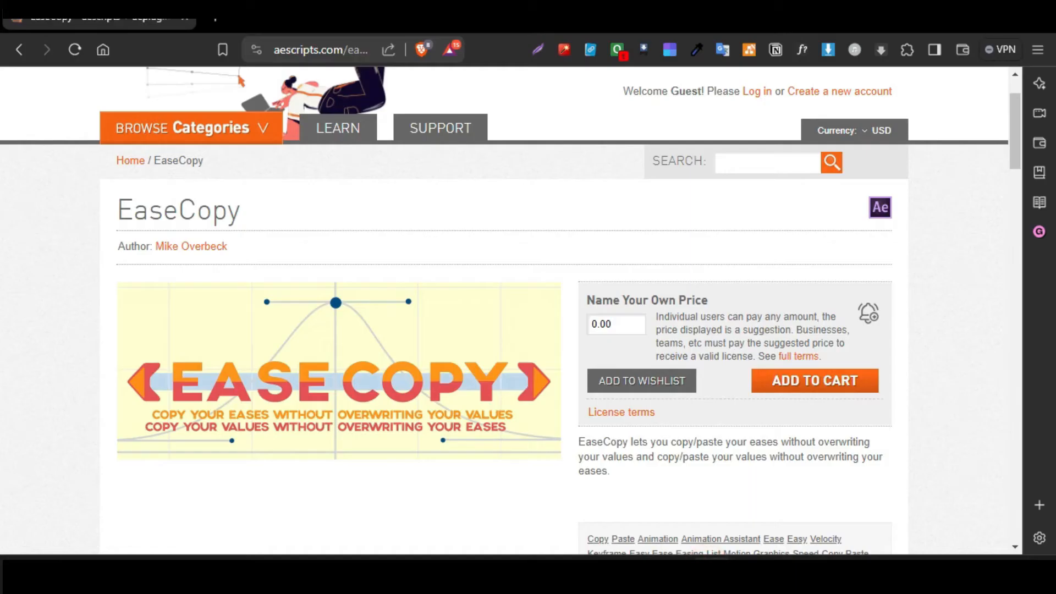
{"action": "left_click", "coordinate": [214, 19]}
{"action": "type", "text": "Saber"}
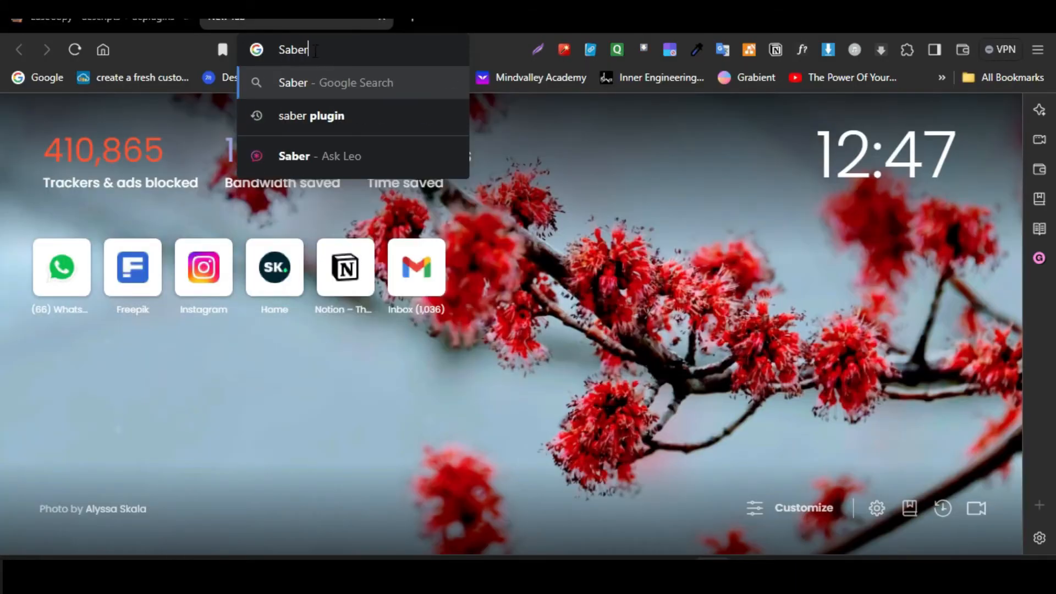
{"action": "key", "text": "Down"}
{"action": "key", "text": "Return"}
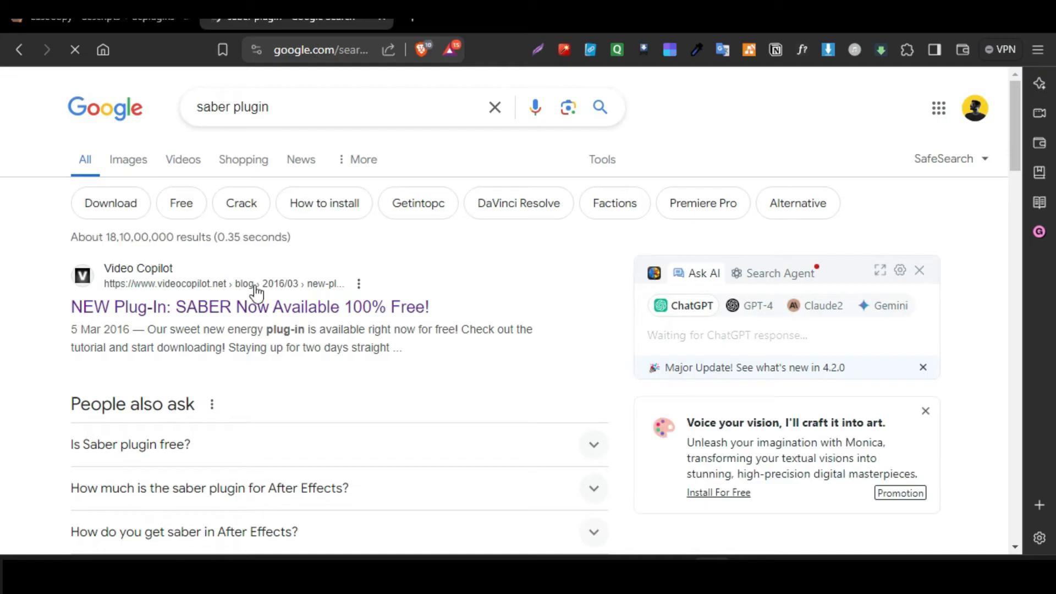
{"action": "left_click", "coordinate": [226, 312]}
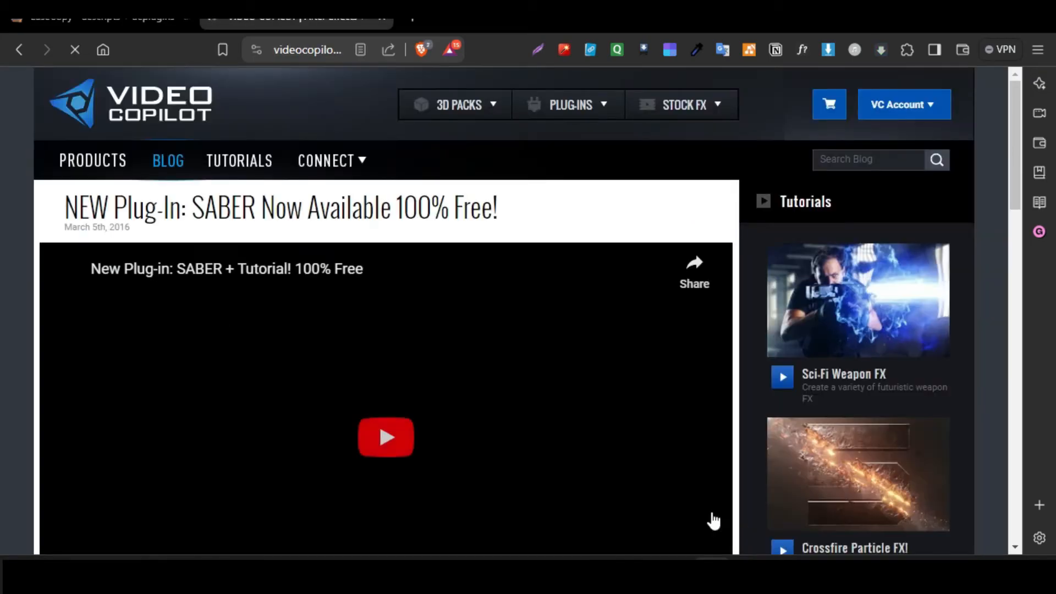
Download the Windows version of the Saber plug-in, saving Saber_1.0.40_Installer_Win_2022.1 in the 04_Ais folder.
{"action": "scroll", "coordinate": [47, 379], "scroll_direction": "down", "scroll_amount": 10}
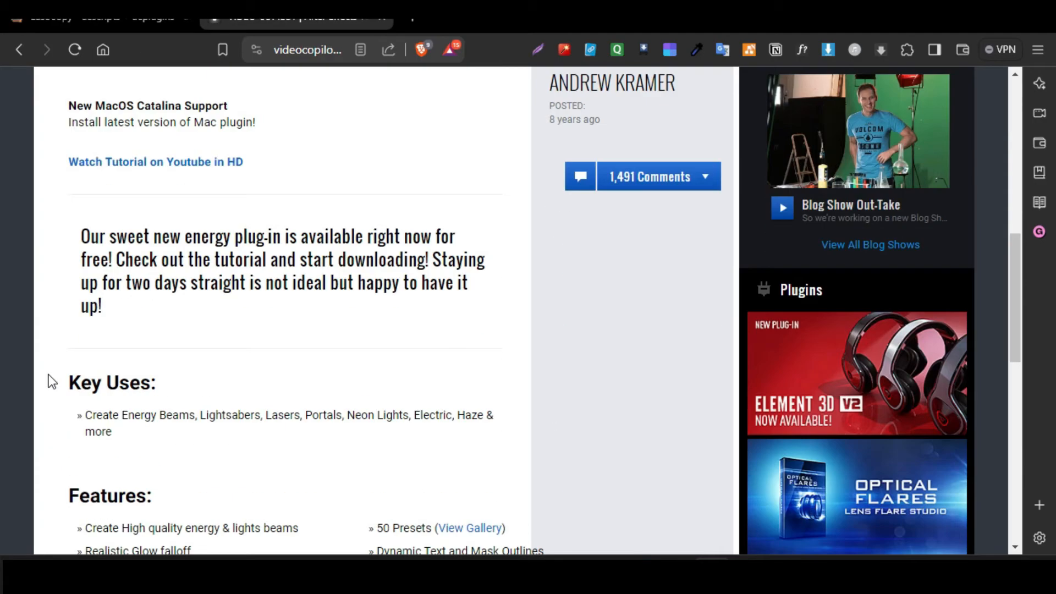
{"action": "scroll", "coordinate": [145, 356], "scroll_direction": "down", "scroll_amount": 7}
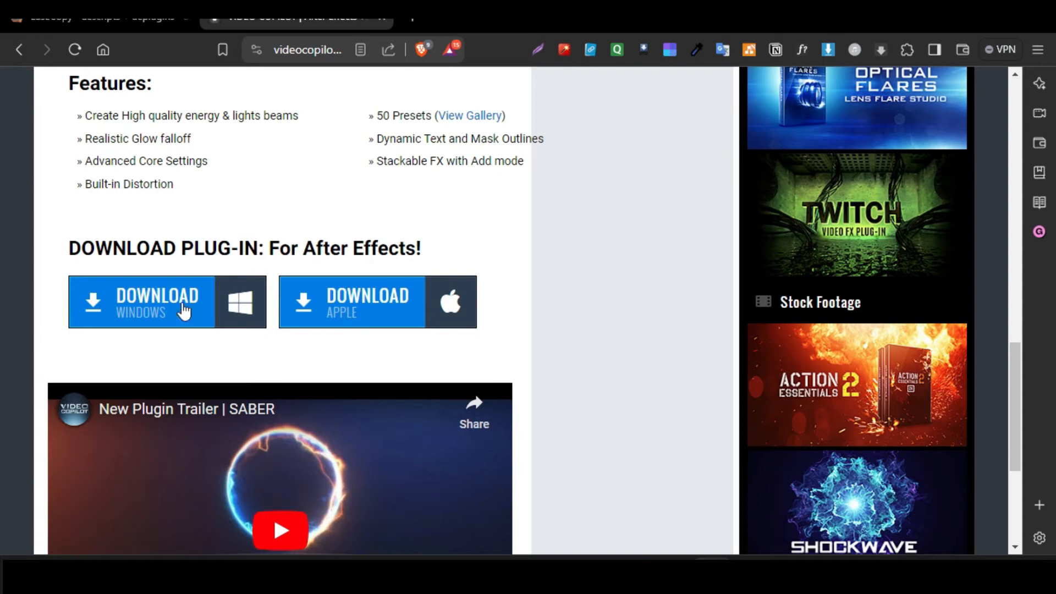
{"action": "left_click", "coordinate": [132, 306]}
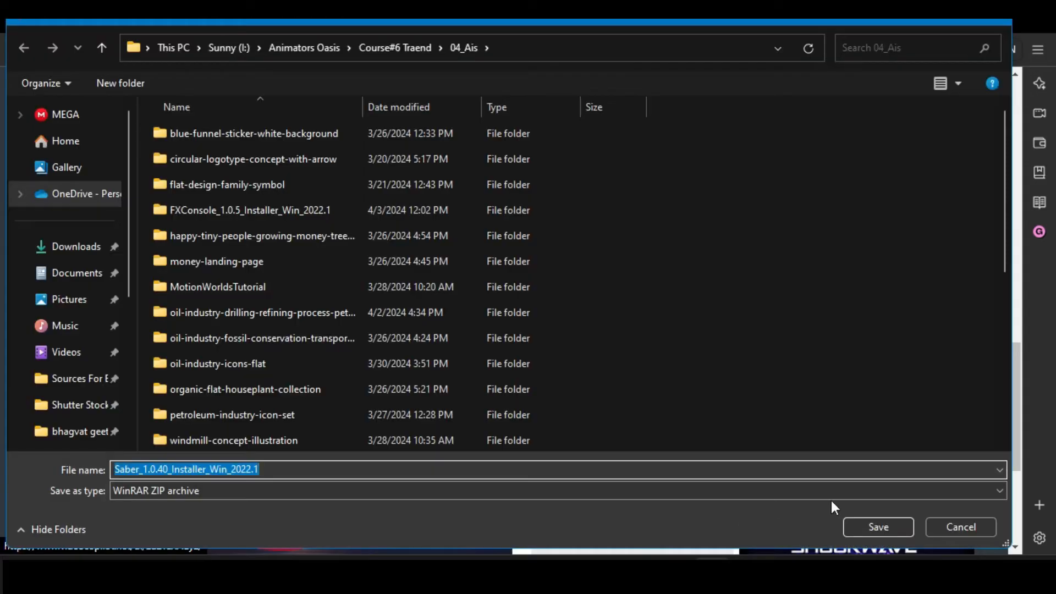
{"action": "left_click", "coordinate": [880, 527]}
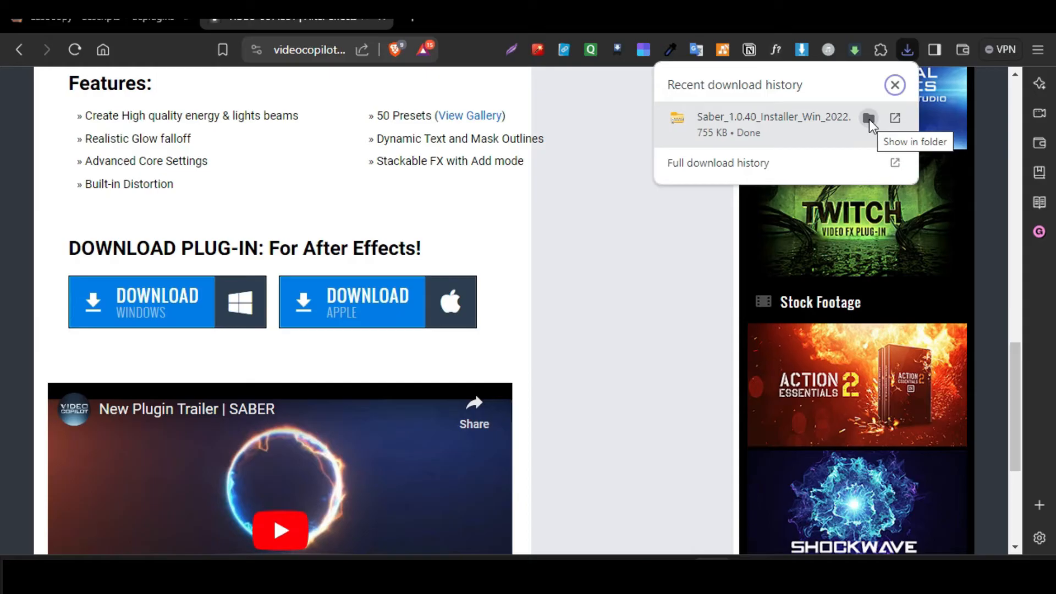
Show the downloaded Saber installer archive in its folder and open the installer files.
{"action": "left_click", "coordinate": [869, 119]}
{"action": "right_click", "coordinate": [260, 502]}
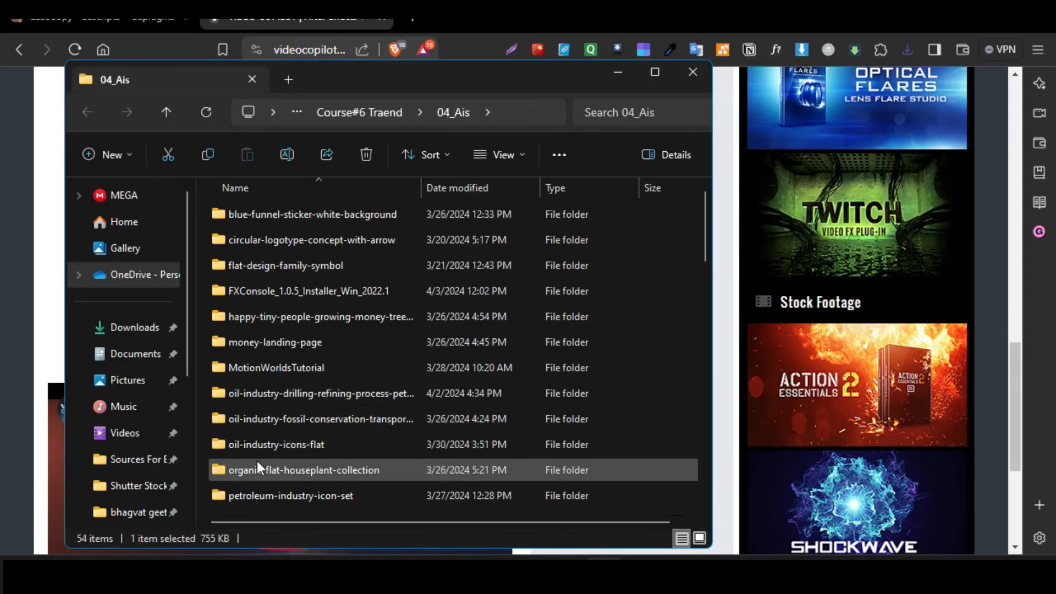
{"action": "scroll", "coordinate": [285, 358], "scroll_direction": "down", "scroll_amount": 7}
{"action": "double_click", "coordinate": [290, 502]}
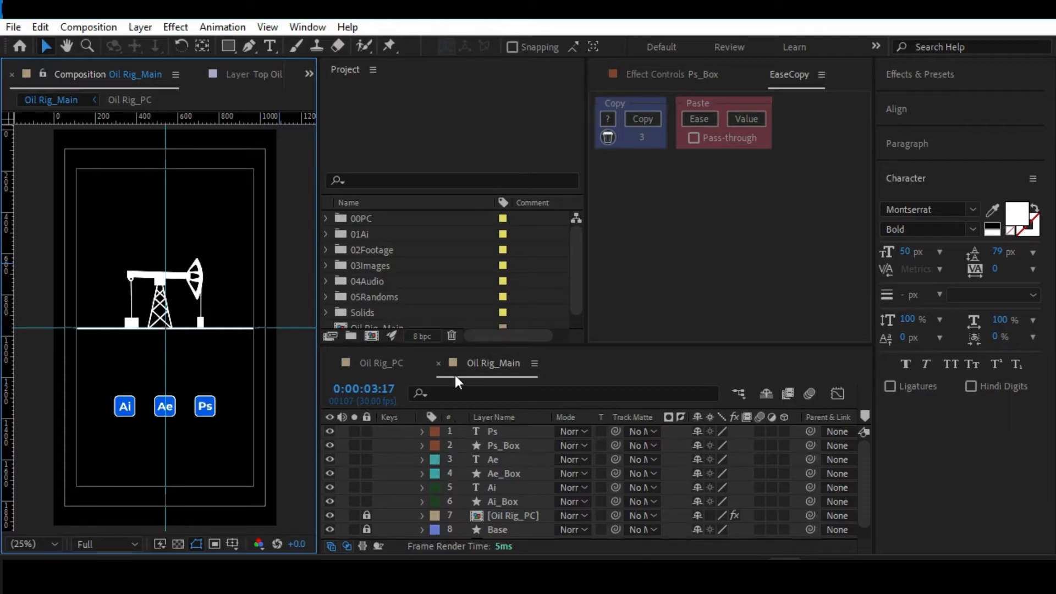
Search the effects library for "saber" to check that the plug-in is installed, and clear the search.
{"action": "left_click", "coordinate": [913, 73]}
{"action": "left_click", "coordinate": [915, 100]}
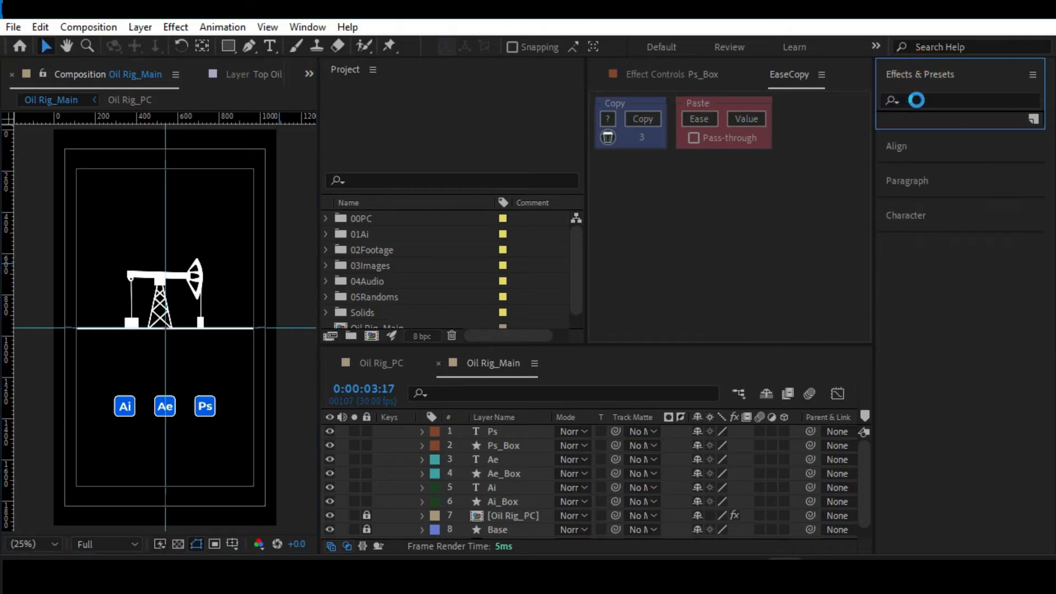
{"action": "left_click", "coordinate": [929, 97]}
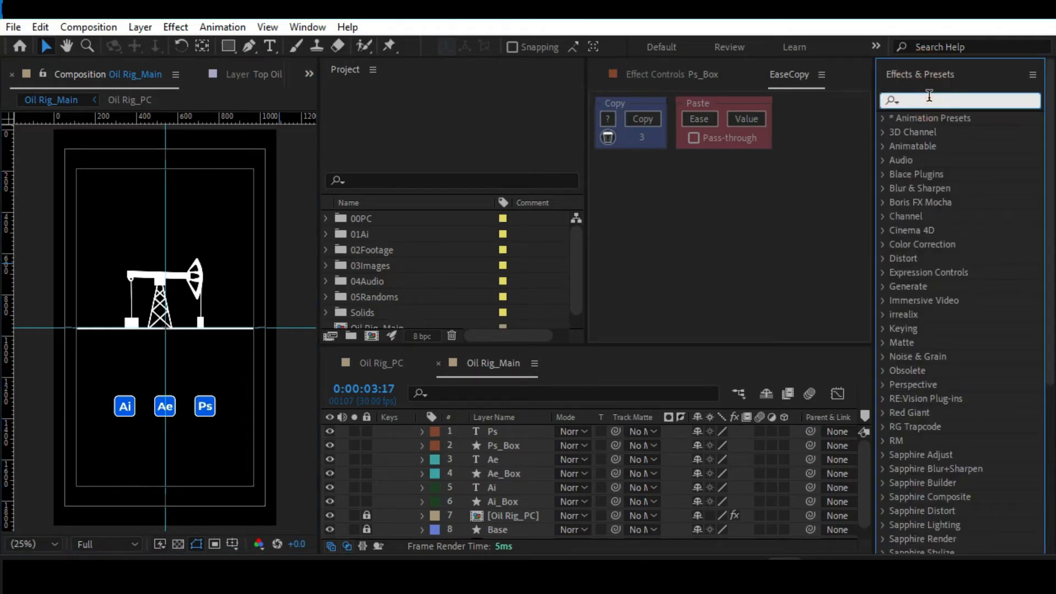
{"action": "type", "text": "saber"}
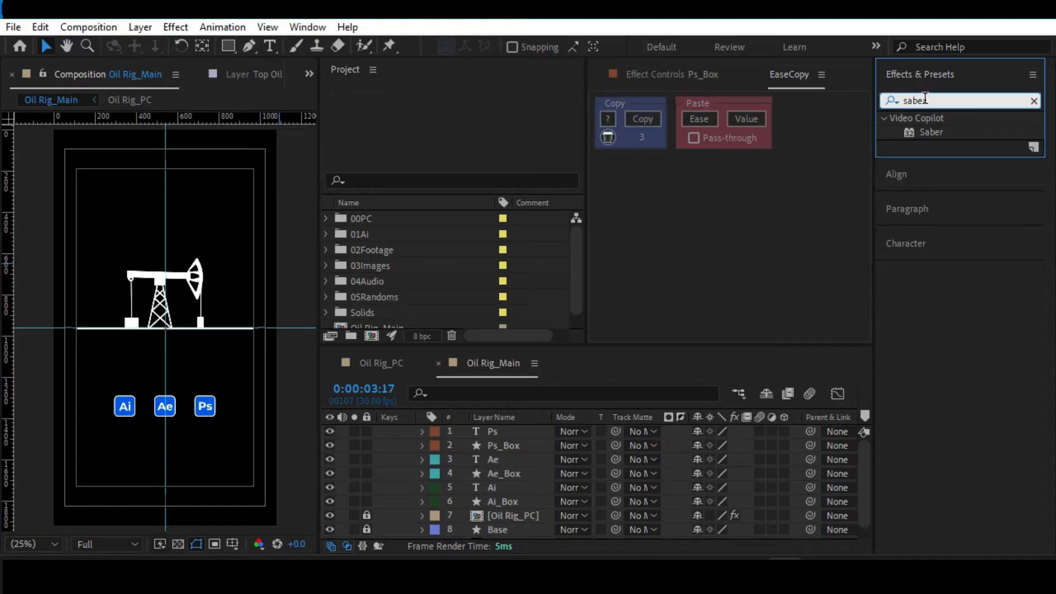
{"action": "left_click", "coordinate": [882, 110]}
{"action": "left_click", "coordinate": [1034, 102]}
{"action": "left_click", "coordinate": [1020, 75]}
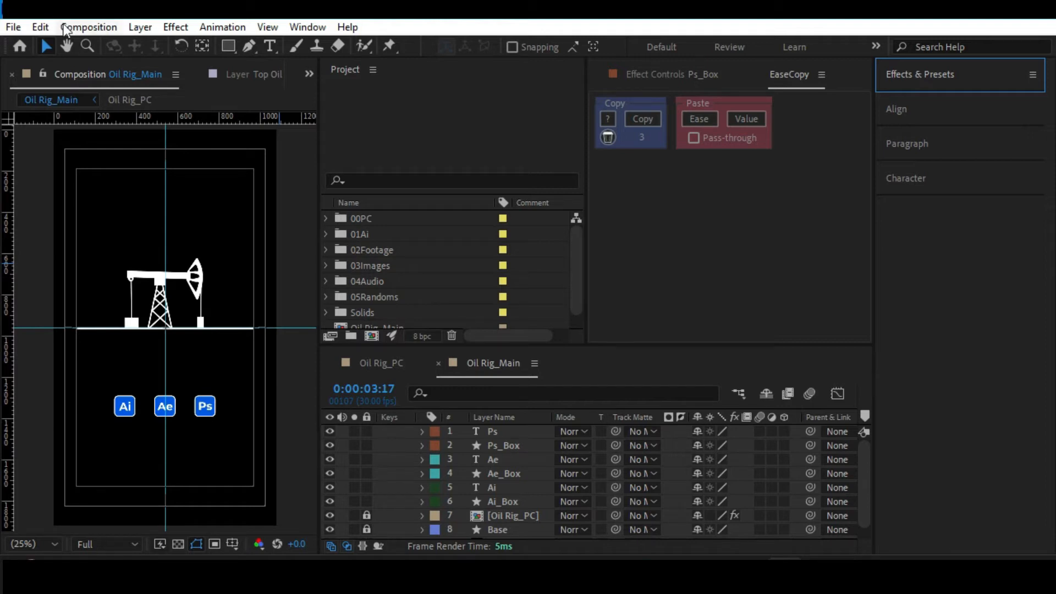
{"action": "right_click", "coordinate": [302, 447]}
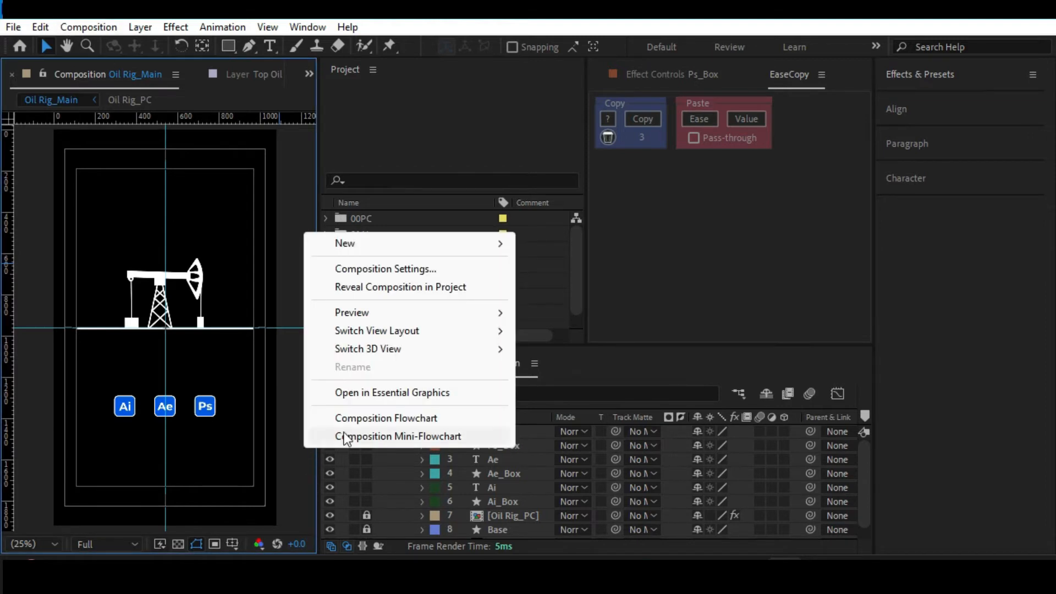
{"action": "mouse_move", "coordinate": [408, 242]}
{"action": "left_click", "coordinate": [293, 249]}
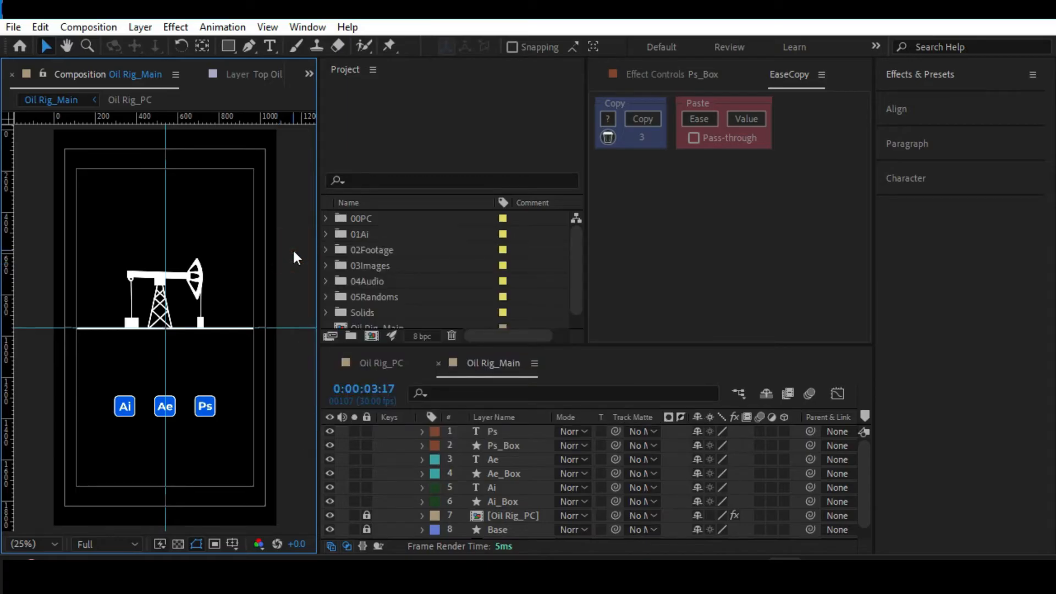
Create a black comp-size solid named Saber in Oil Rig_Main and apply the Saber effect to it.
{"action": "key", "text": "ctrl+y"}
{"action": "type", "text": "Saber"}
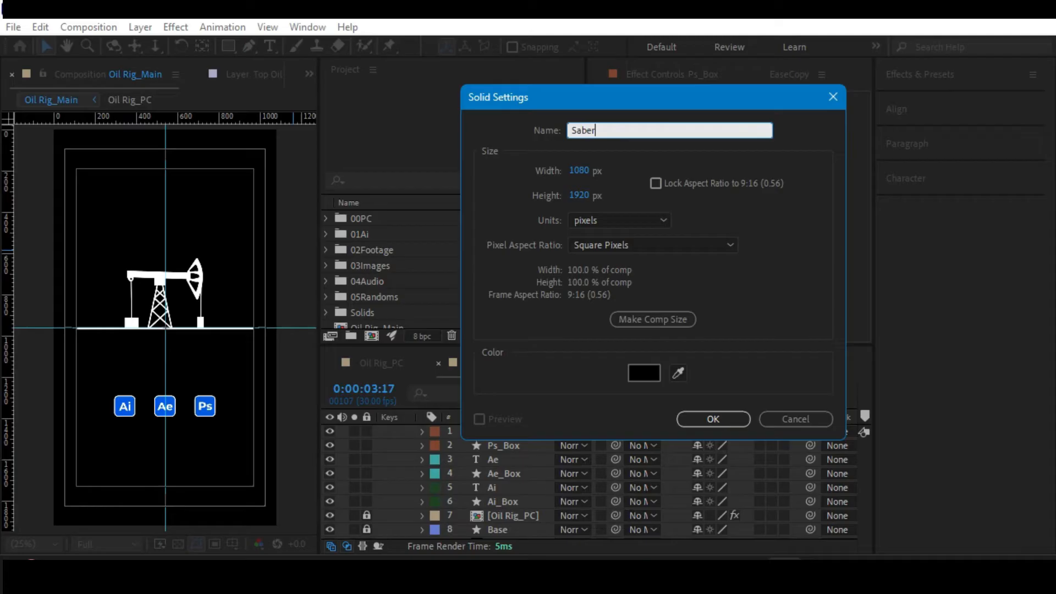
{"action": "key", "text": "Return"}
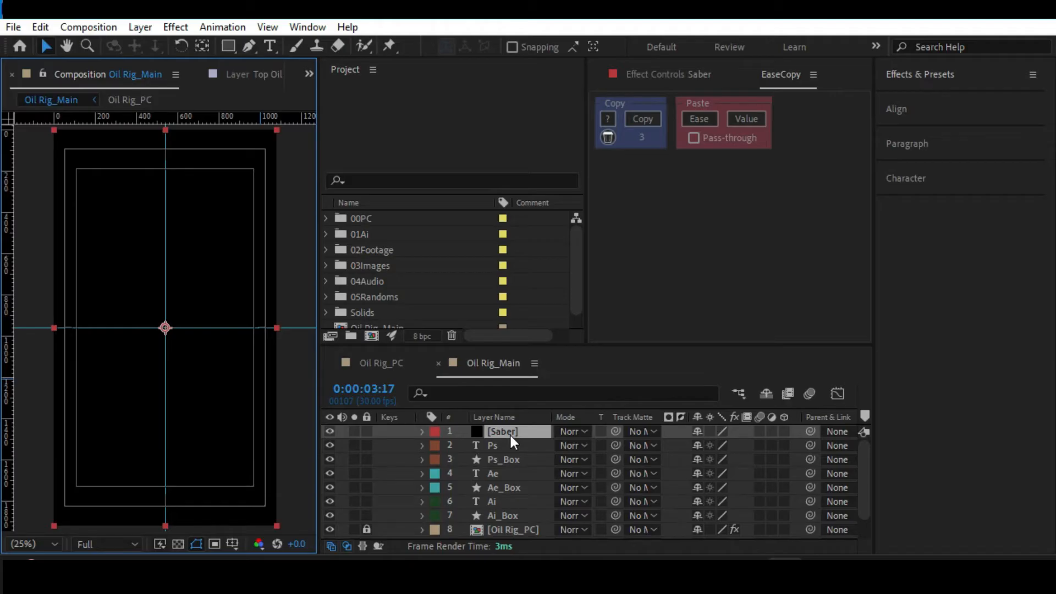
{"action": "key", "text": "ctrl+space"}
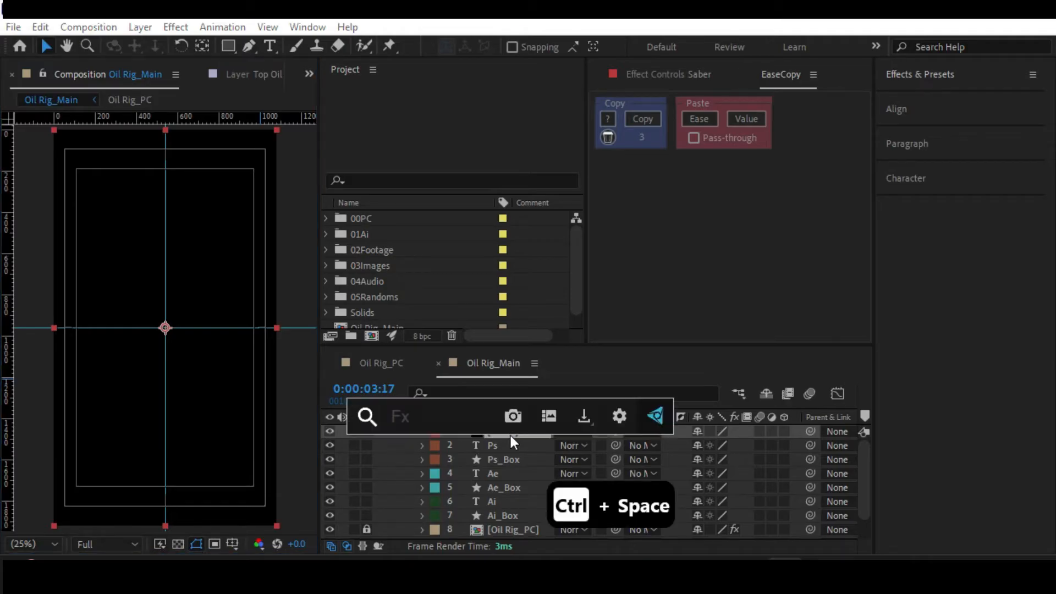
{"action": "type", "text": "sab"}
{"action": "key", "text": "Return"}
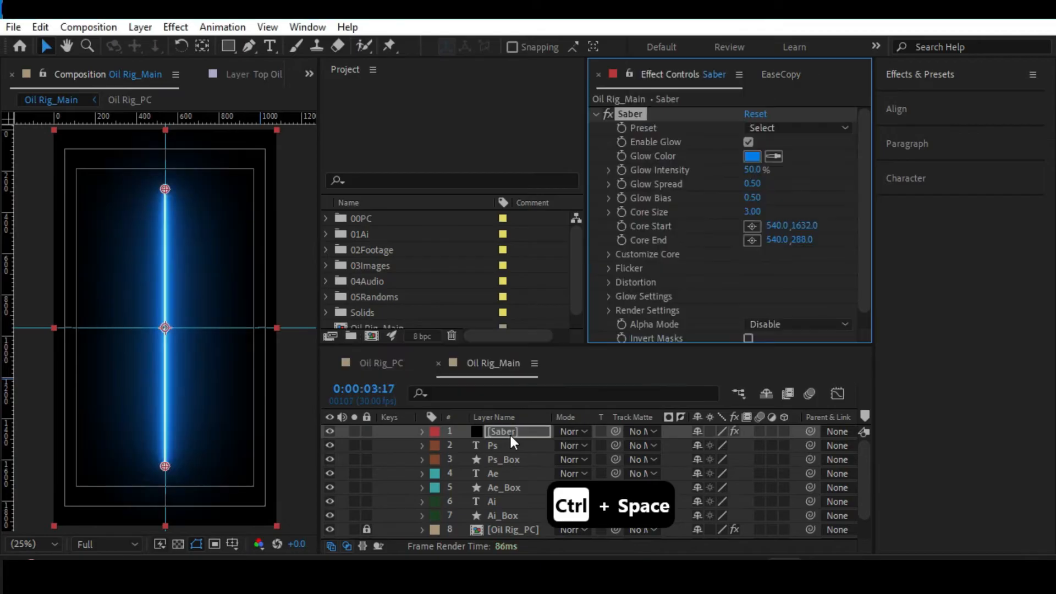
Hide the Saber layer and examine the Ai box up close.
{"action": "left_click_drag", "start_coordinate": [146, 242], "coordinate": [134, 264]}
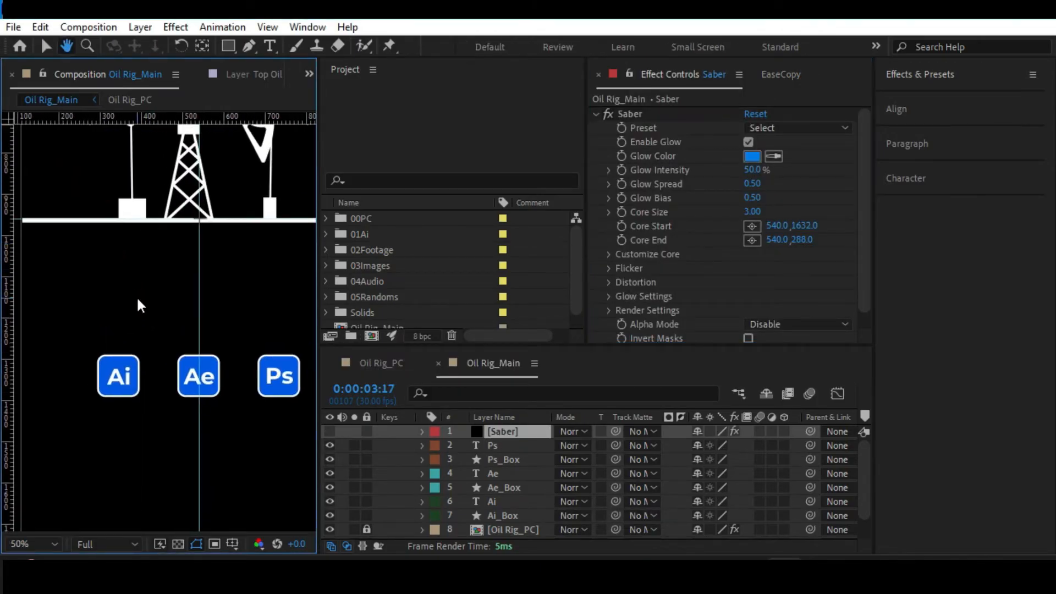
{"action": "key", "text": "."}
{"action": "key", "text": "v"}
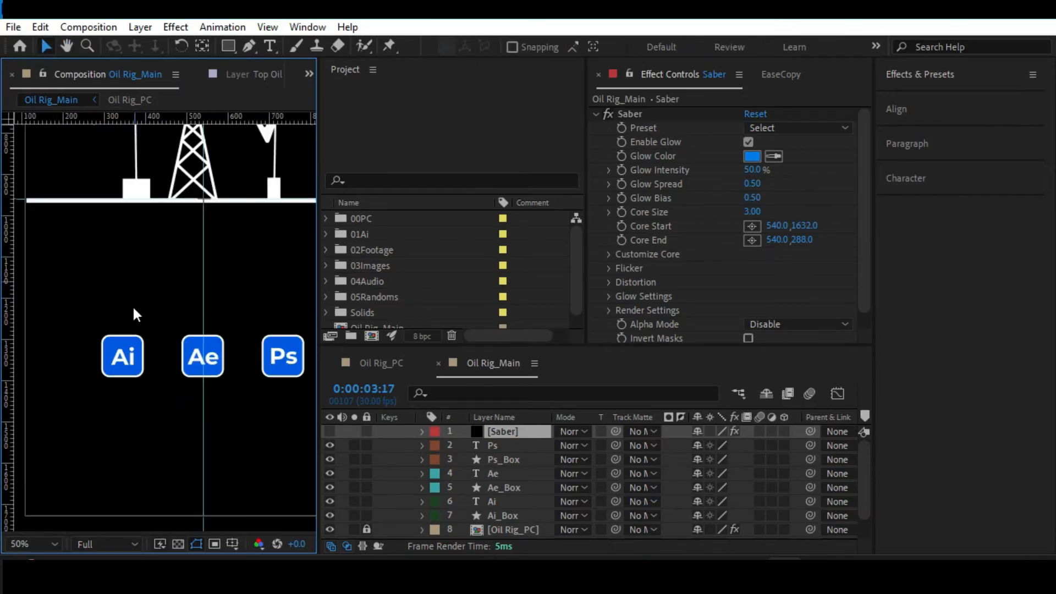
{"action": "left_click", "coordinate": [107, 344]}
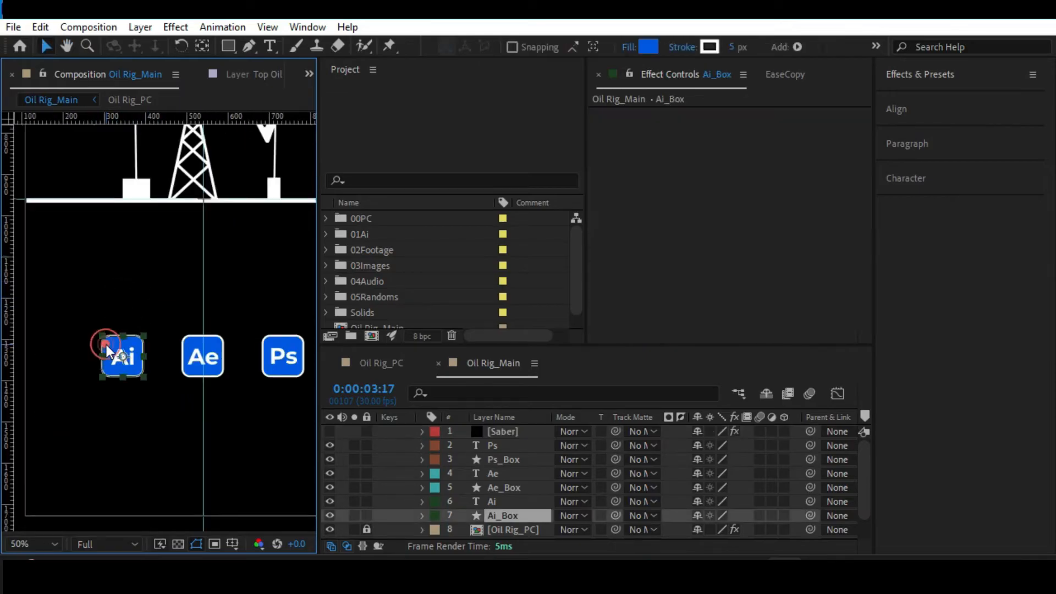
{"action": "left_click", "coordinate": [56, 301]}
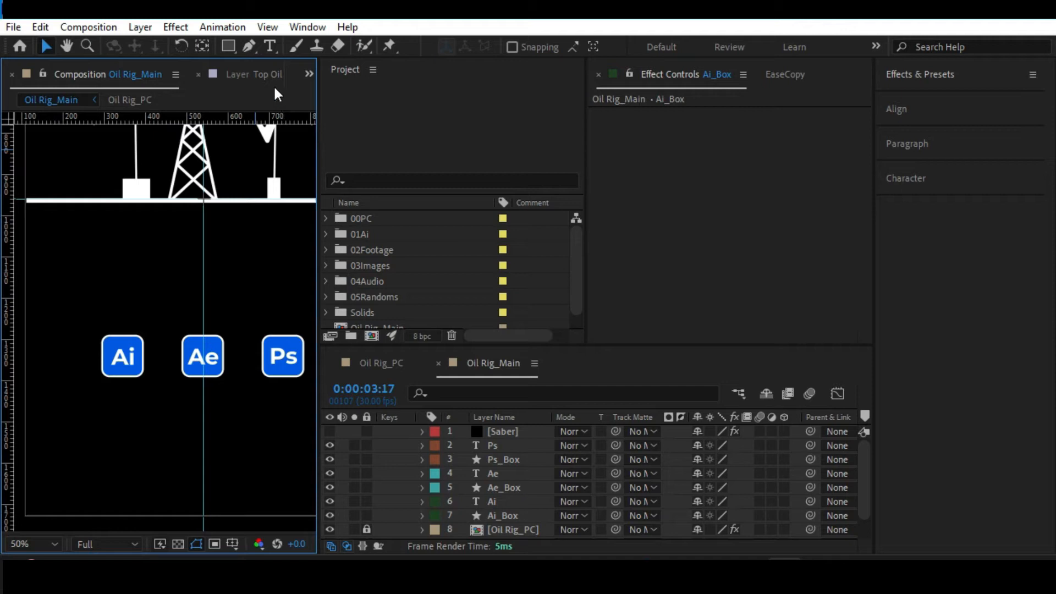
{"action": "left_click", "coordinate": [115, 342]}
{"action": "key", "text": "."}
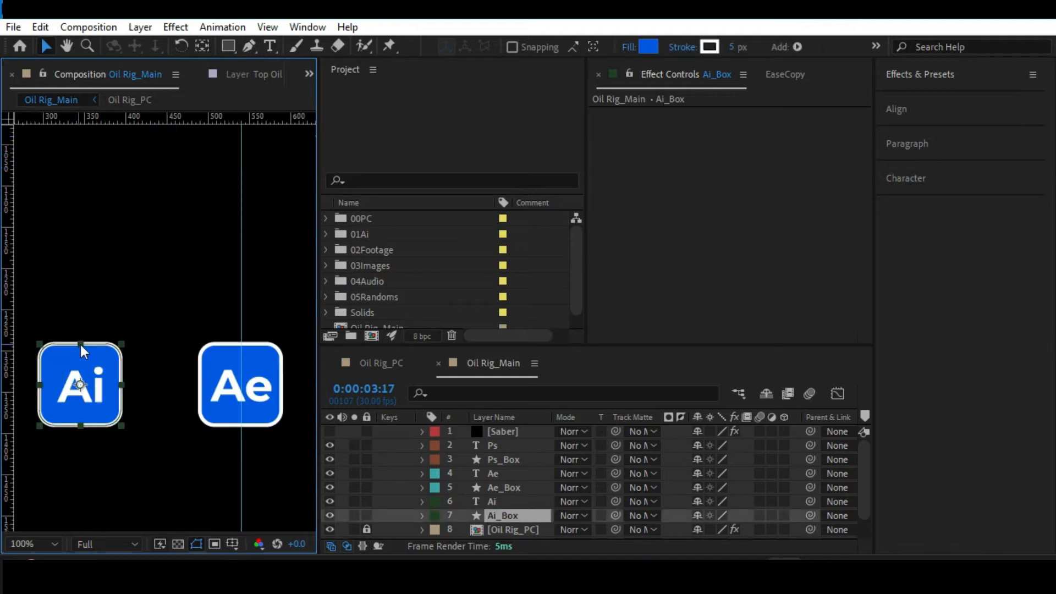
Activate the Pen tool, move the Saber layer directly below Ai_Box and make the layer visible again.
{"action": "left_click", "coordinate": [248, 48]}
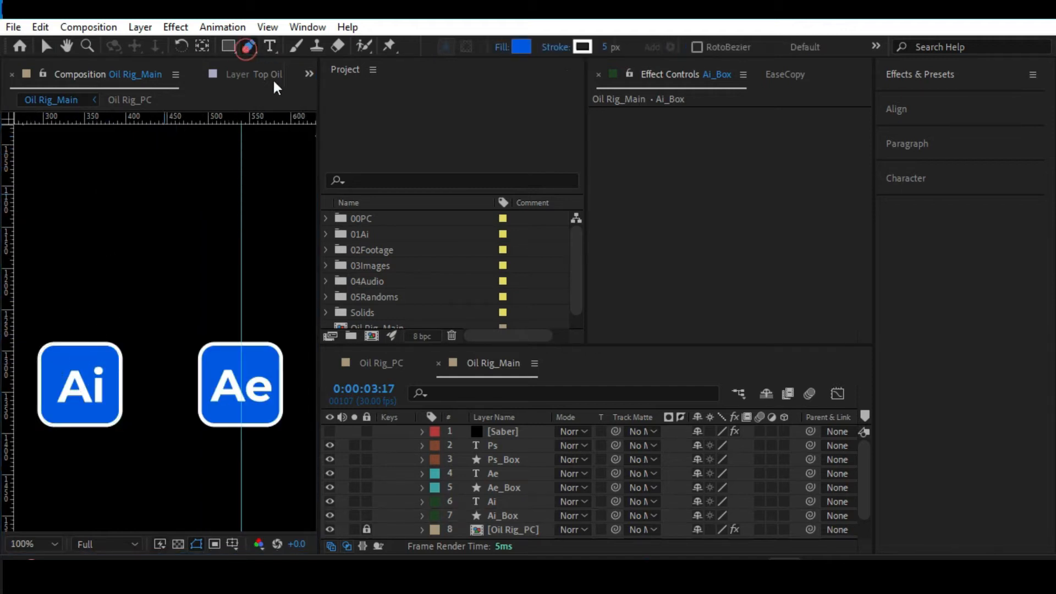
{"action": "left_click", "coordinate": [506, 430]}
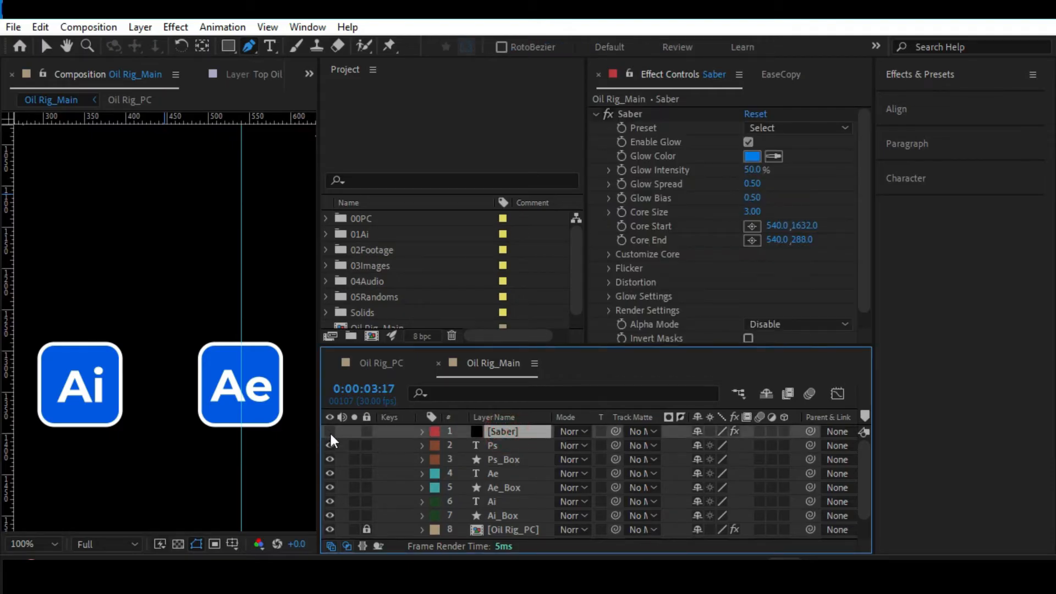
{"action": "key", "text": "comma"}
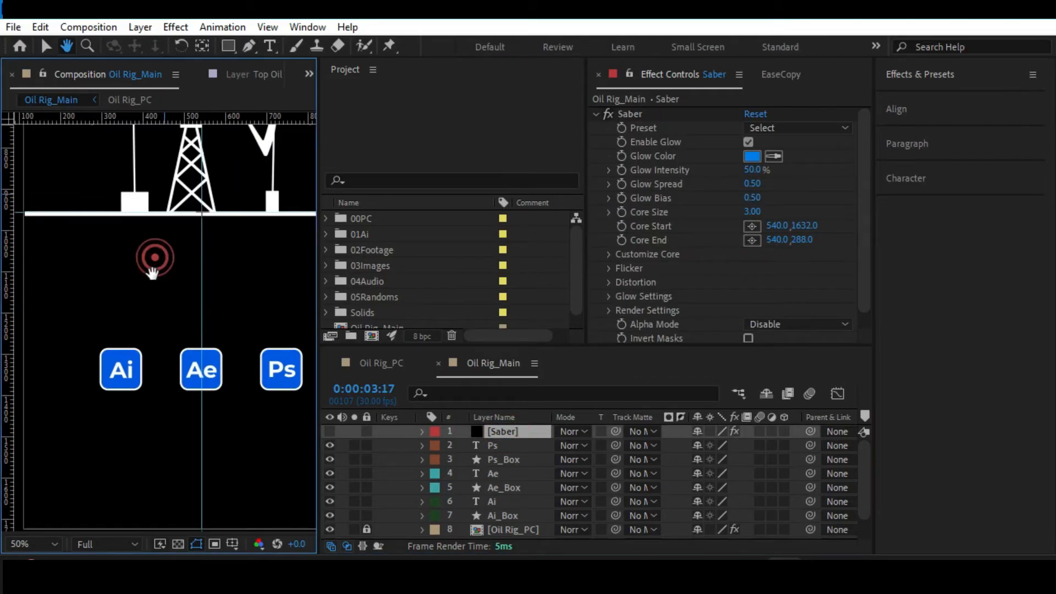
{"action": "left_click_drag", "start_coordinate": [153, 259], "coordinate": [137, 278]}
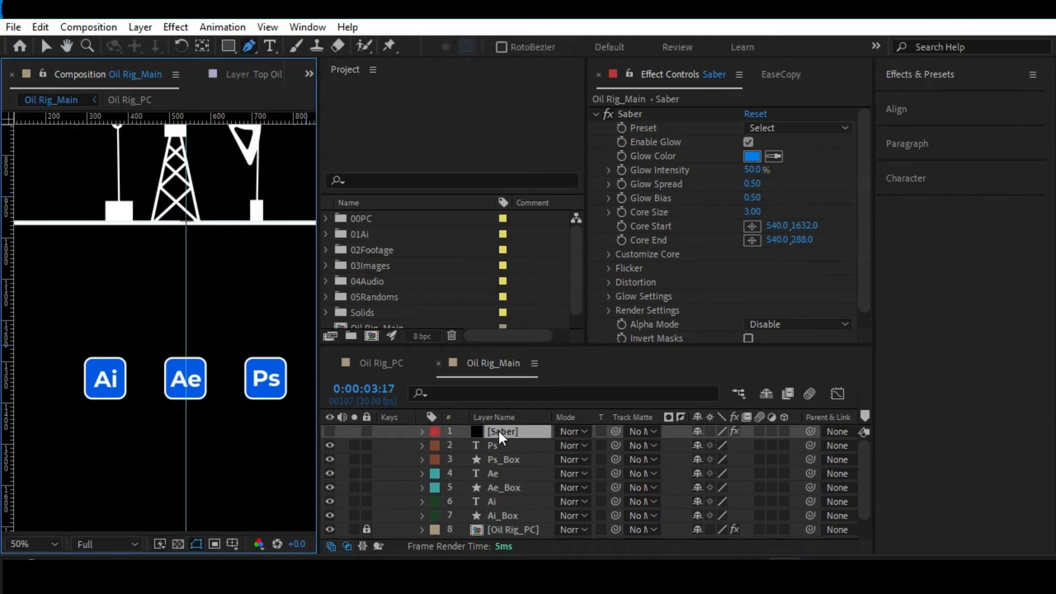
{"action": "left_click_drag", "start_coordinate": [498, 431], "coordinate": [510, 518]}
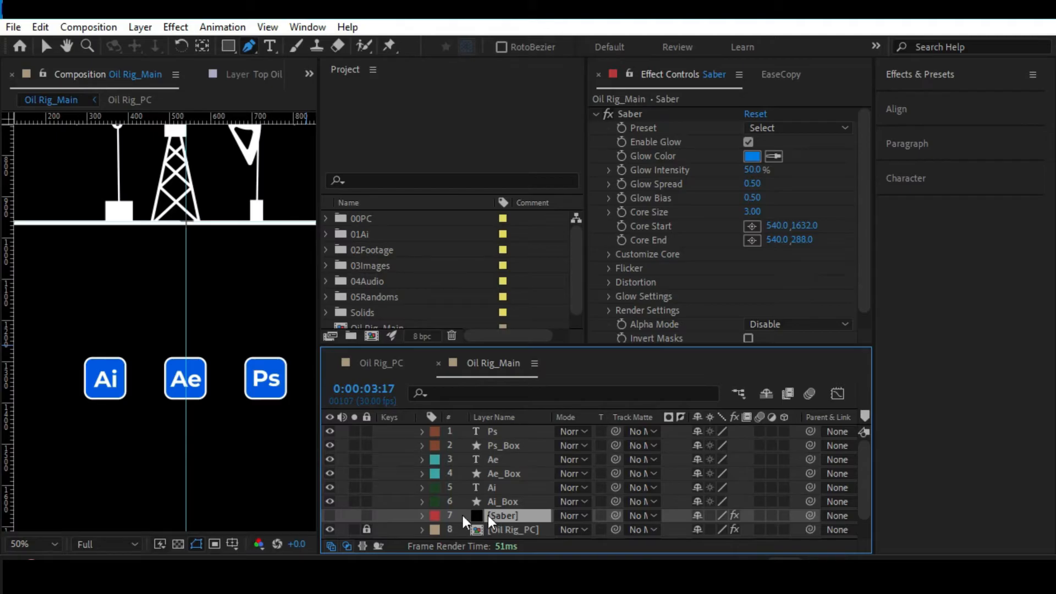
{"action": "left_click", "coordinate": [329, 516]}
{"action": "key", "text": "comma"}
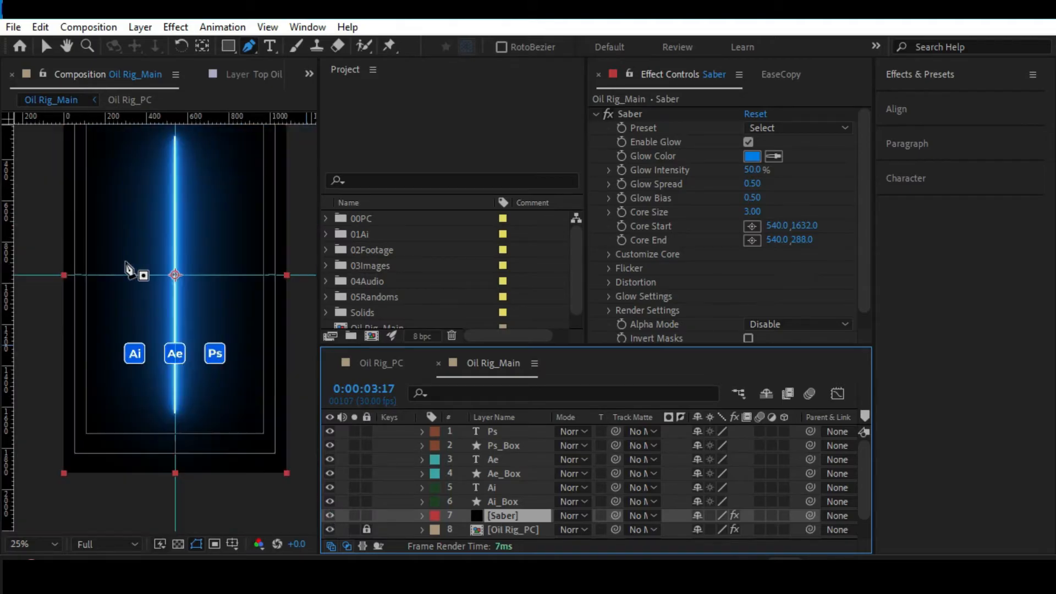
Set the Saber layer's blending mode to Add.
{"action": "left_click", "coordinate": [571, 515]}
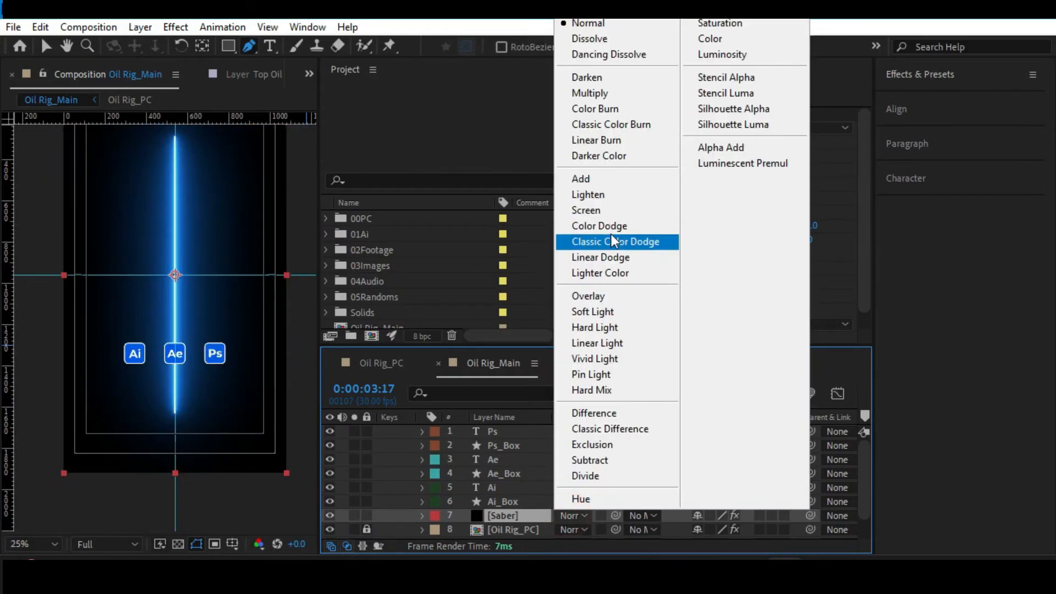
{"action": "left_click", "coordinate": [583, 179]}
{"action": "key", "text": "period"}
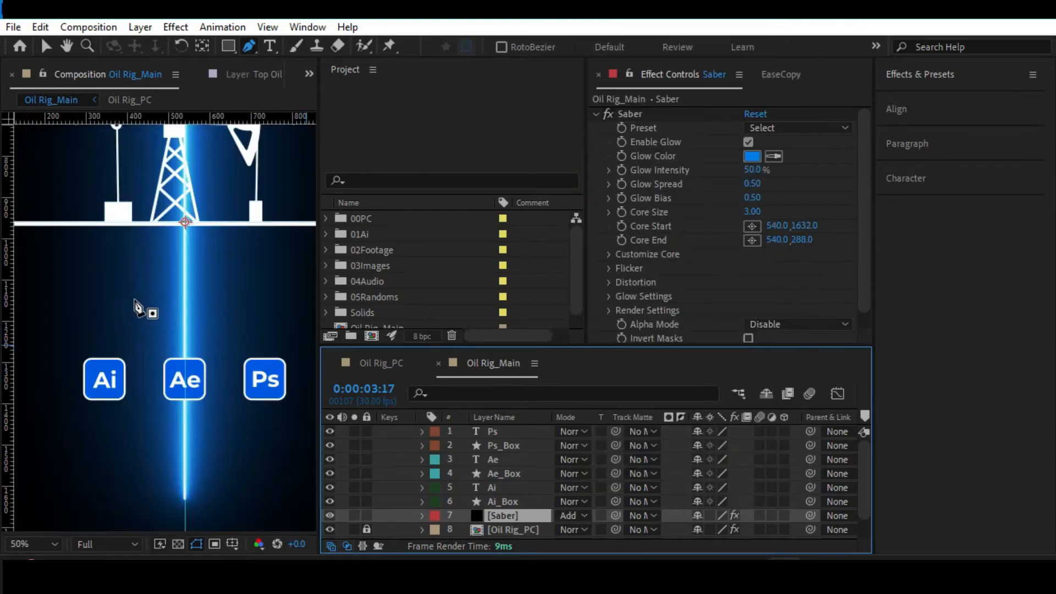
{"action": "left_click", "coordinate": [568, 515]}
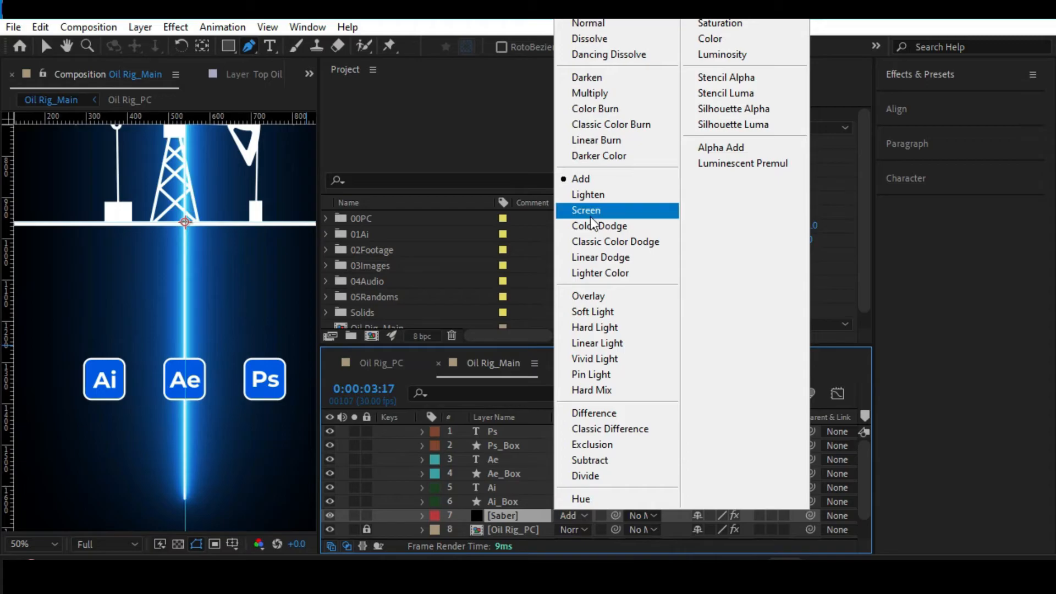
{"action": "left_click", "coordinate": [514, 518]}
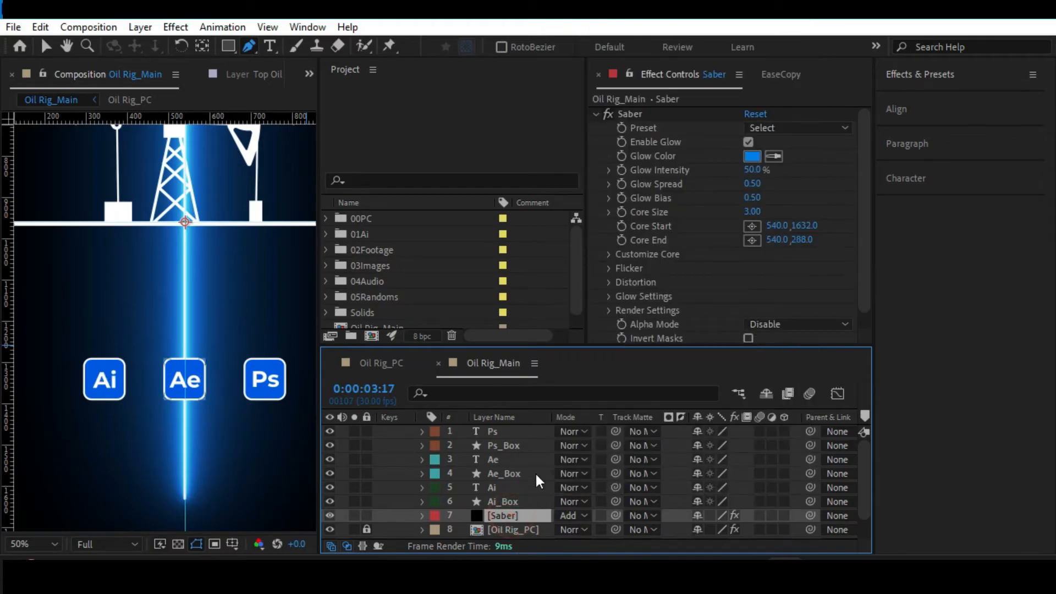
Draw an S-shaped mask path on the Saber layer from the Ai box's top edge to the ground line beneath the pump jack's rod.
{"action": "left_click", "coordinate": [104, 359]}
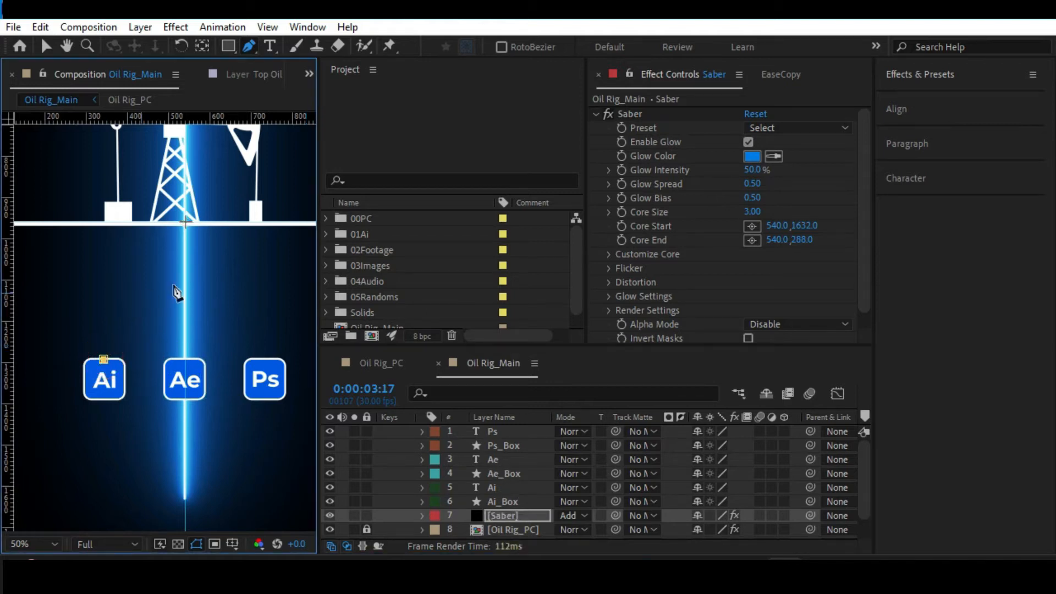
{"action": "left_click_drag", "start_coordinate": [185, 270], "coordinate": [208, 208]}
{"action": "left_click_drag", "start_coordinate": [184, 269], "coordinate": [198, 281]}
{"action": "left_click_drag", "start_coordinate": [175, 342], "coordinate": [117, 307]}
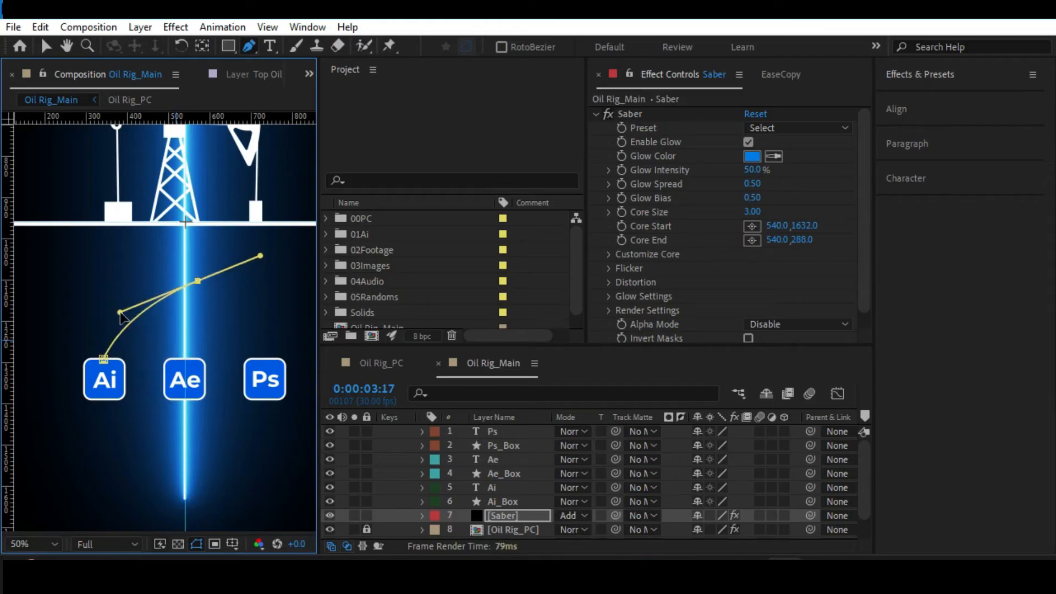
{"action": "left_click", "coordinate": [257, 215]}
{"action": "left_click_drag", "start_coordinate": [260, 255], "coordinate": [268, 276]}
{"action": "left_click_drag", "start_coordinate": [198, 281], "coordinate": [171, 288]}
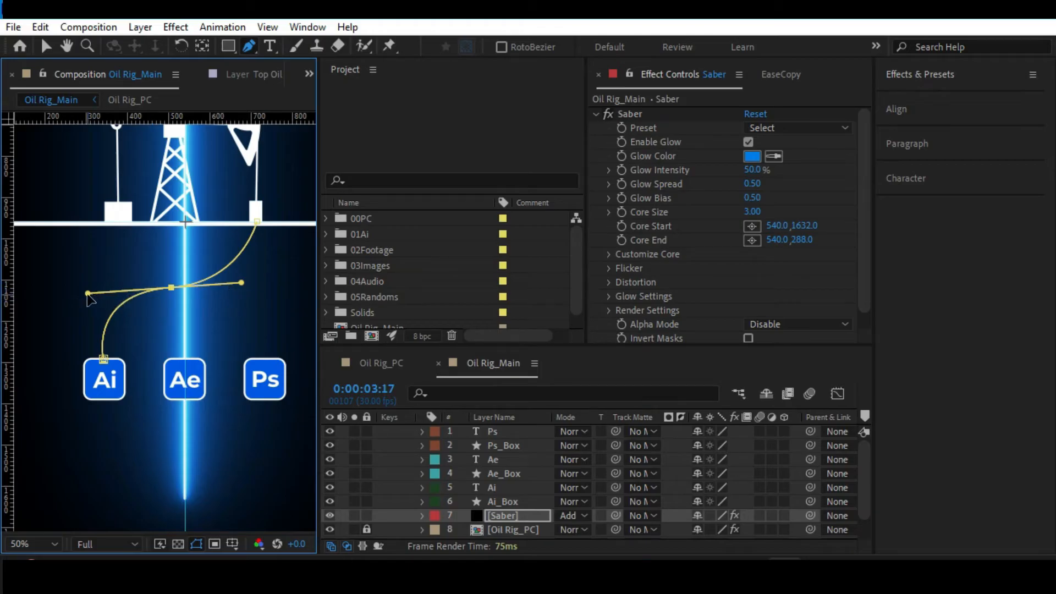
Shorten both curve handles of the mask path's middle point to smooth the S-bend.
{"action": "left_click_drag", "start_coordinate": [88, 293], "coordinate": [68, 257]}
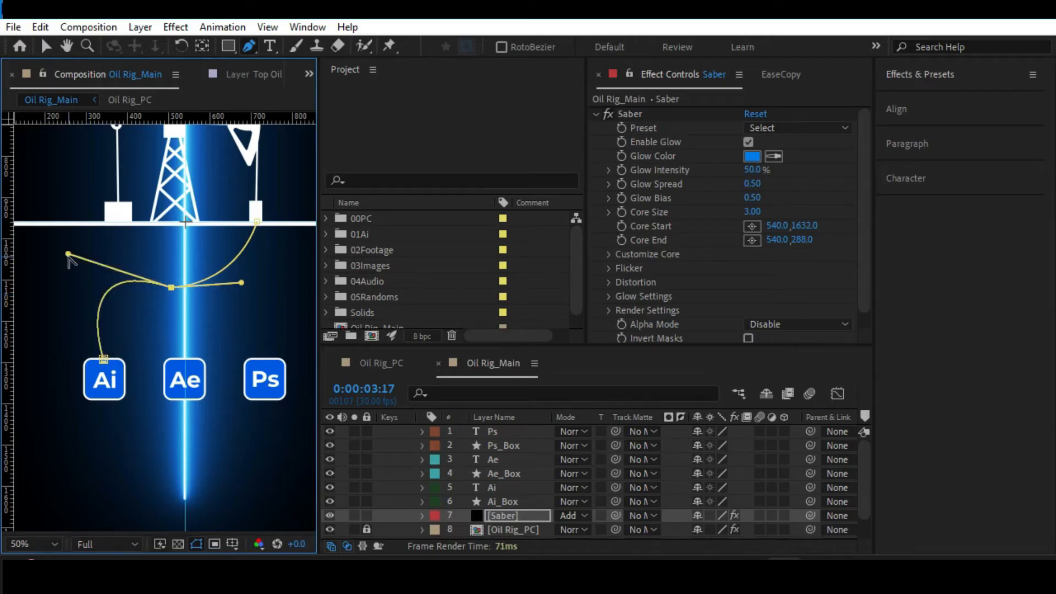
{"action": "key", "text": "ctrl+z"}
{"action": "left_click_drag", "start_coordinate": [88, 294], "coordinate": [147, 307]}
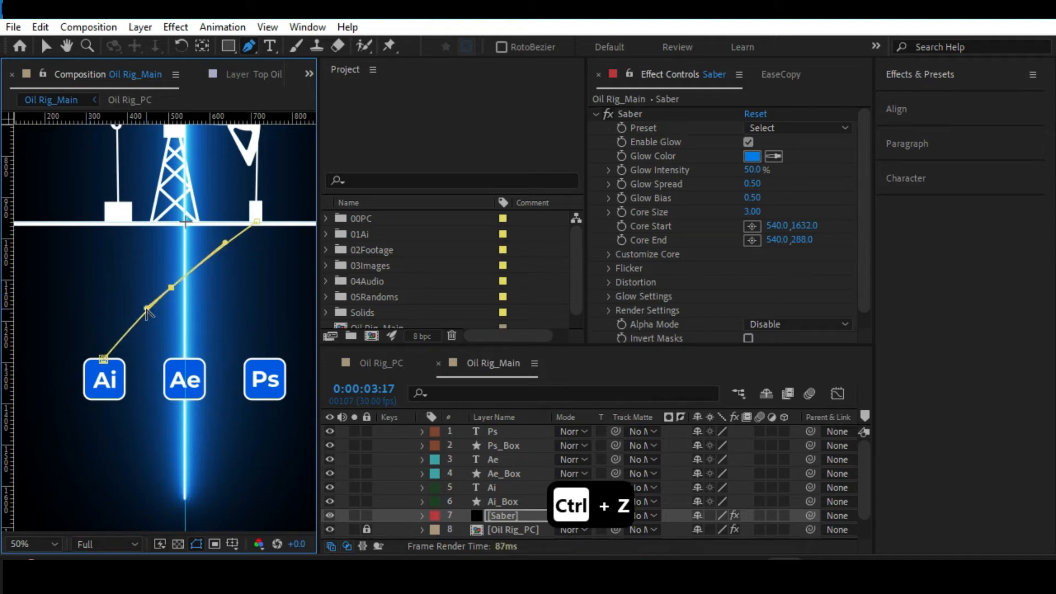
{"action": "key", "text": "ctrl+z"}
{"action": "left_click_drag", "start_coordinate": [238, 282], "coordinate": [219, 287]}
{"action": "left_click_drag", "start_coordinate": [86, 287], "coordinate": [112, 302]}
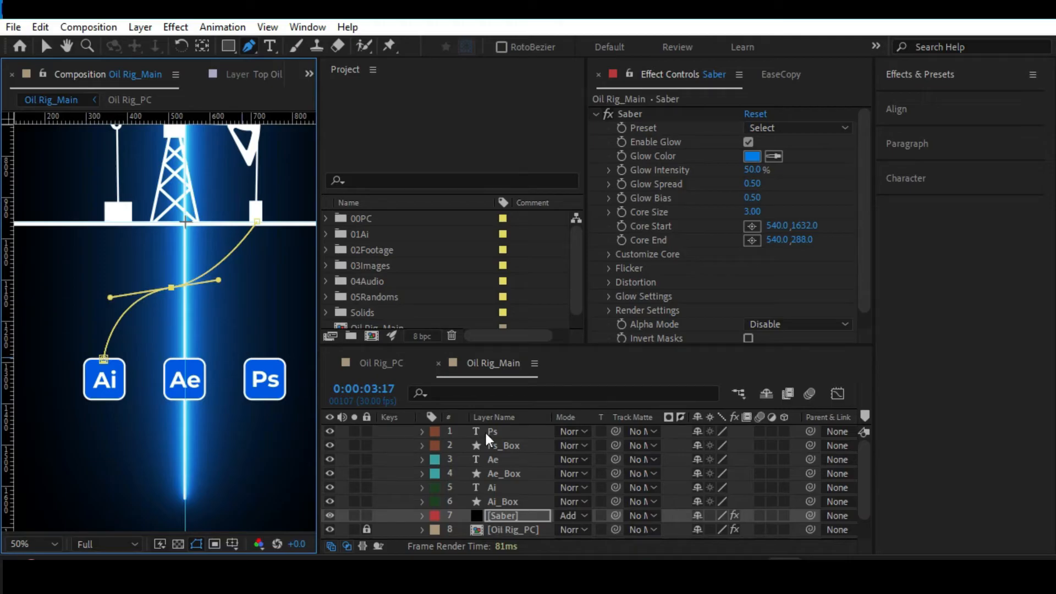
Set the Saber effect's Core Type to Layer Masks in its core customization settings.
{"action": "scroll", "coordinate": [714, 272], "scroll_direction": "down", "scroll_amount": 1}
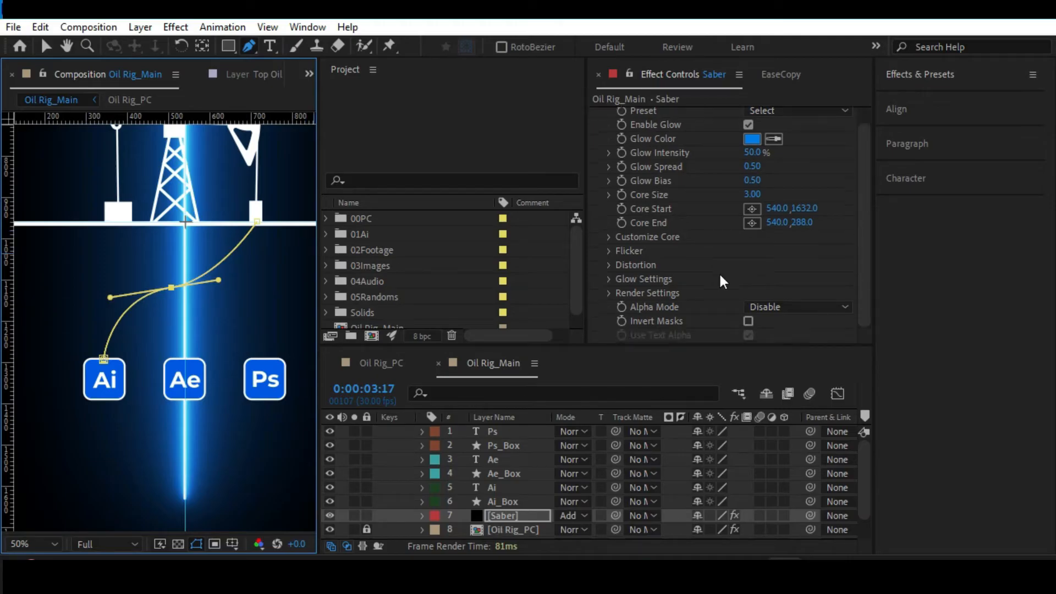
{"action": "left_click", "coordinate": [754, 300]}
{"action": "left_click", "coordinate": [733, 262]}
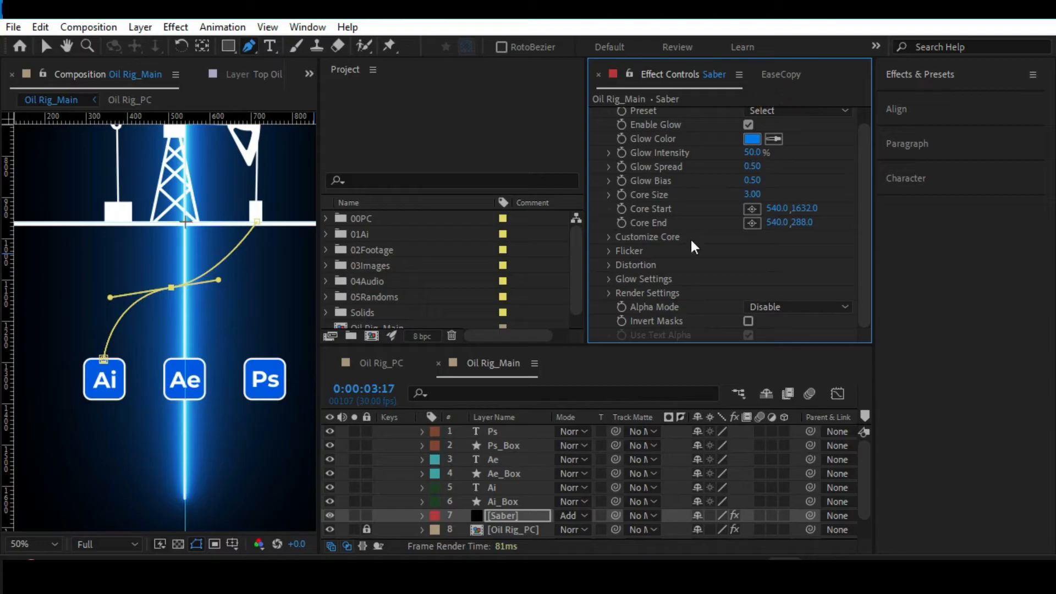
{"action": "left_click", "coordinate": [609, 237]}
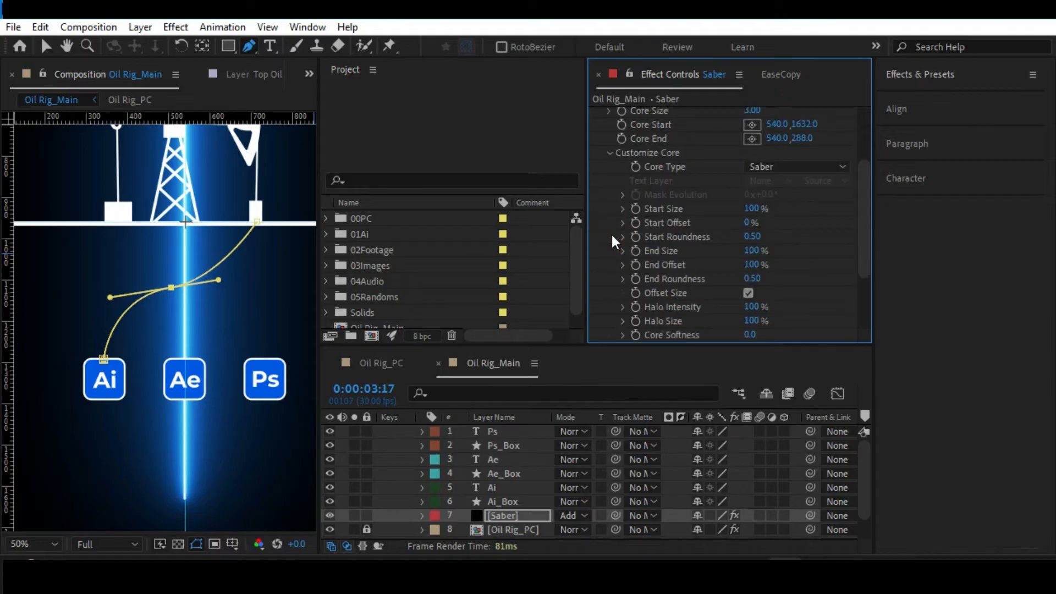
{"action": "left_click", "coordinate": [771, 166]}
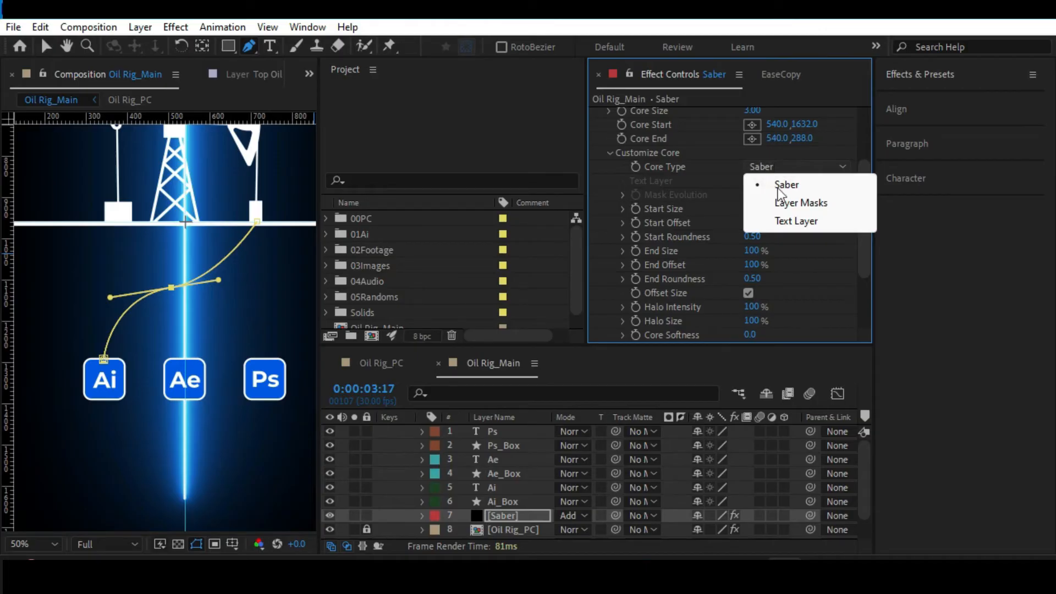
{"action": "left_click", "coordinate": [792, 203]}
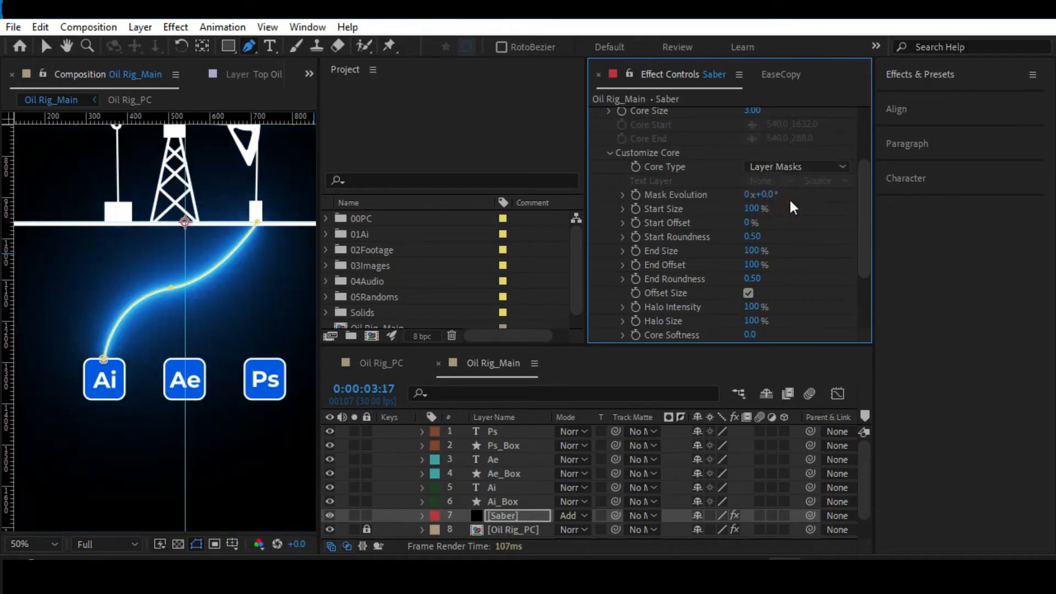
Move the Saber layer to the very top of the layer stack.
{"action": "scroll", "coordinate": [172, 267], "scroll_direction": "down", "scroll_amount": 2}
{"action": "key", "text": "v"}
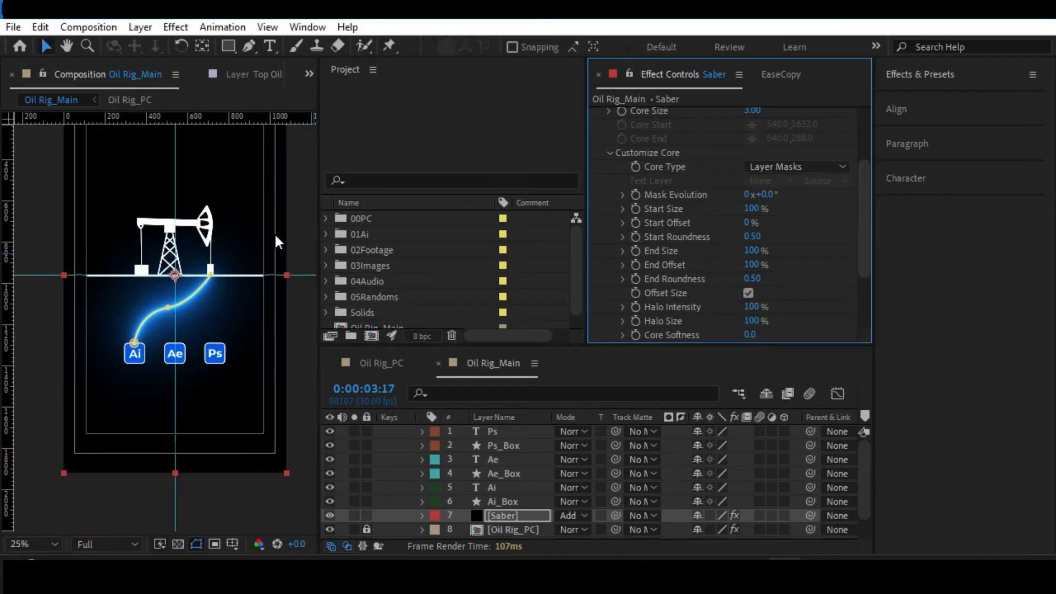
{"action": "scroll", "coordinate": [274, 232], "scroll_direction": "up", "scroll_amount": 2}
{"action": "scroll", "coordinate": [172, 288], "scroll_direction": "down", "scroll_amount": 2}
{"action": "left_click_drag", "start_coordinate": [497, 520], "coordinate": [516, 427]}
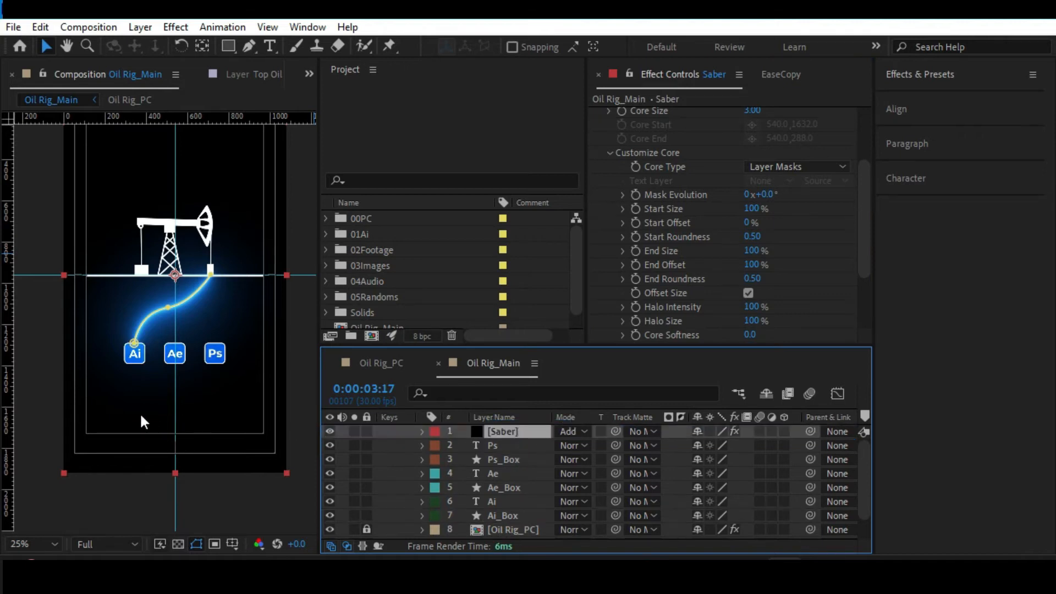
{"action": "scroll", "coordinate": [140, 411], "scroll_direction": "up", "scroll_amount": 2}
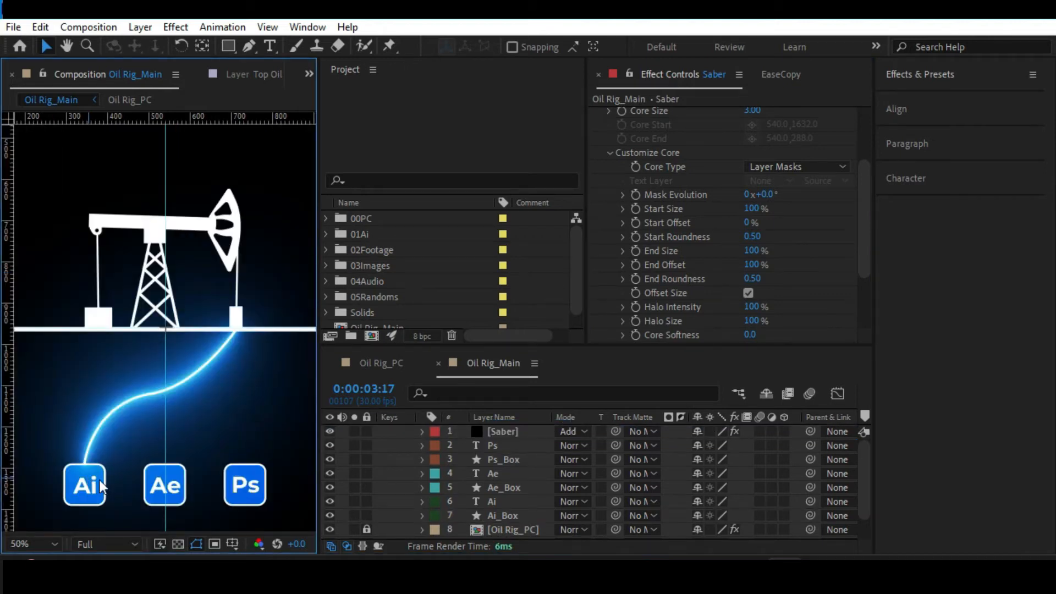
Reduce the Saber effect's Core Size to 2.00.
{"action": "left_click", "coordinate": [504, 430]}
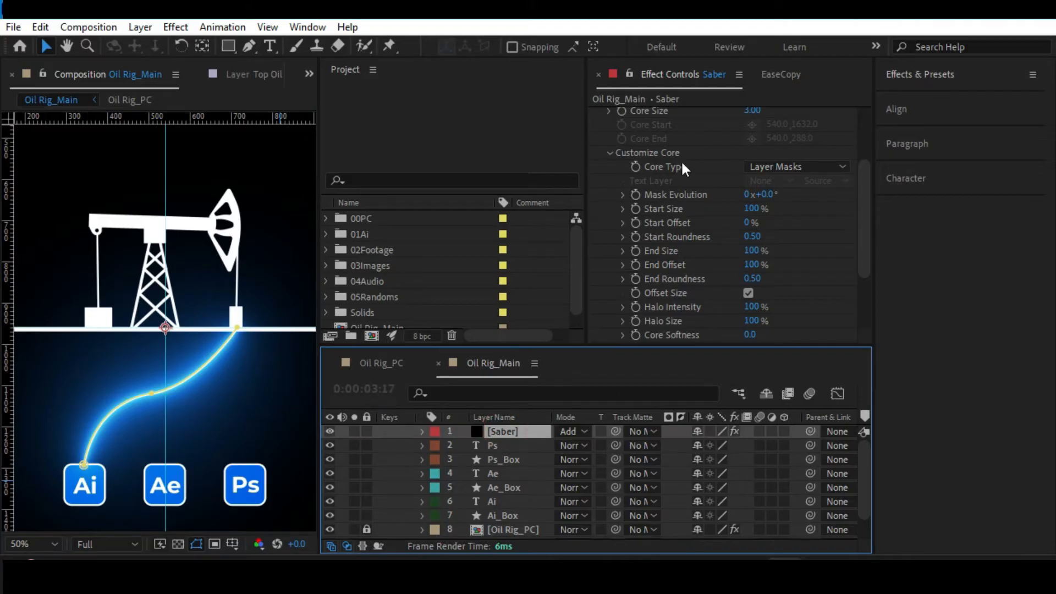
{"action": "scroll", "coordinate": [680, 160], "scroll_direction": "up", "scroll_amount": 4}
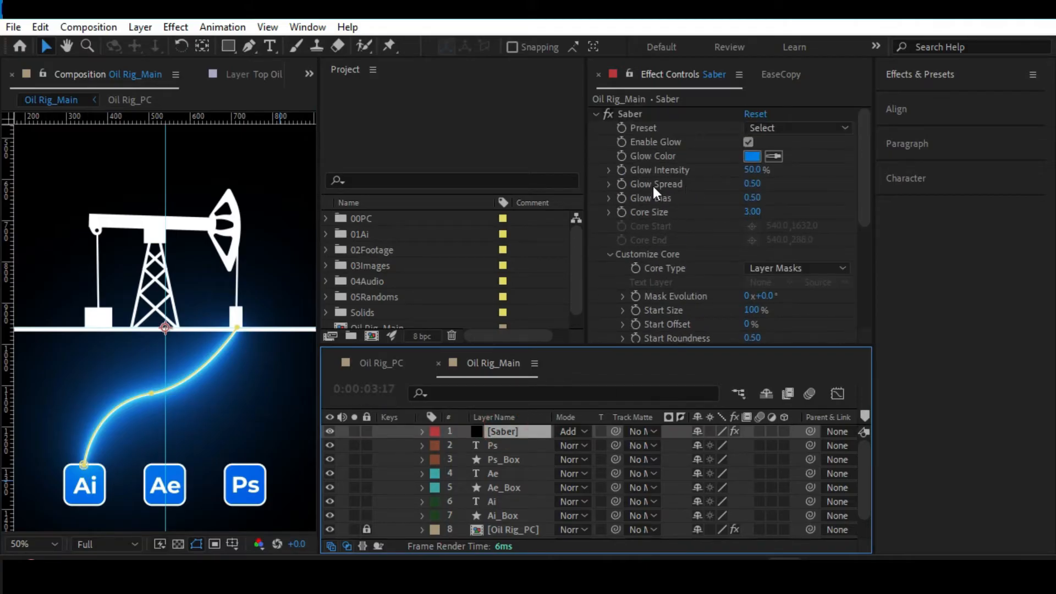
{"action": "left_click", "coordinate": [641, 114]}
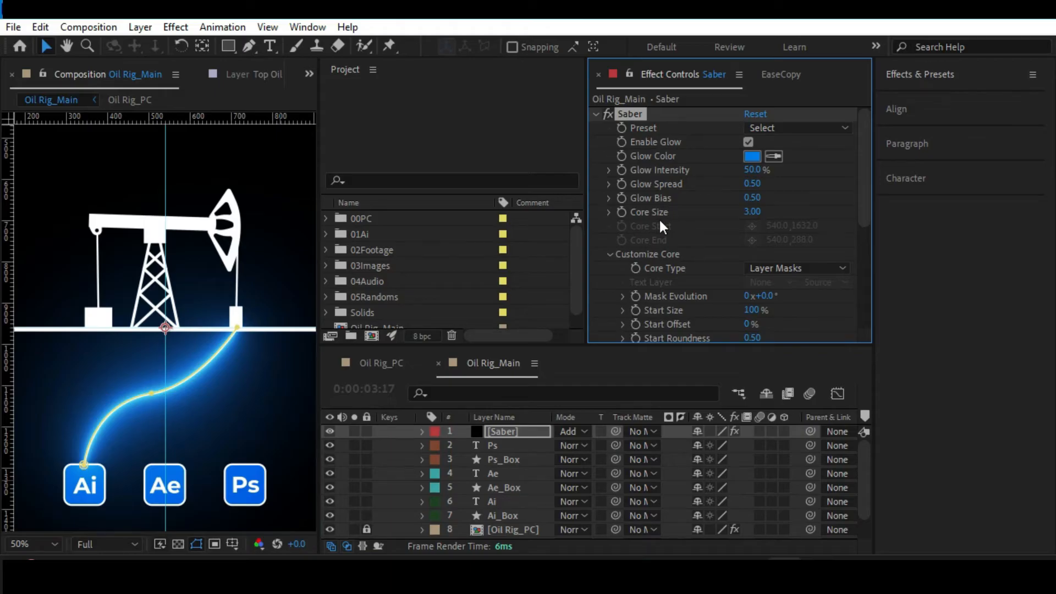
{"action": "mouse_move", "coordinate": [752, 211]}
{"action": "left_mouse_down"}
{"action": "mouse_move", "coordinate": [736, 210]}
{"action": "mouse_move", "coordinate": [747, 211]}
{"action": "left_mouse_up"}
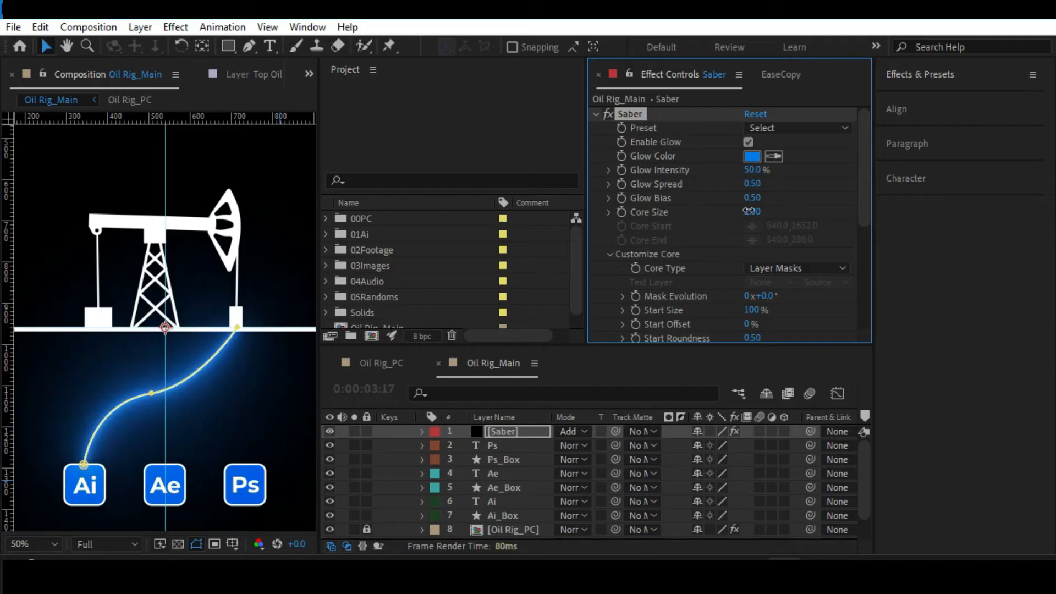
{"action": "left_click", "coordinate": [511, 431]}
{"action": "left_click_drag", "start_coordinate": [874, 346], "coordinate": [980, 336]}
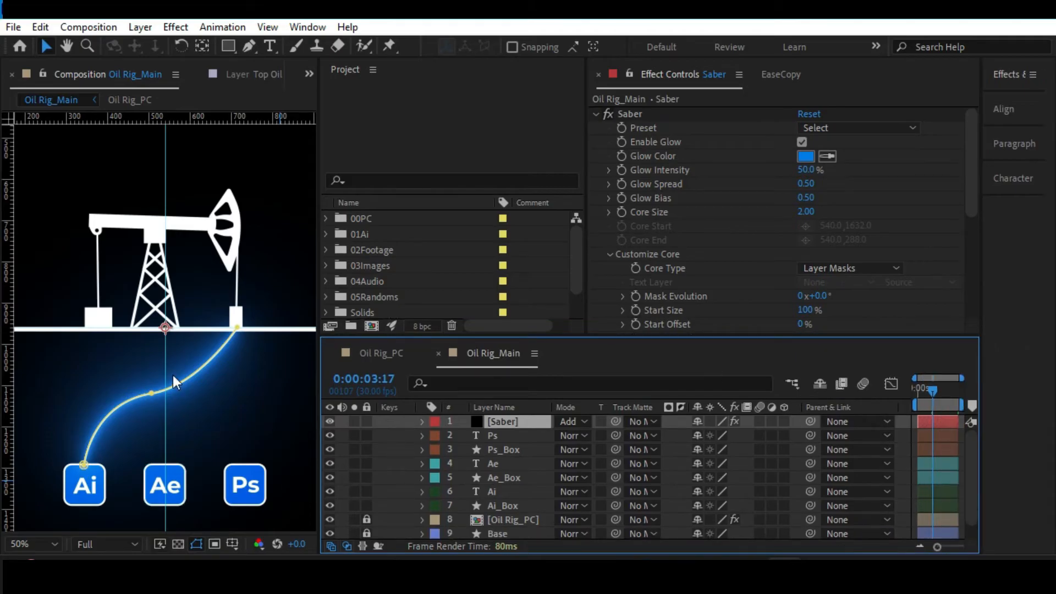
Return to the first frame and rename the Saber layer to BaseSaber_Ai.
{"action": "scroll", "coordinate": [172, 375], "scroll_direction": "down", "scroll_amount": 2}
{"action": "left_click", "coordinate": [39, 294]}
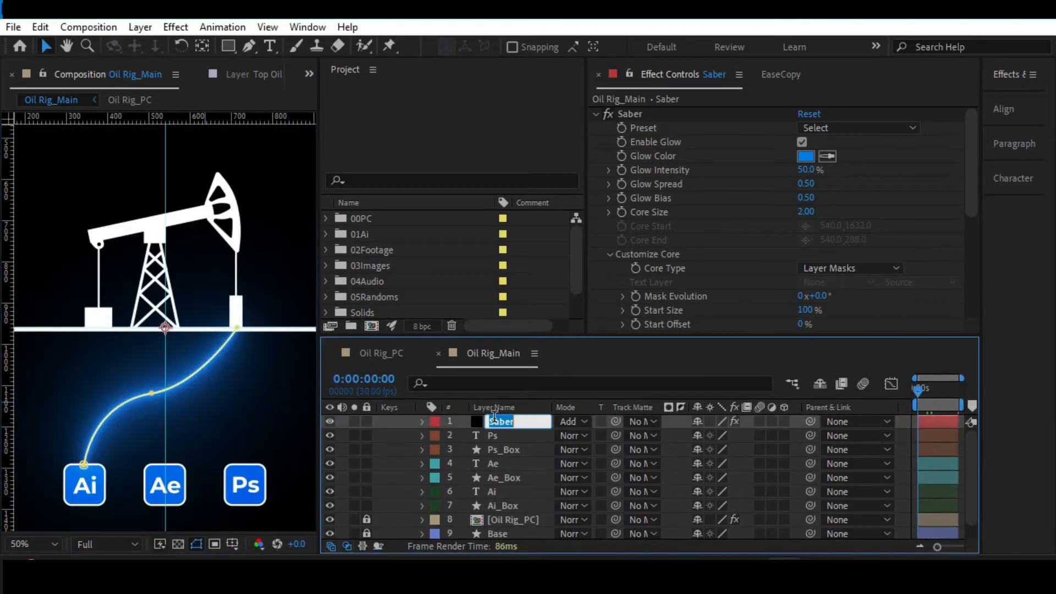
{"action": "left_click", "coordinate": [460, 418]}
{"action": "left_click", "coordinate": [504, 421]}
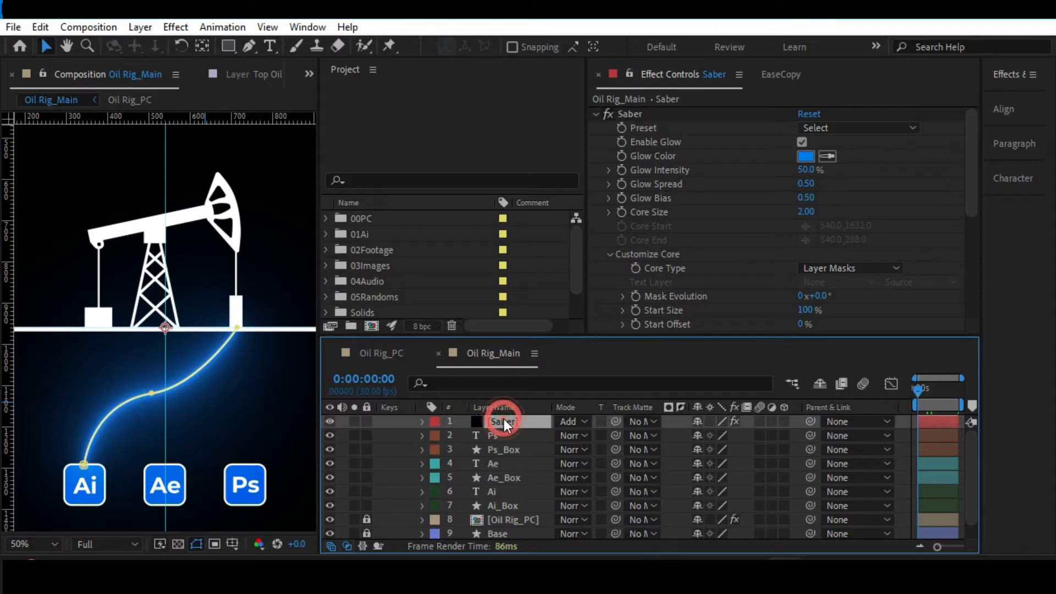
{"action": "key", "text": "Return"}
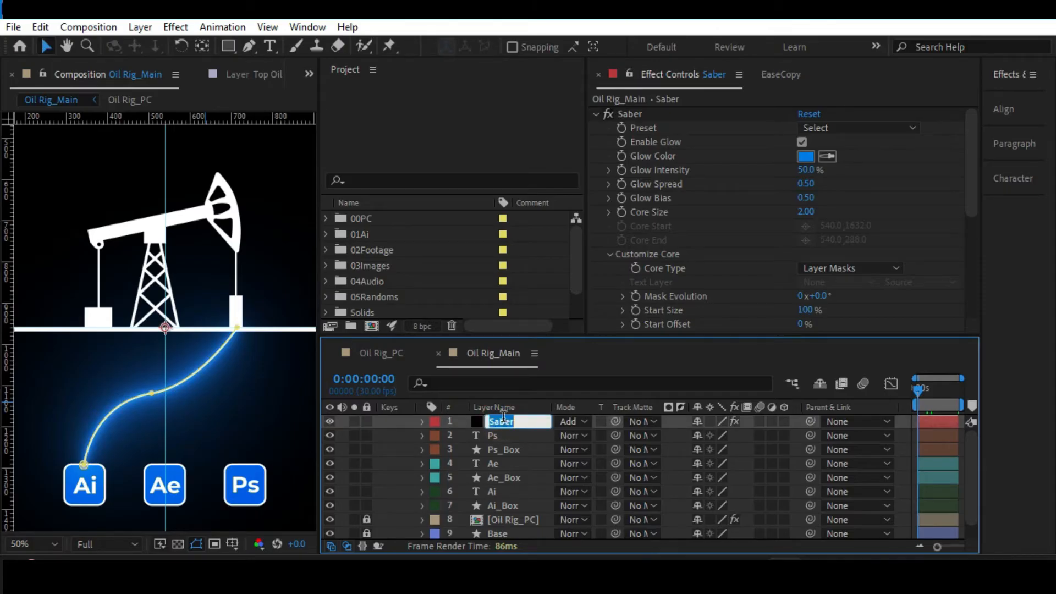
{"action": "key", "text": "Right"}
{"action": "type", "text": "_Ai"}
{"action": "key", "text": "Home"}
{"action": "type", "text": "Base"}
{"action": "key", "text": "Return"}
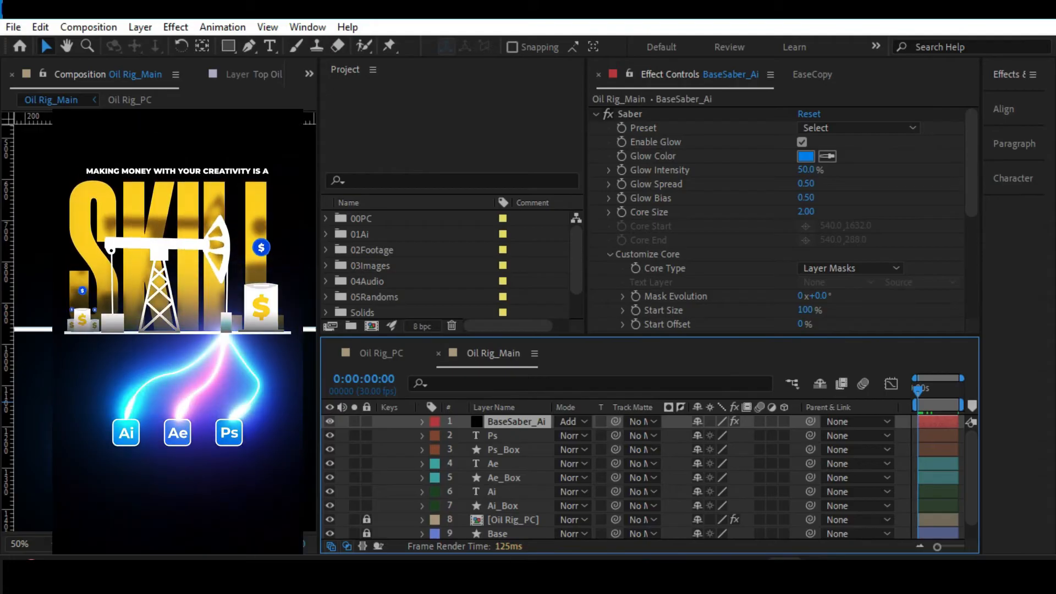
Move BaseSaber_Ai directly above the Ai text layer and duplicate it.
{"action": "left_click_drag", "start_coordinate": [510, 421], "coordinate": [492, 481]}
{"action": "key", "text": "ctrl+d"}
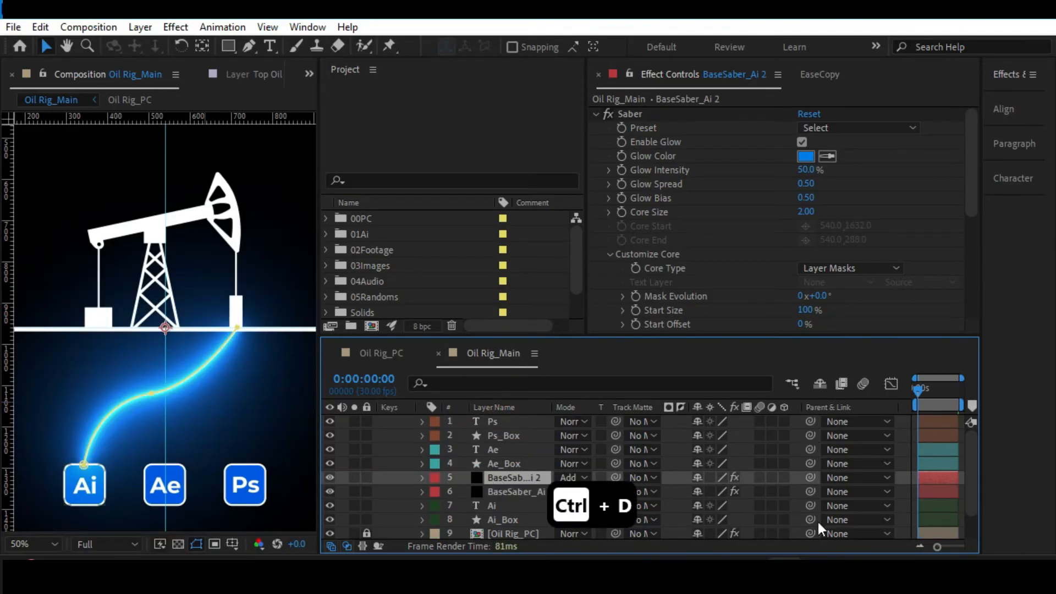
{"action": "left_click_drag", "start_coordinate": [938, 546], "coordinate": [963, 546]}
{"action": "scroll", "coordinate": [712, 292], "scroll_direction": "down", "scroll_amount": 3}
{"action": "scroll", "coordinate": [695, 221], "scroll_direction": "up", "scroll_amount": 3}
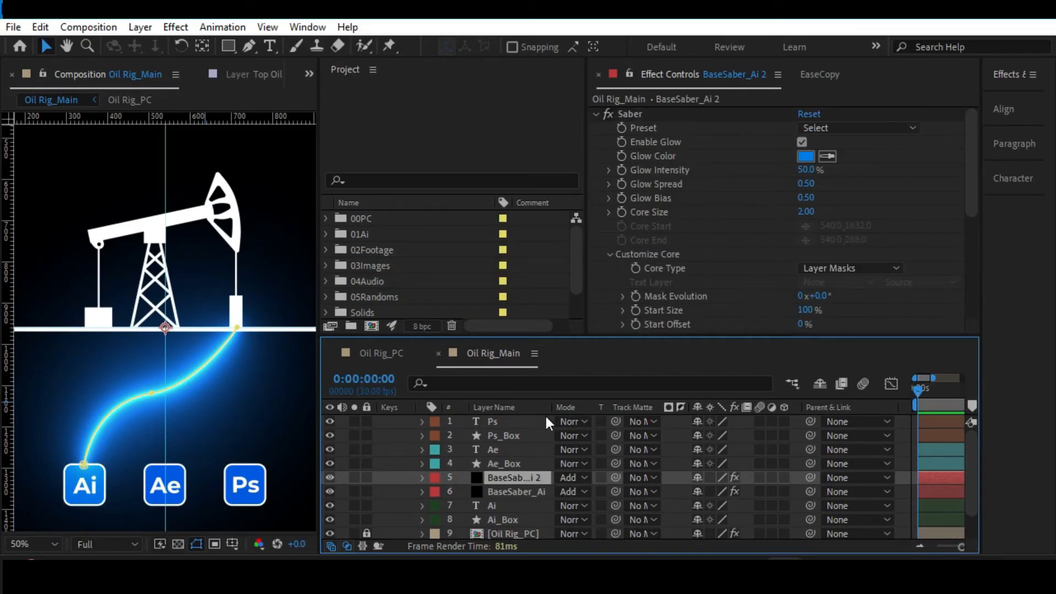
Set the duplicated Saber layer's Glow Color to pure red, FF0000.
{"action": "left_click", "coordinate": [806, 155]}
{"action": "left_click_drag", "start_coordinate": [800, 124], "coordinate": [801, 101]}
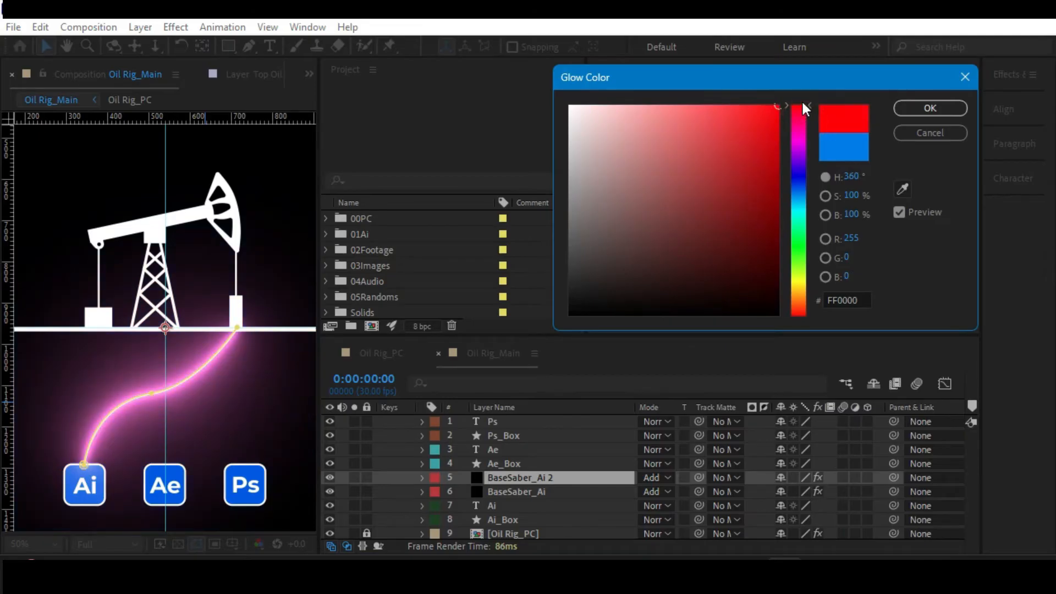
{"action": "left_click", "coordinate": [929, 107]}
Rename the duplicated Saber layer to BeamSaber_Ai.
{"action": "left_click", "coordinate": [497, 477]}
{"action": "key", "text": "Return"}
{"action": "left_click_drag", "start_coordinate": [510, 478], "coordinate": [427, 471]}
{"action": "type", "text": "Beam"}
{"action": "key", "text": "End"}
{"action": "key", "text": "BackSpace"}
{"action": "key", "text": "BackSpace"}
{"action": "key", "text": "Return"}
Try out a lower End Offset on BeamSaber_Ai in the Saber core settings.
{"action": "scroll", "coordinate": [777, 218], "scroll_direction": "down", "scroll_amount": 5}
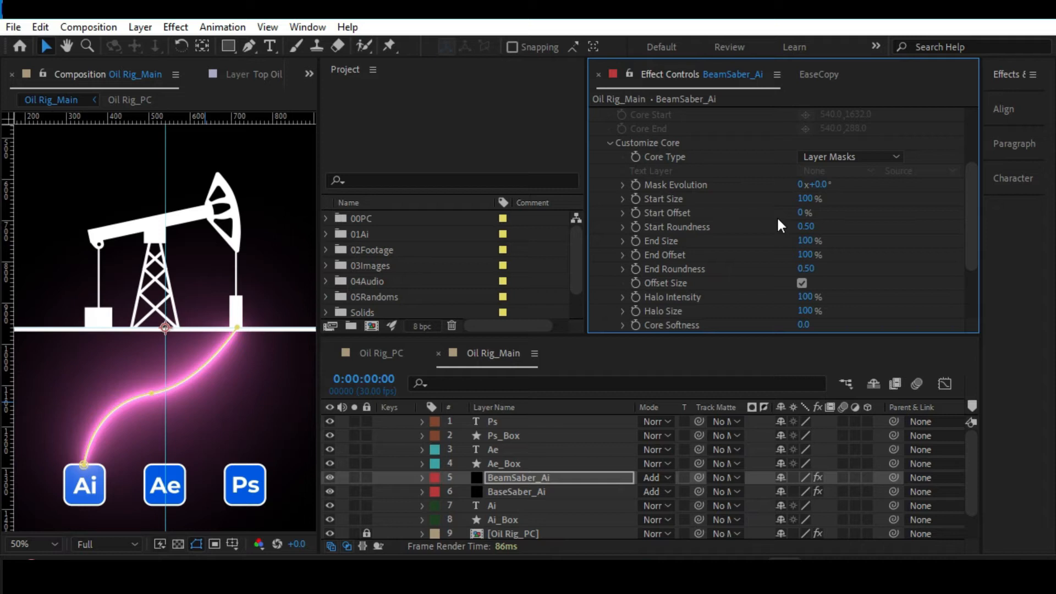
{"action": "left_click_drag", "start_coordinate": [807, 256], "coordinate": [751, 215]}
{"action": "scroll", "coordinate": [741, 254], "scroll_direction": "up", "scroll_amount": 4}
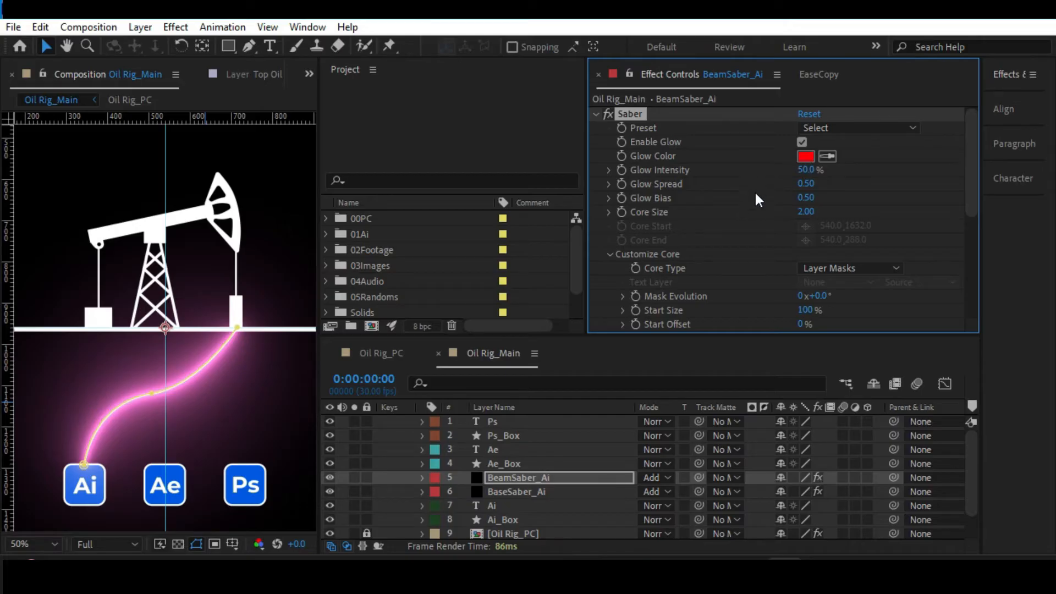
{"action": "scroll", "coordinate": [722, 260], "scroll_direction": "down", "scroll_amount": 4}
{"action": "key", "text": "space"}
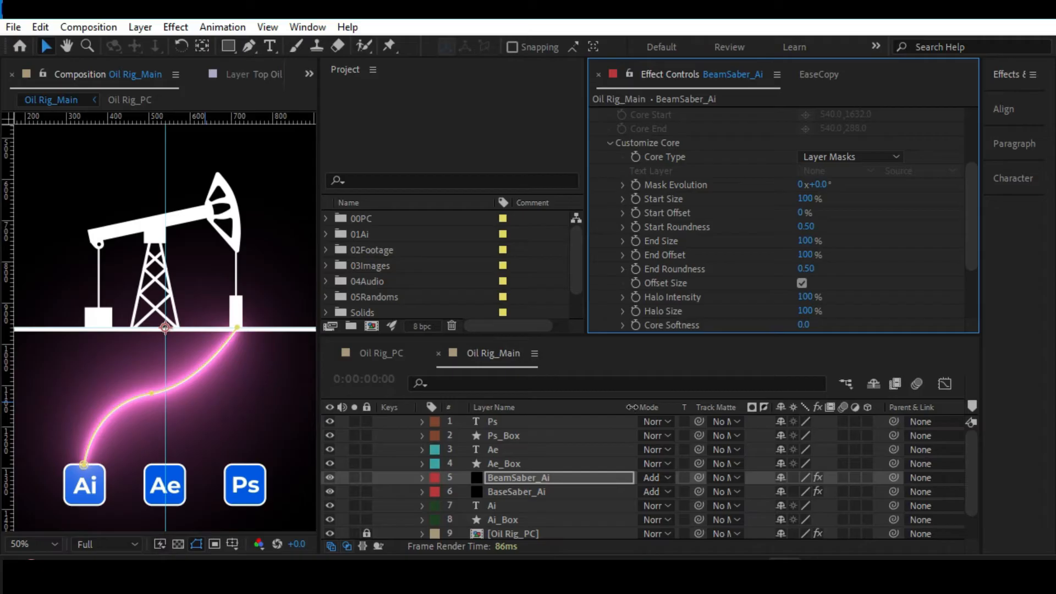
Add first-frame keyframes for BeamSaber_Ai's Start Offset and End Offset, both at 0%.
{"action": "left_click_drag", "start_coordinate": [630, 407], "coordinate": [553, 406]}
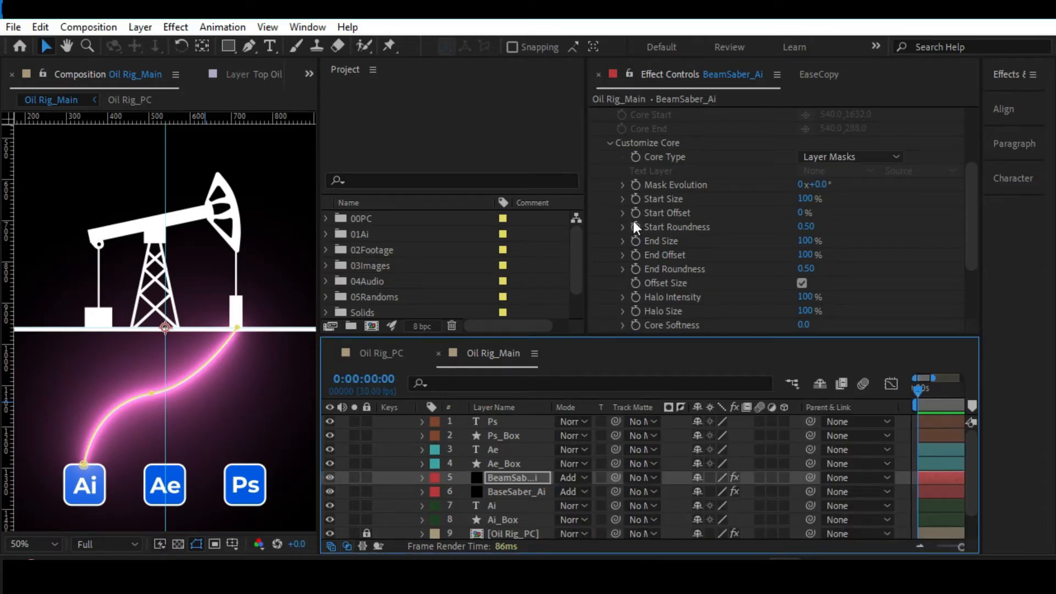
{"action": "left_click", "coordinate": [806, 241]}
{"action": "left_click", "coordinate": [847, 253]}
{"action": "left_click_drag", "start_coordinate": [806, 258], "coordinate": [694, 254]}
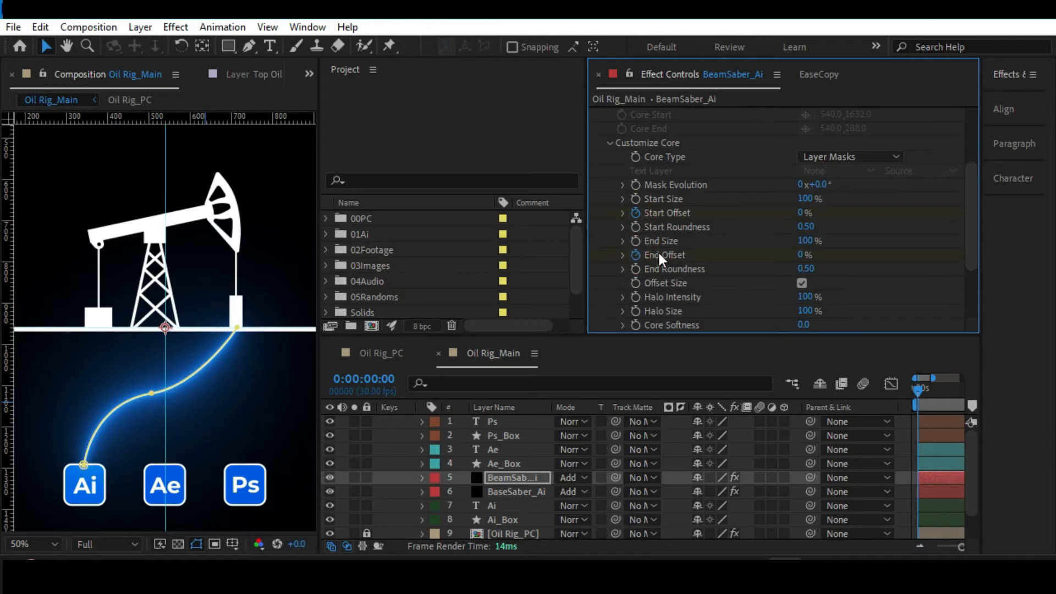
Reveal BeamSaber_Ai's keyframes and set Start Offset and End Offset to 100% at 0:00:00:20.
{"action": "left_click", "coordinate": [506, 478]}
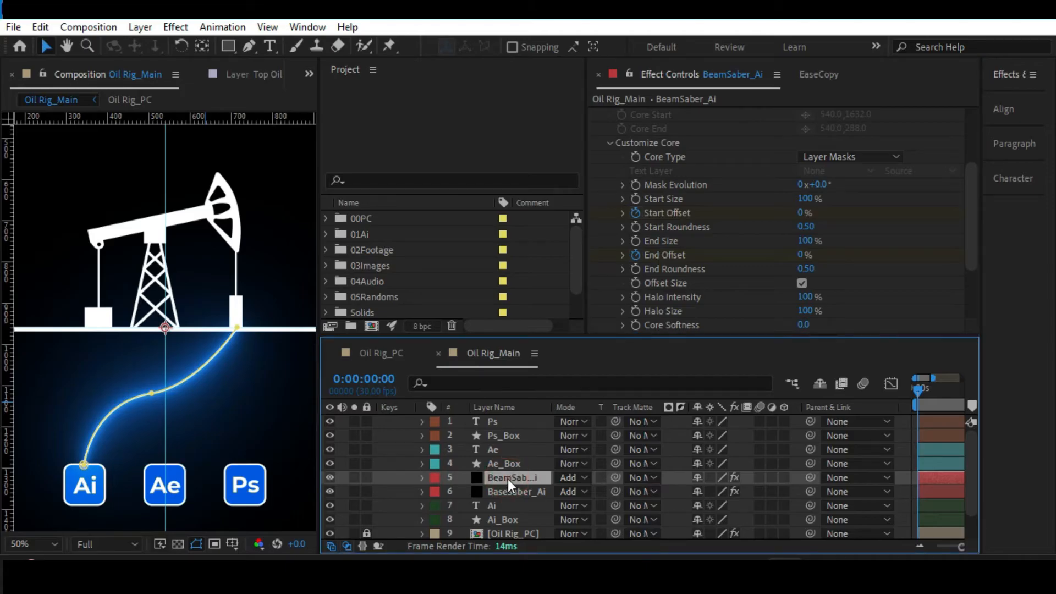
{"action": "key", "text": "u"}
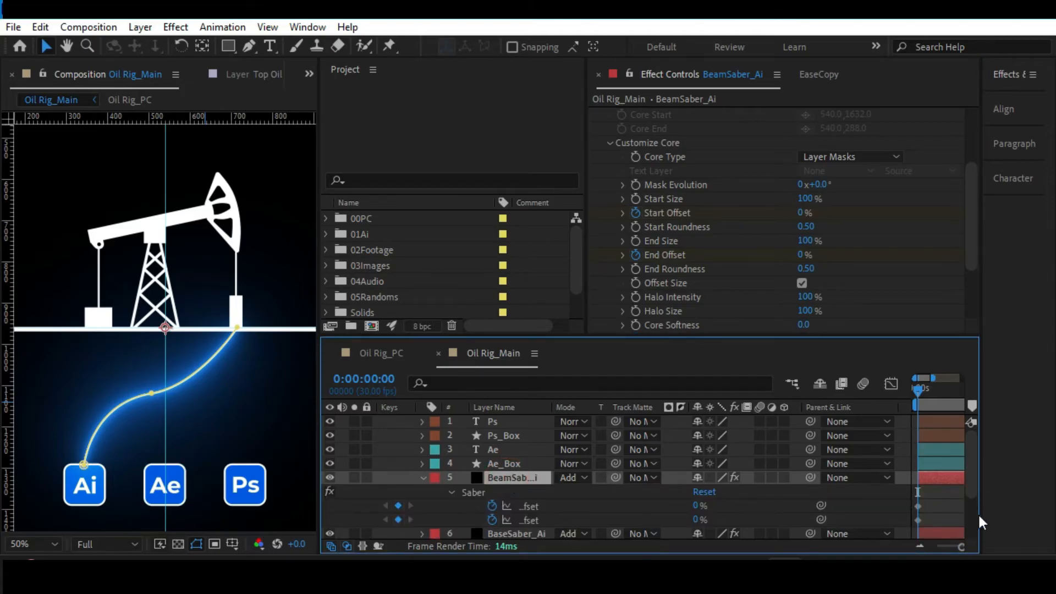
{"action": "left_click_drag", "start_coordinate": [979, 522], "coordinate": [1034, 516]}
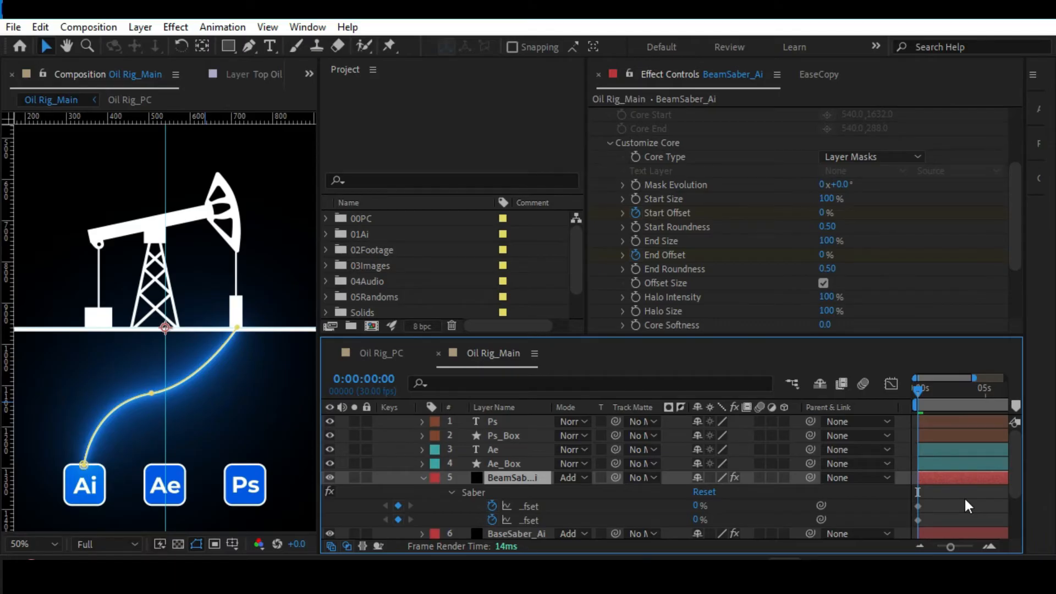
{"action": "key", "text": "space"}
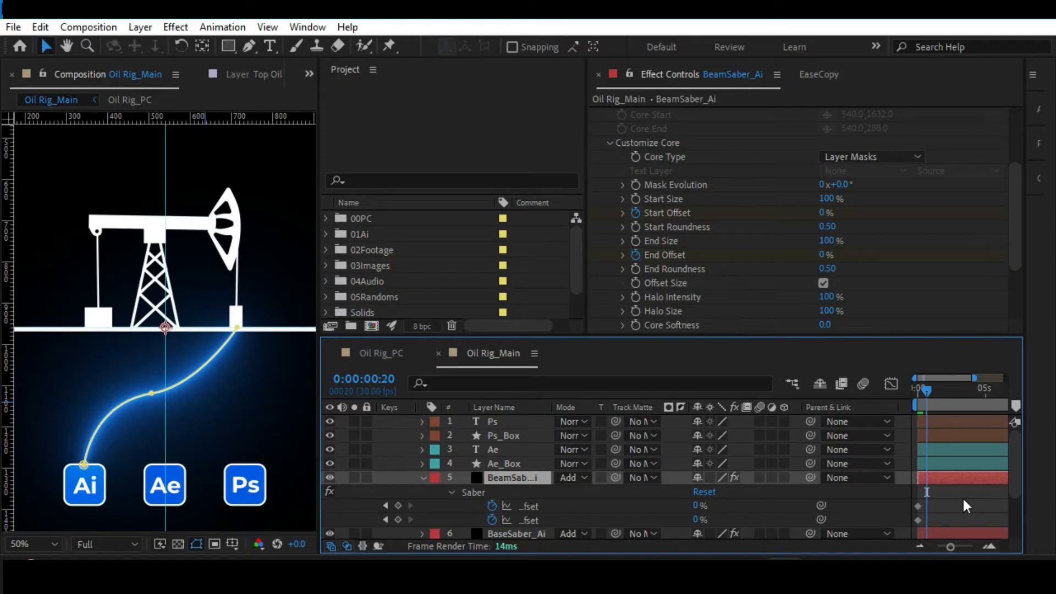
{"action": "left_click_drag", "start_coordinate": [696, 505], "coordinate": [727, 506]}
{"action": "left_click_drag", "start_coordinate": [760, 506], "coordinate": [832, 497]}
{"action": "left_click_drag", "start_coordinate": [701, 520], "coordinate": [848, 510]}
Stagger the End Offset keyframes a few frames behind the Start Offset keyframes and preview the beam's travel.
{"action": "left_click_drag", "start_coordinate": [948, 546], "coordinate": [928, 520]}
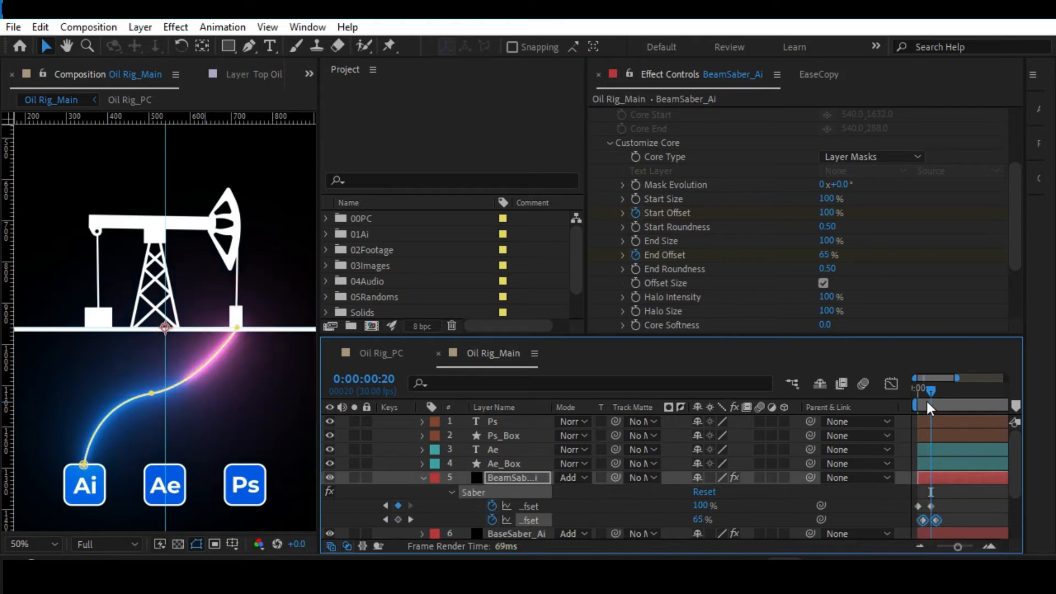
{"action": "key", "text": "Home"}
{"action": "key", "text": "space"}
Raise BeamSaber_Ai's Glow Intensity to 78% and its Core Size to 2.50.
{"action": "scroll", "coordinate": [705, 182], "scroll_direction": "up", "scroll_amount": 5}
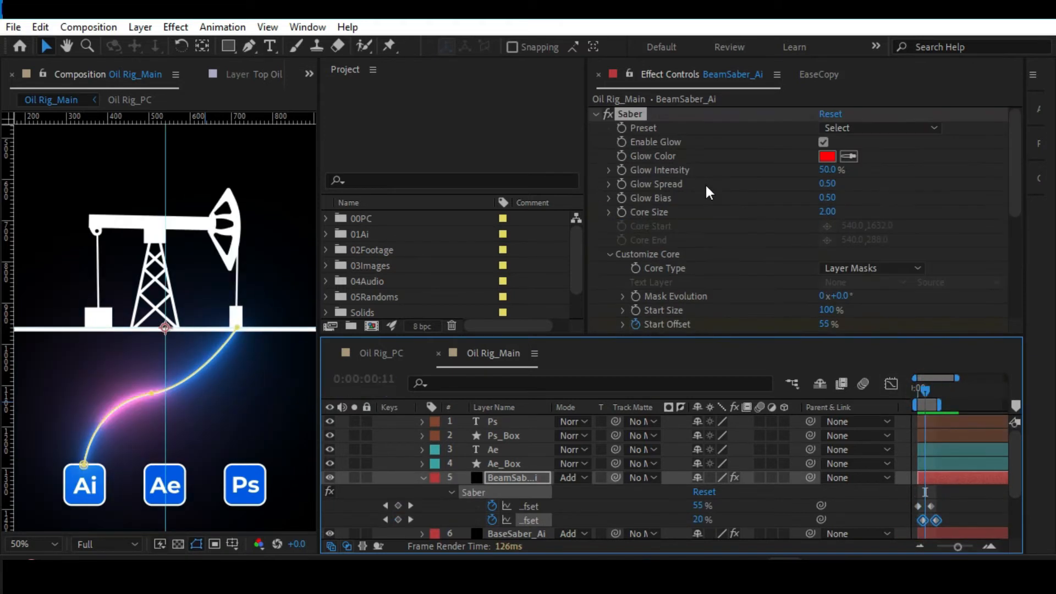
{"action": "left_click_drag", "start_coordinate": [828, 169], "coordinate": [851, 170]}
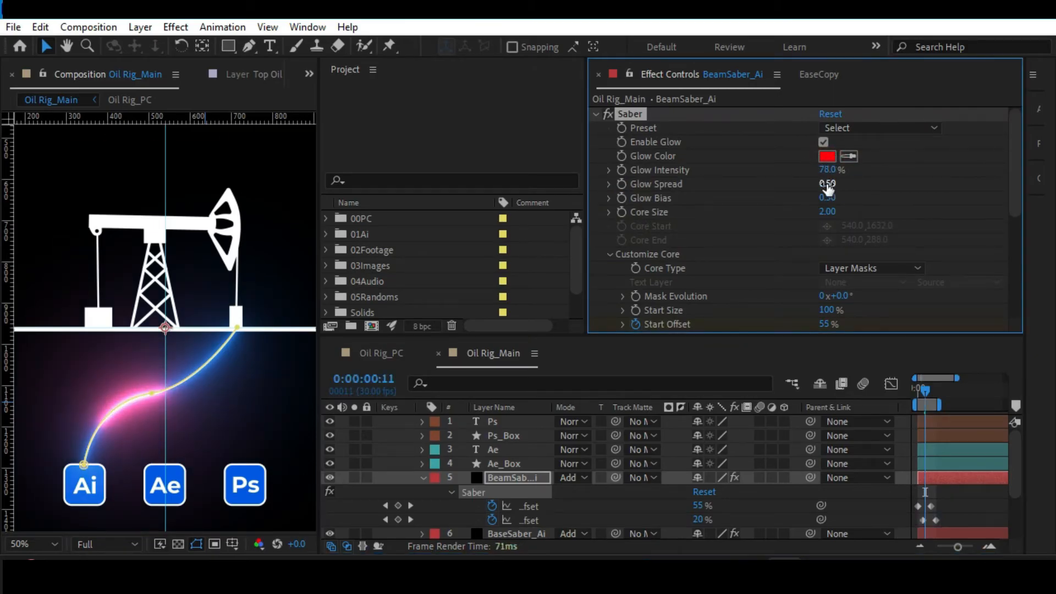
{"action": "mouse_move", "coordinate": [824, 213]}
{"action": "left_mouse_down"}
{"action": "mouse_move", "coordinate": [841, 212]}
{"action": "mouse_move", "coordinate": [830, 212]}
{"action": "left_mouse_up"}
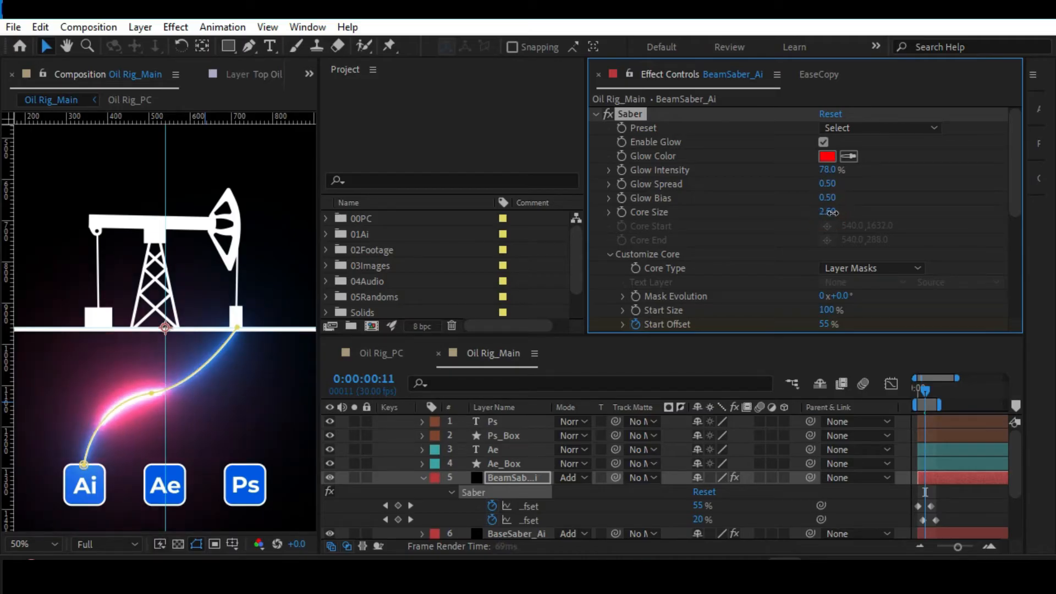
Taper the beam by setting its End Size to 39% and Start Size to 108%.
{"action": "scroll", "coordinate": [774, 229], "scroll_direction": "down", "scroll_amount": 3}
{"action": "scroll", "coordinate": [774, 238], "scroll_direction": "down", "scroll_amount": 2}
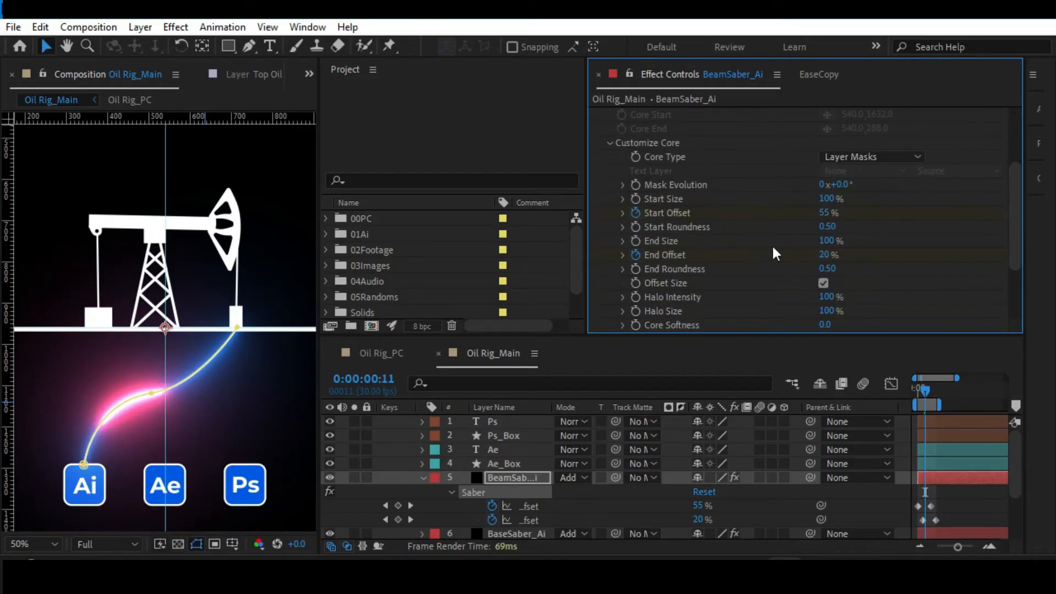
{"action": "left_click_drag", "start_coordinate": [828, 242], "coordinate": [774, 239]}
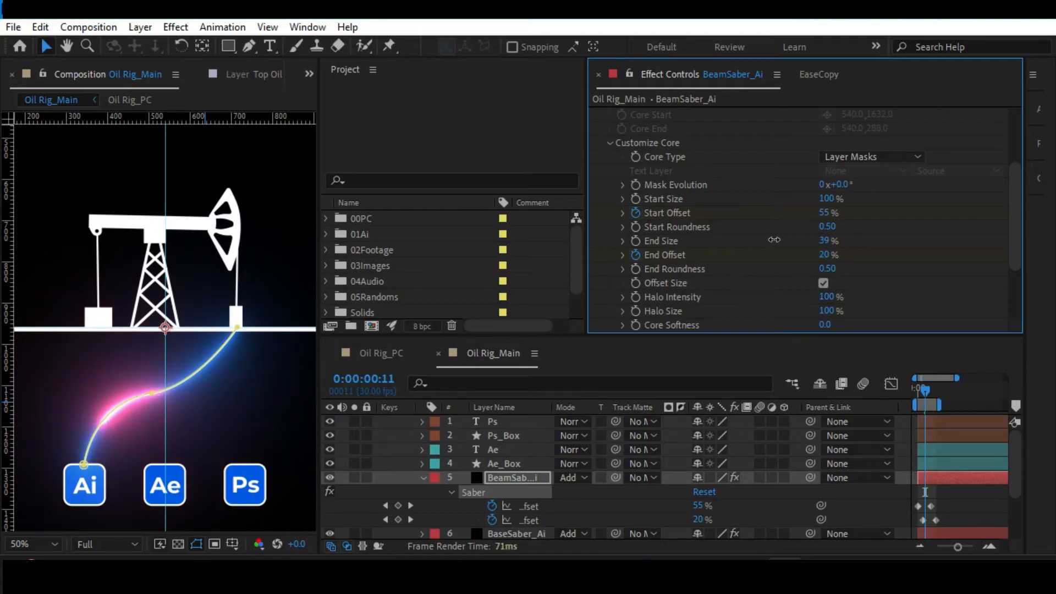
{"action": "mouse_move", "coordinate": [826, 199]}
{"action": "left_mouse_down"}
{"action": "mouse_move", "coordinate": [793, 202]}
{"action": "mouse_move", "coordinate": [841, 208]}
{"action": "left_mouse_up"}
{"action": "scroll", "coordinate": [757, 222], "scroll_direction": "up", "scroll_amount": 3}
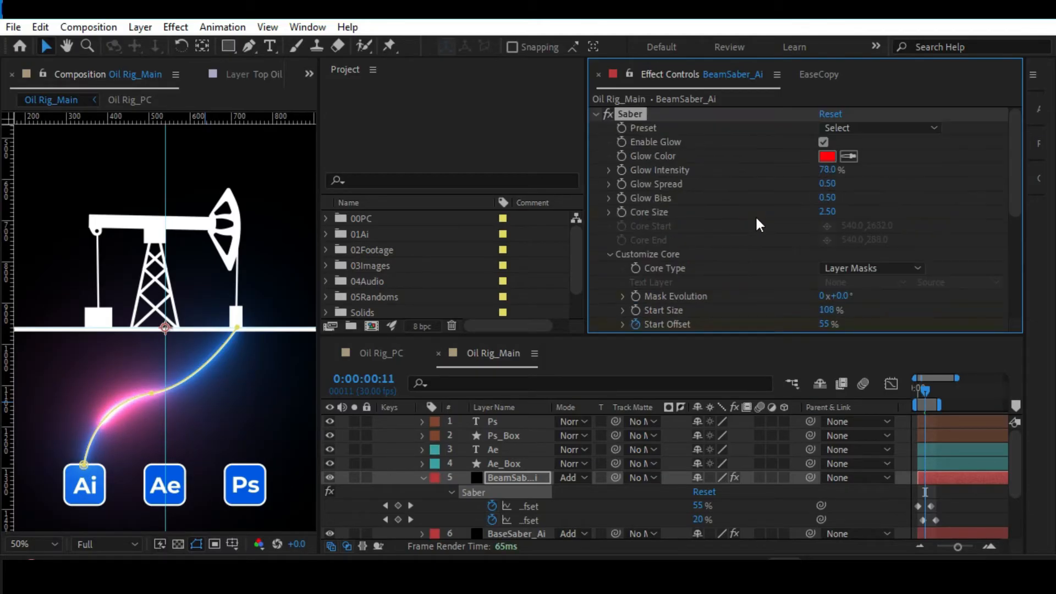
{"action": "left_click", "coordinate": [827, 157]}
{"action": "left_click", "coordinate": [902, 188]}
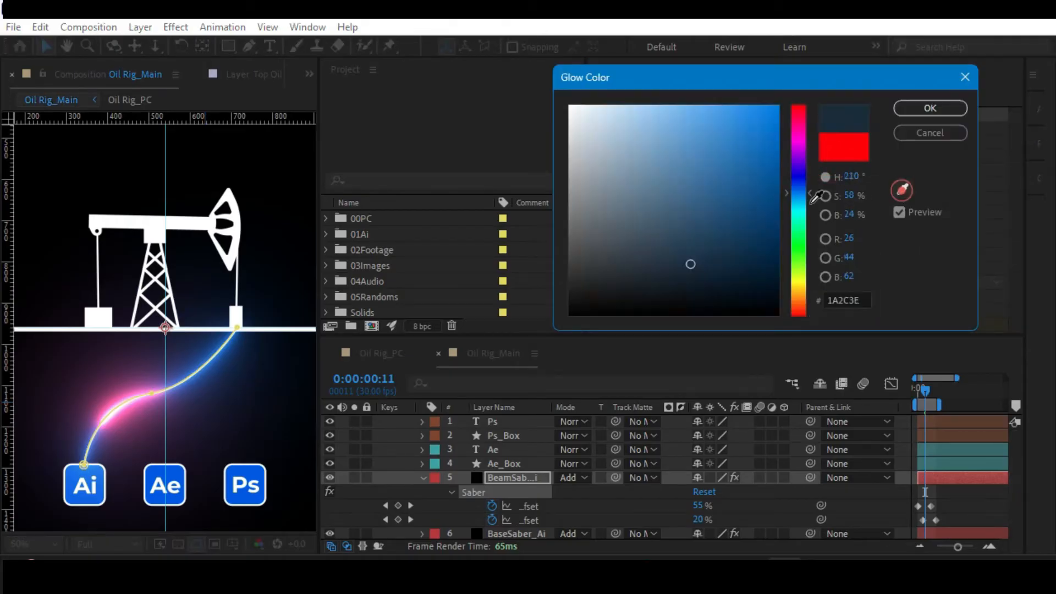
{"action": "left_click", "coordinate": [205, 363]}
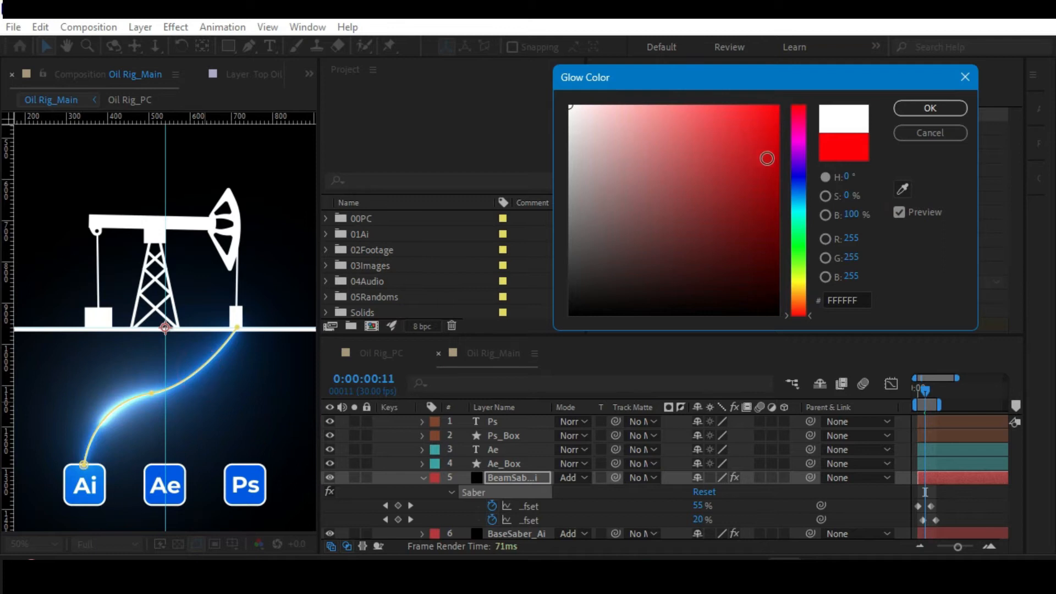
{"action": "left_click", "coordinate": [914, 131]}
Change BeamSaber_Ai's Glow Color to cyan, 00C6FF, and raise its Glow Intensity to 97%.
{"action": "left_click", "coordinate": [827, 159]}
{"action": "left_click_drag", "start_coordinate": [801, 143], "coordinate": [797, 203]}
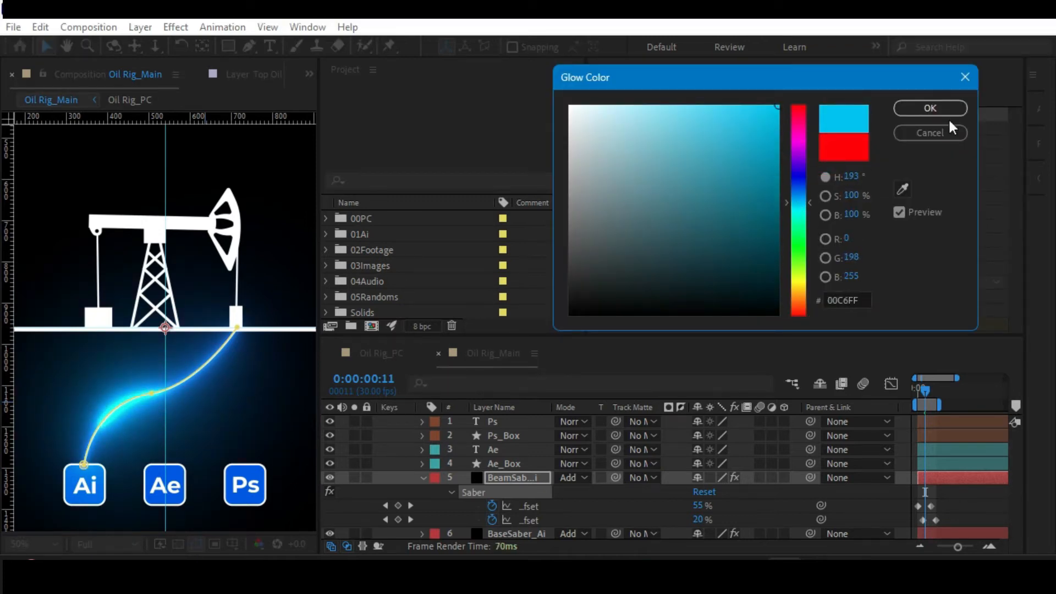
{"action": "left_click", "coordinate": [952, 109]}
{"action": "left_click_drag", "start_coordinate": [832, 172], "coordinate": [851, 170]}
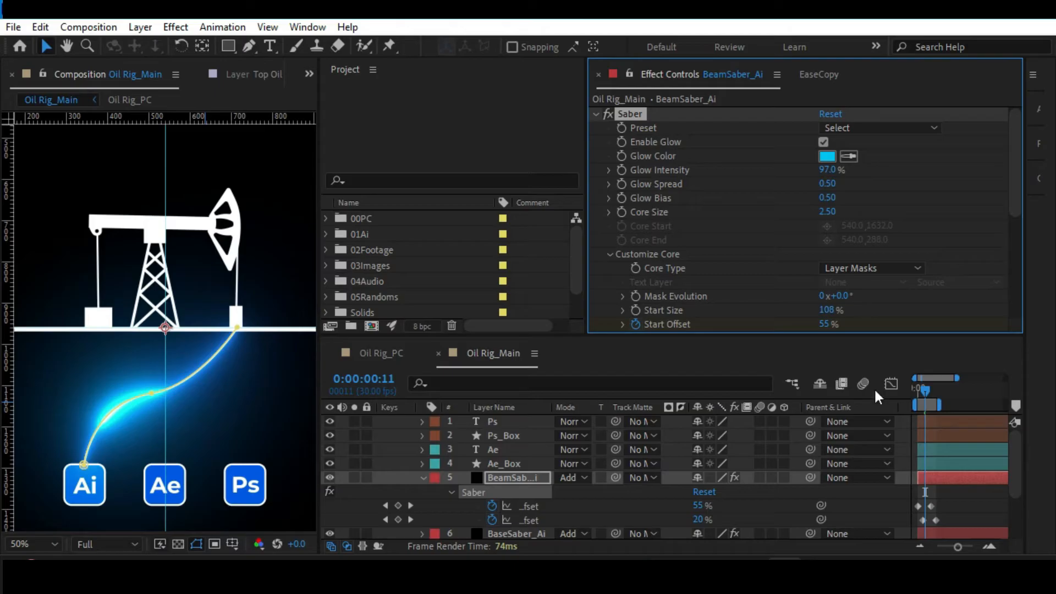
Set BeamSaber_Ai's Glow Spread to 0.61, Glow Bias to 0.68 and Core Size to 3.90, and preview the beam.
{"action": "left_click", "coordinate": [953, 505]}
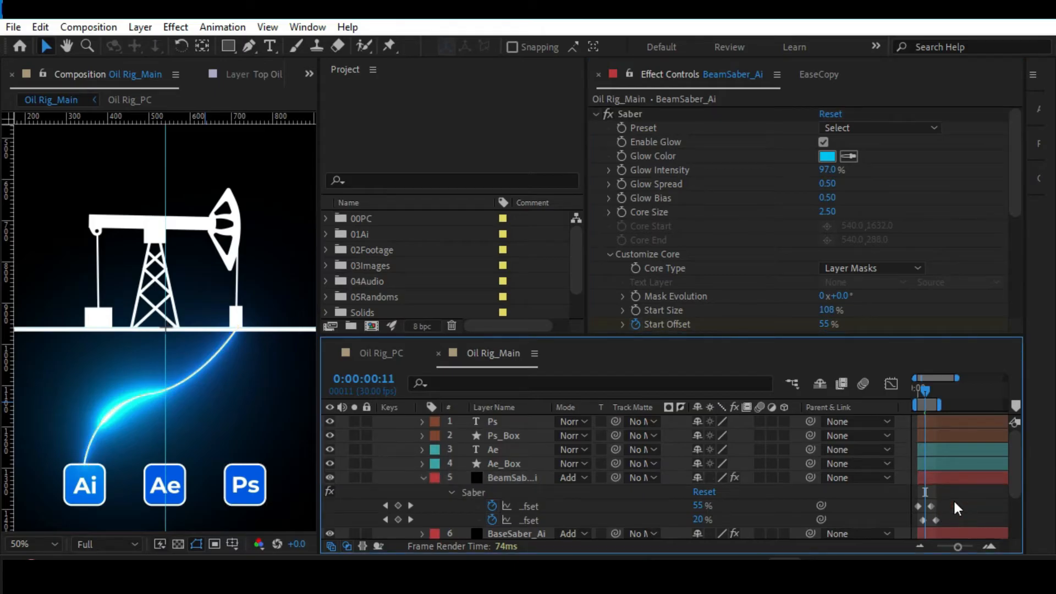
{"action": "key", "text": "alt+slash"}
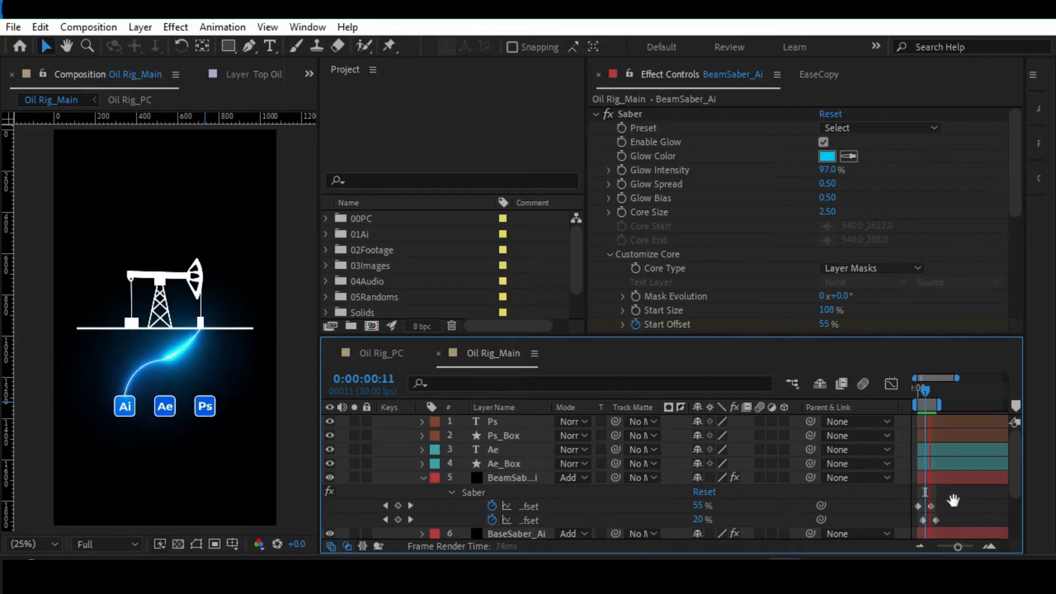
{"action": "key", "text": "k"}
{"action": "key", "text": "apostrophe"}
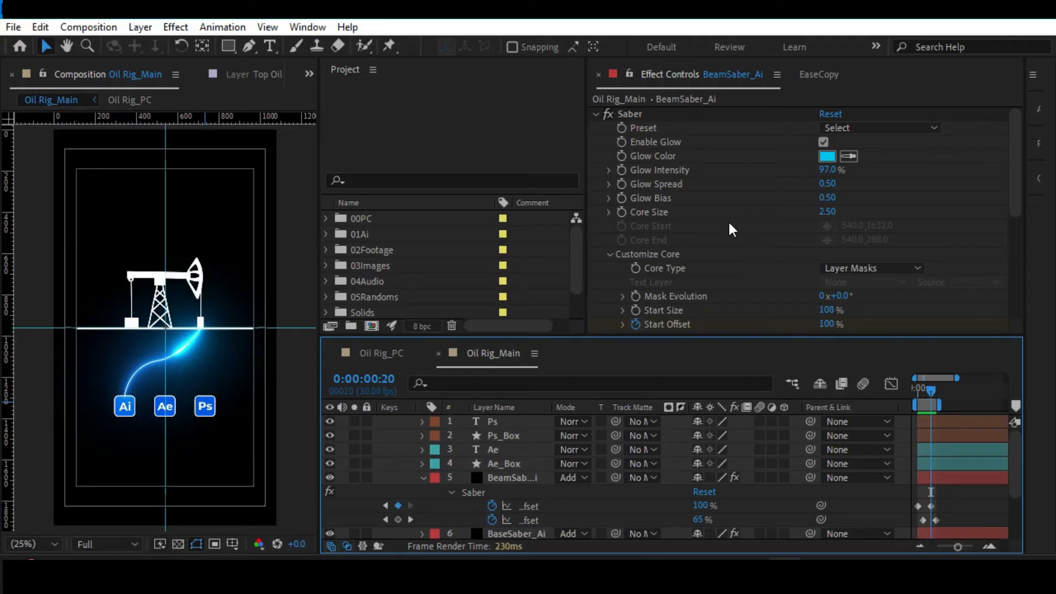
{"action": "left_click_drag", "start_coordinate": [827, 184], "coordinate": [836, 212]}
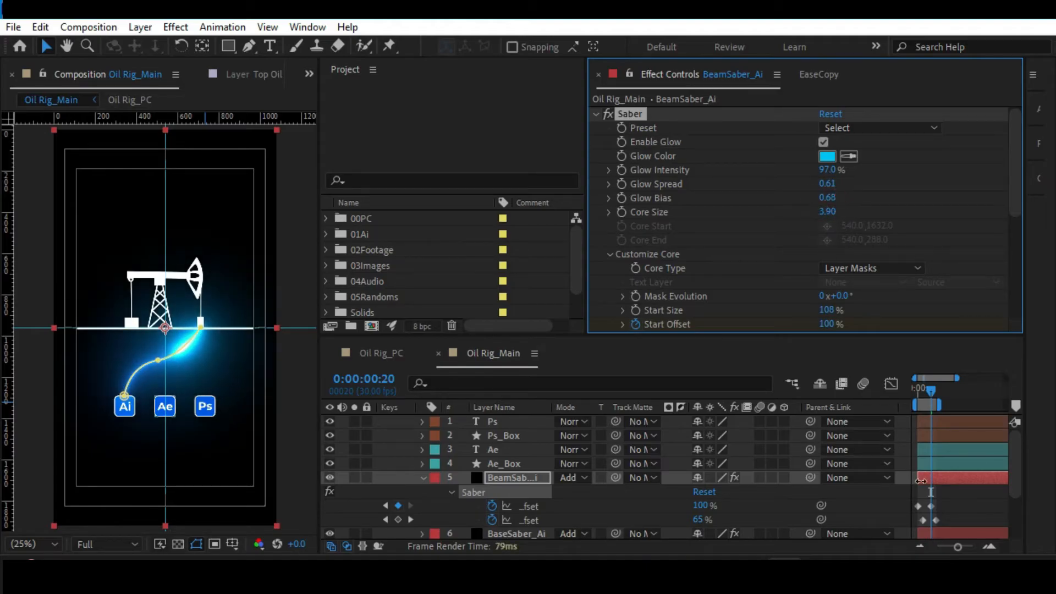
{"action": "left_click", "coordinate": [943, 493]}
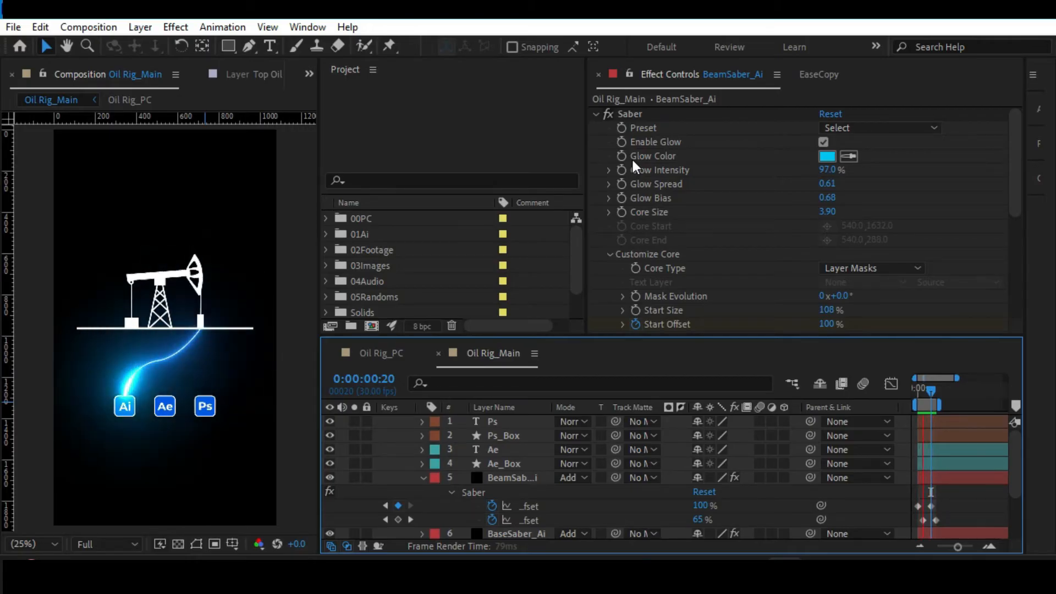
{"action": "key", "text": "space"}
Check BaseSaber_Ai's Glow Color without changing it and hide BeamSaber_Ai so that only the base line shows.
{"action": "left_click", "coordinate": [422, 476]}
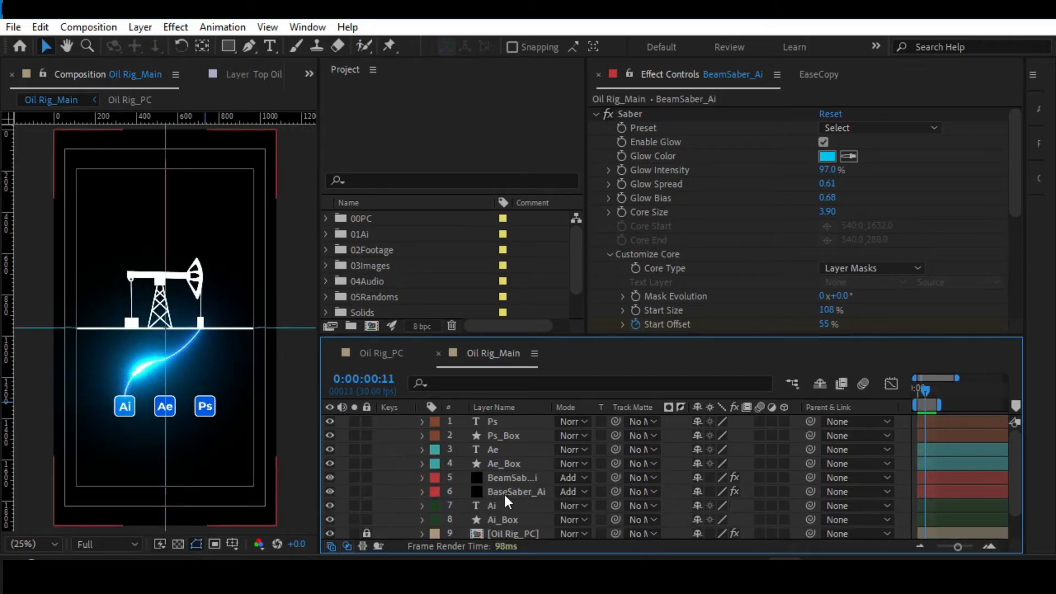
{"action": "left_click", "coordinate": [504, 491]}
{"action": "left_click", "coordinate": [832, 159]}
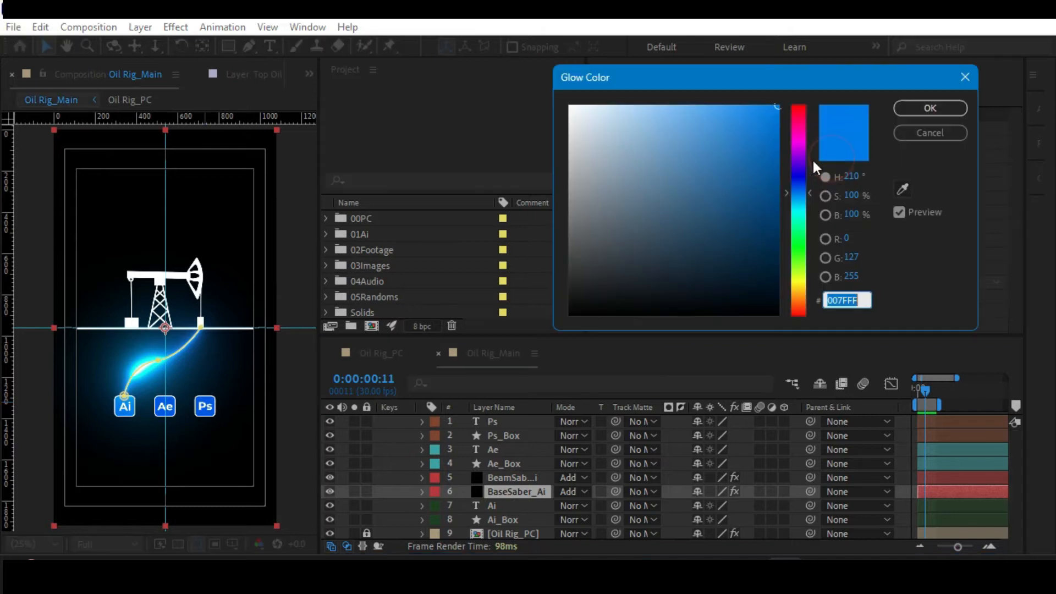
{"action": "left_click", "coordinate": [908, 108]}
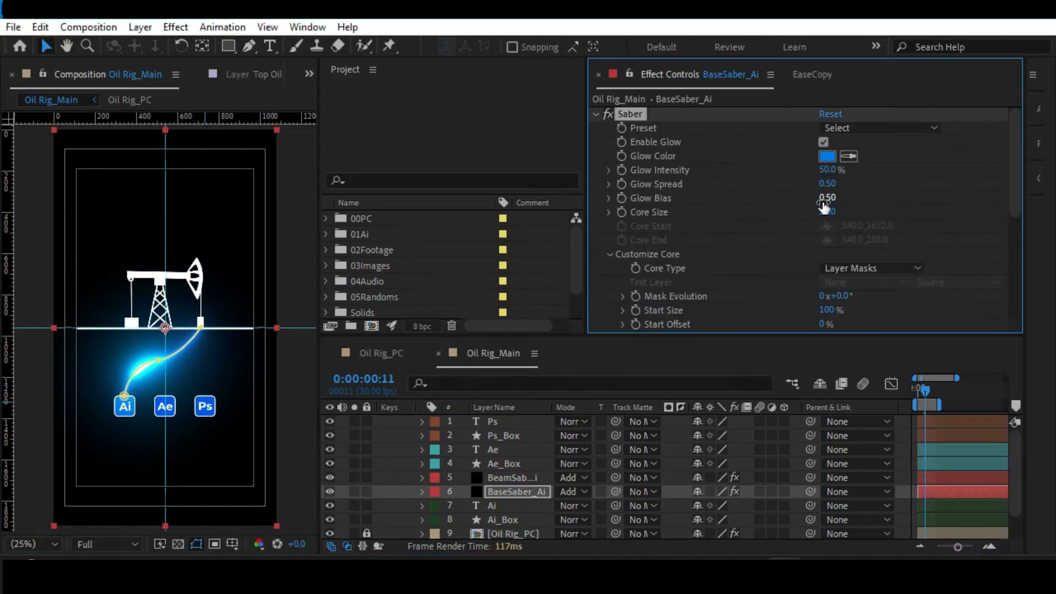
{"action": "scroll", "coordinate": [242, 296], "scroll_direction": "up", "scroll_amount": 2}
{"action": "key", "text": "space"}
{"action": "left_click_drag", "start_coordinate": [172, 345], "coordinate": [163, 300]}
{"action": "left_click", "coordinate": [331, 479]}
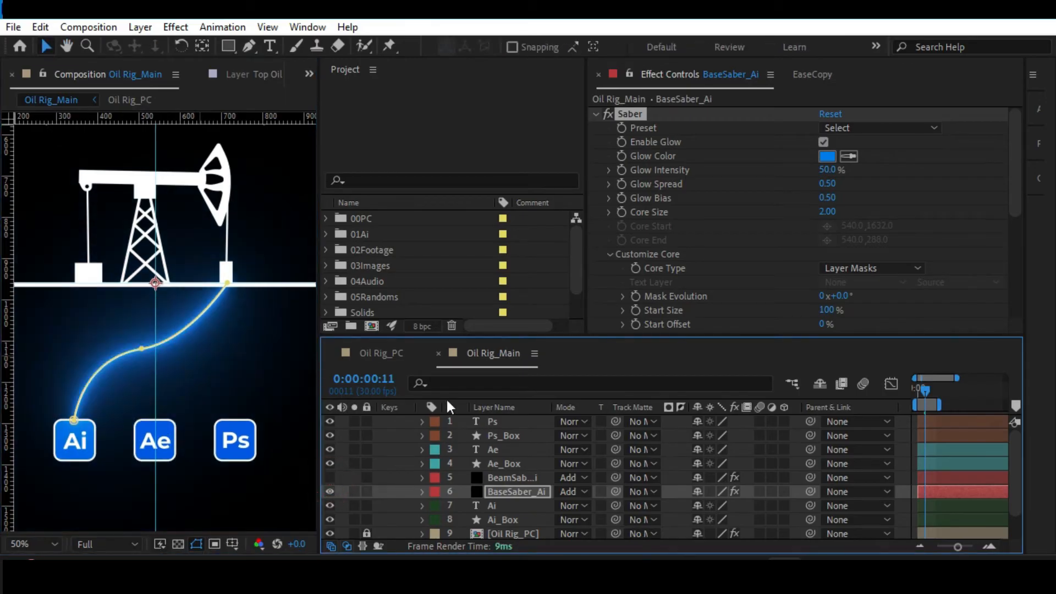
{"action": "scroll", "coordinate": [263, 348], "scroll_direction": "down", "scroll_amount": 2}
{"action": "left_click", "coordinate": [285, 373]}
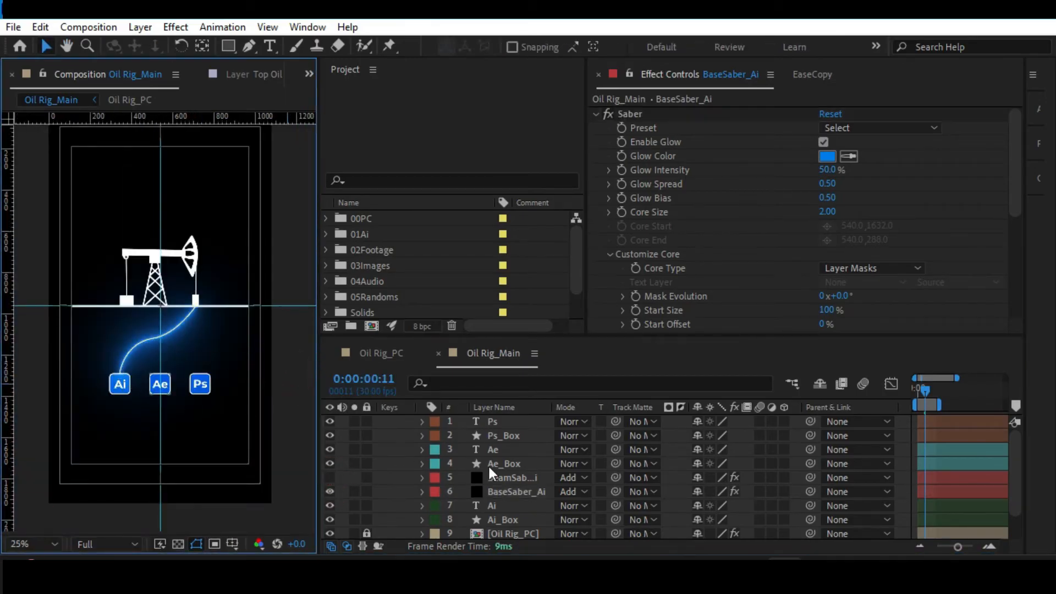
Select BaseSaber_Ai and hide the mask path and layer controls in the composition view.
{"action": "left_click", "coordinate": [504, 490]}
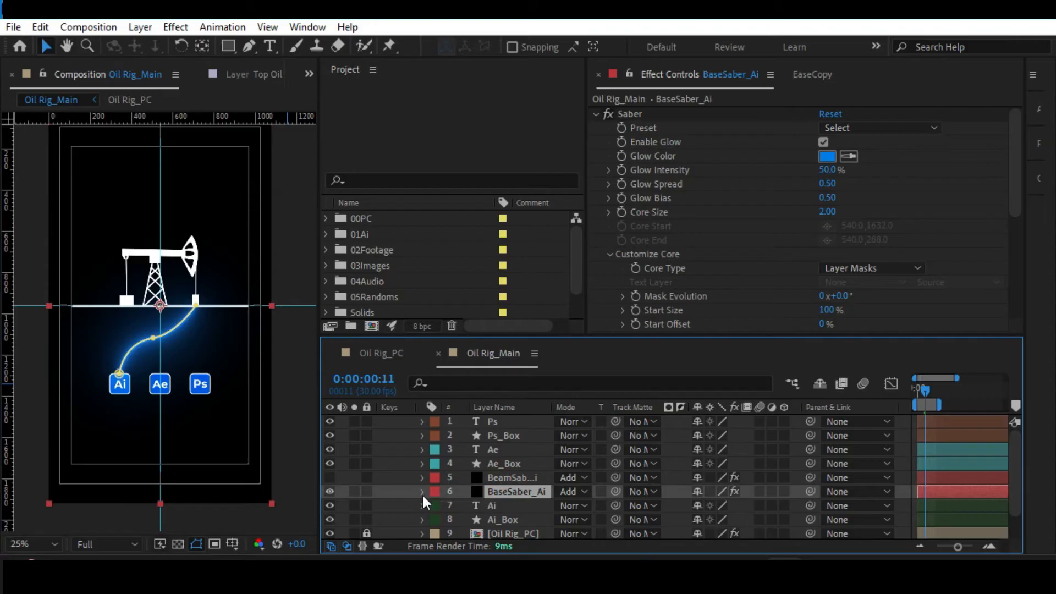
{"action": "left_click", "coordinate": [422, 492]}
{"action": "left_click", "coordinate": [434, 504]}
{"action": "left_click", "coordinate": [435, 503]}
{"action": "left_click", "coordinate": [505, 490]}
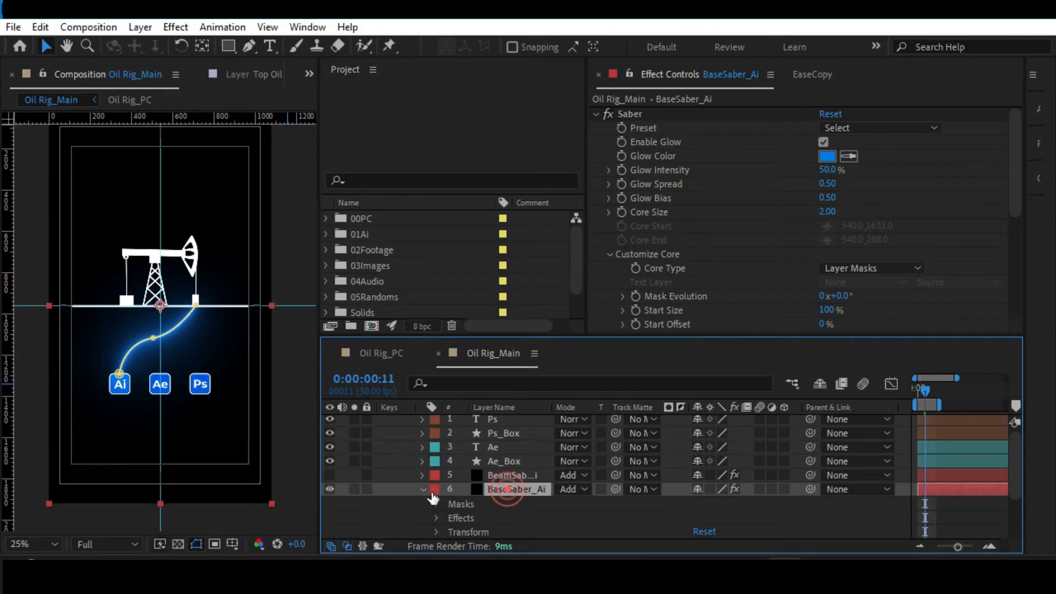
{"action": "left_click", "coordinate": [423, 489]}
{"action": "scroll", "coordinate": [181, 329], "scroll_direction": "up", "scroll_amount": 2}
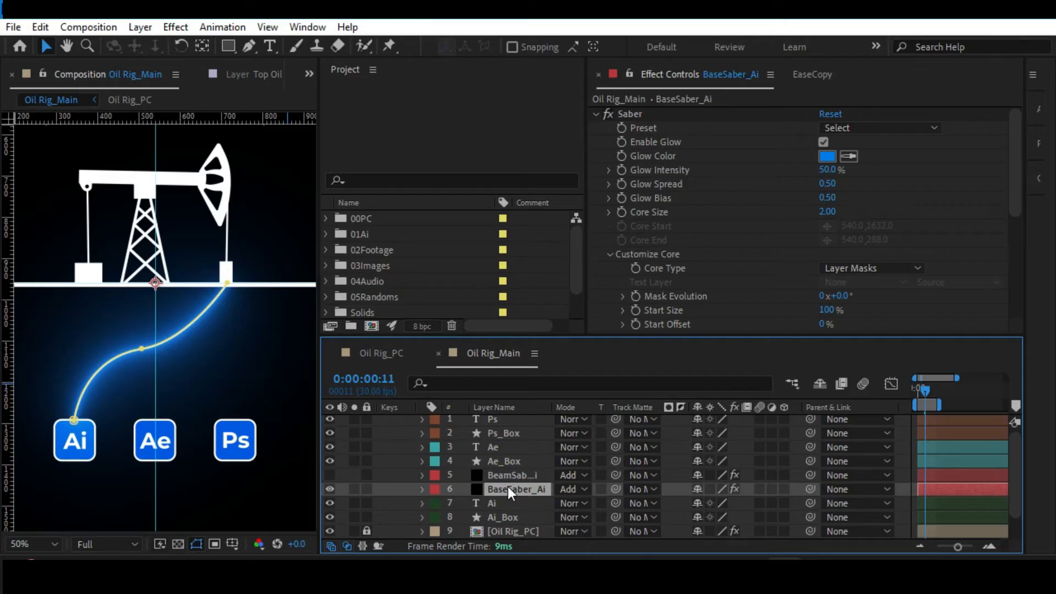
{"action": "key", "text": "ctrl+shift+h"}
{"action": "key", "text": "ctrl+shift+h"}
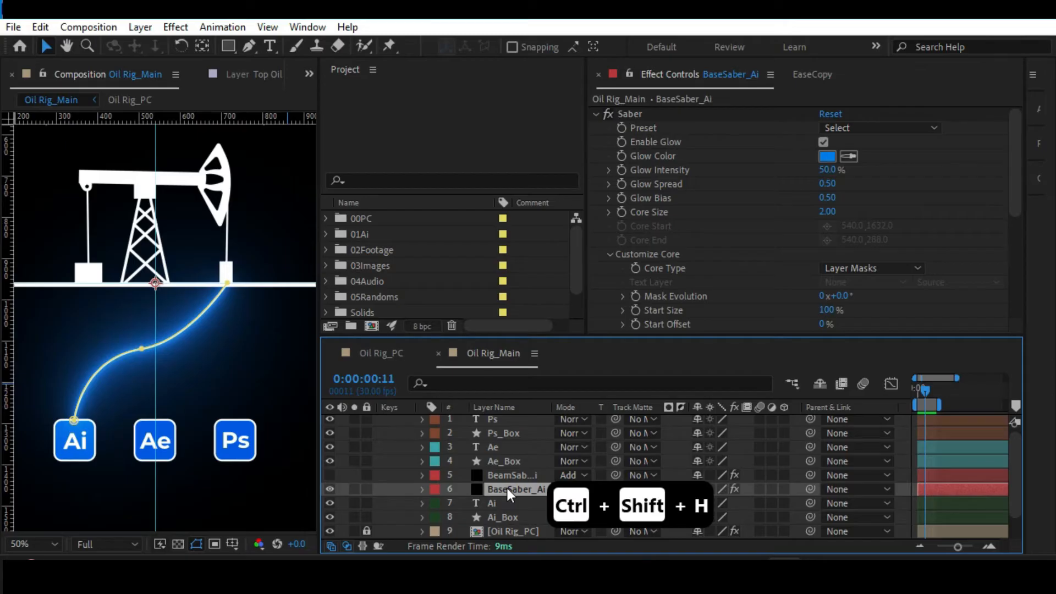
{"action": "key", "text": "ctrl+shift+h"}
Set BaseSaber_Ai's Saber Start Size to 150% and its Start Roundness to 0.00.
{"action": "scroll", "coordinate": [709, 254], "scroll_direction": "down", "scroll_amount": 3}
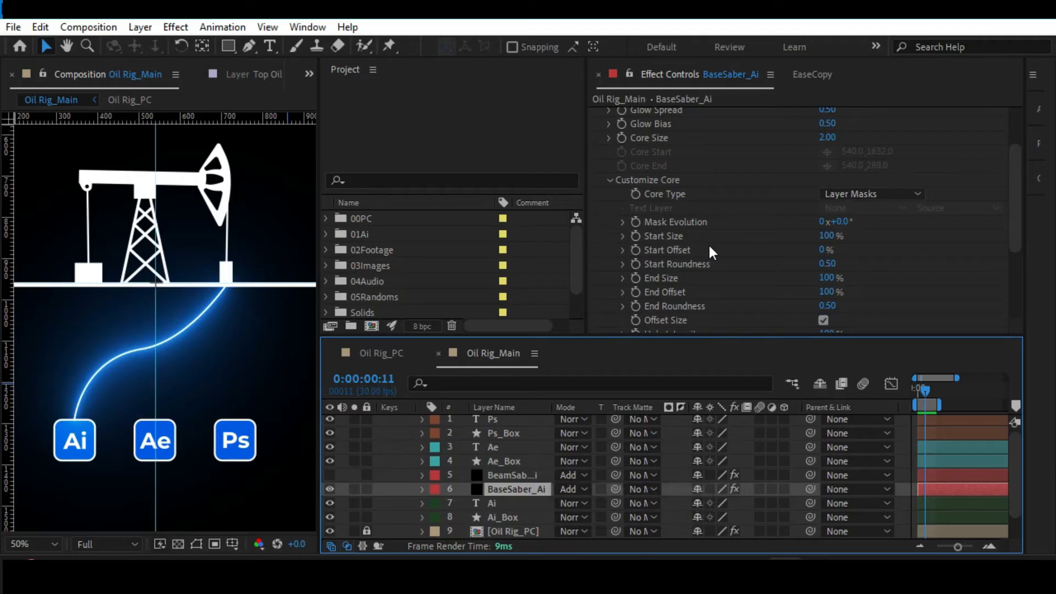
{"action": "scroll", "coordinate": [734, 246], "scroll_direction": "down", "scroll_amount": 2}
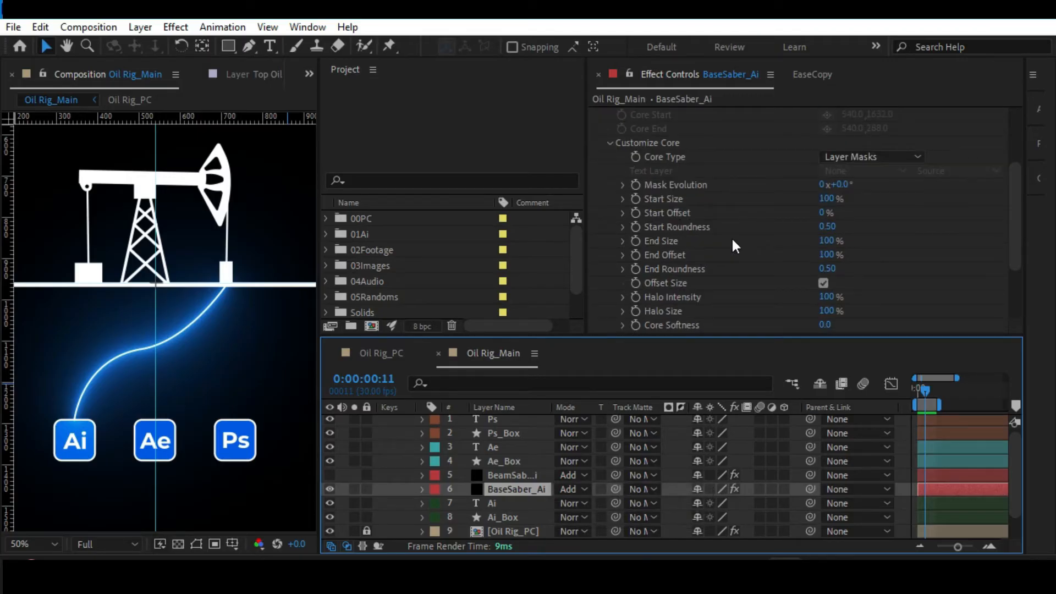
{"action": "left_click_drag", "start_coordinate": [827, 198], "coordinate": [977, 198]}
{"action": "left_click", "coordinate": [832, 199]}
{"action": "type", "text": "150"}
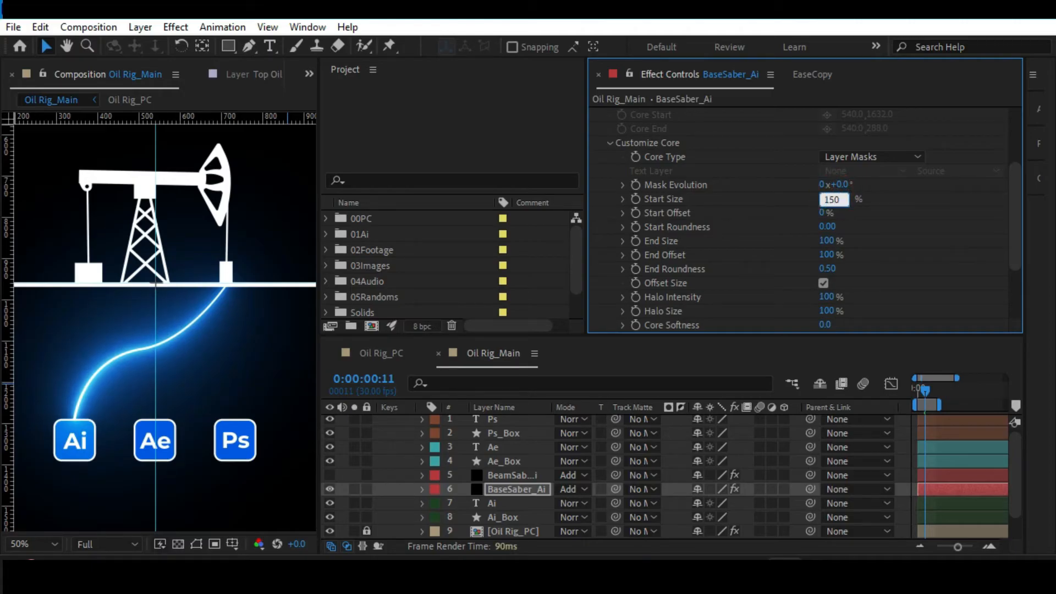
{"action": "key", "text": "Return"}
{"action": "left_click", "coordinate": [831, 199]}
{"action": "key", "text": "ctrl+c"}
{"action": "left_click", "coordinate": [832, 255]}
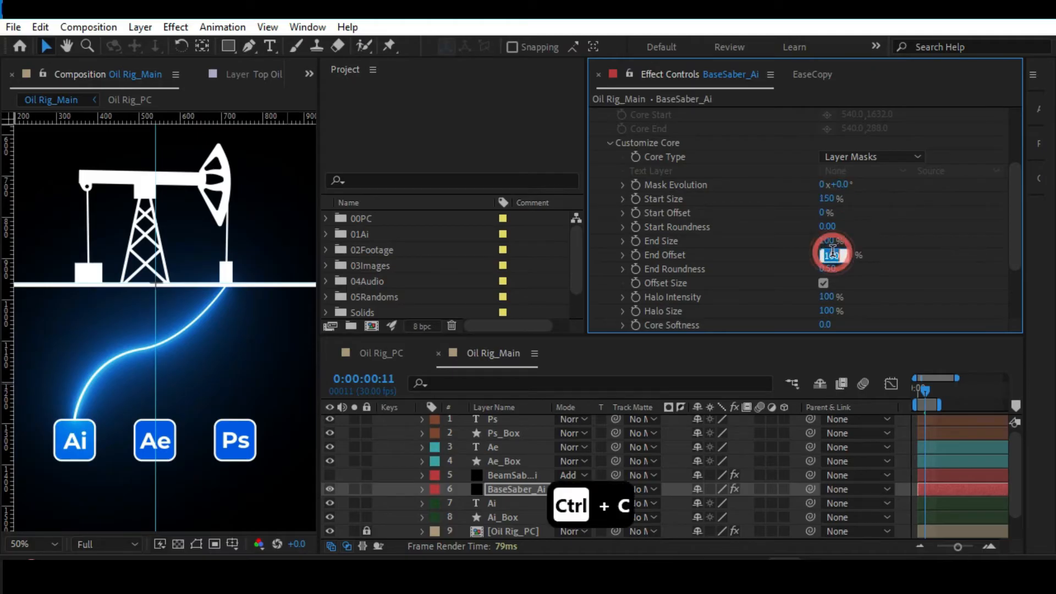
{"action": "key", "text": "ctrl+v"}
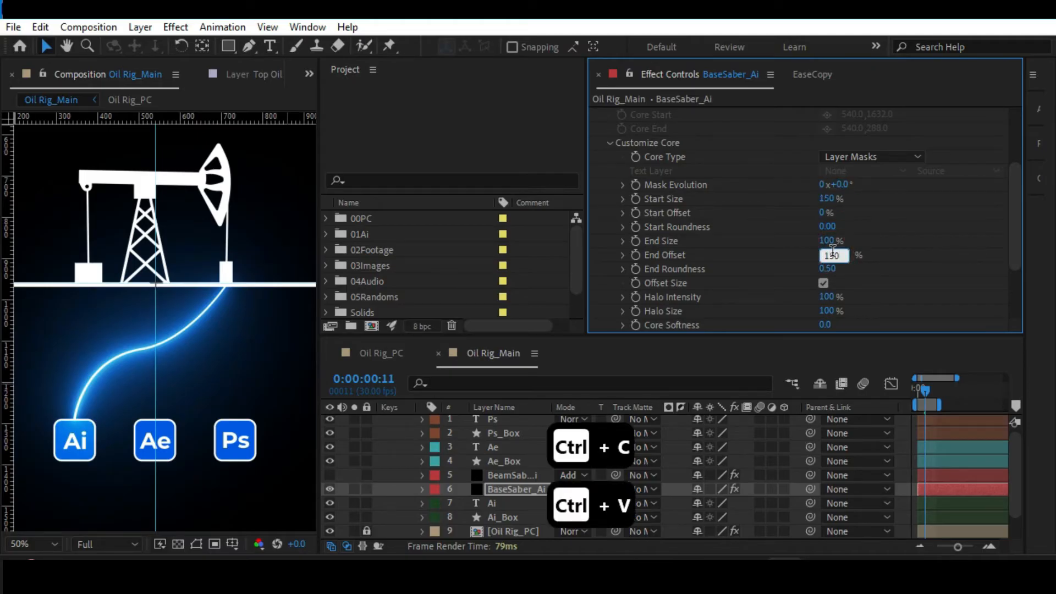
{"action": "key", "text": "Return"}
{"action": "left_click", "coordinate": [831, 254]}
{"action": "key", "text": "ctrl+v"}
{"action": "key", "text": "Return"}
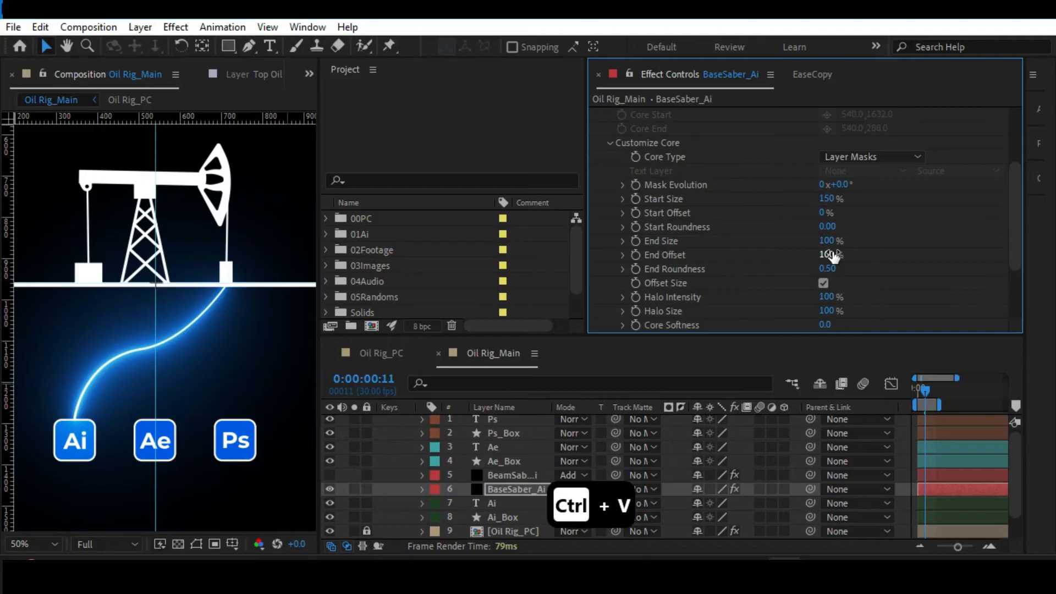
{"action": "left_click", "coordinate": [825, 254]}
{"action": "type", "text": "15"}
{"action": "key", "text": "Escape"}
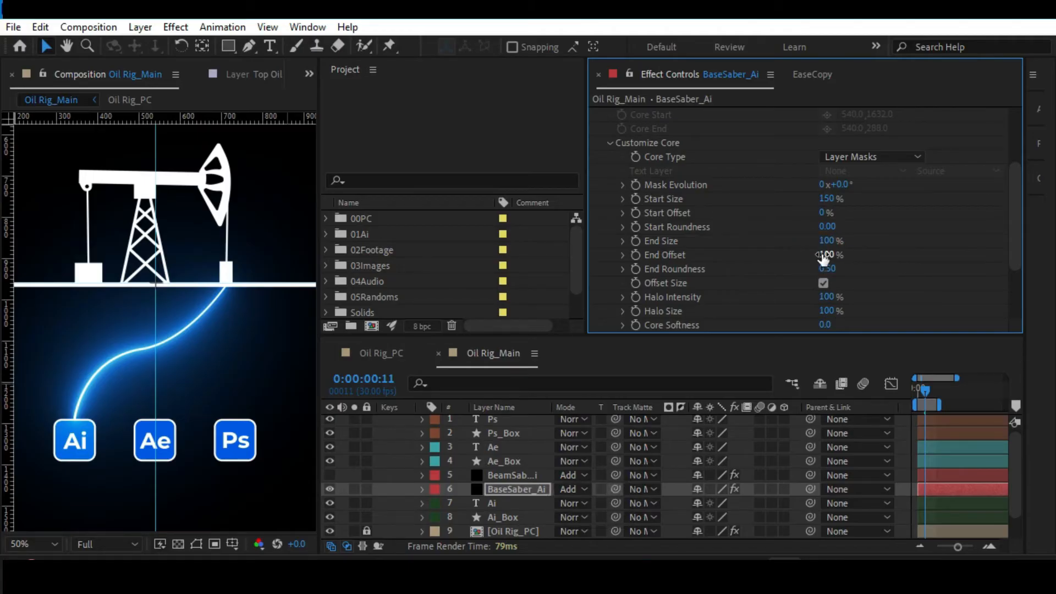
Set BaseSaber_Ai's End Size to 150% and save the project.
{"action": "left_click", "coordinate": [828, 240]}
{"action": "type", "text": "150"}
{"action": "key", "text": "Return"}
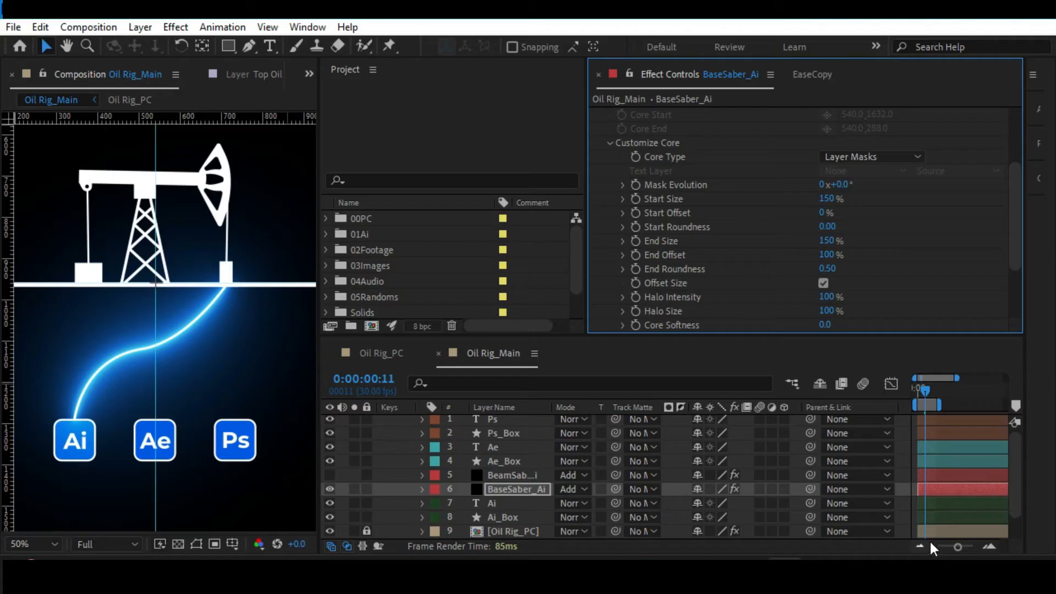
{"action": "key", "text": "ctrl+s"}
Make BeamSaber_Ai visible again and display its Start Offset and End Offset keyframes with full property names at frame 0.
{"action": "left_click", "coordinate": [329, 474]}
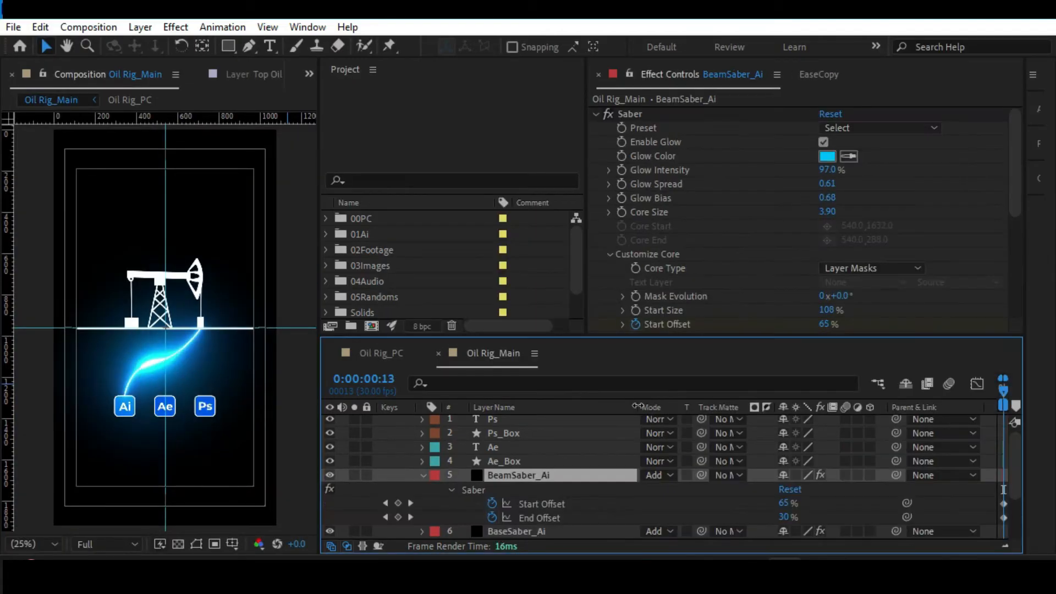
{"action": "left_click_drag", "start_coordinate": [638, 406], "coordinate": [603, 406]}
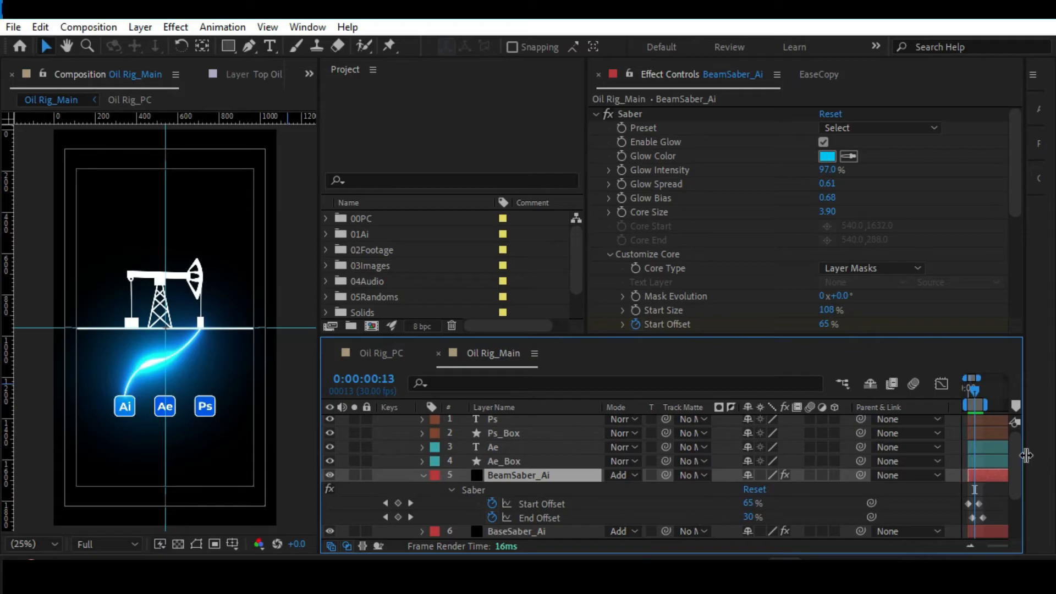
{"action": "key", "text": "equal"}
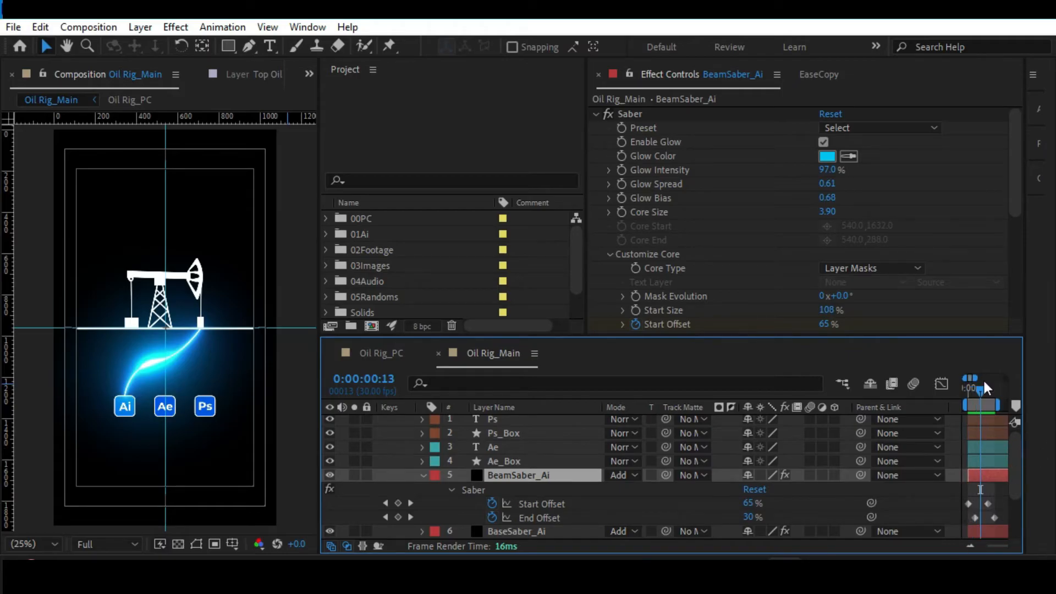
{"action": "left_click_drag", "start_coordinate": [975, 385], "coordinate": [962, 385]}
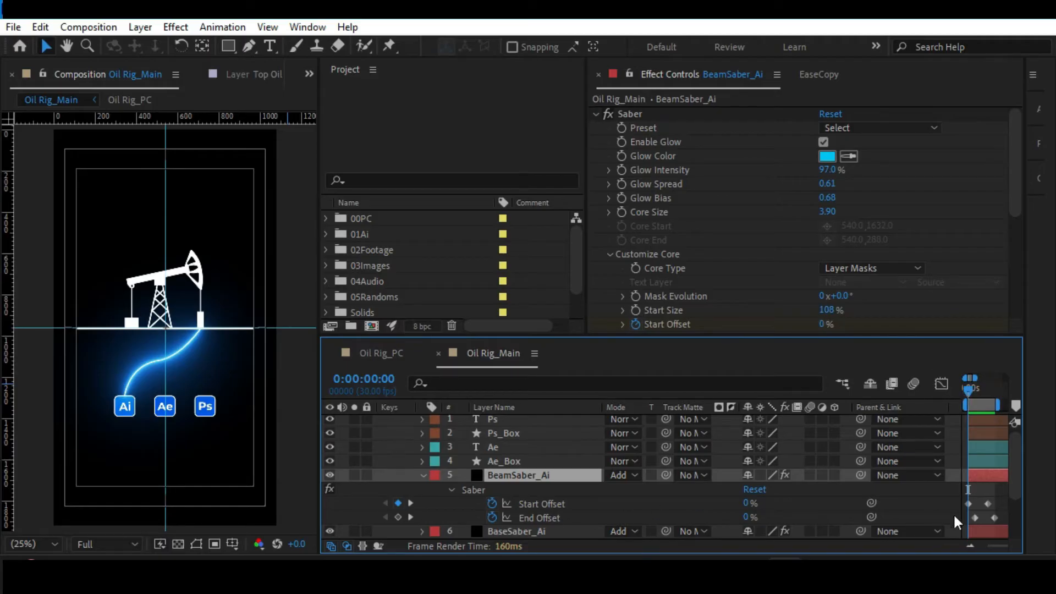
Align BeamSaber_Ai's End Offset keyframes with the Start Offset keyframes at frames 0 and 20.
{"action": "left_click_drag", "start_coordinate": [1002, 509], "coordinate": [964, 520]}
{"action": "left_click", "coordinate": [1007, 510]}
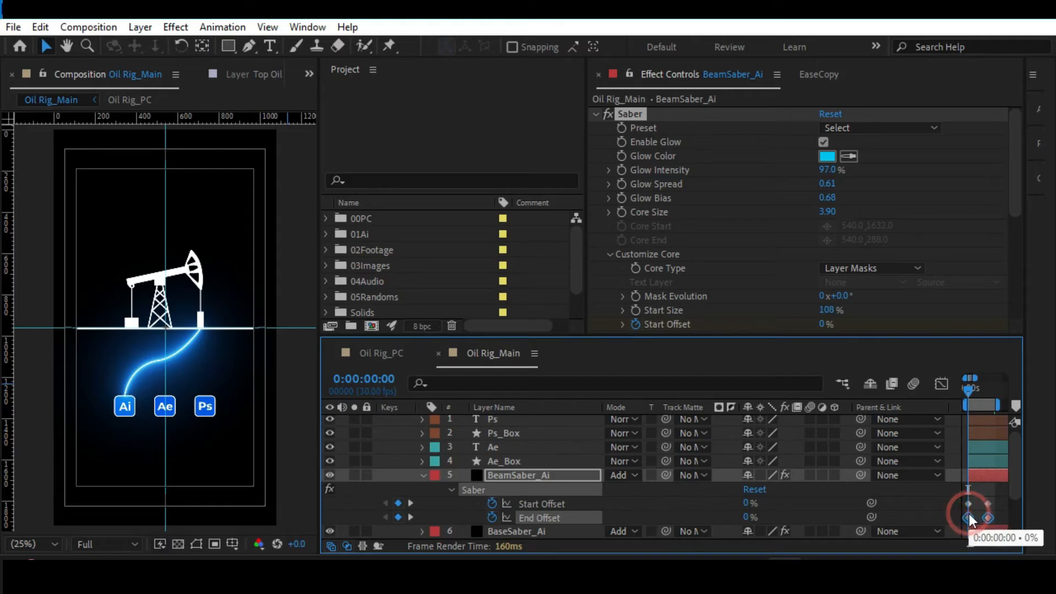
{"action": "left_click", "coordinate": [547, 502]}
{"action": "left_click", "coordinate": [539, 518]}
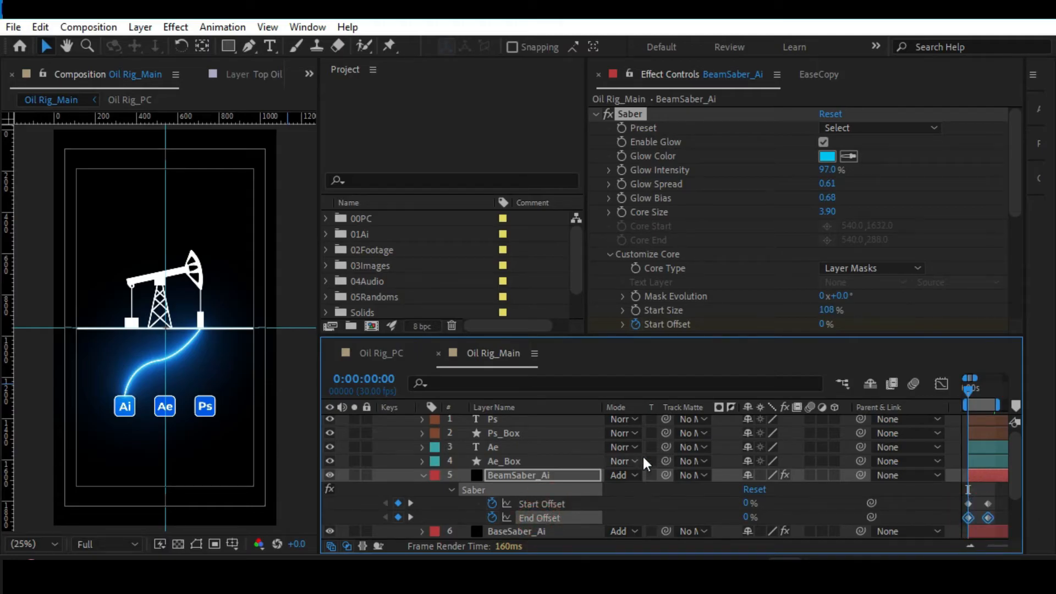
{"action": "left_click_drag", "start_coordinate": [968, 269], "coordinate": [988, 272]}
{"action": "left_click", "coordinate": [622, 402]}
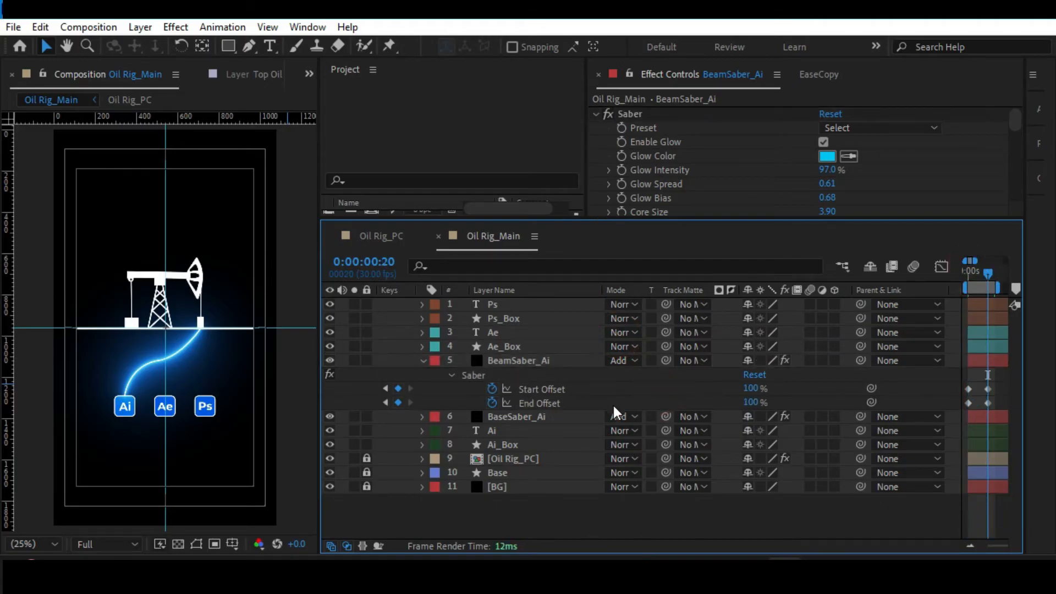
Shift both End Offset keyframes to about eight frames after the Start Offset keyframes to lengthen the beam.
{"action": "left_click_drag", "start_coordinate": [999, 404], "coordinate": [974, 401]}
{"action": "left_click_drag", "start_coordinate": [972, 272], "coordinate": [983, 275]}
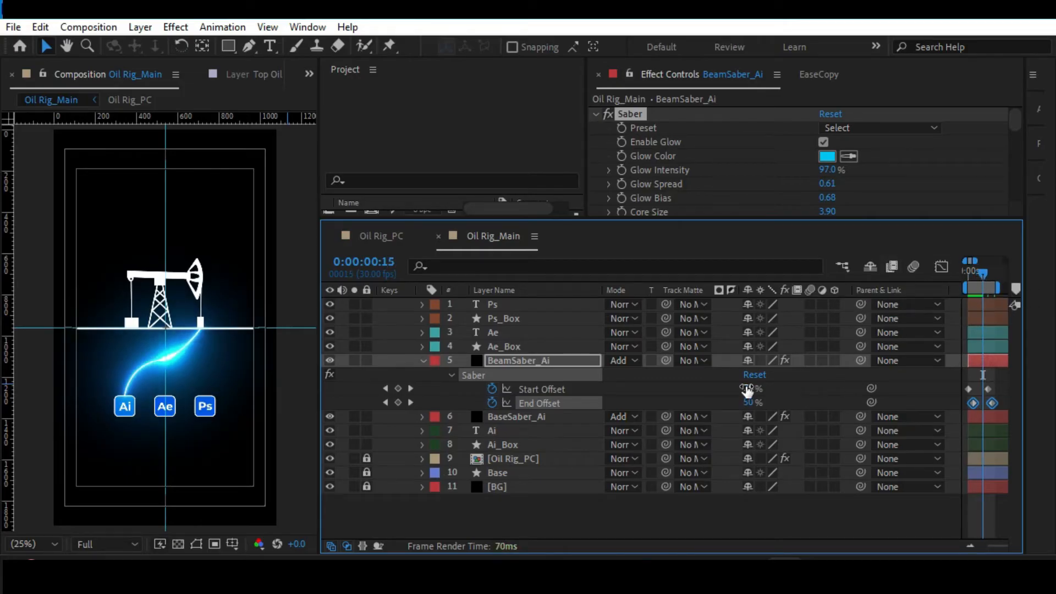
{"action": "left_click_drag", "start_coordinate": [982, 267], "coordinate": [982, 270]}
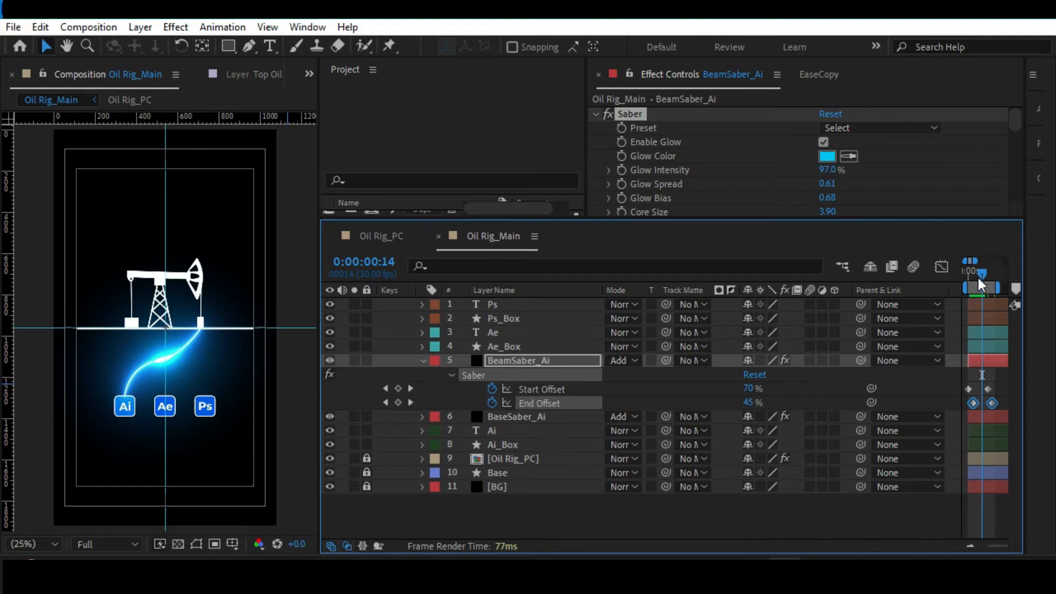
{"action": "left_click_drag", "start_coordinate": [977, 275], "coordinate": [983, 275]}
{"action": "left_click_drag", "start_coordinate": [990, 398], "coordinate": [997, 406]}
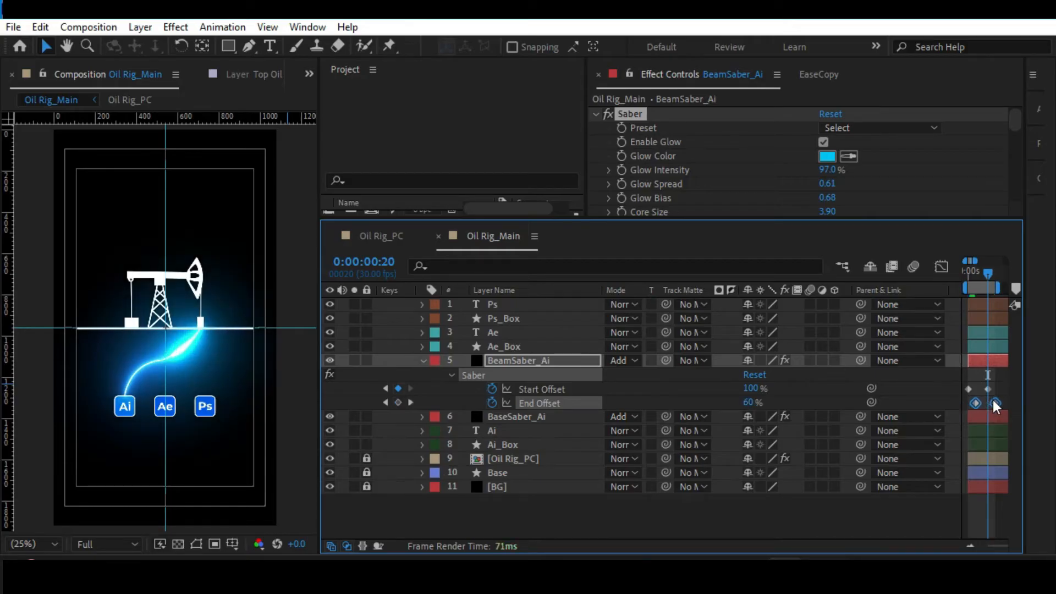
Preview the beam's travel along the line and save the project.
{"action": "key", "text": "space"}
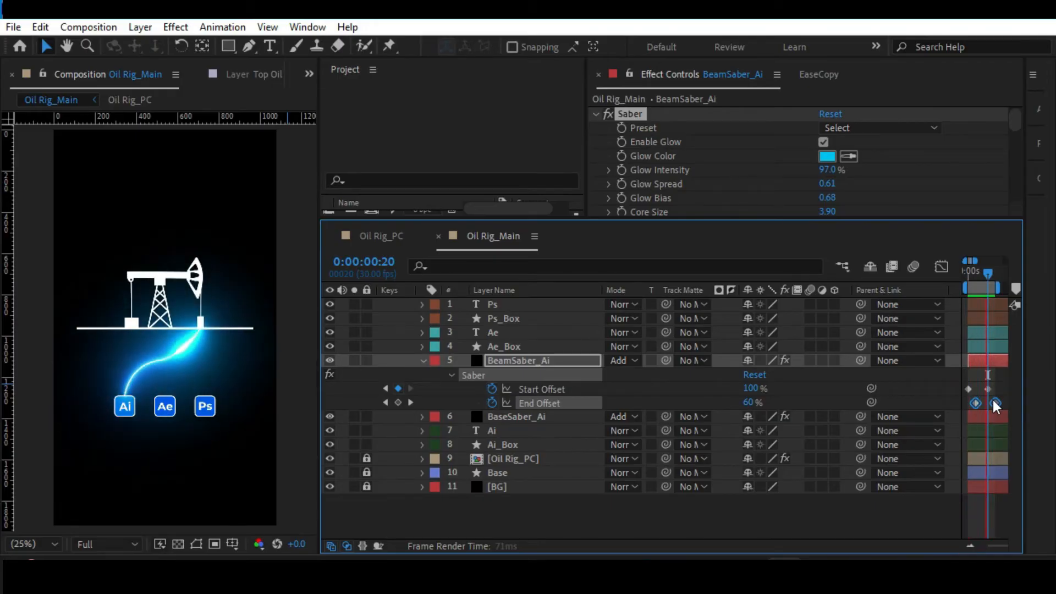
{"action": "key", "text": "alt+slash"}
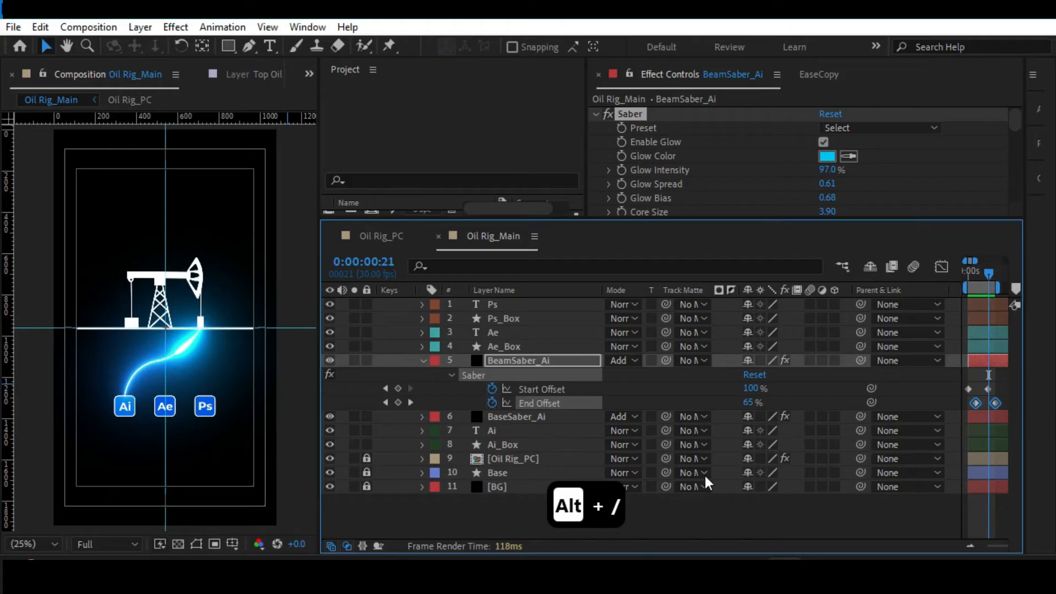
{"action": "left_click", "coordinate": [484, 503]}
{"action": "key", "text": "ctrl+s"}
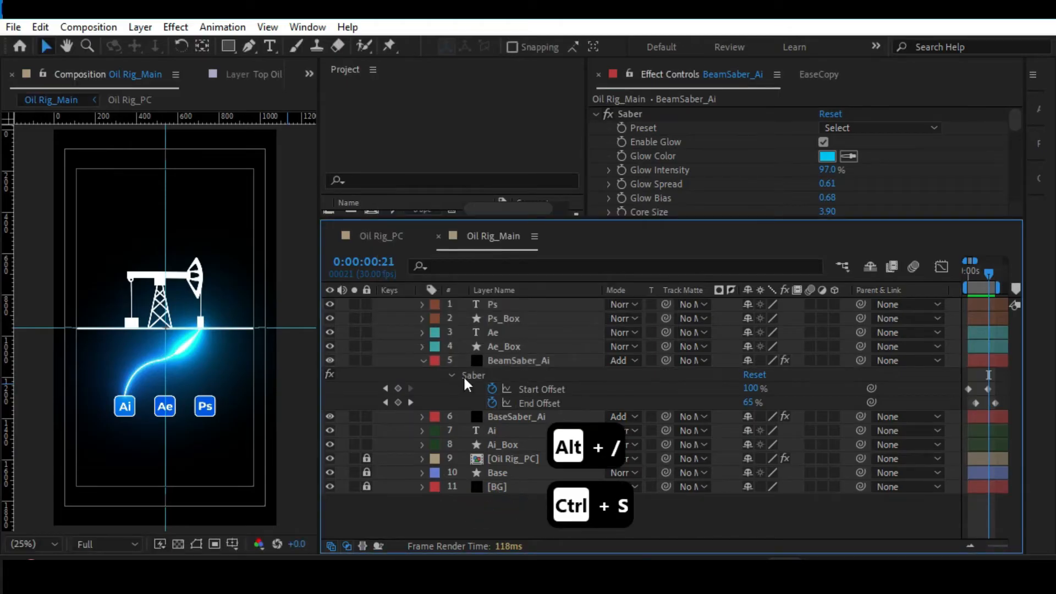
Duplicate BeamSaber_Ai and BaseSaber_Ai, placing the copies directly above the Ae text layer, and show the layer controls in the viewer.
{"action": "left_click", "coordinate": [422, 361]}
{"action": "left_click", "coordinate": [506, 375]}
{"action": "left_click", "coordinate": [509, 361], "text": "shift"}
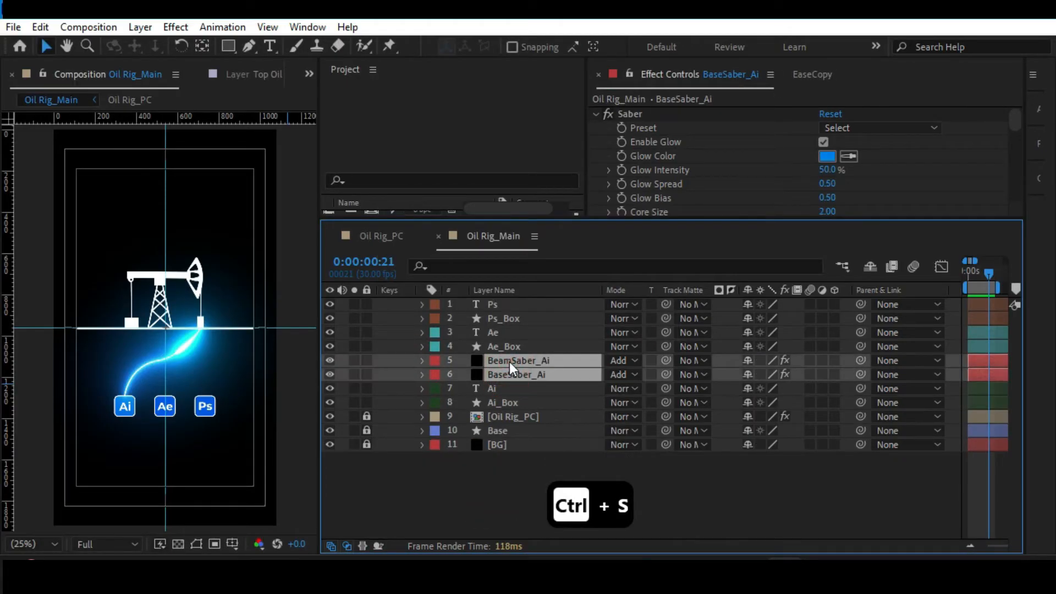
{"action": "key", "text": "ctrl+d"}
{"action": "left_click_drag", "start_coordinate": [496, 390], "coordinate": [516, 329]}
{"action": "key", "text": "ctrl+shift+h"}
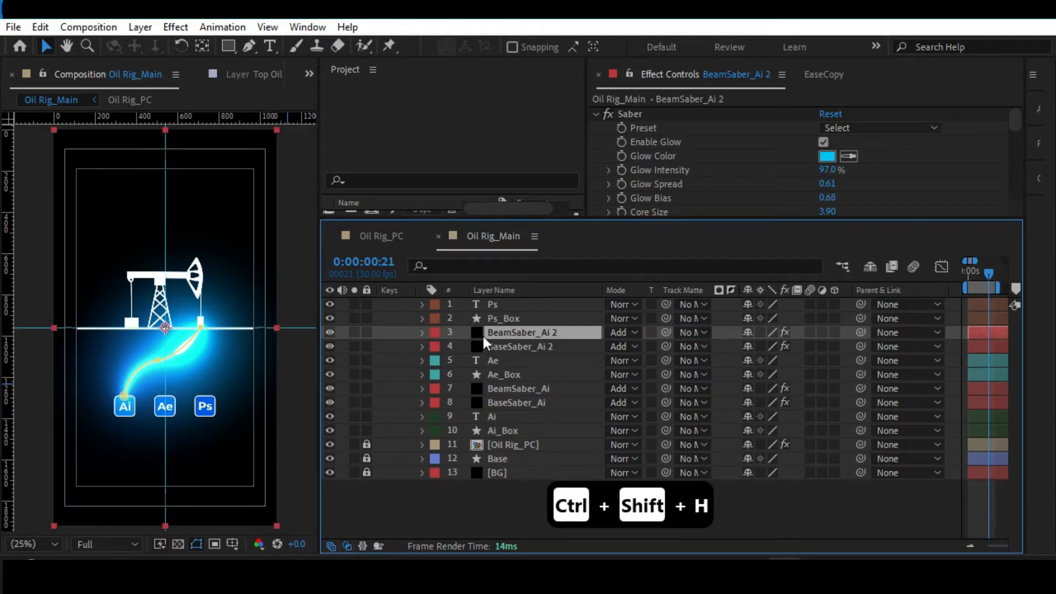
Rename the duplicated beam layer as BeamSaber_Ae.
{"action": "left_click", "coordinate": [502, 347]}
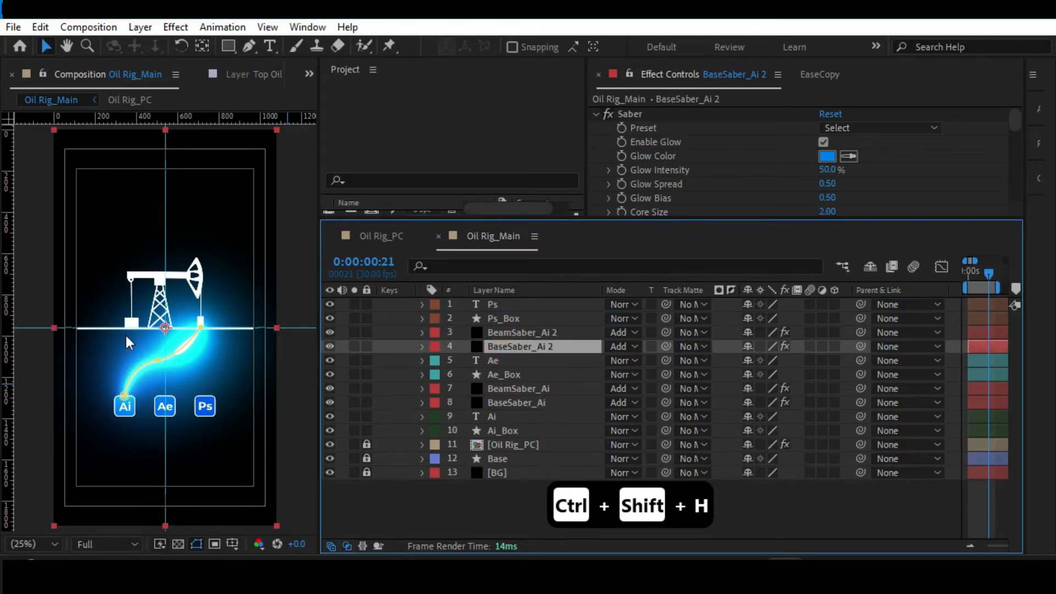
{"action": "key", "text": "period"}
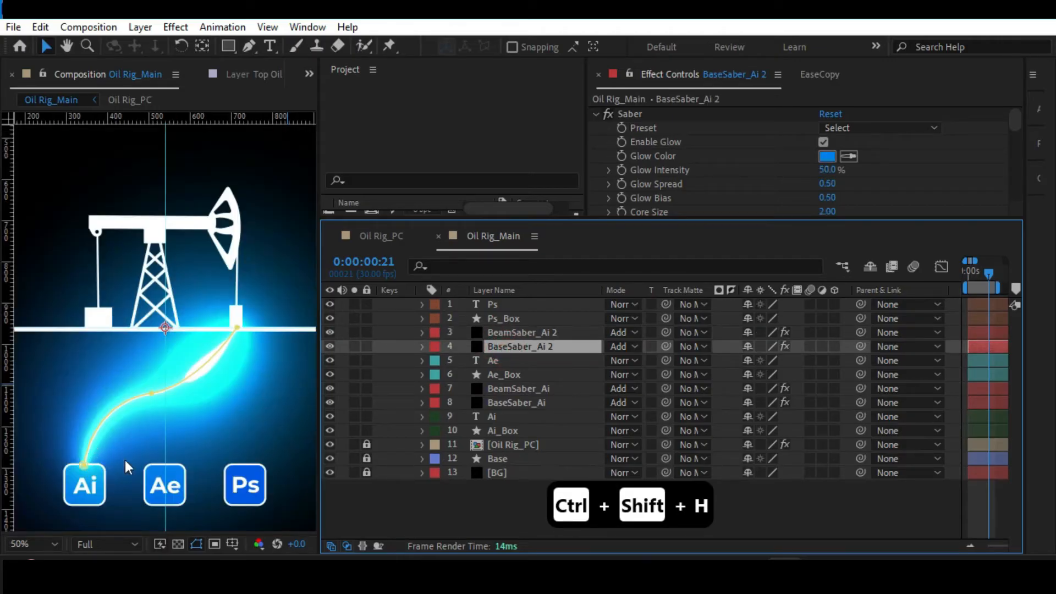
{"action": "left_click", "coordinate": [506, 331]}
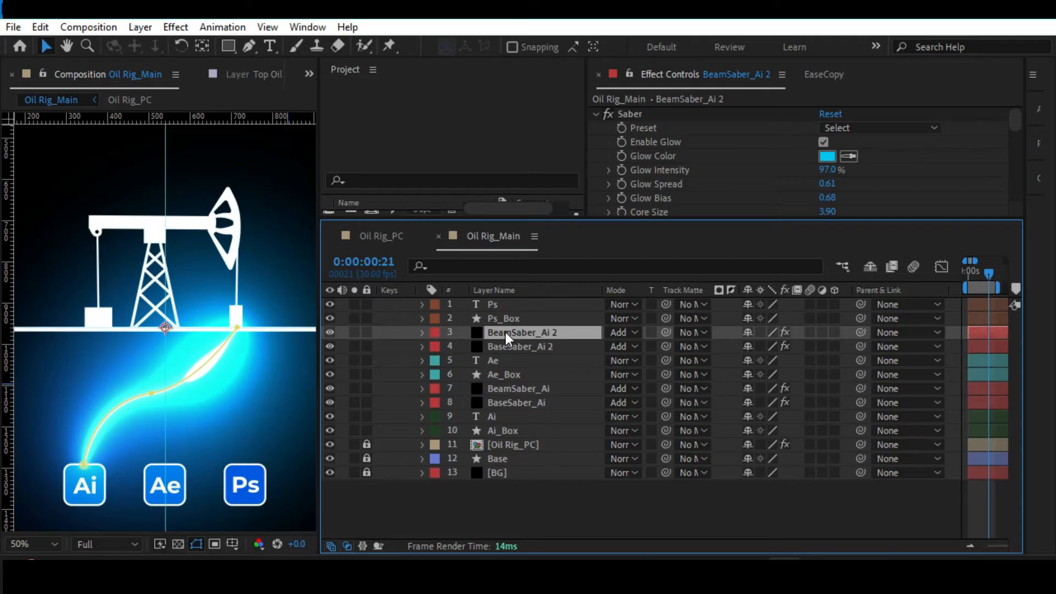
{"action": "key", "text": "Return"}
{"action": "key", "text": "ctrl+z"}
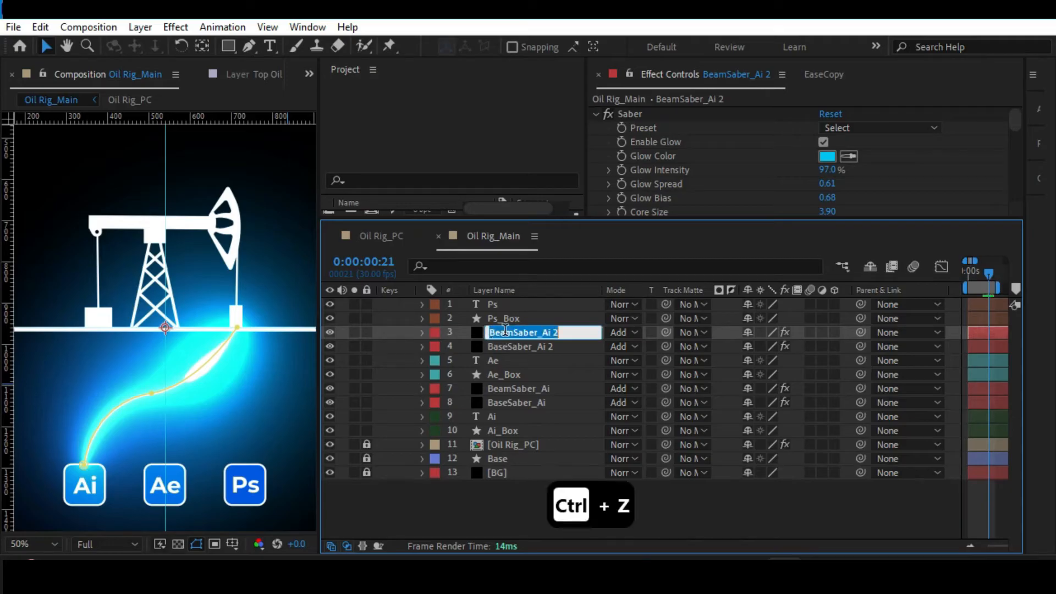
{"action": "key", "text": "Right"}
{"action": "key", "text": "BackSpace"}
{"action": "key", "text": "BackSpace"}
{"action": "key", "text": "BackSpace"}
{"action": "type", "text": "e"}
{"action": "key", "text": "Return"}
Rename the duplicated base layer as BaseSaber_Ae.
{"action": "left_click", "coordinate": [503, 344]}
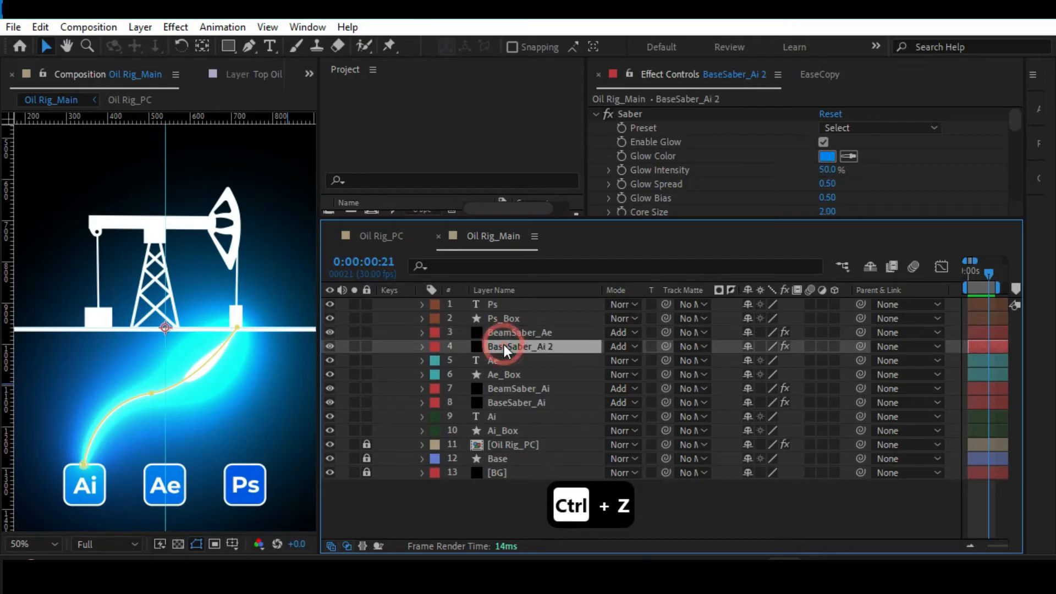
{"action": "key", "text": "Return"}
{"action": "key", "text": "Right"}
{"action": "key", "text": "BackSpace"}
{"action": "key", "text": "BackSpace"}
{"action": "key", "text": "BackSpace"}
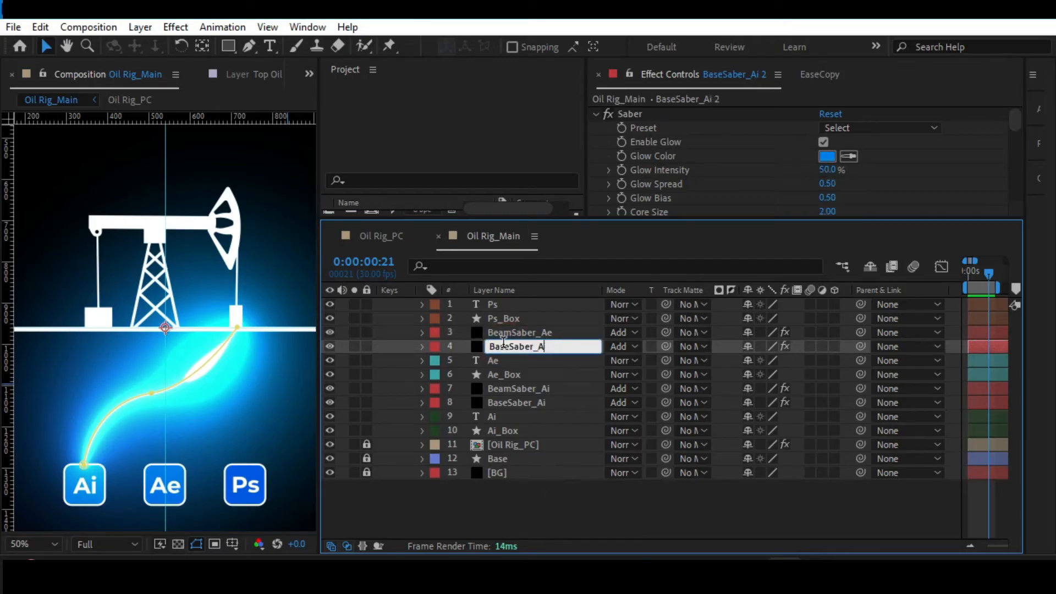
{"action": "type", "text": "e"}
{"action": "key", "text": "Return"}
Reveal the Mask Path property of BaseSaber_Ae's Mask 1.
{"action": "left_click", "coordinate": [501, 332]}
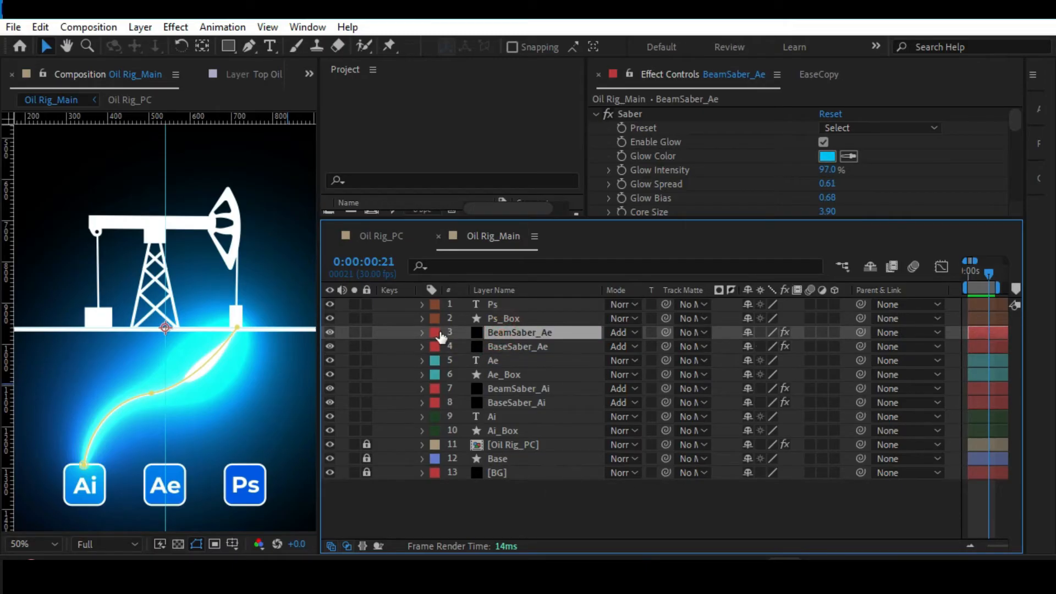
{"action": "left_click", "coordinate": [422, 332]}
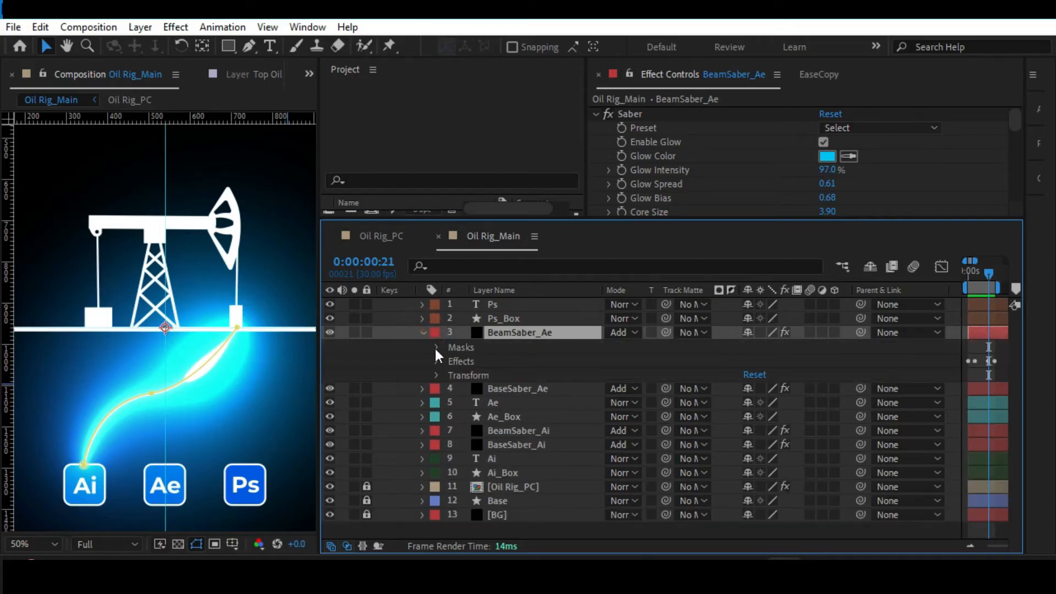
{"action": "left_click", "coordinate": [539, 389]}
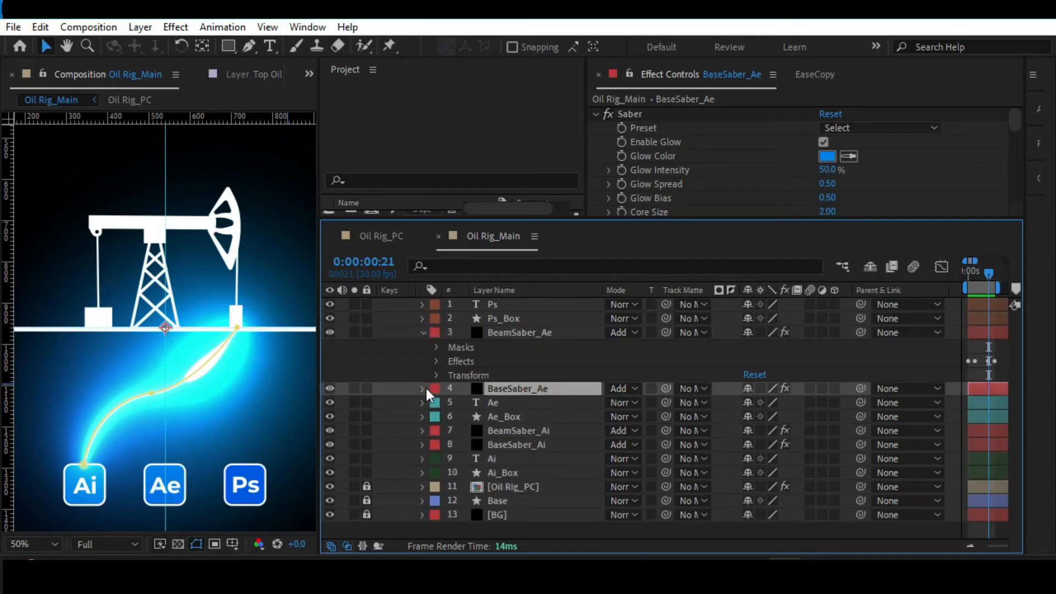
{"action": "left_click", "coordinate": [424, 388]}
{"action": "left_click", "coordinate": [435, 403]}
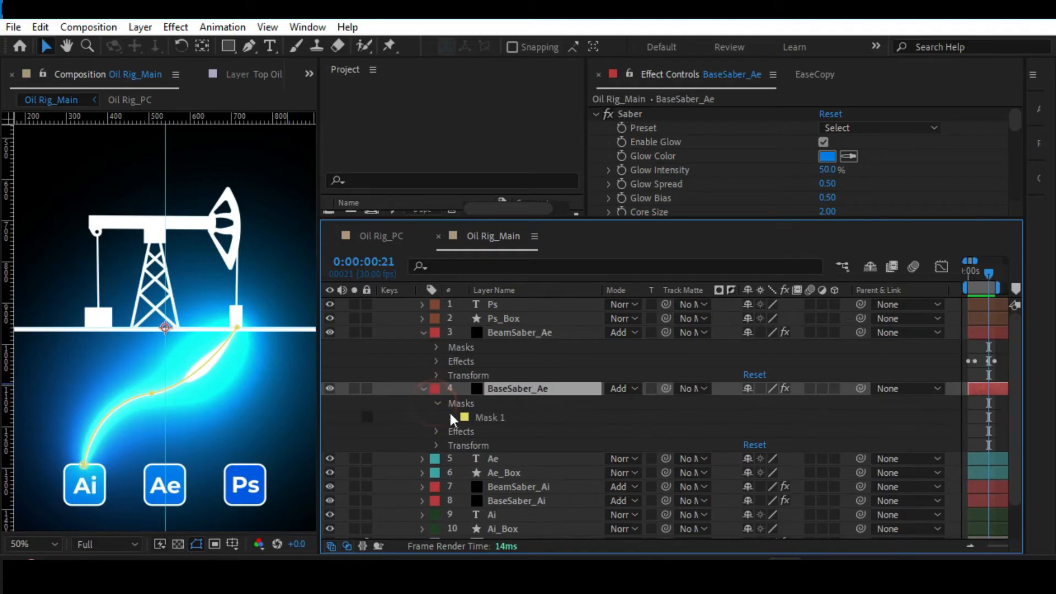
{"action": "left_click", "coordinate": [483, 417]}
{"action": "left_click", "coordinate": [449, 418]}
{"action": "left_click", "coordinate": [516, 432]}
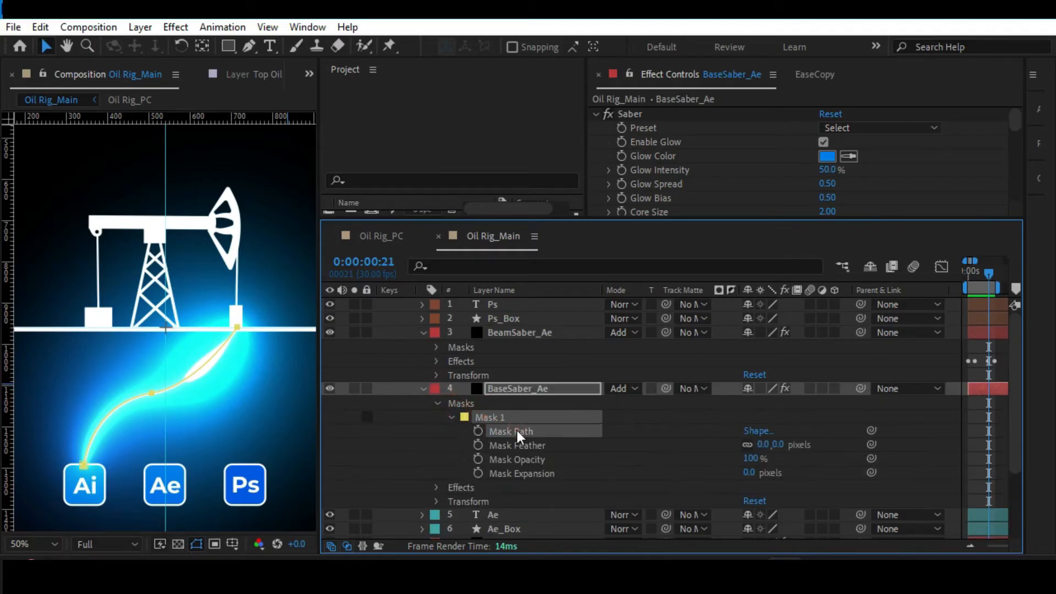
Link BeamSaber_Ae's Mask Path to BaseSaber_Ae's Mask Path with the pick whip.
{"action": "left_click", "coordinate": [436, 347]}
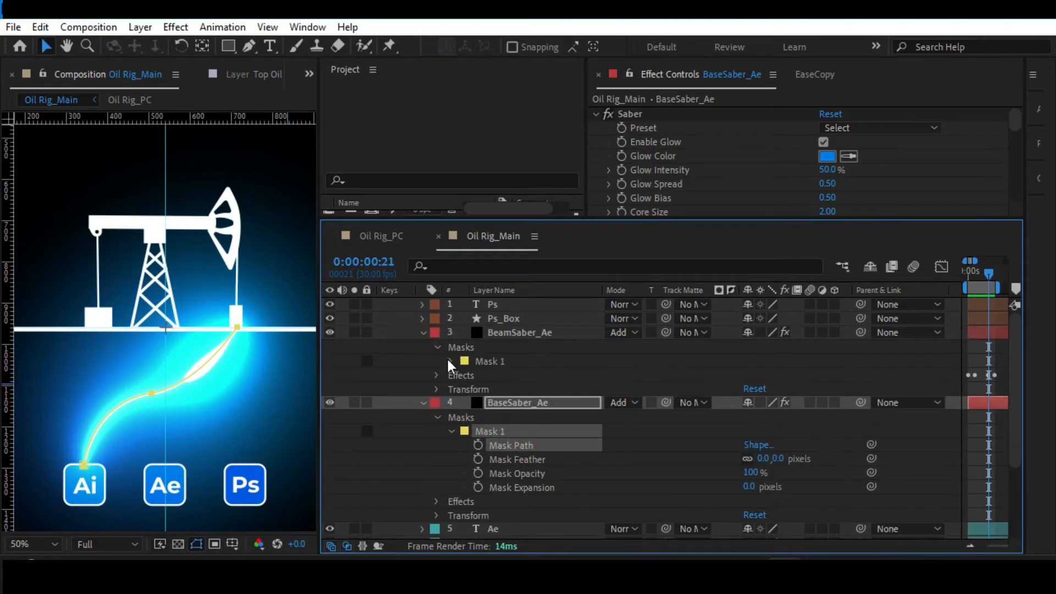
{"action": "left_click", "coordinate": [451, 361]}
{"action": "left_click", "coordinate": [529, 378]}
{"action": "left_click_drag", "start_coordinate": [871, 374], "coordinate": [504, 500]}
{"action": "left_click", "coordinate": [504, 500]}
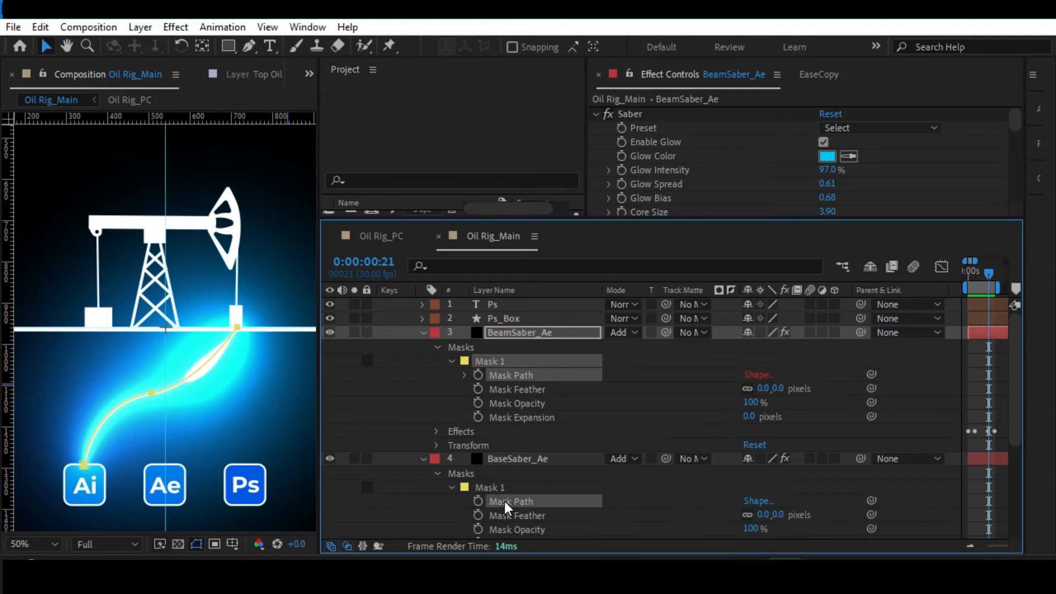
Reshape BaseSaber_Ae's mask so its lower end meets the top of the Ae box, shifting the middle point and its handles into a smooth curve.
{"action": "left_click", "coordinate": [237, 329]}
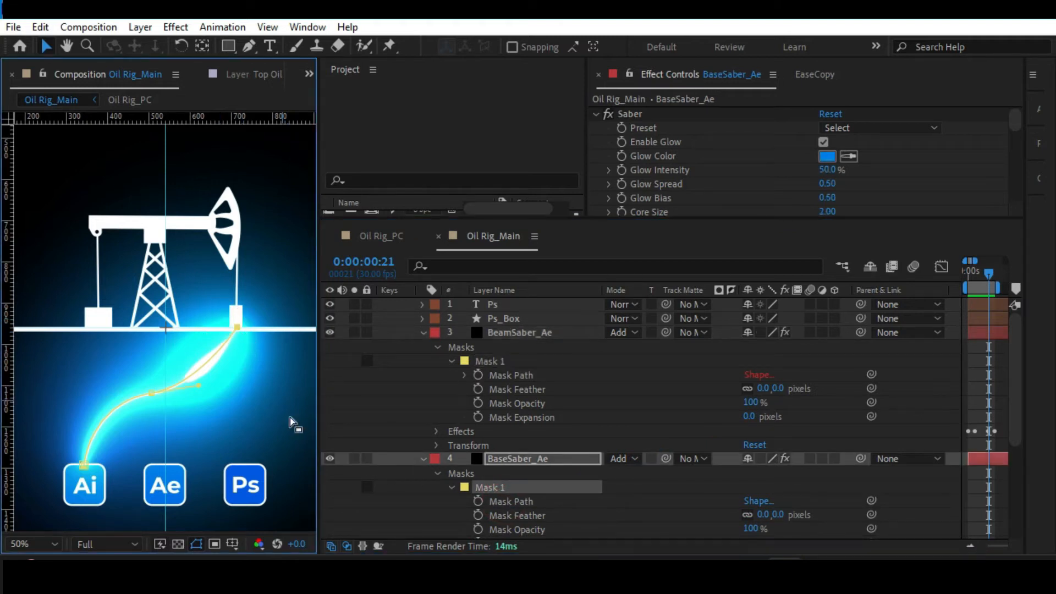
{"action": "left_click_drag", "start_coordinate": [84, 464], "coordinate": [164, 463]}
{"action": "left_click_drag", "start_coordinate": [152, 391], "coordinate": [193, 394]}
{"action": "left_click_drag", "start_coordinate": [127, 404], "coordinate": [161, 410]}
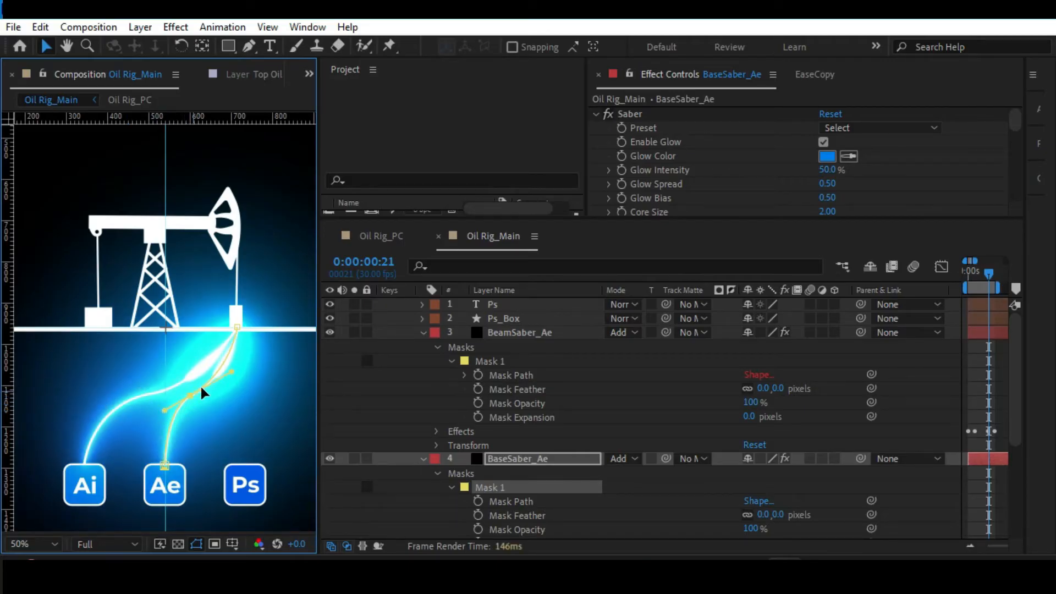
{"action": "left_click_drag", "start_coordinate": [229, 373], "coordinate": [232, 382]}
Set the Saber Glow Color of BaseSaber_Ae to red.
{"action": "left_click", "coordinate": [424, 458]}
{"action": "left_click", "coordinate": [828, 156]}
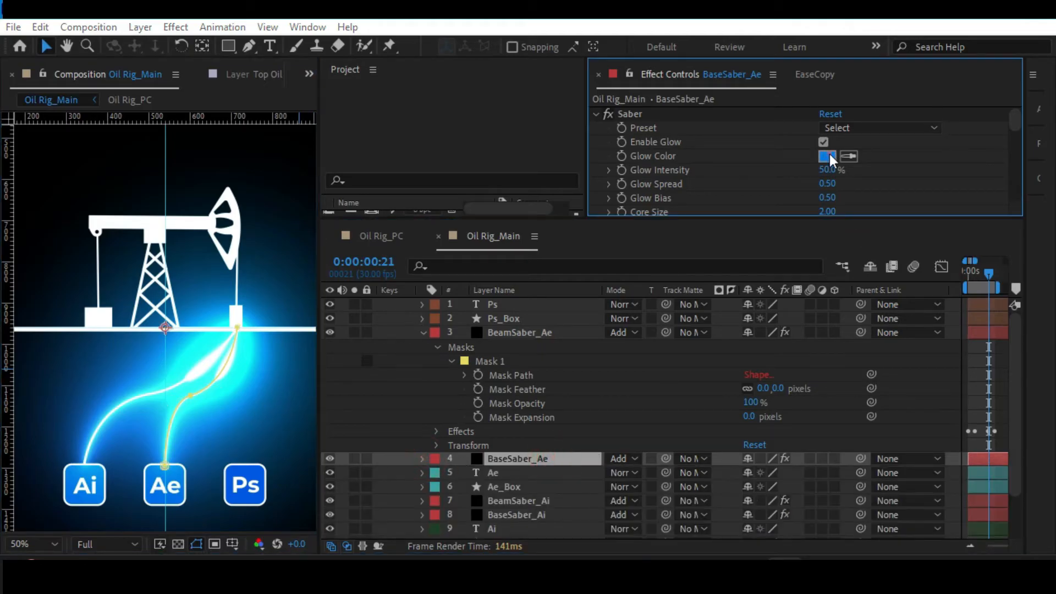
{"action": "left_click_drag", "start_coordinate": [792, 123], "coordinate": [795, 91]}
{"action": "left_click", "coordinate": [928, 107]}
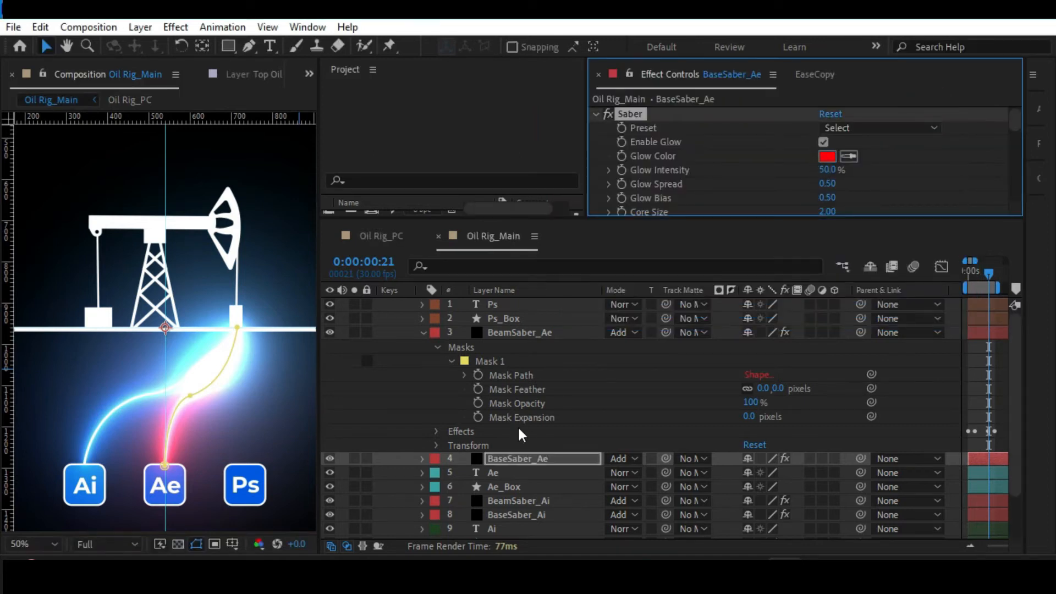
Set the Saber Glow Color of BeamSaber_Ae to deep blue, 0C00FF.
{"action": "left_click", "coordinate": [514, 333]}
{"action": "left_click", "coordinate": [827, 155]}
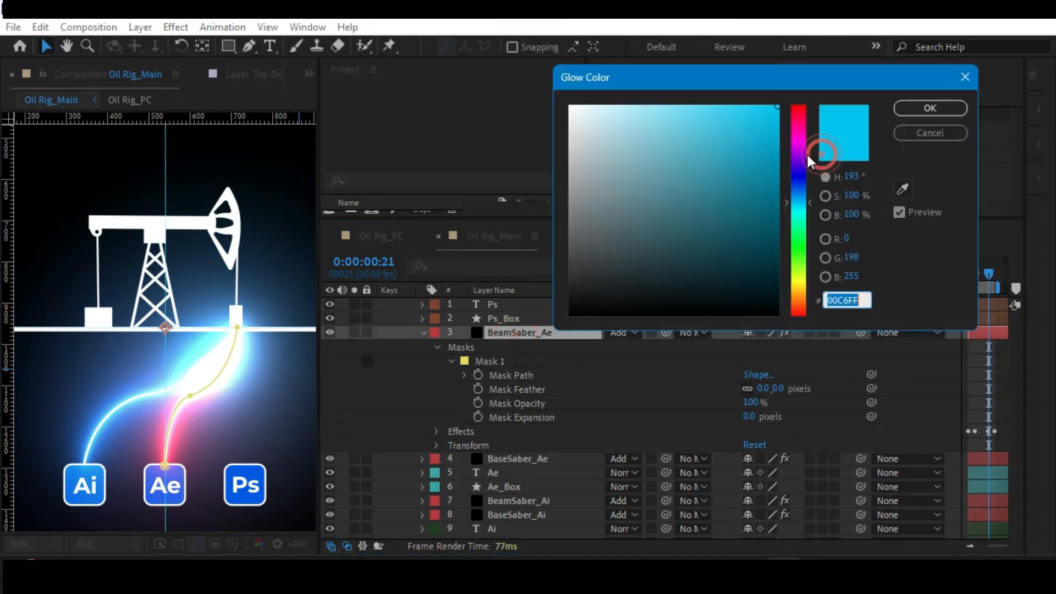
{"action": "left_click_drag", "start_coordinate": [799, 110], "coordinate": [798, 171]}
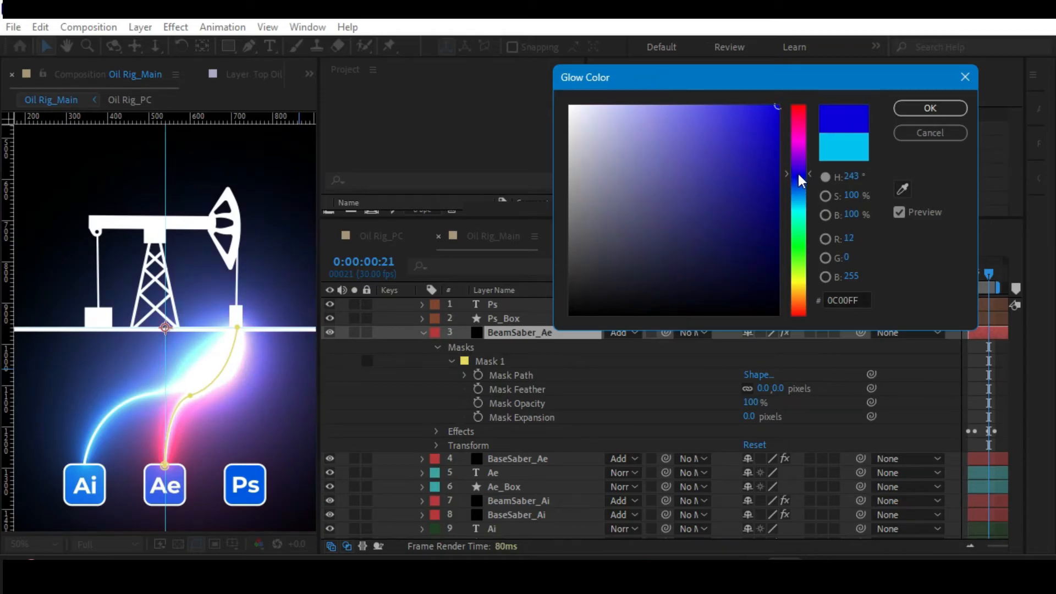
{"action": "left_click", "coordinate": [908, 108]}
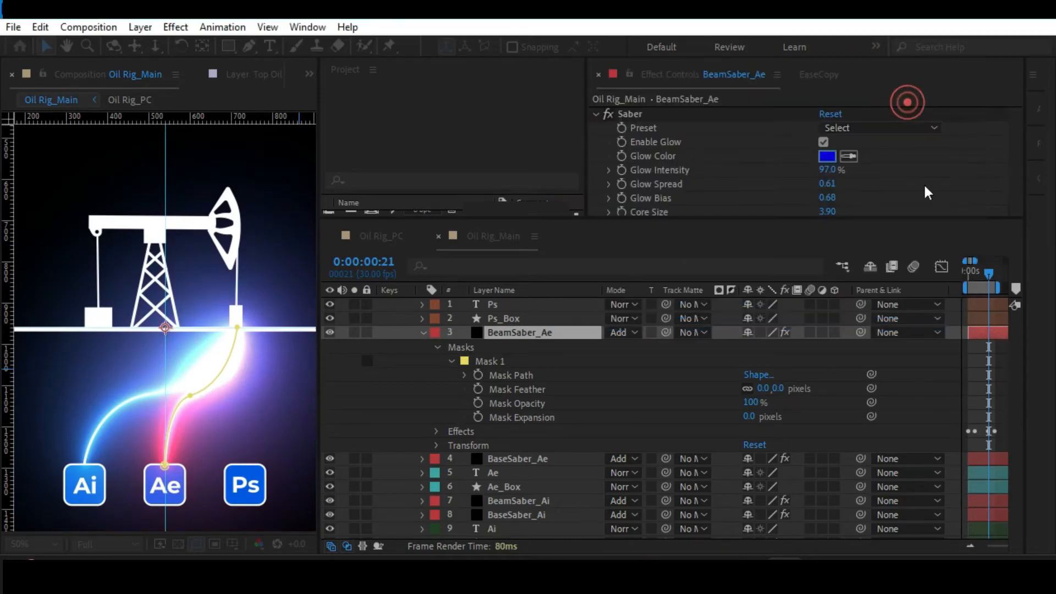
Preview the Ai and Ae beams with the whole composition fitted in the viewer.
{"action": "left_click", "coordinate": [979, 346]}
{"action": "key", "text": "alt+slash"}
{"action": "key", "text": "space"}
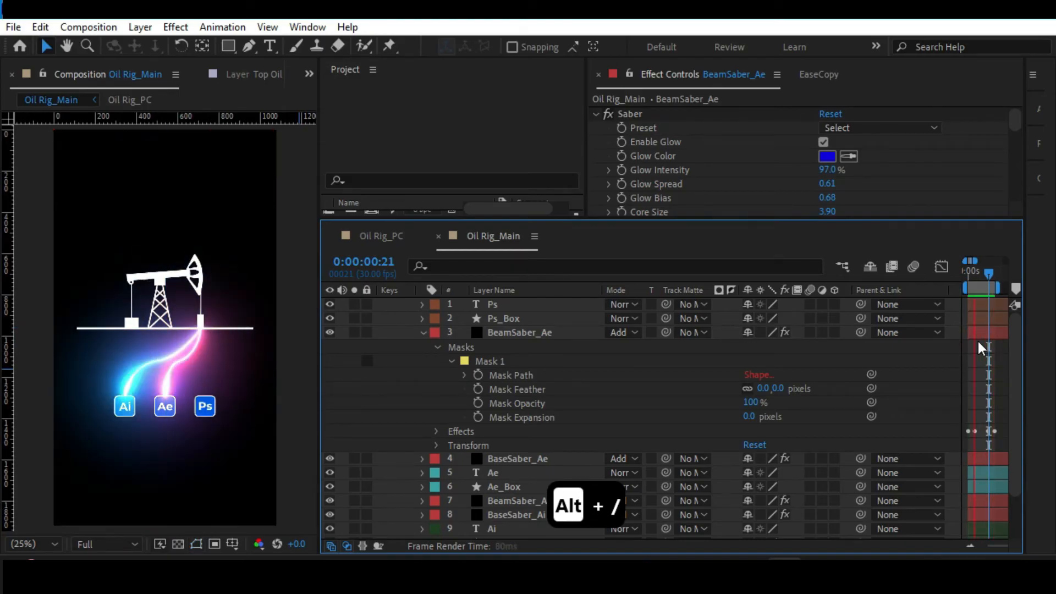
{"action": "key", "text": "space"}
Select BaseSaber_Ae's Mask 1 for adjusting the Ae line's curve, with the line magnified in the viewer.
{"action": "left_click", "coordinate": [510, 374]}
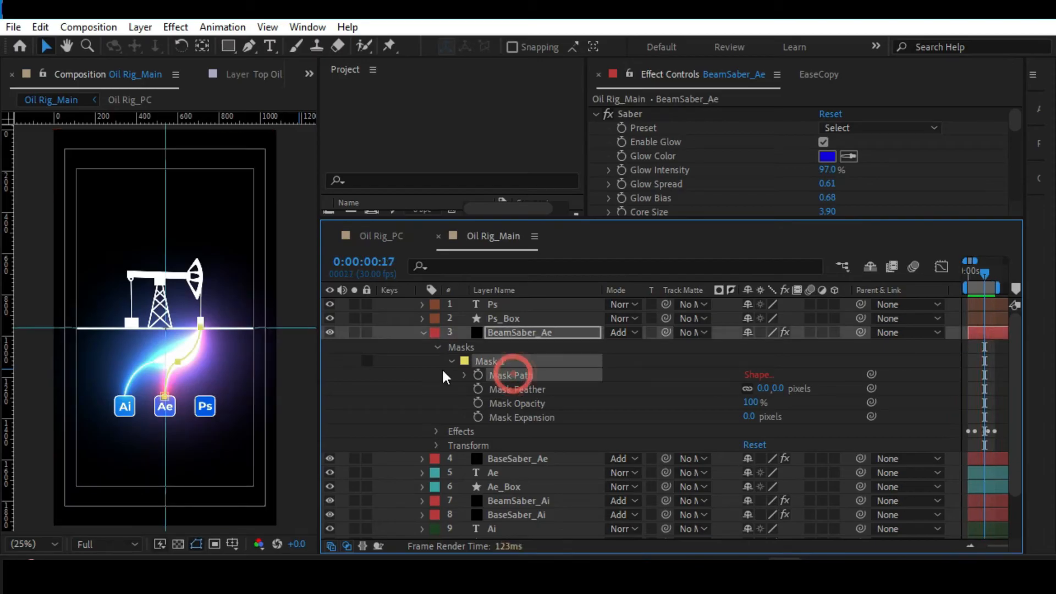
{"action": "scroll", "coordinate": [185, 355], "scroll_direction": "up", "scroll_amount": 2}
{"action": "key", "text": "space"}
{"action": "left_click_drag", "start_coordinate": [196, 386], "coordinate": [137, 287]}
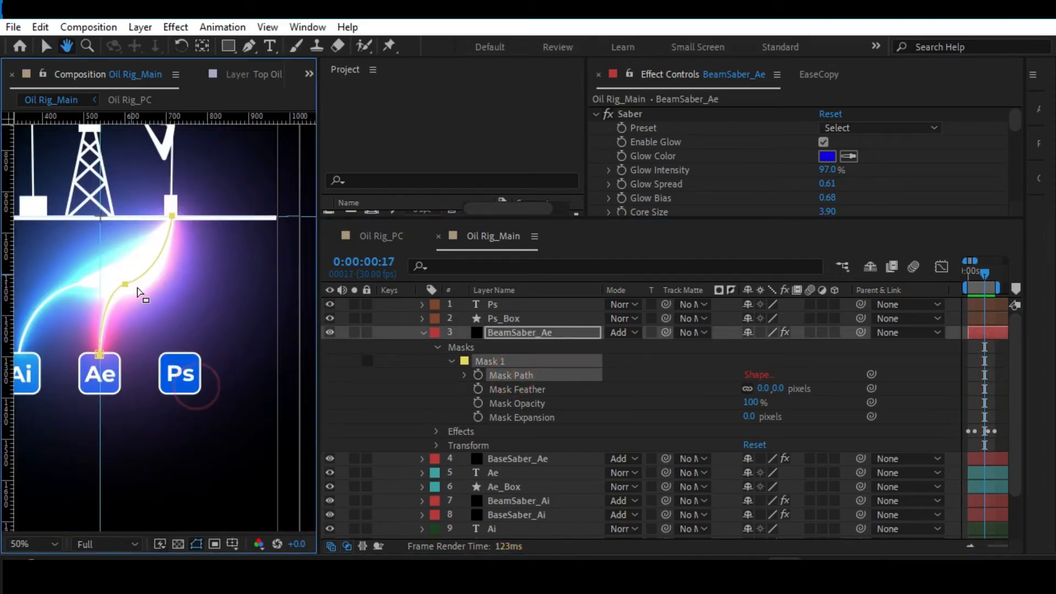
{"action": "left_click", "coordinate": [131, 284]}
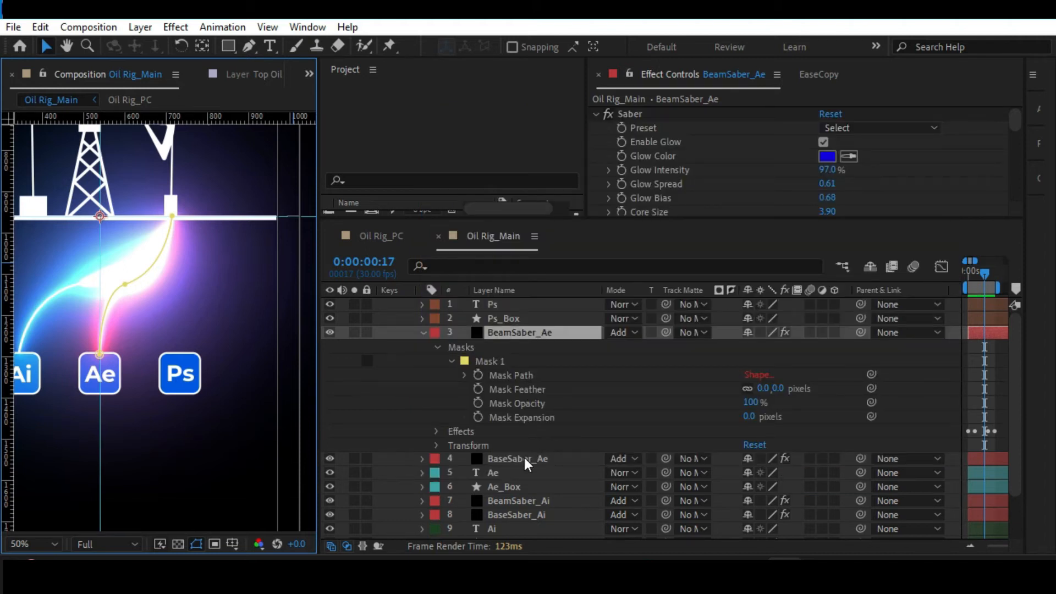
{"action": "left_click", "coordinate": [523, 374]}
{"action": "left_click", "coordinate": [507, 458]}
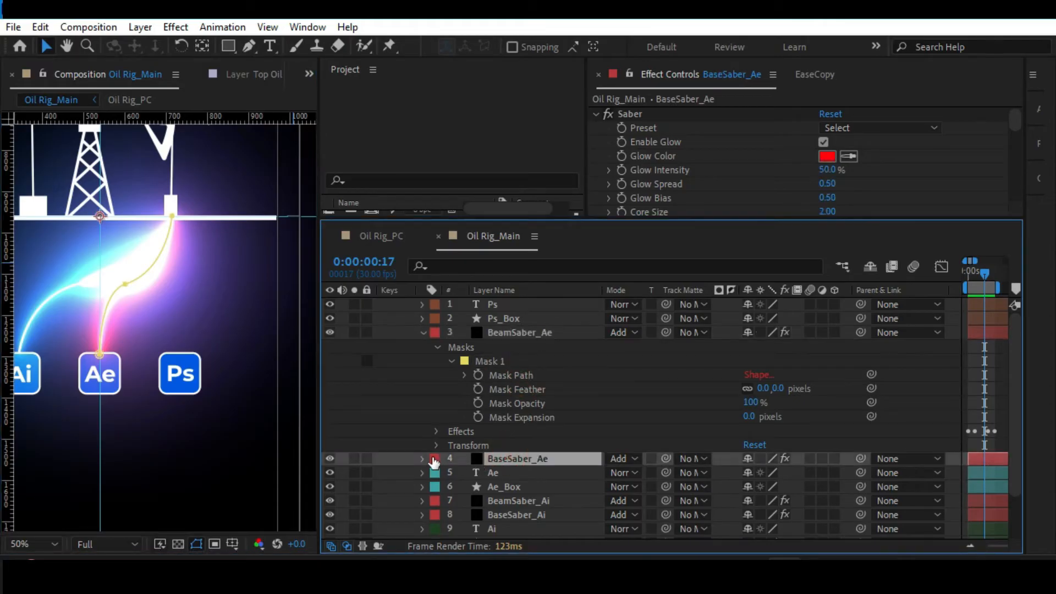
{"action": "left_click", "coordinate": [422, 458]}
{"action": "left_click", "coordinate": [492, 448]}
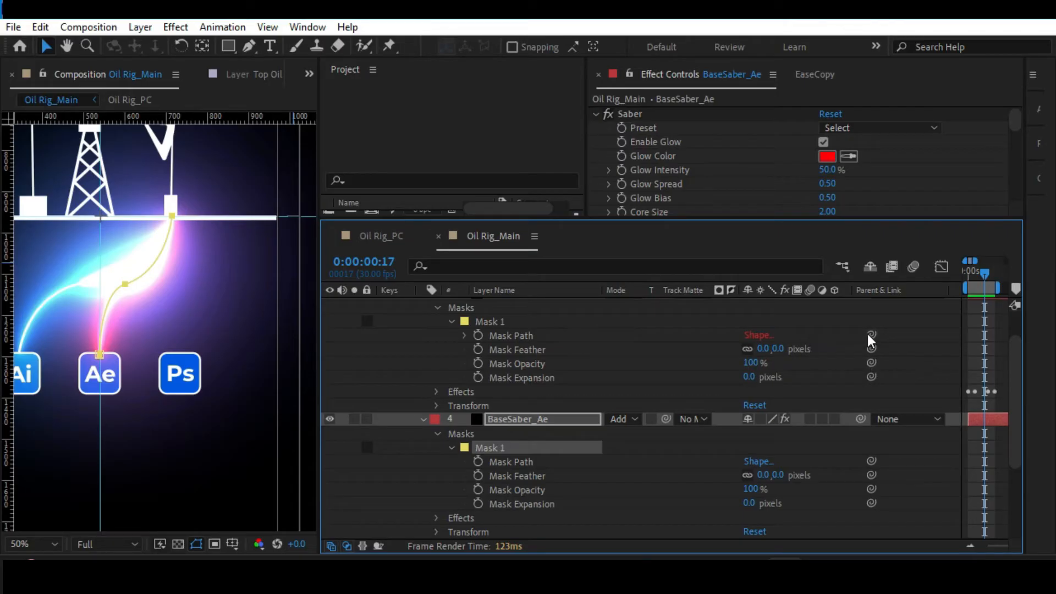
Move the middle point of BaseSaber_Ae's mask path lower, angle its handles for a smoother curve, and preview the whole composition.
{"action": "scroll", "coordinate": [513, 324], "scroll_direction": "up", "scroll_amount": 3}
{"action": "left_click", "coordinate": [512, 330]}
{"action": "left_click", "coordinate": [520, 458]}
{"action": "left_click", "coordinate": [523, 503]}
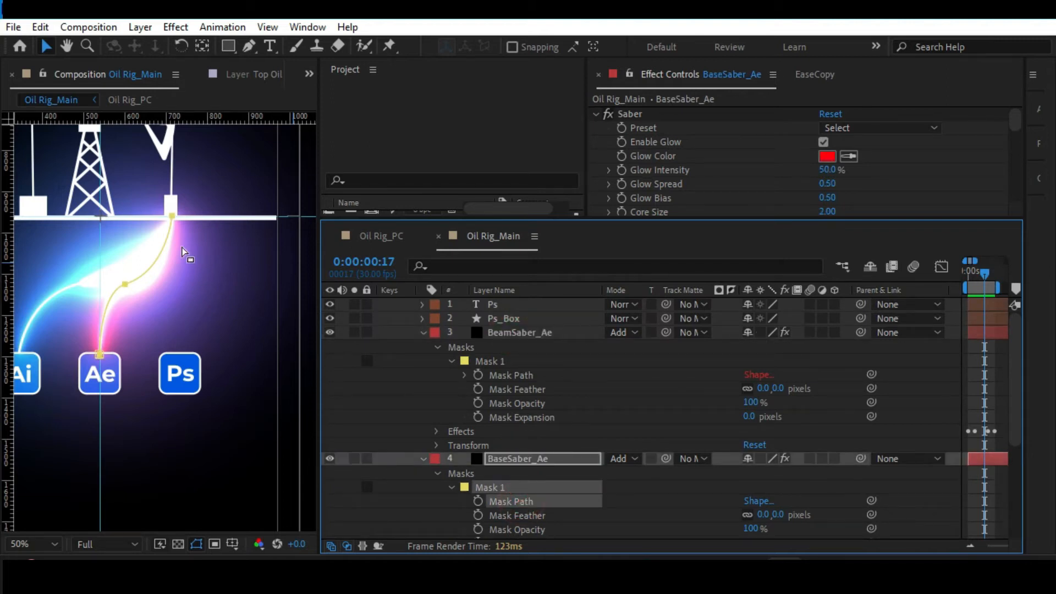
{"action": "left_click", "coordinate": [125, 284]}
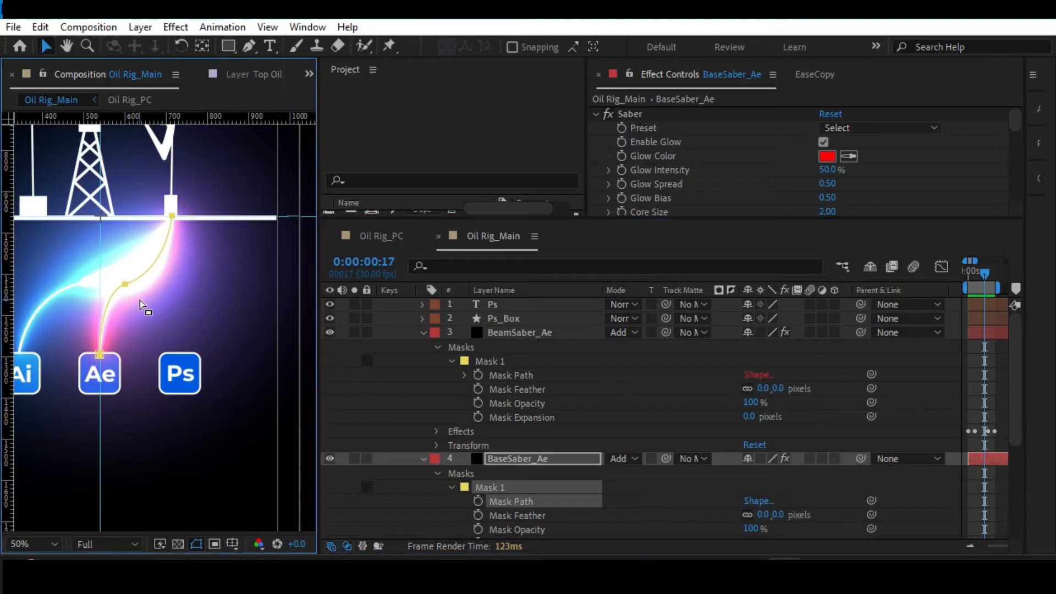
{"action": "left_click_drag", "start_coordinate": [123, 283], "coordinate": [217, 313]}
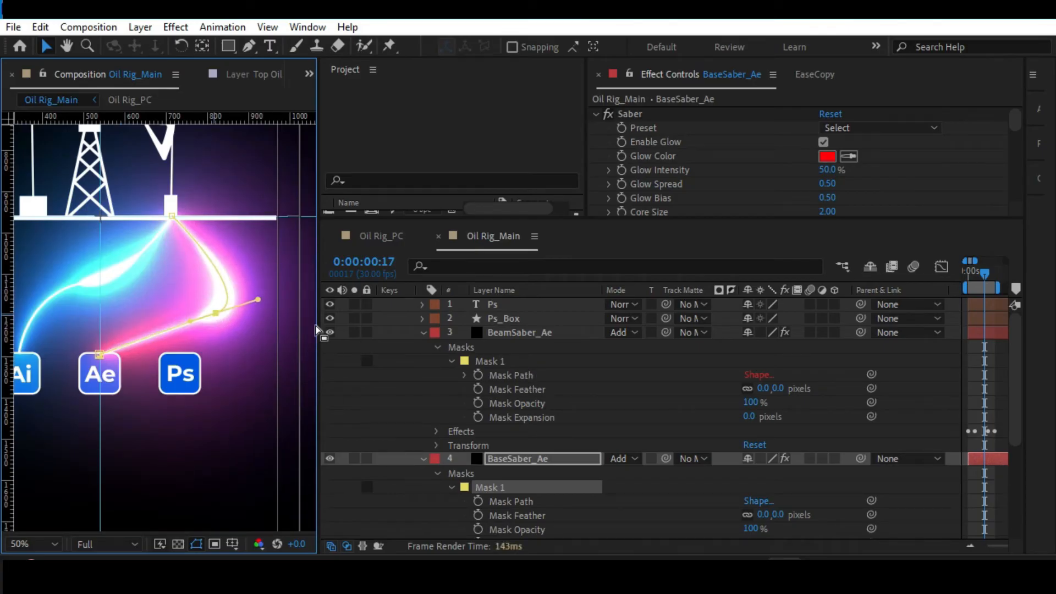
{"action": "left_click_drag", "start_coordinate": [214, 313], "coordinate": [100, 310]}
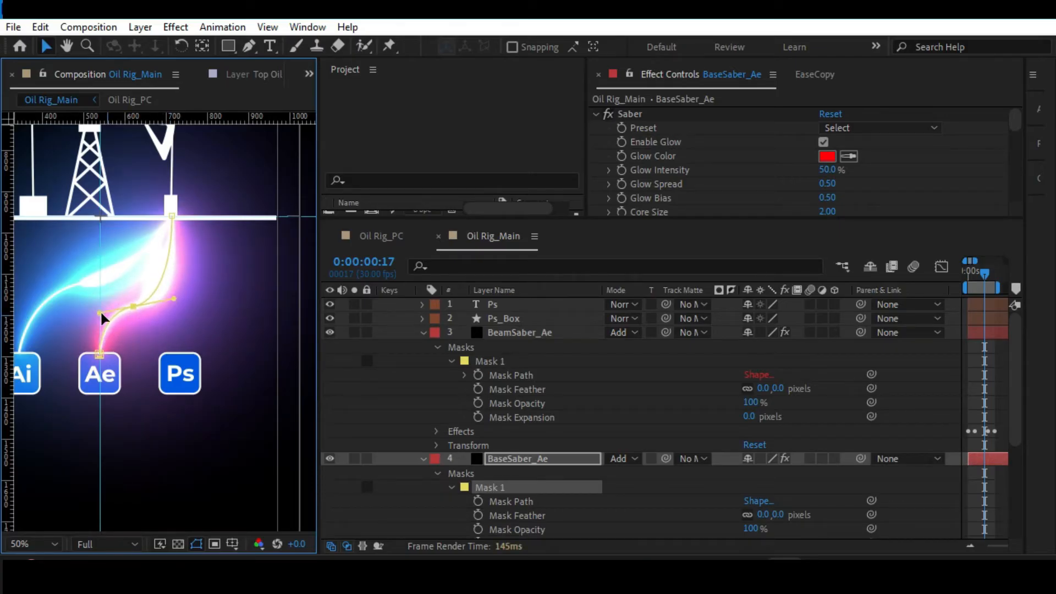
{"action": "left_click_drag", "start_coordinate": [104, 314], "coordinate": [109, 320]}
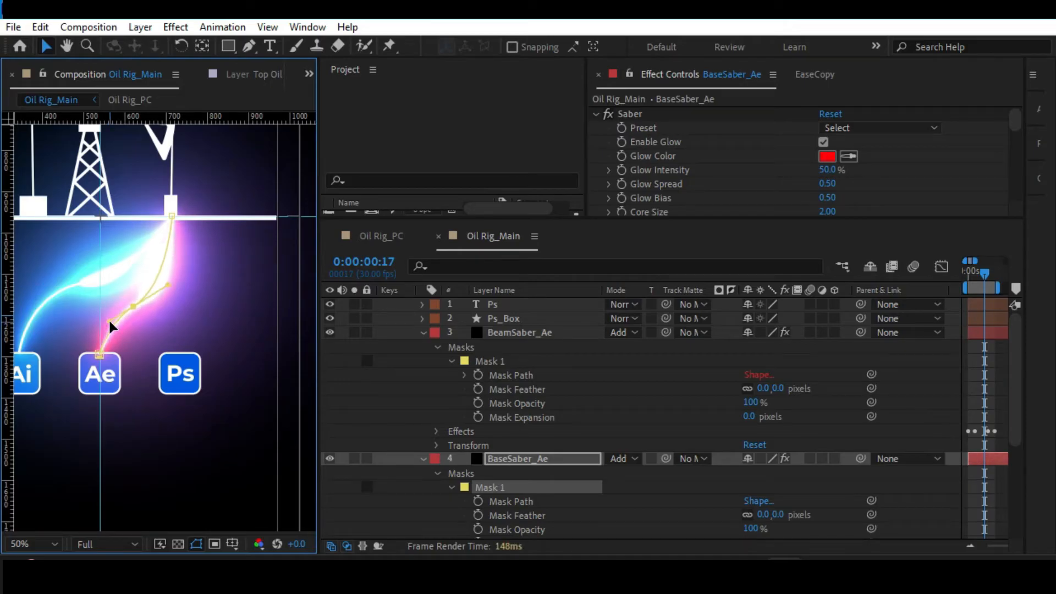
{"action": "left_click", "coordinate": [974, 490]}
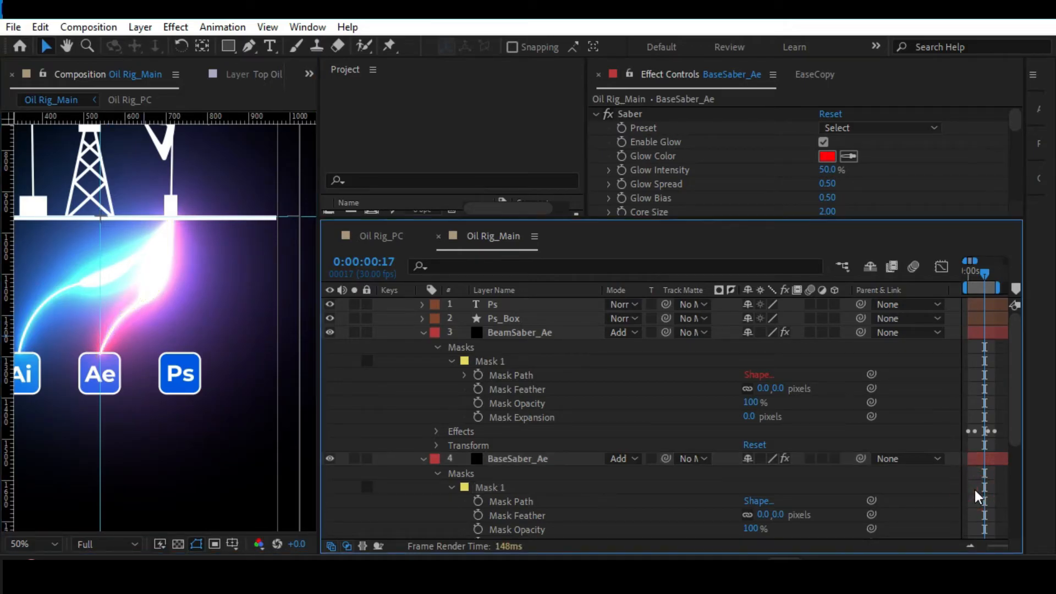
{"action": "key", "text": "alt+slash"}
{"action": "key", "text": "space"}
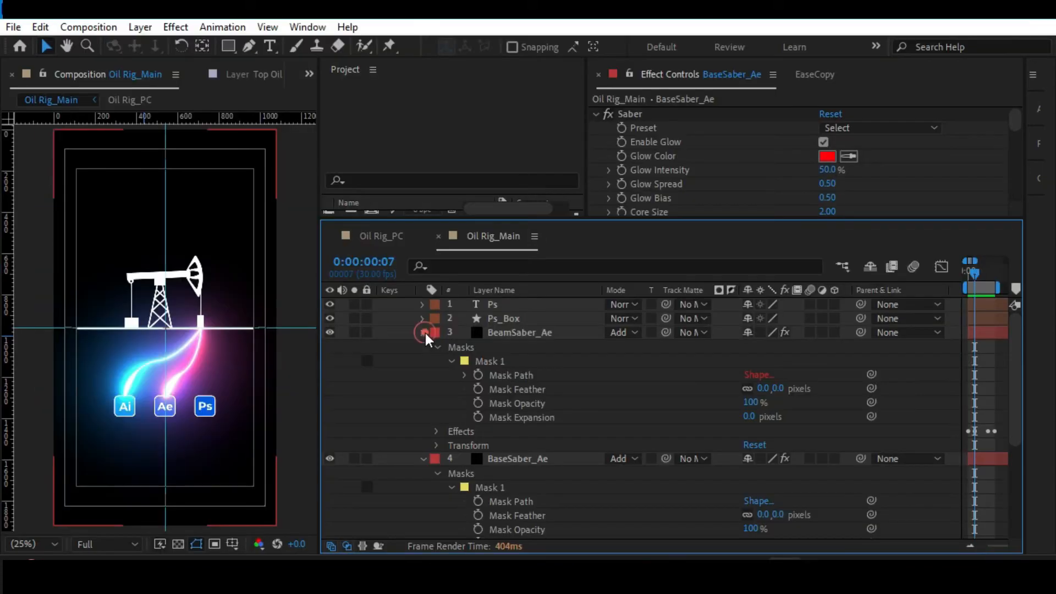
Duplicate the BeamSaber_Ae and BaseSaber_Ae layers and place both copies at the top of the layer stack, above Ps.
{"action": "left_click", "coordinate": [424, 333]}
{"action": "left_click", "coordinate": [519, 346]}
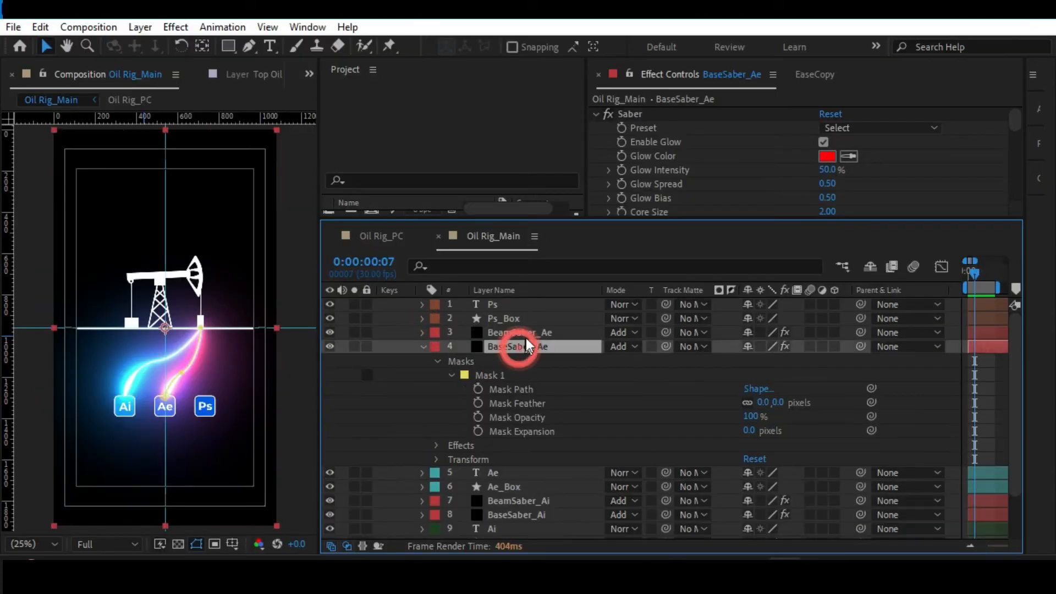
{"action": "left_click", "coordinate": [527, 333], "text": "shift"}
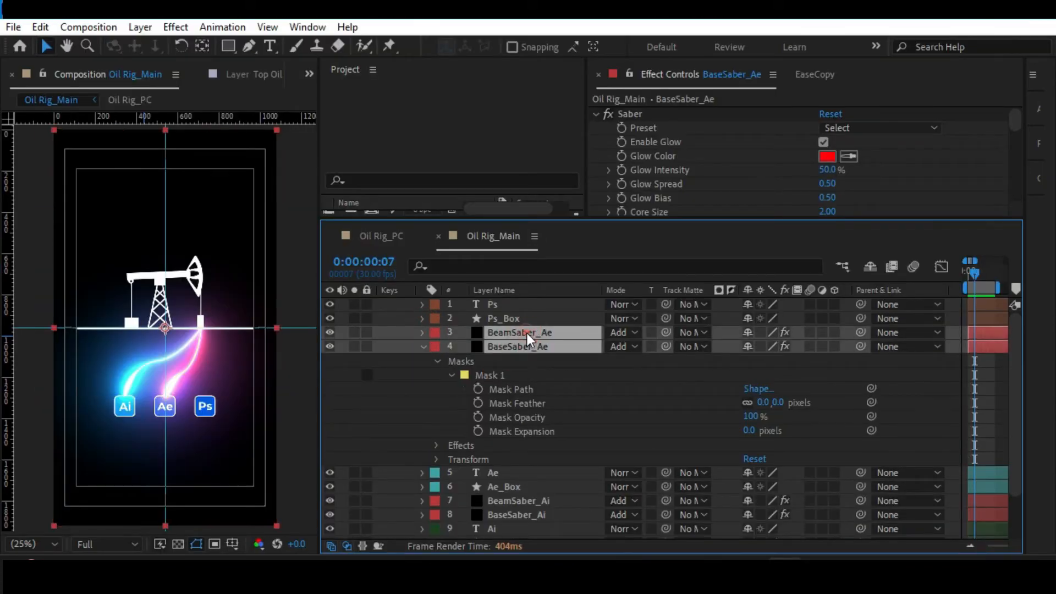
{"action": "left_click", "coordinate": [424, 347]}
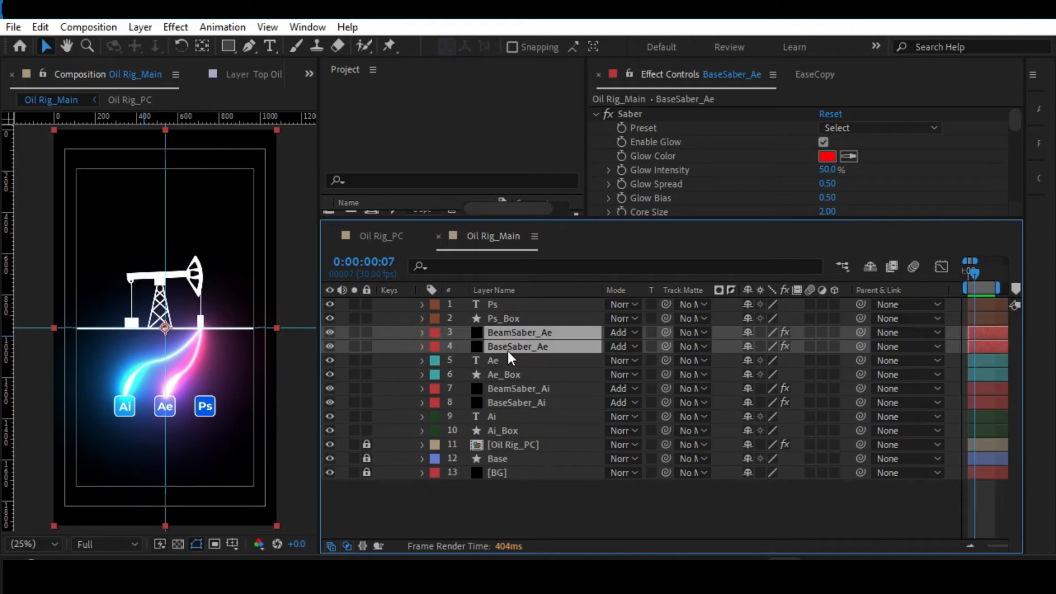
{"action": "key", "text": "ctrl+d"}
{"action": "left_click_drag", "start_coordinate": [503, 360], "coordinate": [510, 303]}
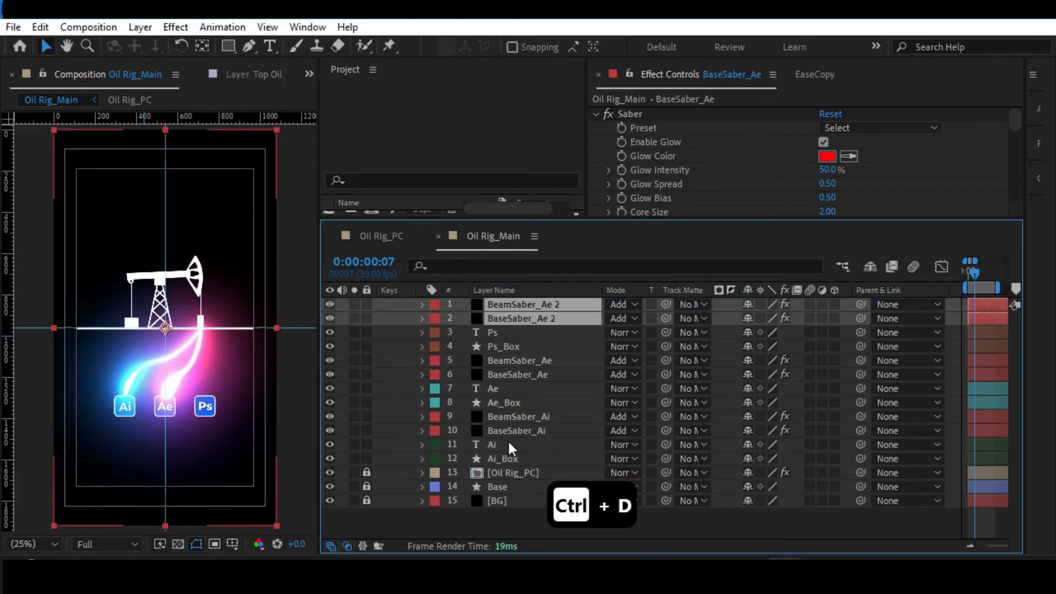
Rename the duplicated beam layer BeamSaber_PS.
{"action": "left_click", "coordinate": [512, 513]}
{"action": "left_click", "coordinate": [530, 309]}
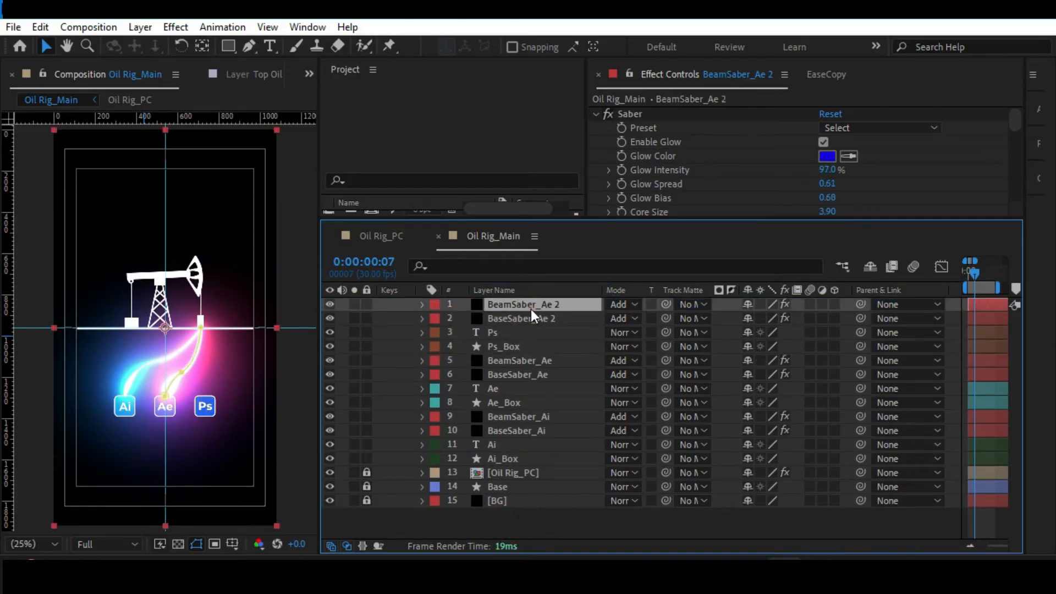
{"action": "key", "text": "Return"}
{"action": "type", "text": "0"}
{"action": "key", "text": "ctrl+z"}
{"action": "key", "text": "End"}
{"action": "key", "text": "BackSpace"}
{"action": "key", "text": "BackSpace"}
{"action": "key", "text": "BackSpace"}
{"action": "type", "text": "P"}
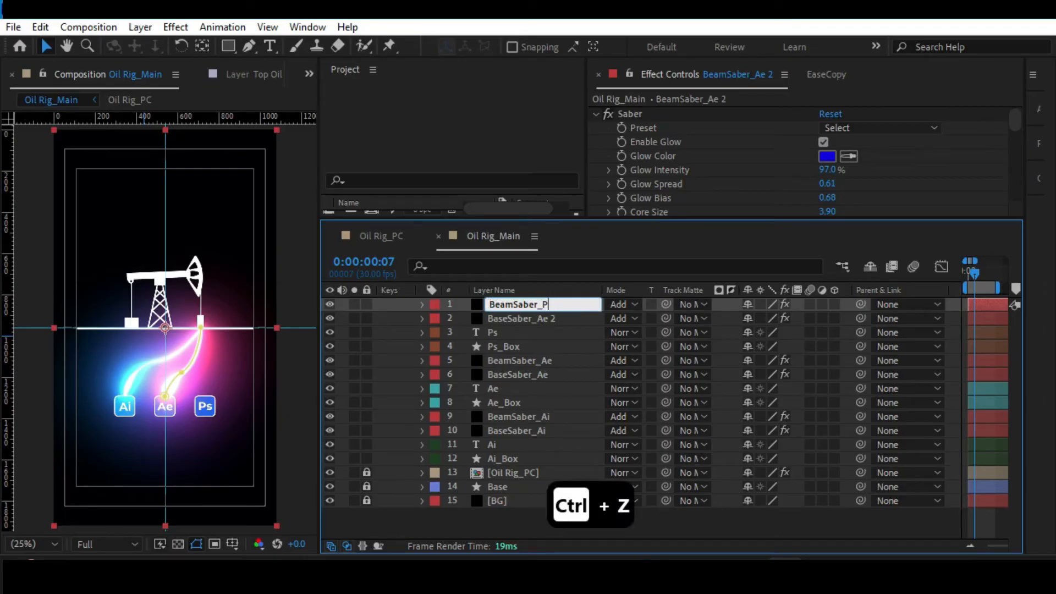
Rename the duplicated base layer BaseSaber_PS.
{"action": "left_click", "coordinate": [542, 318]}
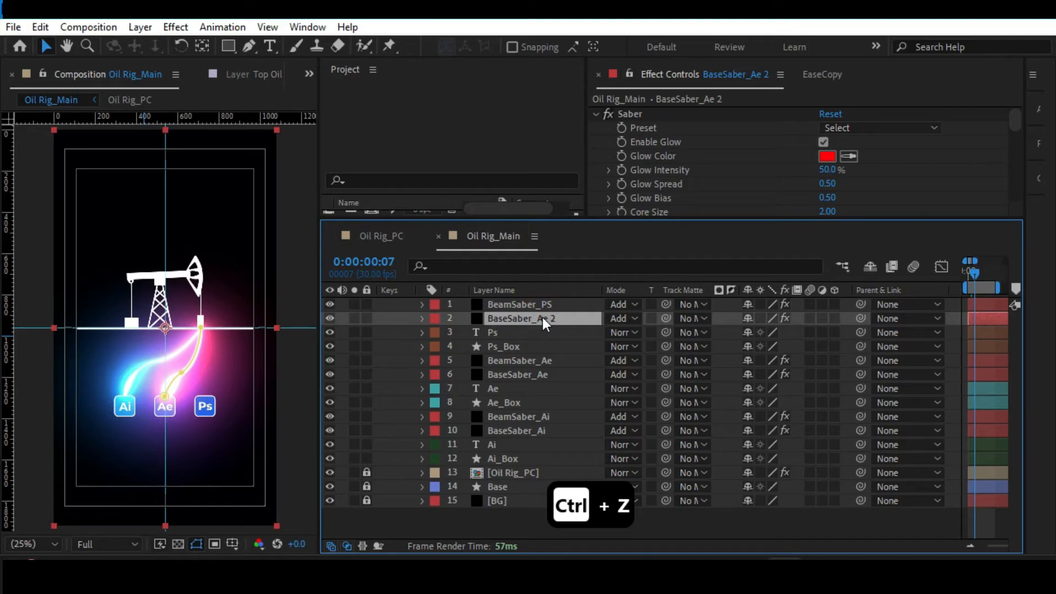
{"action": "key", "text": "Return"}
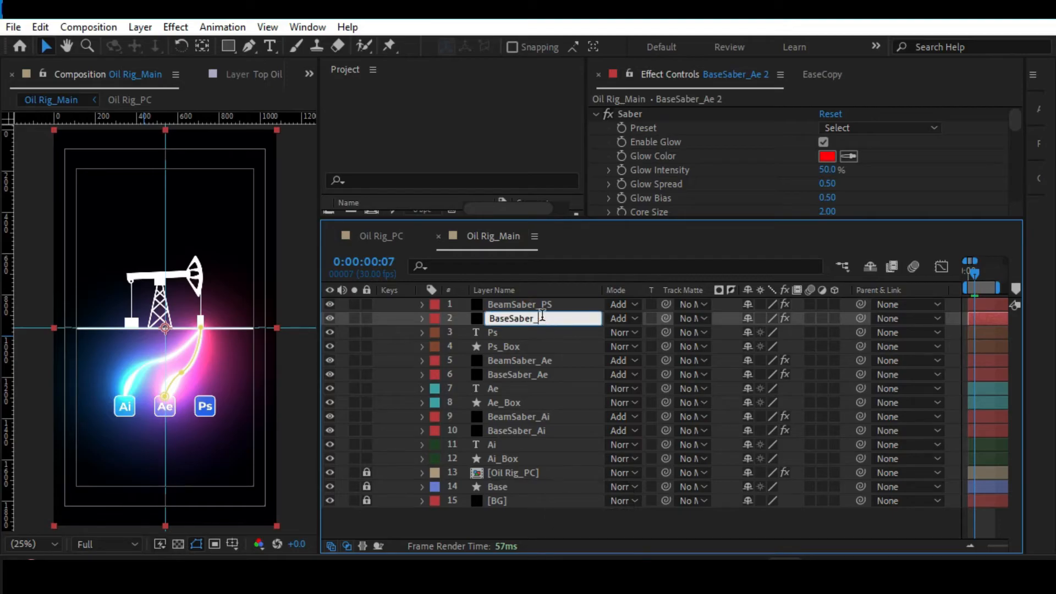
{"action": "type", "text": "PS"}
{"action": "left_click", "coordinate": [421, 304]}
{"action": "left_click", "coordinate": [421, 304]}
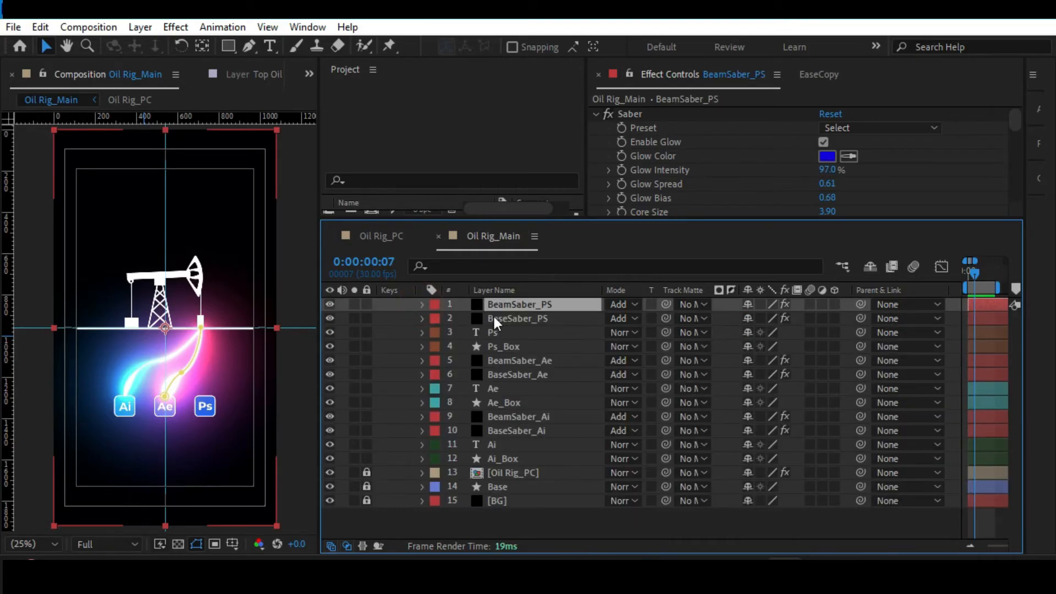
Reveal the masks of both PS saber layers and link BeamSaber_PS's Mask Path to BaseSaber_PS's Mask Path.
{"action": "left_click", "coordinate": [500, 318]}
{"action": "key", "text": "e"}
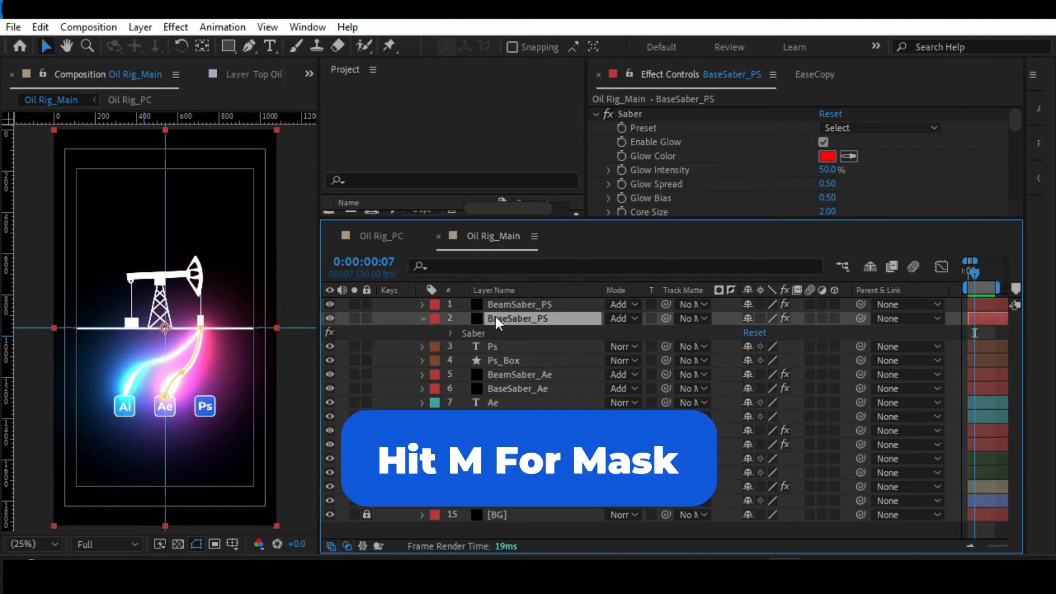
{"action": "left_click", "coordinate": [513, 305]}
{"action": "key", "text": "m"}
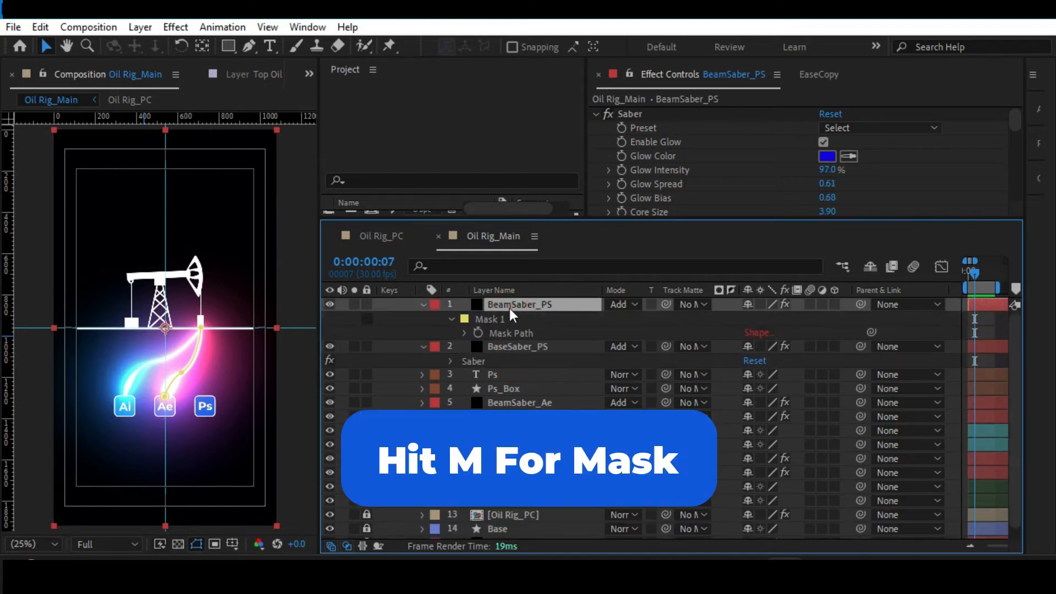
{"action": "left_click", "coordinate": [476, 333], "text": "alt"}
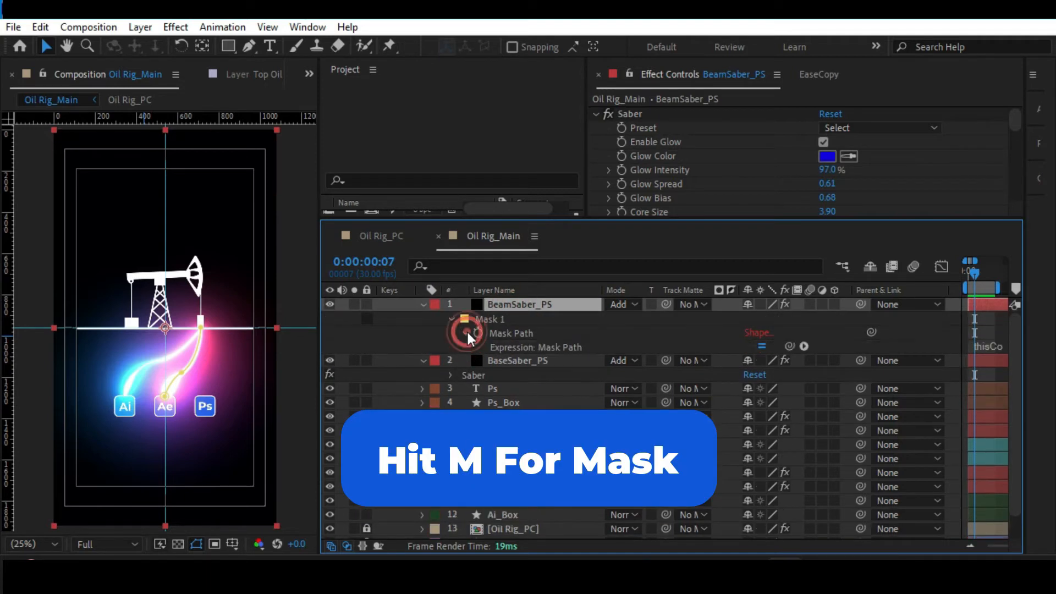
{"action": "left_click", "coordinate": [550, 361]}
{"action": "key", "text": "m"}
{"action": "left_click_drag", "start_coordinate": [871, 332], "coordinate": [511, 390]}
{"action": "left_click", "coordinate": [542, 303]}
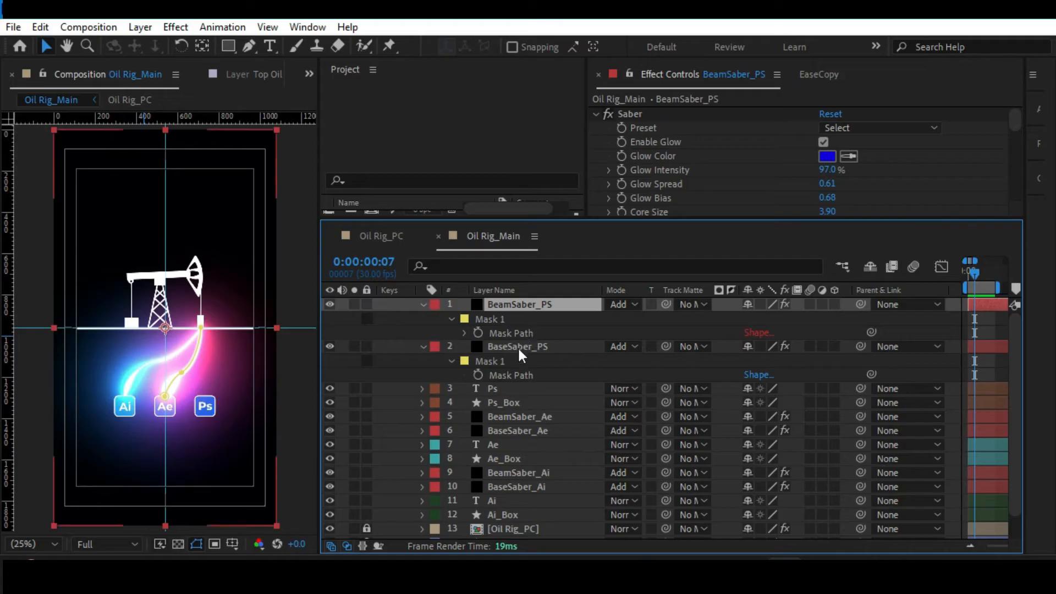
Reroute BaseSaber_PS's mask path to end at the Ps box, with its middle point curving outward to the right.
{"action": "left_click", "coordinate": [538, 432]}
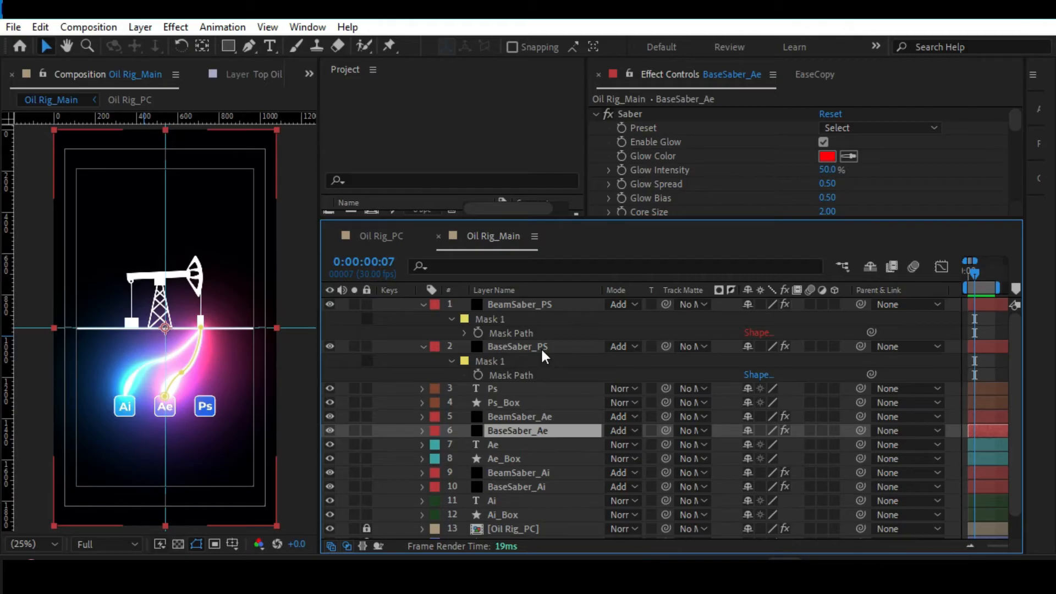
{"action": "left_click", "coordinate": [525, 375]}
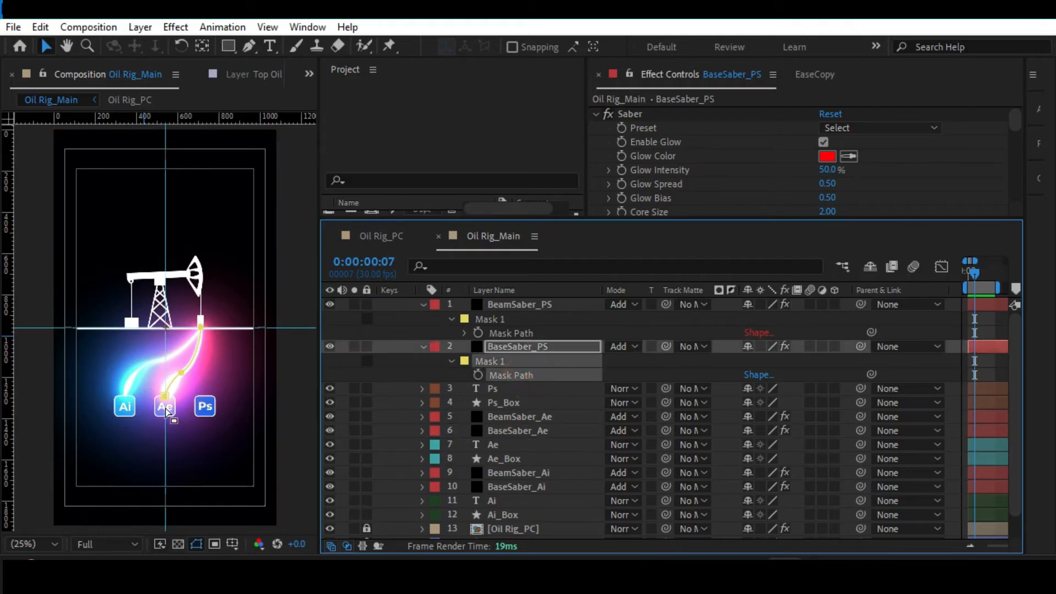
{"action": "left_click_drag", "start_coordinate": [156, 387], "coordinate": [225, 377]}
Nudge the start point of BaseSaber_PS's mask path slightly right beneath the rig and adjust the middle point's curve handles.
{"action": "scroll", "coordinate": [202, 327], "scroll_direction": "up", "scroll_amount": 4}
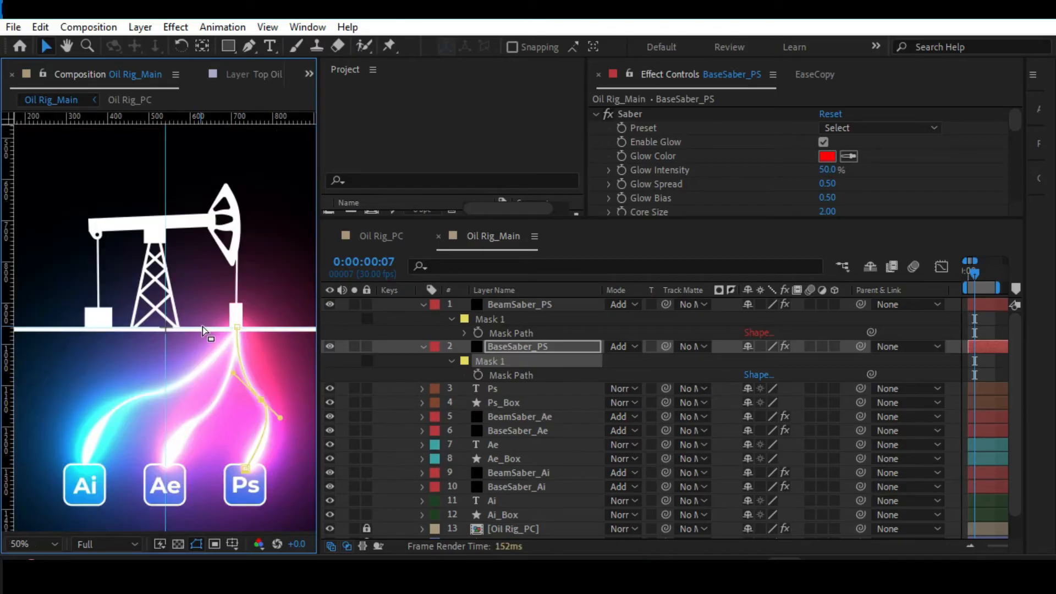
{"action": "left_click_drag", "start_coordinate": [227, 317], "coordinate": [83, 251]}
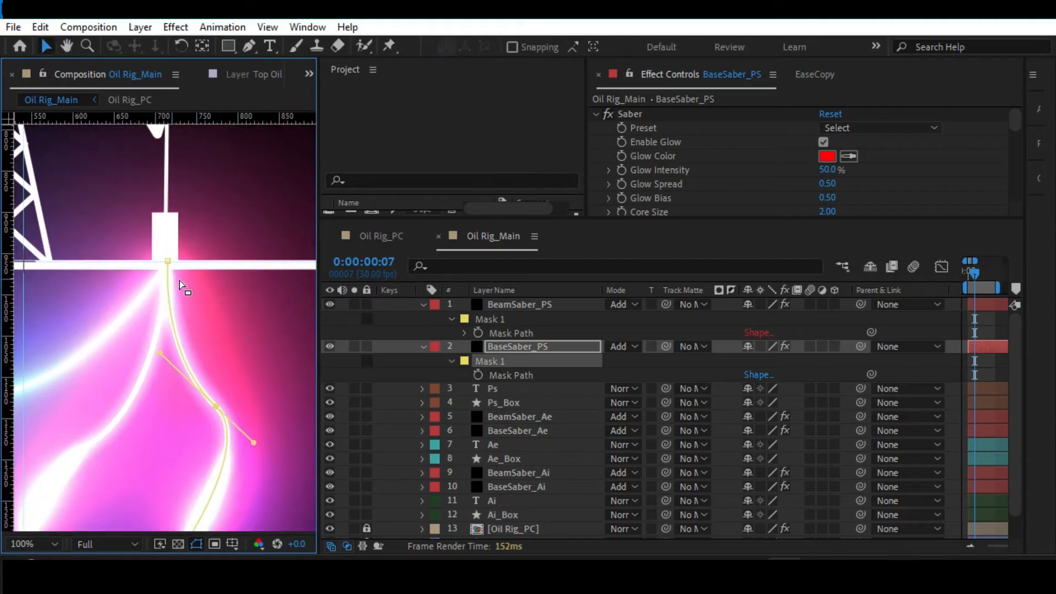
{"action": "left_click_drag", "start_coordinate": [170, 264], "coordinate": [173, 266]}
{"action": "left_click_drag", "start_coordinate": [163, 348], "coordinate": [174, 349]}
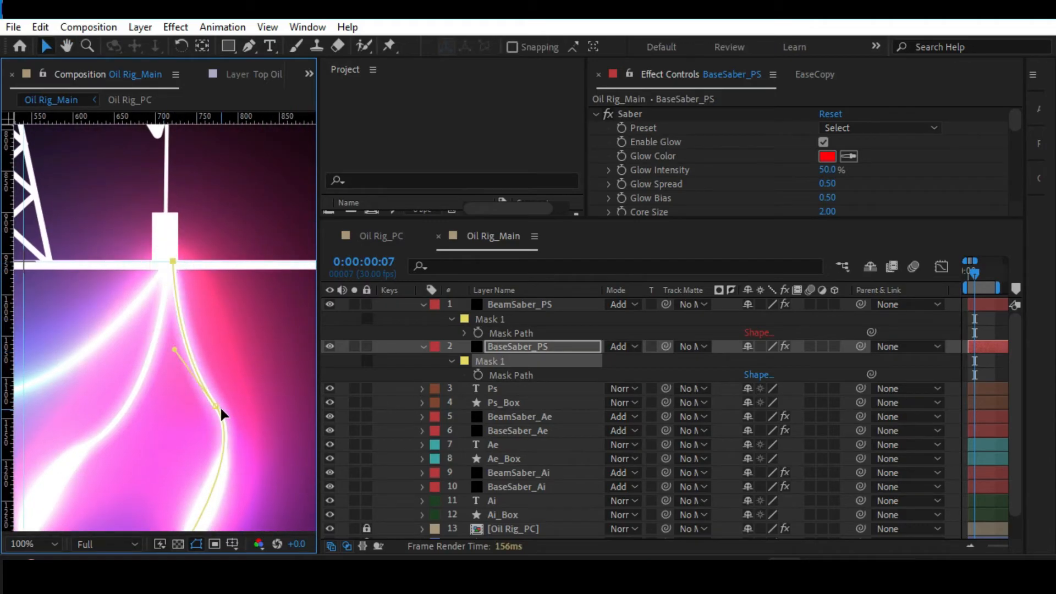
{"action": "left_click_drag", "start_coordinate": [245, 450], "coordinate": [260, 450]}
{"action": "scroll", "coordinate": [256, 426], "scroll_direction": "down", "scroll_amount": 1}
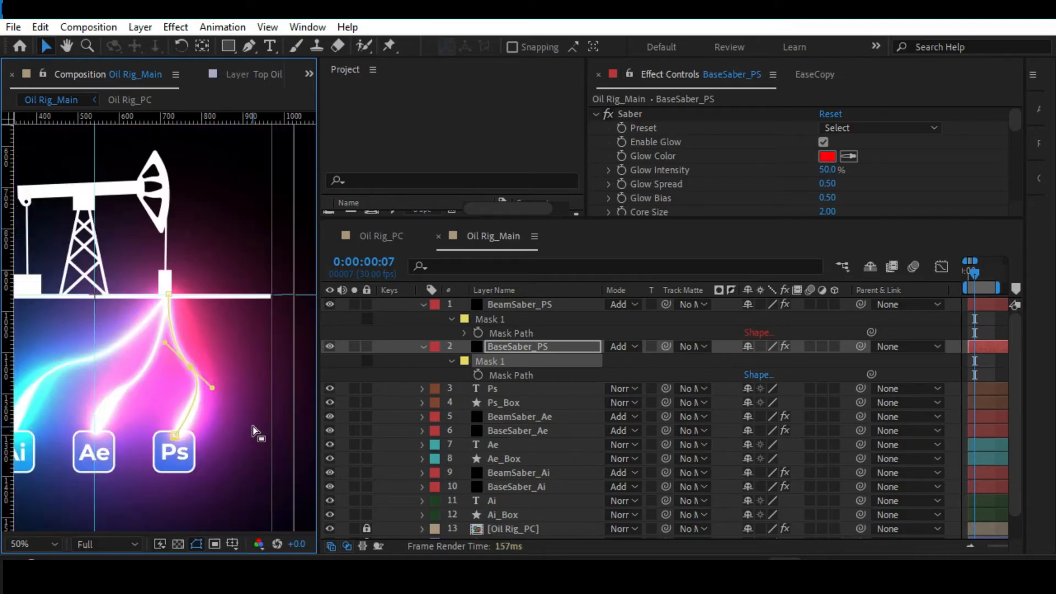
{"action": "scroll", "coordinate": [255, 425], "scroll_direction": "down", "scroll_amount": 1}
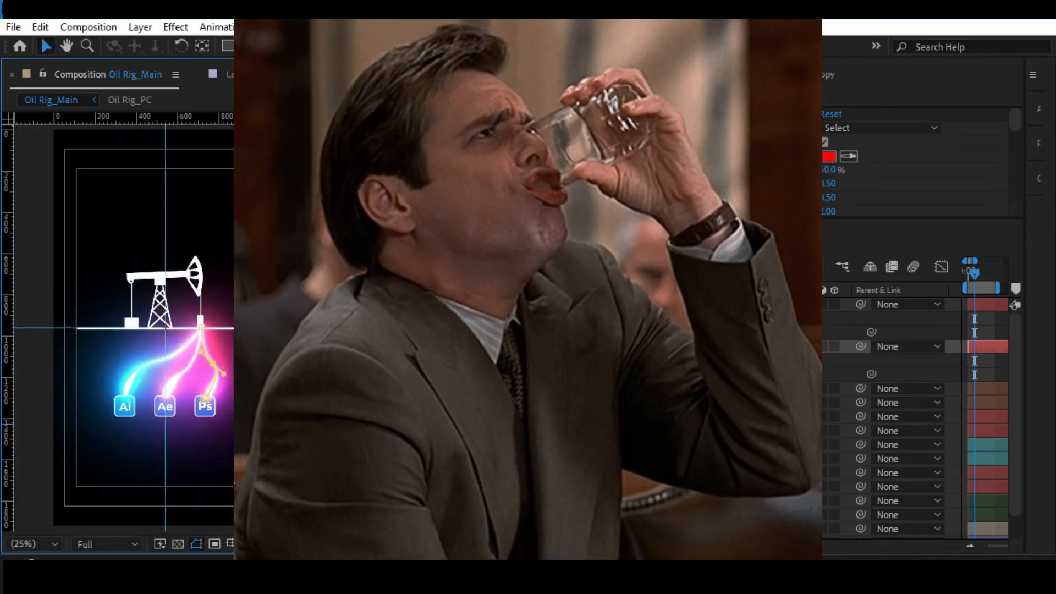
Preview the three saber lines and their beams from the first frame.
{"action": "key", "text": "alt+slash"}
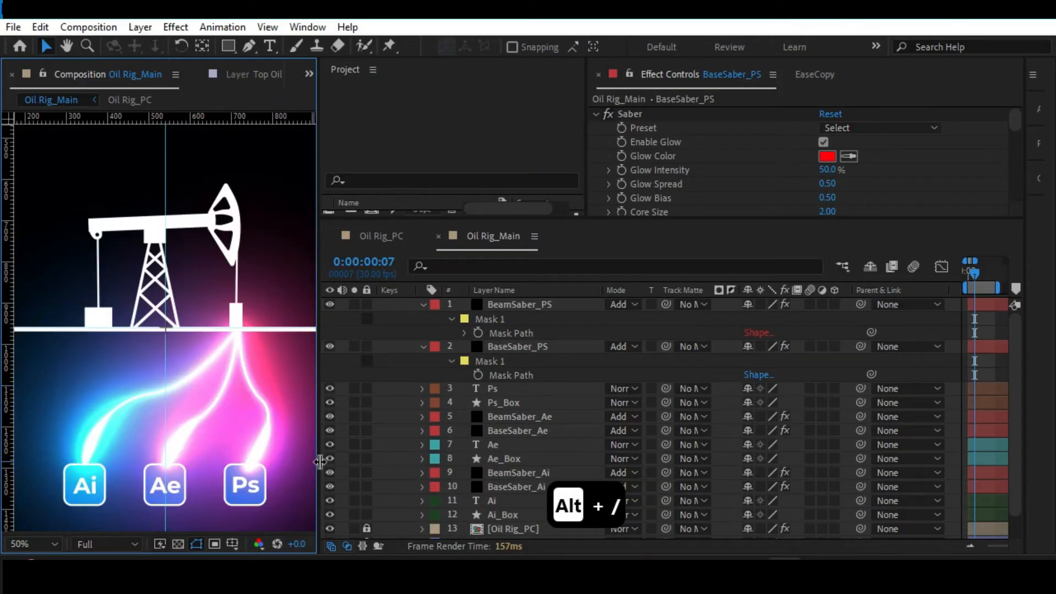
{"action": "left_click", "coordinate": [968, 282]}
{"action": "left_click", "coordinate": [965, 275]}
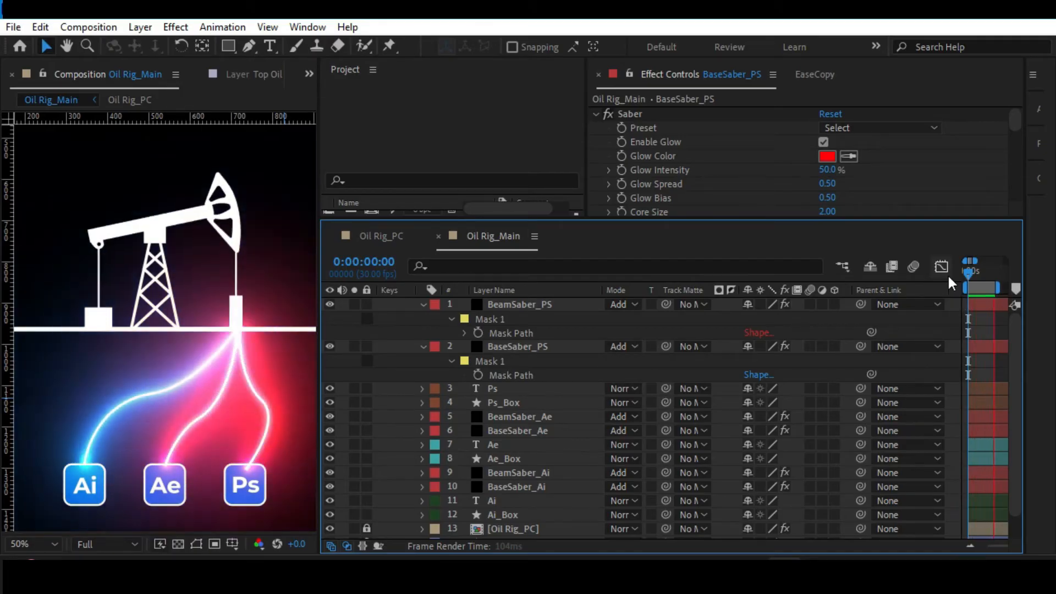
{"action": "key", "text": "space"}
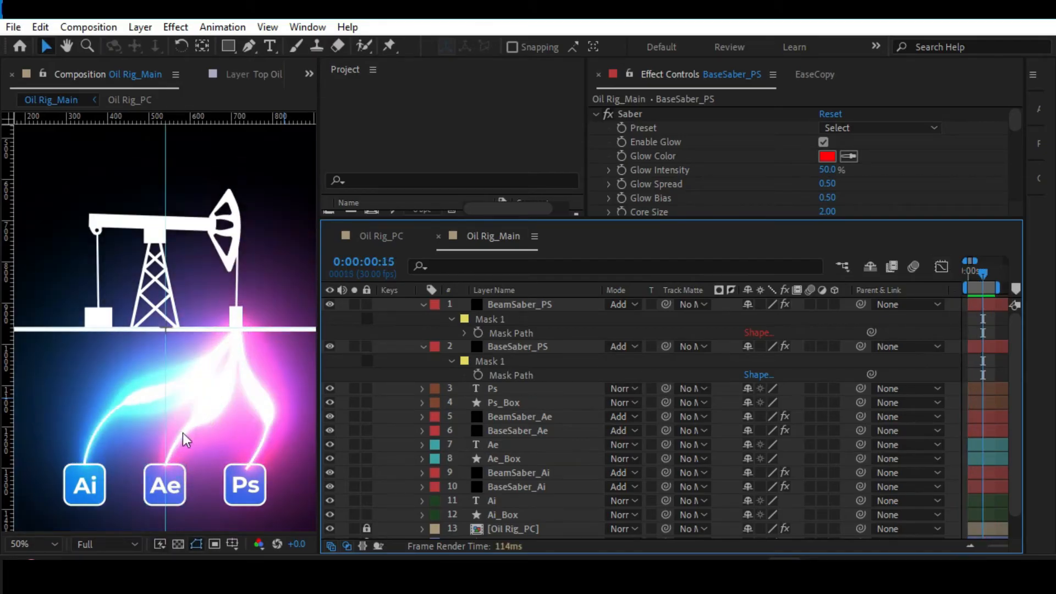
At frame 0, raise the end point of BaseSaber_Ae's mask path to the Ae box's top edge and smooth the middle point's handles.
{"action": "left_click_drag", "start_coordinate": [983, 274], "coordinate": [943, 272]}
{"action": "scroll", "coordinate": [186, 431], "scroll_direction": "up", "scroll_amount": 1}
{"action": "left_click_drag", "start_coordinate": [189, 434], "coordinate": [140, 259]}
{"action": "left_click", "coordinate": [527, 428]}
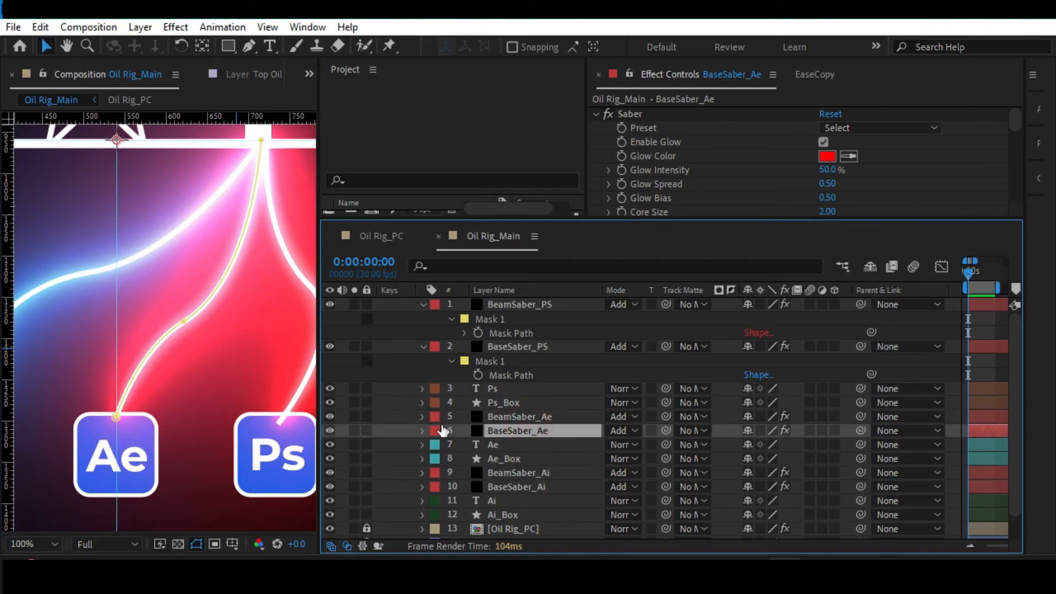
{"action": "left_click", "coordinate": [116, 416]}
{"action": "left_click_drag", "start_coordinate": [116, 417], "coordinate": [117, 414]}
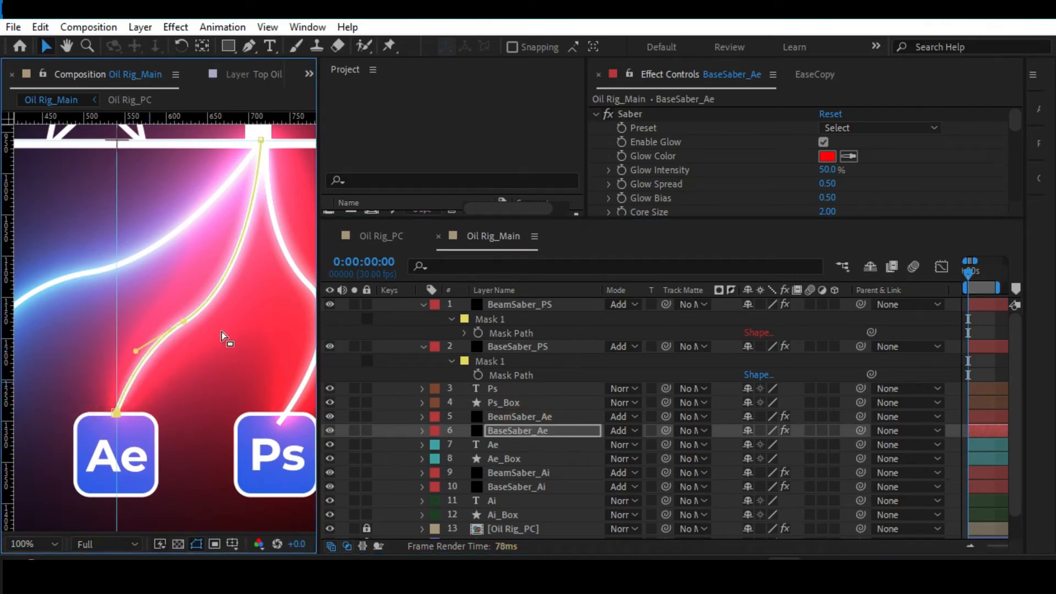
{"action": "left_click", "coordinate": [189, 319]}
{"action": "left_click_drag", "start_coordinate": [253, 279], "coordinate": [257, 268]}
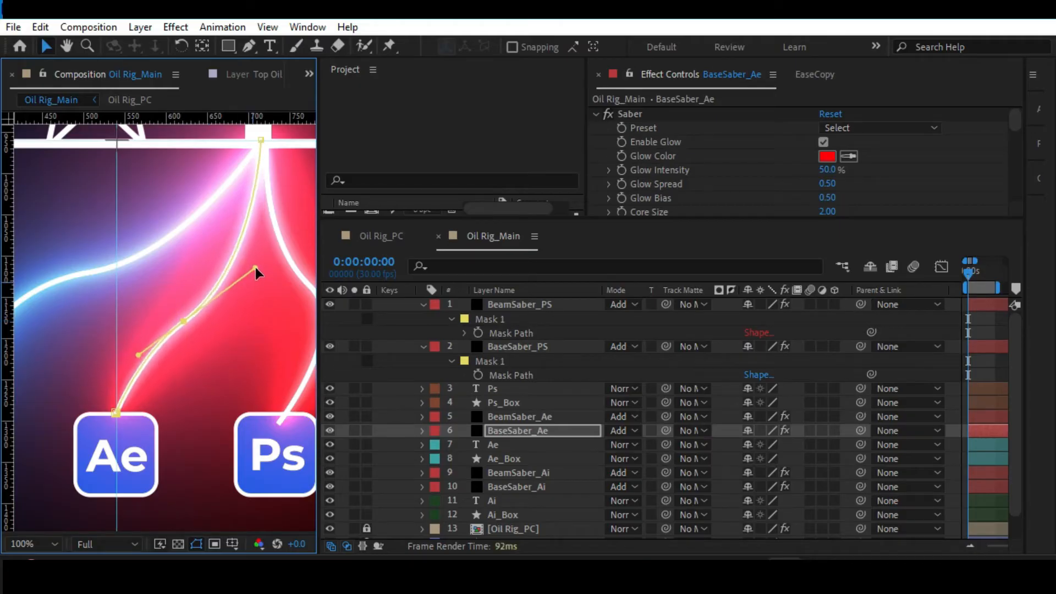
{"action": "left_click_drag", "start_coordinate": [136, 355], "coordinate": [130, 351]}
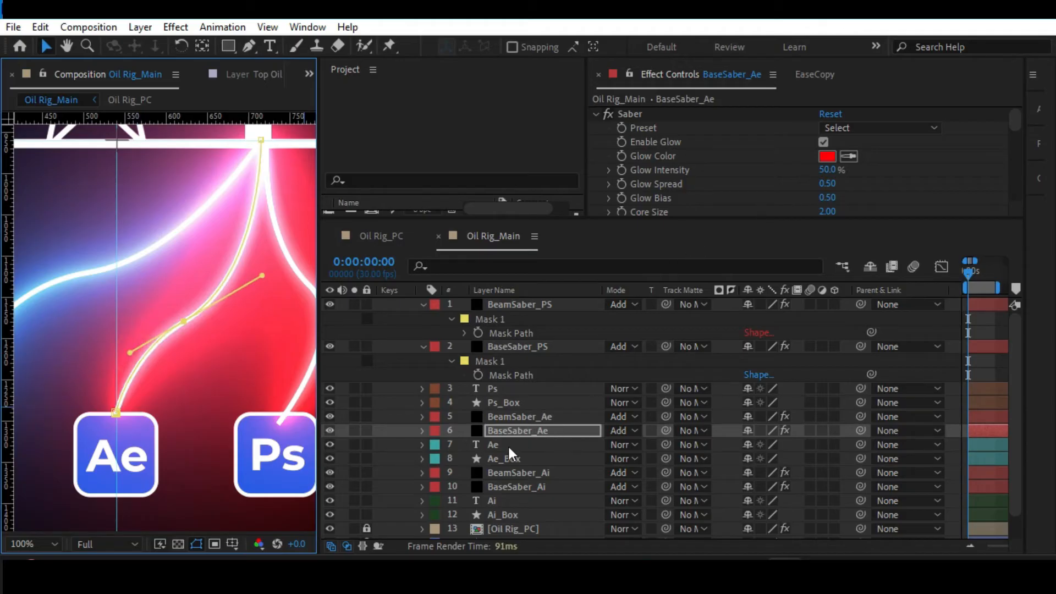
{"action": "left_click_drag", "start_coordinate": [250, 312], "coordinate": [200, 299]}
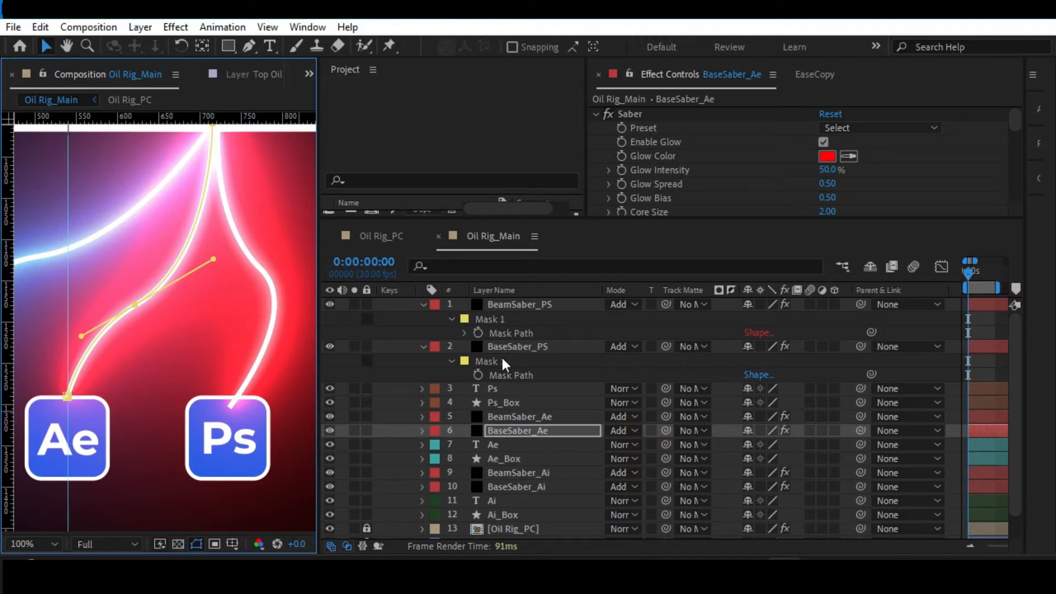
Raise the end point of BaseSaber_PS's mask path to the top edge of the Ps box.
{"action": "left_click", "coordinate": [519, 347]}
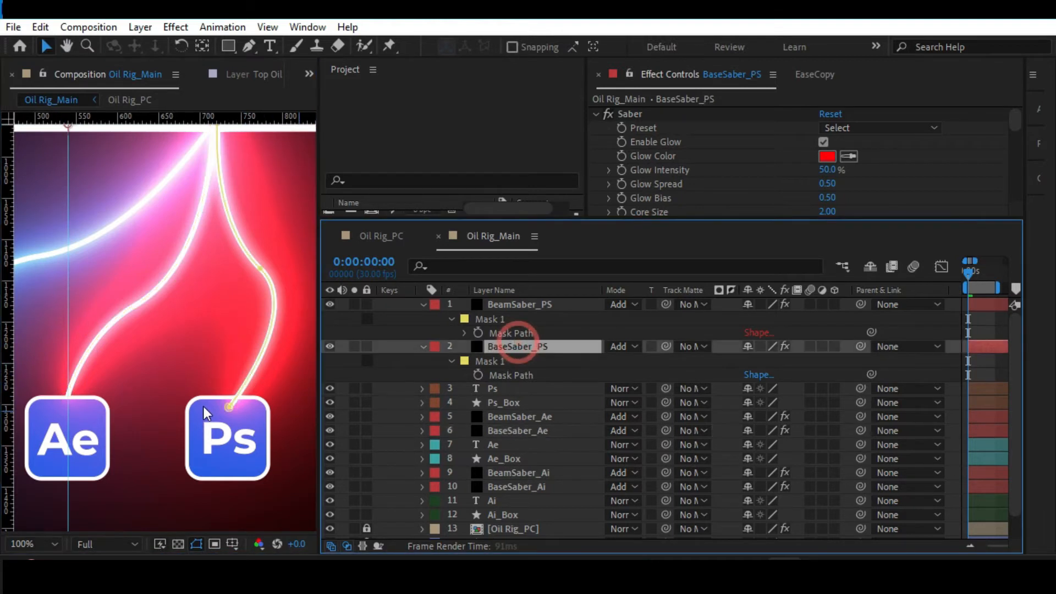
{"action": "left_click", "coordinate": [230, 395]}
{"action": "left_click_drag", "start_coordinate": [227, 396], "coordinate": [231, 398]}
{"action": "key", "text": "comma"}
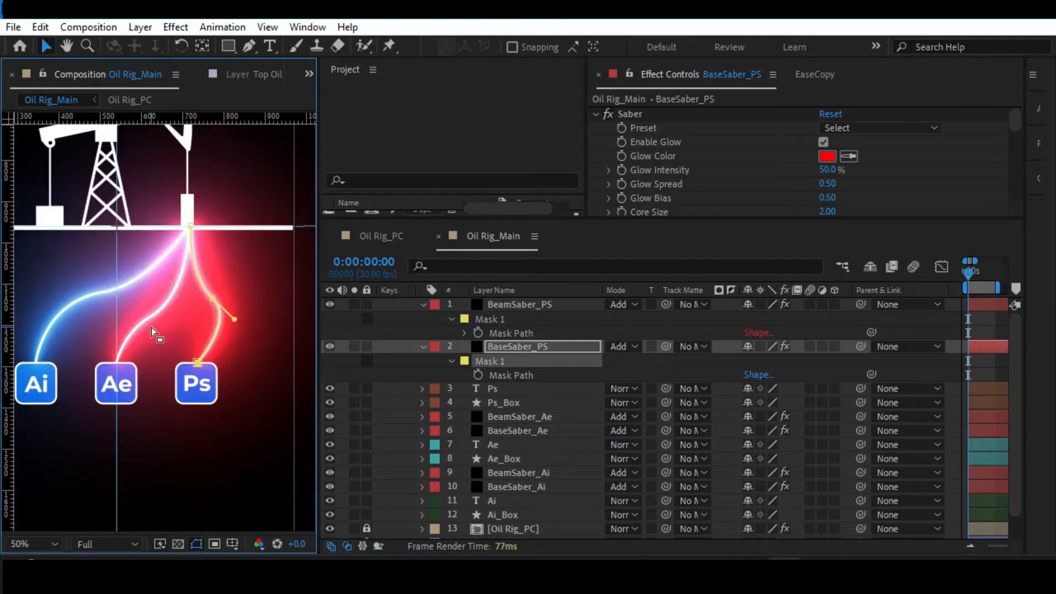
Move the middle point of BaseSaber_PS's mask path outward and down, realign its start point beneath the rig, and adjust the middle handle.
{"action": "left_click_drag", "start_coordinate": [200, 301], "coordinate": [205, 350]}
{"action": "key", "text": "period"}
{"action": "left_click_drag", "start_coordinate": [232, 263], "coordinate": [162, 237]}
{"action": "left_click_drag", "start_coordinate": [203, 352], "coordinate": [247, 340]}
{"action": "left_click_drag", "start_coordinate": [156, 200], "coordinate": [150, 202]}
{"action": "left_click_drag", "start_coordinate": [193, 292], "coordinate": [182, 303]}
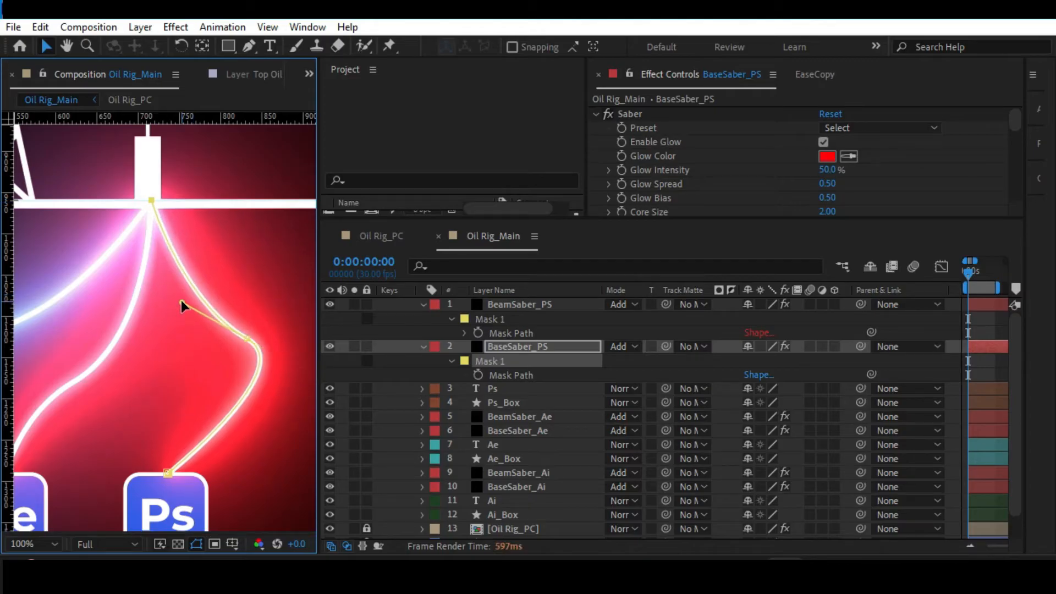
{"action": "key", "text": "alt+slash"}
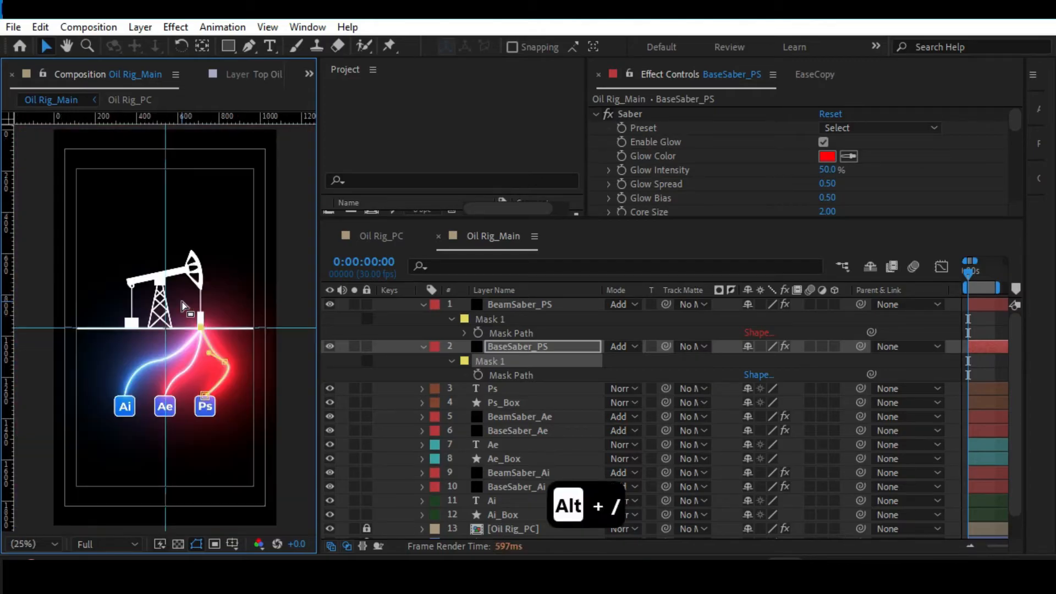
{"action": "left_click", "coordinate": [298, 388]}
{"action": "left_click", "coordinate": [298, 382]}
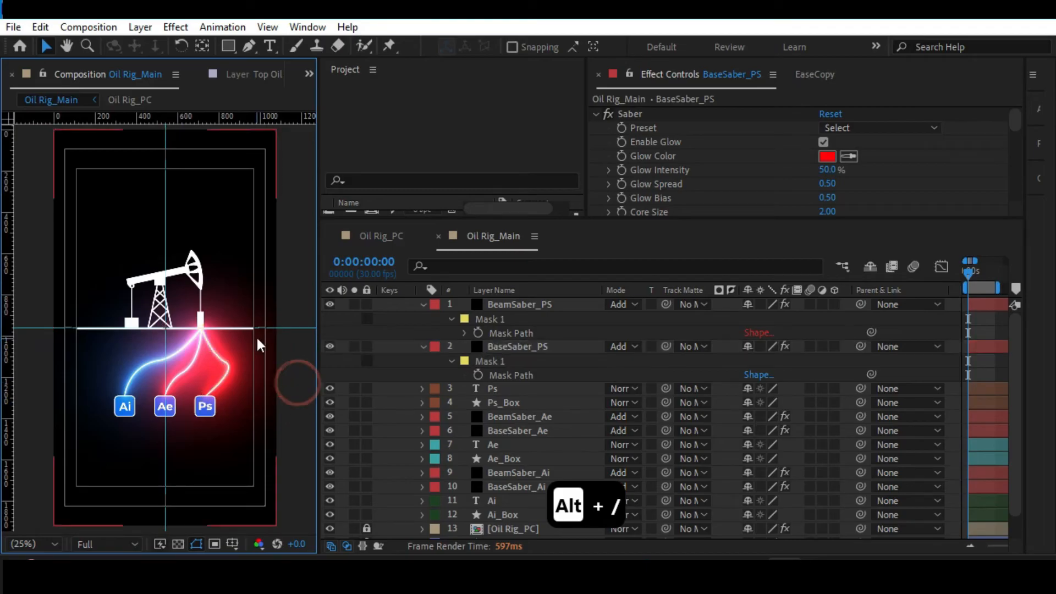
Try to move the middle point of BeamSaber_PS's mask path and undo the change.
{"action": "scroll", "coordinate": [256, 335], "scroll_direction": "up", "scroll_amount": 3}
{"action": "key", "text": "space"}
{"action": "left_click_drag", "start_coordinate": [267, 370], "coordinate": [90, 242]}
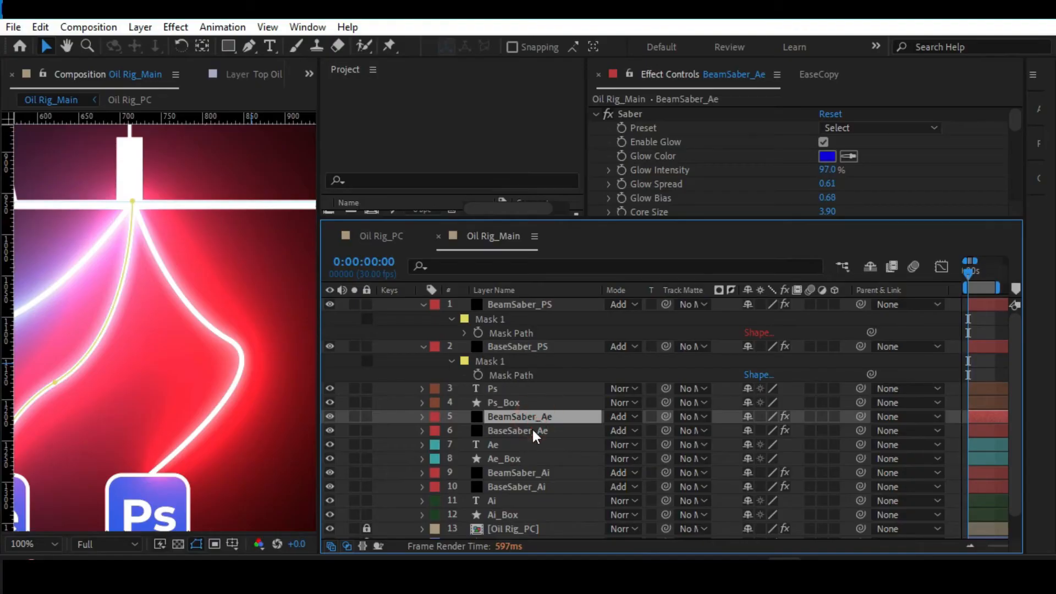
{"action": "left_click", "coordinate": [532, 428]}
{"action": "left_click", "coordinate": [540, 308]}
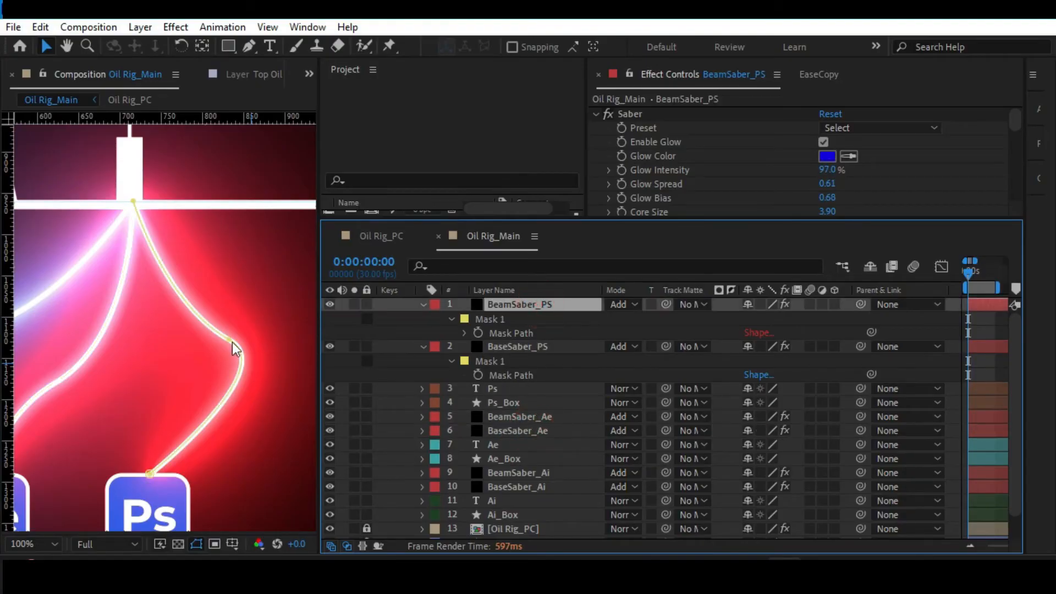
{"action": "left_click_drag", "start_coordinate": [243, 333], "coordinate": [220, 349]}
{"action": "key", "text": "ctrl+z"}
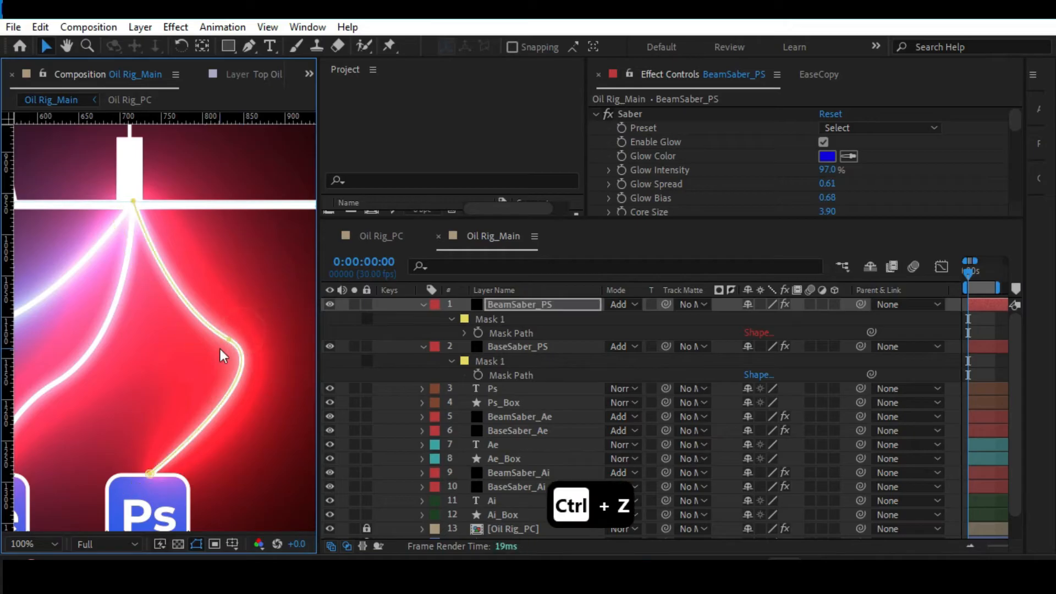
Smooth the lower curve of BaseSaber_PS's mask path with the middle point's handle and nudge its start point on the ground line.
{"action": "left_click", "coordinate": [537, 352]}
{"action": "left_click", "coordinate": [230, 339]}
{"action": "left_click_drag", "start_coordinate": [283, 370], "coordinate": [278, 392]}
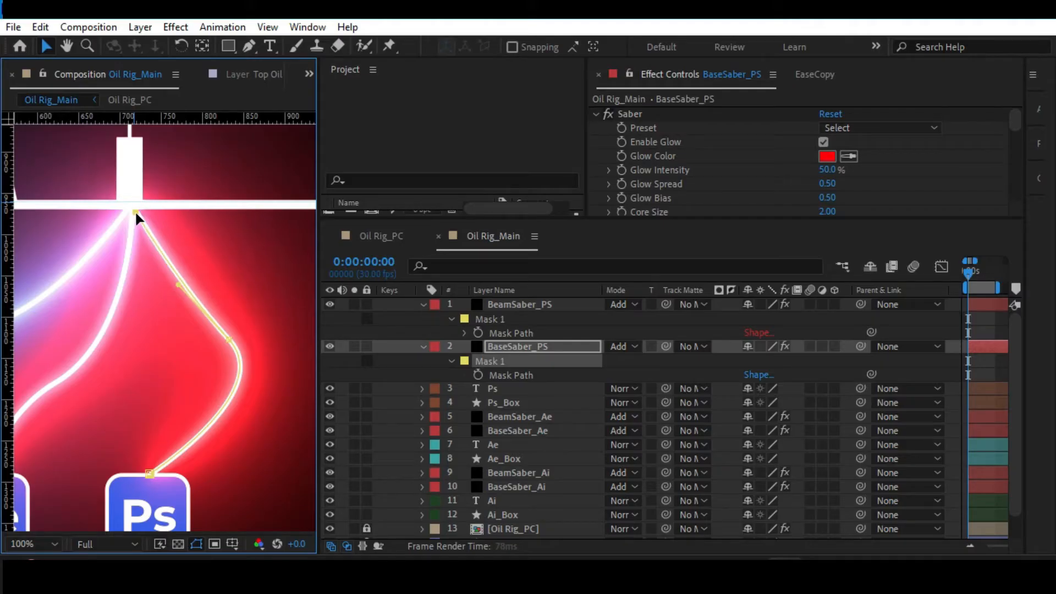
{"action": "left_click", "coordinate": [134, 210]}
{"action": "left_click_drag", "start_coordinate": [135, 212], "coordinate": [135, 201]}
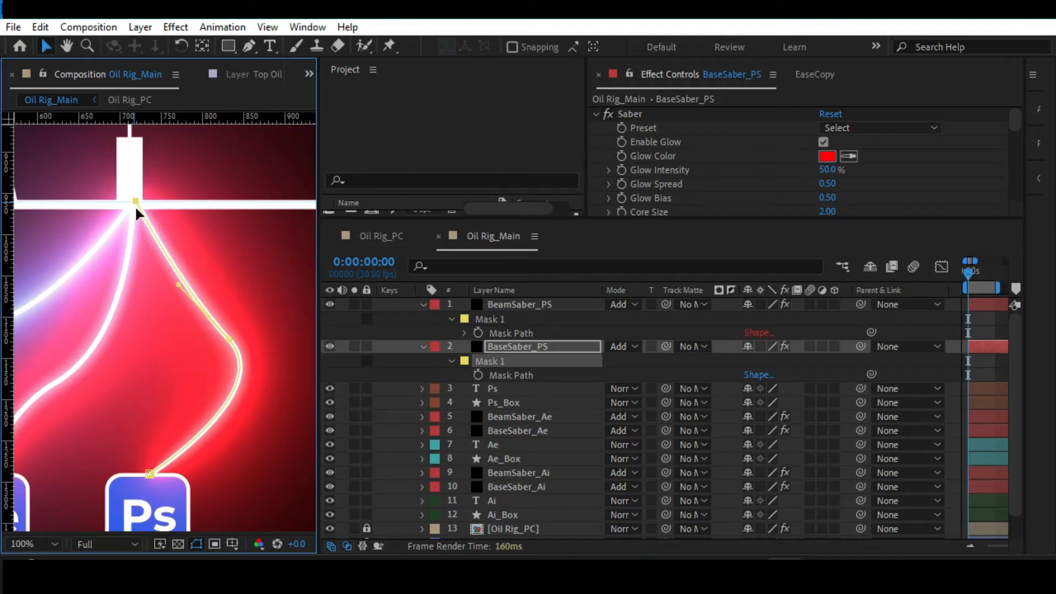
{"action": "left_click", "coordinate": [148, 472]}
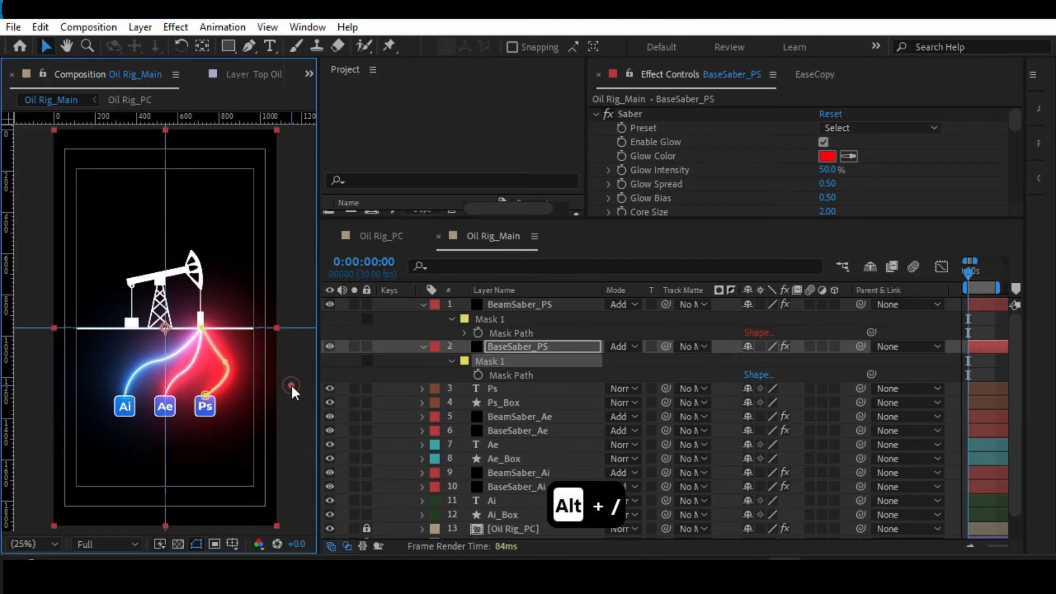
{"action": "left_click", "coordinate": [520, 345]}
{"action": "left_click", "coordinate": [532, 306]}
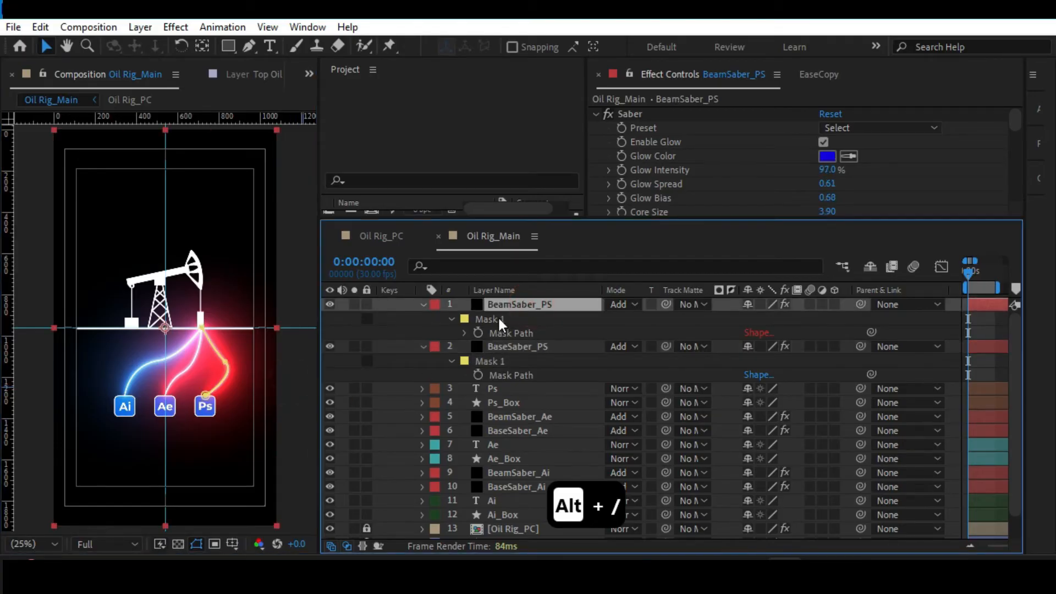
{"action": "left_click", "coordinate": [498, 318]}
{"action": "left_click", "coordinate": [501, 361]}
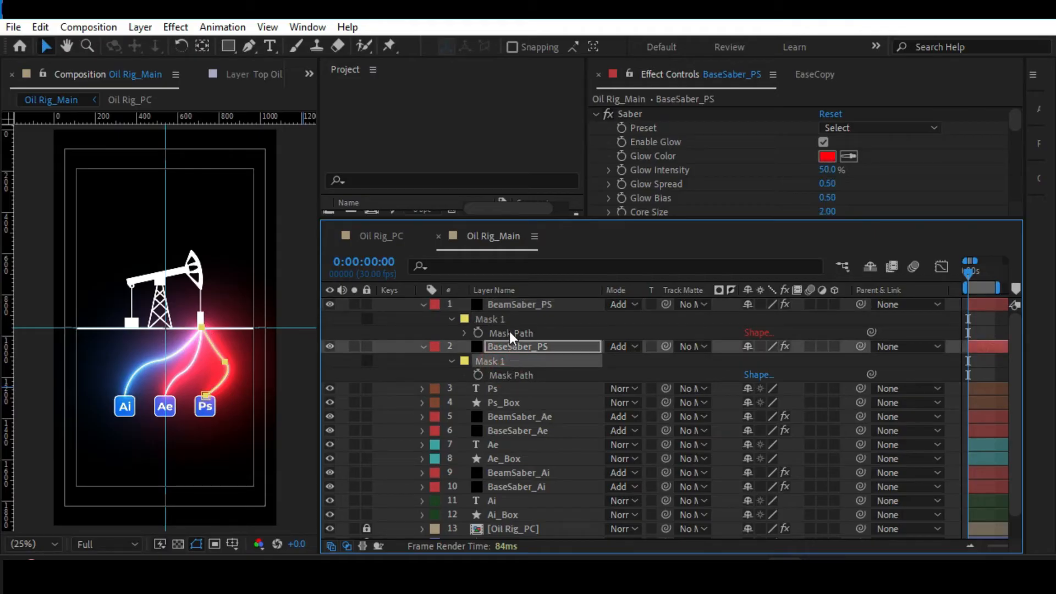
{"action": "left_click", "coordinate": [518, 304]}
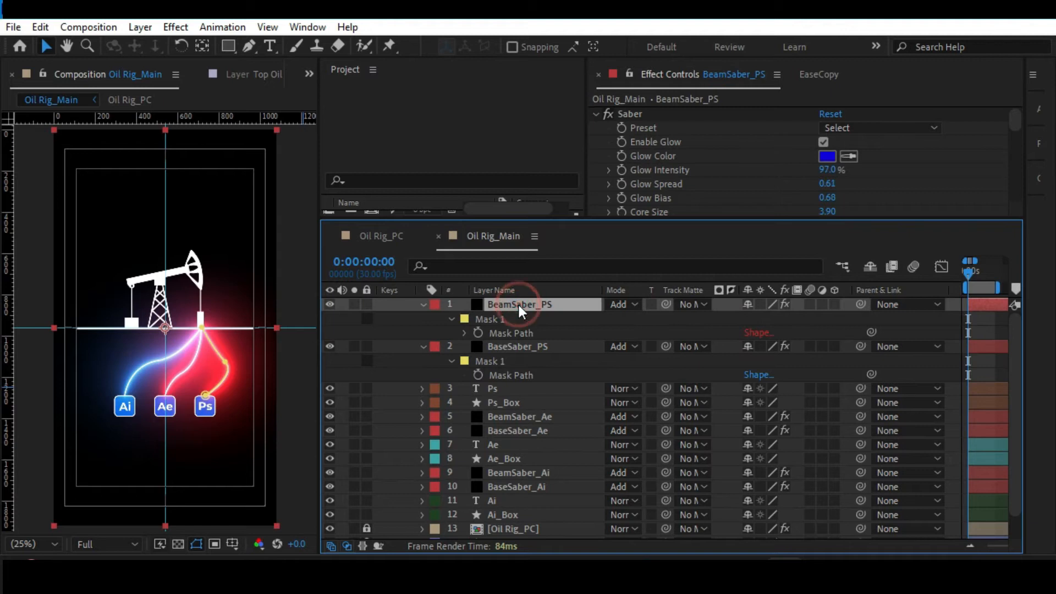
Set the Saber glow color of BaseSaber_PS to light blue 00A8FF.
{"action": "left_click", "coordinate": [528, 345]}
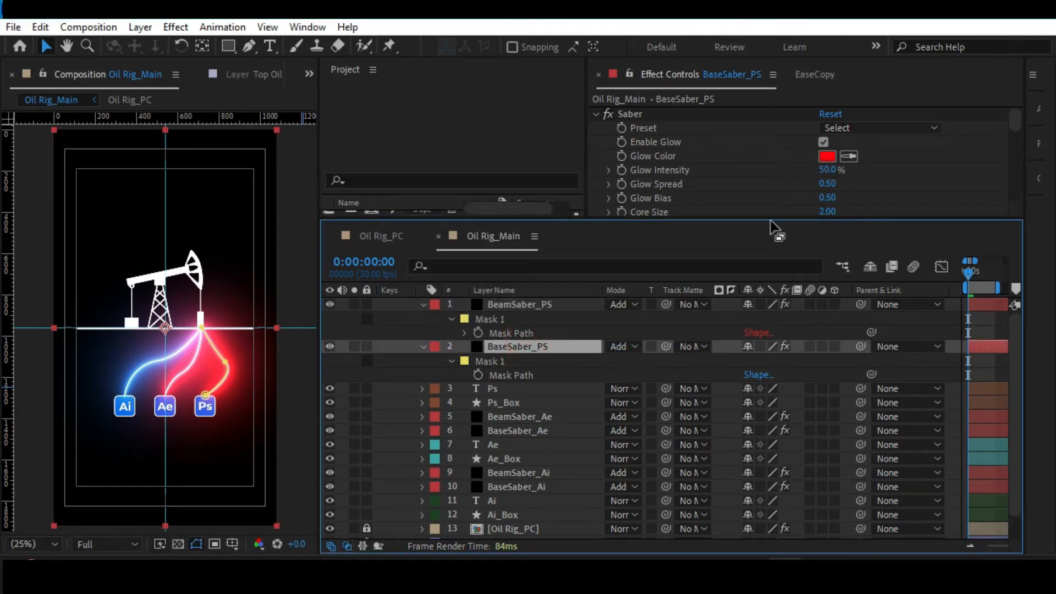
{"action": "left_click", "coordinate": [818, 155]}
{"action": "left_click_drag", "start_coordinate": [799, 172], "coordinate": [795, 209]}
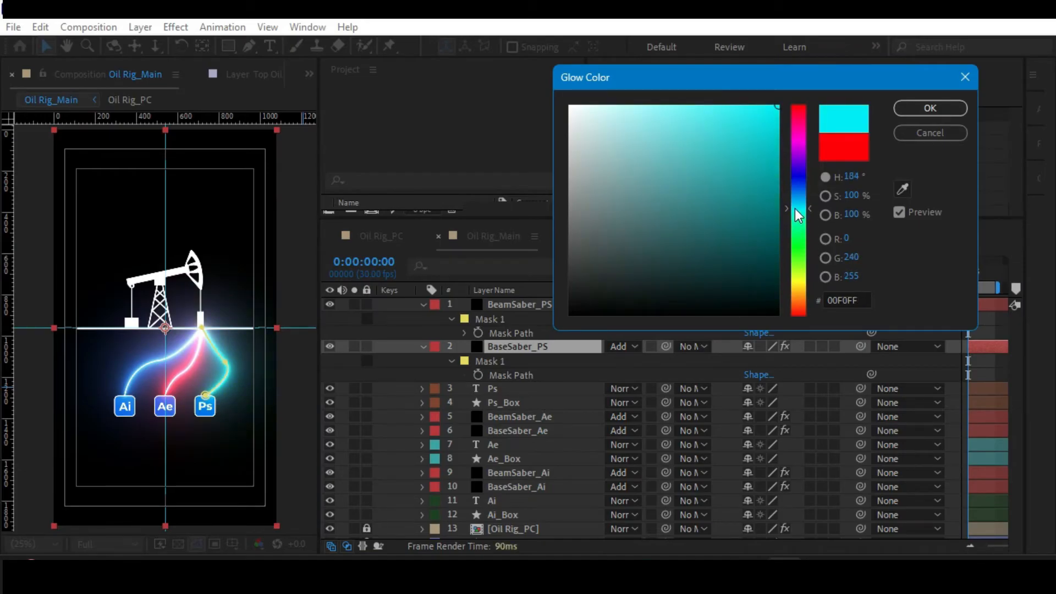
{"action": "left_click_drag", "start_coordinate": [794, 209], "coordinate": [795, 203]}
{"action": "left_click_drag", "start_coordinate": [794, 196], "coordinate": [794, 199]}
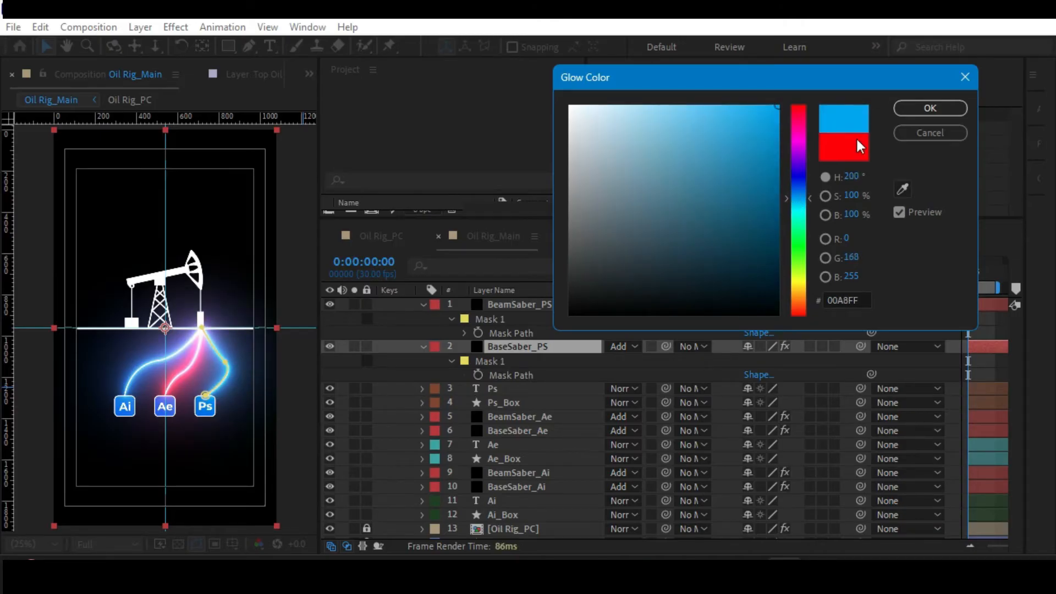
{"action": "left_click", "coordinate": [929, 107]}
Change the Saber glow color of BaseSaber_Ae to a slightly lighter red.
{"action": "left_click", "coordinate": [517, 430]}
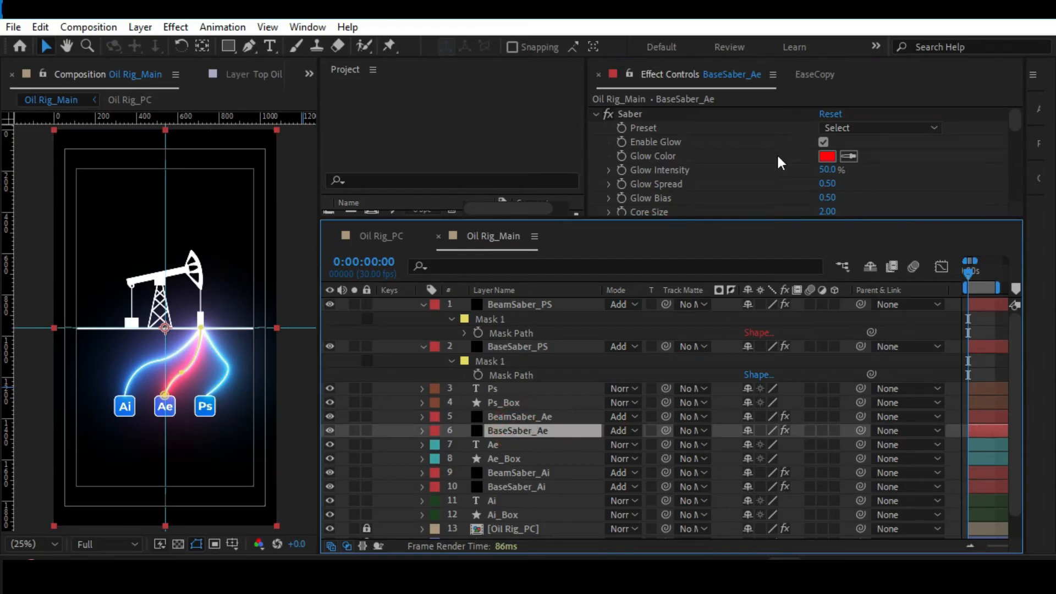
{"action": "left_click", "coordinate": [827, 155]}
{"action": "mouse_move", "coordinate": [709, 104]}
{"action": "left_mouse_down"}
{"action": "mouse_move", "coordinate": [676, 99]}
{"action": "mouse_move", "coordinate": [724, 100]}
{"action": "left_mouse_up"}
{"action": "left_click", "coordinate": [937, 107]}
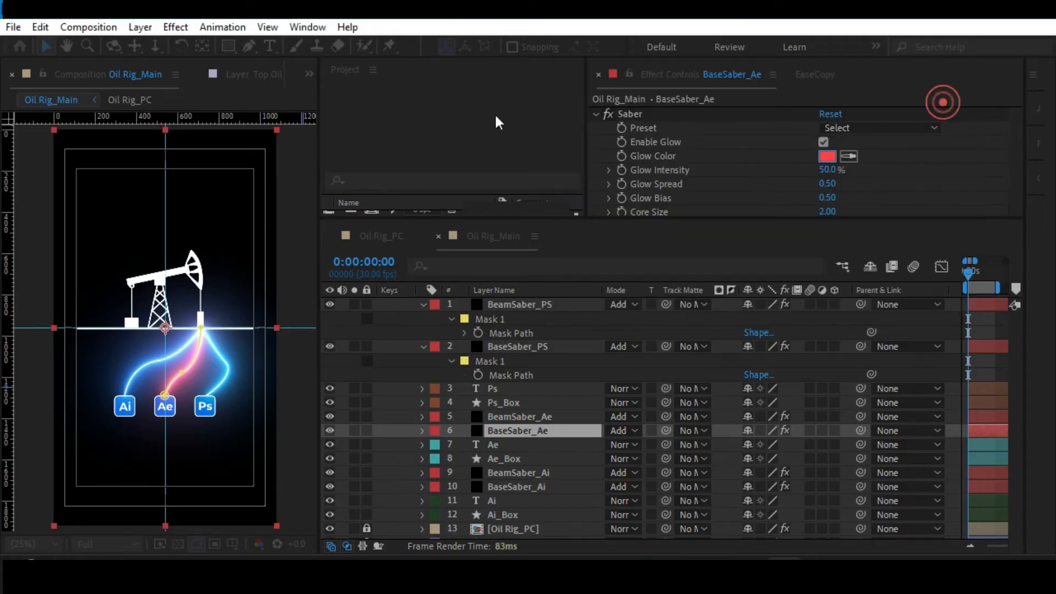
Preview the recoloured saber lines and their beams, stopping at frame 11.
{"action": "left_click", "coordinate": [285, 194]}
{"action": "key", "text": "alt+slash"}
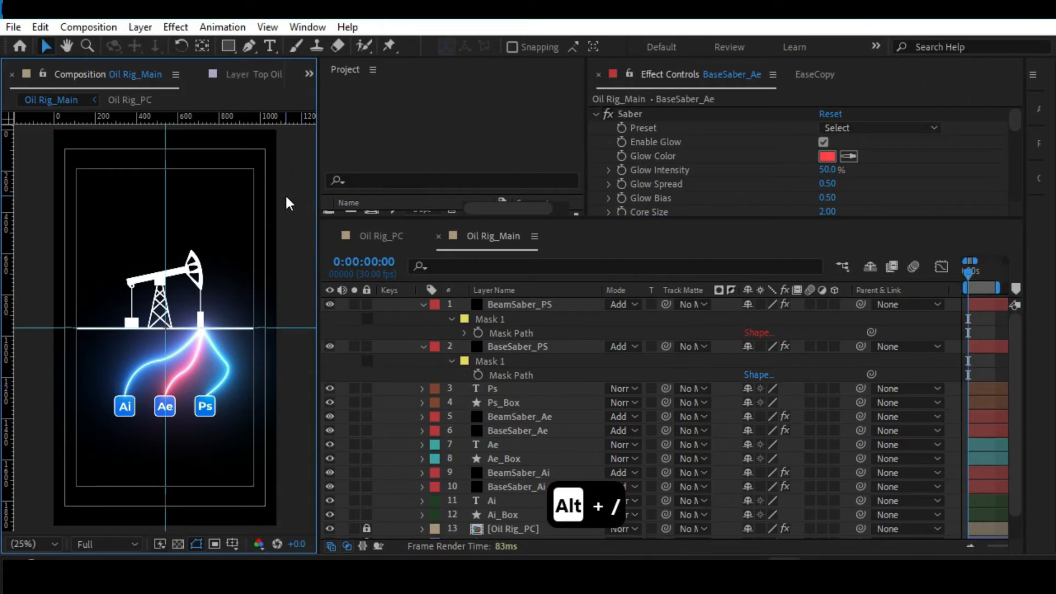
{"action": "key", "text": "space"}
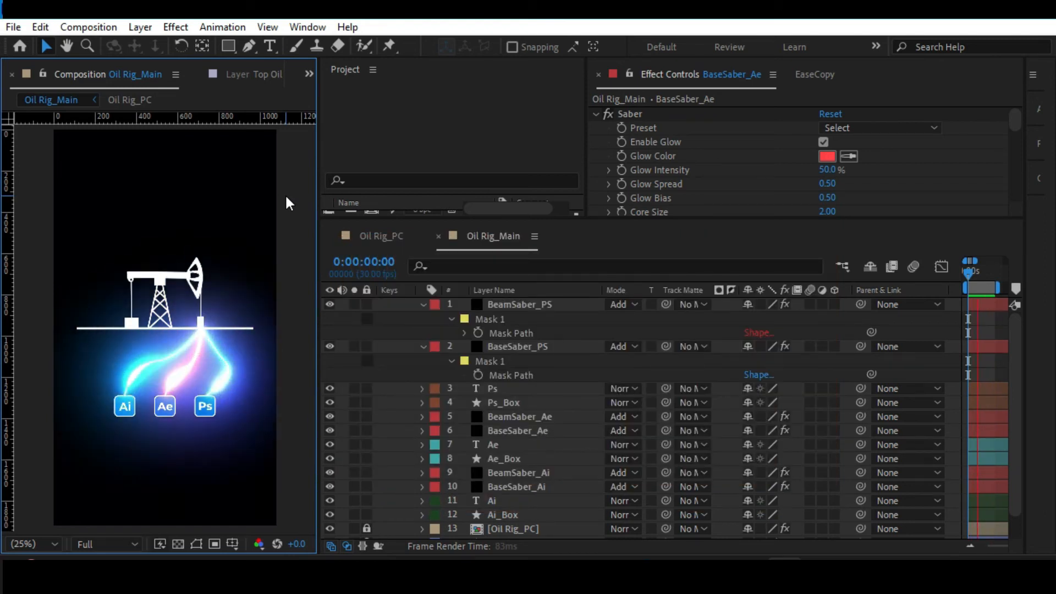
{"action": "key", "text": "'"}
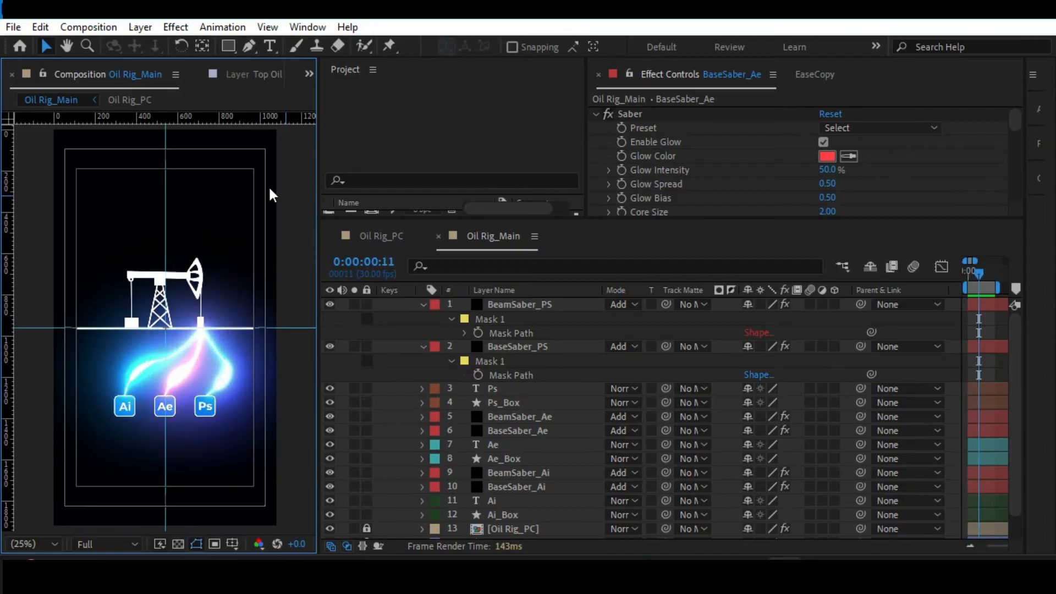
Collapse the properties of the BeamSaber_PS and BaseSaber_PS layers and deselect all layers.
{"action": "left_click", "coordinate": [422, 304]}
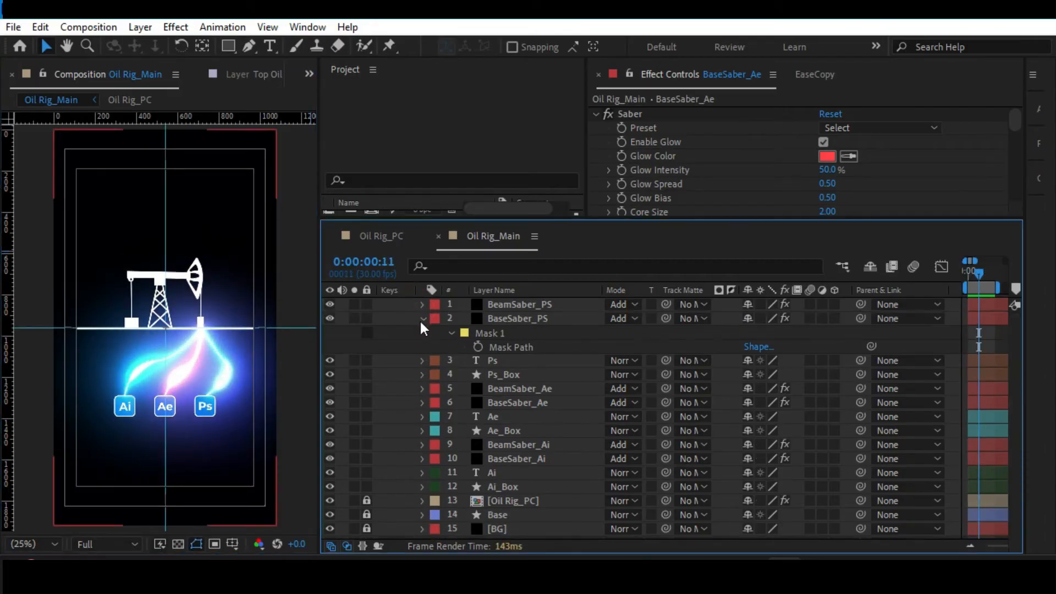
{"action": "key", "text": "ctrl+a"}
{"action": "left_click", "coordinate": [421, 319]}
{"action": "key", "text": "F2"}
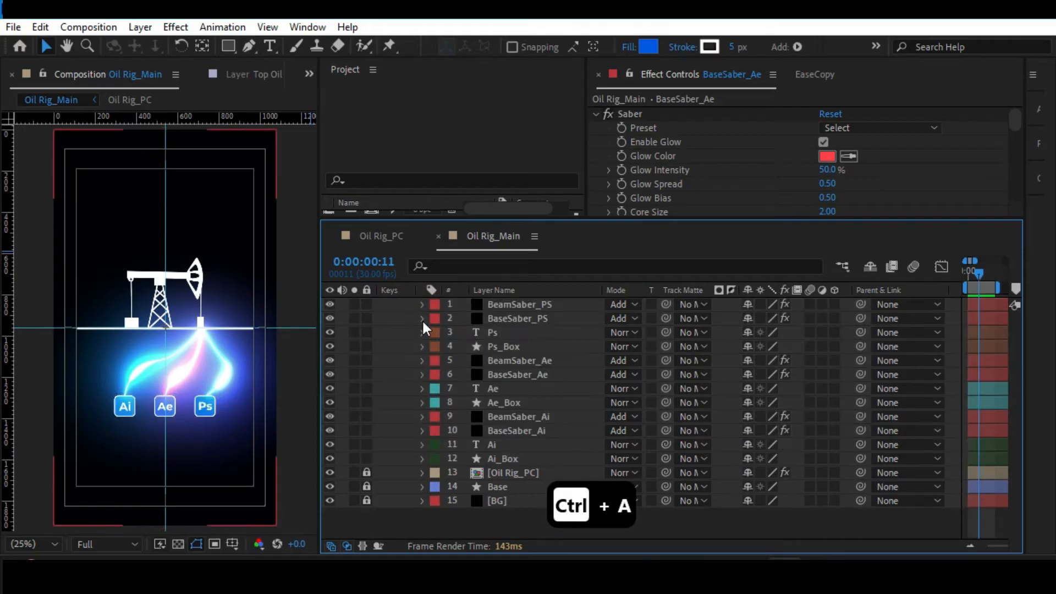
Examine the Start Offset and End Offset keyframes of BeamSaber_Ai, BeamSaber_Ae and BeamSaber_PS, and collapse the layers again.
{"action": "left_click", "coordinate": [510, 319]}
{"action": "left_click", "coordinate": [519, 305]}
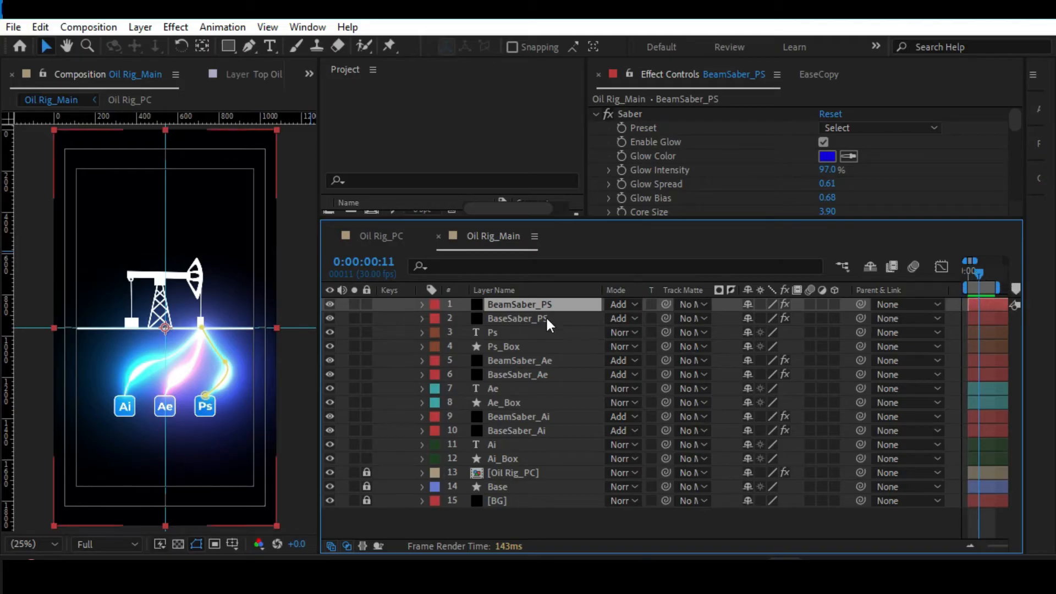
{"action": "left_click", "coordinate": [496, 359]}
{"action": "left_click", "coordinate": [504, 417]}
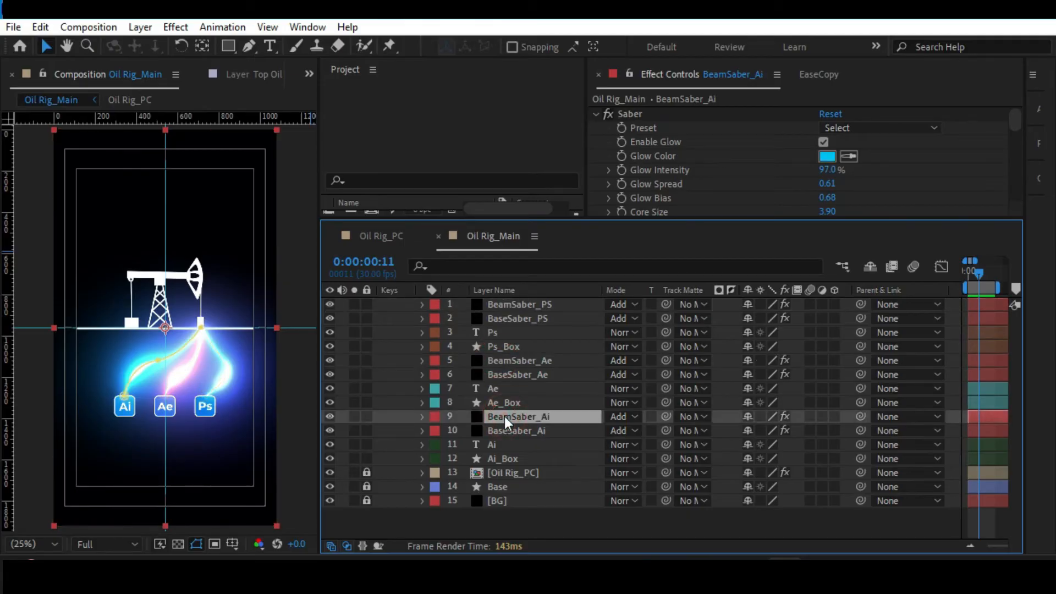
{"action": "key", "text": "u"}
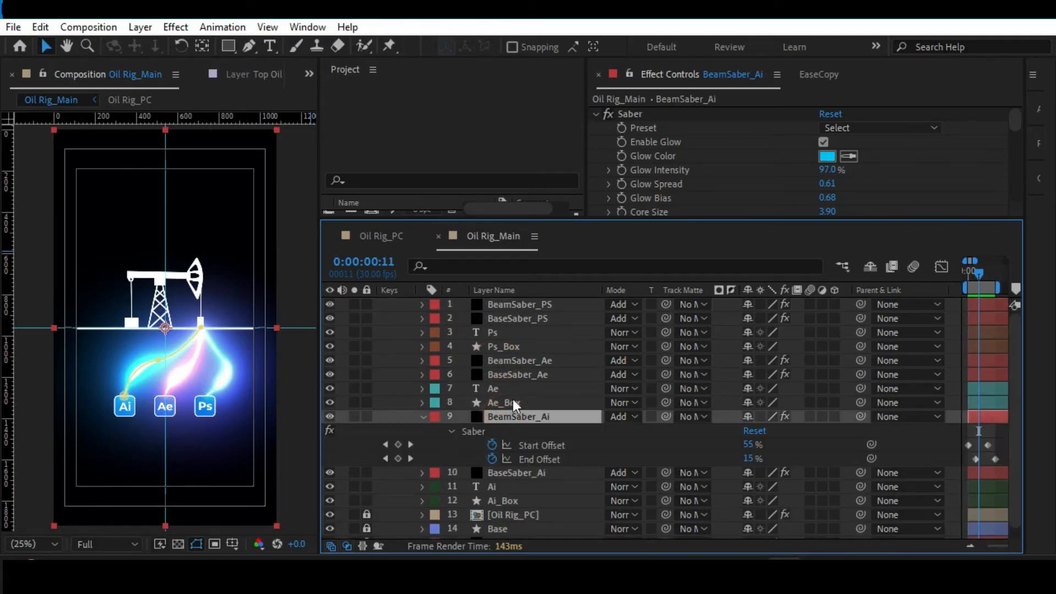
{"action": "left_click", "coordinate": [509, 360]}
{"action": "key", "text": "u"}
{"action": "left_click", "coordinate": [526, 300]}
{"action": "key", "text": "u"}
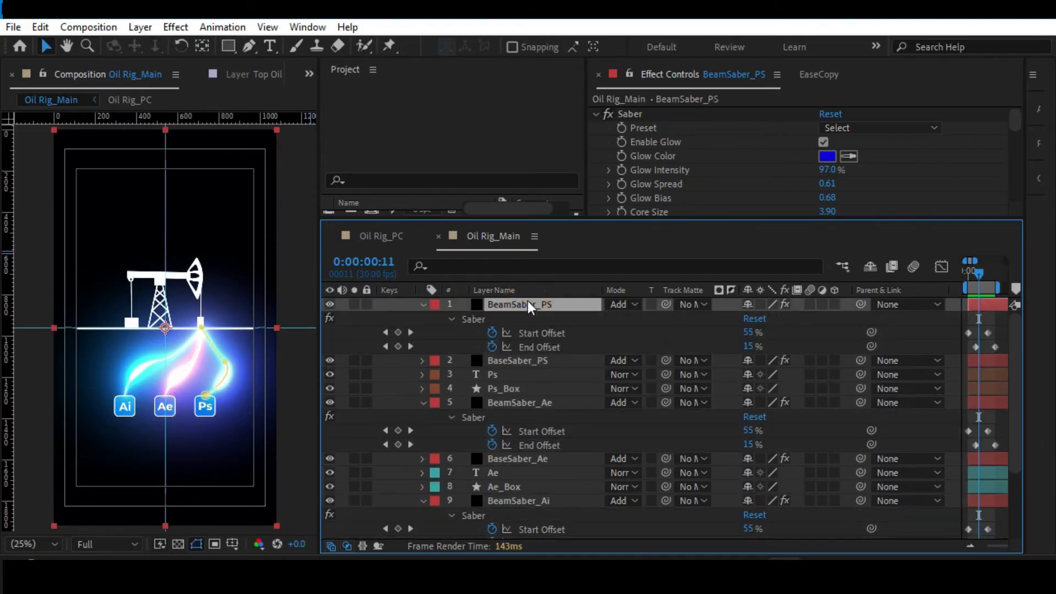
{"action": "left_click", "coordinate": [423, 304]}
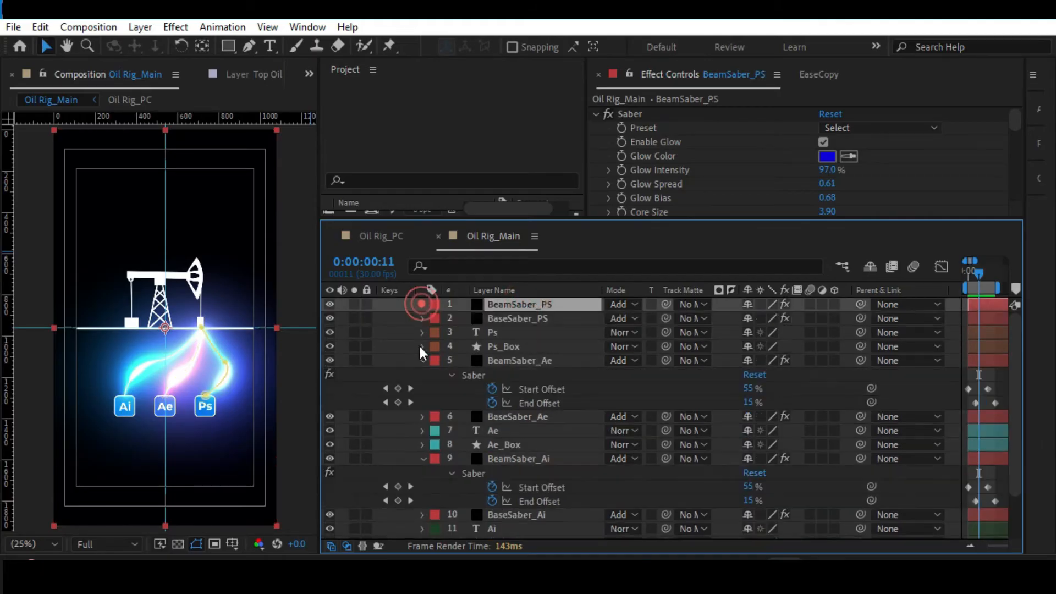
{"action": "left_click", "coordinate": [422, 360]}
{"action": "left_click", "coordinate": [421, 416]}
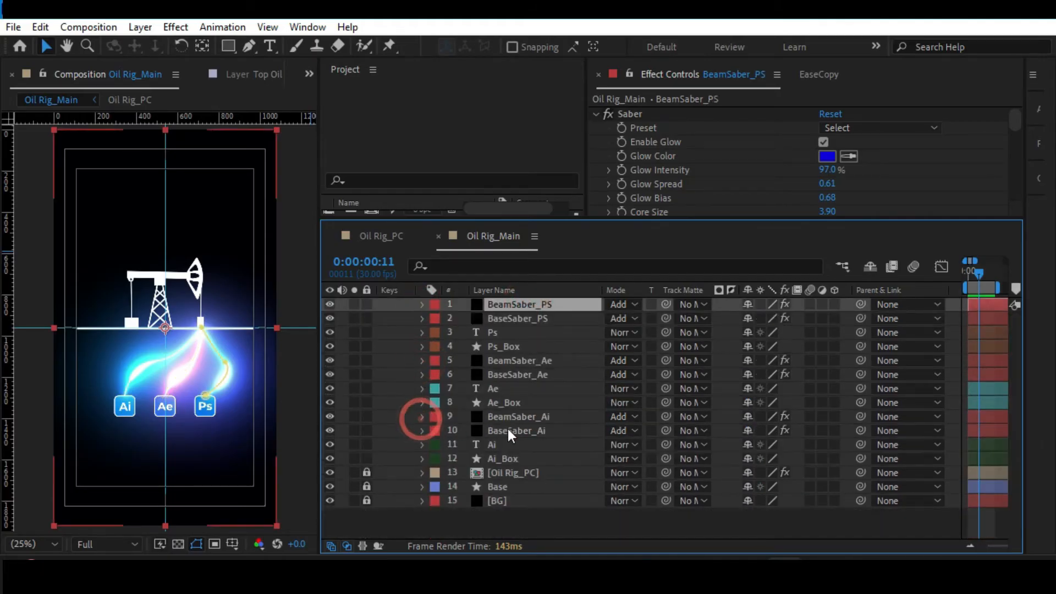
{"action": "left_click", "coordinate": [510, 418]}
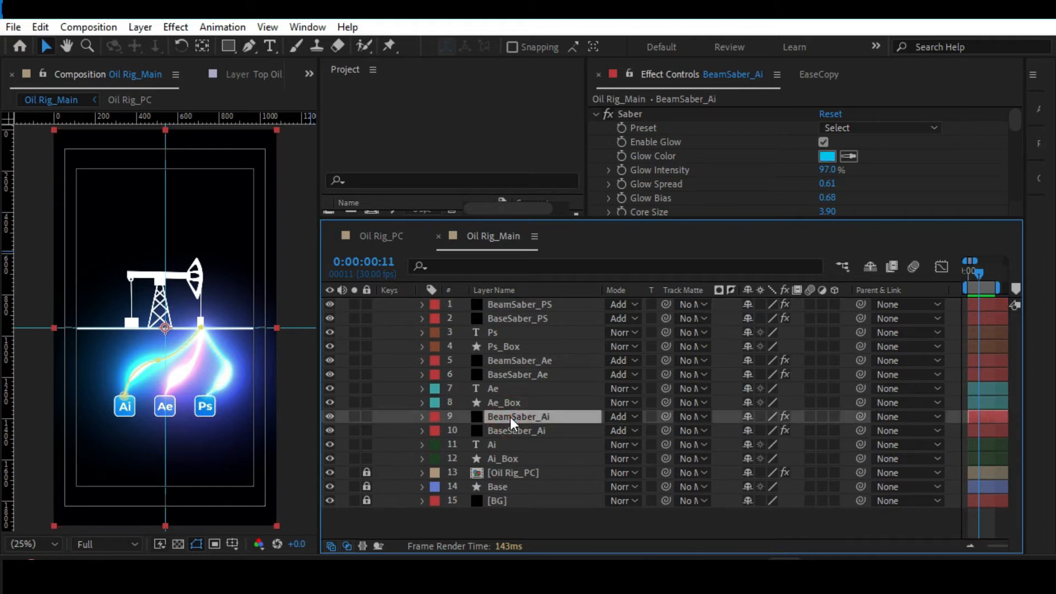
{"action": "key", "text": "ctrl+shift+c"}
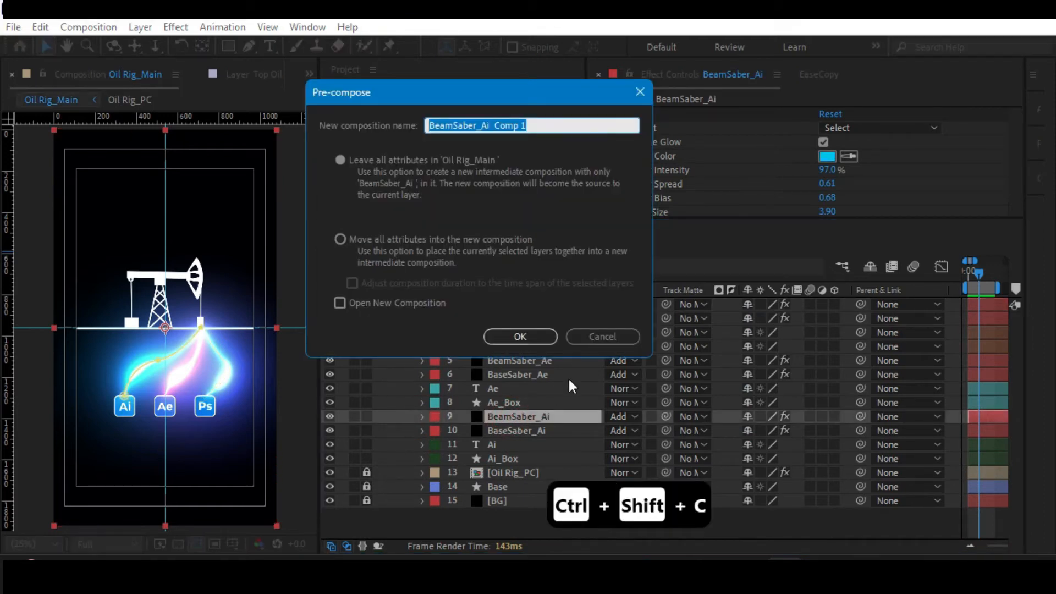
{"action": "left_click", "coordinate": [603, 336]}
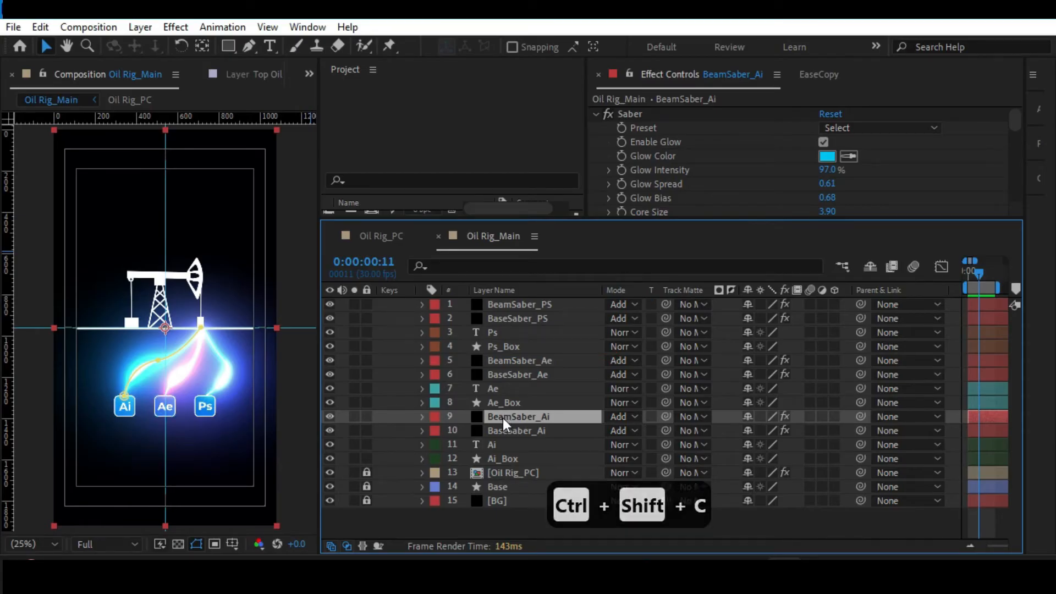
{"action": "right_click", "coordinate": [502, 418]}
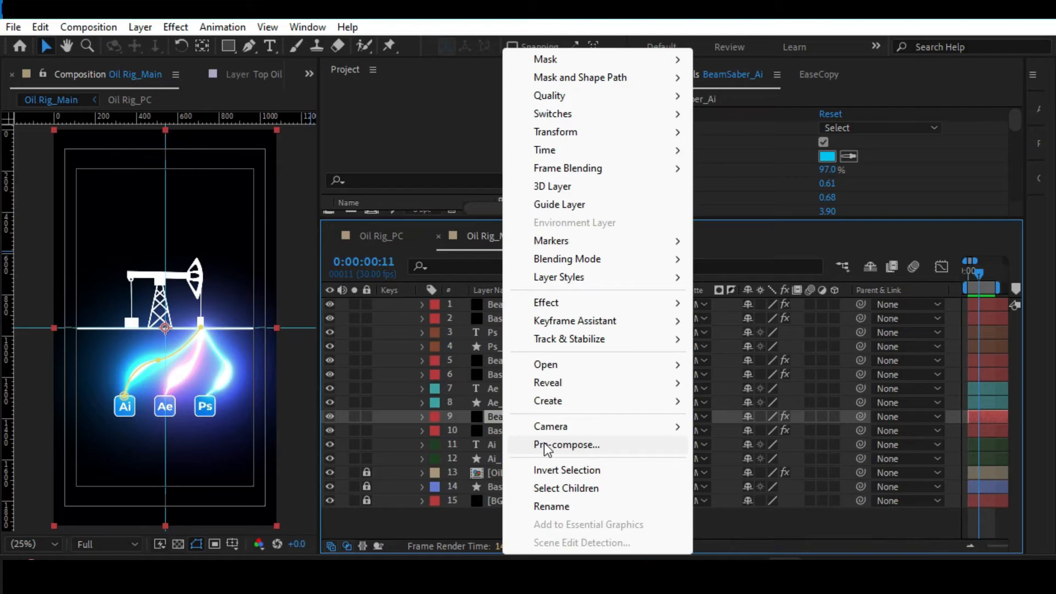
{"action": "left_click", "coordinate": [487, 418]}
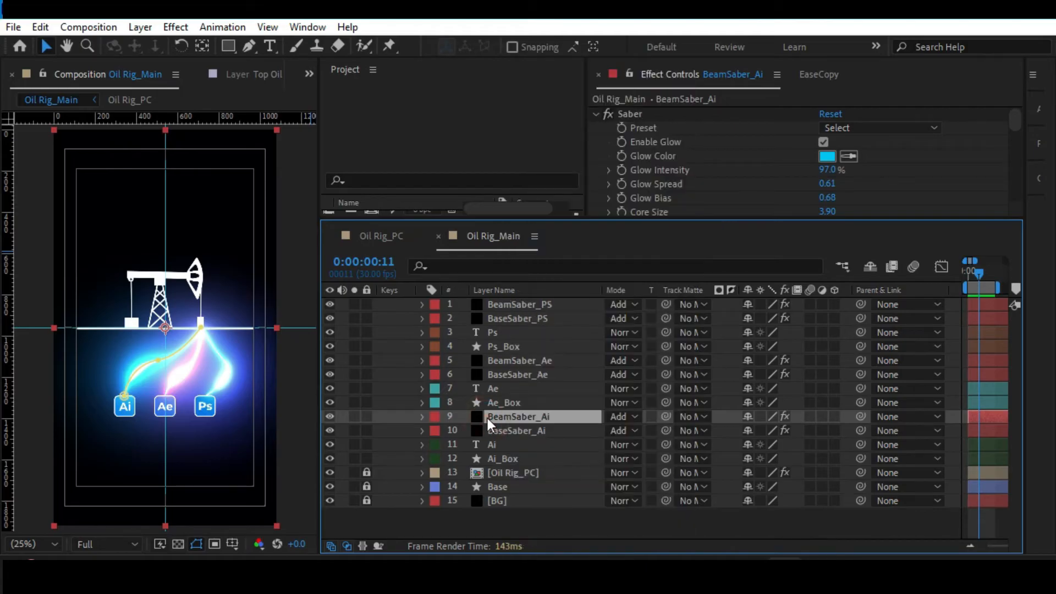
Pre-compose the BeamSaber_Ai layer as BeamSaber_Ai_PC, moving all attributes into the new composition.
{"action": "key", "text": "ctrl+shift+c"}
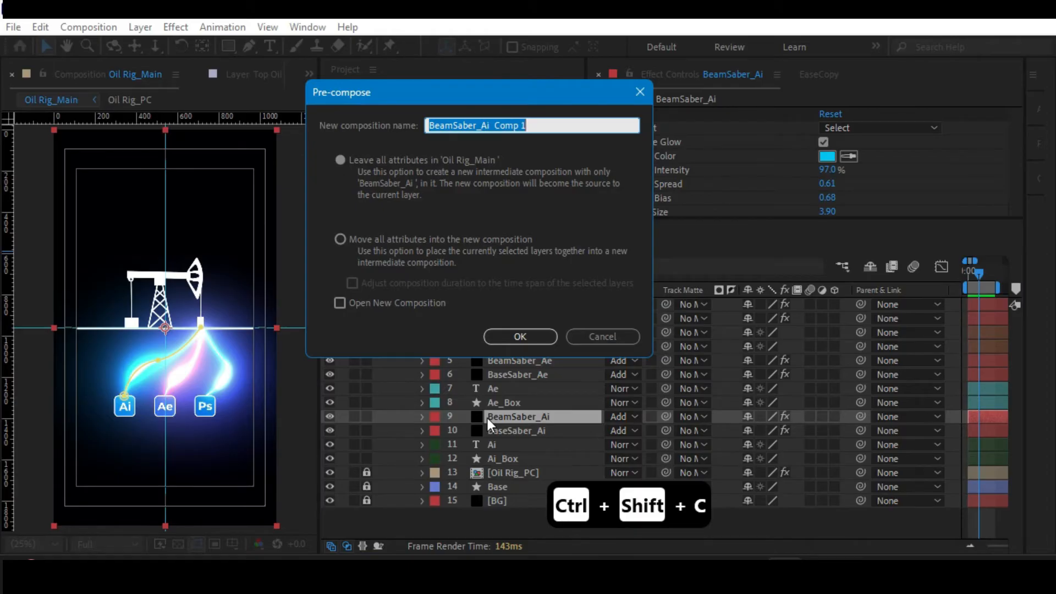
{"action": "key", "text": "End"}
{"action": "key", "text": "BackSpace"}
{"action": "key", "text": "BackSpace"}
{"action": "key", "text": "BackSpace"}
{"action": "key", "text": "BackSpace"}
{"action": "key", "text": "BackSpace"}
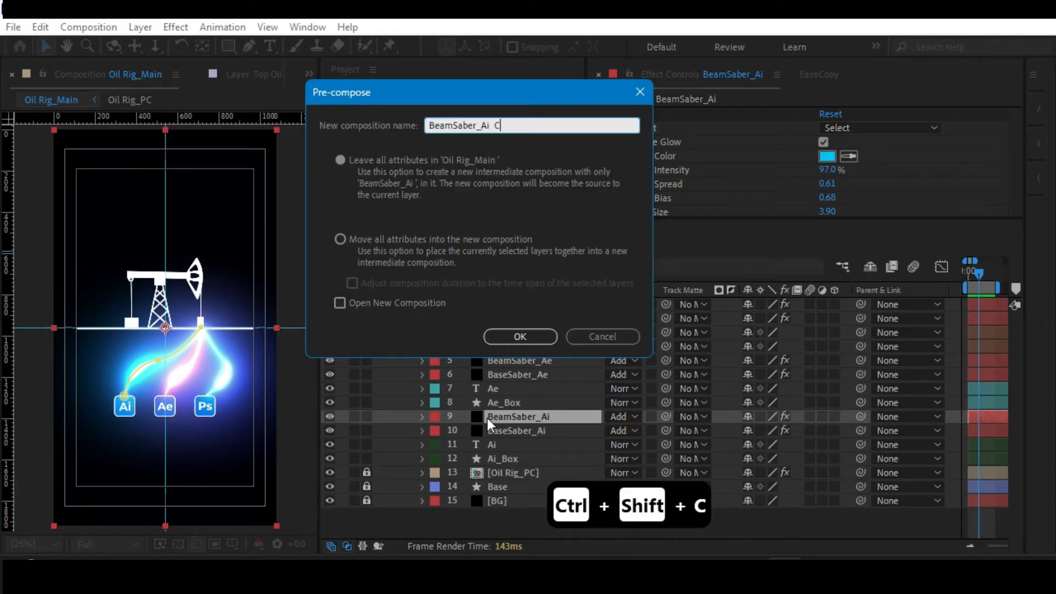
{"action": "key", "text": "BackSpace"}
{"action": "key", "text": "BackSpace"}
{"action": "type", "text": "_PC"}
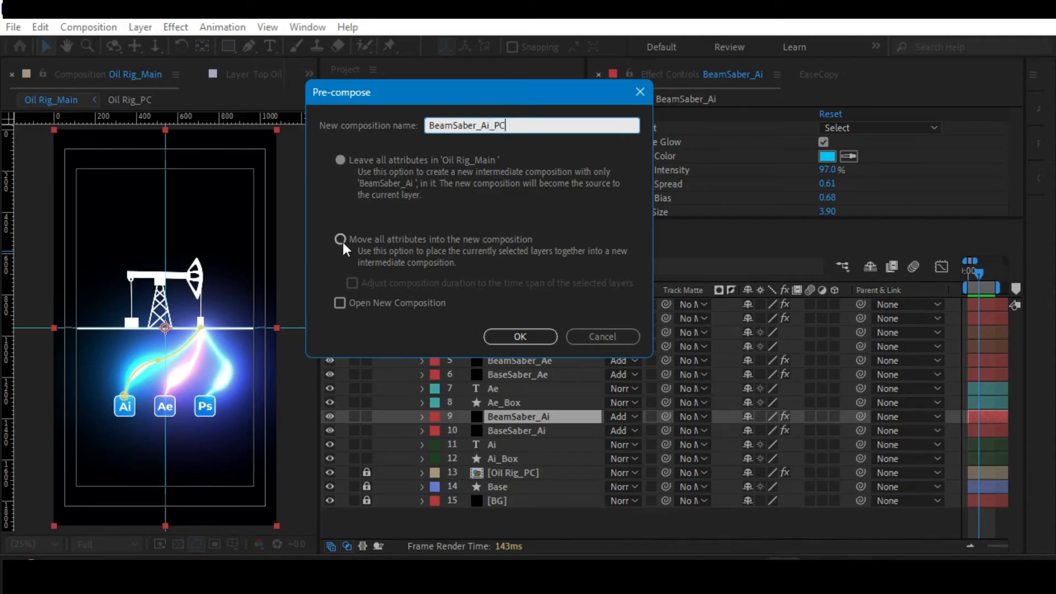
{"action": "left_click", "coordinate": [340, 239]}
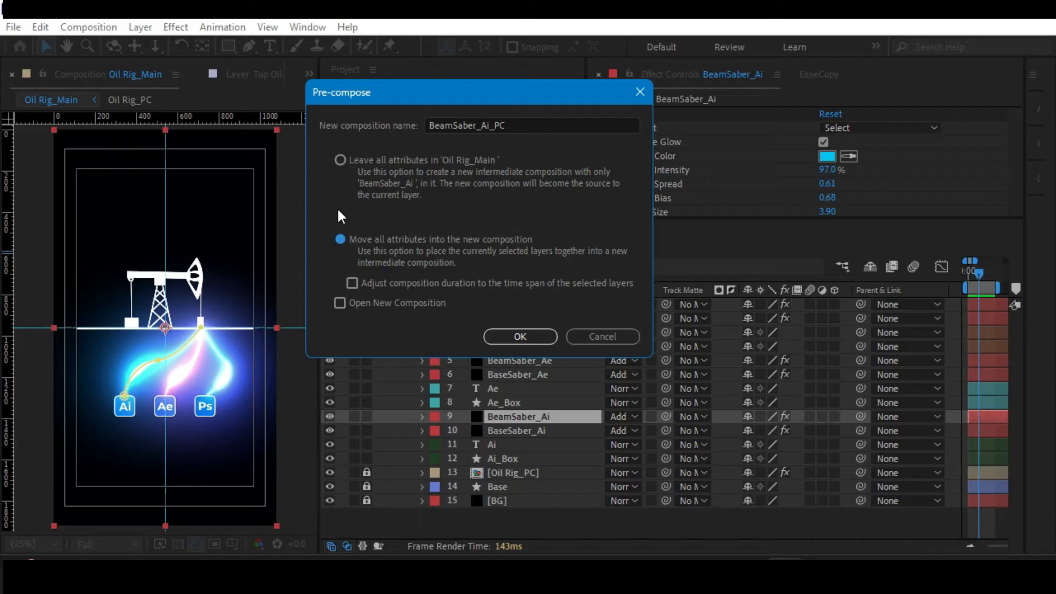
{"action": "left_click", "coordinate": [514, 337]}
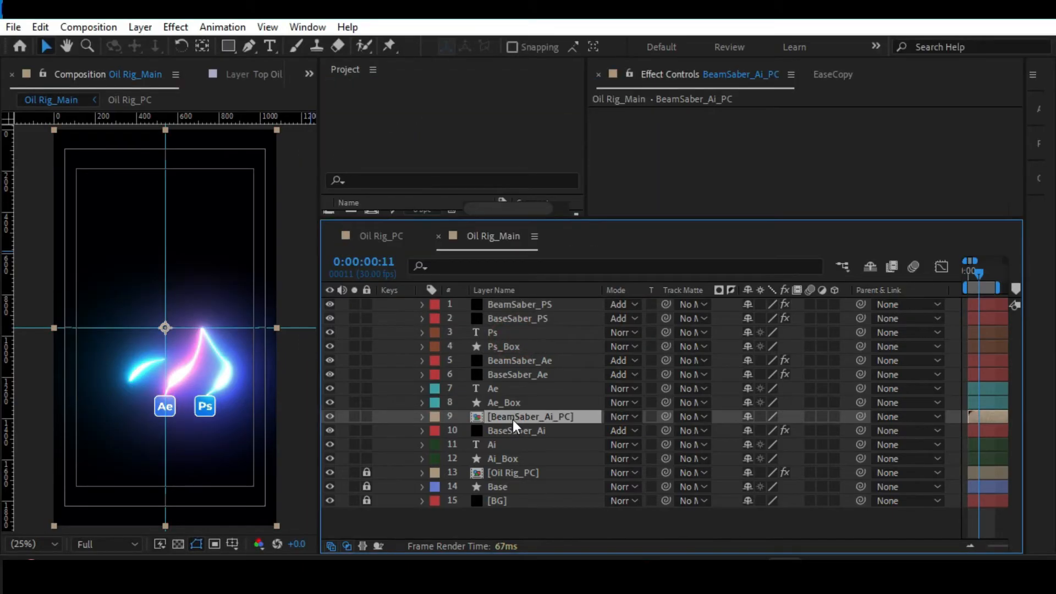
Set the blending mode of the BeamSaber_Ai_PC layer to Add.
{"action": "left_click", "coordinate": [621, 417]}
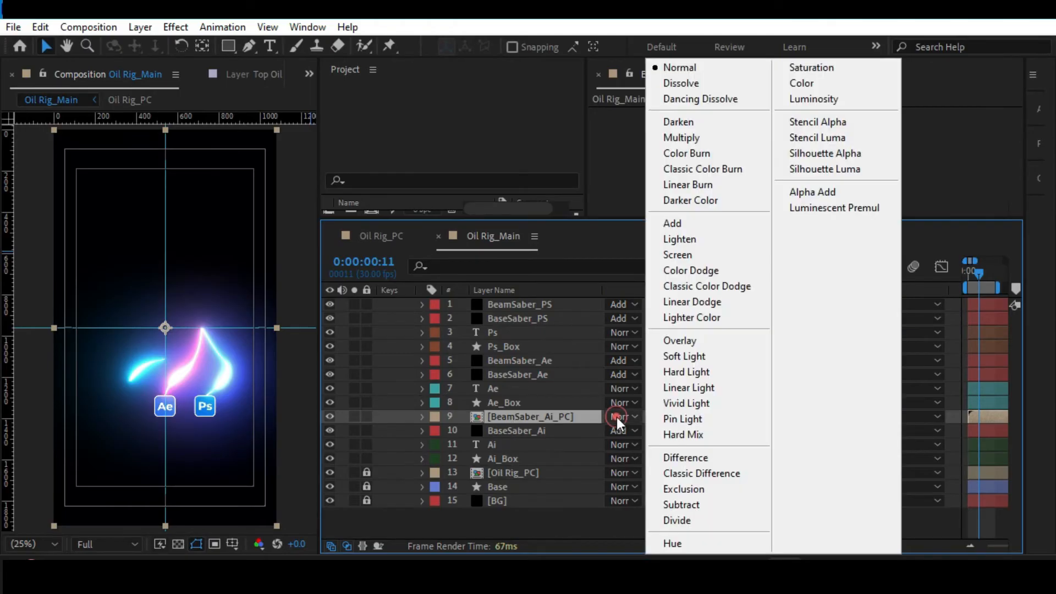
{"action": "left_click", "coordinate": [499, 513]}
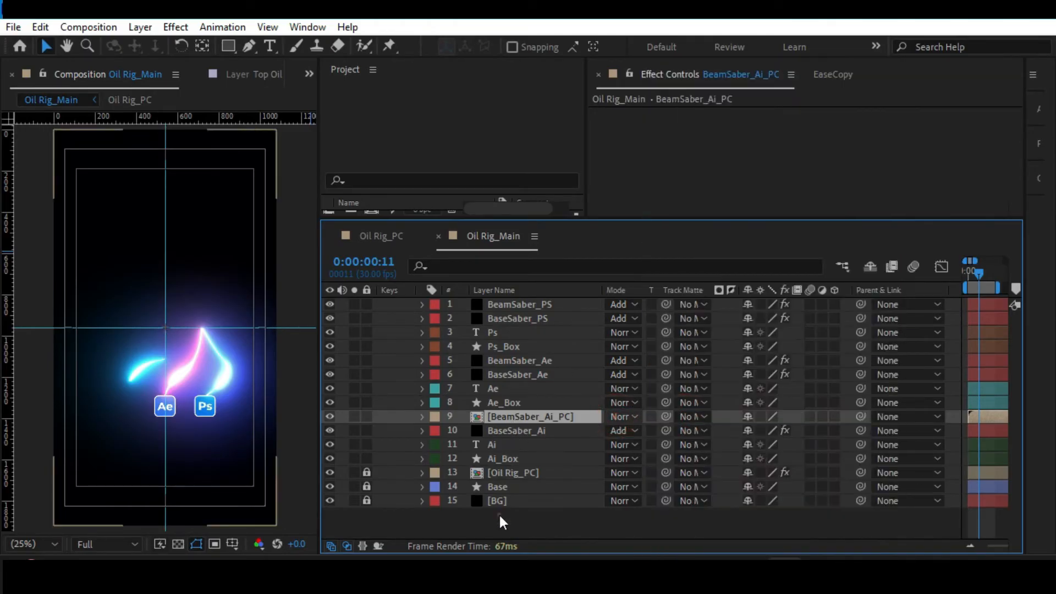
{"action": "left_click", "coordinate": [526, 417]}
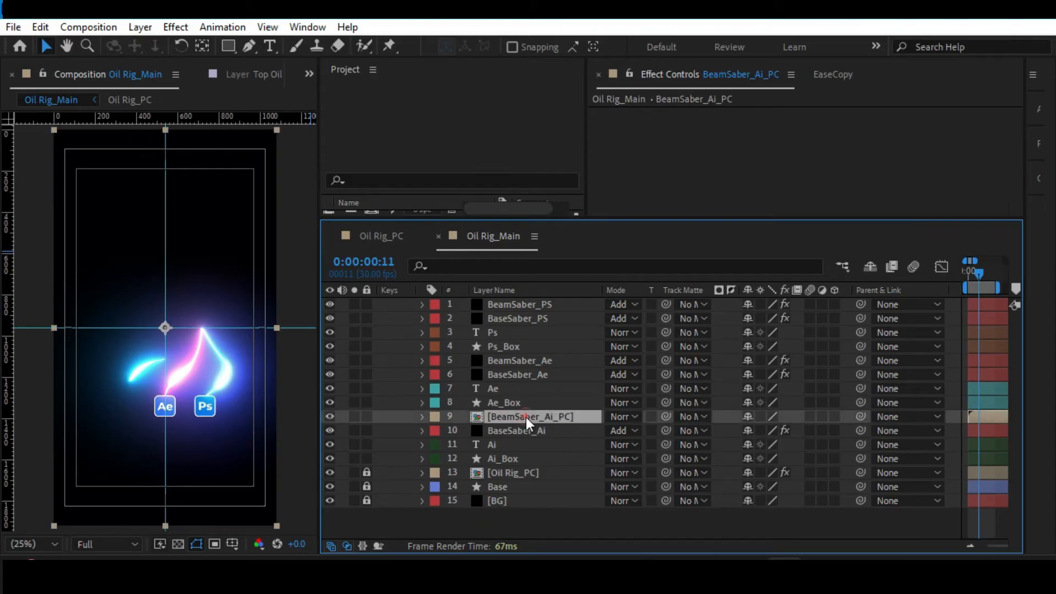
{"action": "left_click", "coordinate": [612, 416]}
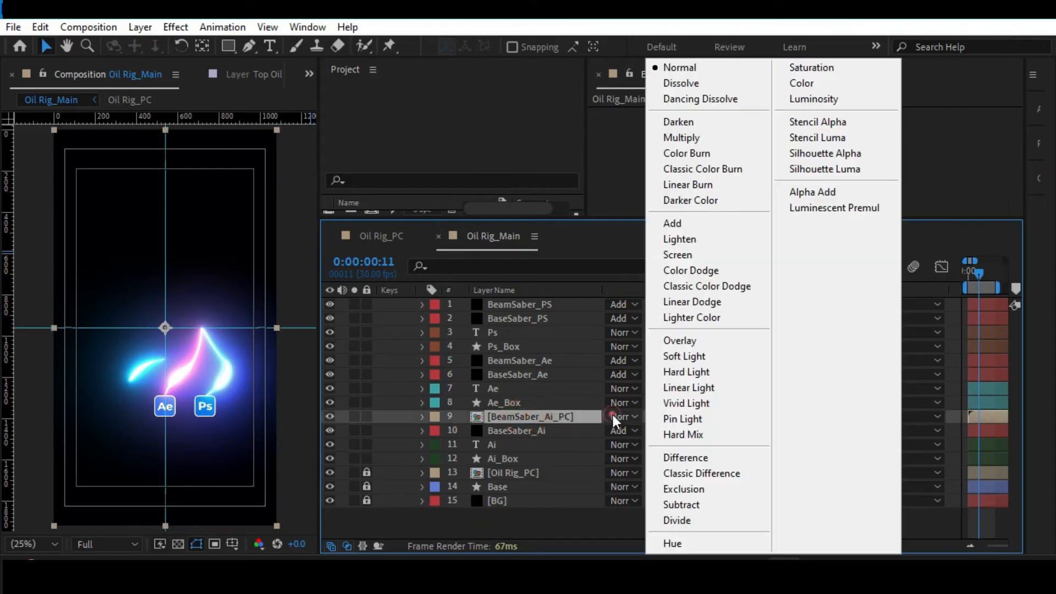
{"action": "left_click", "coordinate": [668, 223]}
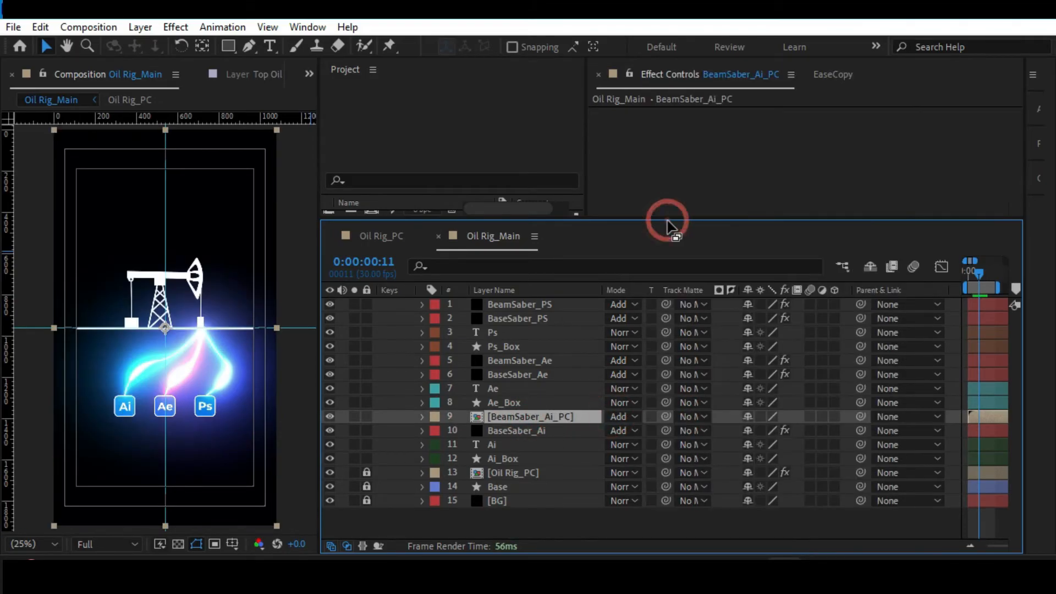
Open BeamSaber_Ai_PC, reveal the Saber offset keyframes of BeamSaber_Ai and go to the last one at frame 28.
{"action": "double_click", "coordinate": [526, 417]}
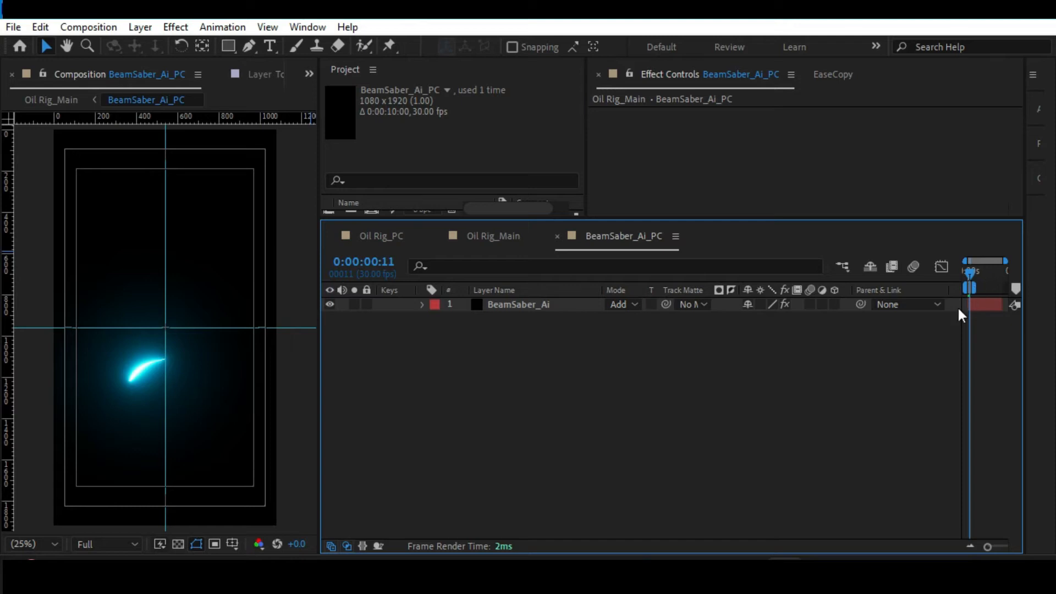
{"action": "left_click_drag", "start_coordinate": [988, 546], "coordinate": [1015, 549]}
{"action": "left_click", "coordinate": [534, 304]}
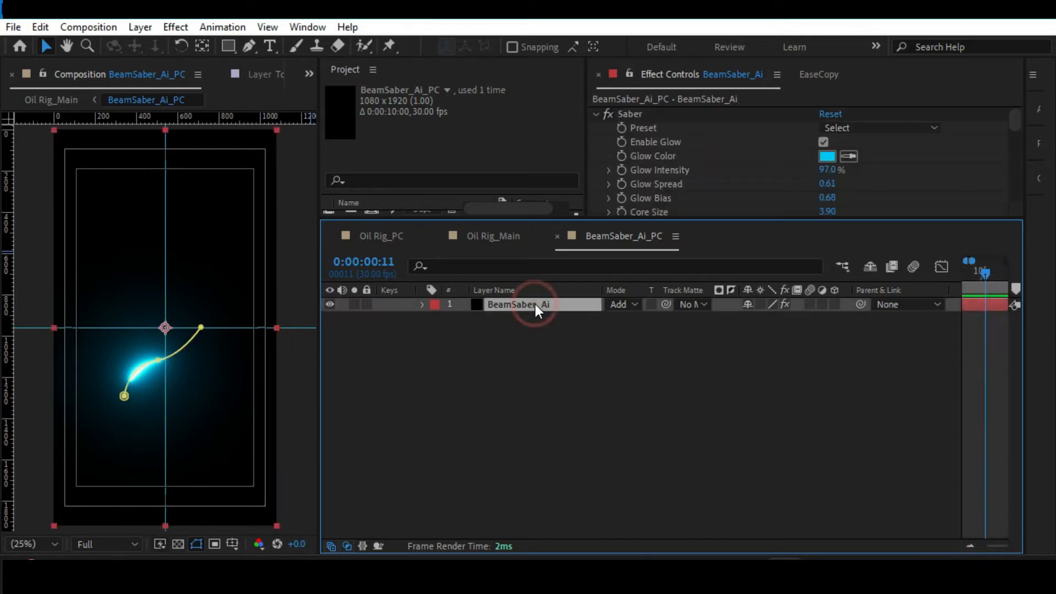
{"action": "key", "text": "u"}
{"action": "left_click_drag", "start_coordinate": [996, 549], "coordinate": [1019, 540]}
{"action": "left_click_drag", "start_coordinate": [972, 273], "coordinate": [995, 279]}
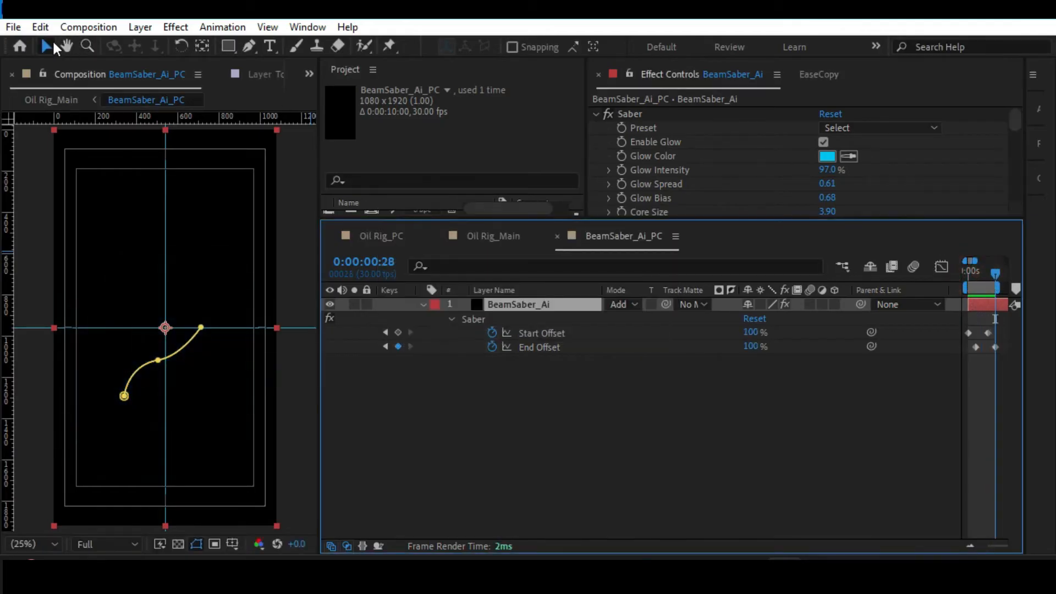
Trim the BeamSaber_Ai_PC composition to its work area.
{"action": "left_click", "coordinate": [73, 27]}
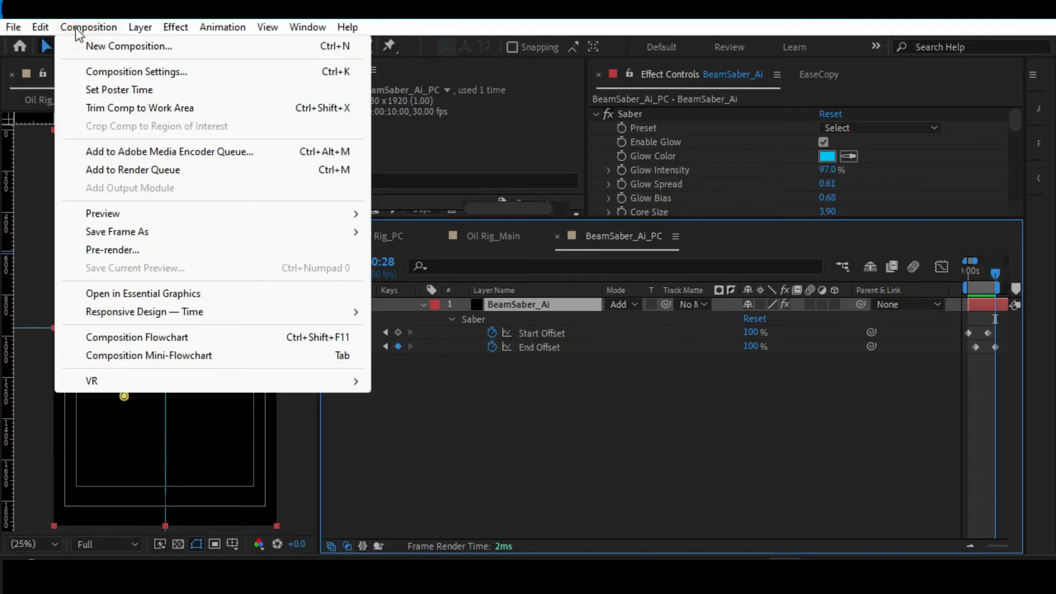
{"action": "left_click", "coordinate": [122, 109]}
{"action": "left_click", "coordinate": [493, 430]}
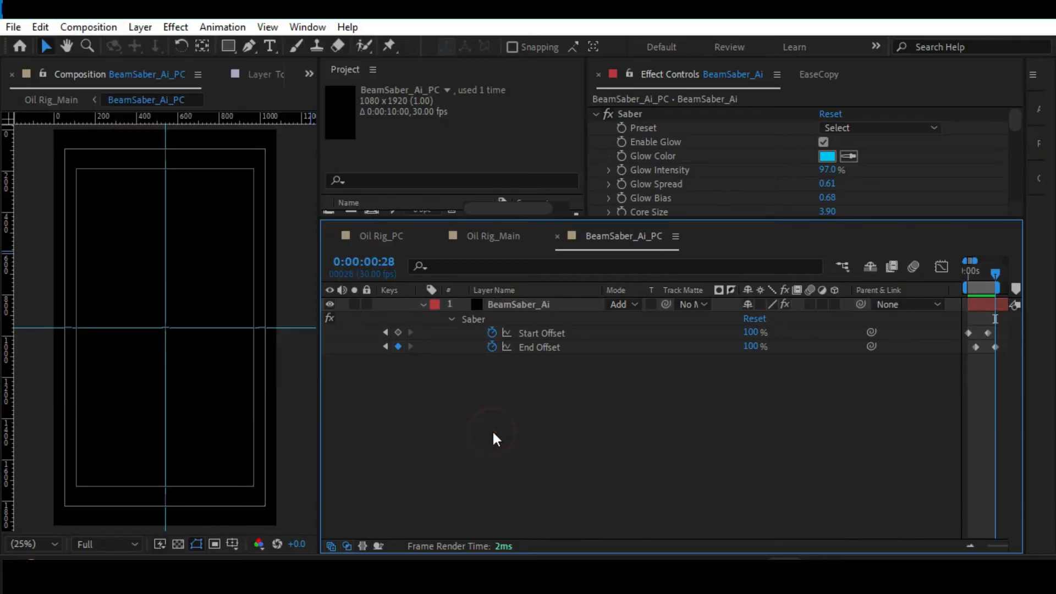
{"action": "key", "text": "ctrl+shift+x"}
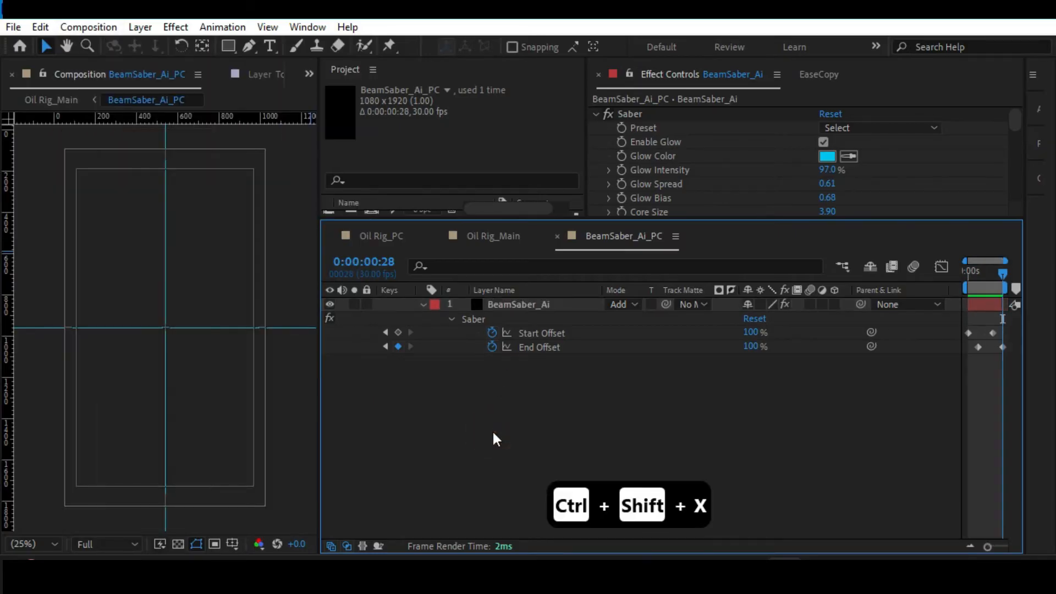
Preview the trimmed beam animation from the first frame, stop at frame 10 and return to Oil Rig_Main.
{"action": "left_click_drag", "start_coordinate": [1000, 269], "coordinate": [951, 274]}
{"action": "key", "text": "space"}
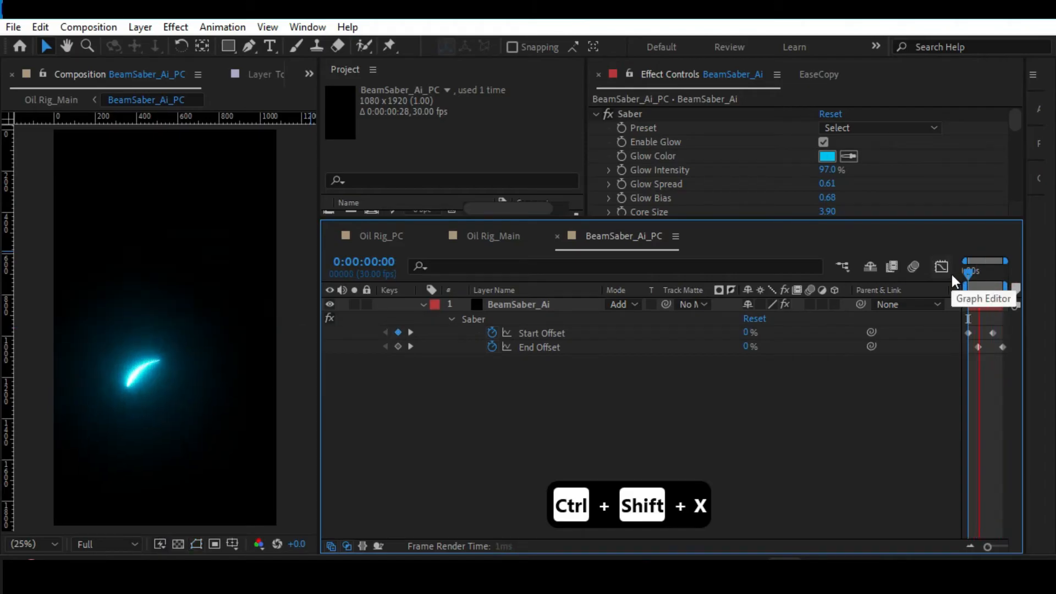
{"action": "key", "text": "space"}
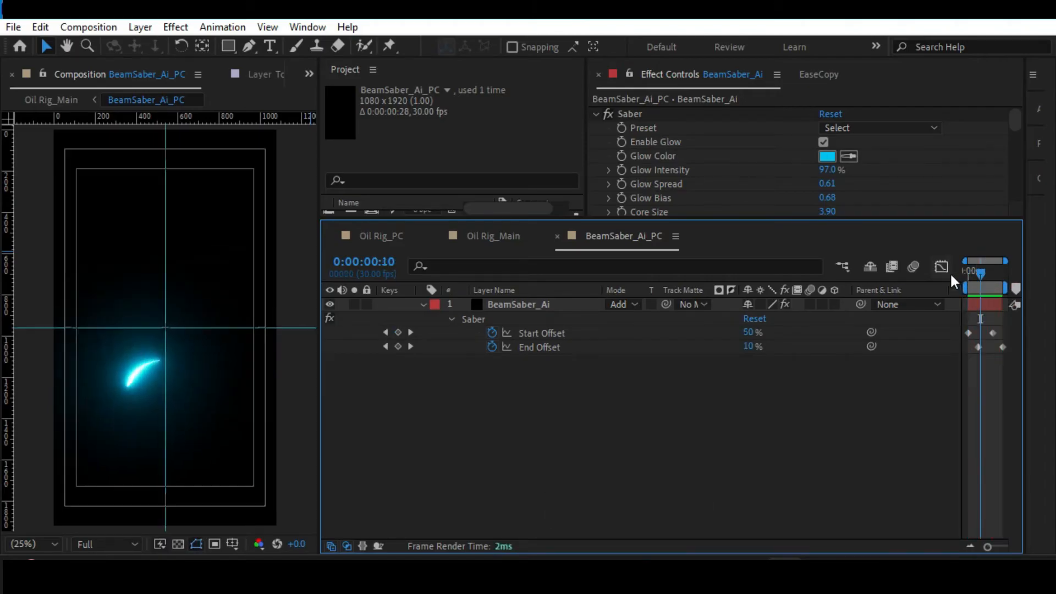
{"action": "key", "text": "Tab"}
{"action": "left_click", "coordinate": [475, 445]}
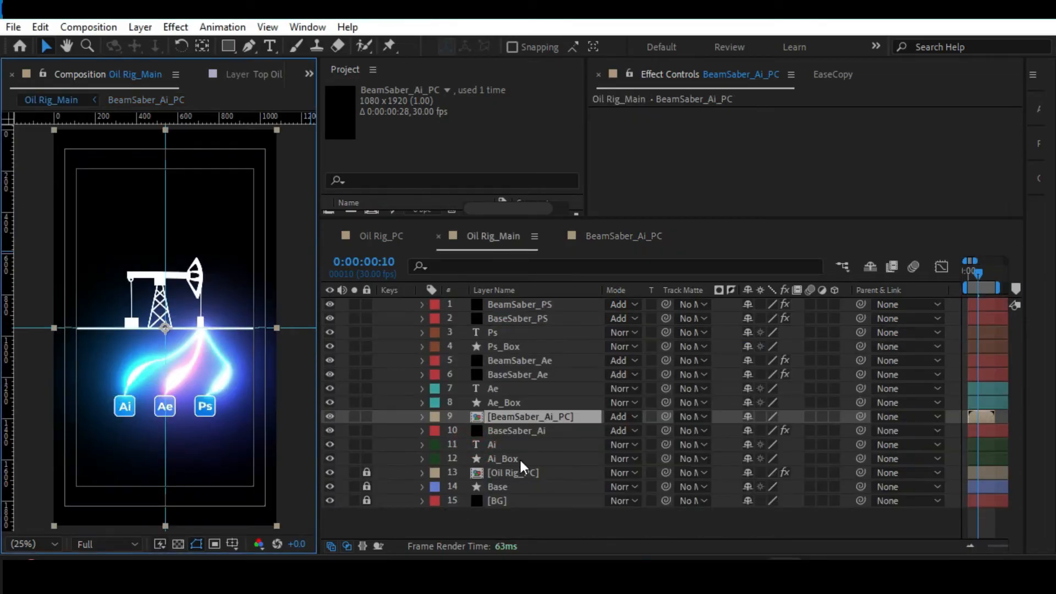
Try pre-composing BeamSaber_Ae alone as BeamSaber_Ae_PC with all attributes moved, and undo it.
{"action": "left_click", "coordinate": [510, 361]}
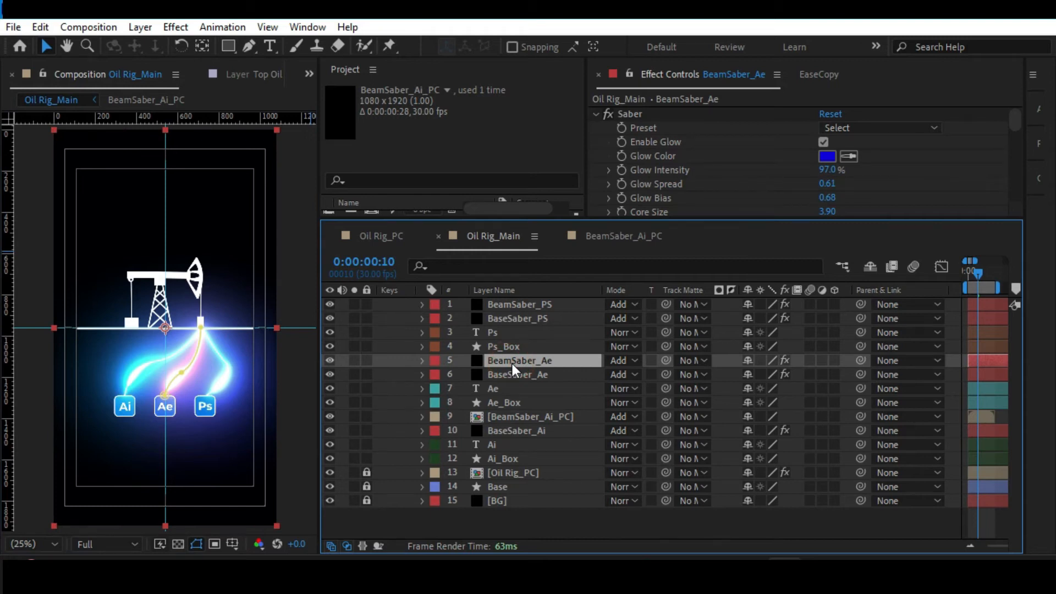
{"action": "key", "text": "ctrl+shift+c"}
{"action": "left_click", "coordinate": [340, 239]}
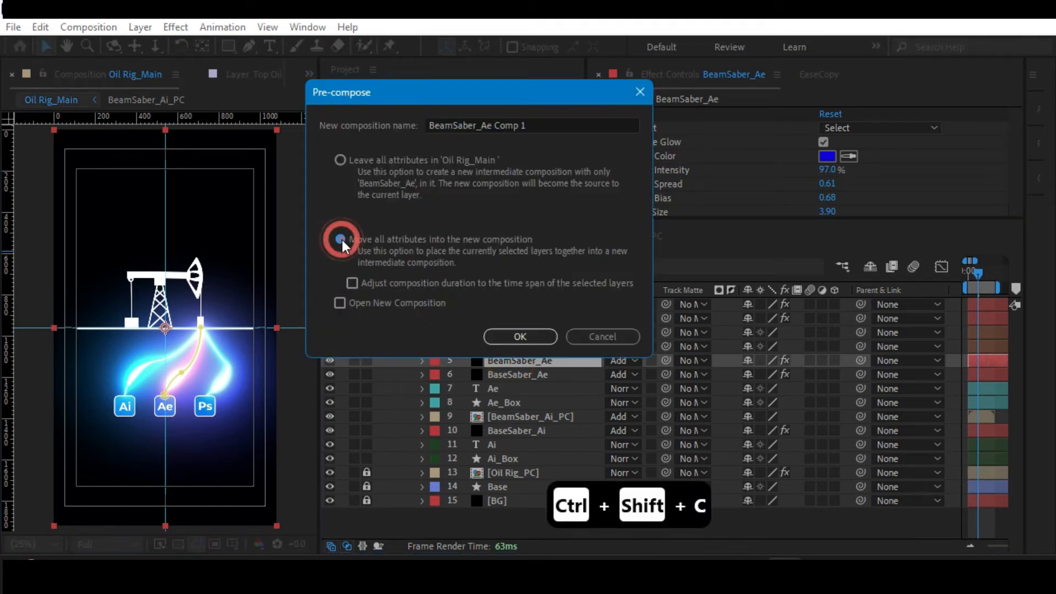
{"action": "left_click_drag", "start_coordinate": [491, 125], "coordinate": [567, 125]}
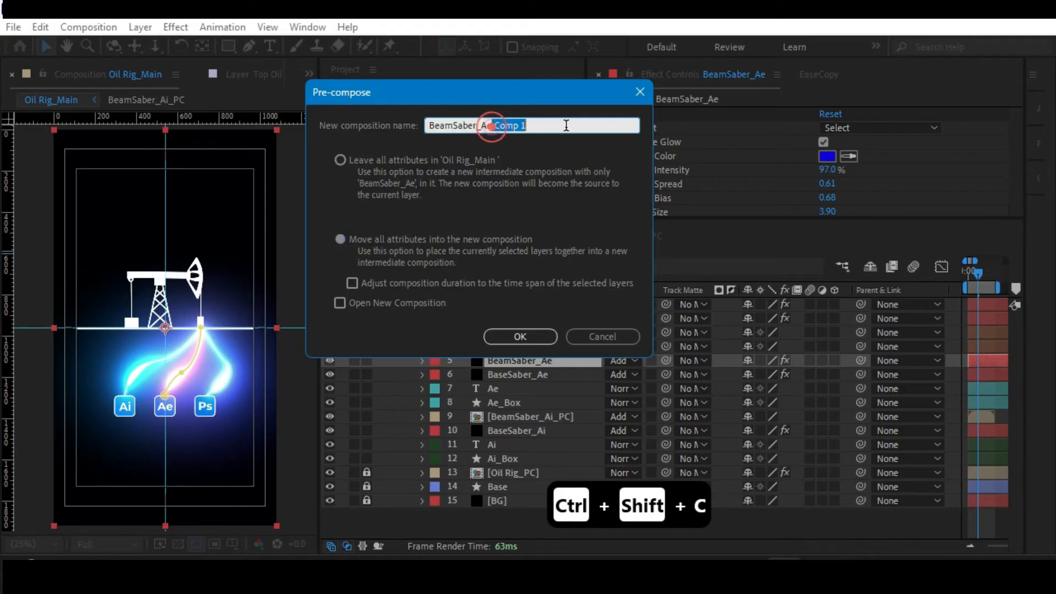
{"action": "key", "text": "BackSpace"}
{"action": "type", "text": "_PC"}
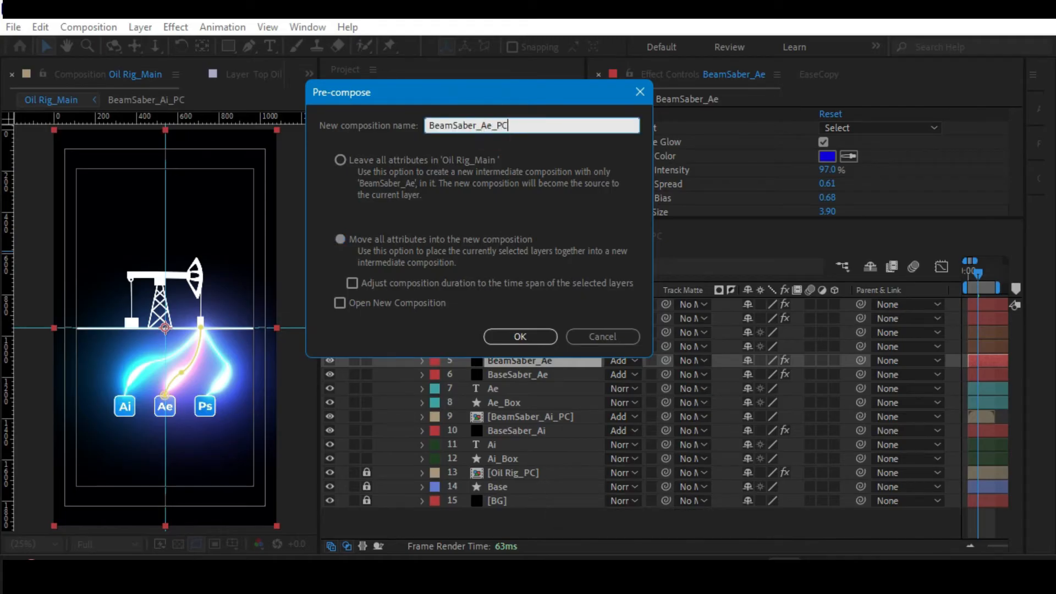
{"action": "left_click", "coordinate": [340, 240]}
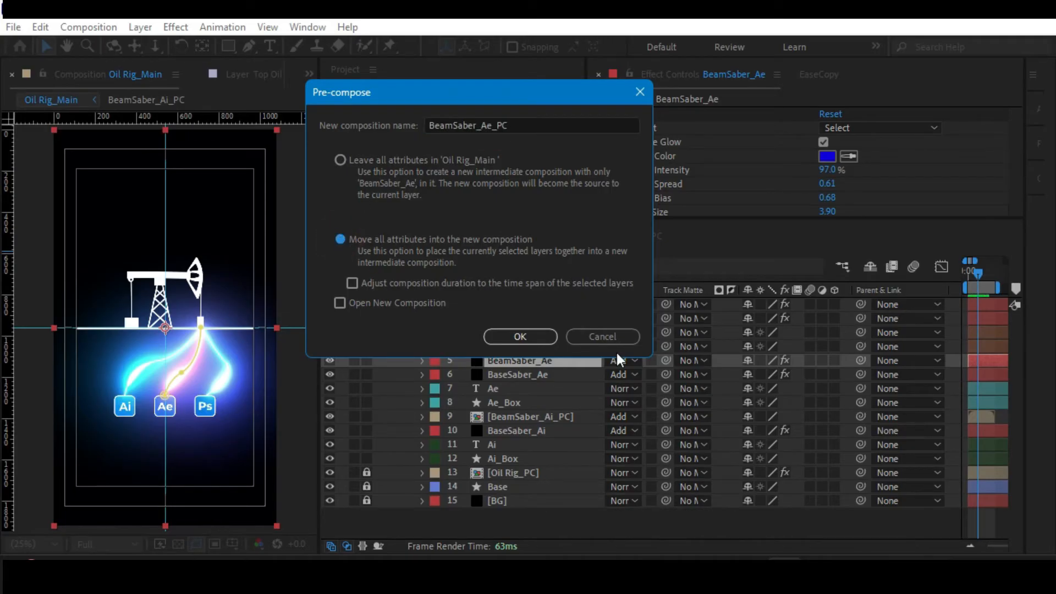
{"action": "left_click", "coordinate": [509, 337]}
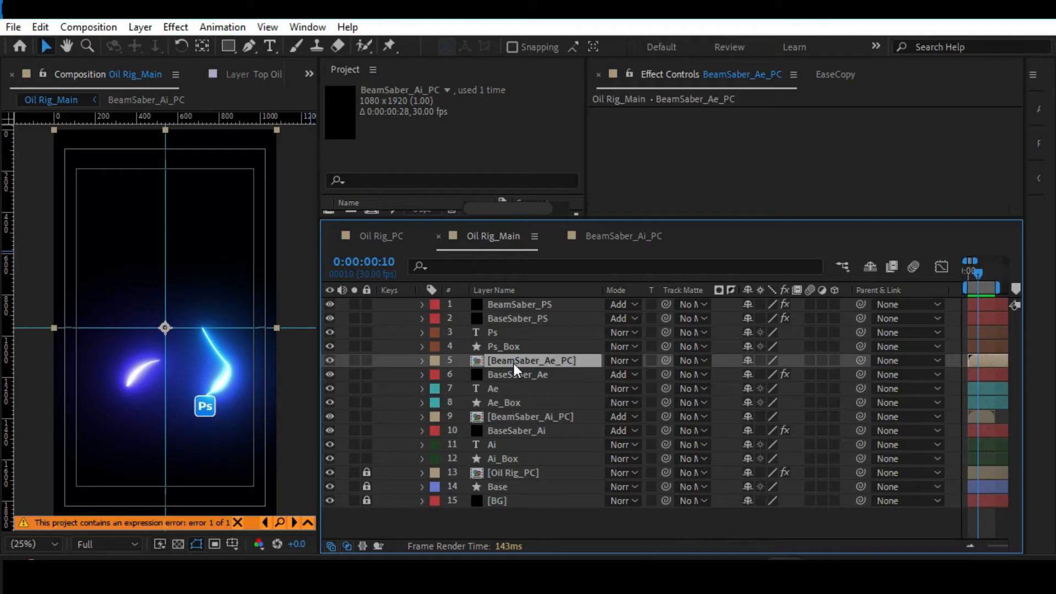
{"action": "key", "text": "ctrl+z"}
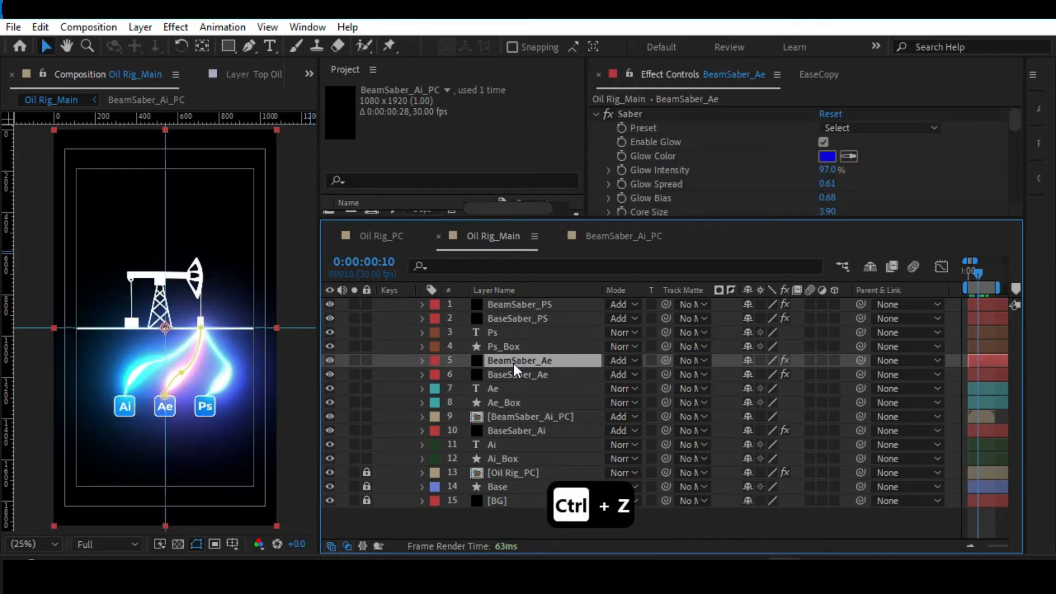
Reveal the Mask Path of BeamSaber_Ae, try removing its expression, and undo the removal.
{"action": "key", "text": "m"}
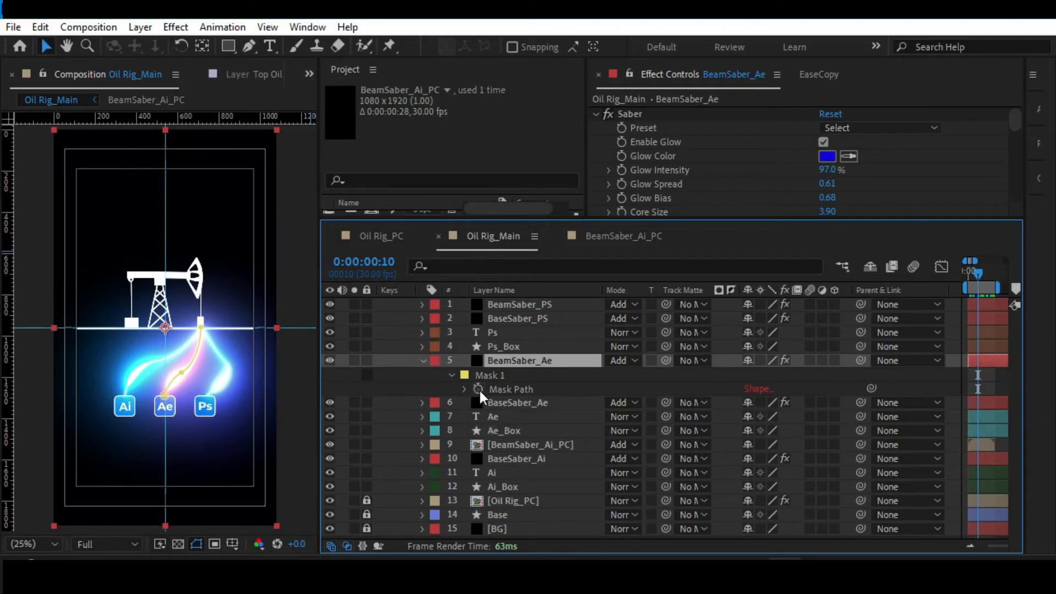
{"action": "left_click", "coordinate": [478, 391], "text": "alt"}
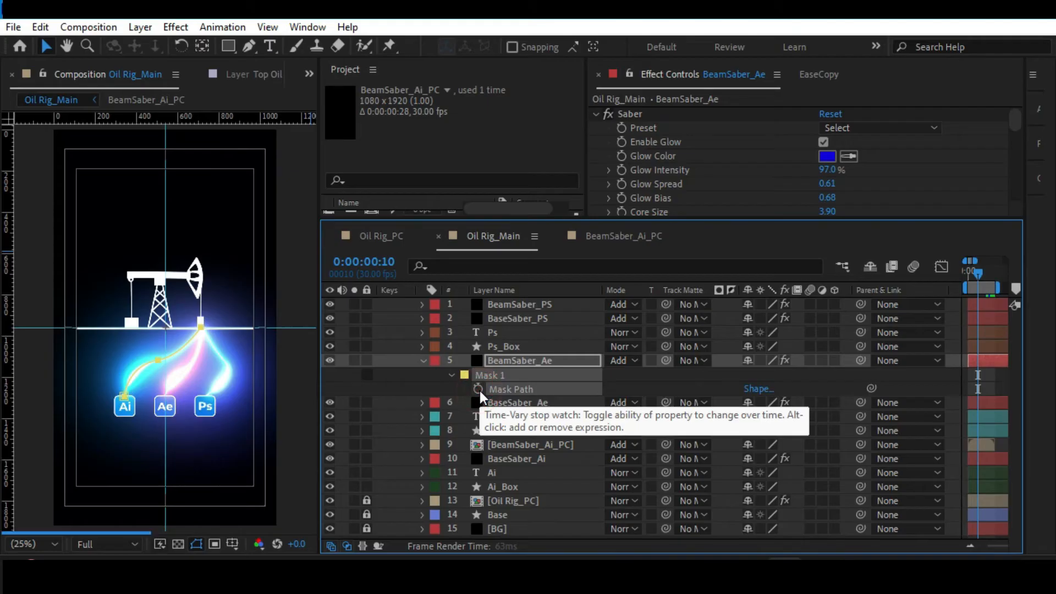
{"action": "left_click", "coordinate": [648, 374]}
{"action": "key", "text": "ctrl+z"}
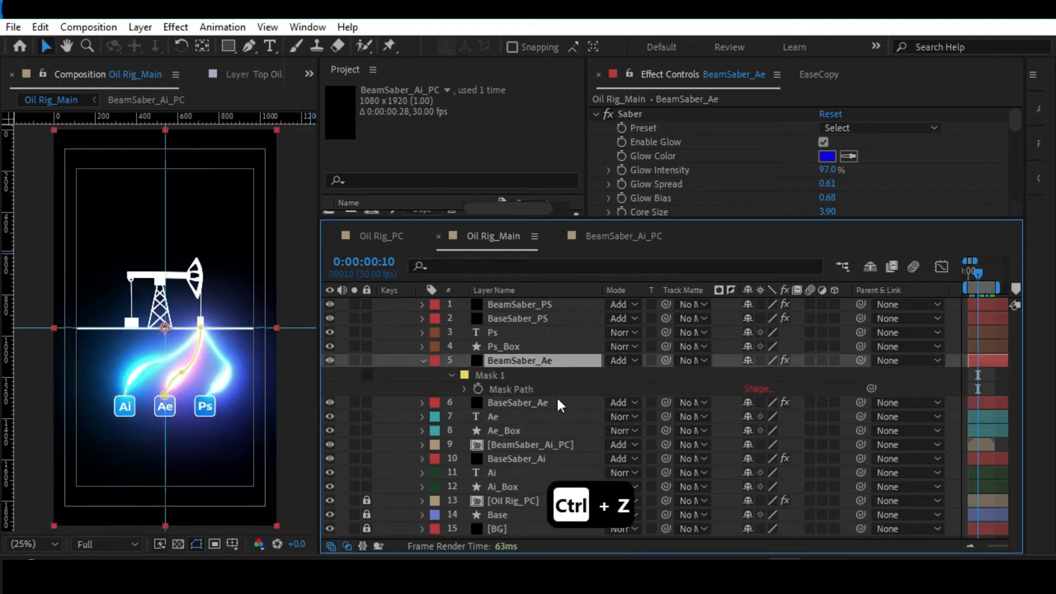
Duplicate the BaseSaber_Ae layer, collapse BeamSaber_Ae's properties, and delete the duplicate.
{"action": "left_click", "coordinate": [526, 401]}
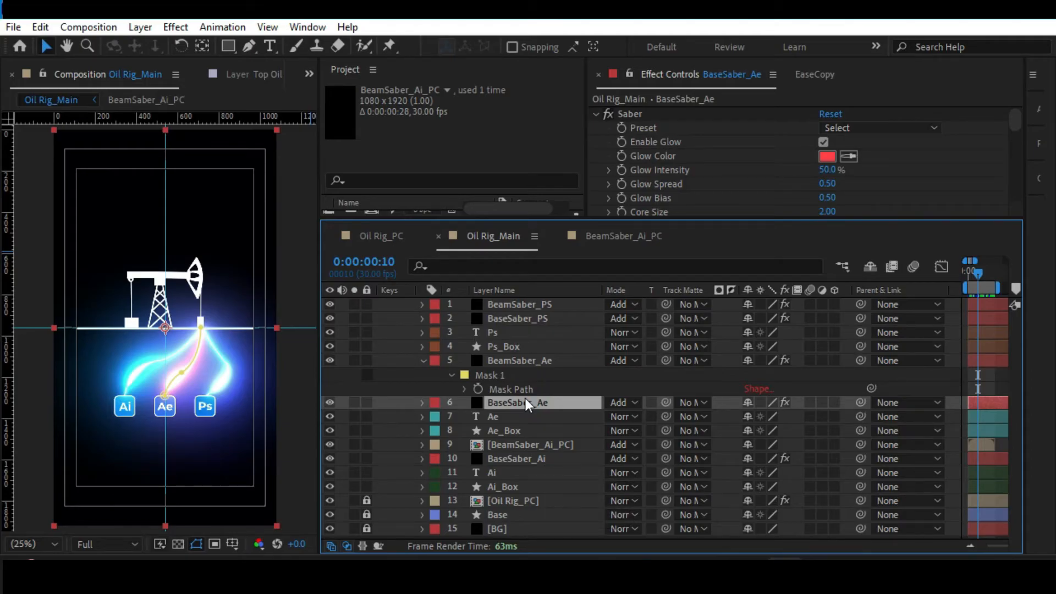
{"action": "key", "text": "ctrl+d"}
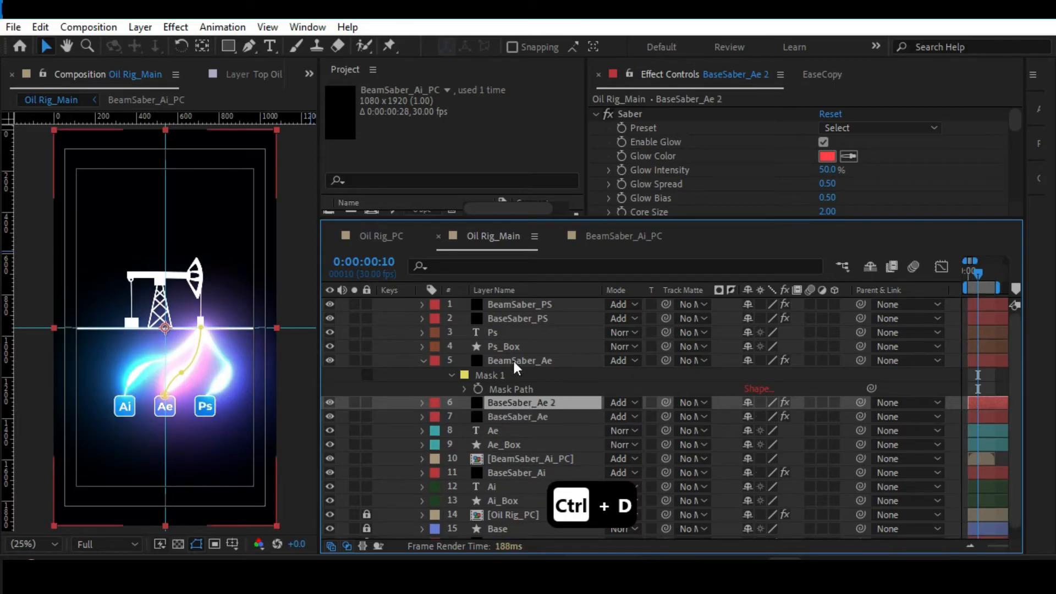
{"action": "left_click", "coordinate": [423, 360]}
{"action": "left_click", "coordinate": [532, 361], "text": "shift"}
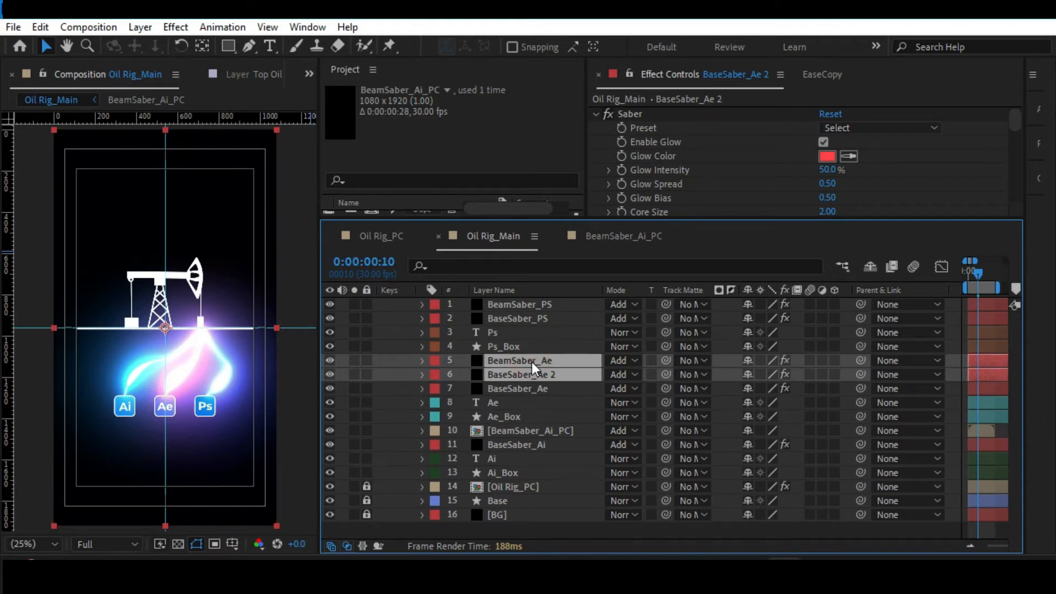
{"action": "left_click", "coordinate": [510, 400]}
{"action": "left_click", "coordinate": [509, 378]}
{"action": "key", "text": "Delete"}
Pre-compose the BeamSaber_Ae and BaseSaber_Ae layers together as Saber_AE_PC, moving all attributes into the new composition.
{"action": "left_click", "coordinate": [512, 371]}
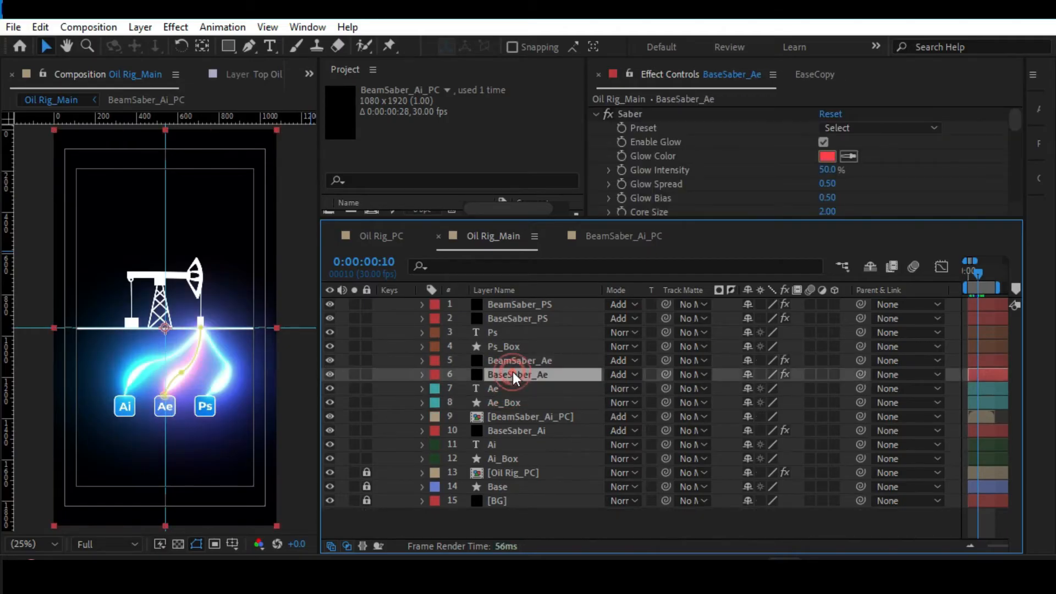
{"action": "left_click", "coordinate": [519, 360], "text": "ctrl"}
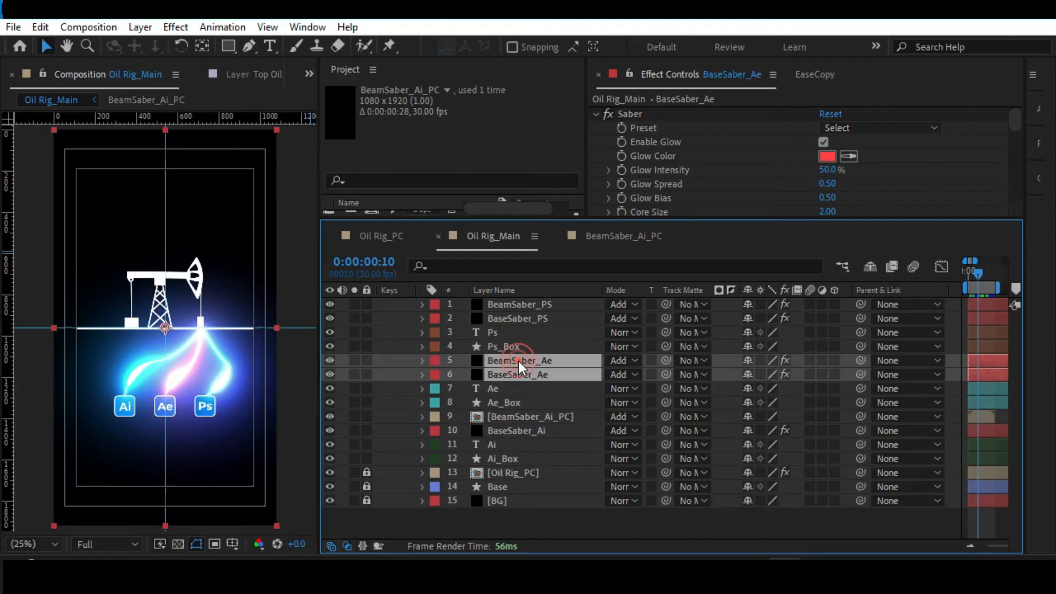
{"action": "key", "text": "ctrl+shift+c"}
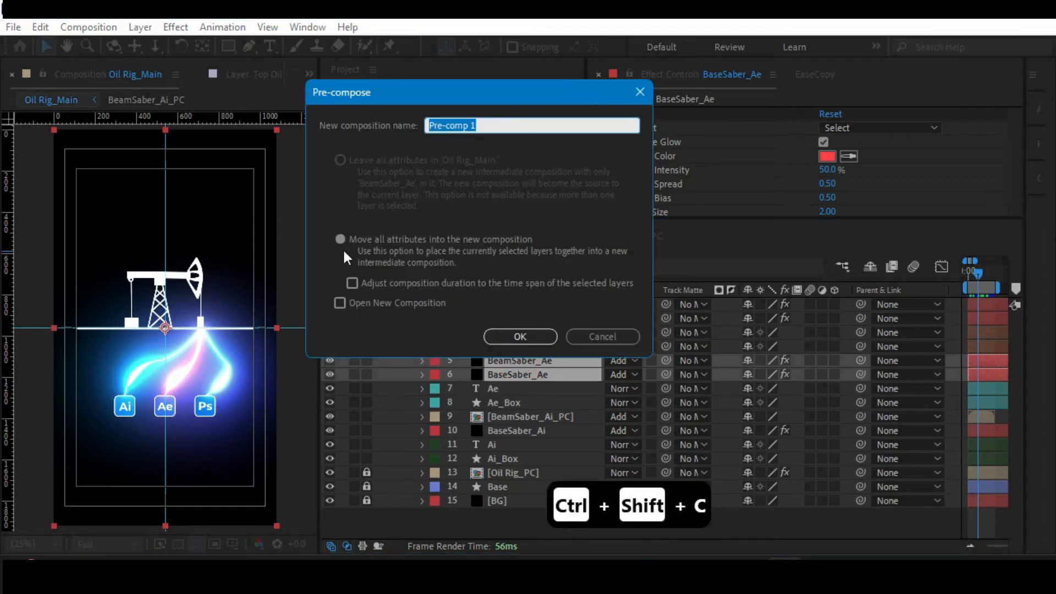
{"action": "left_click", "coordinate": [339, 240]}
{"action": "left_click", "coordinate": [495, 124]}
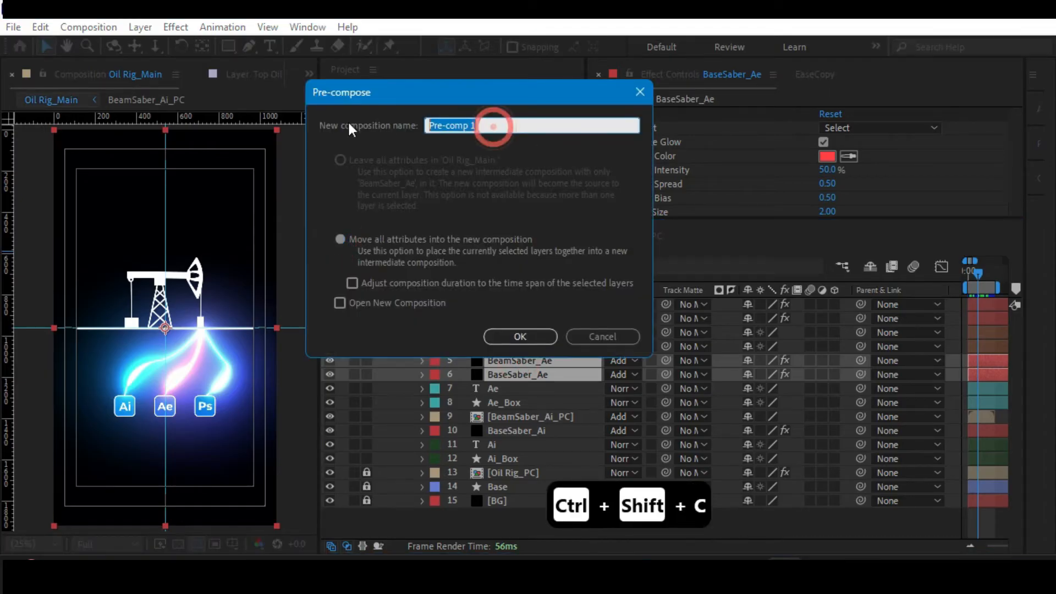
{"action": "type", "text": "Saber"}
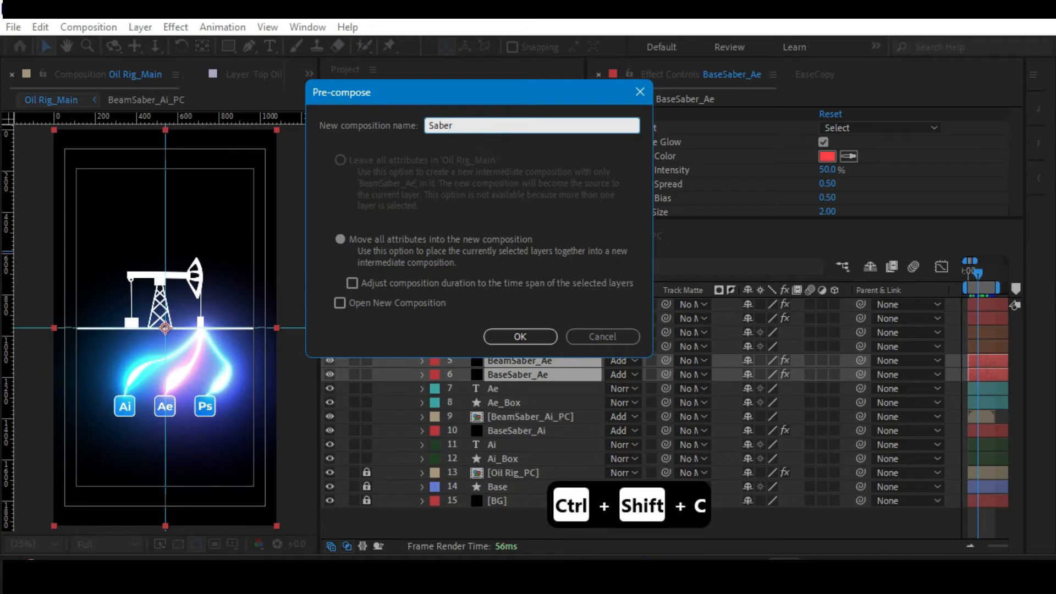
{"action": "type", "text": "_A"}
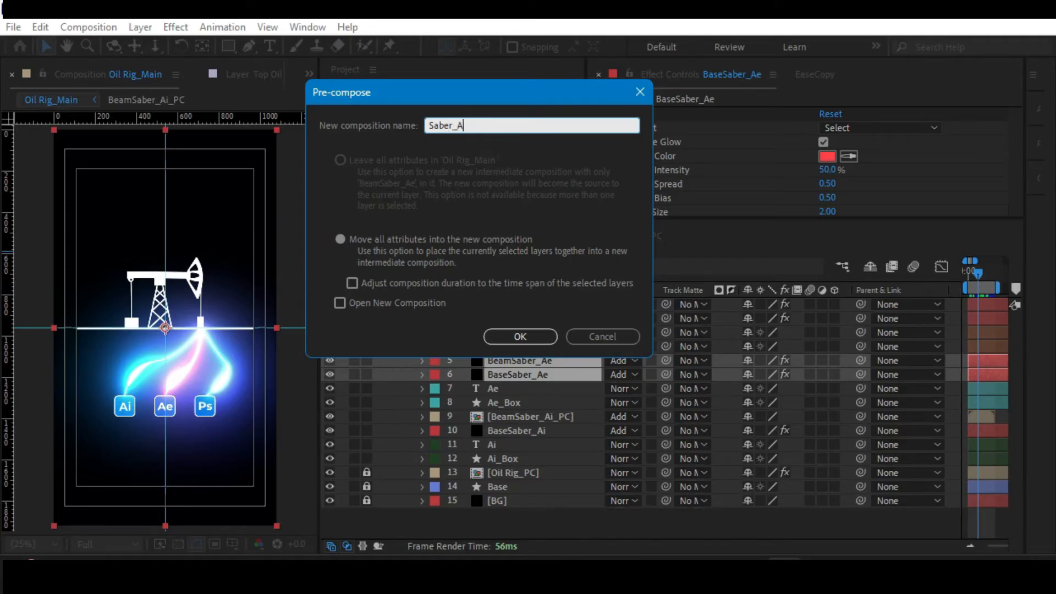
{"action": "type", "text": "E_PC"}
{"action": "left_click", "coordinate": [340, 238]}
{"action": "left_click", "coordinate": [542, 338]}
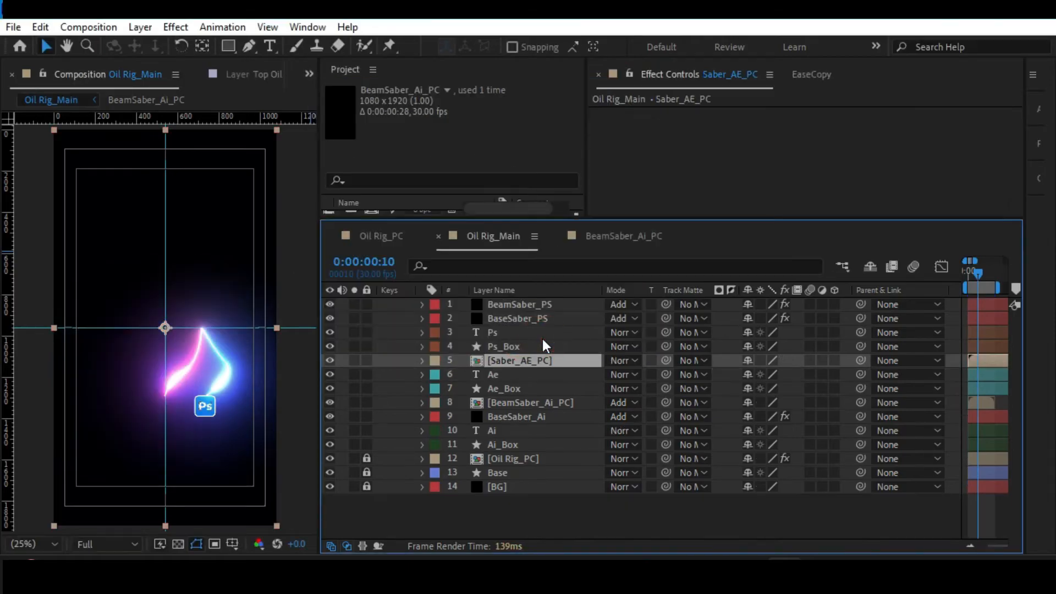
Set Saber_AE_PC's blending mode to Add, then open that composition and trim it to its work area.
{"action": "left_click", "coordinate": [613, 360]}
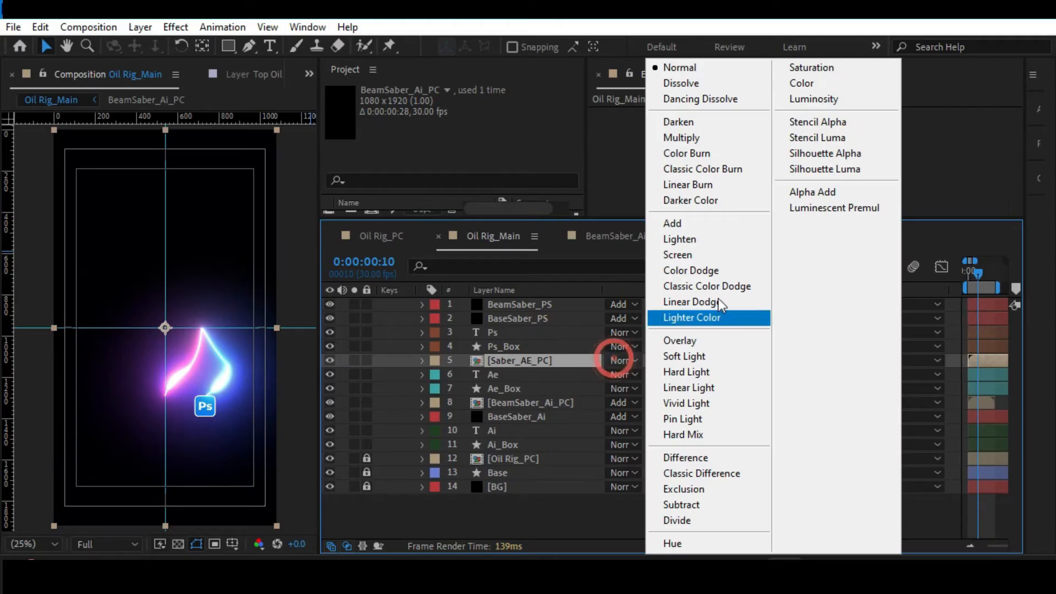
{"action": "left_click", "coordinate": [709, 224]}
{"action": "double_click", "coordinate": [520, 359]}
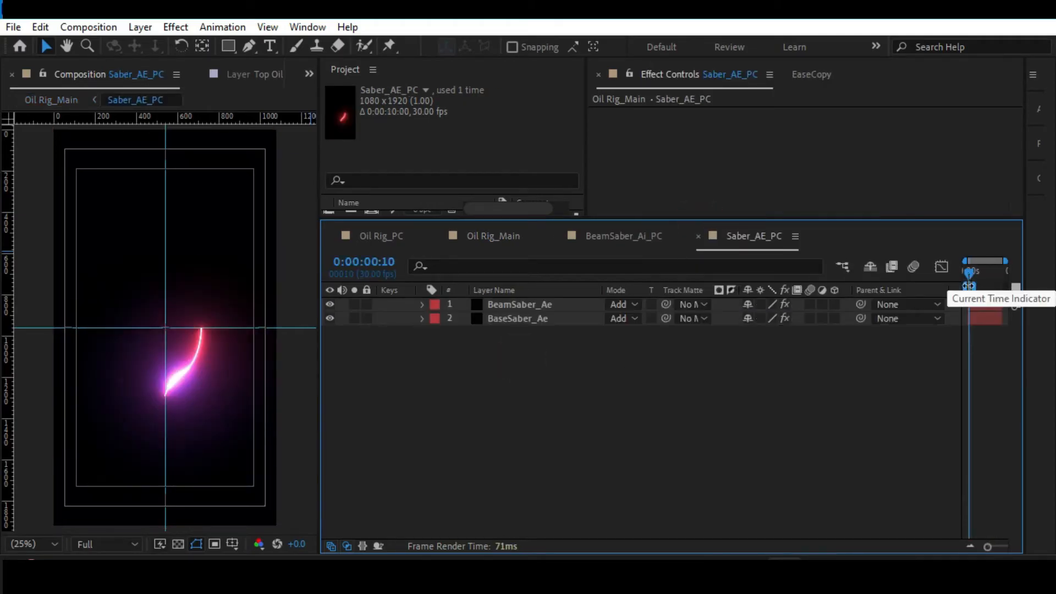
{"action": "left_click_drag", "start_coordinate": [988, 545], "coordinate": [1017, 550]}
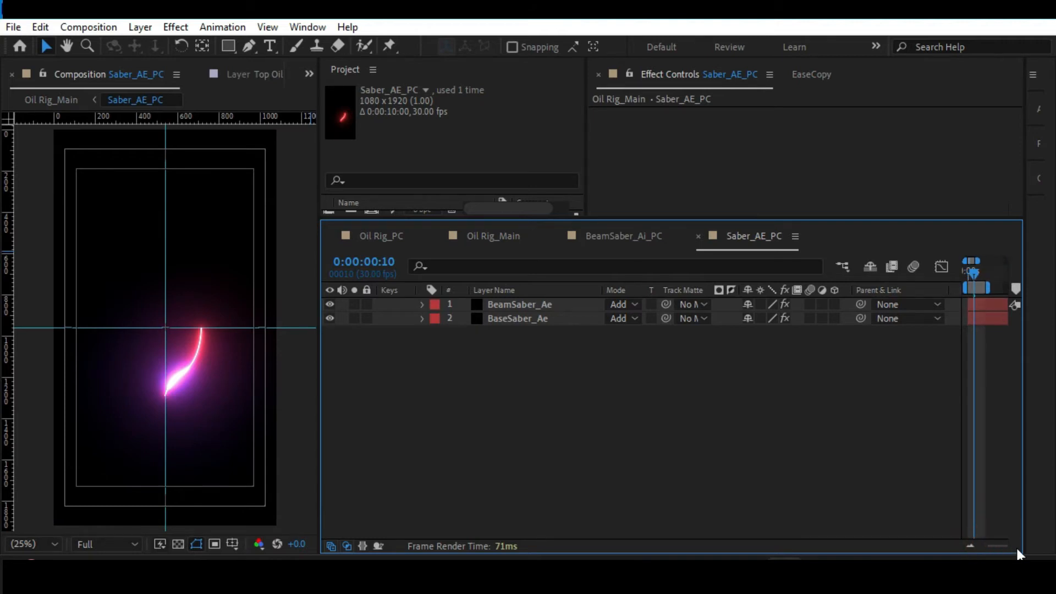
{"action": "key", "text": "ctrl+shift+x"}
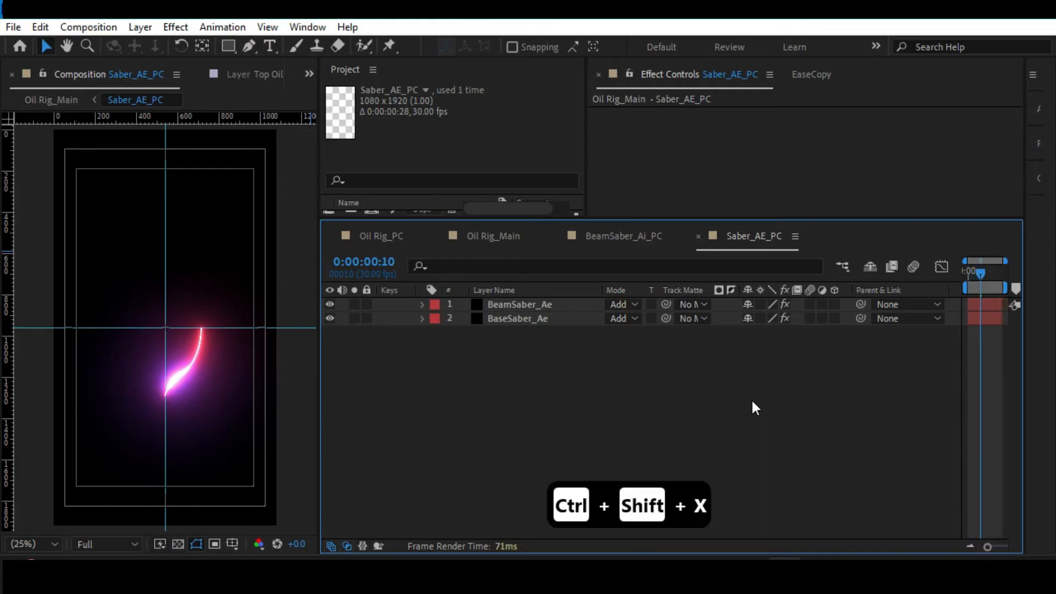
Preview the trimmed Saber_AE_PC animation, return to Oil Rig_Main and preview it there too.
{"action": "key", "text": "space"}
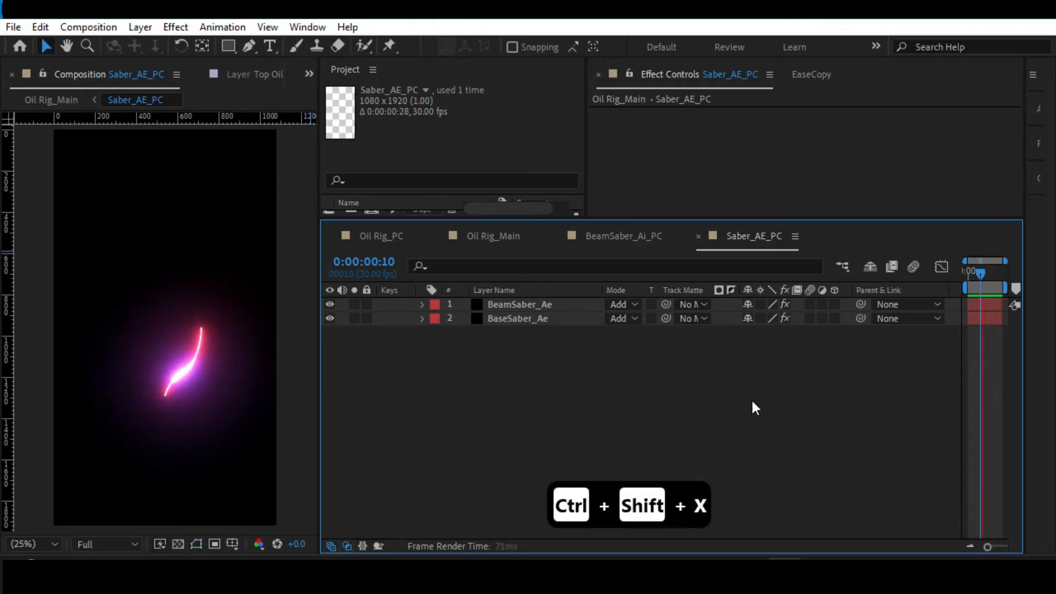
{"action": "key", "text": "space"}
{"action": "key", "text": "Tab"}
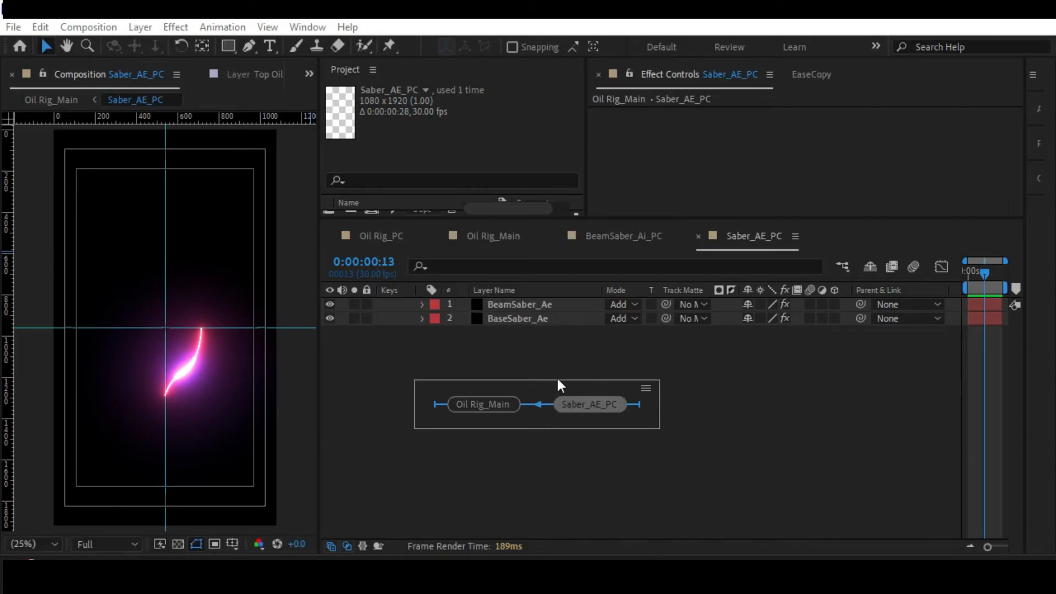
{"action": "left_click", "coordinate": [557, 476]}
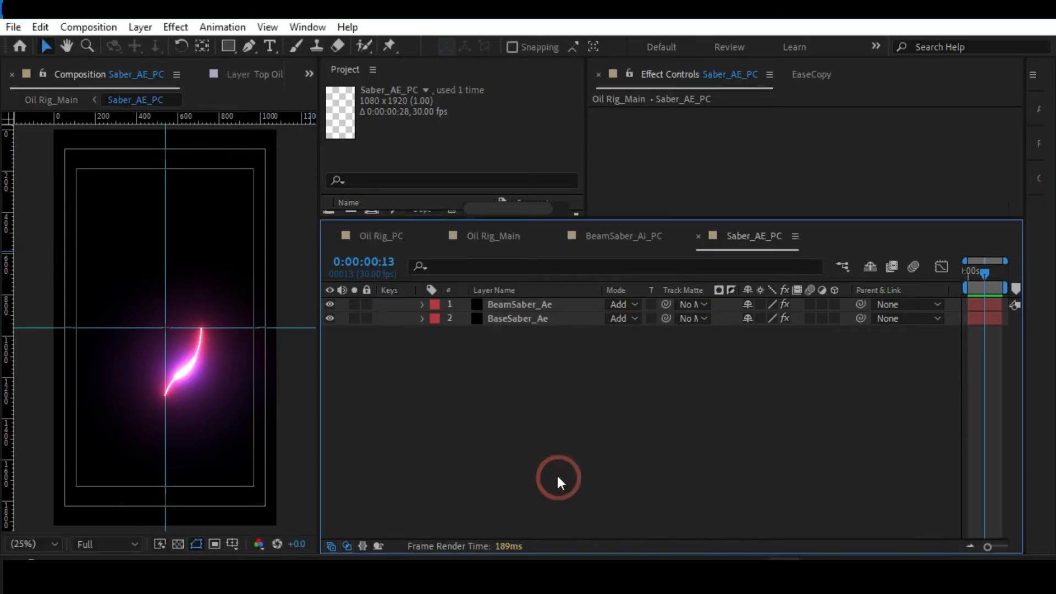
{"action": "key", "text": "Tab"}
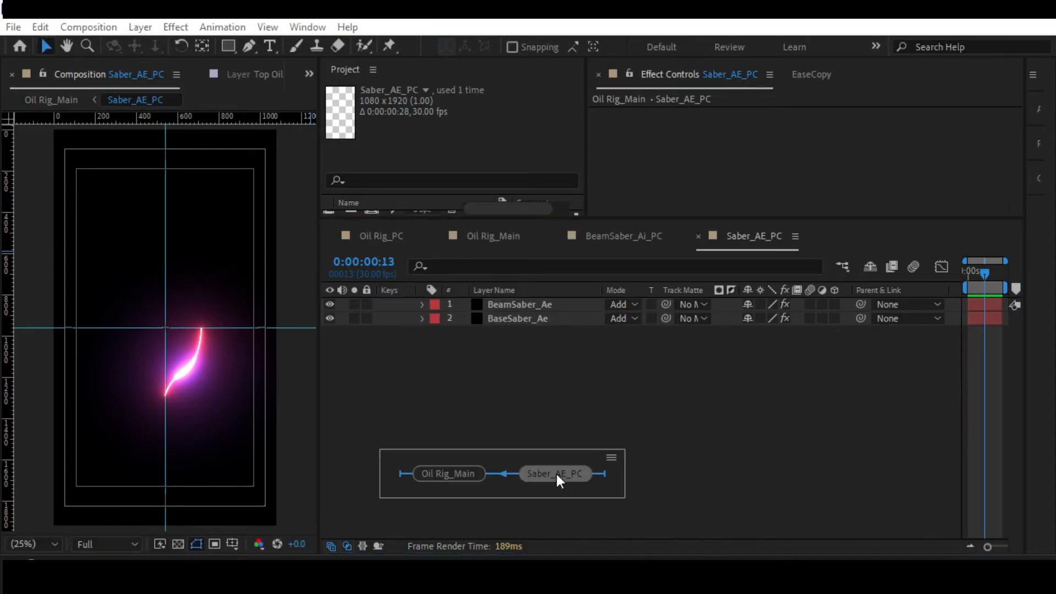
{"action": "left_click", "coordinate": [433, 471]}
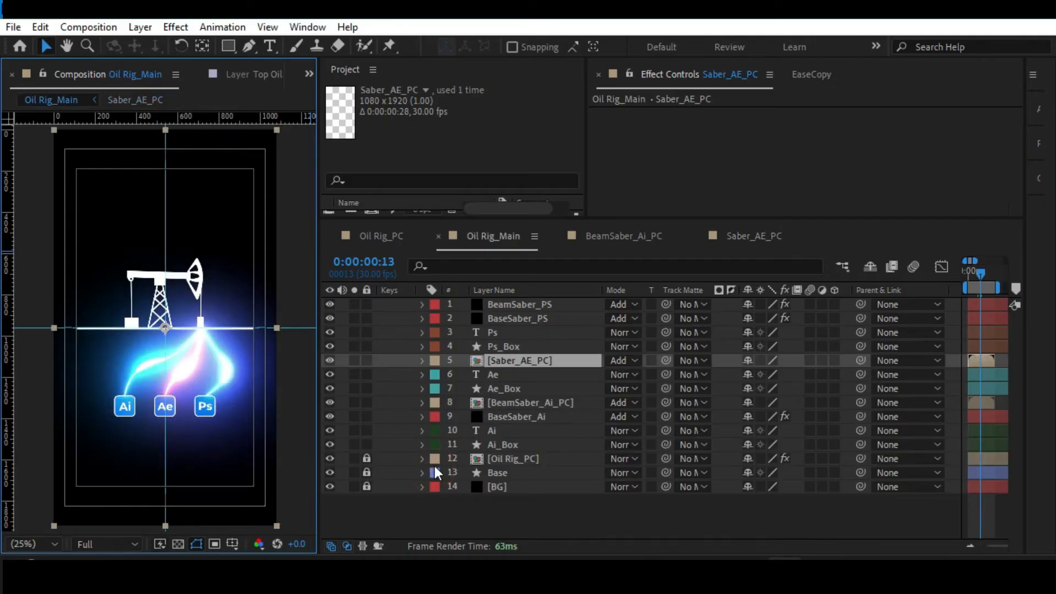
{"action": "key", "text": "space"}
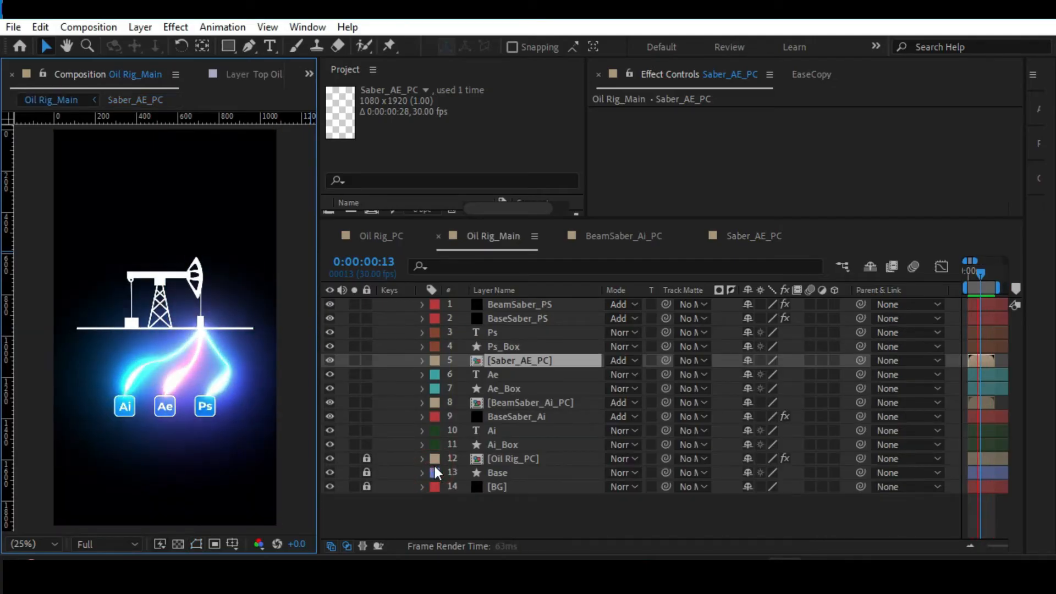
{"action": "key", "text": "space"}
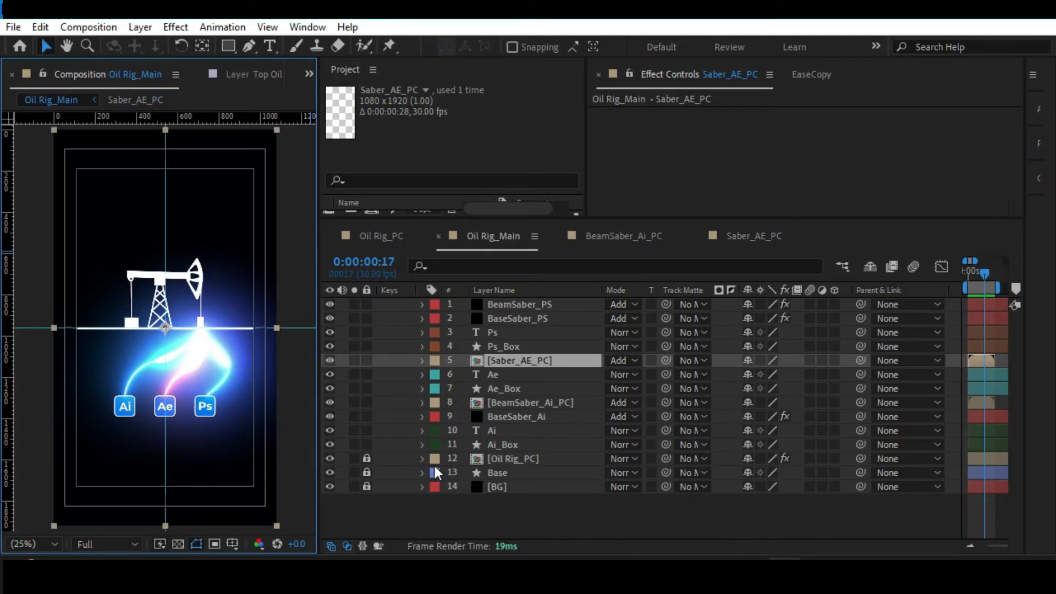
Pre-compose the BeamSaber_PS and BaseSaber_PS layers together as Saber_PS_PC, moving all attributes into the new composition.
{"action": "left_click", "coordinate": [504, 318]}
{"action": "left_click", "coordinate": [513, 306], "text": "shift"}
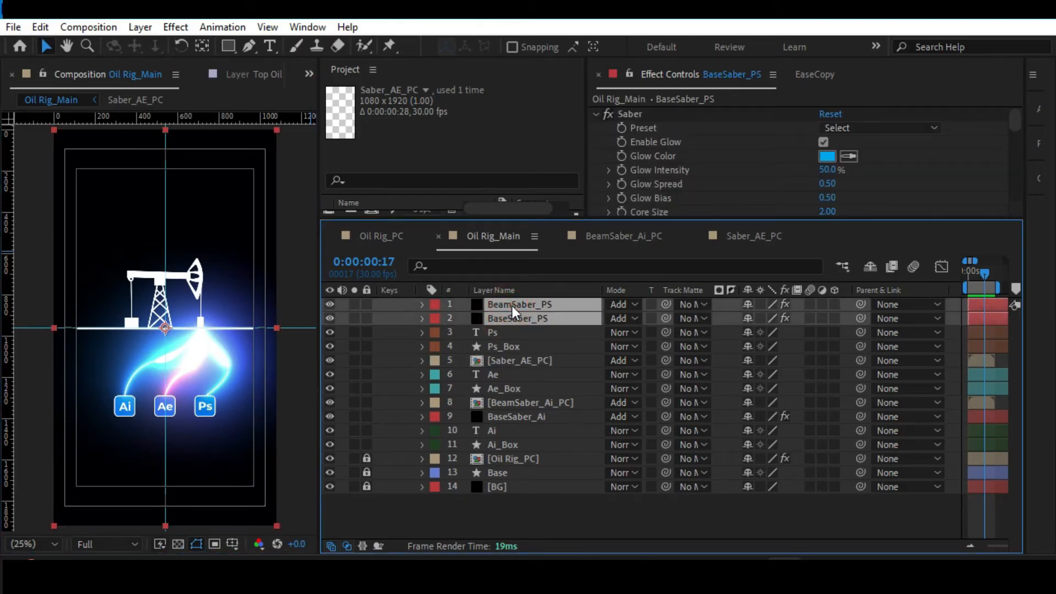
{"action": "key", "text": "ctrl+shift+c"}
{"action": "left_click", "coordinate": [342, 239]}
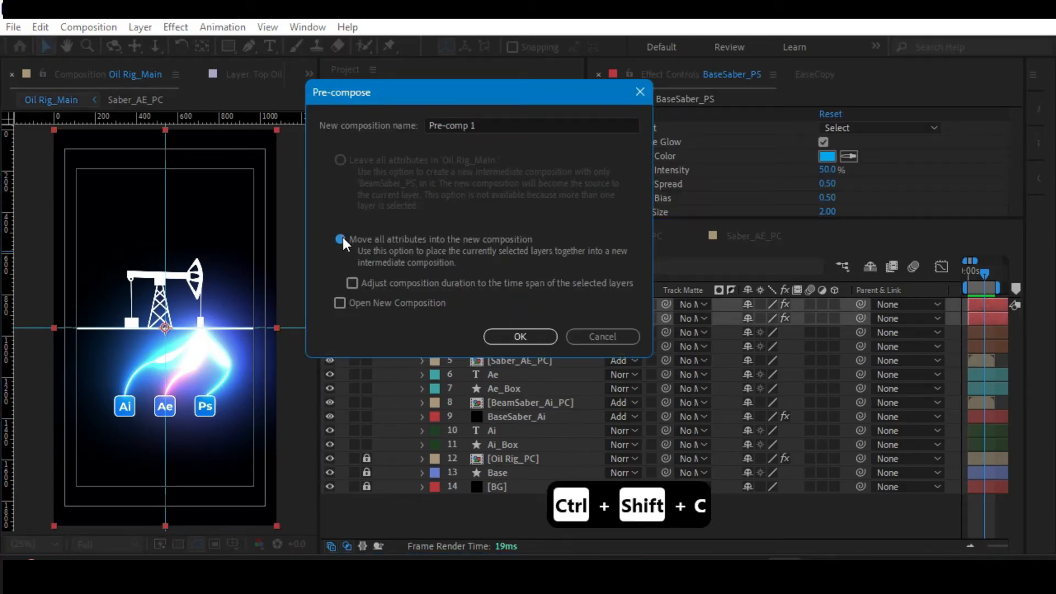
{"action": "left_click_drag", "start_coordinate": [479, 123], "coordinate": [357, 136]}
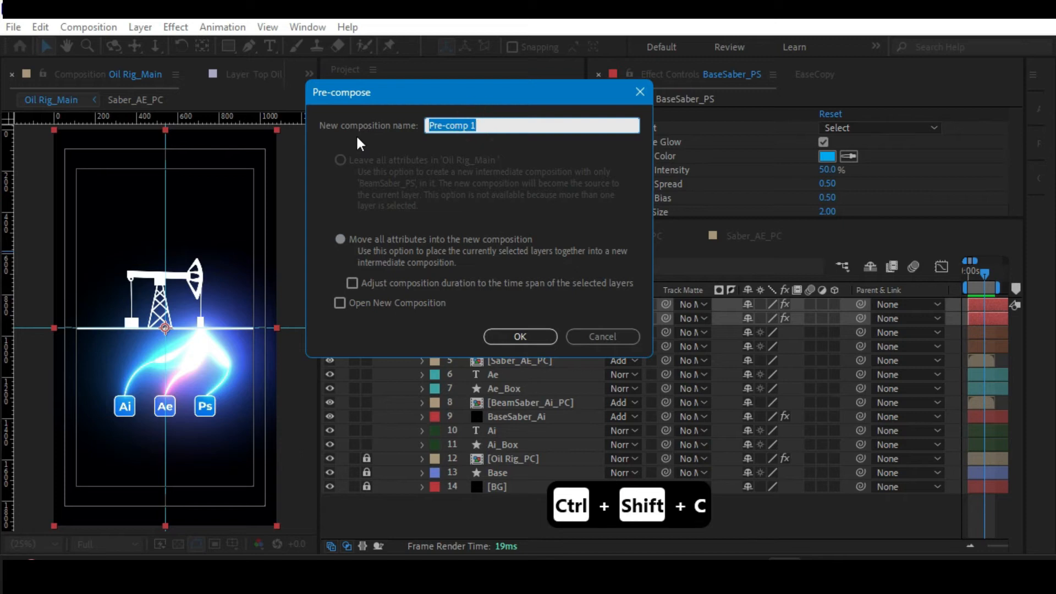
{"action": "left_click_drag", "start_coordinate": [364, 96], "coordinate": [186, 107]}
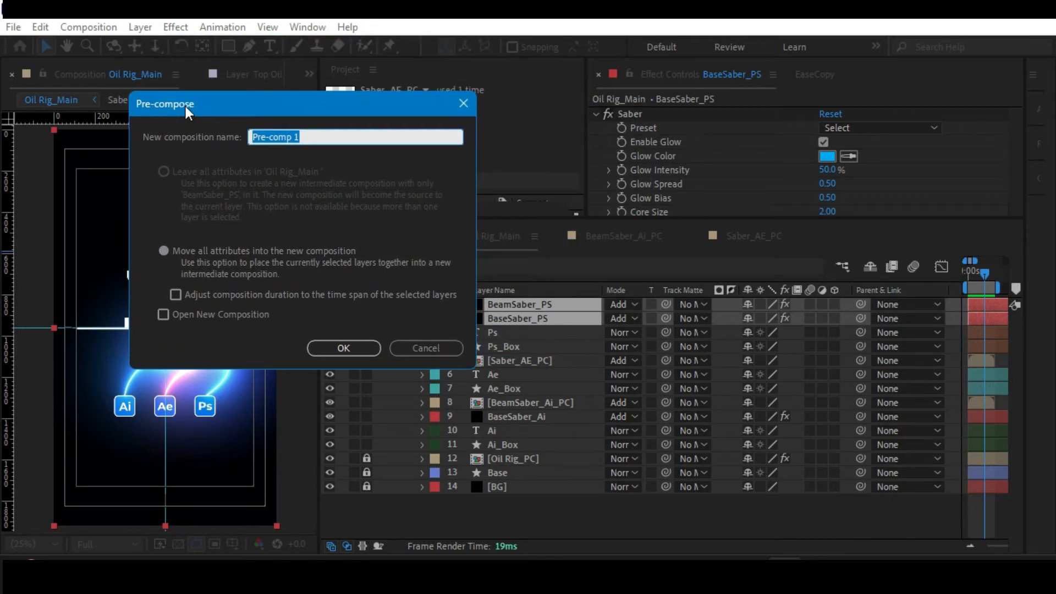
{"action": "type", "text": "Sa"}
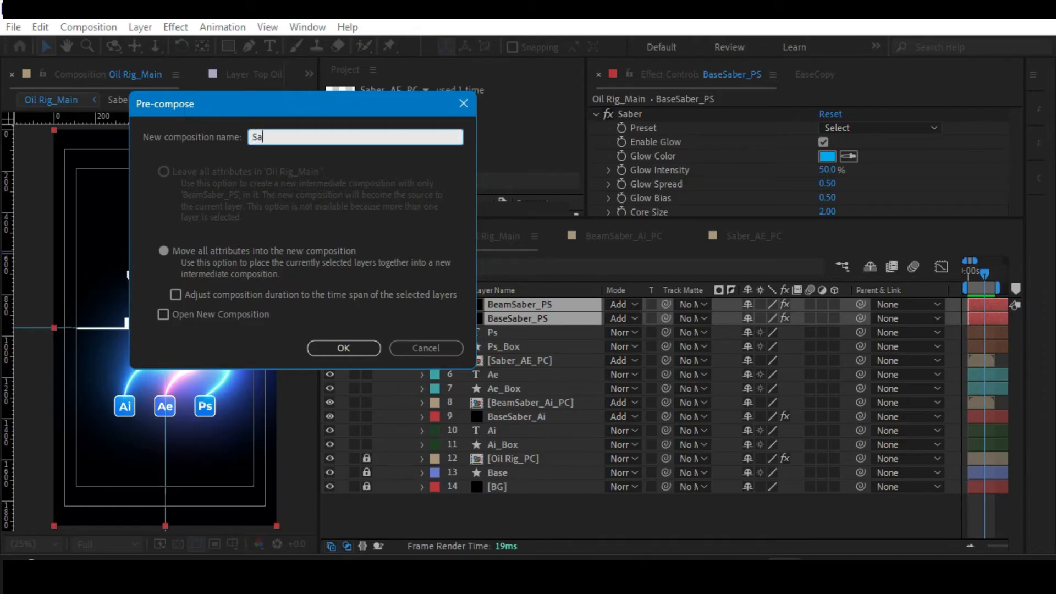
{"action": "type", "text": "ber_PS_PC"}
{"action": "left_click", "coordinate": [164, 251]}
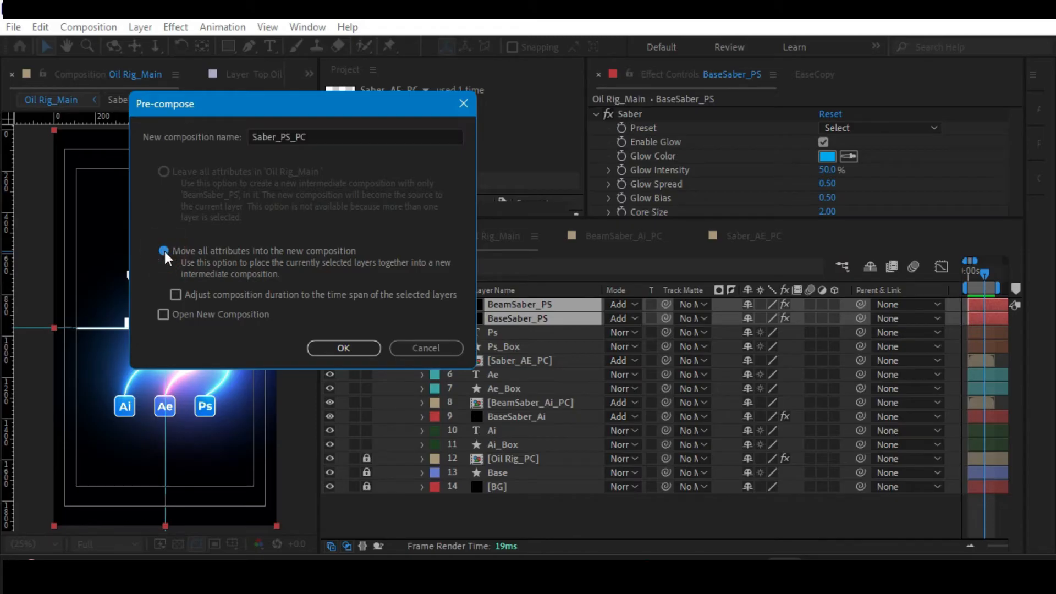
{"action": "left_click", "coordinate": [315, 346]}
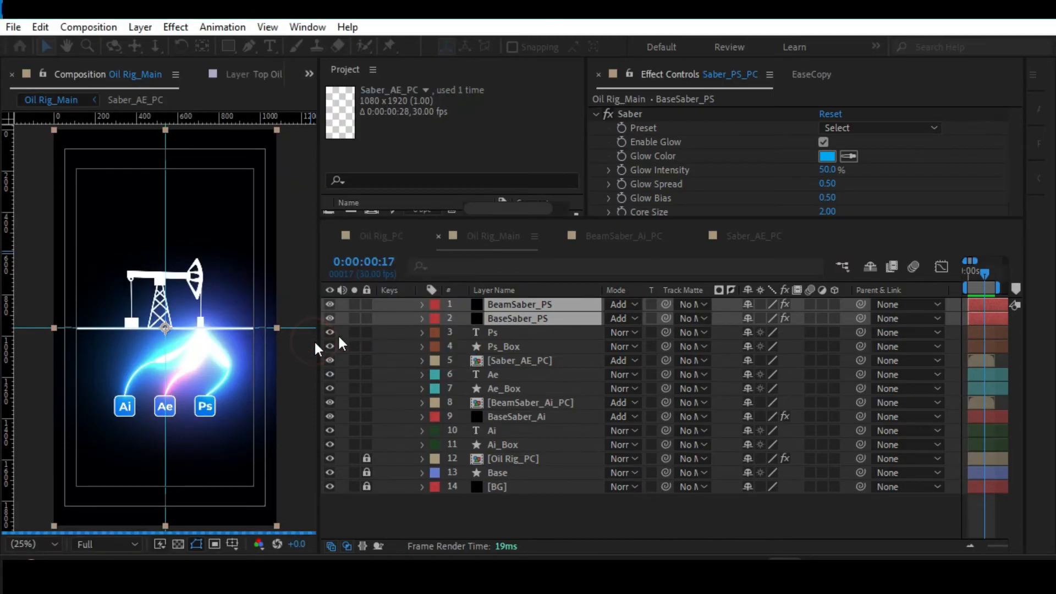
Set Saber_PS_PC's blending mode to Add, then open that composition and trim it to its work area.
{"action": "left_click", "coordinate": [628, 302]}
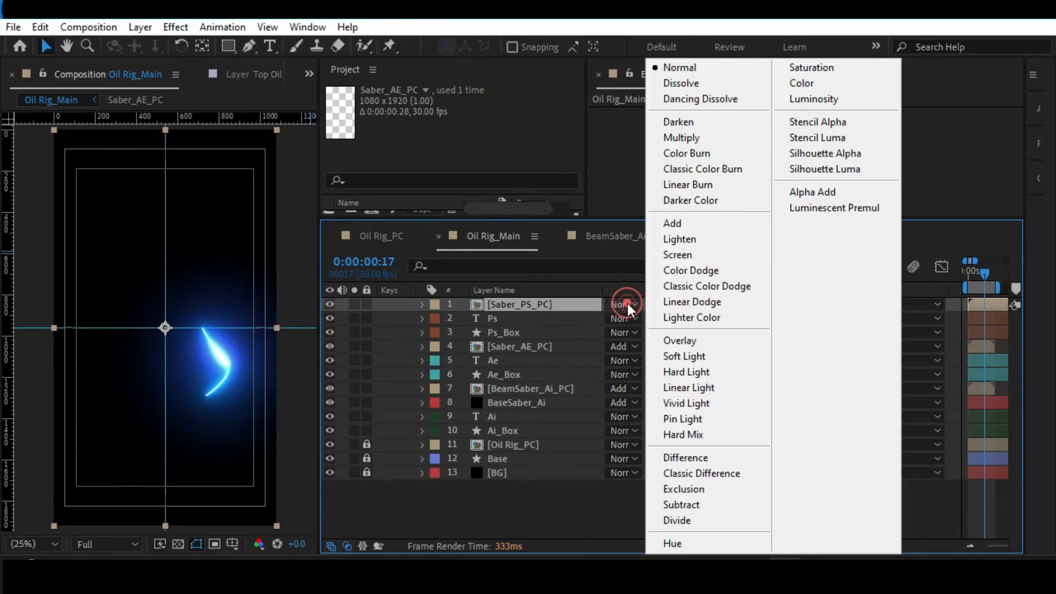
{"action": "left_click", "coordinate": [701, 218]}
{"action": "double_click", "coordinate": [534, 305]}
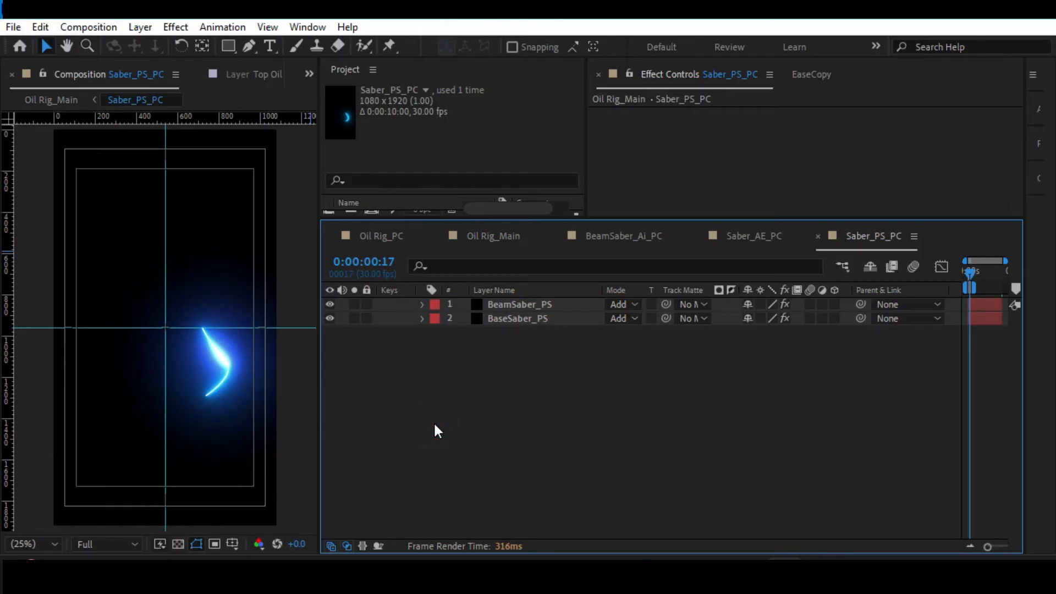
{"action": "key", "text": "ctrl+shift+x"}
Preview the trimmed Saber_PS_PC animation, return to Oil Rig_Main and play the full composition.
{"action": "key", "text": "space"}
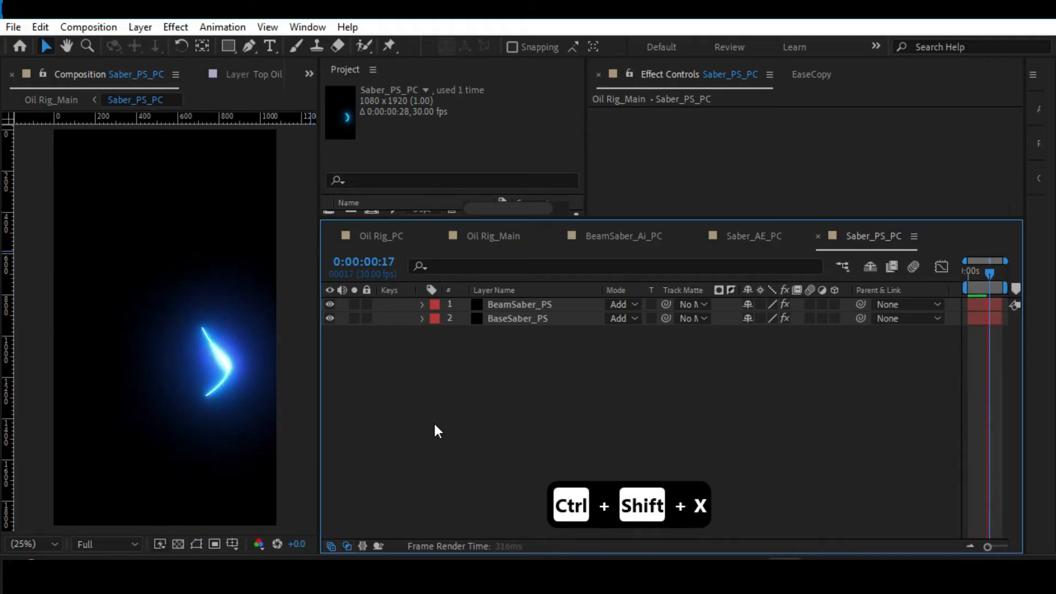
{"action": "key", "text": "space"}
{"action": "key", "text": "Tab"}
{"action": "left_click", "coordinate": [348, 424]}
{"action": "key", "text": "space"}
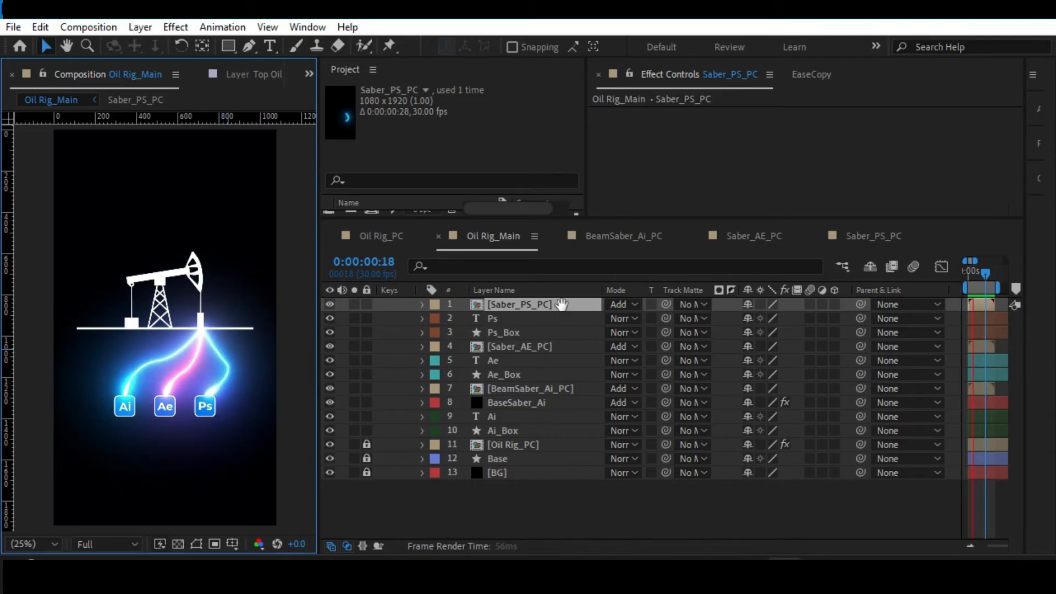
Try lowering the Saber_PS_PC layer's opacity to 79%, and restore it to 100%.
{"action": "key", "text": "t"}
{"action": "left_click_drag", "start_coordinate": [752, 319], "coordinate": [732, 317]}
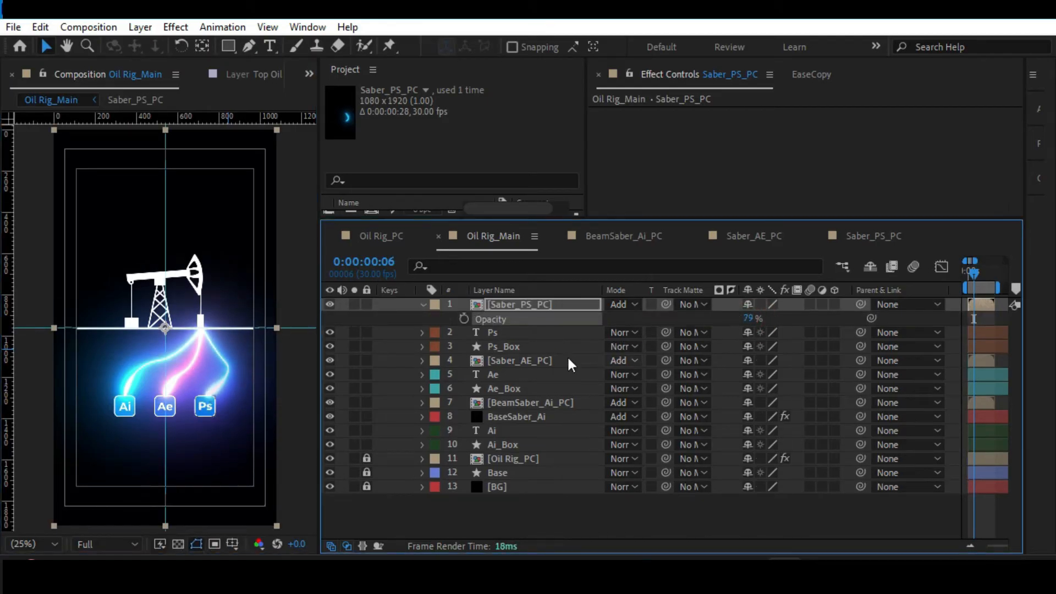
{"action": "left_click", "coordinate": [749, 317]}
{"action": "type", "text": "100"}
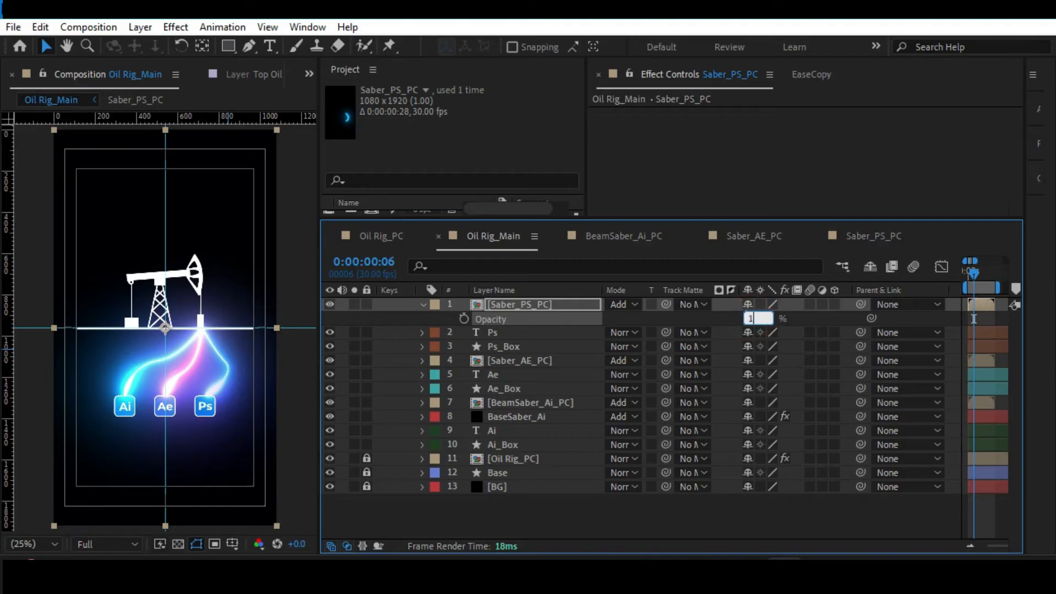
{"action": "key", "text": "Return"}
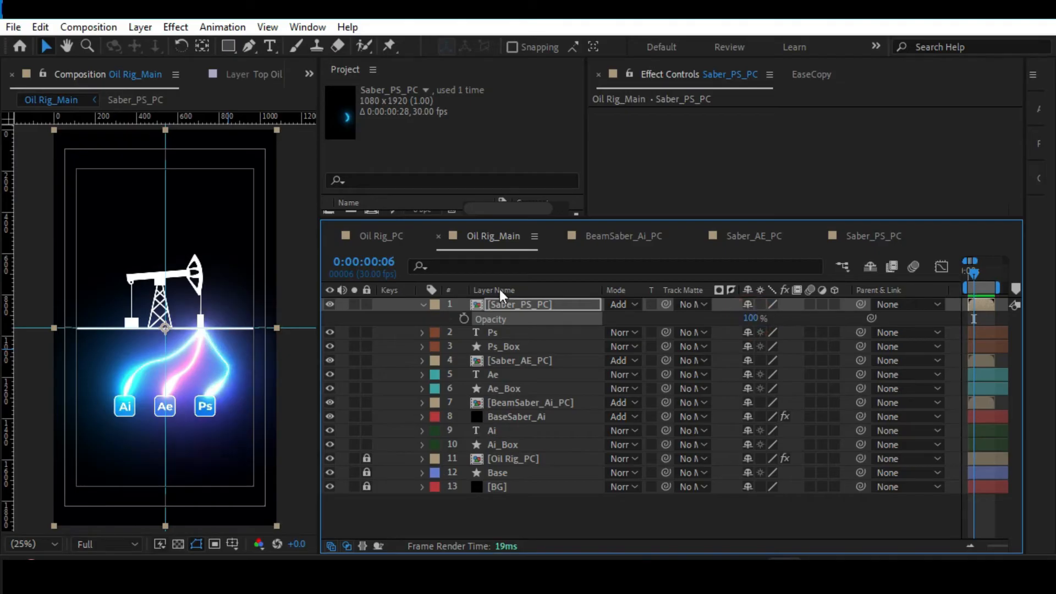
Inside Saber_PS_PC, try lowering BaseSaber_PS's Saber Glow Intensity to 5%, preview the result and undo the change.
{"action": "double_click", "coordinate": [509, 304]}
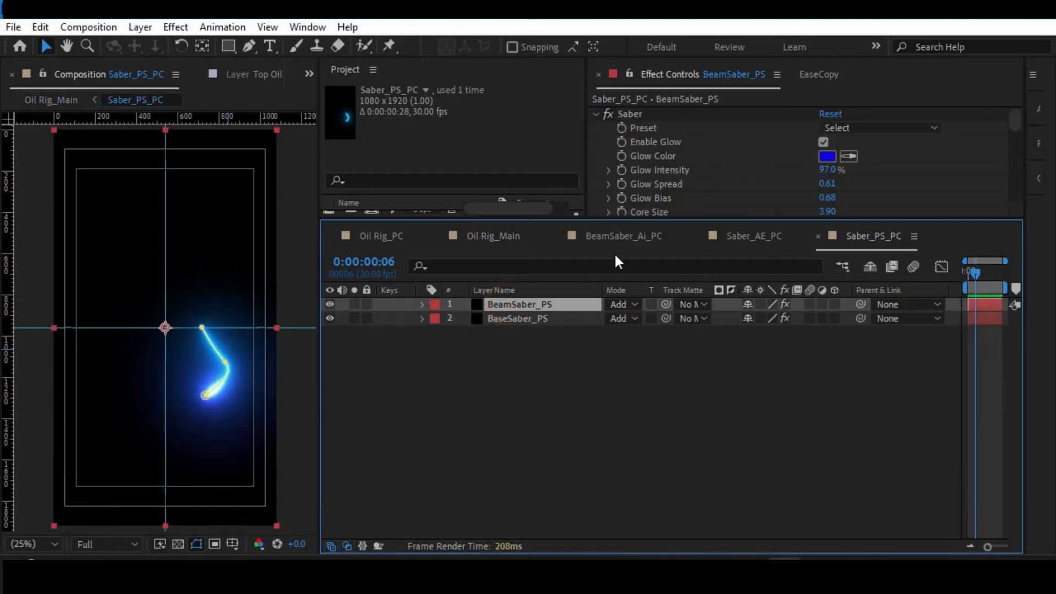
{"action": "left_click_drag", "start_coordinate": [629, 218], "coordinate": [633, 324]}
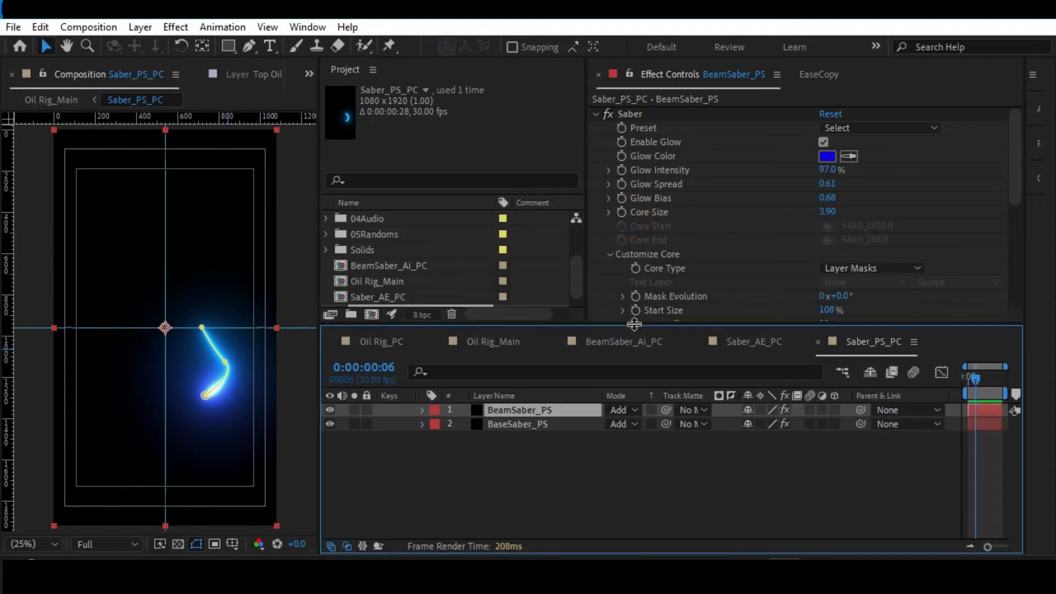
{"action": "left_click", "coordinate": [529, 426]}
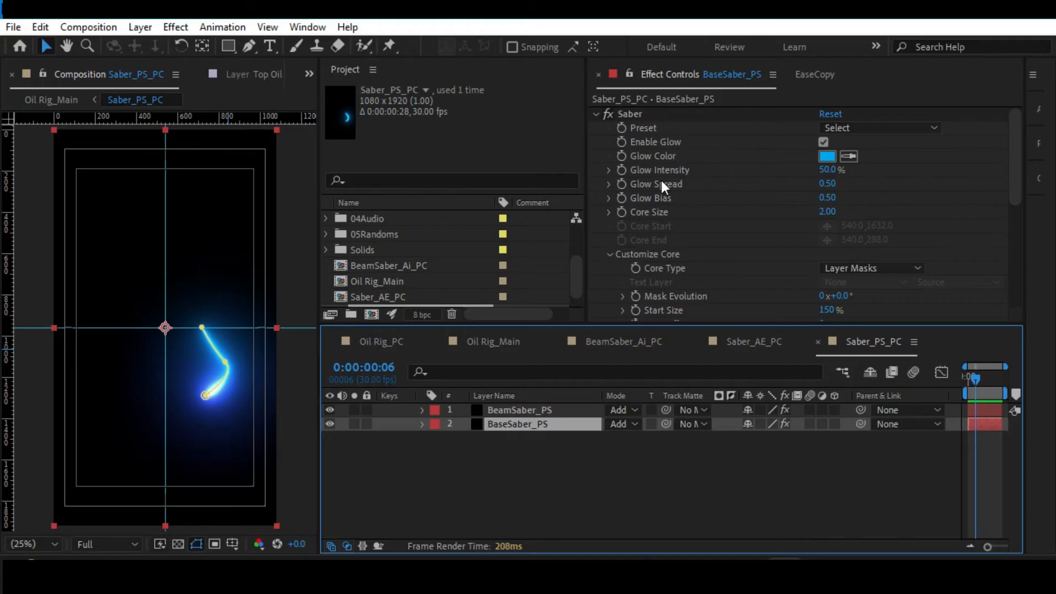
{"action": "left_click", "coordinate": [833, 170]}
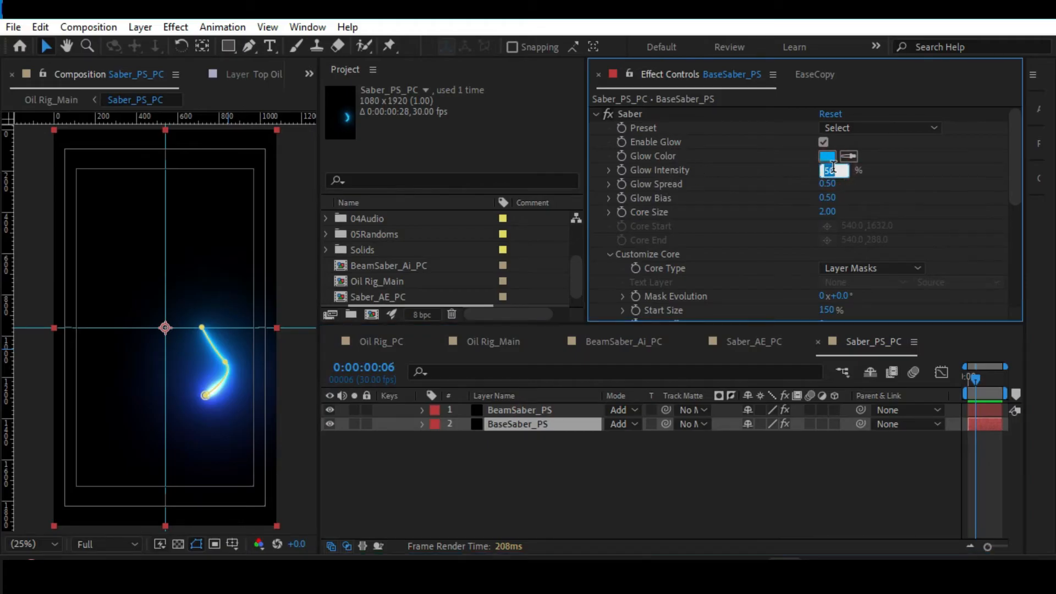
{"action": "type", "text": "5"}
{"action": "key", "text": "Return"}
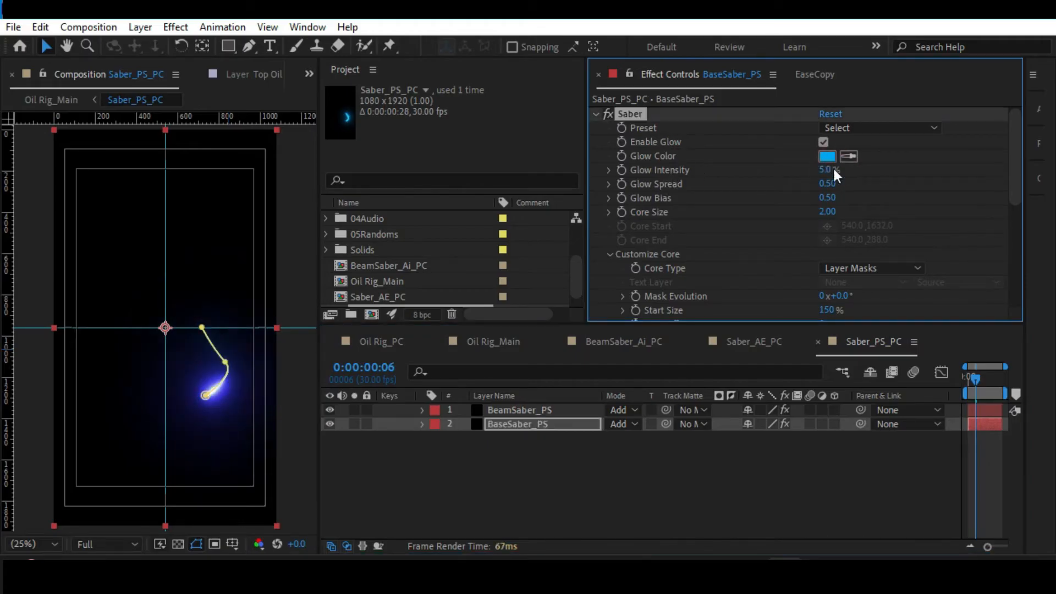
{"action": "left_click", "coordinate": [585, 451]}
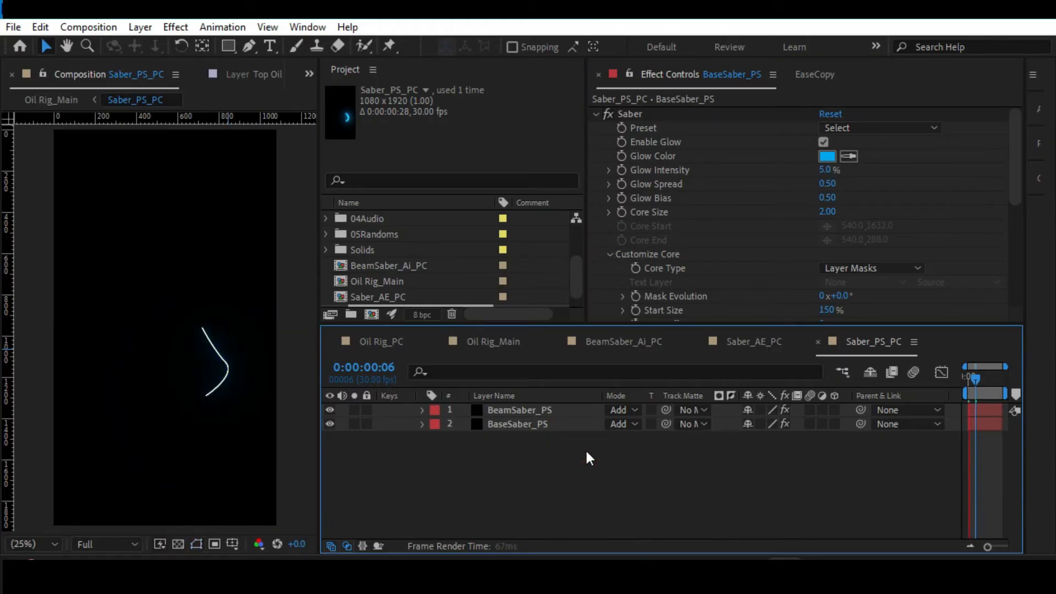
{"action": "key", "text": "space"}
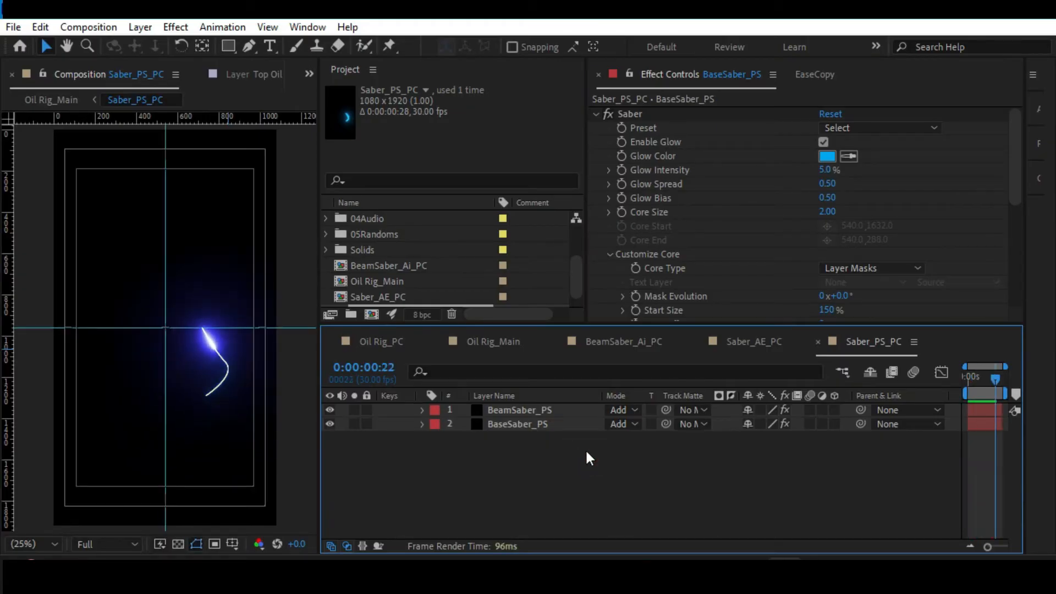
{"action": "key", "text": "ctrl+z"}
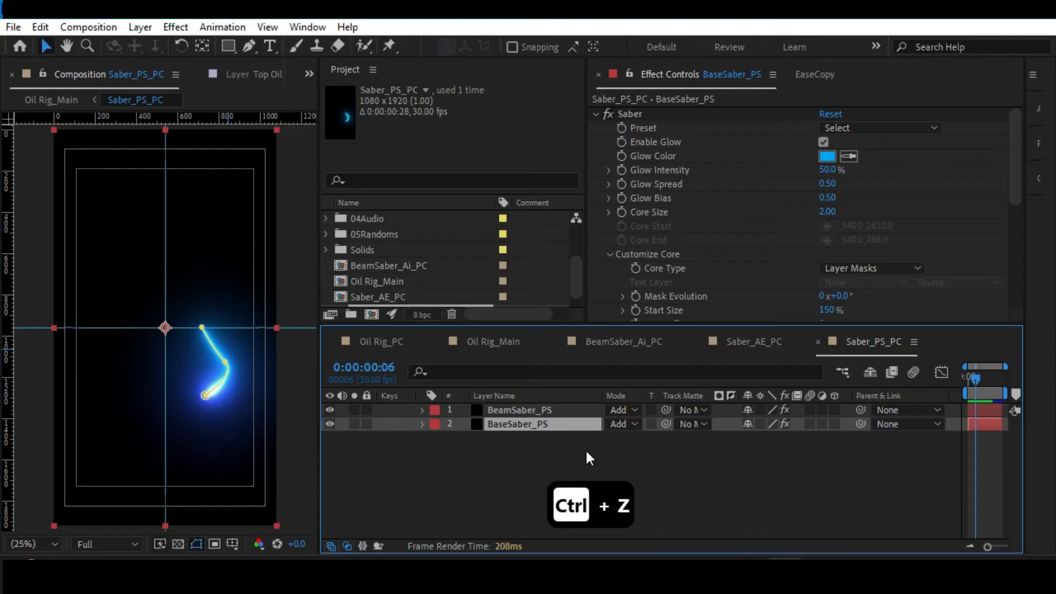
Deselect the layers in Saber_PS_PC and switch back to the Oil Rig_Main composition.
{"action": "left_click", "coordinate": [513, 443]}
{"action": "key", "text": "Tab"}
{"action": "left_click", "coordinate": [431, 439]}
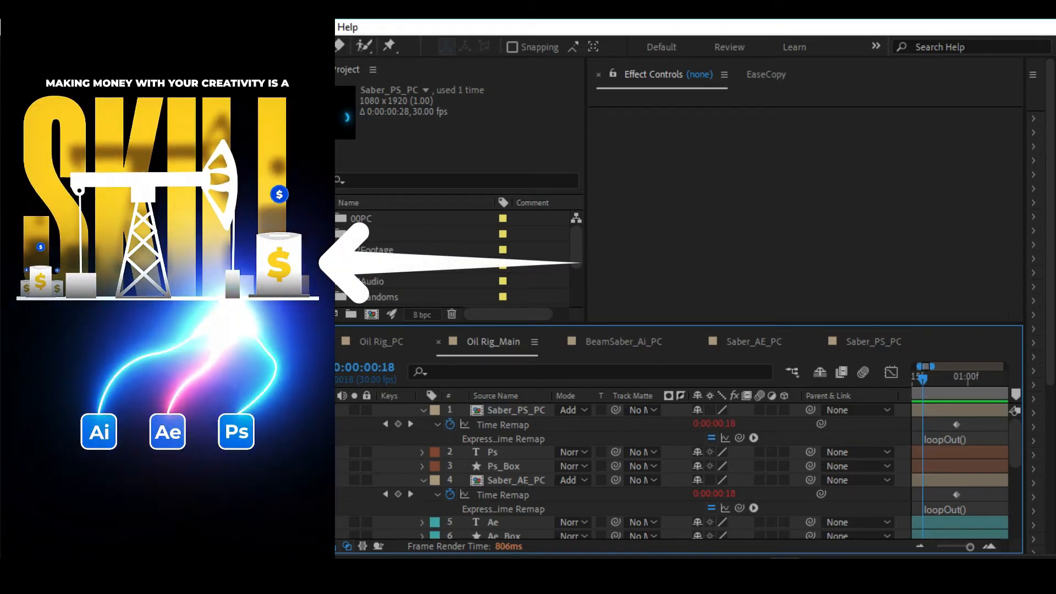
Move the BeamSaber_Ai_PC, Saber_AE_PC and Saber_PS_PC compositions into the 00PC project folder.
{"action": "scroll", "coordinate": [417, 273], "scroll_direction": "down", "scroll_amount": 3}
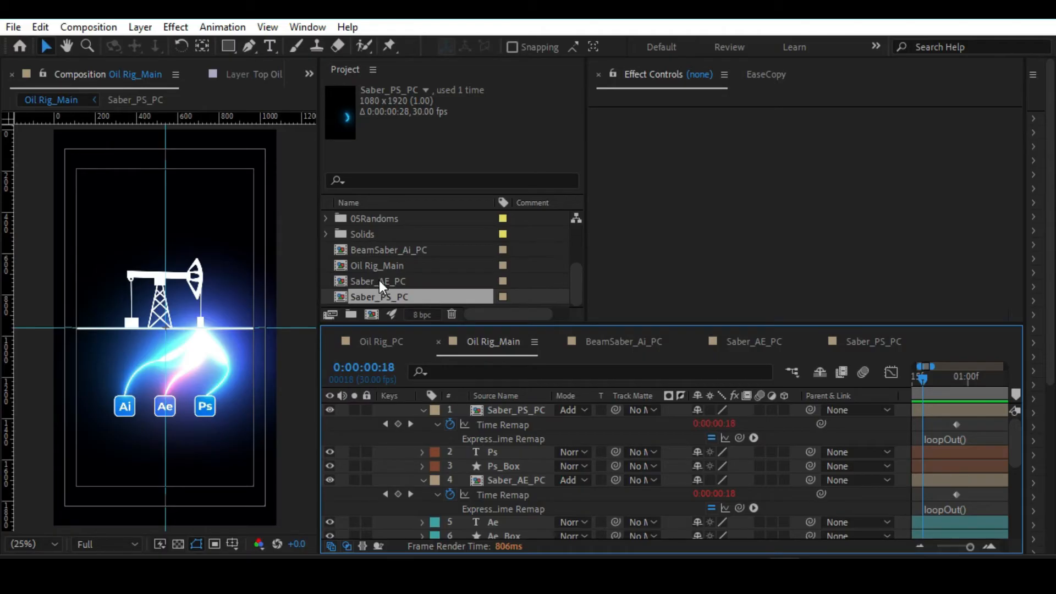
{"action": "left_click", "coordinate": [378, 282], "text": "ctrl"}
{"action": "left_click", "coordinate": [405, 249], "text": "ctrl"}
{"action": "scroll", "coordinate": [355, 266], "scroll_direction": "up", "scroll_amount": 3}
{"action": "scroll", "coordinate": [355, 265], "scroll_direction": "down", "scroll_amount": 3}
{"action": "left_click_drag", "start_coordinate": [372, 255], "coordinate": [381, 217]}
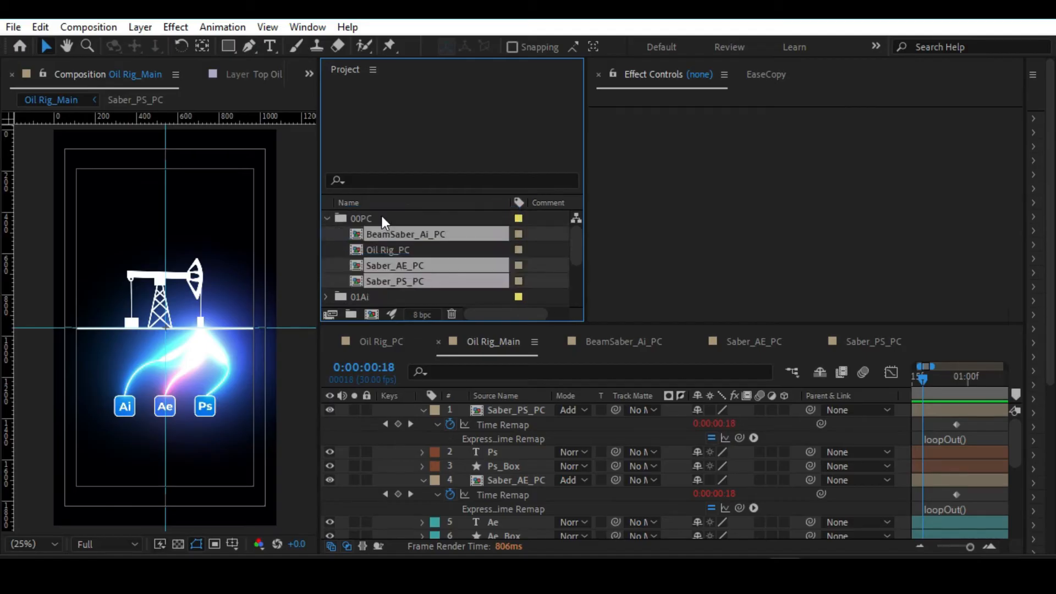
Move the Solids folder into the 05Randoms project folder.
{"action": "scroll", "coordinate": [366, 258], "scroll_direction": "down", "scroll_amount": 3}
{"action": "left_click", "coordinate": [357, 281]}
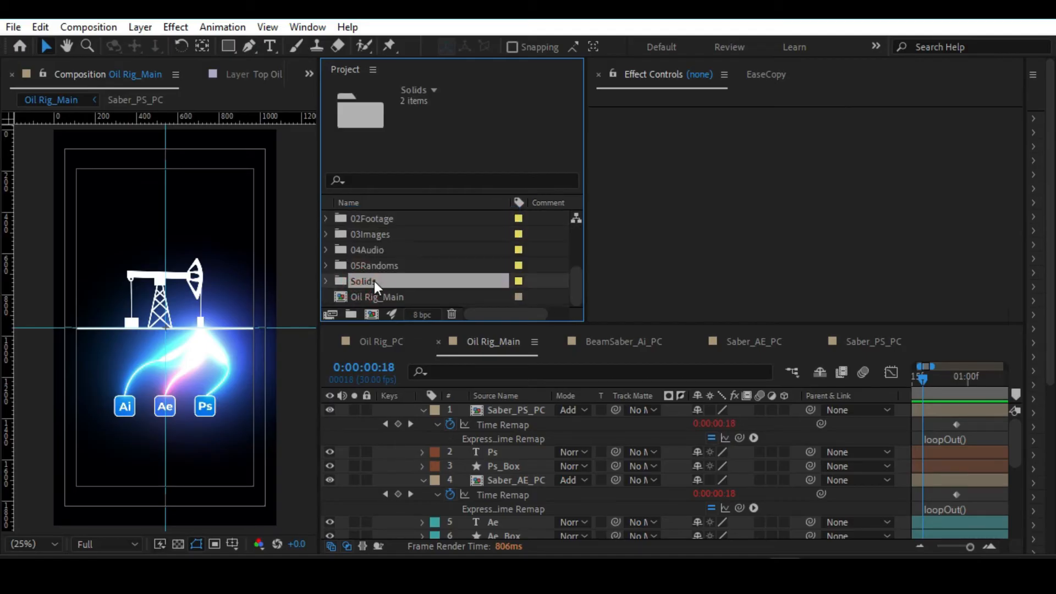
{"action": "left_click_drag", "start_coordinate": [368, 284], "coordinate": [392, 264]}
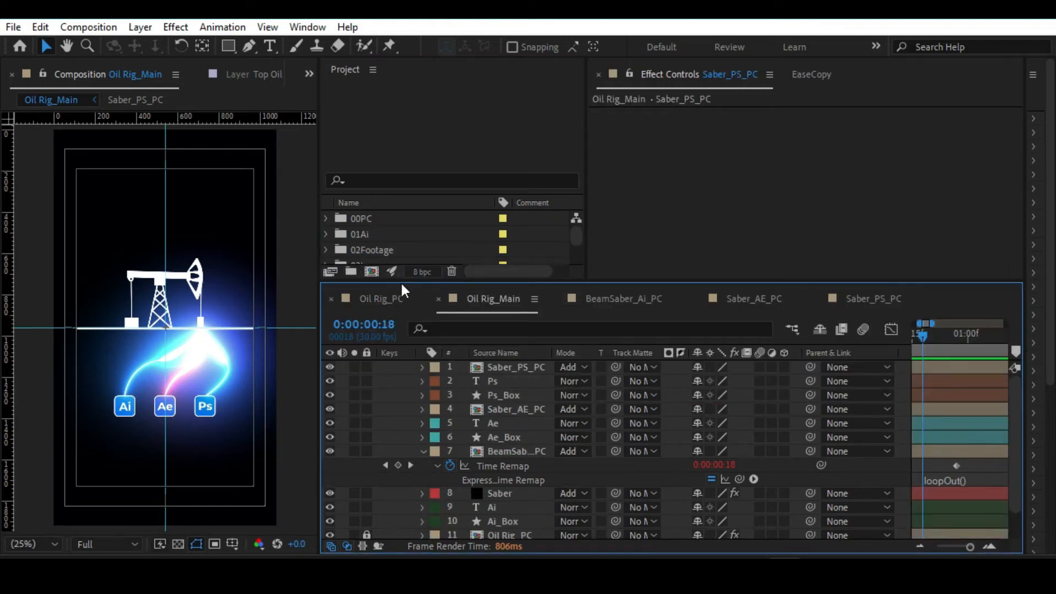
Enlarge the project file list and change the Oil Rig_Main composition's label colour to red.
{"action": "left_click_drag", "start_coordinate": [398, 281], "coordinate": [391, 396]}
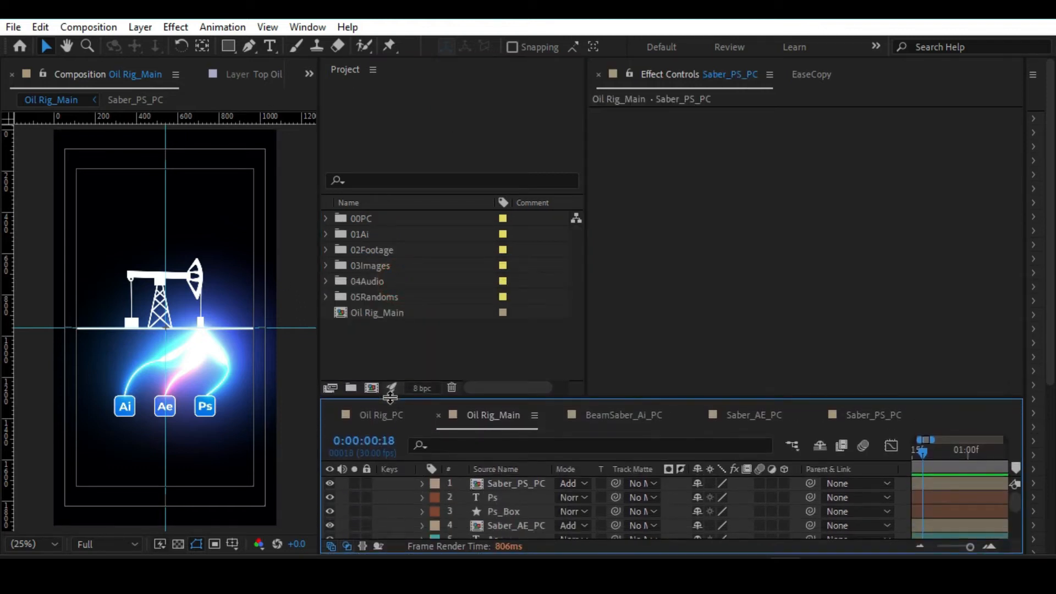
{"action": "left_click", "coordinate": [500, 312]}
{"action": "left_click", "coordinate": [542, 246]}
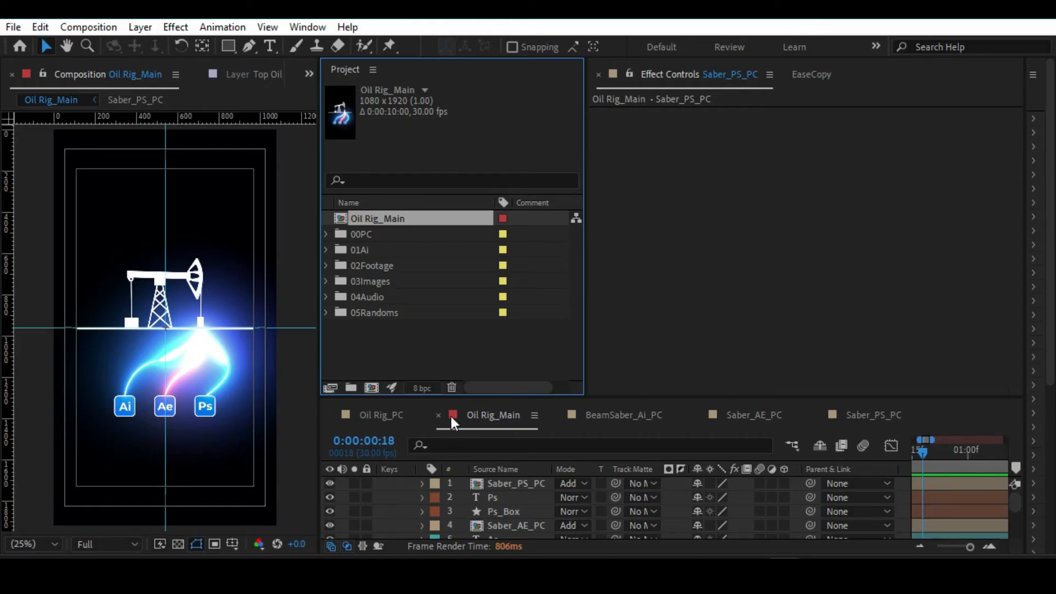
Give the timeline more height and close the BeamSaber_Ai_PC, Saber_AE_PC and Saber_PS_PC timelines.
{"action": "left_click_drag", "start_coordinate": [452, 396], "coordinate": [491, 214]}
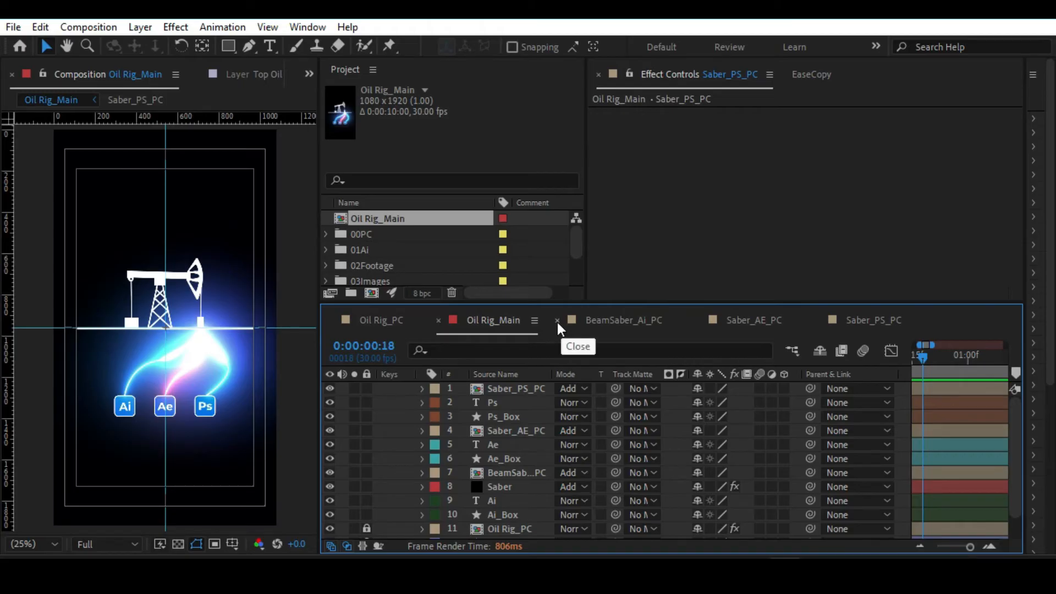
{"action": "left_click", "coordinate": [556, 322]}
{"action": "left_click", "coordinate": [557, 323]}
{"action": "left_click", "coordinate": [557, 322]}
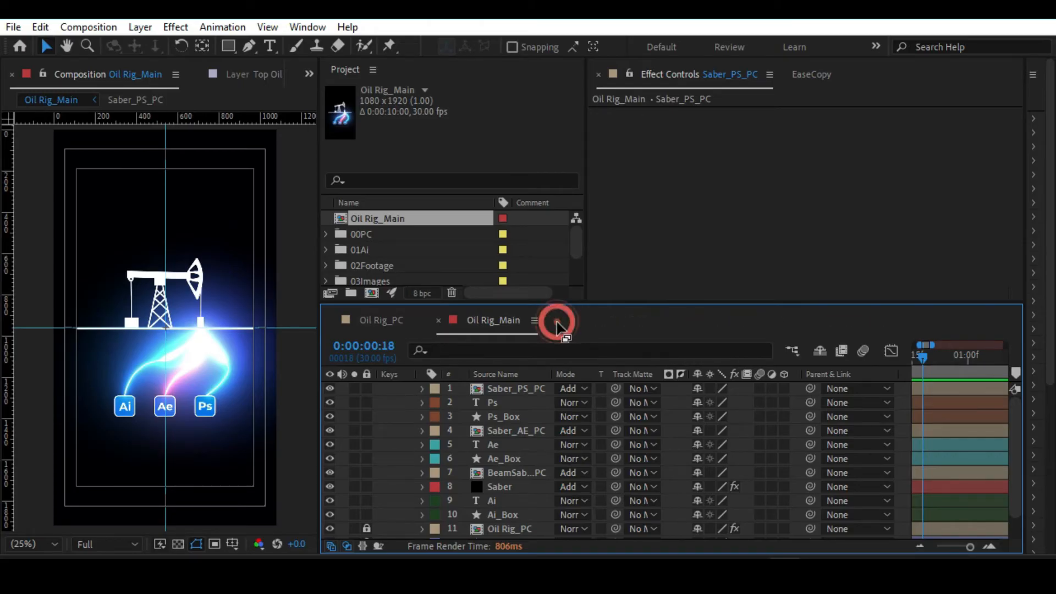
Create a new 1080 x 1080 px composition named Barrel_PC at 30 fps with a 10-second duration.
{"action": "scroll", "coordinate": [504, 451], "scroll_direction": "down", "scroll_amount": 2}
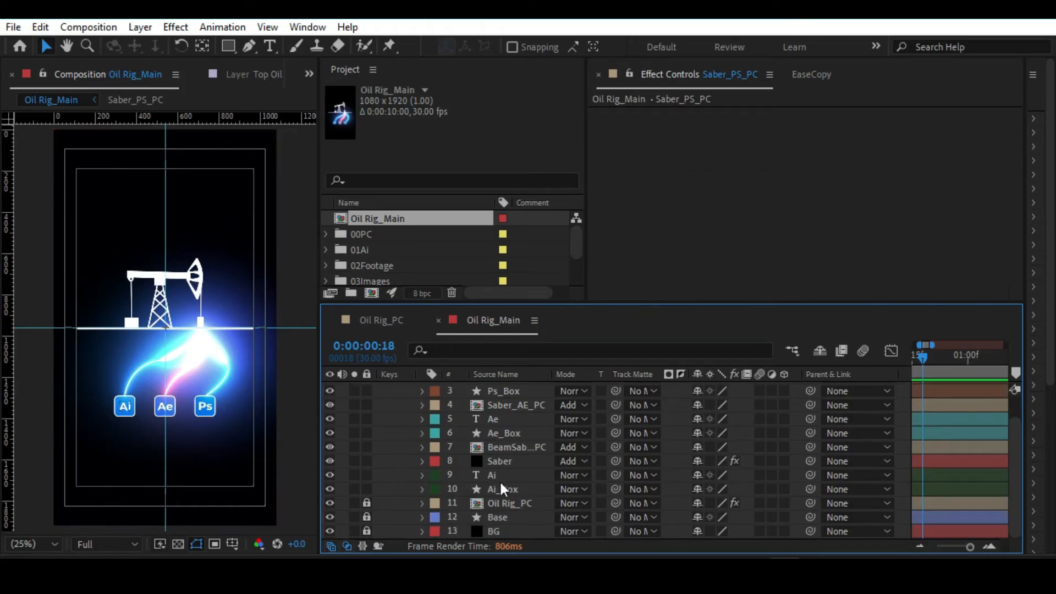
{"action": "scroll", "coordinate": [536, 402], "scroll_direction": "up", "scroll_amount": 2}
{"action": "scroll", "coordinate": [440, 247], "scroll_direction": "down", "scroll_amount": 2}
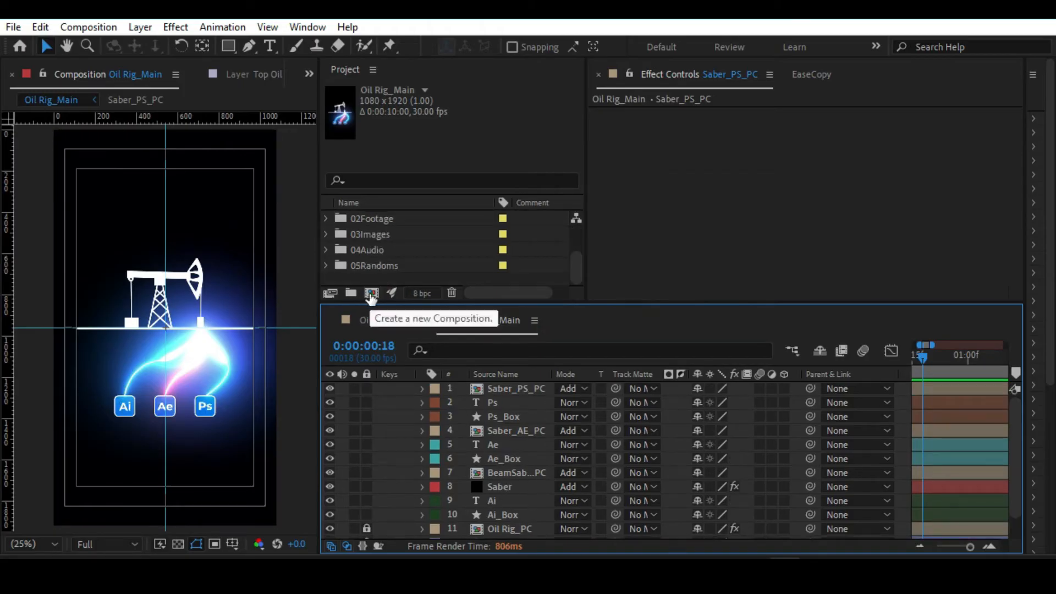
{"action": "left_click", "coordinate": [372, 293]}
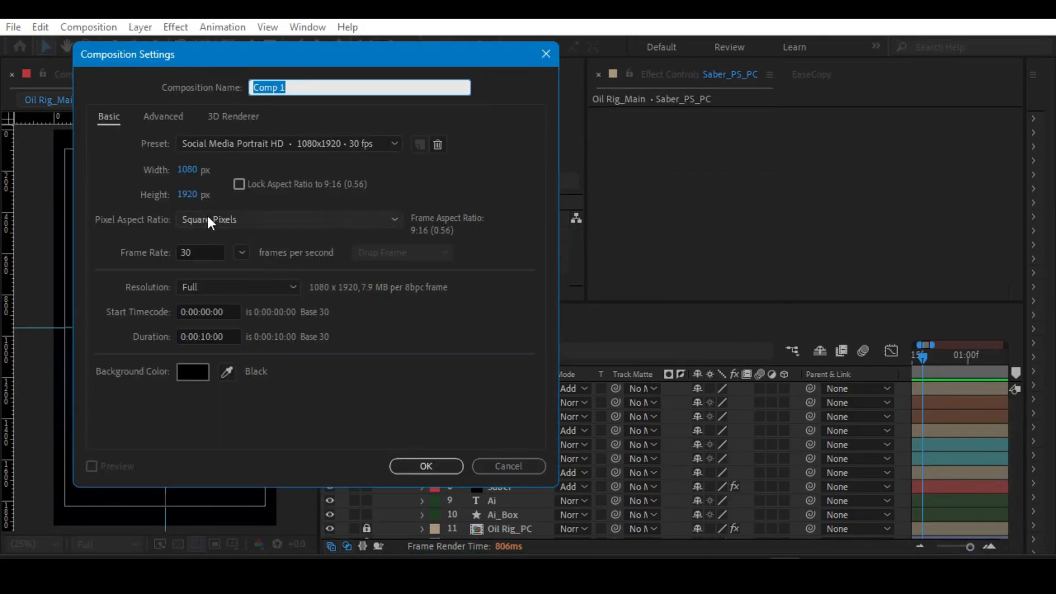
{"action": "left_click", "coordinate": [190, 195]}
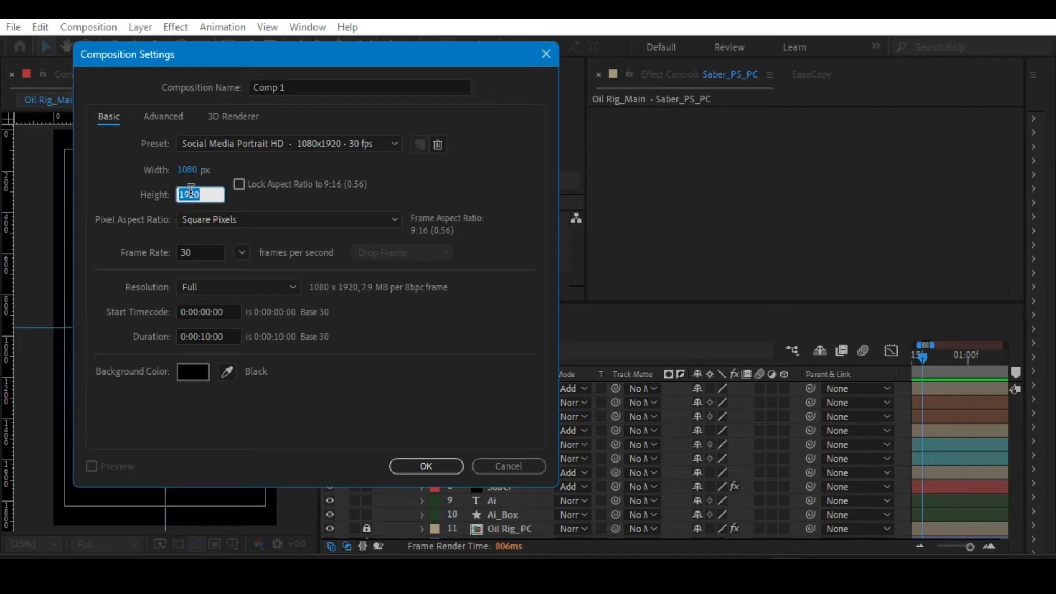
{"action": "type", "text": "1080"}
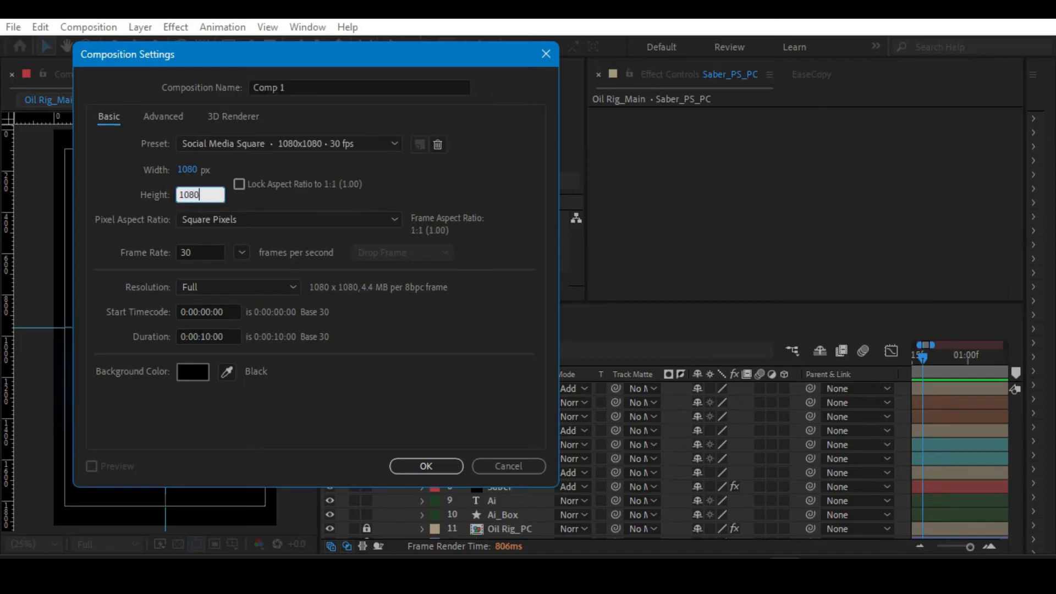
{"action": "left_click", "coordinate": [283, 87]}
{"action": "type", "text": "Barre"}
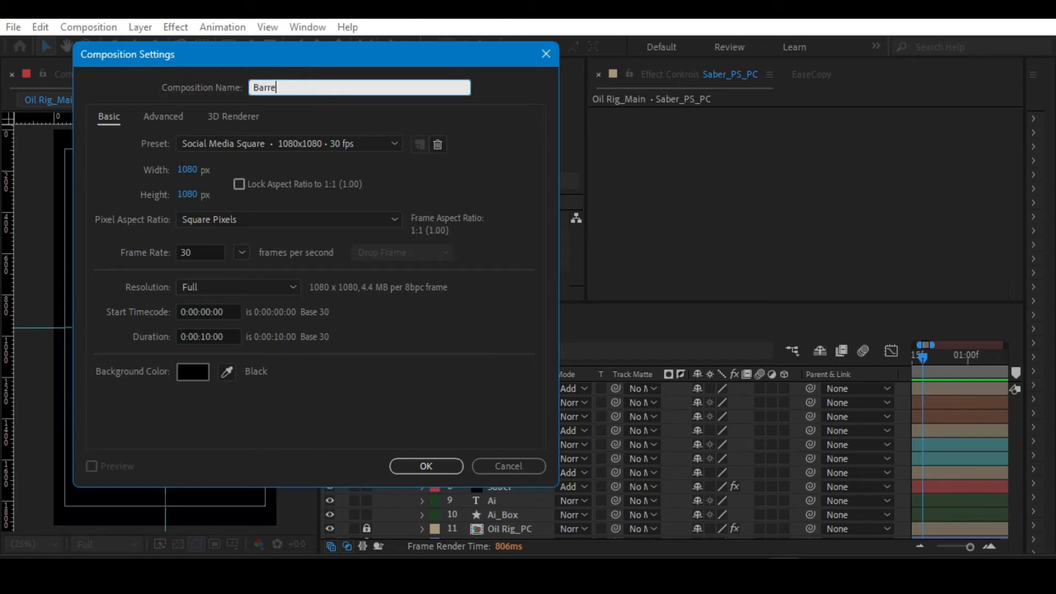
{"action": "type", "text": "l_PC"}
{"action": "left_click", "coordinate": [416, 465]}
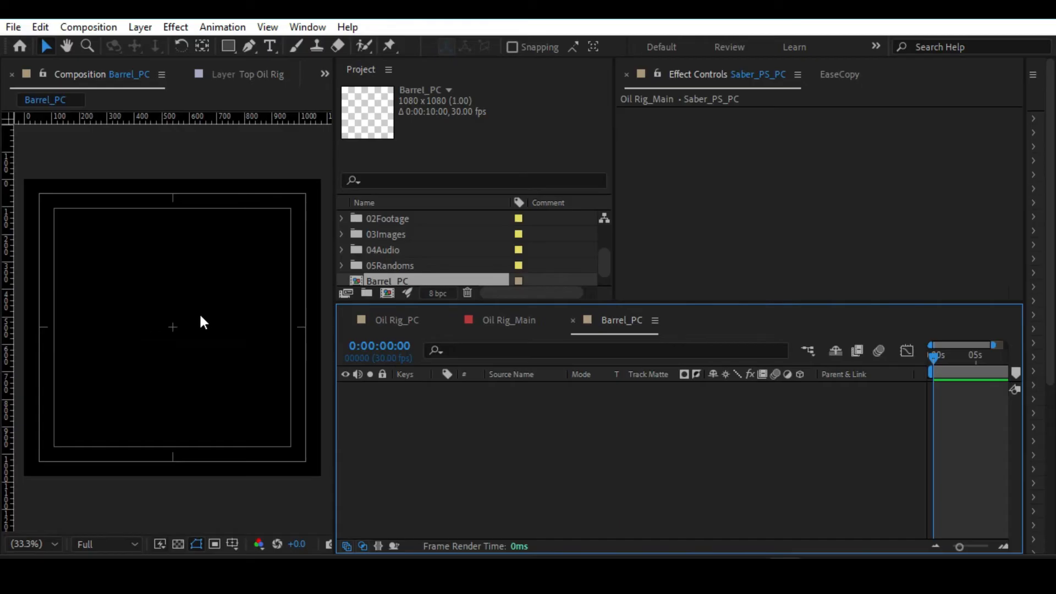
Draw a rectangle about 360 px wide in the lower centre of the Barrel_PC composition for the barrel body.
{"action": "left_click", "coordinate": [234, 44]}
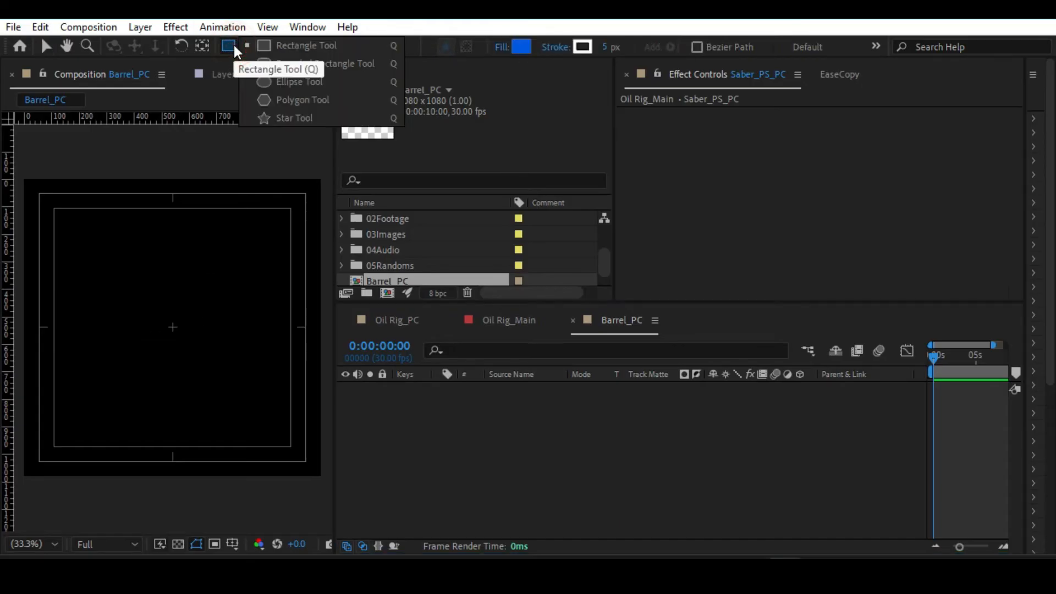
{"action": "left_click", "coordinate": [291, 45]}
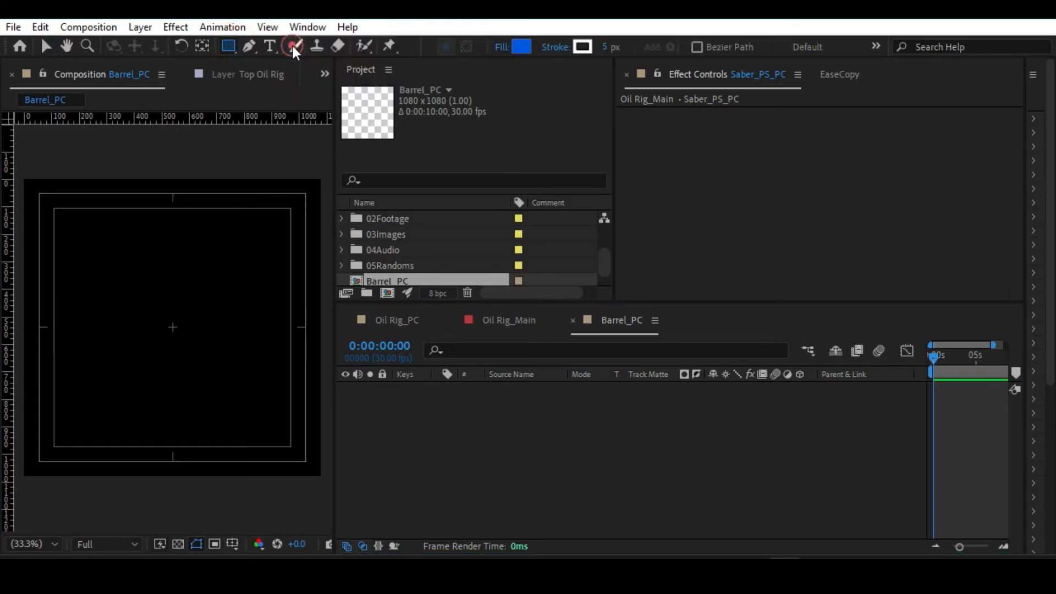
{"action": "left_click_drag", "start_coordinate": [123, 278], "coordinate": [223, 463]}
{"action": "key", "text": "v"}
{"action": "key", "text": "alt+slash"}
Set the barrel rectangle's stroke width to 0 px and its fill colour to white (FFFFFF).
{"action": "left_click", "coordinate": [197, 379]}
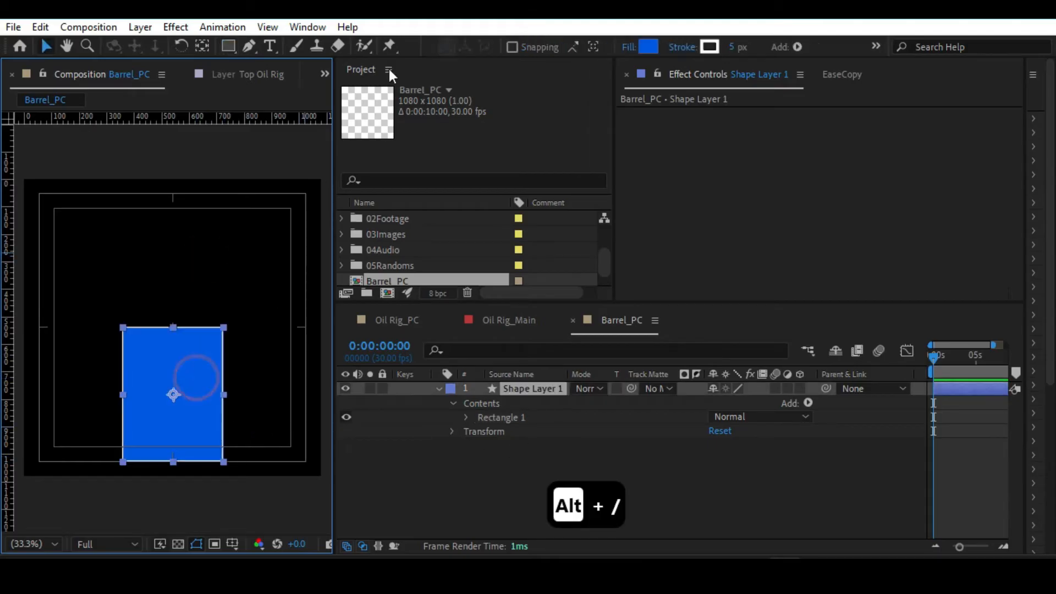
{"action": "left_click", "coordinate": [737, 47]}
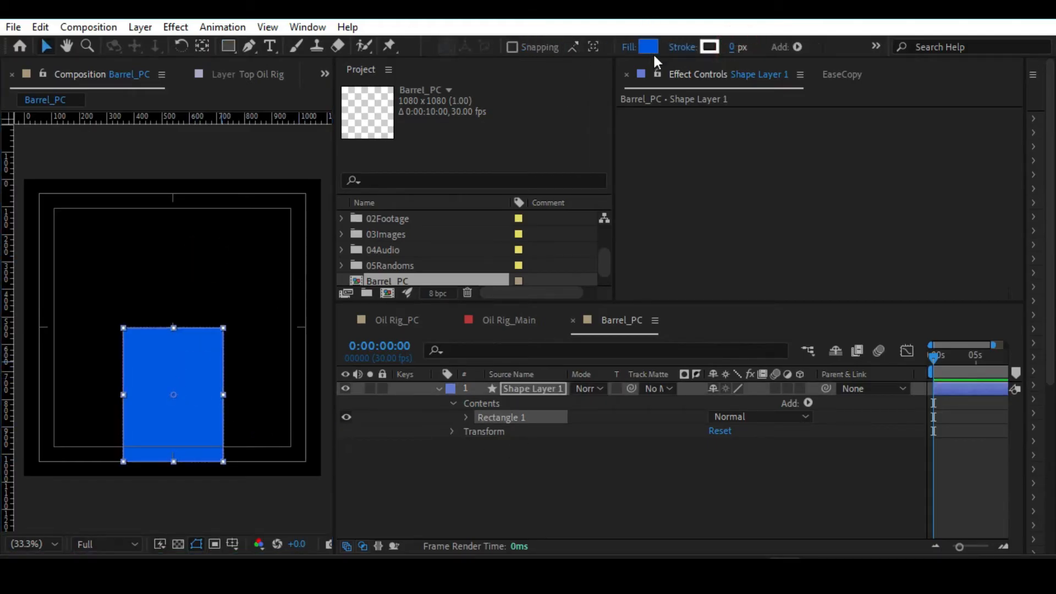
{"action": "left_click", "coordinate": [649, 47]}
{"action": "left_click_drag", "start_coordinate": [637, 134], "coordinate": [511, 81]}
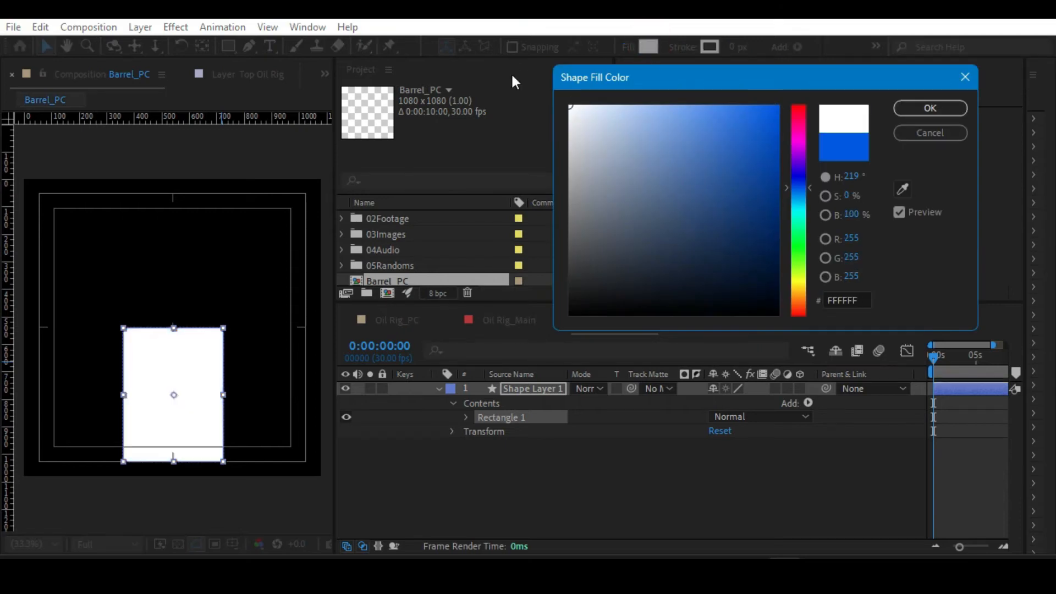
{"action": "left_click", "coordinate": [905, 107]}
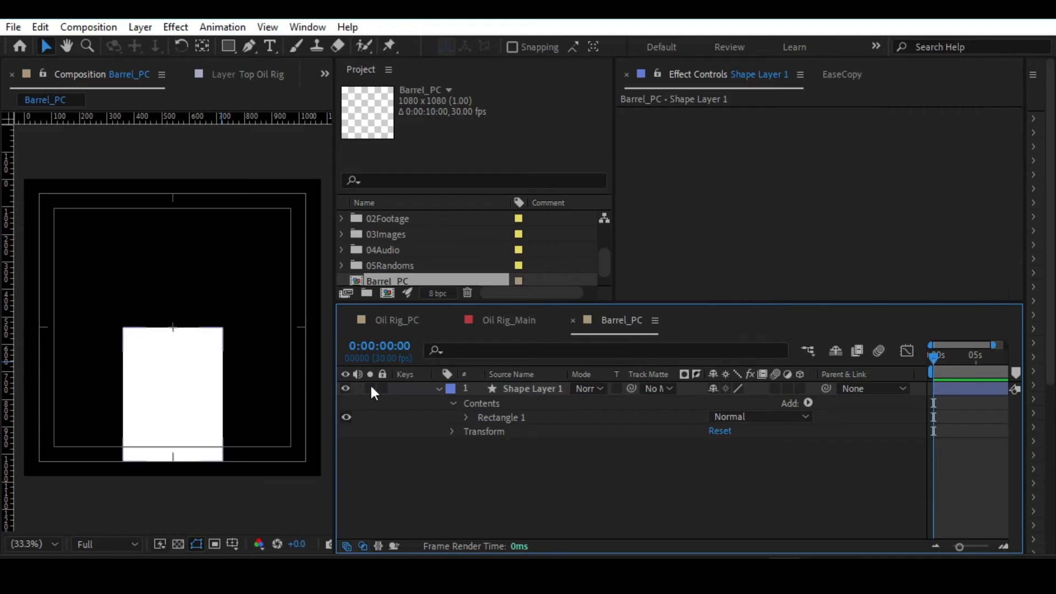
Ready the Pen tool with a light grey fill (D3D3D3) for drawing the barrel's lid.
{"action": "key", "text": "slash"}
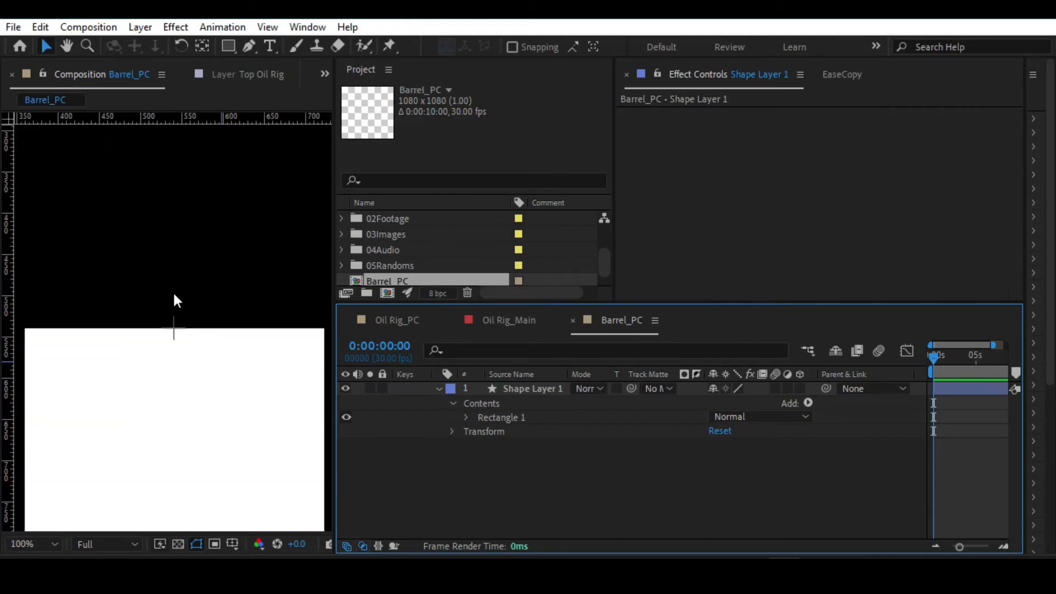
{"action": "key", "text": "alt+slash"}
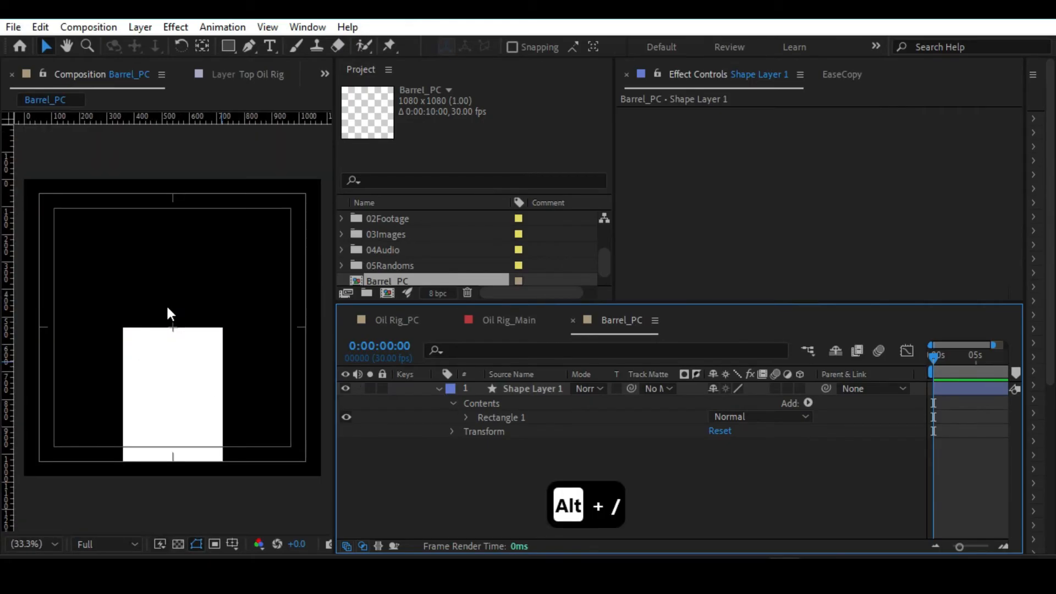
{"action": "key", "text": "slash"}
{"action": "left_click_drag", "start_coordinate": [188, 307], "coordinate": [190, 171]}
{"action": "key", "text": "alt+slash"}
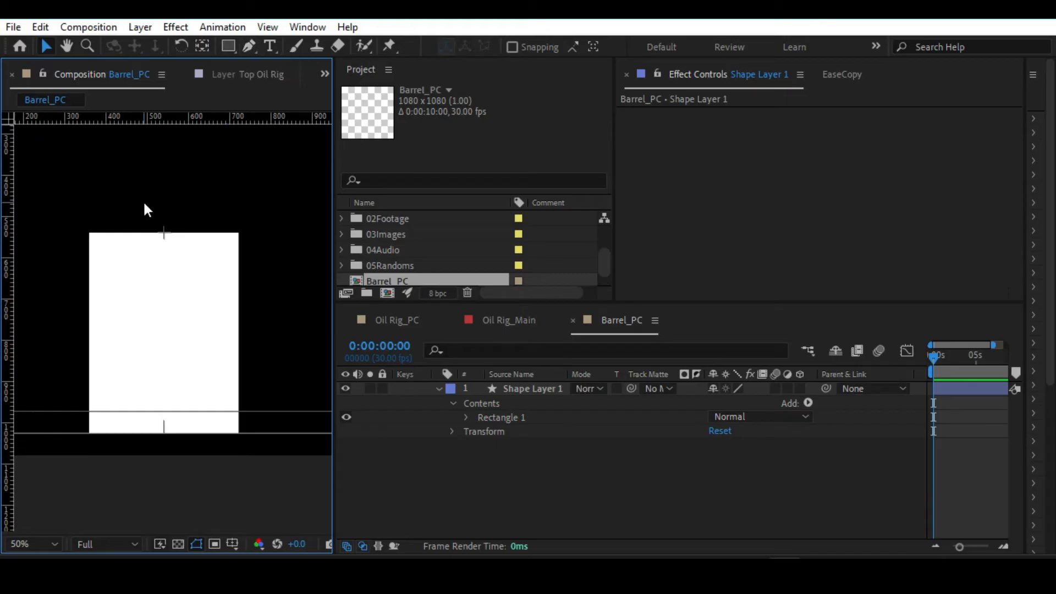
{"action": "key", "text": "g"}
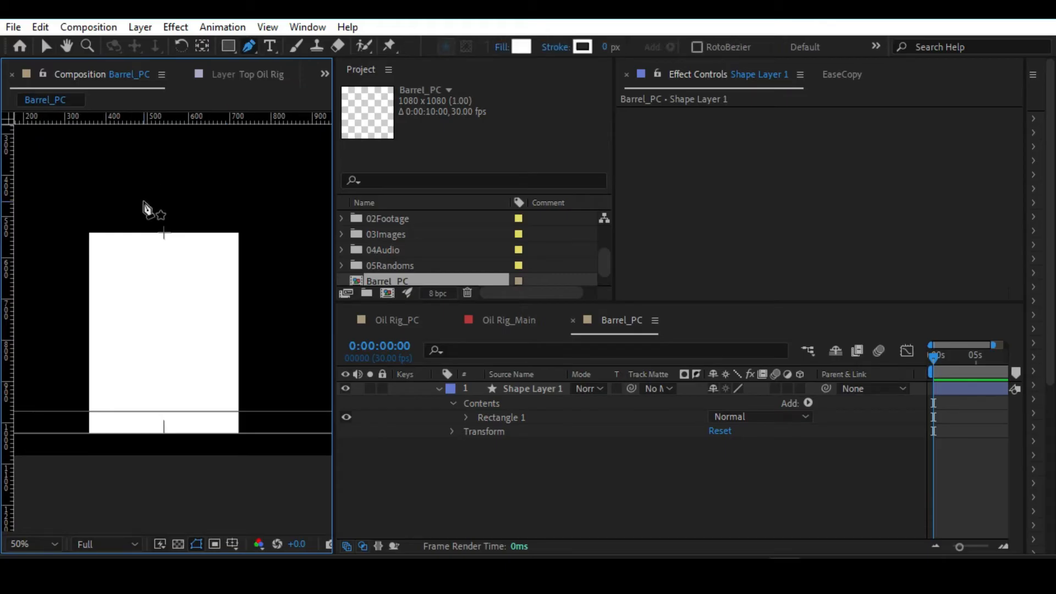
{"action": "left_click", "coordinate": [522, 46]}
{"action": "mouse_move", "coordinate": [625, 130]}
{"action": "left_mouse_down"}
{"action": "mouse_move", "coordinate": [572, 124]}
{"action": "mouse_move", "coordinate": [530, 141]}
{"action": "left_mouse_up"}
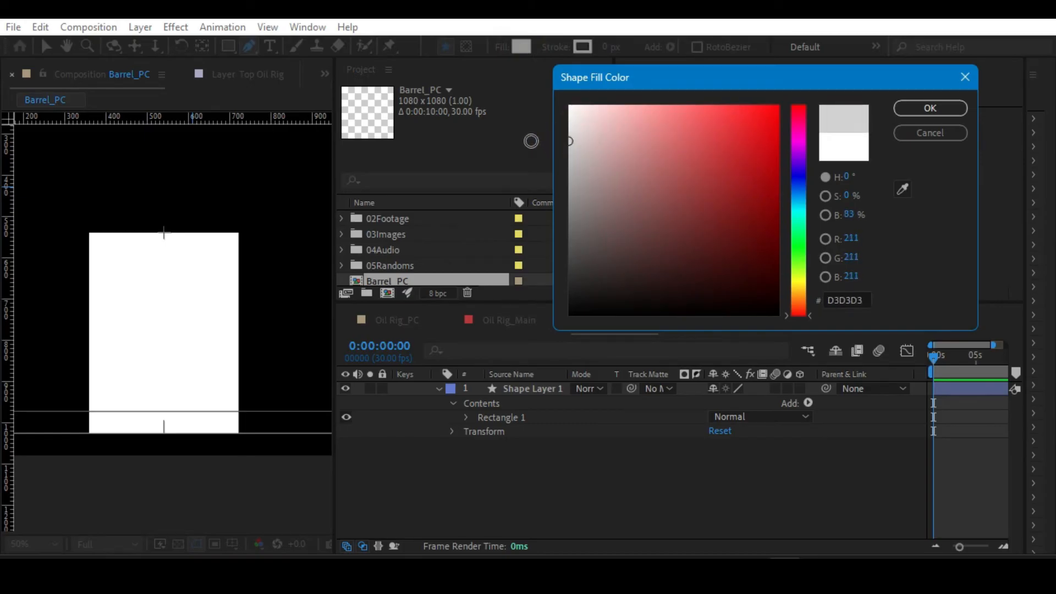
{"action": "left_click", "coordinate": [901, 107]}
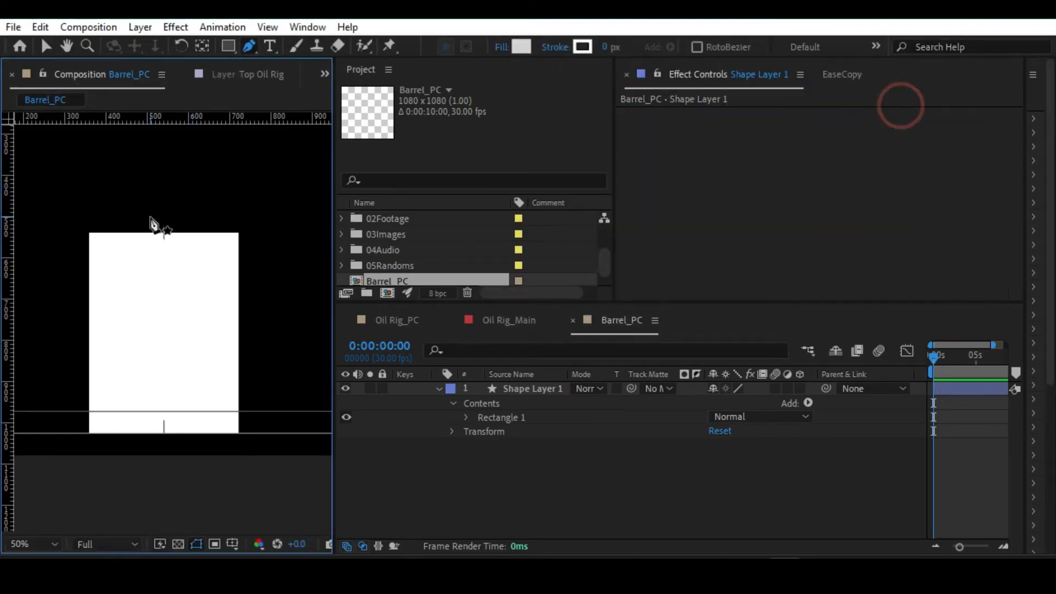
Draw the lid's downward-curving front edge from the barrel's upper left corner to its upper right corner as a new shape.
{"action": "left_click", "coordinate": [89, 232]}
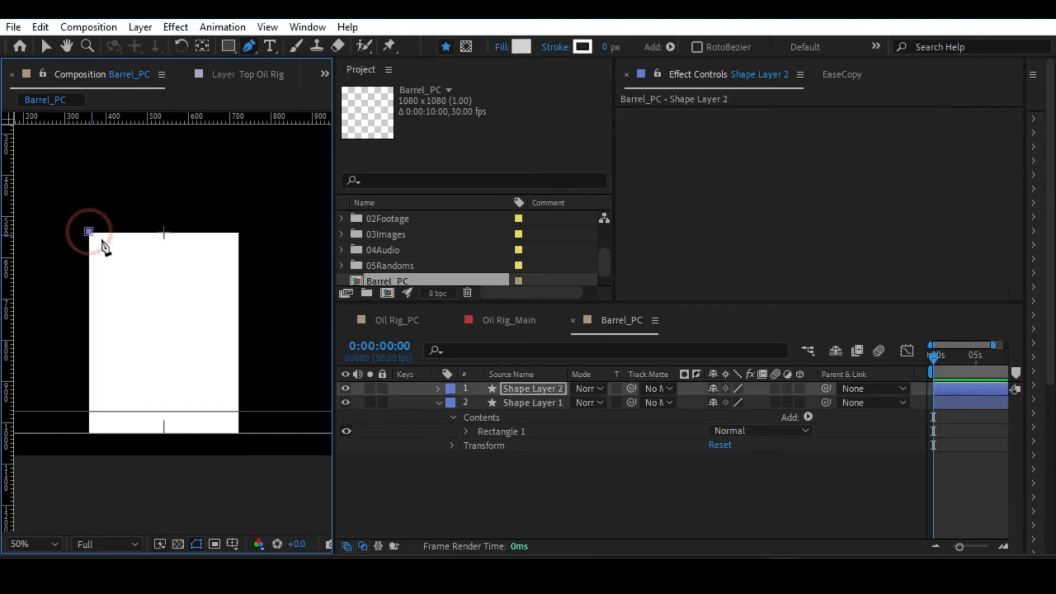
{"action": "left_click_drag", "start_coordinate": [237, 232], "coordinate": [151, 270]}
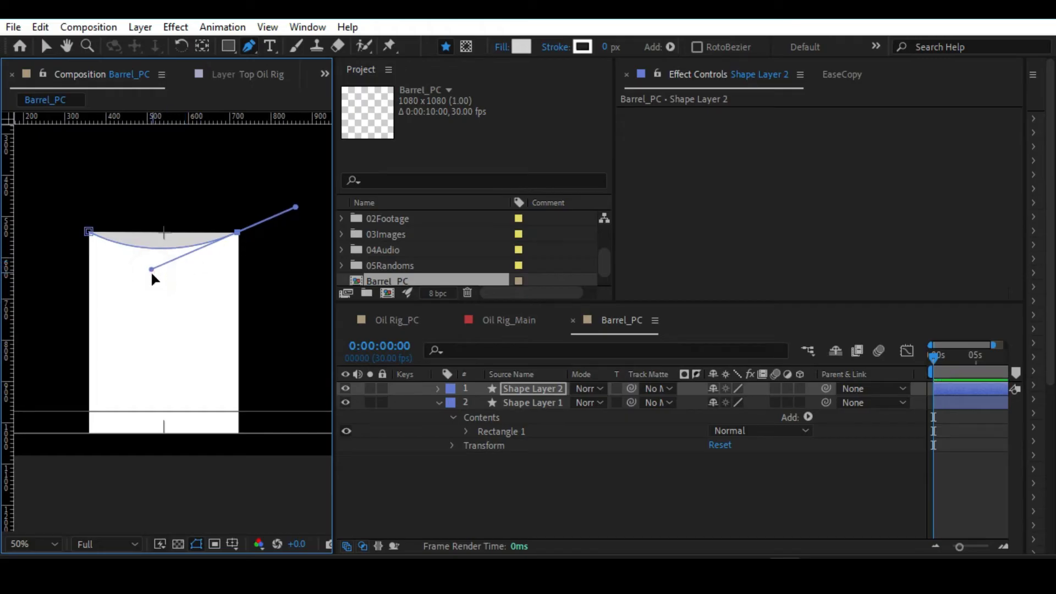
{"action": "left_click_drag", "start_coordinate": [152, 273], "coordinate": [150, 275]}
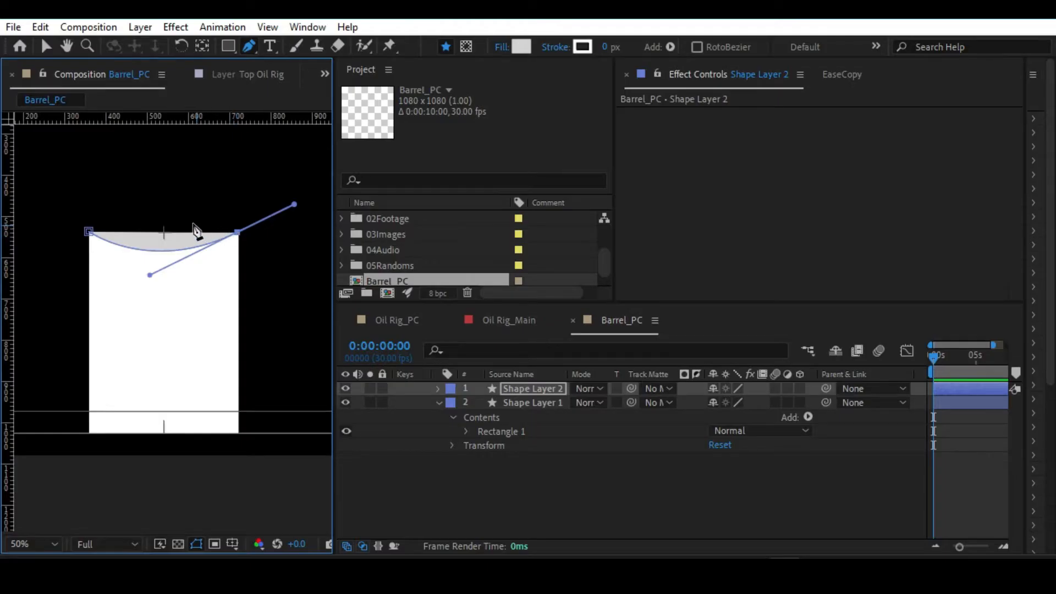
{"action": "left_click", "coordinate": [177, 221]}
{"action": "left_click", "coordinate": [89, 231]}
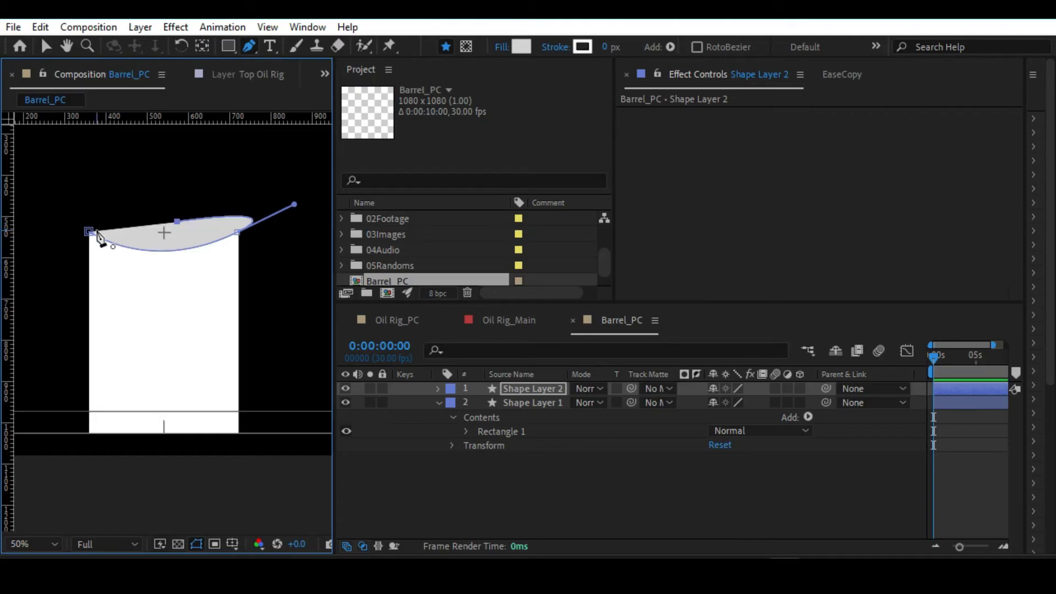
{"action": "key", "text": "ctrl+z"}
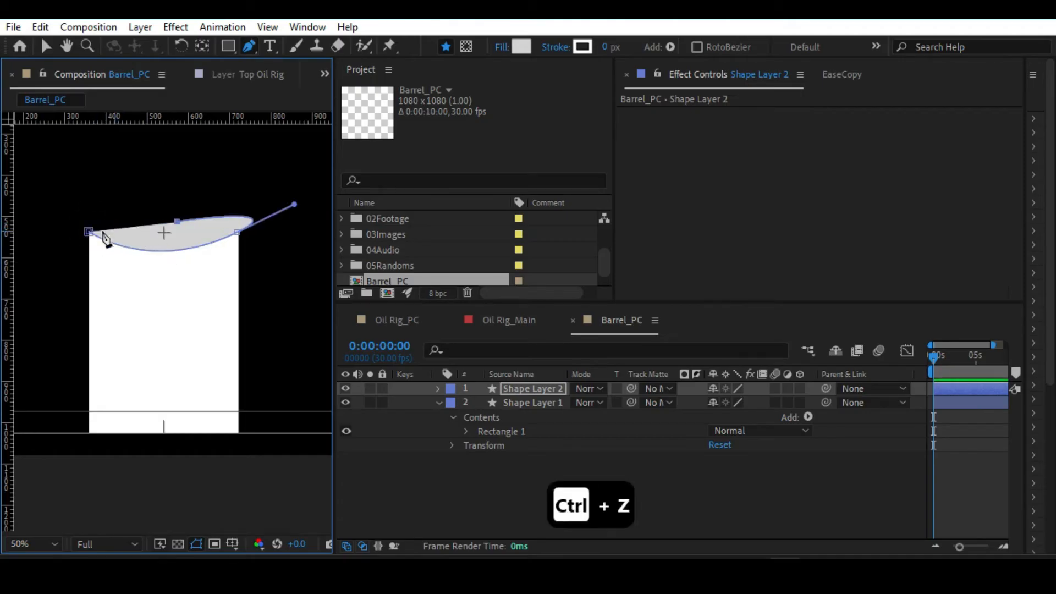
{"action": "key", "text": "ctrl+z"}
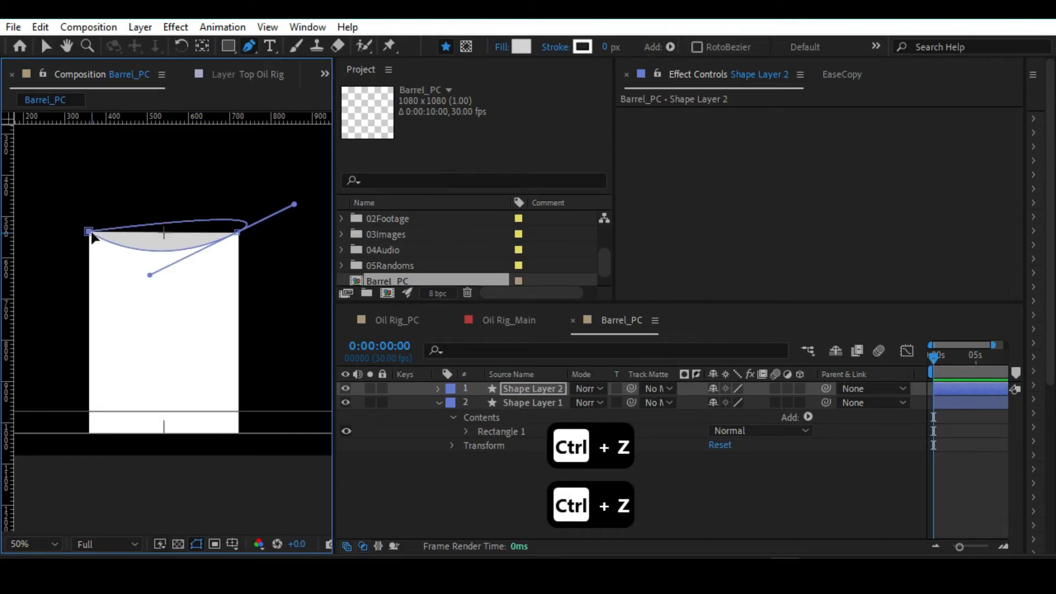
Close the lid path and bend its back edge into a shallow upward arc between the two corner points.
{"action": "left_click_drag", "start_coordinate": [293, 204], "coordinate": [219, 199]}
{"action": "key", "text": "ctrl+z"}
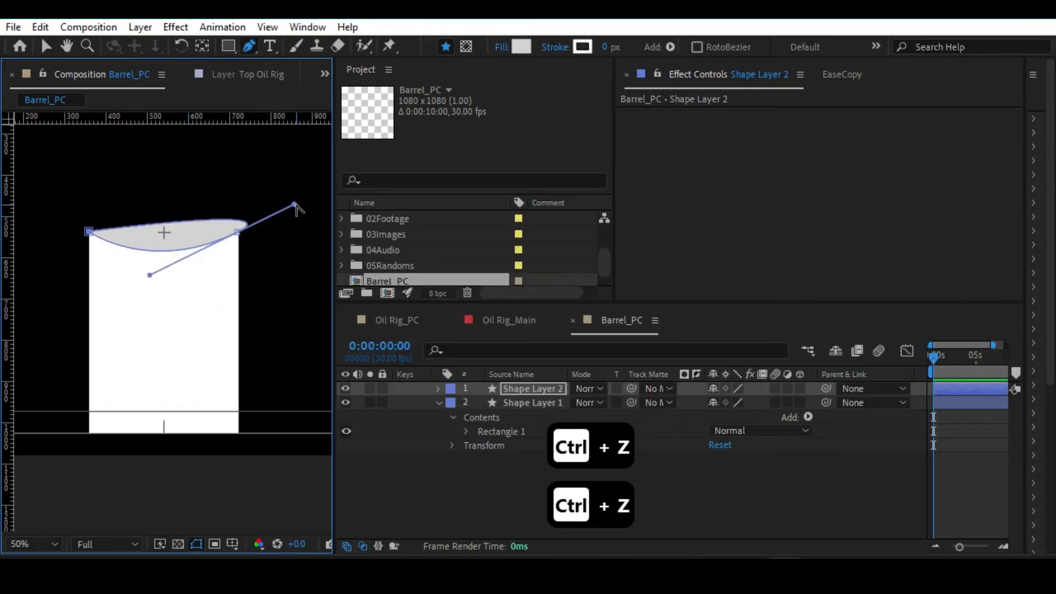
{"action": "left_click_drag", "start_coordinate": [295, 205], "coordinate": [290, 206]}
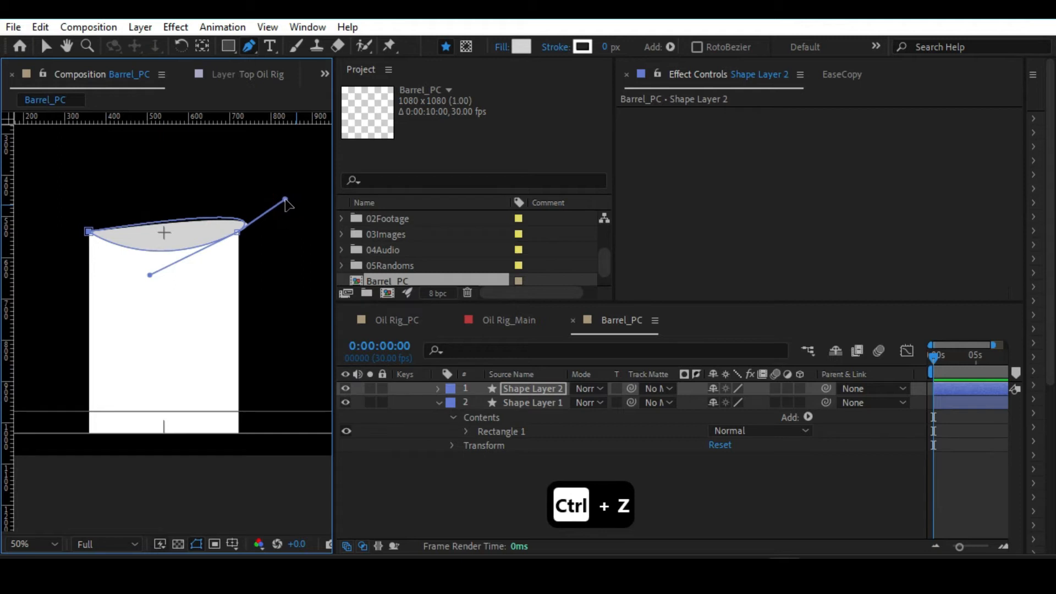
{"action": "key", "text": "ctrl+z"}
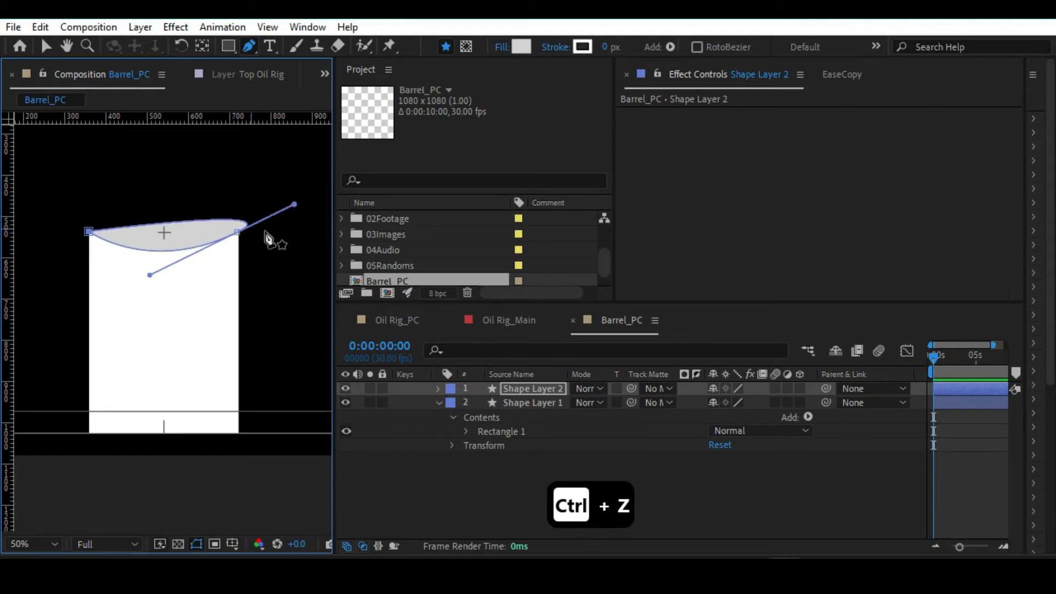
{"action": "left_click_drag", "start_coordinate": [295, 204], "coordinate": [171, 217]}
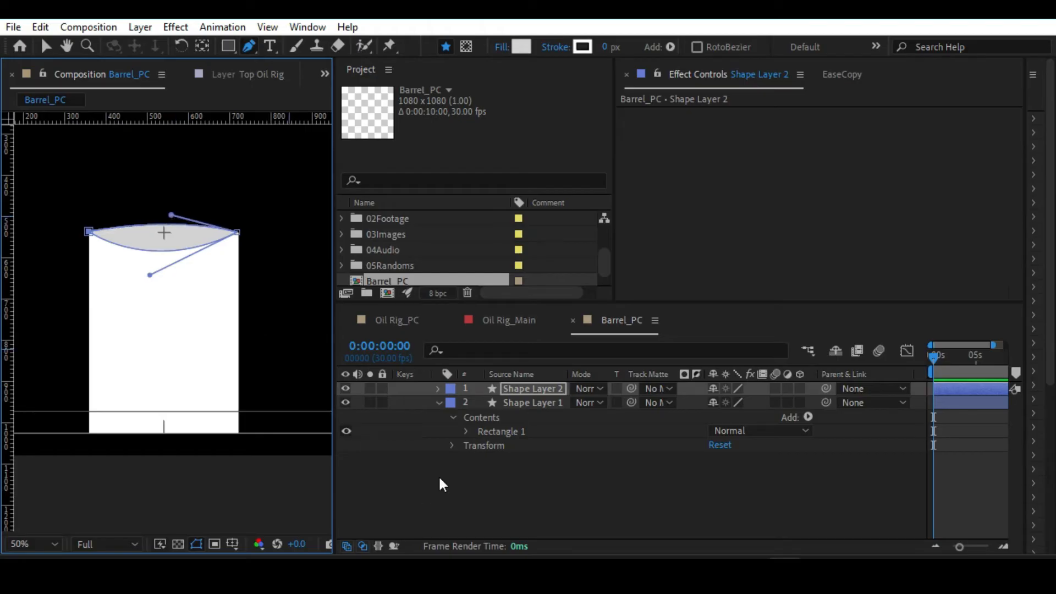
{"action": "left_click", "coordinate": [380, 484]}
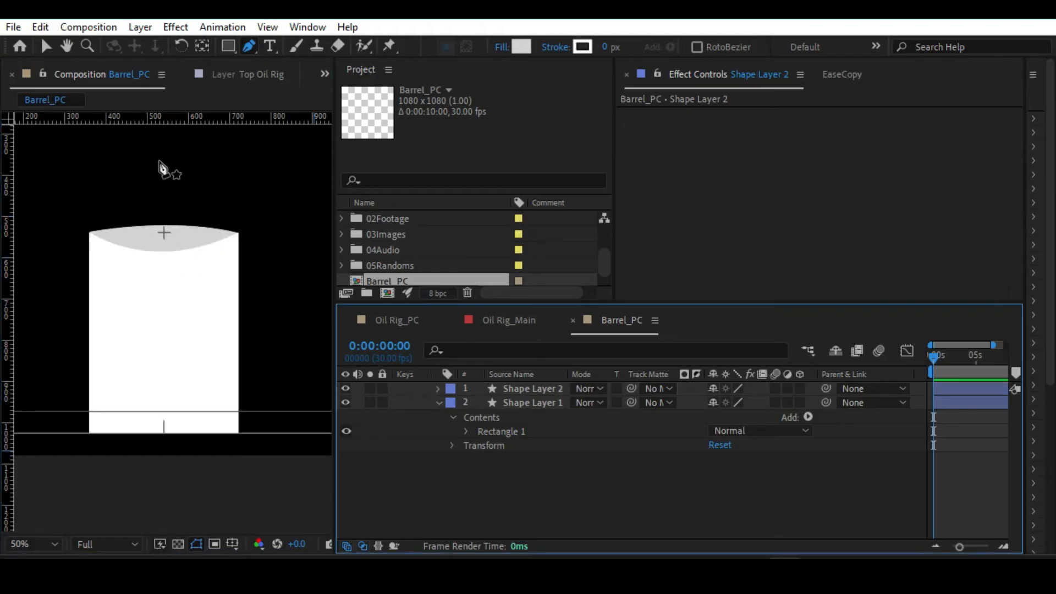
Move the lid's right end point in Shape Layer 2 onto the barrel's upper right corner.
{"action": "scroll", "coordinate": [269, 206], "scroll_direction": "up", "scroll_amount": 1}
{"action": "key", "text": "space"}
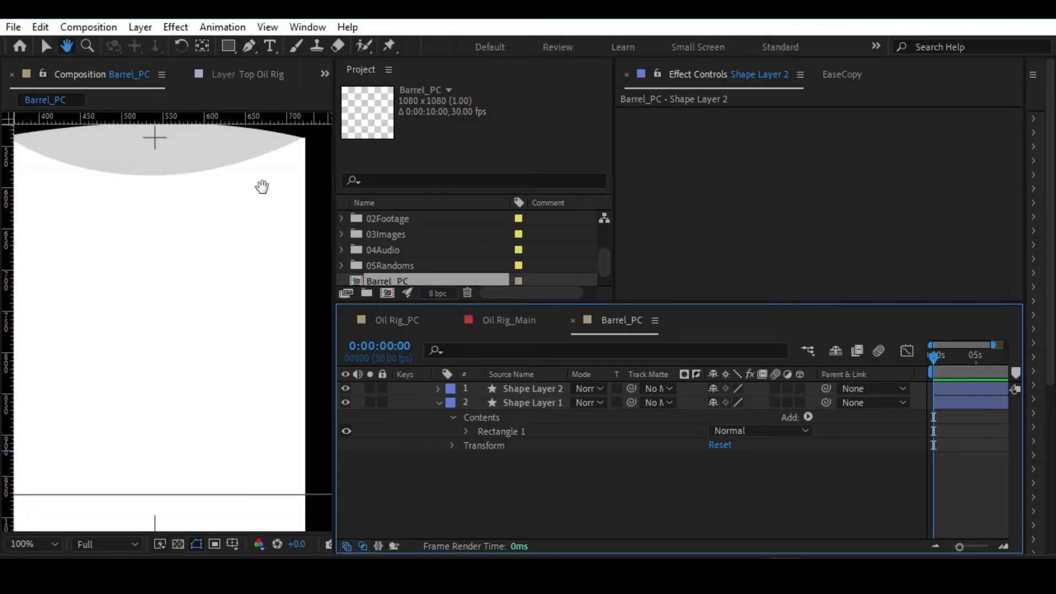
{"action": "left_click_drag", "start_coordinate": [263, 187], "coordinate": [177, 304]}
{"action": "scroll", "coordinate": [269, 211], "scroll_direction": "up", "scroll_amount": 1}
{"action": "key", "text": "space"}
{"action": "left_click_drag", "start_coordinate": [267, 203], "coordinate": [227, 264]}
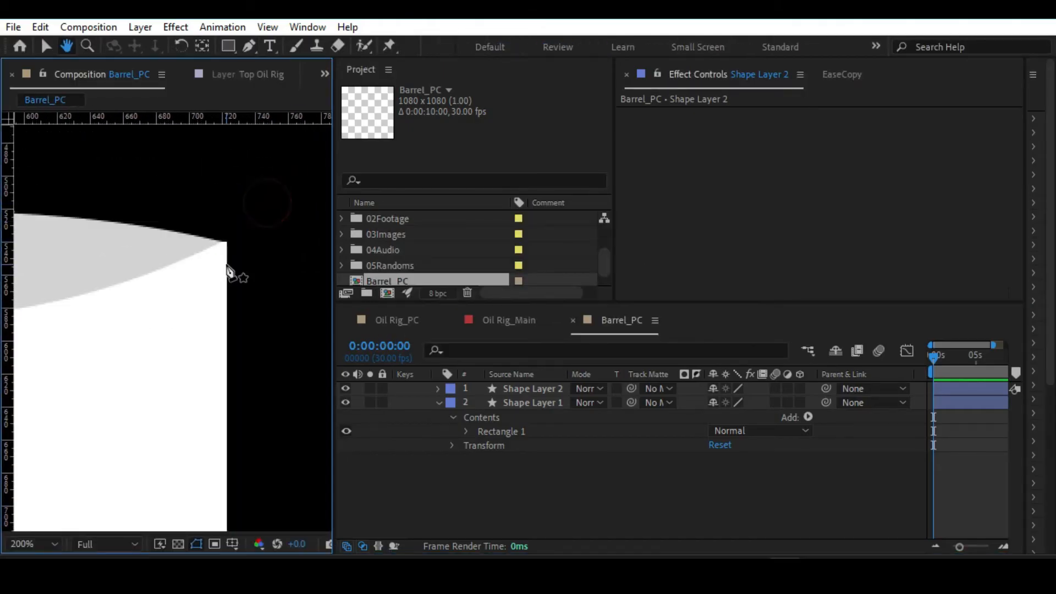
{"action": "left_click", "coordinate": [520, 388]}
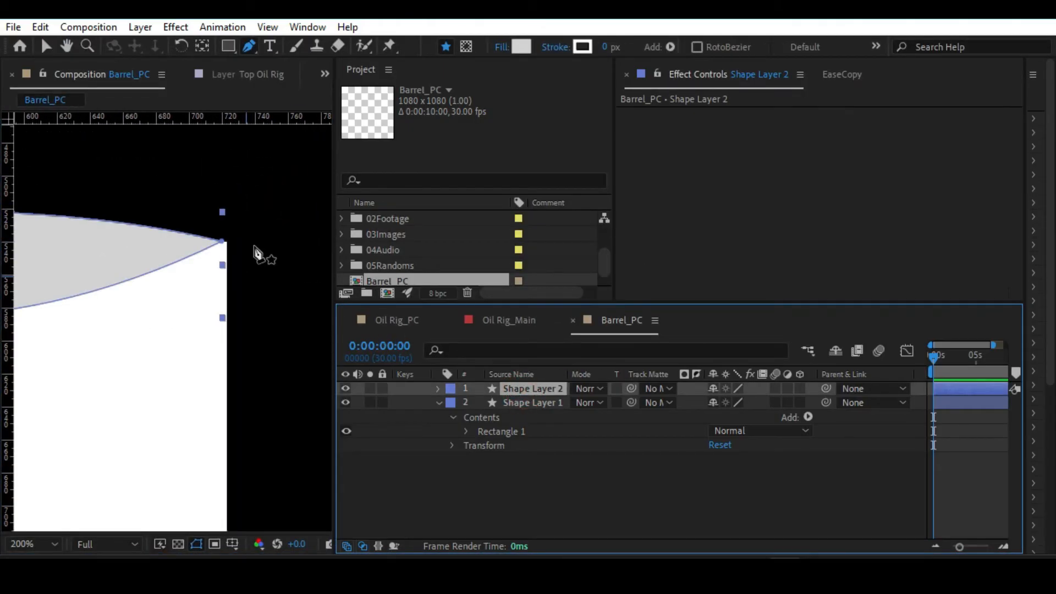
{"action": "left_click_drag", "start_coordinate": [223, 242], "coordinate": [308, 240]}
Move the lid's left end point onto the barrel's upper left corner.
{"action": "key", "text": "space"}
{"action": "left_click_drag", "start_coordinate": [104, 245], "coordinate": [297, 240]}
{"action": "left_click_drag", "start_coordinate": [134, 242], "coordinate": [284, 236]}
{"action": "scroll", "coordinate": [139, 231], "scroll_direction": "up", "scroll_amount": 1}
{"action": "key", "text": "space"}
{"action": "left_click_drag", "start_coordinate": [90, 193], "coordinate": [123, 344]}
{"action": "key", "text": "v"}
{"action": "mouse_move", "coordinate": [108, 271]}
{"action": "left_mouse_down"}
{"action": "mouse_move", "coordinate": [120, 269]}
{"action": "mouse_move", "coordinate": [110, 279]}
{"action": "left_mouse_up"}
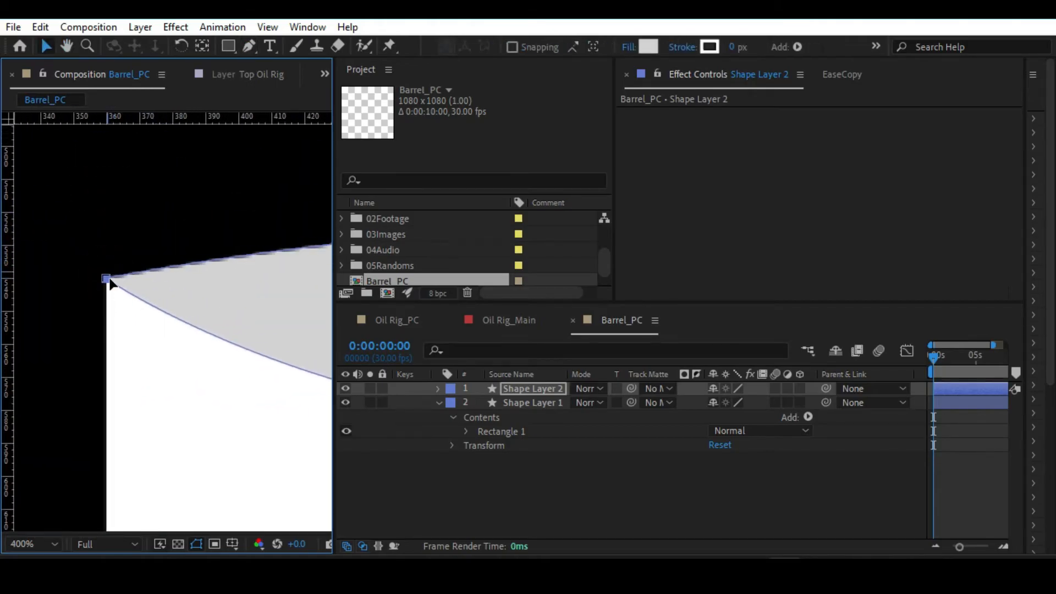
Examine the lid's curve and its alignment with the barrel's corners, both close up and in the full composition.
{"action": "key", "text": "space"}
{"action": "left_click_drag", "start_coordinate": [308, 278], "coordinate": [66, 269]}
{"action": "left_click_drag", "start_coordinate": [207, 270], "coordinate": [59, 268]}
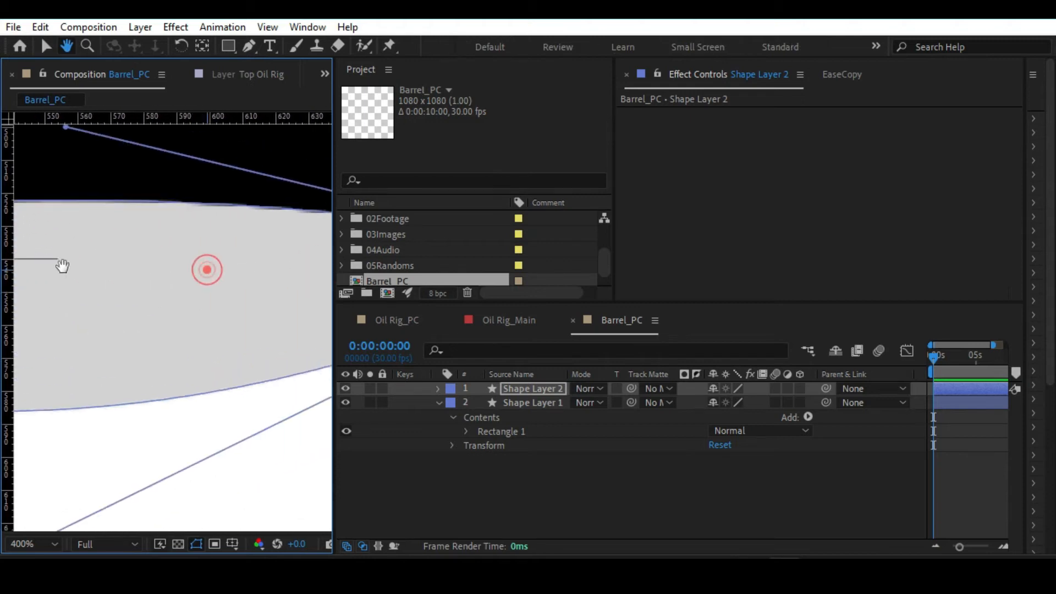
{"action": "left_click_drag", "start_coordinate": [279, 278], "coordinate": [57, 275]}
{"action": "left_click_drag", "start_coordinate": [170, 277], "coordinate": [45, 259]}
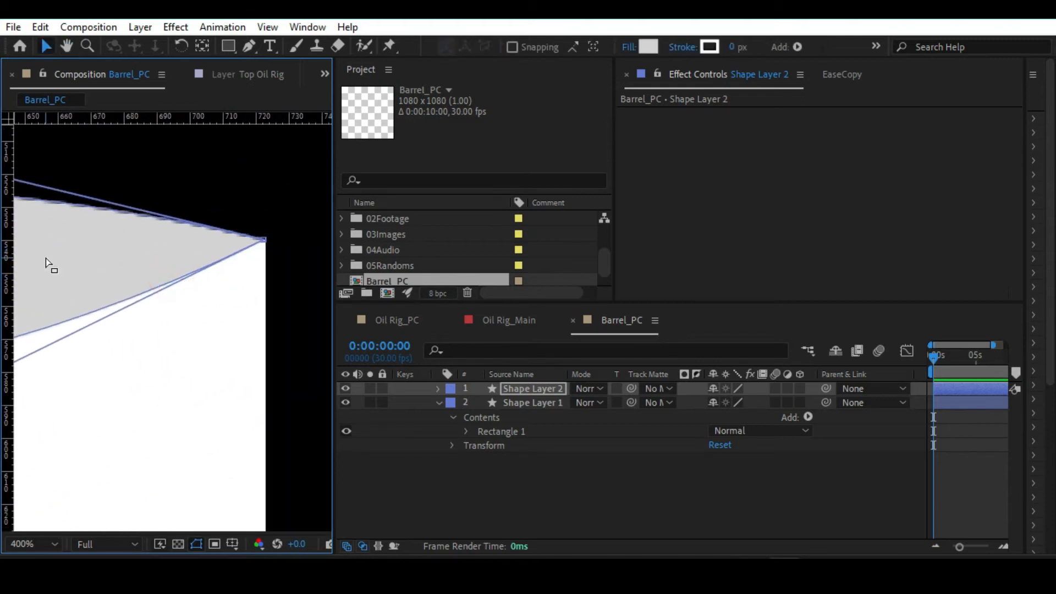
{"action": "key", "text": "alt+slash"}
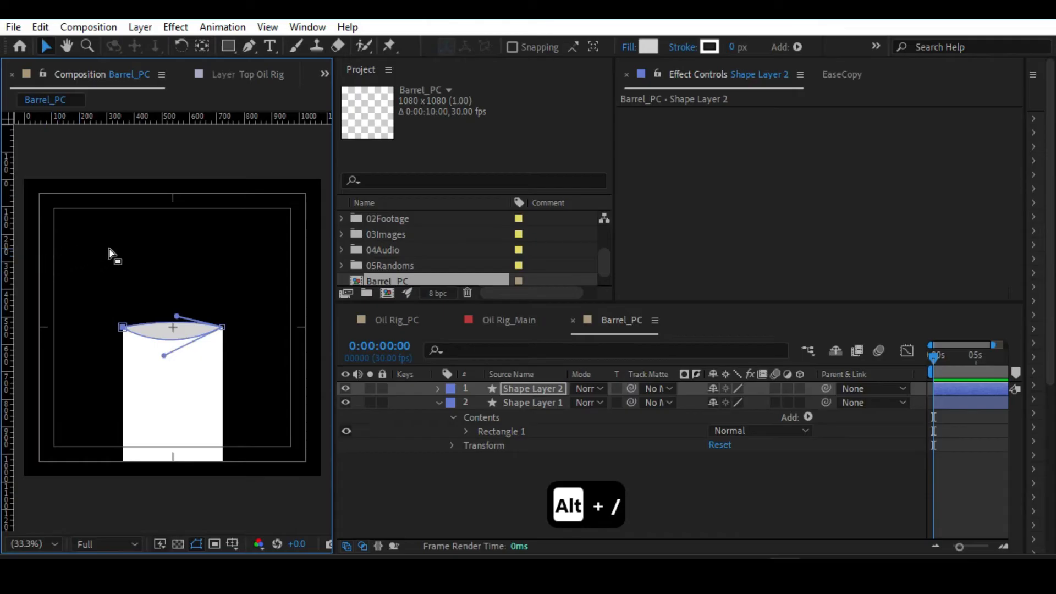
{"action": "left_click", "coordinate": [157, 246]}
{"action": "key", "text": "slash"}
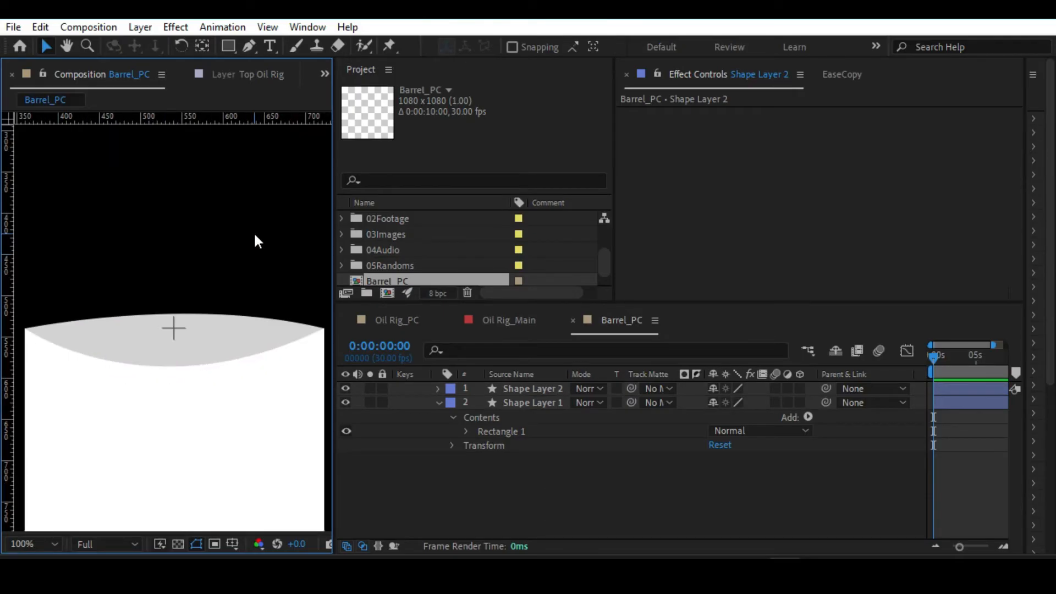
{"action": "key", "text": "period"}
{"action": "key", "text": "alt+slash"}
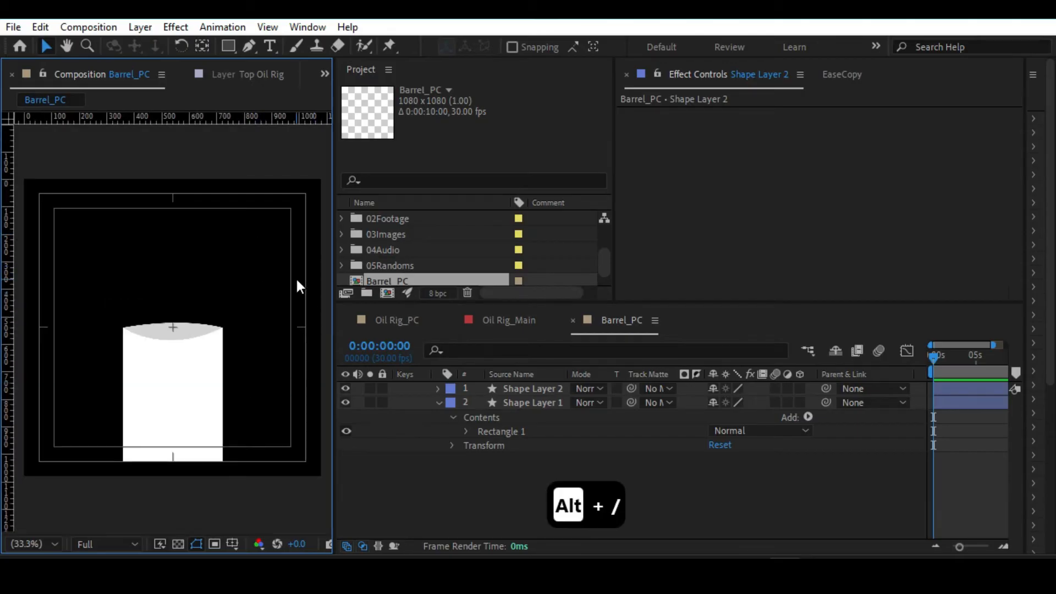
Rename the barrel body layer, Shape Layer 1, as Base Barrel.
{"action": "left_click", "coordinate": [249, 44]}
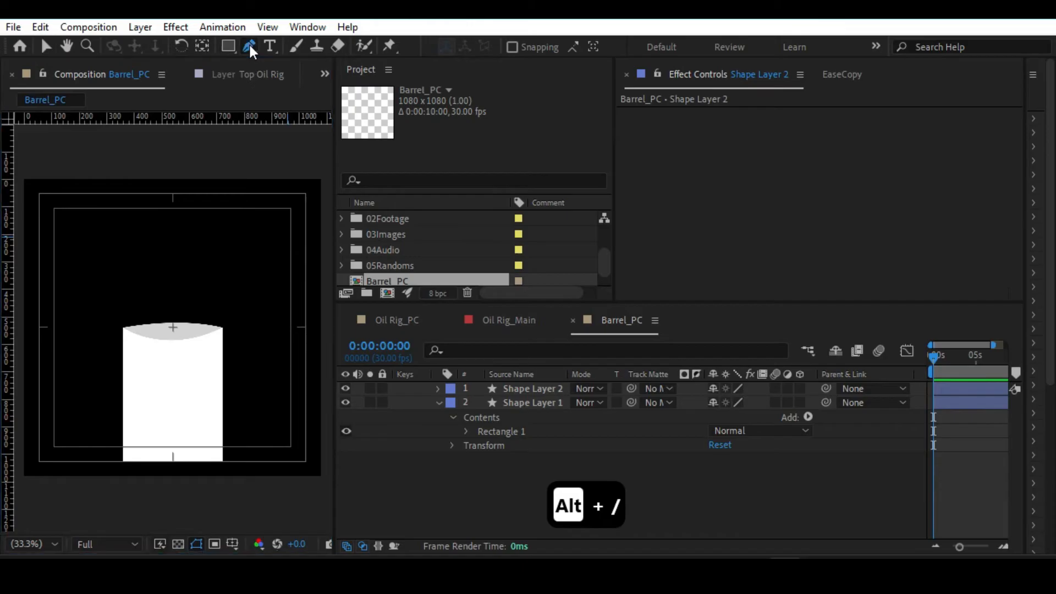
{"action": "left_click", "coordinate": [517, 402]}
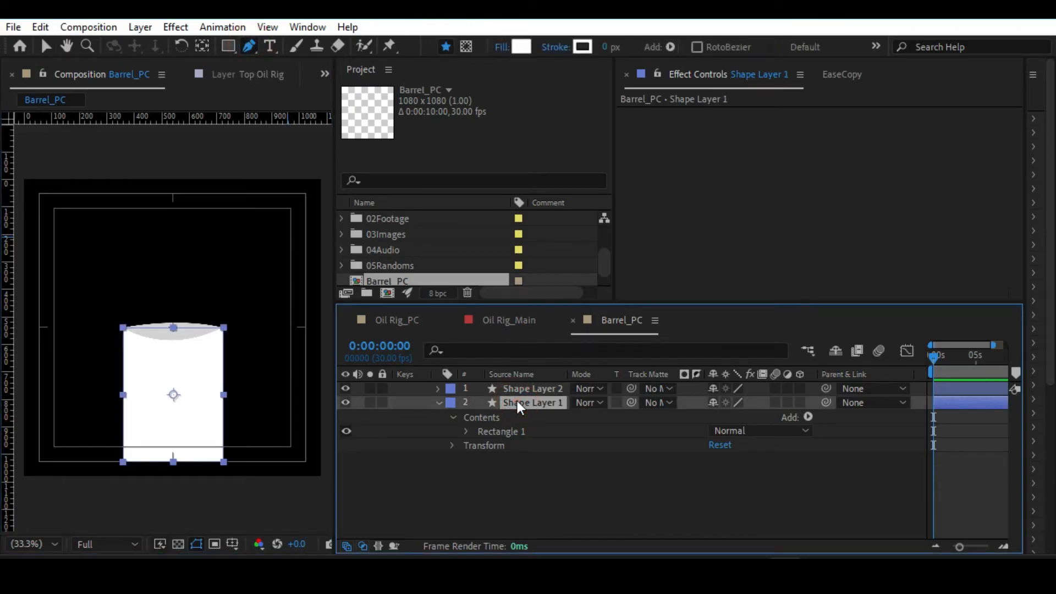
{"action": "key", "text": "Return"}
{"action": "type", "text": "Base Barrel"}
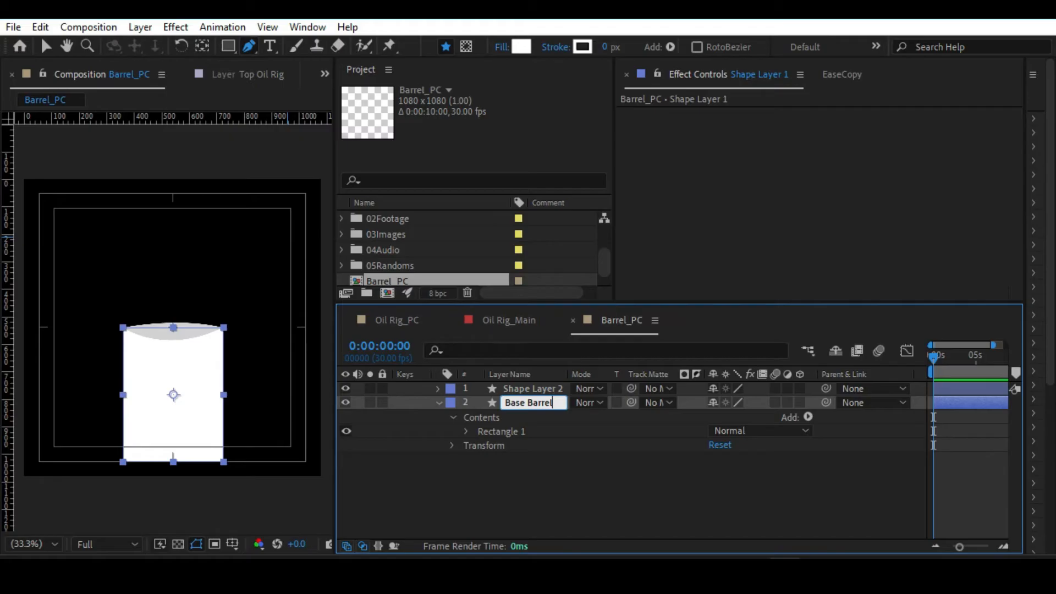
{"action": "key", "text": "Return"}
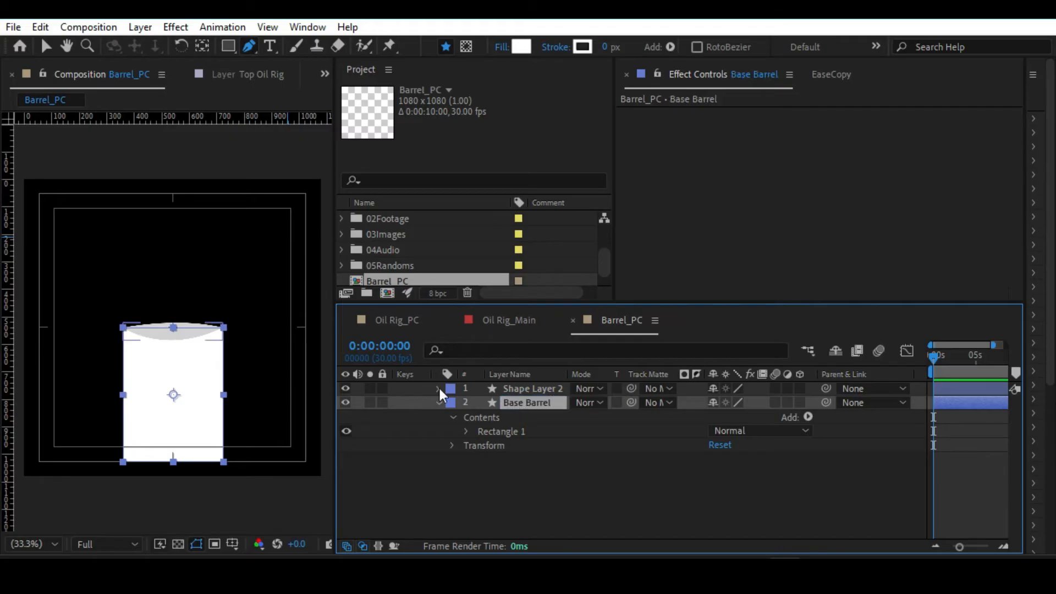
Move the lid's Shape 1 group out of Shape Layer 2 into the contents of the Base Barrel layer.
{"action": "left_click", "coordinate": [439, 388]}
{"action": "left_click", "coordinate": [454, 403]}
{"action": "left_click", "coordinate": [487, 419]}
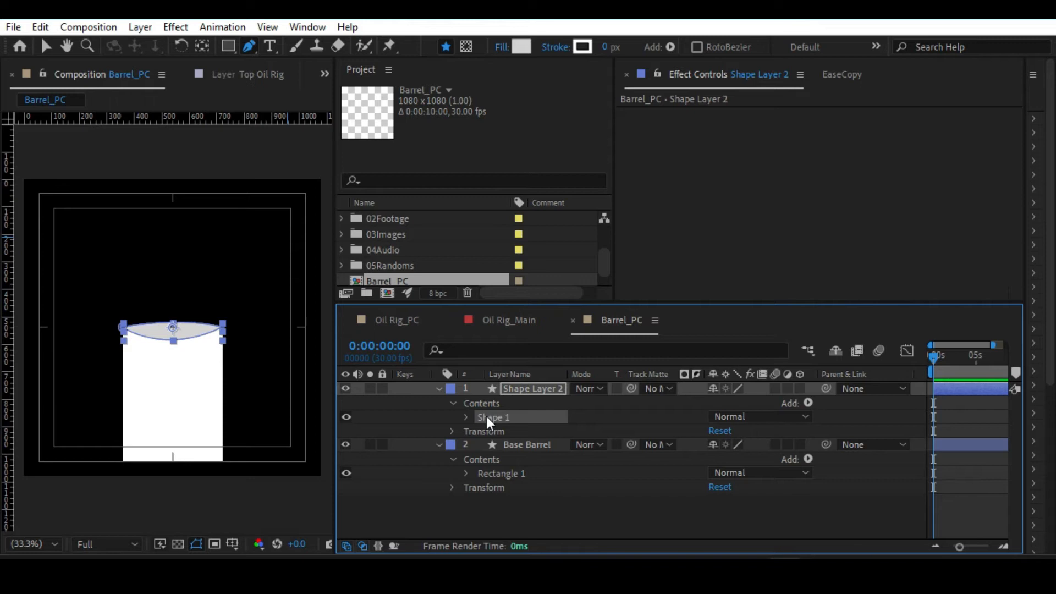
{"action": "double_click", "coordinate": [510, 415]}
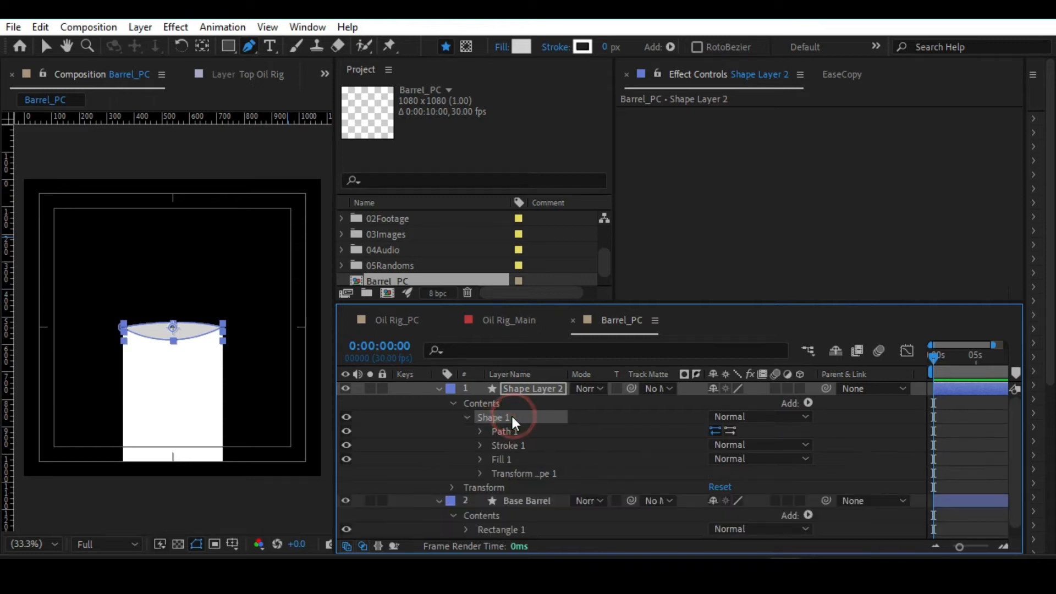
{"action": "key", "text": "ctrl+x"}
{"action": "left_click", "coordinate": [513, 429]}
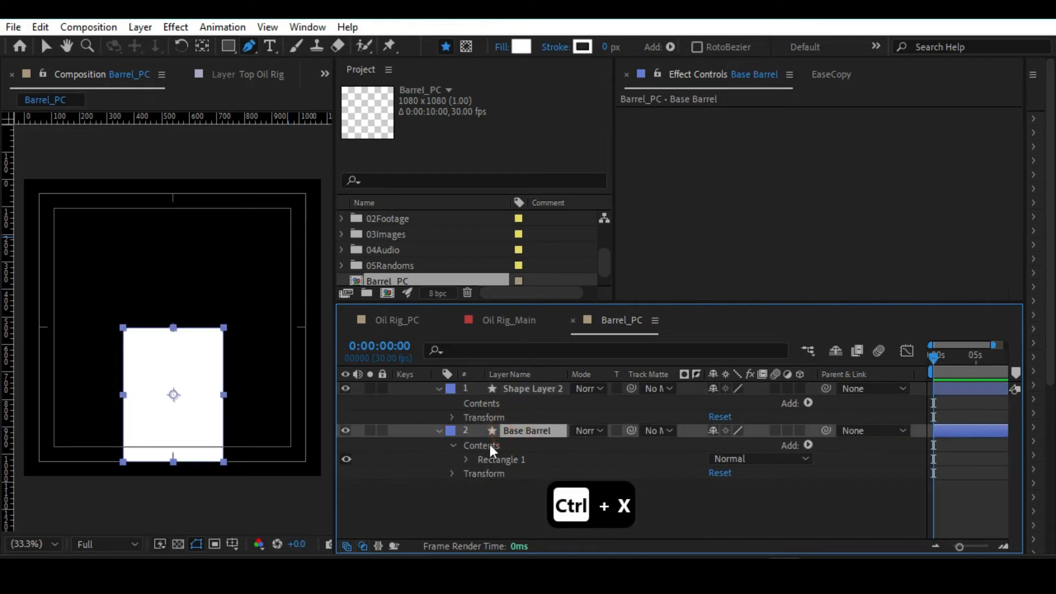
{"action": "left_click", "coordinate": [490, 445]}
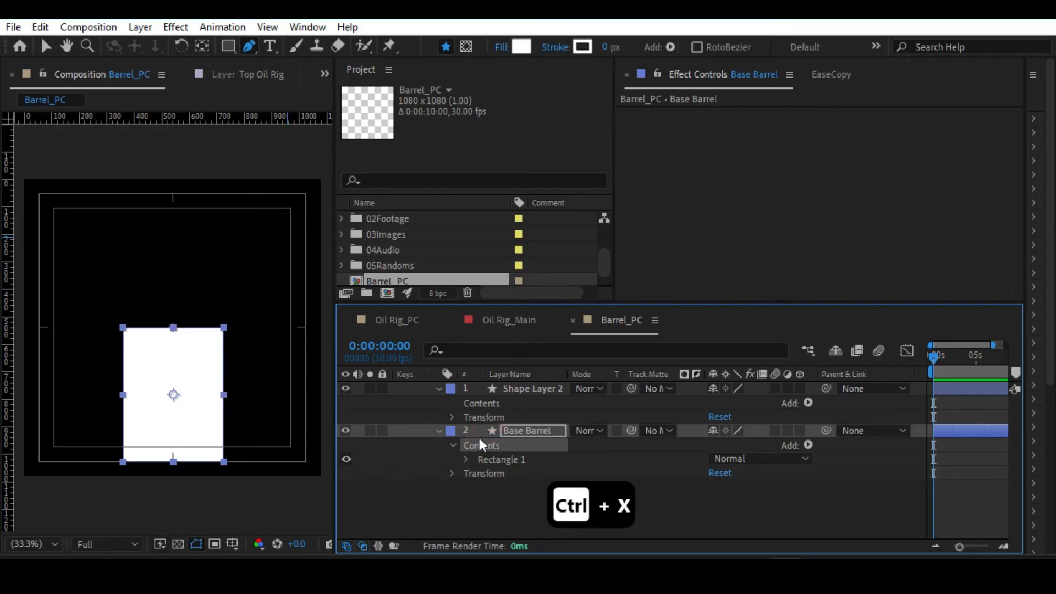
{"action": "key", "text": "ctrl+v"}
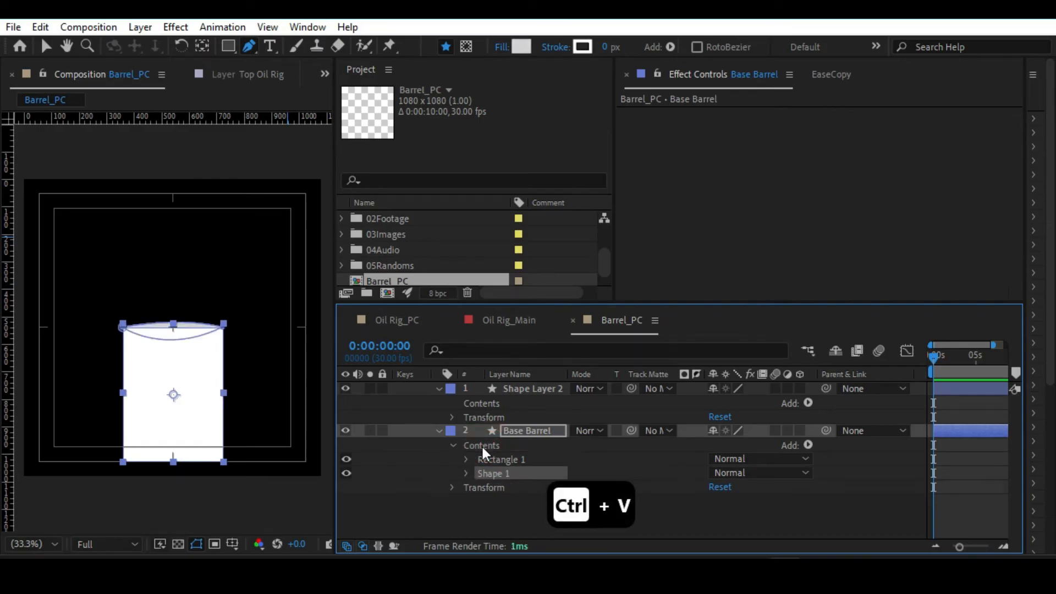
Reorder the Base Barrel contents so Shape 1 sits above Rectangle 1, and save the project.
{"action": "mouse_move", "coordinate": [493, 473]}
{"action": "left_mouse_down"}
{"action": "mouse_move", "coordinate": [493, 458]}
{"action": "mouse_move", "coordinate": [493, 473]}
{"action": "left_mouse_up"}
{"action": "left_click", "coordinate": [501, 460]}
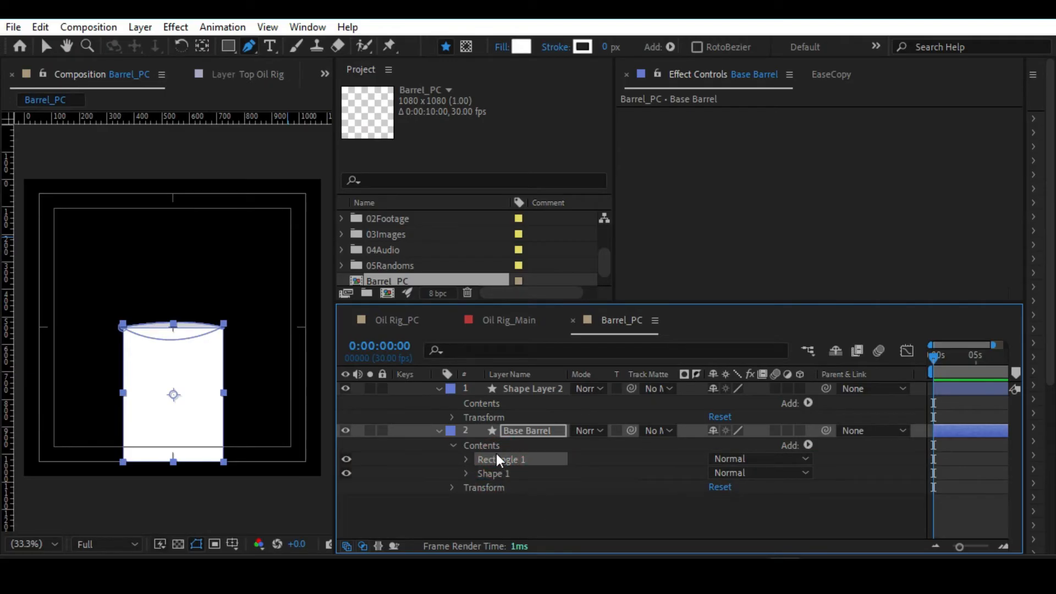
{"action": "left_click", "coordinate": [494, 474]}
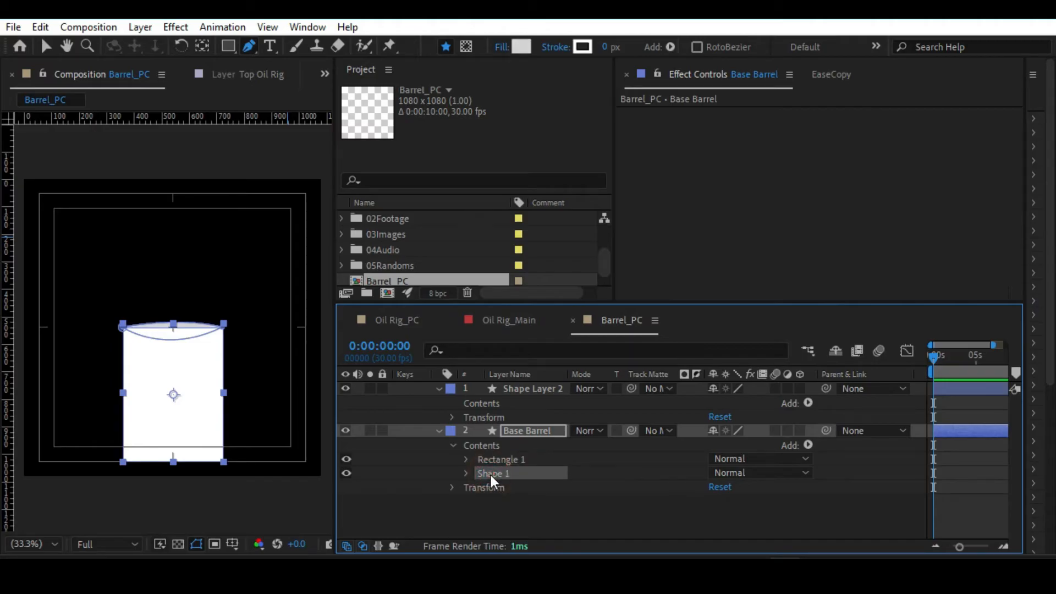
{"action": "left_click_drag", "start_coordinate": [489, 473], "coordinate": [493, 457]}
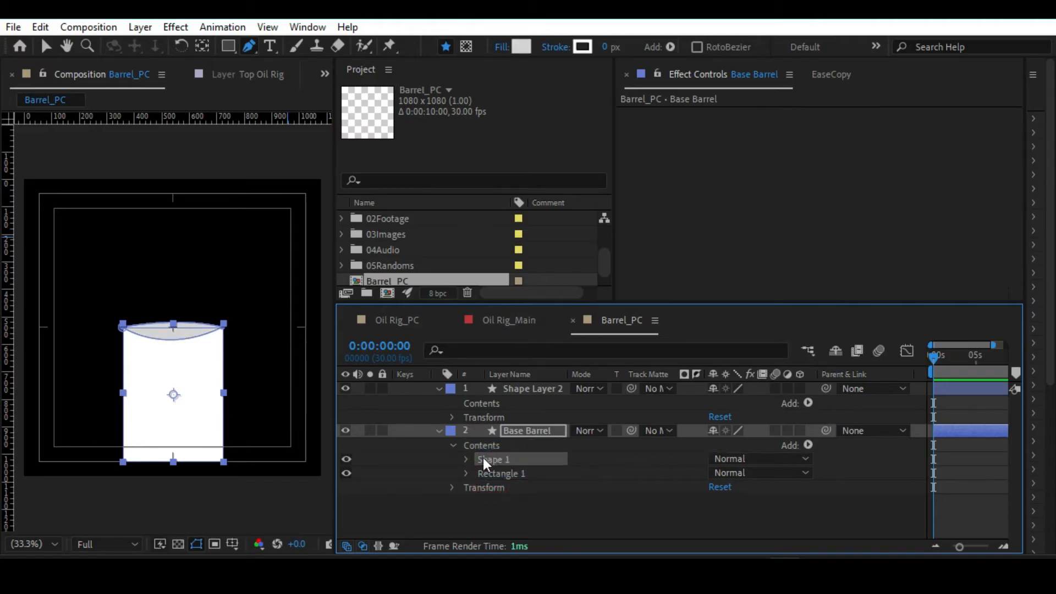
{"action": "key", "text": "v"}
{"action": "left_click", "coordinate": [294, 485]}
{"action": "key", "text": "slash"}
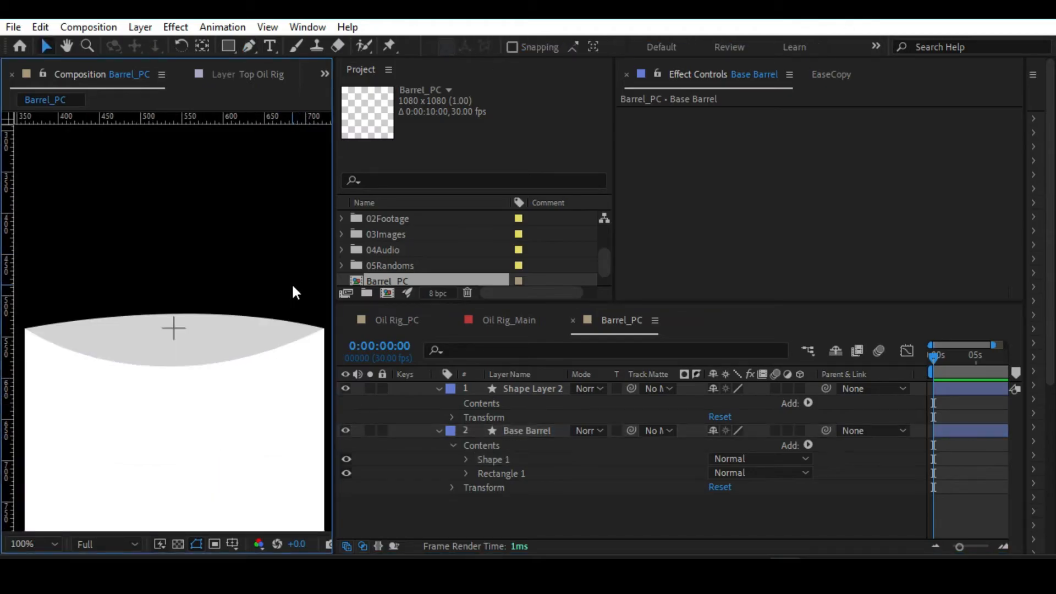
{"action": "key", "text": "alt+slash"}
{"action": "key", "text": "ctrl+s"}
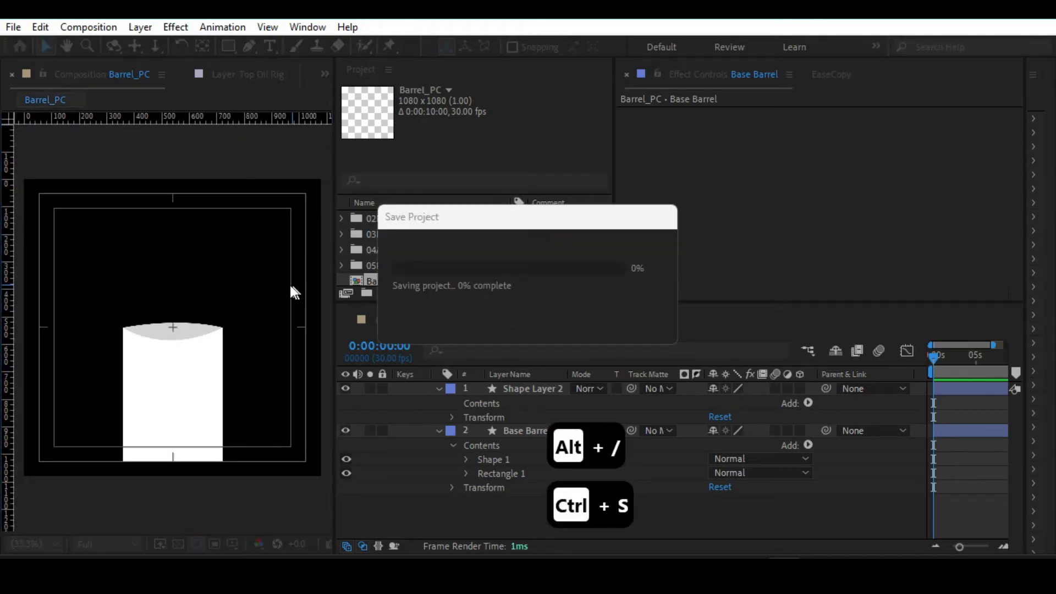
Draw a horizontal line about 110 px long across the middle of the lid with the Pen tool in the Base Barrel layer.
{"action": "left_click", "coordinate": [516, 430]}
{"action": "key", "text": "slash"}
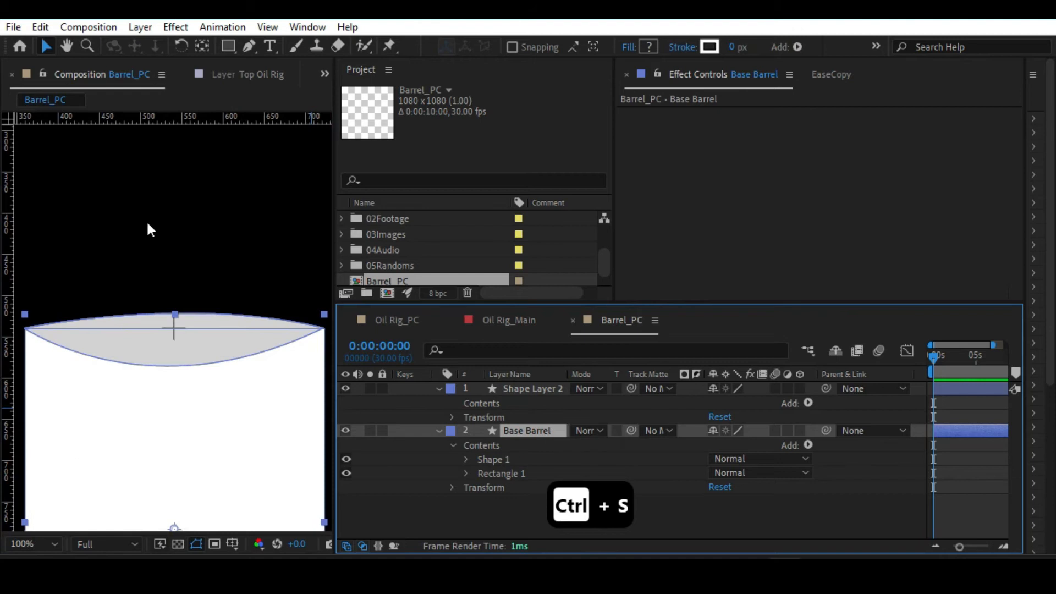
{"action": "left_click", "coordinate": [248, 47]}
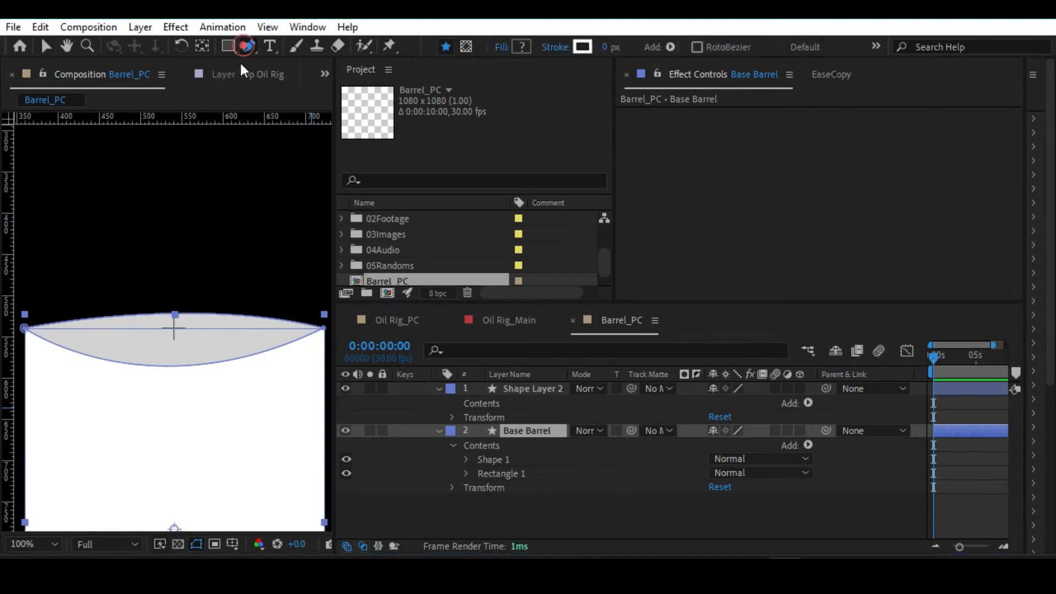
{"action": "left_click", "coordinate": [122, 328]}
{"action": "left_click", "coordinate": [212, 327]}
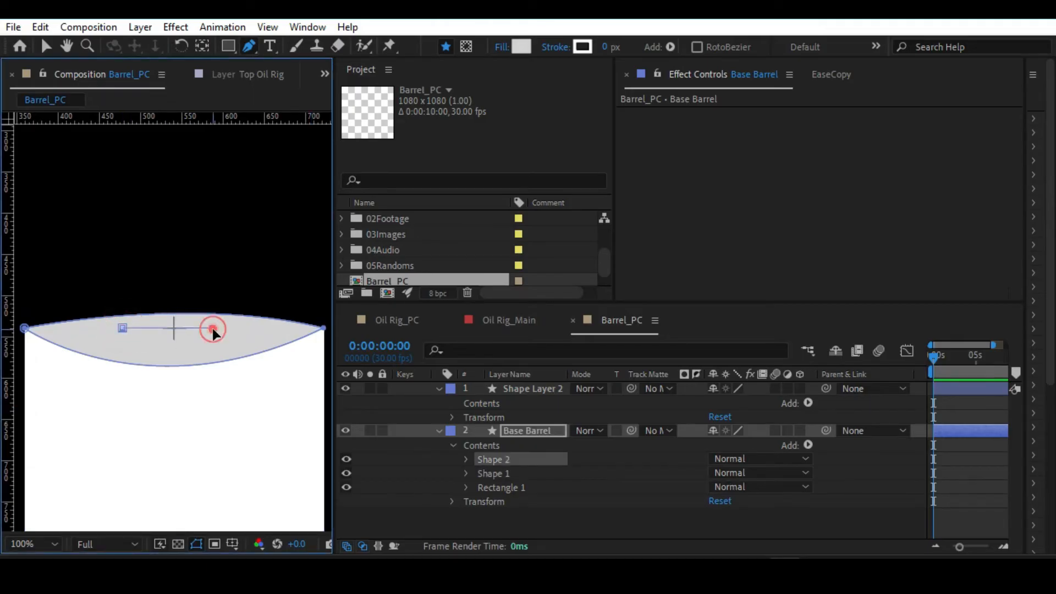
Set the new line, Shape 2, to no fill and a white FFFFFF stroke 17 px wide.
{"action": "left_click", "coordinate": [504, 46]}
{"action": "left_click", "coordinate": [709, 388]}
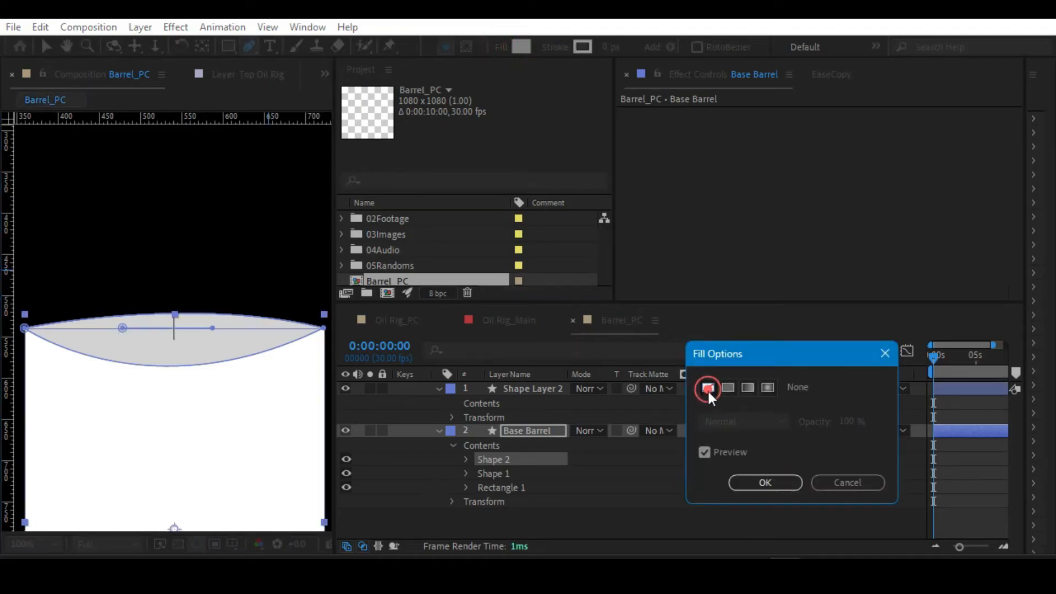
{"action": "left_click", "coordinate": [757, 484]}
{"action": "left_click", "coordinate": [579, 47]}
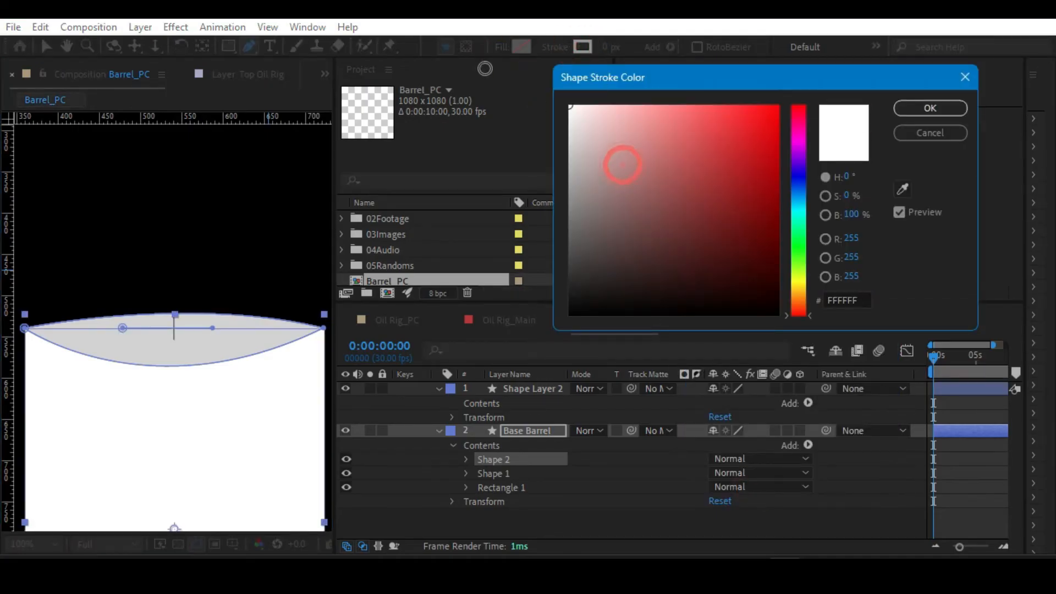
{"action": "left_click", "coordinate": [903, 109]}
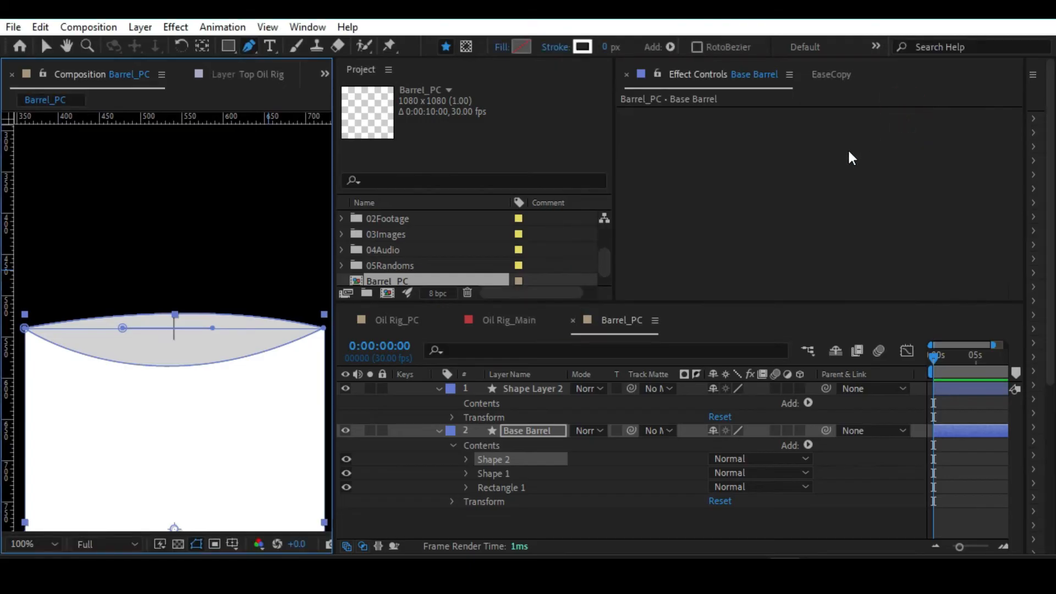
{"action": "left_click", "coordinate": [1027, 203]}
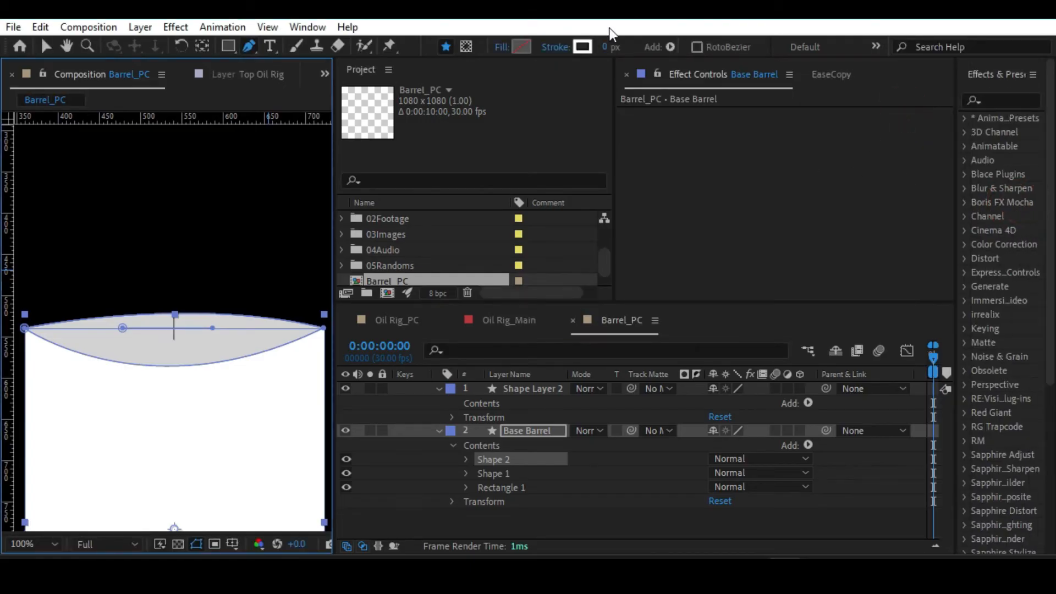
{"action": "left_click_drag", "start_coordinate": [605, 48], "coordinate": [626, 48]}
Select both end points of the Shape 2 line and move it slightly down and to the right on the lid.
{"action": "left_click", "coordinate": [495, 465]}
{"action": "left_click", "coordinate": [122, 327]}
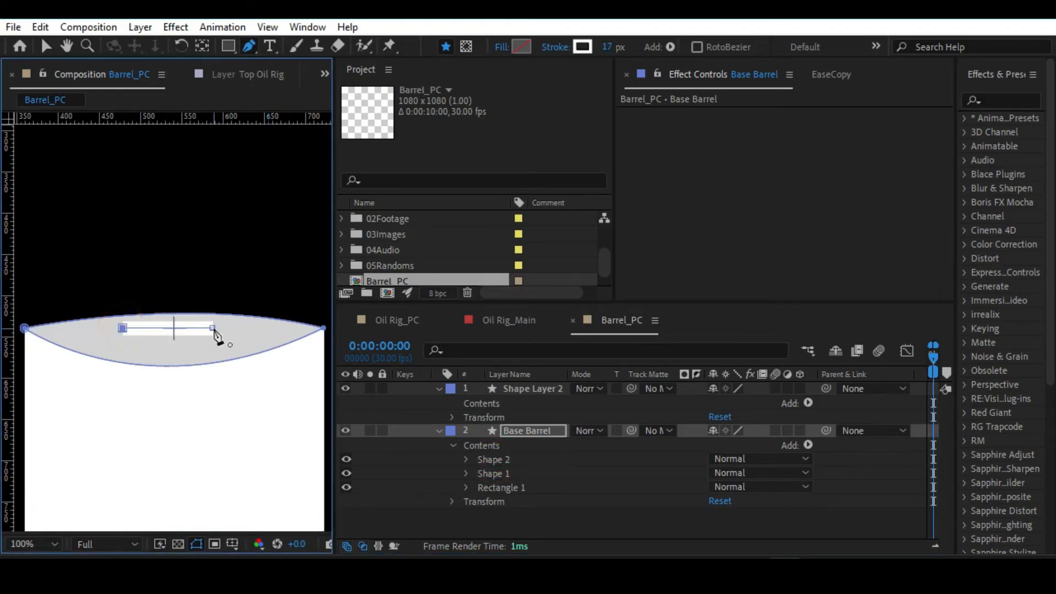
{"action": "key", "text": "v"}
{"action": "left_click_drag", "start_coordinate": [212, 327], "coordinate": [218, 335]}
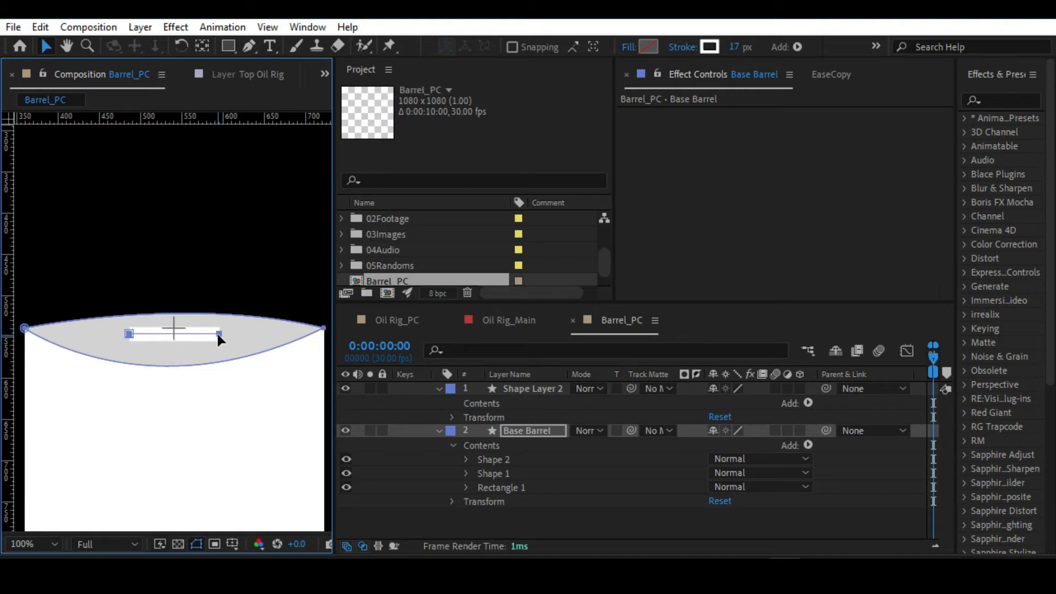
{"action": "key", "text": "alt+slash"}
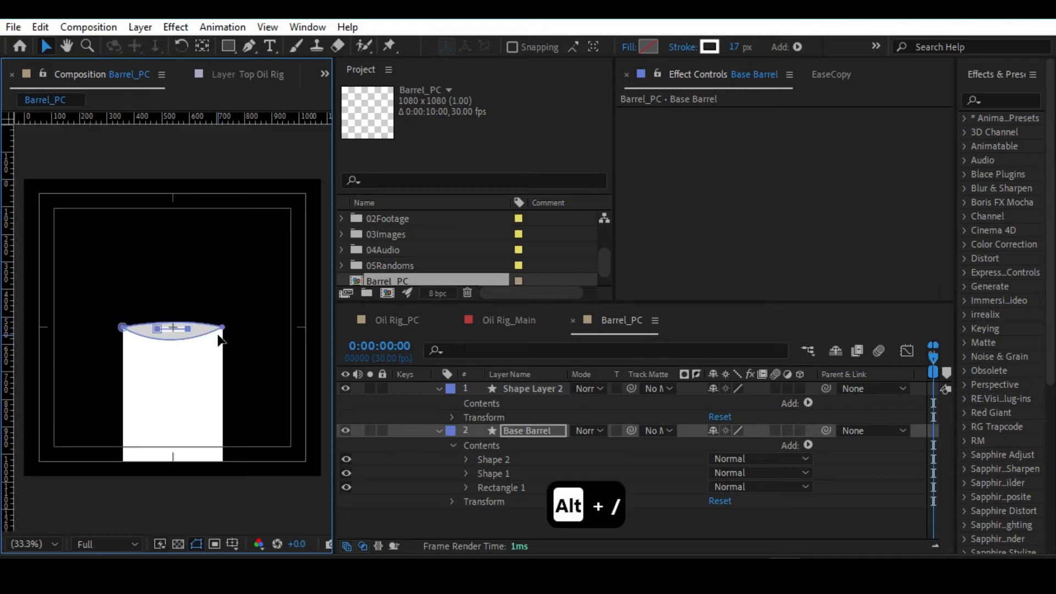
{"action": "left_click", "coordinate": [282, 335]}
{"action": "key", "text": "alt+slash"}
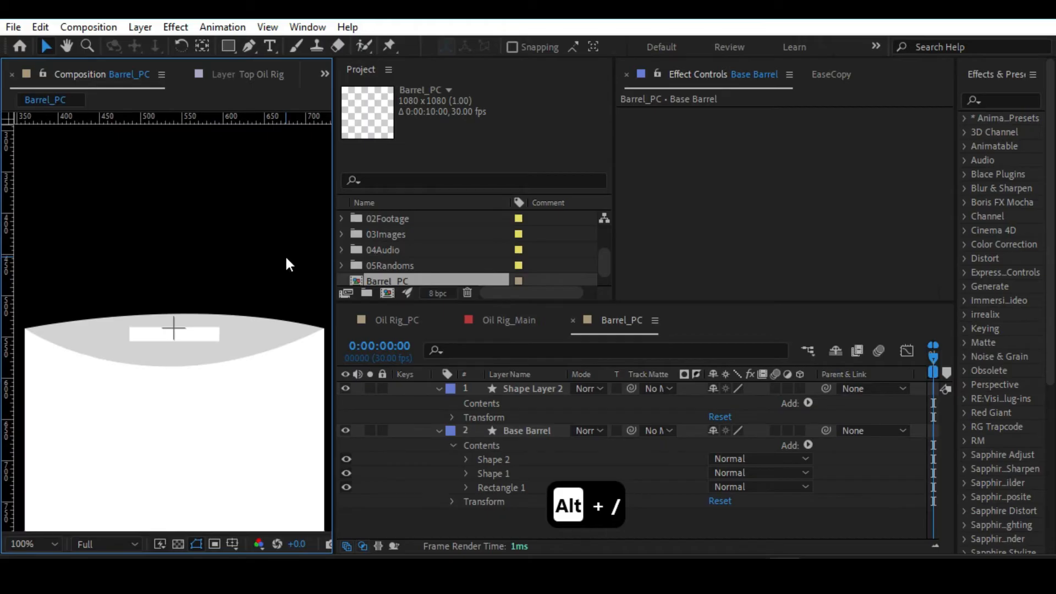
Lengthen the Shape 2 line to about 150 px by moving its end points outward, mainly the left one, and save the project.
{"action": "left_click", "coordinate": [495, 459]}
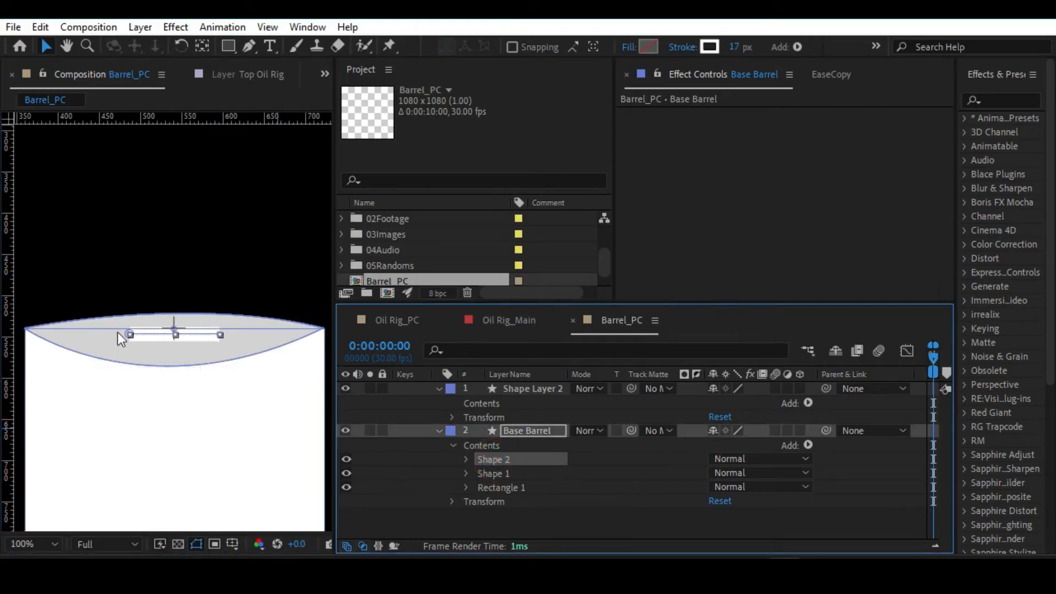
{"action": "key", "text": "g"}
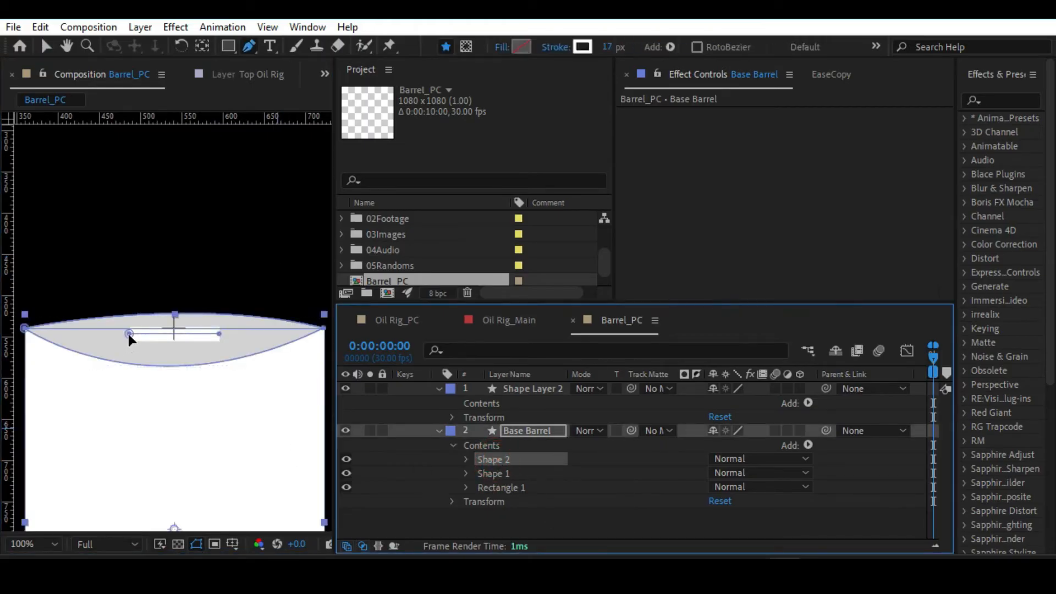
{"action": "double_click", "coordinate": [129, 334]}
{"action": "left_click", "coordinate": [489, 460]}
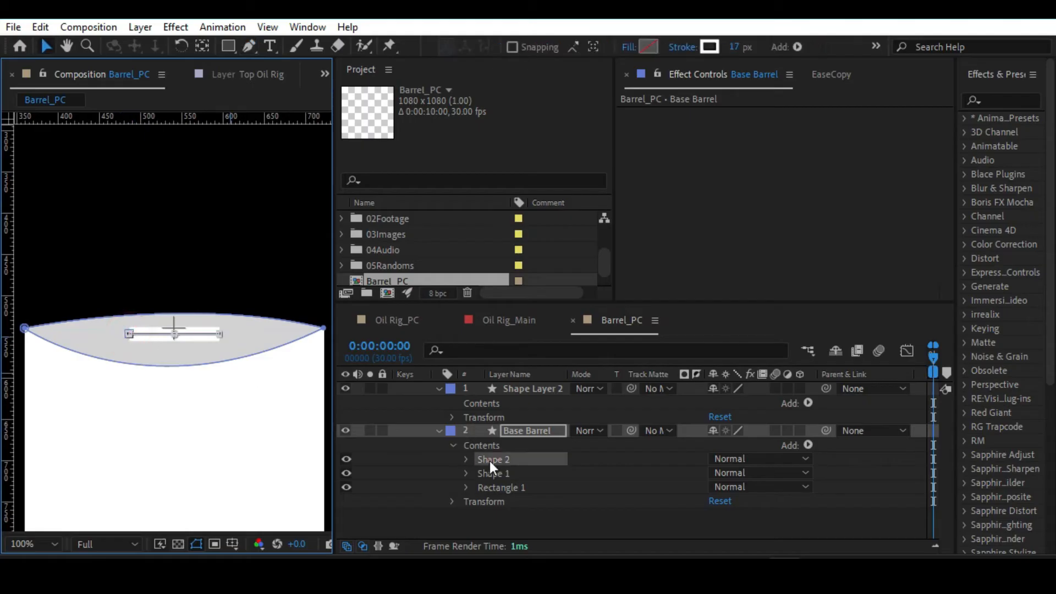
{"action": "key", "text": "g"}
{"action": "left_click", "coordinate": [129, 334]}
{"action": "left_click_drag", "start_coordinate": [133, 336], "coordinate": [101, 333]}
{"action": "left_click_drag", "start_coordinate": [220, 334], "coordinate": [223, 333]}
{"action": "key", "text": "v"}
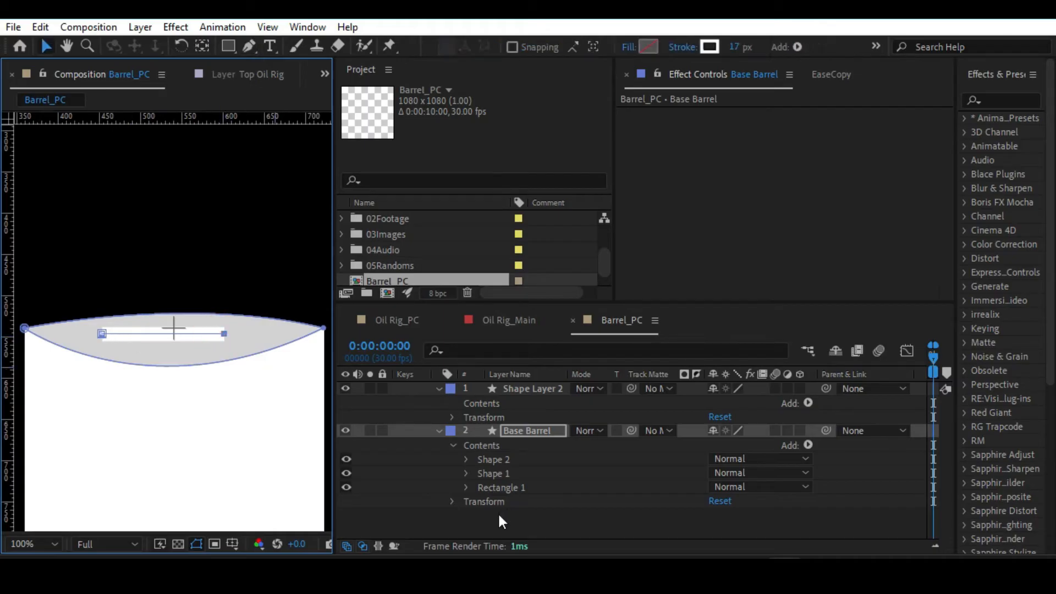
{"action": "key", "text": "ctrl+s"}
Select both end points of the Shape 2 line and shift it right to centre it on the lid.
{"action": "left_click", "coordinate": [510, 462]}
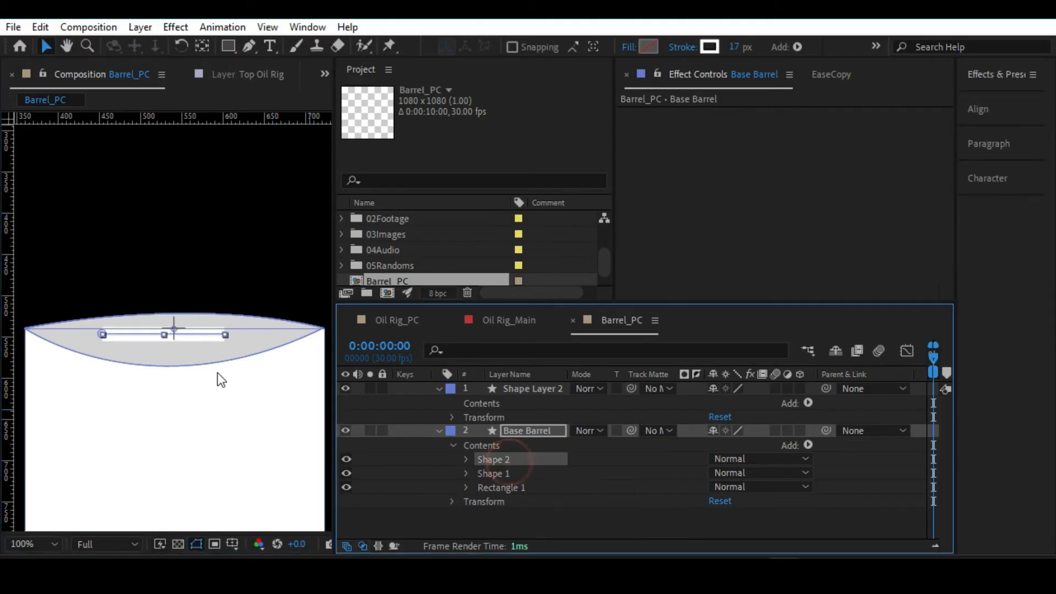
{"action": "key", "text": "g"}
{"action": "left_click", "coordinate": [102, 333]}
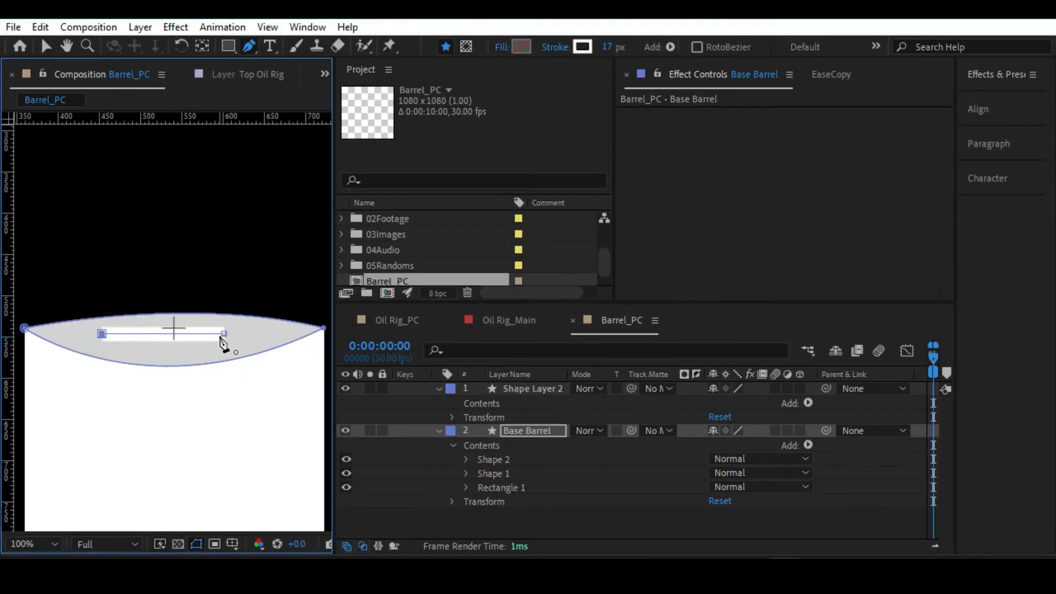
{"action": "key", "text": "v"}
{"action": "left_click", "coordinate": [224, 333]}
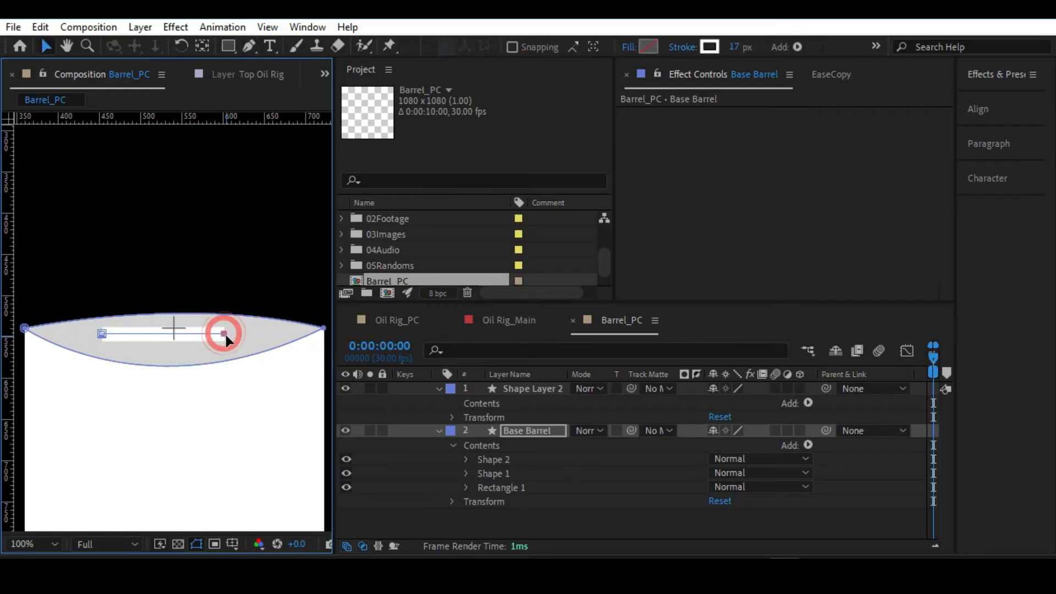
{"action": "left_click", "coordinate": [100, 334], "text": "shift"}
{"action": "left_click_drag", "start_coordinate": [223, 333], "coordinate": [237, 333]}
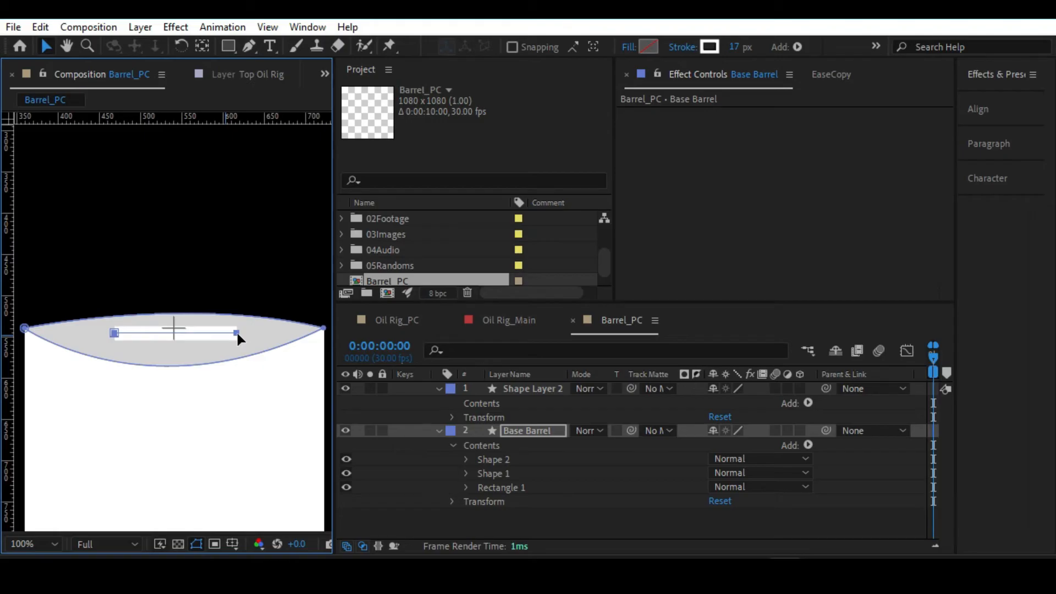
{"action": "left_click", "coordinate": [537, 430]}
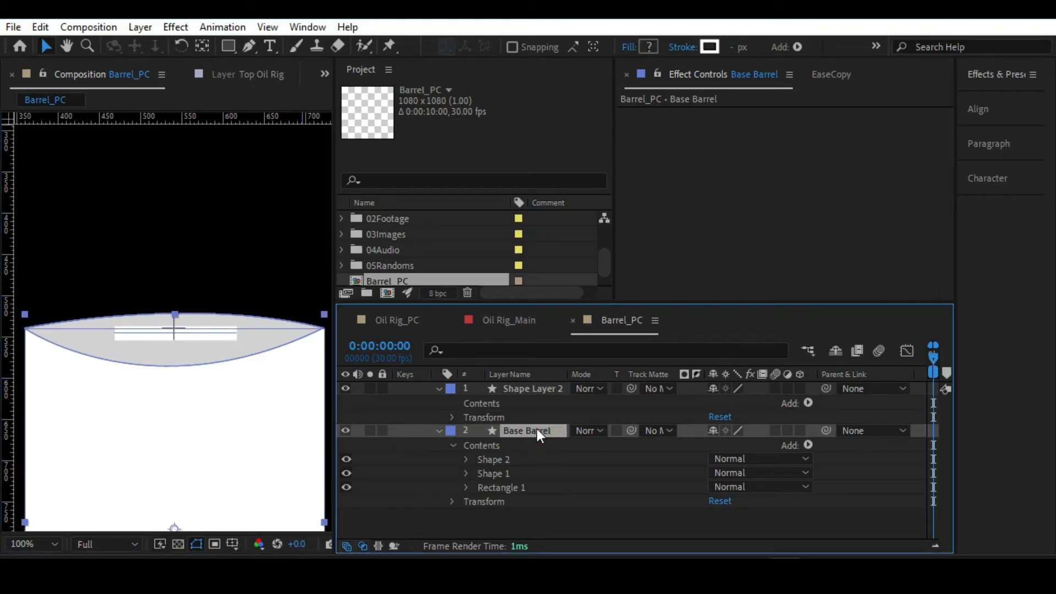
{"action": "key", "text": "alt+slash"}
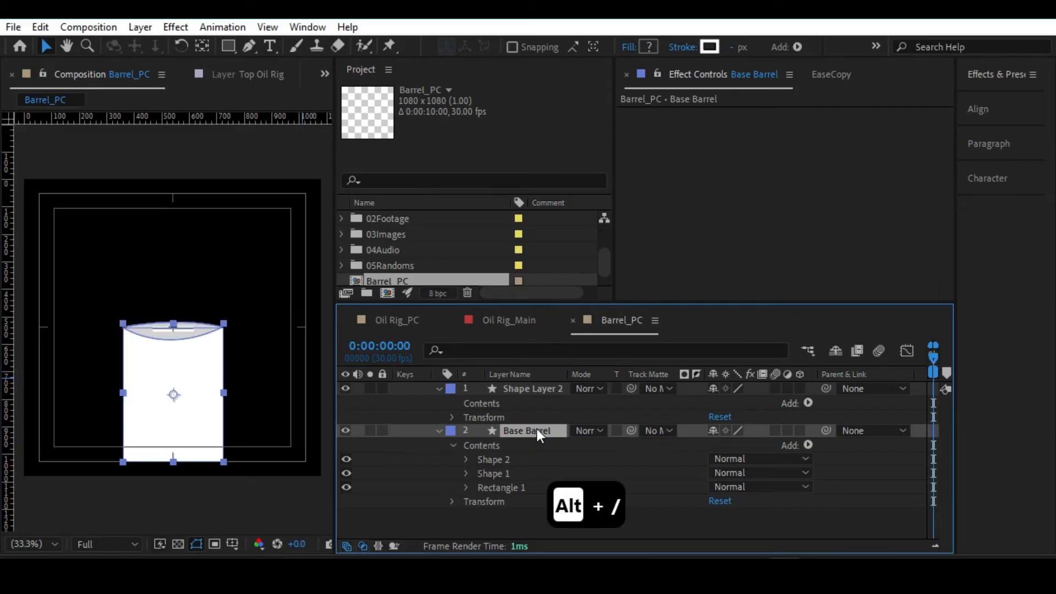
{"action": "left_click", "coordinate": [257, 261]}
{"action": "key", "text": "slash"}
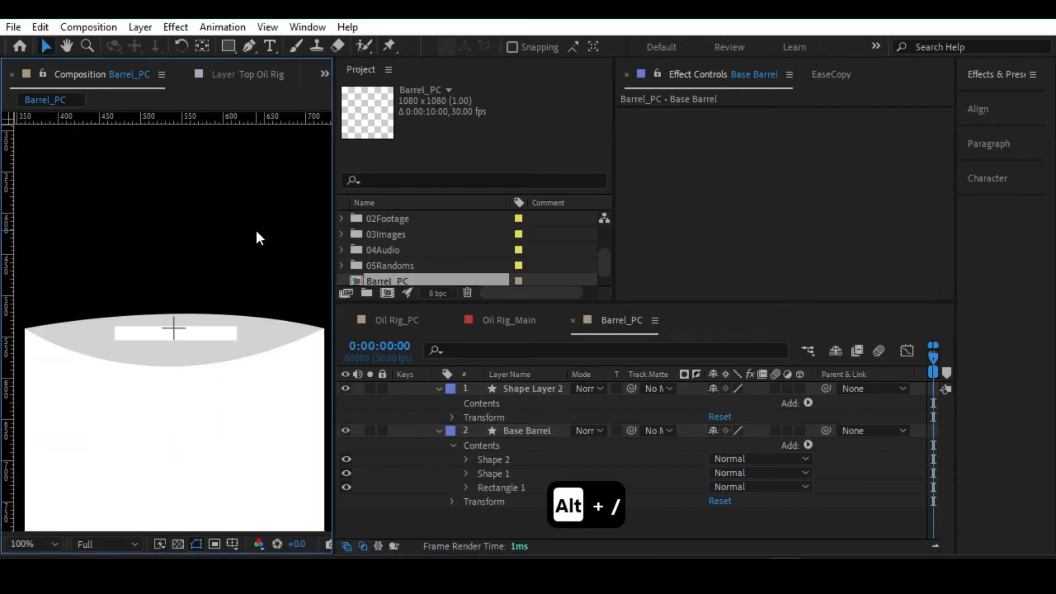
Set the stroke width of the lid's Shape 1 to 5 px.
{"action": "left_click", "coordinate": [504, 458]}
{"action": "left_click", "coordinate": [504, 472]}
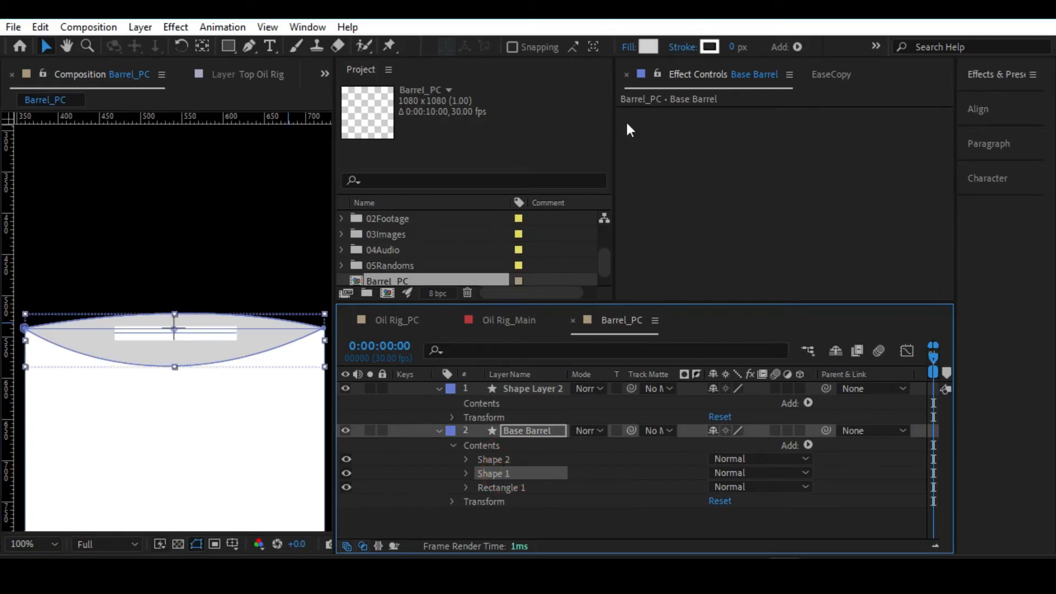
{"action": "left_click", "coordinate": [732, 47]}
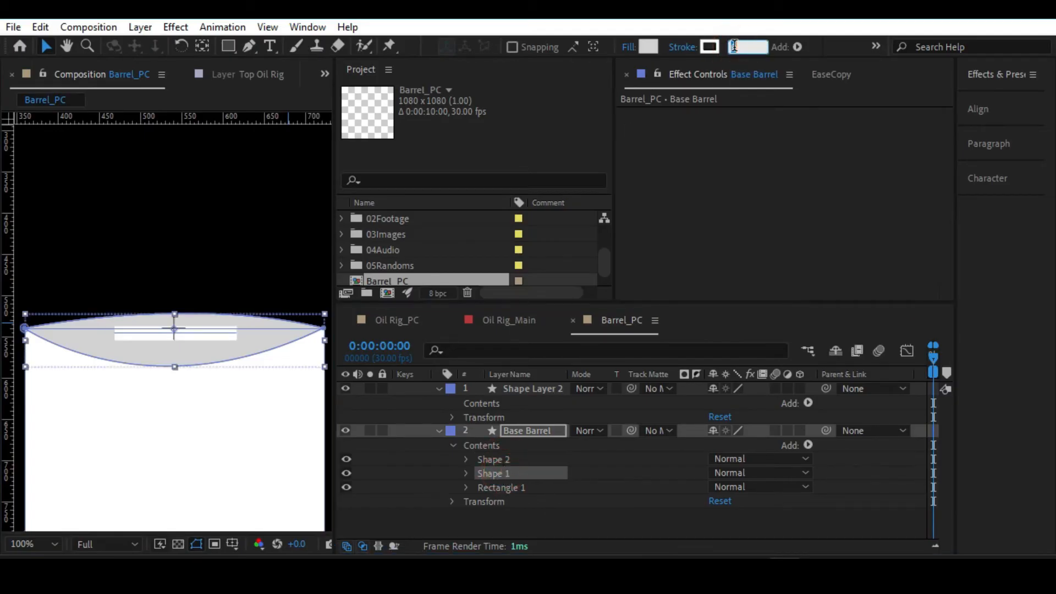
{"action": "type", "text": "4"}
{"action": "key", "text": "Return"}
{"action": "left_click", "coordinate": [736, 49]}
{"action": "type", "text": "6"}
{"action": "key", "text": "Return"}
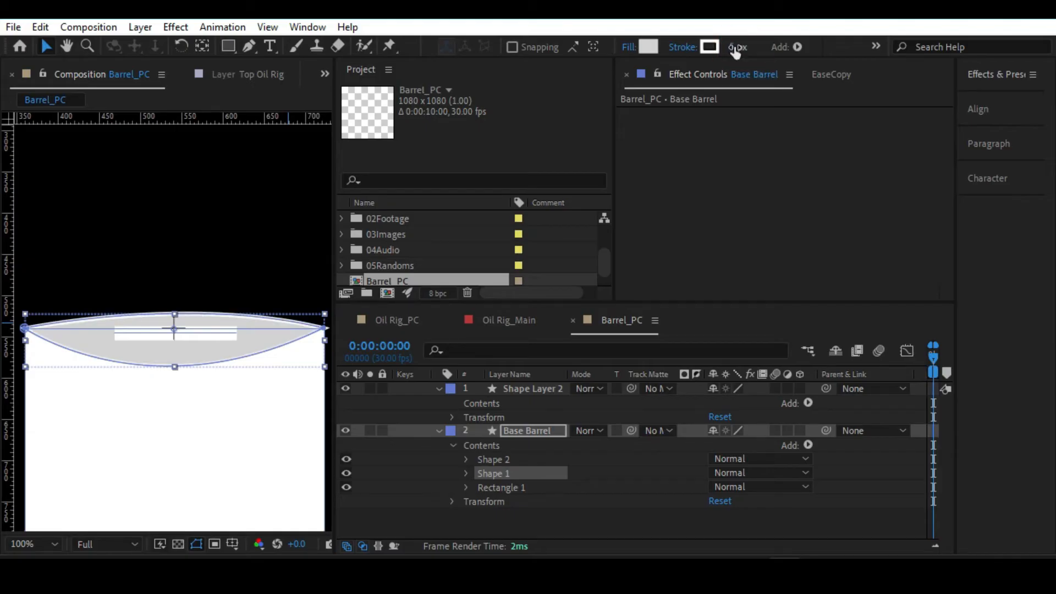
{"action": "left_click", "coordinate": [169, 204]}
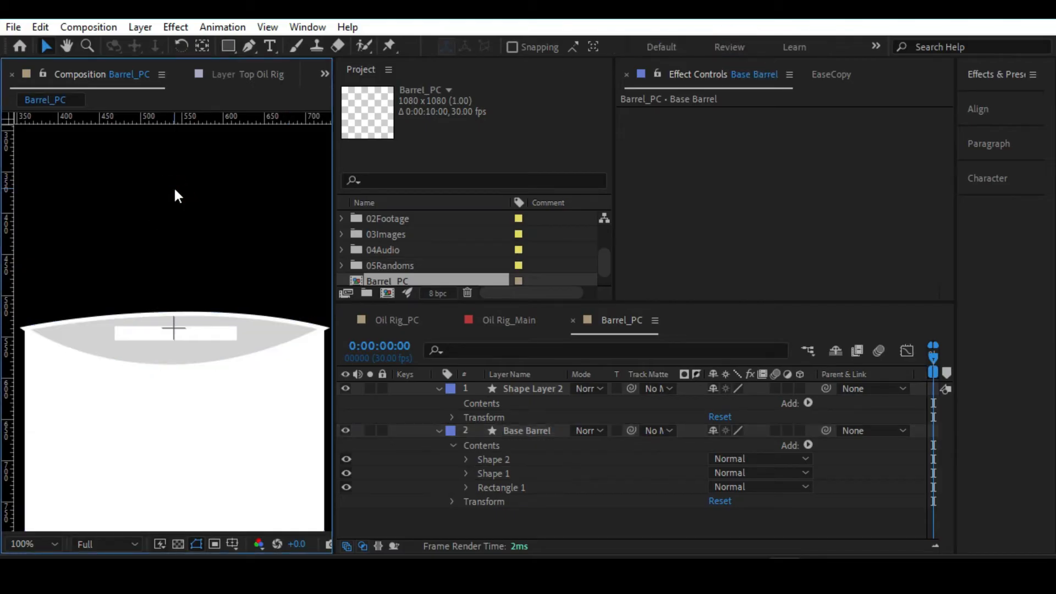
{"action": "key", "text": "alt+/"}
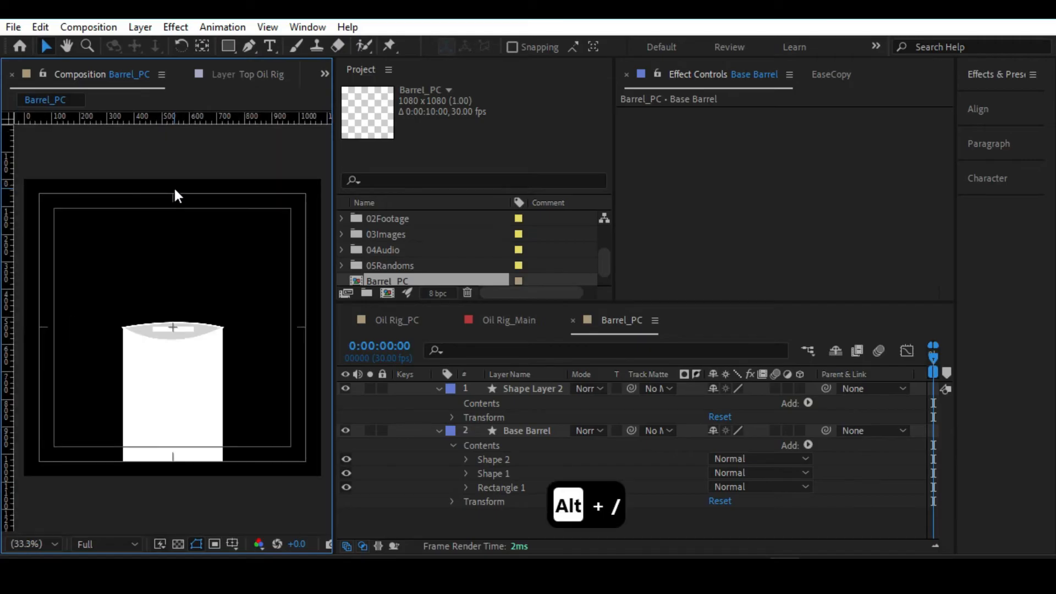
{"action": "key", "text": "alt+/"}
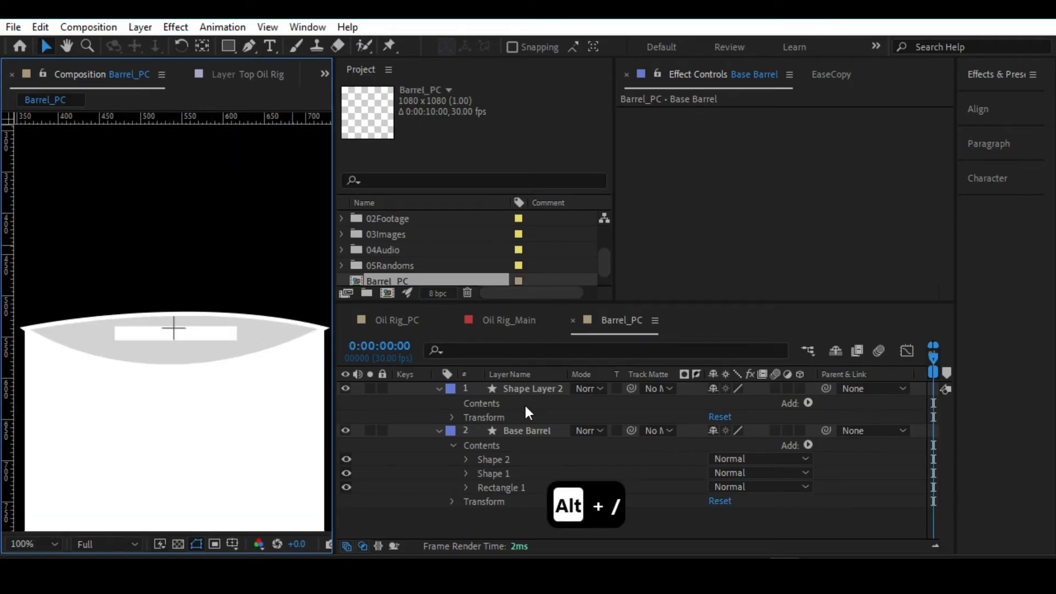
Select Shape 1 in the Base Barrel layer and set its stroke width to 2 px.
{"action": "left_click", "coordinate": [495, 459]}
{"action": "left_click", "coordinate": [494, 472]}
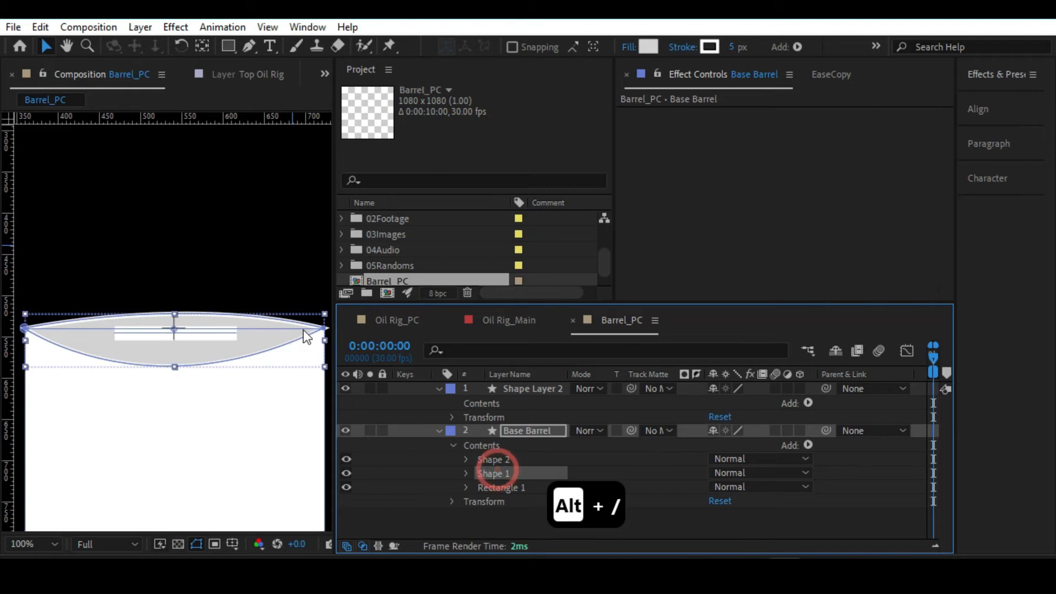
{"action": "left_click_drag", "start_coordinate": [290, 277], "coordinate": [196, 266]}
{"action": "scroll", "coordinate": [249, 285], "scroll_direction": "up", "scroll_amount": 4}
{"action": "left_click_drag", "start_coordinate": [251, 283], "coordinate": [88, 285]}
{"action": "left_click", "coordinate": [736, 46]}
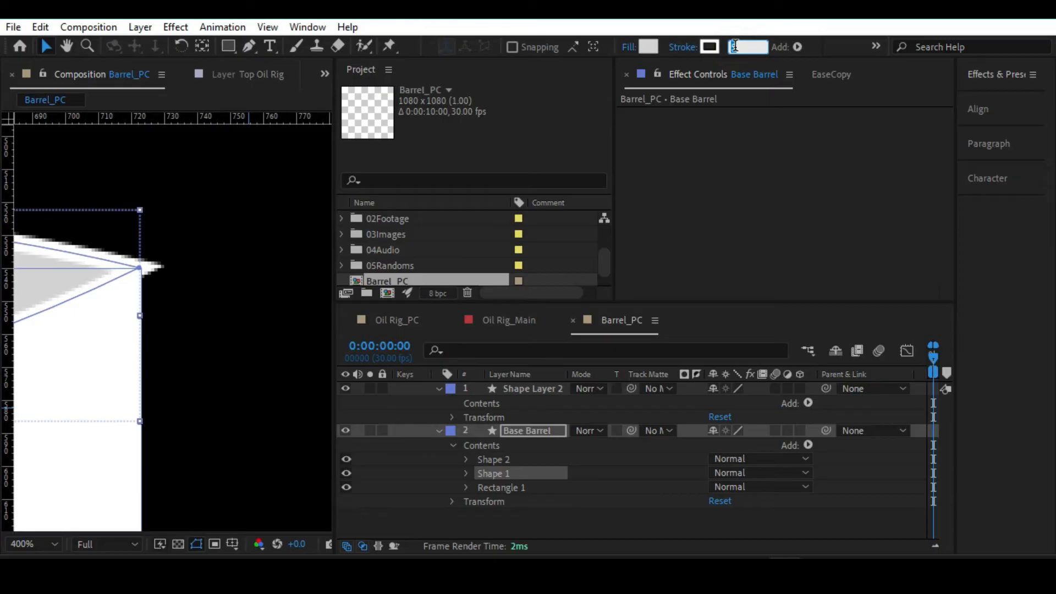
{"action": "type", "text": "5"}
{"action": "key", "text": "Return"}
{"action": "left_click_drag", "start_coordinate": [739, 46], "coordinate": [735, 47]}
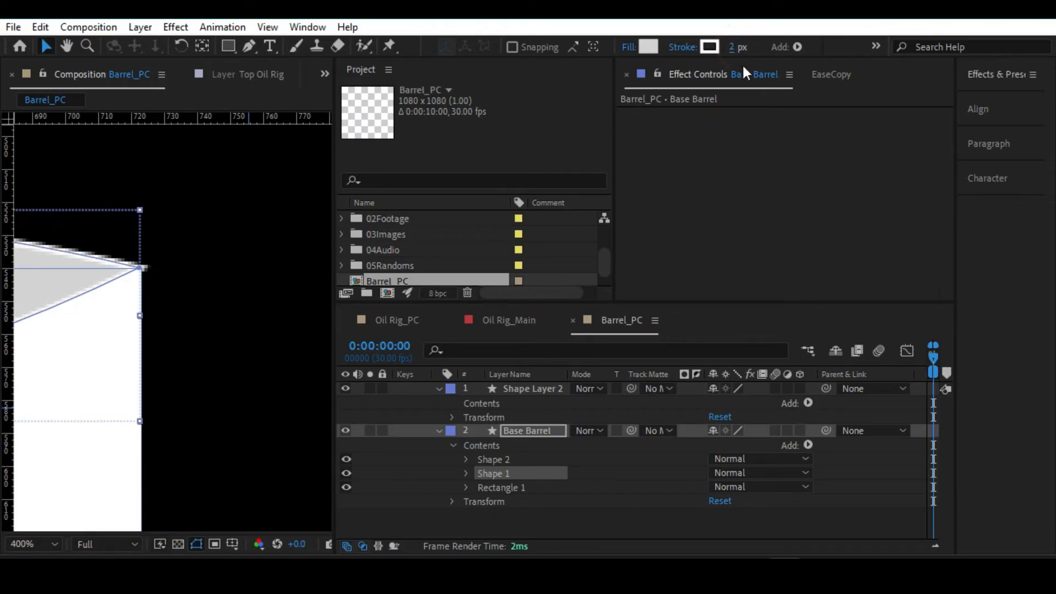
{"action": "scroll", "coordinate": [182, 220], "scroll_direction": "down", "scroll_amount": 3}
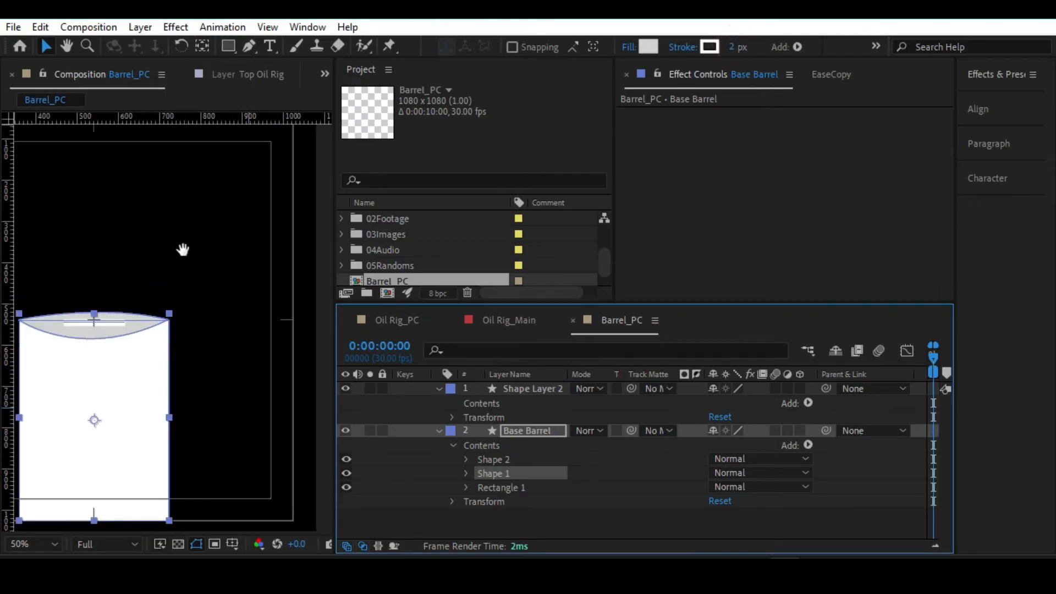
{"action": "left_click_drag", "start_coordinate": [183, 249], "coordinate": [214, 226]}
{"action": "key", "text": "v"}
{"action": "left_click", "coordinate": [219, 215]}
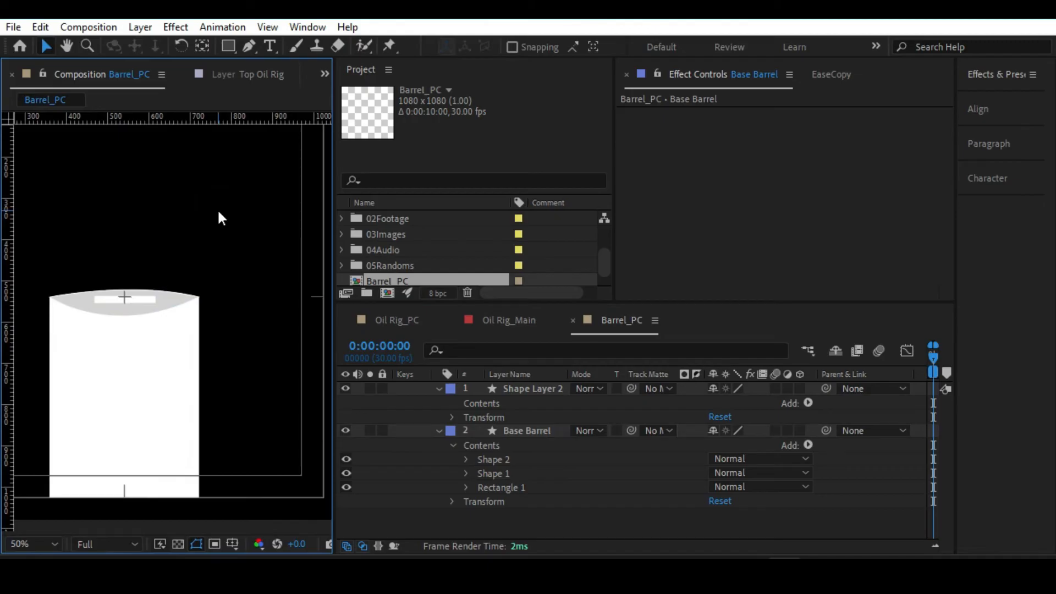
Save the project and collapse the properties of Base Barrel and Shape Layer 2.
{"action": "key", "text": "alt+slash"}
{"action": "key", "text": "ctrl+s"}
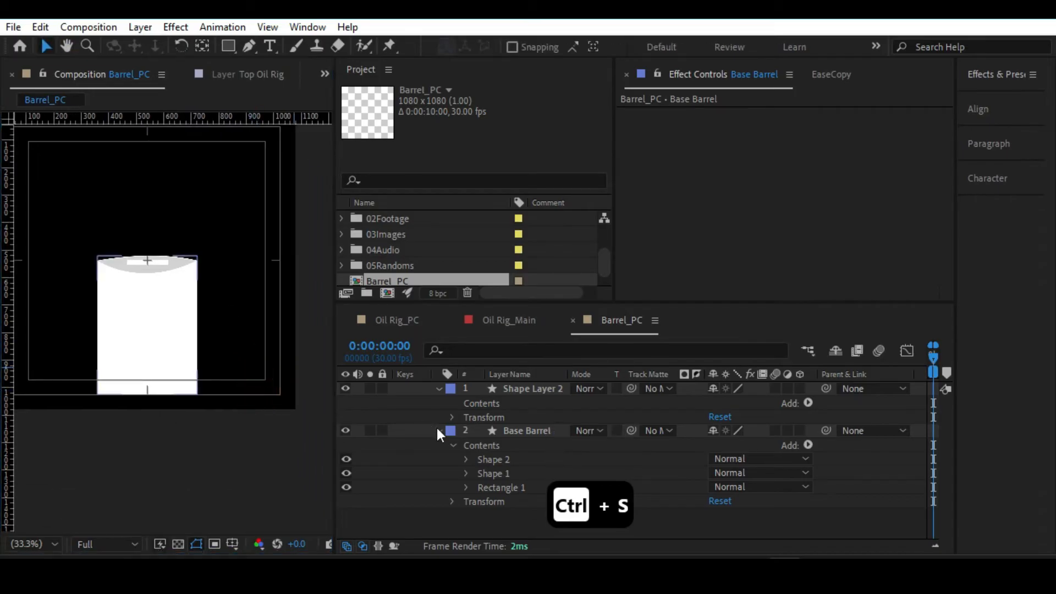
{"action": "left_click", "coordinate": [438, 429]}
{"action": "left_click", "coordinate": [527, 431]}
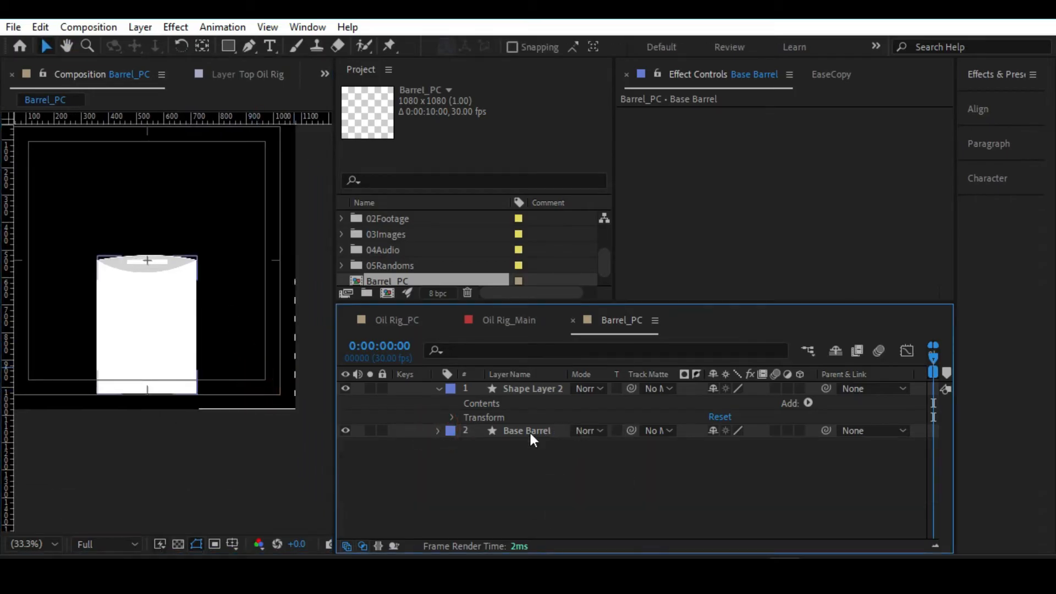
{"action": "left_click", "coordinate": [438, 388]}
Draw a thin rectangle with D3D3D3 fill and a 0 px stroke directly under the barrel, extending past both its sides.
{"action": "left_click", "coordinate": [194, 401]}
{"action": "left_click_drag", "start_coordinate": [160, 461], "coordinate": [174, 345]}
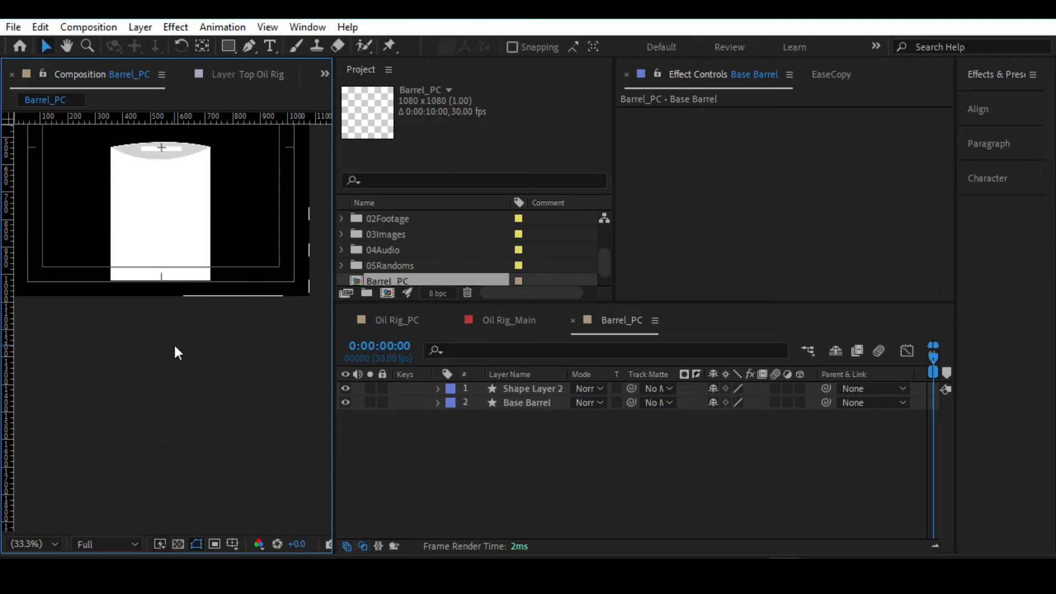
{"action": "scroll", "coordinate": [173, 343], "scroll_direction": "up", "scroll_amount": 2}
{"action": "left_click_drag", "start_coordinate": [158, 264], "coordinate": [196, 390]}
{"action": "scroll", "coordinate": [216, 374], "scroll_direction": "down", "scroll_amount": 2}
{"action": "left_click", "coordinate": [228, 46]}
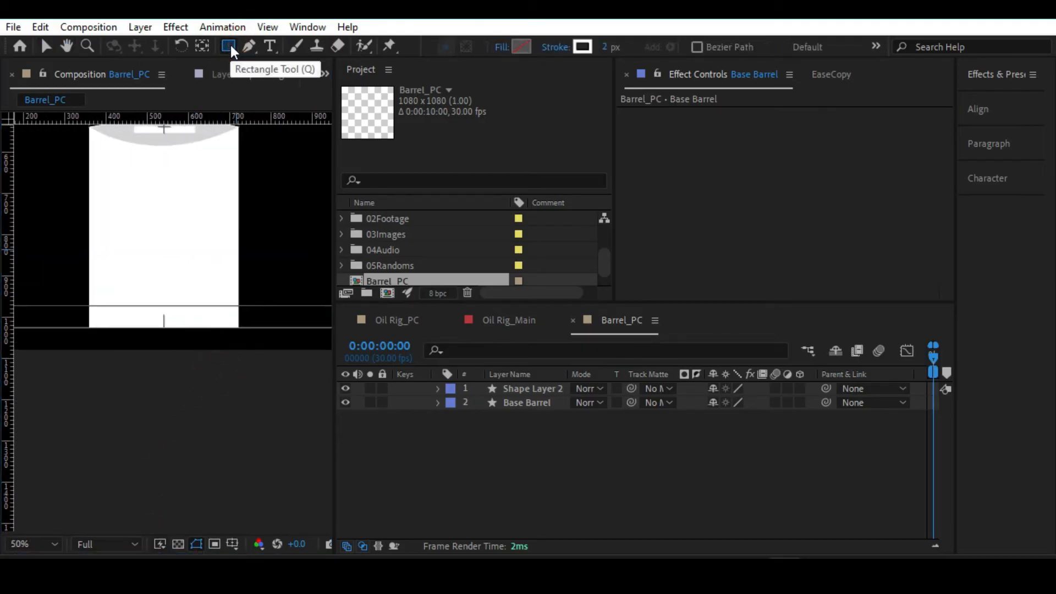
{"action": "left_click_drag", "start_coordinate": [612, 50], "coordinate": [608, 49]}
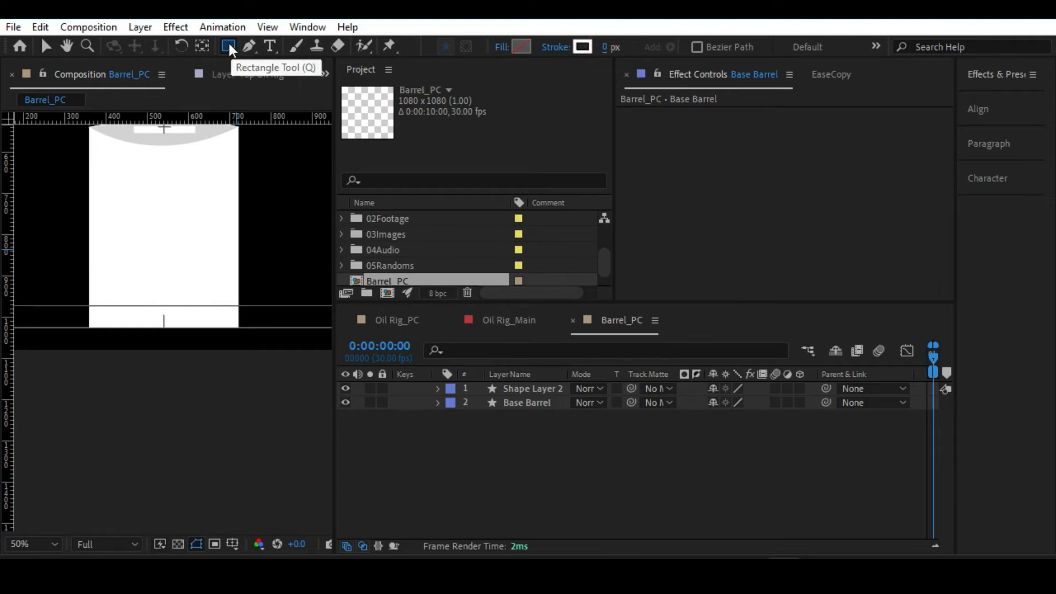
{"action": "left_click", "coordinate": [520, 49]}
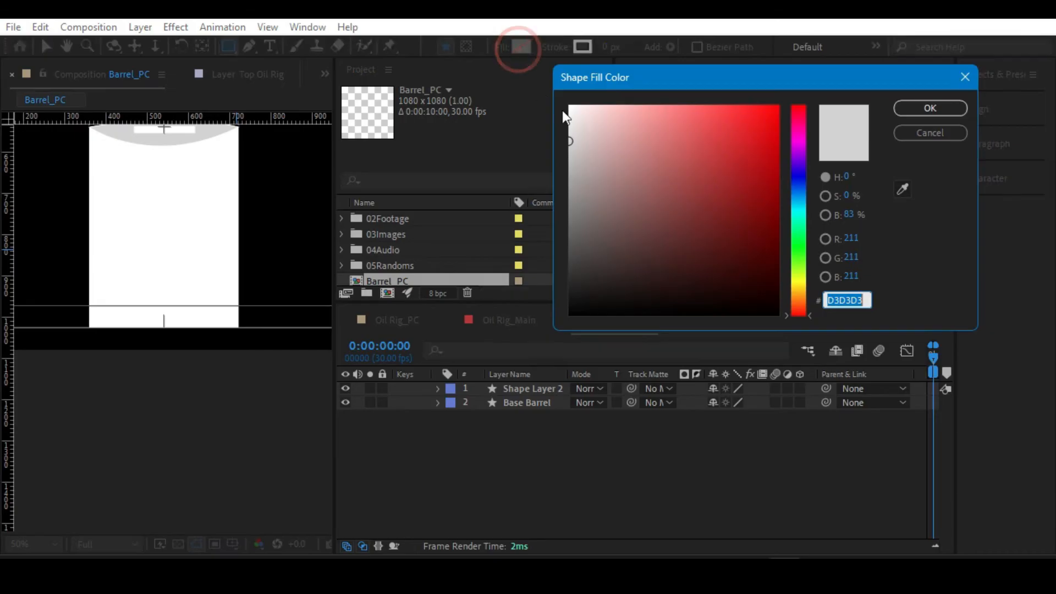
{"action": "left_click", "coordinate": [938, 110]}
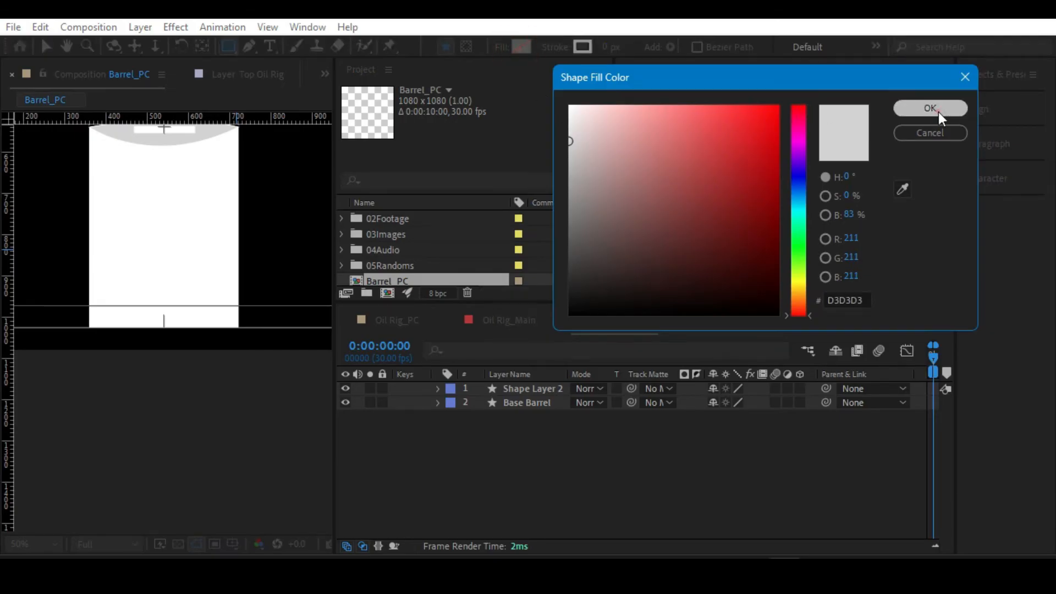
{"action": "mouse_move", "coordinate": [61, 327]}
{"action": "left_mouse_down"}
{"action": "mouse_move", "coordinate": [160, 345]}
{"action": "mouse_move", "coordinate": [298, 344]}
{"action": "mouse_move", "coordinate": [264, 334]}
{"action": "left_mouse_up"}
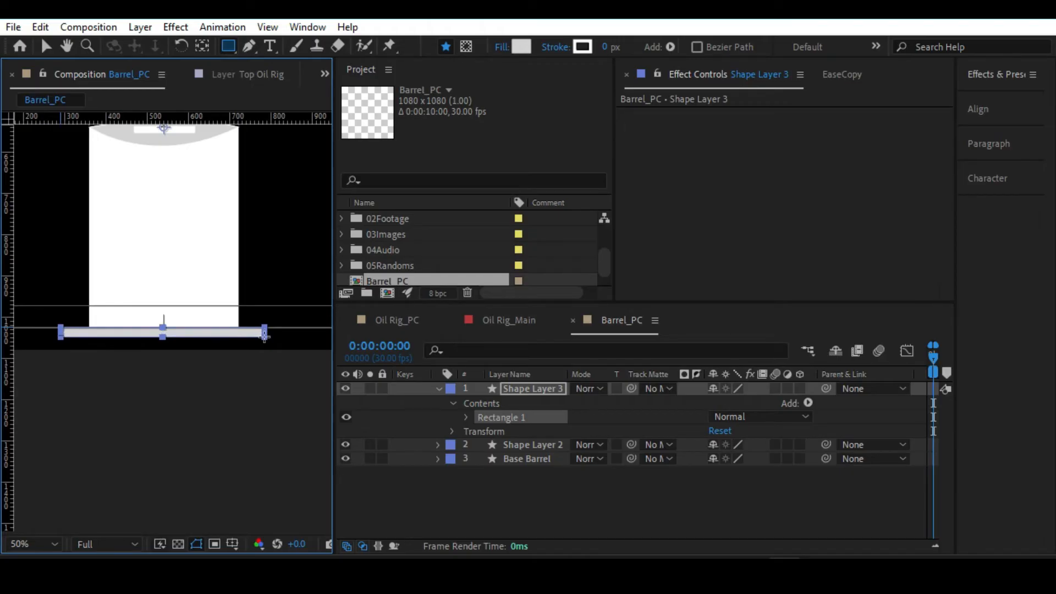
Move the new rectangle layer beneath Base Barrel in the layer stack and rename it Floor.
{"action": "left_click", "coordinate": [438, 388]}
{"action": "left_click_drag", "start_coordinate": [531, 389], "coordinate": [530, 436]}
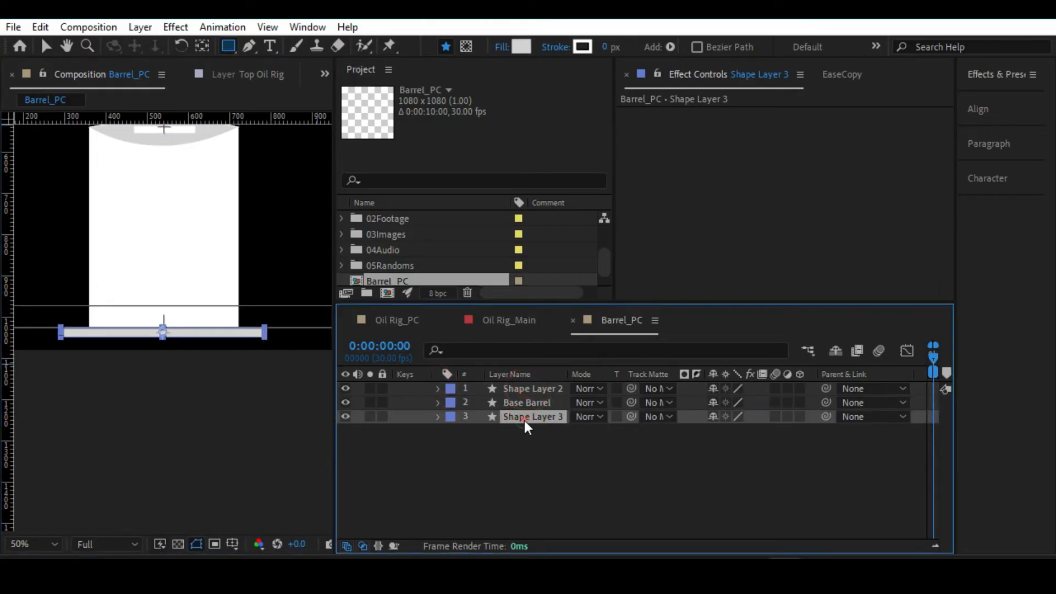
{"action": "key", "text": "Return"}
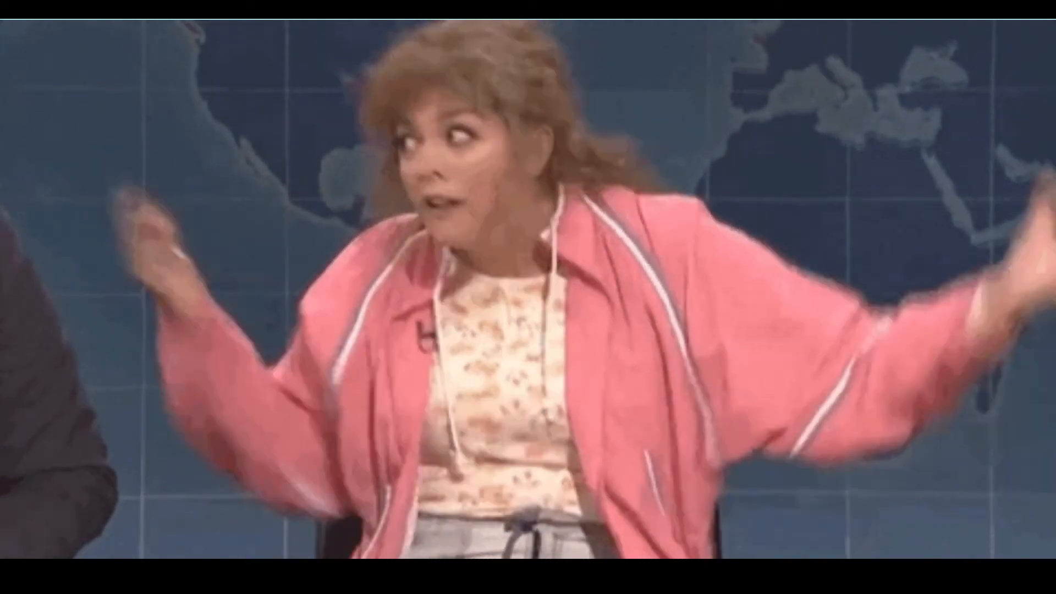
{"action": "type", "text": "Floor"}
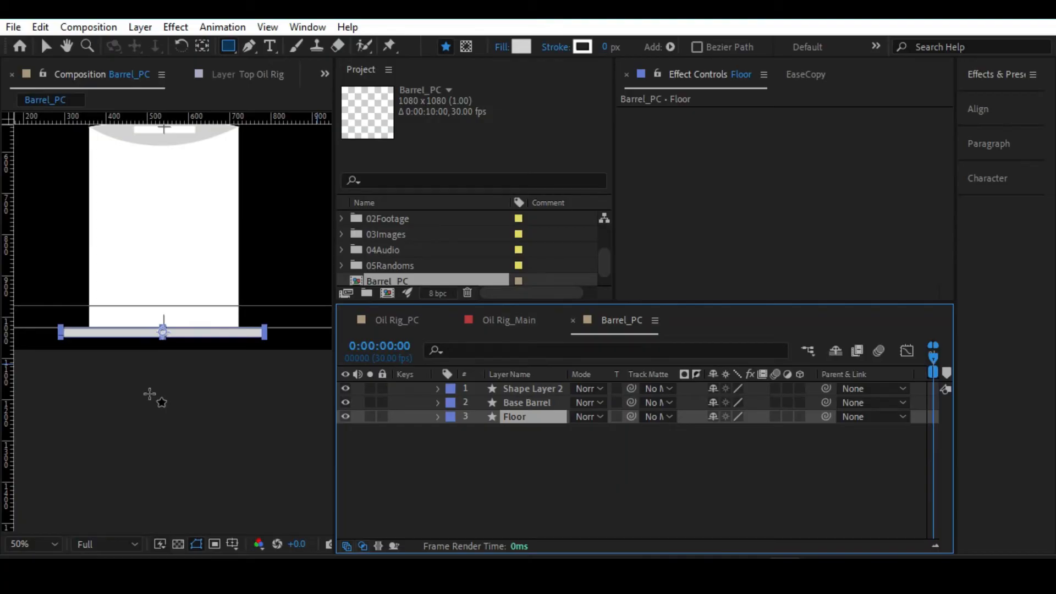
{"action": "type", "text": "v"}
{"action": "left_click", "coordinate": [150, 392]}
Align the Floor layer and the Base Barrel layer to the horizontal centre of the composition.
{"action": "left_click", "coordinate": [513, 413]}
{"action": "left_click", "coordinate": [977, 109]}
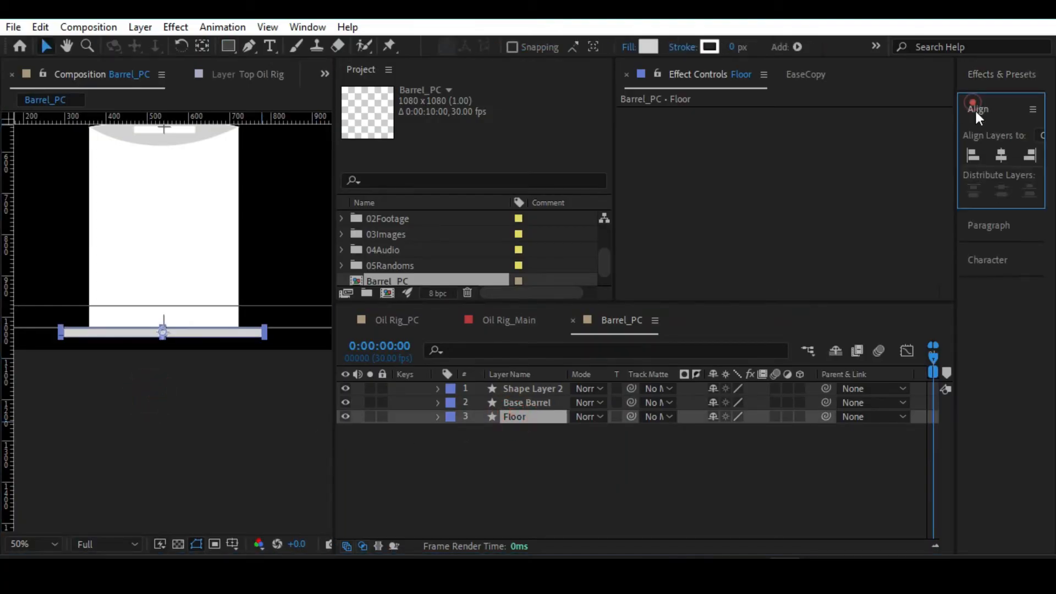
{"action": "left_click", "coordinate": [996, 155]}
{"action": "left_click", "coordinate": [314, 374]}
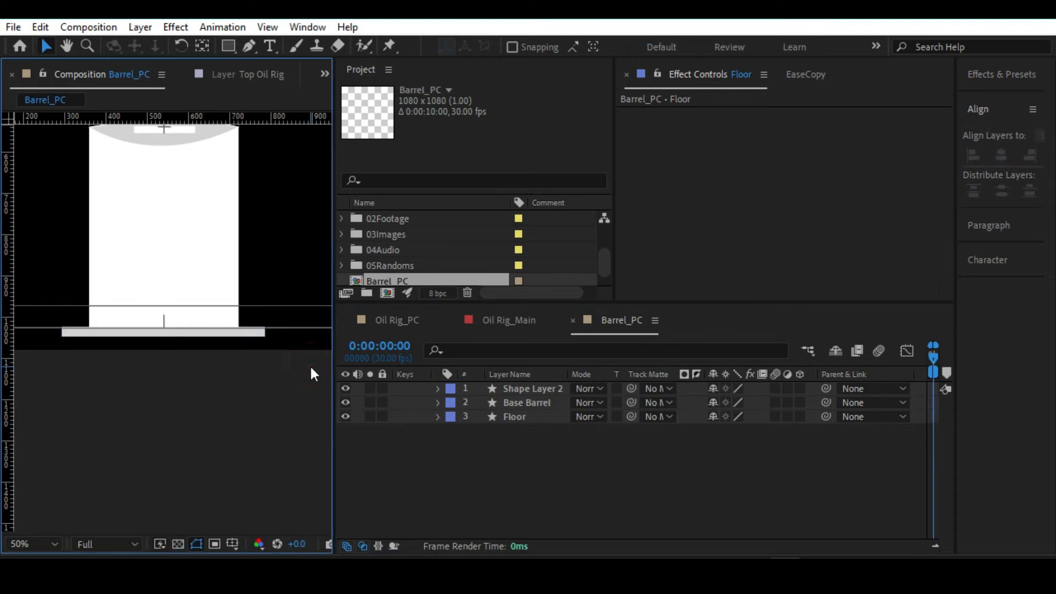
{"action": "key", "text": "alt+slash"}
{"action": "left_click", "coordinate": [527, 402]}
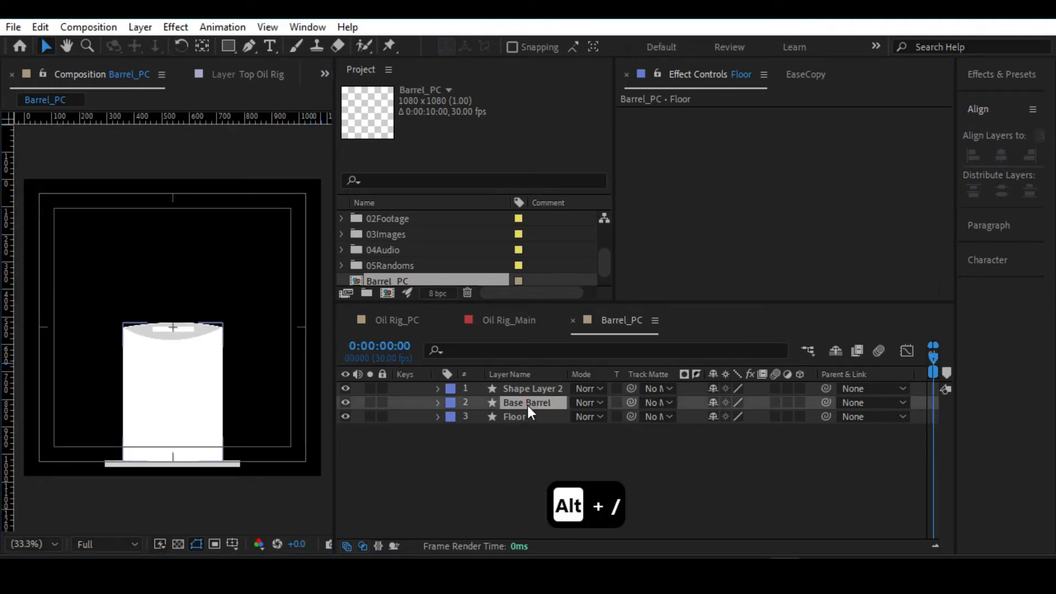
{"action": "left_click", "coordinate": [999, 155]}
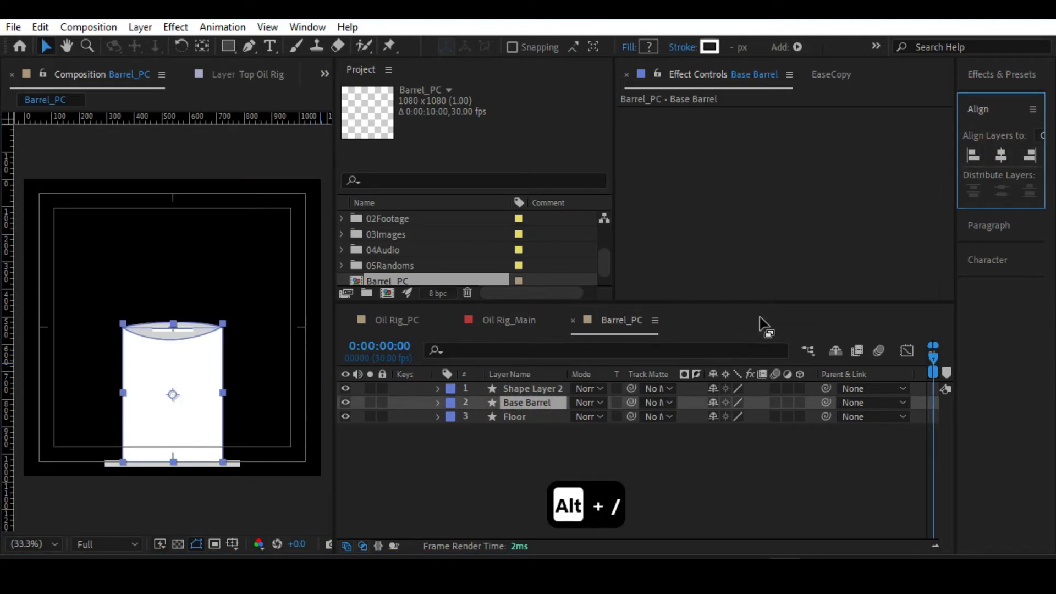
Delete the leftover Shape Layer 2 and save the project.
{"action": "left_click", "coordinate": [534, 389]}
{"action": "scroll", "coordinate": [173, 266], "scroll_direction": "up", "scroll_amount": 5}
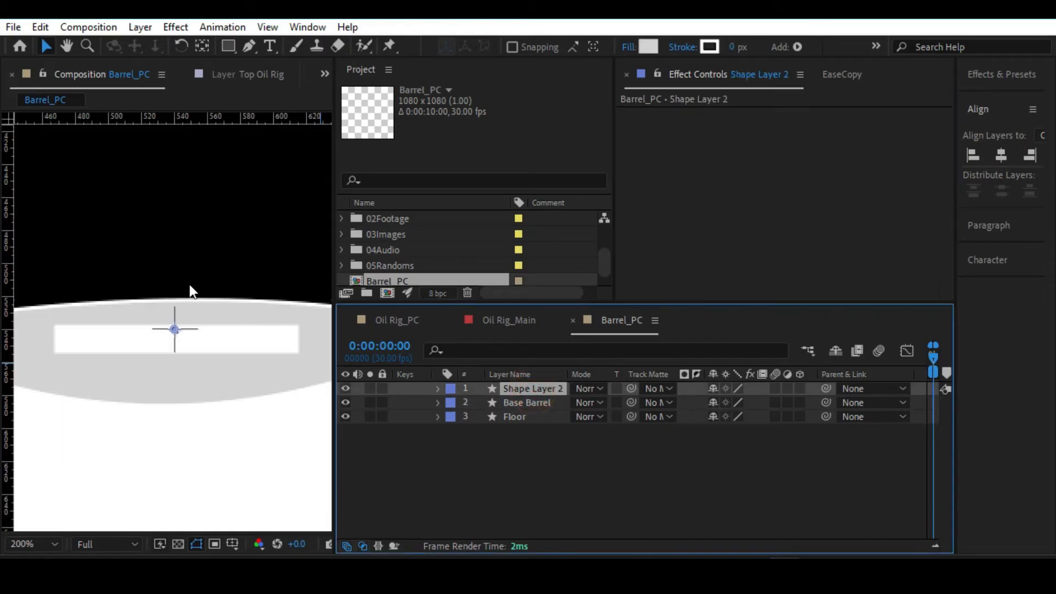
{"action": "key", "text": "Delete"}
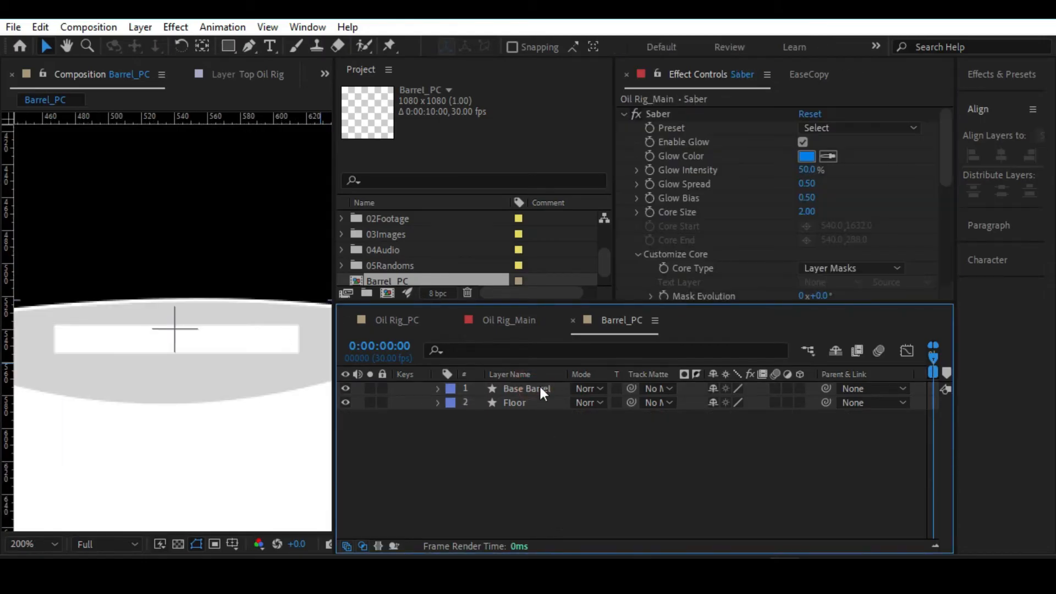
{"action": "key", "text": "alt+slash"}
{"action": "key", "text": "ctrl+s"}
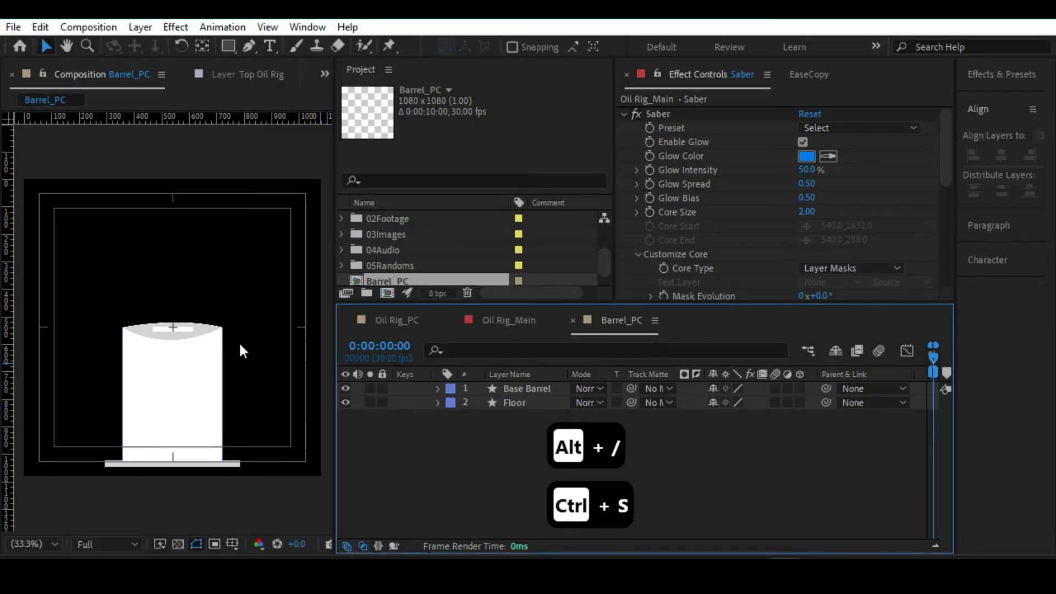
Hide the title and action safe guides and fit the whole composition in view.
{"action": "key", "text": "apostrophe"}
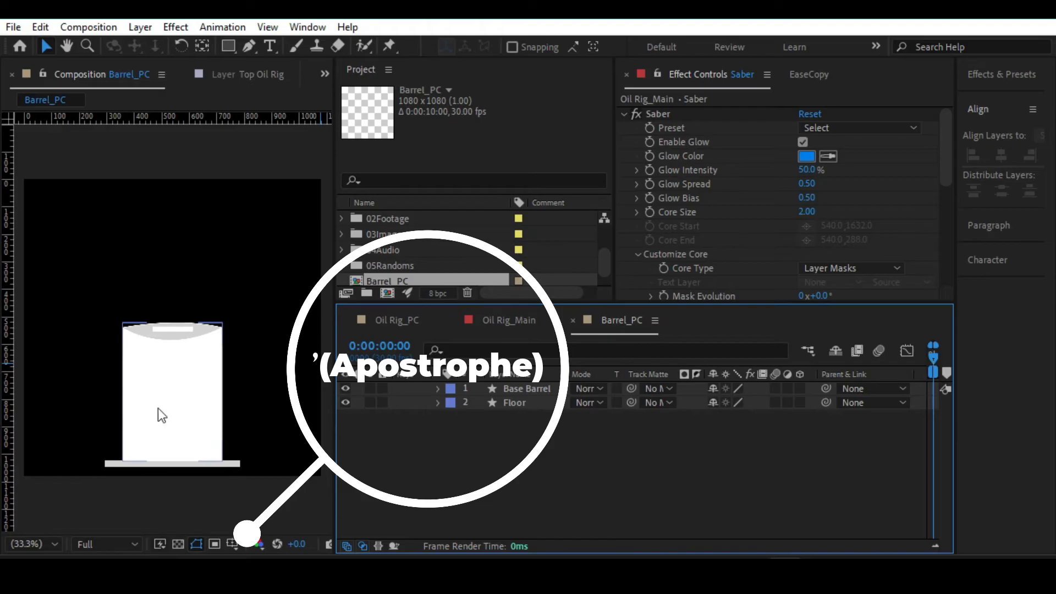
{"action": "key", "text": "slash"}
{"action": "key", "text": "alt+slash"}
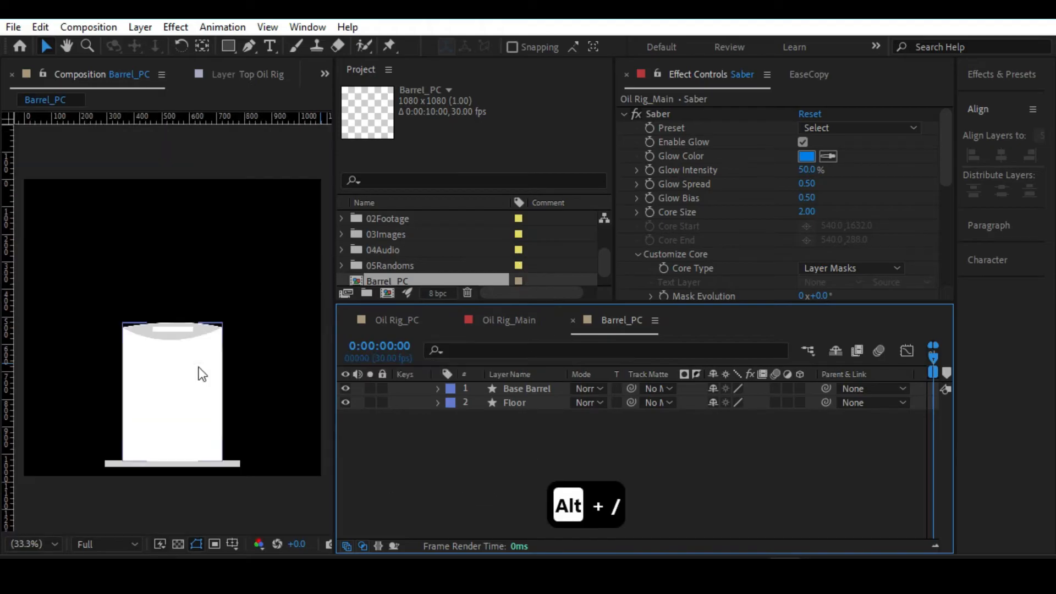
Add a "$" text layer on the front of the barrel and widen the area showing the character settings.
{"action": "left_click", "coordinate": [266, 47]}
{"action": "left_click", "coordinate": [155, 387]}
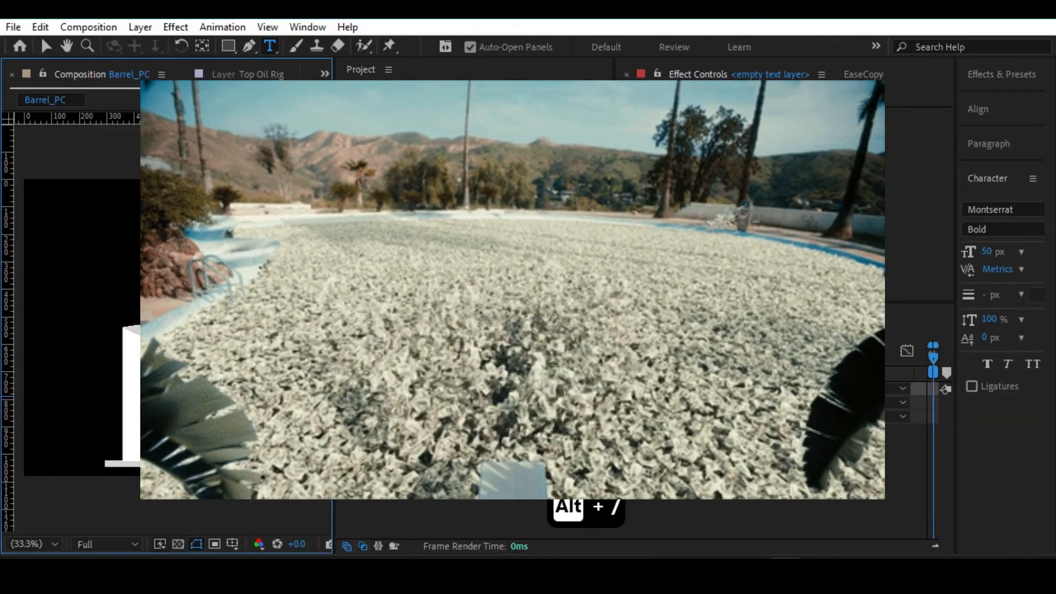
{"action": "type", "text": "$"}
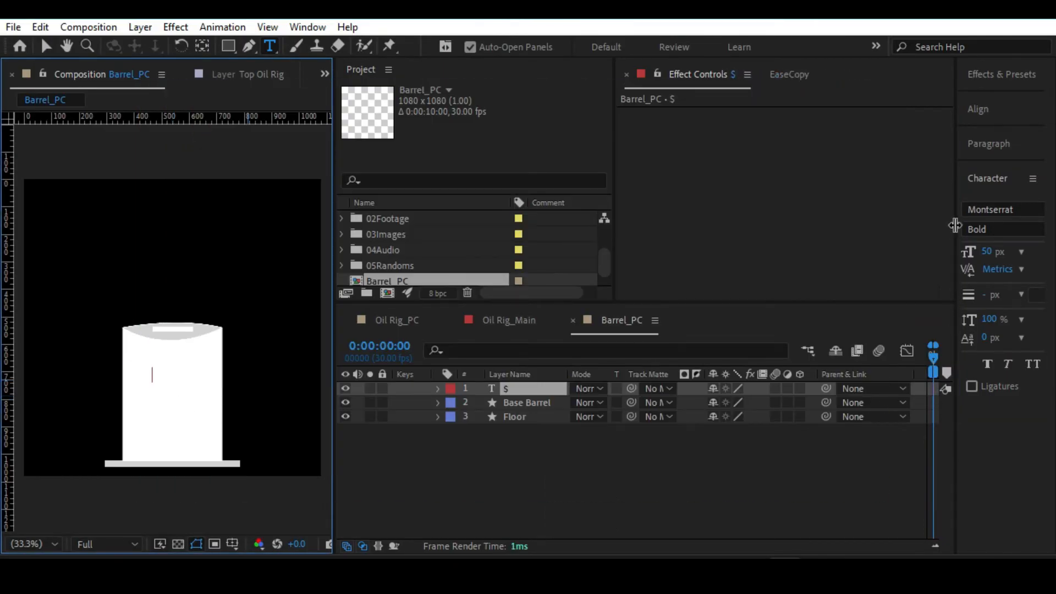
{"action": "left_click_drag", "start_coordinate": [955, 226], "coordinate": [654, 221]}
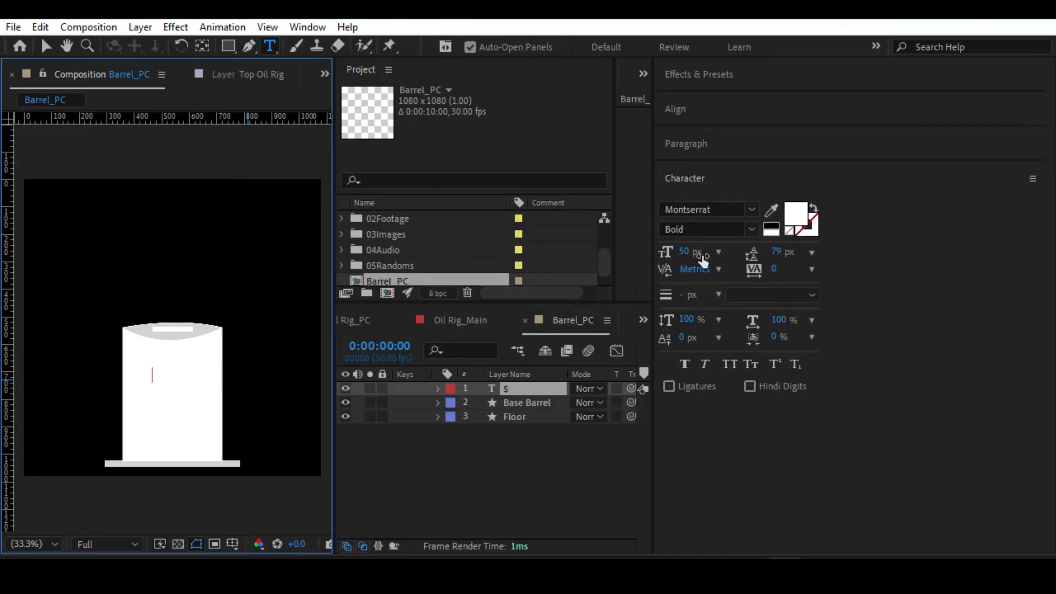
Try to change the fill colour of the "$" text to a strong blue.
{"action": "left_click", "coordinate": [804, 218]}
{"action": "left_click", "coordinate": [800, 191]}
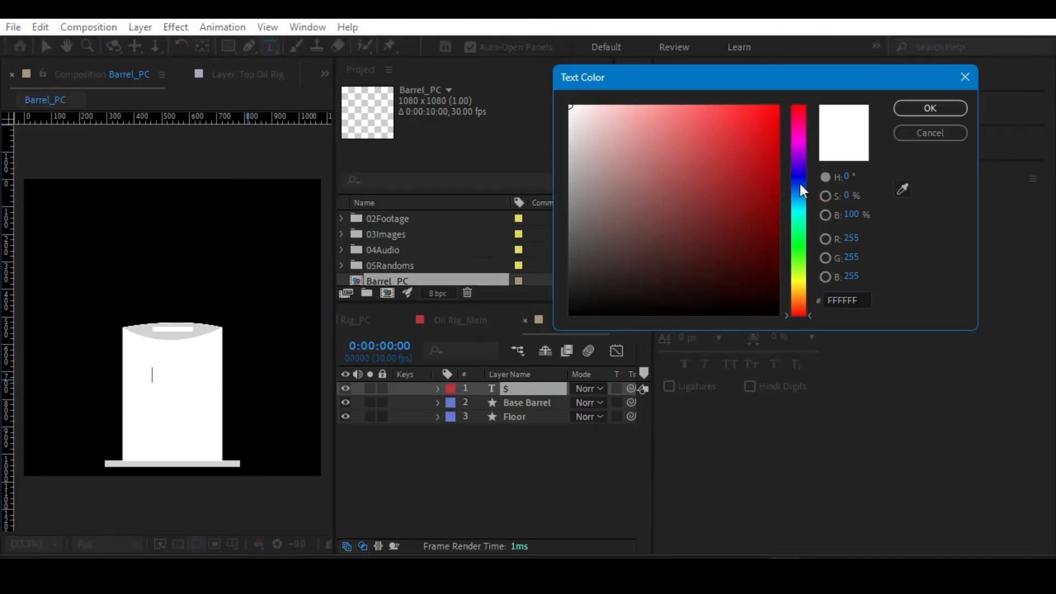
{"action": "left_click_drag", "start_coordinate": [799, 191], "coordinate": [800, 189]}
{"action": "left_click_drag", "start_coordinate": [763, 126], "coordinate": [862, 85]}
{"action": "left_click", "coordinate": [801, 188]}
{"action": "left_click_drag", "start_coordinate": [801, 188], "coordinate": [800, 189]}
{"action": "left_click", "coordinate": [929, 108]}
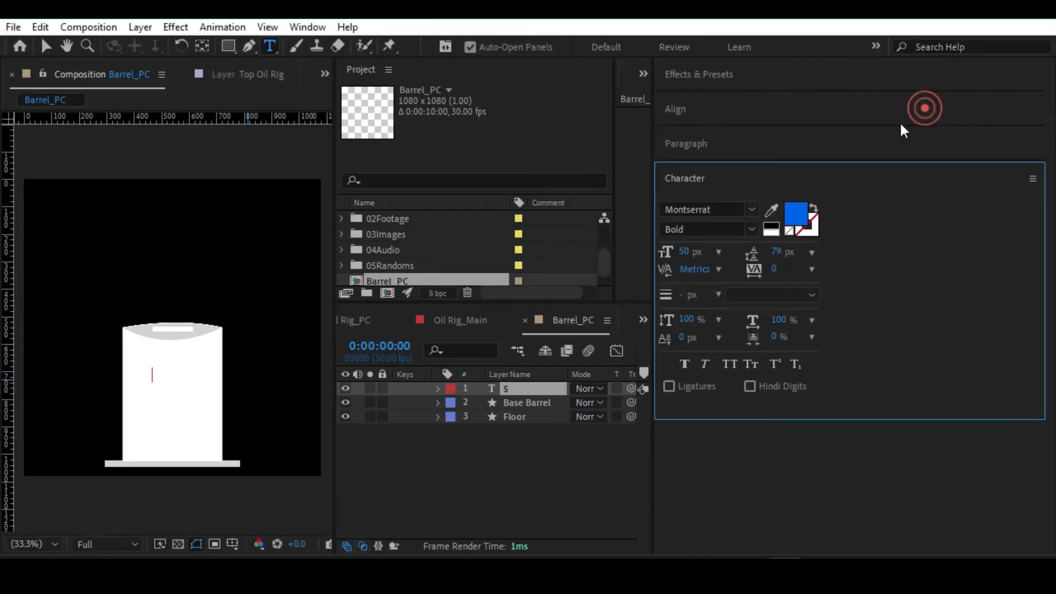
{"action": "key", "text": "ctrl+a"}
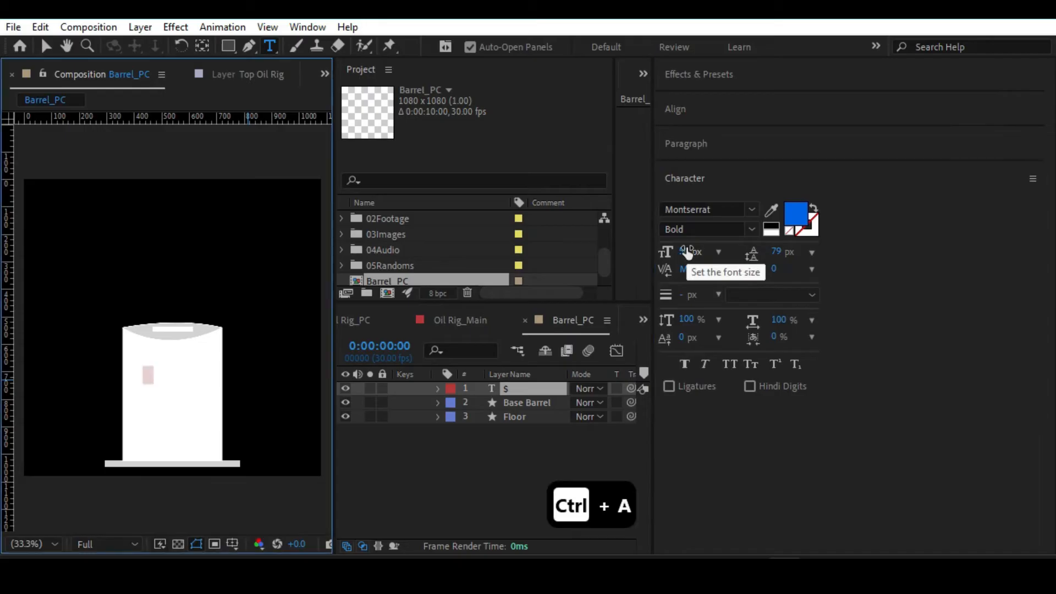
{"action": "left_click", "coordinate": [793, 212]}
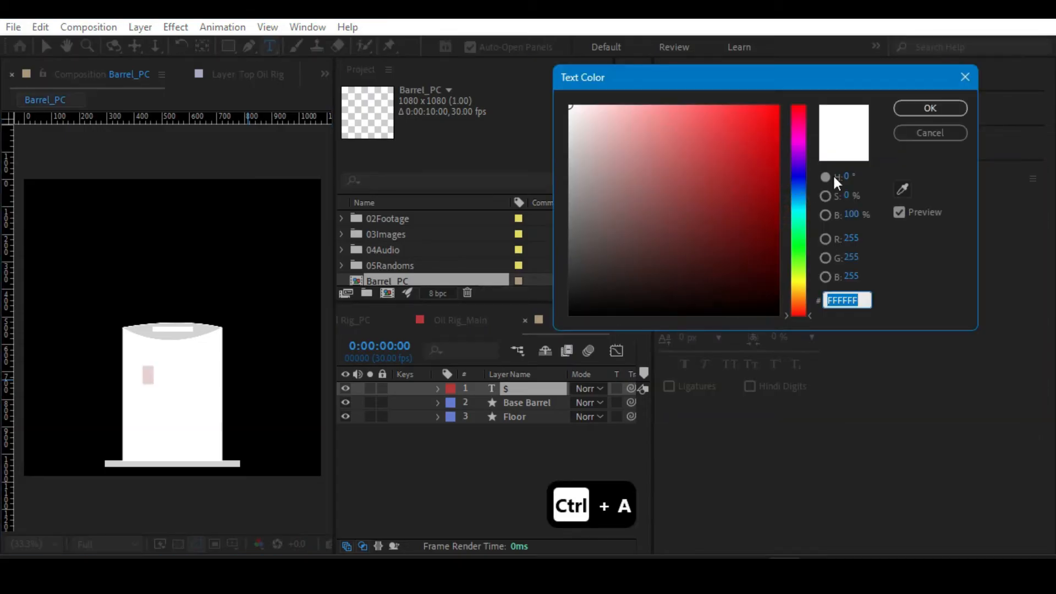
{"action": "left_click", "coordinate": [934, 132]}
Reselect the "$" text layer and place the text cursor after the dollar sign for editing.
{"action": "left_click", "coordinate": [485, 438]}
{"action": "left_click", "coordinate": [519, 389]}
{"action": "scroll", "coordinate": [173, 377], "scroll_direction": "up", "scroll_amount": 4}
{"action": "scroll", "coordinate": [152, 442], "scroll_direction": "down", "scroll_amount": 2}
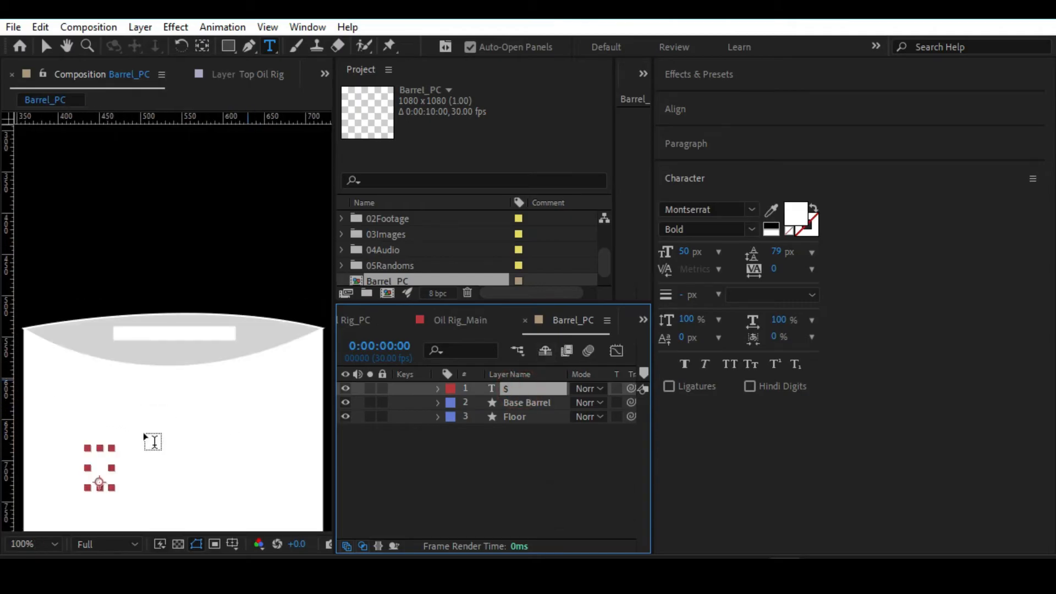
{"action": "left_click", "coordinate": [108, 474]}
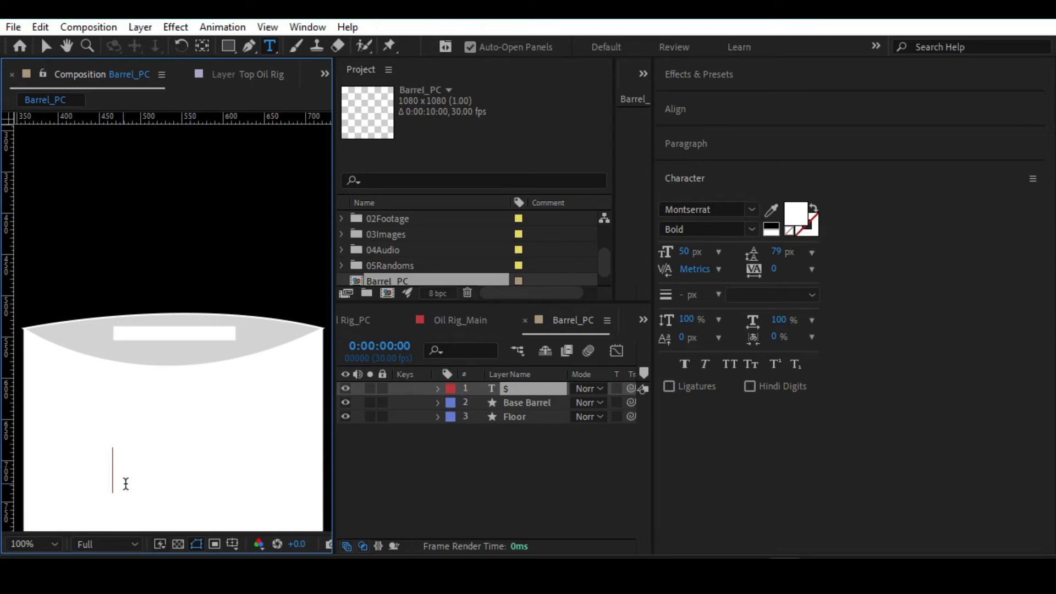
Recolour the fill of the white $ text layer to a saturated blue.
{"action": "left_click_drag", "start_coordinate": [114, 462], "coordinate": [30, 467]}
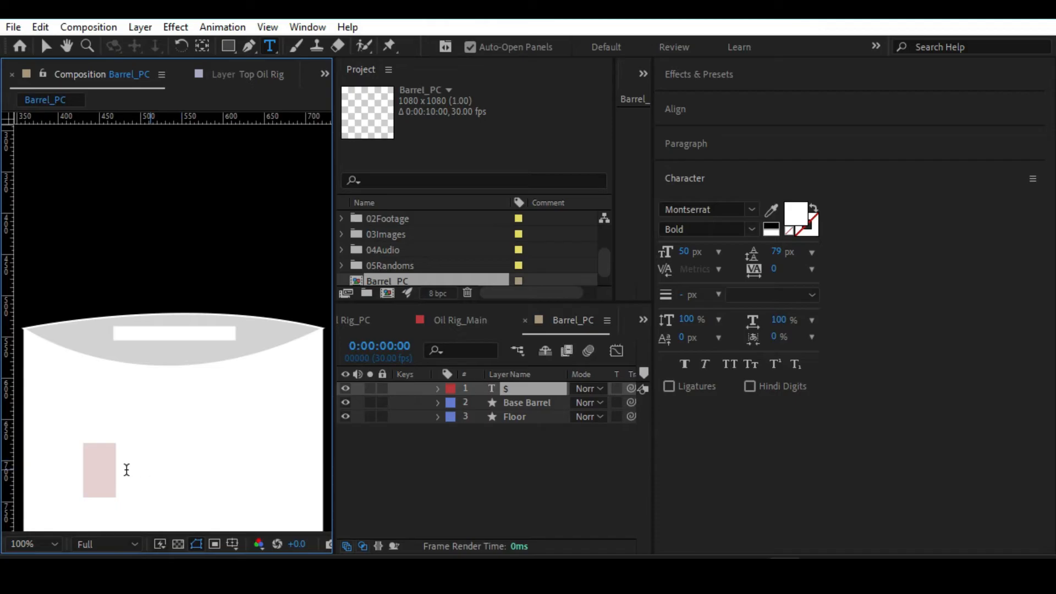
{"action": "left_click", "coordinate": [110, 465]}
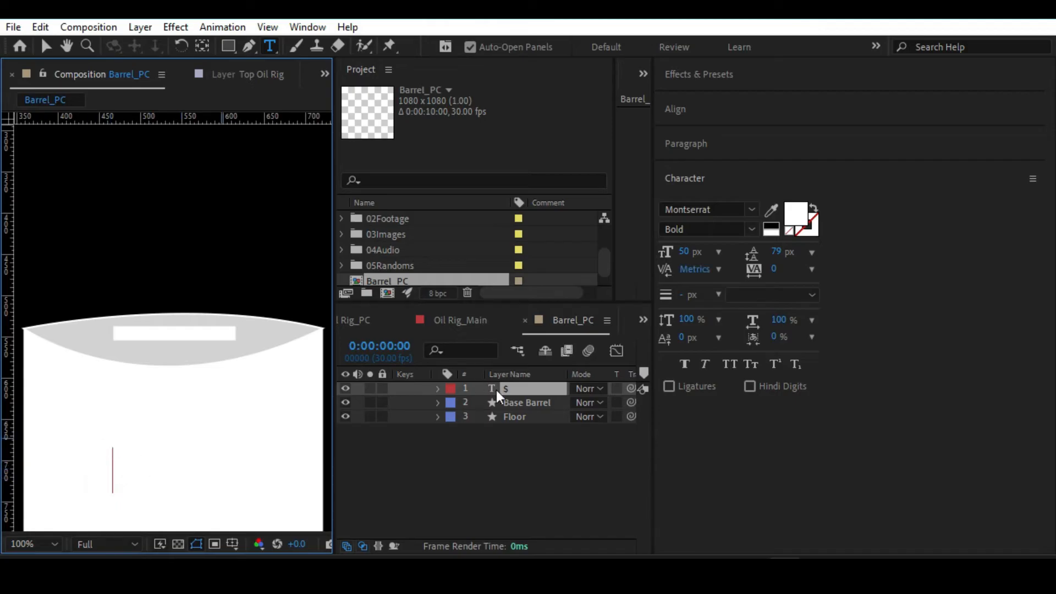
{"action": "left_click", "coordinate": [520, 386]}
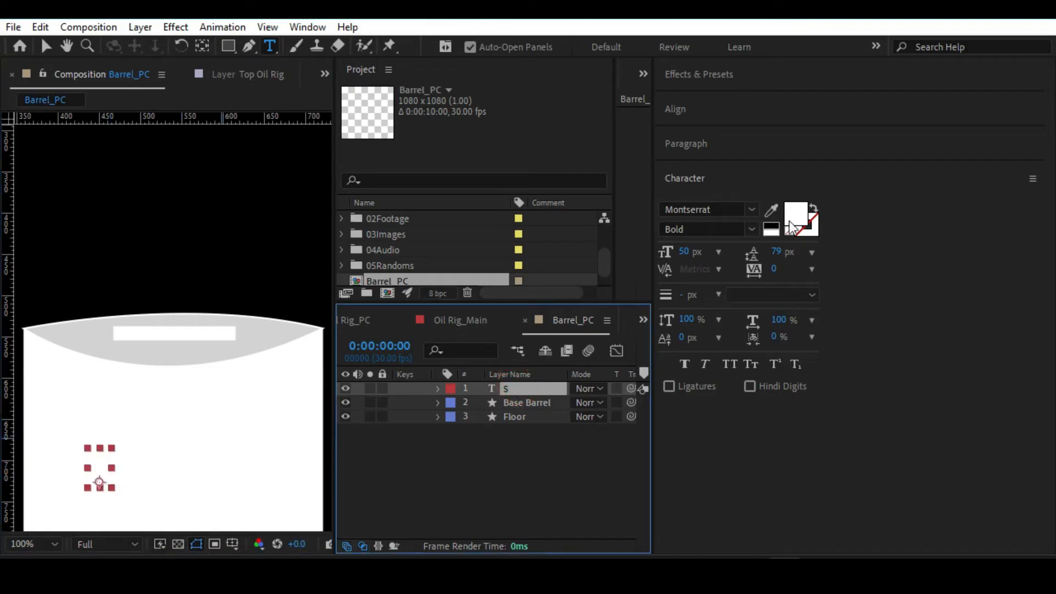
{"action": "left_click", "coordinate": [792, 213]}
{"action": "left_click_drag", "start_coordinate": [800, 160], "coordinate": [800, 190]}
{"action": "left_click_drag", "start_coordinate": [761, 111], "coordinate": [841, 74]}
{"action": "left_click", "coordinate": [929, 108]}
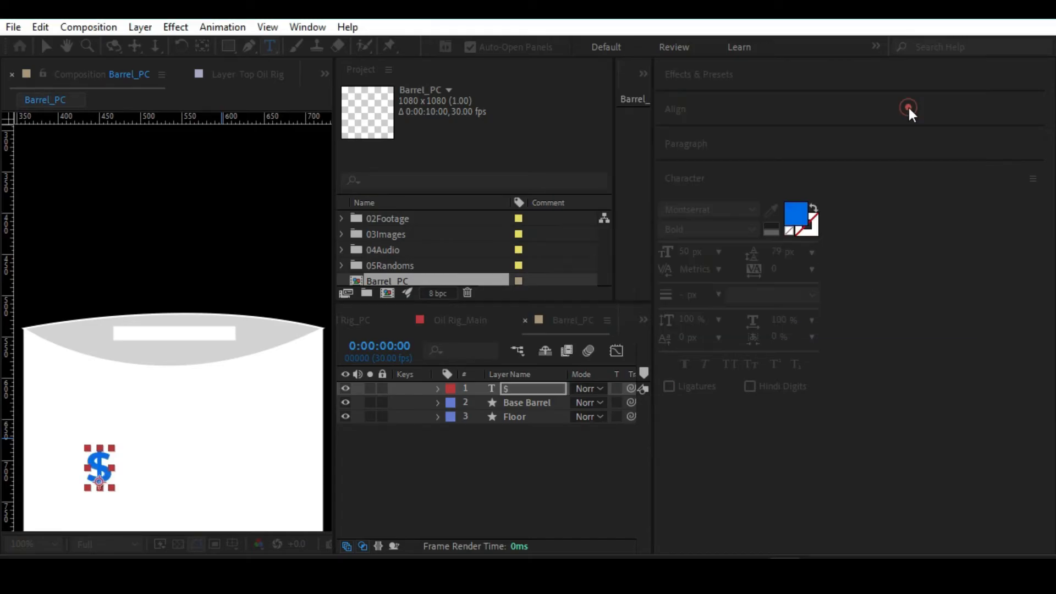
{"action": "left_click", "coordinate": [483, 447]}
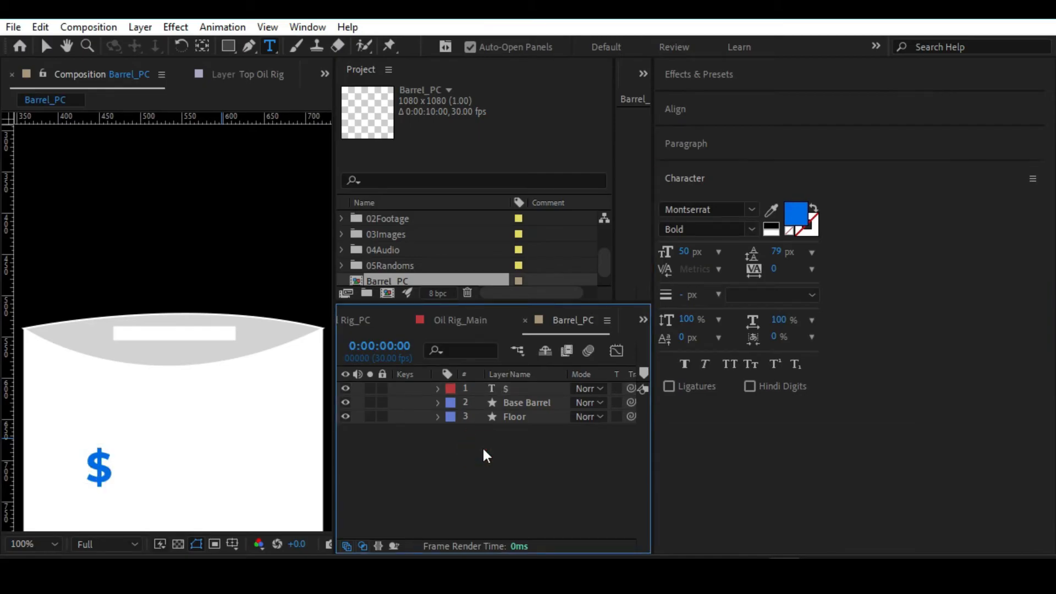
{"action": "key", "text": "alt+slash"}
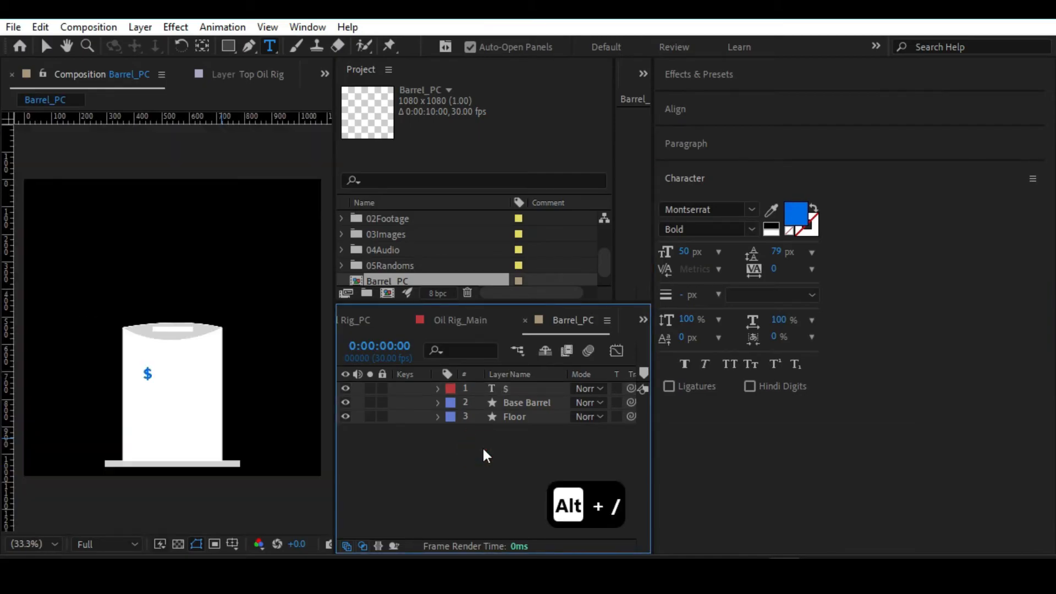
Centre the anchor point of the $ text layer within its own content.
{"action": "left_click", "coordinate": [48, 44]}
{"action": "left_click", "coordinate": [147, 375]}
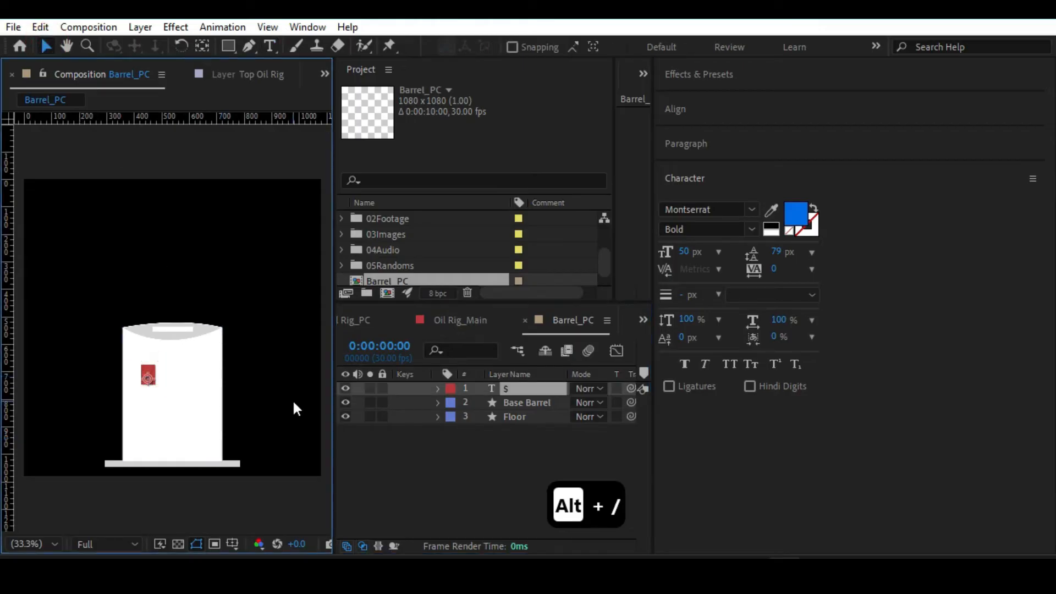
{"action": "key", "text": "ctrl+alt+Home"}
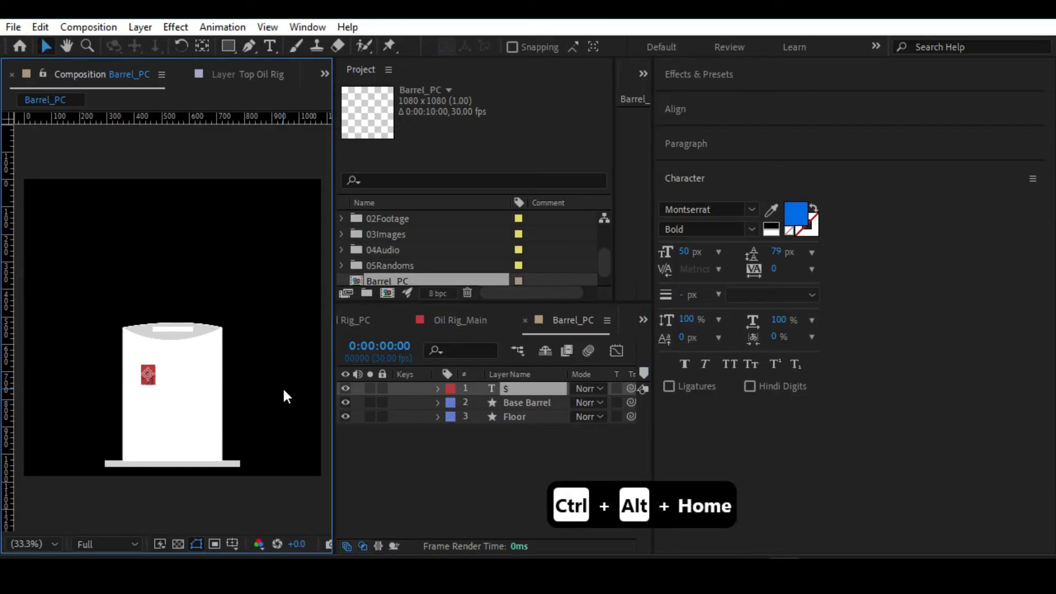
Scale the $ text layer up proportionally to 497%.
{"action": "left_click_drag", "start_coordinate": [651, 436], "coordinate": [913, 432]}
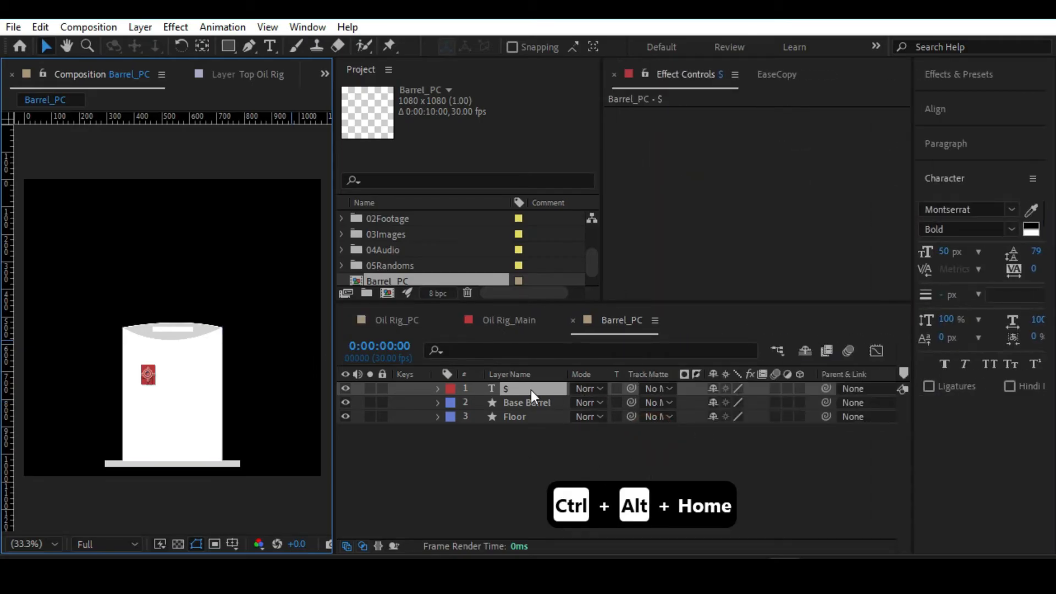
{"action": "key", "text": "s"}
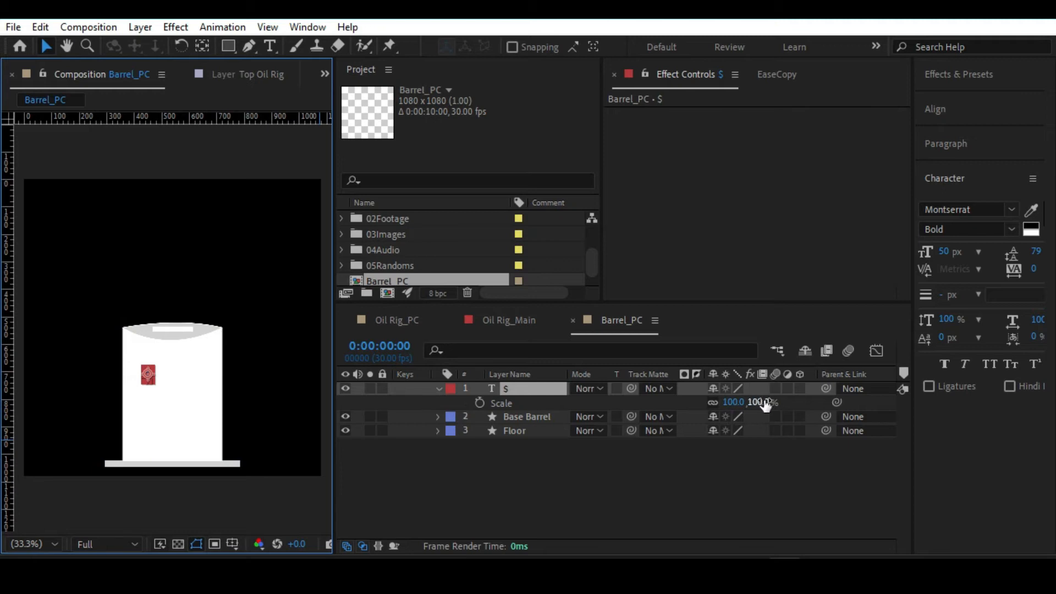
{"action": "key", "text": "slash"}
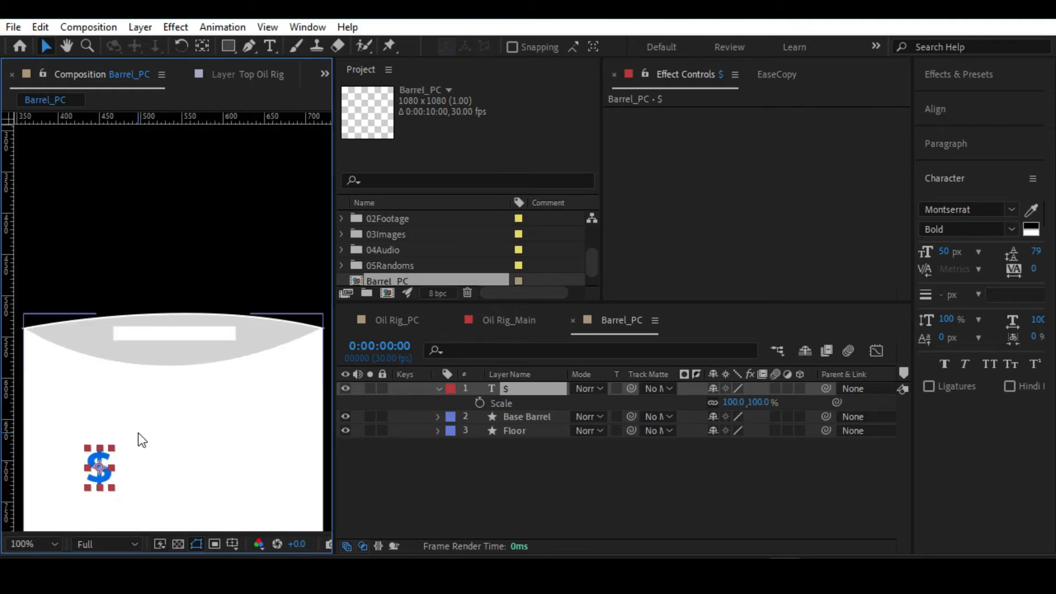
{"action": "key", "text": "alt+slash"}
{"action": "left_click_drag", "start_coordinate": [759, 404], "coordinate": [802, 405]}
{"action": "left_click_drag", "start_coordinate": [1035, 371], "coordinate": [1054, 371]}
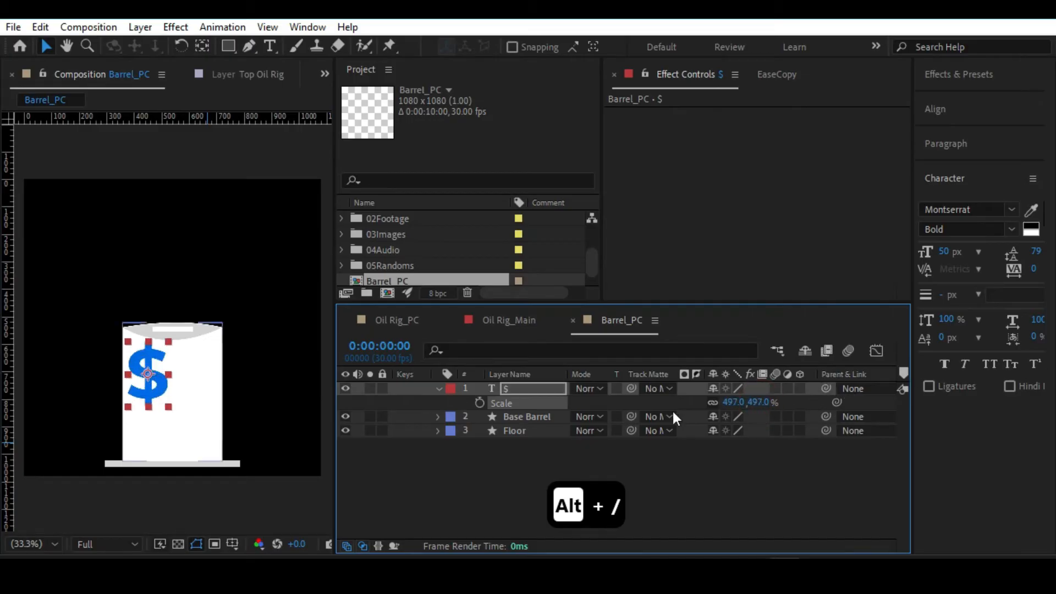
Place the $ in the middle of the barrel's front and enlarge its scale to about 579.4%.
{"action": "left_click_drag", "start_coordinate": [148, 379], "coordinate": [175, 403]}
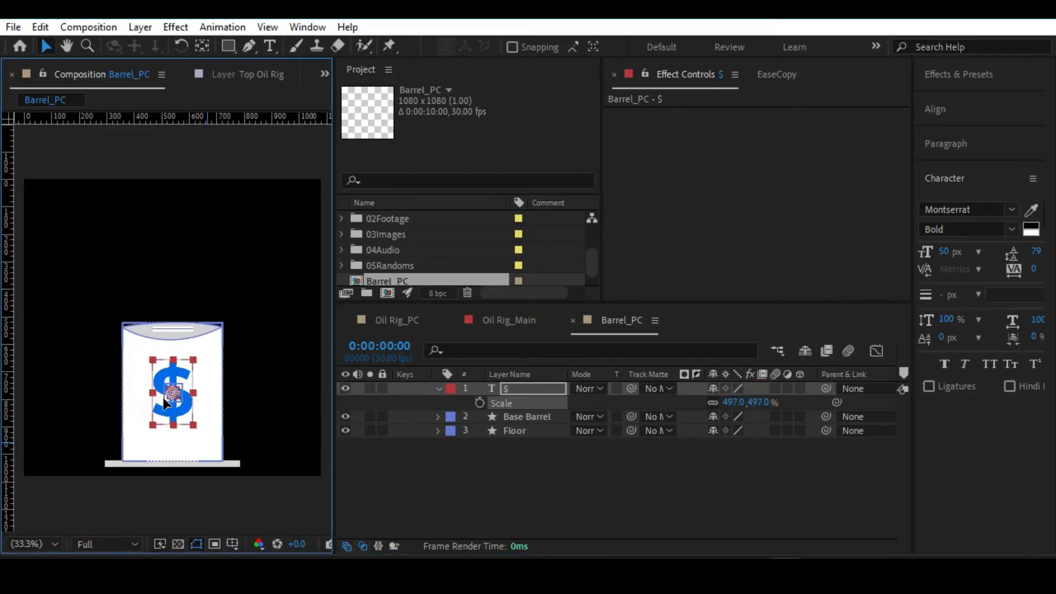
{"action": "left_click_drag", "start_coordinate": [767, 407], "coordinate": [836, 404]}
{"action": "left_click_drag", "start_coordinate": [758, 403], "coordinate": [790, 404]}
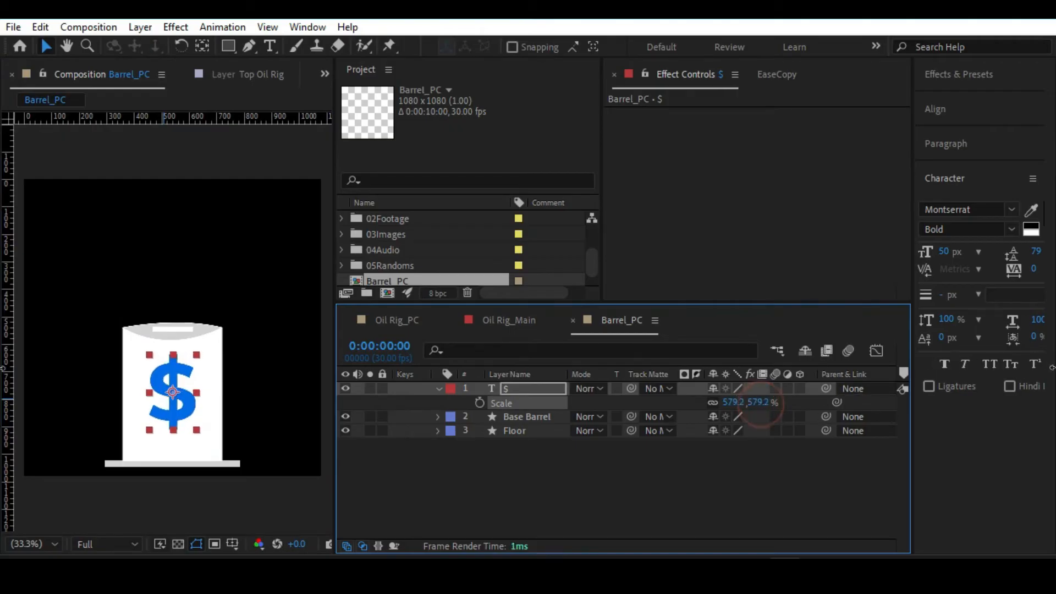
Set the $ text's Montserrat font style to Black and its fill colour to orange FFB400.
{"action": "left_click", "coordinate": [1010, 230]}
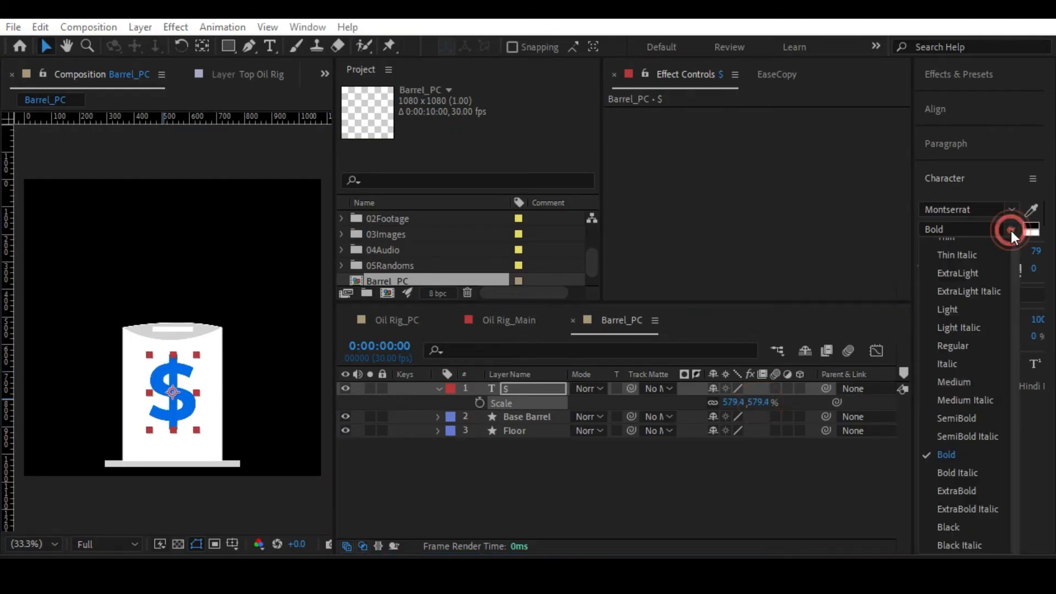
{"action": "left_click", "coordinate": [948, 523]}
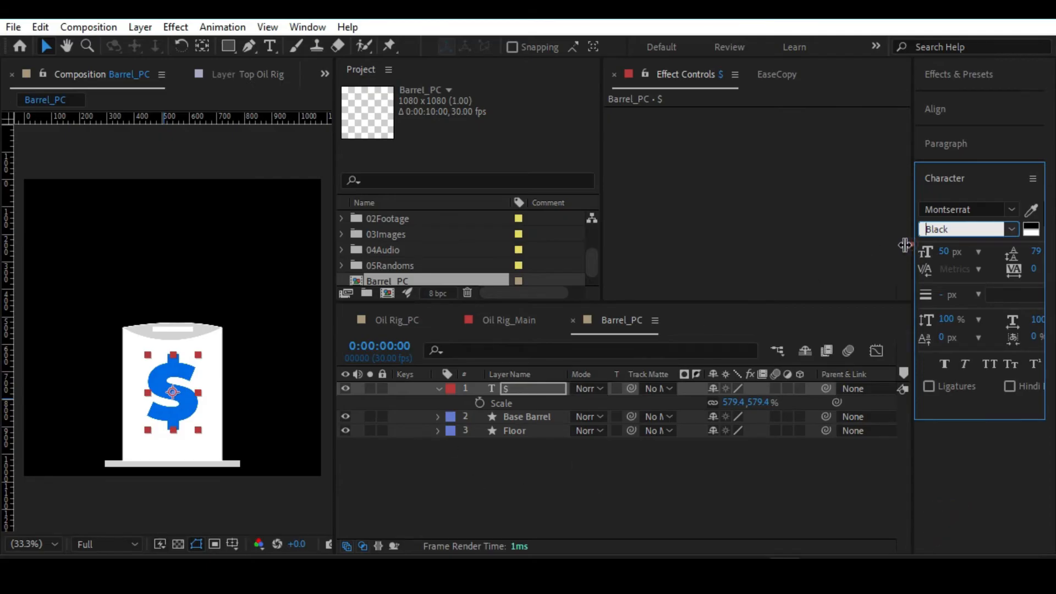
{"action": "left_click_drag", "start_coordinate": [913, 242], "coordinate": [751, 242]}
{"action": "left_click", "coordinate": [888, 218]}
{"action": "left_click_drag", "start_coordinate": [805, 163], "coordinate": [795, 298]}
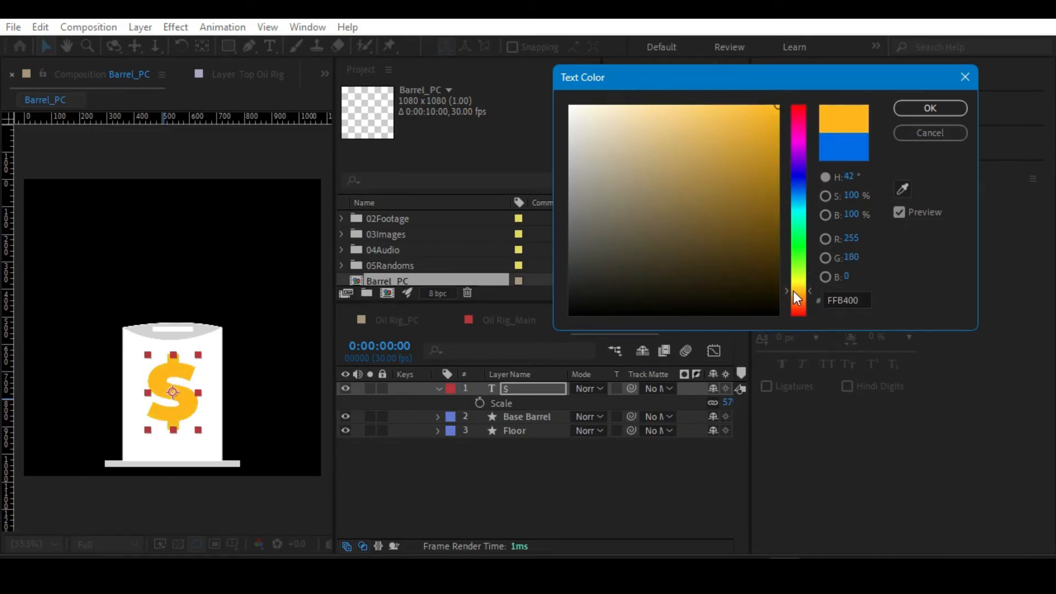
{"action": "left_click", "coordinate": [913, 108]}
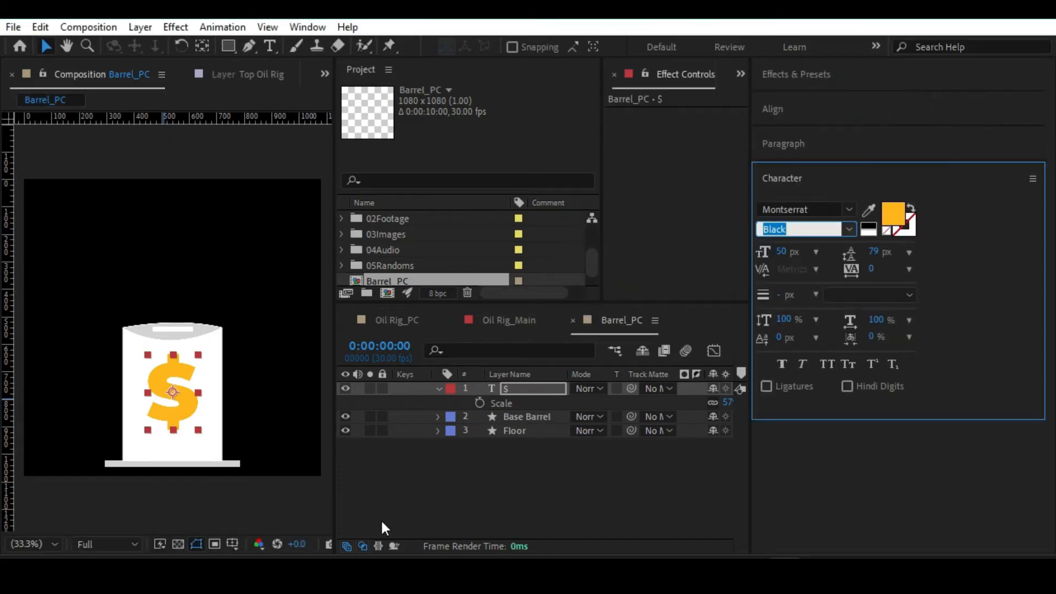
{"action": "key", "text": "alt+slash"}
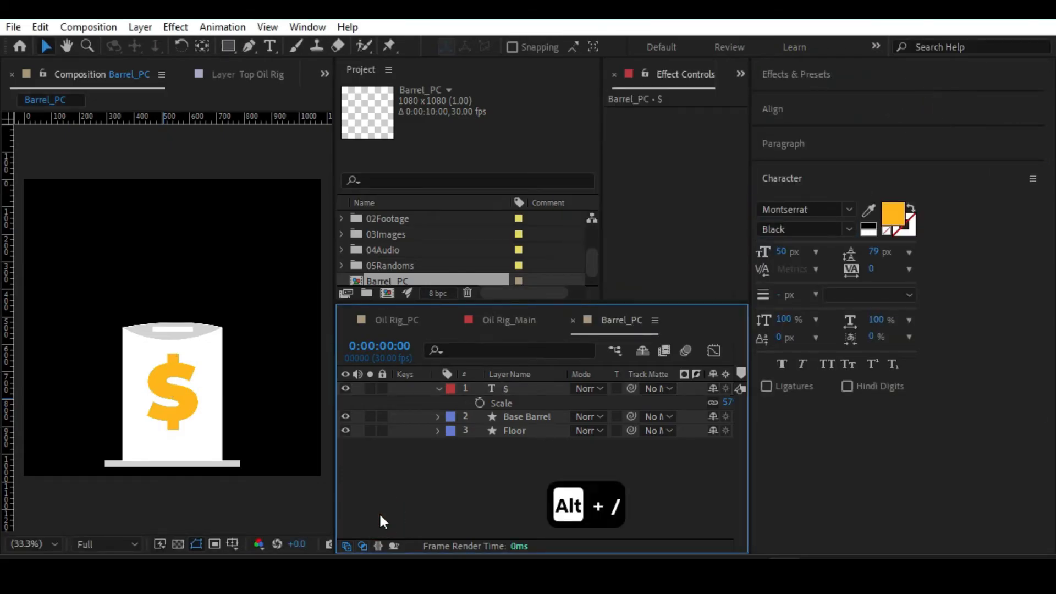
Nudge the slot line, Shape 2 in the Base Barrel layer, slightly down on the barrel lid.
{"action": "left_click_drag", "start_coordinate": [749, 468], "coordinate": [947, 430]}
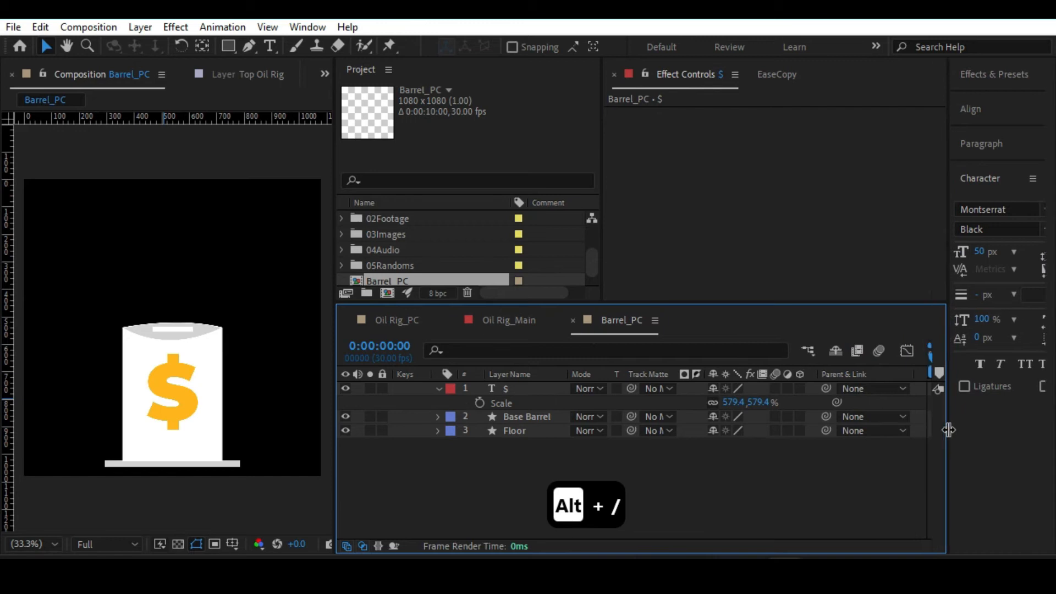
{"action": "left_click", "coordinate": [572, 373]}
{"action": "key", "text": "slash"}
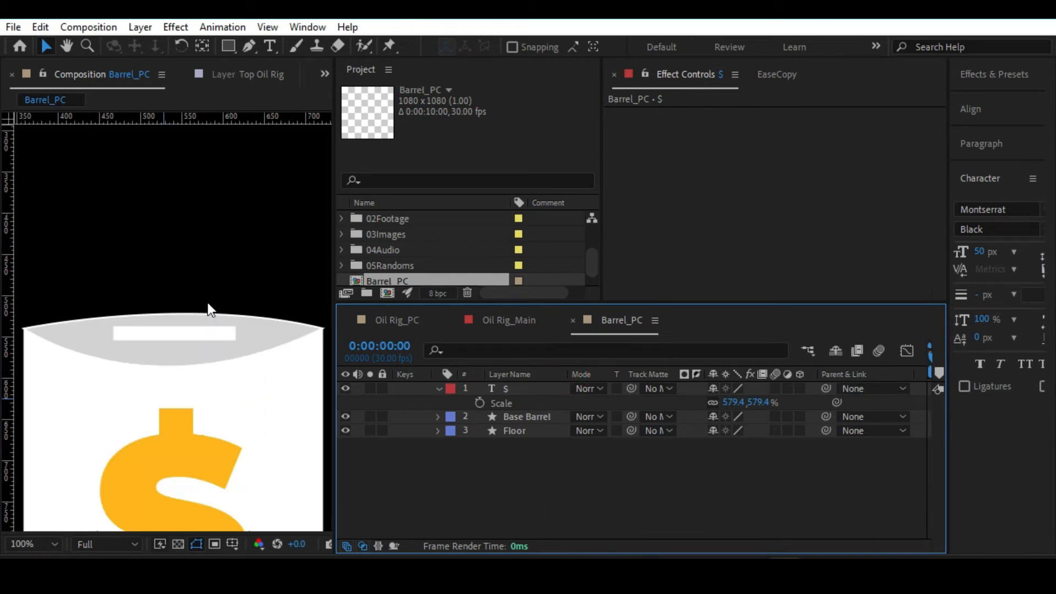
{"action": "left_click", "coordinate": [526, 418]}
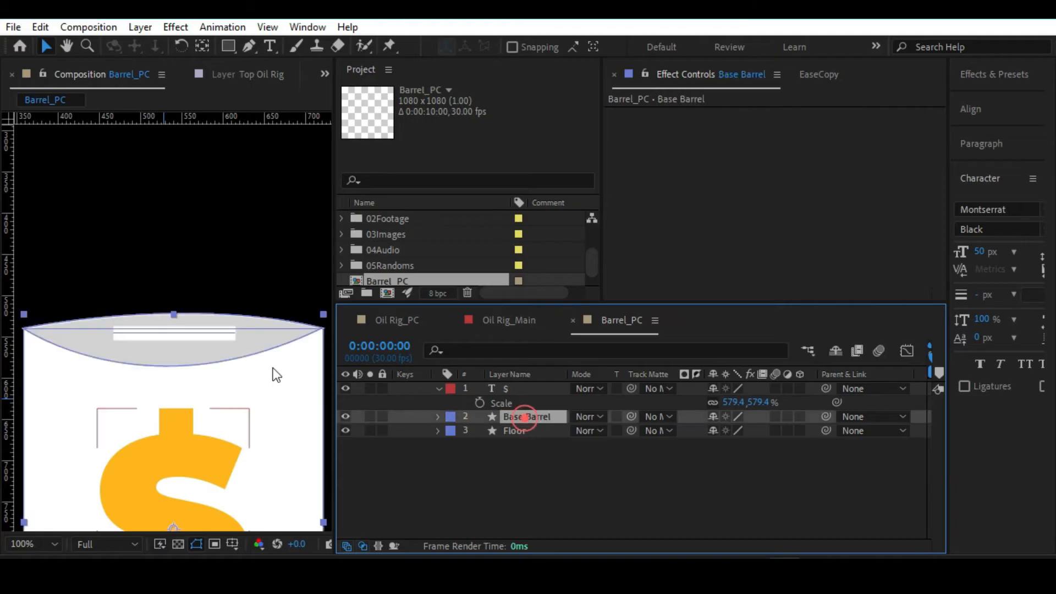
{"action": "left_click", "coordinate": [437, 417]}
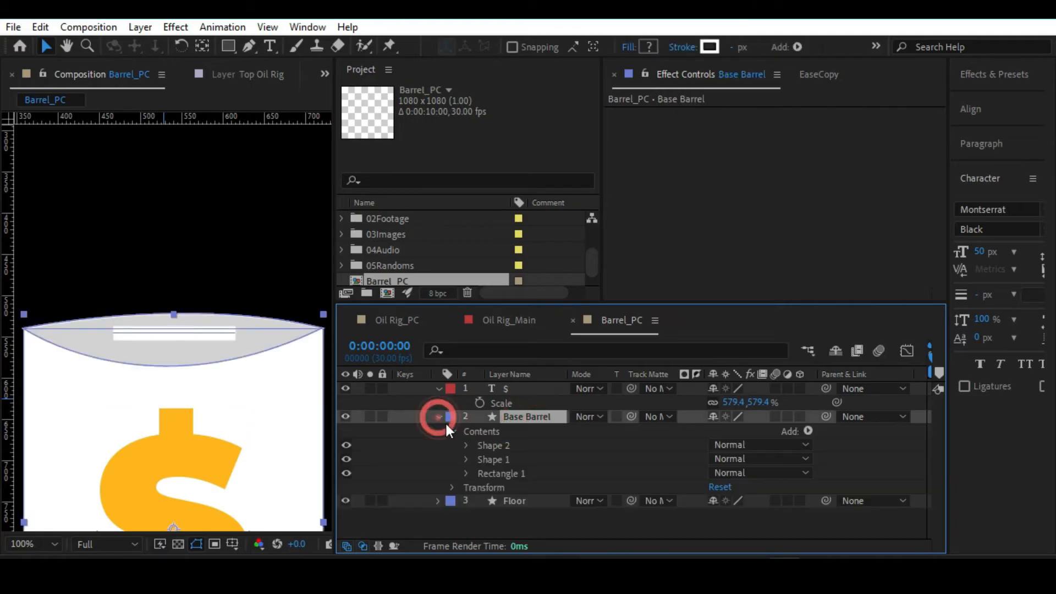
{"action": "left_click", "coordinate": [490, 454]}
{"action": "left_click", "coordinate": [496, 446]}
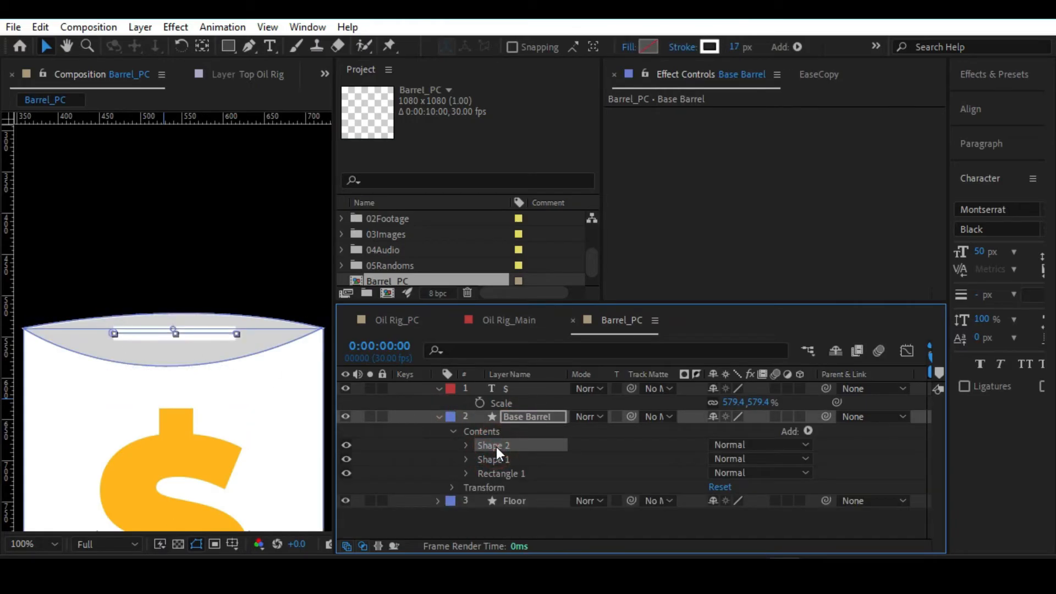
{"action": "key", "text": "Down"}
{"action": "key", "text": "Down"}
{"action": "key", "text": "Down"}
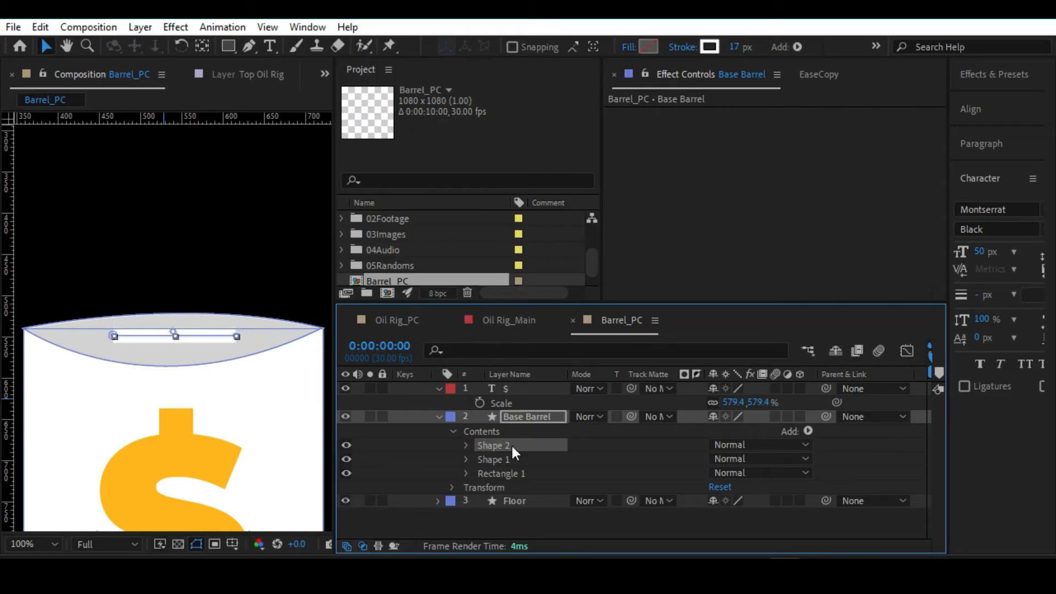
Thicken the stroke of the barrel's slot line to 23 px.
{"action": "left_click_drag", "start_coordinate": [735, 47], "coordinate": [750, 47]}
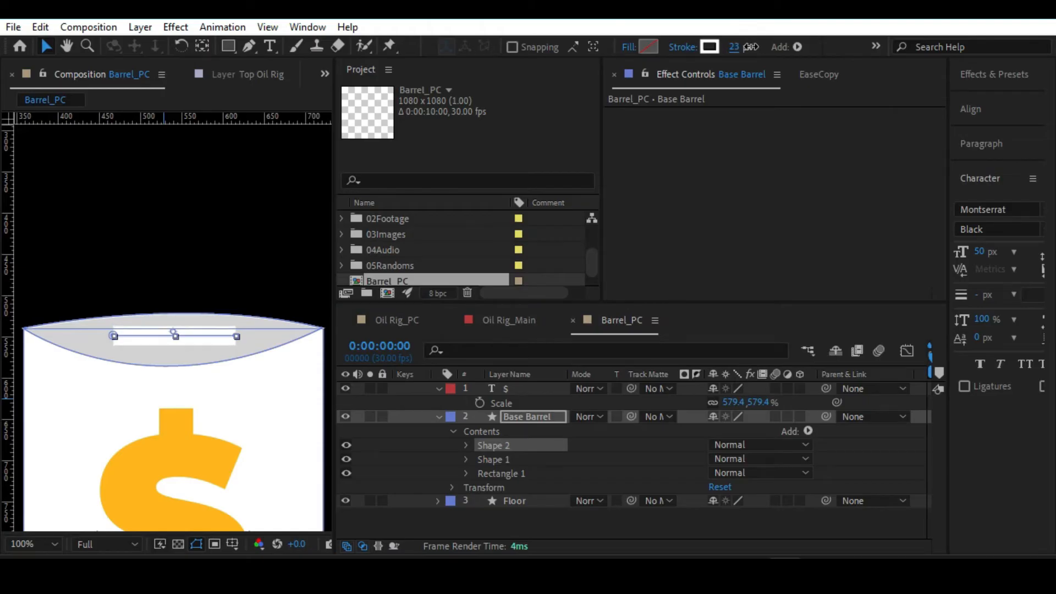
{"action": "left_click", "coordinate": [468, 516]}
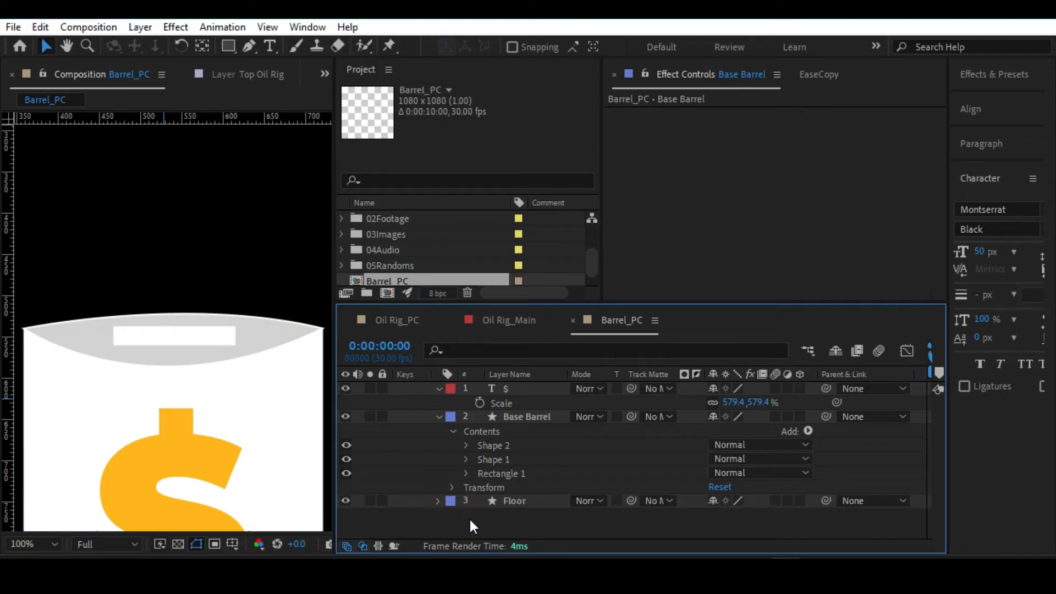
{"action": "key", "text": "alt+slash"}
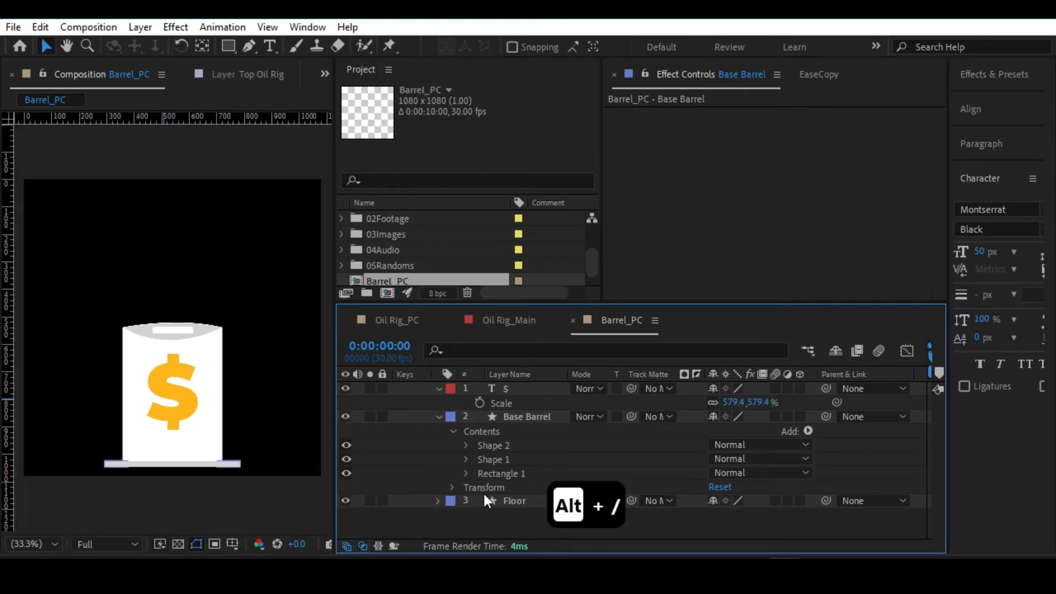
Set the stroke width of Shape 2, the slot line in Base Barrel, to 17 px.
{"action": "left_click", "coordinate": [498, 460]}
{"action": "left_click", "coordinate": [501, 445]}
{"action": "left_click", "coordinate": [737, 46]}
{"action": "type", "text": "17"}
{"action": "key", "text": "Return"}
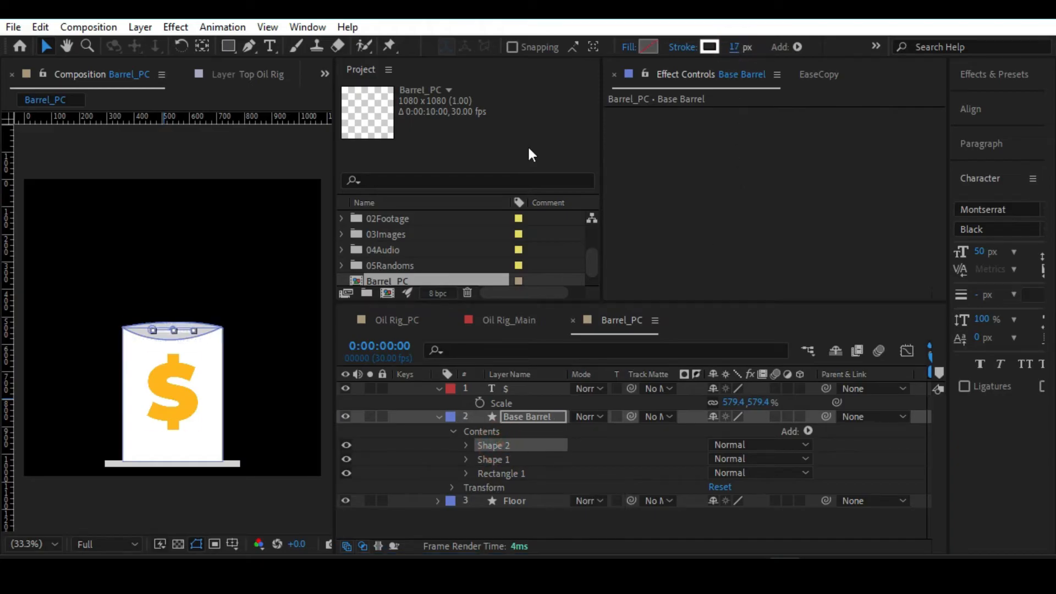
{"action": "left_click", "coordinate": [85, 285]}
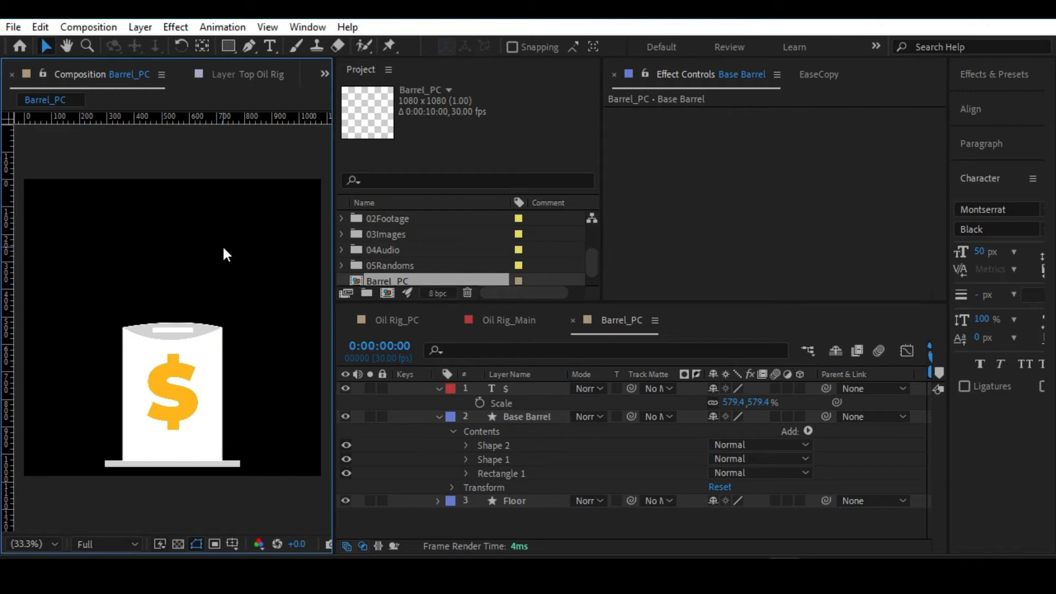
Enlarge the $ text layer's scale to 592.2% and save the project.
{"action": "left_click", "coordinate": [173, 391]}
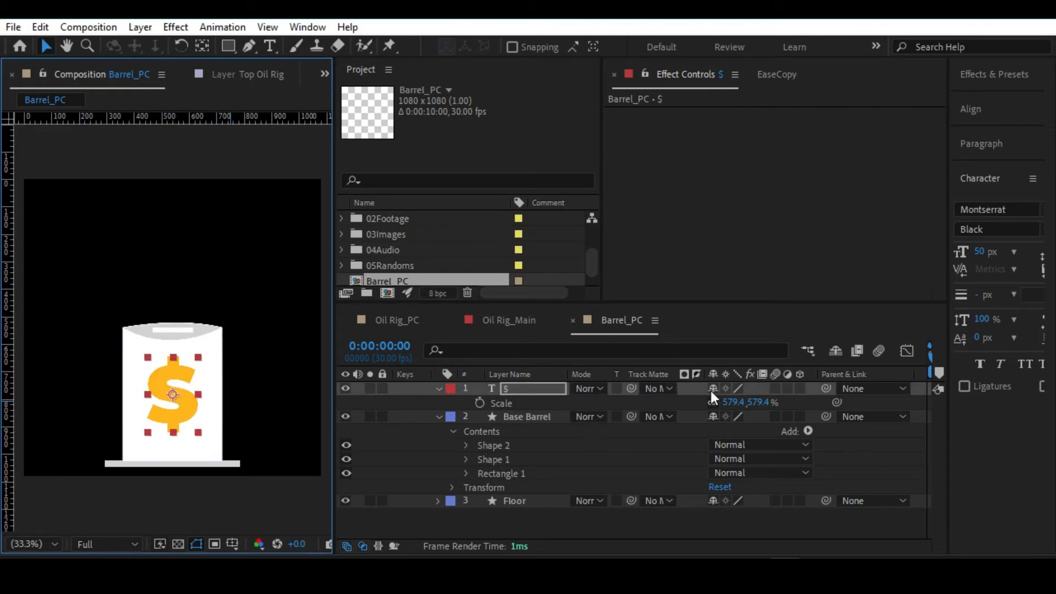
{"action": "left_click_drag", "start_coordinate": [760, 403], "coordinate": [850, 386]}
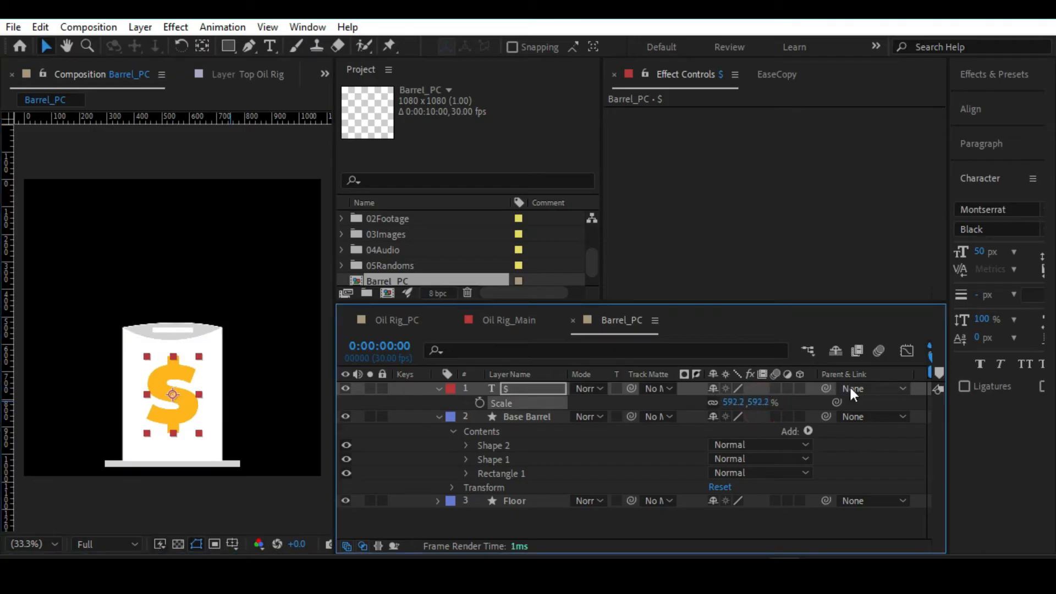
{"action": "key", "text": "ctrl+s"}
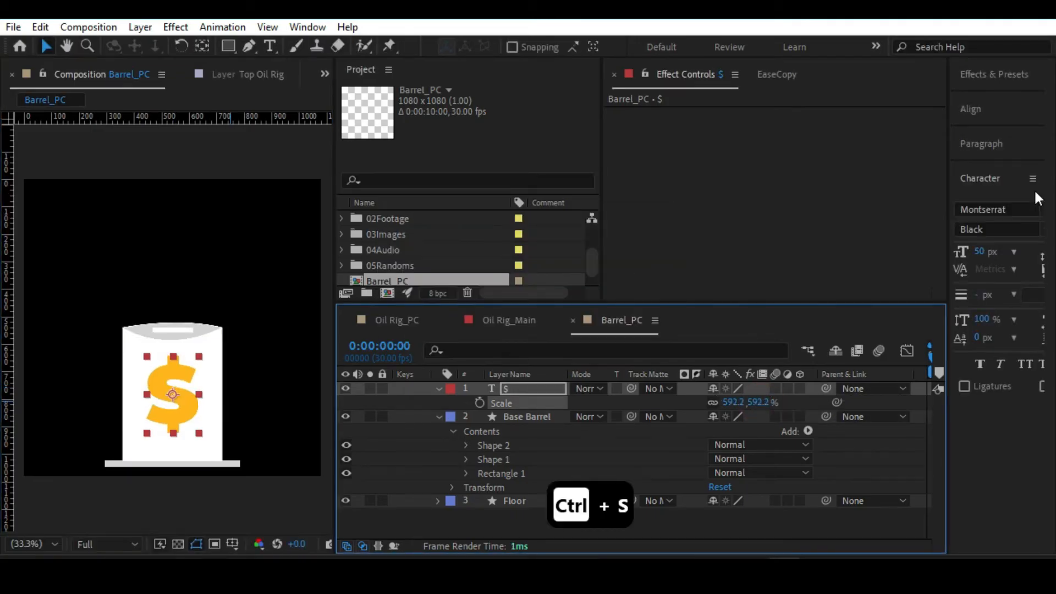
Recolour the barrel's $ text to golden yellow FFC600 and save the project.
{"action": "left_click_drag", "start_coordinate": [941, 204], "coordinate": [755, 204]}
{"action": "left_click", "coordinate": [889, 209]}
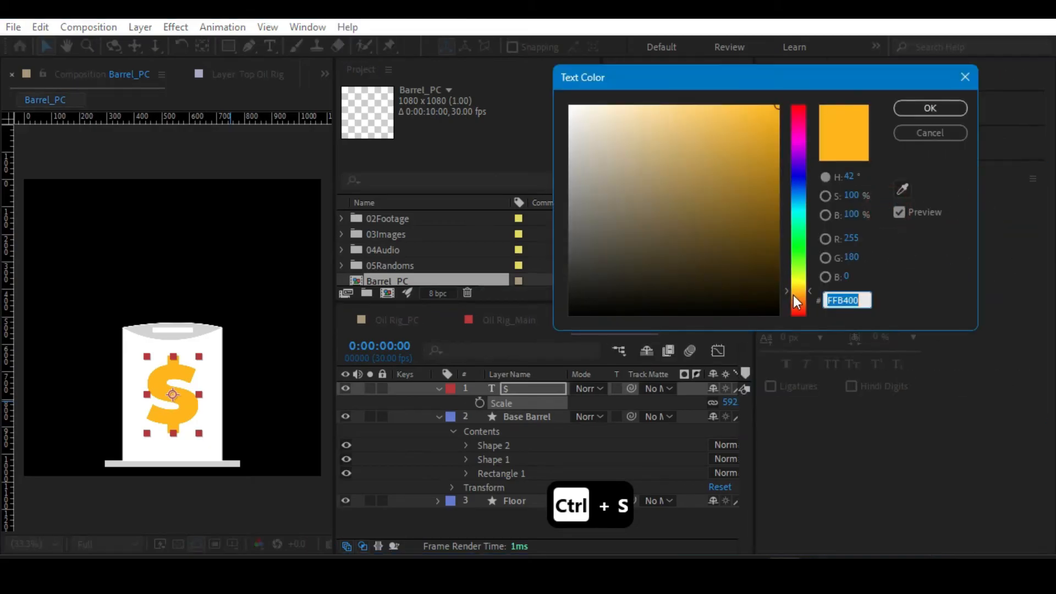
{"action": "left_click", "coordinate": [795, 291]}
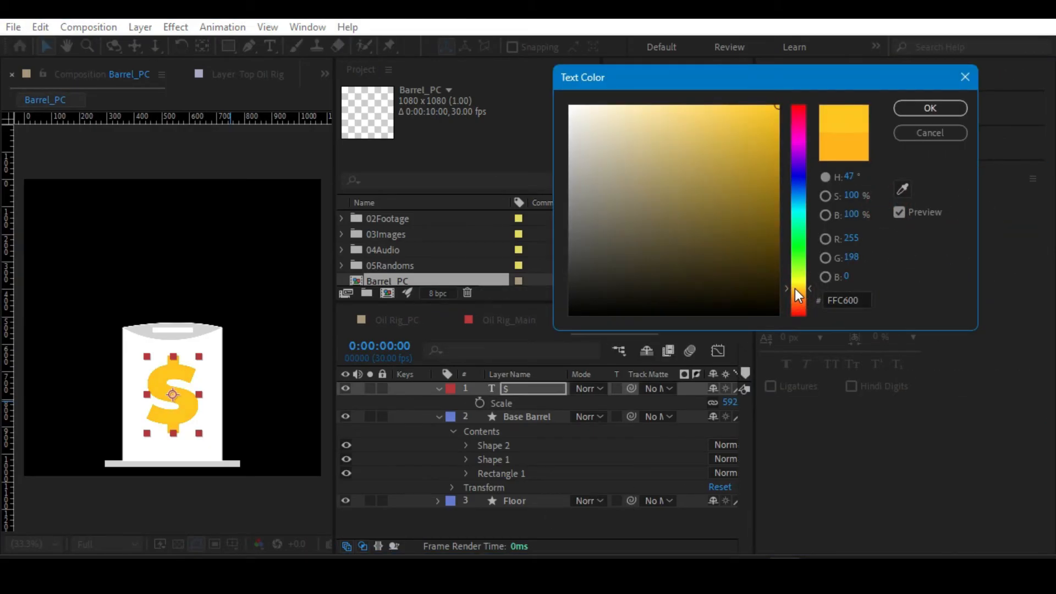
{"action": "left_click", "coordinate": [897, 108]}
{"action": "left_click", "coordinate": [179, 241]}
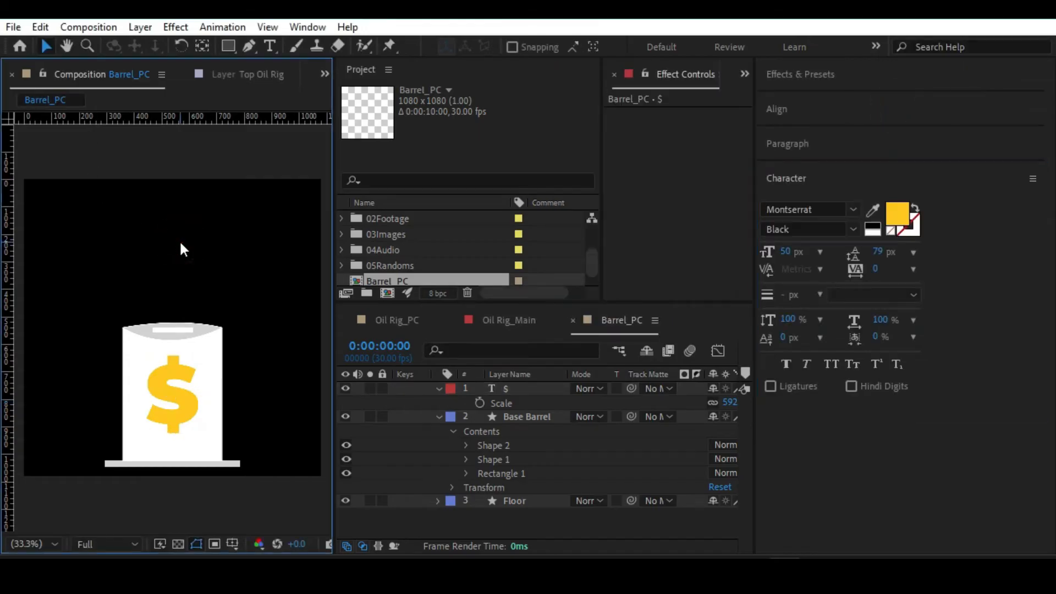
{"action": "key", "text": "alt+slash"}
{"action": "key", "text": "ctrl+s"}
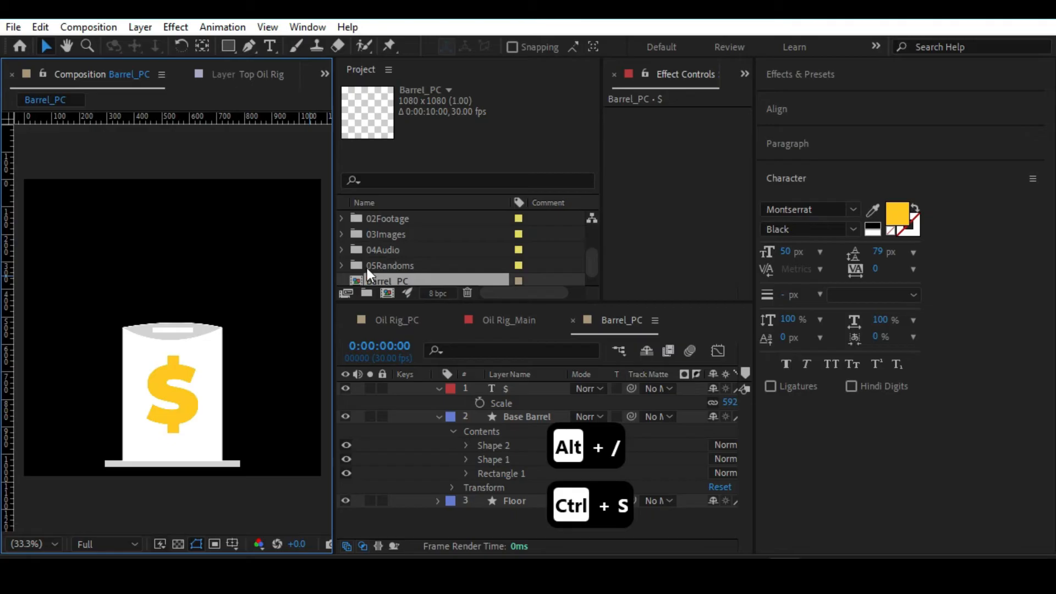
Move the Barrel_PC composition into the 00PC project folder and collapse the $ and Base Barrel layers.
{"action": "left_click_drag", "start_coordinate": [398, 282], "coordinate": [383, 233]}
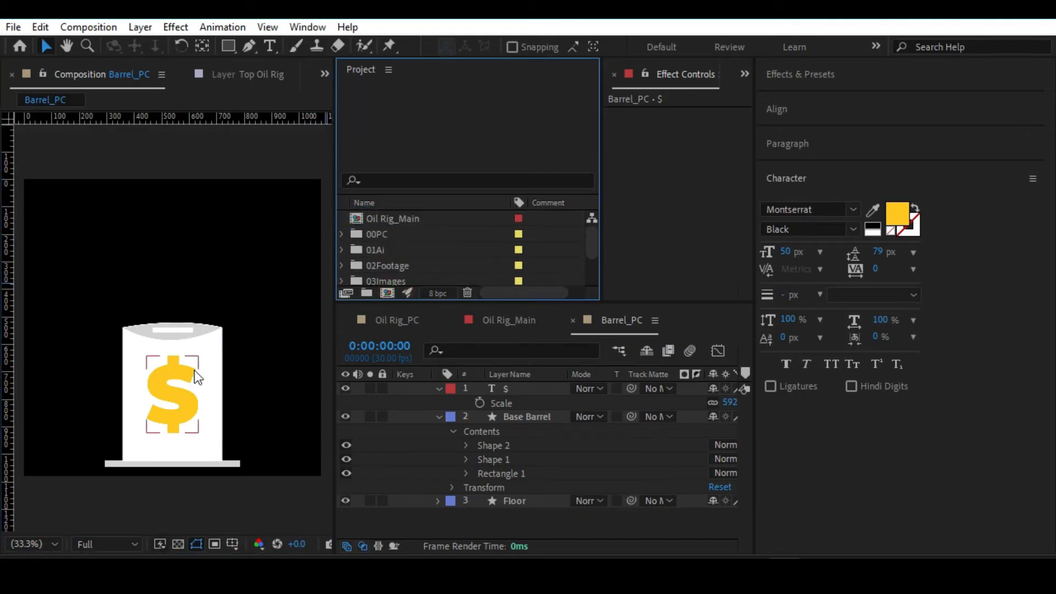
{"action": "left_click_drag", "start_coordinate": [202, 289], "coordinate": [185, 216]}
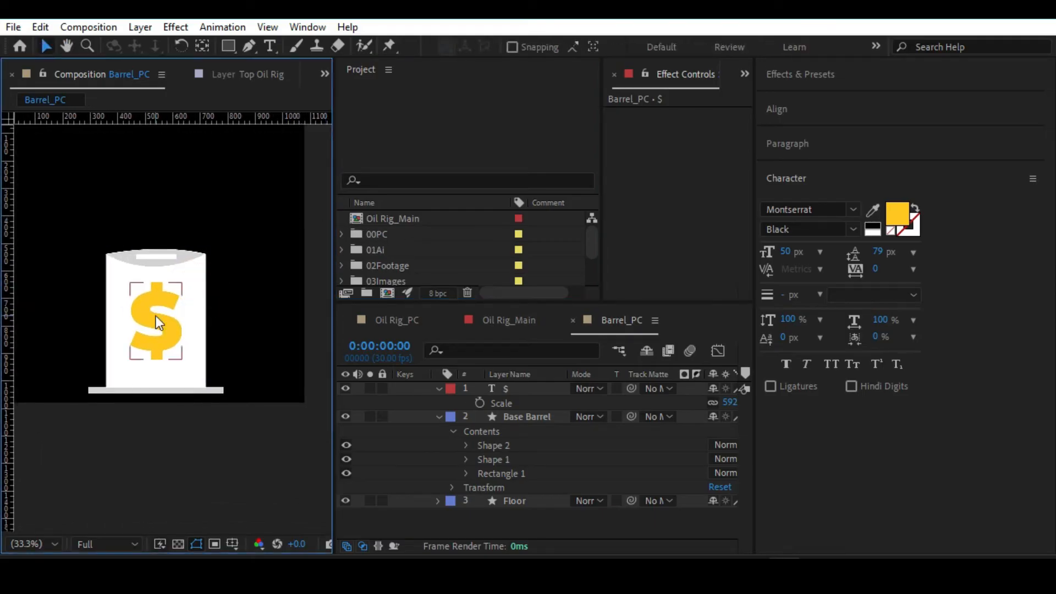
{"action": "left_click_drag", "start_coordinate": [263, 266], "coordinate": [252, 332]}
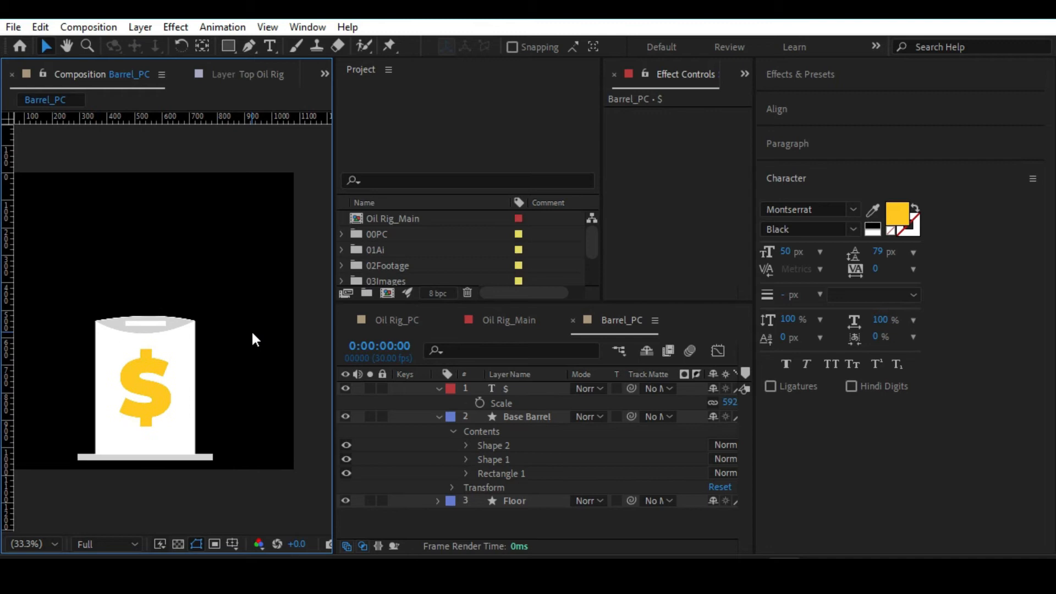
{"action": "left_click", "coordinate": [438, 388]}
{"action": "left_click", "coordinate": [437, 402]}
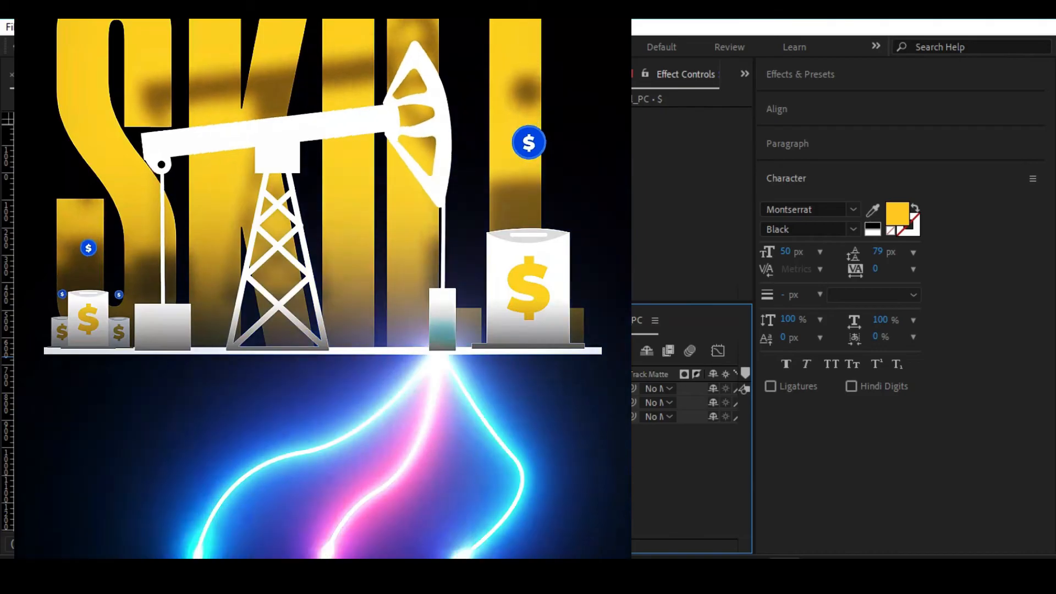
{"action": "key", "text": "q"}
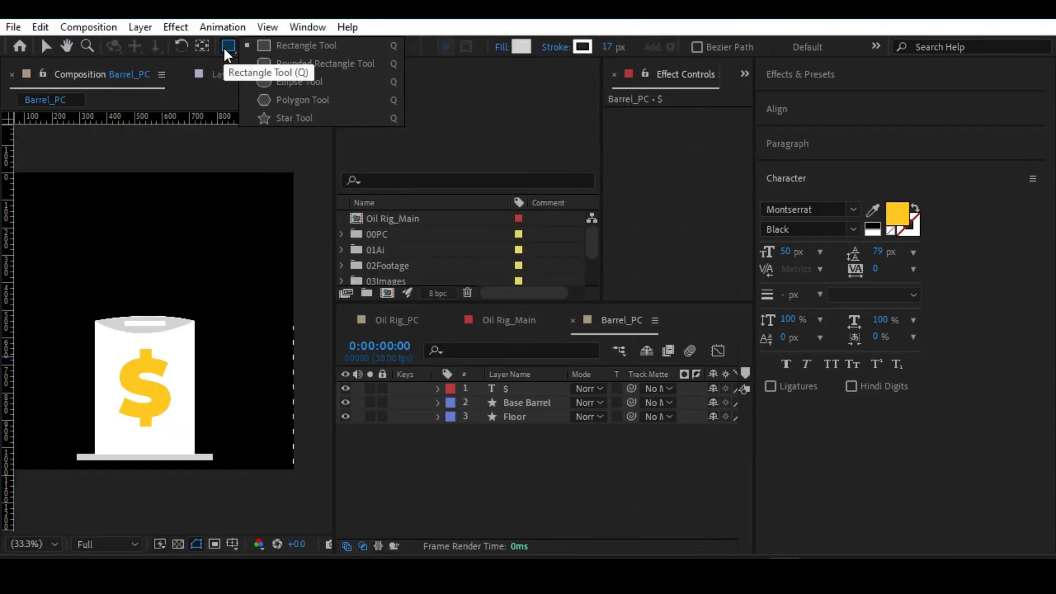
{"action": "left_click", "coordinate": [225, 47]}
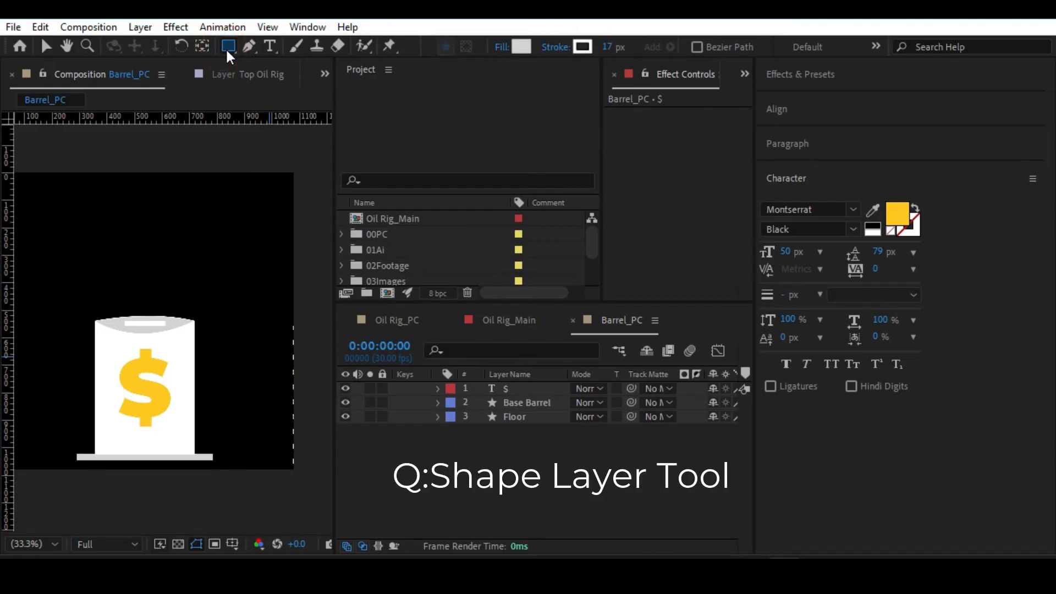
{"action": "left_click", "coordinate": [225, 47]}
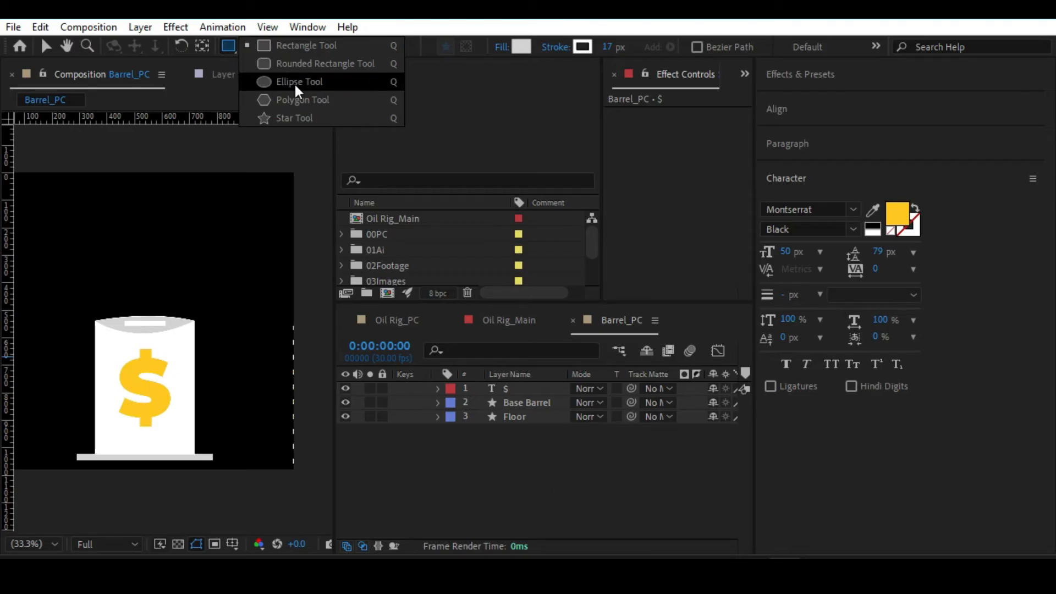
{"action": "left_click", "coordinate": [224, 45]}
{"action": "left_click", "coordinate": [226, 45]}
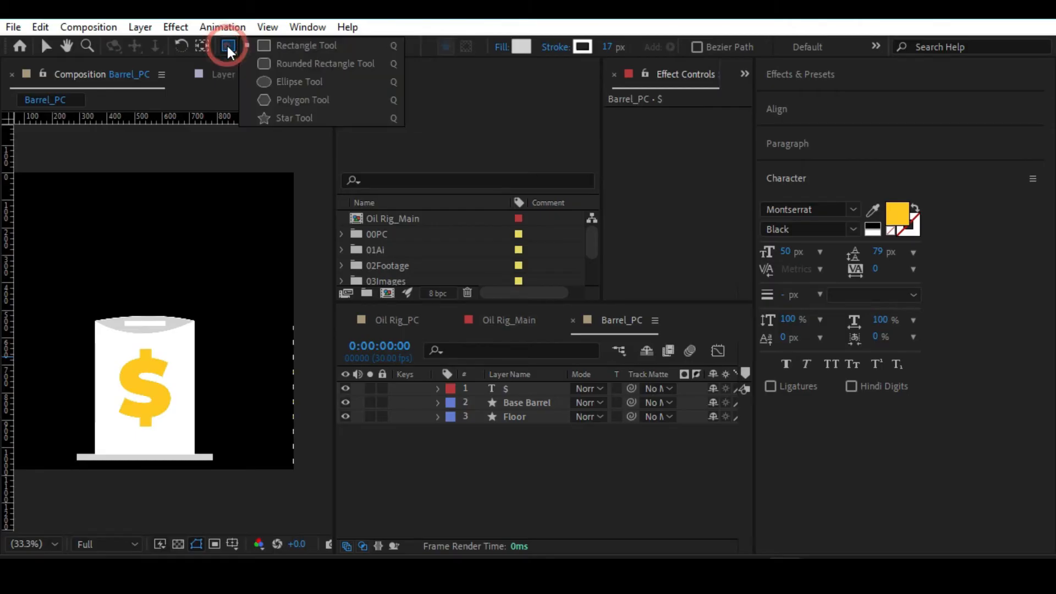
{"action": "left_click", "coordinate": [226, 45]}
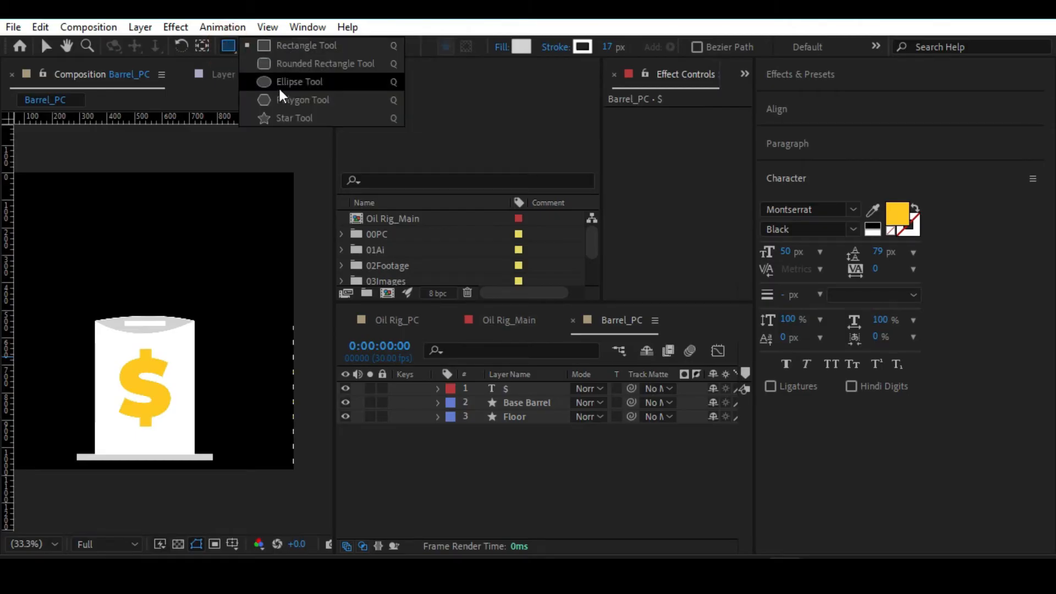
{"action": "left_click", "coordinate": [45, 47]}
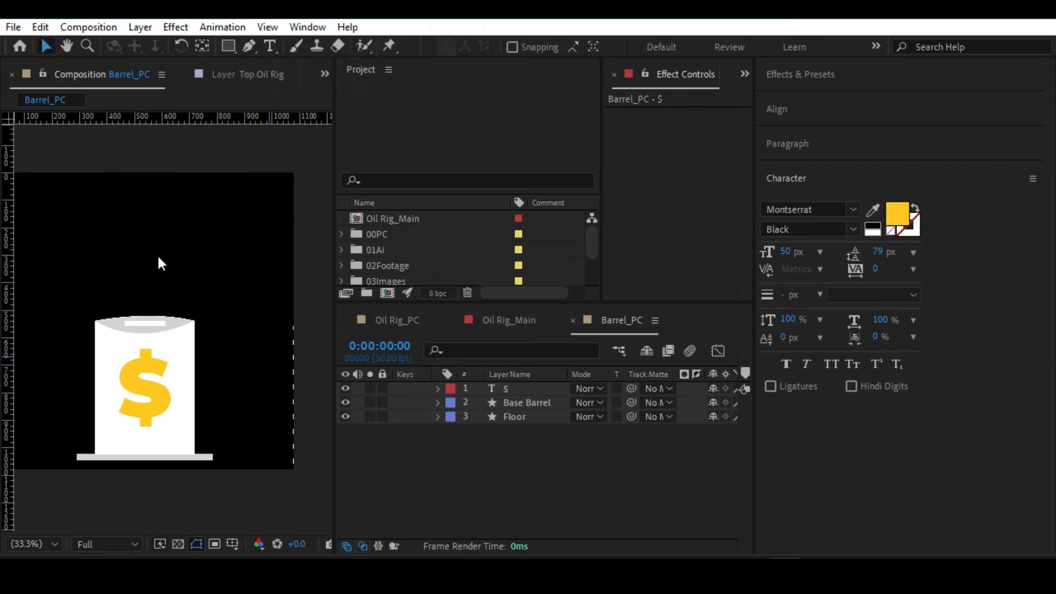
Draw a circle about 170 px wide above the barrel with the Ellipse tool, as a new shape layer.
{"action": "key", "text": "q"}
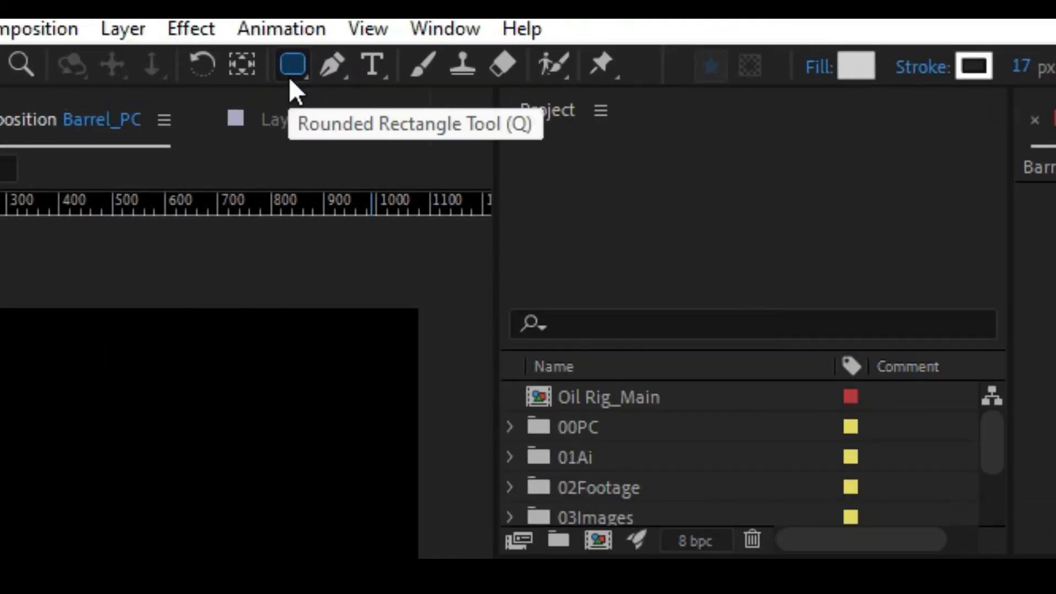
{"action": "key", "text": "q"}
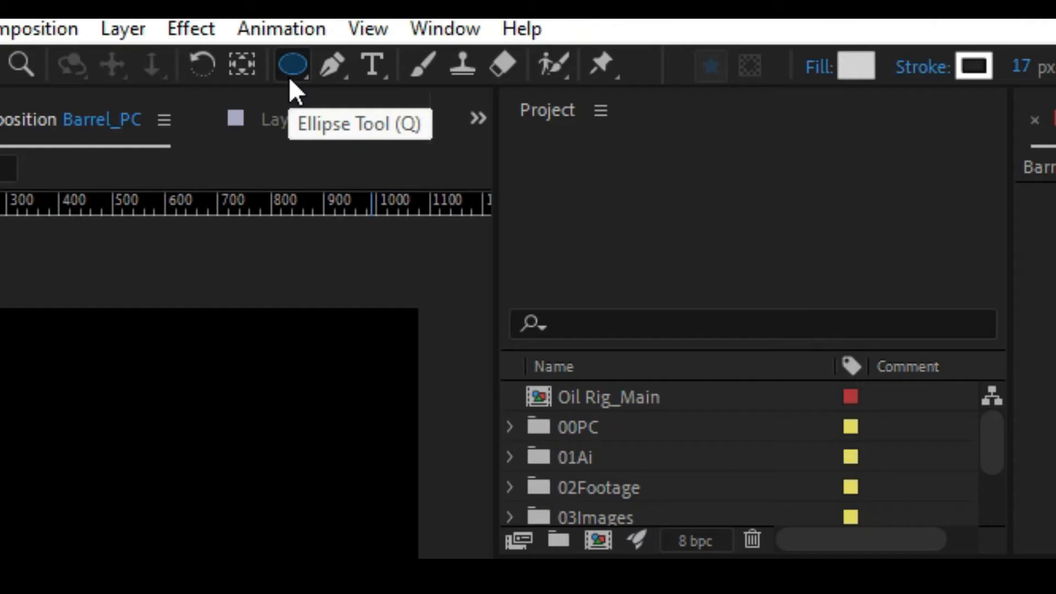
{"action": "left_click", "coordinate": [290, 79]}
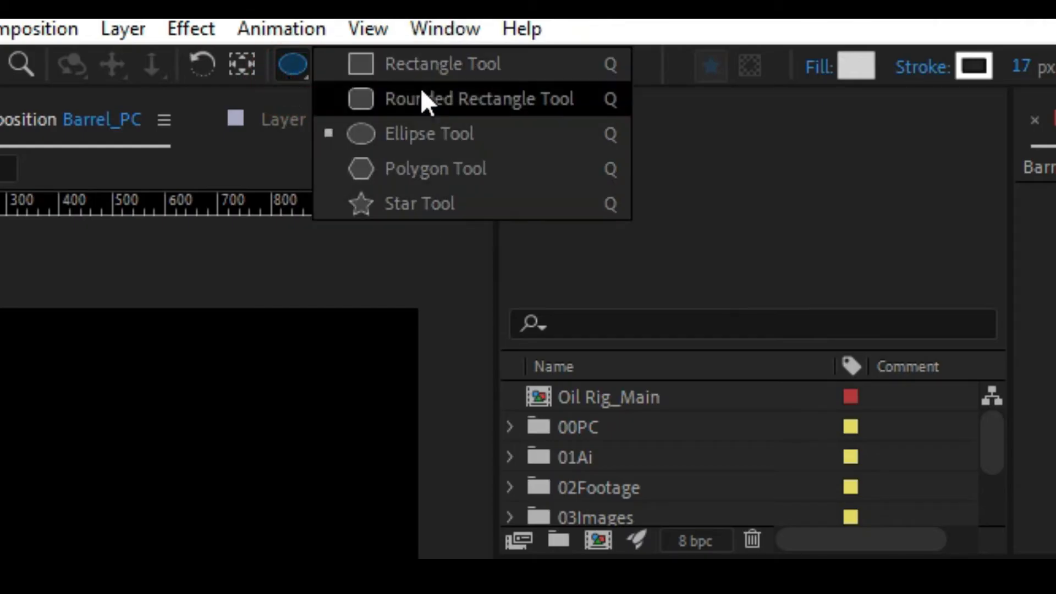
{"action": "left_click", "coordinate": [379, 137]}
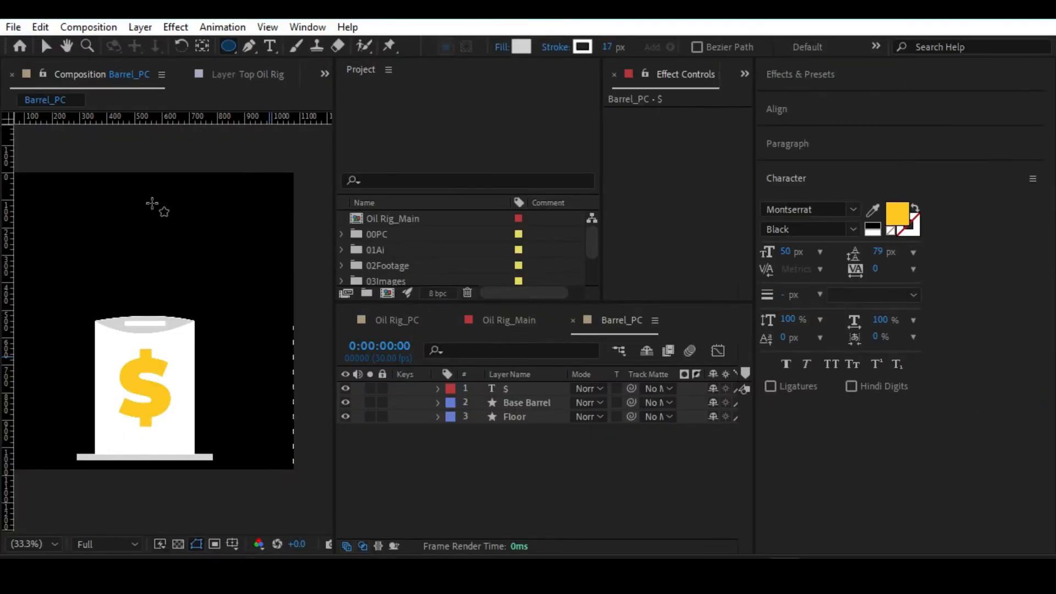
{"action": "mouse_move", "coordinate": [142, 214]}
{"action": "left_mouse_down"}
{"action": "mouse_move", "coordinate": [183, 255]}
{"action": "mouse_move", "coordinate": [168, 252]}
{"action": "left_mouse_up"}
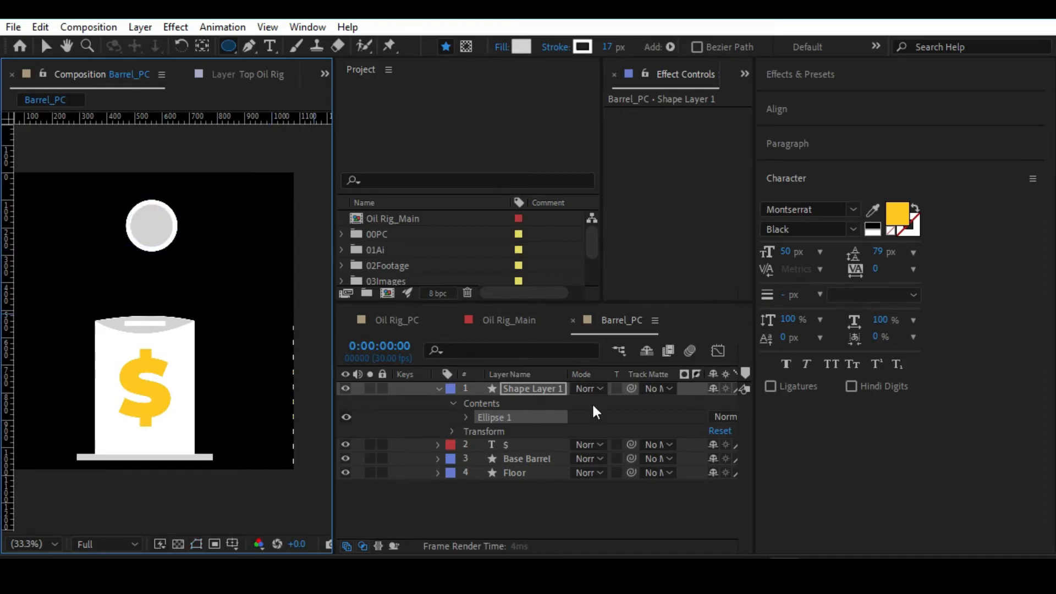
Widen the timeline area and show the title/action safe guides over the composition.
{"action": "left_click", "coordinate": [553, 389]}
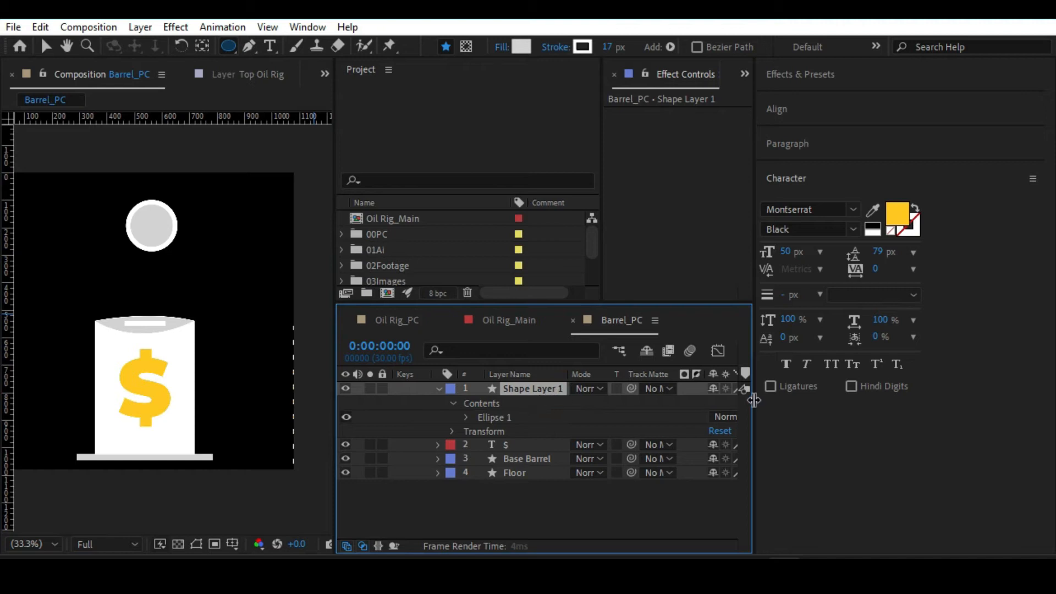
{"action": "left_click_drag", "start_coordinate": [754, 401], "coordinate": [1024, 385]}
{"action": "key", "text": "space"}
{"action": "left_click_drag", "start_coordinate": [957, 357], "coordinate": [933, 355]}
{"action": "key", "text": "apostrophe"}
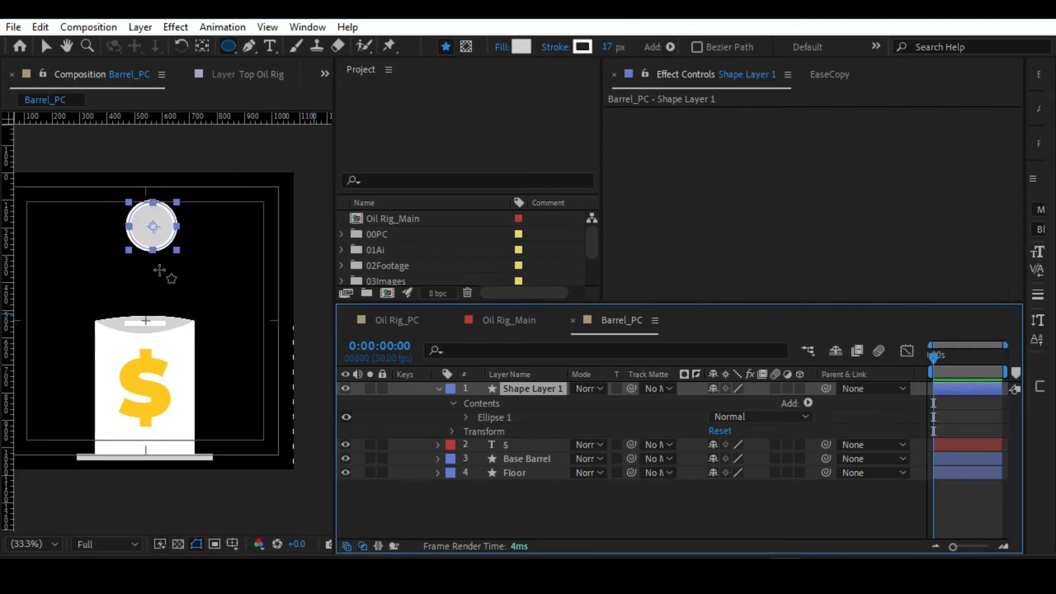
Set the stroke width of the circle, Ellipse 1 in Shape Layer 1, to 11 px.
{"action": "left_click", "coordinate": [548, 417]}
{"action": "scroll", "coordinate": [148, 297], "scroll_direction": "up", "scroll_amount": 2}
{"action": "left_click_drag", "start_coordinate": [148, 297], "coordinate": [172, 413]}
{"action": "left_click_drag", "start_coordinate": [158, 193], "coordinate": [151, 278]}
{"action": "left_click", "coordinate": [525, 391]}
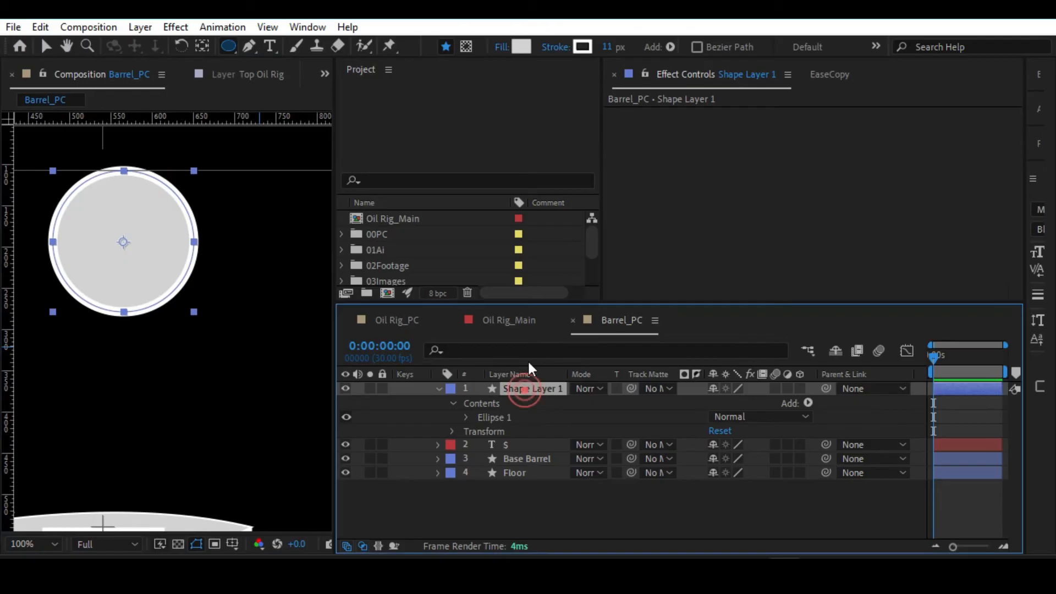
Fill the circle with the golden yellow FFC600 sampled from the barrel's dollar sign.
{"action": "left_click", "coordinate": [522, 45]}
{"action": "left_click", "coordinate": [930, 133]}
{"action": "left_click", "coordinate": [521, 46]}
{"action": "left_click", "coordinate": [901, 188]}
{"action": "left_click", "coordinate": [118, 493]}
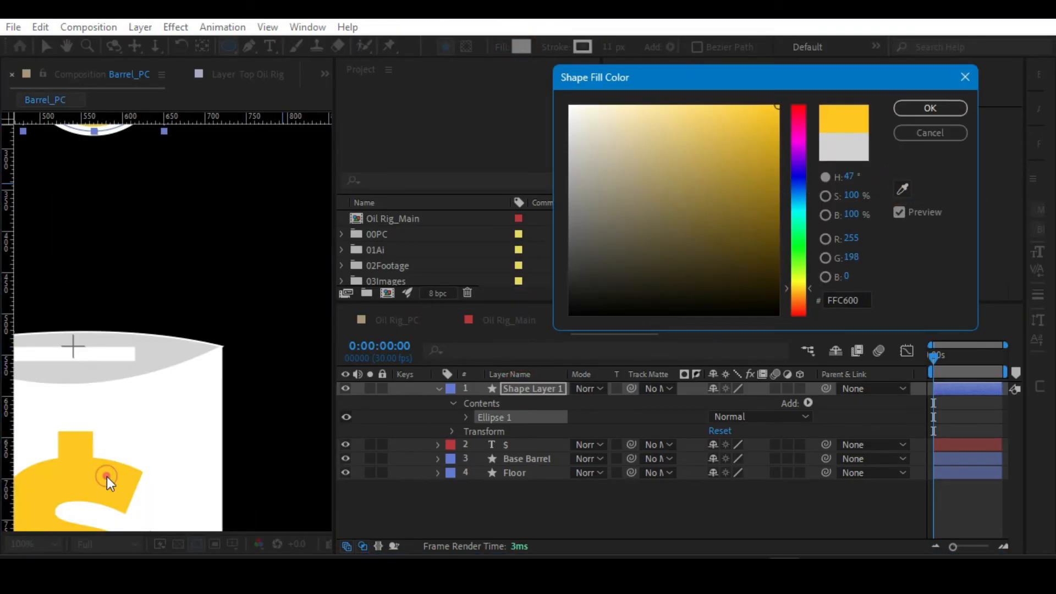
{"action": "left_click", "coordinate": [929, 107]}
{"action": "scroll", "coordinate": [178, 268], "scroll_direction": "up", "scroll_amount": 5}
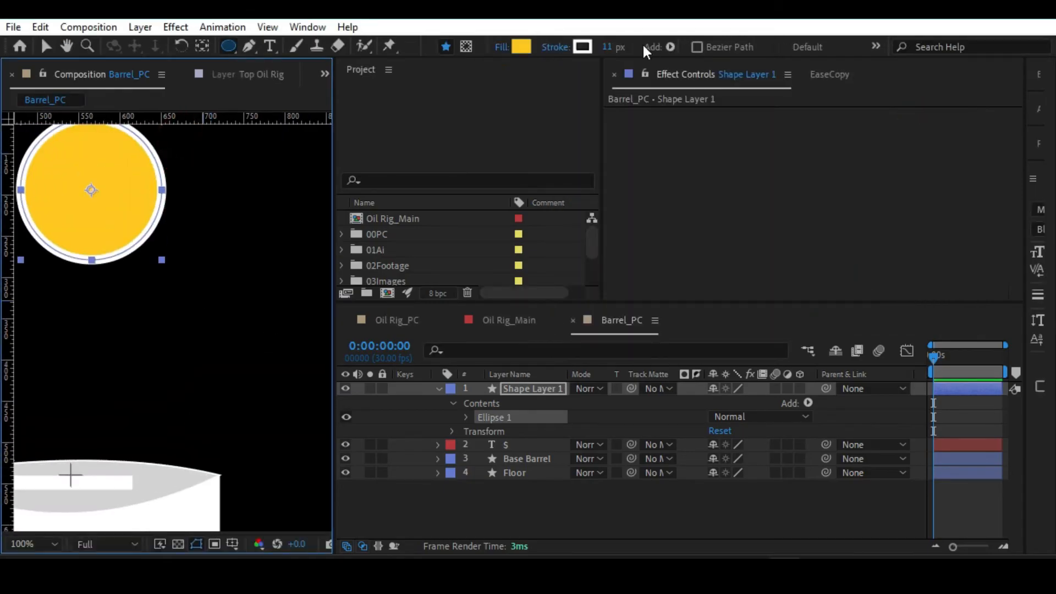
Change the circle's stroke to a paler yellow than its fill, collapse Shape Layer 1 and save the project.
{"action": "left_click", "coordinate": [582, 46]}
{"action": "left_click", "coordinate": [117, 160]}
{"action": "mouse_move", "coordinate": [632, 108]}
{"action": "left_mouse_down"}
{"action": "mouse_move", "coordinate": [644, 97]}
{"action": "mouse_move", "coordinate": [785, 172]}
{"action": "mouse_move", "coordinate": [648, 99]}
{"action": "mouse_move", "coordinate": [712, 104]}
{"action": "mouse_move", "coordinate": [692, 103]}
{"action": "left_mouse_up"}
{"action": "left_click", "coordinate": [899, 108]}
{"action": "left_click", "coordinate": [439, 389]}
{"action": "key", "text": "alt+slash"}
{"action": "key", "text": "alt+slash"}
{"action": "key", "text": "ctrl+s"}
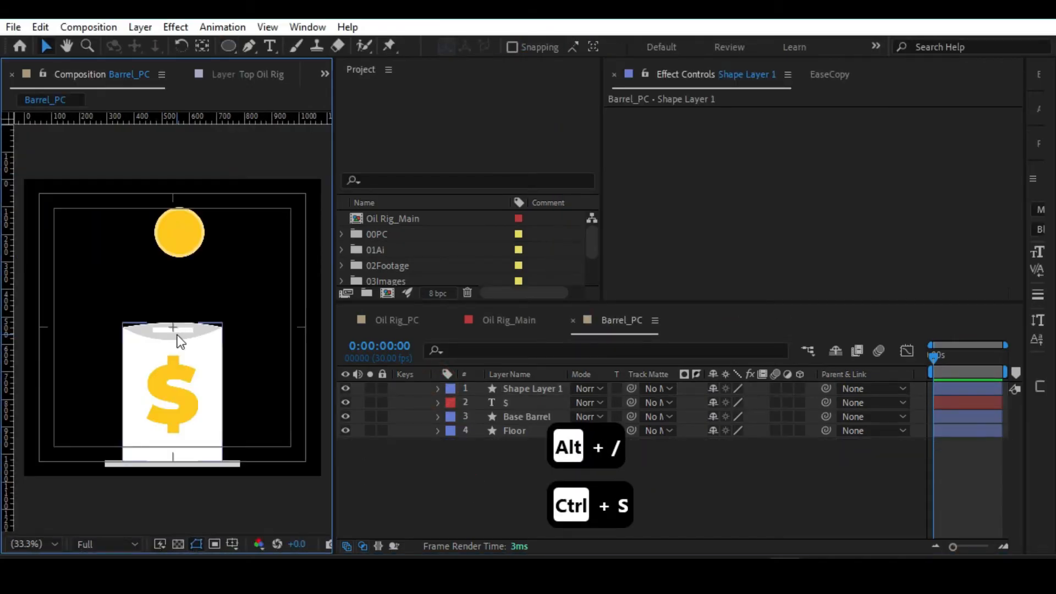
Move the coin circle slightly down so it is roughly centred above the barrel's slot.
{"action": "left_click", "coordinate": [174, 227]}
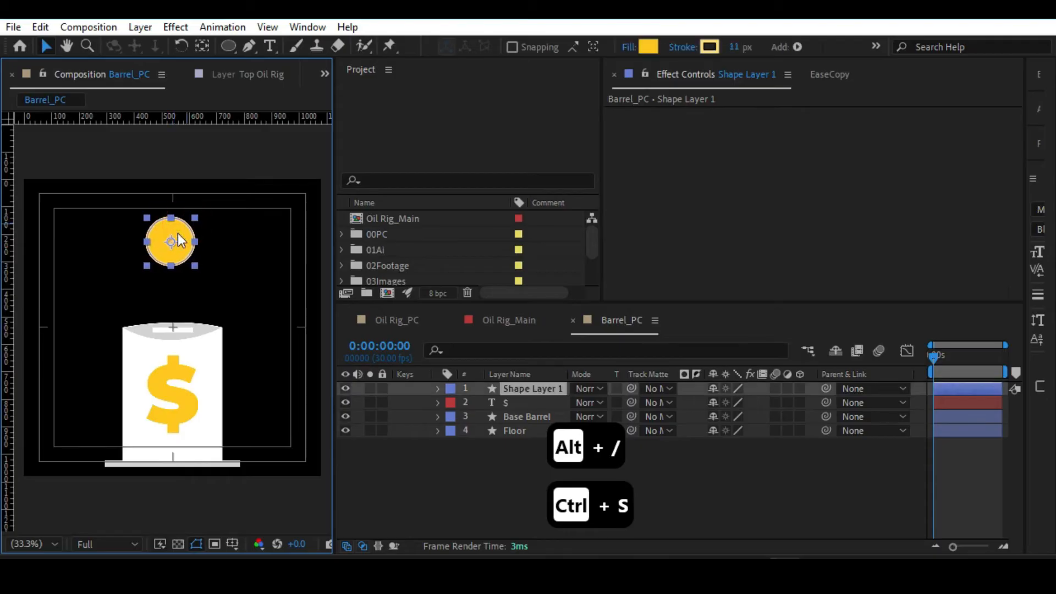
{"action": "scroll", "coordinate": [179, 232], "scroll_direction": "up", "scroll_amount": 2}
{"action": "left_click_drag", "start_coordinate": [180, 232], "coordinate": [161, 373]}
Try a smaller scale for the coin circle, Shape Layer 1, and undo it.
{"action": "key", "text": "s"}
{"action": "left_click_drag", "start_coordinate": [757, 407], "coordinate": [725, 403]}
{"action": "key", "text": "ctrl+z"}
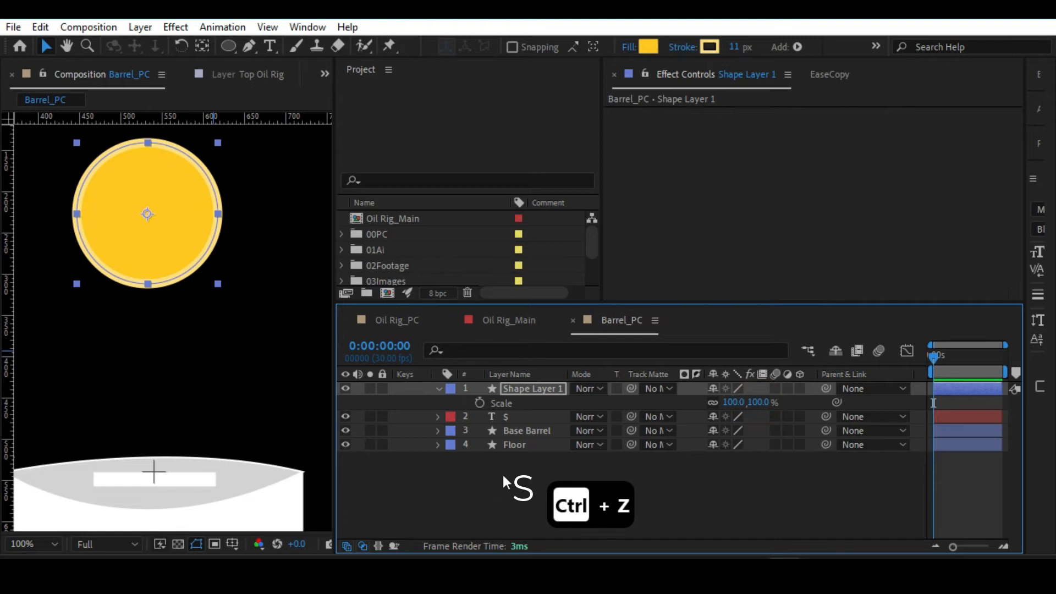
{"action": "left_click", "coordinate": [270, 46]}
{"action": "left_click", "coordinate": [116, 230]}
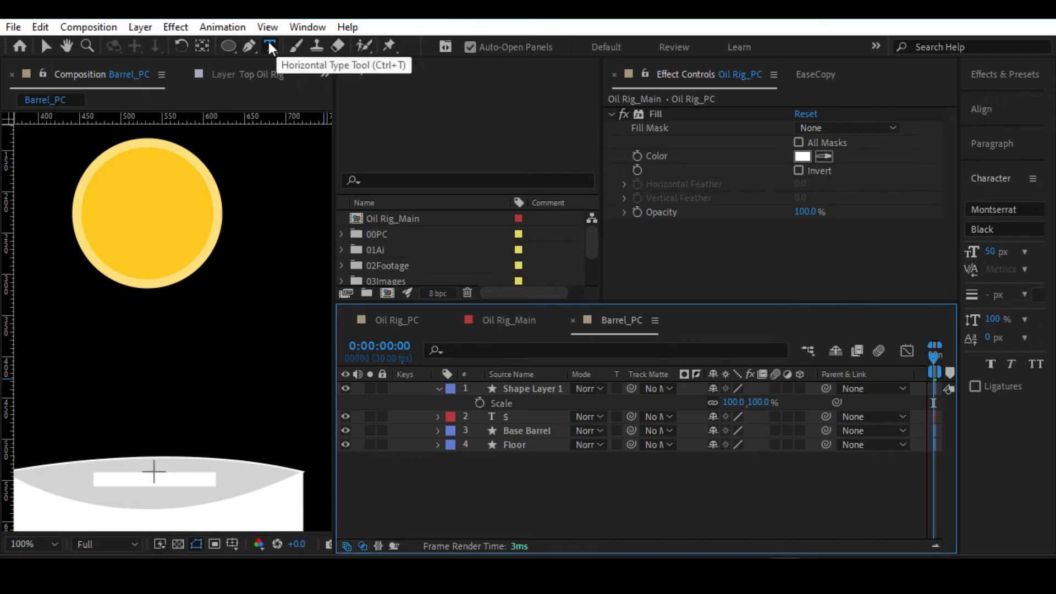
{"action": "left_click", "coordinate": [46, 47]}
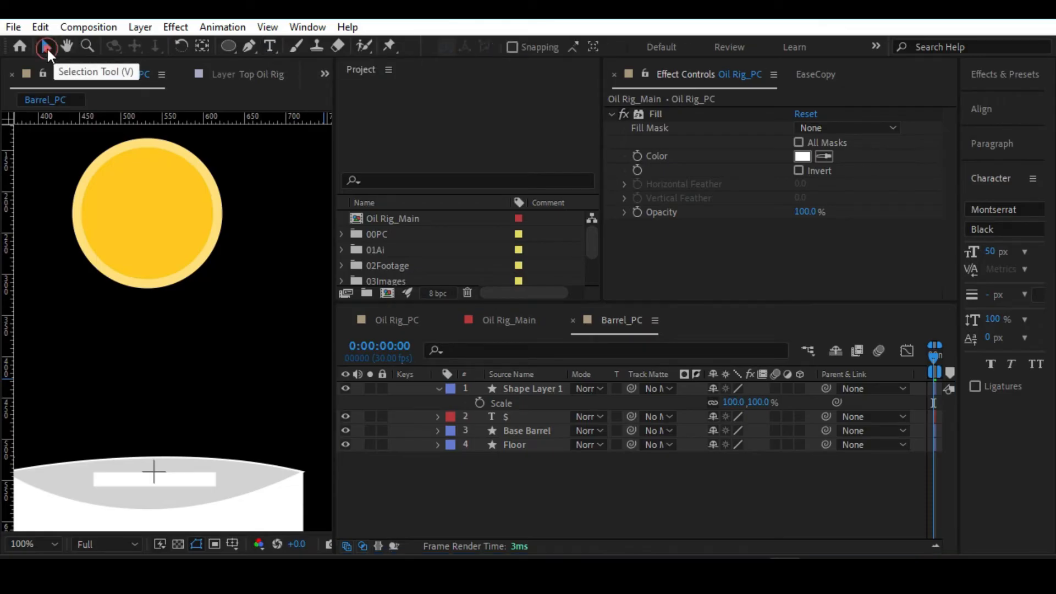
{"action": "left_click", "coordinate": [500, 473]}
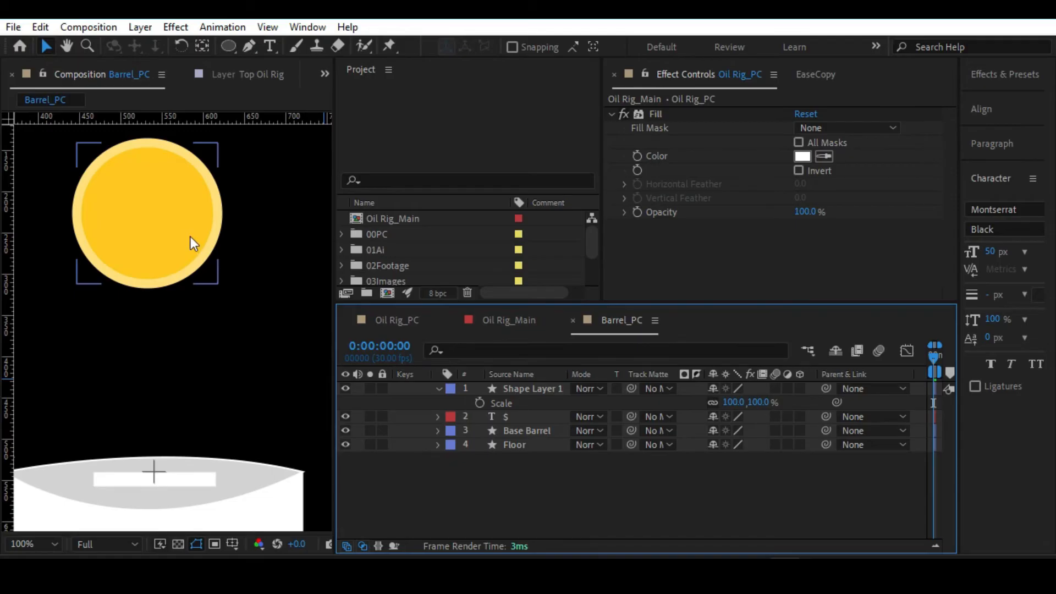
Add a white $ text layer on the coin and scale it to 200%.
{"action": "key", "text": "ctrl+t"}
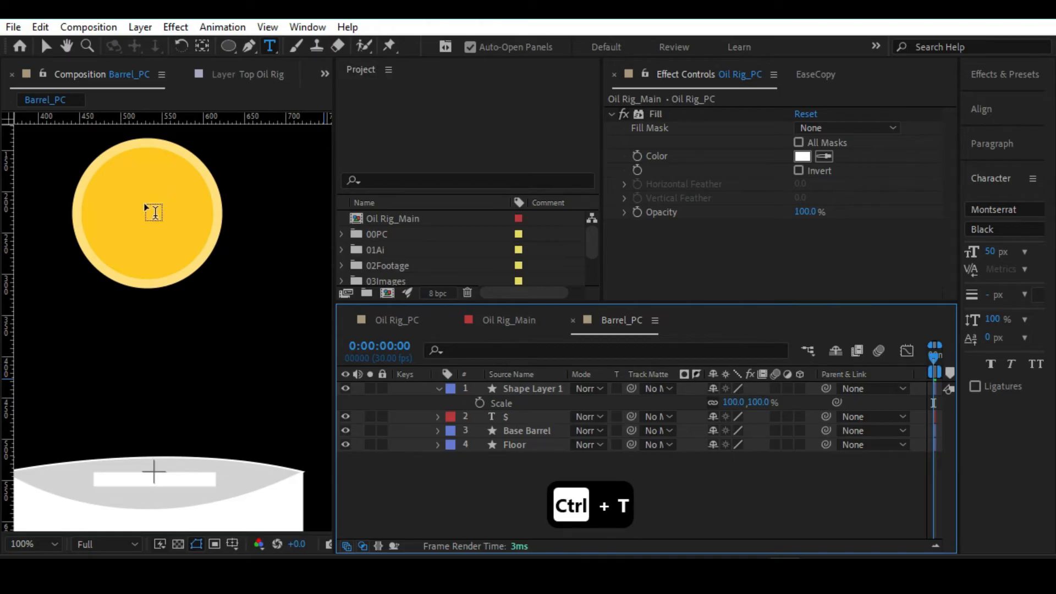
{"action": "left_click", "coordinate": [116, 221]}
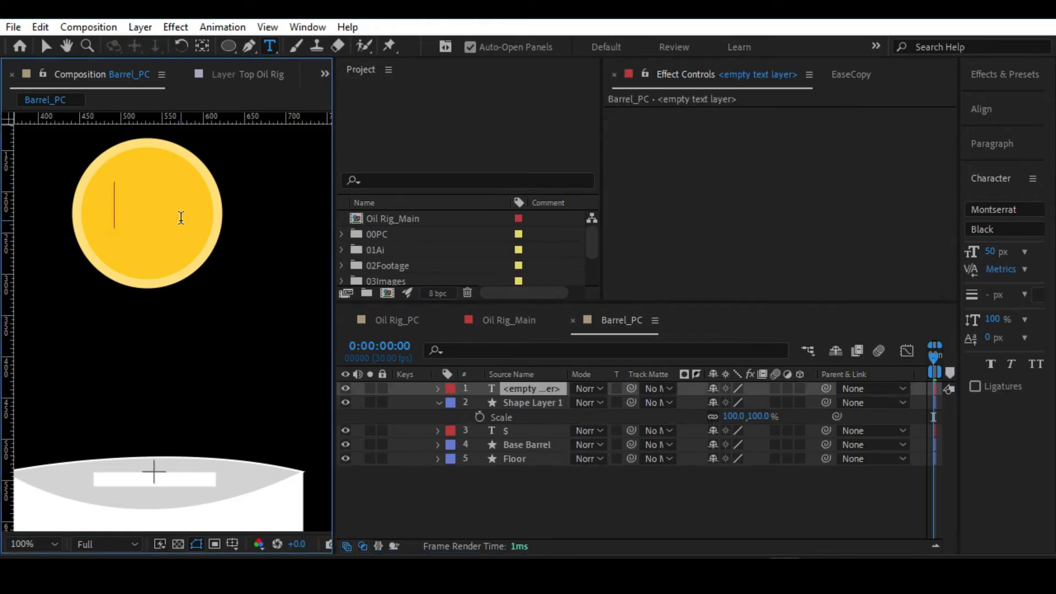
{"action": "type", "text": "$"}
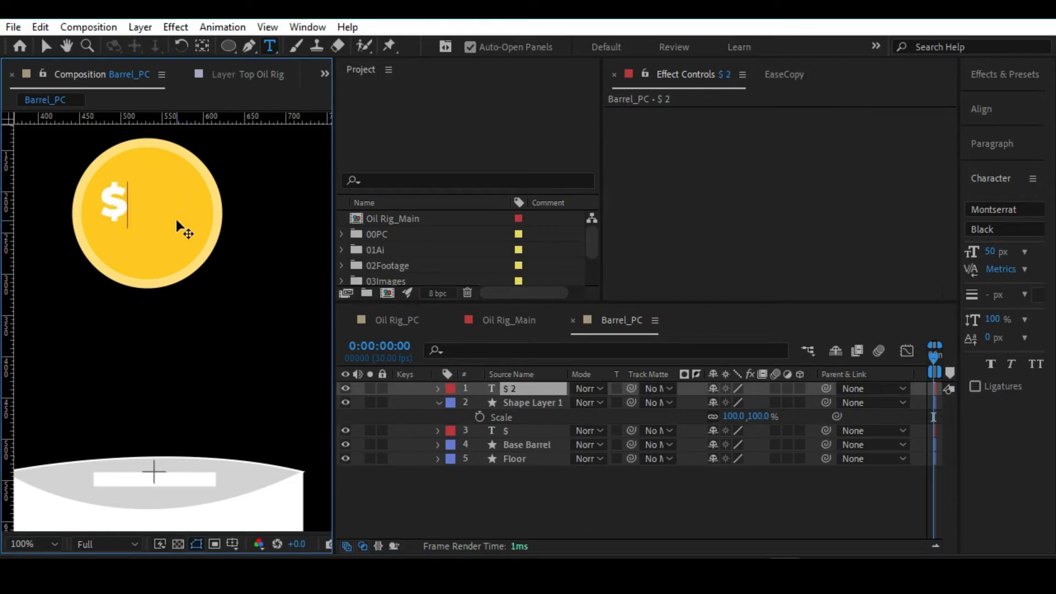
{"action": "left_click", "coordinate": [525, 391]}
{"action": "key", "text": "s"}
{"action": "left_click_drag", "start_coordinate": [761, 403], "coordinate": [798, 397]}
Place the white $ in the middle of the coin and centre its anchor point within the layer content.
{"action": "left_click_drag", "start_coordinate": [121, 218], "coordinate": [151, 244]}
{"action": "left_click", "coordinate": [520, 388]}
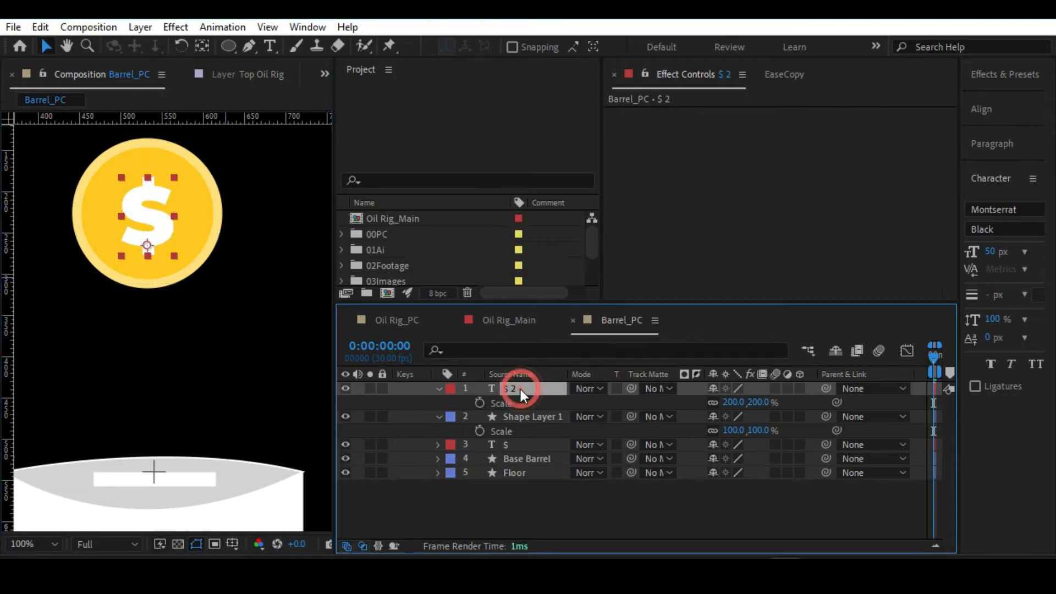
{"action": "key", "text": "ctrl+alt+Home"}
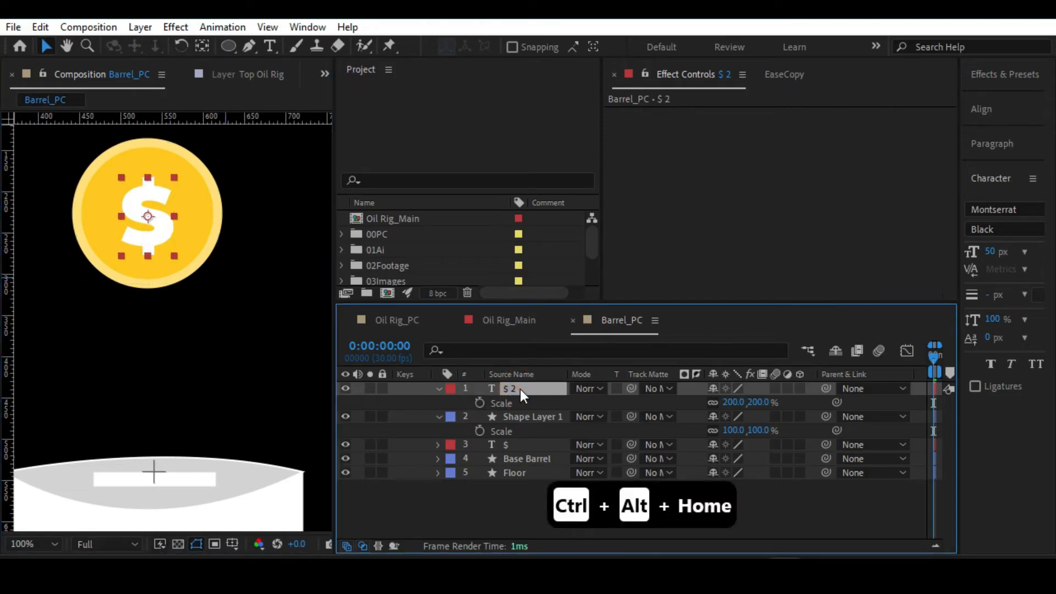
Nudge the white $ slightly up to the middle of the coin, collapse the layer properties and save the project.
{"action": "left_click", "coordinate": [146, 215]}
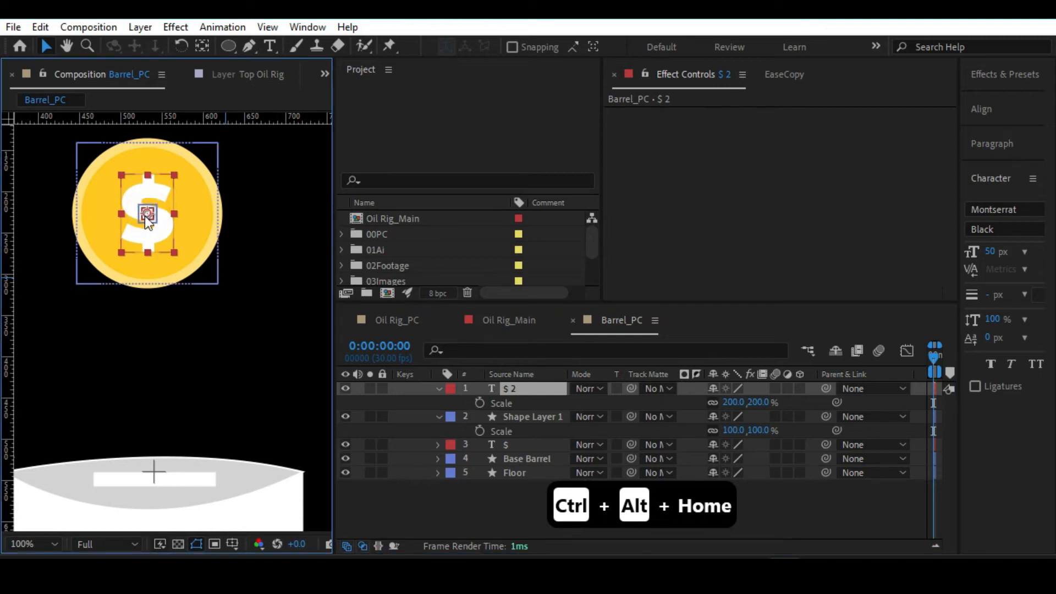
{"action": "left_click", "coordinate": [438, 388]}
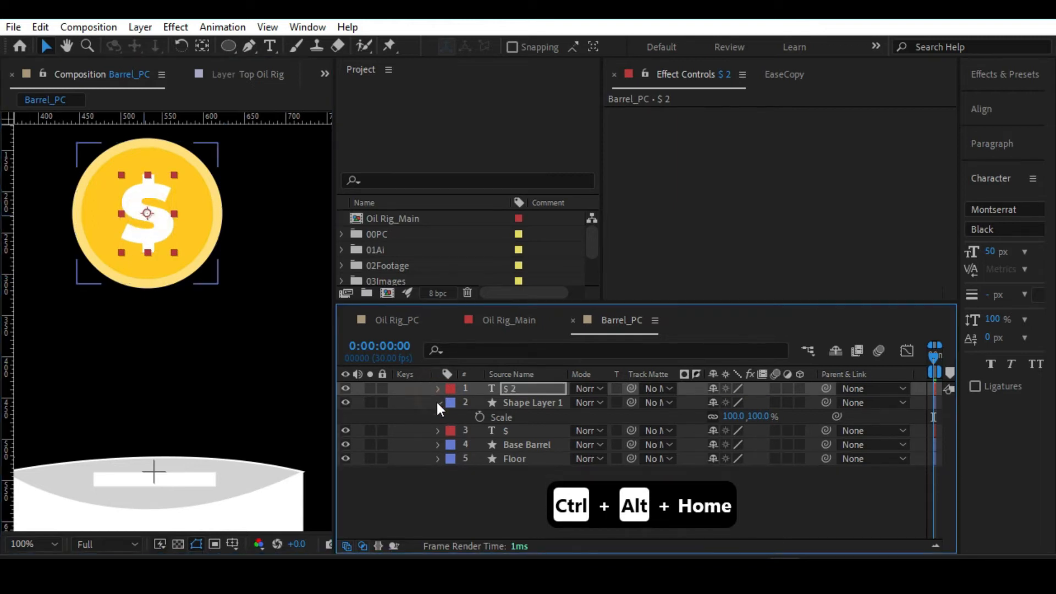
{"action": "left_click", "coordinate": [438, 402]}
{"action": "left_click", "coordinate": [512, 388]}
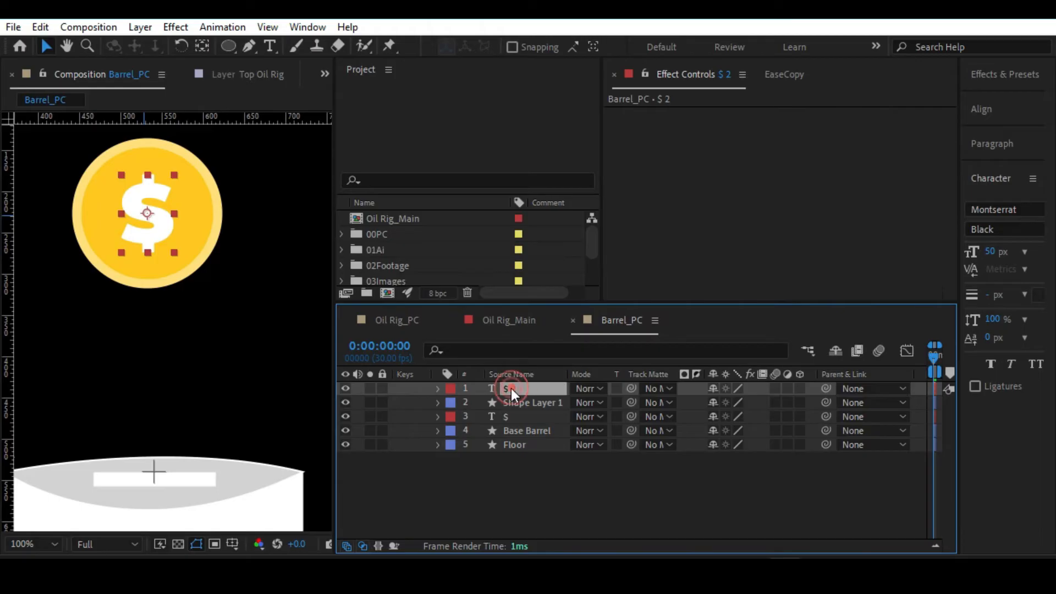
{"action": "key", "text": "ctrl+s"}
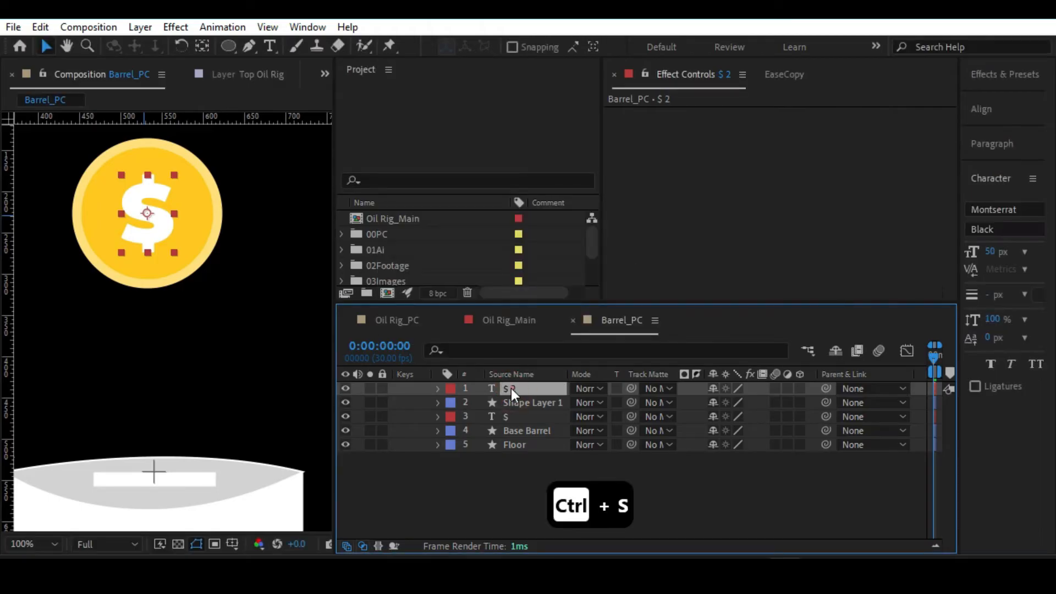
{"action": "key", "text": "alt+slash"}
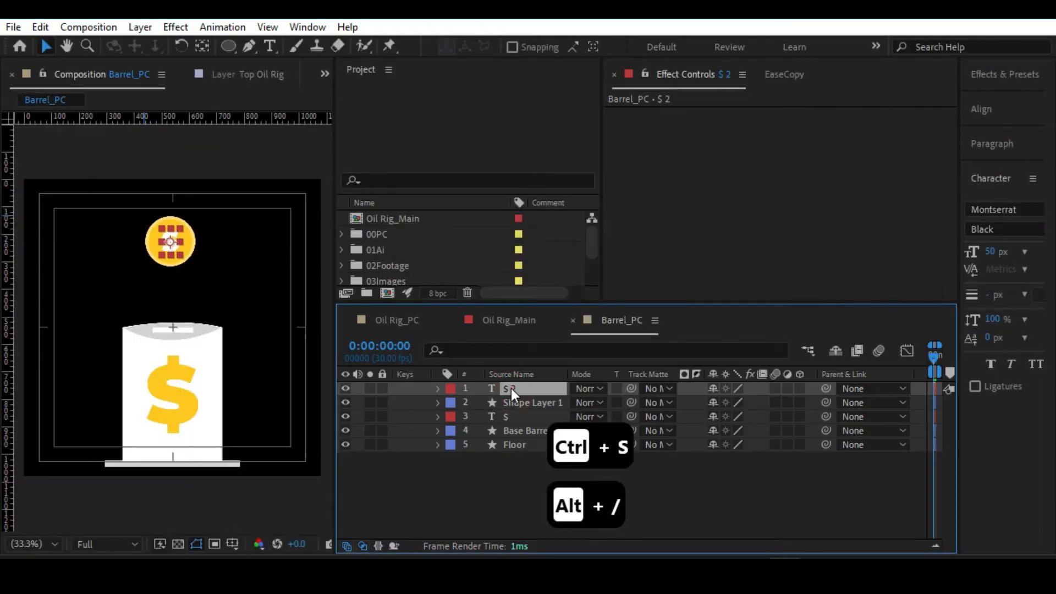
{"action": "left_click", "coordinate": [499, 458]}
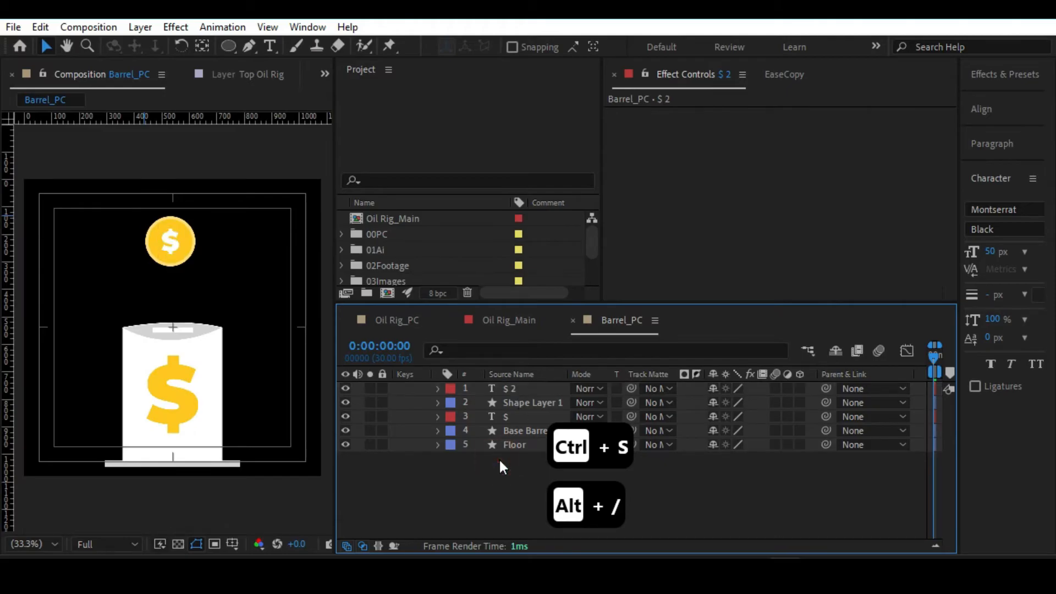
{"action": "key", "text": "alt+slash"}
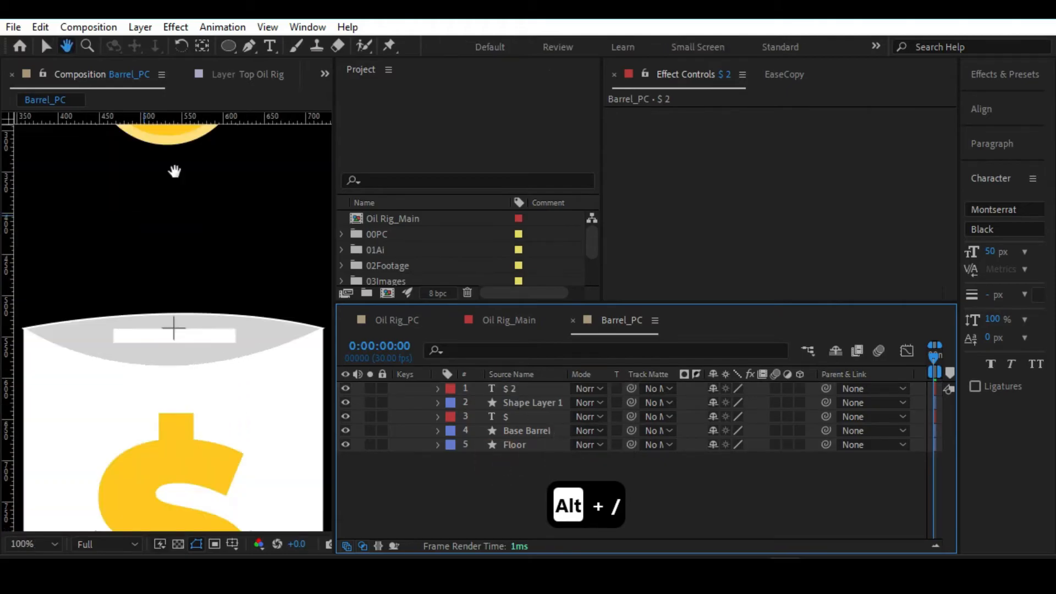
{"action": "scroll", "coordinate": [206, 271], "scroll_direction": "up", "scroll_amount": 5}
{"action": "left_click", "coordinate": [206, 270]}
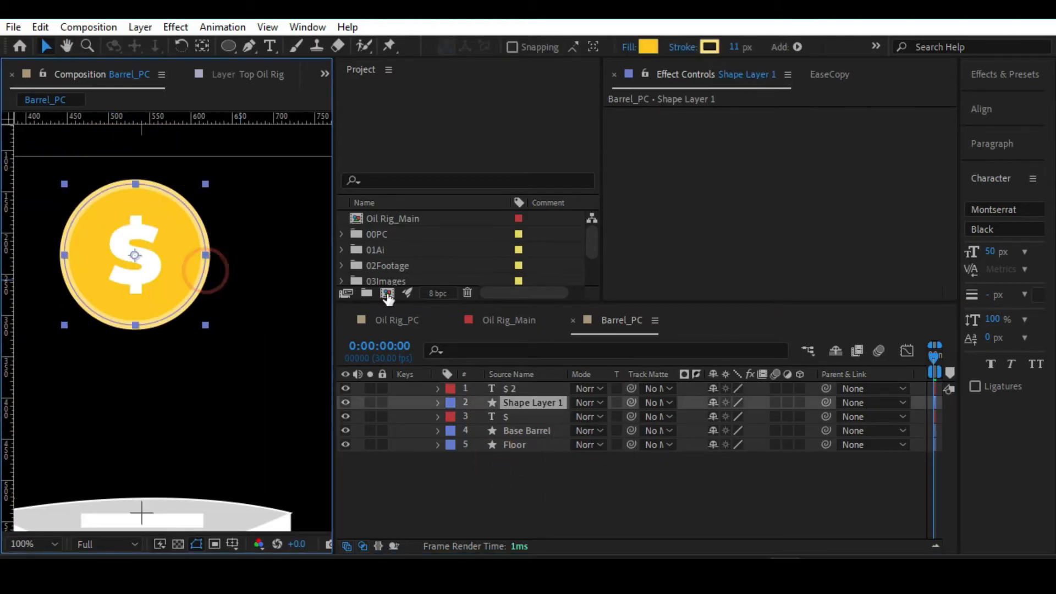
{"action": "left_click", "coordinate": [961, 225]}
{"action": "left_click_drag", "start_coordinate": [959, 227], "coordinate": [593, 248]}
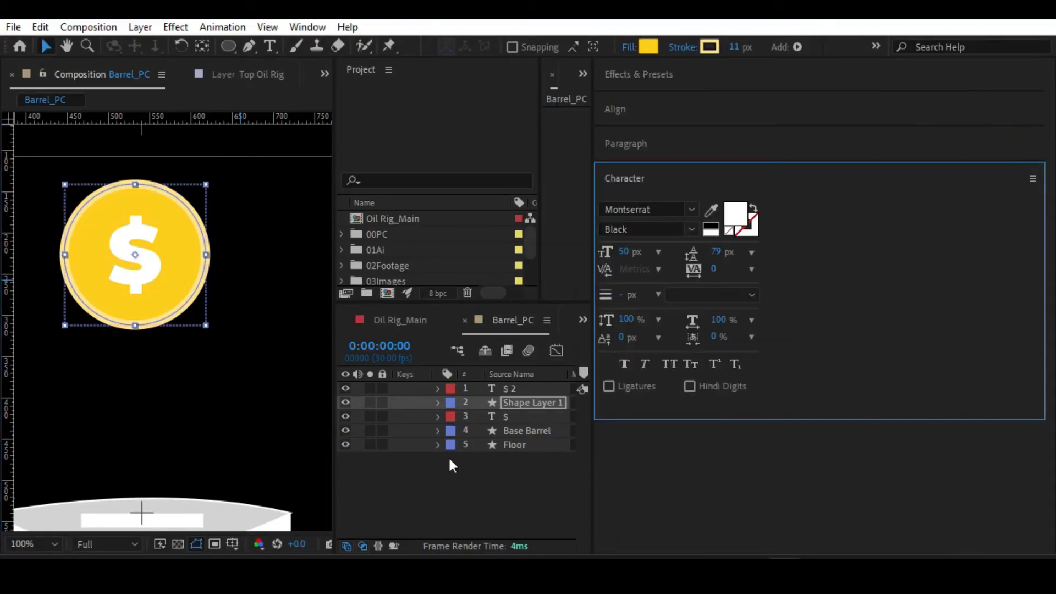
{"action": "left_click", "coordinate": [449, 460]}
{"action": "left_click_drag", "start_coordinate": [596, 431], "coordinate": [726, 426]}
{"action": "key", "text": "alt+slash"}
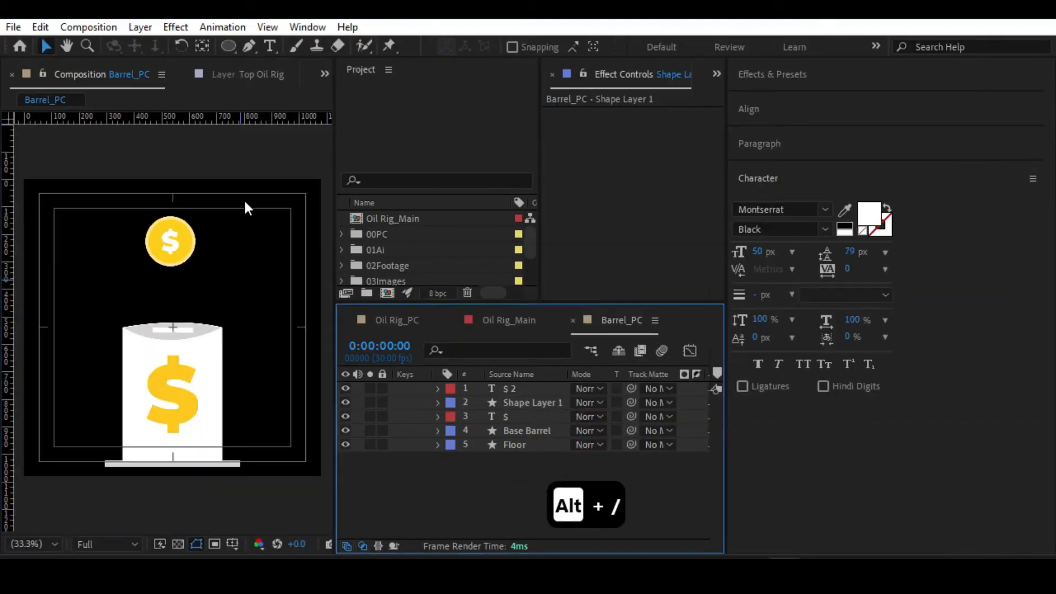
{"action": "scroll", "coordinate": [243, 199], "scroll_direction": "up", "scroll_amount": 2}
{"action": "left_click_drag", "start_coordinate": [185, 192], "coordinate": [169, 223]}
{"action": "left_click", "coordinate": [169, 223]}
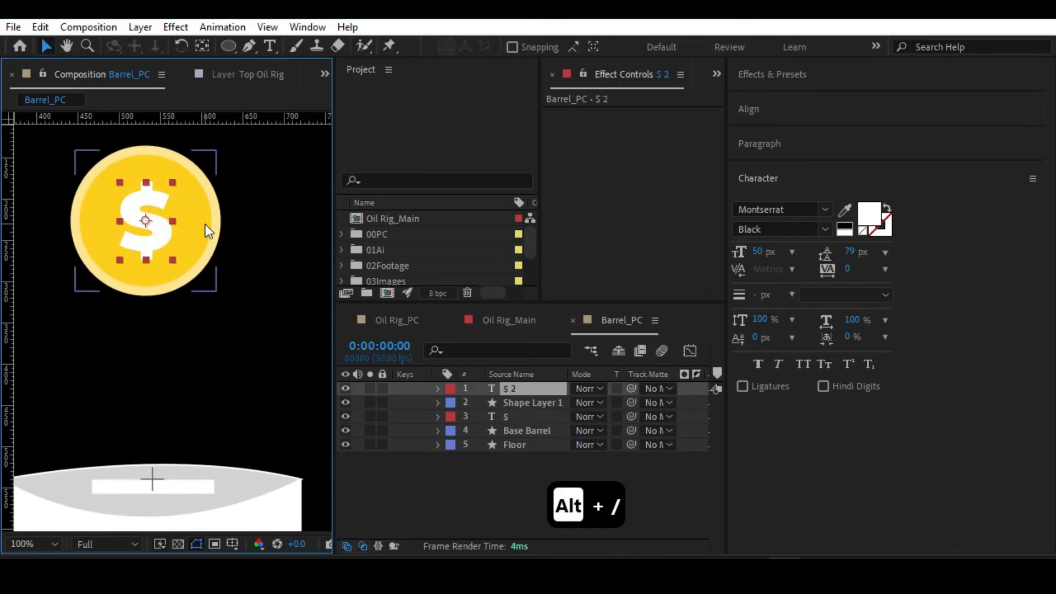
{"action": "left_click_drag", "start_coordinate": [727, 421], "coordinate": [957, 422]}
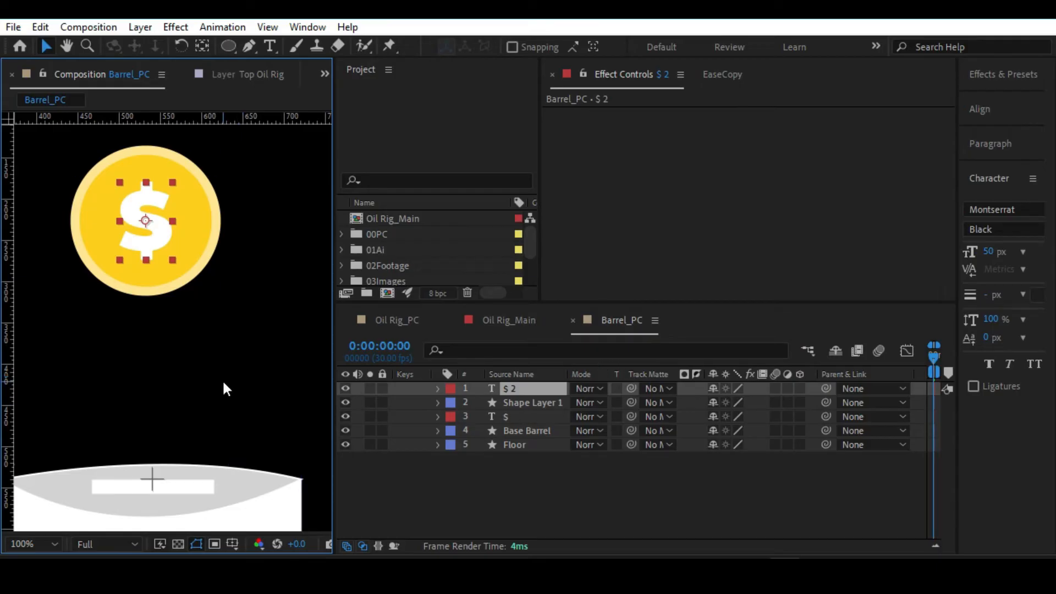
Parent the white $ text layer, $ 2, to the coin circle layer, Shape Layer 1.
{"action": "left_click_drag", "start_coordinate": [224, 382], "coordinate": [211, 275]}
{"action": "scroll", "coordinate": [212, 281], "scroll_direction": "down", "scroll_amount": 1}
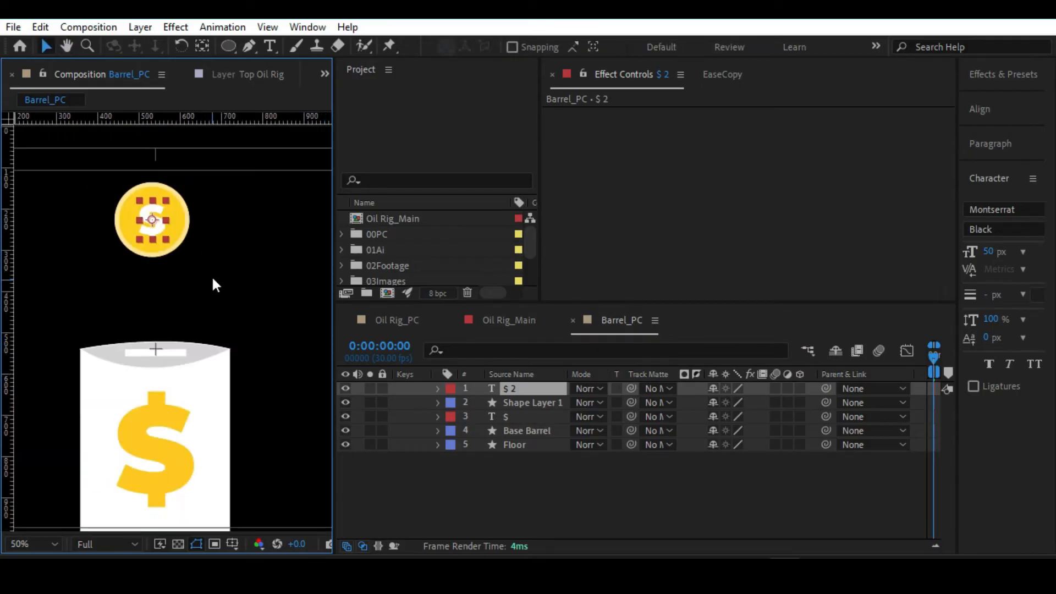
{"action": "left_click", "coordinate": [186, 226]}
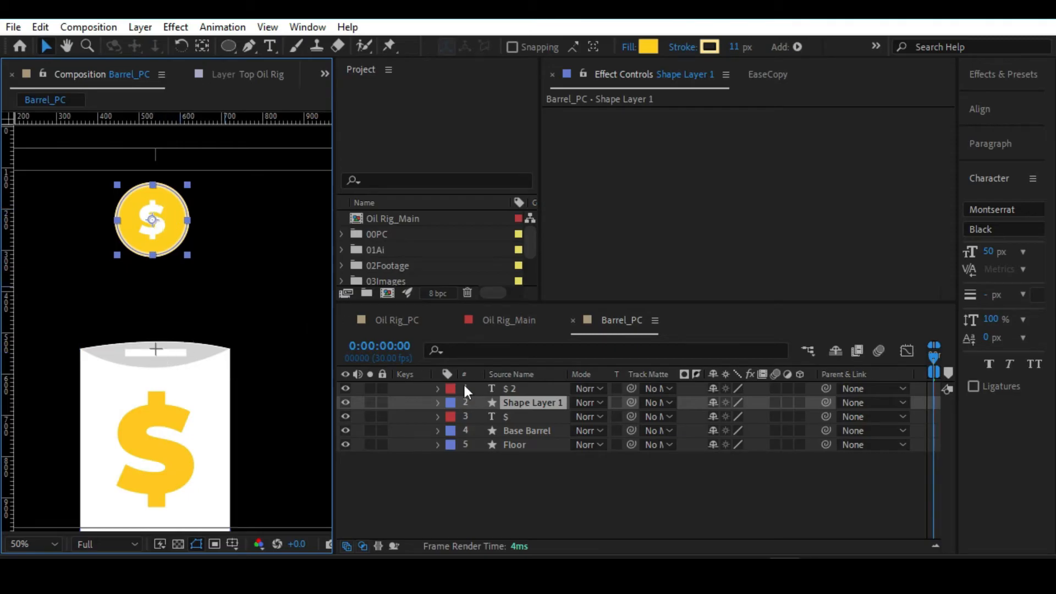
{"action": "left_click", "coordinate": [826, 389]}
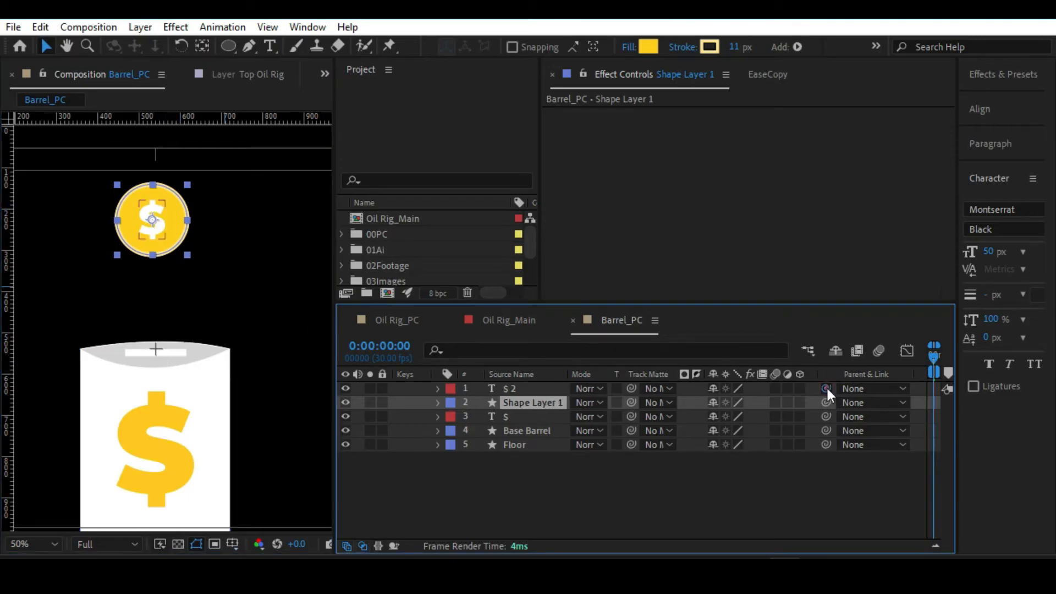
{"action": "left_click_drag", "start_coordinate": [826, 388], "coordinate": [542, 403]}
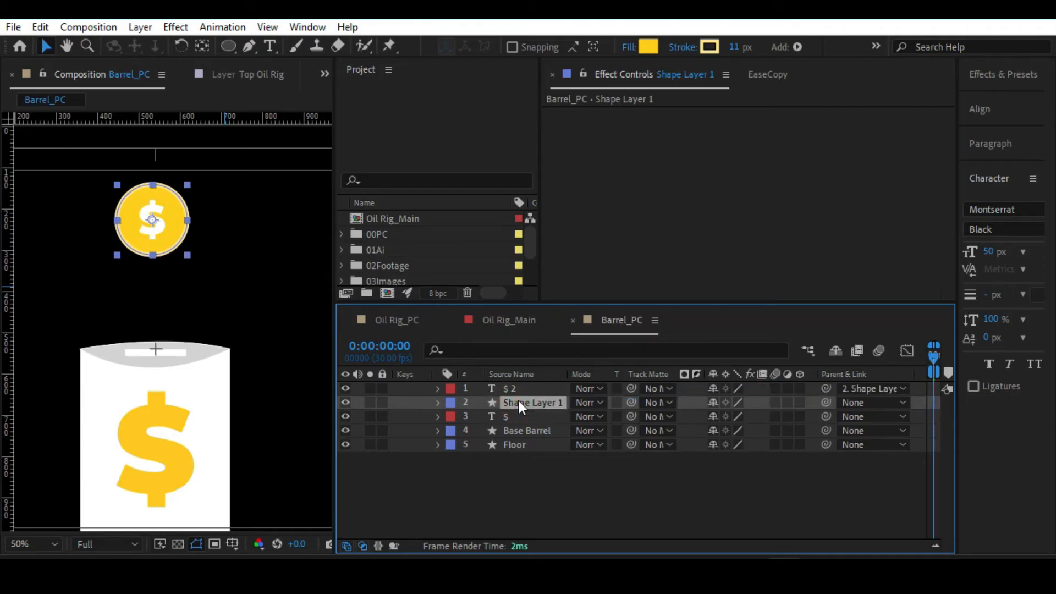
Rename Shape Layer 1 as Coin and keep the $ 2 layer parented to it.
{"action": "key", "text": "Return"}
{"action": "type", "text": "Coin"}
{"action": "key", "text": "Return"}
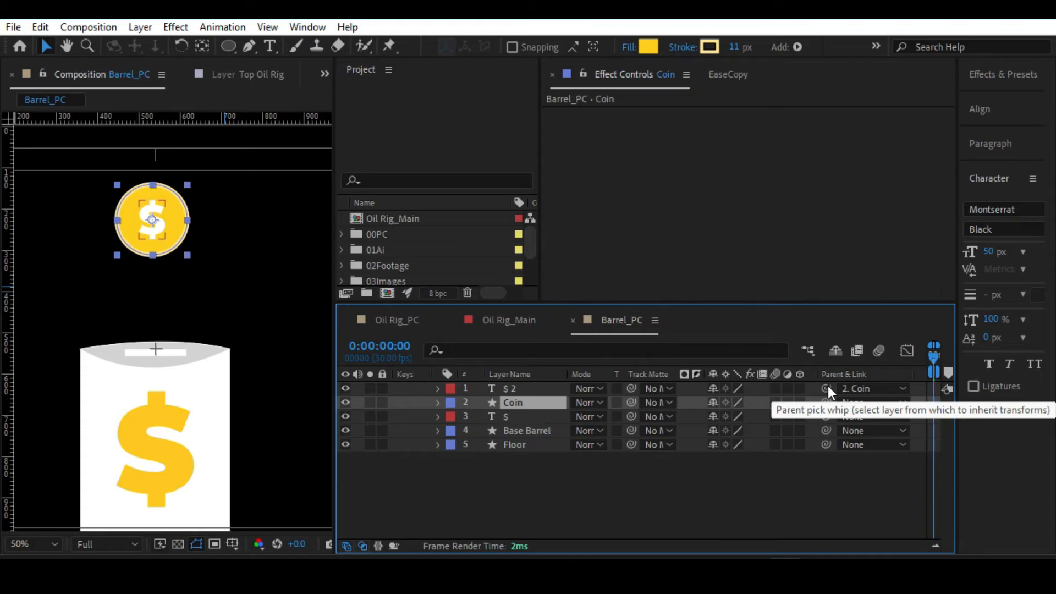
{"action": "left_click_drag", "start_coordinate": [828, 386], "coordinate": [524, 402]}
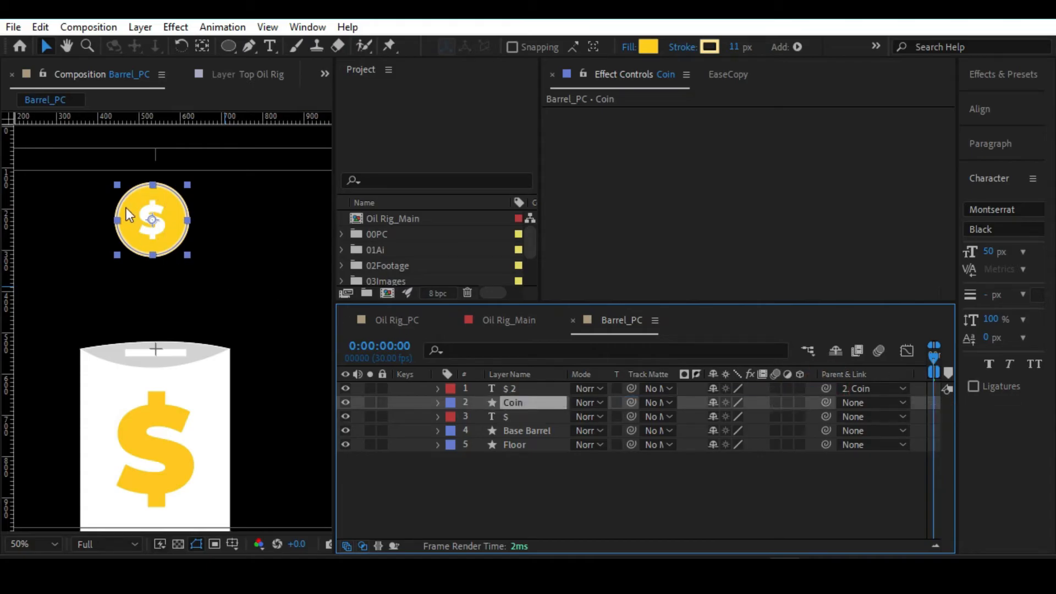
Rename the $ 2 text layer as $.
{"action": "left_click", "coordinate": [516, 387]}
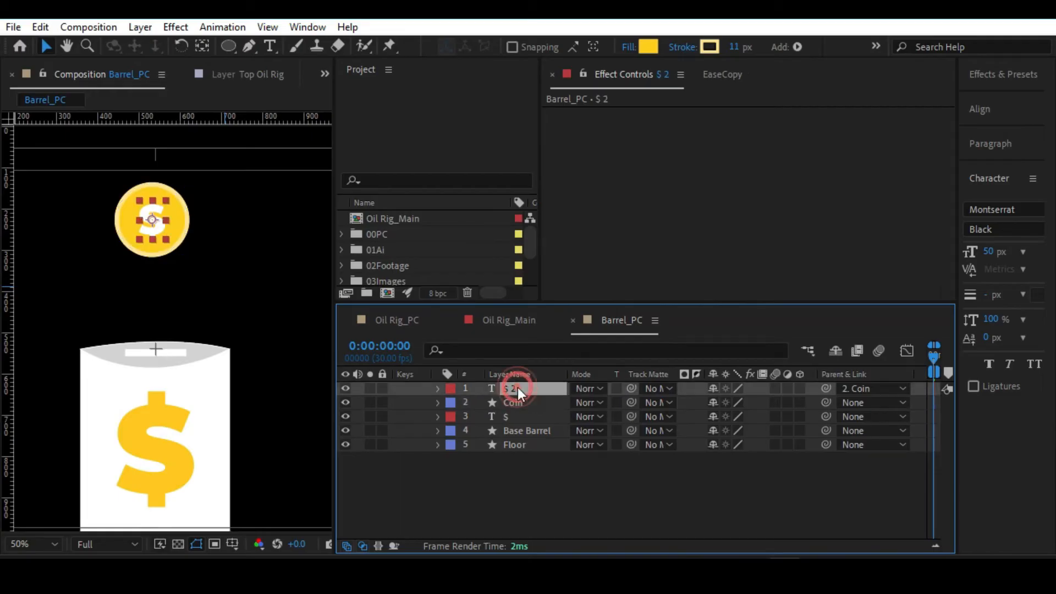
{"action": "left_click", "coordinate": [512, 400]}
{"action": "left_click", "coordinate": [512, 389]}
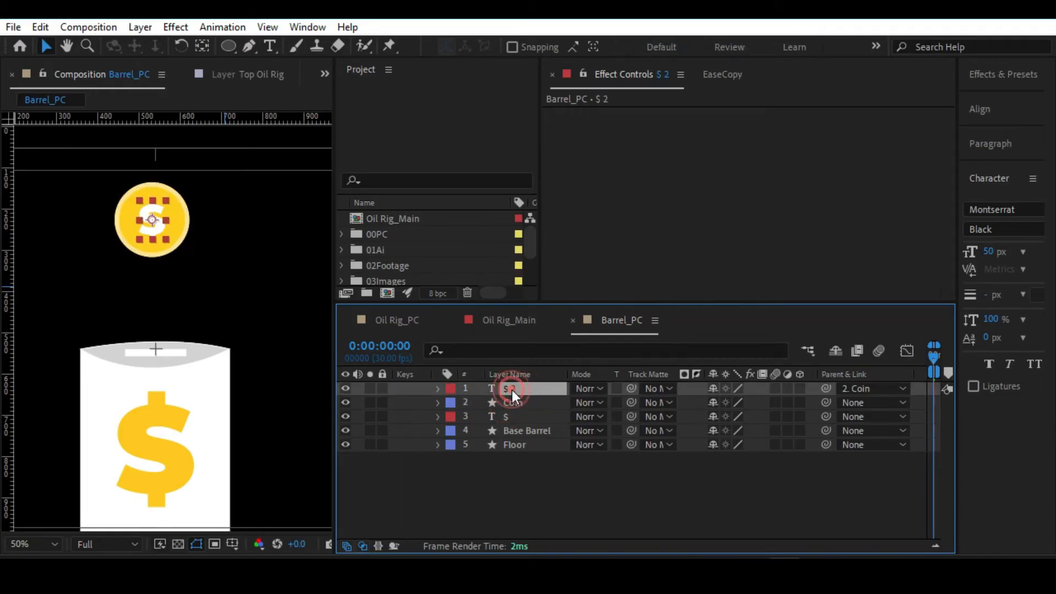
{"action": "key", "text": "Return"}
{"action": "type", "text": "$"}
{"action": "key", "text": "Return"}
Try moving the Coin layer together with its parented $ and undo the move.
{"action": "left_click", "coordinate": [517, 402]}
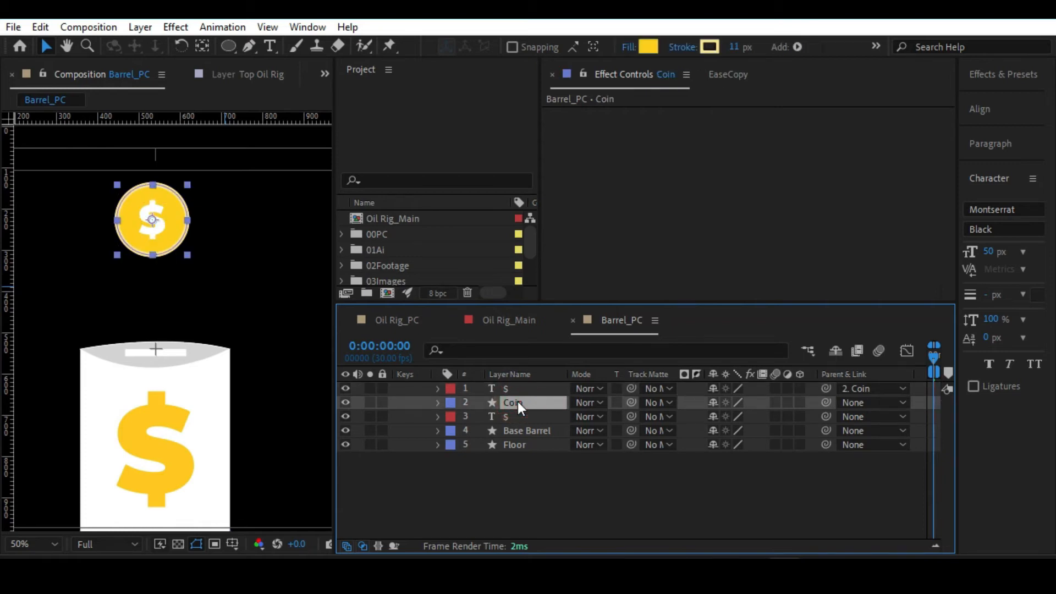
{"action": "mouse_move", "coordinate": [144, 228]}
{"action": "left_mouse_down"}
{"action": "mouse_move", "coordinate": [192, 239]}
{"action": "mouse_move", "coordinate": [140, 236]}
{"action": "mouse_move", "coordinate": [137, 214]}
{"action": "left_mouse_up"}
{"action": "key", "text": "ctrl+z"}
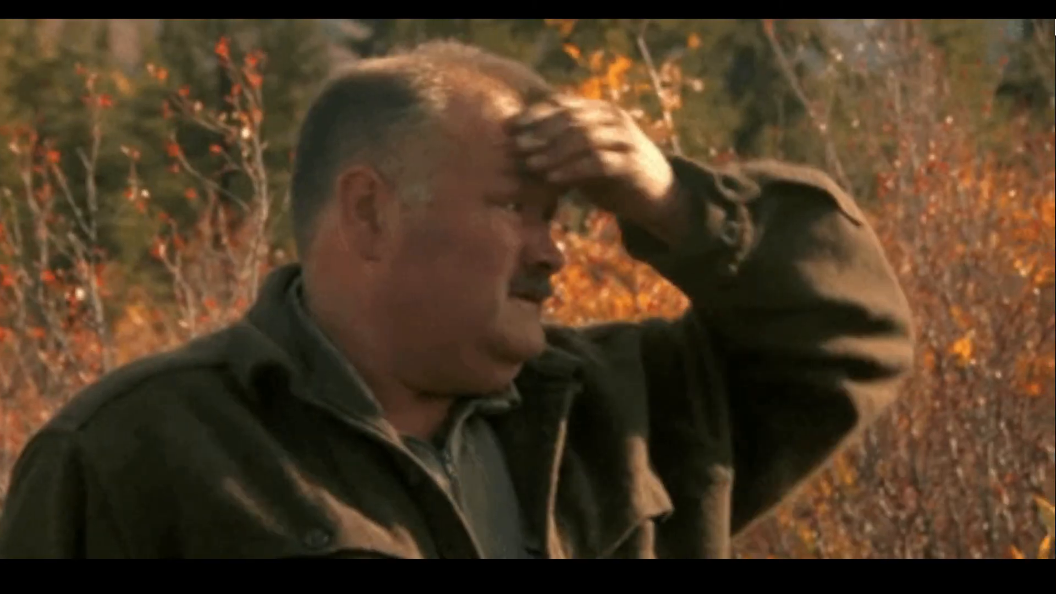
Move the Coin layer up and centre it horizontally above the barrel's slot.
{"action": "left_click", "coordinate": [503, 389]}
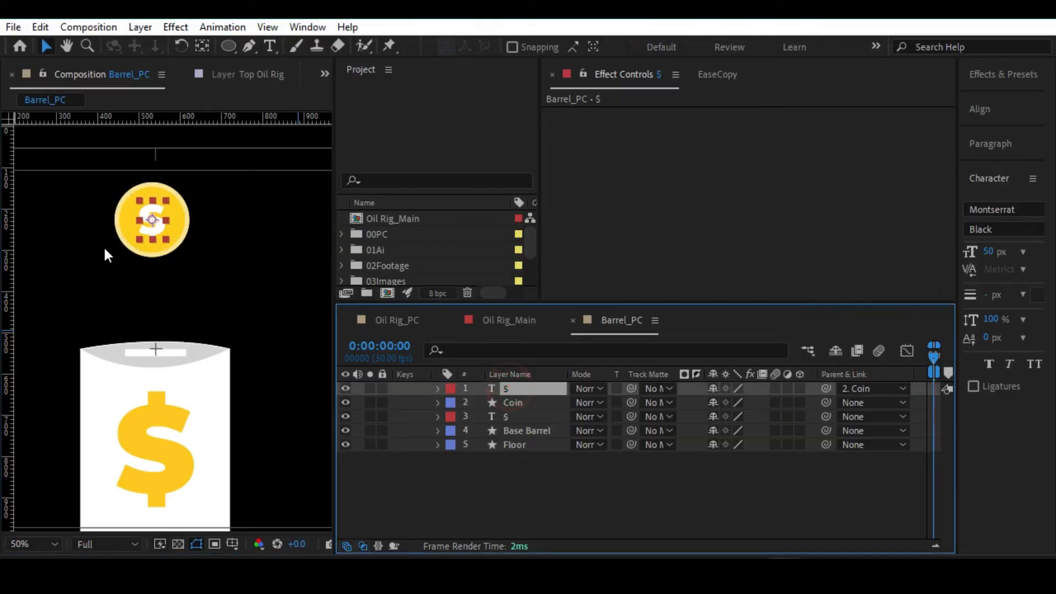
{"action": "left_click", "coordinate": [517, 402]}
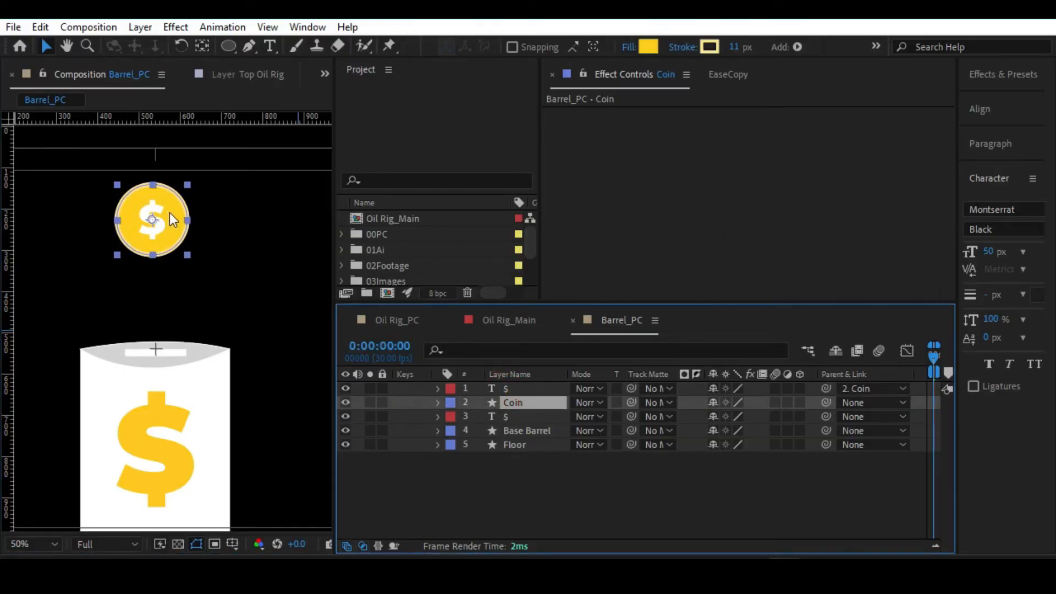
{"action": "left_click_drag", "start_coordinate": [166, 210], "coordinate": [163, 185]}
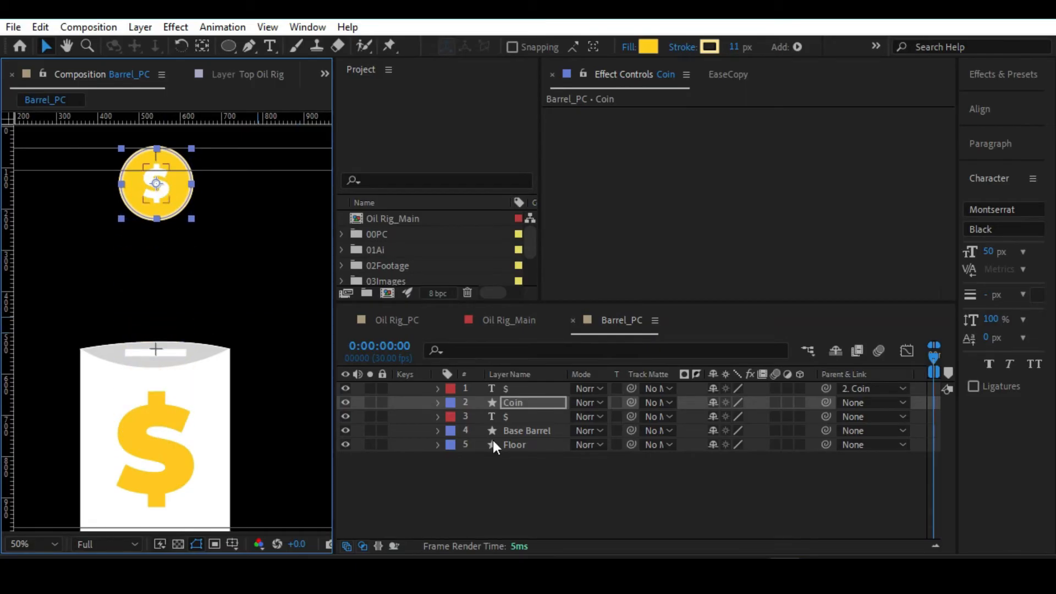
{"action": "left_click", "coordinate": [507, 446]}
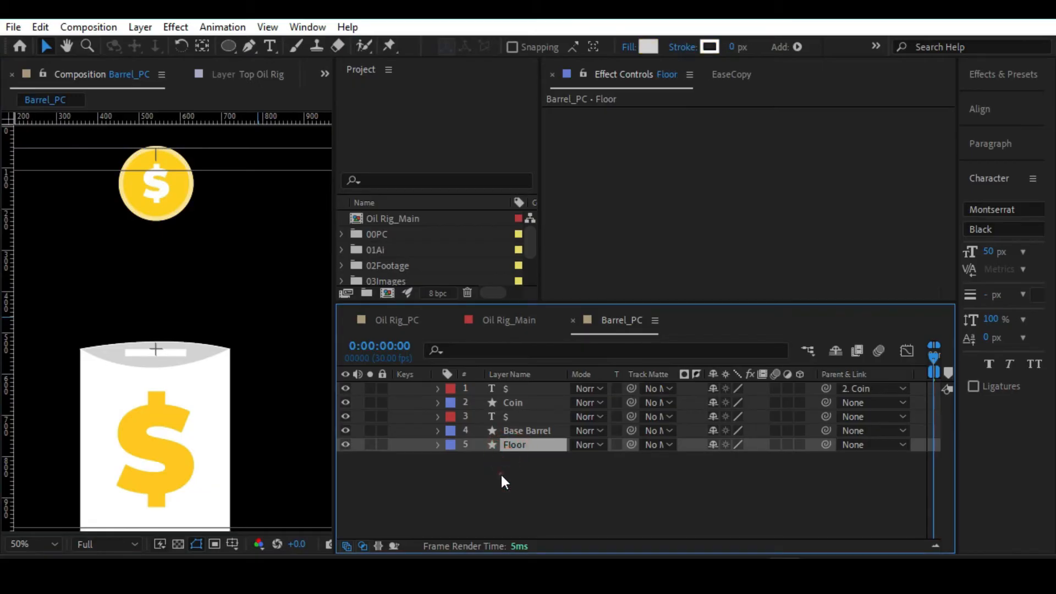
{"action": "left_click", "coordinate": [501, 471]}
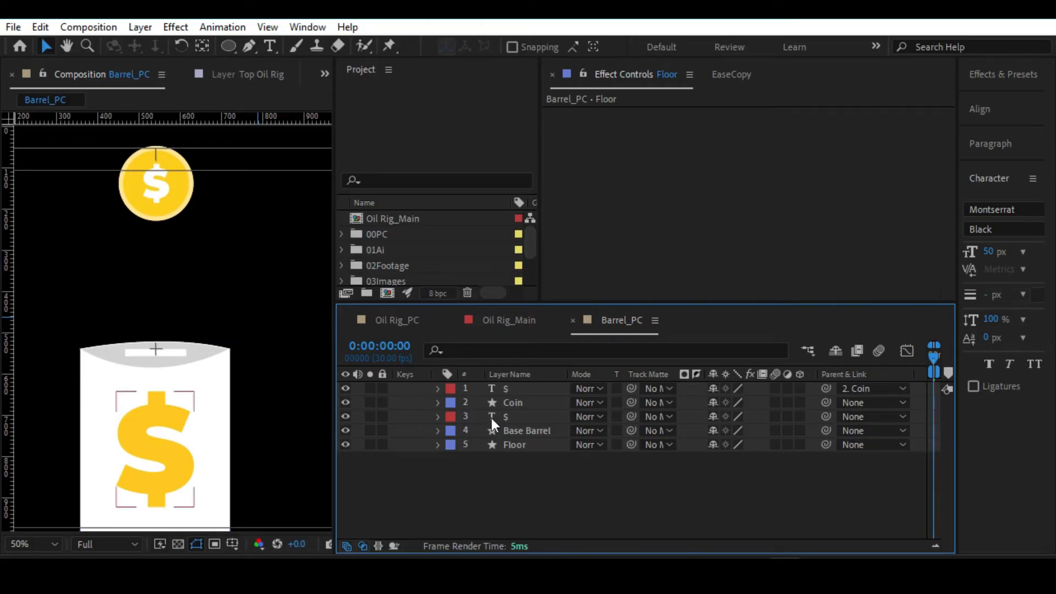
{"action": "left_click", "coordinate": [509, 400]}
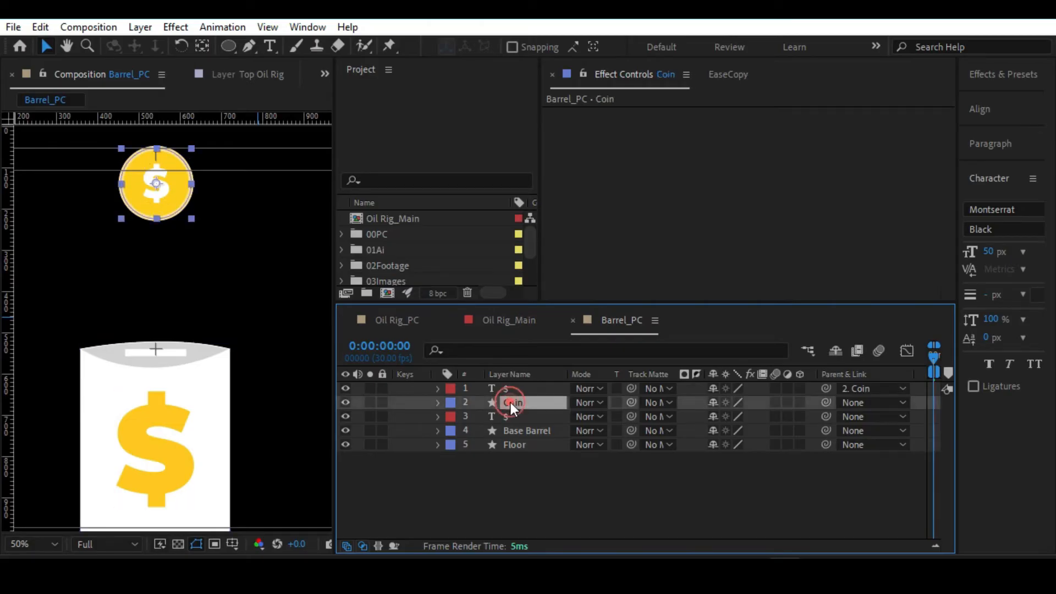
{"action": "left_click", "coordinate": [511, 387]}
{"action": "left_click", "coordinate": [512, 397]}
{"action": "left_click", "coordinate": [509, 389]}
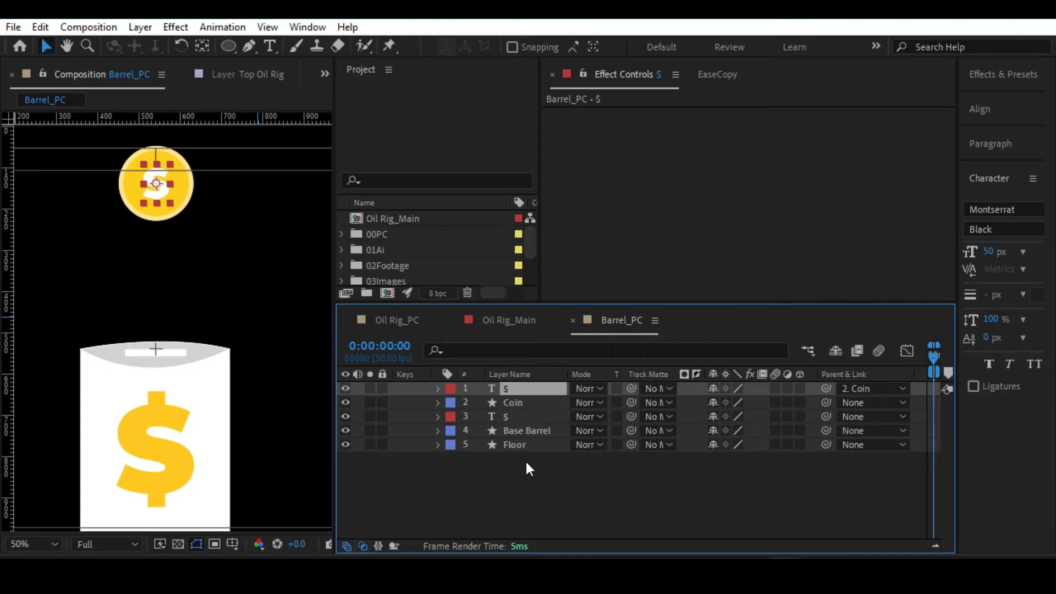
{"action": "left_click", "coordinate": [511, 401]}
{"action": "left_click", "coordinate": [509, 393]}
Nudge the Coin layer slightly higher above the barrel.
{"action": "left_click", "coordinate": [509, 400]}
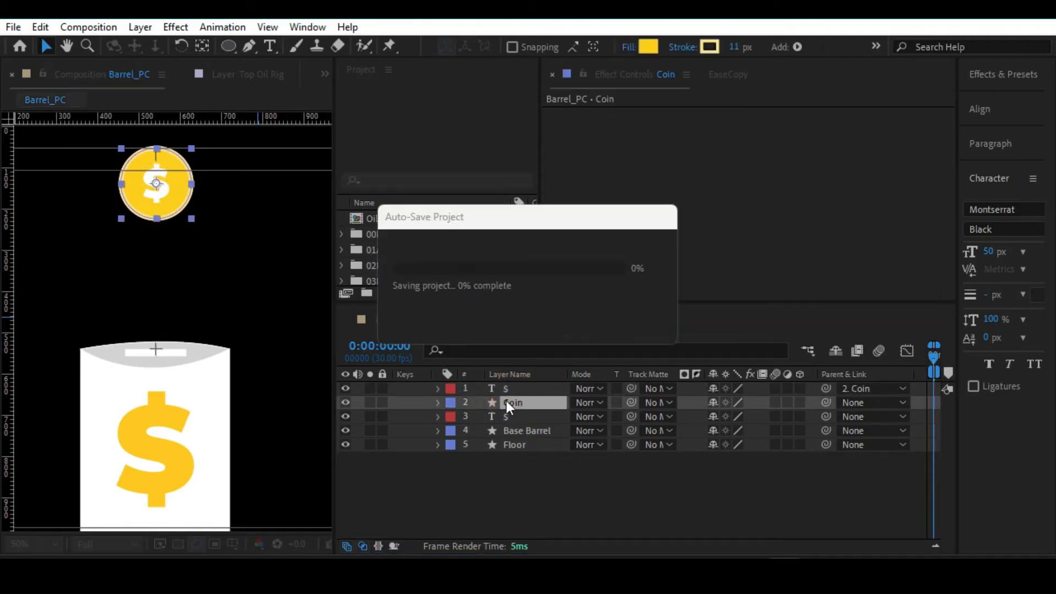
{"action": "mouse_move", "coordinate": [167, 180]}
{"action": "left_mouse_down"}
{"action": "mouse_move", "coordinate": [174, 315]}
{"action": "mouse_move", "coordinate": [183, 181]}
{"action": "mouse_move", "coordinate": [167, 179]}
{"action": "left_mouse_up"}
{"action": "key", "text": "Return"}
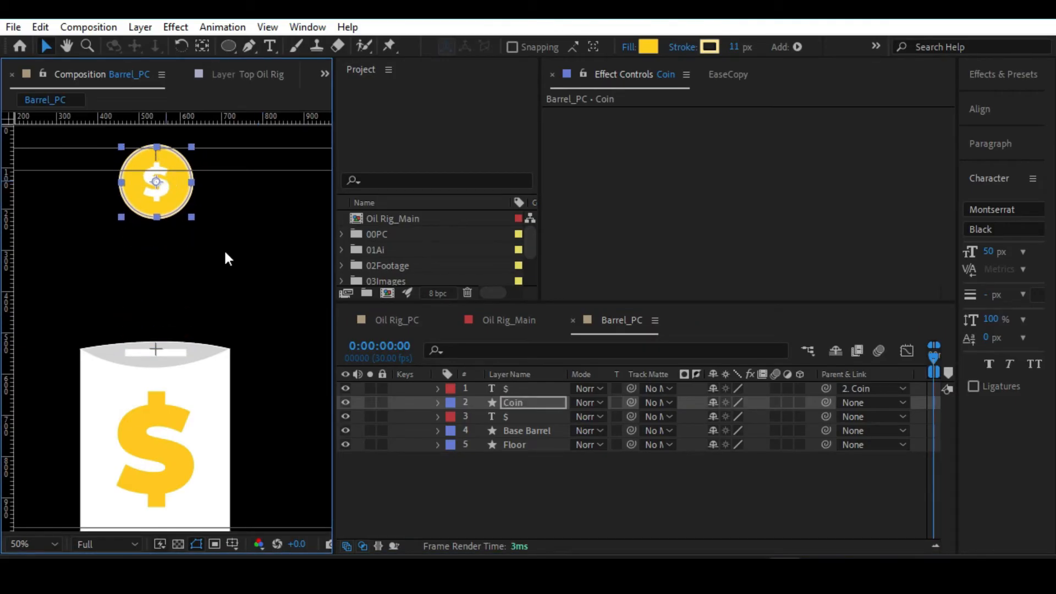
Create shapes from the coin's white $ text layer.
{"action": "left_click", "coordinate": [515, 387]}
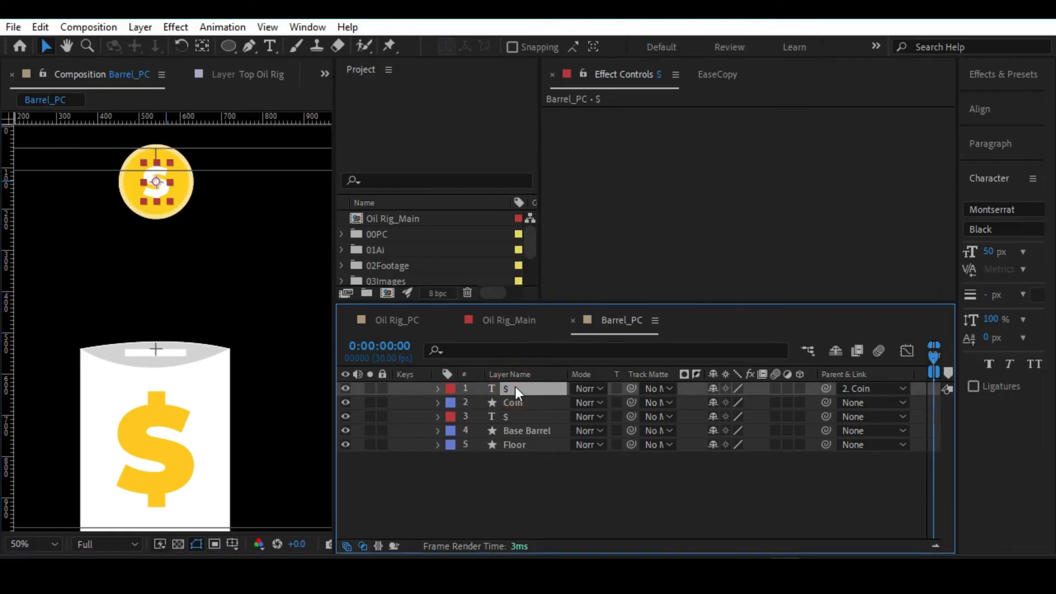
{"action": "right_click", "coordinate": [516, 387]}
{"action": "mouse_move", "coordinate": [572, 400]}
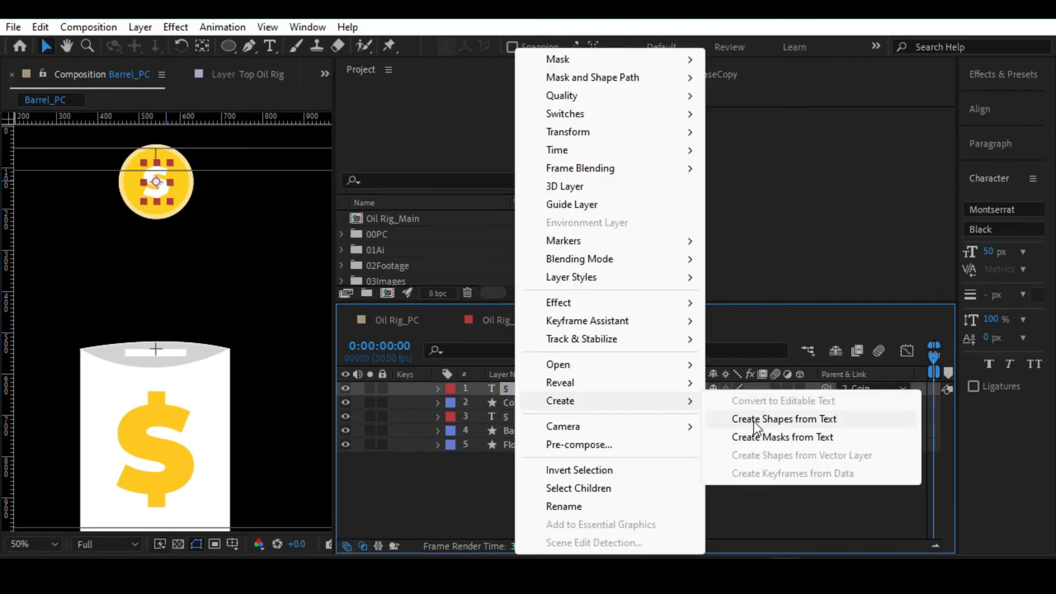
{"action": "left_click", "coordinate": [753, 420]}
Cut the $ group out of the $ Outlines layer's contents.
{"action": "left_click", "coordinate": [437, 388]}
{"action": "left_click", "coordinate": [452, 403]}
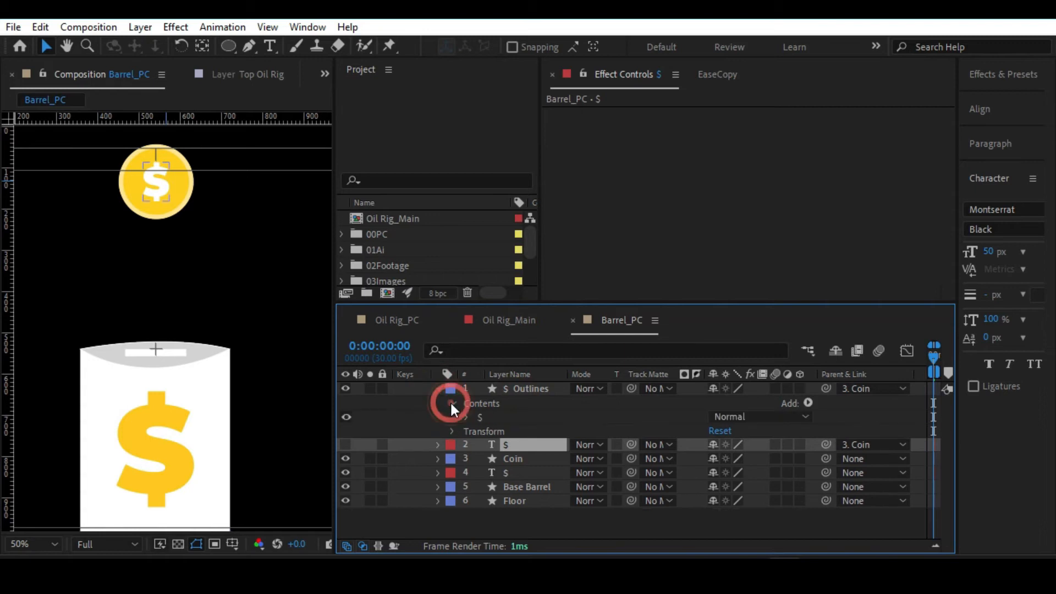
{"action": "left_click", "coordinate": [480, 416]}
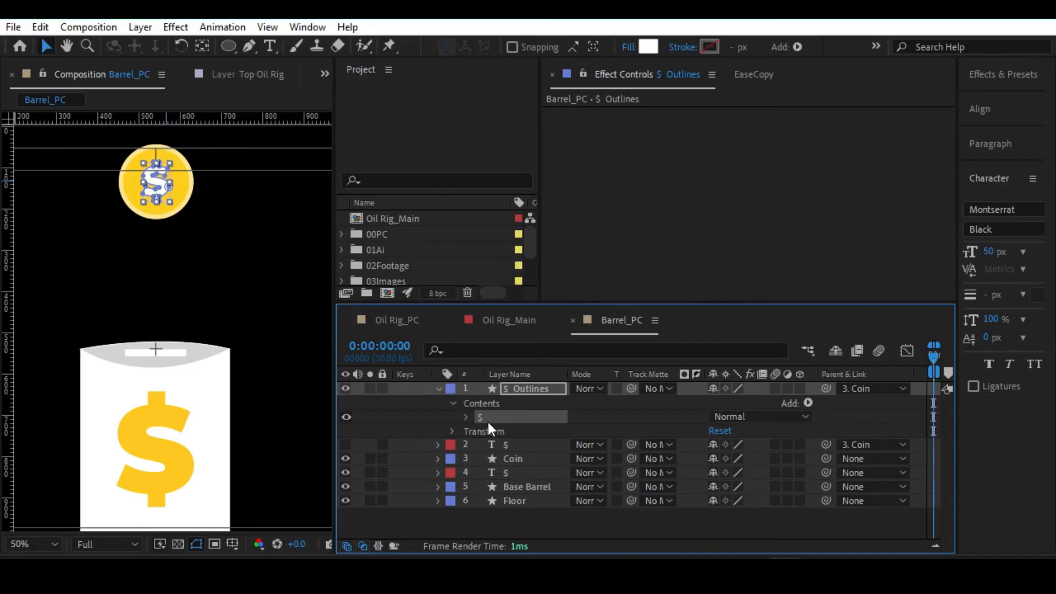
{"action": "key", "text": "ctrl+x"}
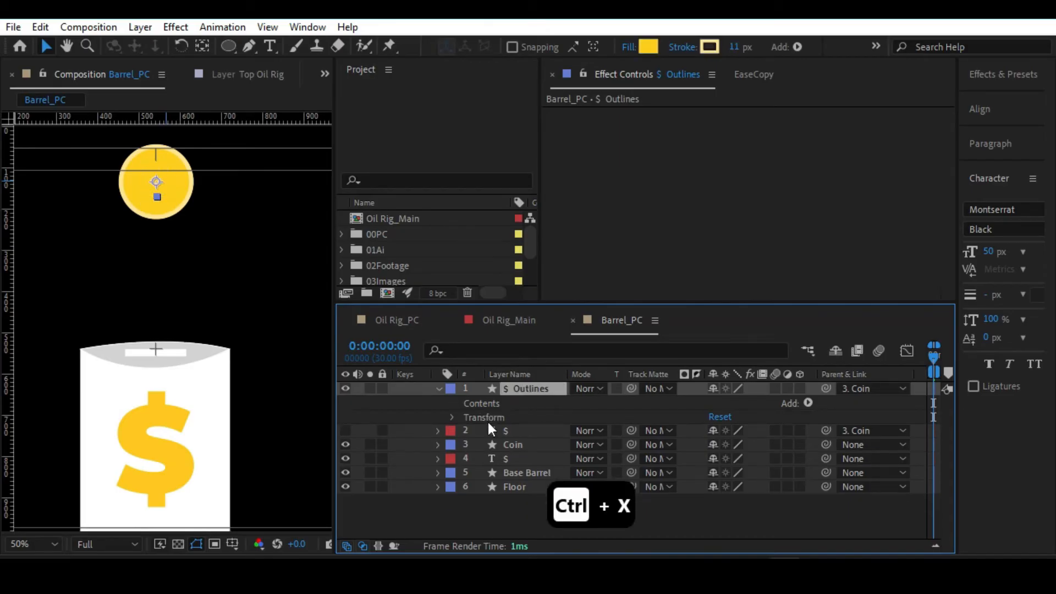
Paste the cut $ group into the Coin layer's contents alongside Ellipse 1.
{"action": "left_click", "coordinate": [438, 389]}
{"action": "left_click", "coordinate": [514, 417]}
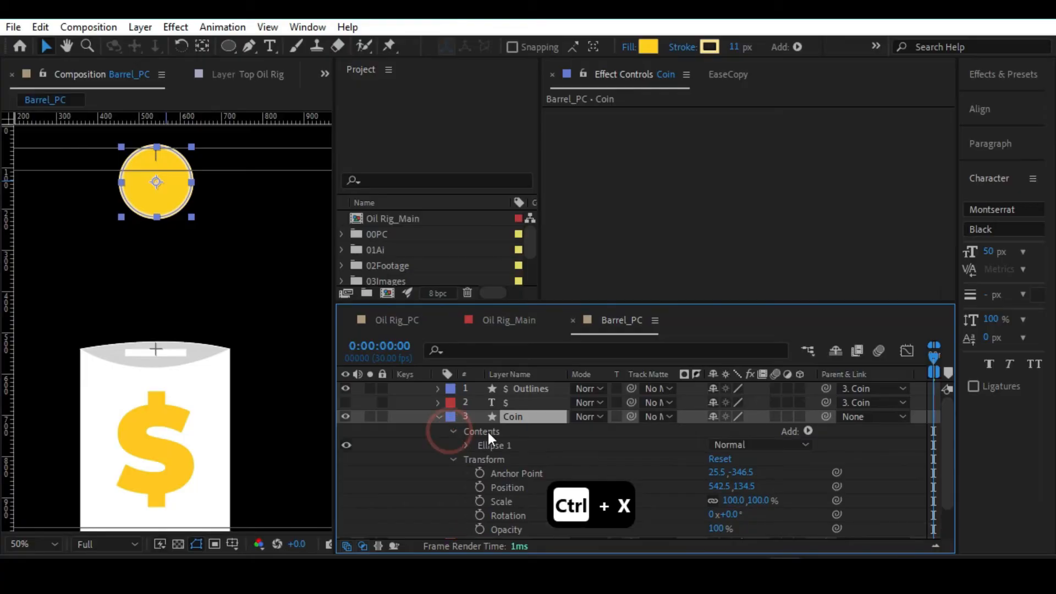
{"action": "left_click", "coordinate": [487, 432]}
{"action": "left_click", "coordinate": [516, 414]}
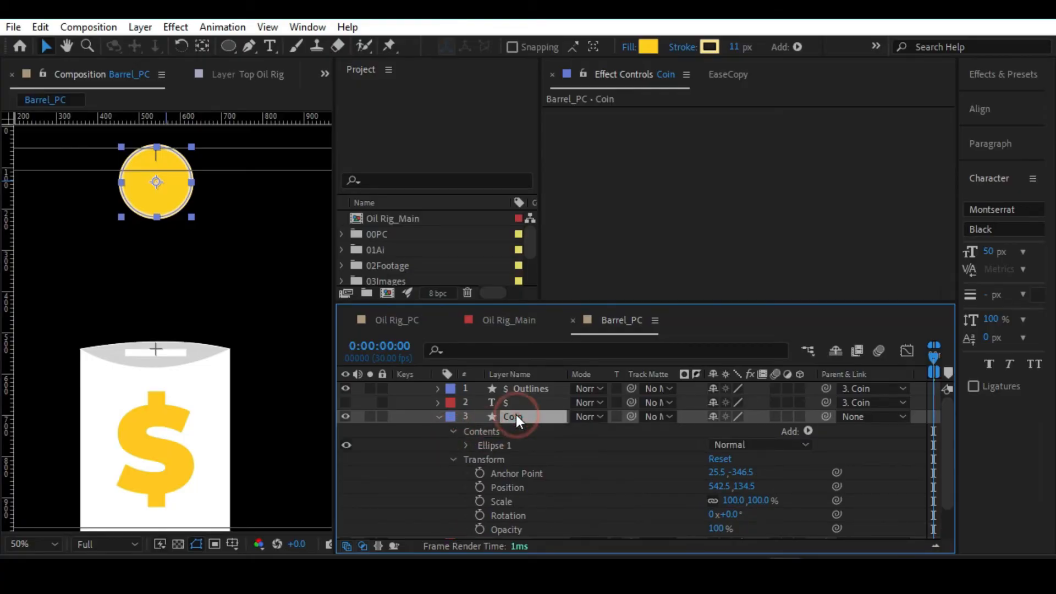
{"action": "left_click", "coordinate": [483, 428]}
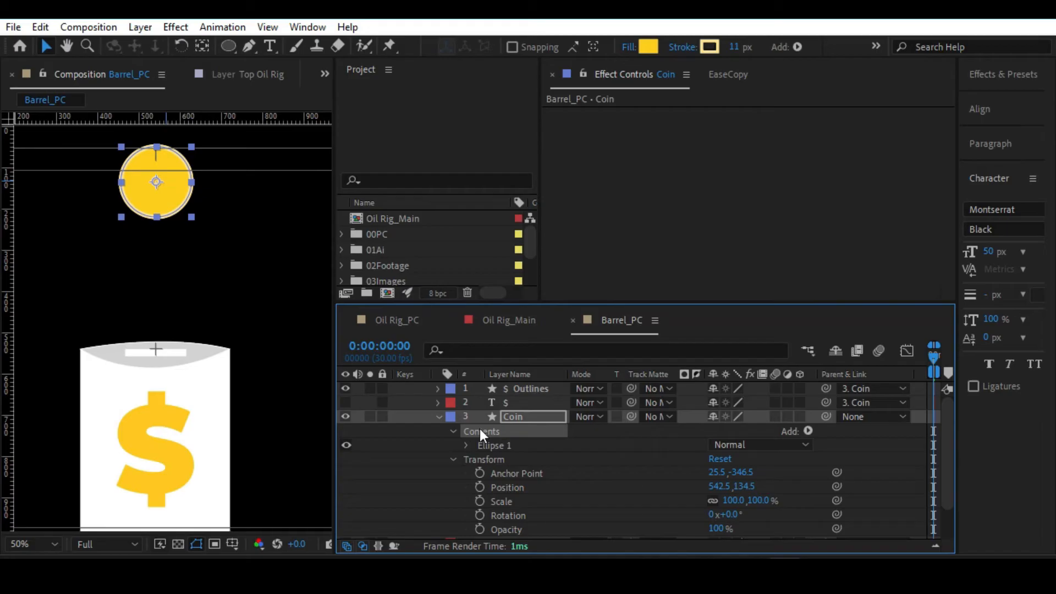
{"action": "key", "text": "ctrl+v"}
{"action": "scroll", "coordinate": [154, 308], "scroll_direction": "up", "scroll_amount": 2}
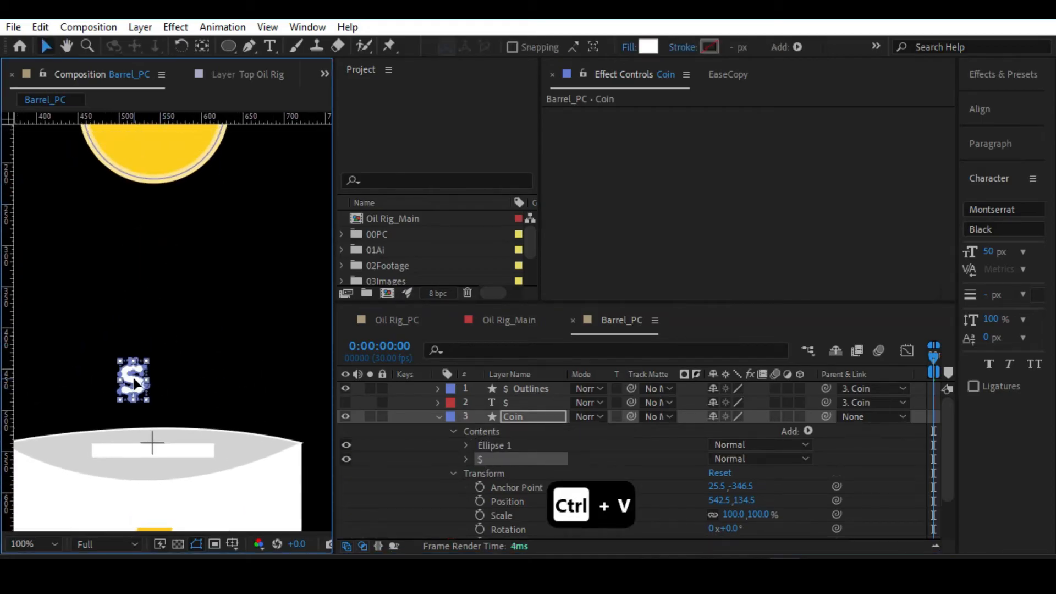
Try repositioning the pasted $ group in the composition and undo each move.
{"action": "left_click", "coordinate": [487, 459]}
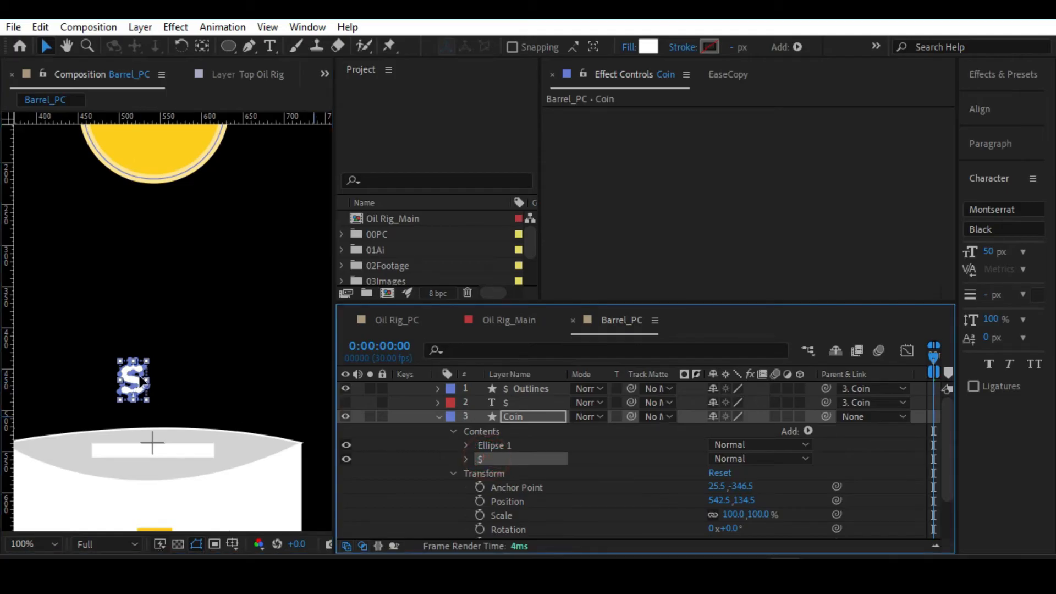
{"action": "left_click_drag", "start_coordinate": [142, 376], "coordinate": [154, 378]}
{"action": "key", "text": "ctrl+z"}
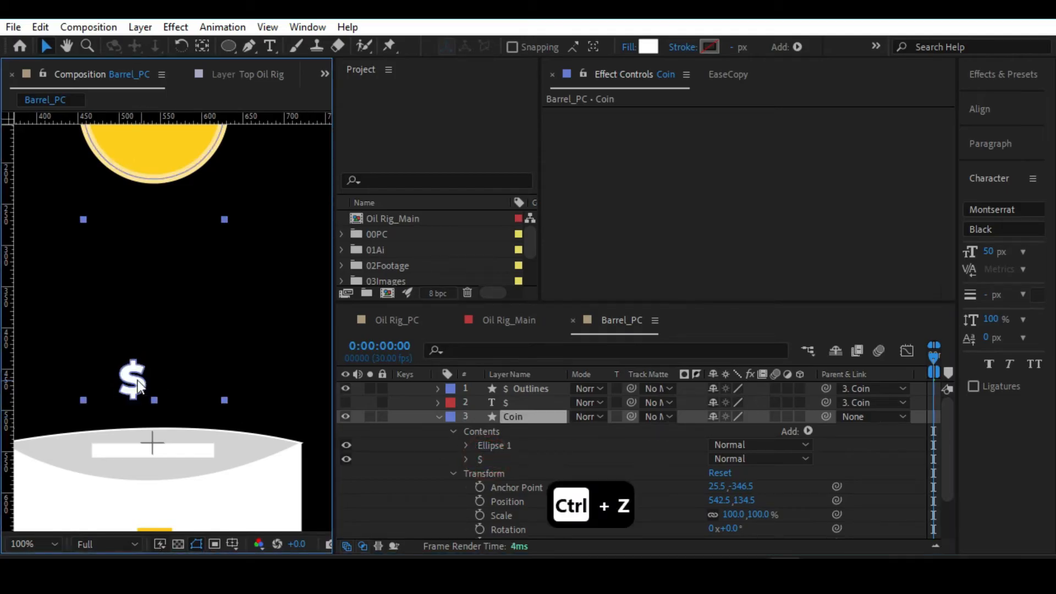
{"action": "left_click", "coordinate": [494, 459]}
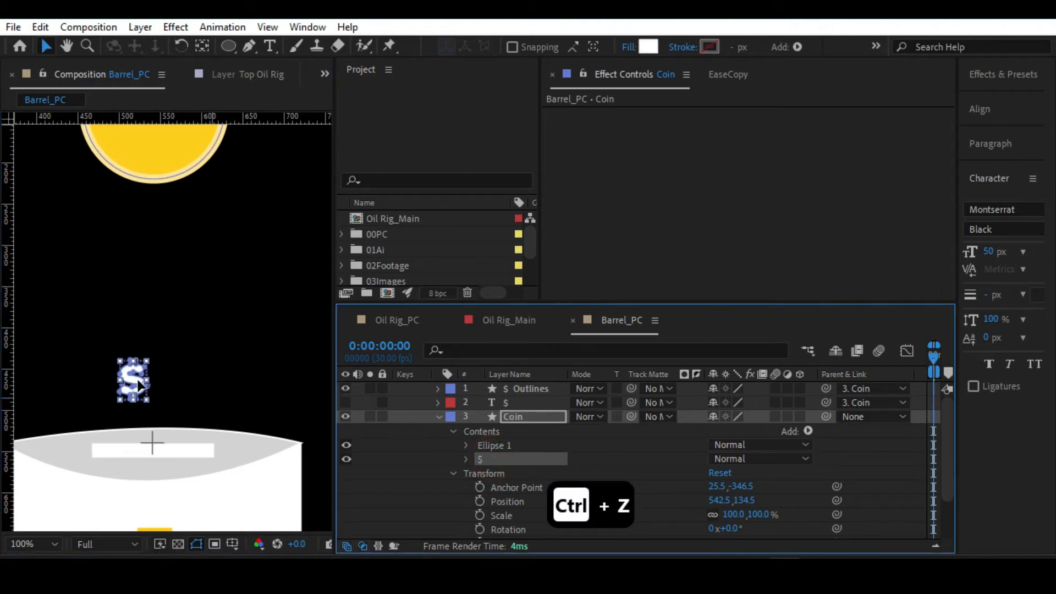
{"action": "left_click_drag", "start_coordinate": [133, 382], "coordinate": [175, 404]}
{"action": "key", "text": "ctrl+z"}
{"action": "left_click", "coordinate": [493, 460]}
{"action": "key", "text": "ctrl+space"}
{"action": "left_click", "coordinate": [165, 358], "text": "ctrl"}
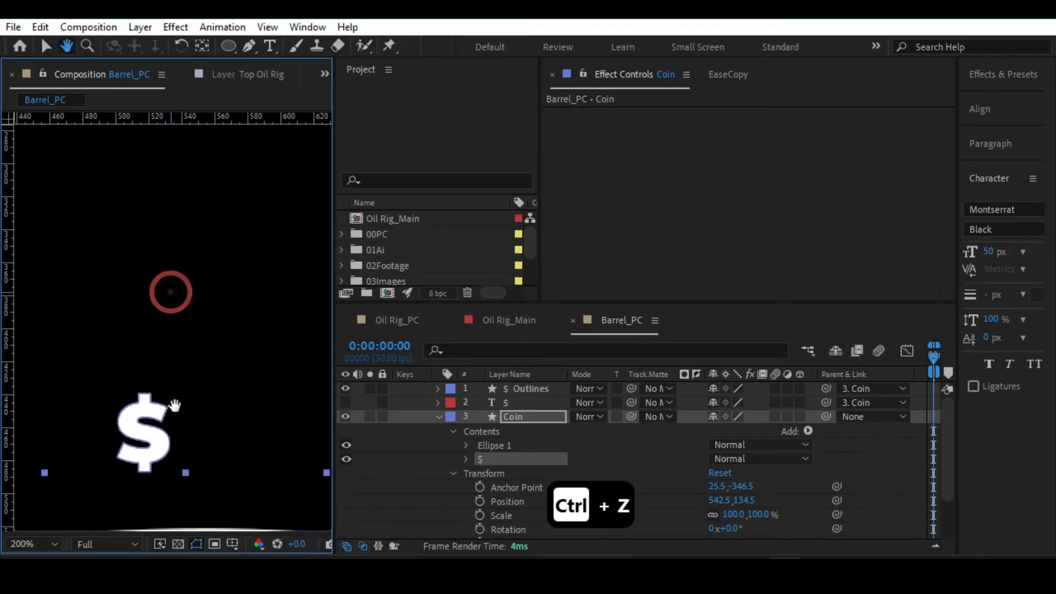
{"action": "left_click_drag", "start_coordinate": [158, 443], "coordinate": [159, 364]}
{"action": "key", "text": "ctrl+z"}
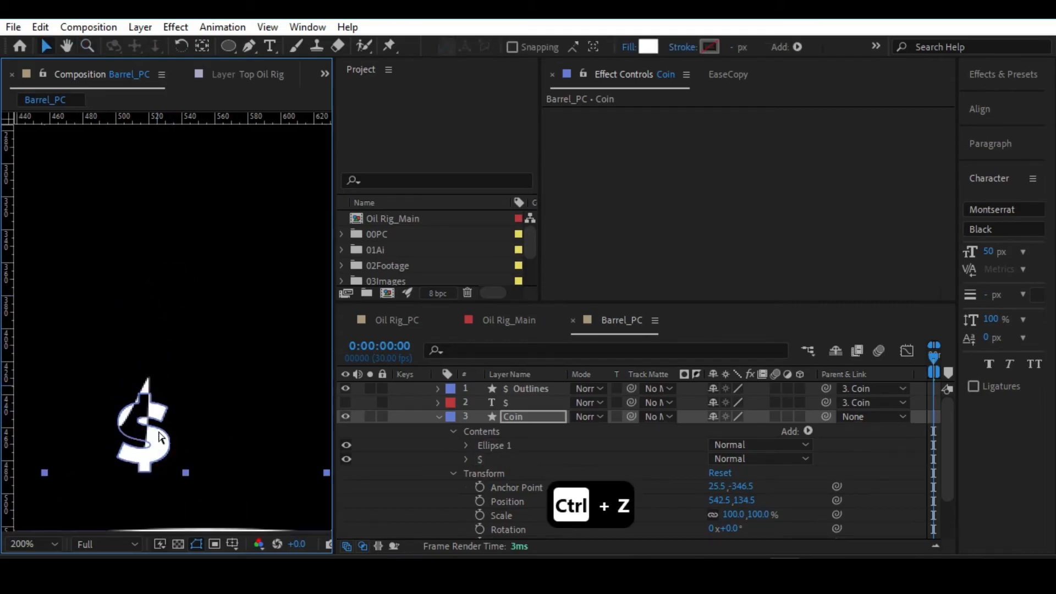
Move the $ group up onto the coin by adjusting the Position in its group transform.
{"action": "left_click", "coordinate": [460, 461]}
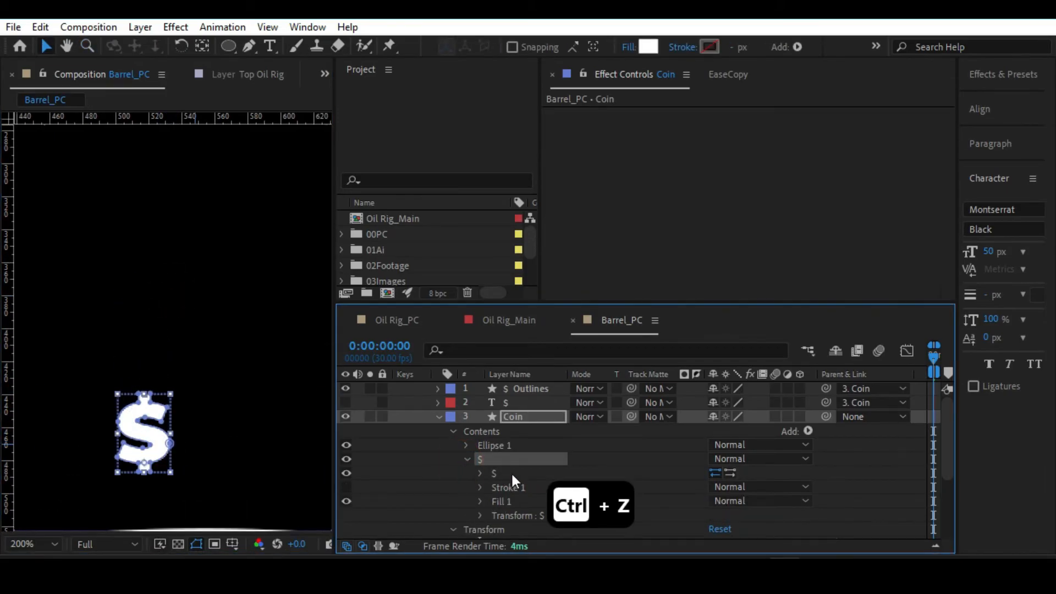
{"action": "left_click", "coordinate": [477, 515]}
{"action": "scroll", "coordinate": [540, 473], "scroll_direction": "down", "scroll_amount": 3}
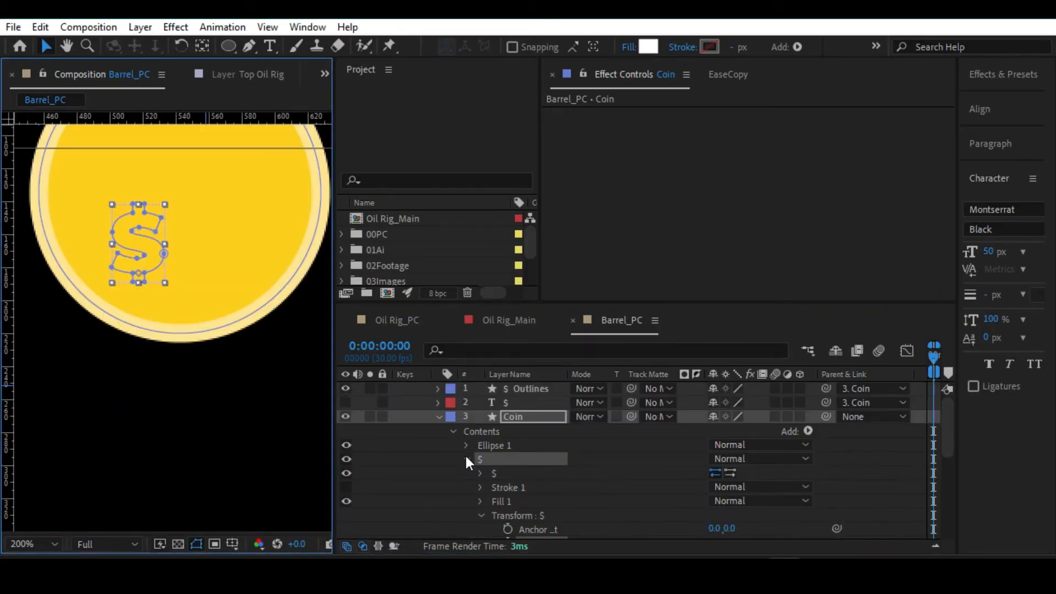
{"action": "left_click", "coordinate": [466, 456]}
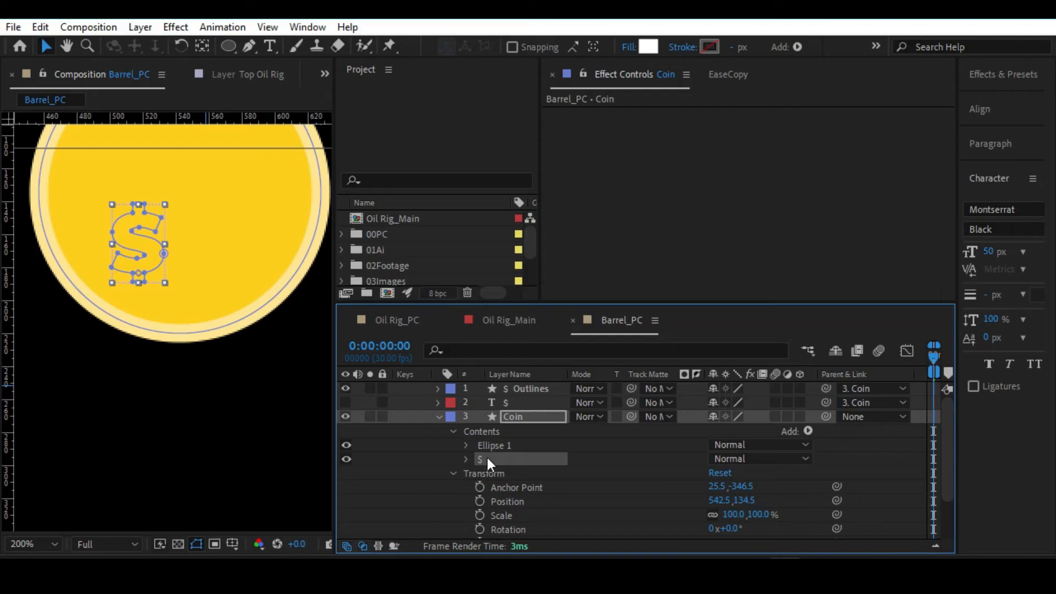
Place the $ group above Ellipse 1 in the Coin layer's contents and centre it on the coin.
{"action": "left_click_drag", "start_coordinate": [487, 458], "coordinate": [499, 438]}
{"action": "left_click_drag", "start_coordinate": [152, 243], "coordinate": [181, 266]}
{"action": "key", "text": "alt+slash"}
{"action": "left_click_drag", "start_coordinate": [132, 294], "coordinate": [131, 294]}
Scale the coin's $ group to 228% and move it to position 22.5, -303.5.
{"action": "left_click", "coordinate": [466, 445]}
{"action": "left_click_drag", "start_coordinate": [736, 487], "coordinate": [845, 474]}
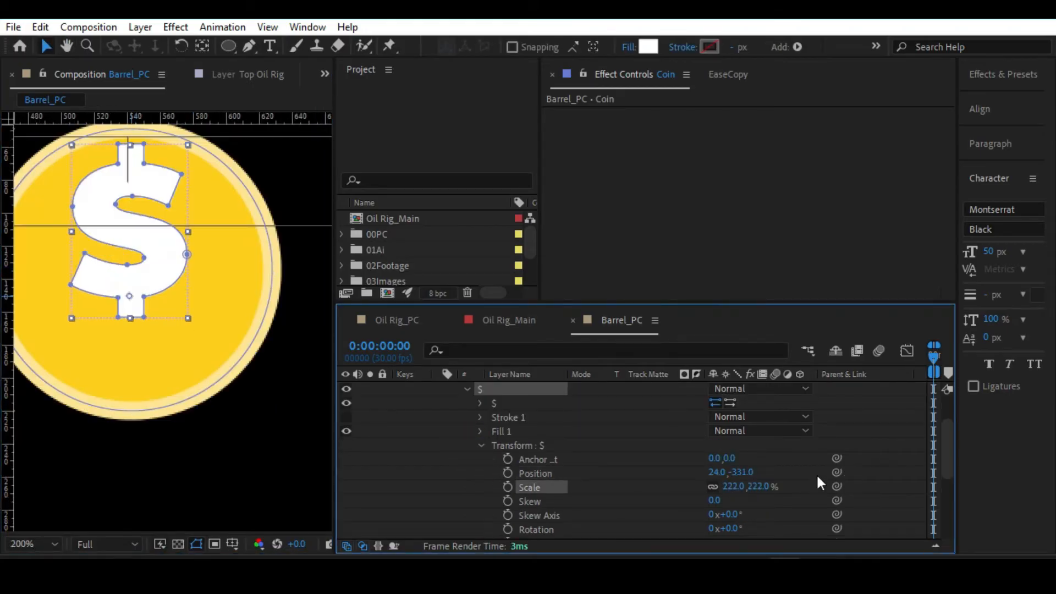
{"action": "left_click_drag", "start_coordinate": [129, 293], "coordinate": [127, 335]}
{"action": "left_click_drag", "start_coordinate": [736, 486], "coordinate": [741, 486]}
{"action": "left_click_drag", "start_coordinate": [127, 338], "coordinate": [128, 338]}
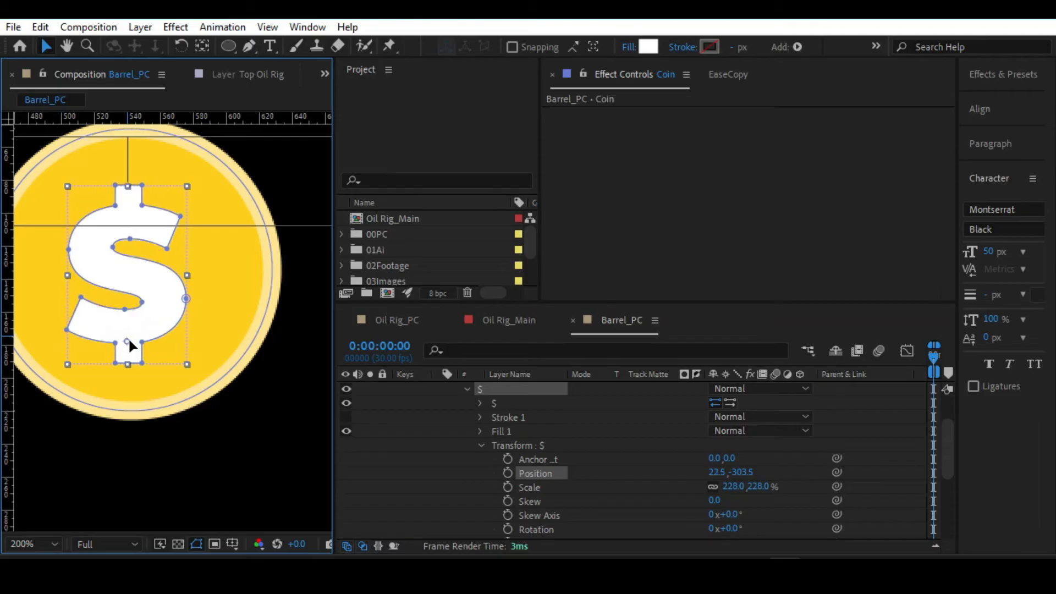
Shift the coin's $ group to position 23.5, -304.5 and reduce its scale to 195%.
{"action": "key", "text": "alt+slash"}
{"action": "left_click", "coordinate": [68, 189]}
{"action": "scroll", "coordinate": [185, 242], "scroll_direction": "up", "scroll_amount": 2}
{"action": "left_click_drag", "start_coordinate": [184, 254], "coordinate": [162, 337]}
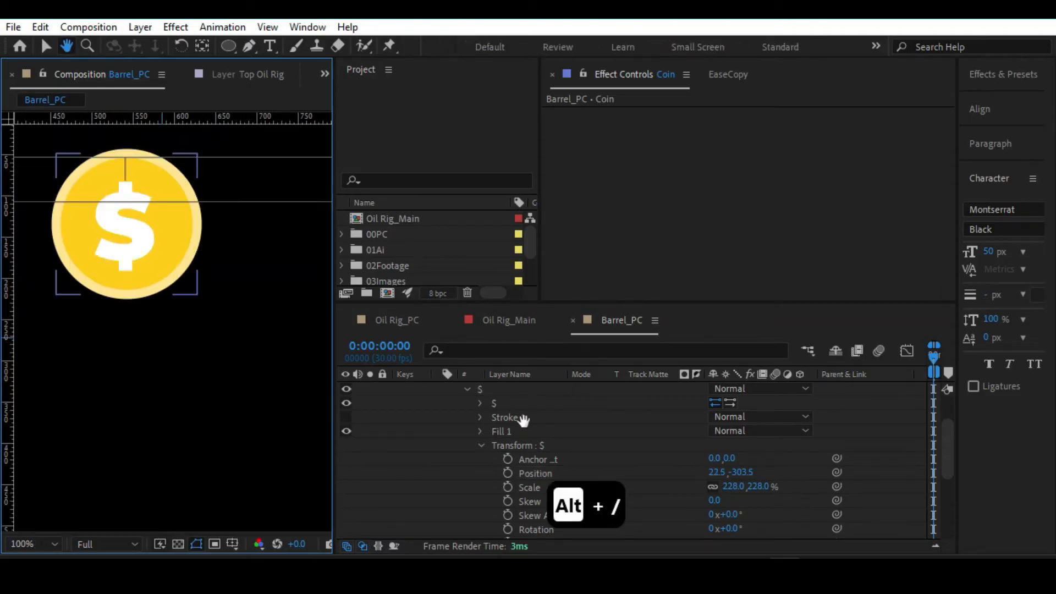
{"action": "key", "text": "ctrl+z"}
{"action": "key", "text": "ctrl+z"}
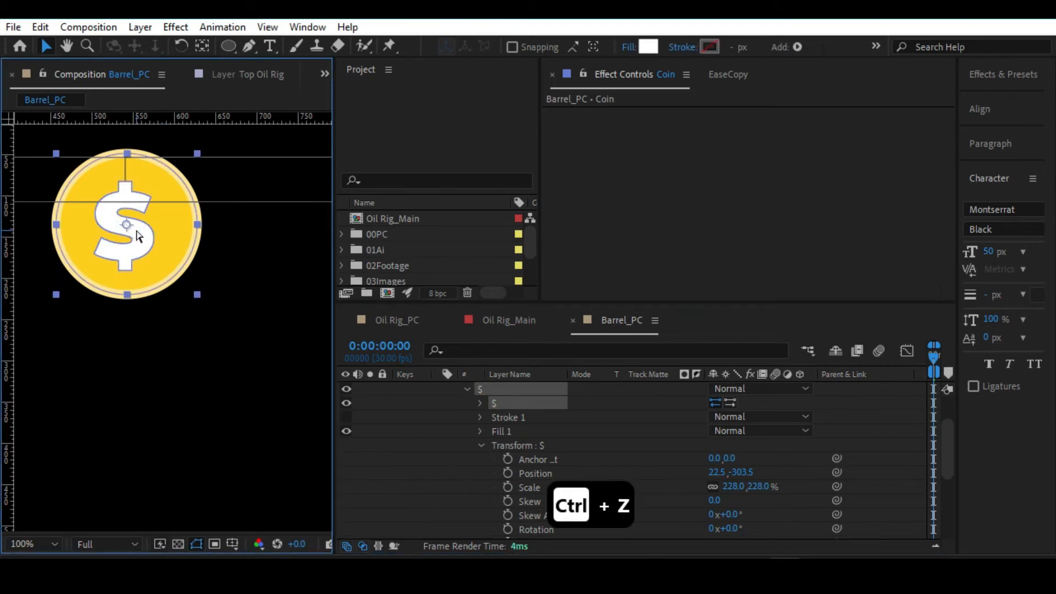
{"action": "left_click", "coordinate": [489, 388]}
{"action": "key", "text": "Left"}
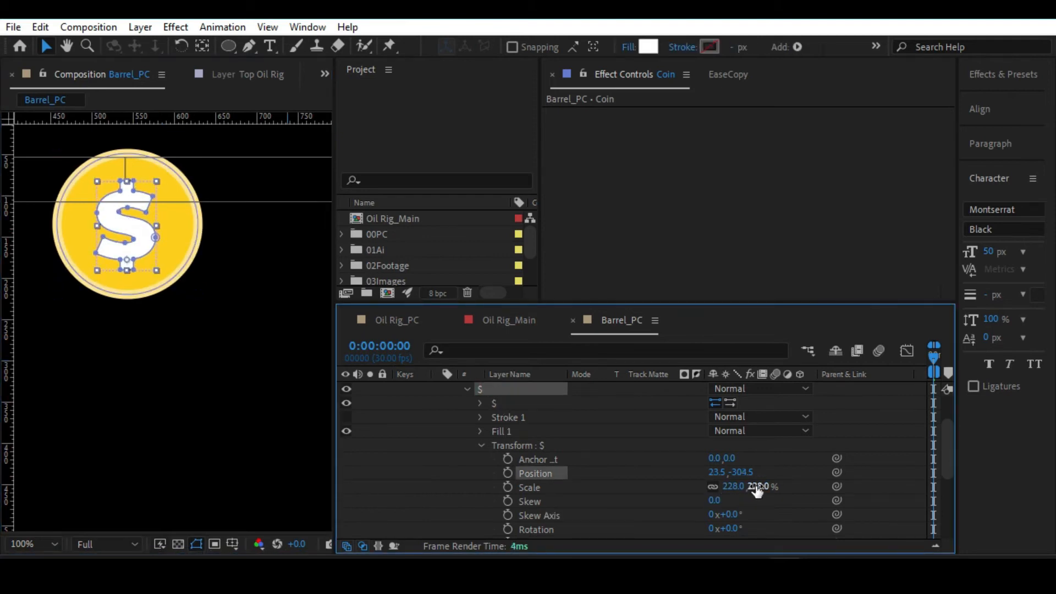
{"action": "left_click_drag", "start_coordinate": [757, 487], "coordinate": [739, 487]}
Nudge the $ group to position 24.5, -307.5 to centre it on the coin.
{"action": "left_click", "coordinate": [489, 390]}
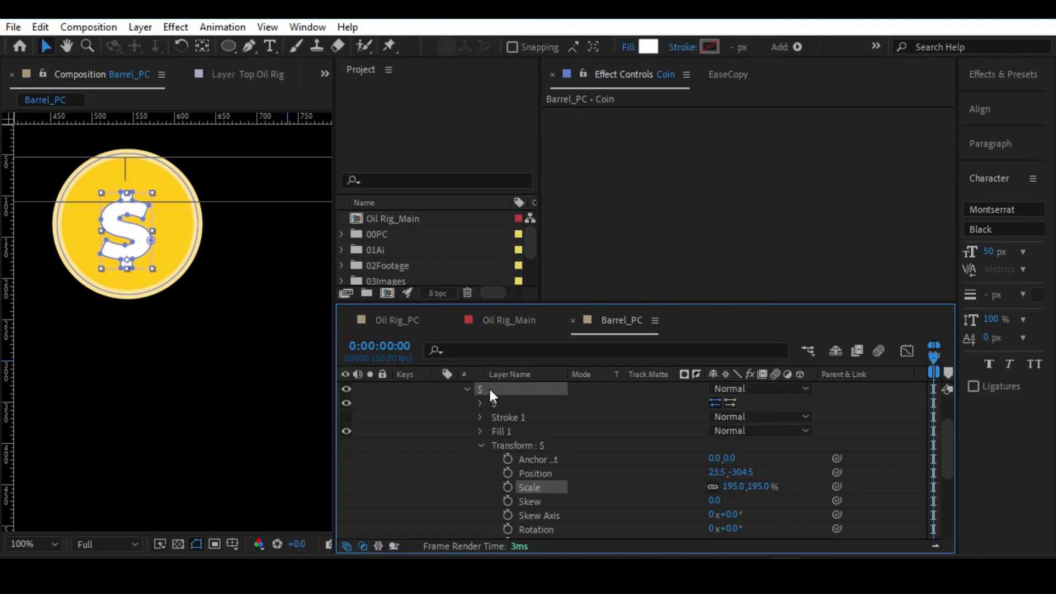
{"action": "key", "text": "Right"}
{"action": "key", "text": "Up"}
{"action": "key", "text": "Up"}
{"action": "key", "text": "Up"}
{"action": "key", "text": "Left"}
{"action": "left_click", "coordinate": [282, 323]}
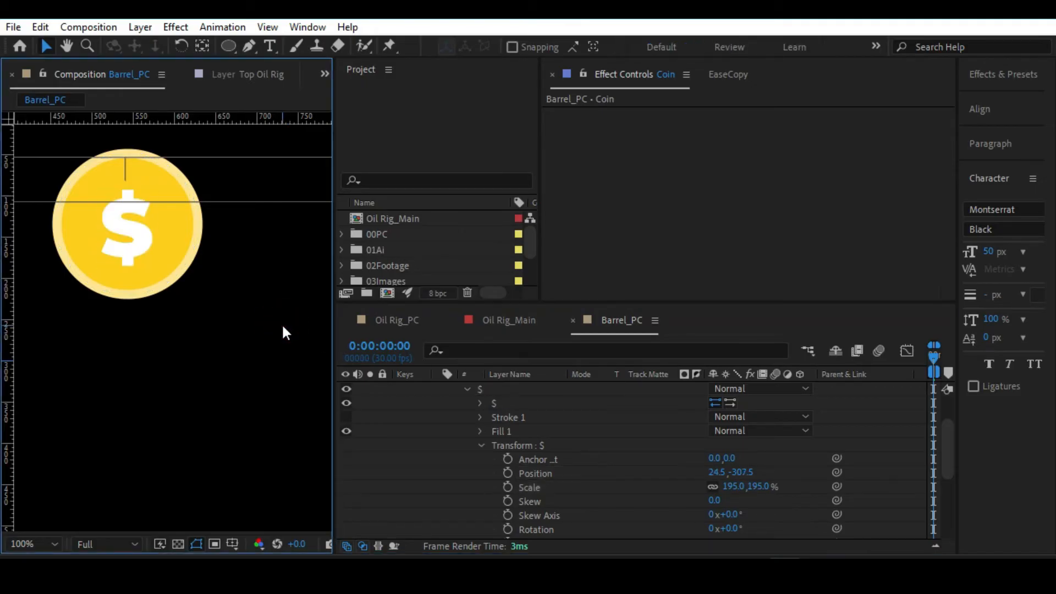
{"action": "key", "text": "alt+slash"}
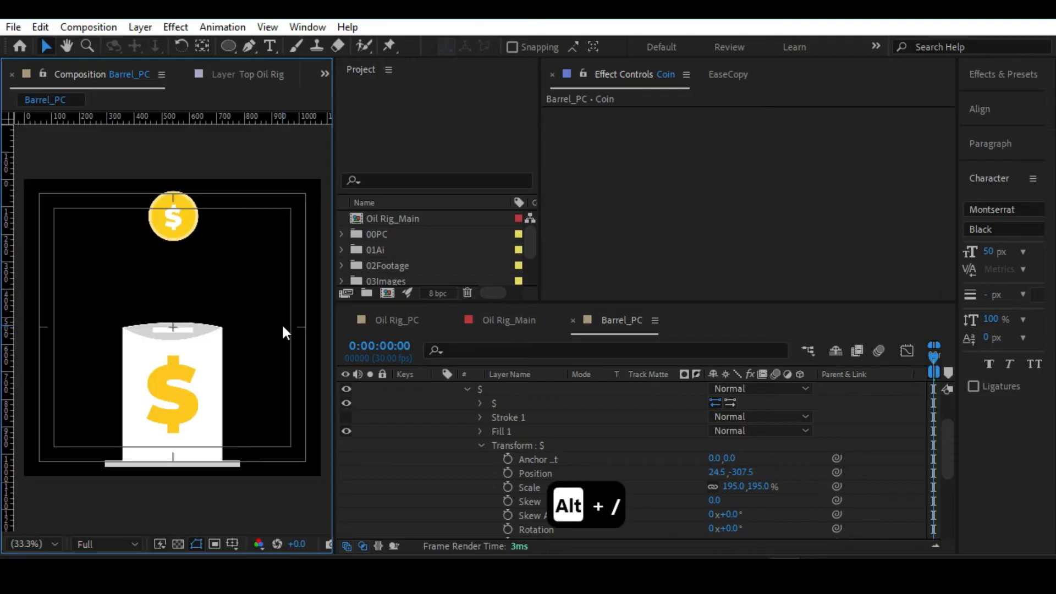
Delete the leftover $ Outlines layer and the hidden $ text layer that are parented to Coin.
{"action": "left_click", "coordinate": [511, 416]}
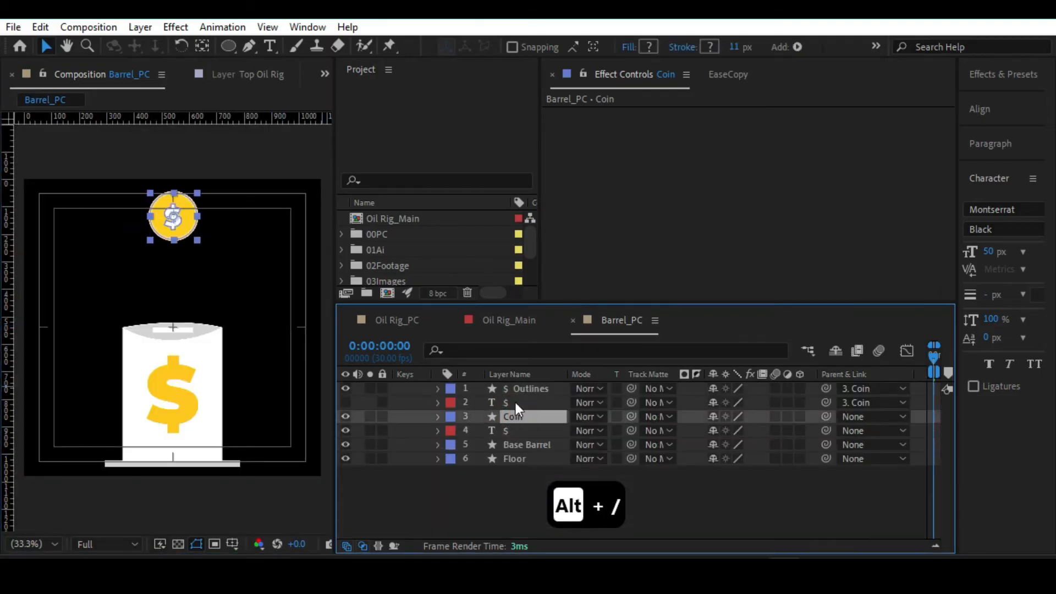
{"action": "left_click", "coordinate": [513, 402]}
{"action": "left_click", "coordinate": [514, 387]}
{"action": "left_click", "coordinate": [507, 400], "text": "shift"}
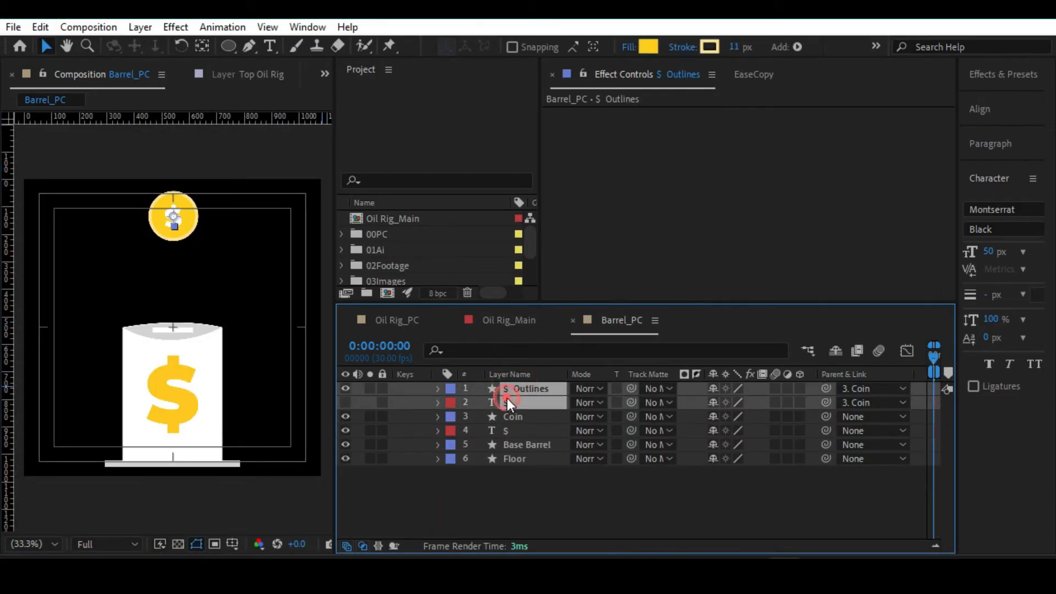
{"action": "key", "text": "Delete"}
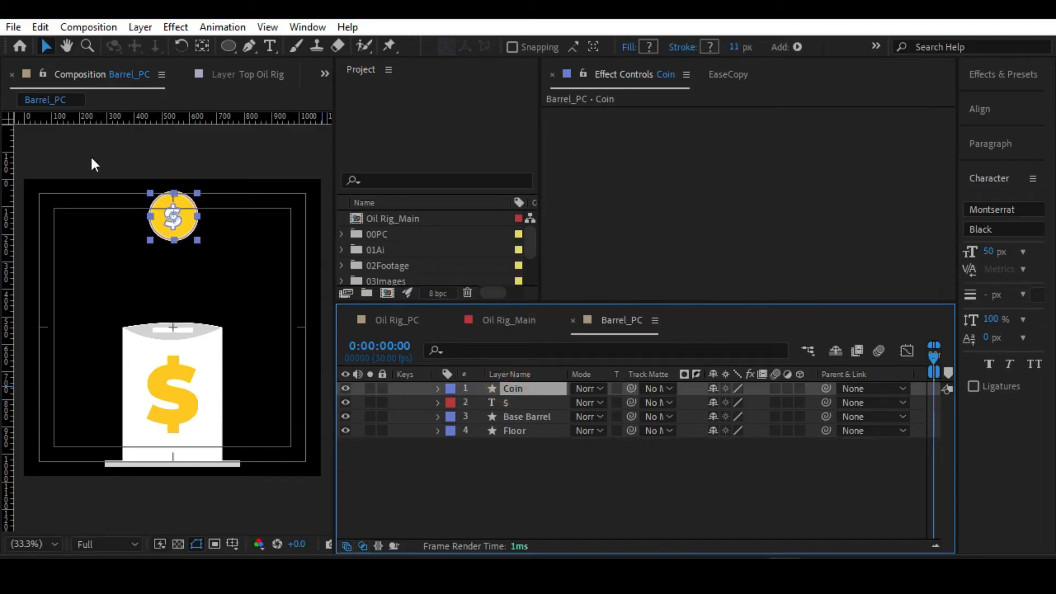
Examine the $ and Ellipse 1 groups inside the Coin layer's contents.
{"action": "key", "text": "space"}
{"action": "left_click_drag", "start_coordinate": [201, 268], "coordinate": [165, 277]}
{"action": "key", "text": "alt+slash"}
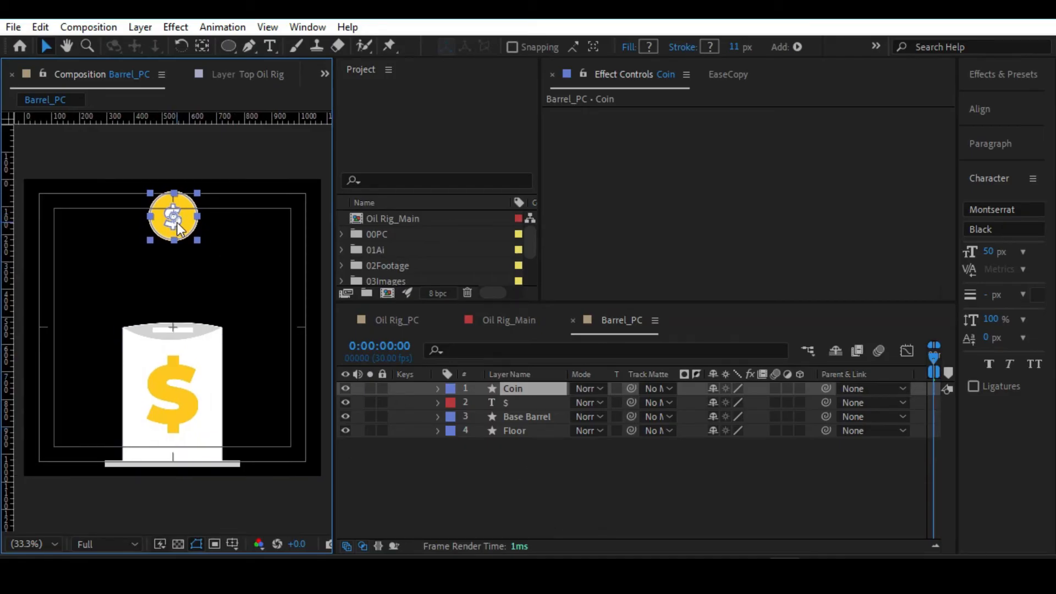
{"action": "left_click", "coordinate": [438, 388]}
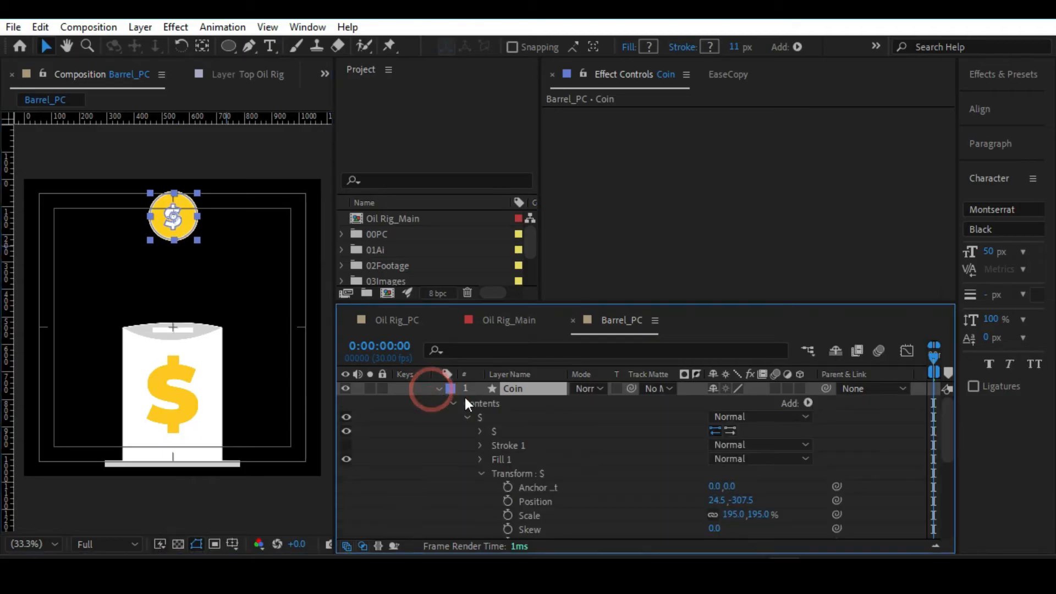
{"action": "left_click", "coordinate": [466, 417]}
{"action": "left_click", "coordinate": [484, 431]}
{"action": "left_click", "coordinate": [486, 417]}
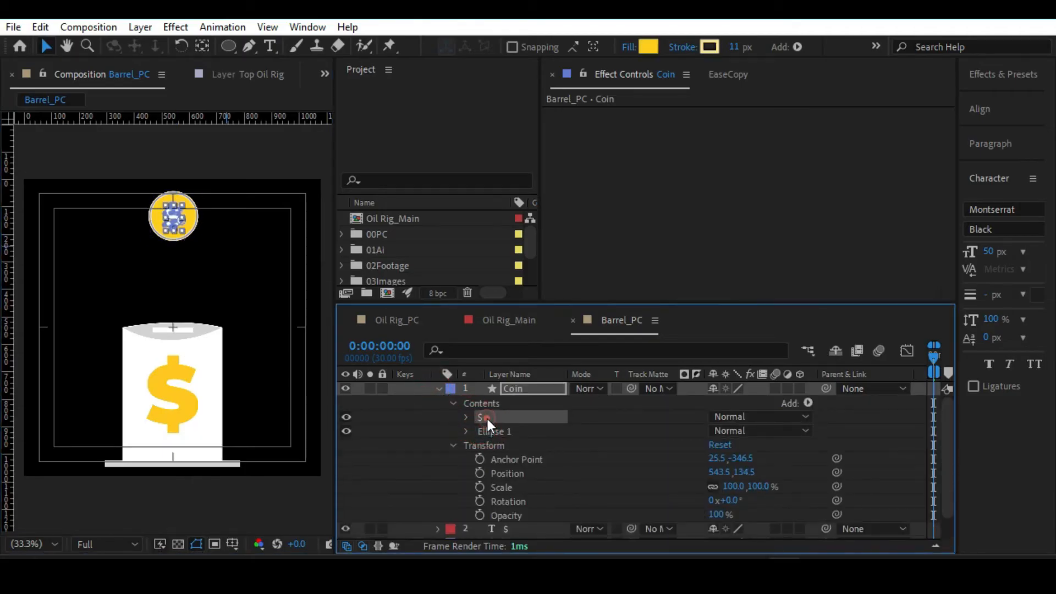
{"action": "left_click", "coordinate": [486, 431]}
{"action": "left_click", "coordinate": [483, 416]}
{"action": "left_click", "coordinate": [484, 430]}
{"action": "left_click", "coordinate": [484, 417]}
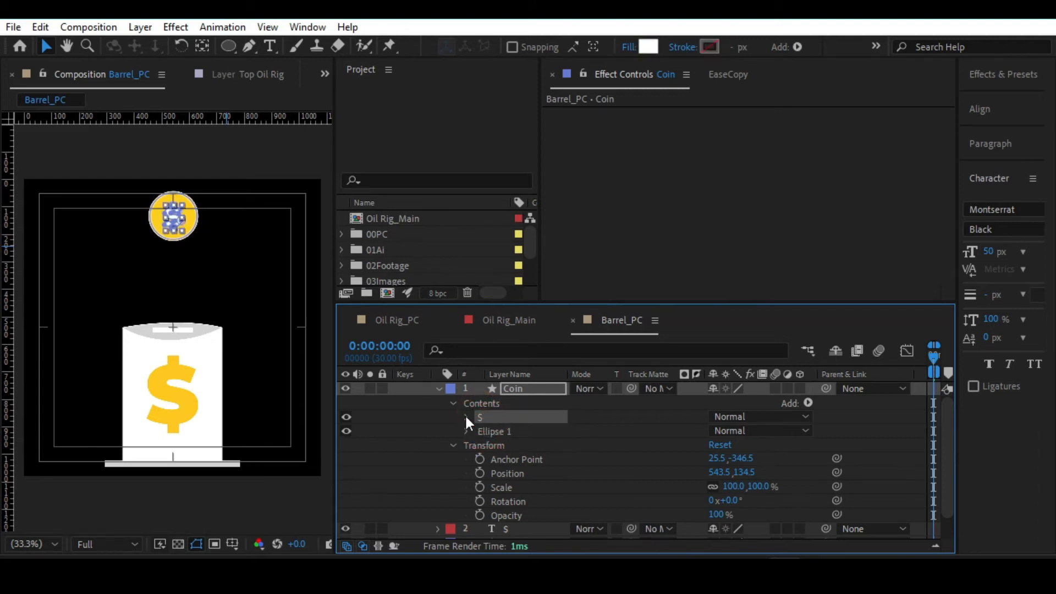
{"action": "left_click", "coordinate": [486, 435]}
{"action": "left_click", "coordinate": [486, 420]}
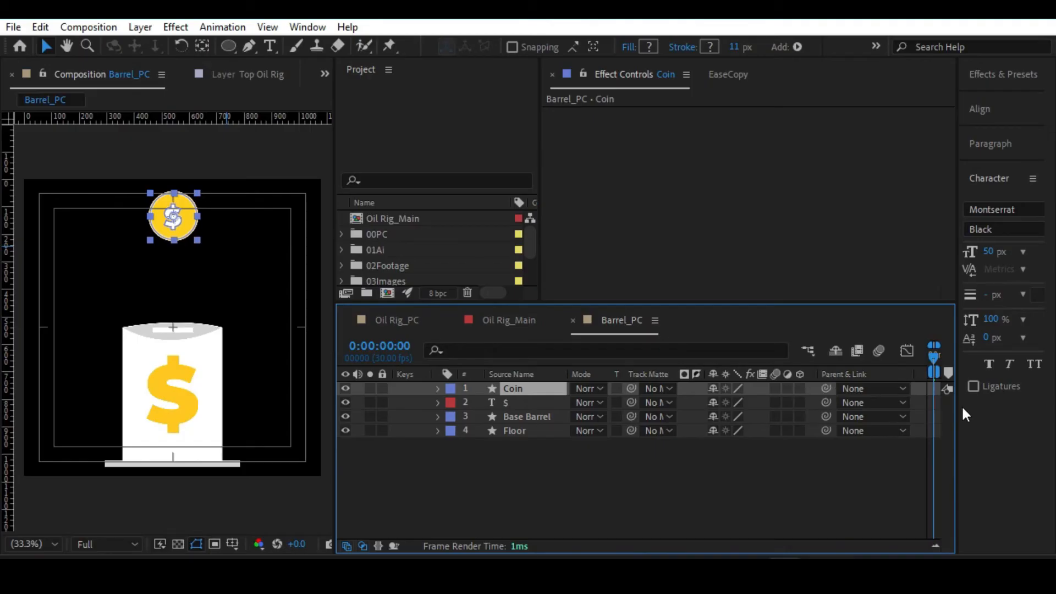
Set a 100% Scale keyframe on the Coin layer at 0:00:00:00 and move the current time to 0:00:00:10.
{"action": "left_click_drag", "start_coordinate": [955, 415], "coordinate": [1027, 385]}
{"action": "key", "text": "s"}
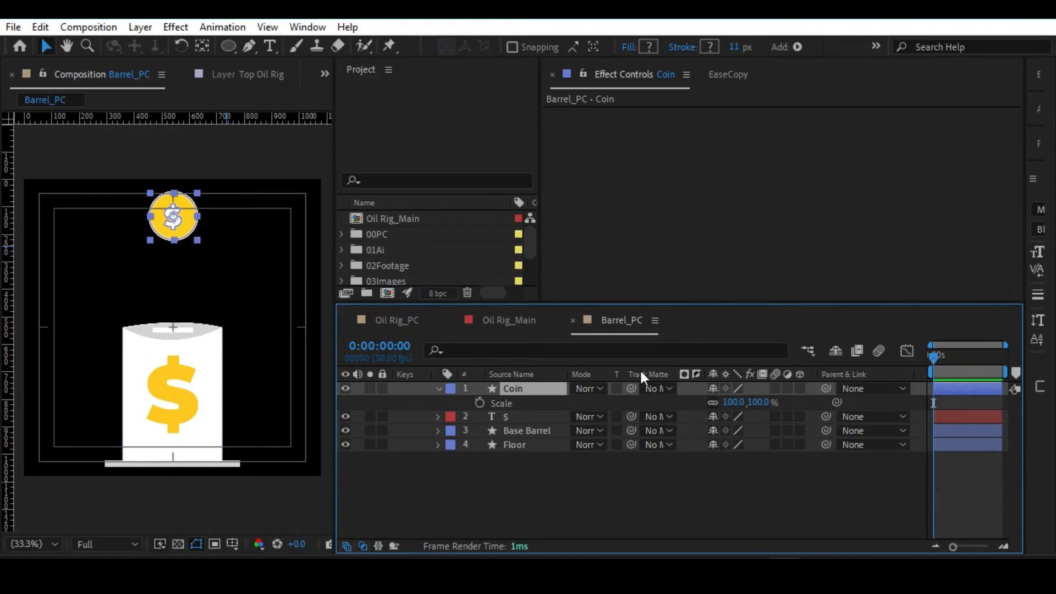
{"action": "left_click", "coordinate": [481, 403]}
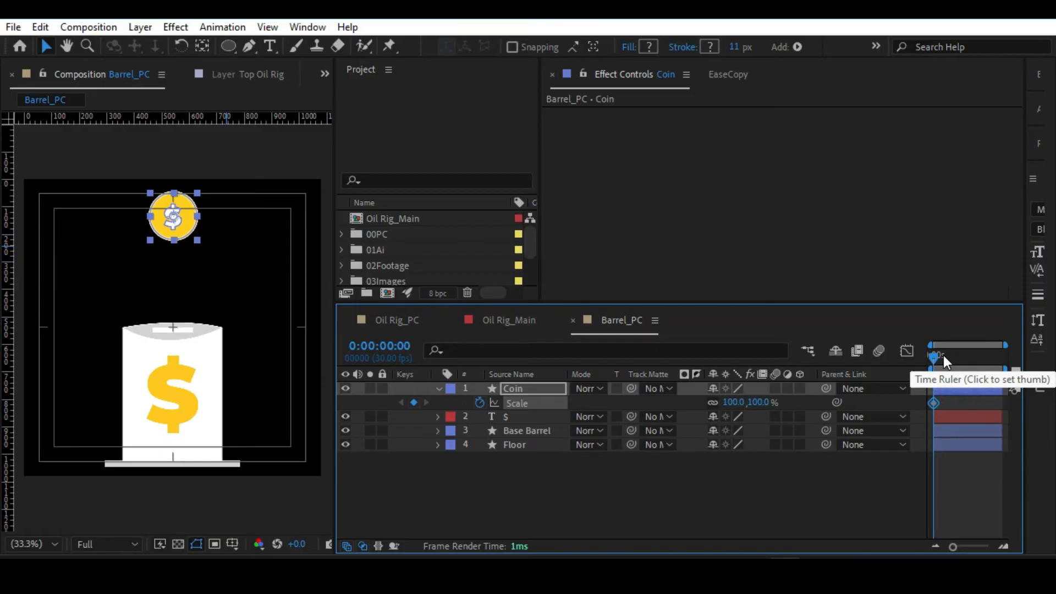
{"action": "key", "text": "space"}
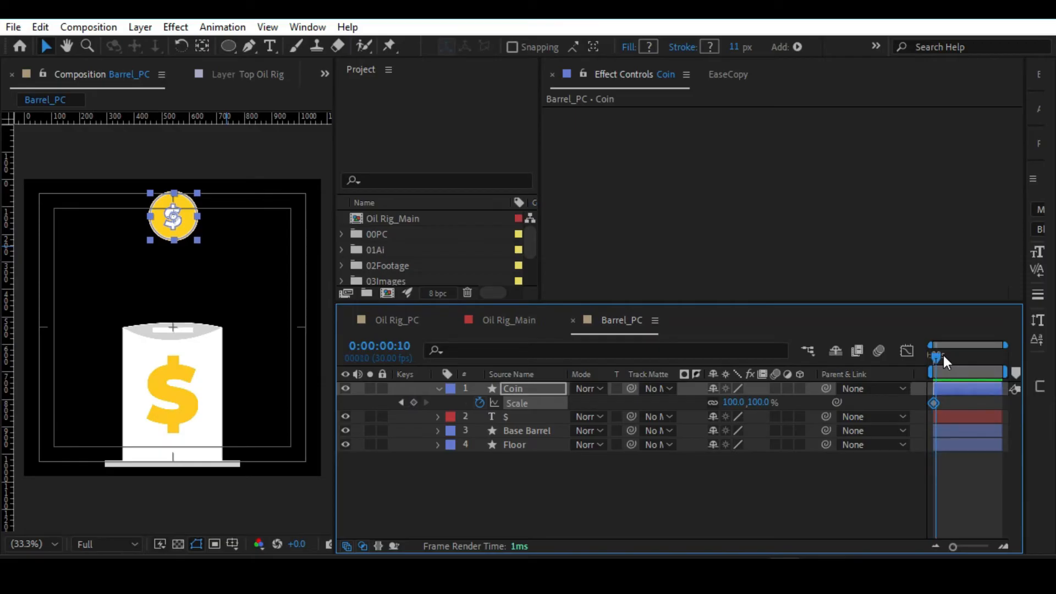
{"action": "left_click_drag", "start_coordinate": [952, 546], "coordinate": [985, 546]}
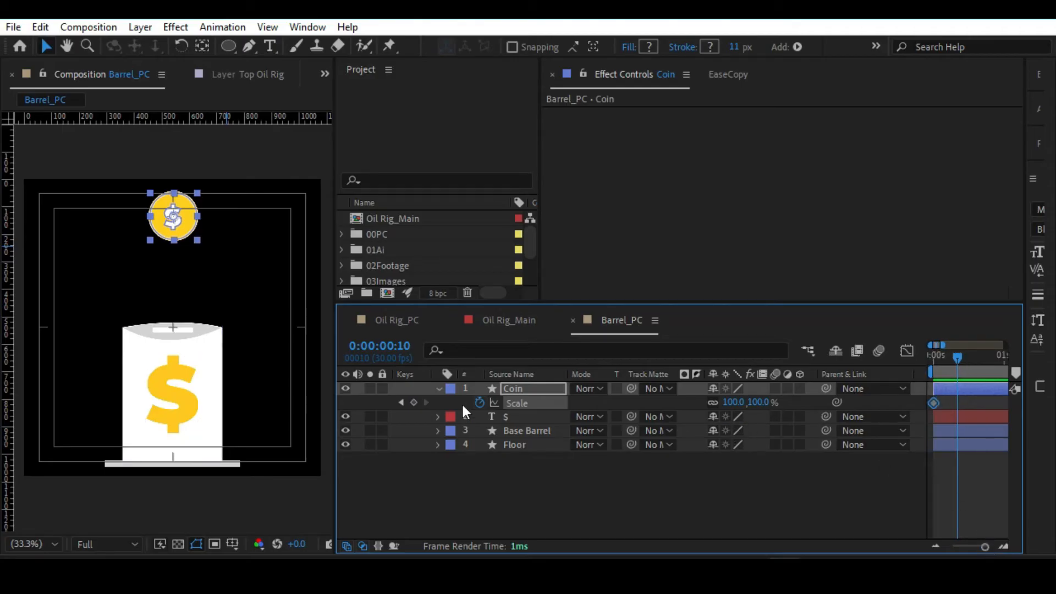
Add Scale keyframes to the Coin layer at 0:00:00:10 and, five frames on, at 0:00:00:15.
{"action": "left_click", "coordinate": [413, 403]}
{"action": "key", "text": "Page_Down"}
{"action": "key", "text": "Page_Down"}
{"action": "key", "text": "Page_Down"}
{"action": "key", "text": "Page_Down"}
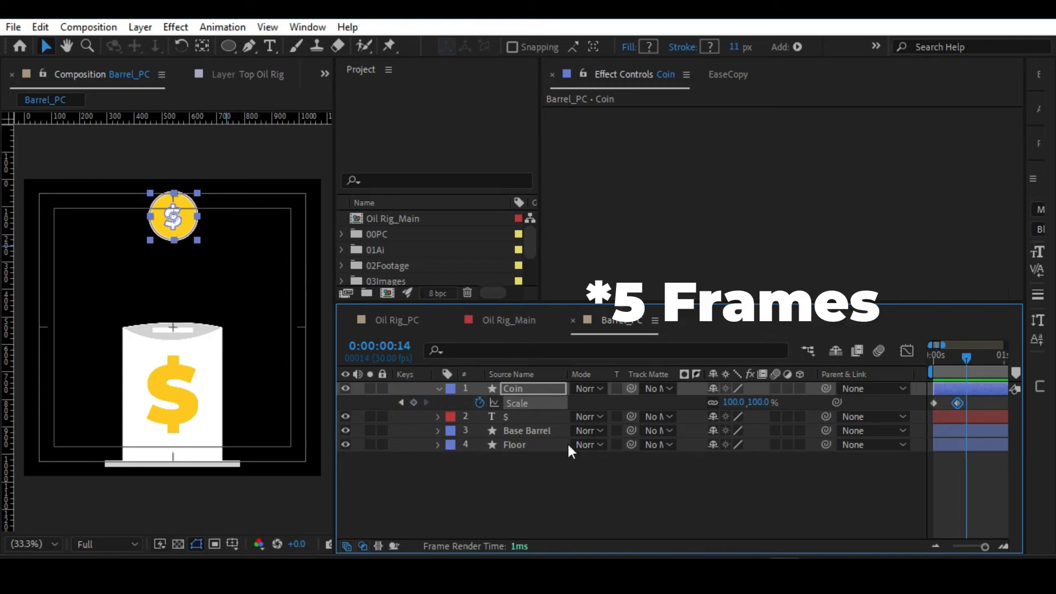
{"action": "left_click", "coordinate": [957, 358]}
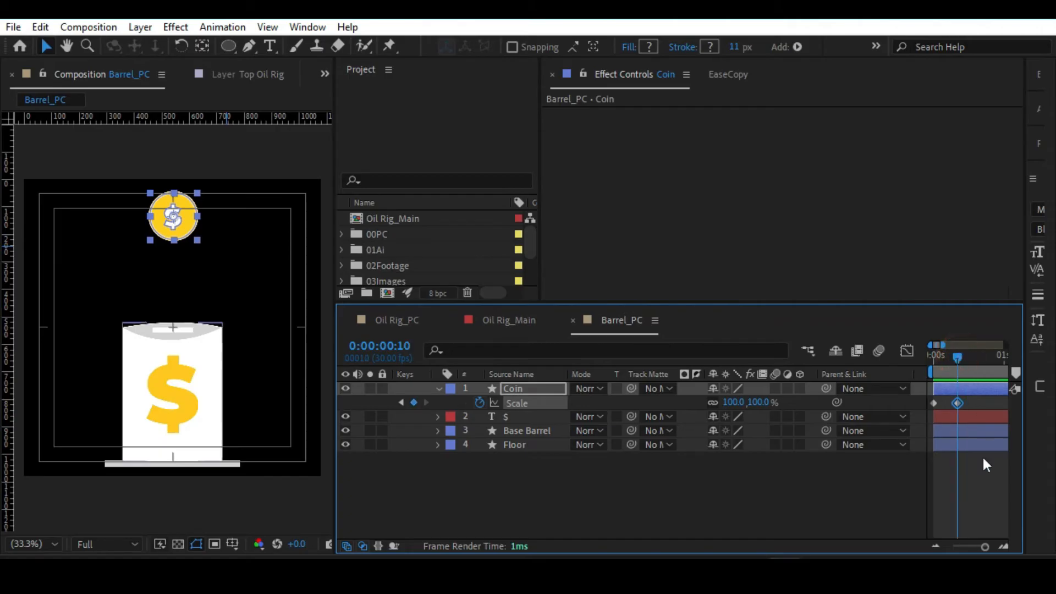
{"action": "key", "text": "Page_Down"}
{"action": "key", "text": "Page_Down"}
{"action": "key", "text": "Page_Down"}
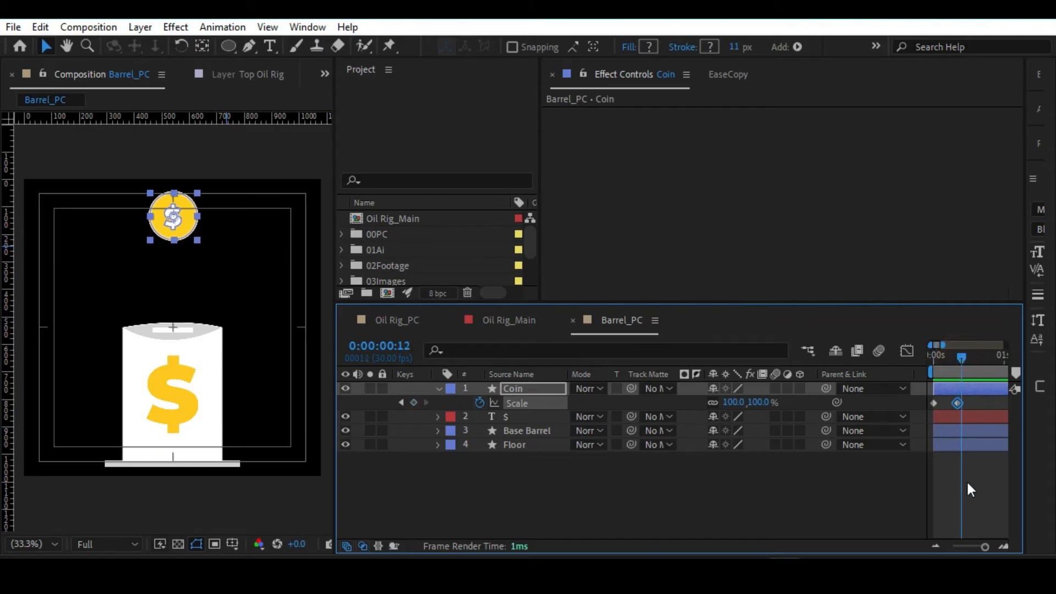
{"action": "key", "text": "Page_Down"}
{"action": "key", "text": "Page_Down"}
{"action": "left_click", "coordinate": [414, 402]}
Set the Coin layer's Scale to 0% at 0:00:00:00.
{"action": "left_click_drag", "start_coordinate": [968, 356], "coordinate": [925, 356]}
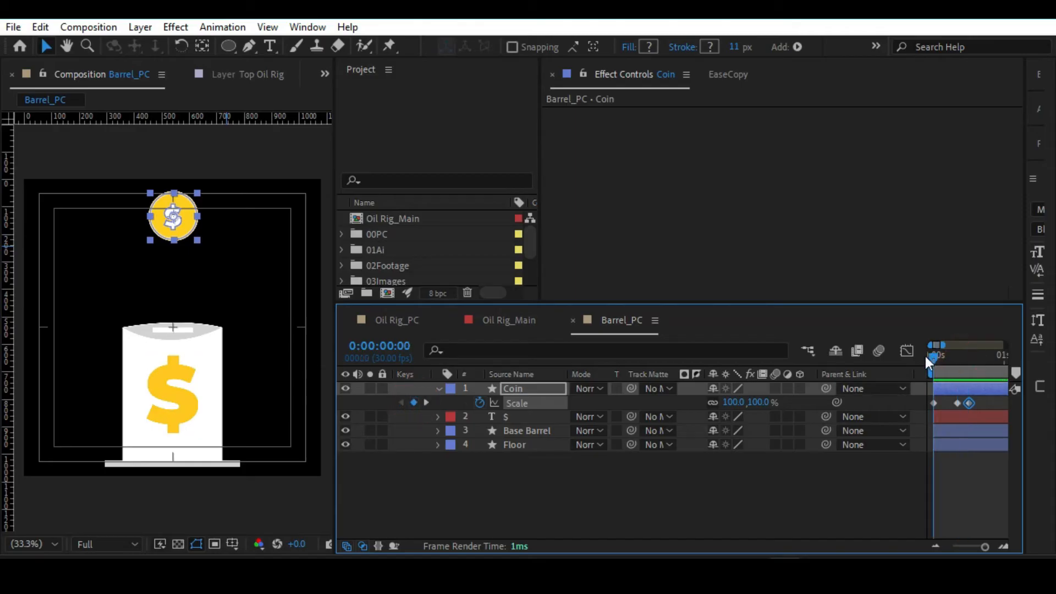
{"action": "left_click", "coordinate": [758, 403]}
{"action": "type", "text": "0"}
{"action": "key", "text": "Return"}
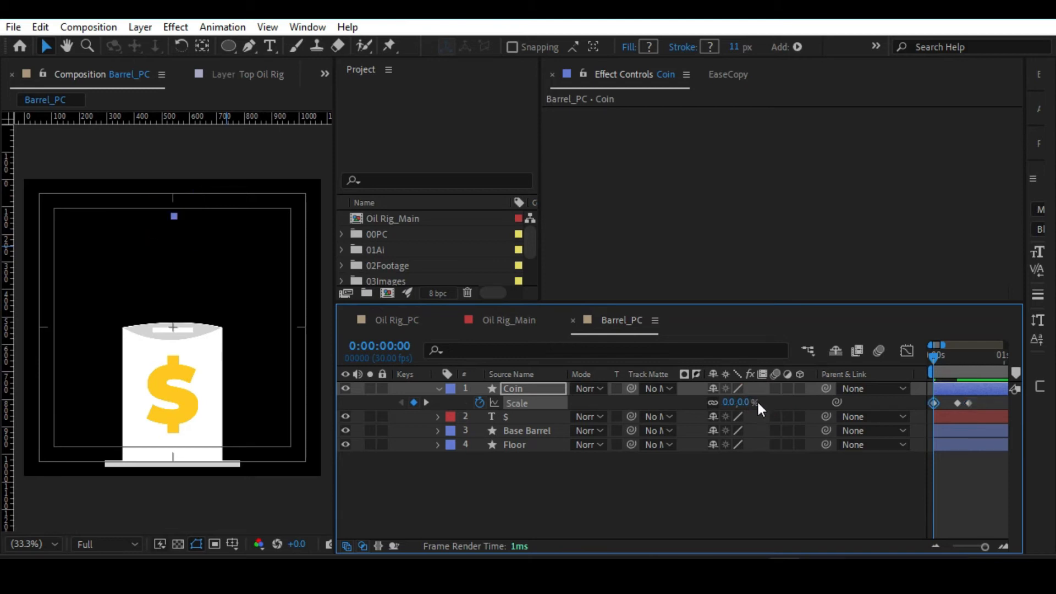
Set the Coin layer's Scale to 127.9% at 0:00:00:10.
{"action": "mouse_move", "coordinate": [945, 356]}
{"action": "left_mouse_down"}
{"action": "mouse_move", "coordinate": [971, 357]}
{"action": "mouse_move", "coordinate": [955, 355]}
{"action": "left_mouse_up"}
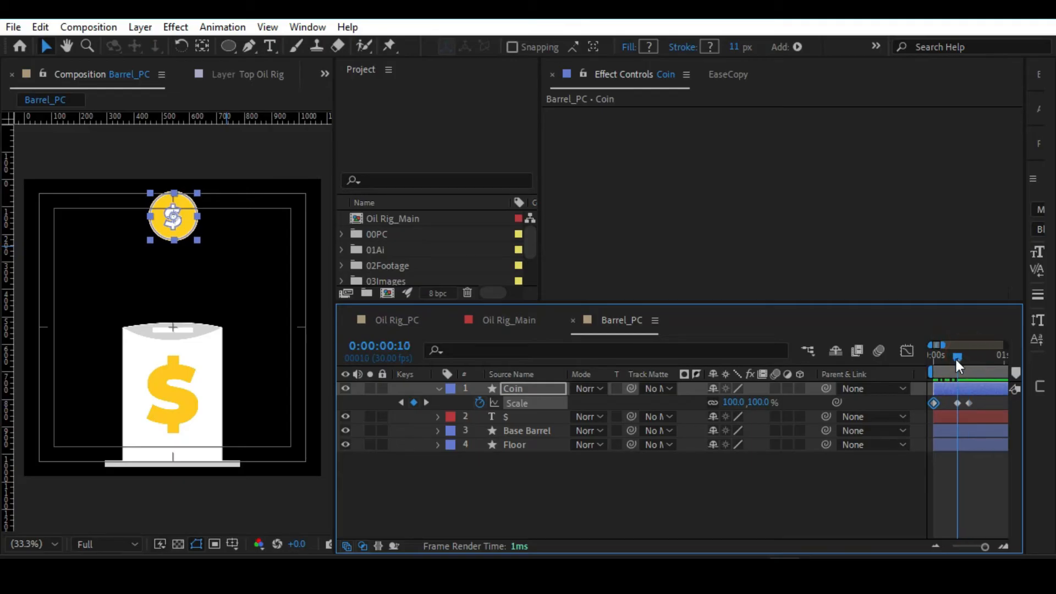
{"action": "left_click", "coordinate": [763, 402]}
{"action": "left_click_drag", "start_coordinate": [764, 403], "coordinate": [957, 373]}
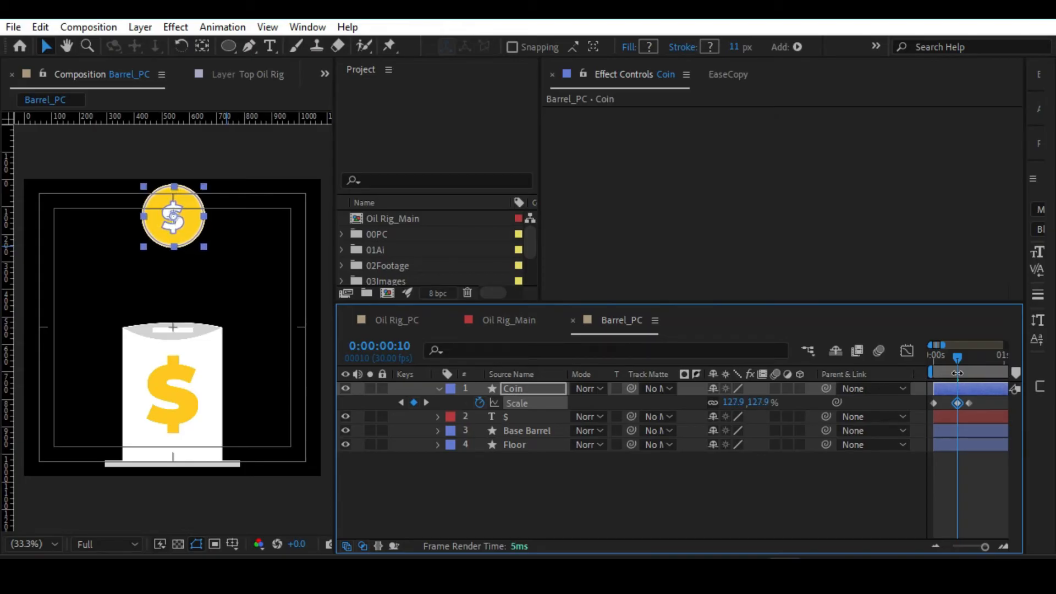
At 0:00:00:15, place two vertical guides on the two ends of the white slot in the barrel's lid.
{"action": "left_click", "coordinate": [958, 358]}
{"action": "left_click_drag", "start_coordinate": [957, 358], "coordinate": [969, 357]}
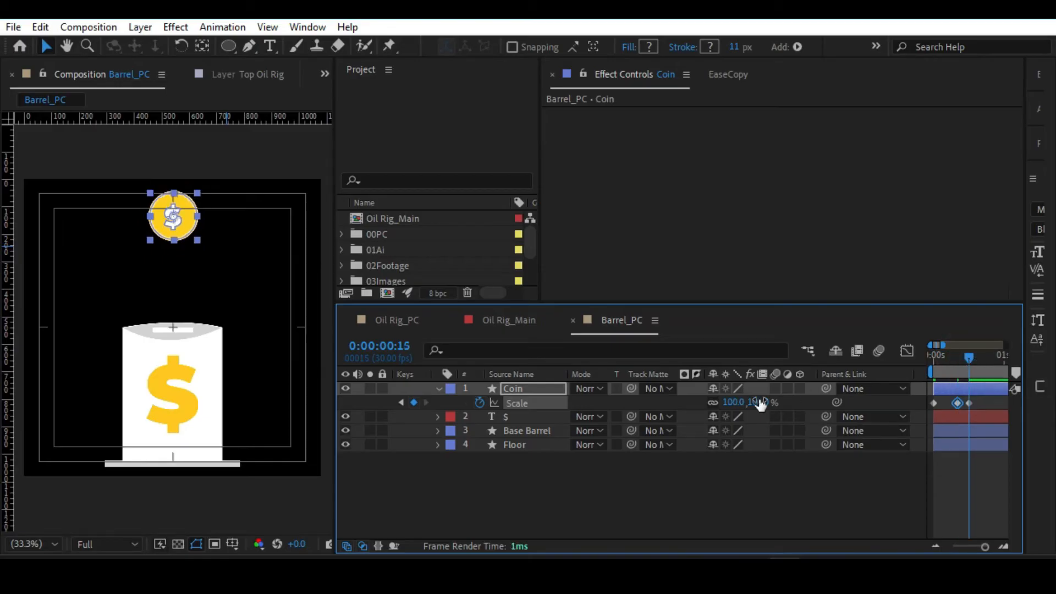
{"action": "scroll", "coordinate": [192, 315], "scroll_direction": "up", "scroll_amount": 3}
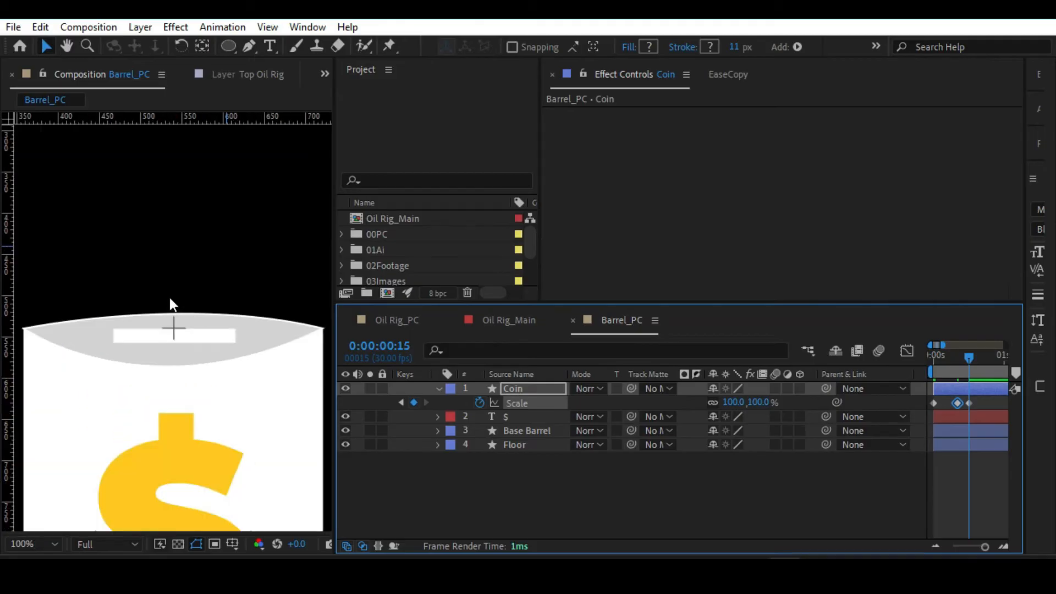
{"action": "key", "text": "space"}
{"action": "left_click_drag", "start_coordinate": [165, 295], "coordinate": [160, 365]}
{"action": "left_click_drag", "start_coordinate": [90, 299], "coordinate": [90, 354]}
{"action": "left_click_drag", "start_coordinate": [8, 386], "coordinate": [102, 389]}
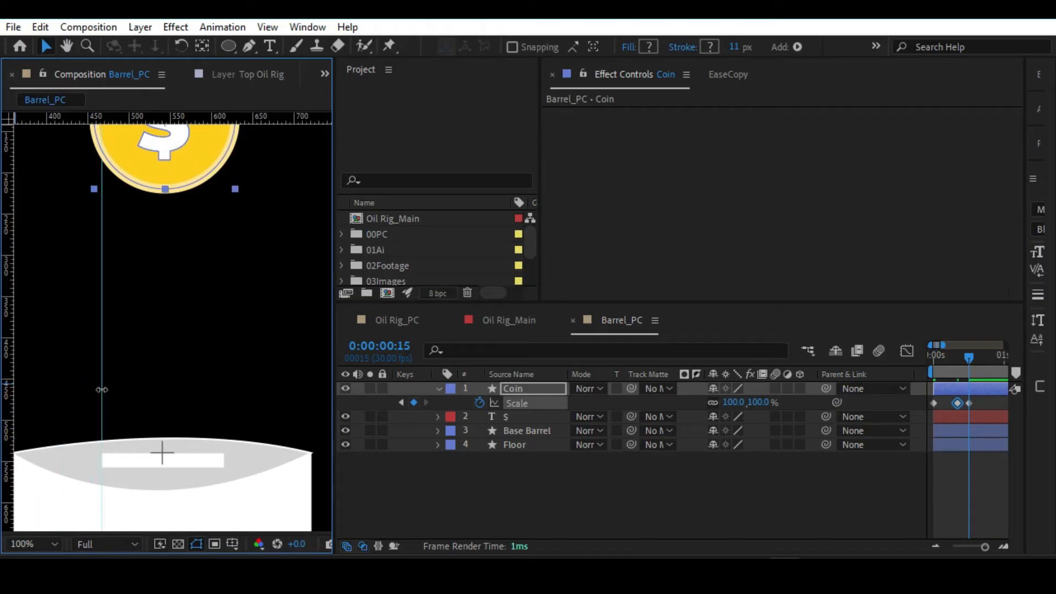
{"action": "left_click_drag", "start_coordinate": [11, 396], "coordinate": [226, 442]}
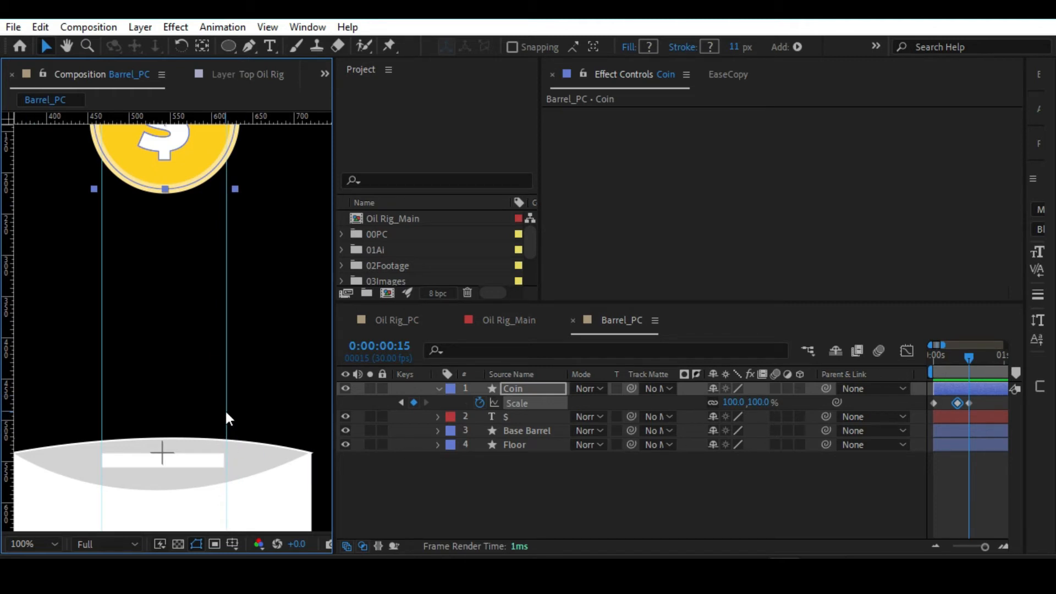
{"action": "key", "text": "ctrl+z"}
{"action": "left_click_drag", "start_coordinate": [39, 423], "coordinate": [225, 424]}
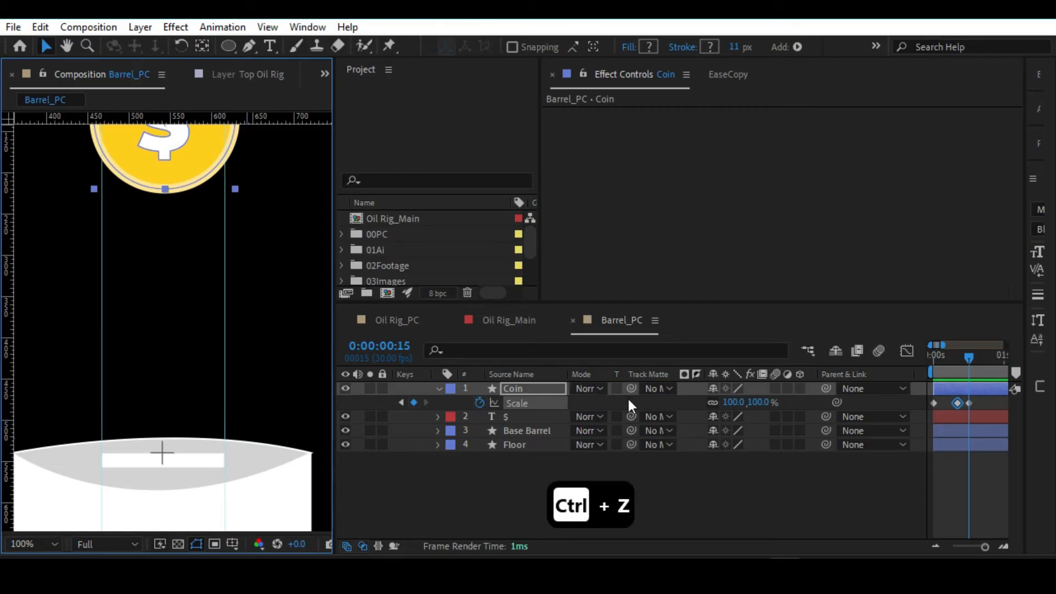
Set the Coin layer's Scale to 82.6% at 0:00:00:15 so the coin fits between the two slot guides.
{"action": "left_click", "coordinate": [777, 469]}
{"action": "left_click_drag", "start_coordinate": [758, 402], "coordinate": [731, 402]}
{"action": "left_click_drag", "start_coordinate": [187, 219], "coordinate": [160, 323]}
{"action": "left_click_drag", "start_coordinate": [757, 402], "coordinate": [671, 401]}
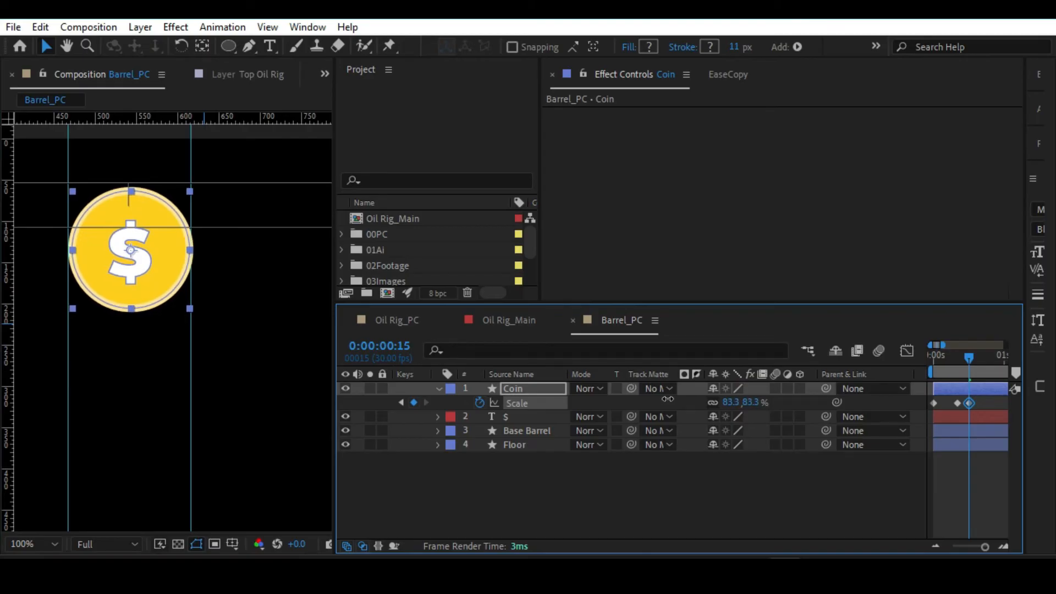
{"action": "left_click_drag", "start_coordinate": [668, 398], "coordinate": [662, 398]}
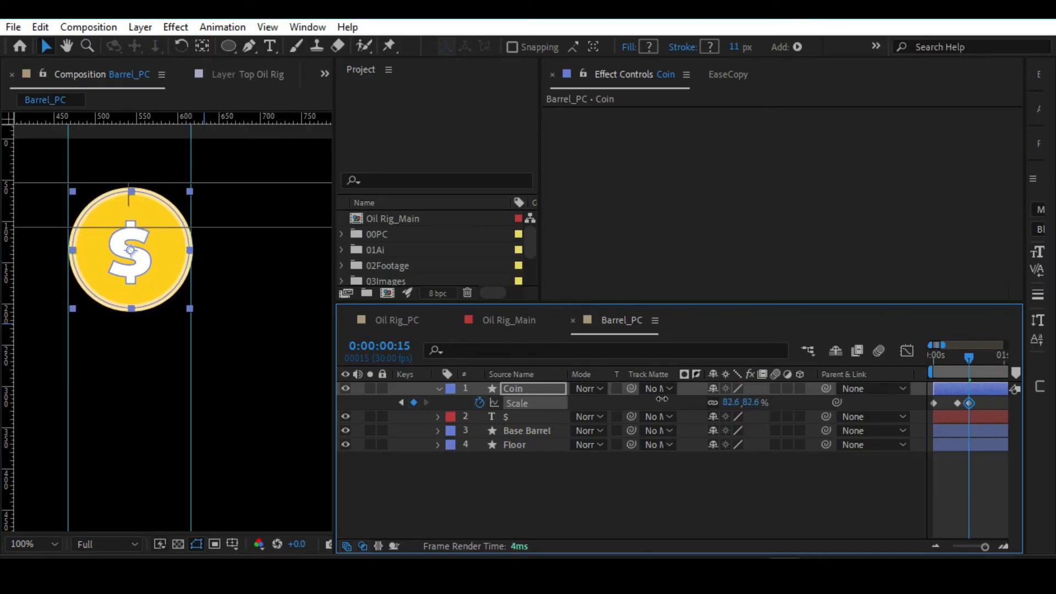
{"action": "left_click", "coordinate": [781, 473]}
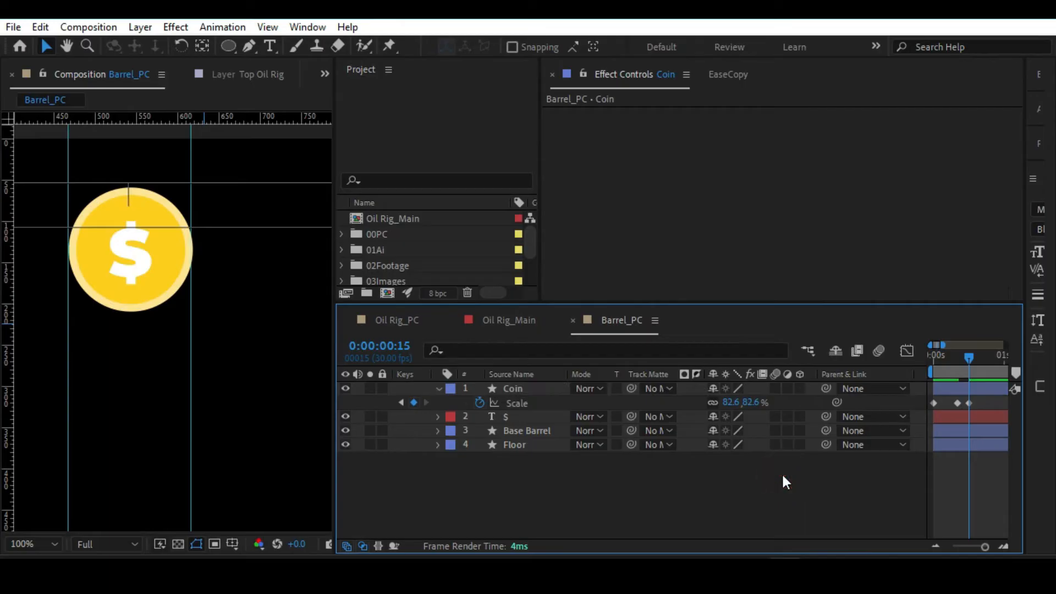
Review the coin's scale animation from 0:00:00:00 to 0:00:00:15 with the whole composition in view.
{"action": "key", "text": "alt+slash"}
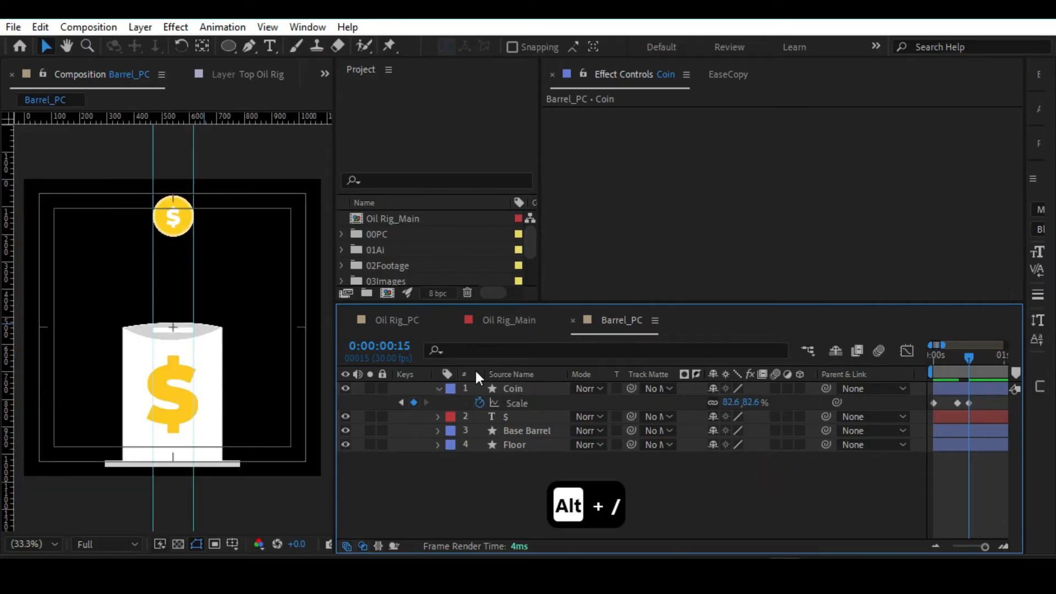
{"action": "left_click_drag", "start_coordinate": [935, 356], "coordinate": [956, 362]}
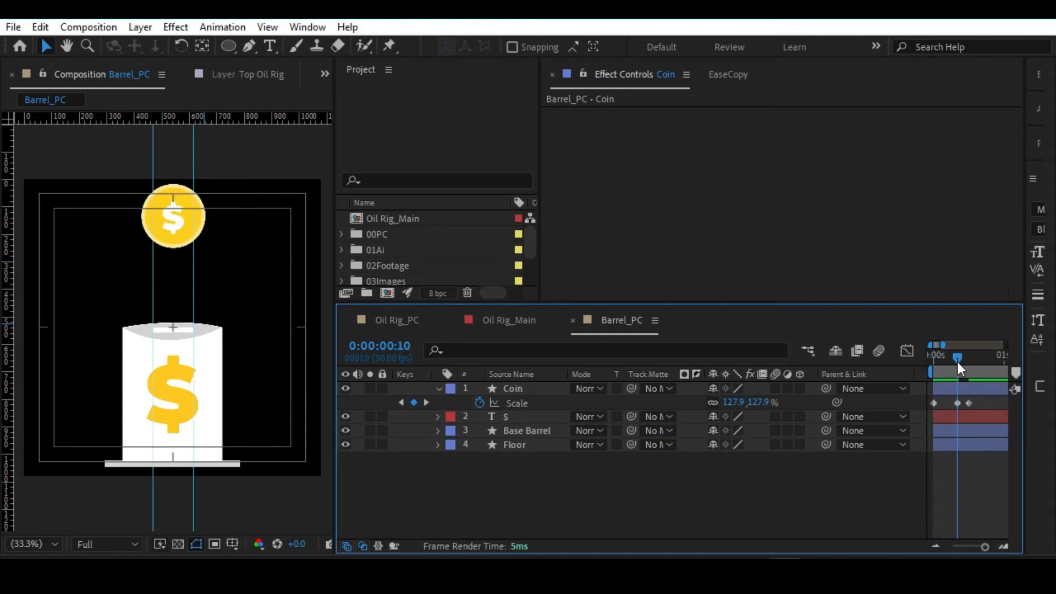
{"action": "left_click_drag", "start_coordinate": [958, 362], "coordinate": [967, 364]}
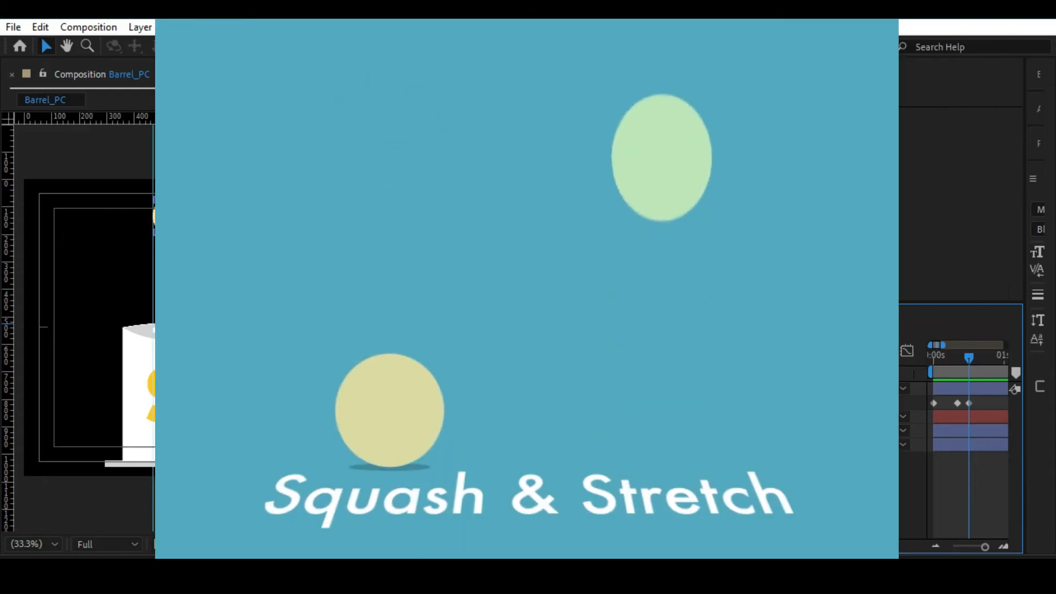
{"action": "left_click", "coordinate": [527, 402]}
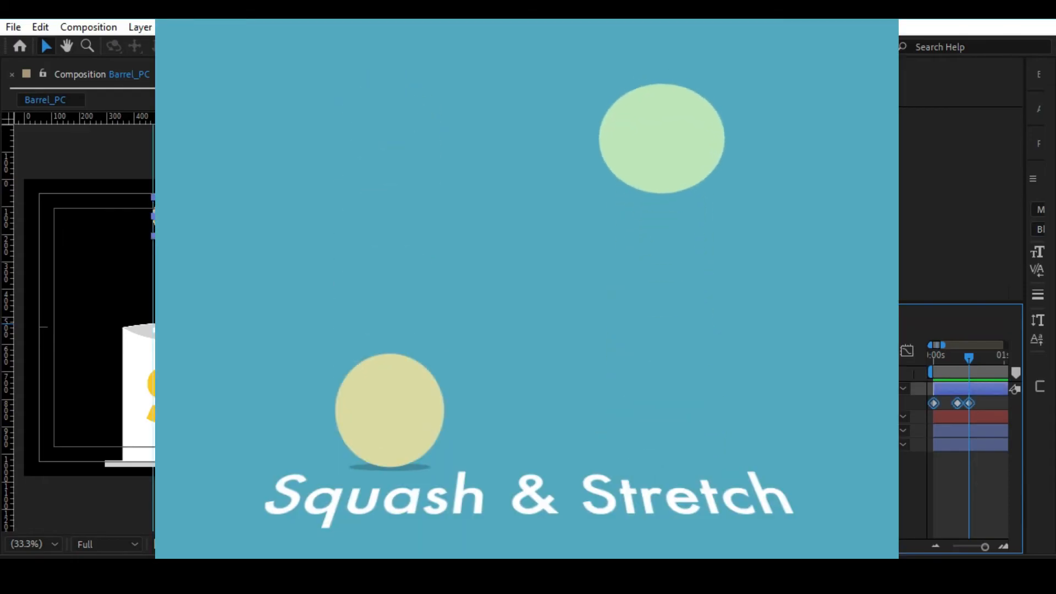
{"action": "left_click", "coordinate": [604, 489]}
{"action": "left_click_drag", "start_coordinate": [944, 355], "coordinate": [965, 369]}
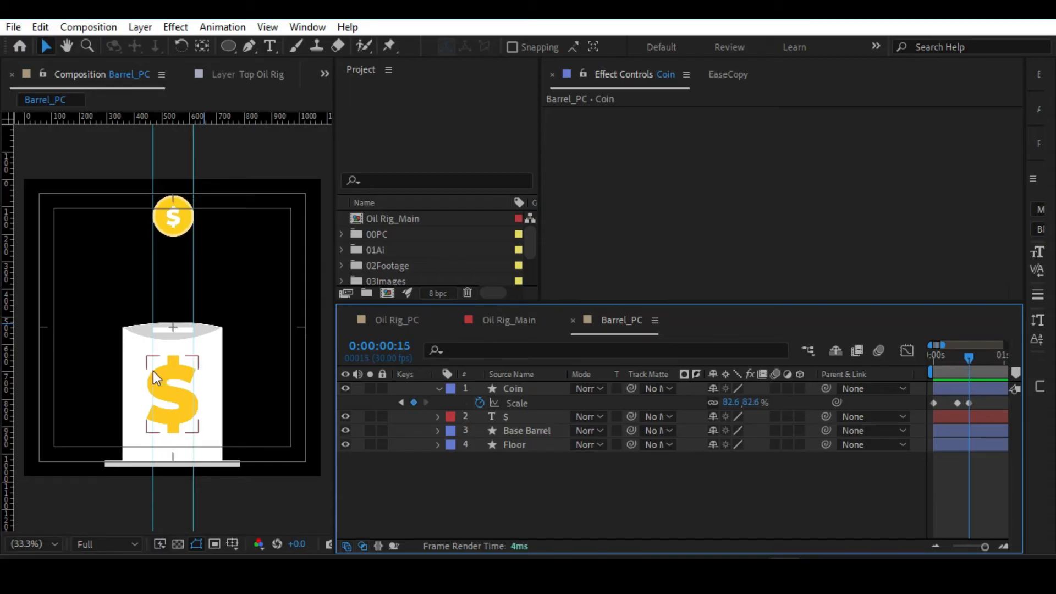
Set the Line Cap of the slot's stroke (Shape 2 in Base Barrel) to Round Cap and collapse the Base Barrel and Coin layers.
{"action": "scroll", "coordinate": [166, 332], "scroll_direction": "up", "scroll_amount": 3}
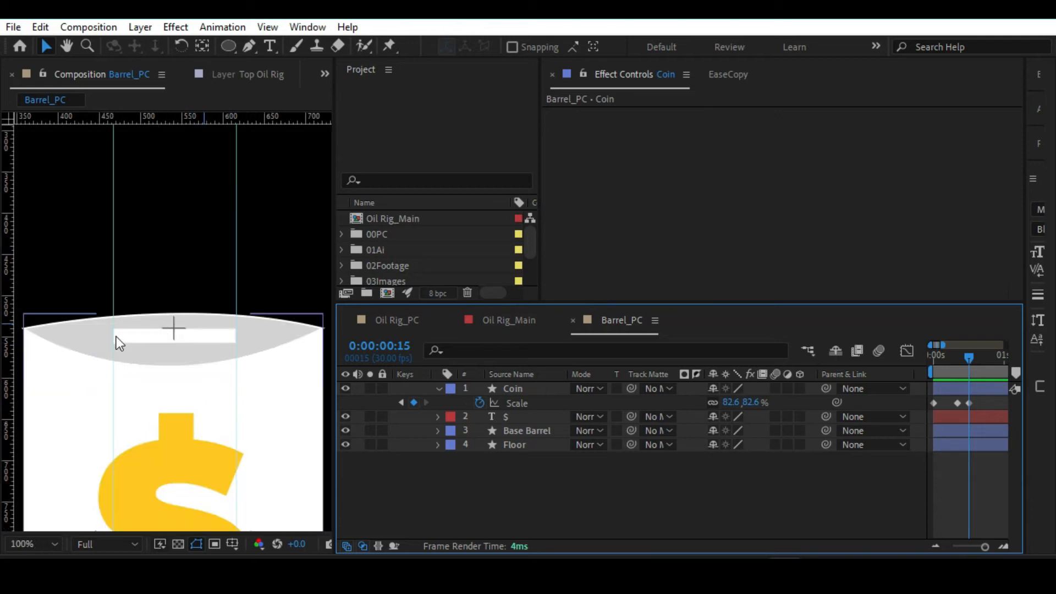
{"action": "left_click", "coordinate": [513, 431]}
{"action": "left_click", "coordinate": [438, 430]}
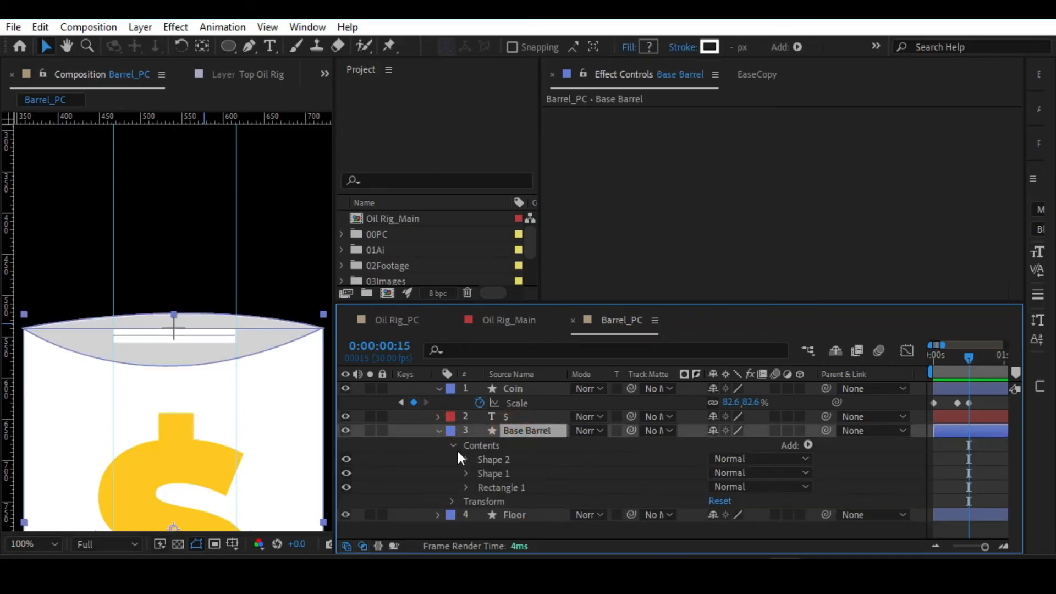
{"action": "left_click", "coordinate": [487, 473]}
{"action": "left_click", "coordinate": [489, 459]}
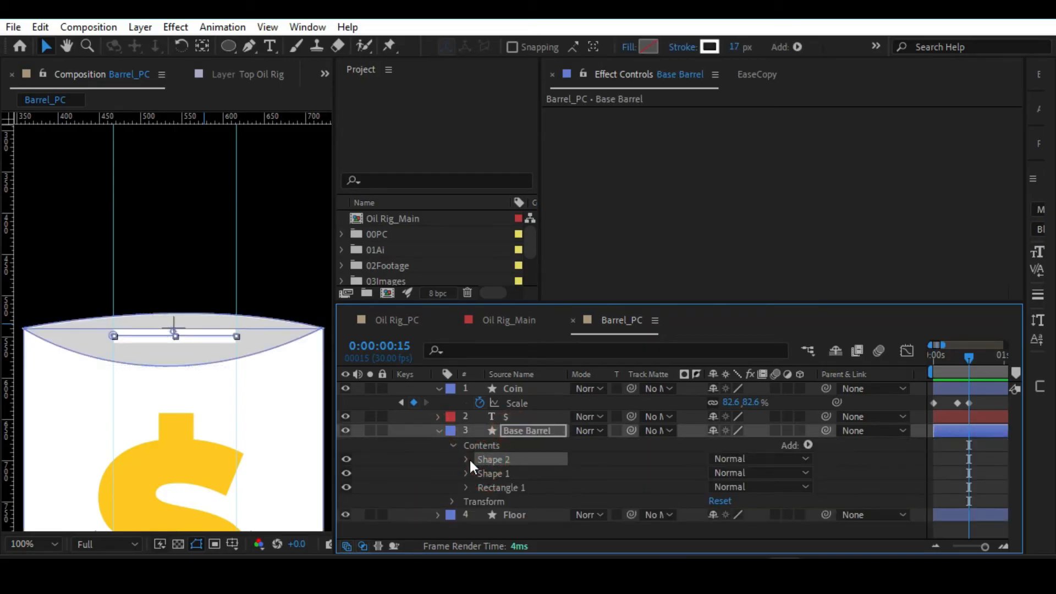
{"action": "left_click", "coordinate": [466, 458]}
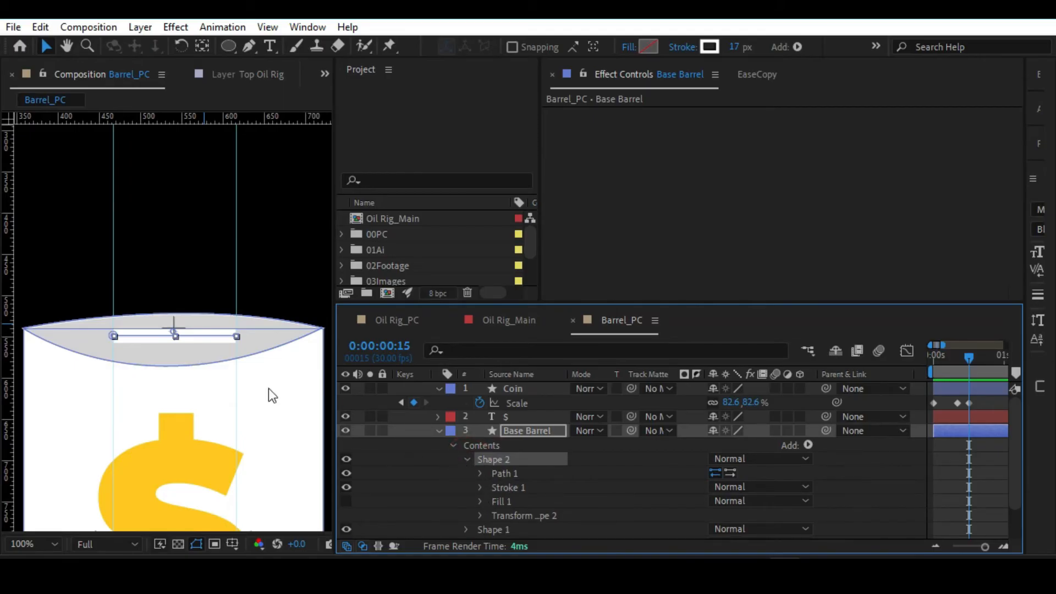
{"action": "left_click", "coordinate": [514, 474]}
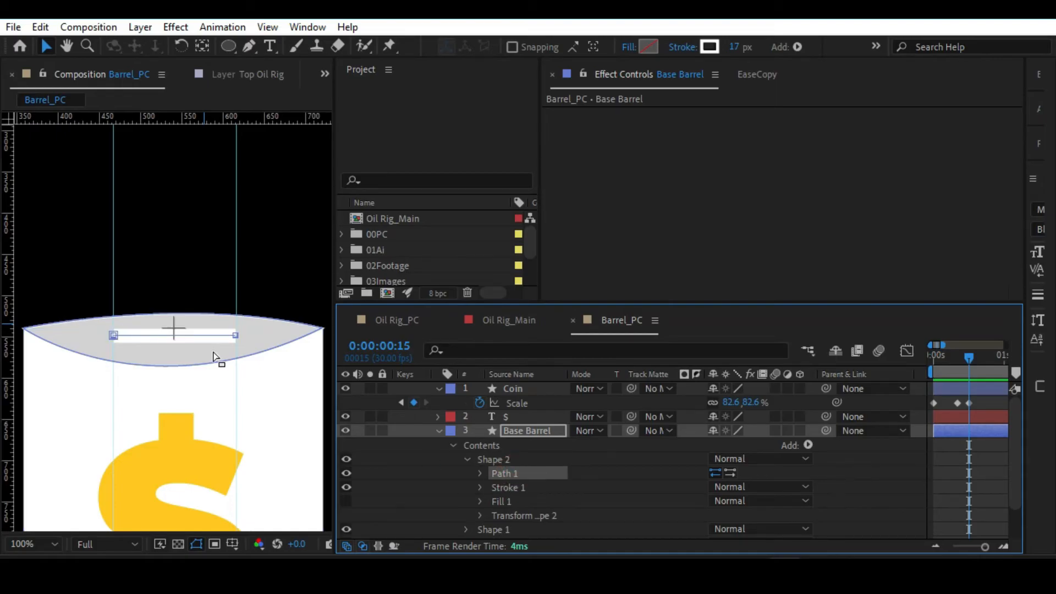
{"action": "left_click", "coordinate": [480, 487]}
{"action": "scroll", "coordinate": [493, 493], "scroll_direction": "down", "scroll_amount": 3}
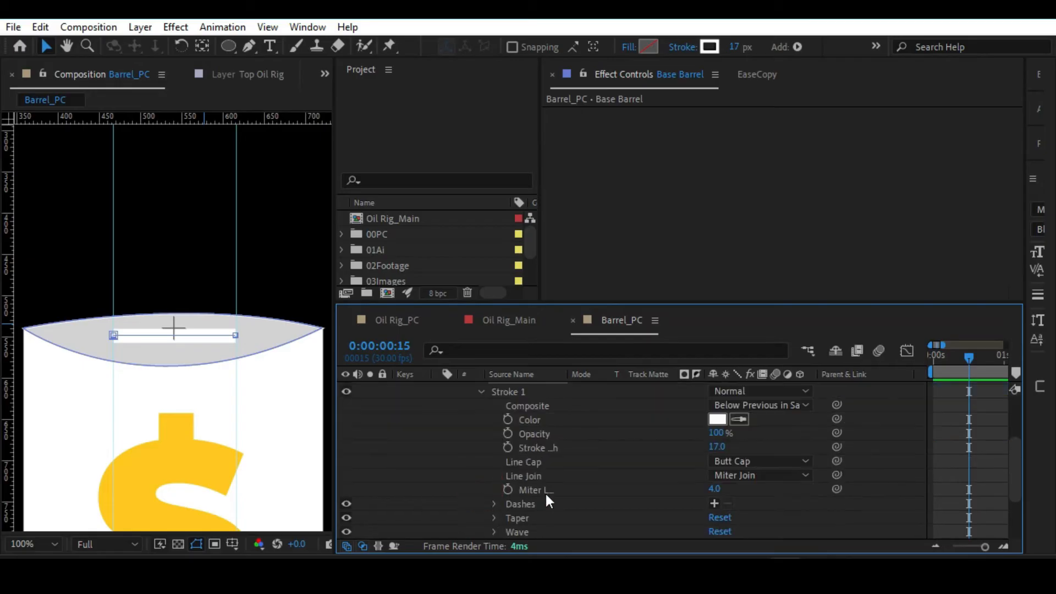
{"action": "left_click", "coordinate": [732, 464]}
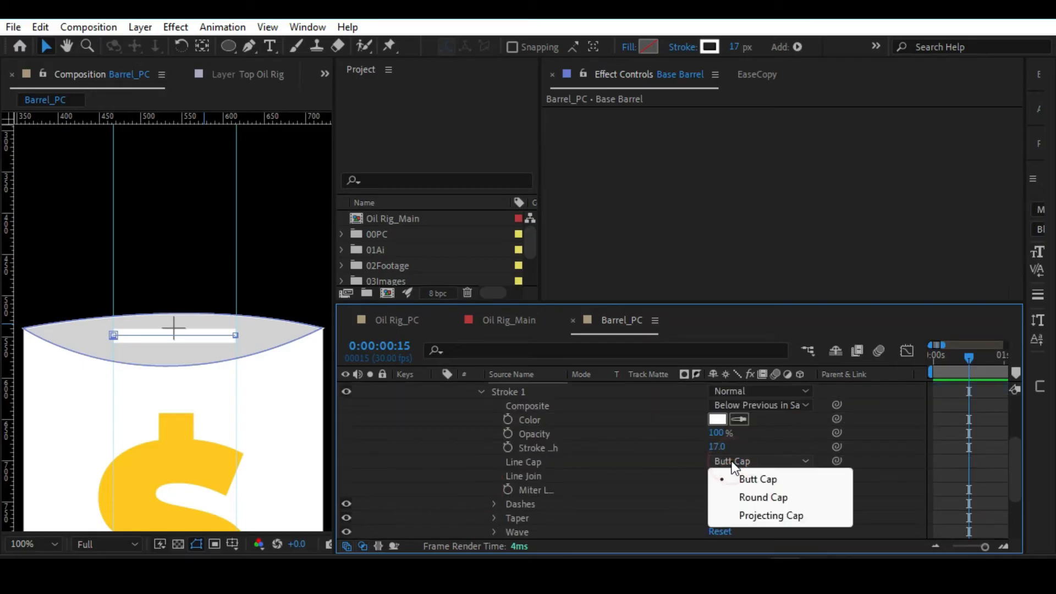
{"action": "left_click", "coordinate": [735, 496]}
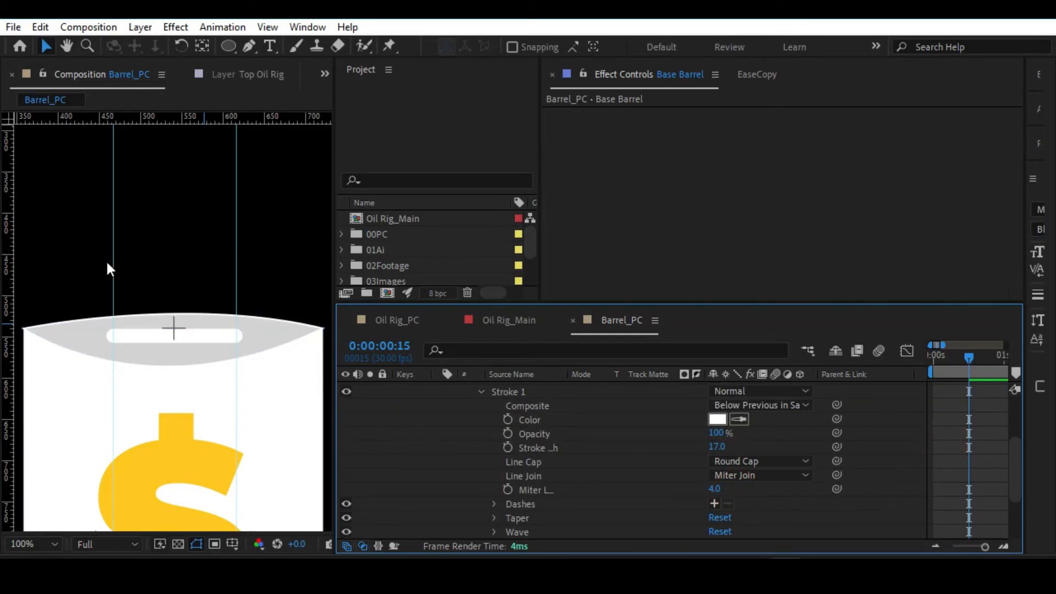
{"action": "scroll", "coordinate": [460, 437], "scroll_direction": "up", "scroll_amount": 3}
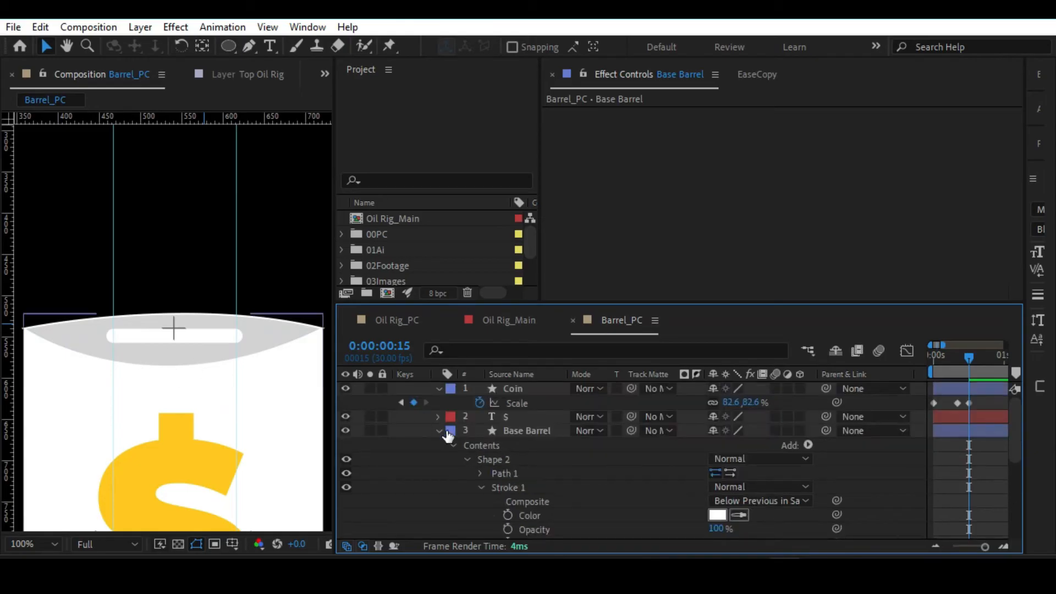
{"action": "left_click", "coordinate": [437, 431]}
{"action": "left_click", "coordinate": [438, 389]}
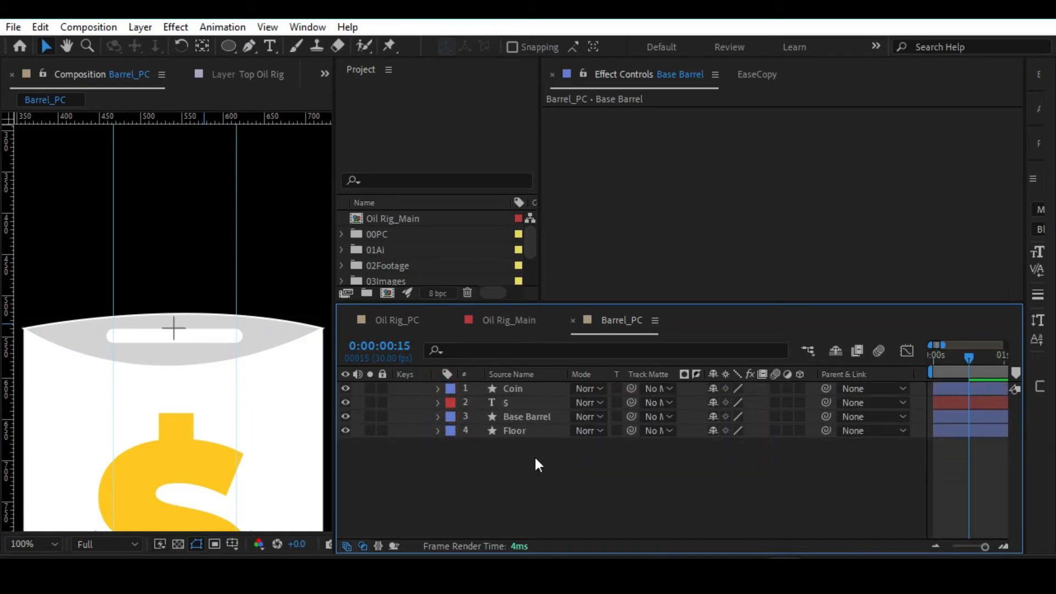
Draw a yellow triangle as a new polystar shape layer beside the coin, roughly the coin's height.
{"action": "key", "text": "alt+slash"}
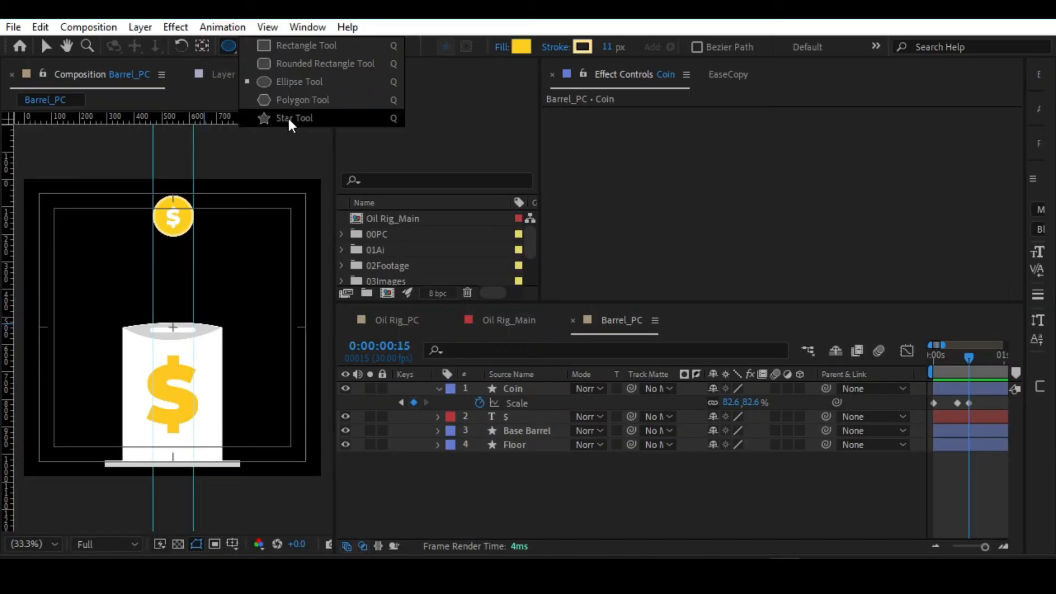
{"action": "left_click", "coordinate": [289, 117]}
{"action": "key", "text": "ctrl+z"}
{"action": "left_click_drag", "start_coordinate": [83, 281], "coordinate": [120, 214]}
{"action": "key", "text": "v"}
{"action": "left_click", "coordinate": [477, 528]}
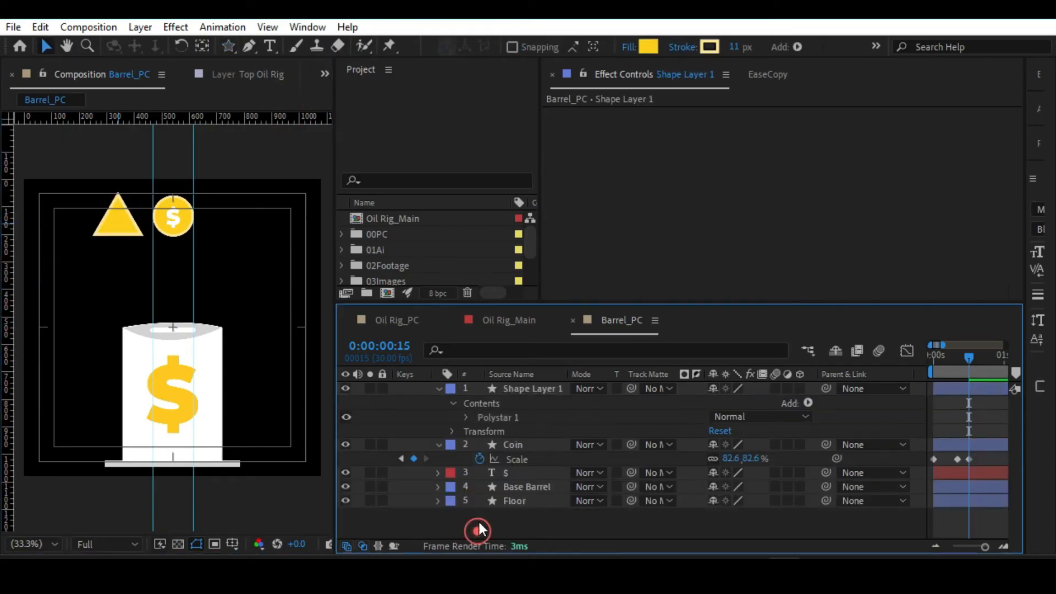
Nudge the triangle so it sits level with the coin, and compare the two shapes.
{"action": "left_click", "coordinate": [98, 220]}
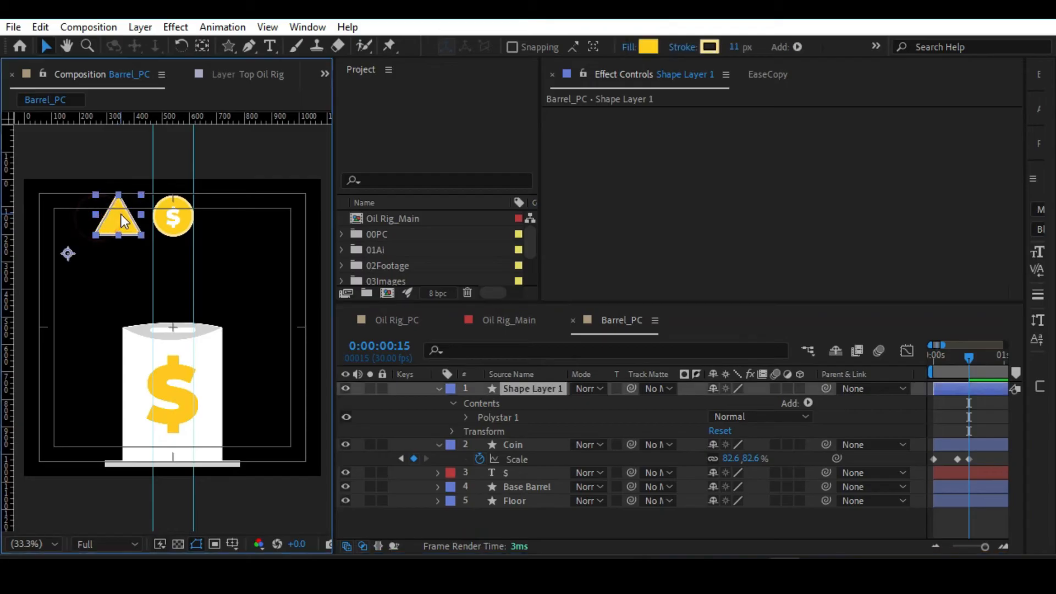
{"action": "left_click_drag", "start_coordinate": [118, 215], "coordinate": [118, 214]}
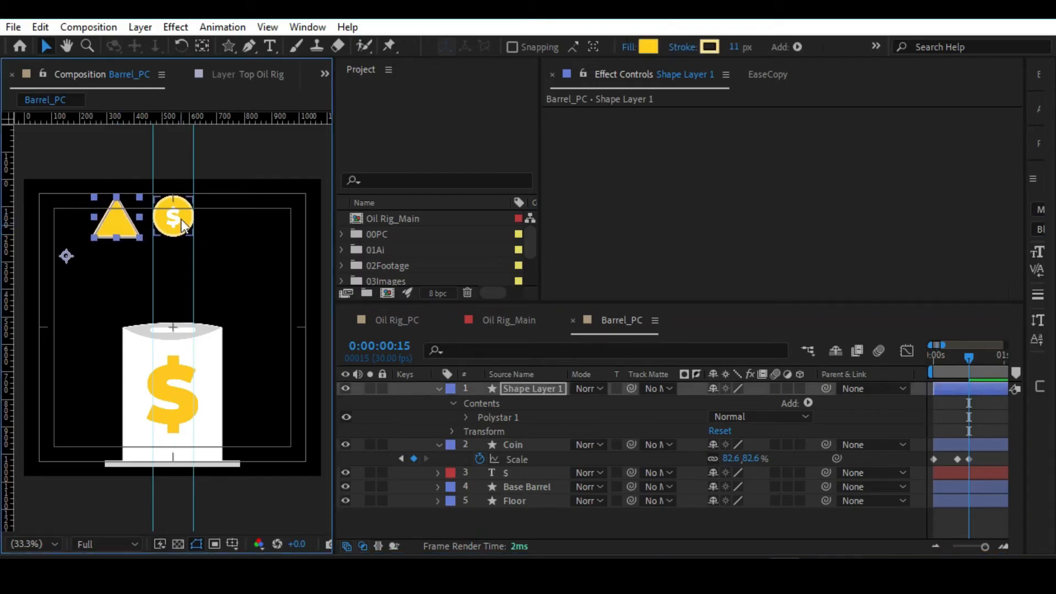
{"action": "left_click", "coordinate": [182, 225]}
{"action": "left_click", "coordinate": [117, 225]}
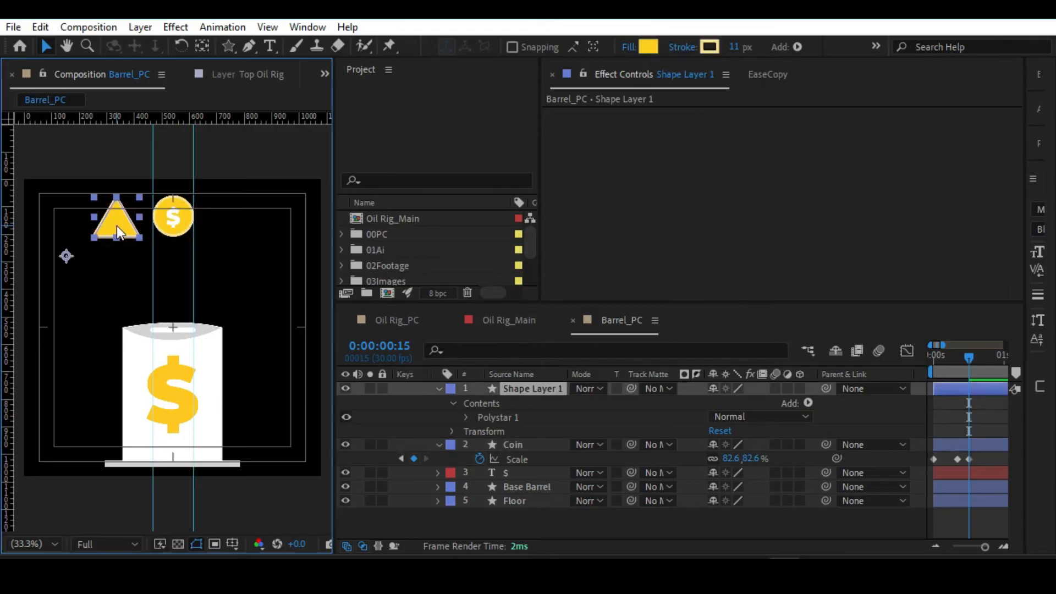
Delete the triangle's Shape Layer 1 and scrub through the coin's scale animation around 0:00:00:10.
{"action": "left_click", "coordinate": [510, 387]}
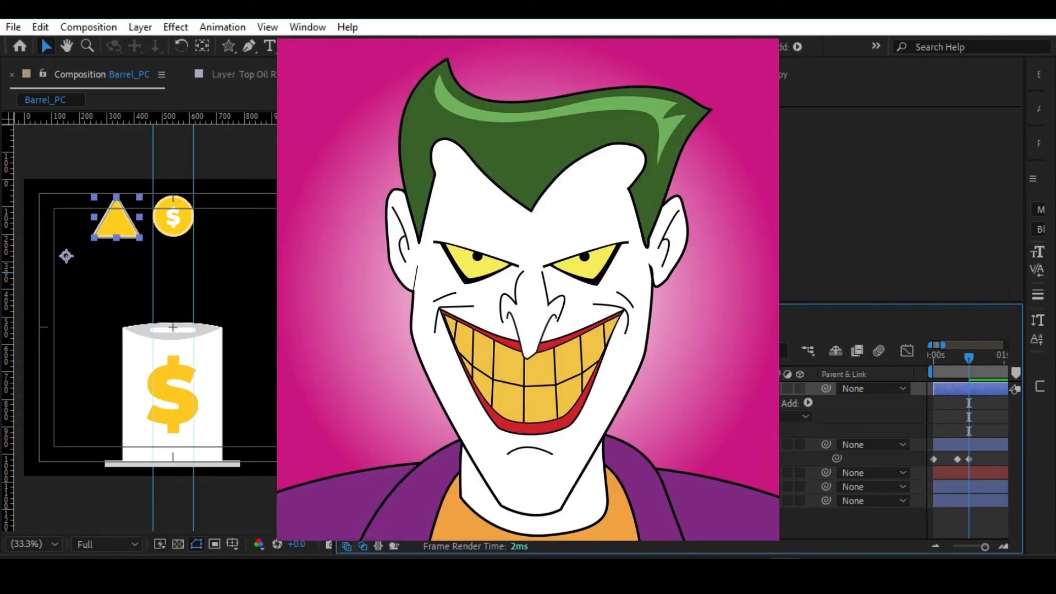
{"action": "key", "text": "Delete"}
{"action": "left_click", "coordinate": [170, 230]}
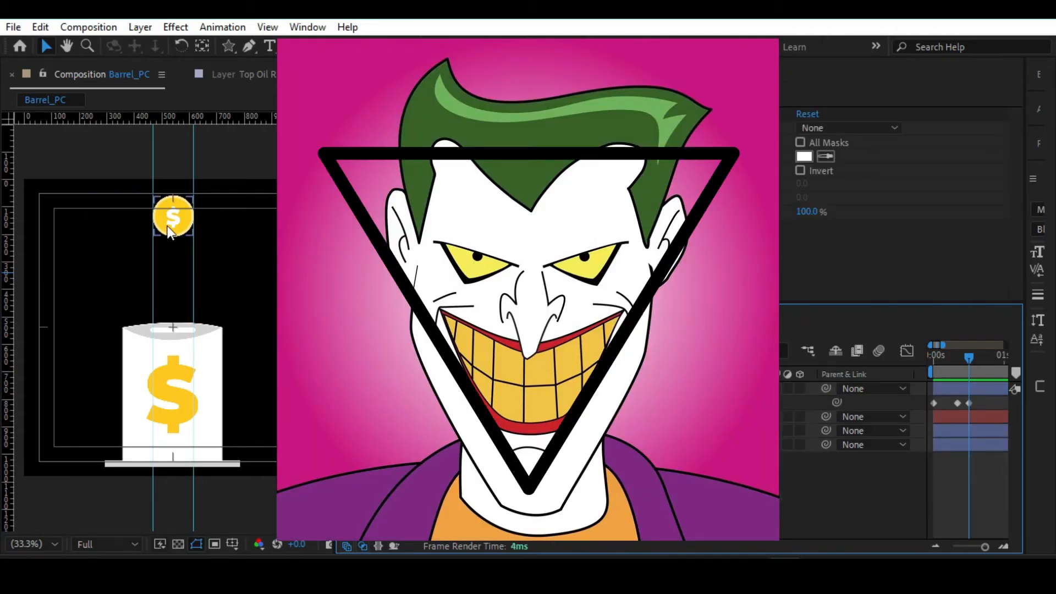
{"action": "left_click", "coordinate": [955, 363]}
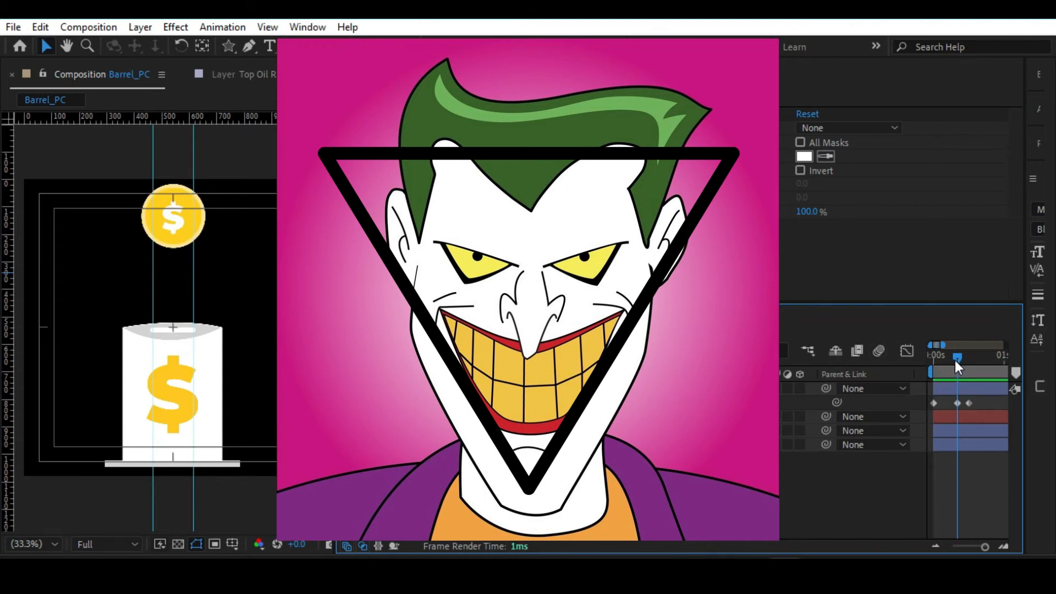
{"action": "left_click_drag", "start_coordinate": [955, 361], "coordinate": [965, 358]}
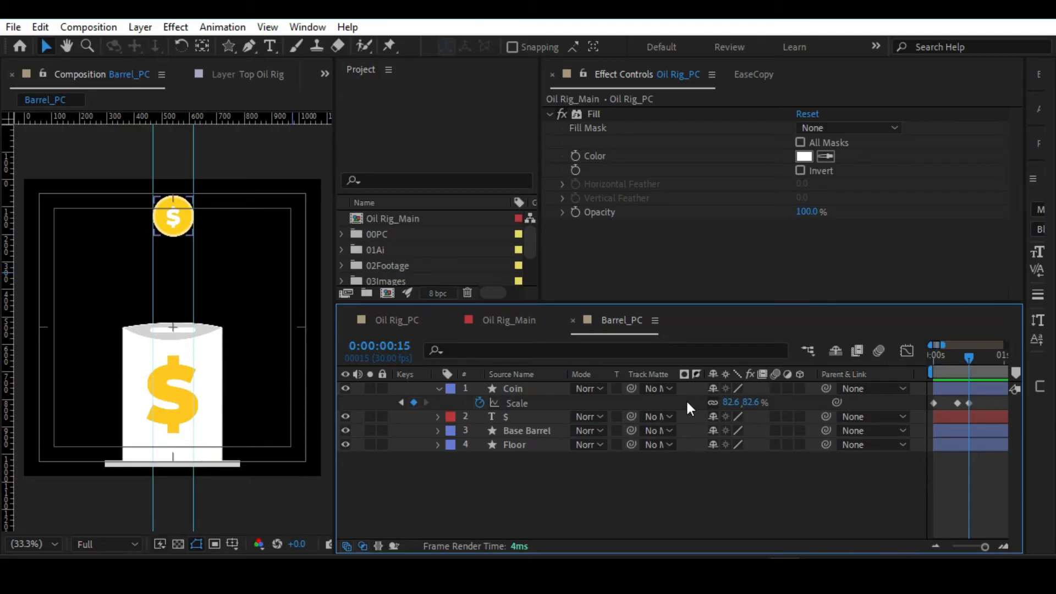
Add a Position keyframe to the Coin layer at 0:00:00:10 and show its Scale keyframes alongside.
{"action": "left_click", "coordinate": [507, 388]}
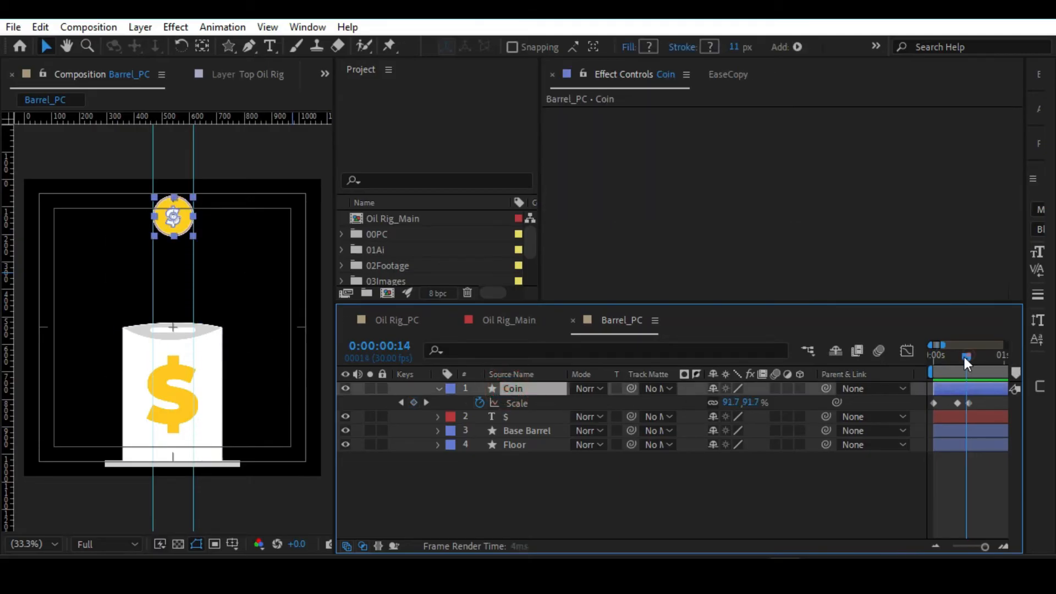
{"action": "left_click_drag", "start_coordinate": [968, 356], "coordinate": [953, 357]}
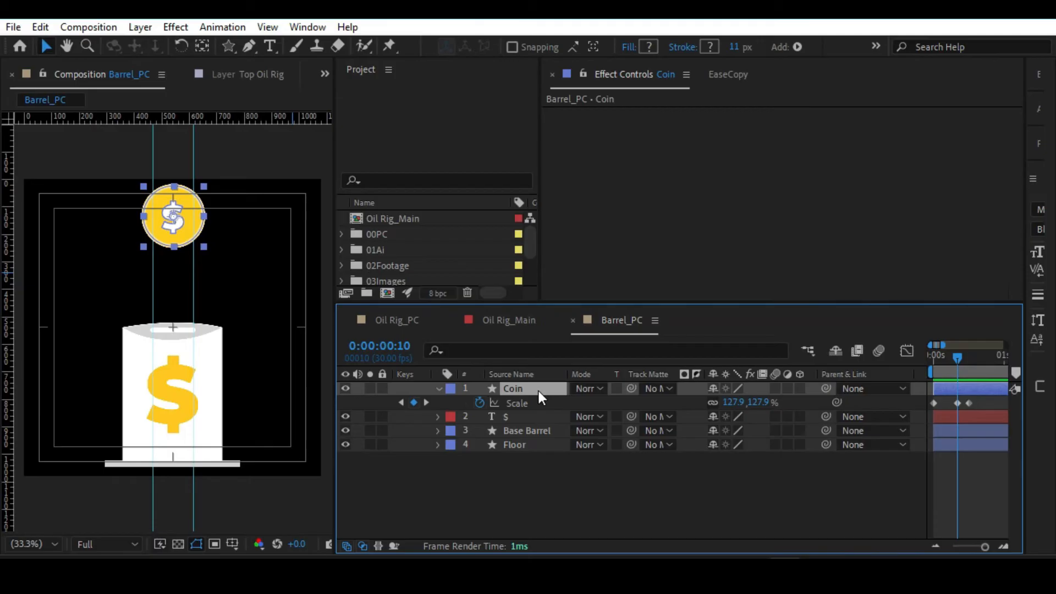
{"action": "key", "text": "p"}
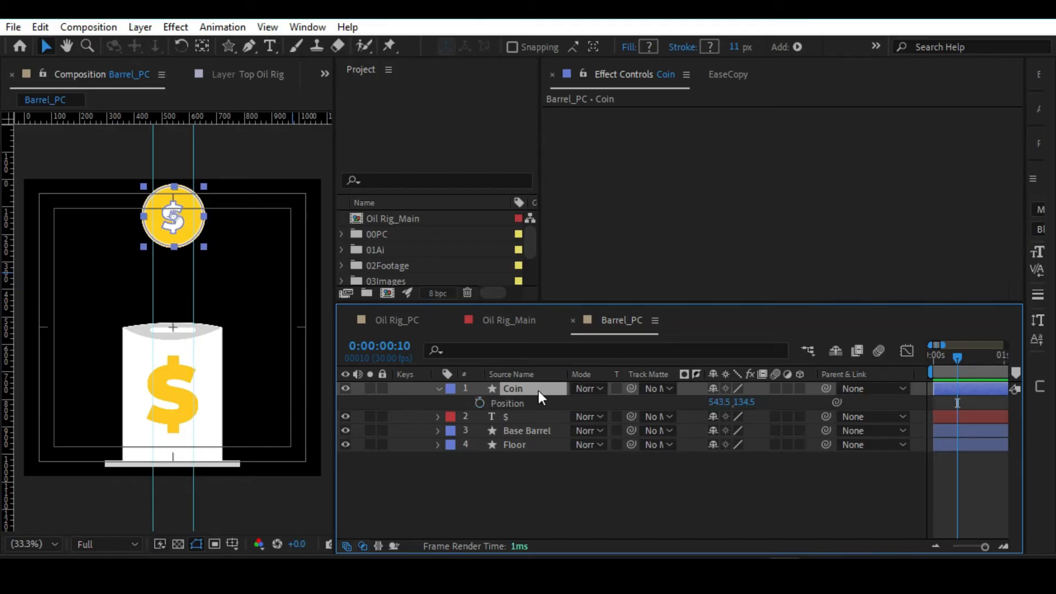
{"action": "left_click", "coordinate": [480, 403]}
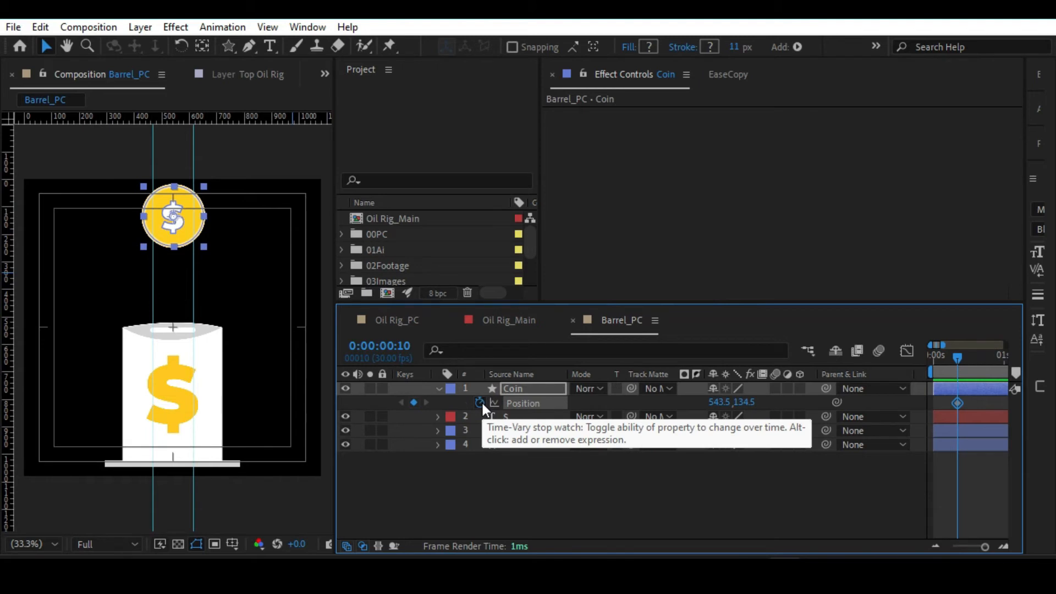
{"action": "key", "text": "shift+s"}
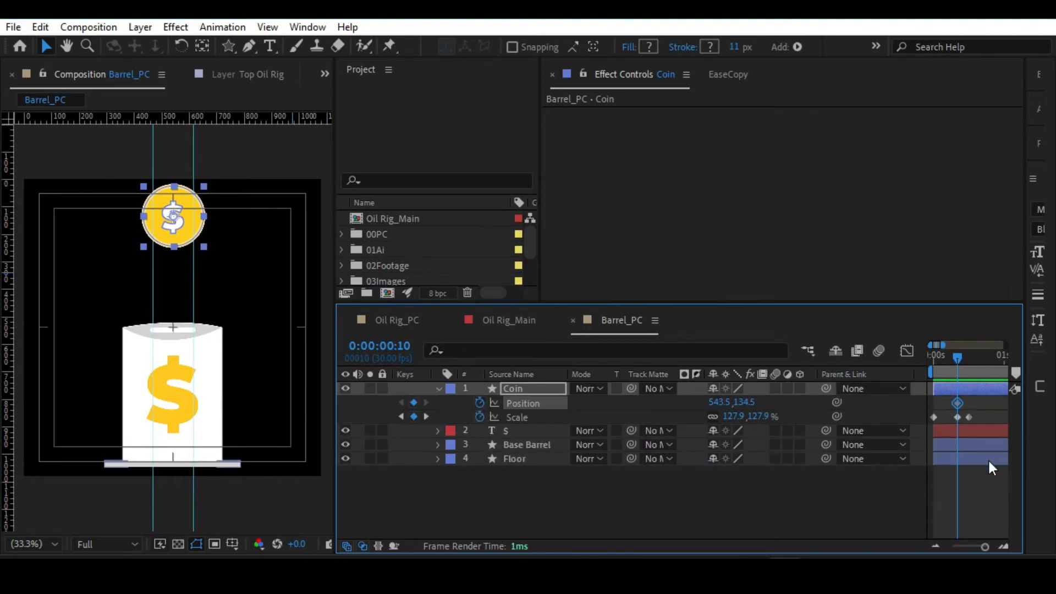
{"action": "left_click", "coordinate": [986, 472]}
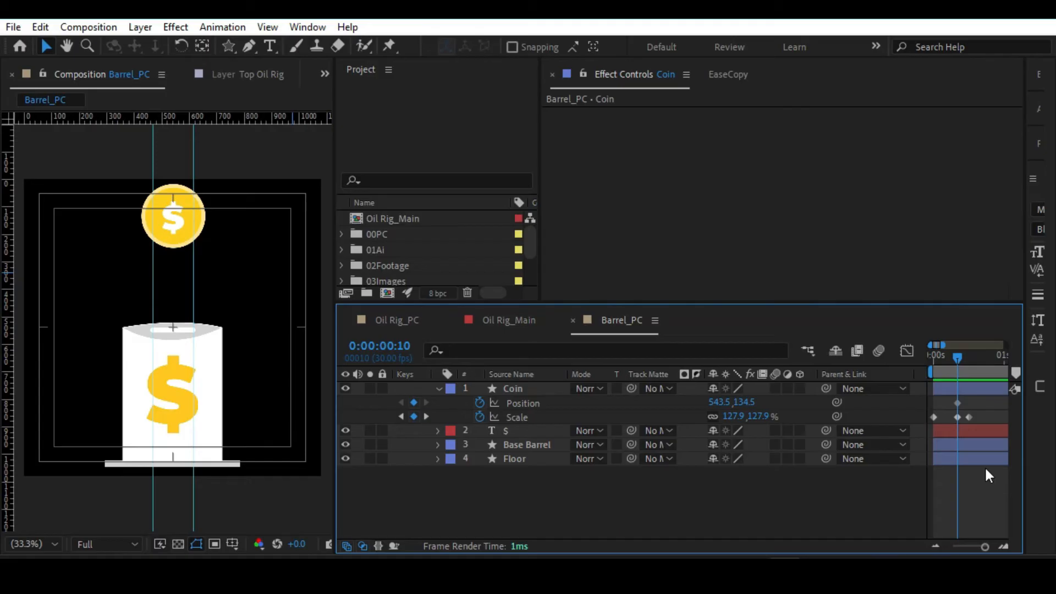
At 0:00:00:20 keyframe the Coin's Position at 543.5, 727.5 so it lands inside the barrel, and preview the drop.
{"action": "key", "text": "shift+Page_Down"}
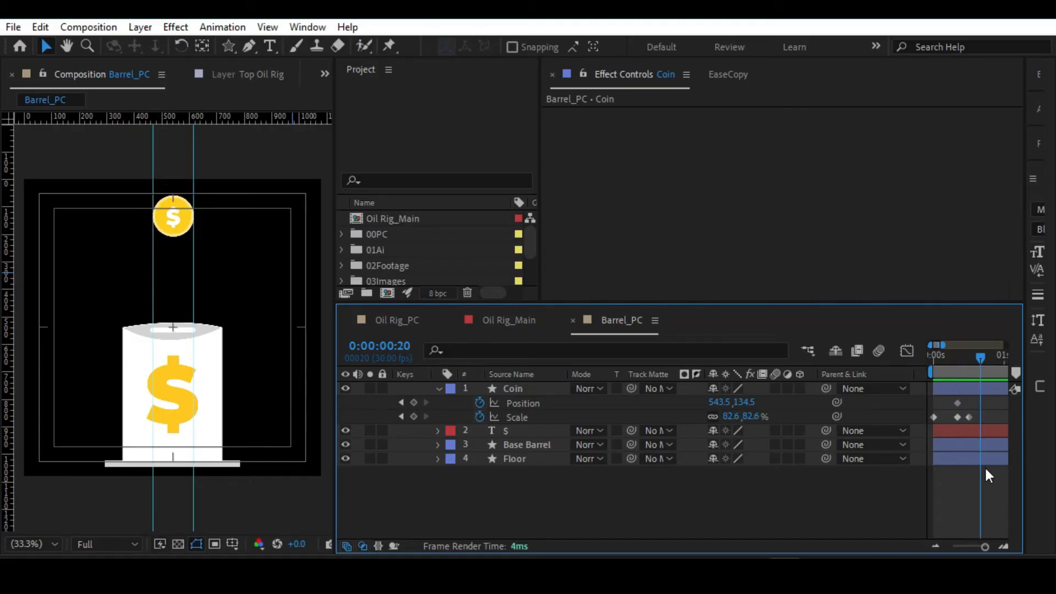
{"action": "left_click", "coordinate": [715, 404]}
{"action": "key", "text": "ctrl+z"}
{"action": "left_click", "coordinate": [747, 404]}
{"action": "left_click_drag", "start_coordinate": [746, 405], "coordinate": [1050, 405]}
{"action": "left_click_drag", "start_coordinate": [742, 401], "coordinate": [920, 401]}
{"action": "left_click", "coordinate": [967, 404]}
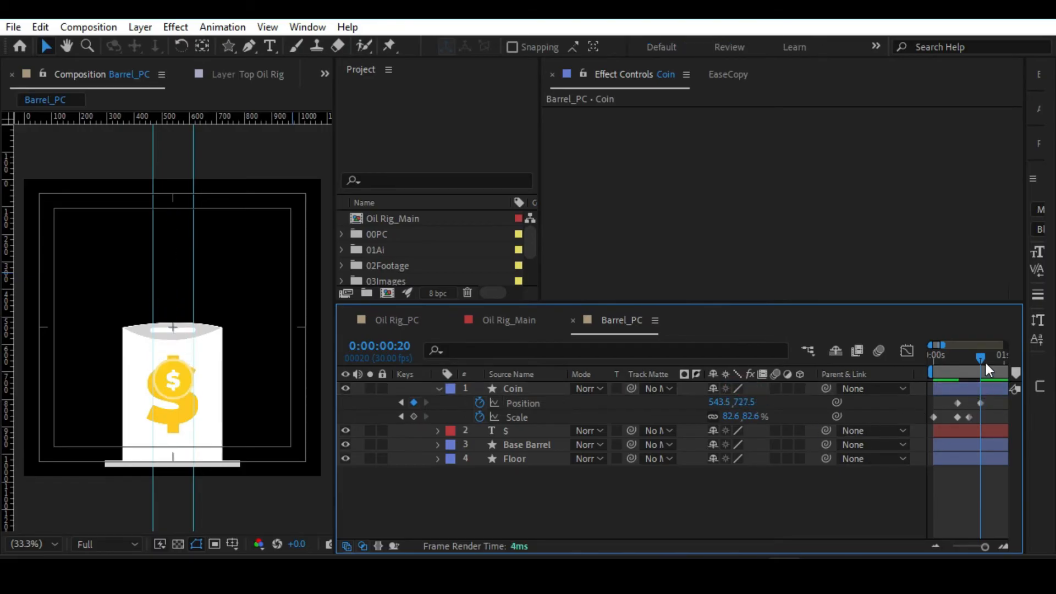
{"action": "key", "text": "space"}
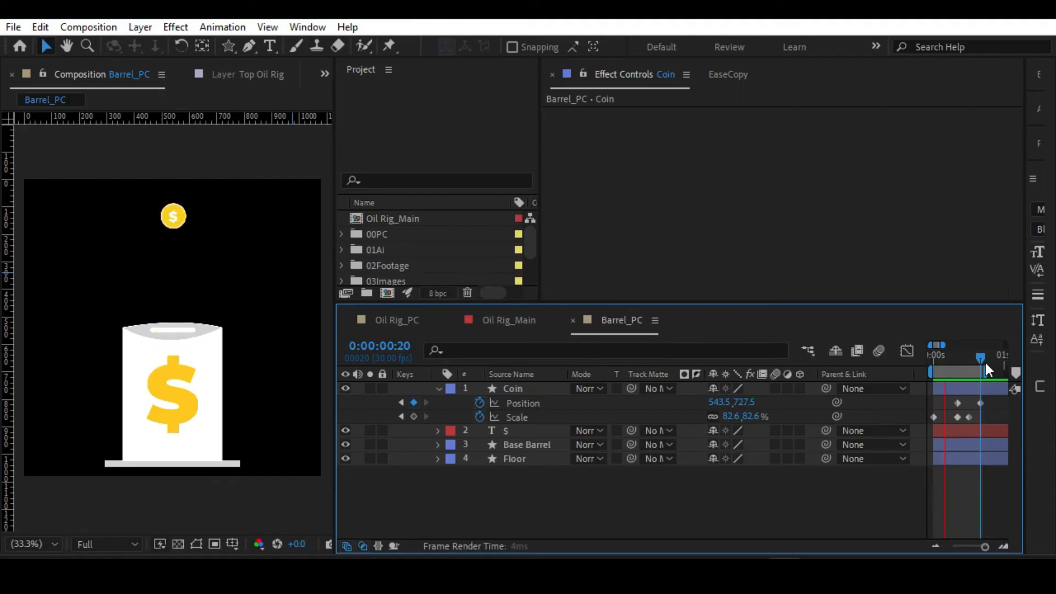
Set the Coin's Scale keyframe at 0:00:00:10 to 115% and preview the animation from the start.
{"action": "left_click_drag", "start_coordinate": [984, 361], "coordinate": [962, 361]}
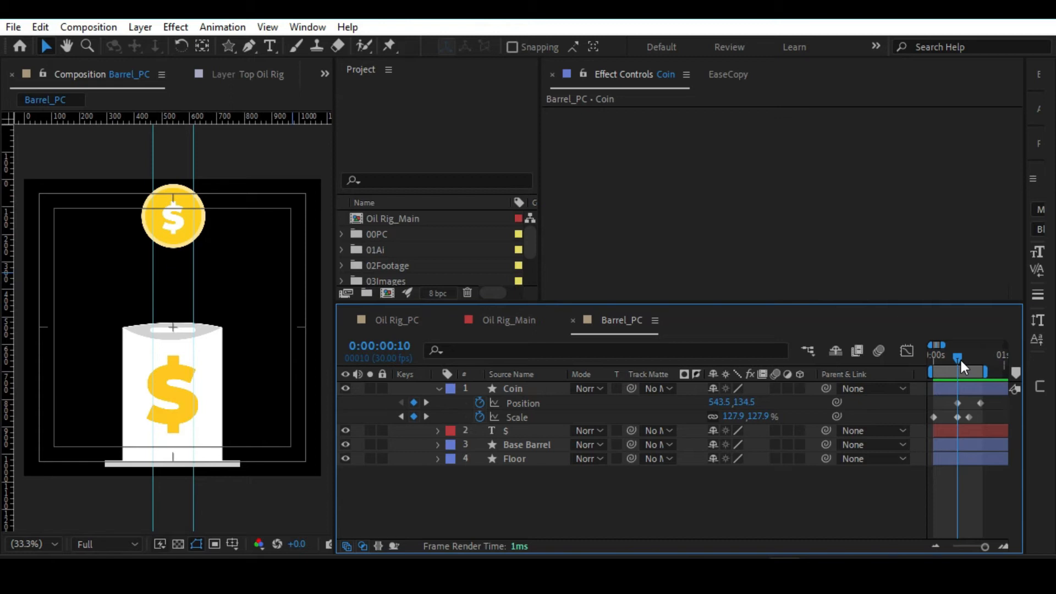
{"action": "left_click", "coordinate": [763, 416]}
{"action": "type", "text": "115"}
{"action": "key", "text": "Return"}
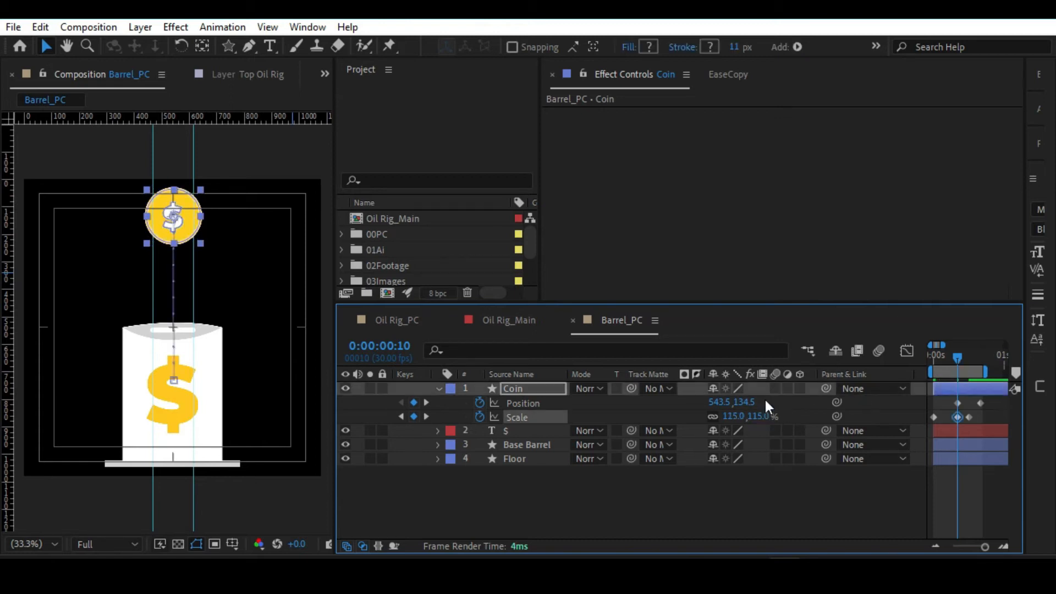
{"action": "left_click_drag", "start_coordinate": [958, 356], "coordinate": [893, 351]}
{"action": "key", "text": "space"}
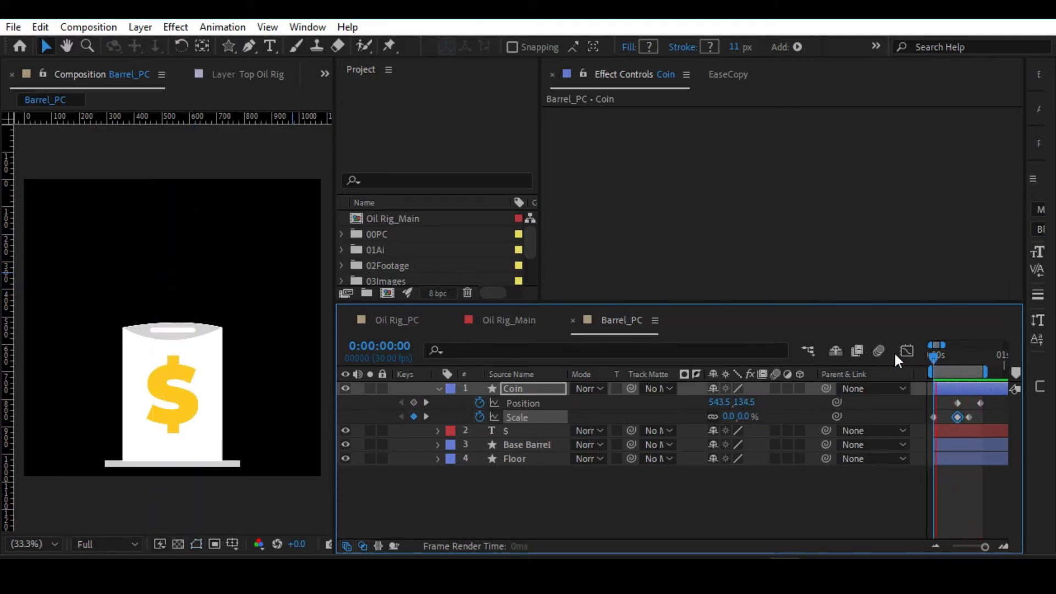
{"action": "key", "text": "space"}
Apply Easy Ease to all three Scale keyframes of the Coin layer.
{"action": "left_click_drag", "start_coordinate": [985, 413], "coordinate": [915, 429]}
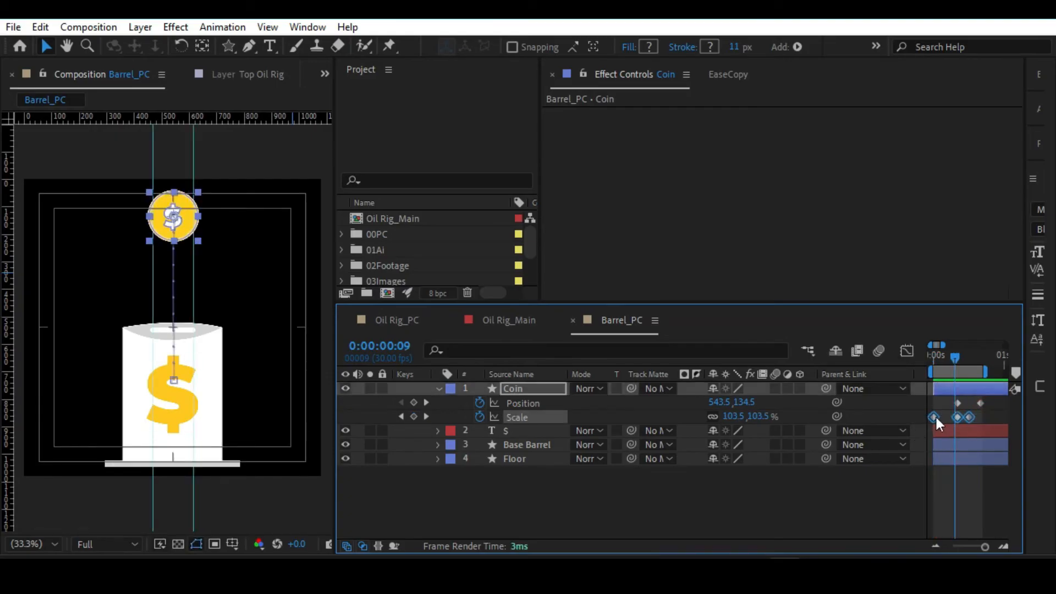
{"action": "right_click", "coordinate": [932, 416]}
{"action": "mouse_move", "coordinate": [926, 403]}
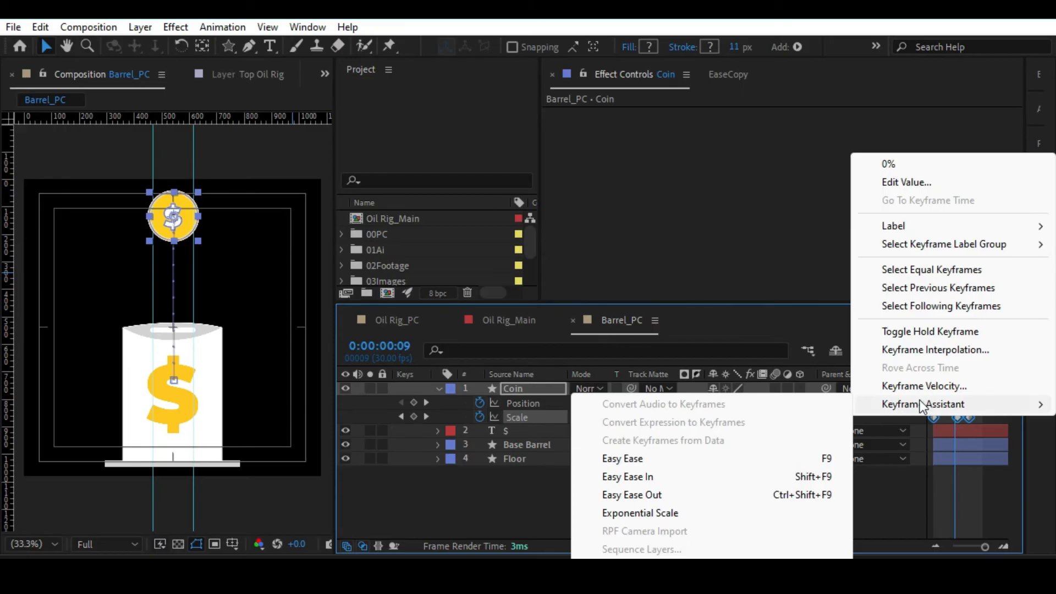
{"action": "left_click", "coordinate": [649, 460]}
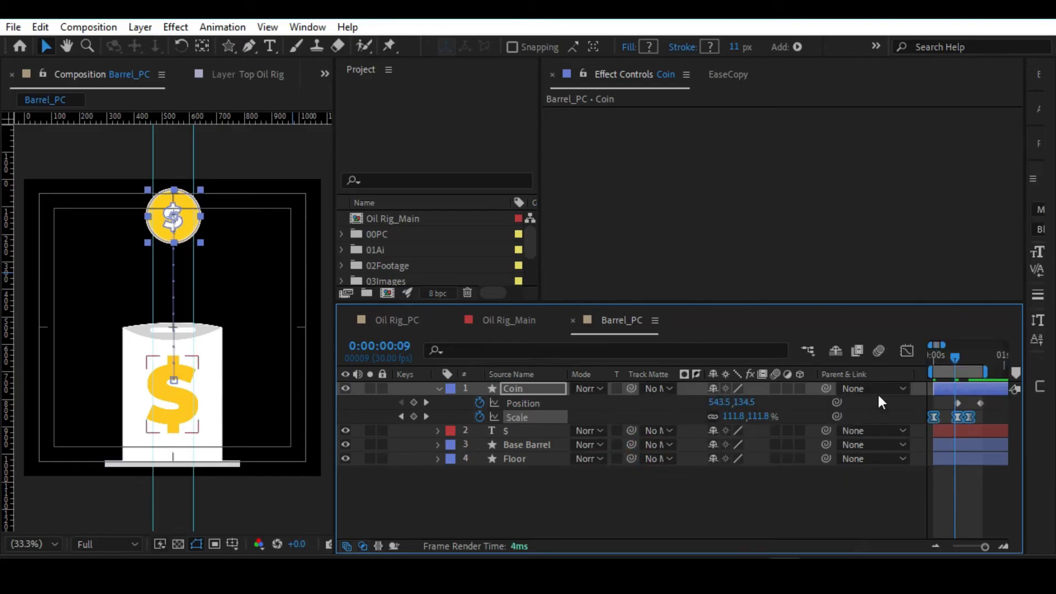
Reshape the Coin's Scale speed curve so its growth peaks sharply just before the 0:00:00:10 keyframe.
{"action": "left_click", "coordinate": [905, 352]}
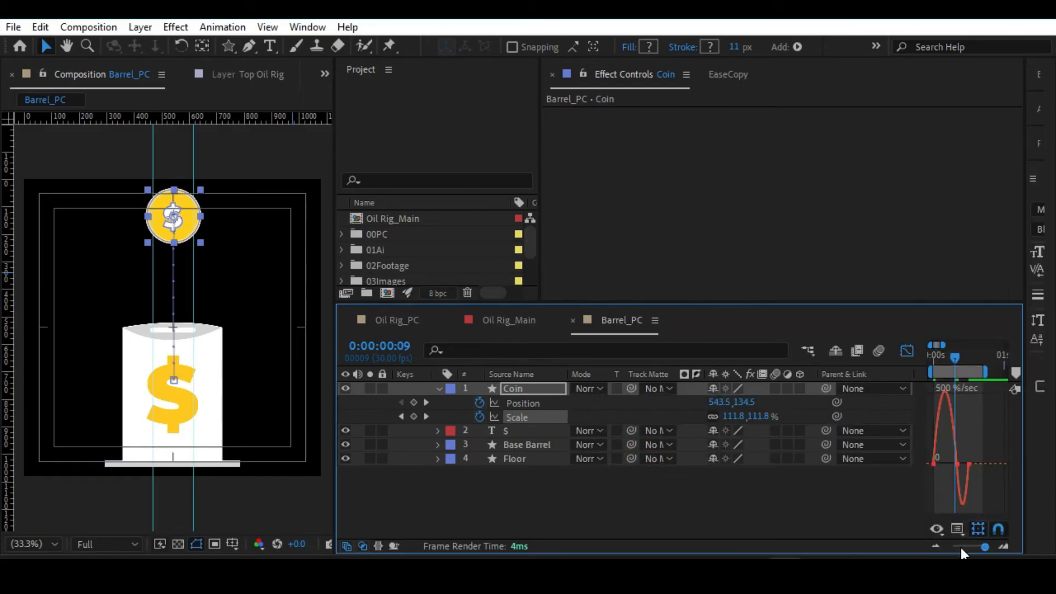
{"action": "left_click", "coordinate": [1025, 478]}
{"action": "key", "text": "equal"}
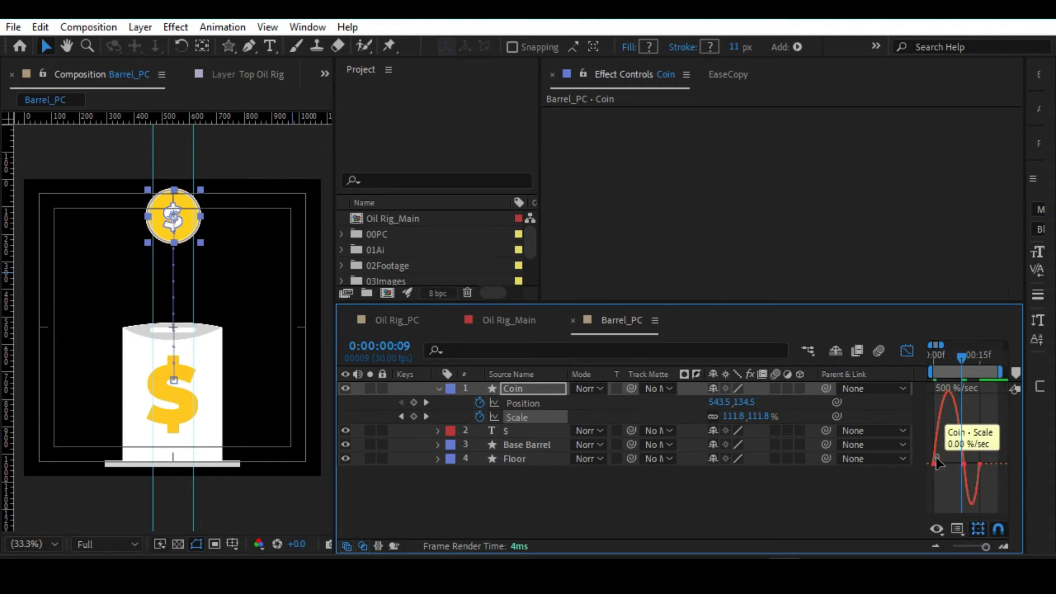
{"action": "left_click_drag", "start_coordinate": [943, 455], "coordinate": [978, 485]}
{"action": "key", "text": "ctrl+z"}
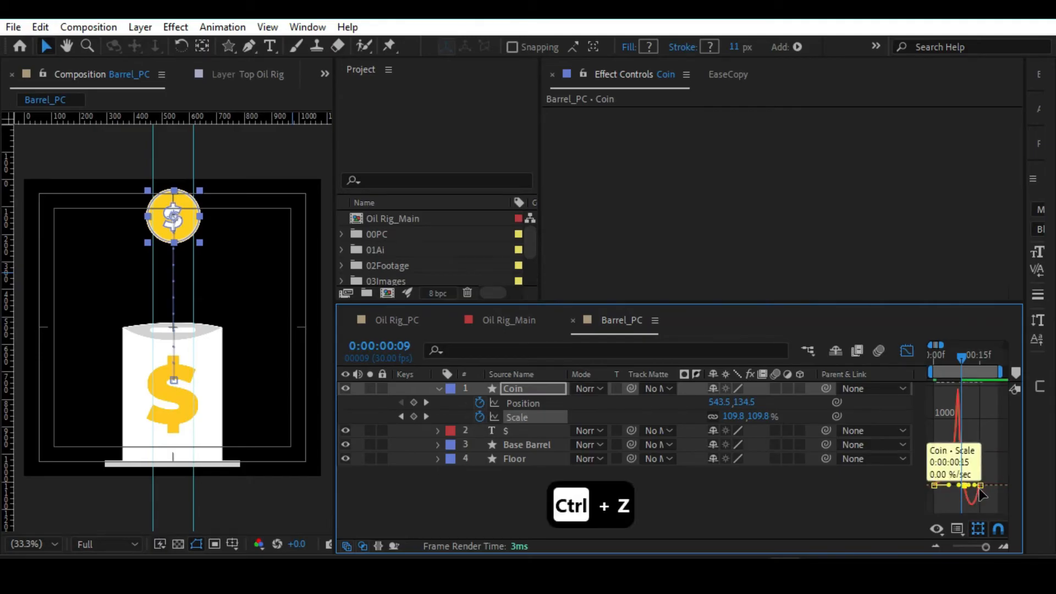
{"action": "left_click", "coordinate": [969, 484]}
{"action": "left_click_drag", "start_coordinate": [972, 487], "coordinate": [974, 484]}
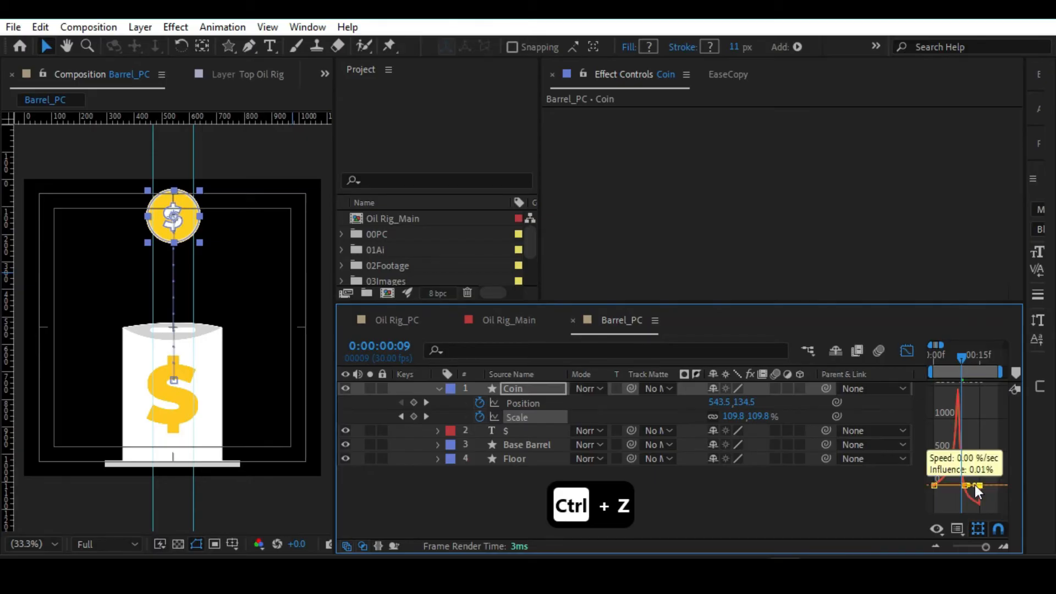
{"action": "key", "text": "ctrl+z"}
Skew the second part of the Coin's Scale speed curve toward the 0:00:00:15 keyframe and leave the graph view.
{"action": "left_click_drag", "start_coordinate": [985, 548], "coordinate": [985, 549]}
{"action": "left_click_drag", "start_coordinate": [969, 497], "coordinate": [969, 500]}
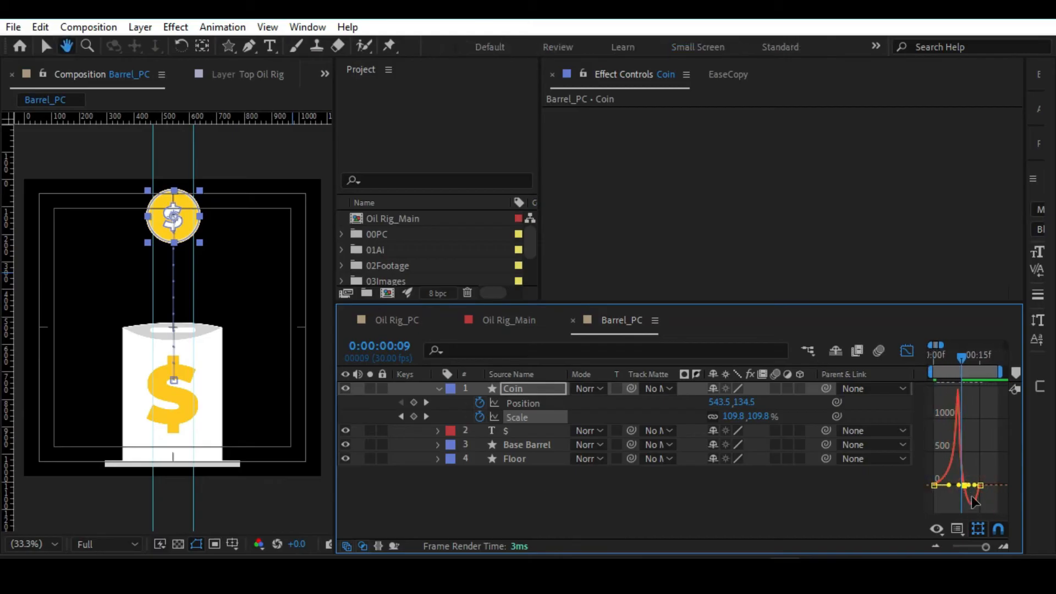
{"action": "key", "text": "v"}
{"action": "left_click_drag", "start_coordinate": [985, 546], "coordinate": [988, 546]}
{"action": "key", "text": "space"}
{"action": "left_click_drag", "start_coordinate": [980, 460], "coordinate": [962, 487]}
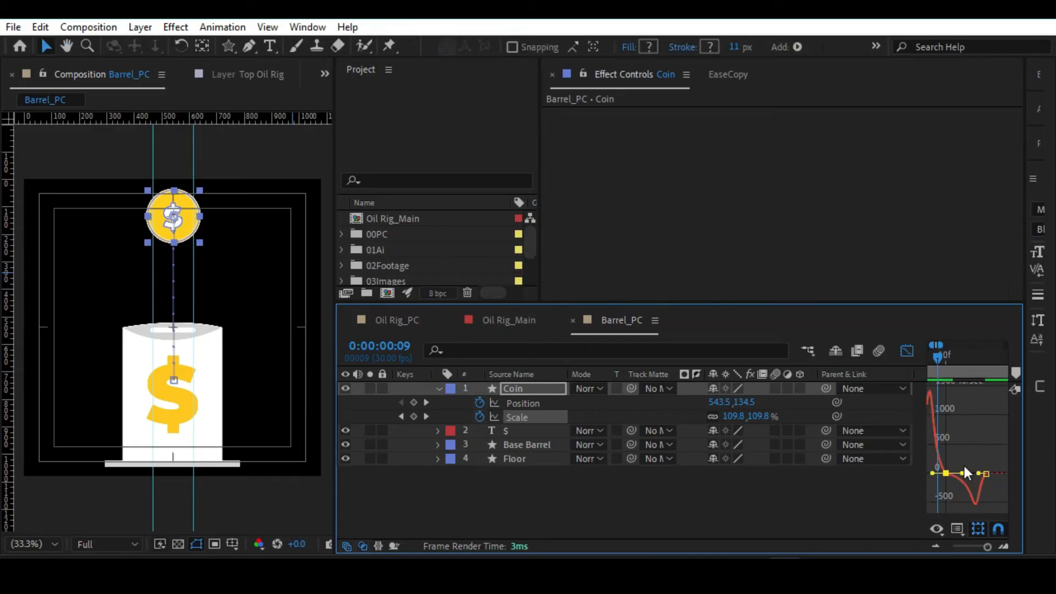
{"action": "key", "text": "space"}
{"action": "left_click_drag", "start_coordinate": [960, 441], "coordinate": [992, 439]}
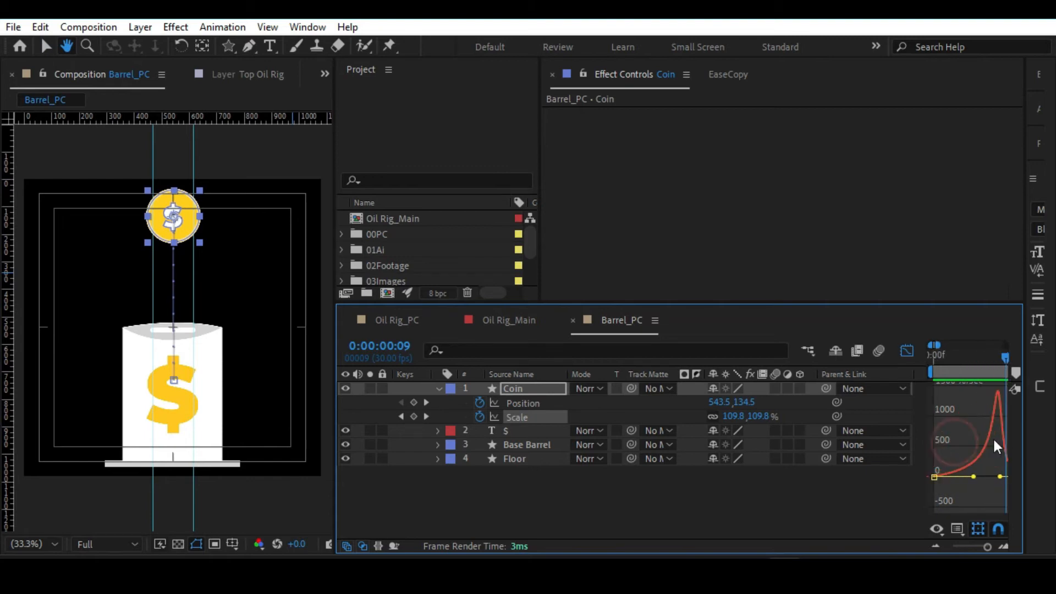
{"action": "left_click_drag", "start_coordinate": [940, 357], "coordinate": [1005, 403]}
{"action": "left_click", "coordinate": [906, 351]}
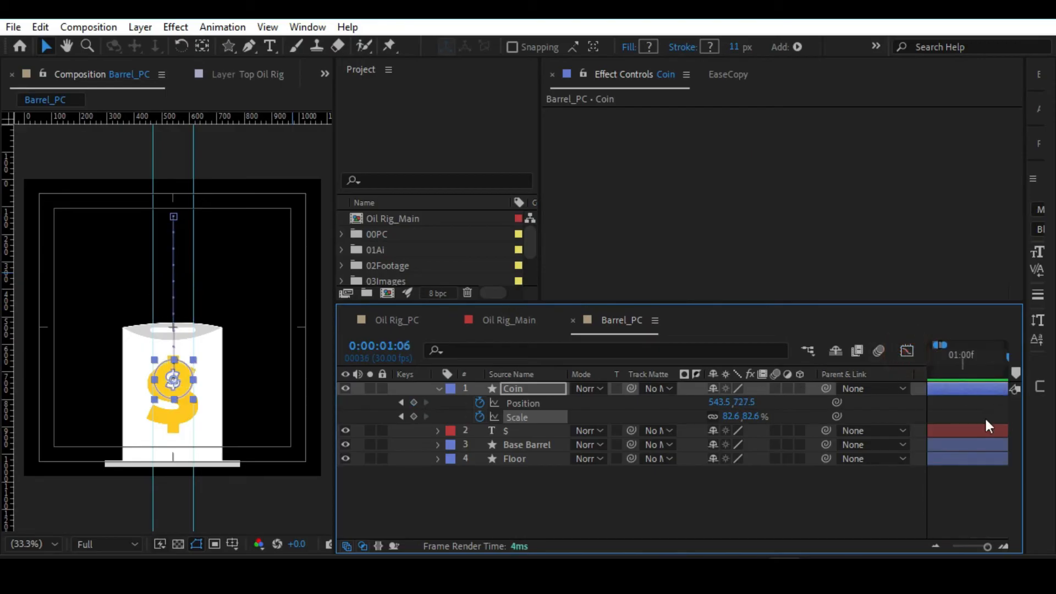
Apply Easy Ease to both Position keyframes of the Coin layer.
{"action": "left_click_drag", "start_coordinate": [987, 546], "coordinate": [982, 546]}
{"action": "left_click", "coordinate": [948, 368]}
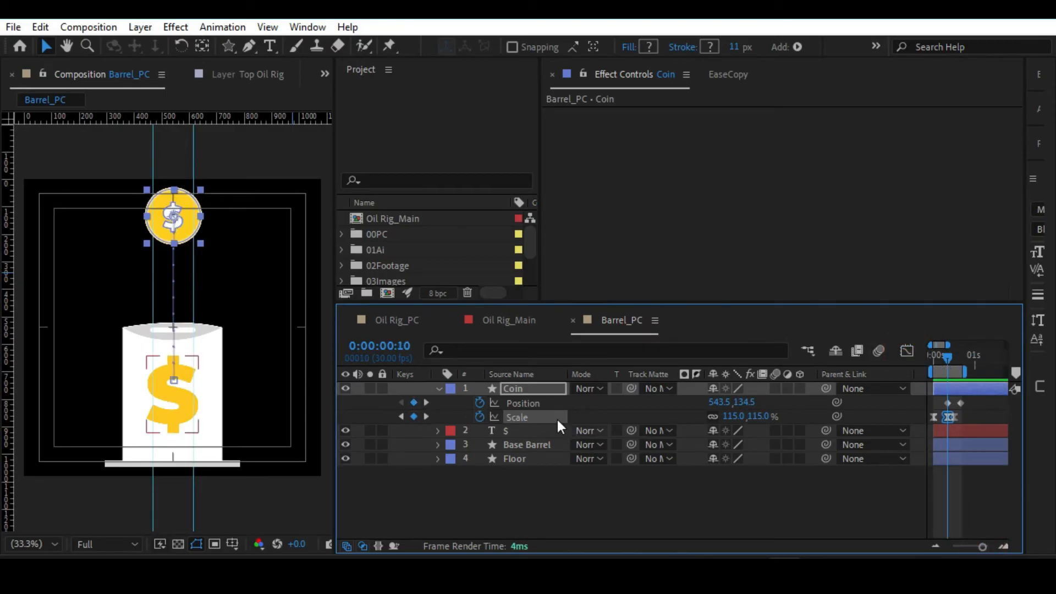
{"action": "left_click", "coordinate": [552, 404]}
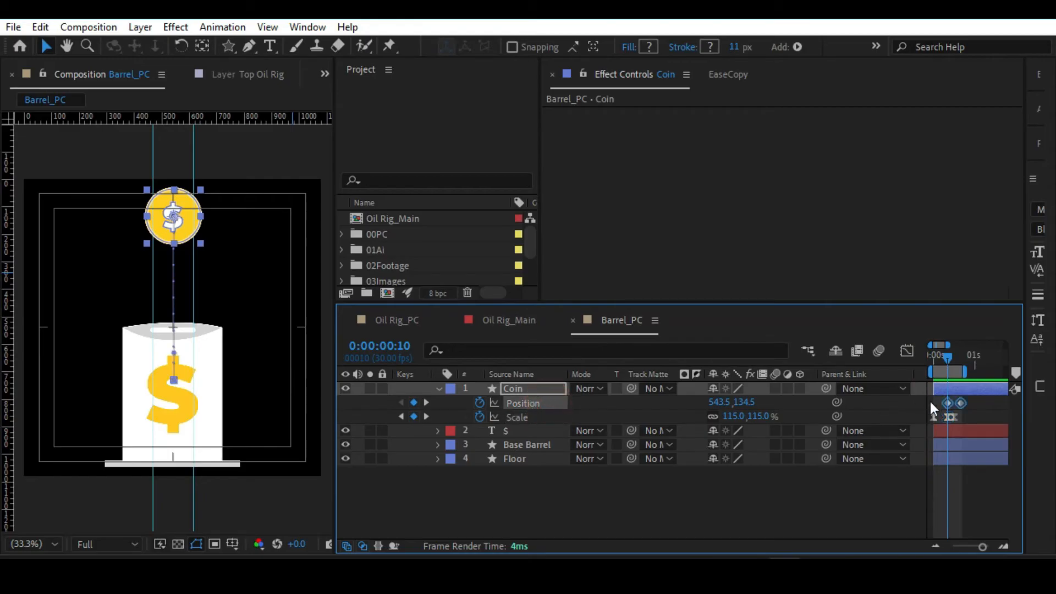
{"action": "right_click", "coordinate": [947, 405]}
{"action": "mouse_move", "coordinate": [934, 391]}
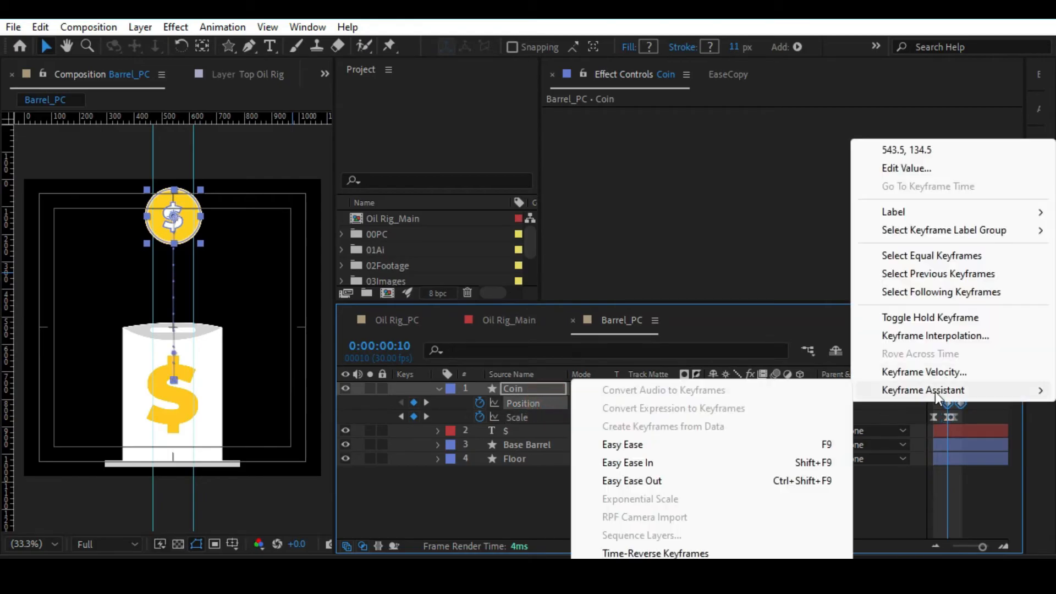
{"action": "left_click", "coordinate": [633, 448]}
Reshape the Coin's Position speed curve so the drop peaks sharply just before 0:00:00:20, and preview it from the start.
{"action": "left_click", "coordinate": [907, 350]}
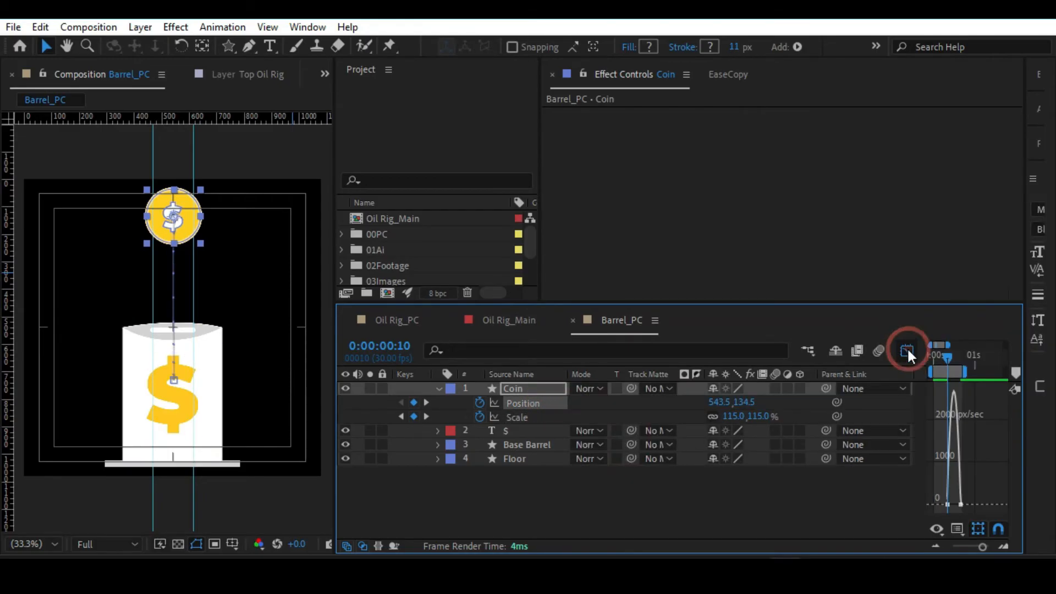
{"action": "left_click_drag", "start_coordinate": [982, 546], "coordinate": [985, 546]}
{"action": "left_click", "coordinate": [958, 504]}
{"action": "left_click_drag", "start_coordinate": [961, 504], "coordinate": [977, 506]}
{"action": "left_click_drag", "start_coordinate": [957, 362], "coordinate": [896, 359]}
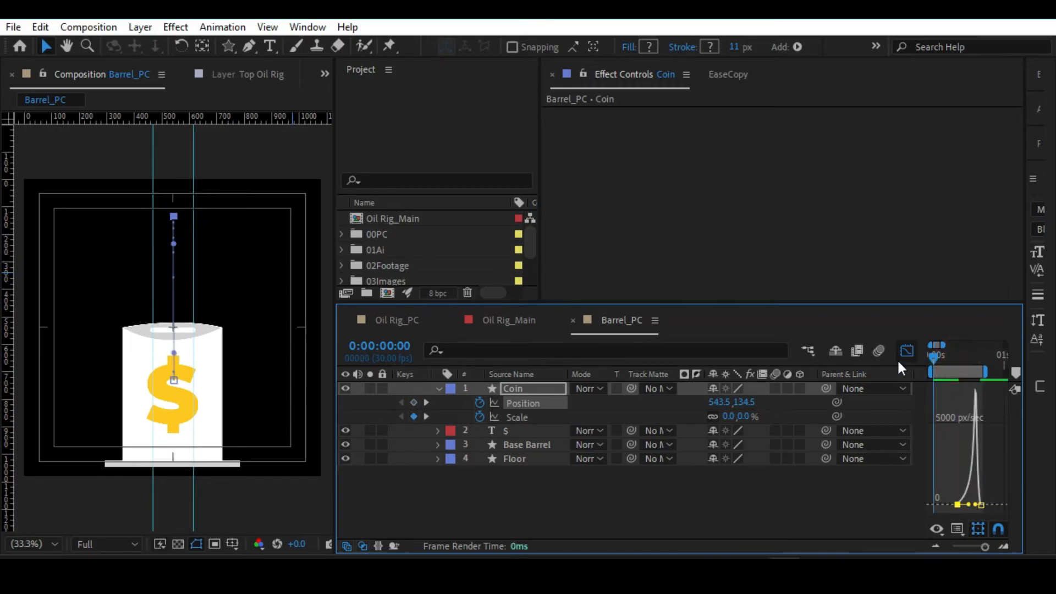
{"action": "key", "text": "space"}
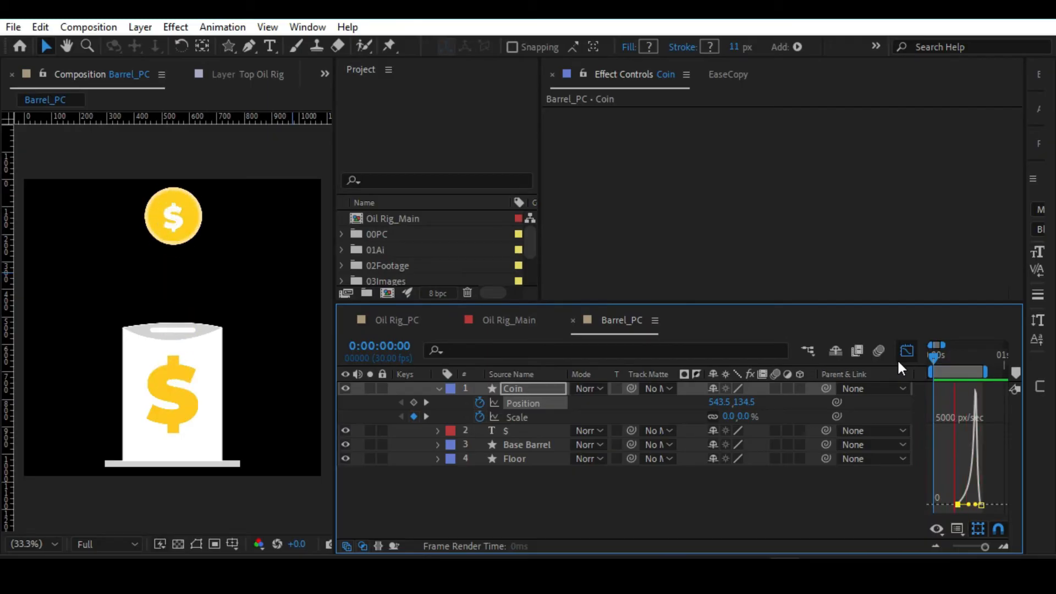
Tighten the Coin's Scale speed curve so its growth peaks immediately before the 0:00:00:10 keyframe.
{"action": "left_click", "coordinate": [901, 355]}
{"action": "left_click", "coordinate": [532, 418]}
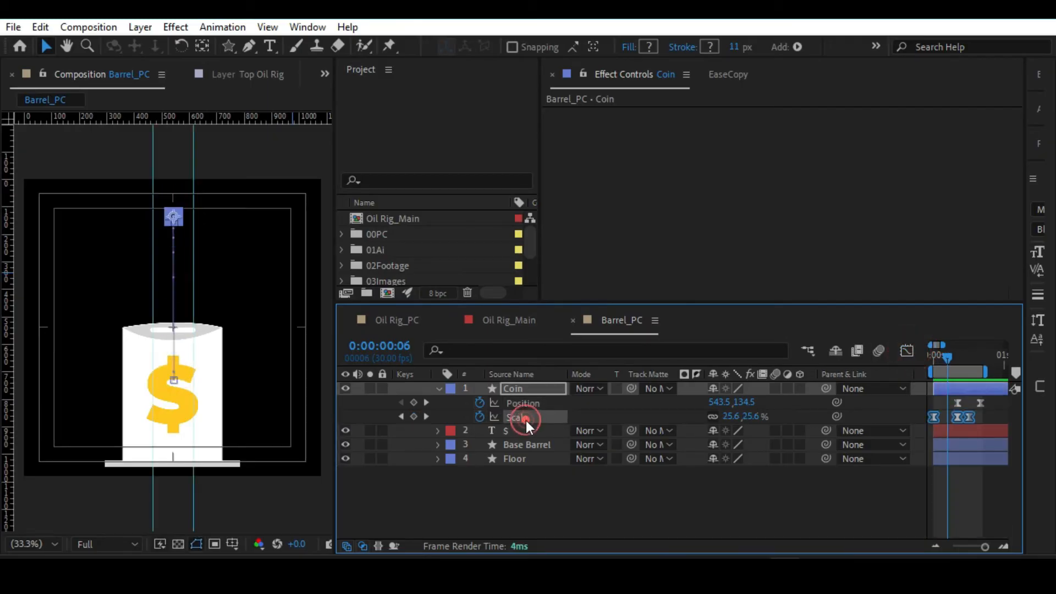
{"action": "left_click_drag", "start_coordinate": [945, 355], "coordinate": [956, 356]}
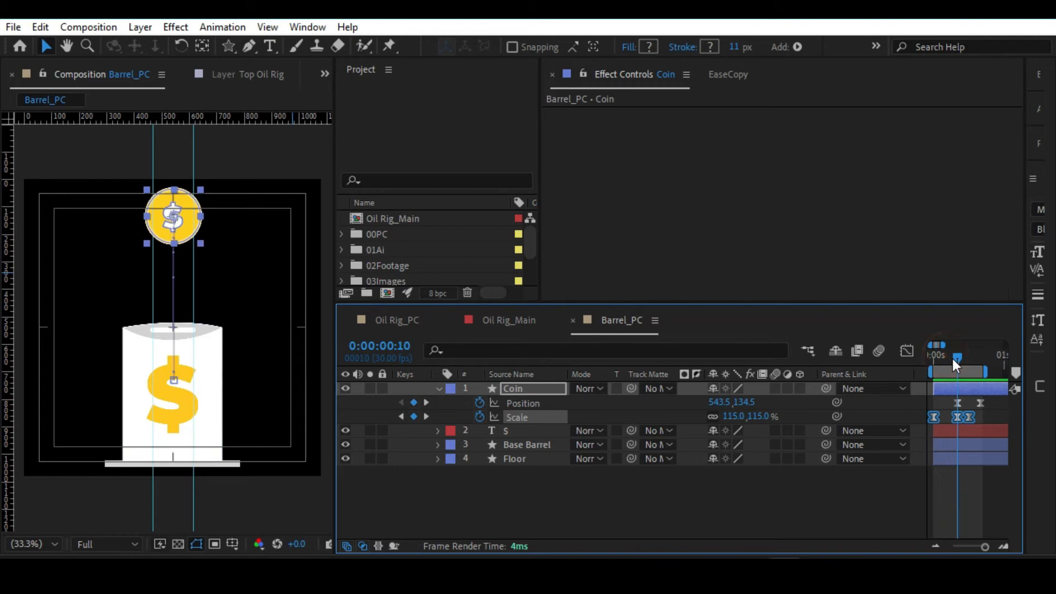
{"action": "left_click", "coordinate": [907, 352]}
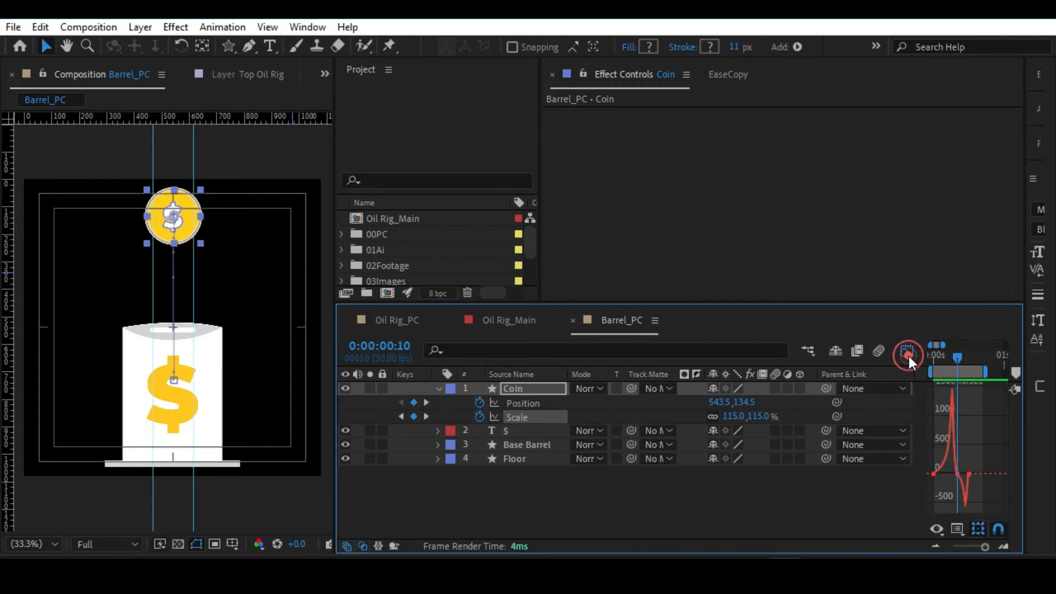
{"action": "left_click_drag", "start_coordinate": [984, 547], "coordinate": [985, 547]}
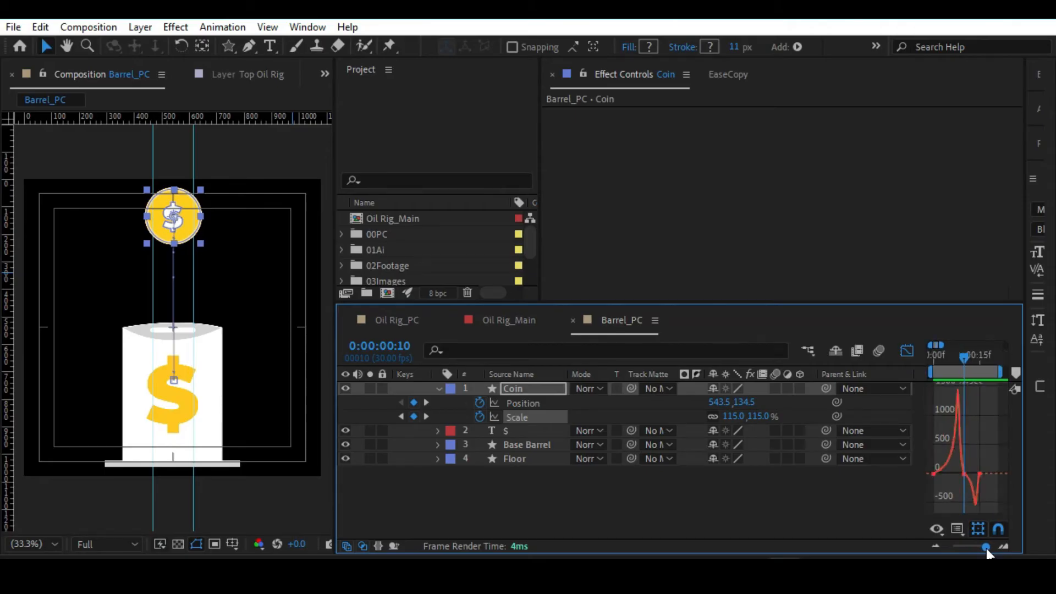
{"action": "left_click", "coordinate": [961, 476]}
{"action": "left_click_drag", "start_coordinate": [960, 474], "coordinate": [962, 474]}
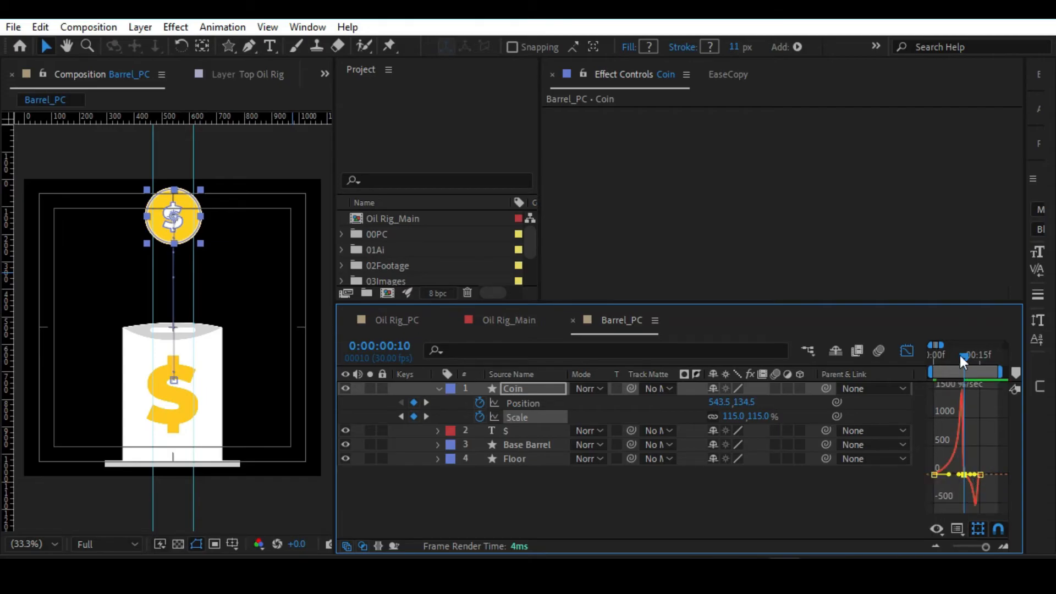
Preview the coin animation from the start, try adjusting the last Scale keyframe's easing, and undo that adjustment.
{"action": "left_click_drag", "start_coordinate": [962, 356], "coordinate": [927, 352]}
{"action": "key", "text": "space"}
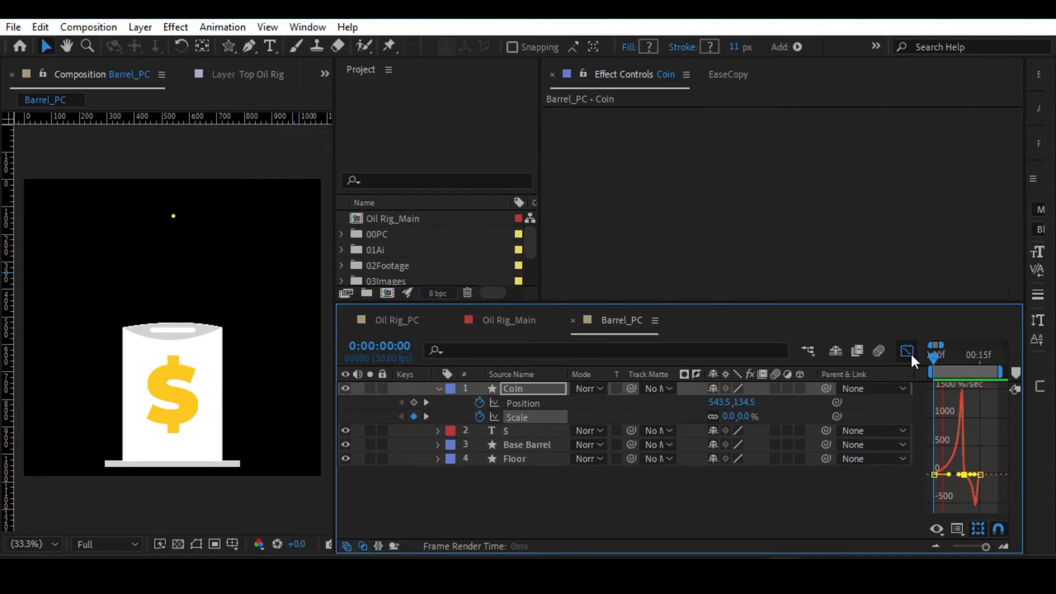
{"action": "key", "text": "space"}
{"action": "left_click", "coordinate": [979, 476]}
{"action": "left_click_drag", "start_coordinate": [979, 474], "coordinate": [980, 475]}
{"action": "key", "text": "ctrl+z"}
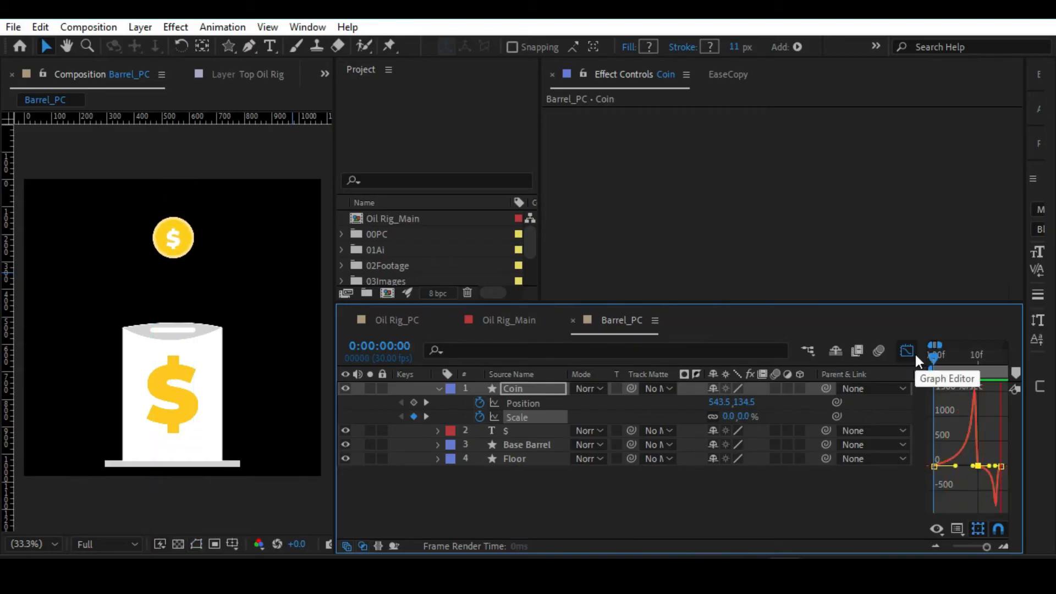
Leave the graph view, preview the coin animation, collapse the Coin layer's properties and save the project.
{"action": "left_click", "coordinate": [914, 354]}
{"action": "left_click_drag", "start_coordinate": [986, 546], "coordinate": [980, 547]}
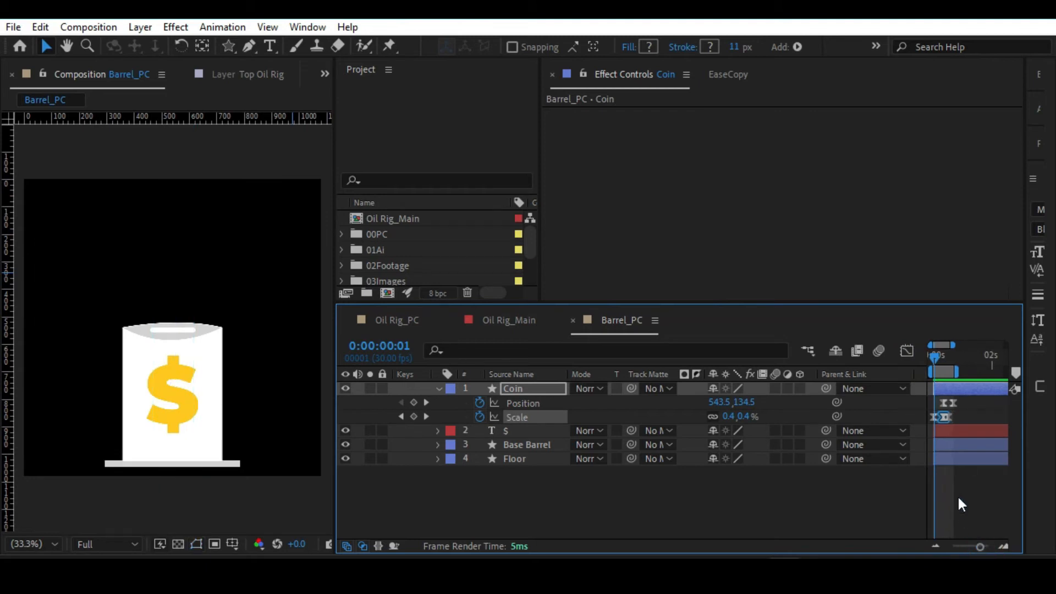
{"action": "key", "text": "space"}
{"action": "left_click", "coordinate": [435, 389]}
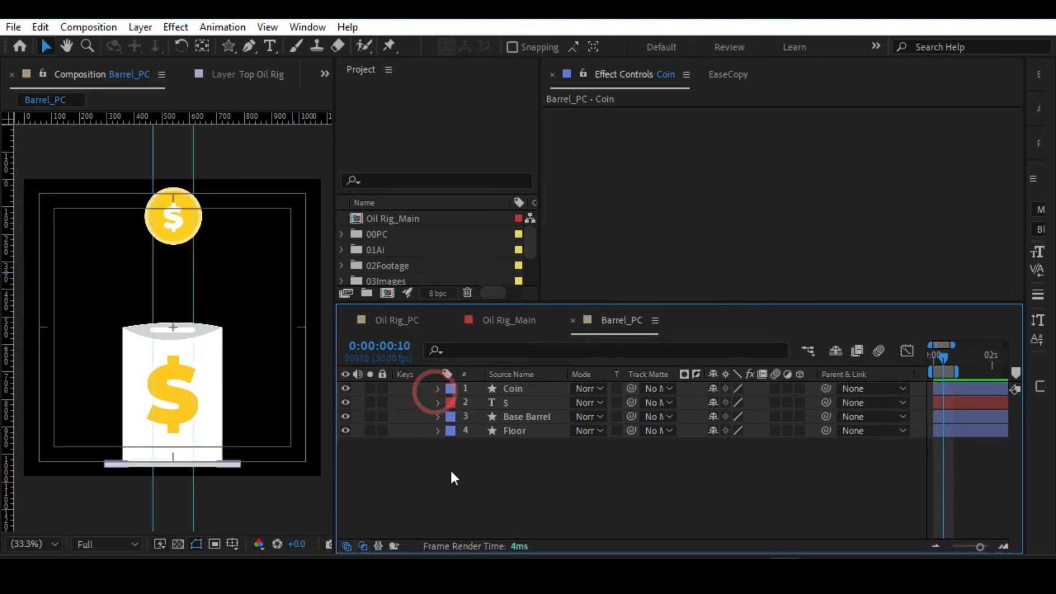
{"action": "key", "text": "ctrl+s"}
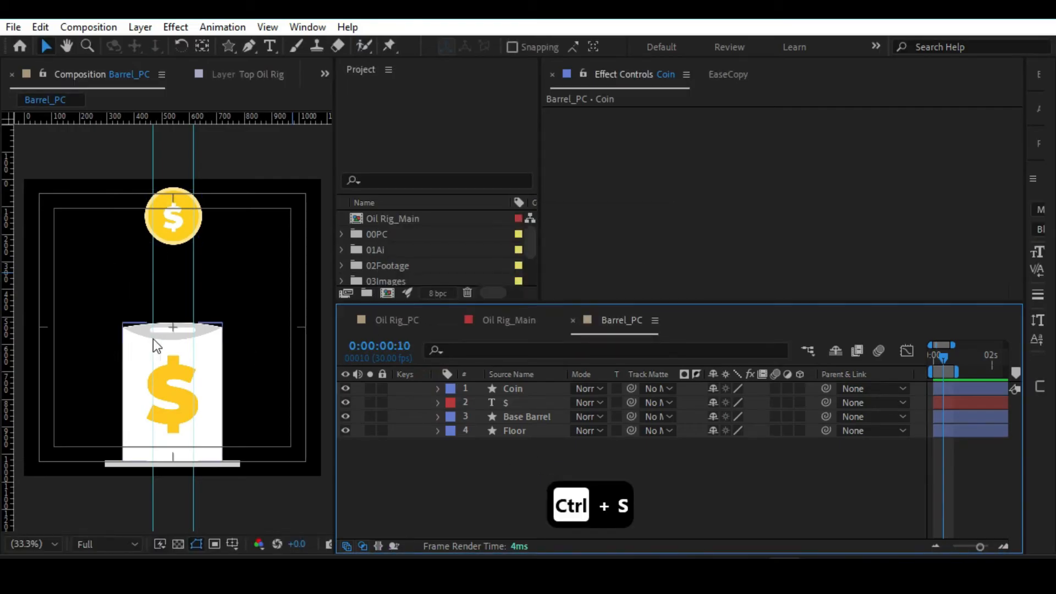
Draw a yellow rectangle from the barrel's slot down over the dollar sign and set its stroke width to 0 px.
{"action": "scroll", "coordinate": [245, 323], "scroll_direction": "up", "scroll_amount": 2}
{"action": "left_click_drag", "start_coordinate": [245, 323], "coordinate": [235, 214]}
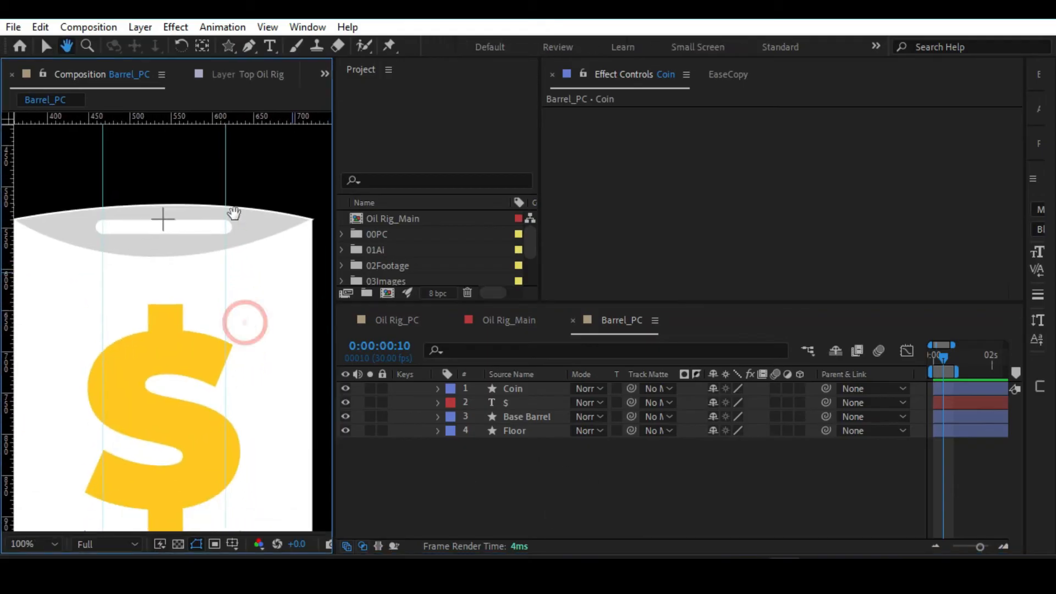
{"action": "left_click", "coordinate": [228, 44]}
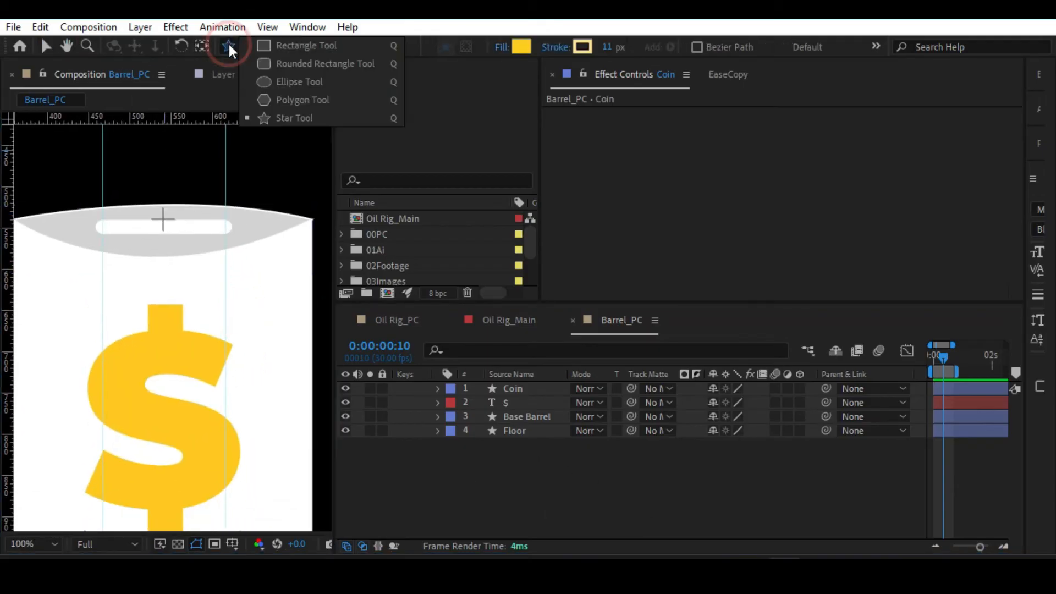
{"action": "left_click", "coordinate": [295, 47]}
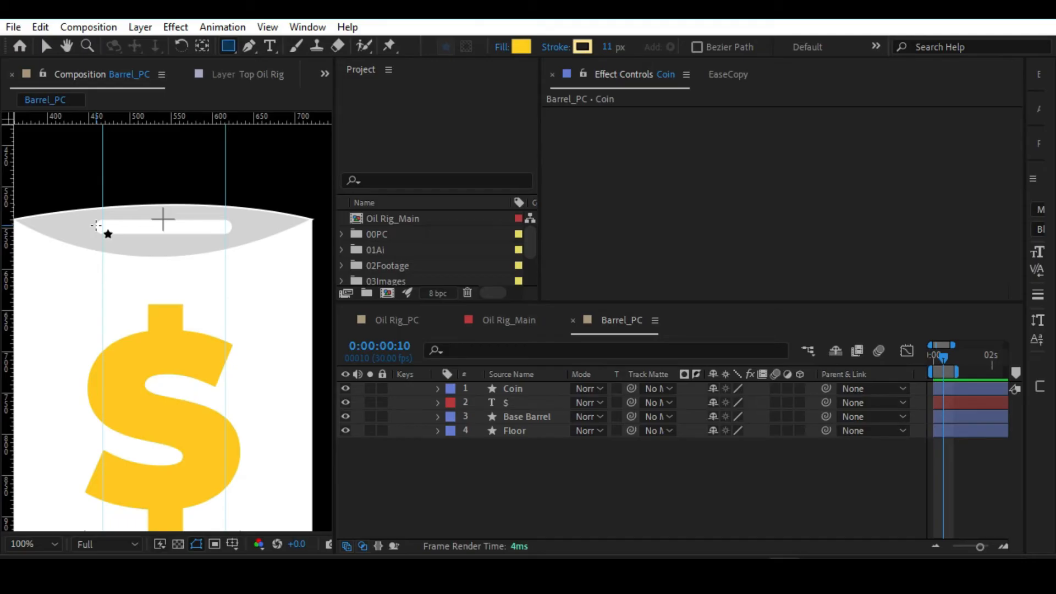
{"action": "left_click_drag", "start_coordinate": [96, 225], "coordinate": [228, 379]}
{"action": "left_click_drag", "start_coordinate": [611, 47], "coordinate": [306, 111]}
Replace the rectangle with a redrawn one starting at the slot, and hide the guides.
{"action": "left_click", "coordinate": [527, 388]}
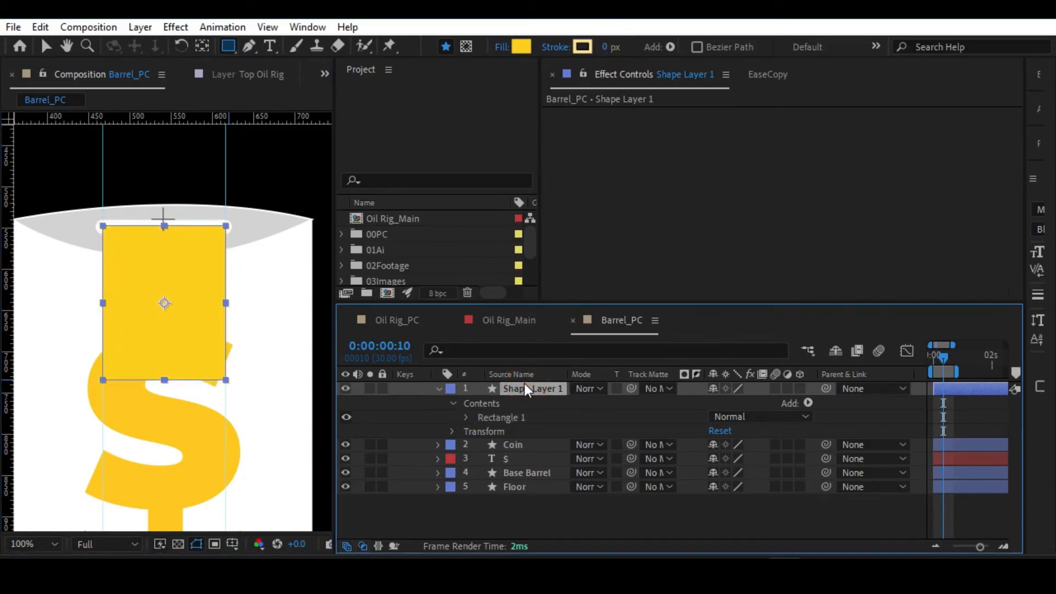
{"action": "key", "text": "Delete"}
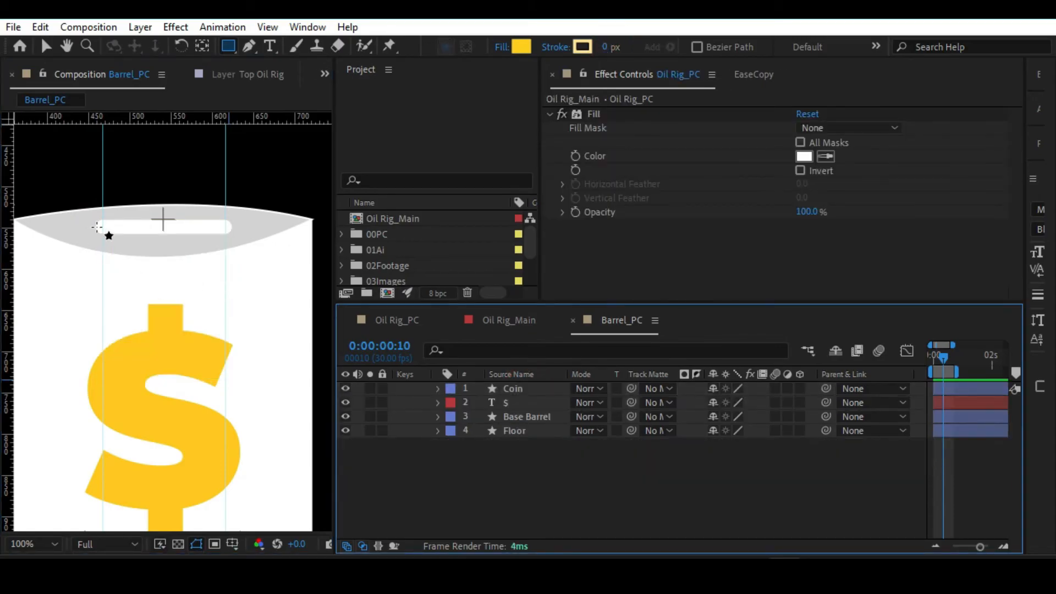
{"action": "left_click_drag", "start_coordinate": [98, 227], "coordinate": [235, 379]}
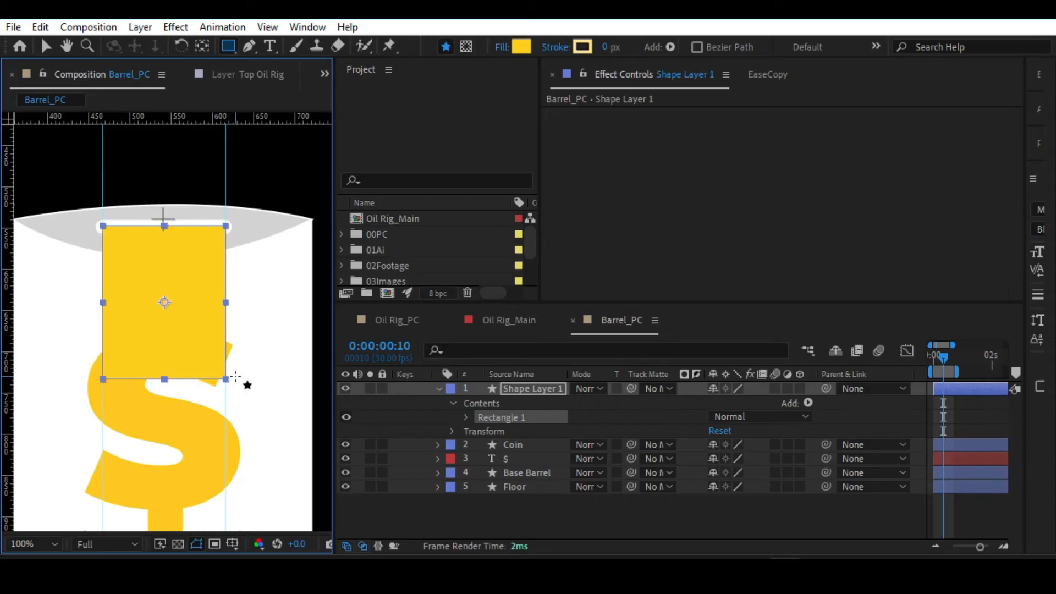
{"action": "key", "text": "ctrl+semicolon"}
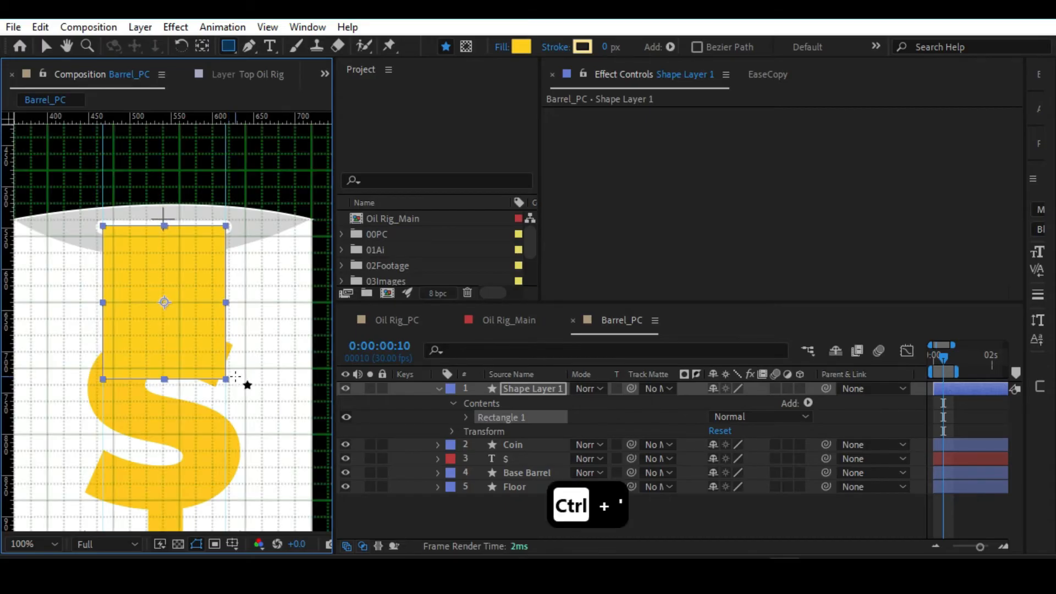
{"action": "key", "text": "ctrl+apostrophe"}
{"action": "key", "text": "ctrl+apostrophe"}
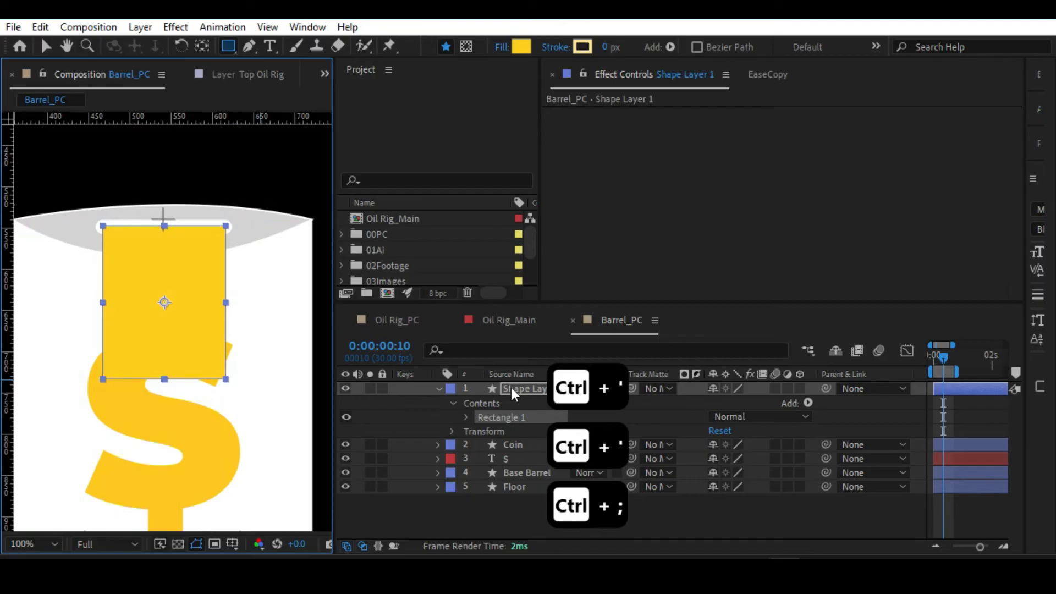
Delete the redrawn rectangle and draw a taller one across the slot's full width, reaching down past the dollar sign.
{"action": "left_click", "coordinate": [525, 387]}
{"action": "key", "text": "Delete"}
{"action": "mouse_move", "coordinate": [97, 218]}
{"action": "left_mouse_down"}
{"action": "mouse_move", "coordinate": [230, 386]}
{"action": "mouse_move", "coordinate": [232, 537]}
{"action": "left_mouse_up"}
{"action": "left_click_drag", "start_coordinate": [184, 502], "coordinate": [188, 320]}
{"action": "key", "text": "v"}
Rename the new rectangle's shape layer as Matte For Coin.
{"action": "left_click", "coordinate": [438, 389]}
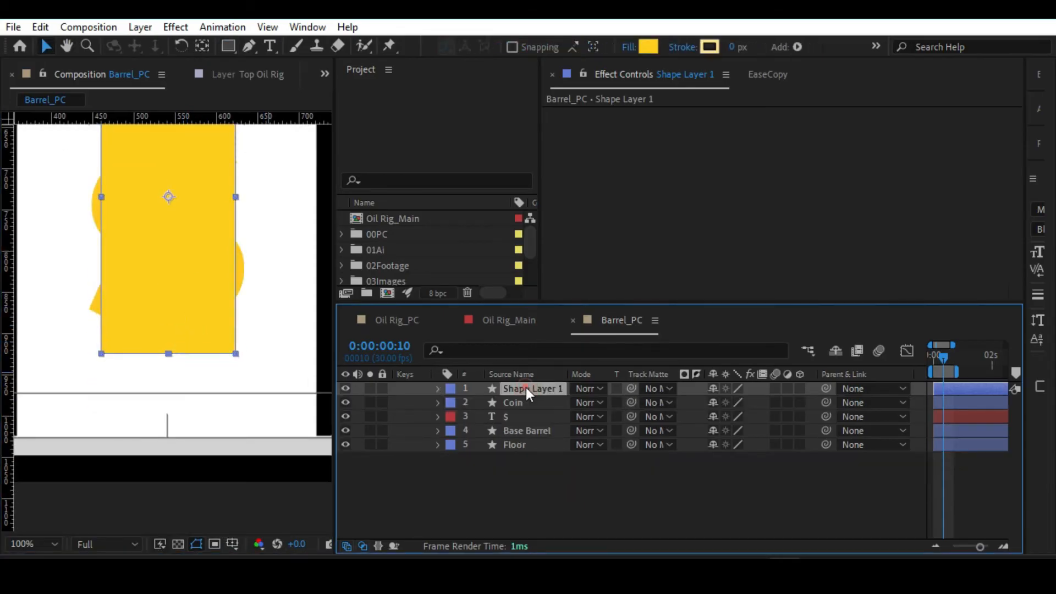
{"action": "key", "text": "Return"}
{"action": "type", "text": "Matte FOr"}
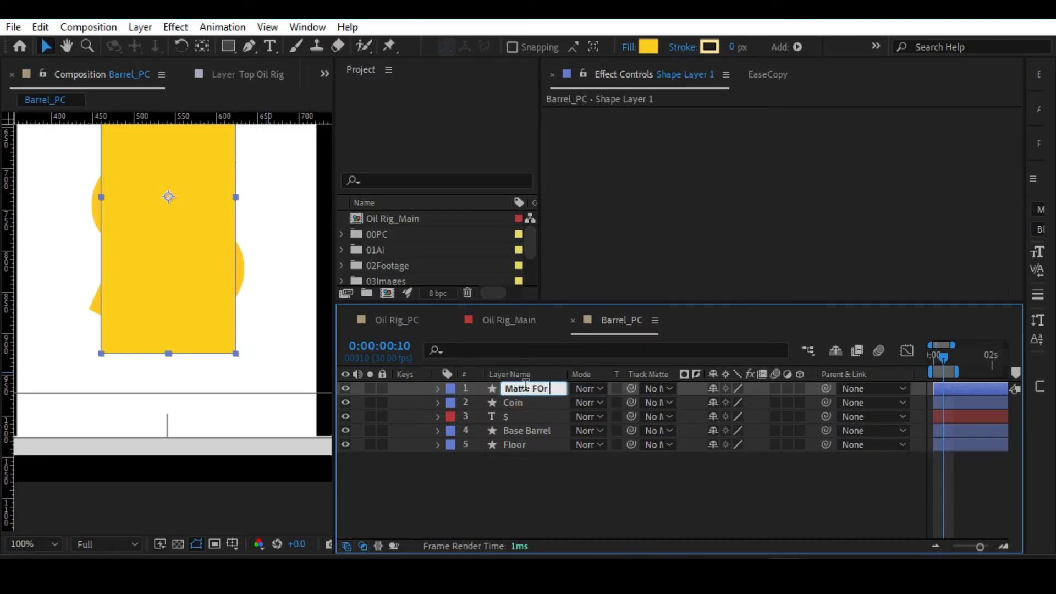
{"action": "key", "text": "BackSpace"}
{"action": "type", "text": "or Coin"}
{"action": "key", "text": "Return"}
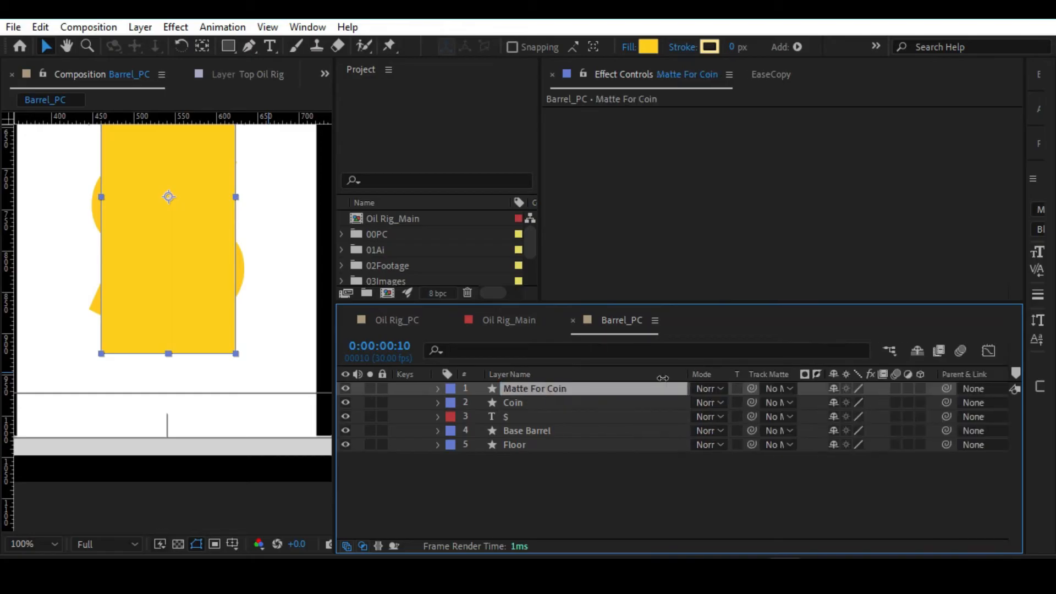
Check how the Matte For Coin rectangle lines up with the barrel's slot and undo the last two changes.
{"action": "left_click", "coordinate": [437, 389]}
{"action": "left_click", "coordinate": [438, 389]}
{"action": "key", "text": "alt+slash"}
{"action": "scroll", "coordinate": [205, 326], "scroll_direction": "up", "scroll_amount": 2}
{"action": "left_click_drag", "start_coordinate": [205, 326], "coordinate": [175, 245]}
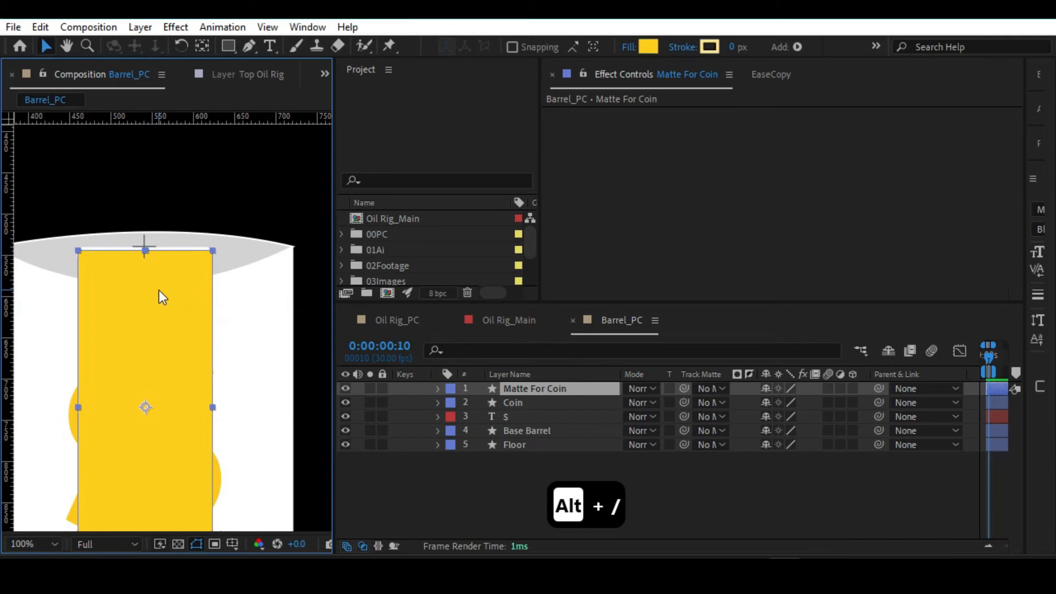
{"action": "key", "text": "ctrl+z"}
{"action": "key", "text": "ctrl+z"}
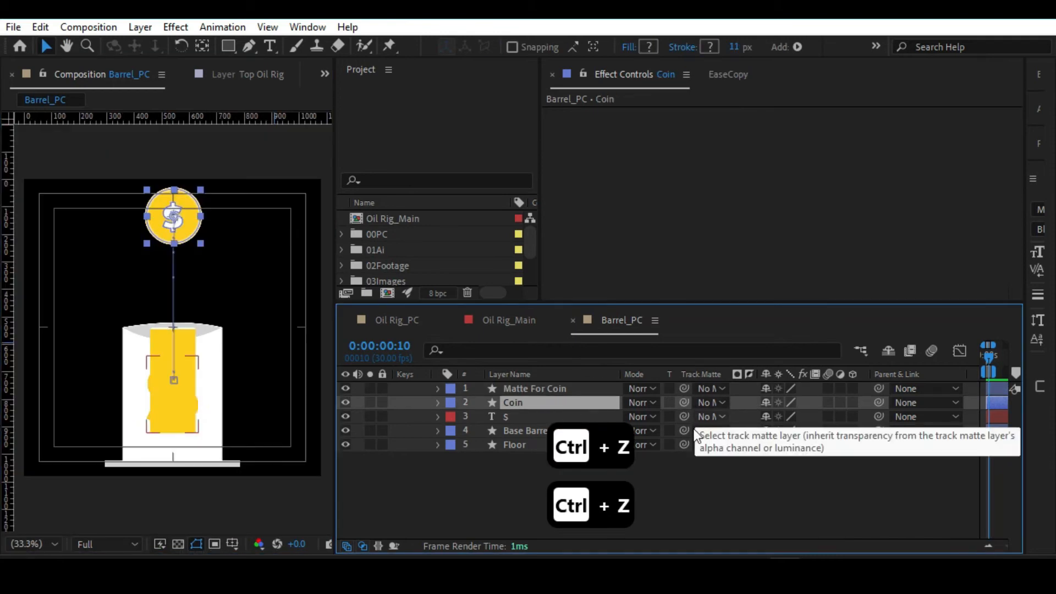
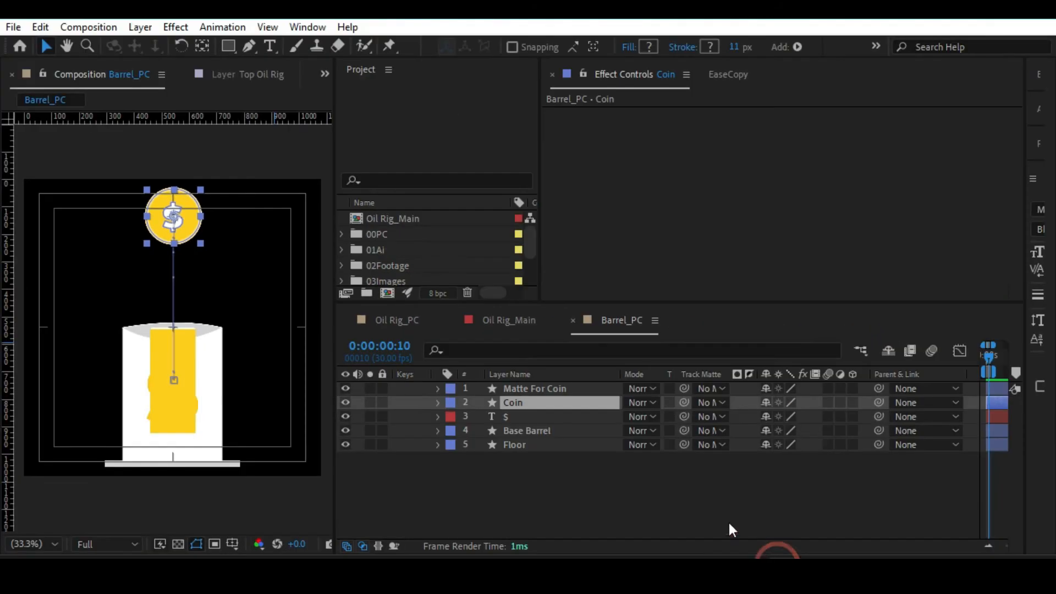
Set the Coin layer's track matte to the Matte For Coin layer.
{"action": "left_click", "coordinate": [533, 388]}
{"action": "left_click", "coordinate": [710, 402]}
{"action": "left_click", "coordinate": [540, 401]}
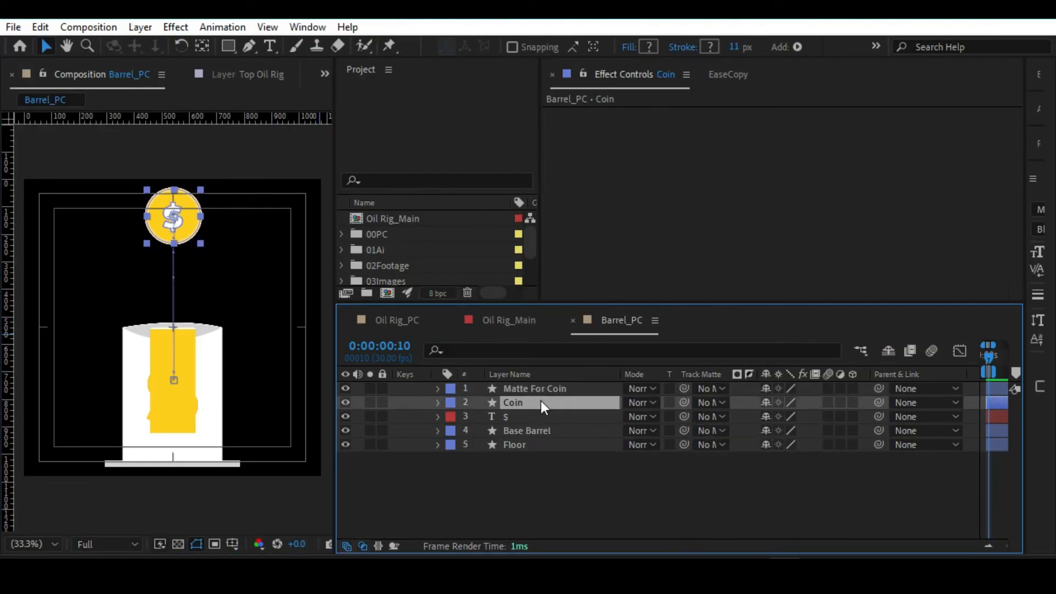
{"action": "left_click", "coordinate": [713, 406]}
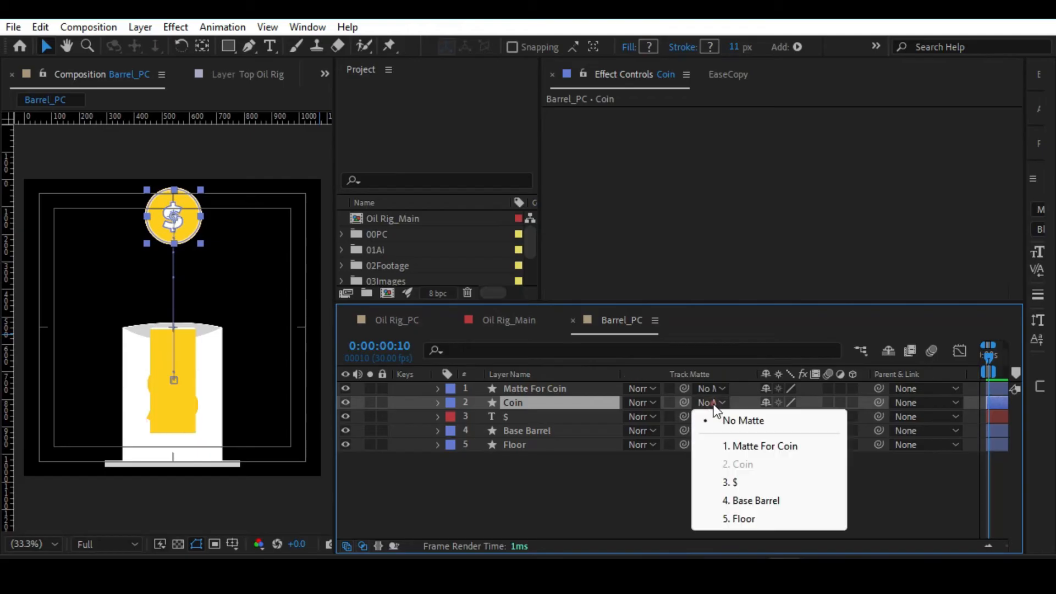
{"action": "left_click", "coordinate": [730, 448]}
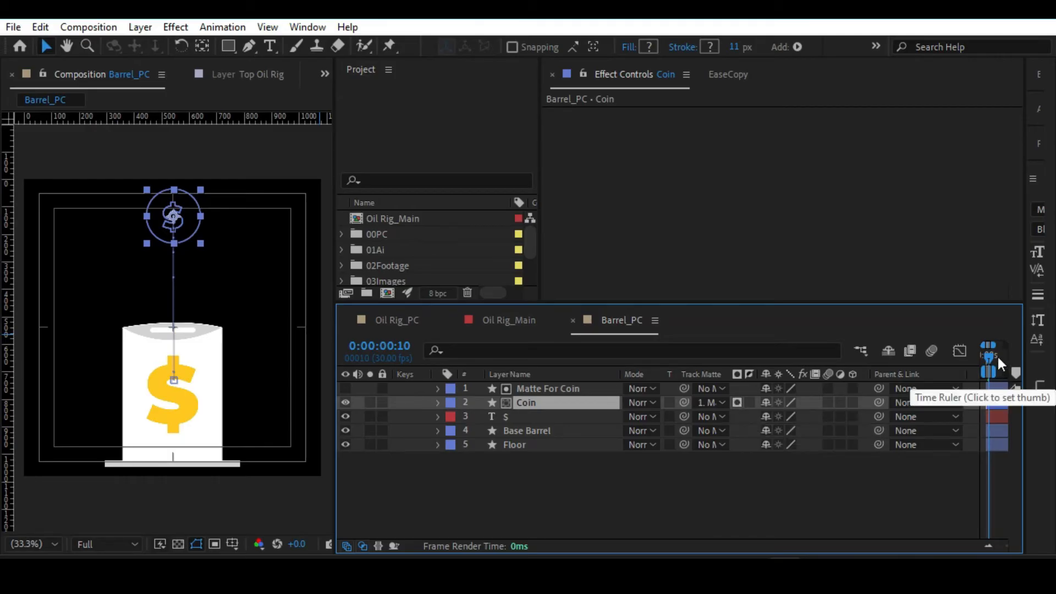
Invert the Coin layer's track matte so the coin is hidden inside the matte rectangle, and preview the drop.
{"action": "left_click_drag", "start_coordinate": [989, 355], "coordinate": [991, 355]}
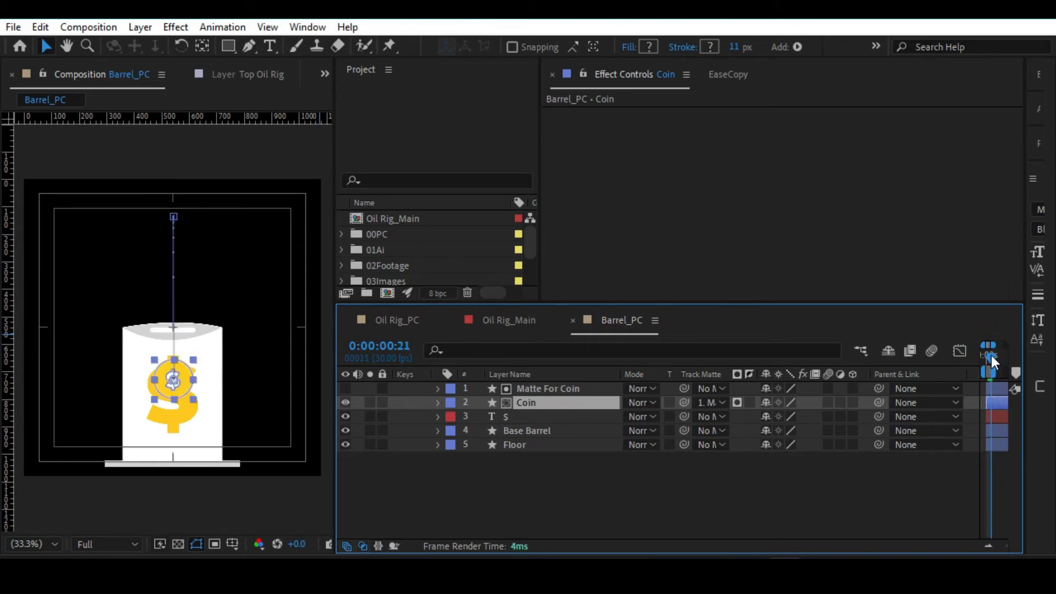
{"action": "left_click", "coordinate": [543, 387]}
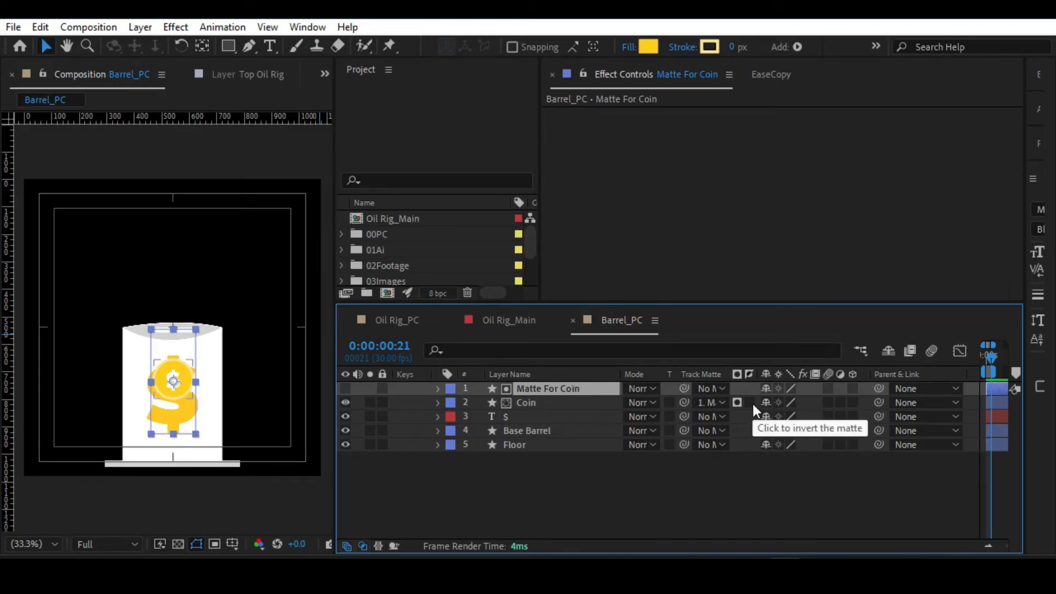
{"action": "left_click", "coordinate": [749, 402]}
{"action": "key", "text": "space"}
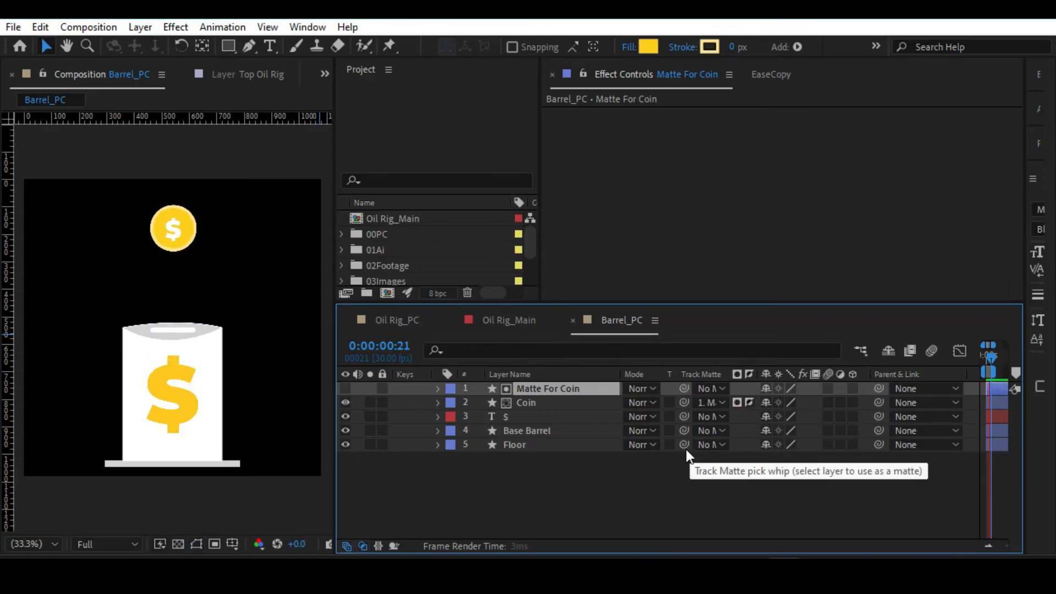
{"action": "key", "text": "space"}
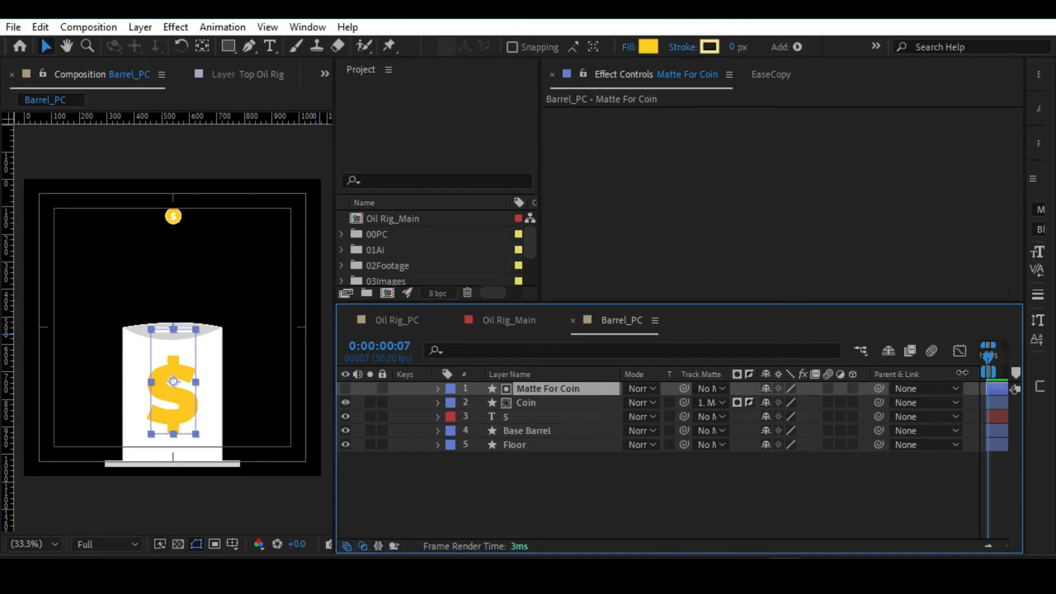
Widen the timeline, and at frame 18 nudge the Matte For Coin rectangle down so its upper edge meets the slot's lower edge.
{"action": "left_click", "coordinate": [535, 405]}
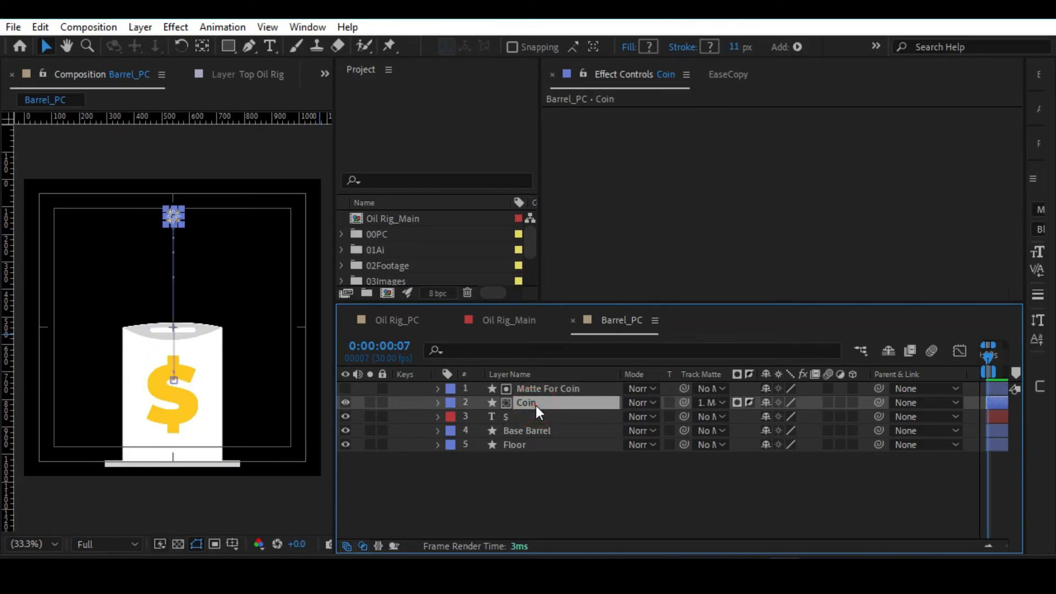
{"action": "key", "text": "slash"}
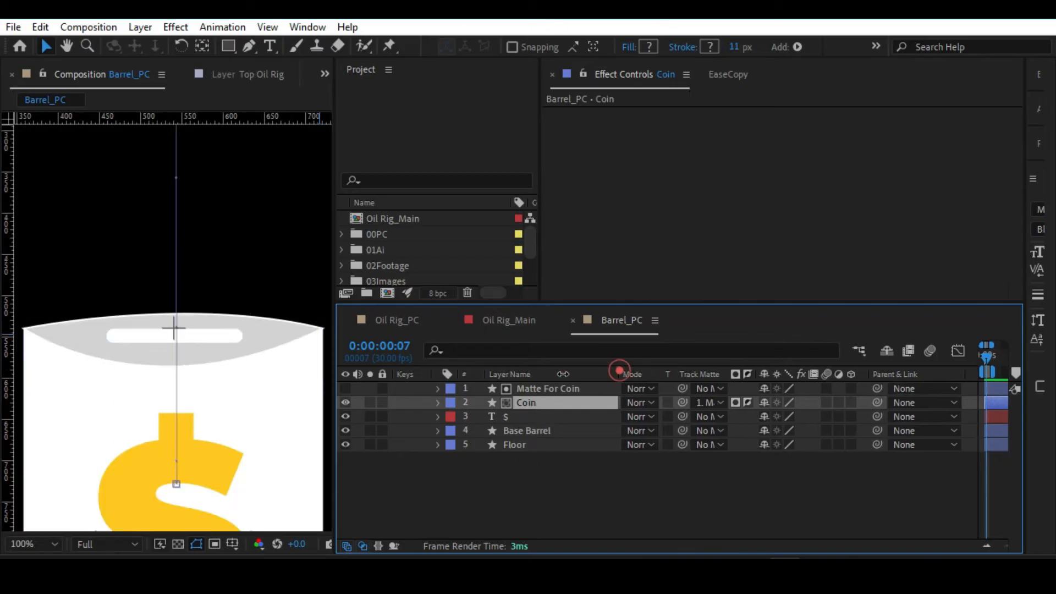
{"action": "left_click_drag", "start_coordinate": [334, 352], "coordinate": [154, 337]}
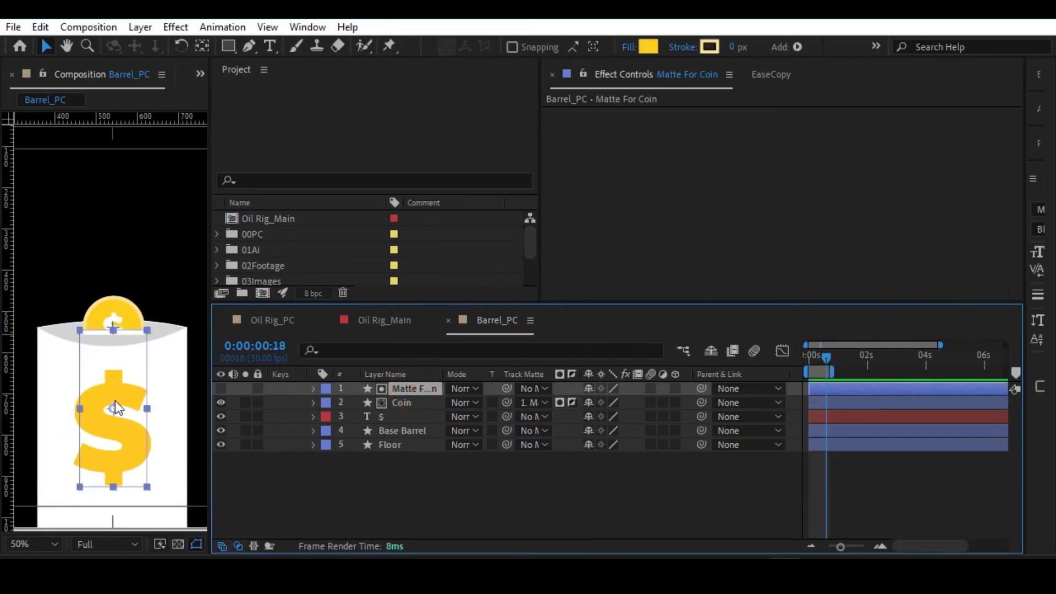
{"action": "left_click", "coordinate": [114, 404]}
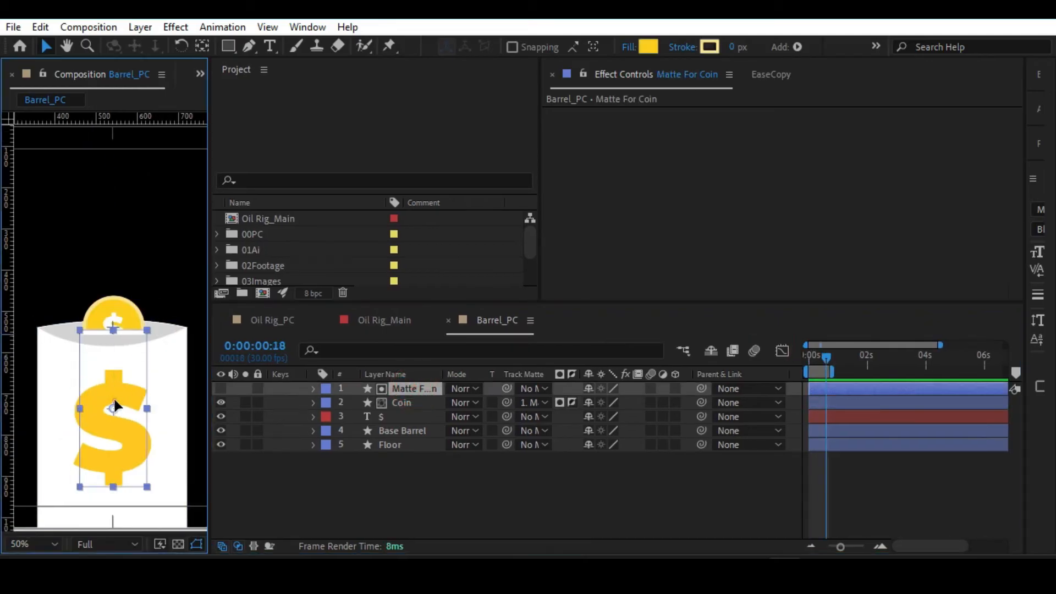
{"action": "left_click_drag", "start_coordinate": [114, 406], "coordinate": [115, 408]}
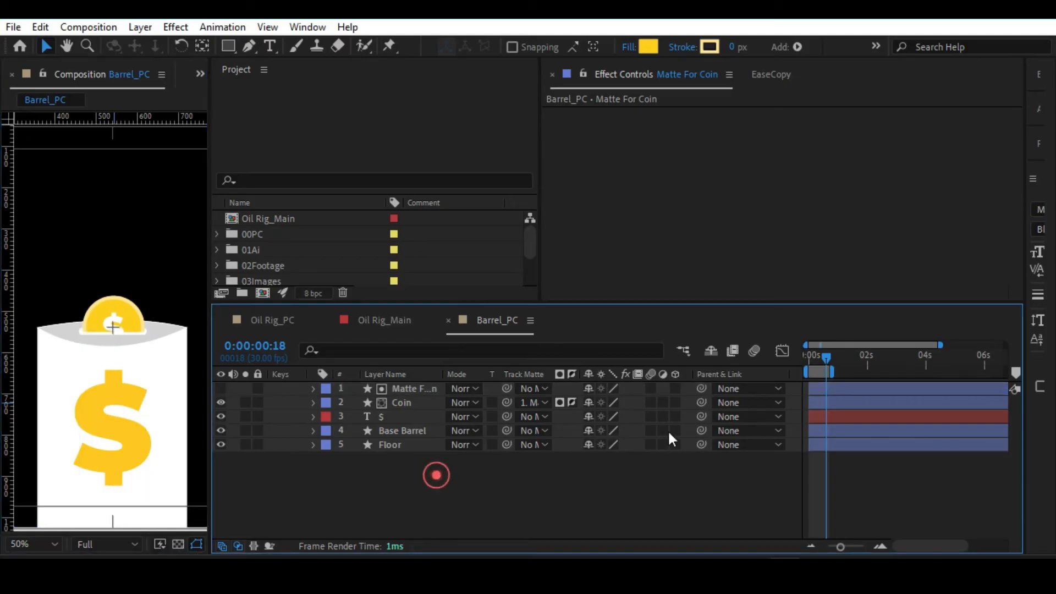
{"action": "left_click", "coordinate": [436, 474]}
Reveal the Coin layer's keyframes, enlarge the time scale and check the coin at frames 10 and 20.
{"action": "left_click", "coordinate": [371, 401]}
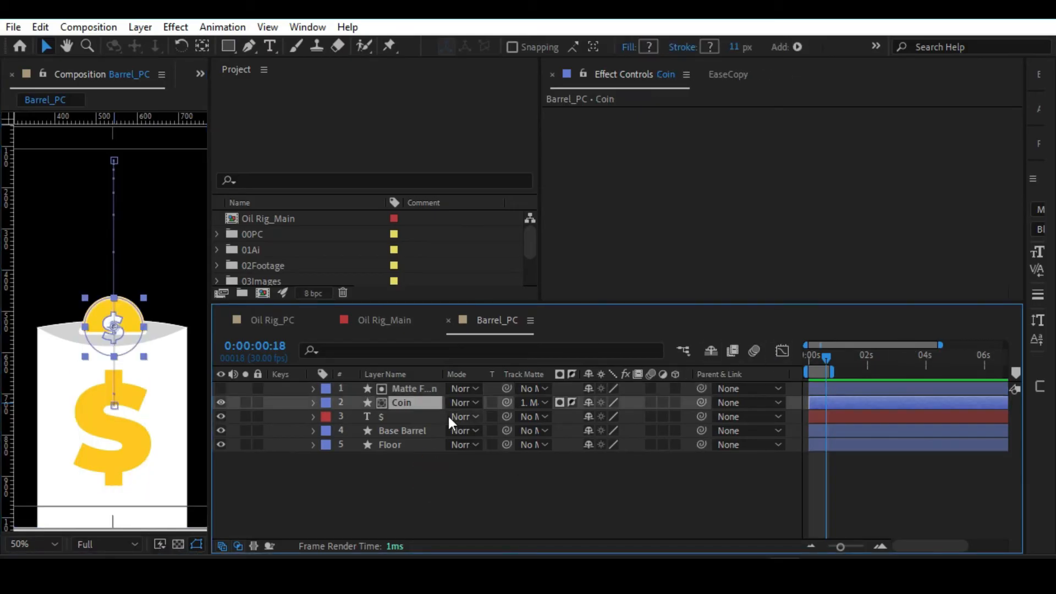
{"action": "key", "text": "u"}
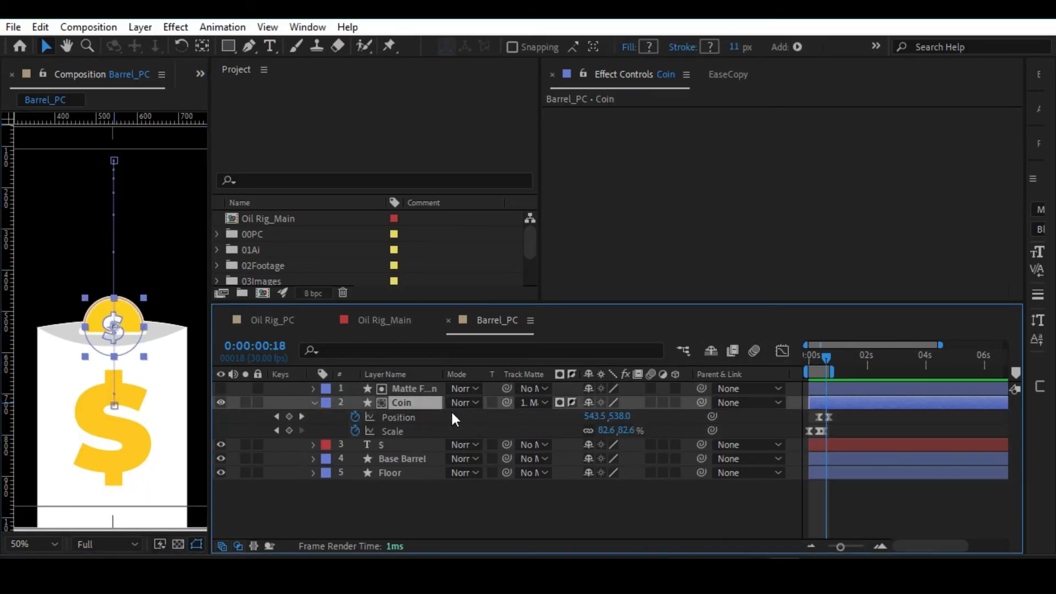
{"action": "left_click", "coordinate": [828, 355]}
{"action": "left_click_drag", "start_coordinate": [852, 546], "coordinate": [857, 546]}
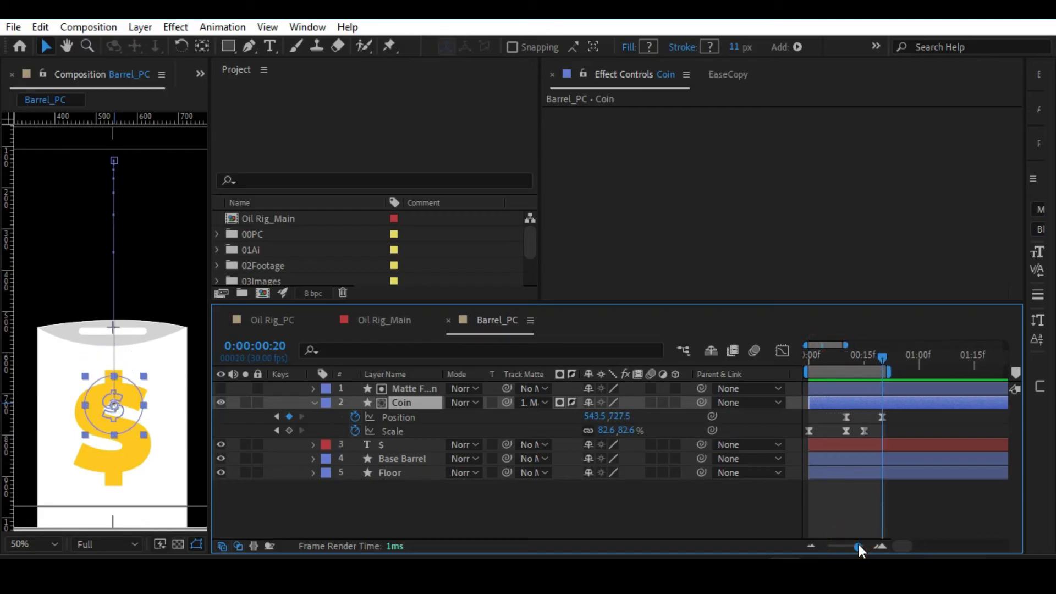
{"action": "left_click", "coordinate": [846, 360]}
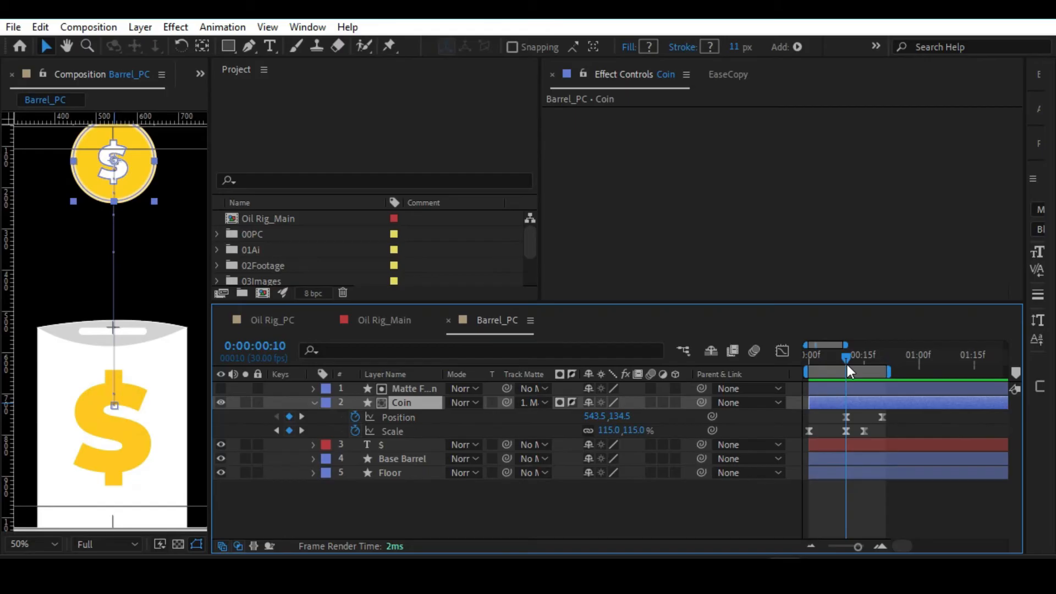
{"action": "key", "text": "shift+Page_Down"}
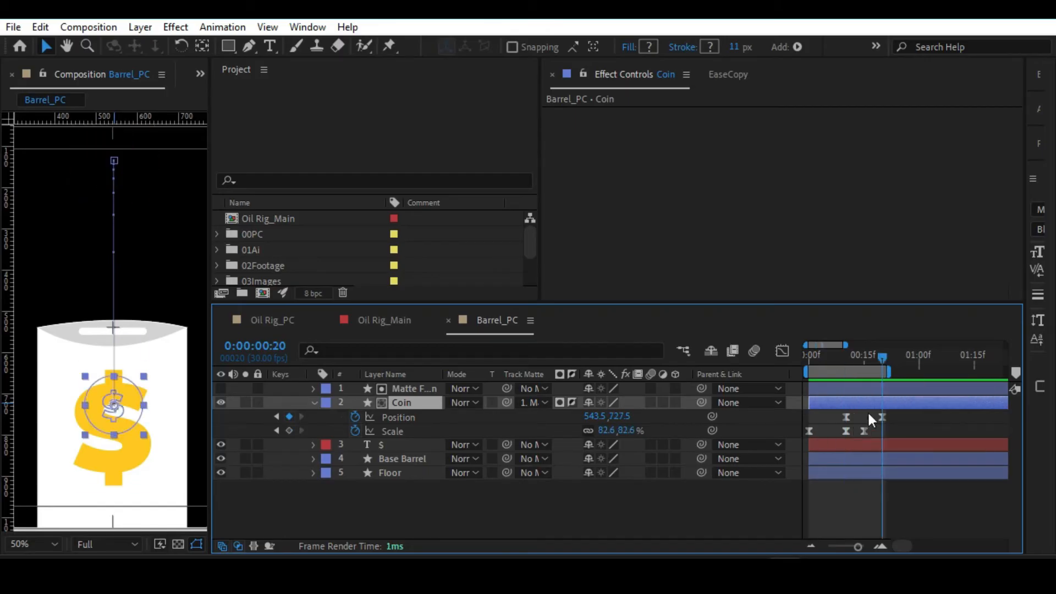
Try delaying the Coin's last Position keyframe to about frame 24 with a longer work area, and preview the slower drop.
{"action": "left_click_drag", "start_coordinate": [846, 361], "coordinate": [873, 368]}
{"action": "left_click_drag", "start_coordinate": [882, 420], "coordinate": [893, 420]}
{"action": "left_click_drag", "start_coordinate": [891, 370], "coordinate": [727, 362]}
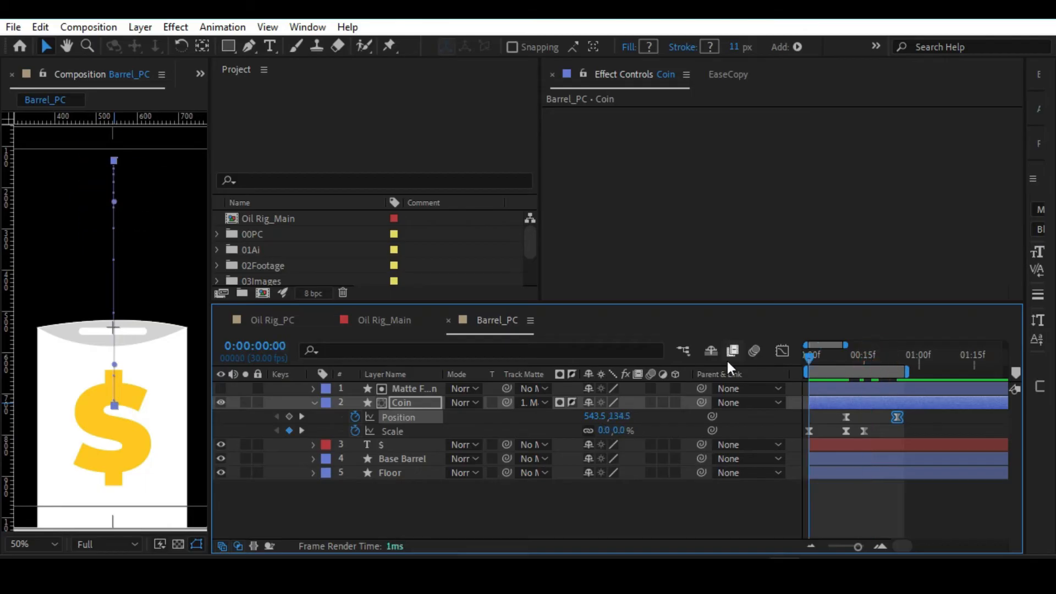
{"action": "key", "text": "space"}
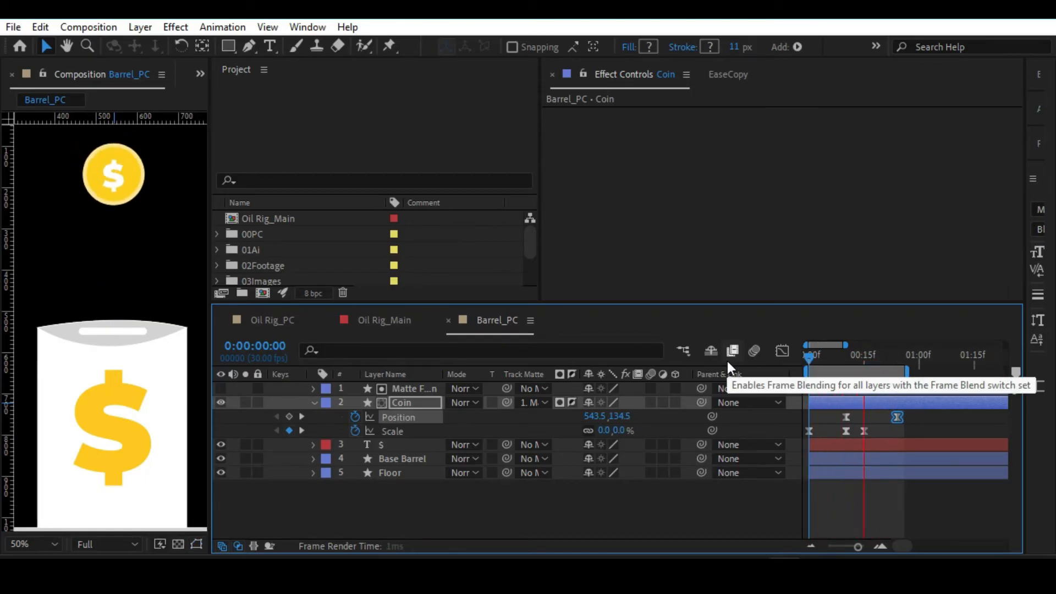
{"action": "key", "text": "space"}
{"action": "left_click_drag", "start_coordinate": [877, 357], "coordinate": [886, 360]}
{"action": "left_click_drag", "start_coordinate": [909, 412], "coordinate": [810, 424]}
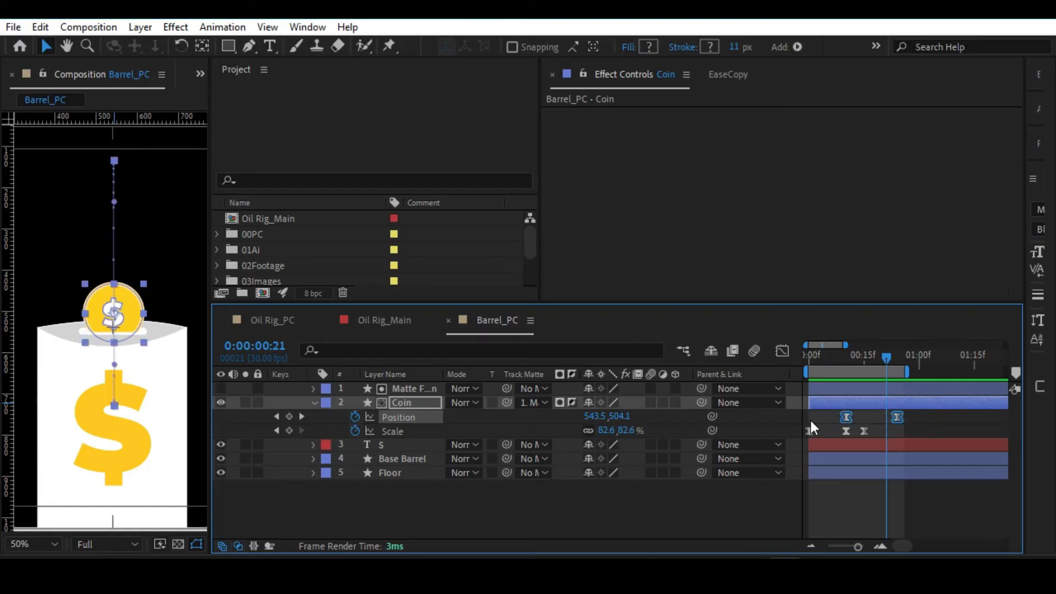
{"action": "left_click", "coordinate": [910, 410]}
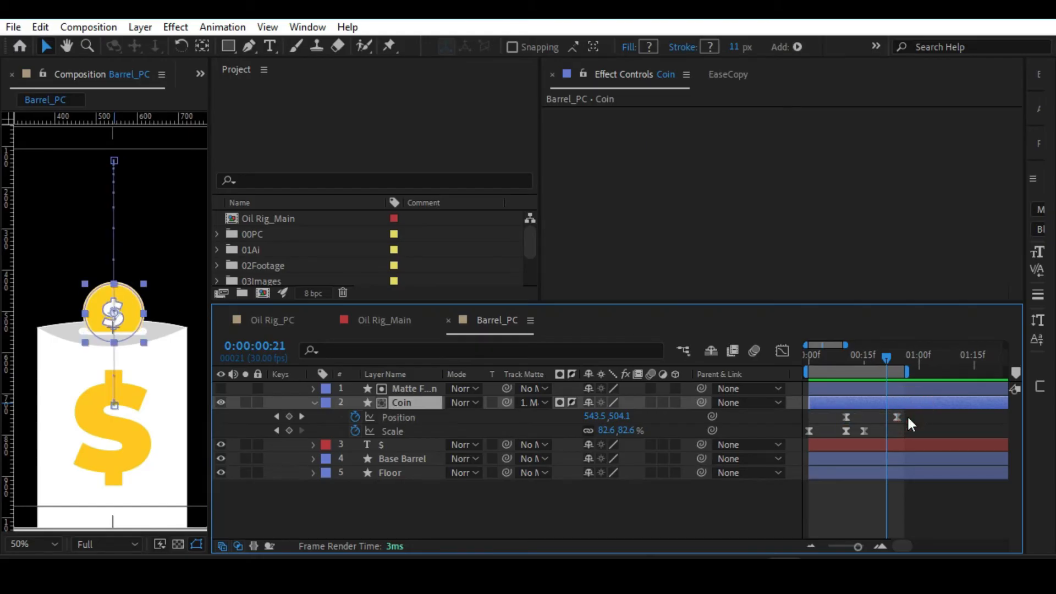
{"action": "key", "text": "space"}
{"action": "key", "text": "space"}
Undo the delay of the Coin's last Position keyframe and the work area extension.
{"action": "key", "text": "ctrl+z"}
{"action": "key", "text": "ctrl+z"}
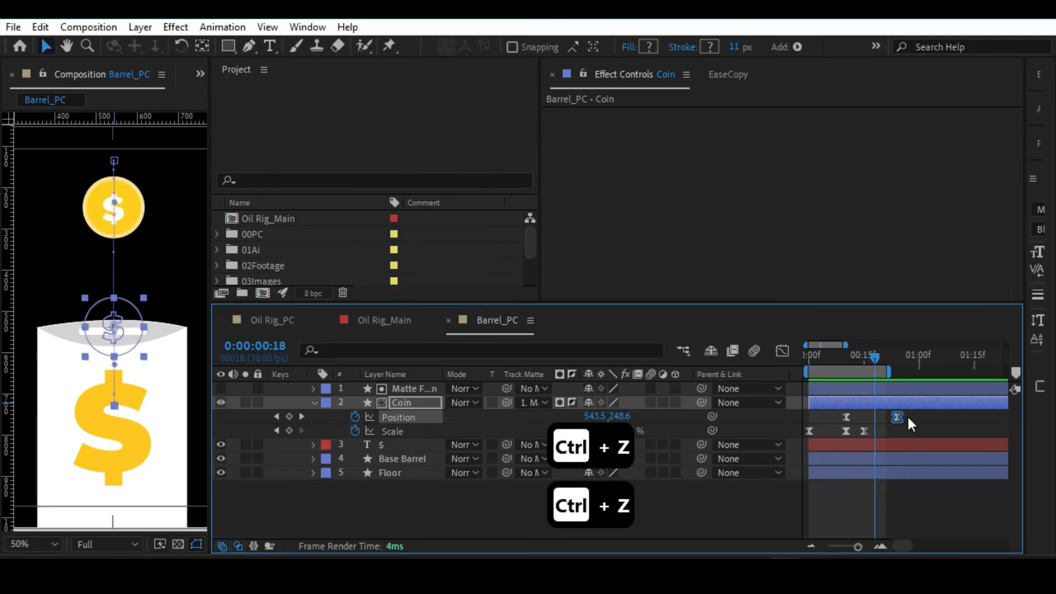
{"action": "key", "text": "ctrl+z"}
{"action": "key", "text": "ctrl+z"}
{"action": "key", "text": "ctrl+z"}
{"action": "key", "text": "ctrl+z"}
{"action": "key", "text": "ctrl+z"}
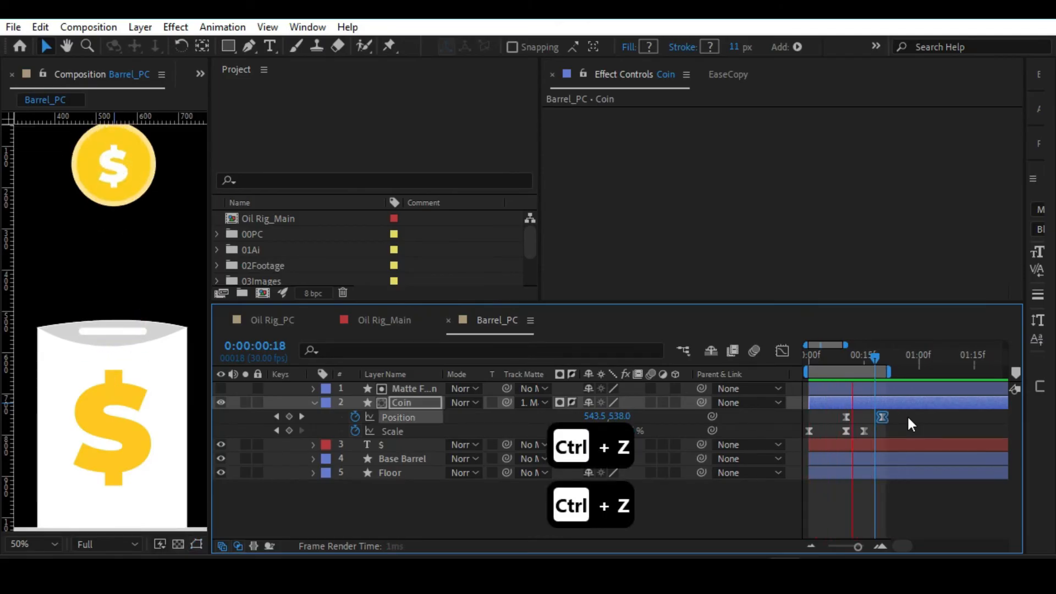
{"action": "key", "text": "space"}
In the Coin's Position speed graph, shorten both keyframes' easing handles to flatten the peak to under 4000 px/sec.
{"action": "left_click_drag", "start_coordinate": [866, 359], "coordinate": [882, 358]}
{"action": "left_click_drag", "start_coordinate": [907, 414], "coordinate": [808, 418]}
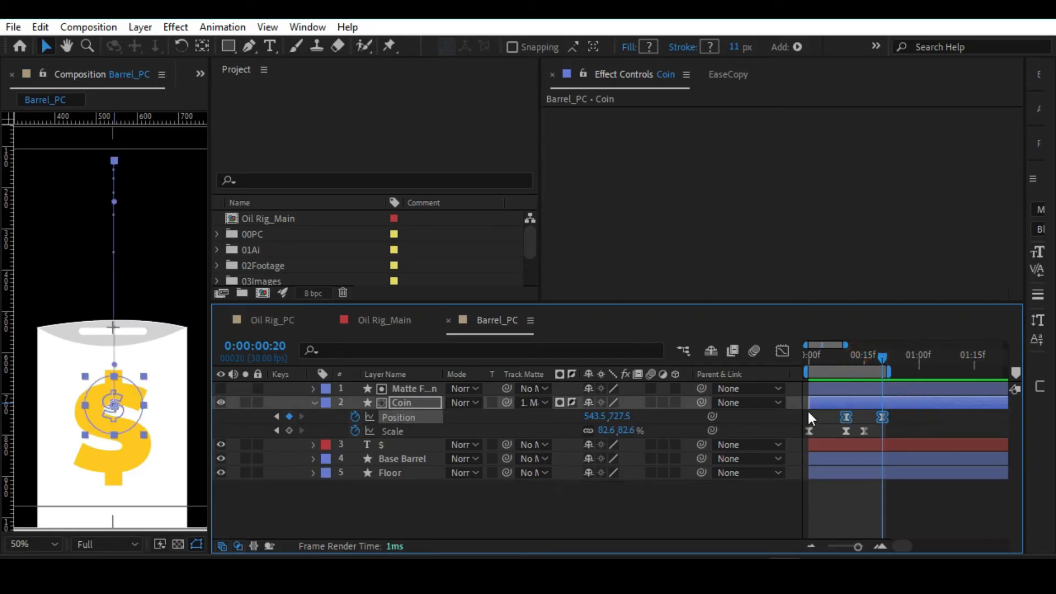
{"action": "left_click", "coordinate": [782, 351]}
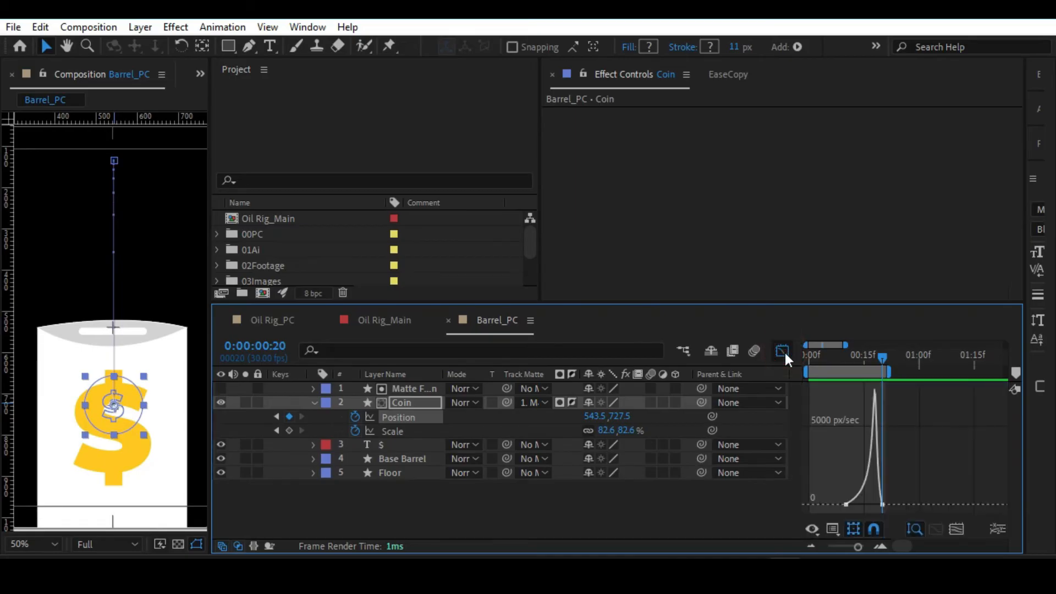
{"action": "mouse_move", "coordinate": [882, 357]}
{"action": "left_mouse_down"}
{"action": "mouse_move", "coordinate": [857, 358]}
{"action": "mouse_move", "coordinate": [877, 358]}
{"action": "left_mouse_up"}
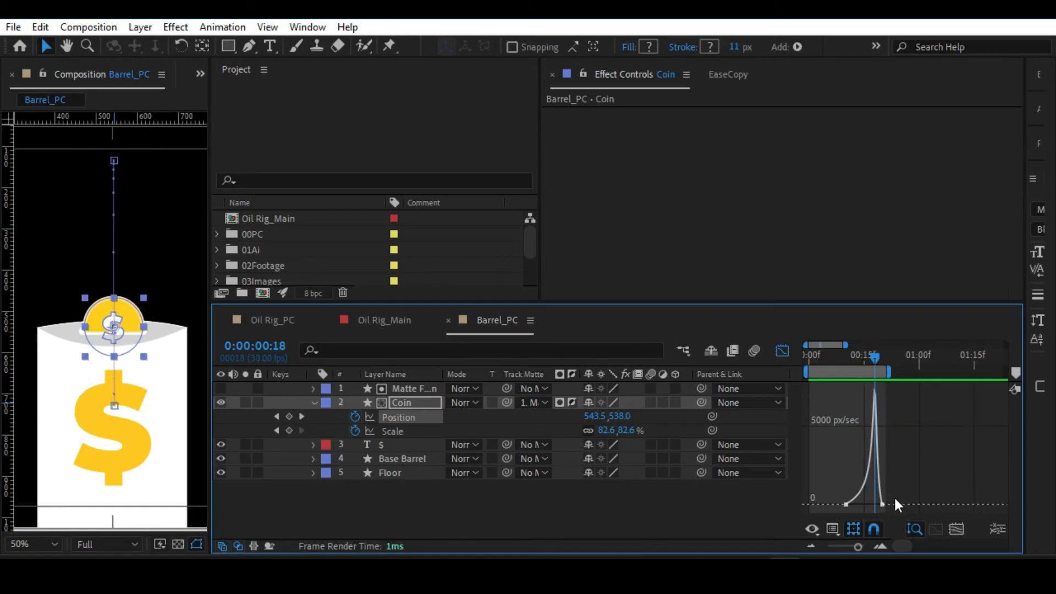
{"action": "left_click_drag", "start_coordinate": [900, 494], "coordinate": [875, 507]}
{"action": "left_click_drag", "start_coordinate": [878, 504], "coordinate": [856, 504]}
Preview the coin's drop with the softened speed curve, including from the first frame.
{"action": "left_click", "coordinate": [839, 361]}
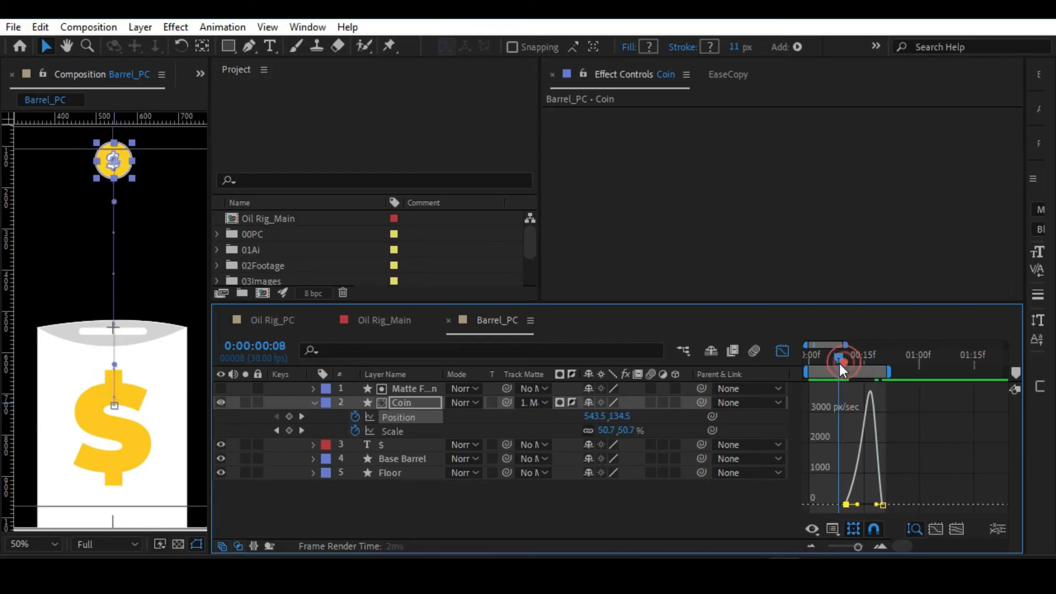
{"action": "key", "text": "space"}
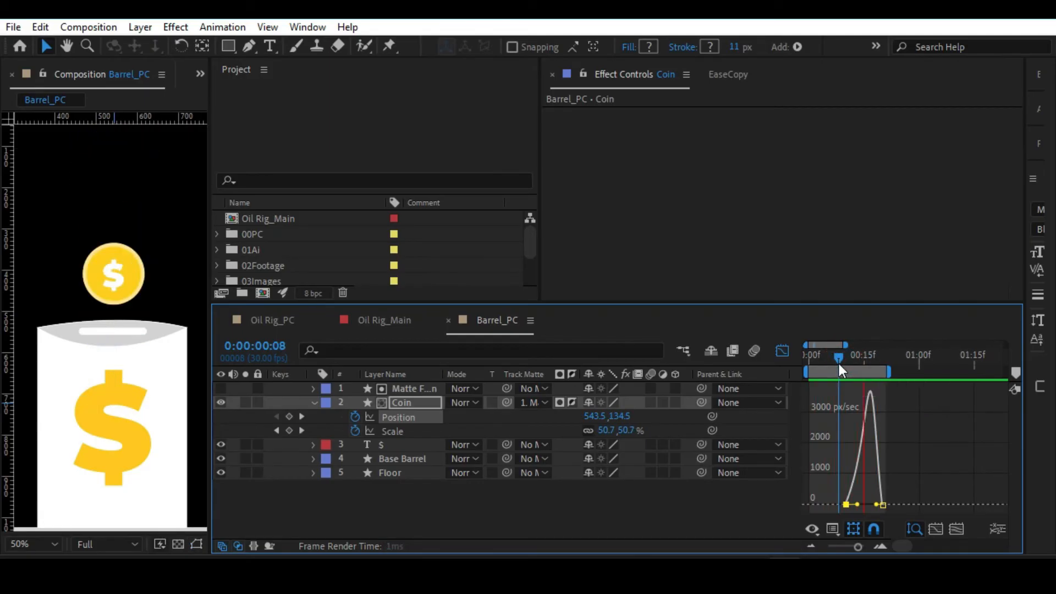
{"action": "key", "text": "space"}
{"action": "left_click_drag", "start_coordinate": [867, 357], "coordinate": [774, 362]}
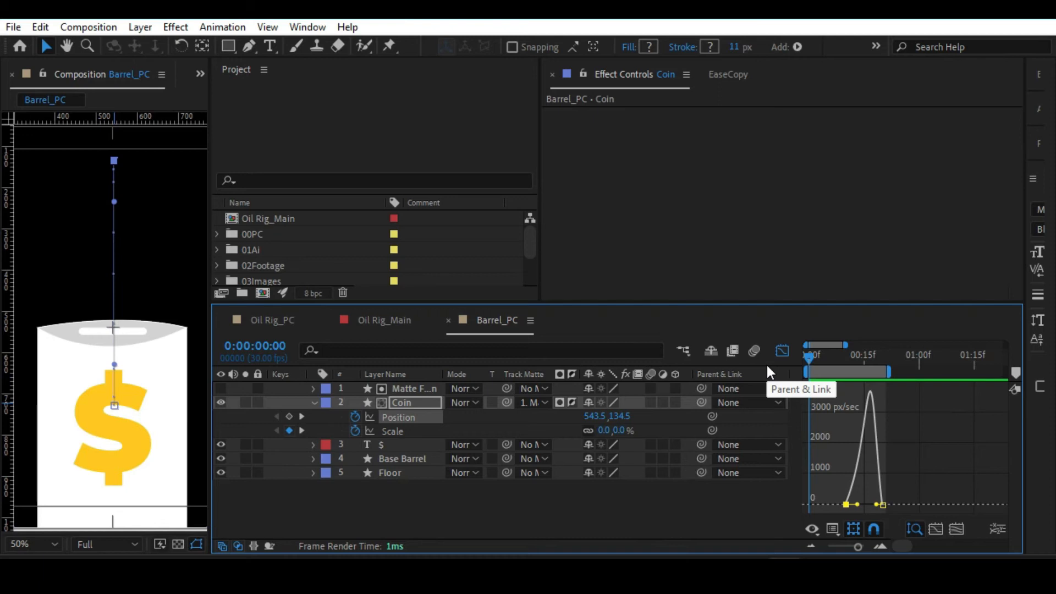
{"action": "key", "text": "space"}
{"action": "key", "text": "space"}
Save the project with the whole composition fitted in view, and collapse the Coin layer's properties.
{"action": "key", "text": "alt+slash"}
{"action": "key", "text": "ctrl+s"}
{"action": "left_click", "coordinate": [404, 507]}
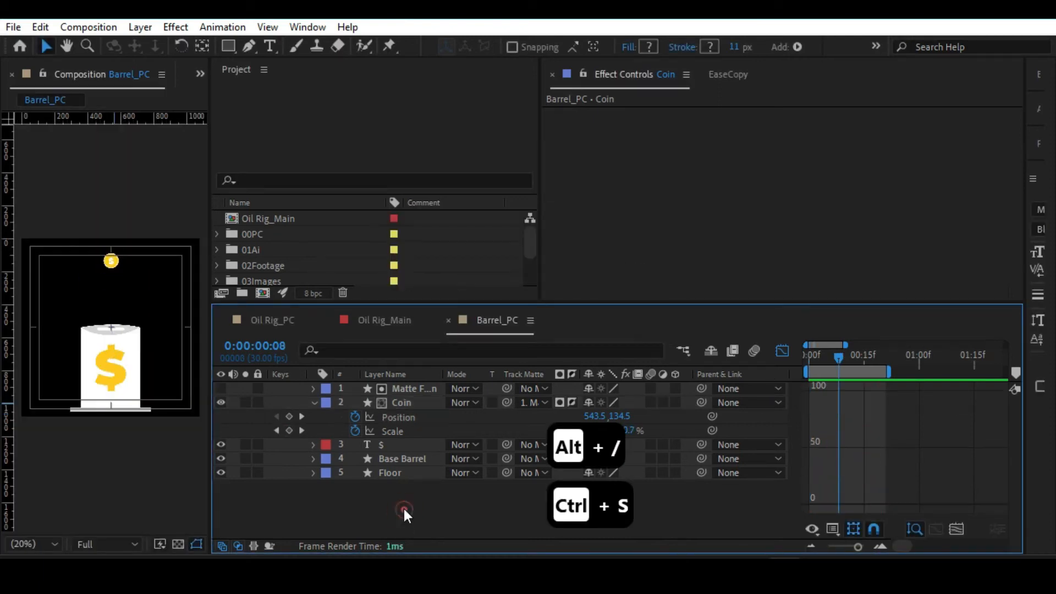
{"action": "left_click", "coordinate": [312, 402]}
Replay the coin animation from frame 0 and look closely at how it enters the slot.
{"action": "left_click_drag", "start_coordinate": [840, 352], "coordinate": [770, 348]}
{"action": "key", "text": "space"}
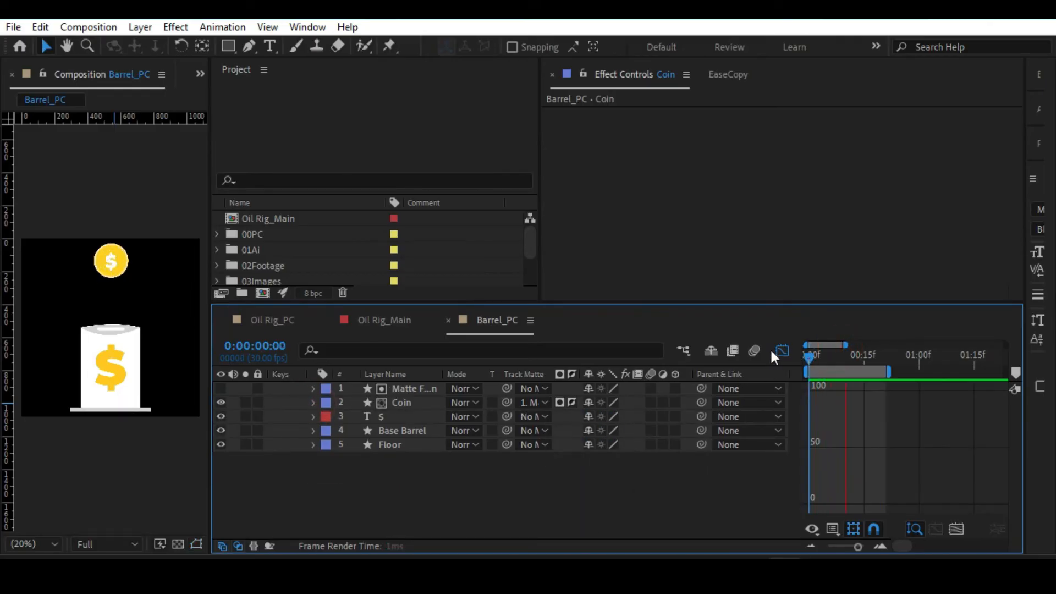
{"action": "scroll", "coordinate": [120, 325], "scroll_direction": "up", "scroll_amount": 2}
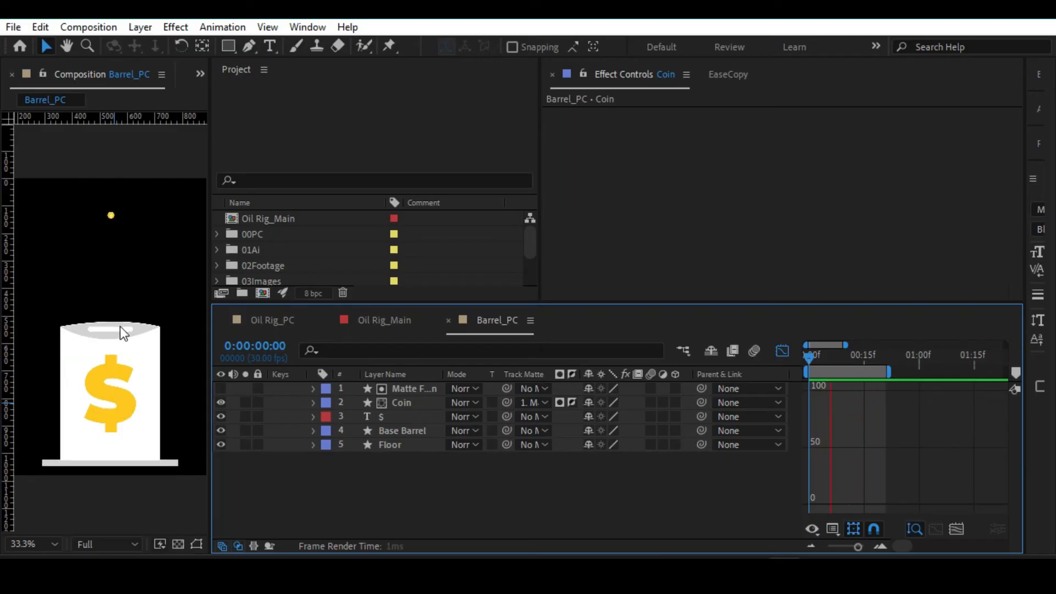
Reshape the easing handles in the Coin's Position speed graph so the curve peaks sharply above 5000 px/sec near the end of the drop.
{"action": "left_click", "coordinate": [415, 404]}
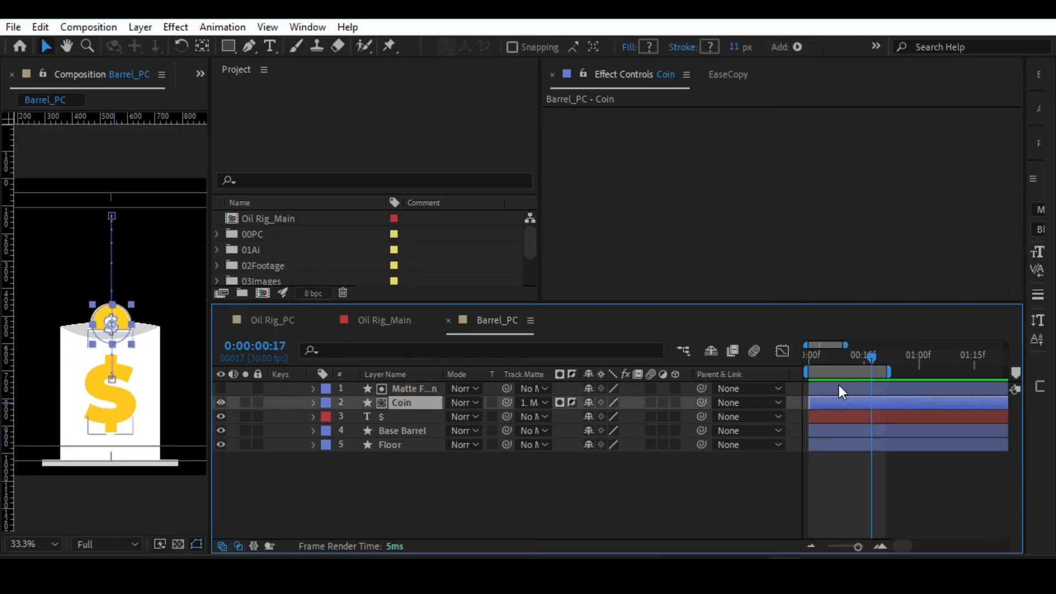
{"action": "key", "text": "u"}
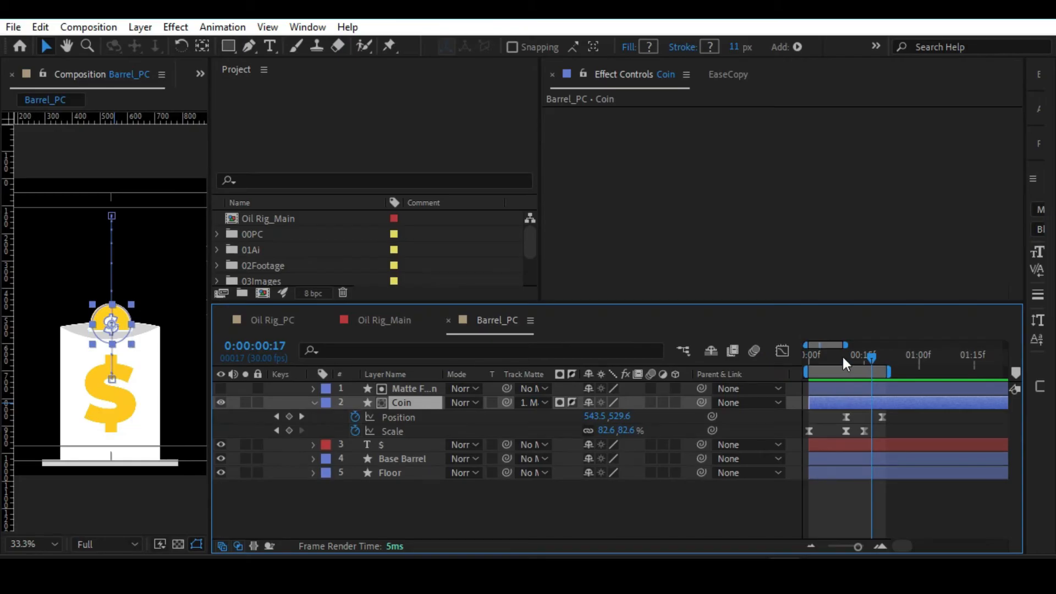
{"action": "left_click", "coordinate": [843, 357]}
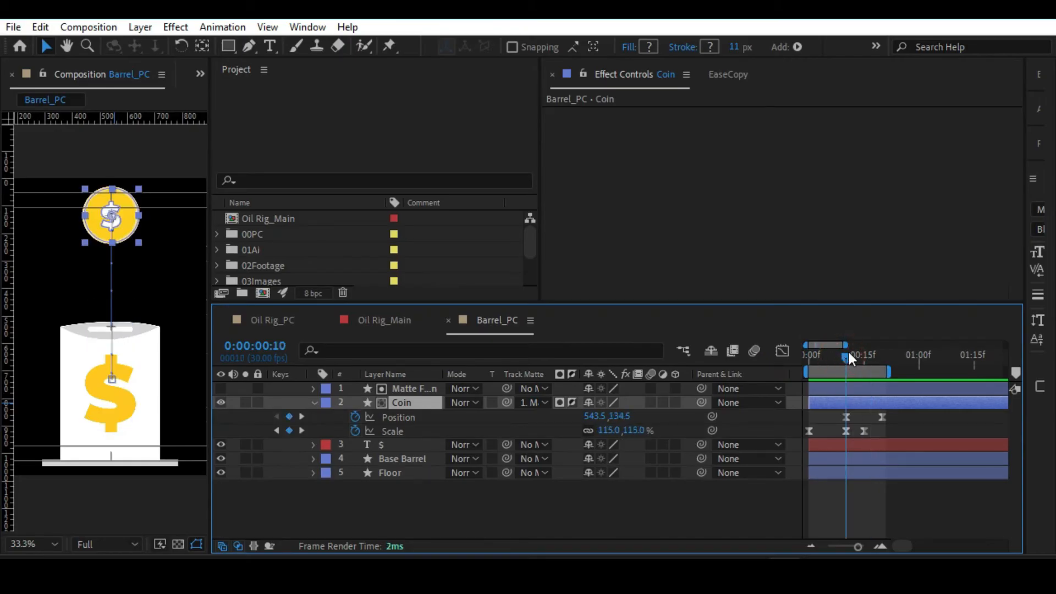
{"action": "mouse_move", "coordinate": [843, 361]}
{"action": "left_mouse_down"}
{"action": "mouse_move", "coordinate": [864, 365]}
{"action": "mouse_move", "coordinate": [840, 365]}
{"action": "left_mouse_up"}
{"action": "left_click_drag", "start_coordinate": [892, 399], "coordinate": [843, 418]}
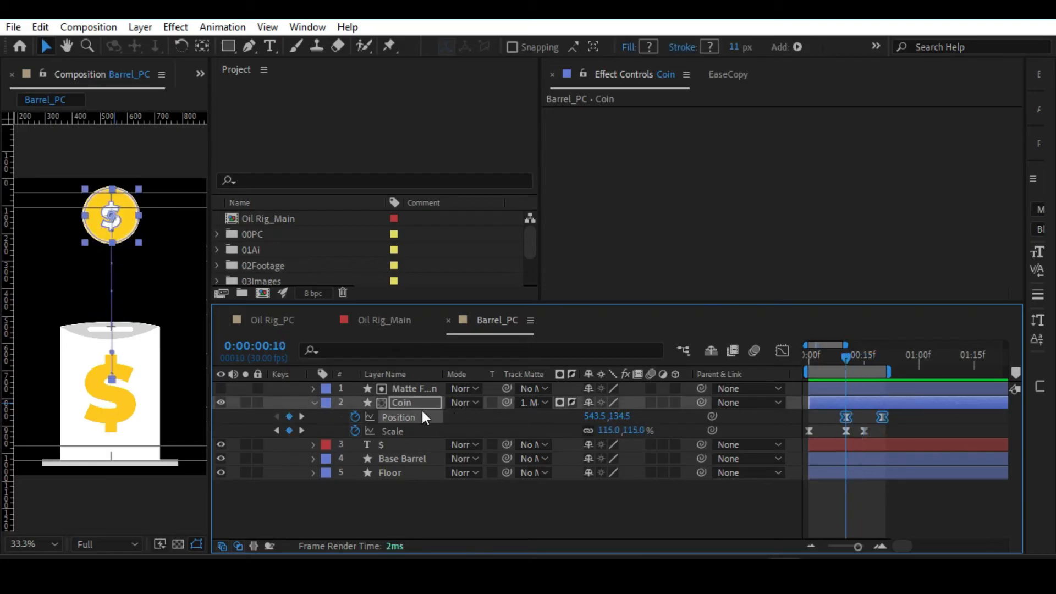
{"action": "left_click", "coordinate": [781, 351]}
{"action": "left_click", "coordinate": [856, 501]}
{"action": "left_click_drag", "start_coordinate": [857, 504], "coordinate": [866, 506]}
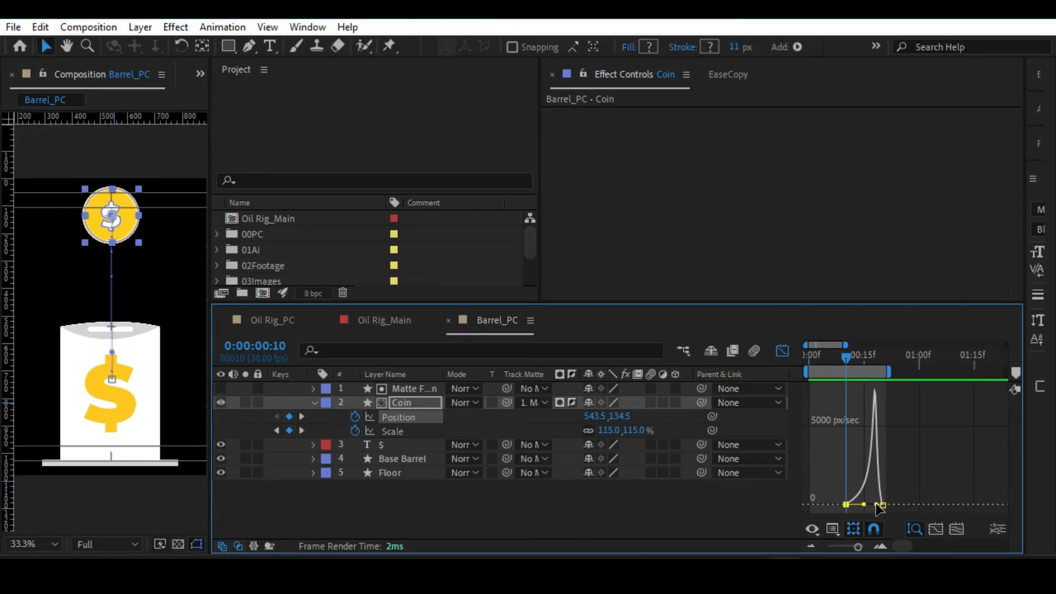
{"action": "left_click_drag", "start_coordinate": [876, 505], "coordinate": [877, 504]}
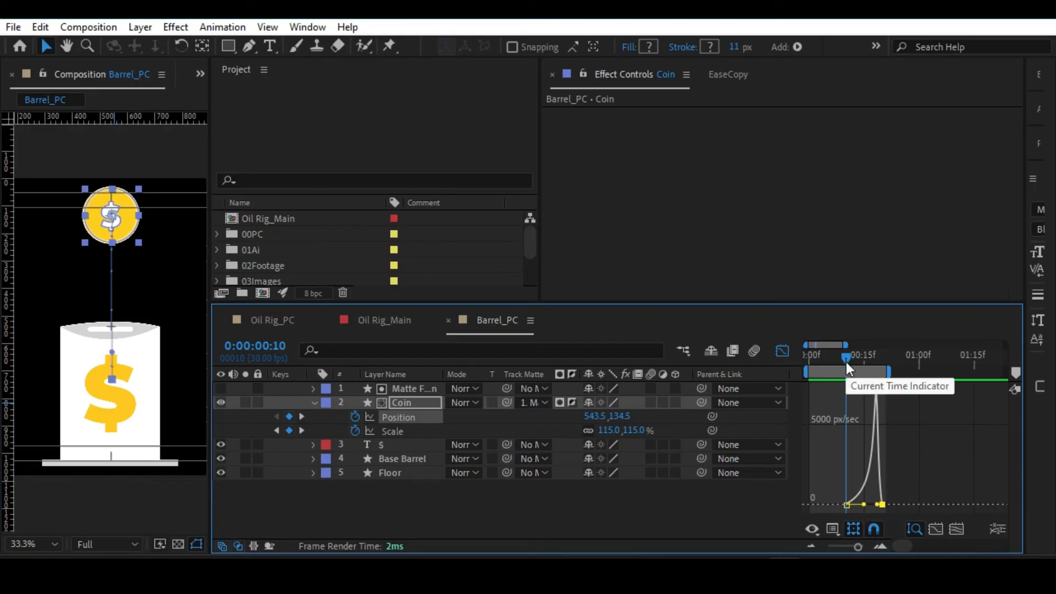
{"action": "left_click_drag", "start_coordinate": [846, 504], "coordinate": [854, 495]}
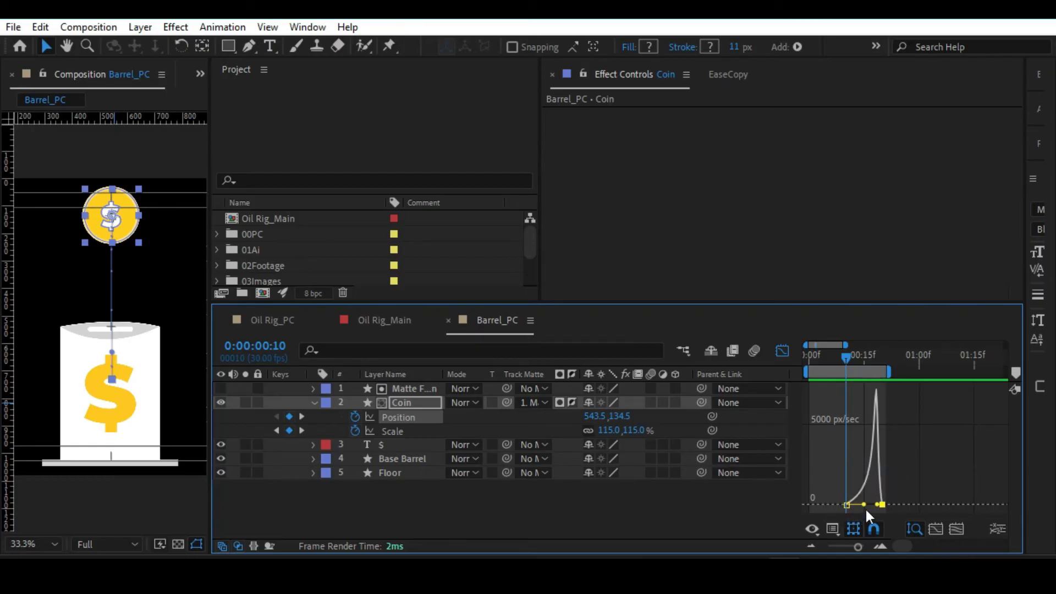
Preview the coin's drop from frame 0 with the steeper speed curve.
{"action": "left_click_drag", "start_coordinate": [847, 358], "coordinate": [800, 357]}
{"action": "key", "text": "space"}
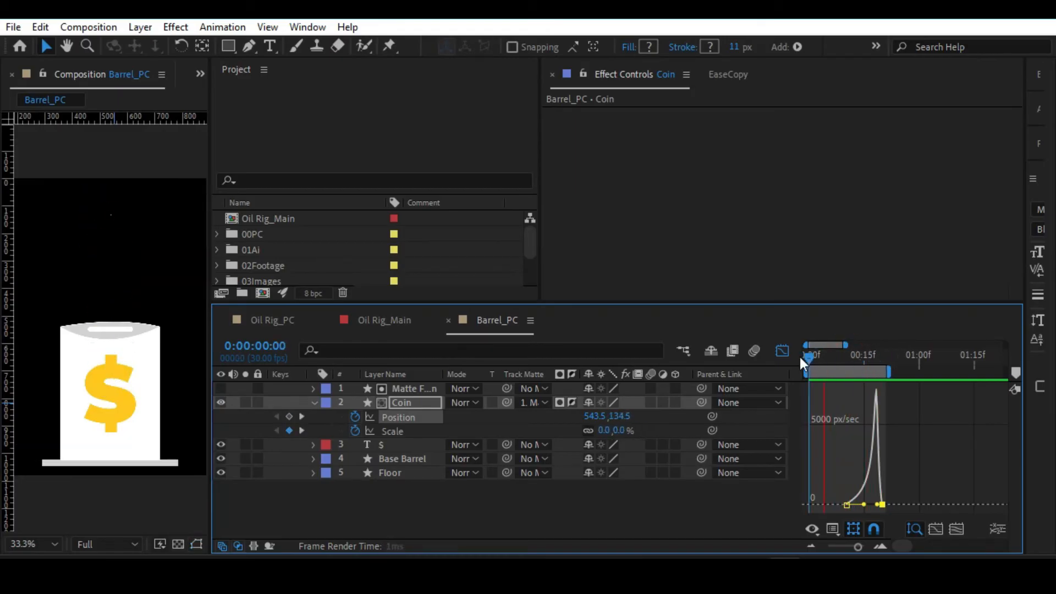
{"action": "key", "text": "space"}
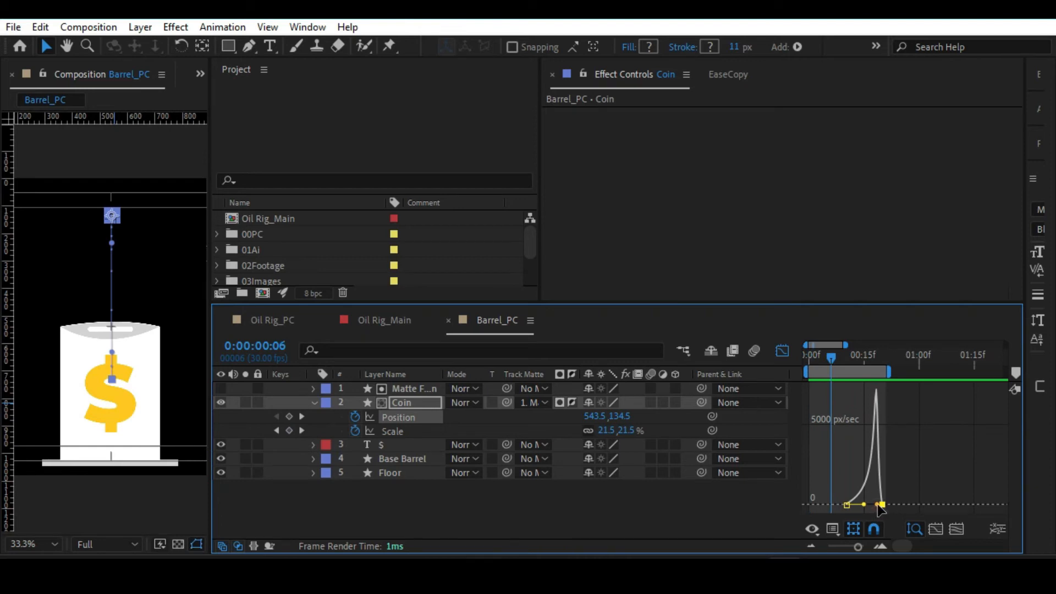
Try shortening the last Position keyframe's incoming easing handle for an extreme speed spike, and undo the change.
{"action": "left_click_drag", "start_coordinate": [877, 503], "coordinate": [883, 504]}
{"action": "key", "text": "space"}
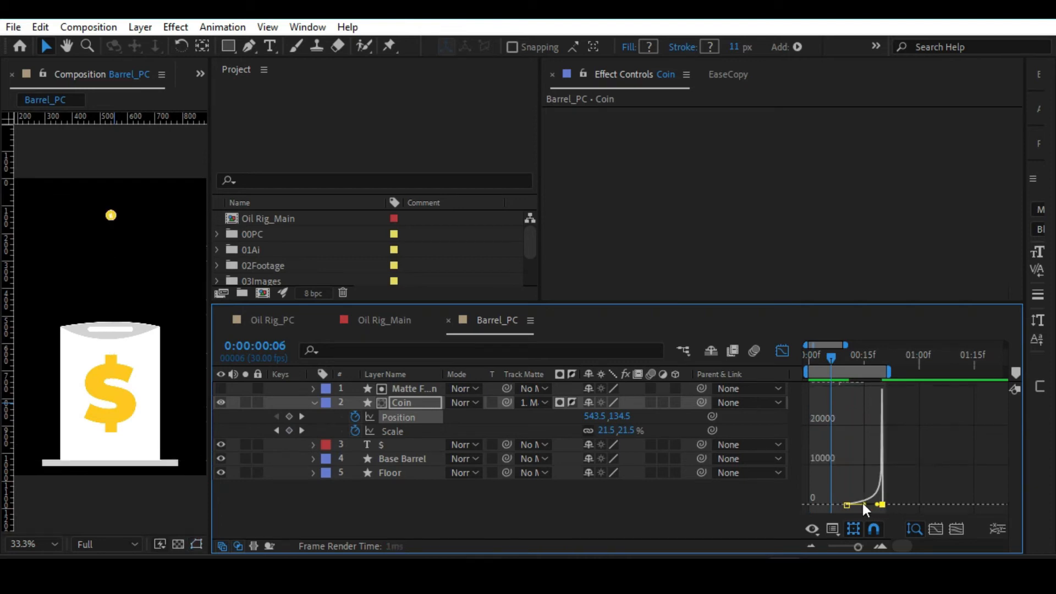
{"action": "key", "text": "space"}
{"action": "mouse_move", "coordinate": [845, 357]}
{"action": "left_mouse_down"}
{"action": "mouse_move", "coordinate": [882, 368]}
{"action": "mouse_move", "coordinate": [837, 361]}
{"action": "mouse_move", "coordinate": [865, 366]}
{"action": "mouse_move", "coordinate": [845, 357]}
{"action": "left_mouse_up"}
{"action": "key", "text": "ctrl+z"}
Return to the keyframe view and shift both of the Coin's Position keyframes so the drop starts at frame 15.
{"action": "left_click", "coordinate": [782, 350]}
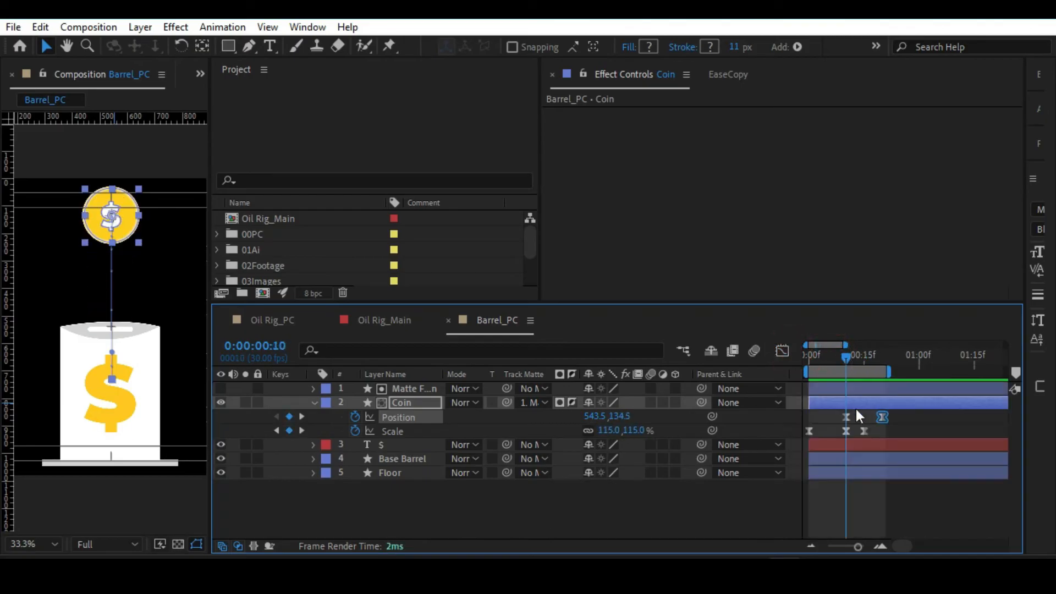
{"action": "left_click", "coordinate": [863, 423]}
{"action": "left_click_drag", "start_coordinate": [888, 415], "coordinate": [831, 417]}
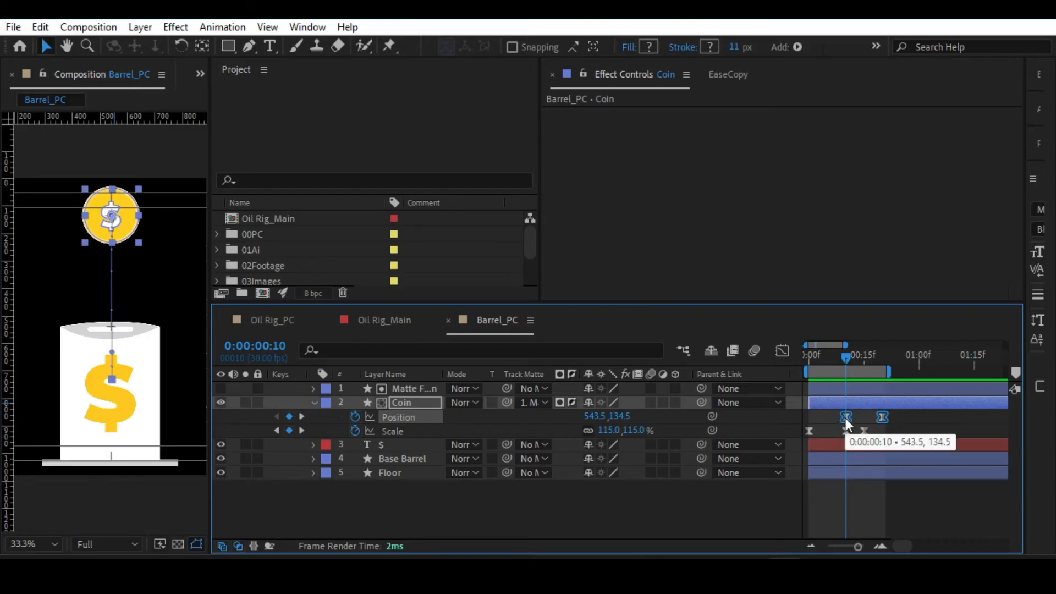
{"action": "left_click_drag", "start_coordinate": [846, 418], "coordinate": [873, 416]}
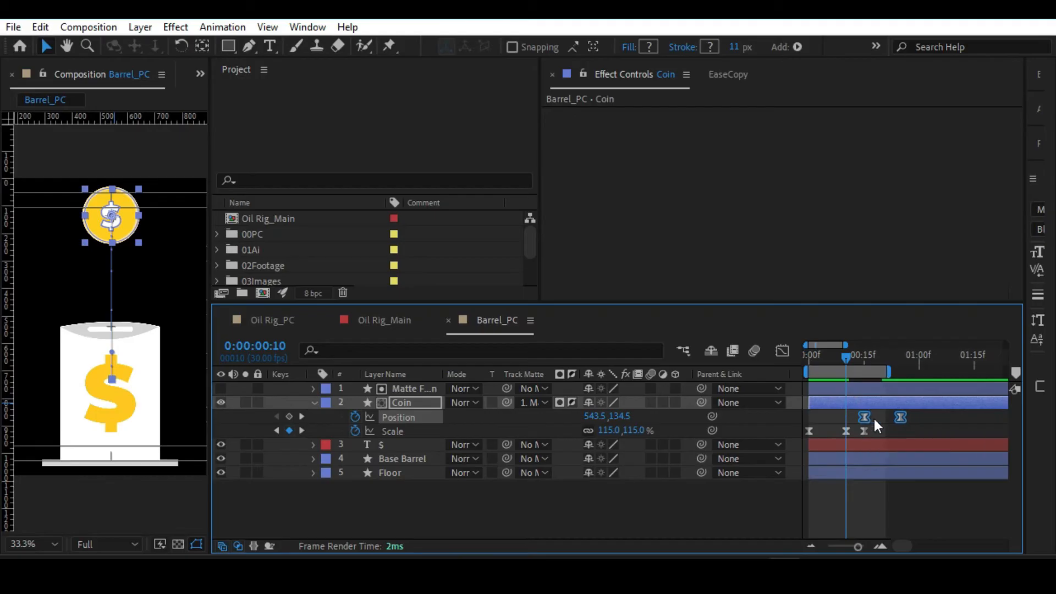
Extend the work area's end just past the last Position keyframe and preview the animation.
{"action": "key", "text": "space"}
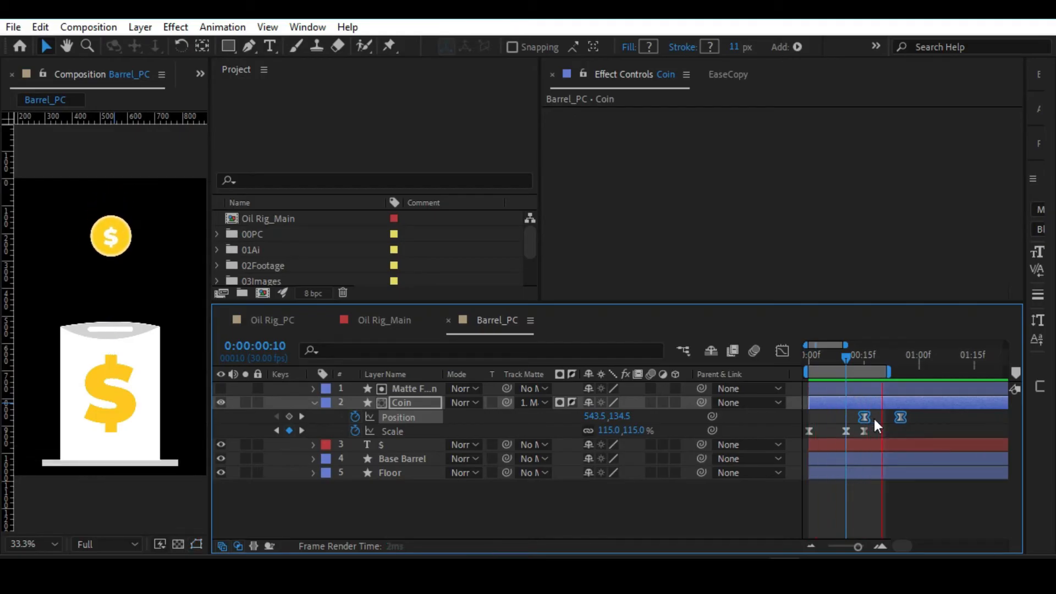
{"action": "left_click_drag", "start_coordinate": [888, 373], "coordinate": [908, 373]}
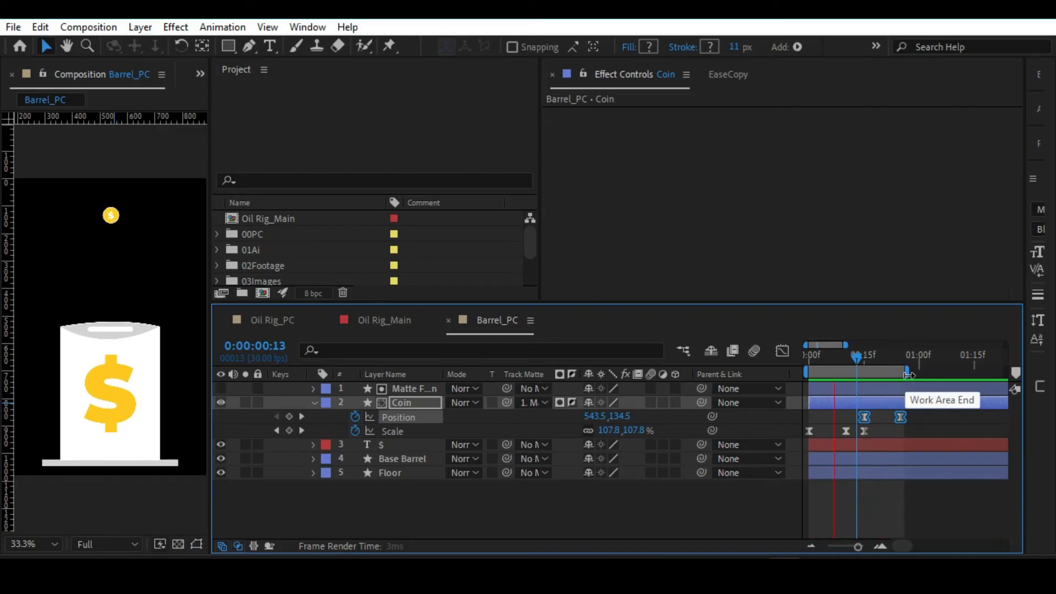
{"action": "key", "text": "space"}
Move both Coin Position keyframes earlier so the drop starts at frame 13, and preview the result.
{"action": "left_click_drag", "start_coordinate": [857, 364], "coordinate": [856, 367]}
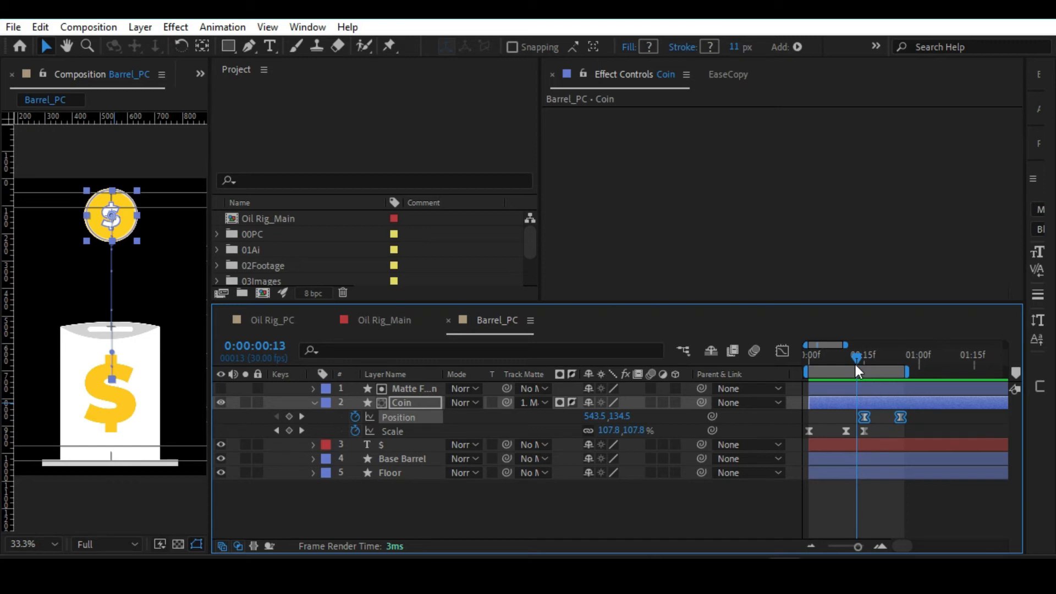
{"action": "left_click_drag", "start_coordinate": [866, 420], "coordinate": [859, 421]}
{"action": "left_click", "coordinate": [861, 497]}
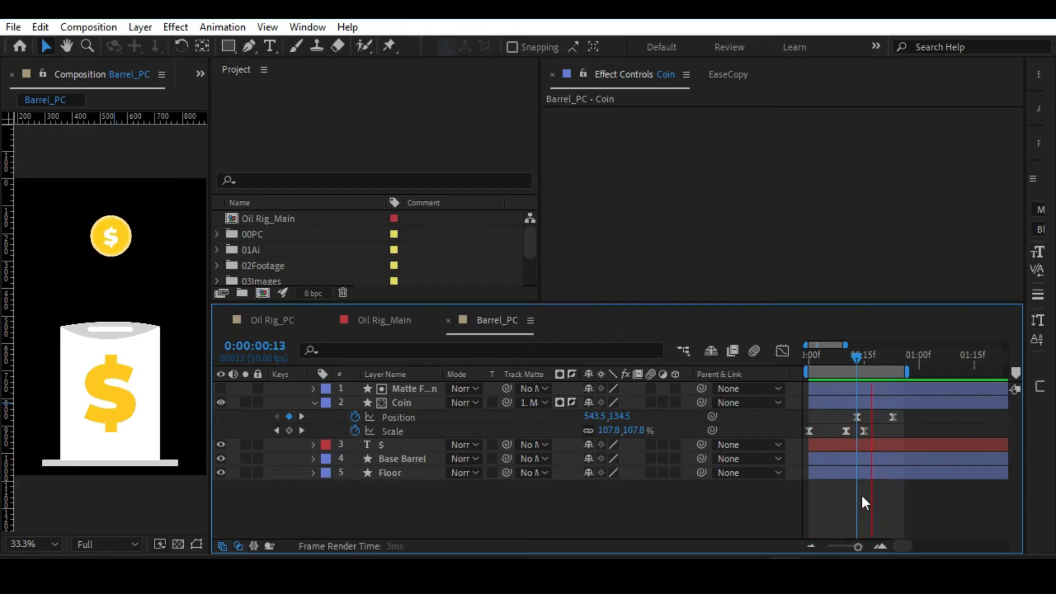
{"action": "key", "text": "space"}
Examine the coin against the Matte For Coin shape at the slot at frame 21, magnified to 100%.
{"action": "left_click_drag", "start_coordinate": [837, 356], "coordinate": [888, 365]}
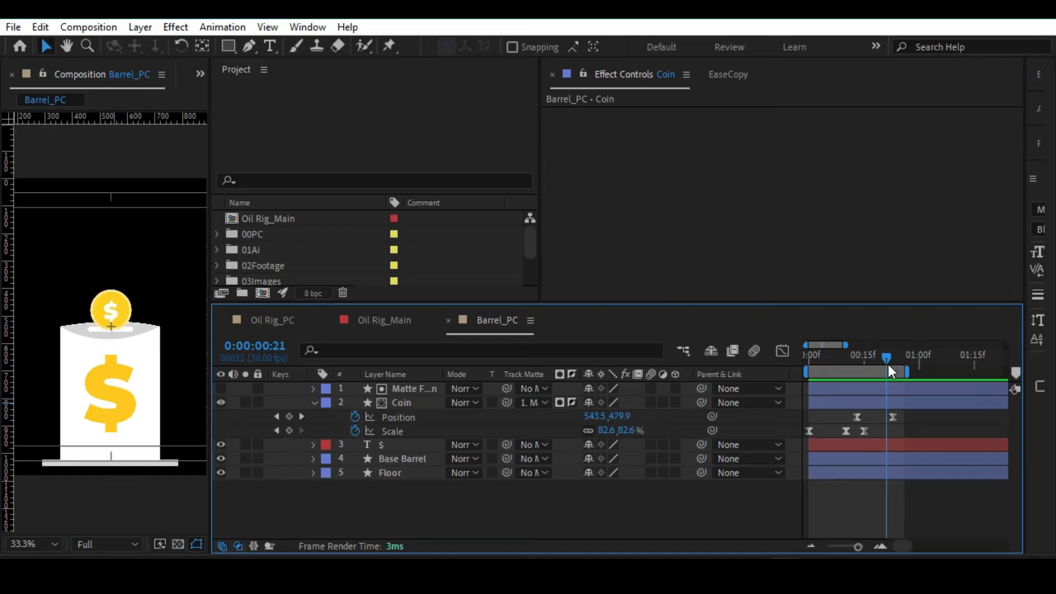
{"action": "left_click", "coordinate": [417, 390]}
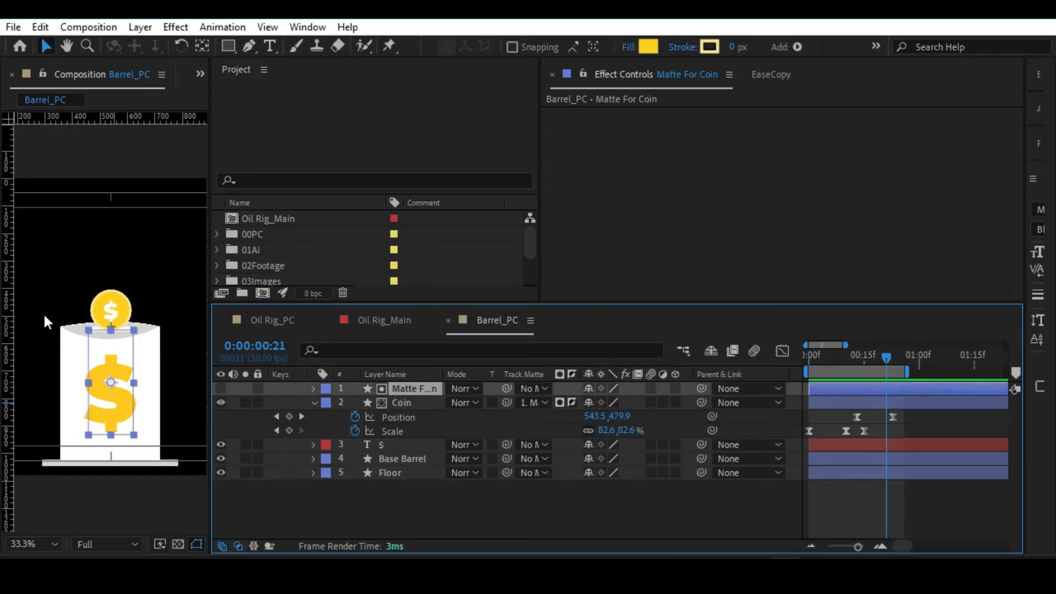
{"action": "key", "text": "/"}
{"action": "left_click_drag", "start_coordinate": [138, 364], "coordinate": [137, 371]}
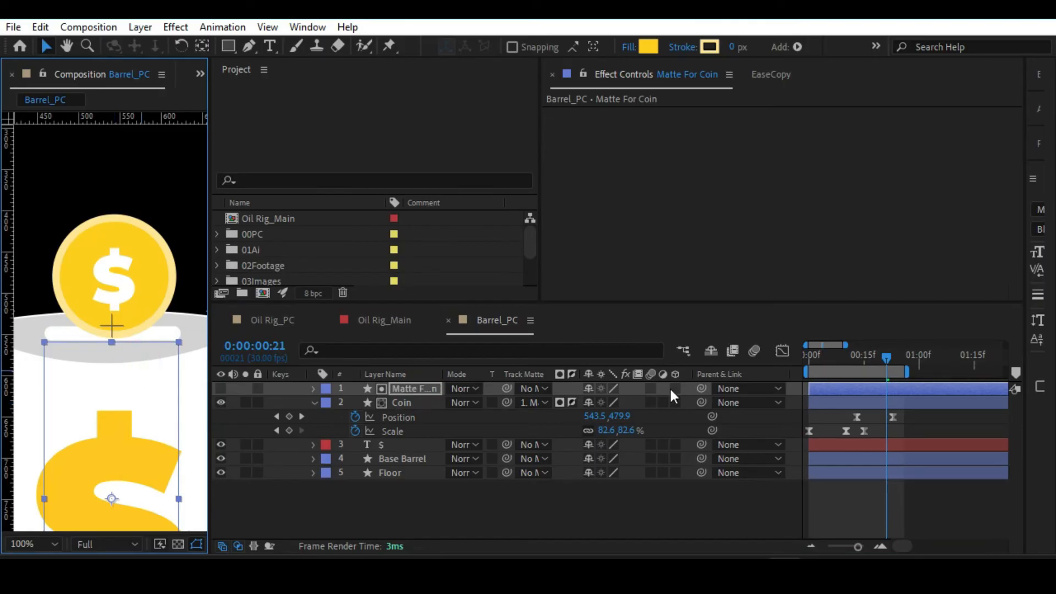
{"action": "left_click", "coordinate": [886, 360]}
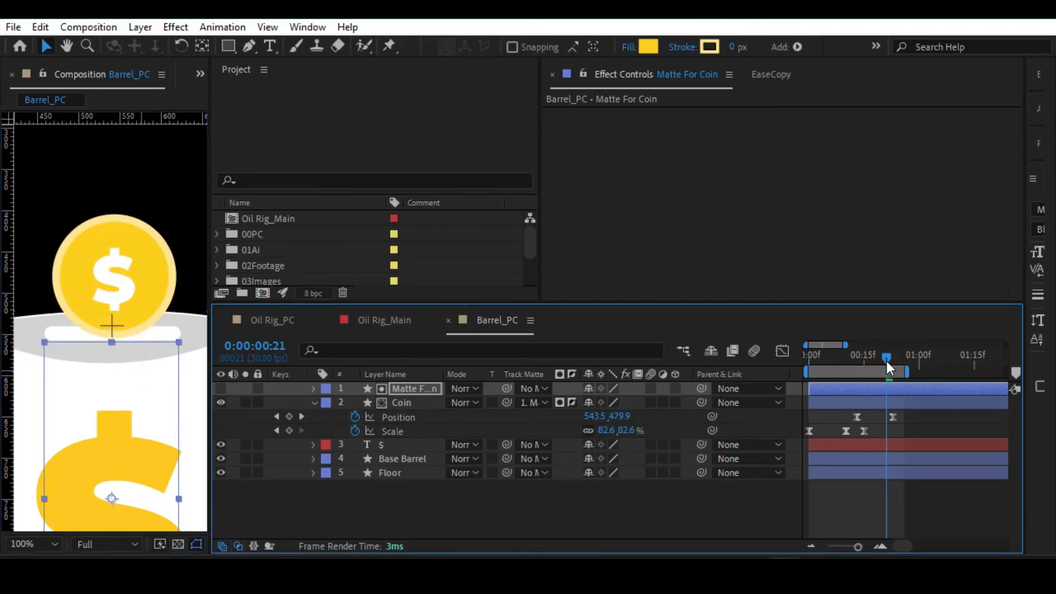
Shorten the last Position keyframe's incoming easing handle in the Coin's speed graph so the coin enters the slot faster.
{"action": "left_click_drag", "start_coordinate": [908, 411], "coordinate": [845, 417]}
{"action": "left_click", "coordinate": [784, 350]}
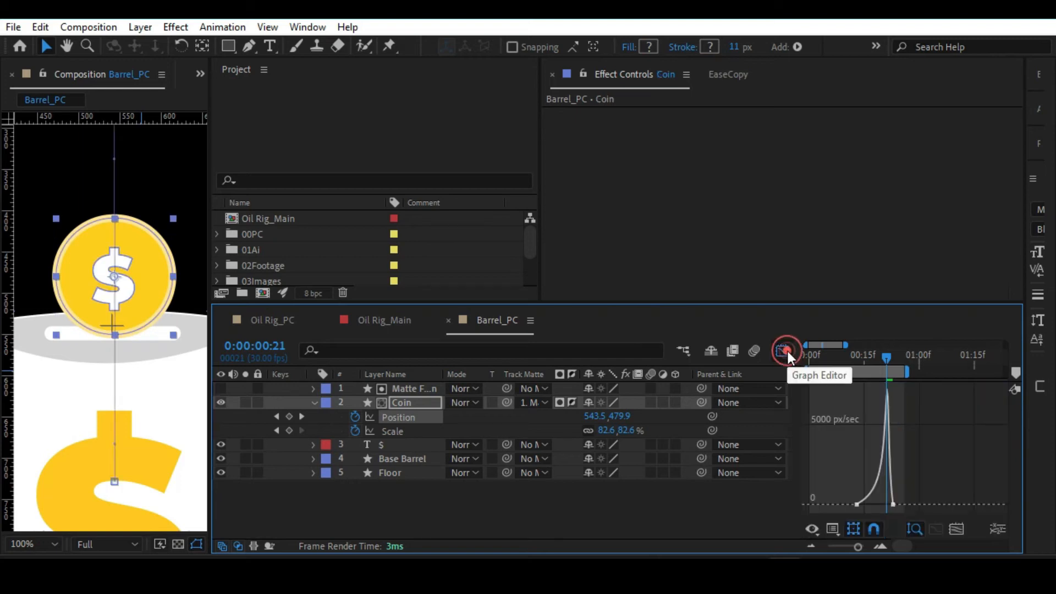
{"action": "left_click", "coordinate": [892, 505]}
{"action": "left_click", "coordinate": [889, 506]}
{"action": "left_click_drag", "start_coordinate": [887, 504], "coordinate": [888, 505]}
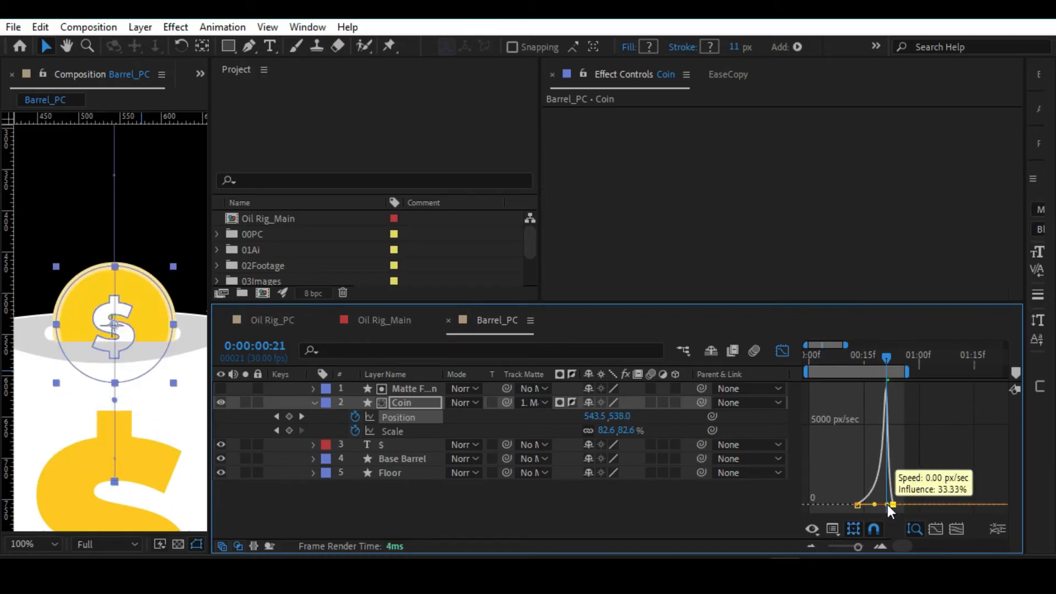
{"action": "left_click", "coordinate": [782, 351]}
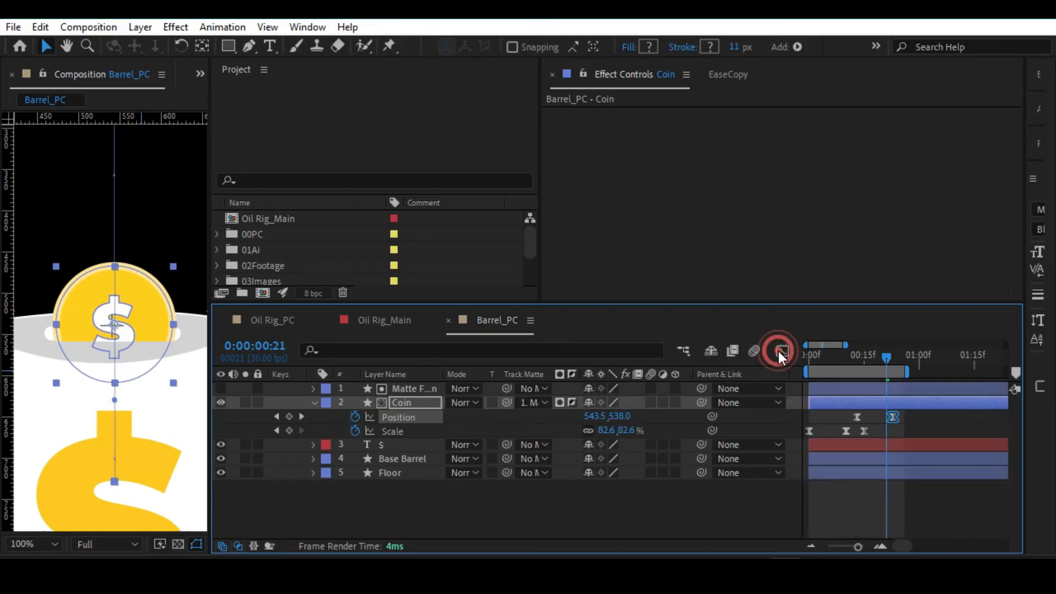
Preview the adjusted coin drop, both close up and with the whole composition fitted in view.
{"action": "key", "text": "space"}
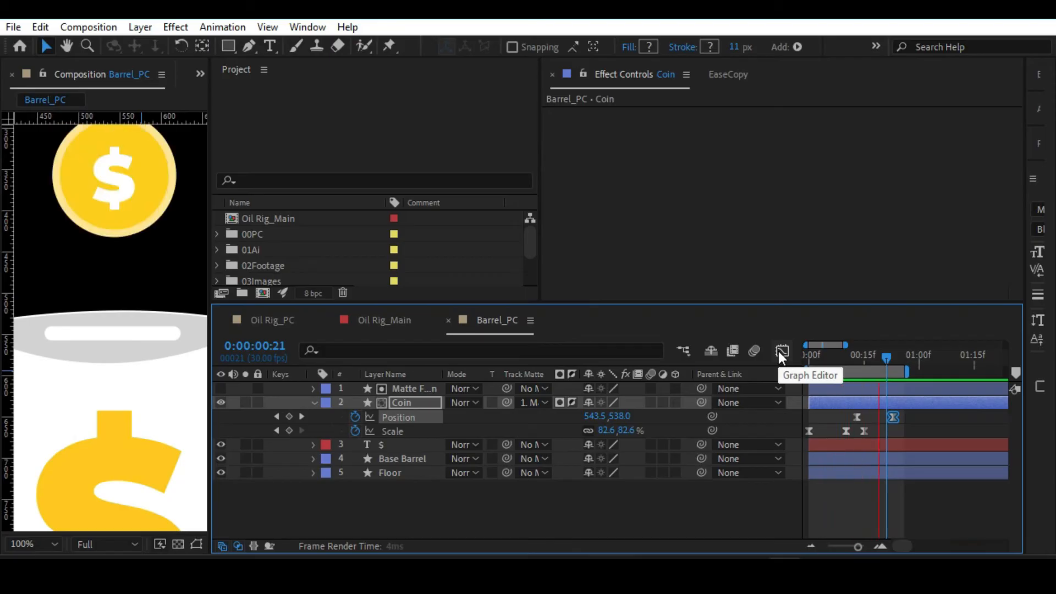
{"action": "key", "text": "alt+slash"}
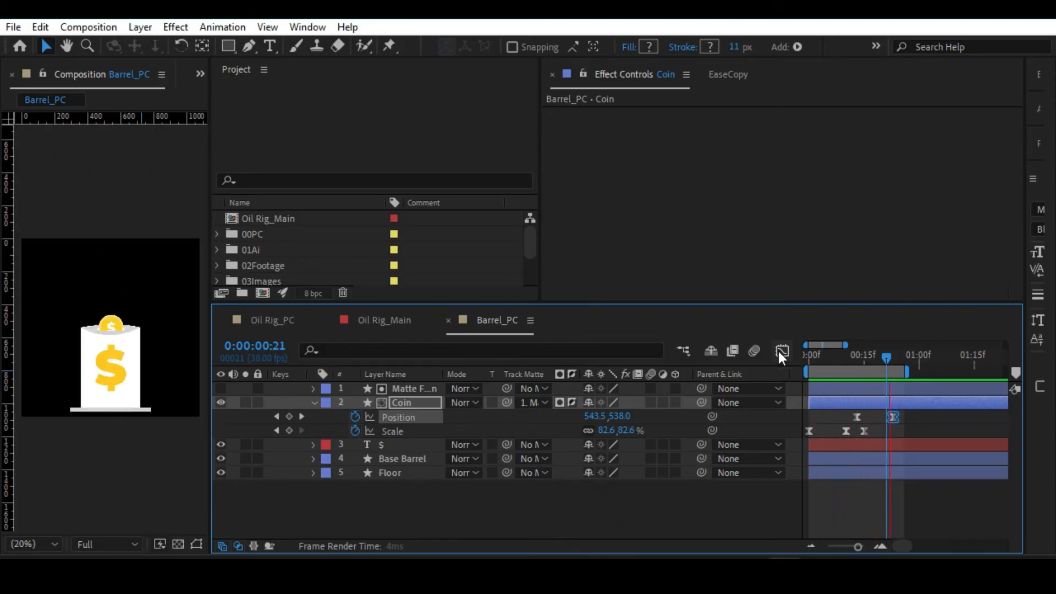
{"action": "key", "text": "space"}
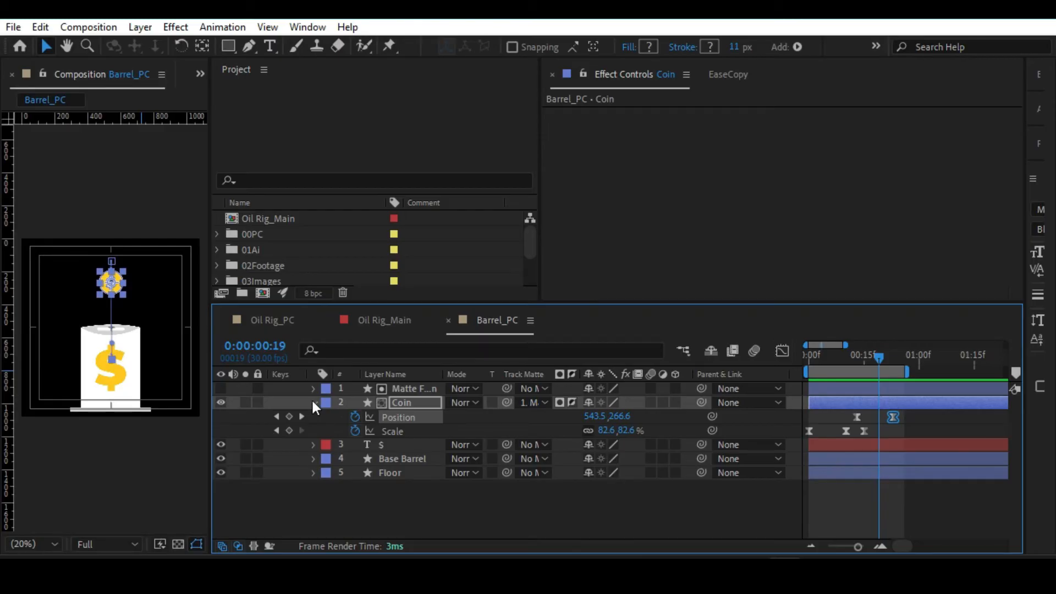
Collapse the Coin layer's properties, apply the CC Light Sweep effect to it, and place the sweep's center at 594, 222.
{"action": "key", "text": "ctrl+a"}
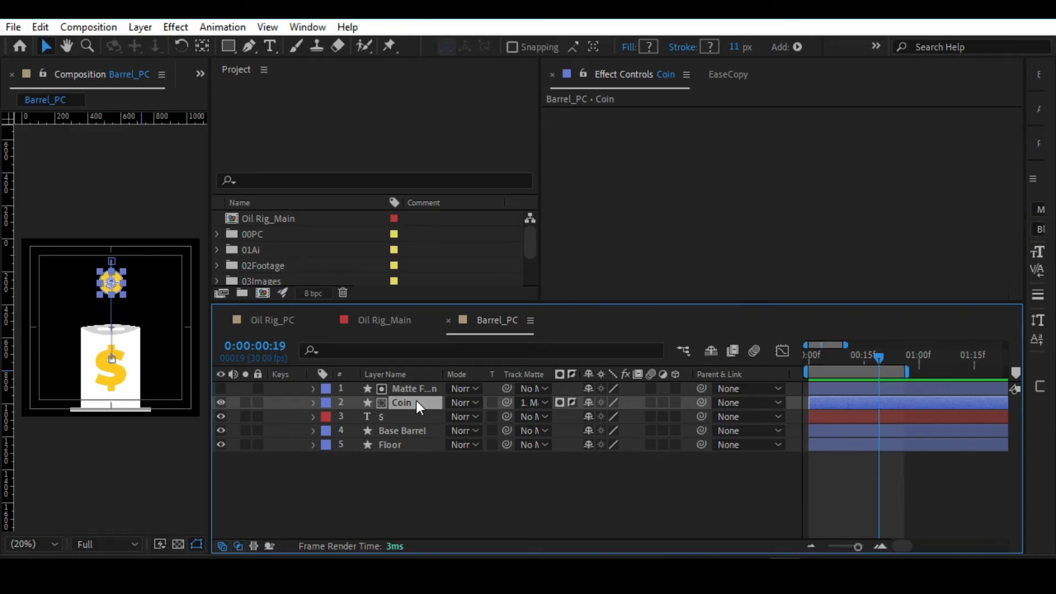
{"action": "key", "text": "ctrl+space"}
{"action": "type", "text": "swee"}
{"action": "key", "text": "Return"}
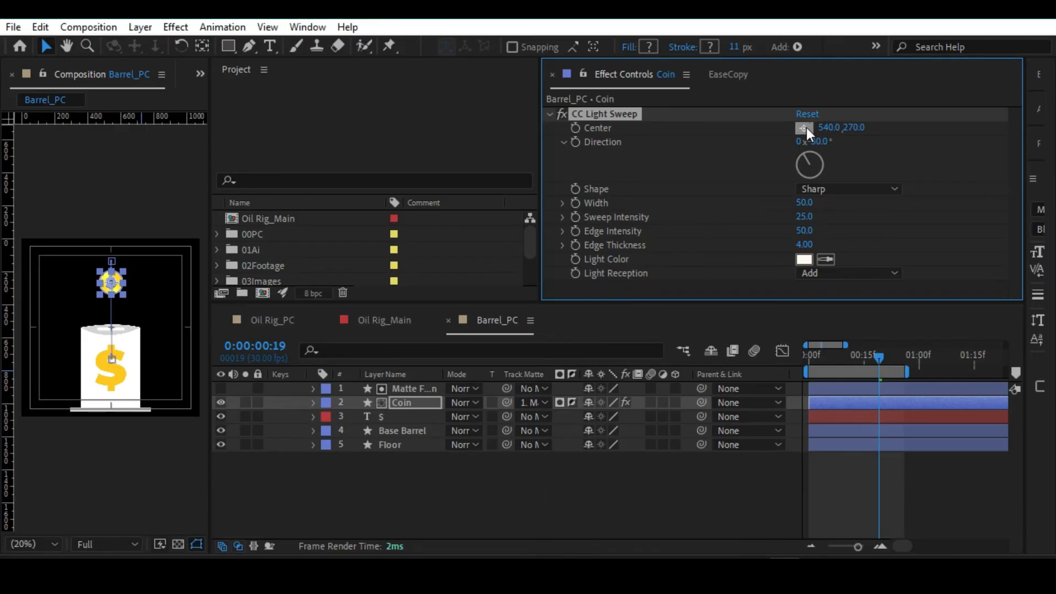
{"action": "scroll", "coordinate": [98, 296], "scroll_direction": "up", "scroll_amount": 2}
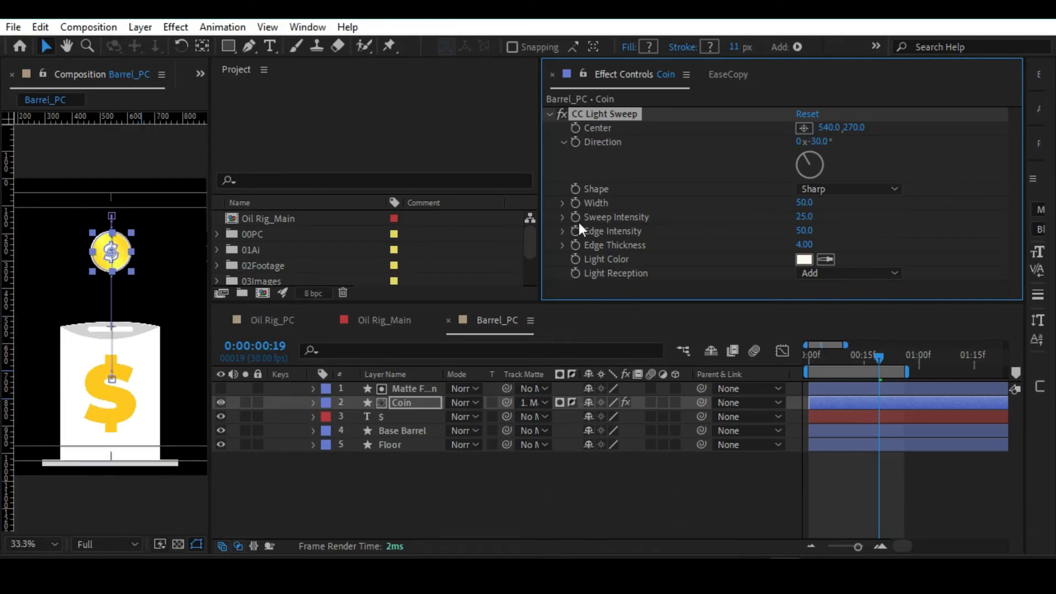
{"action": "left_click", "coordinate": [803, 128]}
{"action": "left_click", "coordinate": [124, 248]}
{"action": "left_click_drag", "start_coordinate": [124, 249], "coordinate": [126, 248]}
{"action": "left_click", "coordinate": [423, 496]}
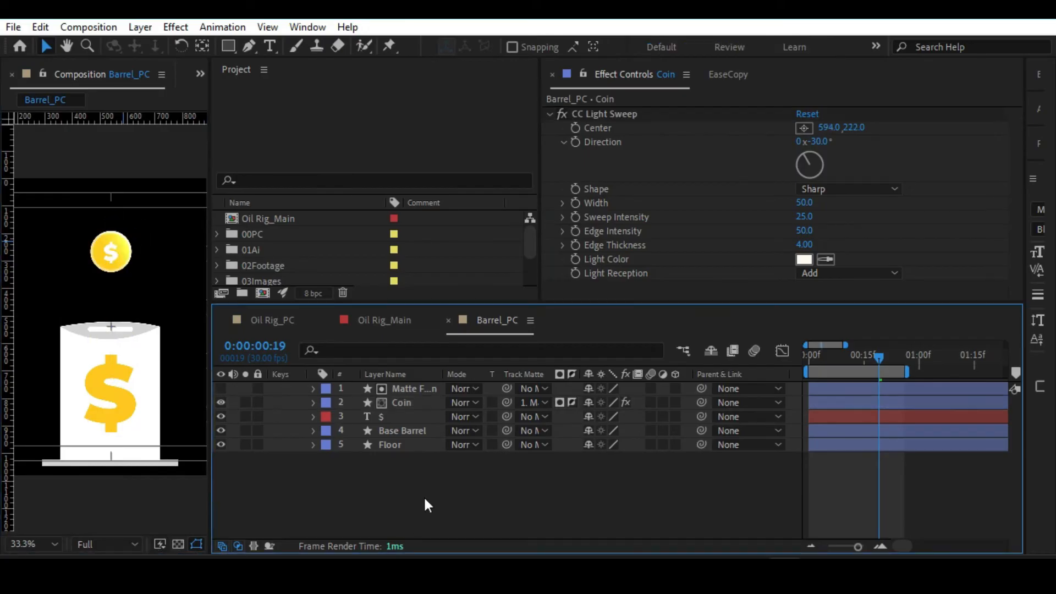
Remove the CC Light Sweep effect from the Coin layer and deselect the layer.
{"action": "left_click", "coordinate": [596, 115]}
{"action": "key", "text": "Delete"}
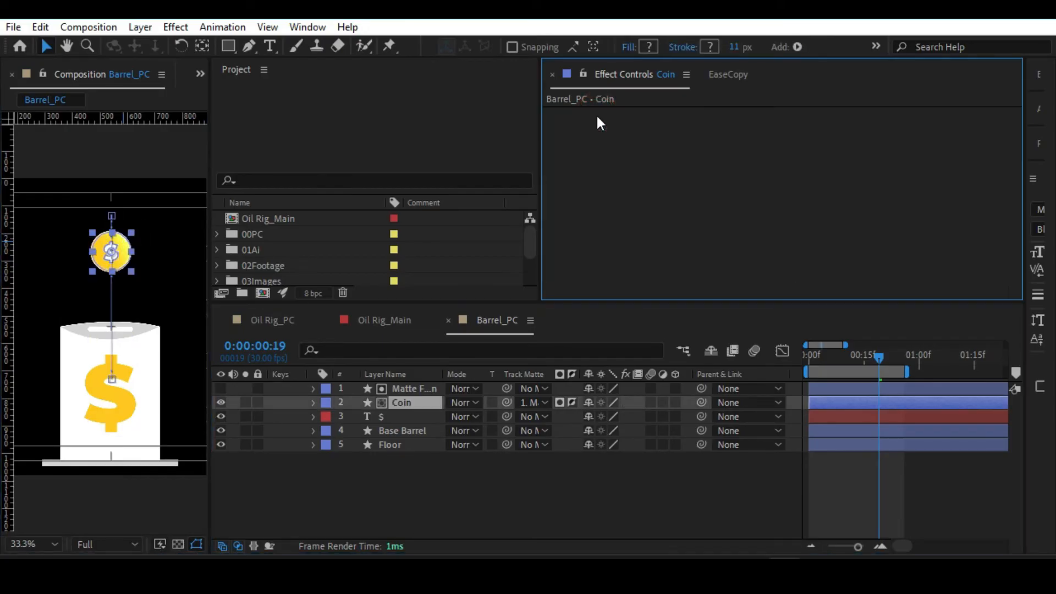
{"action": "left_click", "coordinate": [530, 492]}
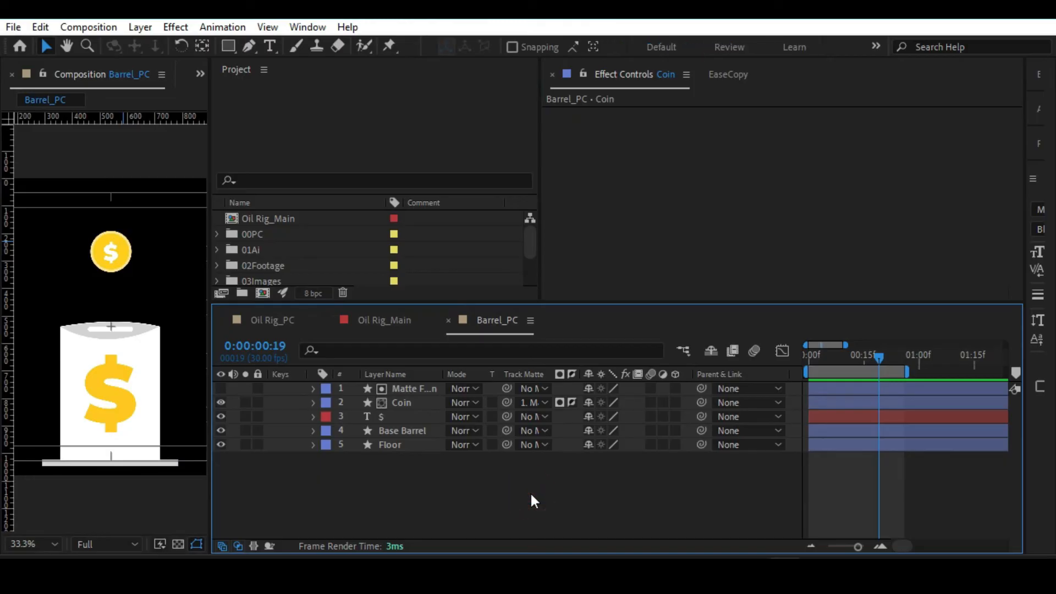
Save the project, close the Oil Rig_PC timeline, and bring up the Oil Rig_Main composition.
{"action": "key", "text": "ctrl+s"}
{"action": "left_click", "coordinate": [276, 322]}
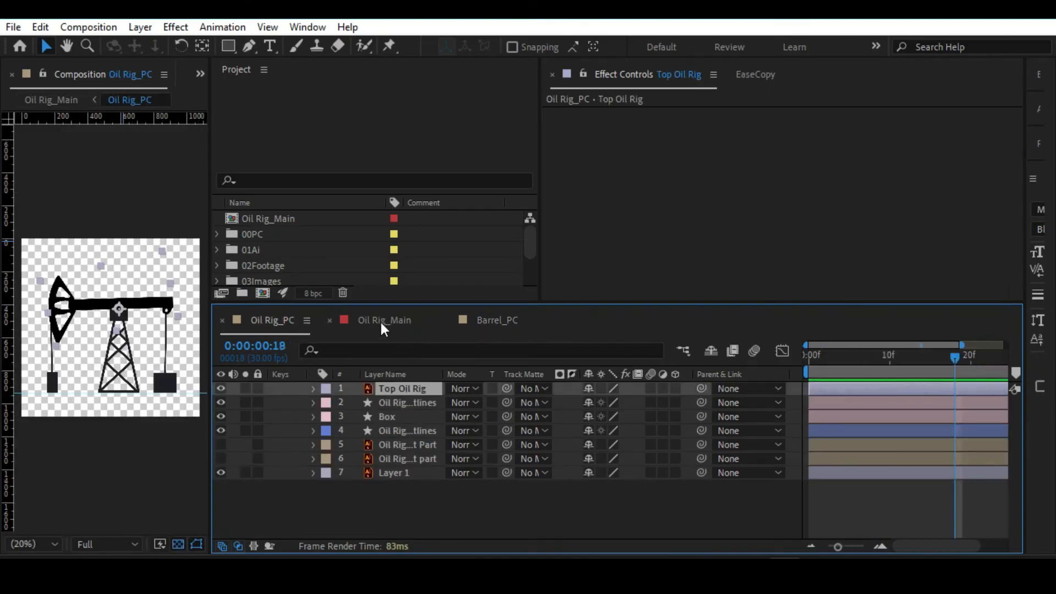
{"action": "left_click", "coordinate": [381, 320]}
{"action": "left_click", "coordinate": [222, 315]}
Add the Barrel_PC composition from the 00PC folder to Oil Rig_Main as the top layer.
{"action": "scroll", "coordinate": [301, 230], "scroll_direction": "down", "scroll_amount": 2}
{"action": "scroll", "coordinate": [222, 243], "scroll_direction": "up", "scroll_amount": 3}
{"action": "left_click", "coordinate": [218, 233]}
{"action": "scroll", "coordinate": [247, 238], "scroll_direction": "down", "scroll_amount": 1}
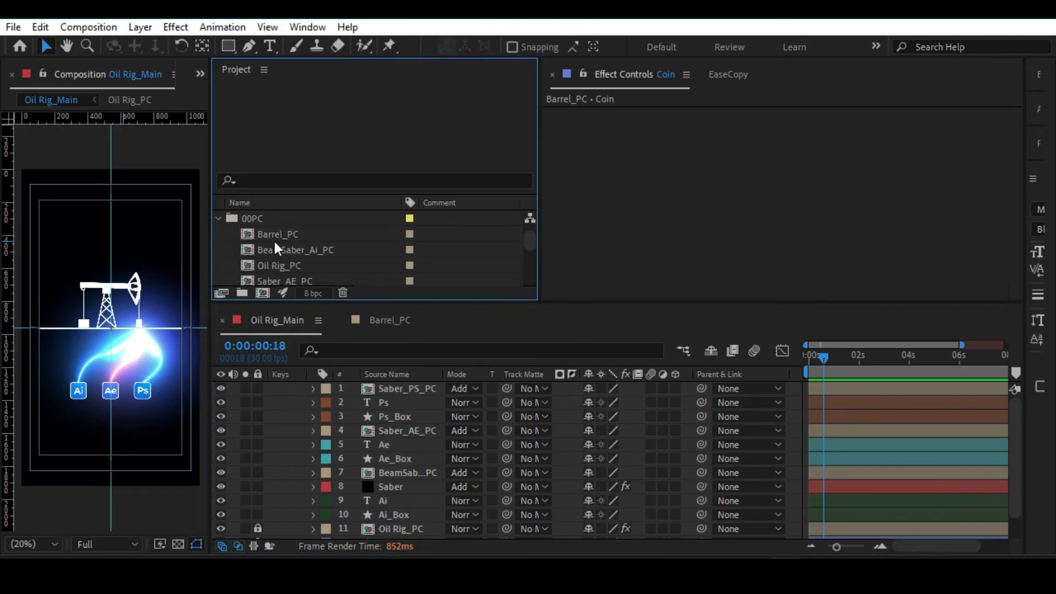
{"action": "left_click", "coordinate": [278, 235]}
{"action": "left_click_drag", "start_coordinate": [286, 236], "coordinate": [407, 388]}
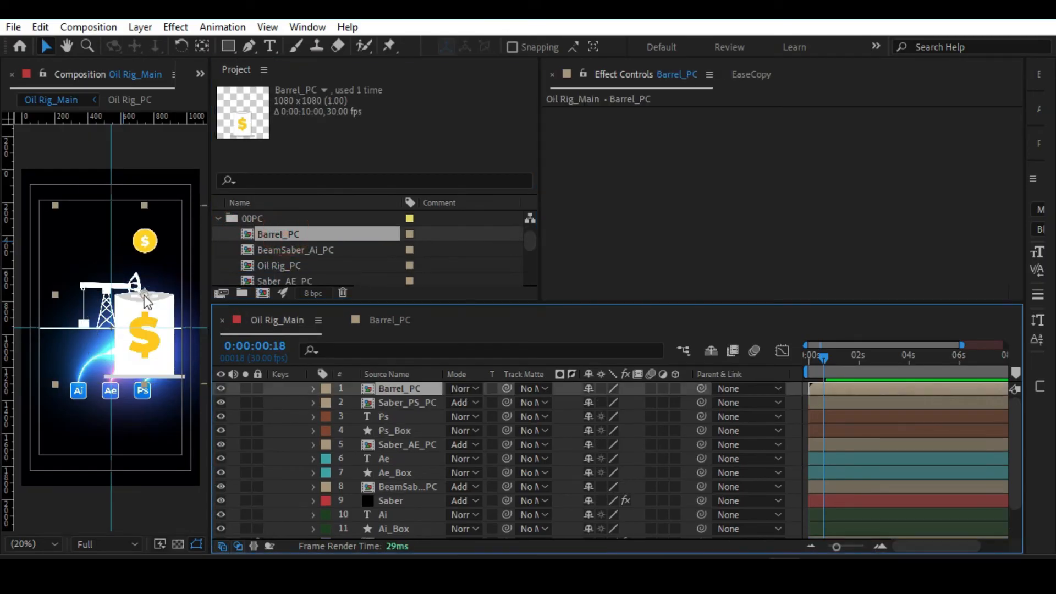
Scale the Barrel_PC layer to 35%, stand it on the base line beside the oil rig, and preview the composition.
{"action": "key", "text": "s"}
{"action": "left_click_drag", "start_coordinate": [632, 406], "coordinate": [595, 406]}
{"action": "scroll", "coordinate": [138, 282], "scroll_direction": "up", "scroll_amount": 2}
{"action": "left_click_drag", "start_coordinate": [139, 286], "coordinate": [133, 298]}
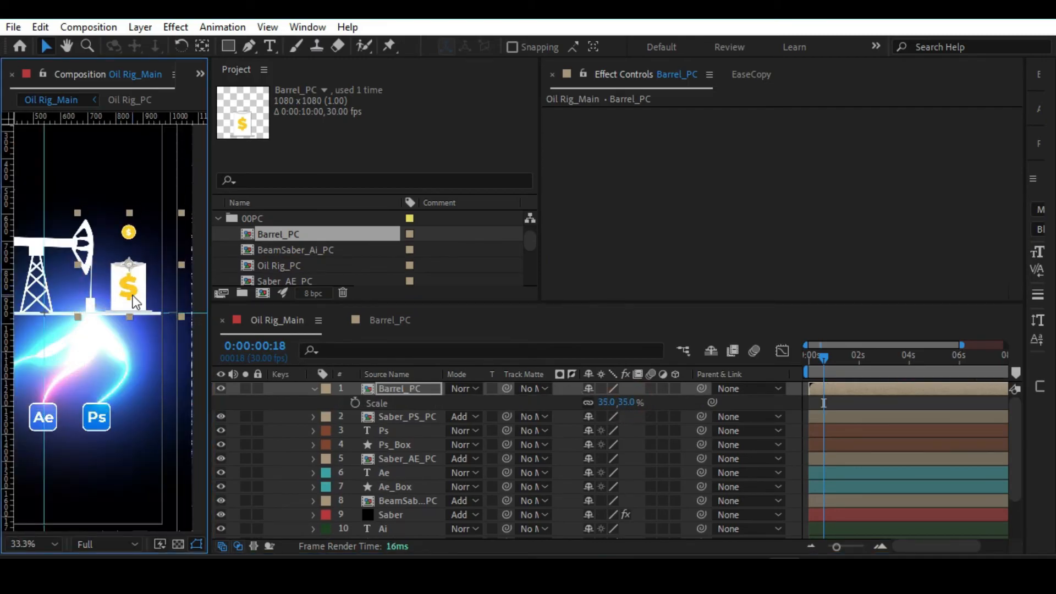
{"action": "key", "text": "alt+slash"}
{"action": "key", "text": "space"}
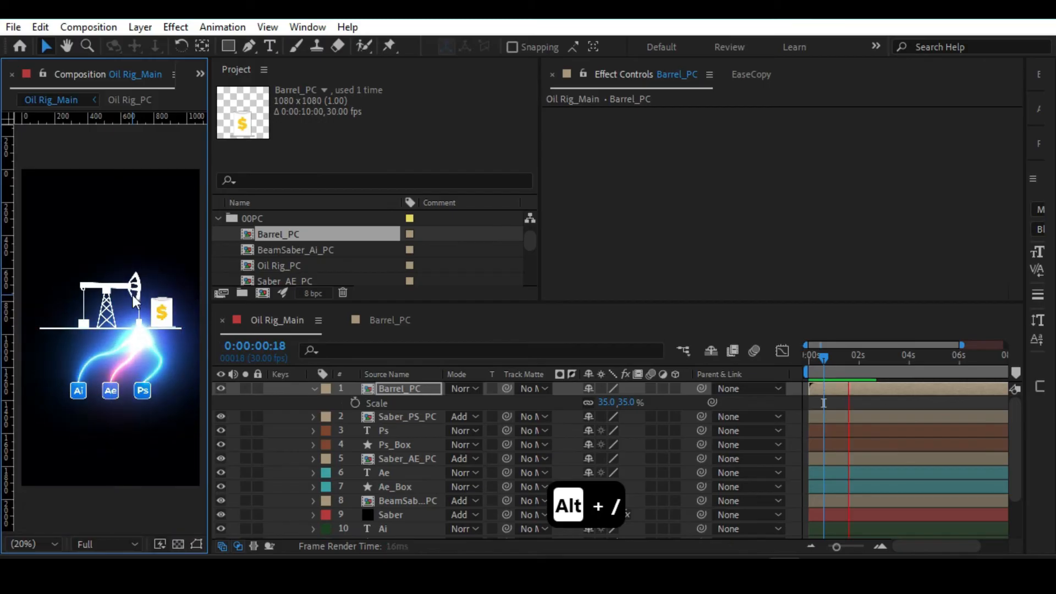
Open the Barrel_PC composition, reveal the Coin layer's keyframes, and end the work area at its last Position keyframe.
{"action": "double_click", "coordinate": [403, 389]}
{"action": "left_click", "coordinate": [405, 402]}
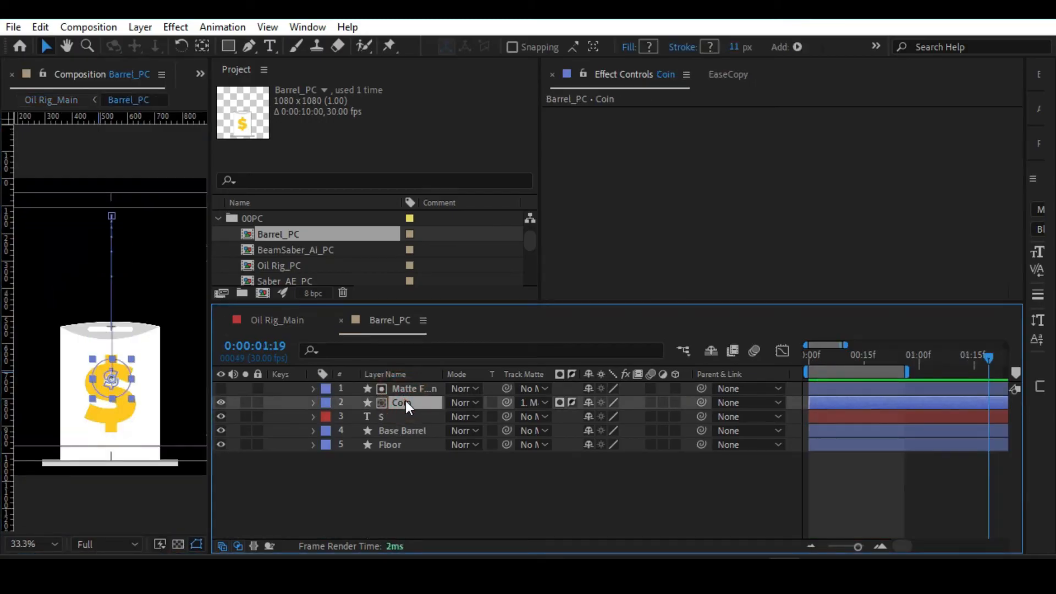
{"action": "key", "text": "u"}
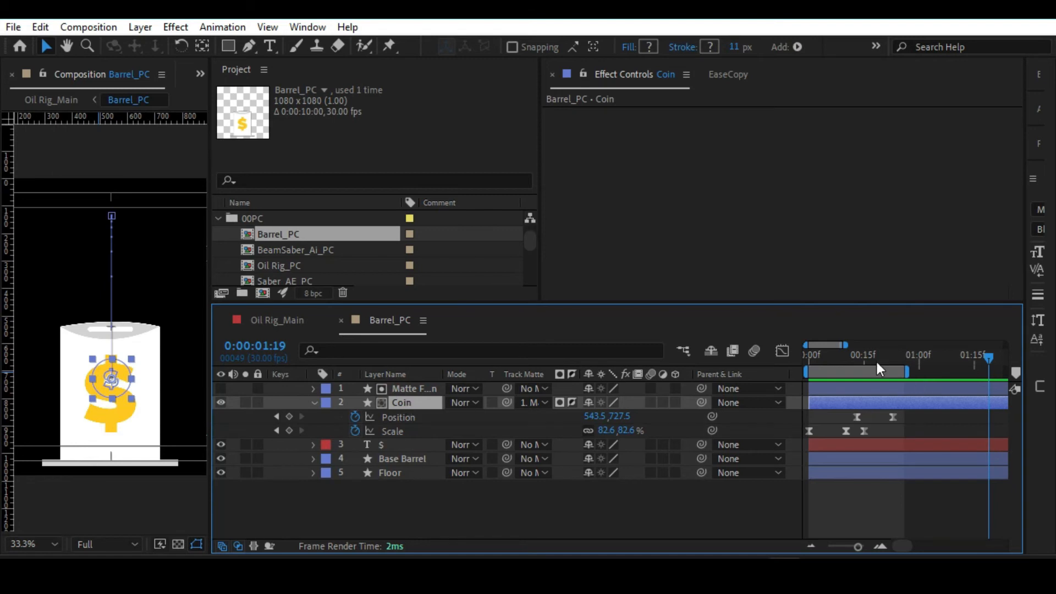
{"action": "left_click_drag", "start_coordinate": [877, 362], "coordinate": [771, 401]}
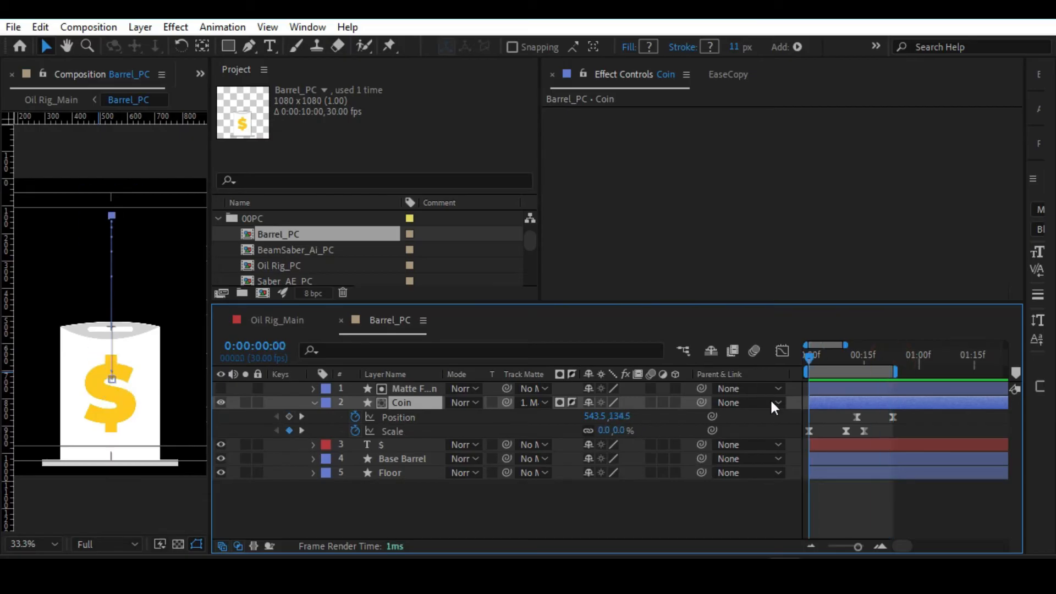
{"action": "left_click", "coordinate": [830, 509]}
{"action": "left_click", "coordinate": [817, 388]}
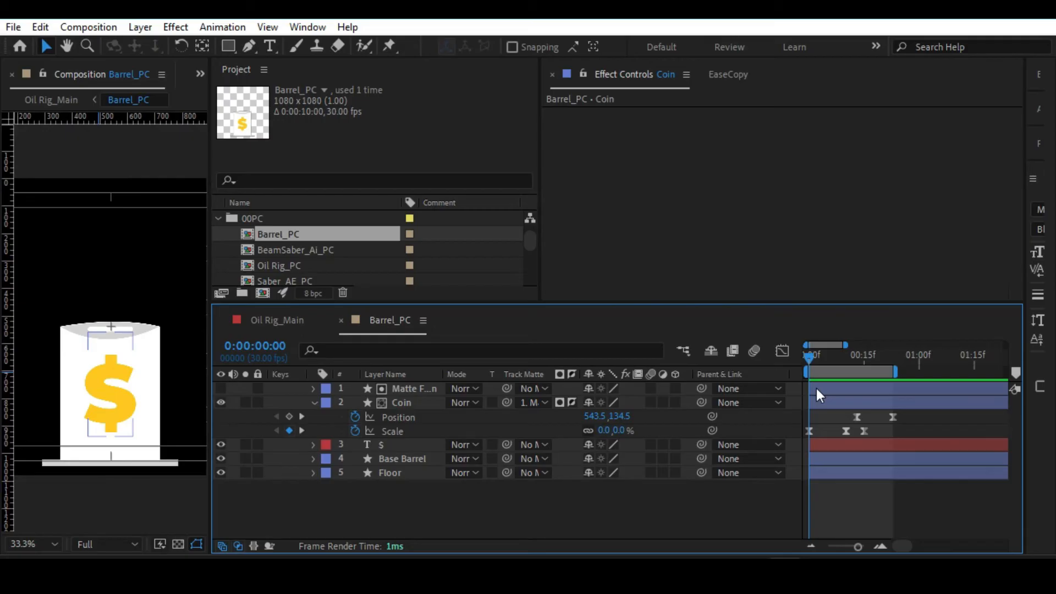
Trim the Barrel_PC composition to its work area and preview the shortened coin drop.
{"action": "left_click", "coordinate": [40, 27]}
{"action": "mouse_move", "coordinate": [73, 33]}
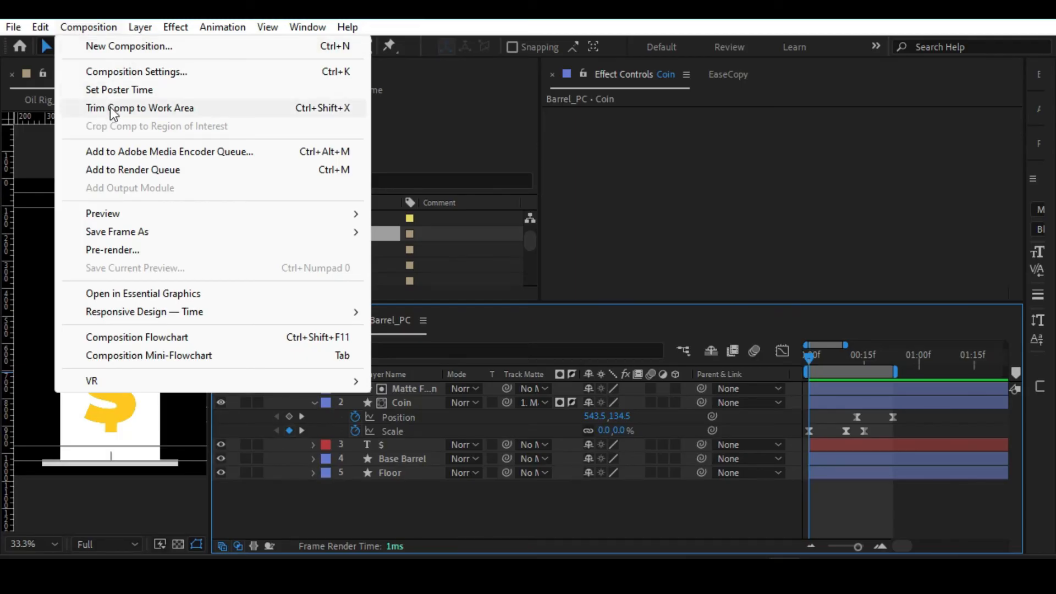
{"action": "left_click", "coordinate": [465, 504]}
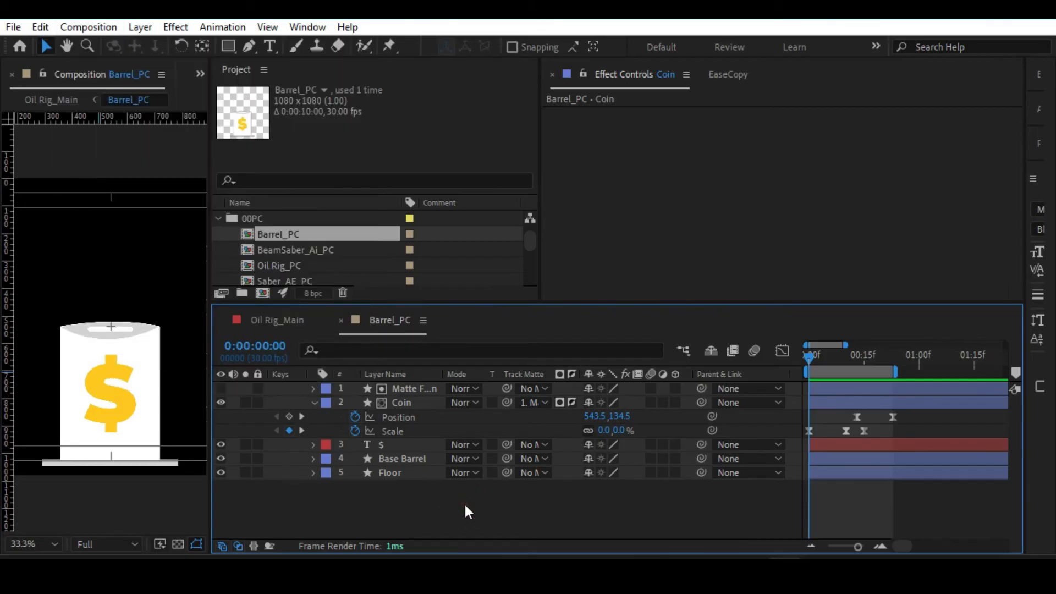
{"action": "key", "text": "ctrl+shift+x"}
{"action": "key", "text": "space"}
{"action": "key", "text": "space"}
{"action": "key", "text": "Tab"}
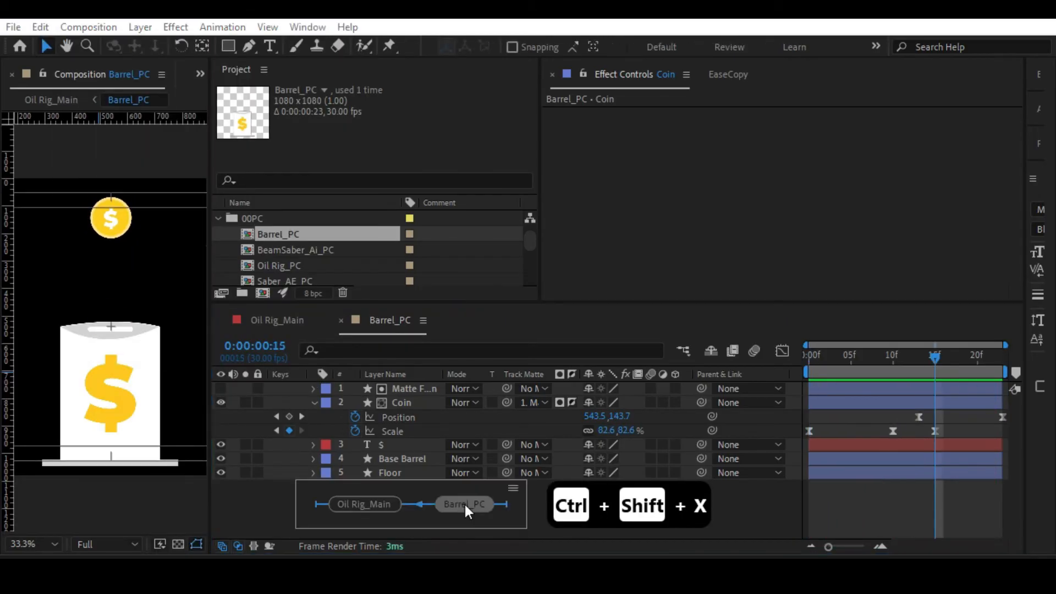
Return to the first frame of Oil Rig_Main, enable time remapping on Barrel_PC, and extend the layer along the timeline.
{"action": "left_click", "coordinate": [385, 503]}
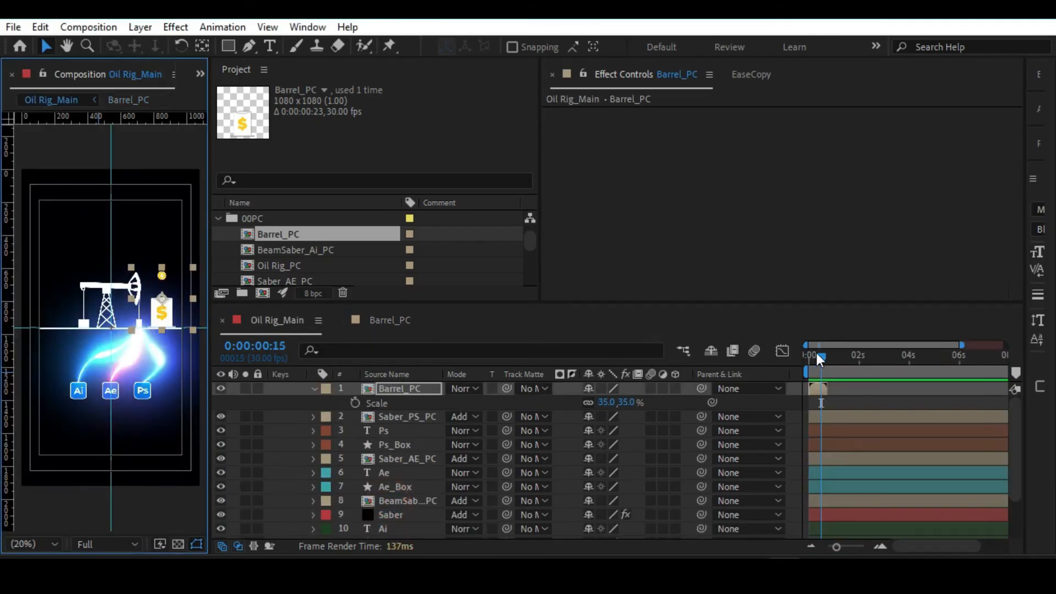
{"action": "left_click_drag", "start_coordinate": [817, 355], "coordinate": [781, 357]}
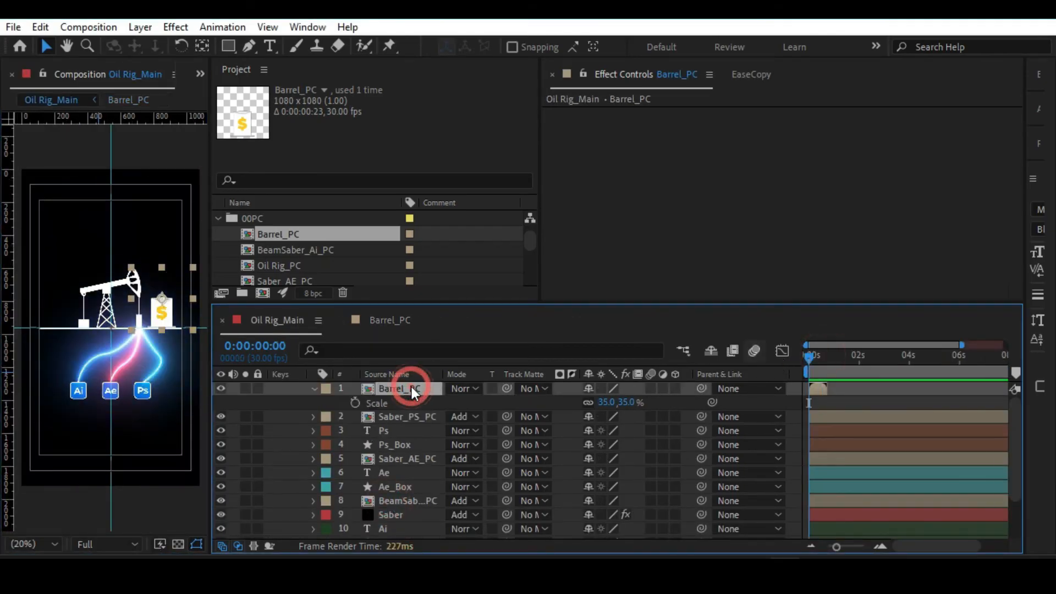
{"action": "key", "text": "ctrl+alt+t"}
{"action": "right_click", "coordinate": [411, 387]}
{"action": "mouse_move", "coordinate": [473, 153]}
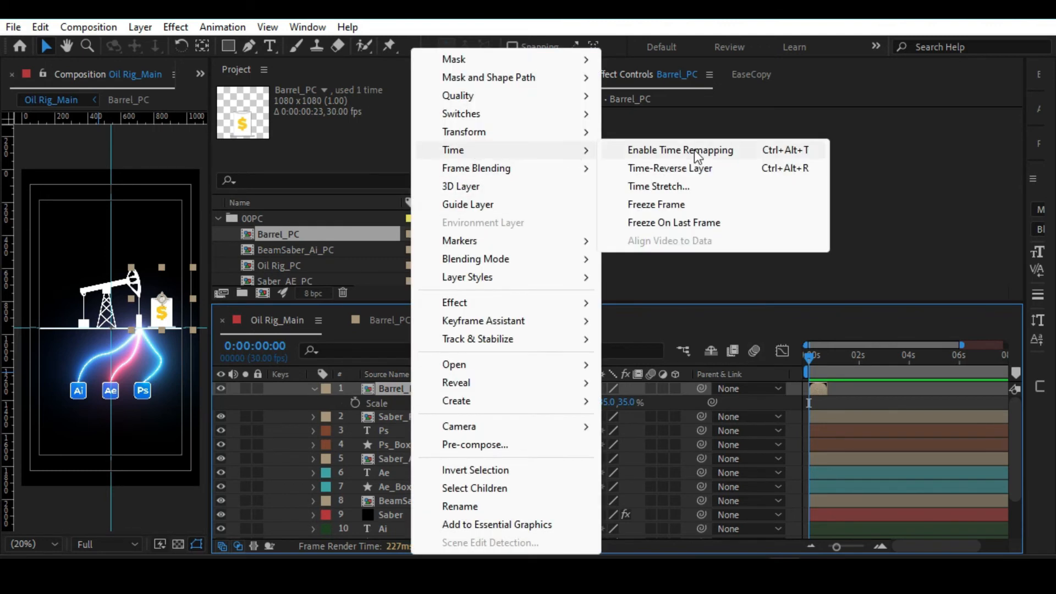
{"action": "left_click", "coordinate": [369, 392]}
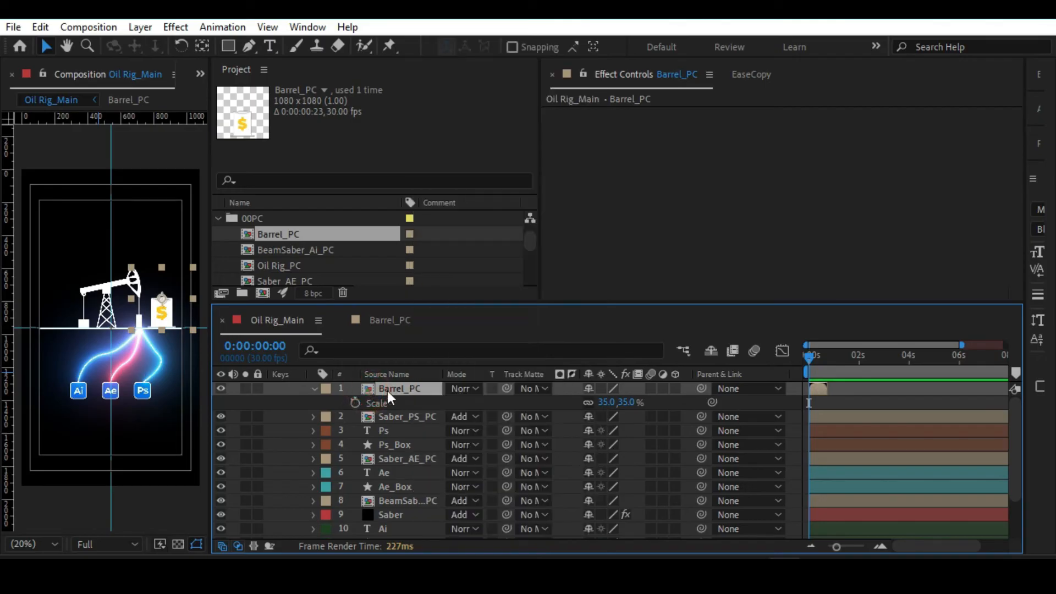
{"action": "key", "text": "ctrl+alt+t"}
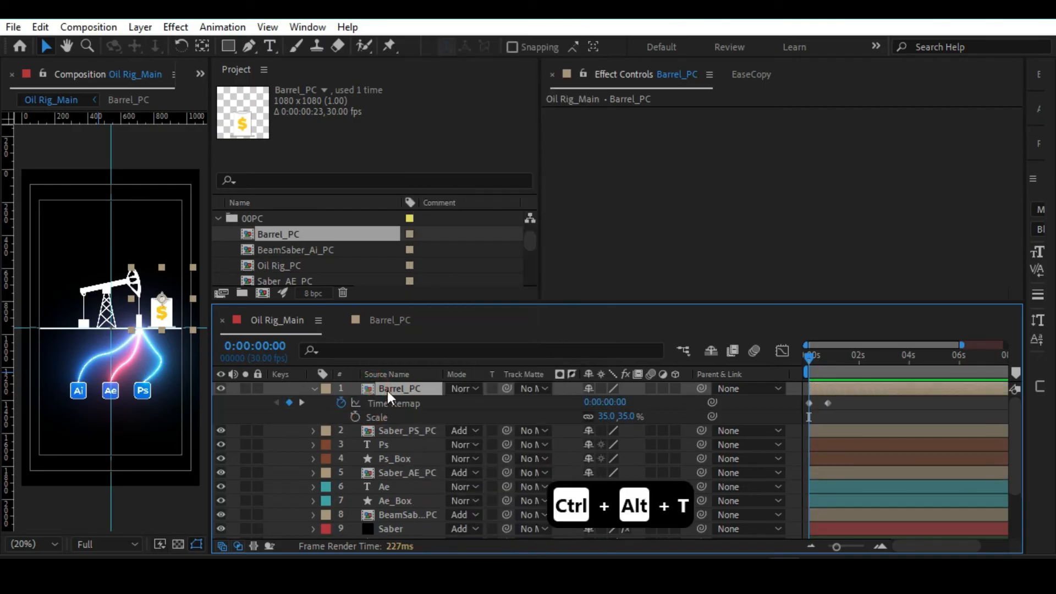
Add the expression loopOut() to the Barrel_PC layer's Time Remap property.
{"action": "left_click", "coordinate": [341, 403], "text": "alt"}
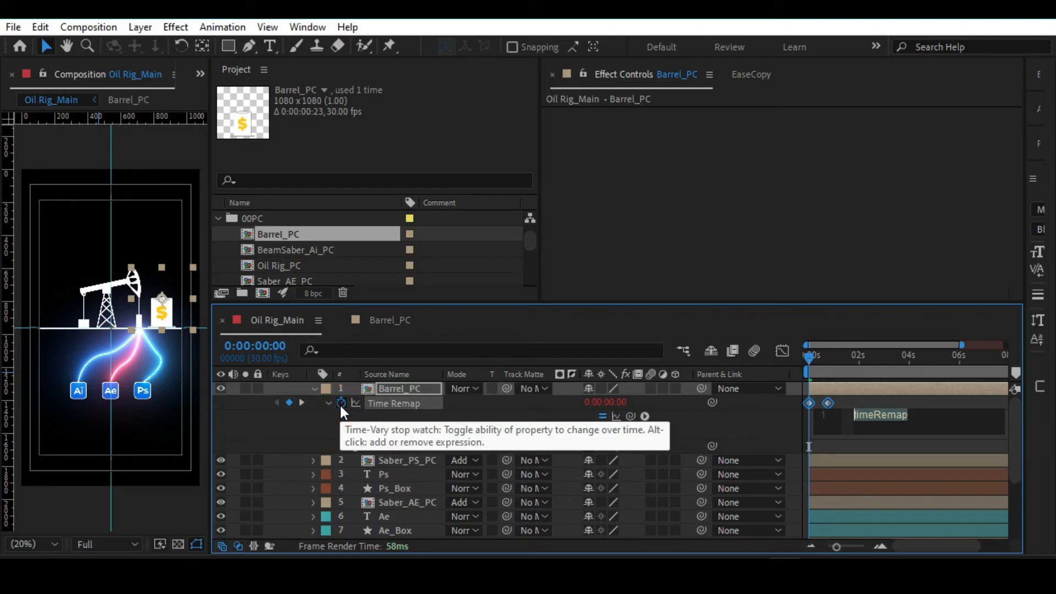
{"action": "type", "text": "loo"}
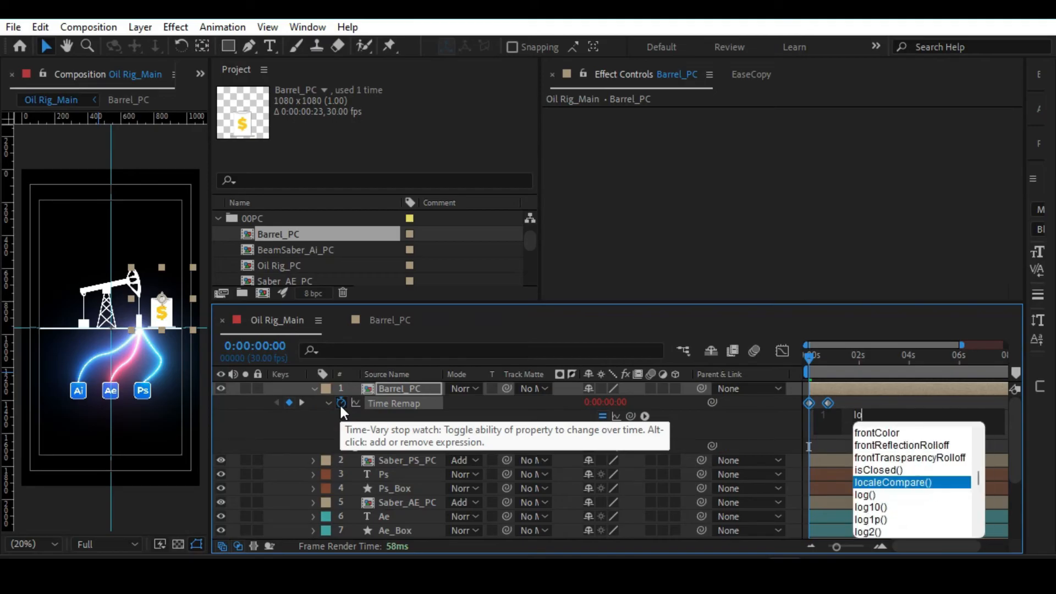
{"action": "key", "text": "Down"}
{"action": "key", "text": "Down"}
{"action": "key", "text": "Down"}
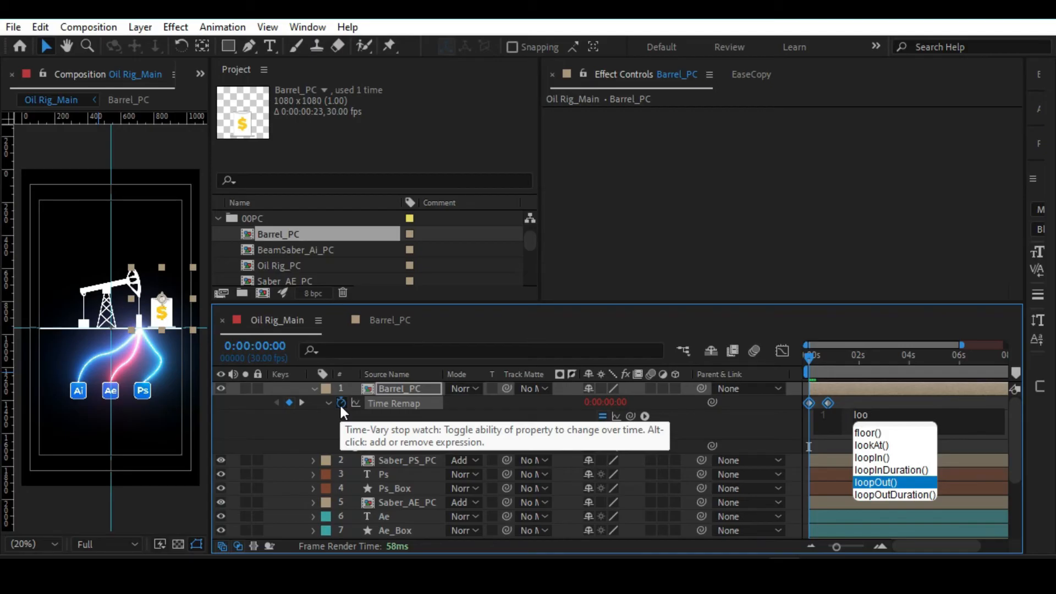
{"action": "key", "text": "Return"}
{"action": "left_click", "coordinate": [661, 269]}
Add a Time Remap keyframe to Barrel_PC at 0:00:00:22, delete the one at 0:00:00:23, and preview the loop.
{"action": "left_click", "coordinate": [811, 356]}
{"action": "left_click_drag", "start_coordinate": [818, 355], "coordinate": [829, 357]}
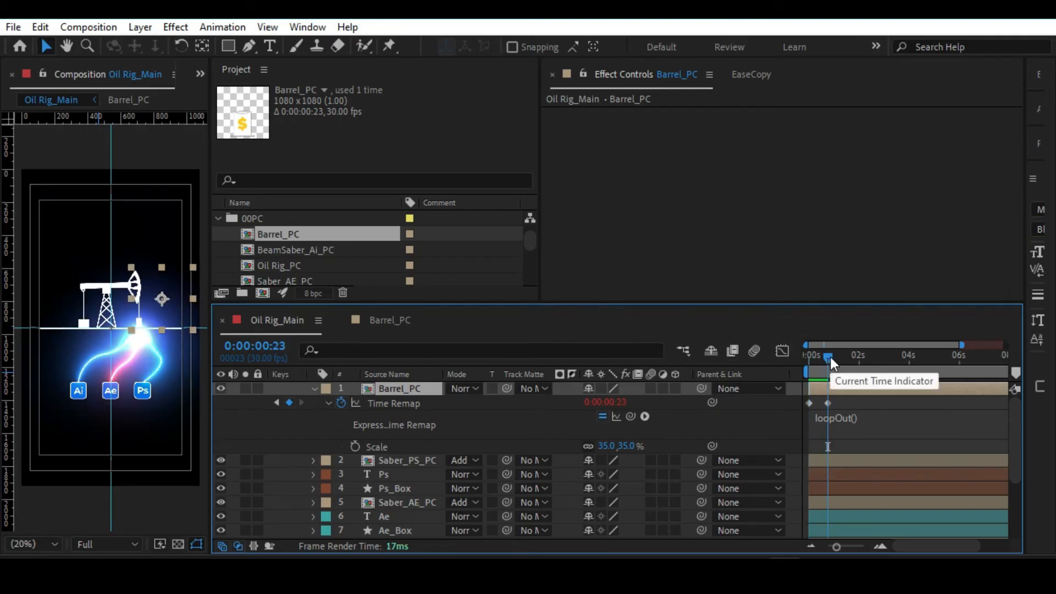
{"action": "left_click_drag", "start_coordinate": [836, 546], "coordinate": [859, 544]}
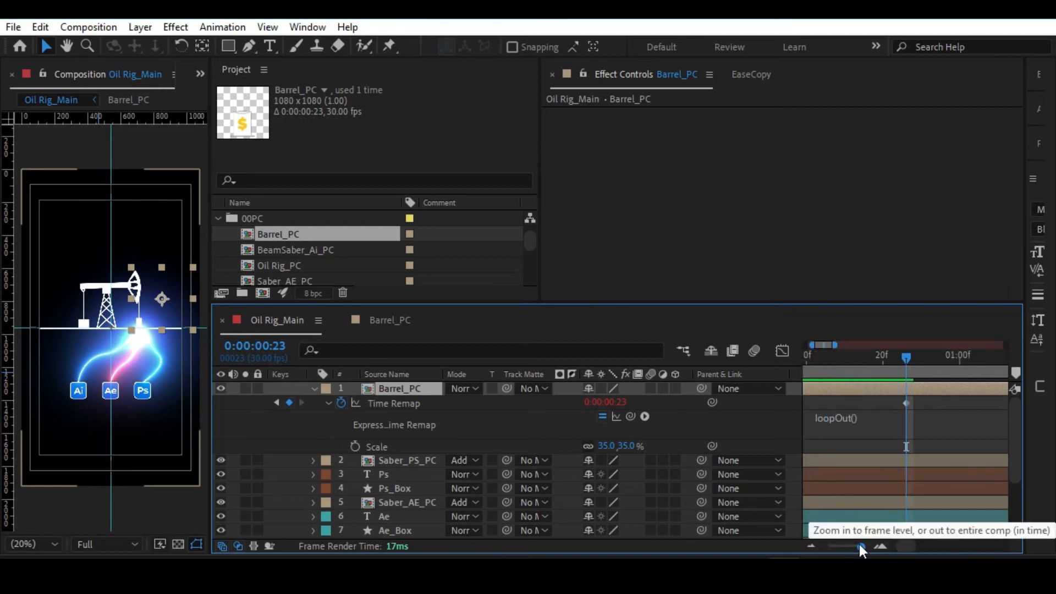
{"action": "key", "text": "Page_Up"}
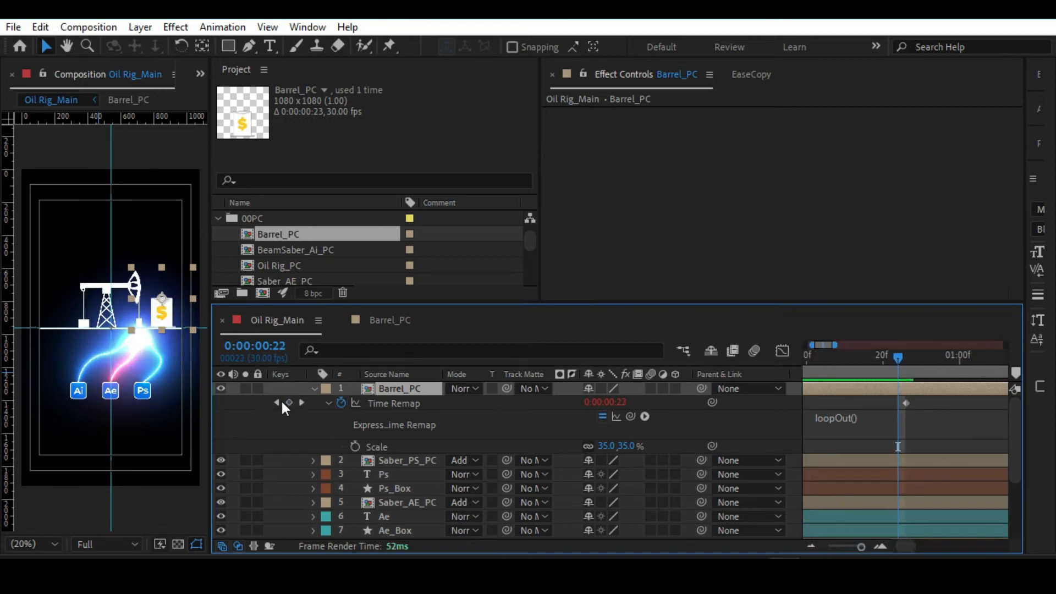
{"action": "left_click", "coordinate": [289, 403]}
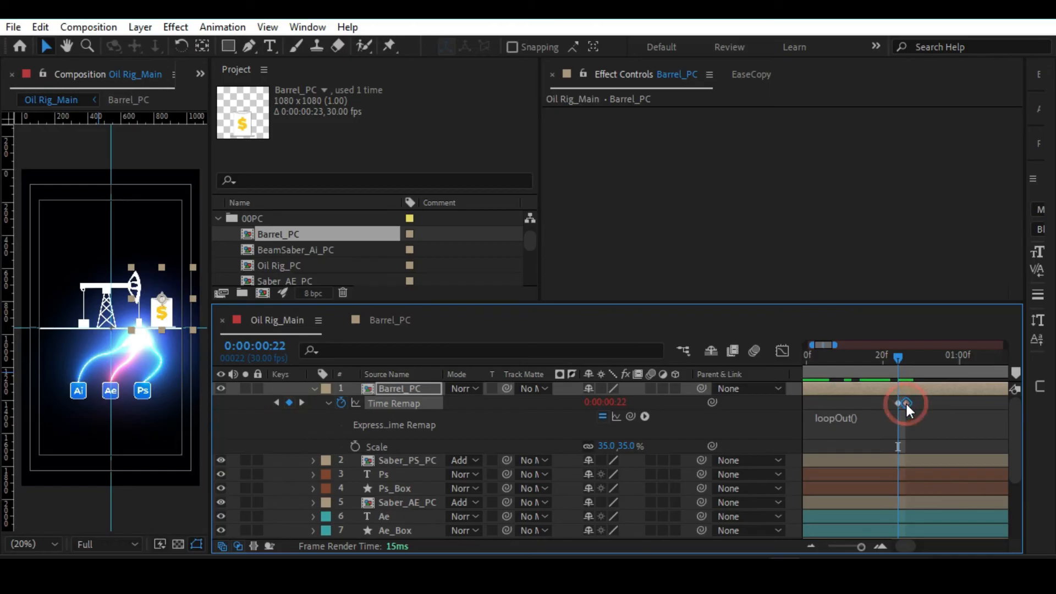
{"action": "key", "text": "Delete"}
{"action": "key", "text": "ctrl+s"}
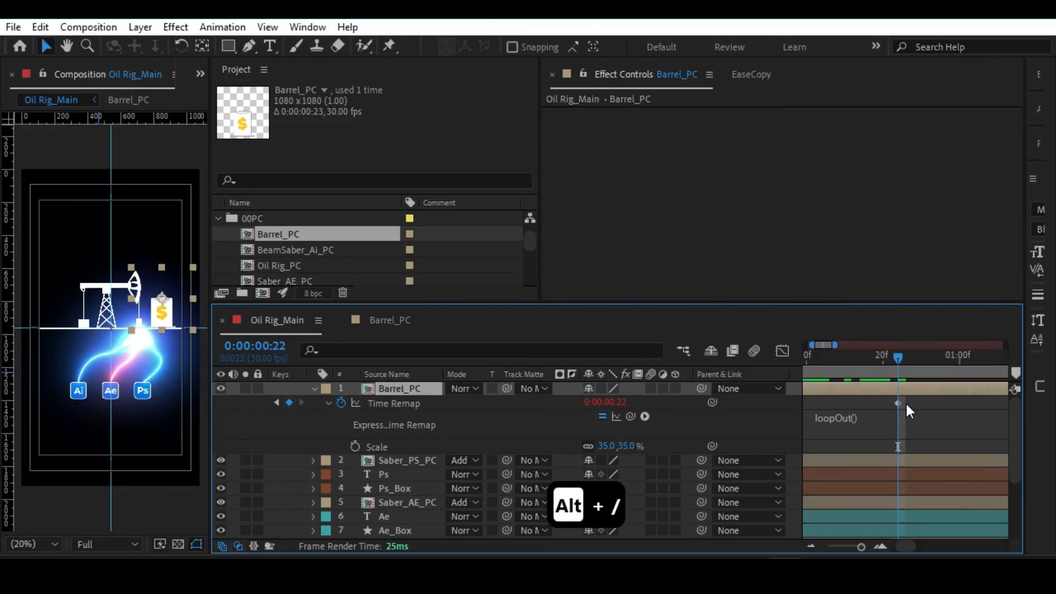
{"action": "key", "text": "space"}
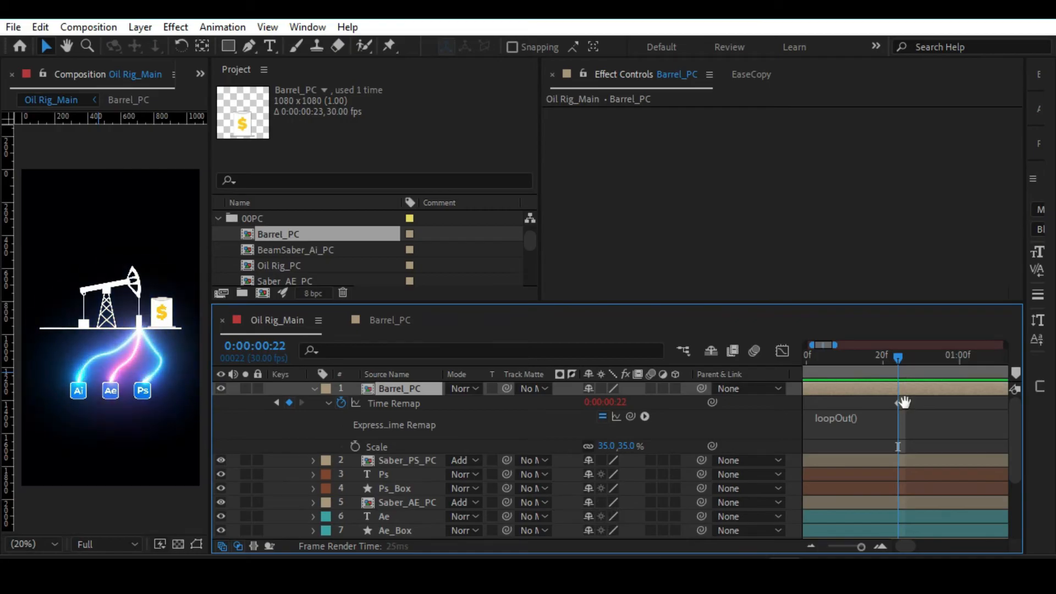
{"action": "key", "text": "space"}
{"action": "left_click", "coordinate": [313, 388]}
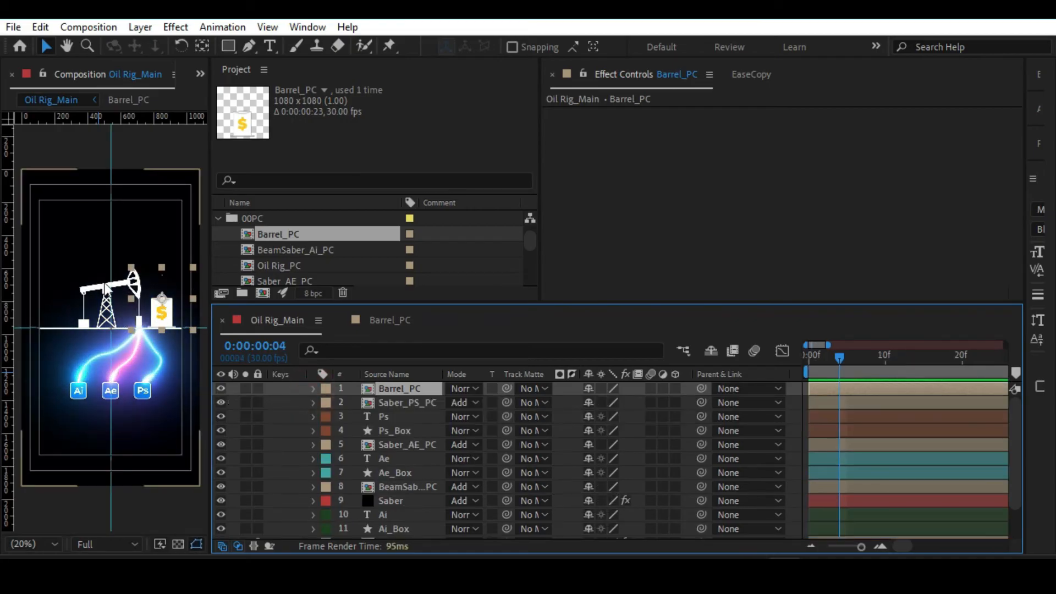
Unlock Oil Rig_PC, scale it to -65.6, 65.6%, and reposition it on the base line above the beams, with guides hidden.
{"action": "scroll", "coordinate": [367, 456], "scroll_direction": "down", "scroll_amount": 3}
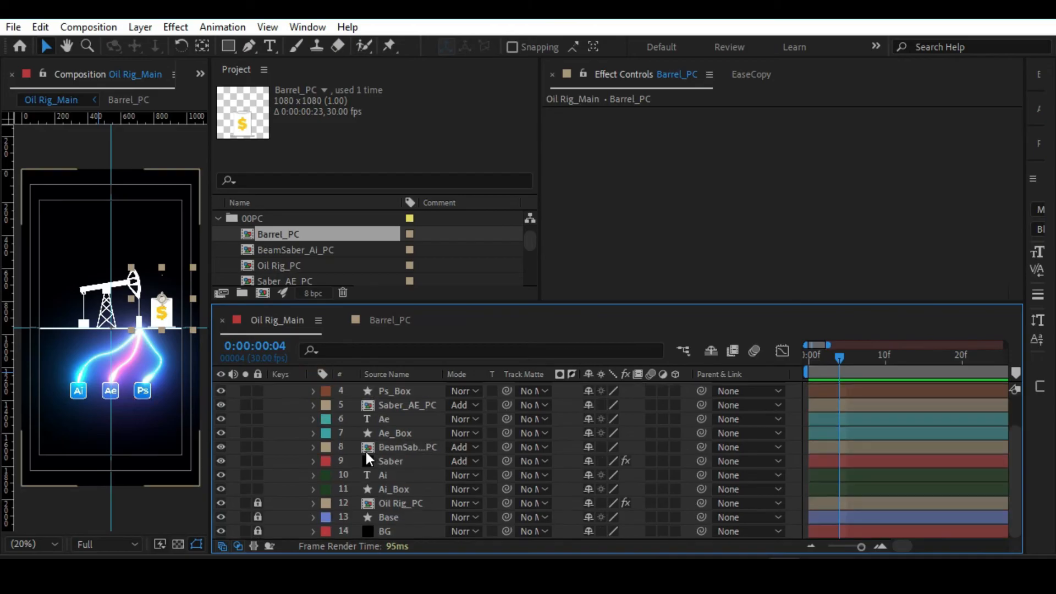
{"action": "left_click", "coordinate": [258, 503]}
{"action": "left_click", "coordinate": [378, 502]}
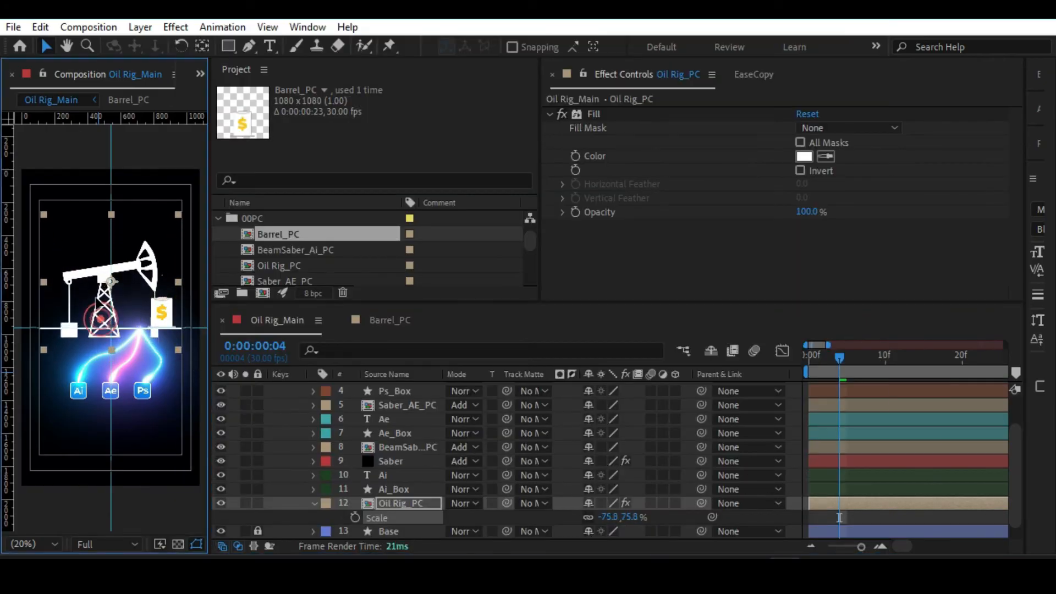
{"action": "left_click_drag", "start_coordinate": [104, 330], "coordinate": [90, 311]}
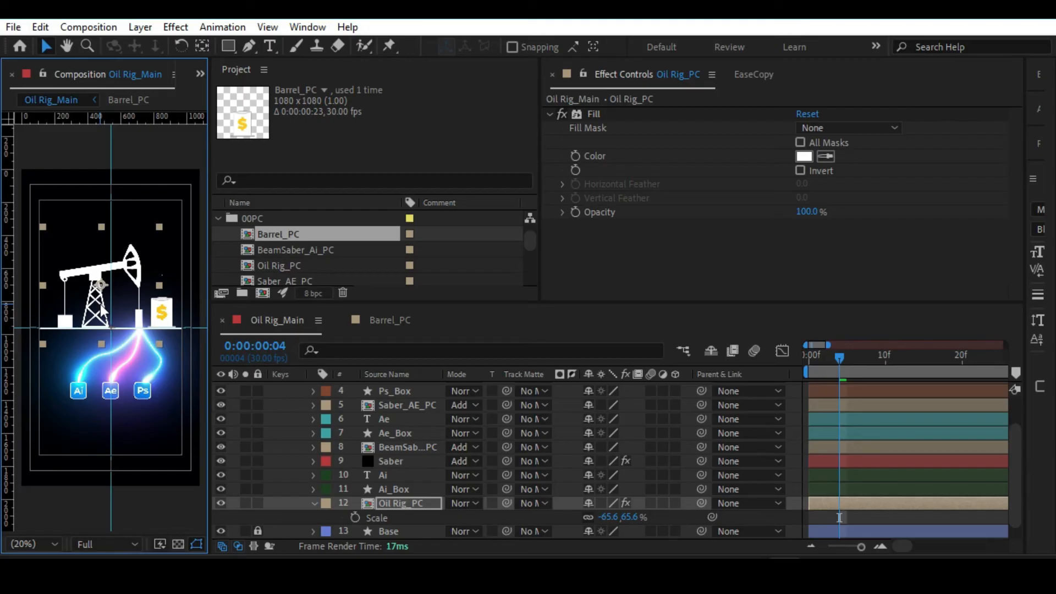
{"action": "key", "text": "ctrl+semicolon"}
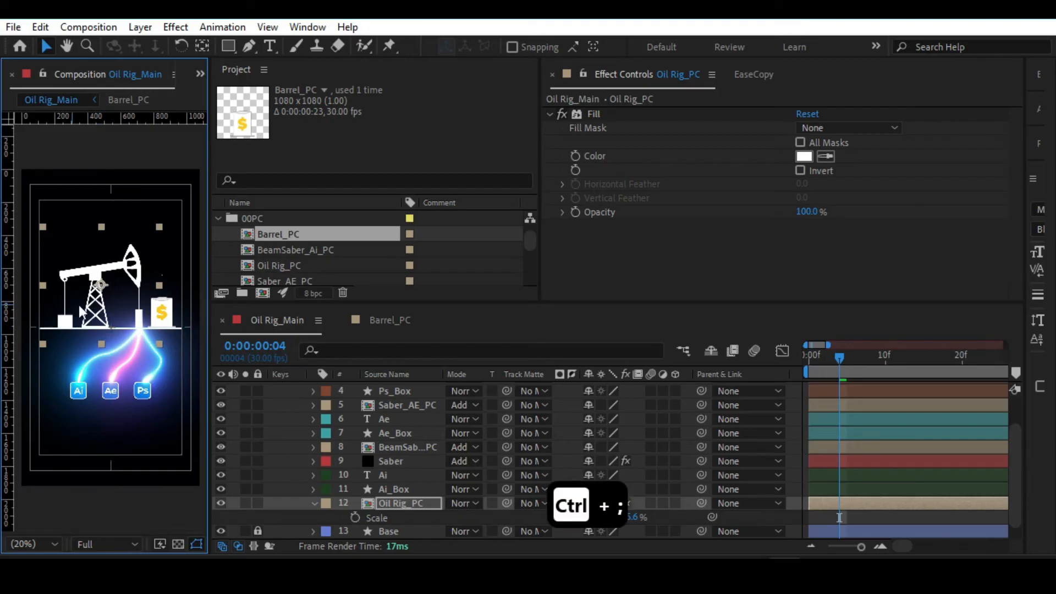
{"action": "key", "text": "alt+slash"}
{"action": "key", "text": "space"}
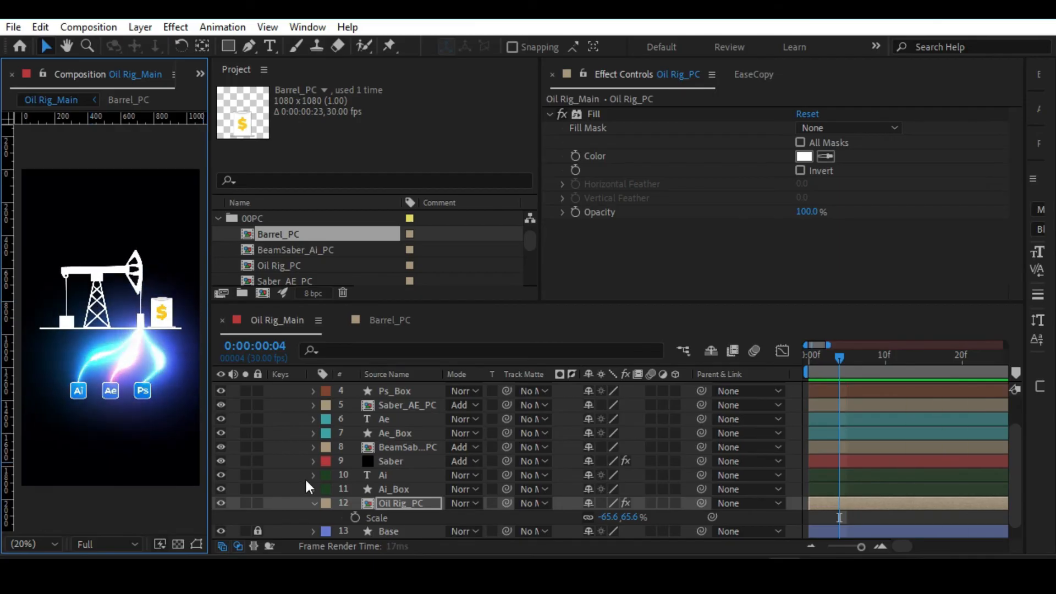
Collapse the Oil Rig_PC layer and shift Barrel_PC slightly farther from the rig along the base line.
{"action": "left_click", "coordinate": [315, 504]}
{"action": "scroll", "coordinate": [325, 493], "scroll_direction": "up", "scroll_amount": 3}
{"action": "left_click", "coordinate": [400, 388]}
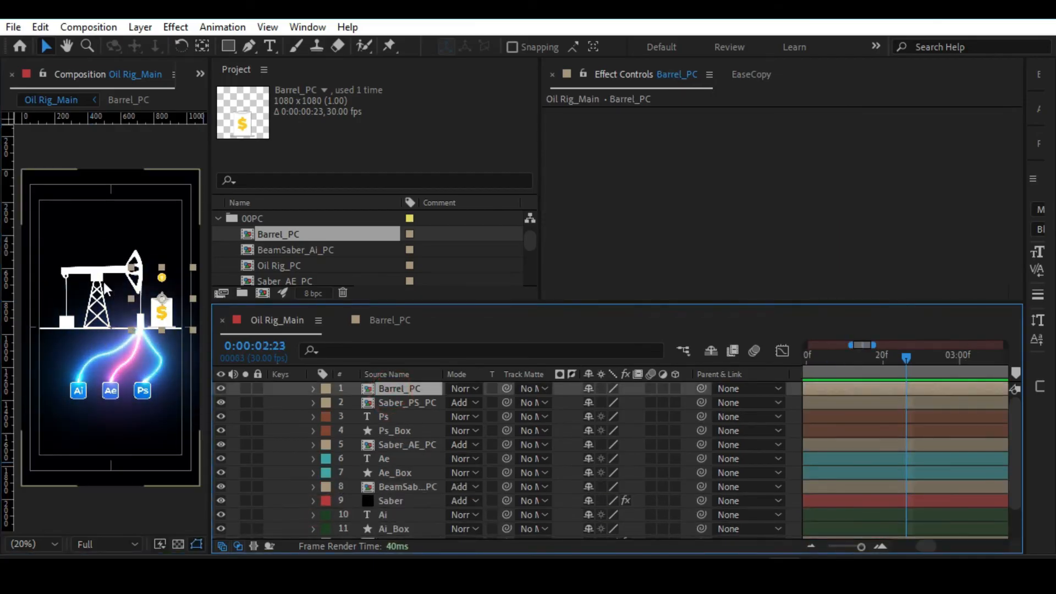
{"action": "left_click_drag", "start_coordinate": [165, 303], "coordinate": [164, 301]}
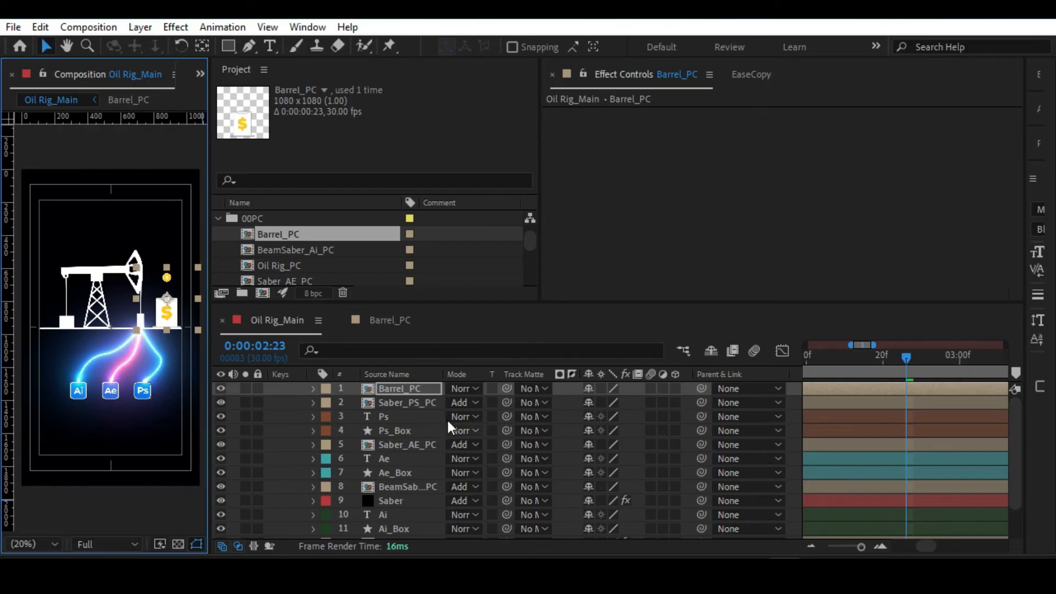
{"action": "left_click", "coordinate": [415, 403]}
{"action": "scroll", "coordinate": [396, 435], "scroll_direction": "down", "scroll_amount": 2}
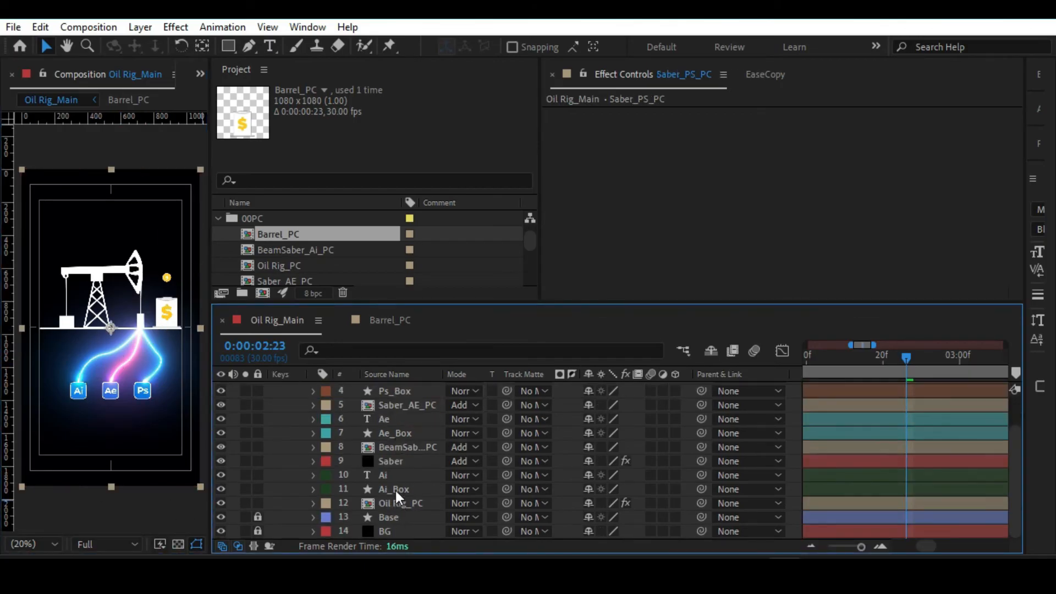
{"action": "key", "text": "ctrl+a"}
{"action": "scroll", "coordinate": [395, 491], "scroll_direction": "up", "scroll_amount": 2}
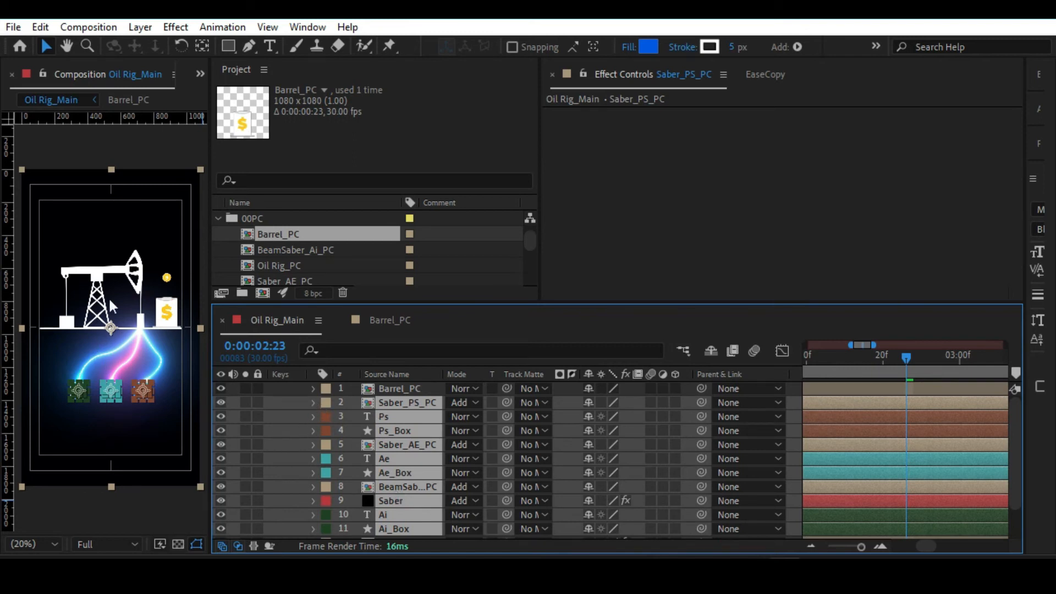
{"action": "left_click", "coordinate": [134, 494]}
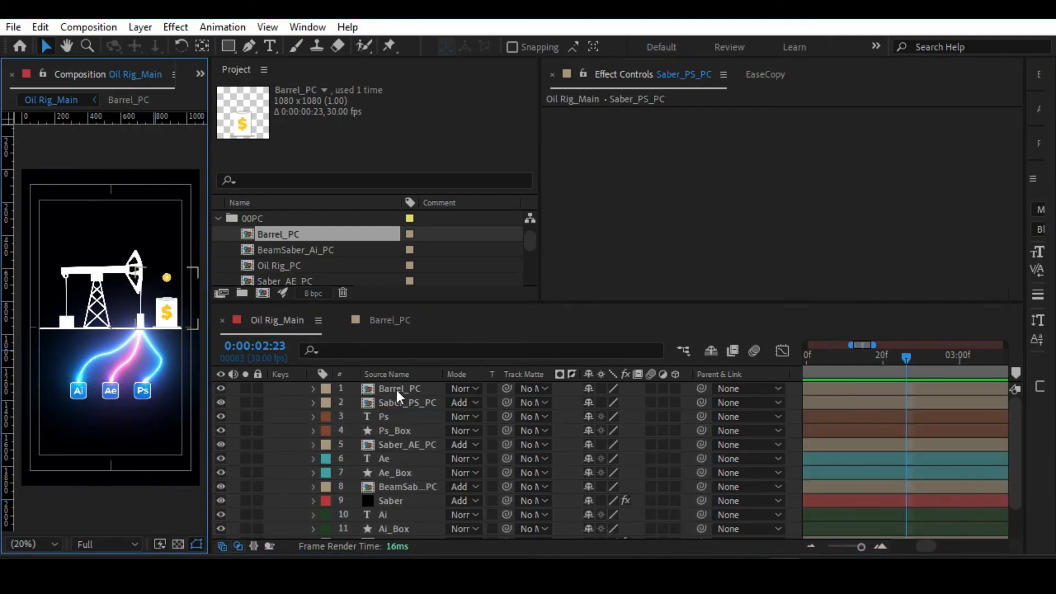
Shift the Barrel_PC layer slightly closer to the oil rig along the base line.
{"action": "left_click", "coordinate": [404, 402]}
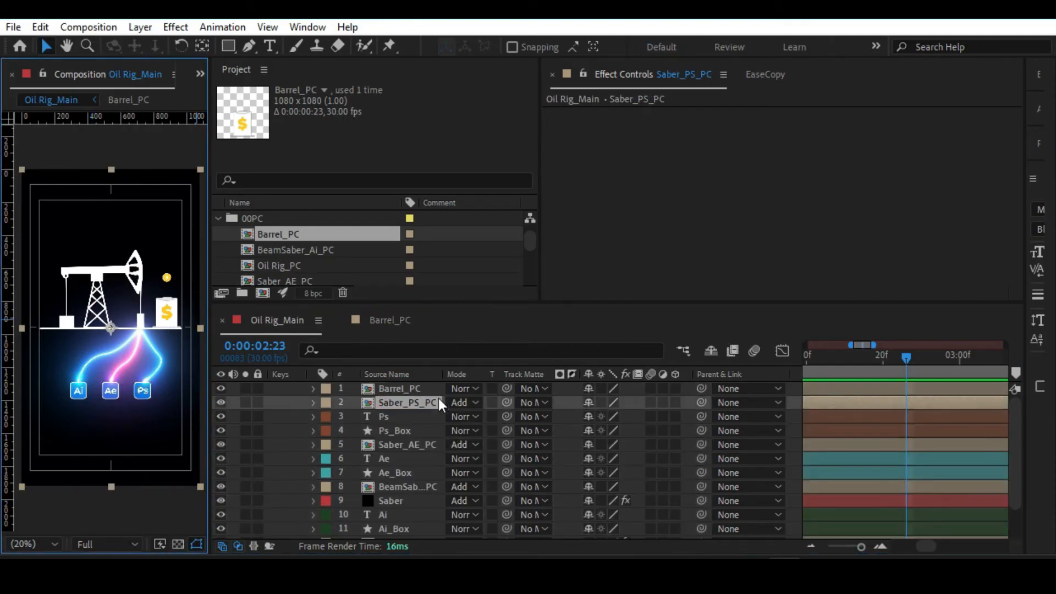
{"action": "left_click", "coordinate": [405, 387]}
{"action": "left_click_drag", "start_coordinate": [171, 309], "coordinate": [168, 307]}
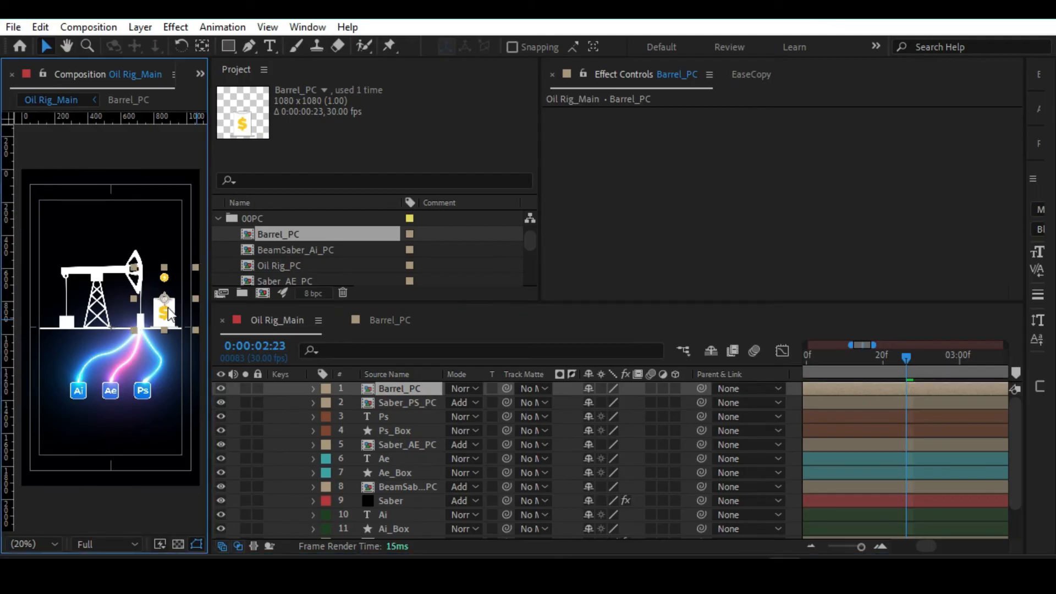
Duplicate Barrel_PC, place the copy at the opposite end of the base line beside the counterweight, and scale it to 17.1%.
{"action": "key", "text": "ctrl+d"}
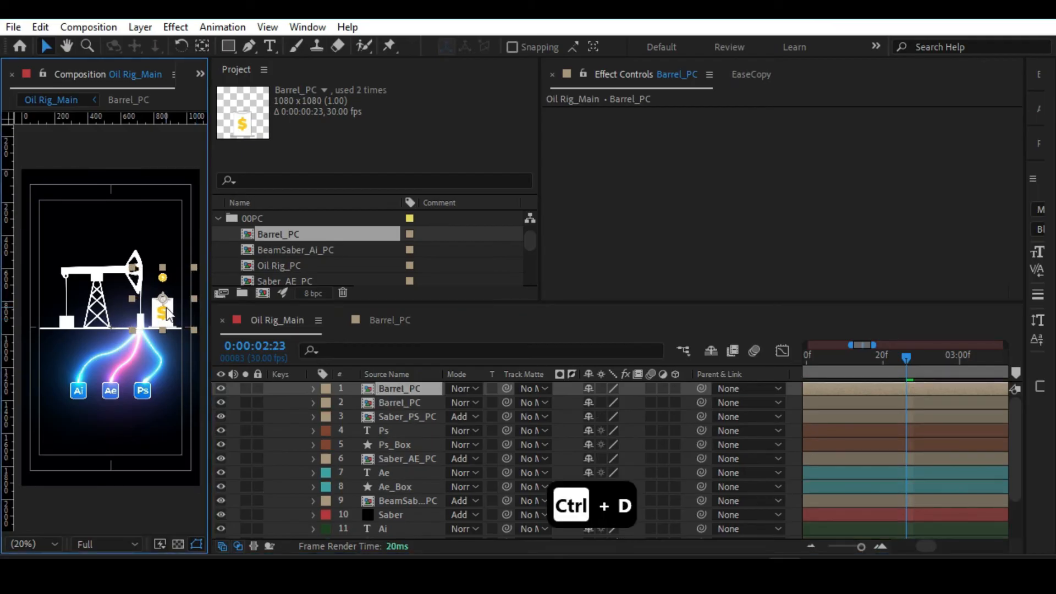
{"action": "left_click_drag", "start_coordinate": [163, 318], "coordinate": [49, 317]}
{"action": "key", "text": "s"}
{"action": "left_click_drag", "start_coordinate": [627, 402], "coordinate": [619, 402]}
{"action": "scroll", "coordinate": [88, 275], "scroll_direction": "up", "scroll_amount": 2}
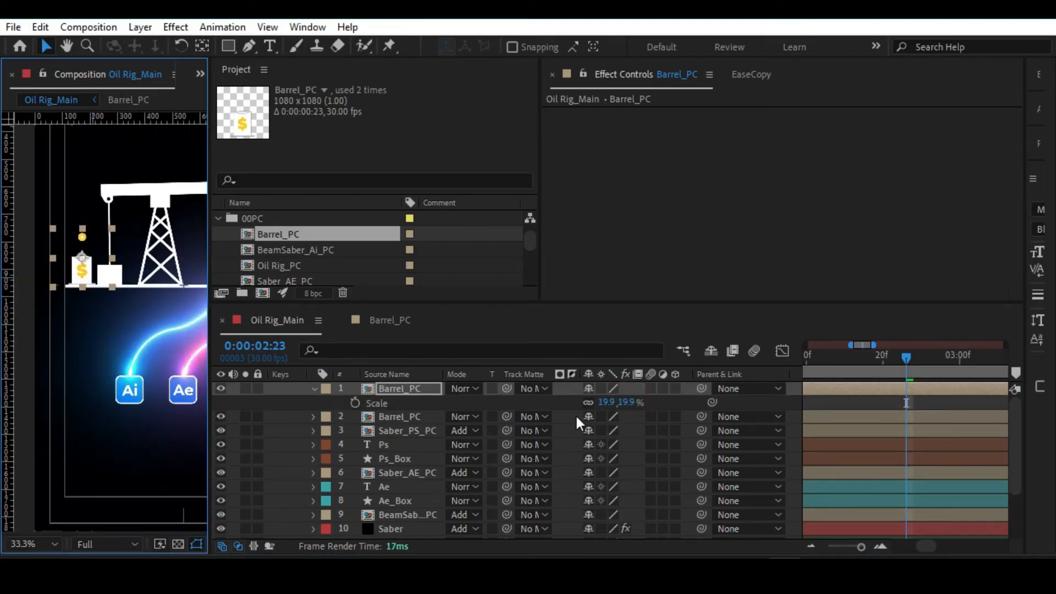
{"action": "left_click_drag", "start_coordinate": [626, 402], "coordinate": [604, 402]}
{"action": "left_click_drag", "start_coordinate": [80, 269], "coordinate": [81, 272]}
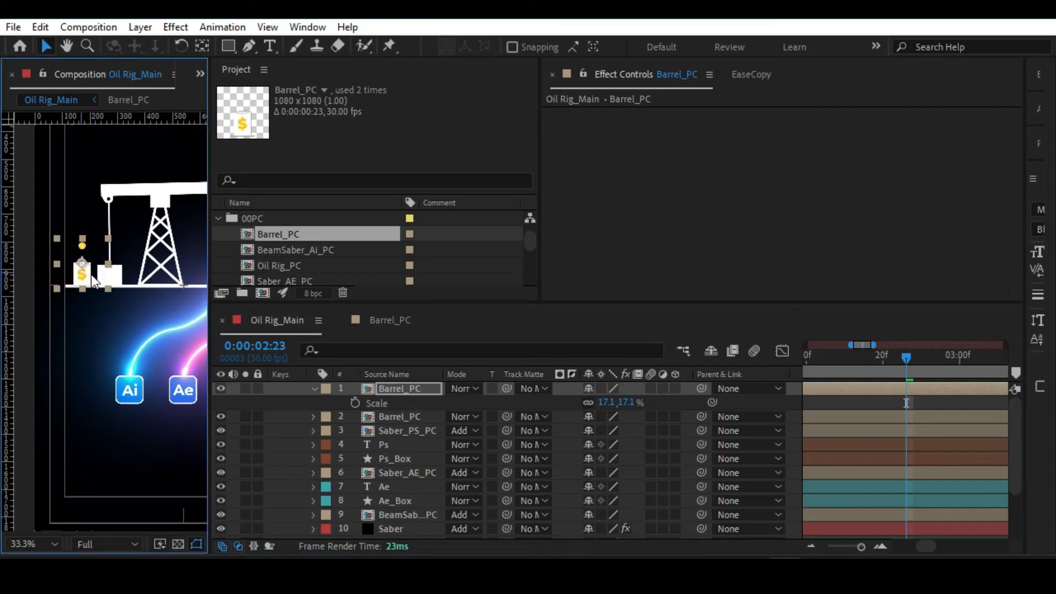
Scale Oil Rig_PC to -62.8, 62.8% and shift it slightly toward the large barrel along the base line.
{"action": "scroll", "coordinate": [125, 274], "scroll_direction": "down", "scroll_amount": 2}
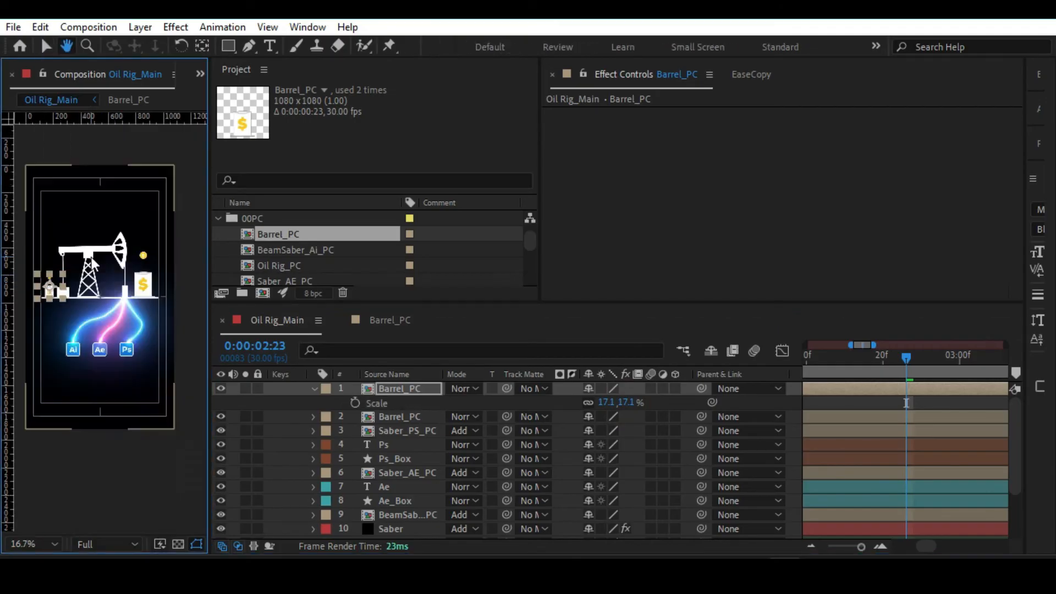
{"action": "scroll", "coordinate": [397, 487], "scroll_direction": "down", "scroll_amount": 1}
{"action": "left_click", "coordinate": [398, 524]}
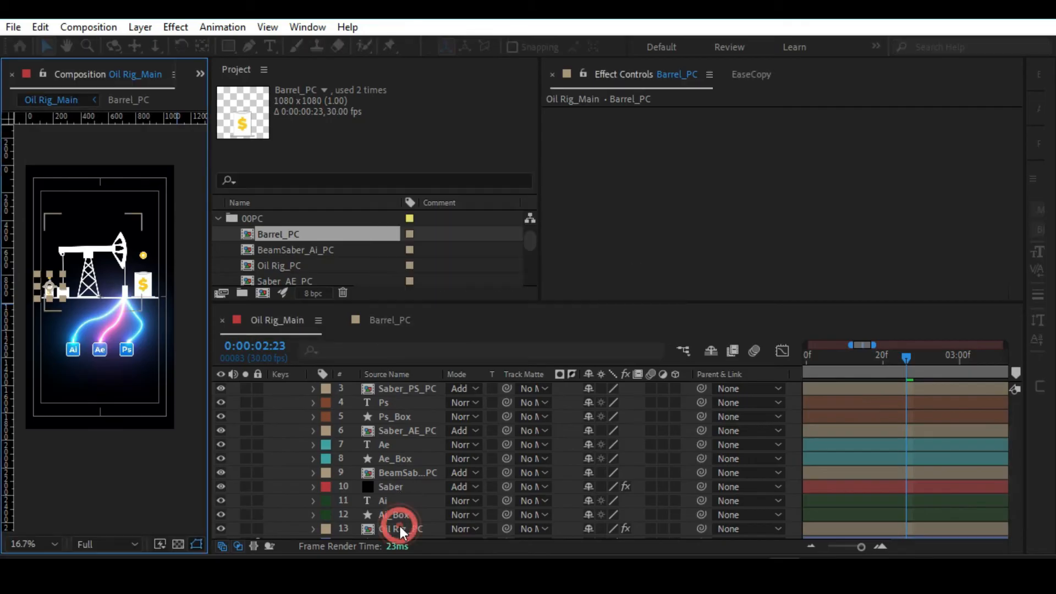
{"action": "key", "text": "s"}
{"action": "left_click_drag", "start_coordinate": [634, 537], "coordinate": [619, 537]}
{"action": "left_click_drag", "start_coordinate": [85, 269], "coordinate": [87, 271]}
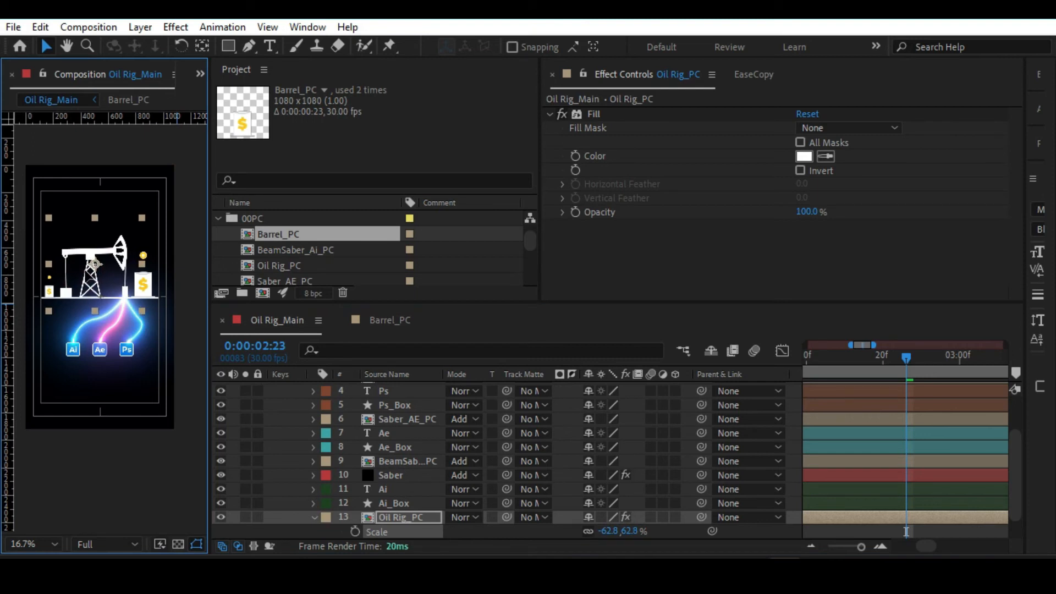
{"action": "left_click", "coordinate": [162, 282]}
{"action": "left_click", "coordinate": [196, 266]}
Duplicate the 17.1% barrel, put the copy beneath it in the layer order, scale it to 9.1%, and stand it beside the original.
{"action": "scroll", "coordinate": [179, 265], "scroll_direction": "up", "scroll_amount": 2}
{"action": "key", "text": "space"}
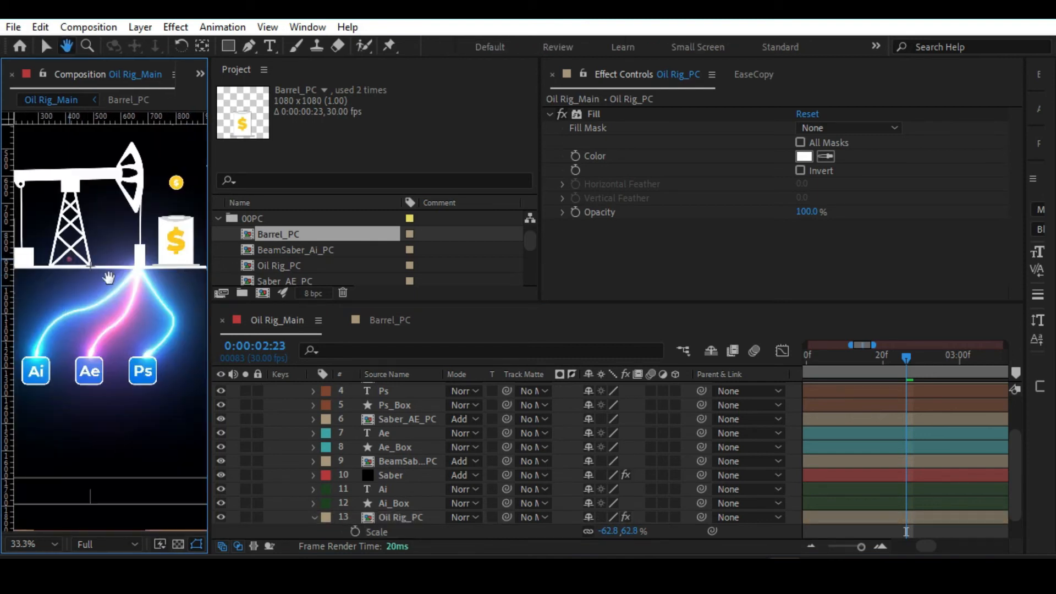
{"action": "scroll", "coordinate": [82, 266], "scroll_direction": "up", "scroll_amount": 2}
{"action": "scroll", "coordinate": [95, 343], "scroll_direction": "up", "scroll_amount": 1}
{"action": "left_click_drag", "start_coordinate": [91, 336], "coordinate": [98, 332]}
{"action": "scroll", "coordinate": [396, 394], "scroll_direction": "up", "scroll_amount": 2}
{"action": "left_click", "coordinate": [395, 391]}
{"action": "key", "text": "ctrl+d"}
{"action": "left_click_drag", "start_coordinate": [88, 325], "coordinate": [125, 318]}
{"action": "left_click_drag", "start_coordinate": [400, 388], "coordinate": [406, 407]}
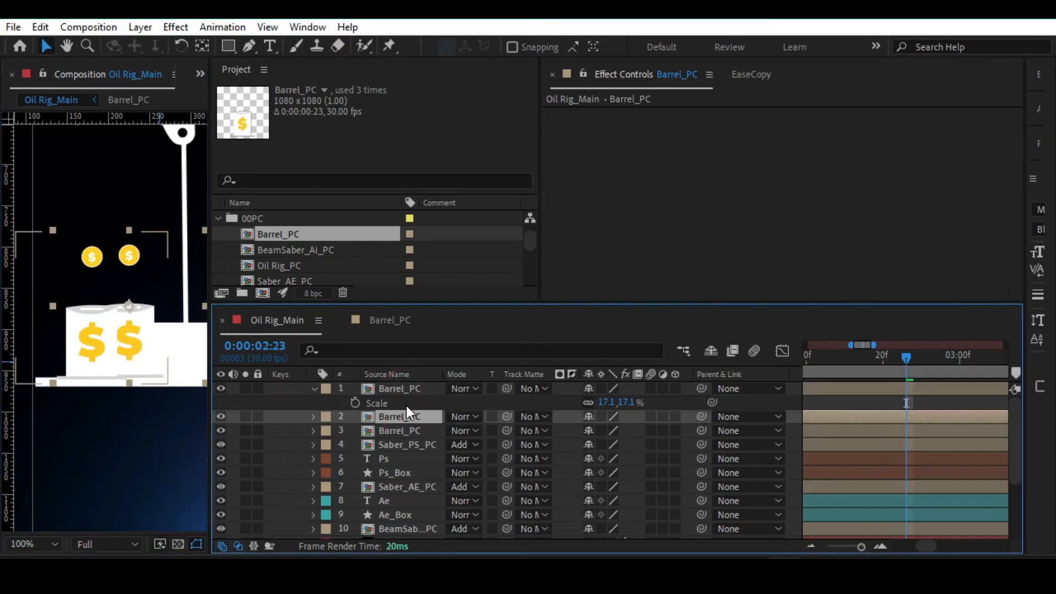
{"action": "key", "text": "s"}
{"action": "left_click_drag", "start_coordinate": [618, 430], "coordinate": [614, 430]}
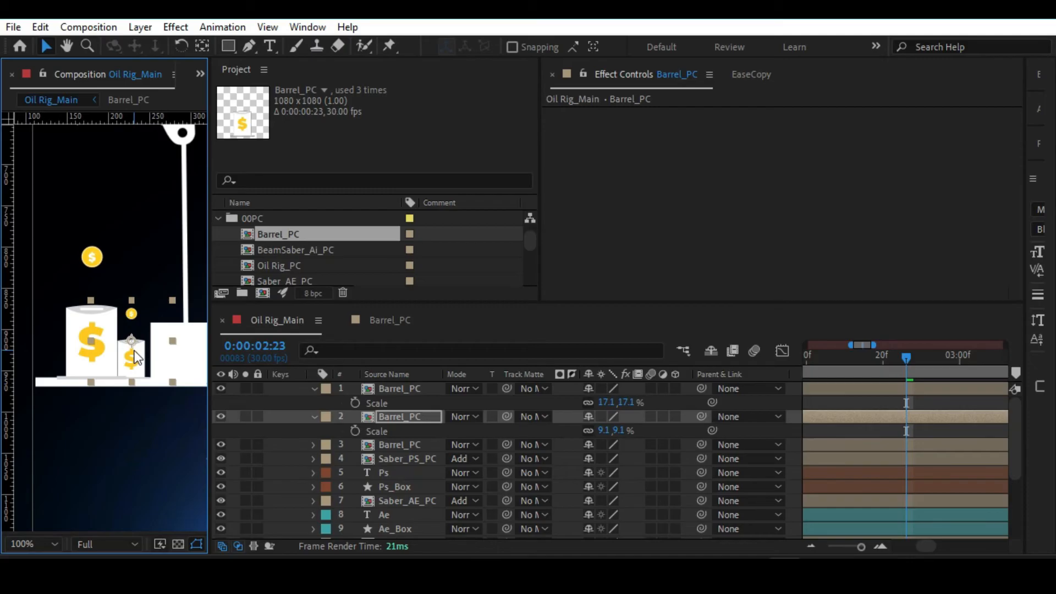
Apply the Hue/Saturation effect to the 9.1% Barrel_PC copy.
{"action": "key", "text": "ctrl+space"}
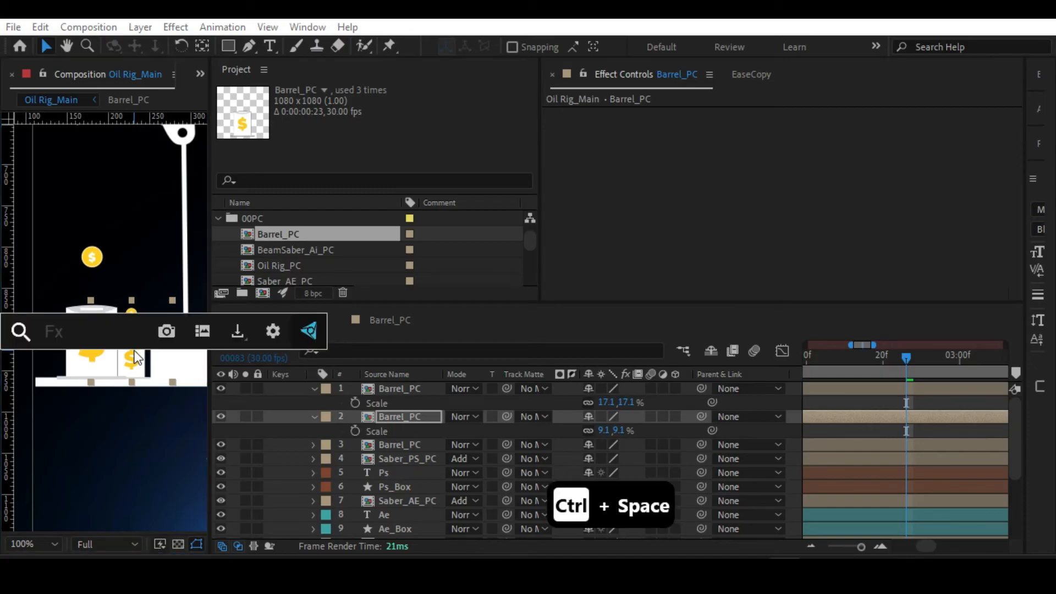
{"action": "type", "text": "hue"}
{"action": "key", "text": "Return"}
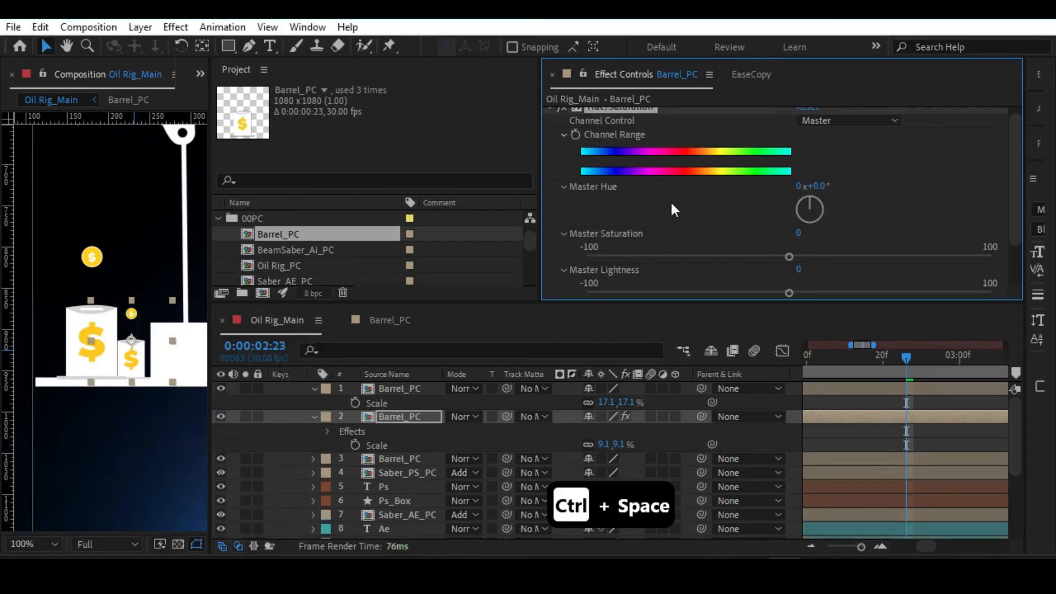
{"action": "scroll", "coordinate": [621, 222], "scroll_direction": "down", "scroll_amount": 3}
{"action": "scroll", "coordinate": [580, 179], "scroll_direction": "up", "scroll_amount": 2}
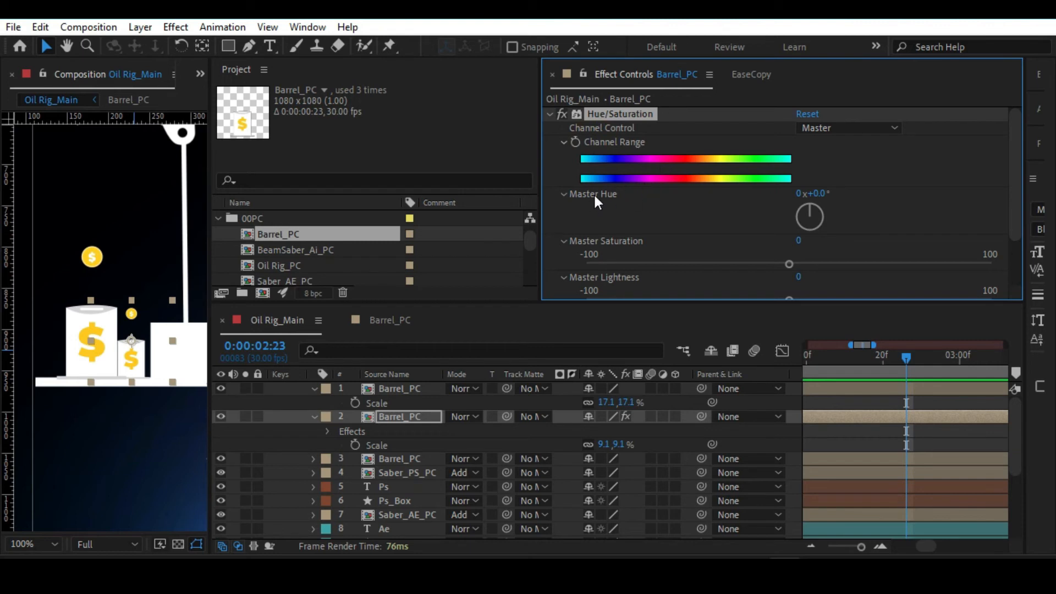
{"action": "left_click_drag", "start_coordinate": [812, 193], "coordinate": [834, 183]}
{"action": "left_click", "coordinate": [806, 114]}
{"action": "scroll", "coordinate": [676, 209], "scroll_direction": "down", "scroll_amount": 1}
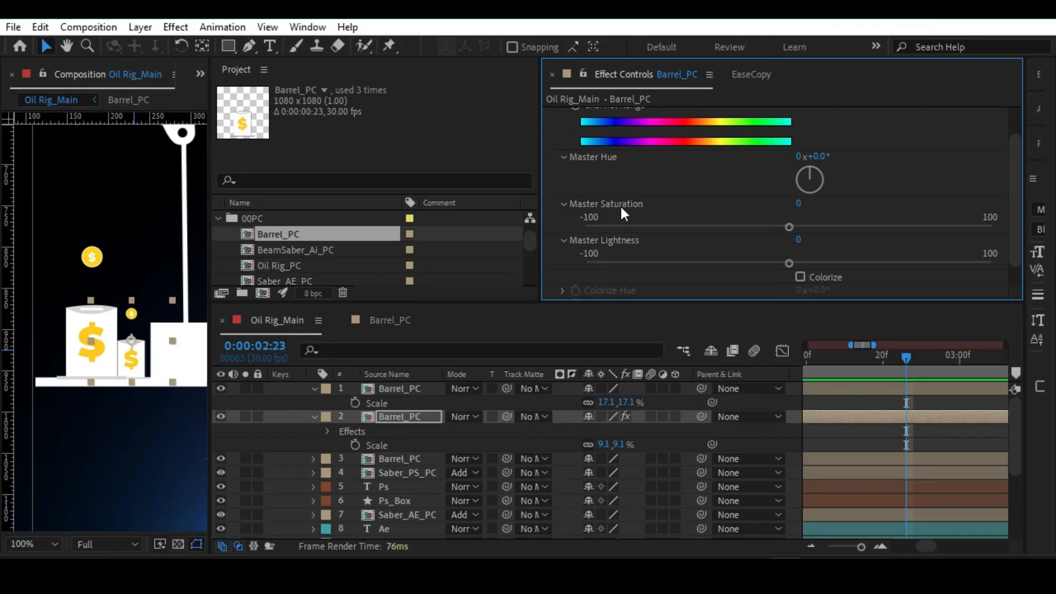
Switch to the web browser and highlight passages in the Google search results.
{"action": "left_click", "coordinate": [713, 569]}
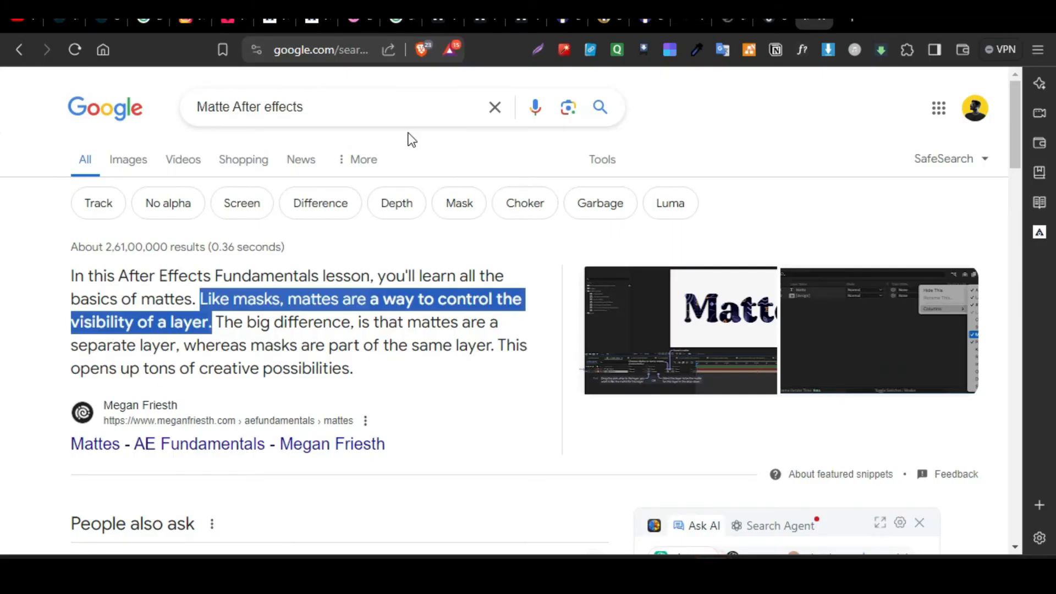
{"action": "triple_click", "coordinate": [331, 102]}
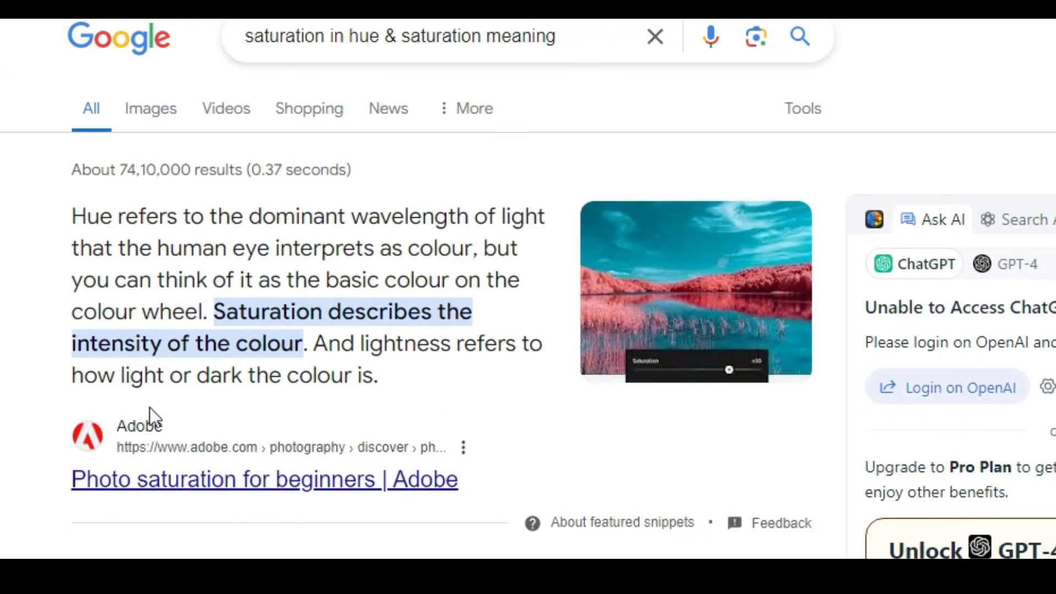
{"action": "left_click_drag", "start_coordinate": [219, 311], "coordinate": [307, 345]}
{"action": "left_click_drag", "start_coordinate": [395, 377], "coordinate": [332, 345]}
{"action": "left_click_drag", "start_coordinate": [254, 318], "coordinate": [217, 318]}
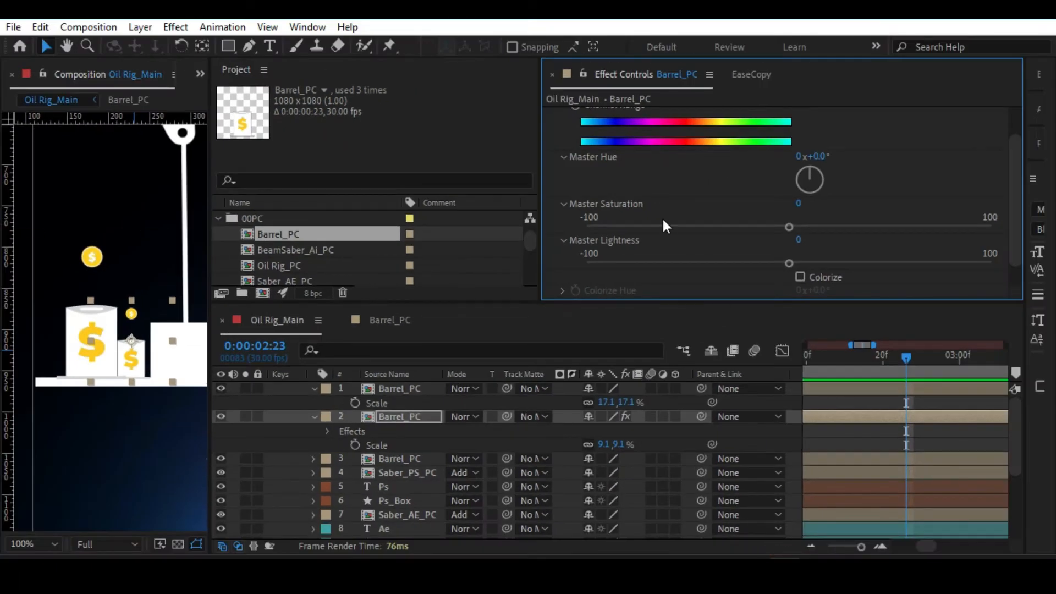
Set the 9.1% barrel's Master Saturation to -41 and Master Lightness to -15, and nudge it closer to the larger barrel.
{"action": "left_click_drag", "start_coordinate": [788, 226], "coordinate": [708, 229]}
{"action": "left_click_drag", "start_coordinate": [779, 264], "coordinate": [759, 263]}
{"action": "left_click_drag", "start_coordinate": [136, 346], "coordinate": [137, 348]}
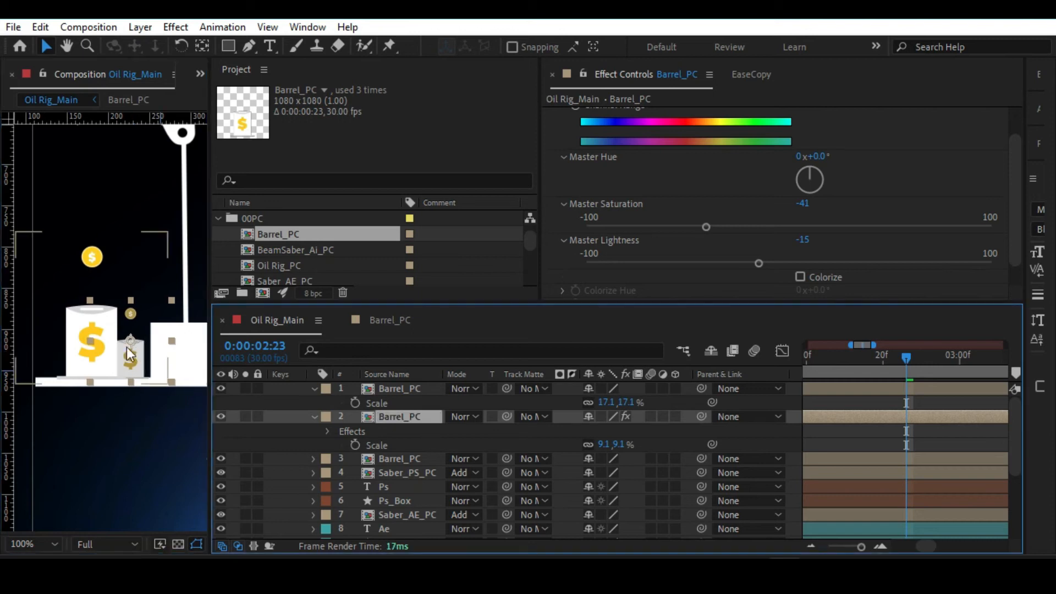
Duplicate the desaturated small barrel, place the copy on the other side of the 17.1% barrel, and set its Master Saturation to -26.
{"action": "key", "text": "ctrl+d"}
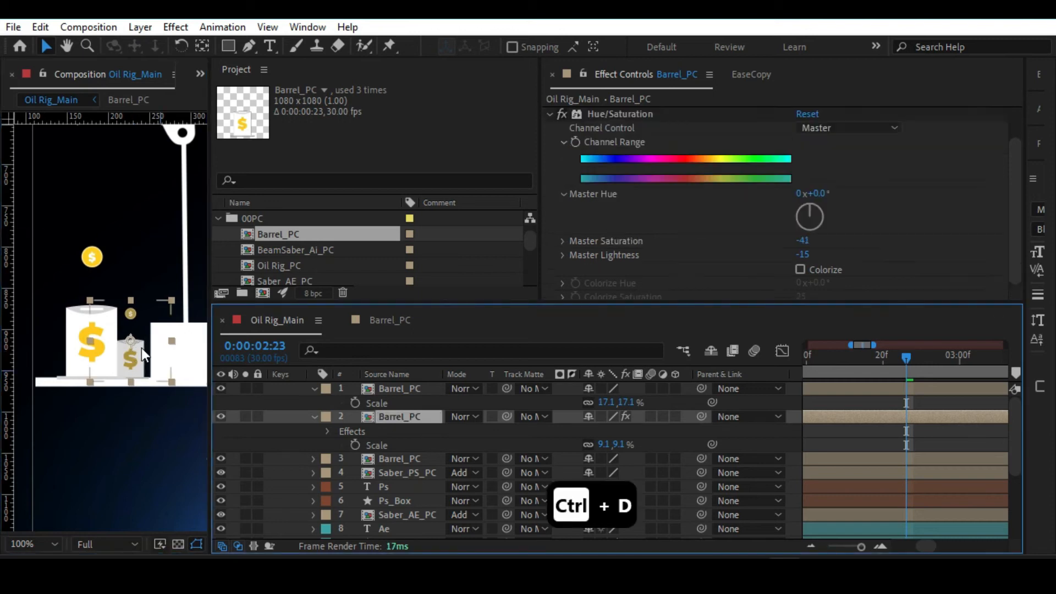
{"action": "left_click_drag", "start_coordinate": [141, 347], "coordinate": [65, 344]}
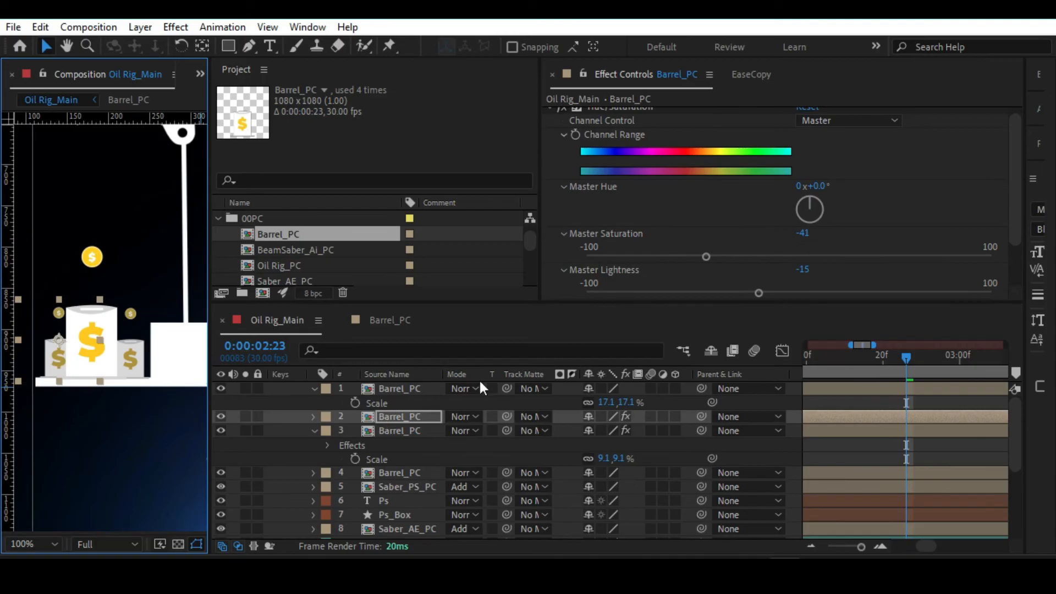
{"action": "left_click_drag", "start_coordinate": [706, 256], "coordinate": [737, 255]}
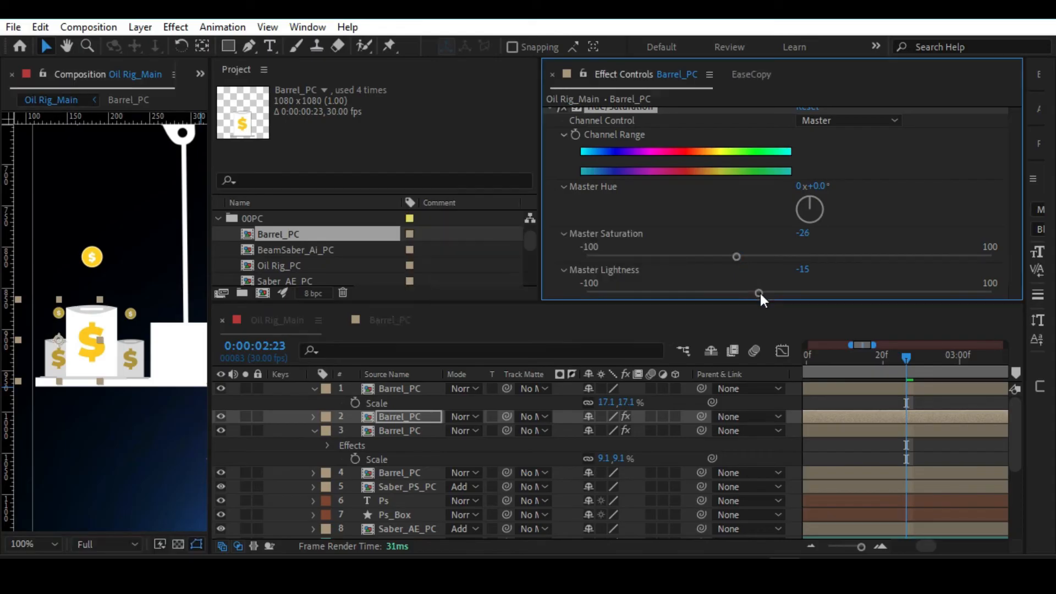
Preview the Oil Rig_Main animation with the whole frame in view and save the project.
{"action": "left_click", "coordinate": [825, 398]}
{"action": "key", "text": "alt+slash"}
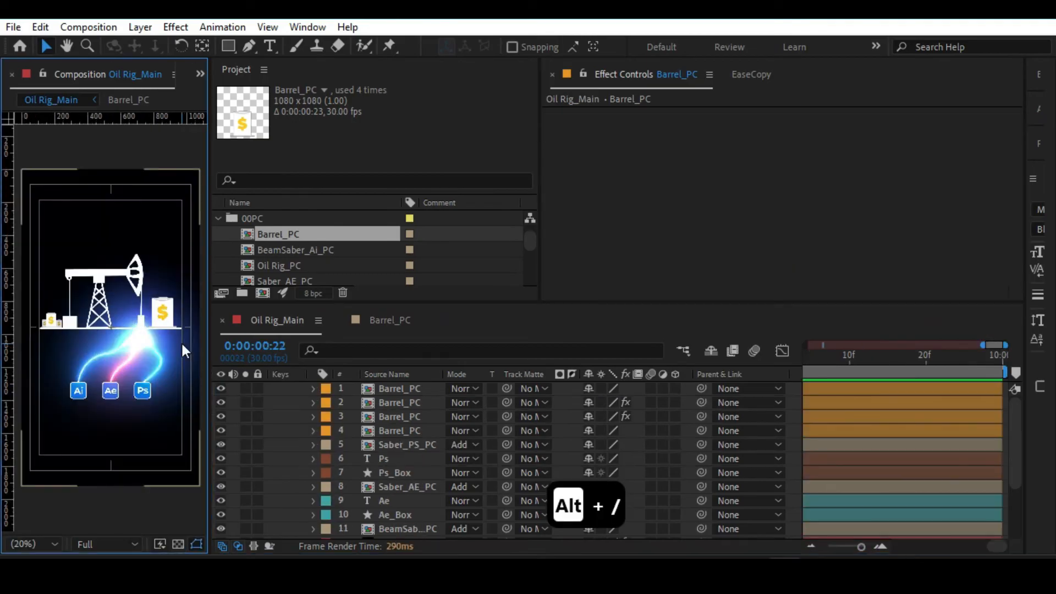
{"action": "key", "text": "ctrl+s"}
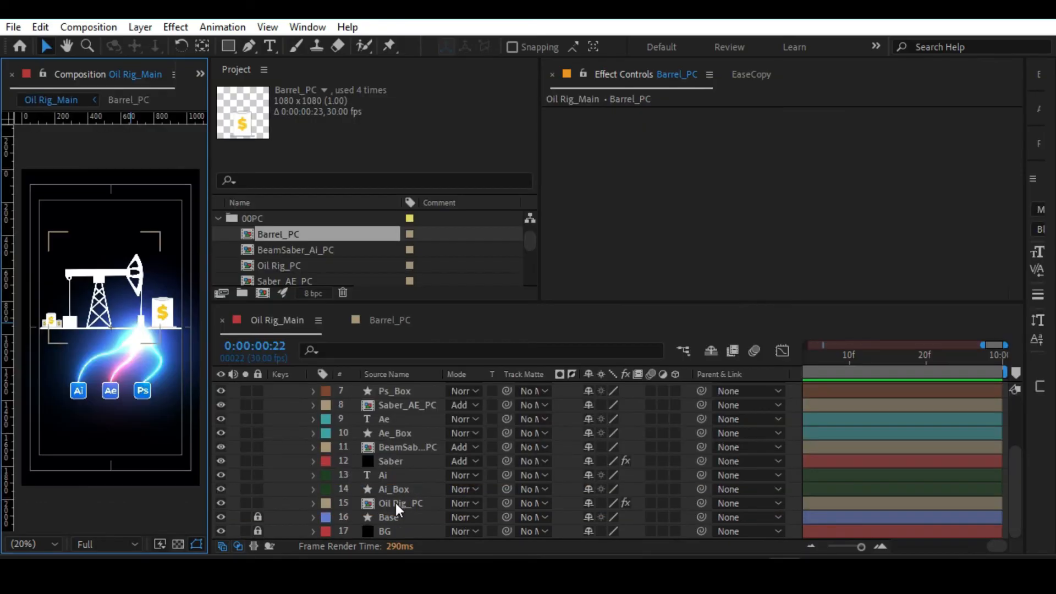
Select Oil Rig_PC, collapse the 00PC folder, and look through the project's folder structure.
{"action": "left_click", "coordinate": [395, 502]}
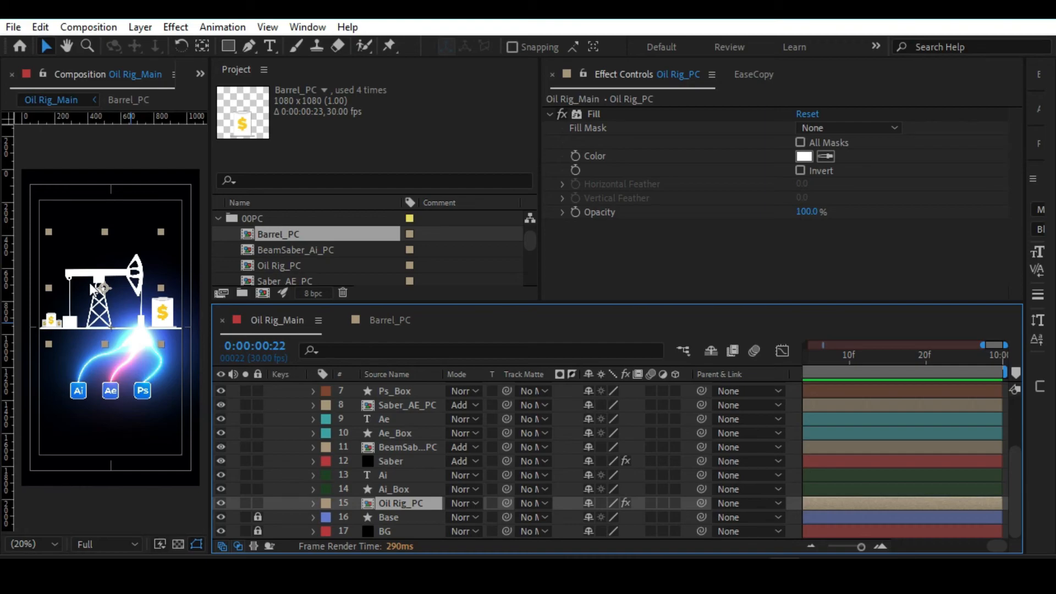
{"action": "left_click", "coordinate": [218, 217]}
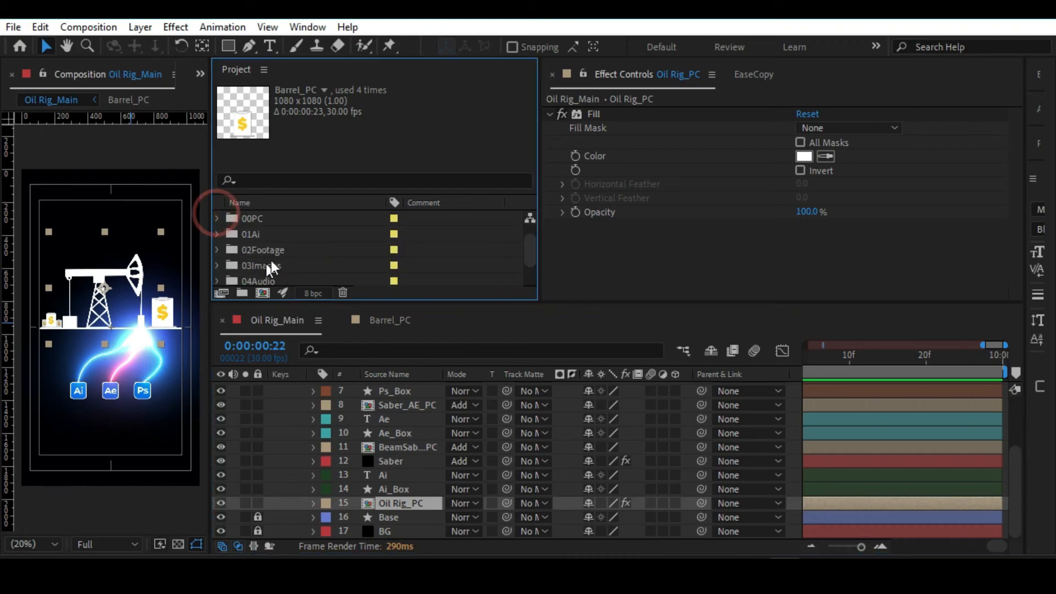
{"action": "scroll", "coordinate": [270, 237], "scroll_direction": "down", "scroll_amount": 2}
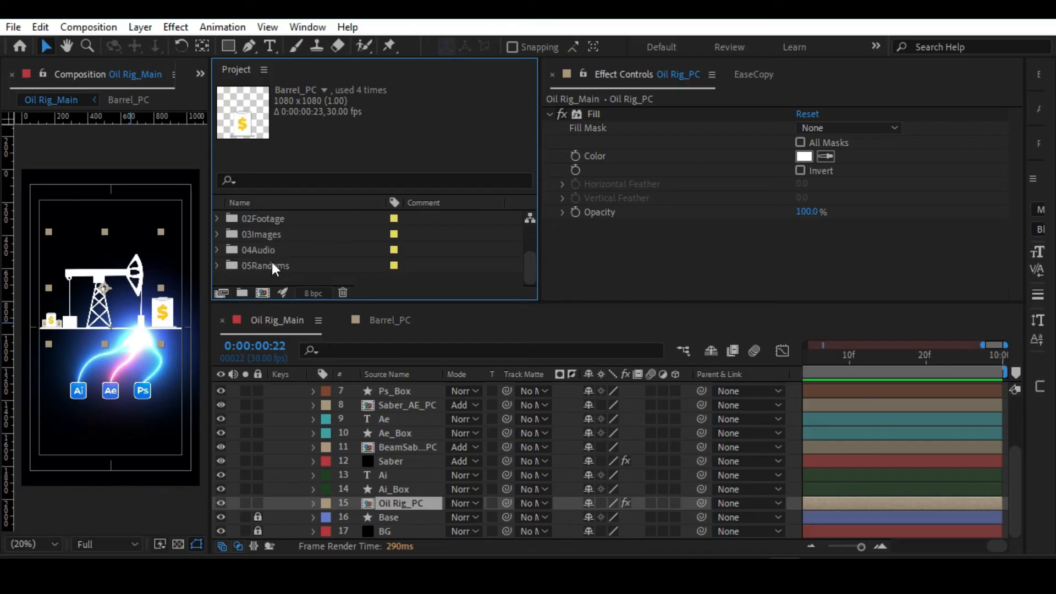
{"action": "scroll", "coordinate": [273, 264], "scroll_direction": "up", "scroll_amount": 2}
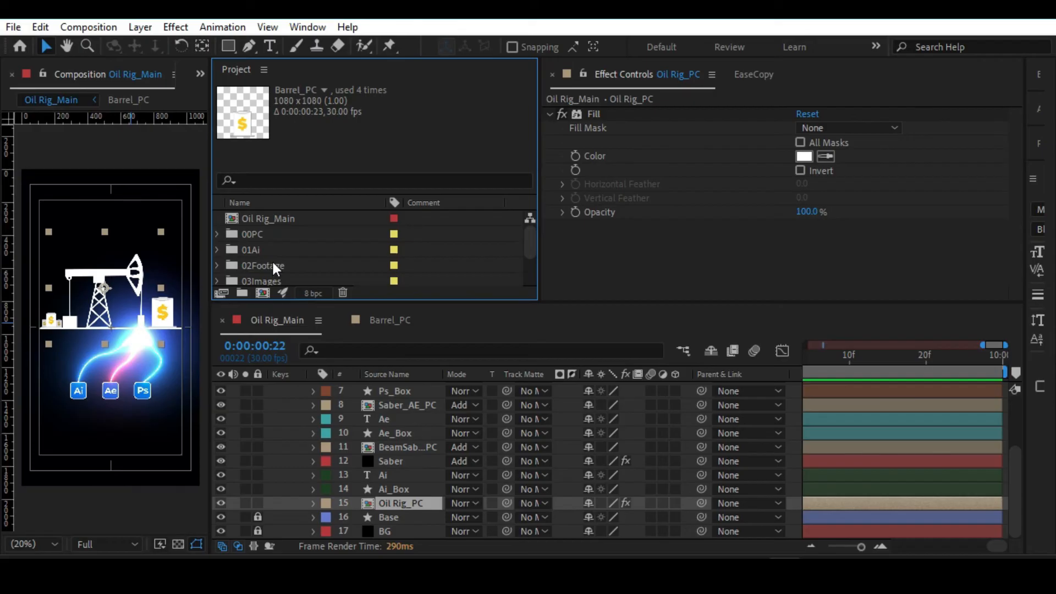
{"action": "scroll", "coordinate": [273, 265], "scroll_direction": "down", "scroll_amount": 2}
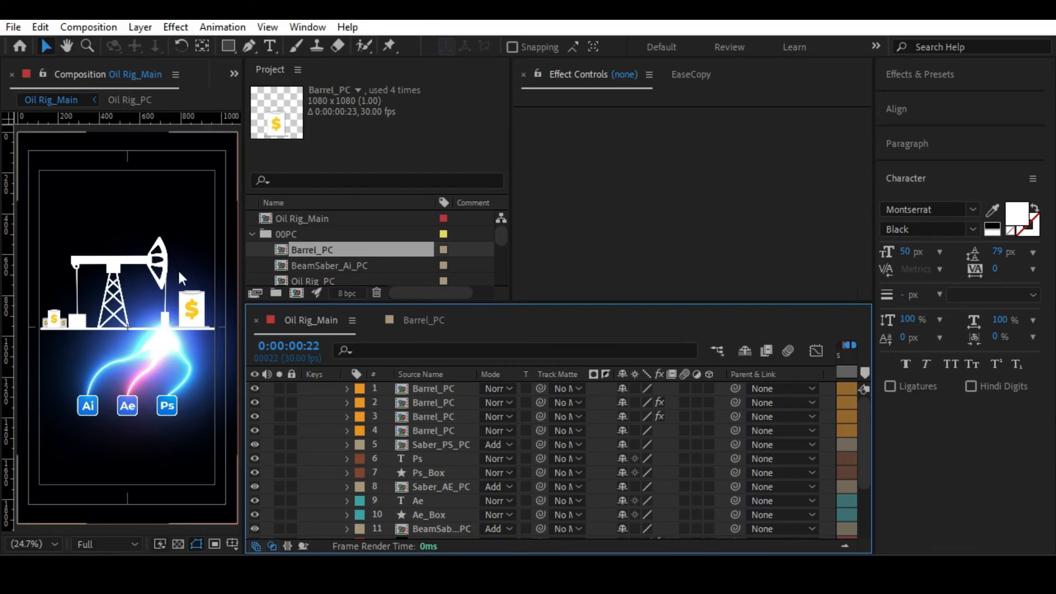
Widen the composition viewer, collapse the 00PC folder, and enlarge the timeline so all layers fit.
{"action": "left_click", "coordinate": [175, 315]}
{"action": "left_click", "coordinate": [157, 259]}
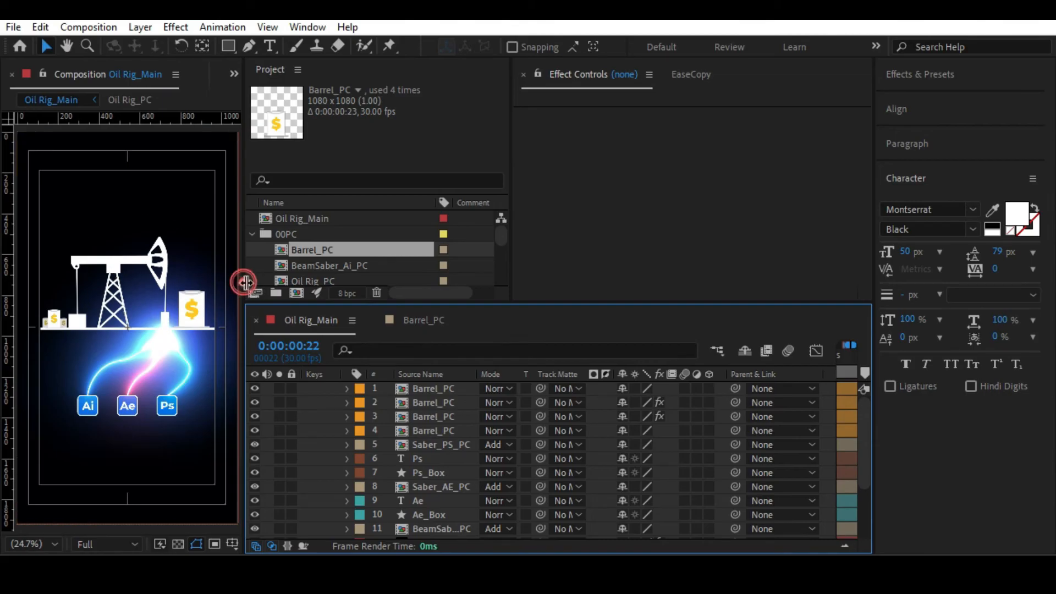
{"action": "left_click_drag", "start_coordinate": [244, 283], "coordinate": [338, 280]}
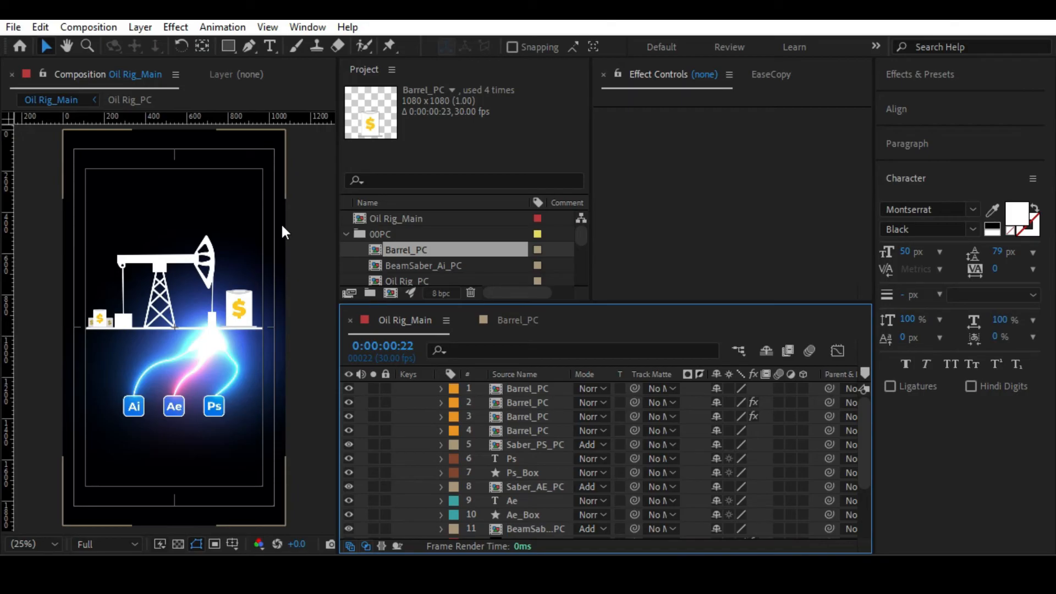
{"action": "left_click", "coordinate": [346, 234]}
{"action": "left_click_drag", "start_coordinate": [440, 302], "coordinate": [443, 206]}
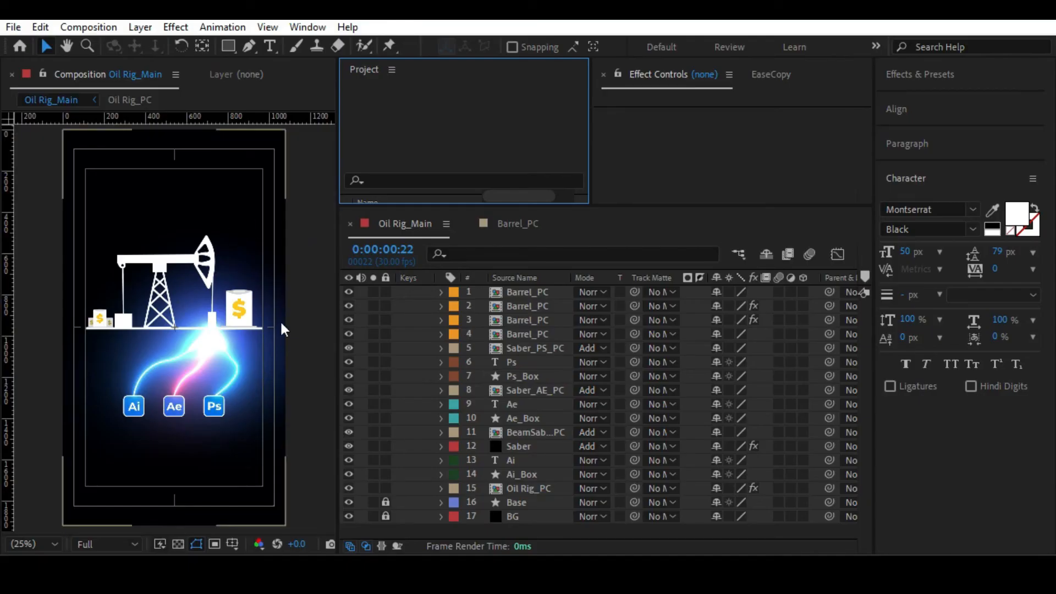
Add a text layer reading SKILL beside the walking beam's end on the counterweight side of the oil rig.
{"action": "left_click", "coordinate": [269, 46]}
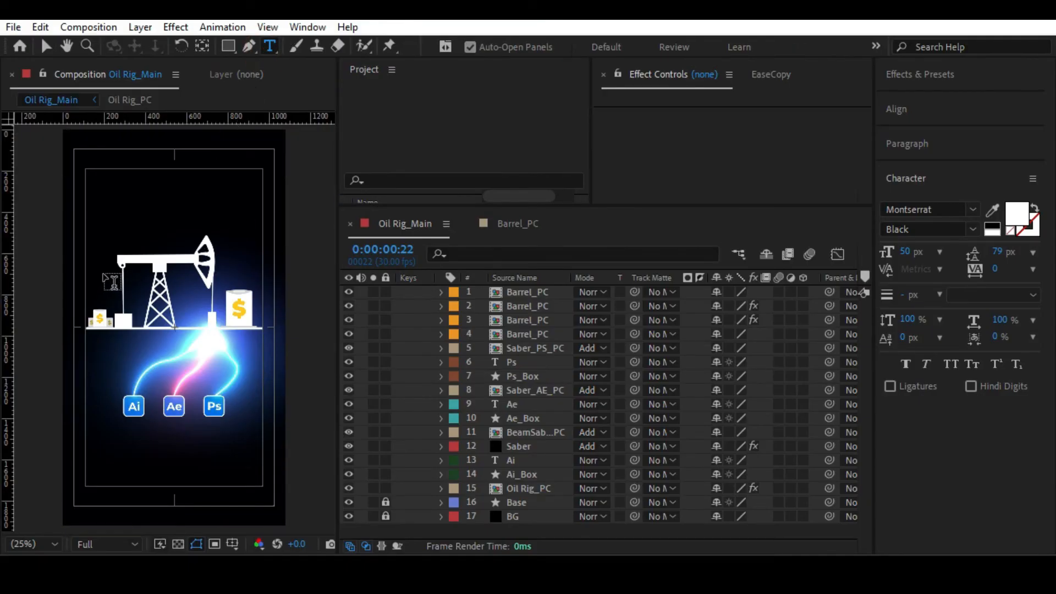
{"action": "left_click", "coordinate": [116, 272]}
{"action": "type", "text": "SKILL"}
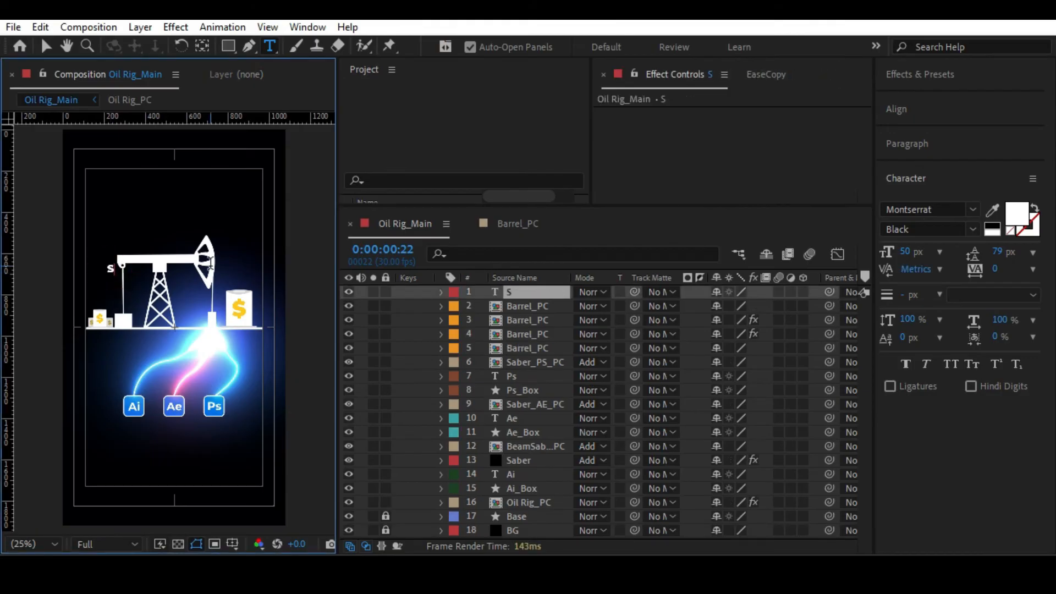
Set the whole SKILL text to the Morganite Black font at 225 px.
{"action": "key", "text": "ctrl+a"}
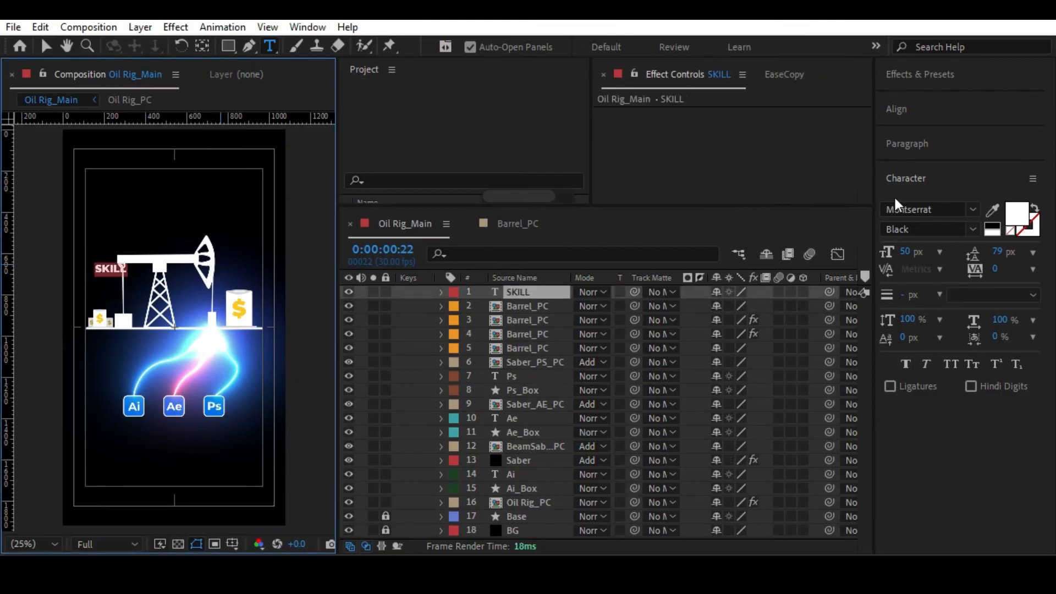
{"action": "left_click", "coordinate": [908, 209]}
{"action": "type", "text": "morga"}
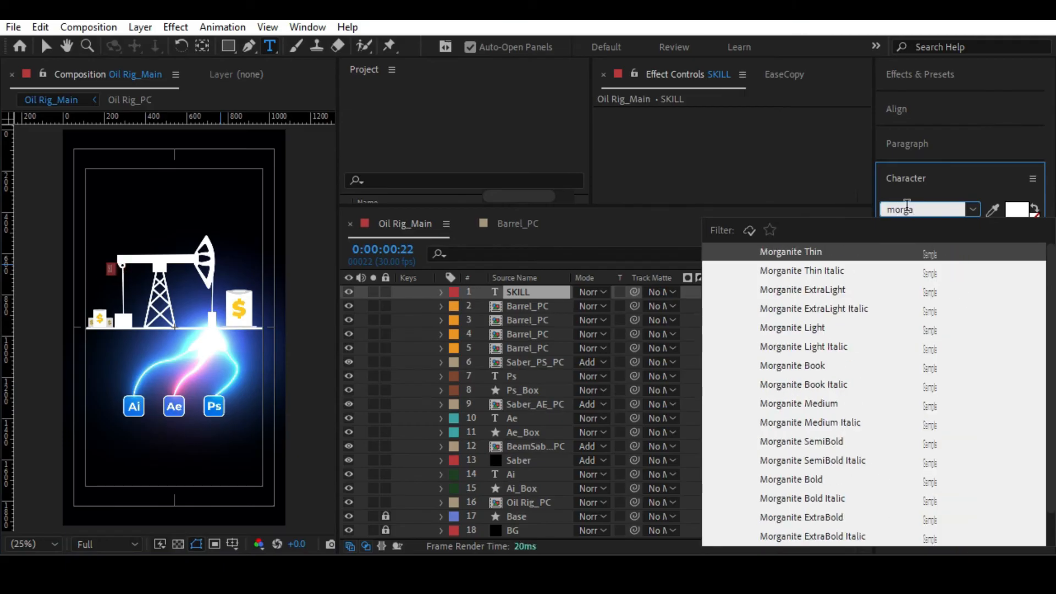
{"action": "scroll", "coordinate": [804, 387], "scroll_direction": "down", "scroll_amount": 1}
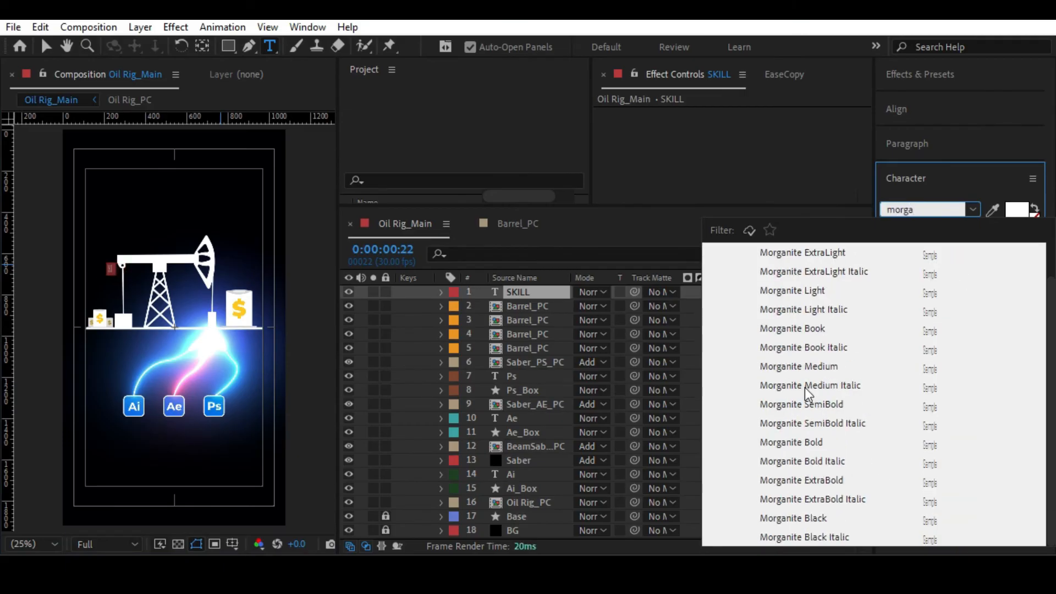
{"action": "left_click", "coordinate": [798, 517]}
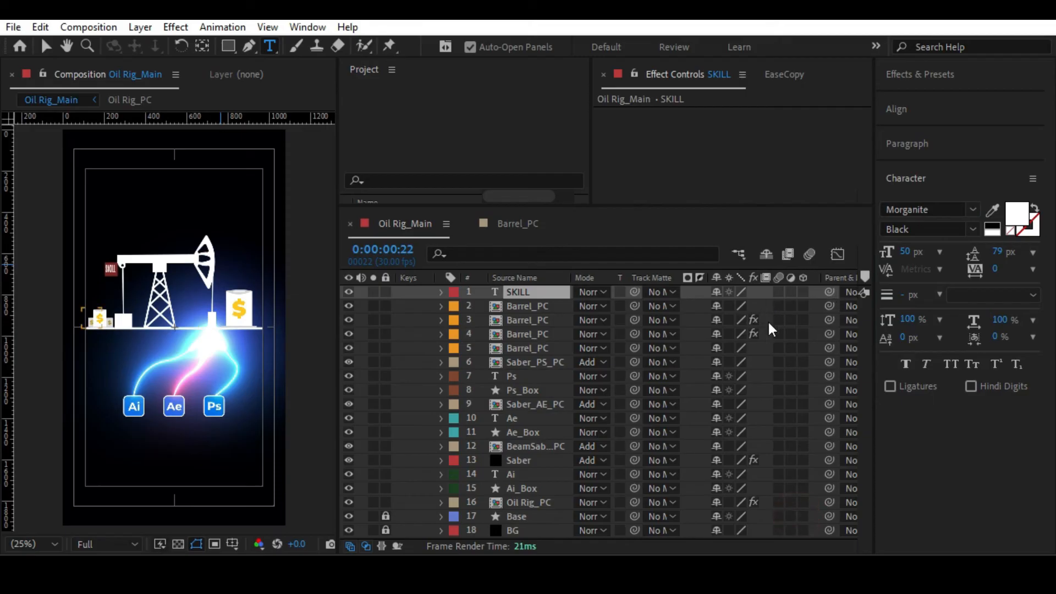
{"action": "left_click_drag", "start_coordinate": [906, 251], "coordinate": [966, 253]}
Center the SKILL layer's anchor point in its content and move the text over the oil rig's tower.
{"action": "left_click", "coordinate": [527, 295]}
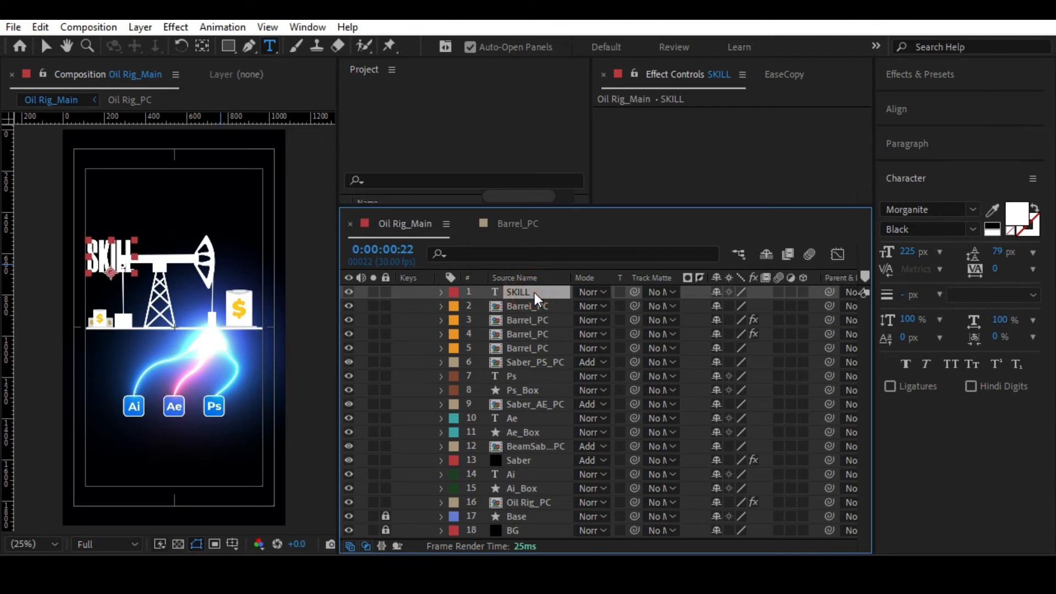
{"action": "key", "text": "ctrl+alt+Home"}
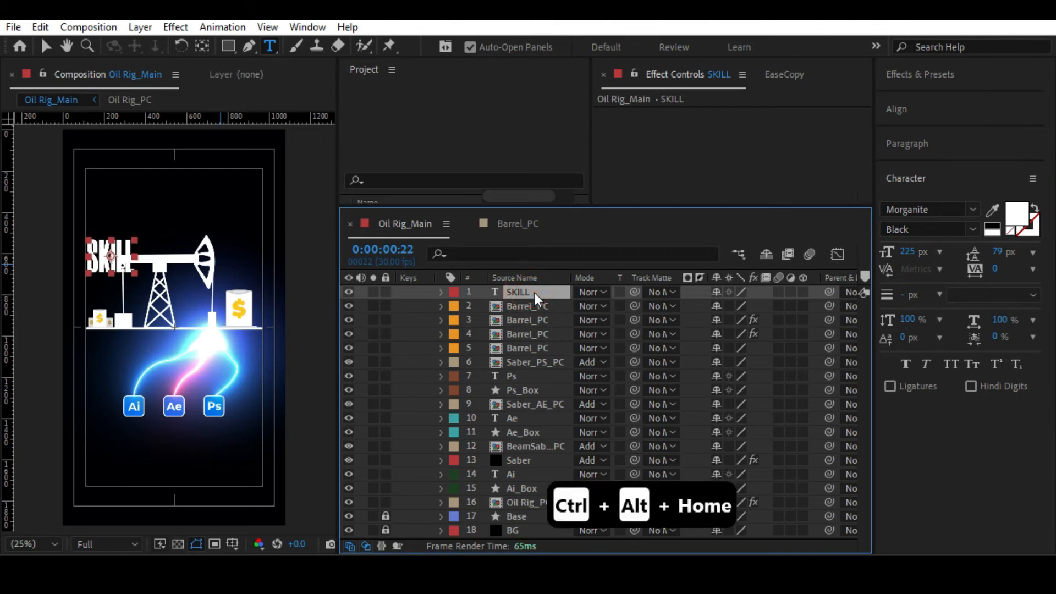
{"action": "left_click", "coordinate": [47, 47]}
{"action": "left_click_drag", "start_coordinate": [113, 258], "coordinate": [189, 313]}
Narrow the composition viewer and scale the SKILL layer to 322%.
{"action": "key", "text": "s"}
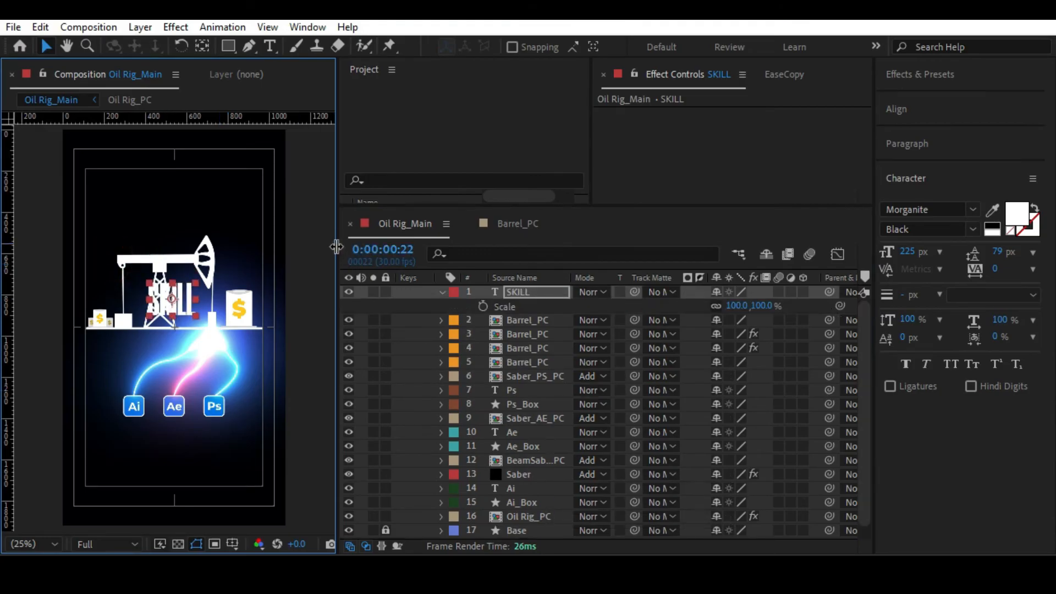
{"action": "left_click_drag", "start_coordinate": [334, 250], "coordinate": [233, 250]}
{"action": "left_click_drag", "start_coordinate": [642, 305], "coordinate": [830, 281]}
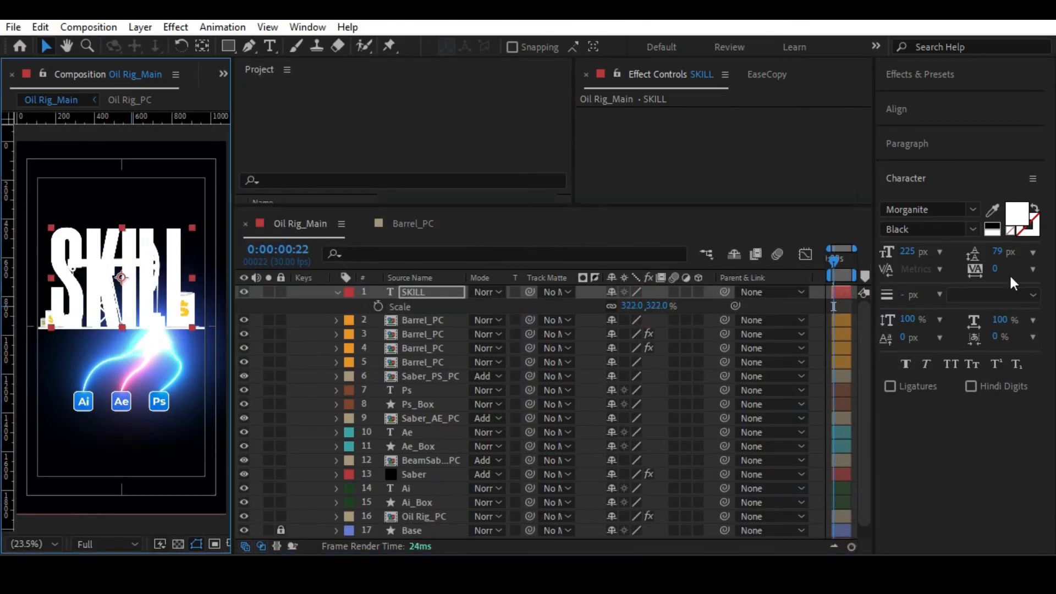
Copy the hex value 005AFF from the Ae_Box shape's fill color.
{"action": "left_click", "coordinate": [414, 447]}
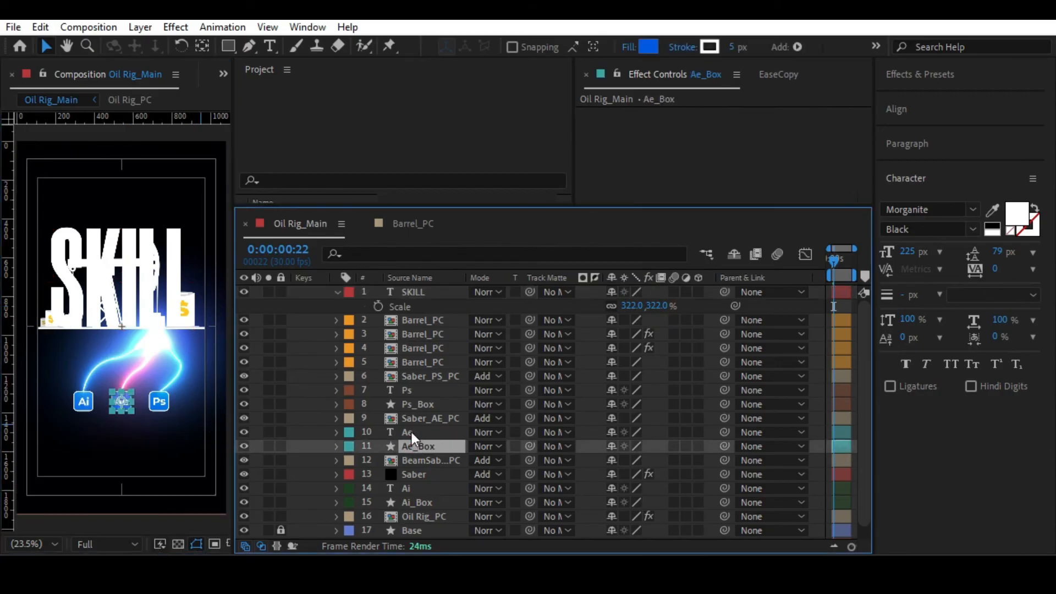
{"action": "left_click", "coordinate": [649, 47]}
{"action": "key", "text": "Escape"}
{"action": "left_click", "coordinate": [652, 47]}
{"action": "left_click", "coordinate": [632, 253]}
{"action": "double_click", "coordinate": [632, 253]}
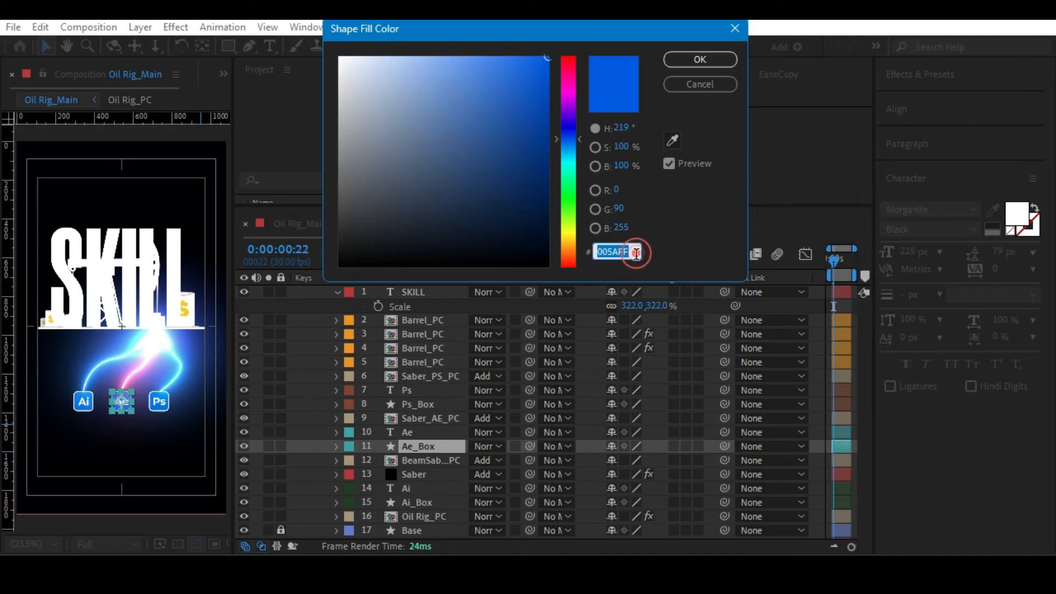
{"action": "key", "text": "ctrl+c"}
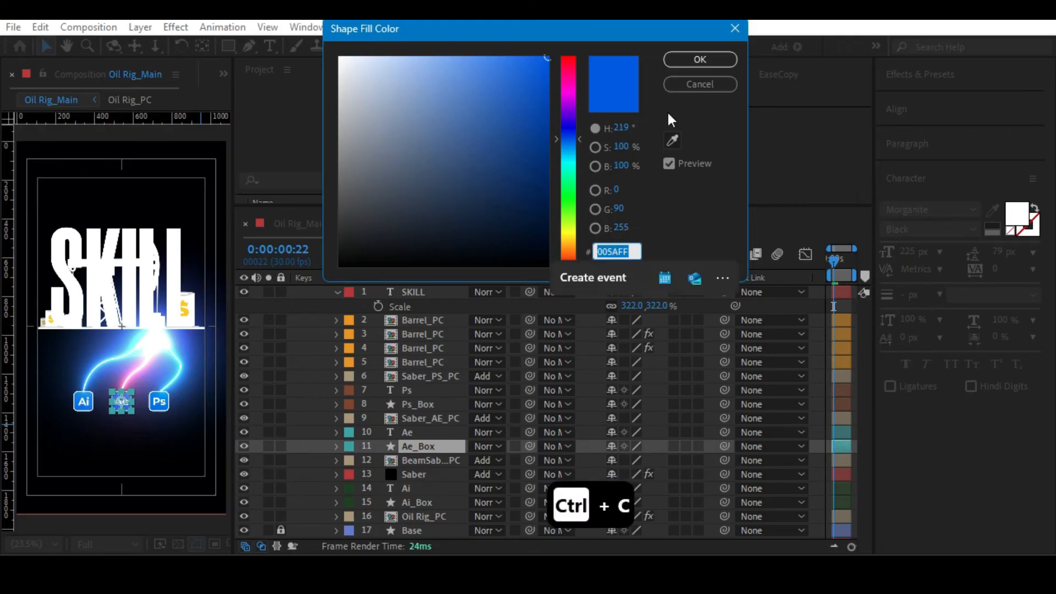
{"action": "left_click", "coordinate": [694, 59]}
Apply the copied color 005AFF as the SKILL text's fill.
{"action": "left_click", "coordinate": [426, 292]}
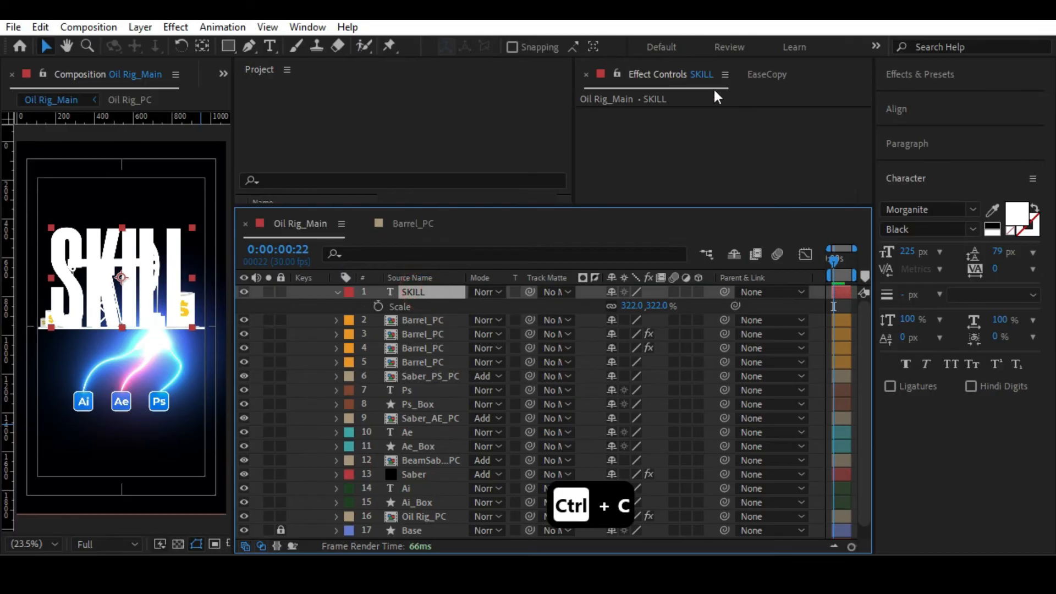
{"action": "left_click", "coordinate": [1018, 212]}
{"action": "key", "text": "ctrl+v"}
{"action": "key", "text": "Return"}
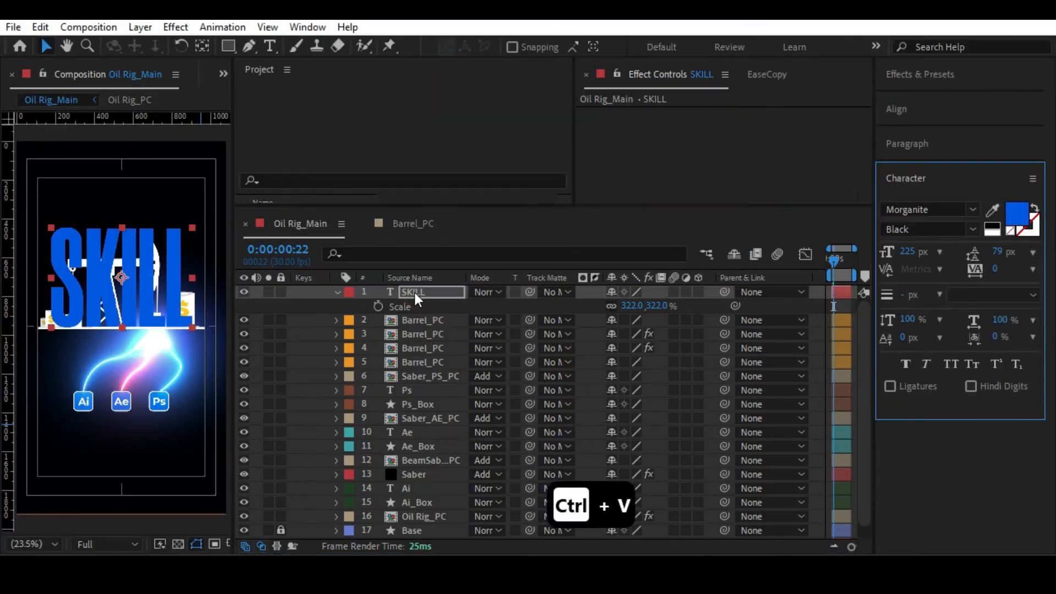
Move the SKILL layer directly below Oil Rig_PC in the layer stack so the text sits behind the rig.
{"action": "scroll", "coordinate": [431, 527], "scroll_direction": "down", "scroll_amount": 1}
{"action": "left_click_drag", "start_coordinate": [431, 526], "coordinate": [438, 510]}
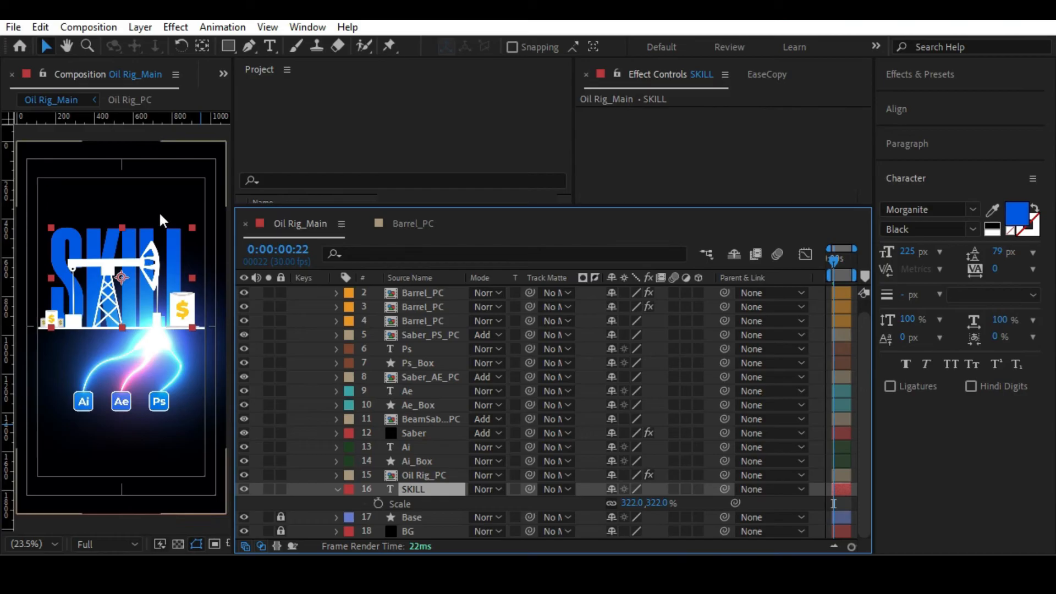
{"action": "key", "text": "alt+slash"}
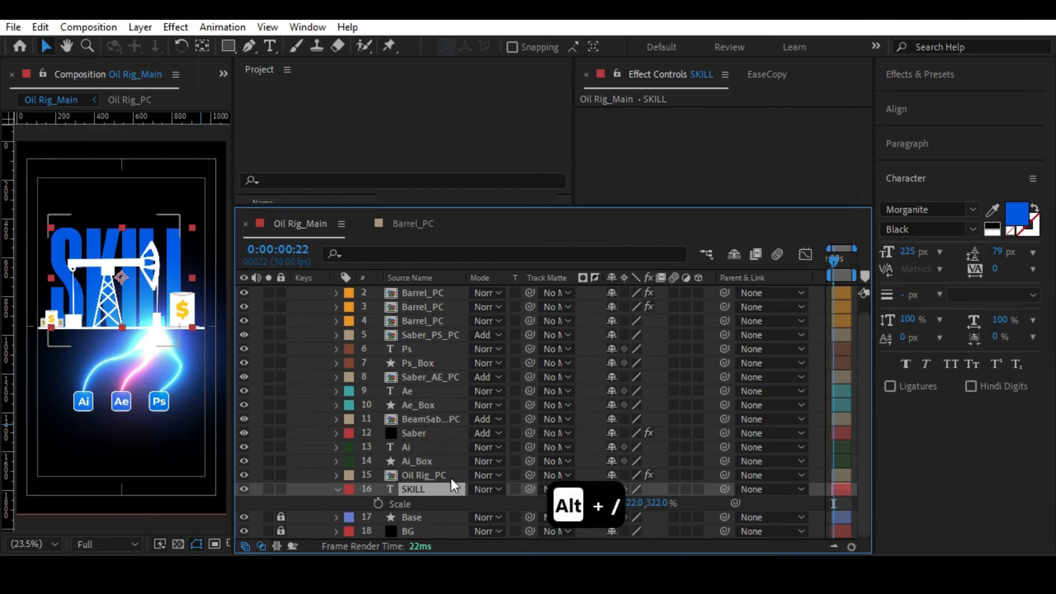
Make the SKILL text's blue fill slightly lighter, save the project, and widen the composition viewer.
{"action": "left_click", "coordinate": [1022, 218]}
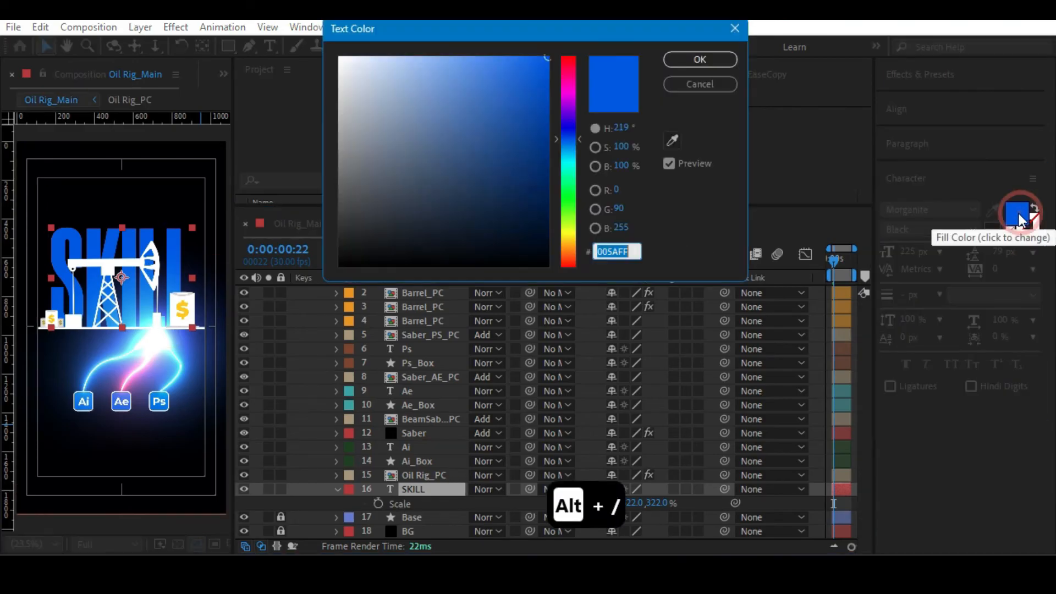
{"action": "mouse_move", "coordinate": [541, 58]}
{"action": "left_mouse_down"}
{"action": "mouse_move", "coordinate": [518, 53]}
{"action": "mouse_move", "coordinate": [529, 54]}
{"action": "left_mouse_up"}
{"action": "left_click", "coordinate": [700, 59]}
{"action": "scroll", "coordinate": [186, 220], "scroll_direction": "down", "scroll_amount": 3}
{"action": "key", "text": "alt+slash"}
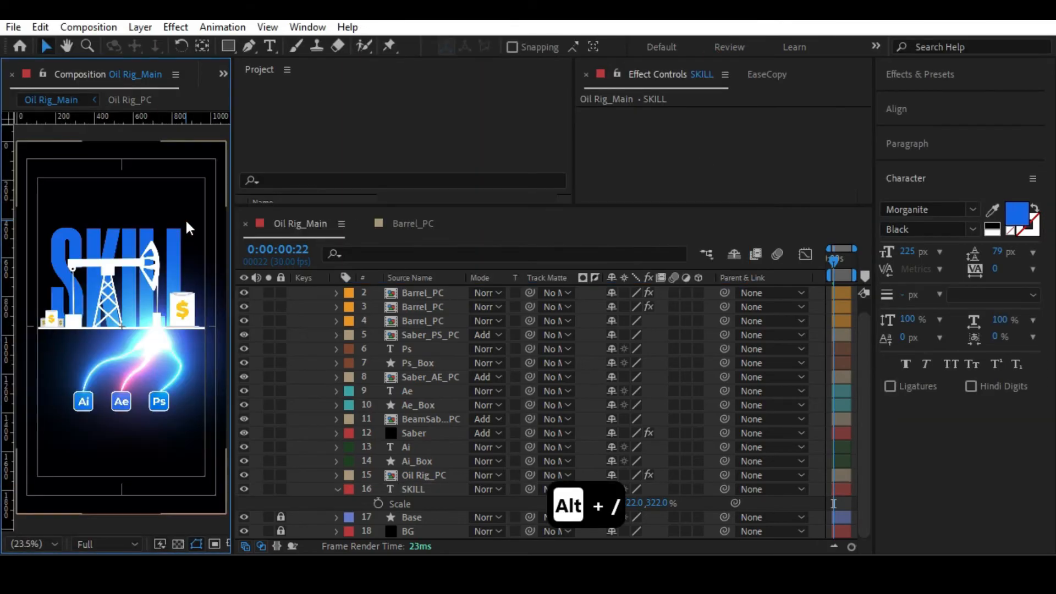
{"action": "key", "text": "ctrl+s"}
{"action": "left_click_drag", "start_coordinate": [229, 354], "coordinate": [356, 354]}
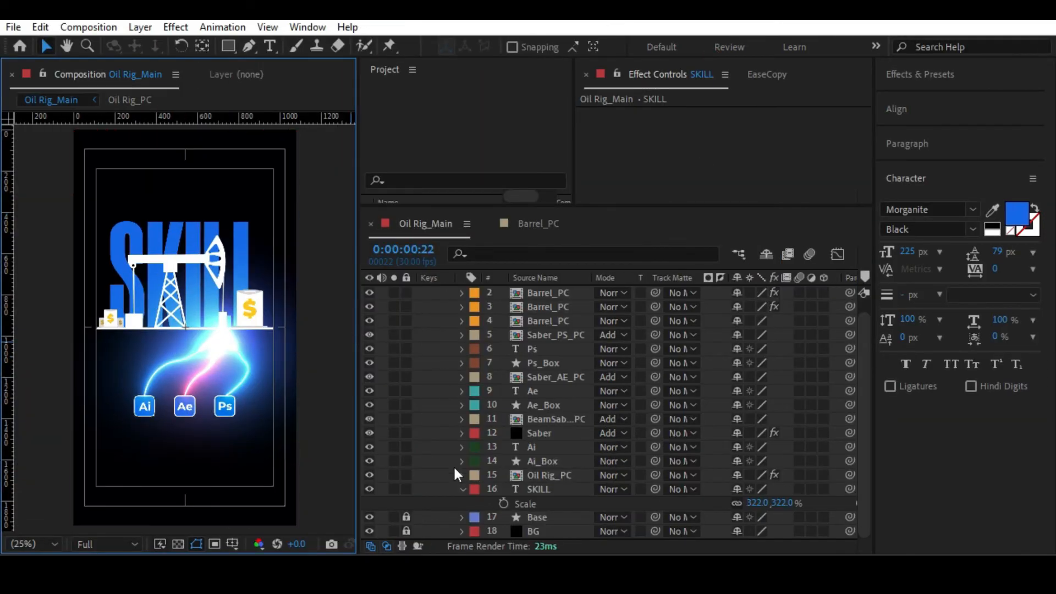
Try locking Saber_PS_PC to keep it from being picked in the viewer, and unlock it again.
{"action": "left_click", "coordinate": [543, 490]}
{"action": "left_click", "coordinate": [330, 236]}
{"action": "left_click_drag", "start_coordinate": [178, 175], "coordinate": [173, 293]}
{"action": "scroll", "coordinate": [465, 398], "scroll_direction": "up", "scroll_amount": 1}
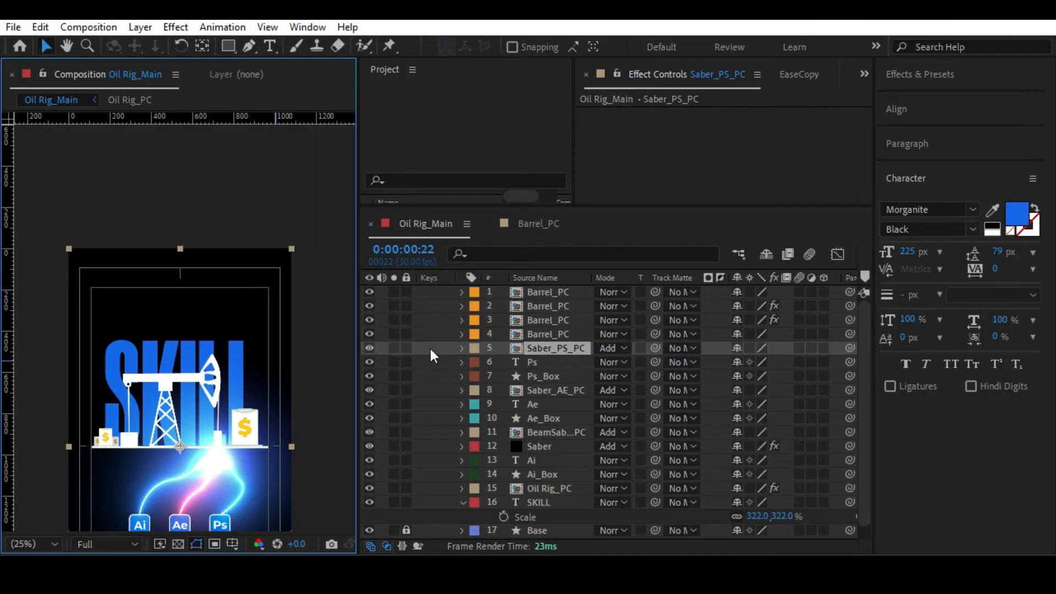
{"action": "left_click", "coordinate": [405, 347]}
{"action": "scroll", "coordinate": [460, 408], "scroll_direction": "down", "scroll_amount": 1}
{"action": "left_click", "coordinate": [550, 377]}
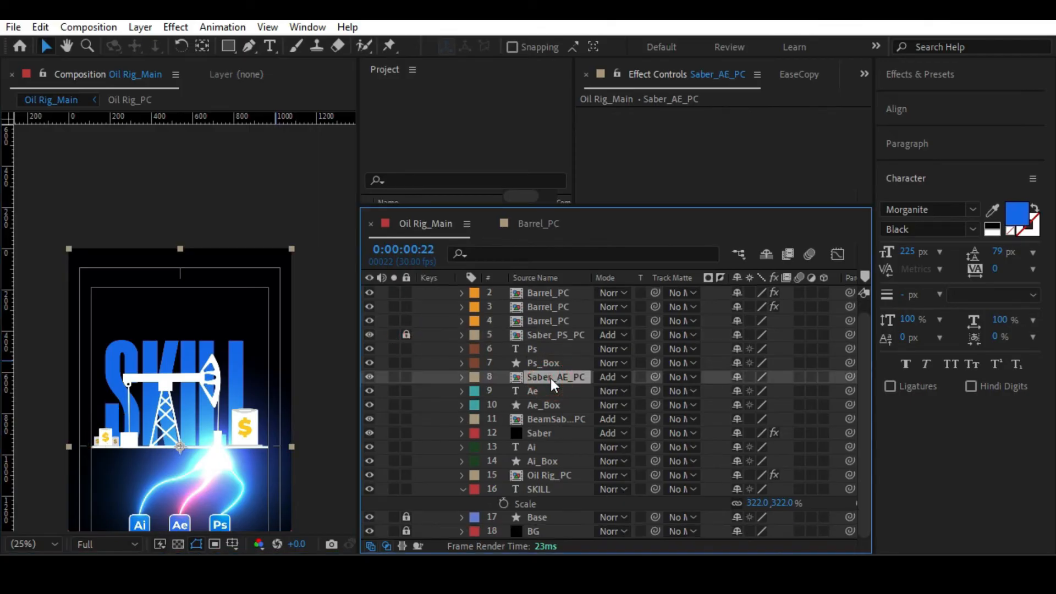
{"action": "left_click", "coordinate": [537, 337]}
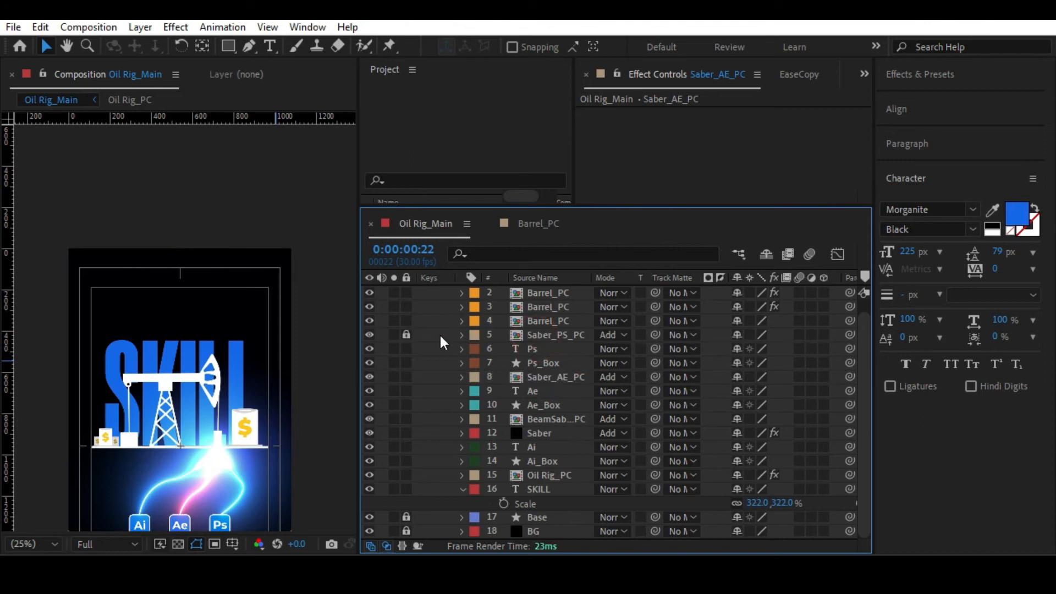
{"action": "left_click", "coordinate": [405, 335]}
Lock all layers from the topmost Barrel_PC through Oil Rig_PC.
{"action": "left_click", "coordinate": [540, 334]}
{"action": "scroll", "coordinate": [542, 308], "scroll_direction": "up", "scroll_amount": 1}
{"action": "left_click", "coordinate": [543, 292]}
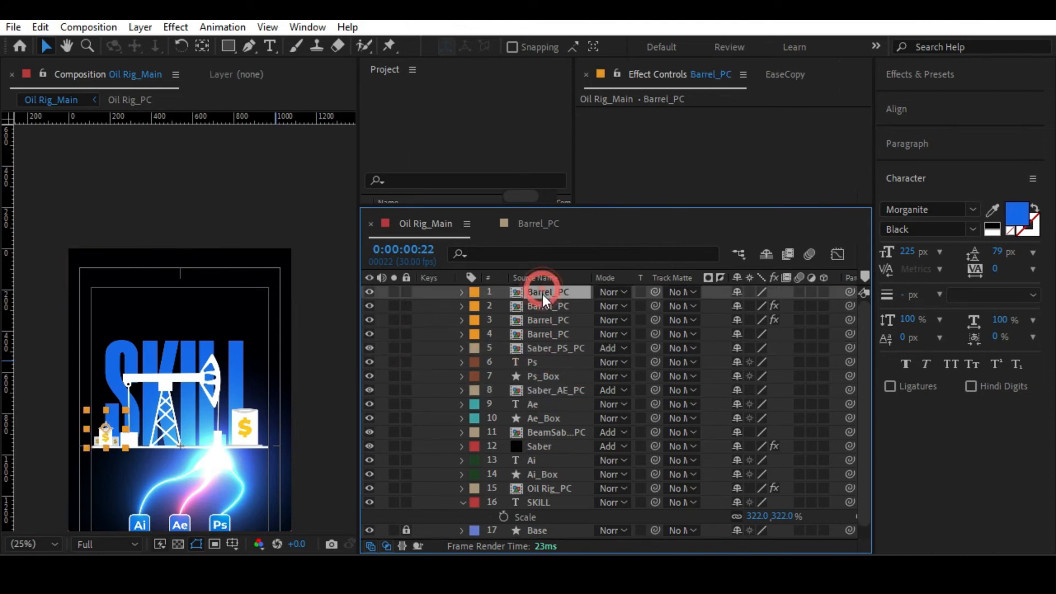
{"action": "left_click", "coordinate": [546, 487], "text": "shift"}
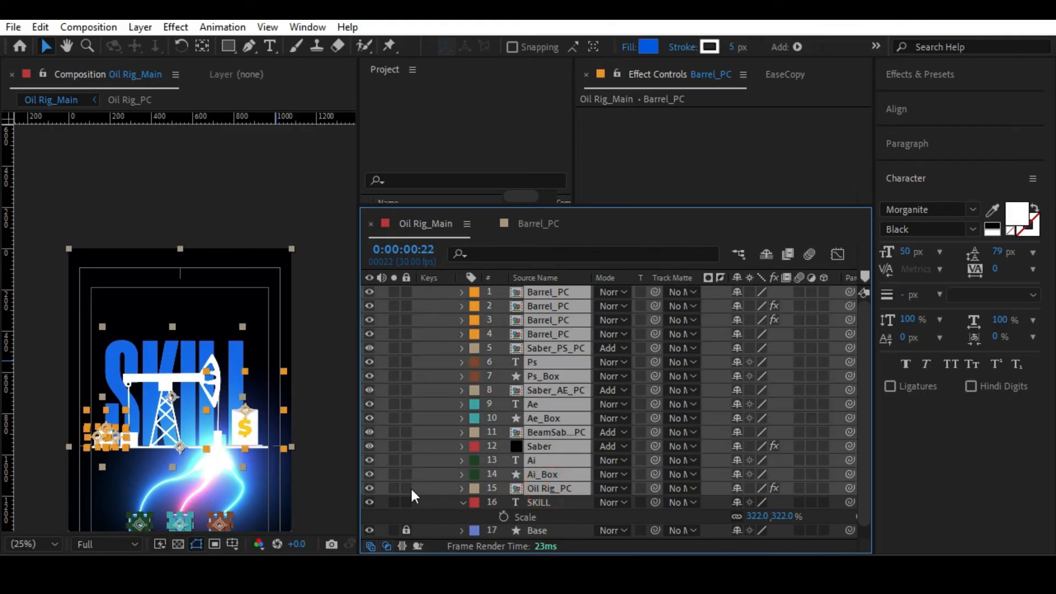
{"action": "left_click", "coordinate": [536, 306]}
{"action": "left_click", "coordinate": [539, 294]}
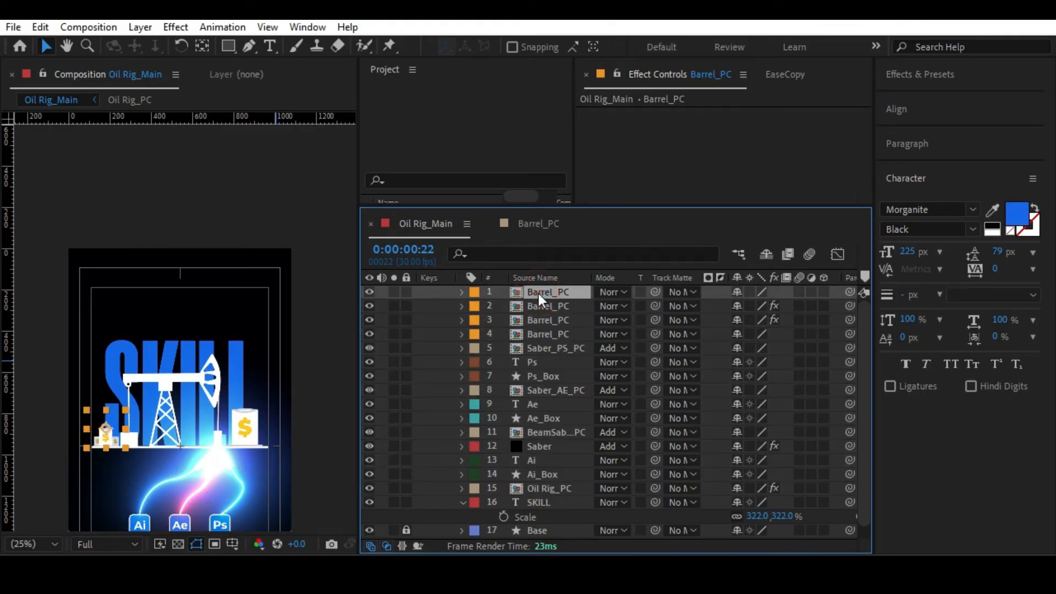
{"action": "left_click", "coordinate": [545, 487], "text": "shift"}
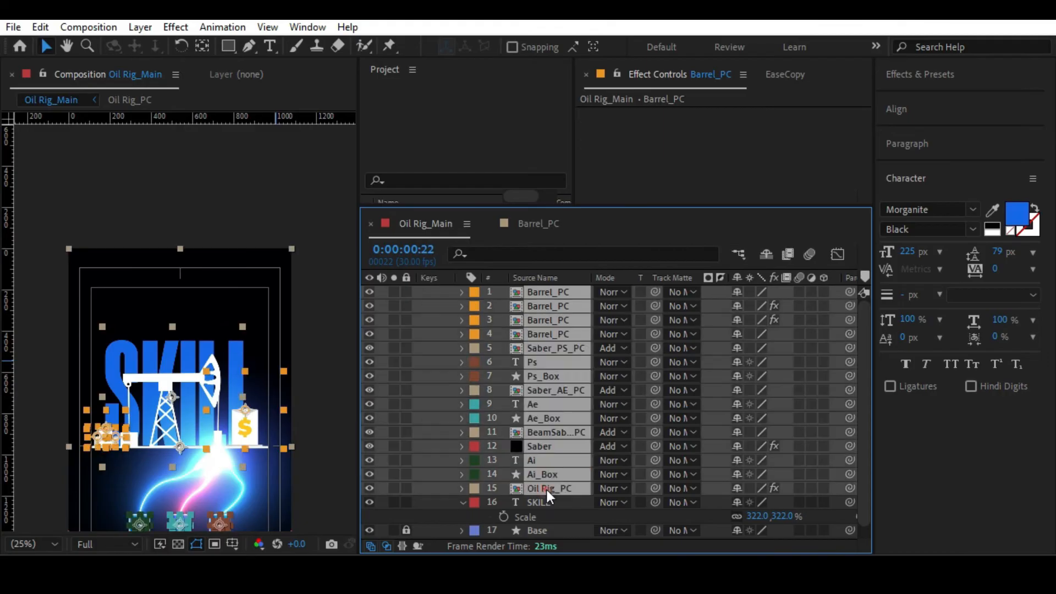
{"action": "left_click", "coordinate": [407, 488]}
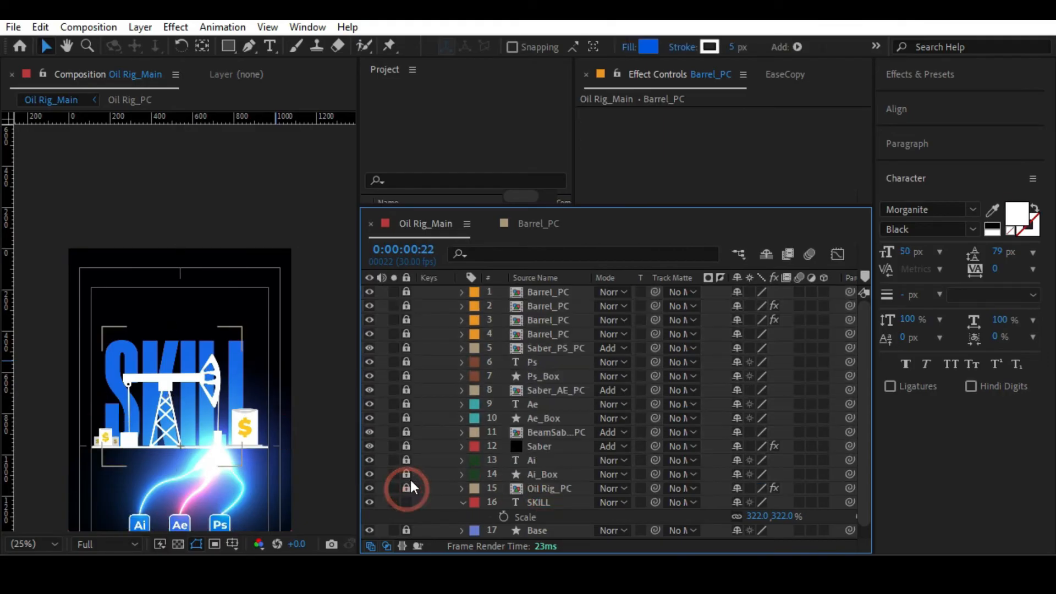
Test picking the SKILL text directly in the viewer, and unlock all the layers above it.
{"action": "left_click", "coordinate": [230, 358]}
{"action": "left_click_drag", "start_coordinate": [234, 447], "coordinate": [210, 307]}
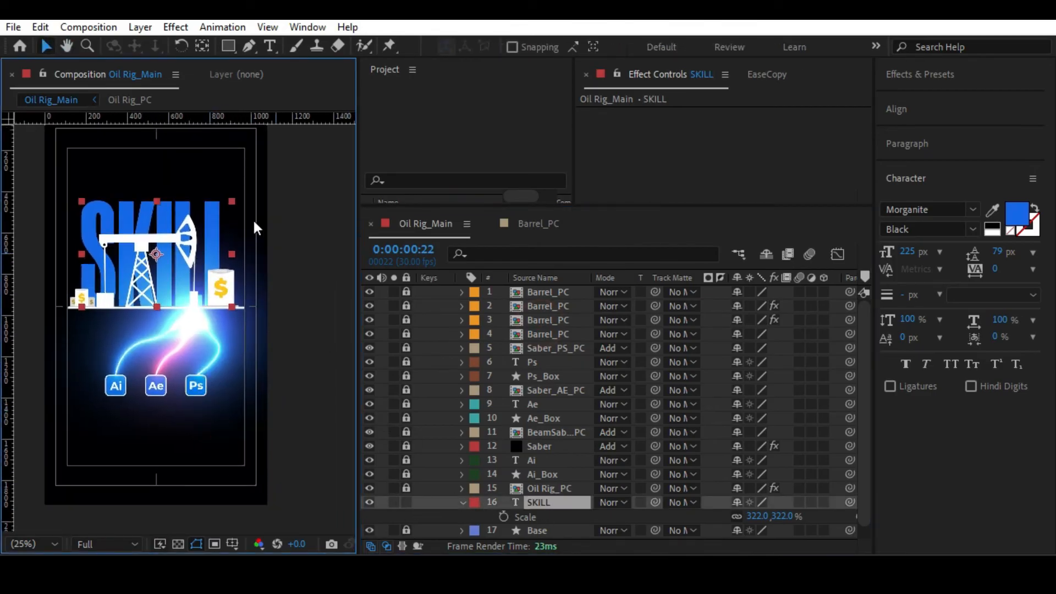
{"action": "left_click", "coordinate": [315, 190]}
{"action": "key", "text": "alt+slash"}
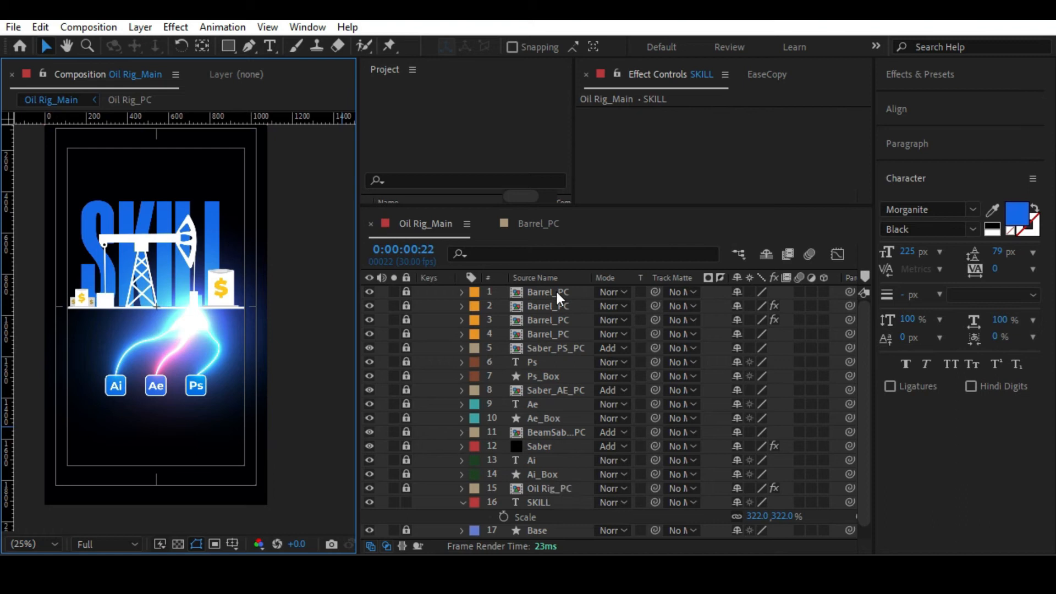
{"action": "left_click_drag", "start_coordinate": [406, 292], "coordinate": [405, 500]}
{"action": "left_click", "coordinate": [545, 487]}
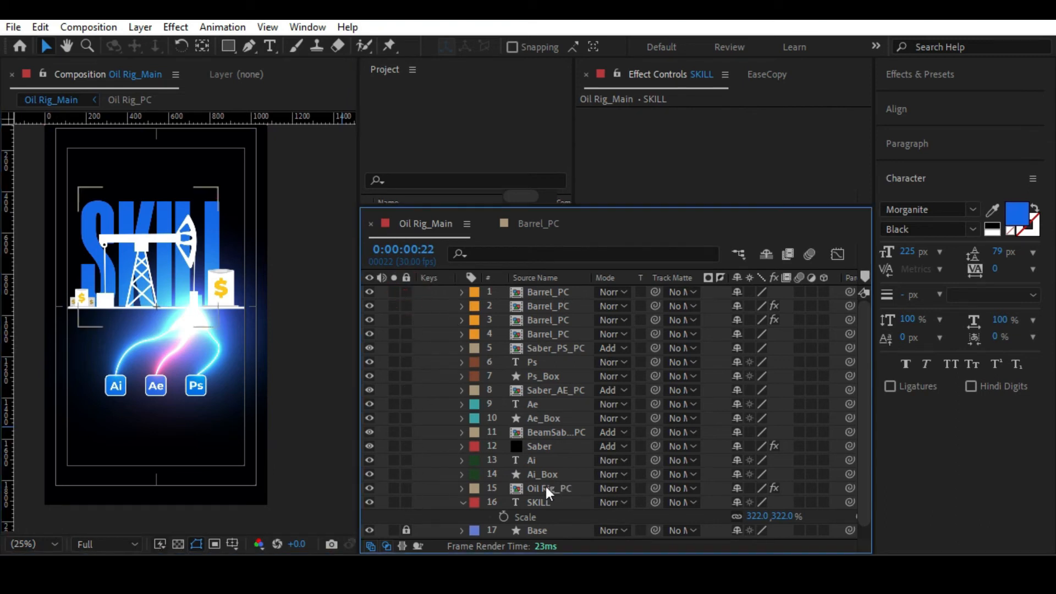
{"action": "left_click", "coordinate": [553, 293], "text": "shift"}
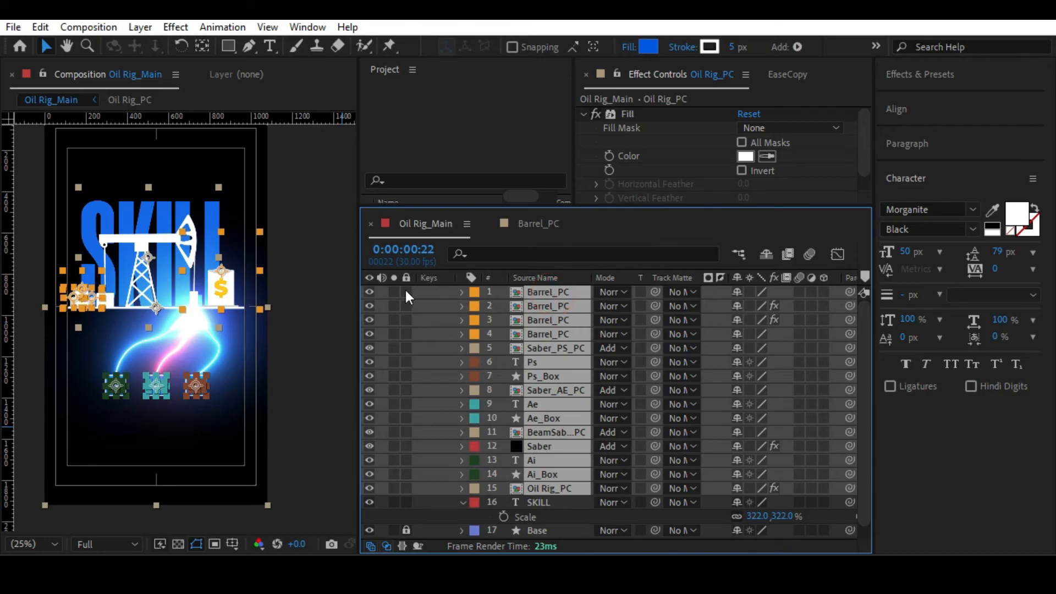
{"action": "key", "text": "F2"}
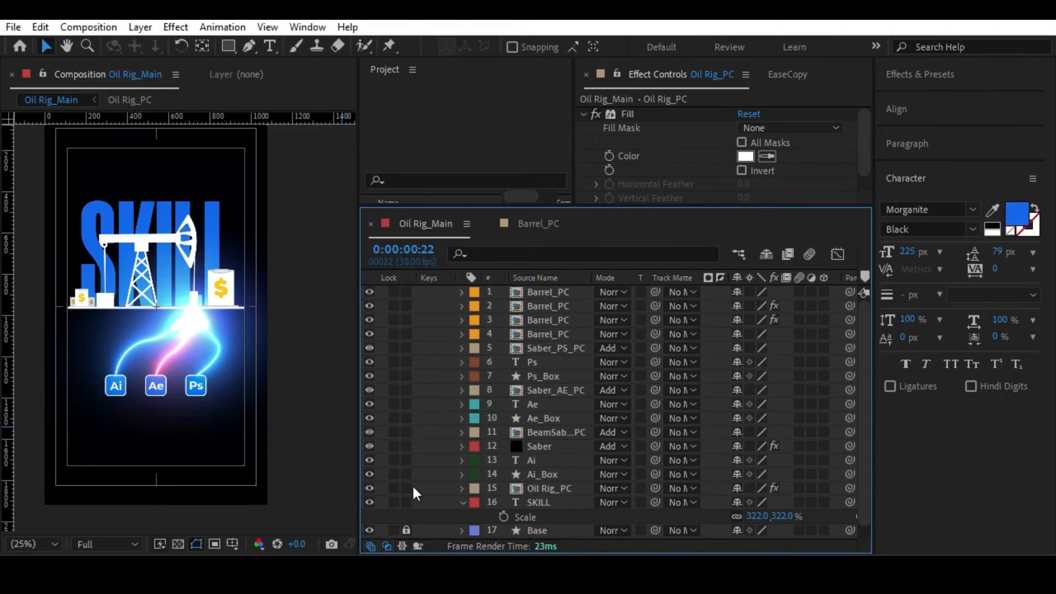
Mark all layers from the topmost Barrel_PC through Oil Rig_PC as shy and hide shy layers in the timeline.
{"action": "left_click", "coordinate": [547, 488]}
{"action": "left_click", "coordinate": [541, 292], "text": "shift"}
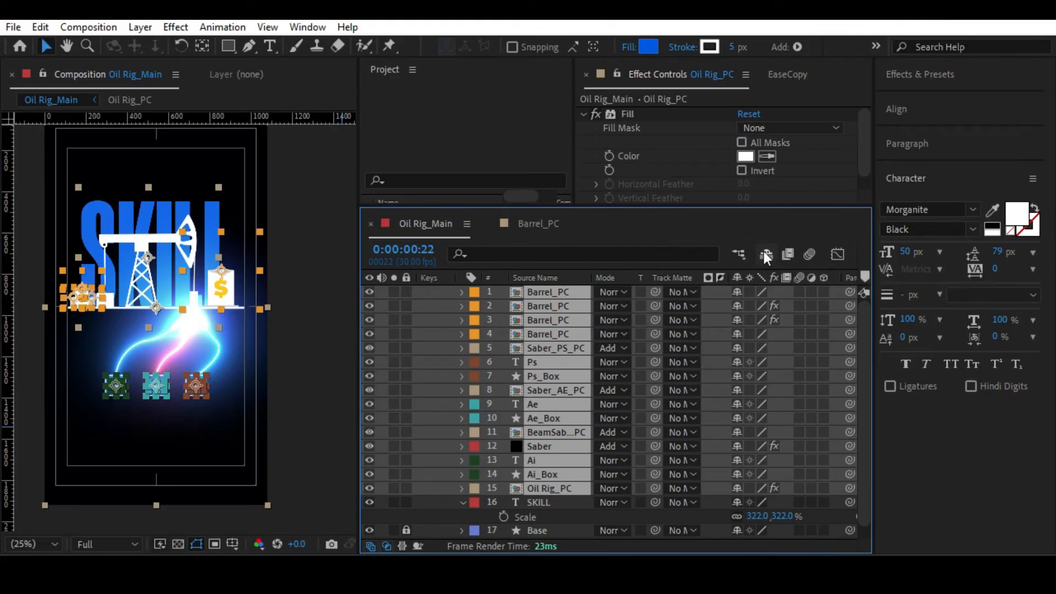
{"action": "left_click", "coordinate": [764, 253]}
{"action": "left_click", "coordinate": [738, 291]}
Unhide the shy layers, lock all layers from the topmost Barrel_PC through Oil Rig_PC, and hide the shy layers again.
{"action": "left_click", "coordinate": [148, 176]}
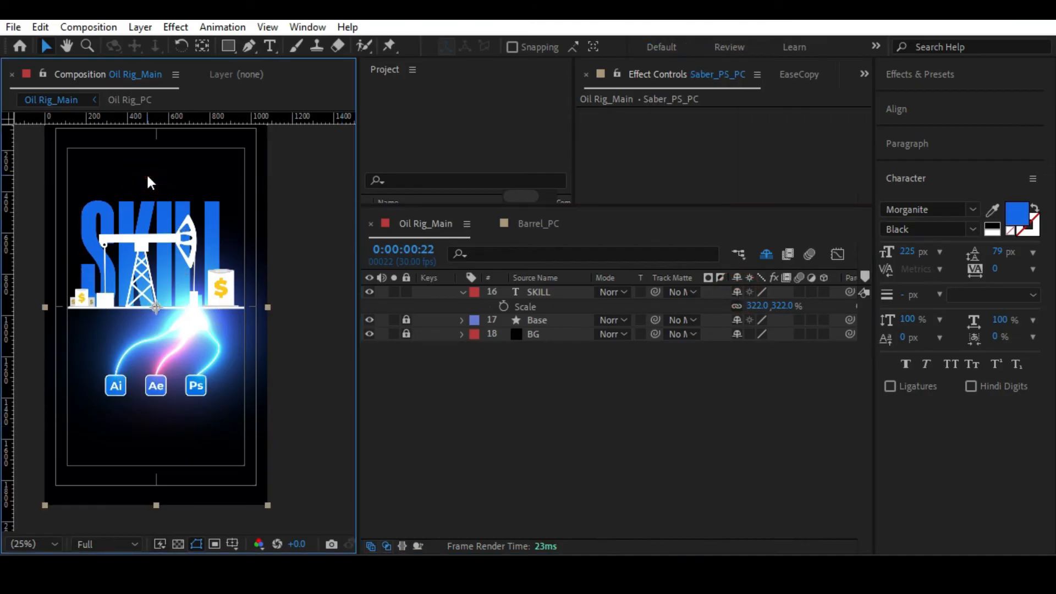
{"action": "left_click", "coordinate": [766, 256]}
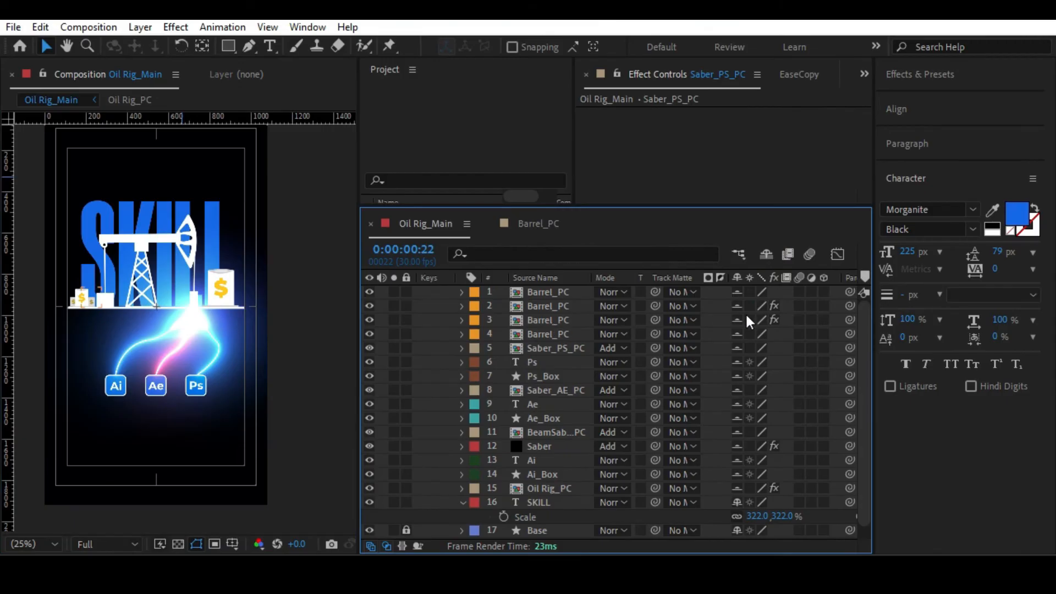
{"action": "left_click", "coordinate": [530, 295]}
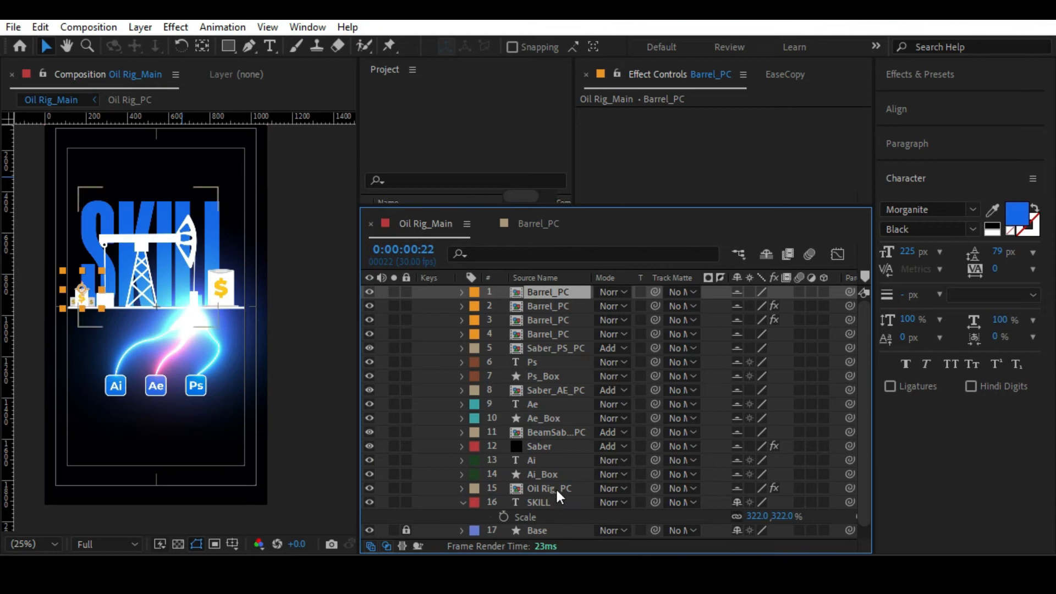
{"action": "left_click", "coordinate": [556, 487], "text": "shift"}
{"action": "left_click", "coordinate": [405, 488]}
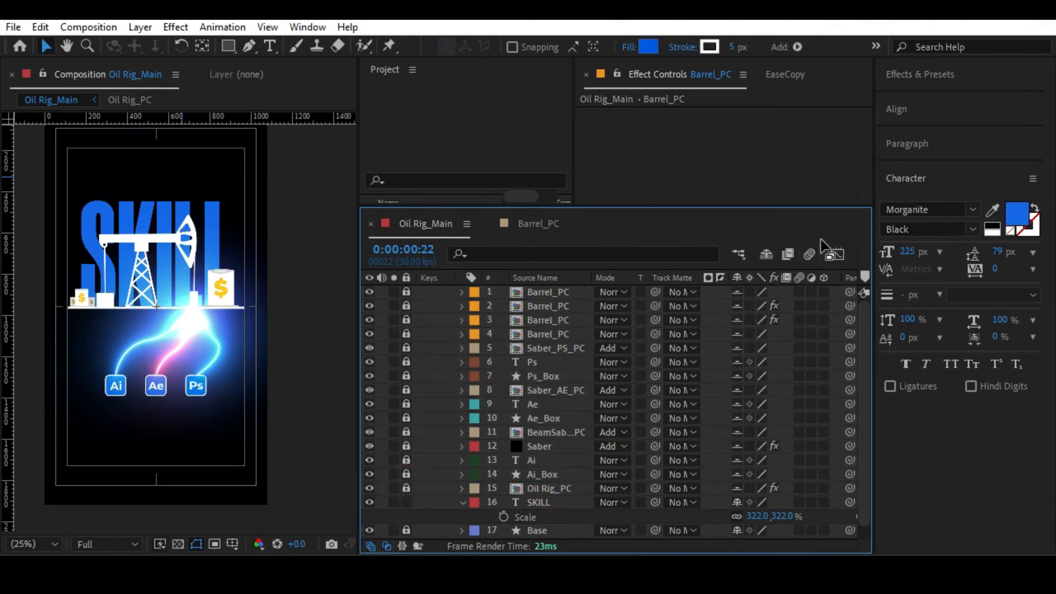
{"action": "left_click", "coordinate": [767, 254]}
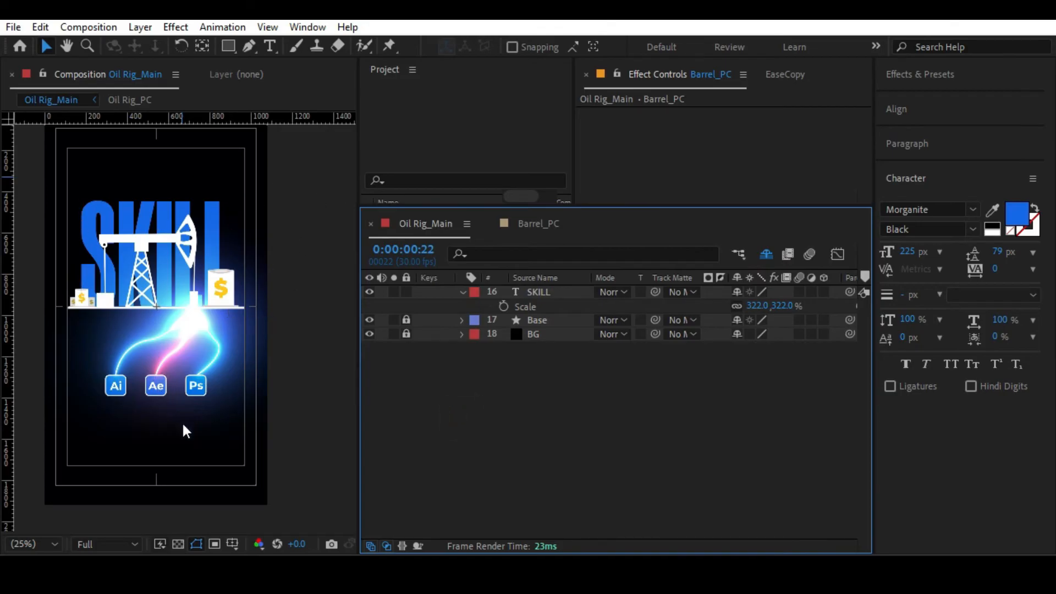
Select the SKILL text in the viewer, collapse its layer properties, and open the alignment options.
{"action": "left_click", "coordinate": [201, 207]}
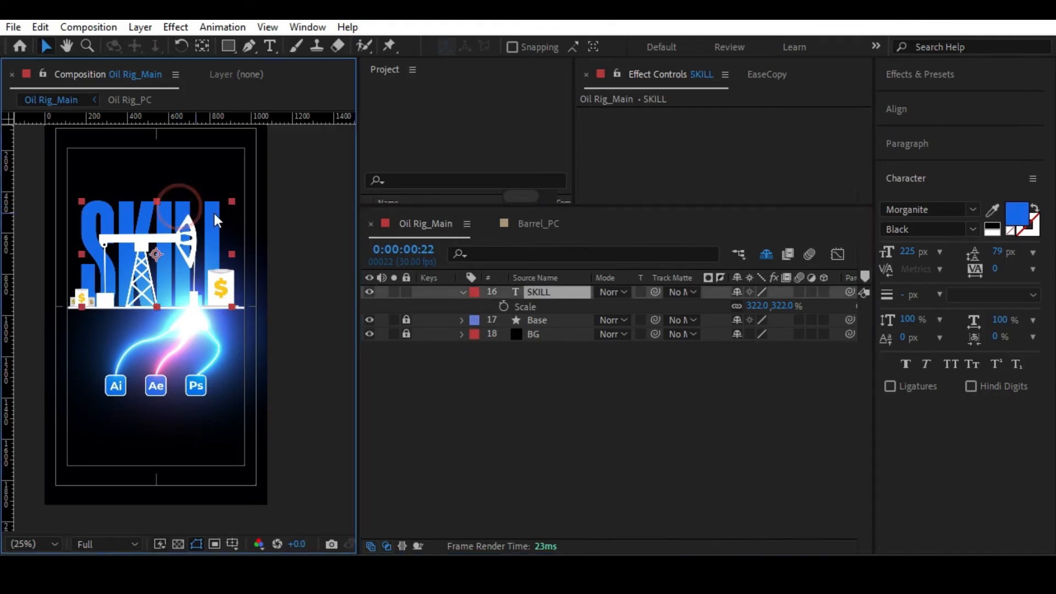
{"action": "left_click", "coordinate": [461, 291]}
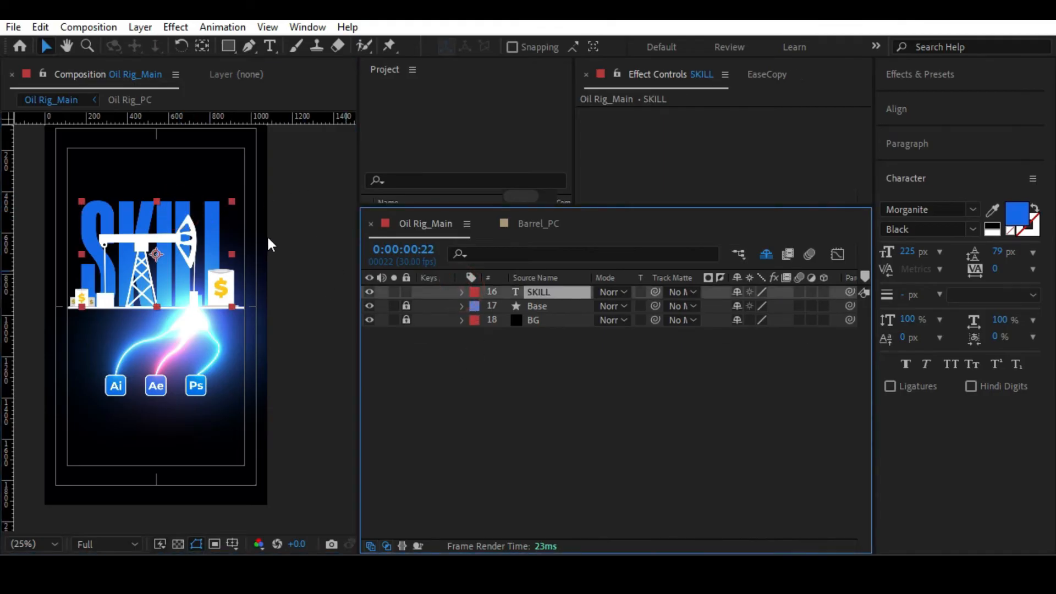
{"action": "scroll", "coordinate": [302, 226], "scroll_direction": "up", "scroll_amount": 2}
{"action": "left_click", "coordinate": [539, 292]}
{"action": "left_click", "coordinate": [896, 109]}
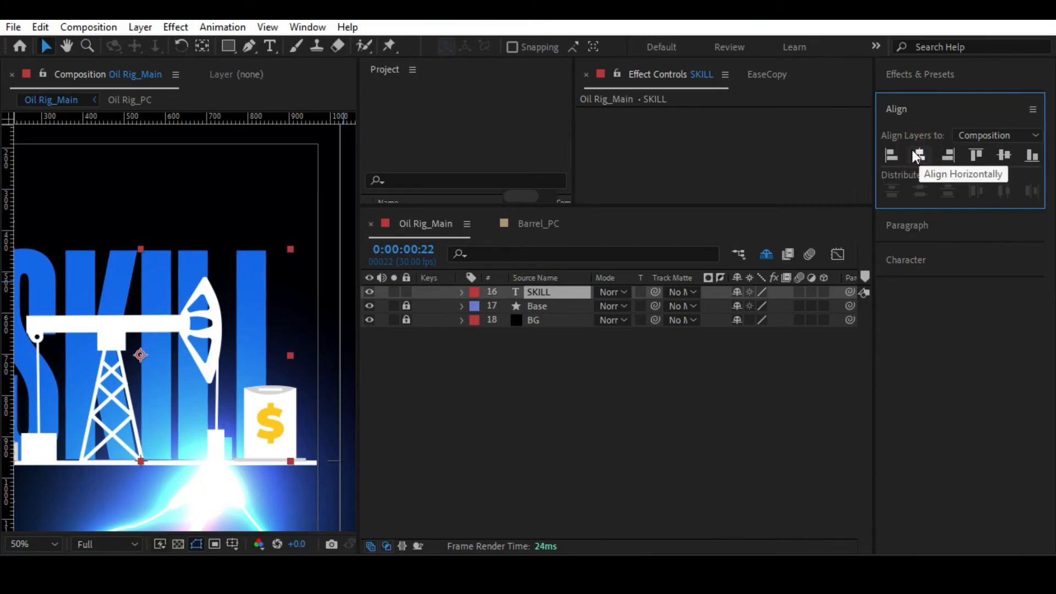
{"action": "key", "text": "alt+slash"}
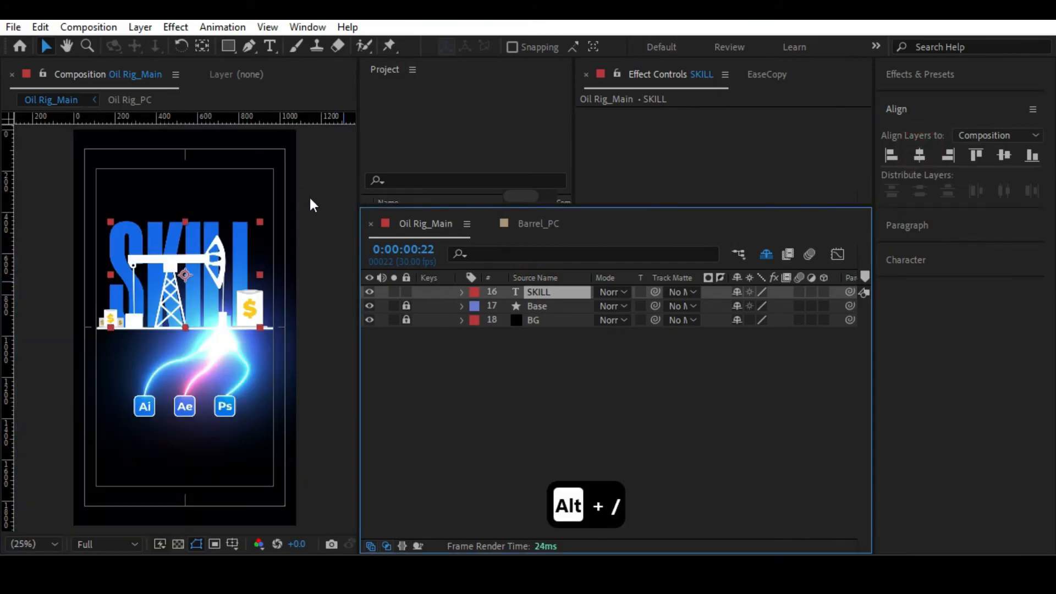
Set the style for new text to Montserrat Black at 50 px.
{"action": "key", "text": "h"}
{"action": "left_click_drag", "start_coordinate": [216, 153], "coordinate": [226, 323]}
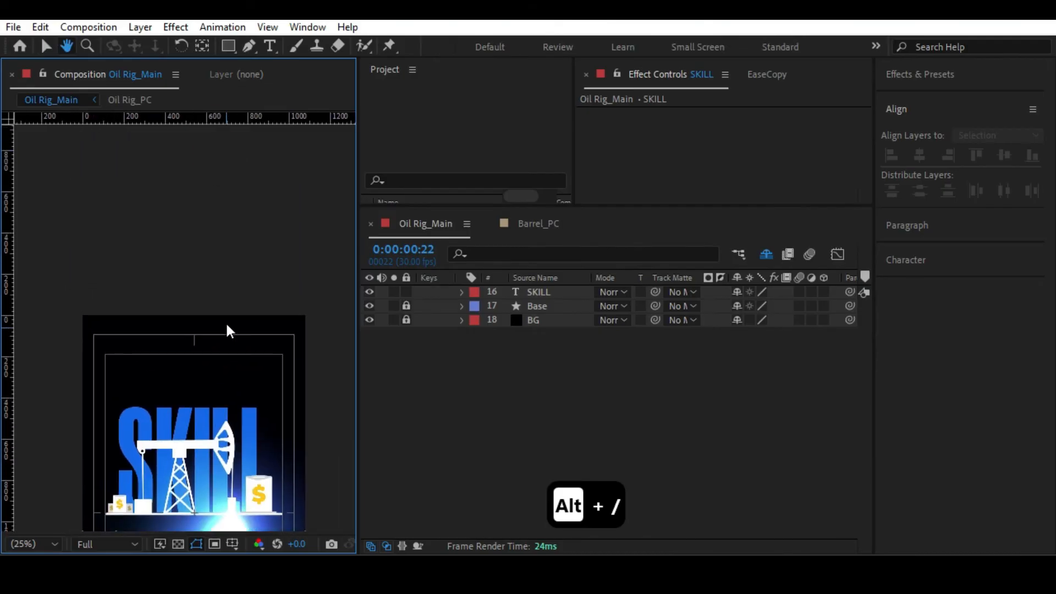
{"action": "key", "text": "v"}
{"action": "scroll", "coordinate": [203, 334], "scroll_direction": "up", "scroll_amount": 2}
{"action": "left_click", "coordinate": [270, 46]}
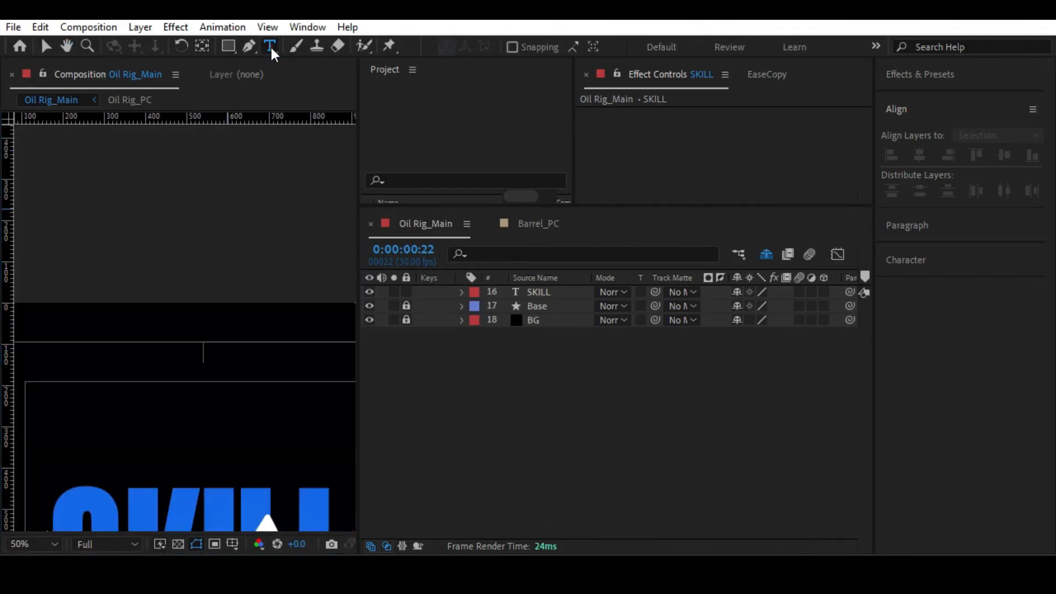
{"action": "left_click", "coordinate": [916, 251]}
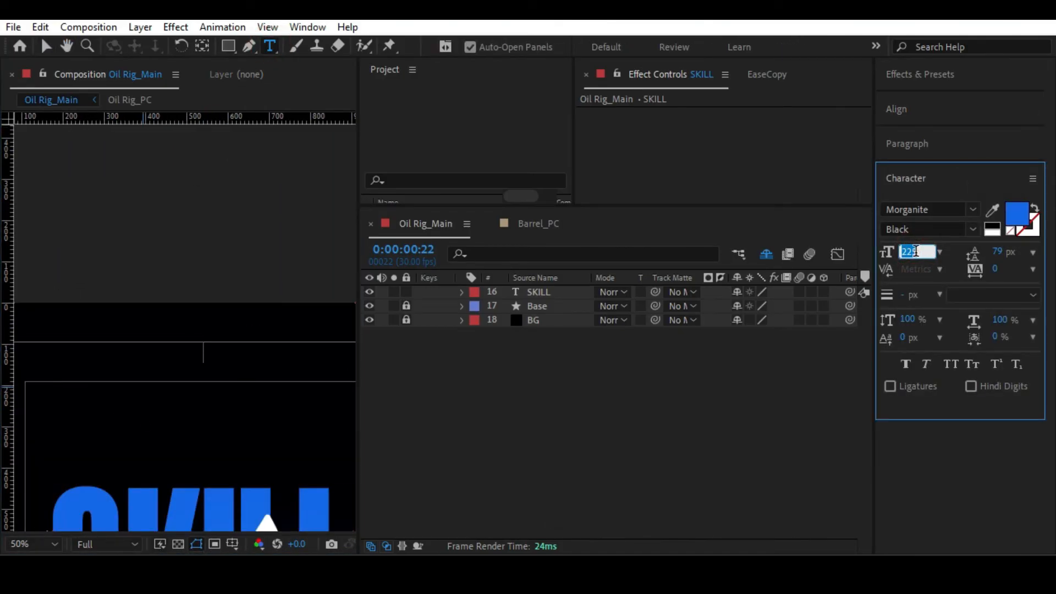
{"action": "type", "text": "50"}
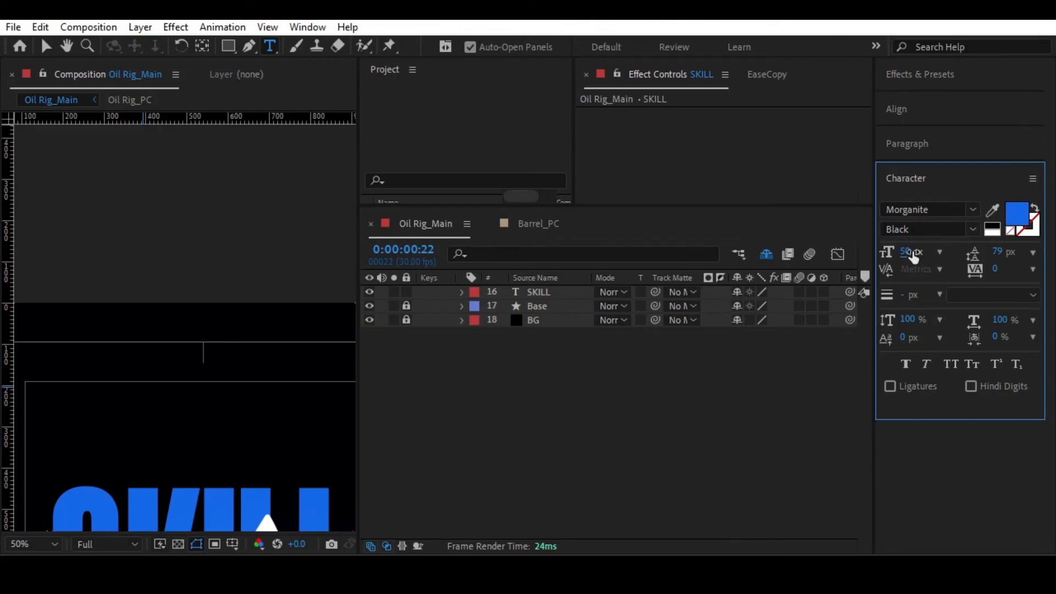
{"action": "left_click", "coordinate": [929, 210]}
{"action": "type", "text": "mon"}
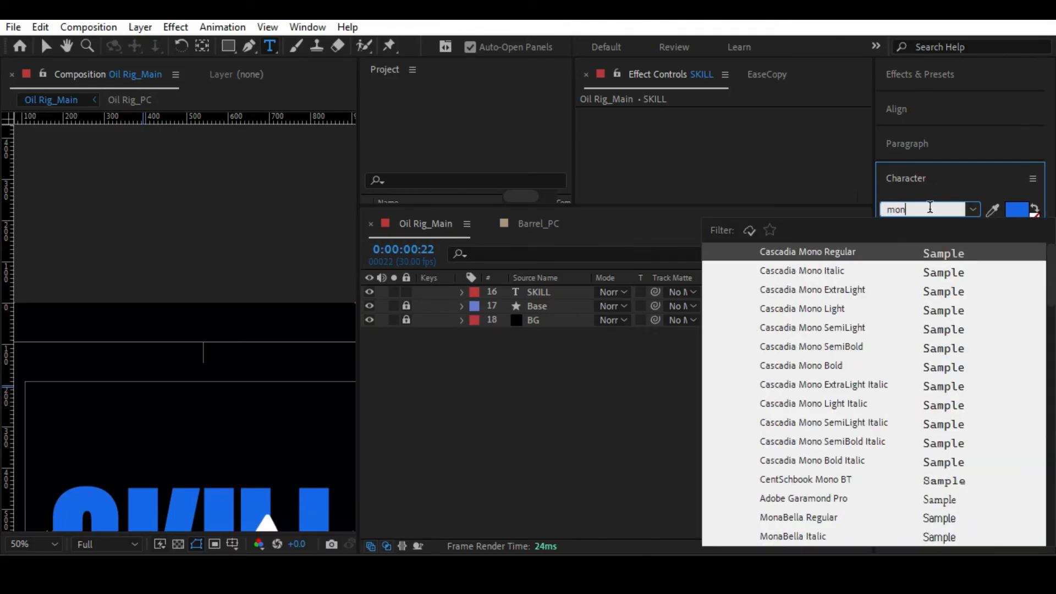
{"action": "type", "text": "tse"}
{"action": "scroll", "coordinate": [792, 418], "scroll_direction": "down", "scroll_amount": 3}
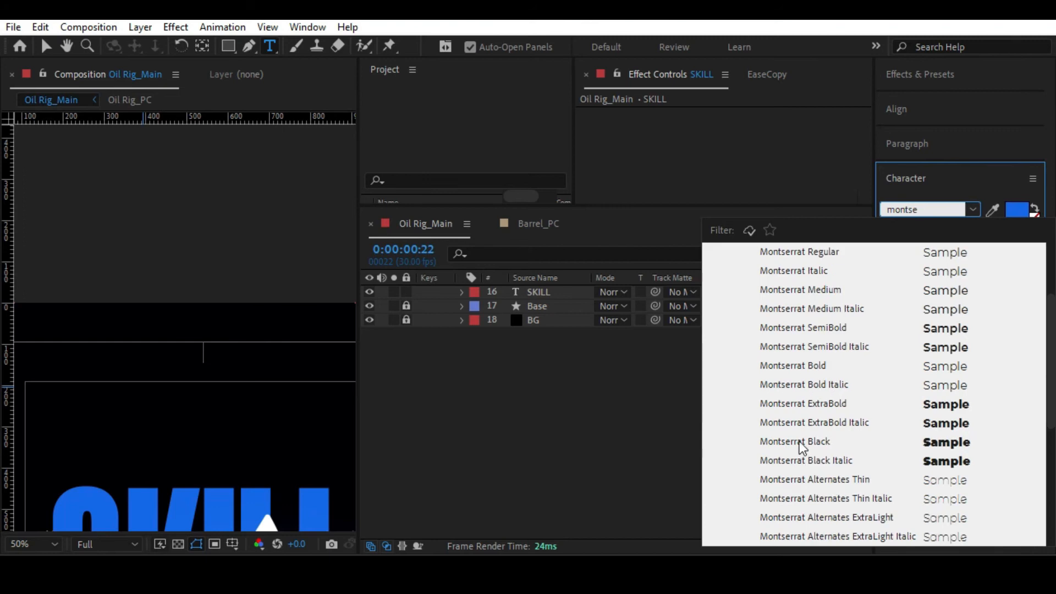
{"action": "left_click", "coordinate": [798, 437]}
Add the text "MAKING MONEY WITH YOUR CREATIVITY IS A" near the top edge of the composition.
{"action": "left_click", "coordinate": [77, 339]}
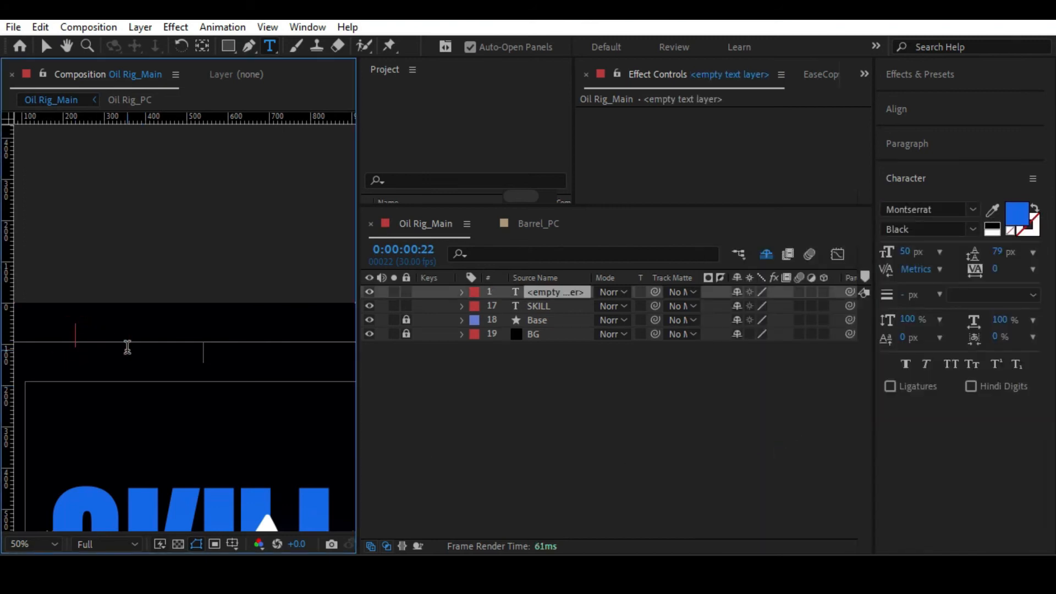
{"action": "type", "text": "MAKING MONEY WITH YOU"}
{"action": "key", "text": "BackSpace"}
{"action": "key", "text": "BackSpace"}
{"action": "type", "text": "OUR CREATIVITY"}
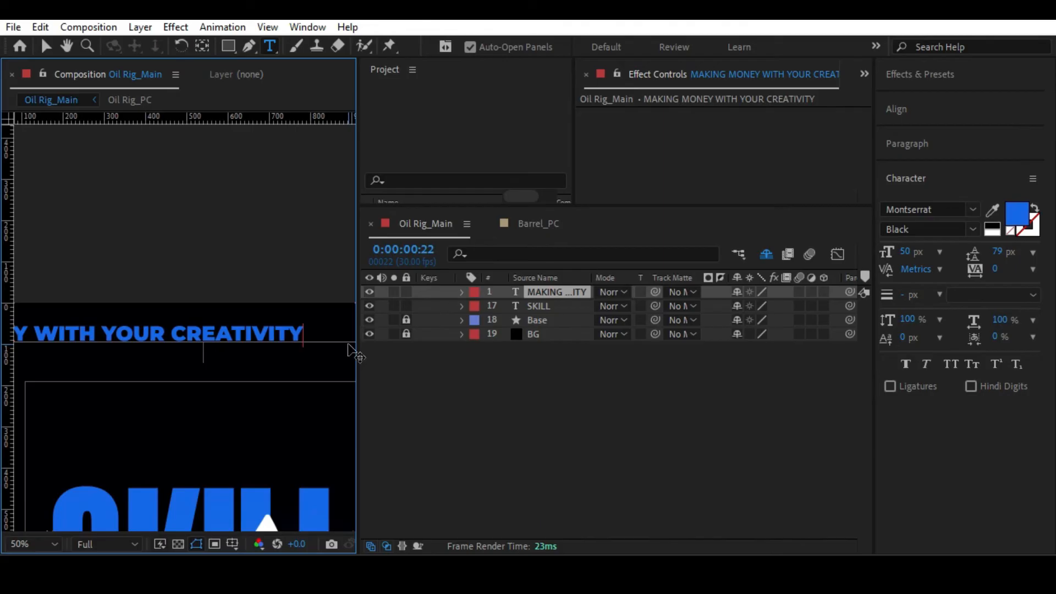
{"action": "type", "text": " IS A"}
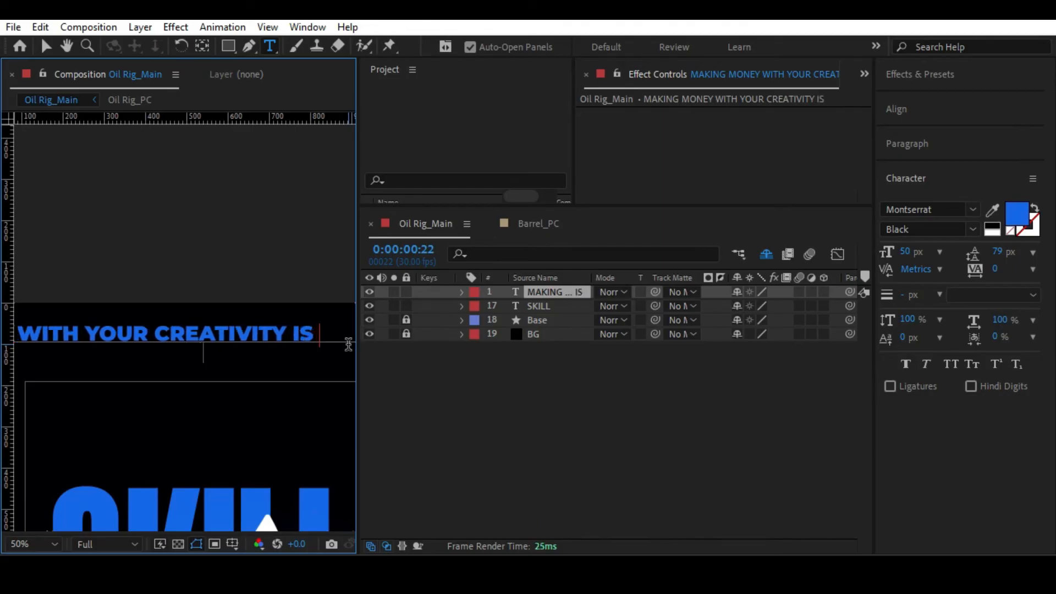
Center the new text's anchor point and move the line down to just above the SKILL text.
{"action": "left_click", "coordinate": [46, 46]}
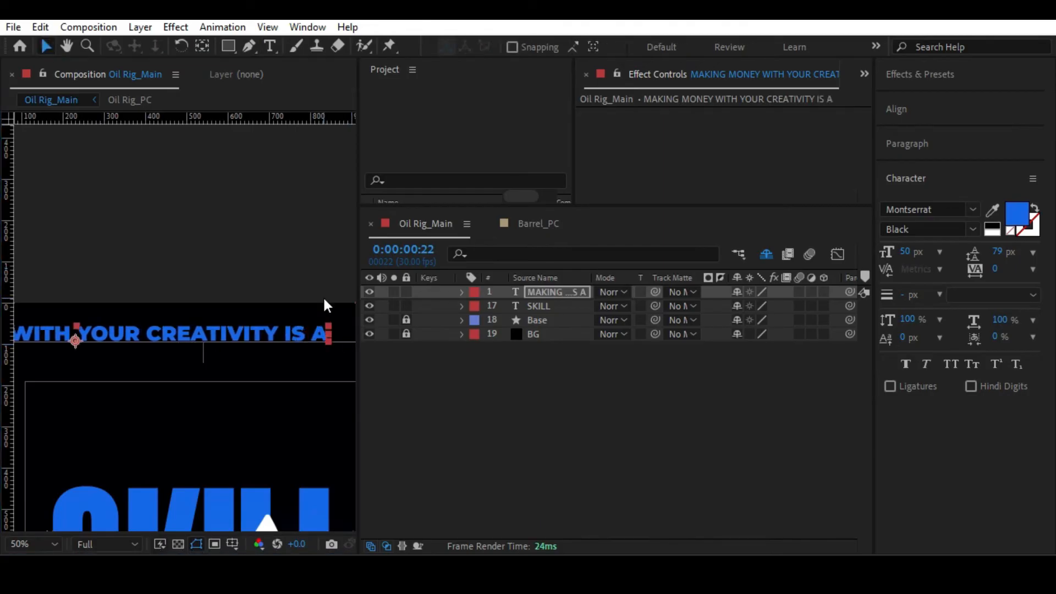
{"action": "key", "text": "ctrl+alt+Home"}
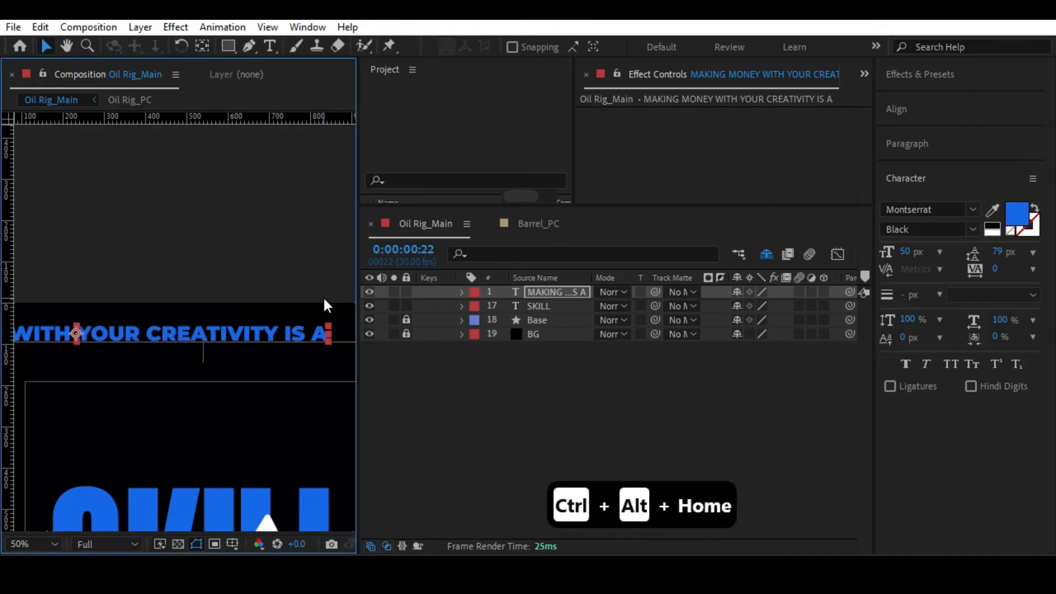
{"action": "key", "text": "alt+slash"}
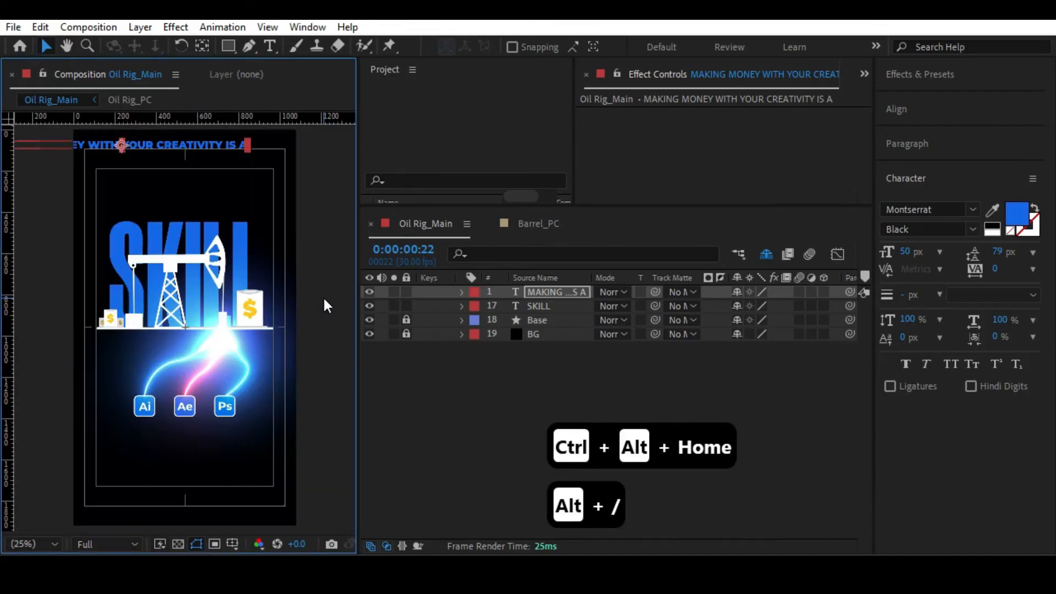
{"action": "left_click_drag", "start_coordinate": [210, 146], "coordinate": [213, 214]}
Color the "MAKING MONEY WITH YOUR CREATIVITY IS A" text white and scale it to 54%.
{"action": "left_click", "coordinate": [1024, 223]}
{"action": "left_click", "coordinate": [340, 58]}
{"action": "left_click", "coordinate": [686, 62]}
{"action": "key", "text": "s"}
{"action": "left_click_drag", "start_coordinate": [780, 309], "coordinate": [735, 295]}
Position the white text line above the SKILL text and center it horizontally in the composition.
{"action": "left_click", "coordinate": [229, 274]}
{"action": "left_click_drag", "start_coordinate": [209, 272], "coordinate": [185, 280]}
{"action": "left_click", "coordinate": [263, 278]}
{"action": "scroll", "coordinate": [189, 272], "scroll_direction": "up", "scroll_amount": 2}
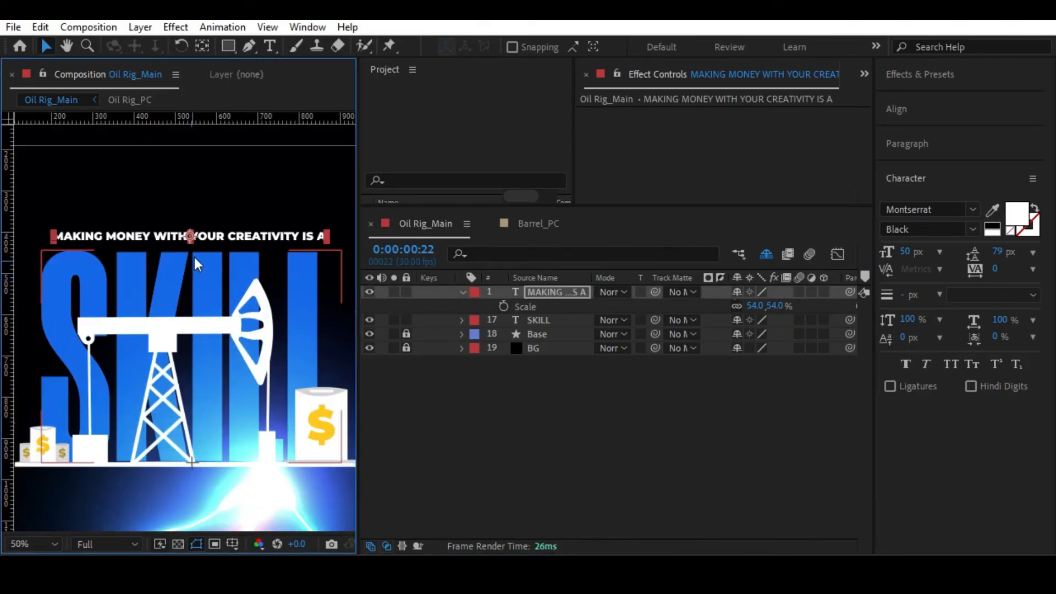
{"action": "key", "text": "comma"}
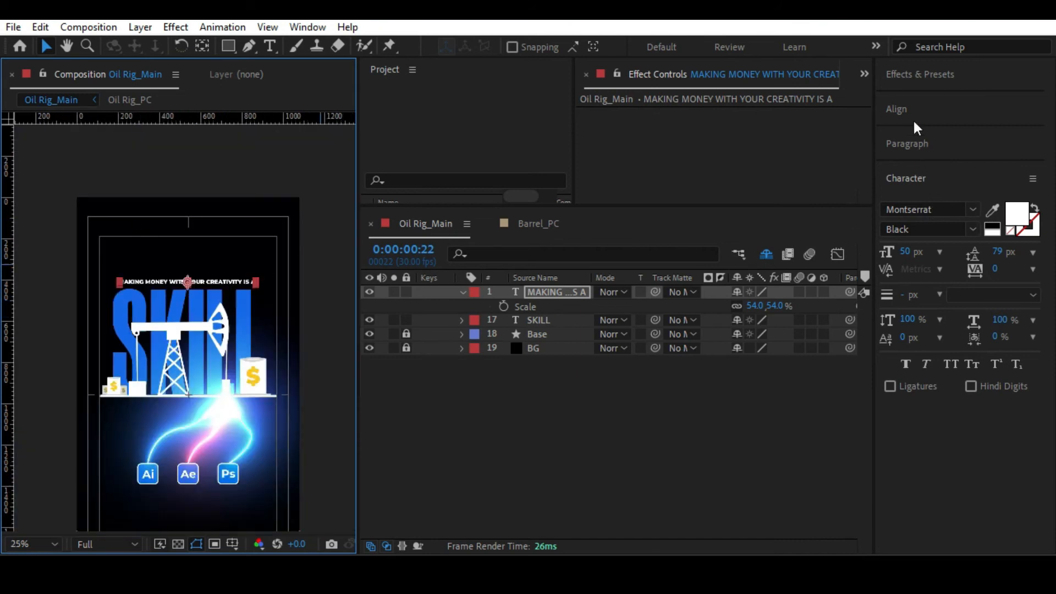
{"action": "left_click", "coordinate": [902, 109]}
{"action": "left_click", "coordinate": [917, 156]}
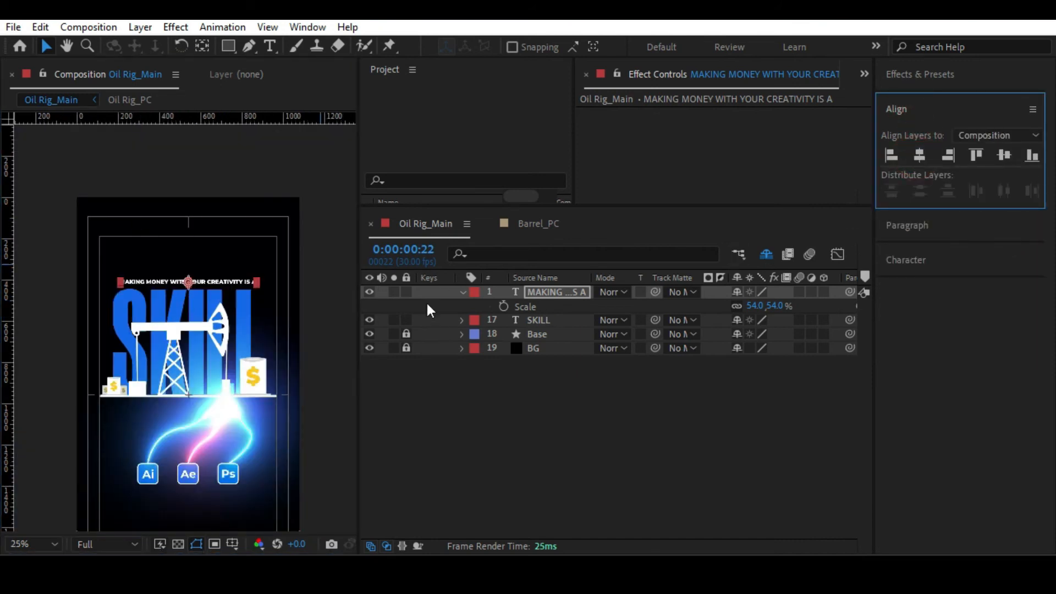
Scale the SKILL text to 358.1% and move it up so its bottom edge sits on the white base line.
{"action": "left_click", "coordinate": [522, 319]}
{"action": "key", "text": "s"}
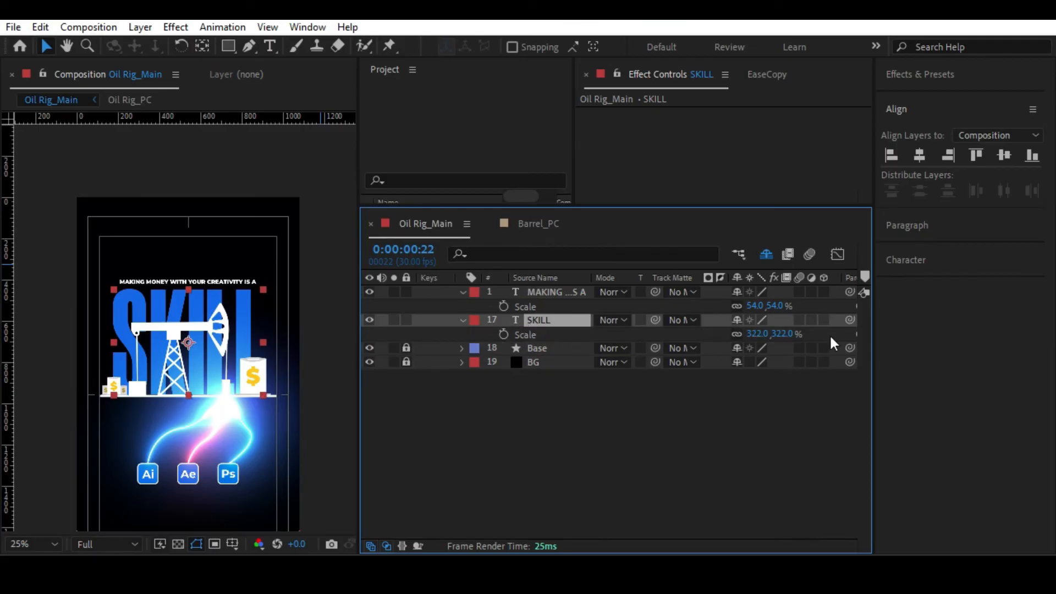
{"action": "left_click_drag", "start_coordinate": [786, 334], "coordinate": [808, 333]}
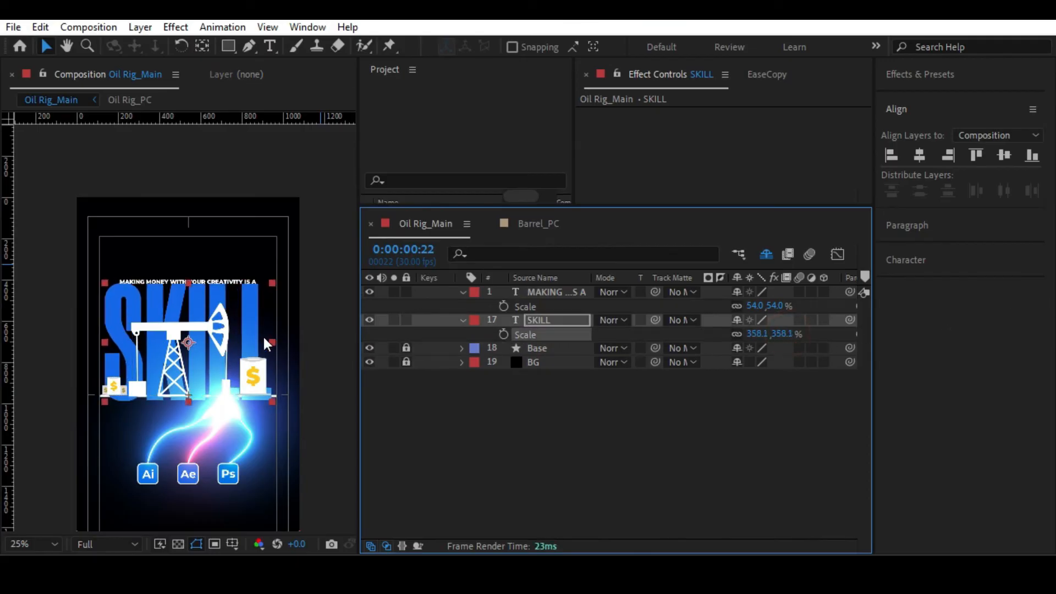
{"action": "left_click_drag", "start_coordinate": [192, 338], "coordinate": [192, 331]}
{"action": "scroll", "coordinate": [192, 330], "scroll_direction": "up", "scroll_amount": 2}
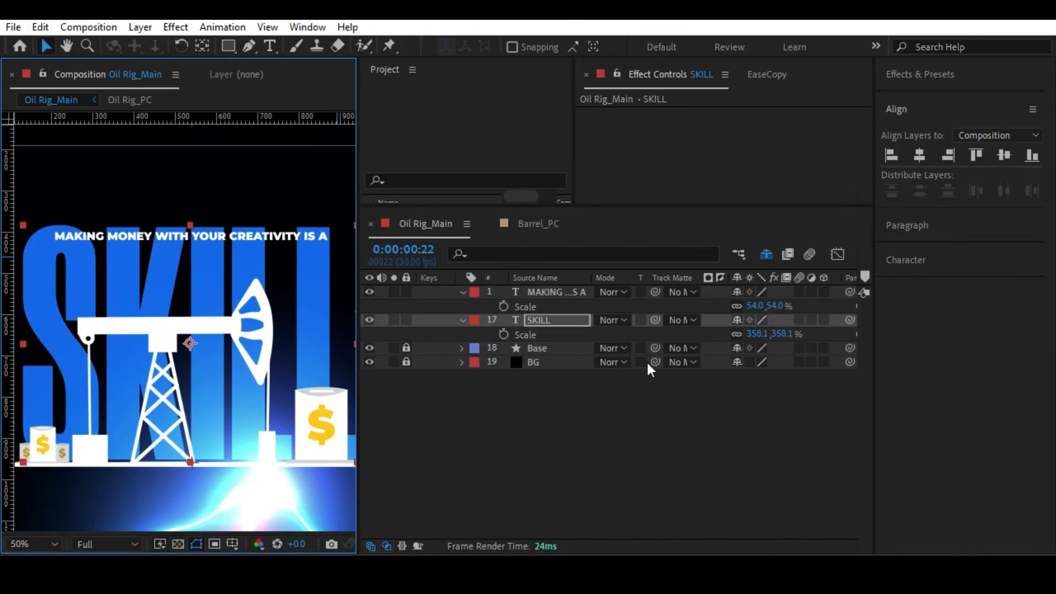
Scale the white text line to 63.5% and move it up to just above the enlarged SKILL text.
{"action": "left_click", "coordinate": [552, 290]}
{"action": "left_click_drag", "start_coordinate": [778, 306], "coordinate": [845, 297]}
{"action": "key", "text": "space"}
{"action": "left_click_drag", "start_coordinate": [121, 209], "coordinate": [120, 293]}
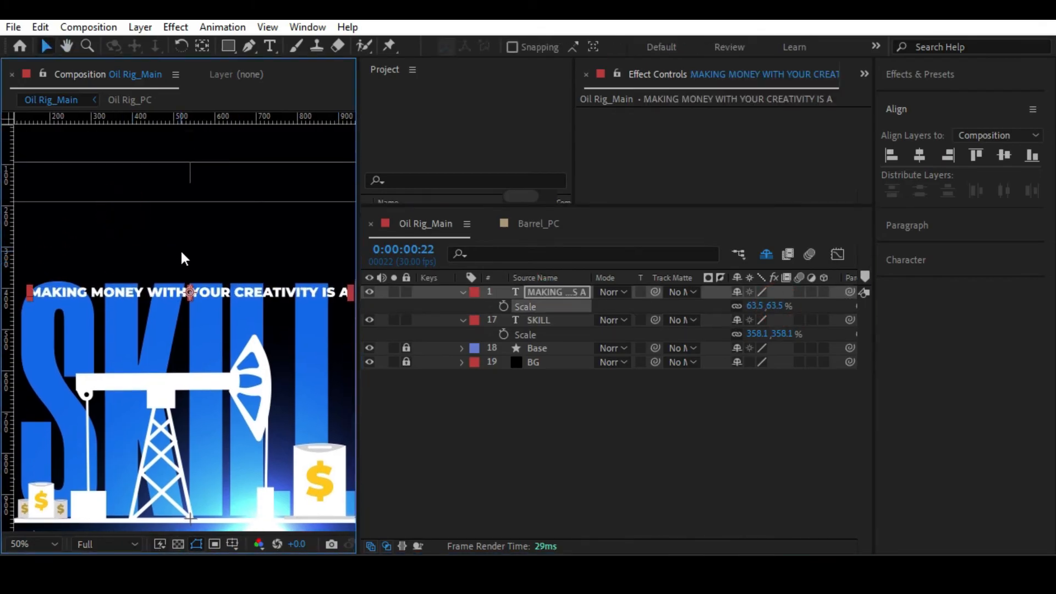
{"action": "scroll", "coordinate": [181, 250], "scroll_direction": "down", "scroll_amount": 2}
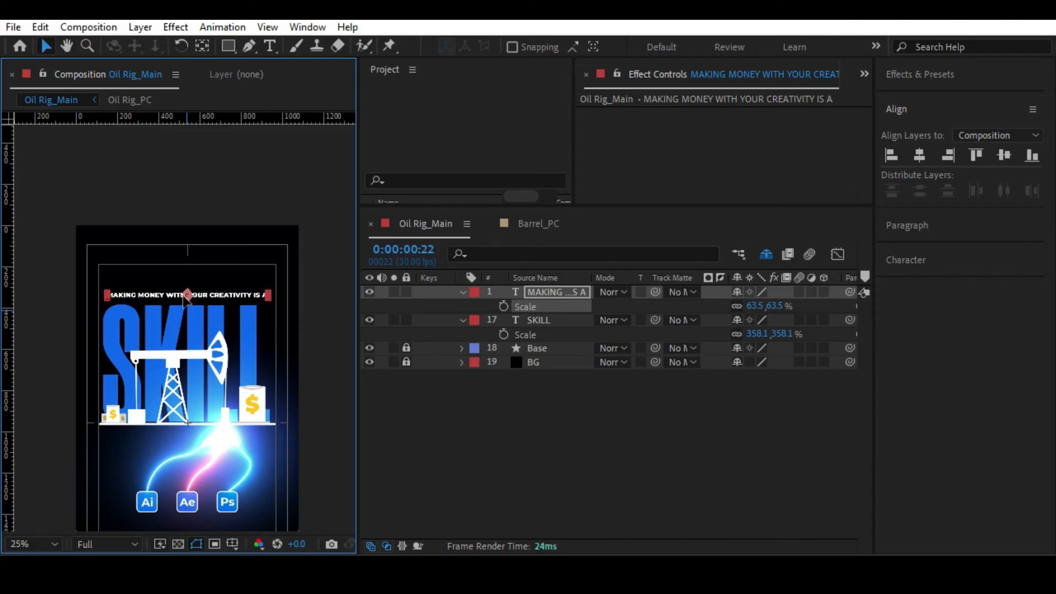
{"action": "scroll", "coordinate": [184, 299], "scroll_direction": "up", "scroll_amount": 2}
{"action": "key", "text": "alt+slash"}
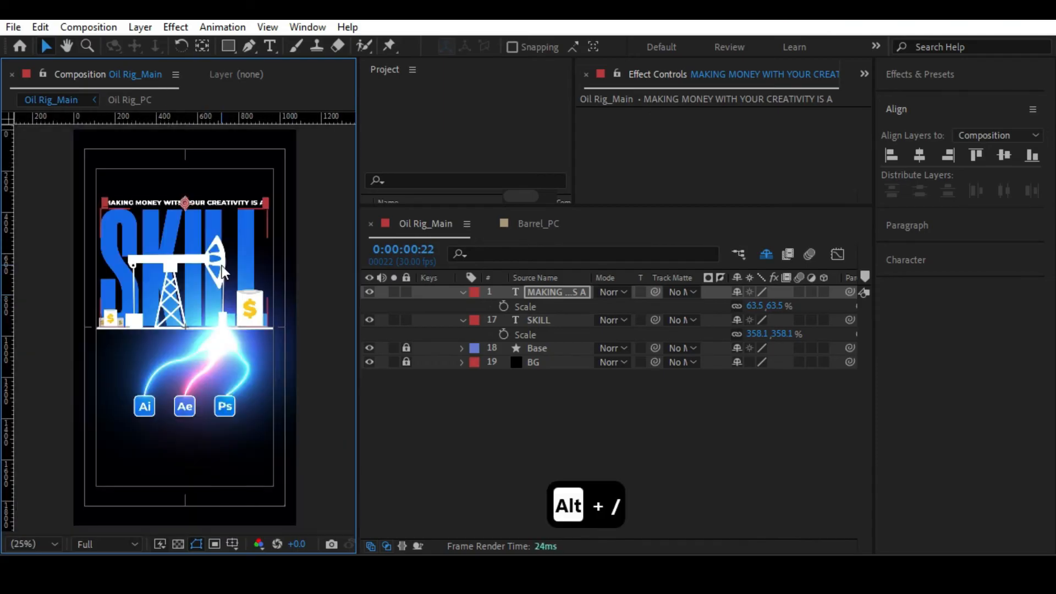
Deselect the white text line and set the viewer resolution to Quarter.
{"action": "left_click", "coordinate": [293, 214]}
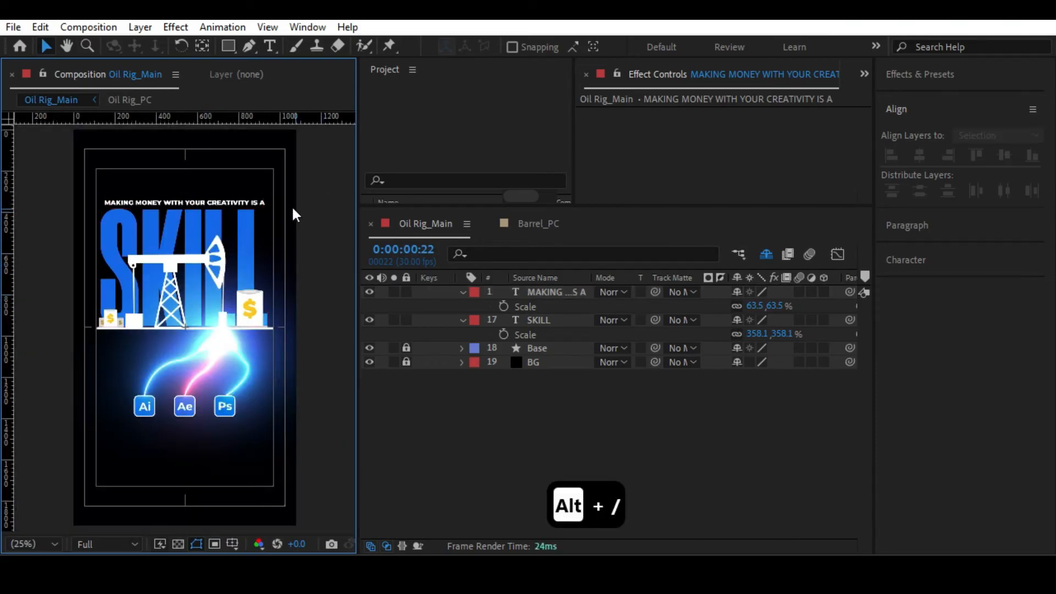
{"action": "left_click", "coordinate": [207, 200]}
{"action": "scroll", "coordinate": [228, 220], "scroll_direction": "up", "scroll_amount": 2}
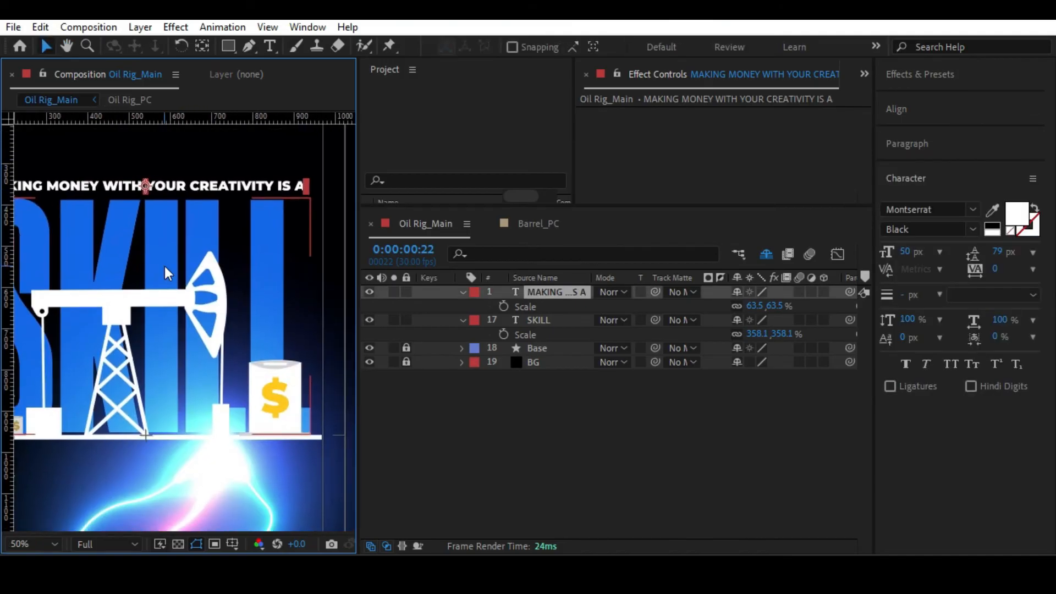
{"action": "key", "text": "alt+slash"}
{"action": "left_click", "coordinate": [295, 252]}
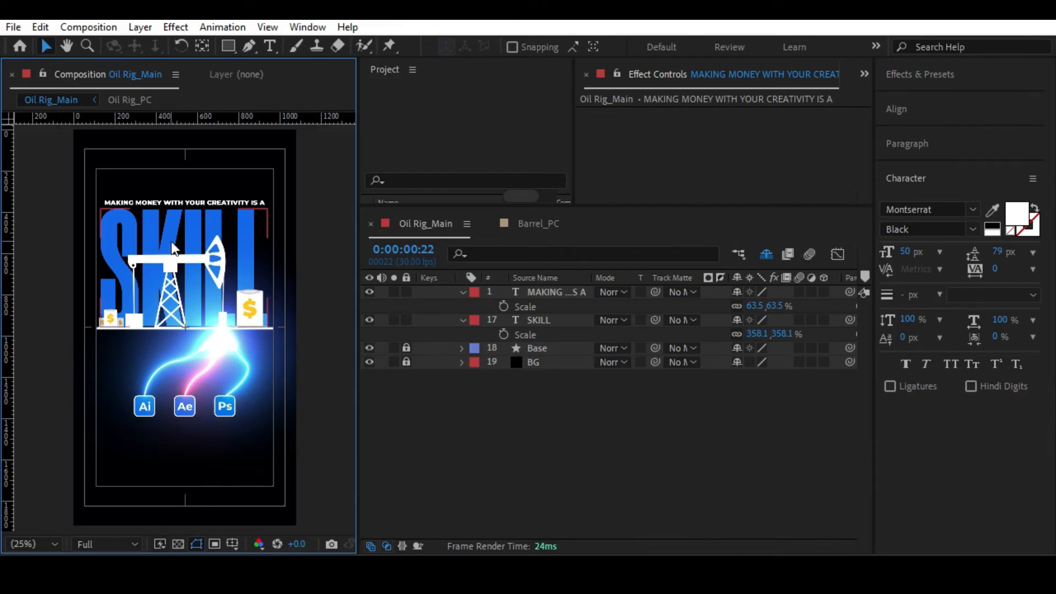
{"action": "left_click", "coordinate": [104, 544]}
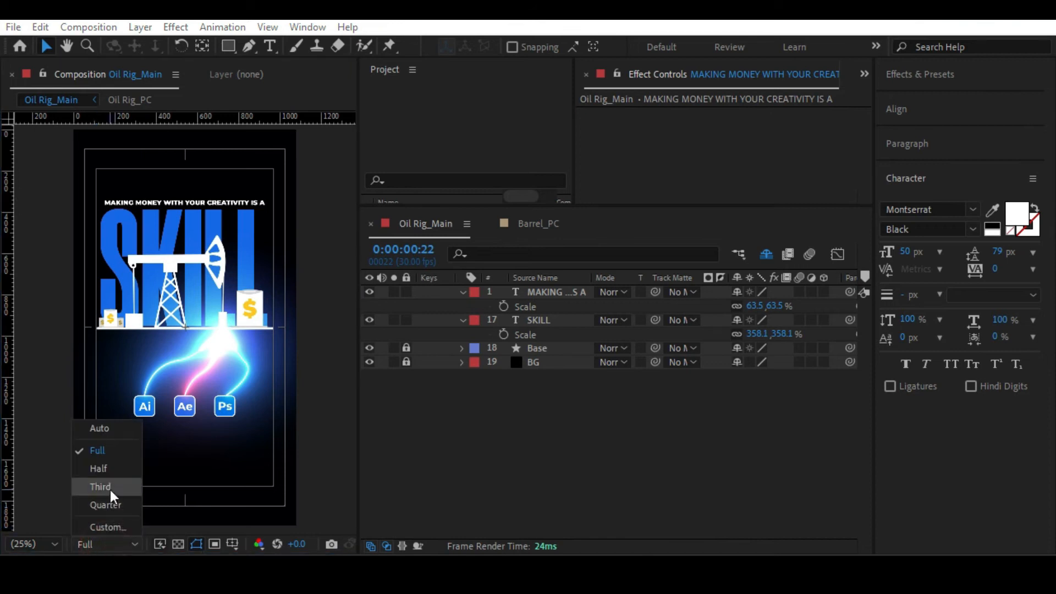
{"action": "left_click", "coordinate": [103, 504]}
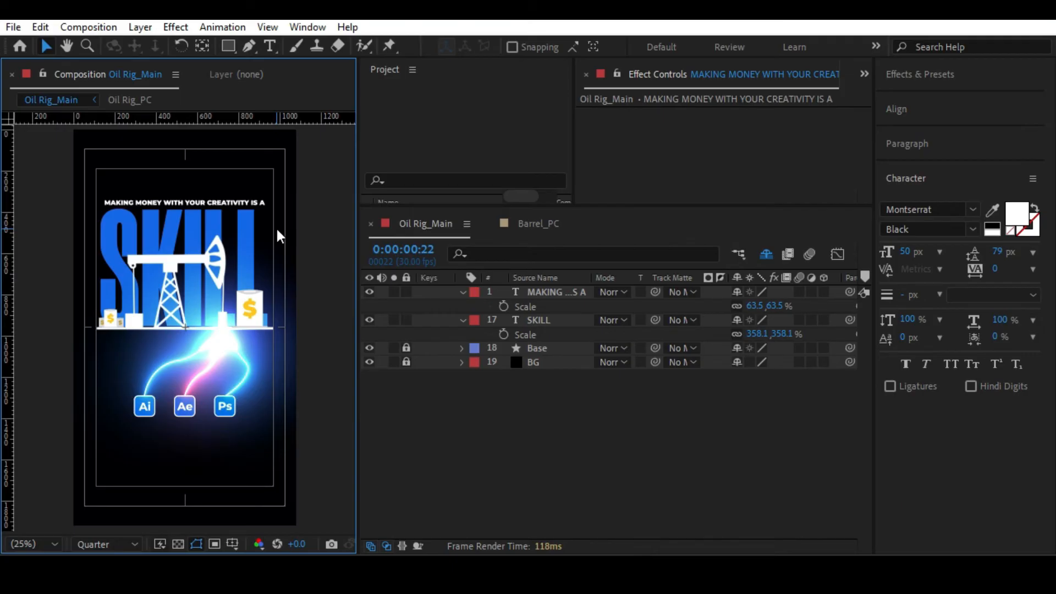
Collapse the properties of the tagline and SKILL text layers and set the viewer resolution to Full.
{"action": "left_click", "coordinate": [118, 542]}
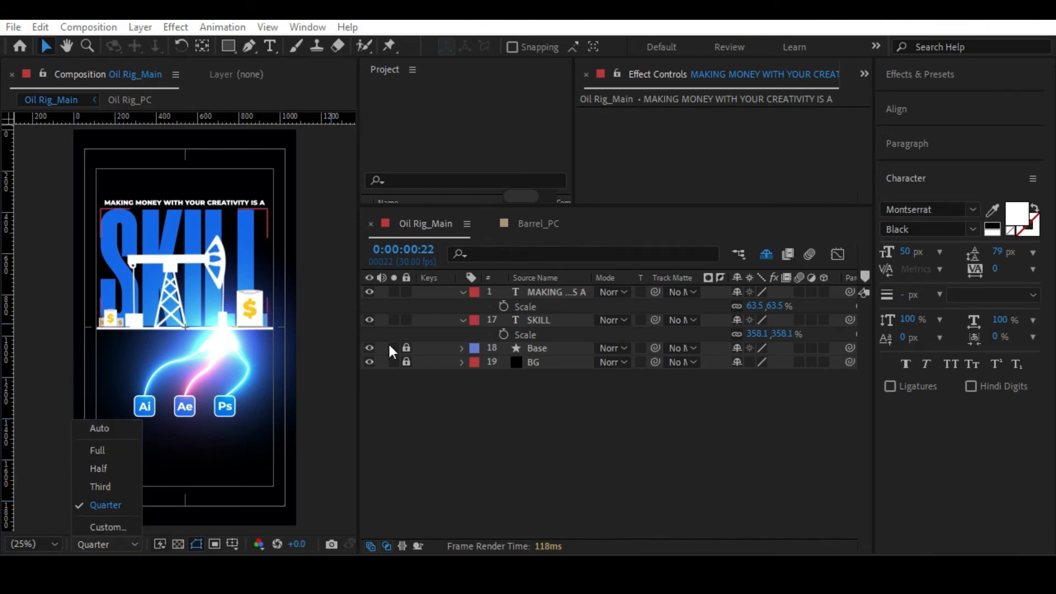
{"action": "left_click", "coordinate": [463, 289]}
{"action": "left_click", "coordinate": [463, 292]}
{"action": "left_click", "coordinate": [463, 306]}
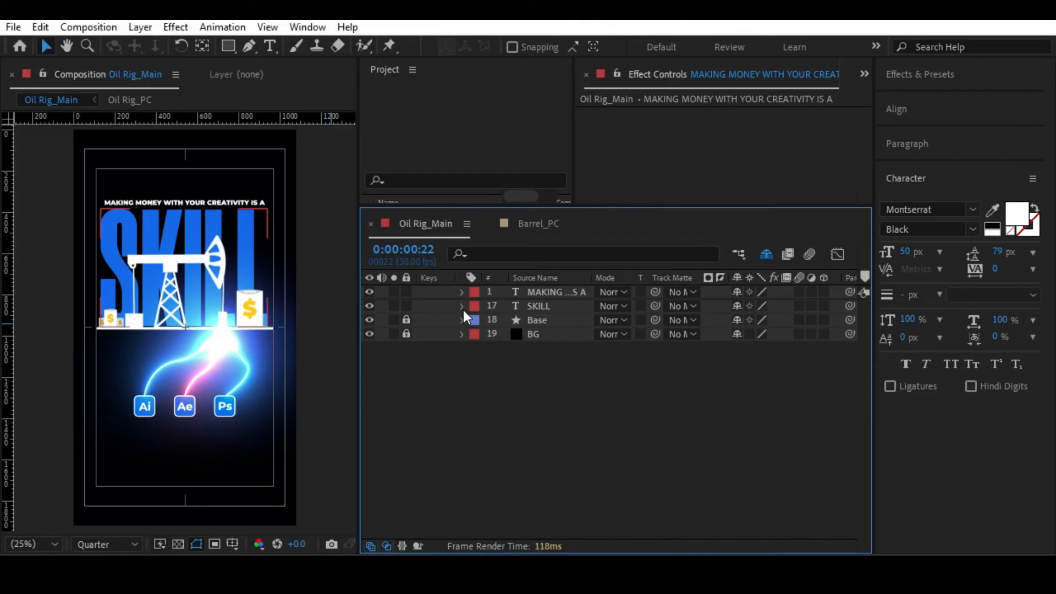
{"action": "left_click", "coordinate": [97, 539]}
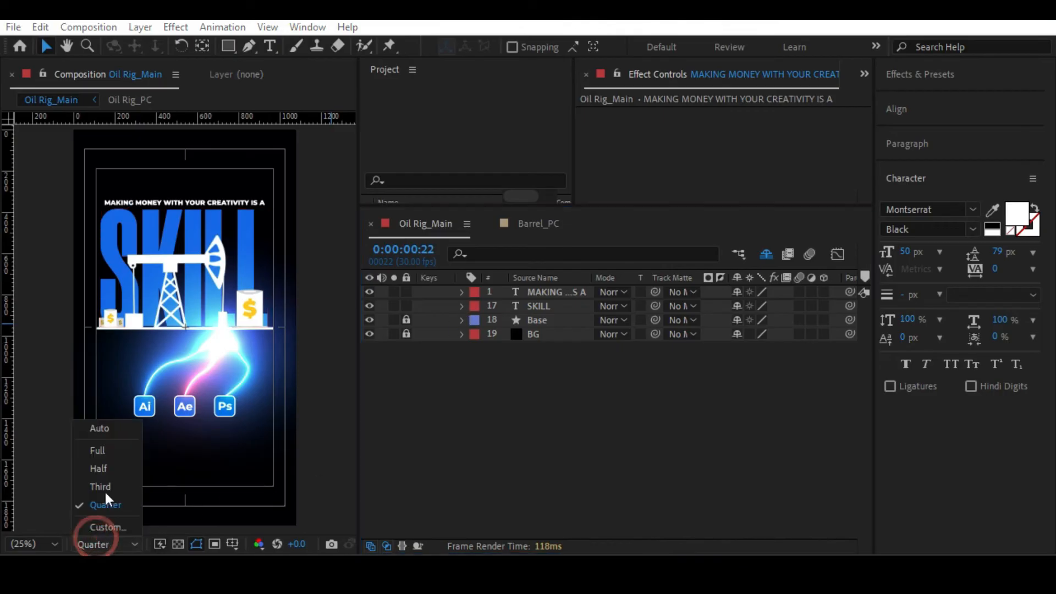
{"action": "left_click", "coordinate": [110, 450]}
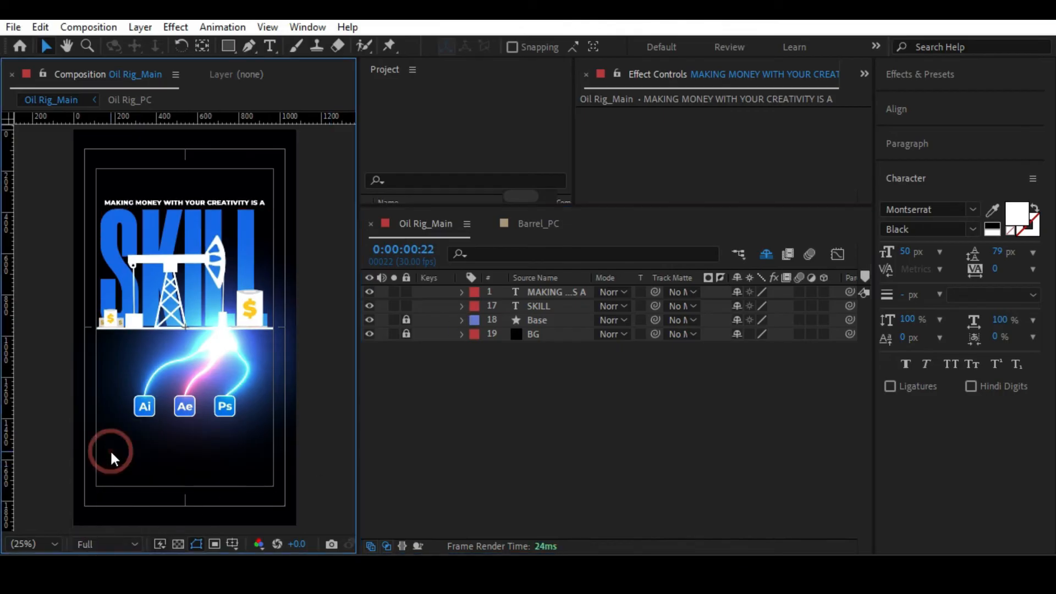
{"action": "left_click", "coordinate": [103, 544]}
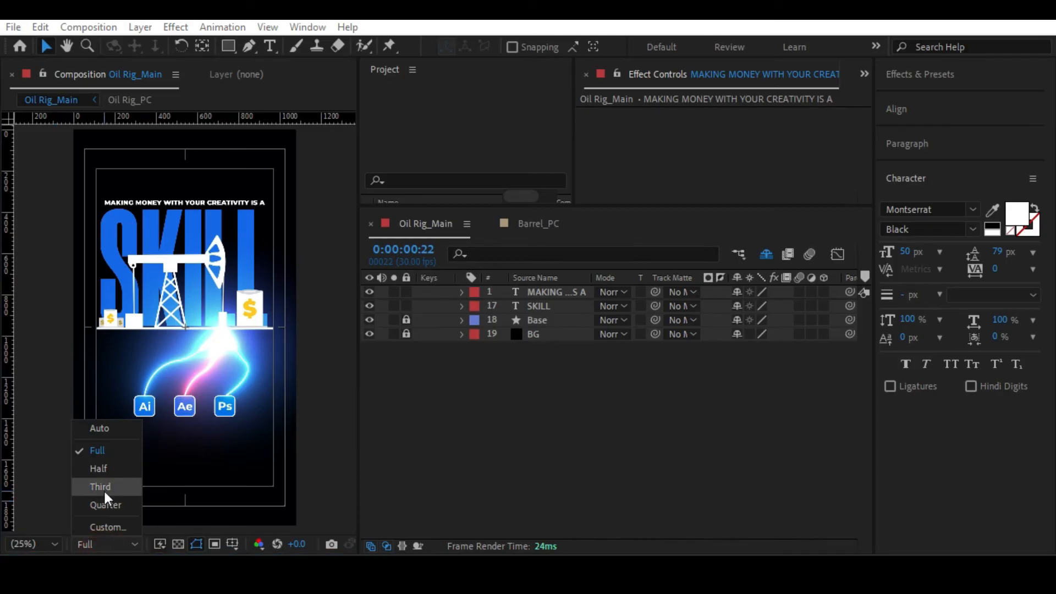
Move the white tagline layer directly below the SKILL layer in the stack, deselect it and fit the composition in the viewer.
{"action": "left_click", "coordinate": [549, 292]}
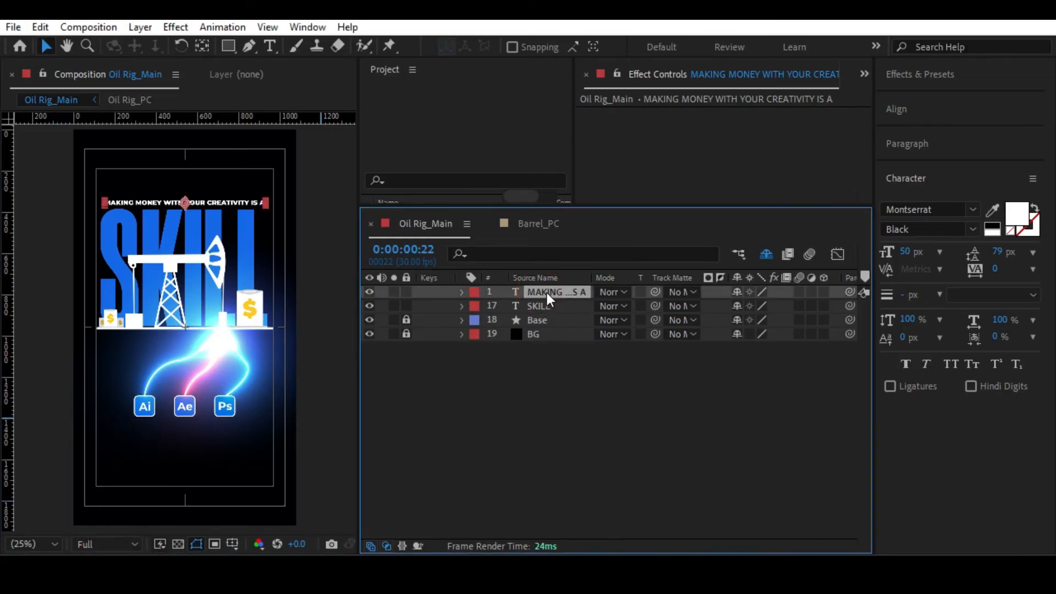
{"action": "left_click_drag", "start_coordinate": [547, 292], "coordinate": [547, 312]}
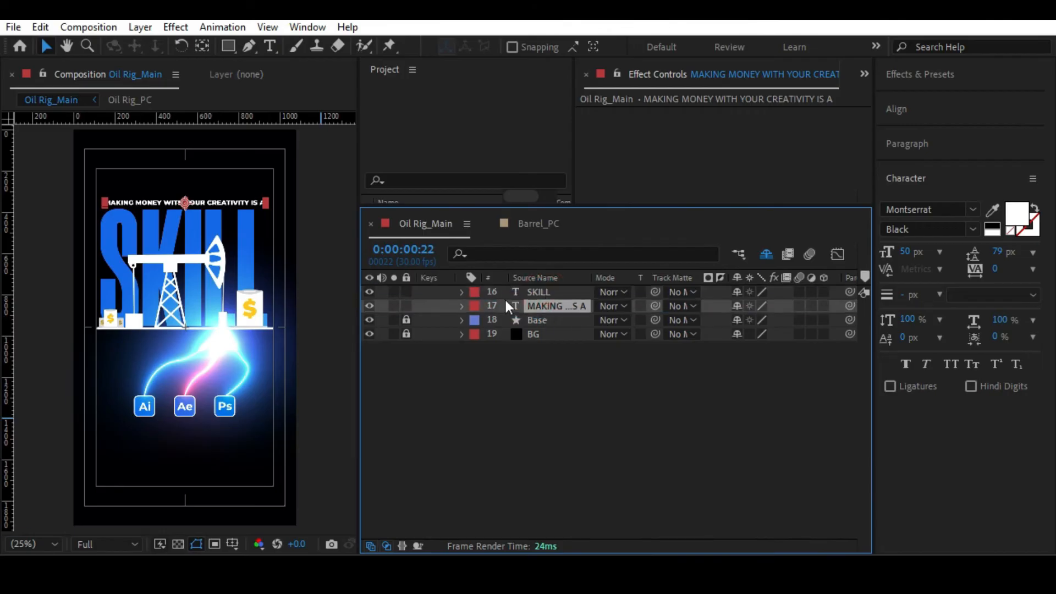
{"action": "left_click", "coordinate": [326, 179]}
{"action": "key", "text": "alt+slash"}
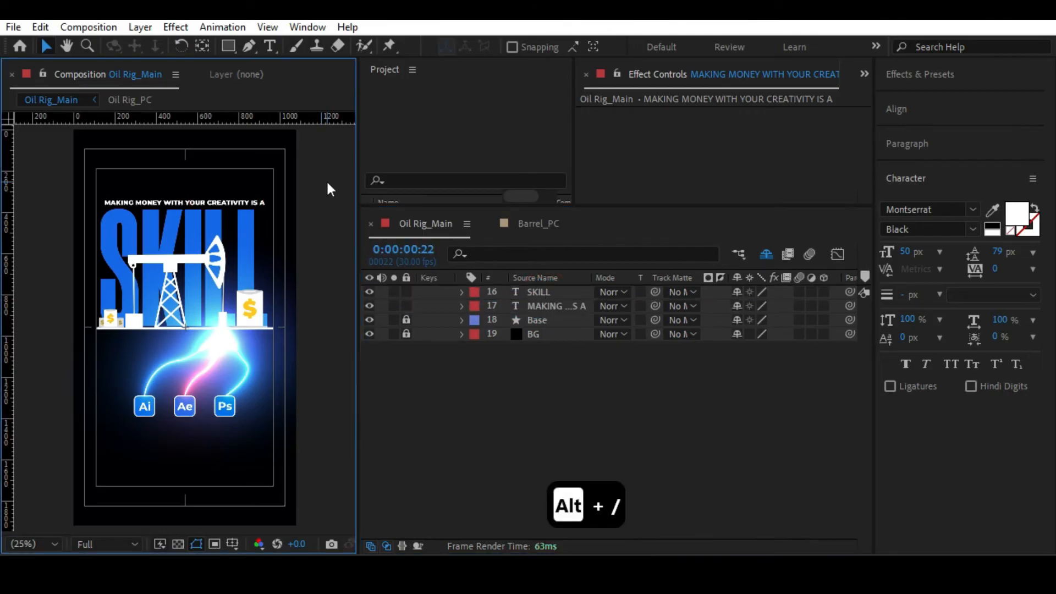
Examine the text and base line up close by hiding and reshowing the SKILL and Base layers.
{"action": "scroll", "coordinate": [325, 179], "scroll_direction": "up", "scroll_amount": 2}
{"action": "left_click_drag", "start_coordinate": [174, 169], "coordinate": [152, 302]}
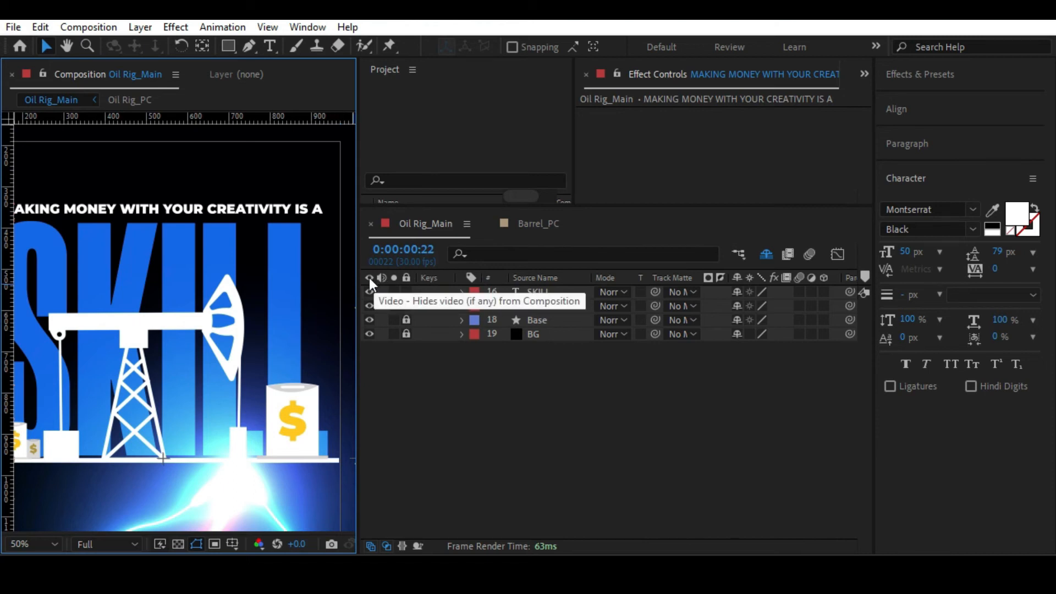
{"action": "left_click", "coordinate": [369, 292]}
{"action": "left_click", "coordinate": [368, 292]}
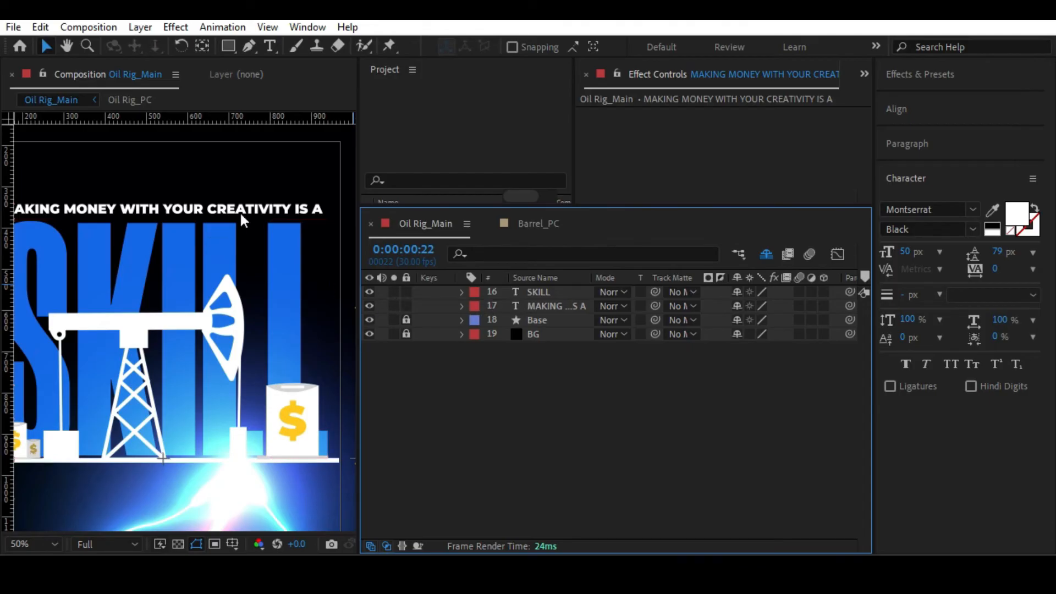
{"action": "left_click", "coordinate": [552, 305]}
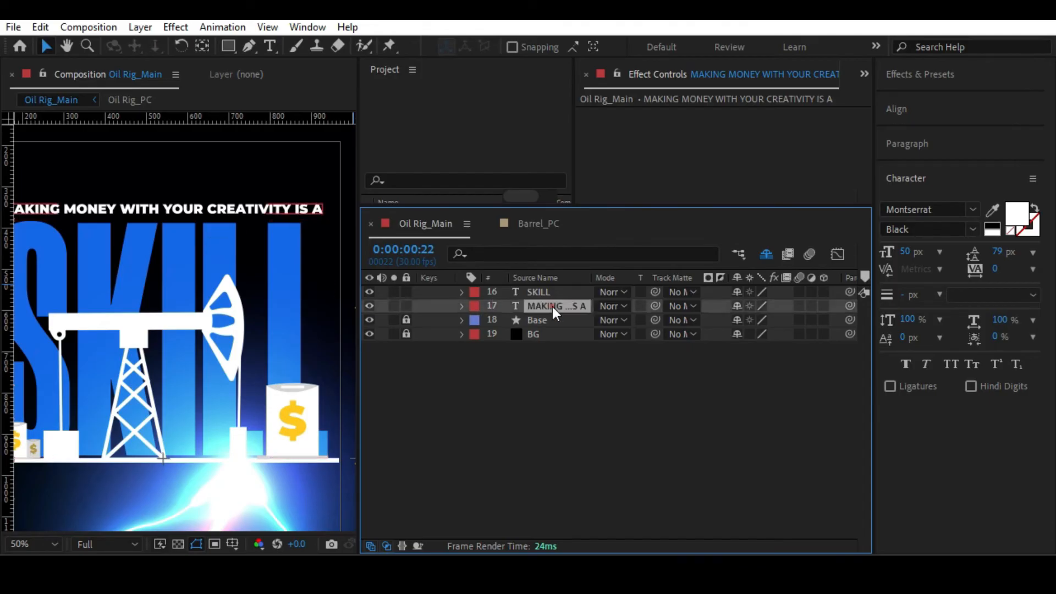
{"action": "left_click", "coordinate": [369, 319]}
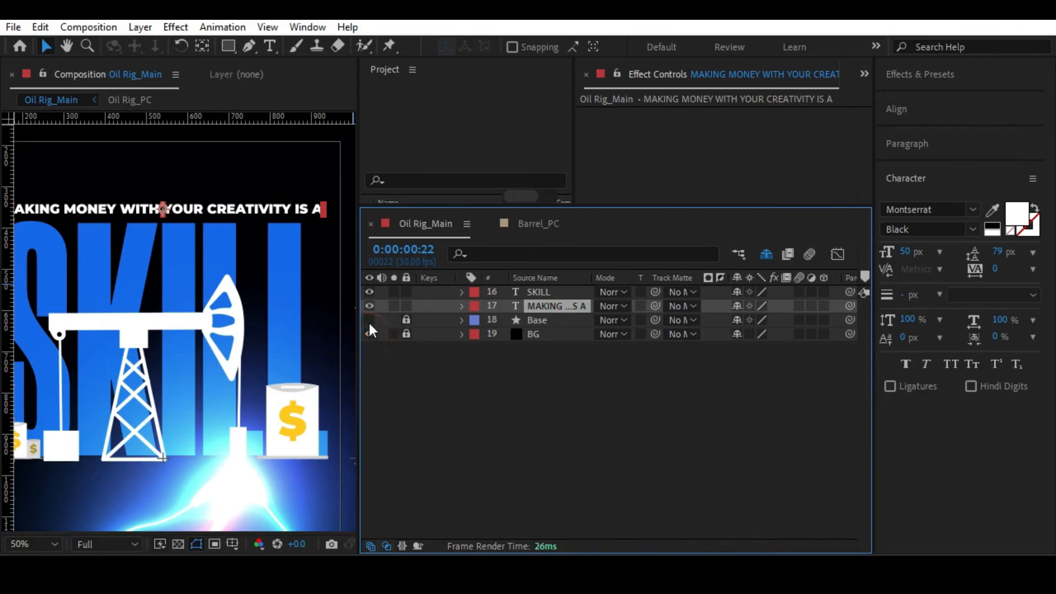
{"action": "left_click", "coordinate": [369, 320]}
Solo the SKILL and tagline text layers and fit the whole composition in the viewer.
{"action": "left_click", "coordinate": [395, 292]}
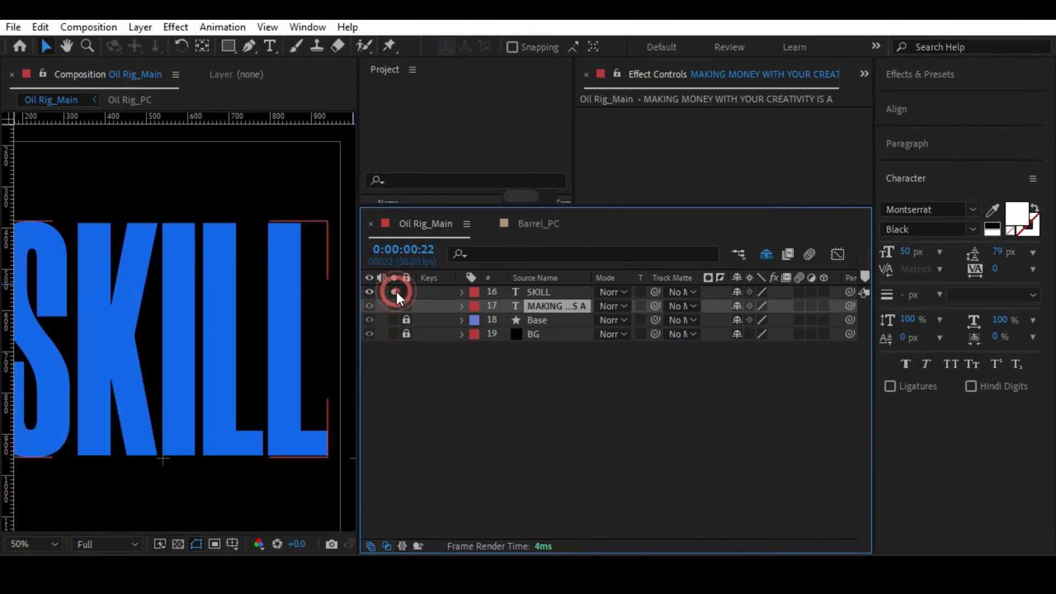
{"action": "left_click", "coordinate": [393, 305]}
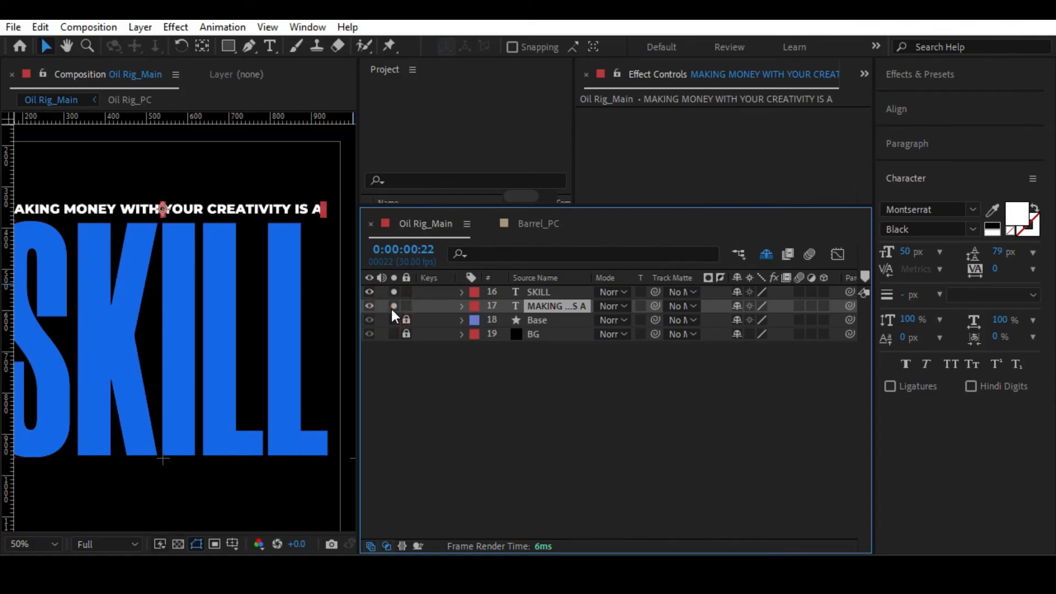
{"action": "key", "text": "alt+slash"}
{"action": "left_click", "coordinate": [302, 166]}
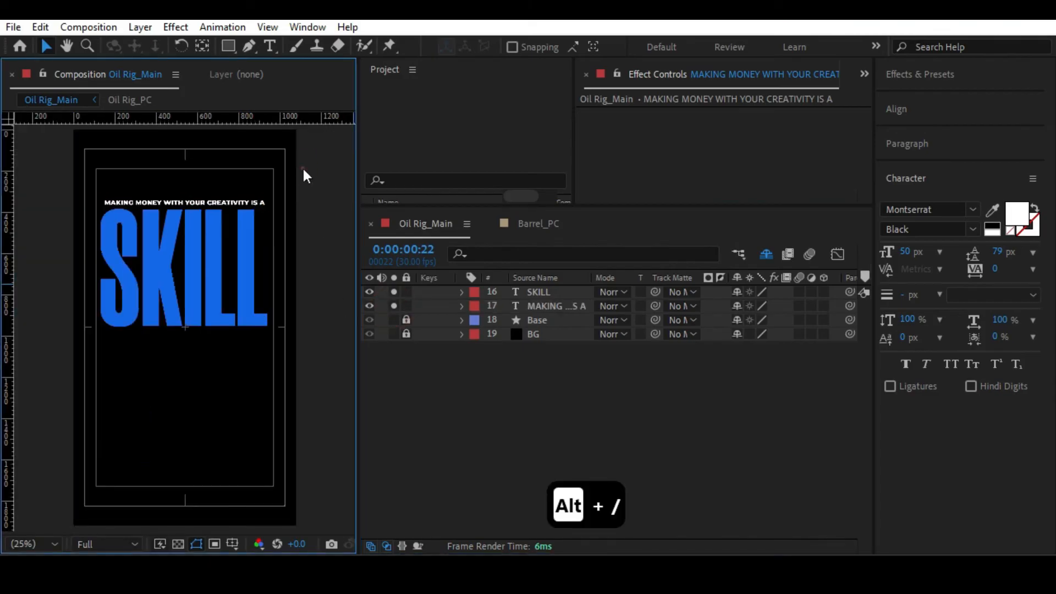
Scale the white tagline text down to 56.2% and bring up the layer alignment options.
{"action": "key", "text": "h"}
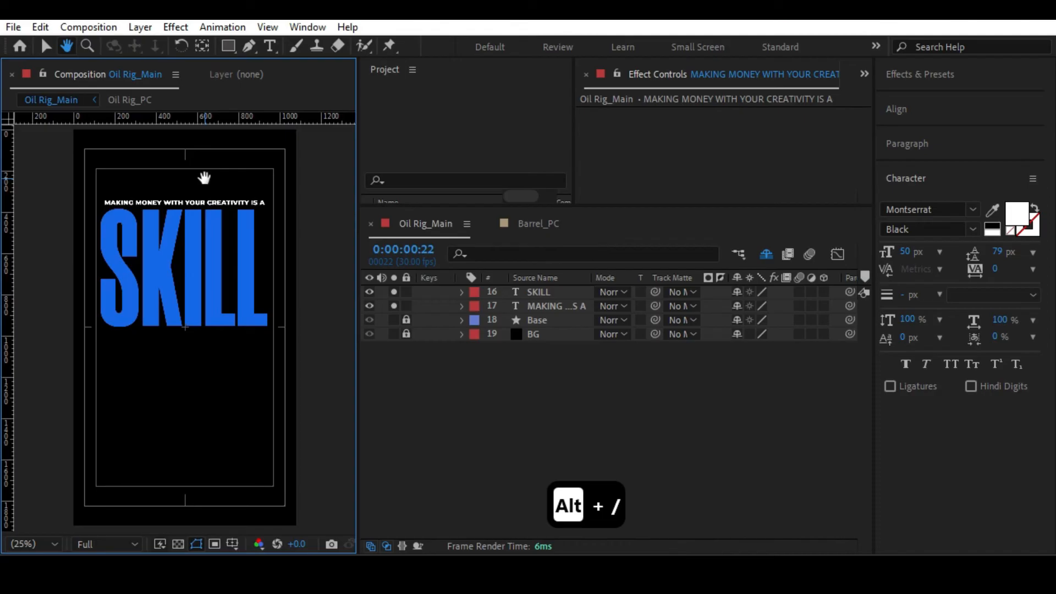
{"action": "left_click_drag", "start_coordinate": [205, 176], "coordinate": [213, 223]}
{"action": "scroll", "coordinate": [213, 218], "scroll_direction": "up", "scroll_amount": 2}
{"action": "left_click", "coordinate": [221, 170]}
{"action": "scroll", "coordinate": [220, 170], "scroll_direction": "down", "scroll_amount": 2}
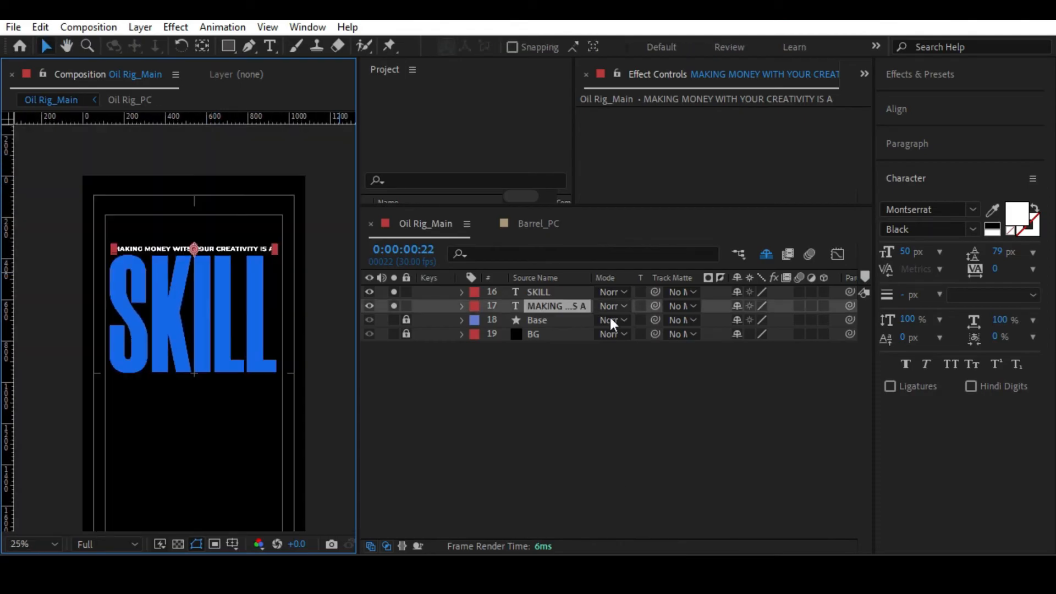
{"action": "key", "text": "s"}
{"action": "left_click_drag", "start_coordinate": [782, 326], "coordinate": [720, 327]}
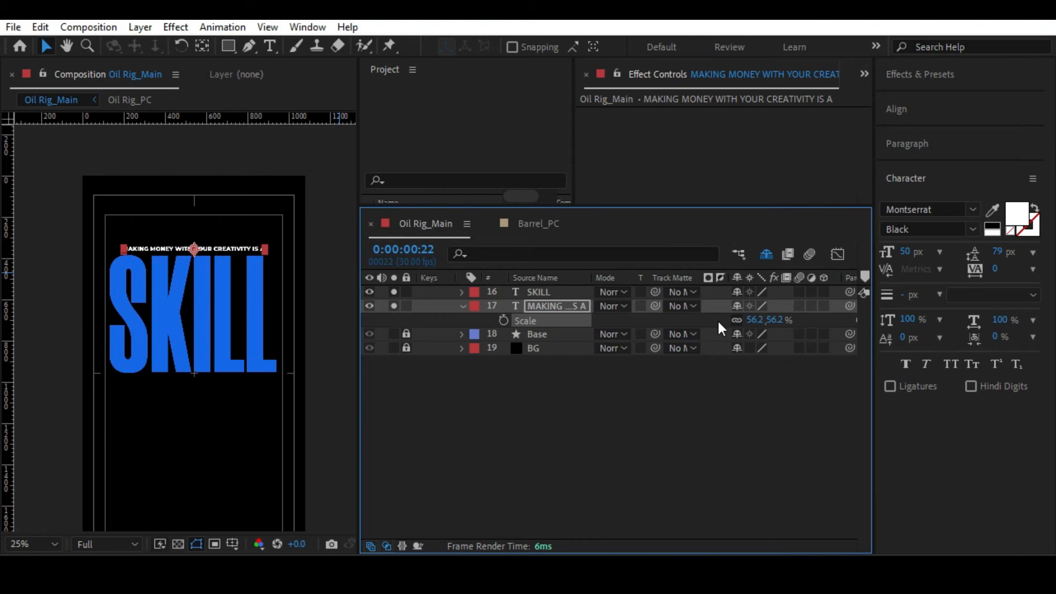
{"action": "left_click", "coordinate": [902, 112]}
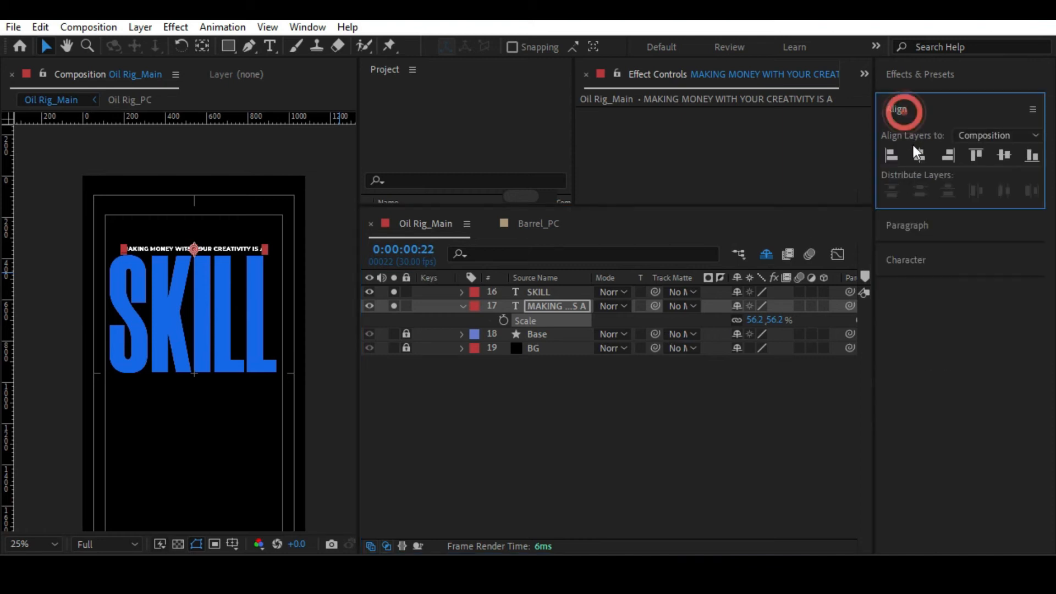
Turn off solo for both text layers, save the project and collapse the tagline layer's properties.
{"action": "left_click_drag", "start_coordinate": [393, 292], "coordinate": [396, 316]}
{"action": "left_click", "coordinate": [421, 408]}
{"action": "key", "text": "alt+slash"}
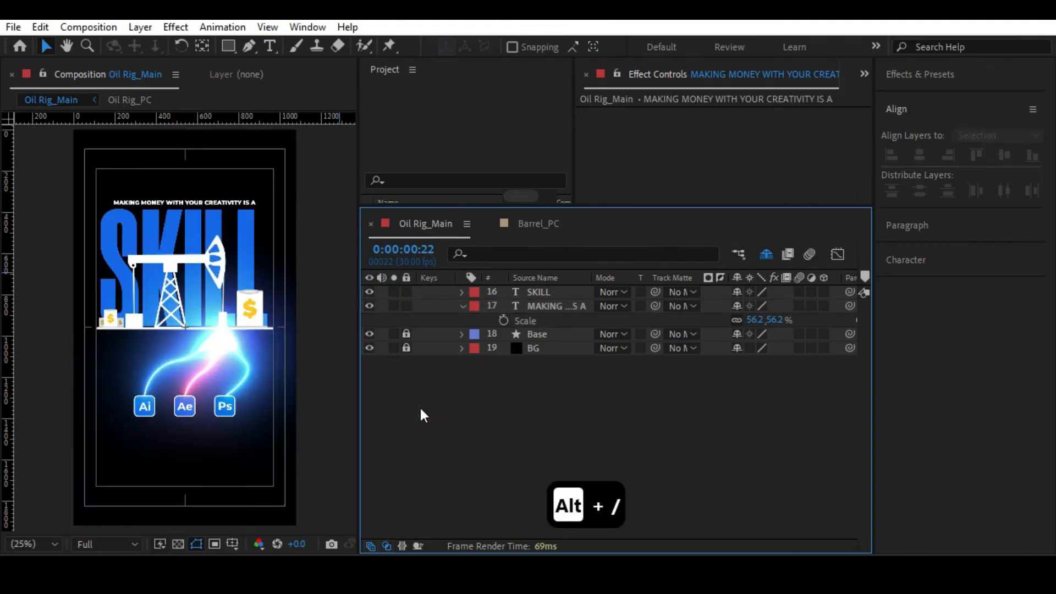
{"action": "key", "text": "ctrl+s"}
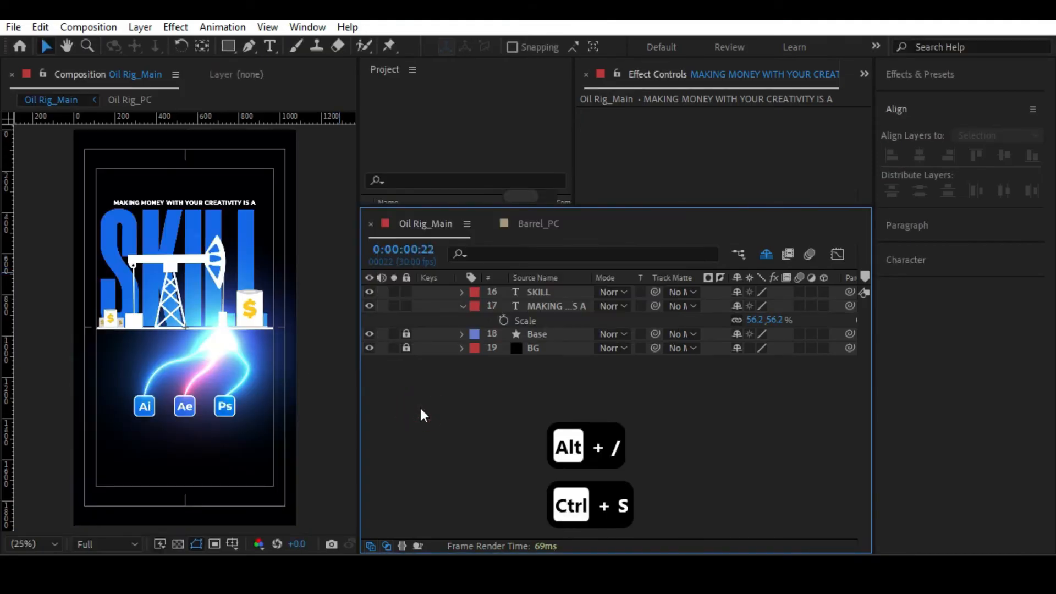
{"action": "left_click", "coordinate": [463, 307]}
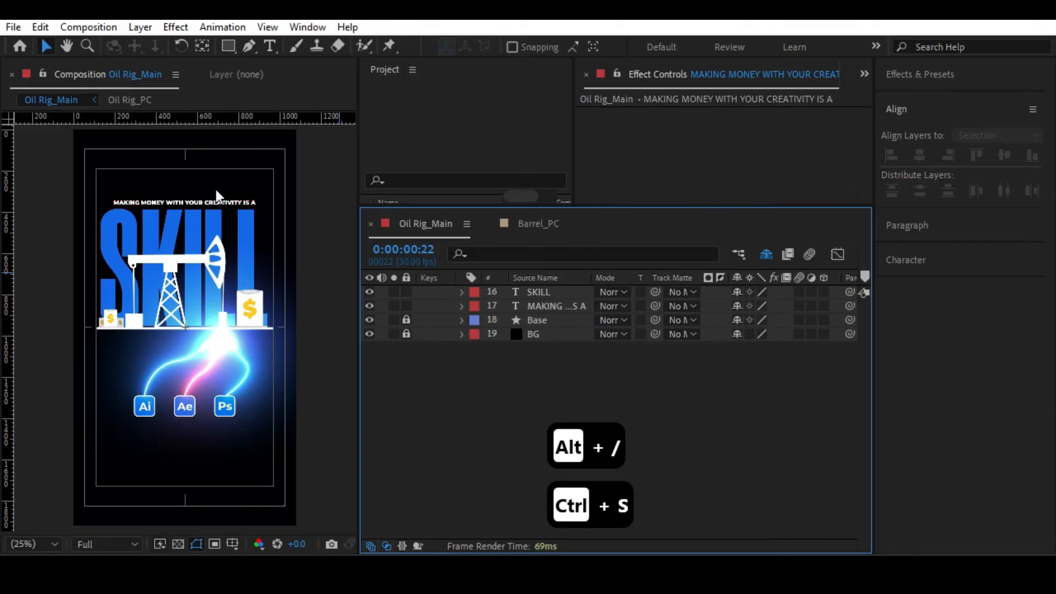
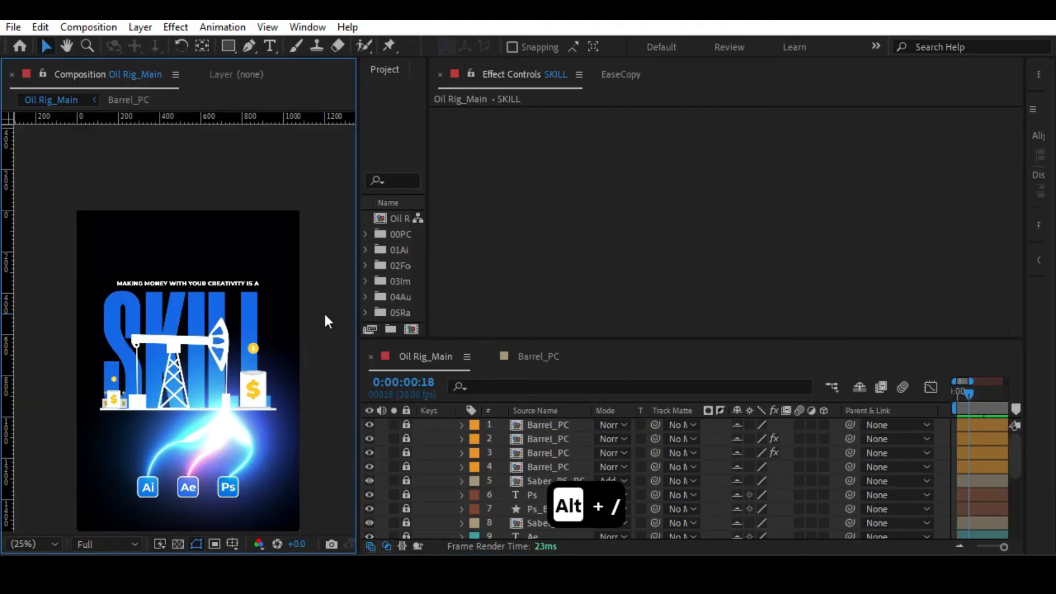
Create a new composition from Oil Rig_Main so that it is nested as a layer.
{"action": "key", "text": "alt+slash"}
{"action": "left_click_drag", "start_coordinate": [326, 314], "coordinate": [314, 252]}
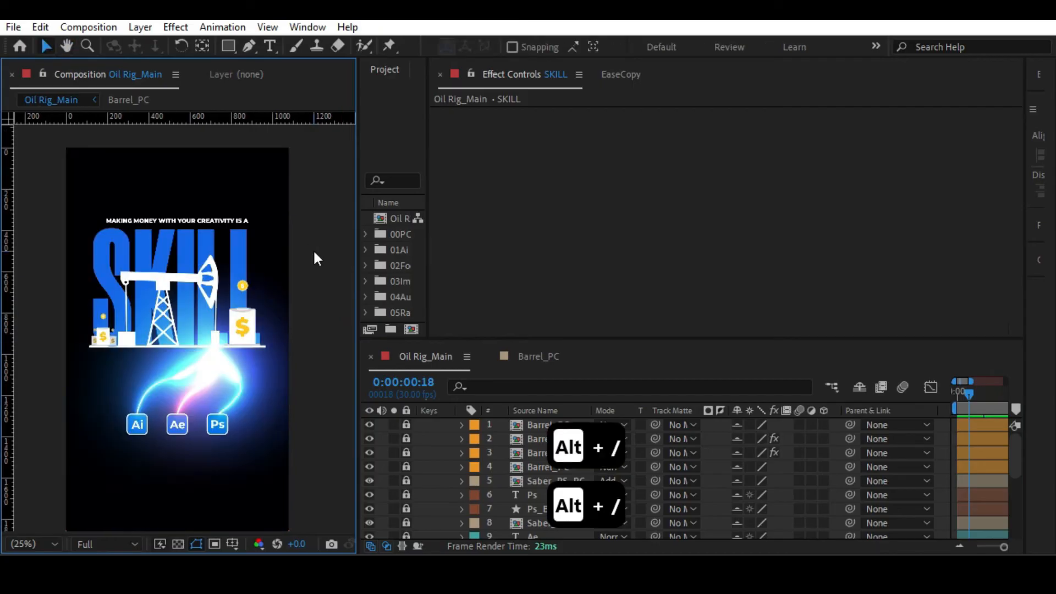
{"action": "left_click_drag", "start_coordinate": [428, 230], "coordinate": [626, 230]}
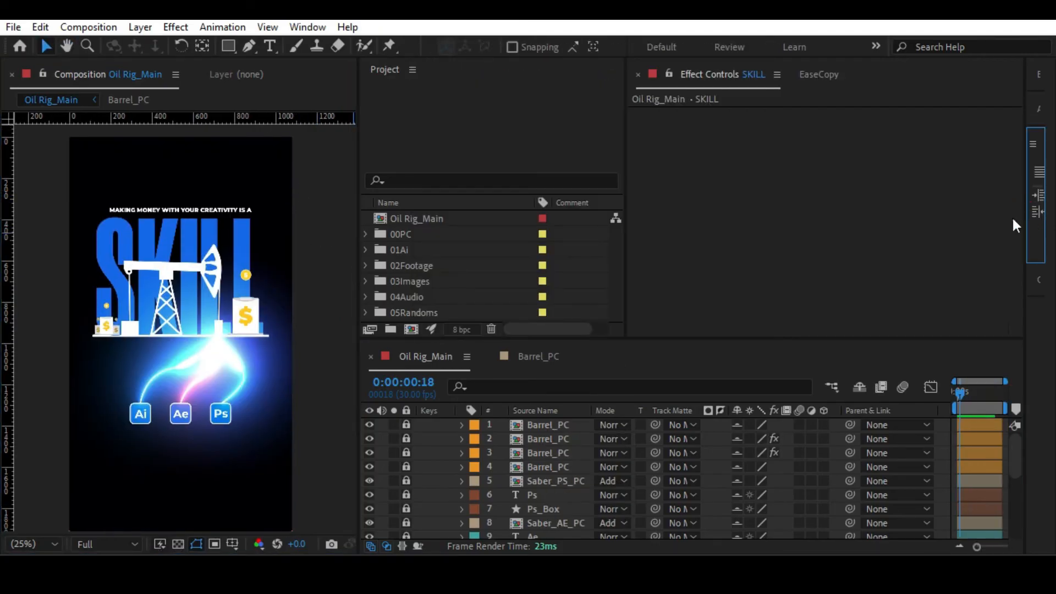
{"action": "left_click", "coordinate": [437, 217]}
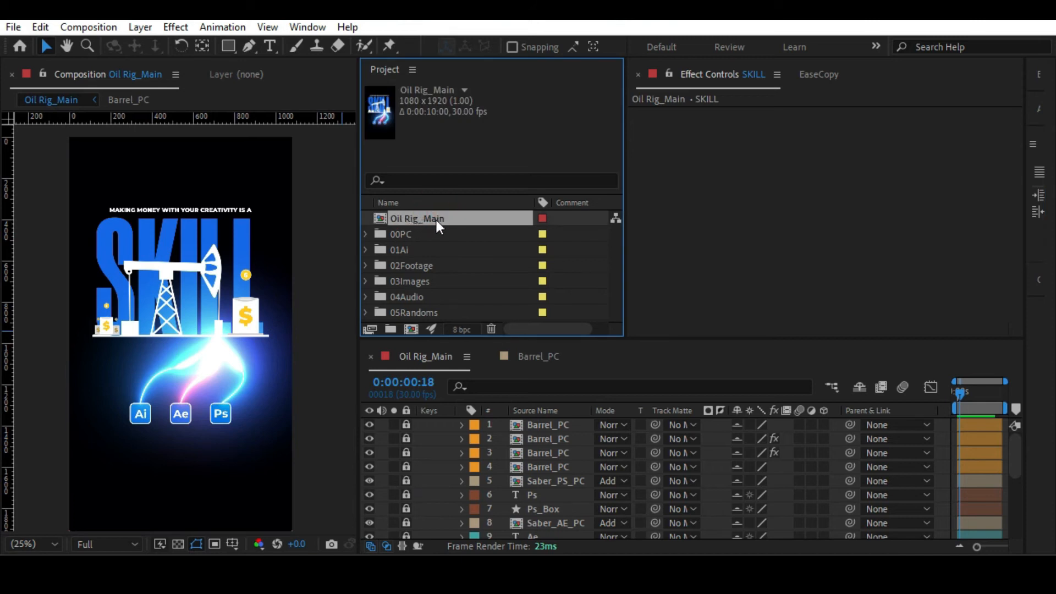
{"action": "left_click_drag", "start_coordinate": [437, 219], "coordinate": [408, 326]}
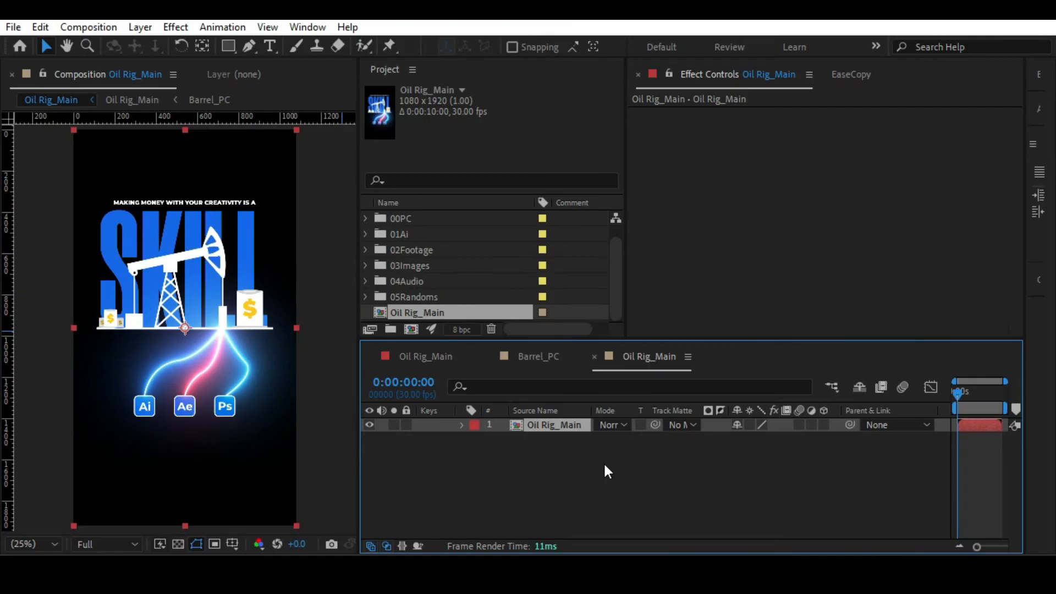
Rename the new composition that contains the nested Oil Rig_Main layer as Oil Rig_Render.
{"action": "key", "text": "ctrl+k"}
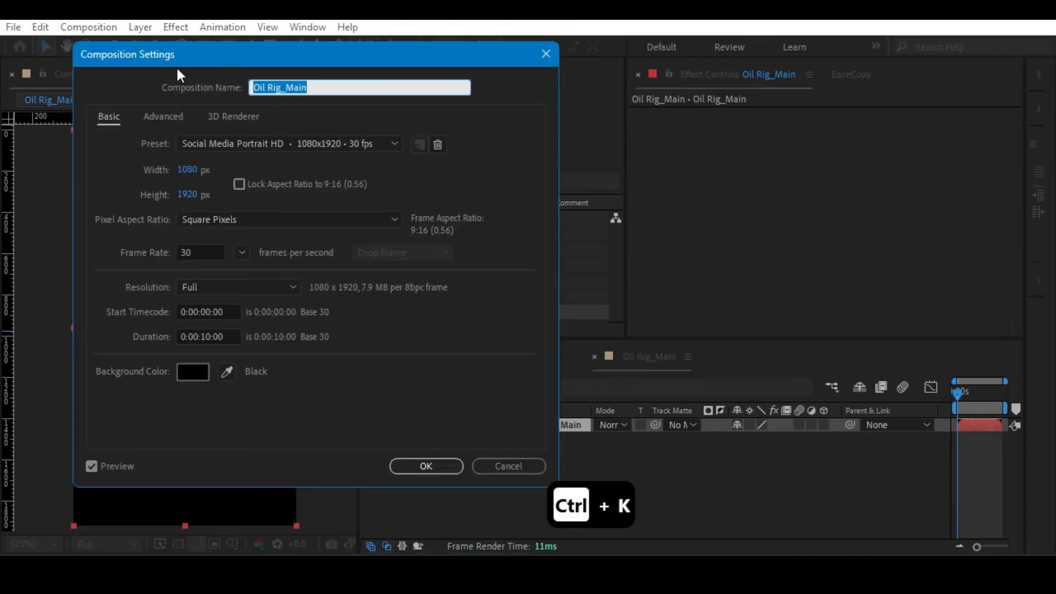
{"action": "left_click", "coordinate": [275, 82]}
{"action": "left_click_drag", "start_coordinate": [285, 86], "coordinate": [328, 87]}
{"action": "type", "text": "Render"}
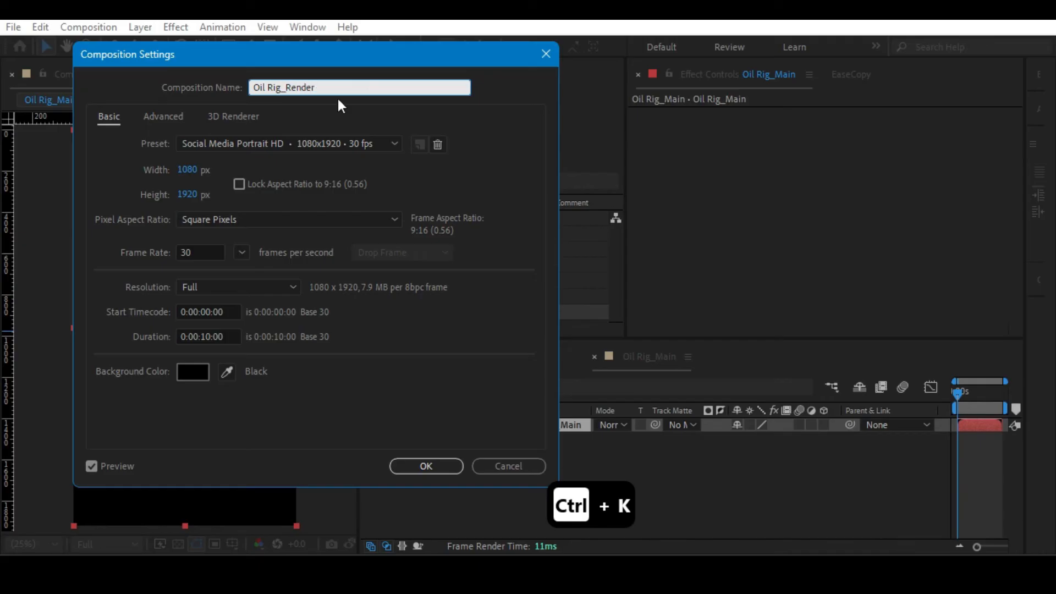
{"action": "left_click", "coordinate": [417, 467]}
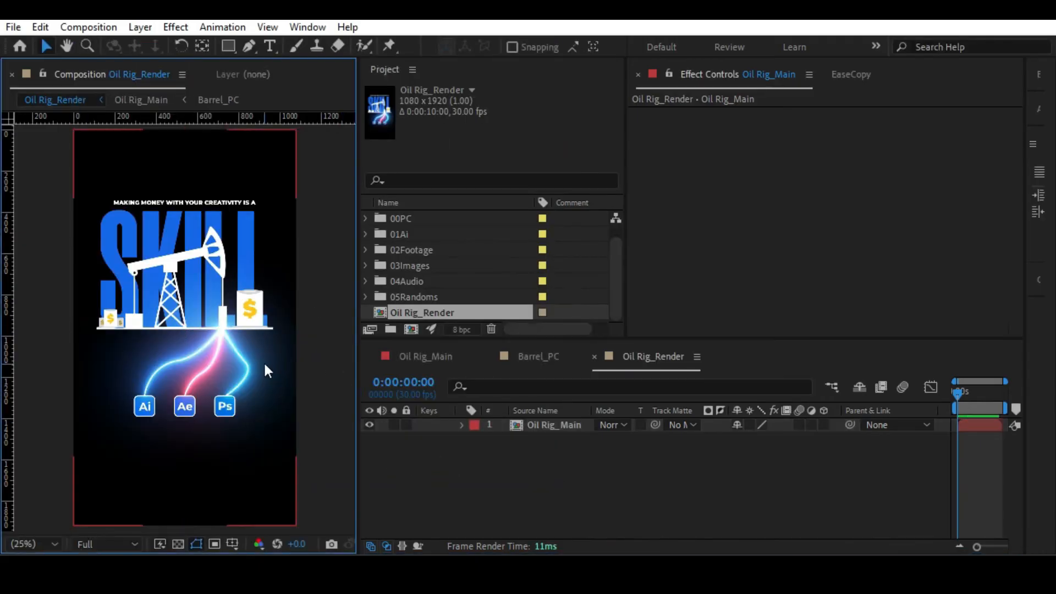
Add a white "MONEY?" text layer below the Ai, Ae and Ps icons and select all its text.
{"action": "left_click", "coordinate": [266, 47]}
{"action": "left_click", "coordinate": [146, 472]}
{"action": "type", "text": "MONEY"}
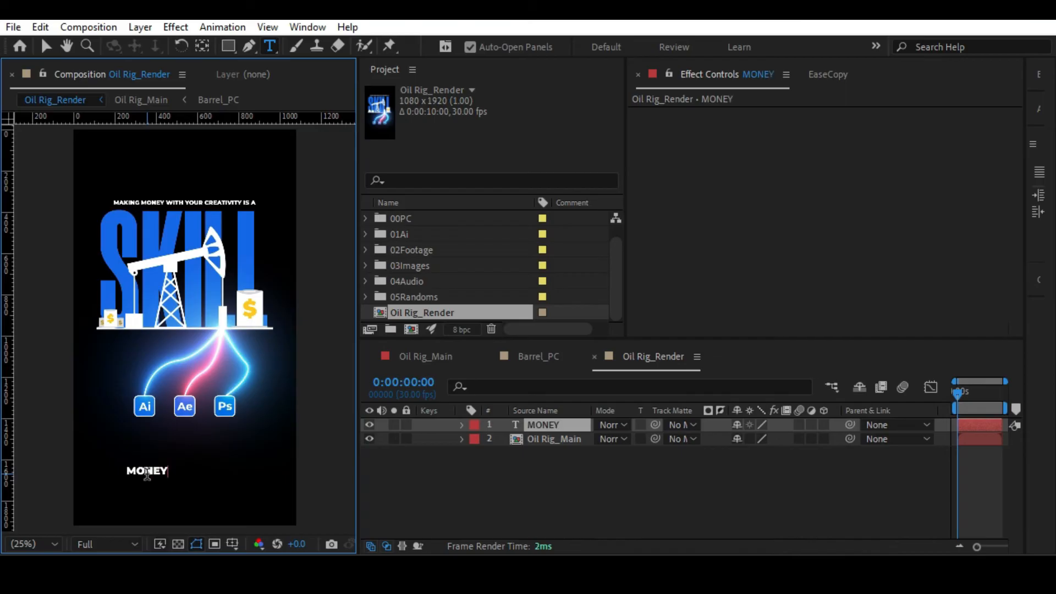
{"action": "type", "text": "?"}
{"action": "key", "text": "ctrl+a"}
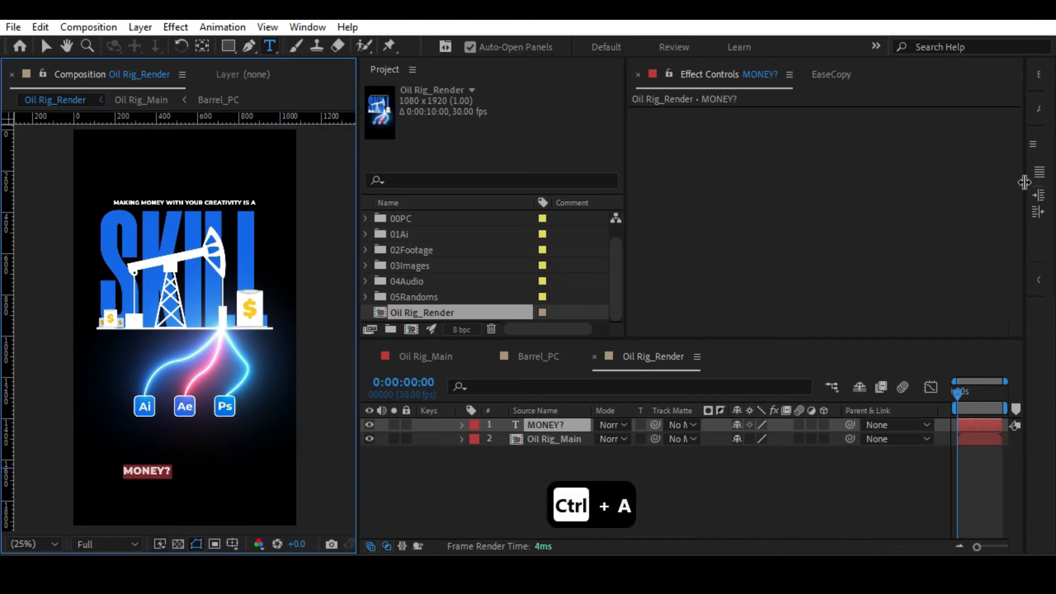
Center the MONEY? text horizontally in the composition, keeping its height below the icons.
{"action": "left_click_drag", "start_coordinate": [1016, 180], "coordinate": [818, 171]}
{"action": "left_click", "coordinate": [844, 109]}
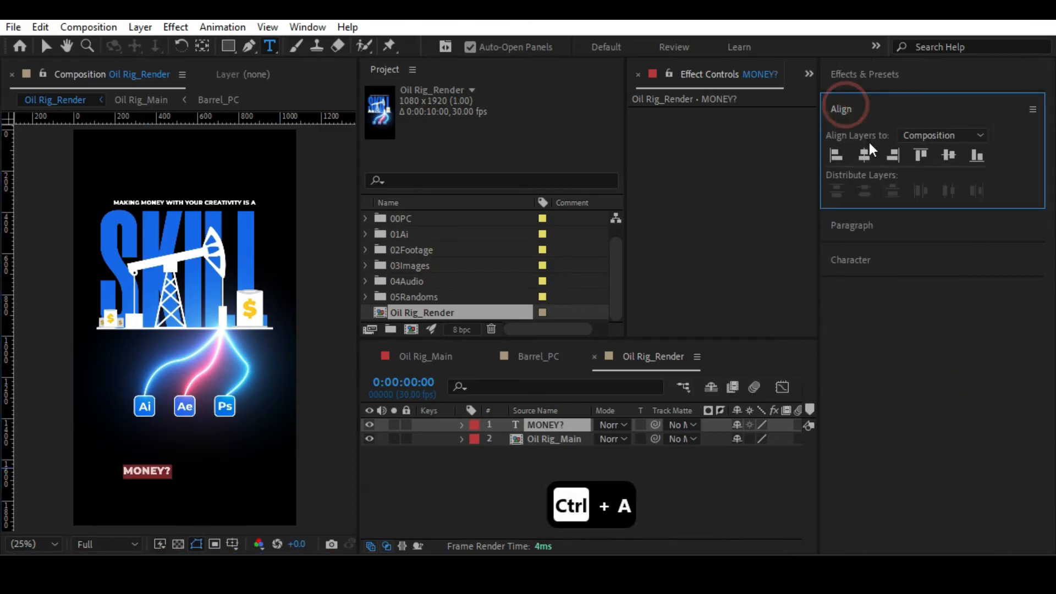
{"action": "left_click", "coordinate": [864, 156]}
{"action": "left_click", "coordinate": [947, 156]}
{"action": "key", "text": "ctrl+z"}
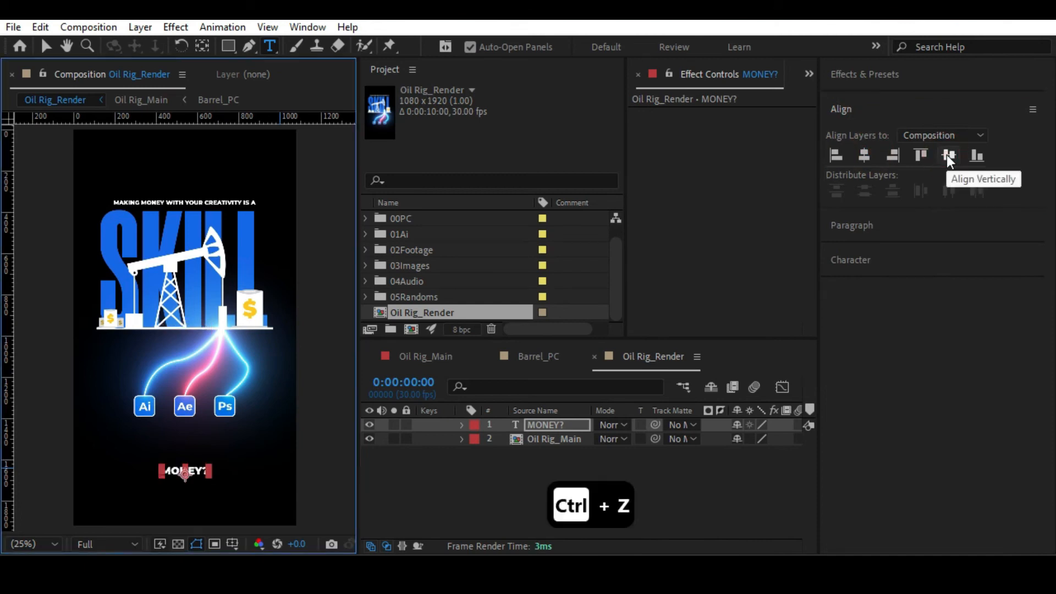
{"action": "left_click", "coordinate": [48, 47]}
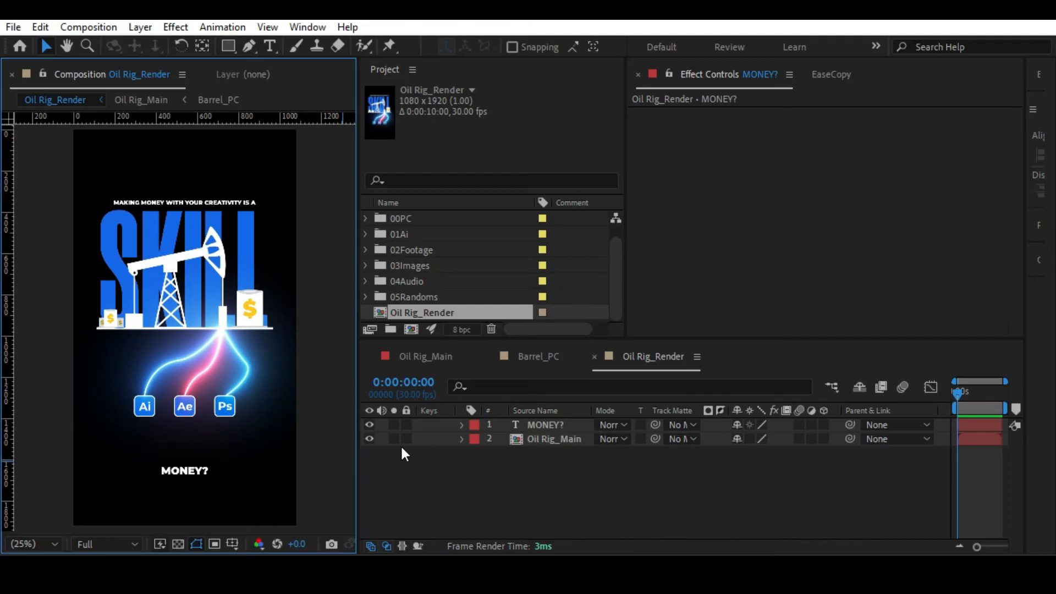
Select the MONEY? layer in Oil Rig_Render and search the effects and presets for "typew".
{"action": "left_click", "coordinate": [429, 354]}
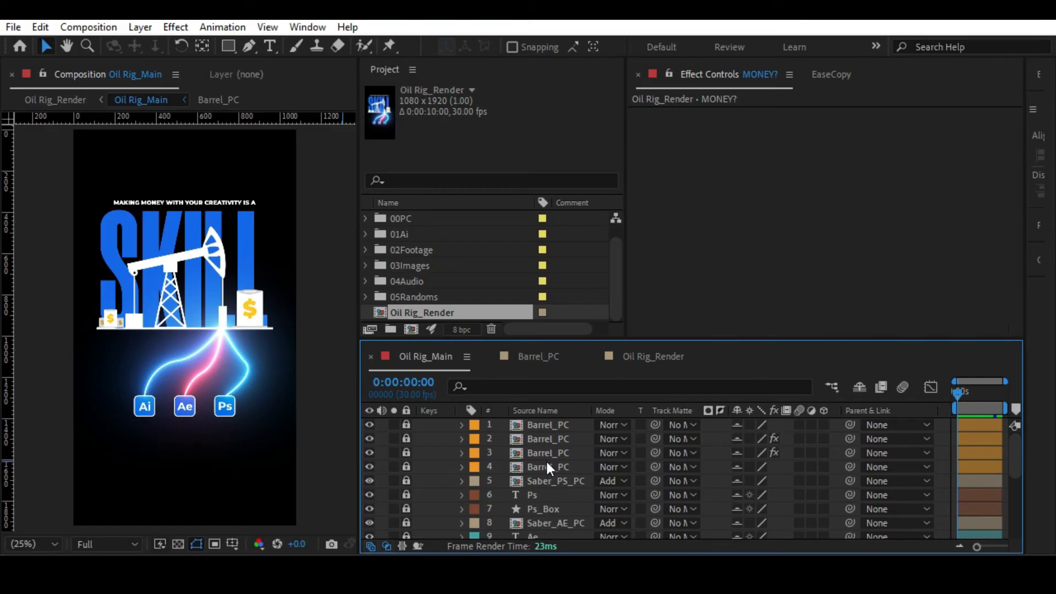
{"action": "left_click", "coordinate": [645, 360]}
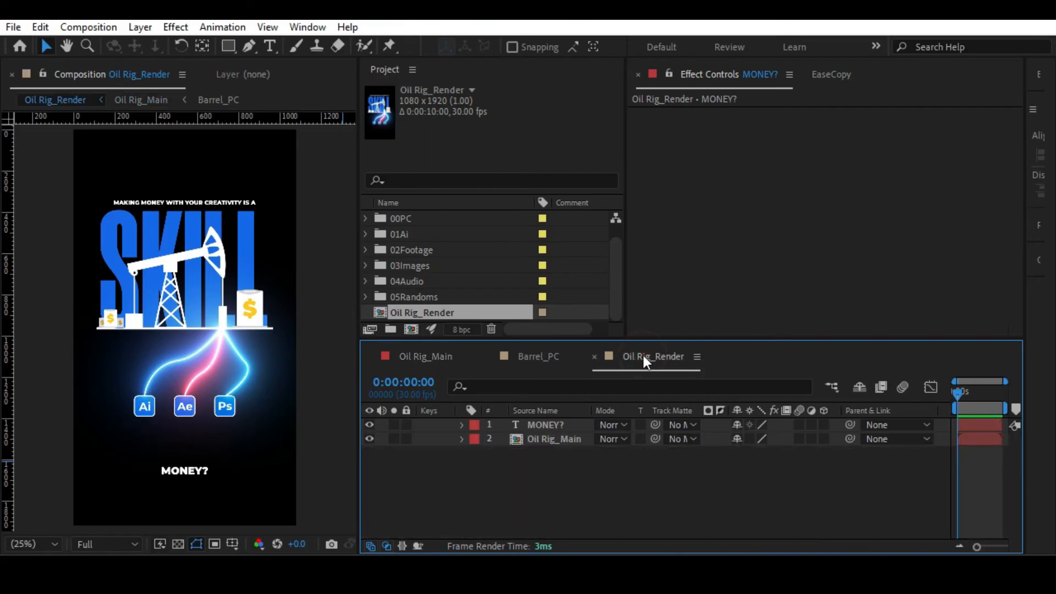
{"action": "left_click", "coordinate": [539, 426]}
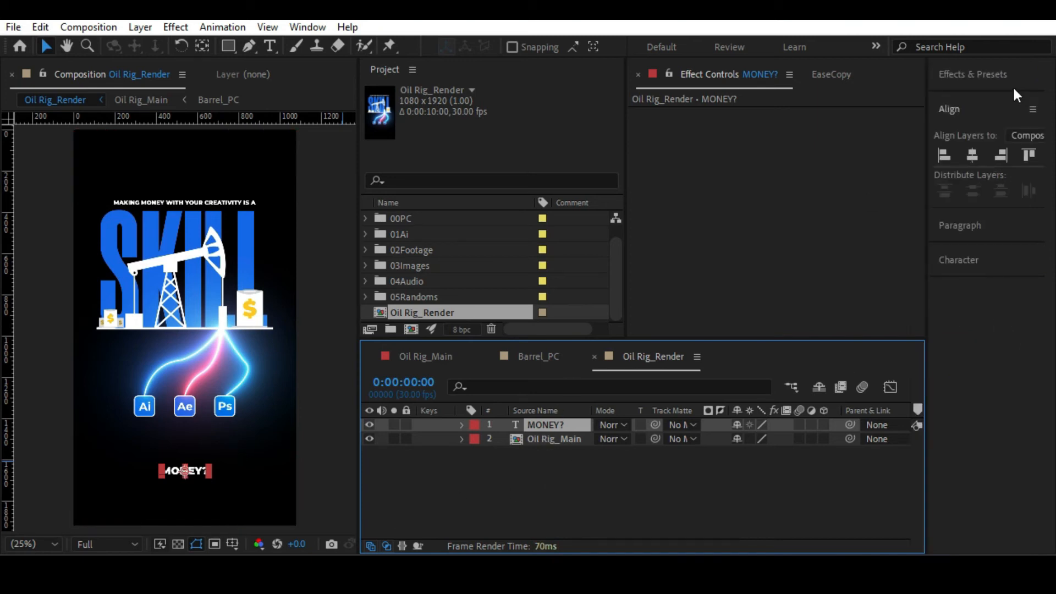
{"action": "left_click", "coordinate": [975, 76]}
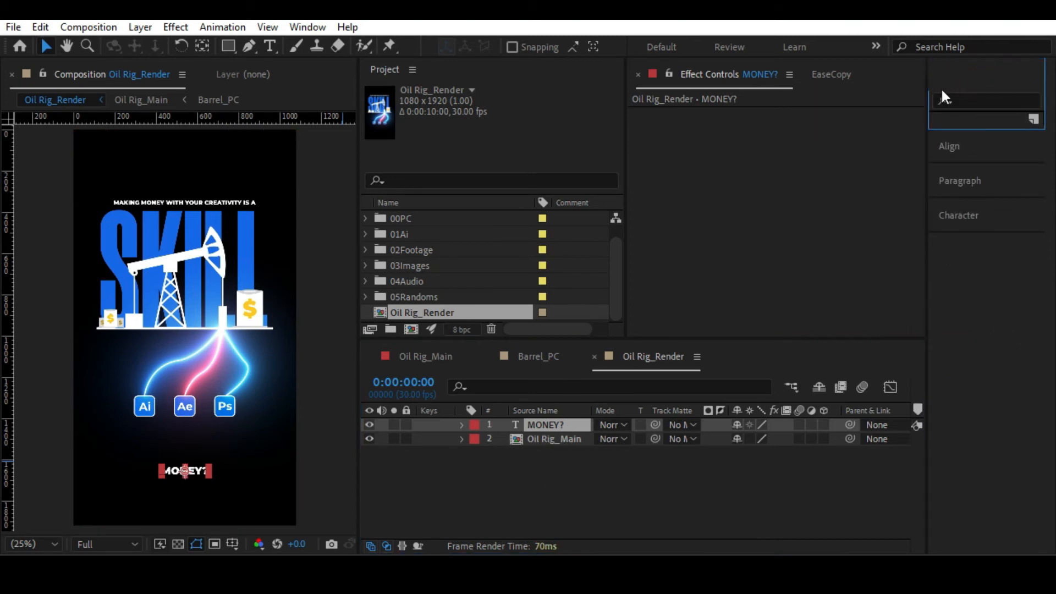
{"action": "left_click", "coordinate": [984, 101]}
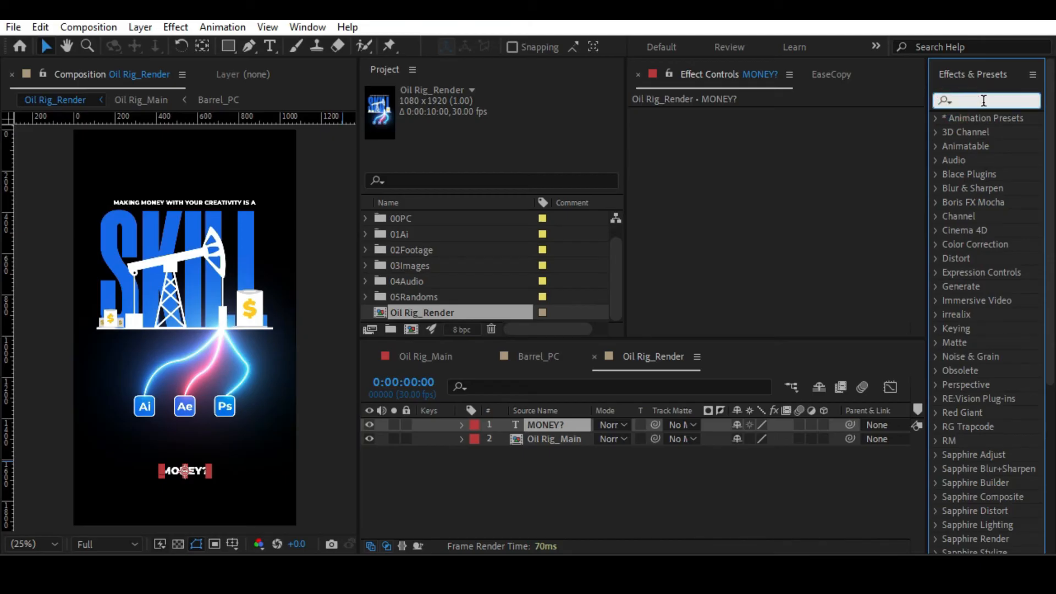
{"action": "type", "text": "keyb"}
{"action": "left_click_drag", "start_coordinate": [926, 116], "coordinate": [802, 101]}
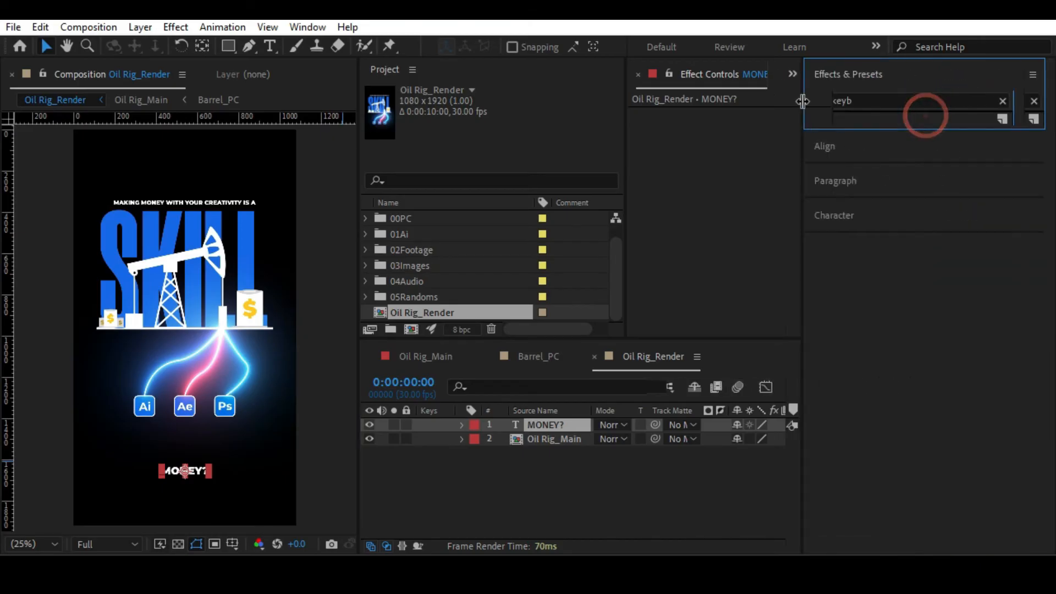
{"action": "left_click", "coordinate": [864, 98]}
{"action": "double_click", "coordinate": [864, 97]}
{"action": "type", "text": "type"}
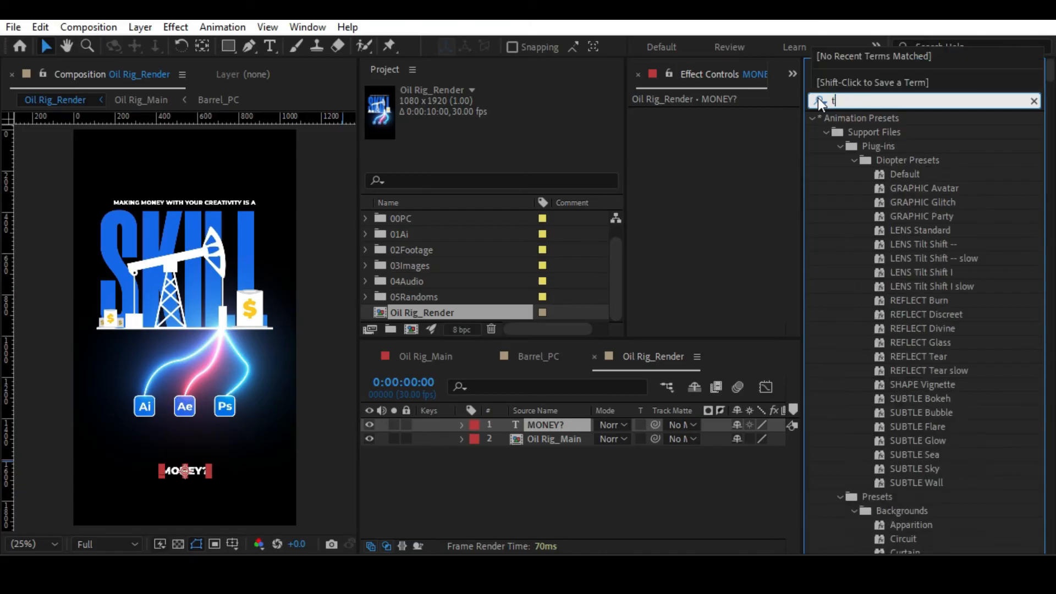
{"action": "type", "text": "w"}
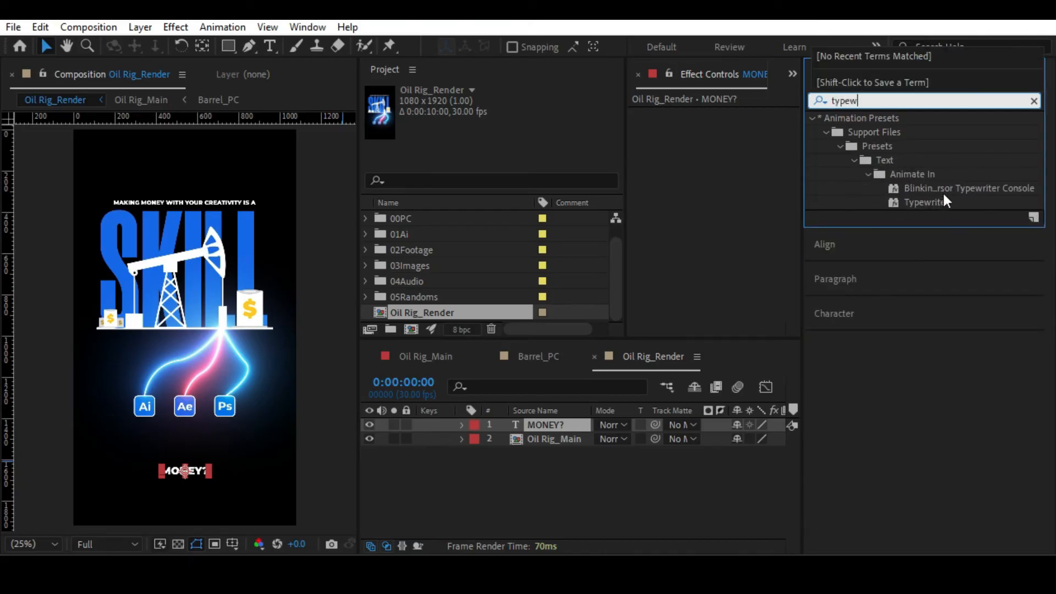
Apply the Blinking Cursor Typewriter Console preset to the MONEY? text layer.
{"action": "left_click", "coordinate": [811, 187]}
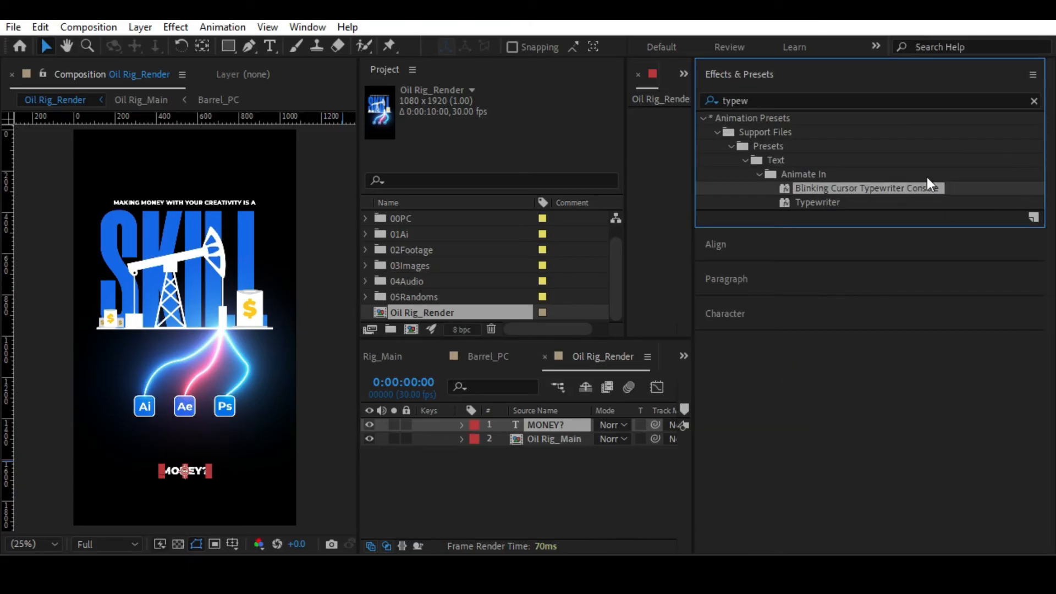
{"action": "left_click_drag", "start_coordinate": [694, 263], "coordinate": [731, 260]}
{"action": "mouse_move", "coordinate": [847, 190]}
{"action": "left_mouse_down"}
{"action": "mouse_move", "coordinate": [759, 225]}
{"action": "mouse_move", "coordinate": [849, 186]}
{"action": "left_mouse_up"}
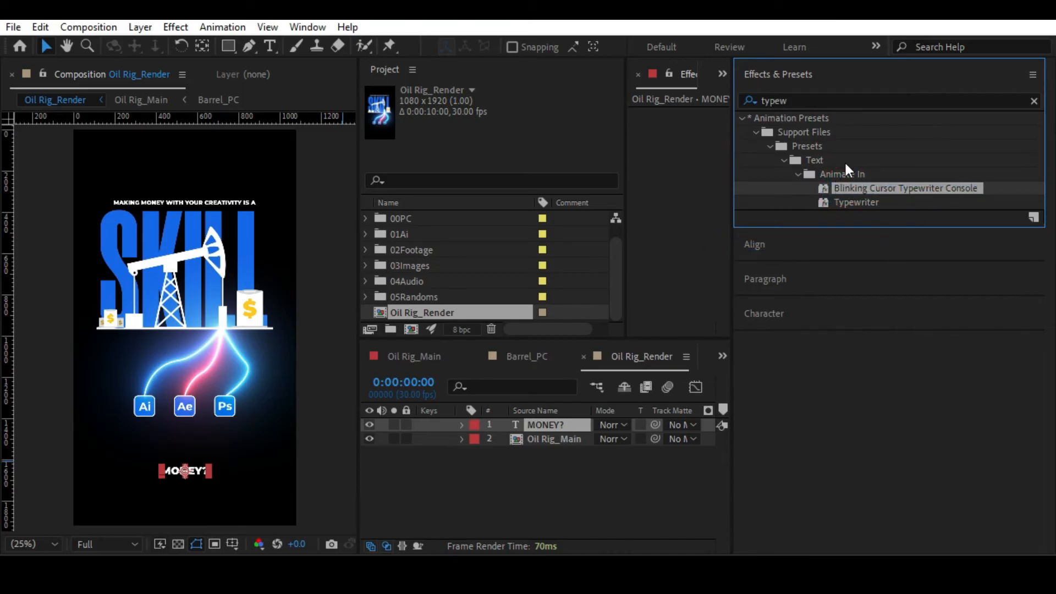
{"action": "left_click_drag", "start_coordinate": [846, 187], "coordinate": [537, 433]}
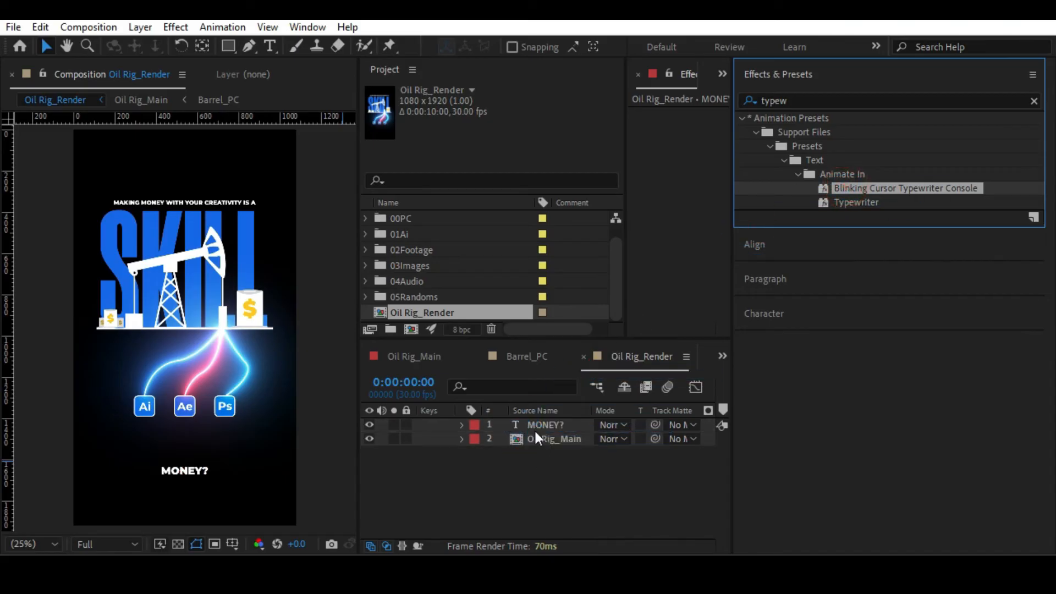
{"action": "left_click_drag", "start_coordinate": [733, 307], "coordinate": [1051, 297]}
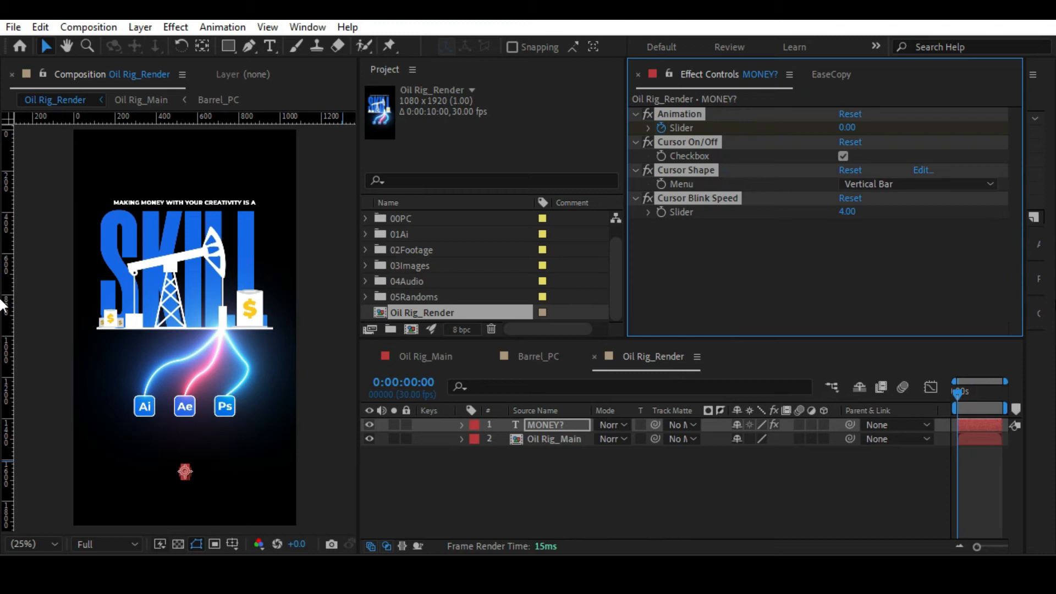
Preview the typewriter animation of the MONEY? text and return to the first frame.
{"action": "left_click", "coordinate": [611, 503]}
{"action": "key", "text": "space"}
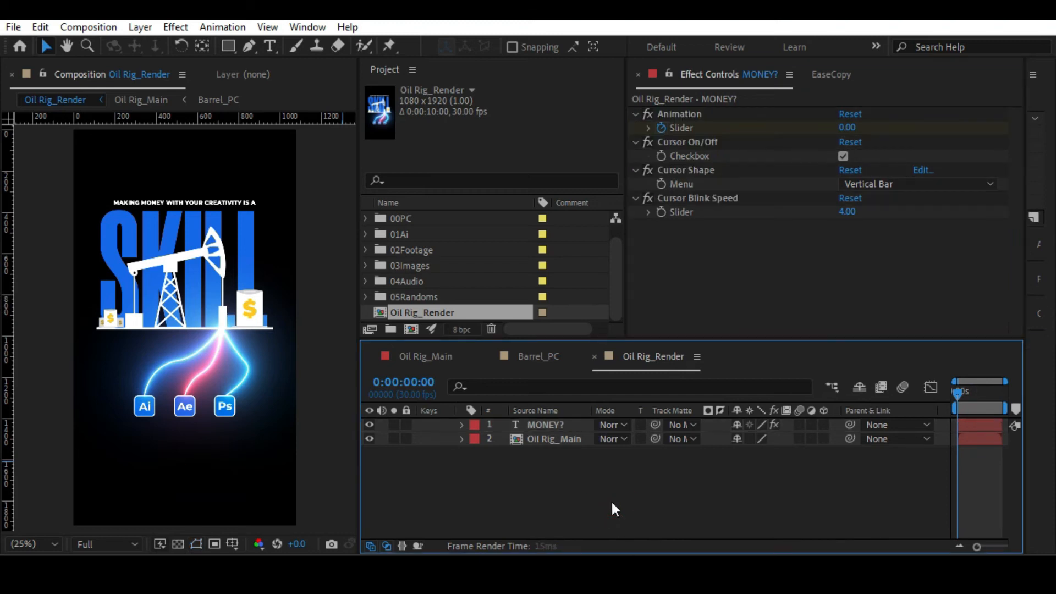
{"action": "key", "text": "space"}
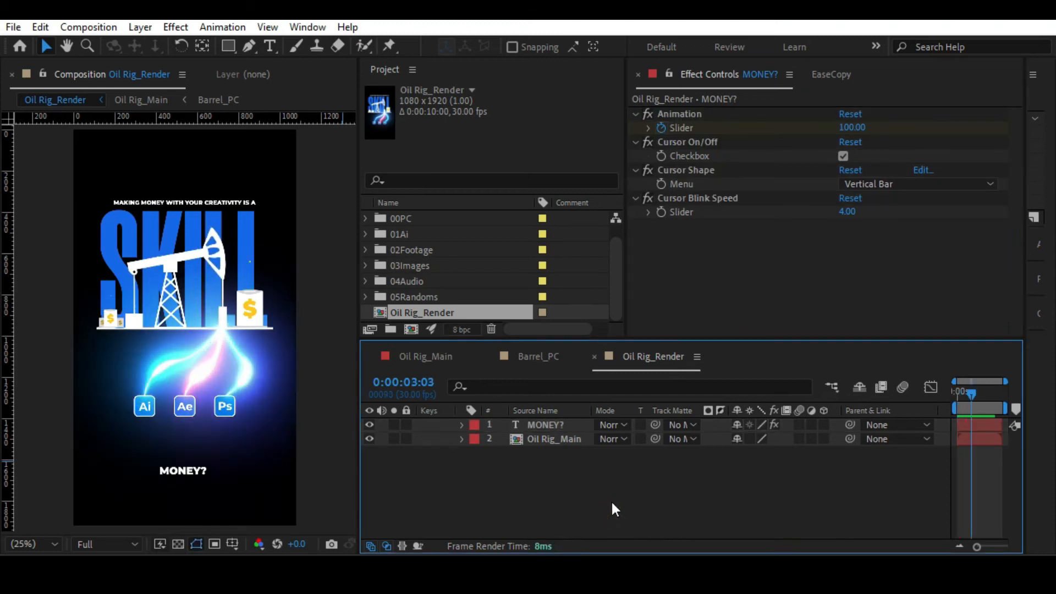
{"action": "left_click", "coordinate": [549, 425]}
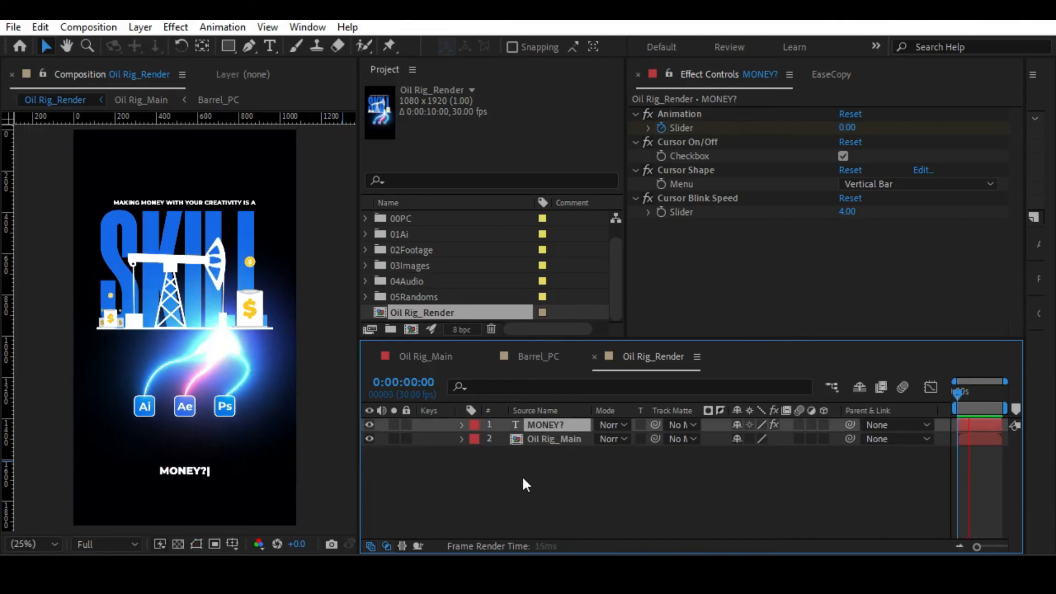
{"action": "key", "text": "space"}
{"action": "left_click", "coordinate": [958, 391]}
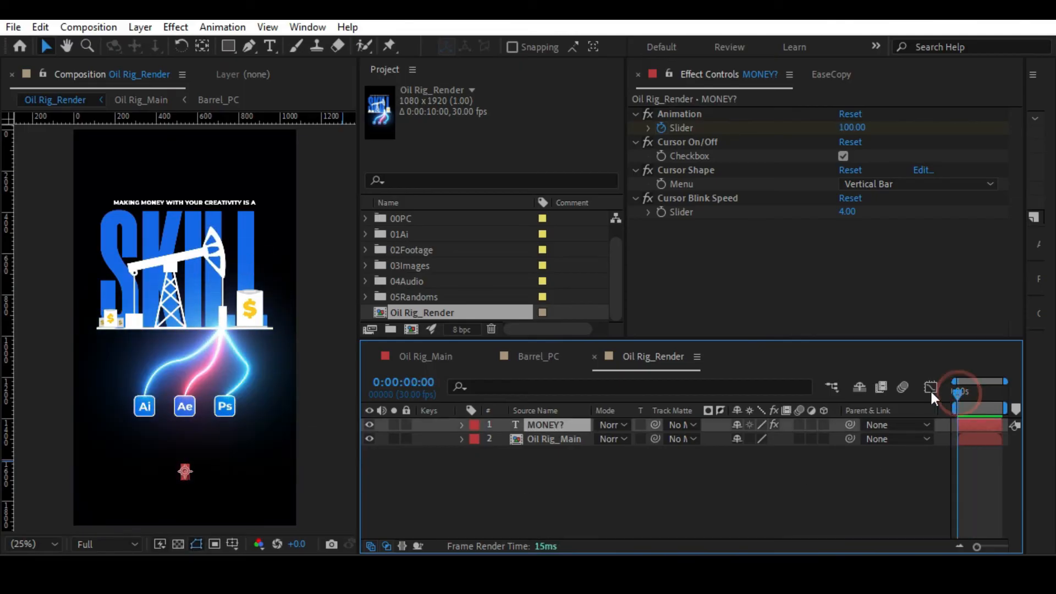
Add Position and Scale keyframes to the Oil Rig_Main layer at 0:00:00:00 and reveal both keyframed properties.
{"action": "key", "text": "alt+slash"}
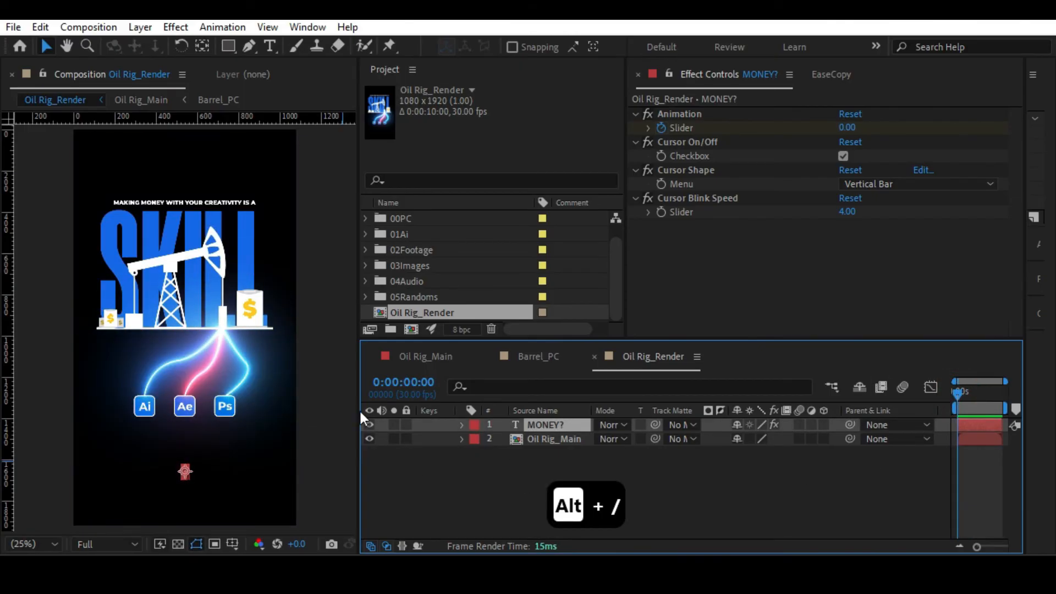
{"action": "left_click_drag", "start_coordinate": [361, 418], "coordinate": [237, 418]}
{"action": "left_click", "coordinate": [430, 438]}
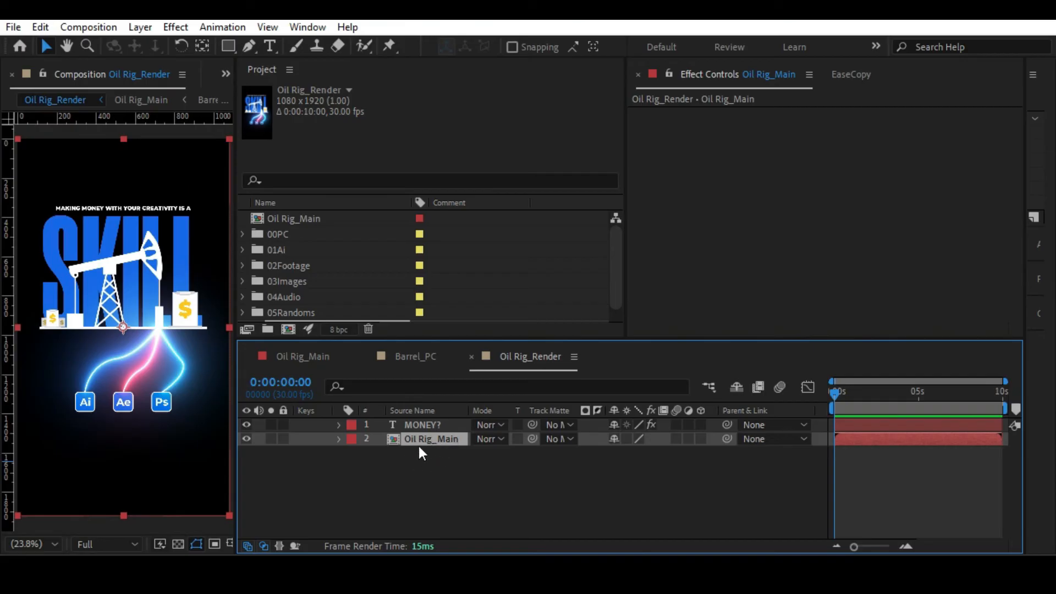
{"action": "key", "text": "p"}
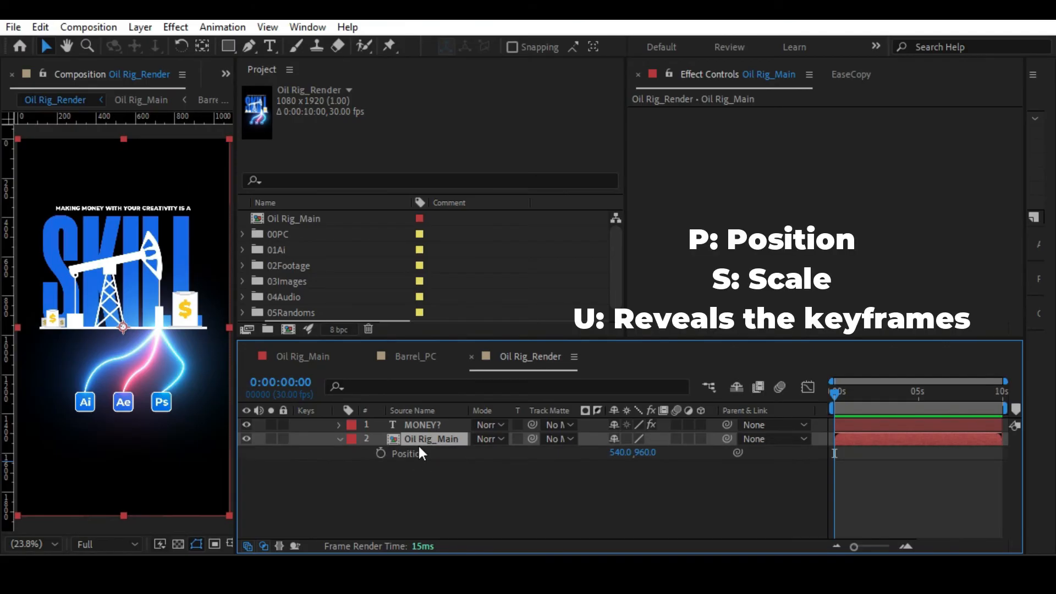
{"action": "left_click", "coordinate": [380, 454]}
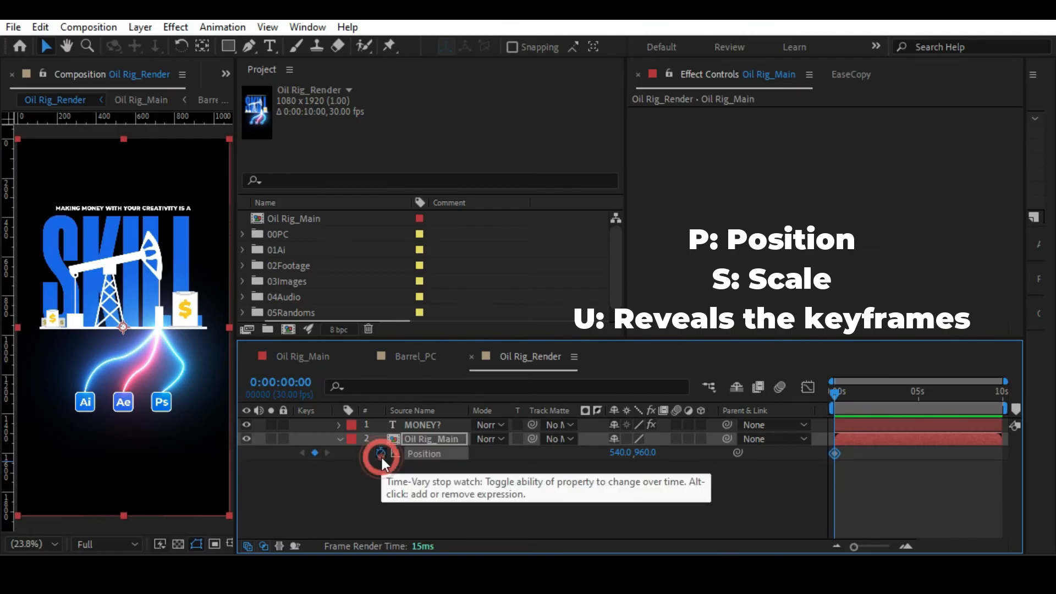
{"action": "key", "text": "s"}
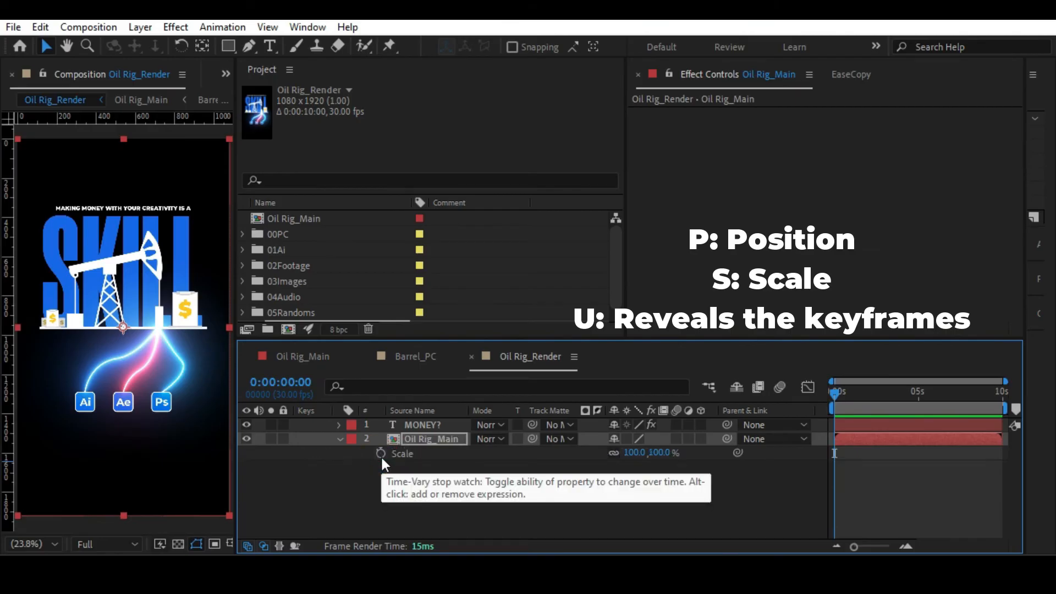
{"action": "left_click", "coordinate": [381, 457]}
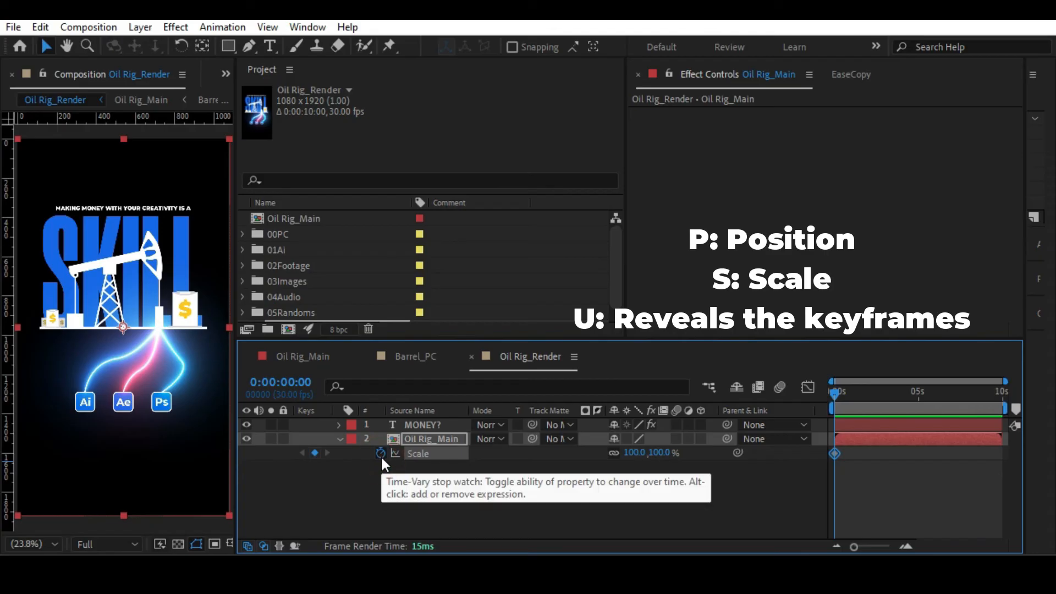
{"action": "key", "text": "u"}
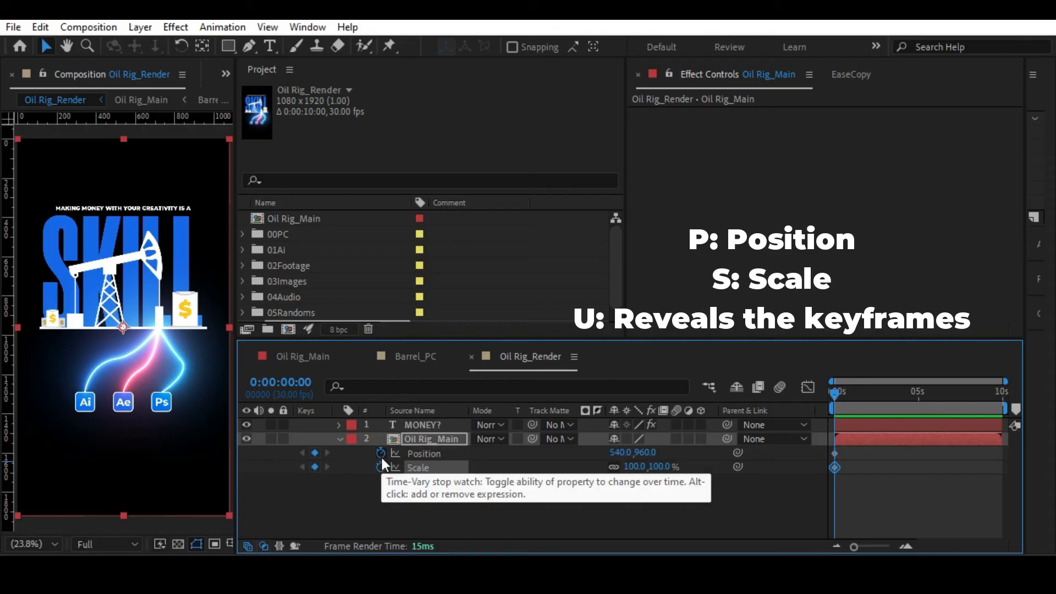
Add Oil Rig_Main Position and Scale keyframes at 0:00:00:10, and set its first-frame Position to 540, 752.
{"action": "left_click", "coordinate": [413, 486]}
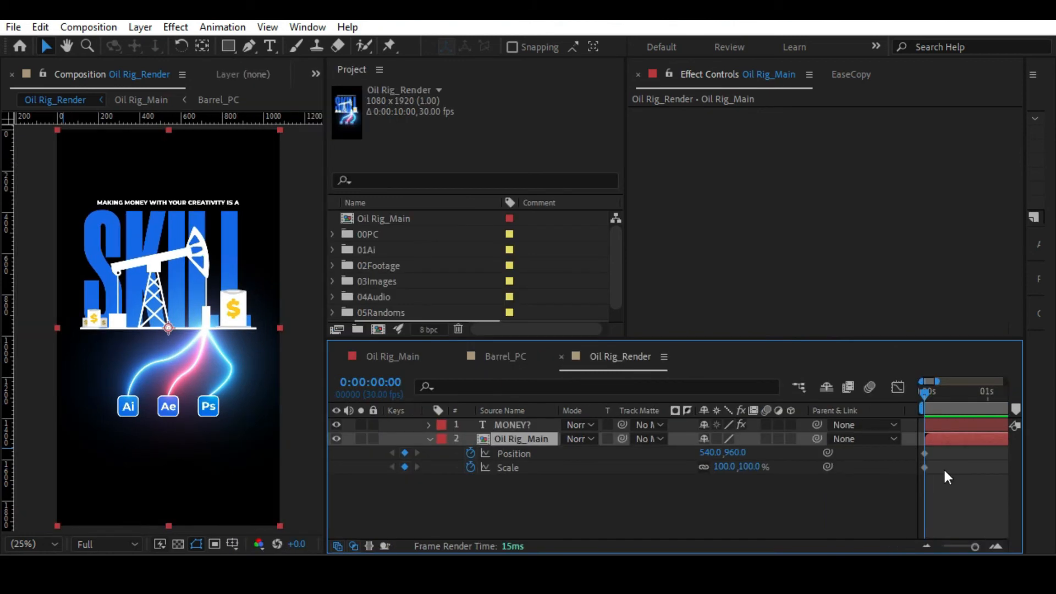
{"action": "key", "text": "space"}
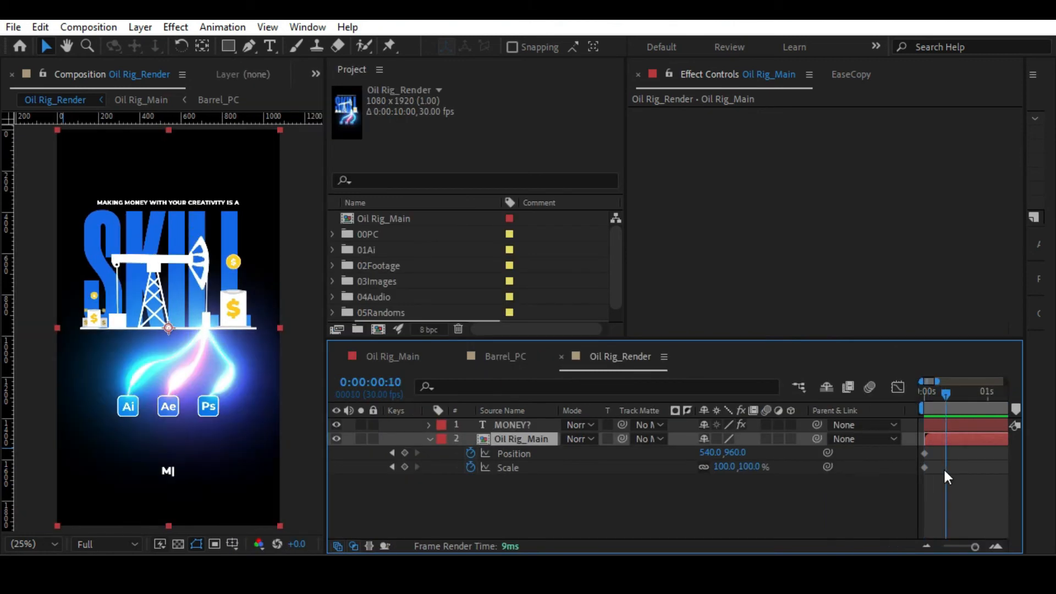
{"action": "left_click", "coordinate": [405, 452]}
{"action": "left_click", "coordinate": [405, 466]}
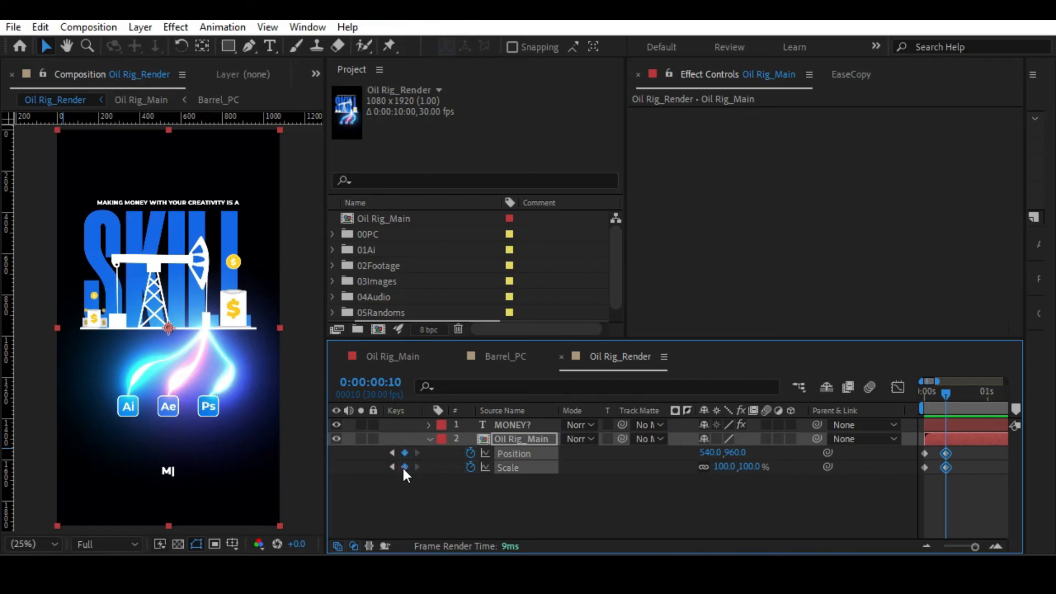
{"action": "left_click", "coordinate": [675, 511]}
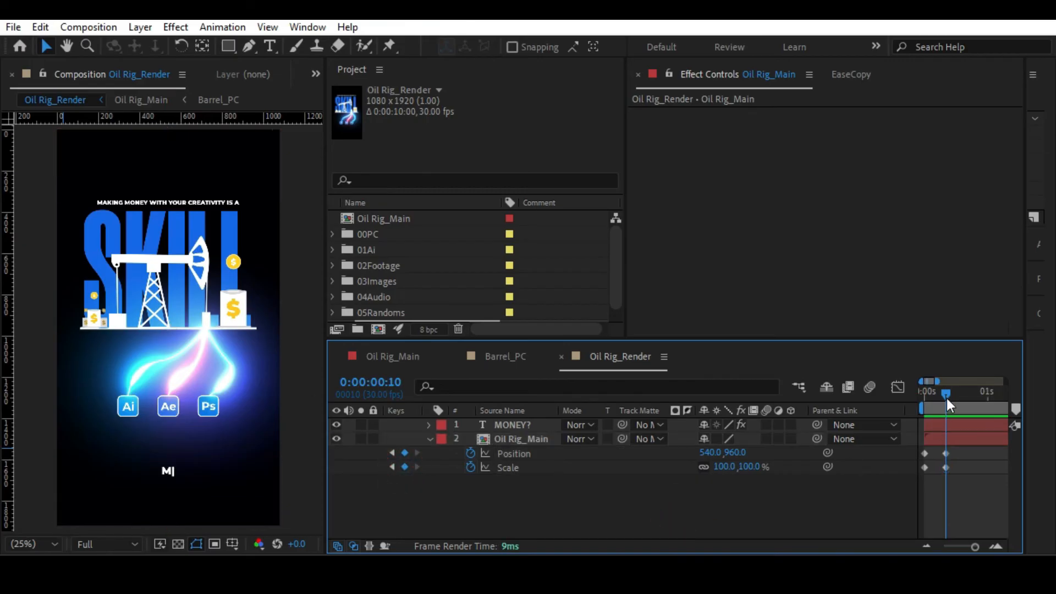
{"action": "left_click_drag", "start_coordinate": [946, 398], "coordinate": [897, 395]}
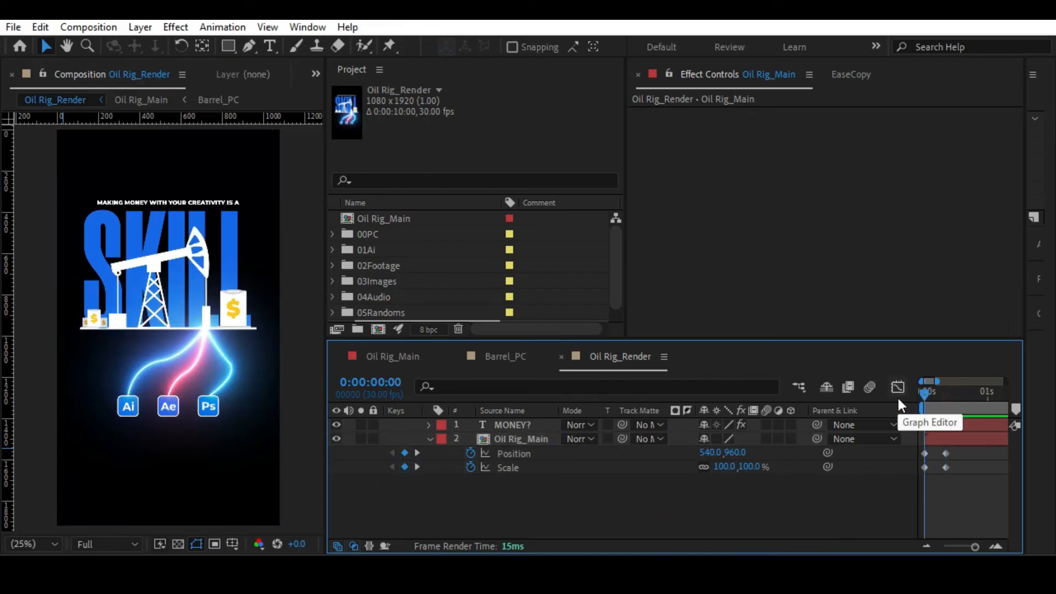
{"action": "left_click_drag", "start_coordinate": [735, 454], "coordinate": [564, 452]}
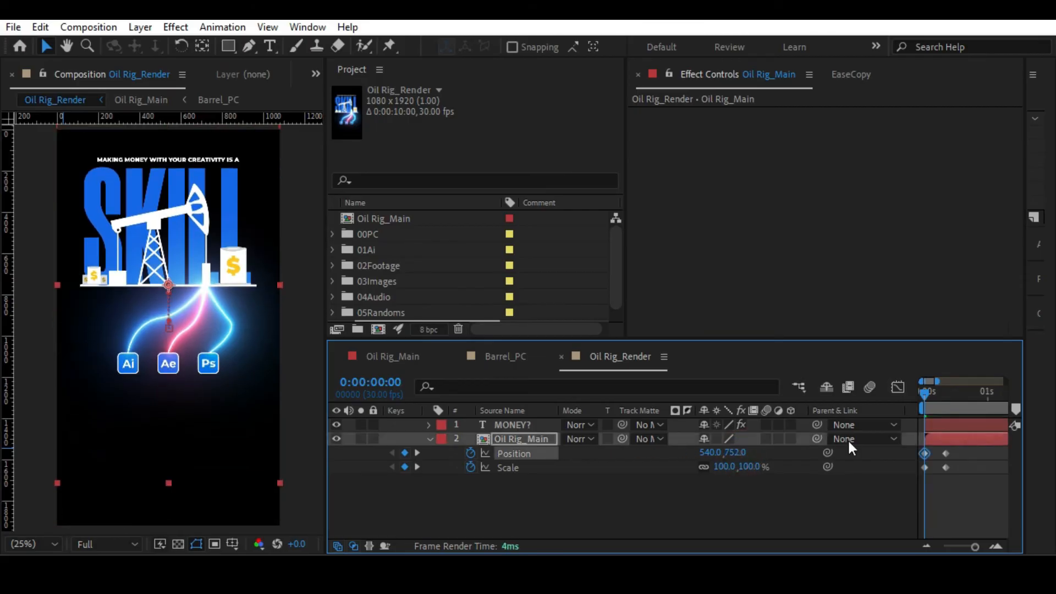
Move the MONEY? text up to about Y 1454, just below the app icons, and scale it to 138%.
{"action": "left_click", "coordinate": [946, 424]}
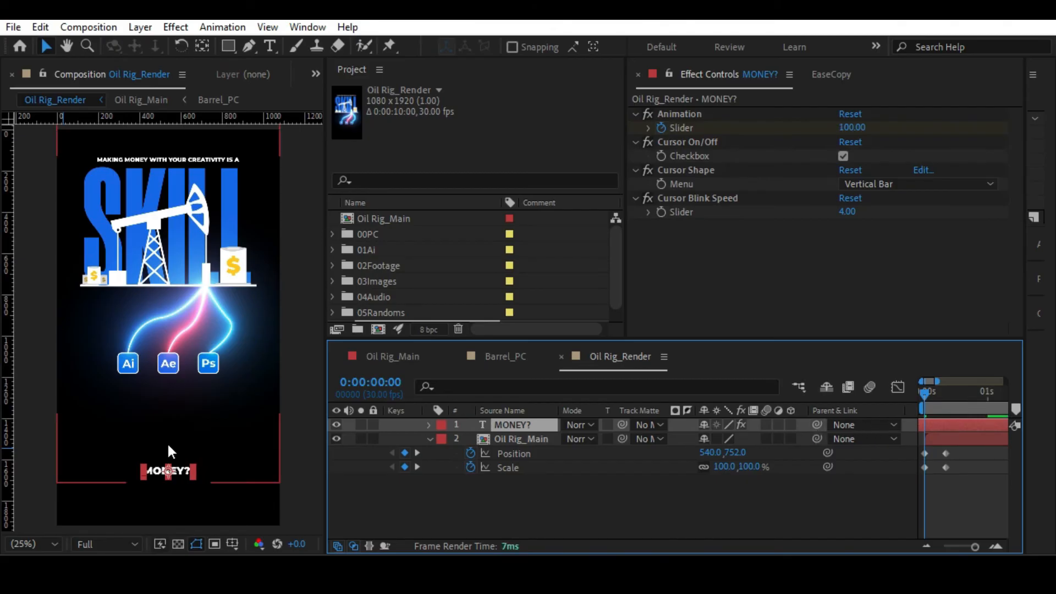
{"action": "left_click_drag", "start_coordinate": [166, 471], "coordinate": [166, 429]}
{"action": "key", "text": "s"}
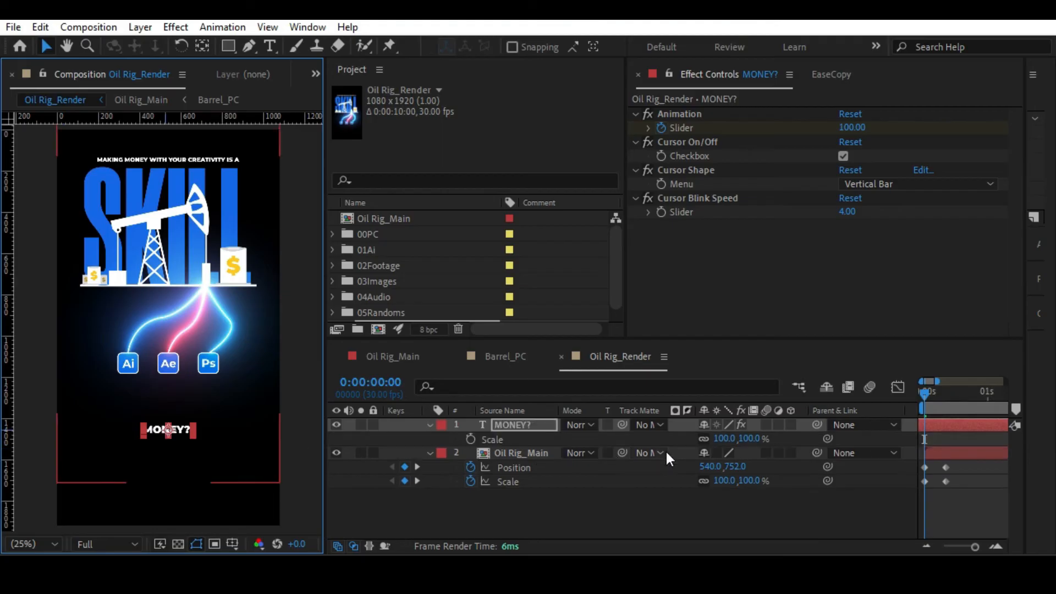
{"action": "left_click_drag", "start_coordinate": [753, 438], "coordinate": [813, 439]}
Set the Oil Rig_Main layer's first keyframes to 201% Scale and Position 540, -286.
{"action": "left_click", "coordinate": [522, 453]}
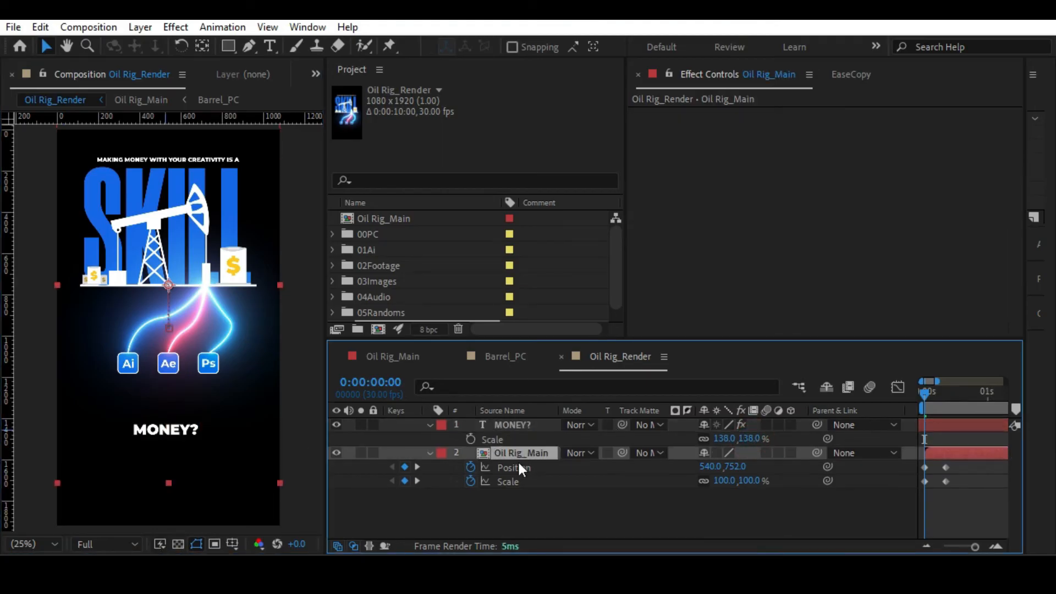
{"action": "left_click_drag", "start_coordinate": [720, 480], "coordinate": [818, 472]}
{"action": "left_click_drag", "start_coordinate": [709, 466], "coordinate": [469, 427]}
{"action": "key", "text": "ctrl+z"}
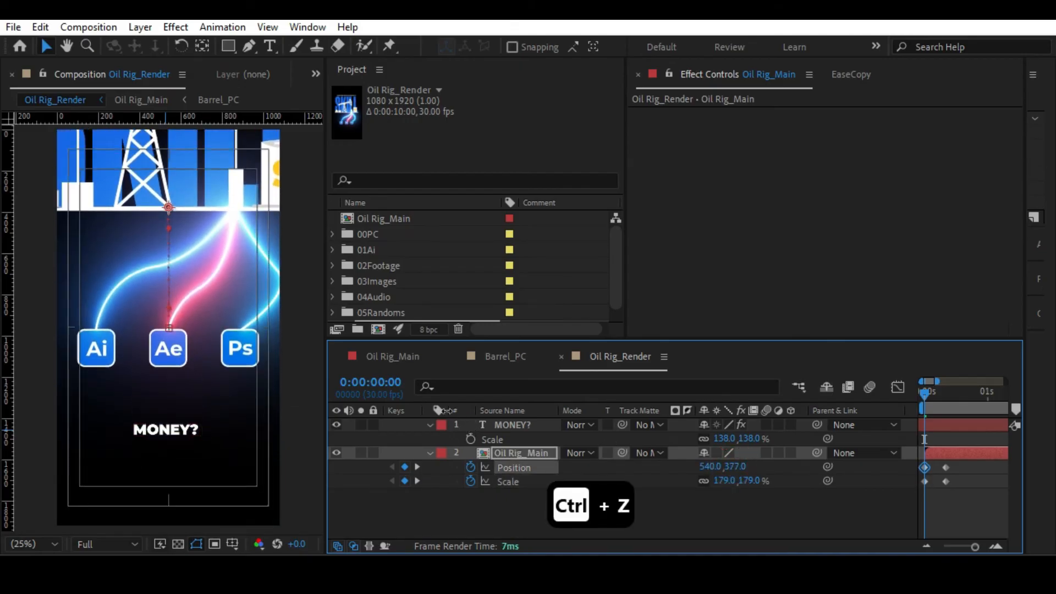
{"action": "left_click_drag", "start_coordinate": [744, 469], "coordinate": [624, 450]}
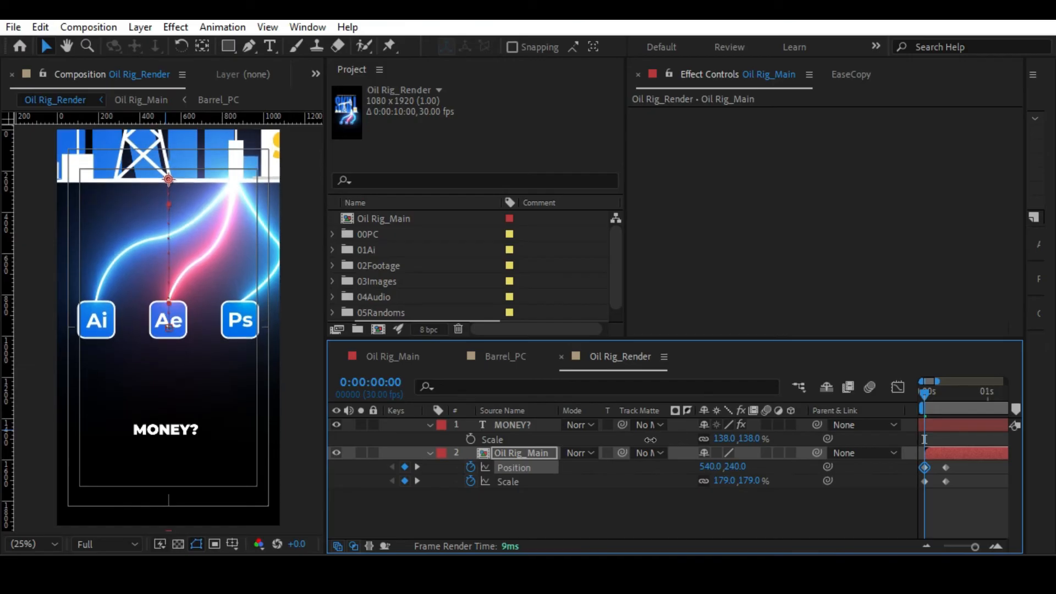
{"action": "left_click_drag", "start_coordinate": [754, 482], "coordinate": [772, 481]}
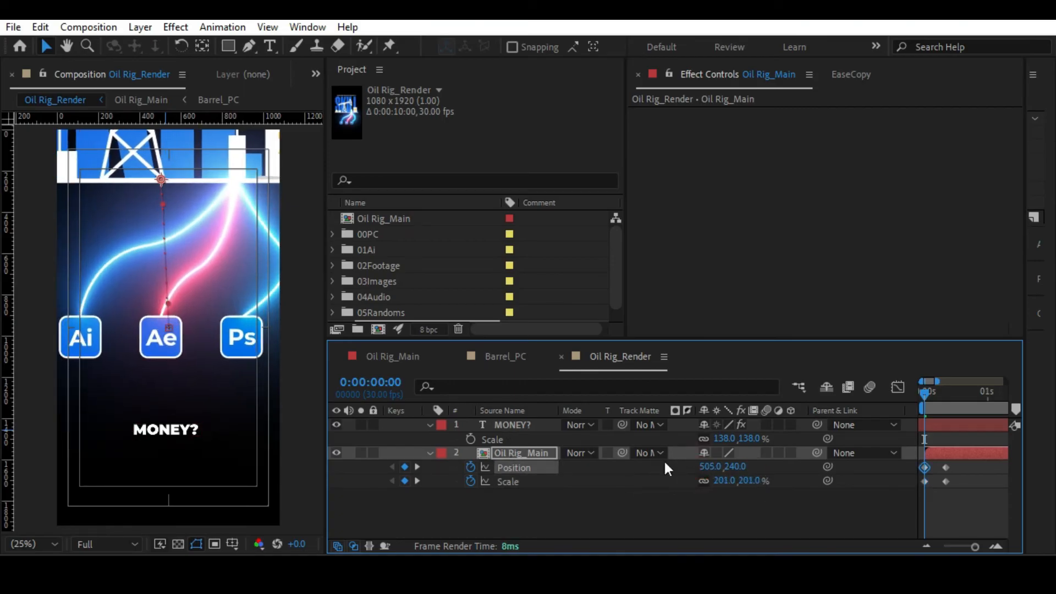
{"action": "key", "text": "ctrl+z"}
{"action": "left_click_drag", "start_coordinate": [733, 467], "coordinate": [360, 407]}
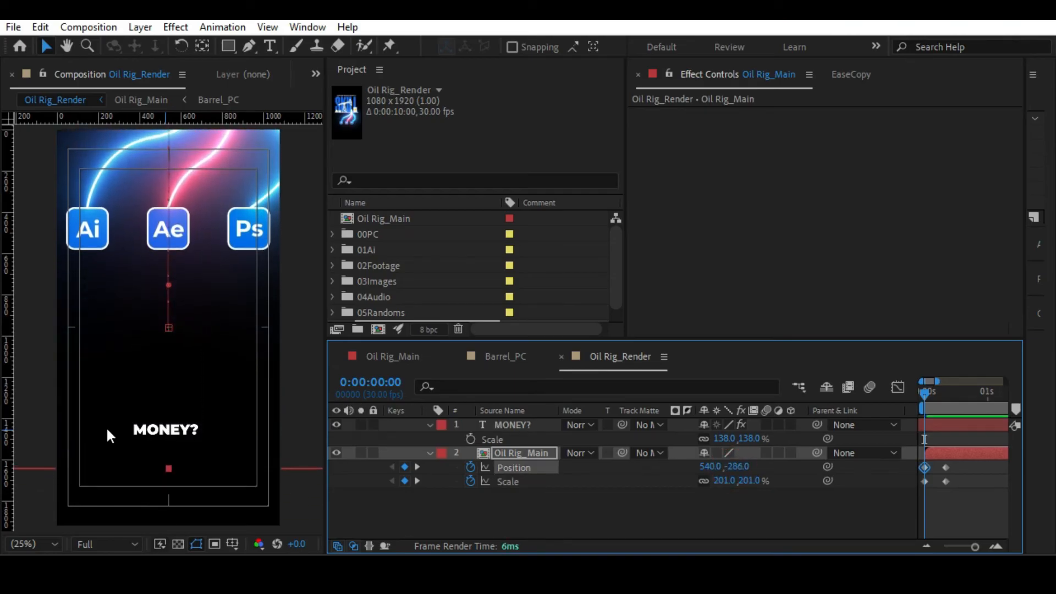
Try aligning the MONEY? text to the composition's vertical center and undo the alignment.
{"action": "left_click", "coordinate": [517, 424]}
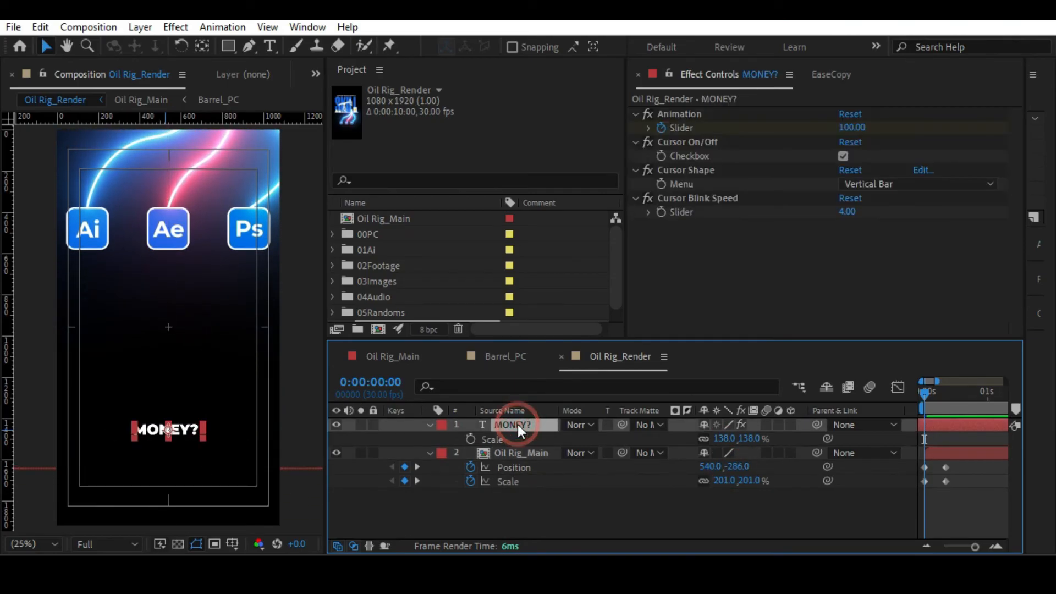
{"action": "left_click", "coordinate": [1026, 216]}
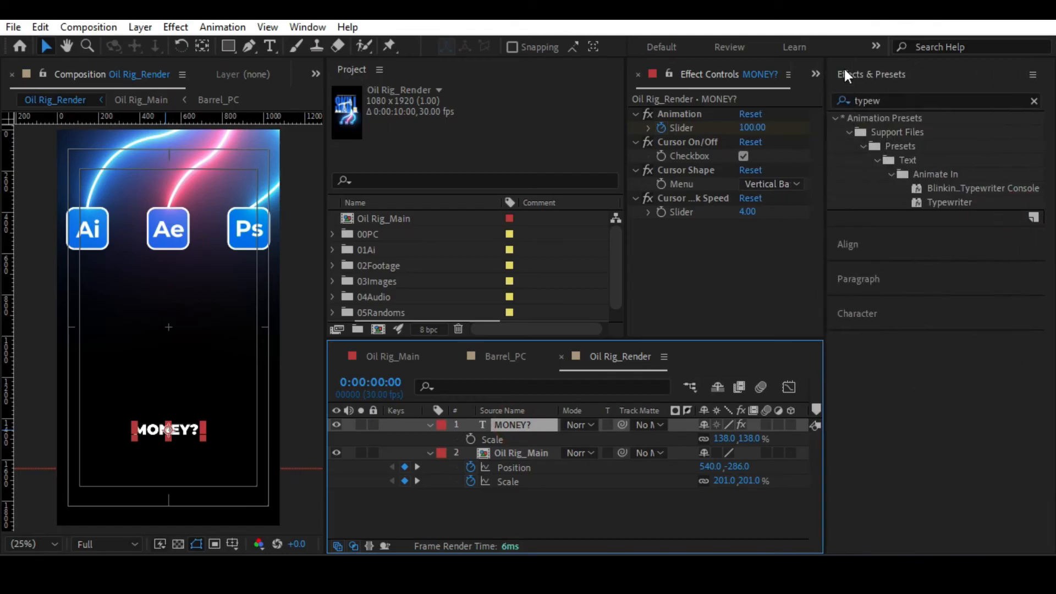
{"action": "left_click", "coordinate": [843, 69]}
{"action": "left_click", "coordinate": [852, 109]}
{"action": "left_click", "coordinate": [955, 154]}
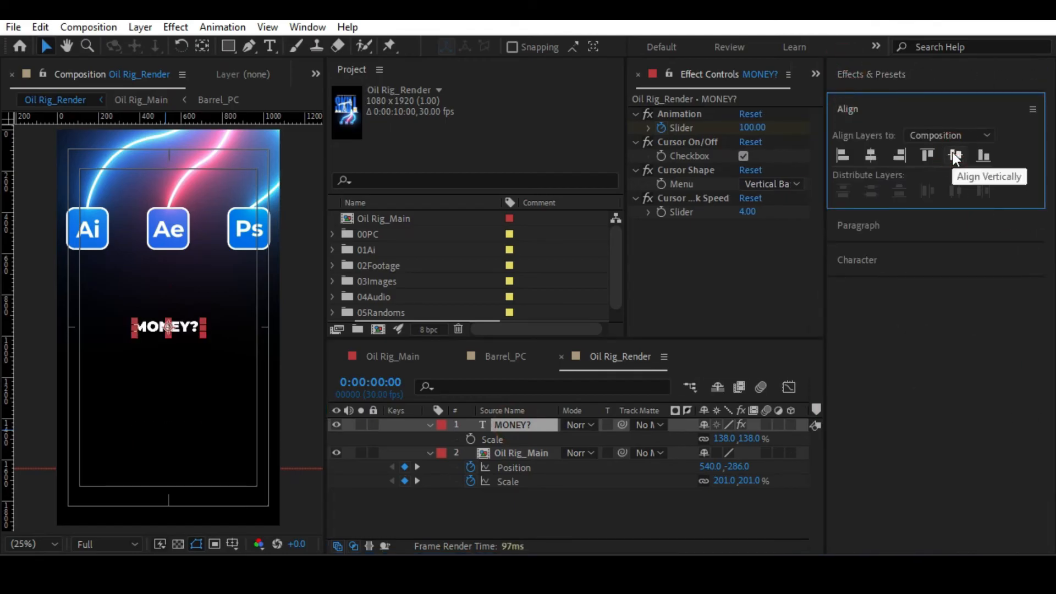
{"action": "key", "text": "ctrl+z"}
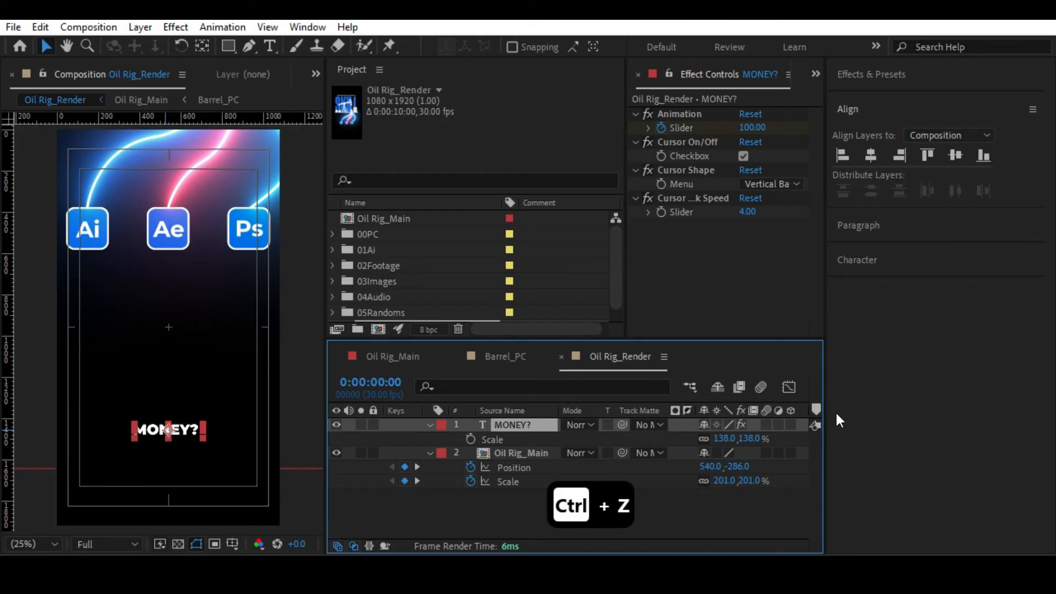
{"action": "left_click_drag", "start_coordinate": [824, 406], "coordinate": [1017, 378]}
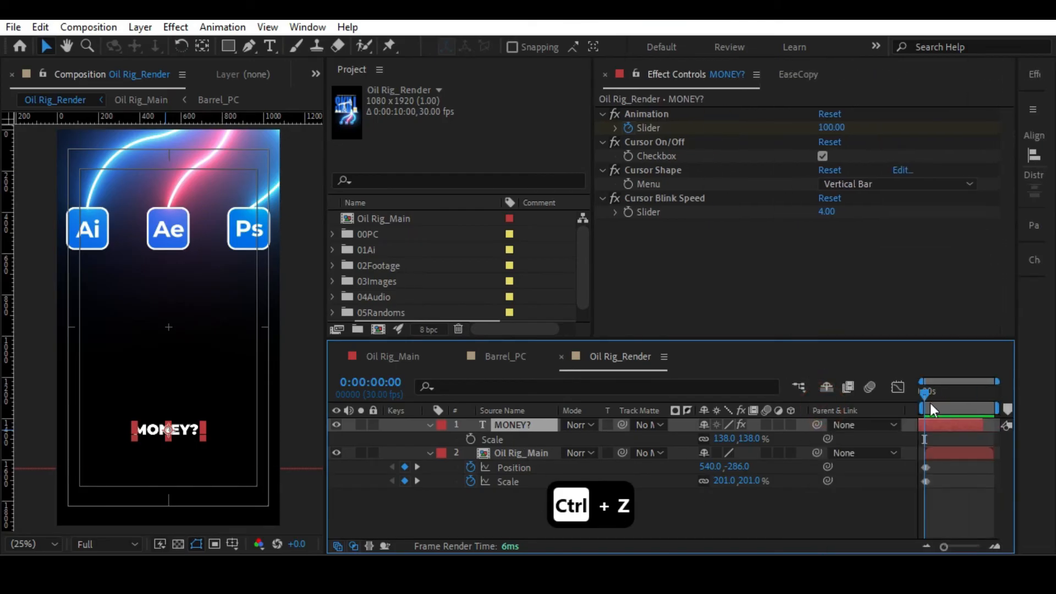
Shift the MONEY? layer to start at the first frame and add Position keyframes at 0:00:00:00 and 0:00:00:10.
{"action": "mouse_move", "coordinate": [929, 424]}
{"action": "left_mouse_down"}
{"action": "mouse_move", "coordinate": [988, 427]}
{"action": "mouse_move", "coordinate": [943, 424]}
{"action": "left_mouse_up"}
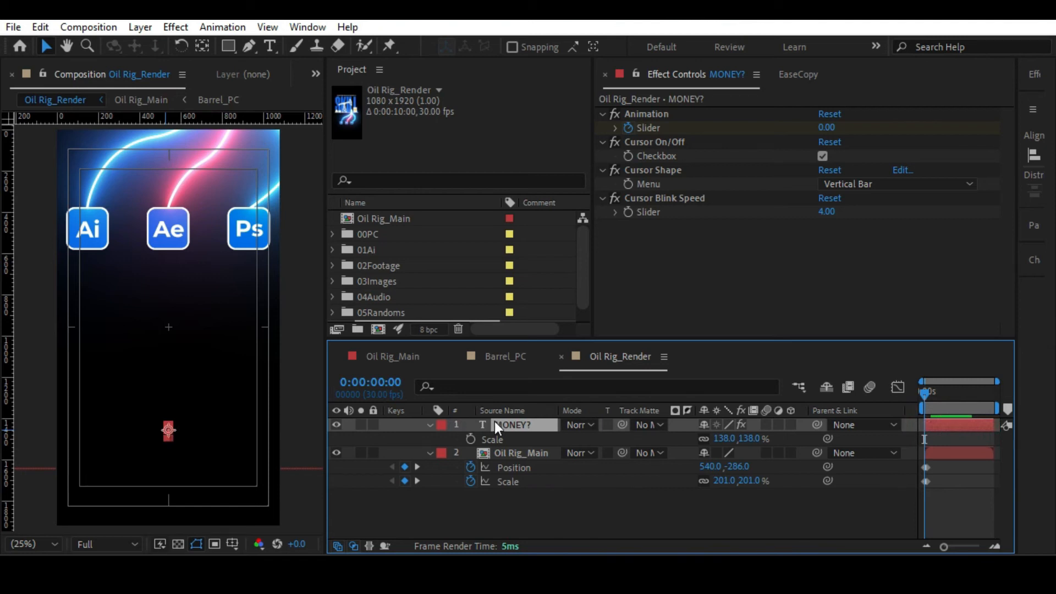
{"action": "key", "text": "alt+shift+p"}
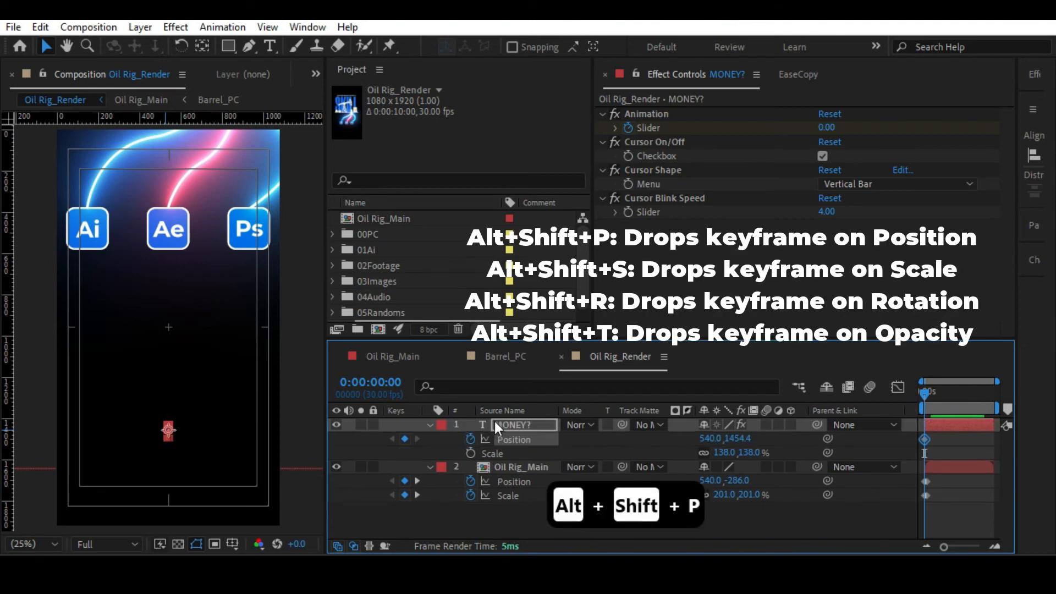
{"action": "left_click", "coordinate": [954, 440]}
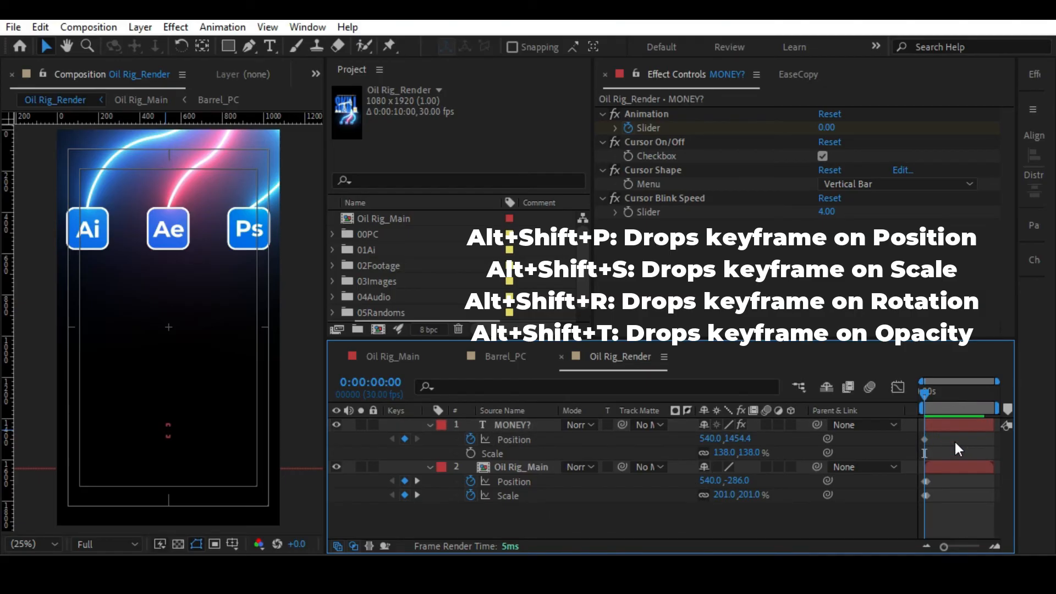
{"action": "key", "text": "shift+Page_Down"}
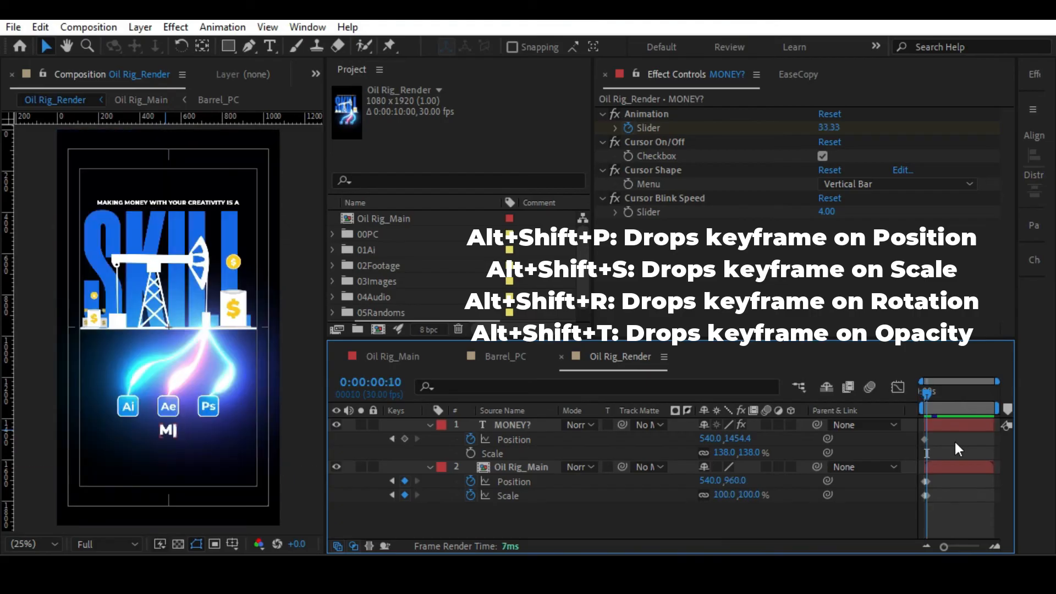
{"action": "left_click", "coordinate": [404, 438]}
Center the MONEY? text vertically in the composition at its 0:00:00:00 Position keyframe.
{"action": "left_click_drag", "start_coordinate": [943, 547], "coordinate": [976, 547]}
{"action": "left_click_drag", "start_coordinate": [943, 395], "coordinate": [896, 391]}
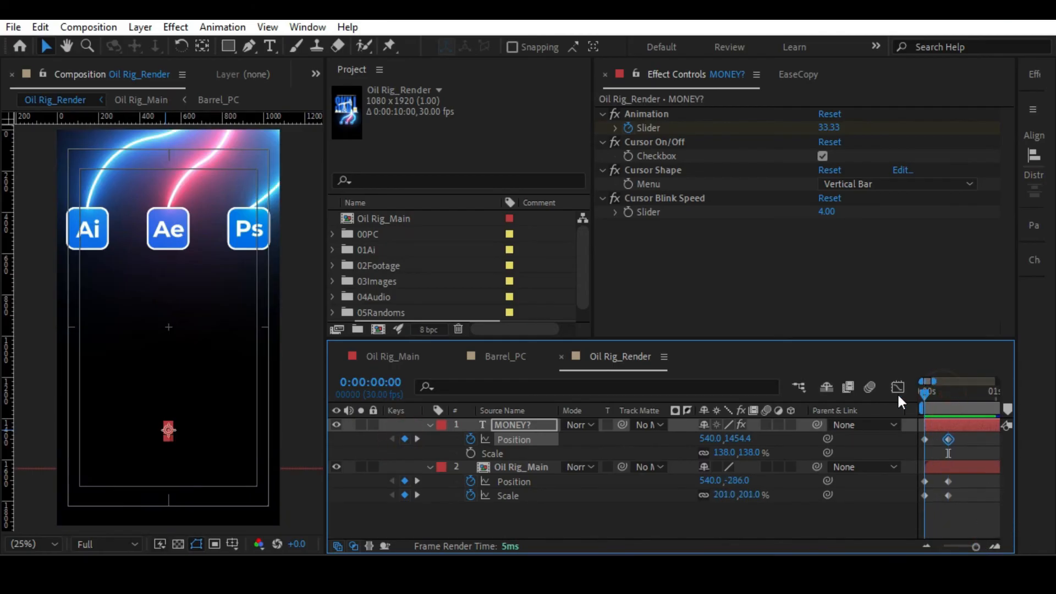
{"action": "left_click_drag", "start_coordinate": [1016, 245], "coordinate": [847, 241]}
{"action": "left_click", "coordinate": [978, 154]}
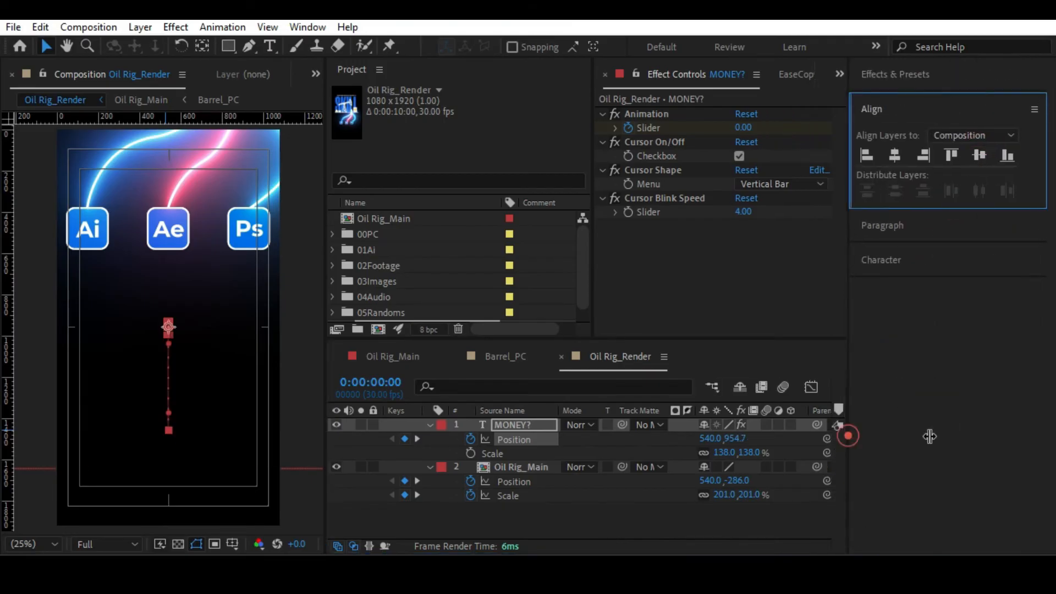
{"action": "left_click_drag", "start_coordinate": [848, 436], "coordinate": [1024, 436]}
{"action": "key", "text": "F2"}
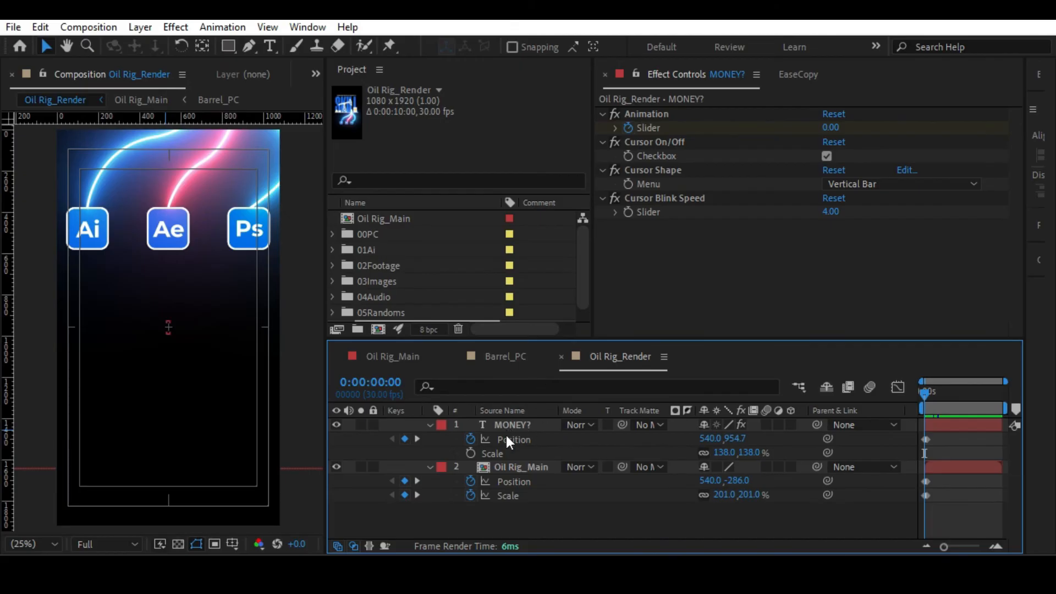
Adjust the Oil Rig_Main layer's keyframes at 0:00:00:00 to 151.2% Scale and Position 540, -57.
{"action": "left_click", "coordinate": [521, 468]}
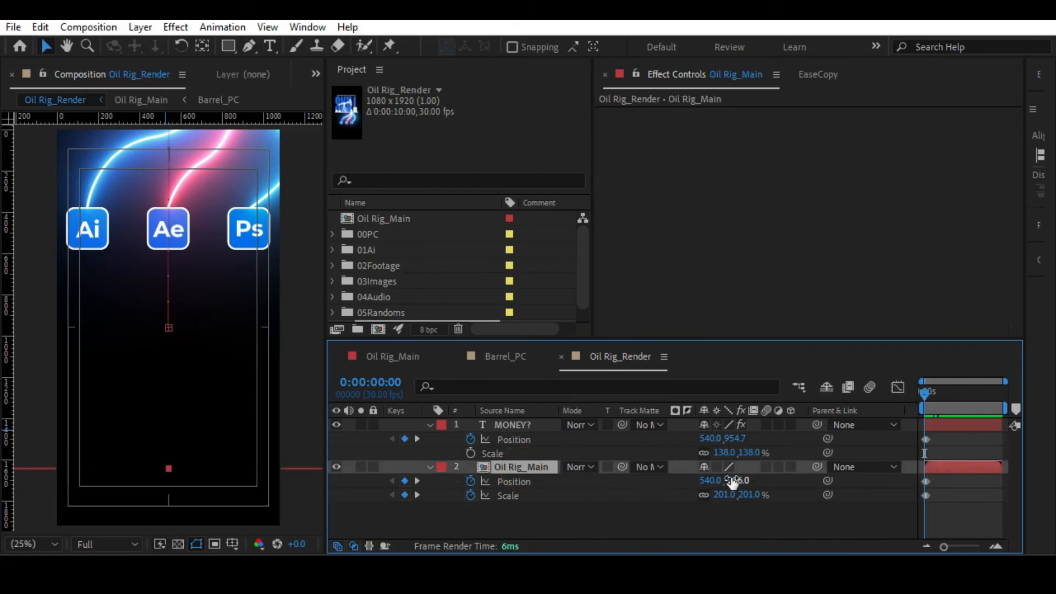
{"action": "left_click_drag", "start_coordinate": [944, 546], "coordinate": [974, 546]}
{"action": "left_click_drag", "start_coordinate": [748, 495], "coordinate": [511, 487]}
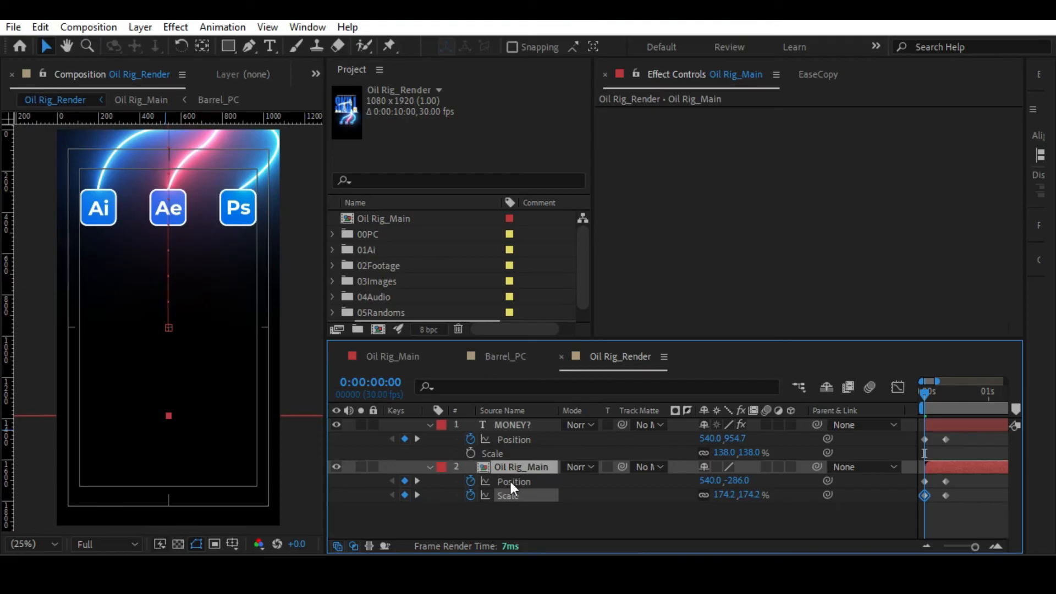
{"action": "left_click_drag", "start_coordinate": [710, 481], "coordinate": [740, 483]}
{"action": "key", "text": "ctrl+z"}
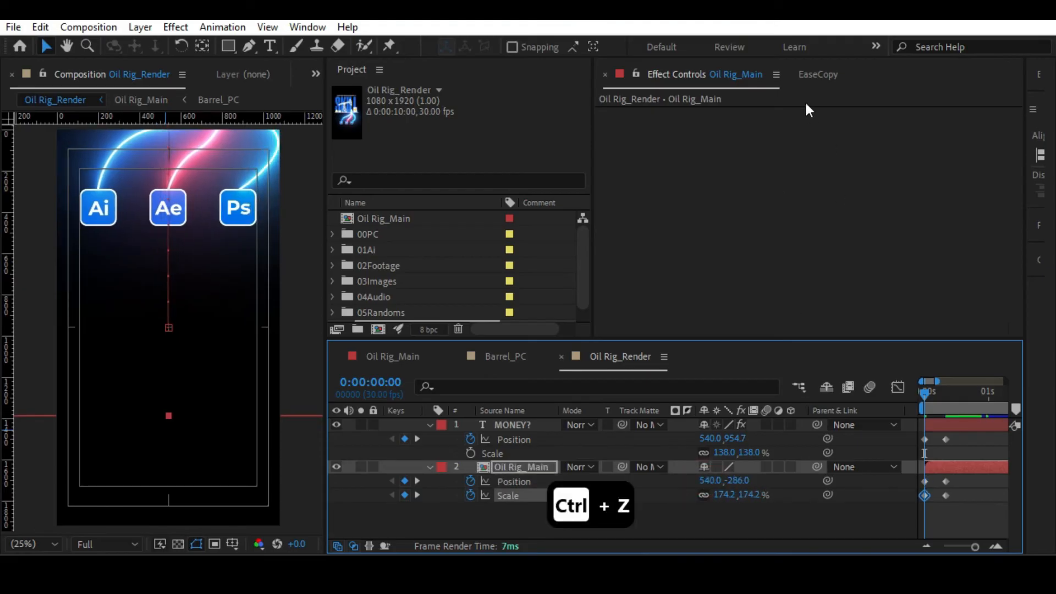
{"action": "left_click_drag", "start_coordinate": [738, 480], "coordinate": [849, 478]}
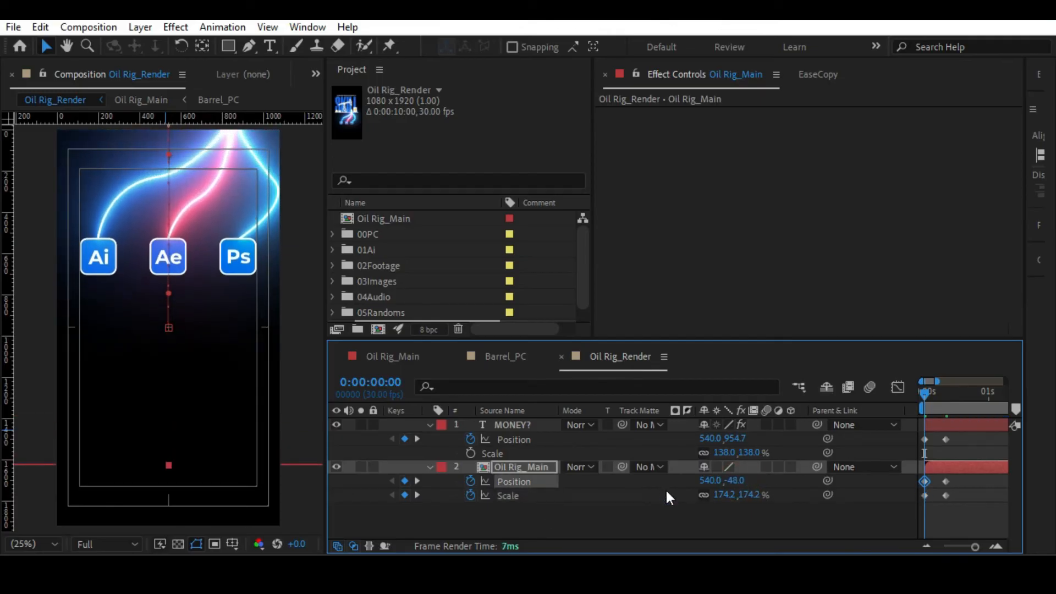
{"action": "left_click_drag", "start_coordinate": [704, 480], "coordinate": [753, 455]}
{"action": "key", "text": "ctrl+z"}
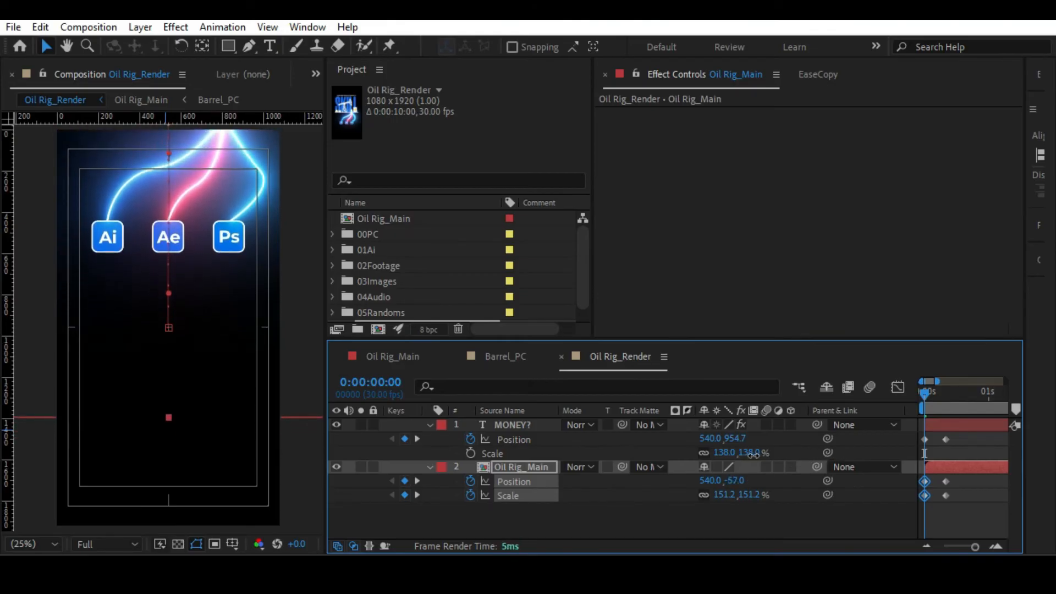
Preview the opening move of the rig and MONEY? text and return to the first frame.
{"action": "left_click", "coordinate": [939, 501]}
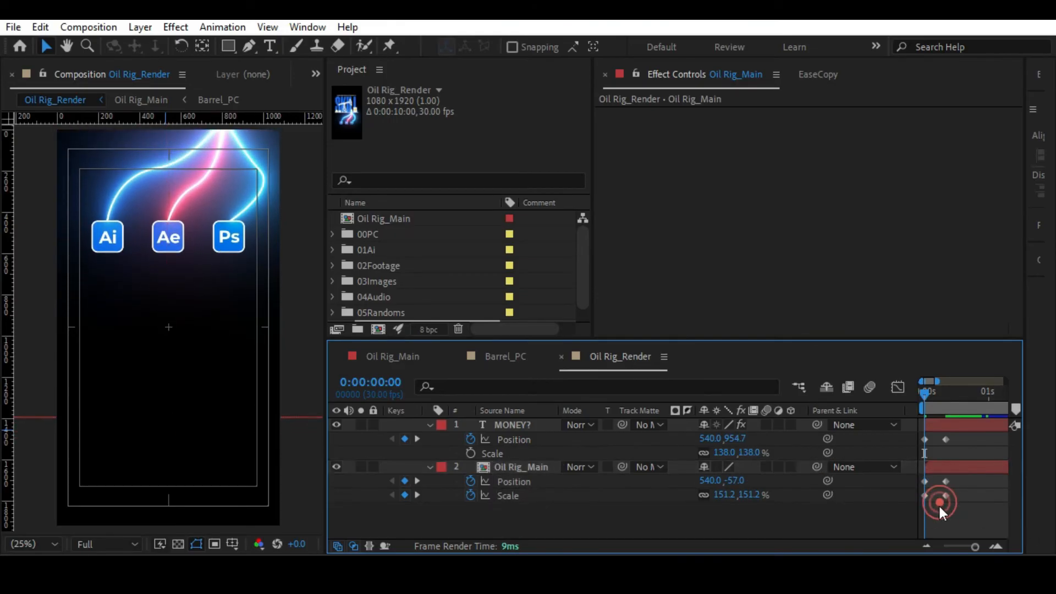
{"action": "key", "text": "space"}
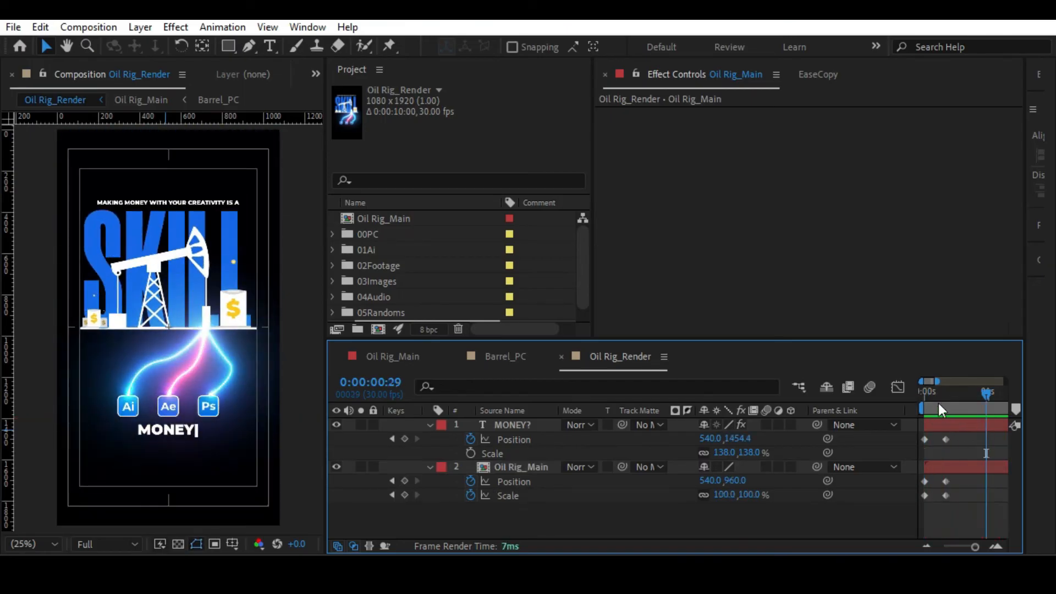
{"action": "left_click", "coordinate": [936, 395]}
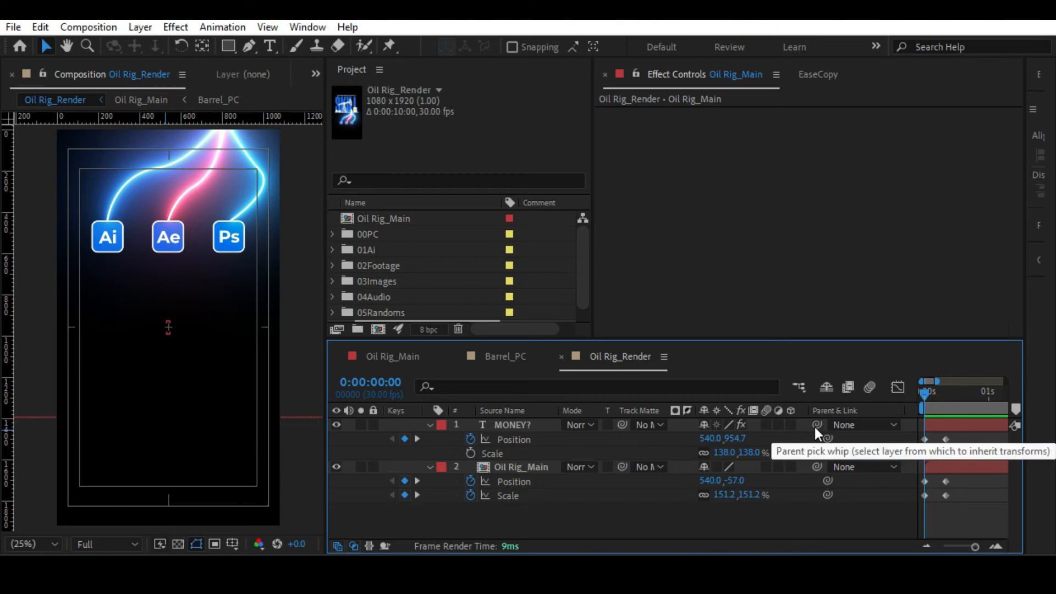
Parent the MONEY? text layer to the Oil Rig_Main layer and return to the first frame.
{"action": "left_click_drag", "start_coordinate": [814, 427], "coordinate": [510, 466]}
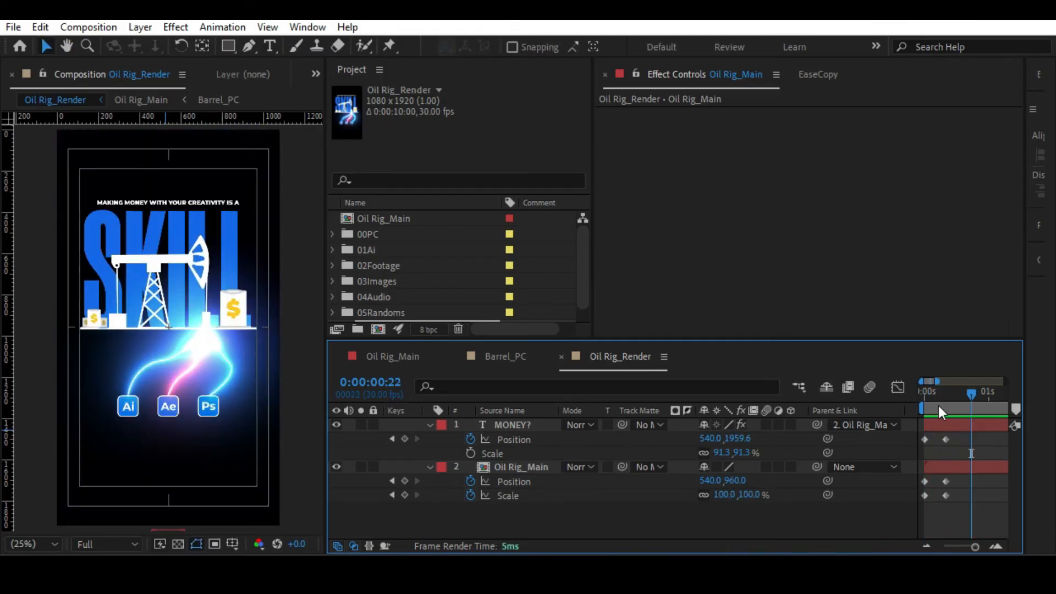
{"action": "left_click_drag", "start_coordinate": [933, 390], "coordinate": [912, 397]}
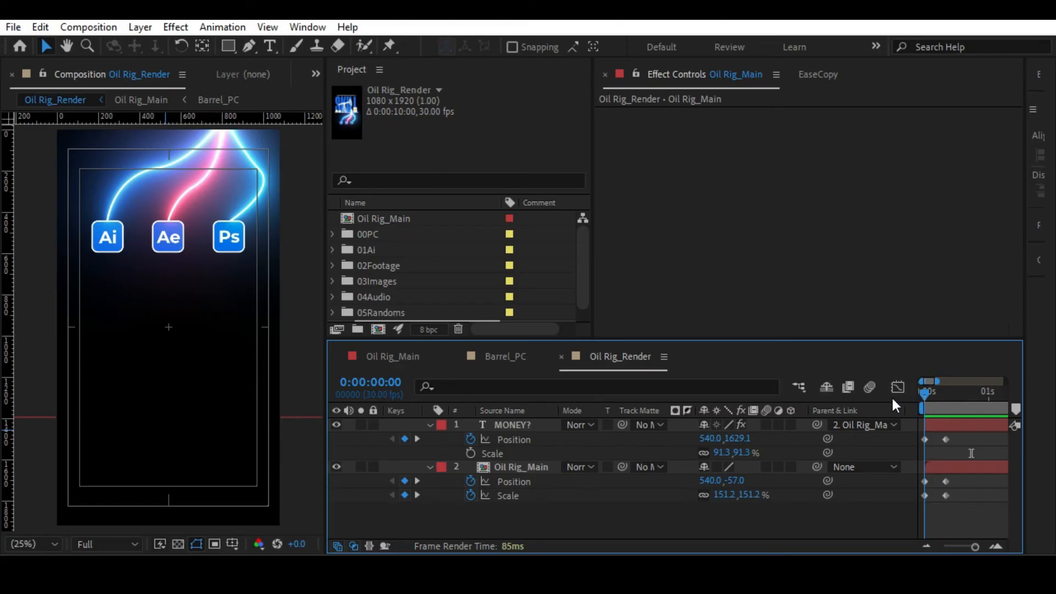
Retime Oil Rig_Main's Position and Scale keyframes to run from 0:00:00:10 to about 0:00:00:29, and preview the move.
{"action": "left_click", "coordinate": [945, 439]}
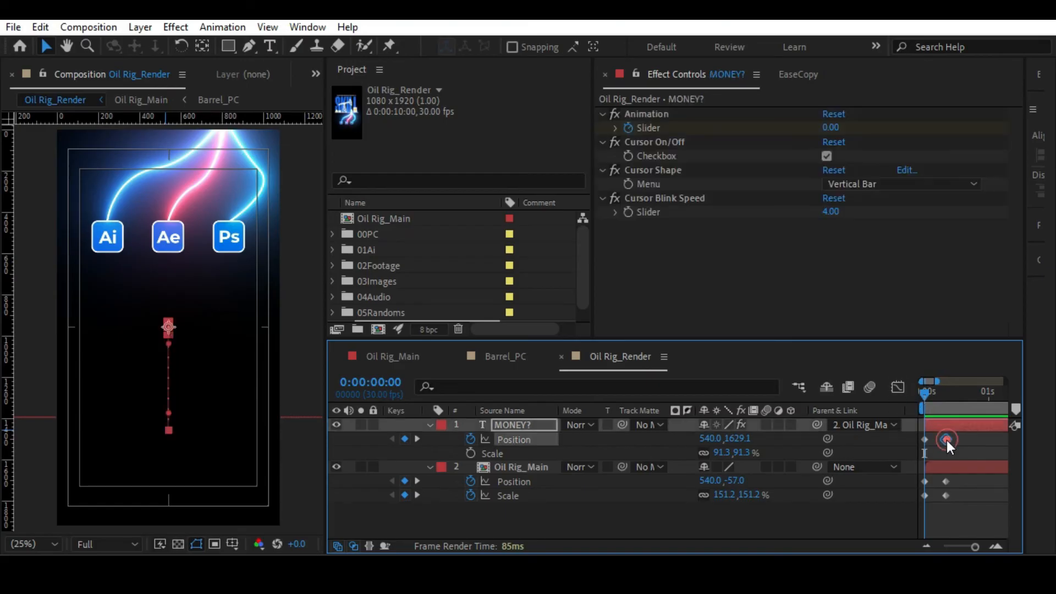
{"action": "left_click_drag", "start_coordinate": [951, 476], "coordinate": [940, 503]}
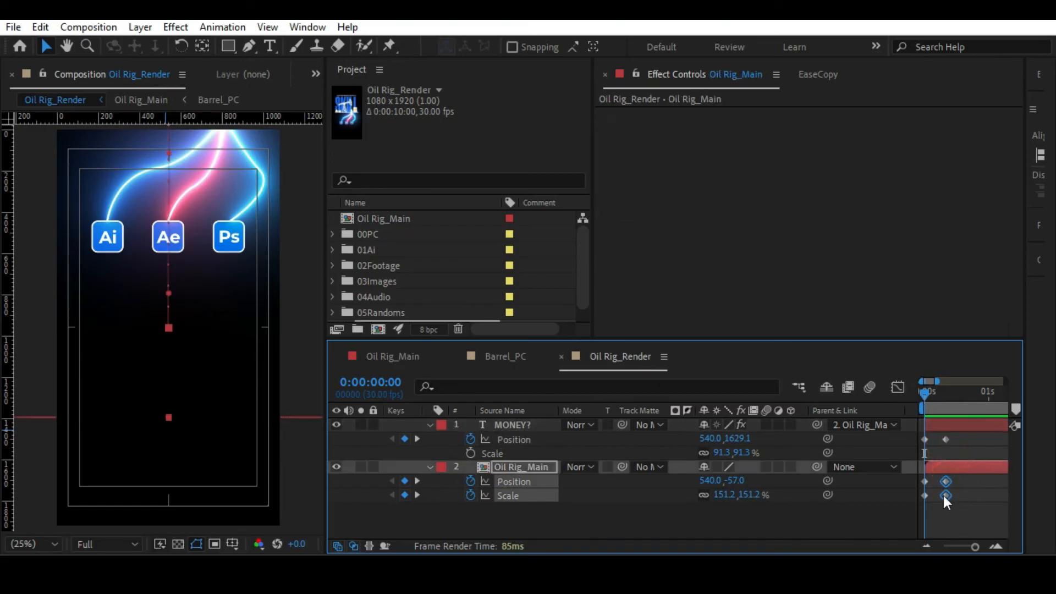
{"action": "mouse_move", "coordinate": [945, 494]}
{"action": "left_mouse_down"}
{"action": "mouse_move", "coordinate": [986, 493]}
{"action": "mouse_move", "coordinate": [906, 498]}
{"action": "mouse_move", "coordinate": [946, 482]}
{"action": "left_mouse_up"}
{"action": "left_click", "coordinate": [945, 394]}
{"action": "key", "text": "Home"}
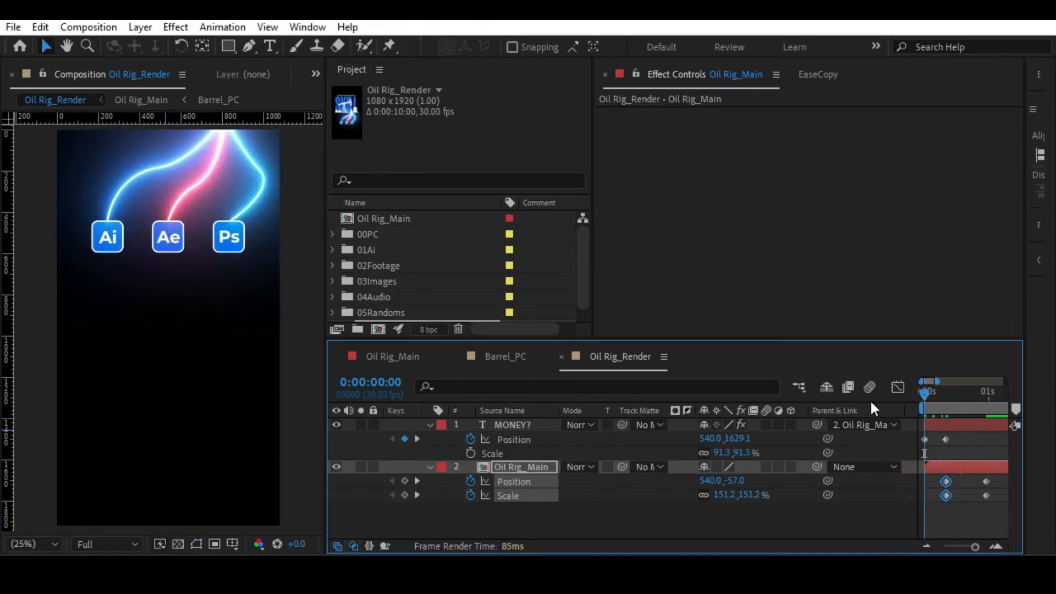
{"action": "key", "text": "space"}
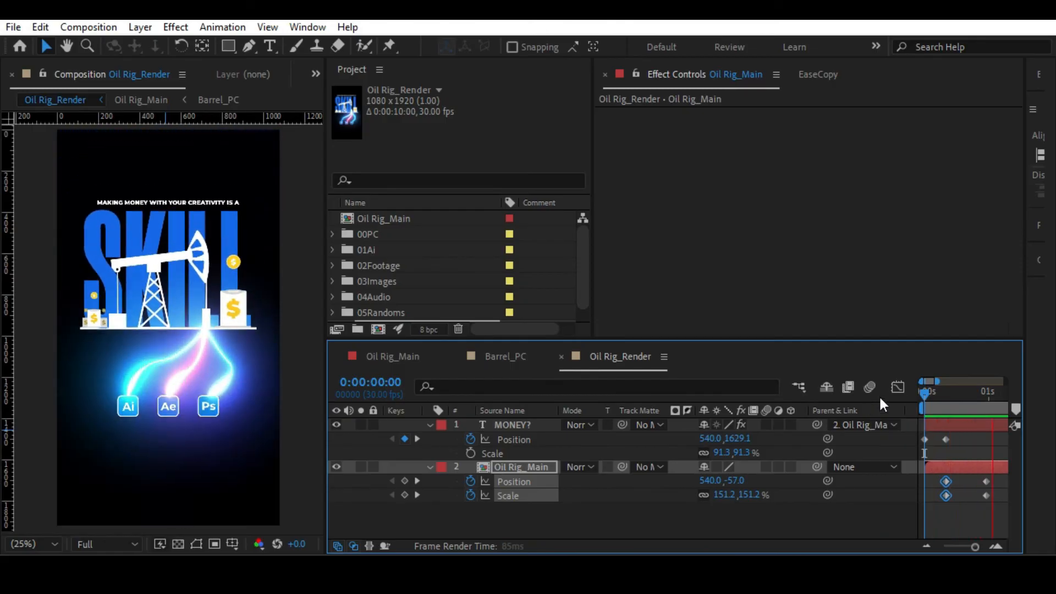
Shift all of Oil Rig_Main's Position and Scale keyframes along the timeline so the move starts a little past 2 seconds.
{"action": "left_click", "coordinate": [930, 388]}
{"action": "left_click_drag", "start_coordinate": [935, 475], "coordinate": [1019, 512]}
{"action": "left_click_drag", "start_coordinate": [960, 543], "coordinate": [938, 545]}
{"action": "left_click_drag", "start_coordinate": [934, 496], "coordinate": [946, 496]}
{"action": "left_click_drag", "start_coordinate": [944, 546], "coordinate": [973, 539]}
{"action": "left_click", "coordinate": [955, 507]}
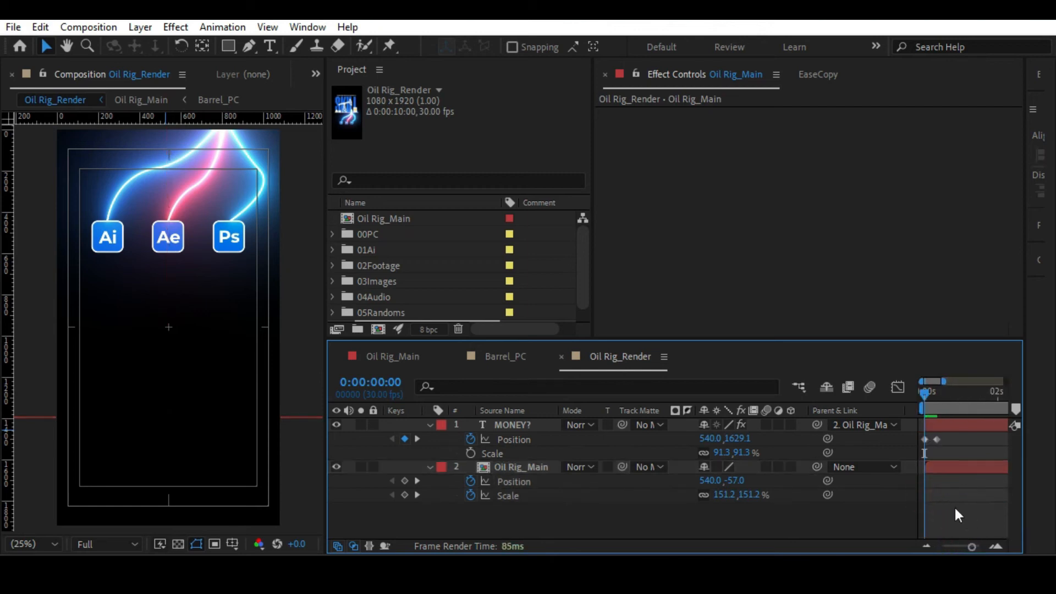
Preview the MONEY? typing, reveal the text layer's keyframed properties and go to 0:00:00:10.
{"action": "key", "text": "space"}
{"action": "left_click", "coordinate": [514, 424]}
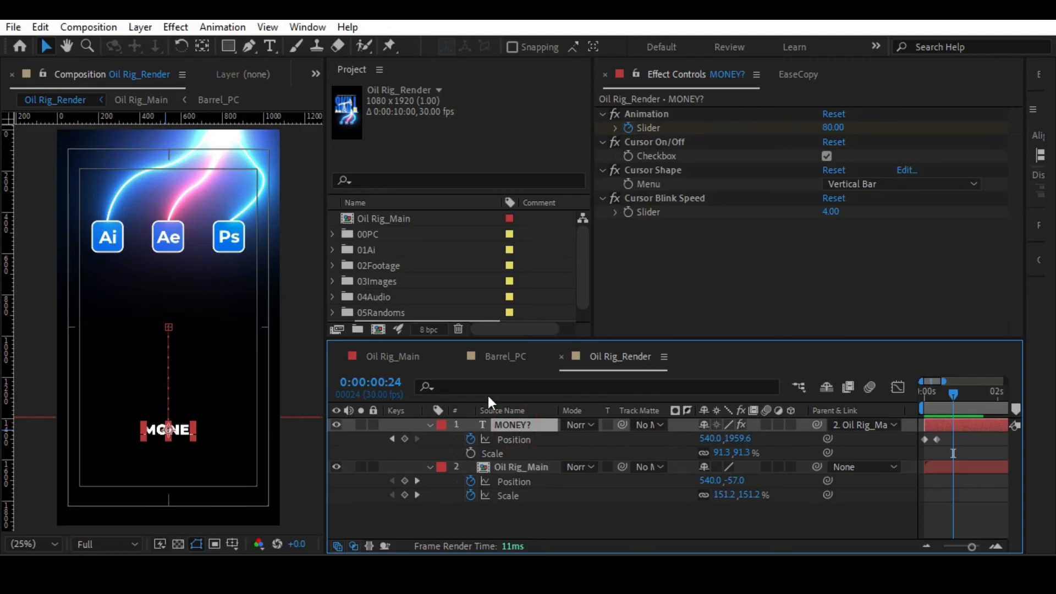
{"action": "key", "text": "u"}
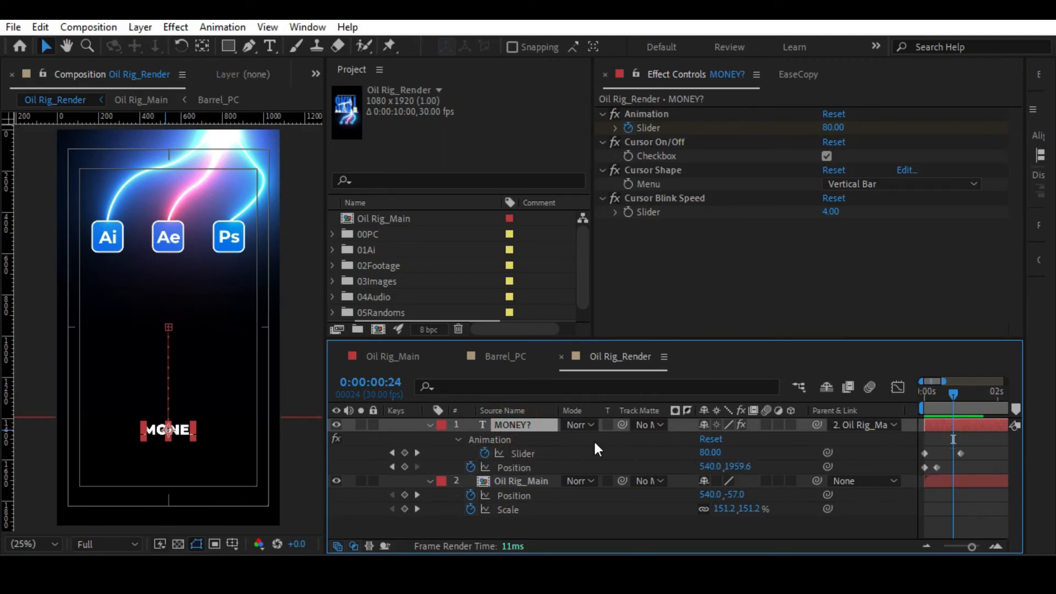
{"action": "left_click_drag", "start_coordinate": [956, 402], "coordinate": [938, 394]}
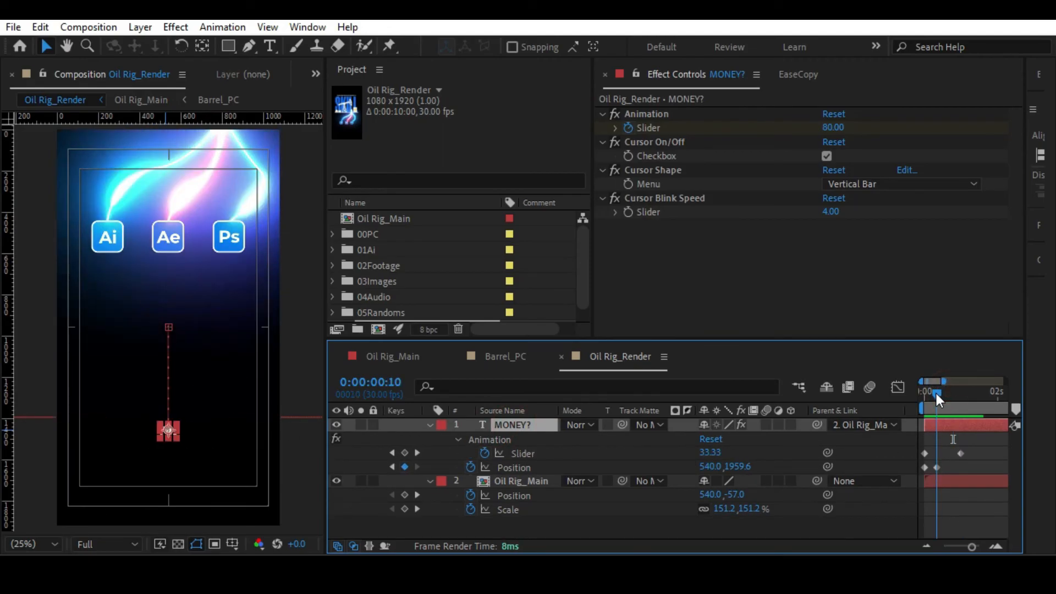
{"action": "left_click", "coordinate": [958, 443]}
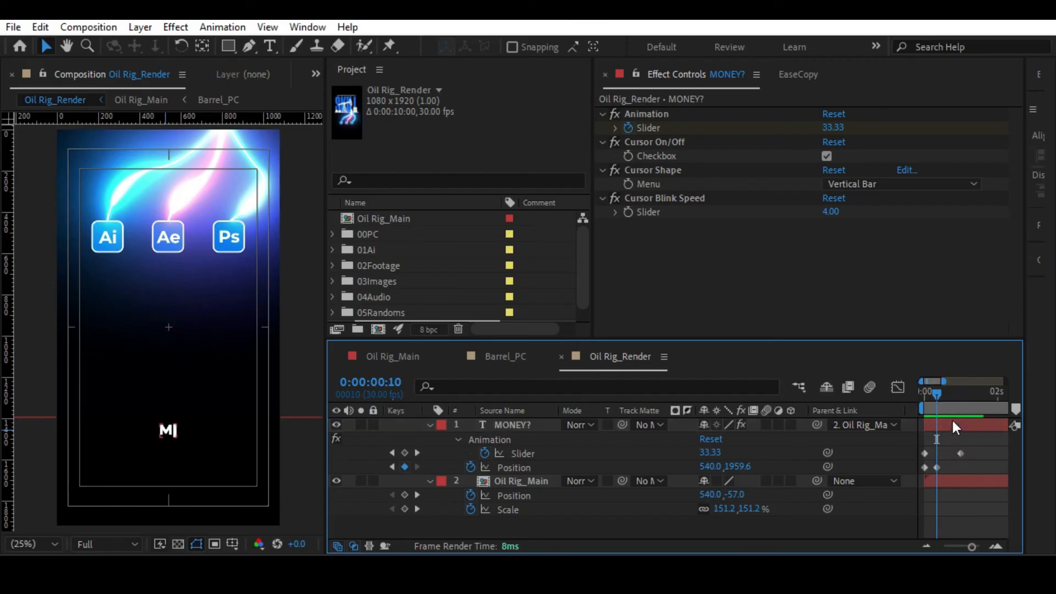
{"action": "left_click", "coordinate": [947, 423]}
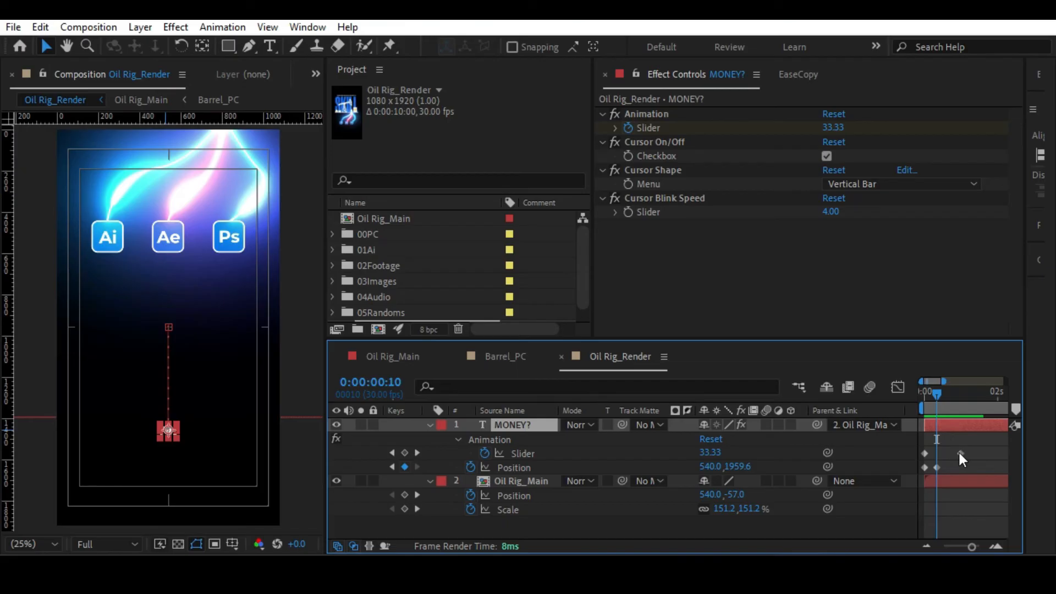
{"action": "mouse_move", "coordinate": [960, 454]}
Examine the Cursor Shape options and the Cursor Blink Speed control of the MONEY? typewriter animation.
{"action": "left_click", "coordinate": [661, 170]}
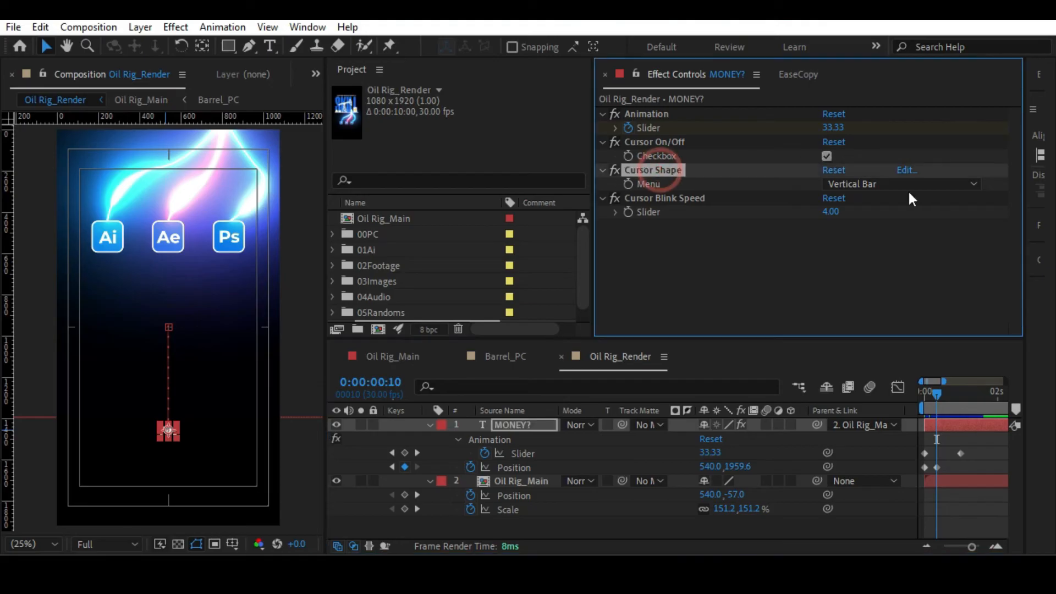
{"action": "left_click", "coordinate": [880, 184]}
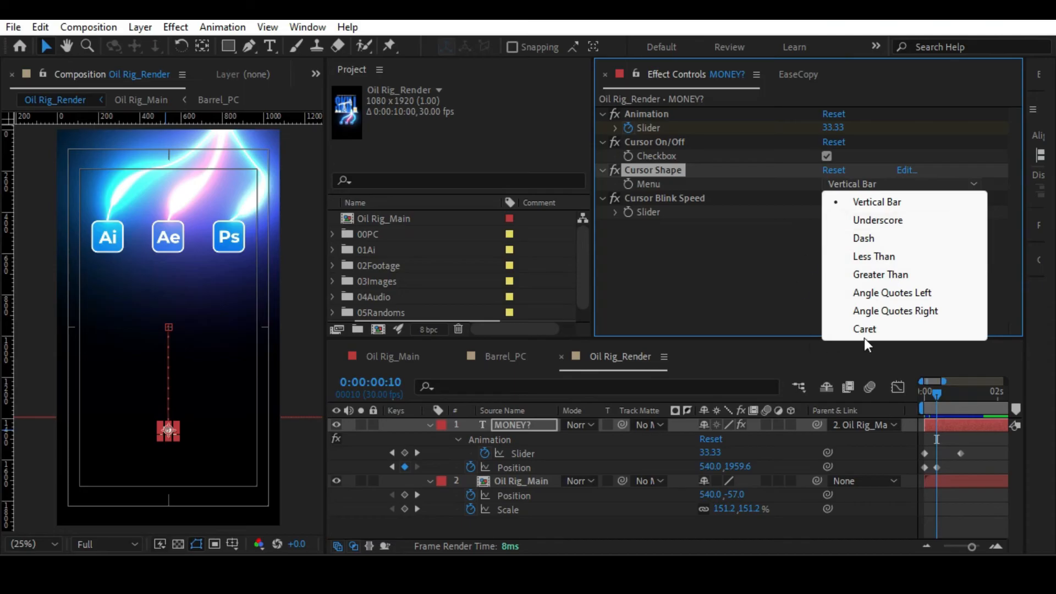
{"action": "left_click", "coordinate": [816, 295]}
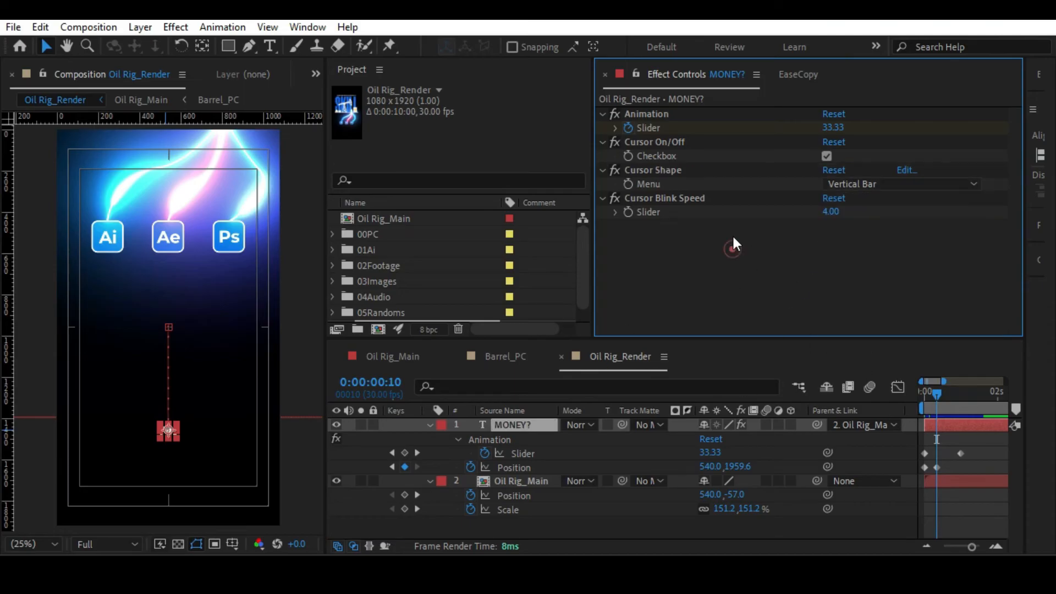
{"action": "left_click", "coordinate": [710, 197]}
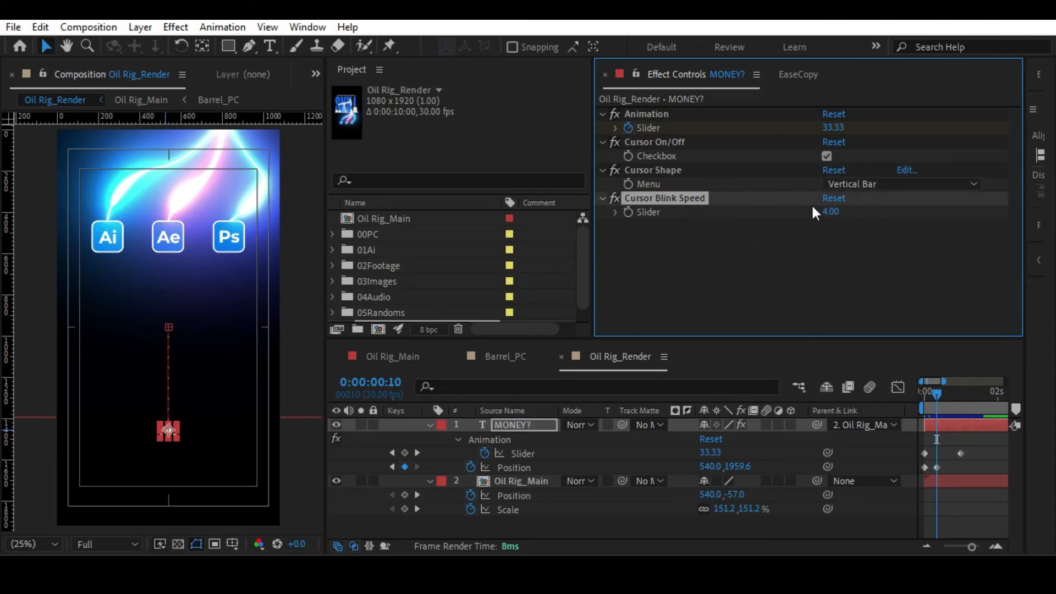
Place the end keyframe of the MONEY? Animation Slider at 0:00:00:10 and scrub through the typing.
{"action": "left_click_drag", "start_coordinate": [960, 453], "coordinate": [938, 451]}
{"action": "left_click", "coordinate": [967, 458]}
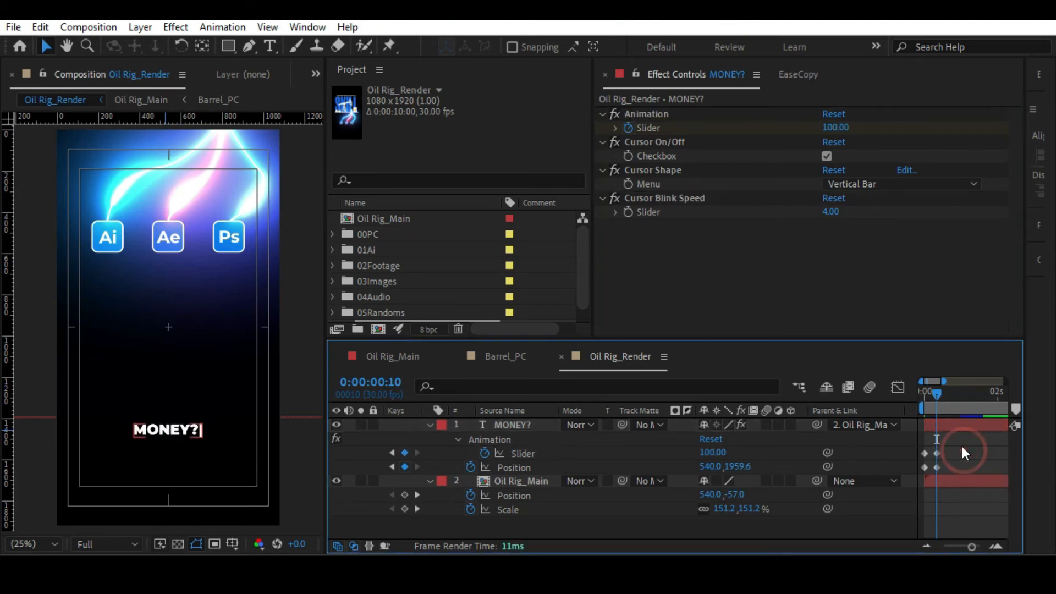
{"action": "left_click", "coordinate": [518, 424]}
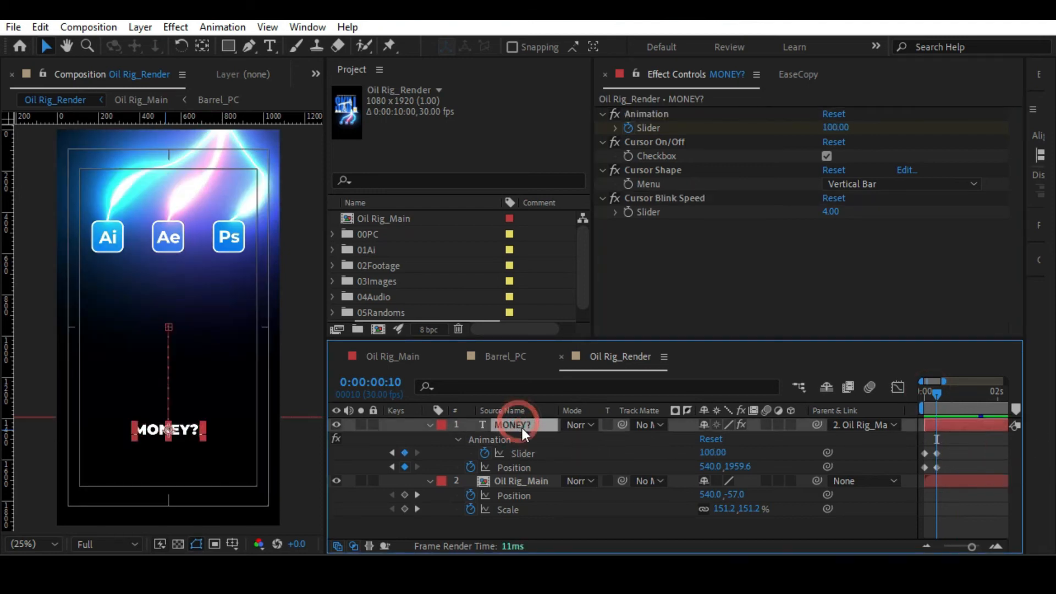
{"action": "left_click", "coordinate": [522, 480]}
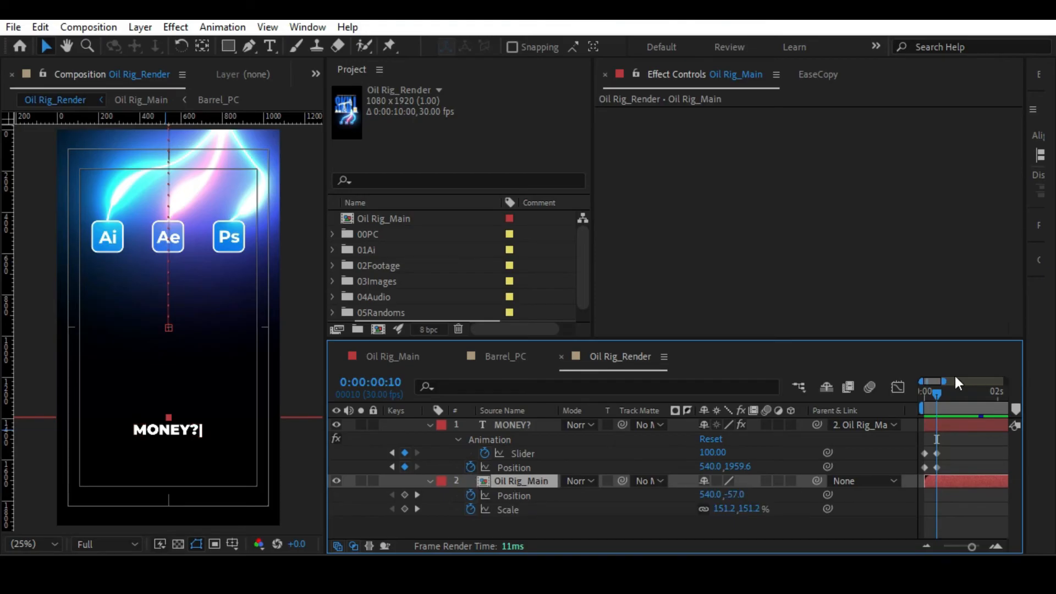
{"action": "left_click_drag", "start_coordinate": [936, 397], "coordinate": [903, 397]}
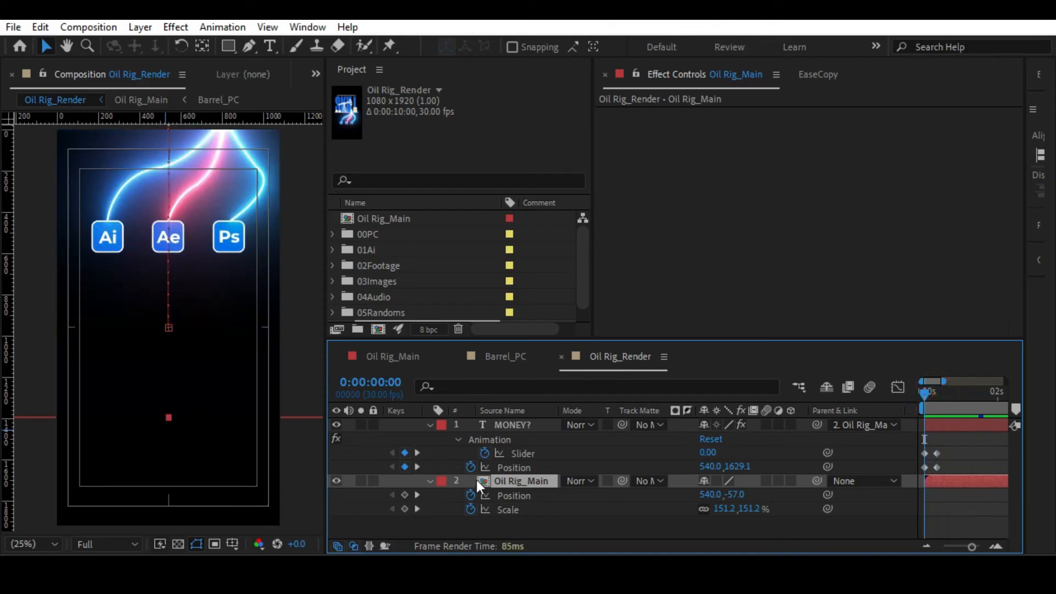
{"action": "left_click", "coordinate": [944, 461]}
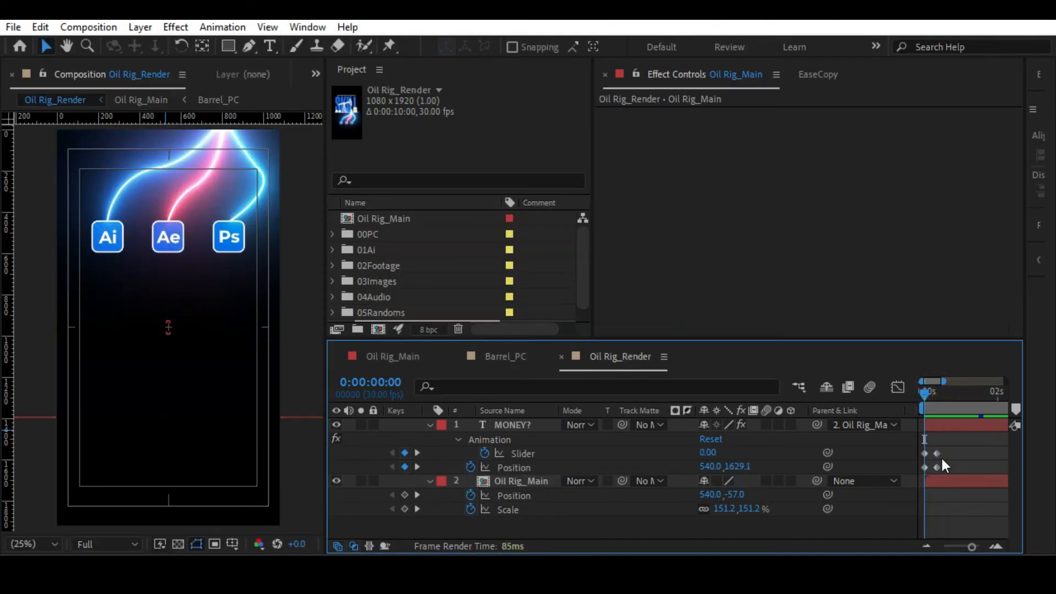
{"action": "left_click_drag", "start_coordinate": [926, 392], "coordinate": [936, 392]}
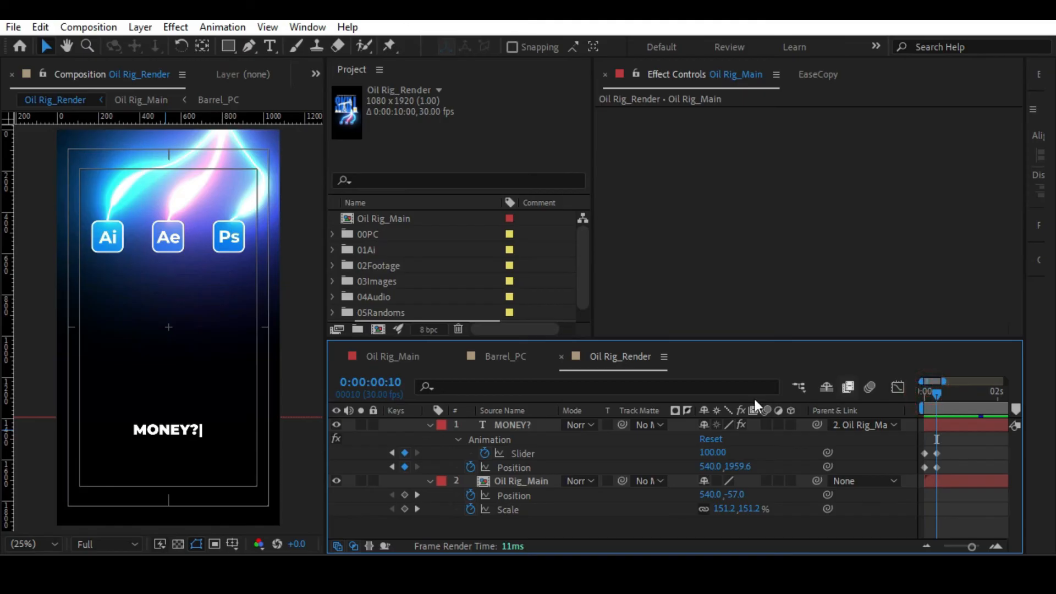
Remove the MONEY? text's Position keyframes from the first frame, keeping Position 540, 1629.1, and scrub through the rig move.
{"action": "left_click", "coordinate": [471, 468]}
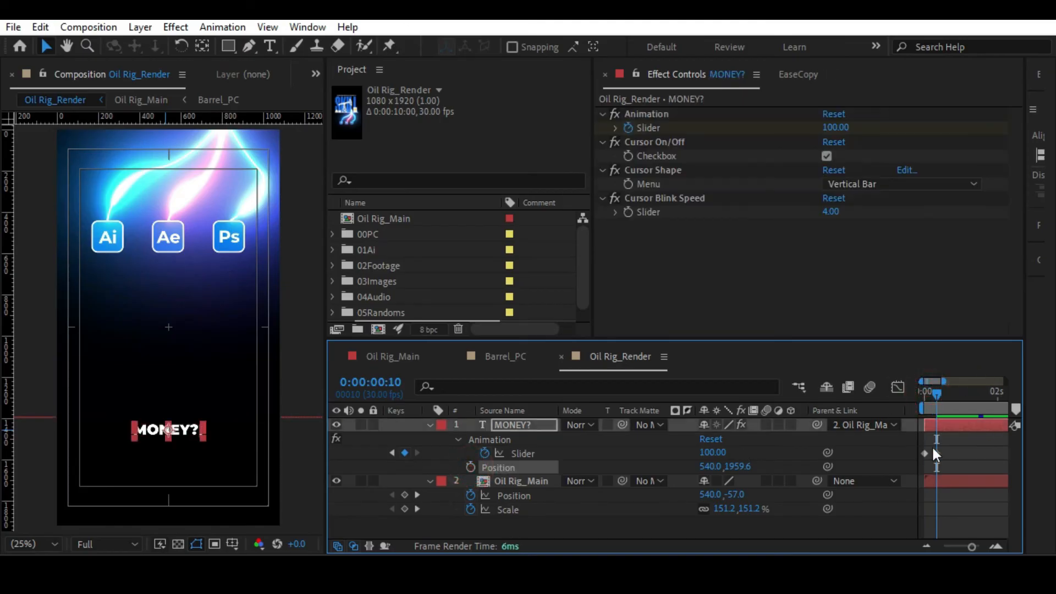
{"action": "key", "text": "ctrl+z"}
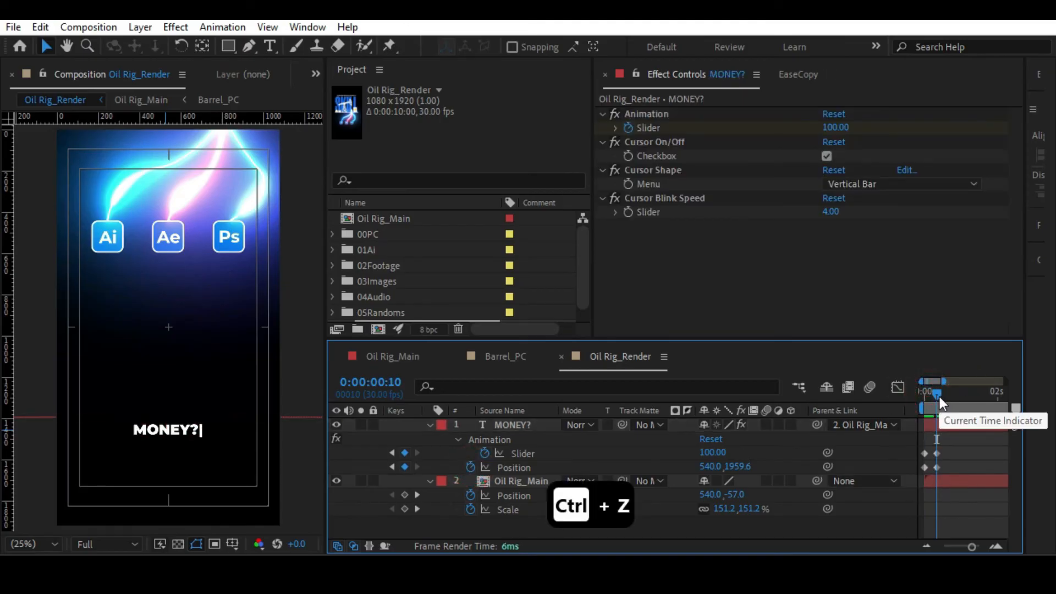
{"action": "left_click", "coordinate": [921, 392]}
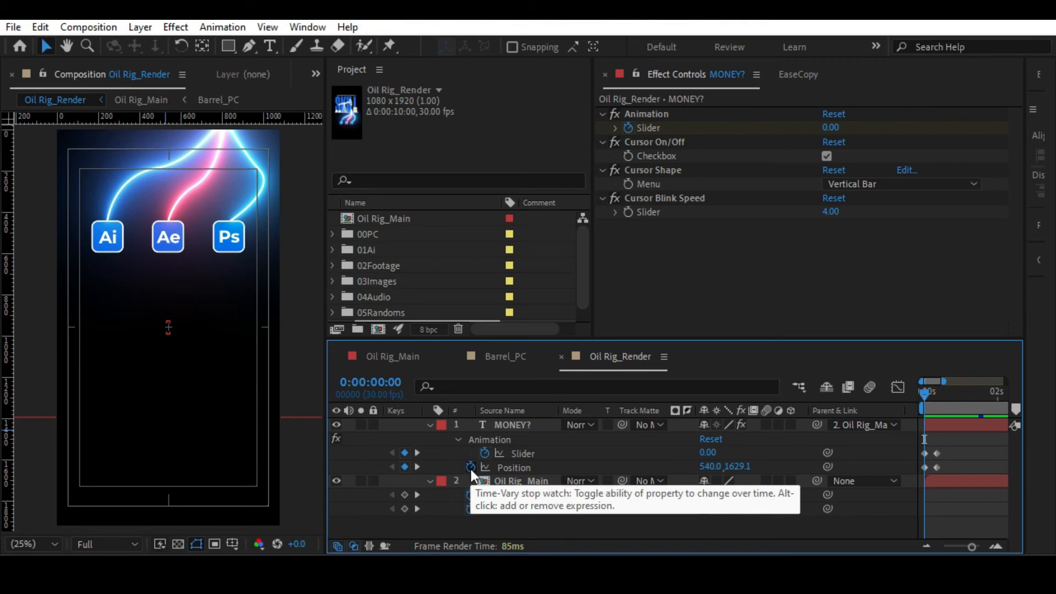
{"action": "left_click", "coordinate": [471, 467]}
{"action": "left_click", "coordinate": [931, 394]}
{"action": "left_click_drag", "start_coordinate": [931, 395], "coordinate": [980, 395]}
{"action": "left_click_drag", "start_coordinate": [971, 546], "coordinate": [956, 546]}
{"action": "left_click", "coordinate": [962, 395]}
{"action": "left_click_drag", "start_coordinate": [962, 395], "coordinate": [907, 389]}
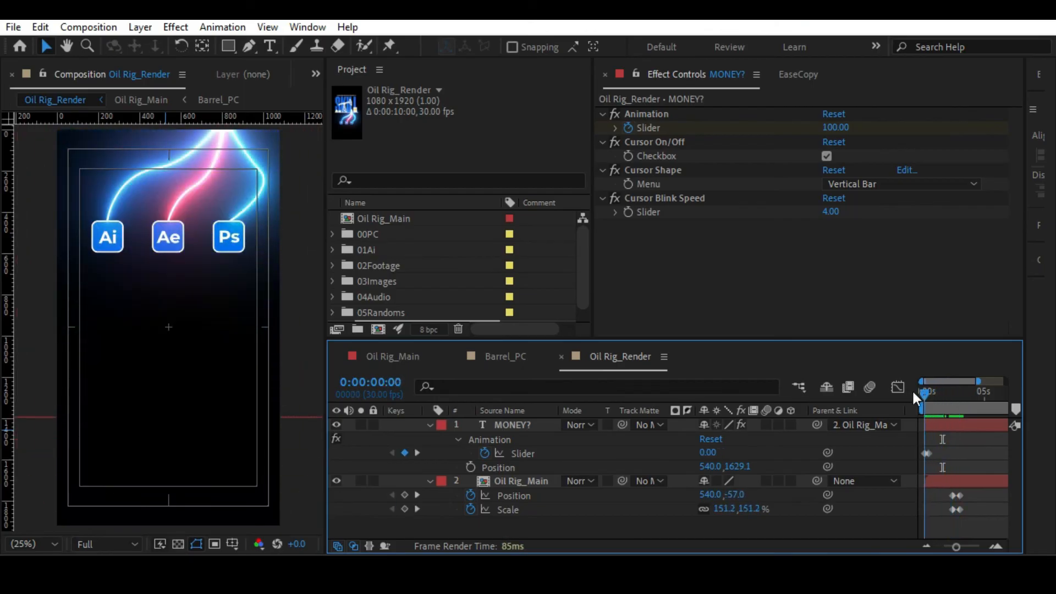
Place the end keyframe of the MONEY? Animation Slider at 0:00:00:20, collapse the layer's properties and preview from the start.
{"action": "left_click_drag", "start_coordinate": [956, 546], "coordinate": [972, 548]}
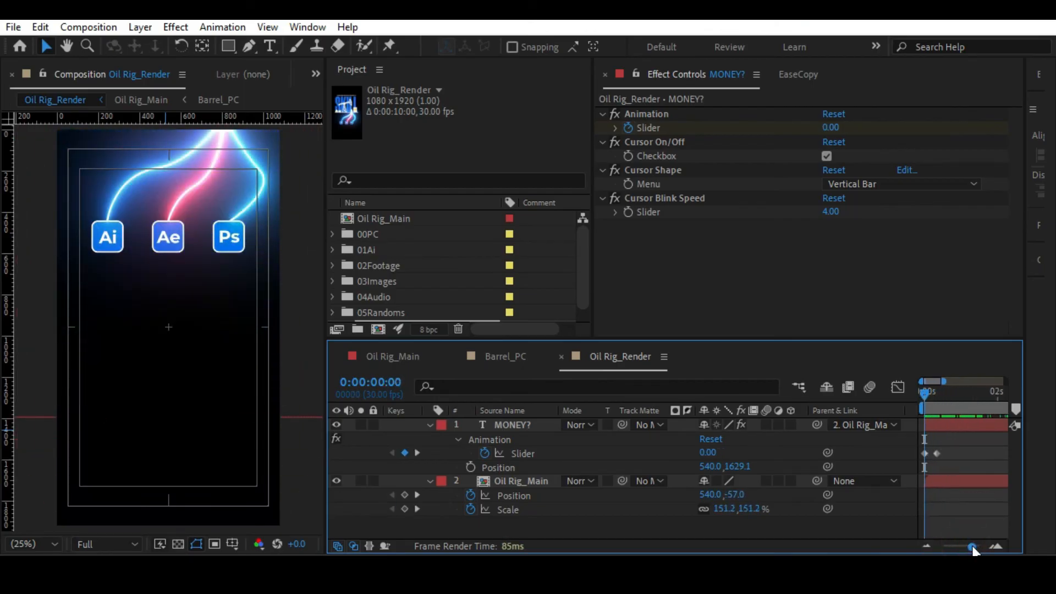
{"action": "key", "text": "shift+Page_Down"}
{"action": "key", "text": "shift+Page_Down"}
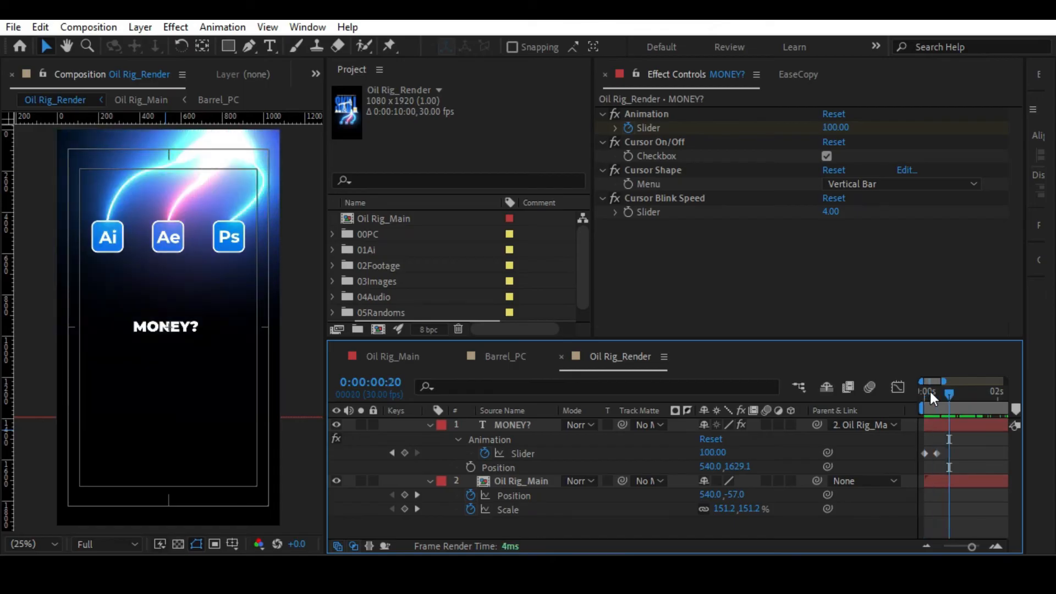
{"action": "left_click_drag", "start_coordinate": [937, 453], "coordinate": [949, 454]}
{"action": "left_click", "coordinate": [526, 427]}
{"action": "key", "text": "u"}
{"action": "key", "text": "space"}
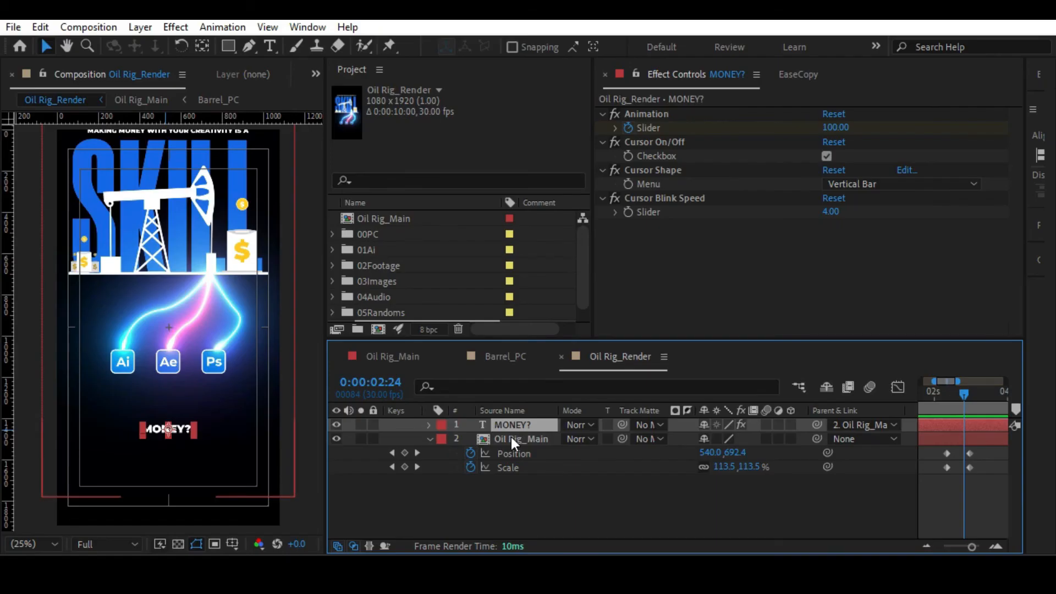
{"action": "key", "text": "Home"}
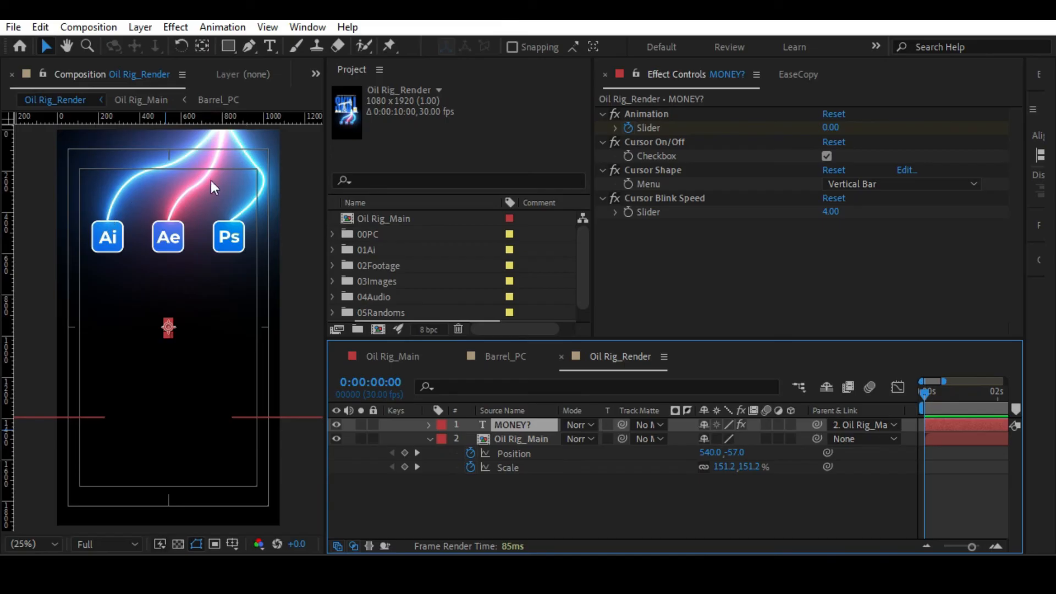
Open the Oil Rig_Main composition, unlock layers Saber_PS_PC through Oil Rig_PC and select the Saber layer.
{"action": "double_click", "coordinate": [510, 440]}
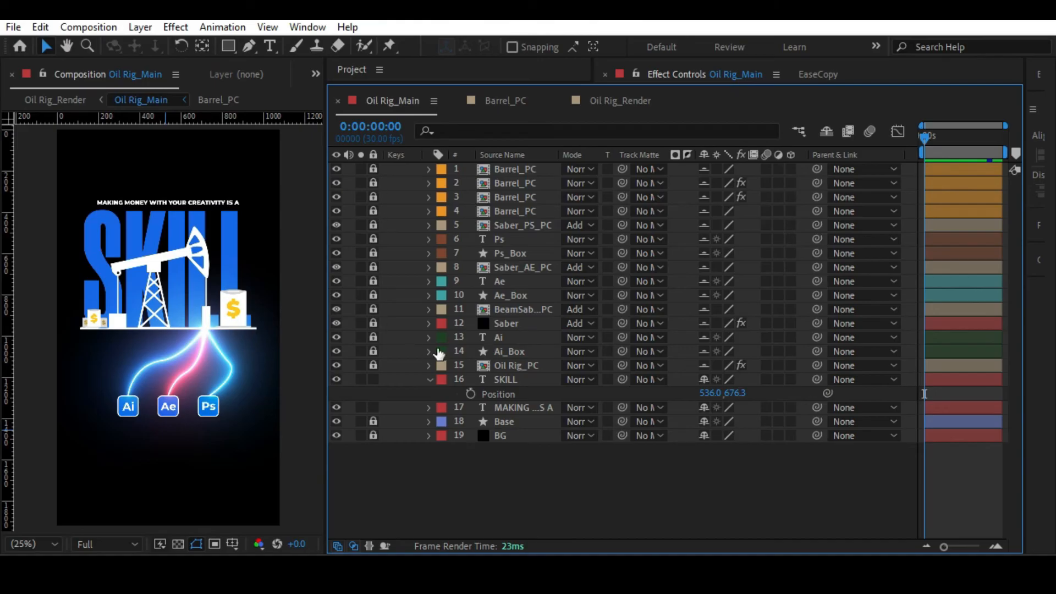
{"action": "left_click_drag", "start_coordinate": [374, 361], "coordinate": [373, 227]}
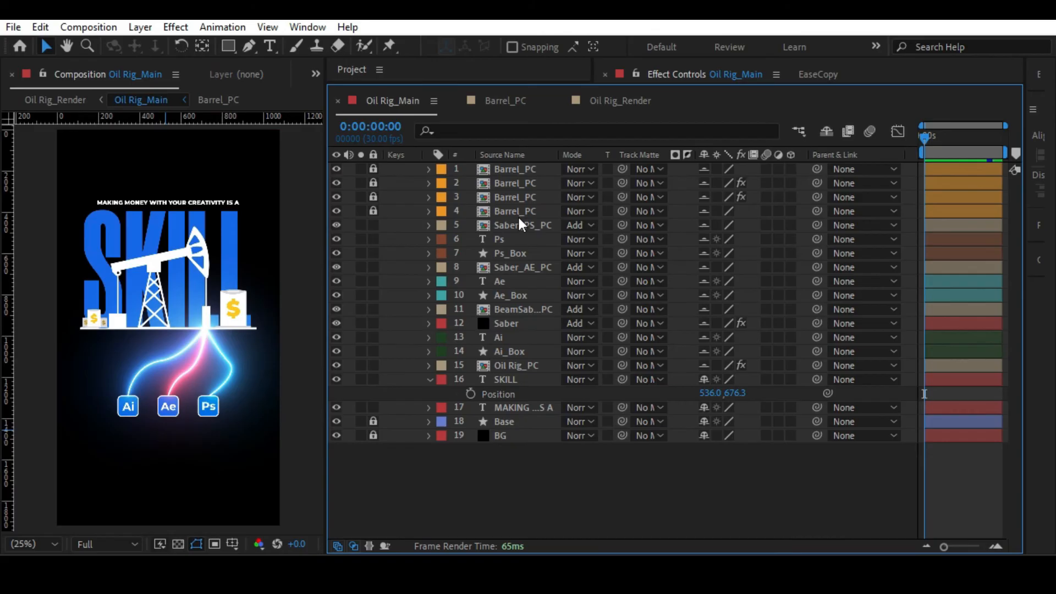
{"action": "left_click", "coordinate": [513, 311]}
{"action": "left_click", "coordinate": [513, 322]}
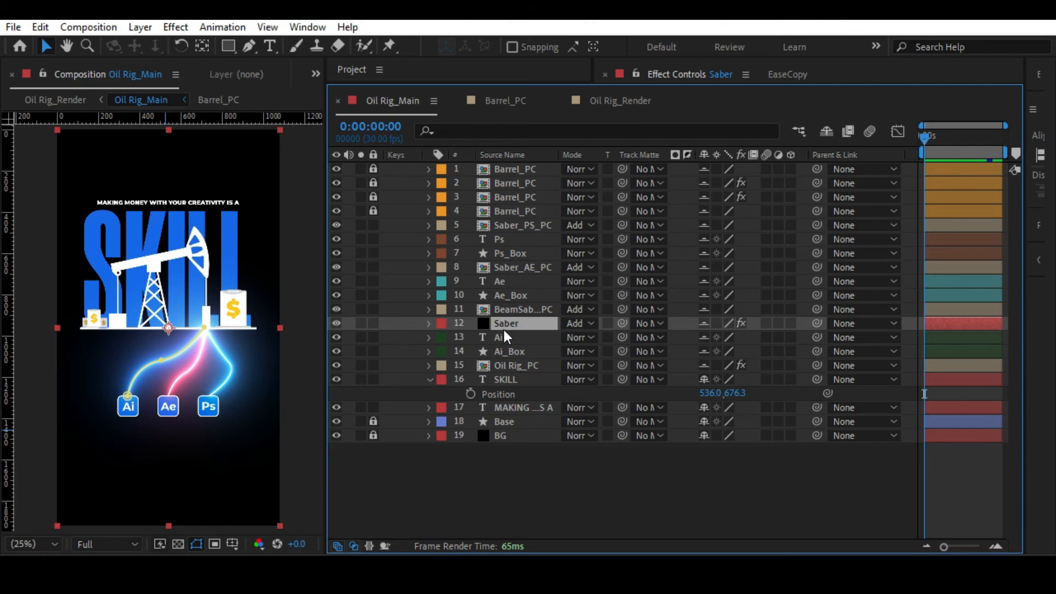
{"action": "left_click", "coordinate": [626, 100]}
{"action": "left_click", "coordinate": [501, 97]}
{"action": "left_click", "coordinate": [400, 101]}
Test the Saber layer's End Offset at 0%, restore it to 100% and return to the Oil Rig_Render composition.
{"action": "left_click_drag", "start_coordinate": [667, 84], "coordinate": [664, 376]}
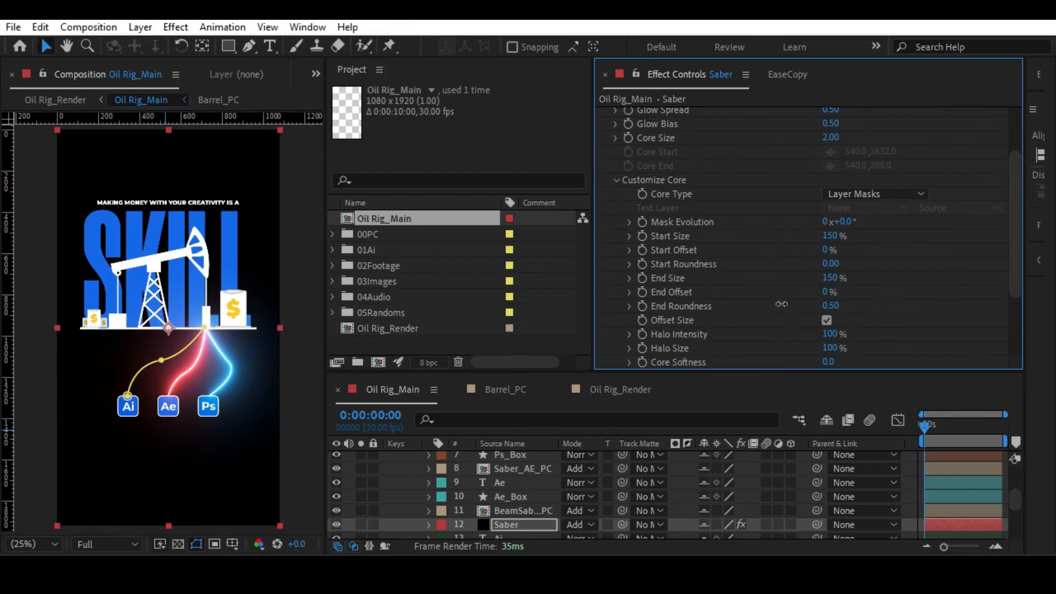
{"action": "left_click_drag", "start_coordinate": [826, 292], "coordinate": [878, 288]}
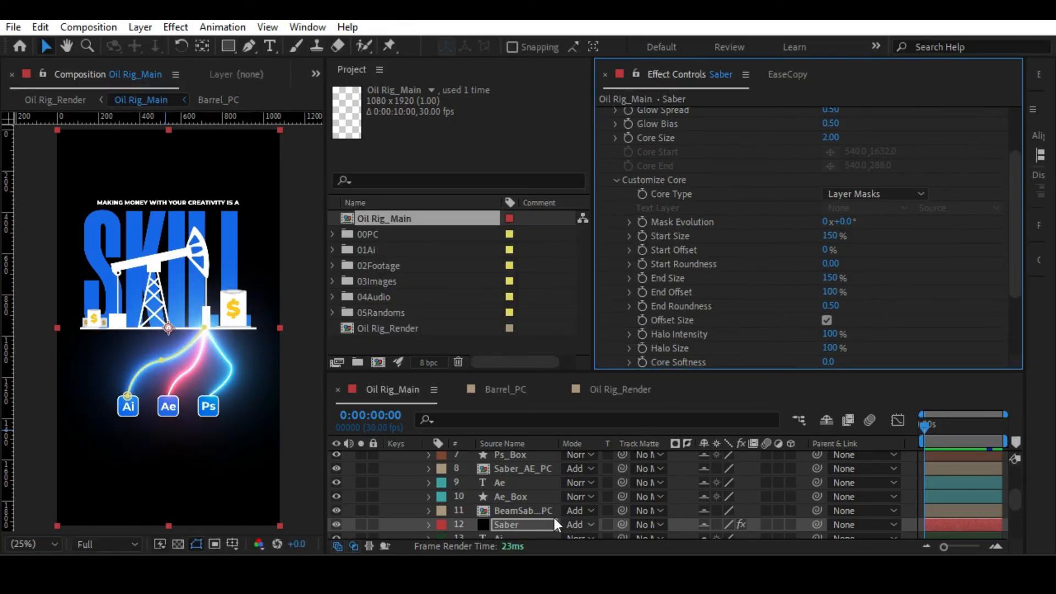
{"action": "left_click_drag", "start_coordinate": [603, 373], "coordinate": [607, 354]}
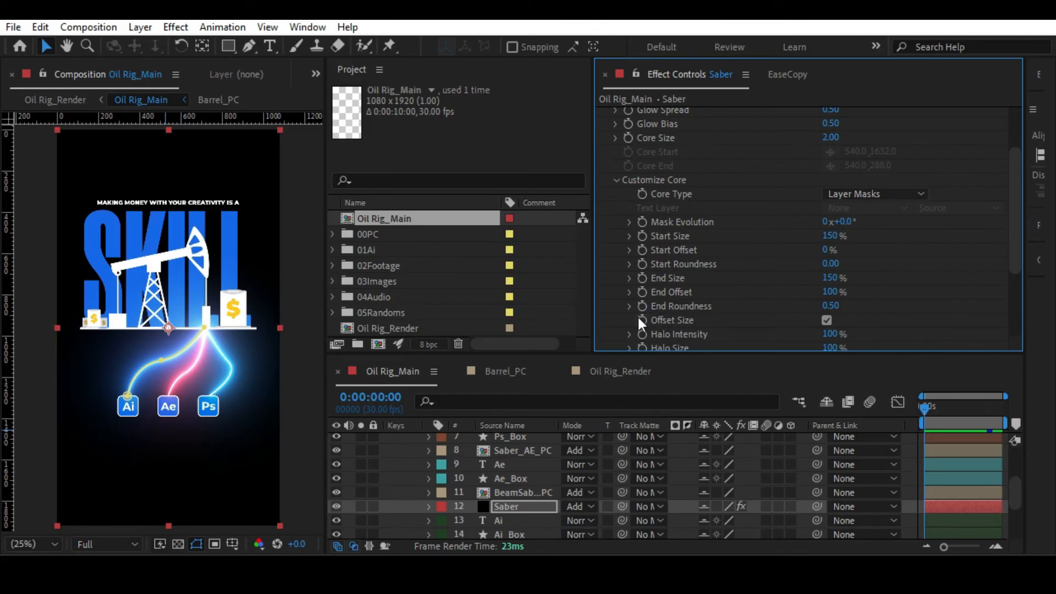
{"action": "left_click", "coordinate": [619, 371]}
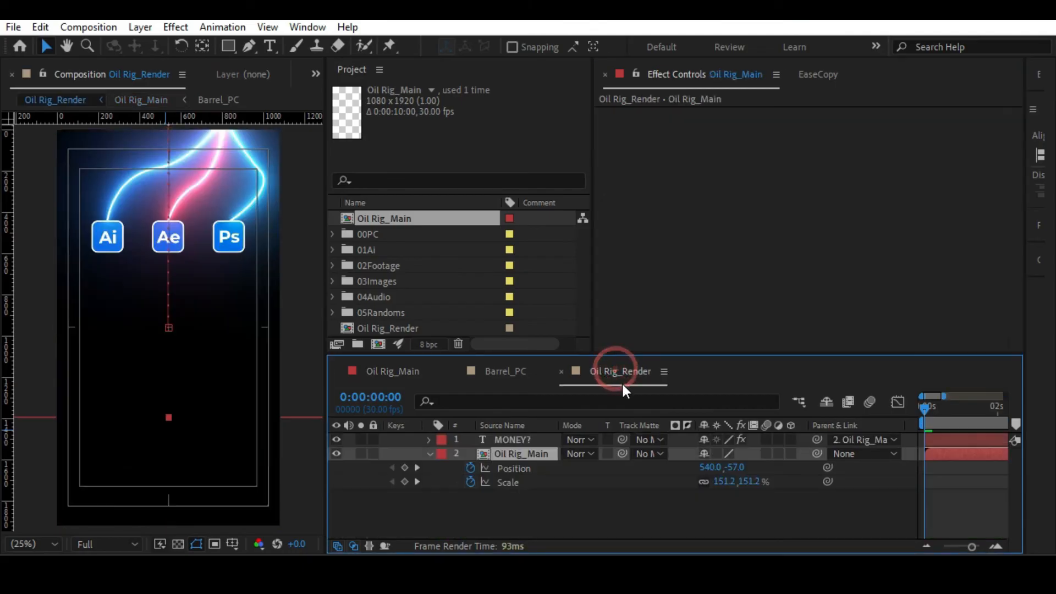
In the Oil Rig_Main composition, start keyframing the Saber layer's End Offset at 100% on the first frame and reveal its keyframe.
{"action": "left_click", "coordinate": [393, 371]}
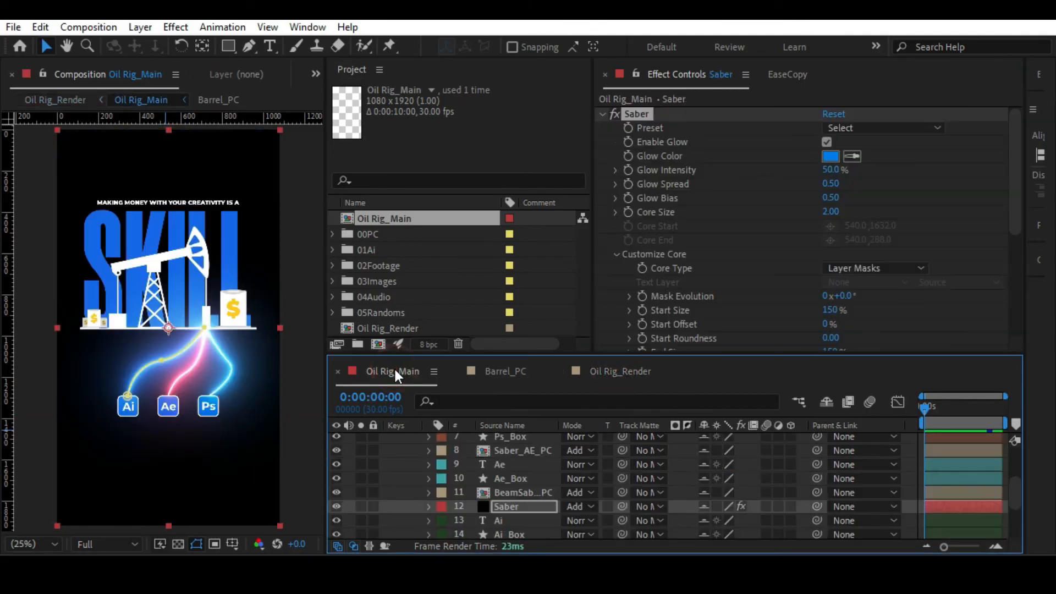
{"action": "scroll", "coordinate": [641, 306], "scroll_direction": "down", "scroll_amount": 4}
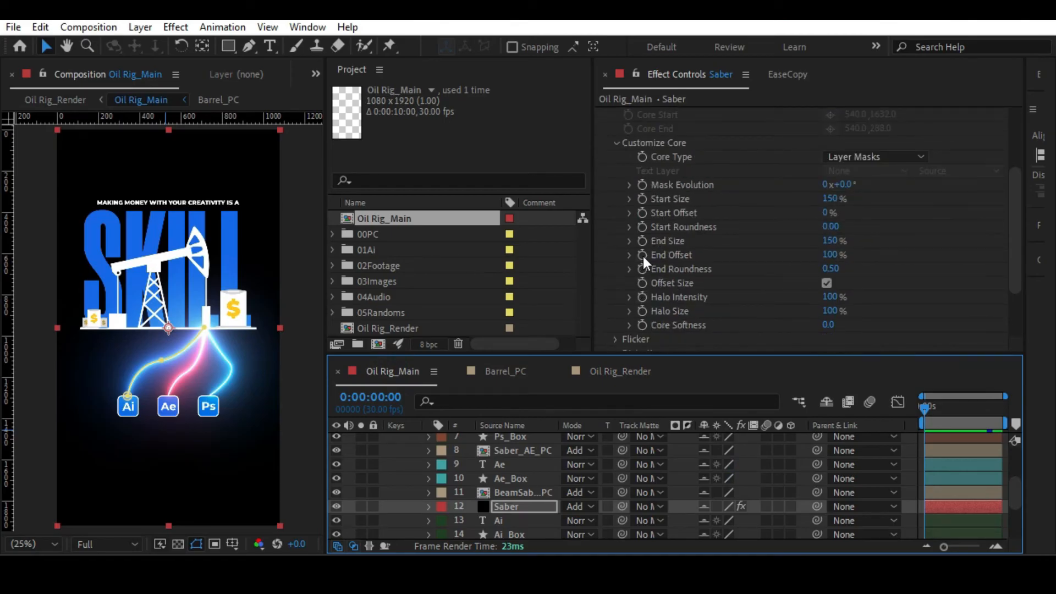
{"action": "left_click", "coordinate": [641, 255]}
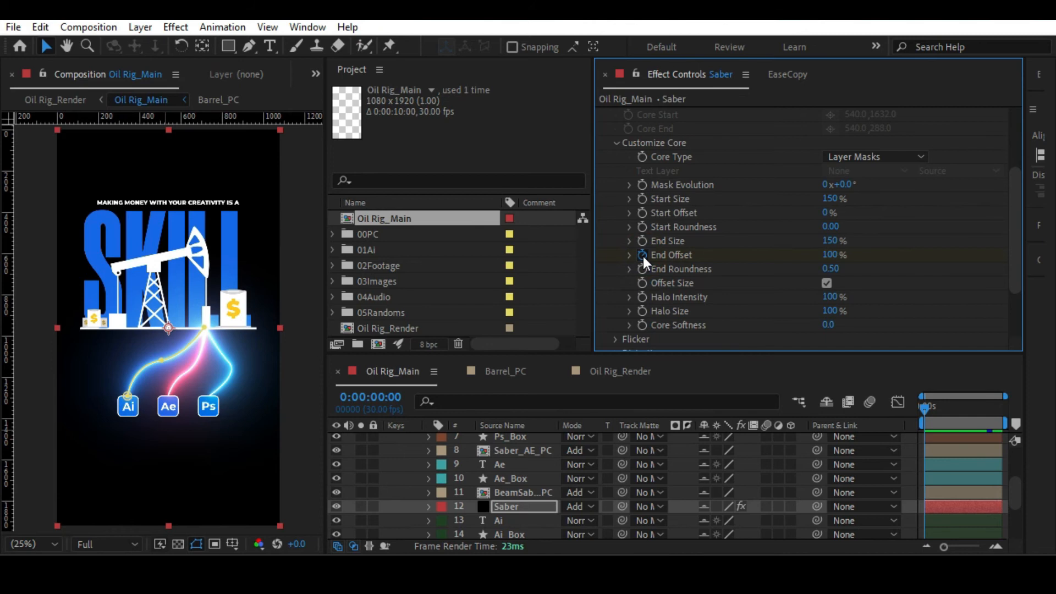
{"action": "key", "text": "u"}
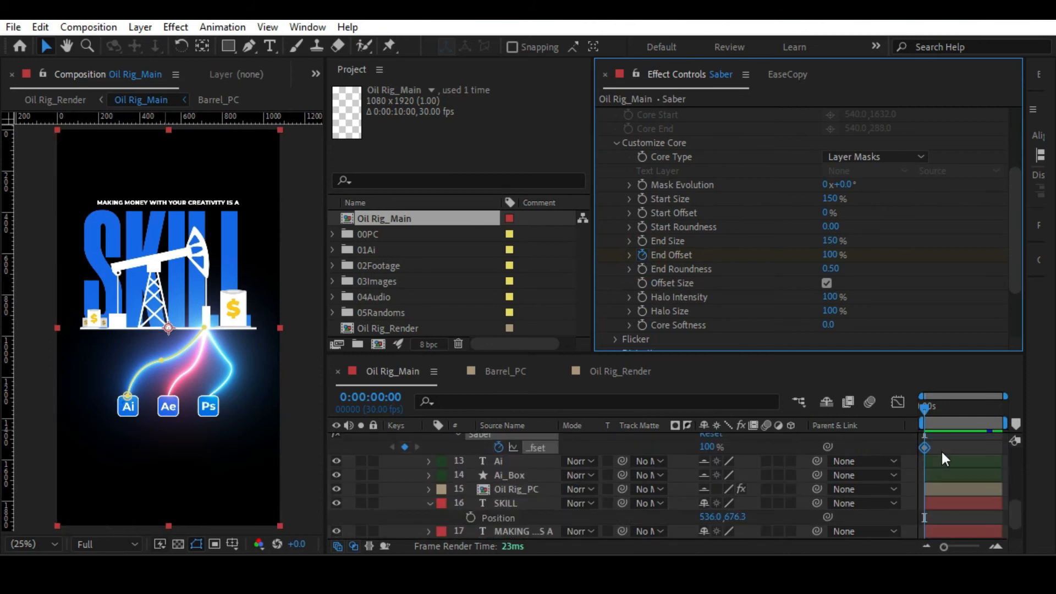
{"action": "scroll", "coordinate": [941, 449], "scroll_direction": "up", "scroll_amount": 2}
{"action": "left_click", "coordinate": [946, 483]}
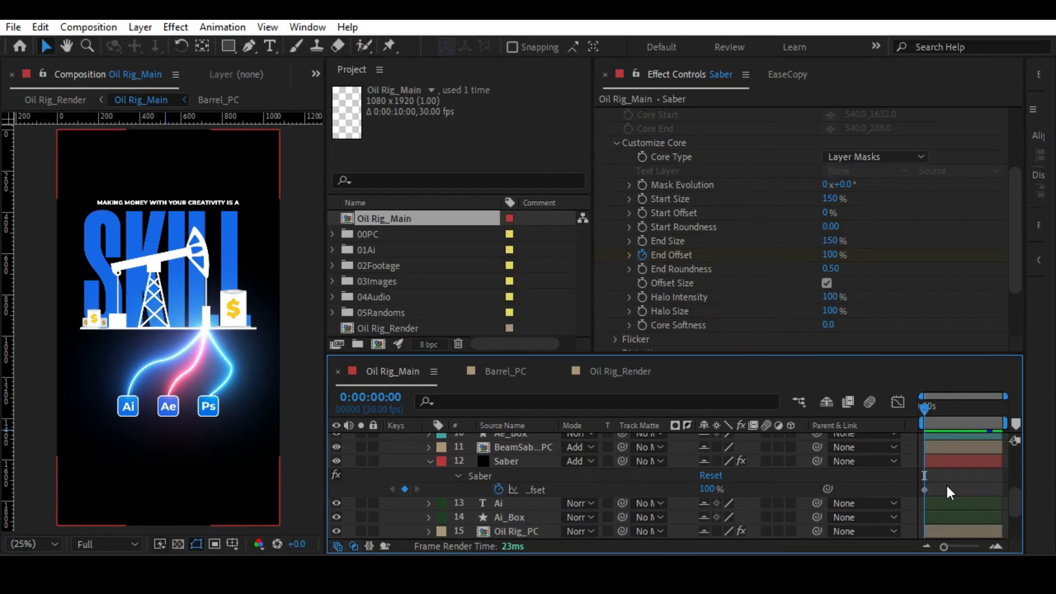
Add a 0% End Offset keyframe to the Saber layer at 0:00:00:10, and time-reverse its two keyframes.
{"action": "key", "text": "shift+Page_Down"}
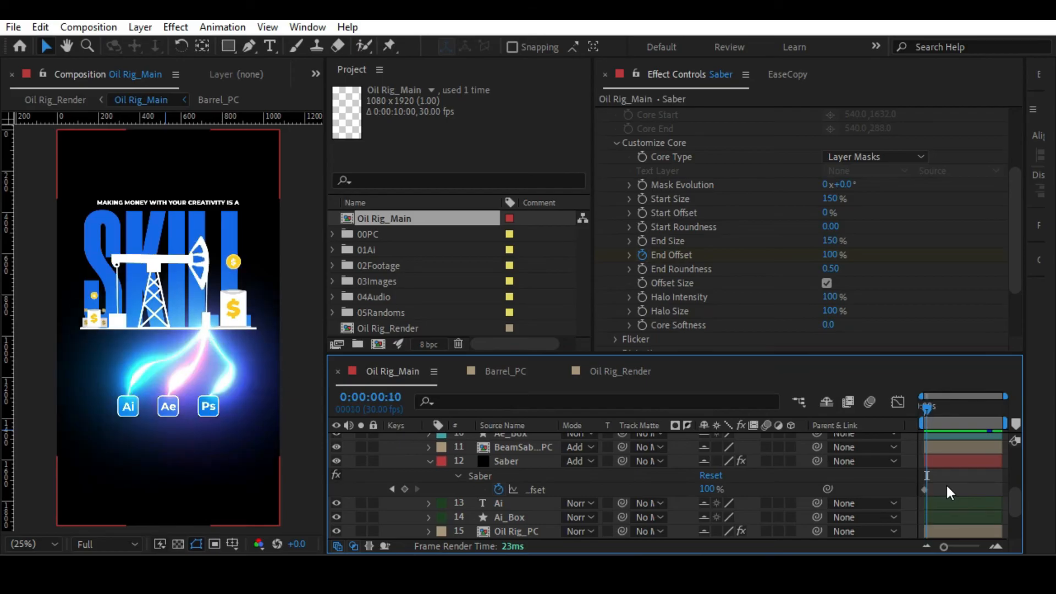
{"action": "left_click_drag", "start_coordinate": [943, 547], "coordinate": [972, 547]}
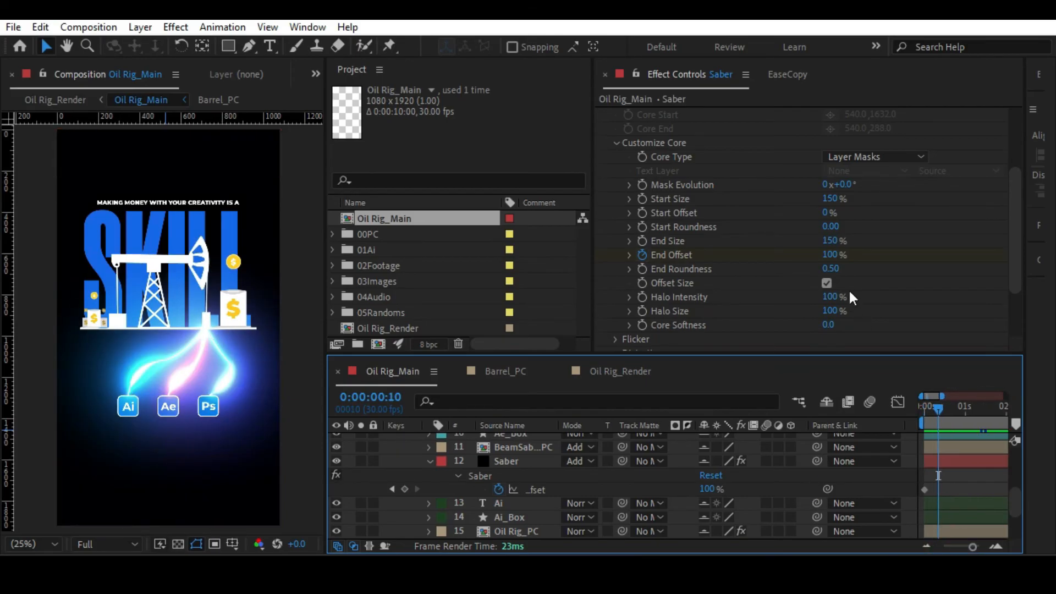
{"action": "left_click_drag", "start_coordinate": [833, 256], "coordinate": [775, 254]}
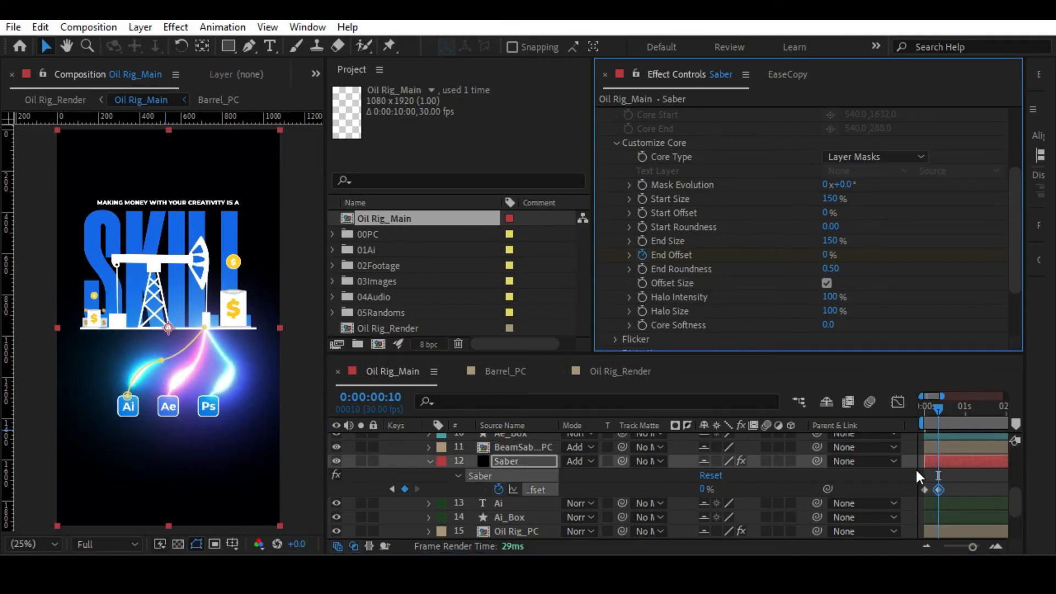
{"action": "right_click", "coordinate": [923, 490]}
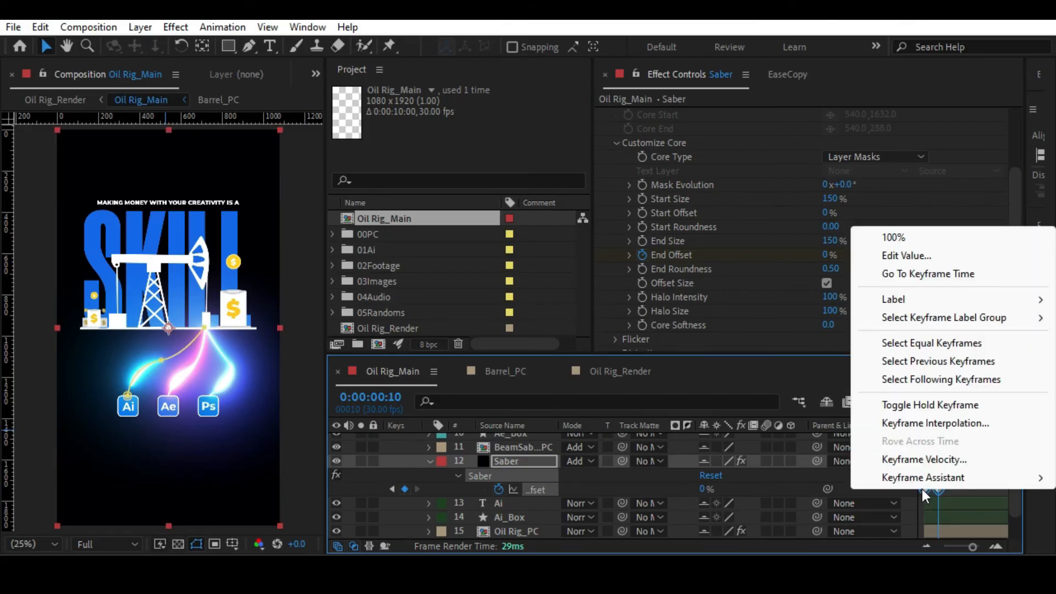
{"action": "mouse_move", "coordinate": [935, 477]}
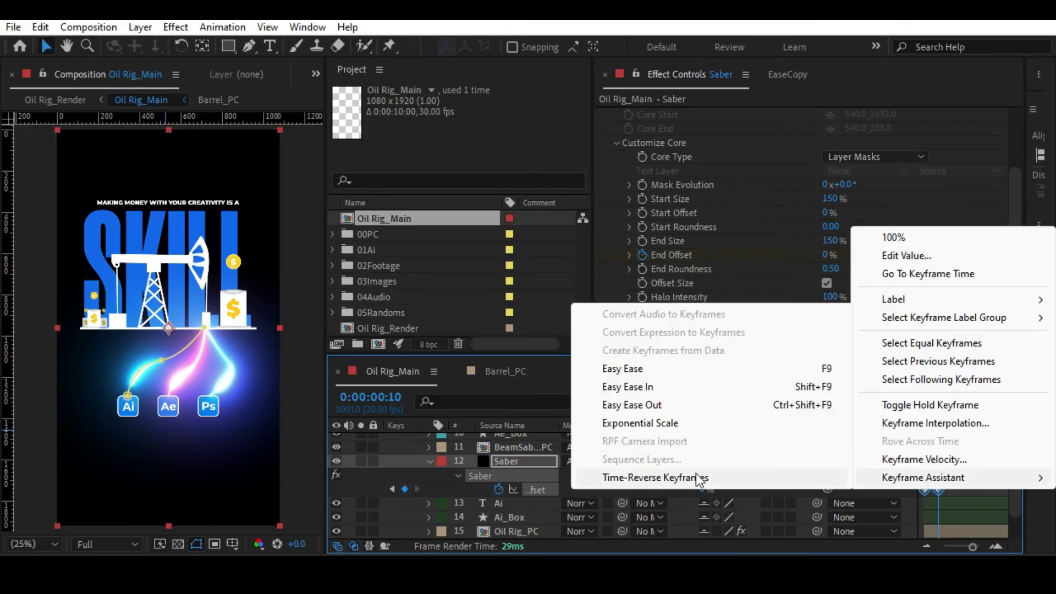
{"action": "left_click", "coordinate": [654, 477]}
{"action": "left_click", "coordinate": [949, 482]}
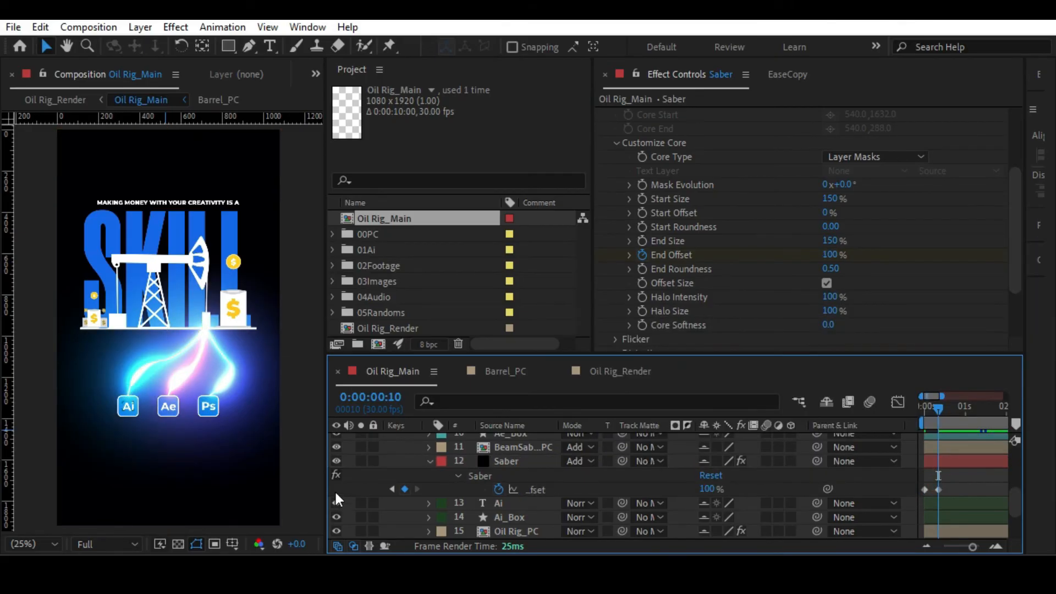
Solo the Saber layer and move its second End Offset keyframe to 0:00:00:15.
{"action": "left_click", "coordinate": [359, 460]}
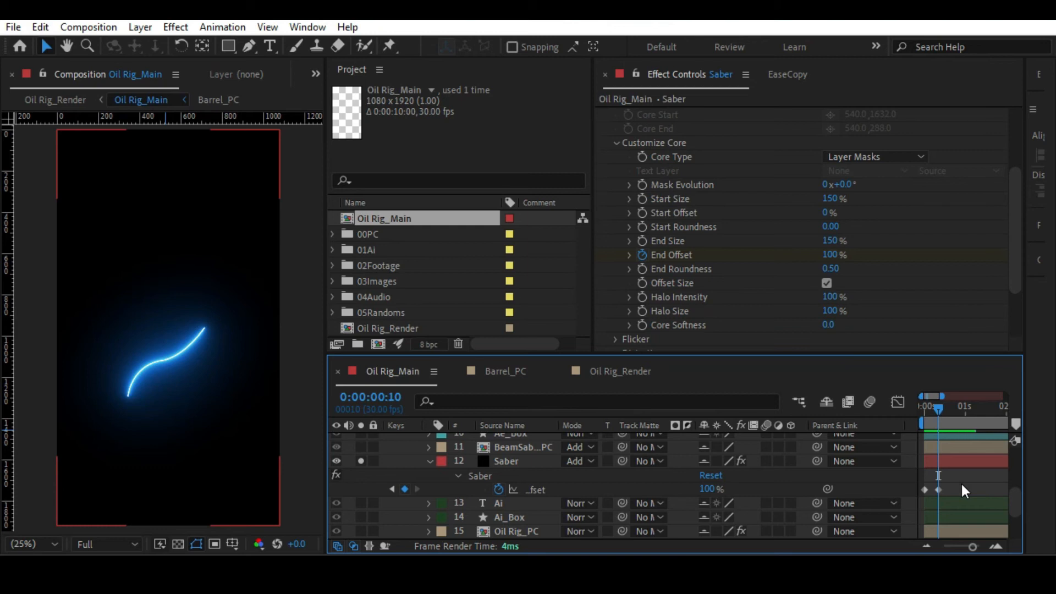
{"action": "key", "text": "Page_Down"}
{"action": "key", "text": "Page_Up"}
{"action": "key", "text": "Page_Down"}
{"action": "key", "text": "Page_Down"}
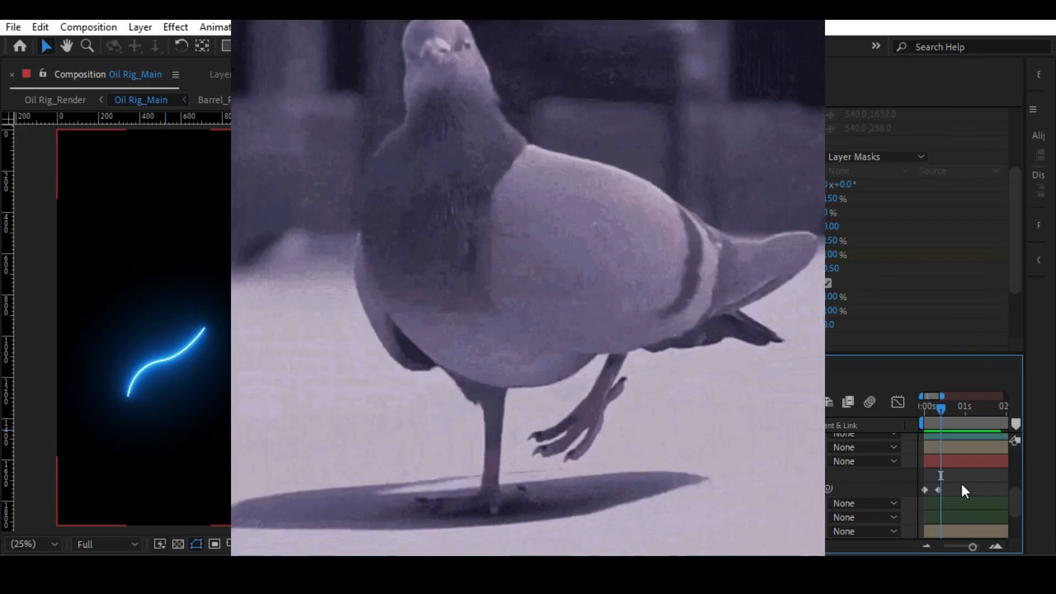
{"action": "key", "text": "Page_Down"}
{"action": "key", "text": "Page_Down"}
{"action": "key", "text": "Page_Down"}
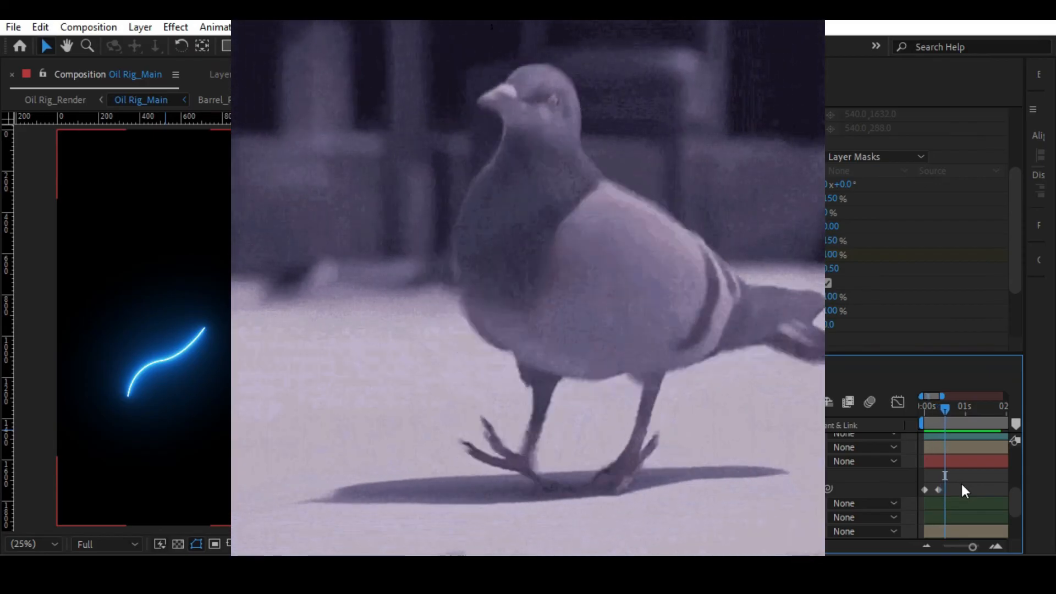
{"action": "key", "text": "Page_Down"}
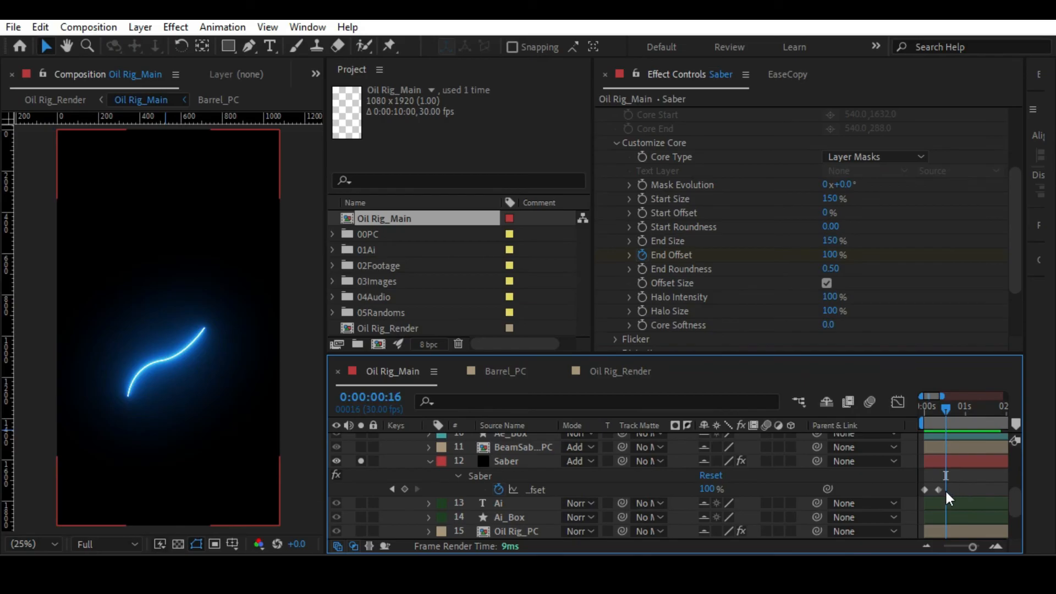
{"action": "left_click_drag", "start_coordinate": [972, 546], "coordinate": [980, 546]}
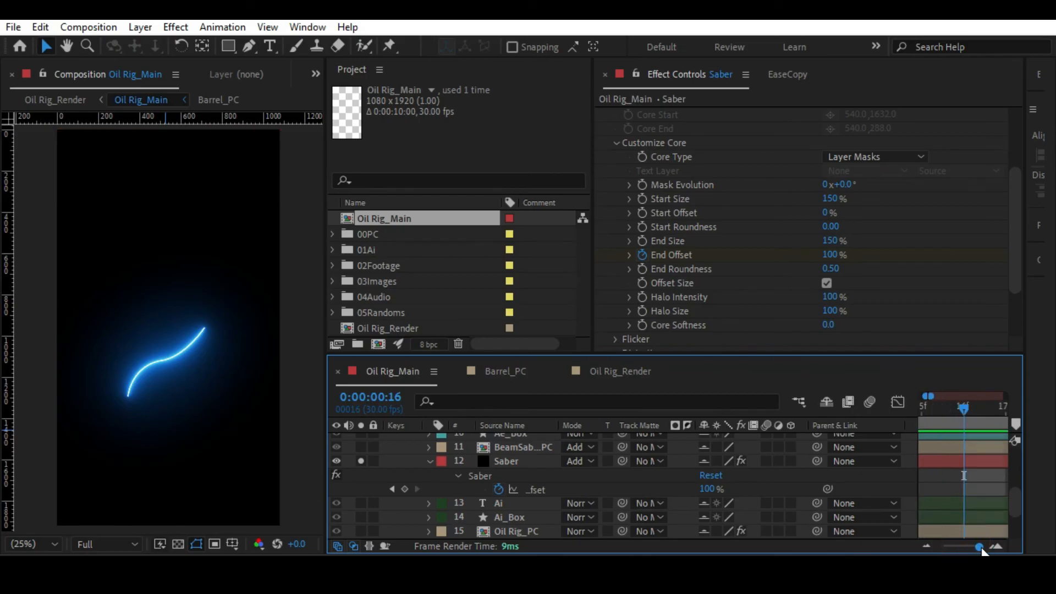
{"action": "key", "text": "Page_Up"}
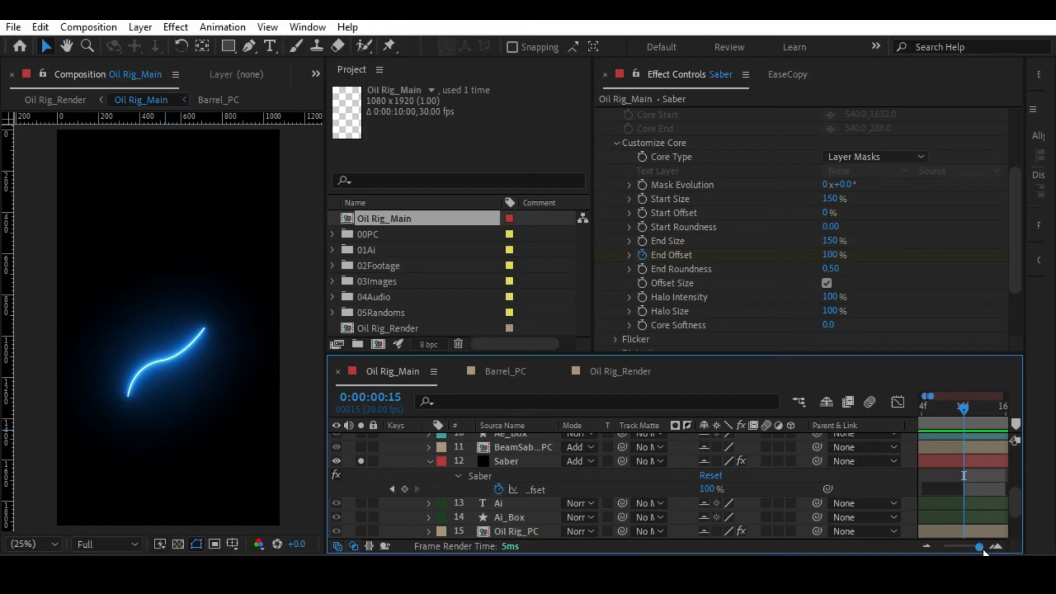
{"action": "left_click_drag", "start_coordinate": [980, 547], "coordinate": [972, 547]}
{"action": "left_click", "coordinate": [939, 488]}
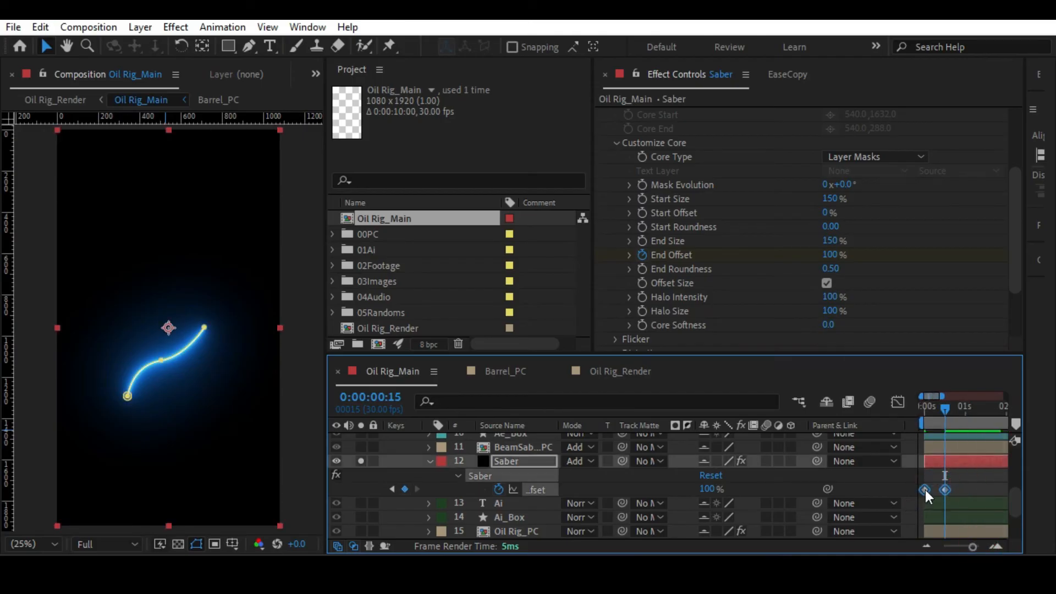
Apply Easy Ease to both End Offset keyframes of the Saber layer and show their speed graph.
{"action": "right_click", "coordinate": [925, 489]}
{"action": "mouse_move", "coordinate": [928, 478]}
{"action": "left_click", "coordinate": [649, 368]}
{"action": "left_click", "coordinate": [896, 403]}
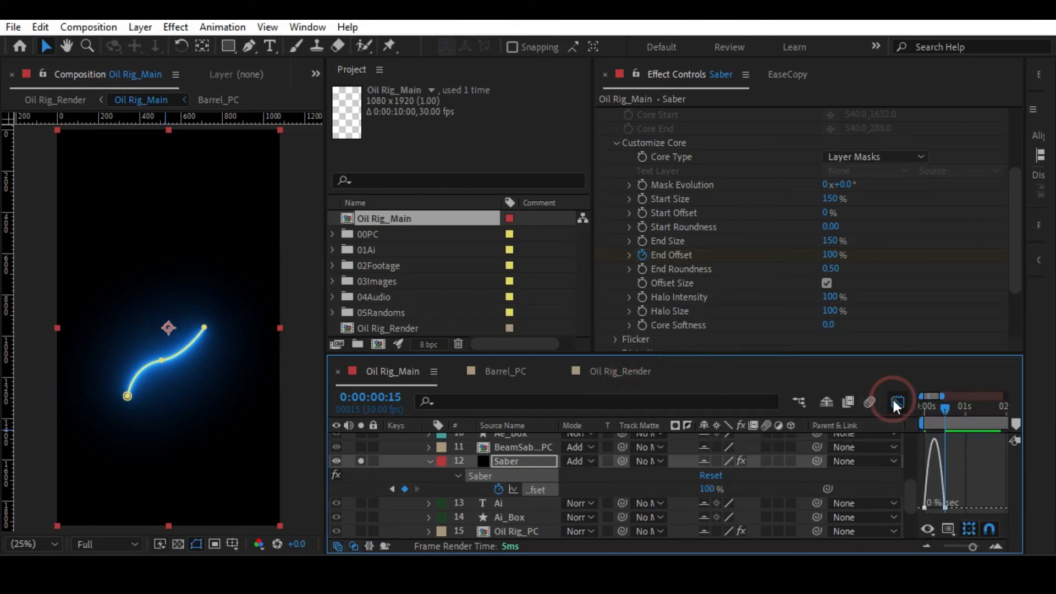
Try skewing the End Offset speed curve so it peaks near the second keyframe, and preview the beam from the start.
{"action": "left_click", "coordinate": [944, 507]}
{"action": "left_click_drag", "start_coordinate": [929, 508], "coordinate": [936, 507]}
{"action": "left_click", "coordinate": [920, 410]}
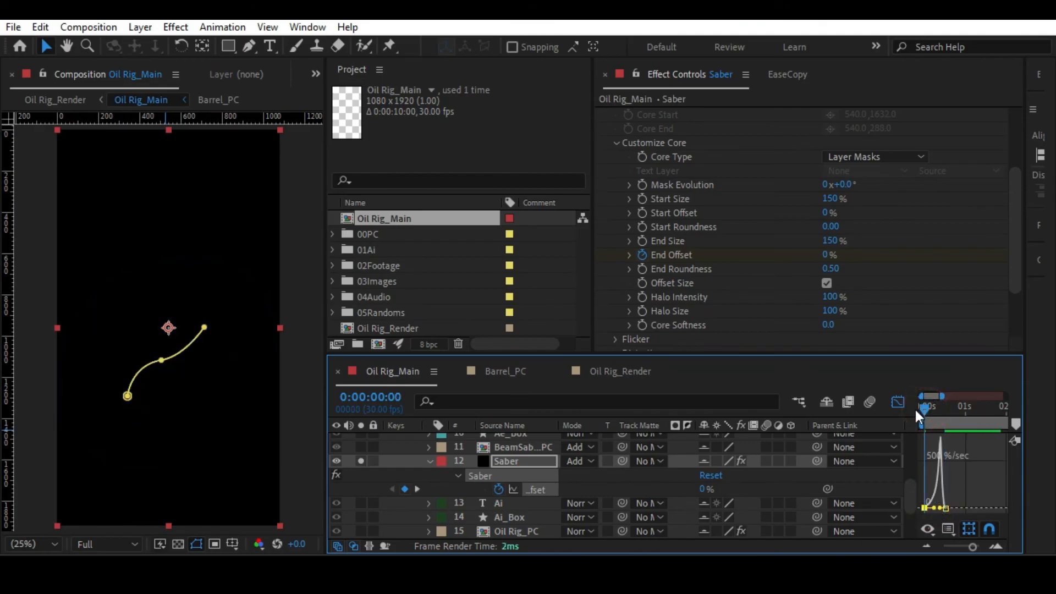
{"action": "key", "text": "space"}
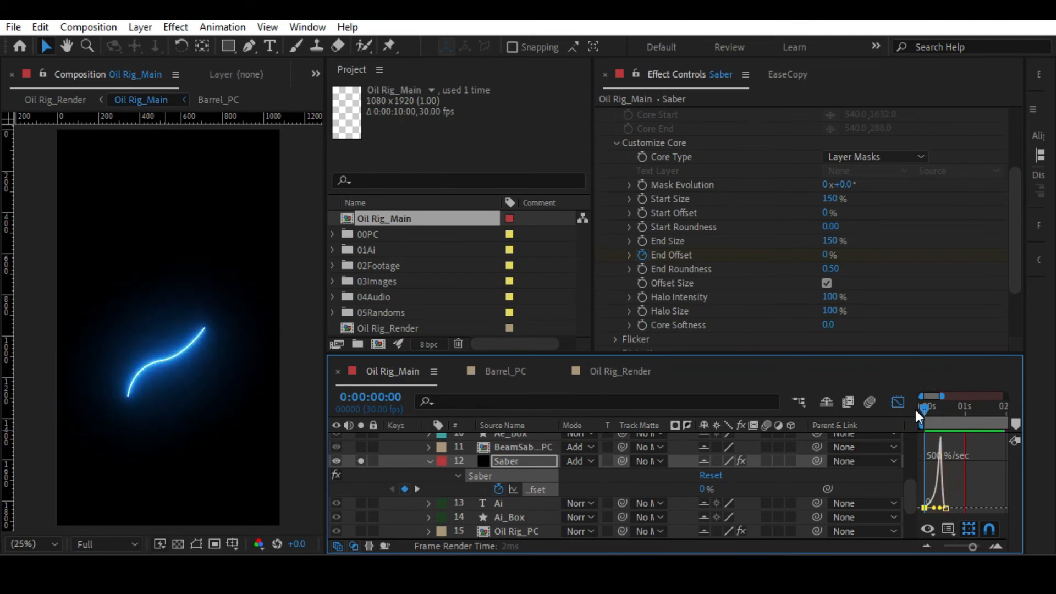
{"action": "key", "text": "space"}
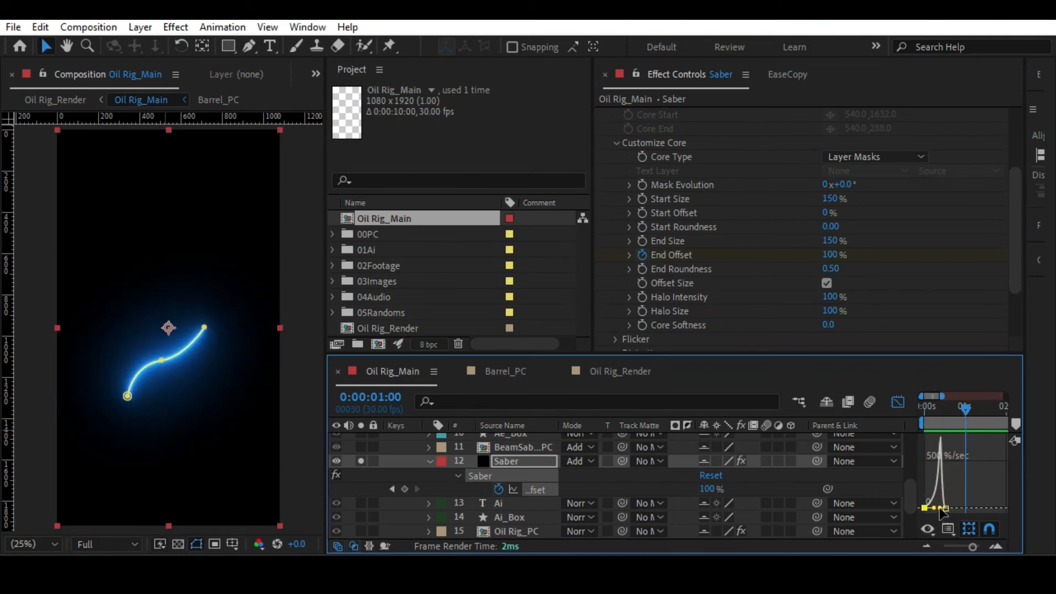
Reapply Easy Ease to both End Offset keyframes and reopen their speed graph.
{"action": "key", "text": "shift+F3"}
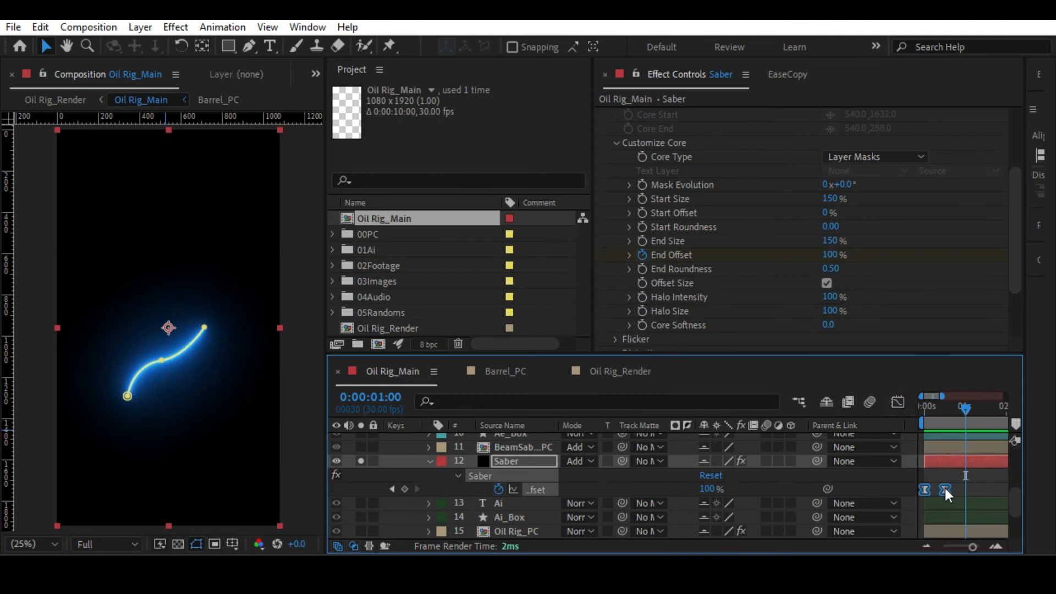
{"action": "right_click", "coordinate": [945, 487]}
{"action": "mouse_move", "coordinate": [915, 474]}
{"action": "left_click", "coordinate": [643, 373]}
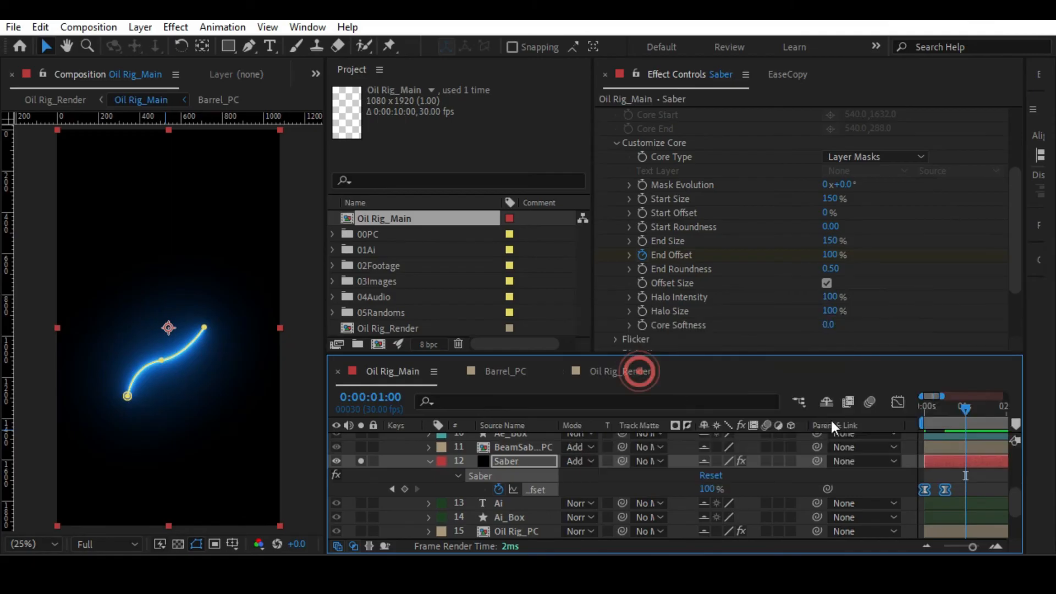
{"action": "left_click", "coordinate": [896, 403]}
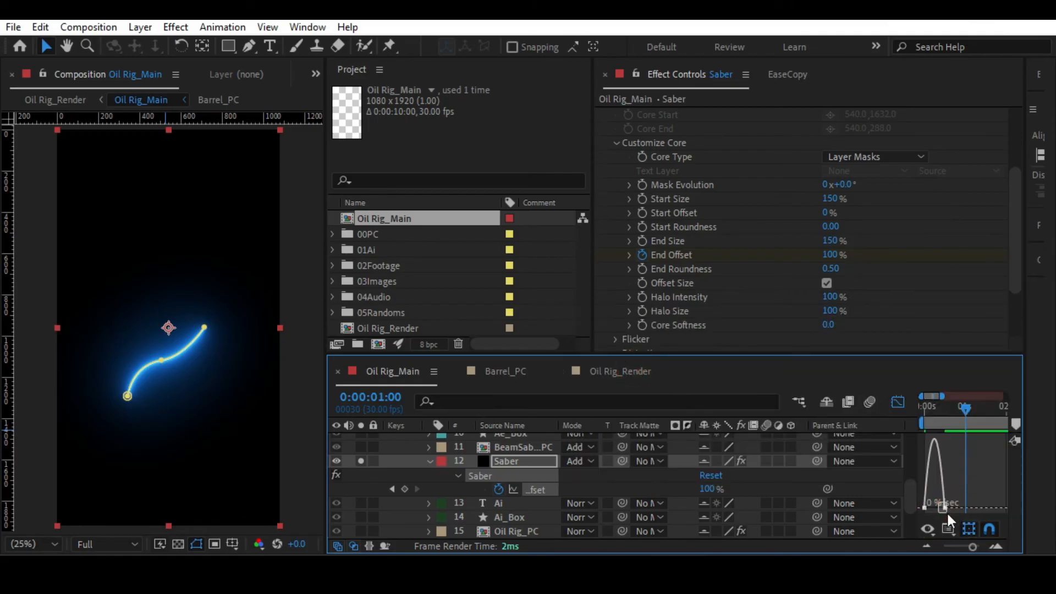
Strengthen the easing at both ends of the End Offset speed curve and preview the Saber beam.
{"action": "left_click_drag", "start_coordinate": [972, 547], "coordinate": [974, 547]}
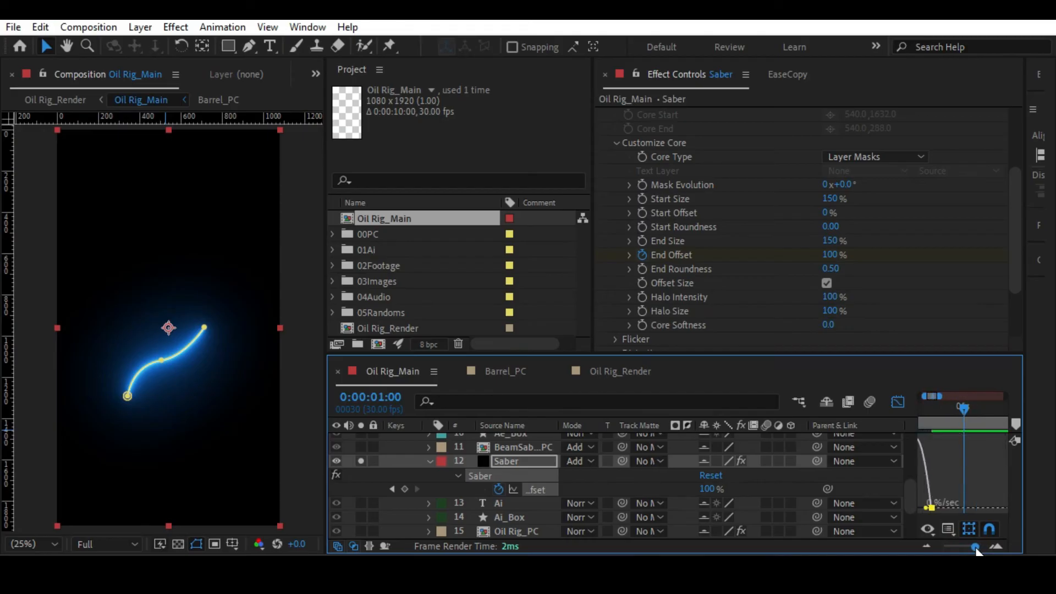
{"action": "left_click_drag", "start_coordinate": [946, 484], "coordinate": [946, 508]}
{"action": "left_click", "coordinate": [965, 475]}
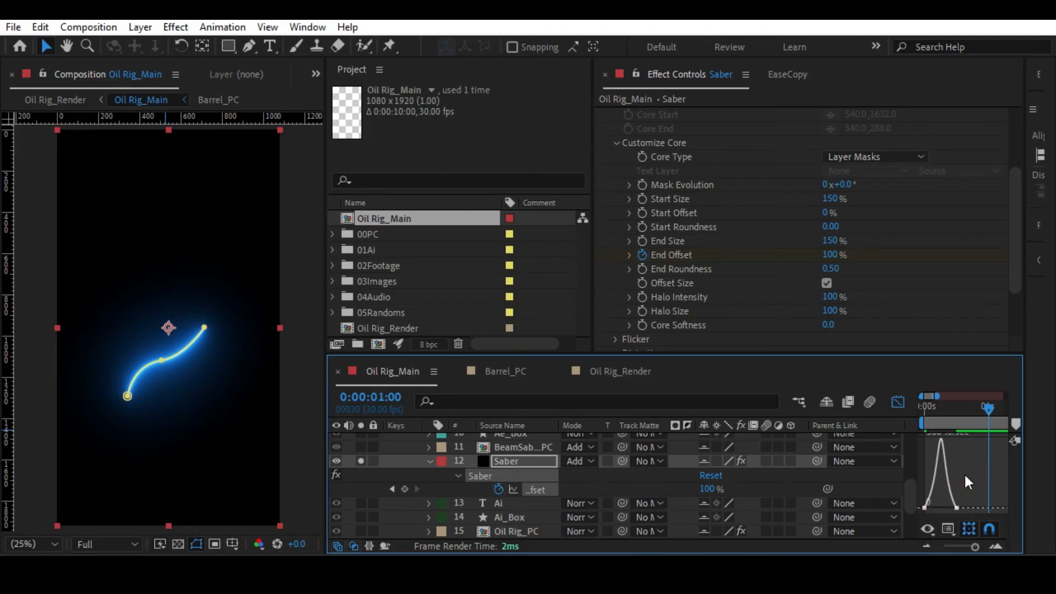
{"action": "key", "text": "space"}
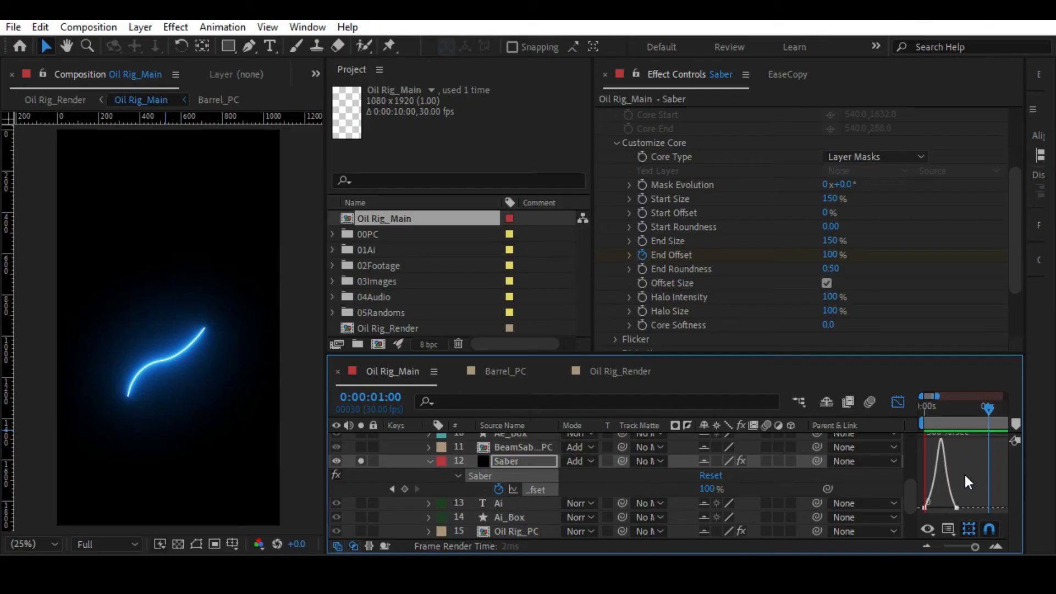
{"action": "left_click", "coordinate": [964, 473]}
Leave the speed graph and copy both End Offset keyframes of the Saber layer.
{"action": "left_click", "coordinate": [954, 548]}
{"action": "left_click", "coordinate": [678, 255]}
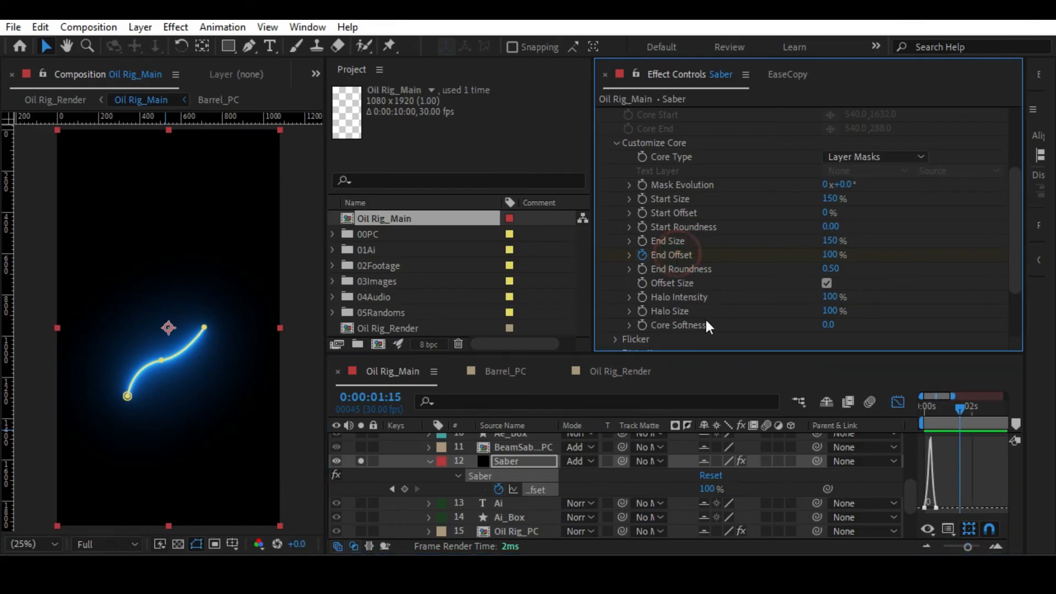
{"action": "left_click", "coordinate": [896, 401]}
{"action": "left_click_drag", "start_coordinate": [941, 479], "coordinate": [912, 498]}
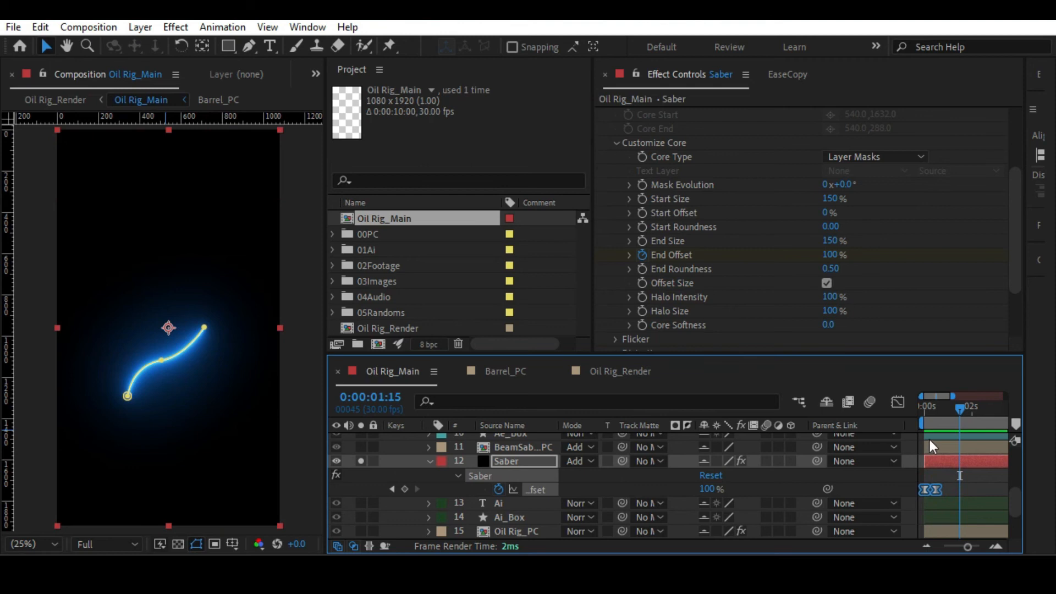
{"action": "key", "text": "ctrl+c"}
Solo the BeamSaber_Ai_PC layer together with the Saber layer, and scrub from the first frame to 0:00:00:15.
{"action": "left_click_drag", "start_coordinate": [932, 411], "coordinate": [912, 408]}
{"action": "scroll", "coordinate": [531, 457], "scroll_direction": "up", "scroll_amount": 1}
{"action": "left_click", "coordinate": [521, 489]}
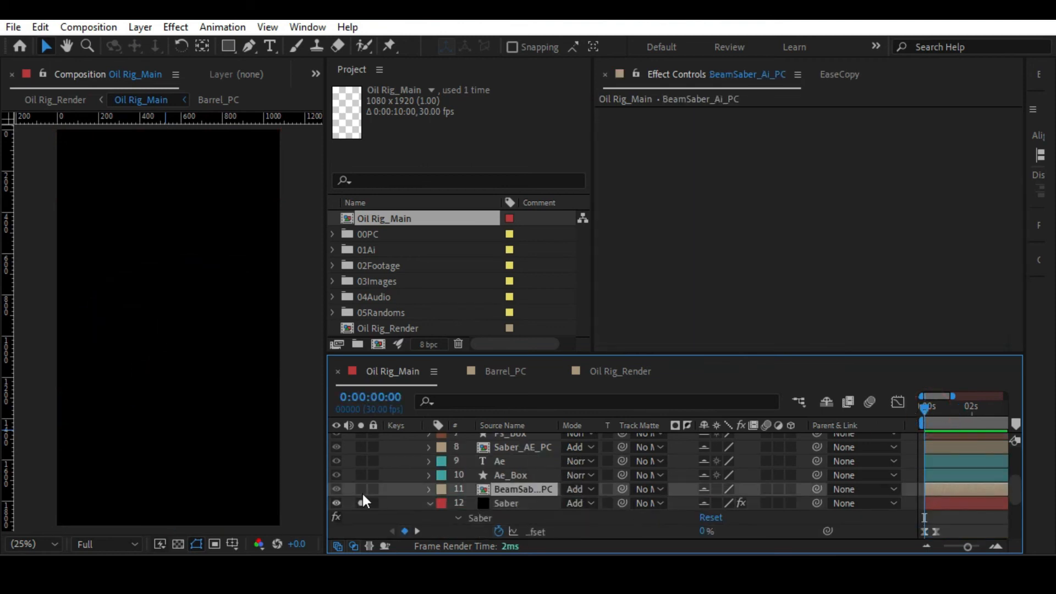
{"action": "left_click", "coordinate": [361, 503]}
{"action": "left_click", "coordinate": [361, 489]}
{"action": "mouse_move", "coordinate": [925, 407]}
{"action": "left_mouse_down"}
{"action": "mouse_move", "coordinate": [935, 408]}
{"action": "mouse_move", "coordinate": [912, 414]}
{"action": "mouse_move", "coordinate": [935, 417]}
{"action": "left_mouse_up"}
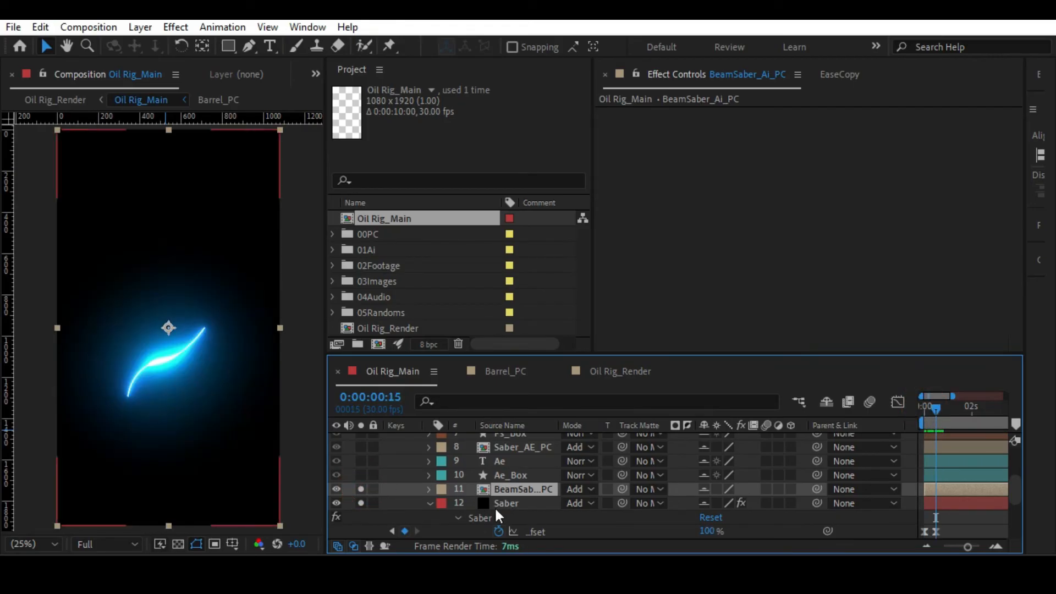
Shift the BeamSaber_Ai_PC layer in time so that it starts at 0:00:00:15.
{"action": "left_click", "coordinate": [509, 502]}
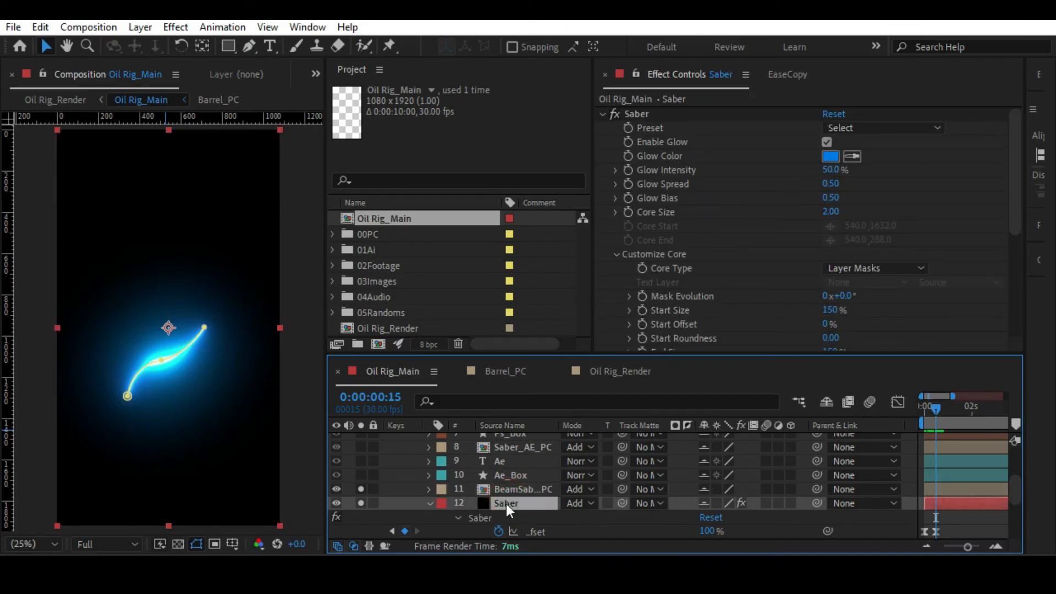
{"action": "left_click", "coordinate": [513, 490]}
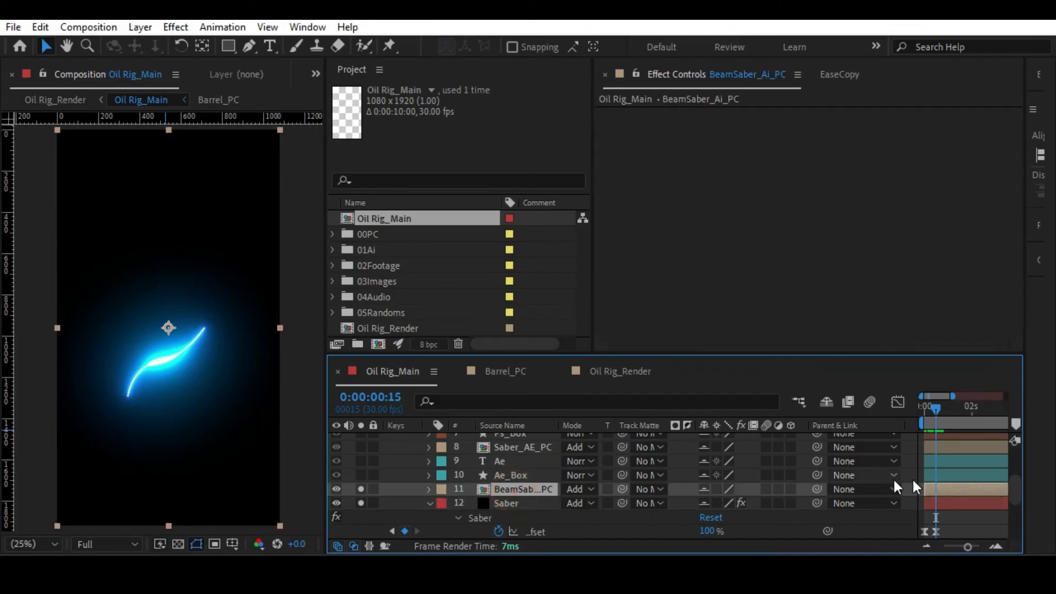
{"action": "left_click_drag", "start_coordinate": [939, 490], "coordinate": [949, 490]}
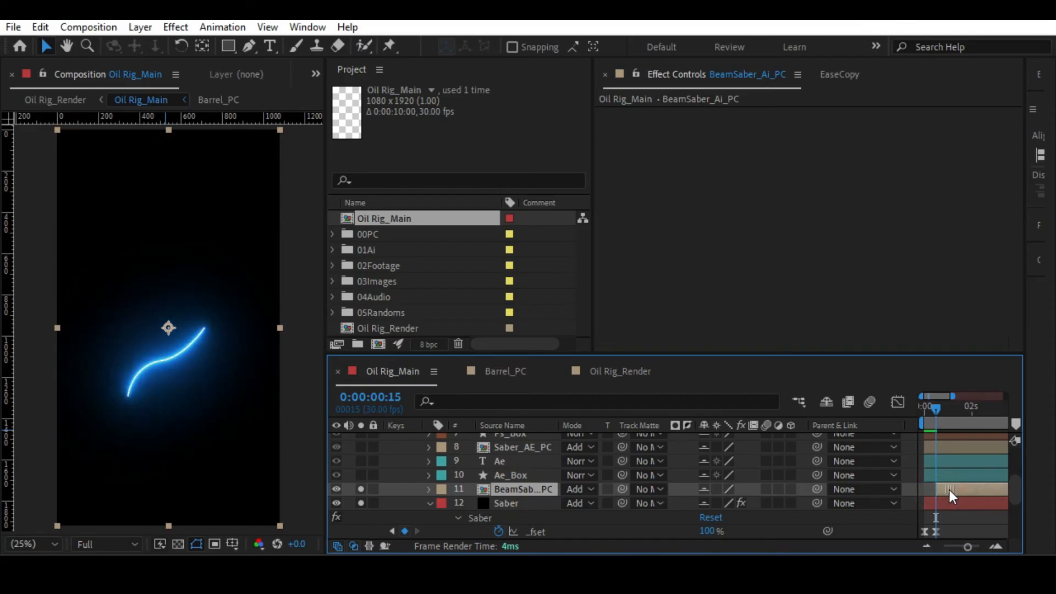
Play back the Saber and BeamSaber_Ai_PC layers together to check their timing.
{"action": "left_click", "coordinate": [951, 521]}
{"action": "key", "text": "space"}
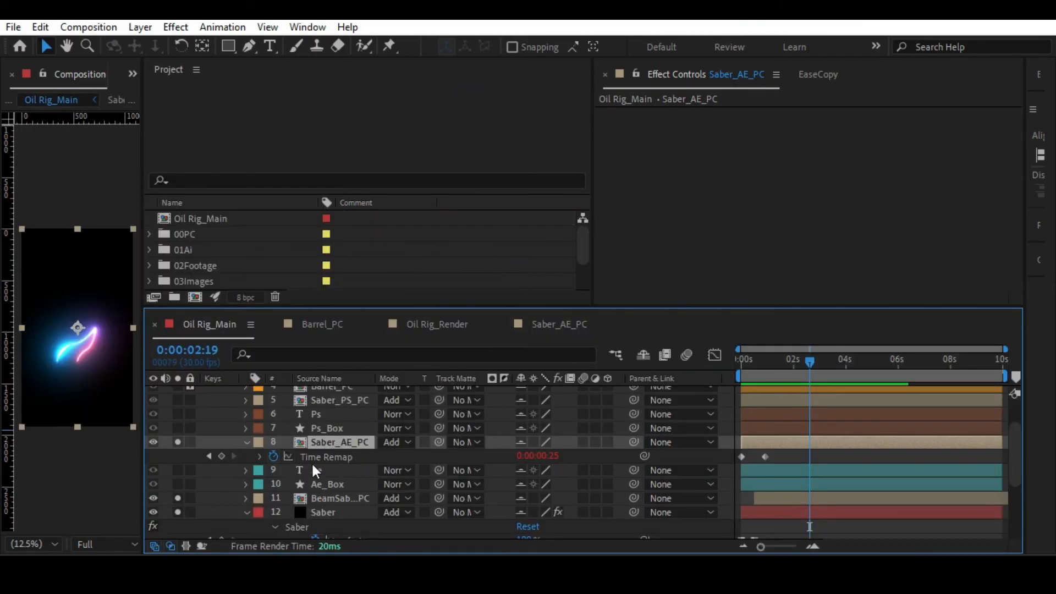
{"action": "left_click", "coordinate": [325, 511]}
{"action": "left_click", "coordinate": [332, 498]}
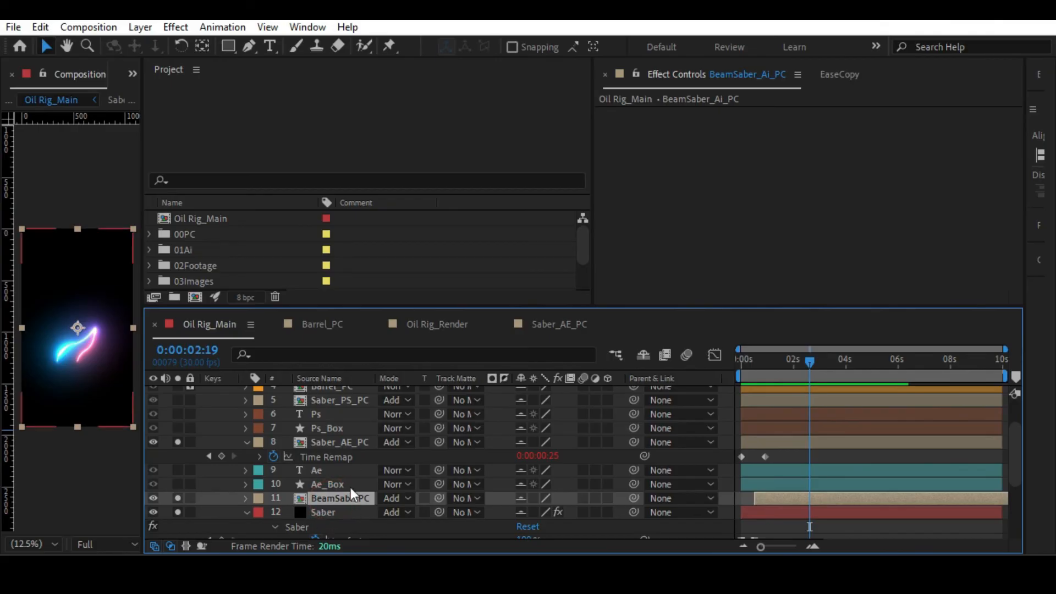
Open the Saber_AE_PC precomp, enlarge the composition viewer and fit the frame to it.
{"action": "double_click", "coordinate": [325, 440]}
{"action": "left_click_drag", "start_coordinate": [792, 365], "coordinate": [883, 372]}
{"action": "left_click", "coordinate": [568, 474]}
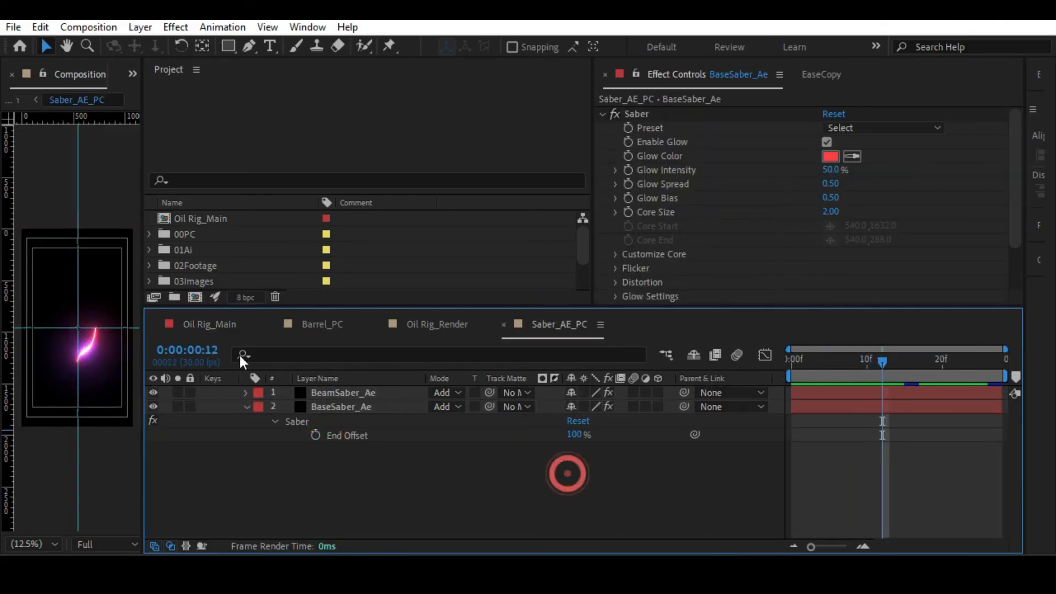
{"action": "key", "text": "alt+slash"}
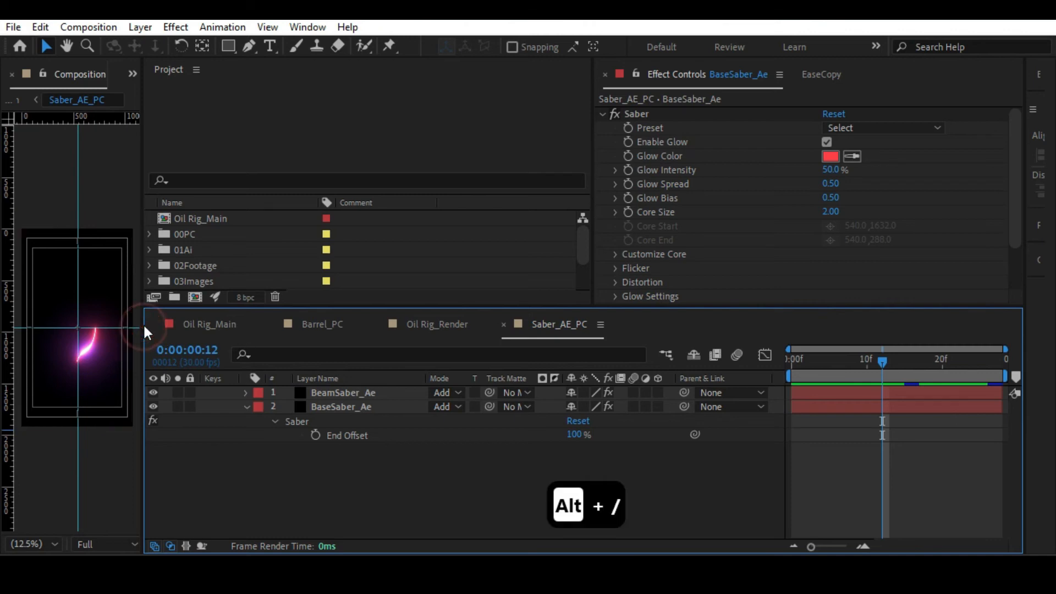
{"action": "left_click_drag", "start_coordinate": [144, 329], "coordinate": [286, 332]}
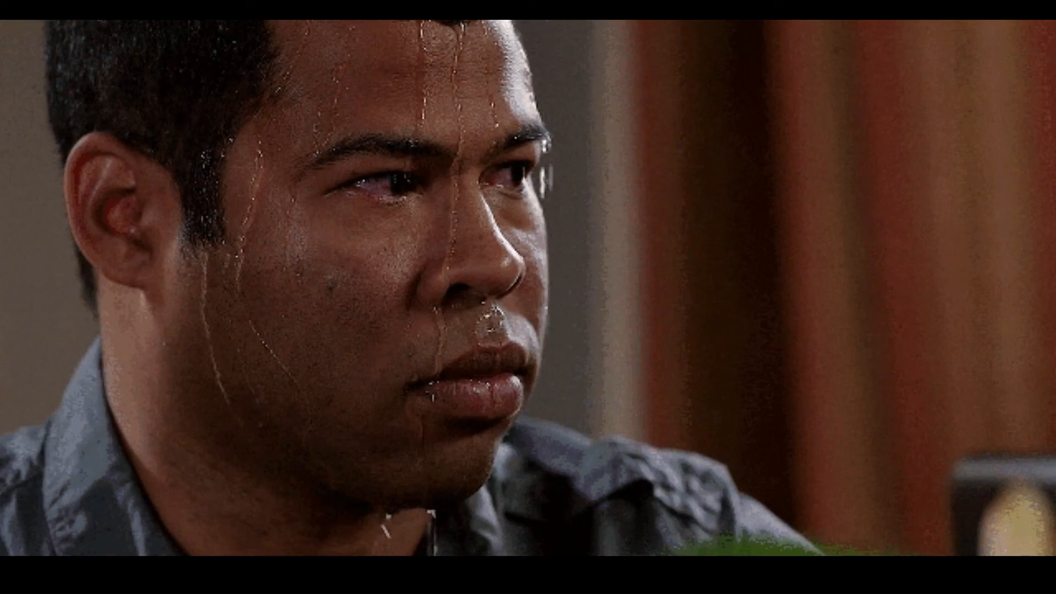
Scrub and play back the Saber_AE_PC beam animation, and return to the Oil Rig_Main composition.
{"action": "mouse_move", "coordinate": [938, 359]}
{"action": "left_mouse_down"}
{"action": "mouse_move", "coordinate": [985, 361]}
{"action": "mouse_move", "coordinate": [955, 361]}
{"action": "left_mouse_up"}
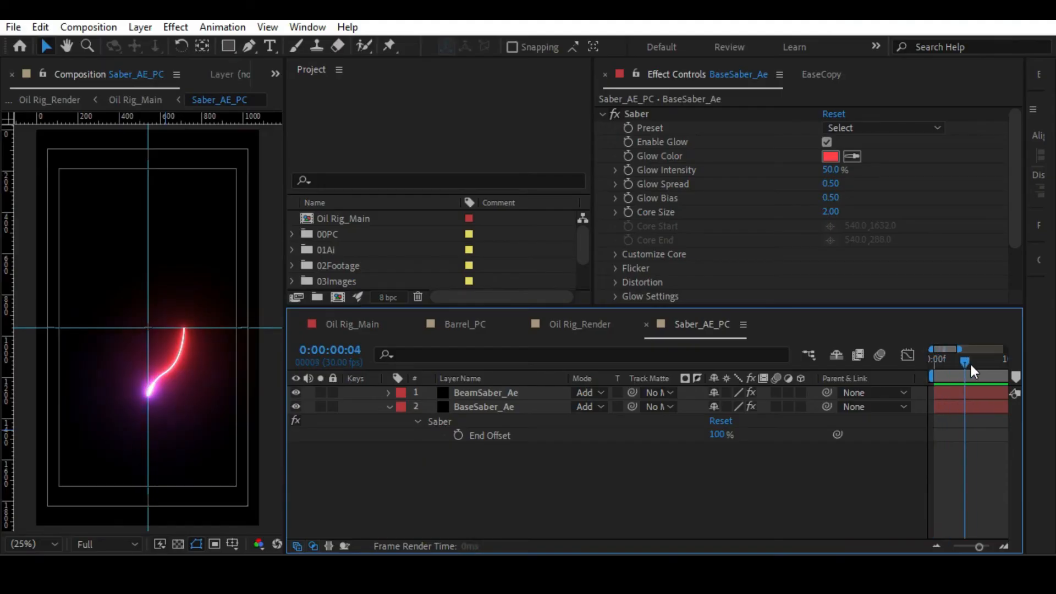
{"action": "left_click_drag", "start_coordinate": [975, 545], "coordinate": [969, 549]}
{"action": "left_click_drag", "start_coordinate": [925, 360], "coordinate": [964, 376]}
{"action": "key", "text": "space"}
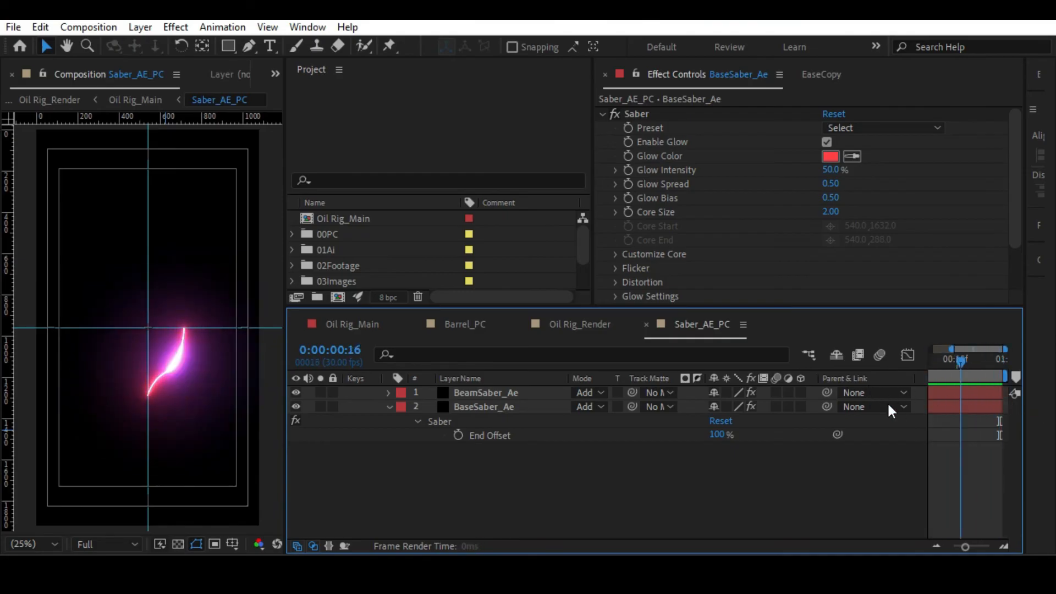
{"action": "key", "text": "space"}
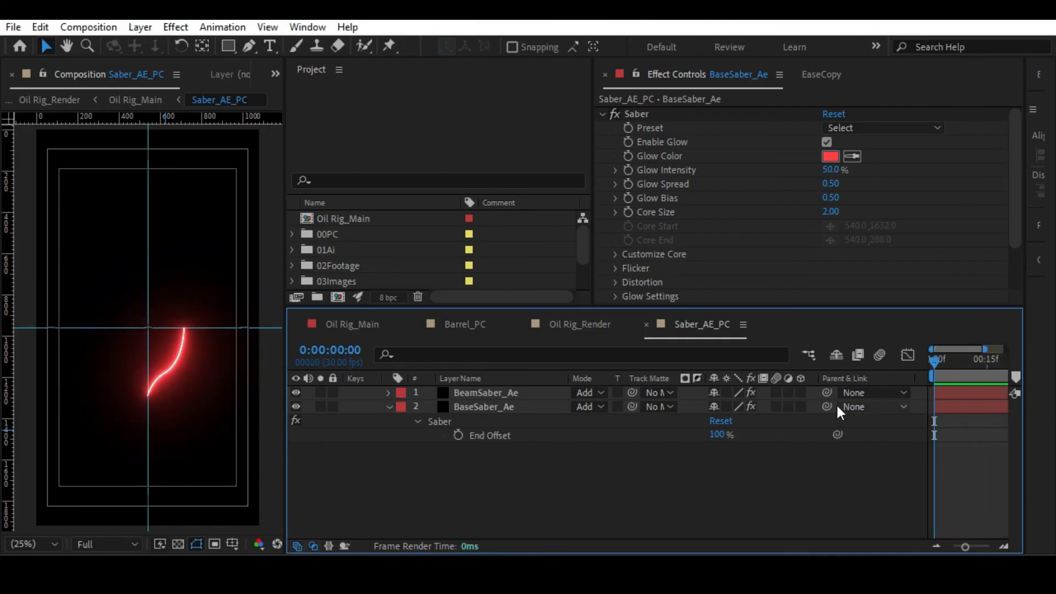
{"action": "key", "text": "Tab"}
{"action": "left_click", "coordinate": [537, 486]}
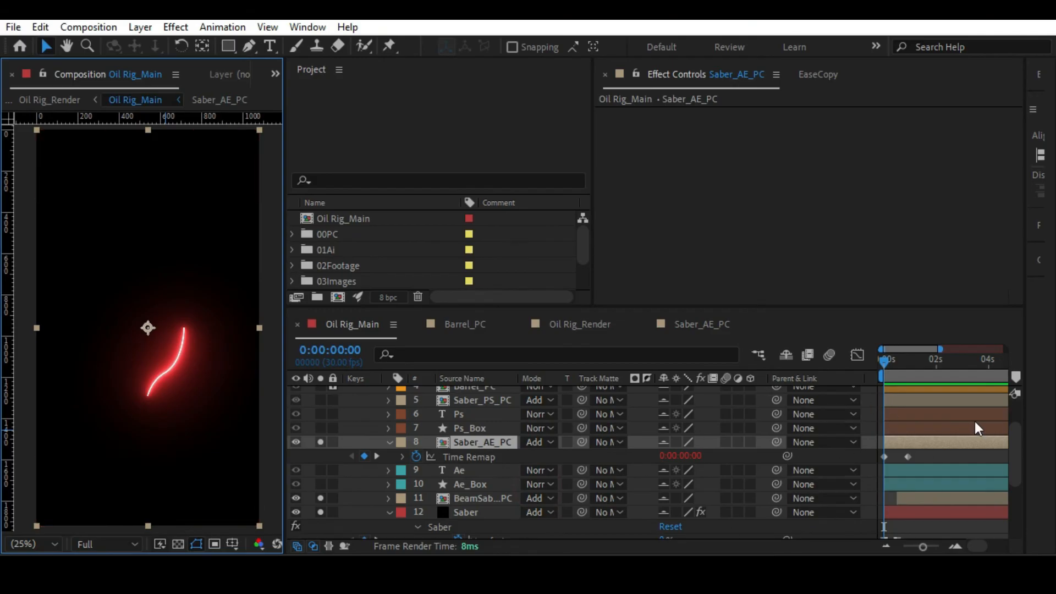
Copy the BaseSaber_Ae layer inside the Saber_AE_PC precomp and hide the original there.
{"action": "mouse_move", "coordinate": [885, 361]}
{"action": "left_mouse_down"}
{"action": "mouse_move", "coordinate": [923, 365]}
{"action": "mouse_move", "coordinate": [896, 364]}
{"action": "left_mouse_up"}
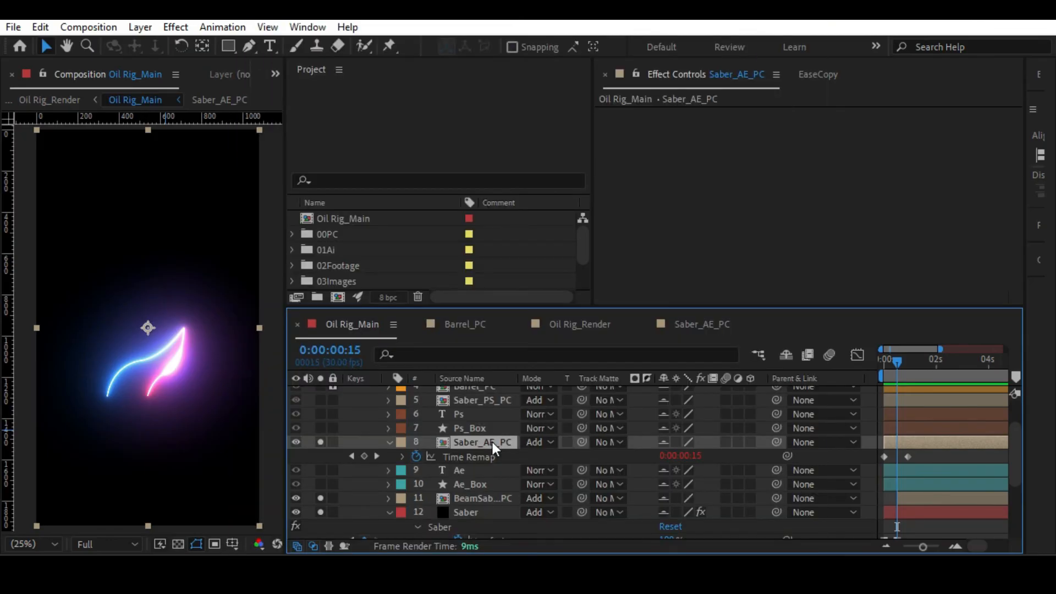
{"action": "double_click", "coordinate": [493, 442]}
{"action": "left_click", "coordinate": [493, 413]}
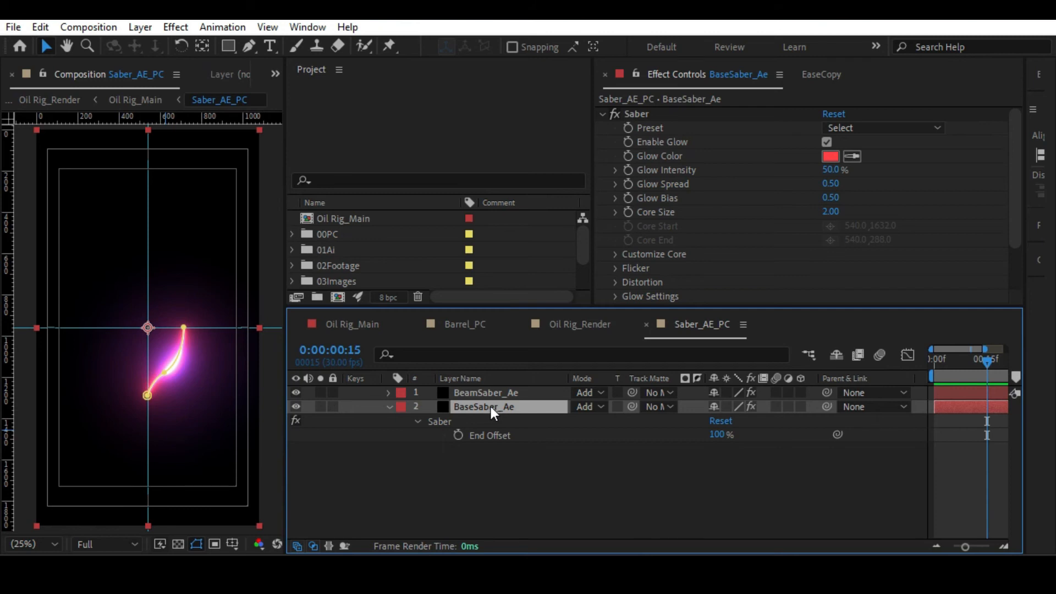
{"action": "key", "text": "ctrl+c"}
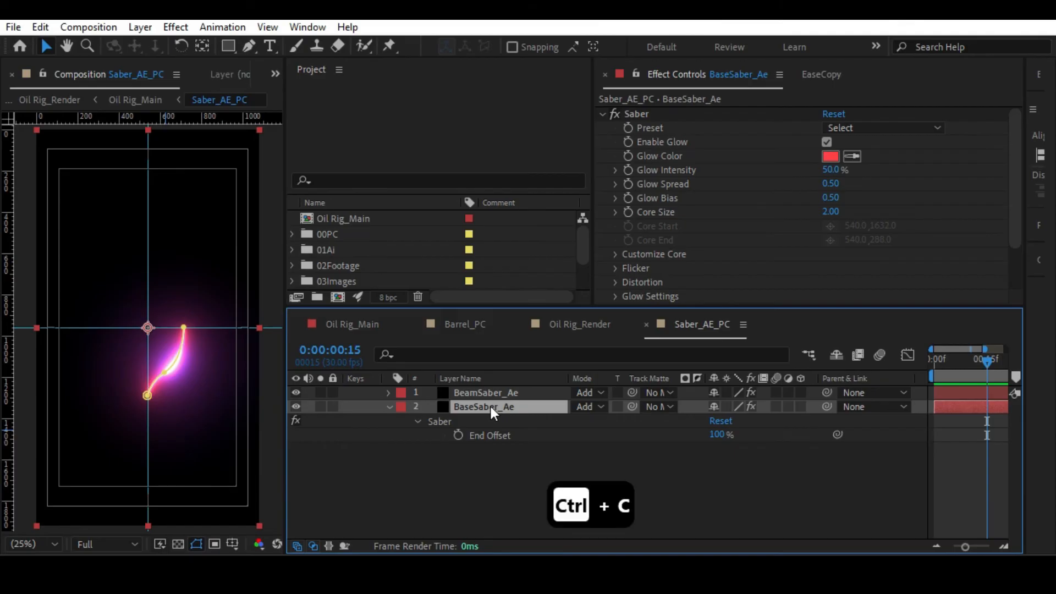
{"action": "left_click", "coordinate": [297, 407]}
{"action": "left_click", "coordinate": [418, 449]}
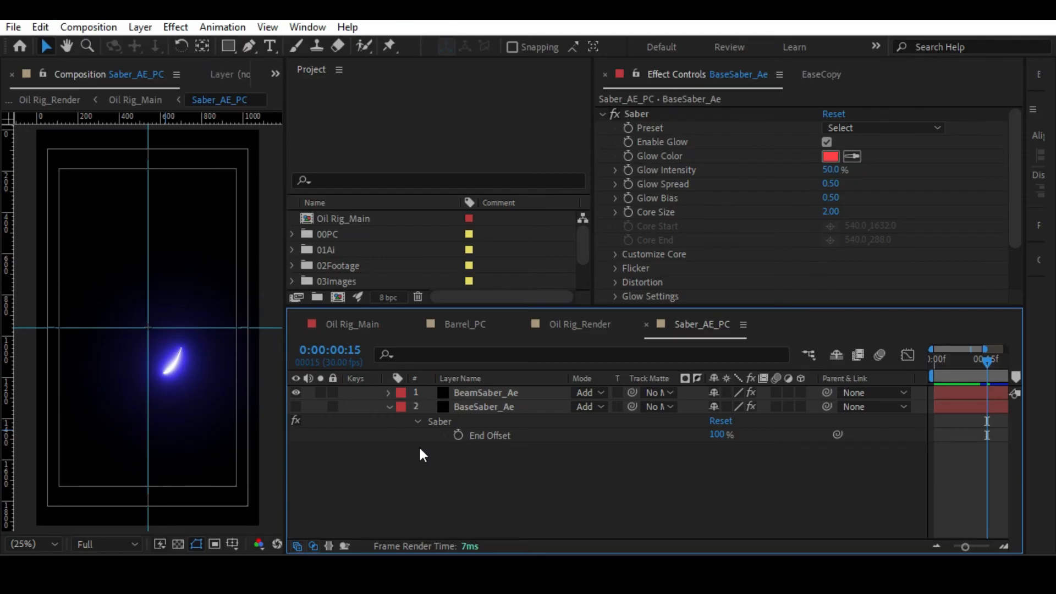
{"action": "left_click", "coordinate": [493, 406]}
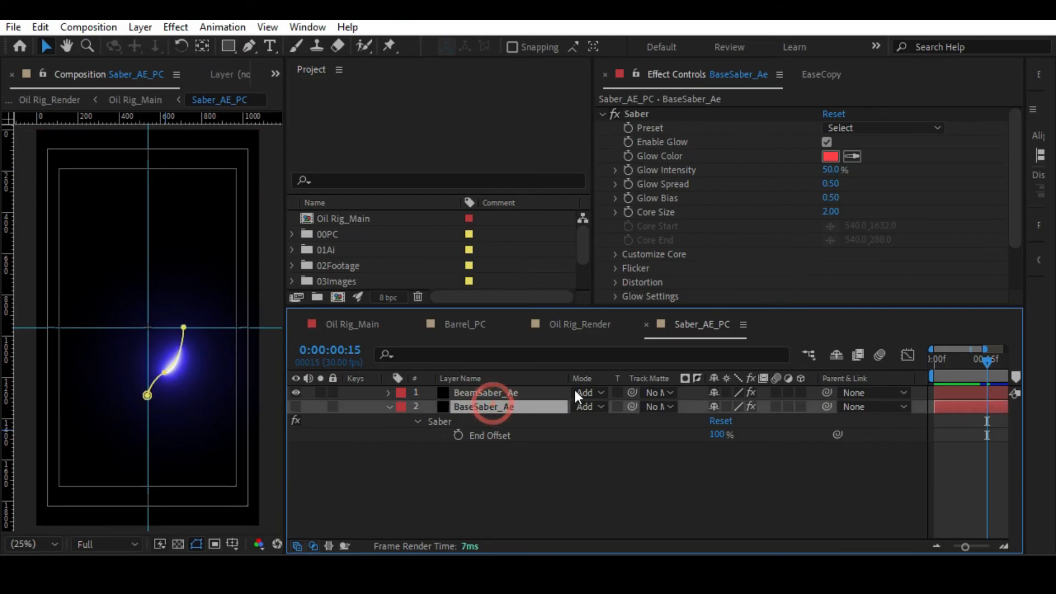
Paste the copied Saber layer into Oil Rig_Main at the first frame and place it directly below Saber_AE_PC.
{"action": "left_click", "coordinate": [506, 487]}
{"action": "key", "text": "Tab"}
{"action": "left_click", "coordinate": [412, 488]}
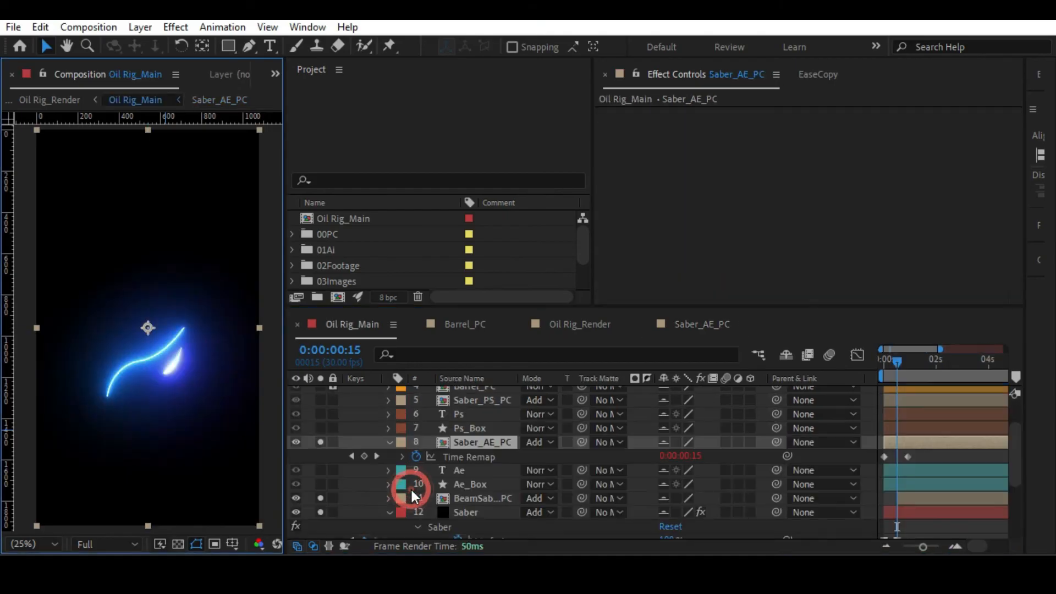
{"action": "left_click", "coordinate": [925, 455]}
{"action": "left_click_drag", "start_coordinate": [895, 360], "coordinate": [836, 361]}
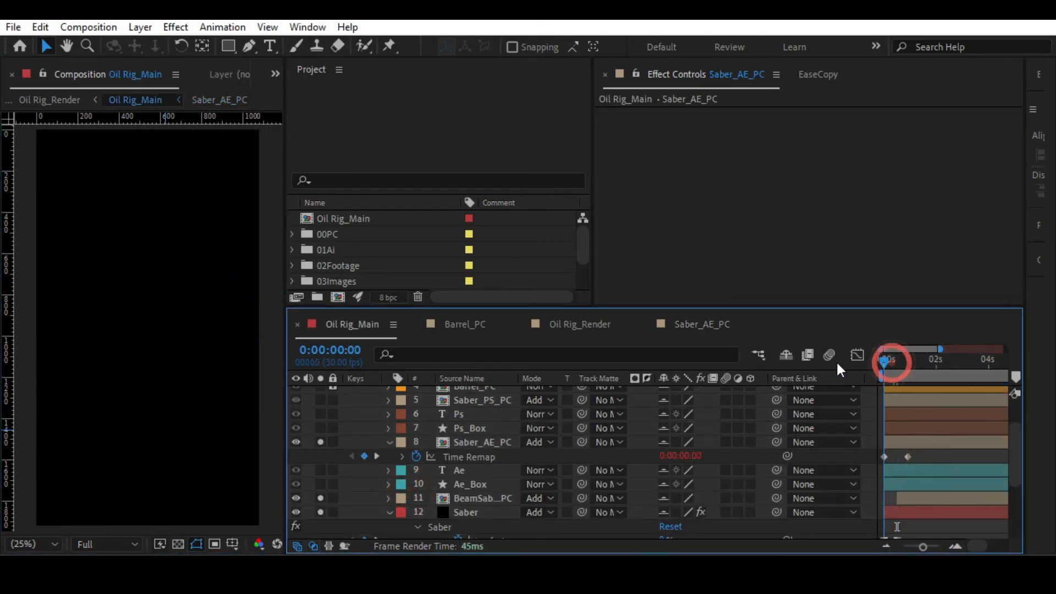
{"action": "key", "text": "ctrl+v"}
{"action": "scroll", "coordinate": [428, 471], "scroll_direction": "up", "scroll_amount": 3}
{"action": "left_click_drag", "start_coordinate": [466, 392], "coordinate": [481, 522]}
{"action": "left_click_drag", "start_coordinate": [922, 546], "coordinate": [902, 547]}
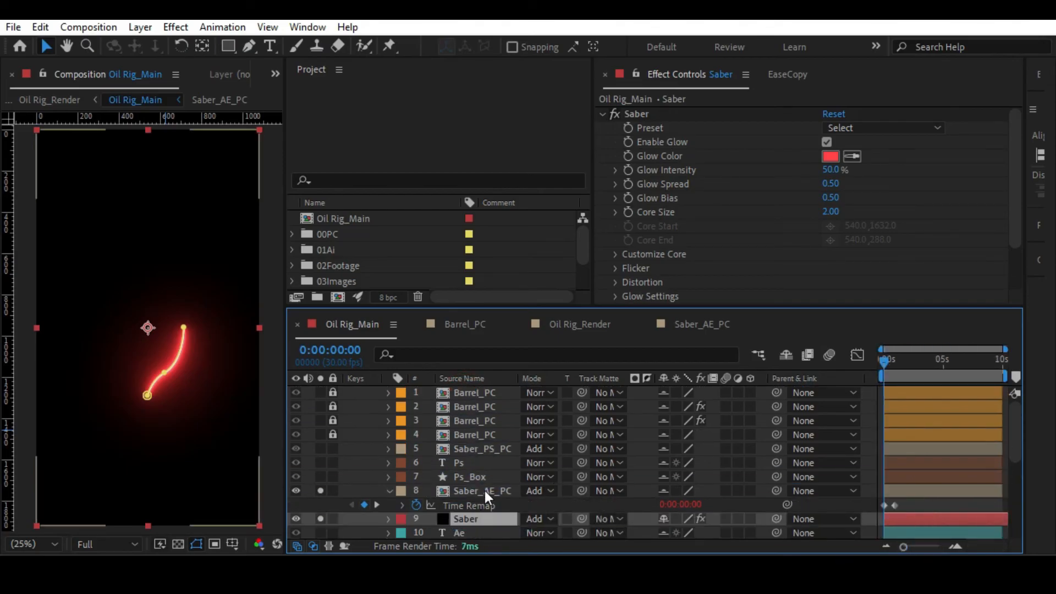
{"action": "scroll", "coordinate": [484, 491], "scroll_direction": "down", "scroll_amount": 3}
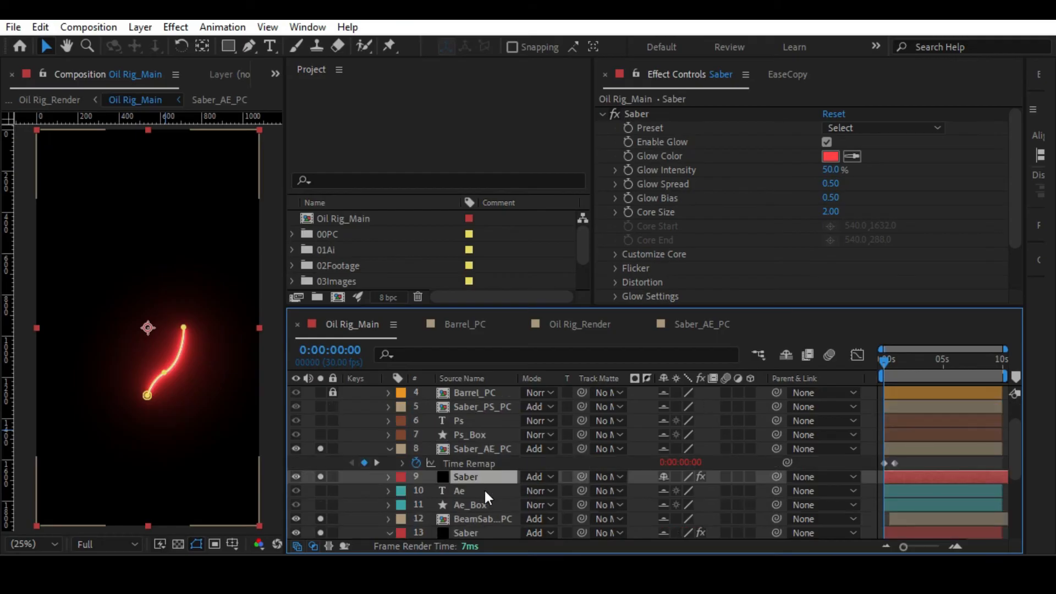
Reopen the Saber_AE_PC precomp and reveal the Mask Path expression of the BeamSaber_Ae layer.
{"action": "double_click", "coordinate": [474, 448]}
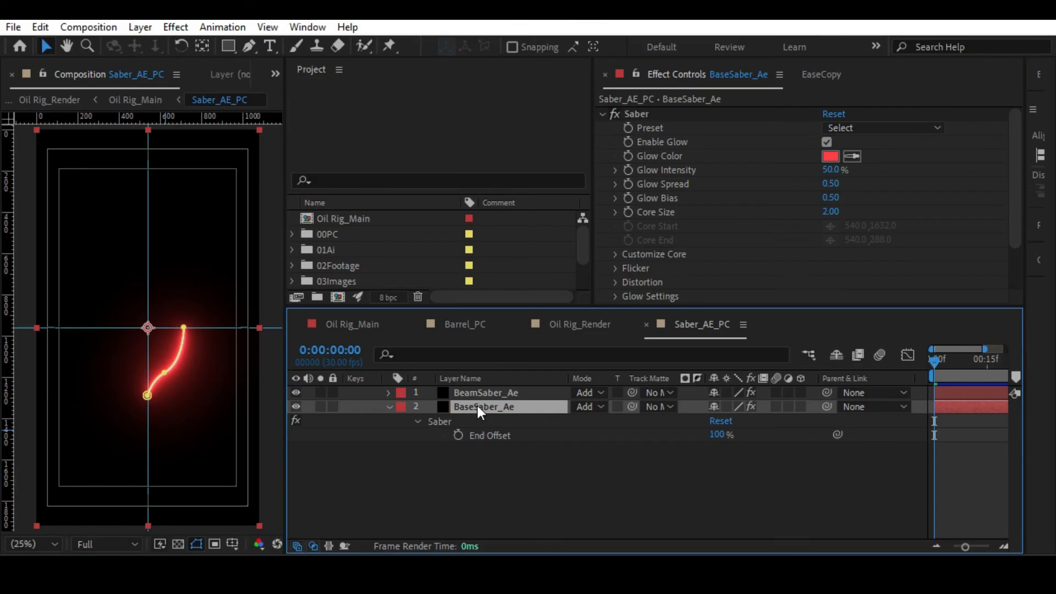
{"action": "left_click", "coordinate": [477, 393]}
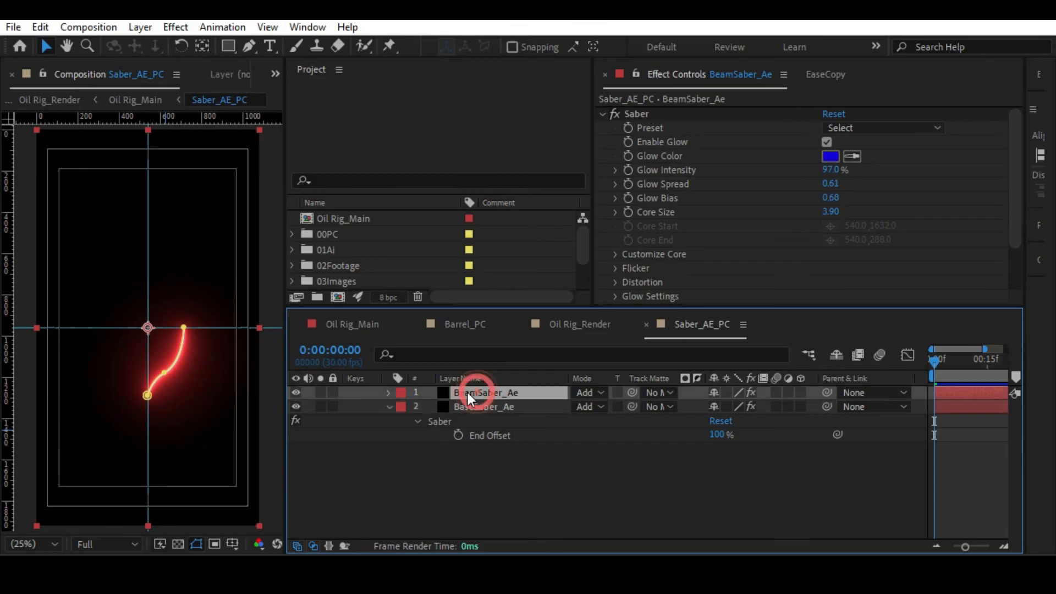
{"action": "key", "text": "e"}
{"action": "left_click", "coordinate": [417, 407]}
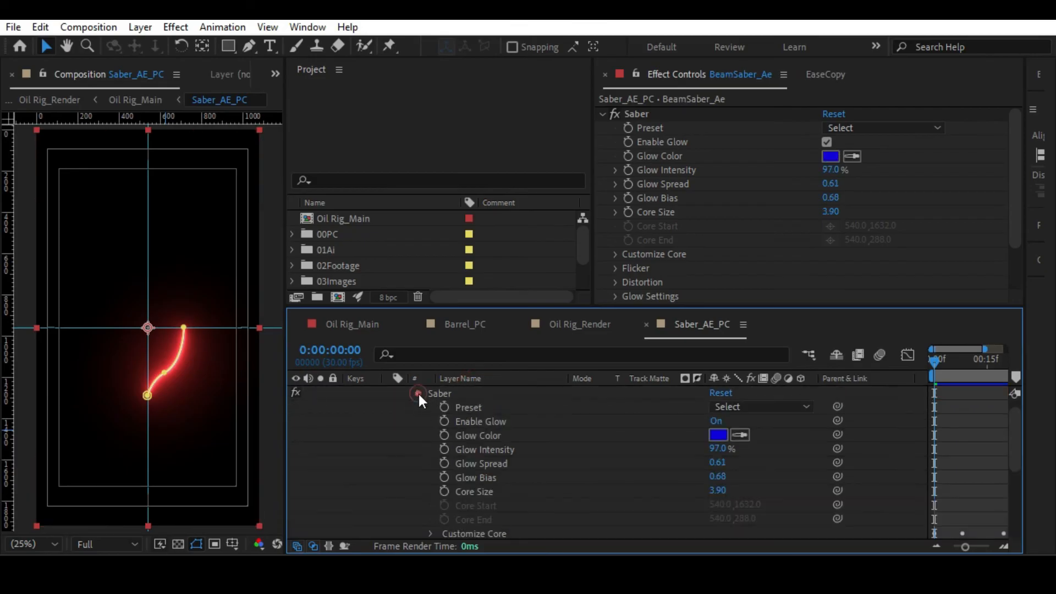
{"action": "key", "text": "m"}
{"action": "left_click", "coordinate": [444, 421], "text": "alt"}
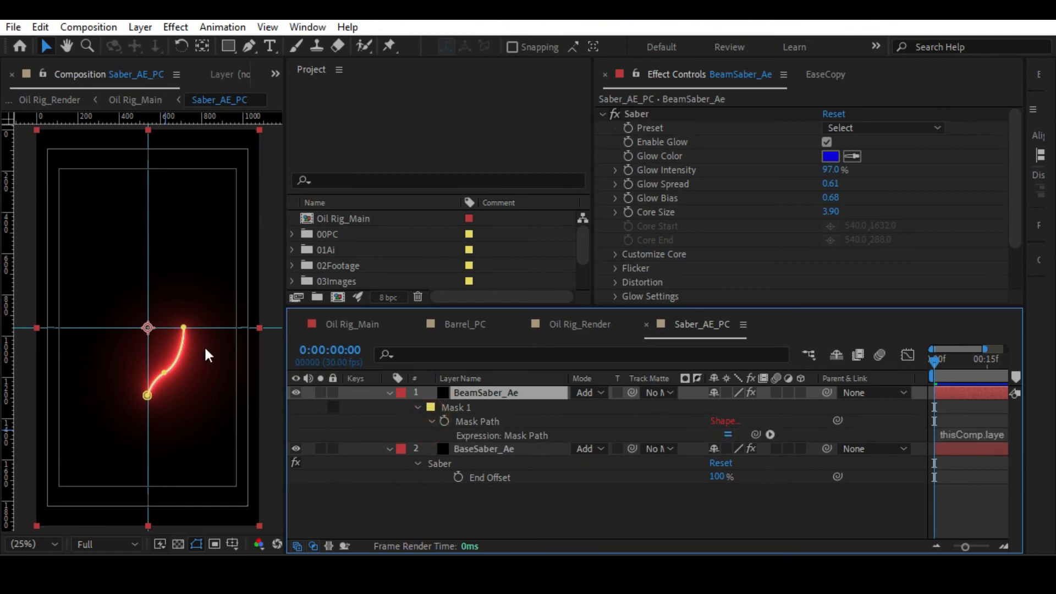
Solo BeamSaber_Ae and BaseSaber_Ae and compare the beam with the base path at 0:00:00:08.
{"action": "left_click", "coordinate": [320, 393]}
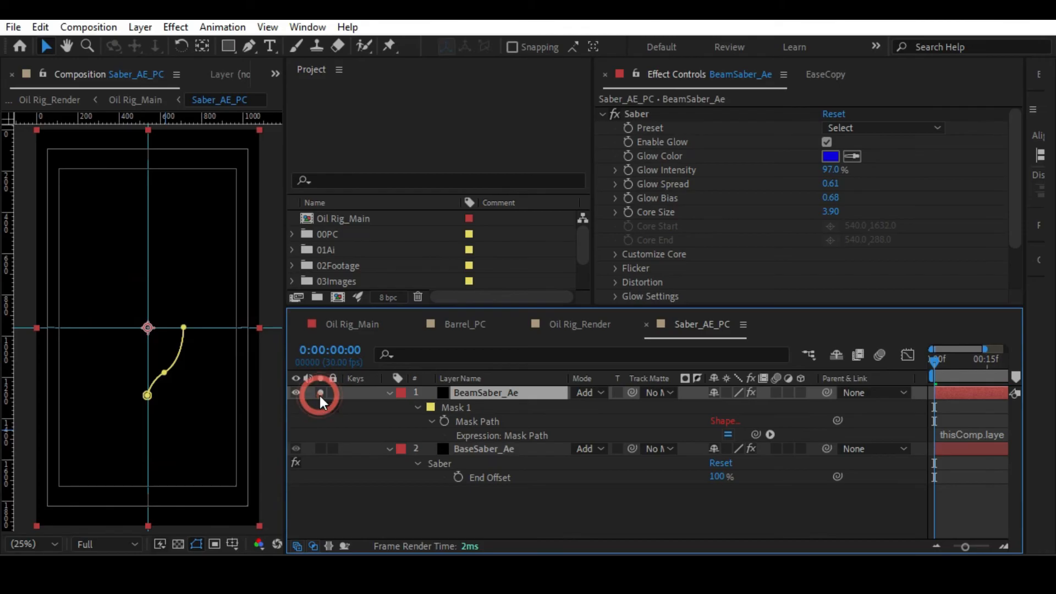
{"action": "left_click", "coordinate": [964, 360]}
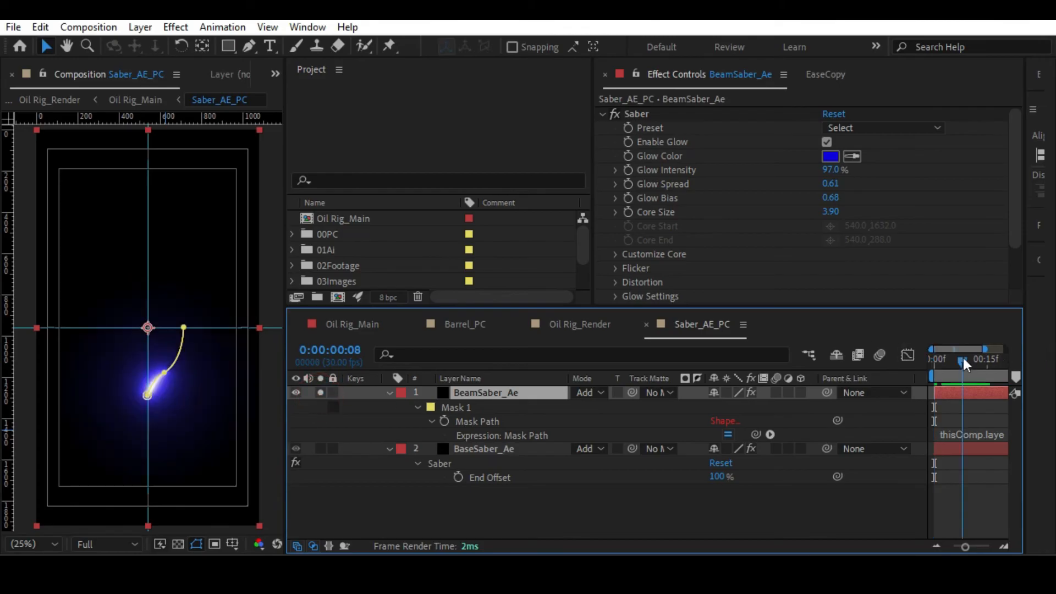
{"action": "left_click", "coordinate": [320, 449]}
{"action": "left_click", "coordinate": [460, 408]}
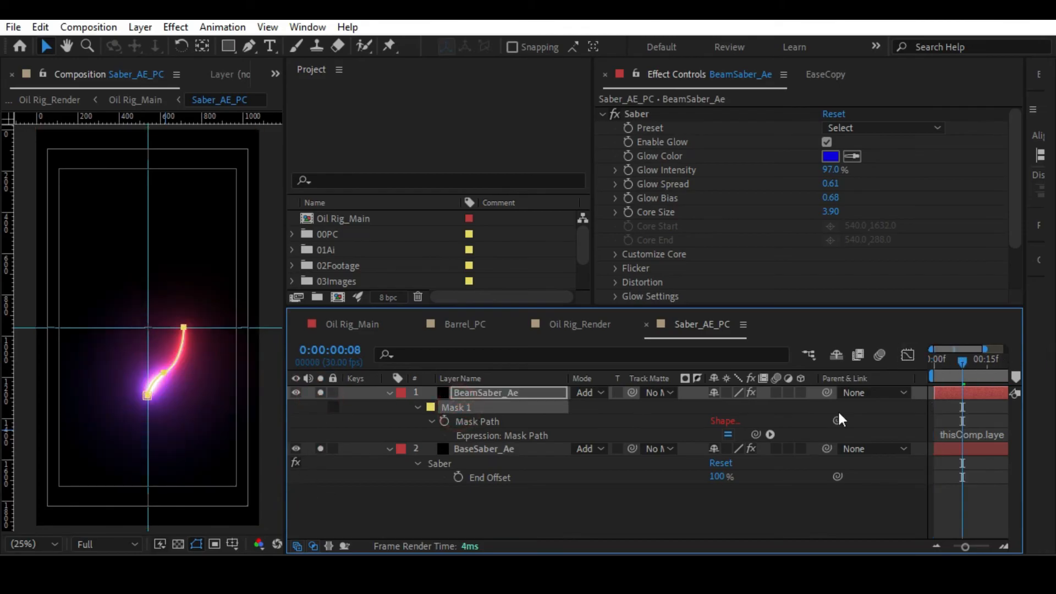
{"action": "left_click", "coordinate": [488, 448]}
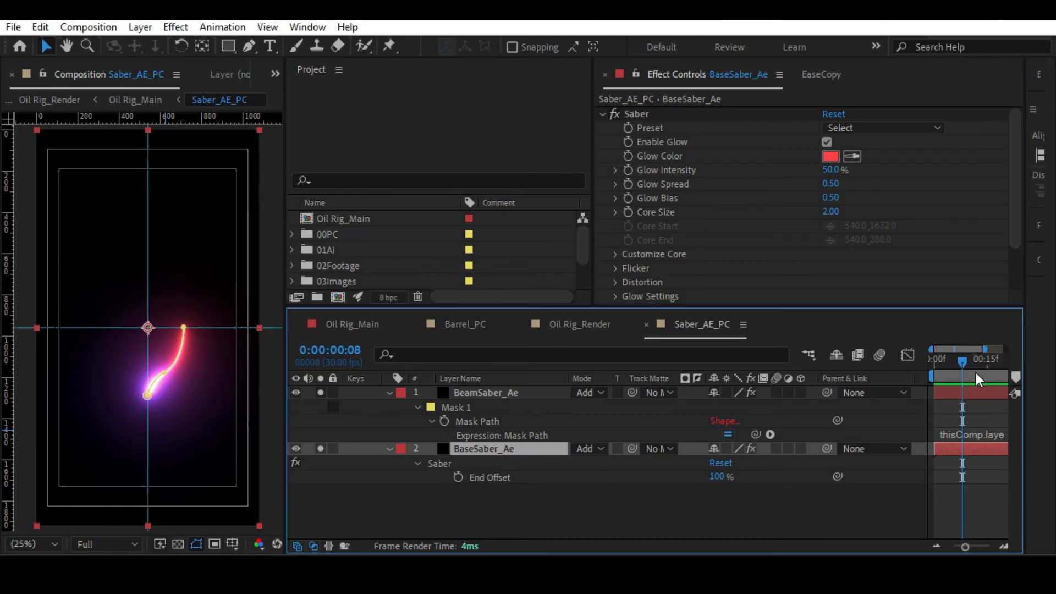
Go back to the first frame, collapse the properties of both Saber layers and turn off their solo.
{"action": "left_click_drag", "start_coordinate": [963, 364], "coordinate": [907, 371]}
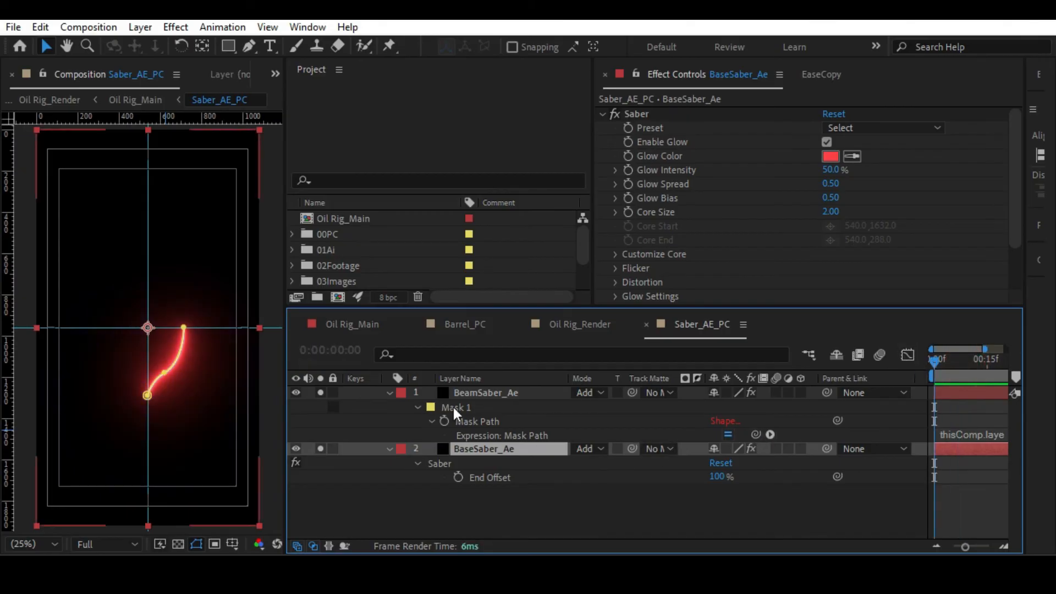
{"action": "left_click", "coordinate": [388, 392]}
{"action": "left_click", "coordinate": [391, 407]}
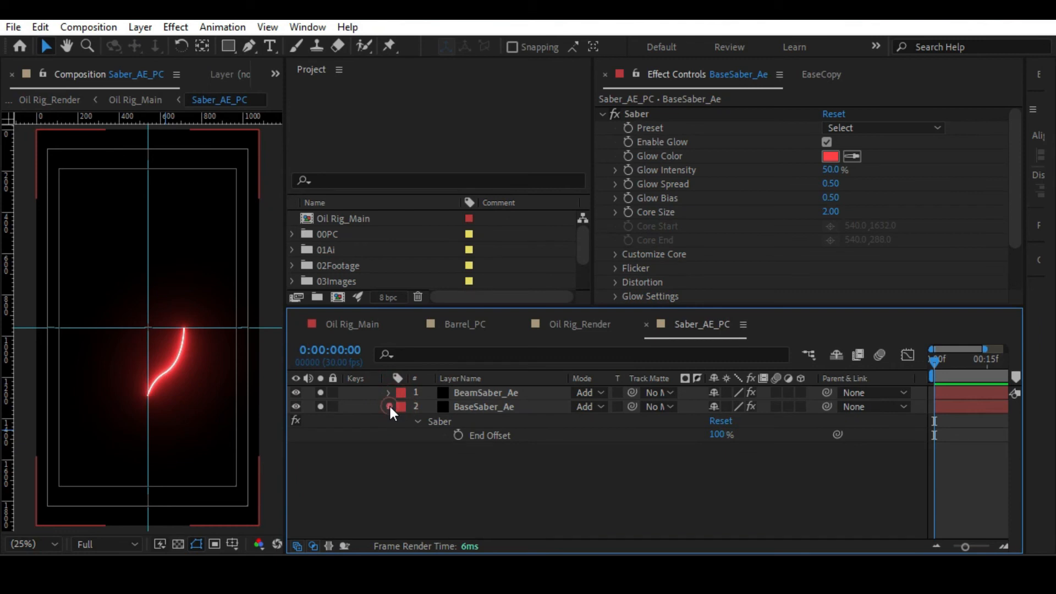
{"action": "left_click_drag", "start_coordinate": [322, 392], "coordinate": [354, 439]}
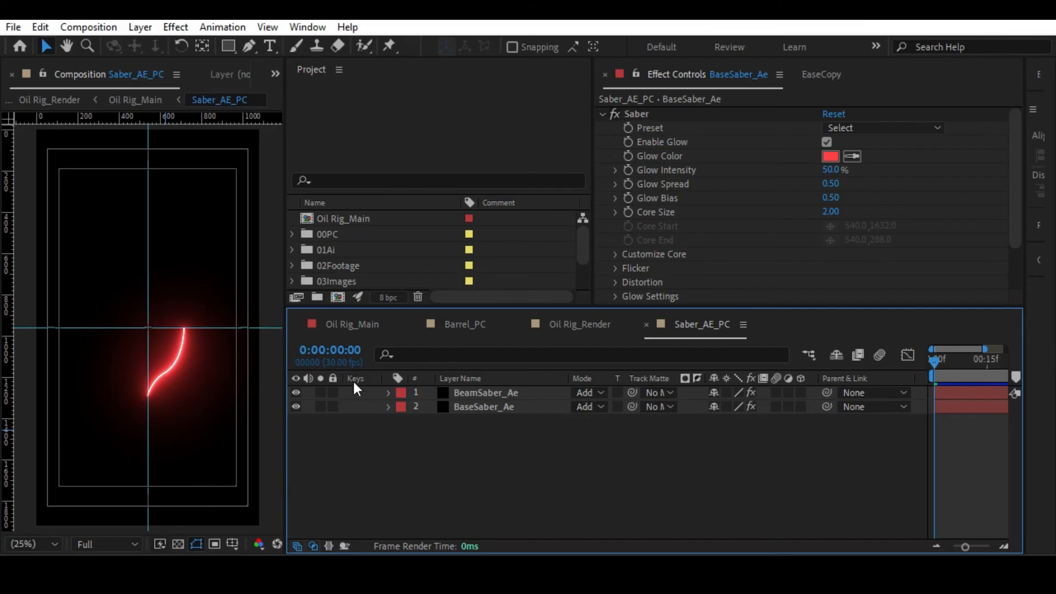
Hide the BaseSaber_Ae layer in Saber_AE_PC and scrub to 0:00:00:14 to check the beam alone.
{"action": "left_click", "coordinate": [467, 406]}
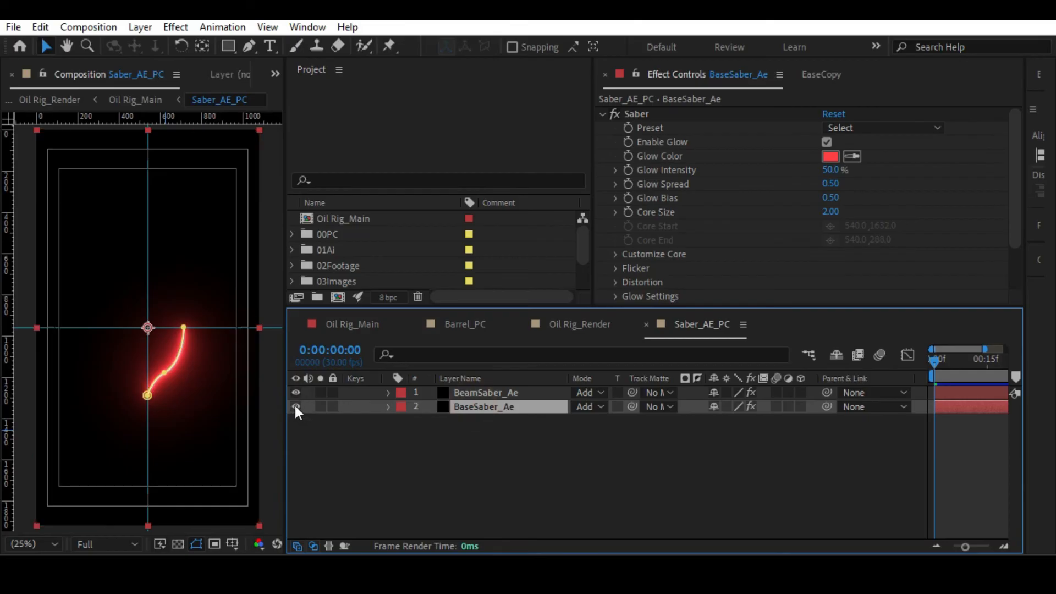
{"action": "left_click", "coordinate": [296, 406]}
{"action": "left_click", "coordinate": [552, 441]}
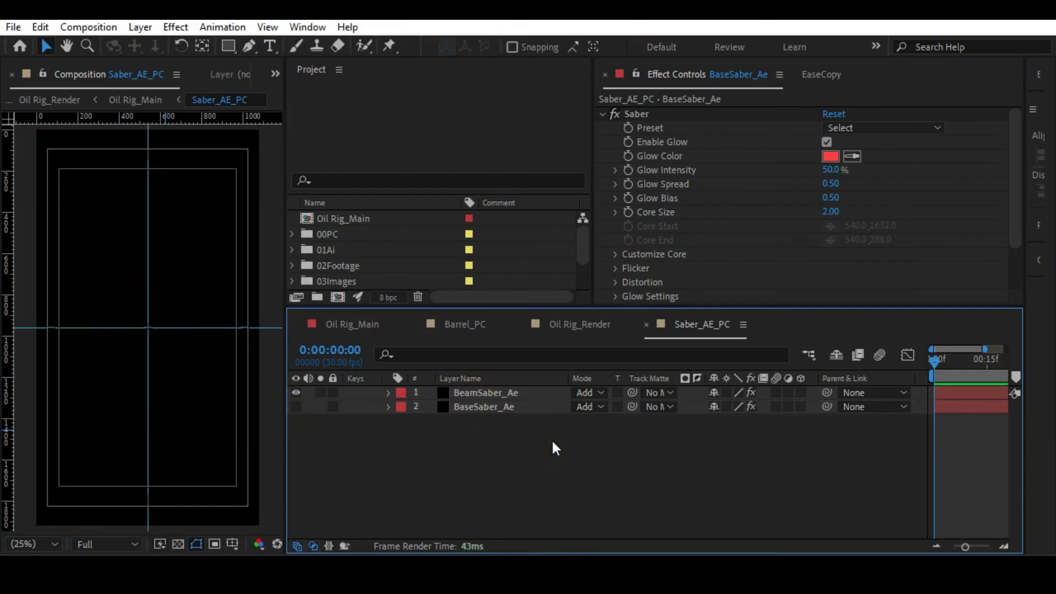
{"action": "left_click_drag", "start_coordinate": [936, 369], "coordinate": [986, 375]}
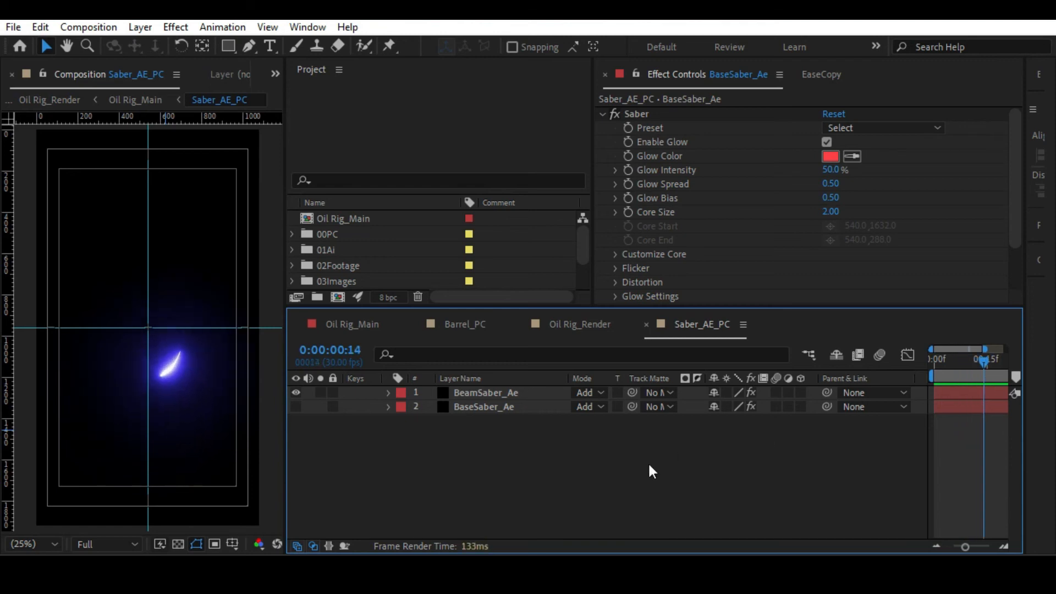
Return to Oil Rig_Main, switch the timeline from source names to layer names and widen the name column.
{"action": "key", "text": "Tab"}
{"action": "left_click", "coordinate": [549, 463]}
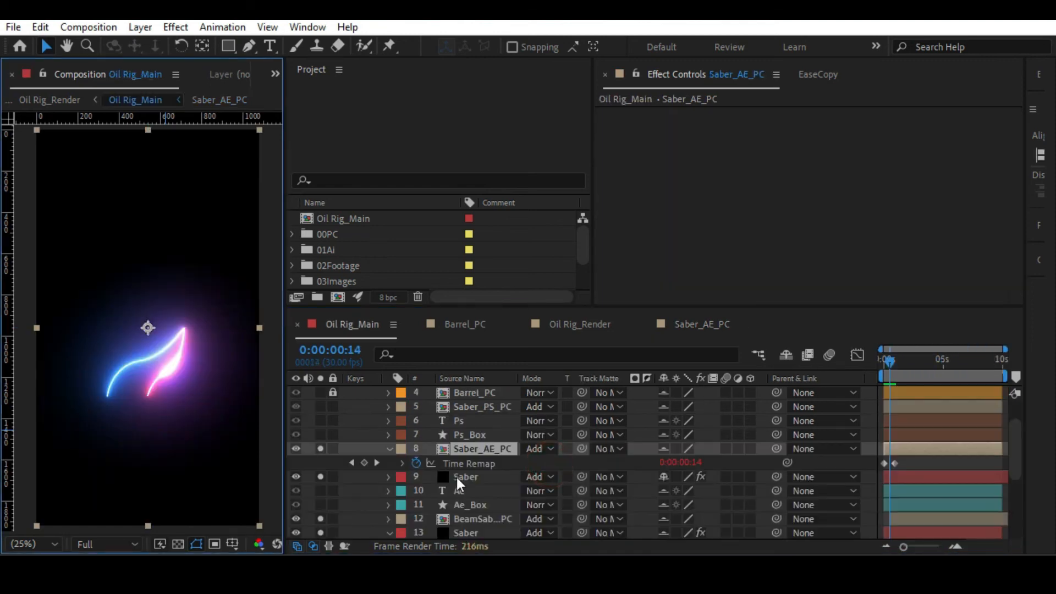
{"action": "left_click", "coordinate": [463, 478]}
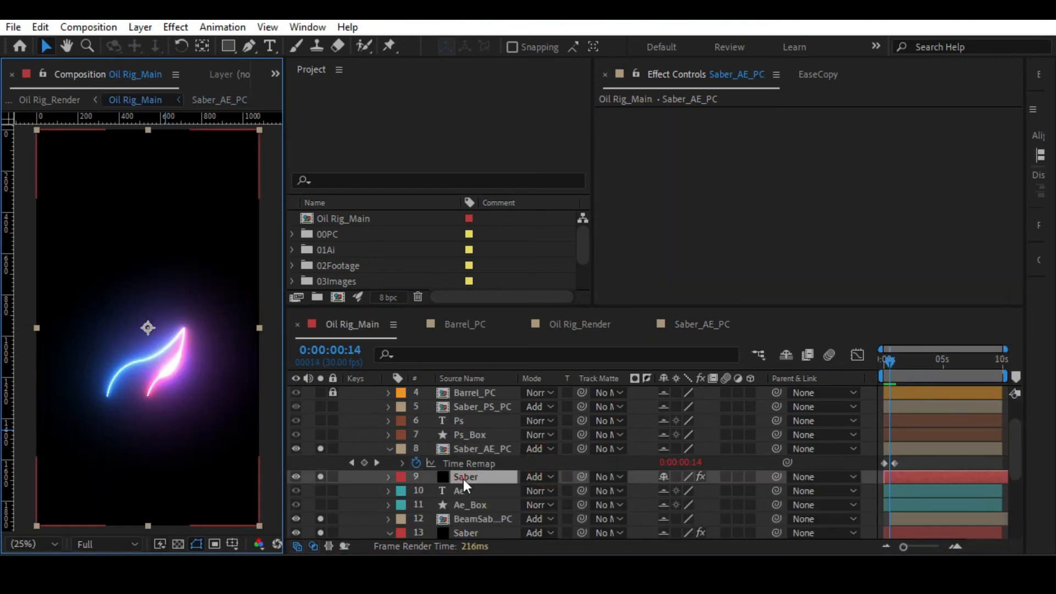
{"action": "left_click", "coordinate": [453, 378]}
{"action": "left_click_drag", "start_coordinate": [519, 376], "coordinate": [598, 374]}
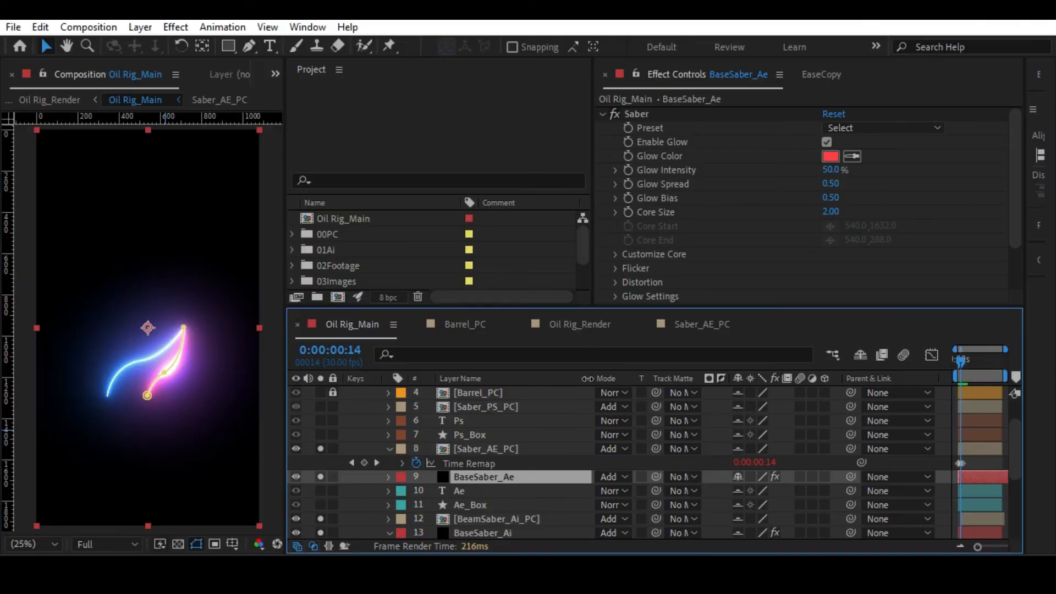
Copy the End Offset keyframes from BaseSaber_Ai and paste them onto BaseSaber_Ae at the first frame.
{"action": "left_click", "coordinate": [477, 448]}
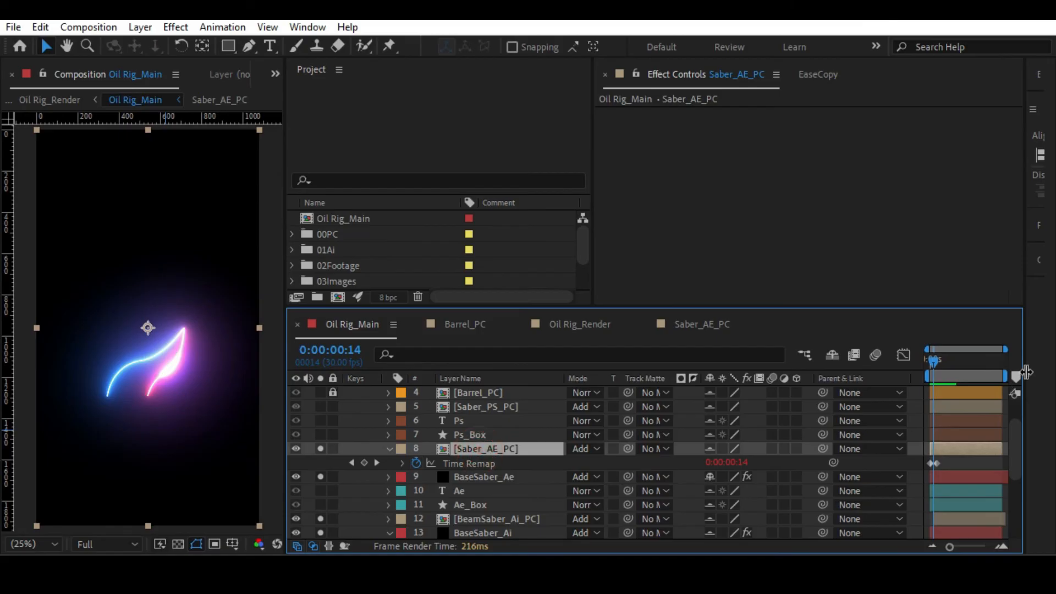
{"action": "left_click", "coordinate": [935, 360]}
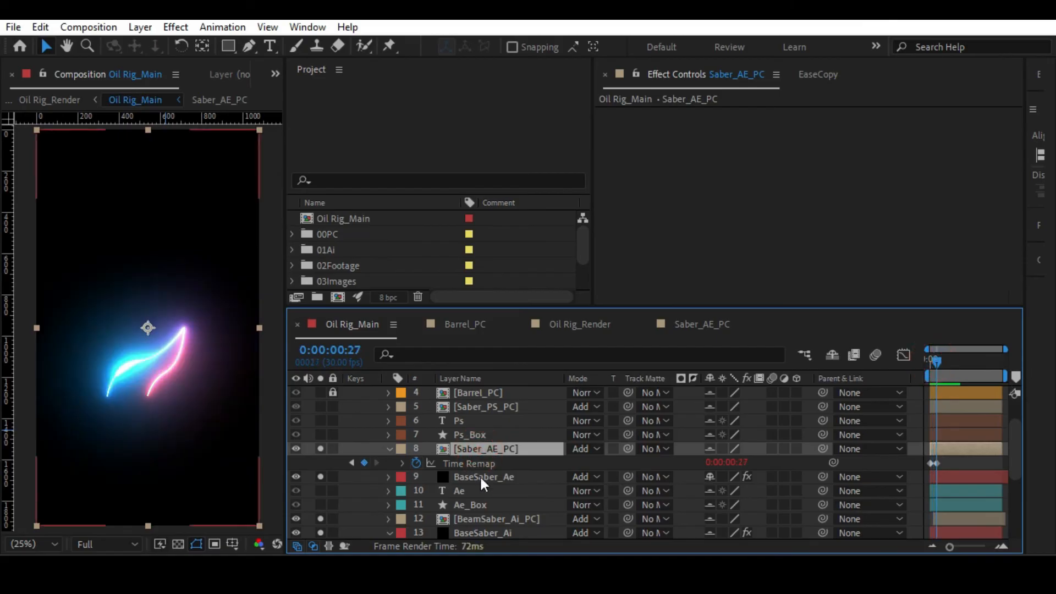
{"action": "left_click", "coordinate": [480, 477]}
{"action": "scroll", "coordinate": [489, 495], "scroll_direction": "down", "scroll_amount": 1}
{"action": "left_click", "coordinate": [500, 519]}
{"action": "key", "text": "ctrl+c"}
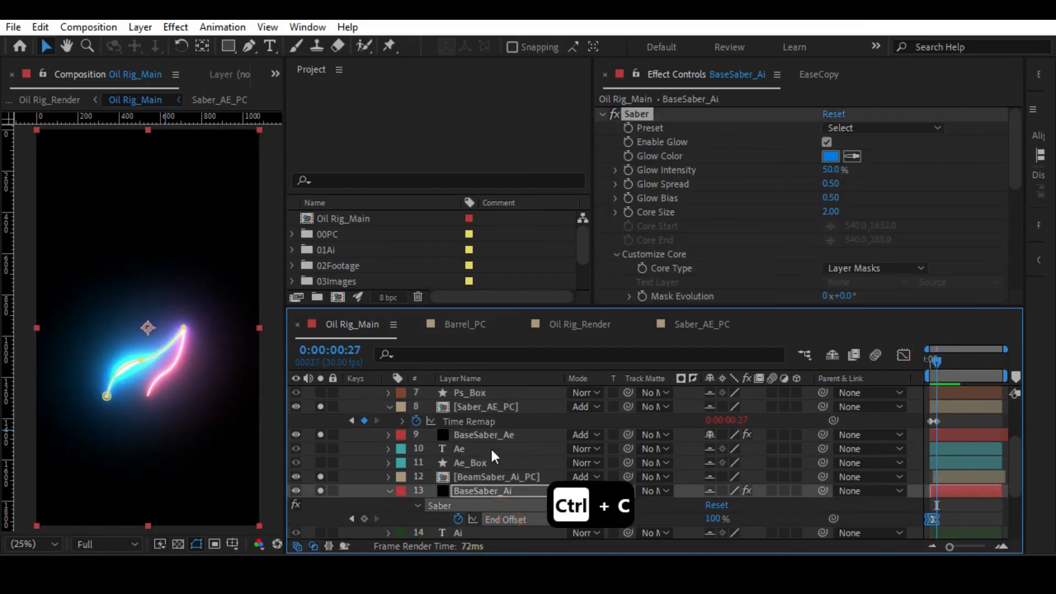
{"action": "left_click", "coordinate": [484, 435]}
{"action": "left_click_drag", "start_coordinate": [939, 355], "coordinate": [912, 355]}
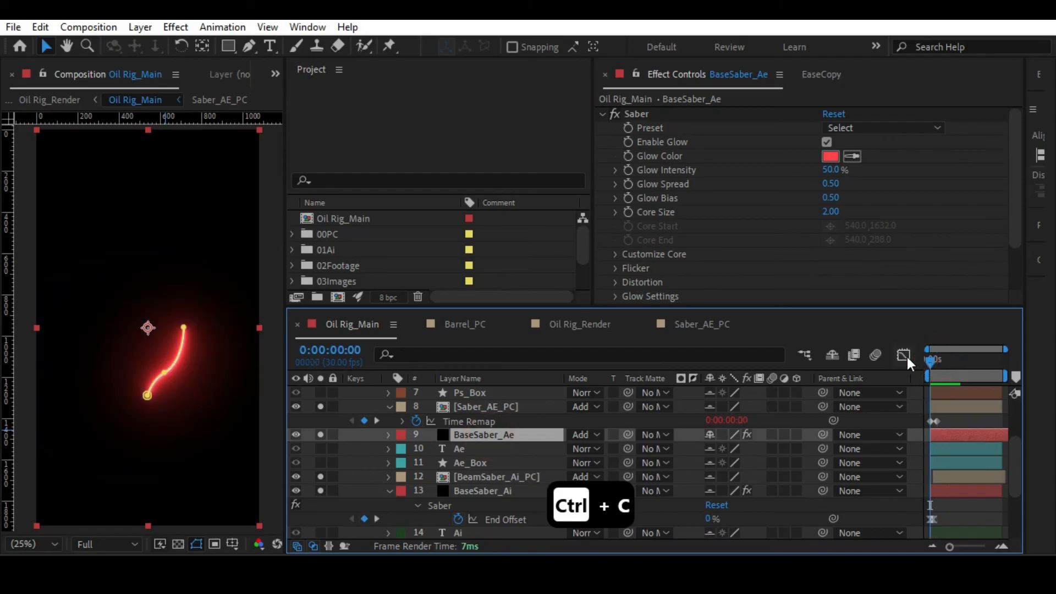
{"action": "key", "text": "ctrl+v"}
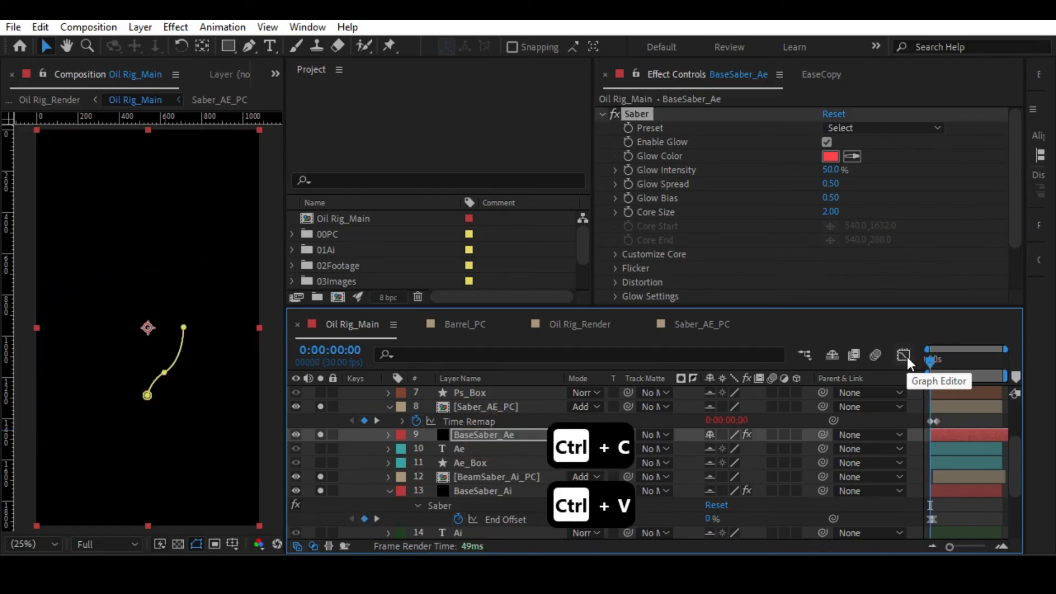
Shift the Saber_AE_PC layer to start at 0:00:00:15 and play back the red beam's timing.
{"action": "left_click", "coordinate": [949, 450]}
{"action": "left_click_drag", "start_coordinate": [950, 546], "coordinate": [969, 546]}
{"action": "left_click_drag", "start_coordinate": [933, 362], "coordinate": [938, 366]}
{"action": "left_click", "coordinate": [938, 403]}
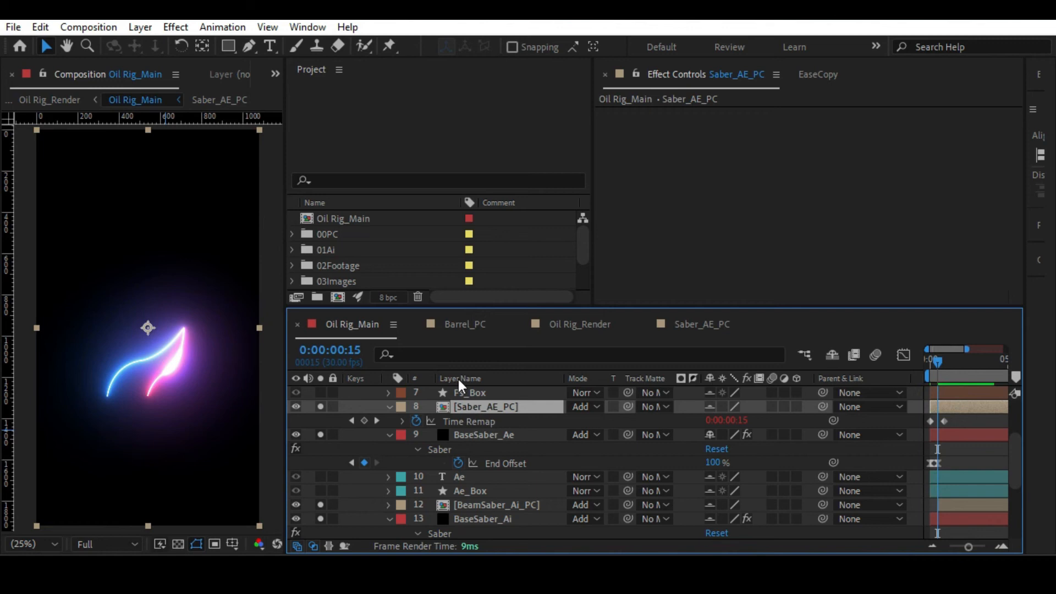
{"action": "left_click_drag", "start_coordinate": [942, 407], "coordinate": [949, 408]}
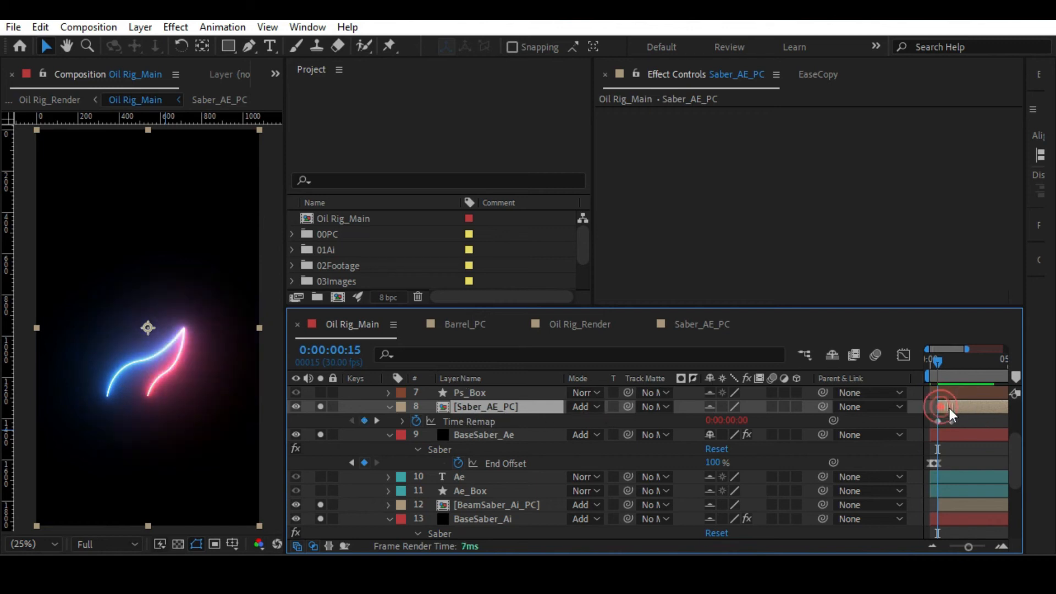
{"action": "left_click", "coordinate": [953, 448]}
{"action": "key", "text": "space"}
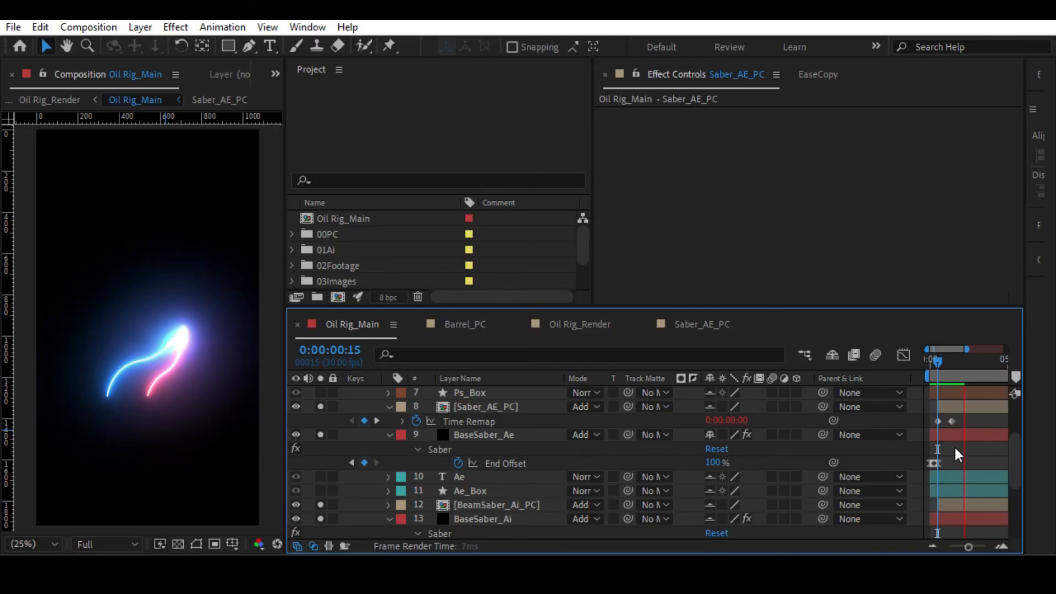
{"action": "key", "text": "space"}
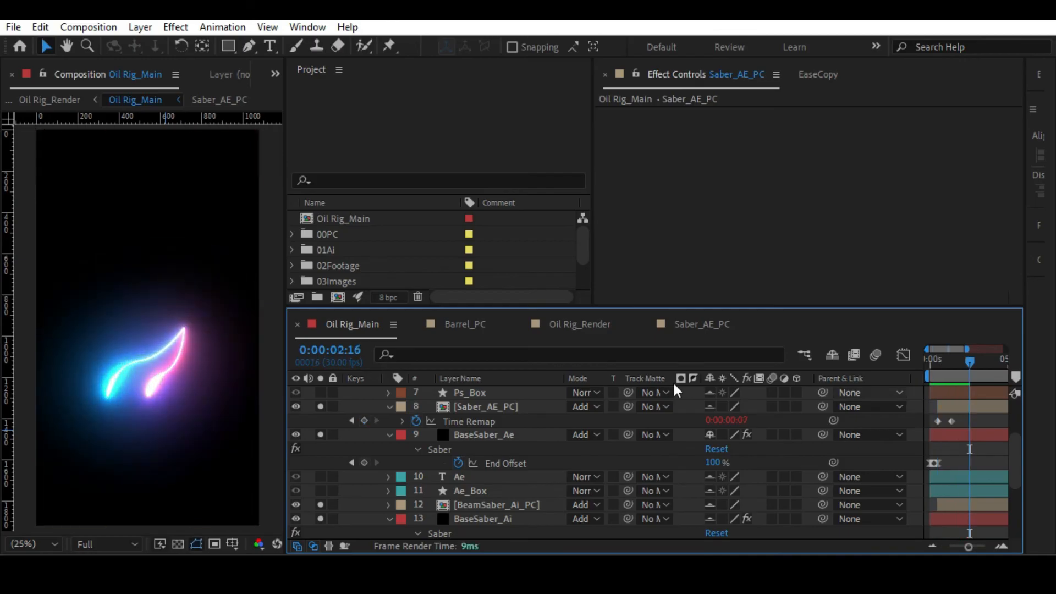
Collapse the properties of Saber_AE_PC and BaseSaber_Ae and give both layers the Fuchsia label colour.
{"action": "left_click", "coordinate": [388, 407]}
{"action": "left_click", "coordinate": [388, 423]}
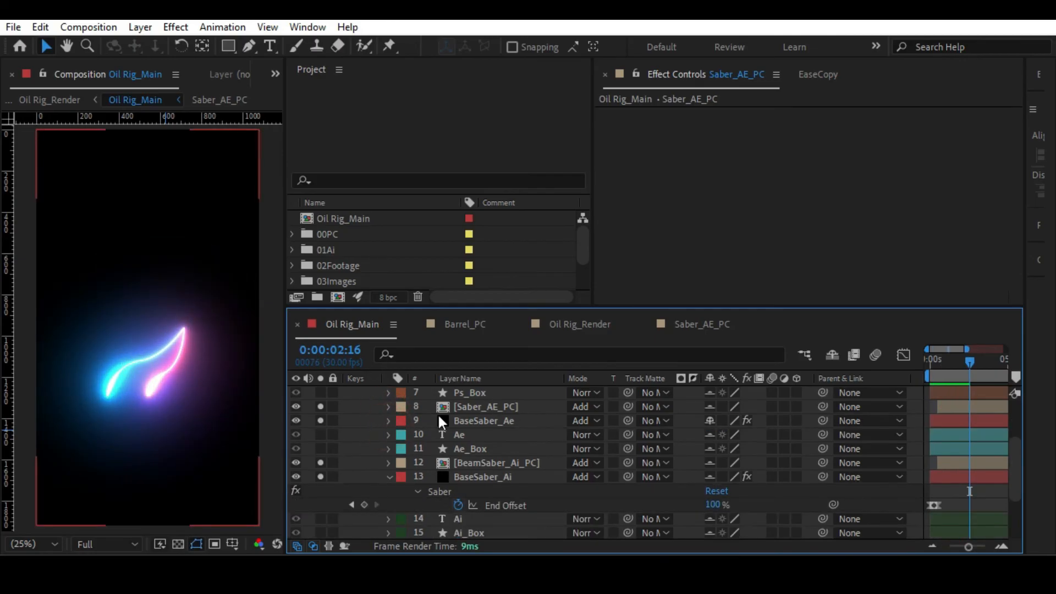
{"action": "scroll", "coordinate": [468, 416], "scroll_direction": "up", "scroll_amount": 3}
{"action": "left_click", "coordinate": [479, 463]}
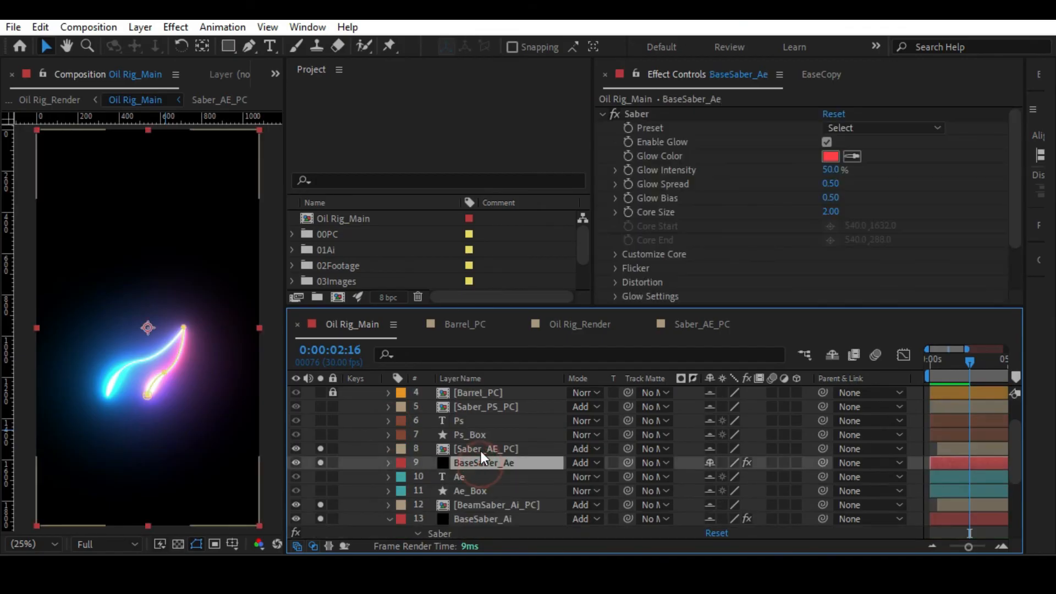
{"action": "left_click", "coordinate": [481, 449], "text": "shift"}
{"action": "left_click", "coordinate": [402, 448]}
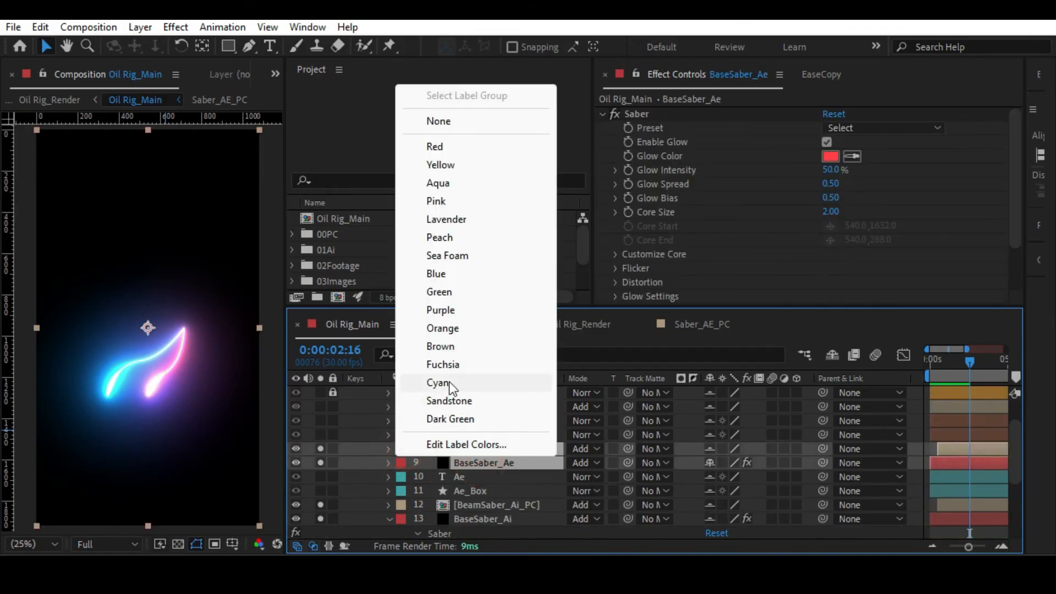
{"action": "left_click", "coordinate": [447, 366]}
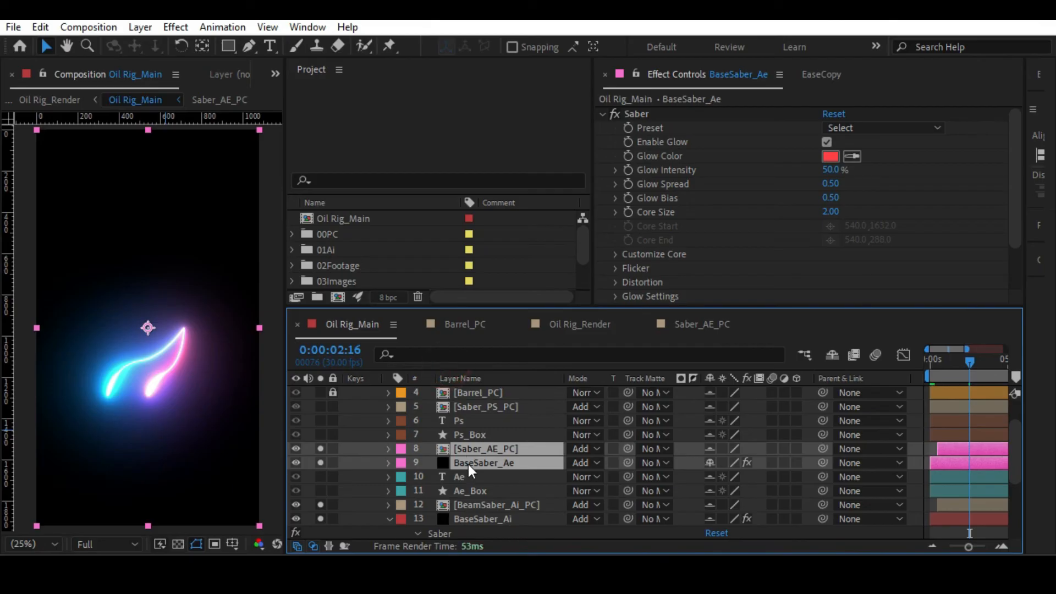
Return to the first frame and solo the Saber_PS_PC layer.
{"action": "left_click", "coordinate": [465, 434]}
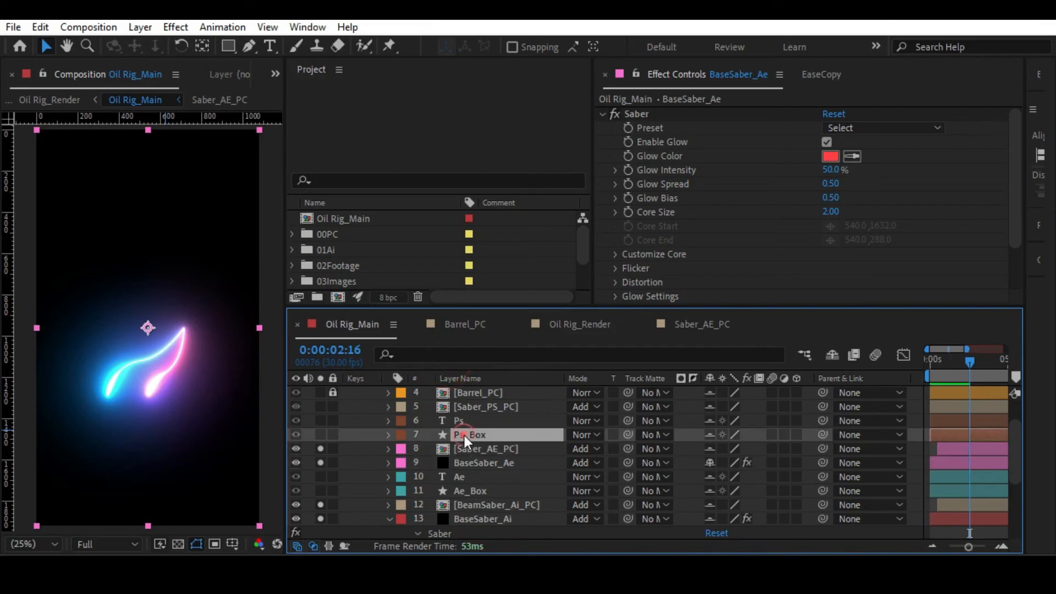
{"action": "left_click", "coordinate": [463, 408]}
{"action": "left_click_drag", "start_coordinate": [962, 361], "coordinate": [856, 364]}
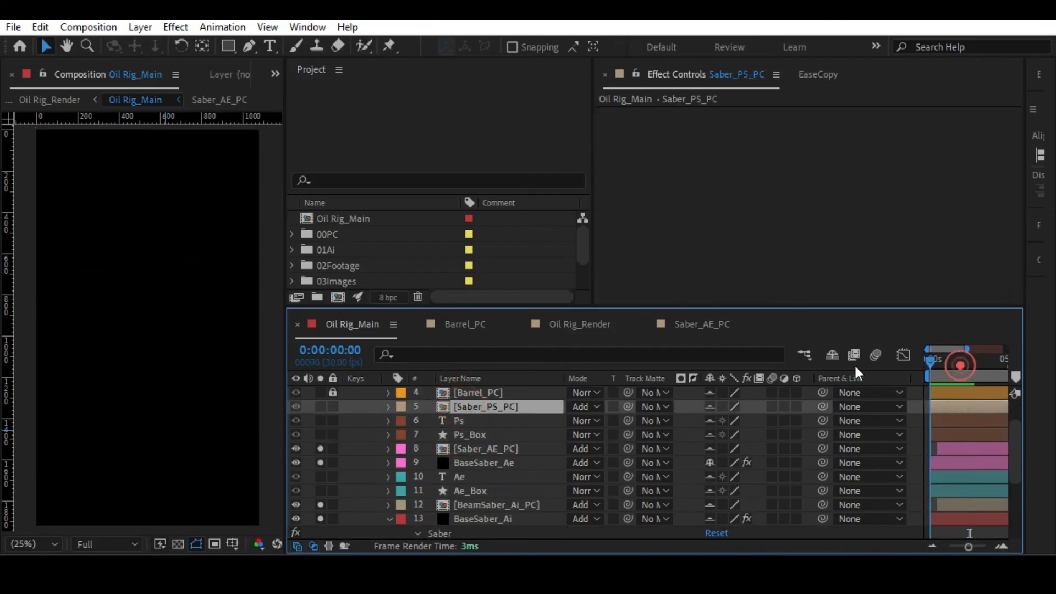
{"action": "left_click", "coordinate": [320, 407]}
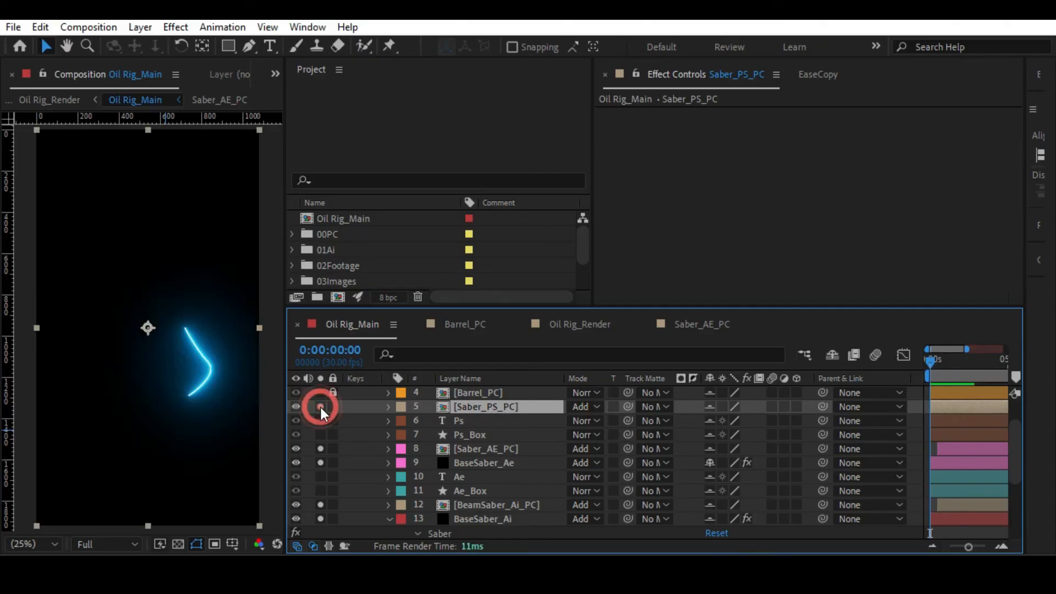
Open the Saber_PS_PC precomp, copy its BaseSaber_PS layer and hide the original there.
{"action": "double_click", "coordinate": [467, 408]}
{"action": "left_click", "coordinate": [469, 408]}
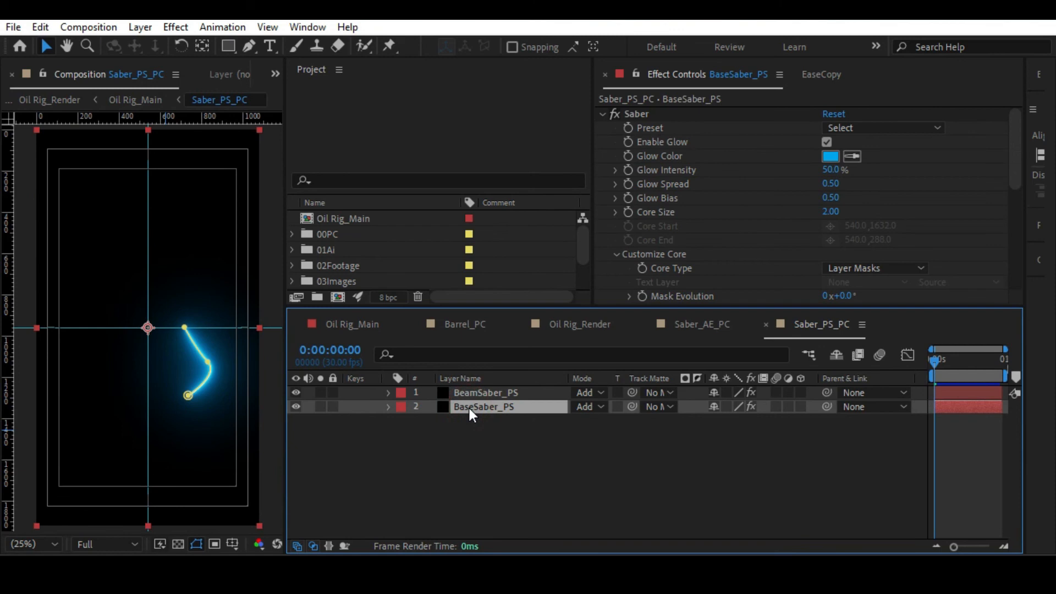
{"action": "key", "text": "ctrl+c"}
{"action": "left_click", "coordinate": [449, 434]}
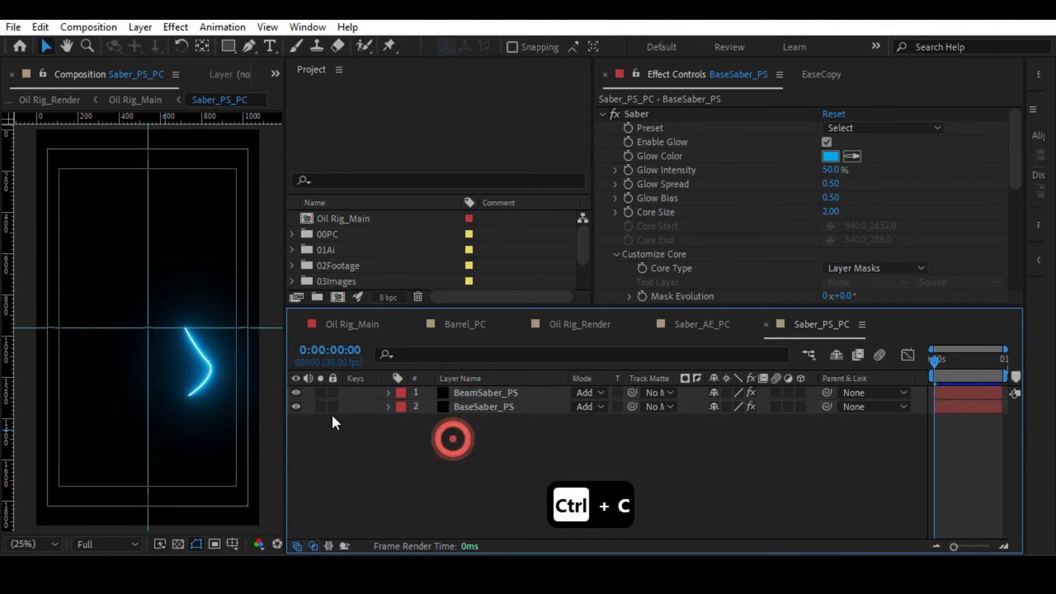
{"action": "left_click", "coordinate": [296, 407]}
Paste BaseSaber_PS into Oil Rig_Main and place it directly below Saber_PS_PC.
{"action": "key", "text": "Tab"}
{"action": "left_click", "coordinate": [377, 438]}
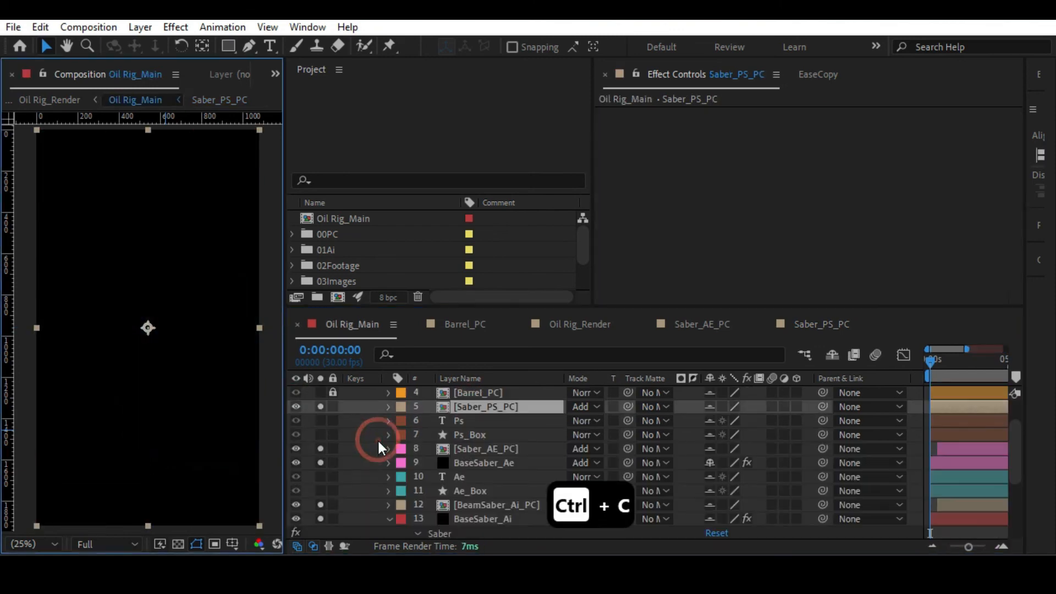
{"action": "key", "text": "ctrl+v"}
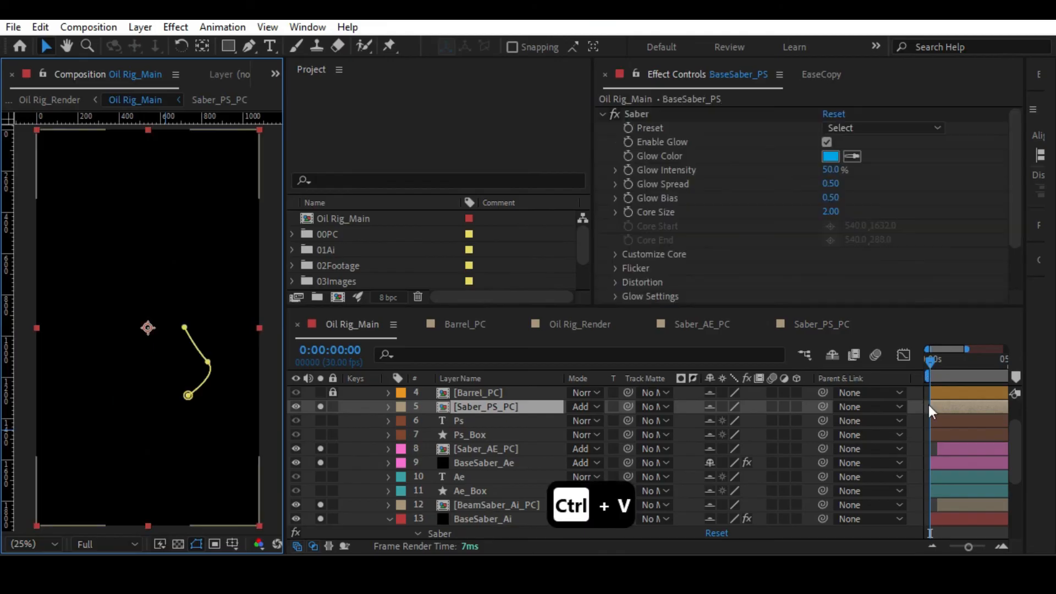
{"action": "left_click_drag", "start_coordinate": [466, 405], "coordinate": [467, 426]}
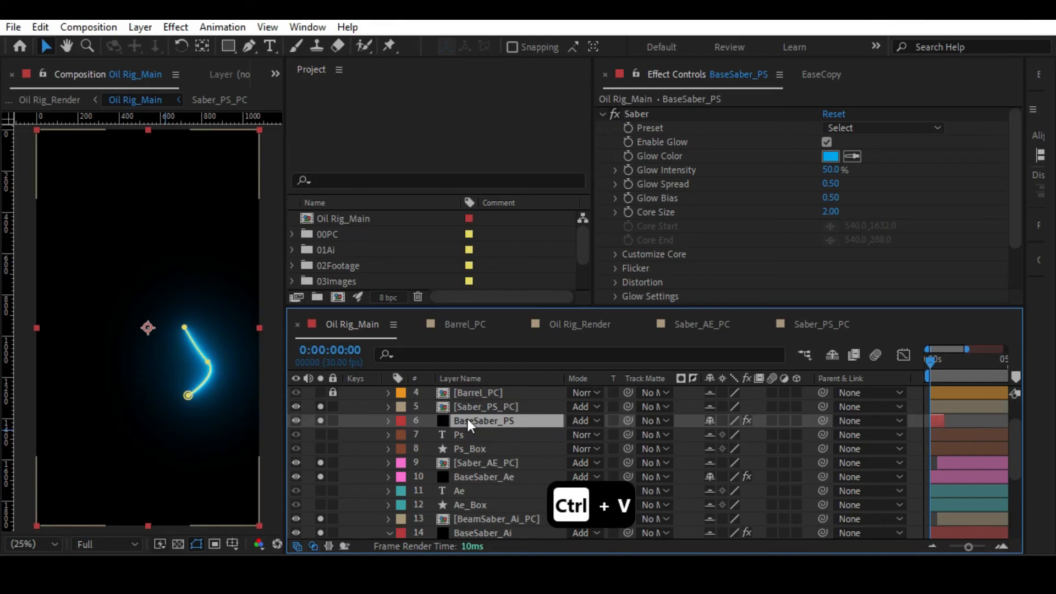
Give Saber_PS_PC and BaseSaber_PS the same brown label colour as the Ps layers.
{"action": "left_click", "coordinate": [471, 408], "text": "shift"}
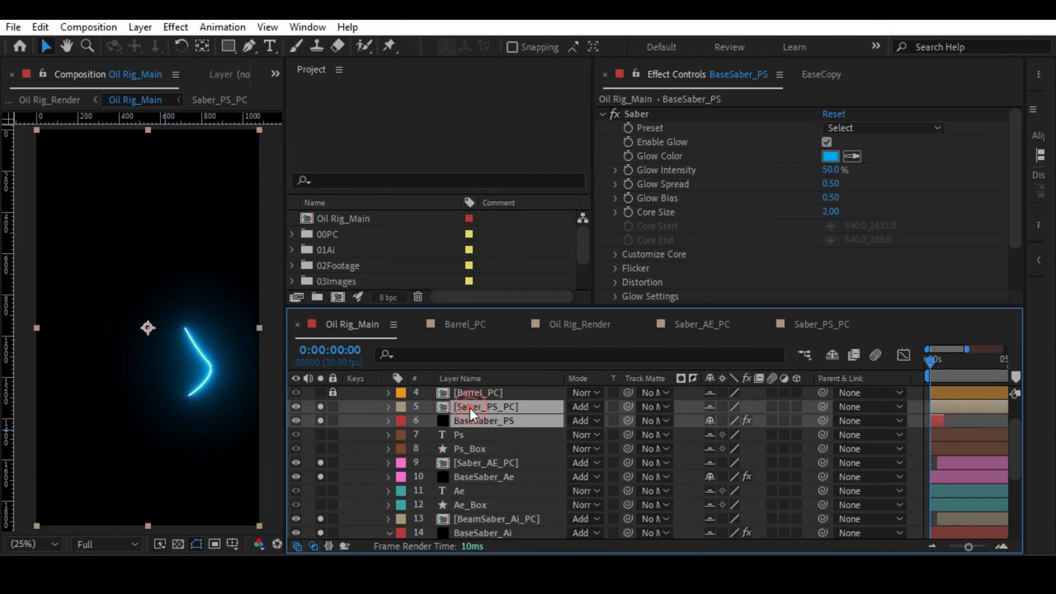
{"action": "left_click", "coordinate": [408, 412]}
{"action": "left_click", "coordinate": [440, 303]}
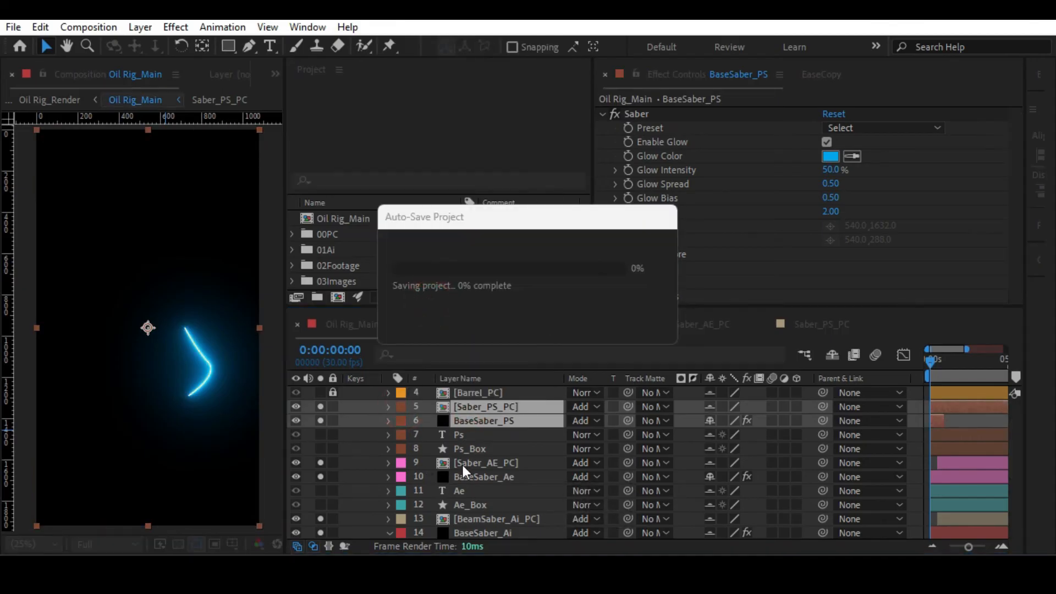
Extend the BaseSaber_PS layer's out point to the end of the composition.
{"action": "left_click", "coordinate": [467, 434]}
{"action": "left_click", "coordinate": [470, 421]}
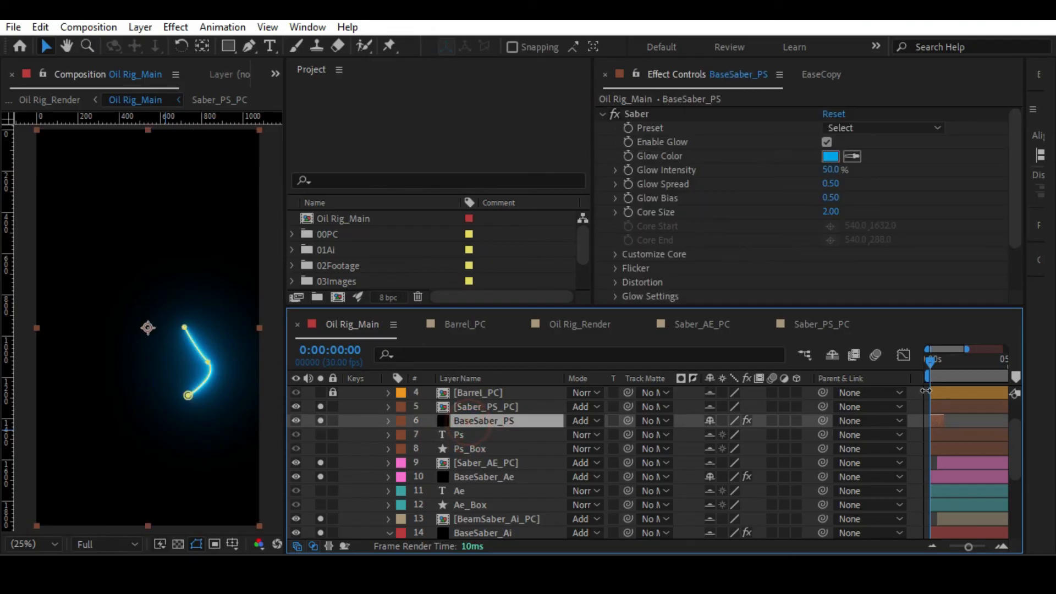
{"action": "left_click_drag", "start_coordinate": [950, 422], "coordinate": [1052, 421]}
{"action": "left_click_drag", "start_coordinate": [968, 546], "coordinate": [949, 546]}
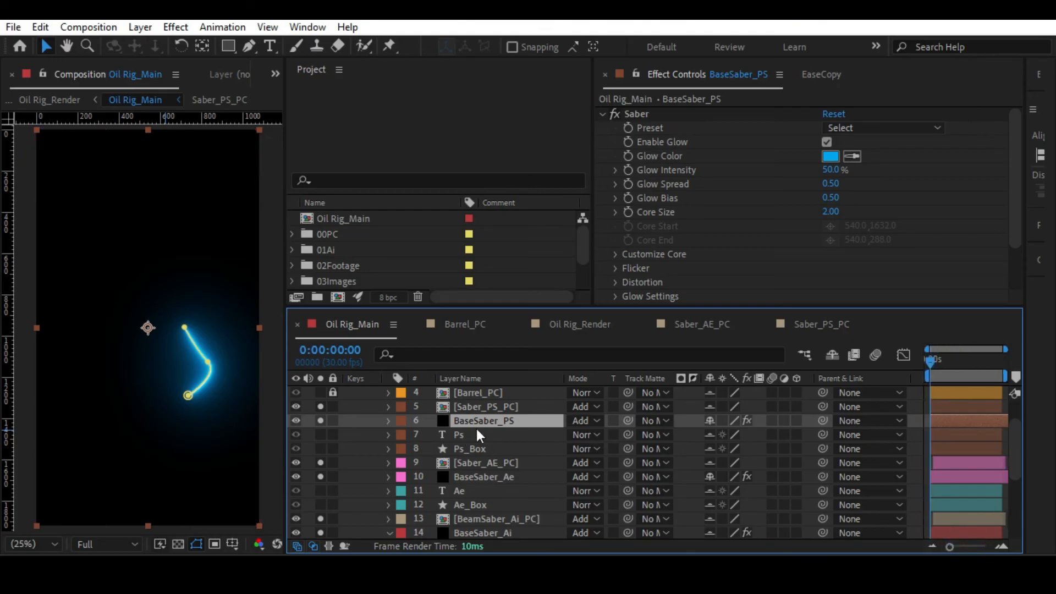
Copy the End Offset keyframes of the Saber effect on the BaseSaber_Ae layer.
{"action": "scroll", "coordinate": [974, 464], "scroll_direction": "down", "scroll_amount": 5}
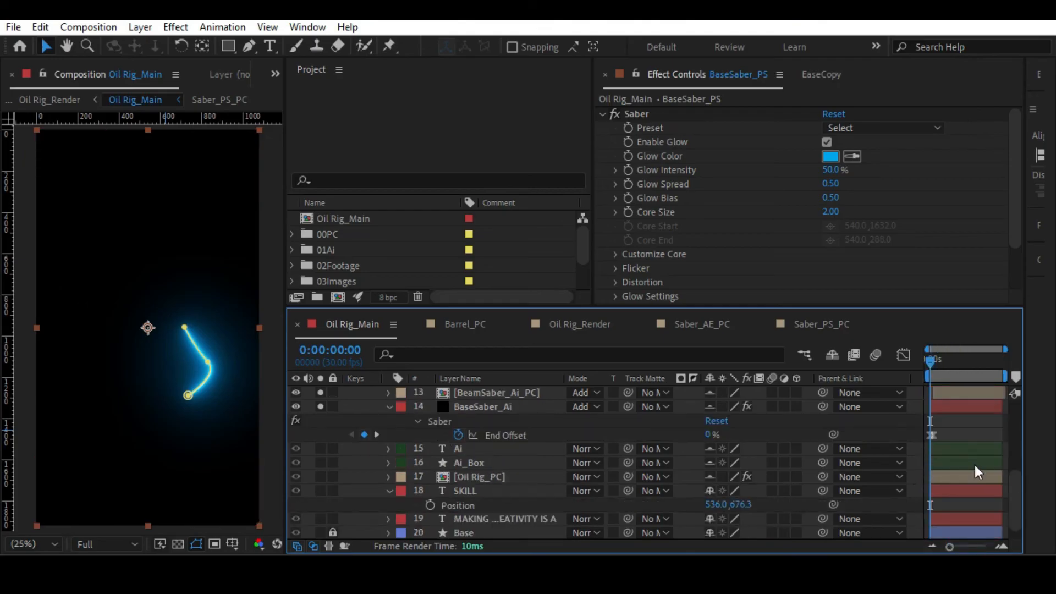
{"action": "scroll", "coordinate": [975, 465], "scroll_direction": "up", "scroll_amount": 2}
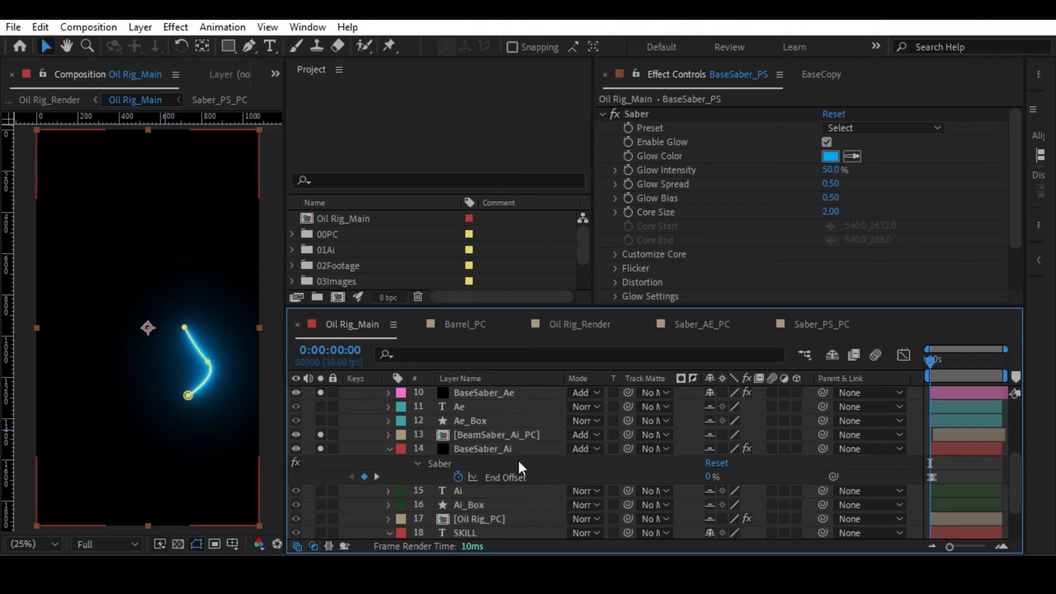
{"action": "left_click", "coordinate": [462, 450]}
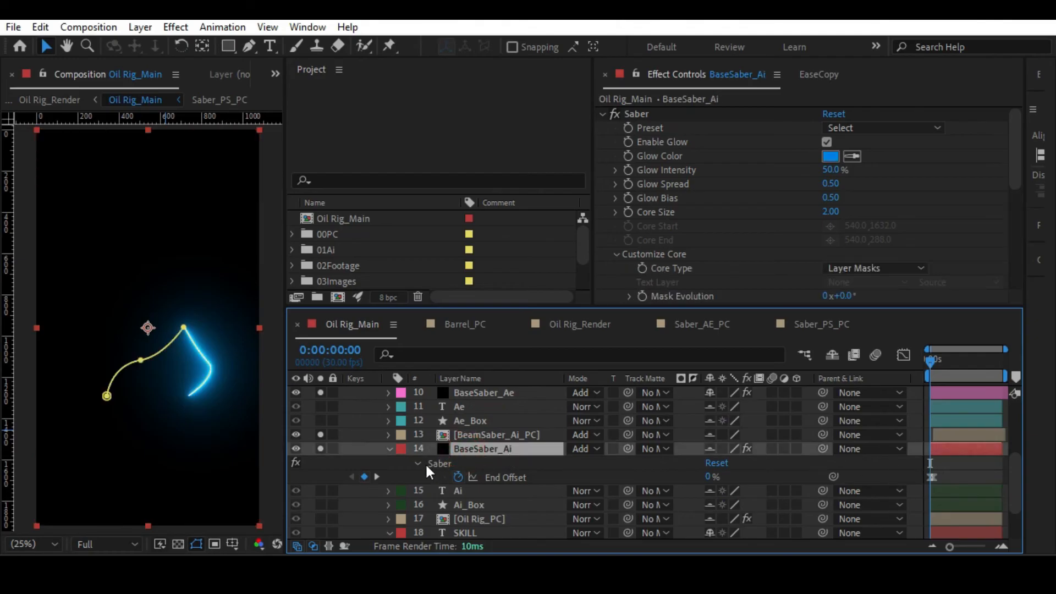
{"action": "scroll", "coordinate": [434, 466], "scroll_direction": "up", "scroll_amount": 6}
{"action": "scroll", "coordinate": [474, 465], "scroll_direction": "down", "scroll_amount": 2}
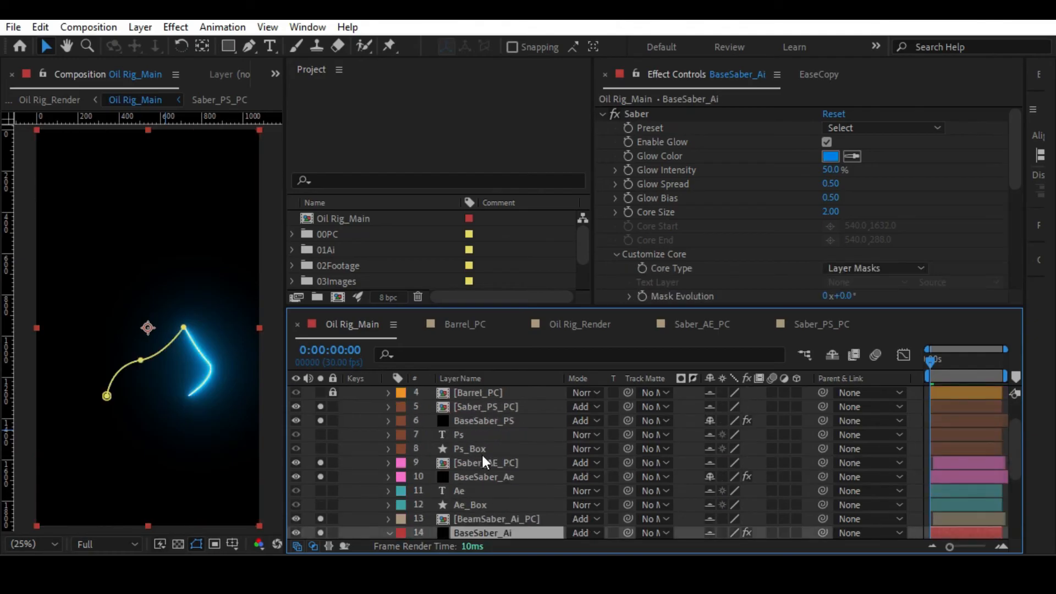
{"action": "left_click", "coordinate": [480, 449]}
{"action": "left_click", "coordinate": [476, 436]}
{"action": "left_click", "coordinate": [477, 421]}
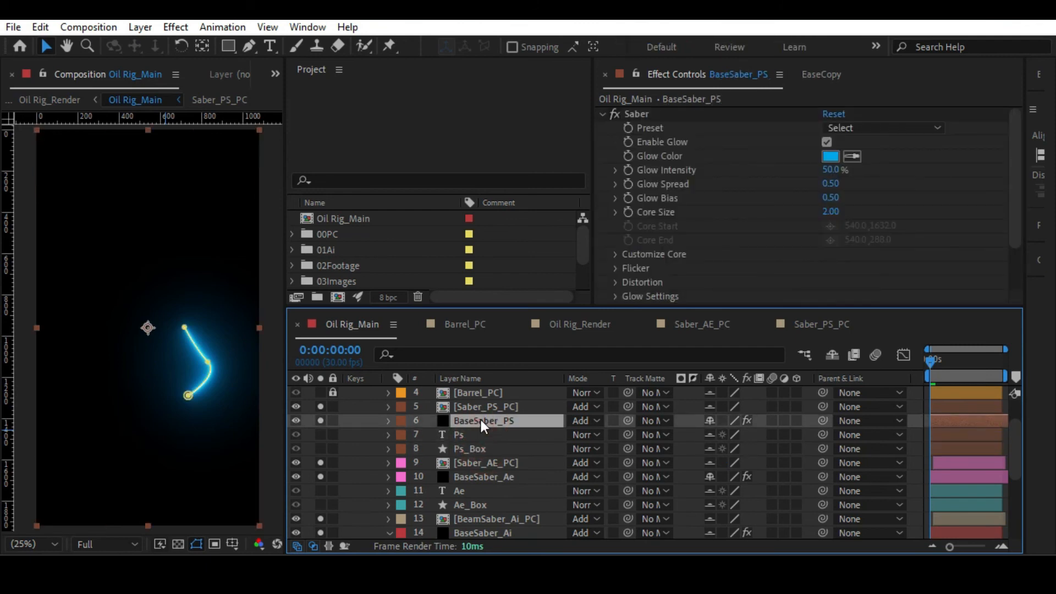
{"action": "scroll", "coordinate": [482, 459], "scroll_direction": "down", "scroll_amount": 3}
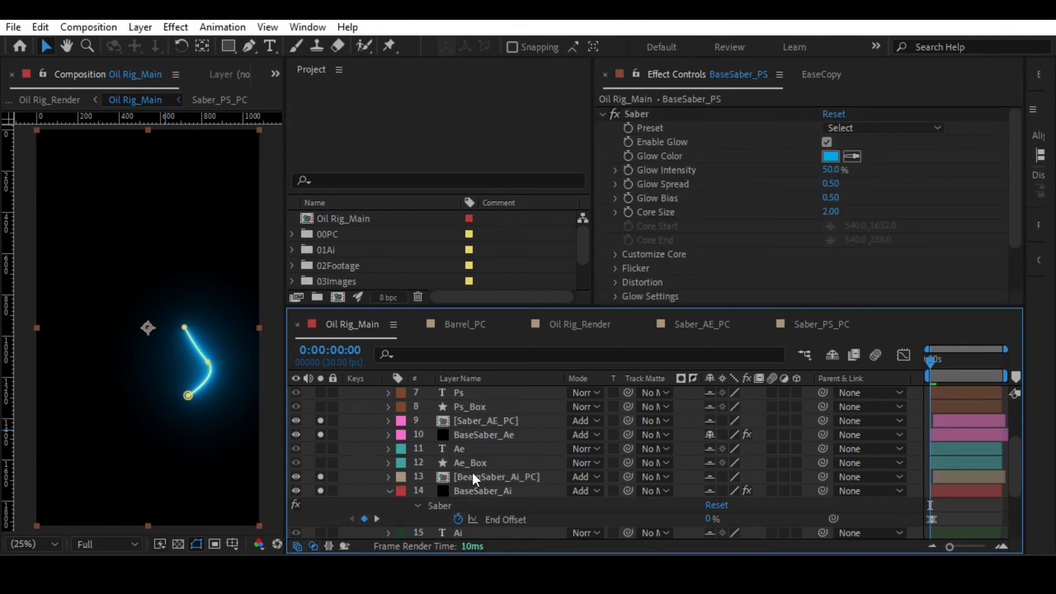
{"action": "left_click", "coordinate": [466, 434]}
{"action": "key", "text": "u"}
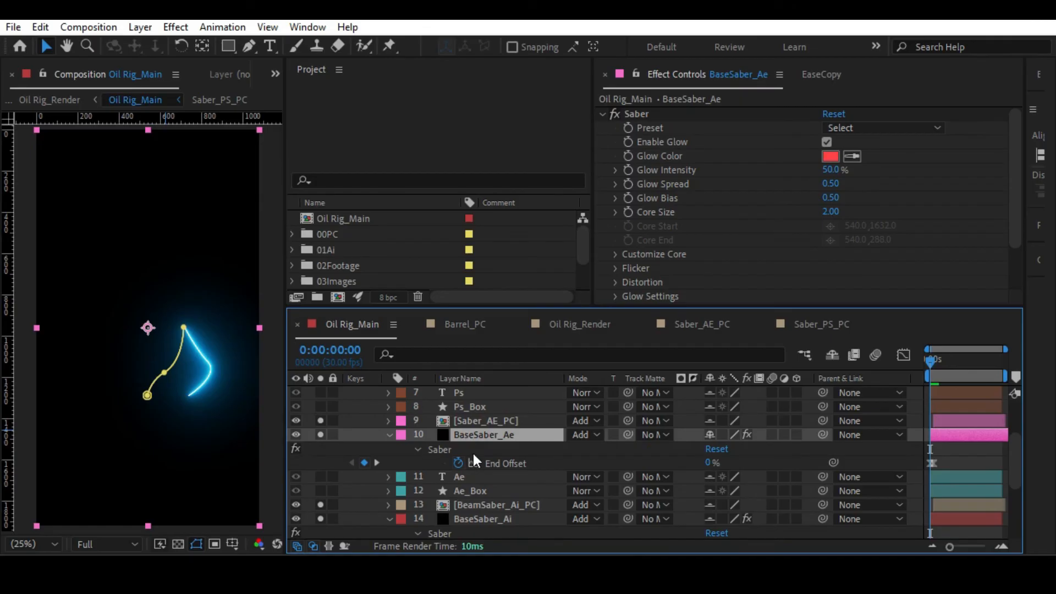
{"action": "left_click", "coordinate": [504, 463]}
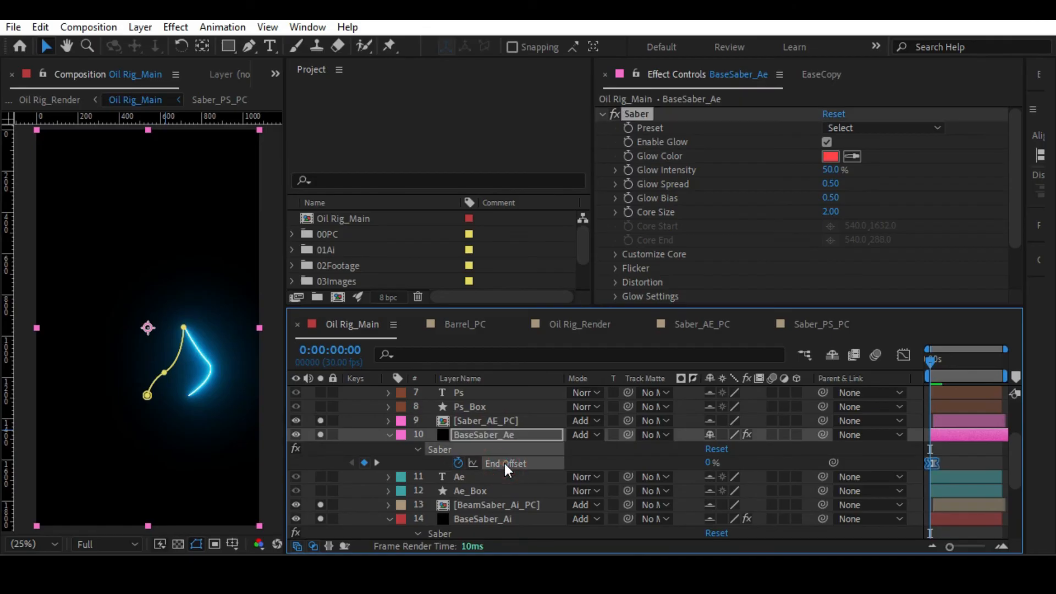
{"action": "key", "text": "ctrl+c"}
Paste the copied End Offset keyframes onto the BaseSaber_PS layer at 0:00:00:00.
{"action": "scroll", "coordinate": [484, 456], "scroll_direction": "up", "scroll_amount": 6}
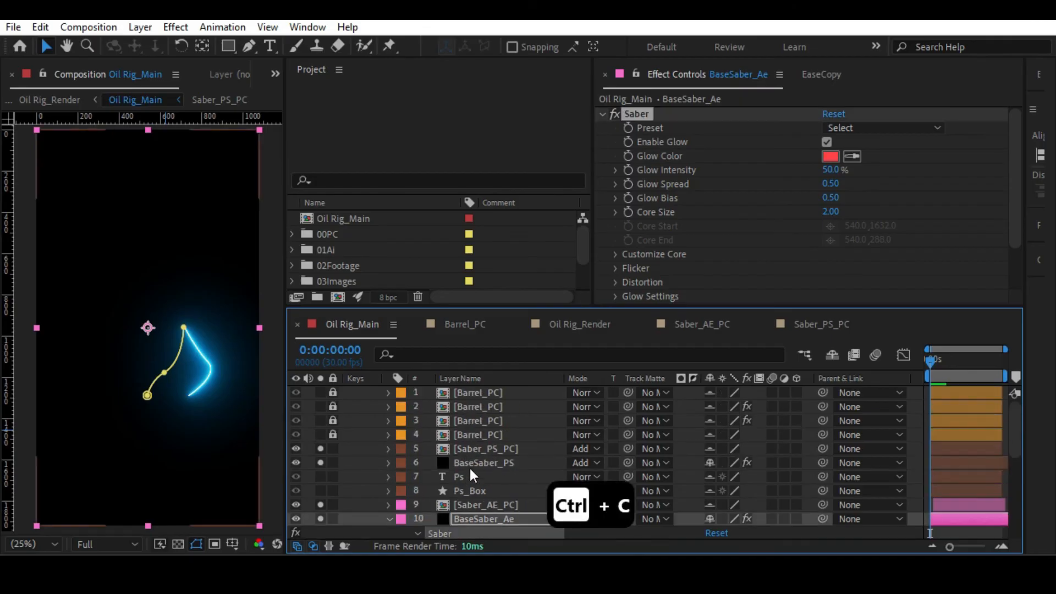
{"action": "left_click", "coordinate": [471, 464]}
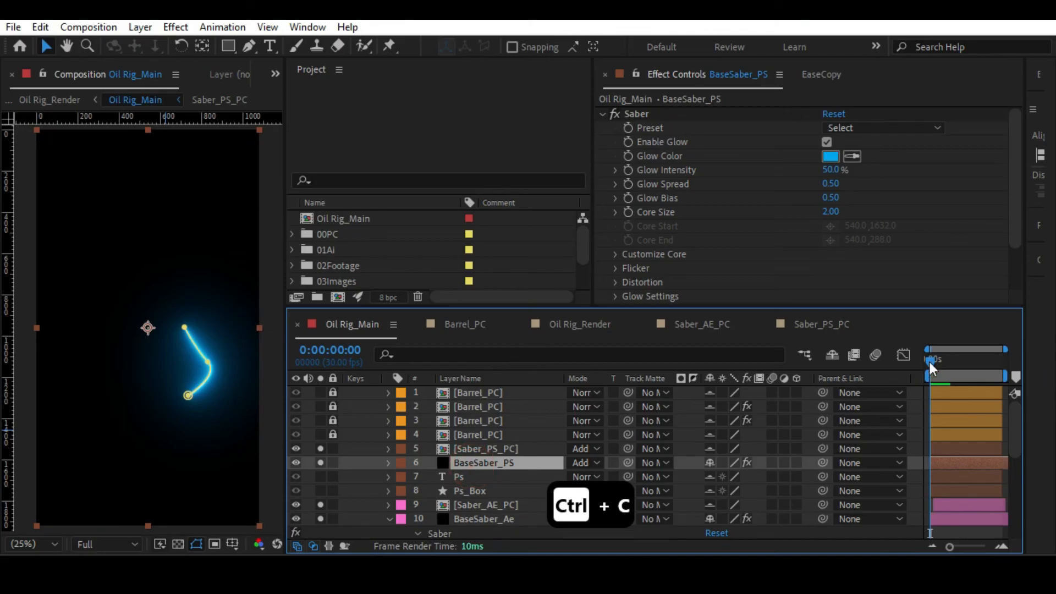
{"action": "key", "text": "ctrl+v"}
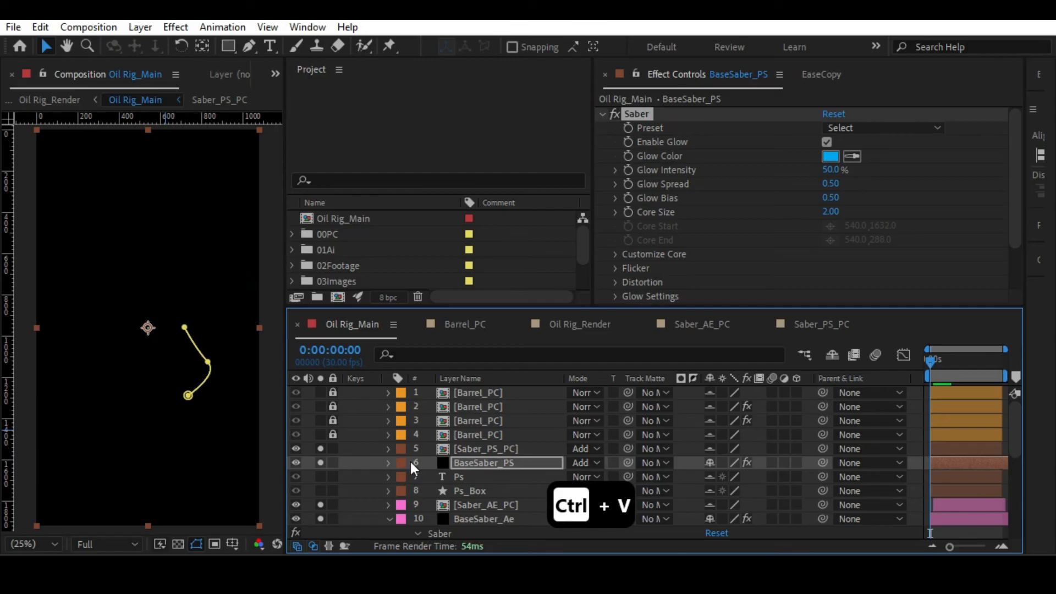
Shift the Saber_PS_PC layer to start at 0:00:00:15 and preview the beams.
{"action": "left_click", "coordinate": [488, 449]}
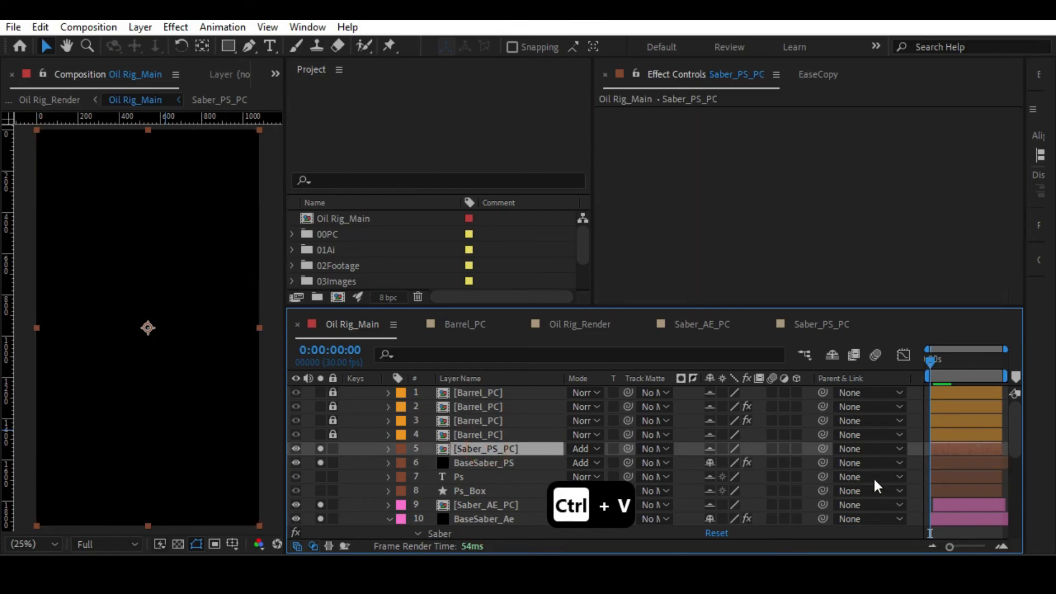
{"action": "left_click", "coordinate": [933, 357]}
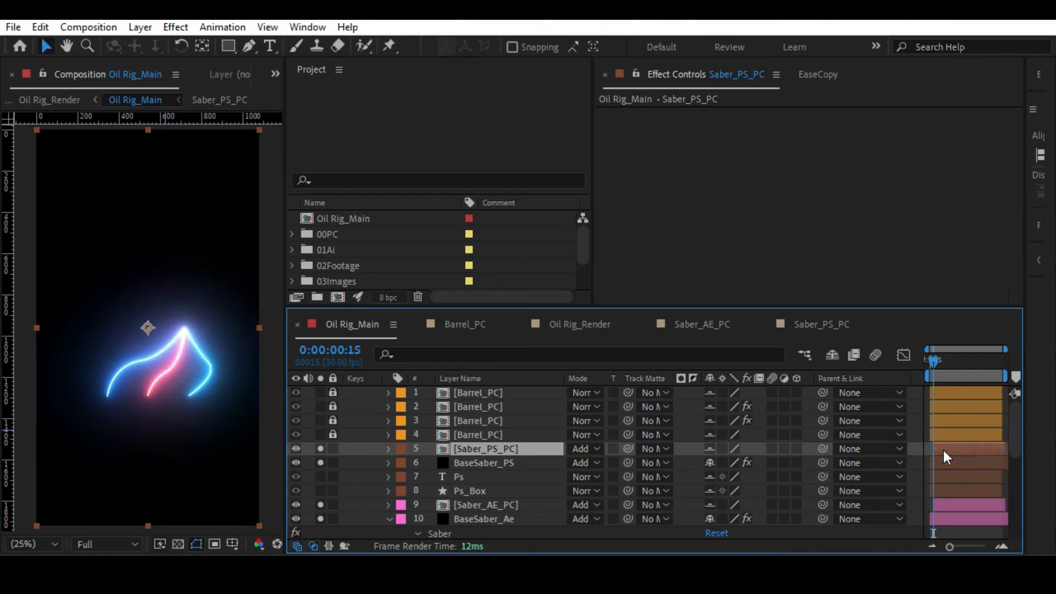
{"action": "key", "text": "space"}
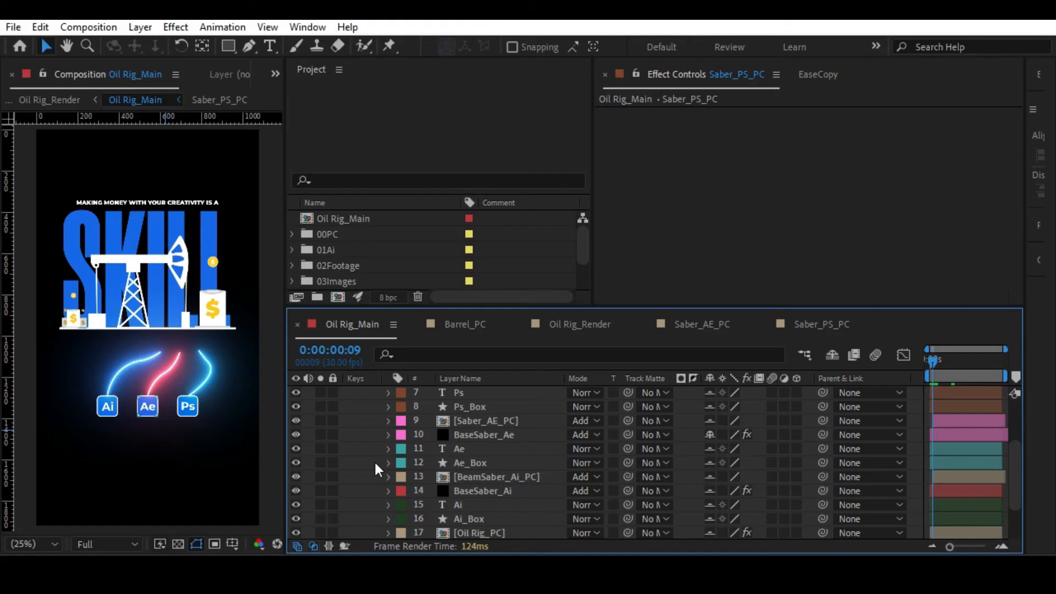
Open the Oil Rig_Render composition, preview its animation and return the current time to the beginning.
{"action": "key", "text": "Tab"}
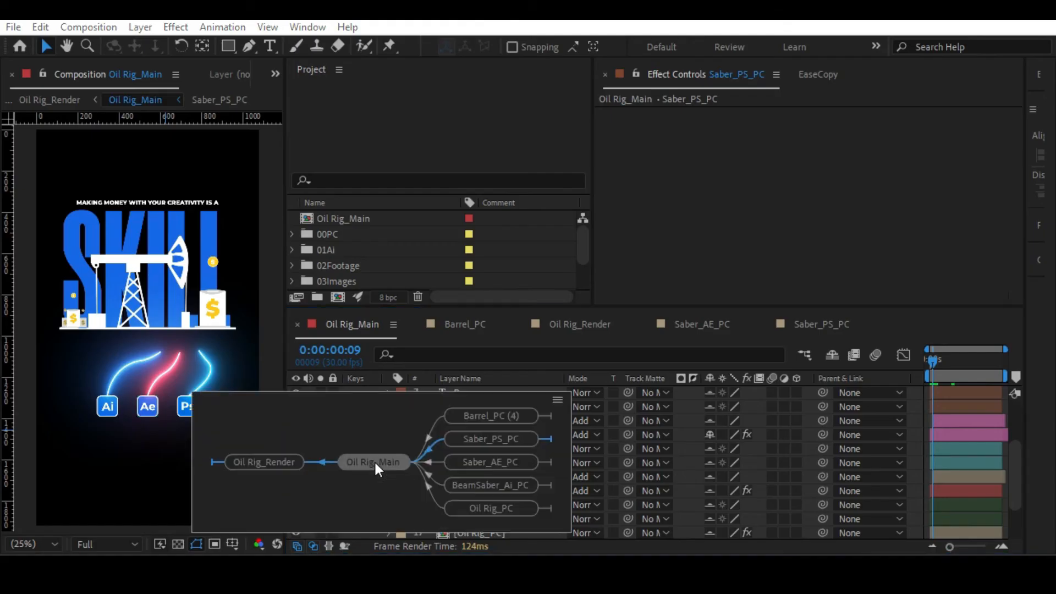
{"action": "left_click", "coordinate": [288, 458]}
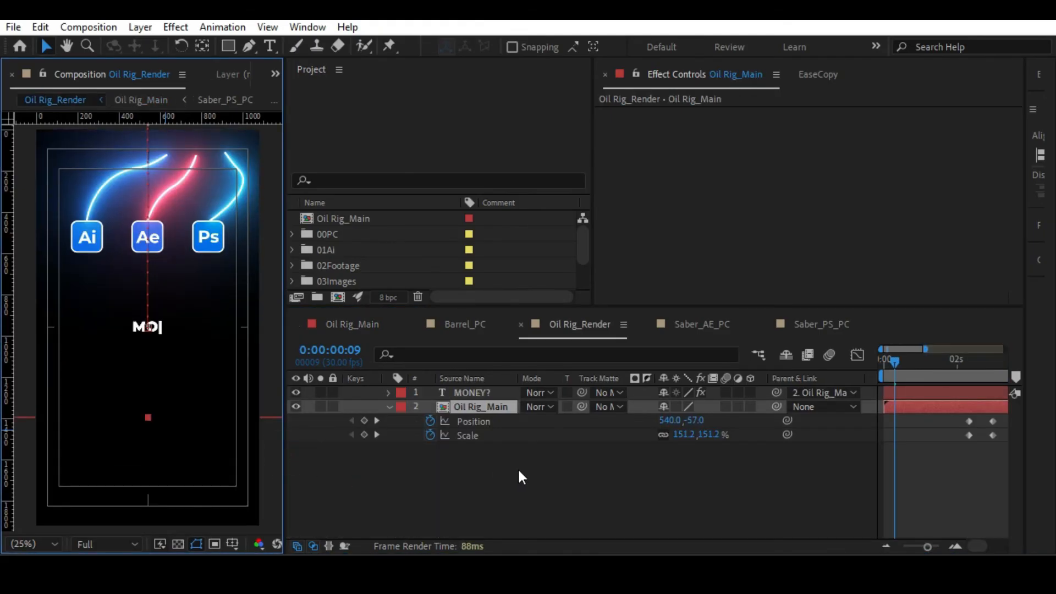
{"action": "key", "text": "space"}
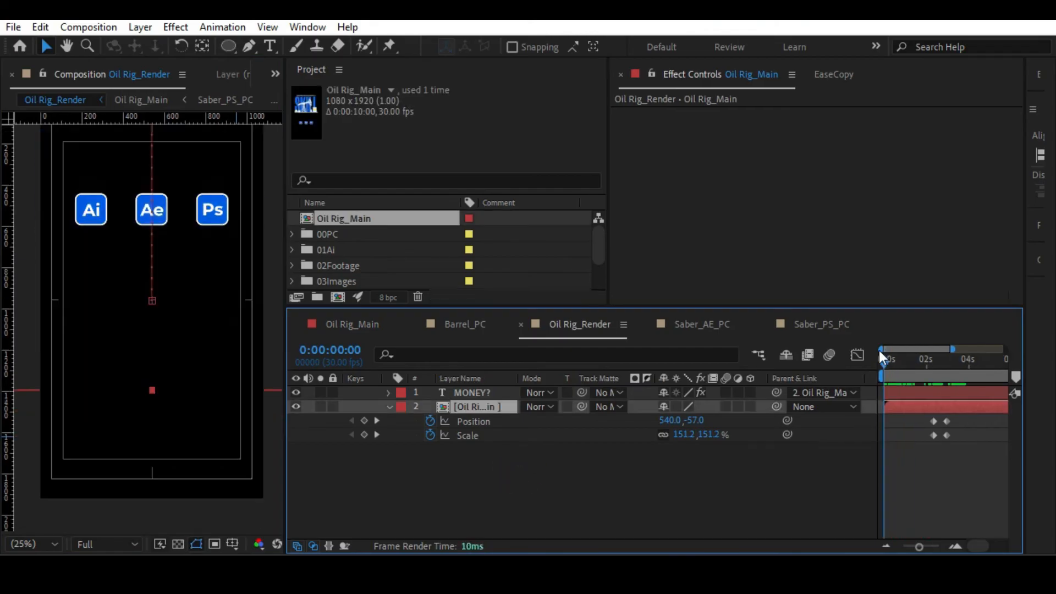
{"action": "mouse_move", "coordinate": [879, 351]}
{"action": "left_mouse_down"}
{"action": "mouse_move", "coordinate": [913, 347]}
{"action": "mouse_move", "coordinate": [883, 349]}
{"action": "left_mouse_up"}
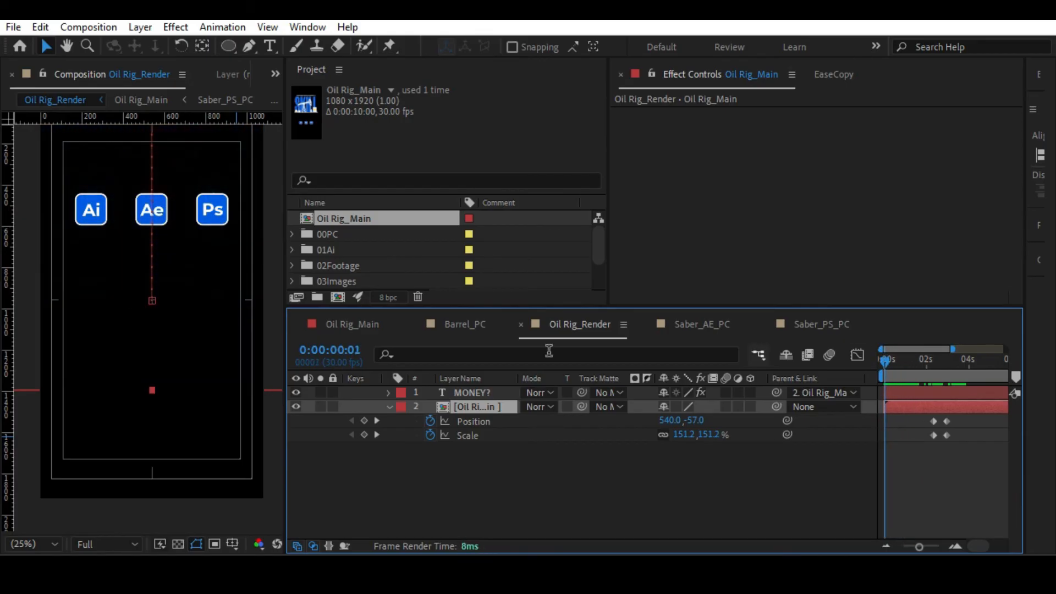
Look into the Oil Rig_Main composition's layers and return to Oil Rig_Render.
{"action": "double_click", "coordinate": [489, 405]}
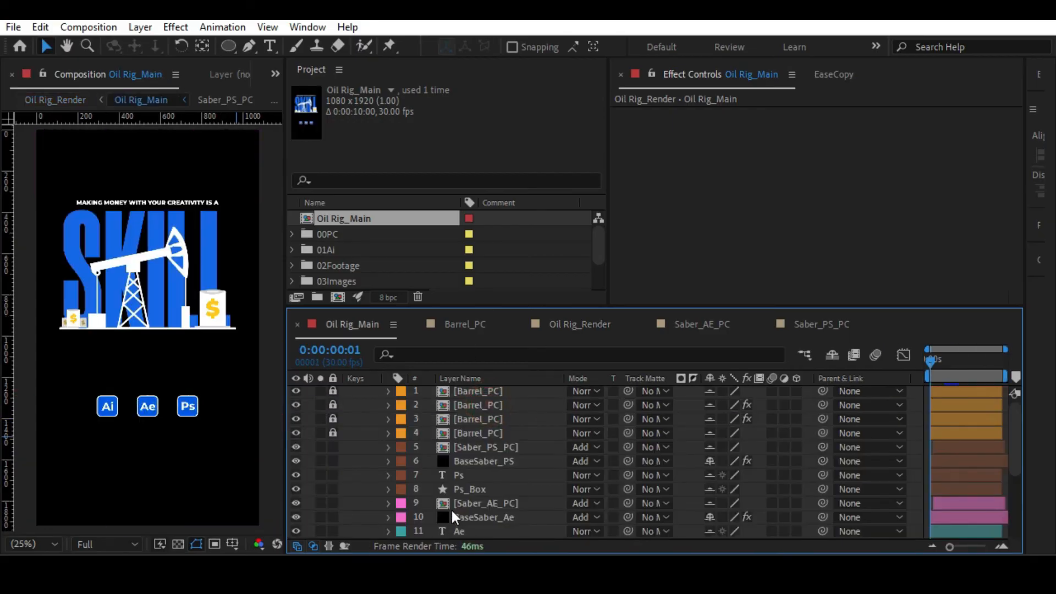
{"action": "key", "text": "Tab"}
{"action": "left_click", "coordinate": [364, 513]}
Reveal the MONEY? layer's keyframes and check the frame at its last Slider keyframe.
{"action": "left_click", "coordinate": [889, 358]}
{"action": "left_click_drag", "start_coordinate": [893, 358], "coordinate": [905, 356]}
{"action": "left_click", "coordinate": [466, 392]}
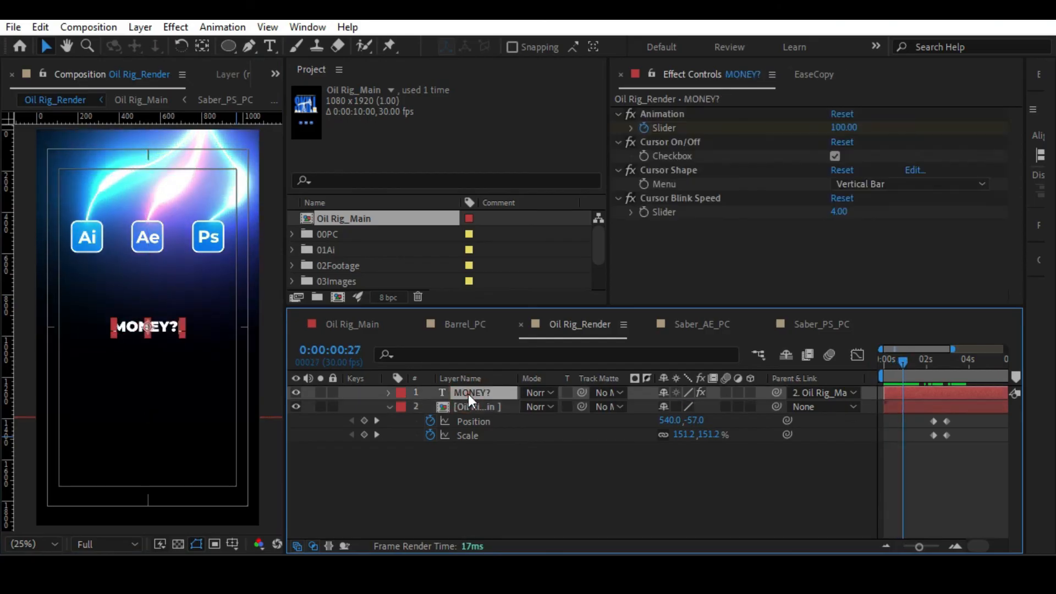
{"action": "key", "text": "u"}
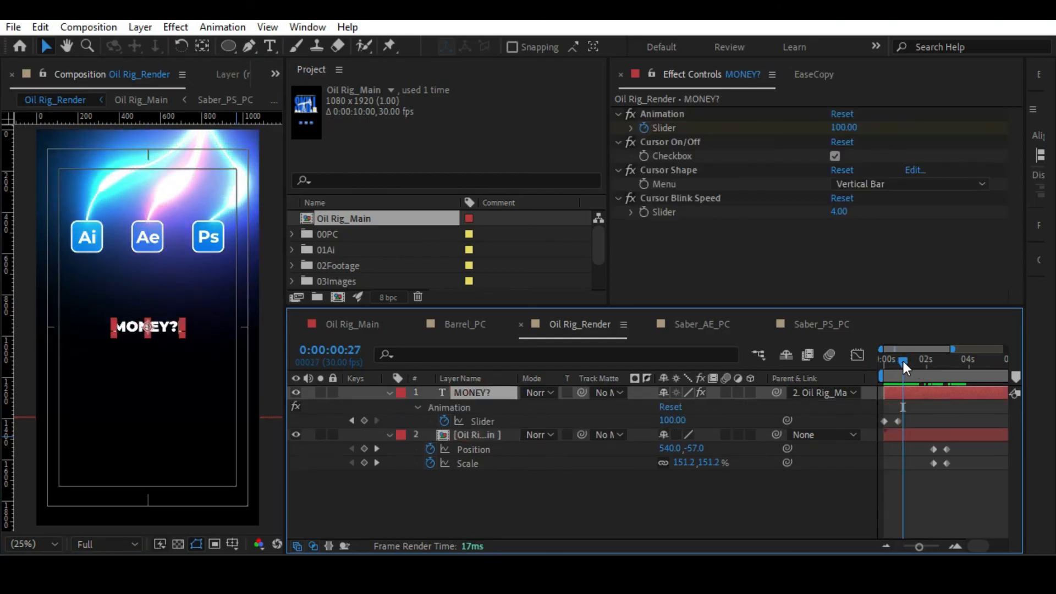
{"action": "left_click_drag", "start_coordinate": [903, 361], "coordinate": [898, 361]}
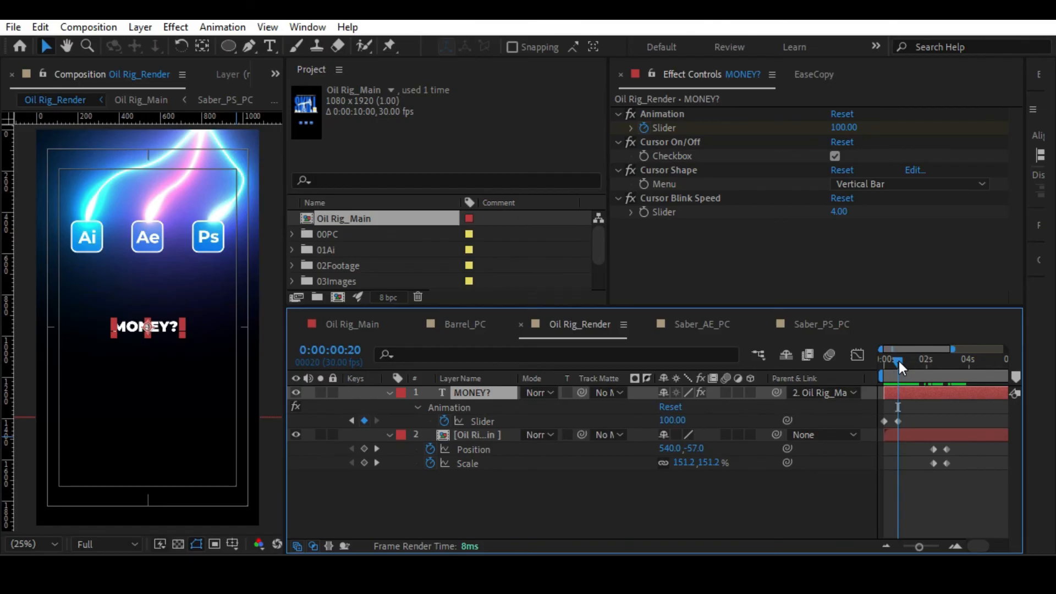
{"action": "left_click", "coordinate": [466, 435]}
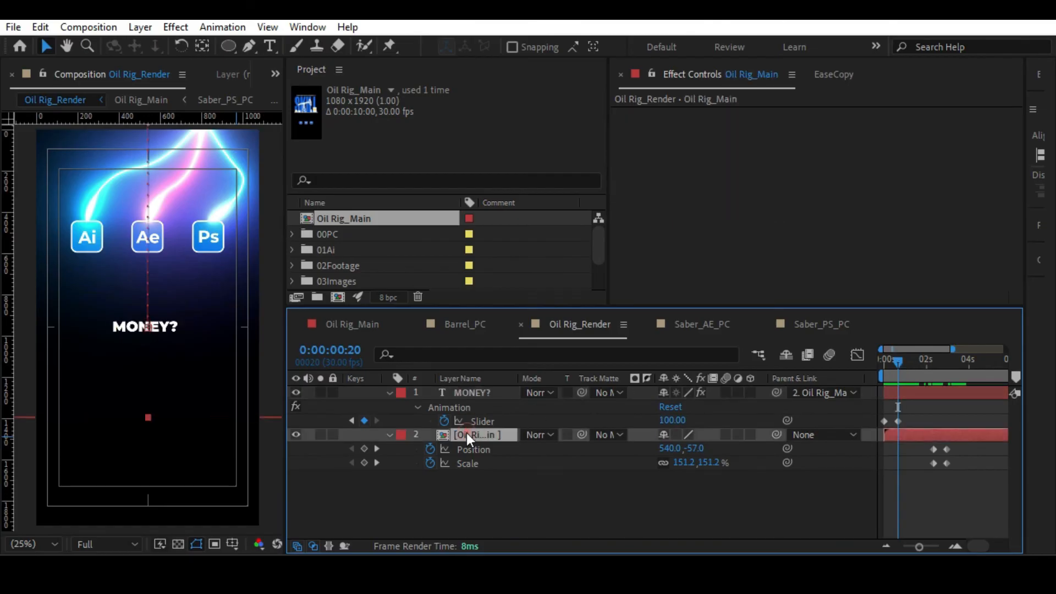
{"action": "left_click", "coordinate": [465, 392]}
{"action": "left_click", "coordinate": [933, 412]}
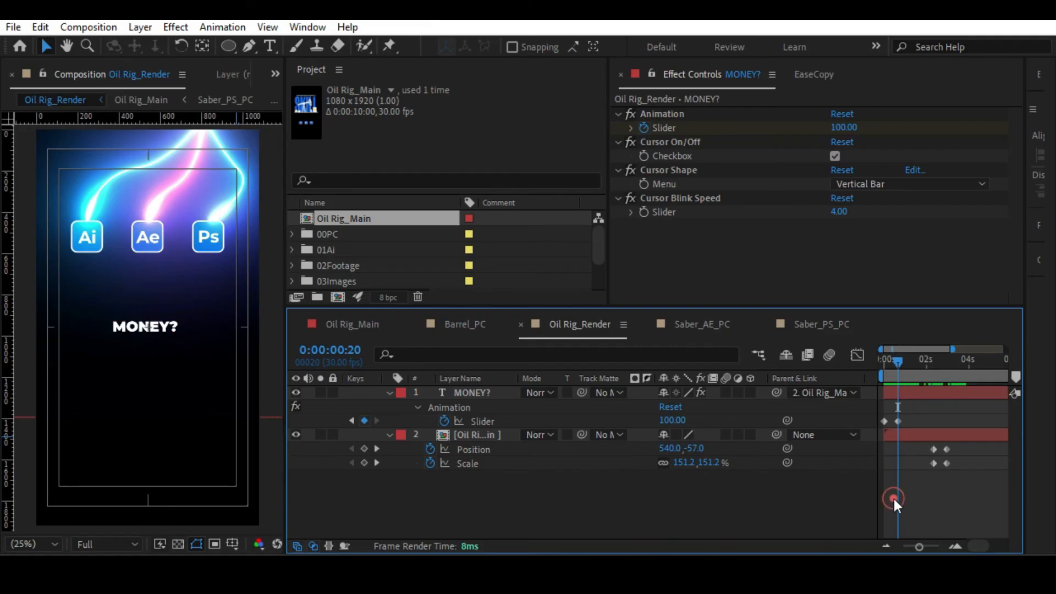
Set the current time to 0:00:00:15 in Oil Rig_Render and add a composition marker there.
{"action": "key", "text": "Page_Up"}
{"action": "key", "text": "Page_Up"}
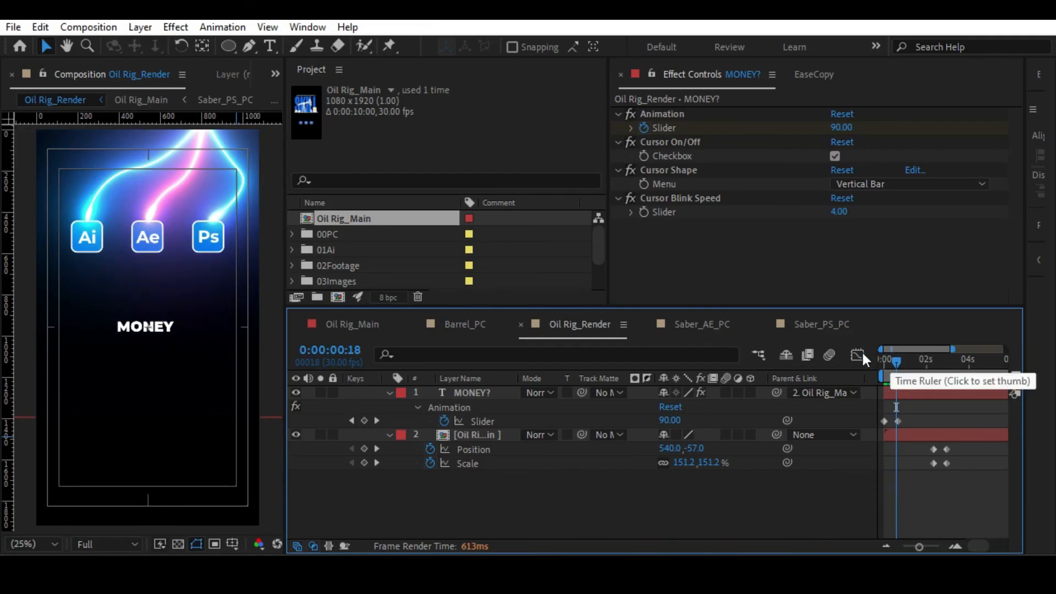
{"action": "left_click", "coordinate": [358, 351]}
{"action": "left_click", "coordinate": [358, 351]}
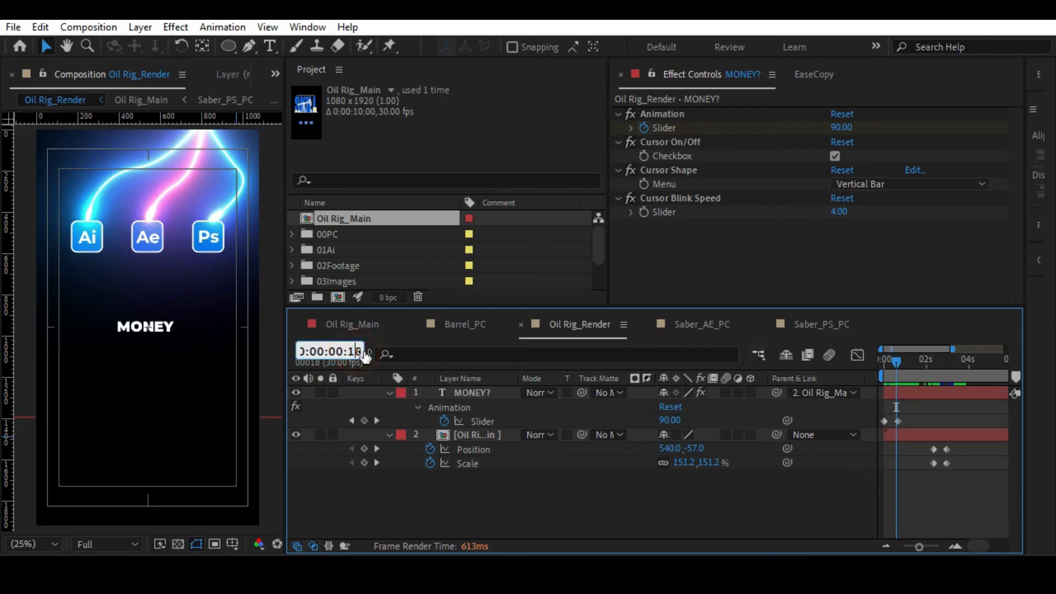
{"action": "key", "text": "BackSpace"}
{"action": "type", "text": "5"}
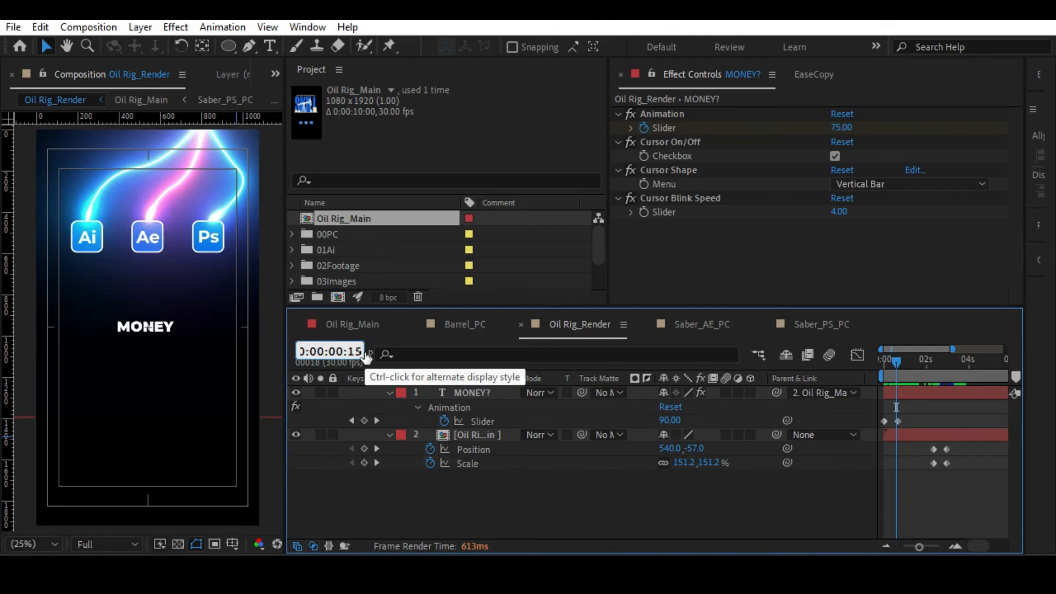
{"action": "key", "text": "Return"}
{"action": "left_click_drag", "start_coordinate": [919, 547], "coordinate": [929, 548]}
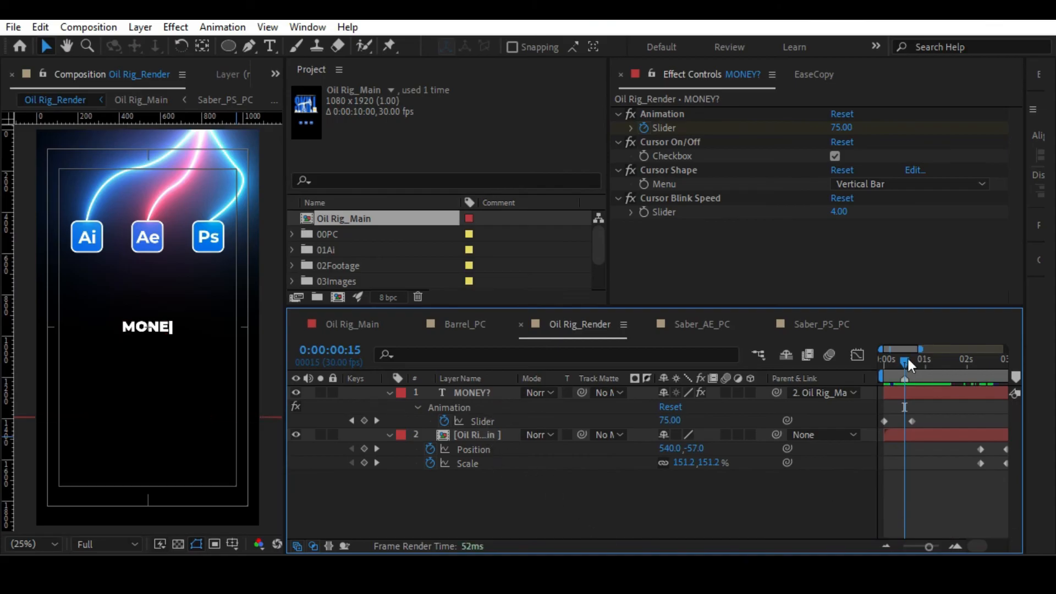
{"action": "left_click_drag", "start_coordinate": [903, 358], "coordinate": [894, 358]}
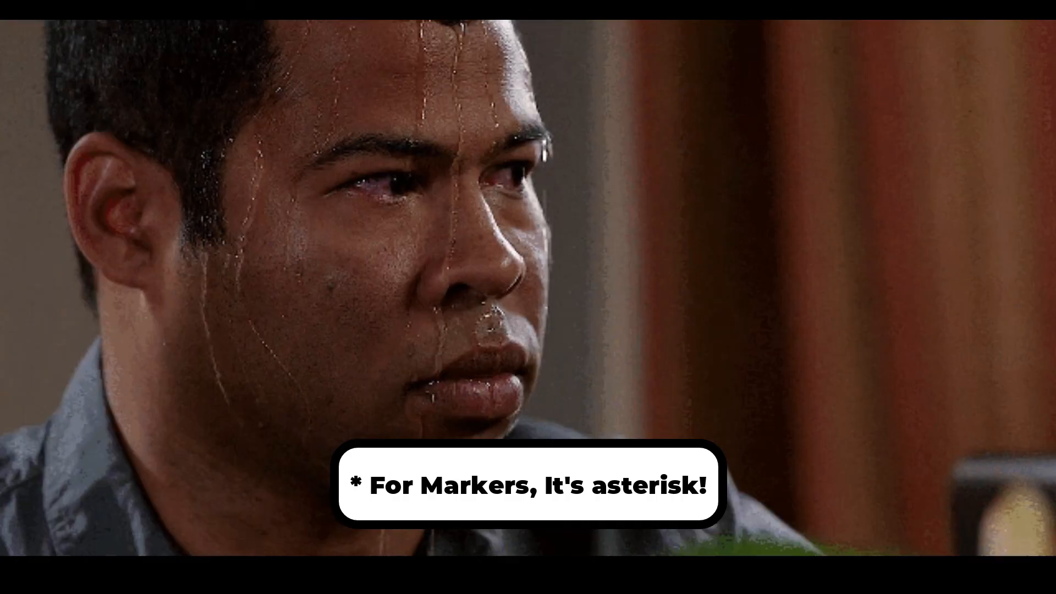
{"action": "key", "text": "KP_Multiply"}
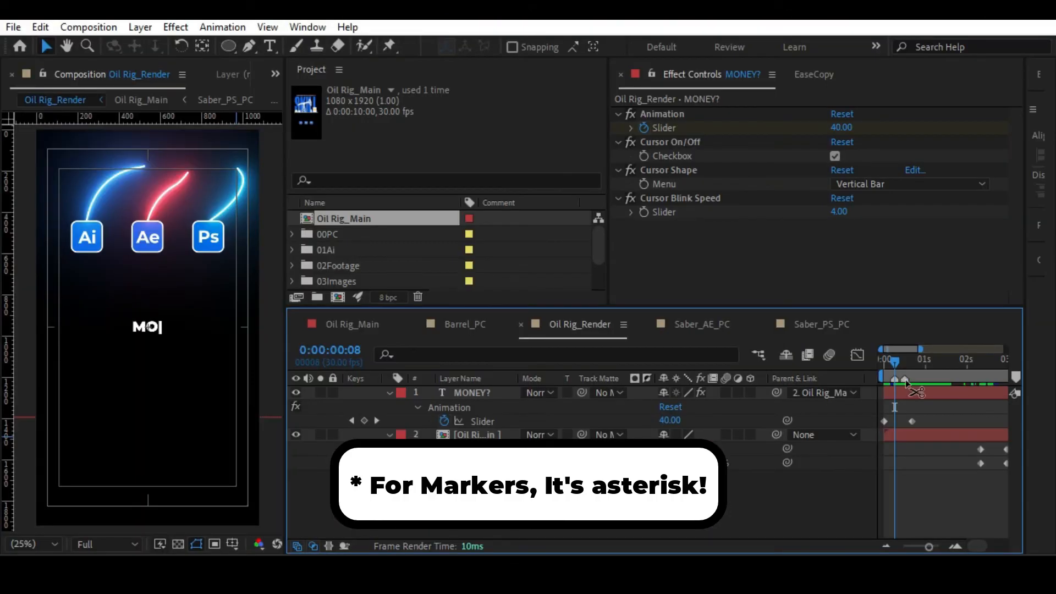
{"action": "left_click", "coordinate": [905, 380], "text": "ctrl"}
{"action": "key", "text": "ctrl+z"}
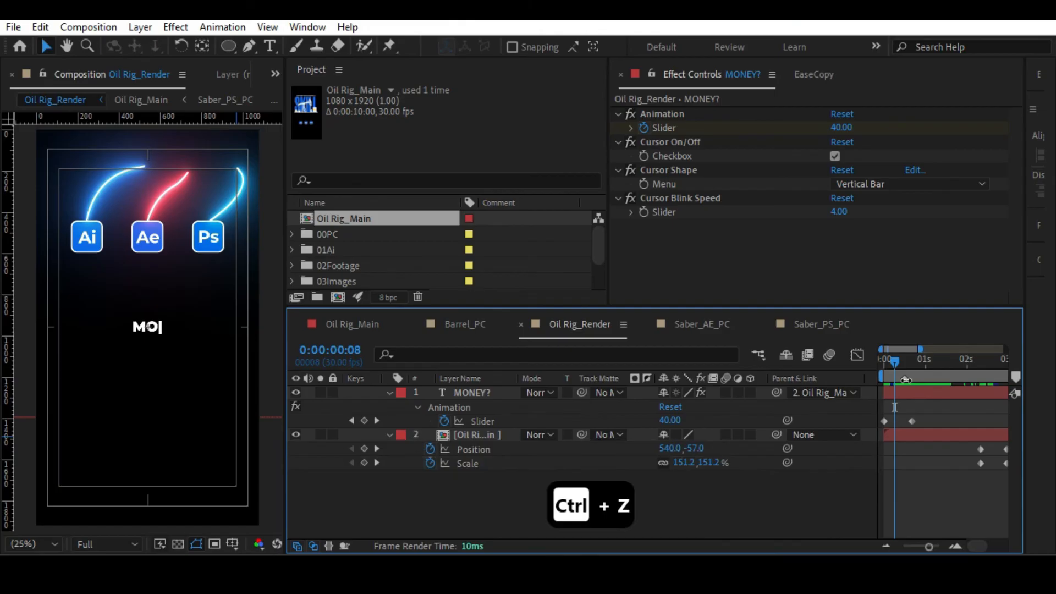
Add a layer marker to the Oil Rig_Main layer at 0:00:00:10 and give it the Blue label.
{"action": "left_click_drag", "start_coordinate": [897, 361], "coordinate": [905, 361]}
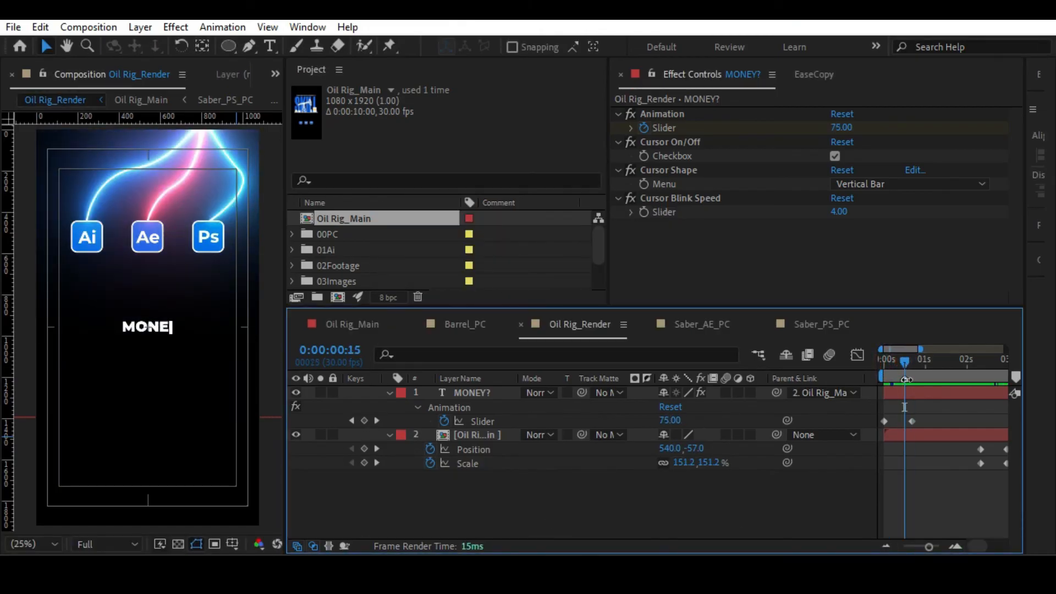
{"action": "left_click_drag", "start_coordinate": [905, 361], "coordinate": [897, 360]}
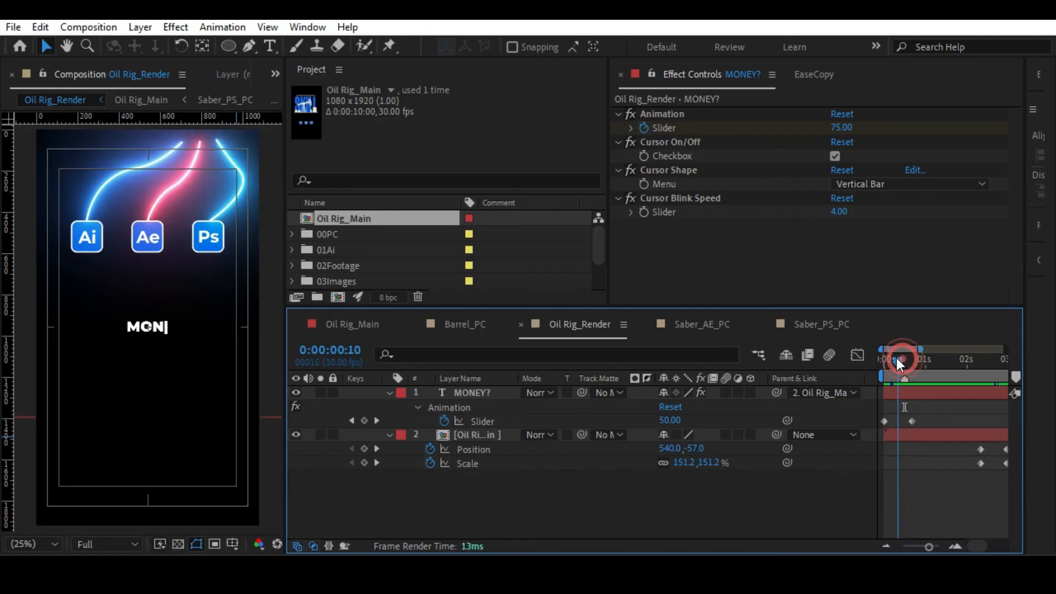
{"action": "left_click", "coordinate": [903, 432]}
{"action": "key", "text": "KP_Multiply"}
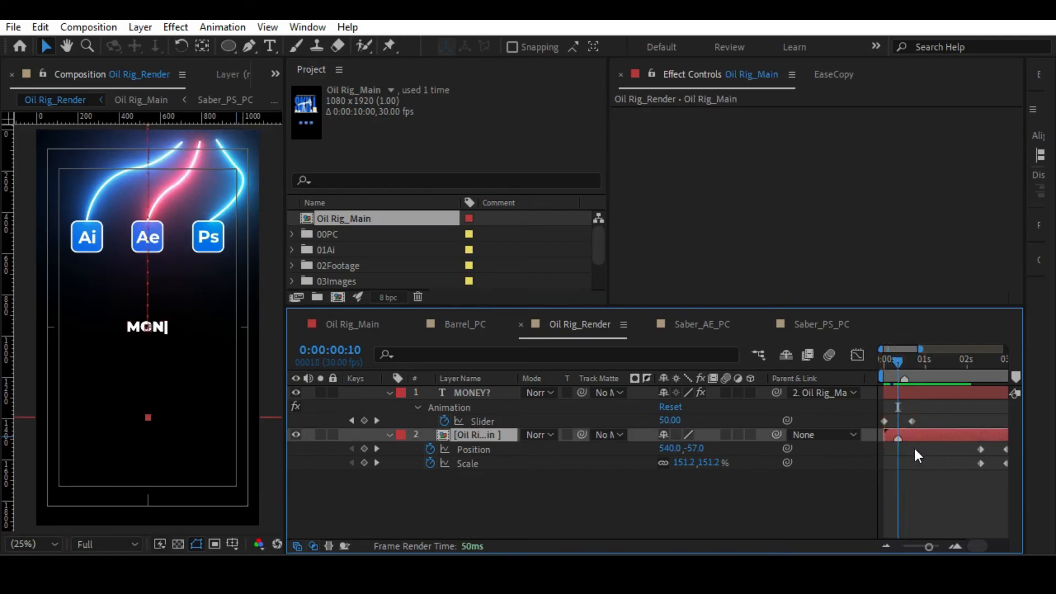
{"action": "double_click", "coordinate": [898, 437]}
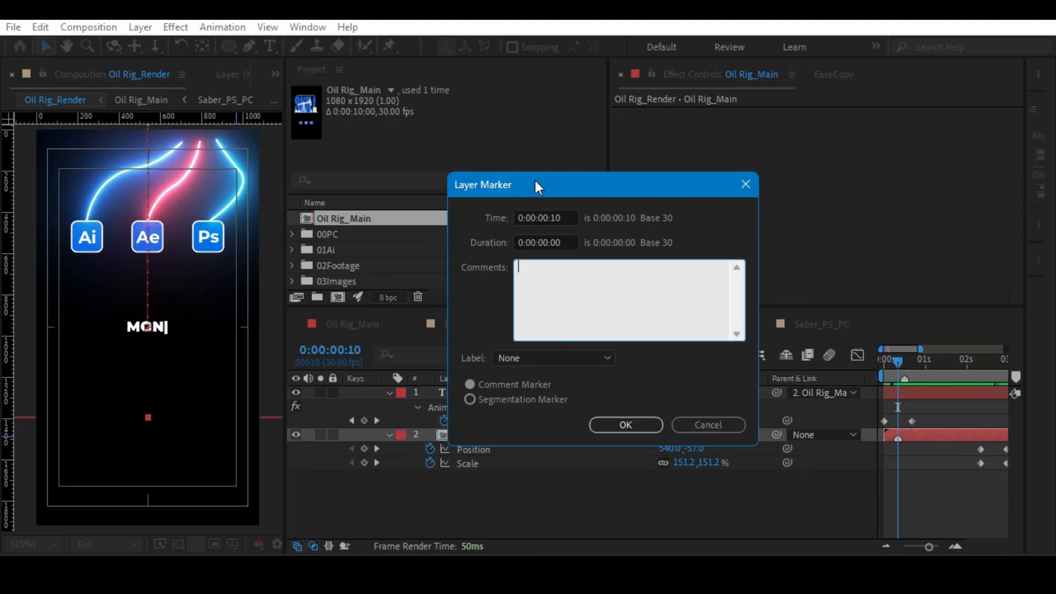
{"action": "left_click", "coordinate": [539, 357]}
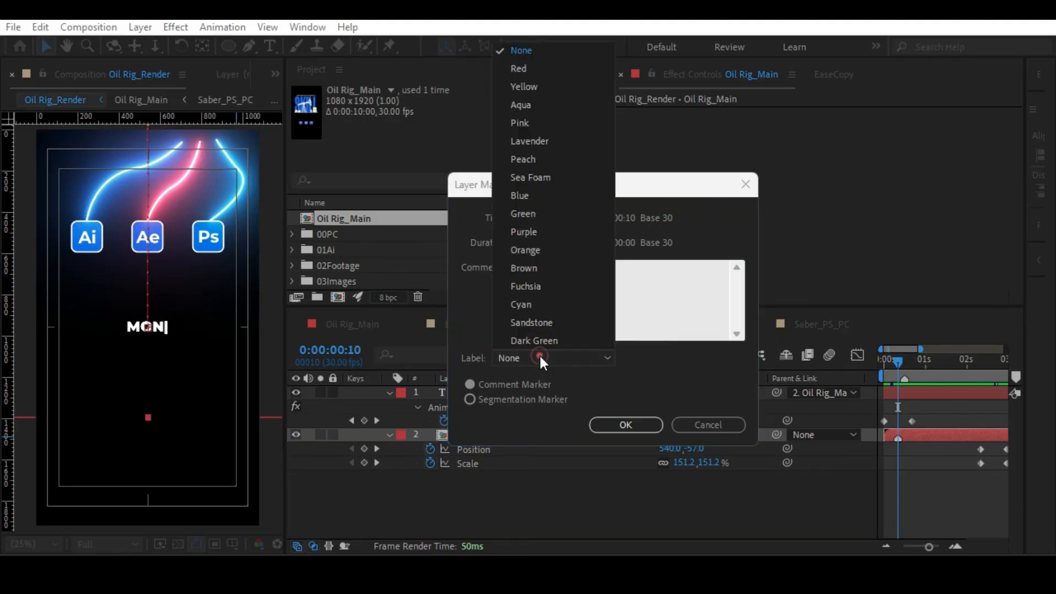
{"action": "left_click", "coordinate": [526, 197]}
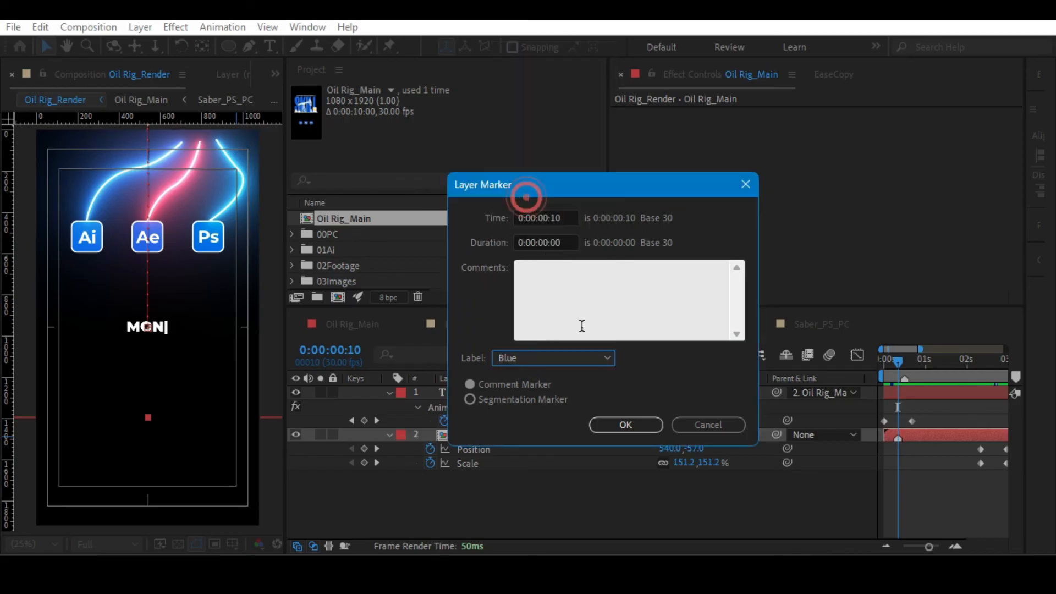
{"action": "left_click", "coordinate": [626, 425]}
Enter the comment IN for the blue marker on the Oil Rig_Main layer.
{"action": "double_click", "coordinate": [898, 437]}
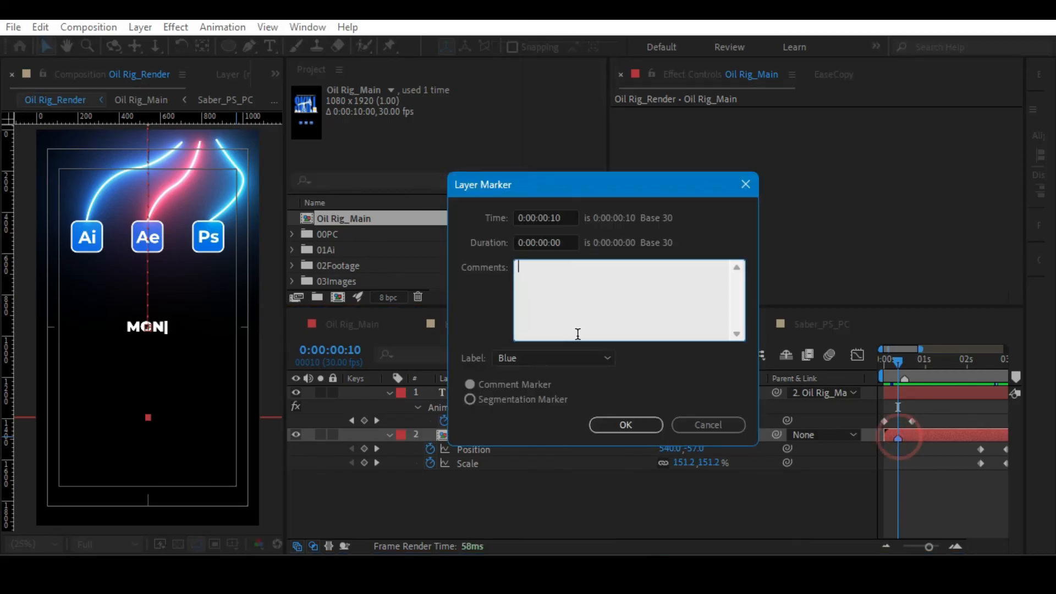
{"action": "type", "text": "T"}
{"action": "key", "text": "BackSpace"}
{"action": "type", "text": "T"}
{"action": "key", "text": "BackSpace"}
{"action": "type", "text": "IN"}
{"action": "left_click", "coordinate": [611, 425]}
Shift the IN marker along the Oil Rig_Main layer and delete it.
{"action": "left_click", "coordinate": [939, 464]}
{"action": "left_click_drag", "start_coordinate": [897, 439], "coordinate": [913, 438]}
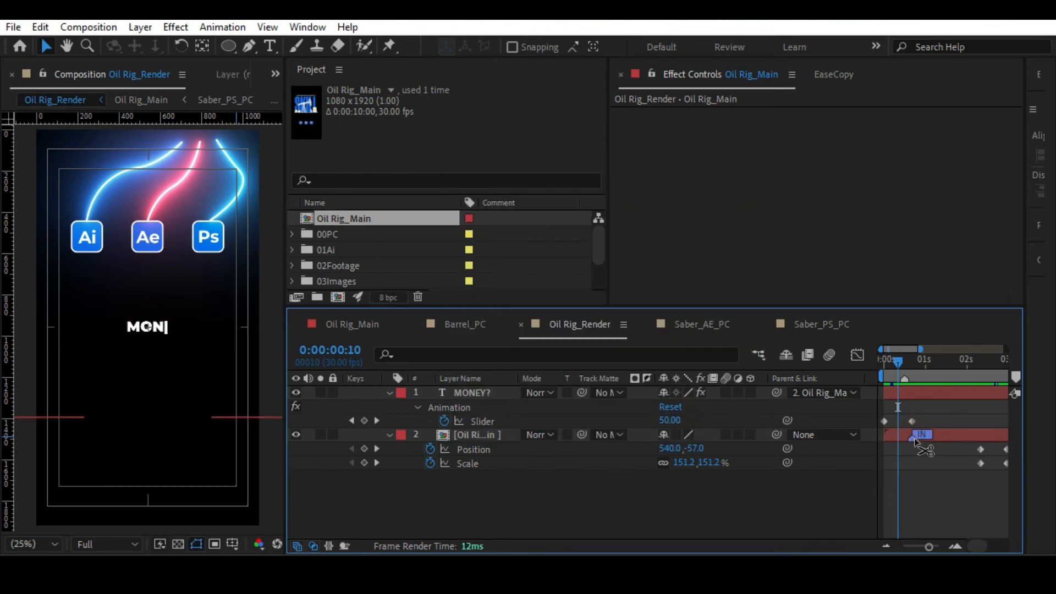
{"action": "left_click", "coordinate": [916, 441], "text": "ctrl"}
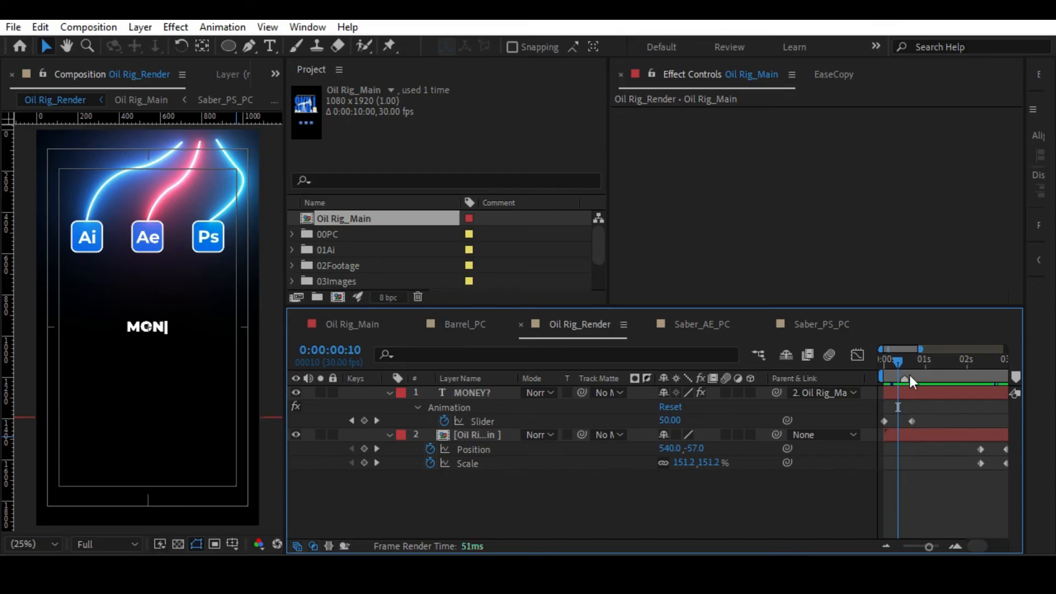
Duplicate the Oil Rig_Main layer and shift the duplicate to start at 0:00:00:20.
{"action": "left_click", "coordinate": [905, 362]}
{"action": "left_click_drag", "start_coordinate": [929, 546], "coordinate": [933, 547]}
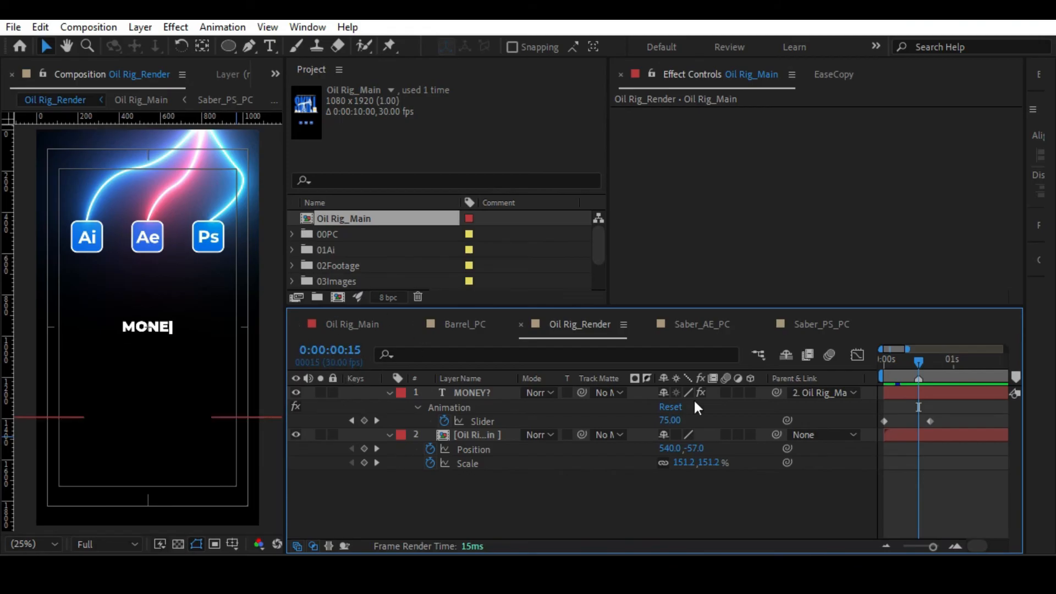
{"action": "left_click", "coordinate": [471, 434]}
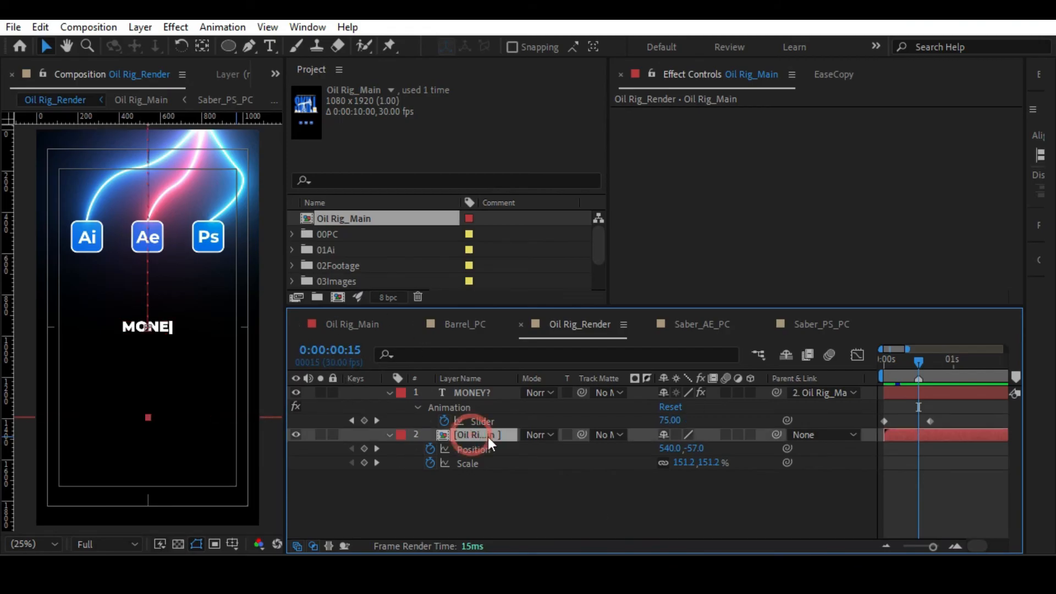
{"action": "mouse_move", "coordinate": [917, 362]}
{"action": "left_mouse_down"}
{"action": "mouse_move", "coordinate": [870, 370]}
{"action": "mouse_move", "coordinate": [928, 375]}
{"action": "left_mouse_up"}
{"action": "key", "text": "ctrl+d"}
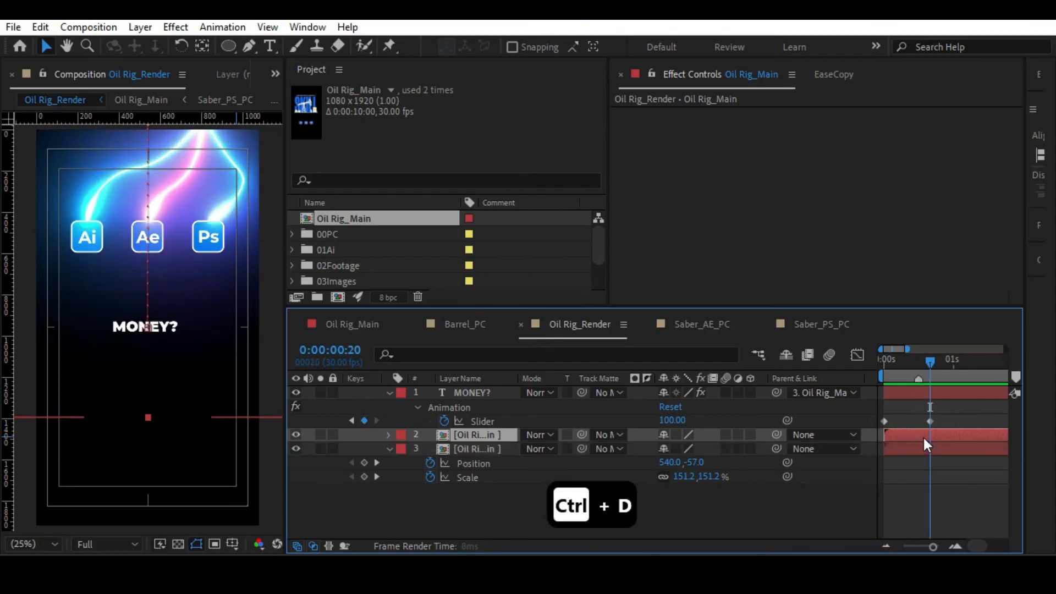
{"action": "left_click_drag", "start_coordinate": [896, 434], "coordinate": [942, 434]}
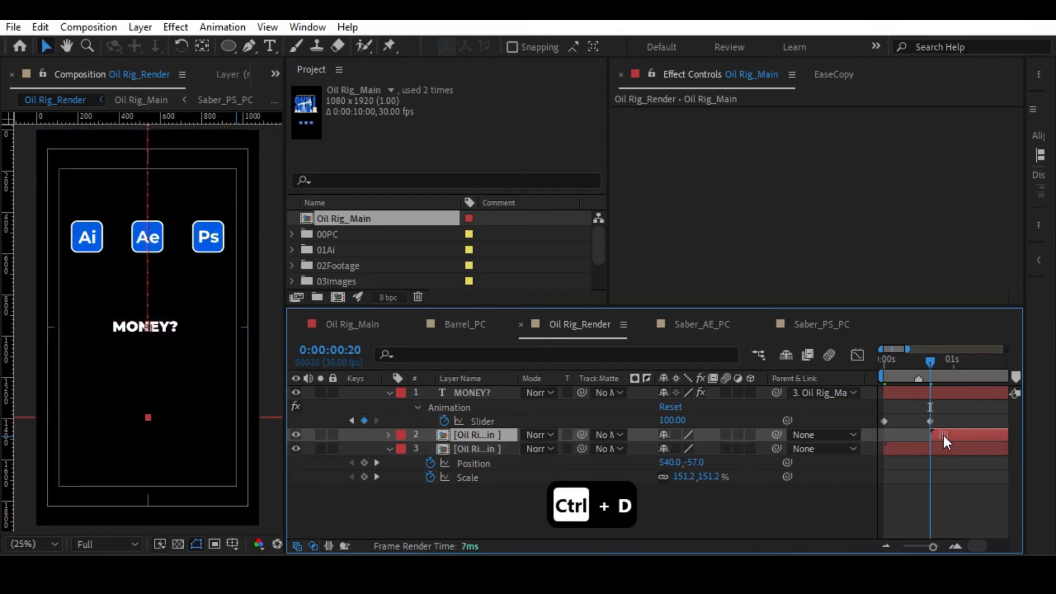
Apply Freeze Frame to the original Oil Rig_Main layer at 0:00:00:00.
{"action": "left_click", "coordinate": [911, 447]}
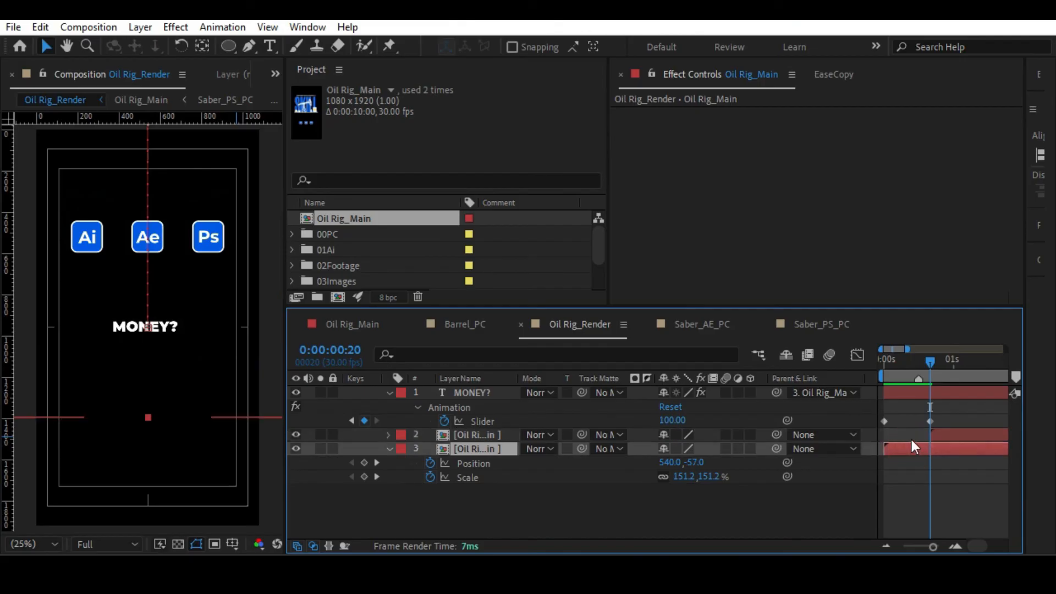
{"action": "left_click", "coordinate": [884, 364]}
{"action": "left_click_drag", "start_coordinate": [883, 364], "coordinate": [877, 361]}
{"action": "key", "text": "ctrl+shift+c"}
{"action": "left_click", "coordinate": [404, 348]}
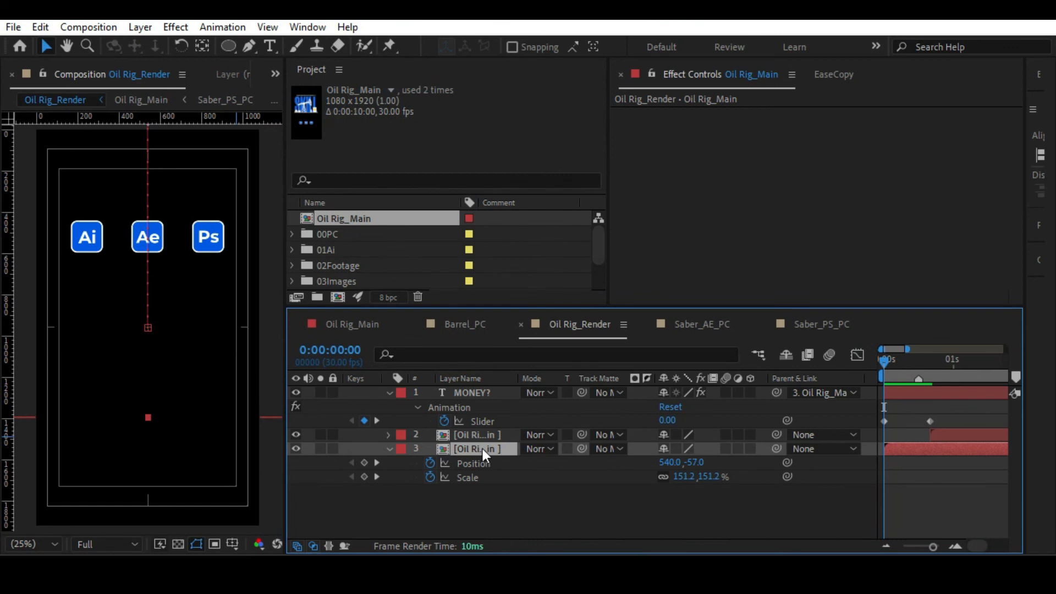
{"action": "right_click", "coordinate": [483, 448]}
{"action": "mouse_move", "coordinate": [556, 151]}
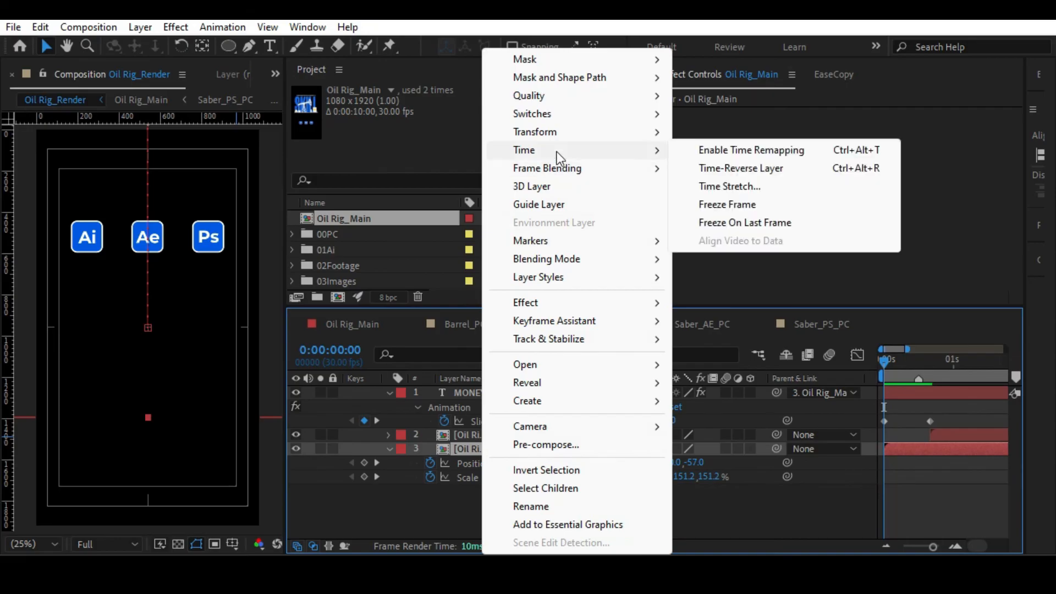
{"action": "left_click", "coordinate": [708, 207]}
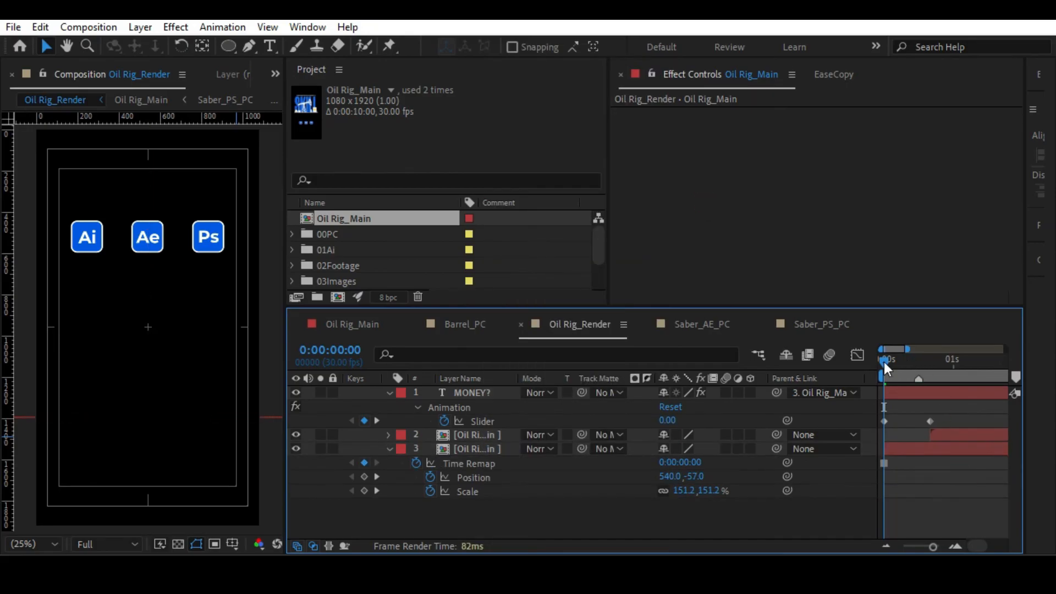
Parent the frozen layer to the duplicated Oil Rig_Main layer and rename it Freeze Oil Rig_Main.
{"action": "left_click_drag", "start_coordinate": [883, 362], "coordinate": [926, 371]}
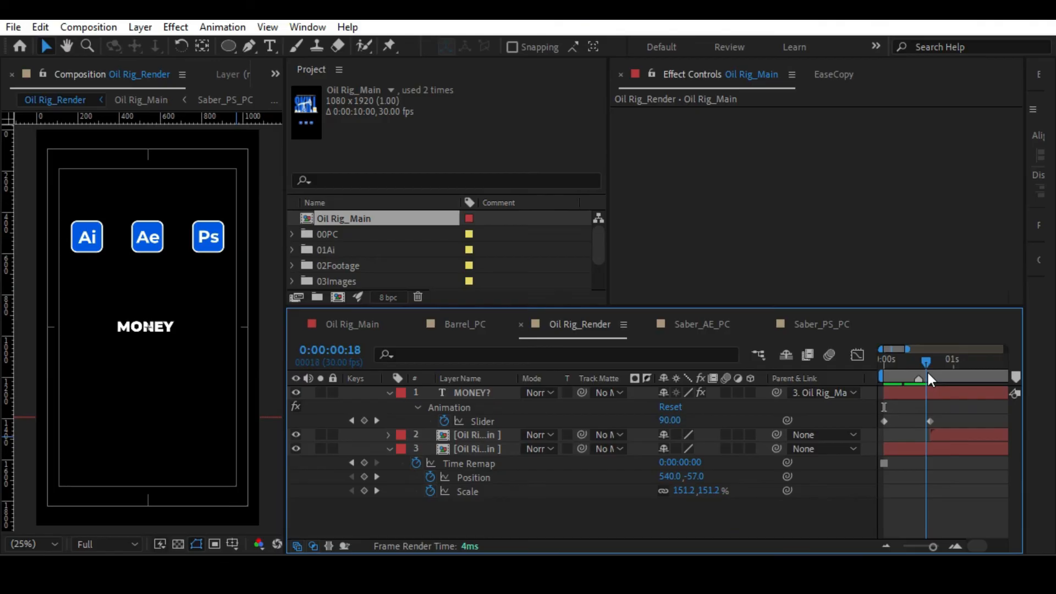
{"action": "left_click_drag", "start_coordinate": [775, 448], "coordinate": [473, 434]}
{"action": "left_click", "coordinate": [460, 449]}
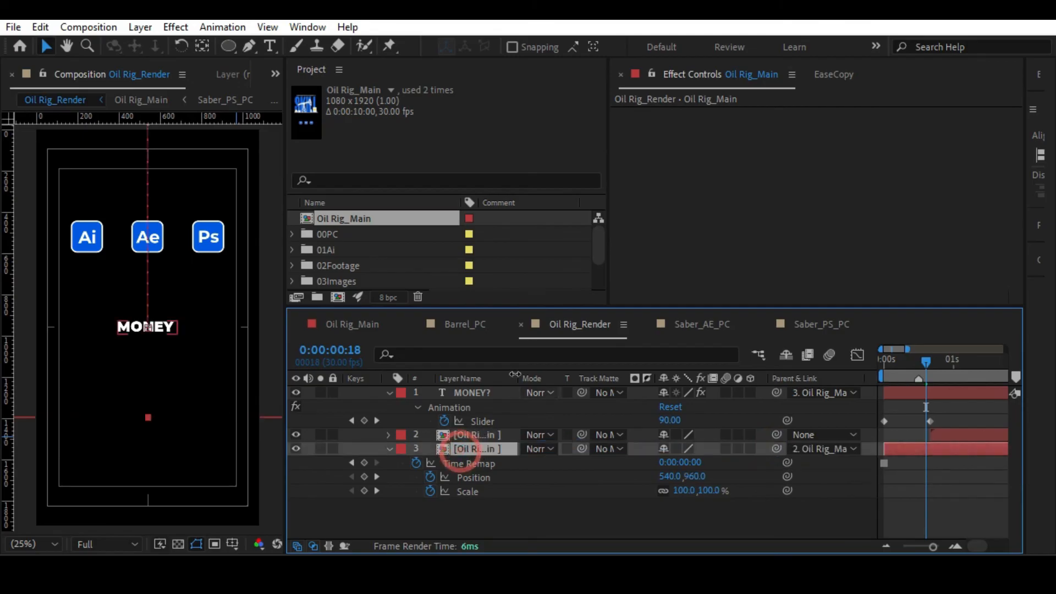
{"action": "left_click_drag", "start_coordinate": [516, 381], "coordinate": [625, 379]}
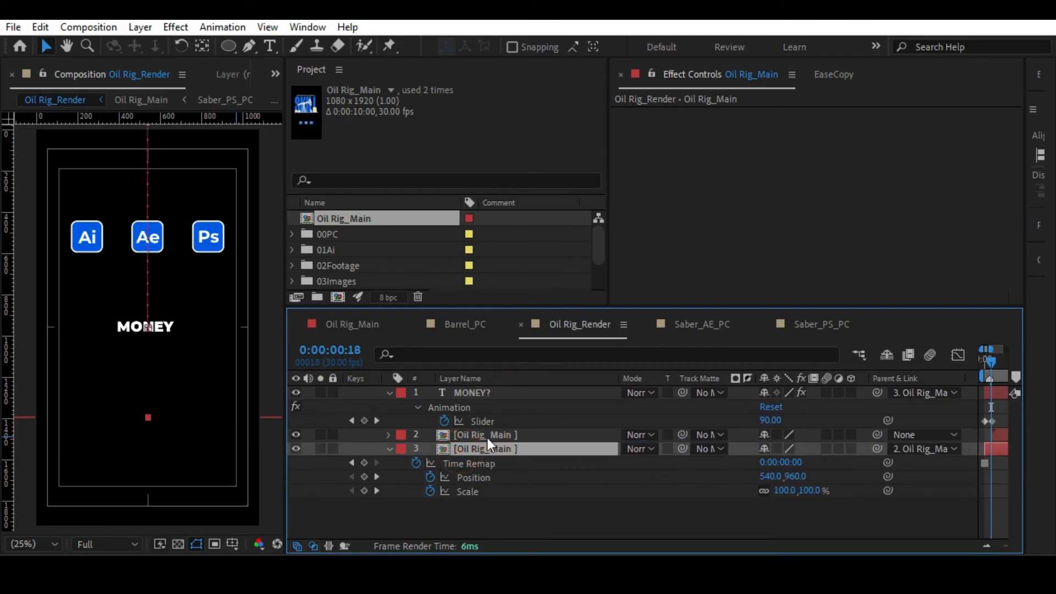
{"action": "key", "text": "Return"}
{"action": "type", "text": "Freeze"}
{"action": "key", "text": "Return"}
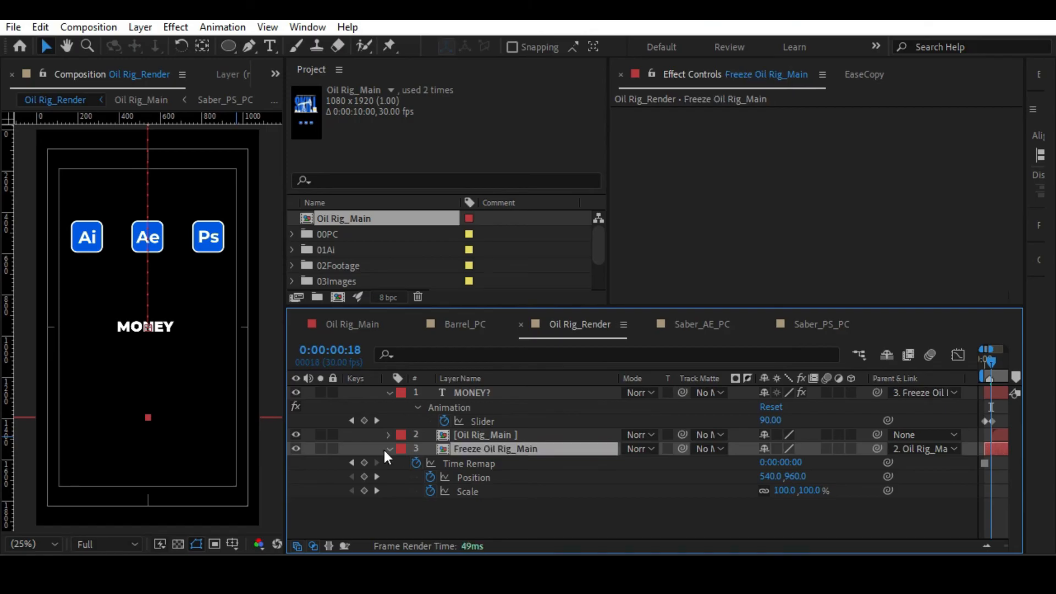
{"action": "key", "text": "u"}
{"action": "left_click_drag", "start_coordinate": [978, 352], "coordinate": [870, 347]}
Preview the Oil Rig_Render animation with the frozen opening frame.
{"action": "left_click", "coordinate": [918, 360]}
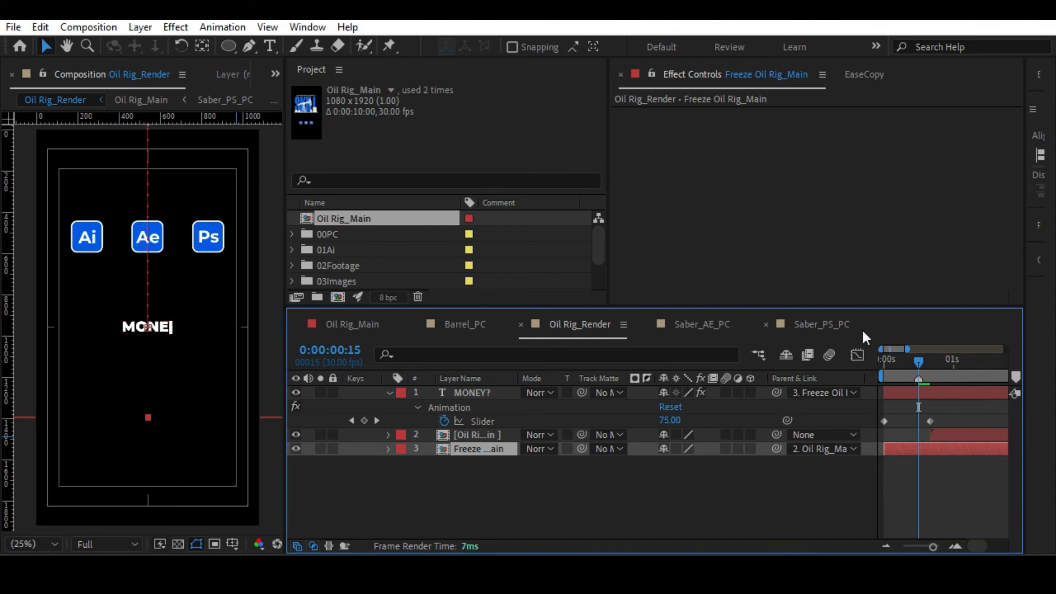
{"action": "key", "text": "space"}
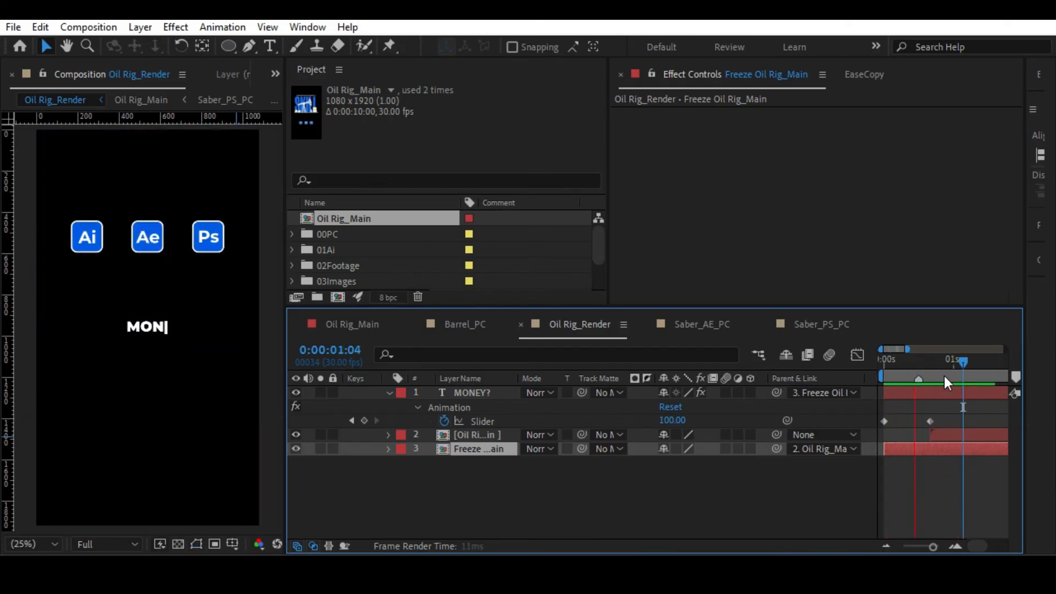
{"action": "key", "text": "space"}
Trim the Freeze Oil Rig_Main layer to end at 0:00:00:20, where the duplicate begins.
{"action": "left_click_drag", "start_coordinate": [933, 546], "coordinate": [925, 546]}
{"action": "left_click_drag", "start_coordinate": [921, 364], "coordinate": [904, 362]}
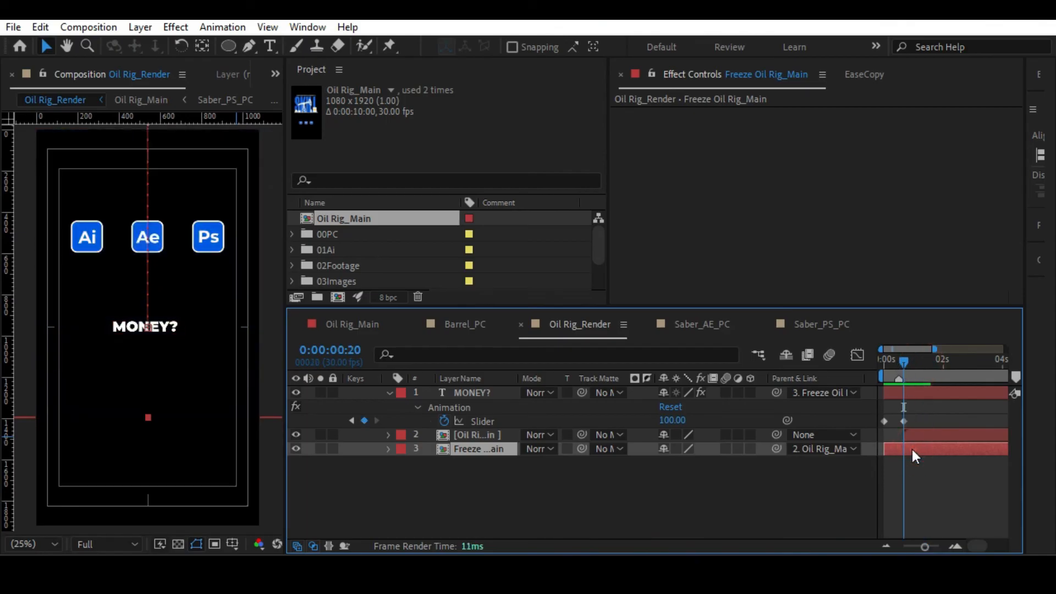
{"action": "key", "text": "alt+bracketright"}
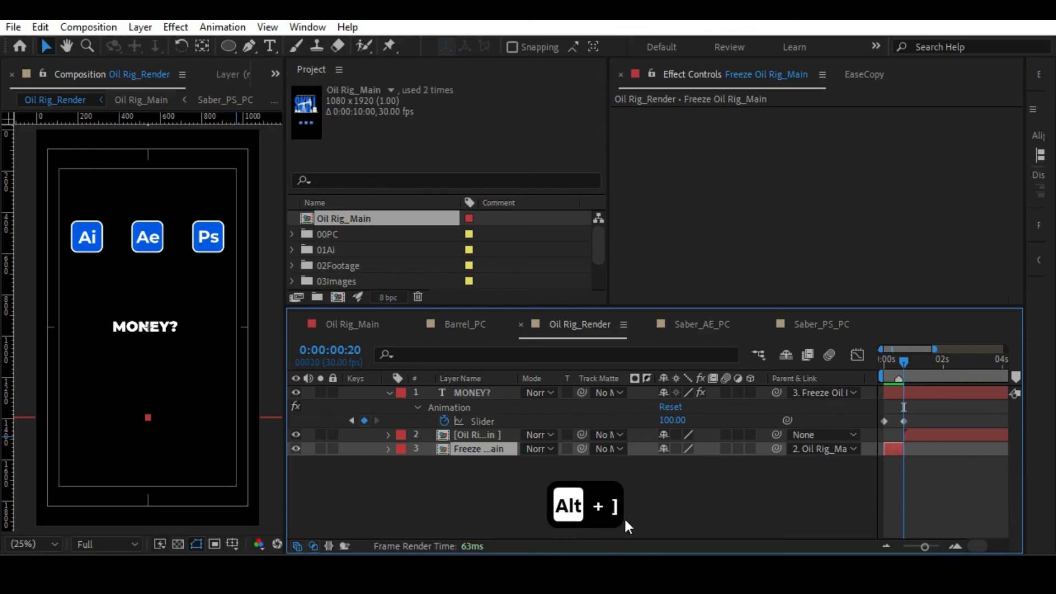
{"action": "key", "text": "alt+bracketleft"}
{"action": "key", "text": "ctrl+z"}
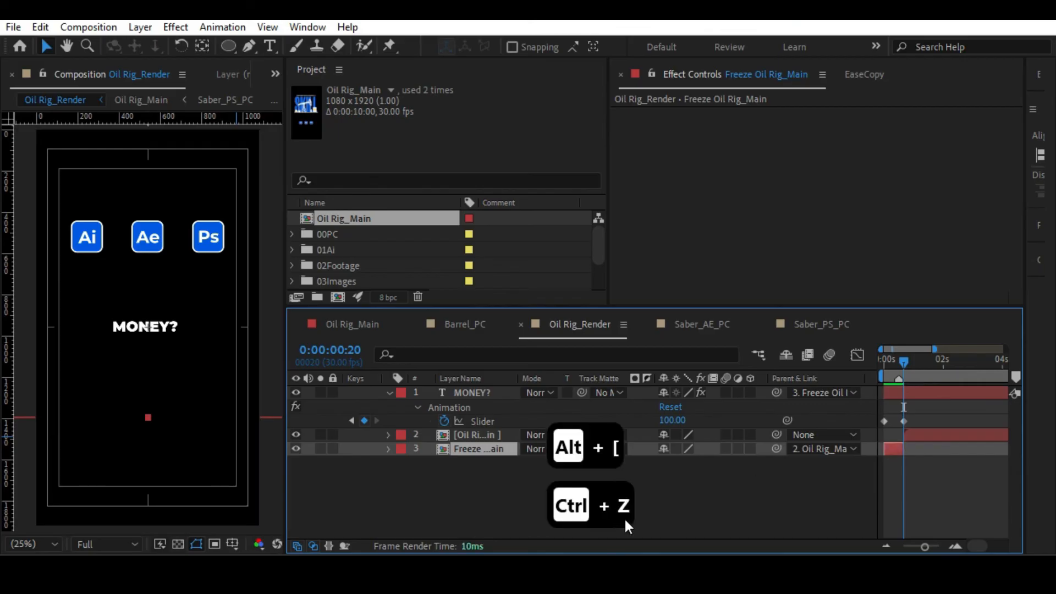
{"action": "left_click", "coordinate": [776, 494]}
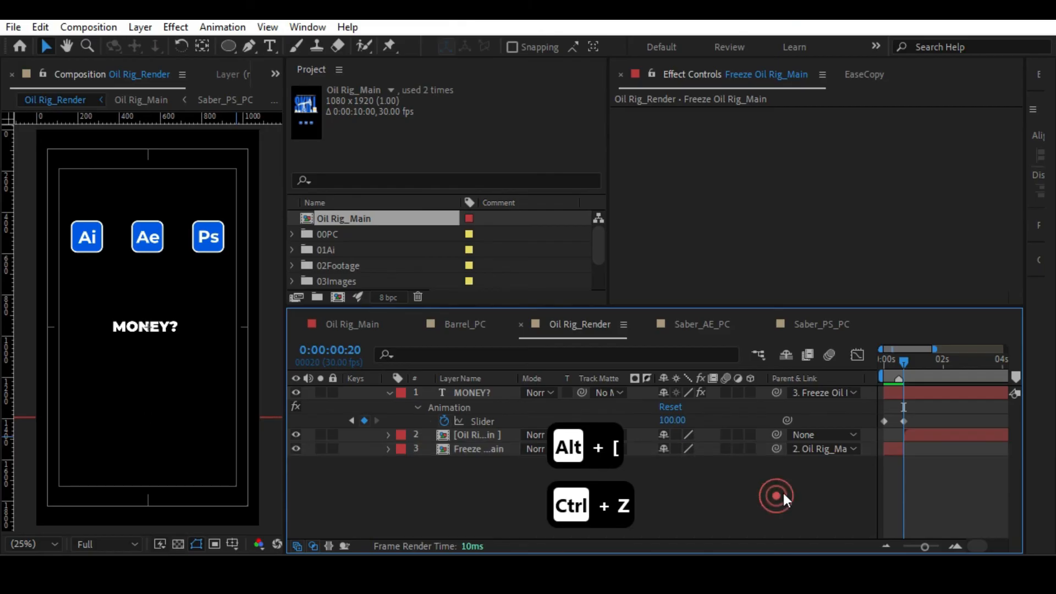
{"action": "left_click", "coordinate": [898, 450]}
{"action": "left_click_drag", "start_coordinate": [925, 547], "coordinate": [938, 547]}
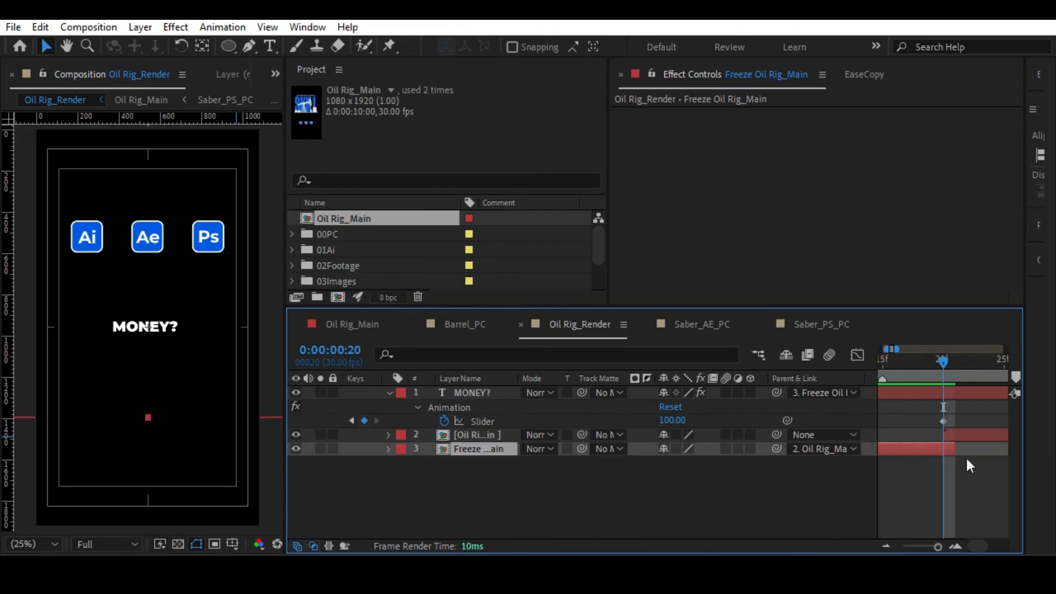
{"action": "left_click_drag", "start_coordinate": [961, 448], "coordinate": [947, 448]}
Shift the Oil Rig_Main layer's Position and Scale keyframes earlier to end at 0:00:02:18, and preview the animation.
{"action": "left_click_drag", "start_coordinate": [938, 547], "coordinate": [904, 547]}
{"action": "key", "text": "space"}
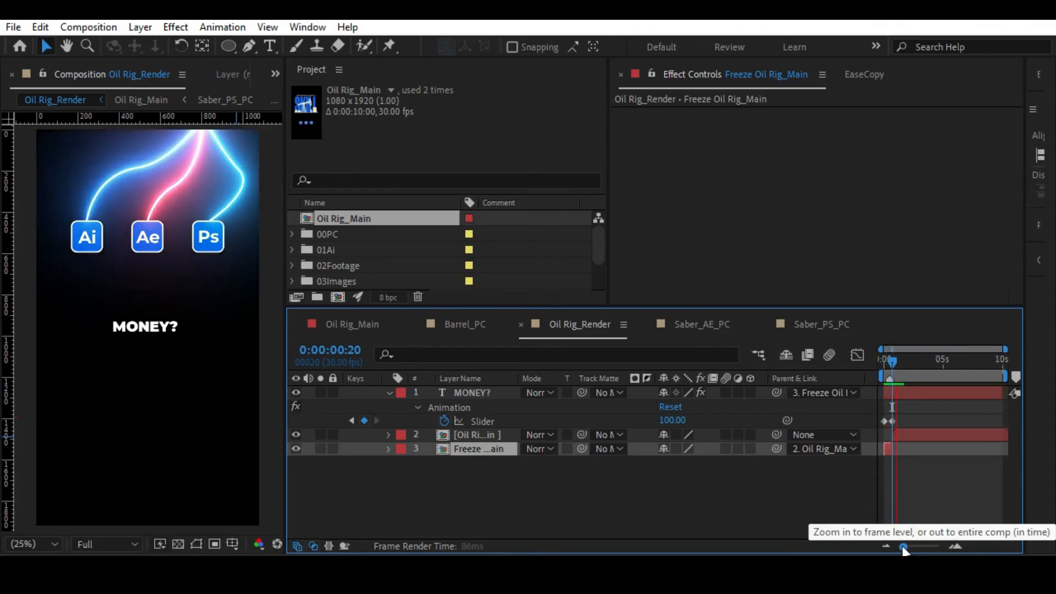
{"action": "left_click", "coordinate": [916, 432]}
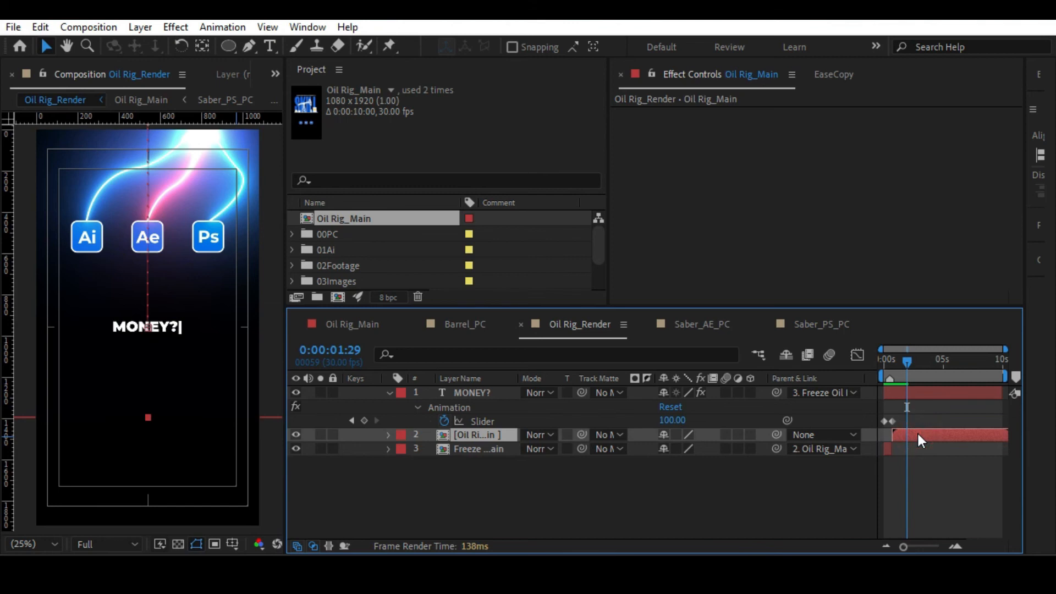
{"action": "key", "text": "u"}
{"action": "mouse_move", "coordinate": [912, 444]}
{"action": "left_mouse_down"}
{"action": "mouse_move", "coordinate": [935, 469]}
{"action": "mouse_move", "coordinate": [913, 462]}
{"action": "left_mouse_up"}
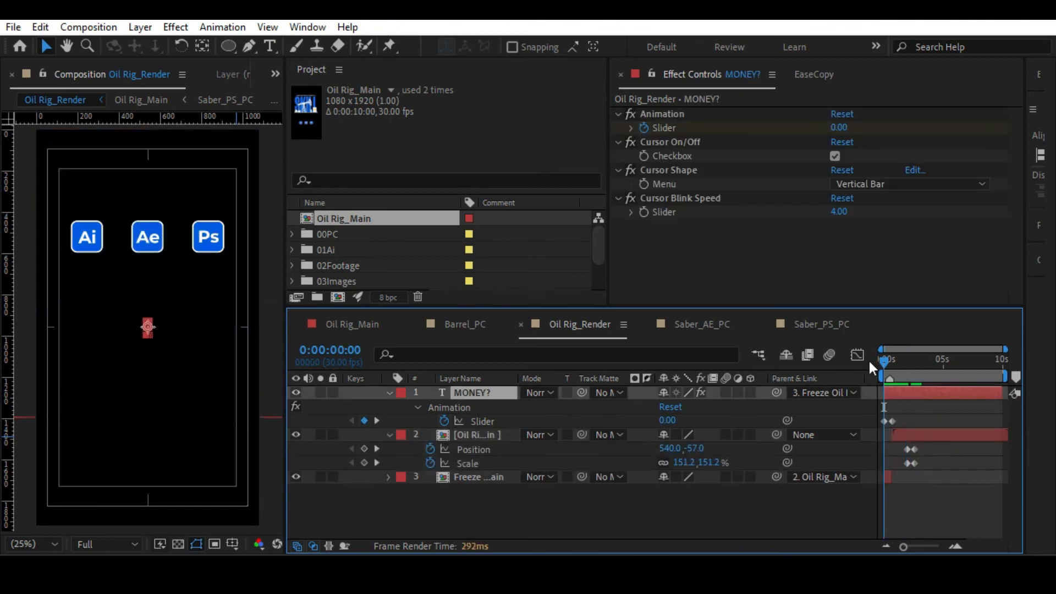
{"action": "key", "text": "space"}
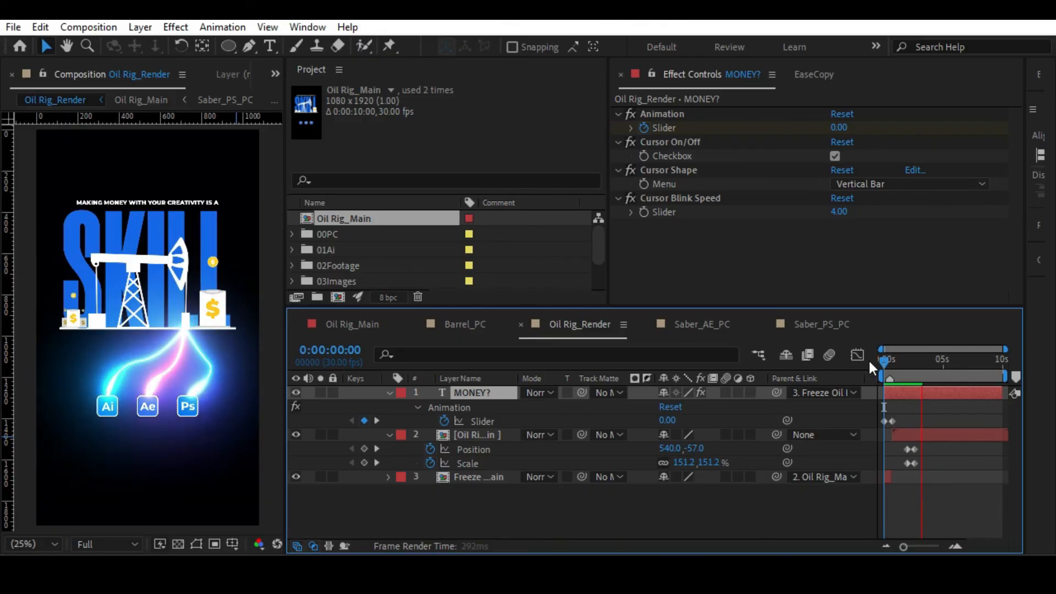
{"action": "key", "text": "space"}
Set the Oil Rig_Main layer's Scale to 114.1% at 0:00:02:18 and save the project.
{"action": "left_click_drag", "start_coordinate": [937, 365], "coordinate": [917, 364]}
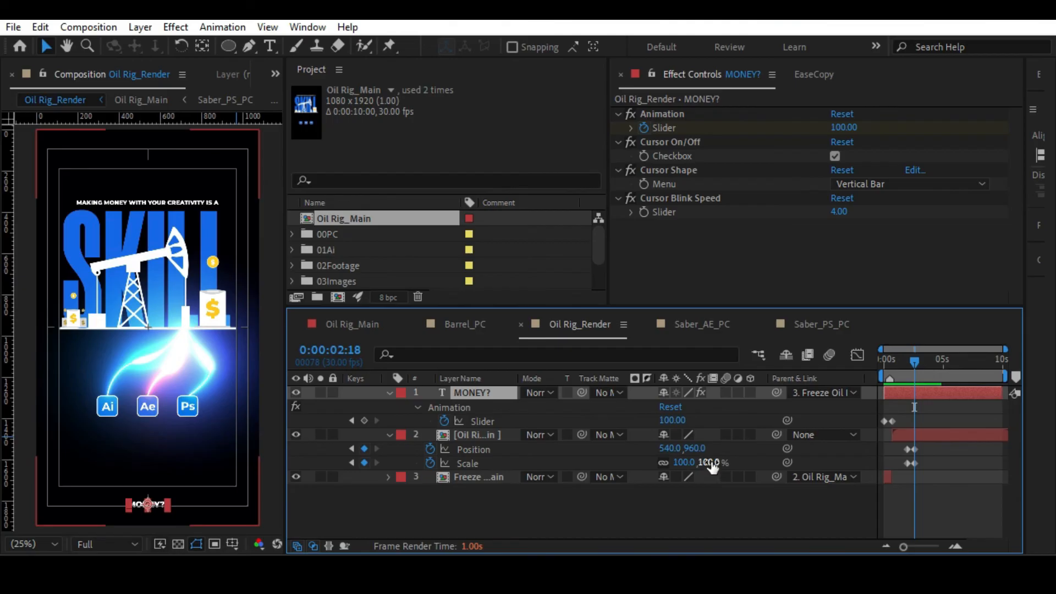
{"action": "left_click_drag", "start_coordinate": [712, 466], "coordinate": [795, 431]}
{"action": "left_click", "coordinate": [474, 515]}
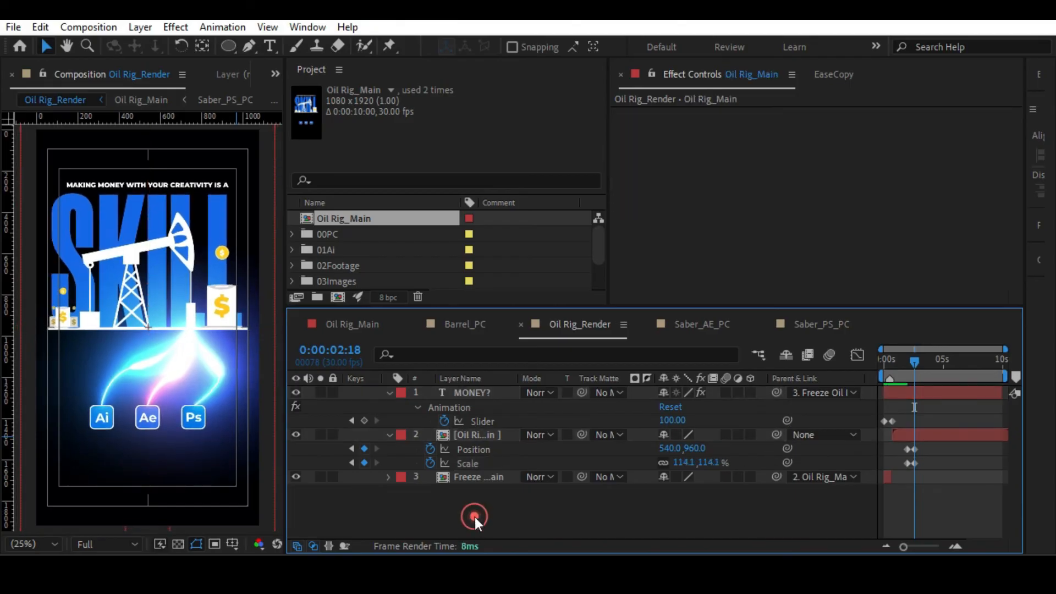
{"action": "key", "text": "ctrl+s"}
Try adding a yellow solid with a height of 1080 px to Oil Rig_Render, and undo it.
{"action": "key", "text": "ctrl+y"}
{"action": "key", "text": "Tab"}
{"action": "key", "text": "Tab"}
{"action": "type", "text": "1080"}
{"action": "key", "text": "Return"}
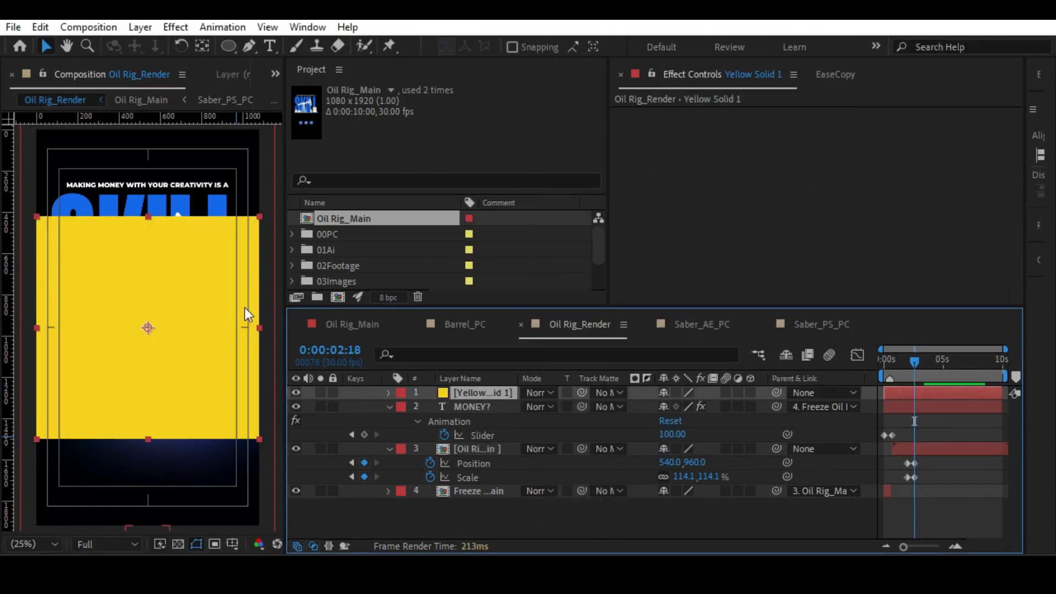
{"action": "key", "text": "ctrl+z"}
{"action": "key", "text": "ctrl+z"}
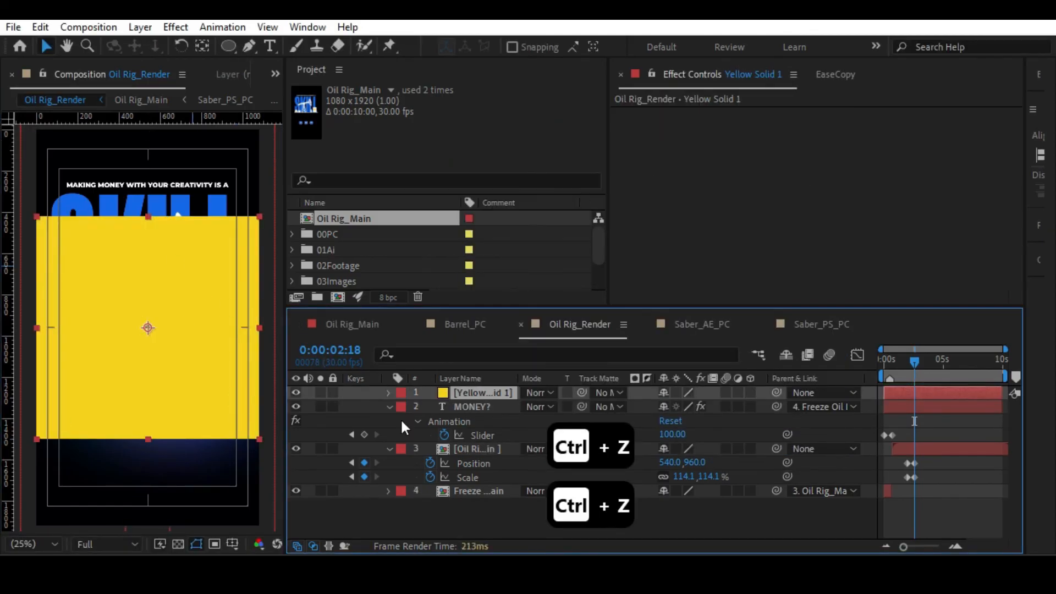
Delete the yellow solid layer from the Oil Rig_Render composition.
{"action": "mouse_move", "coordinate": [491, 392]}
{"action": "left_mouse_down"}
{"action": "mouse_move", "coordinate": [491, 488]}
{"action": "mouse_move", "coordinate": [483, 391]}
{"action": "left_mouse_up"}
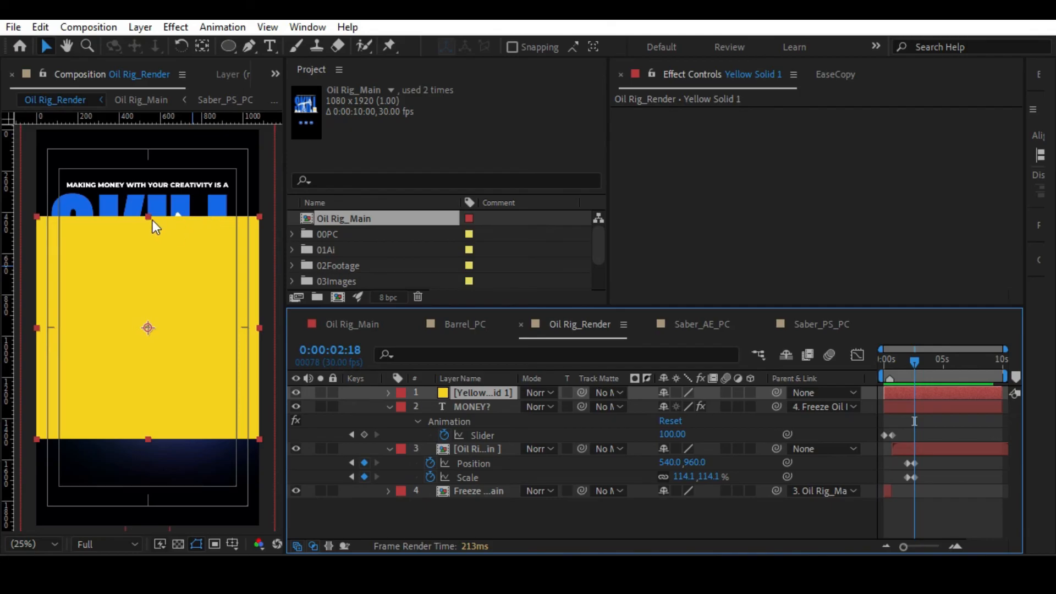
{"action": "key", "text": "Delete"}
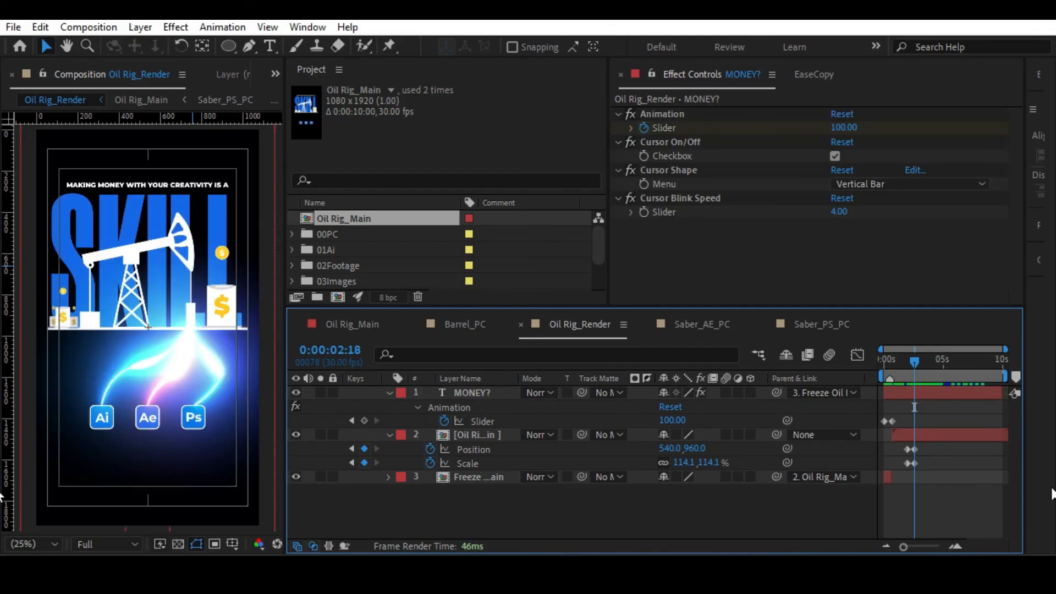
Apply Easy Ease to the MONEY? layer's Slider keyframes and to the Oil Rig_Main layer's Position and Scale keyframes.
{"action": "left_click_drag", "start_coordinate": [905, 415], "coordinate": [875, 427]}
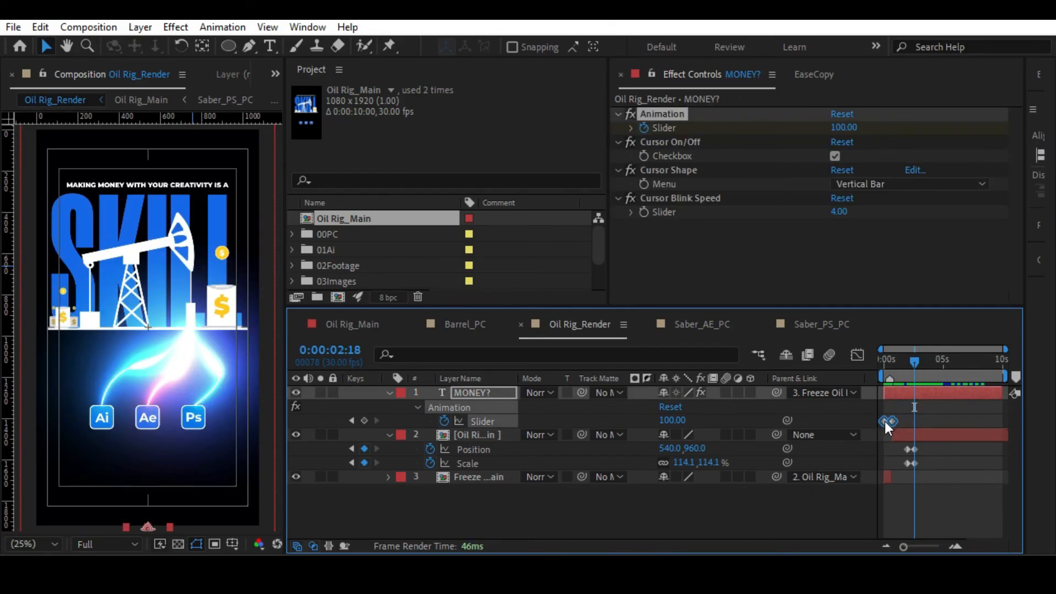
{"action": "right_click", "coordinate": [888, 422]}
{"action": "mouse_move", "coordinate": [921, 408]}
{"action": "left_click", "coordinate": [634, 462]}
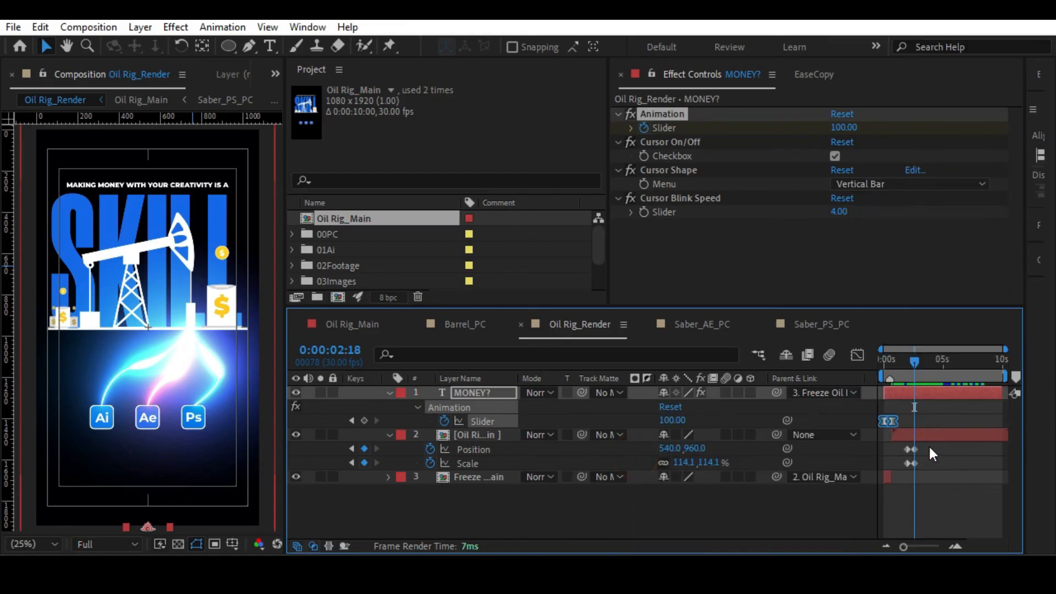
{"action": "left_click_drag", "start_coordinate": [928, 445], "coordinate": [902, 466]}
{"action": "right_click", "coordinate": [906, 462]}
{"action": "mouse_move", "coordinate": [916, 450]}
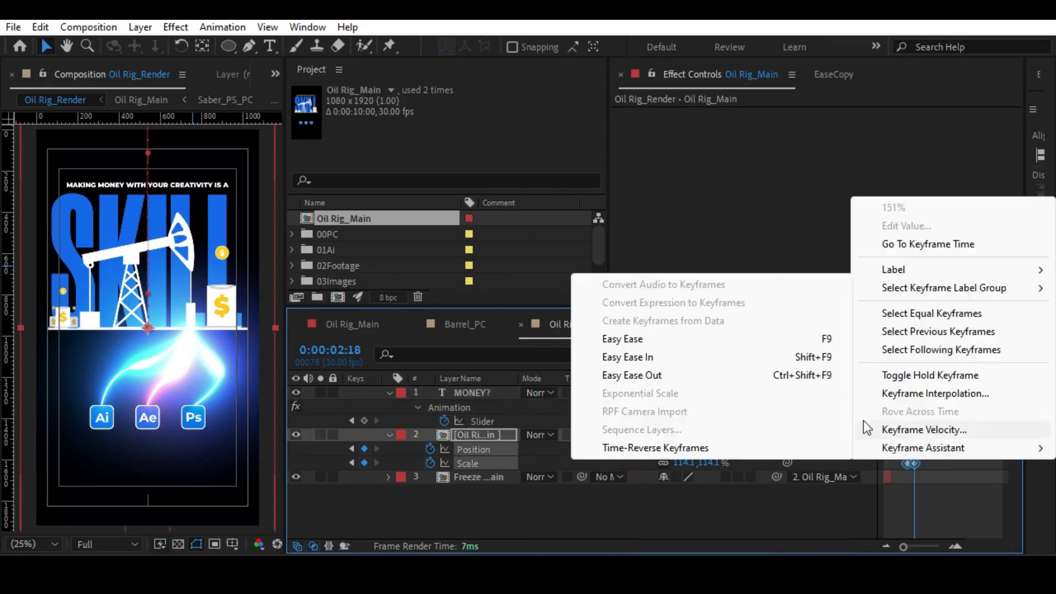
{"action": "left_click", "coordinate": [637, 338]}
Preview the eased Position and Scale move of the Oil Rig_Main layer around 0:00:02:00.
{"action": "left_click", "coordinate": [928, 545]}
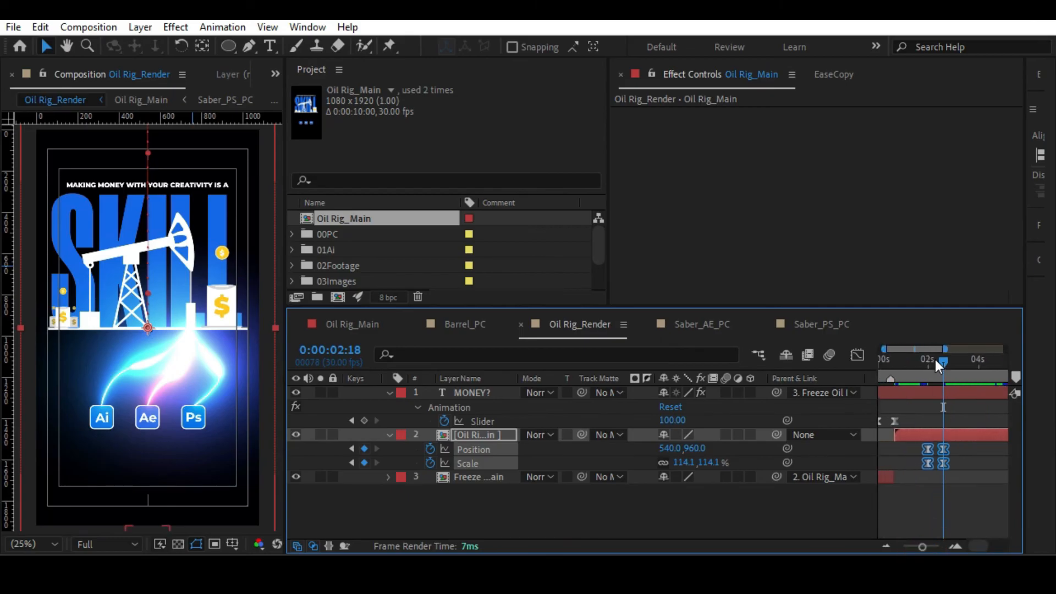
{"action": "left_click_drag", "start_coordinate": [935, 358], "coordinate": [923, 358]}
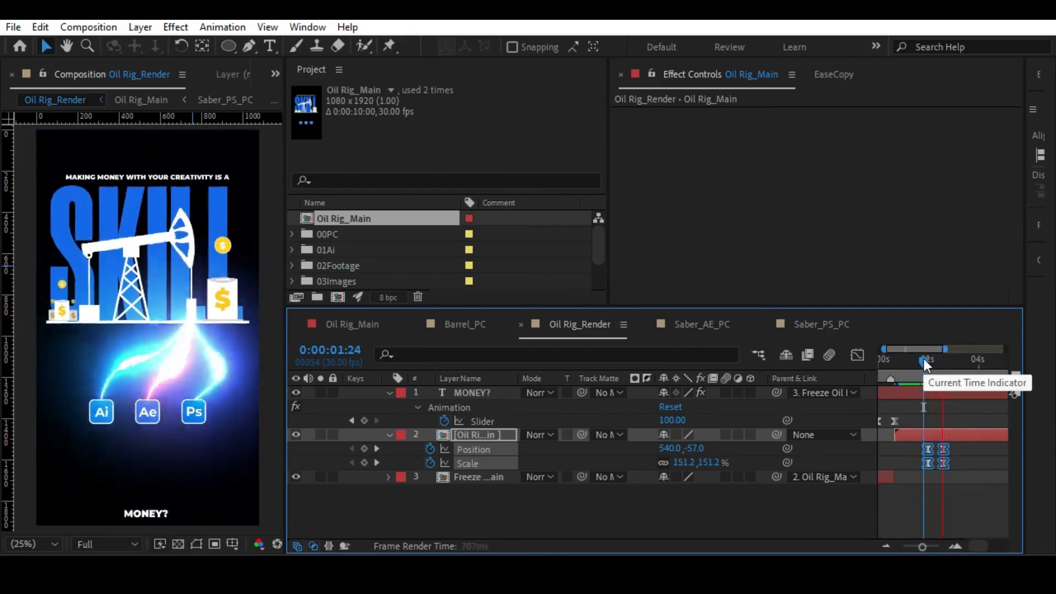
{"action": "left_click_drag", "start_coordinate": [923, 359], "coordinate": [913, 358]}
{"action": "key", "text": "space"}
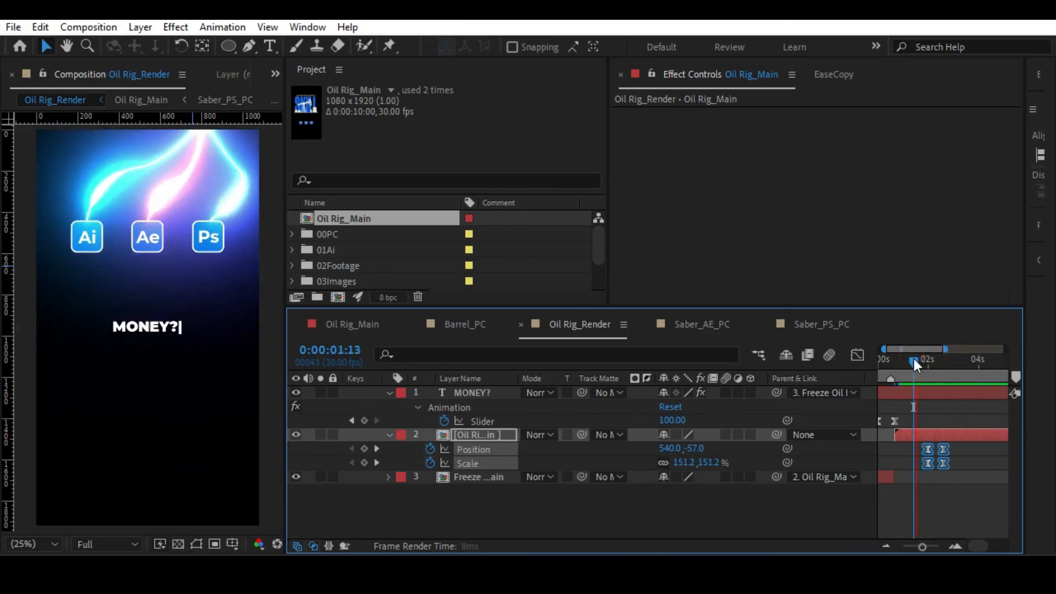
{"action": "left_click_drag", "start_coordinate": [913, 359], "coordinate": [929, 361]}
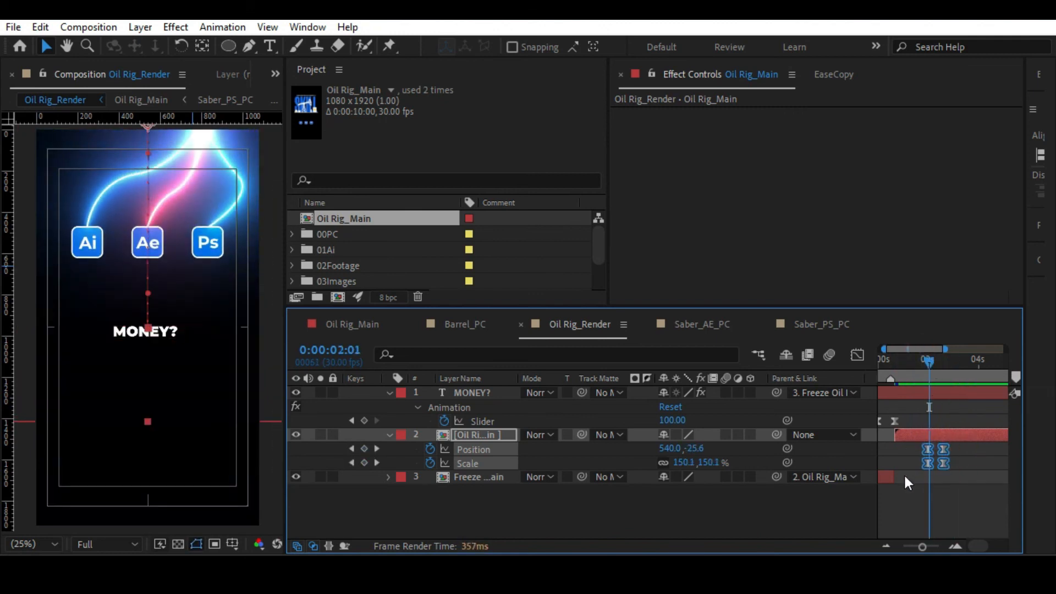
Reshape the Oil Rig_Main layer's Position speed graph so the speed peaks early and tapers off gradually into the last keyframe.
{"action": "key", "text": "shift+F3"}
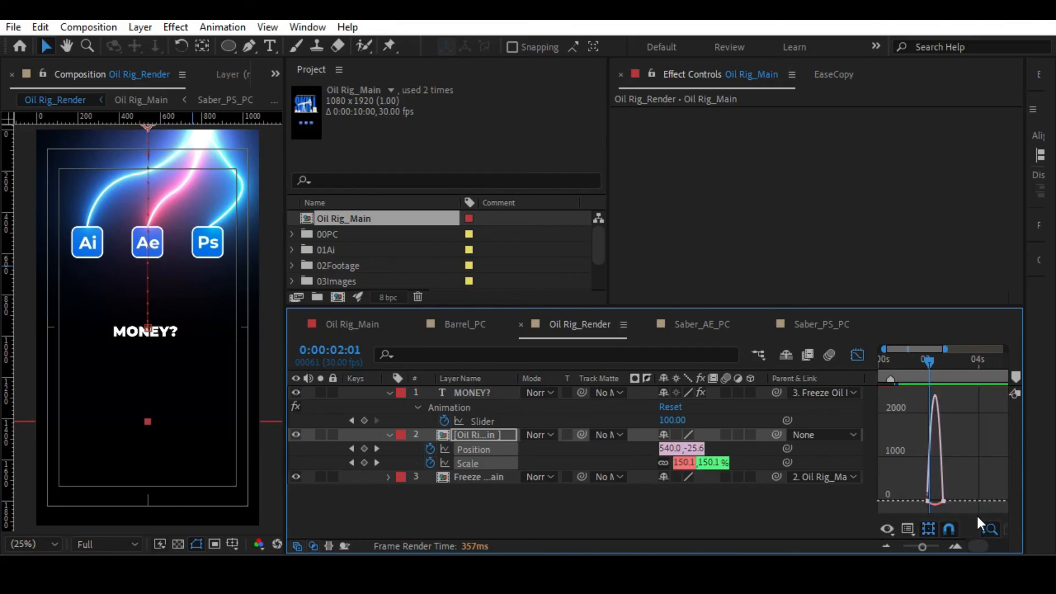
{"action": "left_click_drag", "start_coordinate": [922, 546], "coordinate": [926, 546]}
{"action": "left_click", "coordinate": [498, 500]}
{"action": "left_click", "coordinate": [483, 451]}
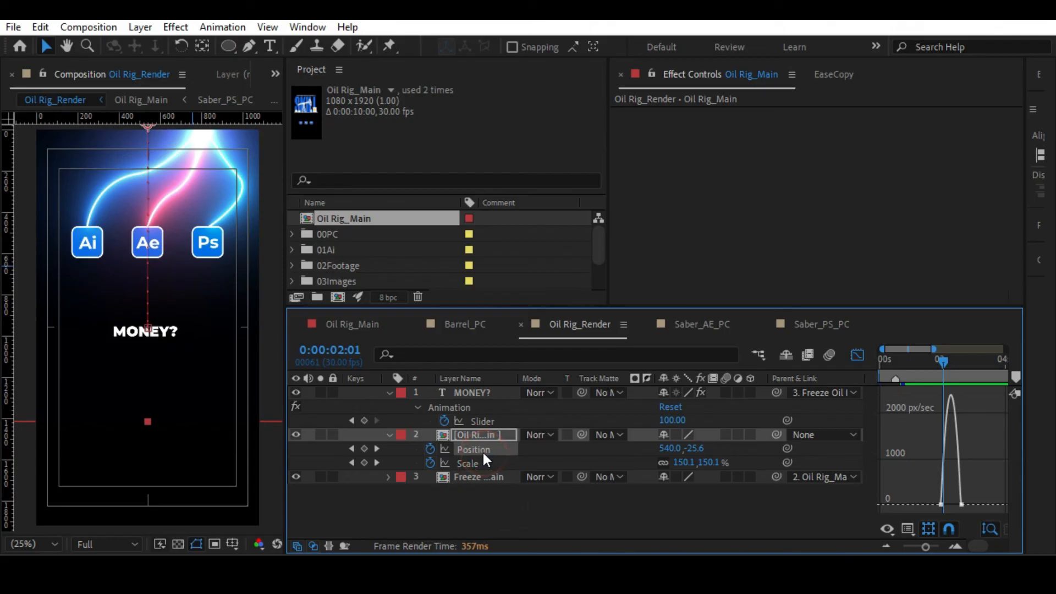
{"action": "left_click_drag", "start_coordinate": [926, 547], "coordinate": [931, 547]}
{"action": "mouse_move", "coordinate": [963, 491]}
{"action": "left_mouse_down"}
{"action": "mouse_move", "coordinate": [995, 523]}
{"action": "mouse_move", "coordinate": [955, 504]}
{"action": "left_mouse_up"}
{"action": "left_click_drag", "start_coordinate": [938, 362], "coordinate": [993, 365]}
Copy the ease of the Position keyframes with EaseCopy and paste it onto the Oil Rig_Main layer's Scale keyframes.
{"action": "left_click_drag", "start_coordinate": [983, 485], "coordinate": [928, 514]}
{"action": "left_click", "coordinate": [833, 77]}
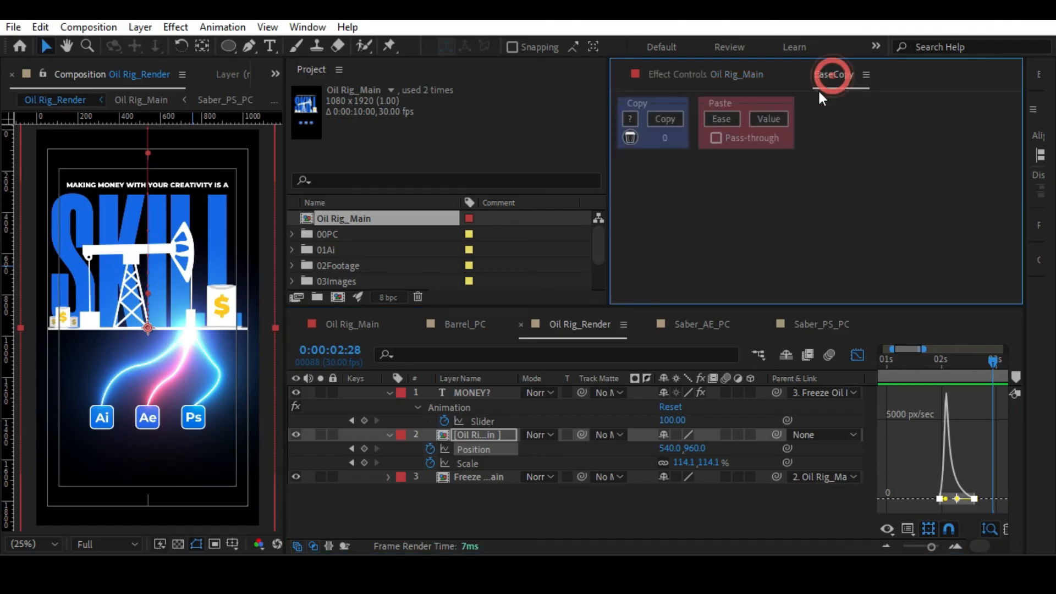
{"action": "left_click", "coordinate": [477, 463]}
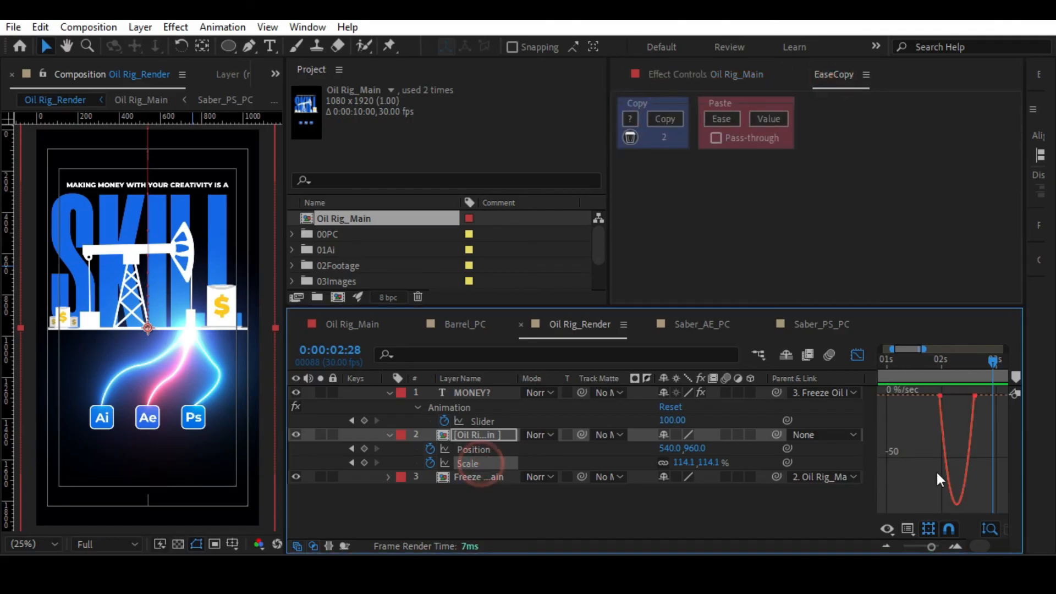
{"action": "left_click_drag", "start_coordinate": [985, 412], "coordinate": [985, 412]}
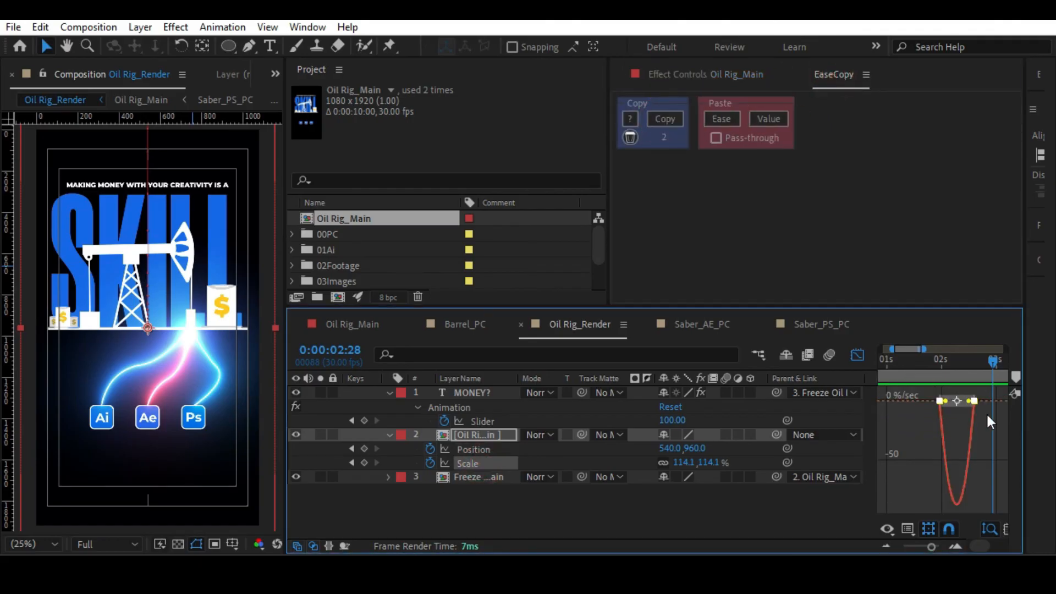
{"action": "left_click", "coordinate": [733, 118]}
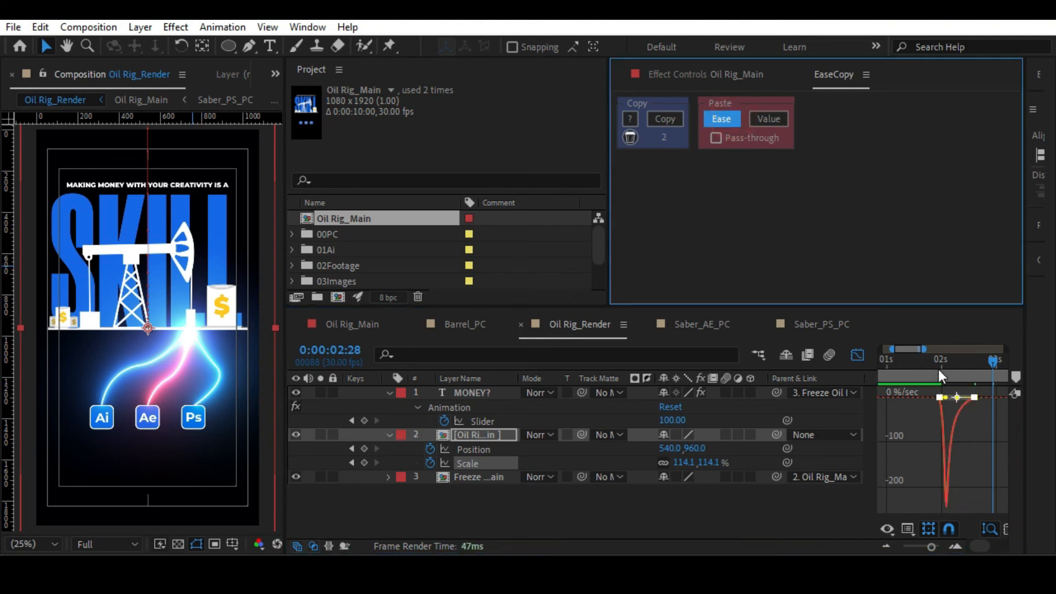
Check the Oil Rig_Main layer's move with the new easing, stopping mid-motion at 0:00:02:11.
{"action": "left_click", "coordinate": [938, 367]}
{"action": "left_click", "coordinate": [929, 364]}
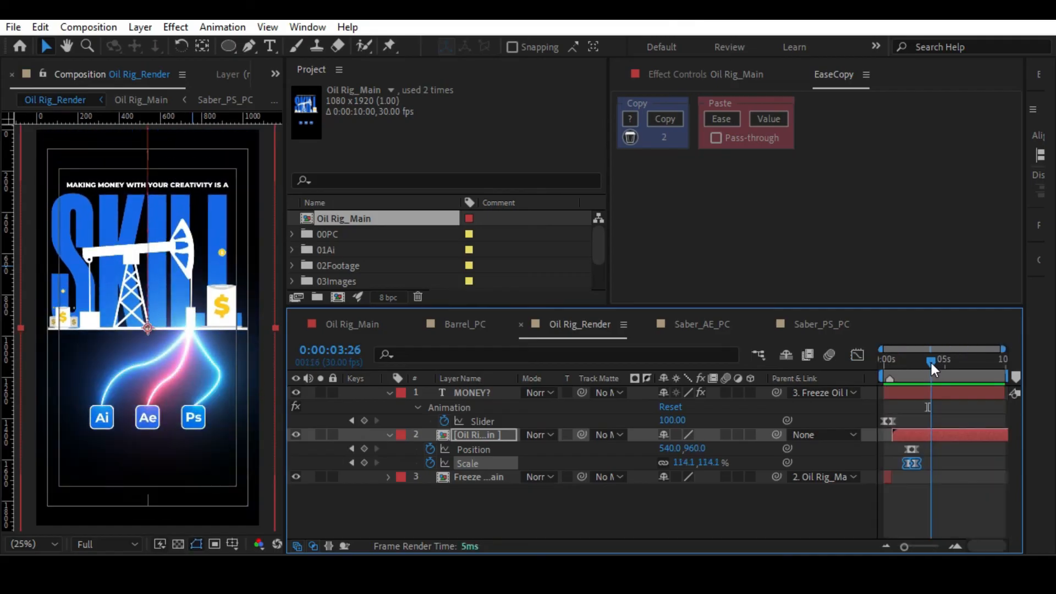
{"action": "left_click", "coordinate": [486, 435]}
{"action": "left_click_drag", "start_coordinate": [910, 368], "coordinate": [913, 361]}
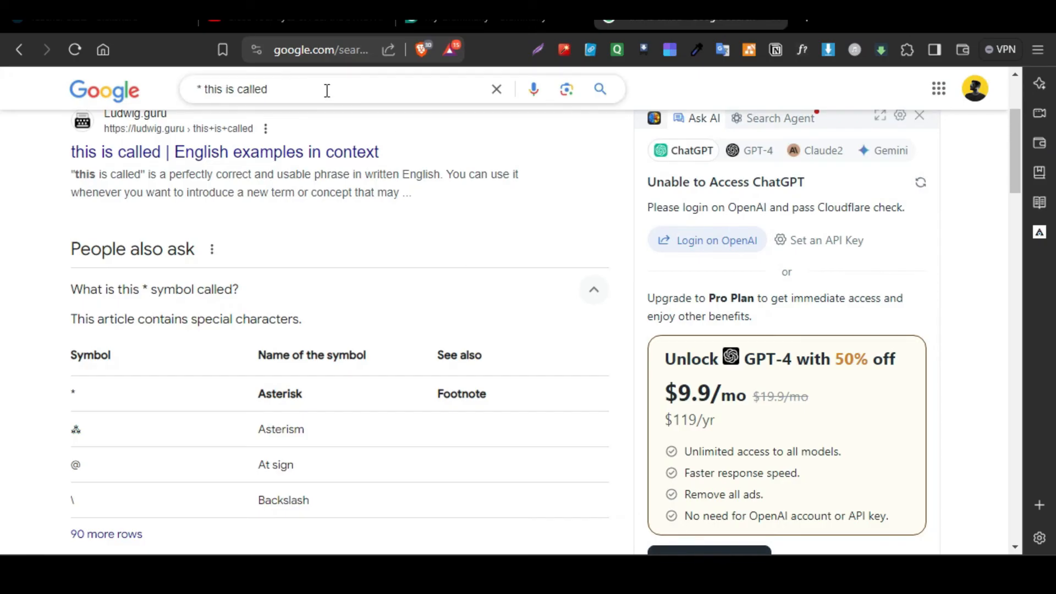
Switch to the browser and replace the Google search query with a new one starting with "Pr".
{"action": "left_click", "coordinate": [324, 89]}
{"action": "key", "text": "ctrl+a"}
{"action": "type", "text": "pra"}
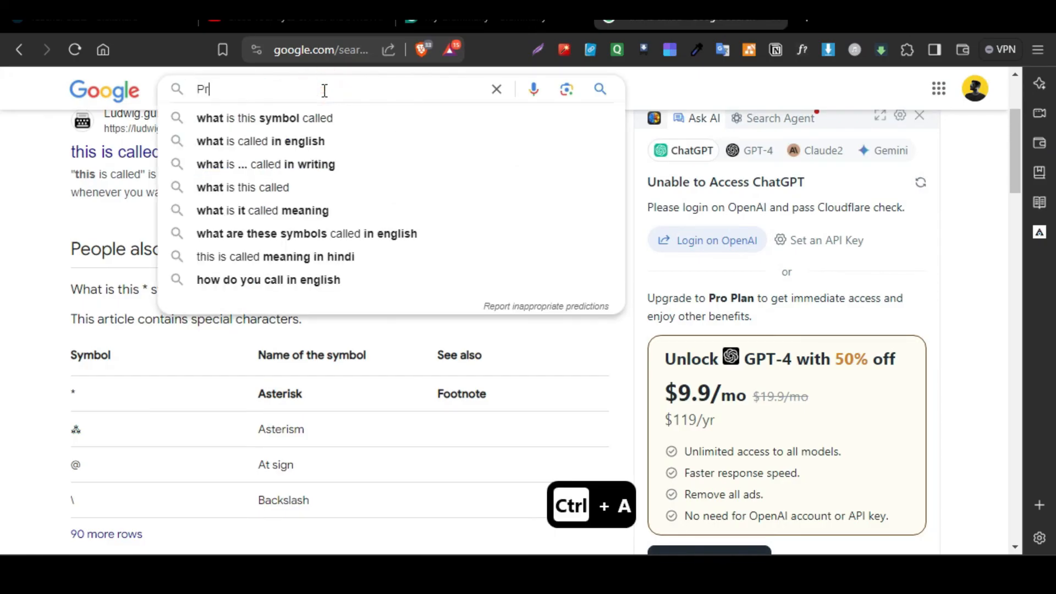
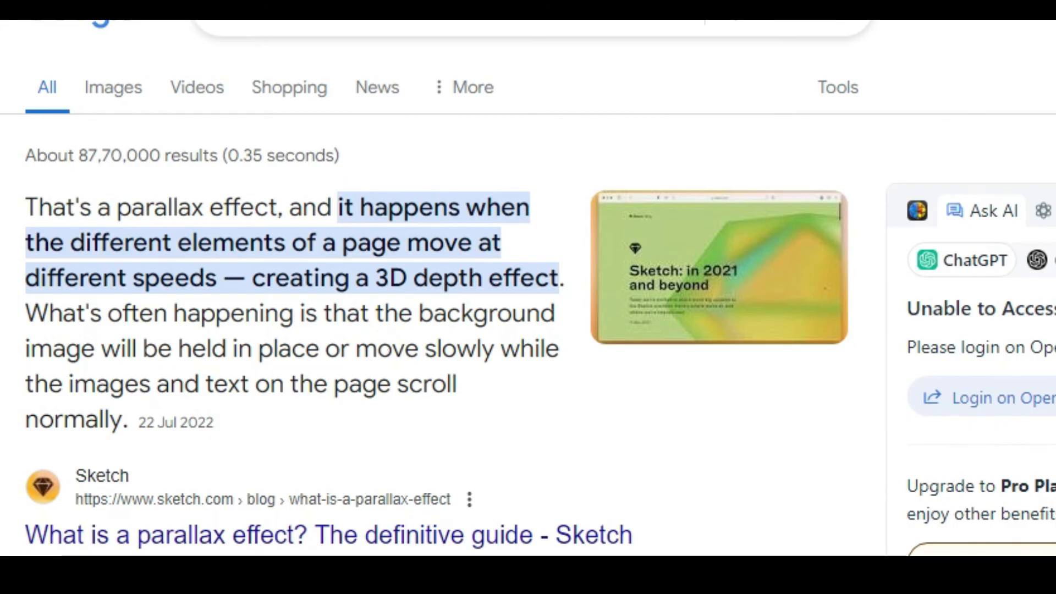
Switch back to After Effects and move the Oil Rig_Render playhead to the Oil Rig_Main layer's first keyframe at 0:00:01:29.
{"action": "mouse_move", "coordinate": [1044, 591]}
{"action": "left_click", "coordinate": [1044, 550]}
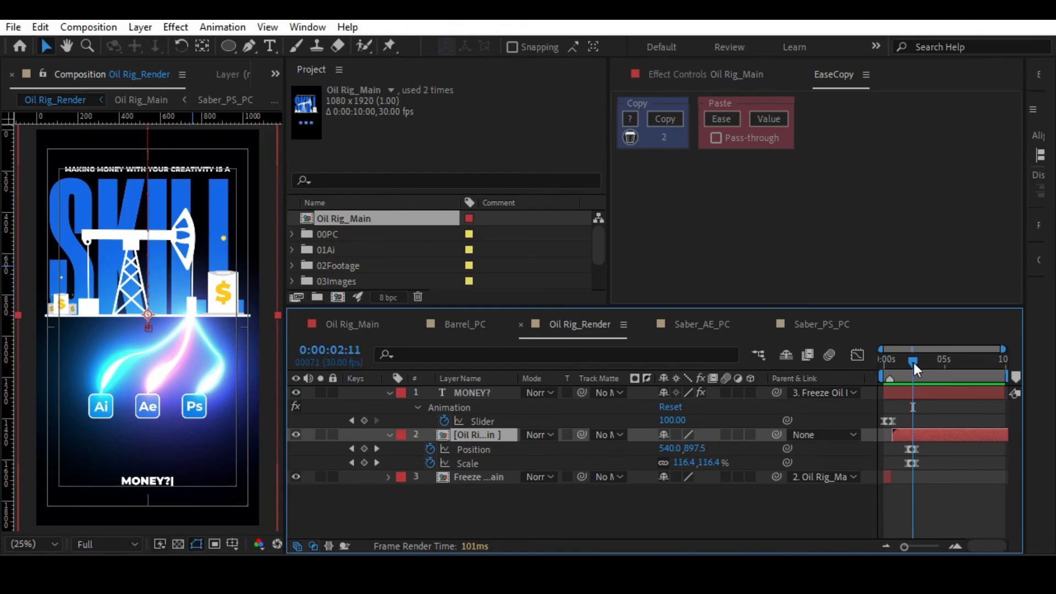
{"action": "left_click_drag", "start_coordinate": [912, 362], "coordinate": [905, 362]}
{"action": "left_click_drag", "start_coordinate": [905, 547], "coordinate": [926, 546]}
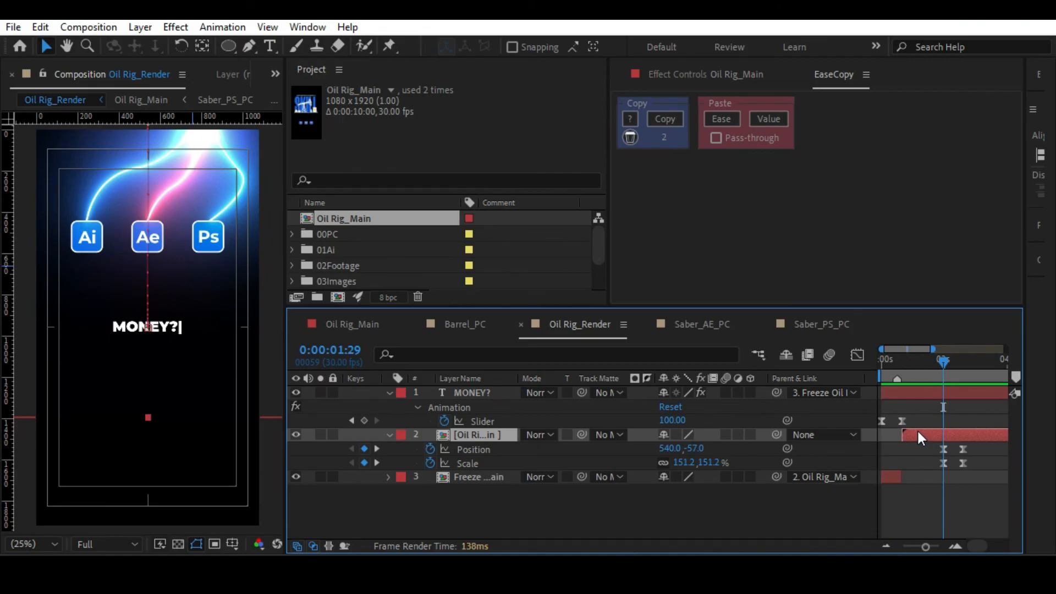
Select the Oil Rig_Main layer and widen the layer name column so the full names fit.
{"action": "left_click", "coordinate": [963, 490]}
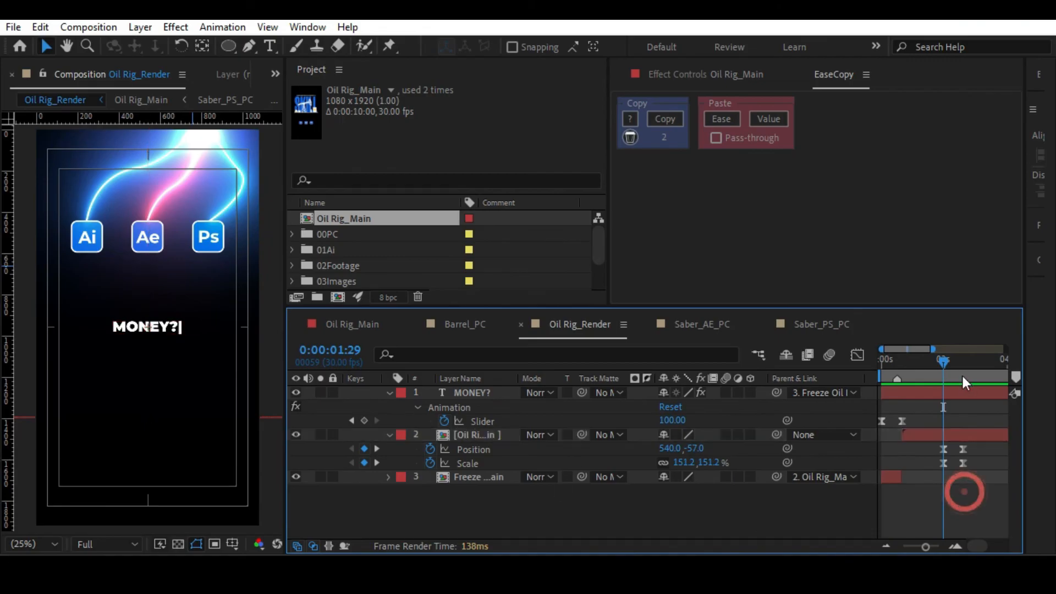
{"action": "left_click", "coordinate": [935, 436]}
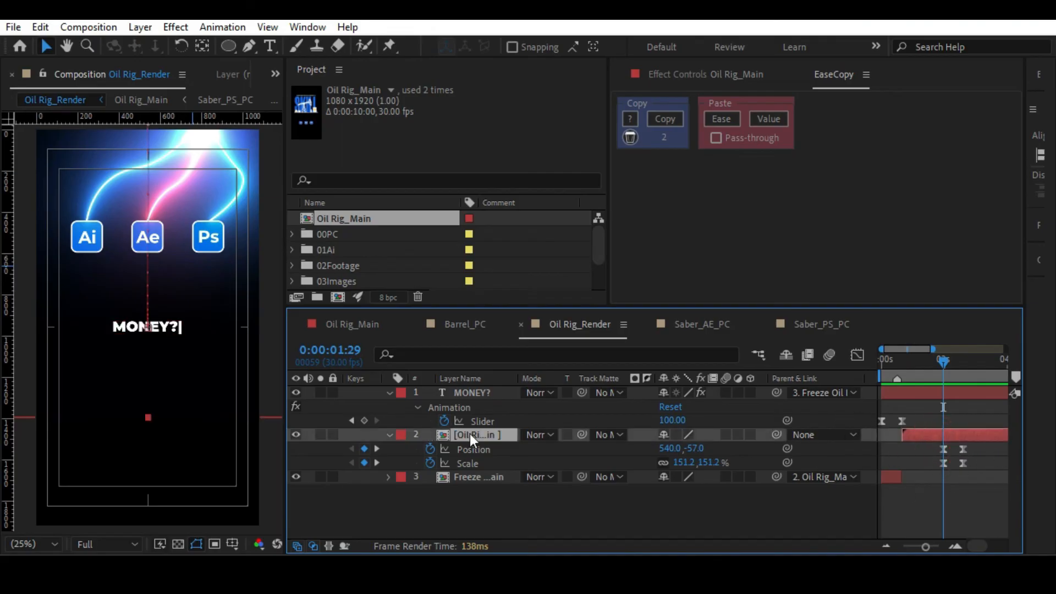
{"action": "left_click_drag", "start_coordinate": [518, 378], "coordinate": [555, 378]}
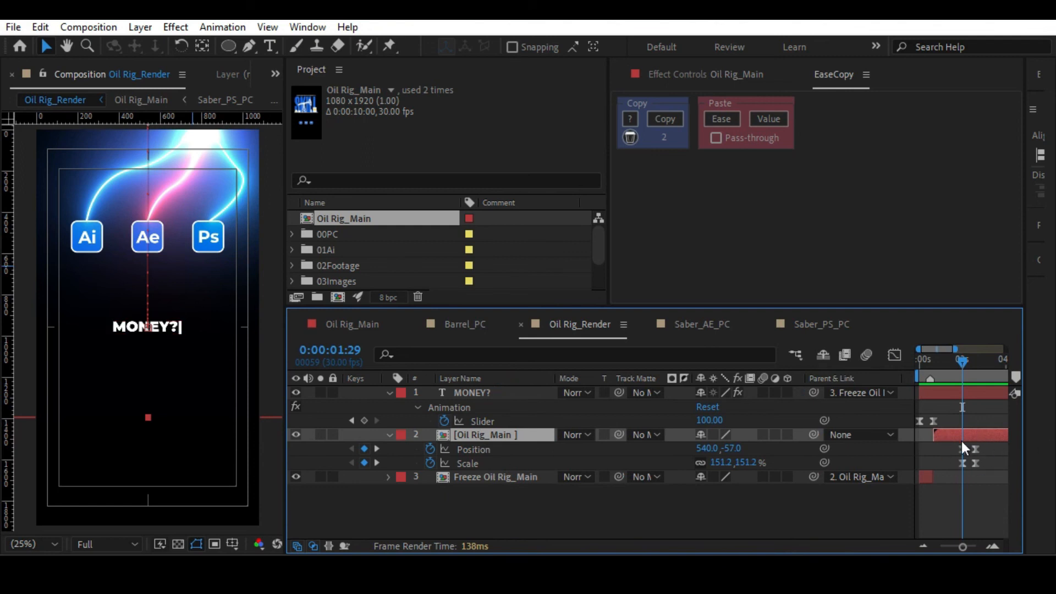
Open the Oil Rig_Main precomp and parent the "MAKING MONEY WITH YOUR CREATIVITY IS A" text to the SKILL layer.
{"action": "double_click", "coordinate": [509, 437]}
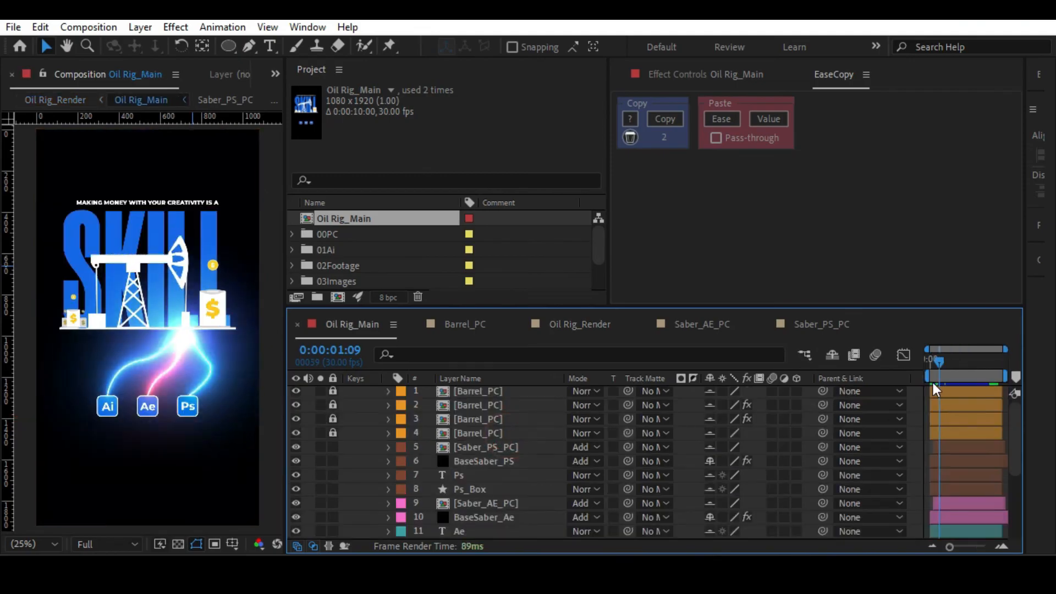
{"action": "left_click", "coordinate": [579, 329]}
{"action": "left_click", "coordinate": [962, 360]}
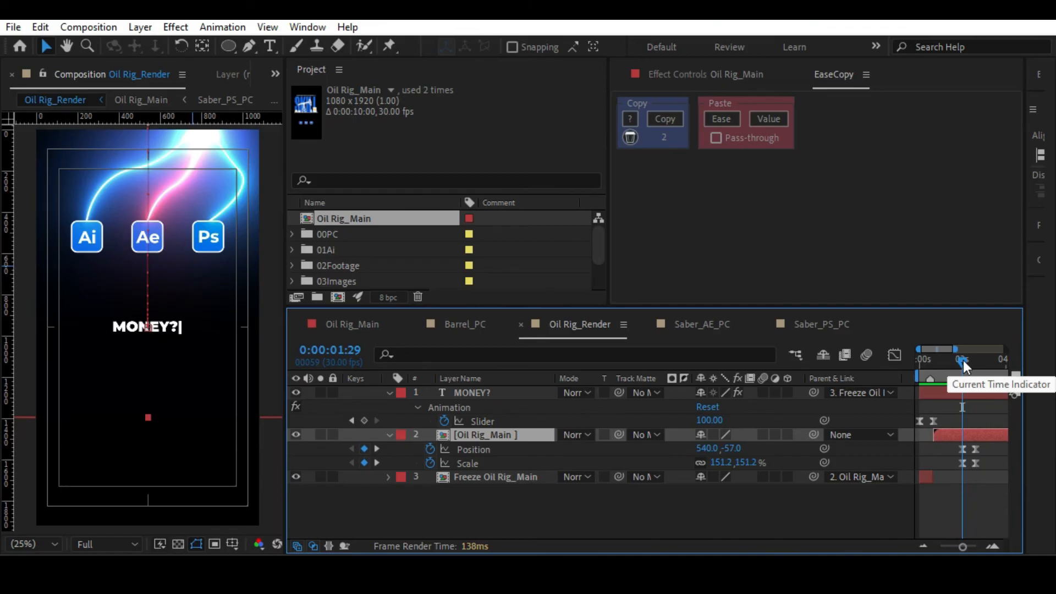
{"action": "double_click", "coordinate": [484, 434]}
{"action": "scroll", "coordinate": [464, 498], "scroll_direction": "down", "scroll_amount": 3}
{"action": "left_click", "coordinate": [477, 501]}
{"action": "left_click", "coordinate": [479, 514]}
{"action": "left_click", "coordinate": [476, 502]}
{"action": "left_click", "coordinate": [478, 517]}
{"action": "left_click_drag", "start_coordinate": [823, 518], "coordinate": [476, 501]}
Keyframe the SKILL layer's current Position at 0:00:01:09 and again near the two-second mark.
{"action": "left_click", "coordinate": [477, 502]}
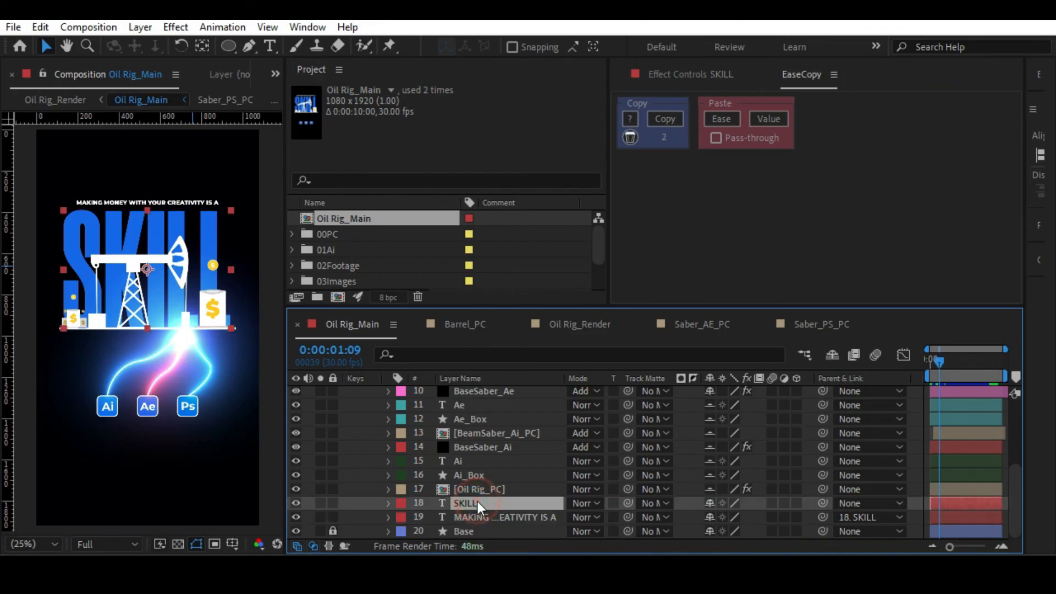
{"action": "key", "text": "p"}
{"action": "left_click", "coordinate": [430, 517]}
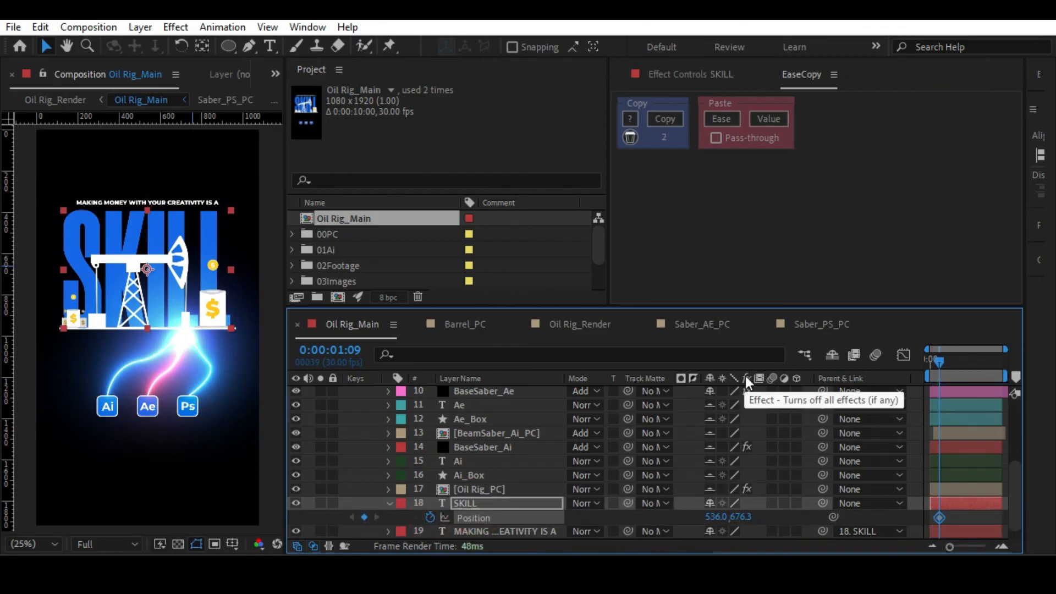
{"action": "key", "text": "space"}
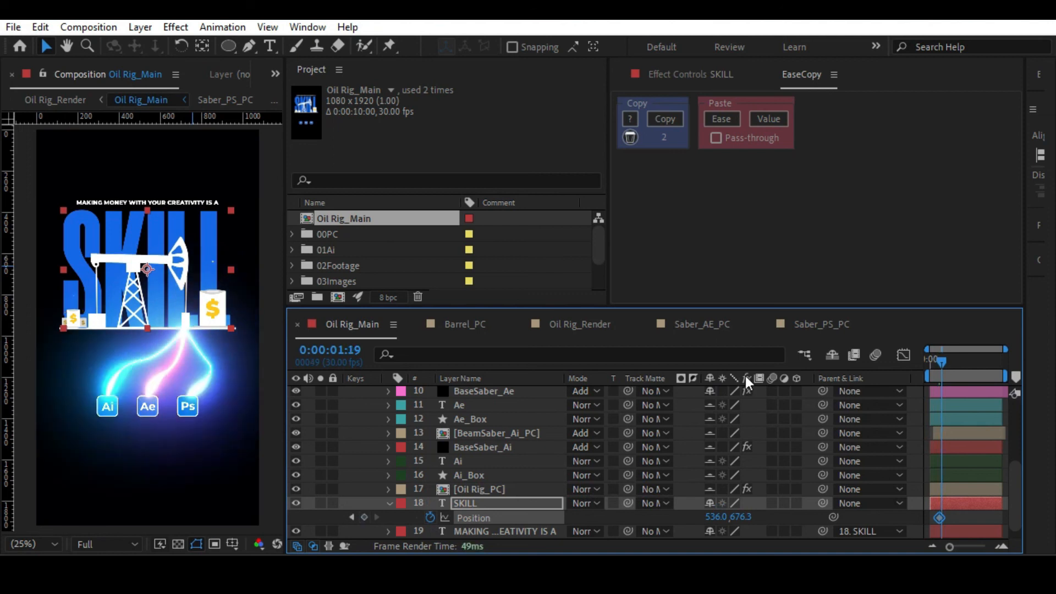
{"action": "left_click", "coordinate": [363, 517]}
Raise SKILL above the oil rig at its 0:00:01:09 Position keyframe and paste the copied ease onto both keyframes with EaseCopy.
{"action": "left_click_drag", "start_coordinate": [958, 547], "coordinate": [977, 549]}
{"action": "key", "text": "j"}
{"action": "left_click_drag", "start_coordinate": [742, 521], "coordinate": [410, 521]}
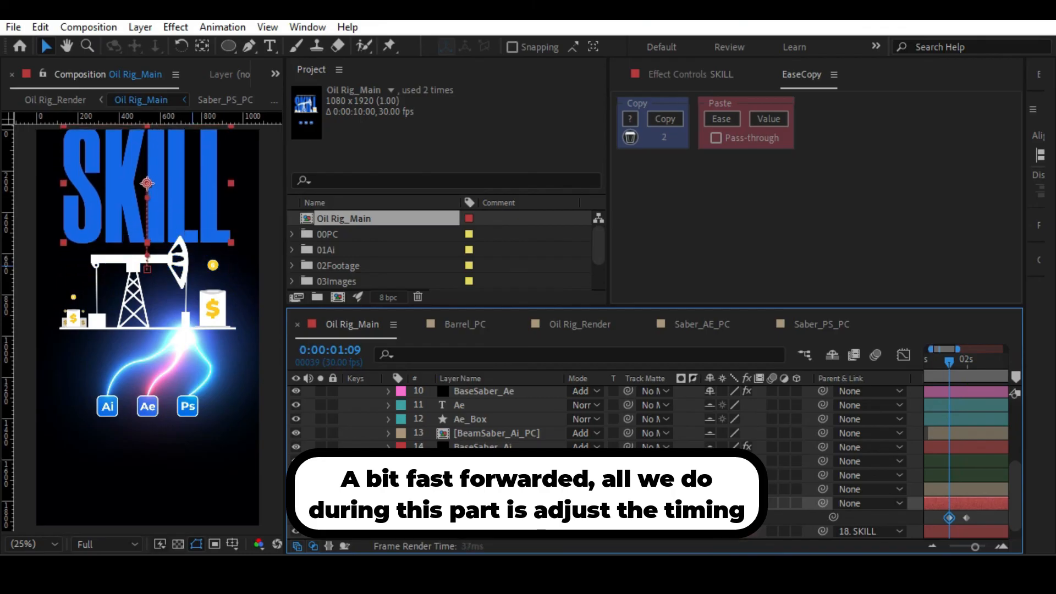
{"action": "left_click_drag", "start_coordinate": [972, 516], "coordinate": [908, 522]}
{"action": "left_click", "coordinate": [725, 120]}
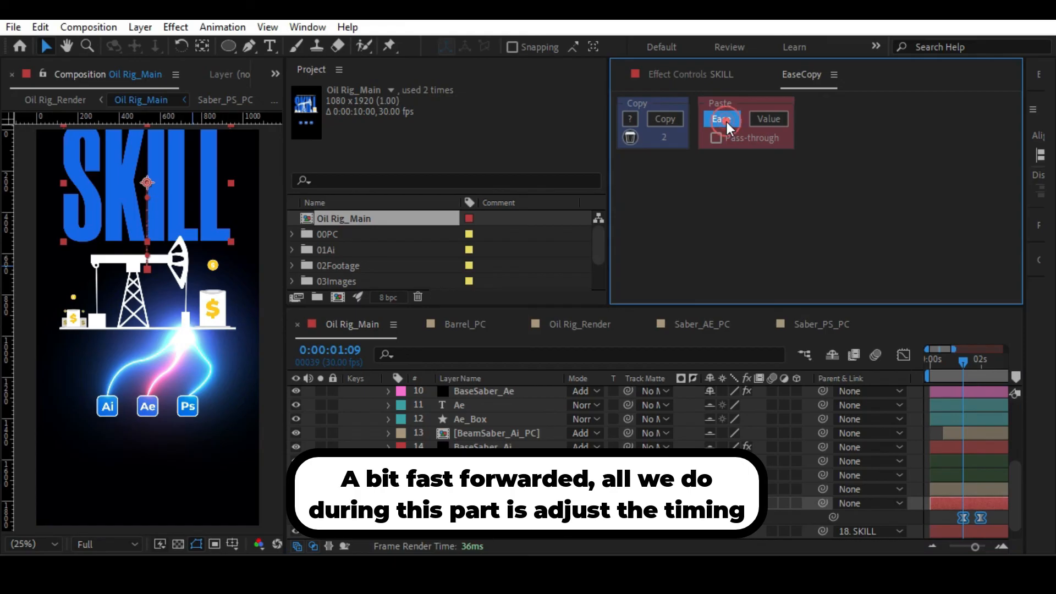
Return to the Oil Rig_Render composition and preview the reveal with the new SKILL movement.
{"action": "left_click", "coordinate": [948, 516]}
{"action": "key", "text": "Tab"}
{"action": "left_click", "coordinate": [770, 513]}
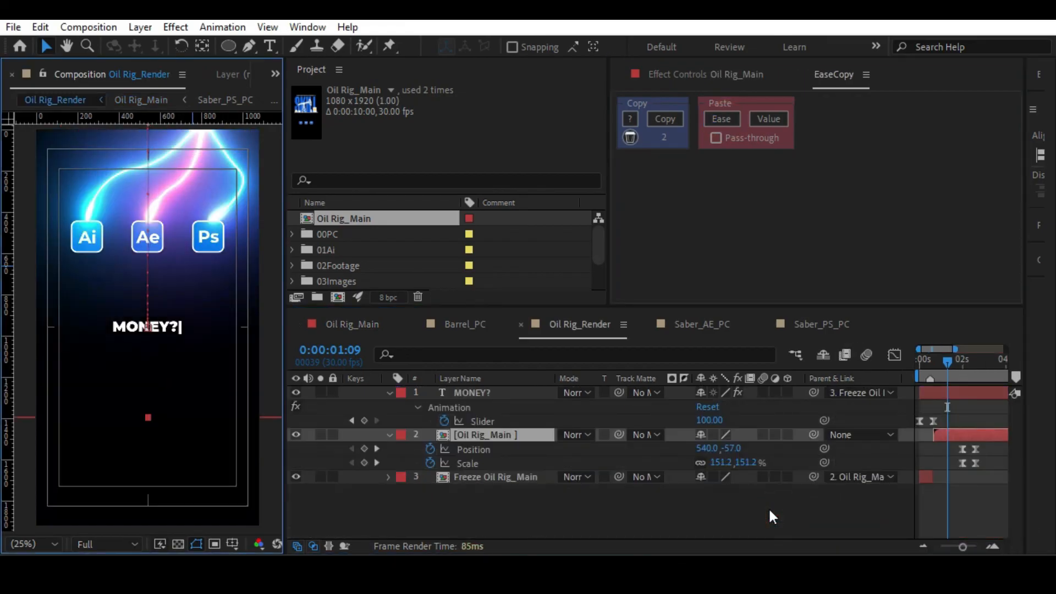
{"action": "key", "text": "alt+slash"}
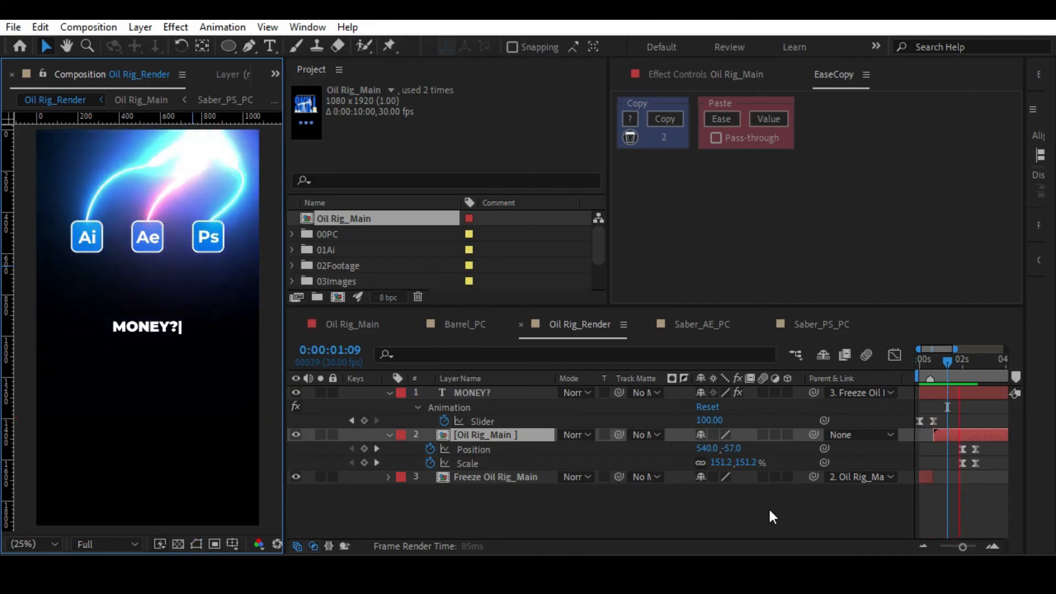
{"action": "left_click", "coordinate": [767, 507]}
Reset the Oil Rig_Main layer's Position keyframes to Easy Ease and reshape their speed graph so the speed builds gradually and peaks late.
{"action": "left_click_drag", "start_coordinate": [985, 445], "coordinate": [934, 476]}
{"action": "left_click_drag", "start_coordinate": [986, 451], "coordinate": [934, 455]}
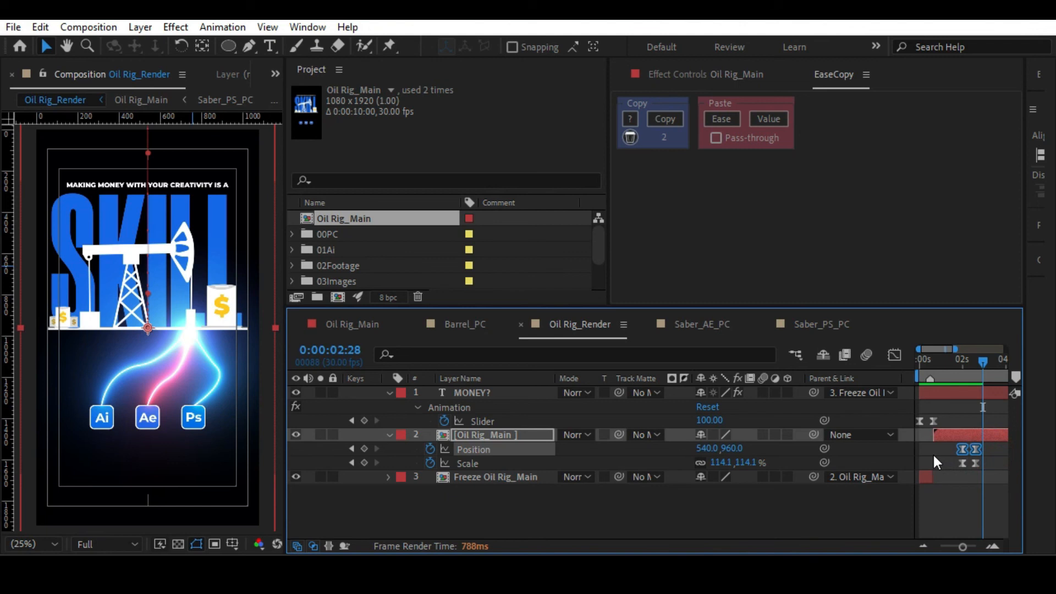
{"action": "key", "text": "shift+F3"}
{"action": "key", "text": "="}
{"action": "left_click_drag", "start_coordinate": [945, 471], "coordinate": [996, 480]}
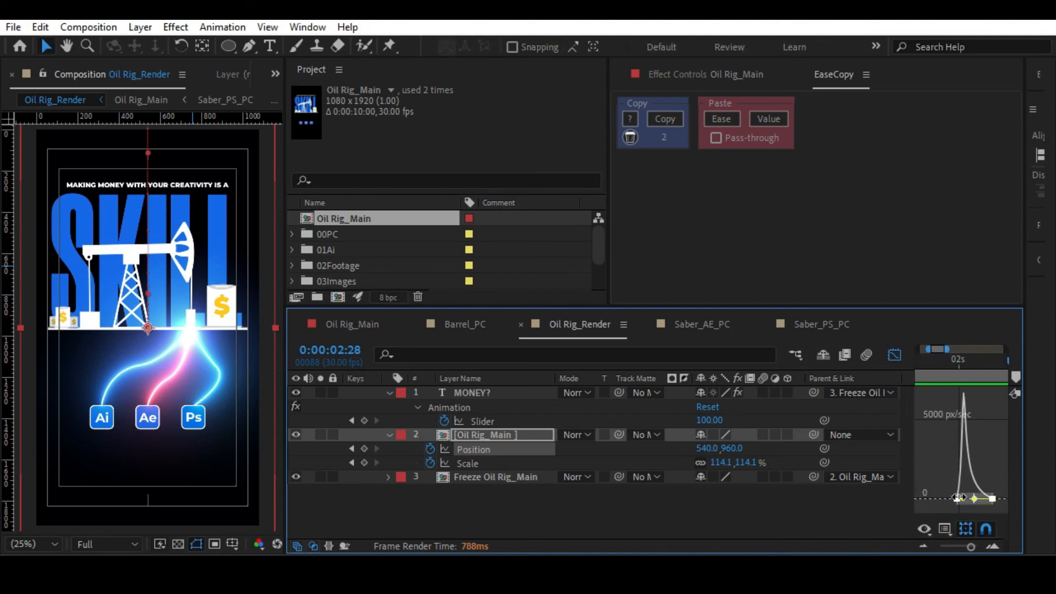
{"action": "right_click", "coordinate": [958, 498]}
{"action": "mouse_move", "coordinate": [952, 486]}
{"action": "left_click", "coordinate": [650, 380]}
{"action": "left_click", "coordinate": [943, 449]}
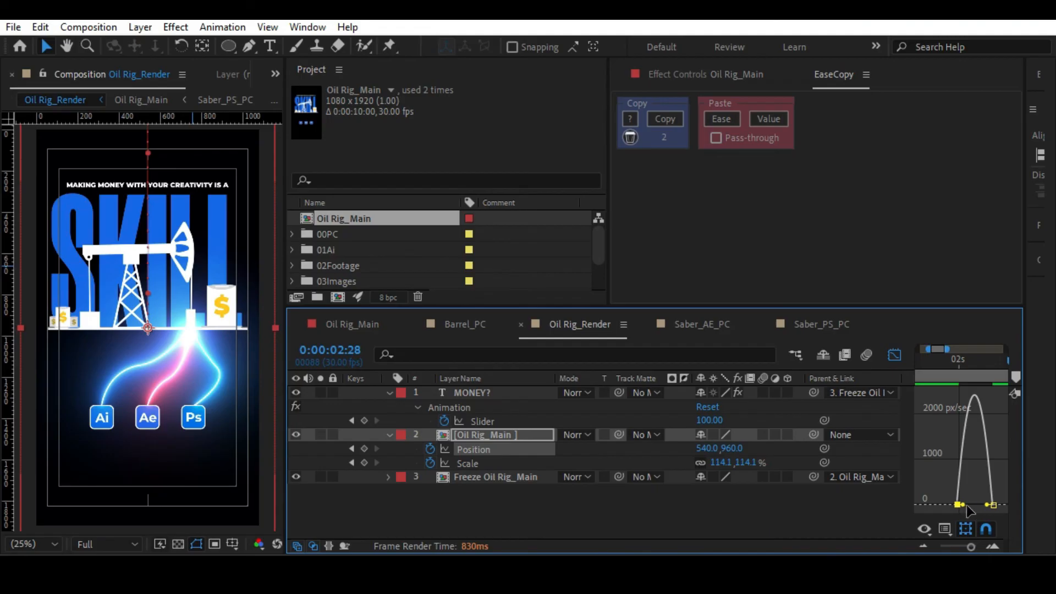
{"action": "left_click_drag", "start_coordinate": [963, 504], "coordinate": [972, 507]}
Copy the ease of both Position keyframes with EaseCopy and paste it onto the Oil Rig_Main layer's Scale keyframes.
{"action": "left_click_drag", "start_coordinate": [951, 470], "coordinate": [1005, 511]}
{"action": "left_click", "coordinate": [676, 121]}
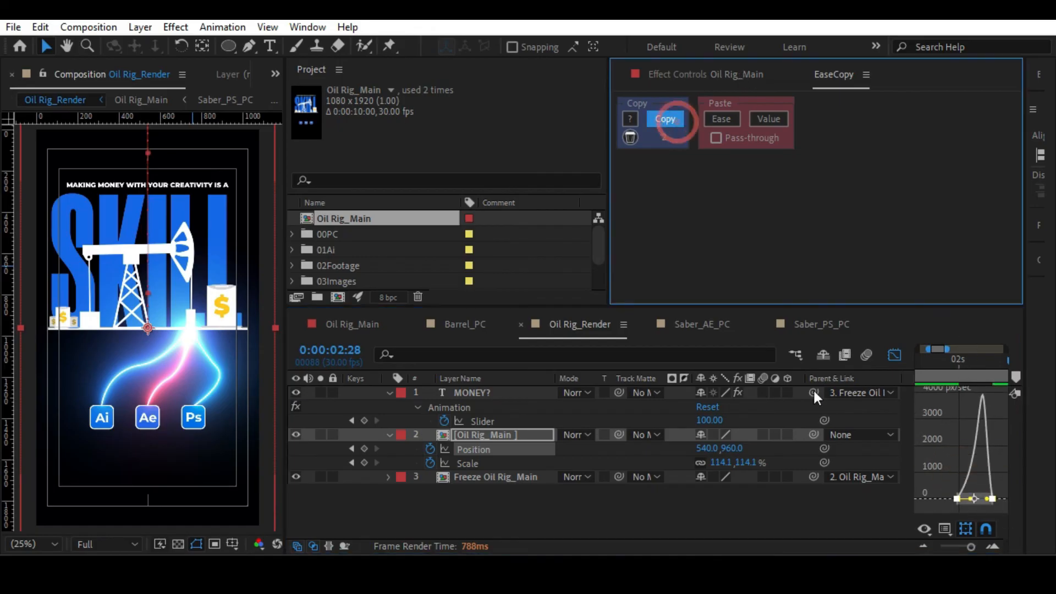
{"action": "left_click", "coordinate": [466, 463]}
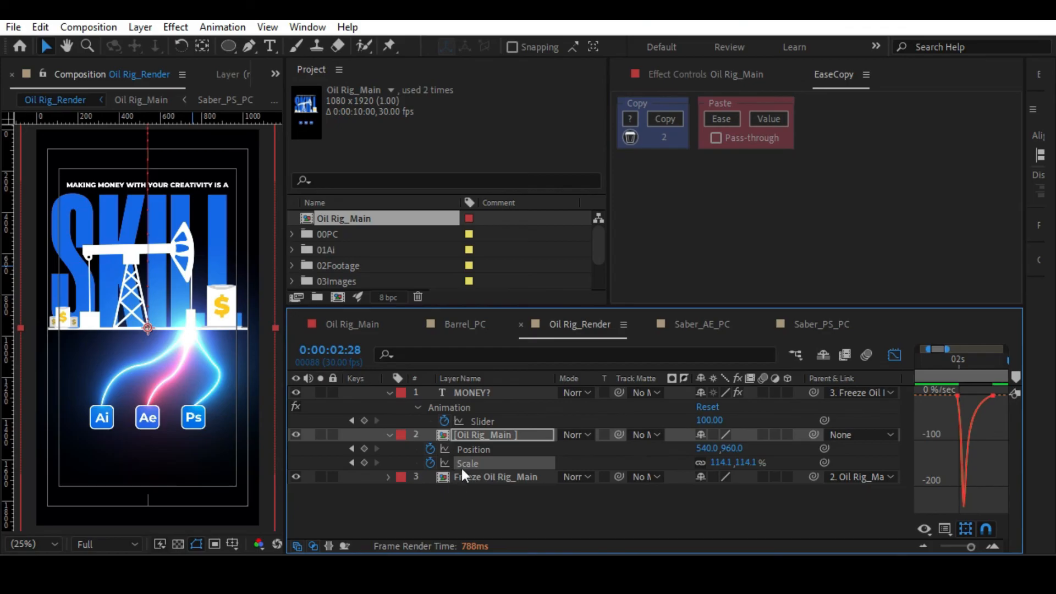
{"action": "left_click", "coordinate": [722, 125]}
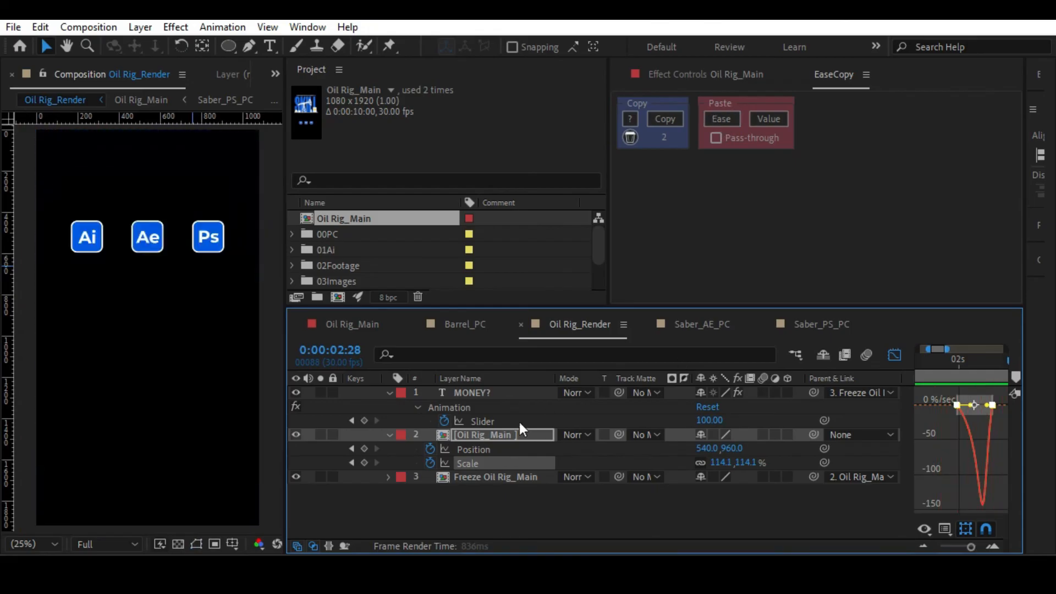
Leave the graph editor and paste the copied ease onto the MONEY? layer's Slider keyframes.
{"action": "left_click", "coordinate": [895, 355]}
{"action": "left_click_drag", "start_coordinate": [968, 544], "coordinate": [952, 545]}
{"action": "left_click", "coordinate": [497, 420]}
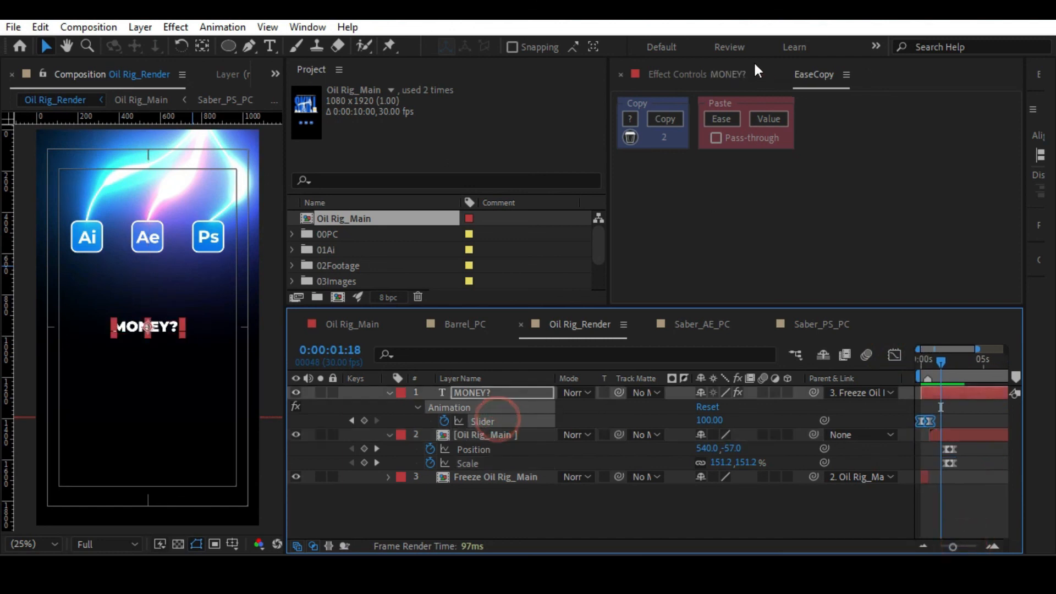
{"action": "left_click", "coordinate": [724, 117]}
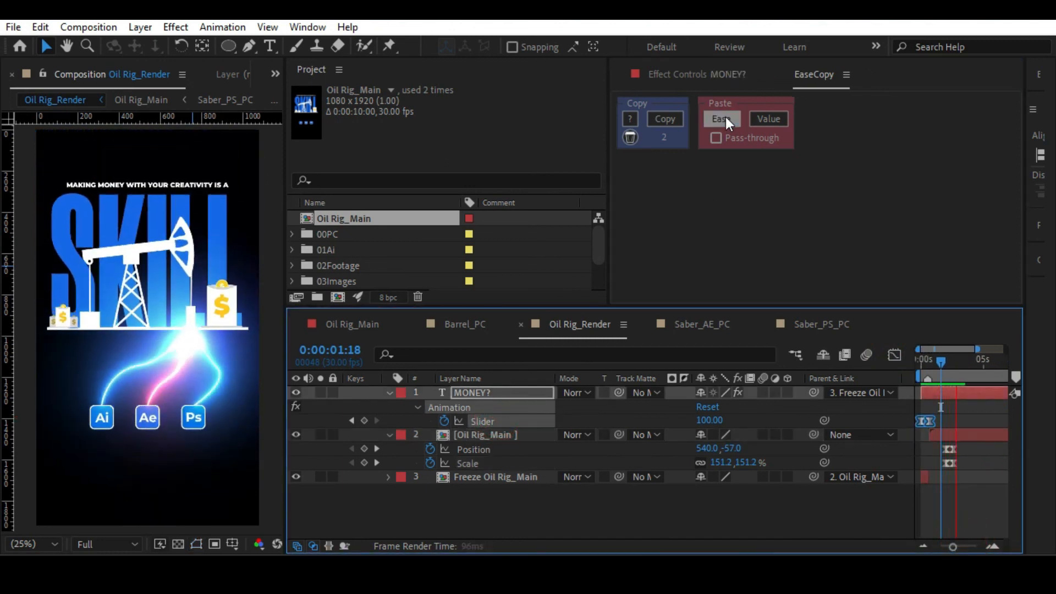
Preview Oil Rig_Render from the start, then inspect the main layer's move at 0:00:02:15.
{"action": "left_click", "coordinate": [913, 364]}
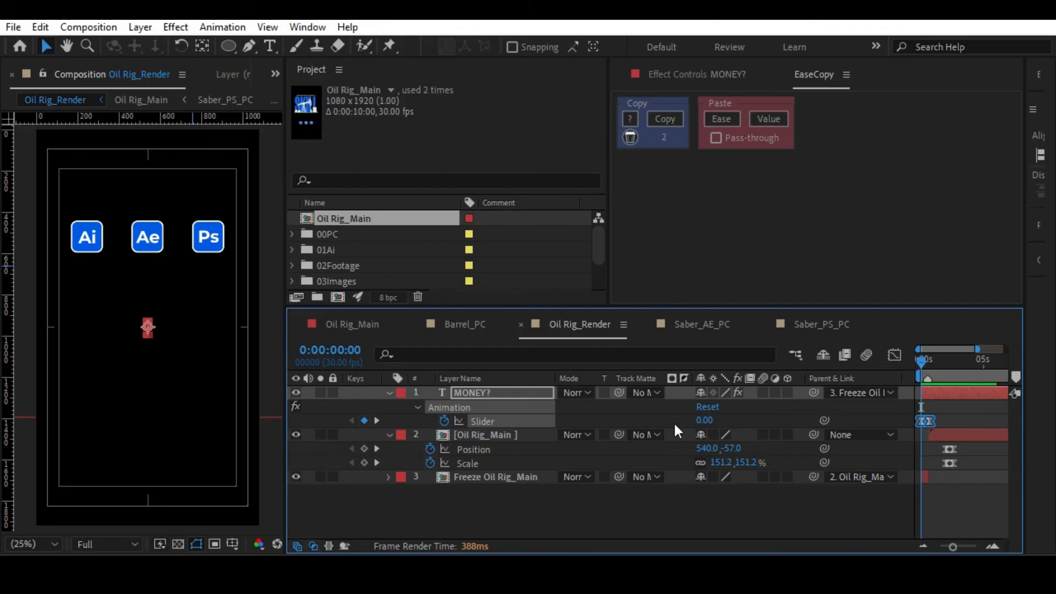
{"action": "key", "text": "space"}
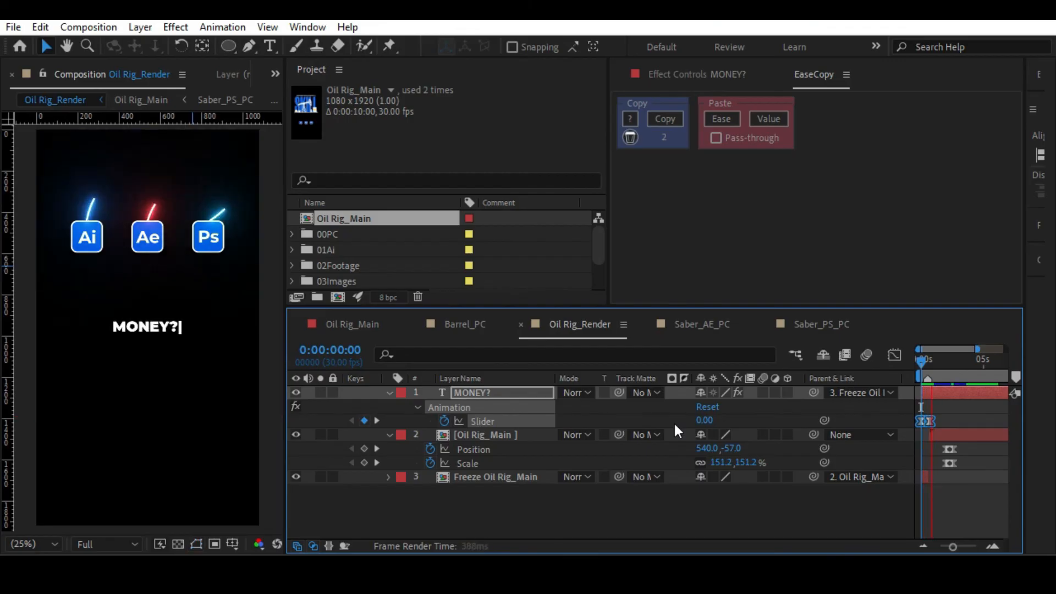
{"action": "key", "text": "space"}
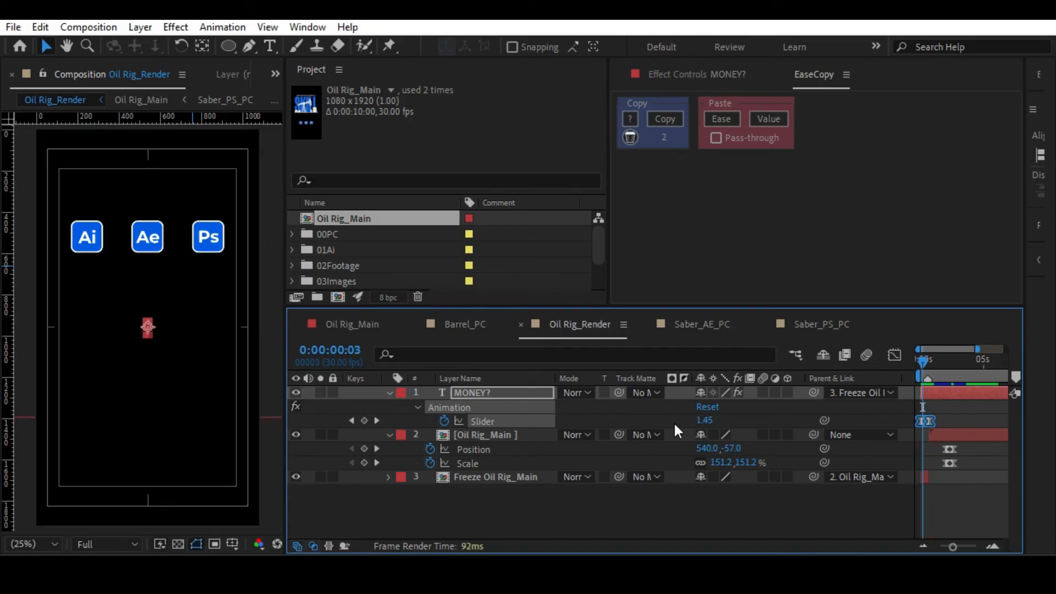
{"action": "left_click_drag", "start_coordinate": [934, 373], "coordinate": [954, 377]}
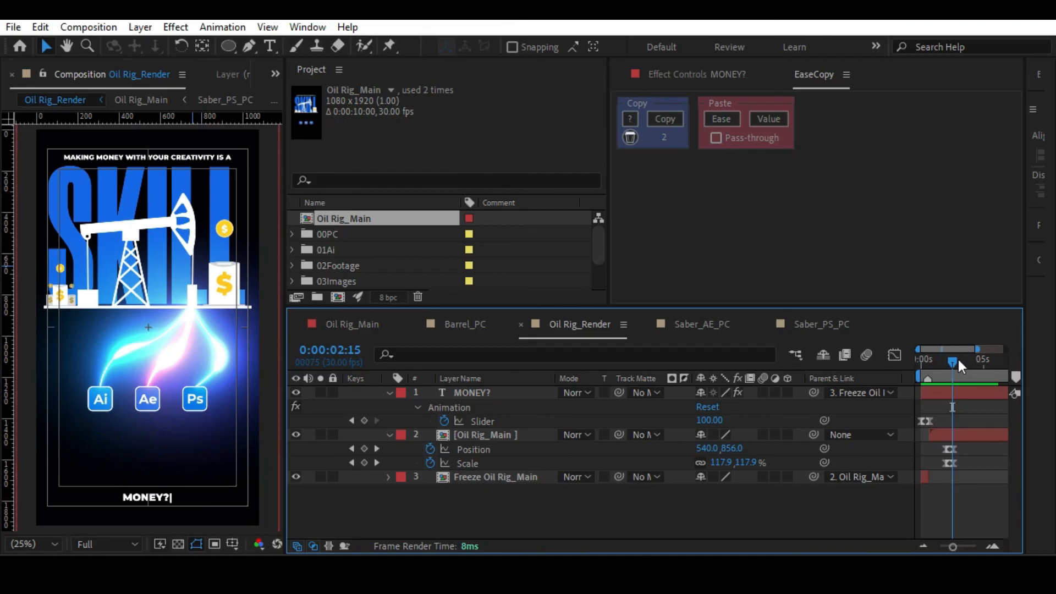
In Oil Rig_Main, paste the copied ease onto SKILL's Position keyframes and shift both keyframes a few frames forward in time.
{"action": "double_click", "coordinate": [486, 434]}
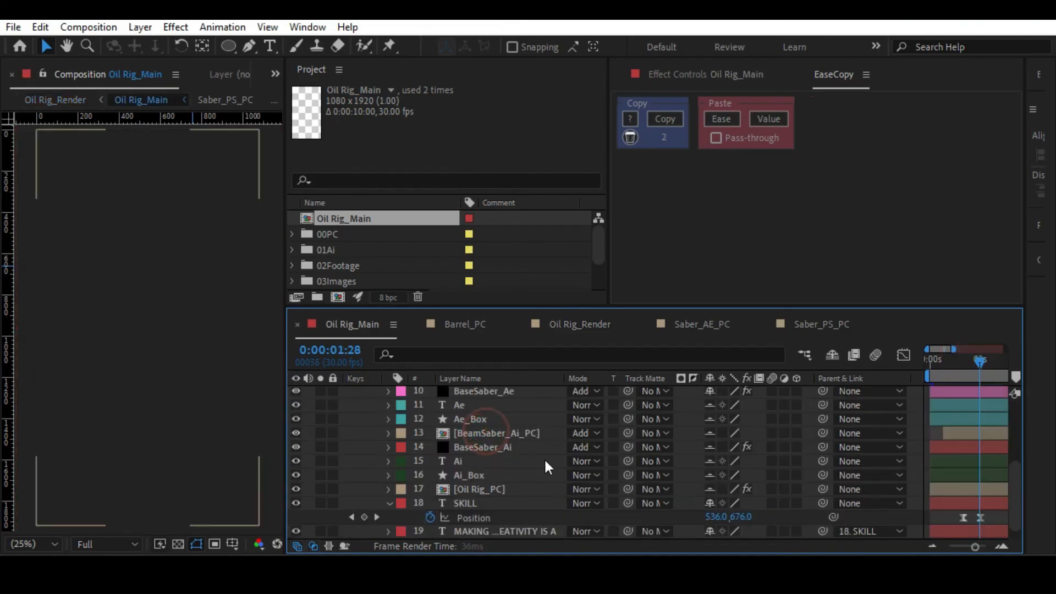
{"action": "scroll", "coordinate": [770, 471], "scroll_direction": "down", "scroll_amount": 1}
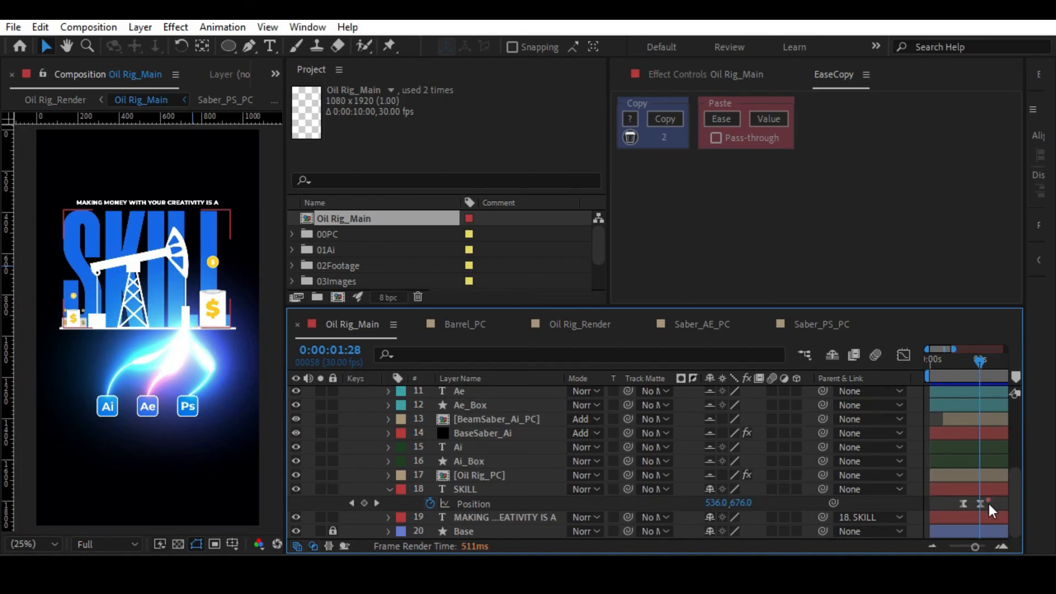
{"action": "left_click_drag", "start_coordinate": [989, 507], "coordinate": [955, 512]}
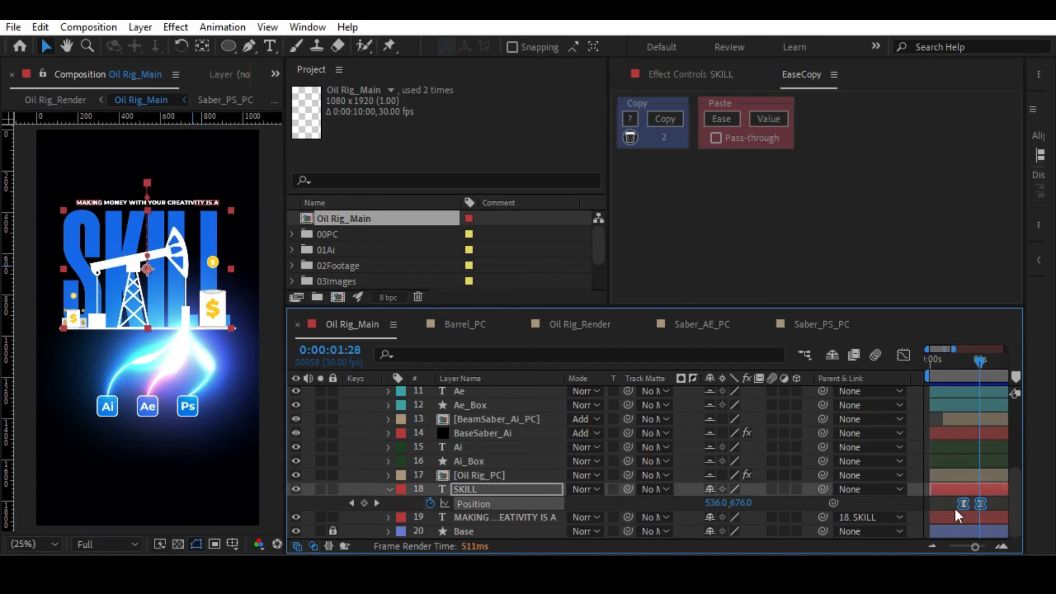
{"action": "left_click", "coordinate": [711, 121]}
{"action": "left_click_drag", "start_coordinate": [961, 506], "coordinate": [966, 507]}
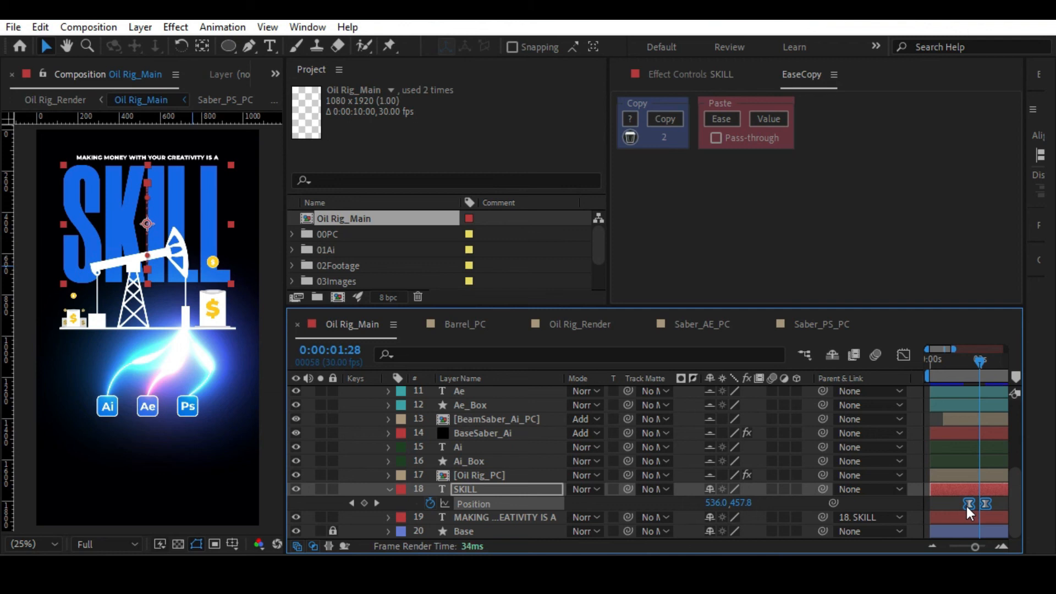
{"action": "left_click_drag", "start_coordinate": [967, 506], "coordinate": [965, 506]}
Go back to Oil Rig_Render and preview the adjusted SKILL timing, stopping at the main layer's first keyframe at 0:00:01:29.
{"action": "key", "text": "Tab"}
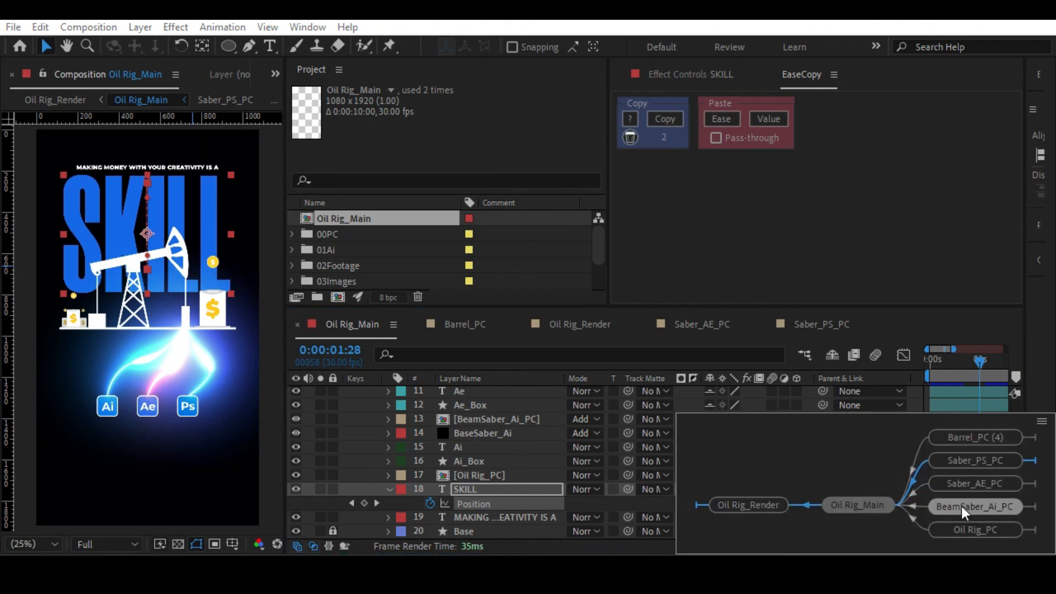
{"action": "left_click", "coordinate": [758, 501]}
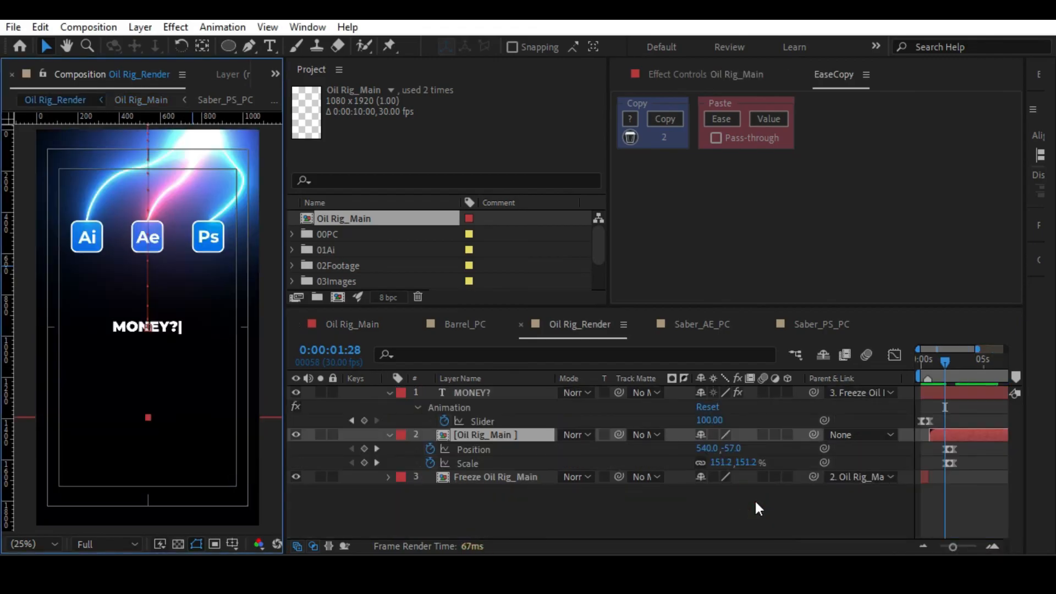
{"action": "left_click", "coordinate": [921, 502]}
{"action": "key", "text": "space"}
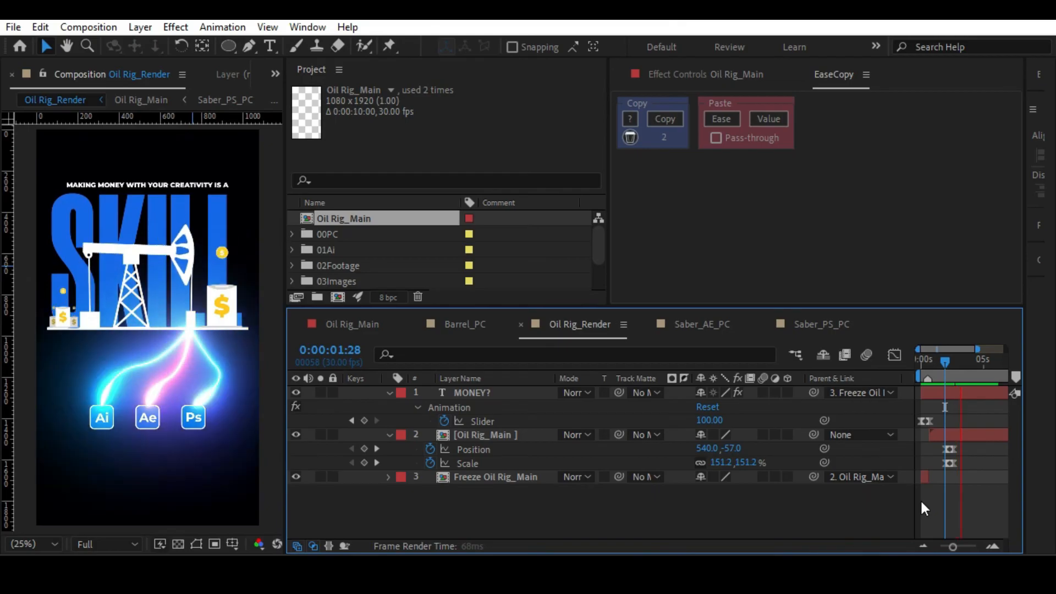
{"action": "left_click", "coordinate": [941, 373]}
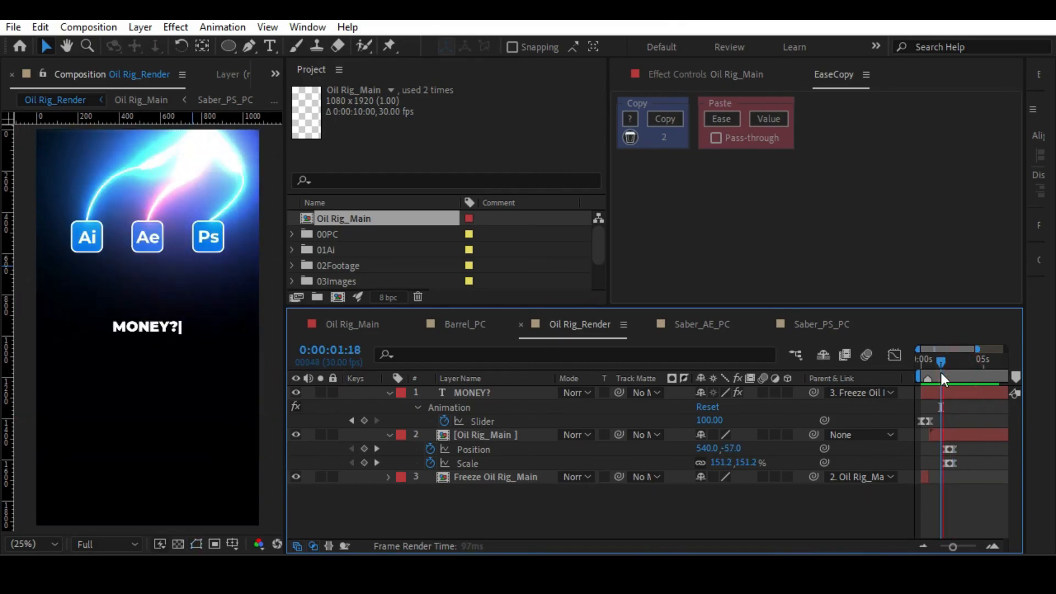
{"action": "key", "text": "space"}
{"action": "left_click", "coordinate": [938, 370]}
{"action": "left_click_drag", "start_coordinate": [938, 368], "coordinate": [946, 372]}
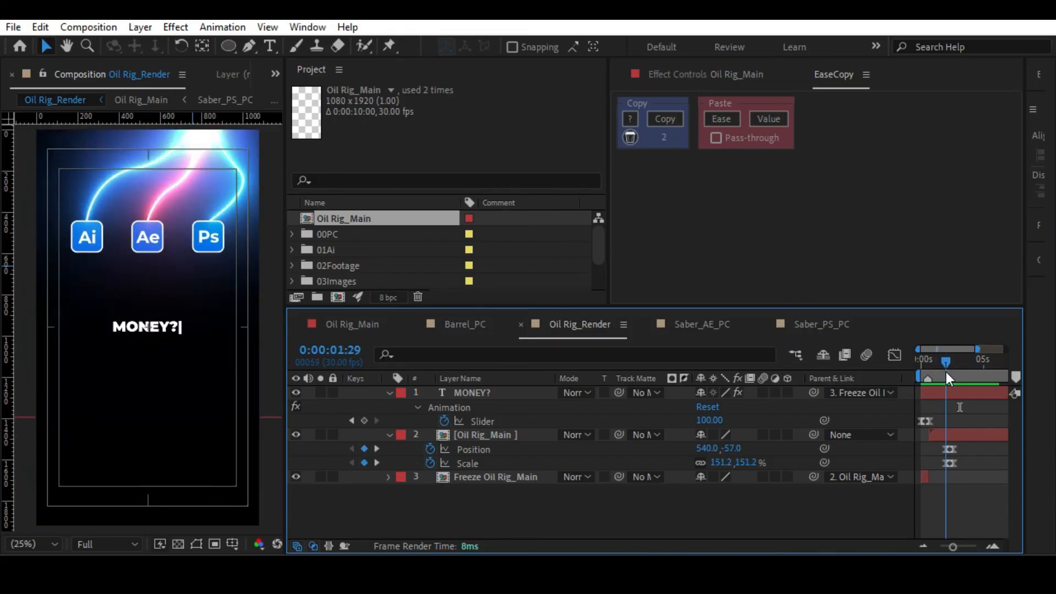
In Oil Rig_Main, move SKILL's Position keyframes earlier in time and return to Oil Rig_Render.
{"action": "double_click", "coordinate": [943, 434]}
{"action": "left_click_drag", "start_coordinate": [984, 504], "coordinate": [973, 504]}
{"action": "key", "text": "Tab"}
{"action": "left_click", "coordinate": [770, 497]}
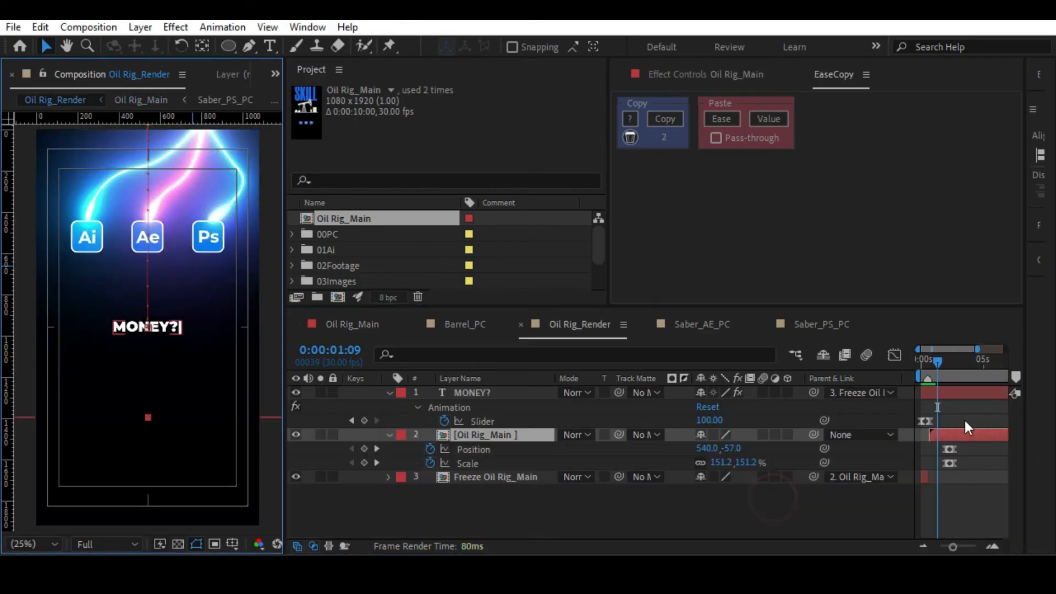
Paste the copied ease onto SKILL's Position keyframes in Oil Rig_Main and reshape the speed graph so the move peaks early and slows gradually.
{"action": "double_click", "coordinate": [953, 434]}
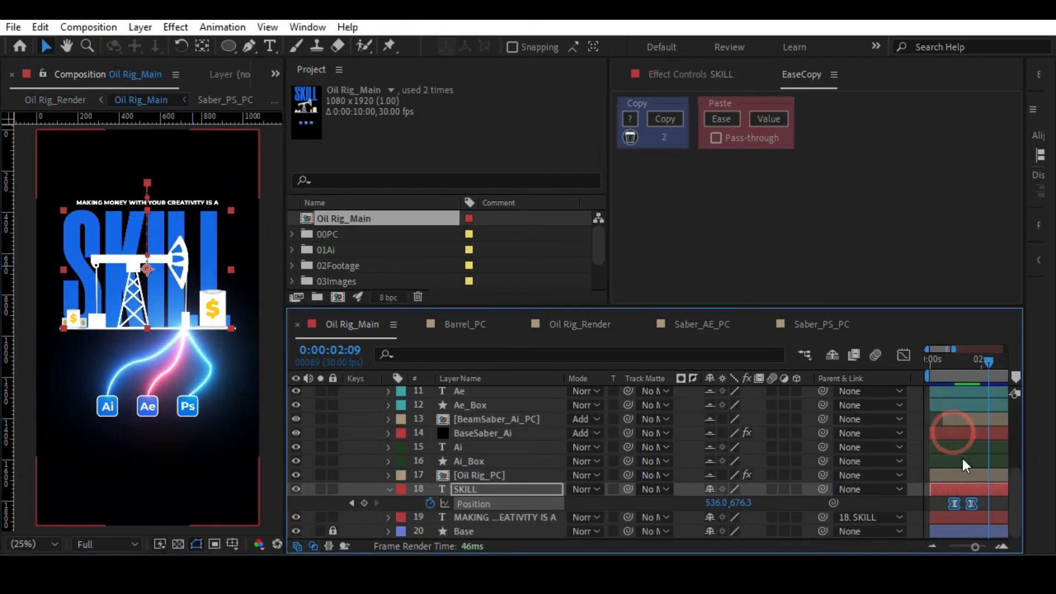
{"action": "left_click", "coordinate": [717, 117]}
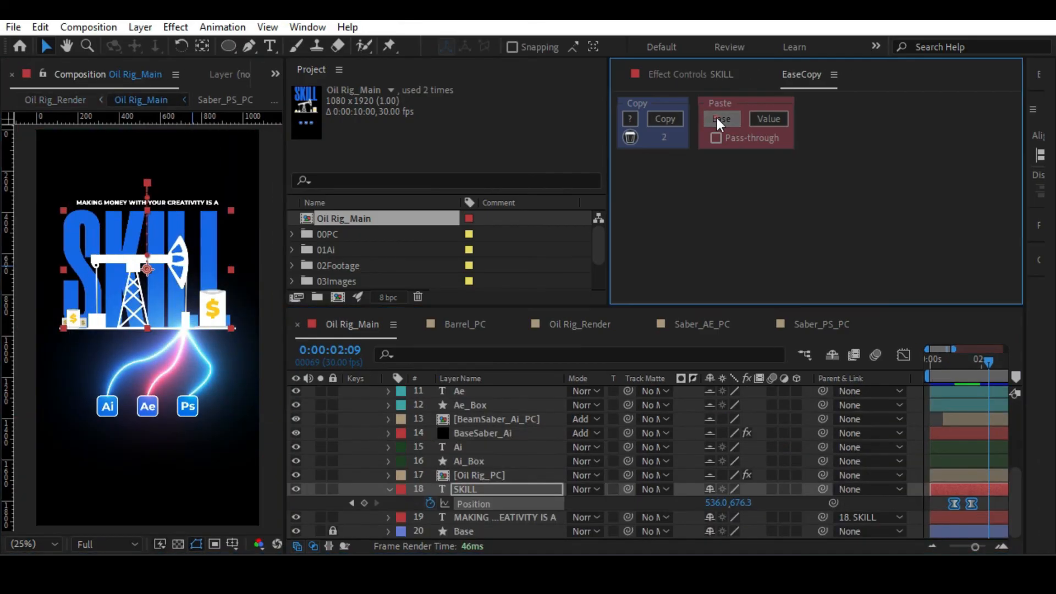
{"action": "left_click", "coordinate": [978, 504]}
{"action": "key", "text": "shift+F3"}
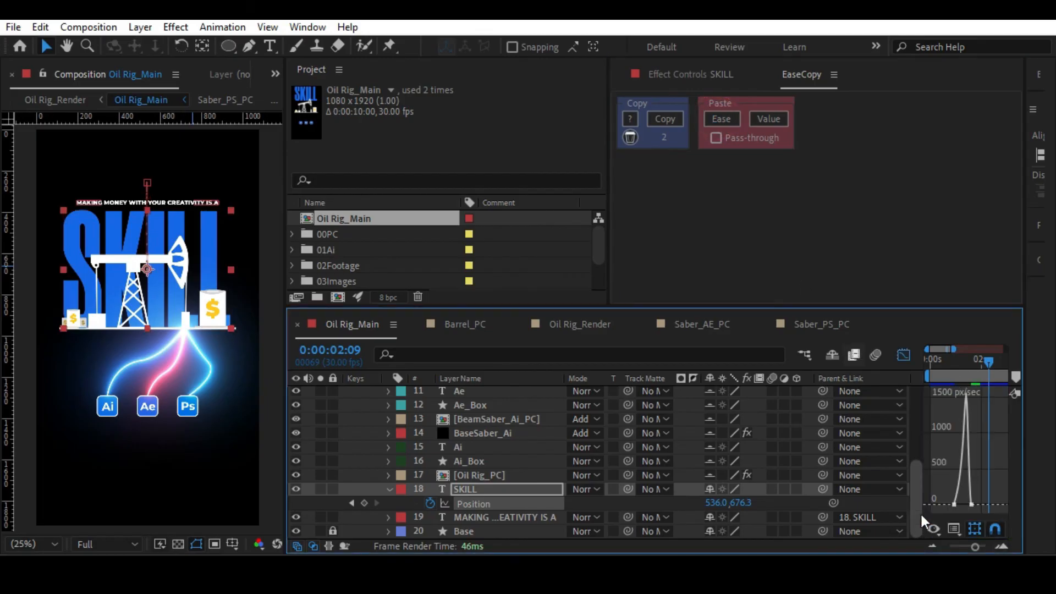
{"action": "left_click_drag", "start_coordinate": [975, 547], "coordinate": [978, 547]}
{"action": "left_click_drag", "start_coordinate": [932, 368], "coordinate": [974, 374]}
{"action": "left_click", "coordinate": [971, 502]}
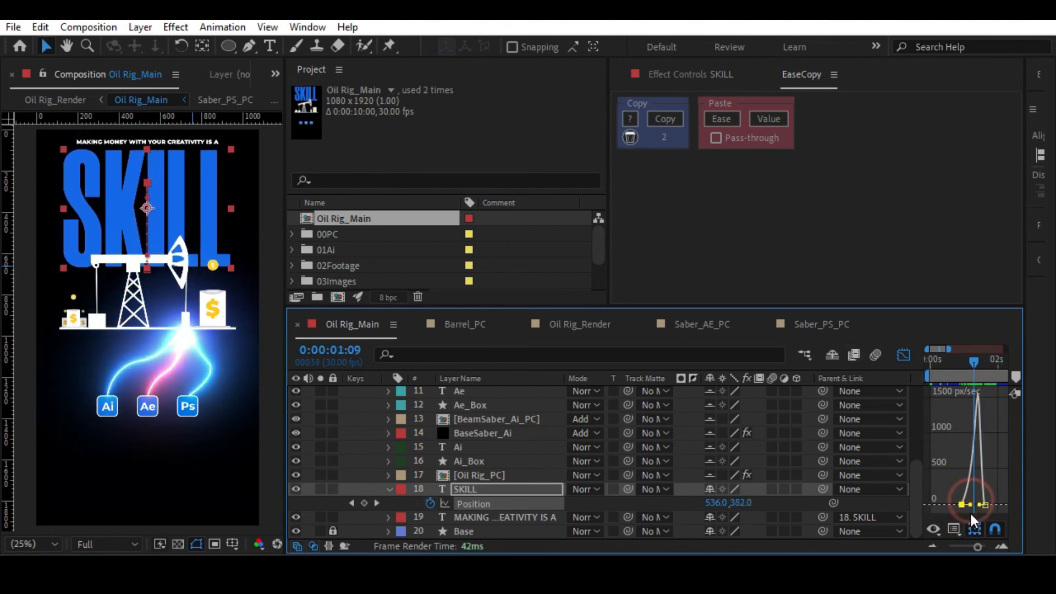
{"action": "mouse_move", "coordinate": [969, 506]}
{"action": "left_mouse_down"}
{"action": "mouse_move", "coordinate": [980, 509]}
{"action": "mouse_move", "coordinate": [969, 502]}
{"action": "left_mouse_up"}
Preview SKILL's new easing in Oil Rig_Main from 0:00:00:27, leave the graph editor, and play the result in Oil Rig_Render.
{"action": "left_click_drag", "start_coordinate": [972, 361], "coordinate": [962, 362]}
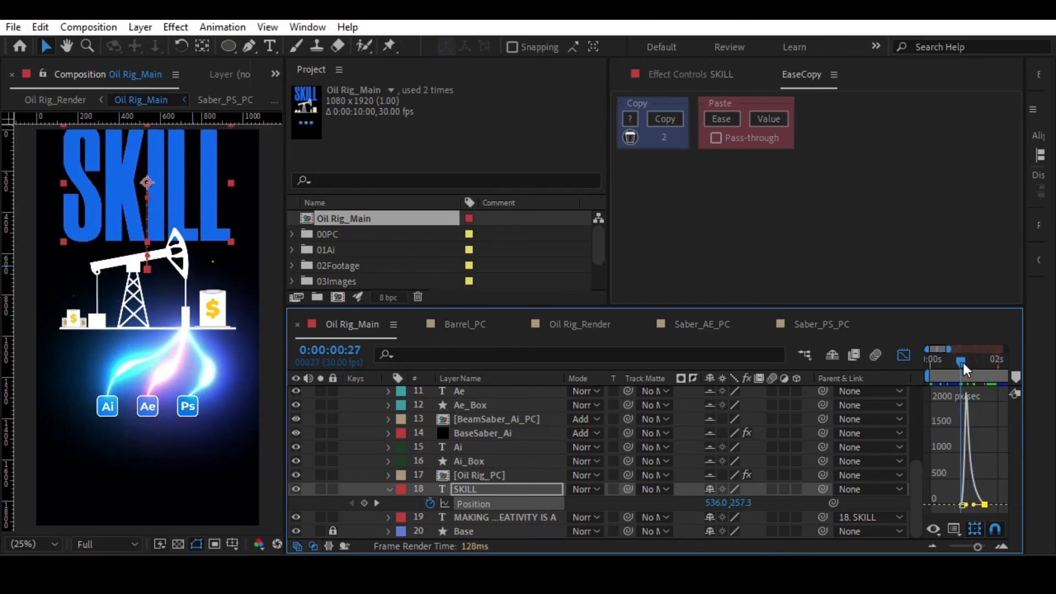
{"action": "key", "text": "space"}
{"action": "key", "text": "space"}
{"action": "key", "text": "shift+F3"}
{"action": "key", "text": "Tab"}
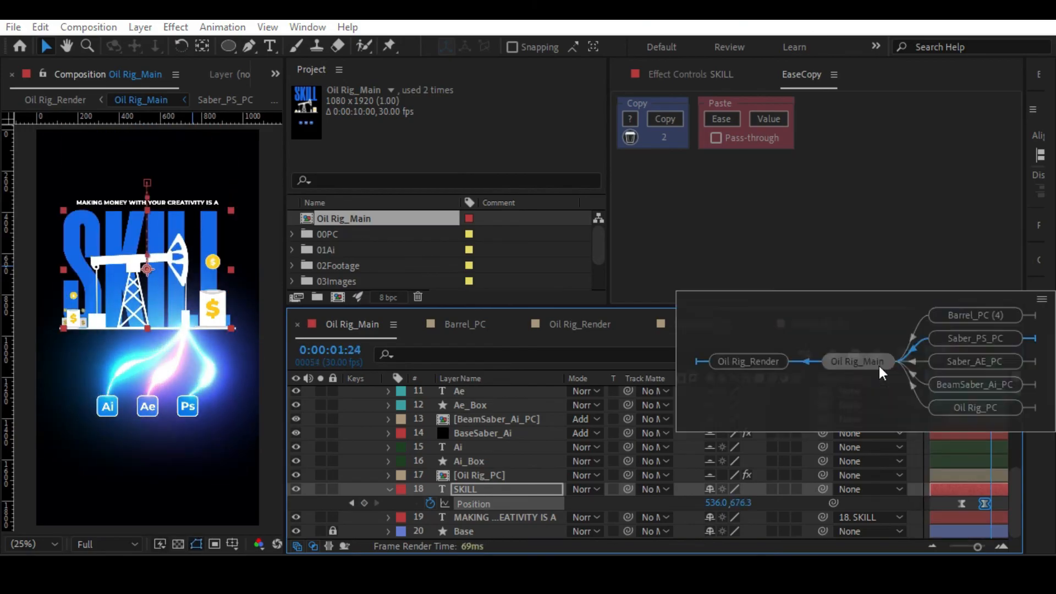
{"action": "left_click", "coordinate": [757, 361]}
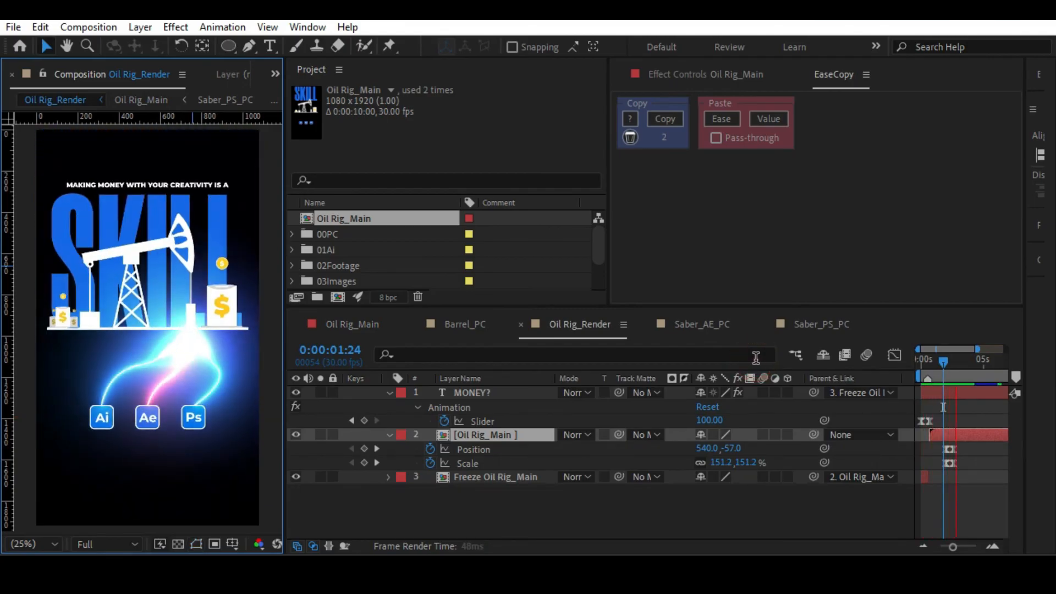
{"action": "key", "text": "Home"}
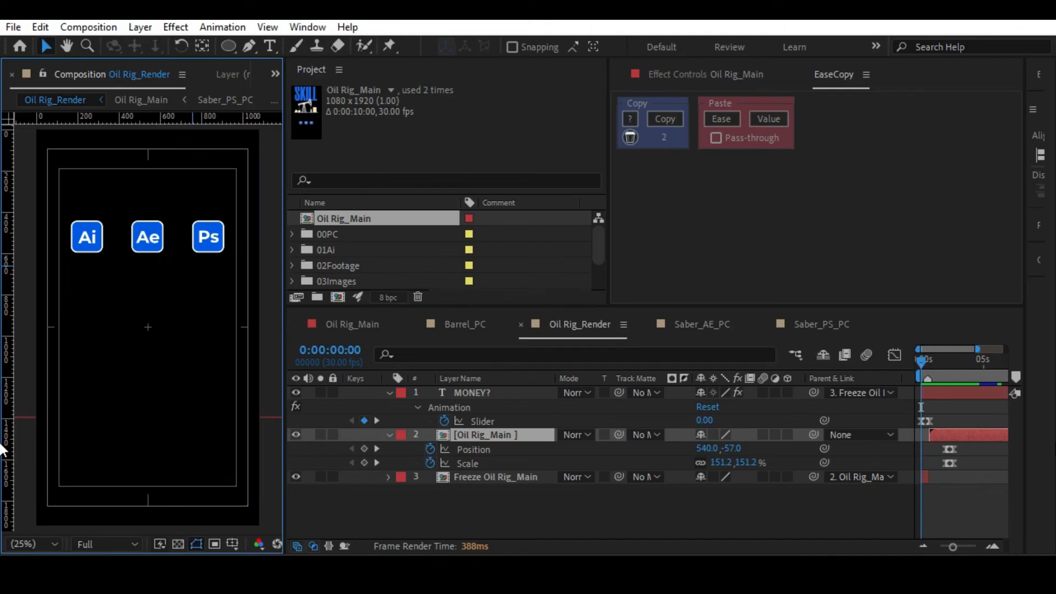
Shift both SKILL Position keyframes a few frames later in Oil Rig_Main and go back to Oil Rig_Render.
{"action": "double_click", "coordinate": [952, 431]}
{"action": "left_click", "coordinate": [971, 365]}
{"action": "left_click_drag", "start_coordinate": [997, 501], "coordinate": [944, 510]}
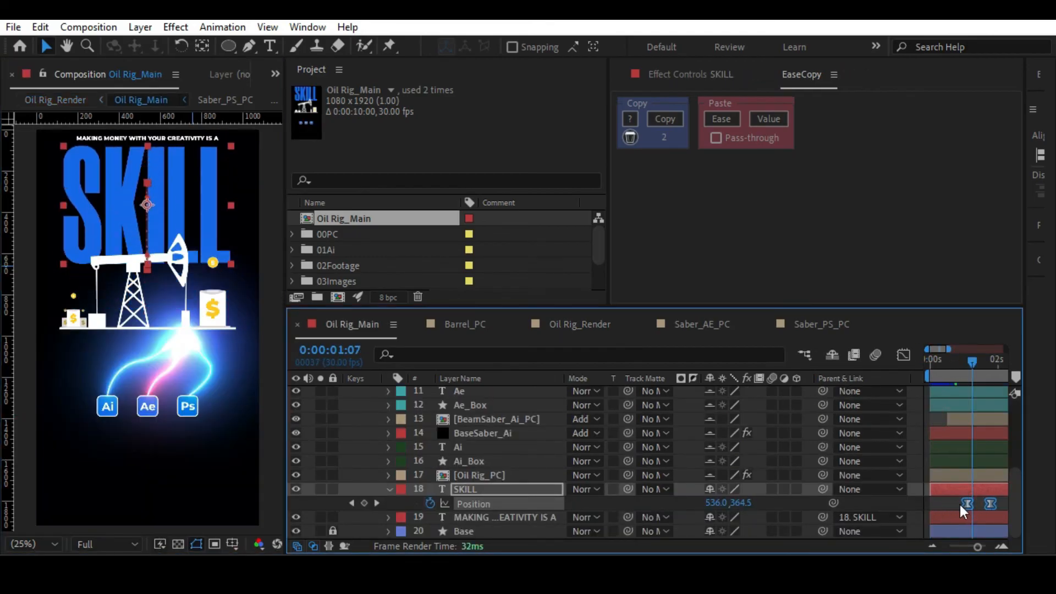
{"action": "key", "text": "Tab"}
{"action": "left_click", "coordinate": [748, 503]}
Compare SKILL's timing with the main layer's move starting at 0:00:01:29 in Oil Rig_Render and preview it.
{"action": "left_click_drag", "start_coordinate": [940, 364], "coordinate": [949, 369]}
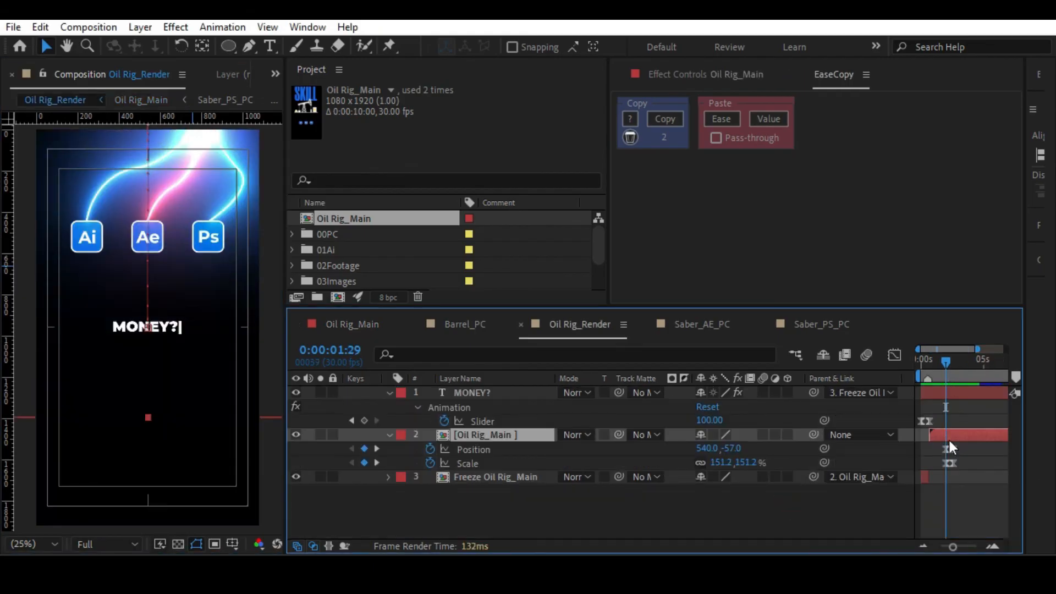
{"action": "double_click", "coordinate": [948, 436]}
{"action": "key", "text": "Tab"}
{"action": "left_click", "coordinate": [781, 504]}
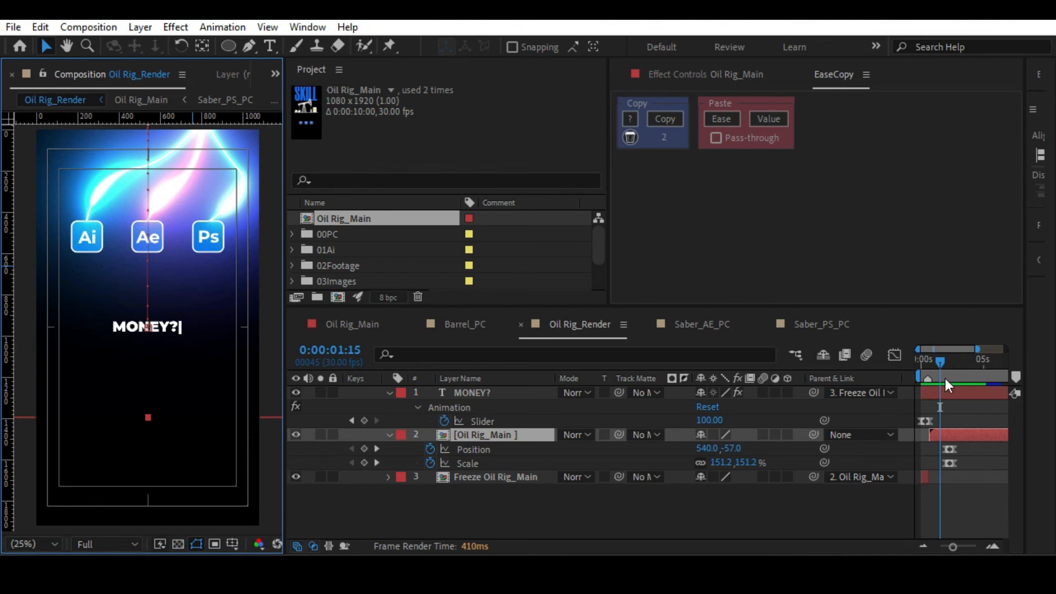
{"action": "left_click_drag", "start_coordinate": [945, 366], "coordinate": [951, 365]}
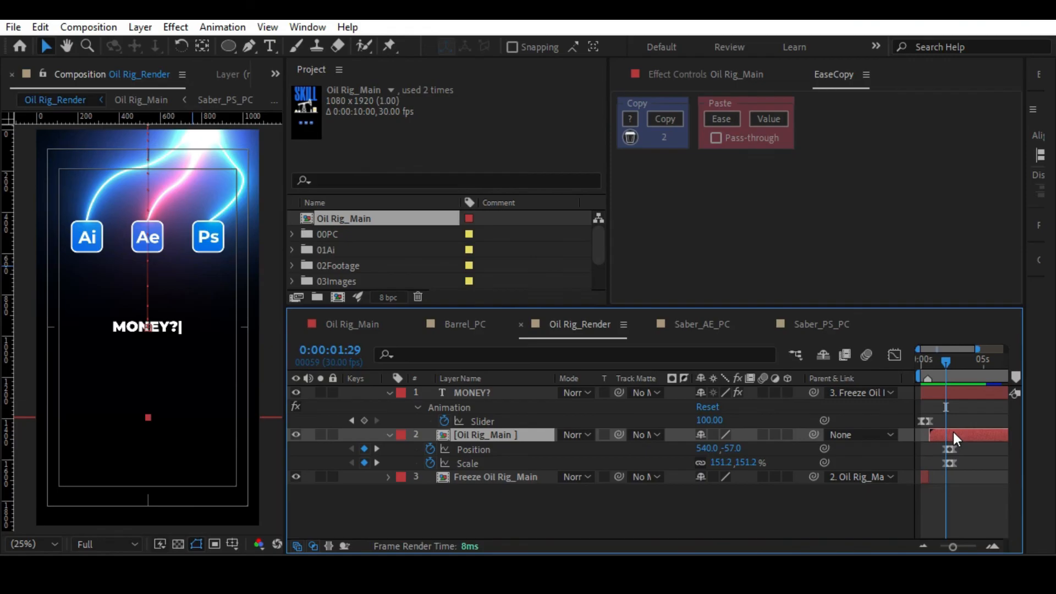
{"action": "key", "text": "space"}
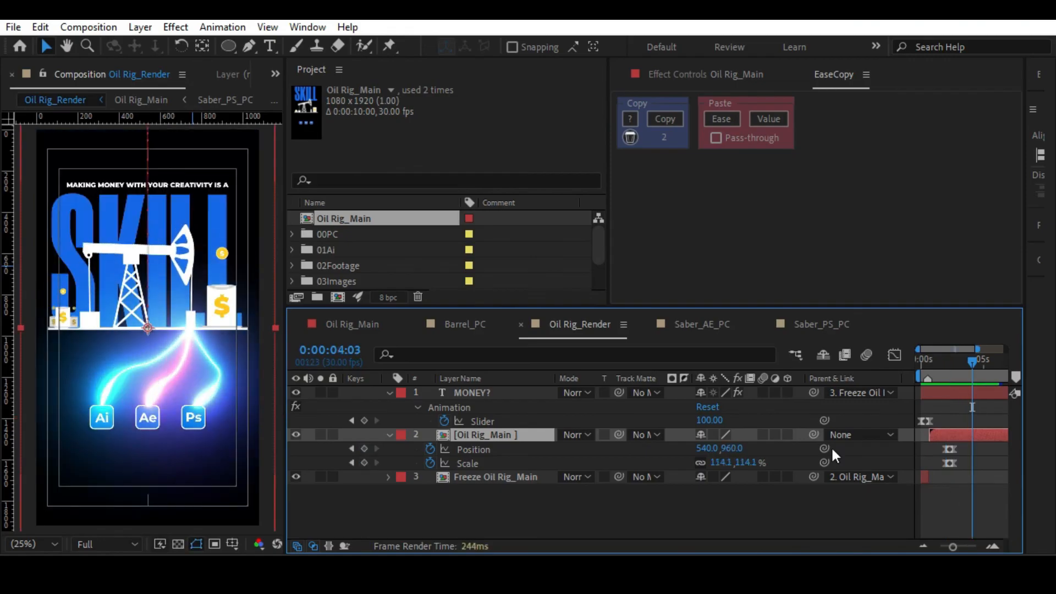
Nudge SKILL's two Position keyframes slightly later in Oil Rig_Main and preview the timing in Oil Rig_Render from 0:00:01:12.
{"action": "double_click", "coordinate": [499, 436]}
{"action": "left_click", "coordinate": [965, 547]}
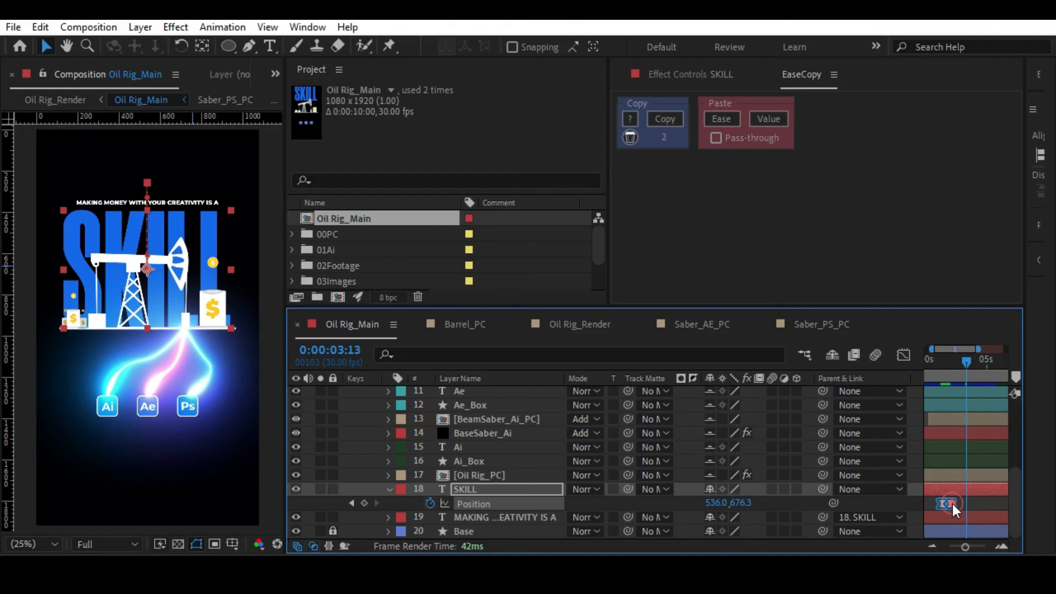
{"action": "left_click_drag", "start_coordinate": [953, 503], "coordinate": [954, 504]}
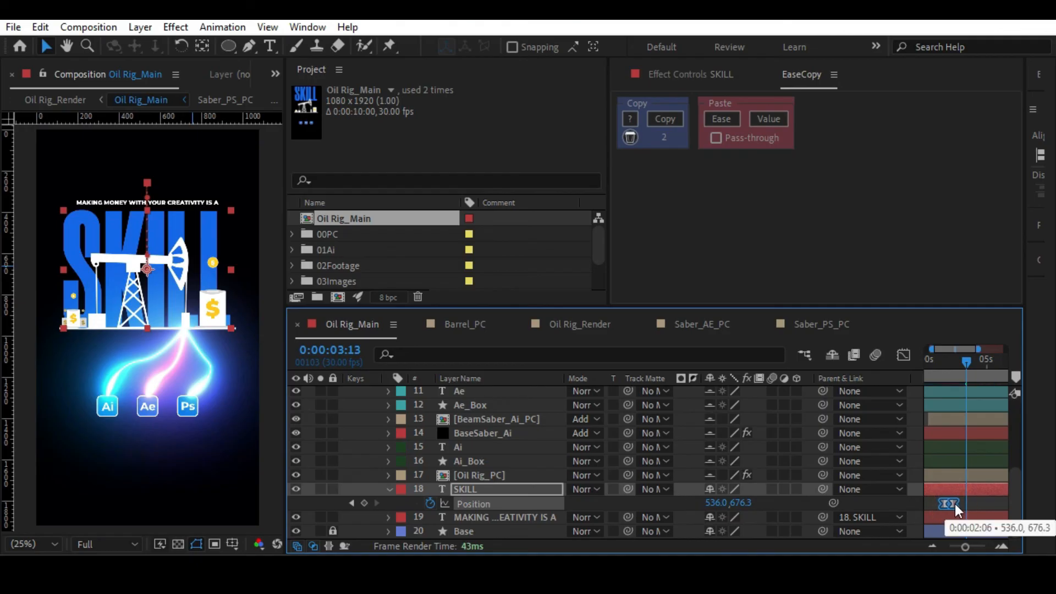
{"action": "key", "text": "Tab"}
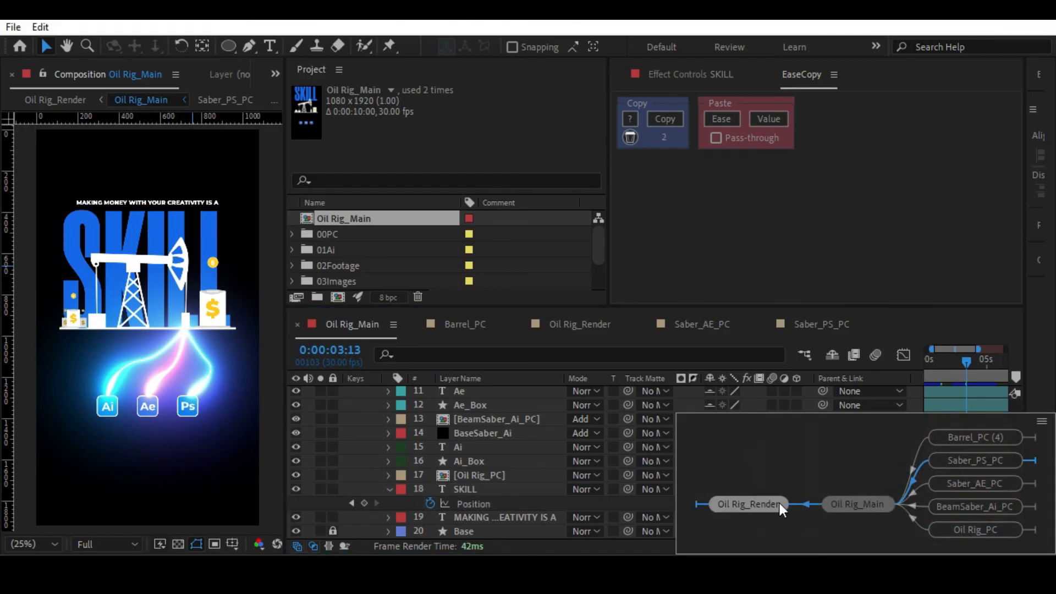
{"action": "left_click", "coordinate": [779, 504]}
{"action": "left_click", "coordinate": [938, 364]}
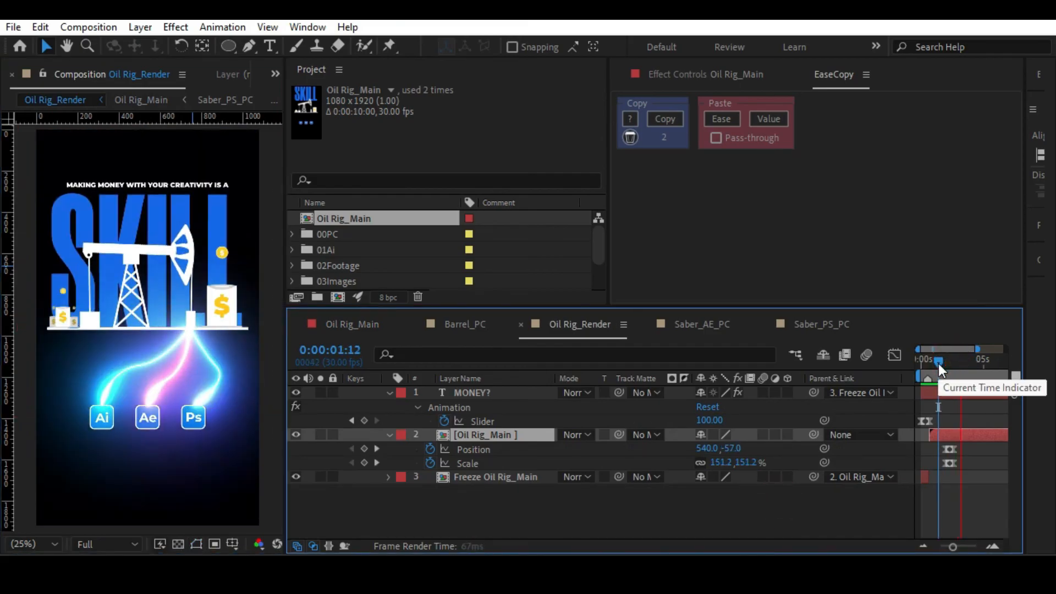
{"action": "key", "text": "space"}
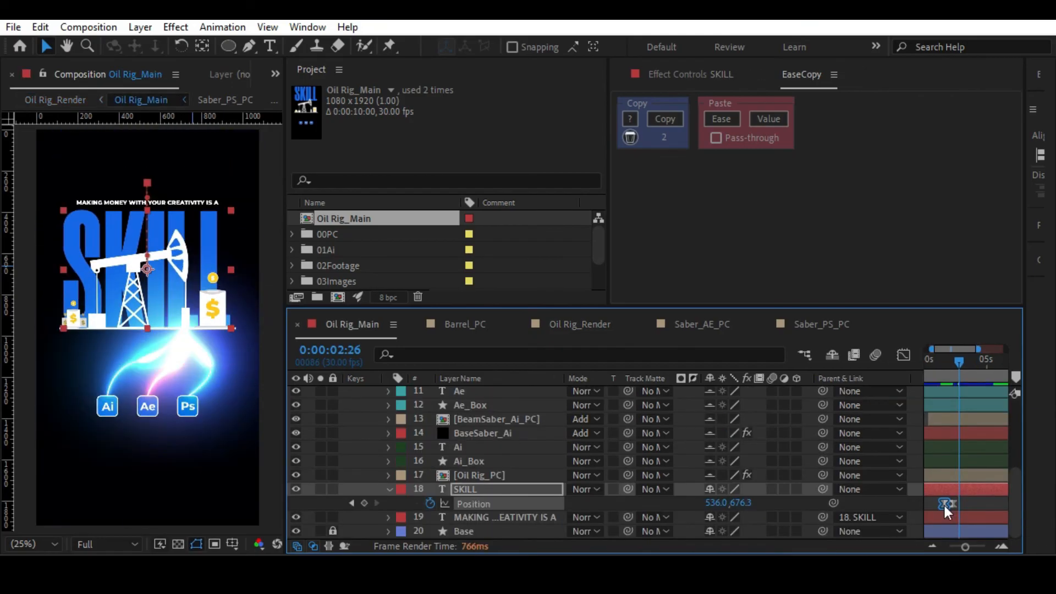
Move only SKILL's first Position keyframe several frames earlier and preview the lengthened move in Oil Rig_Main and Oil Rig_Render.
{"action": "left_click_drag", "start_coordinate": [945, 506], "coordinate": [942, 506]}
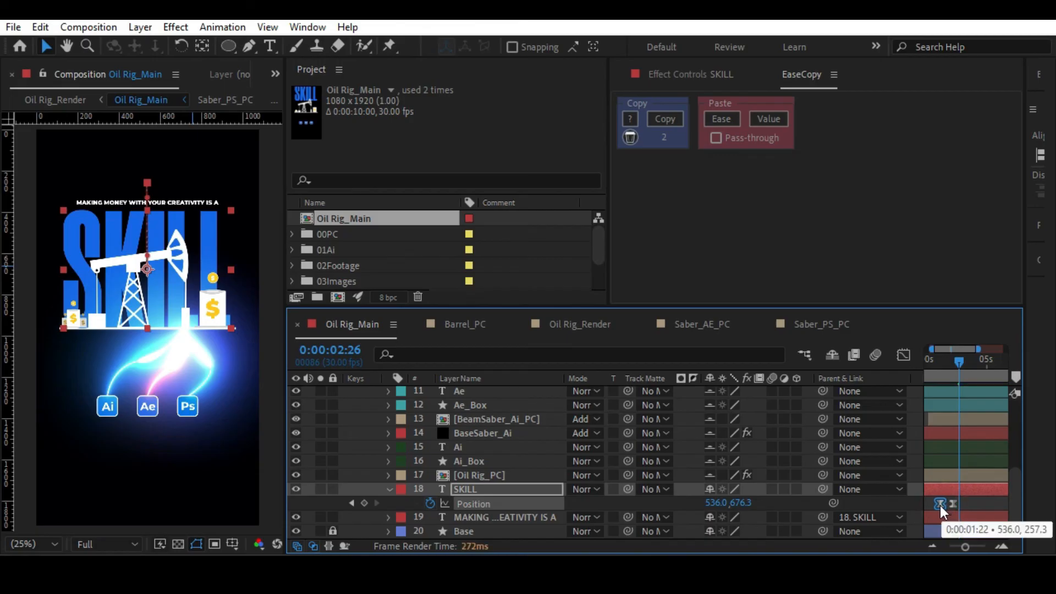
{"action": "left_click", "coordinate": [936, 362]}
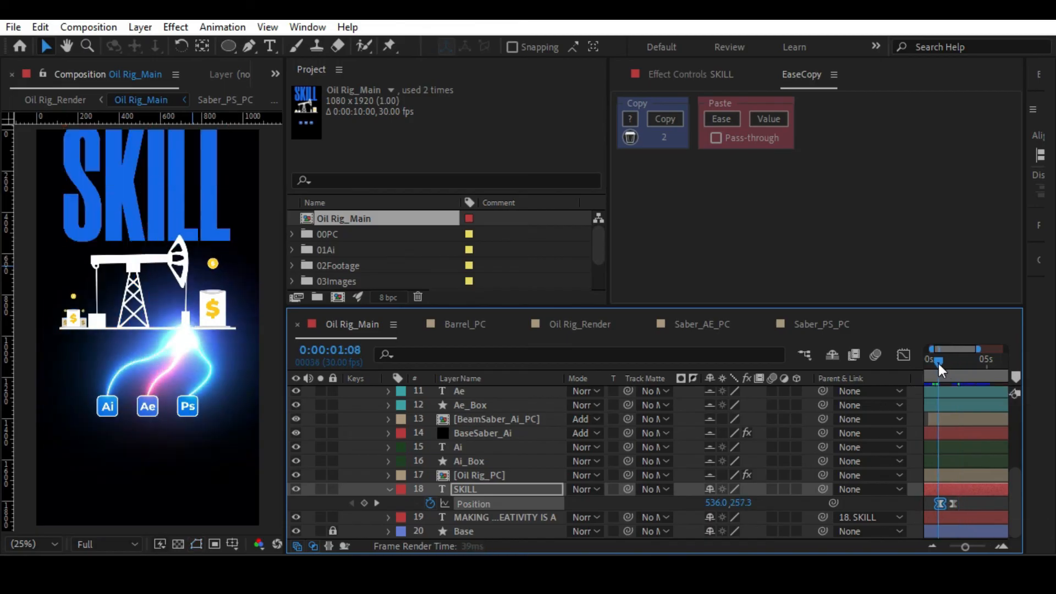
{"action": "key", "text": "space"}
{"action": "key", "text": "Tab"}
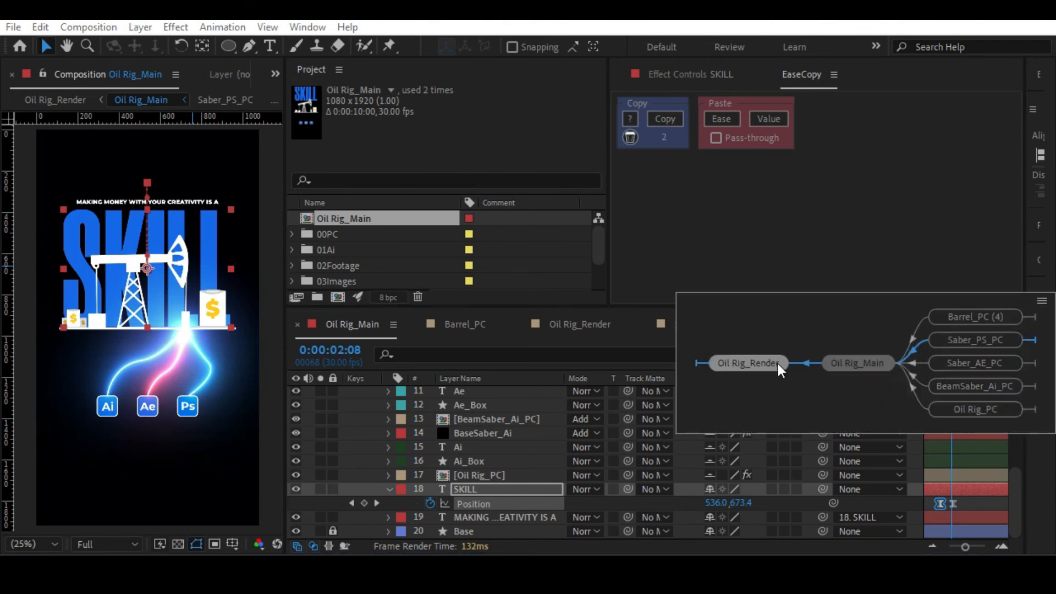
{"action": "left_click", "coordinate": [777, 364]}
{"action": "left_click", "coordinate": [945, 360]}
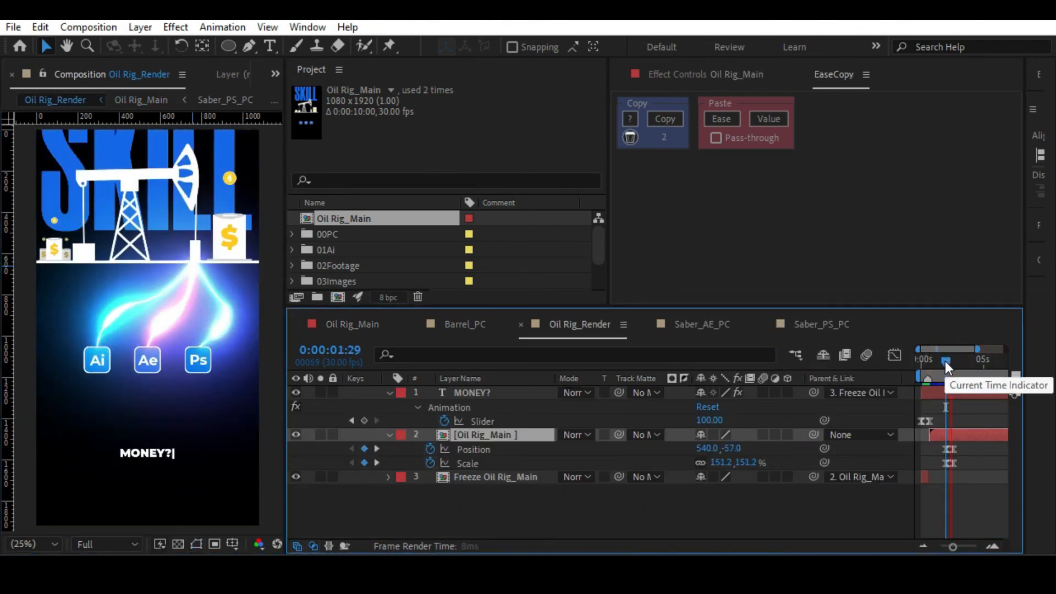
{"action": "key", "text": "space"}
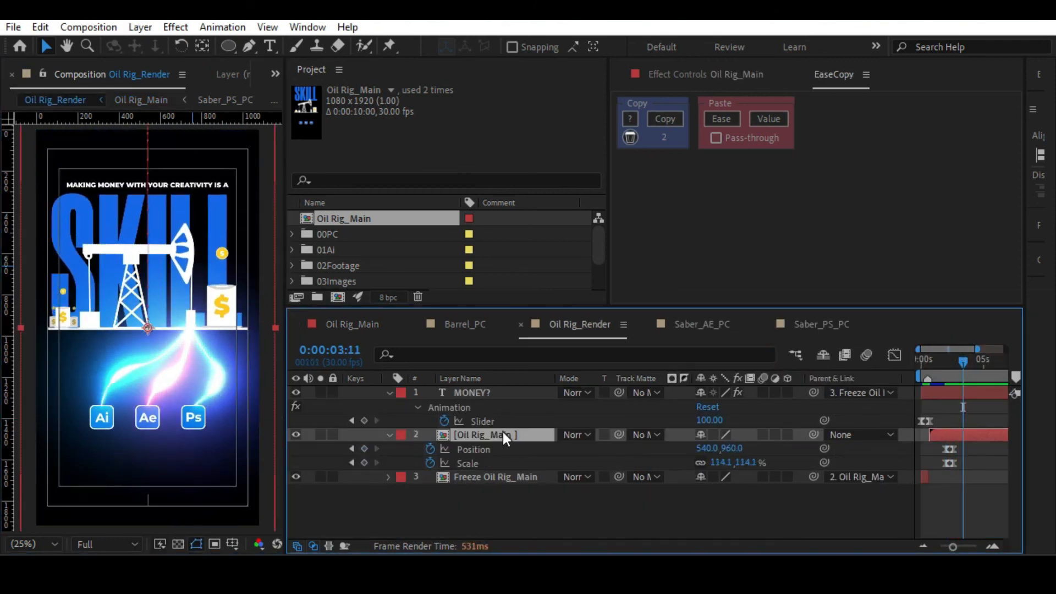
Move SKILL's last Position keyframe to 0:00:02:20 in Oil Rig_Main and preview Oil Rig_Render from 0:00:01:16.
{"action": "double_click", "coordinate": [503, 434]}
{"action": "left_click_drag", "start_coordinate": [953, 505], "coordinate": [955, 506]}
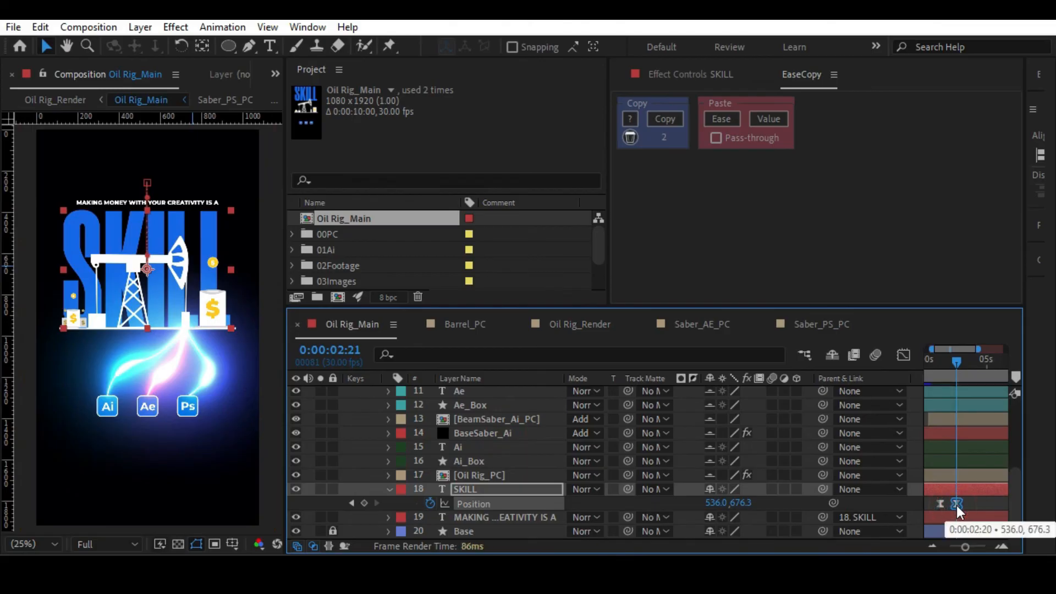
{"action": "key", "text": "shift+Escape"}
{"action": "left_click_drag", "start_coordinate": [941, 365], "coordinate": [939, 365]}
{"action": "key", "text": "space"}
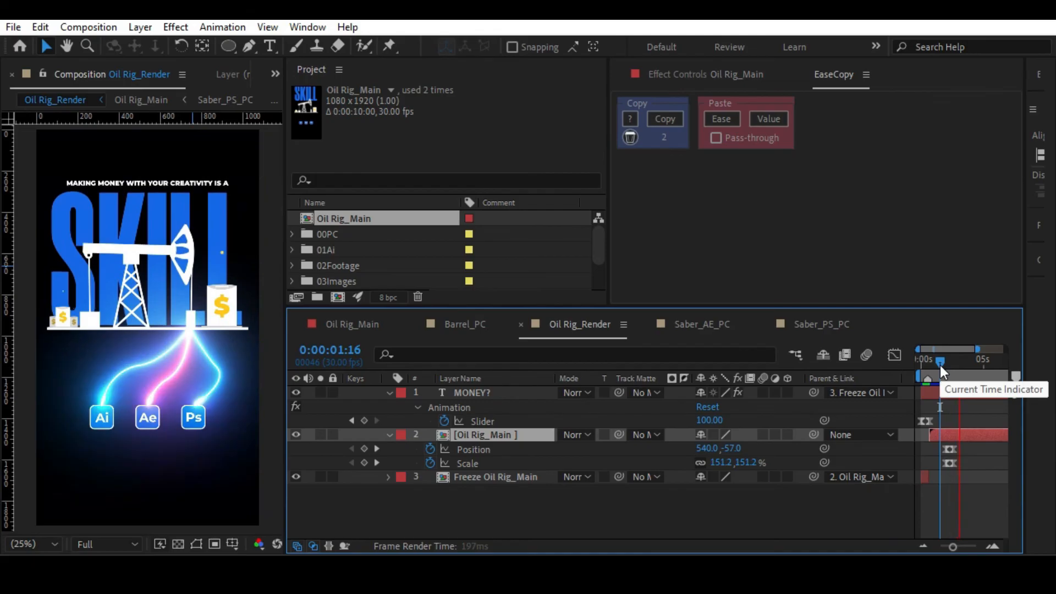
{"action": "key", "text": "space"}
Collapse the MONEY? and Oil Rig_Main layer properties in Oil Rig_Render and play the full animation.
{"action": "key", "text": "alt+slash"}
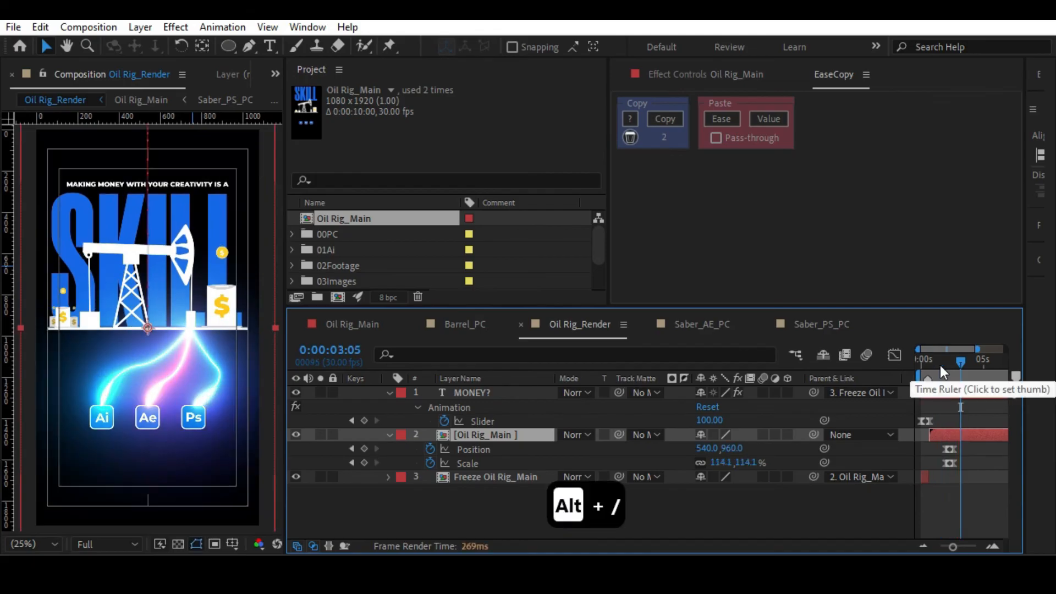
{"action": "left_click", "coordinate": [389, 392]}
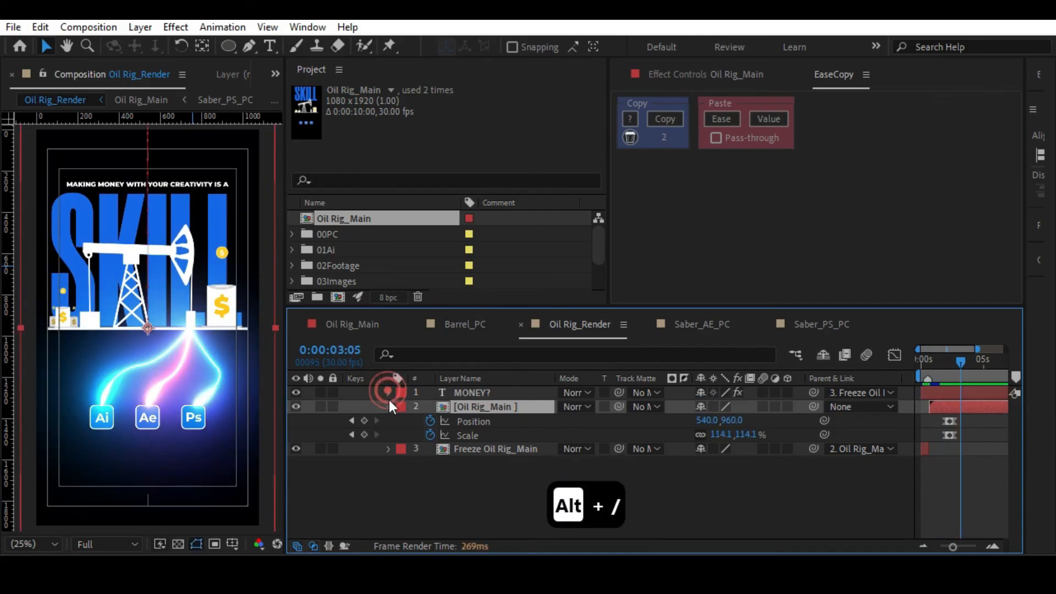
{"action": "left_click", "coordinate": [388, 406]}
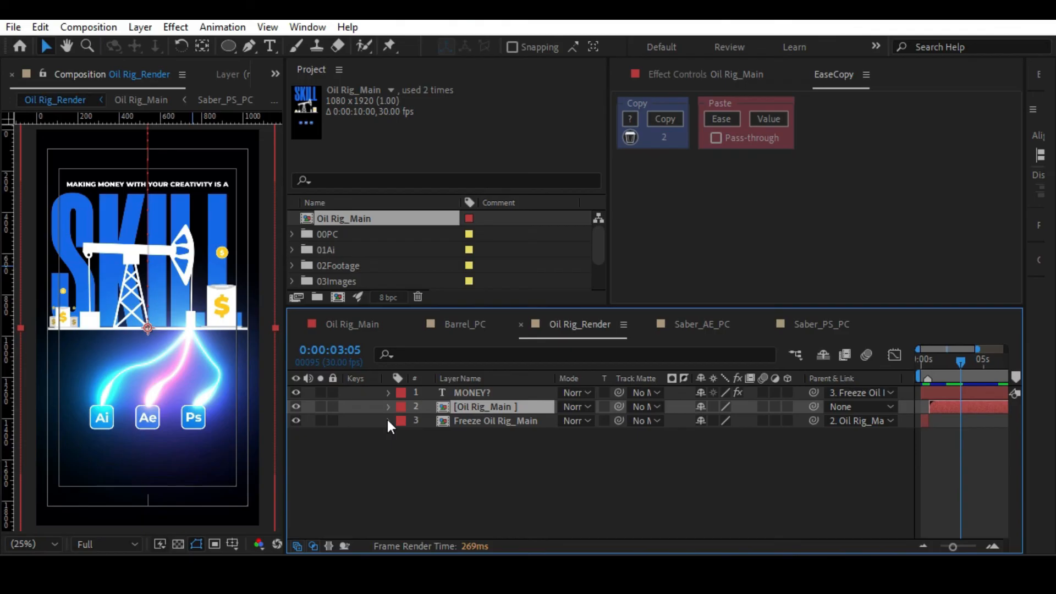
{"action": "key", "text": "space"}
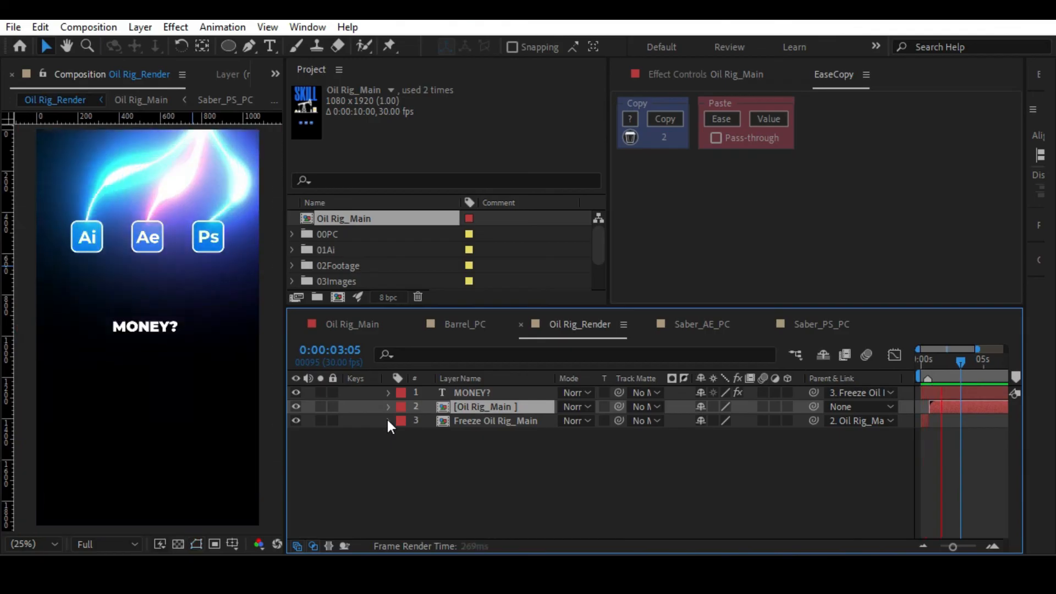
{"action": "key", "text": "space"}
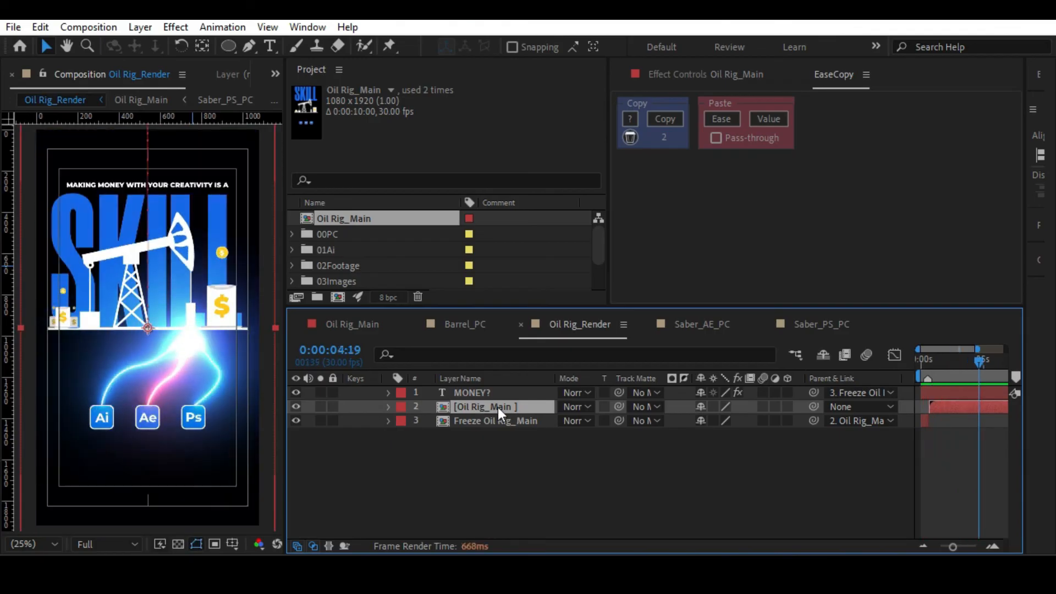
Delay SKILL's move by shifting its Position keyframes later in Oil Rig_Main, and preview it in Oil Rig_Render, stopping at 0:00:02:15.
{"action": "double_click", "coordinate": [497, 407]}
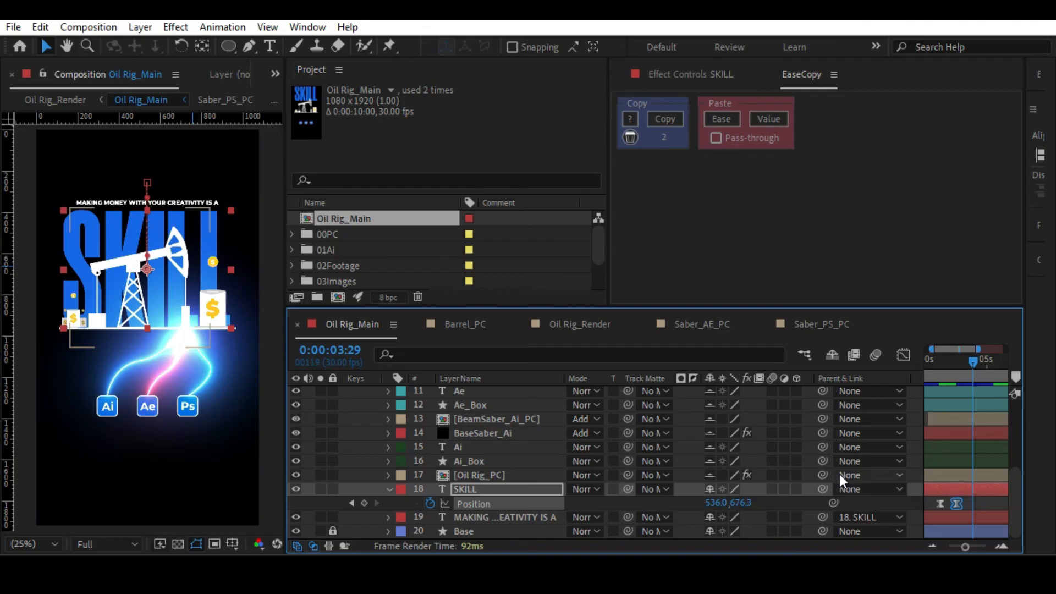
{"action": "key", "text": "j"}
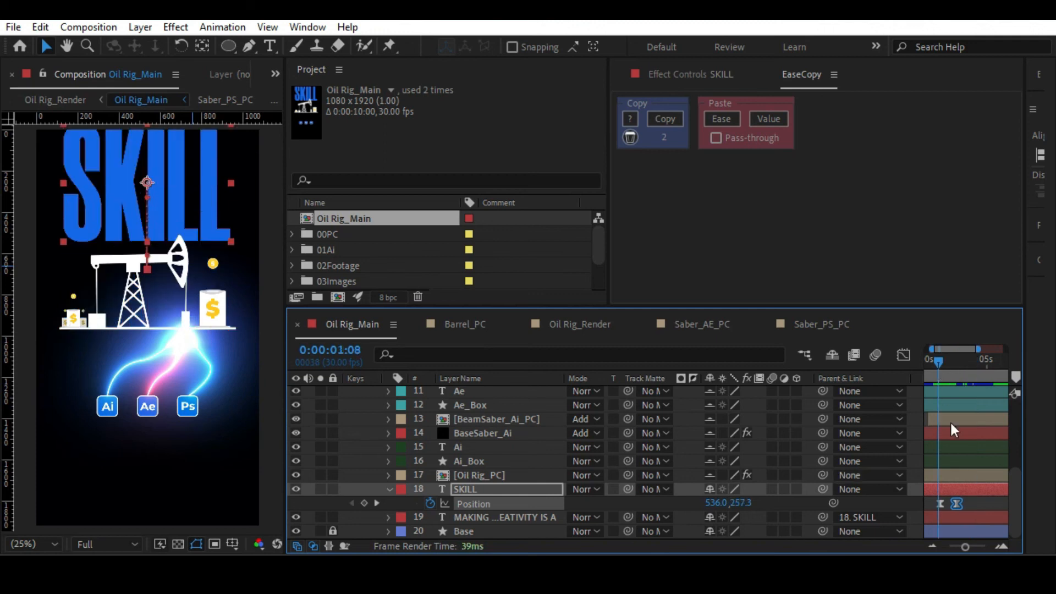
{"action": "mouse_move", "coordinate": [970, 499]}
{"action": "left_mouse_down"}
{"action": "mouse_move", "coordinate": [932, 507]}
{"action": "mouse_move", "coordinate": [952, 504]}
{"action": "left_mouse_up"}
{"action": "key", "text": "Tab"}
{"action": "left_click", "coordinate": [783, 503]}
{"action": "key", "text": "space"}
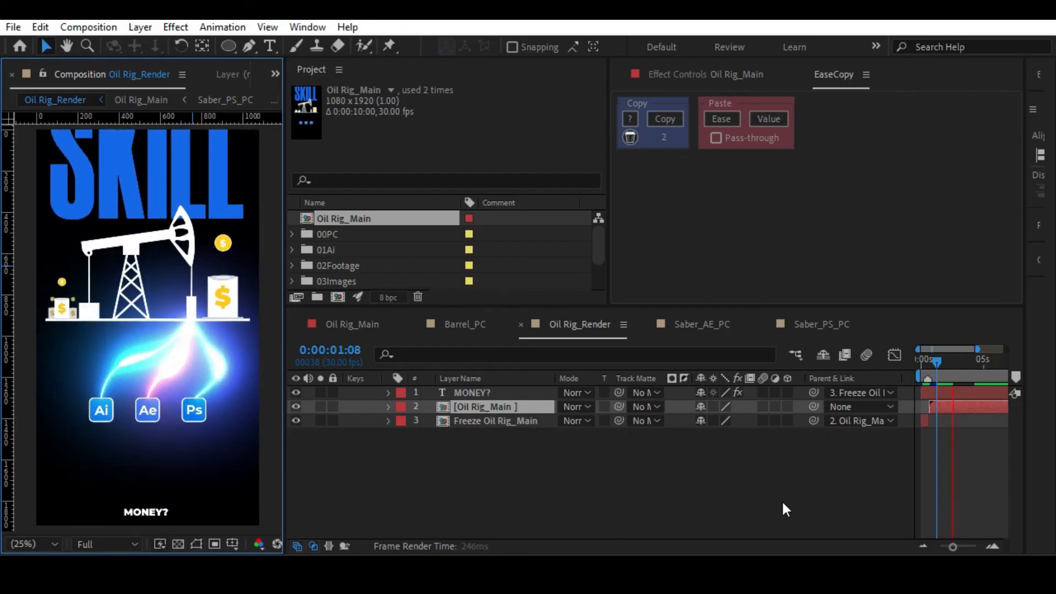
{"action": "left_click_drag", "start_coordinate": [941, 360], "coordinate": [953, 368]}
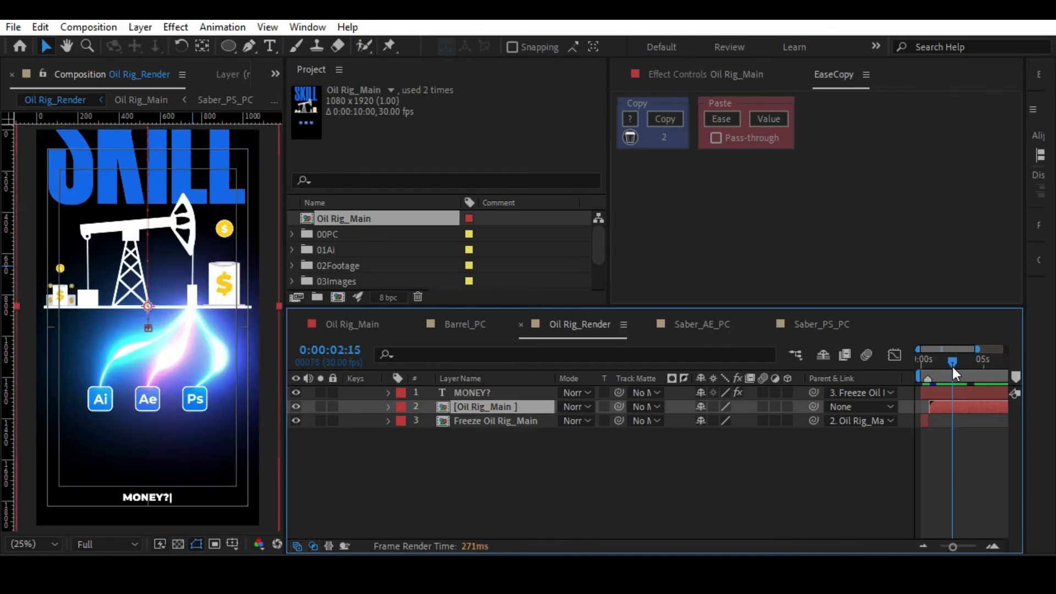
Shift both of SKILL's Position keyframes earlier in Oil Rig_Main and preview the result in Oil Rig_Render.
{"action": "double_click", "coordinate": [954, 404]}
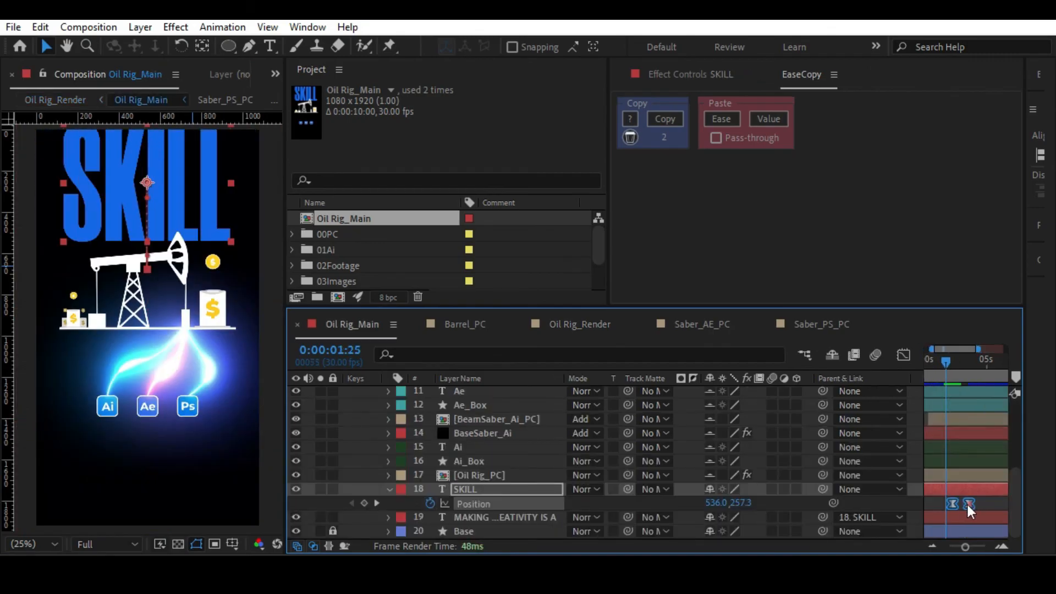
{"action": "key", "text": "Tab"}
{"action": "left_click", "coordinate": [783, 506]}
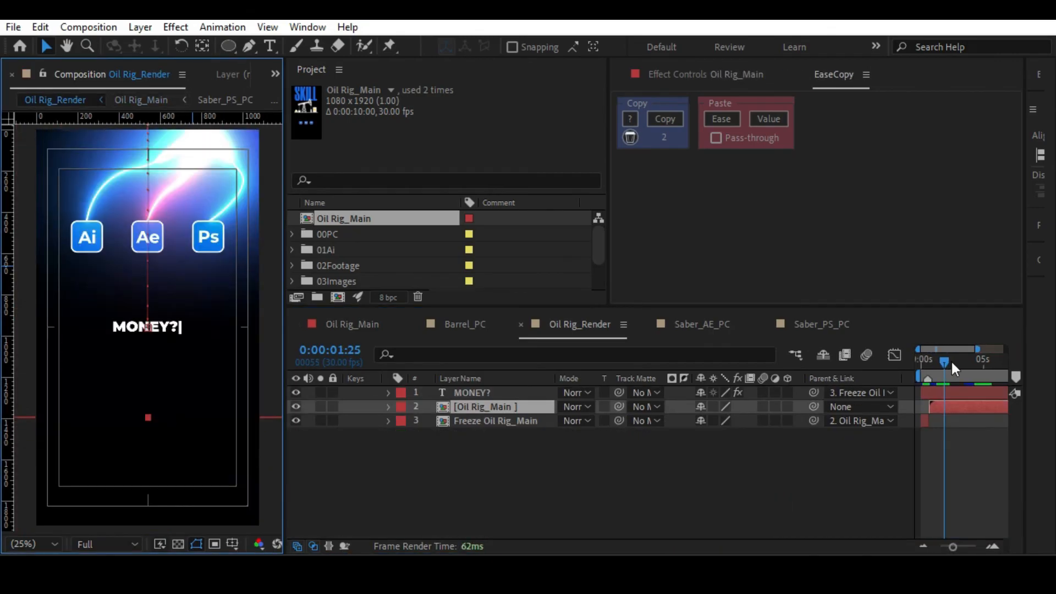
{"action": "left_click", "coordinate": [941, 359]}
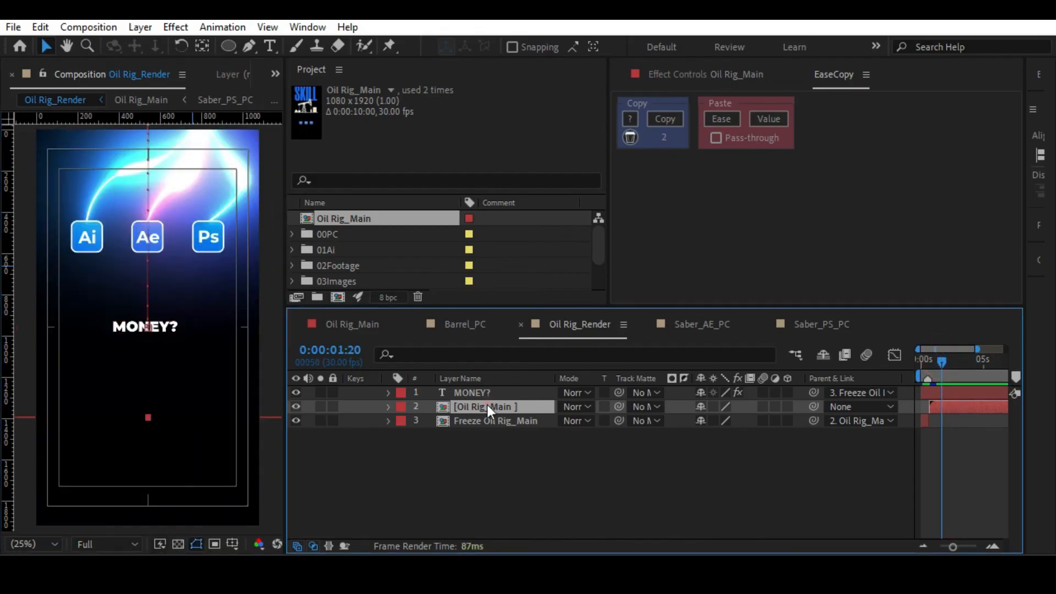
Solo SKILL in Oil Rig_Main at 0:00:02:26 and draw a rectangular mask around it that cuts off the bottom of the letters.
{"action": "double_click", "coordinate": [487, 405]}
{"action": "left_click", "coordinate": [469, 490]}
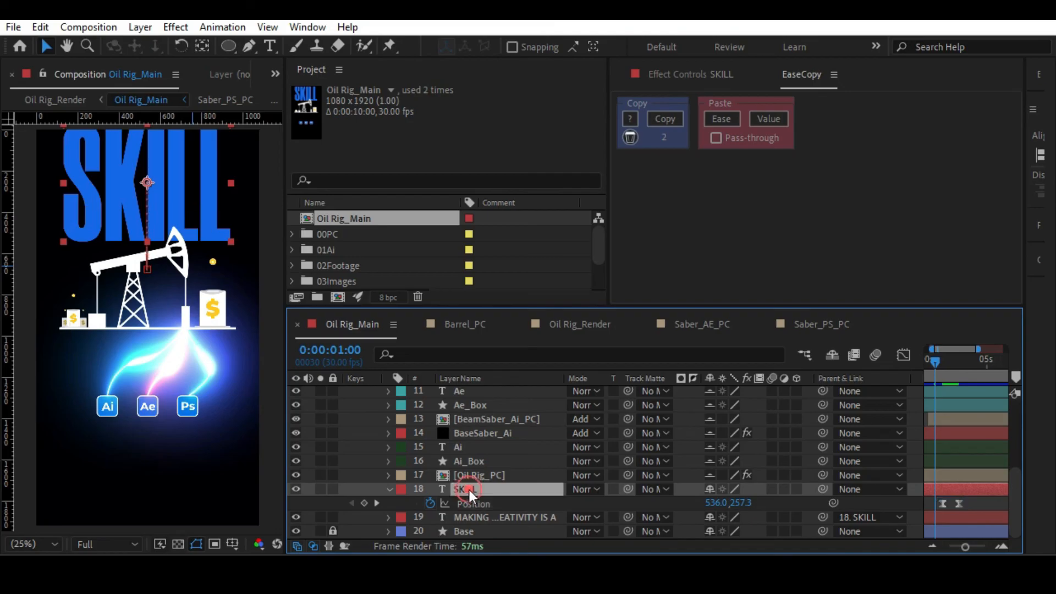
{"action": "left_click_drag", "start_coordinate": [934, 360], "coordinate": [956, 380]}
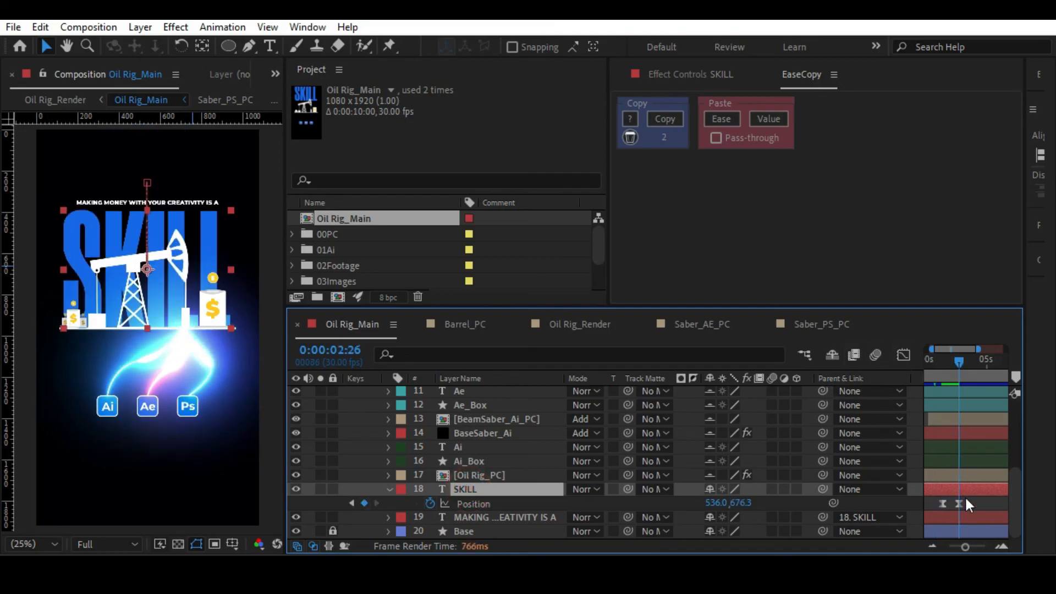
{"action": "left_click", "coordinate": [320, 489]}
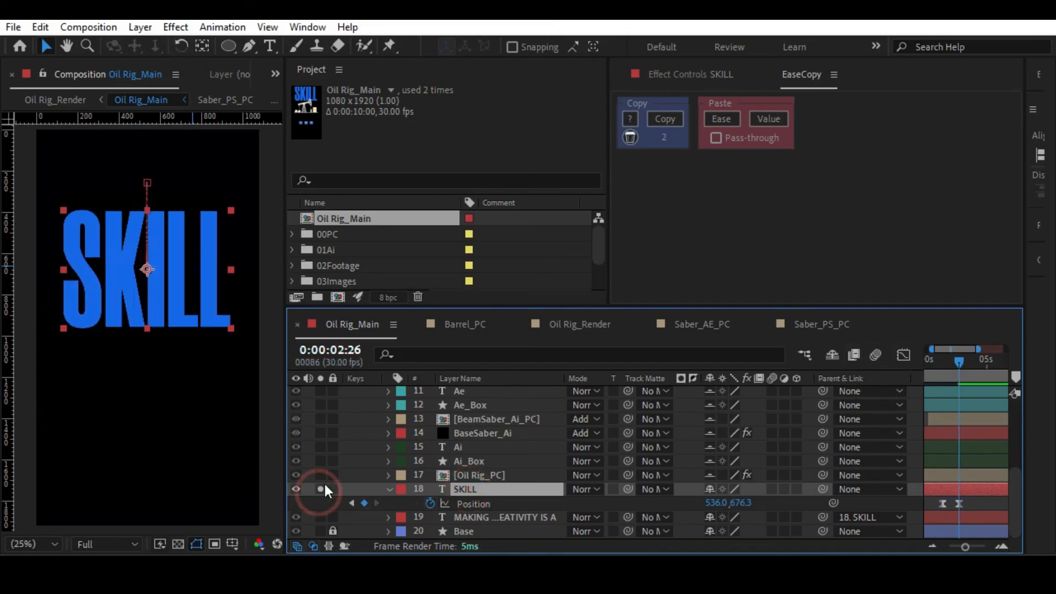
{"action": "left_click", "coordinate": [229, 46]}
{"action": "left_click_drag", "start_coordinate": [229, 46], "coordinate": [275, 45]}
{"action": "left_click_drag", "start_coordinate": [32, 177], "coordinate": [256, 309]}
Set the Mask Feather of SKILL's mask to 69 pixels and turn off the layer's solo.
{"action": "key", "text": "f"}
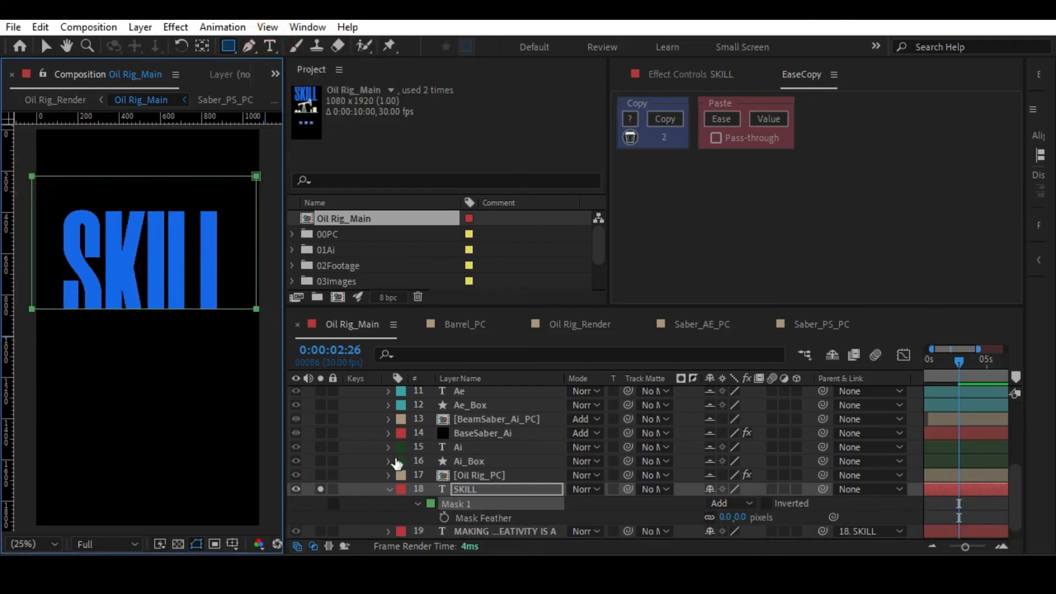
{"action": "mouse_move", "coordinate": [740, 518]}
{"action": "left_mouse_down"}
{"action": "mouse_move", "coordinate": [806, 517]}
{"action": "mouse_move", "coordinate": [777, 511]}
{"action": "mouse_move", "coordinate": [786, 512]}
{"action": "left_mouse_up"}
{"action": "left_click", "coordinate": [985, 509]}
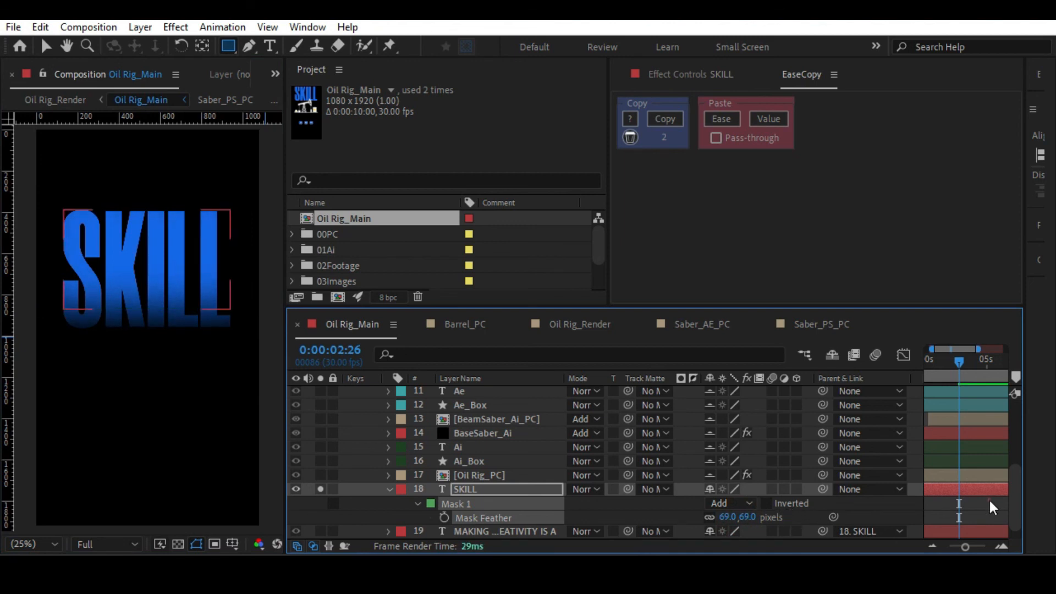
{"action": "left_click", "coordinate": [321, 489]}
Play Oil Rig_Render from about 0:00:01:16 and again from the start to check the faded SKILL text.
{"action": "key", "text": "Tab"}
{"action": "left_click", "coordinate": [757, 383]}
{"action": "mouse_move", "coordinate": [923, 358]}
{"action": "left_mouse_down"}
{"action": "mouse_move", "coordinate": [965, 362]}
{"action": "mouse_move", "coordinate": [936, 368]}
{"action": "left_mouse_up"}
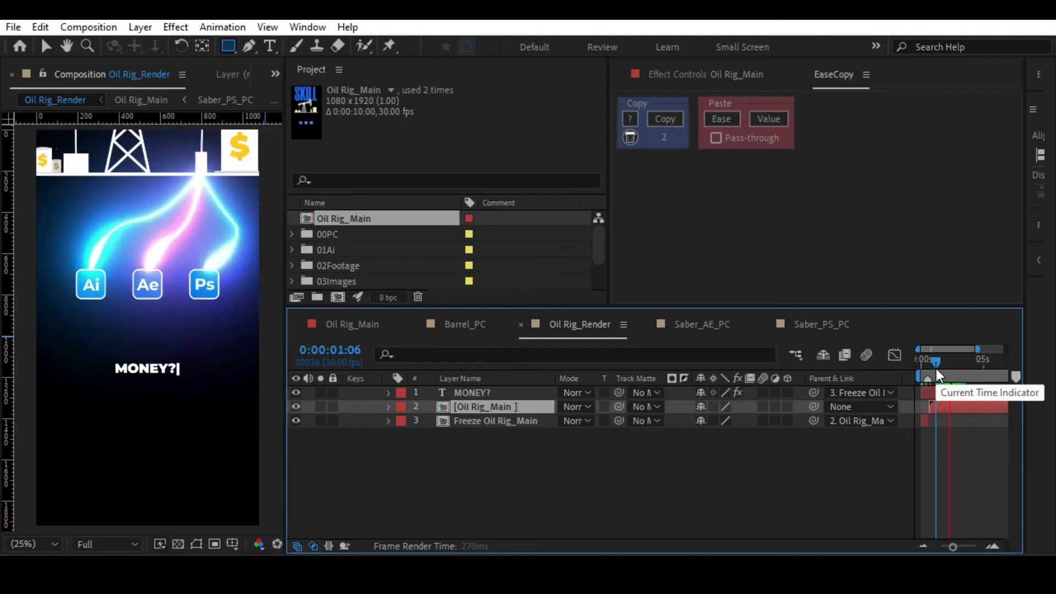
{"action": "left_click", "coordinate": [938, 369]}
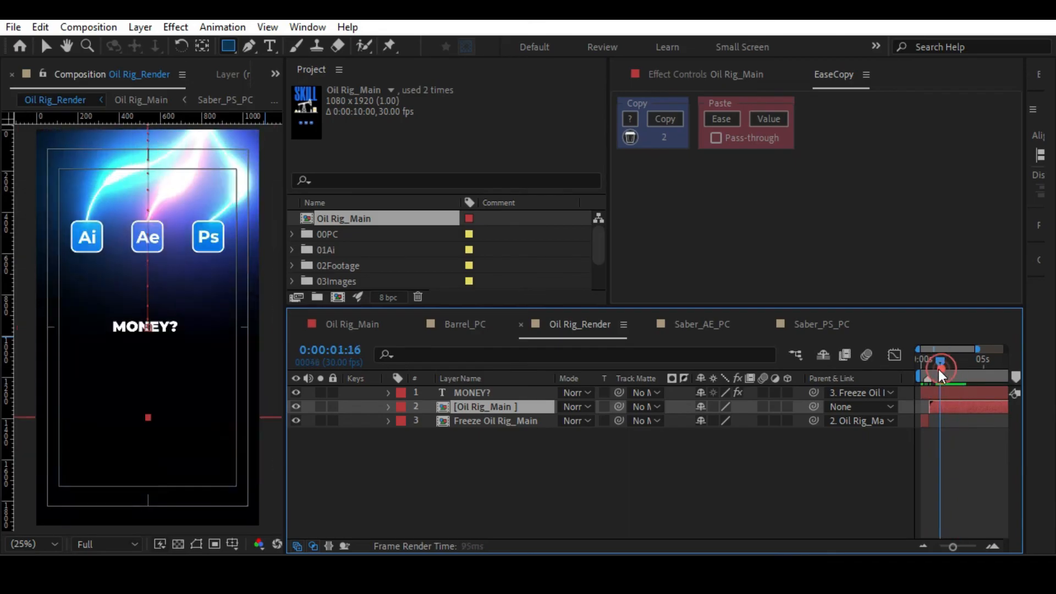
{"action": "key", "text": "space"}
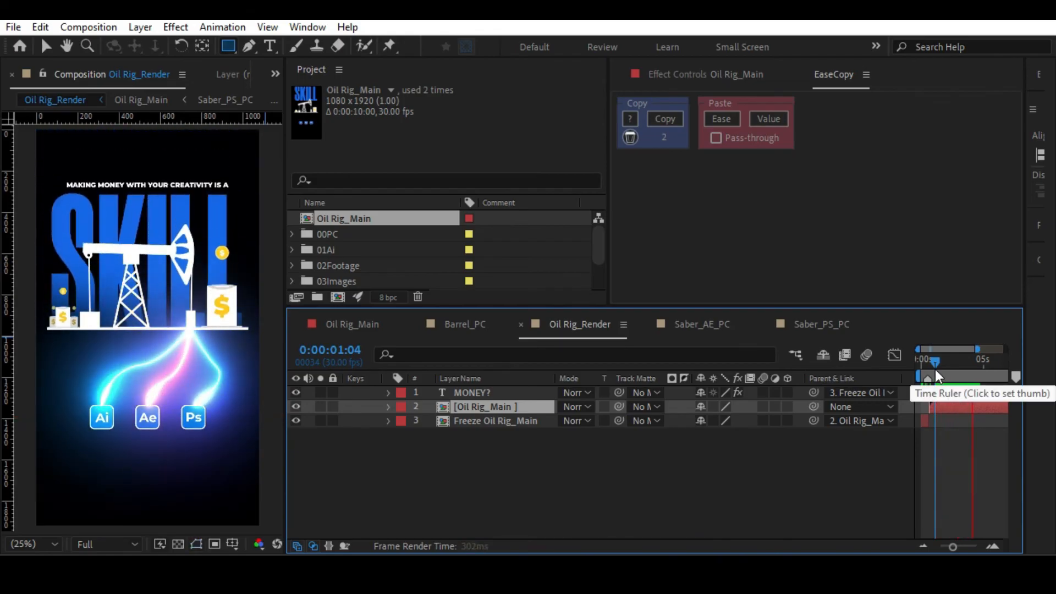
{"action": "left_click_drag", "start_coordinate": [952, 362], "coordinate": [915, 364]}
{"action": "key", "text": "space"}
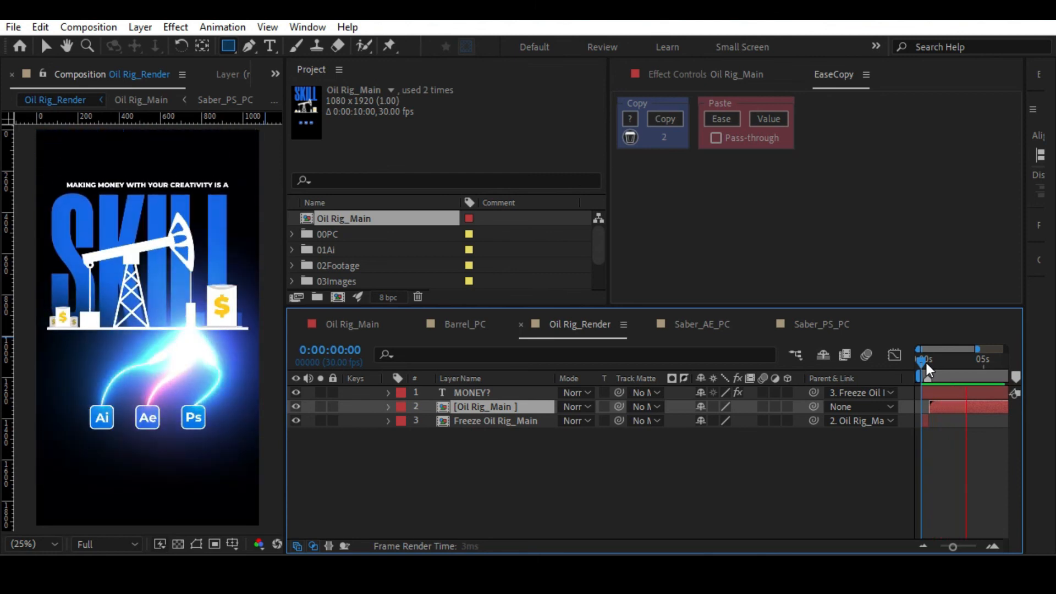
Move SKILL's last Position keyframe in Oil Rig_Main slightly past 0:00:03:10.
{"action": "double_click", "coordinate": [500, 408]}
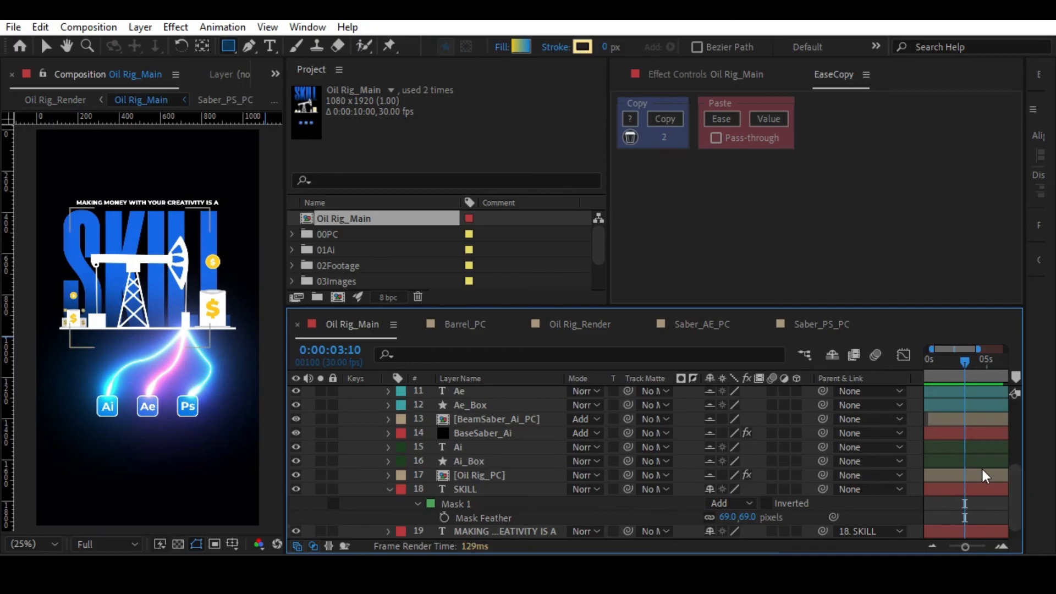
{"action": "scroll", "coordinate": [533, 476], "scroll_direction": "down", "scroll_amount": 1}
{"action": "left_click", "coordinate": [475, 476]}
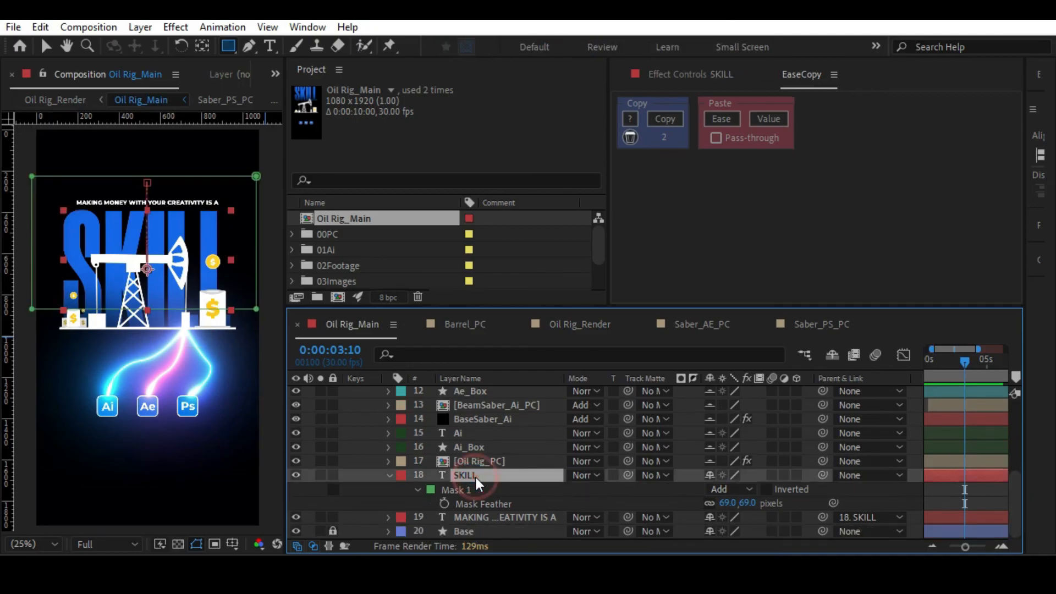
{"action": "key", "text": "p"}
{"action": "left_click_drag", "start_coordinate": [958, 505], "coordinate": [966, 504]}
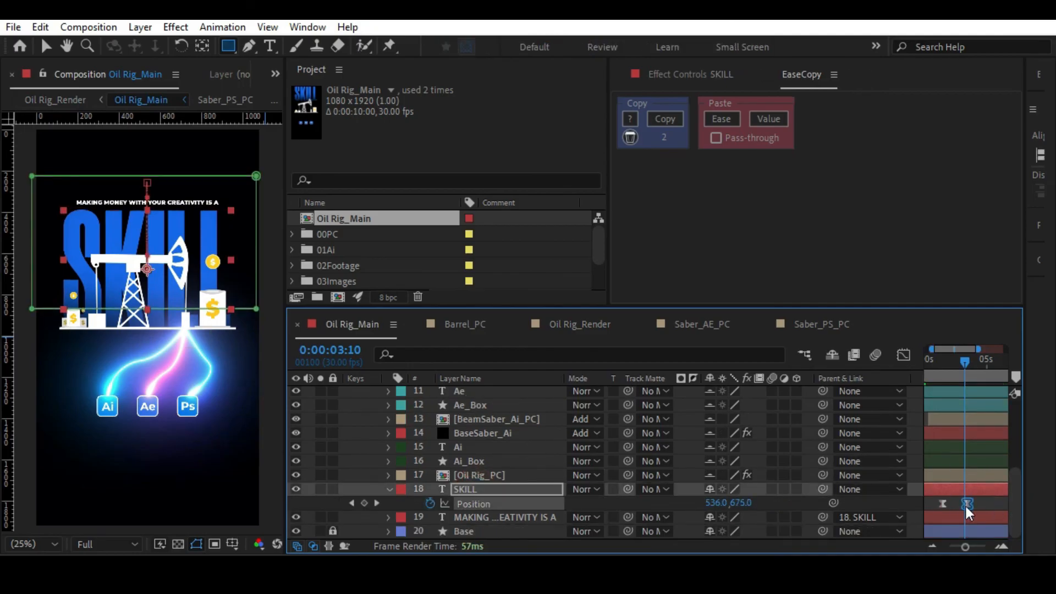
Preview SKILL's lengthened move in Oil Rig_Main and in Oil Rig_Render from 0:00:01:00, and return to the Selection tool.
{"action": "left_click", "coordinate": [934, 364]}
{"action": "key", "text": "space"}
{"action": "key", "text": "space"}
{"action": "key", "text": "Tab"}
{"action": "left_click", "coordinate": [800, 363]}
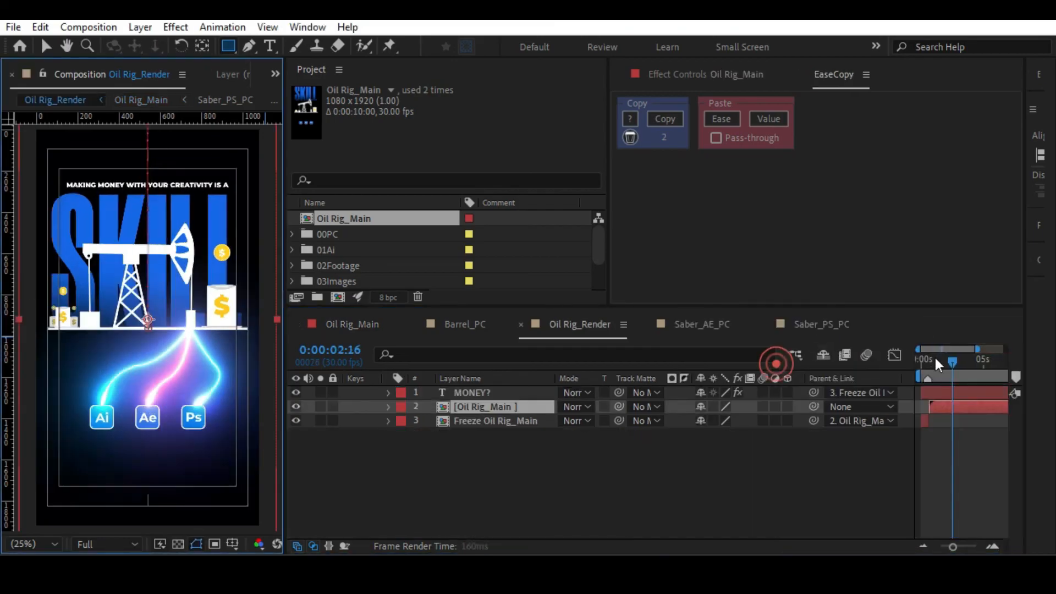
{"action": "left_click", "coordinate": [933, 362]}
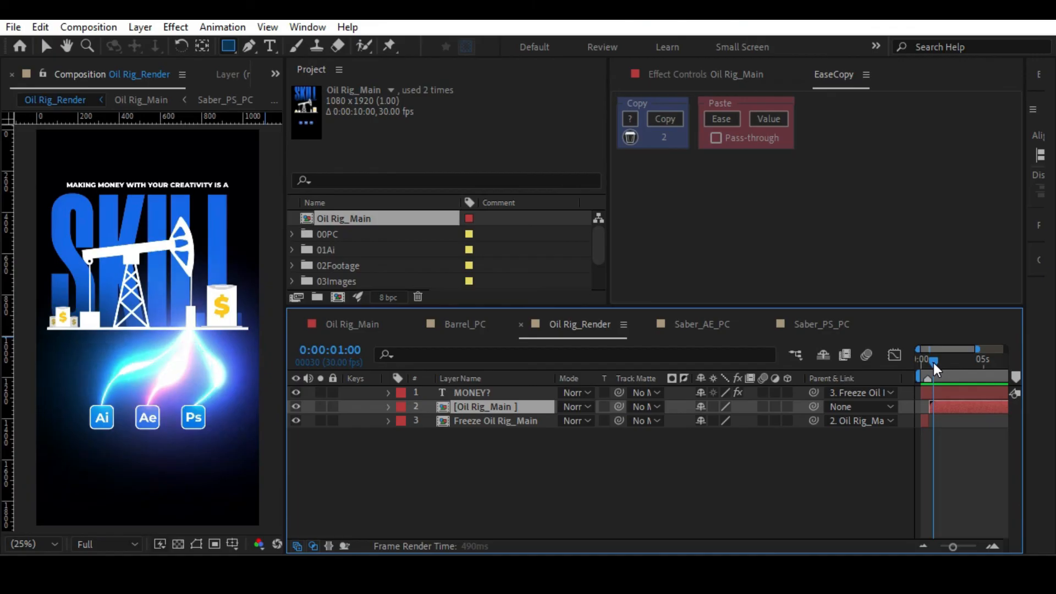
{"action": "key", "text": "space"}
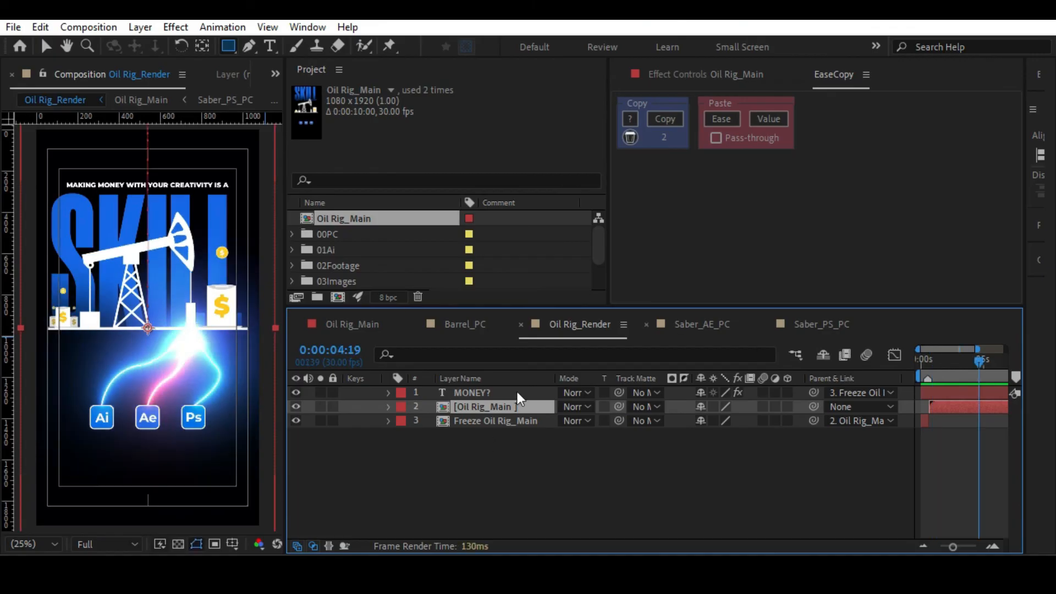
{"action": "key", "text": "v"}
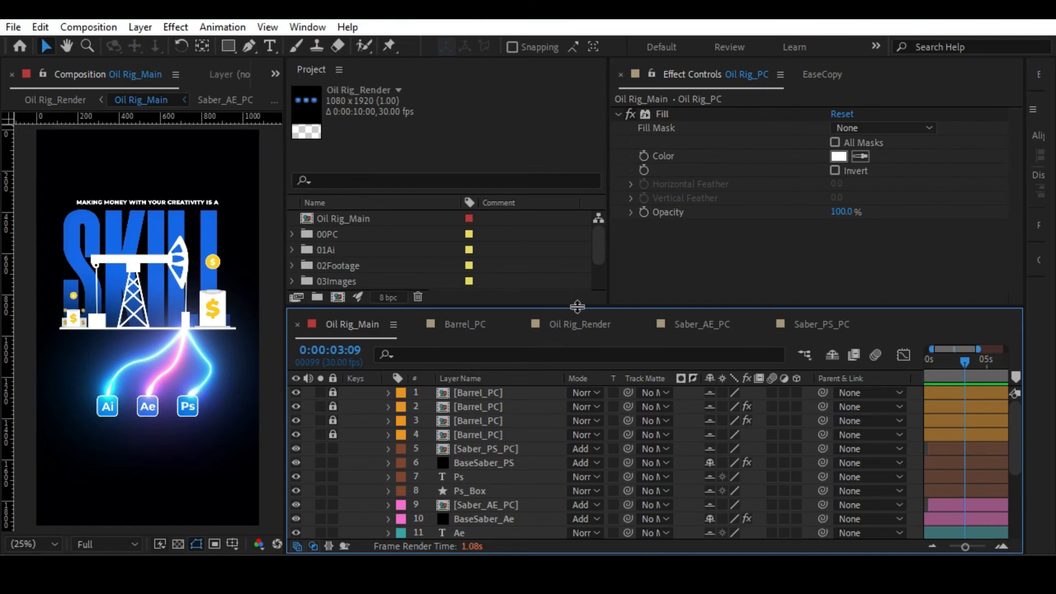
Unlock the four Barrel_PC layers in Oil Rig_Main and move them directly above the Oil Rig_PC layer.
{"action": "left_click_drag", "start_coordinate": [577, 306], "coordinate": [577, 201]}
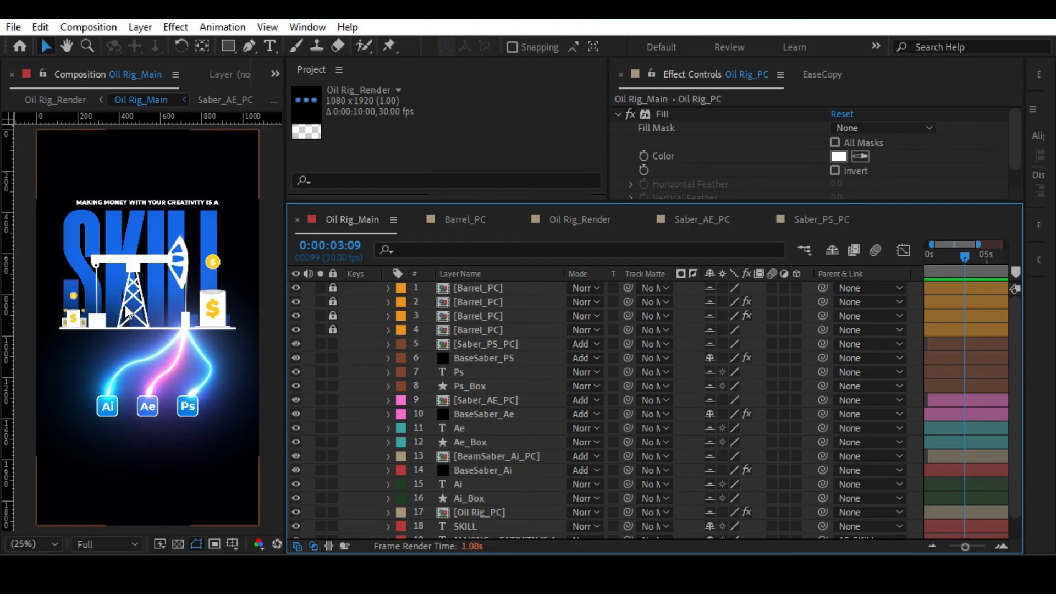
{"action": "key", "text": "ctrl+shift+l"}
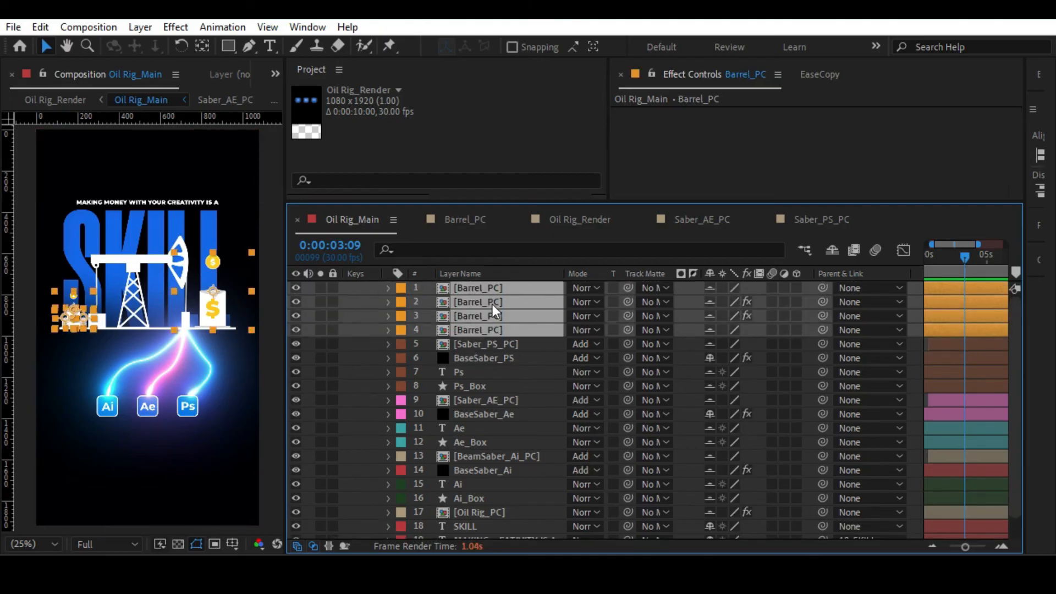
{"action": "left_click_drag", "start_coordinate": [490, 286], "coordinate": [527, 511]}
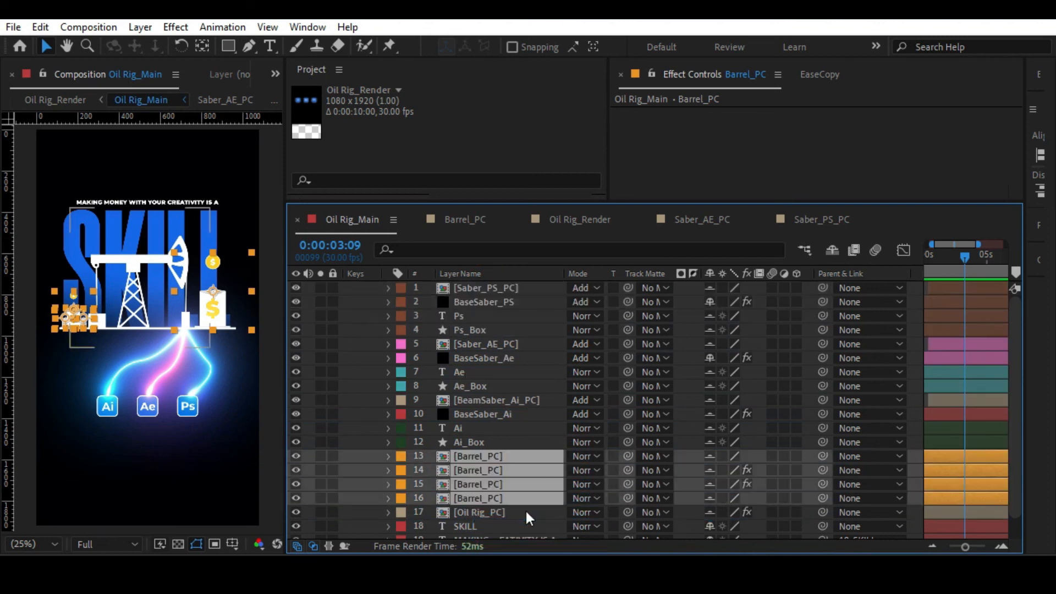
Select the four Barrel_PC layers with Oil Rig_PC and toggle their visibility off and on to check the group.
{"action": "left_click", "coordinate": [476, 507]}
{"action": "left_click", "coordinate": [471, 457], "text": "shift"}
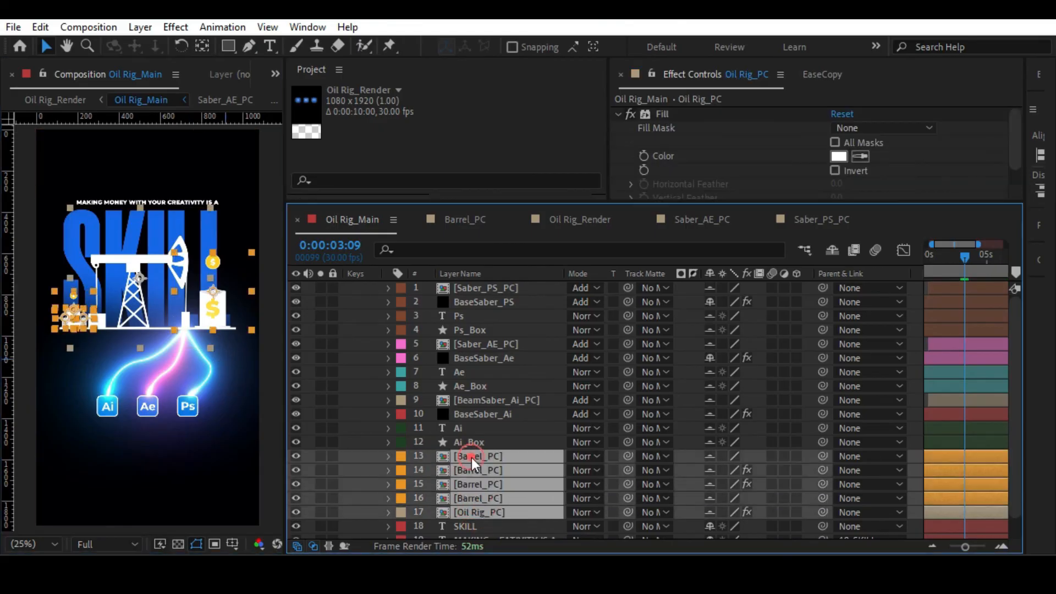
{"action": "left_click", "coordinate": [295, 454]}
{"action": "left_click", "coordinate": [295, 455]}
Pre-compose the four Barrel_PC layers and Oil Rig_PC as Oil Rig W Barrels_PC, moving all attributes into the new composition.
{"action": "left_click", "coordinate": [468, 443]}
{"action": "left_click", "coordinate": [464, 459]}
{"action": "left_click", "coordinate": [470, 509], "text": "shift"}
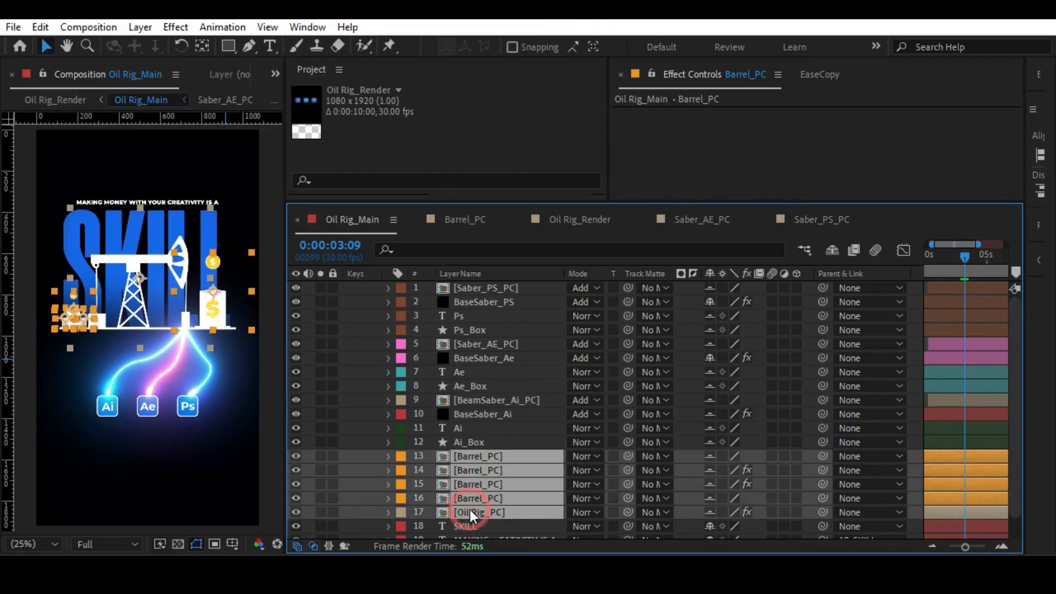
{"action": "left_click", "coordinate": [471, 442]}
{"action": "left_click", "coordinate": [465, 457]}
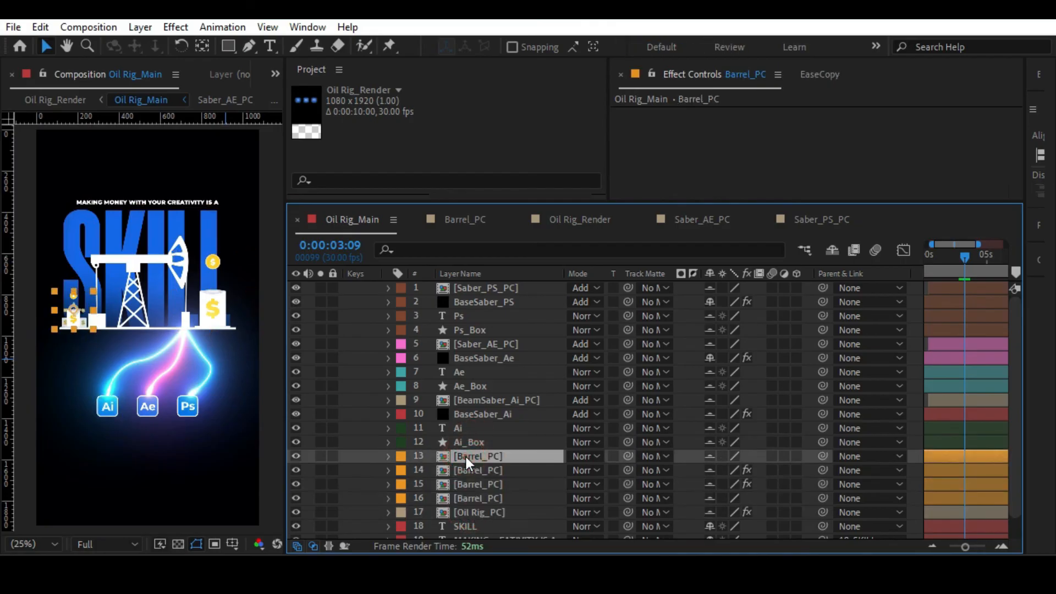
{"action": "left_click", "coordinate": [467, 507], "text": "shift"}
{"action": "key", "text": "ctrl+shift+c"}
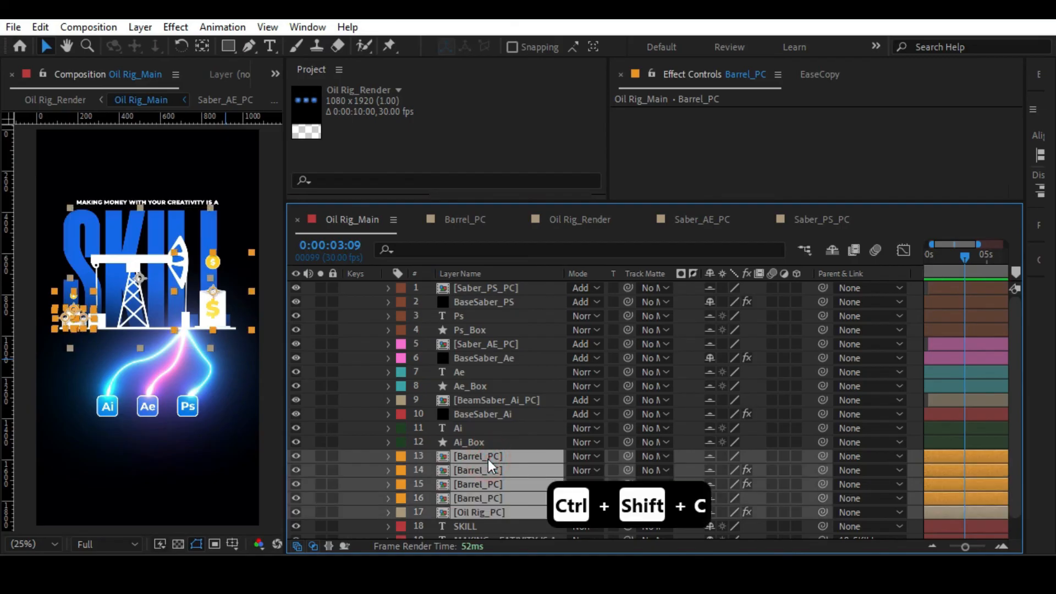
{"action": "key", "text": "ctrl+shift+c"}
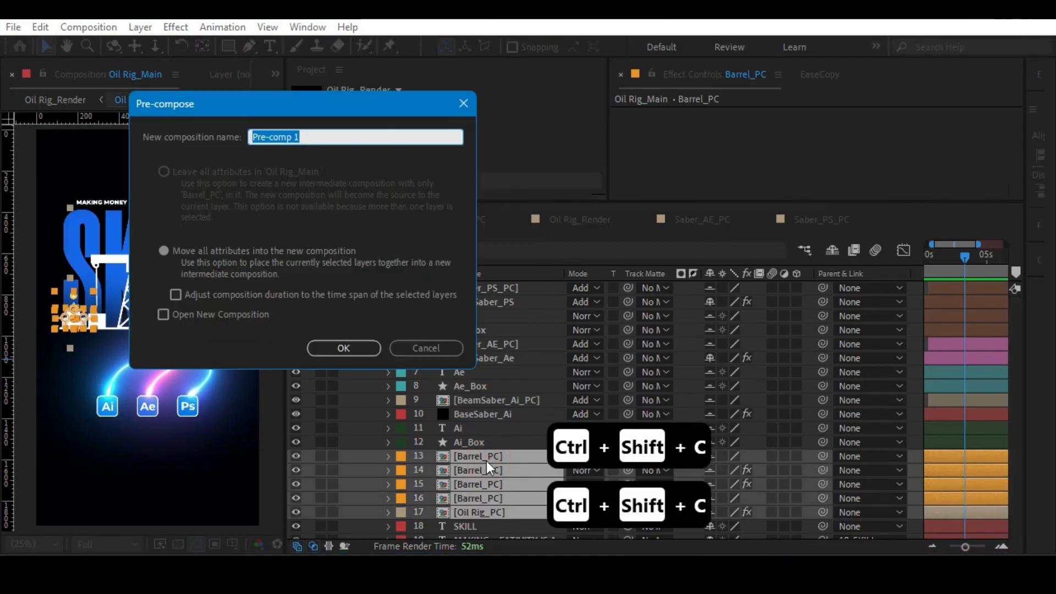
{"action": "left_click_drag", "start_coordinate": [291, 103], "coordinate": [448, 95]}
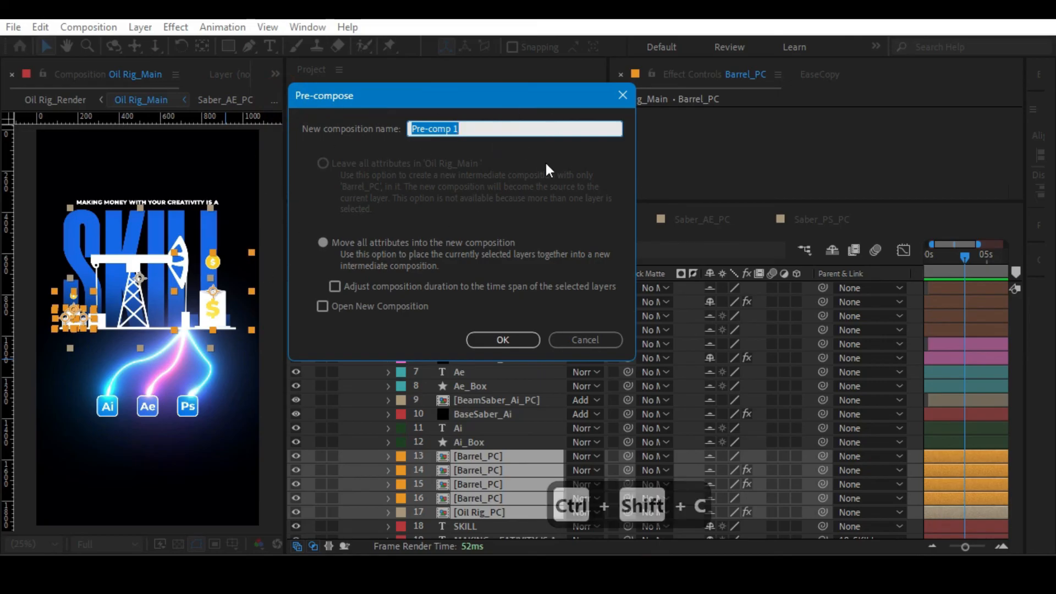
{"action": "type", "text": "Oi"}
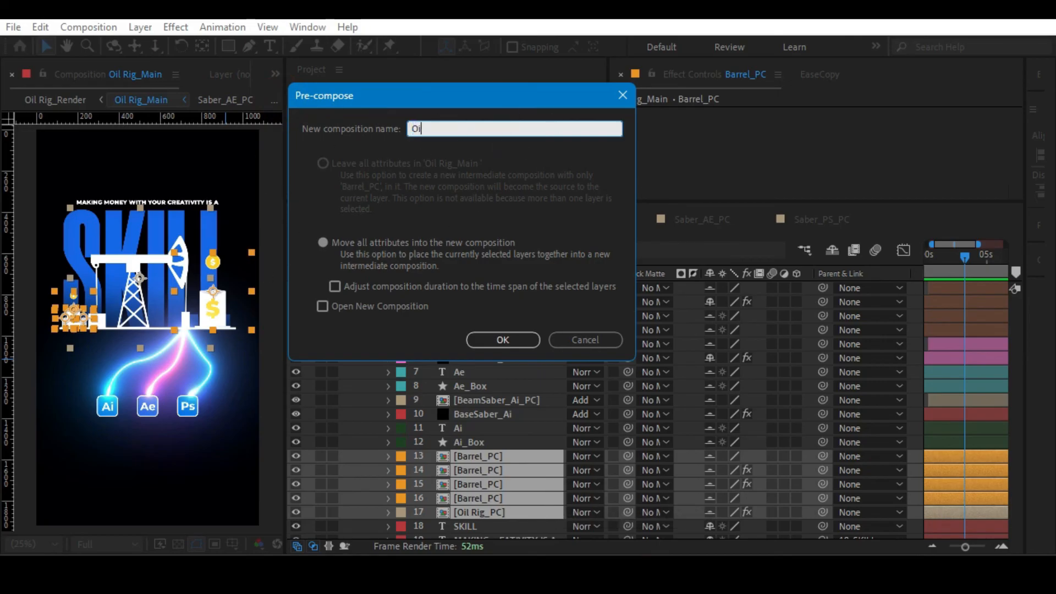
{"action": "type", "text": "l Rig W Barre"}
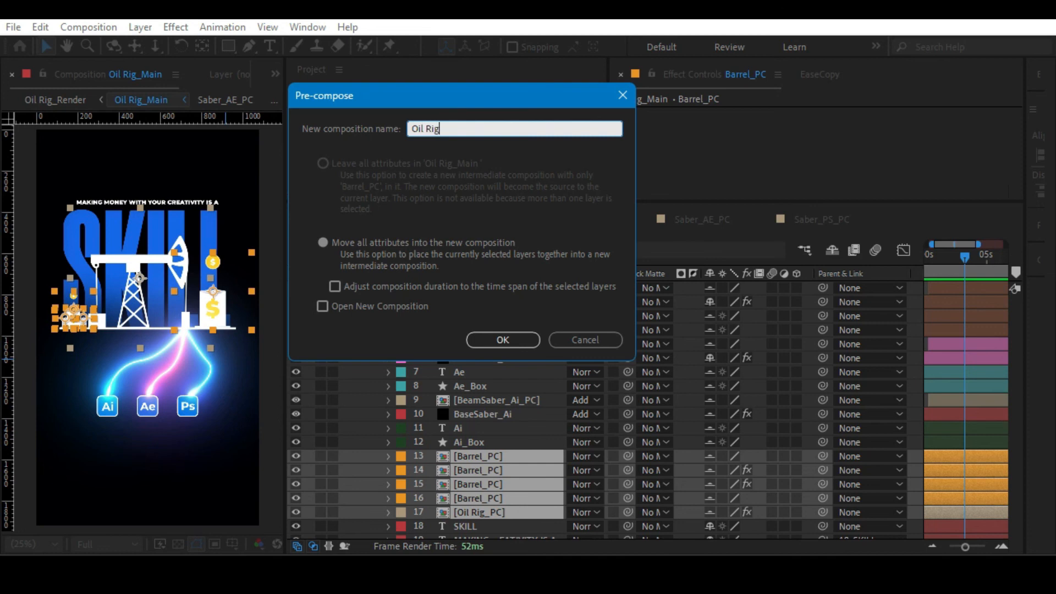
{"action": "type", "text": "PC"}
{"action": "left_click", "coordinate": [323, 242]}
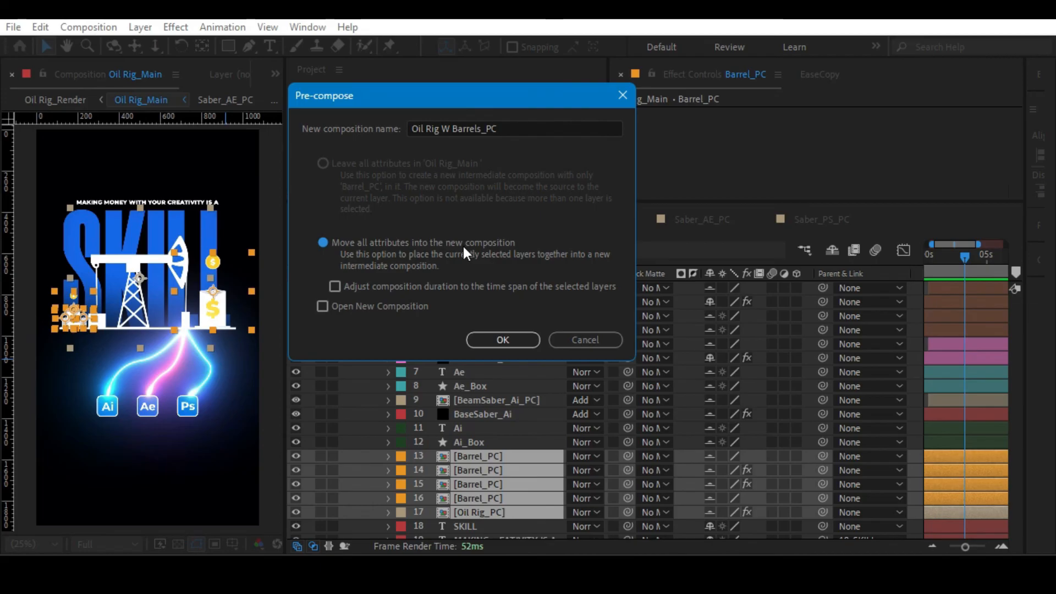
{"action": "left_click", "coordinate": [501, 338]}
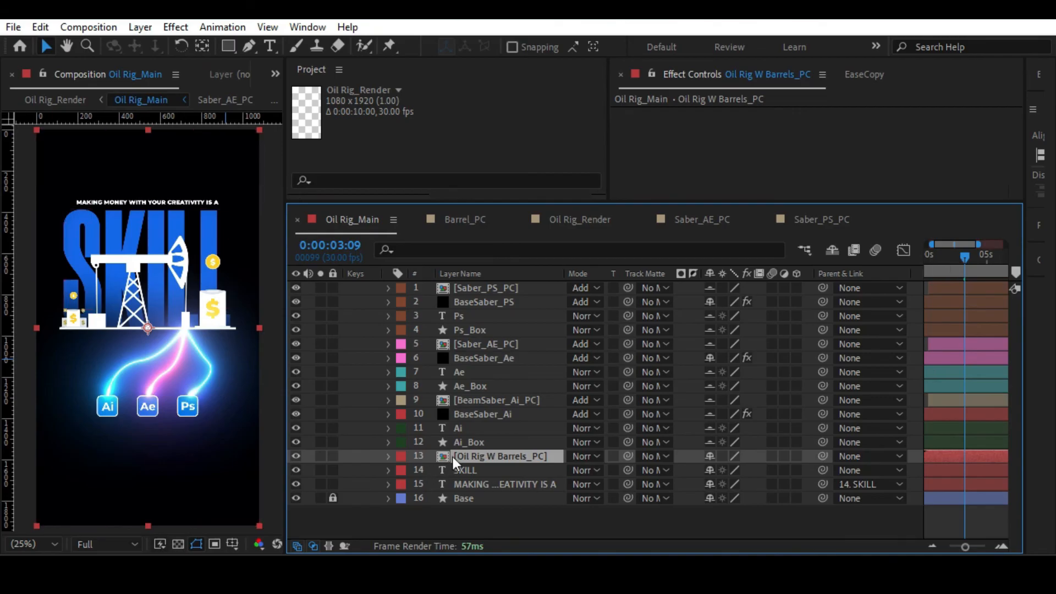
Try Oil Rig W Barrels_PC at the top of the layer stack and return it to its place directly above SKILL.
{"action": "left_click_drag", "start_coordinate": [458, 454], "coordinate": [487, 283]}
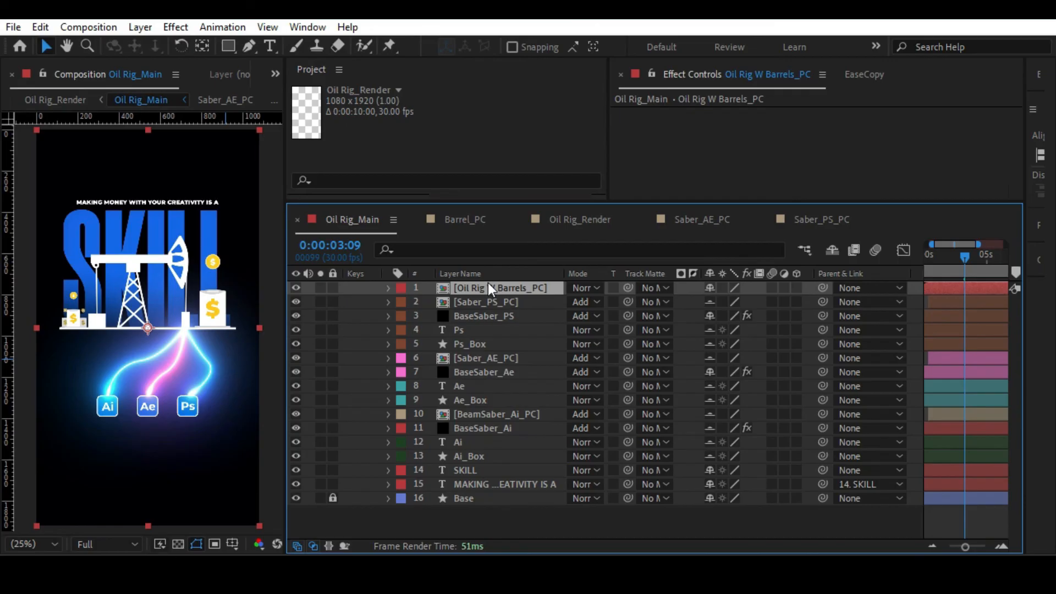
{"action": "left_click_drag", "start_coordinate": [467, 286], "coordinate": [494, 457]}
{"action": "key", "text": "alt+slash"}
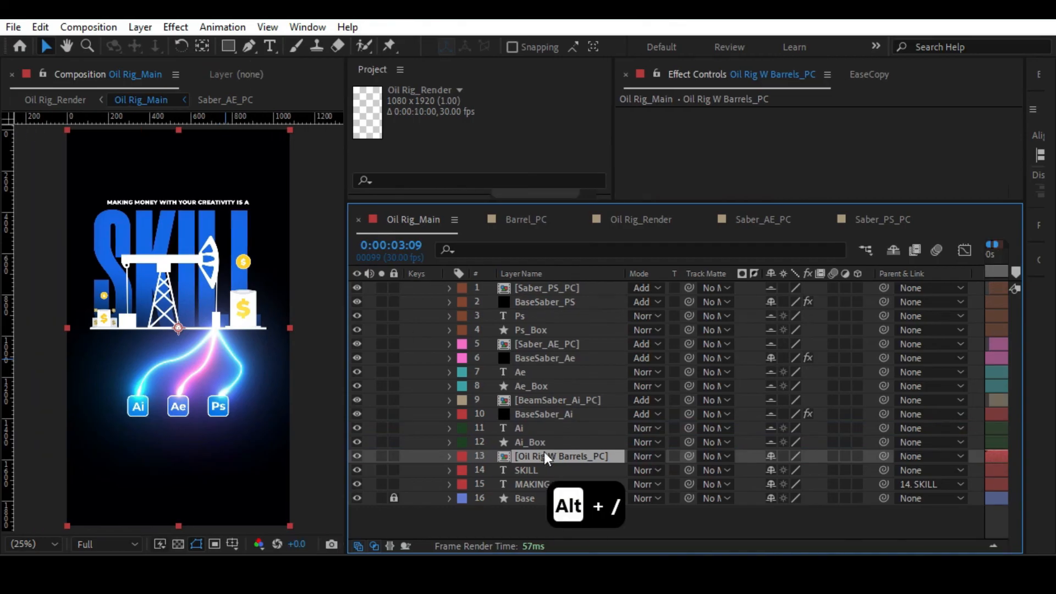
{"action": "scroll", "coordinate": [248, 269], "scroll_direction": "up", "scroll_amount": 2}
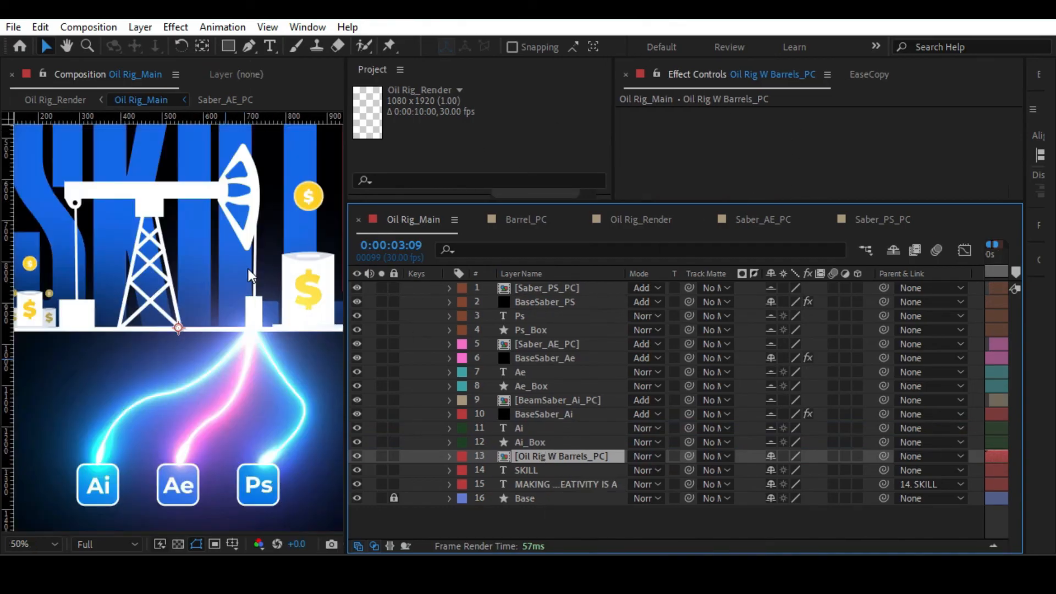
Apply the Drop Shadow effect to the Oil Rig W Barrels_PC layer and enlarge the effect settings area.
{"action": "key", "text": "alt+slash"}
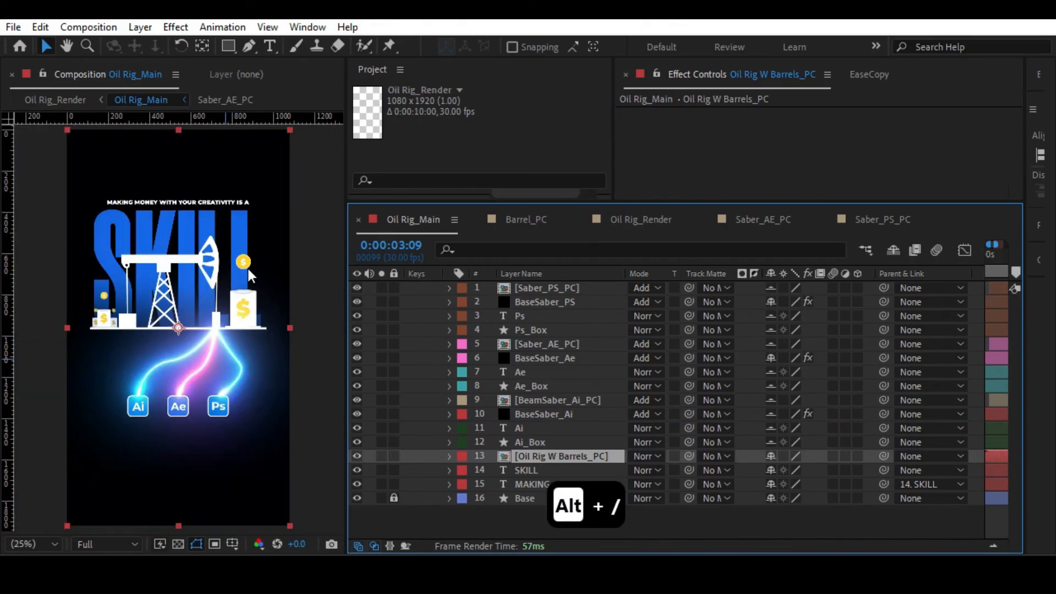
{"action": "left_click", "coordinate": [526, 455]}
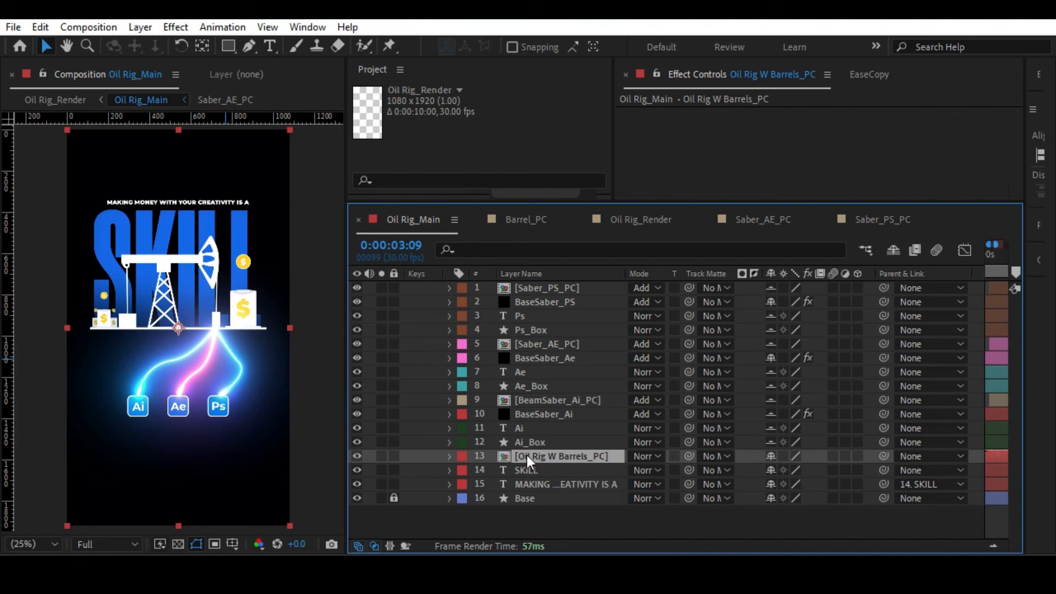
{"action": "key", "text": "ctrl+space"}
{"action": "type", "text": "dr"}
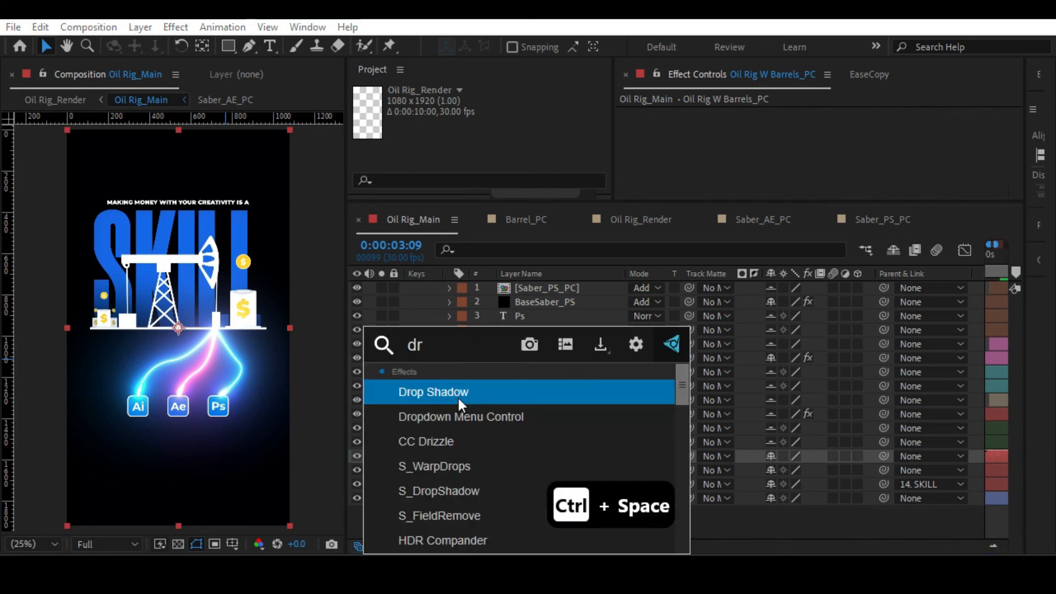
{"action": "left_click", "coordinate": [458, 400]}
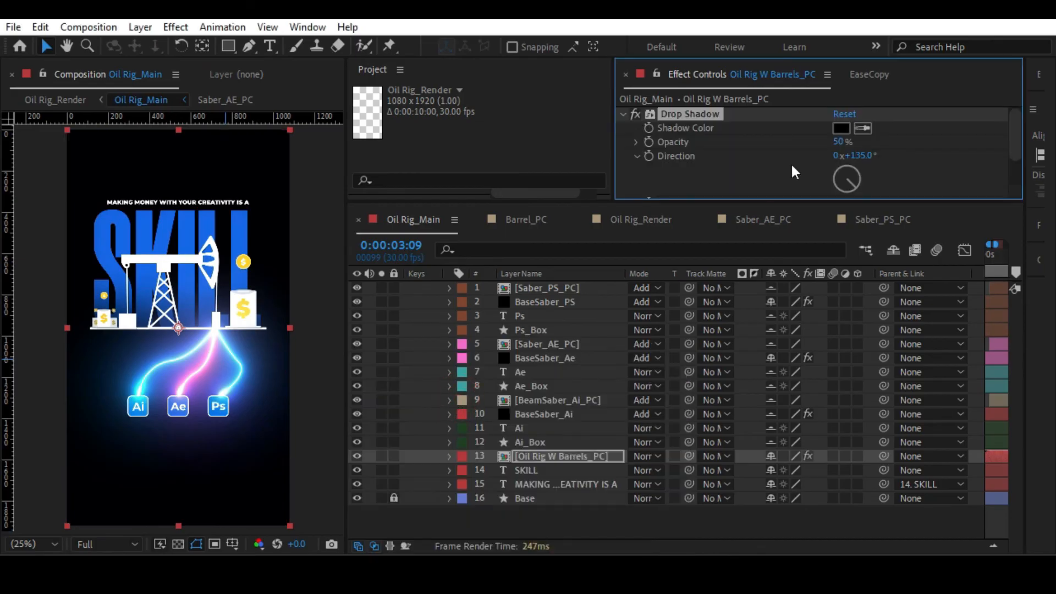
{"action": "left_click_drag", "start_coordinate": [680, 203], "coordinate": [680, 314]}
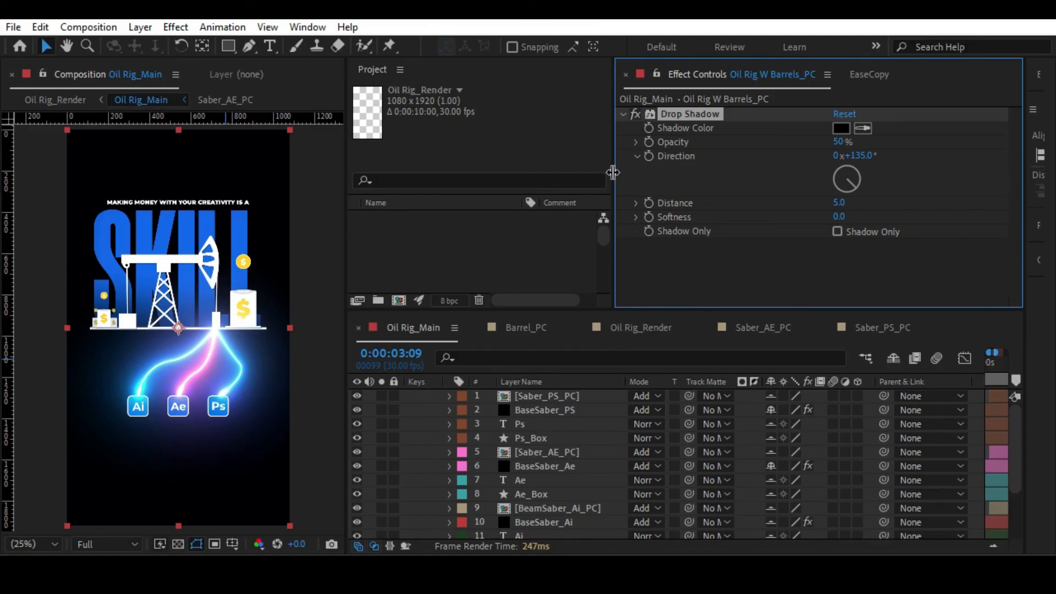
{"action": "left_click_drag", "start_coordinate": [613, 171], "coordinate": [547, 168]}
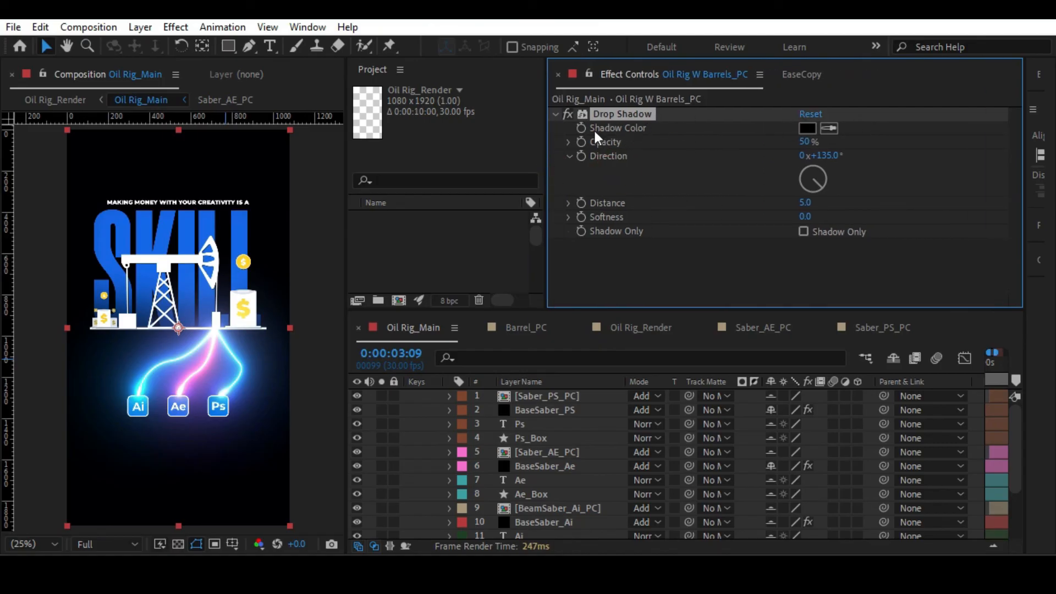
Keep the shadow colour black and check the shadow by itself by switching Shadow Only on and off.
{"action": "left_click", "coordinate": [807, 129]}
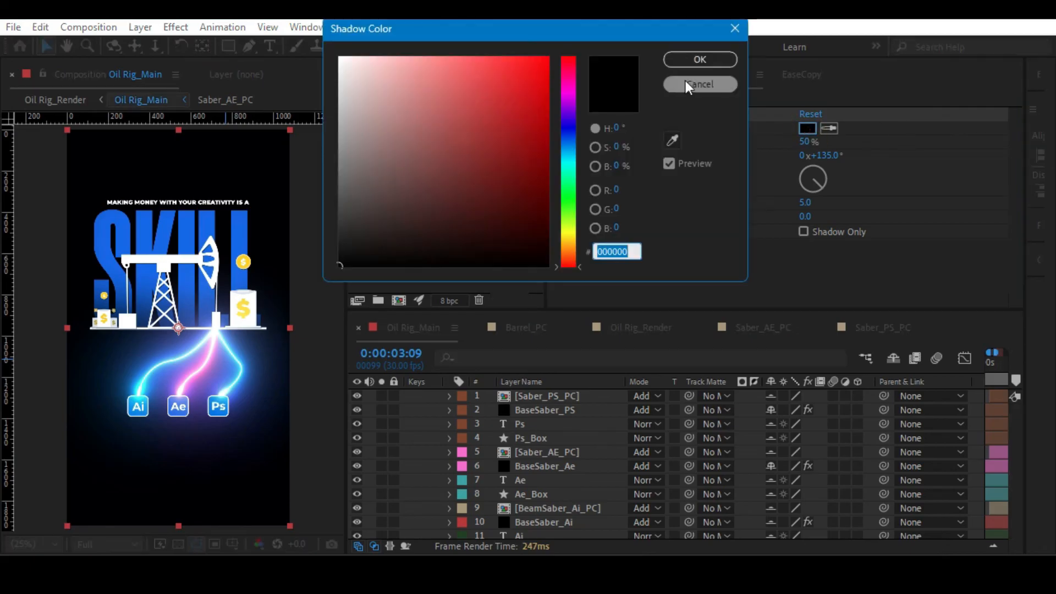
{"action": "left_click", "coordinate": [709, 58]}
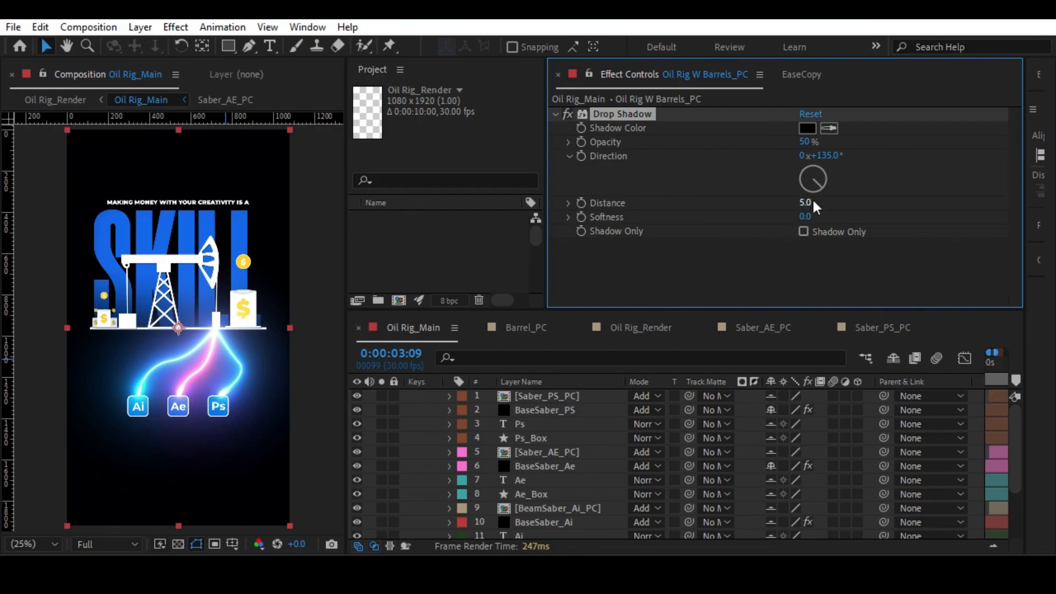
{"action": "left_click", "coordinate": [803, 231]}
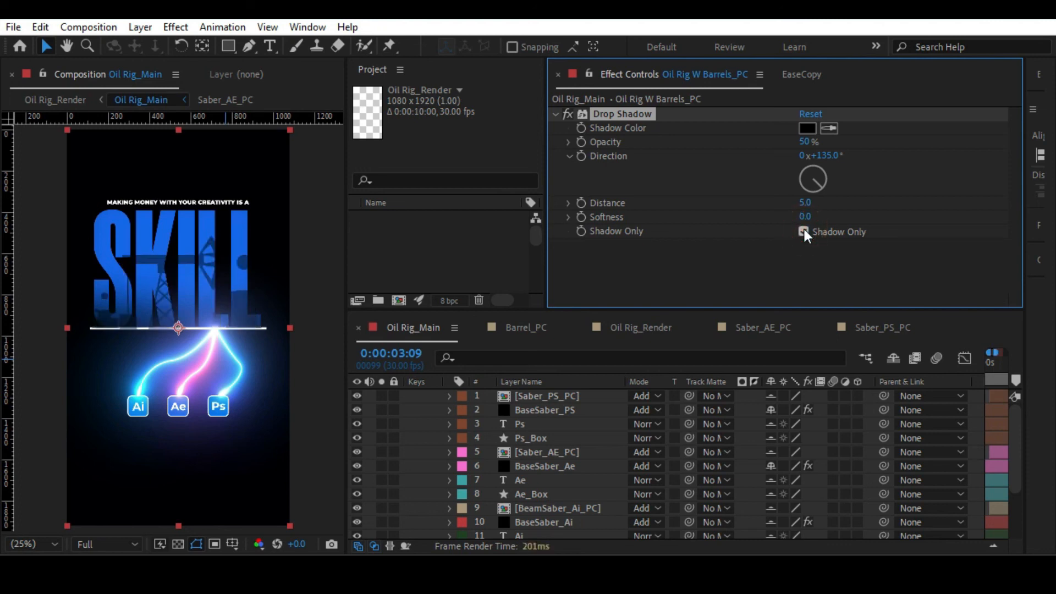
{"action": "left_click", "coordinate": [803, 231]}
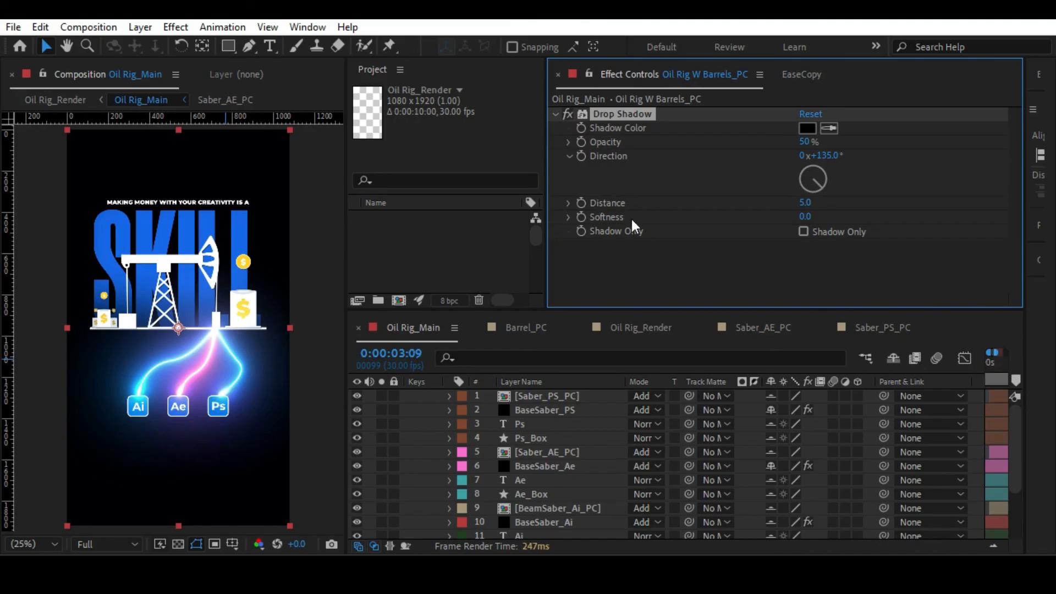
Set the Drop Shadow direction to about 358° so the shadow is cast upward behind the rig.
{"action": "left_click_drag", "start_coordinate": [821, 186], "coordinate": [780, 139]}
{"action": "left_click", "coordinate": [324, 348]}
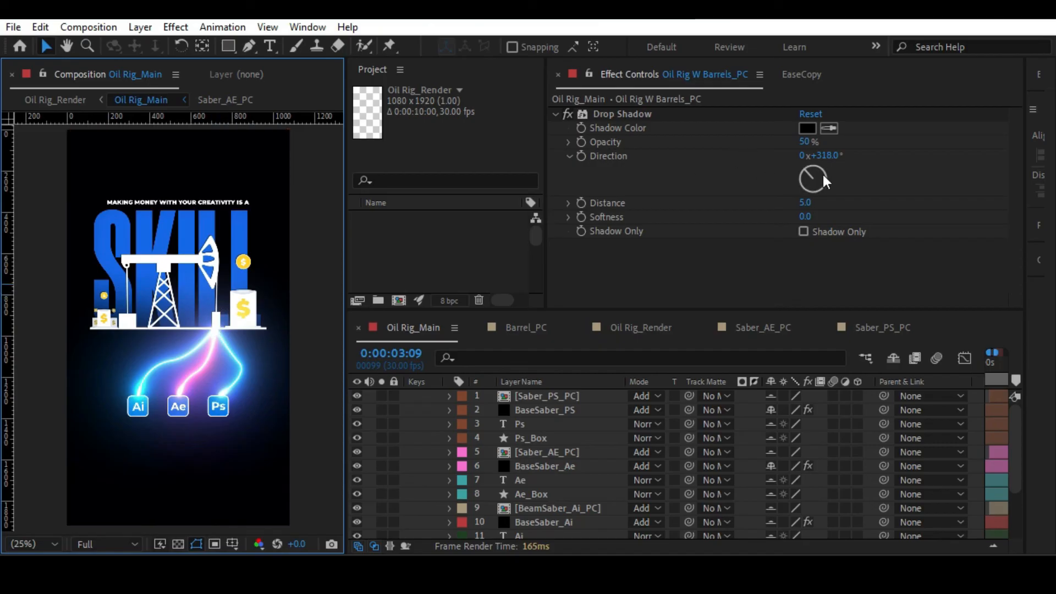
{"action": "left_click_drag", "start_coordinate": [810, 172], "coordinate": [808, 166]}
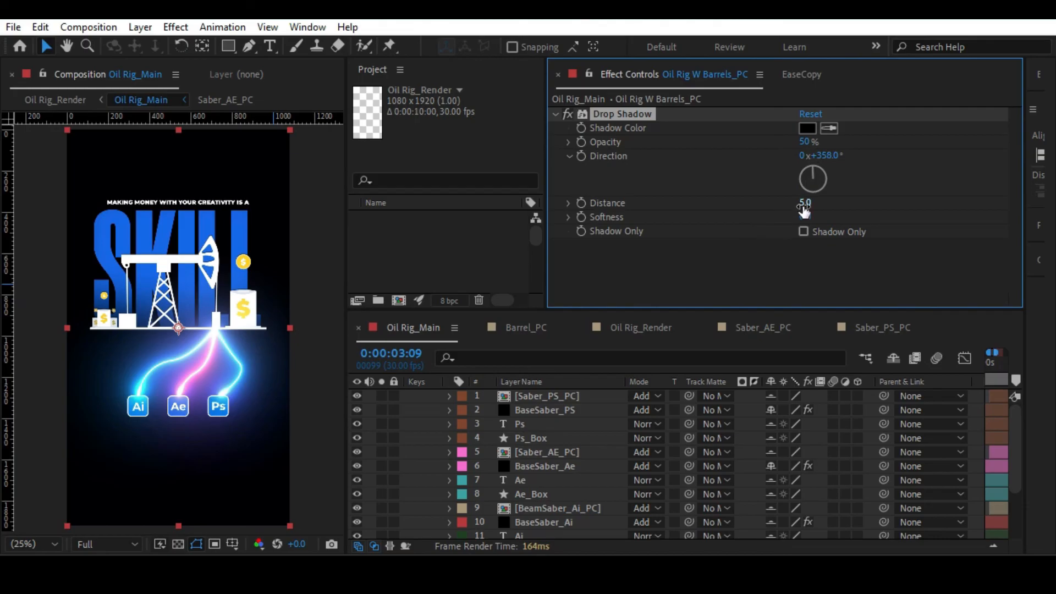
Set the rig's Drop Shadow distance to 48 and its softness to 55.
{"action": "left_click_drag", "start_coordinate": [804, 203], "coordinate": [845, 200]}
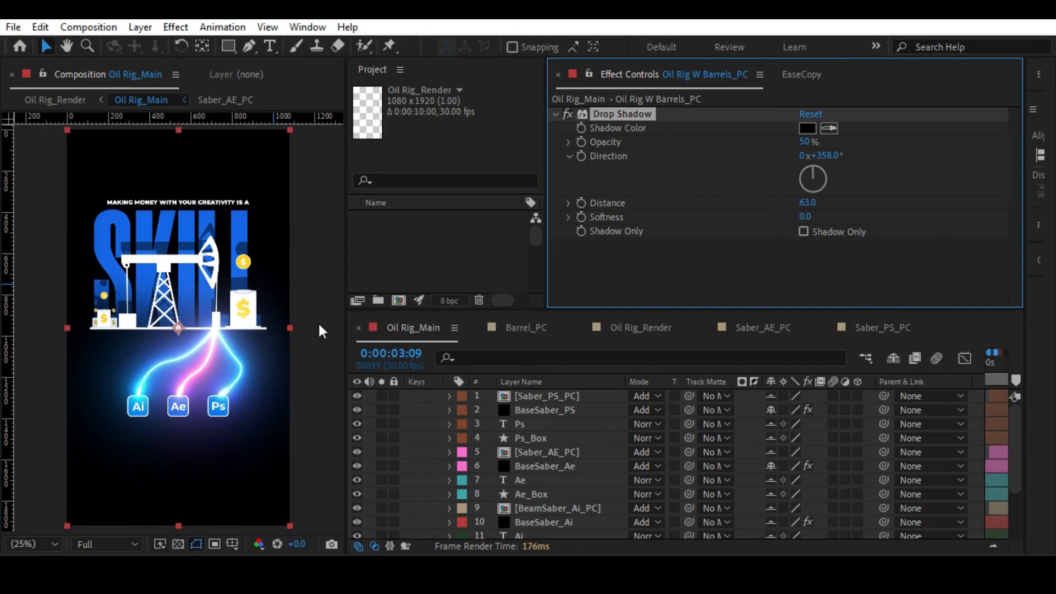
{"action": "scroll", "coordinate": [493, 452], "scroll_direction": "down", "scroll_amount": 3}
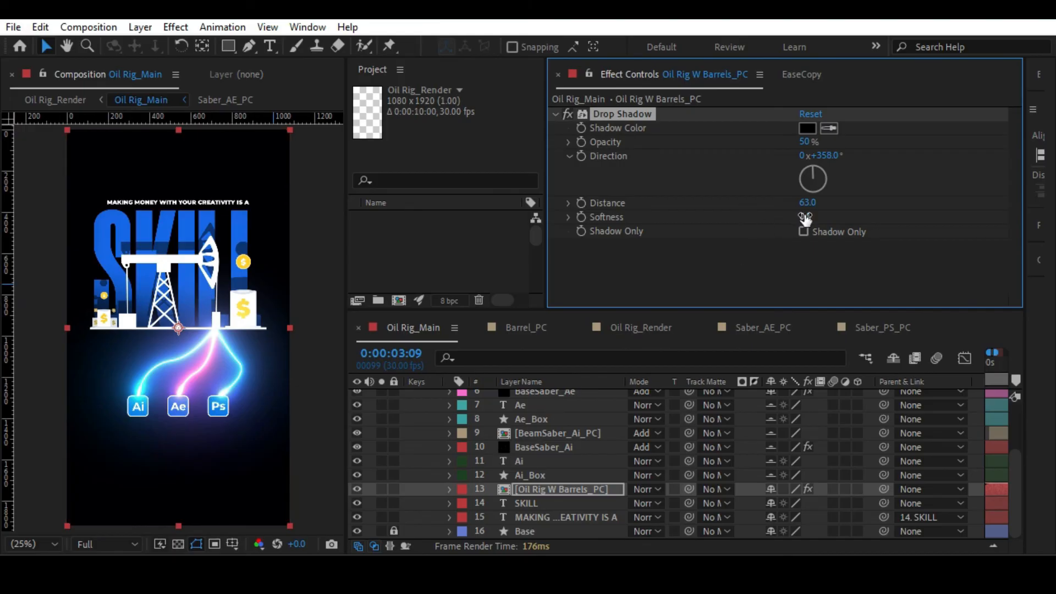
{"action": "left_click_drag", "start_coordinate": [807, 216], "coordinate": [834, 218]}
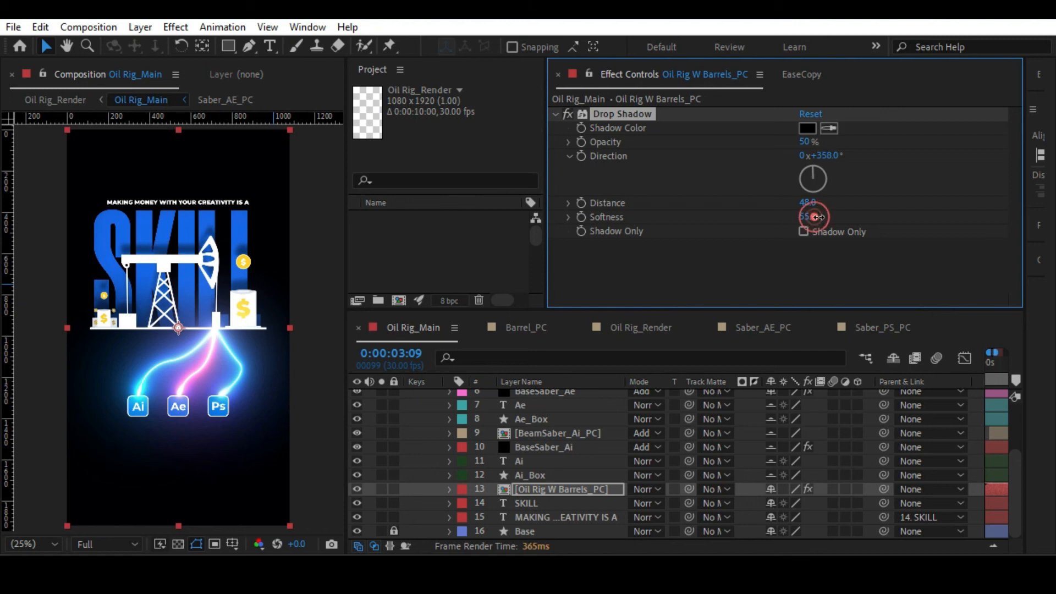
{"action": "mouse_move", "coordinate": [810, 215]}
{"action": "left_mouse_down"}
{"action": "mouse_move", "coordinate": [827, 217]}
{"action": "mouse_move", "coordinate": [799, 222]}
{"action": "left_mouse_up"}
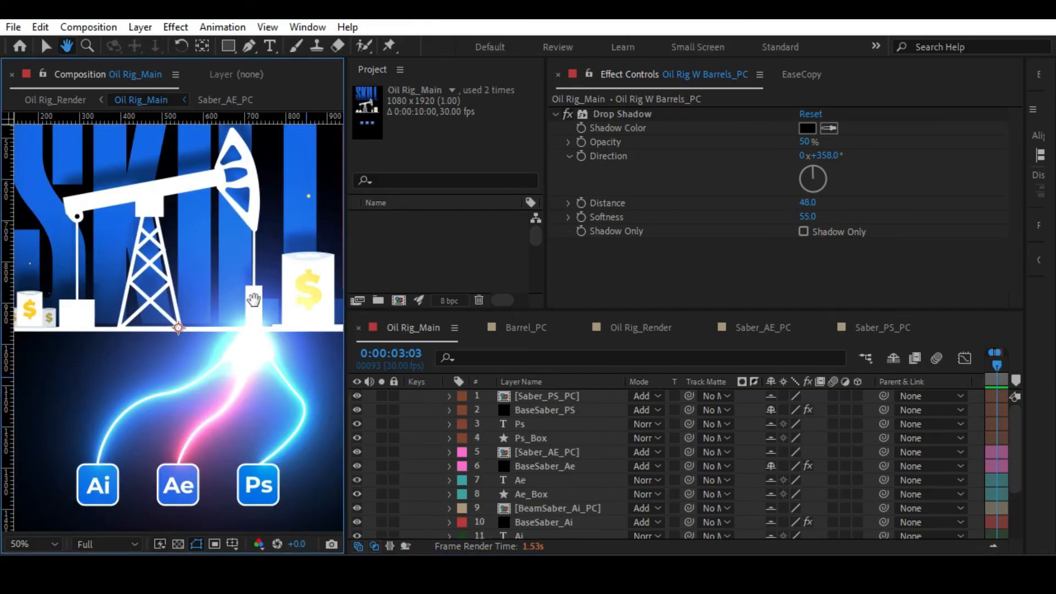
Check the pump rod's base block in Oil Rig_Main and open the Oil Rig W Barrels_PC composition with no layer selected.
{"action": "left_click_drag", "start_coordinate": [254, 300], "coordinate": [146, 228]}
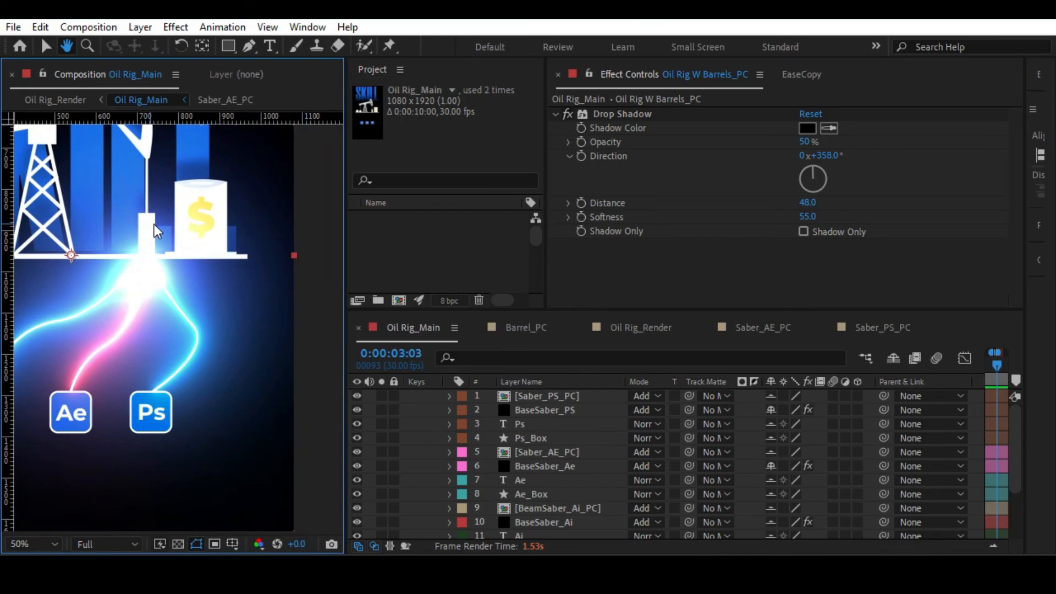
{"action": "scroll", "coordinate": [156, 225], "scroll_direction": "up", "scroll_amount": 1}
{"action": "scroll", "coordinate": [127, 209], "scroll_direction": "up", "scroll_amount": 1}
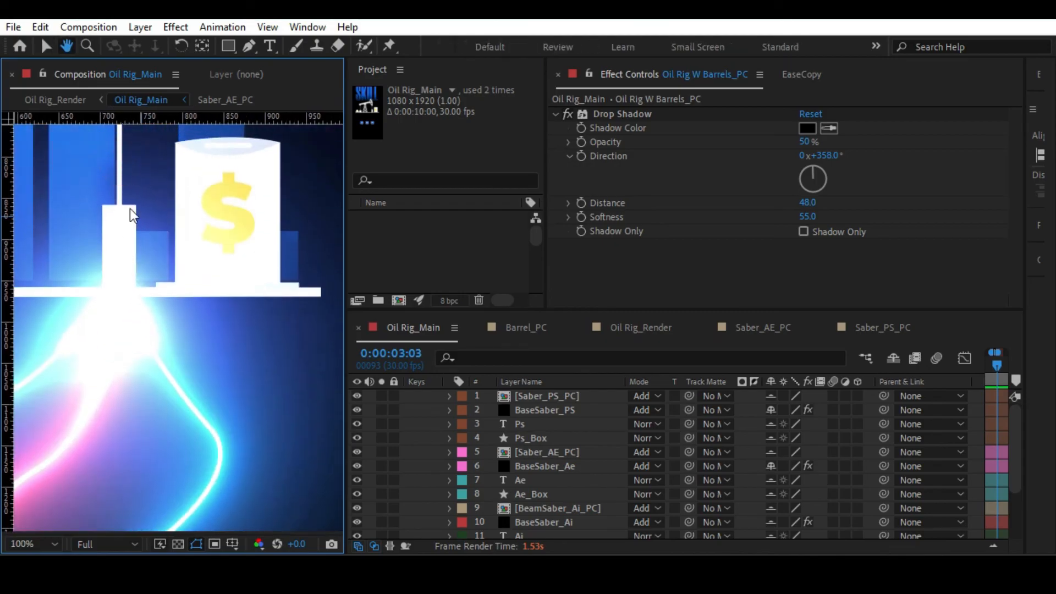
{"action": "key", "text": "v"}
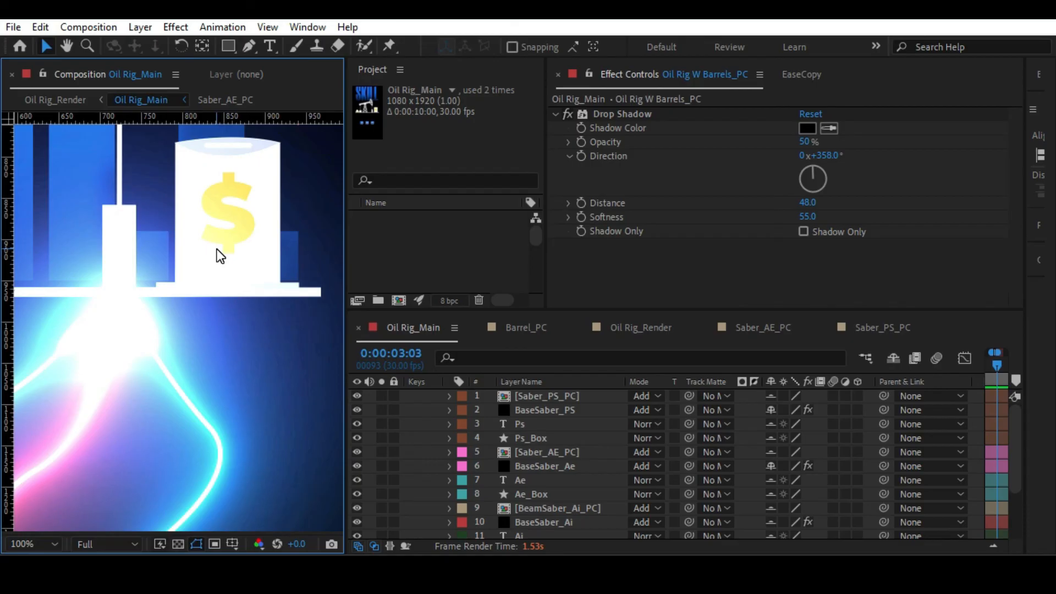
{"action": "key", "text": "alt+slash"}
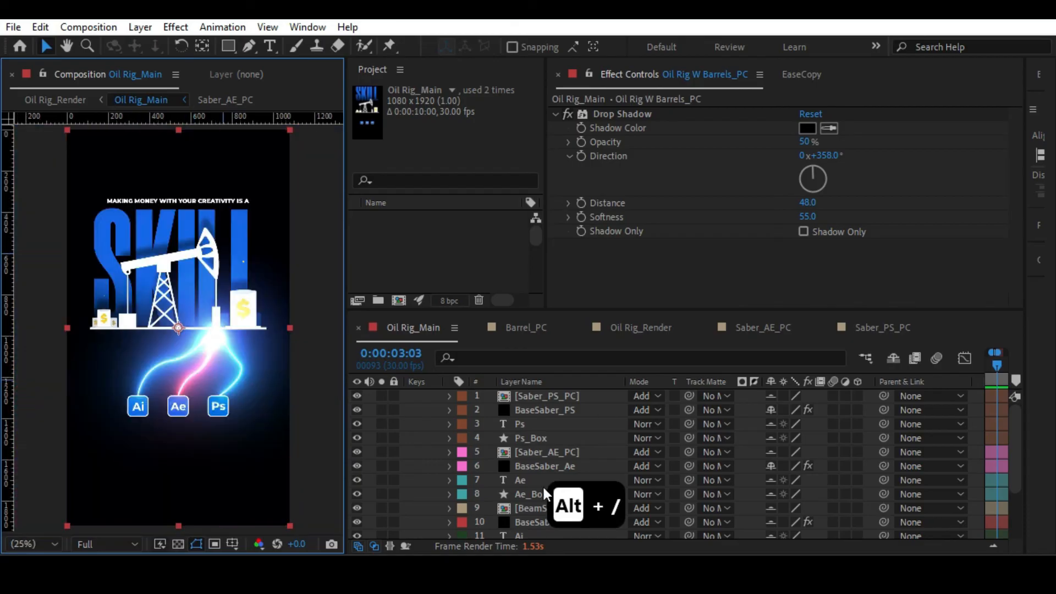
{"action": "scroll", "coordinate": [543, 488], "scroll_direction": "down", "scroll_amount": 3}
{"action": "double_click", "coordinate": [532, 489]}
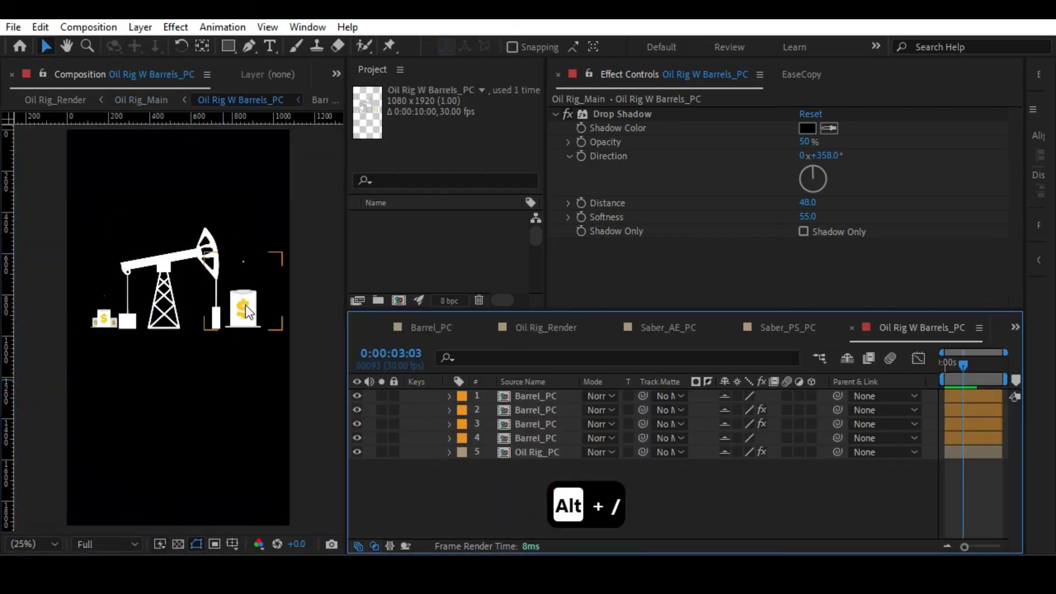
{"action": "left_click", "coordinate": [533, 451]}
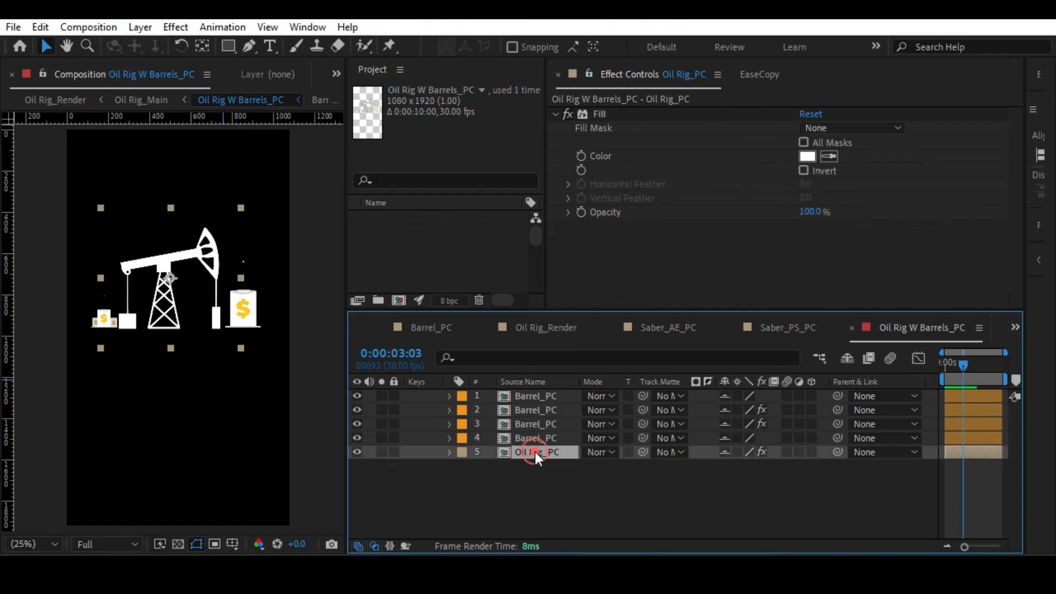
{"action": "left_click", "coordinate": [516, 495]}
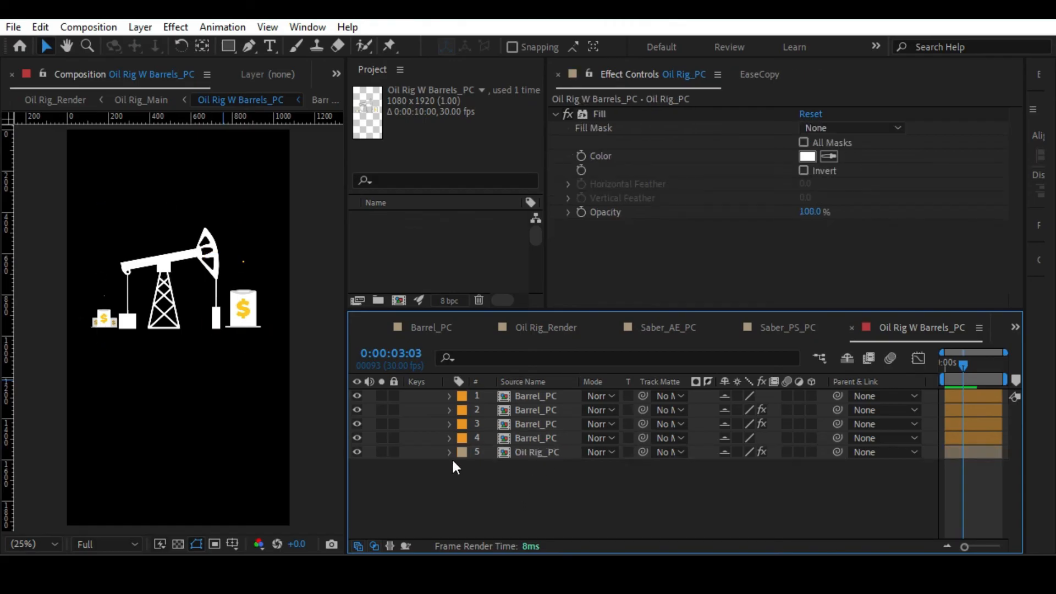
Draw a blue rectangle without a stroke over the lower part of the white block at the end of the pump rod.
{"action": "scroll", "coordinate": [268, 276], "scroll_direction": "up", "scroll_amount": 3}
{"action": "left_click_drag", "start_coordinate": [266, 287], "coordinate": [148, 276]}
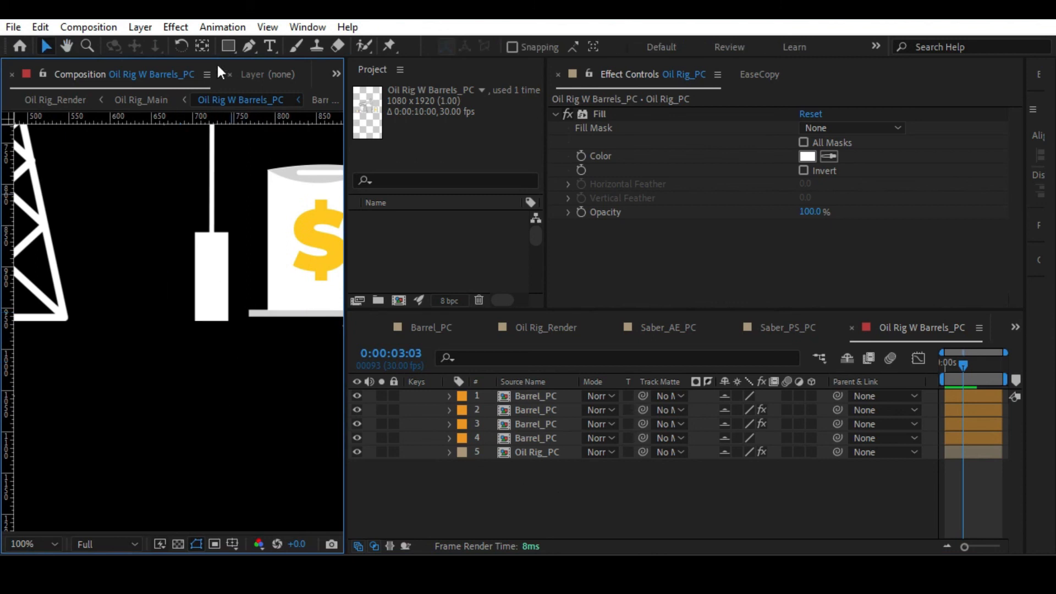
{"action": "left_click", "coordinate": [226, 47]}
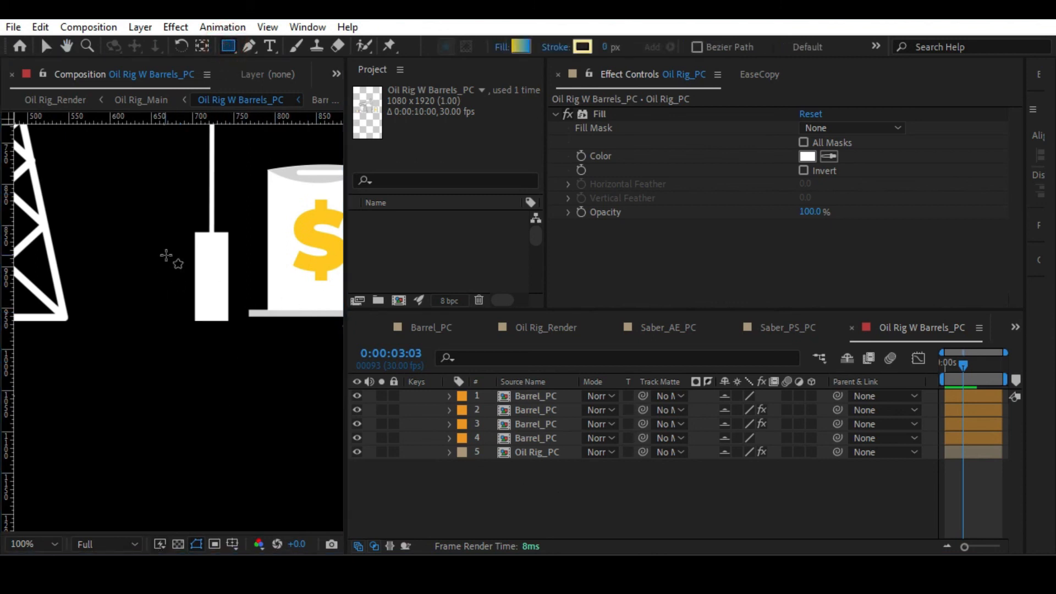
{"action": "left_click_drag", "start_coordinate": [165, 250], "coordinate": [252, 320]}
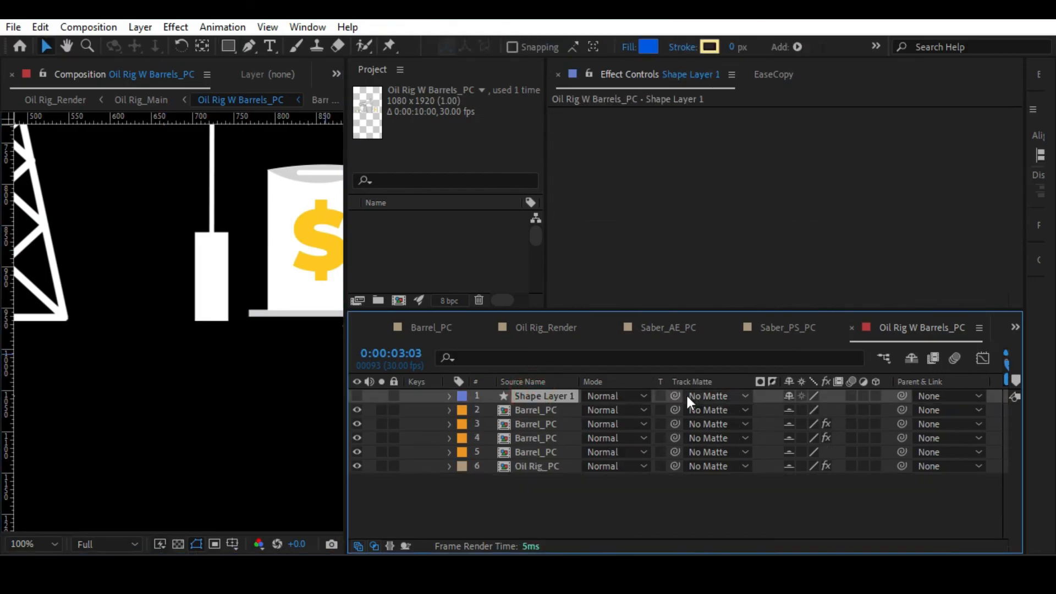
Set Oil Rig_PC as the track matte of the rectangle layer and make the rectangle visible.
{"action": "left_click", "coordinate": [697, 396]}
{"action": "left_click", "coordinate": [738, 528]}
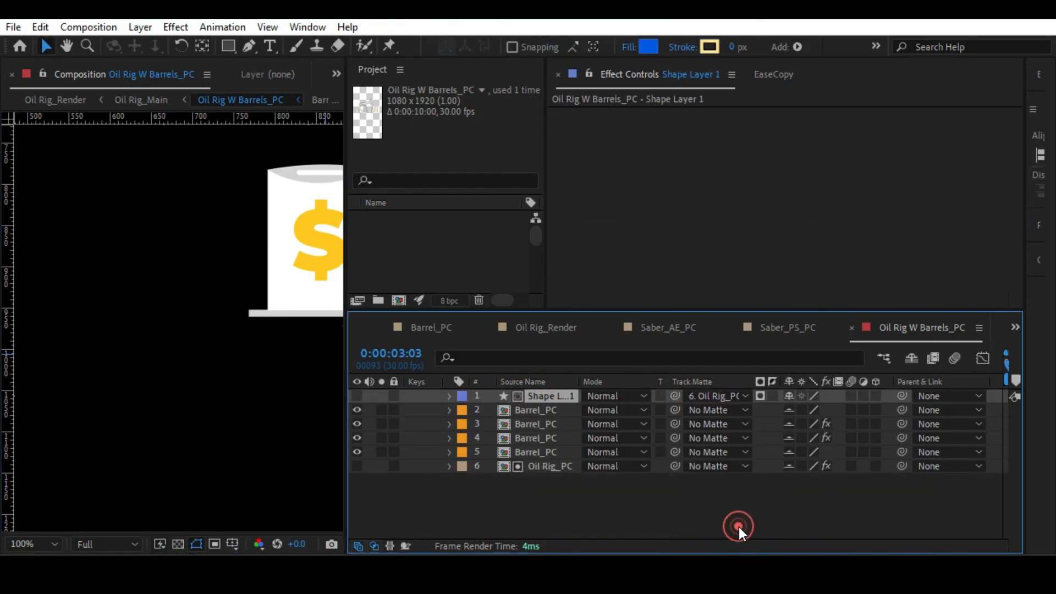
{"action": "left_click", "coordinate": [356, 395]}
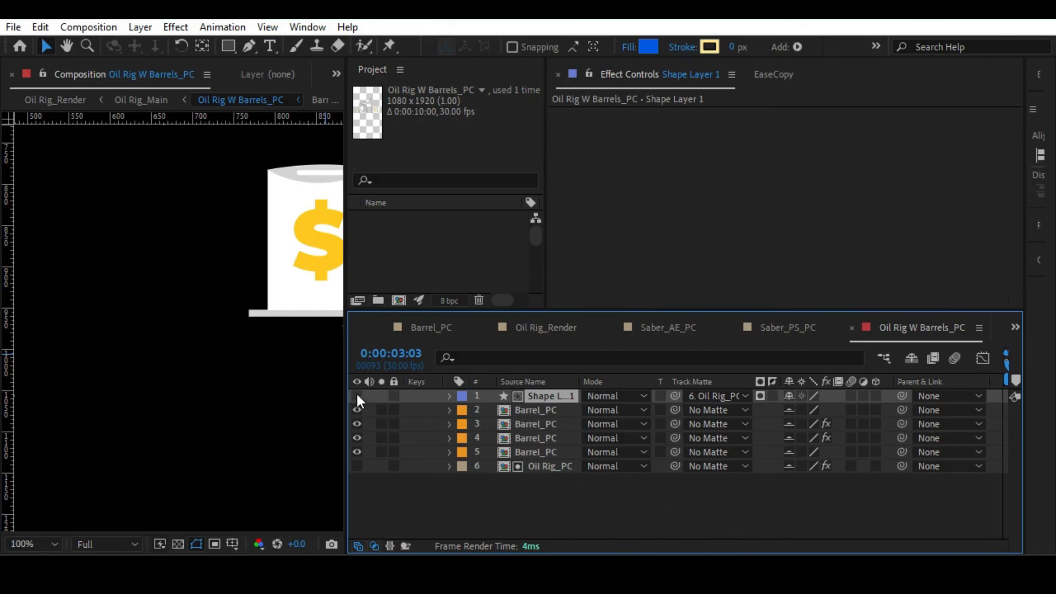
Duplicate the Oil Rig_PC layer, place the copy below the matte layer and make it visible.
{"action": "left_click", "coordinate": [560, 472]}
{"action": "key", "text": "ctrl+d"}
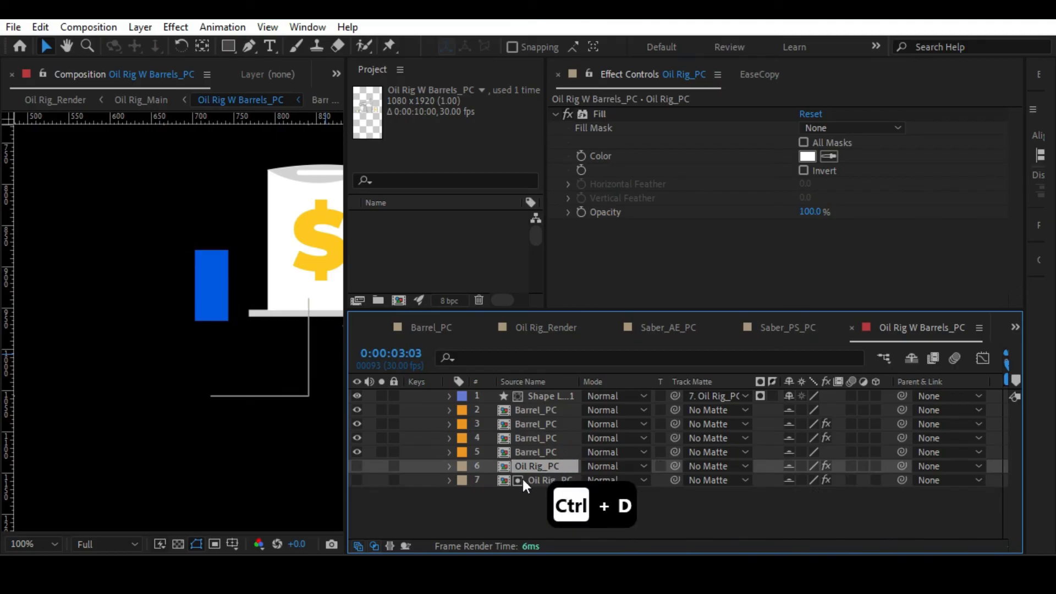
{"action": "left_click", "coordinate": [544, 467]}
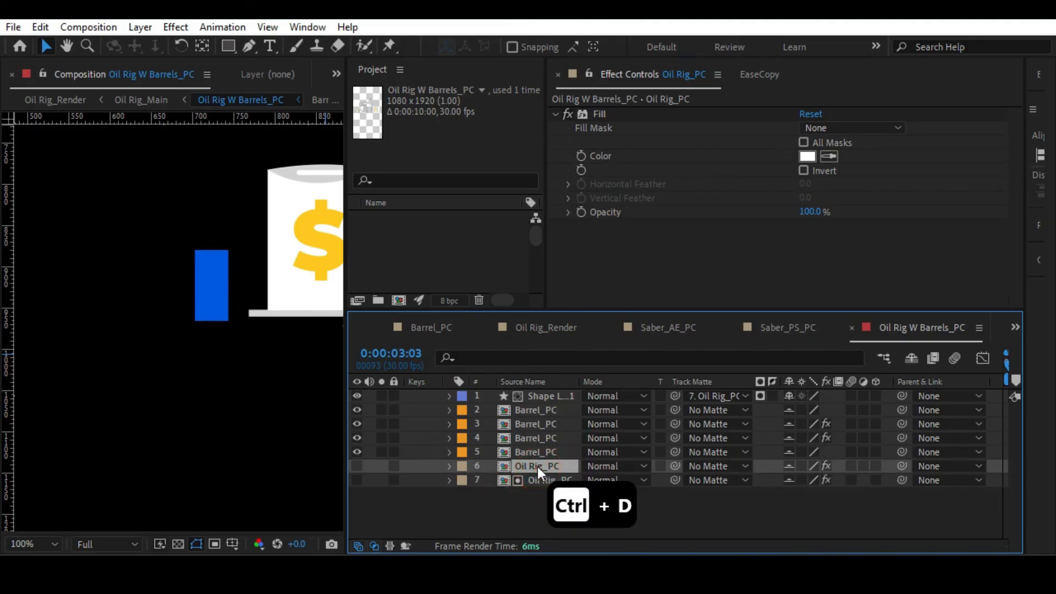
{"action": "left_click_drag", "start_coordinate": [544, 468], "coordinate": [540, 498]}
{"action": "left_click", "coordinate": [357, 480]}
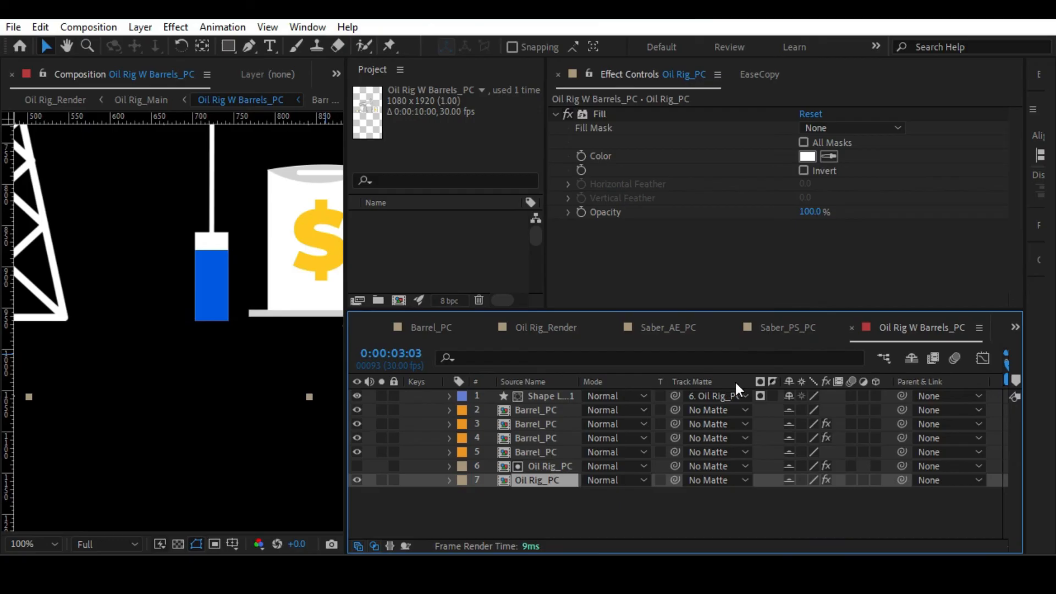
At 0:00:03:09, move the blue rectangle straight down so it covers only the lower part of the pump's block.
{"action": "left_click", "coordinate": [576, 382]}
{"action": "left_click", "coordinate": [556, 398]}
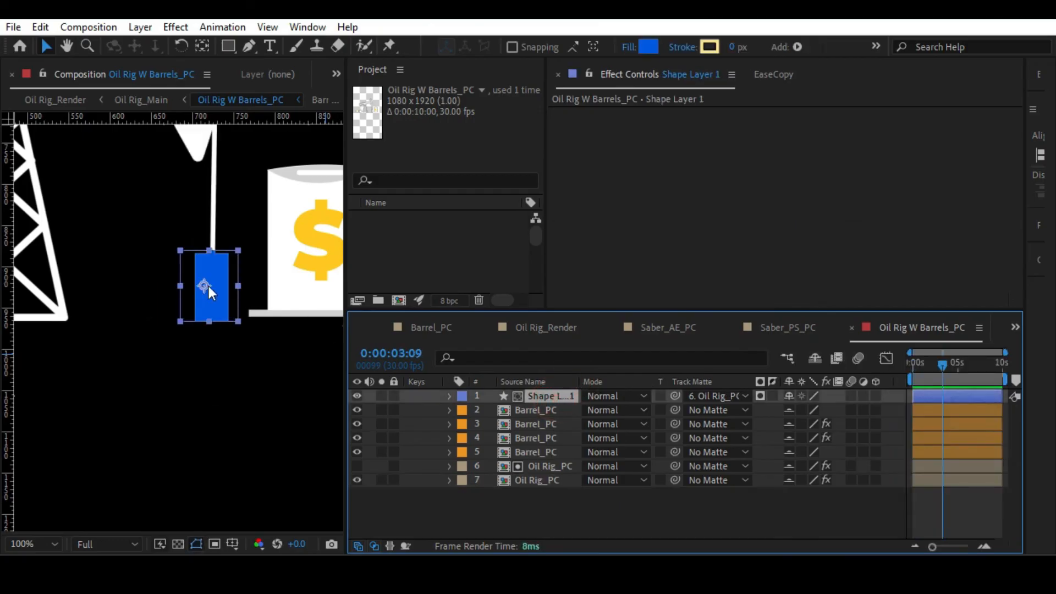
{"action": "left_click_drag", "start_coordinate": [209, 286], "coordinate": [209, 316]}
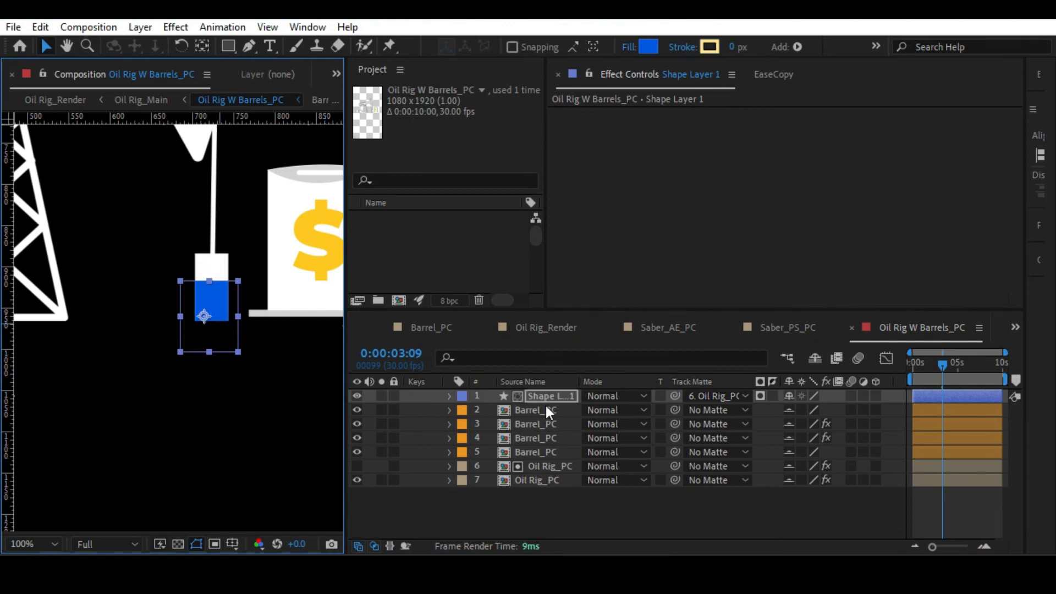
Apply the Fast Box Blur effect to the blue rectangle's Shape Layer 1.
{"action": "key", "text": "ctrl+space"}
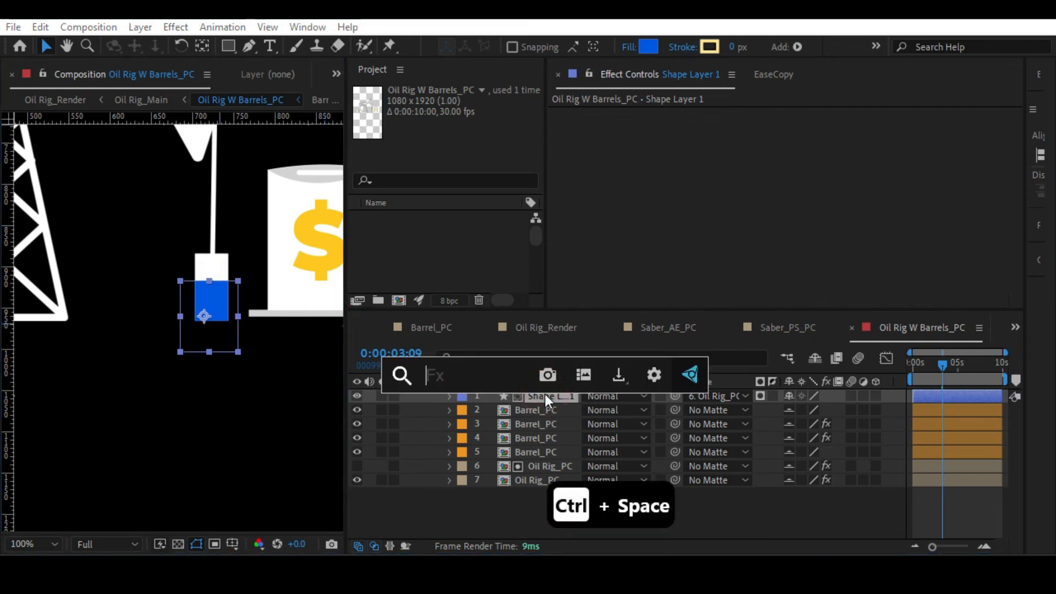
{"action": "type", "text": "fas"}
{"action": "left_click", "coordinate": [480, 395]}
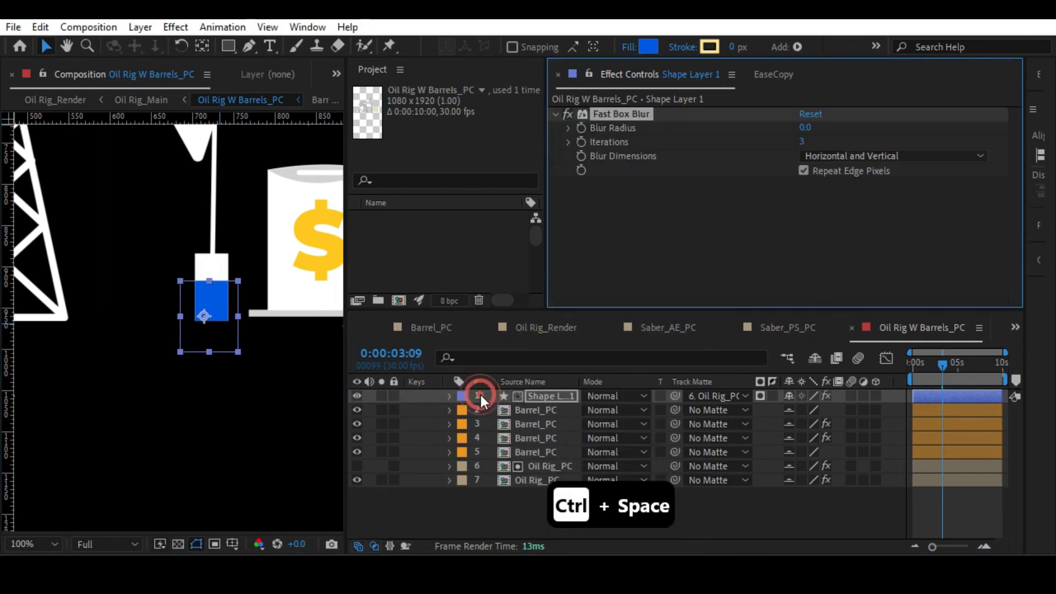
Turn off Repeat Edge Pixels and set Blur Radius to 15 on the blue rectangle's Fast Box Blur.
{"action": "left_click", "coordinate": [803, 170]}
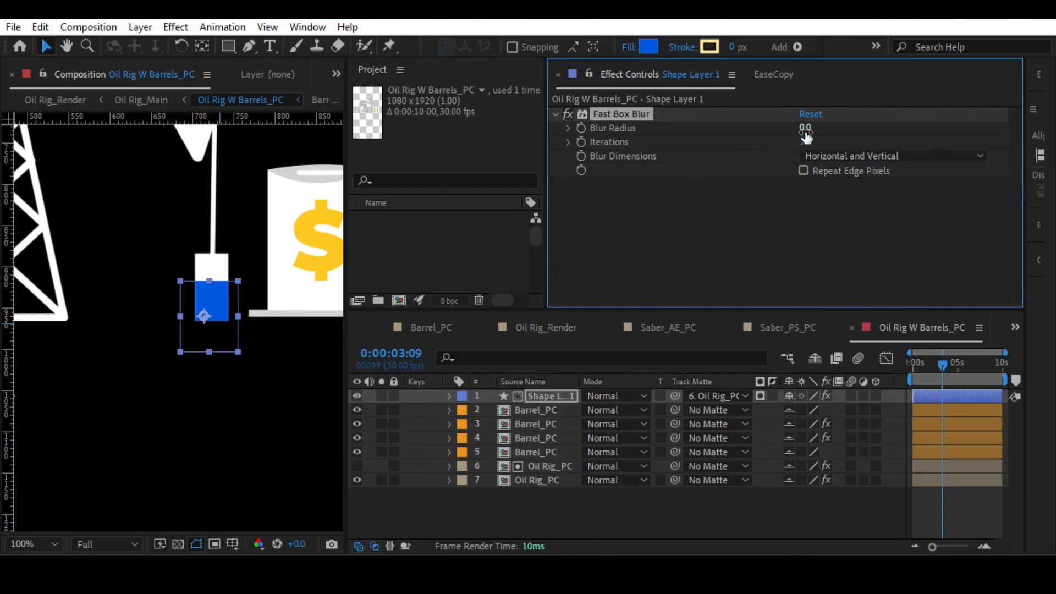
{"action": "left_click_drag", "start_coordinate": [805, 128], "coordinate": [820, 130]}
Set the blue rectangle's blending mode to Multiply and its opacity to 82%, and nudge it slightly up.
{"action": "left_click", "coordinate": [609, 395]}
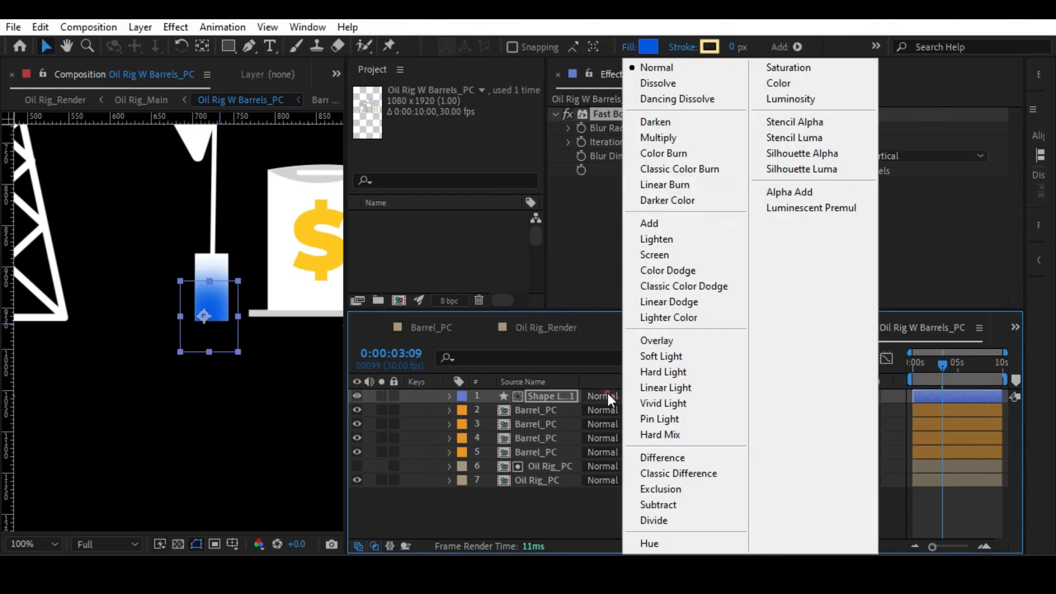
{"action": "left_click", "coordinate": [659, 140]}
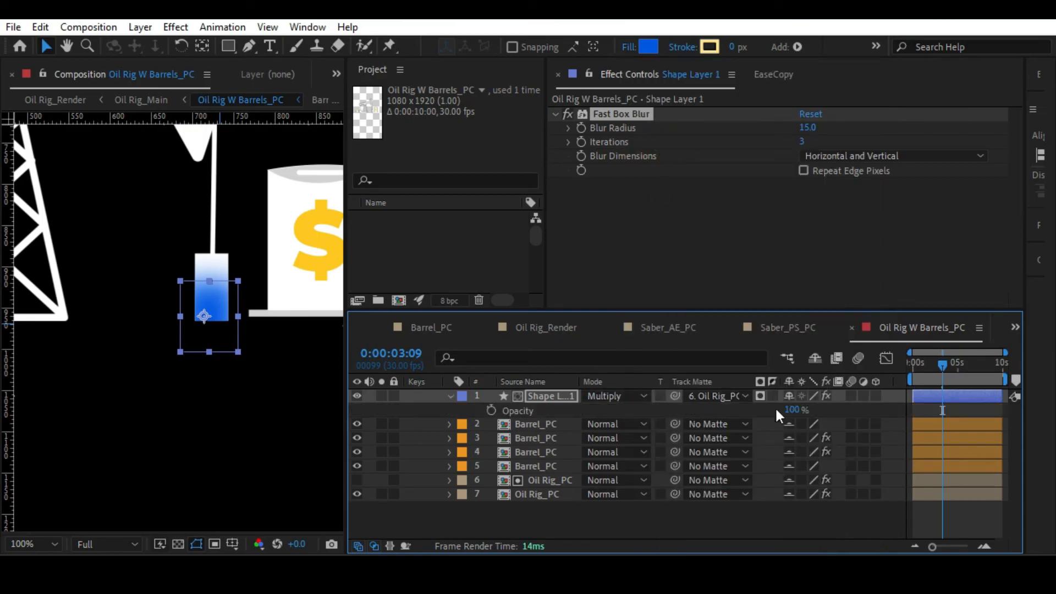
{"action": "left_click_drag", "start_coordinate": [786, 409], "coordinate": [766, 410]}
{"action": "left_click_drag", "start_coordinate": [227, 324], "coordinate": [227, 323]}
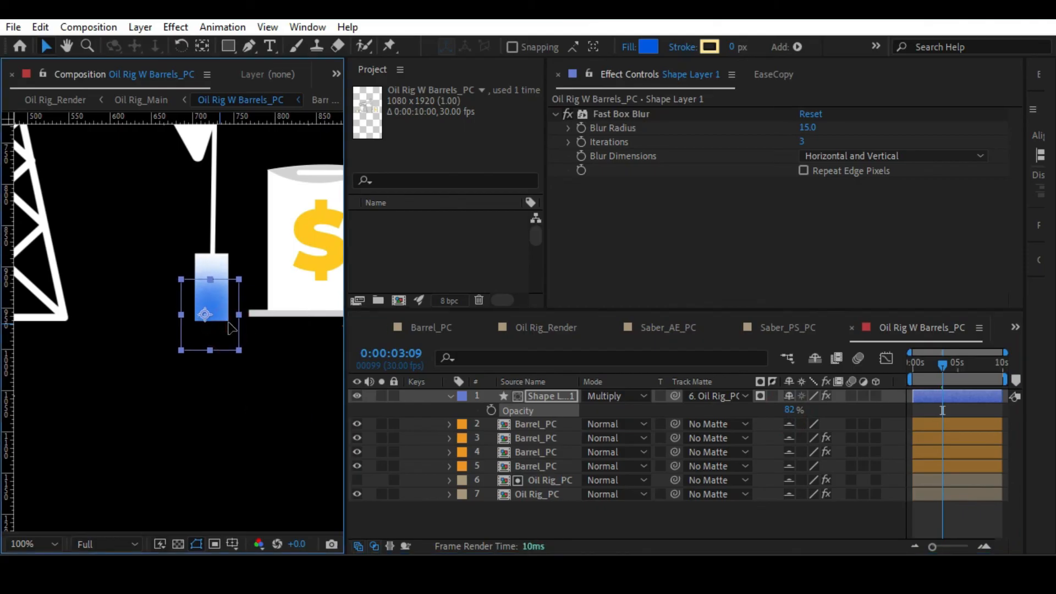
Deselect the rectangle and switch to the Oil Rig_Main composition.
{"action": "left_click", "coordinate": [521, 521]}
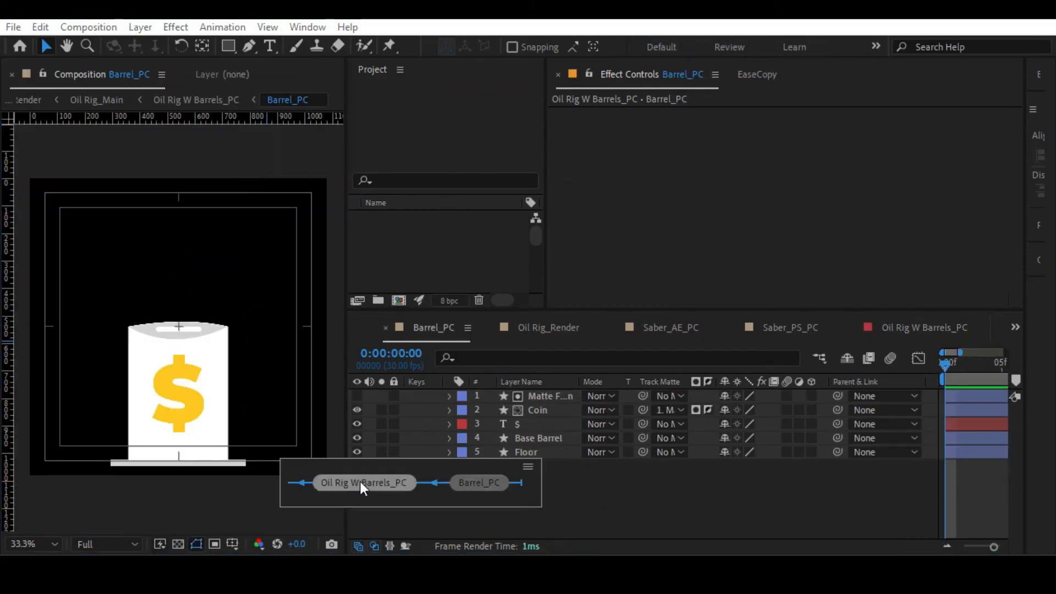
{"action": "left_click", "coordinate": [360, 480]}
{"action": "key", "text": "Tab"}
{"action": "left_click", "coordinate": [245, 480]}
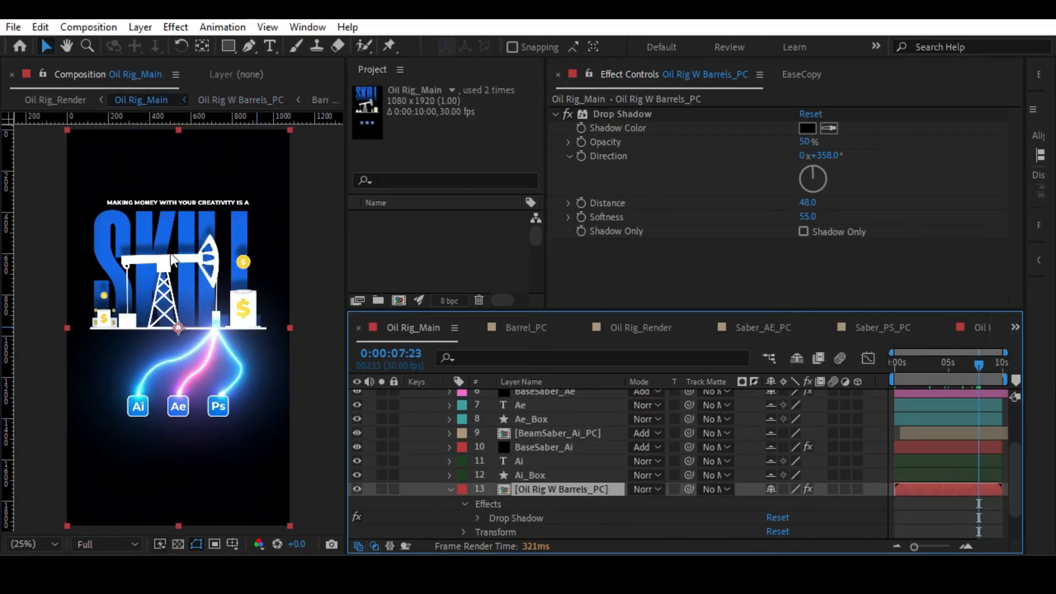
Try masking the Oil Rig W Barrels_PC layer with a feathered rectangle ending just above the white ground line.
{"action": "left_click", "coordinate": [228, 46]}
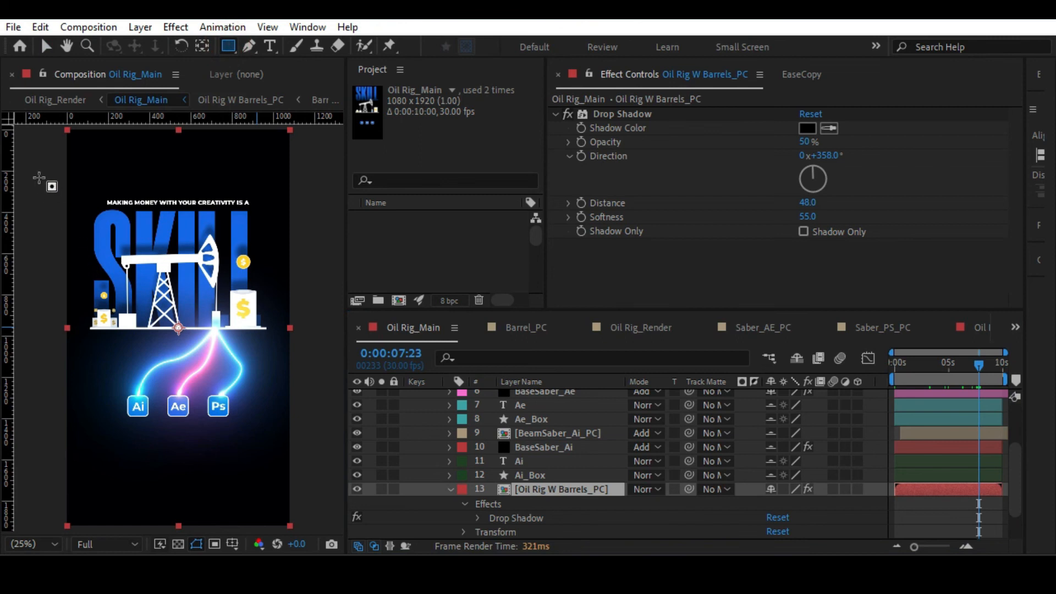
{"action": "mouse_move", "coordinate": [43, 196]}
{"action": "left_mouse_down"}
{"action": "mouse_move", "coordinate": [307, 304]}
{"action": "mouse_move", "coordinate": [314, 319]}
{"action": "left_mouse_up"}
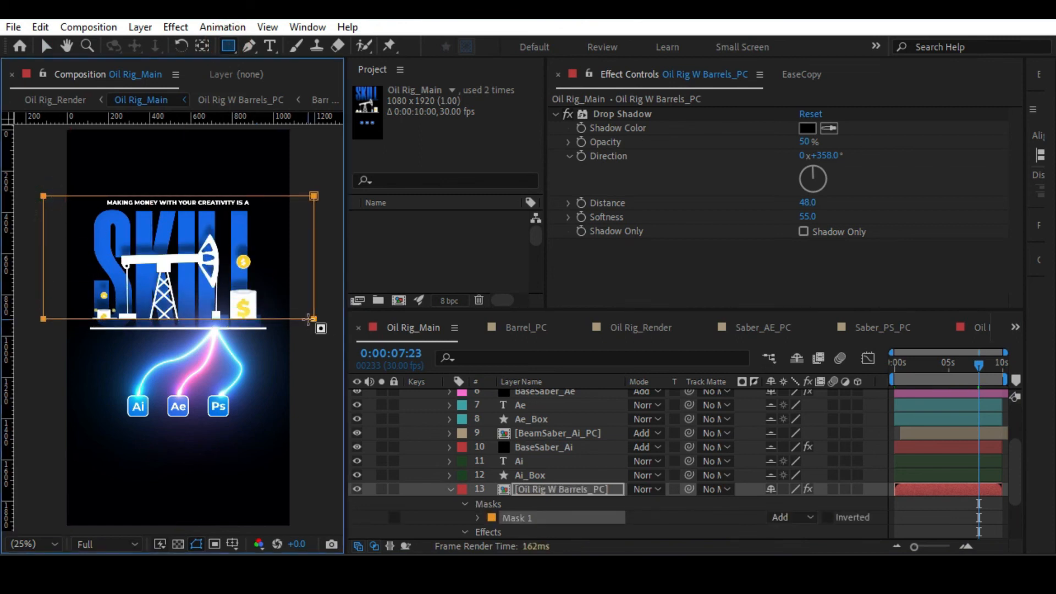
{"action": "key", "text": "f"}
{"action": "left_click_drag", "start_coordinate": [800, 518], "coordinate": [894, 505]}
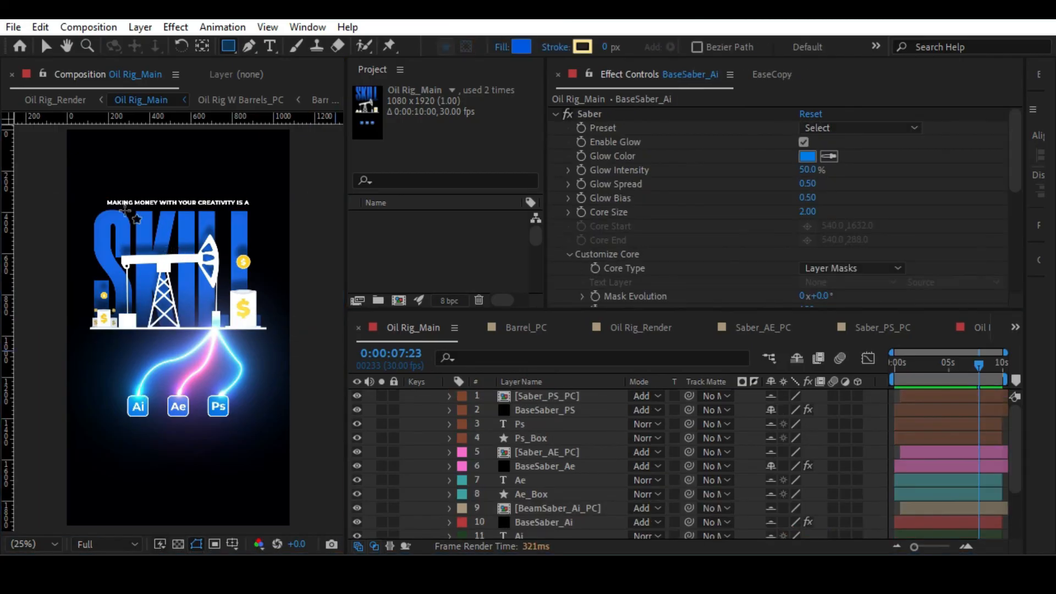
Draw a full-width blue rectangle from the headline down to the ground line and place it directly above Oil Rig W Barrels_PC.
{"action": "left_click_drag", "start_coordinate": [67, 193], "coordinate": [286, 327]}
{"action": "left_click_drag", "start_coordinate": [553, 396], "coordinate": [563, 483]}
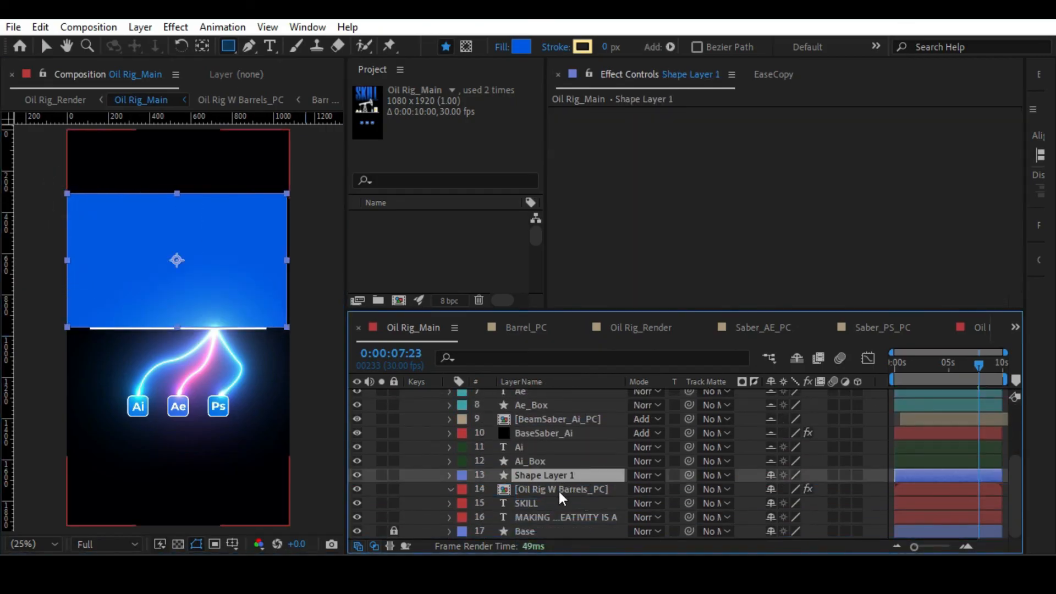
Duplicate the Oil Rig W Barrels_PC layer and set the upper copy, layer 14, as the rectangle's track matte.
{"action": "left_click", "coordinate": [581, 489]}
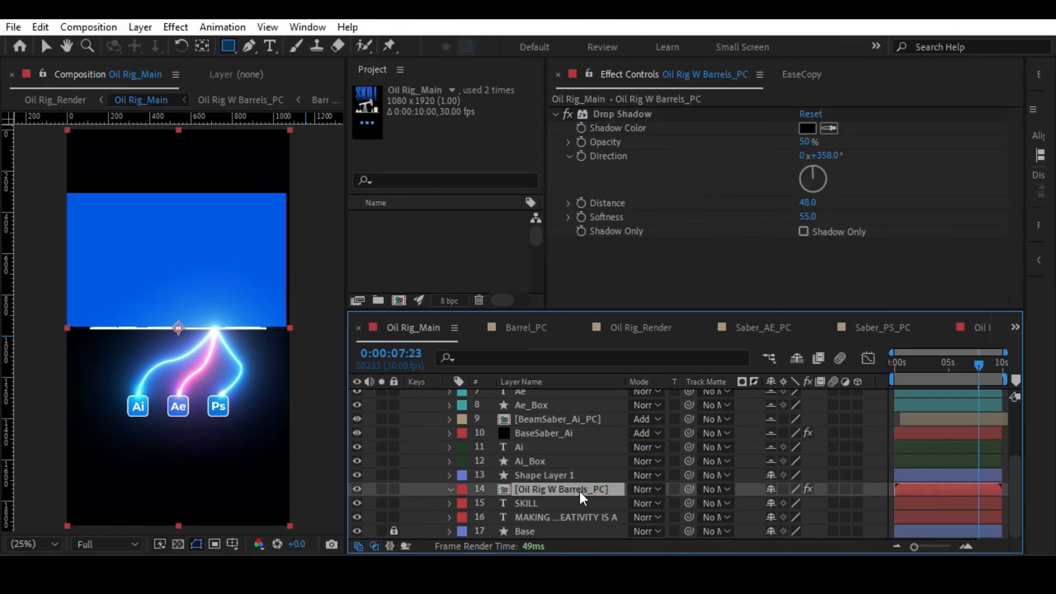
{"action": "key", "text": "ctrl+d"}
{"action": "left_click", "coordinate": [616, 475]}
{"action": "left_click", "coordinate": [714, 477]}
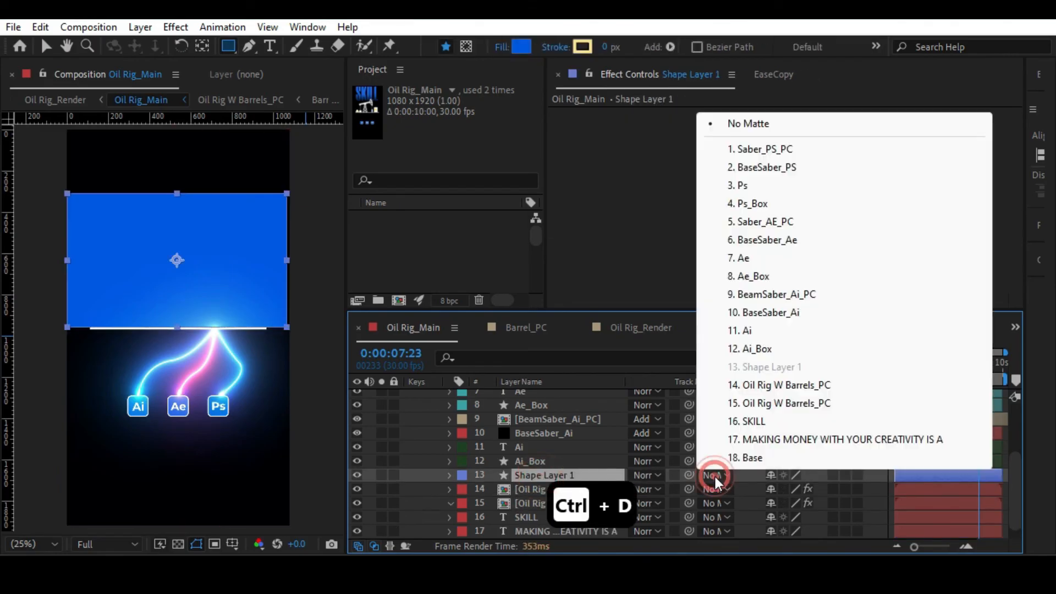
{"action": "left_click", "coordinate": [770, 385]}
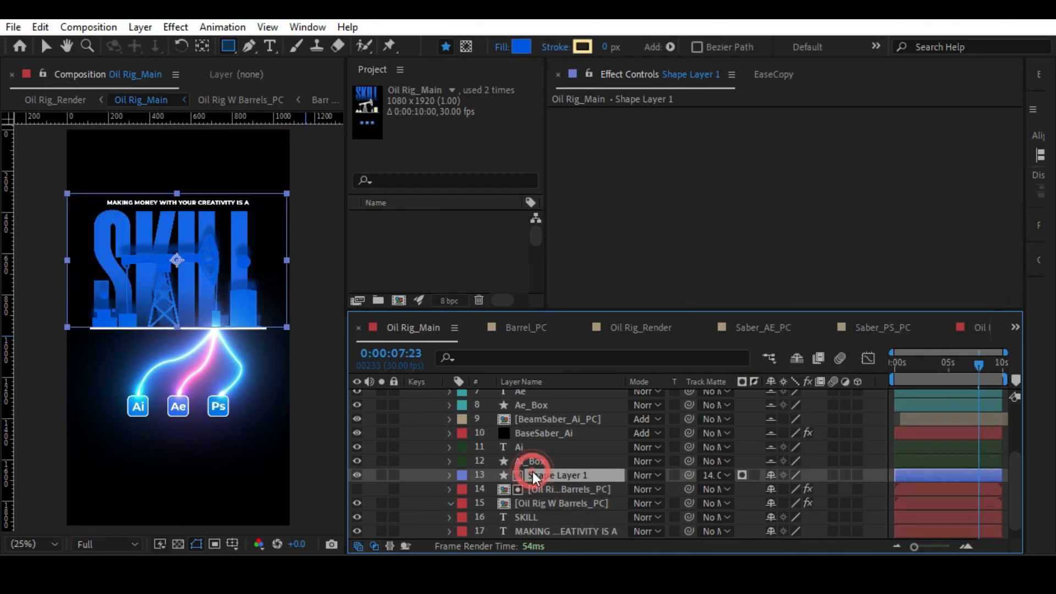
Rename the blue rectangle layer to Matte.
{"action": "key", "text": "Return"}
{"action": "type", "text": "Matte"}
{"action": "key", "text": "Return"}
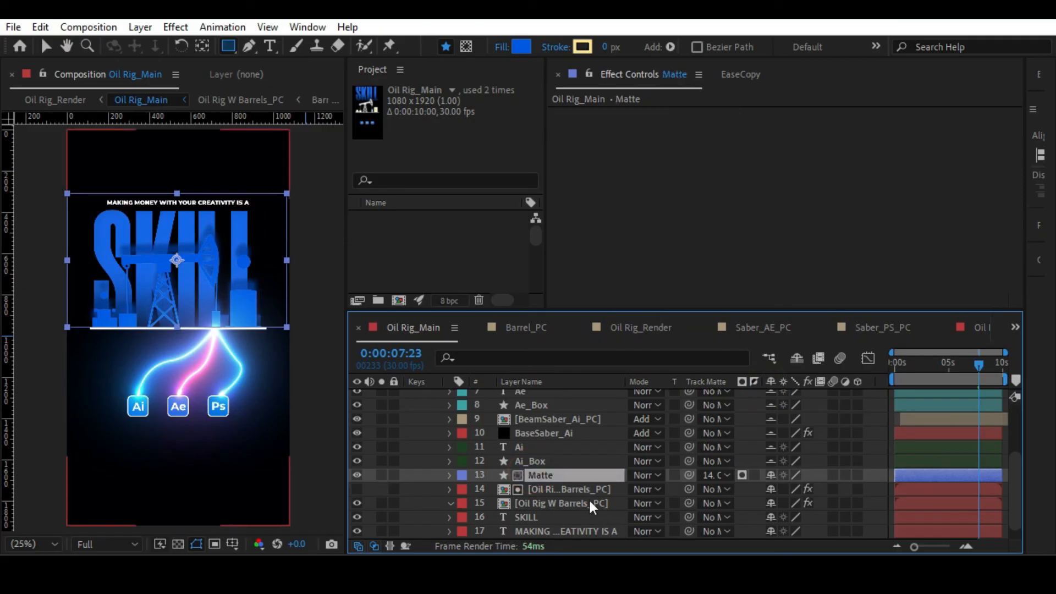
Apply Gradient Ramp to the Matte layer, with the ramp starting at 528, 456 and ending at 512, 980.
{"action": "key", "text": "ctrl+space"}
{"action": "type", "text": "ram"}
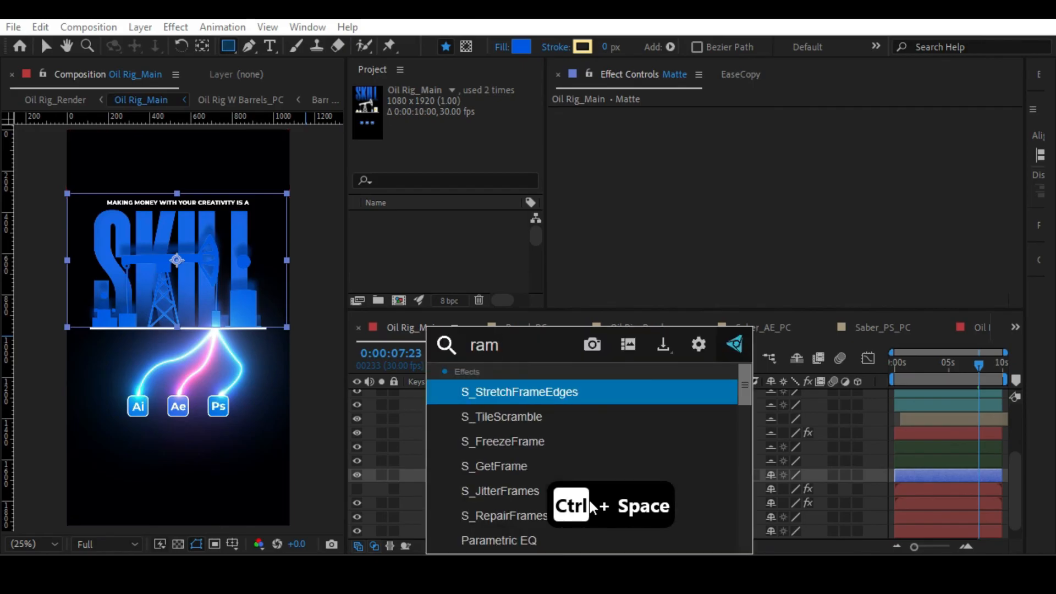
{"action": "type", "text": "p"}
{"action": "key", "text": "Return"}
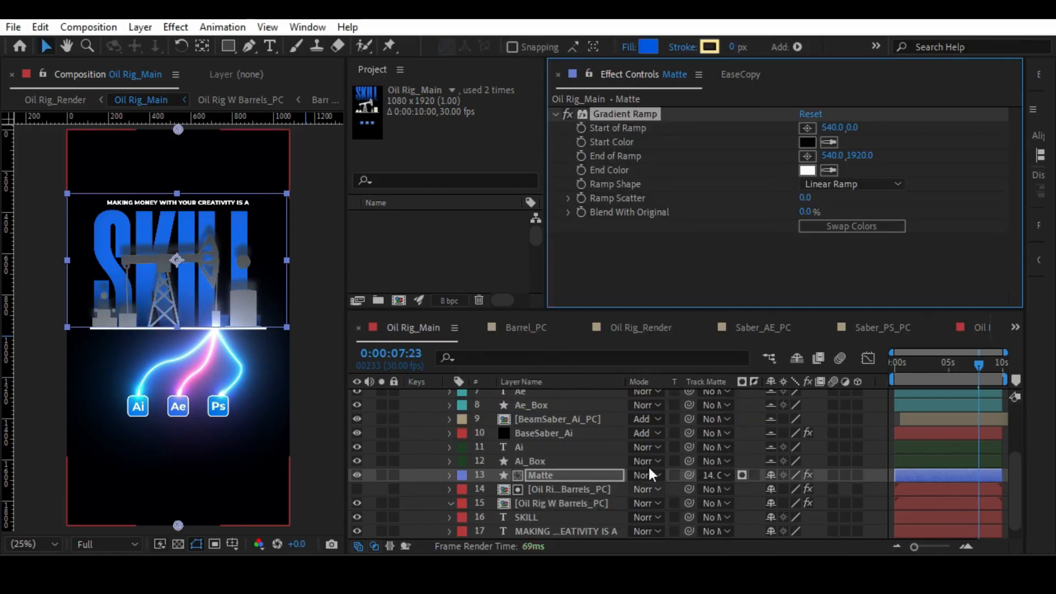
{"action": "left_click_drag", "start_coordinate": [179, 130], "coordinate": [179, 226]}
{"action": "left_click_drag", "start_coordinate": [177, 525], "coordinate": [172, 332]}
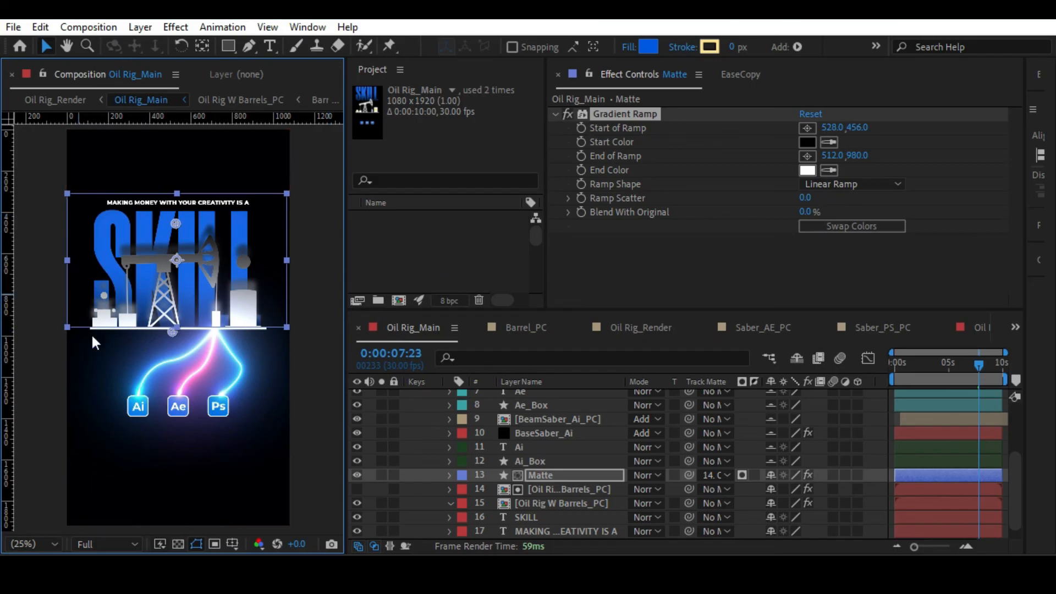
Swap the ramp's colors and move its start to 508, 724 and its end to 504, 944.
{"action": "left_click", "coordinate": [839, 226]}
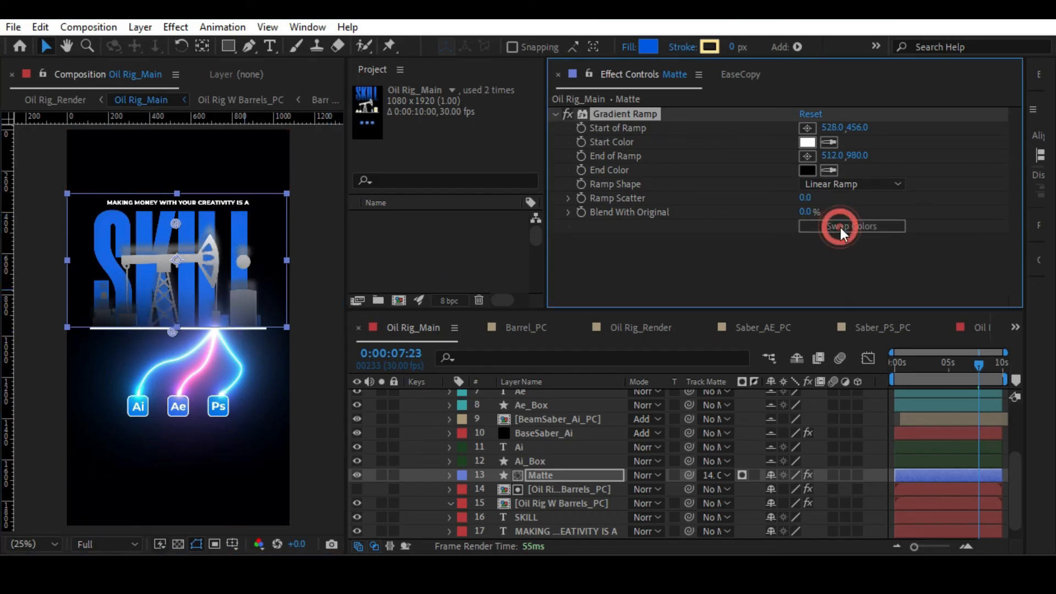
{"action": "left_click_drag", "start_coordinate": [176, 223], "coordinate": [171, 279]}
{"action": "left_click_drag", "start_coordinate": [172, 332], "coordinate": [171, 324]}
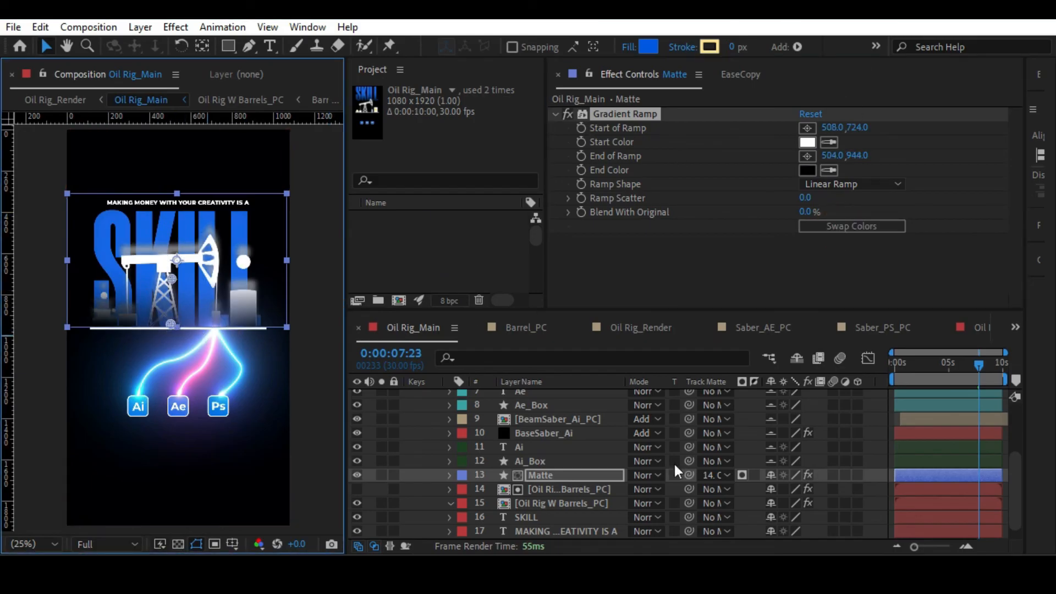
Set the Matte layer's blending mode to Multiply and move the ramp's start to 504, 872 and end to 504, 974.
{"action": "left_click", "coordinate": [639, 475]}
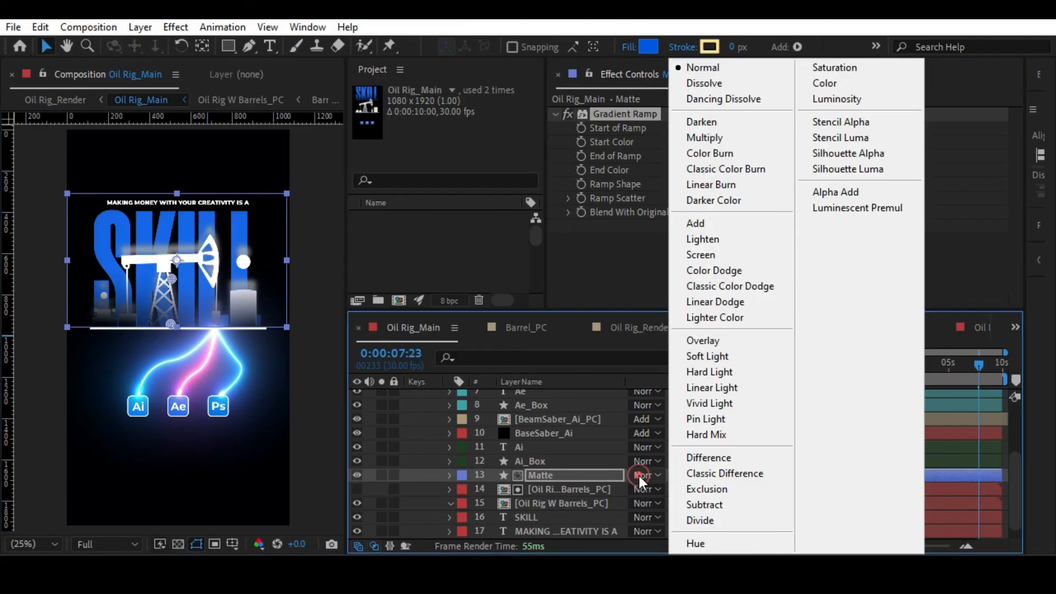
{"action": "left_click", "coordinate": [709, 138]}
{"action": "left_click_drag", "start_coordinate": [163, 228], "coordinate": [161, 289]}
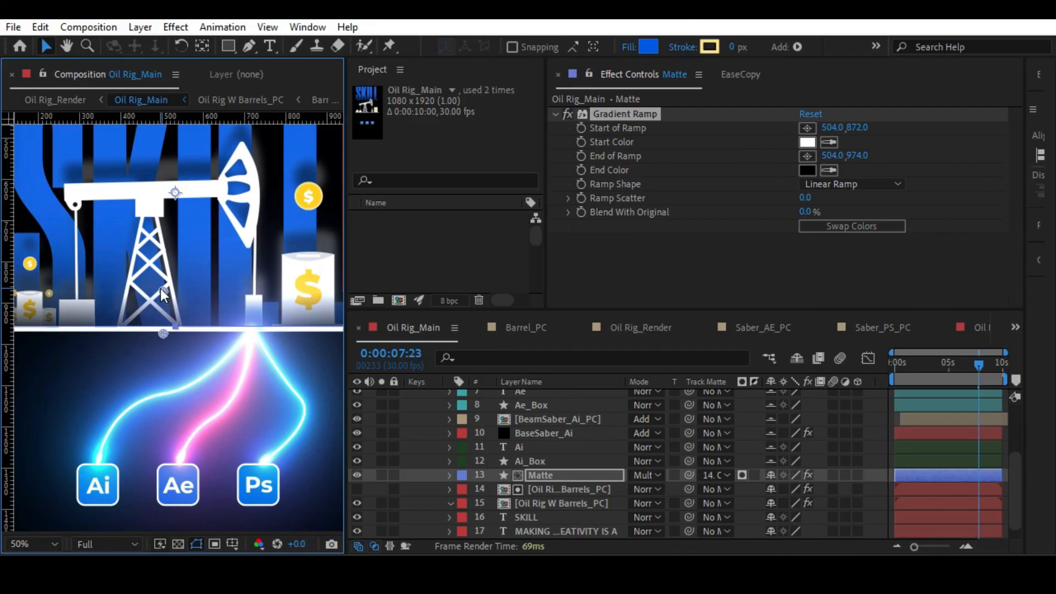
{"action": "key", "text": "alt+slash"}
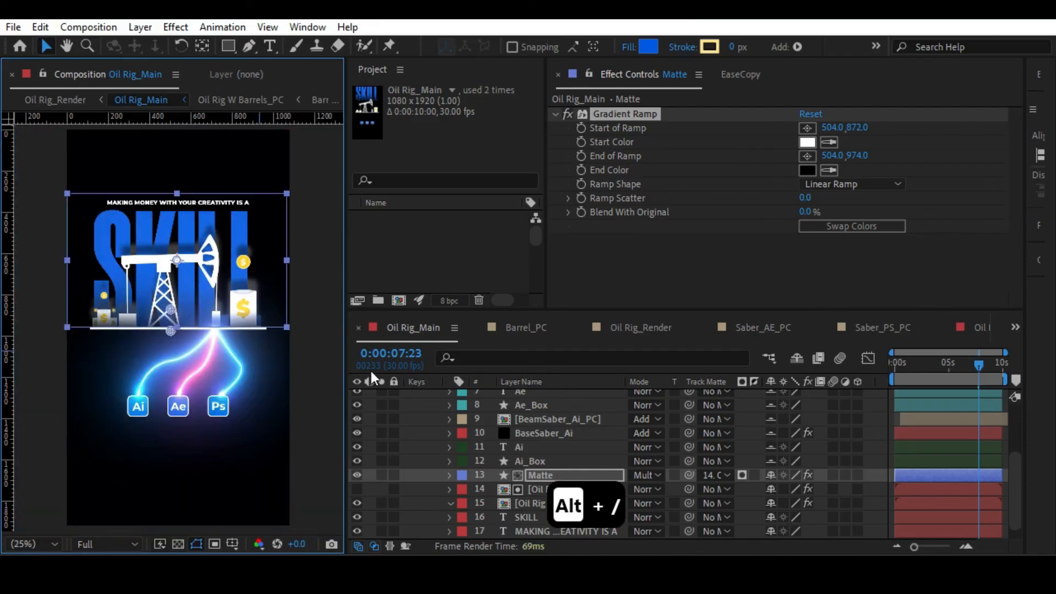
{"action": "left_click", "coordinate": [323, 326]}
Delete the Drop Shadow effect from the rig copy used as track matte and undo the deletion.
{"action": "left_click", "coordinate": [538, 487]}
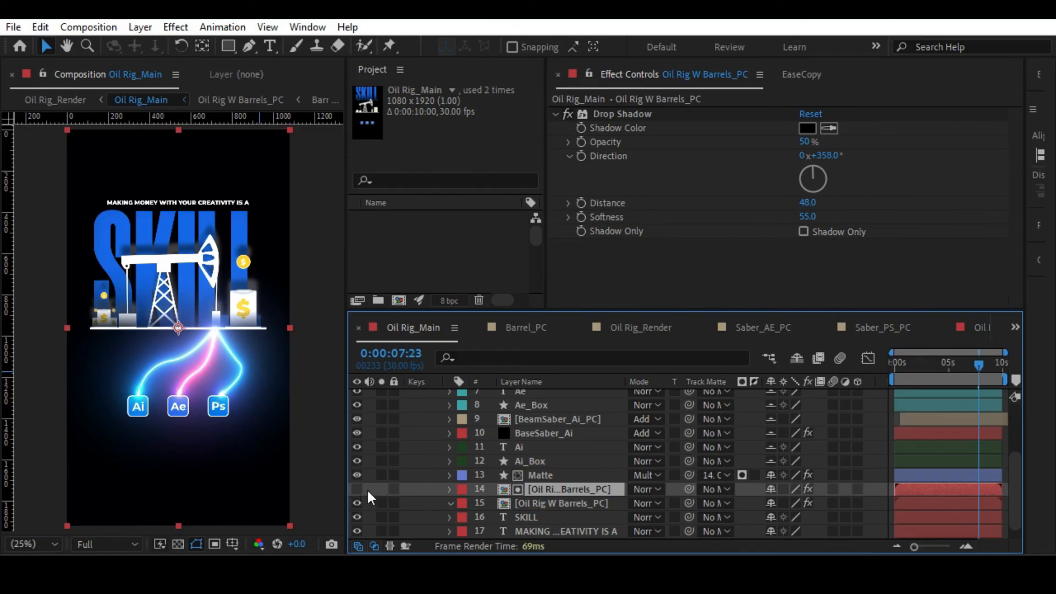
{"action": "left_click", "coordinate": [634, 113]}
{"action": "key", "text": "Delete"}
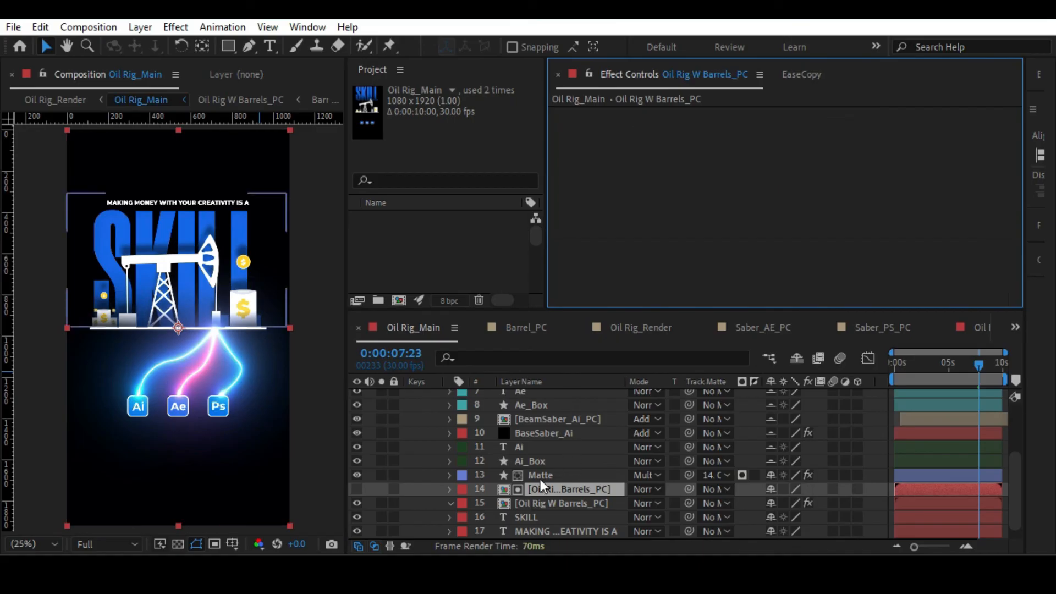
{"action": "key", "text": "ctrl+z"}
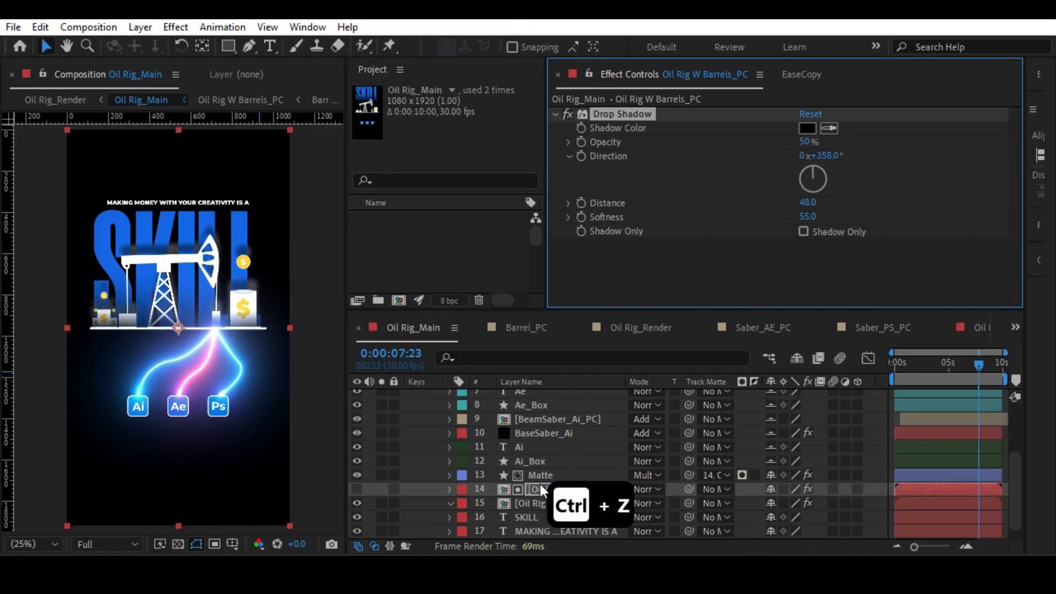
Widen the timeline's Layer Name column so the full names of the Oil Rig W Barrels_PC layers fit.
{"action": "left_click", "coordinate": [542, 477]}
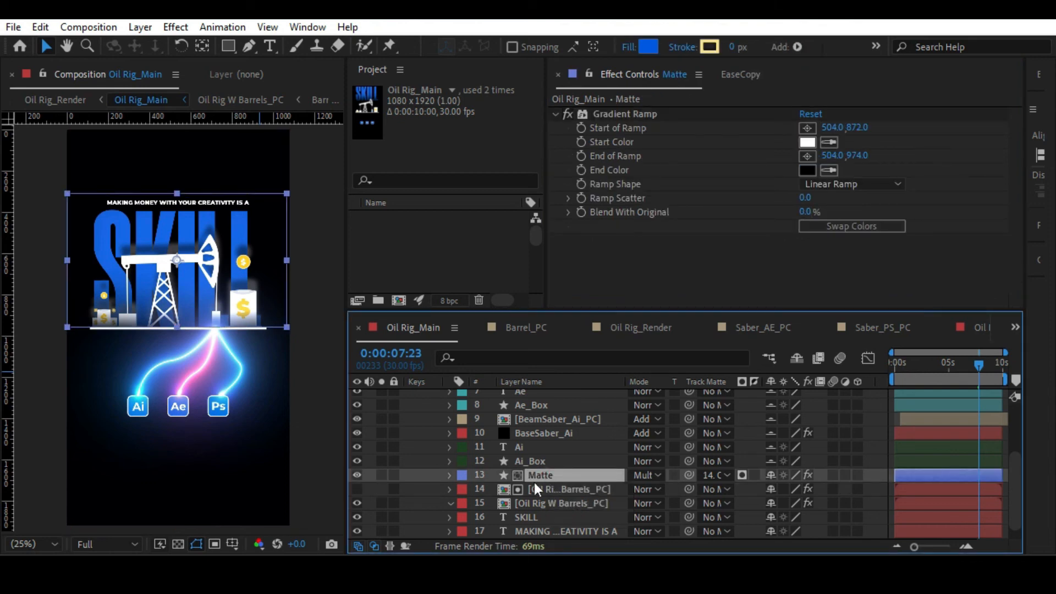
{"action": "left_click", "coordinate": [546, 487]}
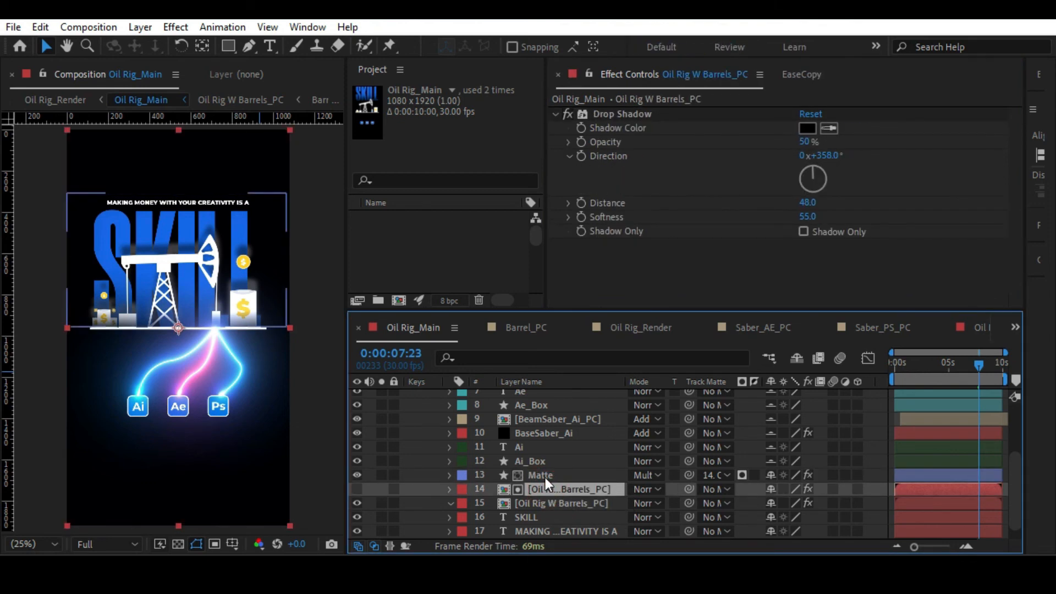
{"action": "left_click", "coordinate": [545, 476]}
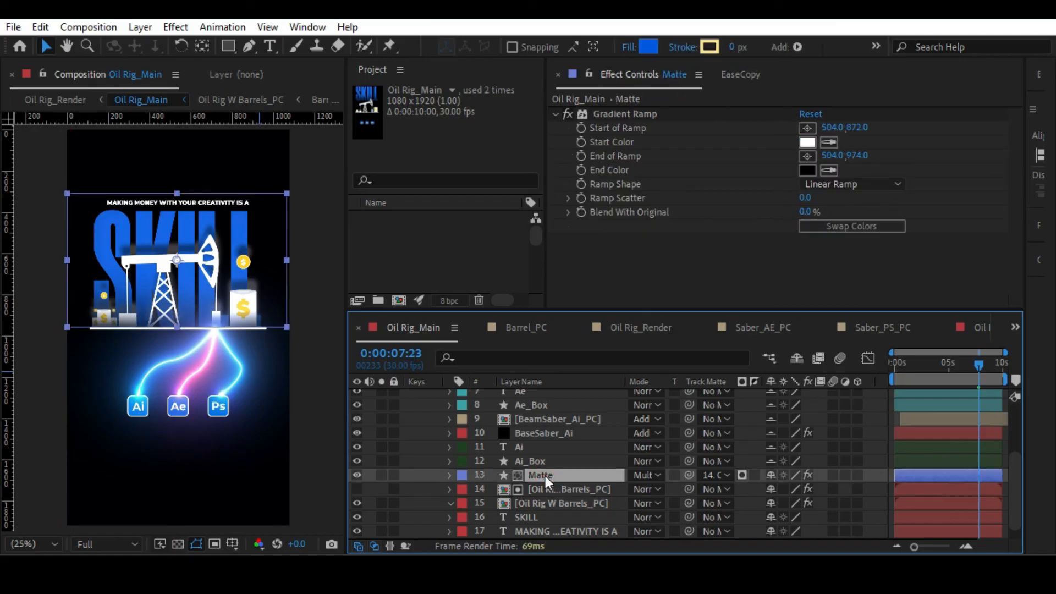
{"action": "left_click_drag", "start_coordinate": [622, 385], "coordinate": [674, 385]}
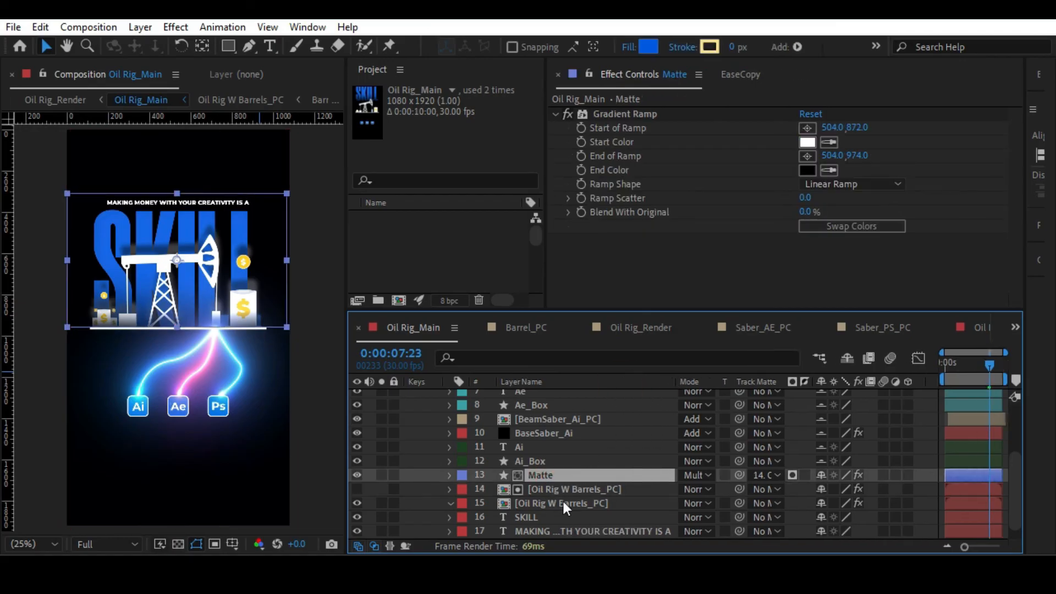
Delete the Drop Shadow effect from the Oil Rig W Barrels_PC copy that serves as the Matte layer's track matte.
{"action": "left_click", "coordinate": [572, 487]}
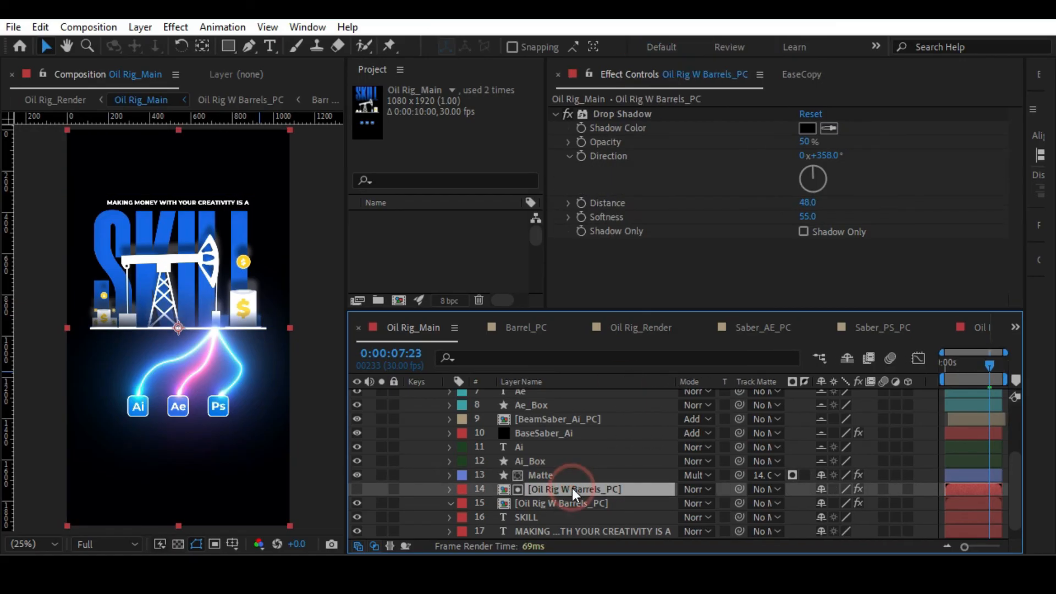
{"action": "left_click", "coordinate": [630, 115]}
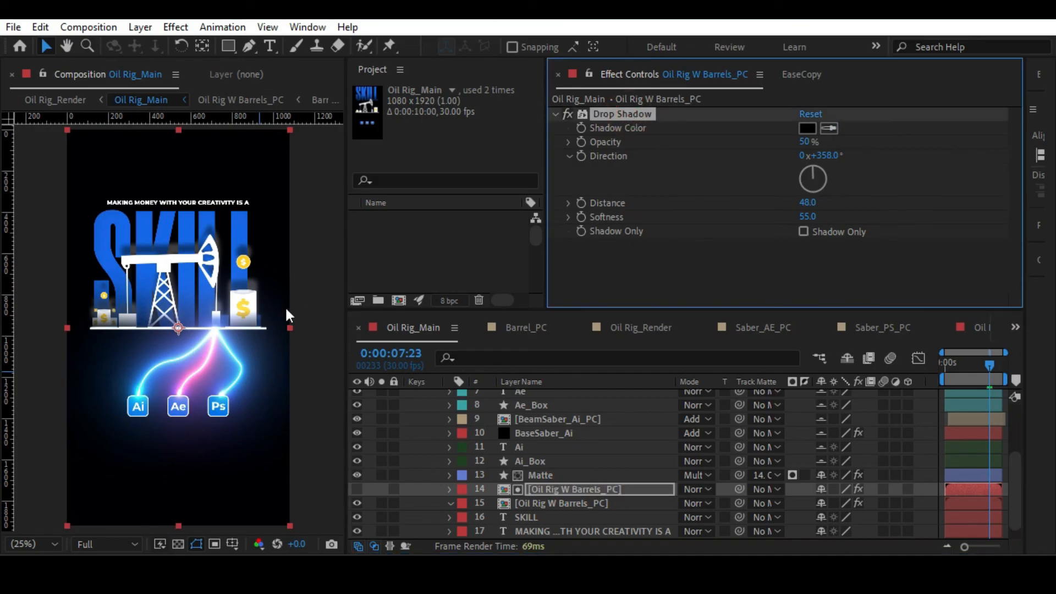
{"action": "left_click", "coordinate": [538, 476]}
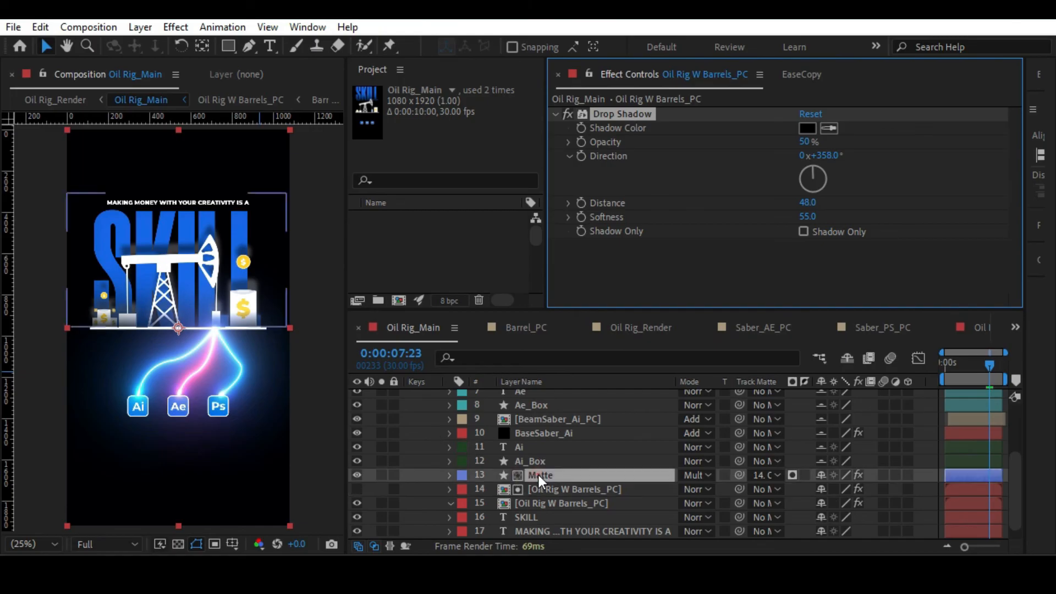
{"action": "left_click", "coordinate": [664, 114]}
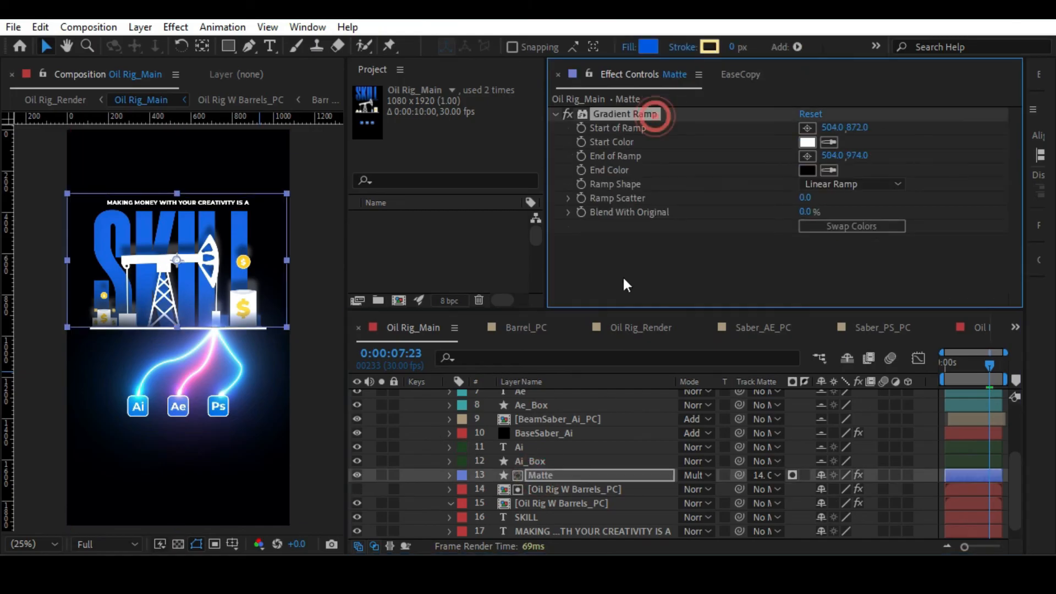
{"action": "left_click", "coordinate": [548, 487]}
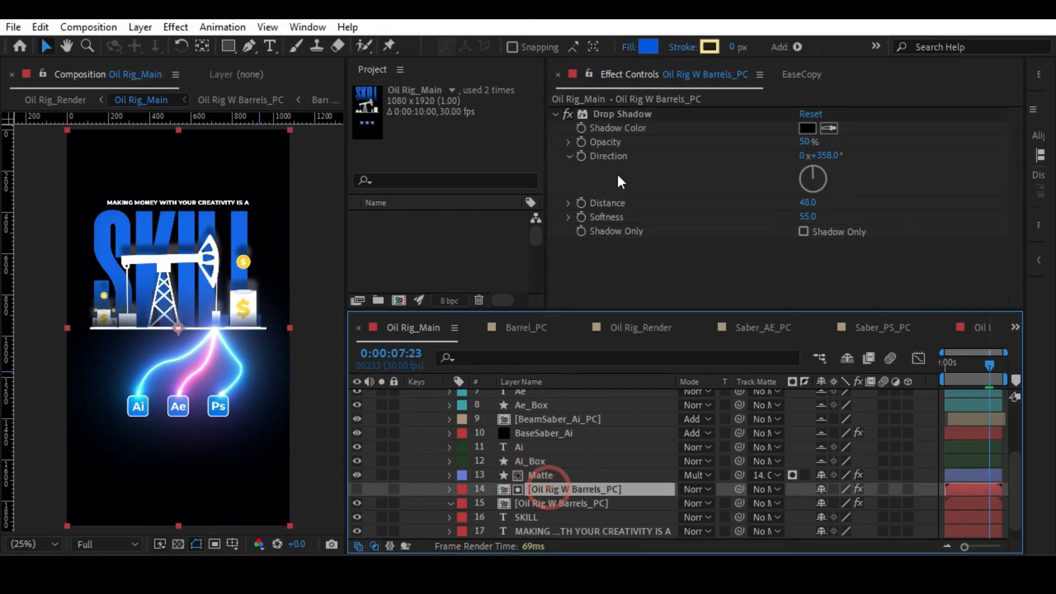
{"action": "left_click", "coordinate": [624, 114]}
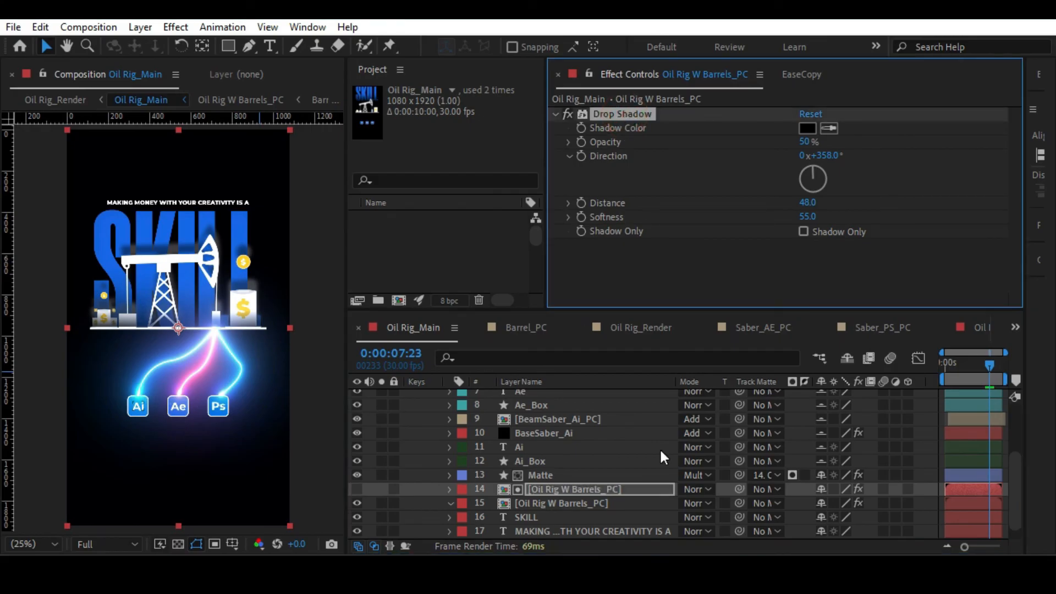
{"action": "key", "text": "Delete"}
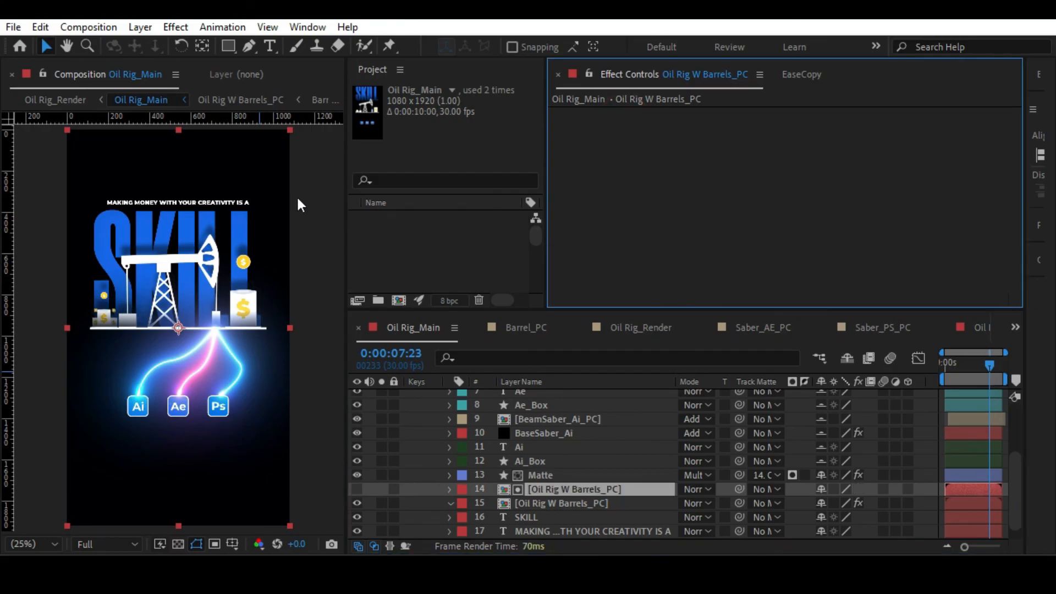
Assign the Cyan label colour to the Matte layer and both Oil Rig W Barrels_PC layers.
{"action": "key", "text": "alt+slash"}
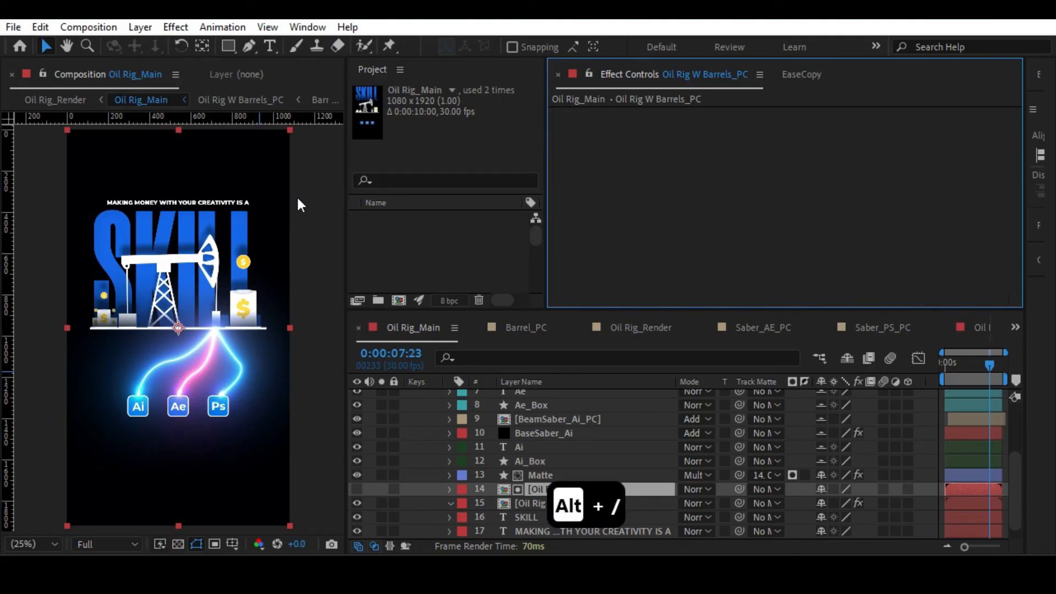
{"action": "left_click", "coordinate": [523, 505]}
{"action": "left_click", "coordinate": [532, 474]}
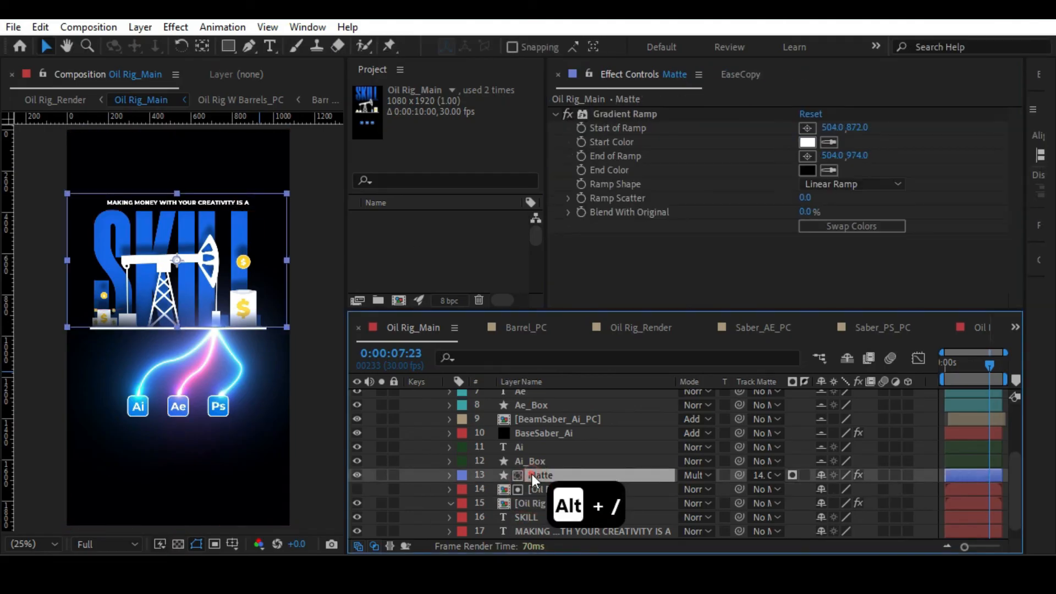
{"action": "left_click", "coordinate": [534, 489], "text": "shift"}
{"action": "left_click", "coordinate": [530, 502], "text": "shift"}
{"action": "left_click", "coordinate": [462, 503]}
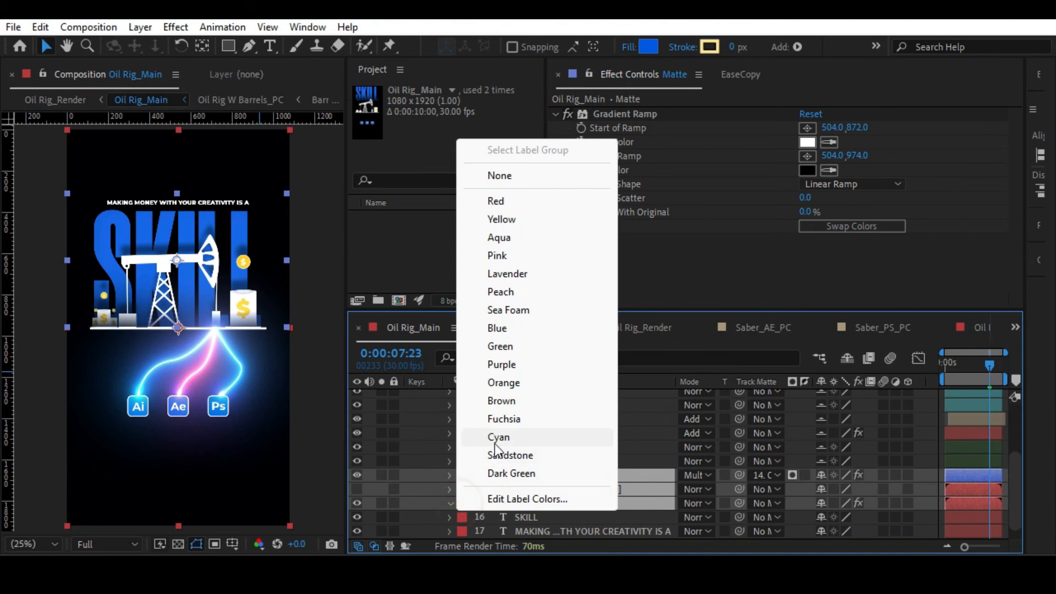
{"action": "left_click", "coordinate": [493, 438]}
{"action": "left_click", "coordinate": [547, 464]}
Prefix the name of the Oil Rig W Barrels_PC layer used as the Matte layer's track matte with "For Matte".
{"action": "left_click", "coordinate": [542, 470]}
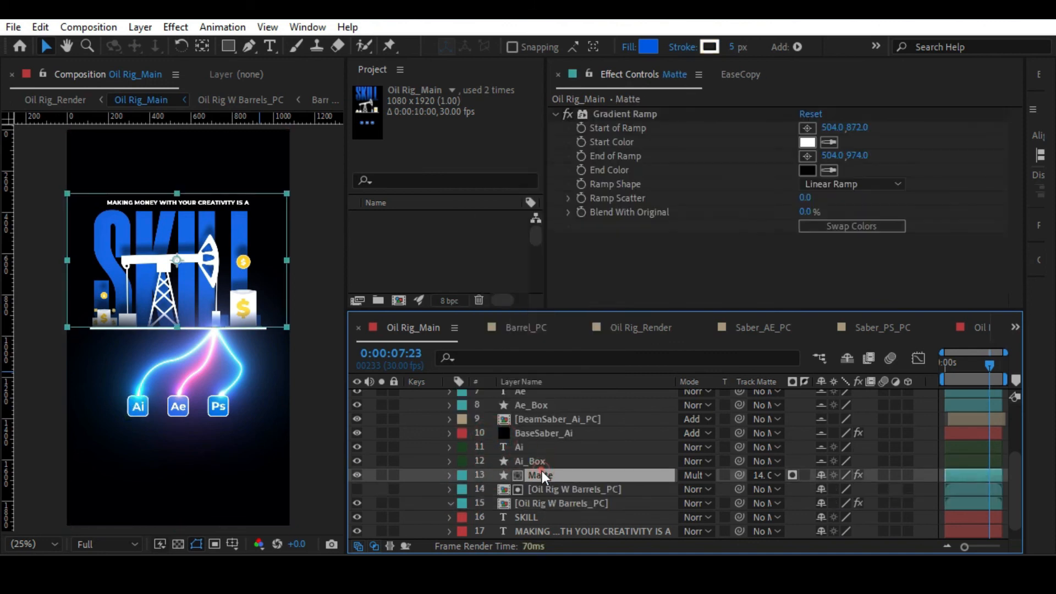
{"action": "scroll", "coordinate": [278, 233], "scroll_direction": "up", "scroll_amount": 2}
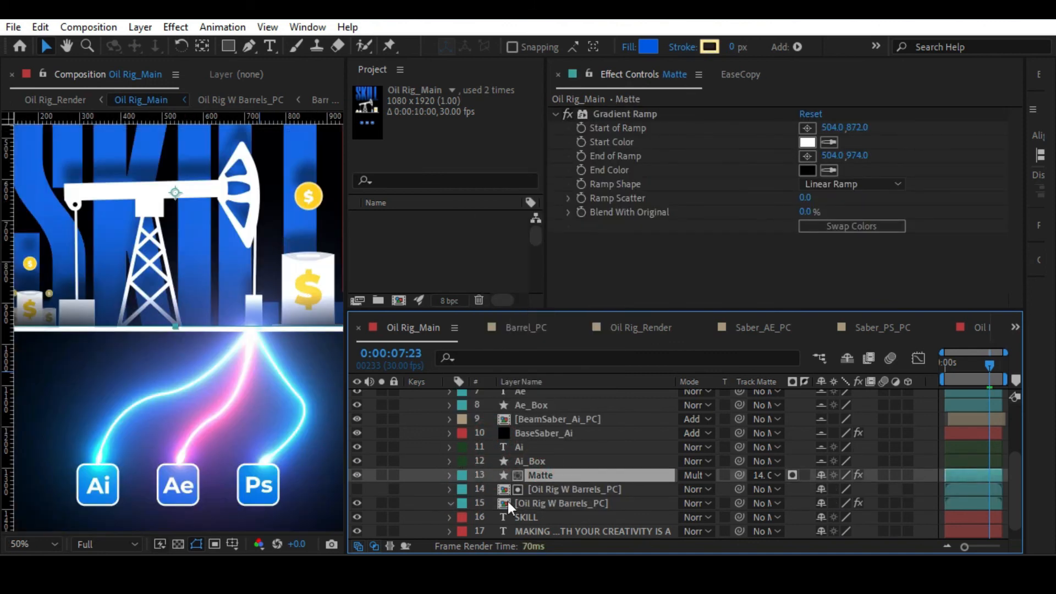
{"action": "left_click", "coordinate": [534, 494]}
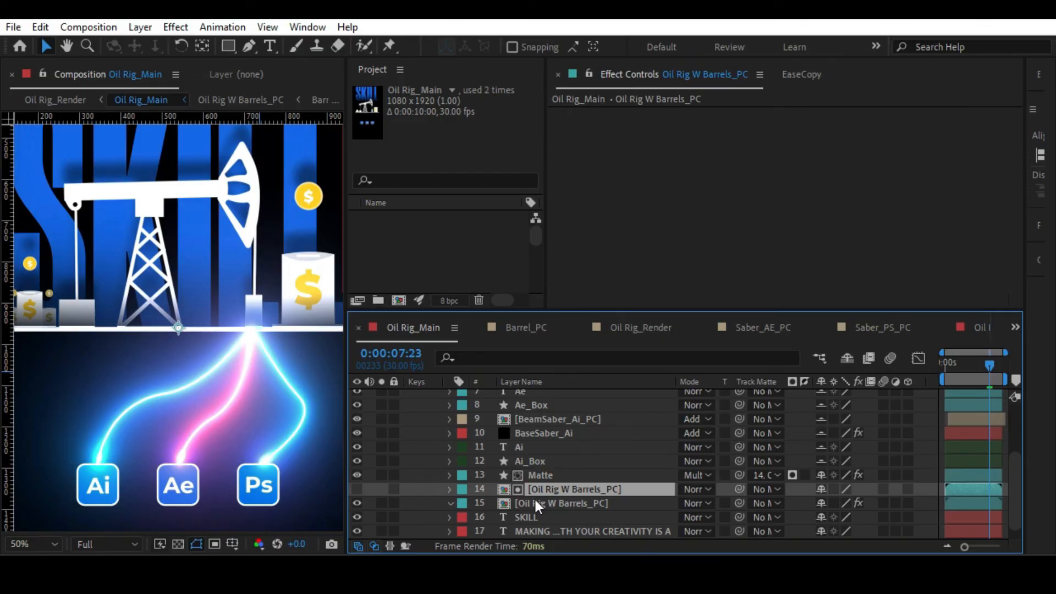
{"action": "key", "text": "Return"}
{"action": "type", "text": "For Matte"}
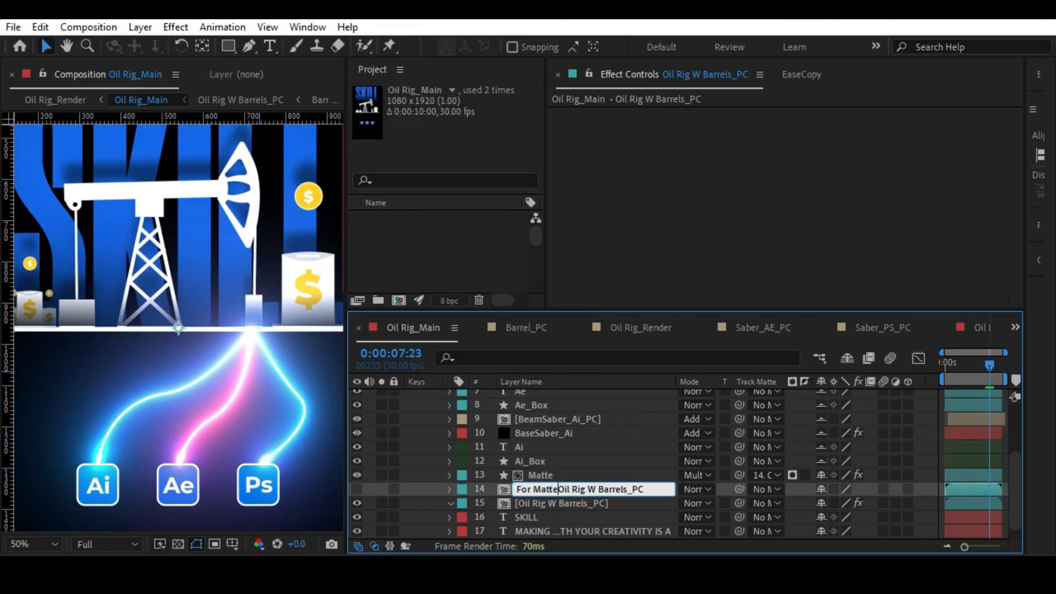
{"action": "key", "text": "Return"}
Toggle the Matte layer's visibility off and on to compare the rig's base with and without the gradient shading.
{"action": "key", "text": "alt+slash"}
{"action": "left_click", "coordinate": [533, 498]}
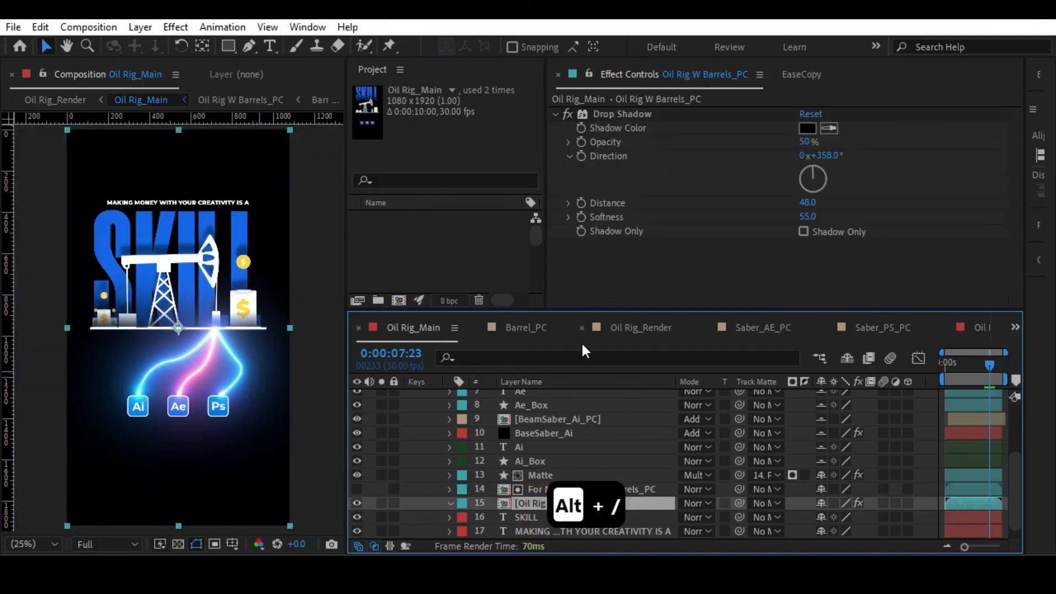
{"action": "left_click", "coordinate": [547, 487]}
{"action": "left_click", "coordinate": [357, 474]}
{"action": "left_click", "coordinate": [357, 474]}
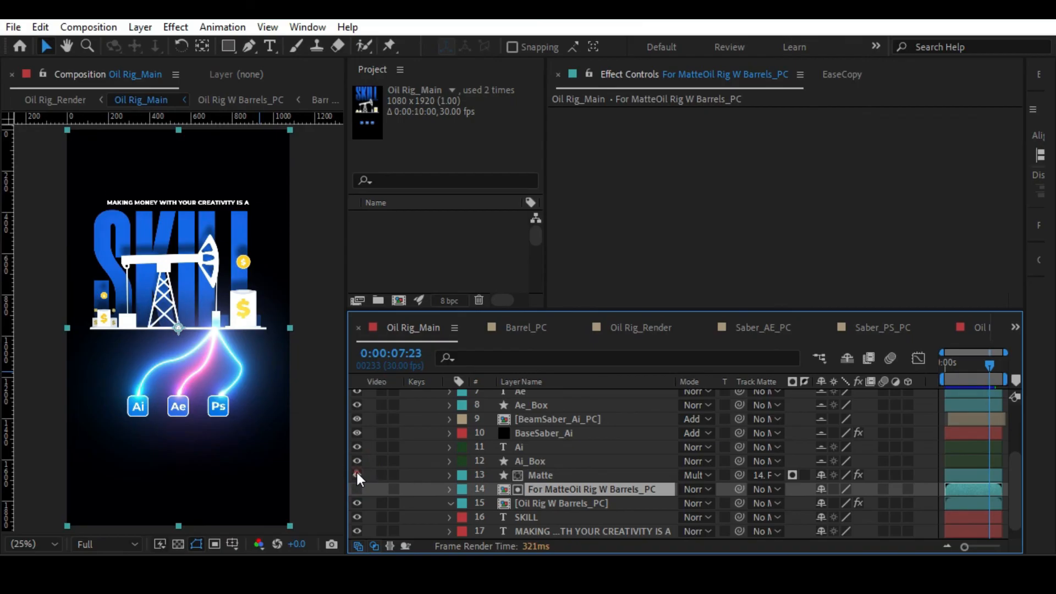
Move the start of the Matte layer's Gradient Ramp to 500, 884 and its end to 500, 1022.
{"action": "left_click", "coordinate": [544, 475]}
{"action": "left_click", "coordinate": [631, 115]}
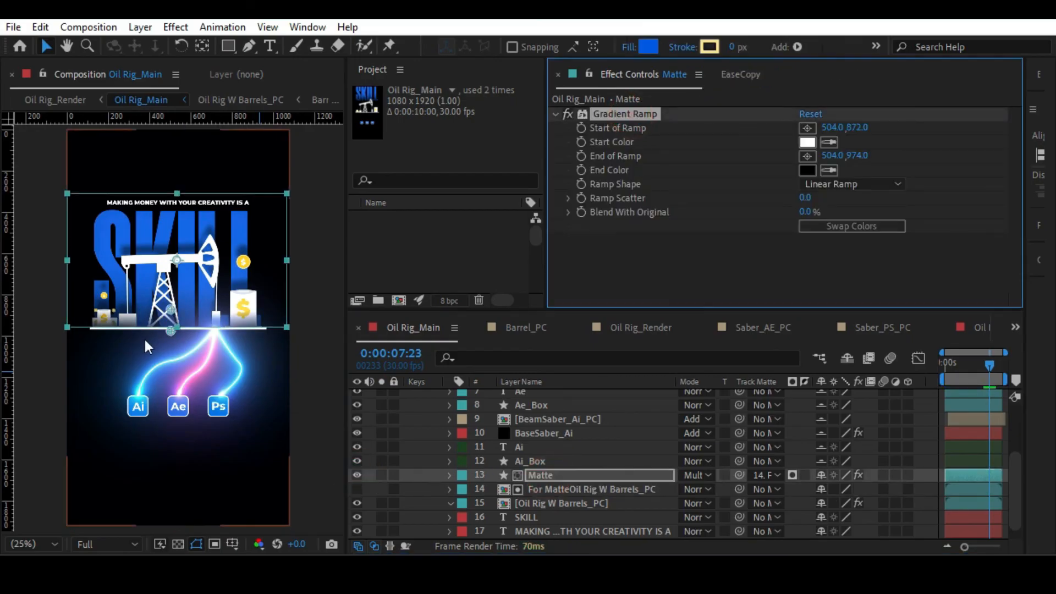
{"action": "mouse_move", "coordinate": [170, 332]}
{"action": "left_mouse_down"}
{"action": "mouse_move", "coordinate": [171, 341]}
{"action": "mouse_move", "coordinate": [173, 315]}
{"action": "left_mouse_up"}
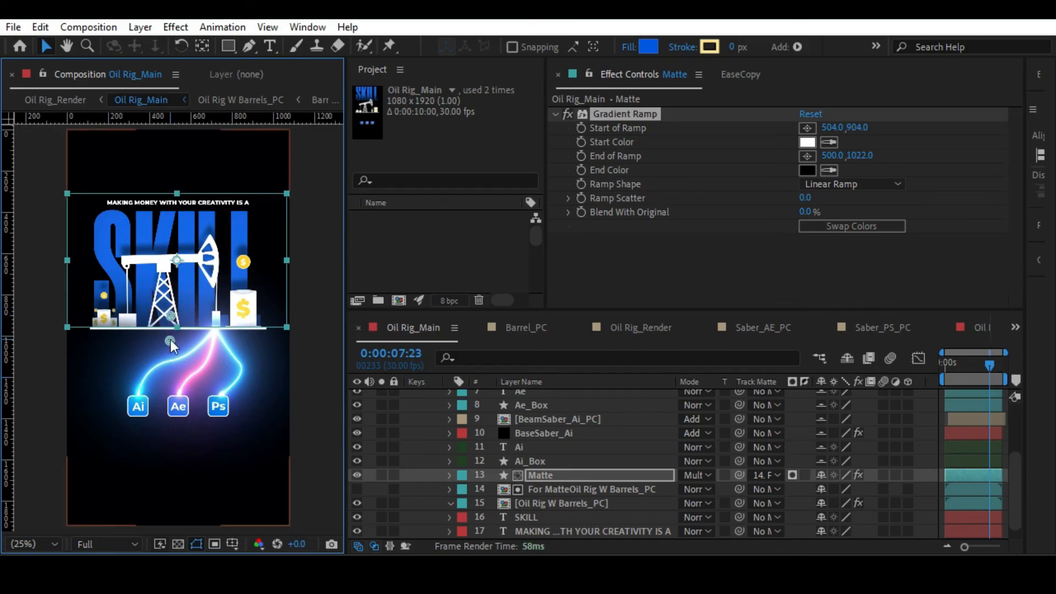
{"action": "key", "text": "ctrl+z"}
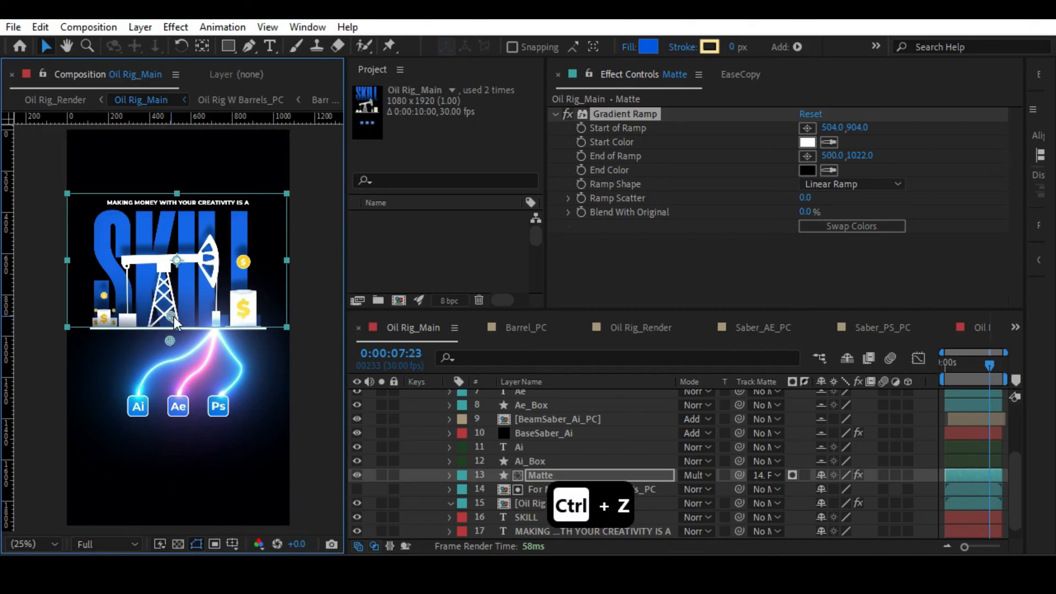
{"action": "key", "text": "ctrl+z"}
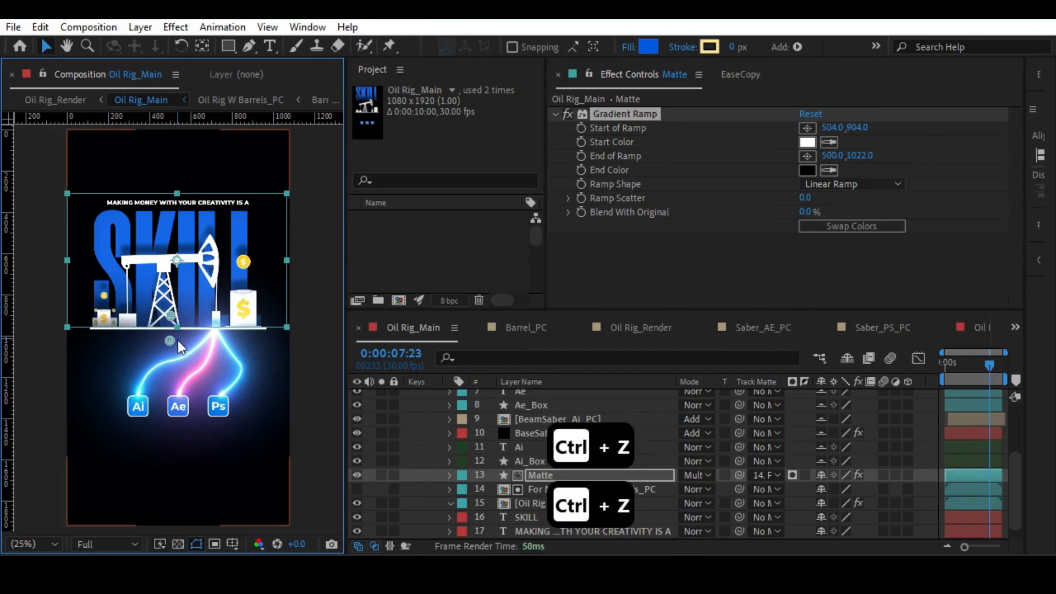
Compare the rig with and without the Matte layer, leave that layer hidden and save the project.
{"action": "left_click", "coordinate": [357, 475]}
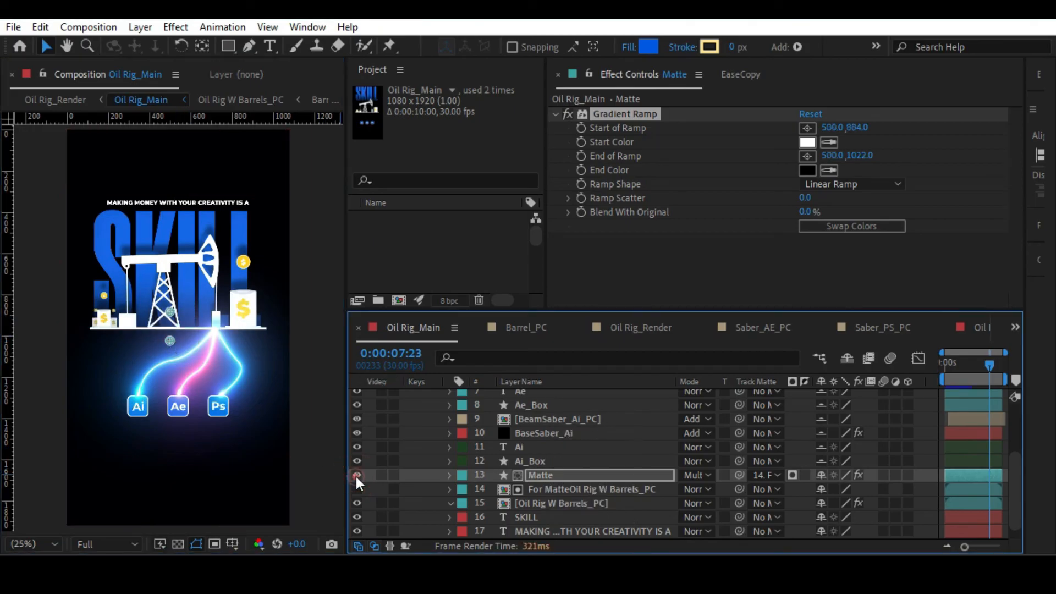
{"action": "left_click", "coordinate": [357, 476]}
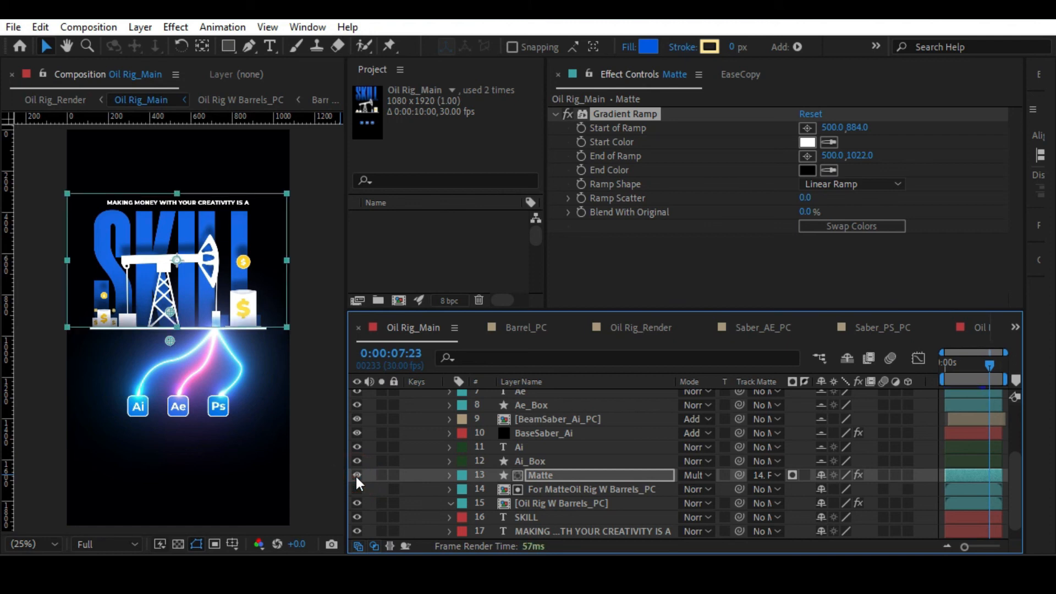
{"action": "left_click", "coordinate": [357, 475]}
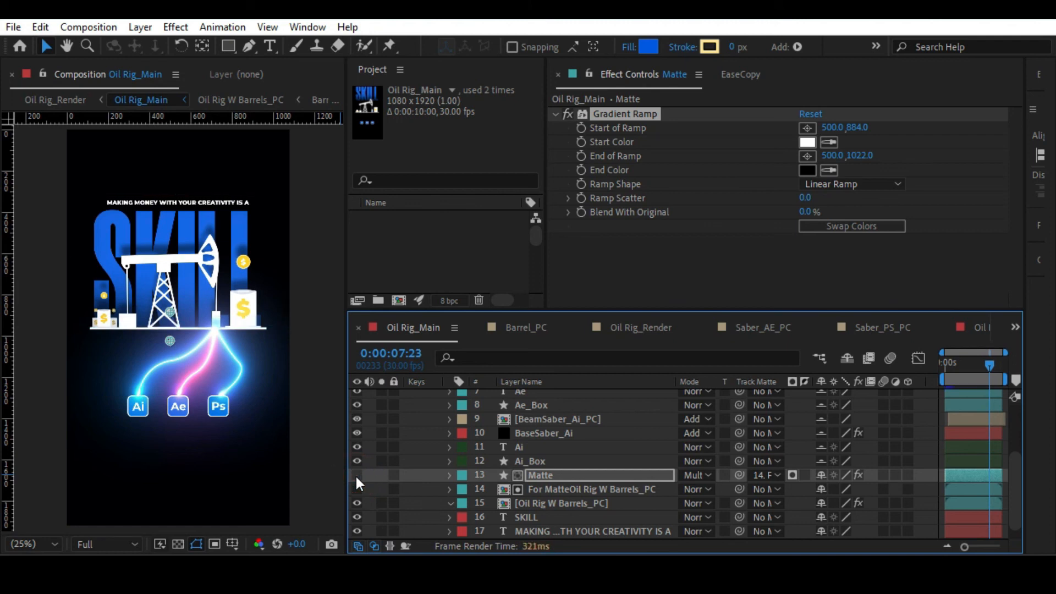
{"action": "key", "text": "ctrl+s"}
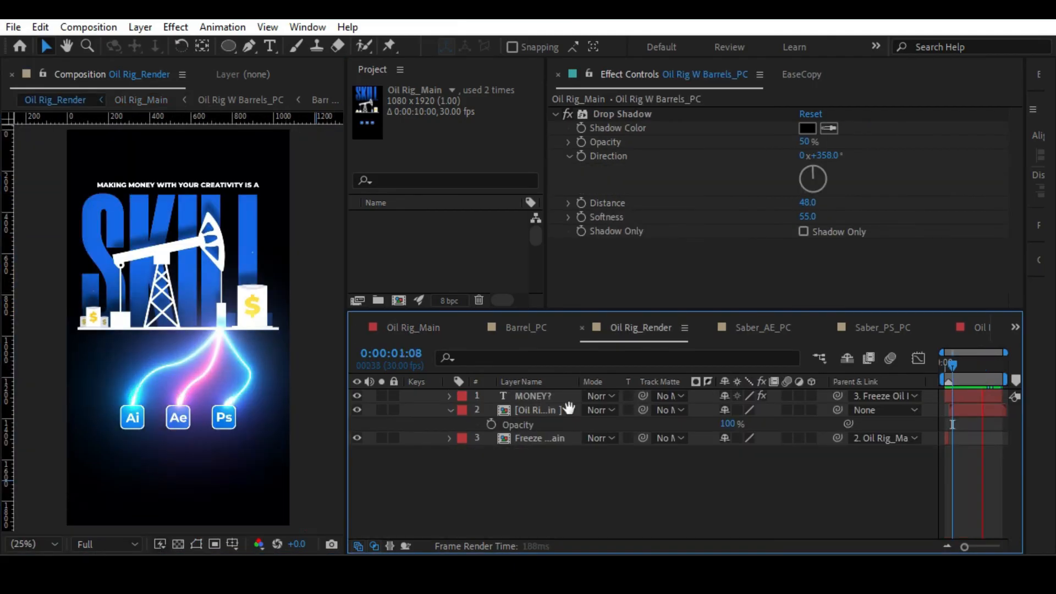
In the Oil Rig_Render composition, add an adjustment layer between the MONEY? text and the Oil Rig_Main layer.
{"action": "left_click", "coordinate": [554, 410]}
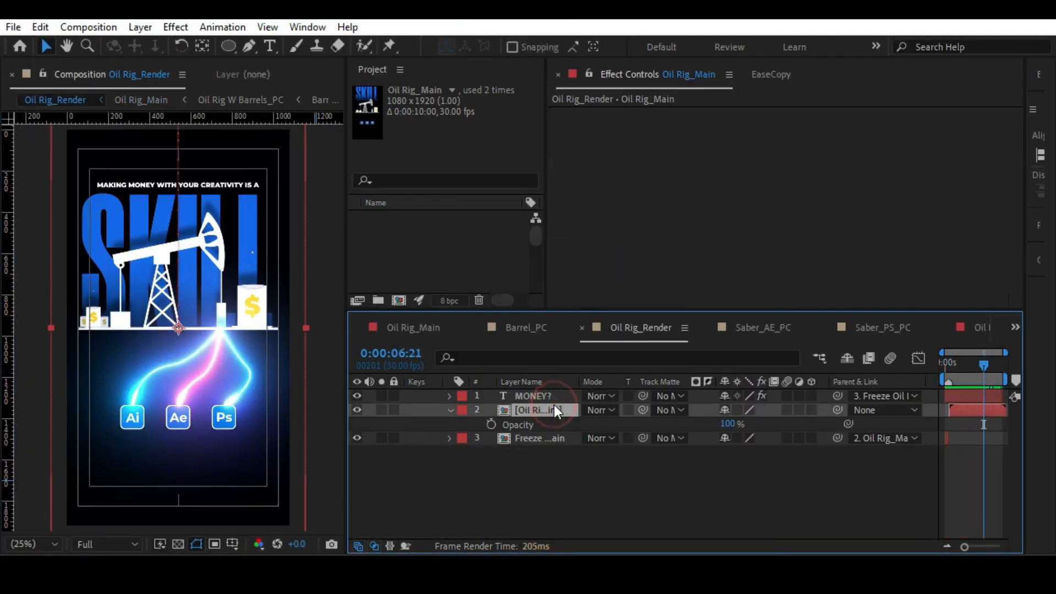
{"action": "left_click", "coordinate": [562, 479]}
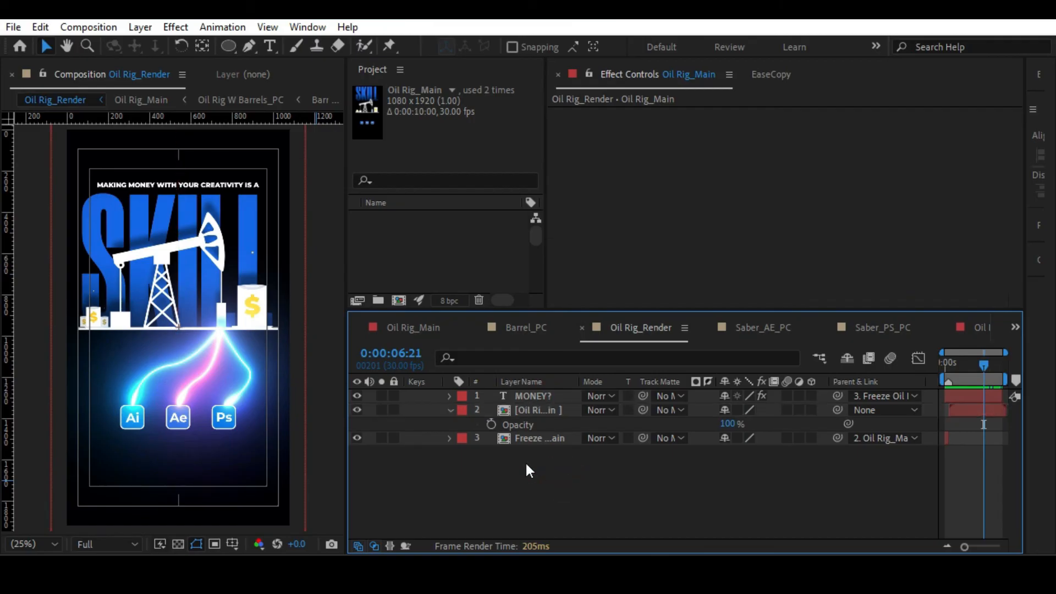
{"action": "right_click", "coordinate": [491, 486]}
{"action": "mouse_move", "coordinate": [586, 278]}
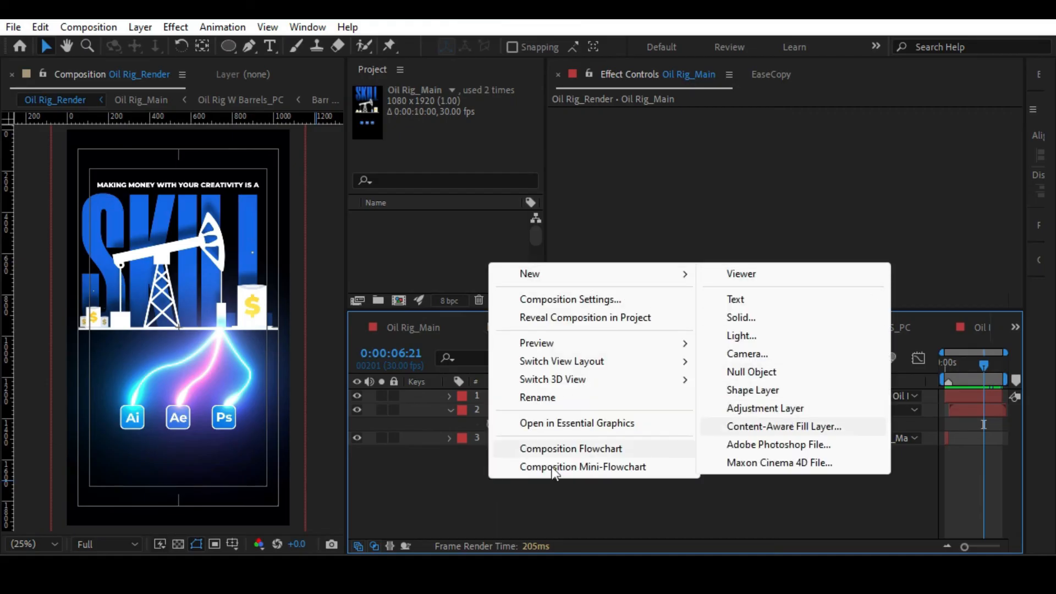
{"action": "left_click", "coordinate": [465, 484]}
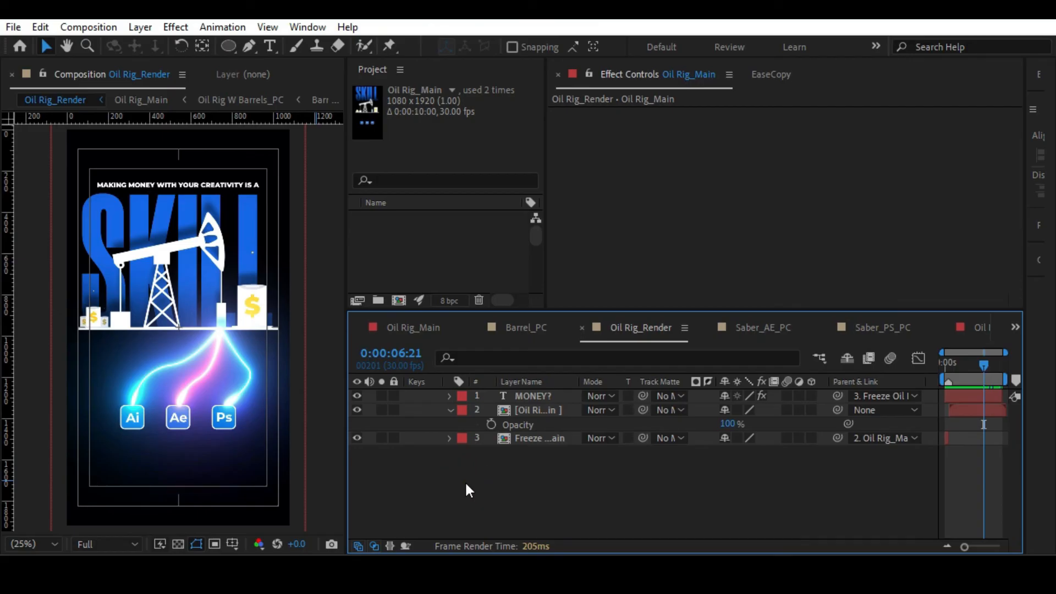
{"action": "key", "text": "ctrl+alt+y"}
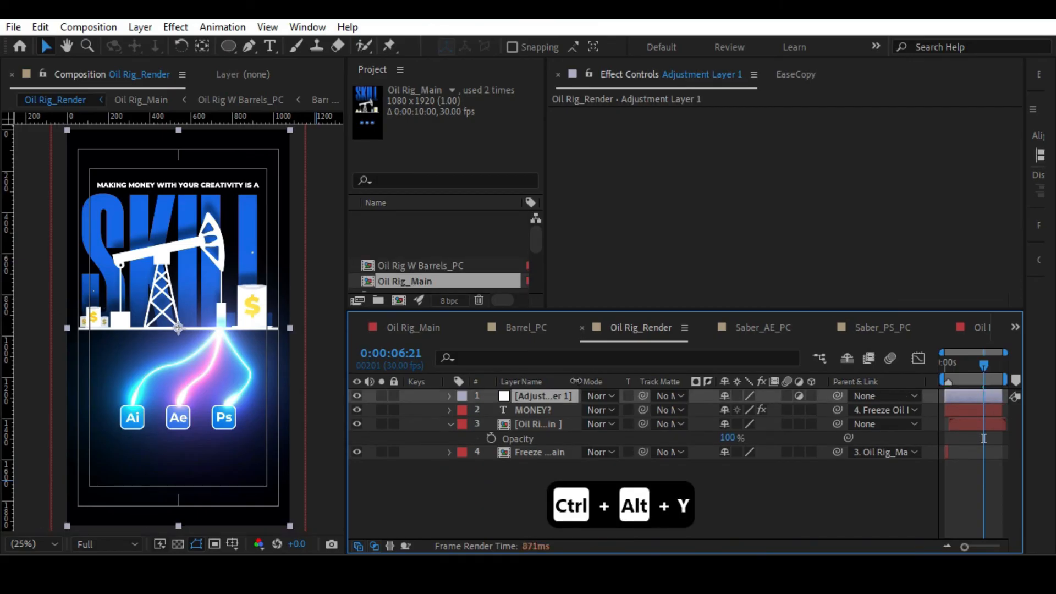
{"action": "left_click_drag", "start_coordinate": [534, 395], "coordinate": [534, 421]}
{"action": "left_click", "coordinate": [451, 424]}
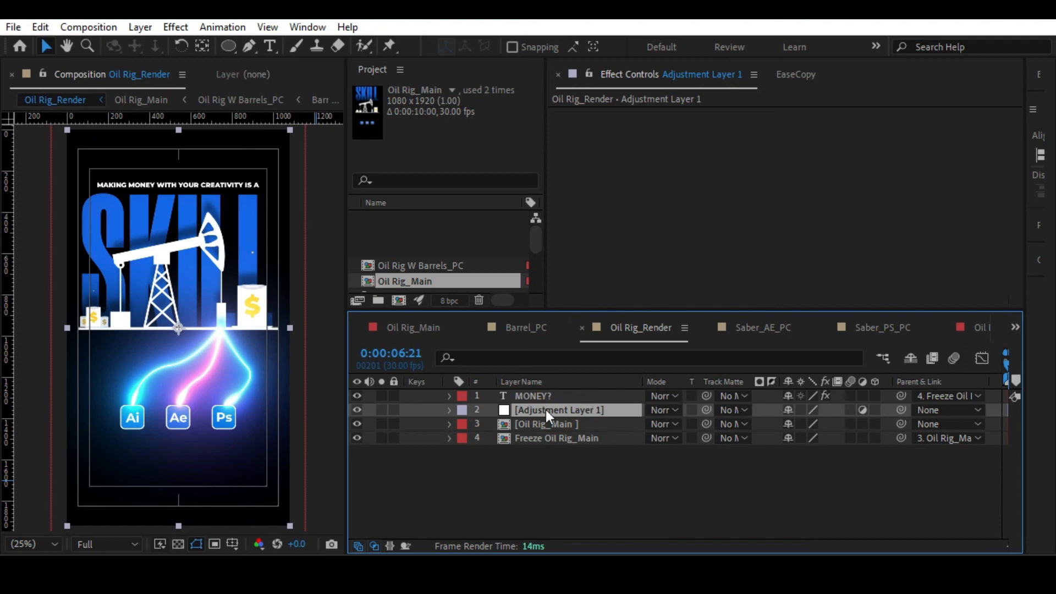
Rename the new adjustment layer as CC and narrow the timeline's Layer Name column.
{"action": "key", "text": "ctrl+space"}
{"action": "key", "text": "Escape"}
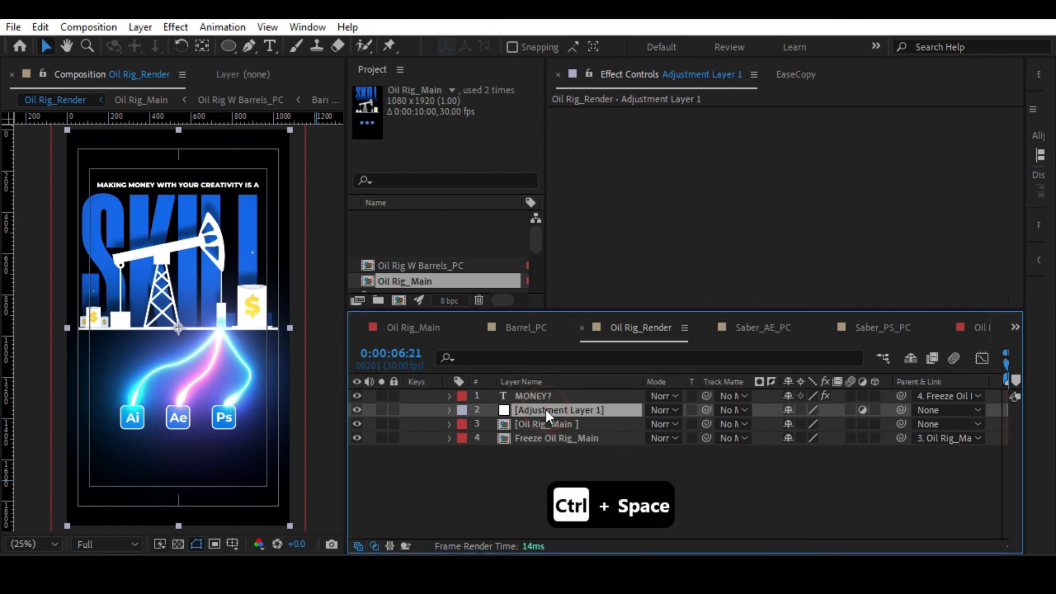
{"action": "key", "text": "Return"}
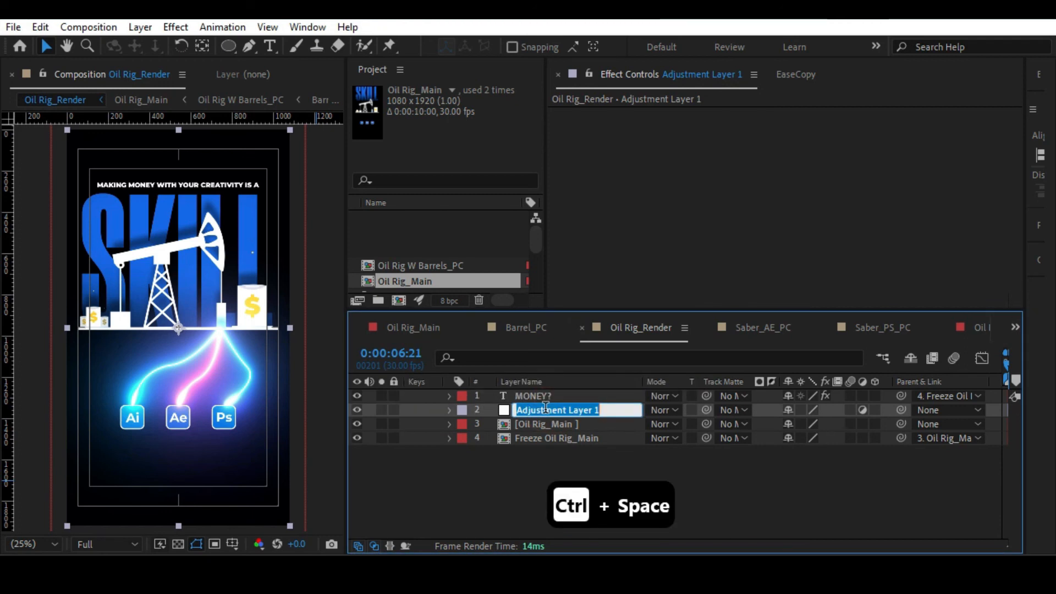
{"action": "type", "text": "CC"}
{"action": "left_click", "coordinate": [543, 459]}
{"action": "left_click", "coordinate": [527, 410]}
{"action": "left_click_drag", "start_coordinate": [641, 381], "coordinate": [580, 378]}
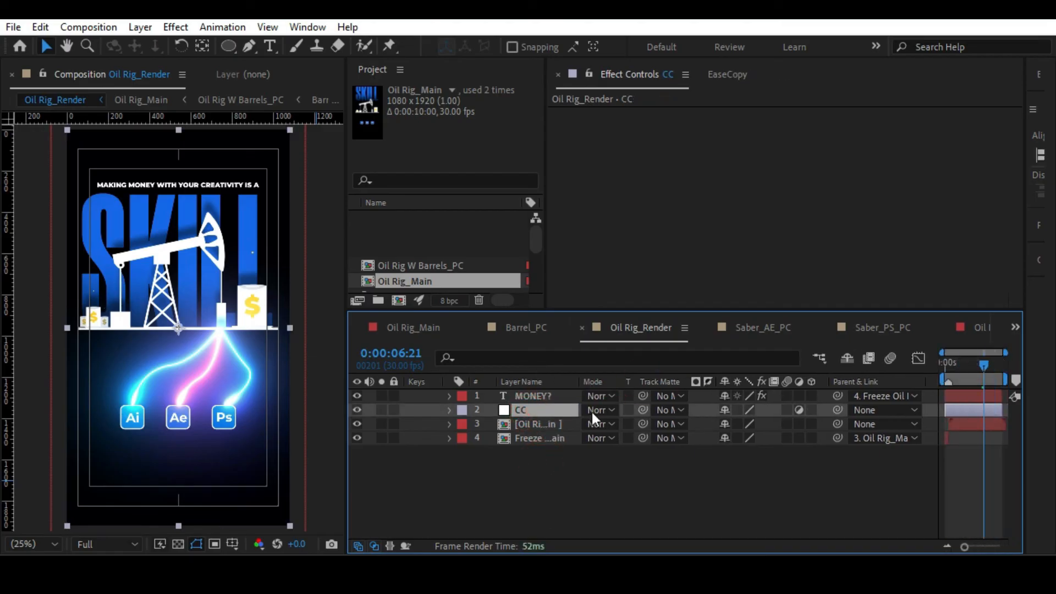
Apply the Hue/Saturation effect to the CC layer, set Master Saturation to 16 and save the project.
{"action": "key", "text": "ctrl+space"}
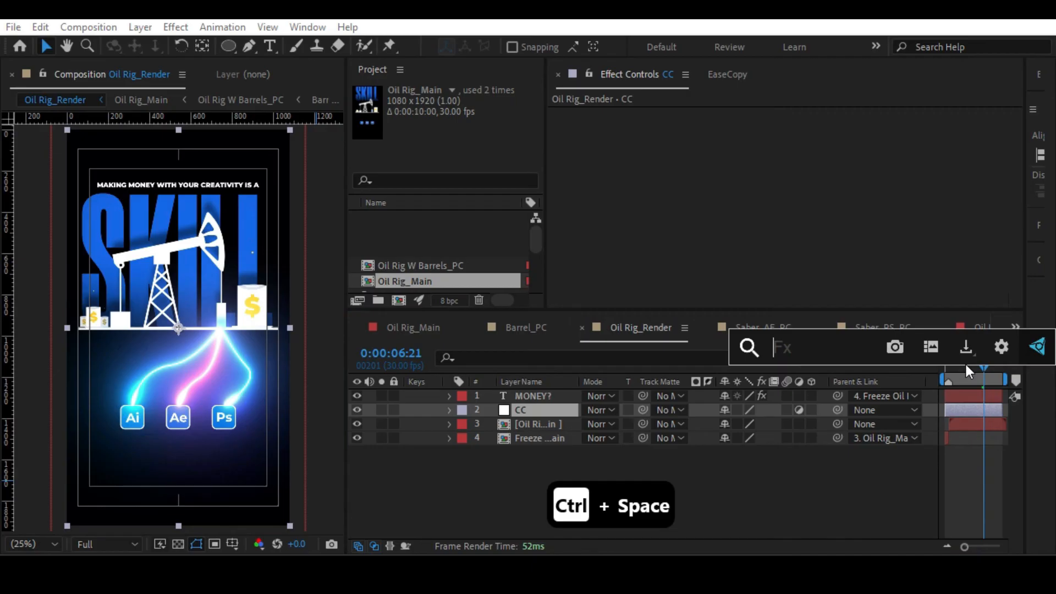
{"action": "type", "text": "hue"}
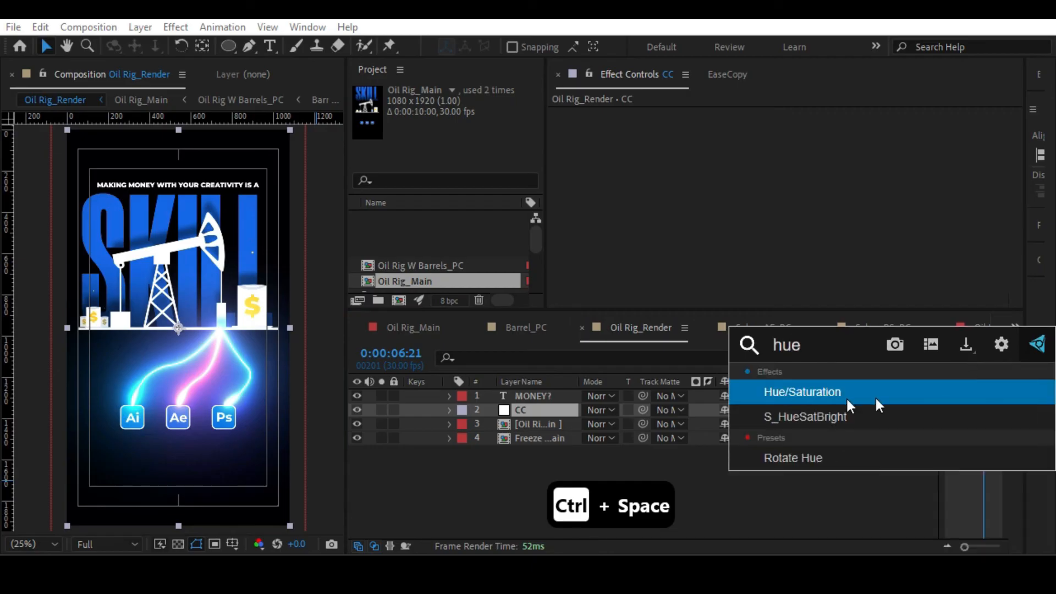
{"action": "left_click", "coordinate": [814, 394]}
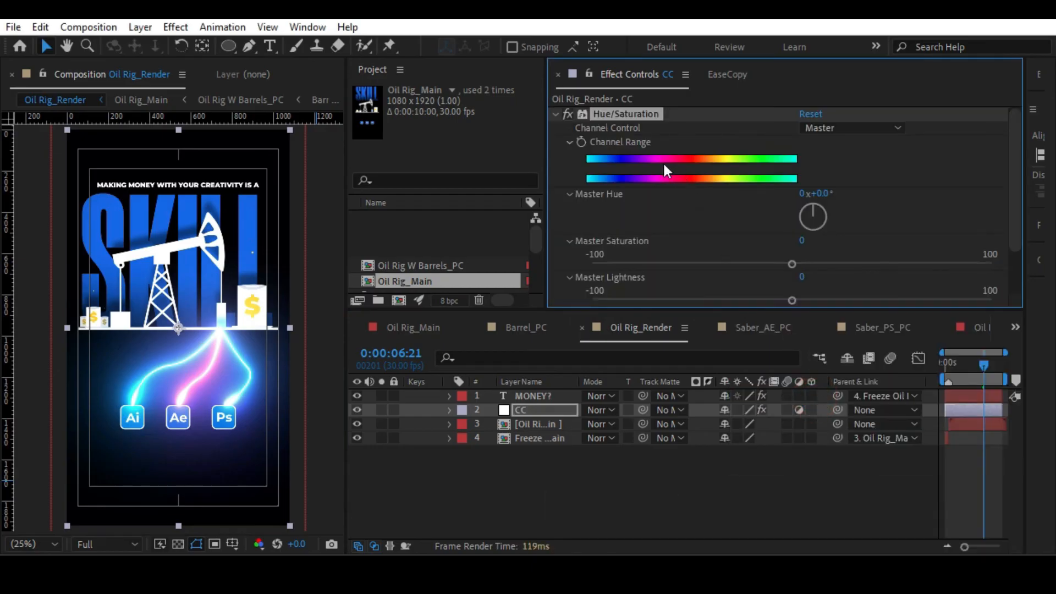
{"action": "left_click_drag", "start_coordinate": [790, 263], "coordinate": [762, 264]}
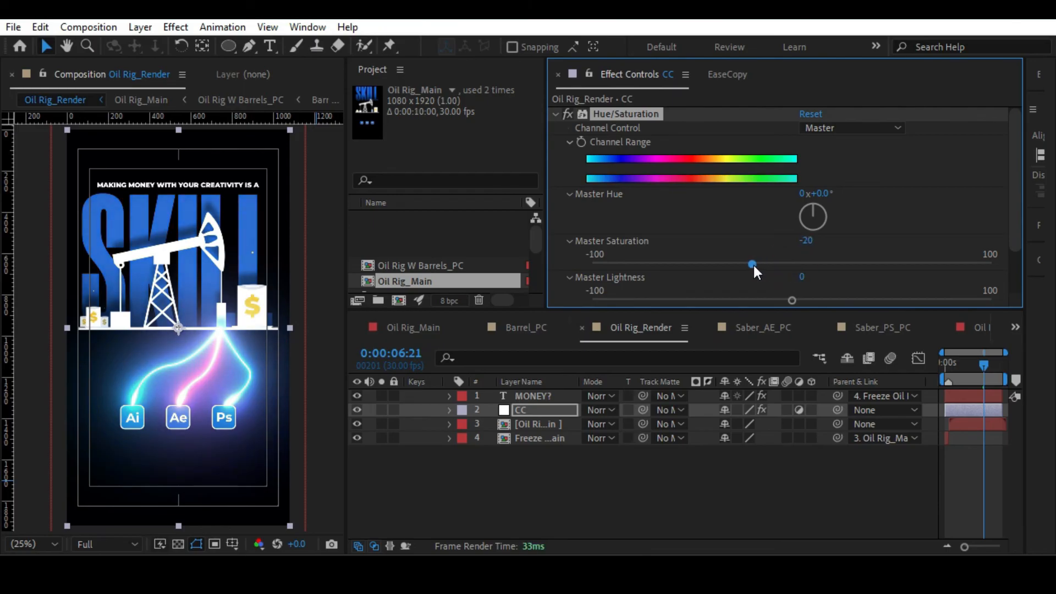
{"action": "left_click_drag", "start_coordinate": [753, 265], "coordinate": [830, 265]}
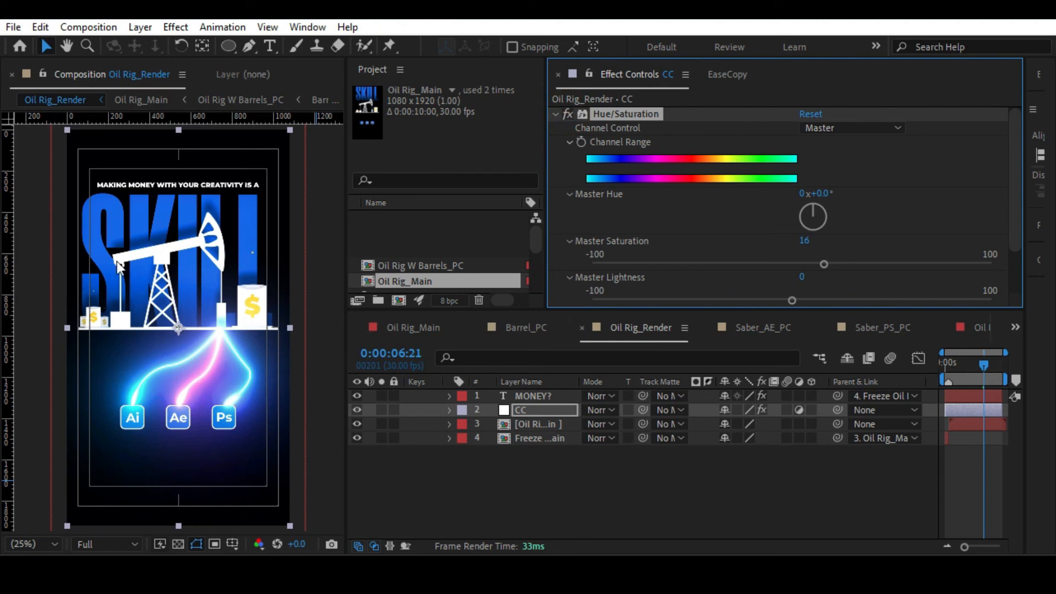
{"action": "left_click", "coordinate": [540, 467]}
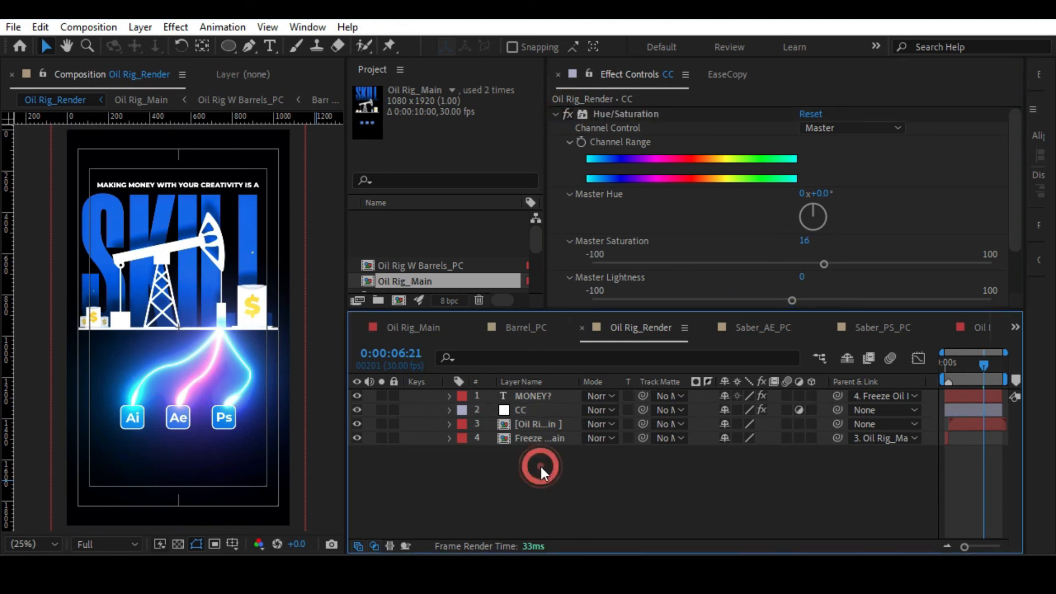
Apply the Curves effect to the CC layer and shape its RGB curve into a gentle S for more contrast.
{"action": "left_click", "coordinate": [529, 410]}
{"action": "key", "text": "ctrl+space"}
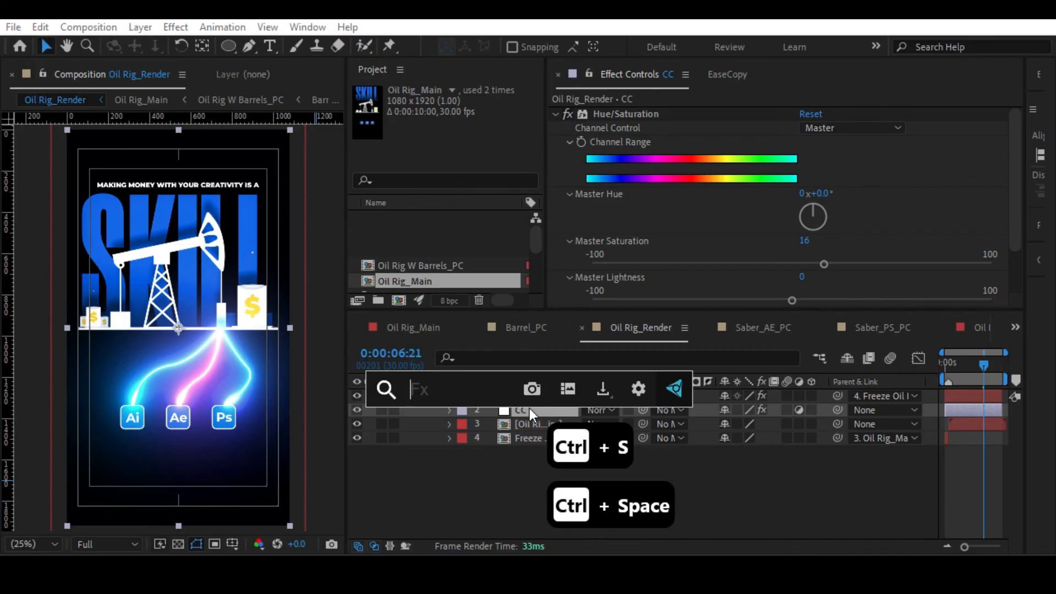
{"action": "type", "text": "cur"}
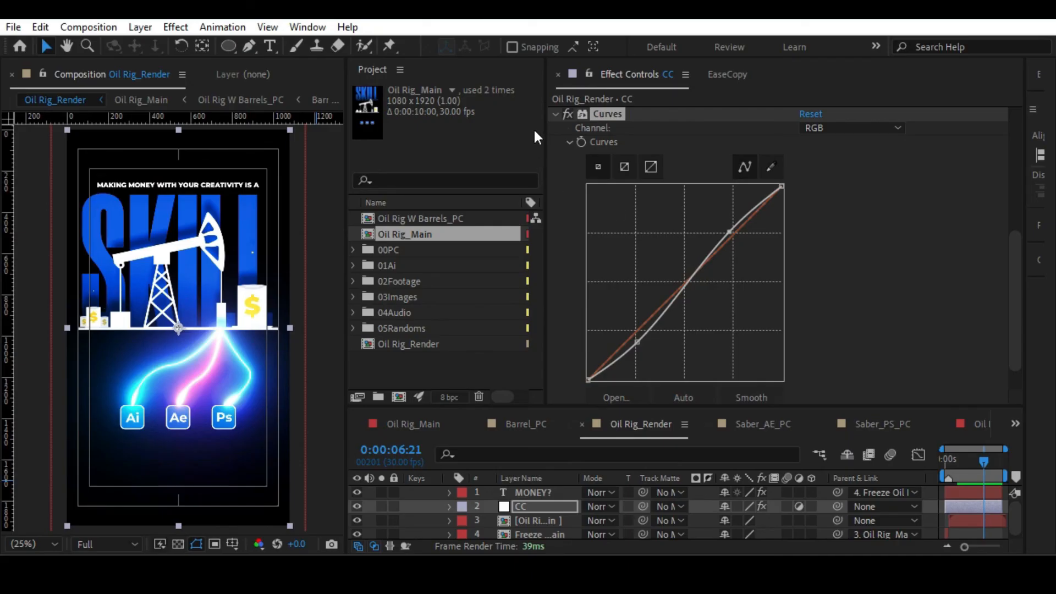
Compare the render with and without the Curves effect and slightly shift the curve's highlight point.
{"action": "left_click", "coordinate": [565, 114]}
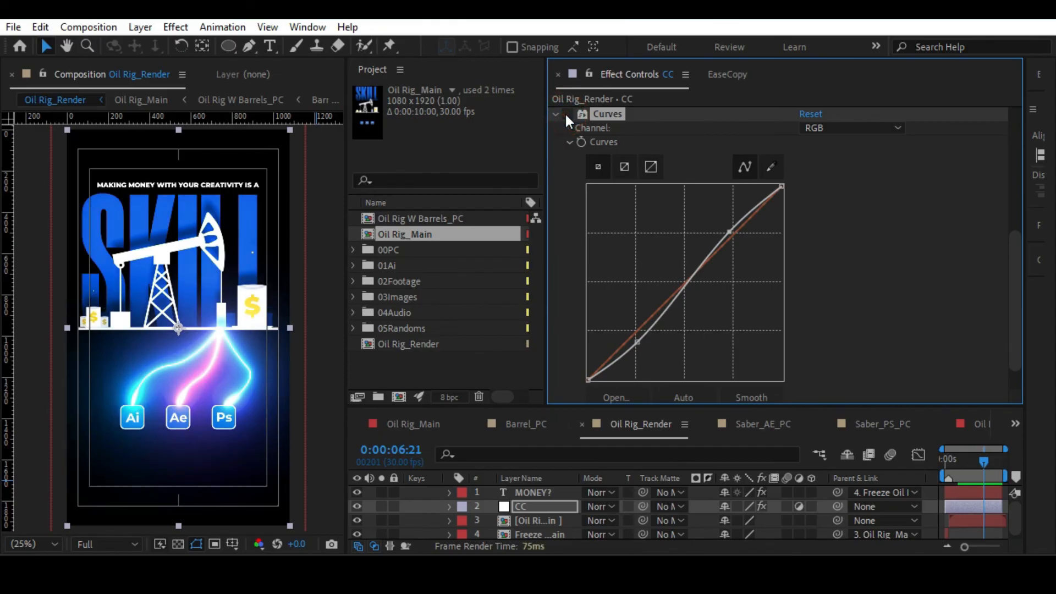
{"action": "left_click", "coordinate": [565, 114]}
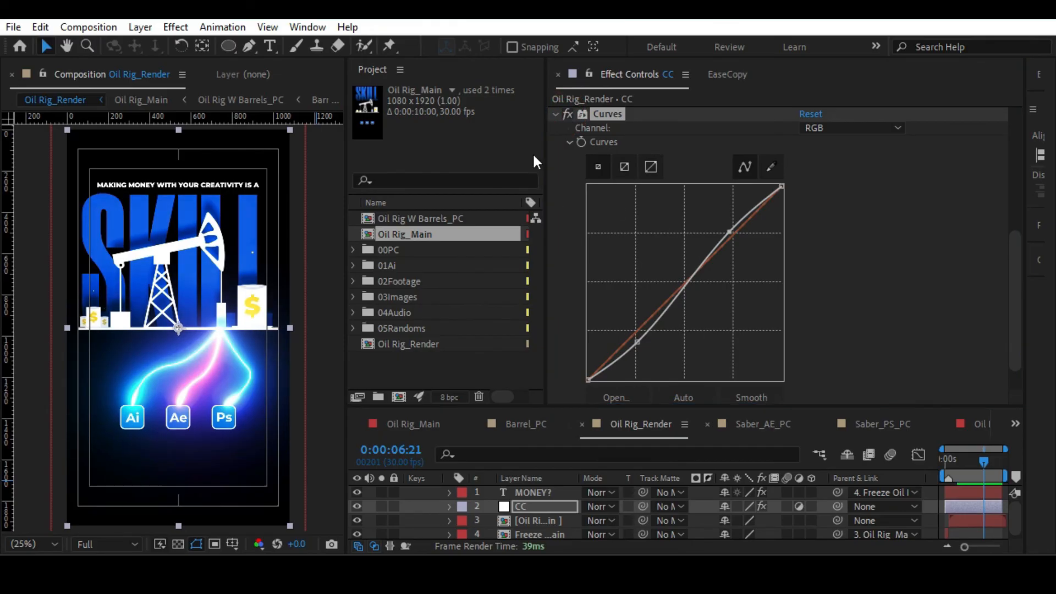
{"action": "left_click", "coordinate": [566, 114]}
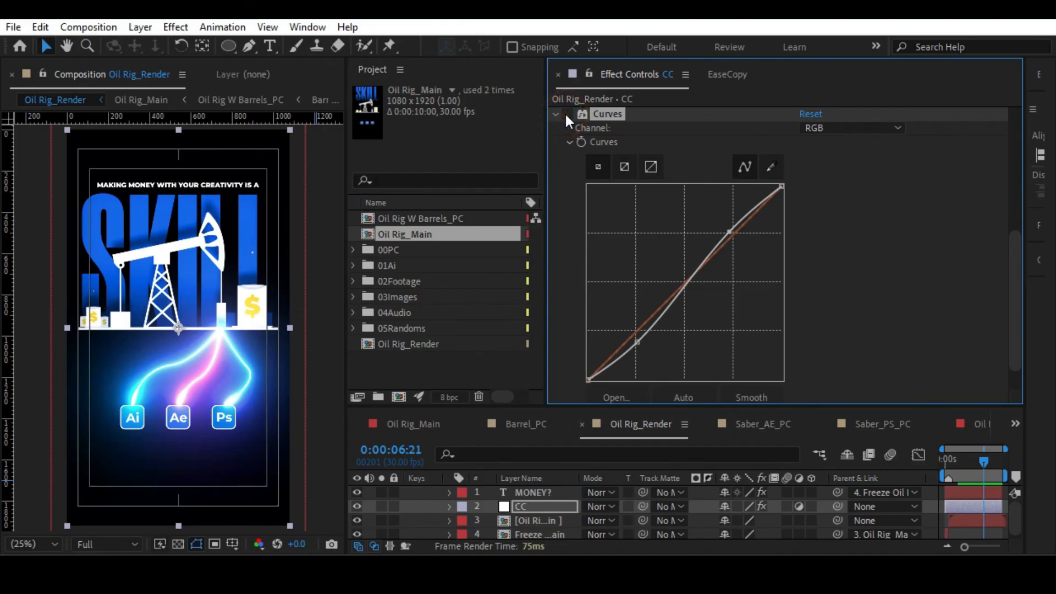
{"action": "left_click", "coordinate": [567, 114]}
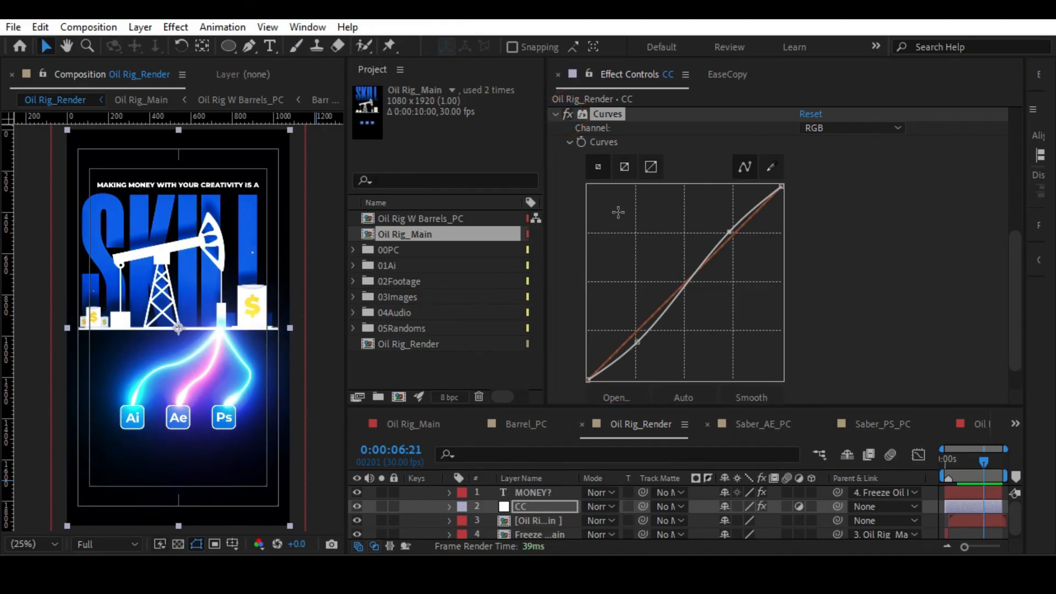
{"action": "left_click", "coordinate": [566, 114]}
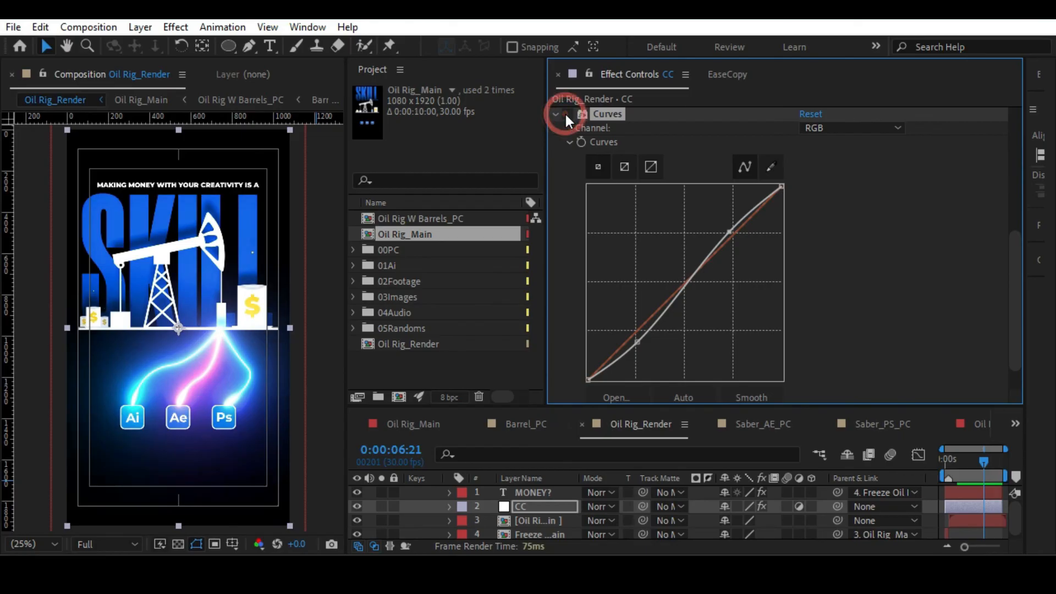
{"action": "left_click", "coordinate": [566, 114]}
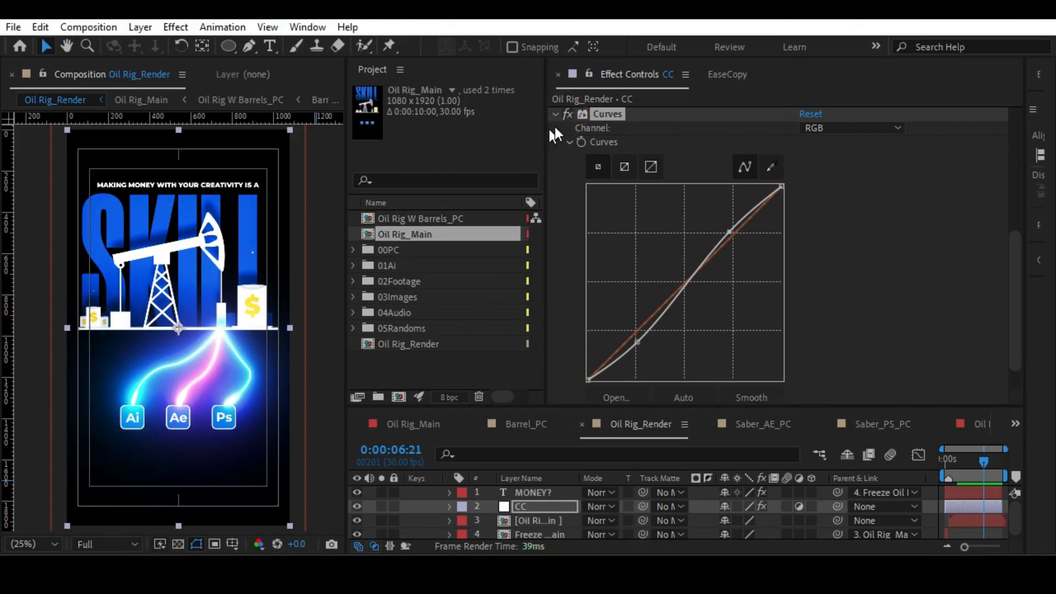
{"action": "left_click", "coordinate": [566, 114]}
{"action": "left_click", "coordinate": [566, 114]}
{"action": "mouse_move", "coordinate": [730, 235]}
{"action": "left_mouse_down"}
{"action": "mouse_move", "coordinate": [722, 227]}
{"action": "mouse_move", "coordinate": [728, 237]}
{"action": "mouse_move", "coordinate": [737, 220]}
{"action": "mouse_move", "coordinate": [727, 233]}
{"action": "left_mouse_up"}
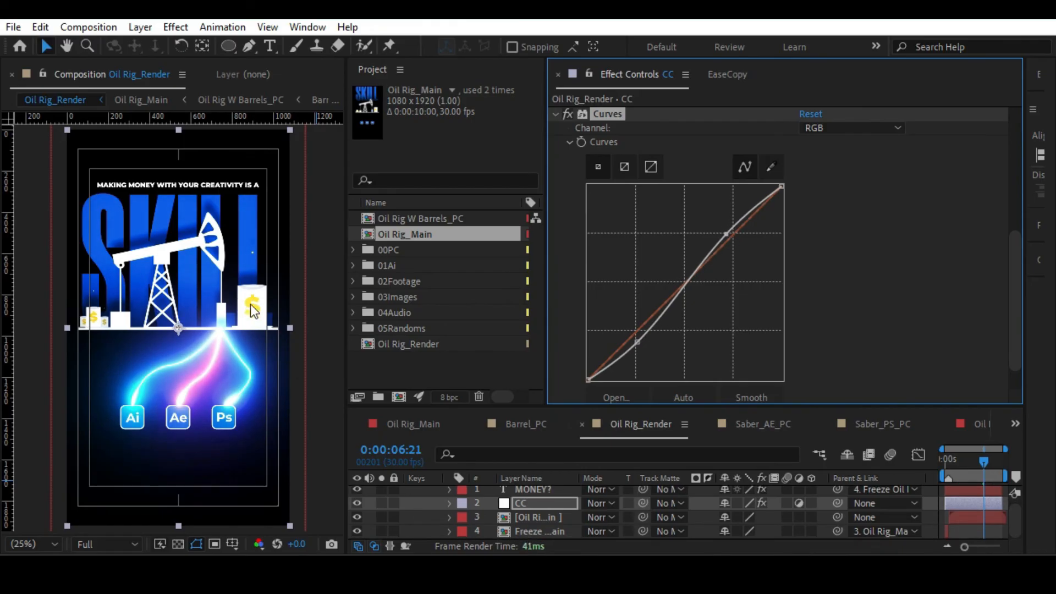
Open the Oil Rig_Main composition from the render and enlarge the timeline to show more layers.
{"action": "scroll", "coordinate": [259, 309], "scroll_direction": "up", "scroll_amount": 2}
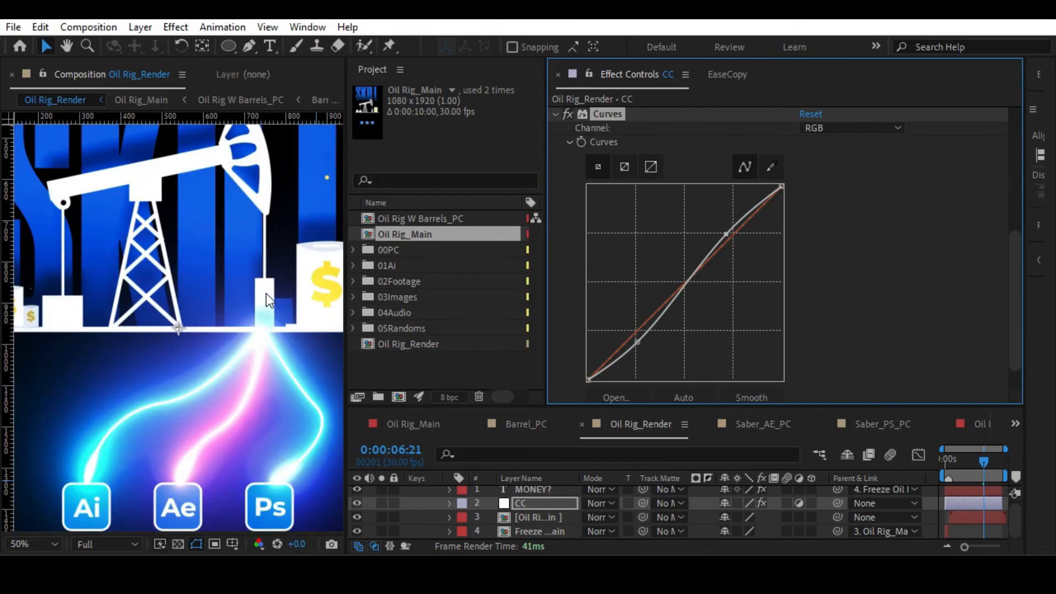
{"action": "double_click", "coordinate": [267, 293]}
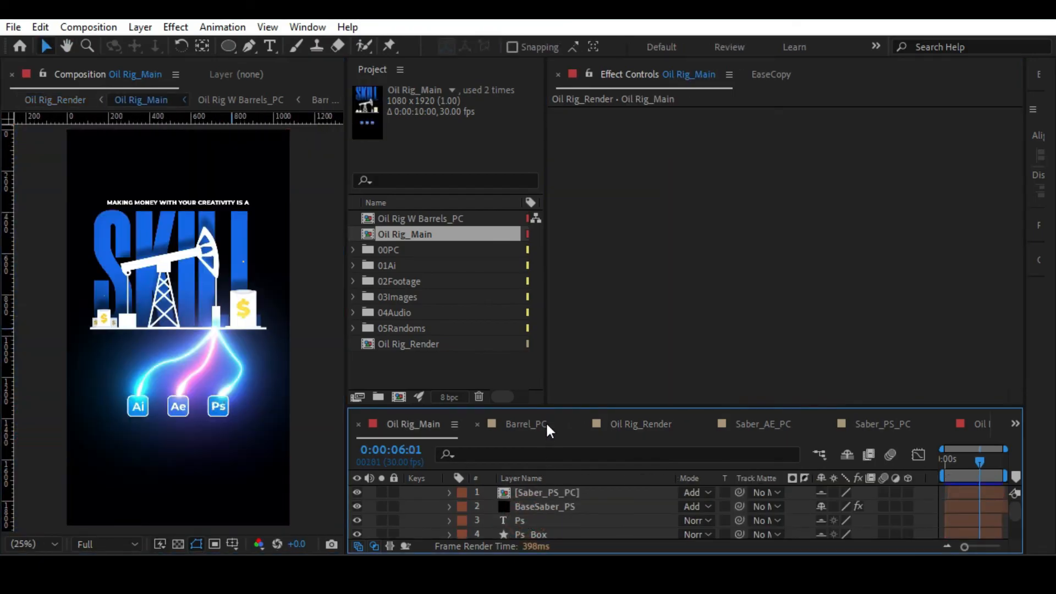
{"action": "left_click_drag", "start_coordinate": [542, 407], "coordinate": [542, 245]}
Apply the Hue/Saturation effect to the Oil Rig W Barrels_PC layer and set its Master Saturation to -10.
{"action": "left_click", "coordinate": [540, 487]}
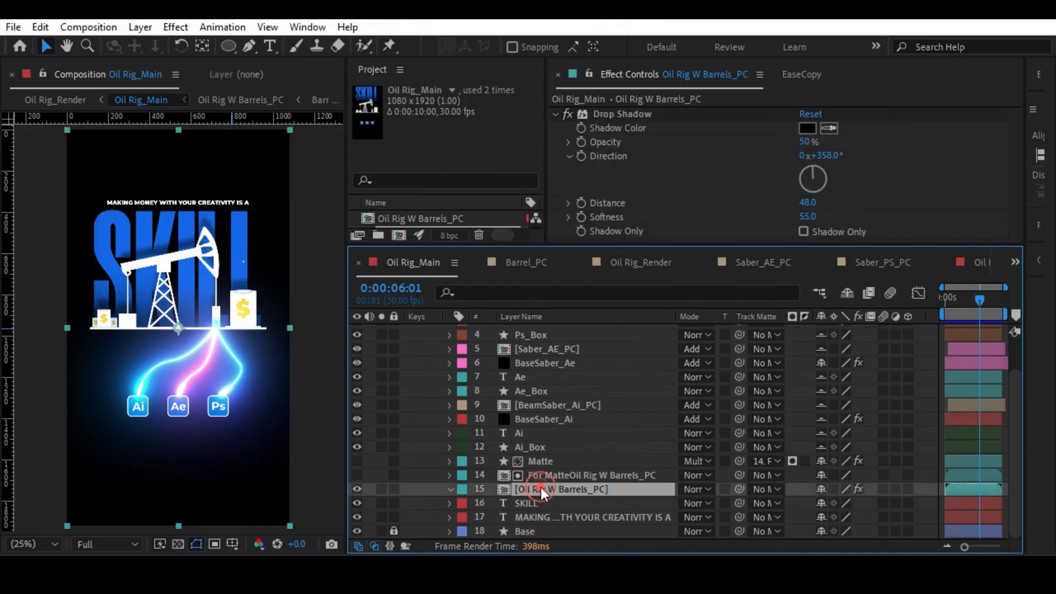
{"action": "scroll", "coordinate": [212, 290], "scroll_direction": "up", "scroll_amount": 2}
{"action": "key", "text": "ctrl+space"}
{"action": "type", "text": "h"}
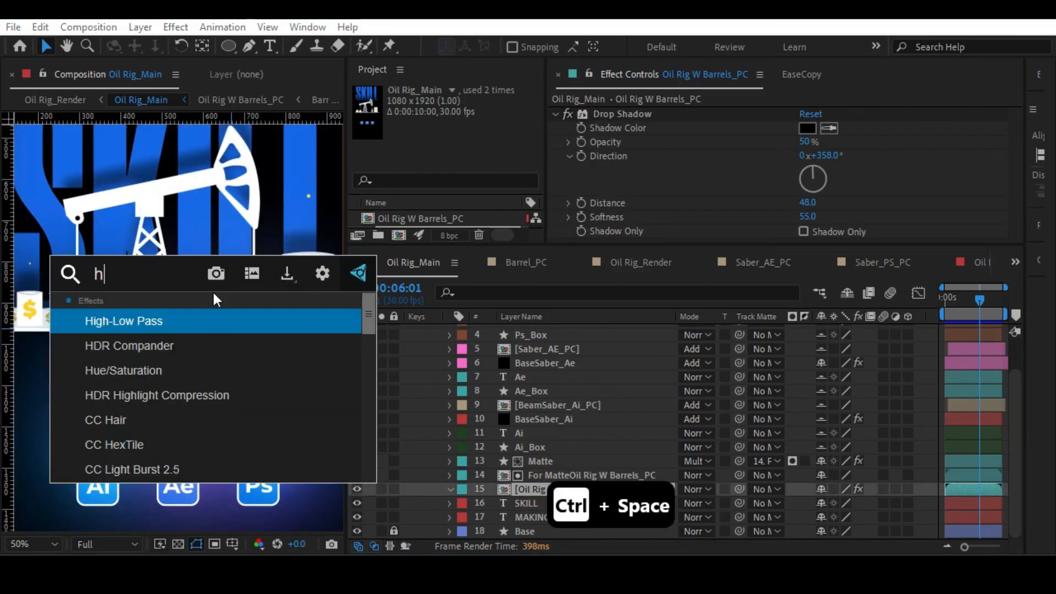
{"action": "type", "text": "e"}
{"action": "key", "text": "ctrl+a"}
{"action": "type", "text": "hu"}
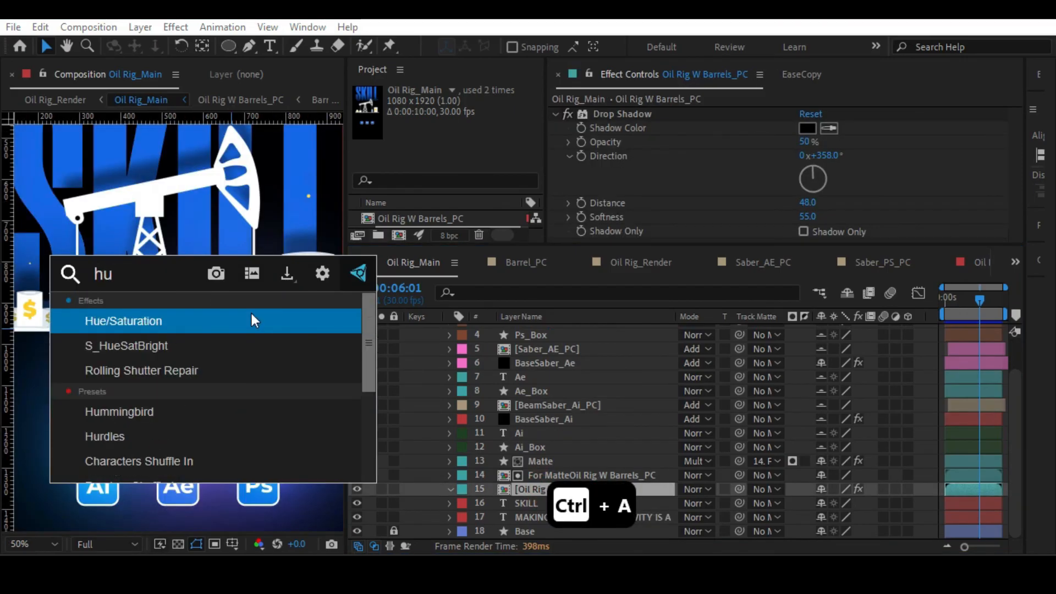
{"action": "left_click", "coordinate": [191, 321]}
{"action": "scroll", "coordinate": [704, 193], "scroll_direction": "down", "scroll_amount": 5}
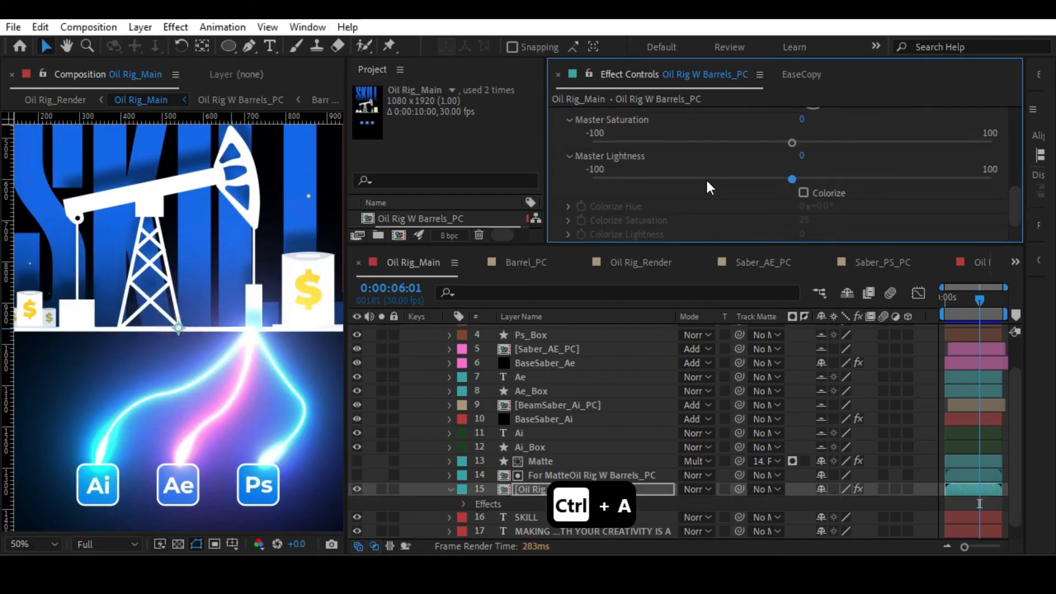
{"action": "mouse_move", "coordinate": [788, 143]}
{"action": "left_mouse_down"}
{"action": "mouse_move", "coordinate": [714, 143]}
{"action": "mouse_move", "coordinate": [815, 141]}
{"action": "mouse_move", "coordinate": [773, 145]}
{"action": "left_mouse_up"}
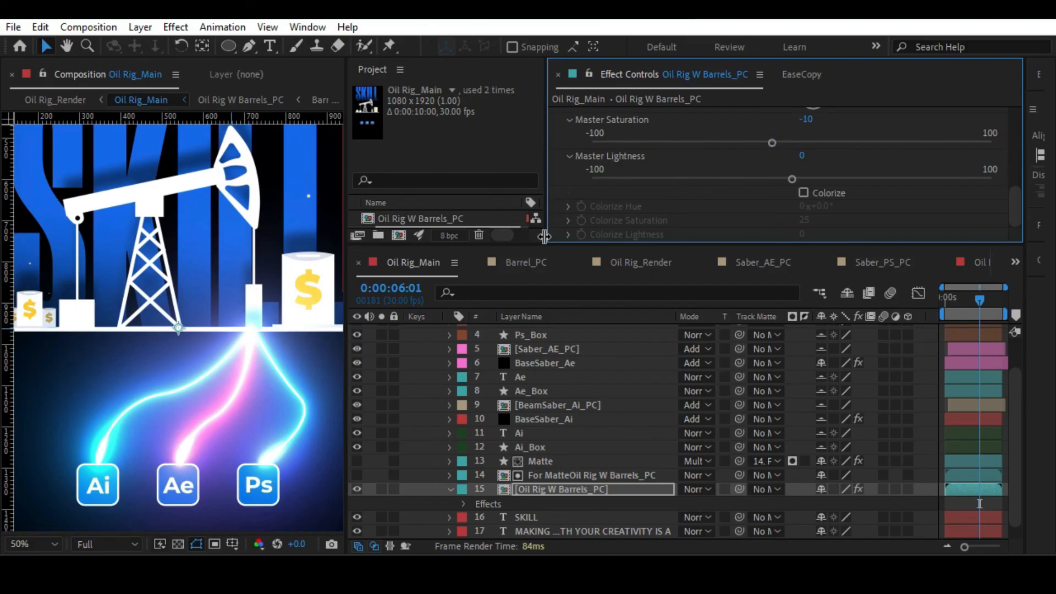
Inspect the large barrel up close, open its nested Barrel_PC composition and go to 0:00:00:10.
{"action": "key", "text": "alt+/"}
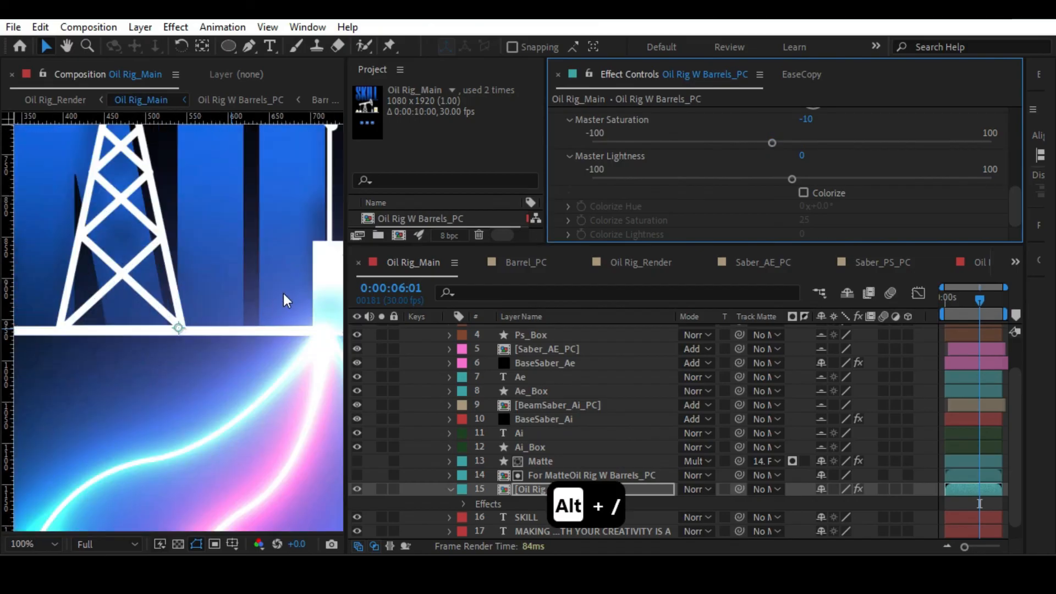
{"action": "scroll", "coordinate": [193, 292], "scroll_direction": "right", "scroll_amount": 4}
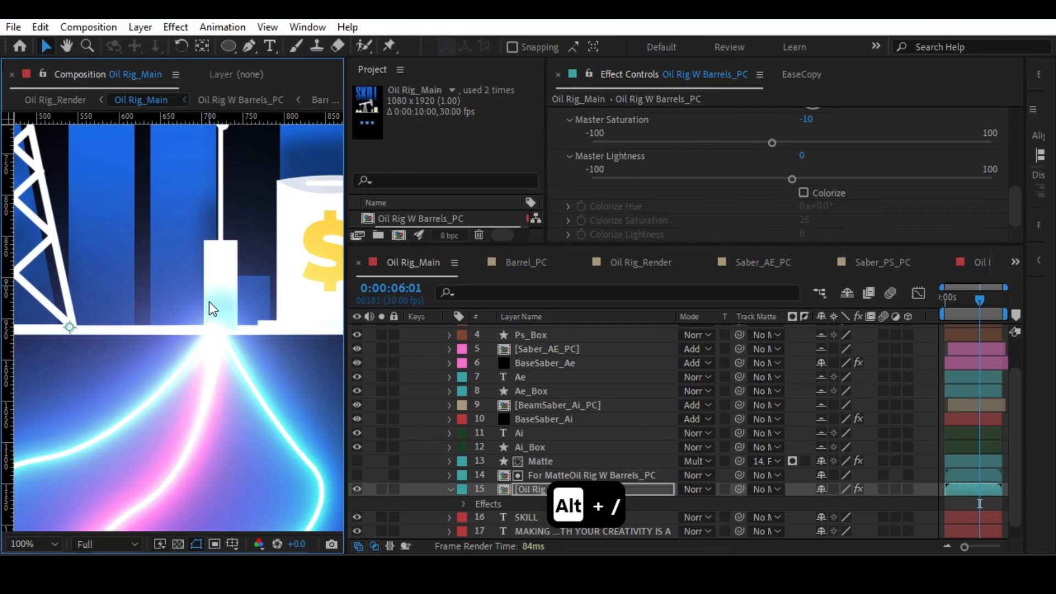
{"action": "scroll", "coordinate": [319, 248], "scroll_direction": "right", "scroll_amount": 3}
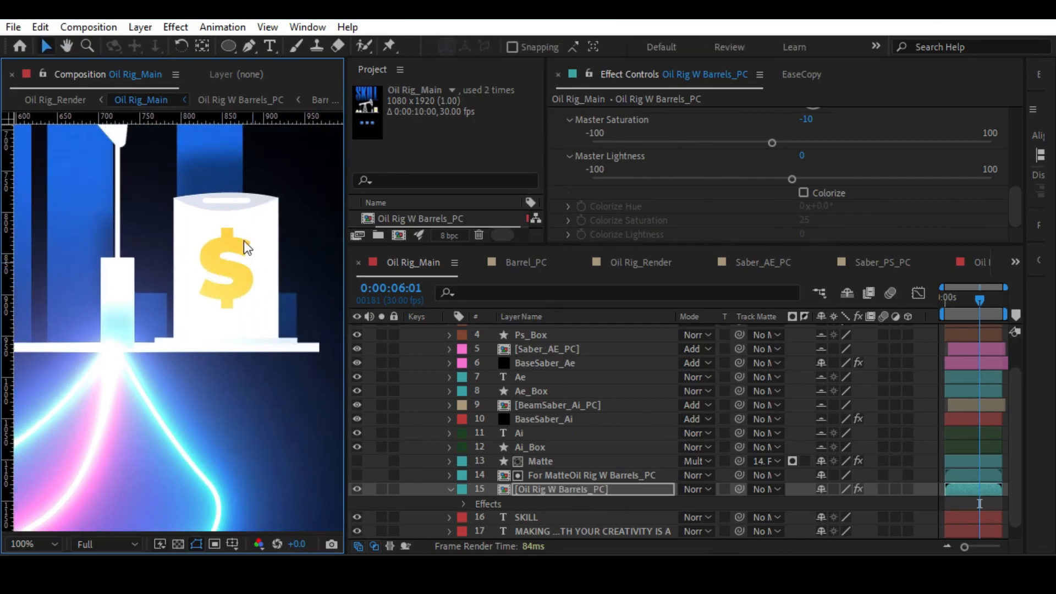
{"action": "double_click", "coordinate": [547, 488]}
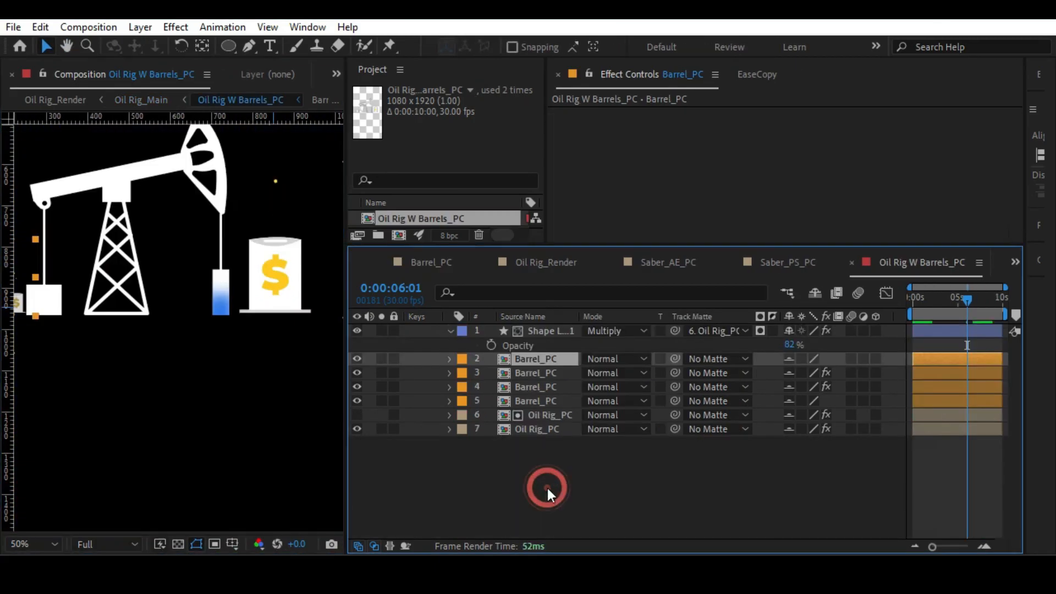
{"action": "double_click", "coordinate": [532, 359]}
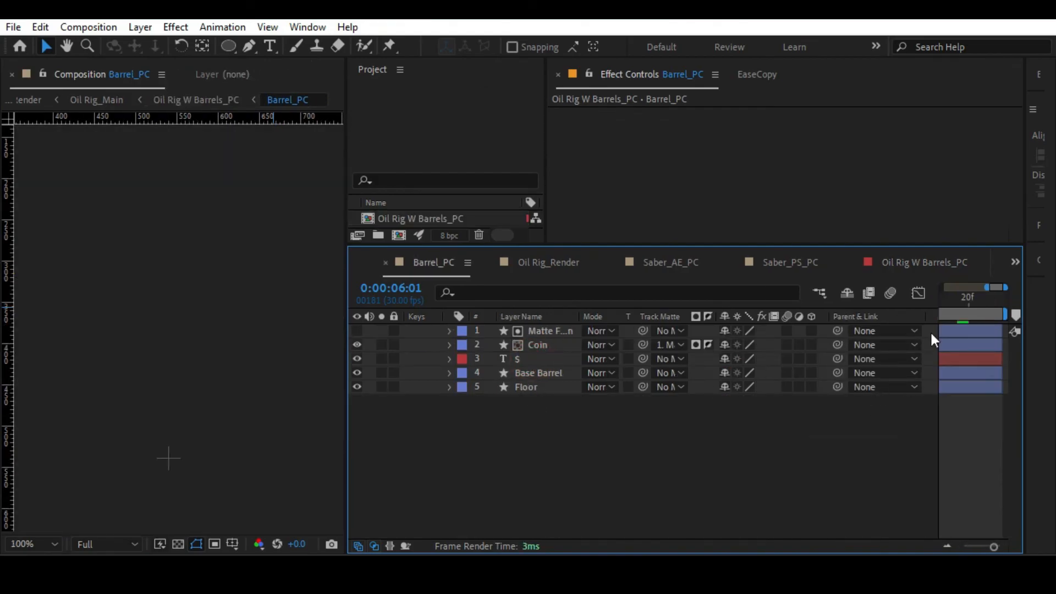
{"action": "left_click", "coordinate": [942, 299]}
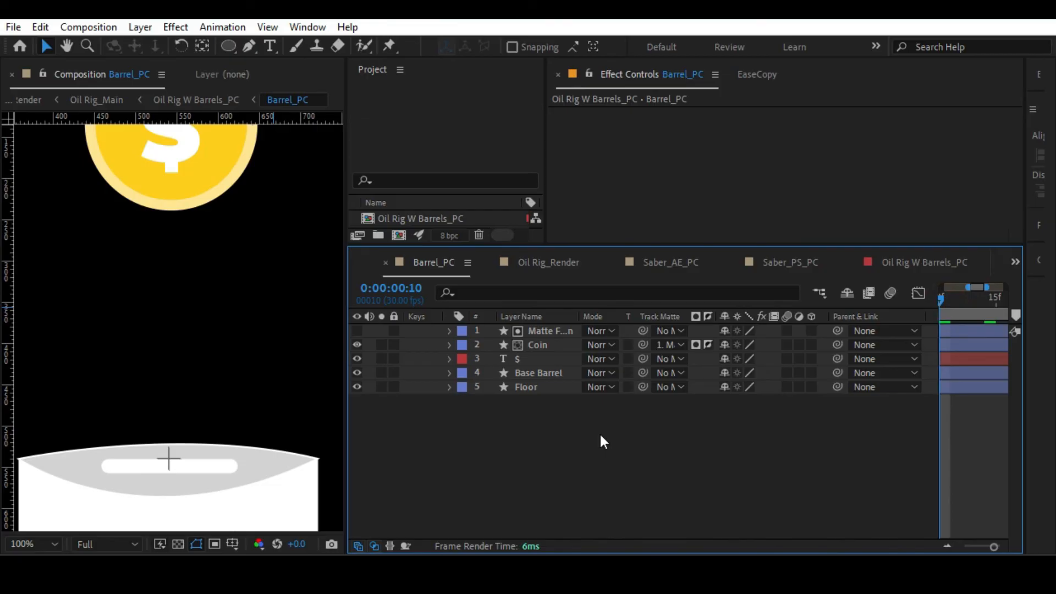
Return to Oil Rig W Barrels_PC and copy the blue fill colour 005AFF from Shape Layer 1.
{"action": "key", "text": "alt+slash"}
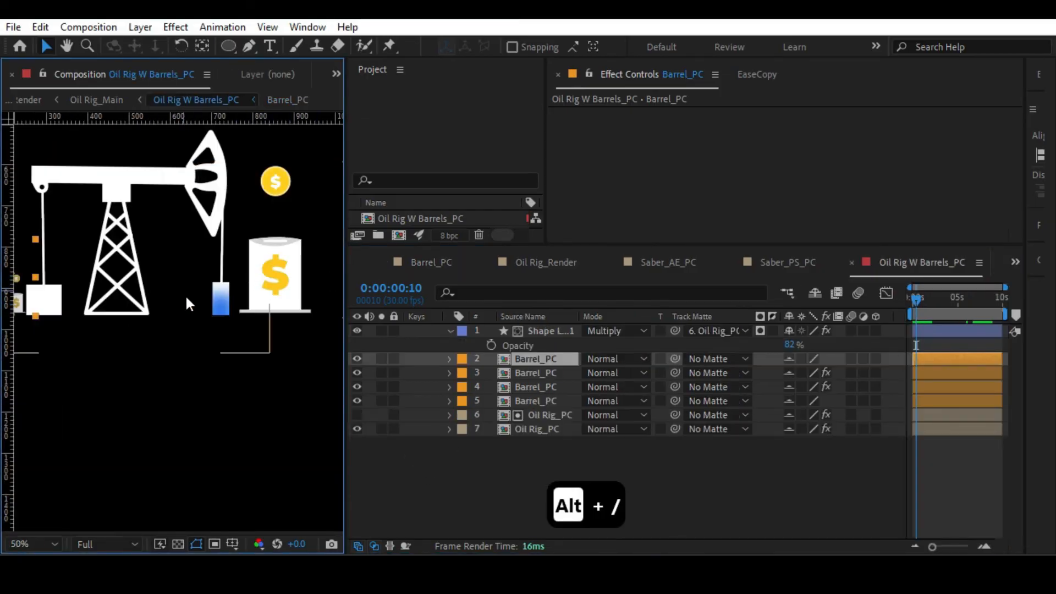
{"action": "left_click", "coordinate": [213, 298]}
{"action": "left_click", "coordinate": [645, 47]}
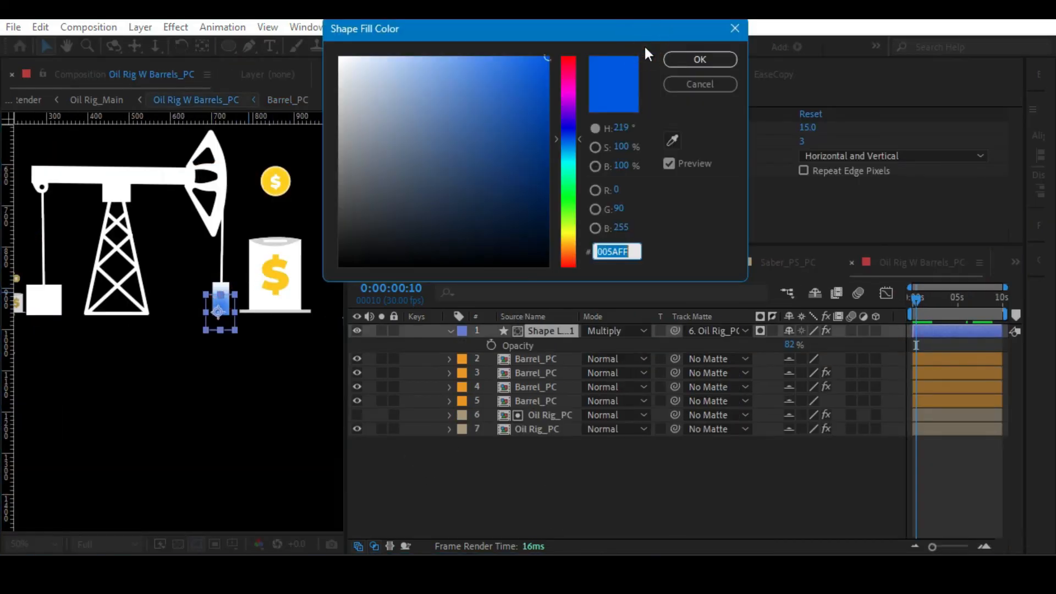
{"action": "key", "text": "ctrl+c"}
{"action": "left_click", "coordinate": [682, 61]}
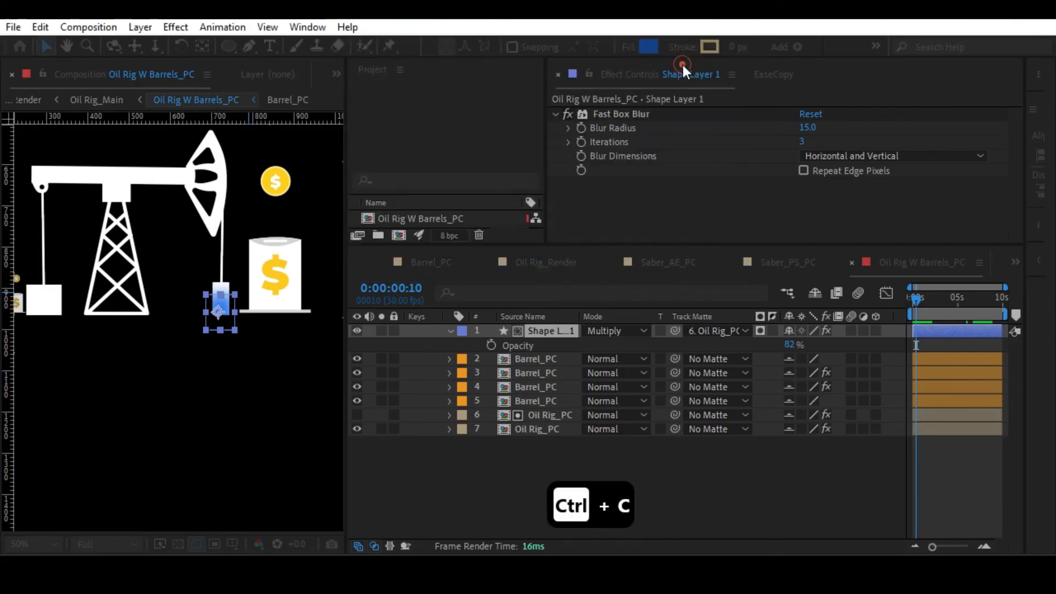
In the Barrel_PC composition, try recolouring the barrel's $ text with the copied blue 005AFF.
{"action": "double_click", "coordinate": [534, 401]}
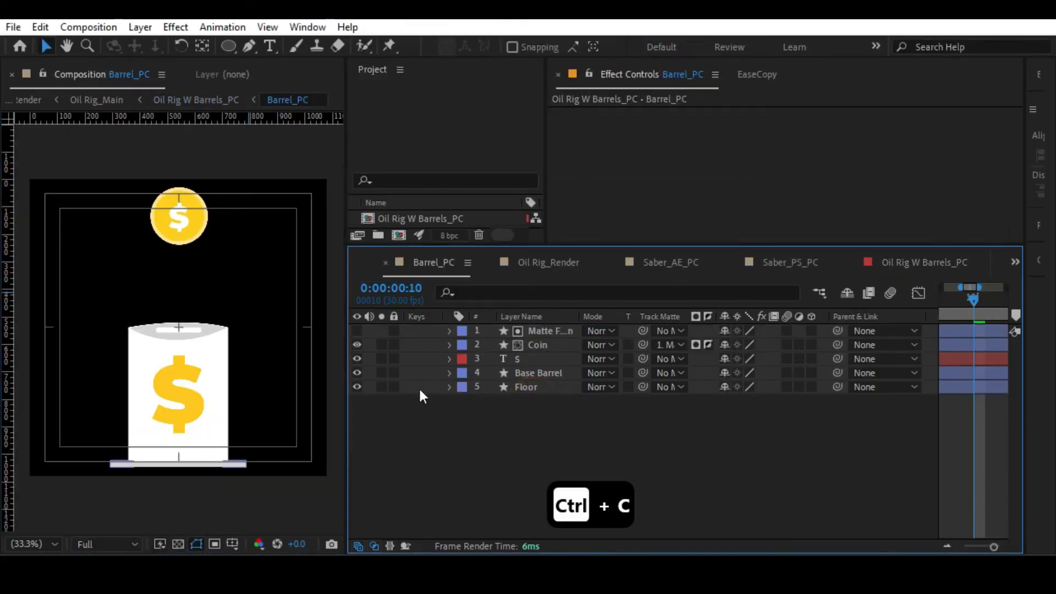
{"action": "left_click", "coordinate": [183, 393]}
{"action": "left_click_drag", "start_coordinate": [1024, 155], "coordinate": [726, 165]}
{"action": "left_click", "coordinate": [763, 260]}
{"action": "left_click", "coordinate": [869, 214]}
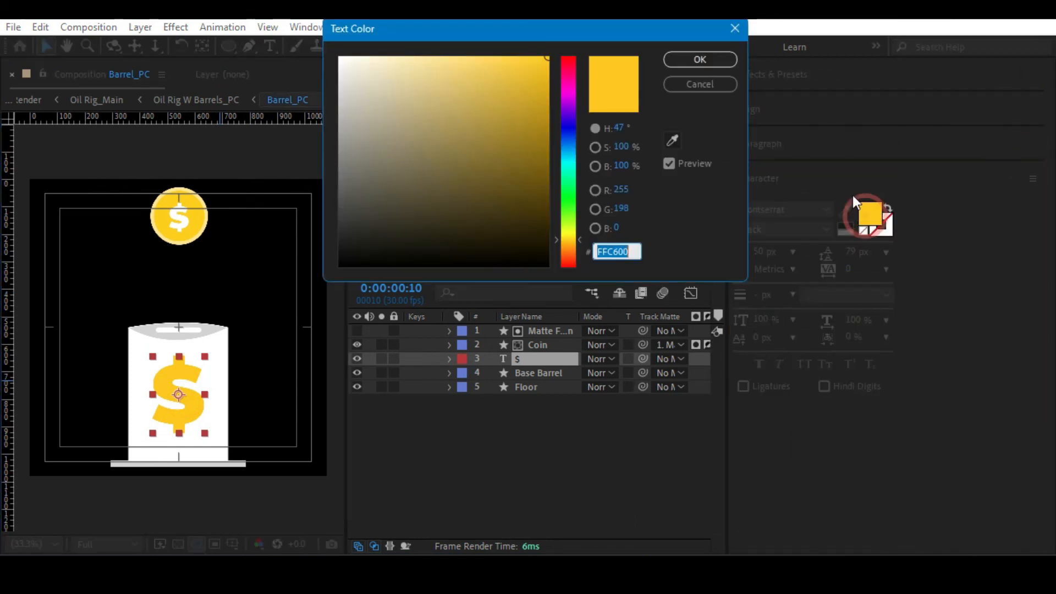
{"action": "key", "text": "ctrl+v"}
{"action": "left_click", "coordinate": [691, 64]}
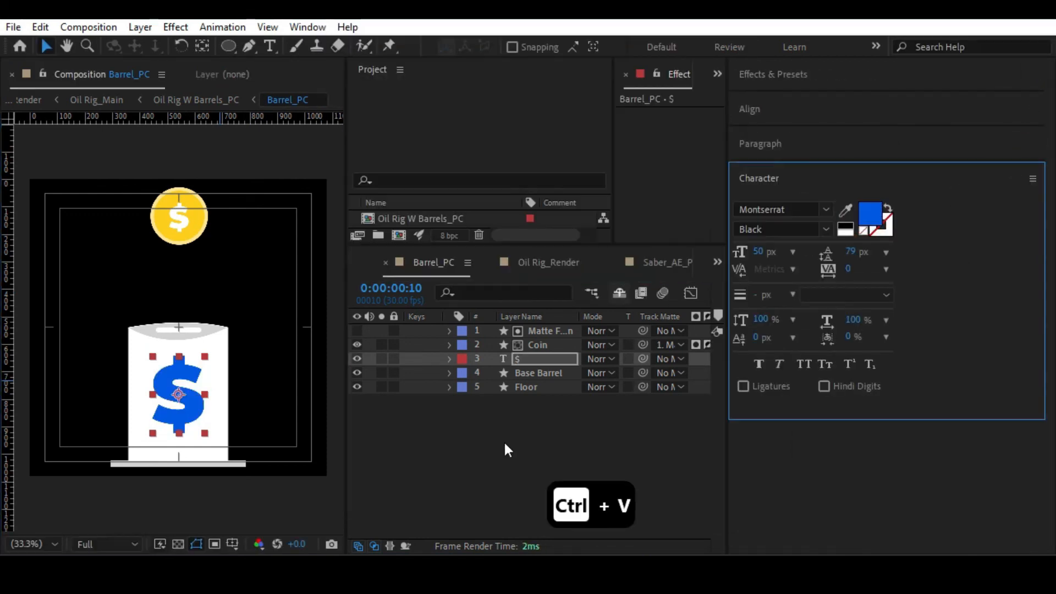
{"action": "key", "text": "ctrl+z"}
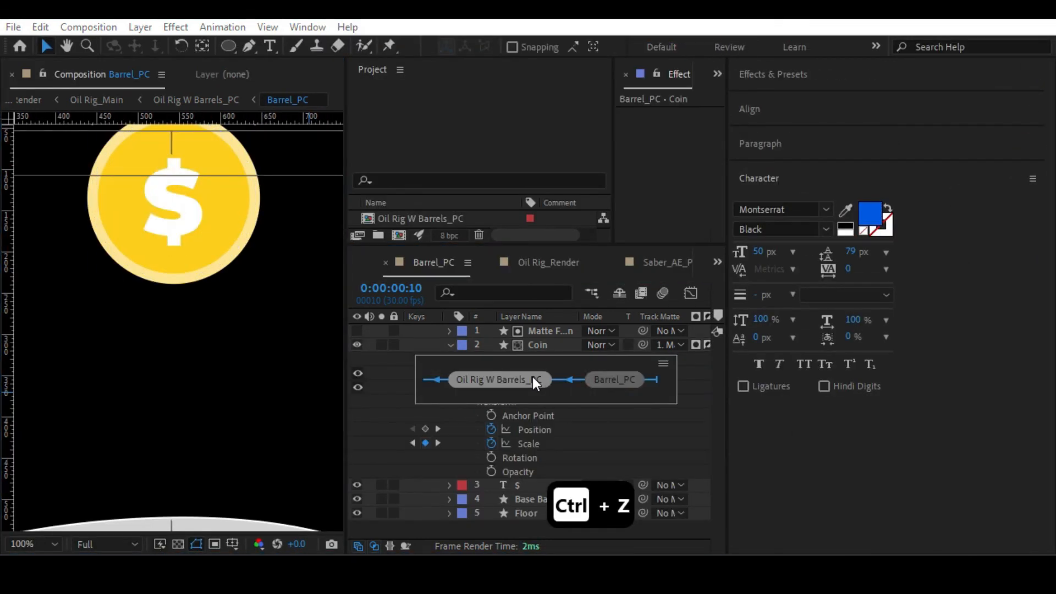
Return to the Oil Rig_Render composition, narrow the Character panel and examine the recoloured barrels at 0:00:05:13.
{"action": "left_click", "coordinate": [532, 377]}
{"action": "key", "text": "Tab"}
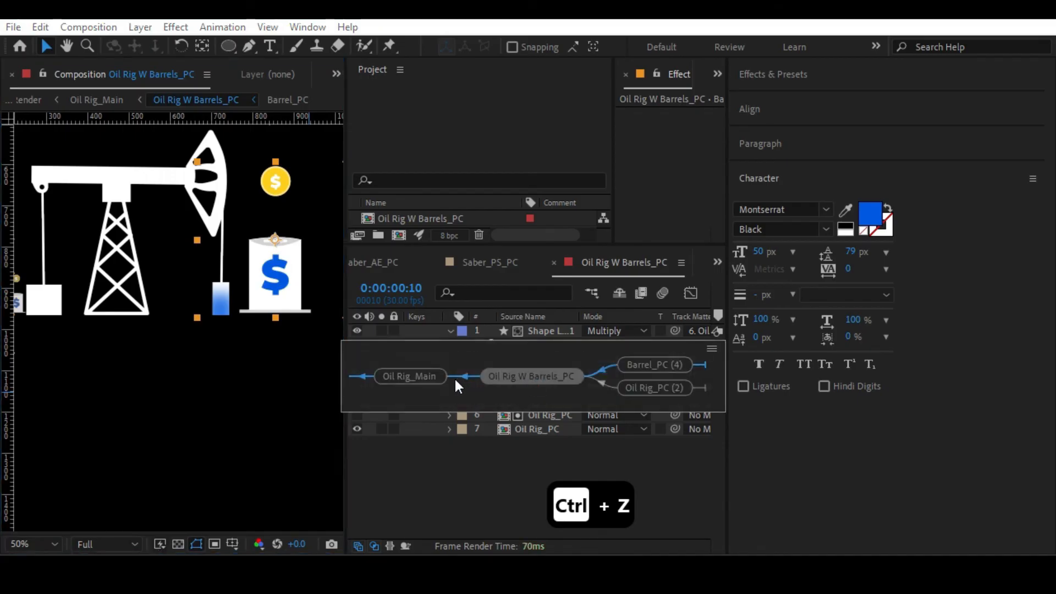
{"action": "left_click", "coordinate": [416, 375]}
{"action": "key", "text": "alt+slash"}
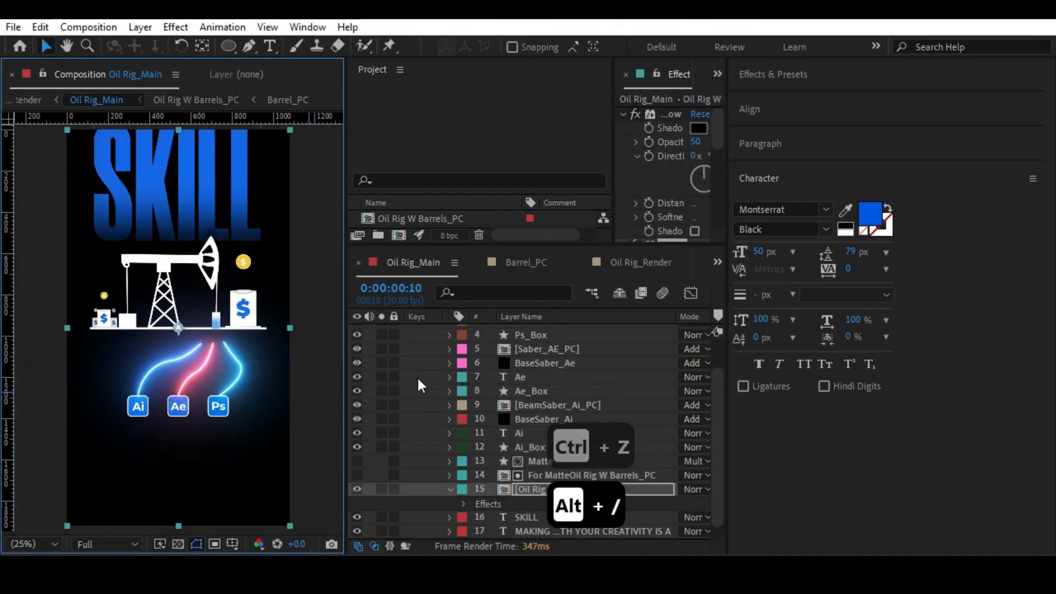
{"action": "key", "text": "Tab"}
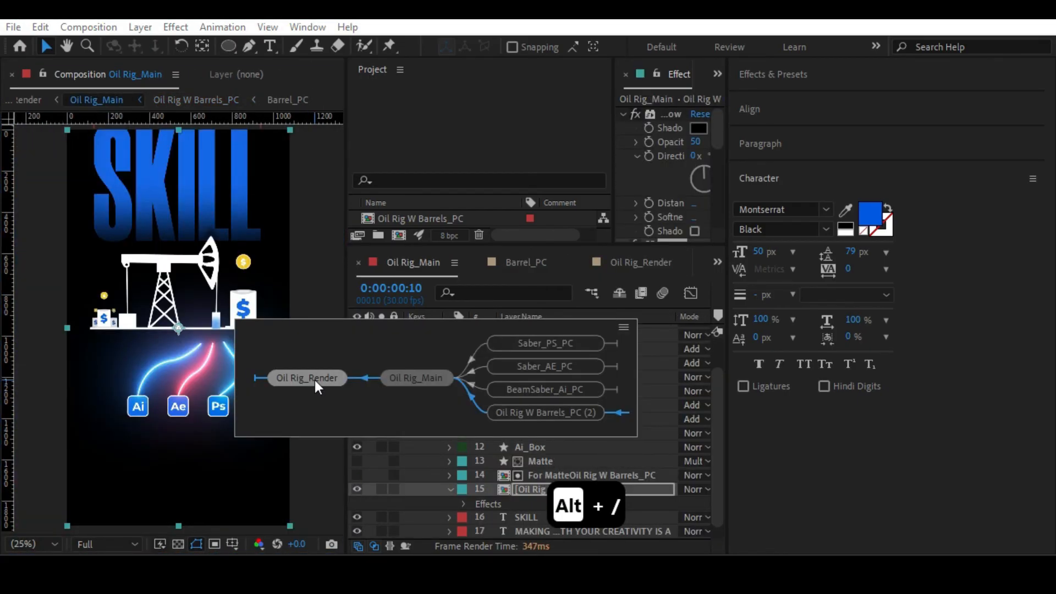
{"action": "left_click", "coordinate": [314, 379]}
{"action": "left_click_drag", "start_coordinate": [726, 380], "coordinate": [1024, 379]}
{"action": "left_click_drag", "start_coordinate": [956, 297], "coordinate": [981, 297]}
{"action": "key", "text": "alt+slash"}
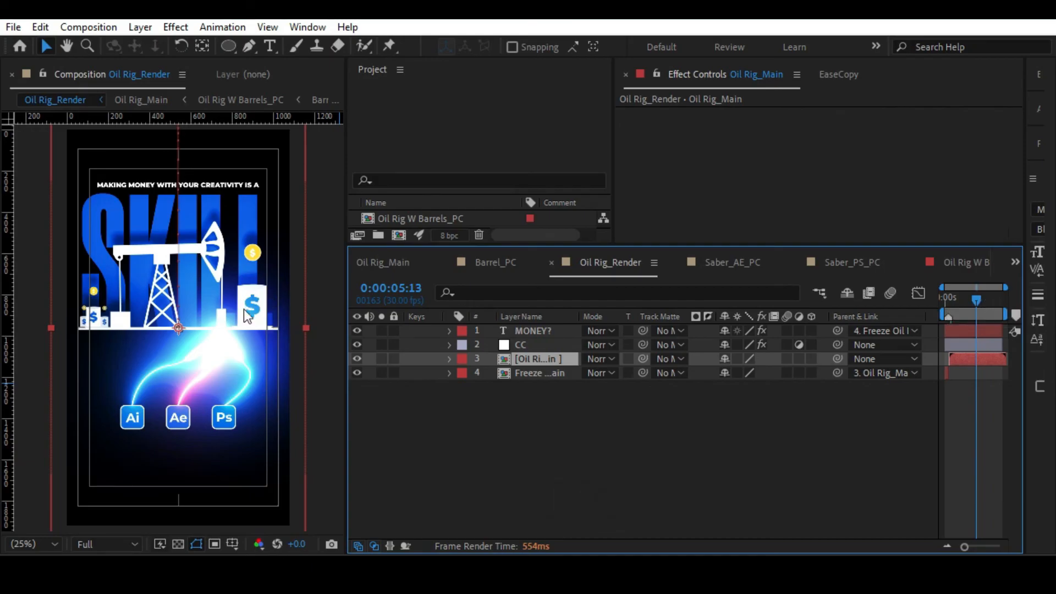
Go back into Oil Rig W Barrels_PC and undo the blue recolouring of the barrel's $ text.
{"action": "double_click", "coordinate": [530, 360]}
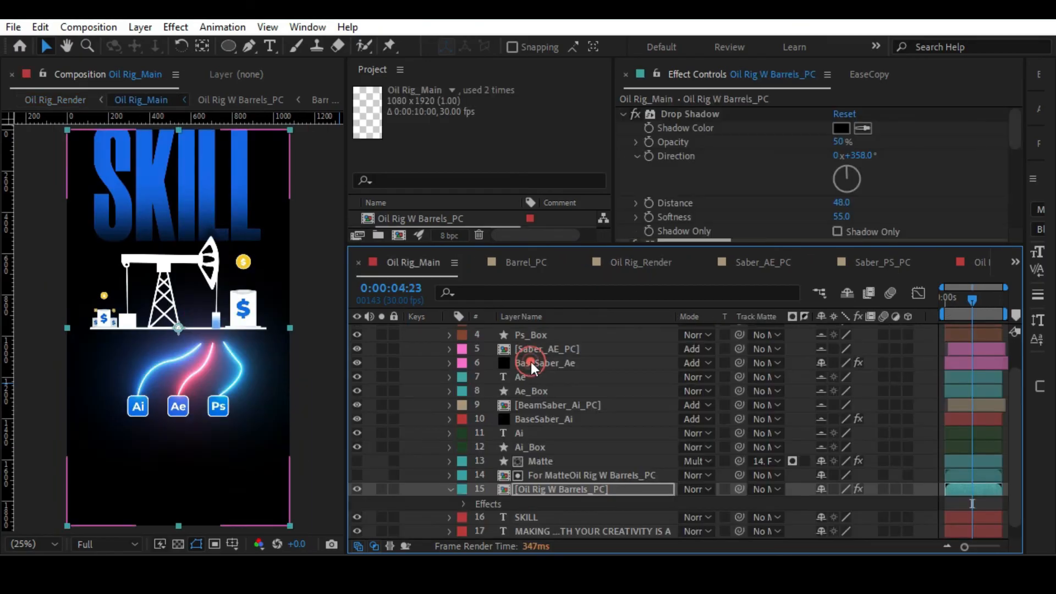
{"action": "double_click", "coordinate": [518, 487]}
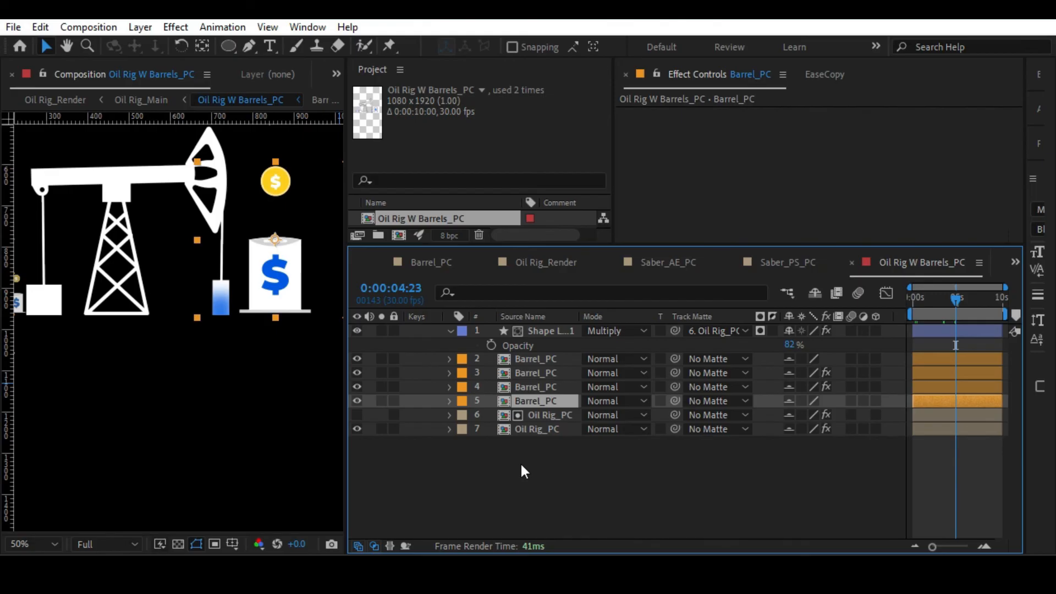
{"action": "key", "text": "ctrl+z"}
{"action": "key", "text": "ctrl+z"}
{"action": "key", "text": "Tab"}
{"action": "left_click", "coordinate": [403, 466]}
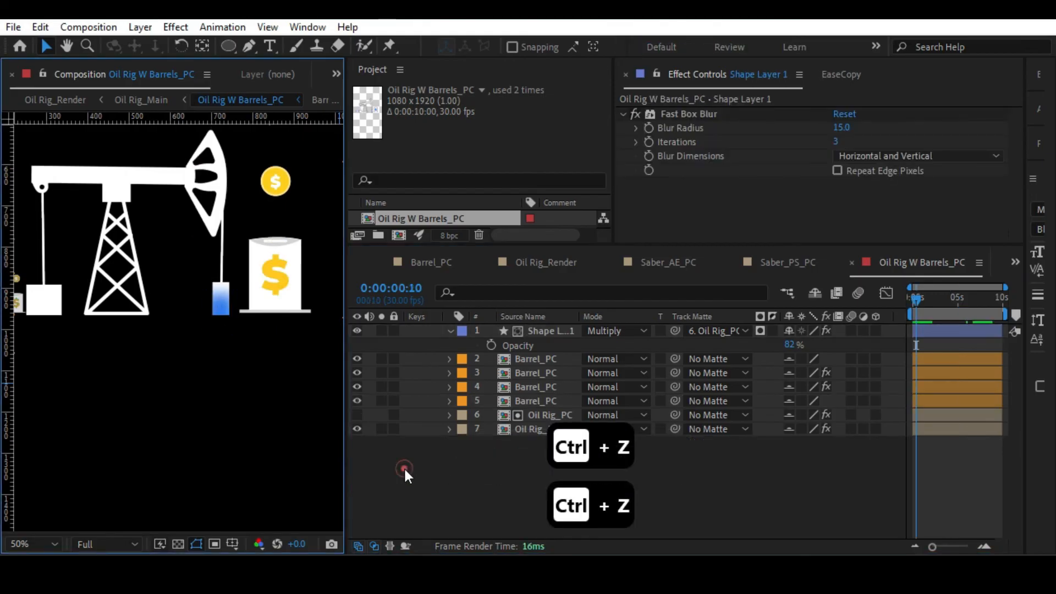
Return to the Oil Rig_Render composition and examine the frame at 0:00:05:09.
{"action": "key", "text": "Tab"}
{"action": "left_click", "coordinate": [319, 468]}
{"action": "left_click_drag", "start_coordinate": [955, 300], "coordinate": [975, 296]}
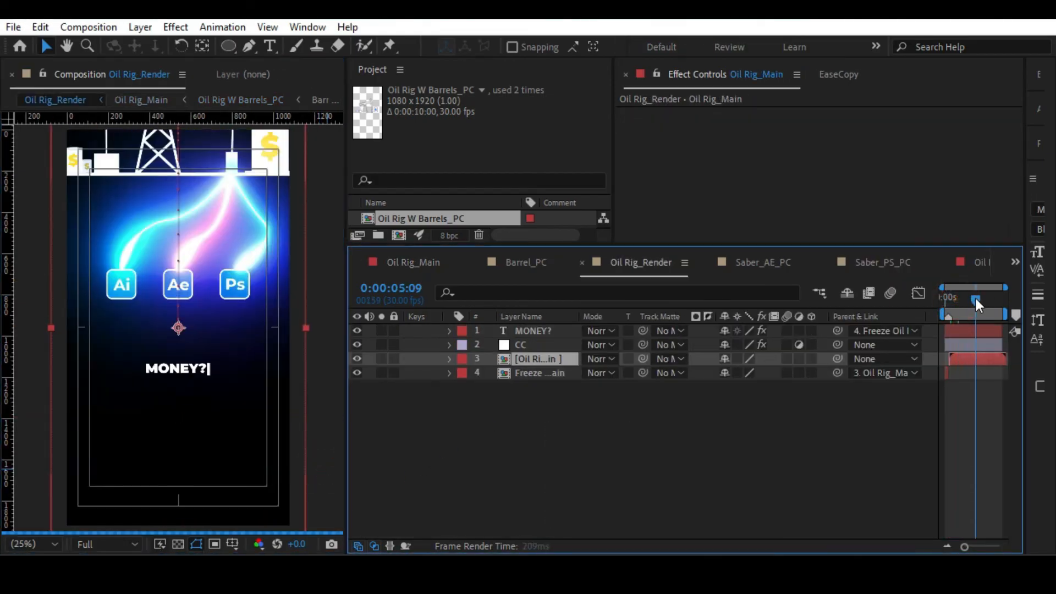
{"action": "key", "text": "alt+slash"}
In Oil Rig_Main, move the Matte, For MatteOil Rig W Barrels_PC and Oil Rig W Barrels_PC layers to the top of the layer stack.
{"action": "double_click", "coordinate": [533, 357]}
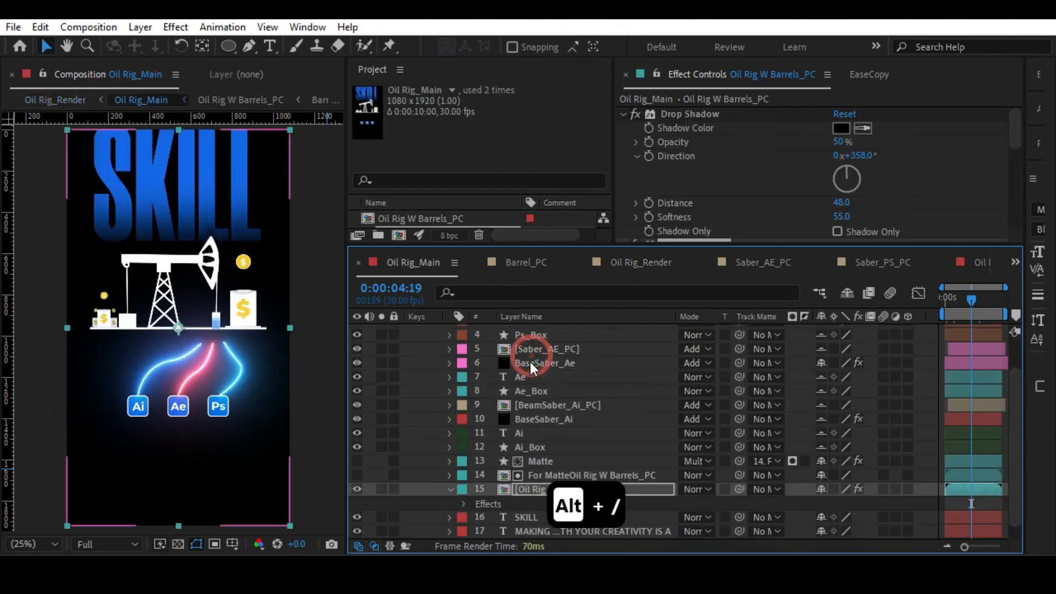
{"action": "left_click", "coordinate": [536, 464], "text": "shift"}
{"action": "left_click_drag", "start_coordinate": [536, 465], "coordinate": [557, 326]}
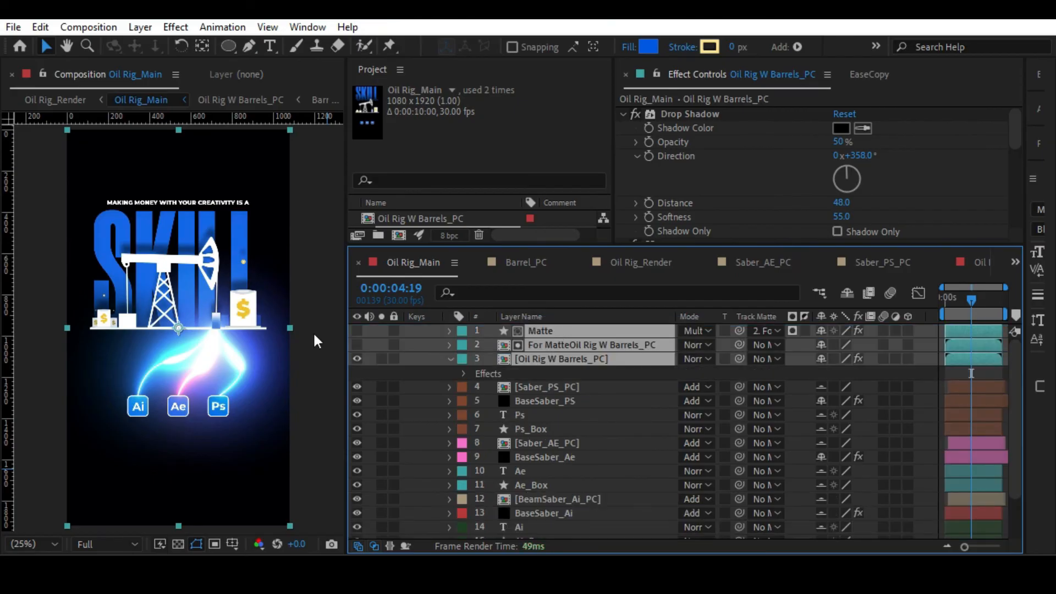
{"action": "left_click", "coordinate": [313, 332]}
Turn on the Matte layer's visibility so its gradient shades the bottom of the rig and barrels.
{"action": "scroll", "coordinate": [317, 334], "scroll_direction": "up", "scroll_amount": 2}
{"action": "left_click", "coordinate": [537, 334]}
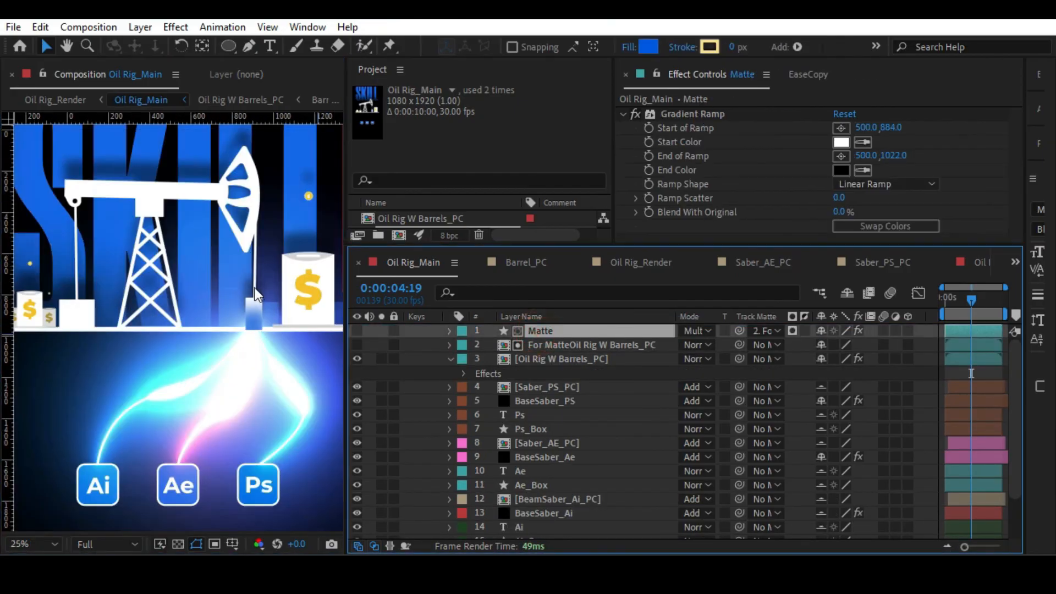
{"action": "scroll", "coordinate": [243, 334], "scroll_direction": "down", "scroll_amount": 2}
{"action": "left_click", "coordinate": [357, 330]}
{"action": "left_click", "coordinate": [271, 305]}
{"action": "left_click", "coordinate": [268, 306]}
{"action": "left_click", "coordinate": [312, 327]}
Unlock the Base layer and try a grey stroke colour sampled from the large barrel's base.
{"action": "scroll", "coordinate": [579, 401], "scroll_direction": "down", "scroll_amount": 3}
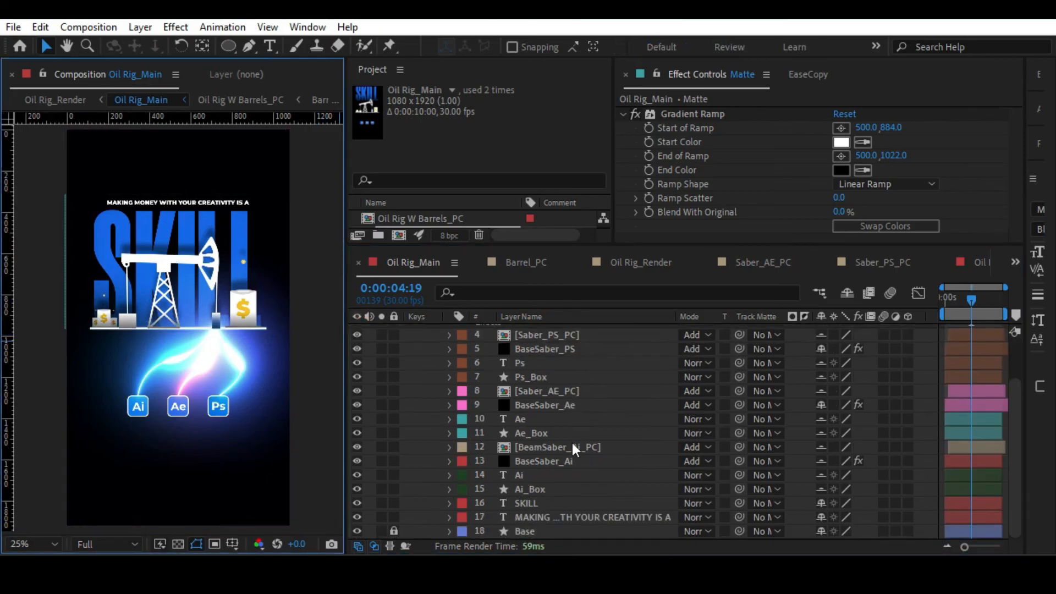
{"action": "left_click", "coordinate": [394, 530]}
{"action": "left_click", "coordinate": [536, 530]}
{"action": "scroll", "coordinate": [234, 329], "scroll_direction": "up", "scroll_amount": 4}
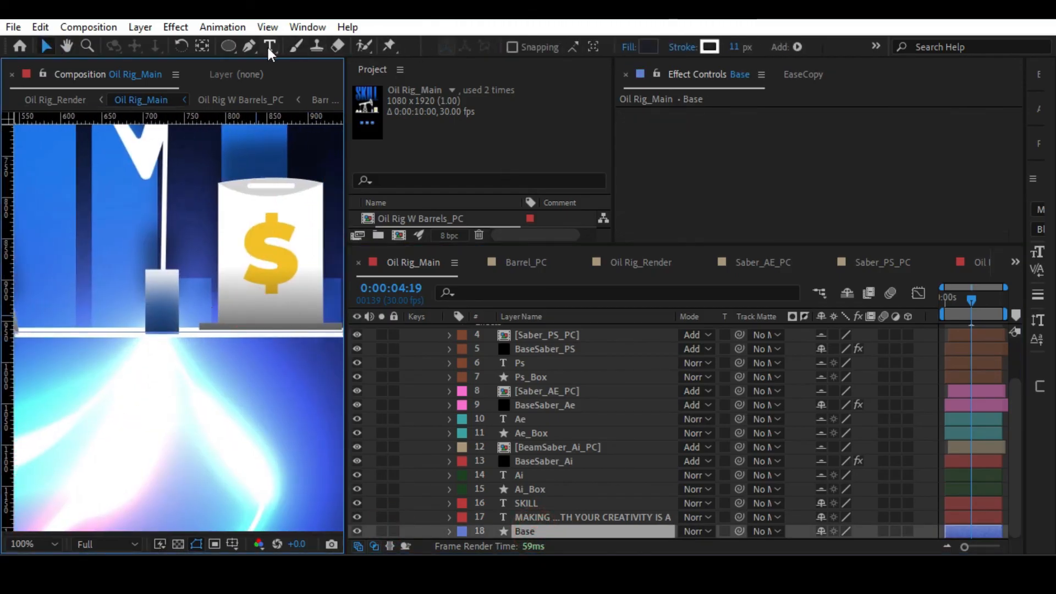
{"action": "left_click", "coordinate": [709, 47]}
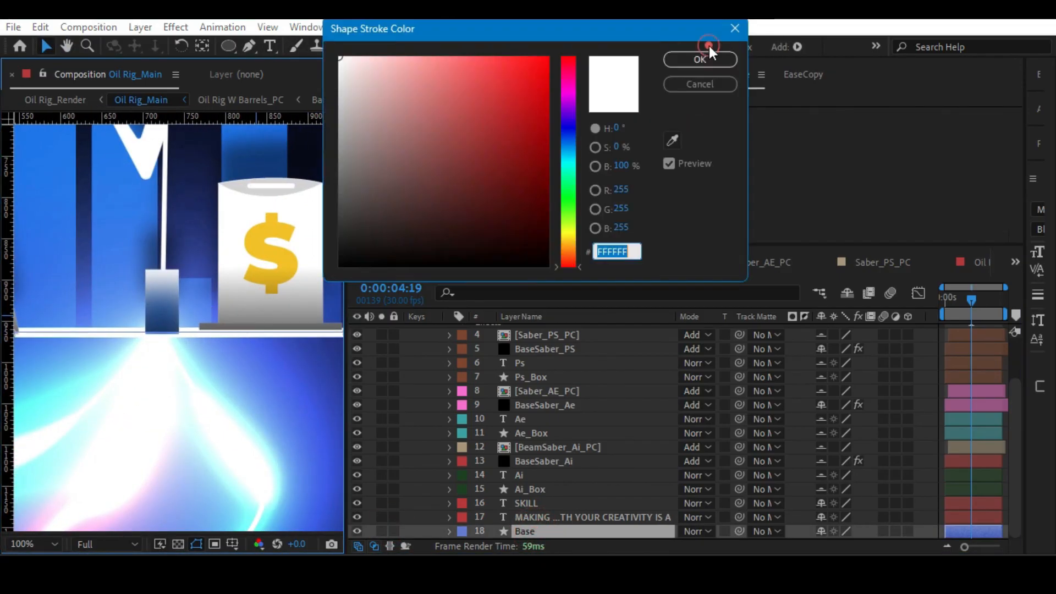
{"action": "left_click", "coordinate": [674, 140]}
{"action": "left_click", "coordinate": [243, 332]}
{"action": "left_click", "coordinate": [681, 57]}
{"action": "key", "text": "alt+slash"}
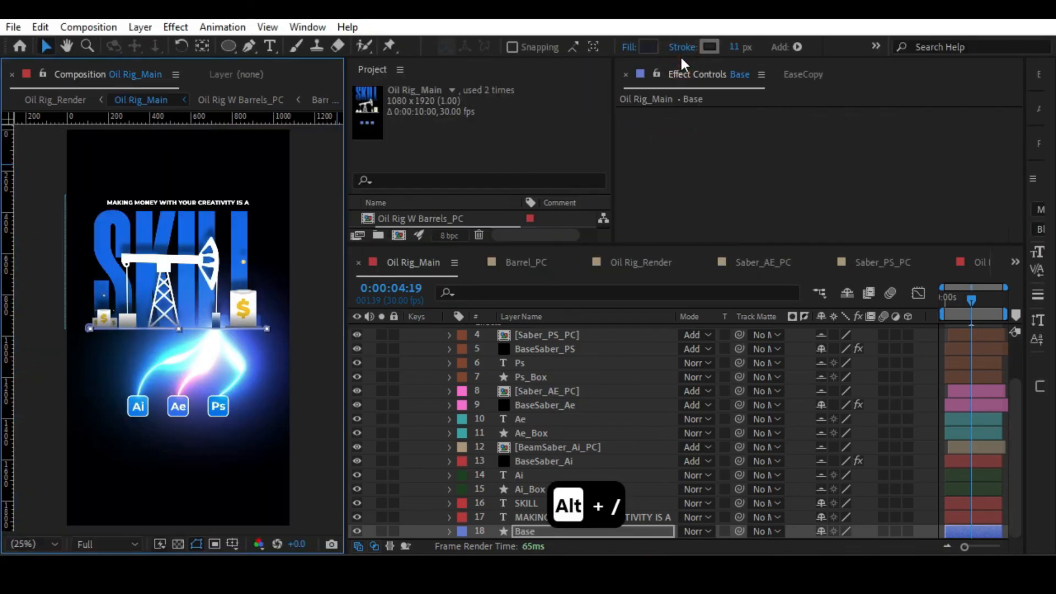
{"action": "left_click", "coordinate": [306, 275]}
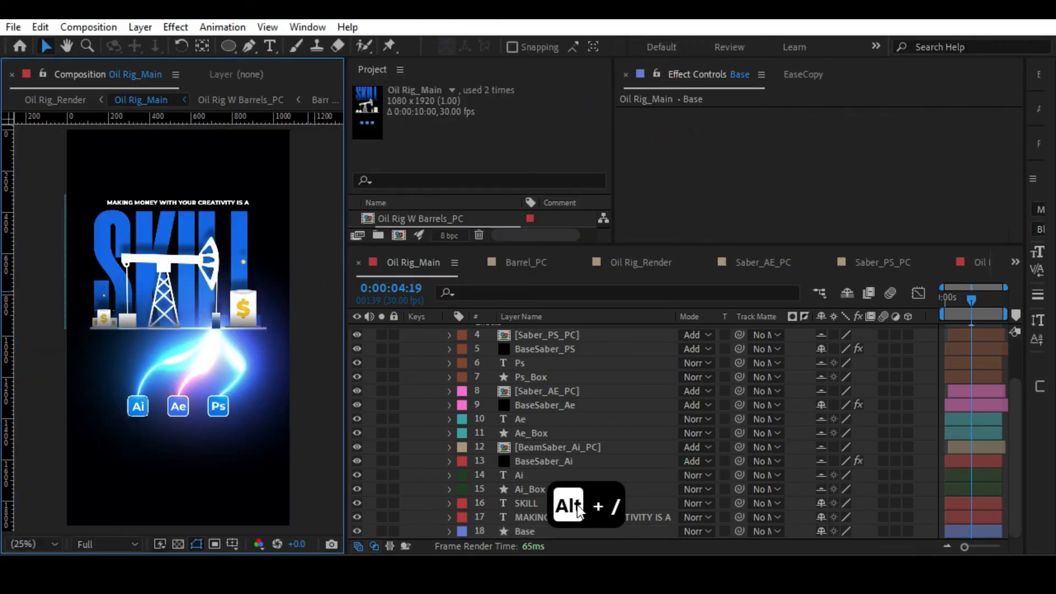
Set the Base layer's stroke colour back to white.
{"action": "left_click", "coordinate": [517, 531]}
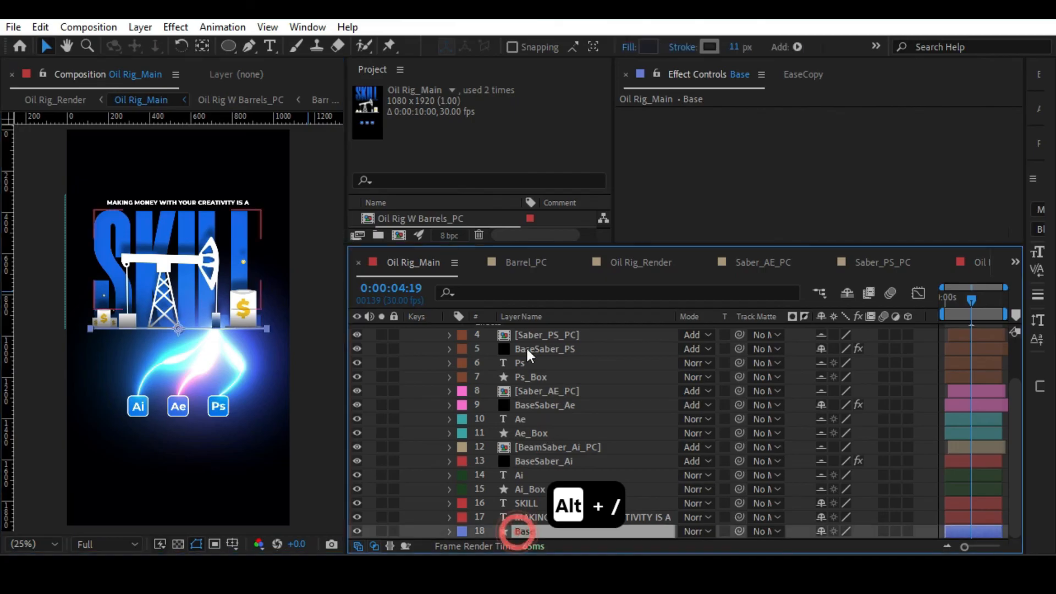
{"action": "left_click", "coordinate": [709, 47]}
{"action": "mouse_move", "coordinate": [350, 104]}
{"action": "left_mouse_down"}
{"action": "mouse_move", "coordinate": [302, 112]}
{"action": "mouse_move", "coordinate": [299, 93]}
{"action": "left_mouse_up"}
{"action": "left_click", "coordinate": [699, 83]}
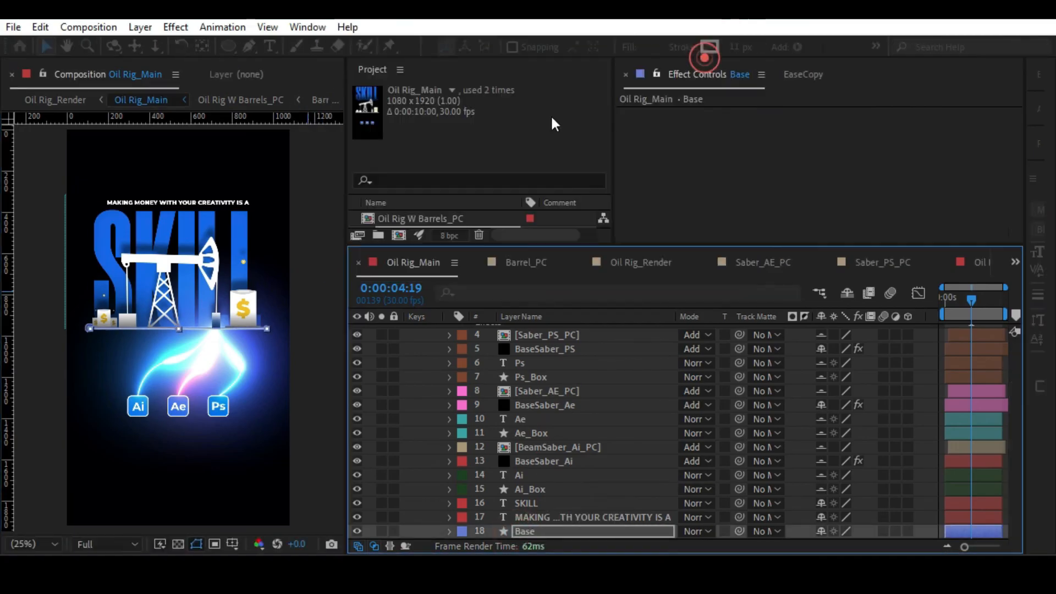
{"action": "left_click", "coordinate": [327, 259]}
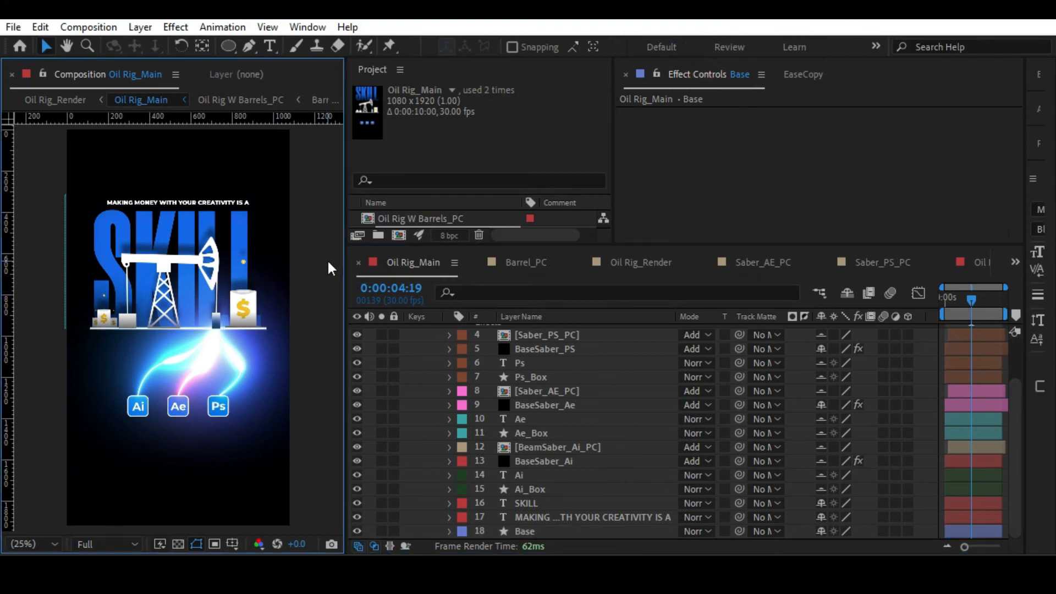
Review the rig in Oil Rig_Render and, back in Oil Rig_Main, increase the Drop Shadow distance on the Oil Rig W Barrels_PC layer.
{"action": "key", "text": "period"}
{"action": "key", "text": "Tab"}
{"action": "left_click", "coordinate": [230, 258]}
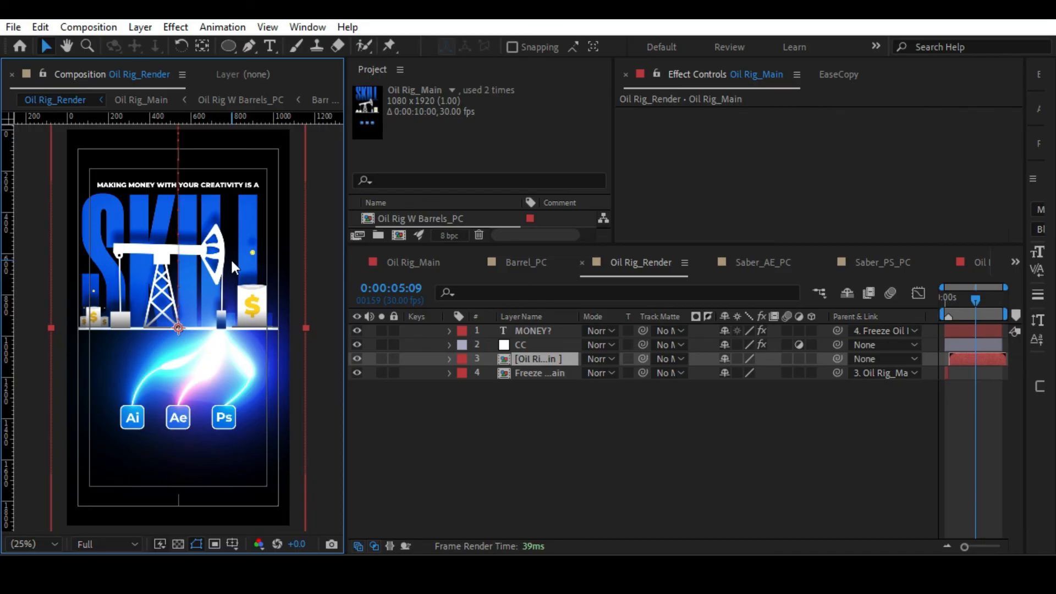
{"action": "key", "text": "alt+slash"}
{"action": "double_click", "coordinate": [539, 359]}
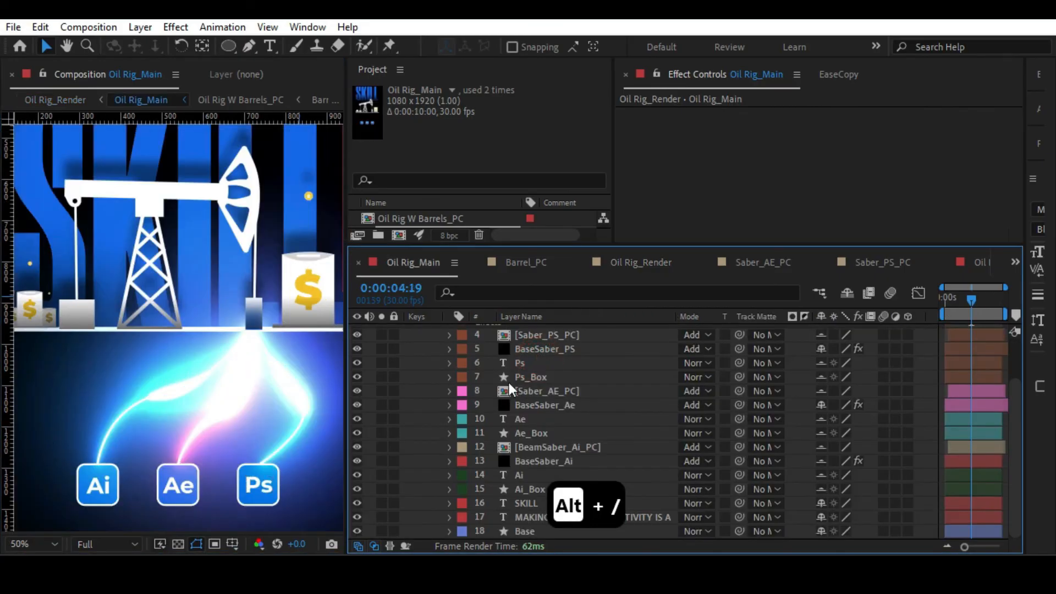
{"action": "scroll", "coordinate": [547, 444], "scroll_direction": "up", "scroll_amount": 3}
{"action": "left_click", "coordinate": [536, 359]}
{"action": "left_click_drag", "start_coordinate": [841, 203], "coordinate": [862, 196]}
{"action": "key", "text": "alt+slash"}
Return to Oil Rig_Render and compare the whole frame with and without the CC adjustment layer.
{"action": "key", "text": "Tab"}
{"action": "left_click", "coordinate": [227, 250]}
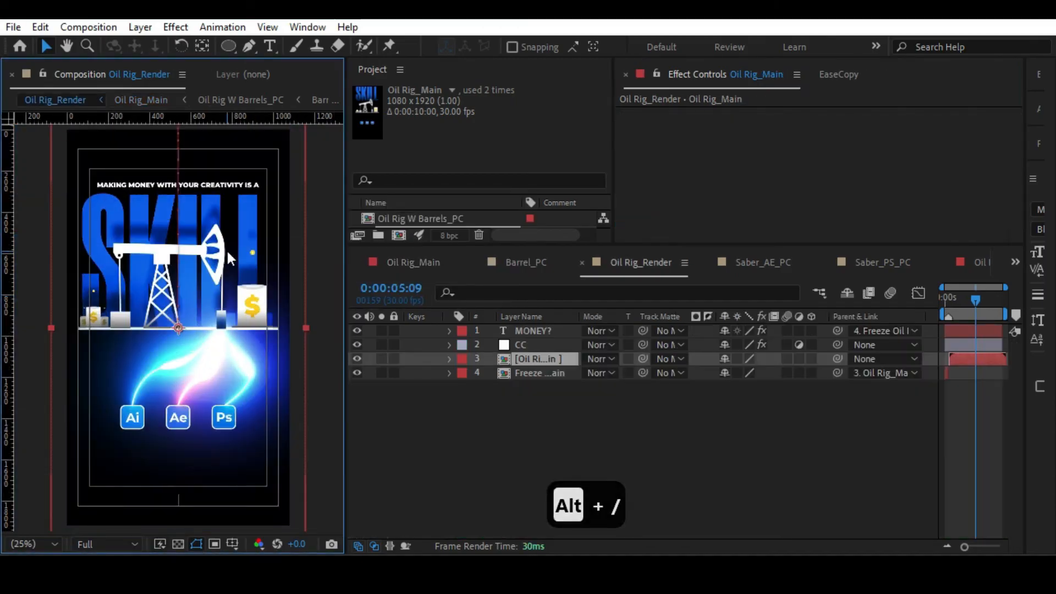
{"action": "left_click", "coordinate": [357, 345]}
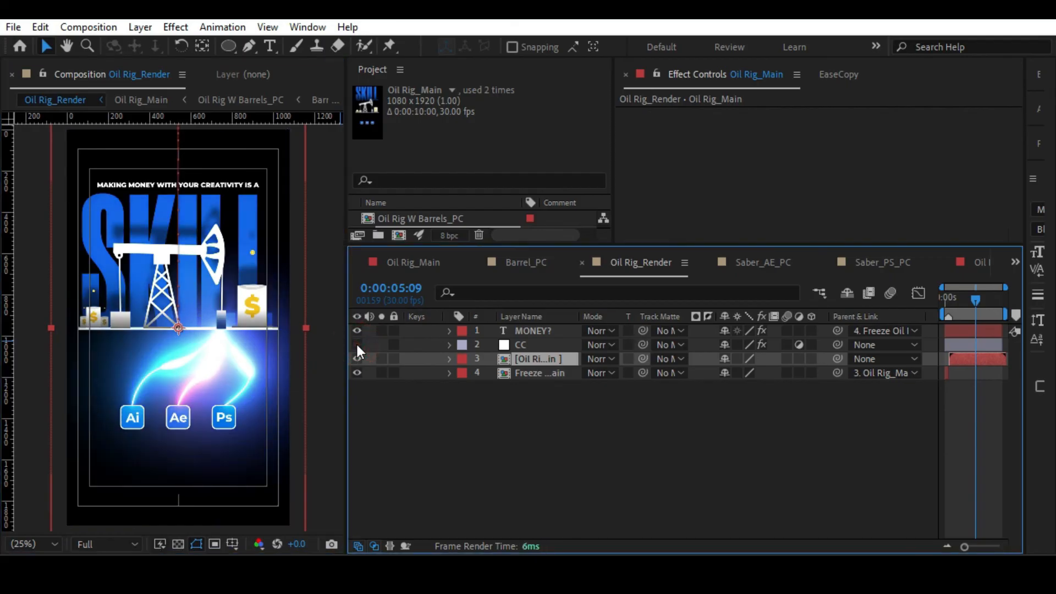
{"action": "left_click", "coordinate": [357, 345]}
{"action": "left_click", "coordinate": [357, 345]}
{"action": "left_click", "coordinate": [357, 344]}
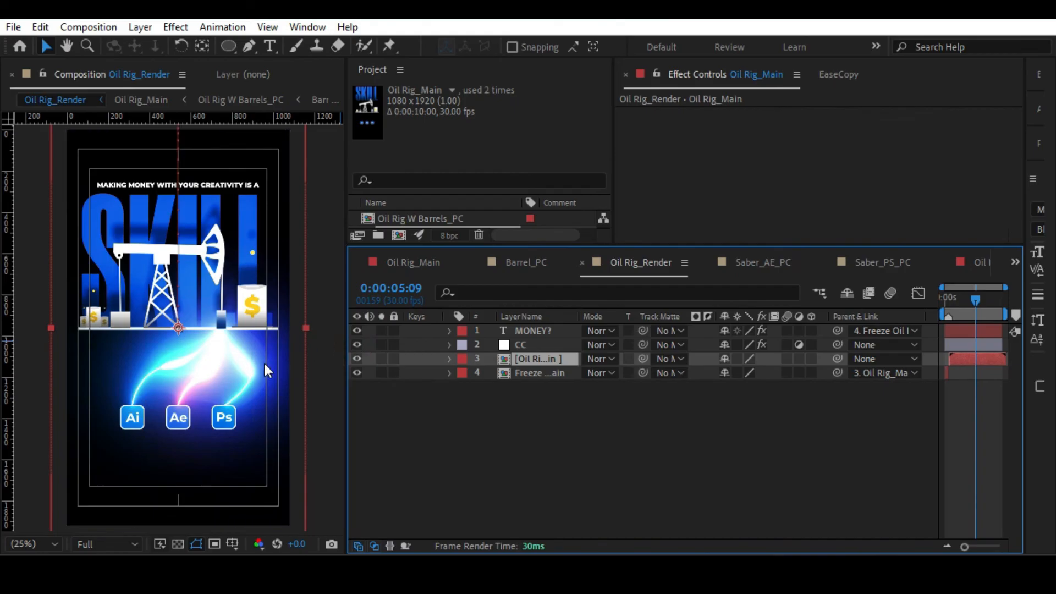
{"action": "left_click", "coordinate": [358, 345]}
{"action": "left_click", "coordinate": [358, 345]}
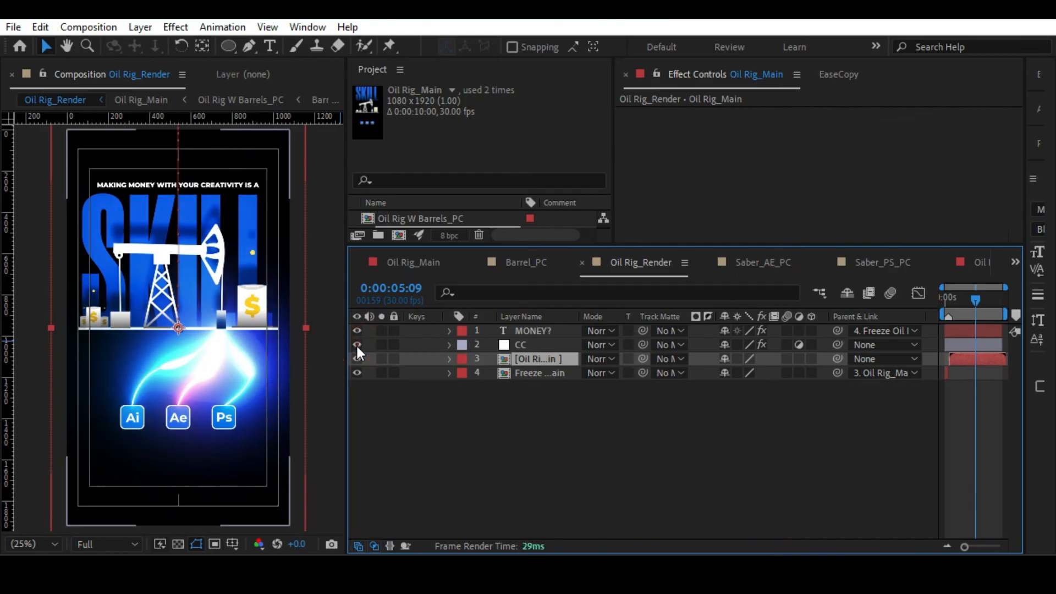
{"action": "left_click", "coordinate": [355, 344]}
{"action": "left_click", "coordinate": [356, 345]}
Inspect the rig base and the large barrel's $ close up with the CC layer off and on.
{"action": "scroll", "coordinate": [276, 330], "scroll_direction": "up", "scroll_amount": 4}
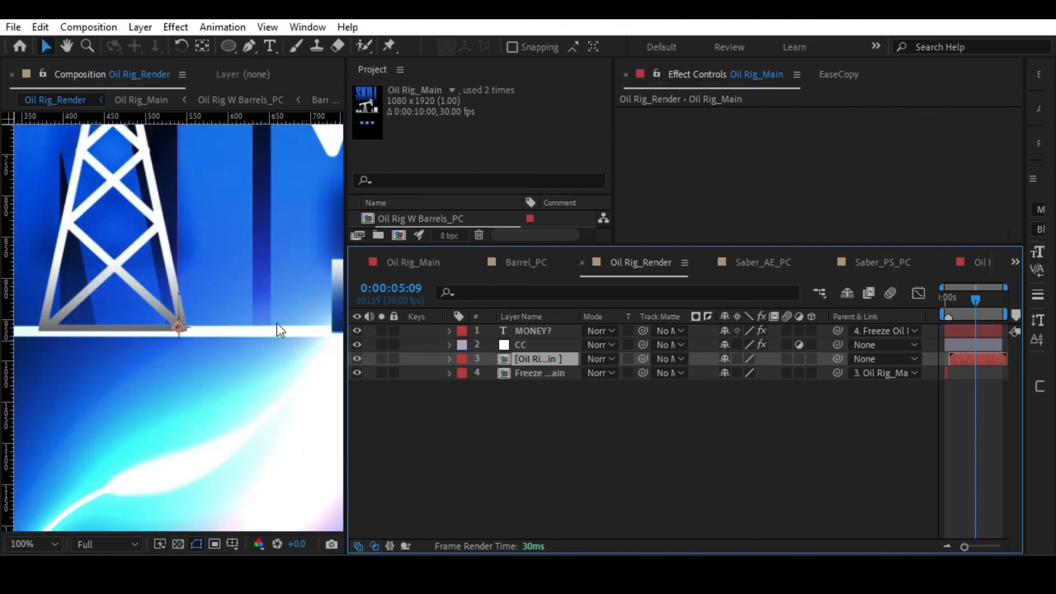
{"action": "left_click_drag", "start_coordinate": [269, 288], "coordinate": [120, 346]}
{"action": "left_click", "coordinate": [356, 345]}
{"action": "left_click", "coordinate": [355, 344]}
{"action": "scroll", "coordinate": [242, 290], "scroll_direction": "up", "scroll_amount": 2}
{"action": "left_click_drag", "start_coordinate": [242, 290], "coordinate": [170, 273]}
{"action": "left_click", "coordinate": [357, 345]}
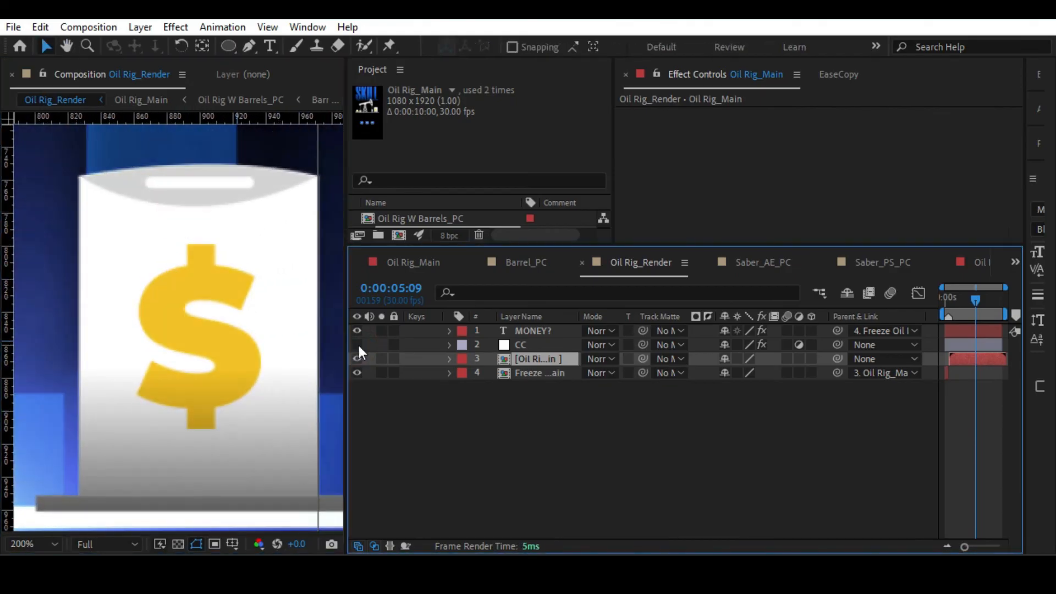
{"action": "left_click", "coordinate": [357, 345]}
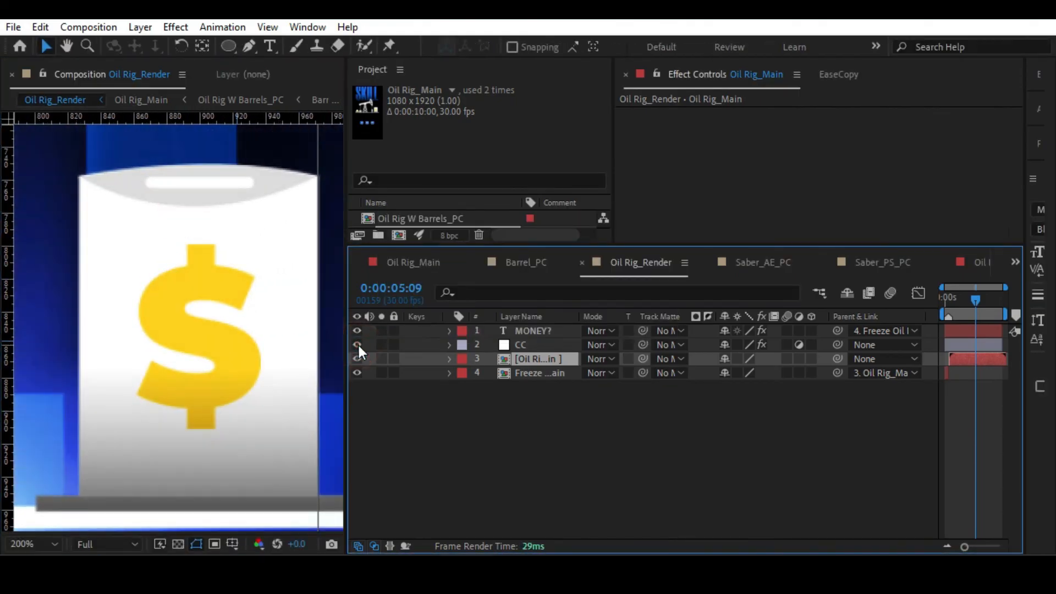
{"action": "left_click", "coordinate": [357, 345]}
{"action": "left_click", "coordinate": [357, 345]}
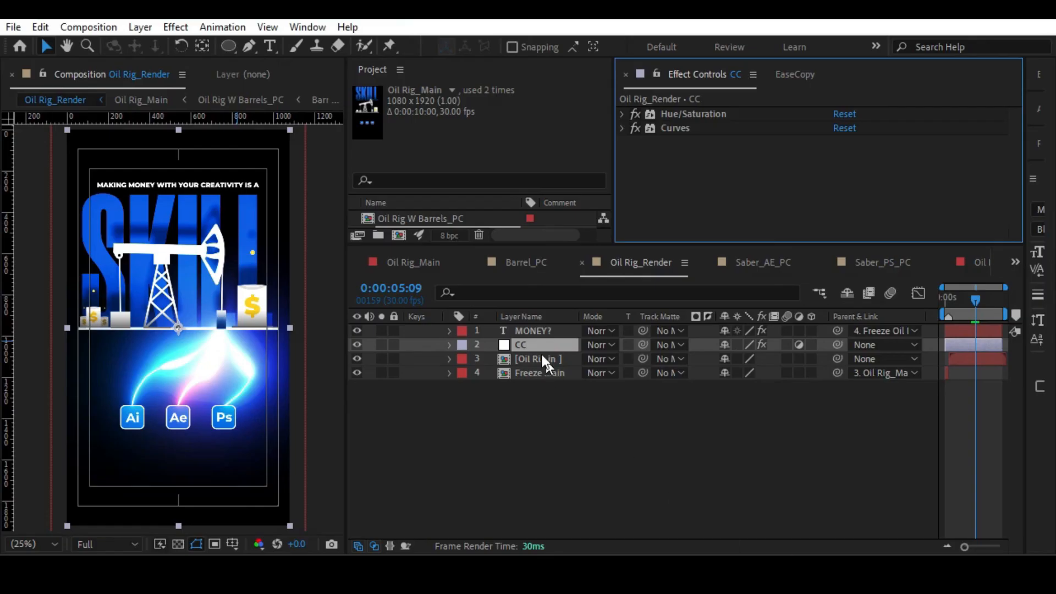
Apply the Sharpen effect to the CC adjustment layer with a Sharpen Amount of 33 and compare the detail with it off and on.
{"action": "key", "text": "ctrl+space"}
{"action": "type", "text": "sha"}
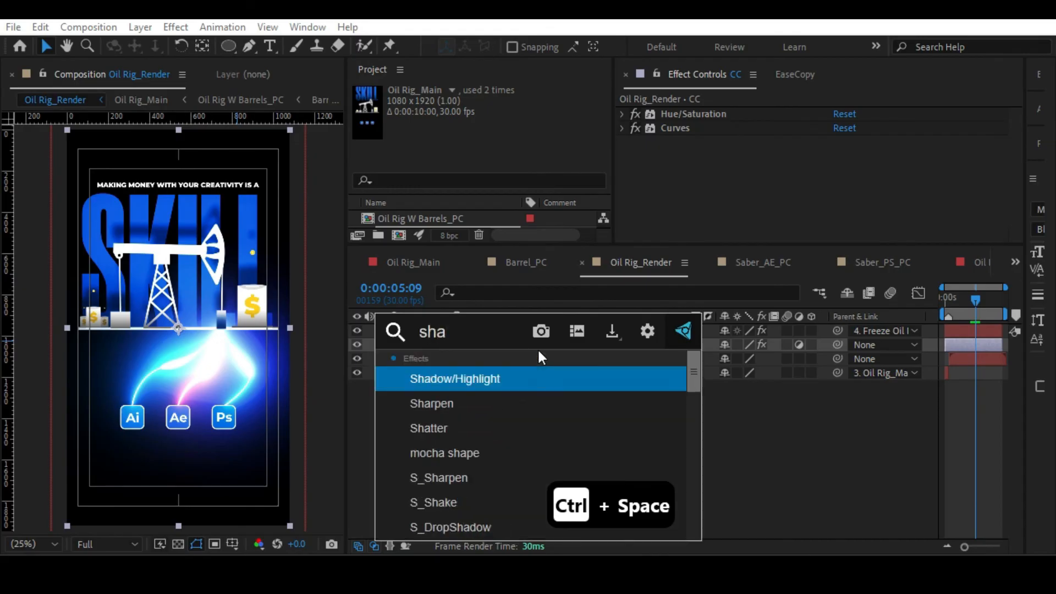
{"action": "key", "text": "Down"}
{"action": "key", "text": "Return"}
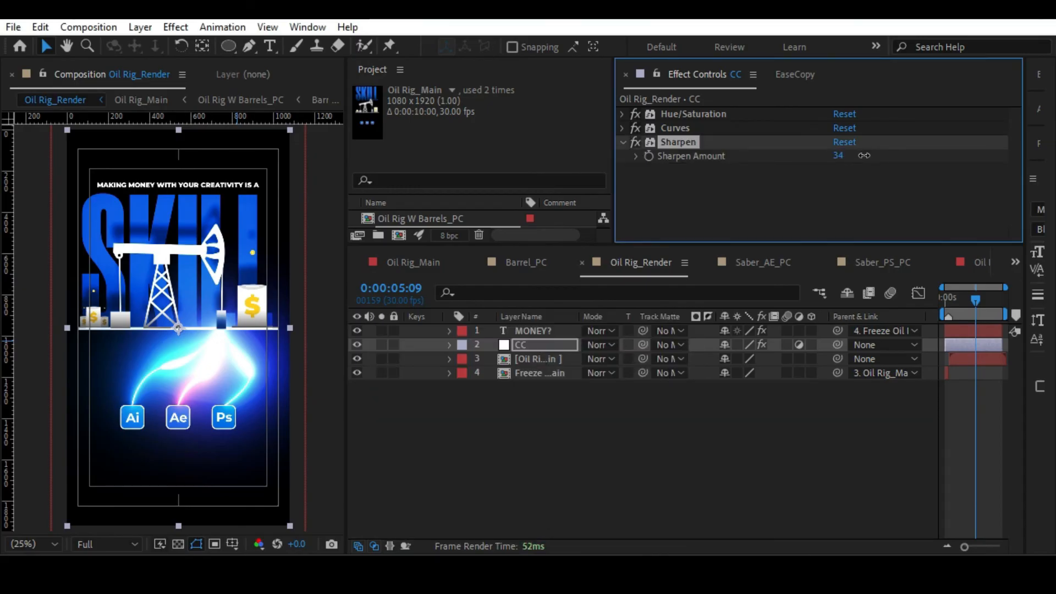
{"action": "left_click_drag", "start_coordinate": [864, 155], "coordinate": [845, 156]}
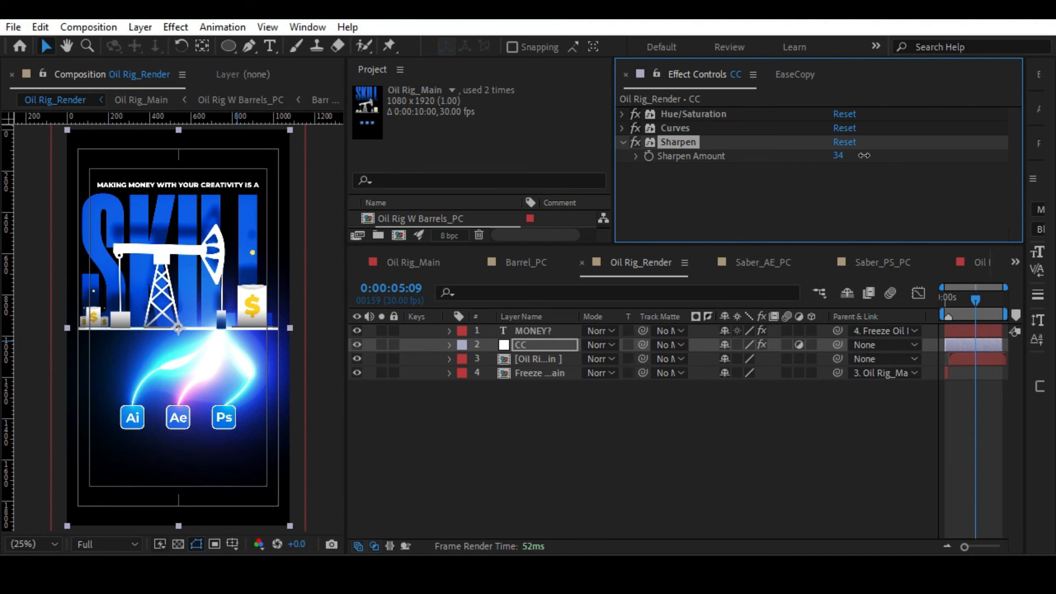
{"action": "left_click_drag", "start_coordinate": [864, 156], "coordinate": [863, 156]}
{"action": "scroll", "coordinate": [200, 311], "scroll_direction": "up", "scroll_amount": 4}
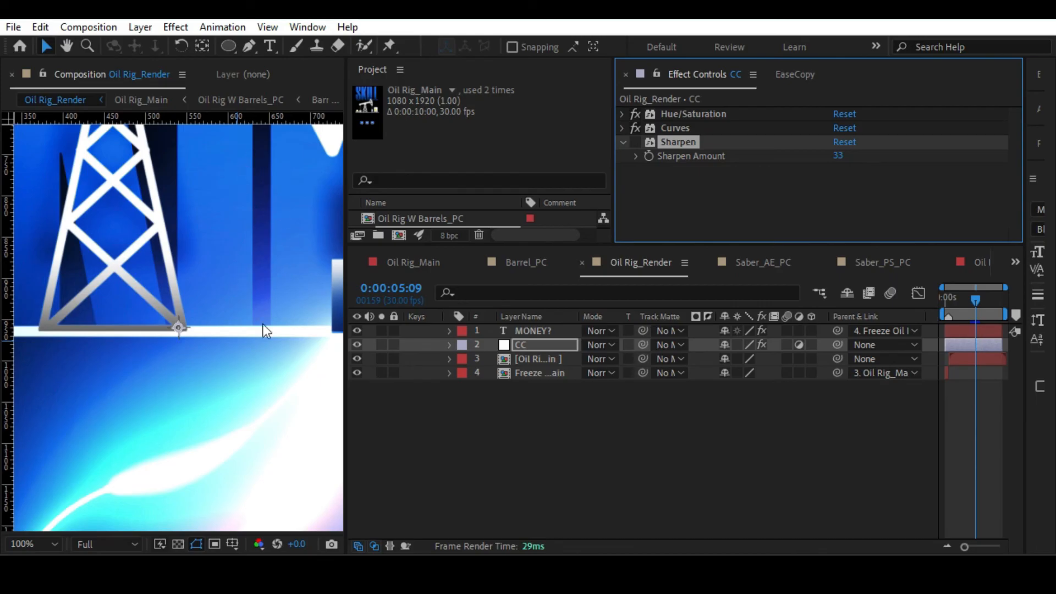
{"action": "left_click", "coordinate": [635, 142]}
{"action": "key", "text": "alt+slash"}
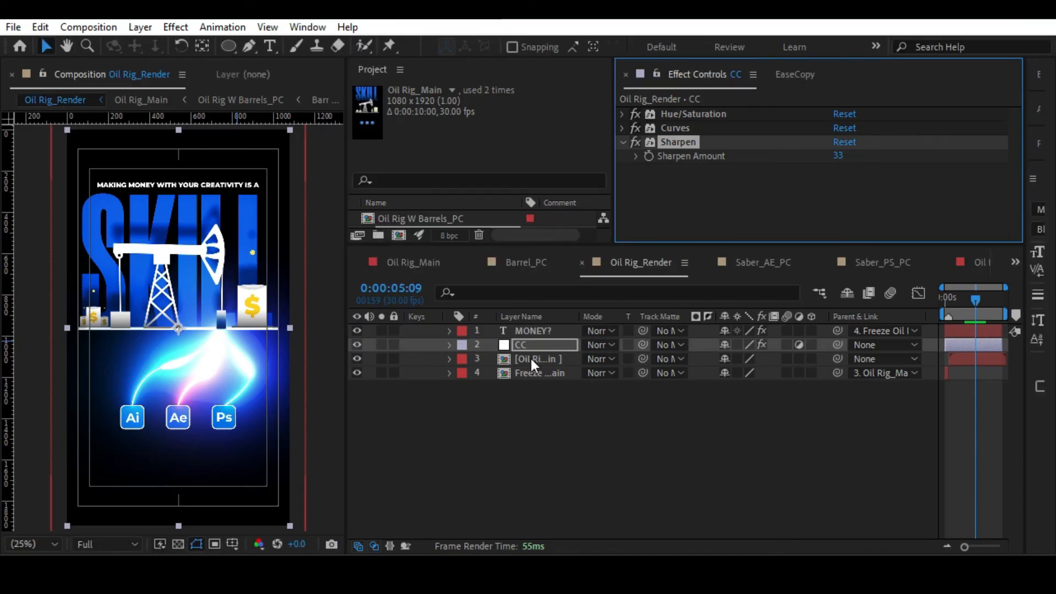
Set the Master Saturation of the CC layer's Hue/Saturation effect to 9.
{"action": "left_click", "coordinate": [677, 115]}
{"action": "left_click", "coordinate": [622, 114]}
{"action": "scroll", "coordinate": [797, 165], "scroll_direction": "down", "scroll_amount": 3}
{"action": "left_click_drag", "start_coordinate": [844, 190], "coordinate": [842, 189]}
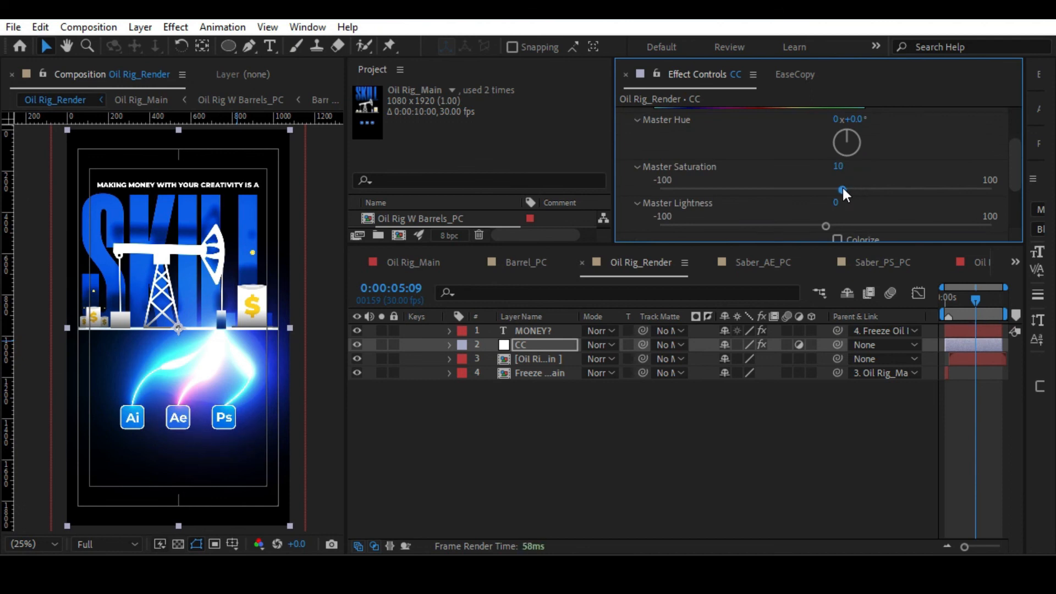
In Oil Rig_Main, recolour the SKILL text with the golden yellow sampled from the large barrel's $ sign.
{"action": "double_click", "coordinate": [532, 358]}
{"action": "left_click", "coordinate": [530, 504]}
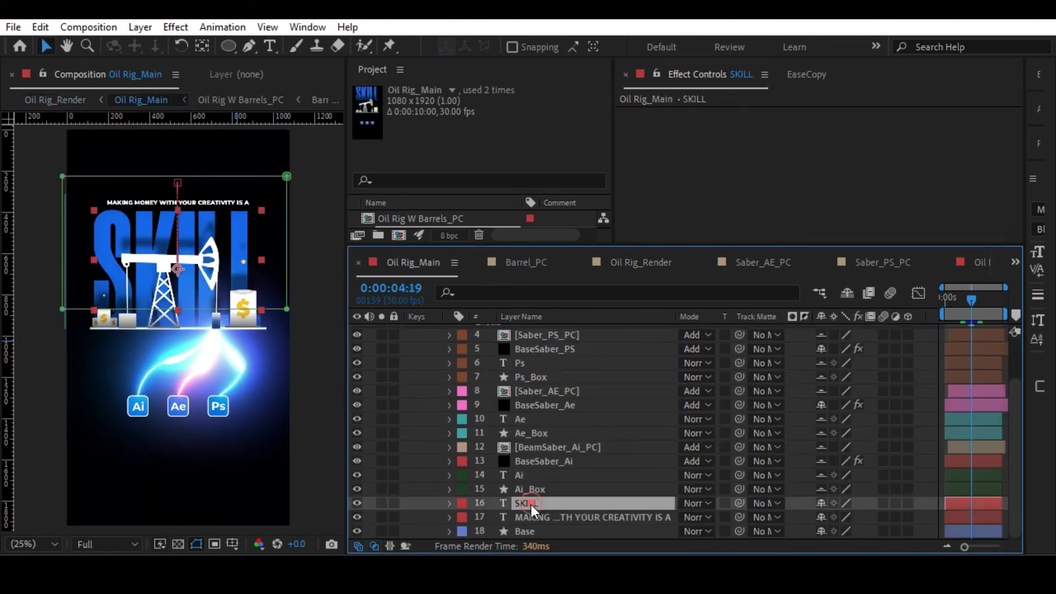
{"action": "left_click", "coordinate": [1025, 138]}
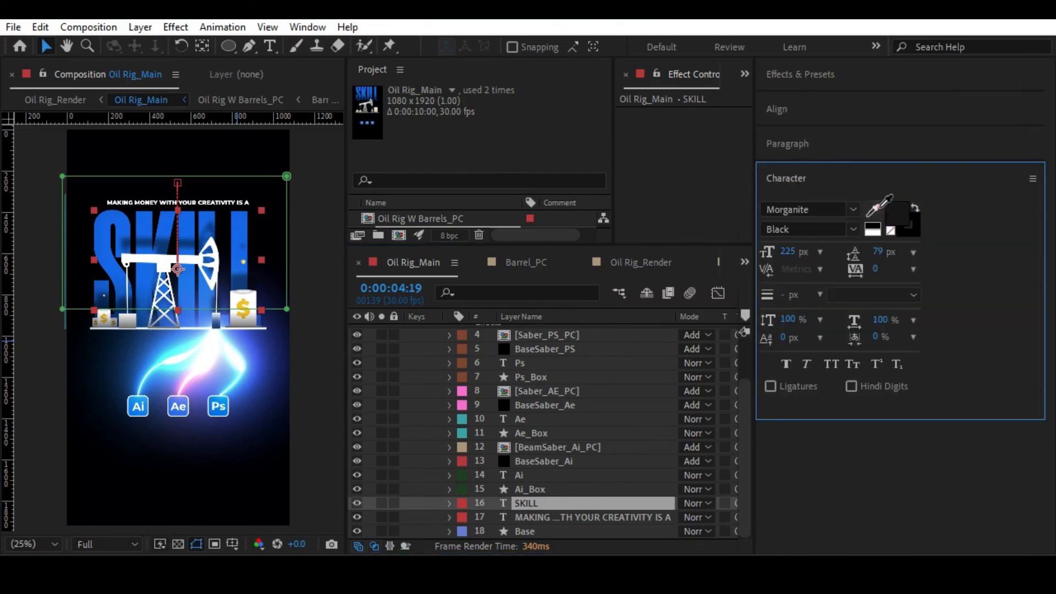
{"action": "left_click", "coordinate": [245, 300]}
Return to Oil Rig_Render, hide the safe-margin guides and preview the animation with the recoloured SKILL text.
{"action": "key", "text": "Tab"}
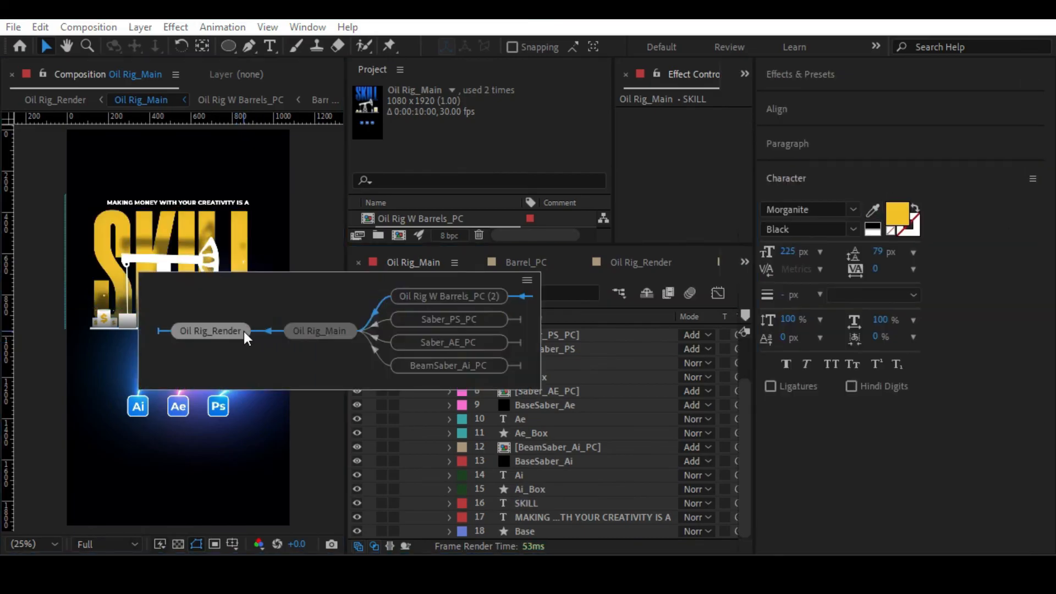
{"action": "left_click", "coordinate": [243, 331]}
{"action": "left_click", "coordinate": [401, 400]}
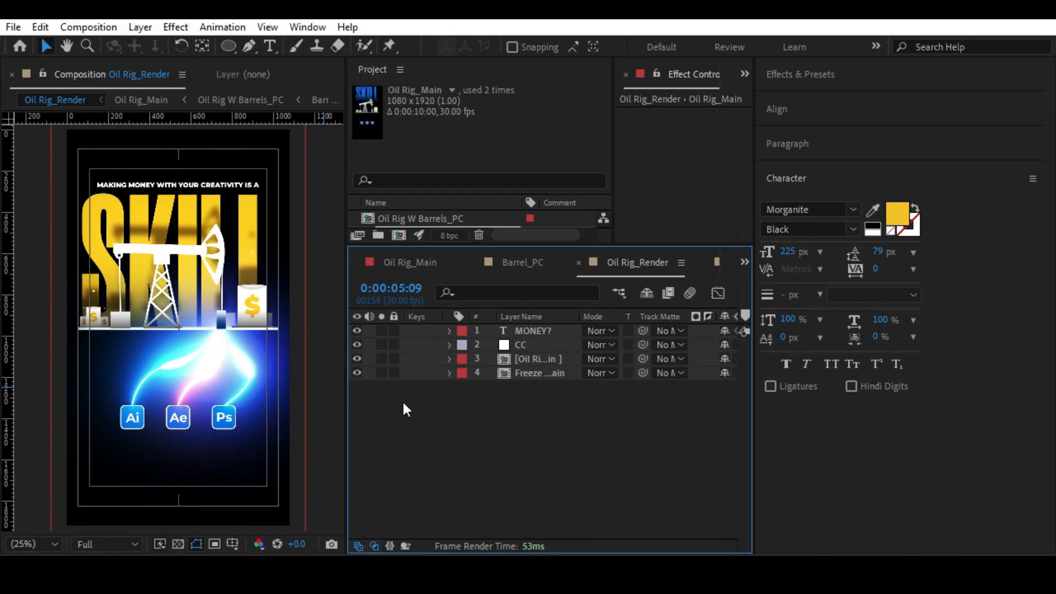
{"action": "key", "text": "alt+slash"}
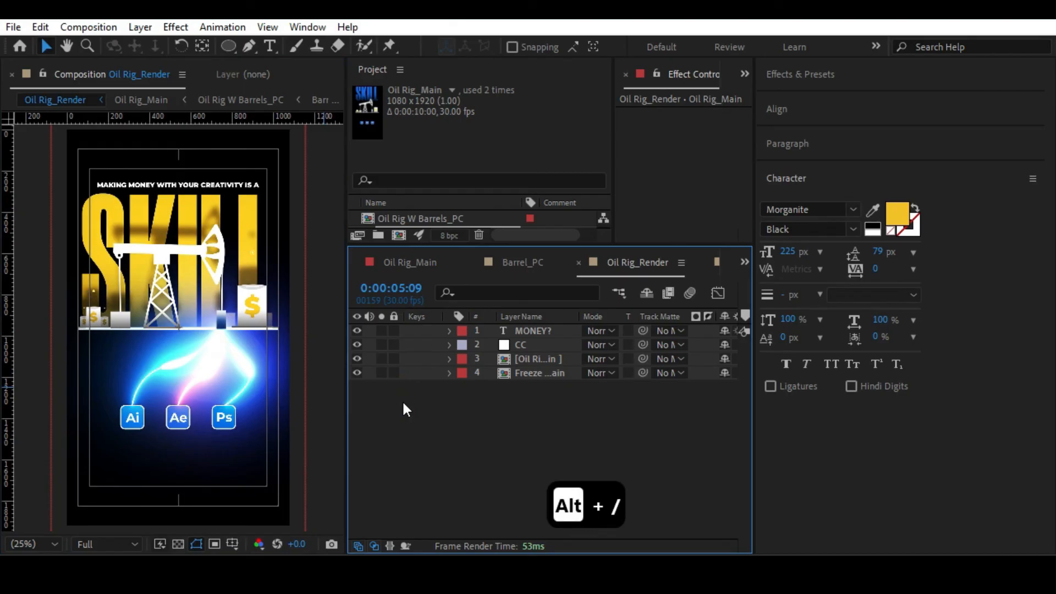
{"action": "left_click_drag", "start_coordinate": [752, 436], "coordinate": [1024, 436]}
{"action": "key", "text": "apostrophe"}
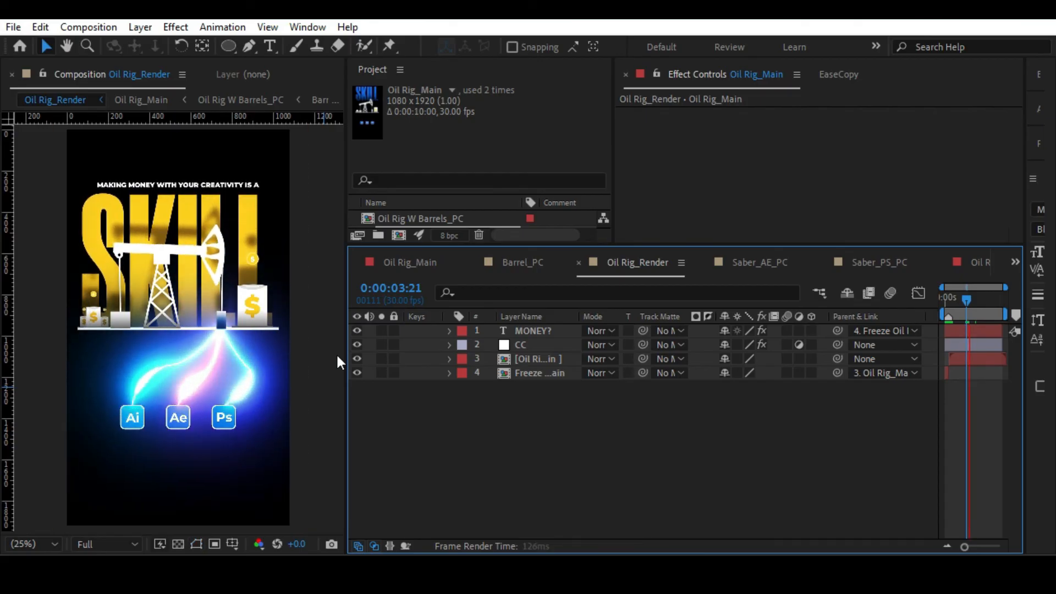
{"action": "key", "text": "space"}
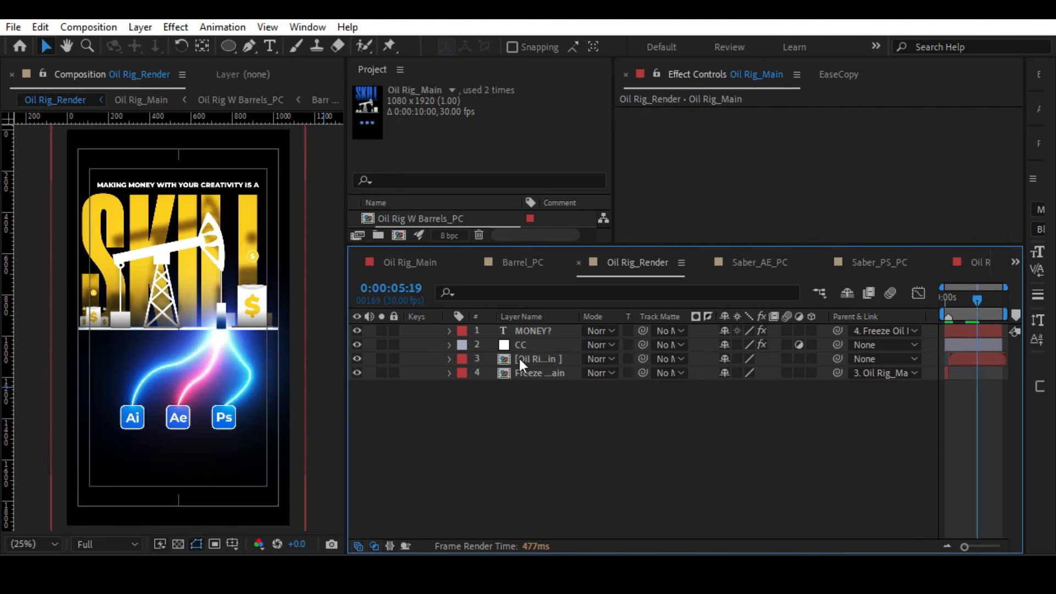
Inspect the rig and small barrel's coin up close in Oil Rig_Render, and open the Barrel_PC composition.
{"action": "scroll", "coordinate": [230, 242], "scroll_direction": "up", "scroll_amount": 2}
{"action": "key", "text": "h"}
{"action": "left_click_drag", "start_coordinate": [242, 220], "coordinate": [151, 219]}
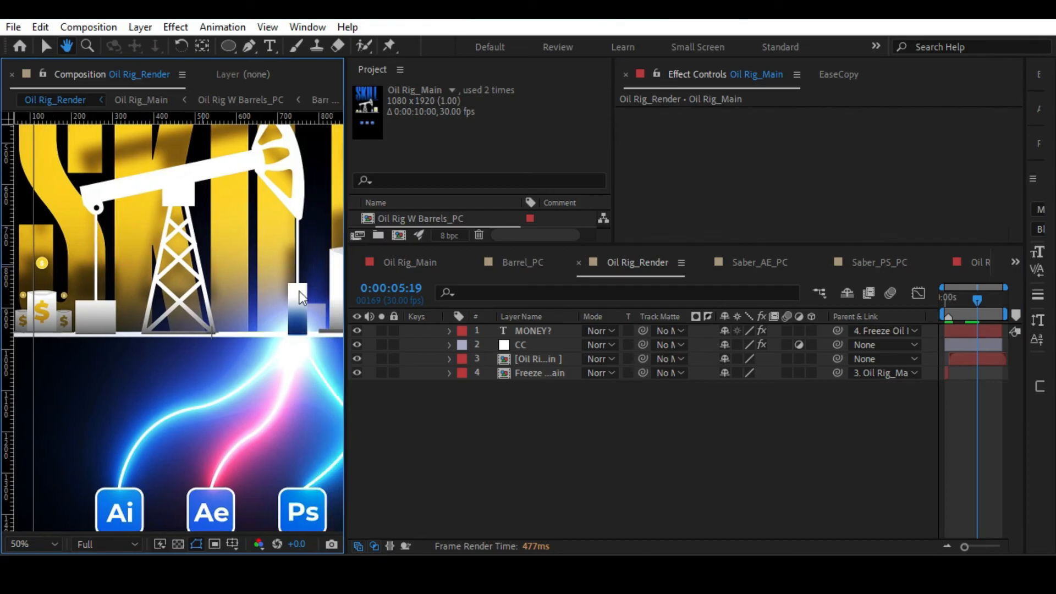
{"action": "key", "text": "v"}
{"action": "left_click", "coordinate": [1015, 259]}
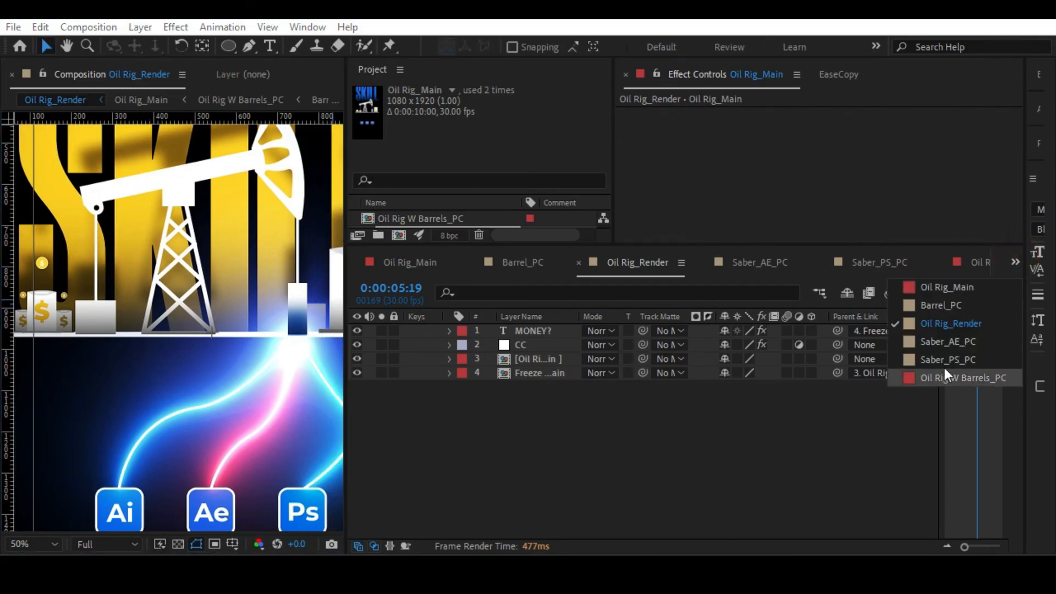
{"action": "left_click", "coordinate": [937, 305]}
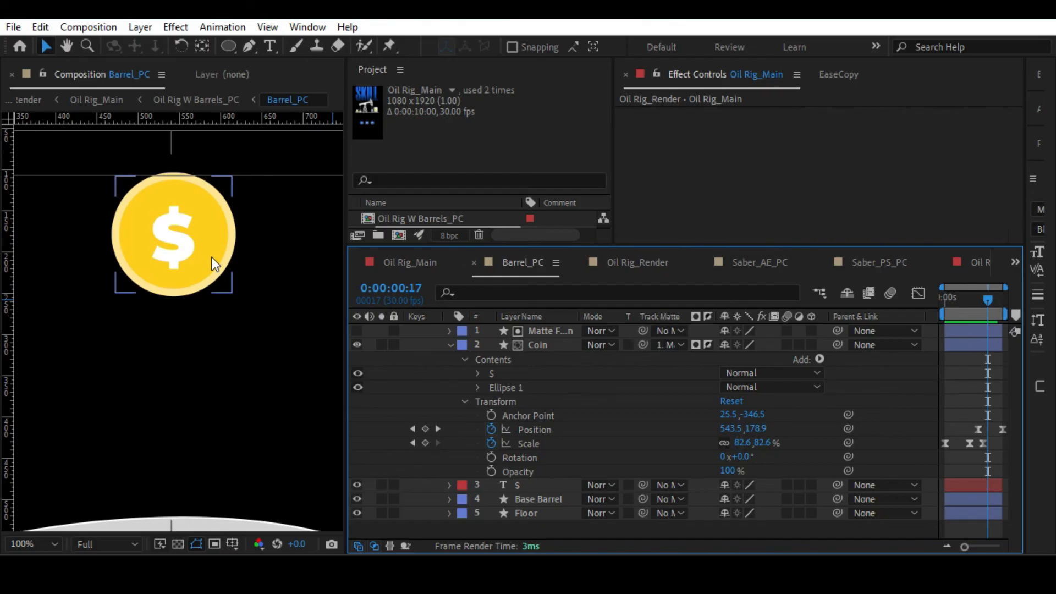
Change the fill of the Coin layer's Ellipse 1 to blue 0054FF.
{"action": "left_click", "coordinate": [212, 256]}
{"action": "left_click", "coordinate": [502, 387]}
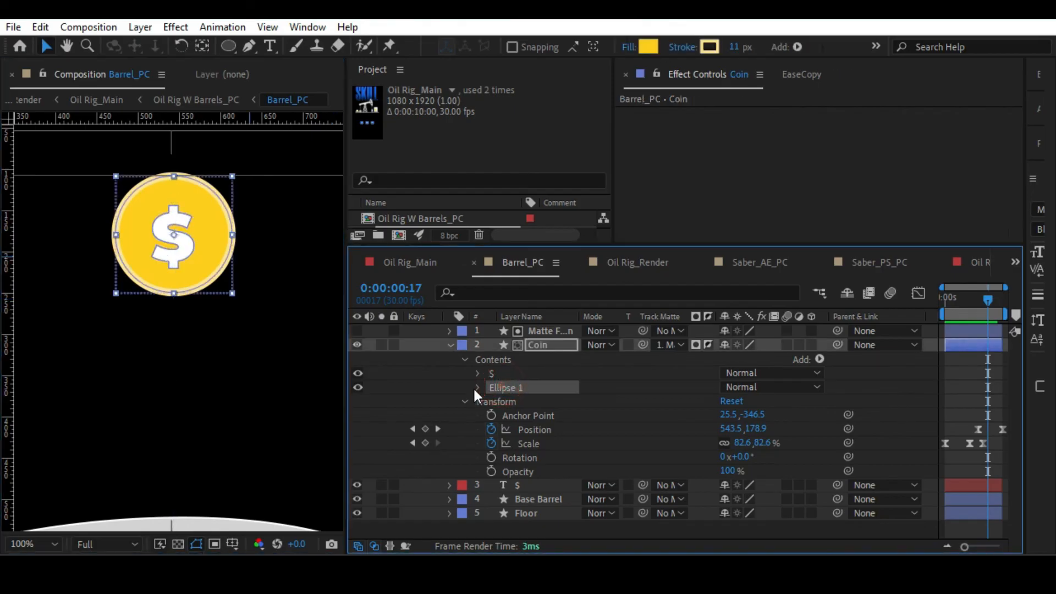
{"action": "left_click", "coordinate": [477, 388]}
{"action": "left_click", "coordinate": [517, 401]}
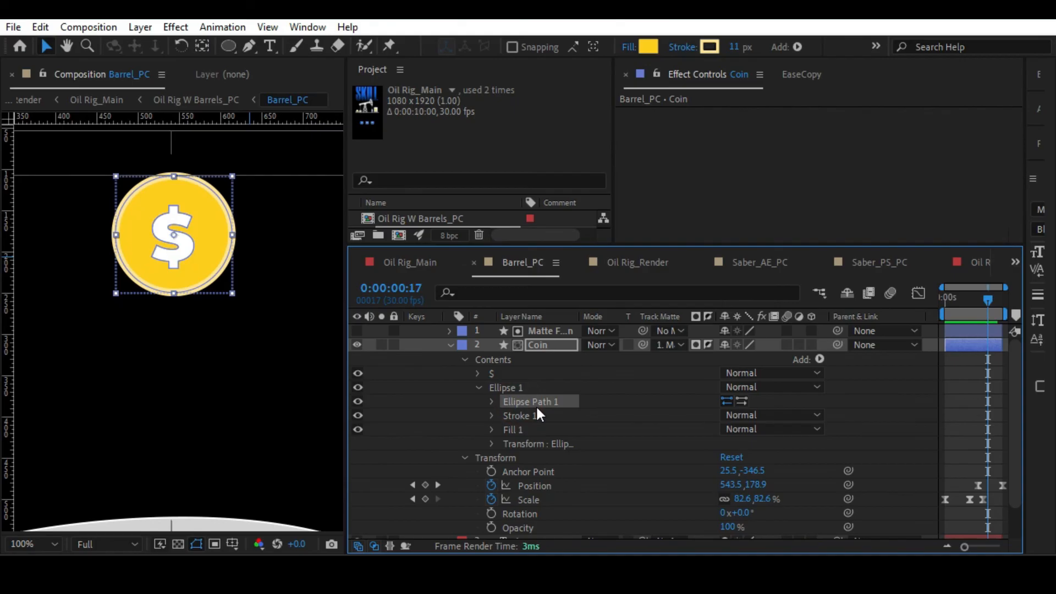
{"action": "left_click", "coordinate": [648, 46]}
{"action": "left_click_drag", "start_coordinate": [568, 242], "coordinate": [563, 139]}
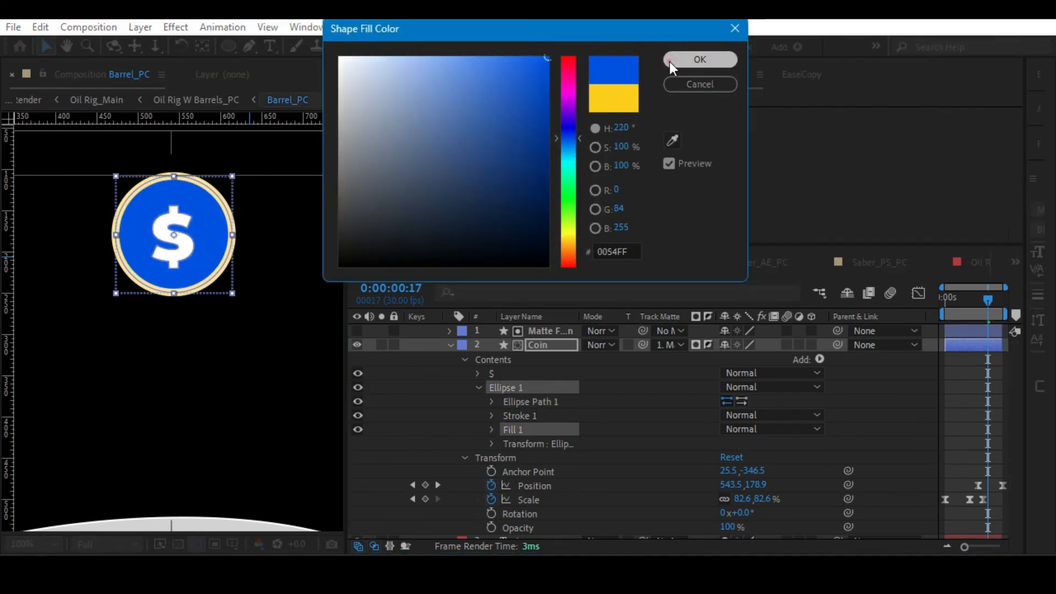
{"action": "left_click", "coordinate": [699, 60]}
Recolour the coin ellipse's stroke with a lighter shade of the blue sampled from its fill, and collapse the Coin layer.
{"action": "left_click", "coordinate": [511, 415]}
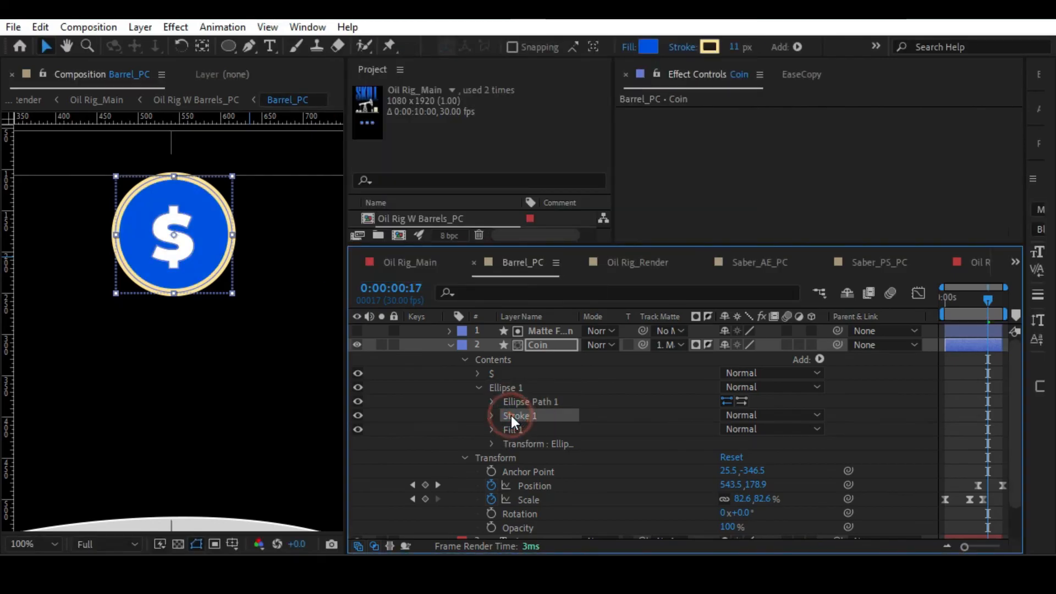
{"action": "left_click", "coordinate": [710, 47]}
{"action": "left_click", "coordinate": [670, 136]}
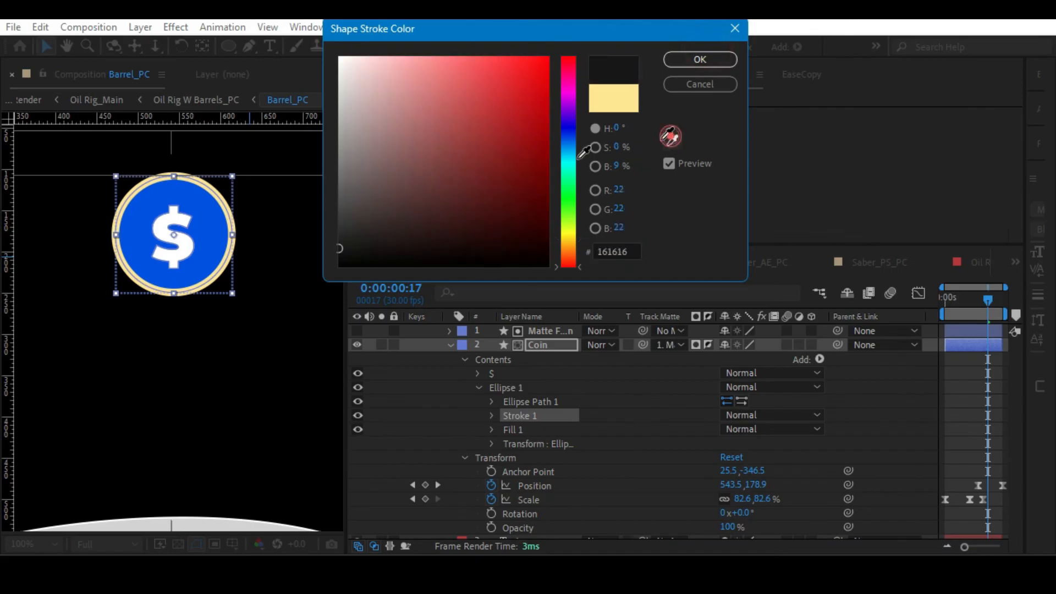
{"action": "left_click", "coordinate": [208, 235]}
{"action": "mouse_move", "coordinate": [490, 57]}
{"action": "left_mouse_down"}
{"action": "mouse_move", "coordinate": [462, 48]}
{"action": "mouse_move", "coordinate": [503, 43]}
{"action": "left_mouse_up"}
{"action": "left_click", "coordinate": [699, 60]}
{"action": "left_click", "coordinate": [470, 368]}
{"action": "left_click", "coordinate": [446, 345]}
Return through Oil Rig W Barrels_PC and Oil Rig_Main to Oil Rig_Render and preview the animation with the blue coins.
{"action": "key", "text": "Tab"}
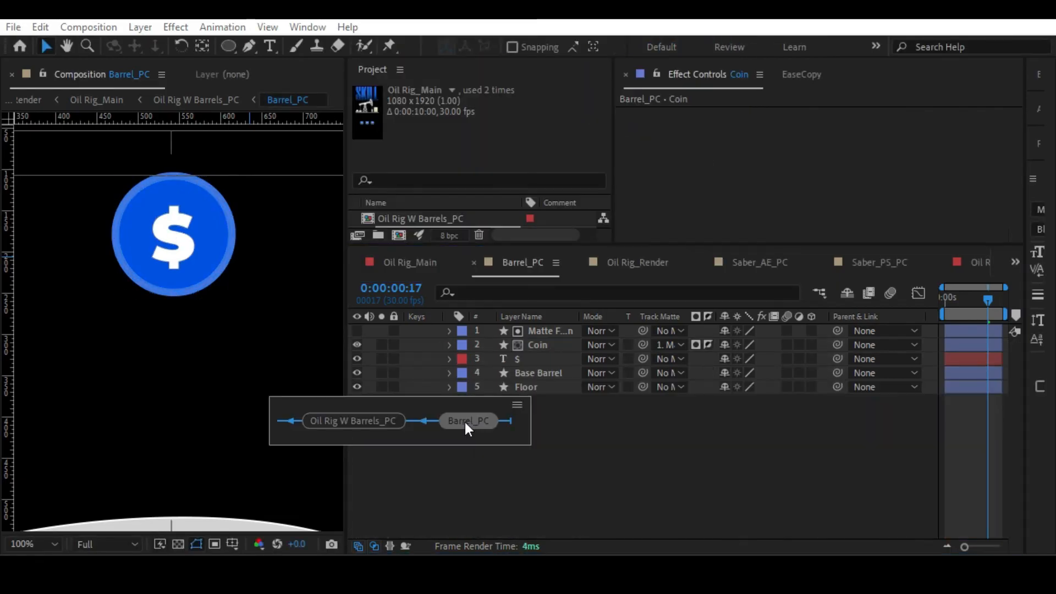
{"action": "left_click", "coordinate": [382, 423]}
{"action": "key", "text": "Tab"}
{"action": "left_click", "coordinate": [262, 424]}
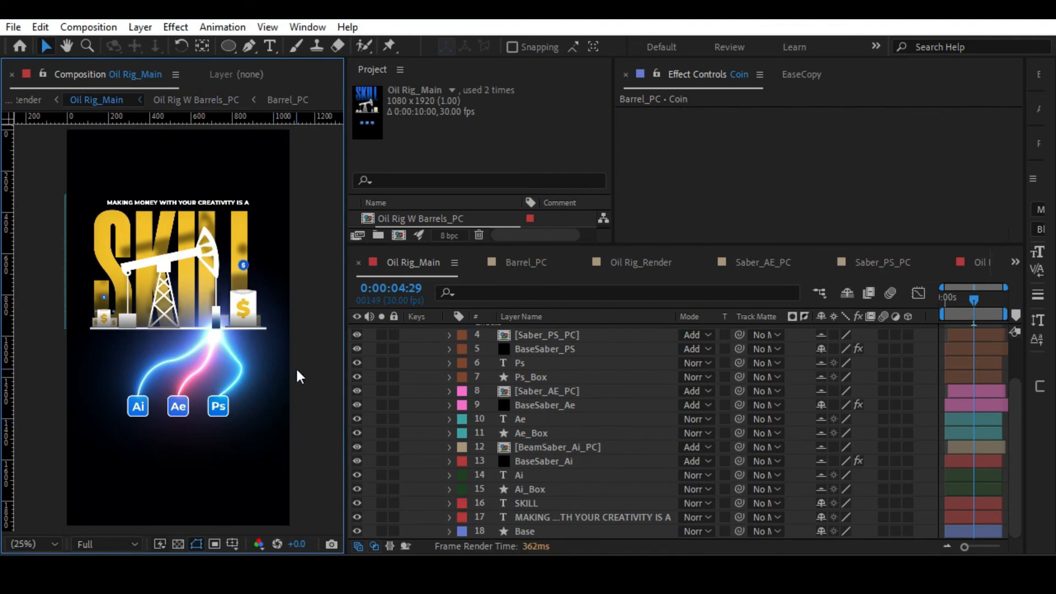
{"action": "key", "text": "Tab"}
{"action": "left_click", "coordinate": [296, 337]}
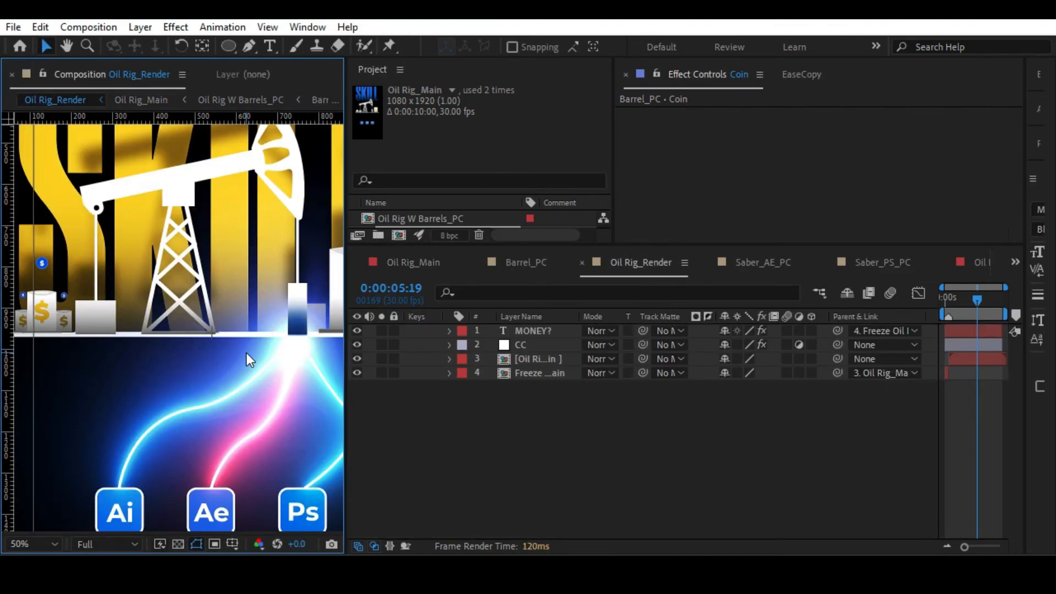
{"action": "key", "text": "space"}
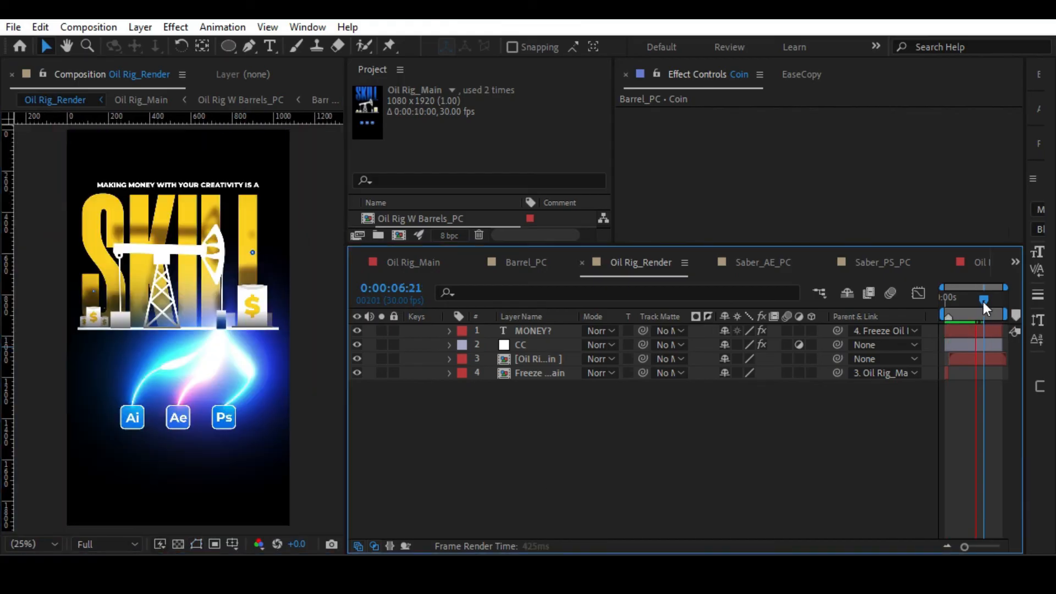
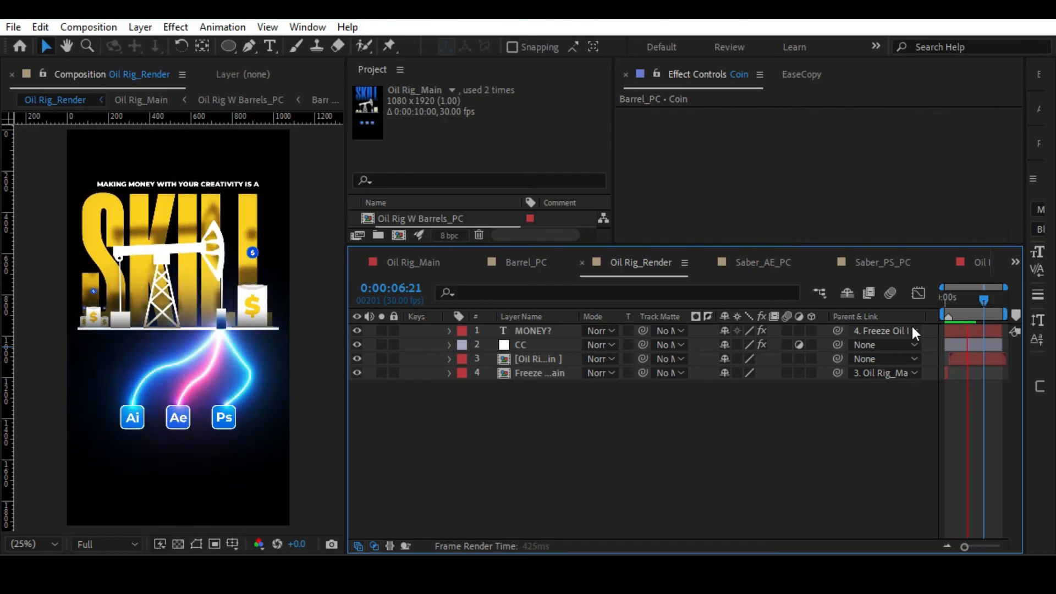
Play back the Oil Rig_Render animation, stop it, and open the nested Oil Rig_Main composition.
{"action": "key", "text": "space"}
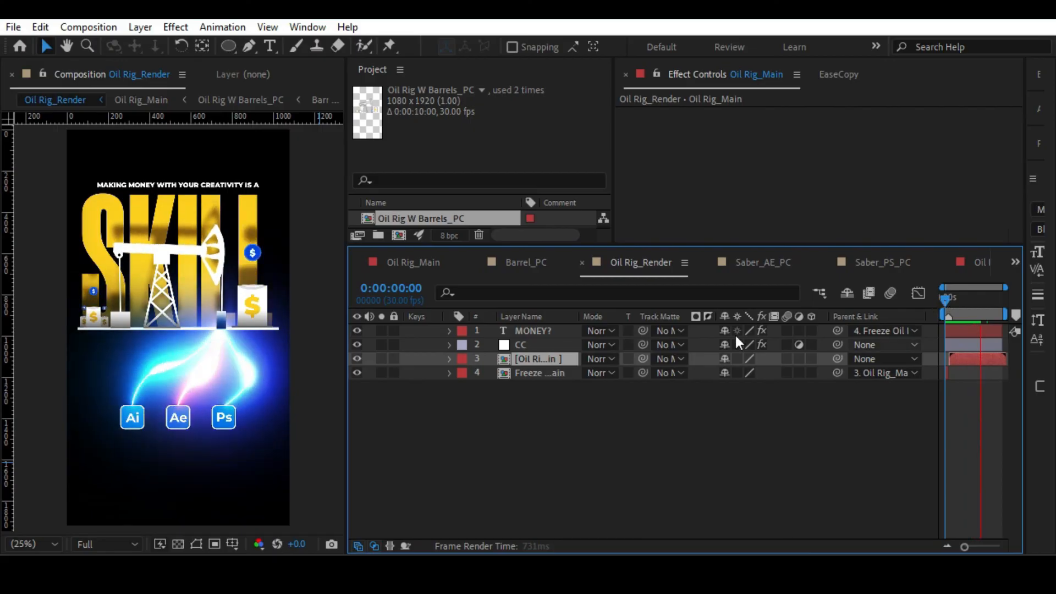
{"action": "key", "text": "space"}
{"action": "double_click", "coordinate": [525, 357]}
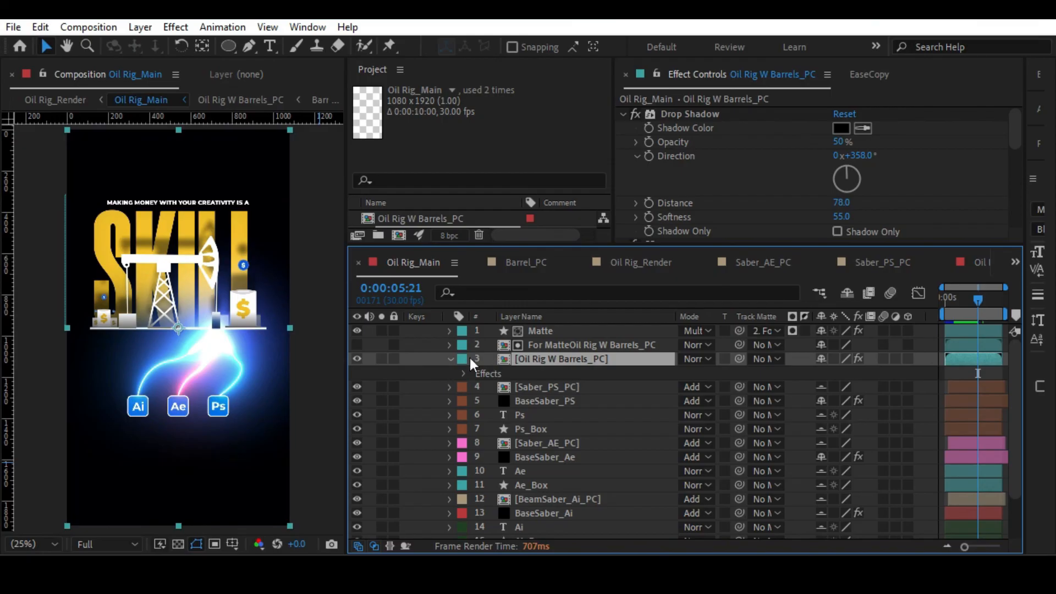
Move the Oil Rig W Barrels_PC layer down the stack to sit between Ai_Box and SKILL.
{"action": "key", "text": "slash"}
{"action": "left_click_drag", "start_coordinate": [259, 302], "coordinate": [144, 272]}
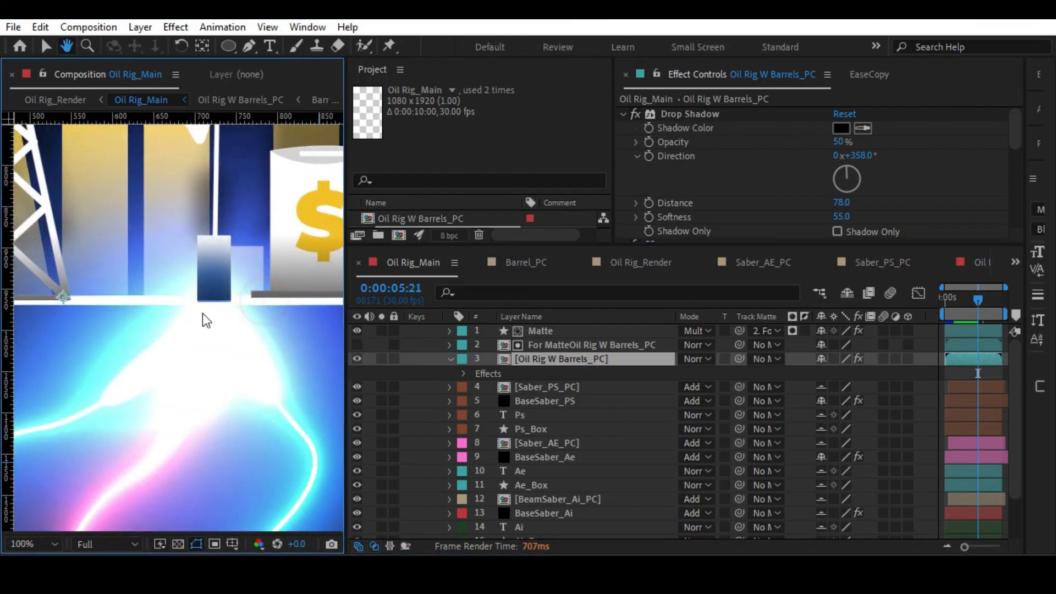
{"action": "scroll", "coordinate": [241, 285], "scroll_direction": "up", "scroll_amount": 1}
{"action": "left_click_drag", "start_coordinate": [243, 255], "coordinate": [205, 307]}
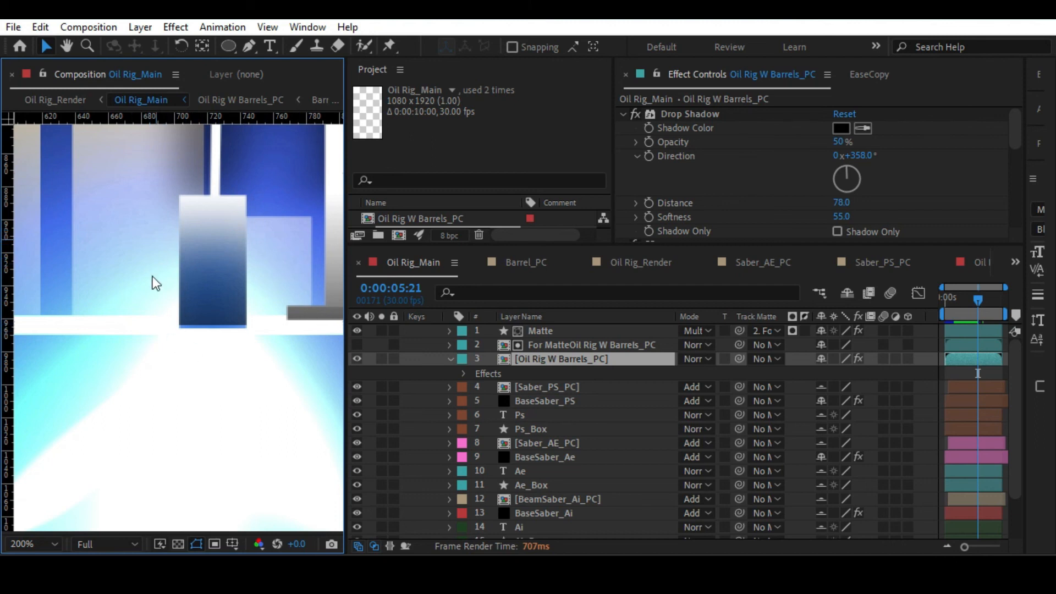
{"action": "left_click", "coordinate": [448, 358]}
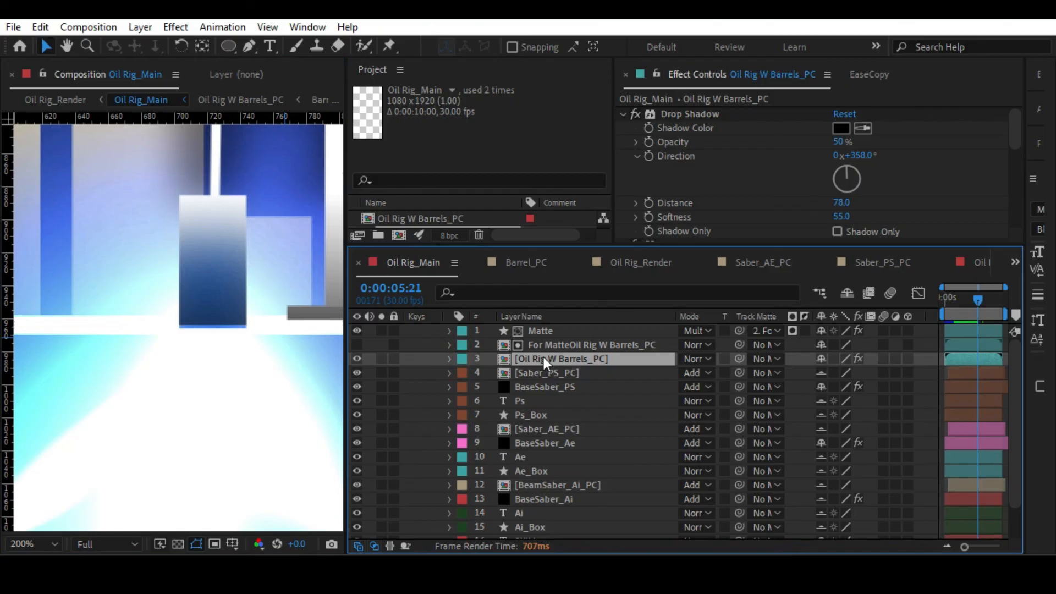
{"action": "left_click_drag", "start_coordinate": [541, 357], "coordinate": [574, 498]}
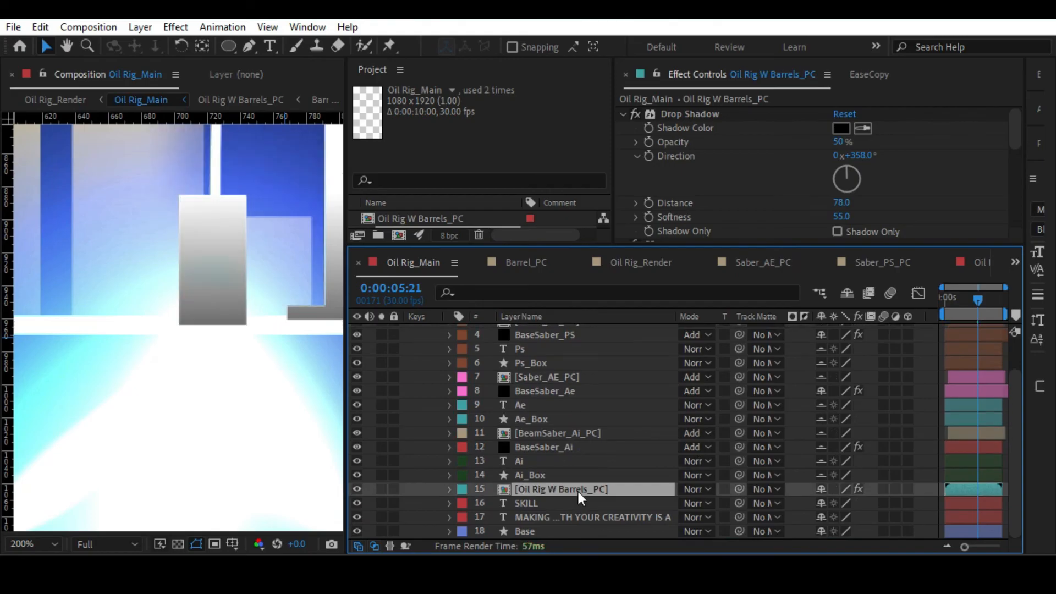
{"action": "key", "text": "alt+slash"}
{"action": "scroll", "coordinate": [246, 297], "scroll_direction": "up", "scroll_amount": 2}
{"action": "left_click_drag", "start_coordinate": [246, 298], "coordinate": [189, 236]}
{"action": "scroll", "coordinate": [246, 275], "scroll_direction": "up", "scroll_amount": 1}
{"action": "key", "text": "v"}
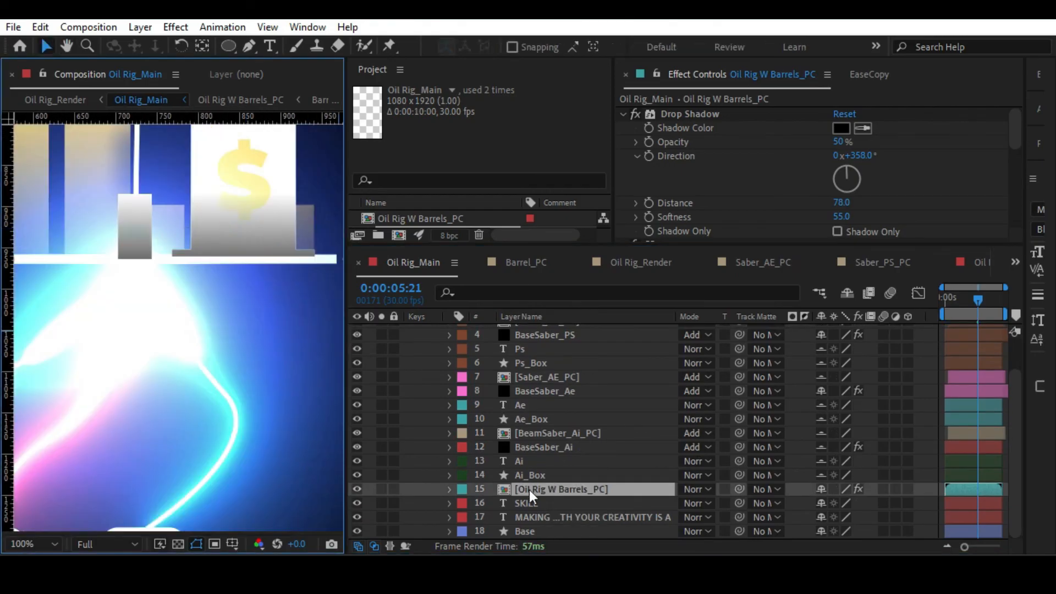
{"action": "scroll", "coordinate": [161, 165], "scroll_direction": "down", "scroll_amount": 1}
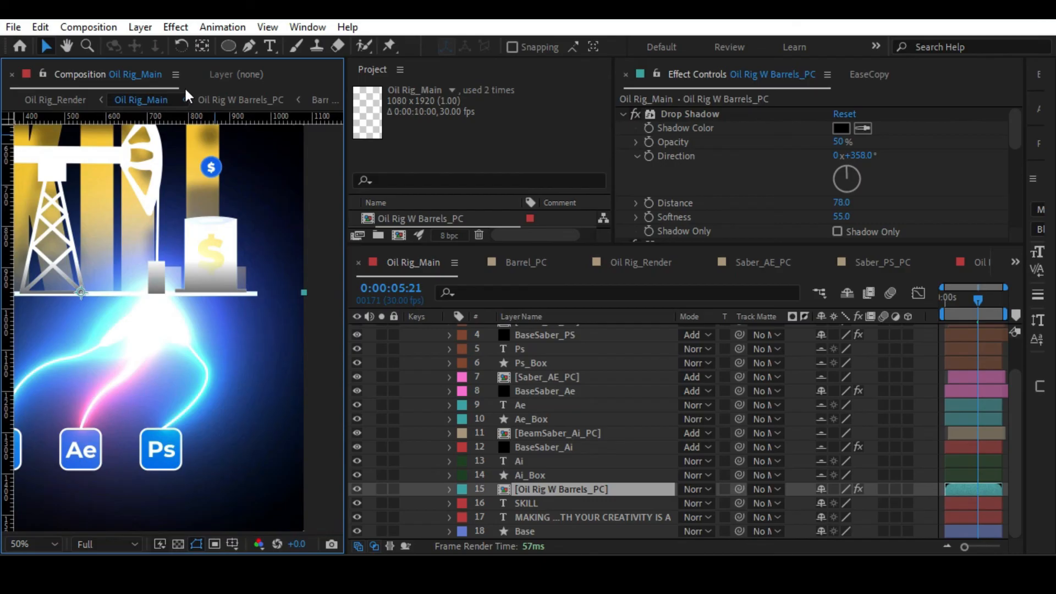
Duplicate the Oil Rig W Barrels_PC layer and place the copy directly above Saber_PS_PC.
{"action": "left_click_drag", "start_coordinate": [227, 48], "coordinate": [293, 45]}
{"action": "left_click", "coordinate": [528, 491]}
{"action": "key", "text": "ctrl+d"}
{"action": "left_click_drag", "start_coordinate": [529, 490], "coordinate": [536, 359]}
{"action": "scroll", "coordinate": [188, 263], "scroll_direction": "up", "scroll_amount": 3}
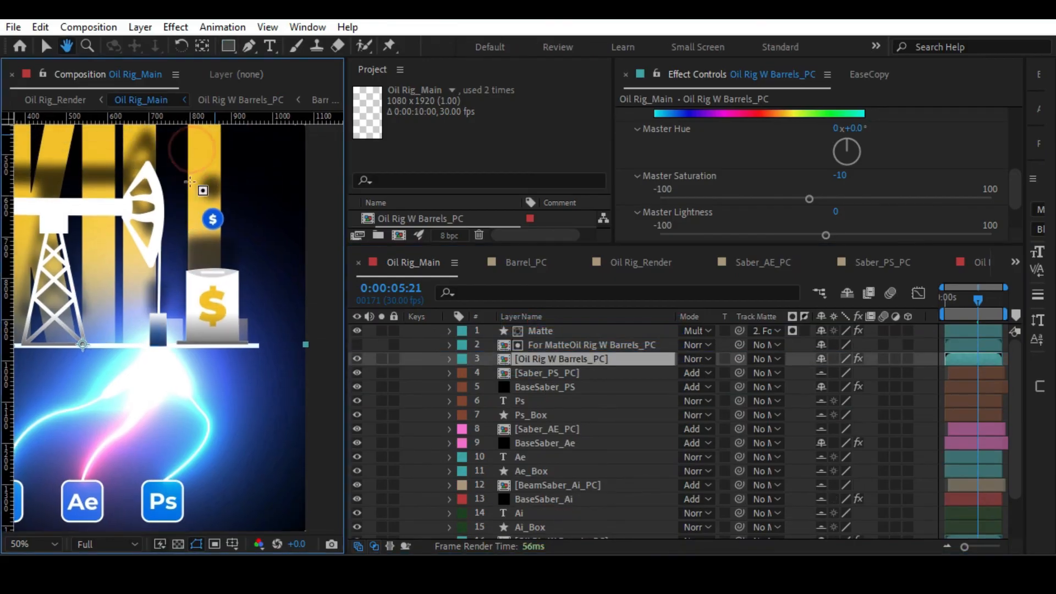
Mask the upper Oil Rig W Barrels_PC copy with a rectangle around the large barrel and coin, and disable its Drop Shadow.
{"action": "mouse_move", "coordinate": [172, 149]}
{"action": "left_mouse_down"}
{"action": "mouse_move", "coordinate": [243, 378]}
{"action": "mouse_move", "coordinate": [295, 352]}
{"action": "left_mouse_up"}
{"action": "left_click", "coordinate": [453, 358]}
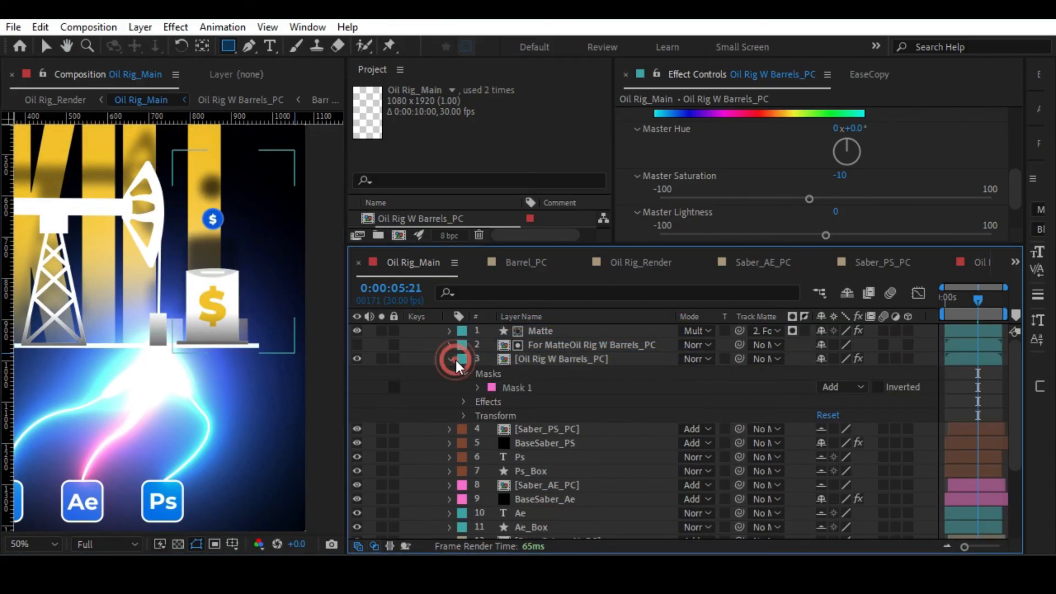
{"action": "left_click", "coordinate": [529, 361]}
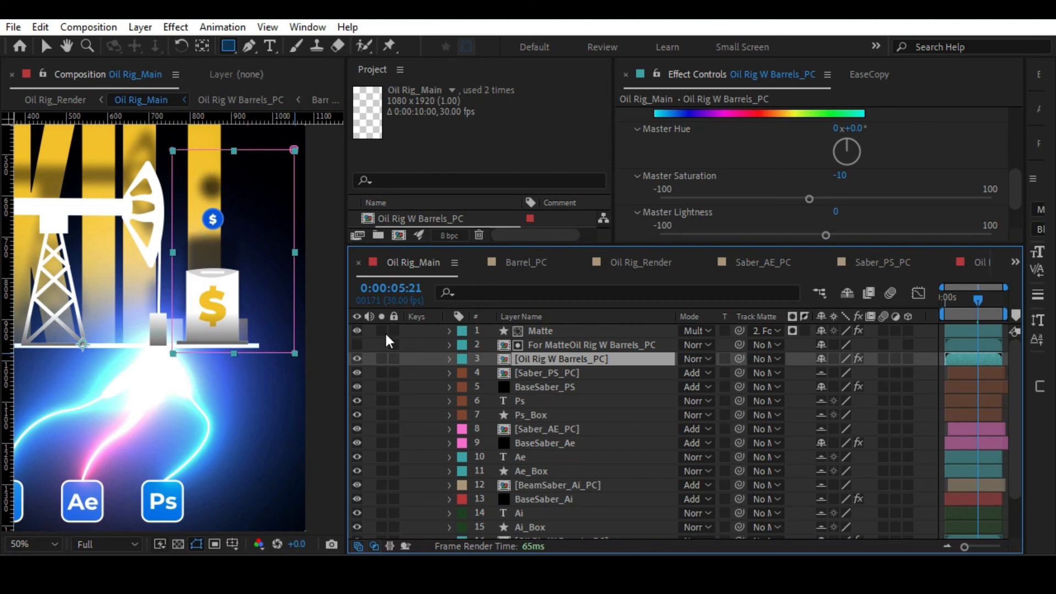
{"action": "scroll", "coordinate": [656, 158], "scroll_direction": "up", "scroll_amount": 5}
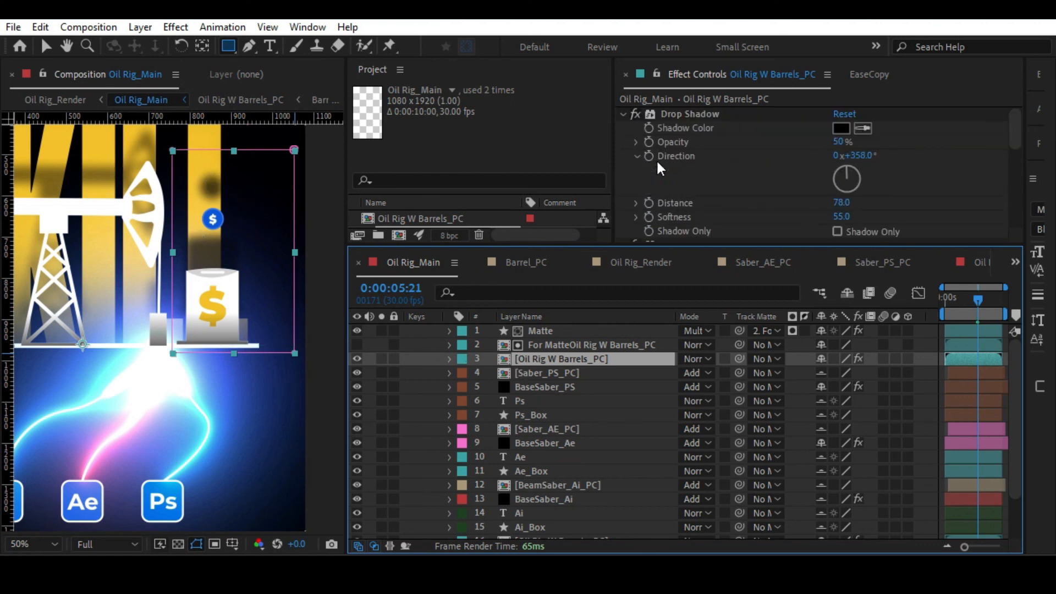
{"action": "left_click", "coordinate": [634, 112]}
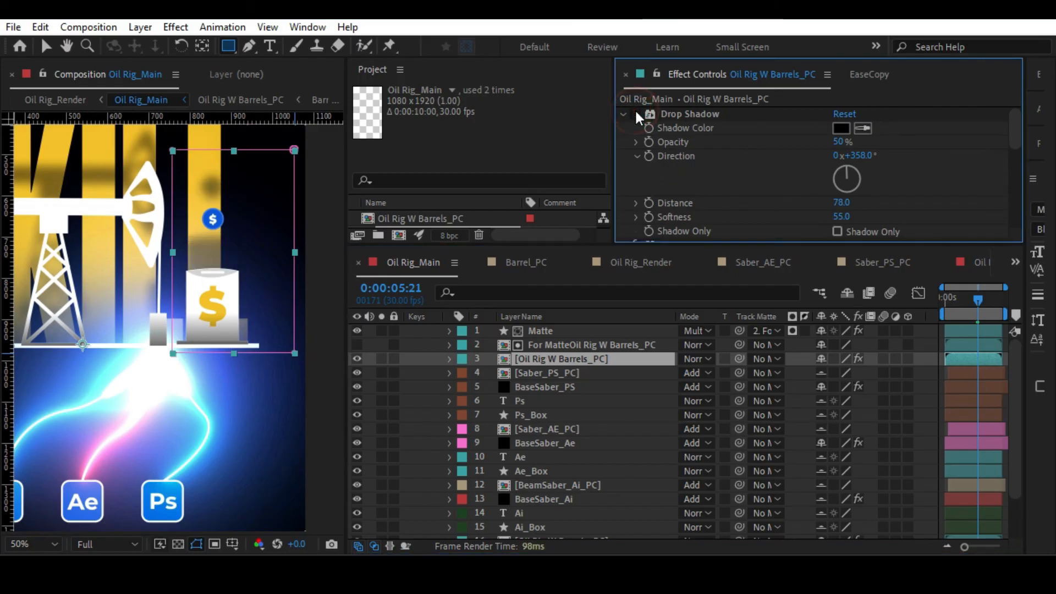
{"action": "key", "text": "alt+slash"}
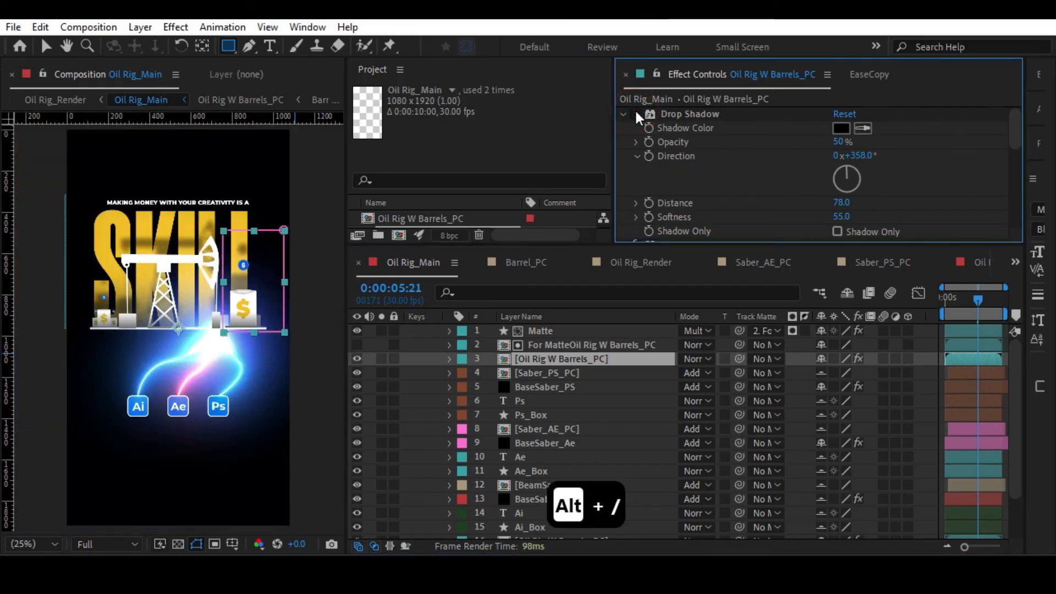
Try raising the lower edge of the barrel mask and feathering it by 75 pixels, and undo both changes.
{"action": "key", "text": "v"}
{"action": "left_click", "coordinate": [221, 333]}
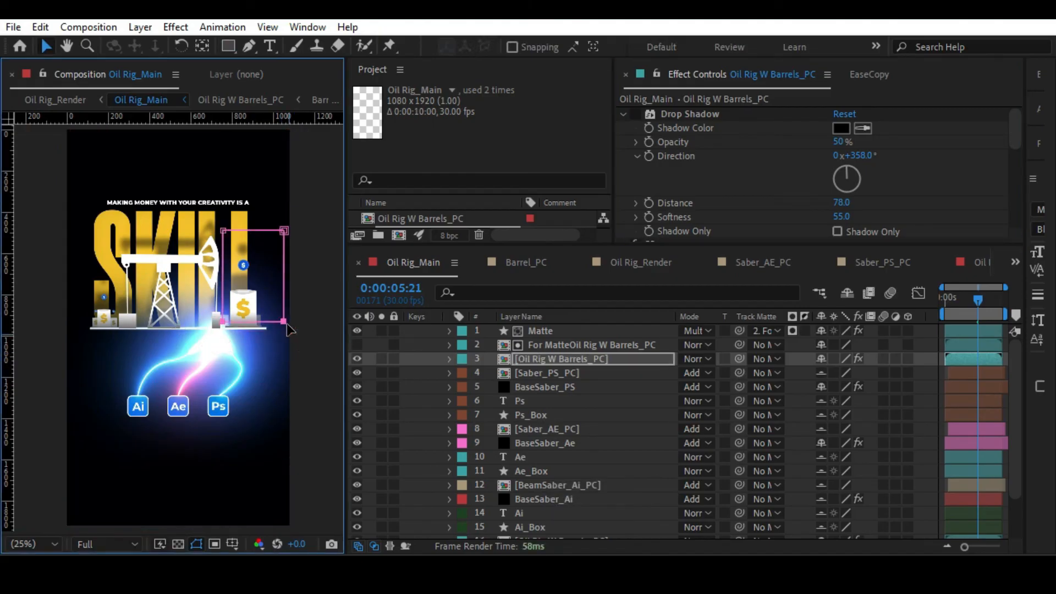
{"action": "key", "text": "f"}
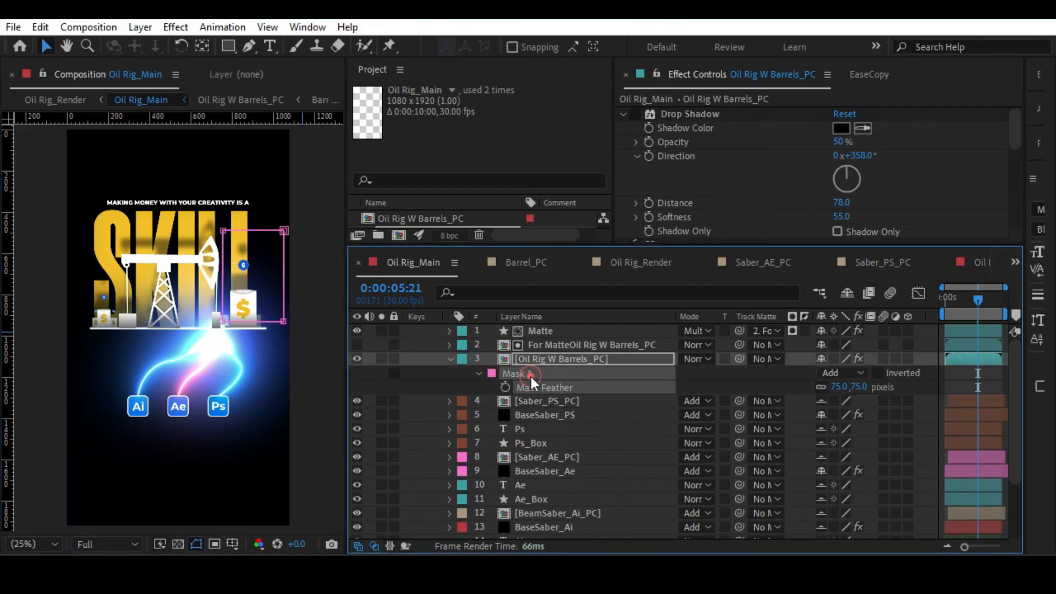
{"action": "key", "text": "ctrl+z"}
{"action": "key", "text": "ctrl+z"}
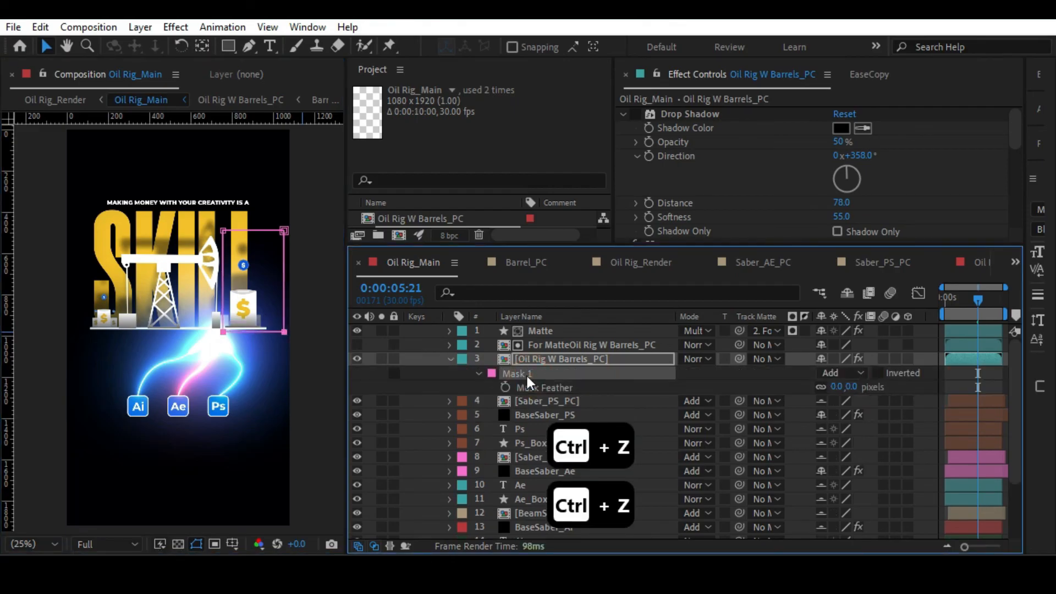
Return to the Oil Rig_Render composition to check the updated oil rig scene.
{"action": "key", "text": "Tab"}
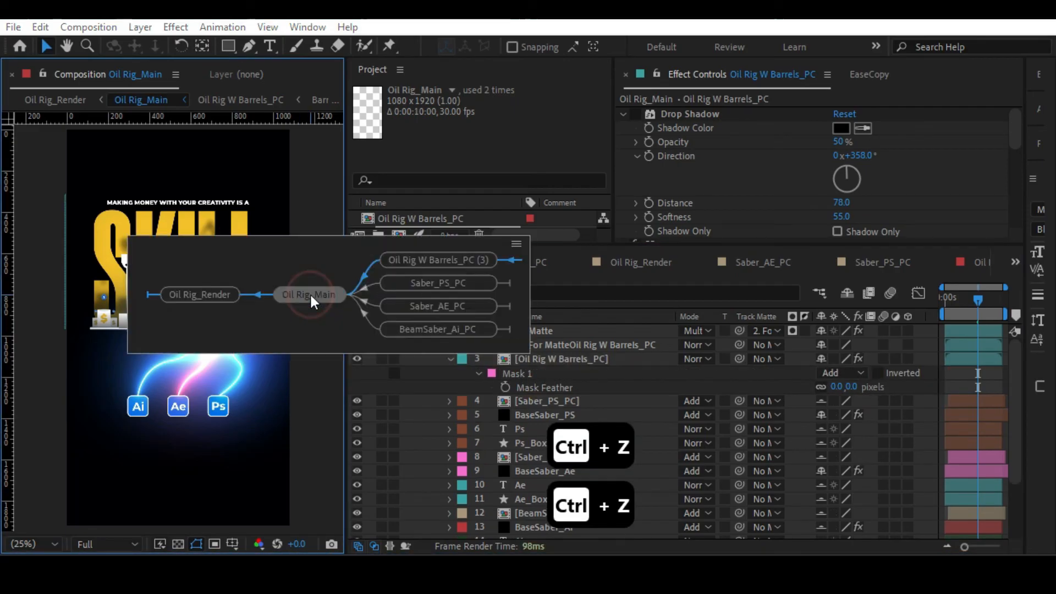
{"action": "left_click", "coordinate": [210, 292]}
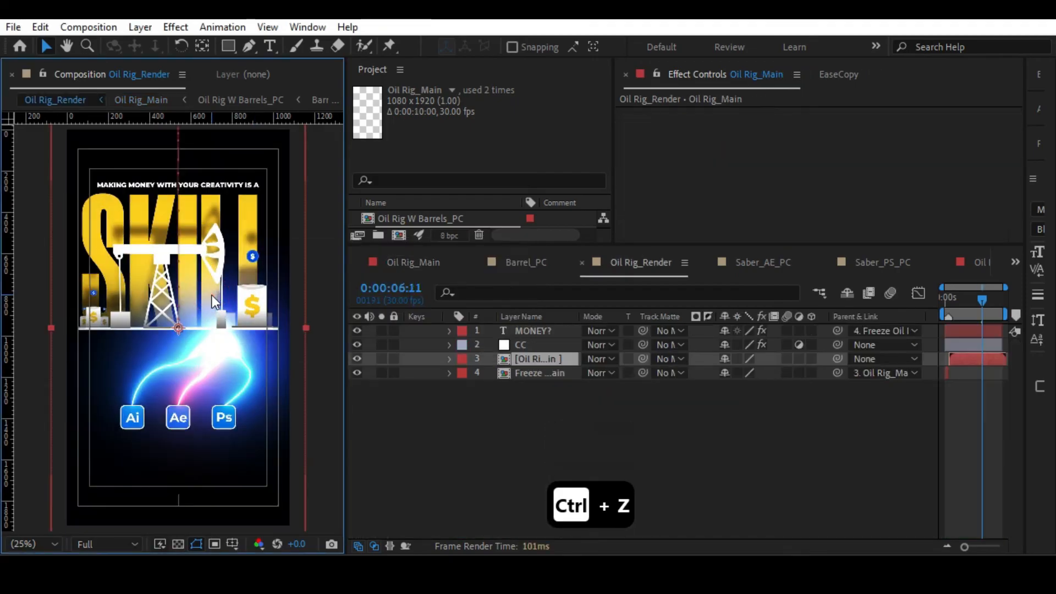
{"action": "left_click", "coordinate": [446, 375]}
{"action": "key", "text": "alt+slash"}
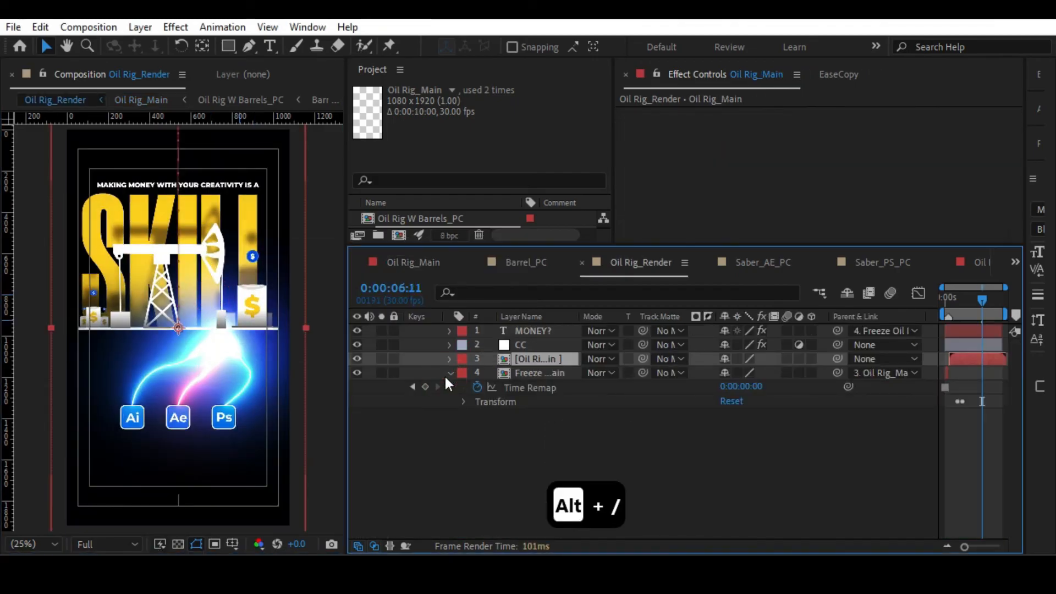
{"action": "left_click", "coordinate": [442, 372]}
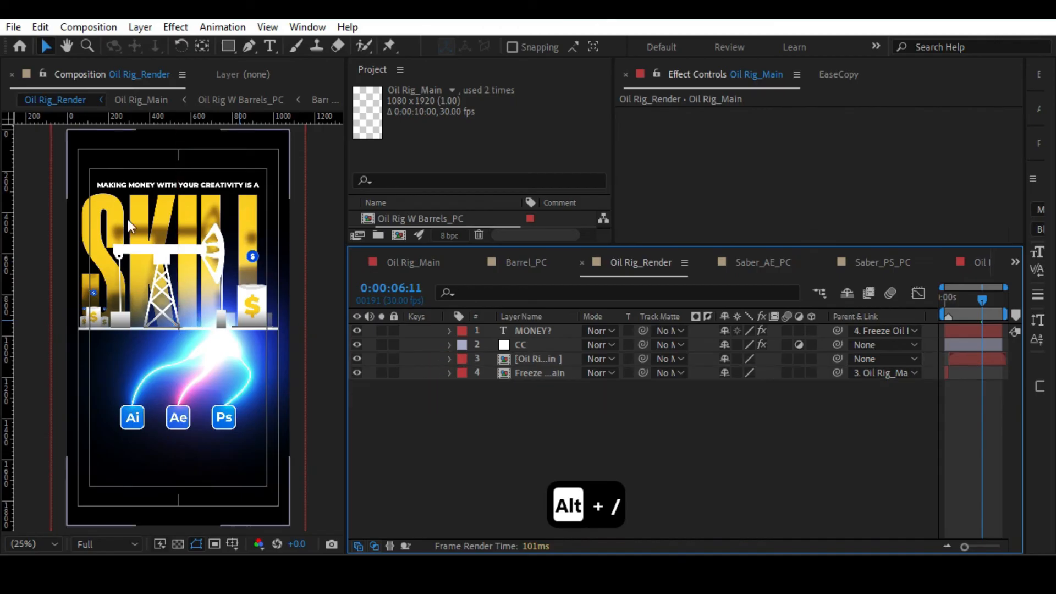